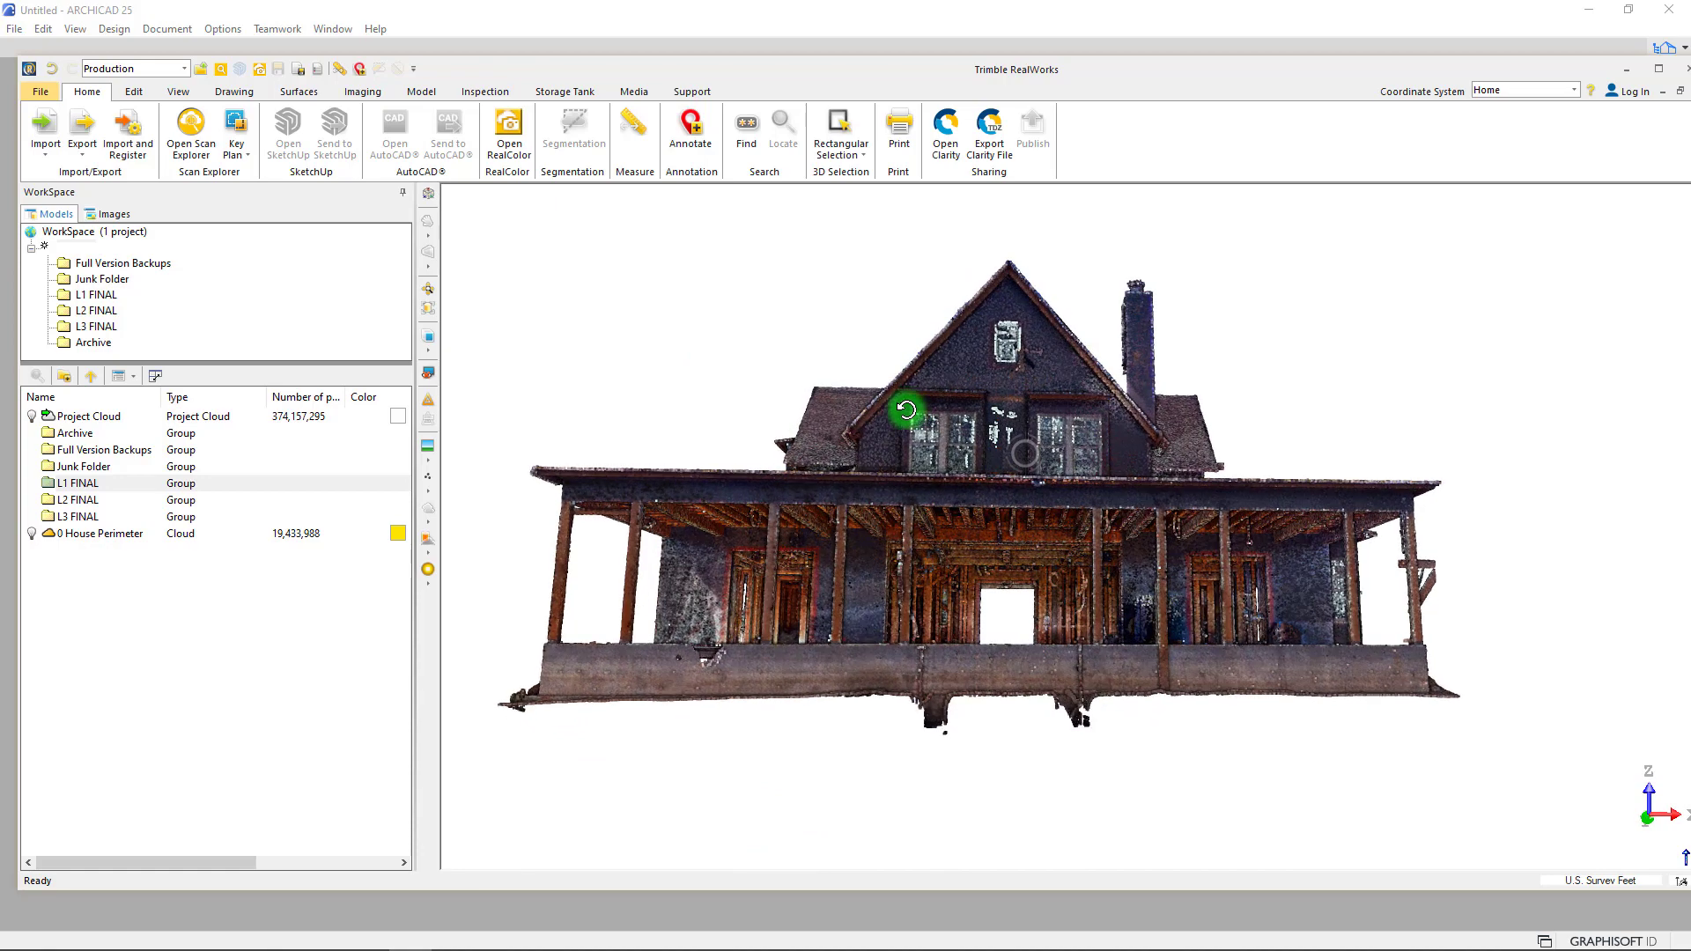
- Isolate the L1 FINAL group's point clouds in the 3D view and open the group to list its clouds
scroll(1090, 469, "down", 6)
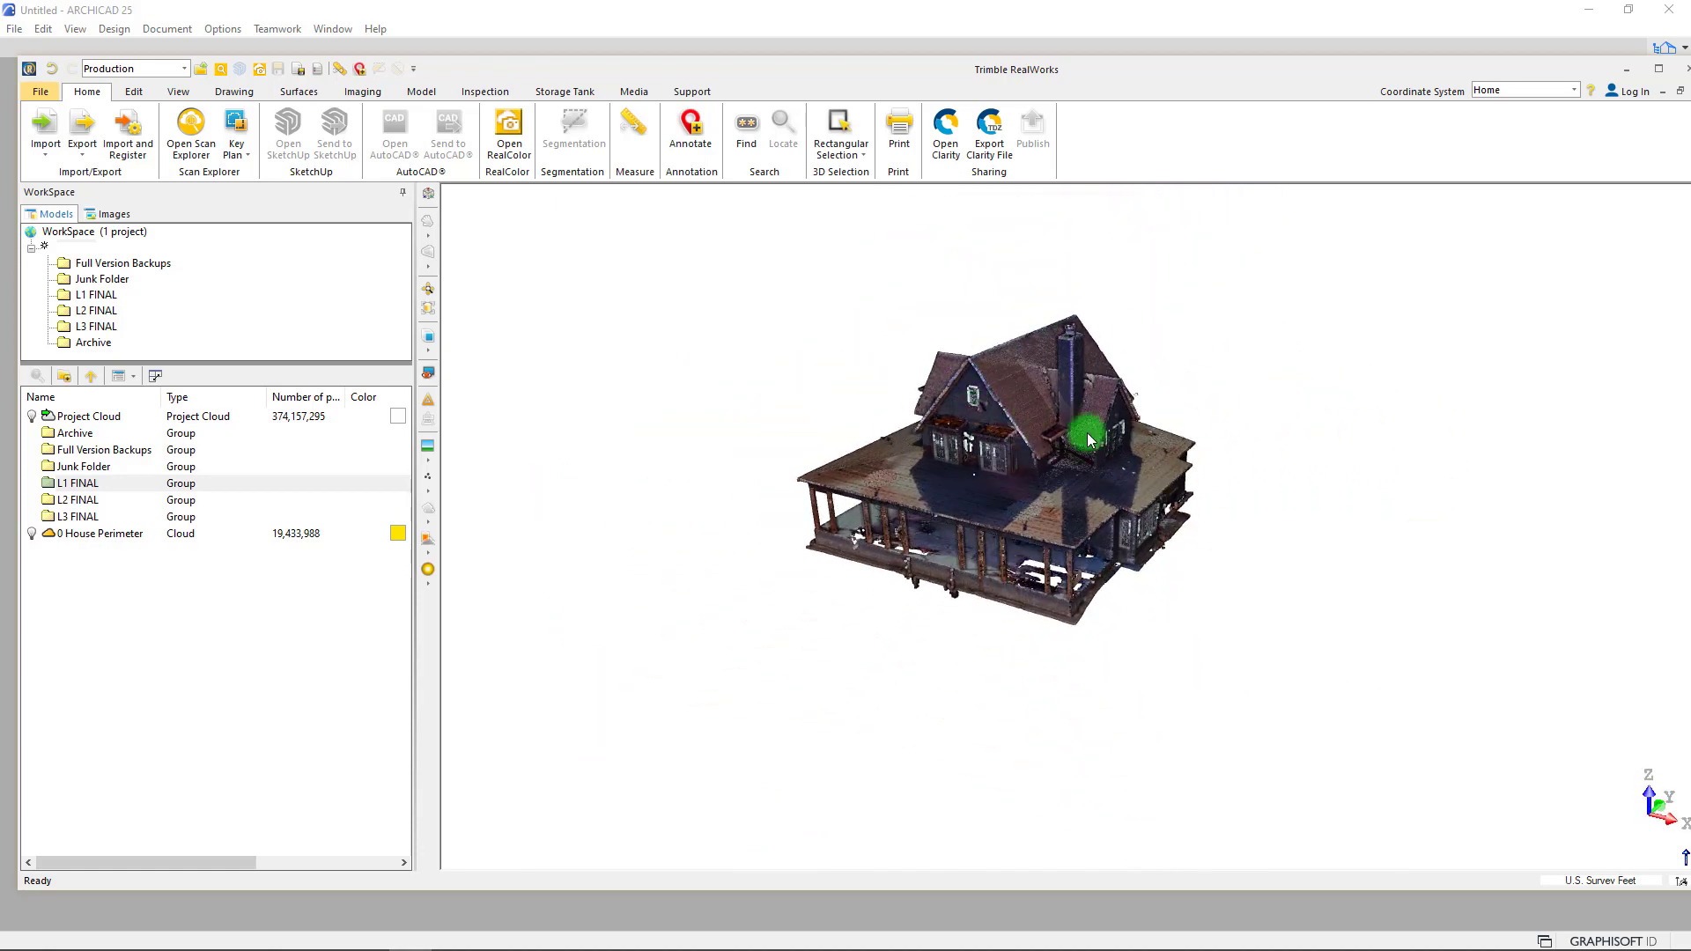
scroll(976, 426, "up", 4)
left_click_drag(1024, 505, 933, 499)
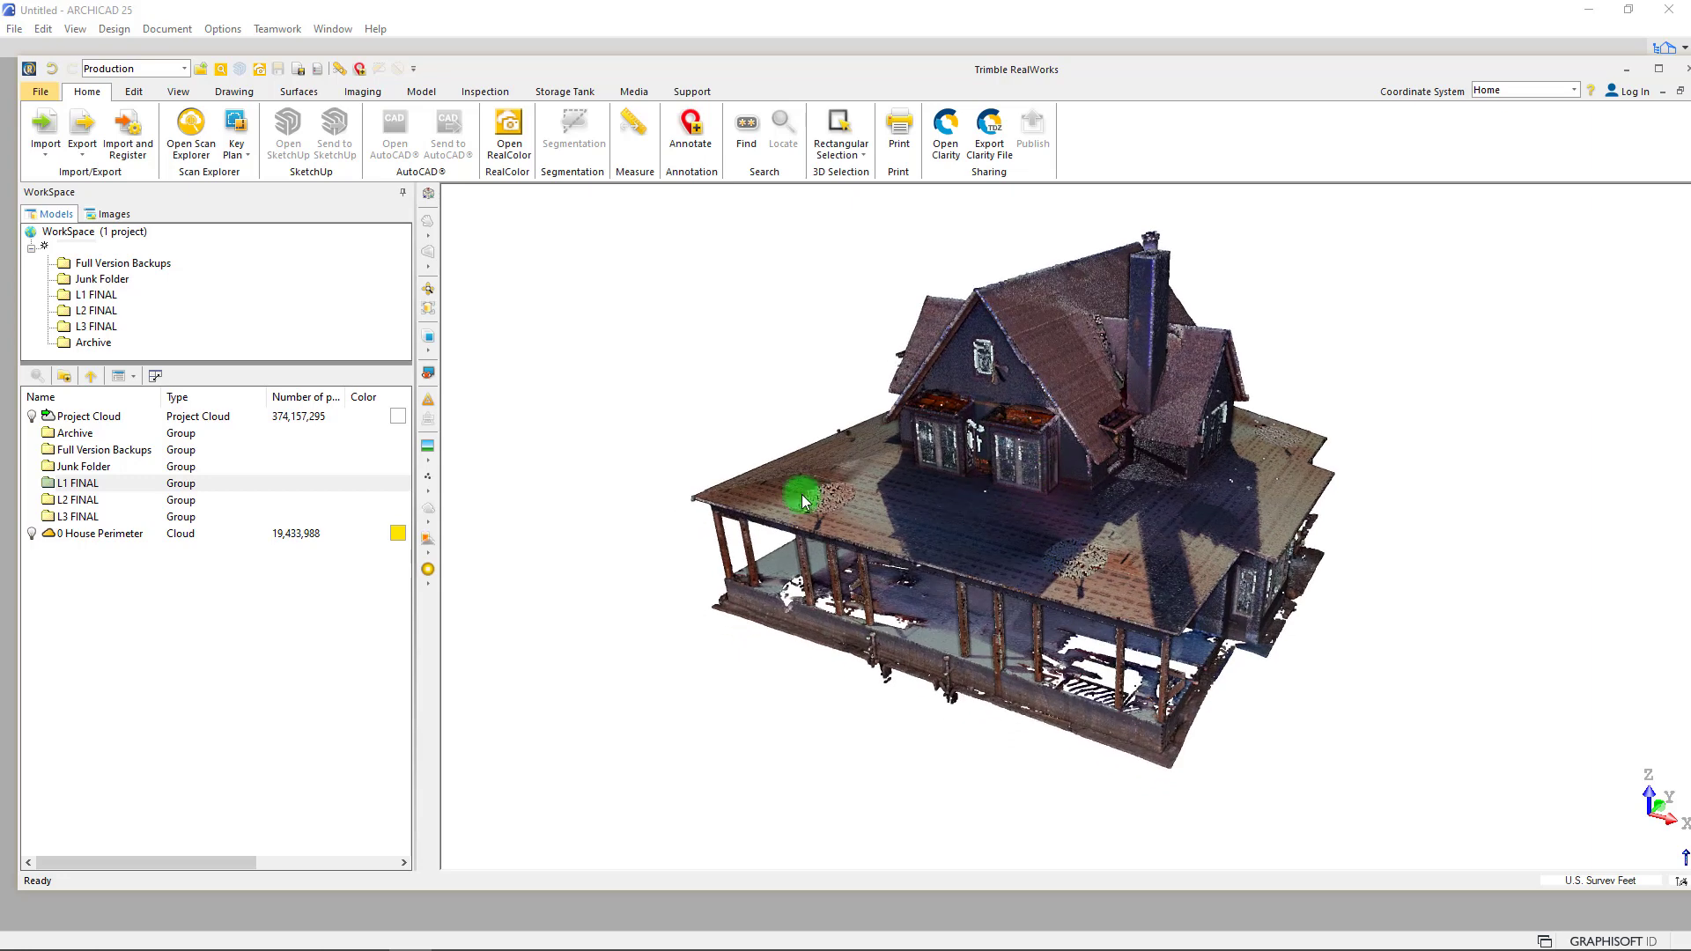
right_click(70, 491)
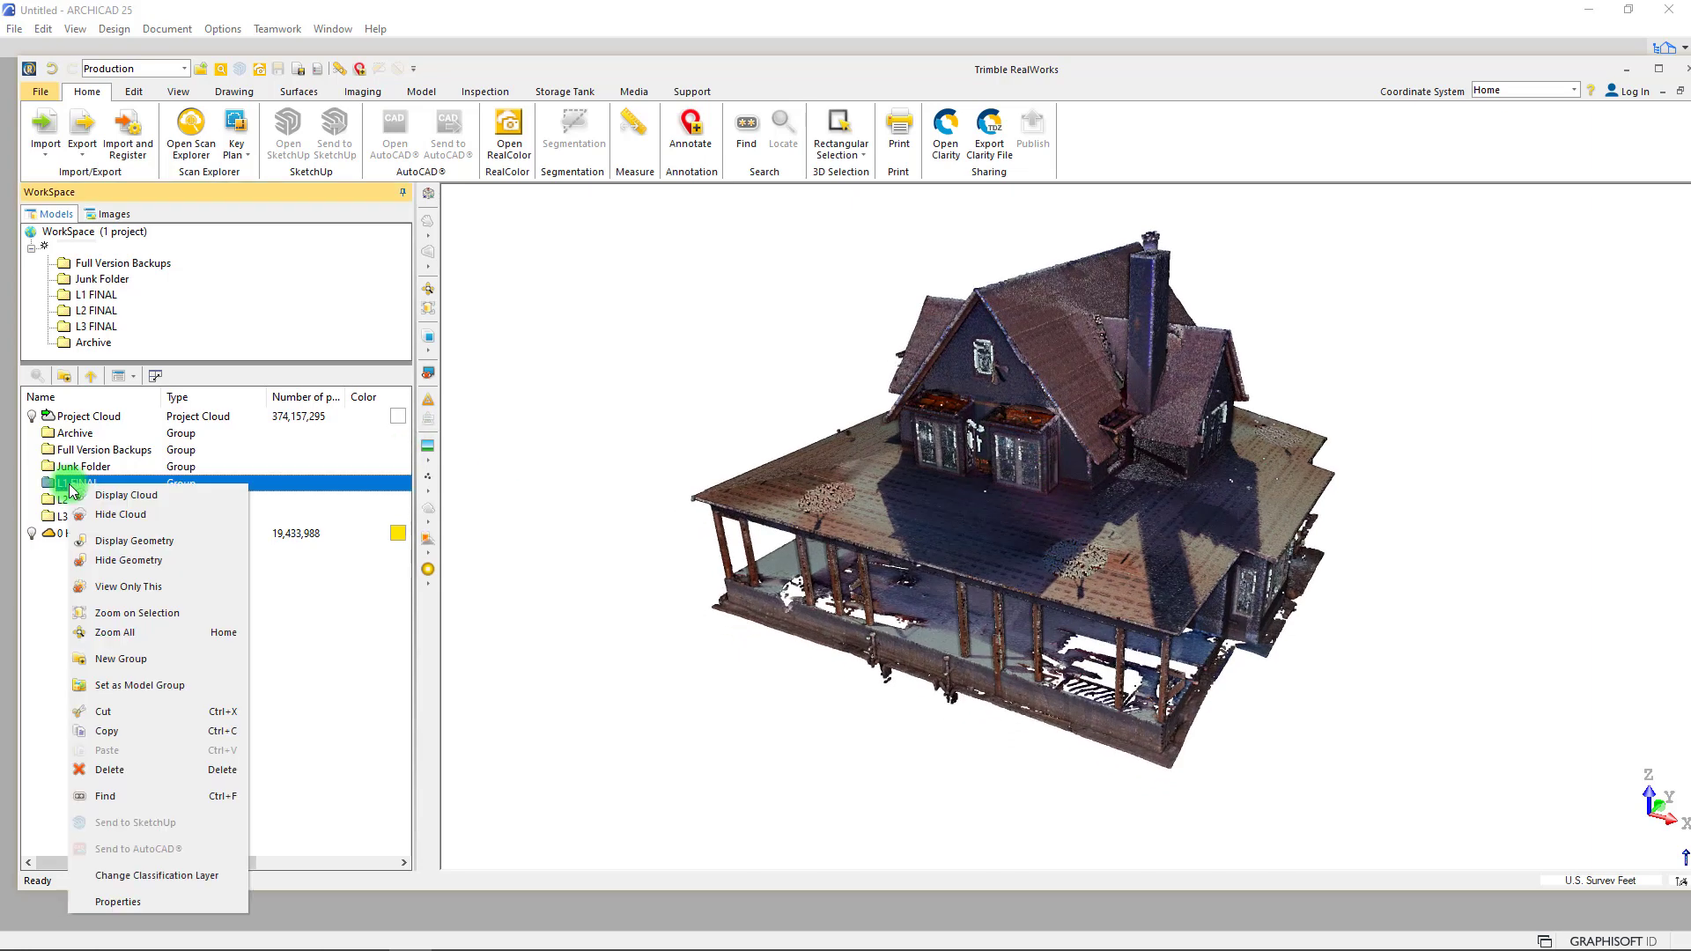
left_click(129, 588)
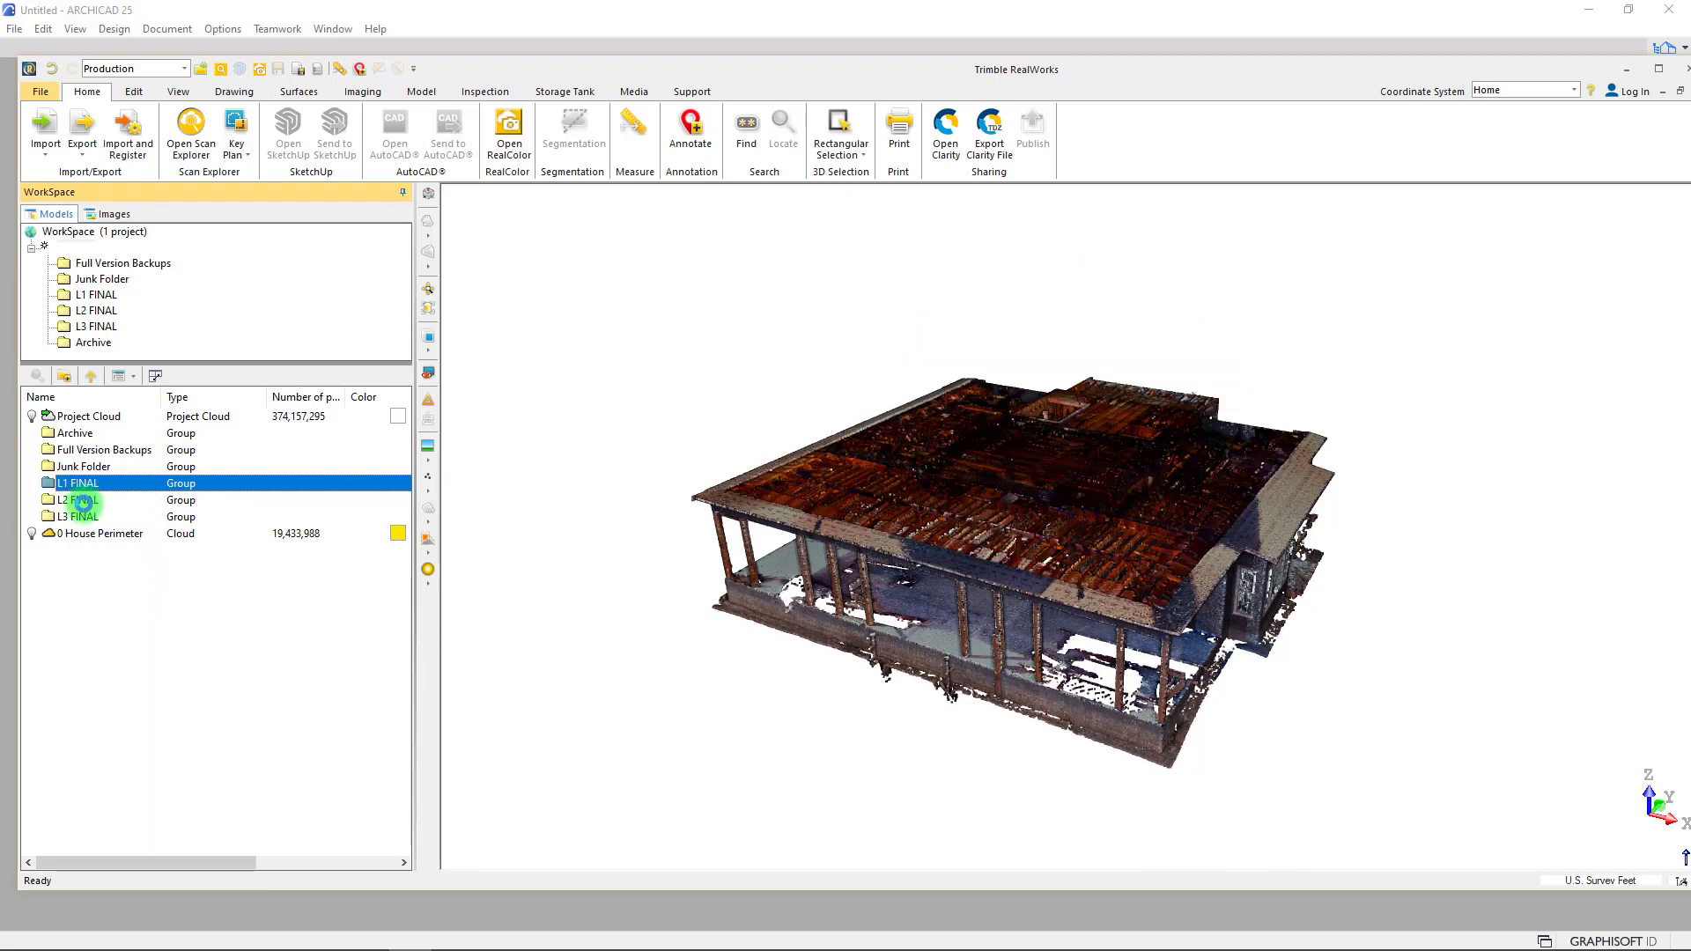
double_click(70, 483)
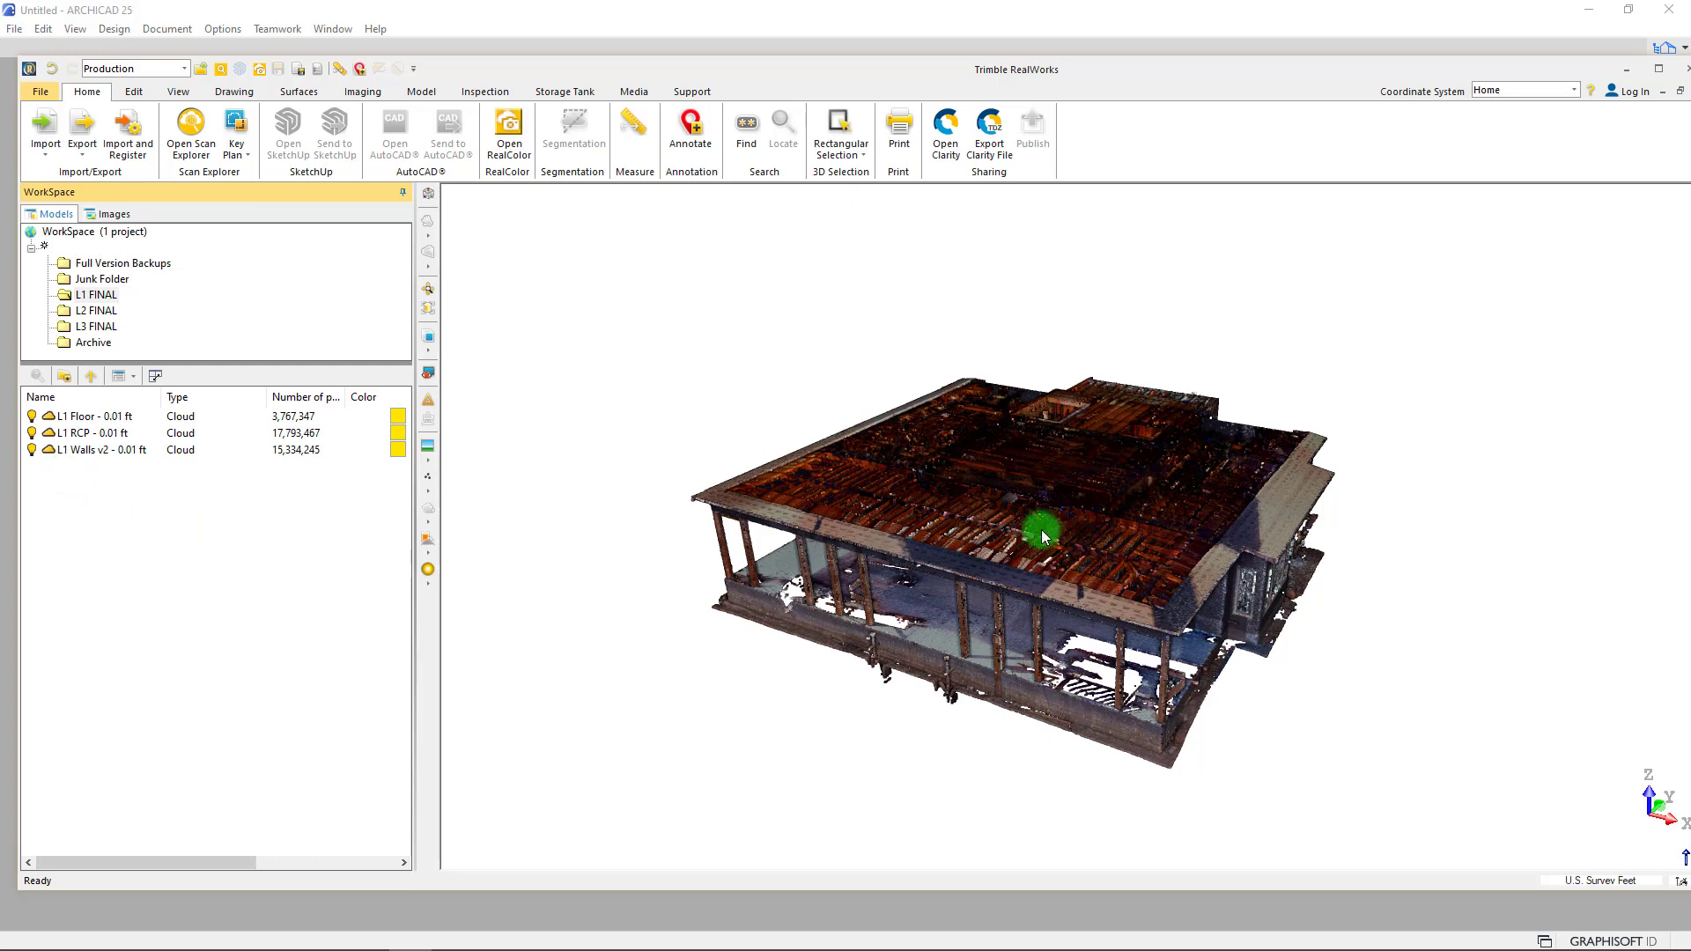
- Show only the L1 Floor - 0.01 ft cloud and view it from above
scroll(1013, 531, "up", 2)
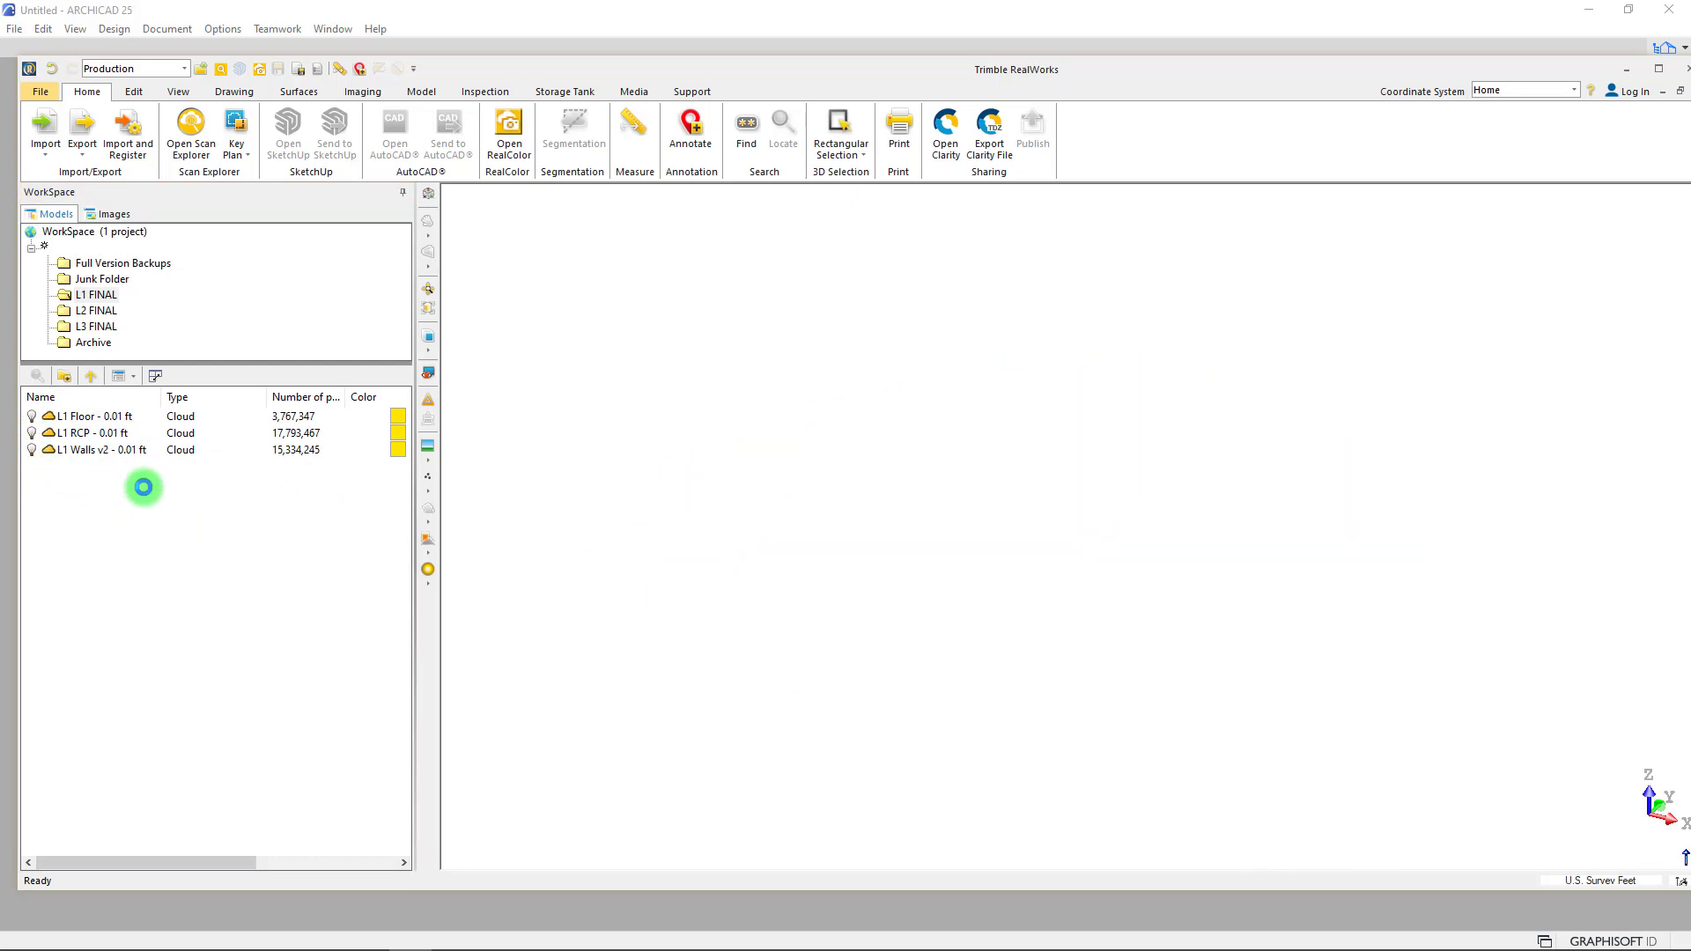
left_click(27, 414)
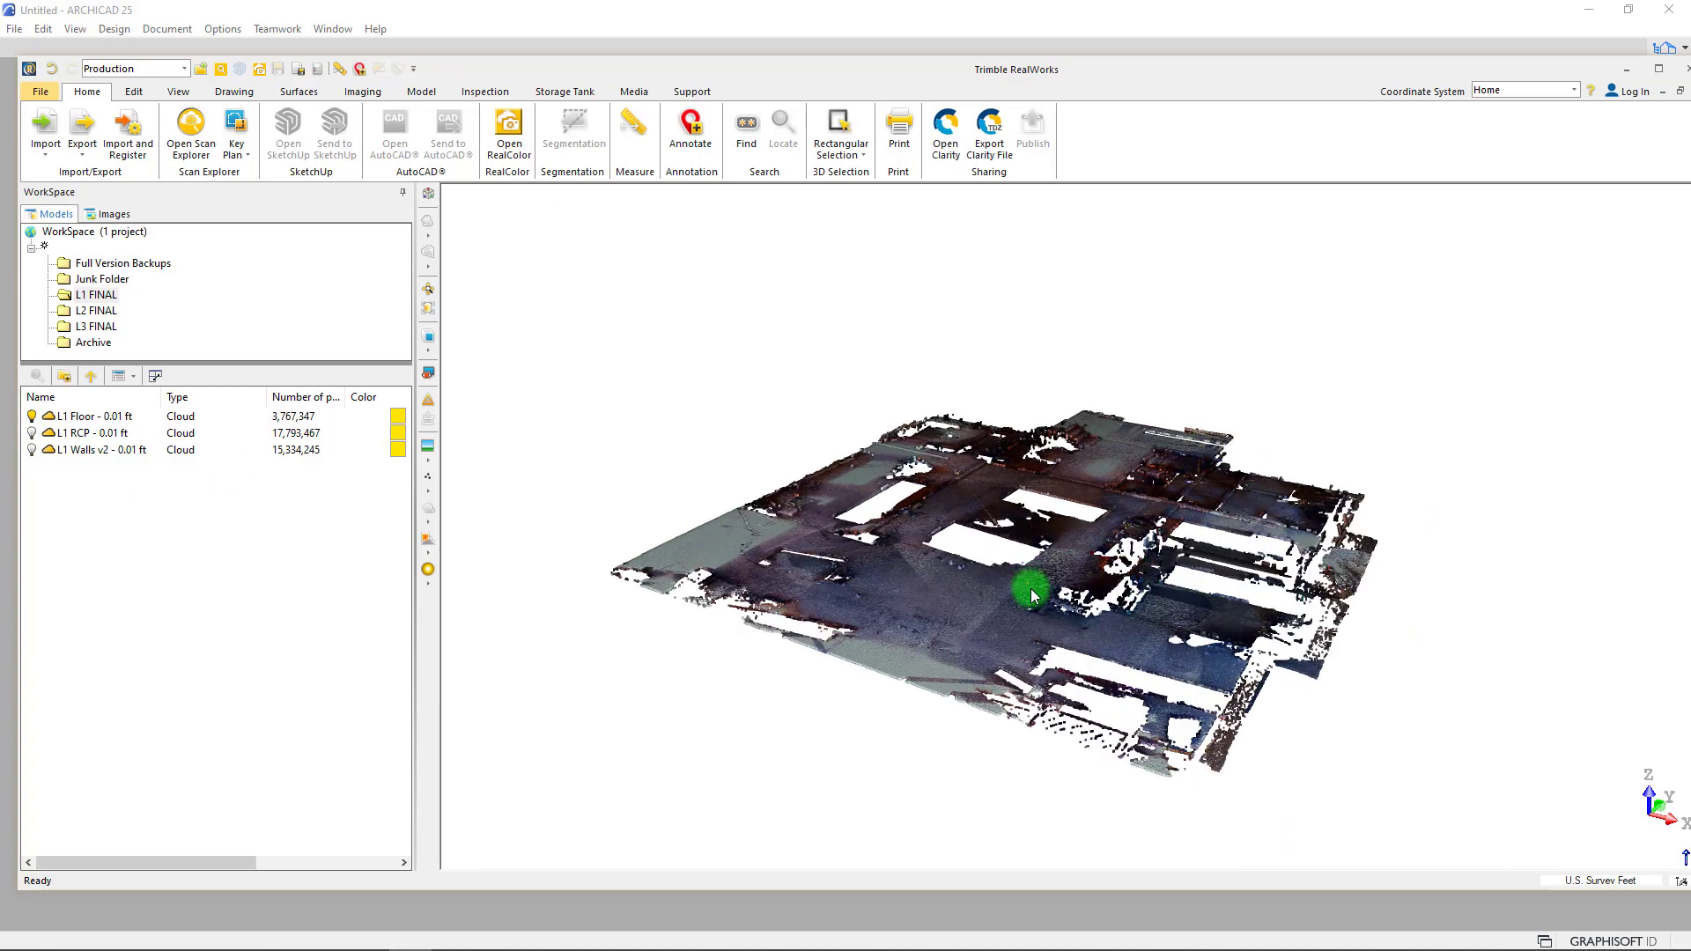
scroll(951, 483, "up", 3)
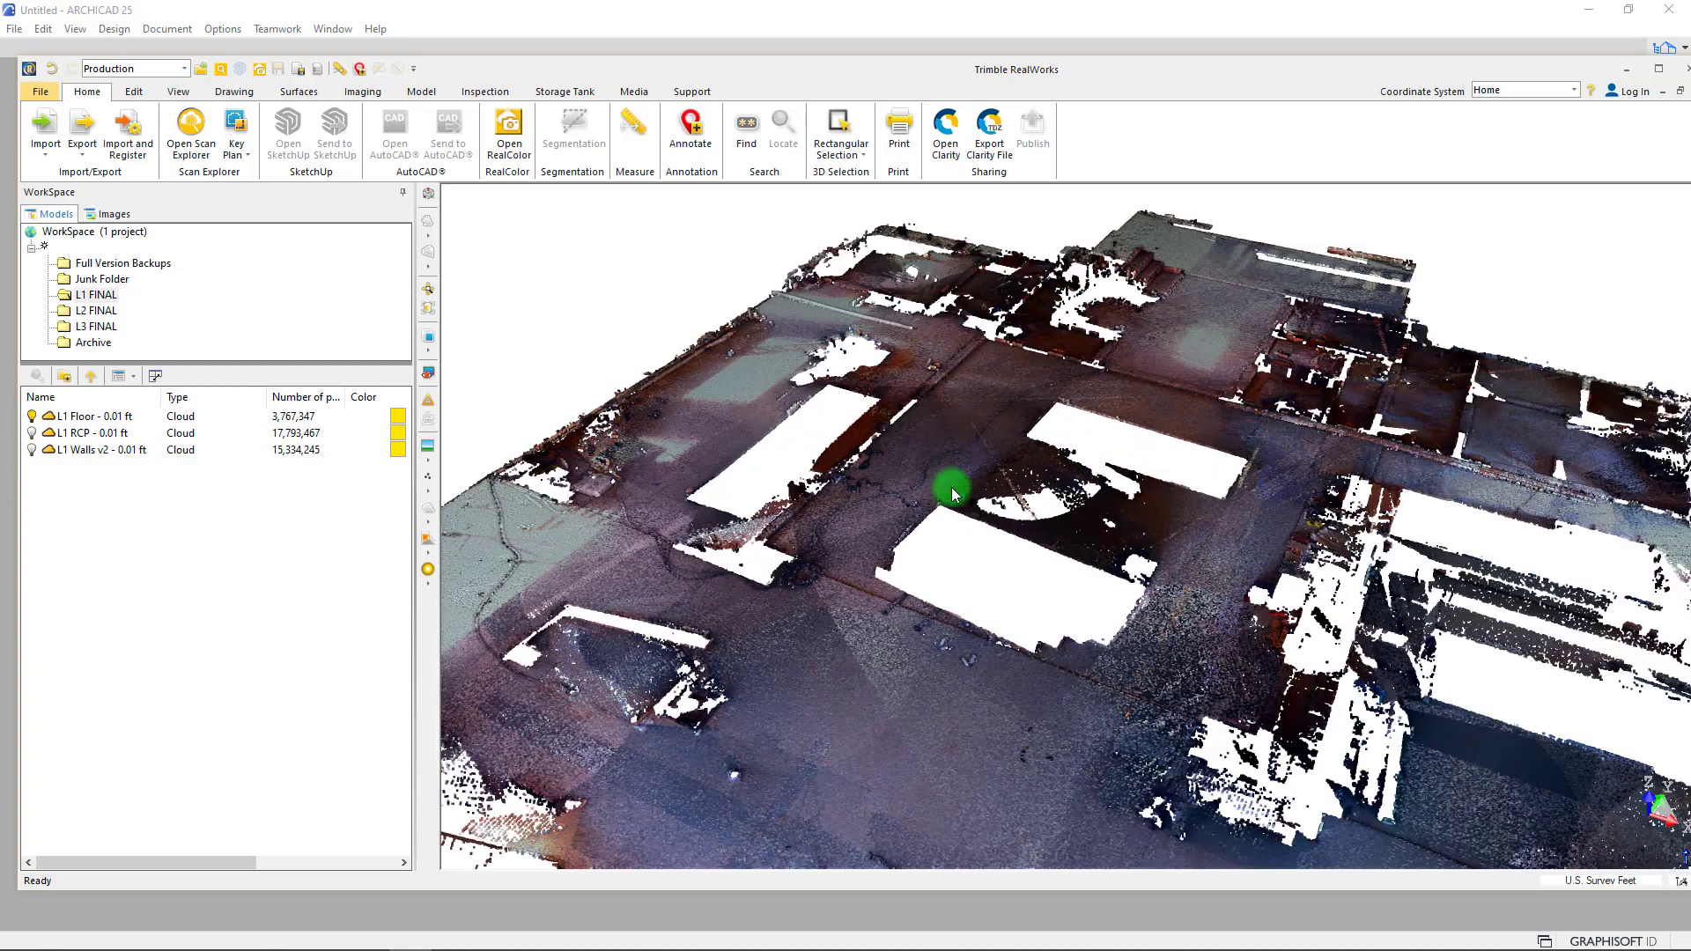
left_click_drag(1057, 573, 1121, 638)
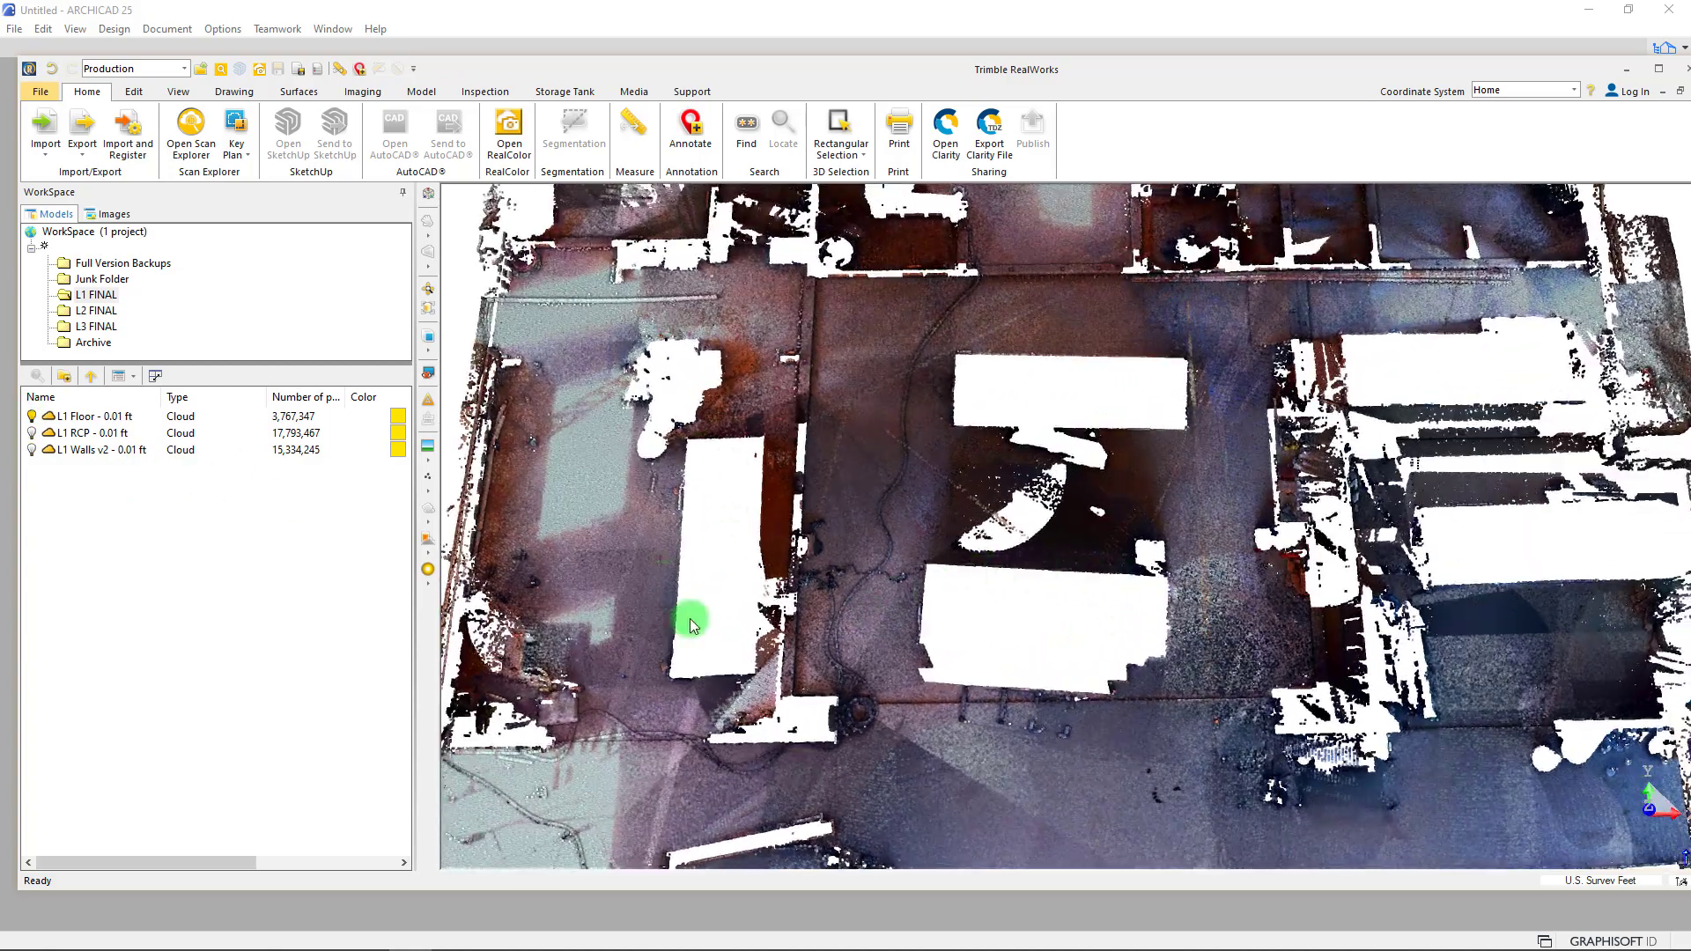
scroll(1121, 495, "down", 3)
mouse_move(851, 306)
left_mouse_down()
mouse_move(1069, 532)
mouse_move(1072, 510)
mouse_move(987, 526)
left_mouse_up()
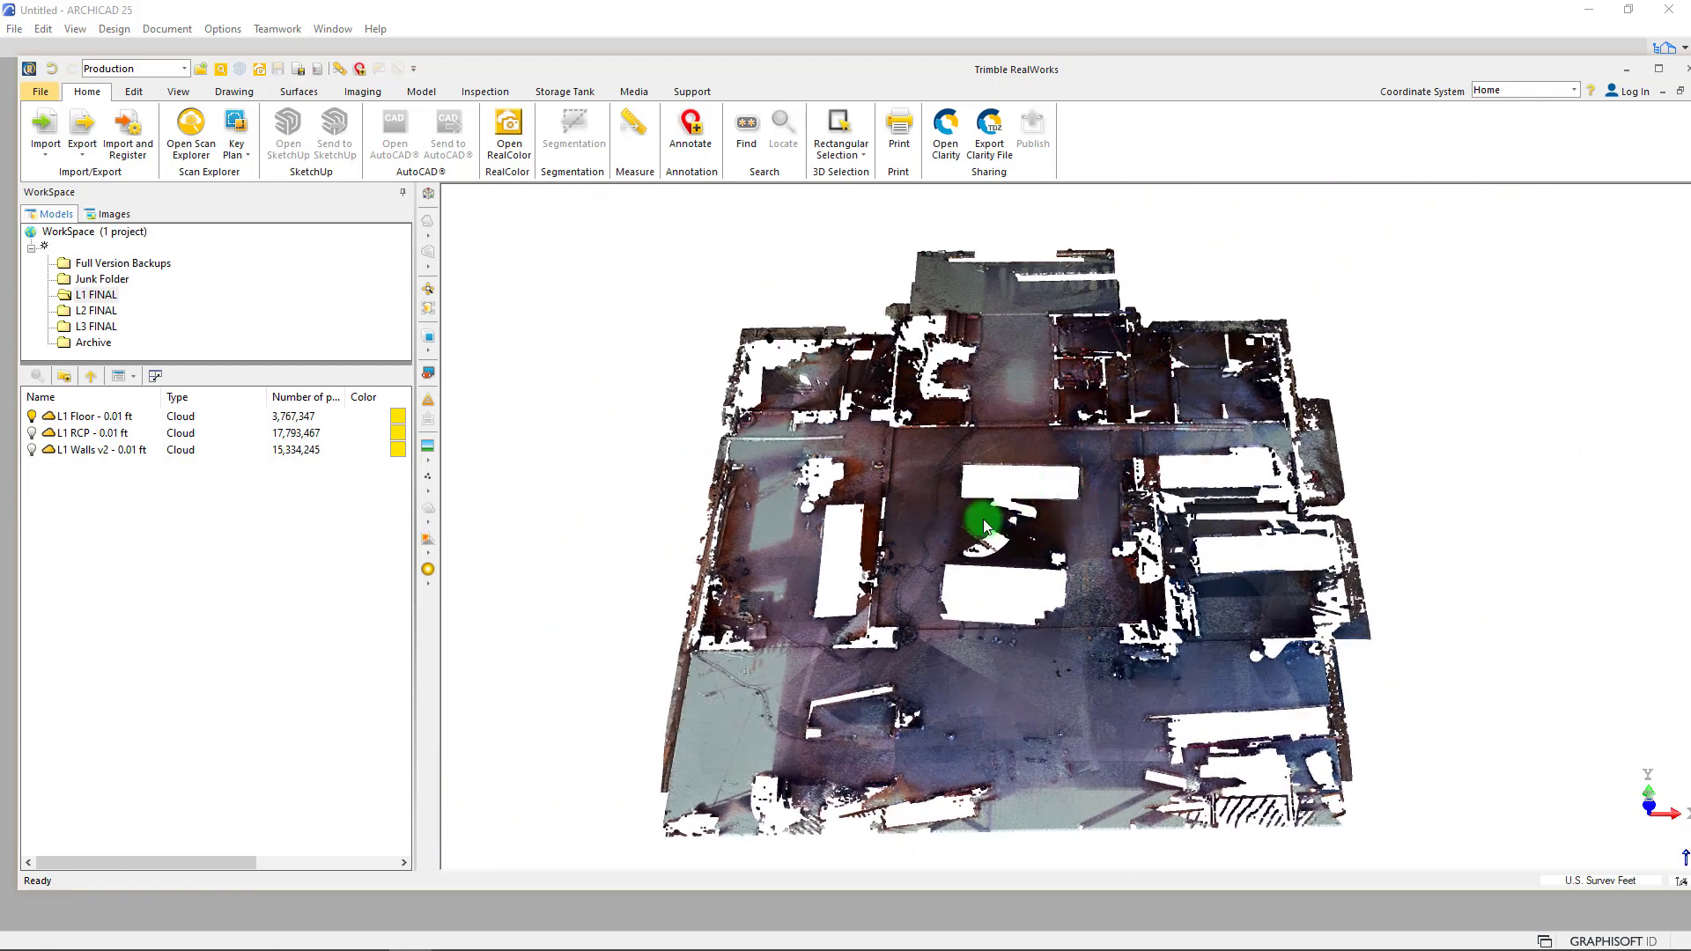
- Display the L1 RCP - 0.01 ft and L1 Walls v2 - 0.01 ft clouds with the L1 Floor cloud hidden
left_click(32, 432)
left_click(32, 449)
left_click_drag(981, 520, 1154, 493)
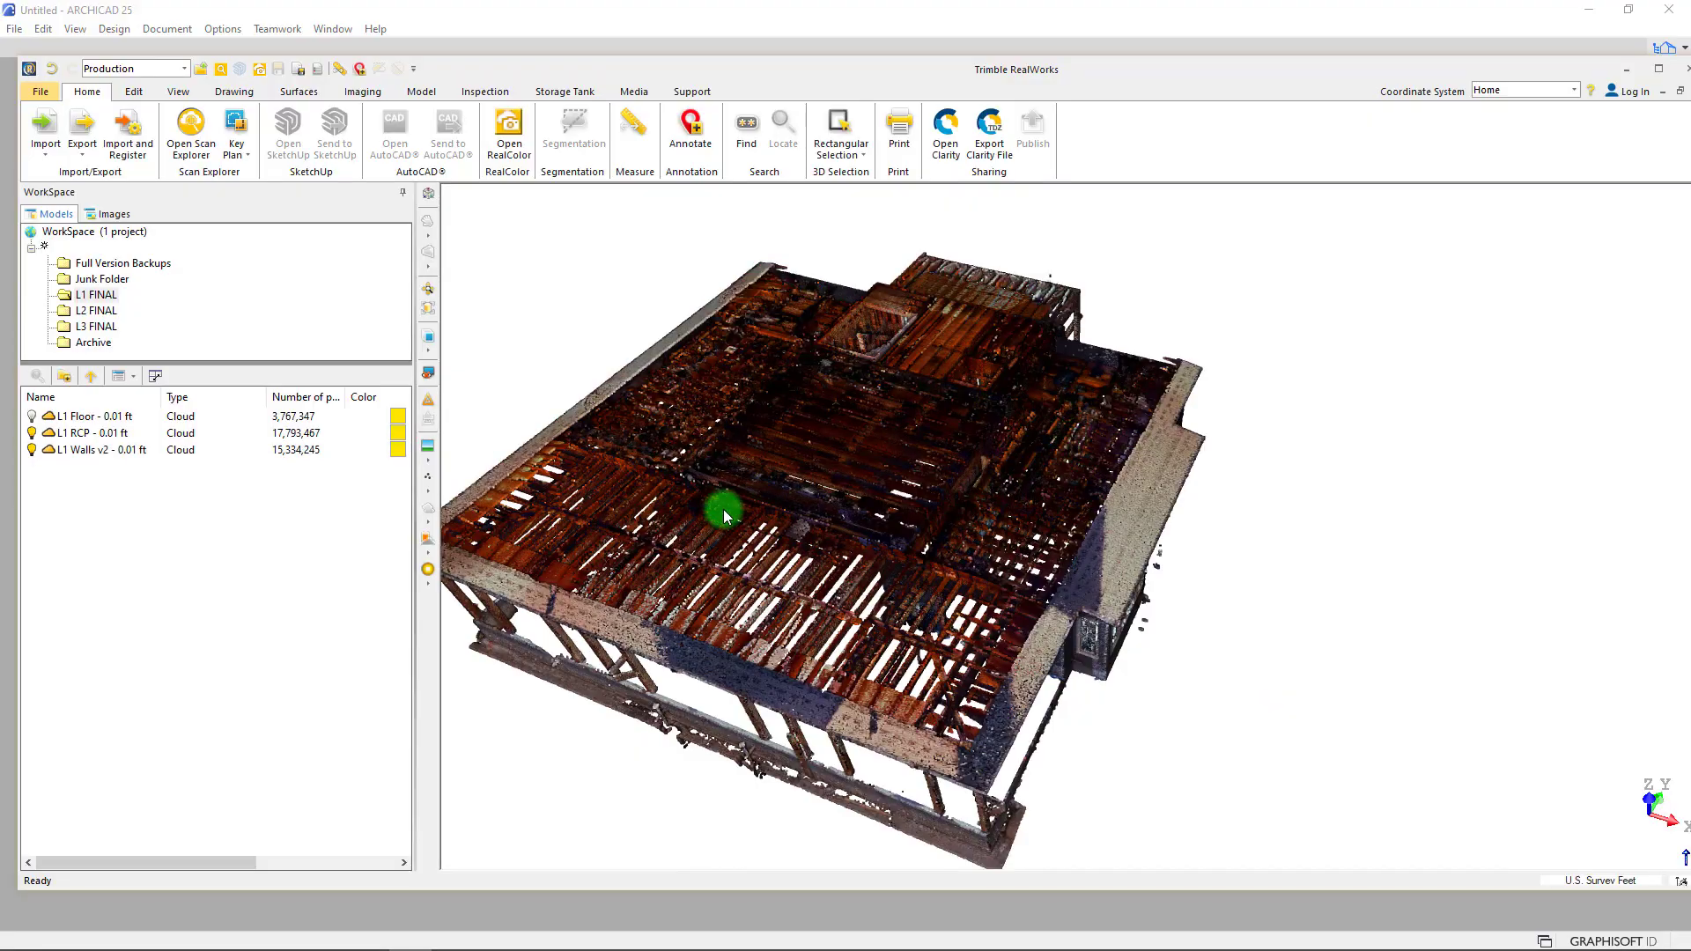
scroll(767, 502, "up", 7)
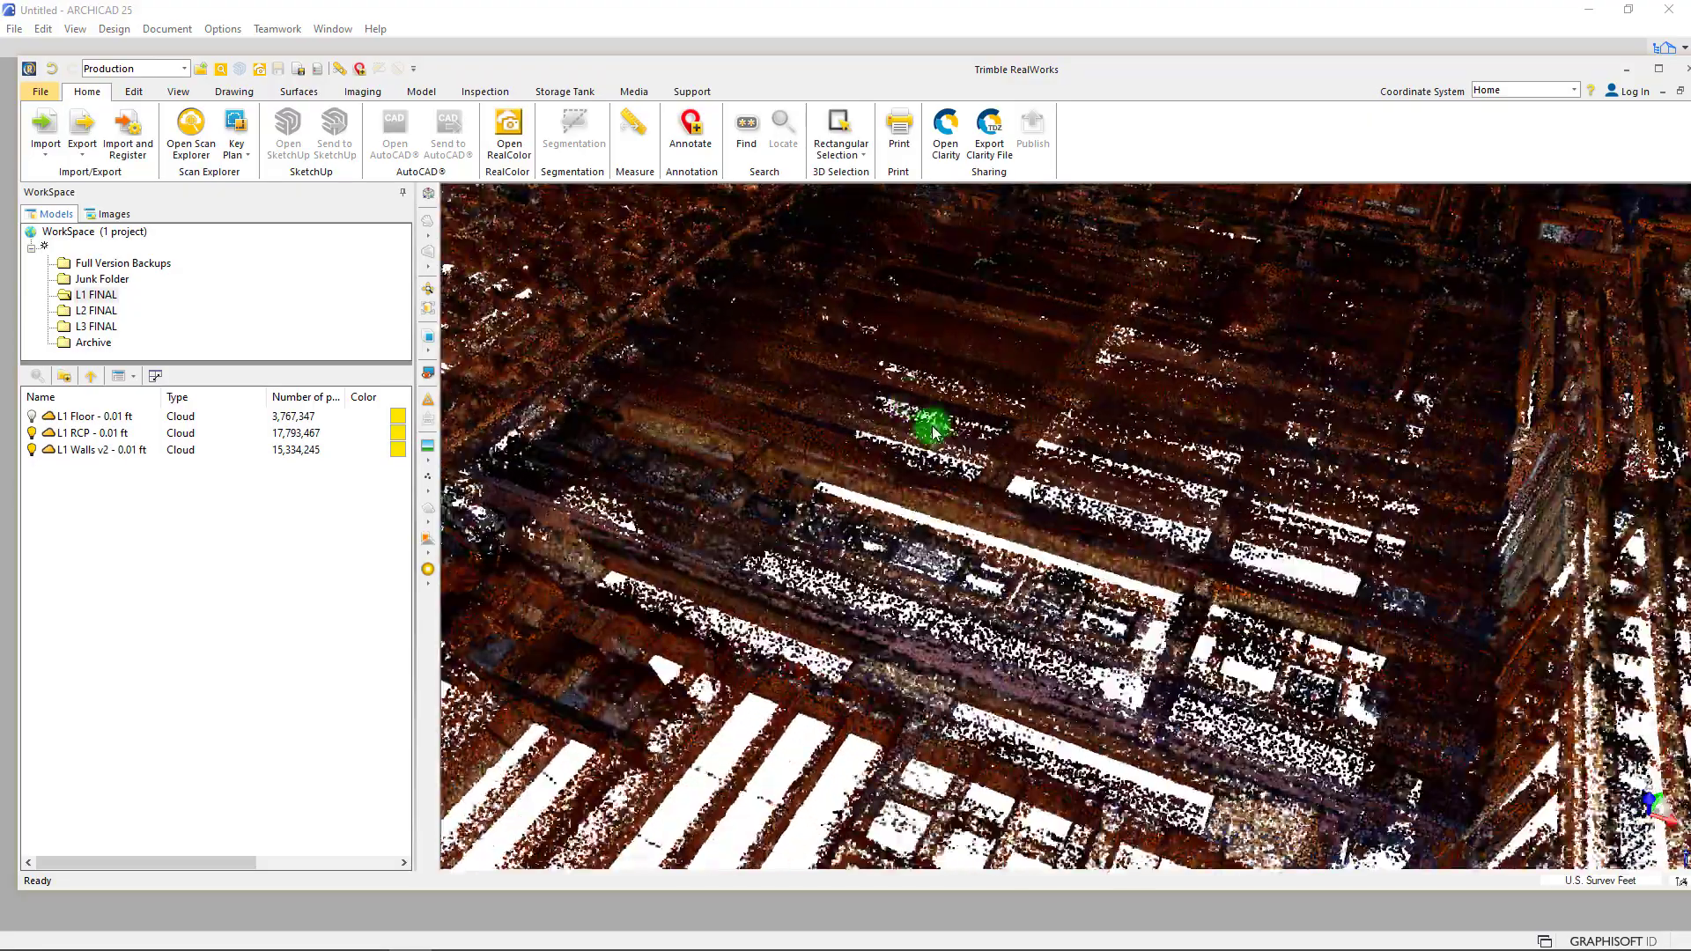
left_click_drag(934, 431, 956, 526)
scroll(1001, 495, "down", 5)
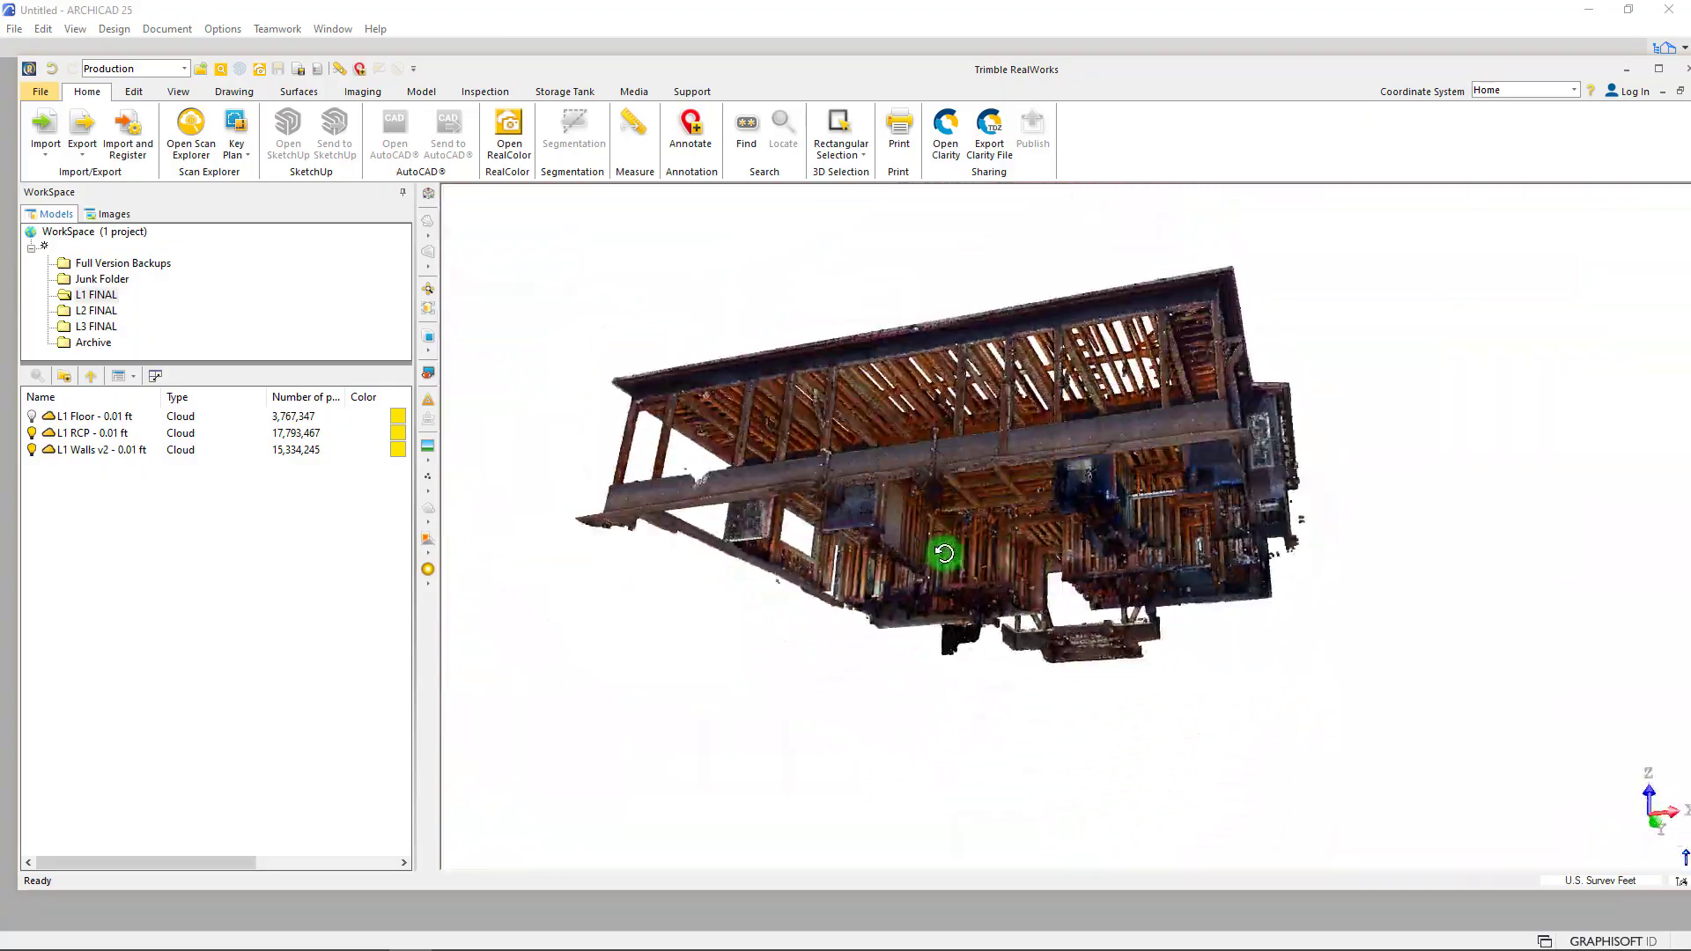
- Examine the ceiling joists, wall framing and the piping below the window opening inside the L1 scan
scroll(945, 553, "up", 6)
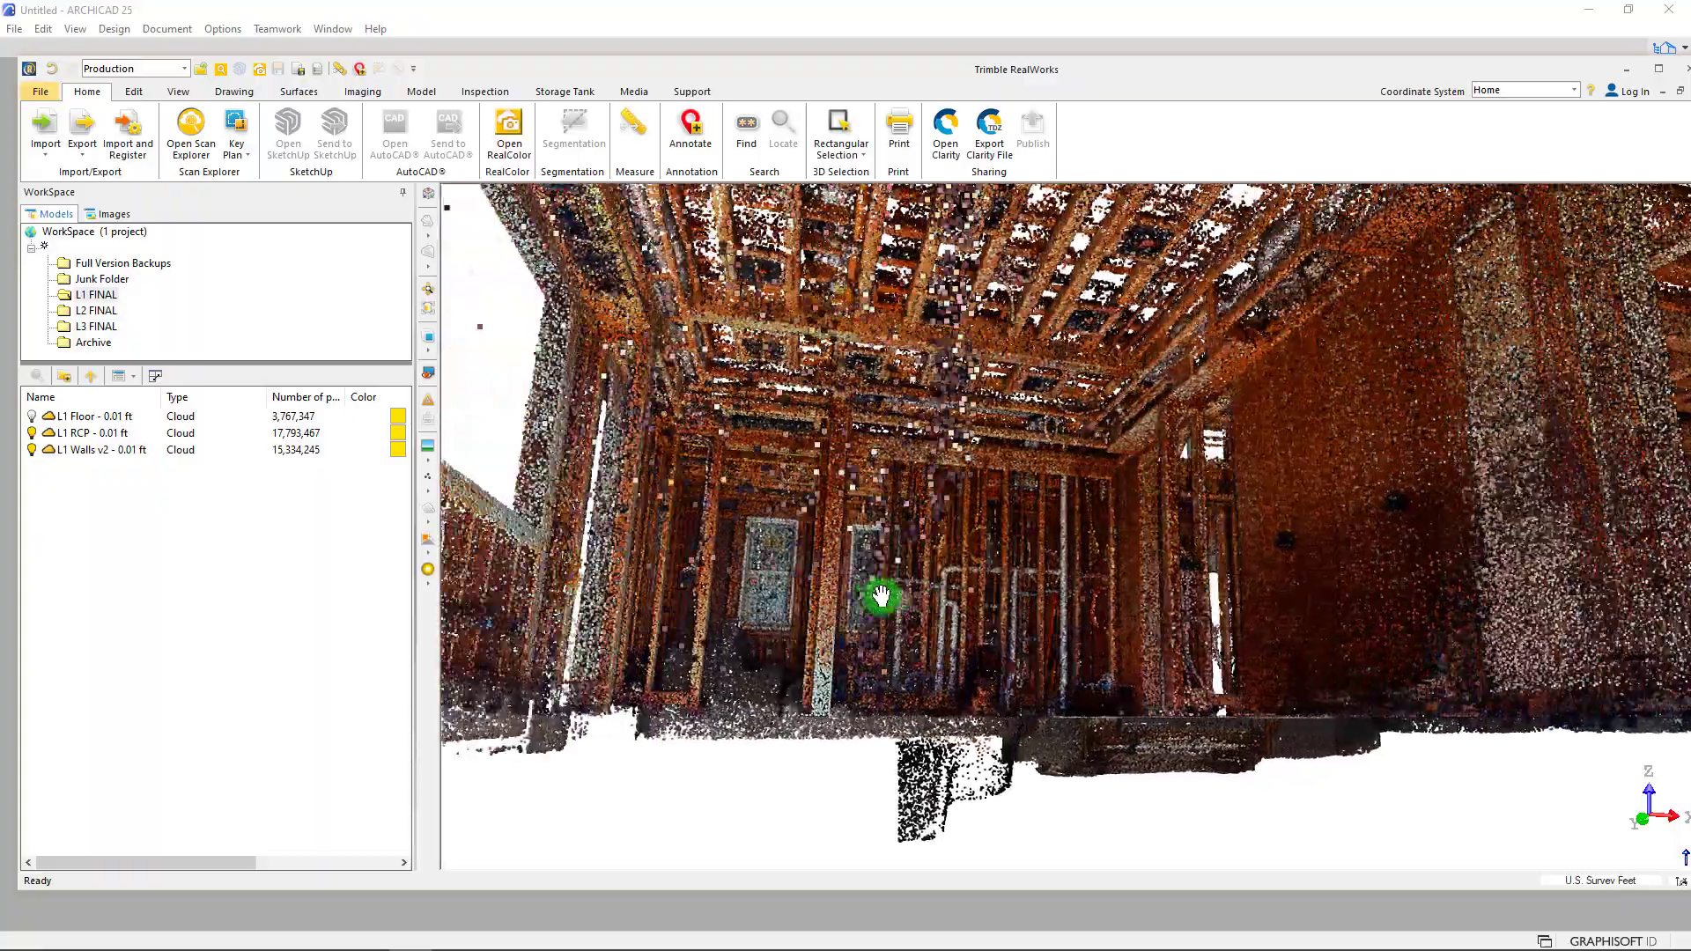
scroll(1024, 612, "up", 3)
scroll(883, 592, "down", 3)
left_click_drag(837, 585, 785, 558)
middle_click_drag(785, 558, 1143, 558)
left_click_drag(1143, 559, 751, 645)
middle_click_drag(751, 646, 1050, 602)
middle_click_drag(776, 617, 1037, 642)
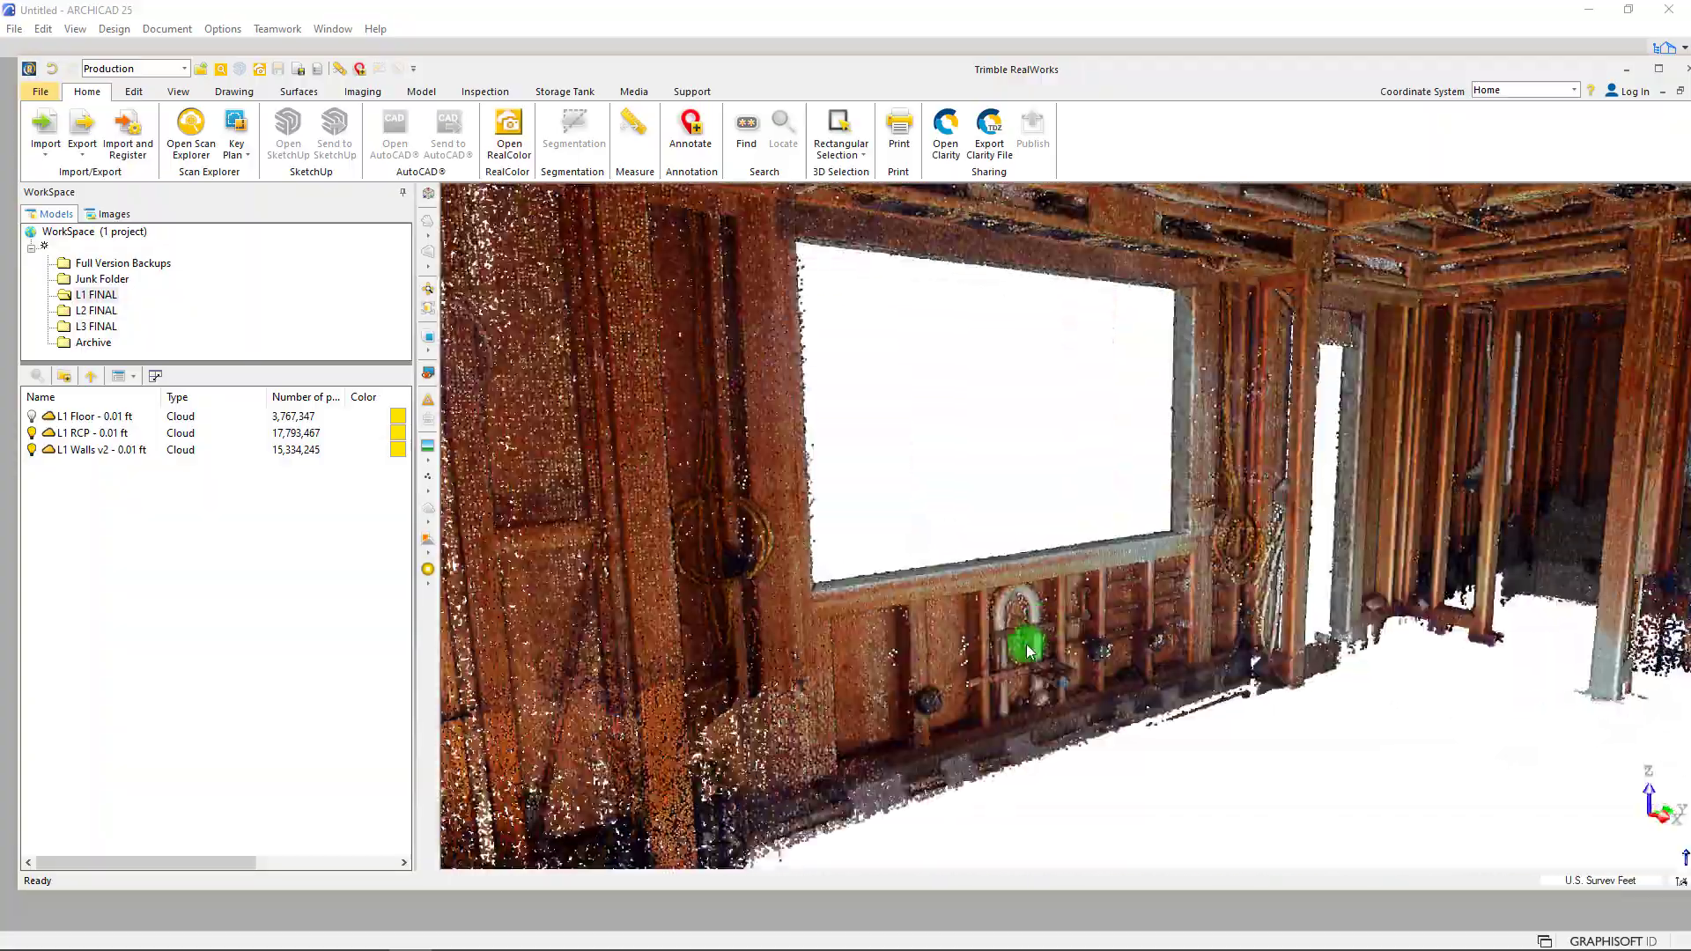
scroll(1084, 657, "up", 2)
mouse_move(1084, 657)
left_mouse_down()
mouse_move(981, 661)
mouse_move(1310, 724)
mouse_move(1246, 679)
mouse_move(1101, 674)
left_mouse_up()
left_click_drag(1172, 539, 1194, 638)
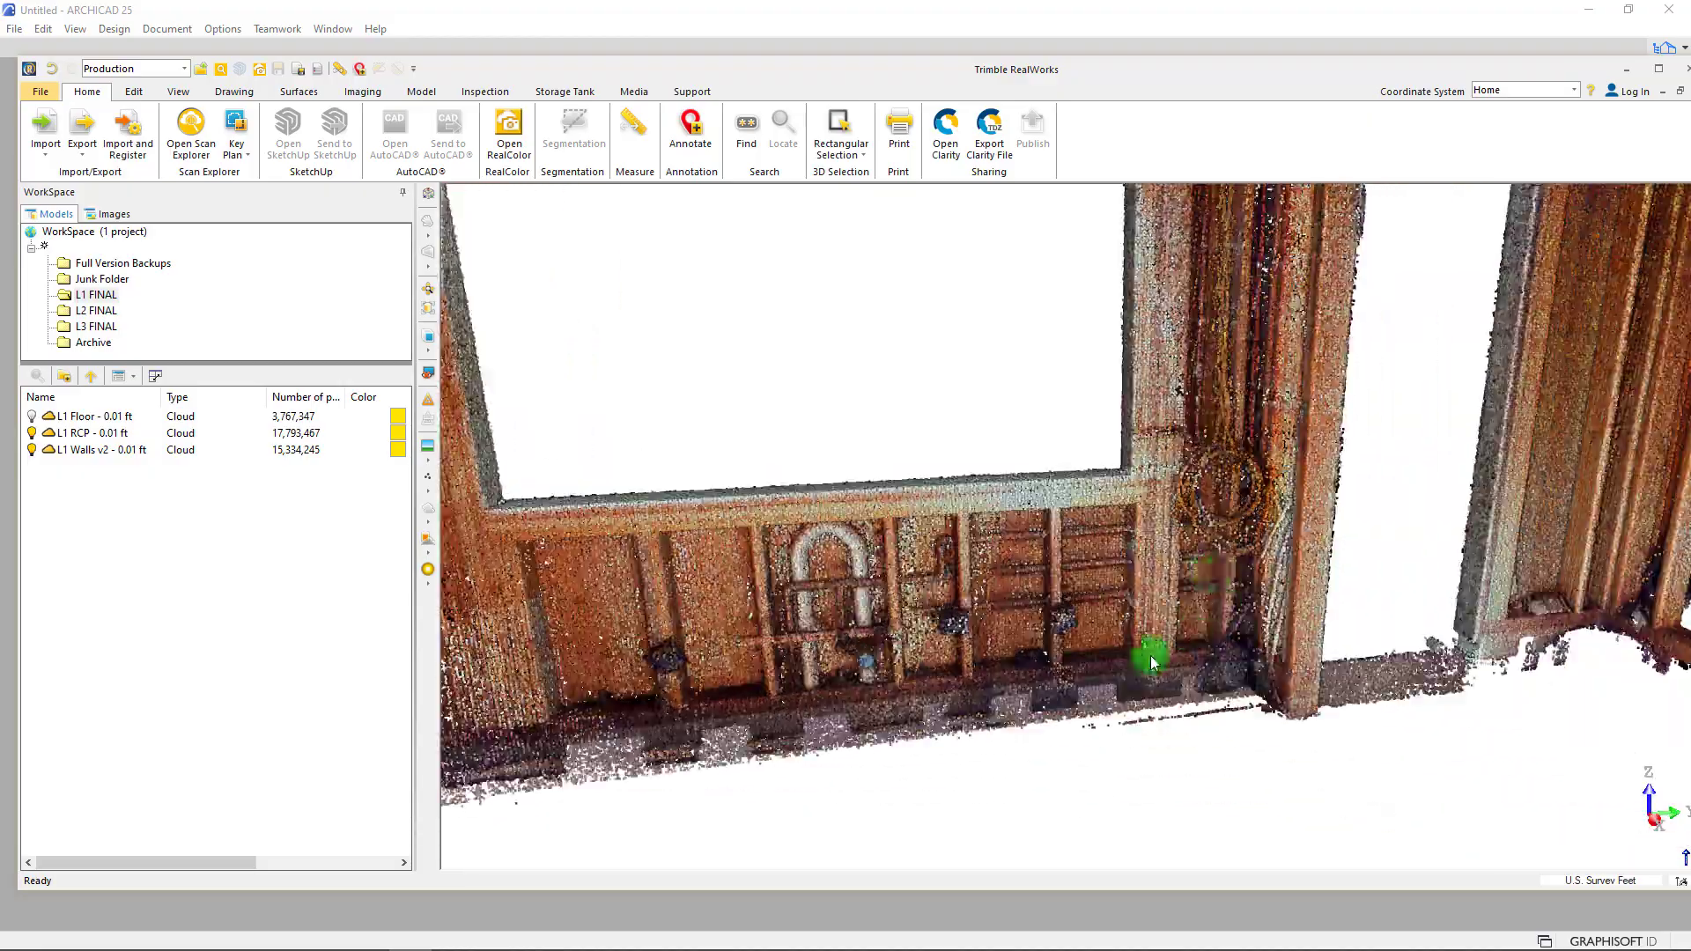
left_click_drag(803, 583, 1124, 626)
scroll(920, 598, "down", 5)
middle_click_drag(700, 683, 685, 525)
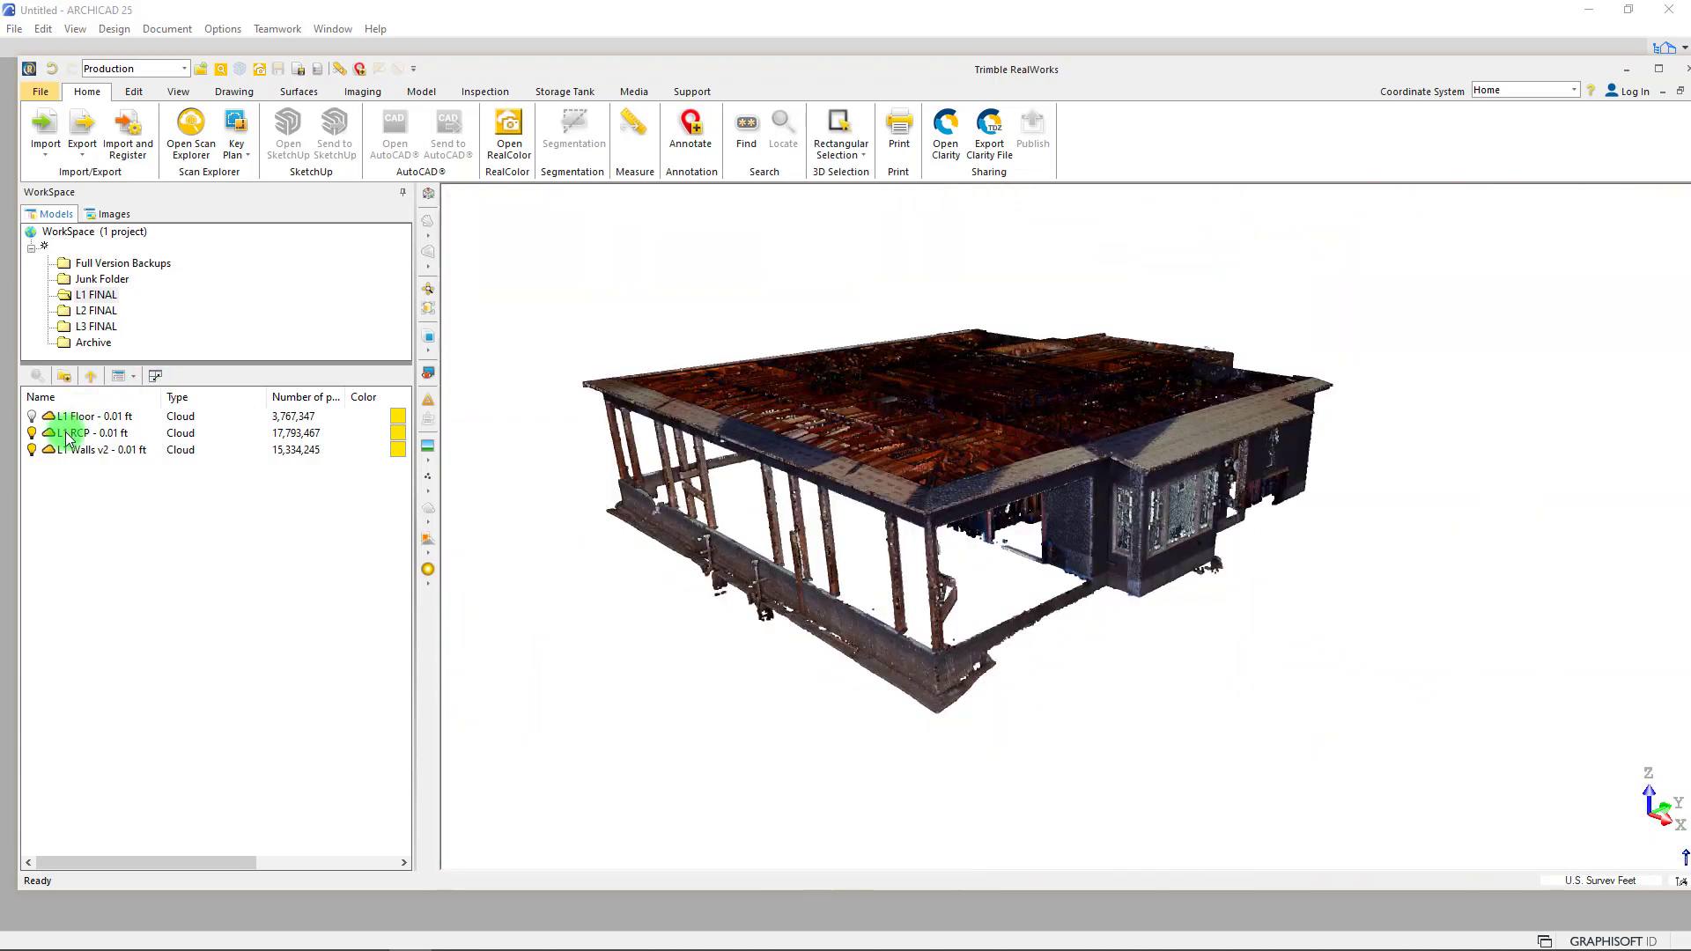
- Isolate the L2 FINAL group's point clouds in the 3D view and look through the second level's interior
left_click_drag(1219, 478, 1070, 349)
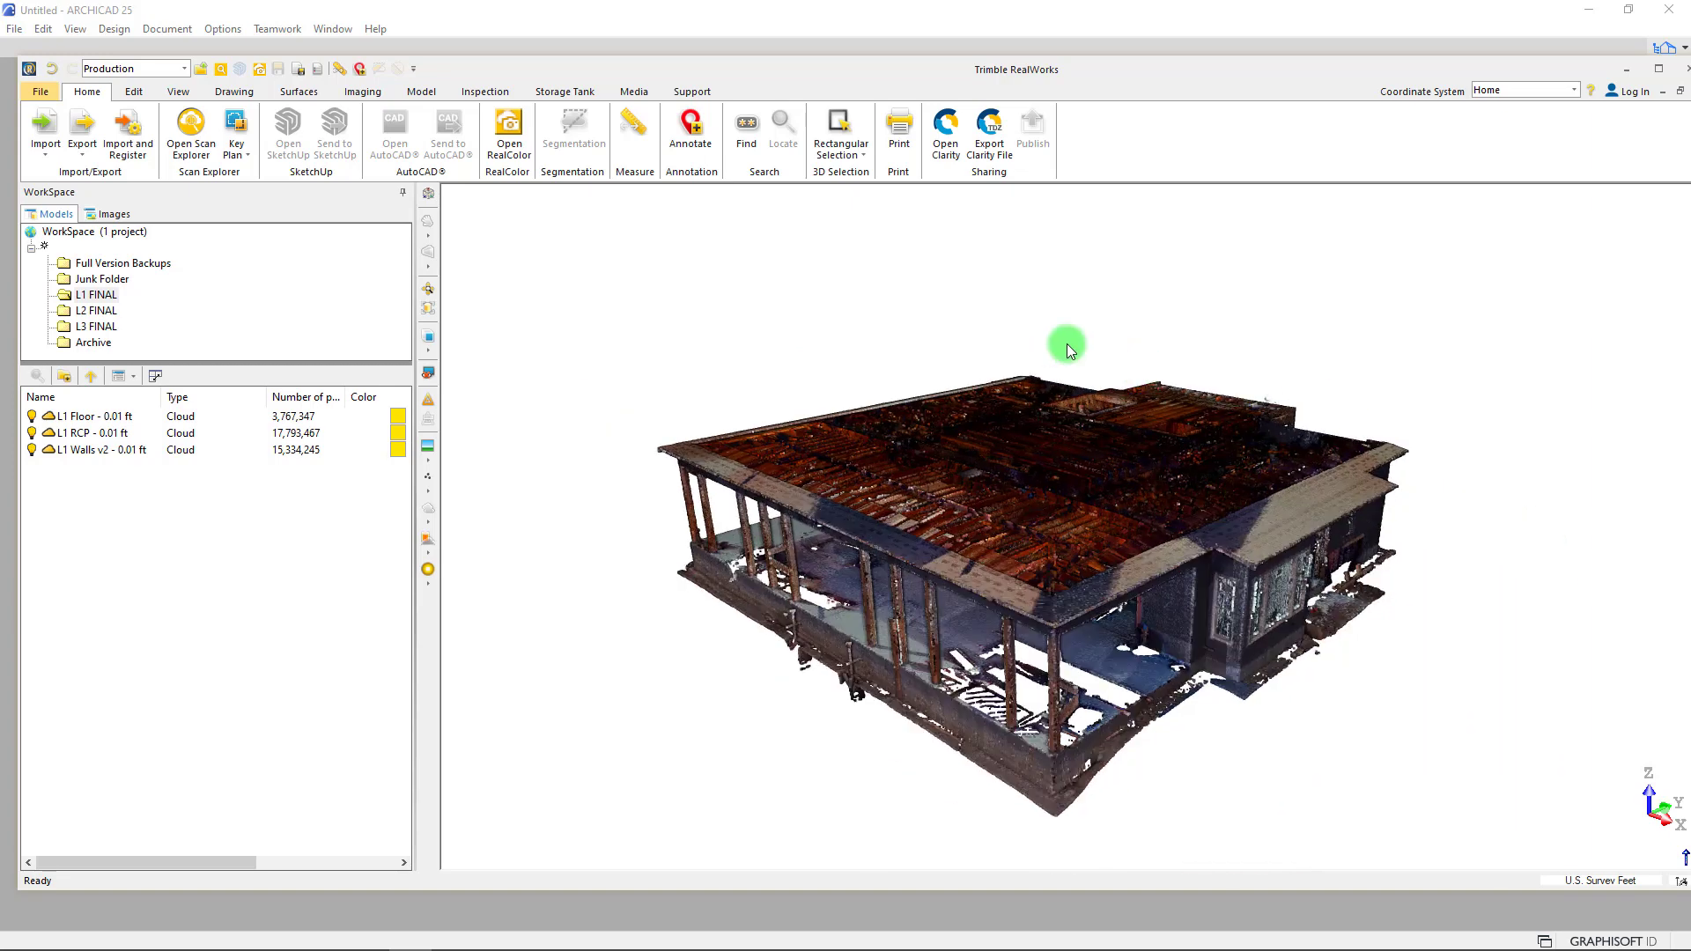
left_click(88, 311)
right_click(88, 311)
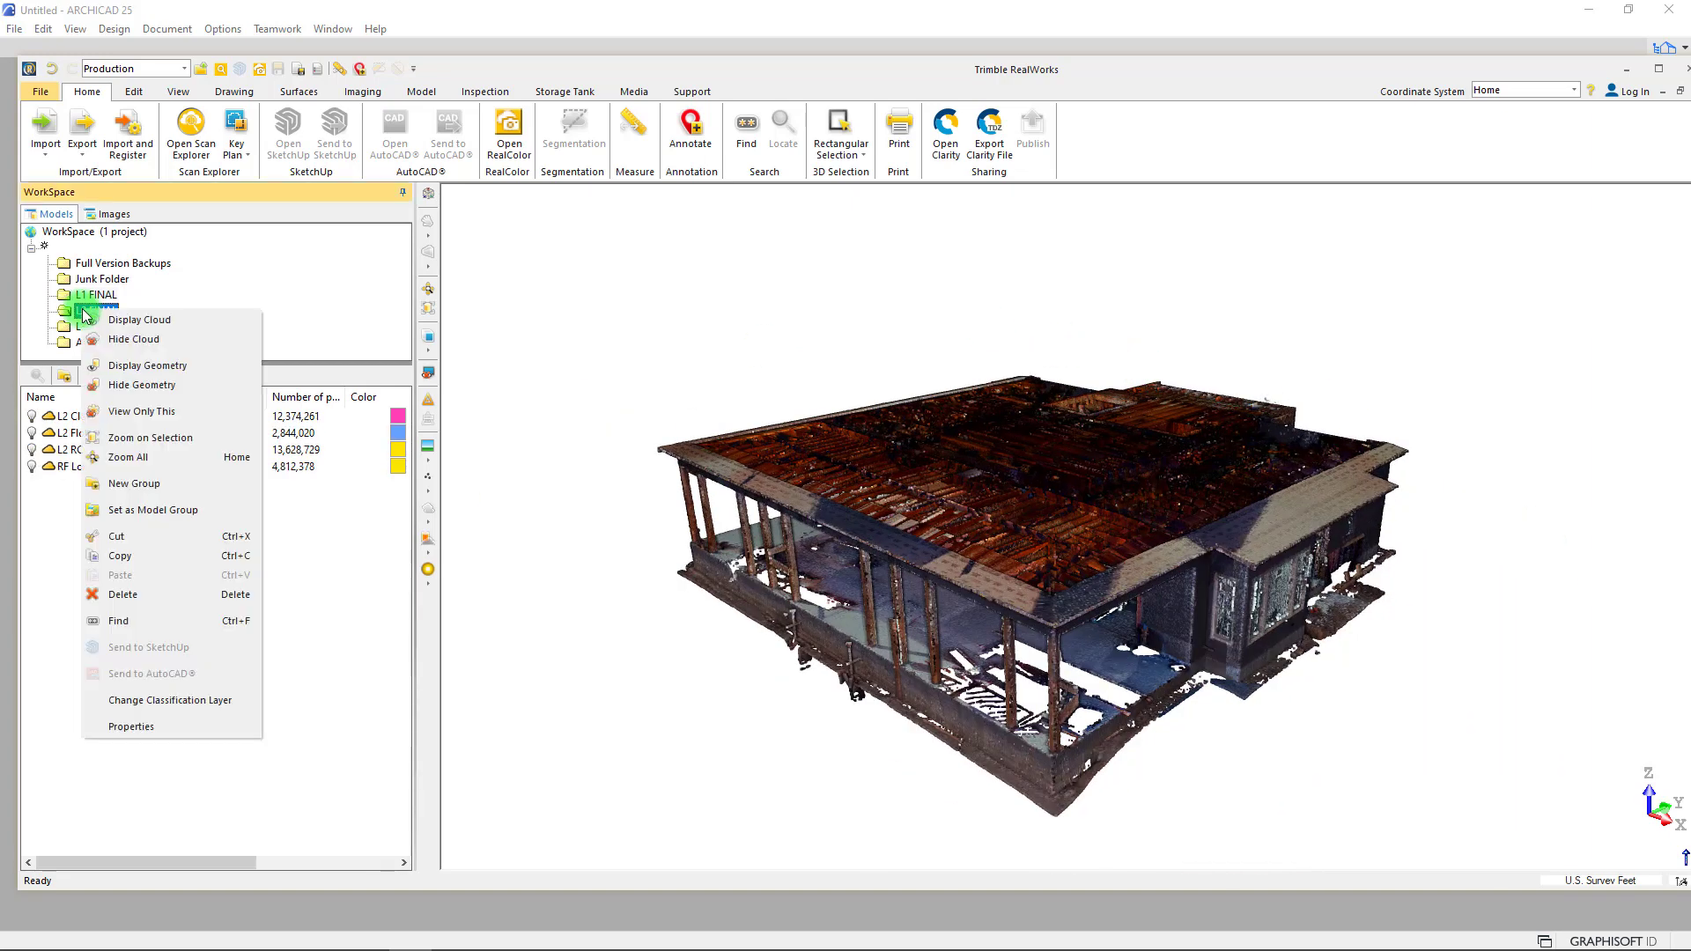
left_click(134, 412)
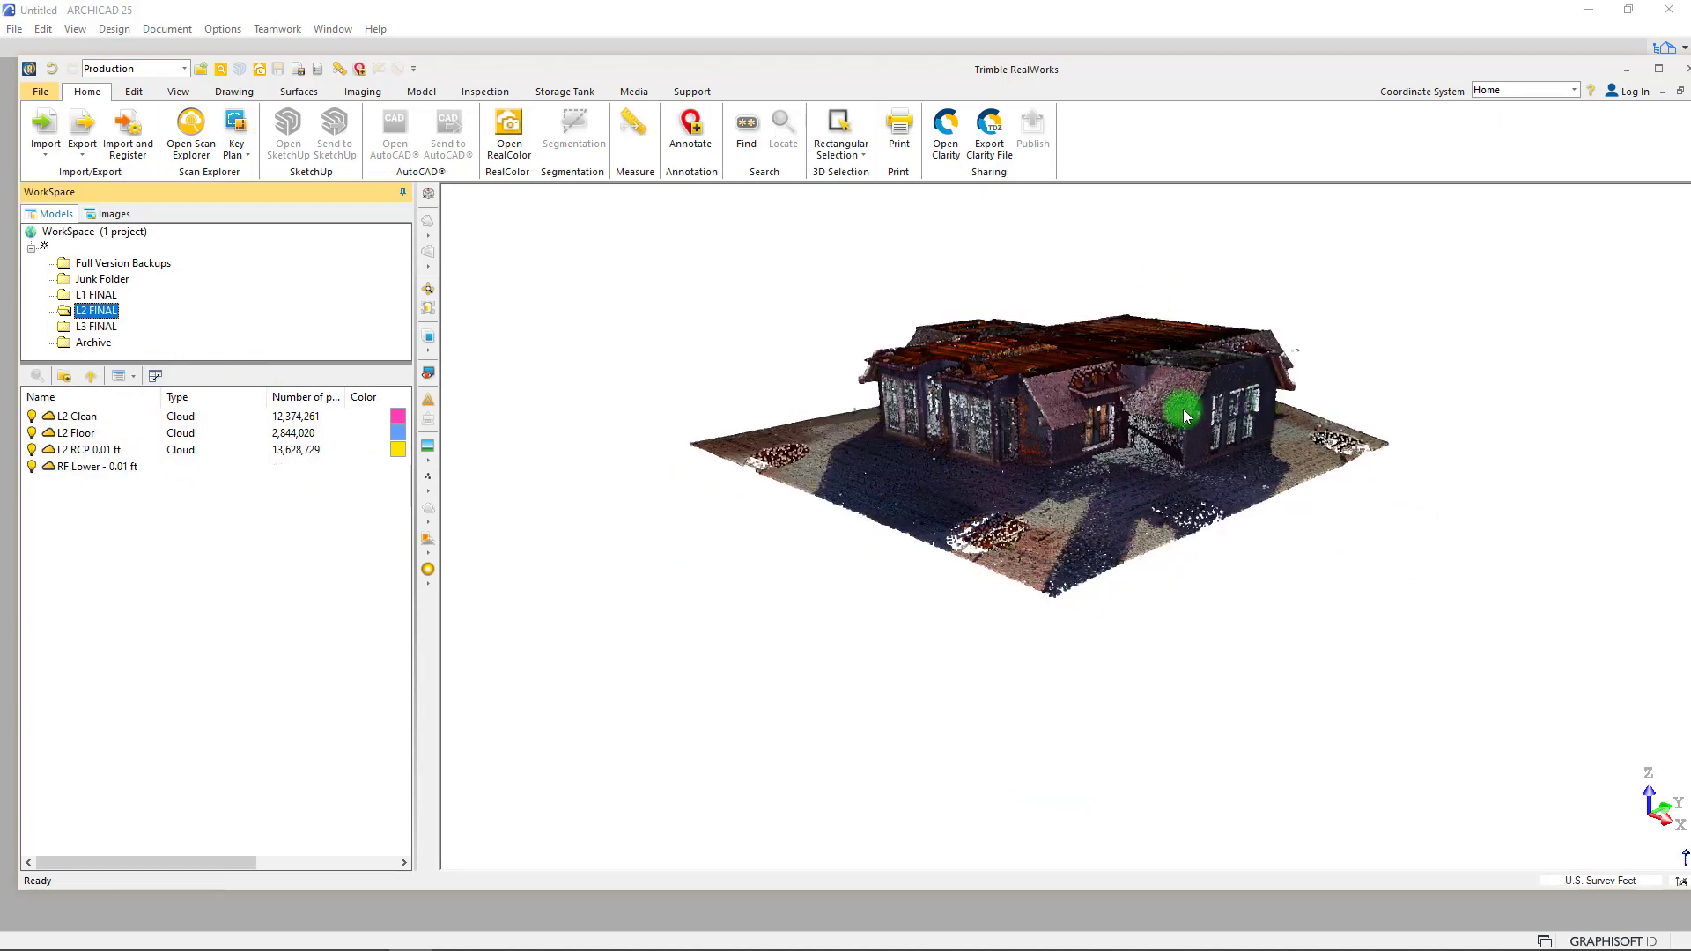
left_click_drag(1182, 408, 1013, 455)
left_click_drag(1036, 572, 989, 422)
- Isolate the L3 FINAL group's point clouds and view the attic level from below and from outside
left_click(88, 326)
right_click(88, 328)
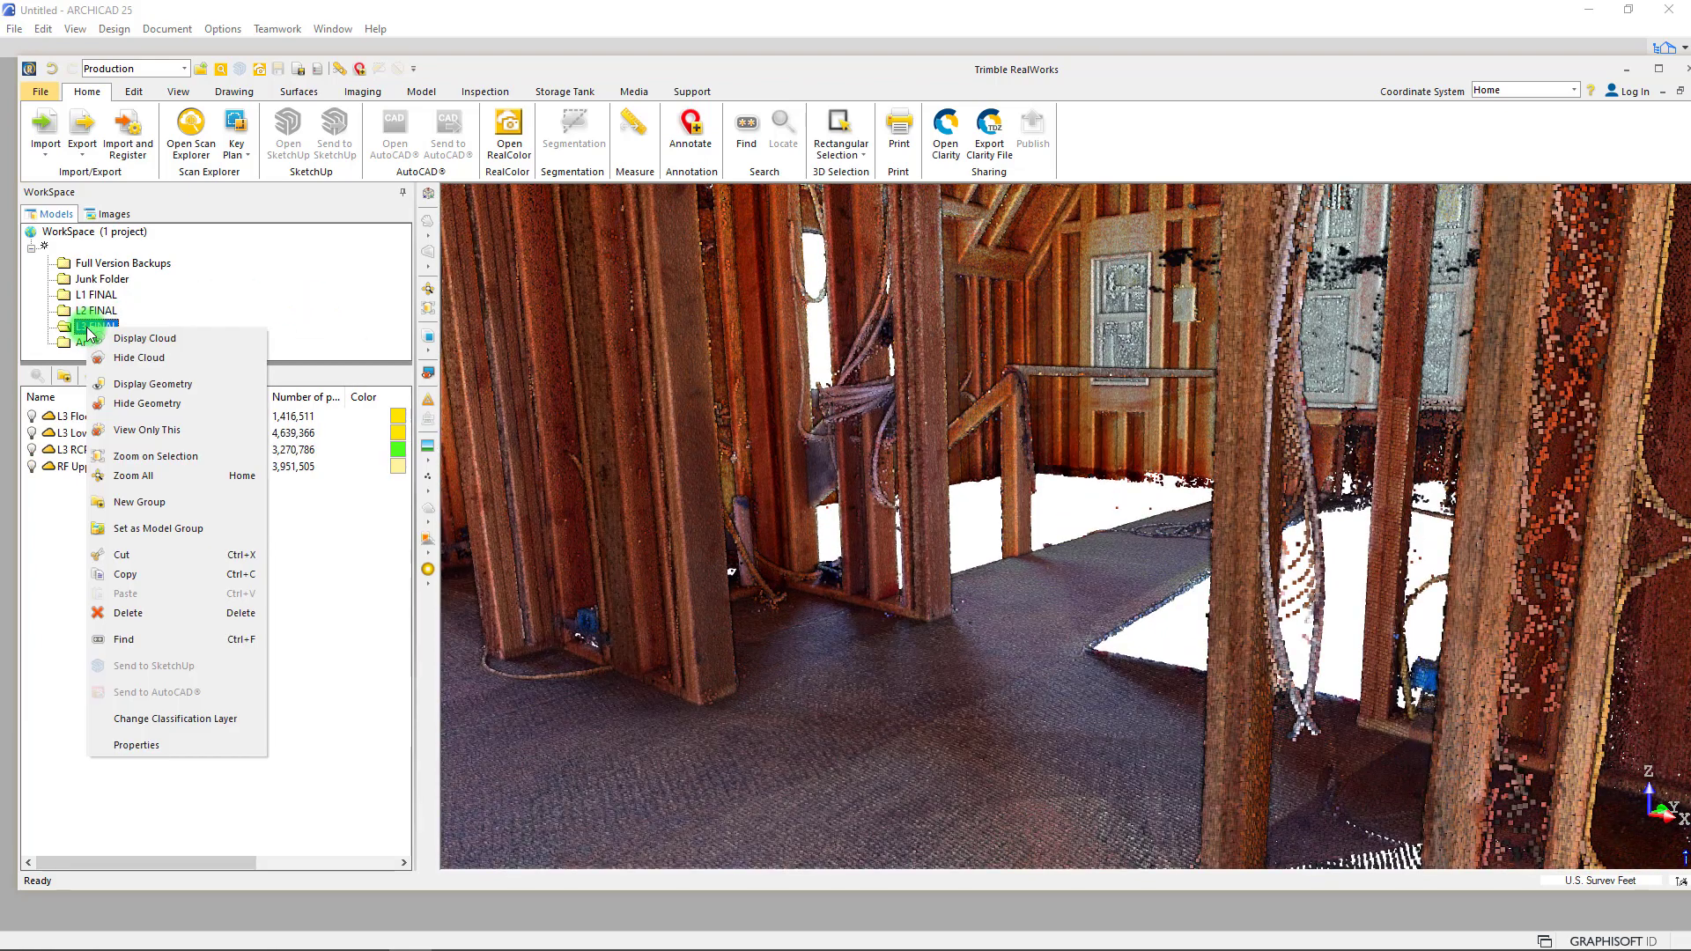
left_click(148, 430)
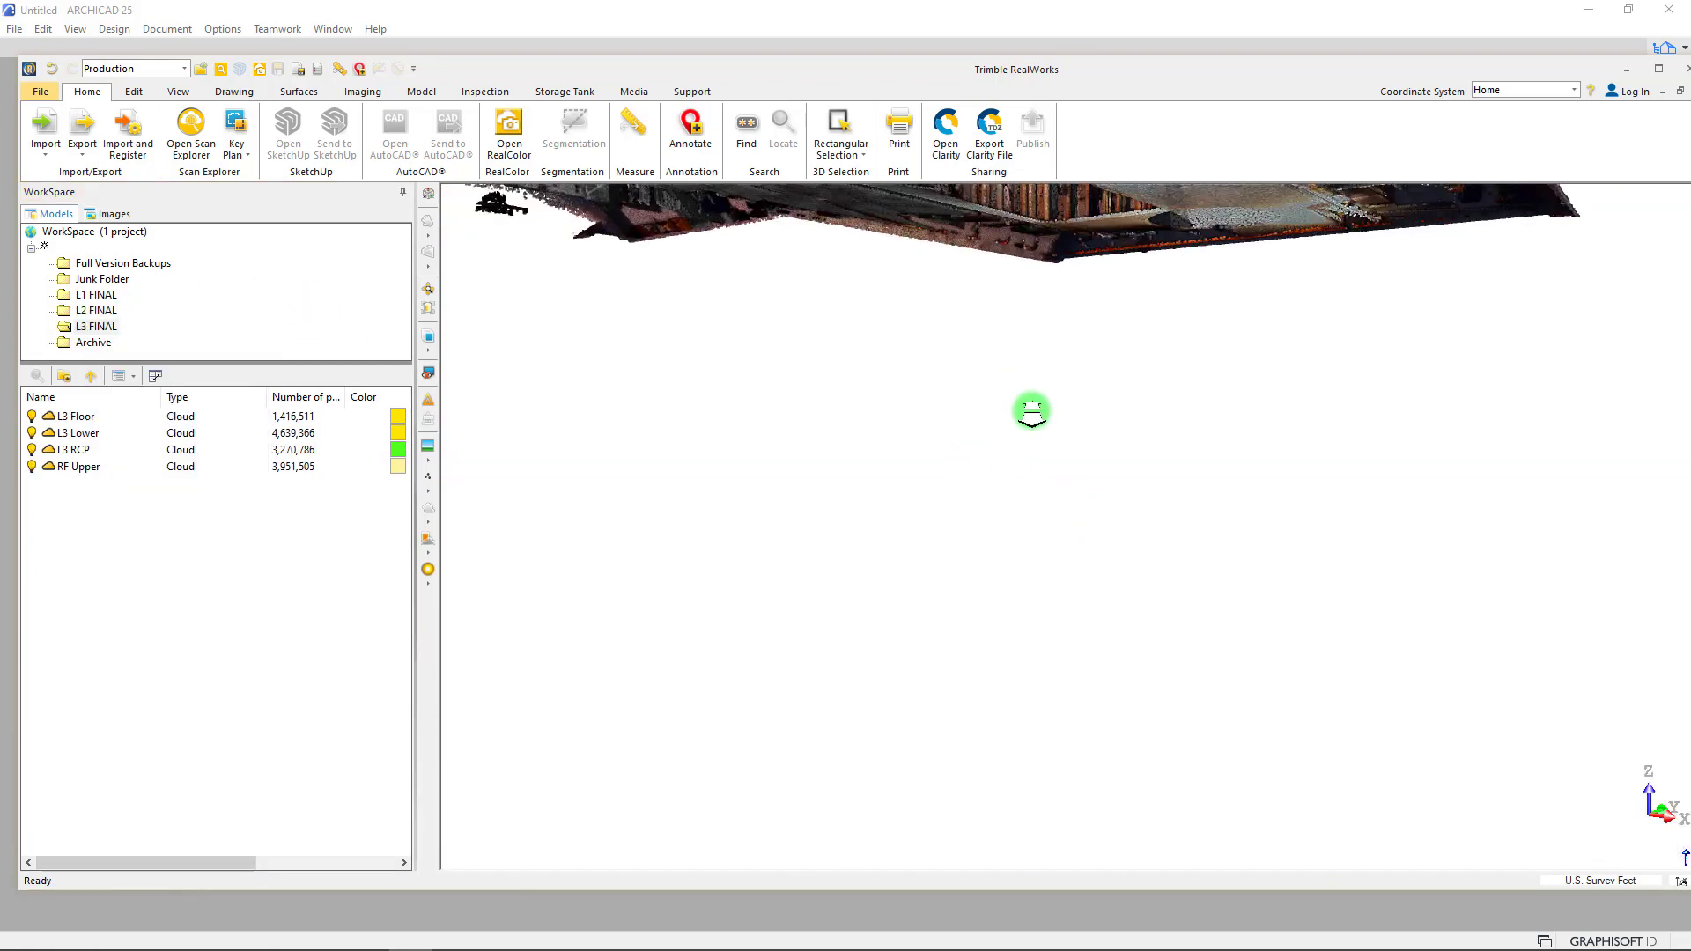
mouse_move(1007, 343)
left_mouse_down()
mouse_move(974, 506)
mouse_move(1257, 517)
mouse_move(875, 570)
mouse_move(867, 535)
mouse_move(966, 423)
mouse_move(864, 532)
mouse_move(808, 414)
mouse_move(940, 457)
mouse_move(817, 639)
left_mouse_up()
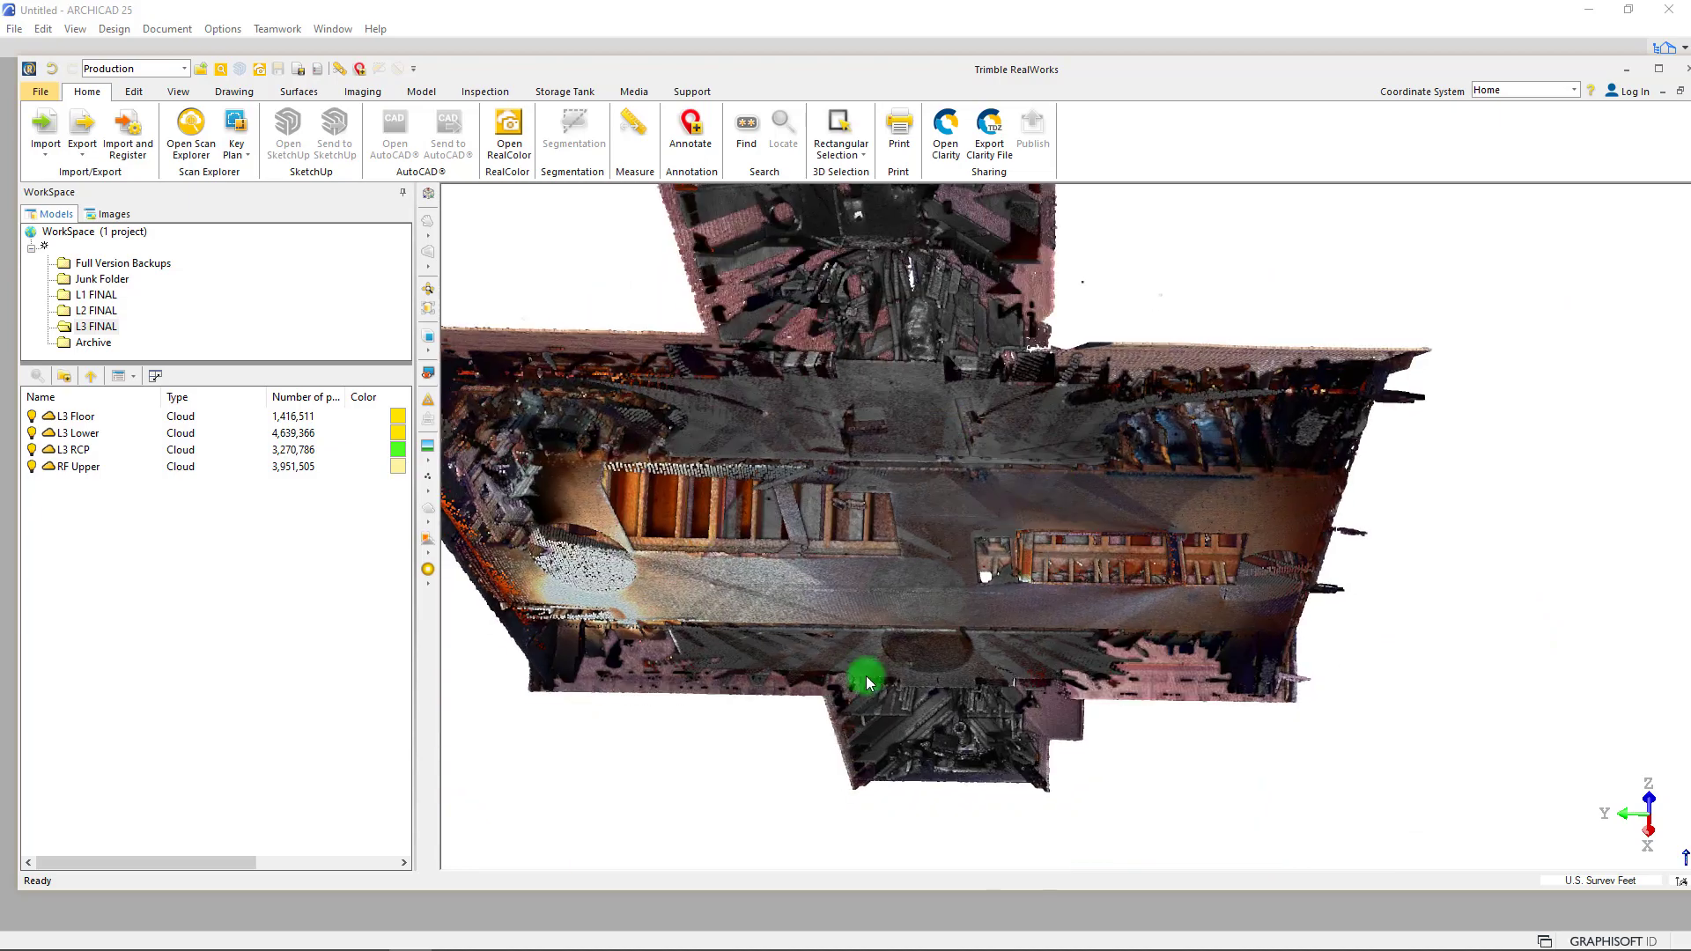
mouse_move(963, 728)
left_mouse_down()
mouse_move(793, 684)
mouse_move(864, 684)
mouse_move(1250, 564)
left_mouse_up()
scroll(906, 457, "down", 3)
left_click_drag(906, 457, 967, 611)
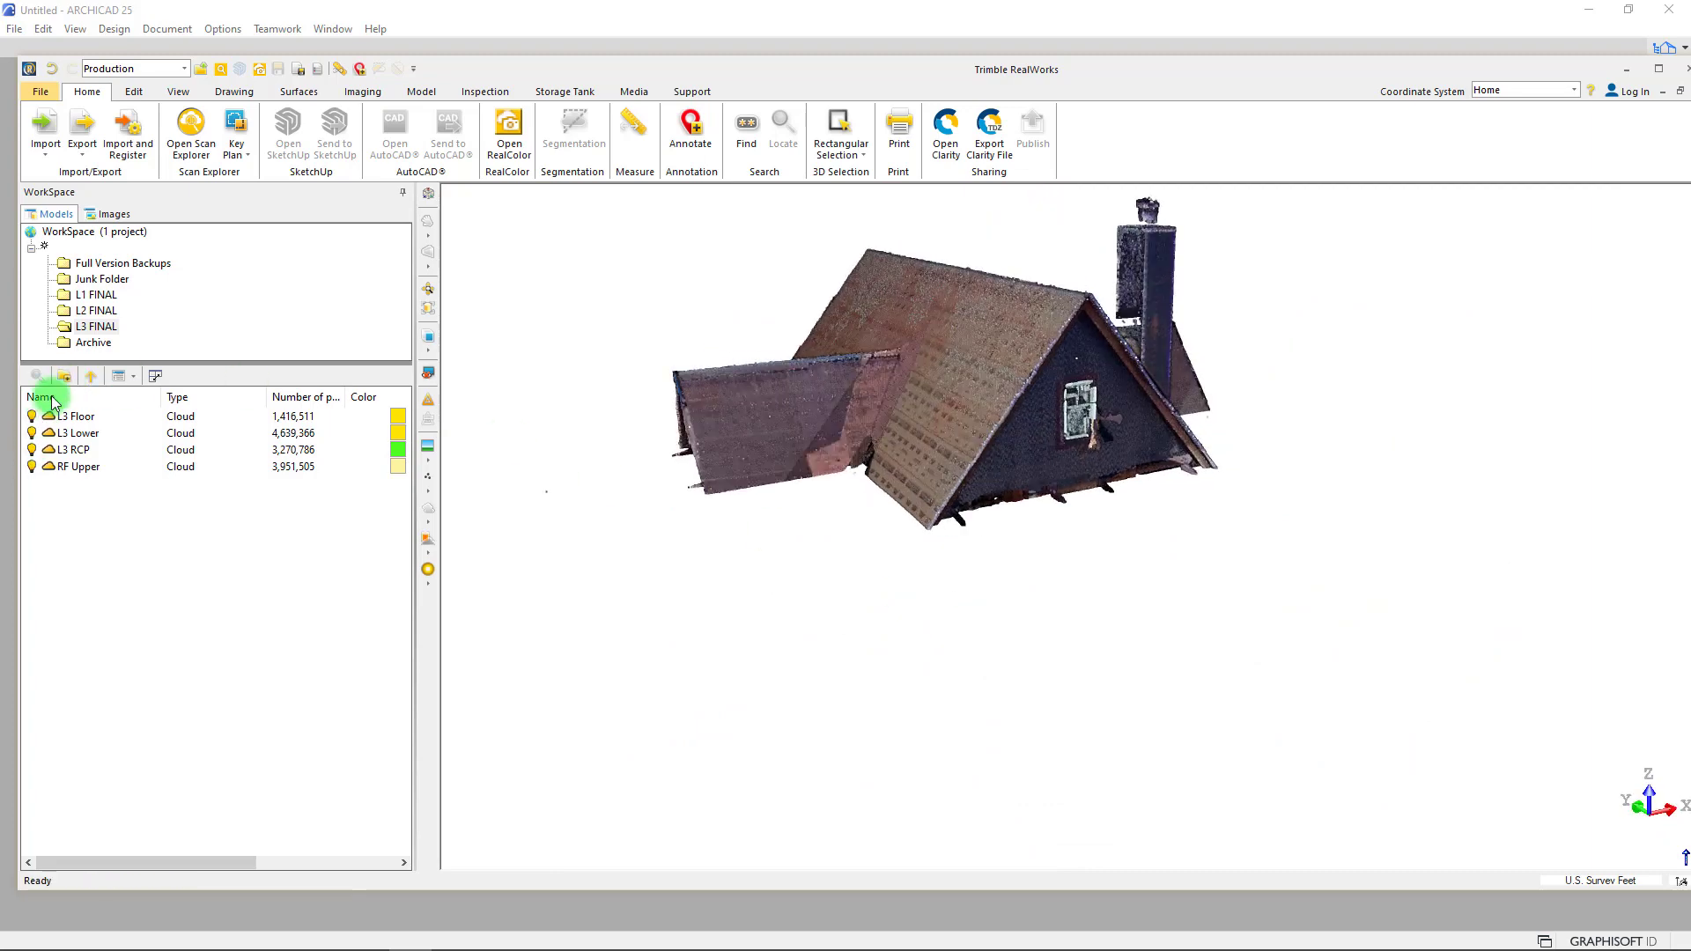
- Display the L1 FINAL and L2 FINAL clouds together with L3 FINAL to show the whole house
left_click(93, 313)
left_click(93, 295)
left_click(91, 311)
right_click(92, 298)
left_click(129, 309)
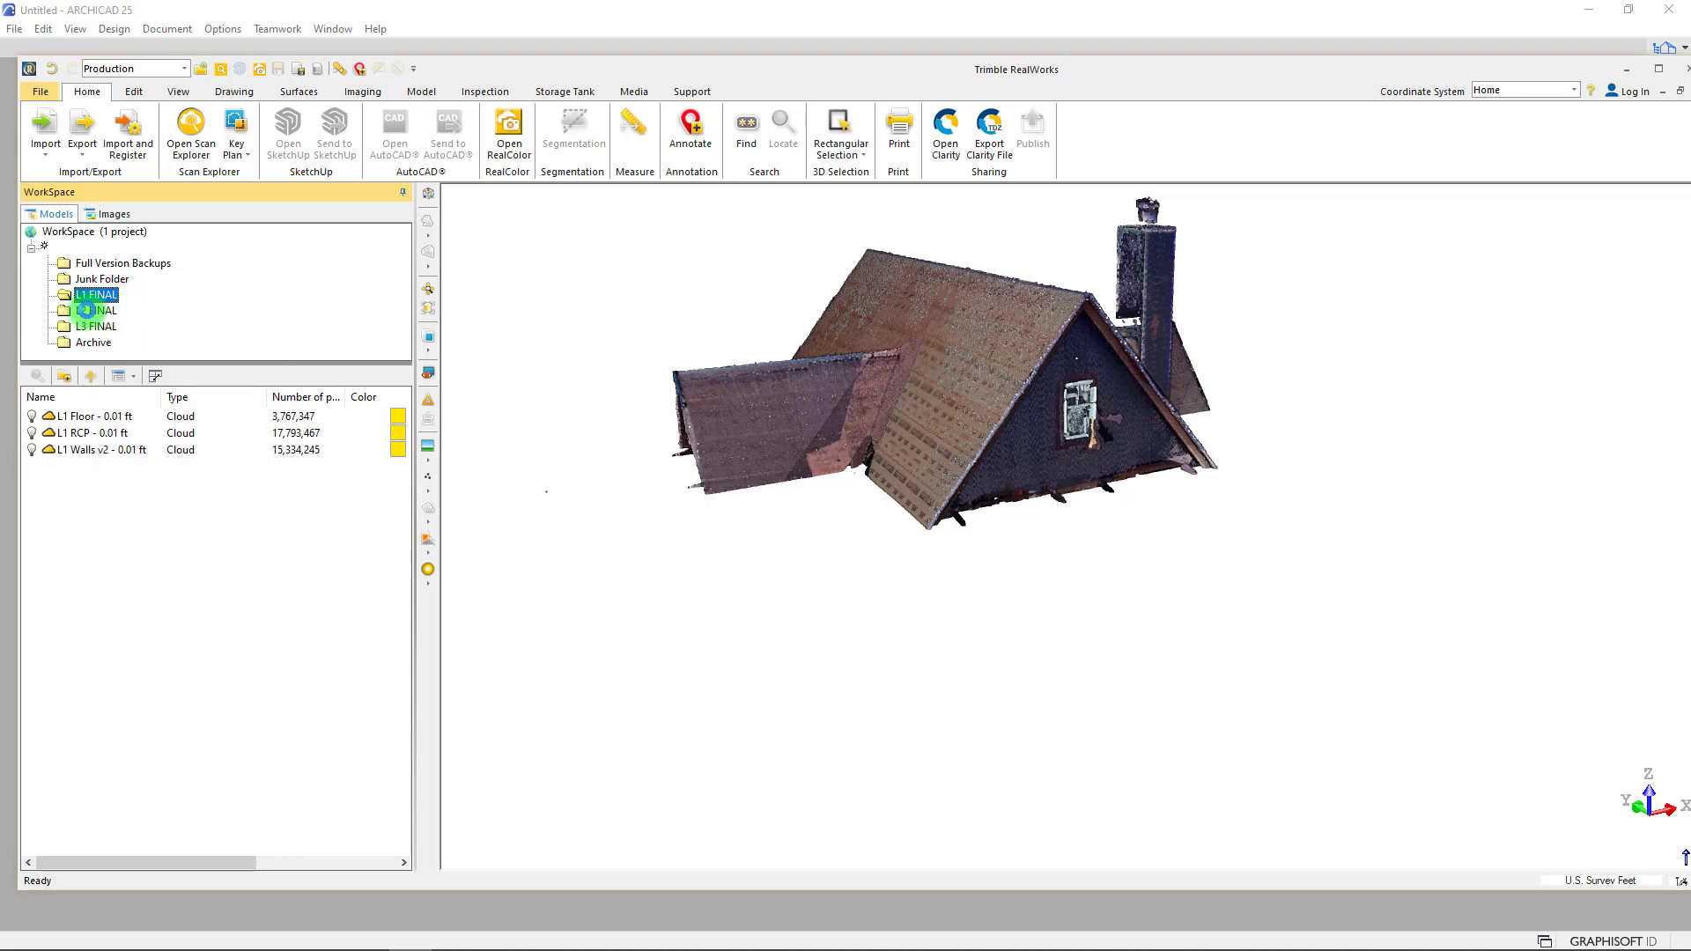
left_click(88, 311)
right_click(90, 310)
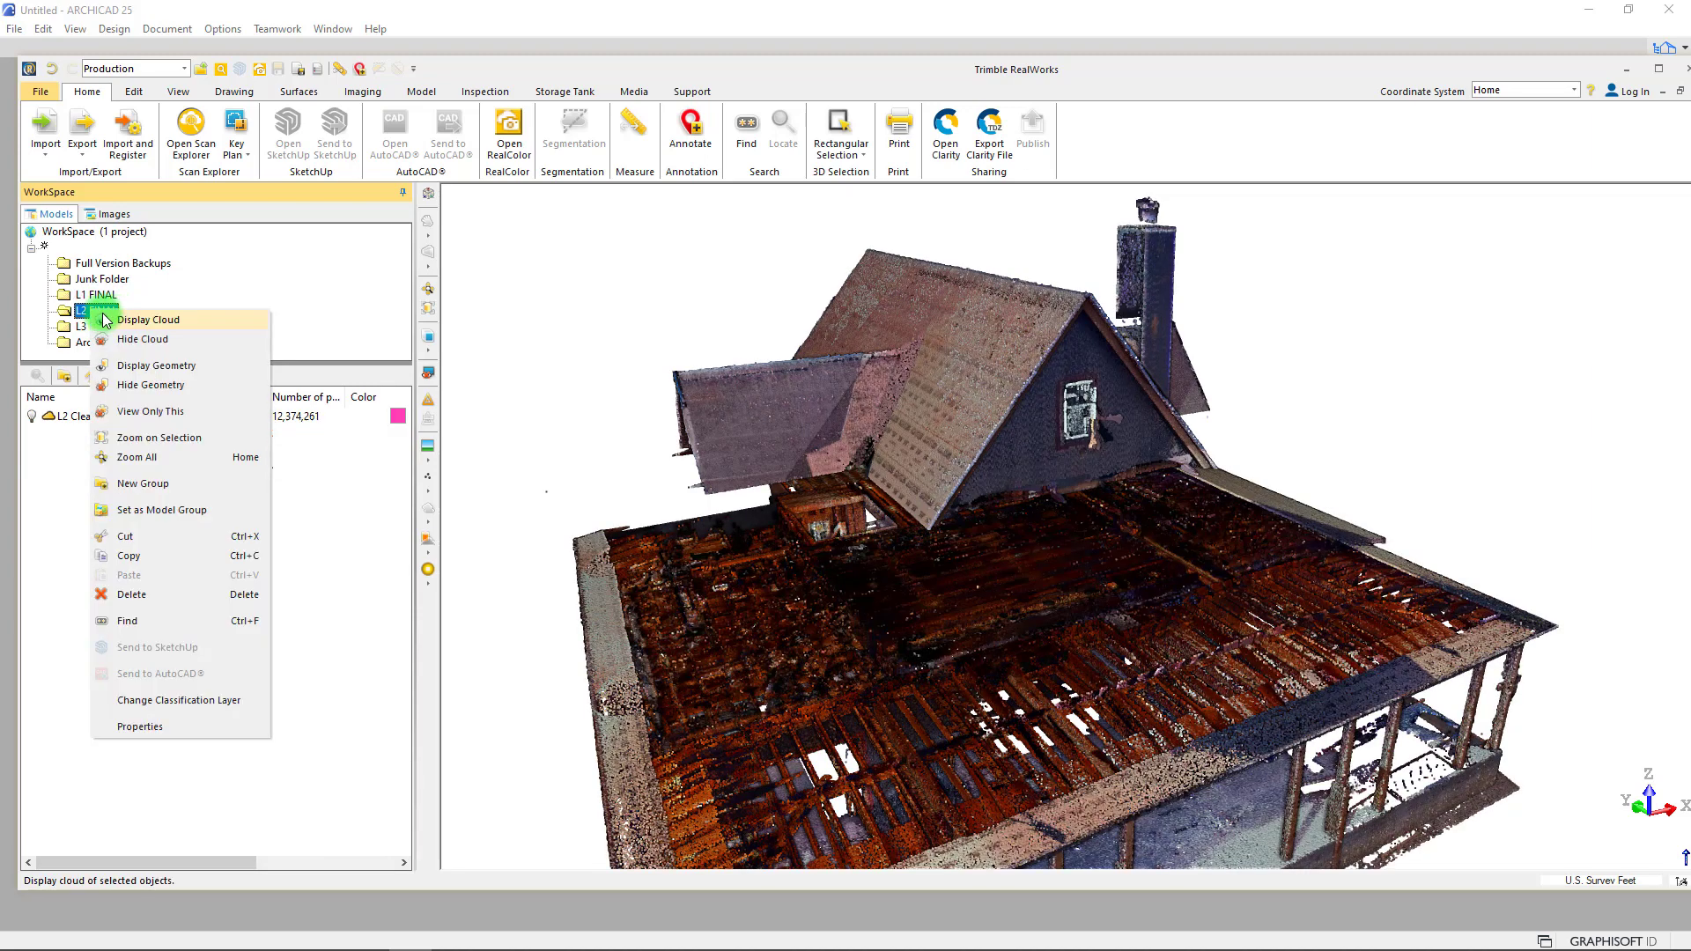
left_click(910, 456)
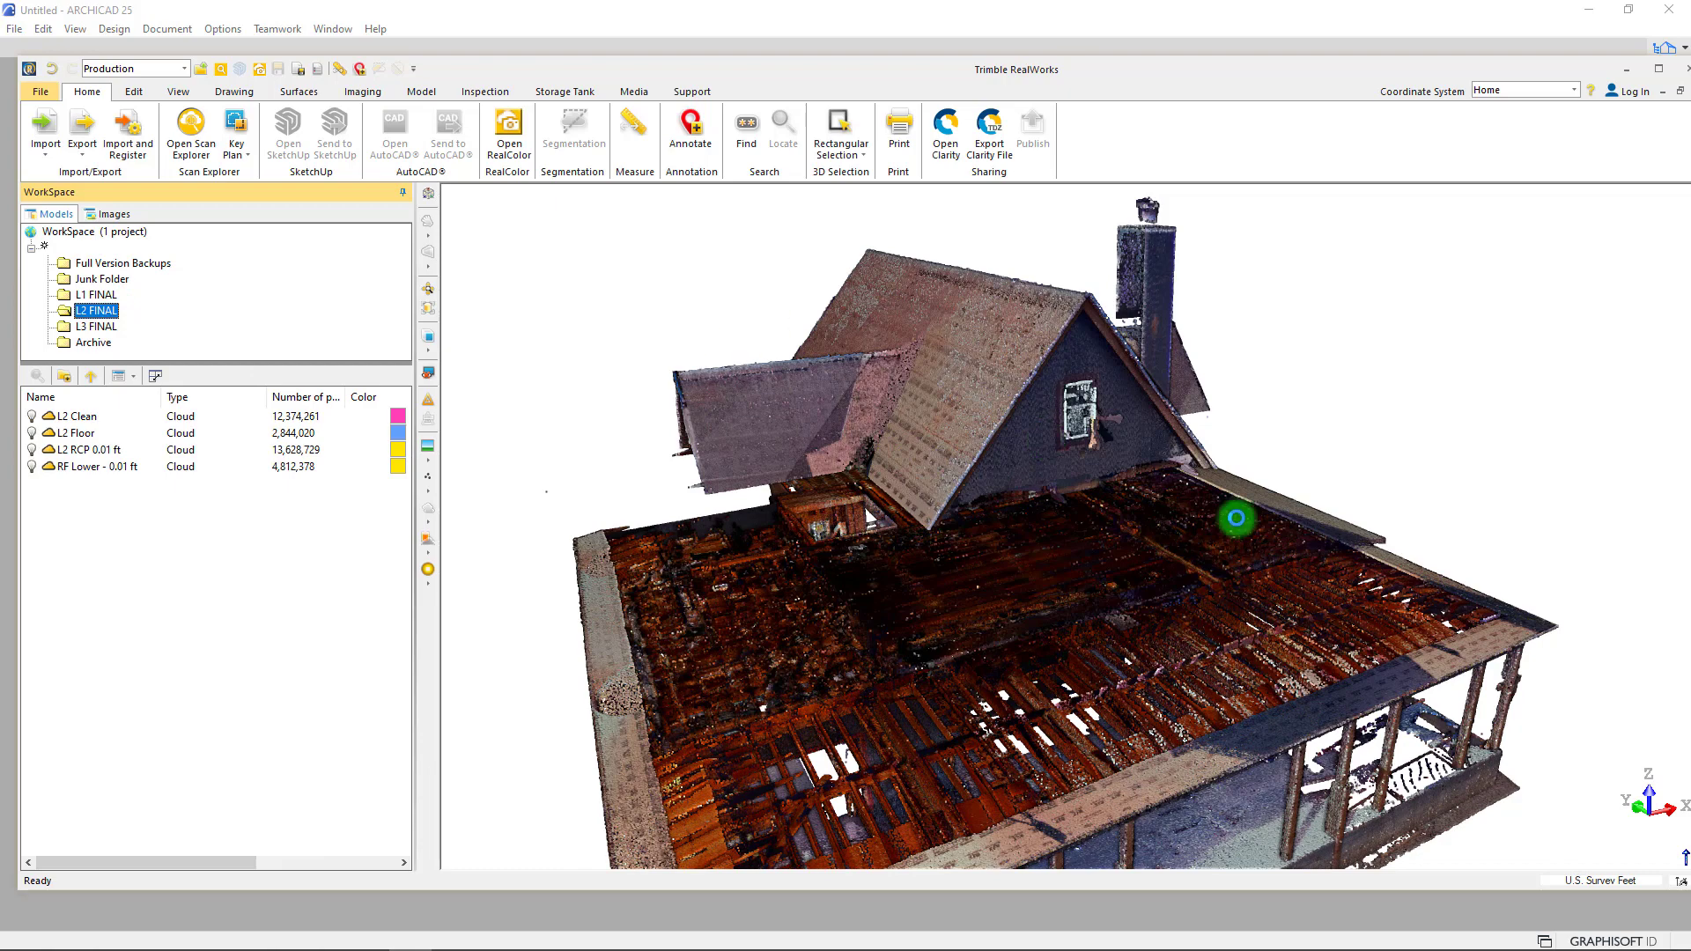
scroll(1013, 506, "down", 5)
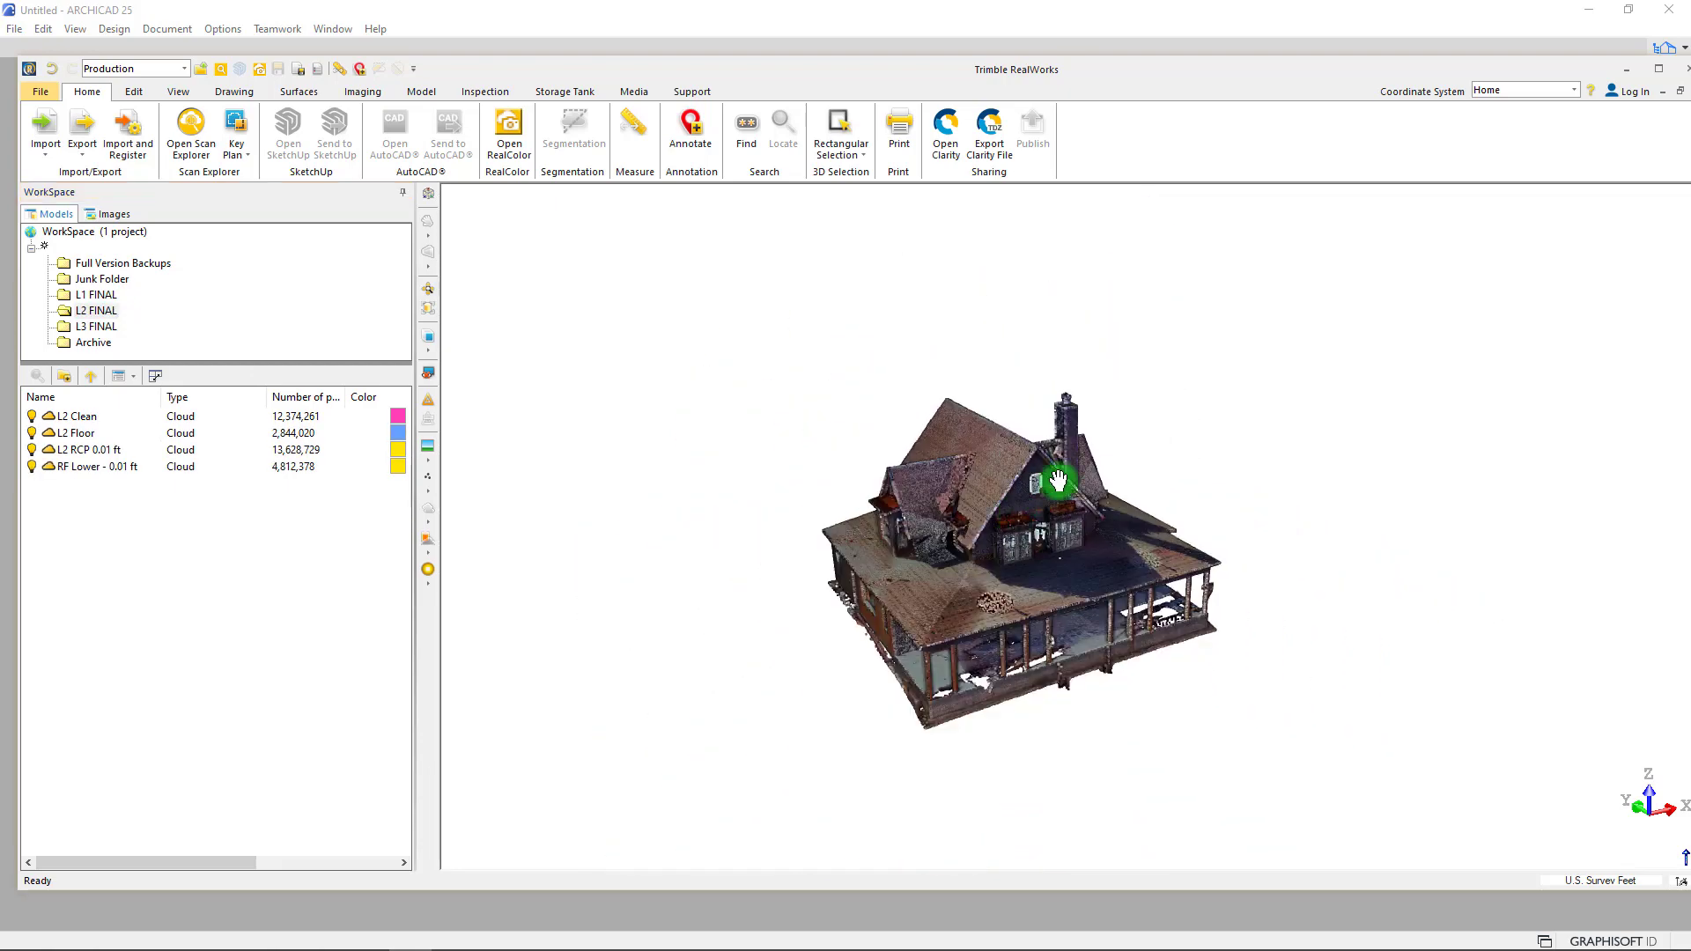
left_click_drag(1017, 505, 1148, 585)
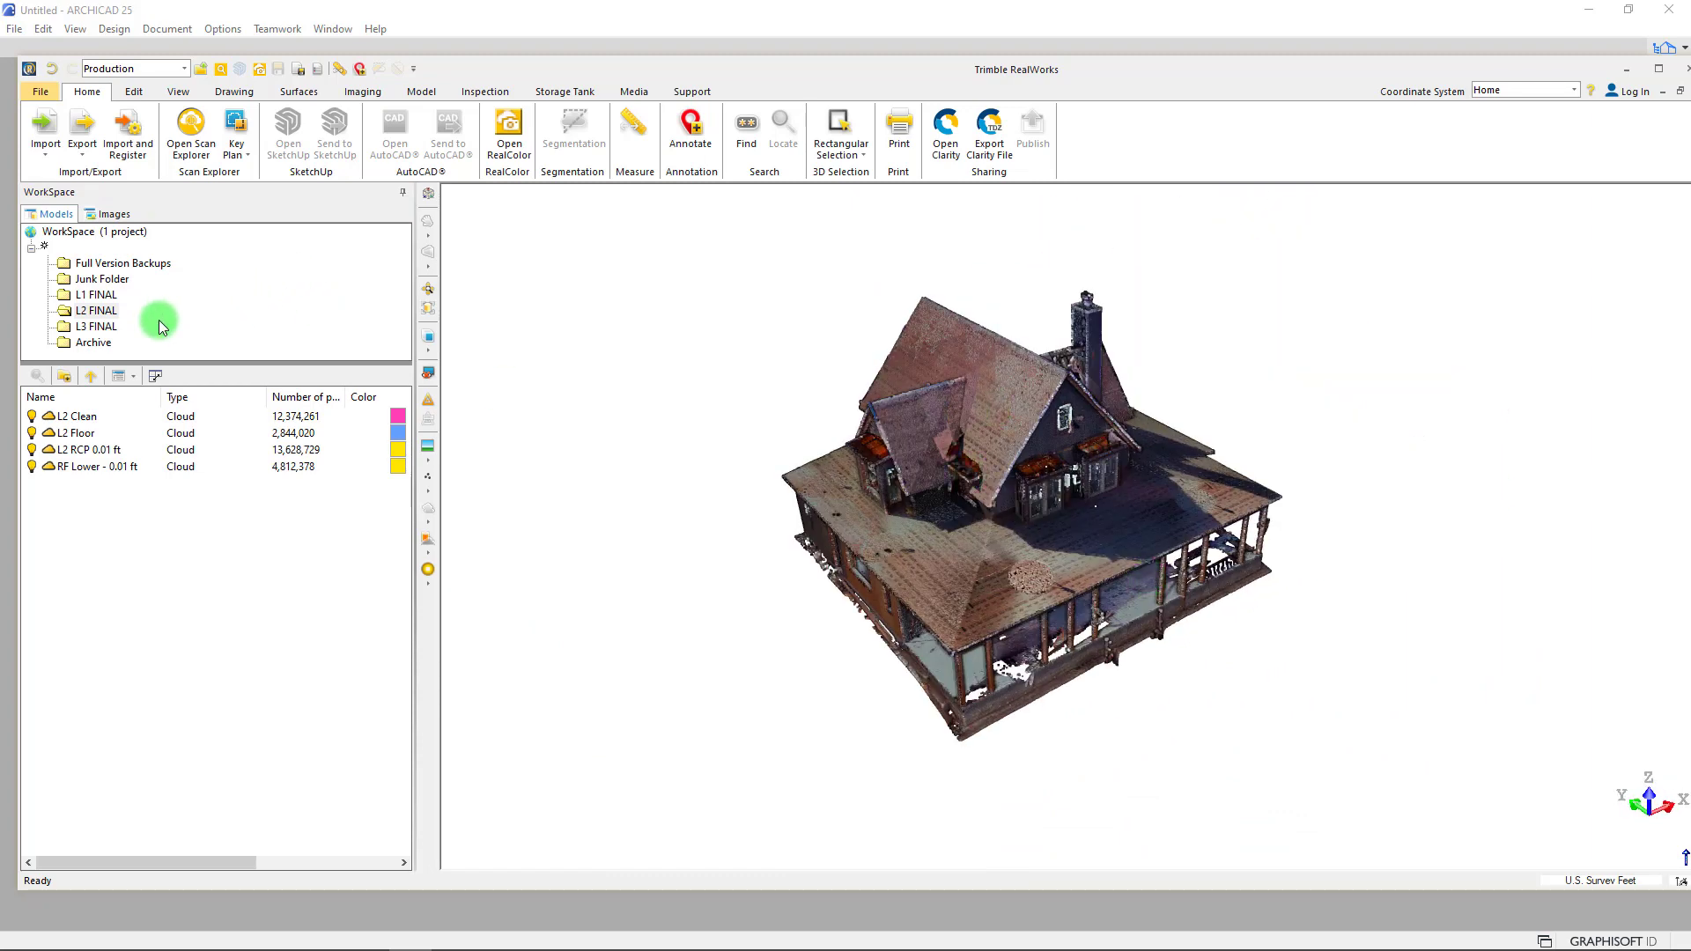
- Look into the Archive group and return to the project's top-level contents
left_click(69, 262)
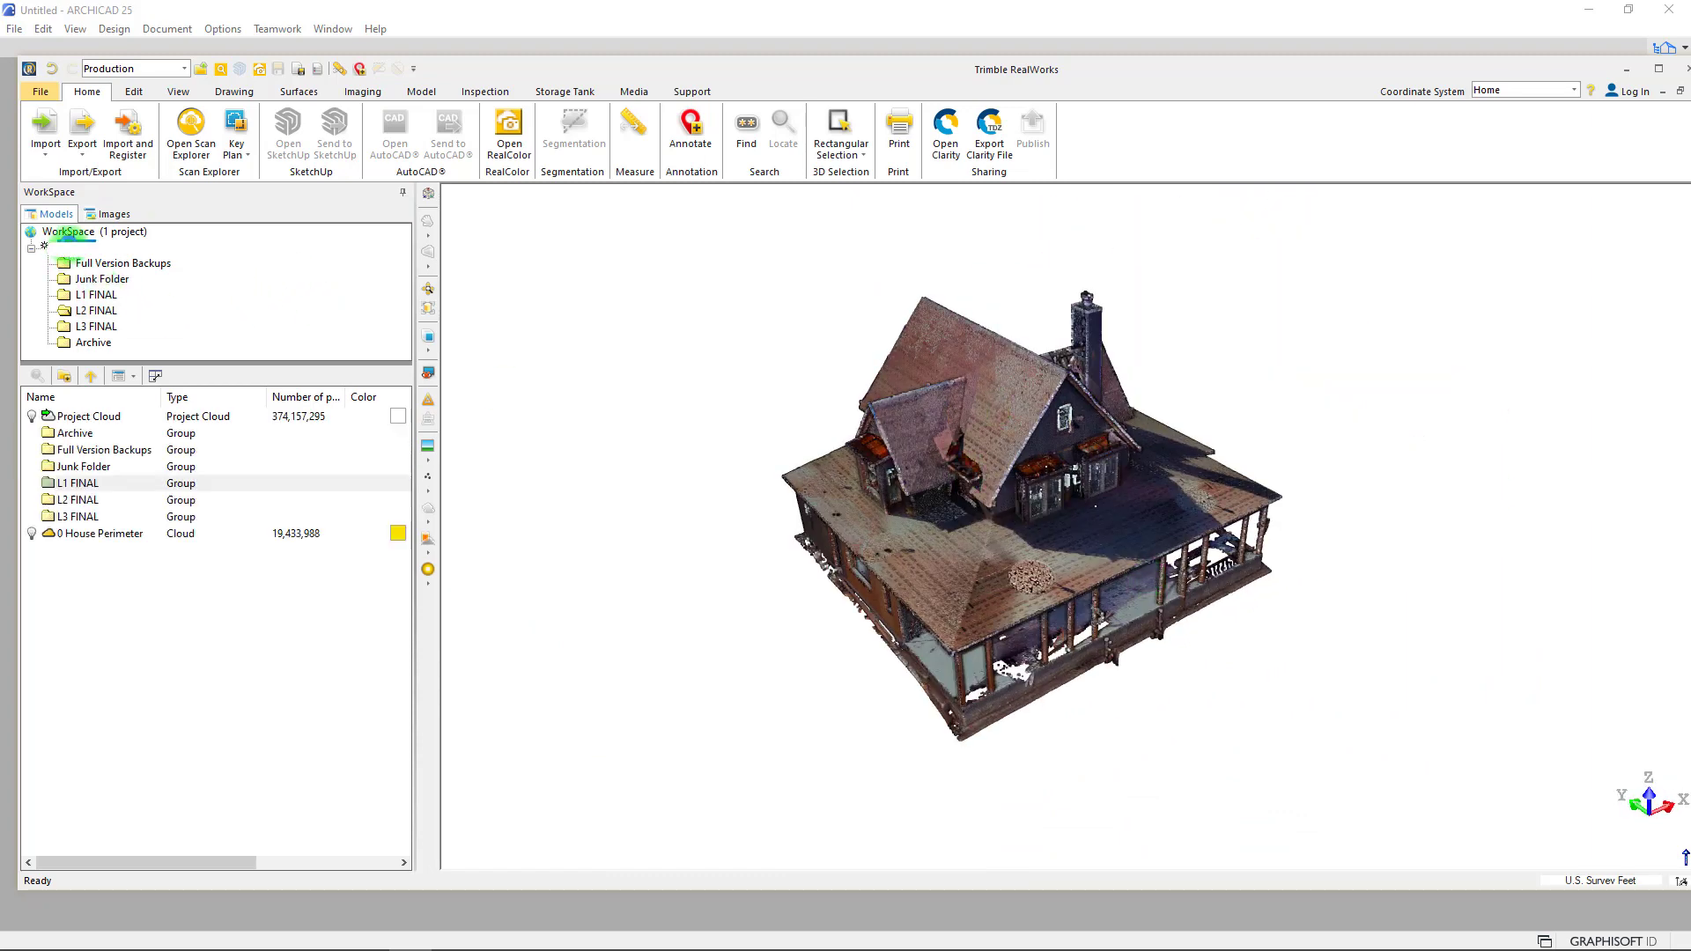
double_click(72, 438)
left_click(71, 343)
left_click(71, 251)
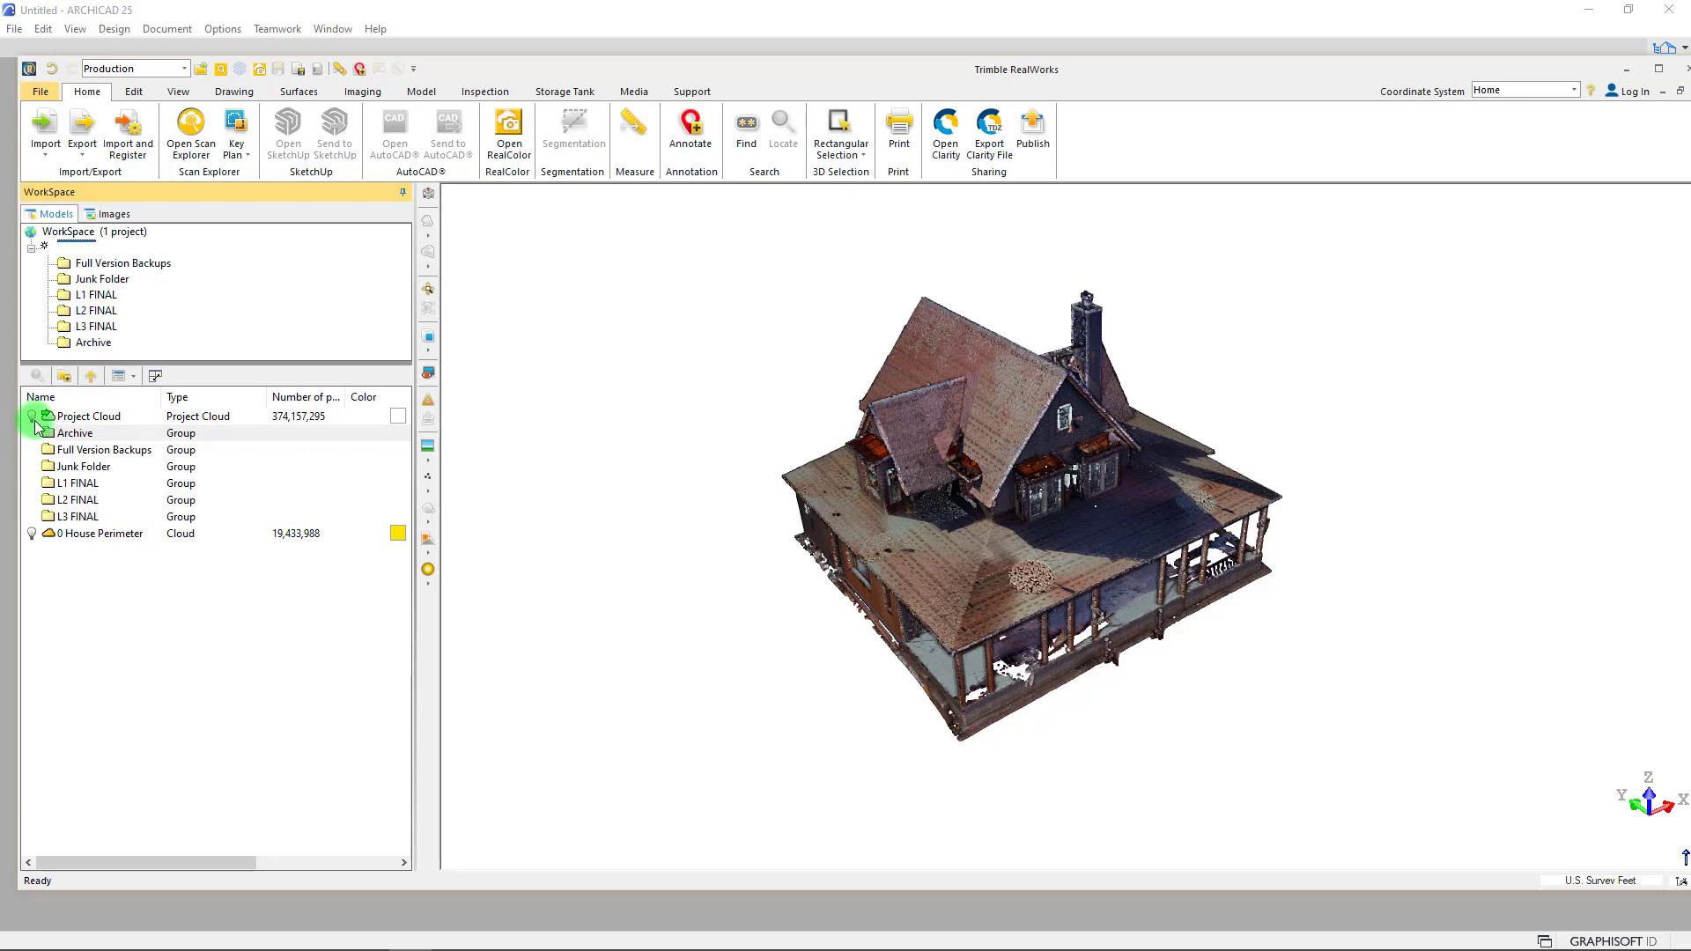
- Hide the L1 FINAL, L2 FINAL and L3 FINAL clouds and display the full Project Cloud
left_click_drag(78, 484, 76, 523)
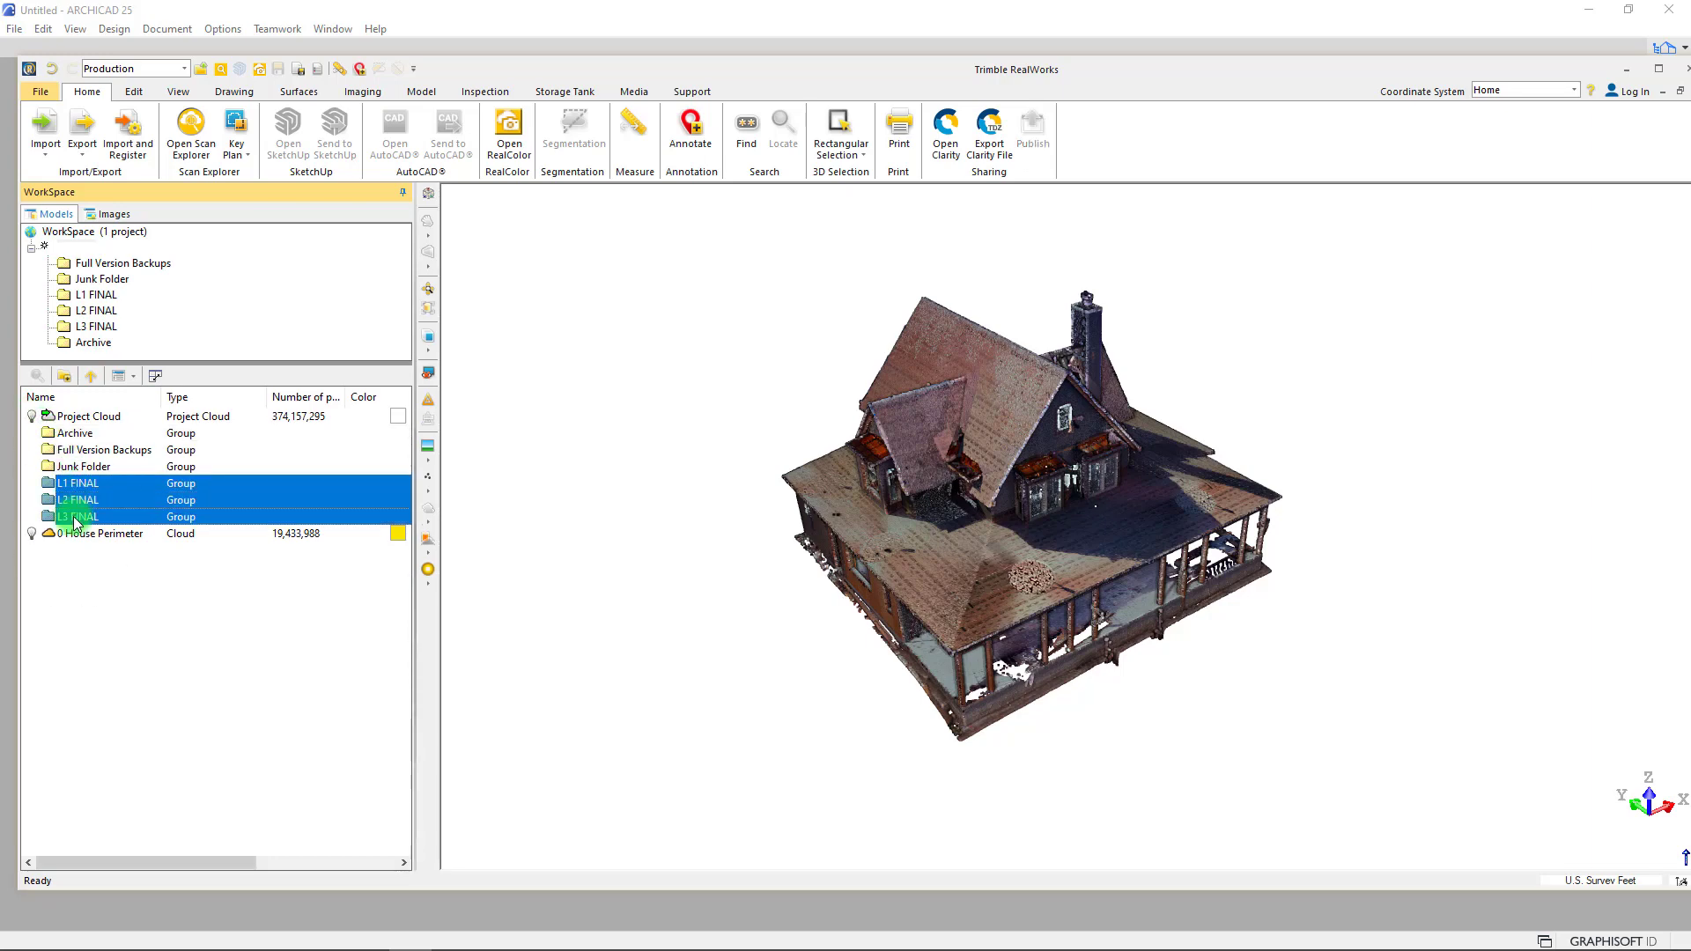
right_click(76, 522)
left_click(105, 546)
left_click(32, 417)
left_click(32, 417)
scroll(993, 469, "down", 5)
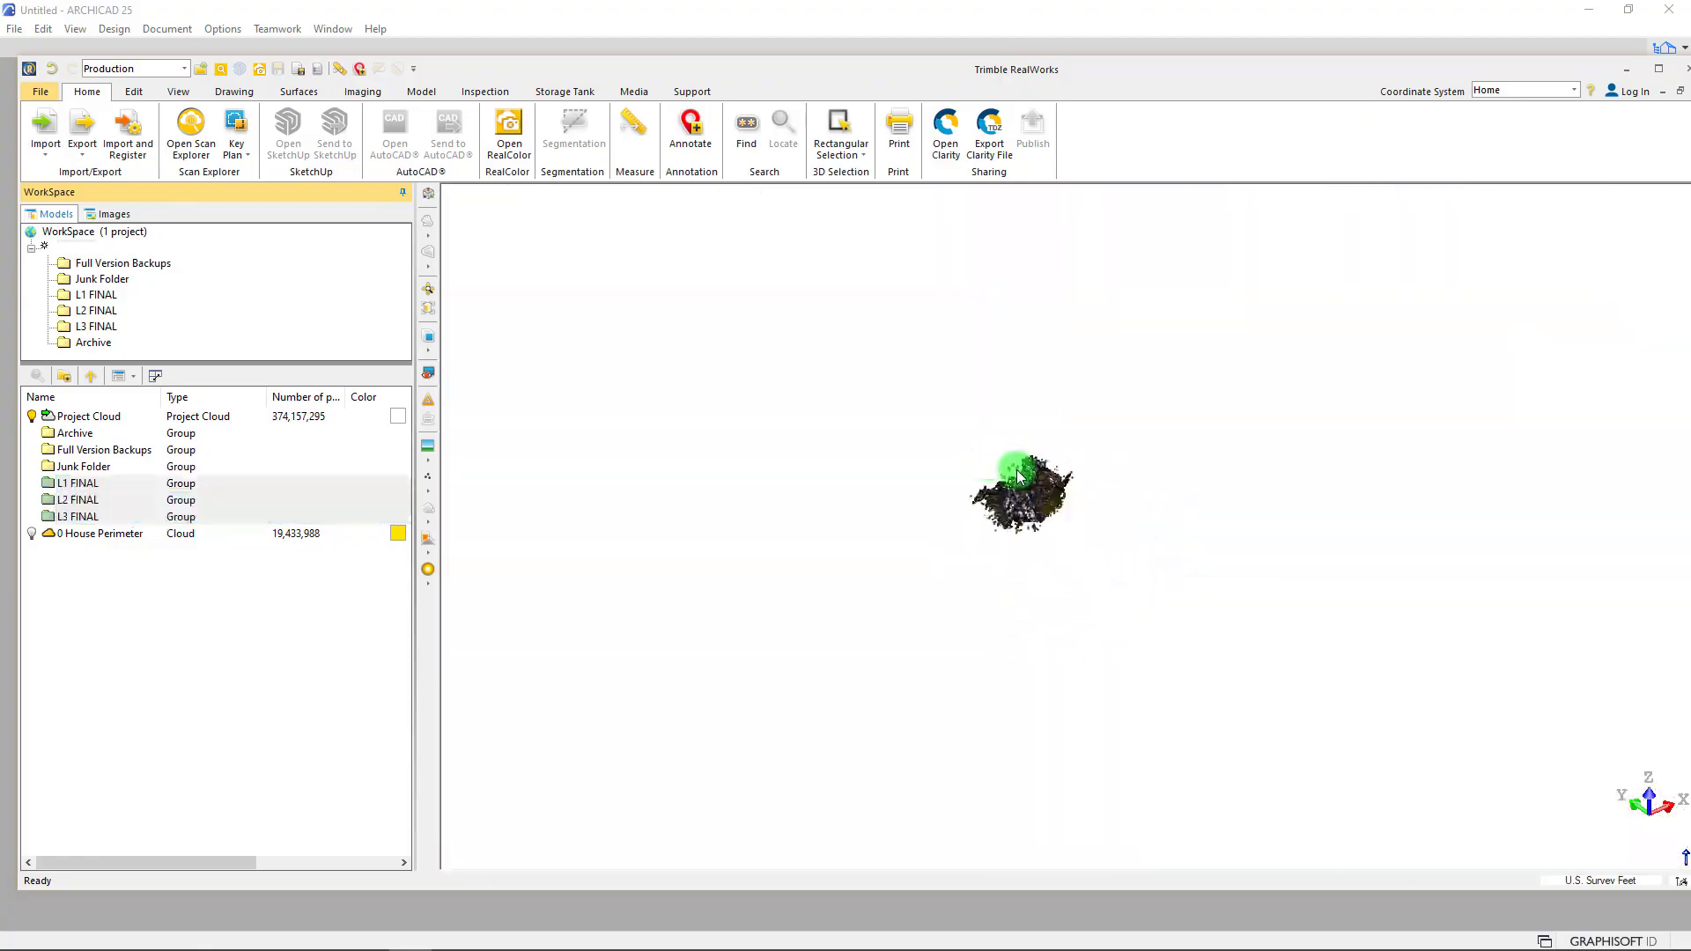
- Examine the house and surrounding site in the Project Cloud, moving in close to the ground beside the building
left_click_drag(991, 468, 1001, 500)
scroll(1001, 478, "up", 5)
middle_click_drag(895, 582, 1070, 523)
scroll(974, 638, "up", 2)
left_click_drag(974, 641, 872, 639)
scroll(1151, 486, "up", 5)
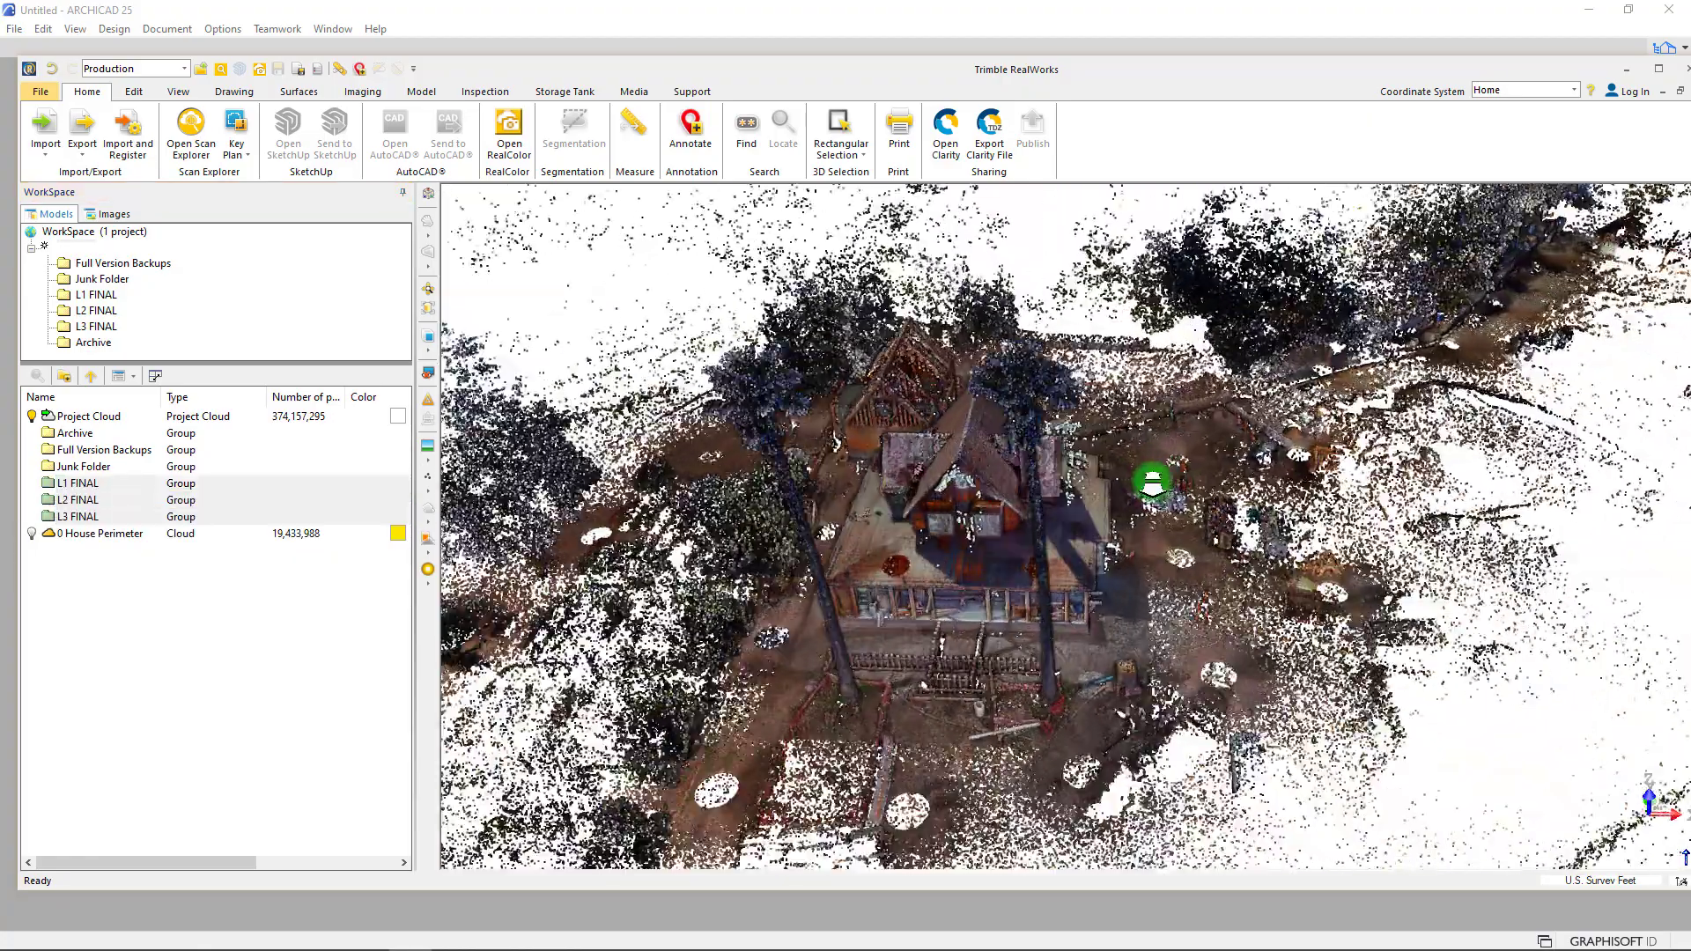
middle_click_drag(1151, 484, 917, 502)
scroll(915, 441, "up", 5)
left_click_drag(910, 438, 720, 487)
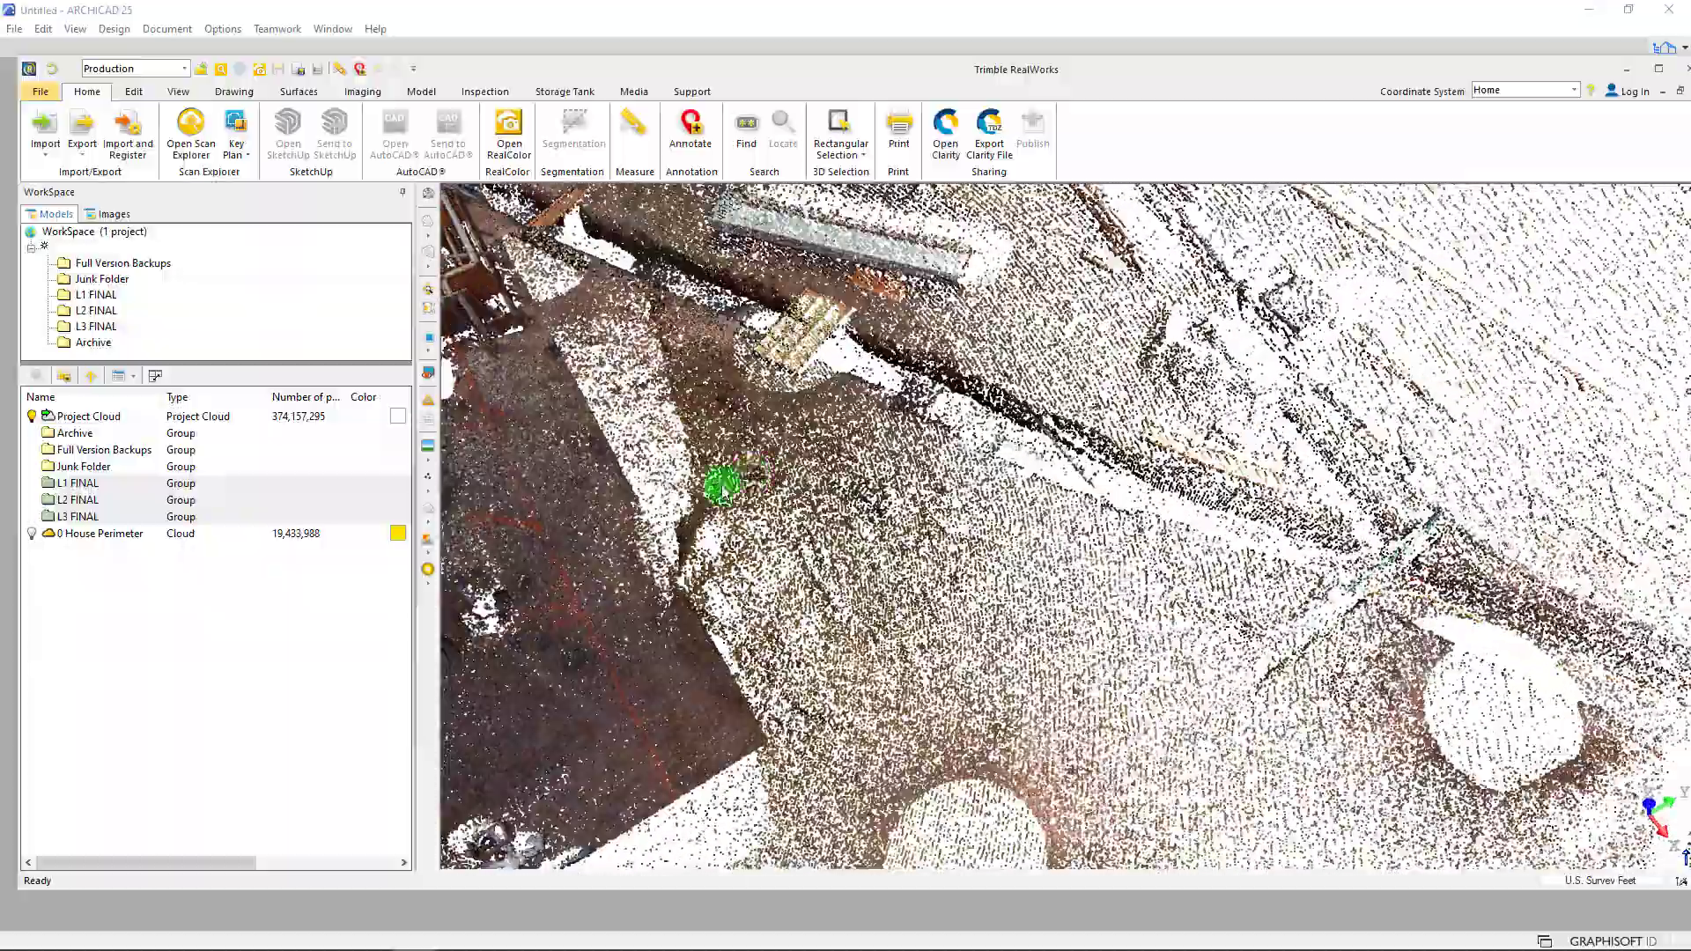
- Examine the Project Cloud from the yard and trees back to the house's roof and facades
scroll(1067, 404, "down", 10)
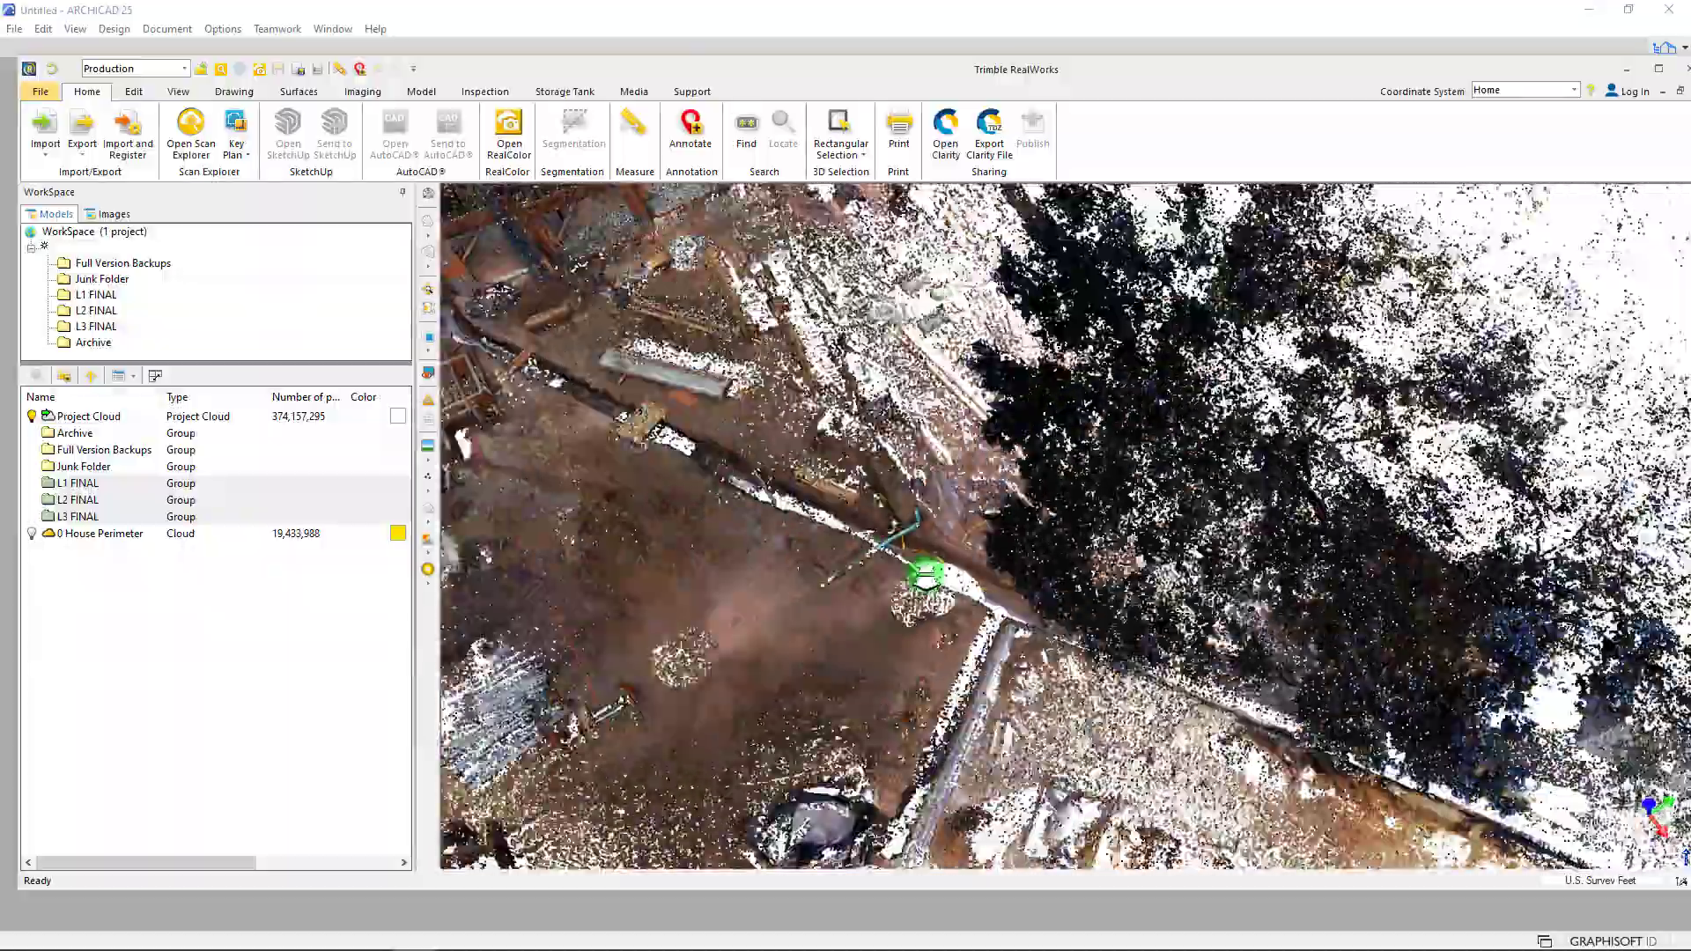
scroll(1092, 458, "up", 5)
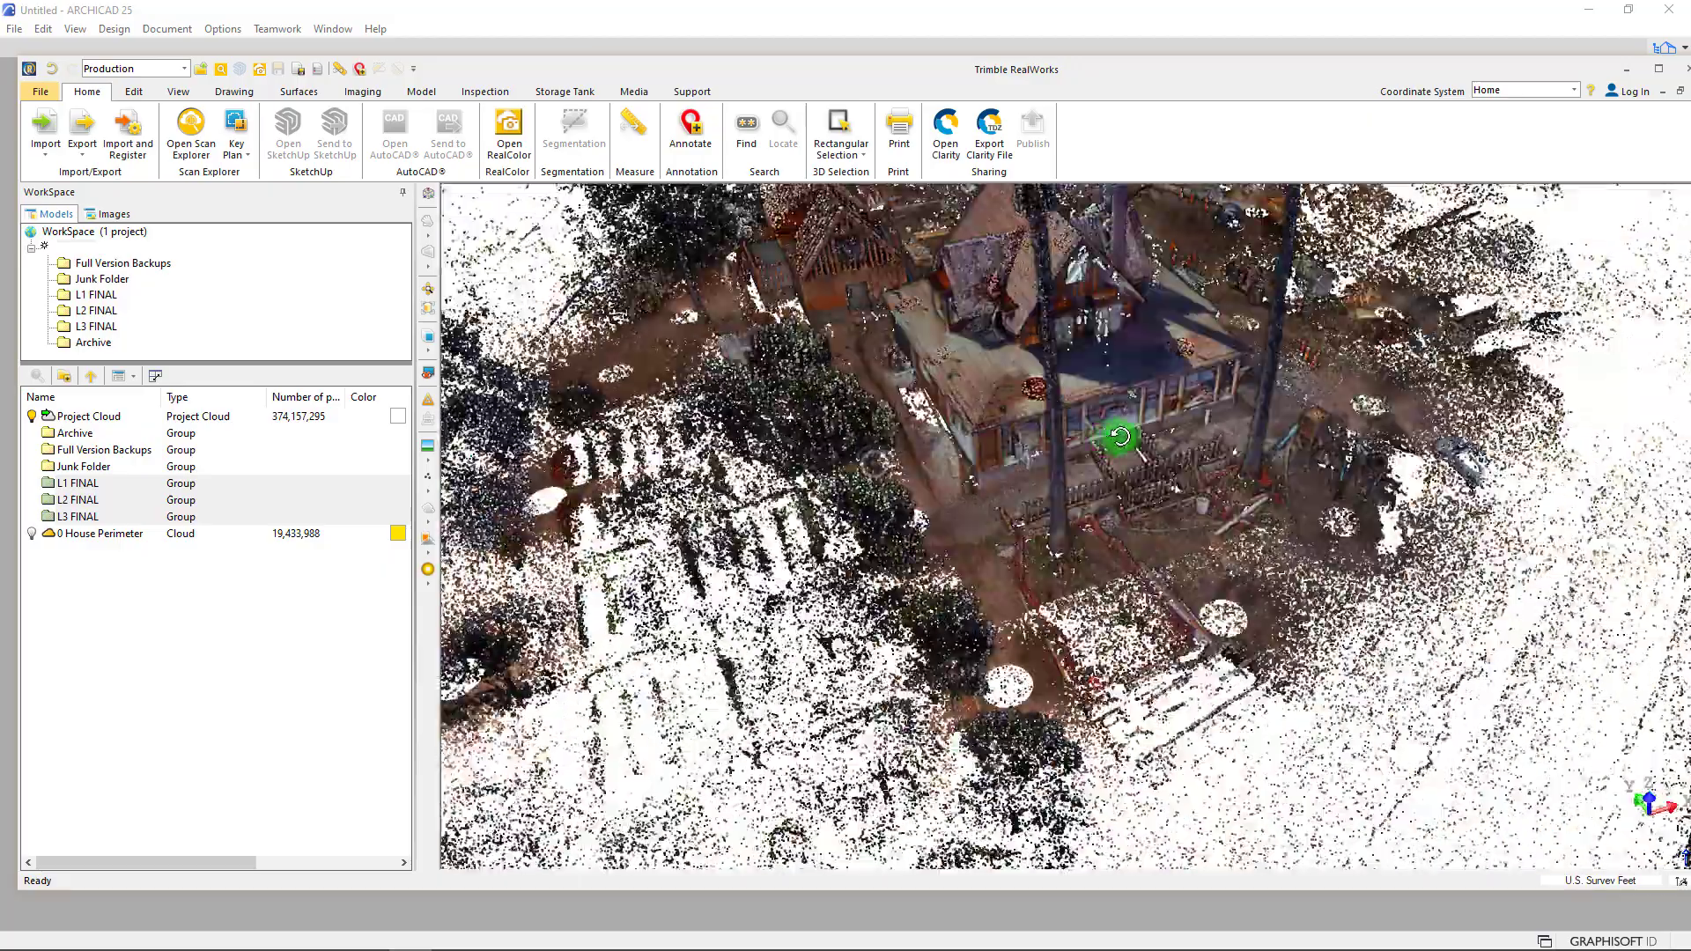
left_click_drag(1121, 436, 987, 407)
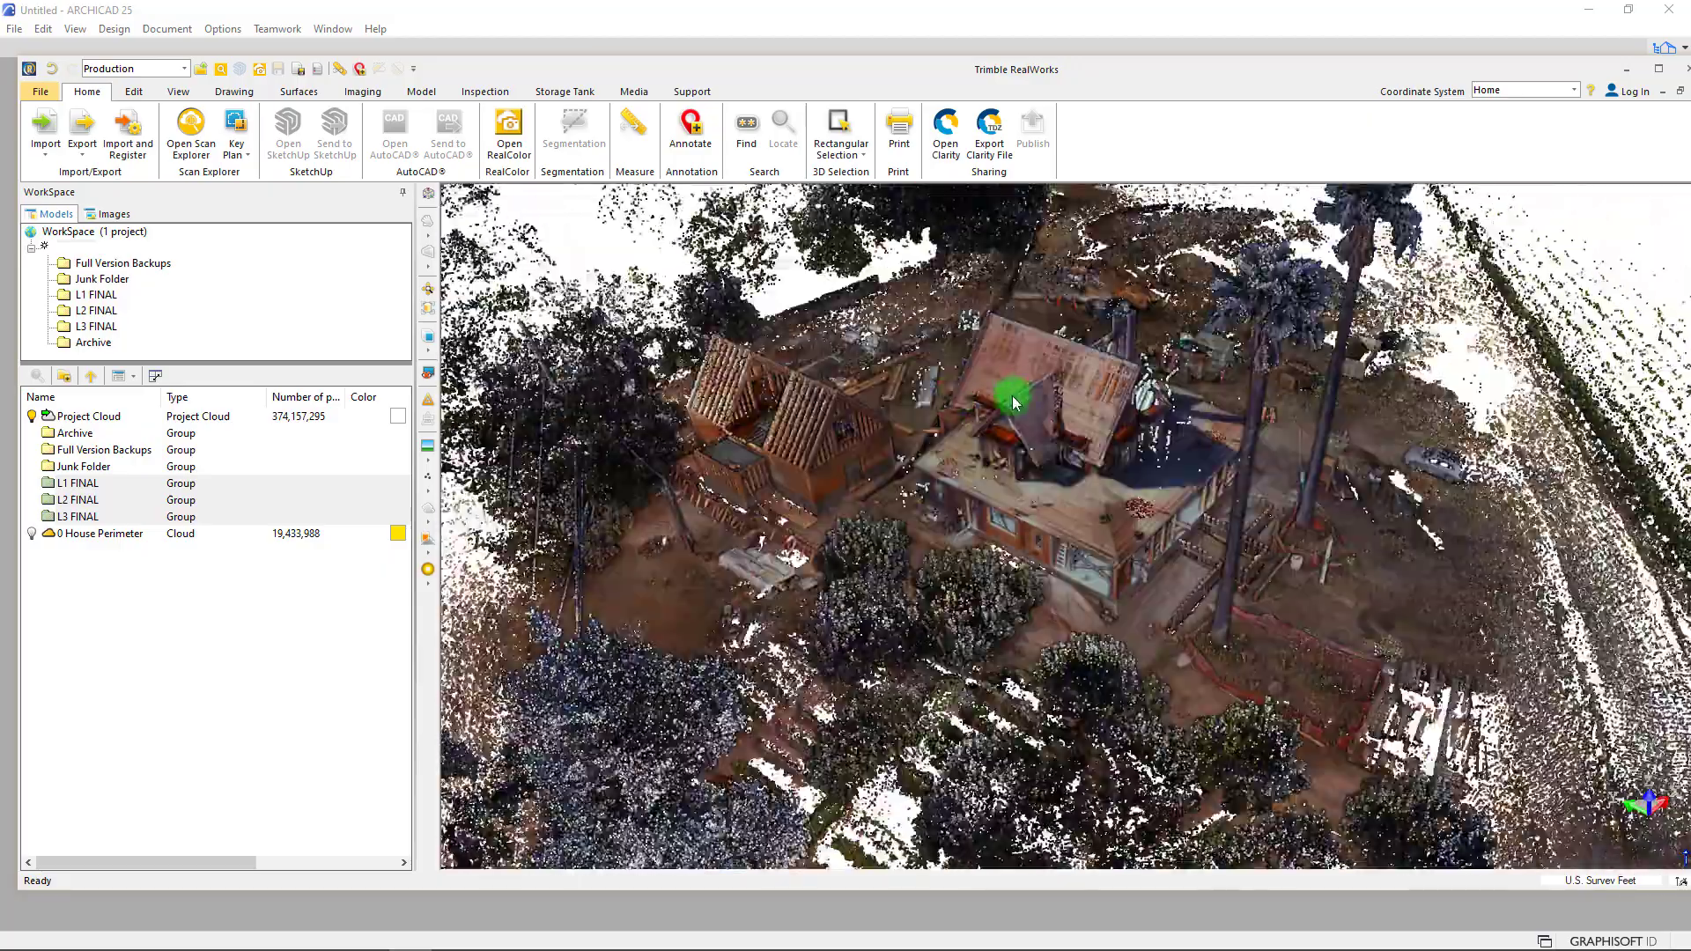
scroll(1019, 393, "up", 2)
scroll(940, 479, "up", 4)
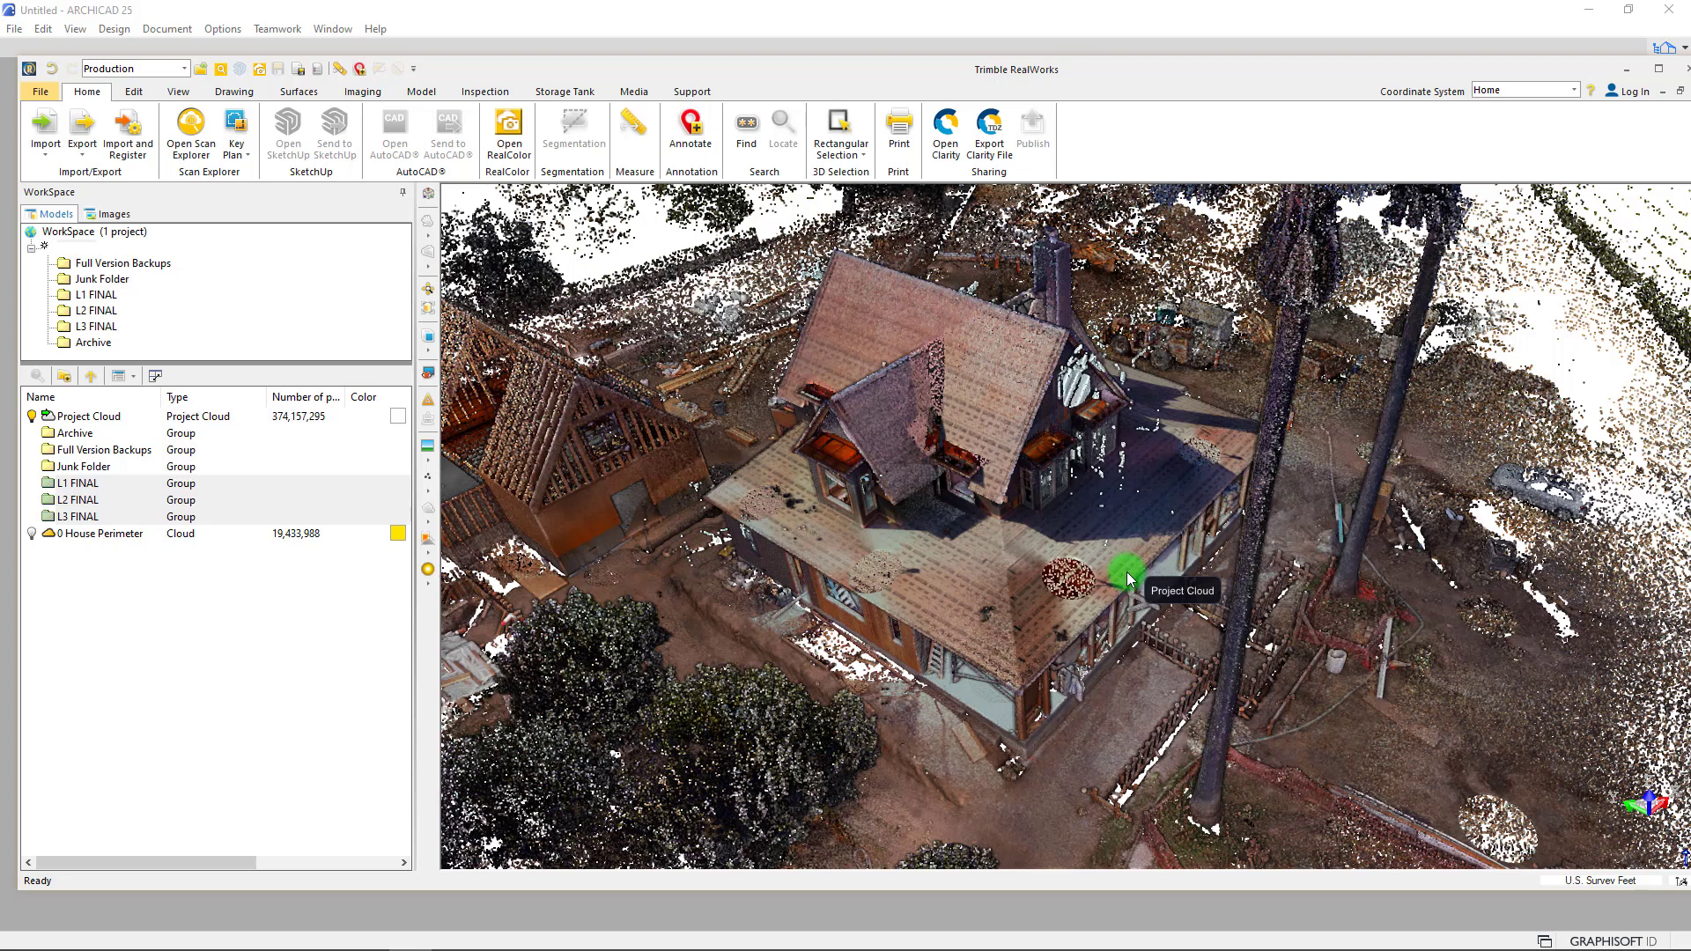
left_click_drag(561, 72, 567, 58)
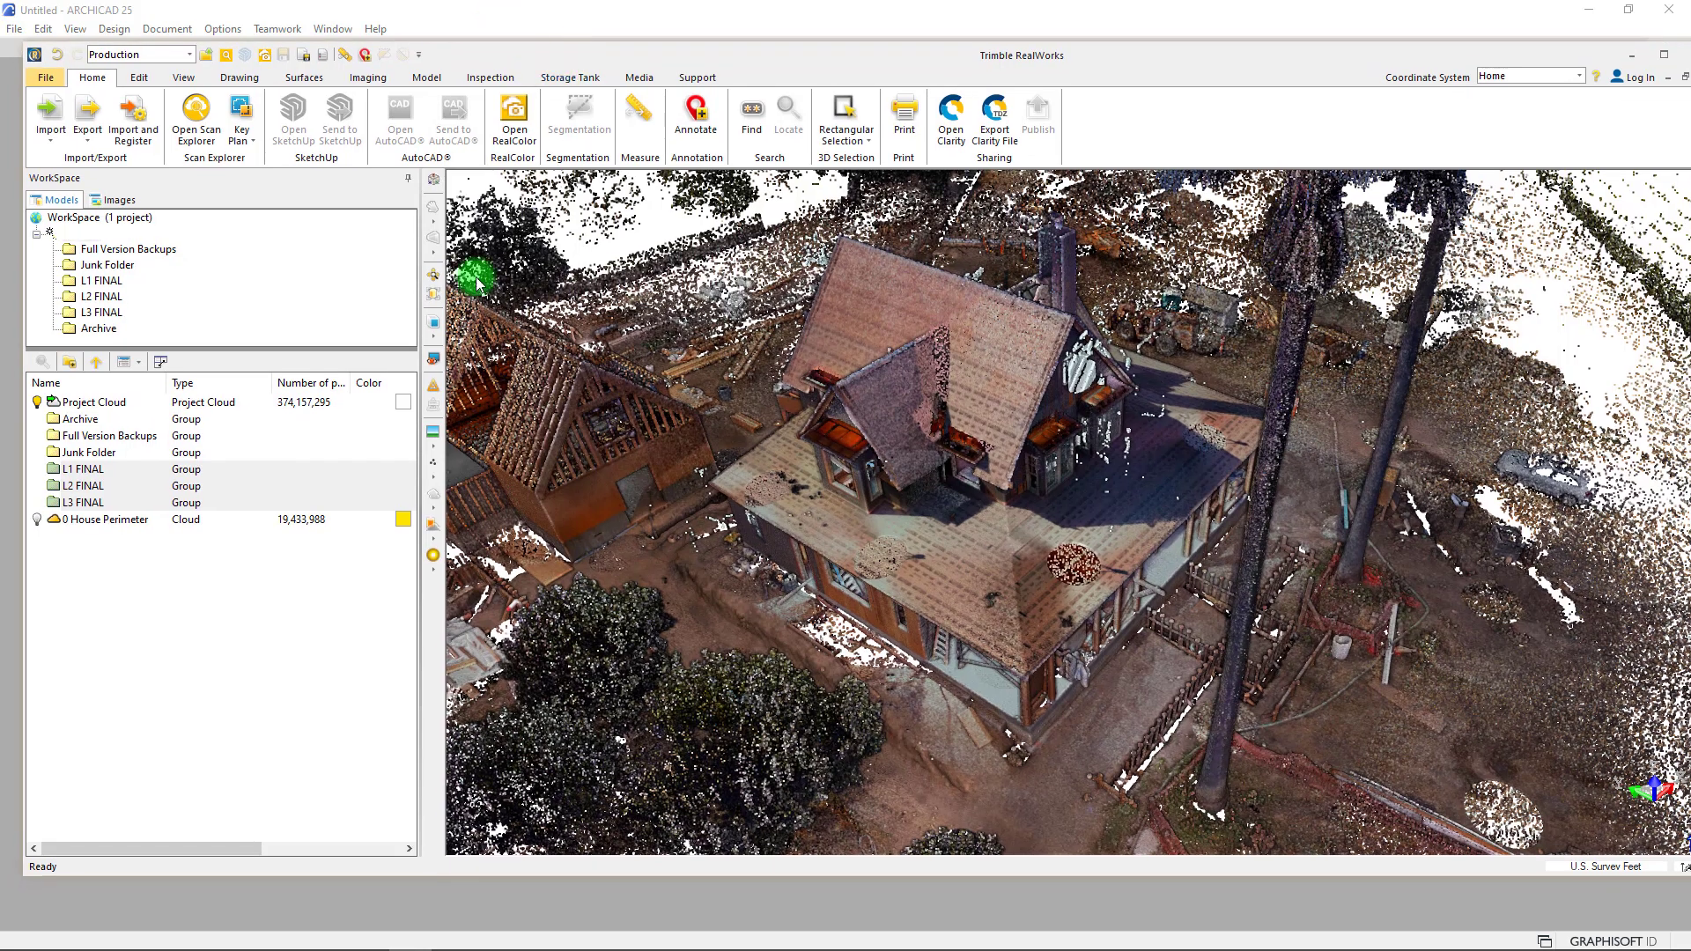
left_click(85, 473)
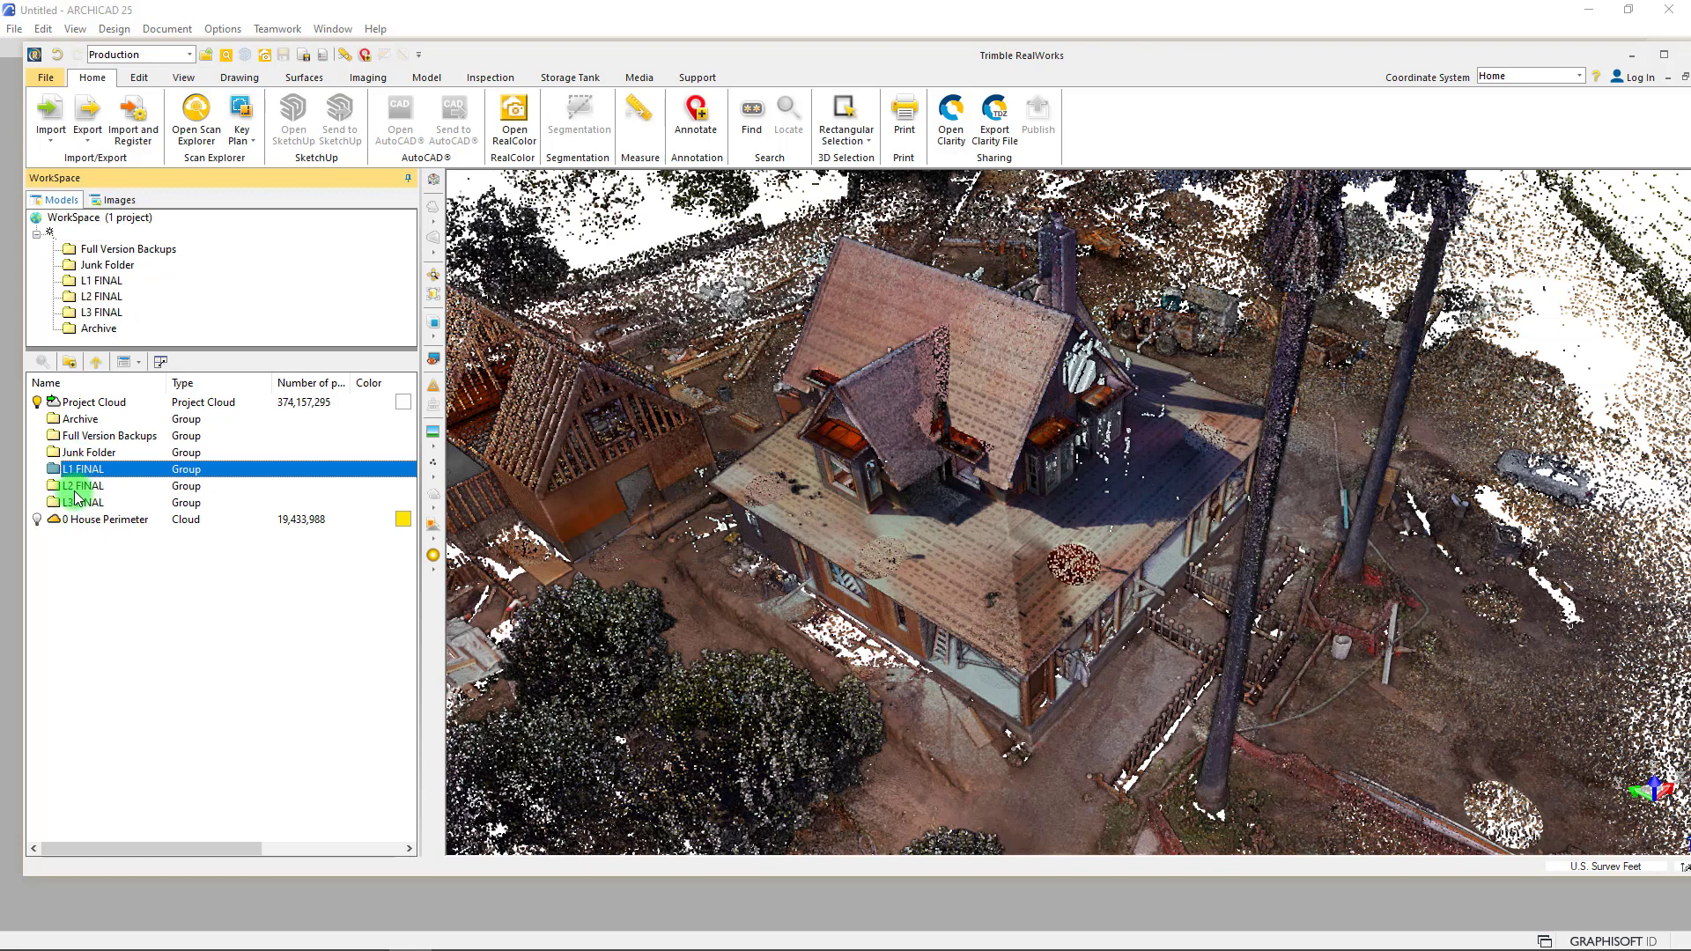
left_click_drag(491, 53, 502, 56)
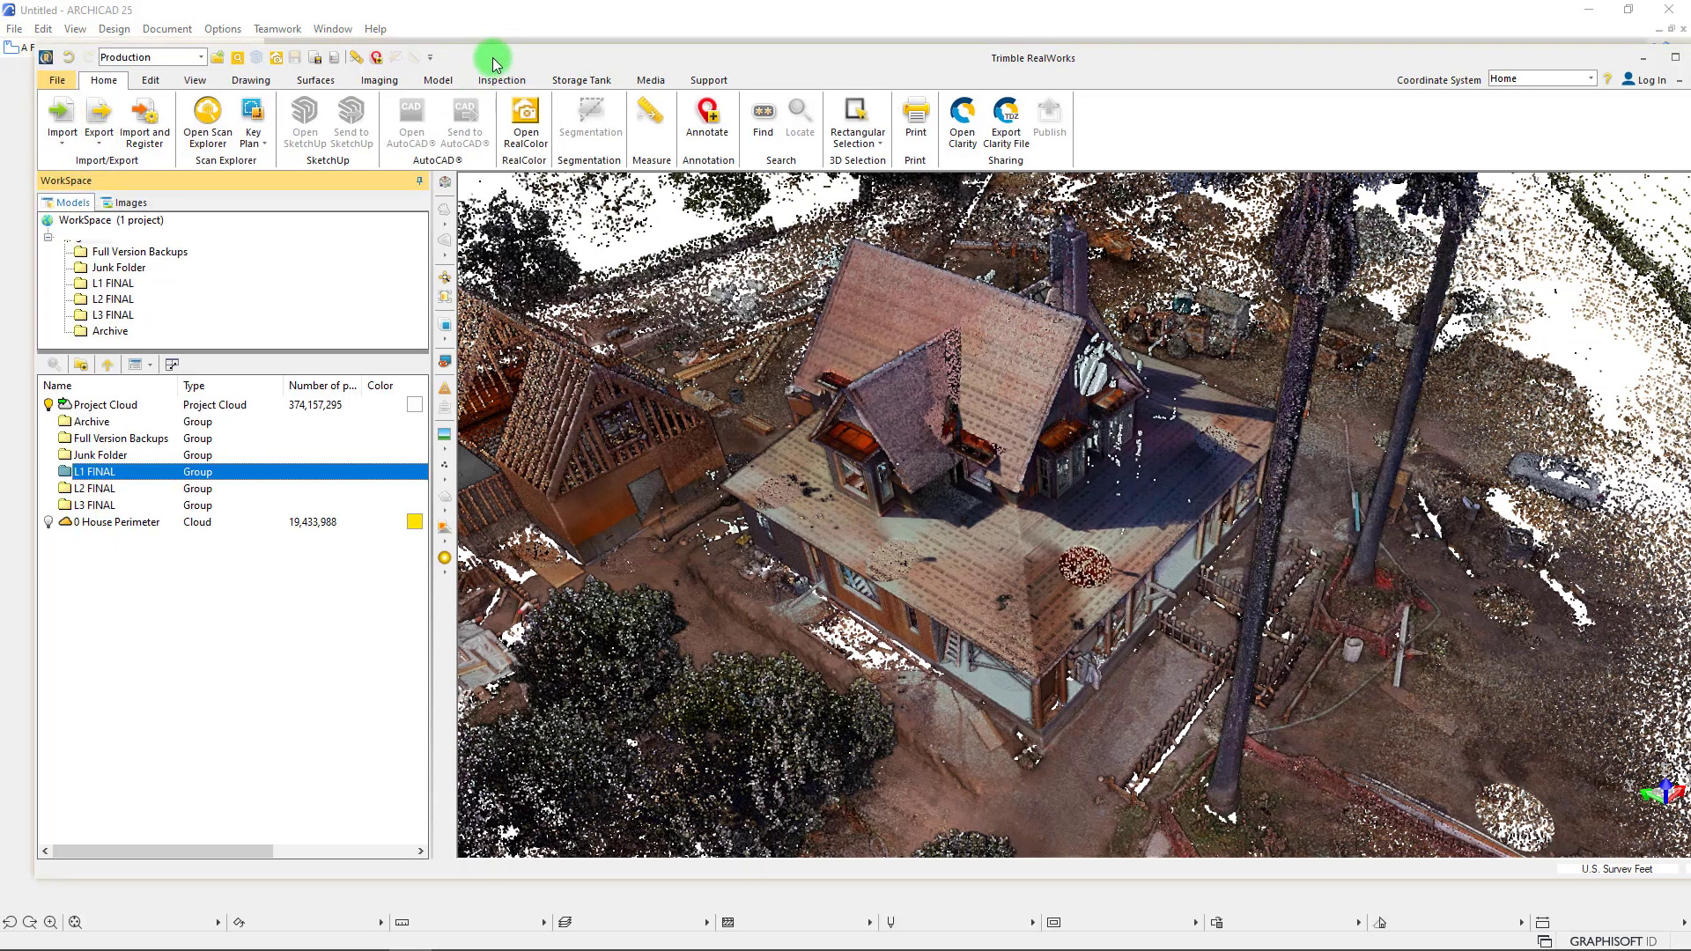
- Switch to File Explorer, open the Exports folder of Point Cloud Project and sort its files by name in descending order
key("alt+Tab")
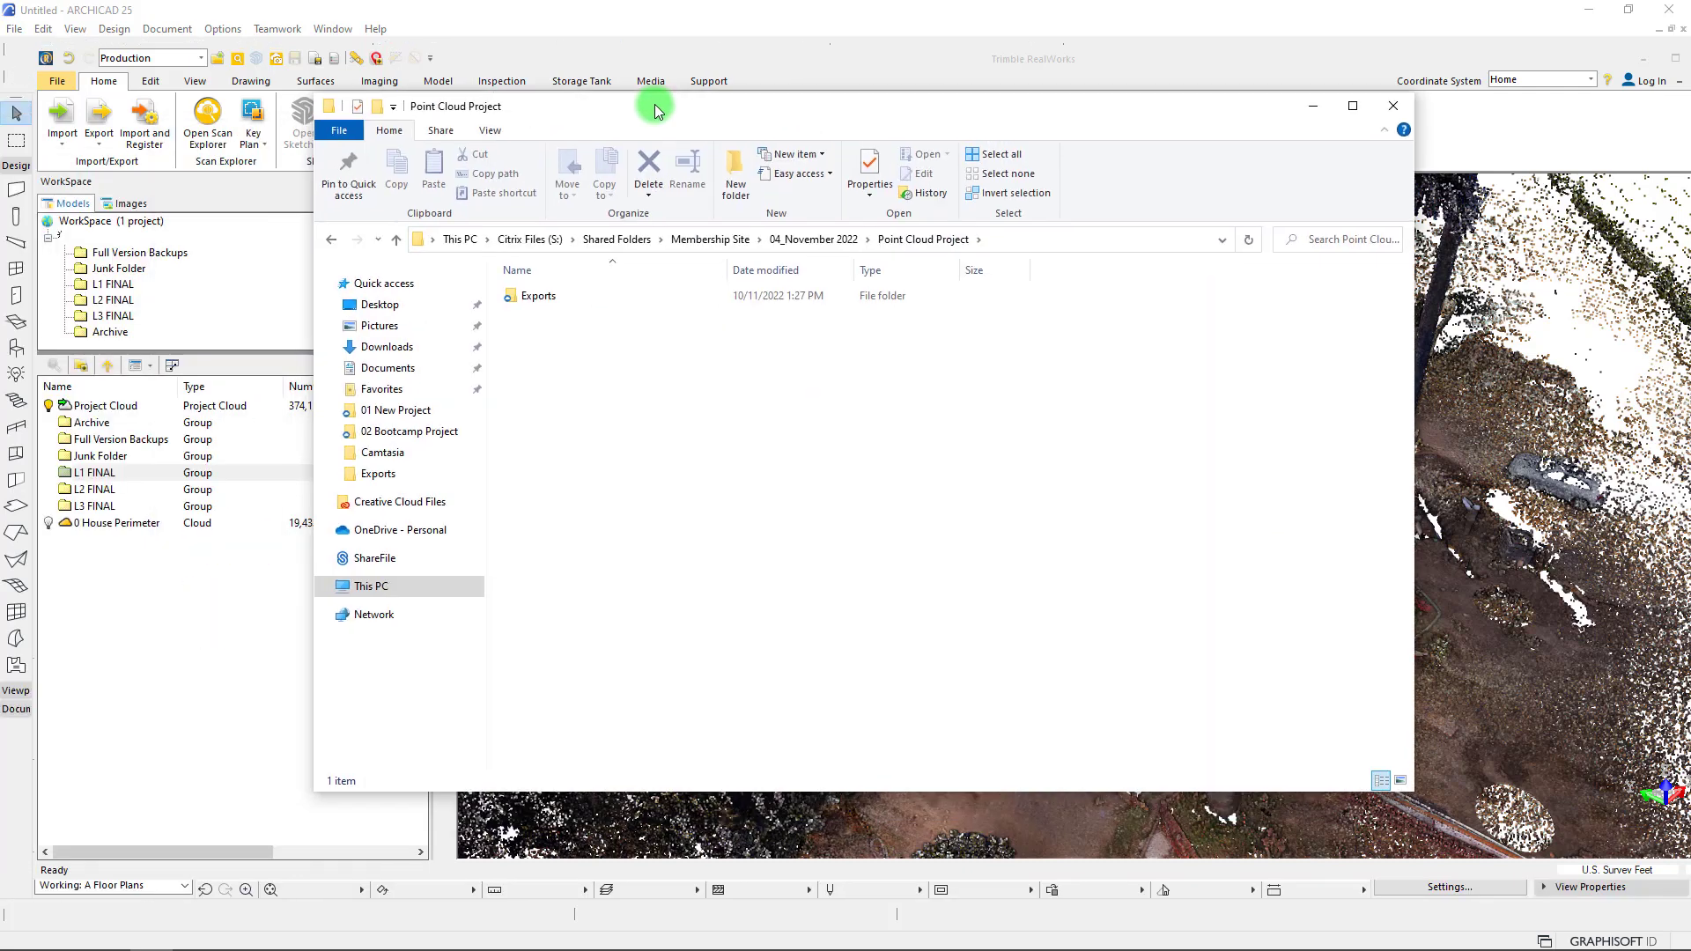
left_click(531, 300)
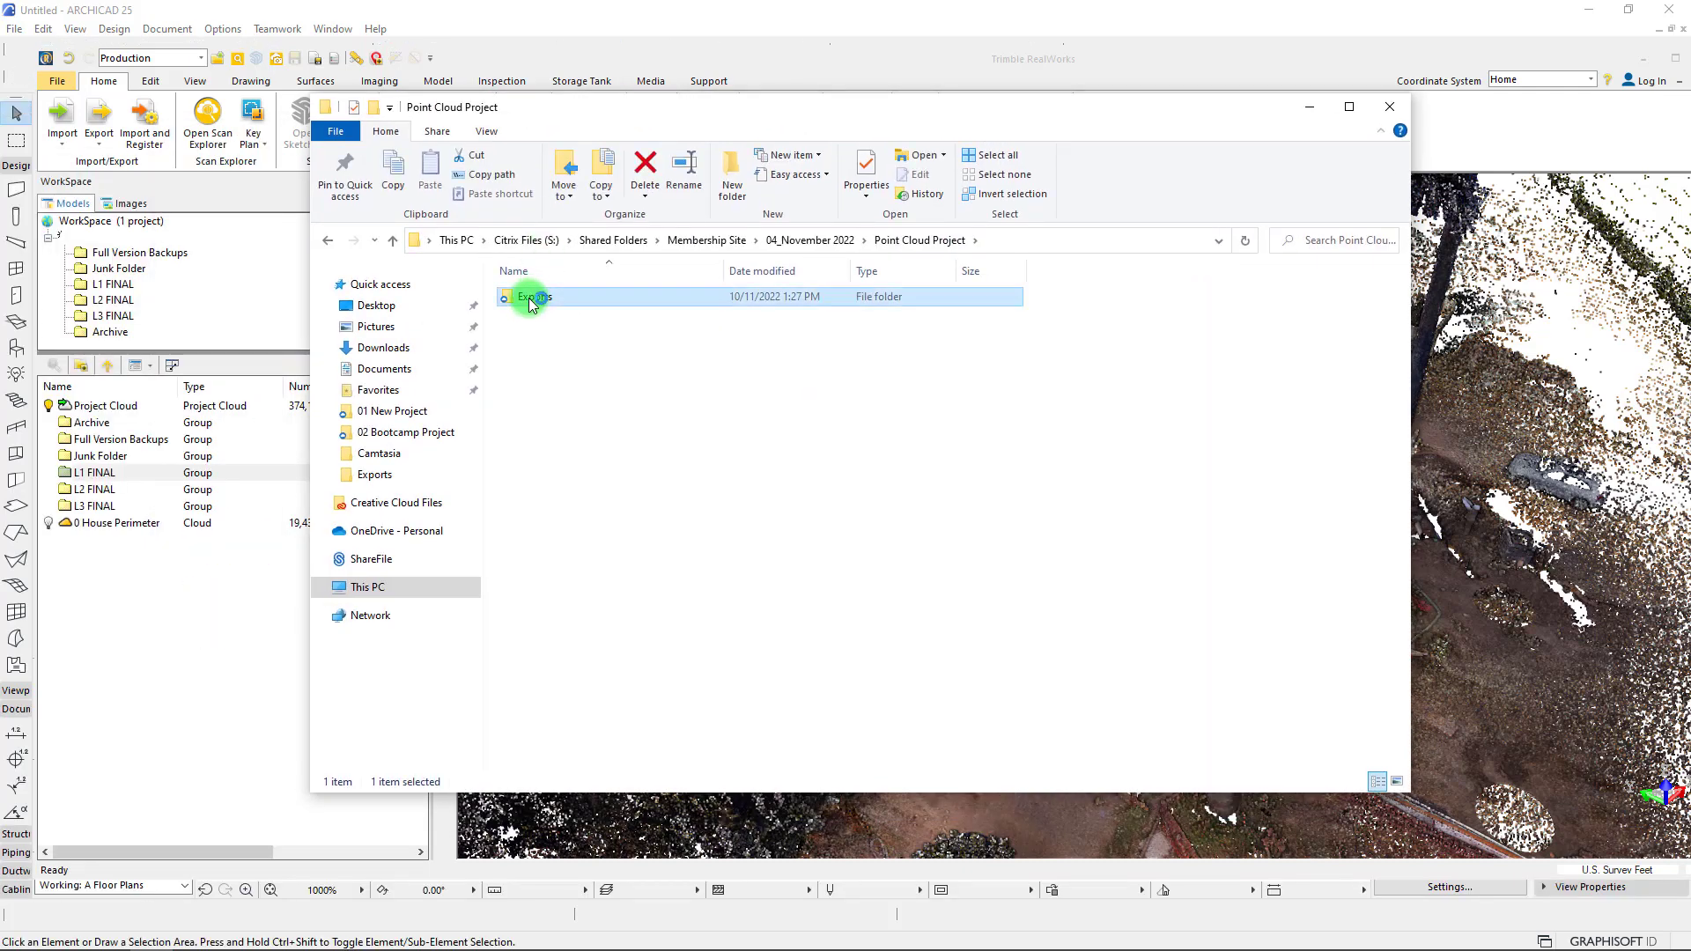
double_click(532, 300)
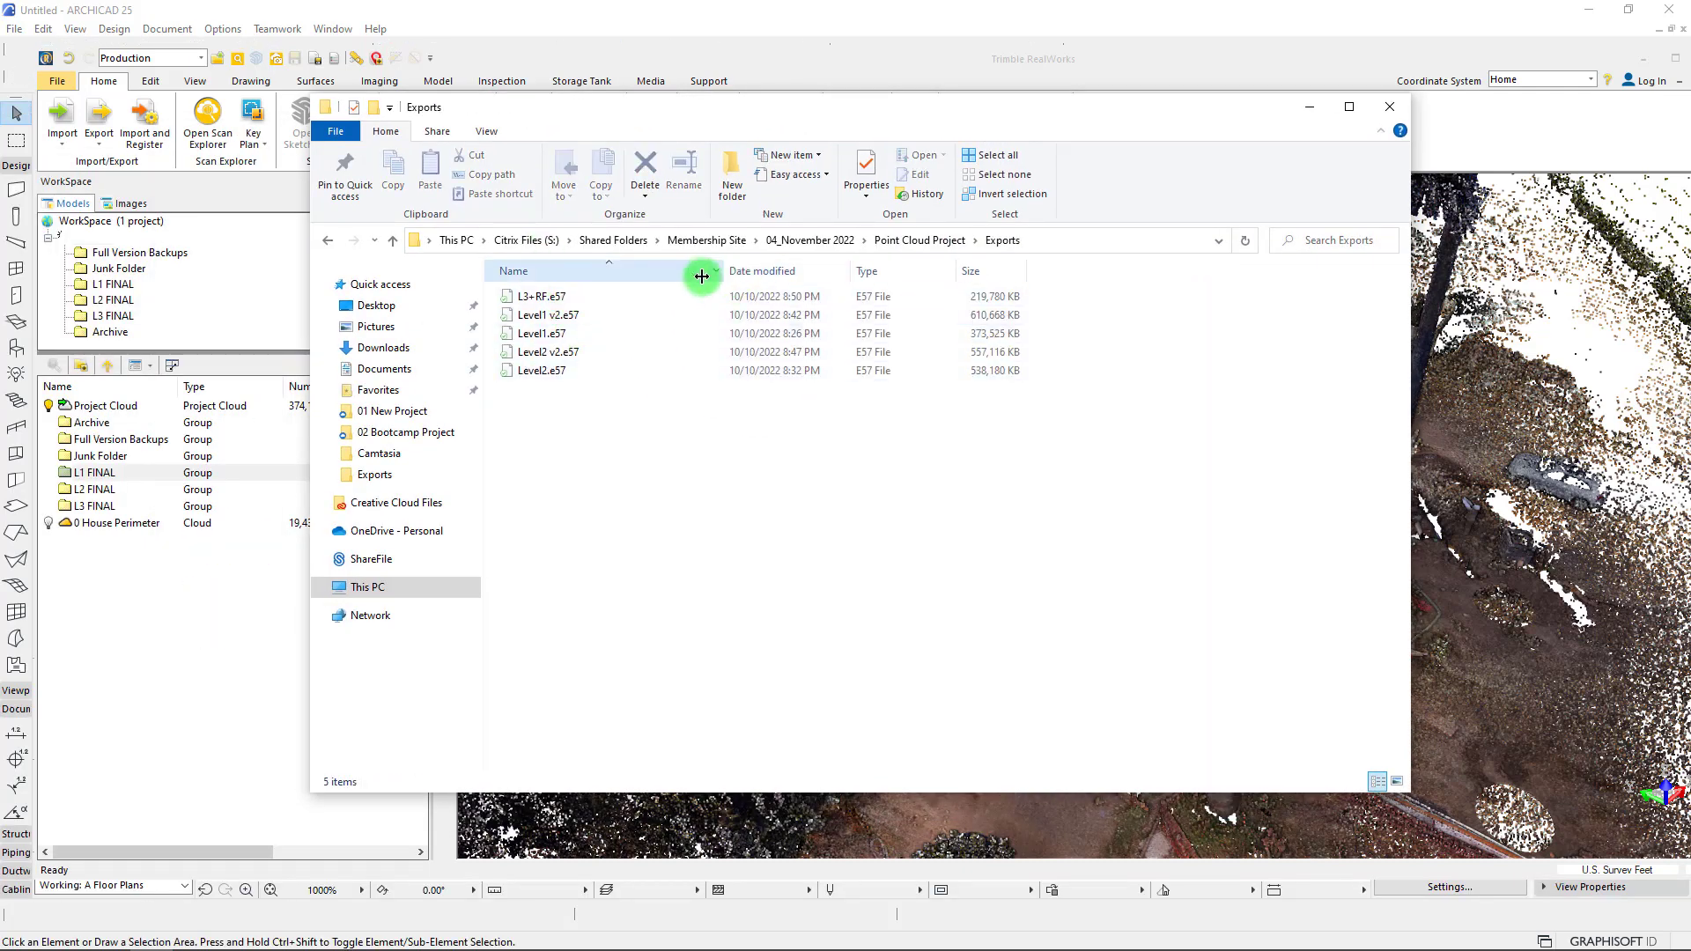
left_click_drag(723, 272, 647, 271)
left_click(551, 270)
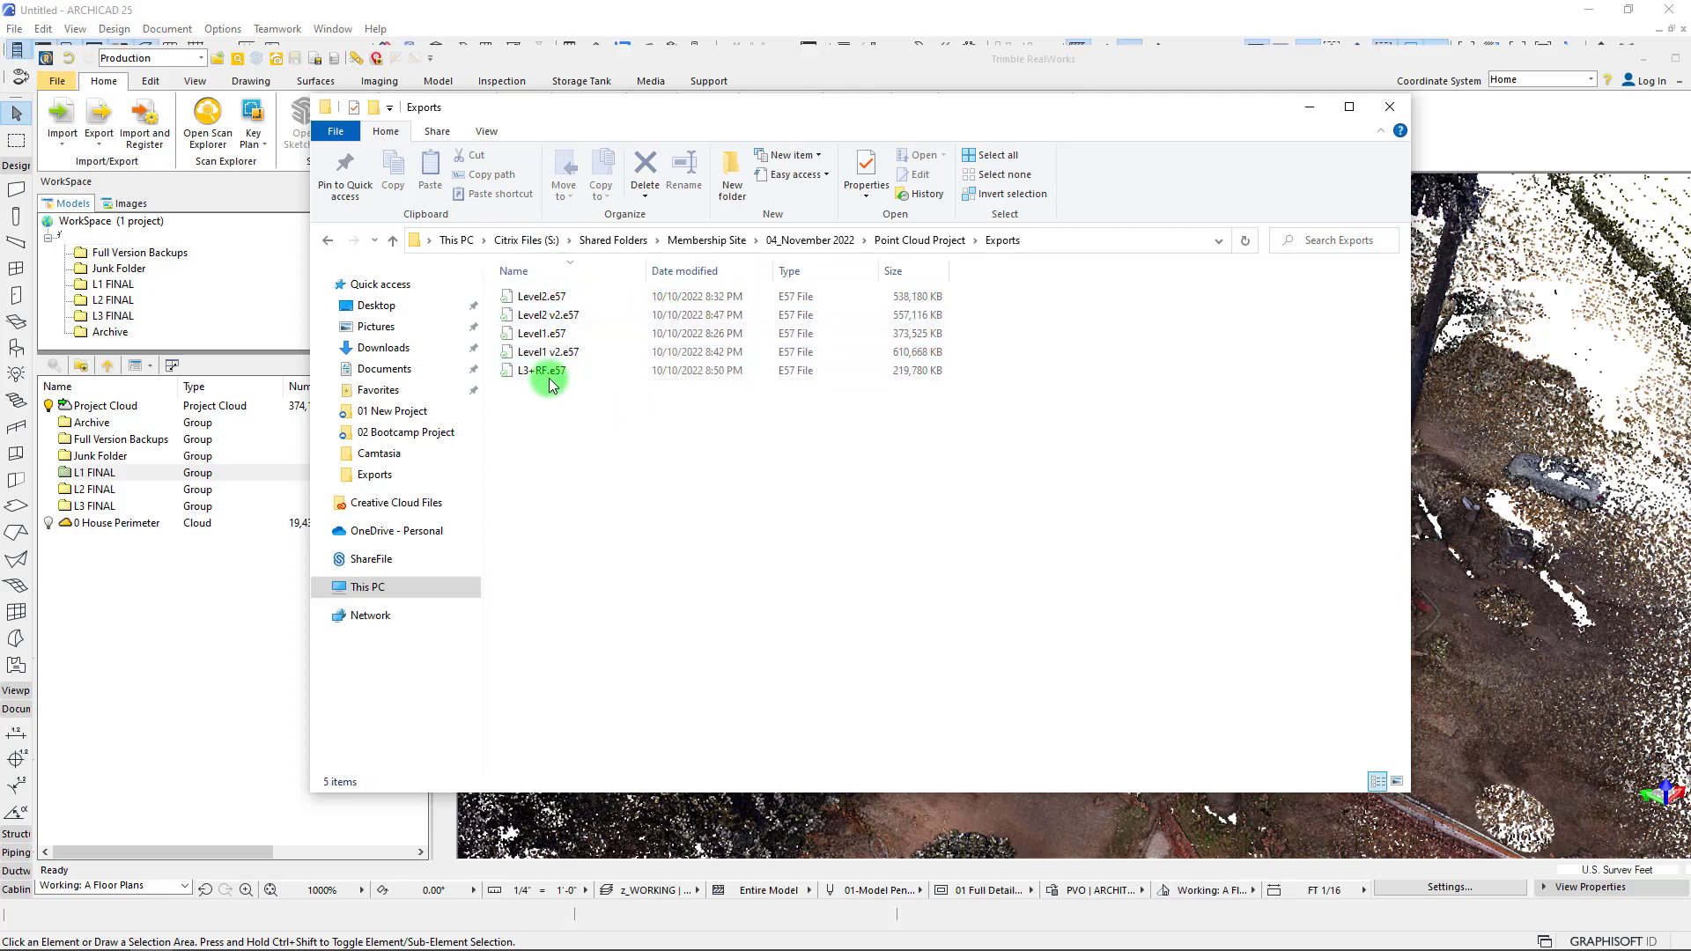
- Permanently delete the older exports Level1.e57 and Level2.e57, keeping Level1 v2.e57, Level2 v2.e57 and L3+RF.e57
left_click(608, 352)
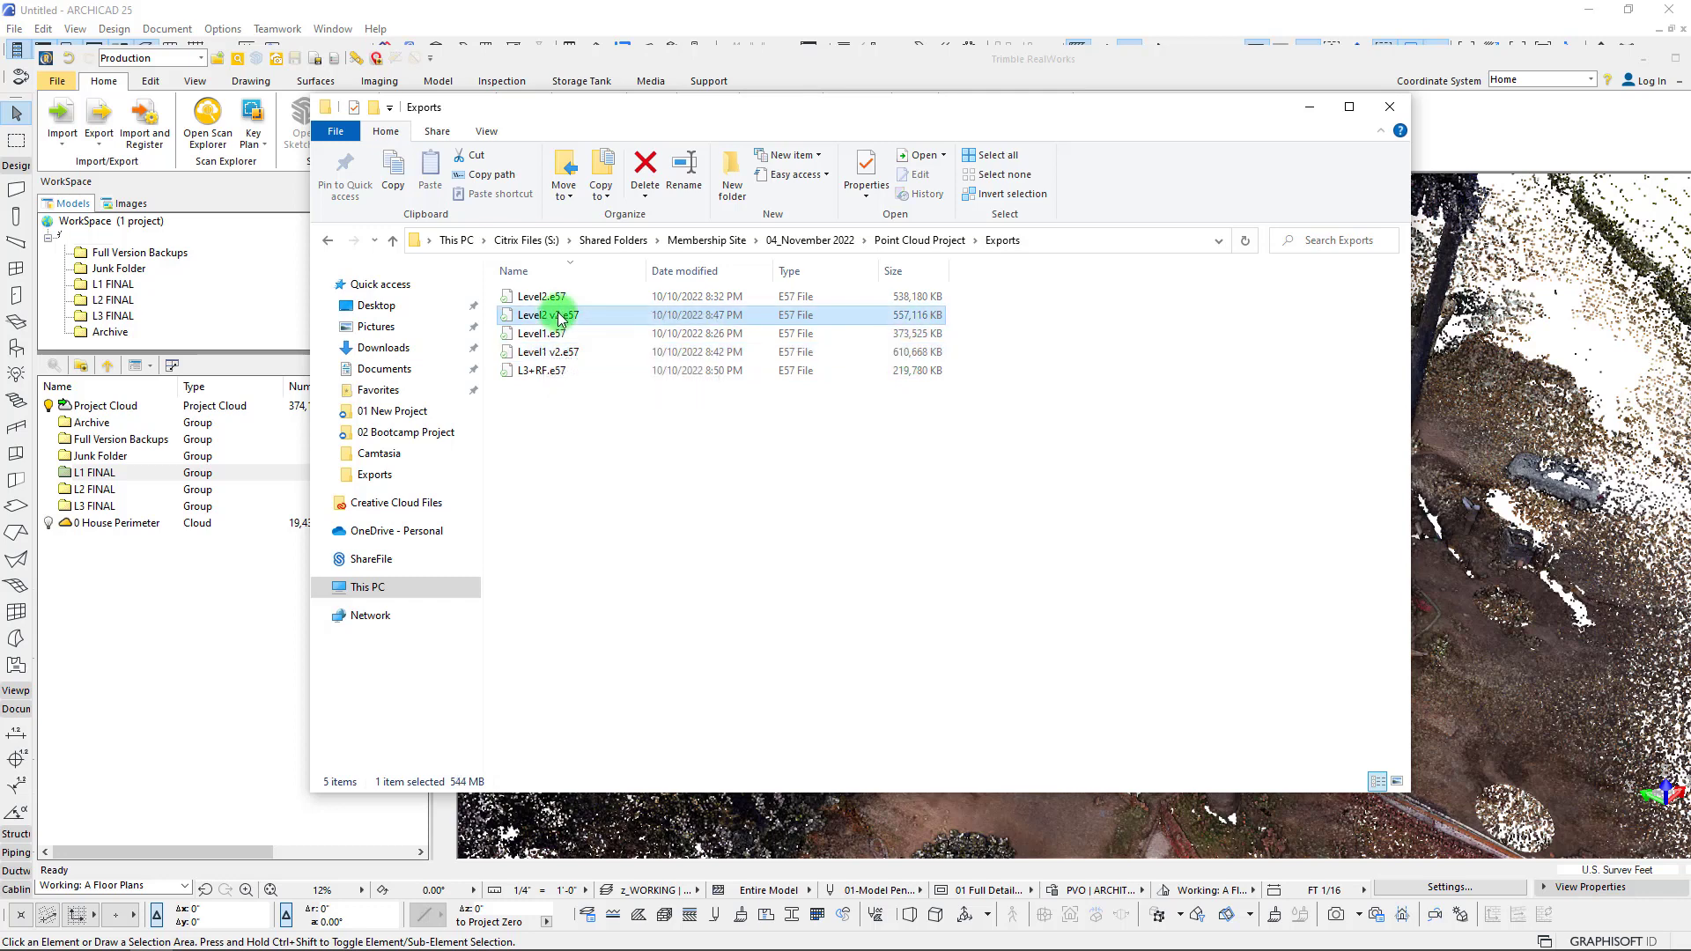
left_click(737, 317, "ctrl")
left_click(538, 375, "ctrl")
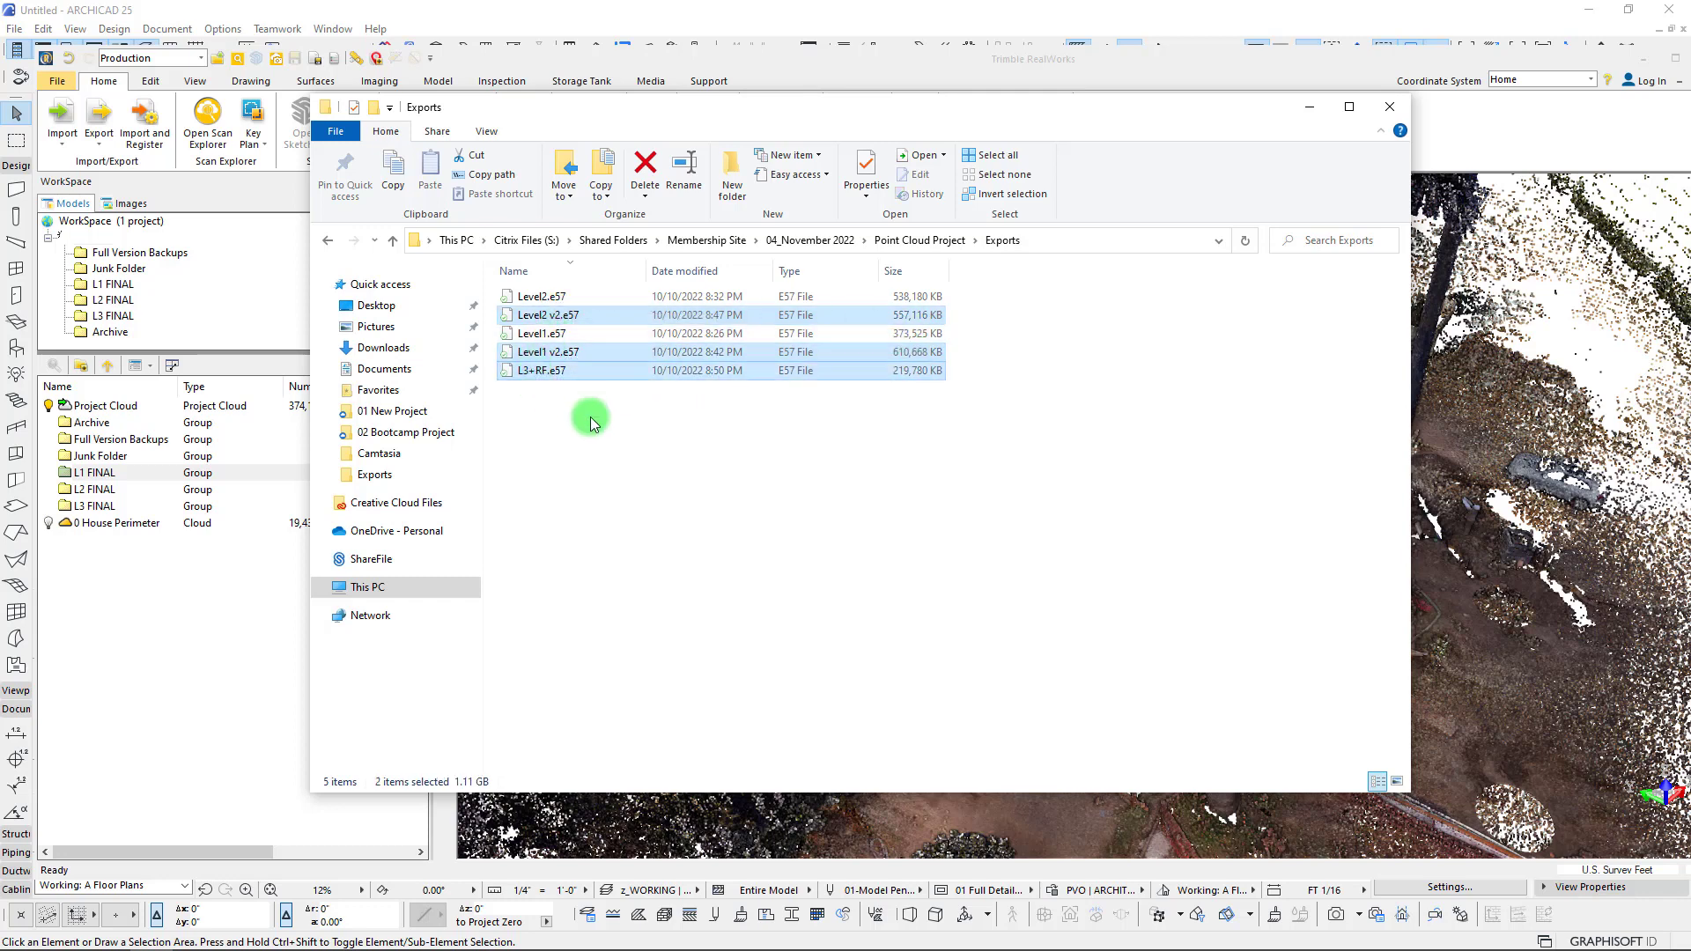
left_click(542, 333)
key("Delete")
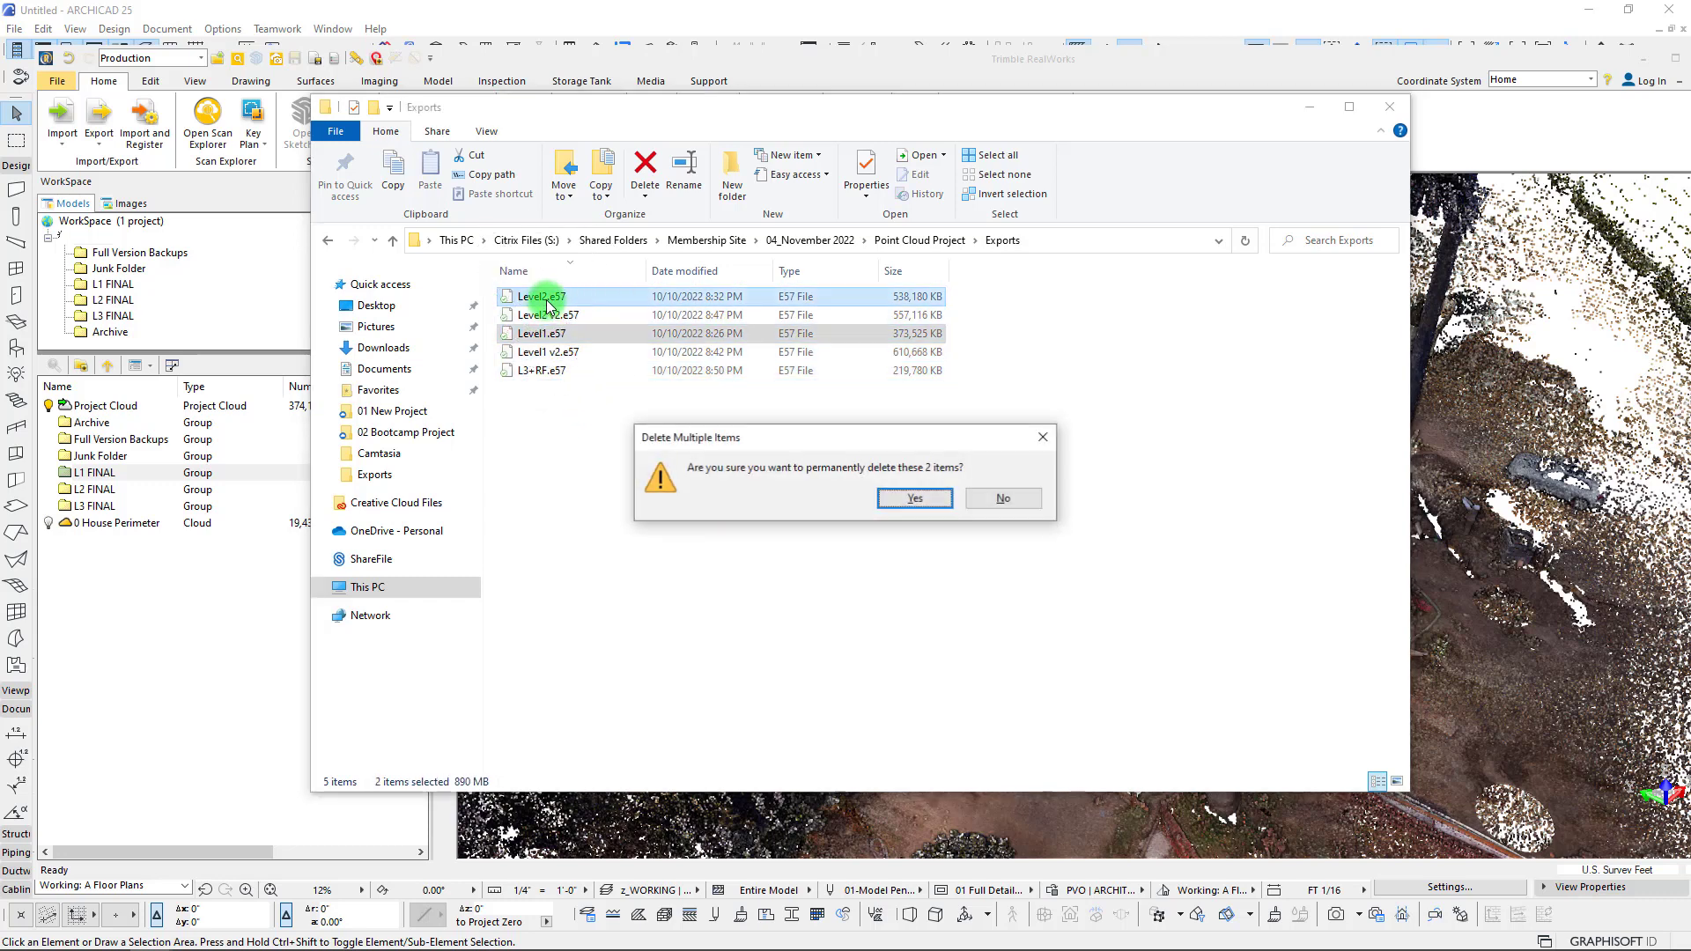
left_click(907, 495)
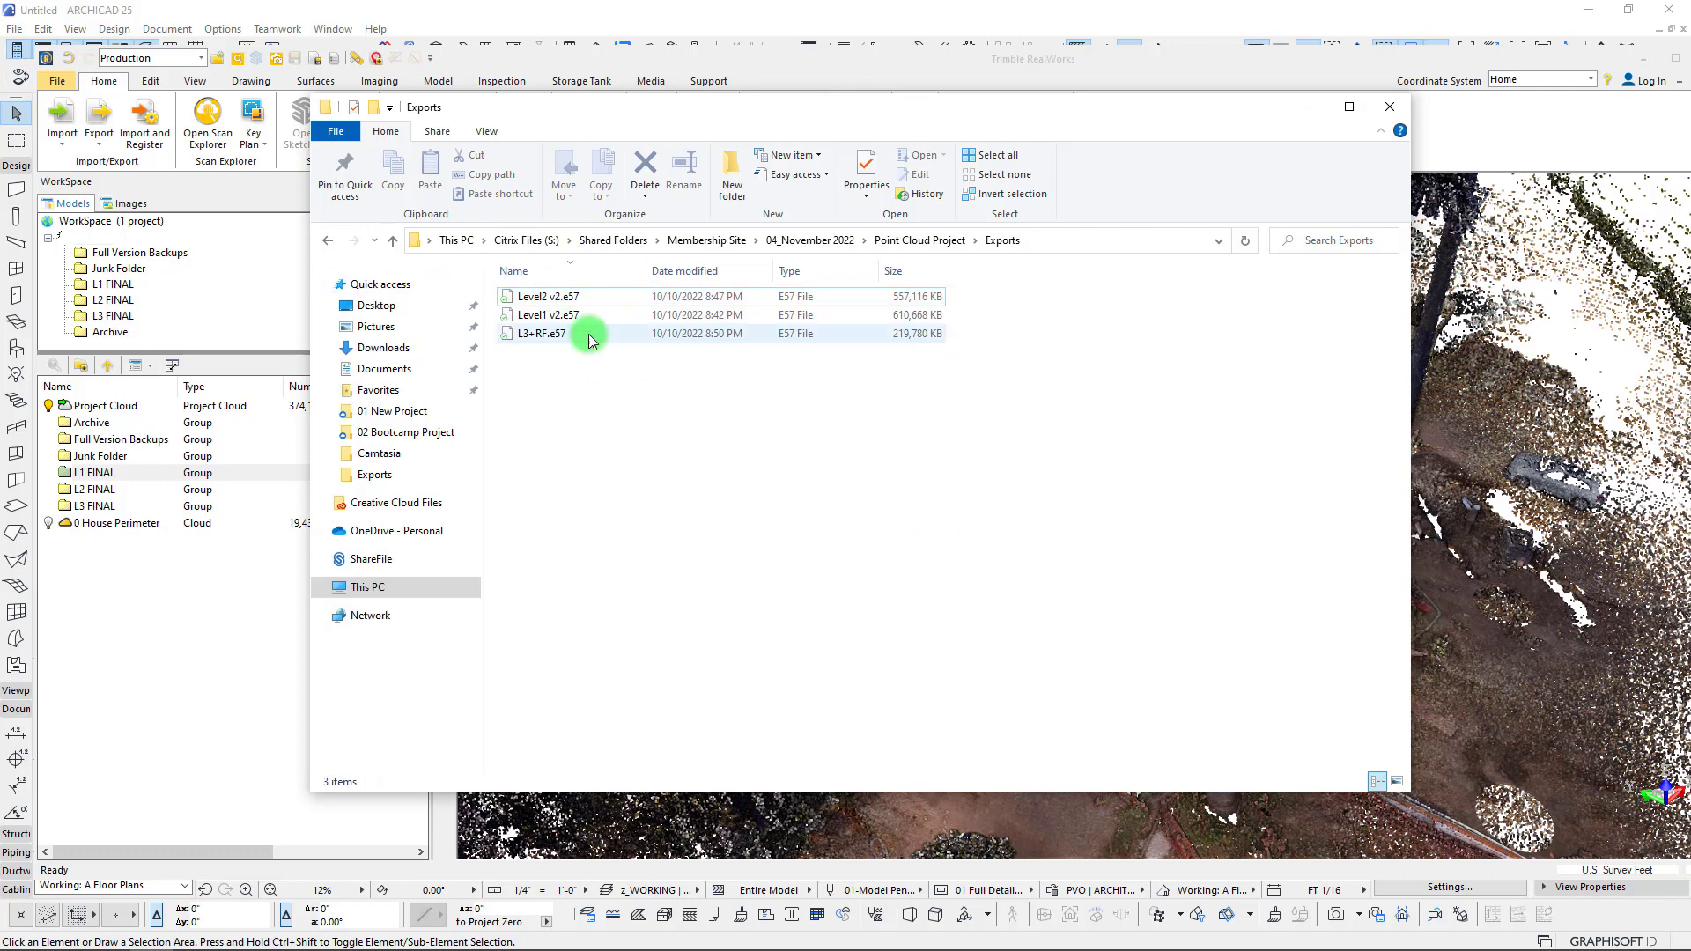
- Minimise File Explorer and Trimble RealWorks to return to the ARCHICAD floor plan, and look over its PROJECT AREA
left_click_drag(897, 112, 824, 114)
left_click(1237, 107)
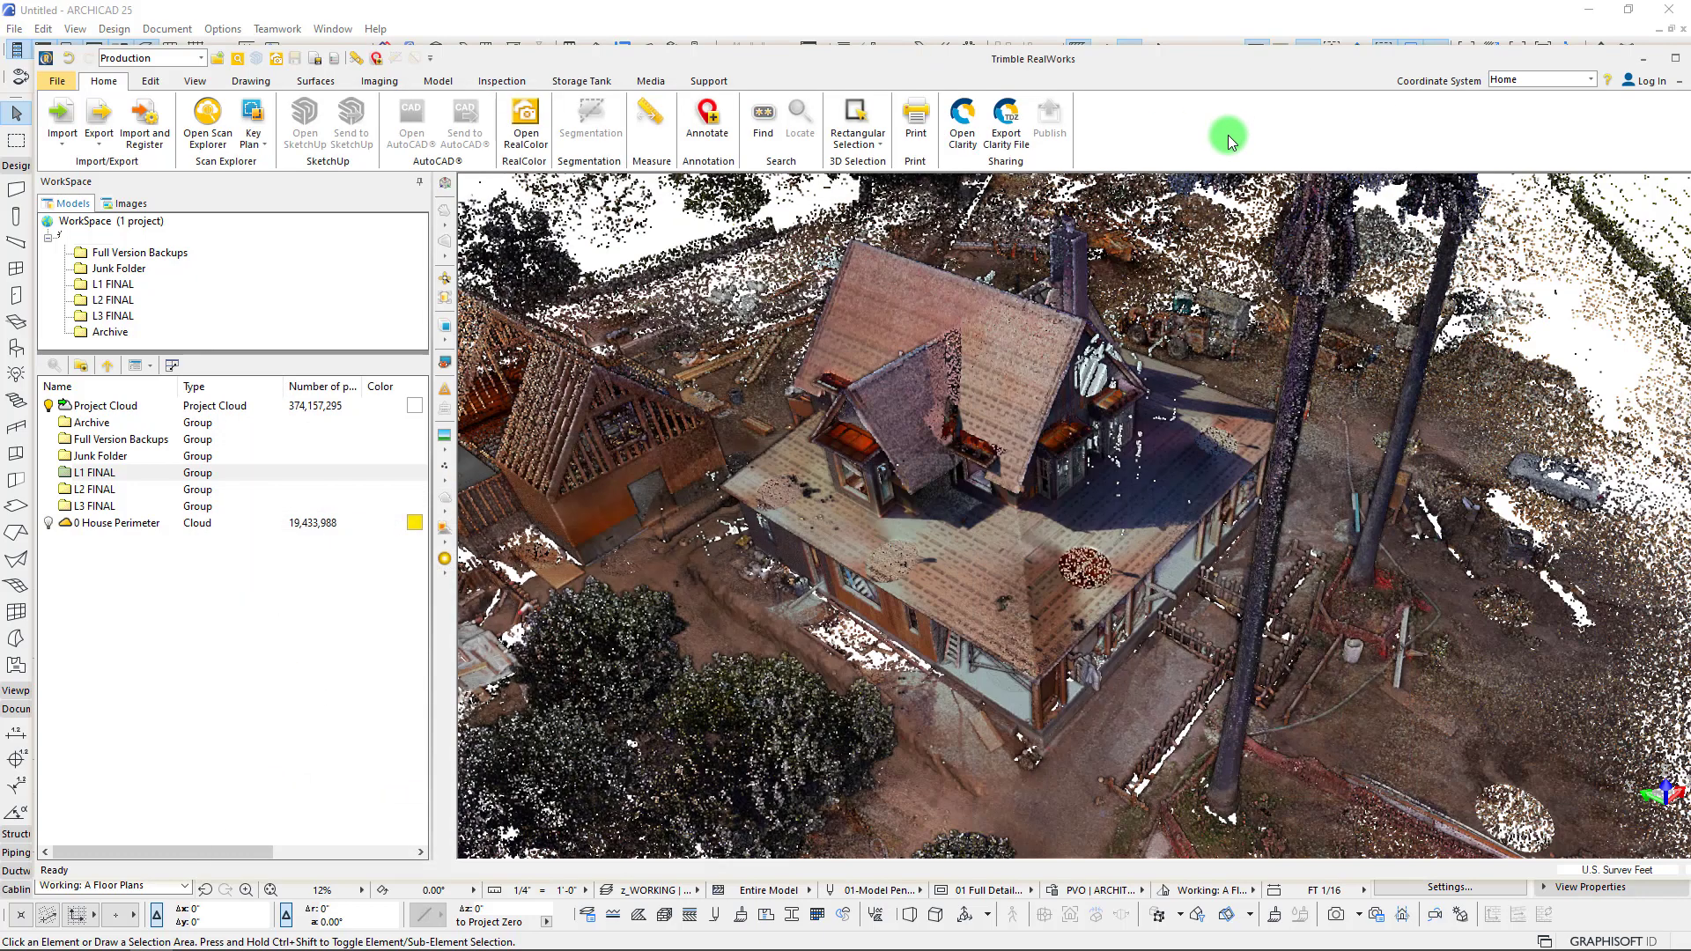
left_click_drag(1139, 59, 990, 61)
left_click(1492, 59)
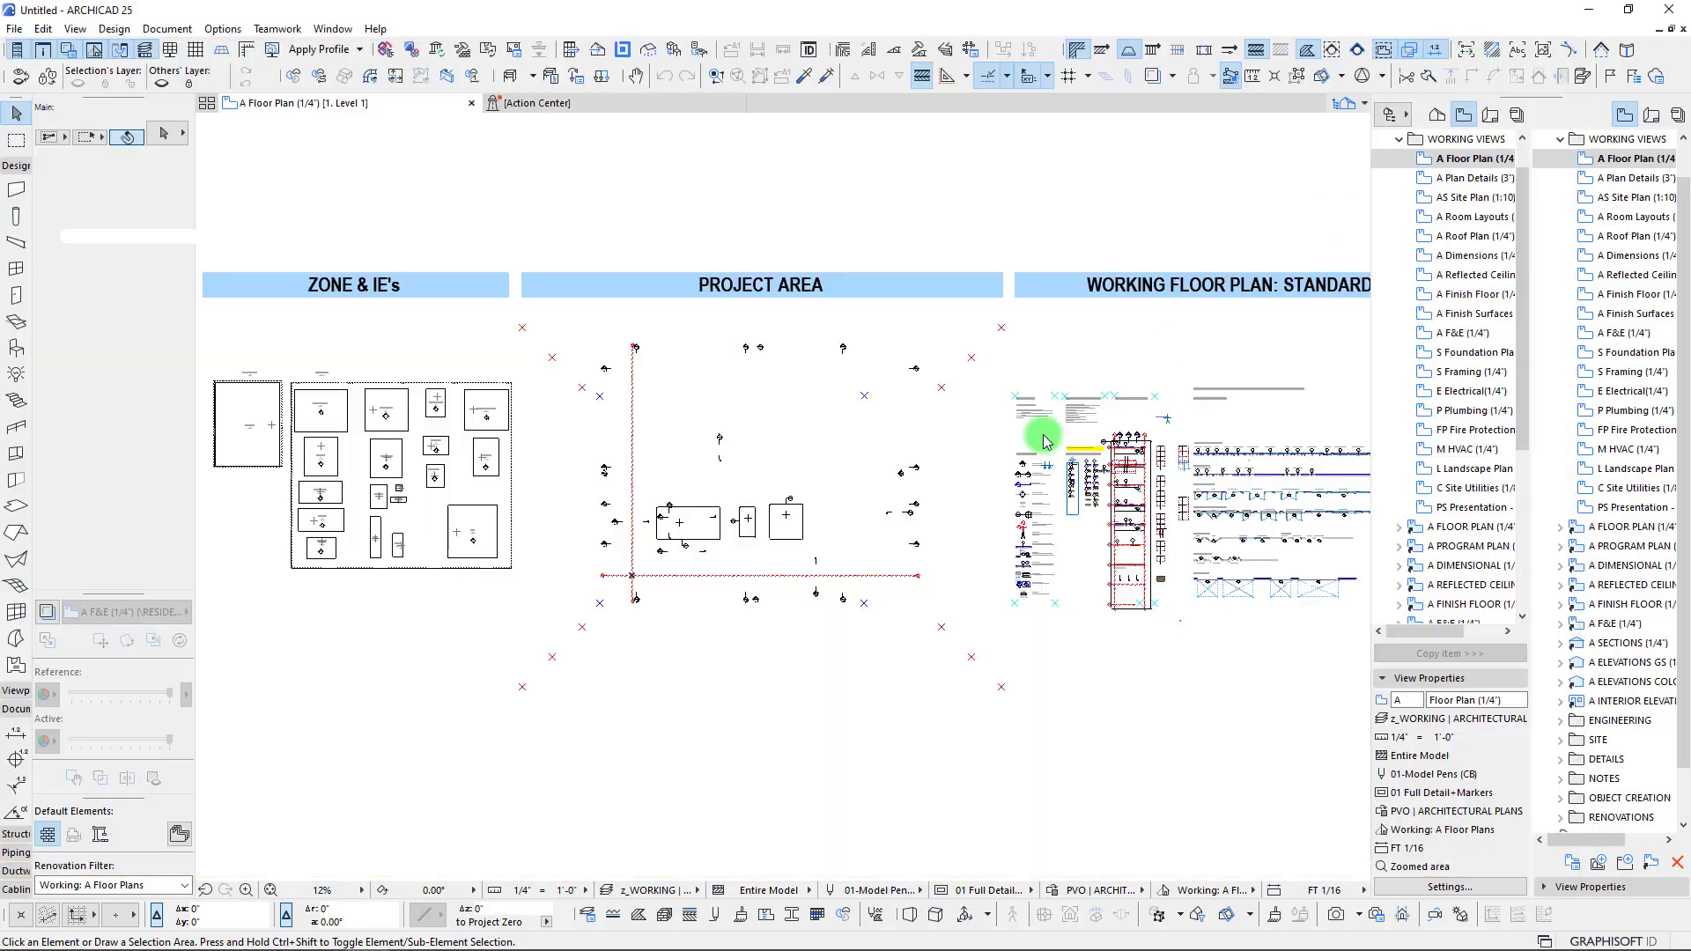
scroll(574, 358, "down", 4)
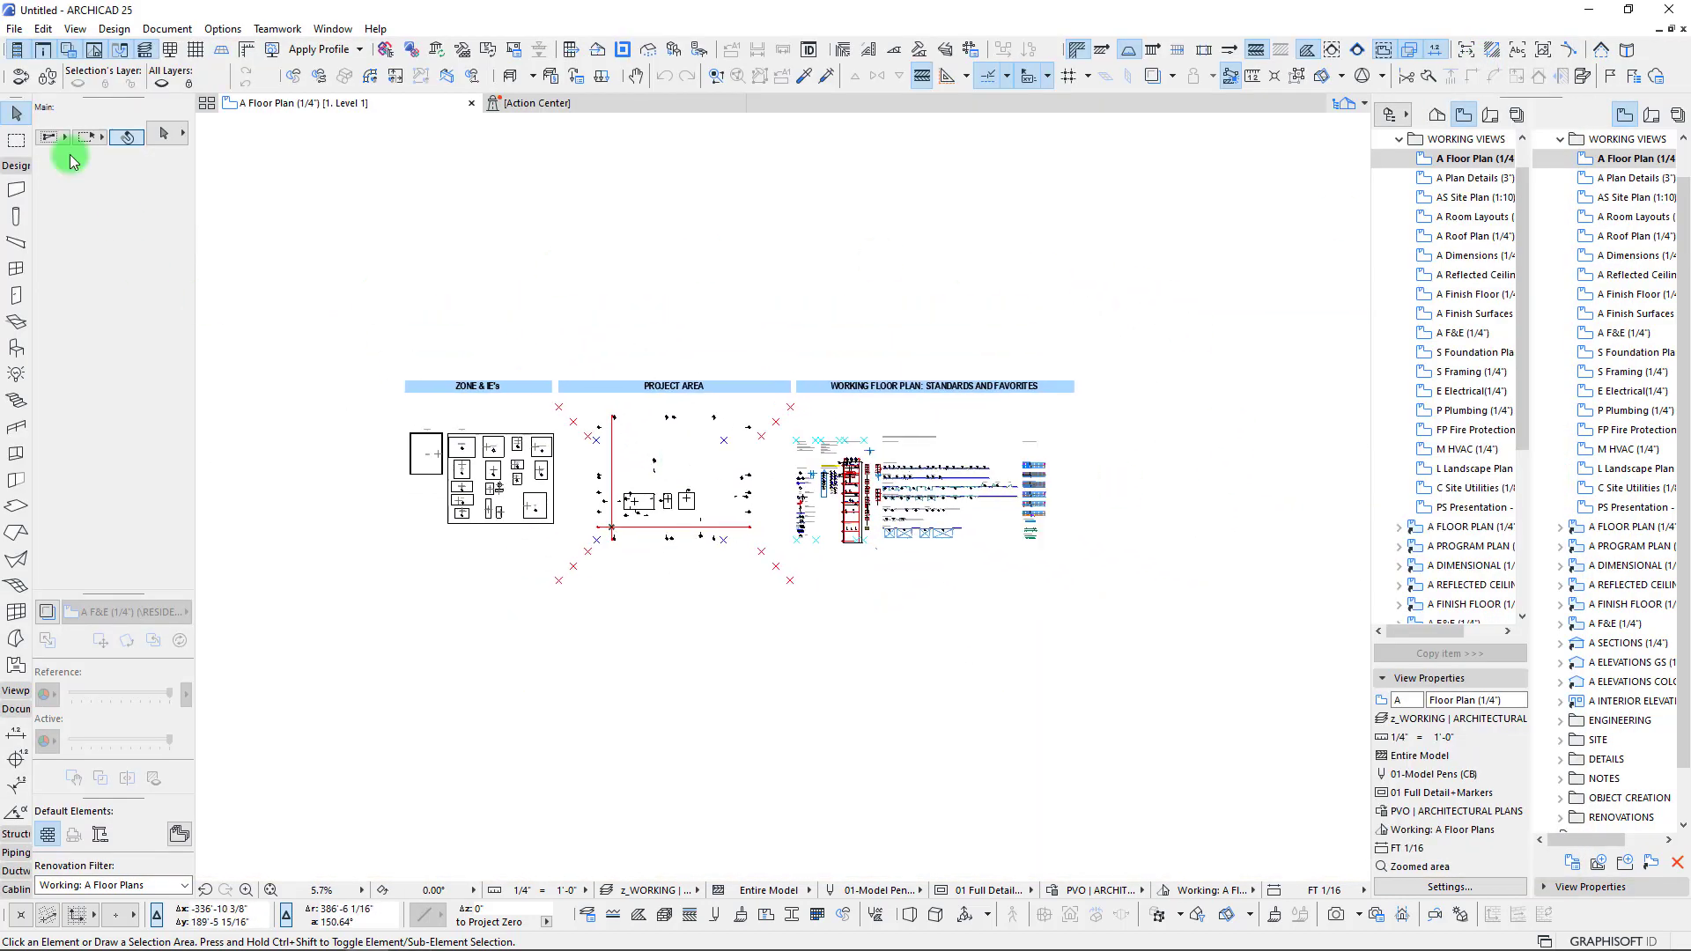
scroll(925, 469, "up", 4)
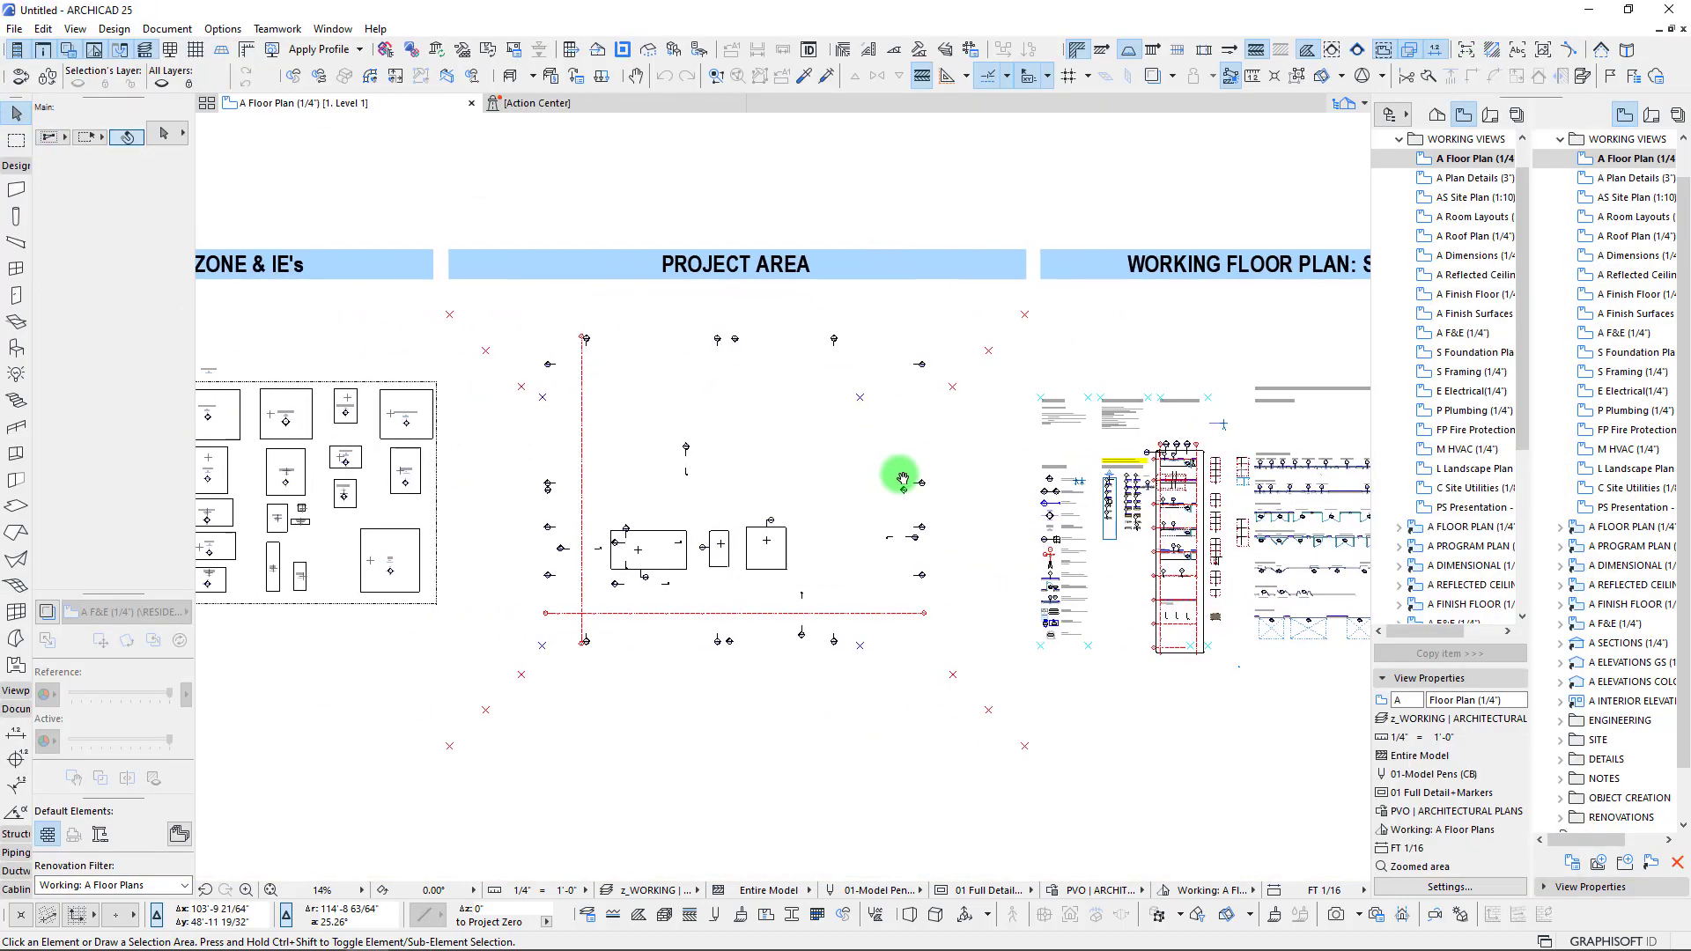
- Save the plan as "Point Cloud Survey Project v25" in the Point Cloud Project folder
left_click(16, 29)
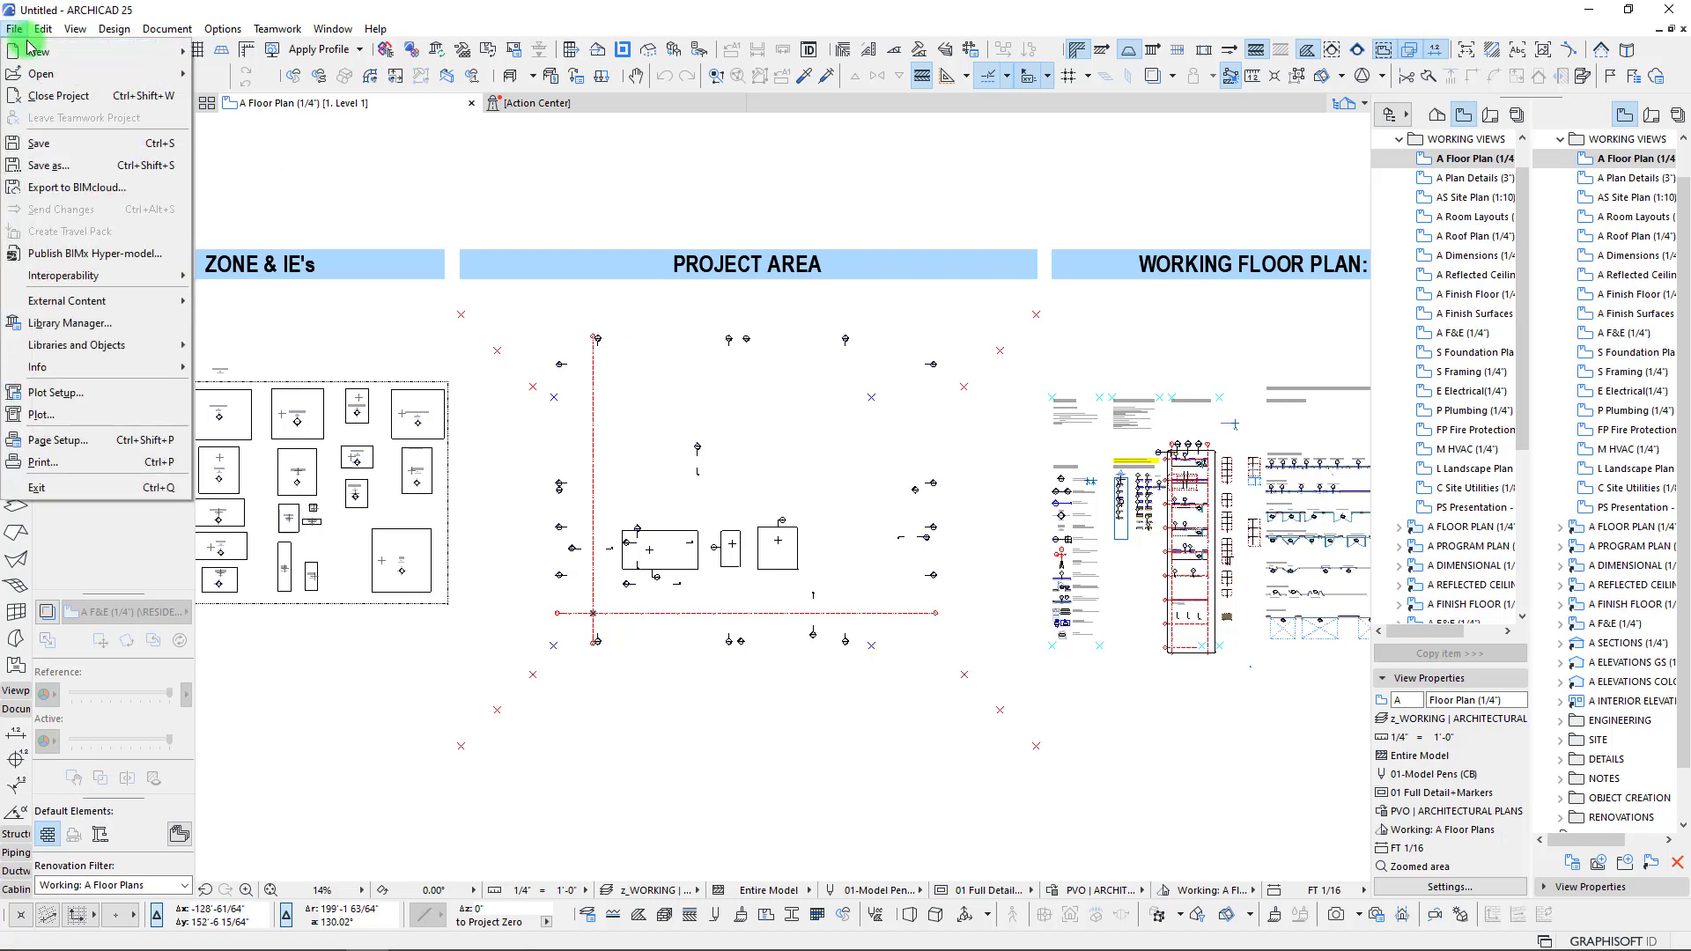
left_click(80, 166)
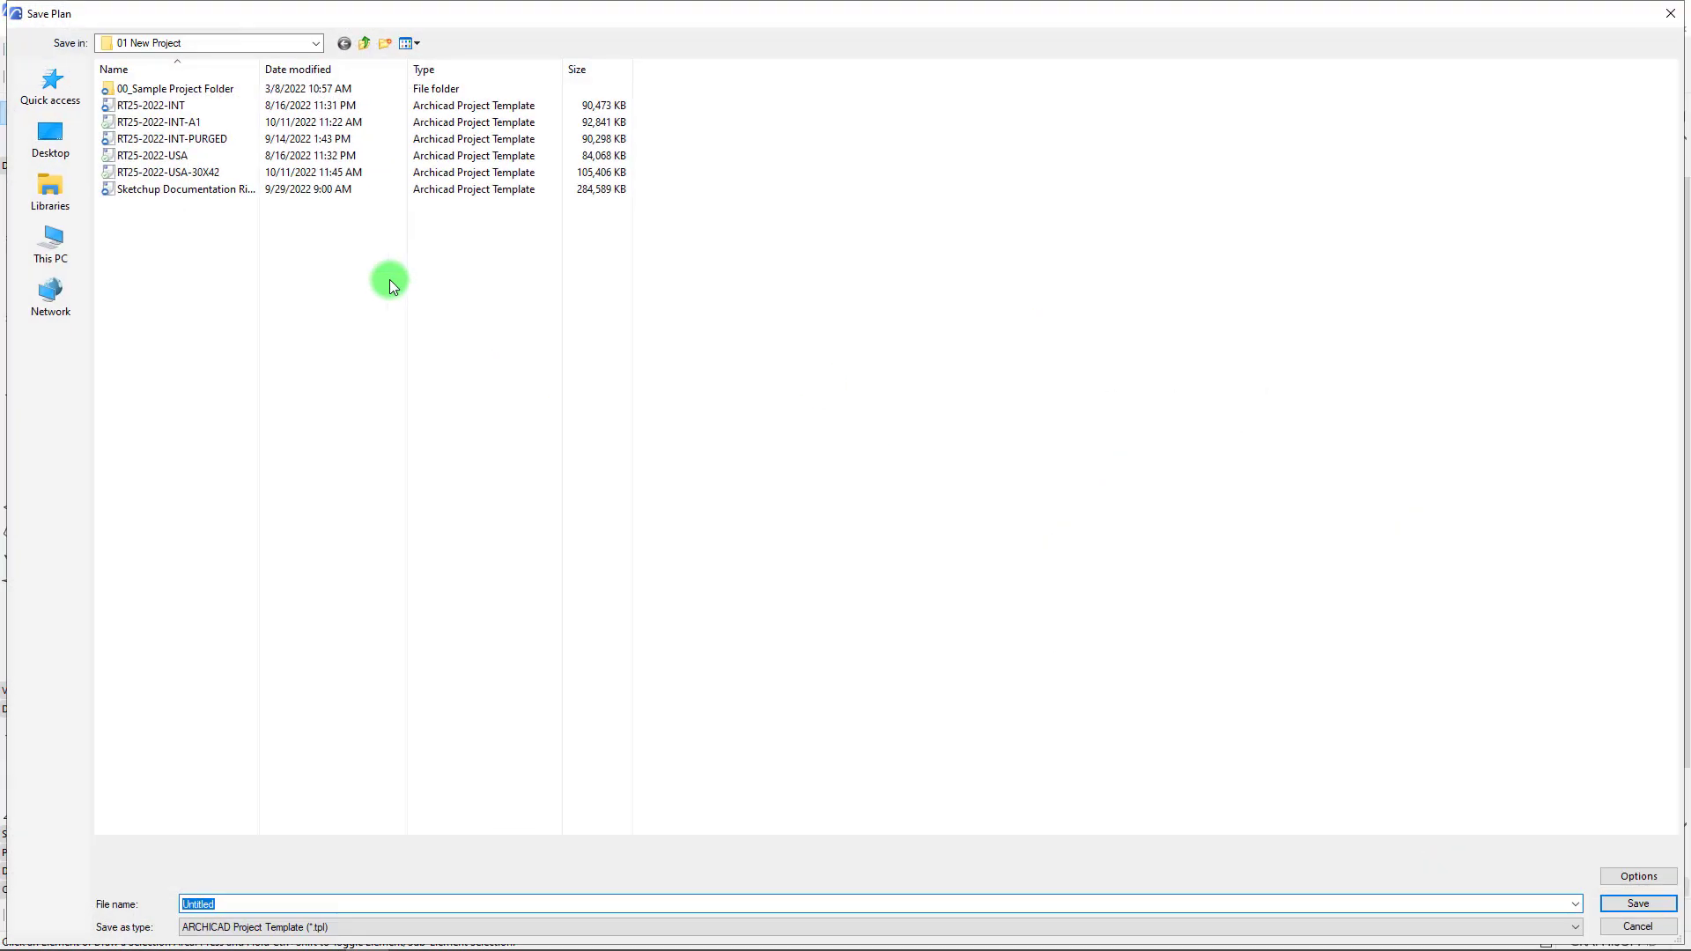
left_click(364, 44)
left_click(367, 44)
left_click(366, 44)
double_click(144, 132)
left_click(155, 91)
double_click(155, 92)
left_click(227, 899)
type("Point Cloud Survey Project v25")
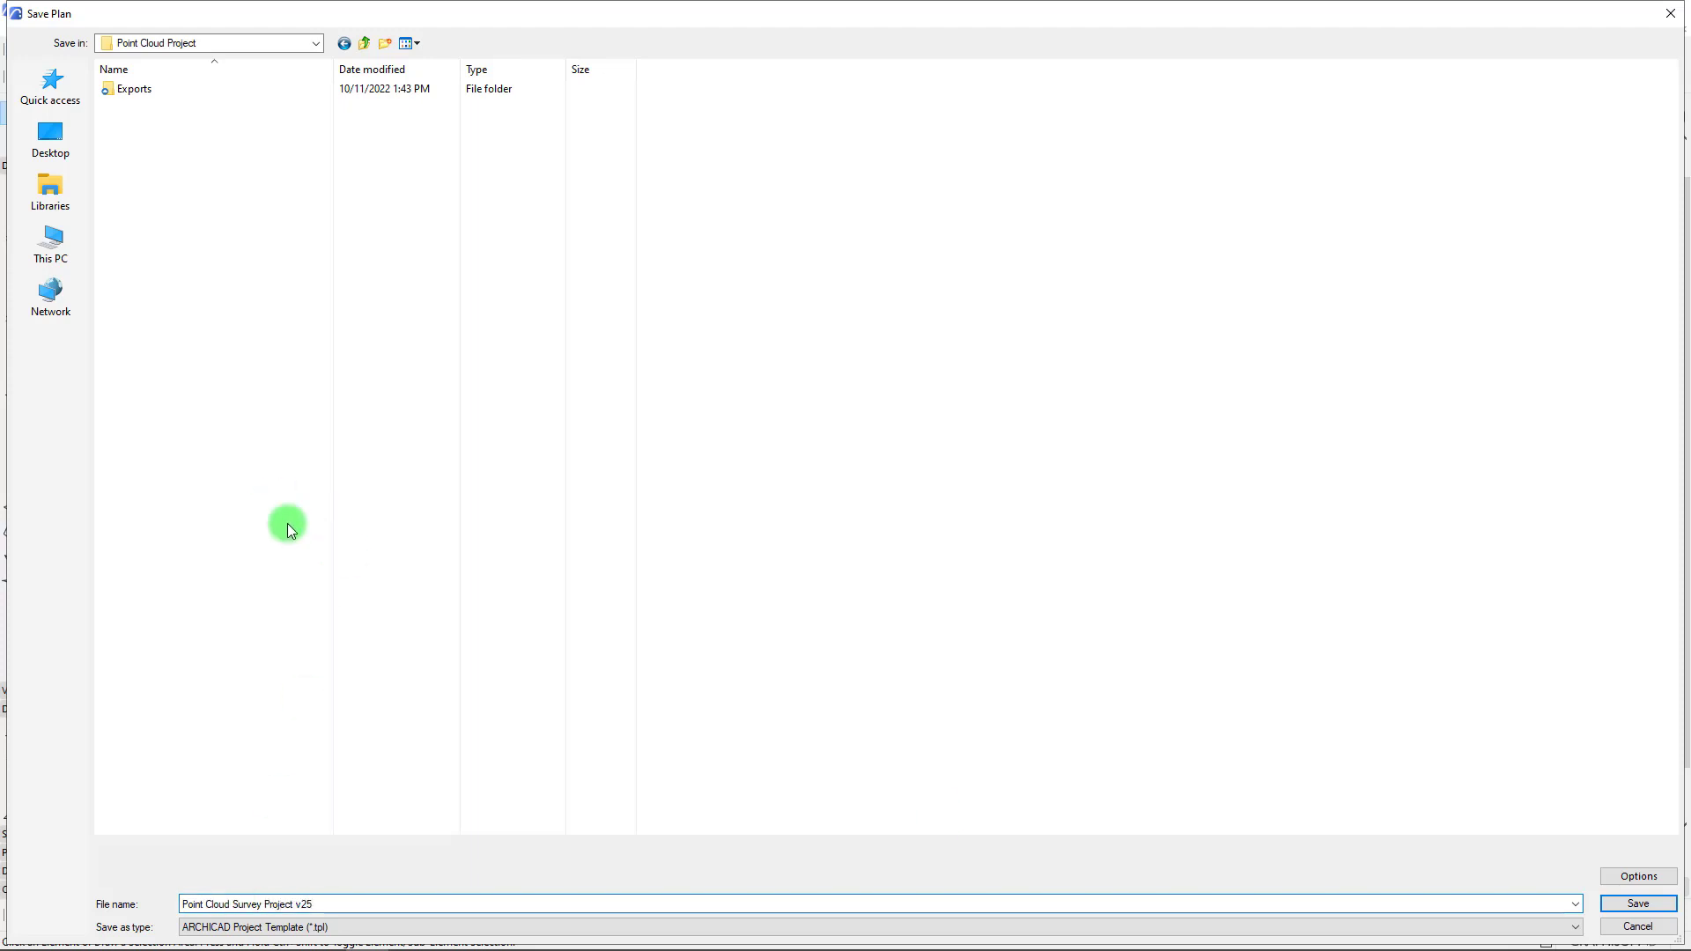
left_click(1636, 904)
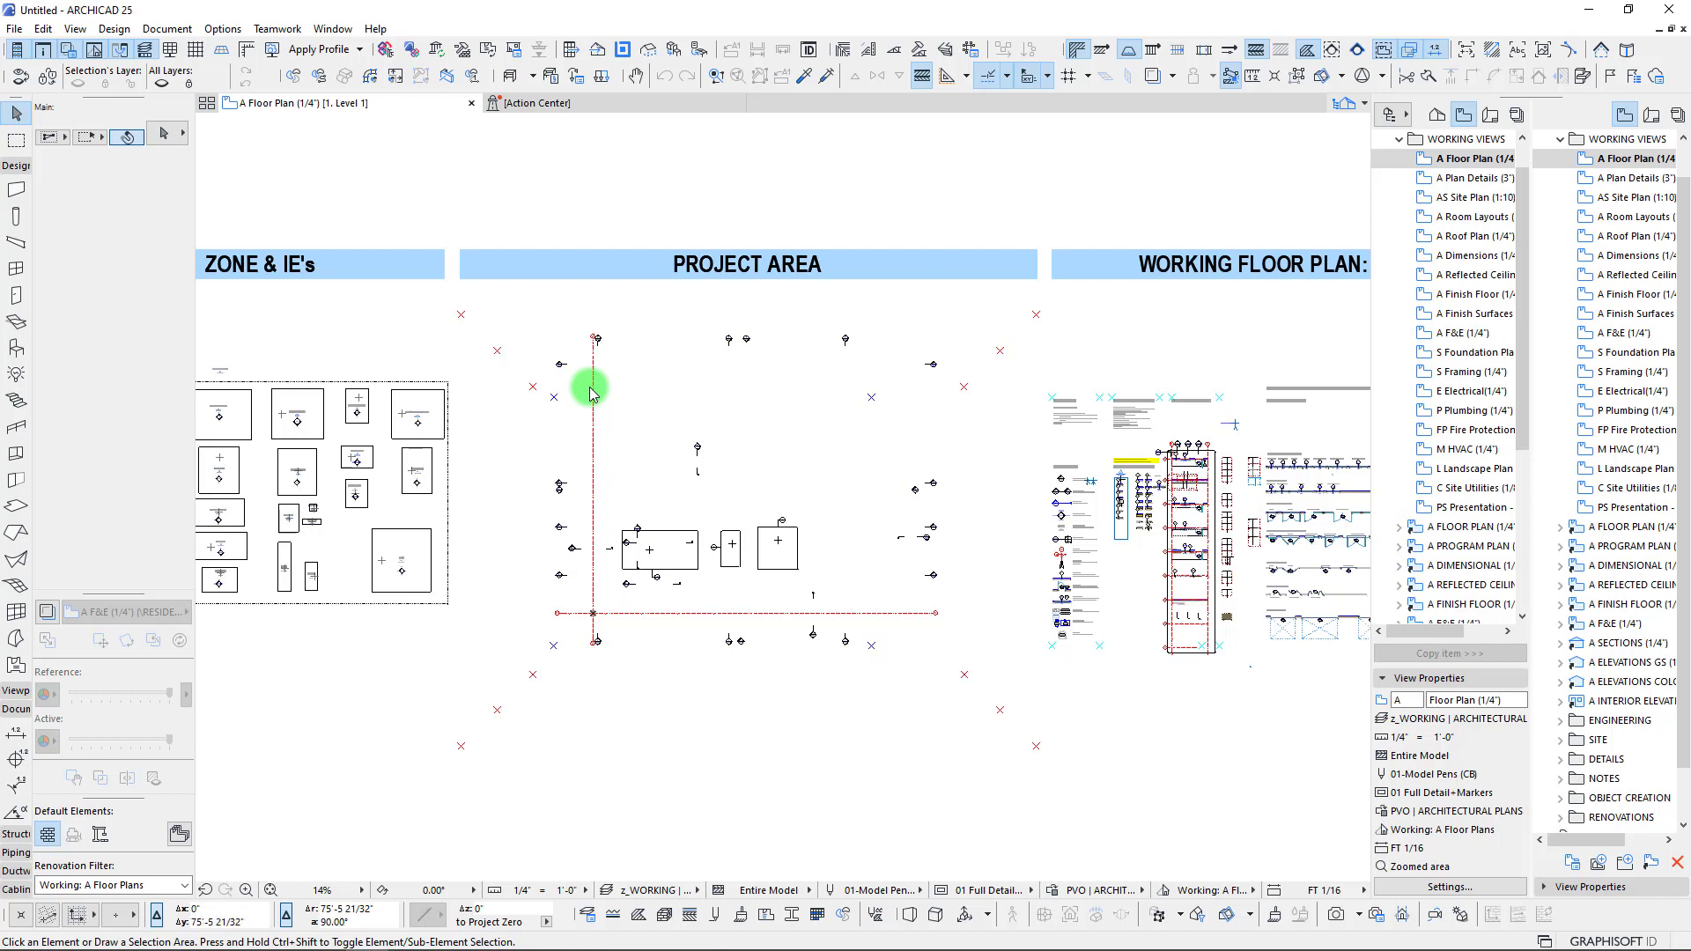
- Set the Object tool's default layer to *Control | Pointclouds.e57/xyz and its ID to Point Cloud
middle_click_drag(760, 418, 817, 413)
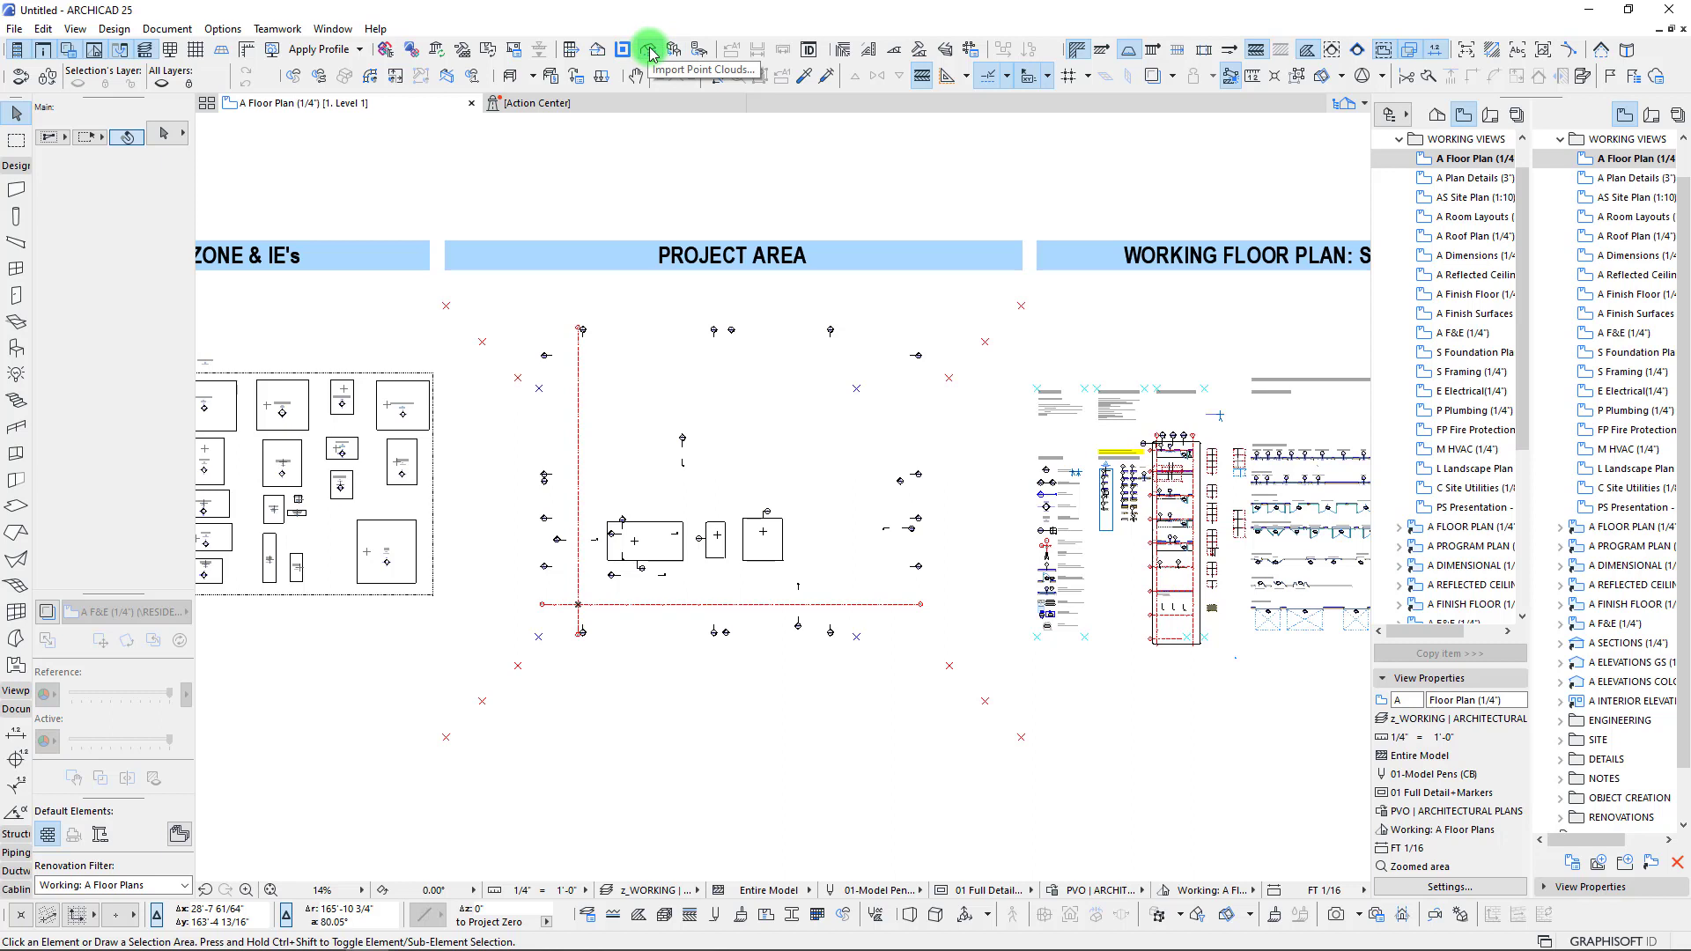
scroll(695, 472, "up", 1)
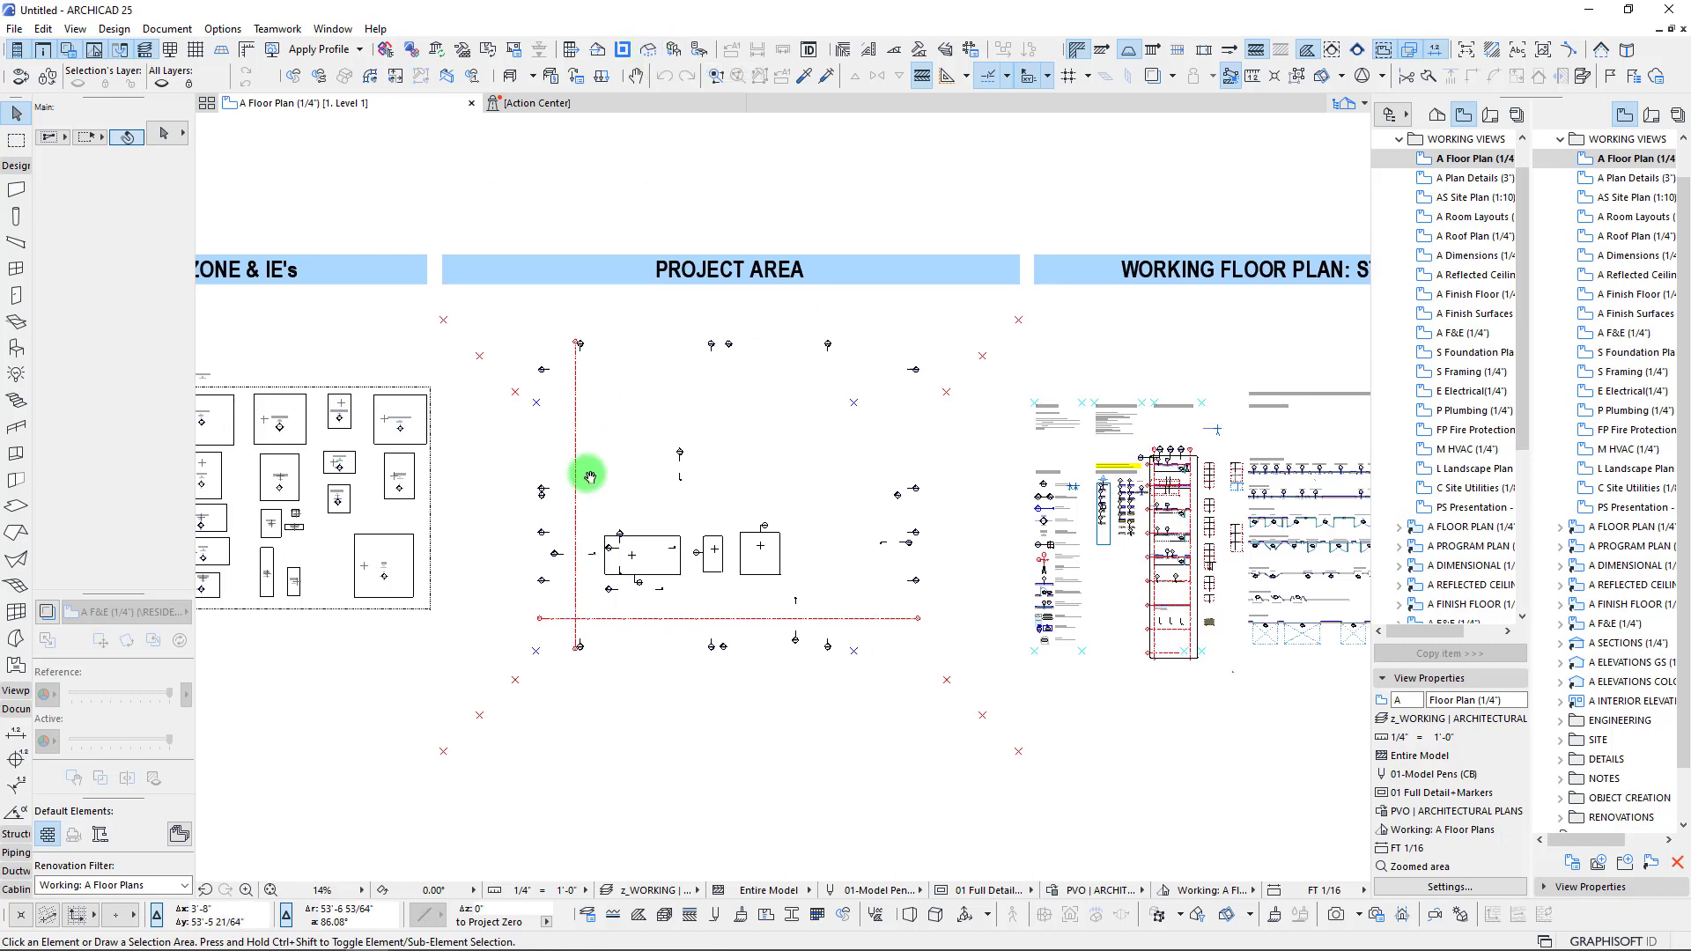
left_click(15, 348)
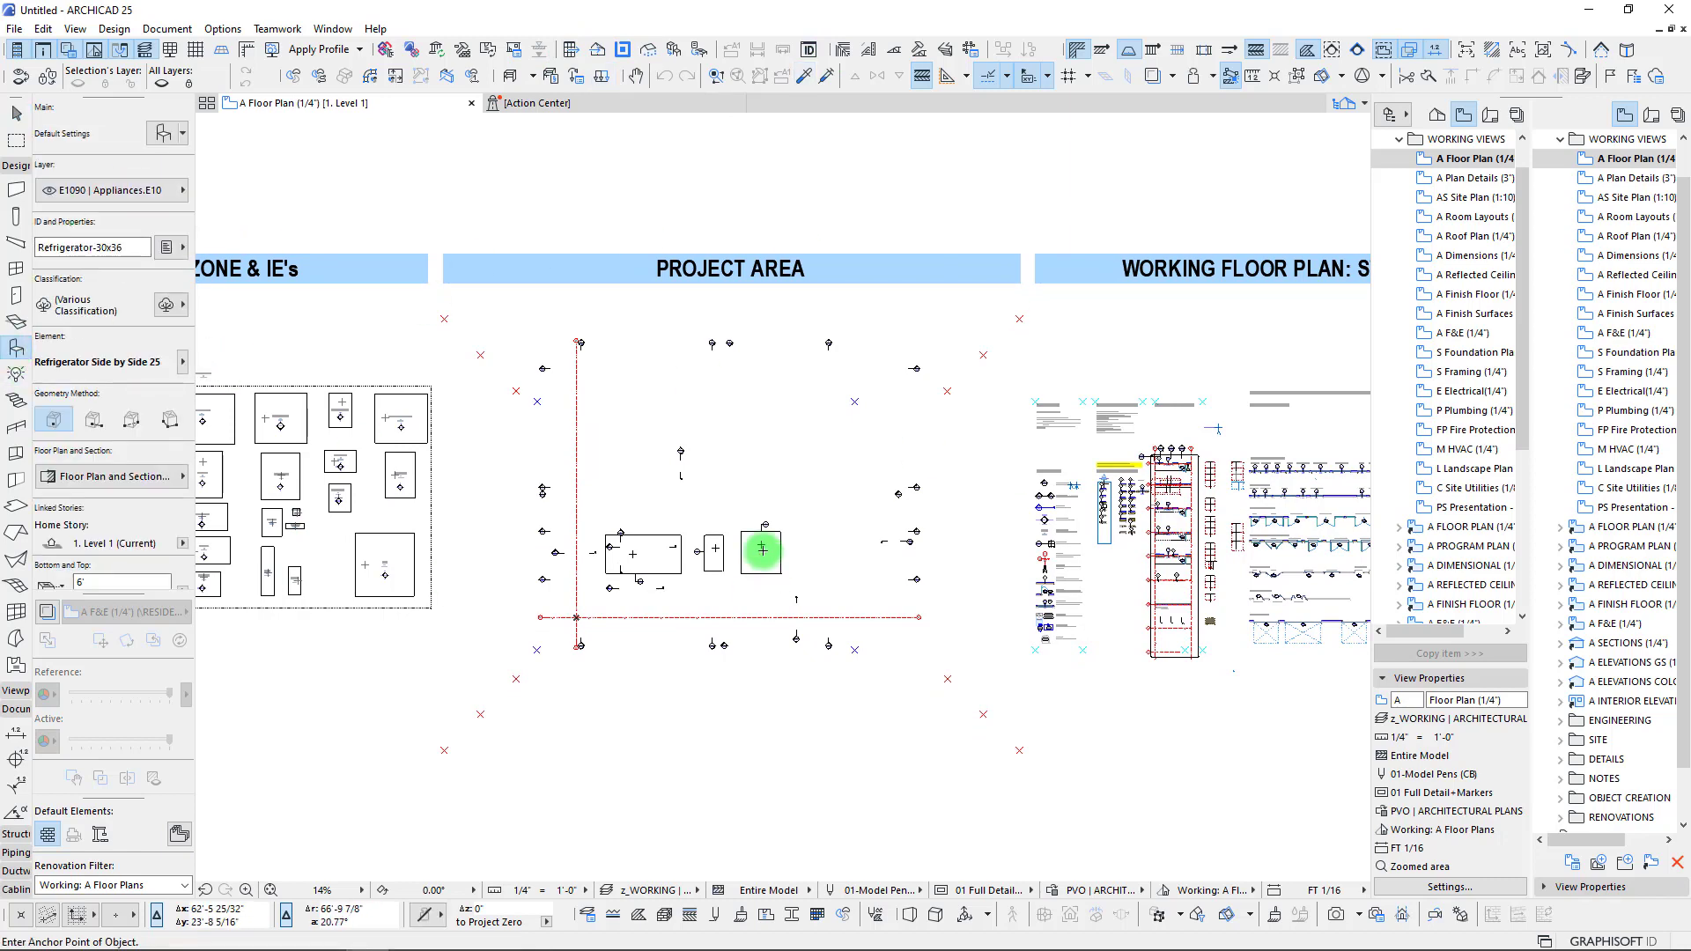
left_click(161, 199)
left_click_drag(737, 781, 731, 188)
scroll(337, 223, "up", 1)
scroll(339, 229, "up", 4)
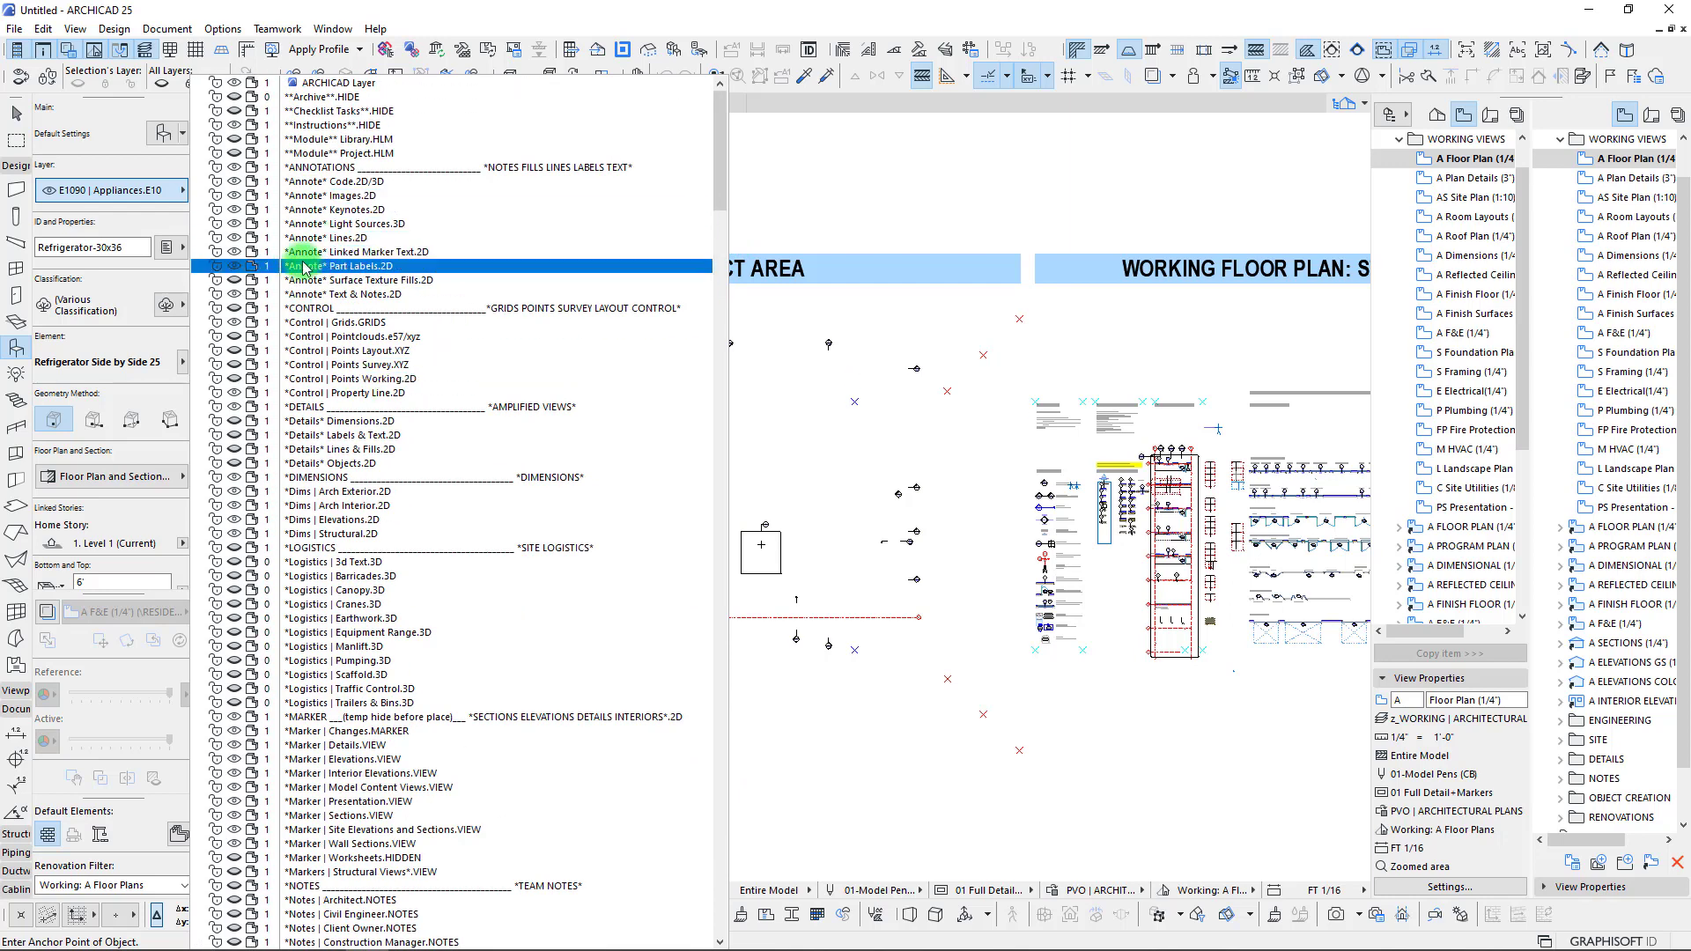
left_click(318, 337)
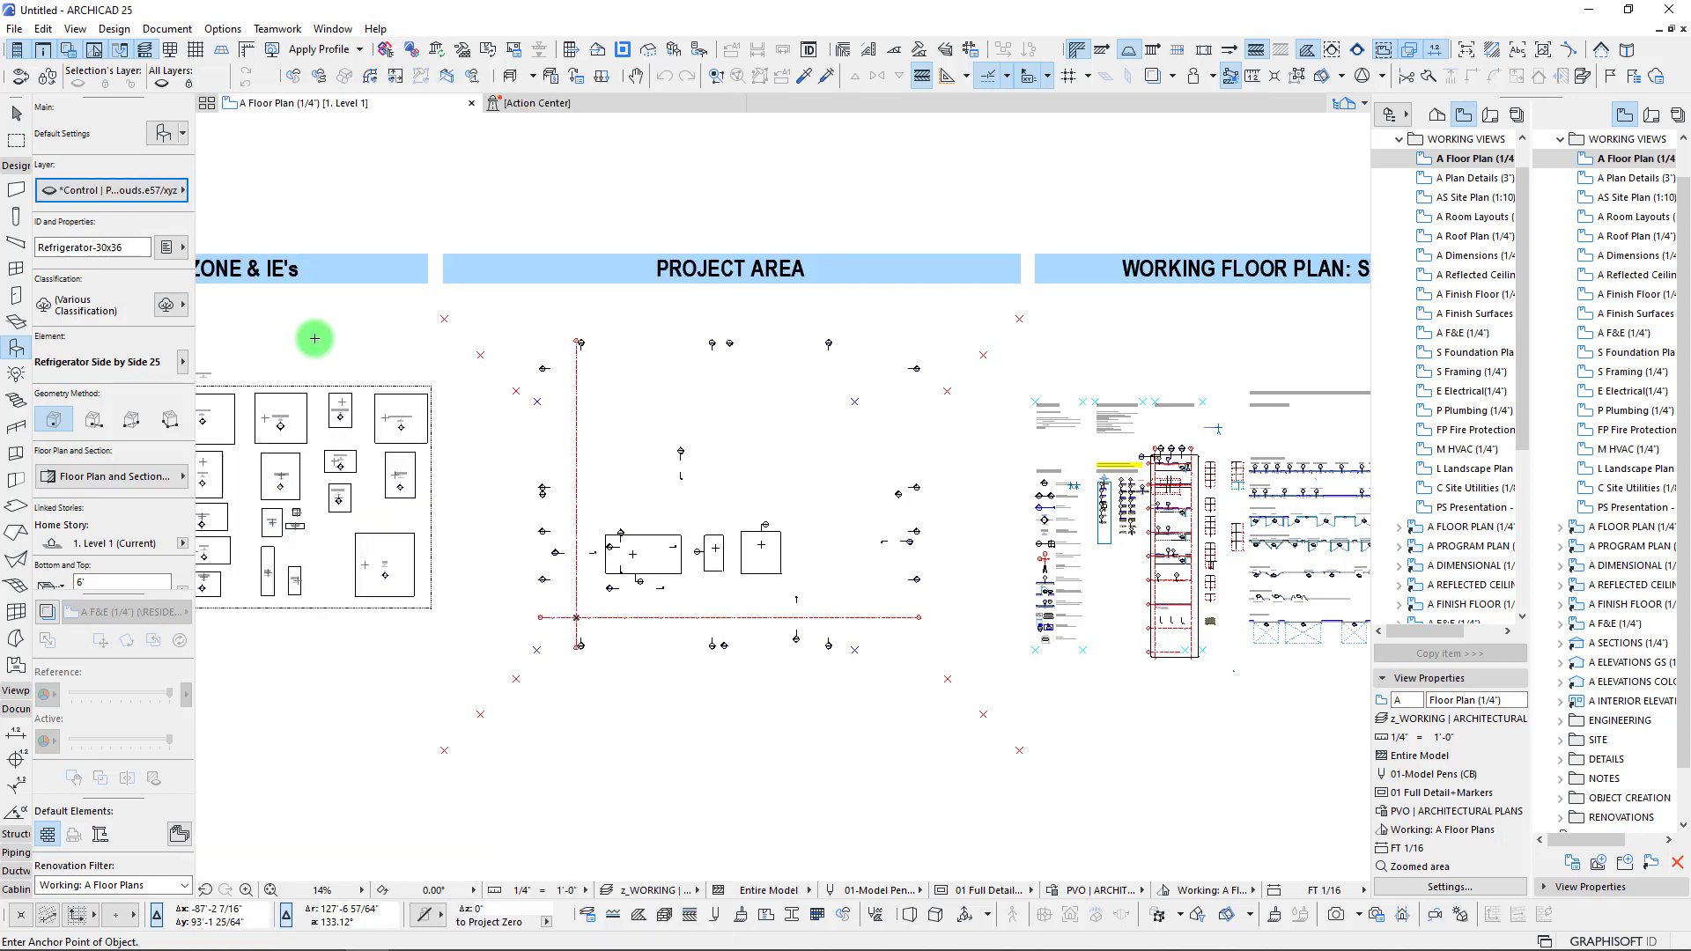
left_click(143, 252)
type("Point Cloud")
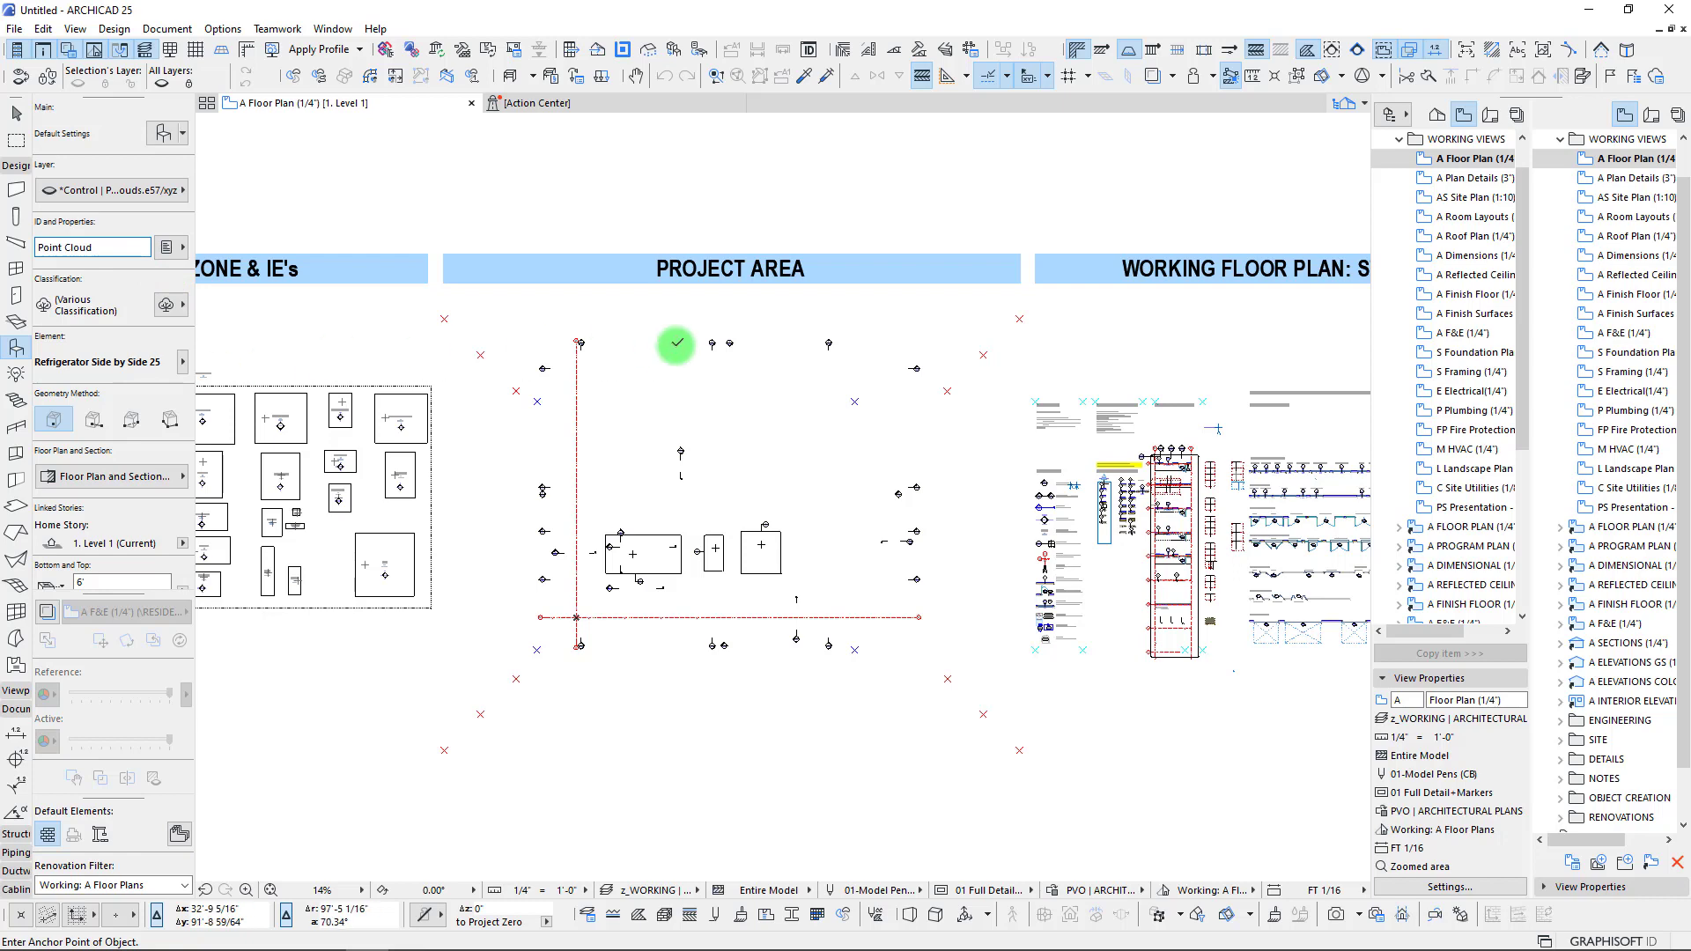
- Open the view "1. Point Survey (0' to 4')" from the POINT CLOUDS folder under COORDINATE
middle_click_drag(672, 343, 611, 314)
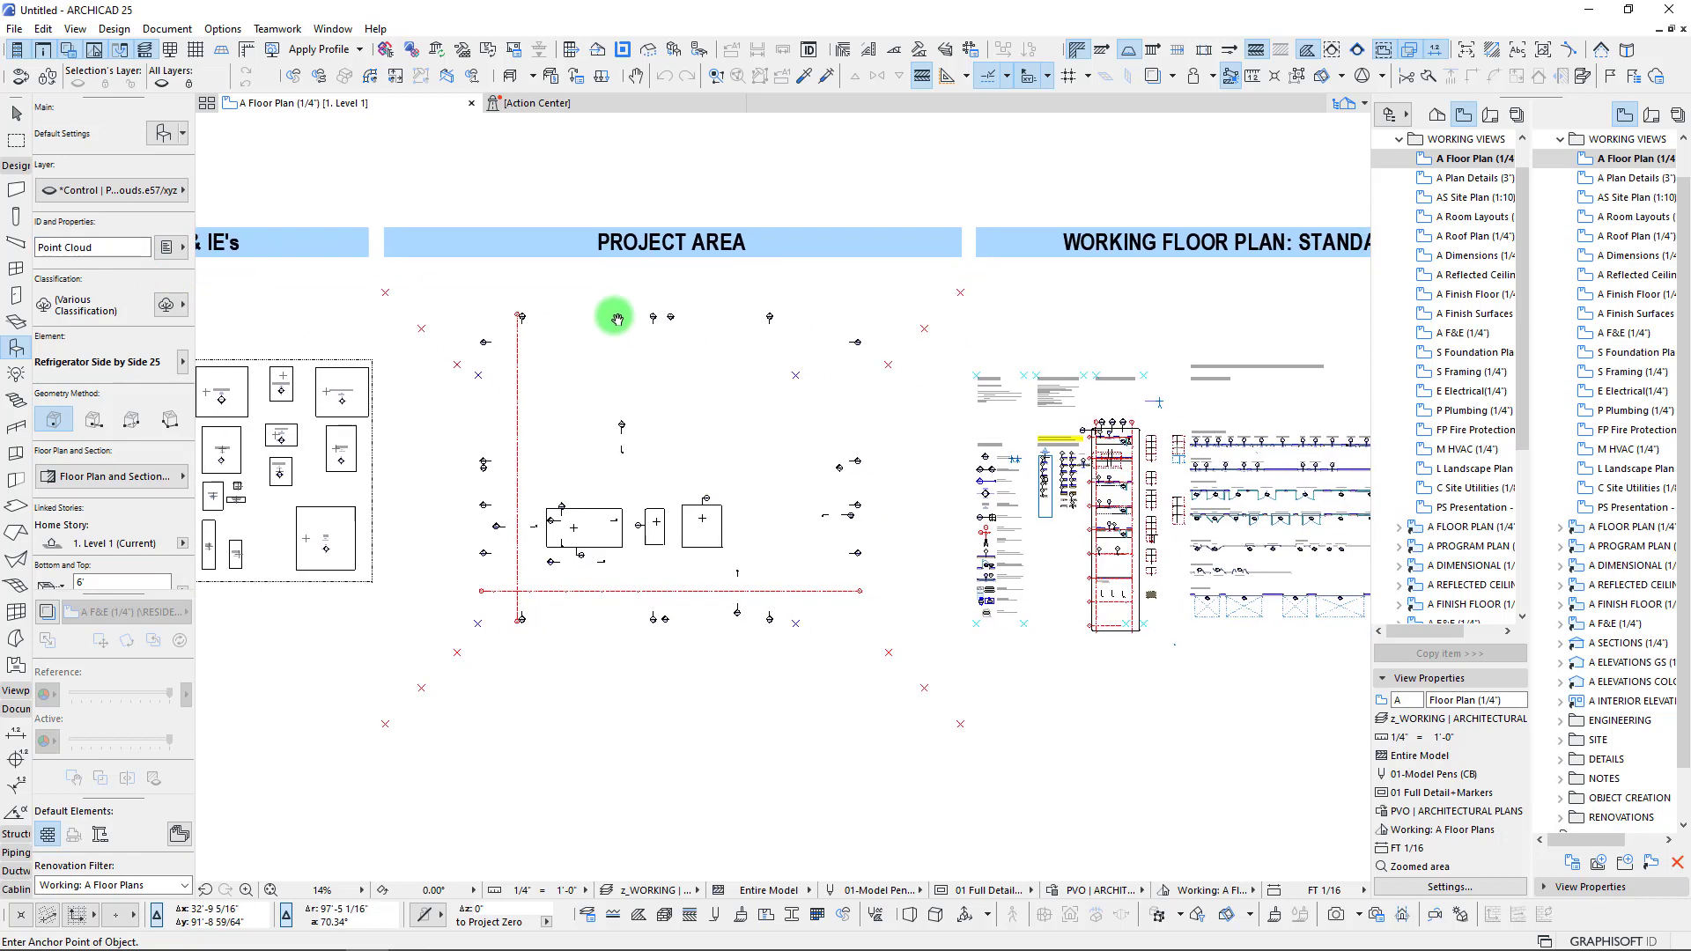
left_click(1396, 134)
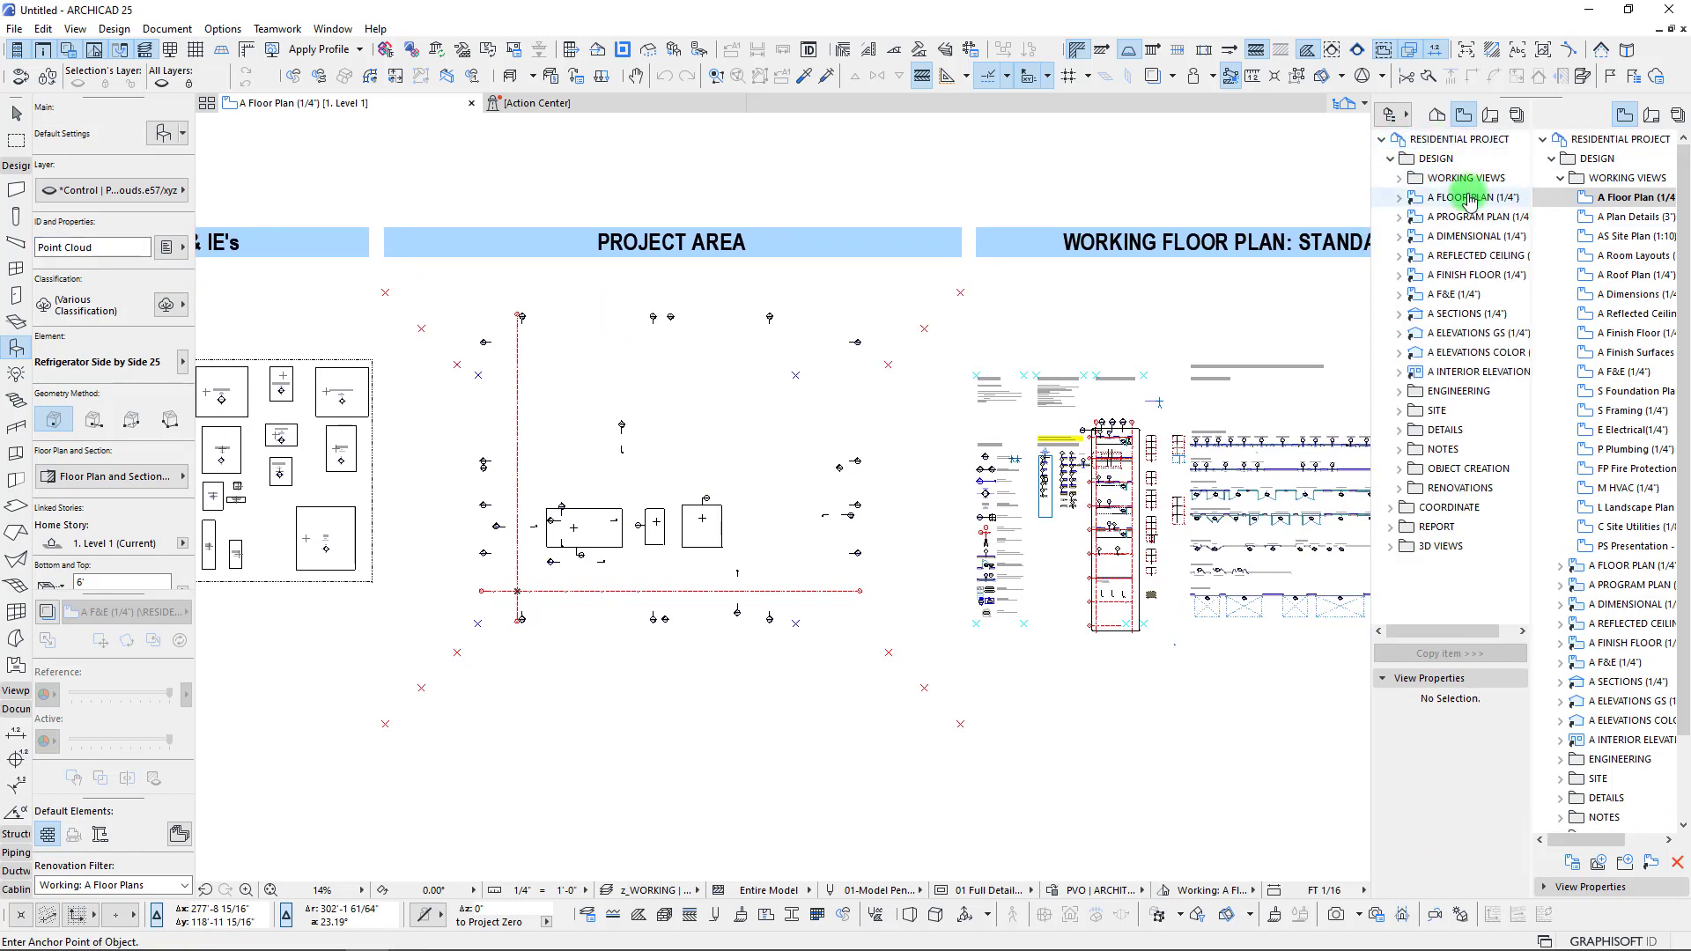
left_click(1442, 179)
left_click(1392, 159)
double_click(1436, 177)
left_click(1435, 293)
double_click(1460, 256)
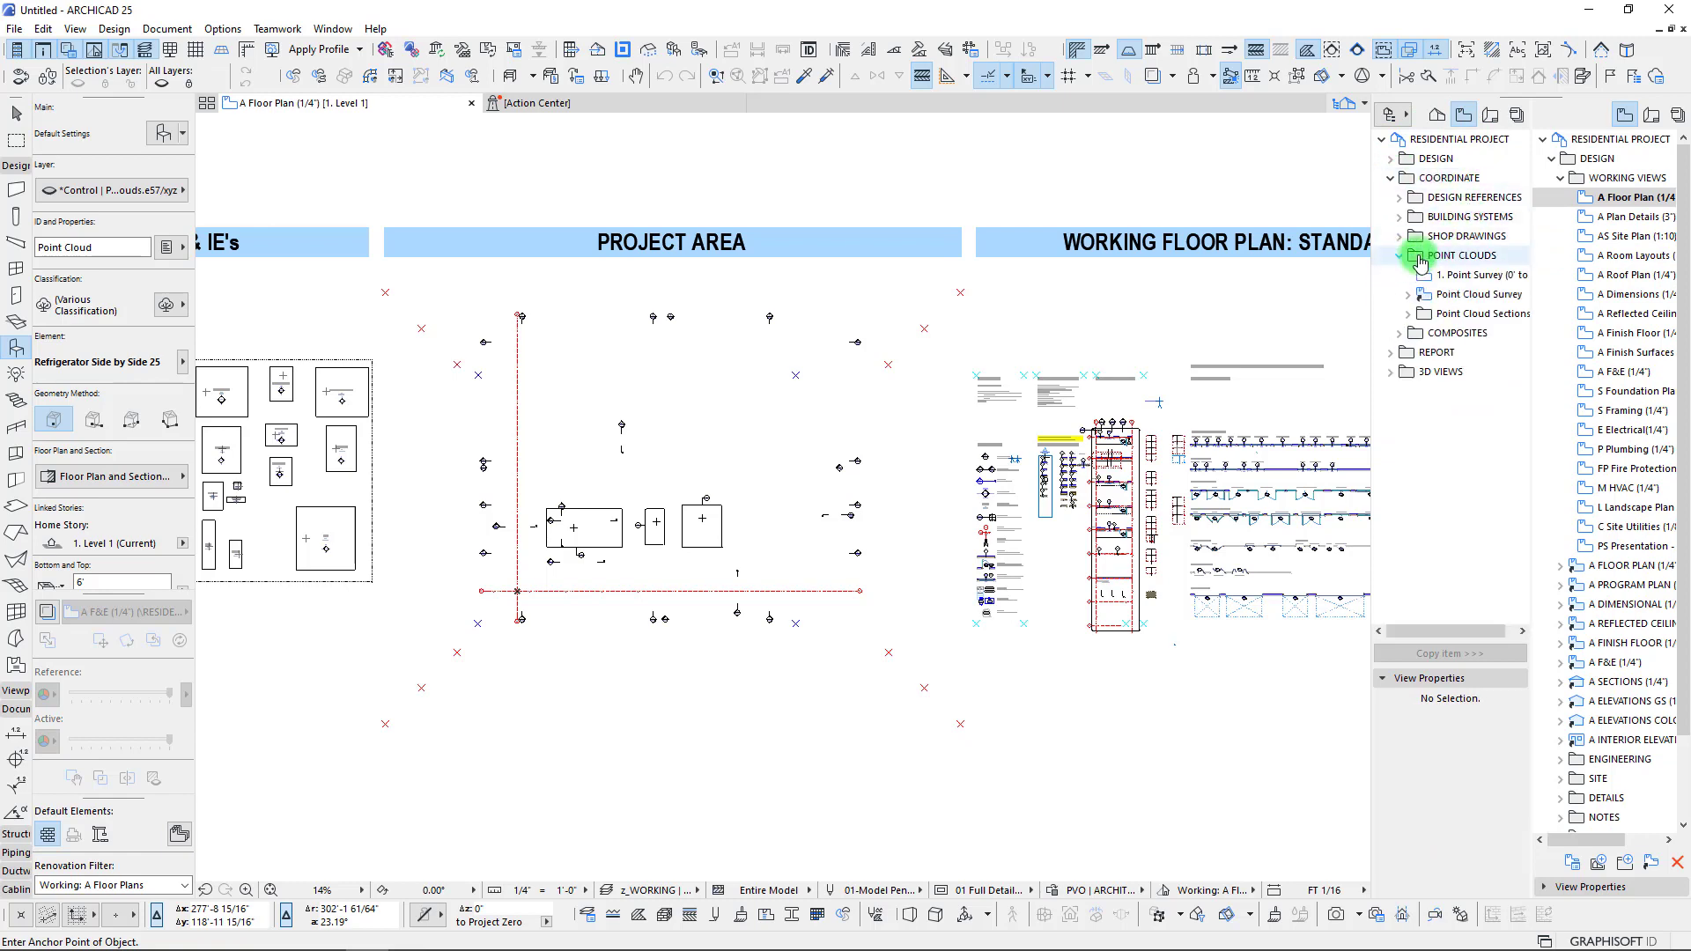
left_click(1465, 280)
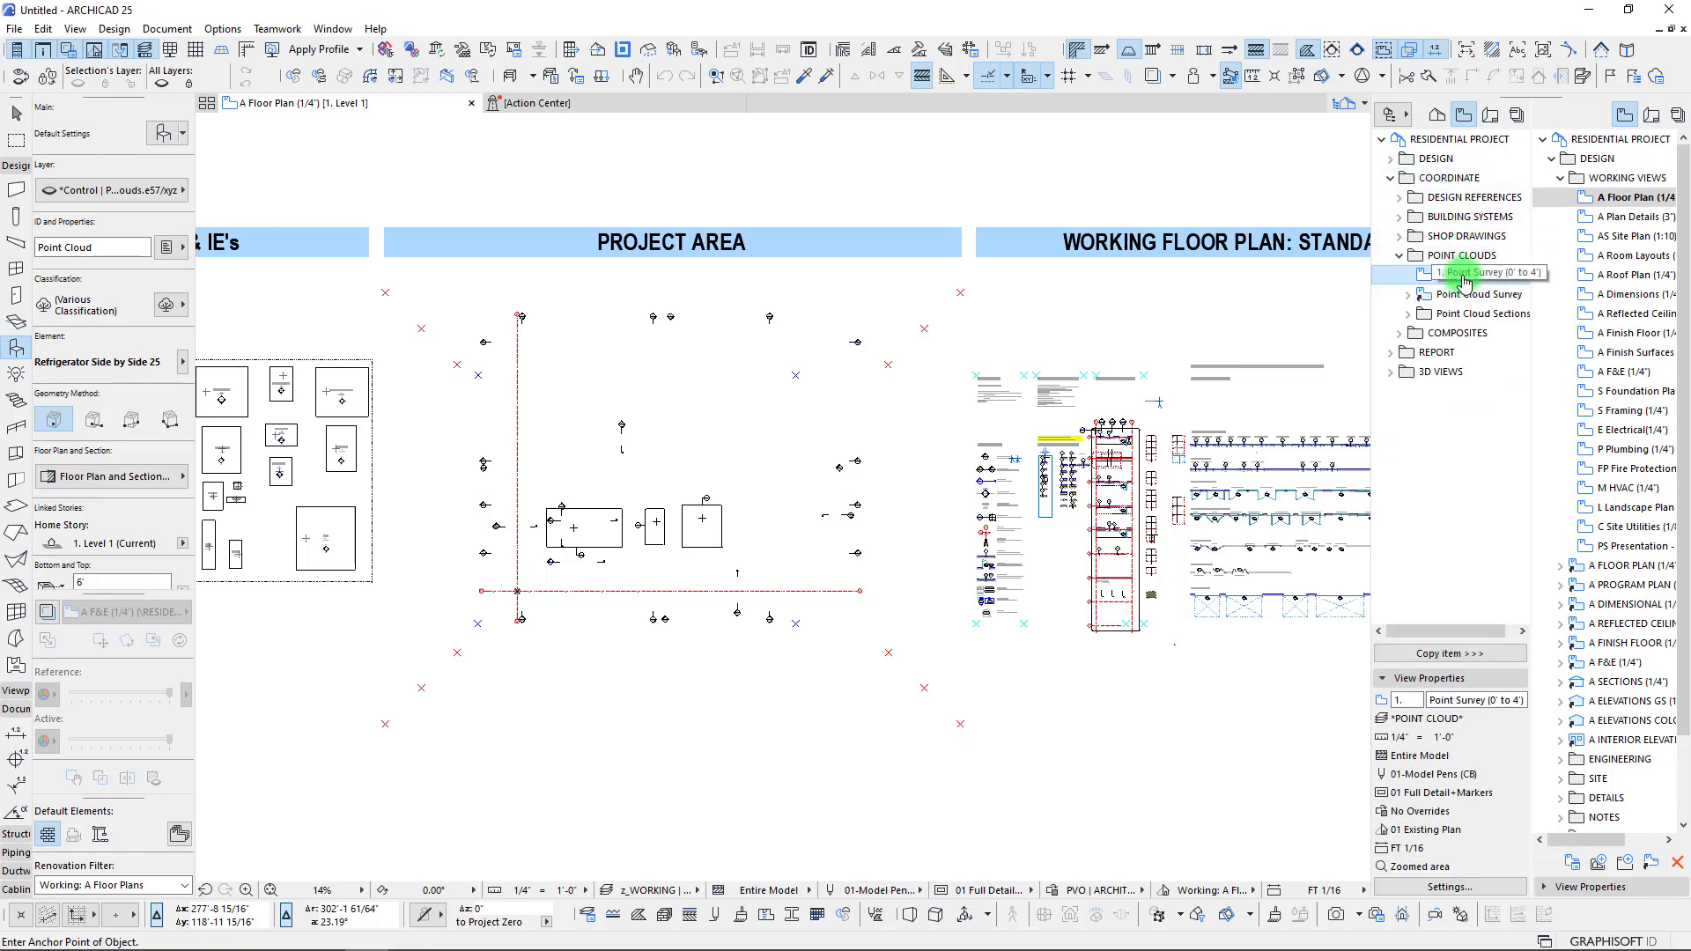
double_click(1465, 281)
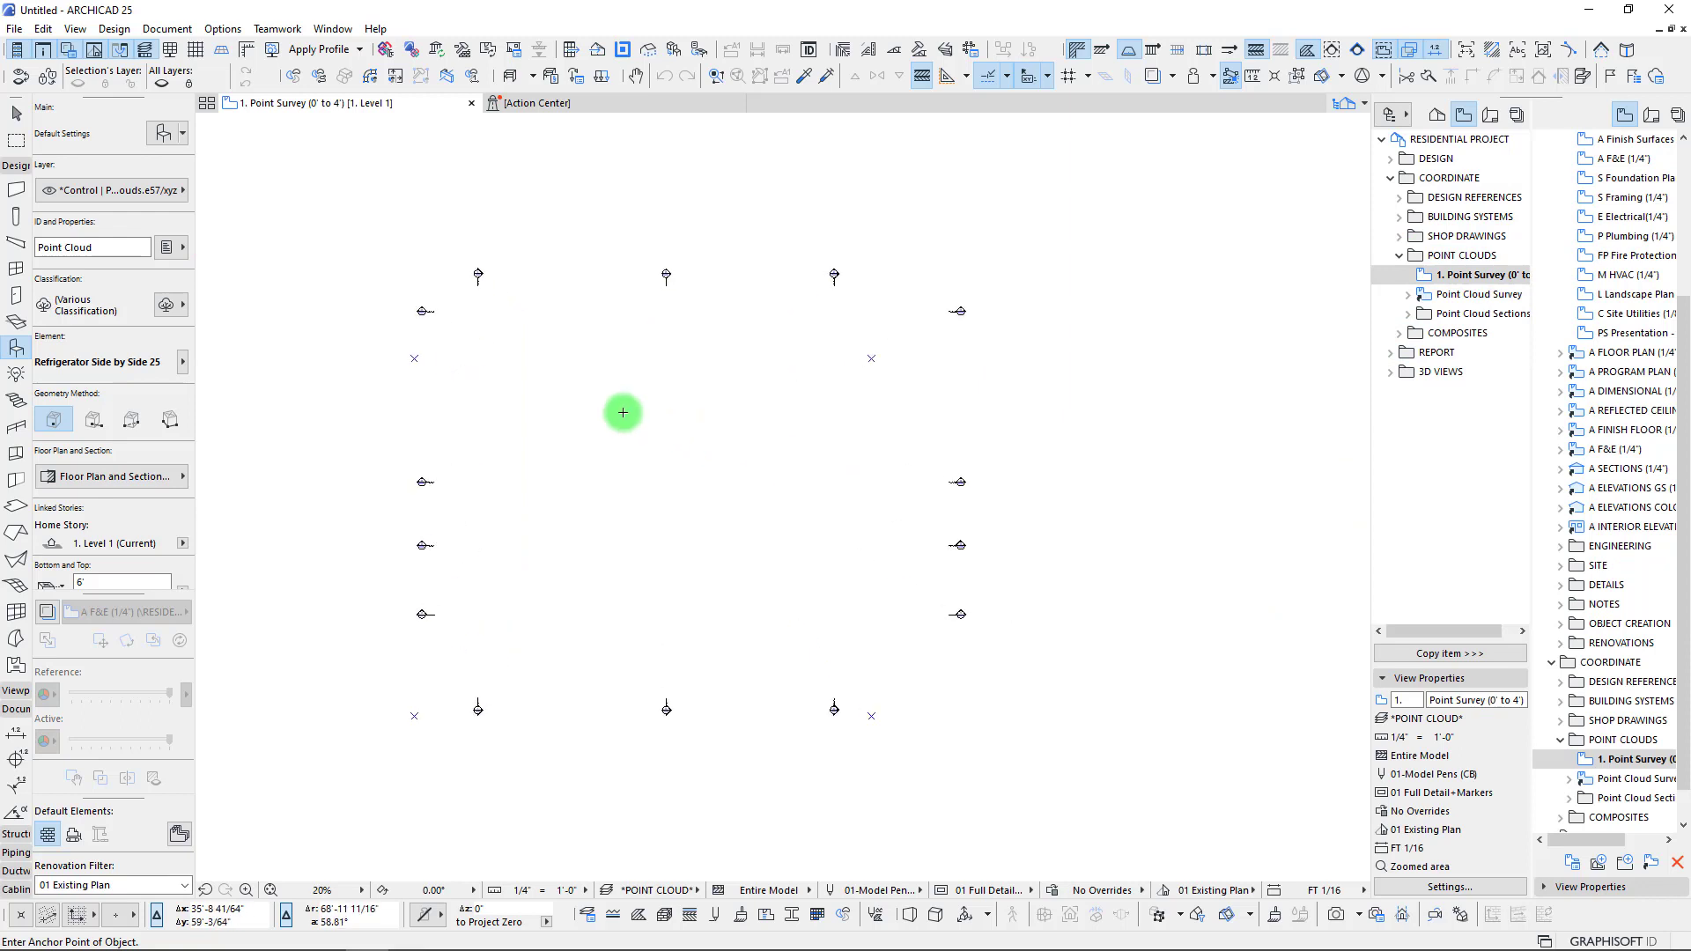
middle_click_drag(941, 384, 975, 367)
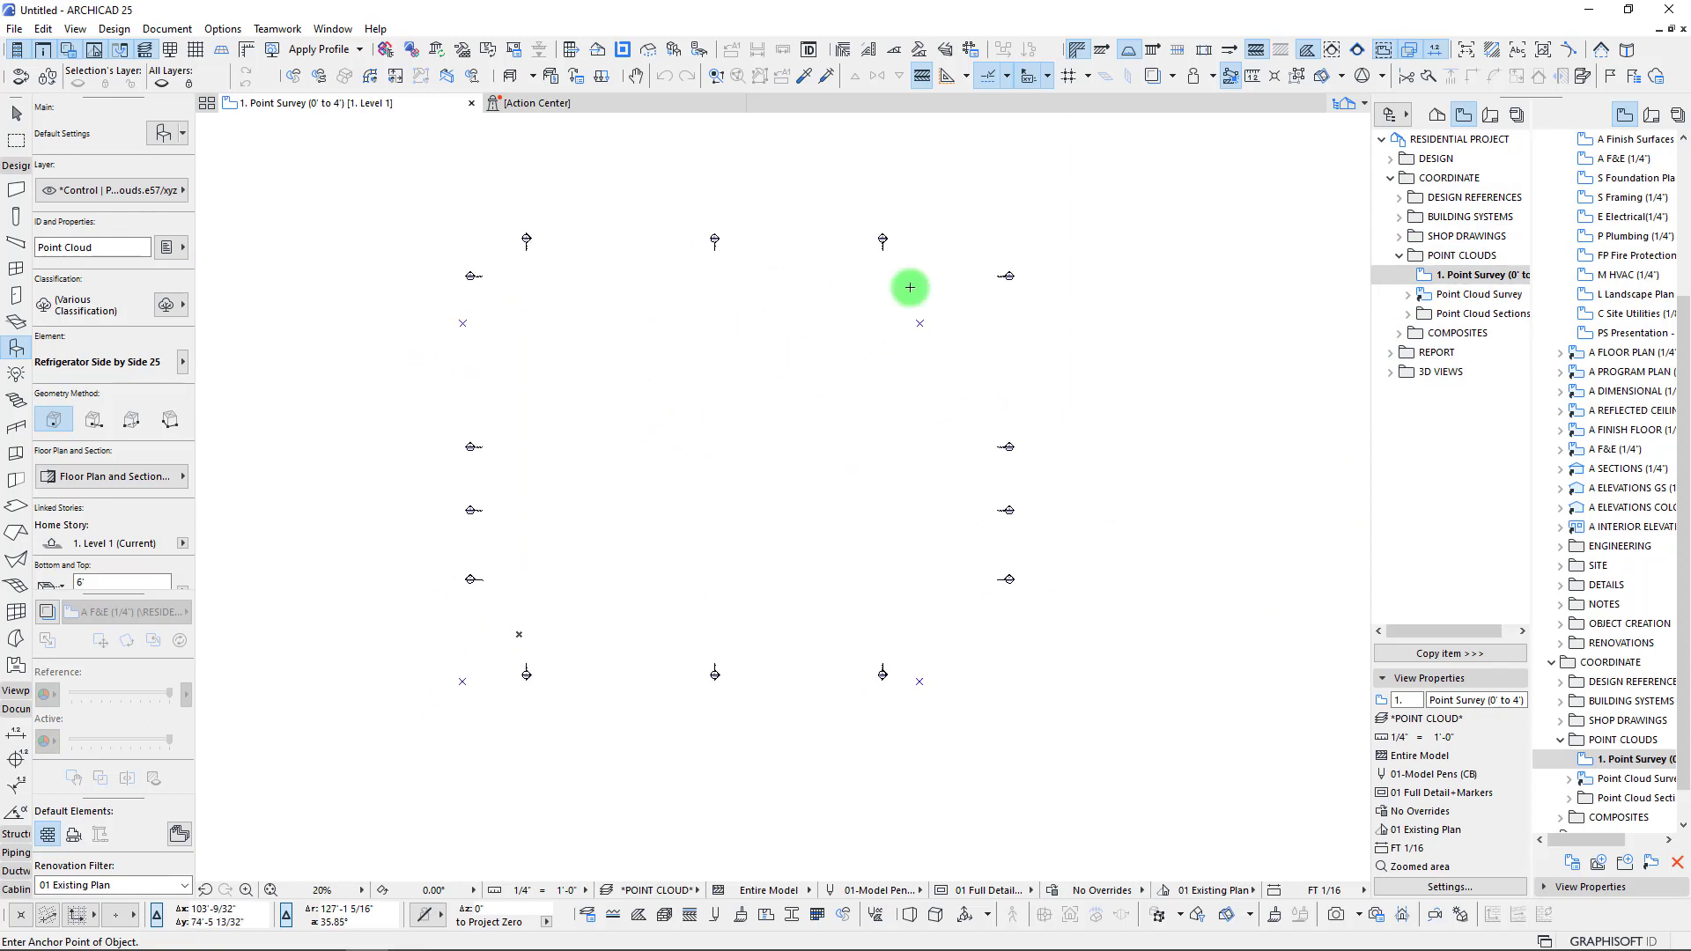
- Look at the 1. Level 1 view under Point Cloud Survey, and return to the view "1. Point Survey (0' to 4')"
middle_click_drag(683, 381, 656, 428)
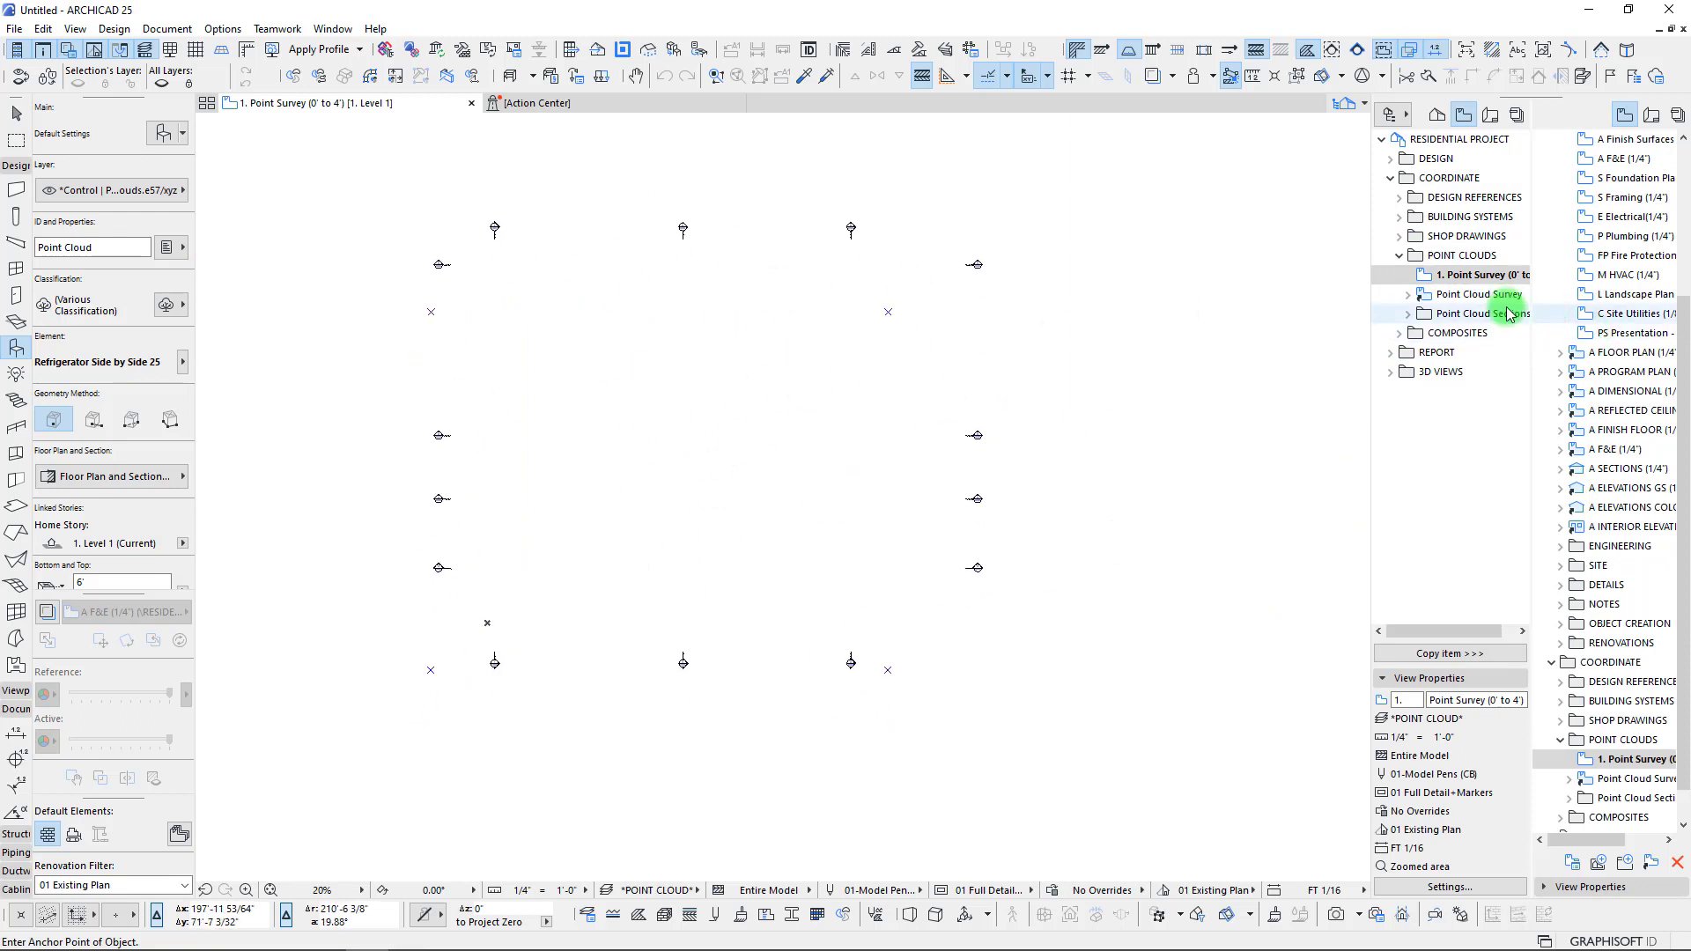
left_click(1407, 294)
double_click(1462, 353)
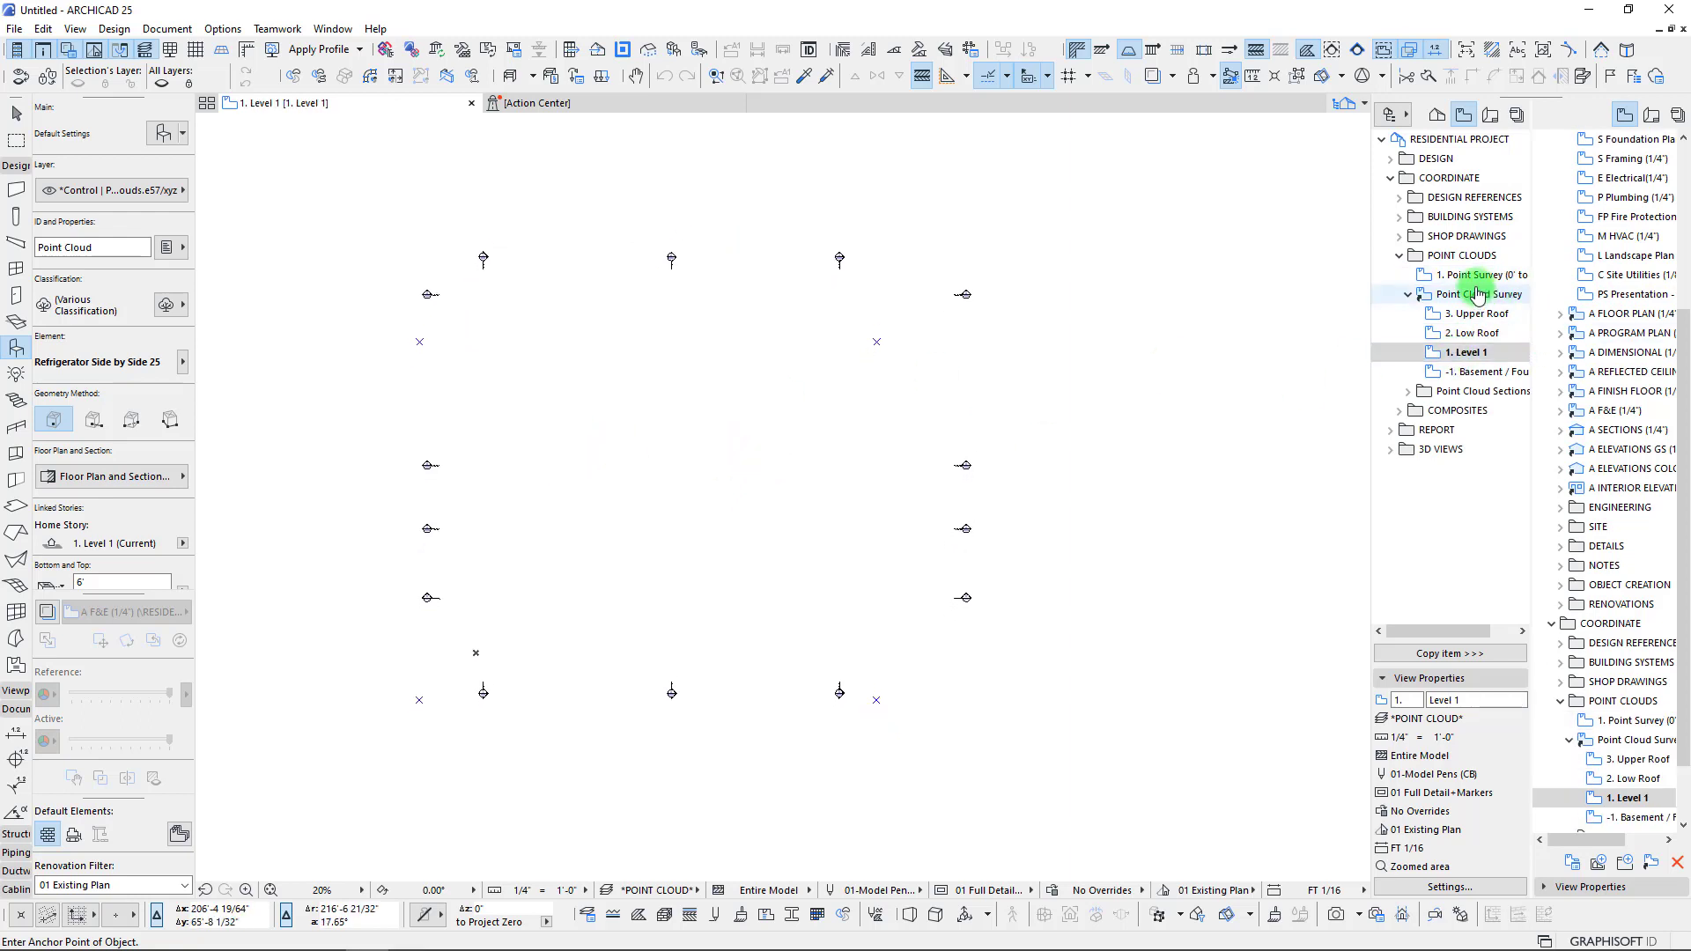
left_click(1410, 274)
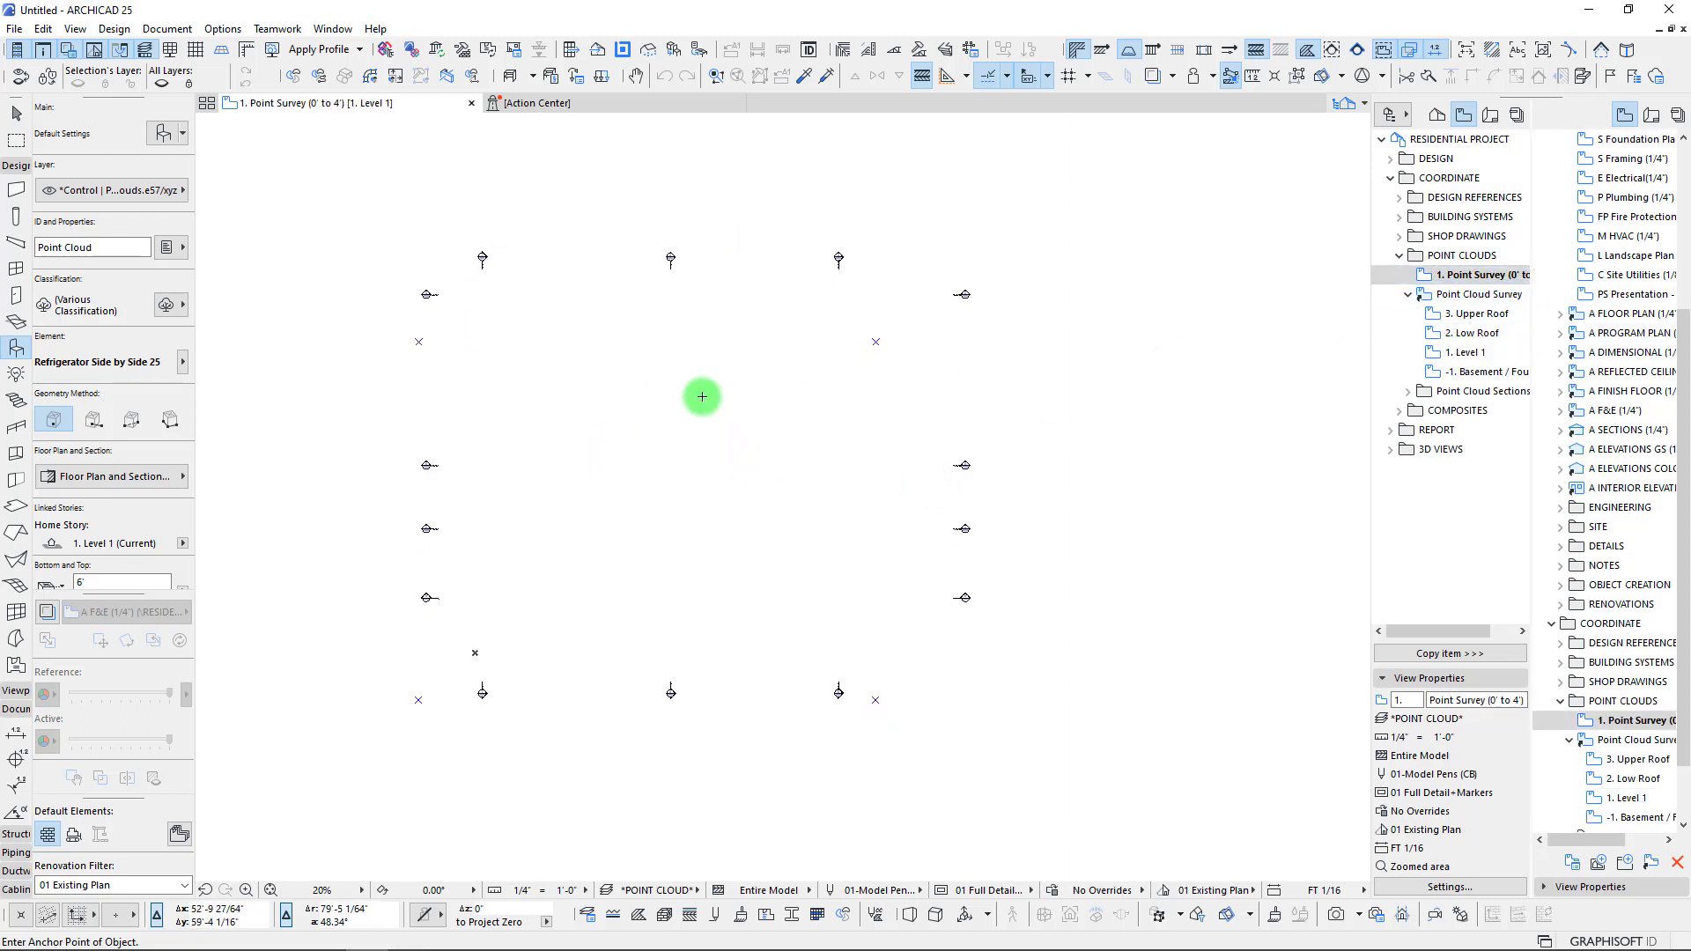
- Check the *Control layers in the *POINT CLOUD* layer combination of the layer settings
key("ctrl+l")
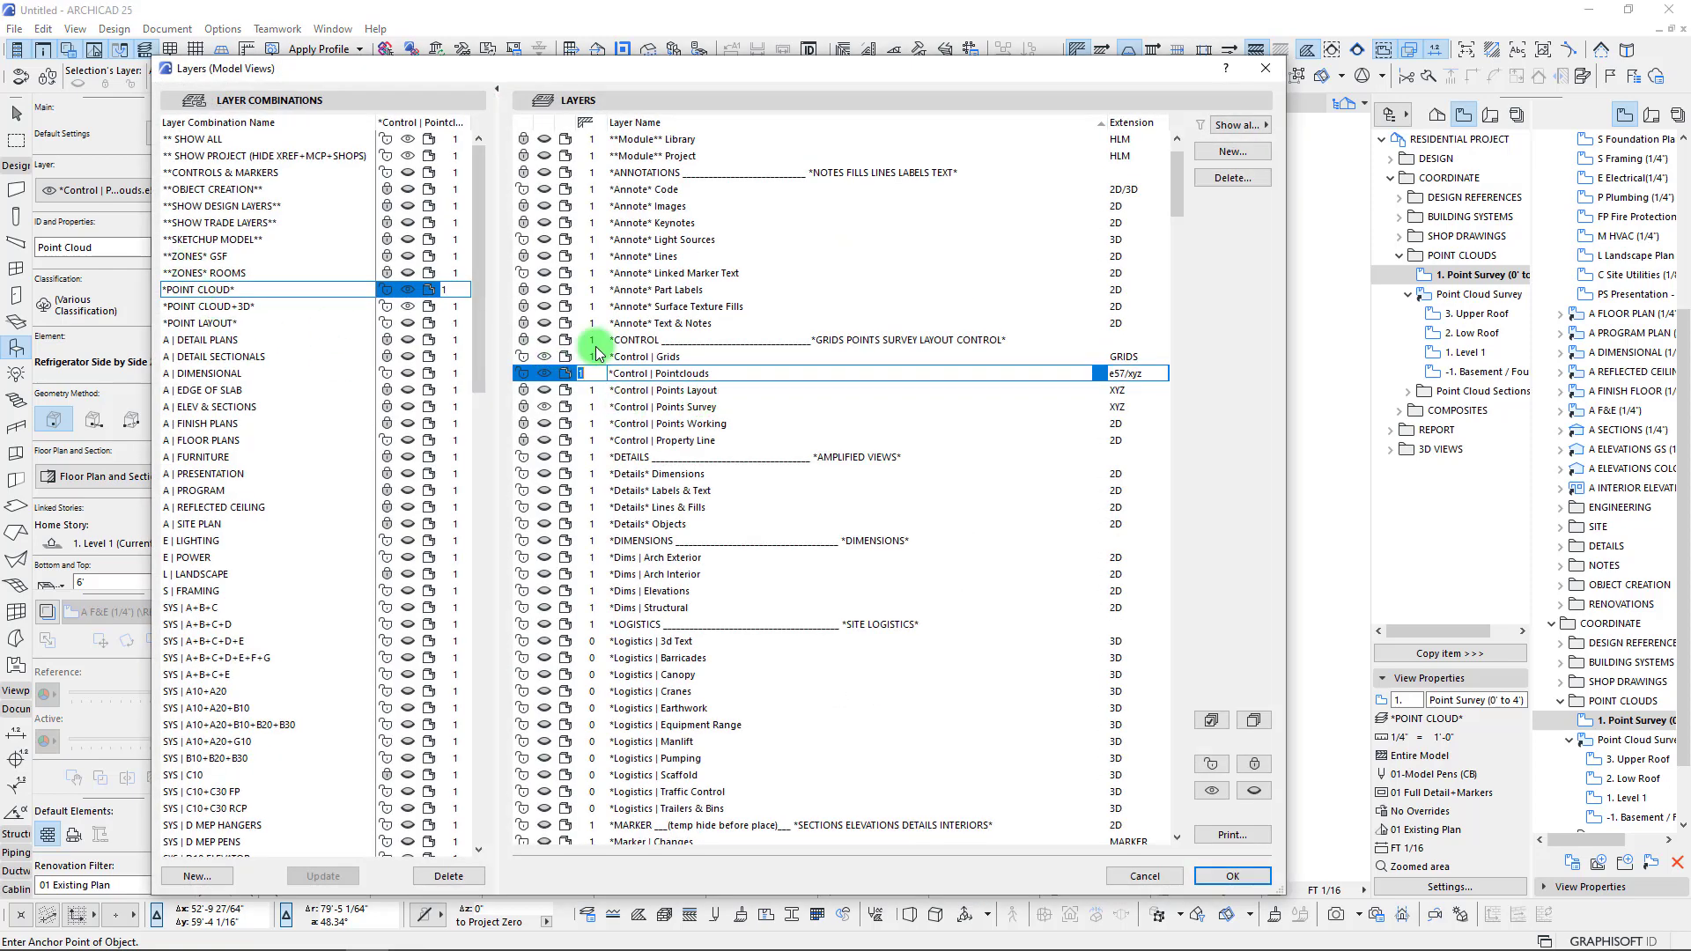
left_click_drag(691, 77, 663, 71)
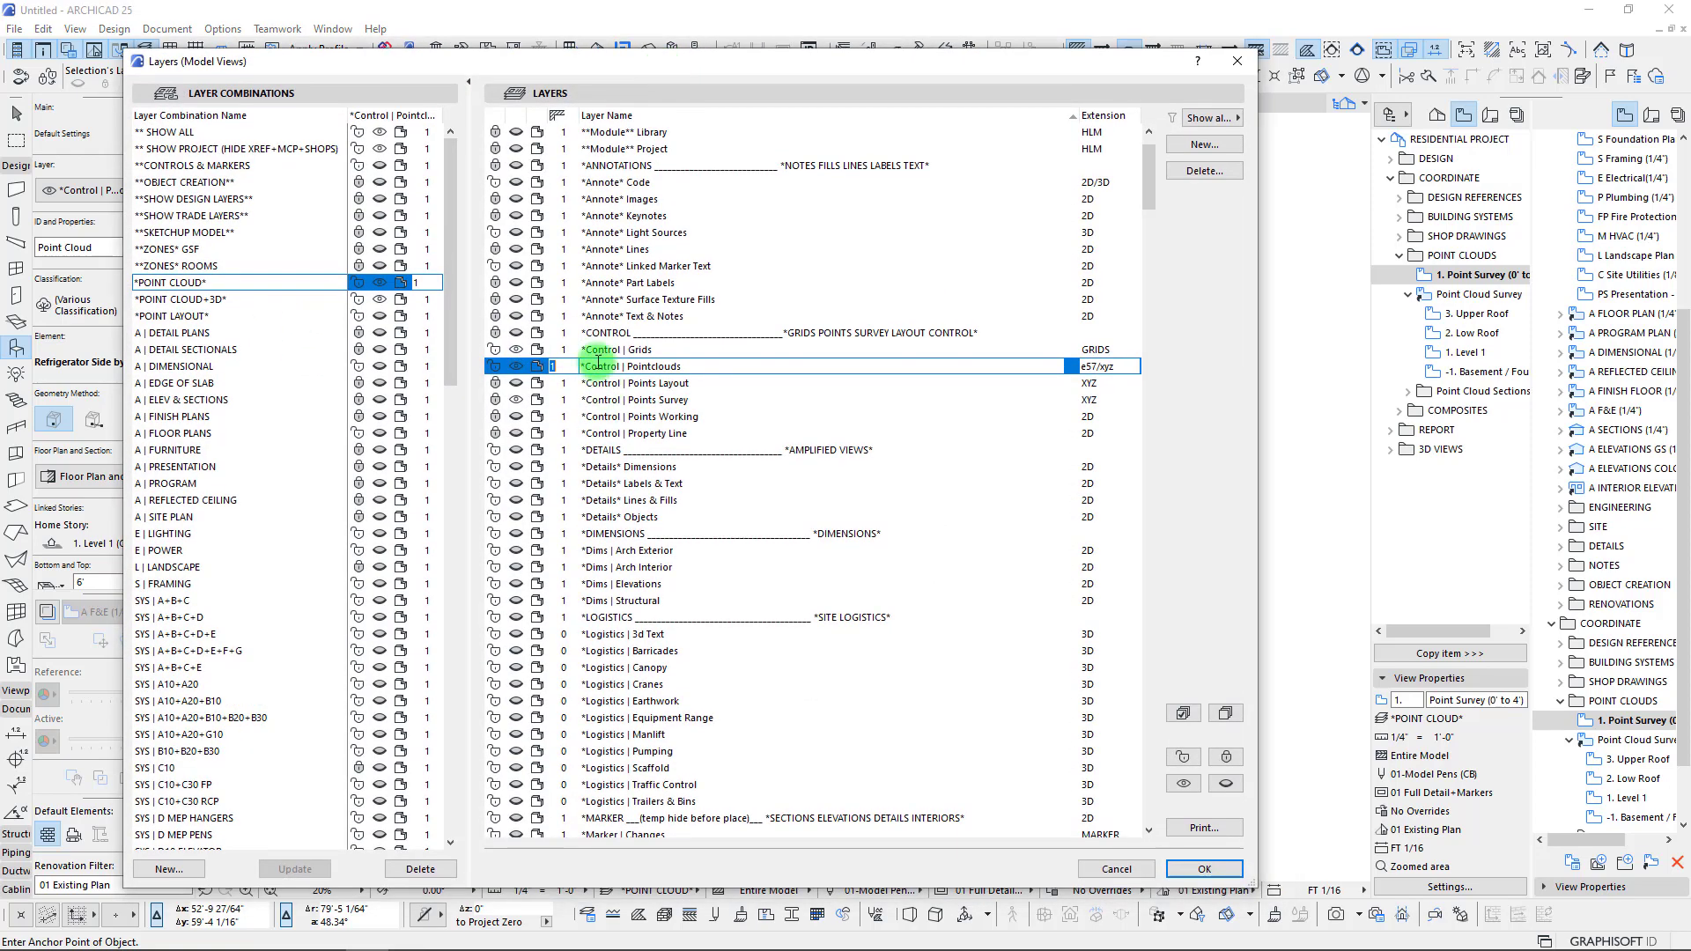
left_click(1203, 872)
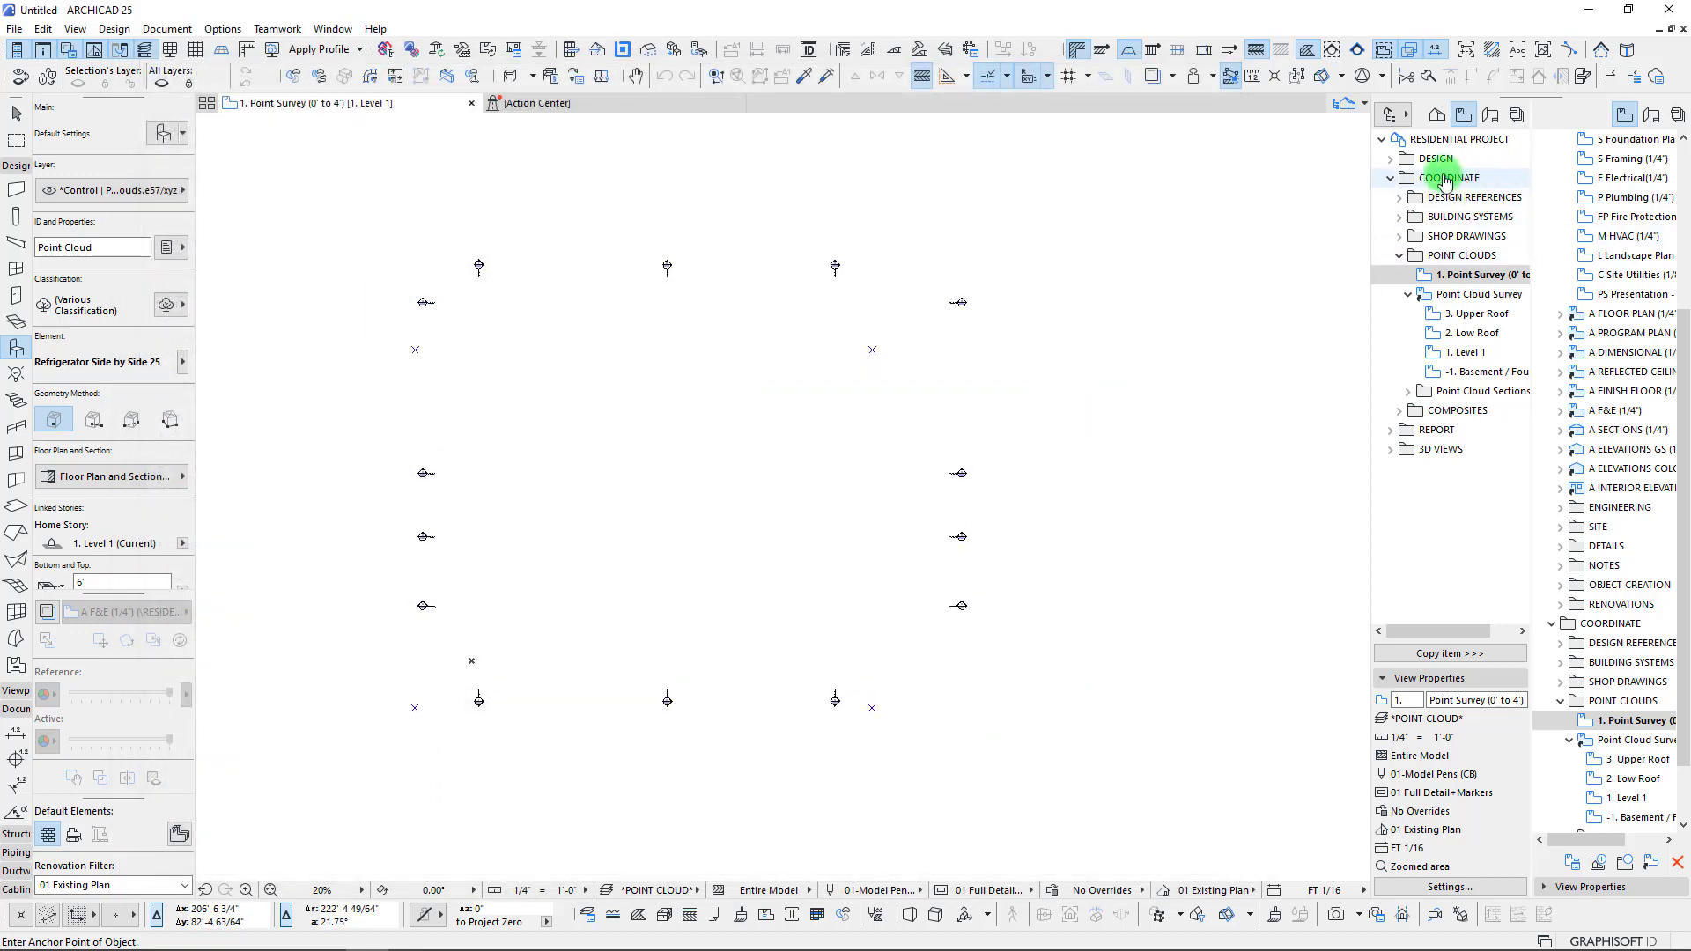
- In the A Floor Plan (1/4") working view under DESIGN, set the two grid lines crossing at the project origin to Existing renovation status
left_click(1392, 160)
left_click(1399, 178)
left_click(1462, 196)
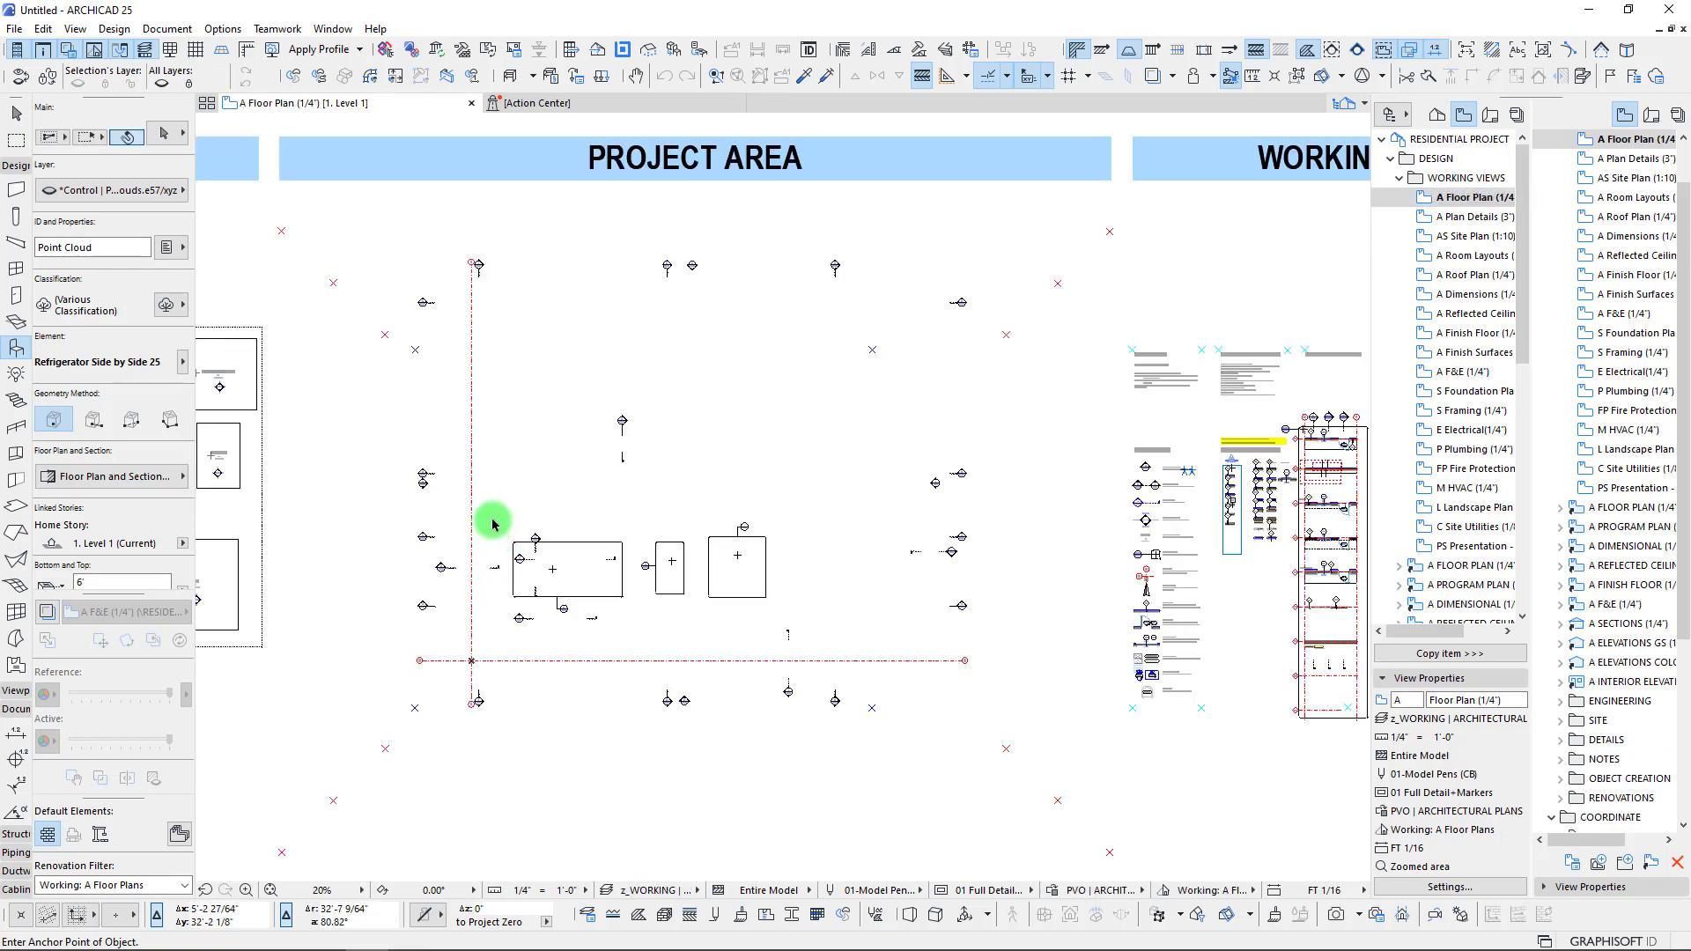
left_click(528, 661, "shift")
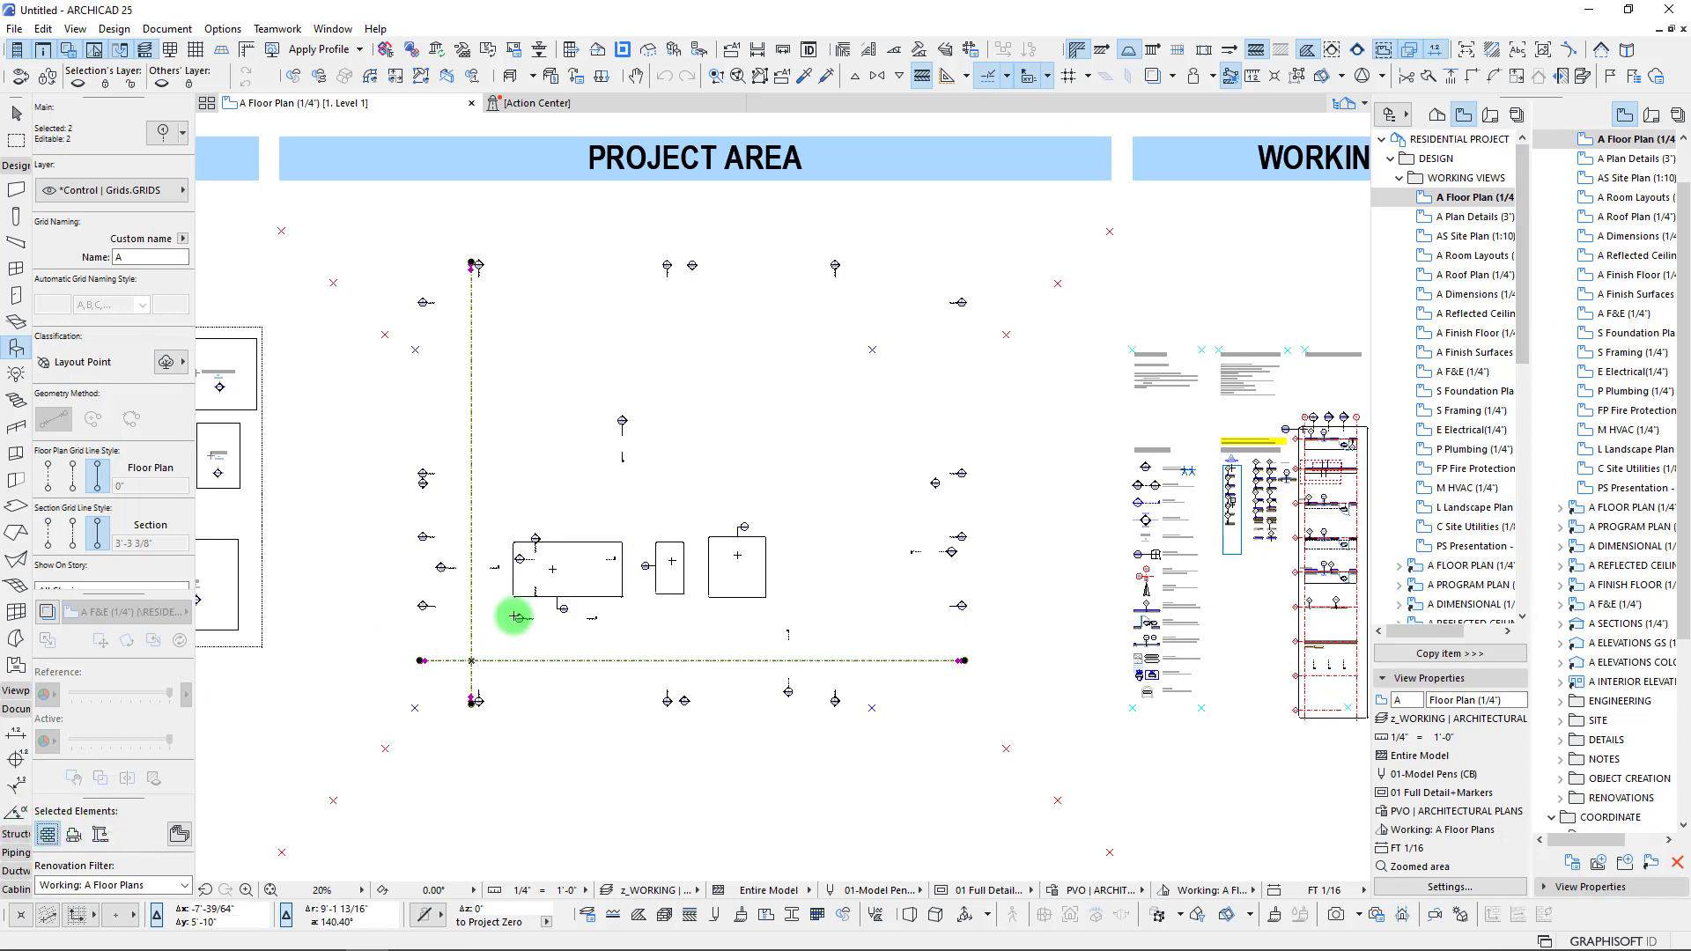
middle_click_drag(509, 606, 508, 609)
key("Escape")
key("Escape")
- Reopen the view "1. Point Survey (0' to 4')" and inspect the grid lines' intersection at the project origin
scroll(1484, 324, "down", 9)
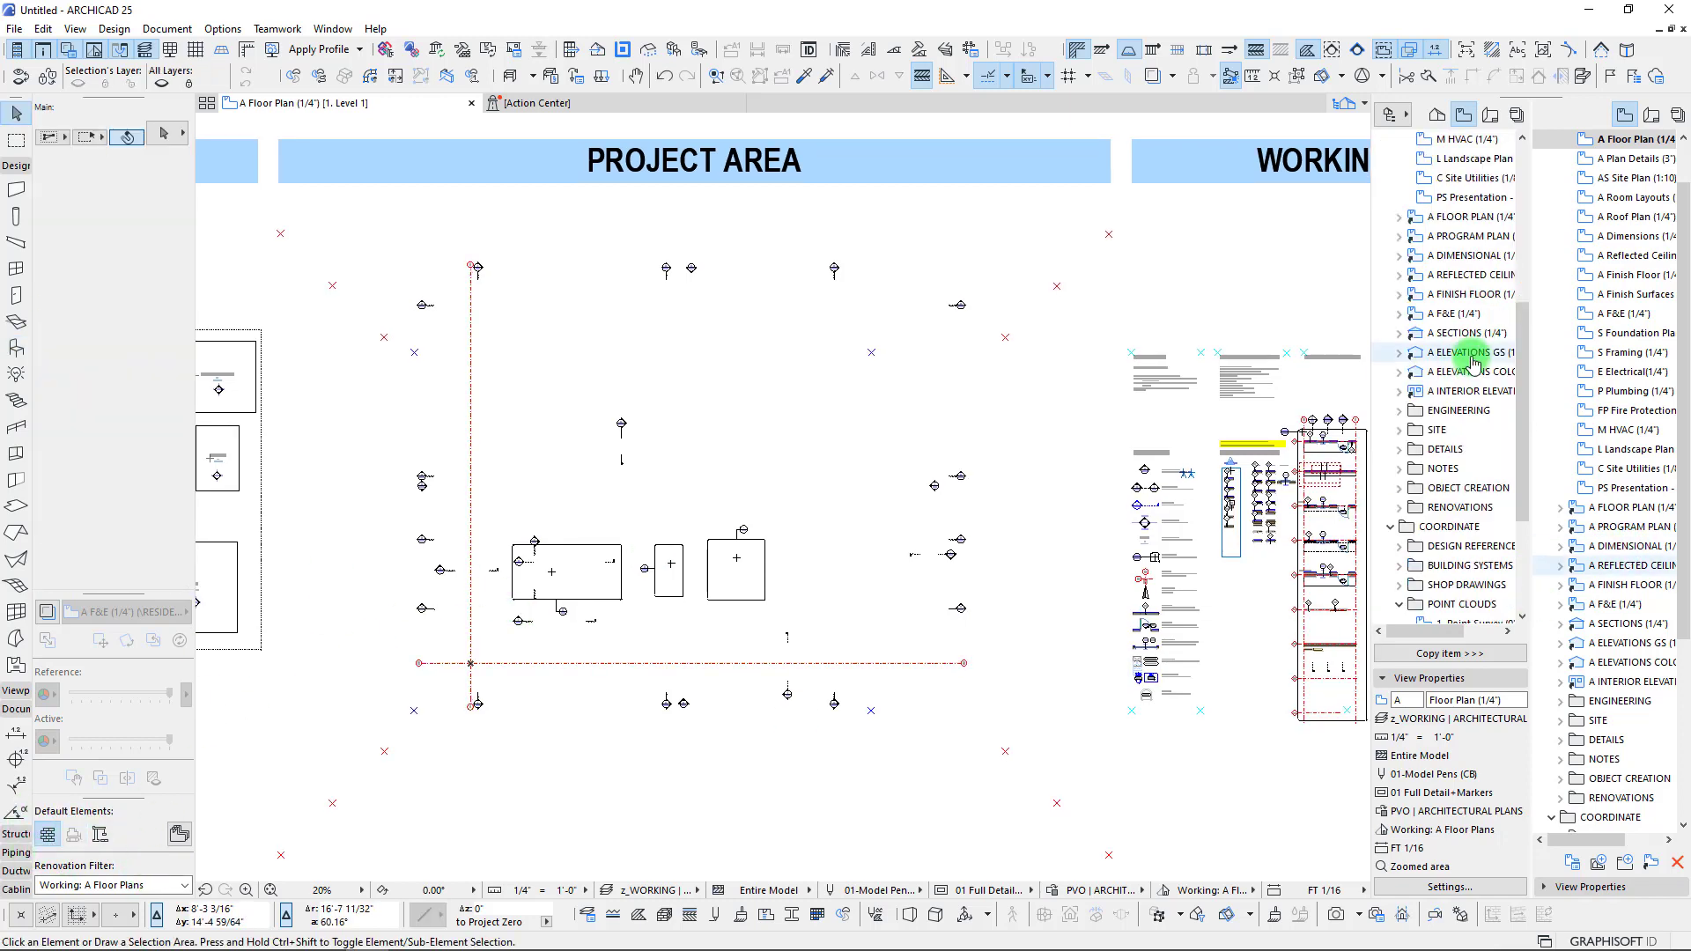
left_click(1464, 438)
double_click(1466, 440)
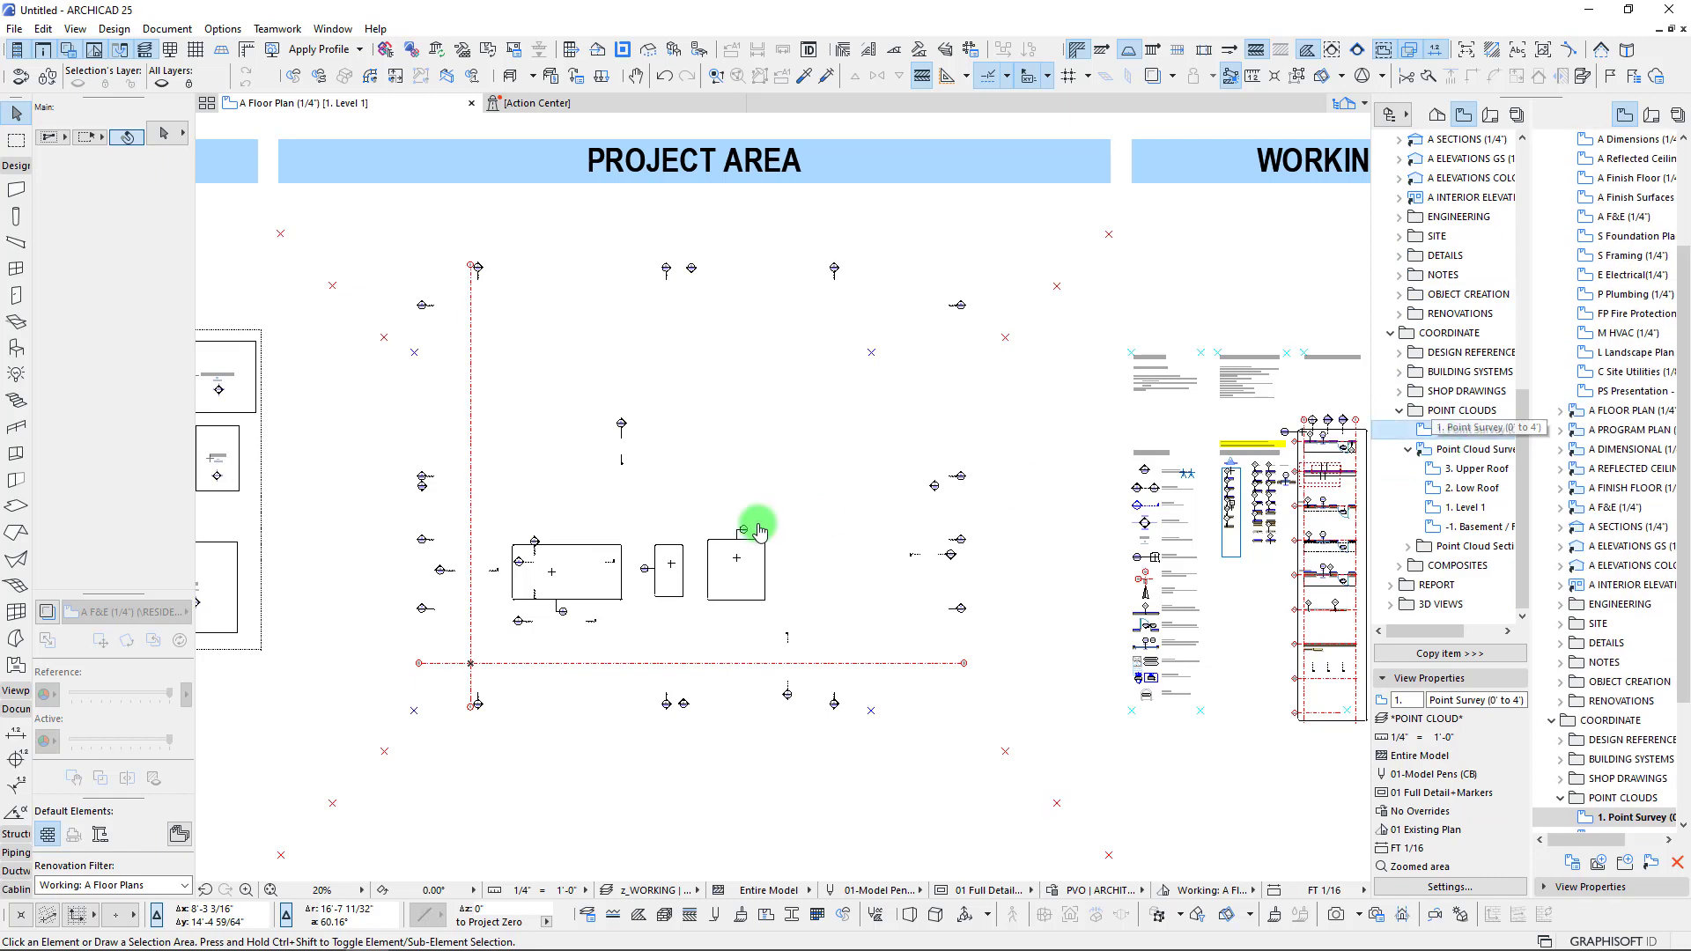
scroll(716, 577, "up", 2)
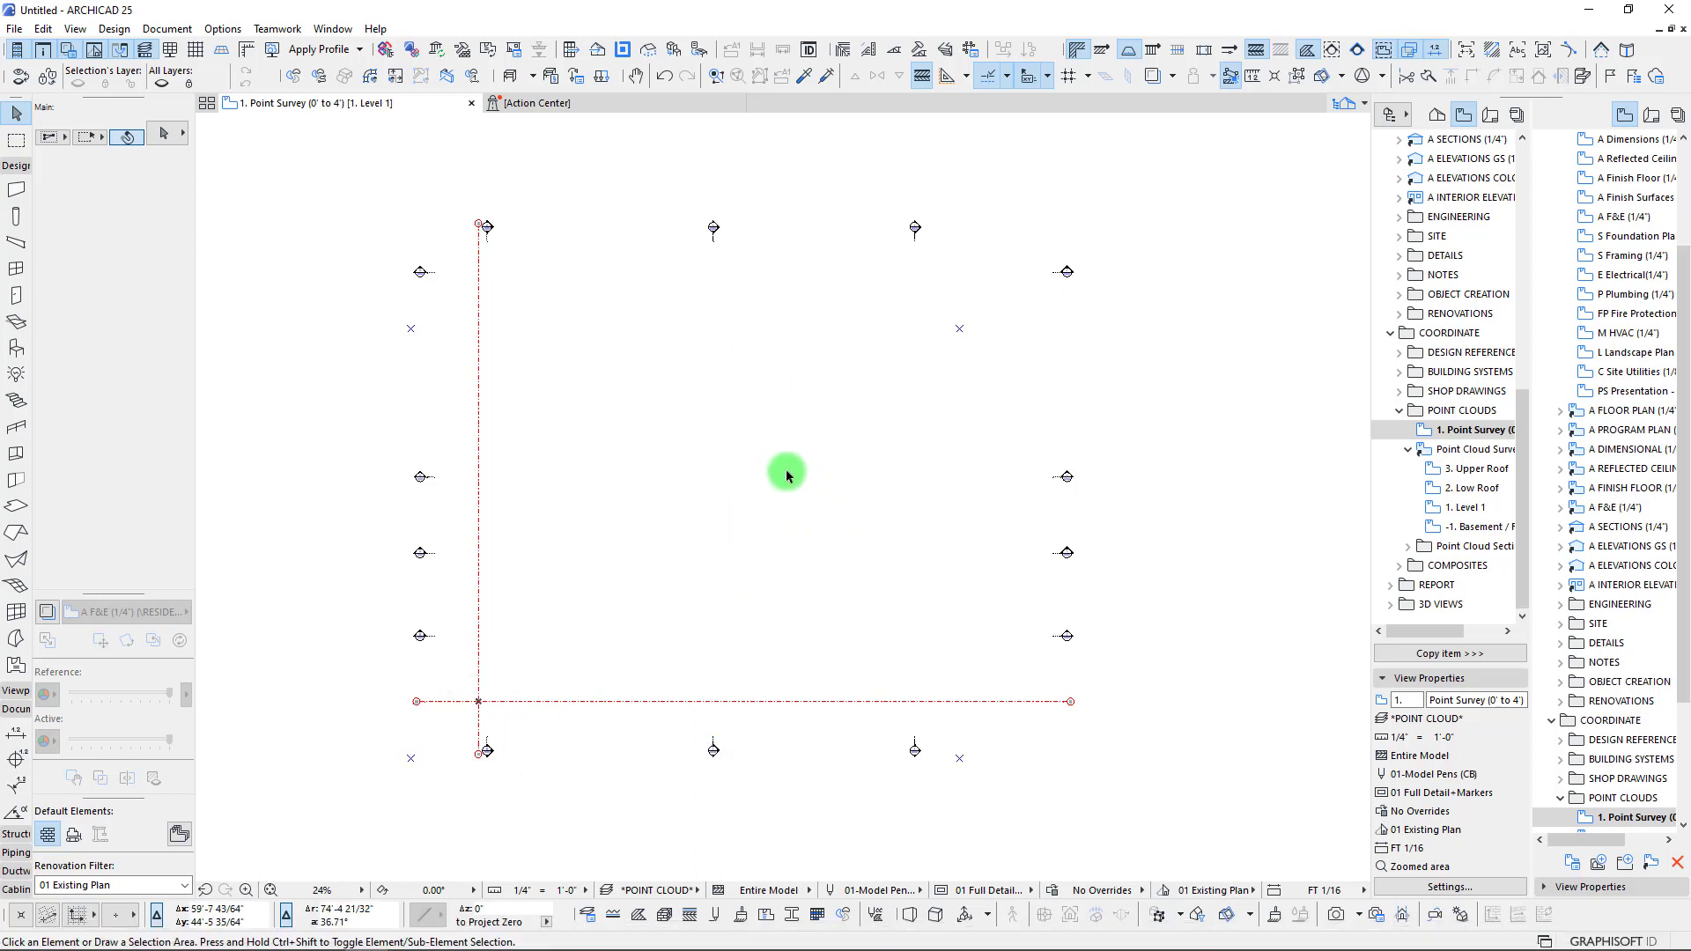
middle_click_drag(801, 394, 774, 378)
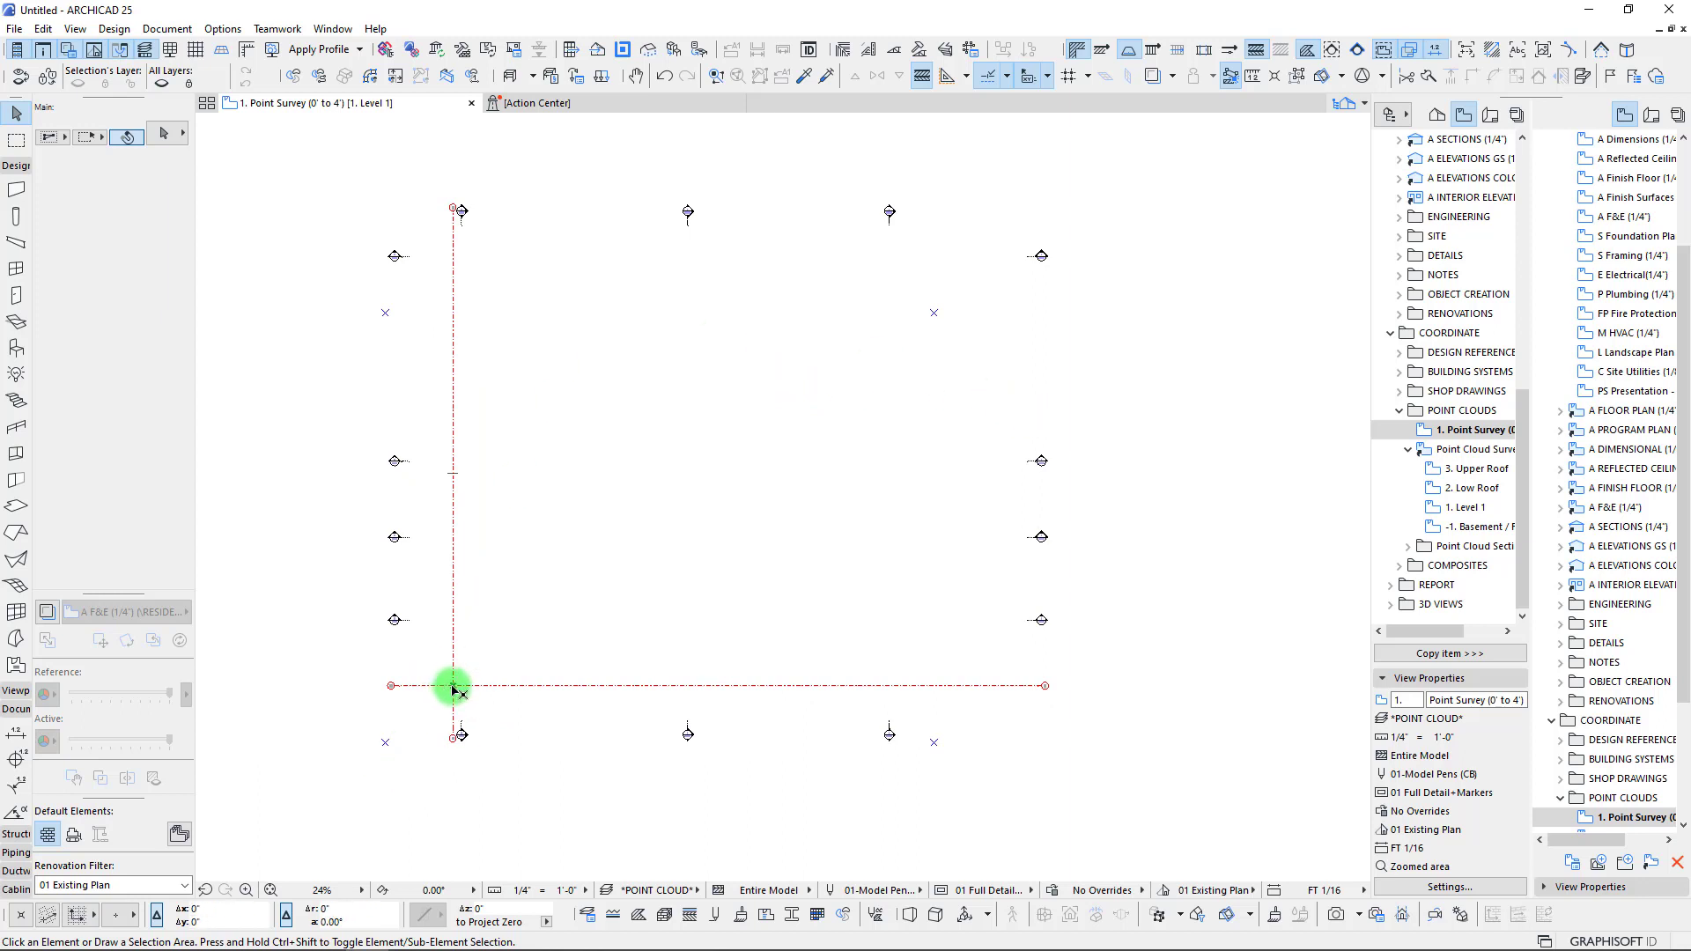
middle_click_drag(686, 437, 692, 463)
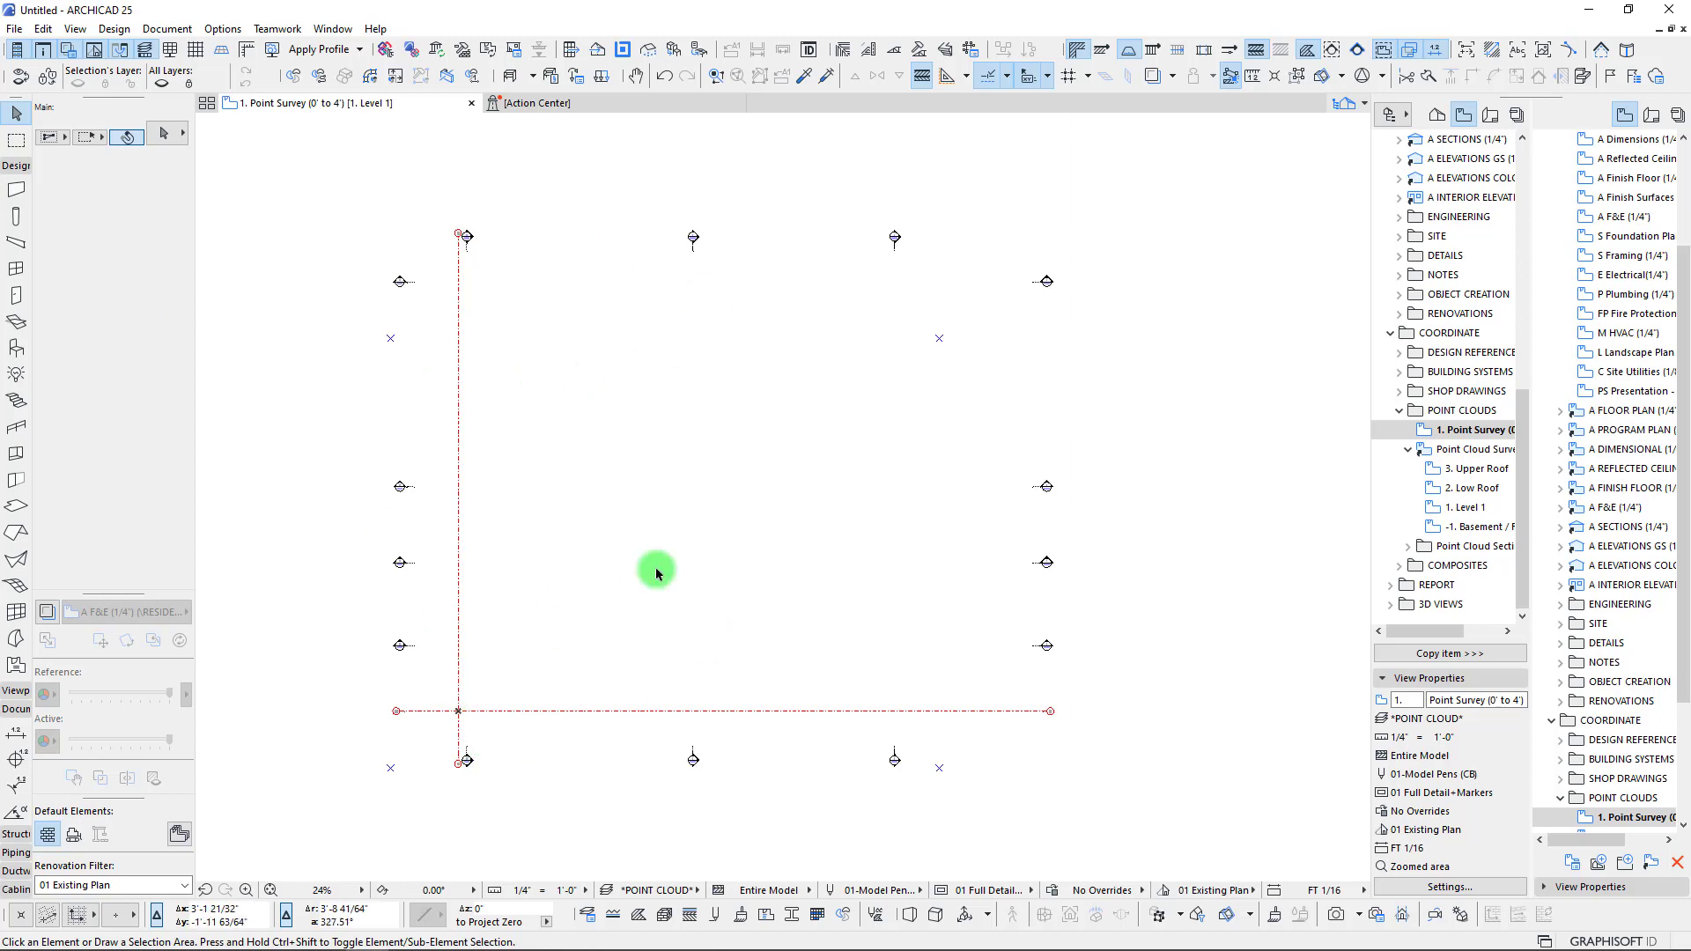
- Save the plan as "Point Cloud Project v25" in the Point Cloud Project folder, as an ARCHICAD Solo Project (*.pln)
left_click(16, 31)
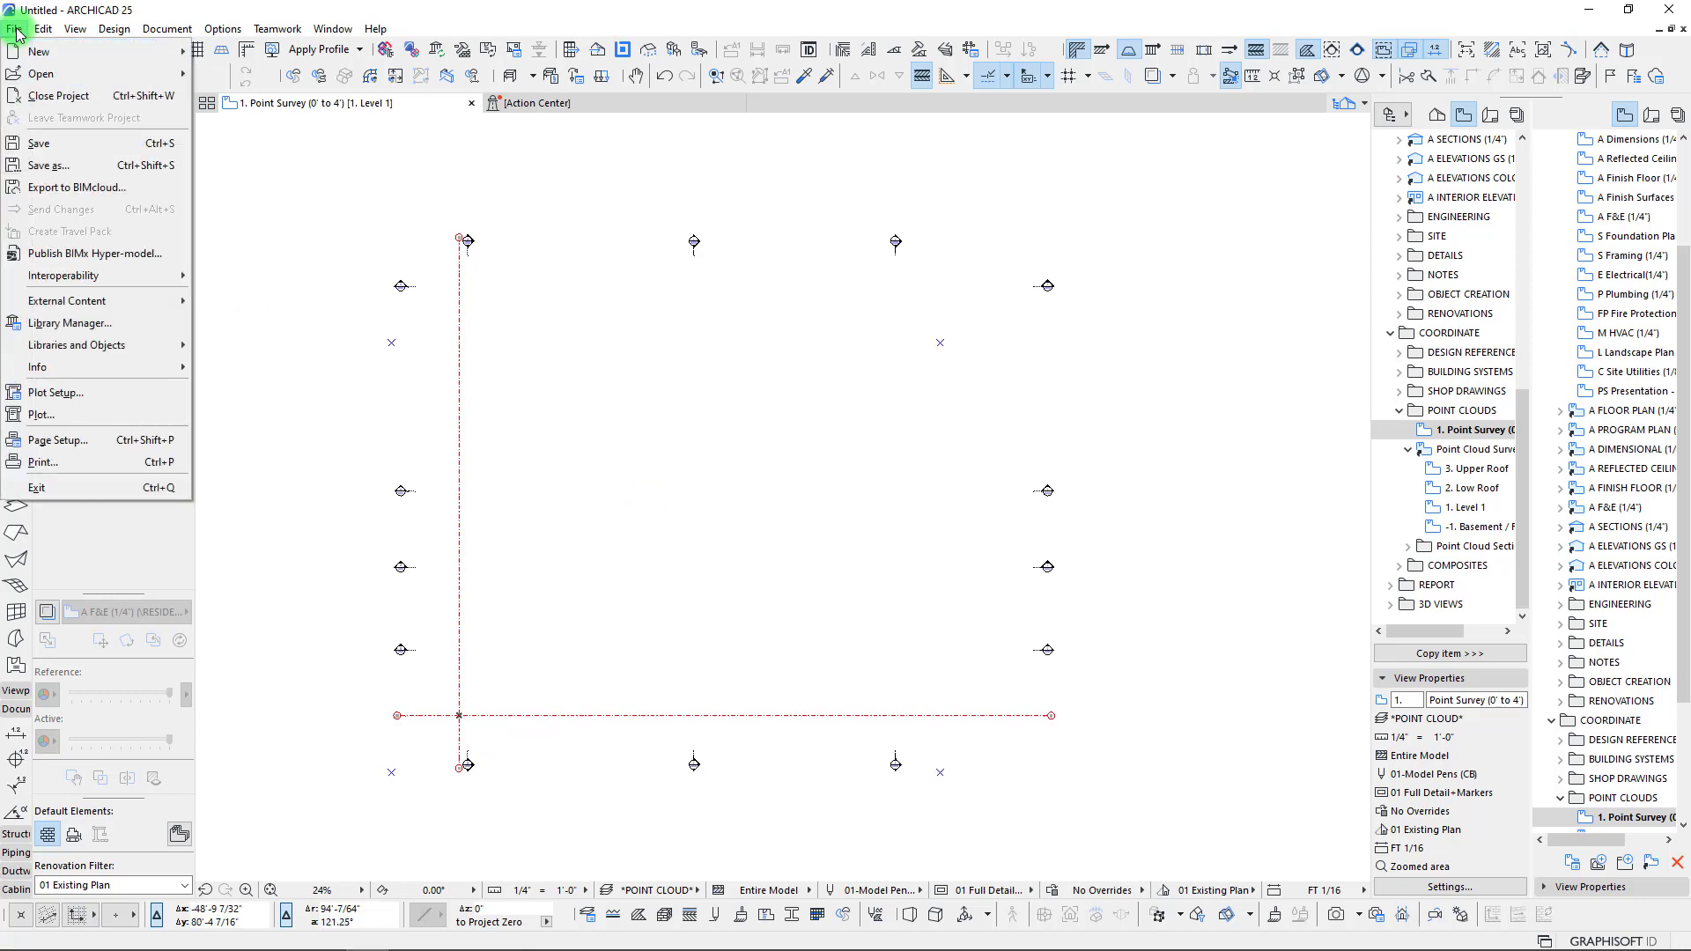
left_click(70, 167)
left_click(324, 925)
left_click(288, 641)
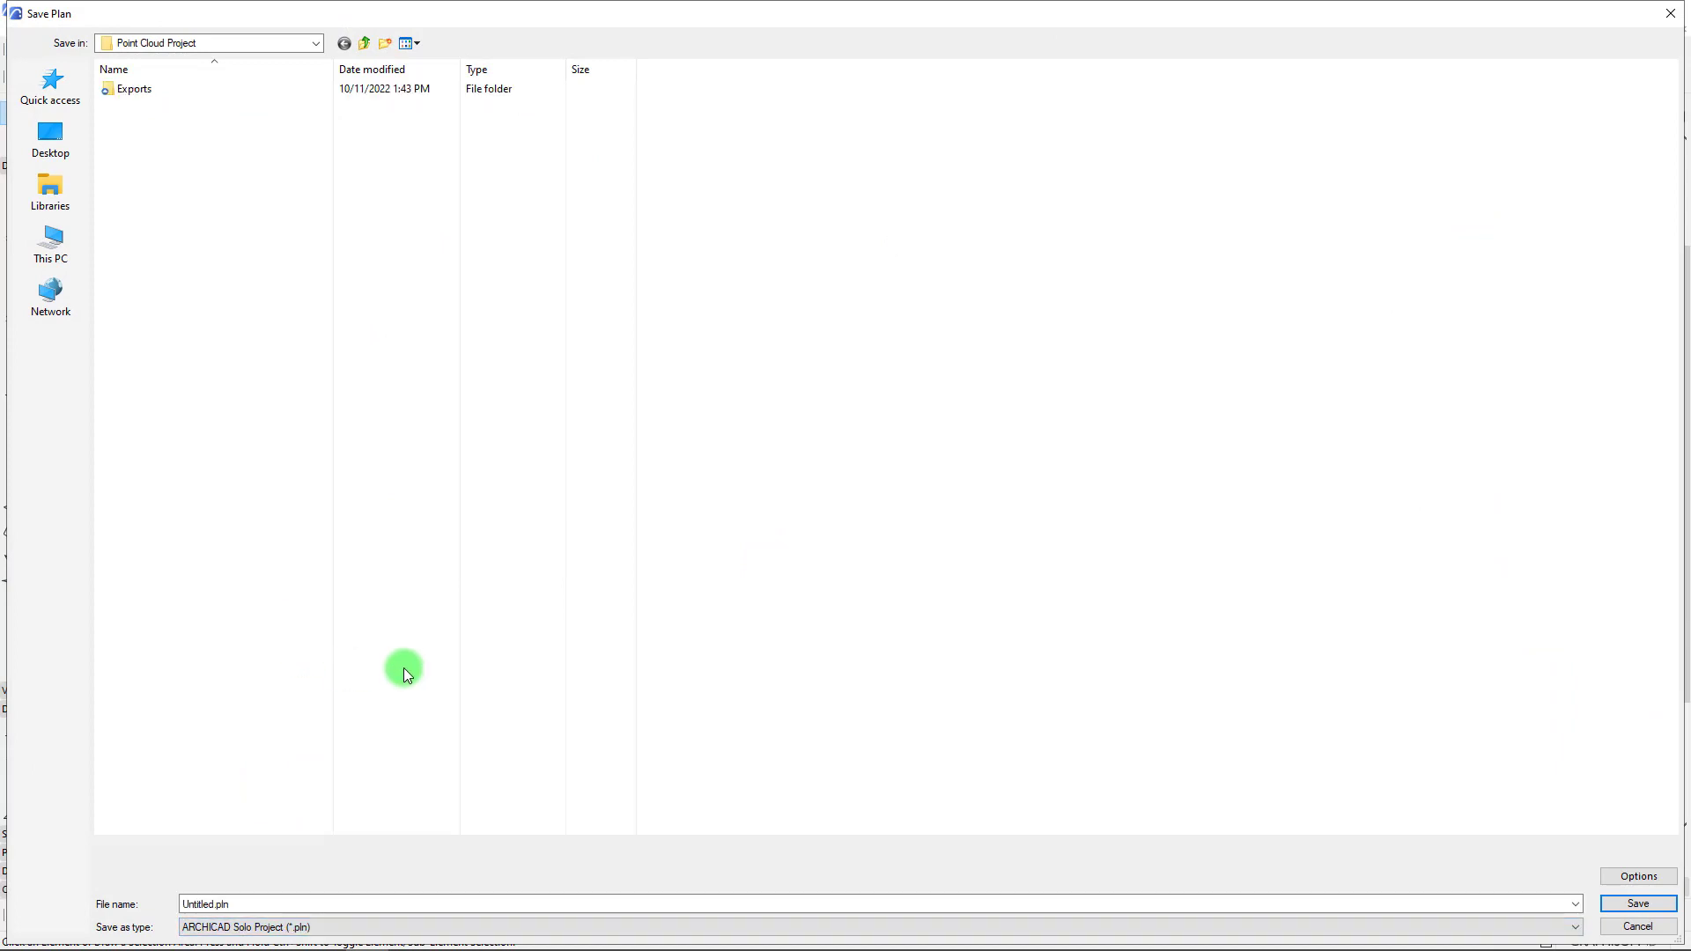
left_click(204, 900)
left_click_drag(214, 905, 126, 914)
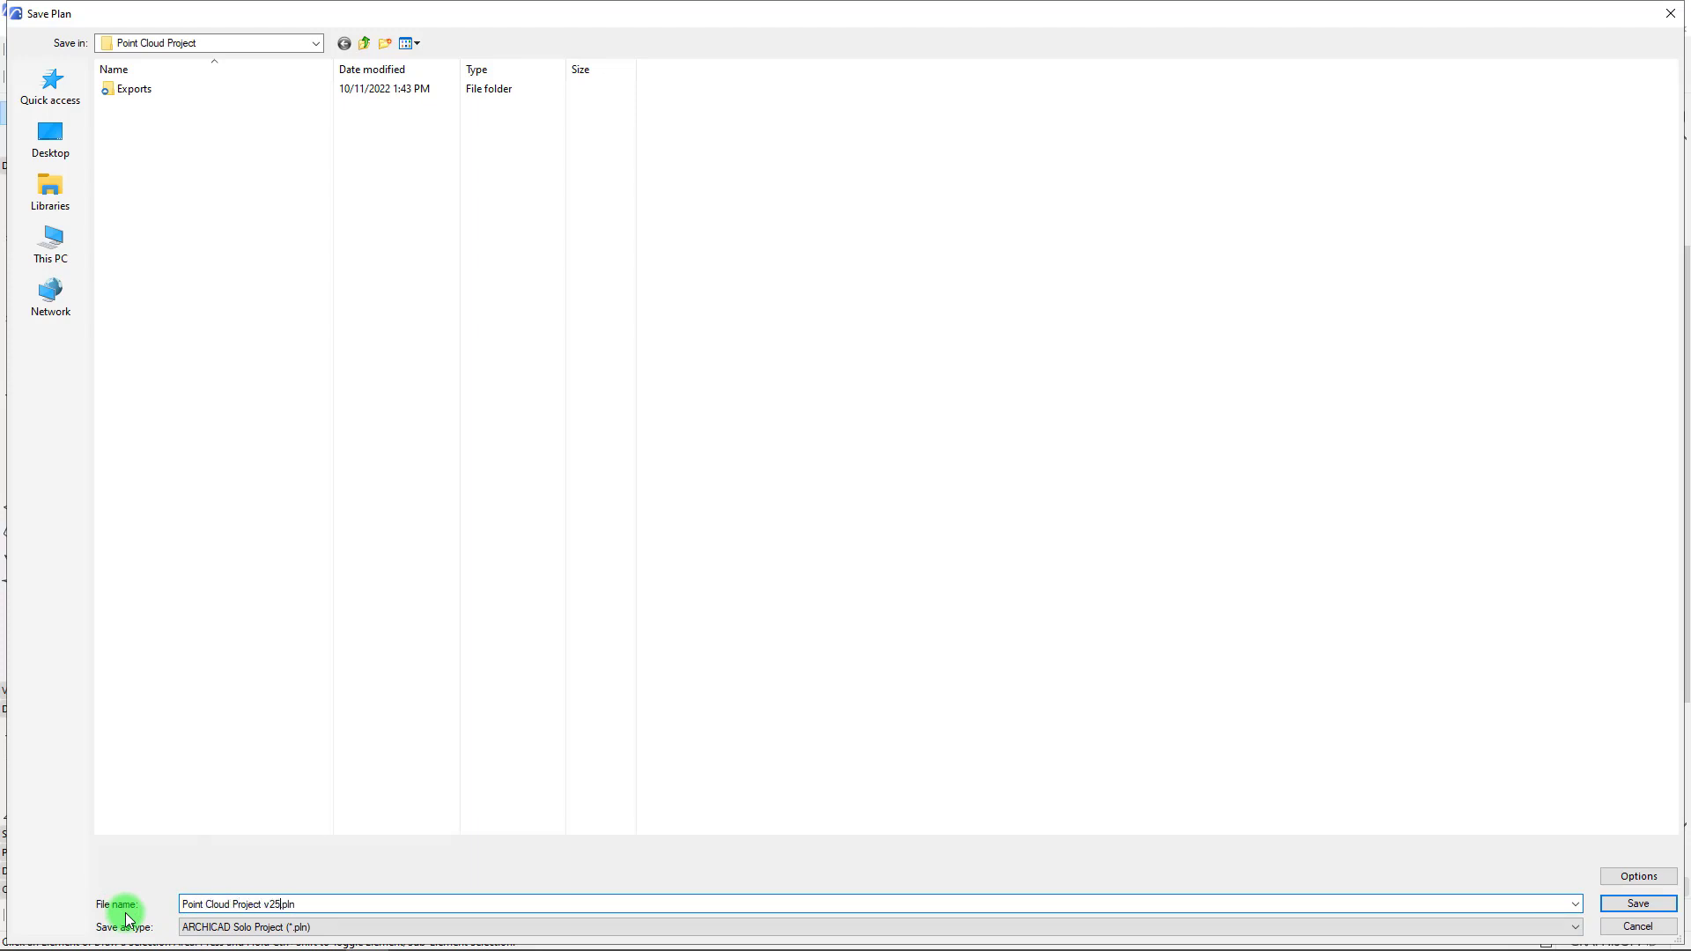
left_click(1640, 904)
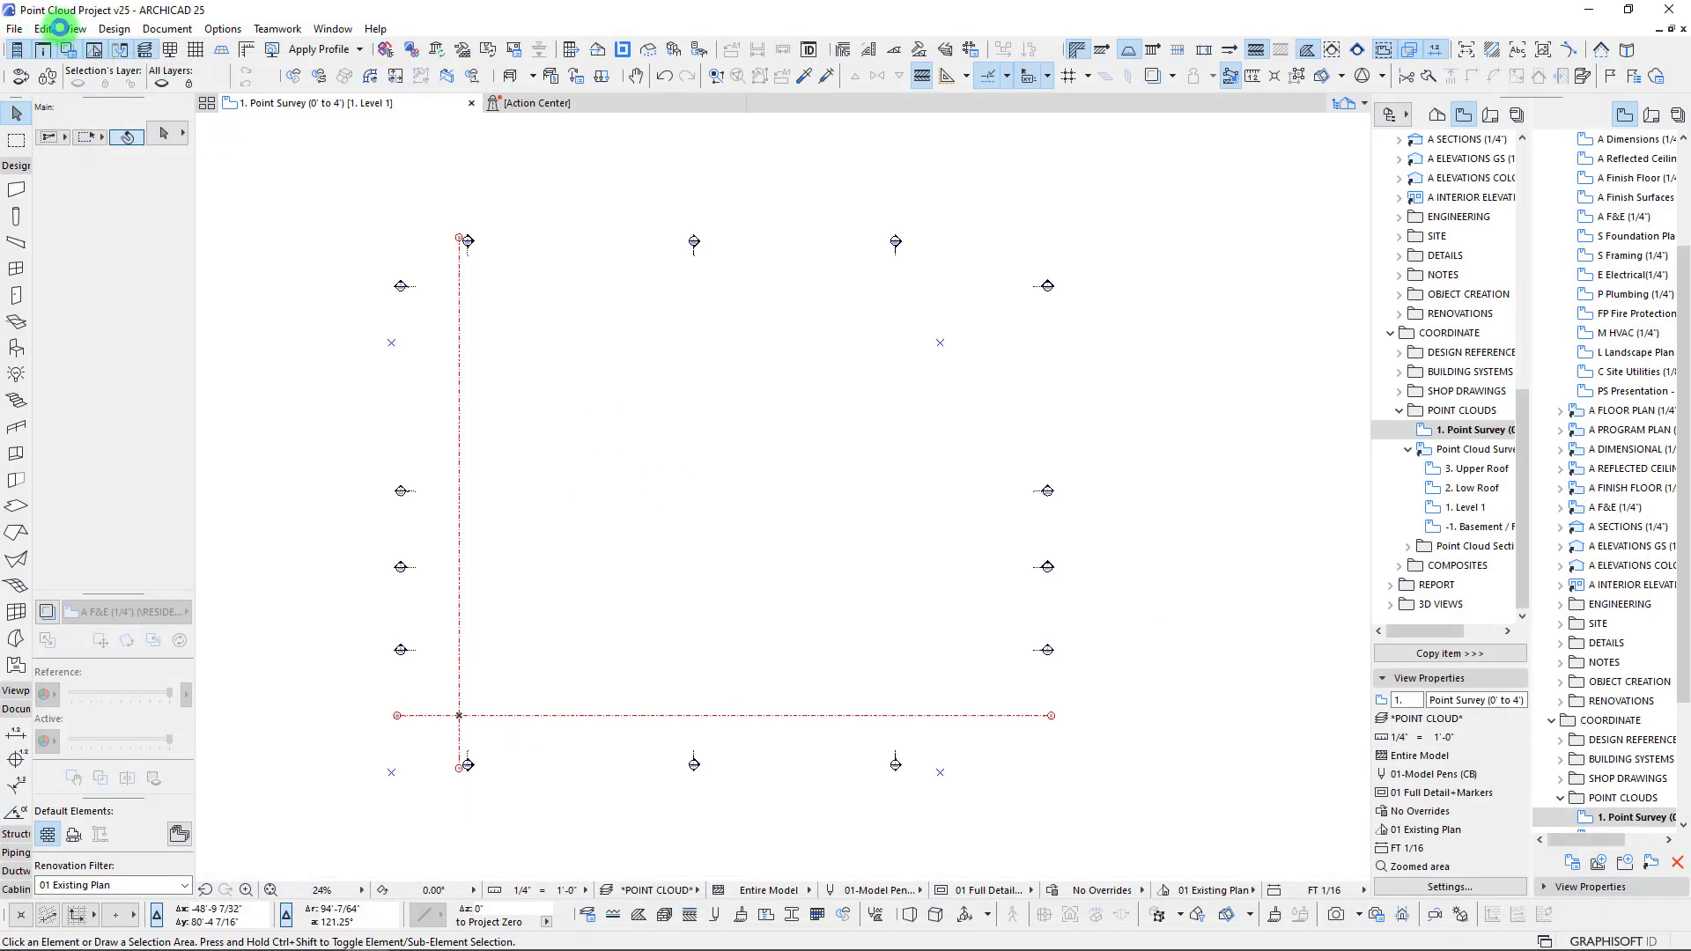
- Import the point cloud file Level1 v2.e57 from the Exports folder
middle_click_drag(646, 465, 650, 455)
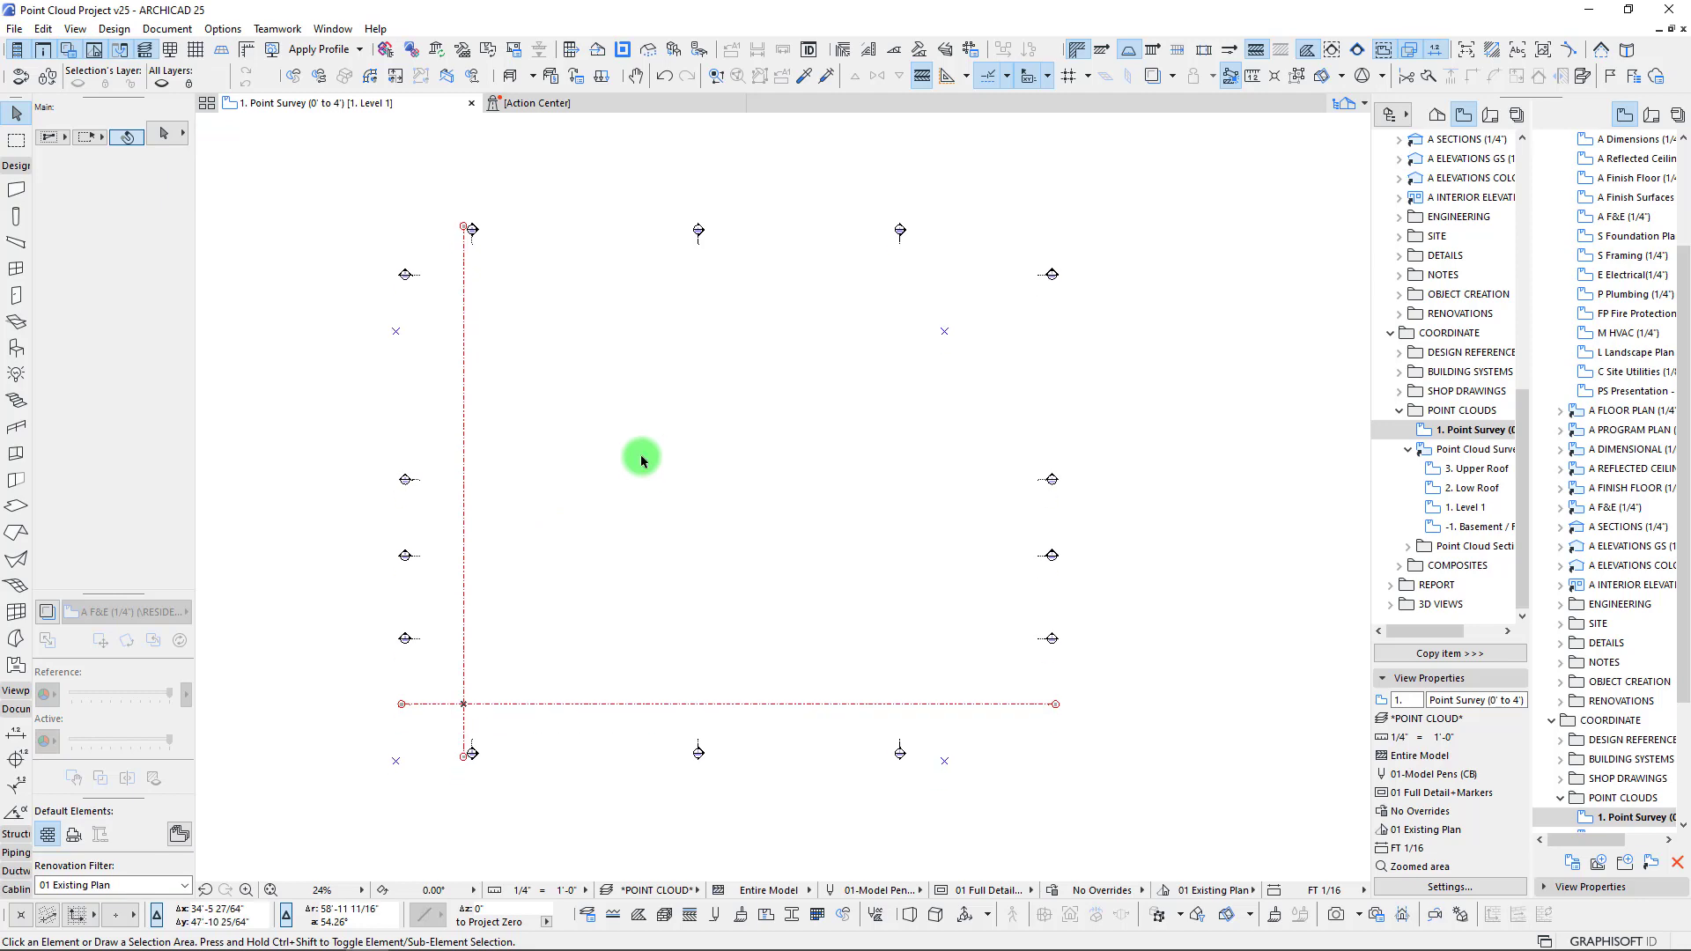
left_click(15, 28)
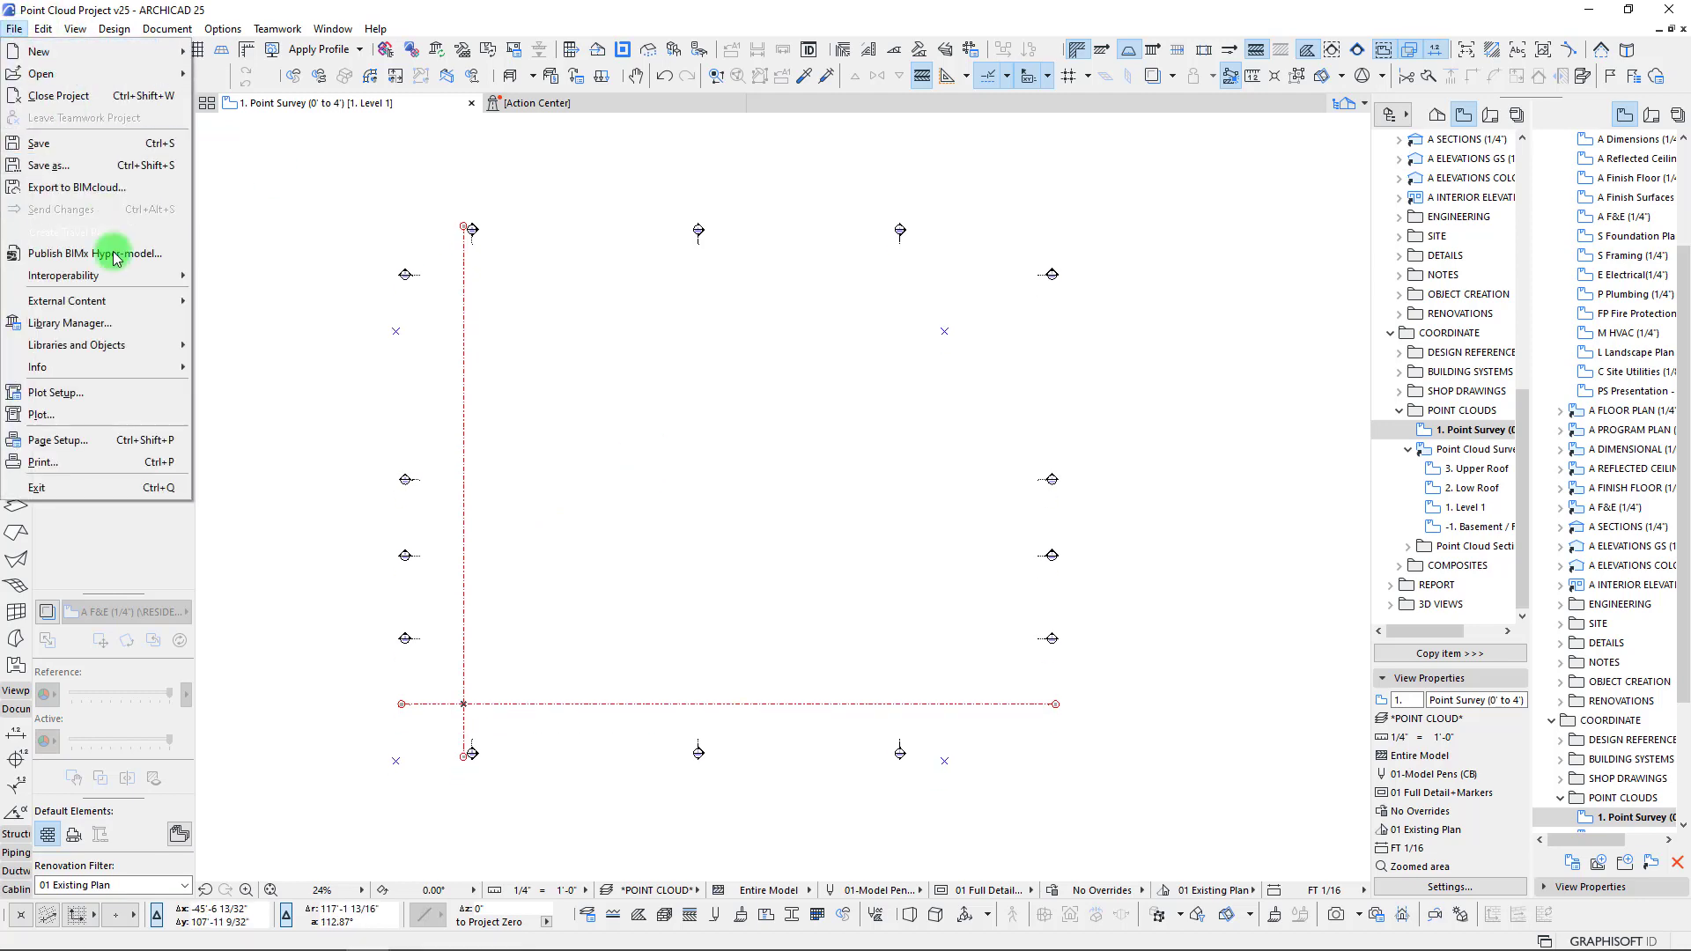
mouse_move(117, 278)
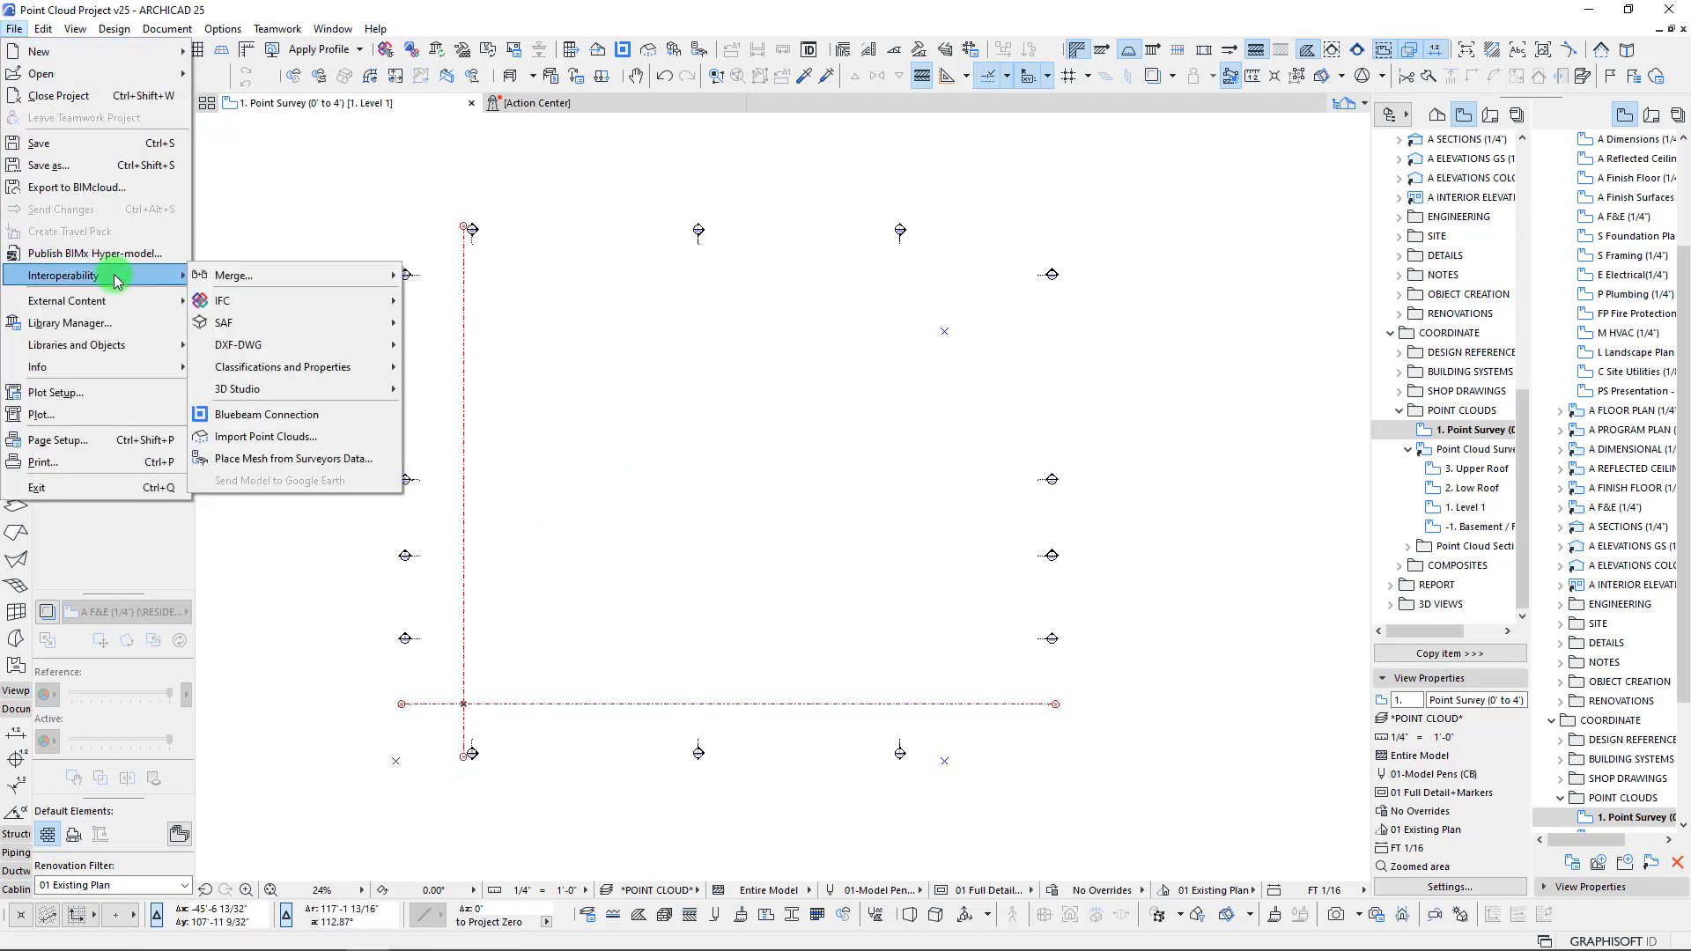
left_click(289, 437)
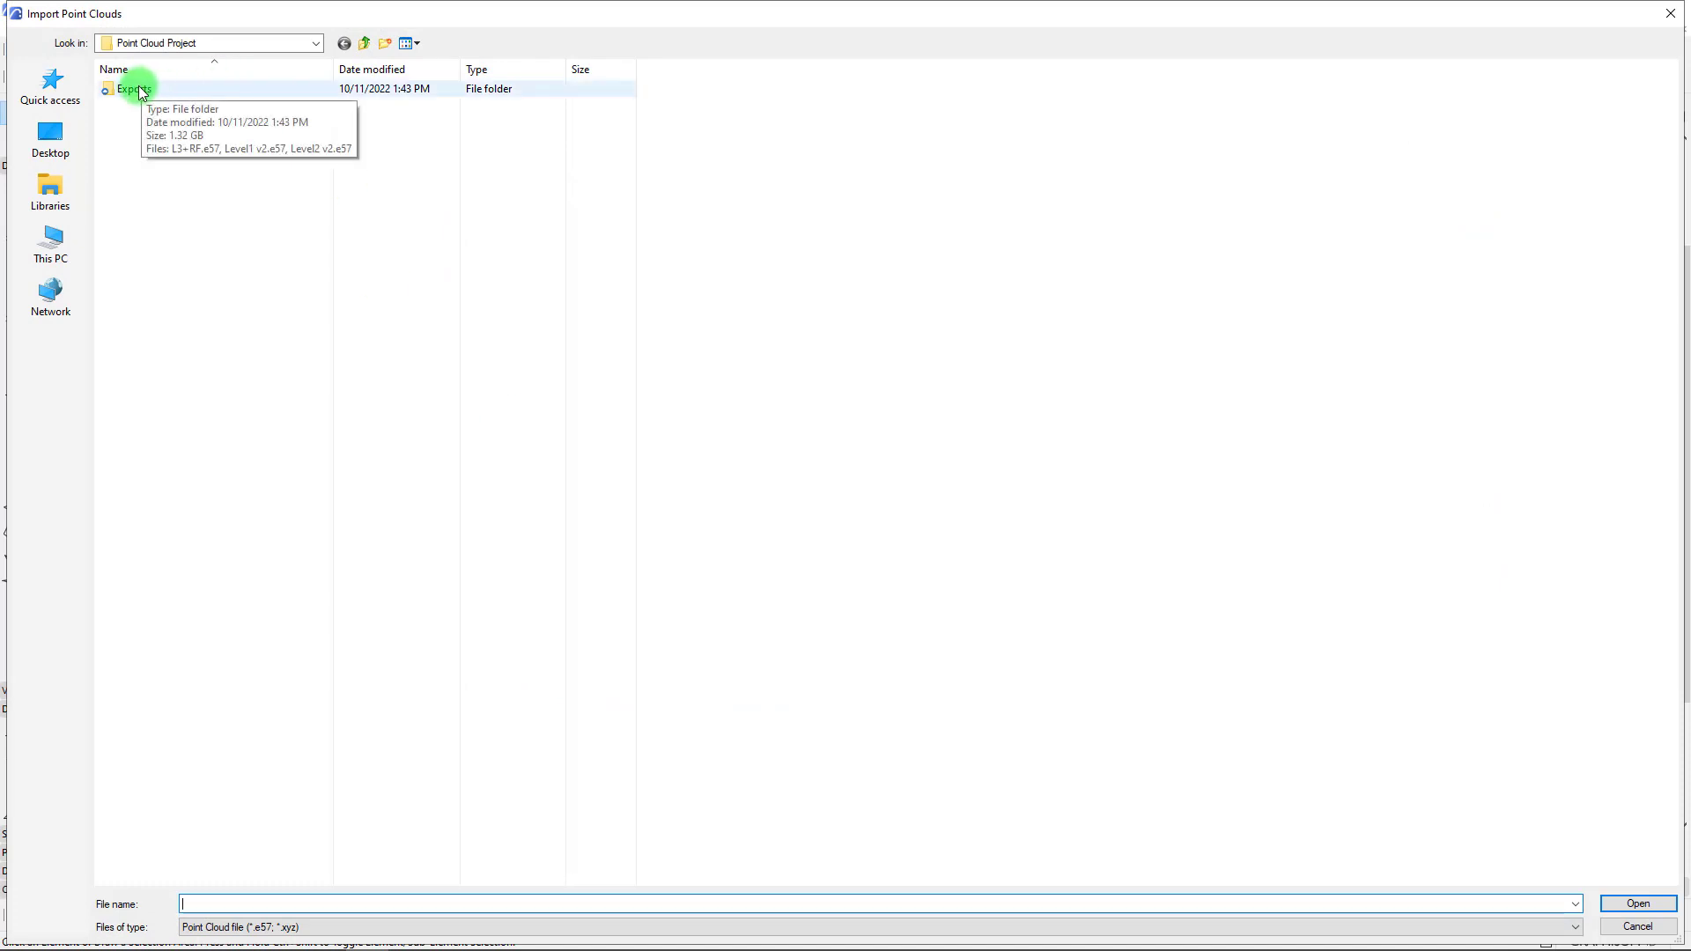
double_click(135, 90)
left_click(145, 106)
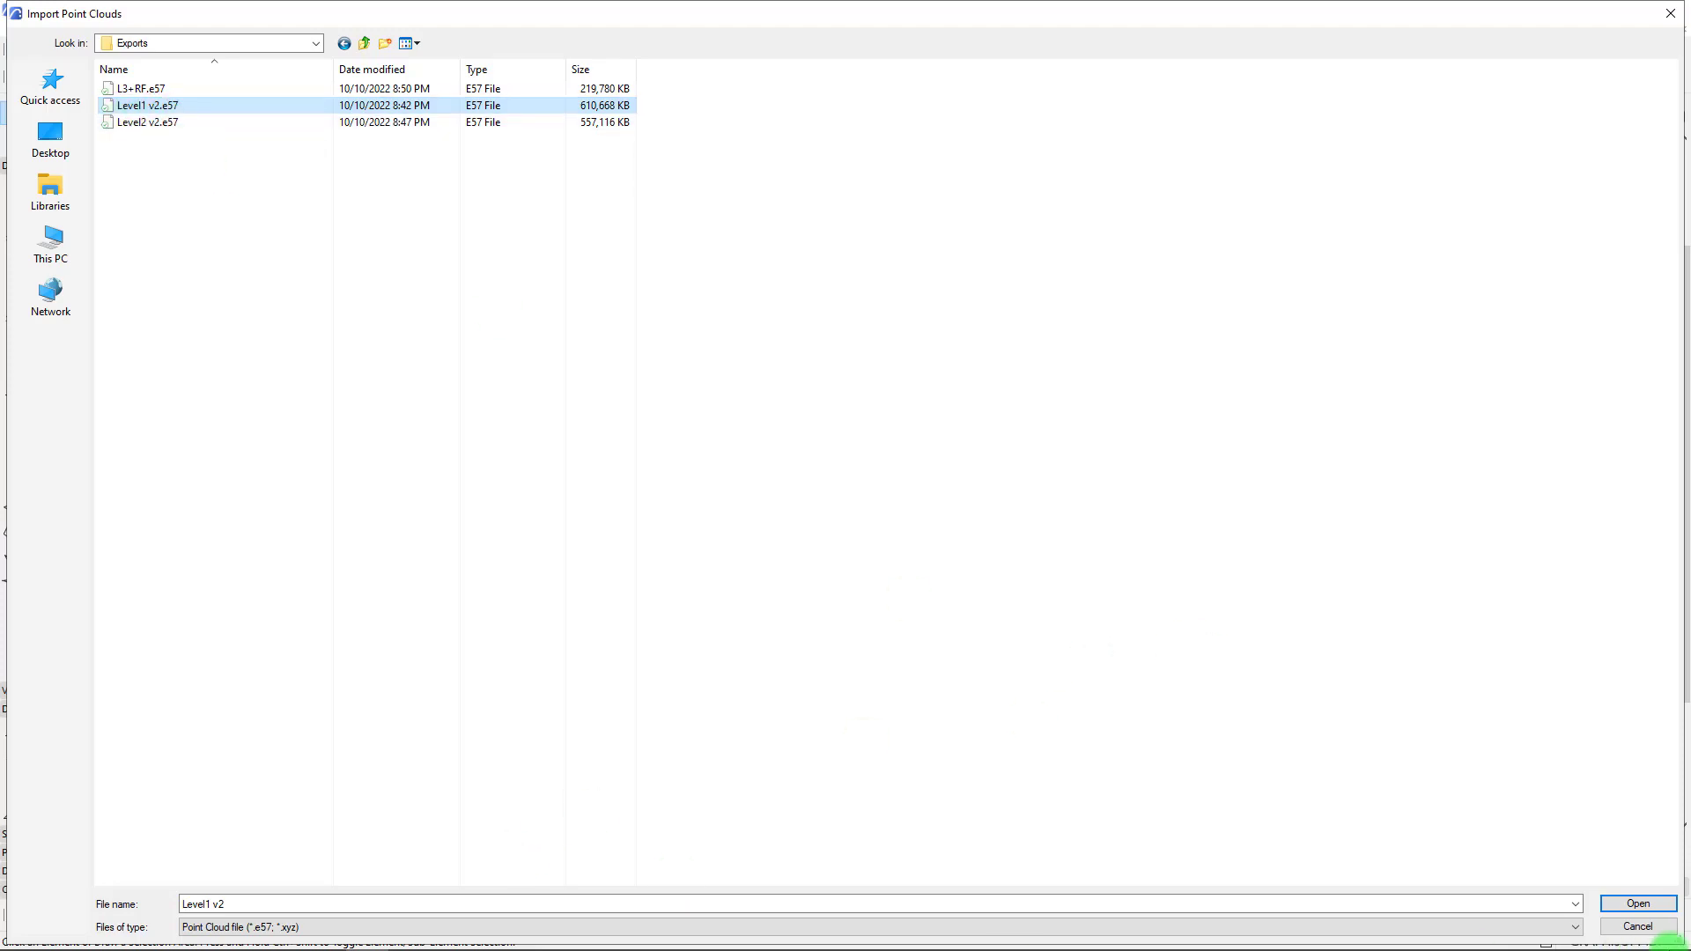
left_click(1651, 908)
- Create the Level1 v2 point cloud object in the GRAPHISOFT Point Clouds folder and place it at the Project Origin on home story 1. Level 1
left_click_drag(782, 220, 520, 249)
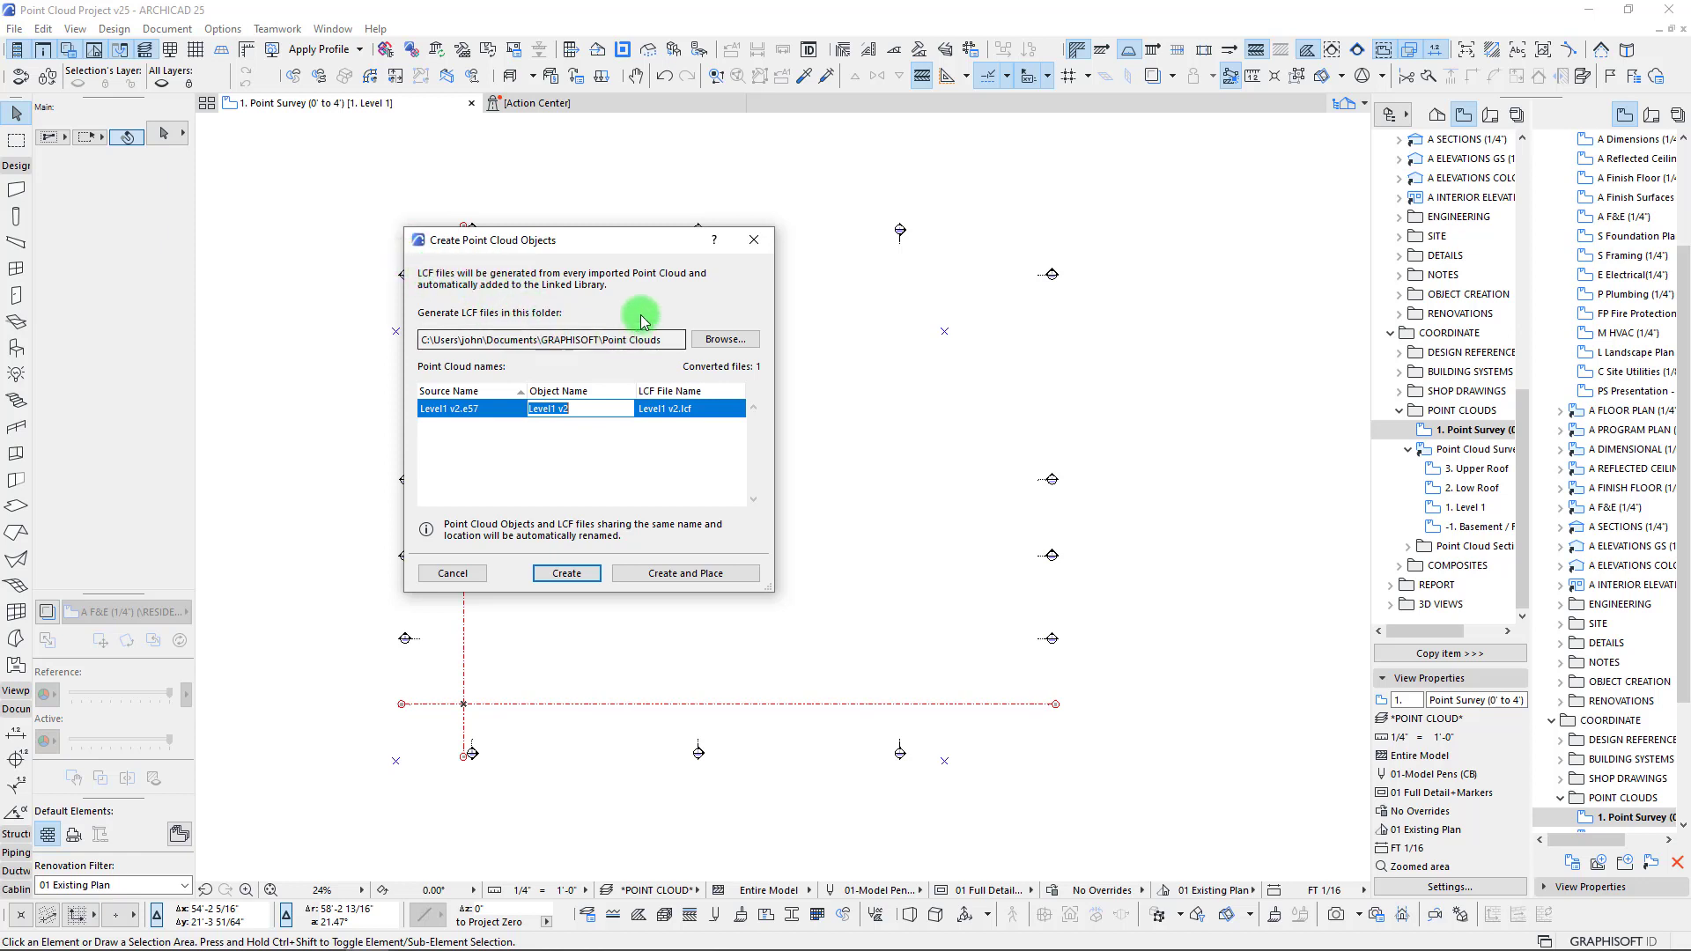
left_click_drag(493, 339, 651, 339)
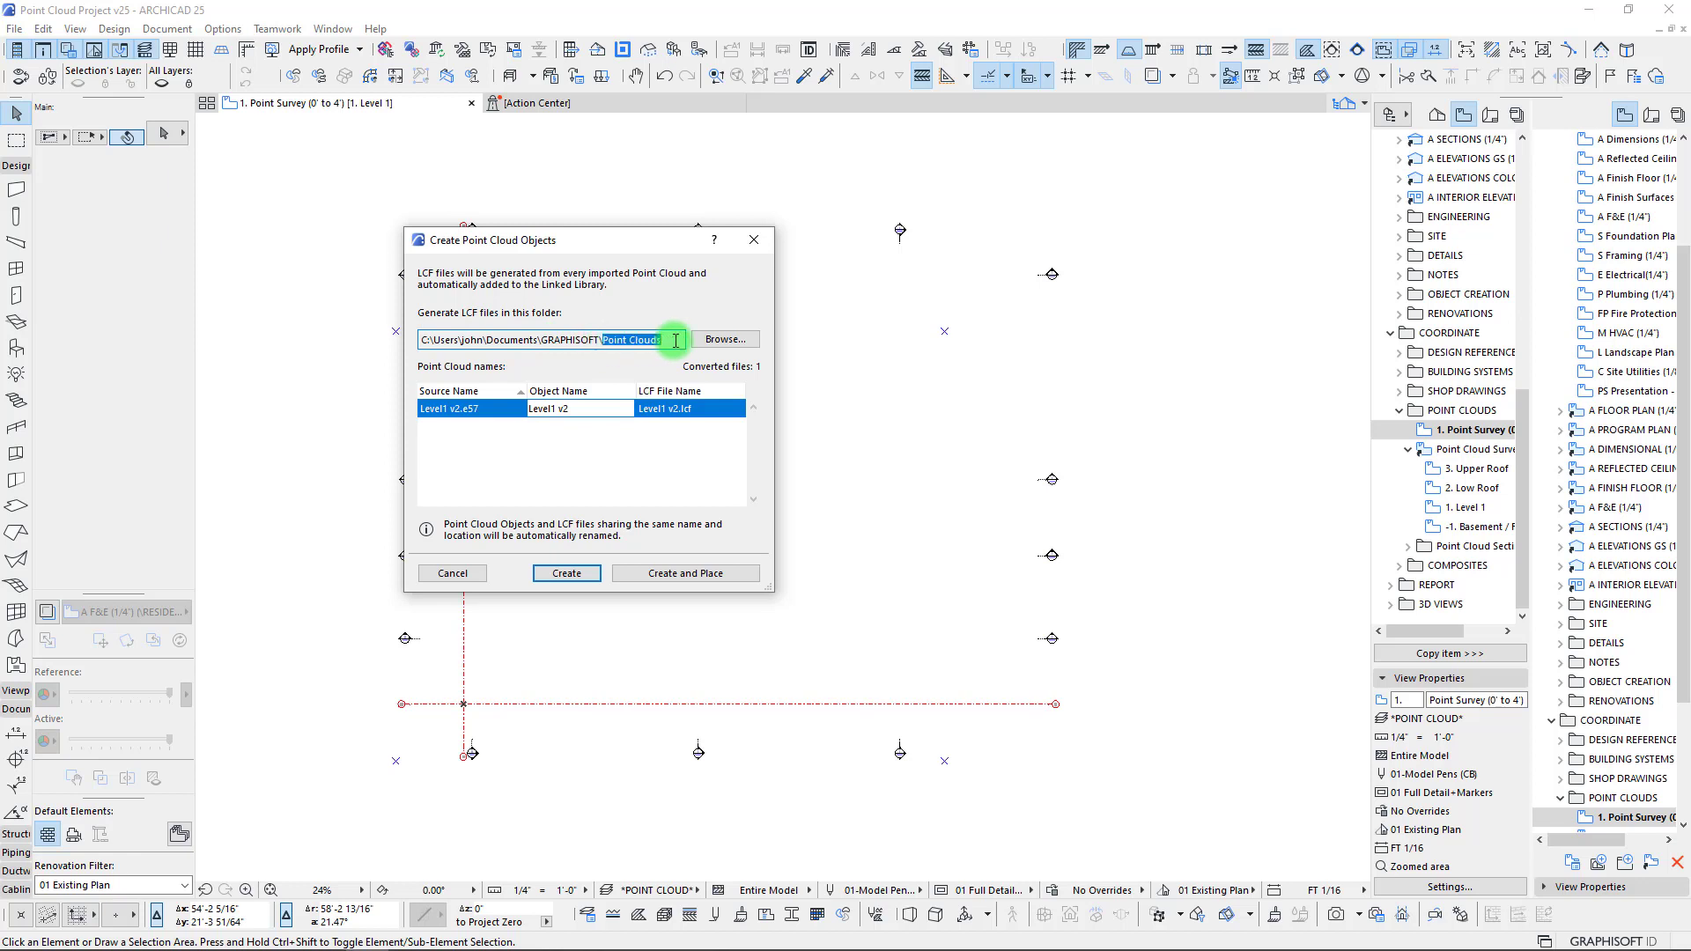
left_click_drag(632, 243, 694, 248)
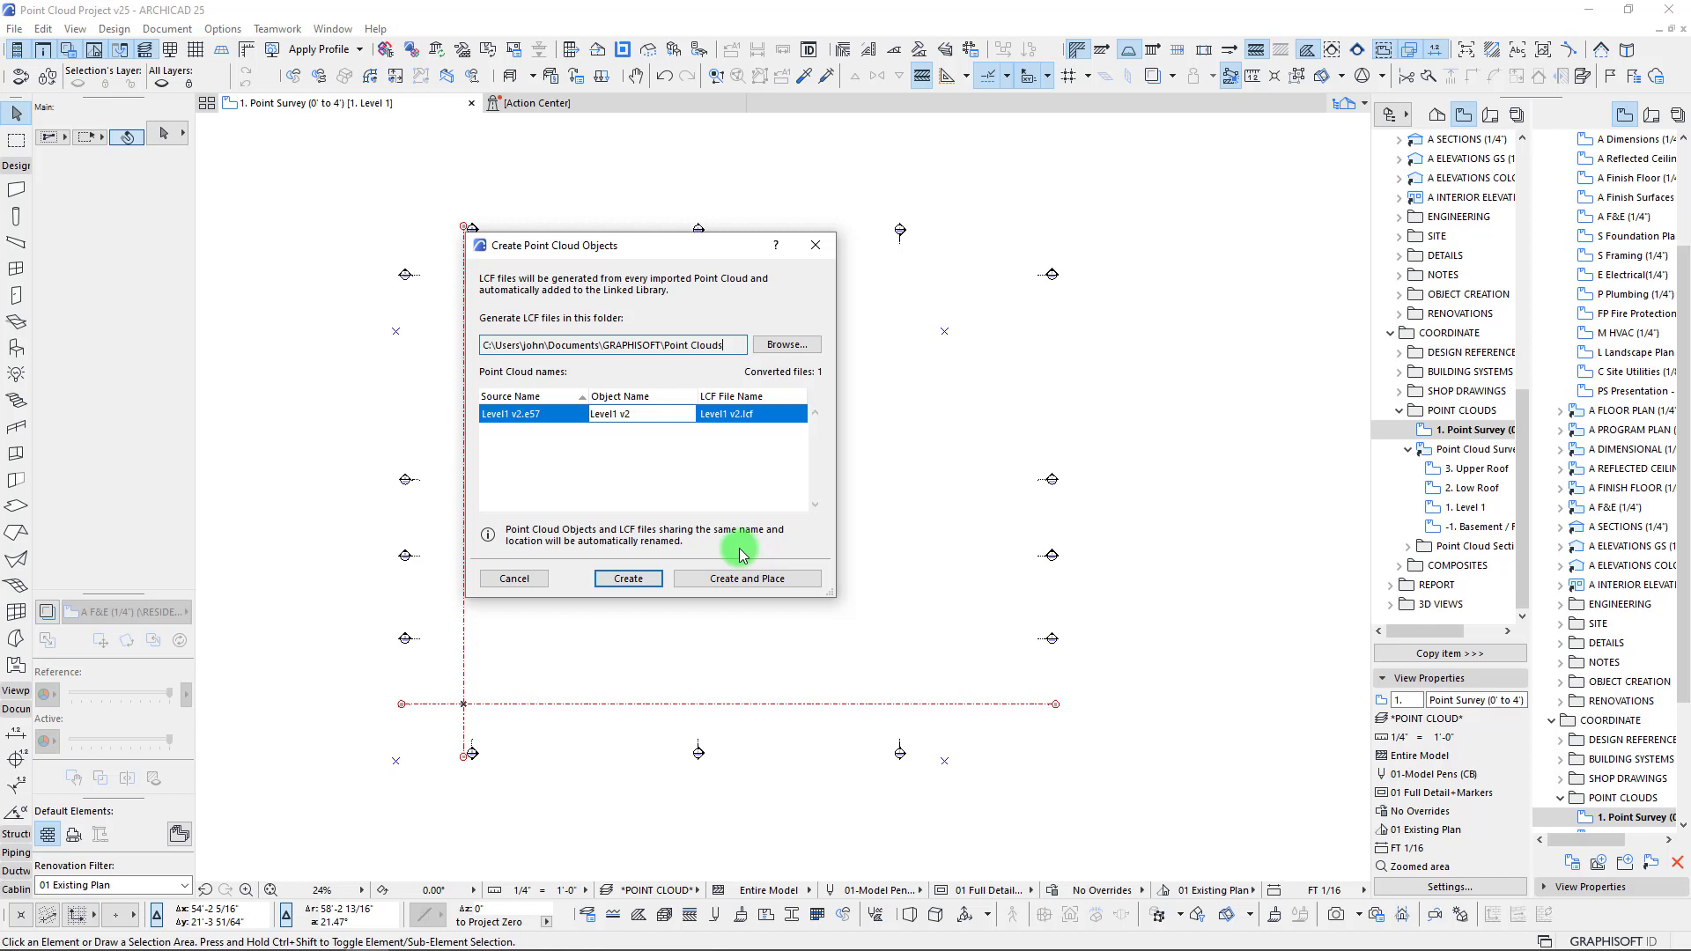
left_click_drag(642, 240, 690, 211)
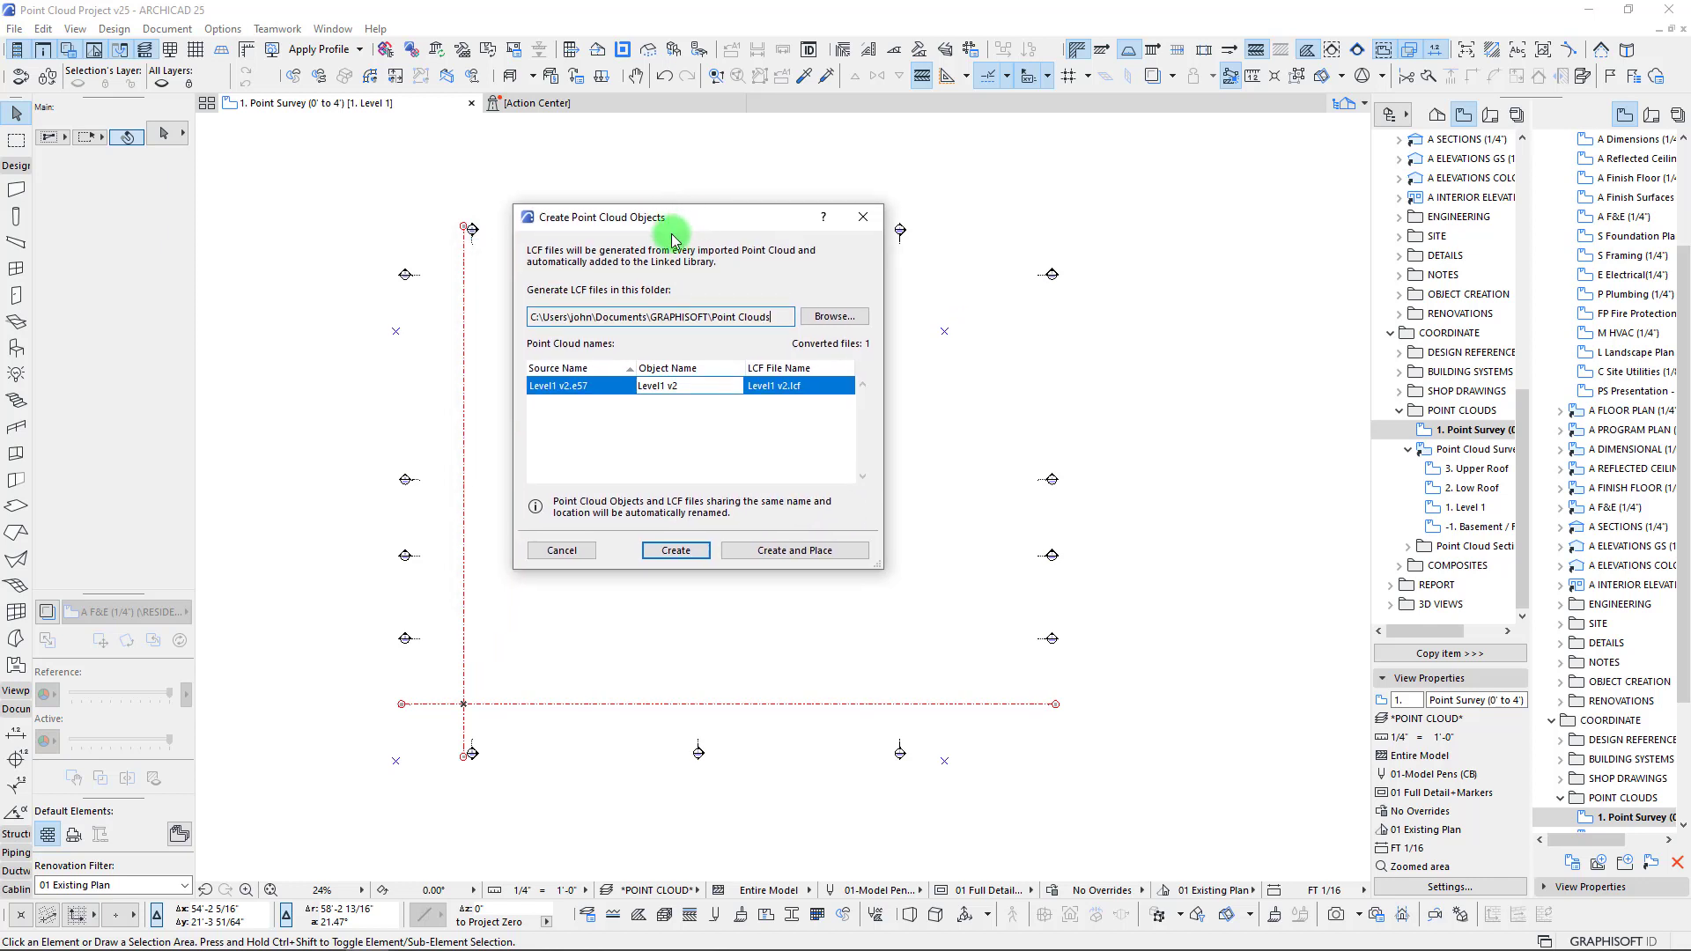
left_click(784, 553)
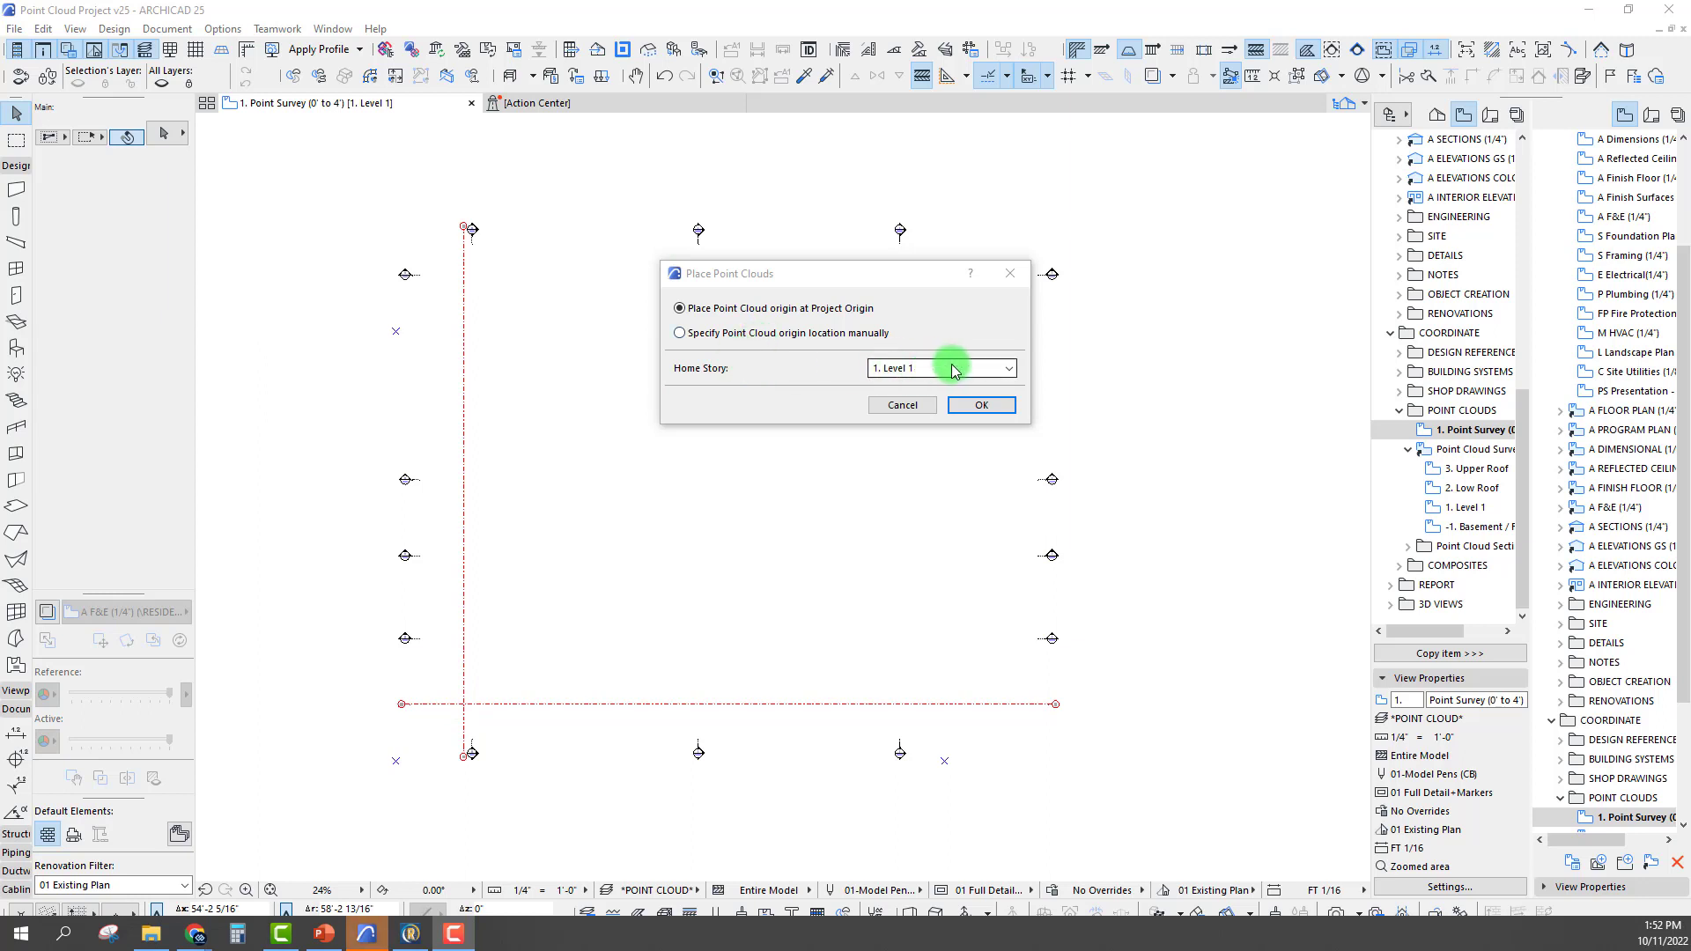
left_click(969, 408)
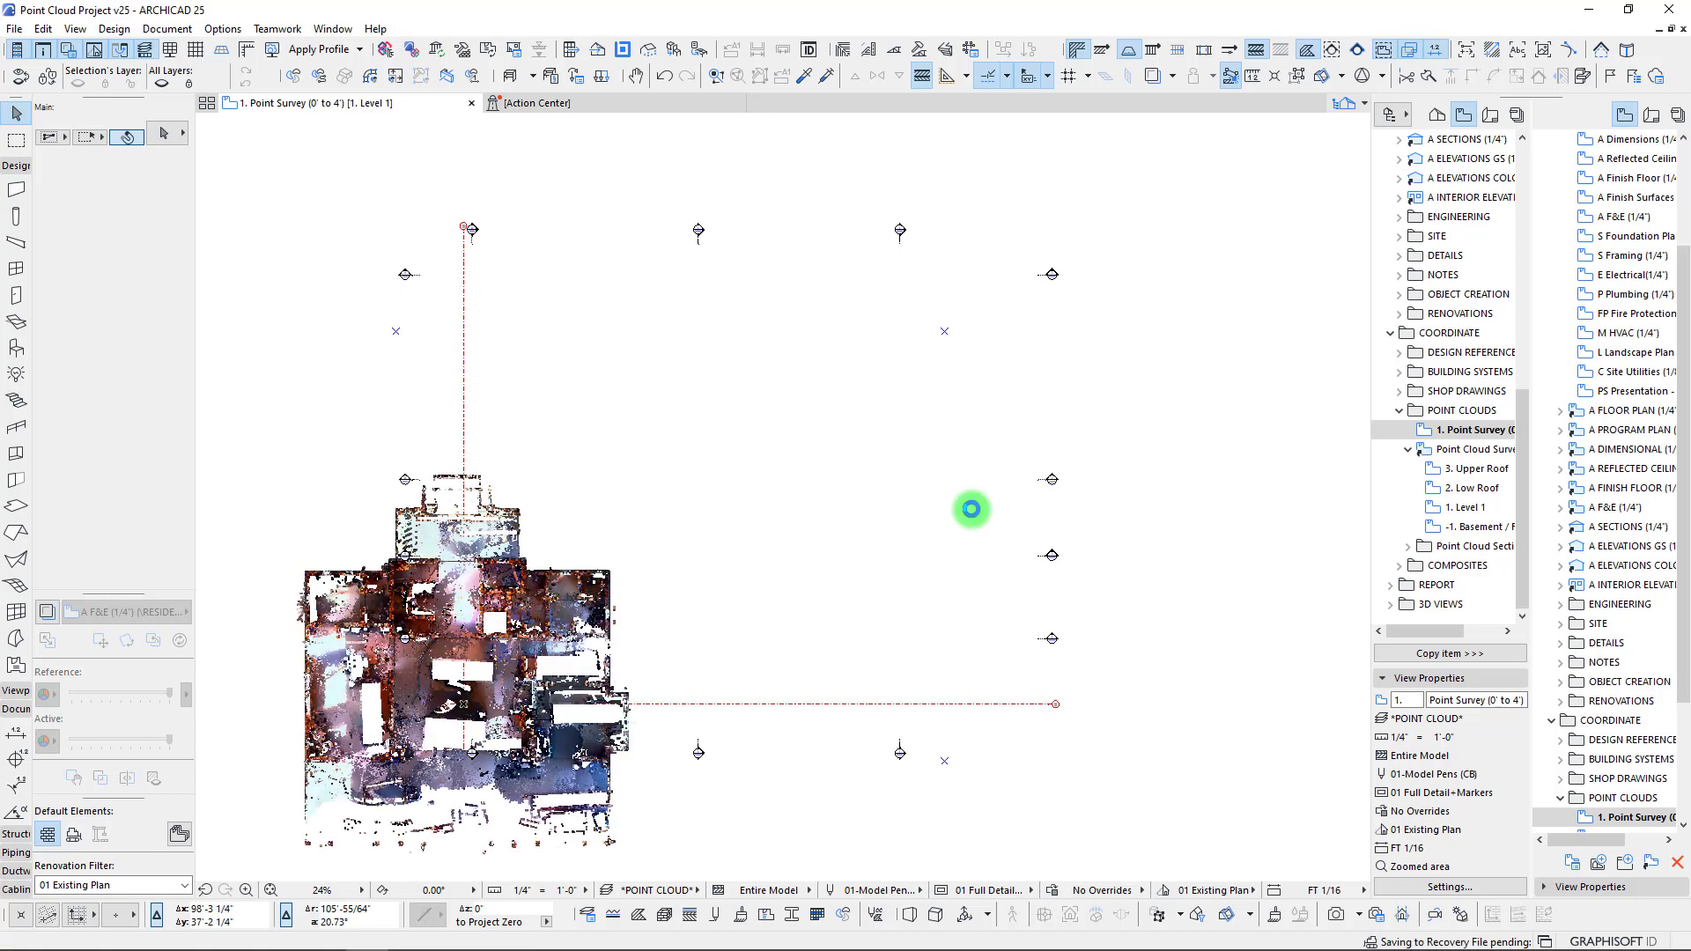
- Examine the placed Level 1 point cloud in plan, including its position around the project origin where the grid lines cross
scroll(740, 446, "up", 8)
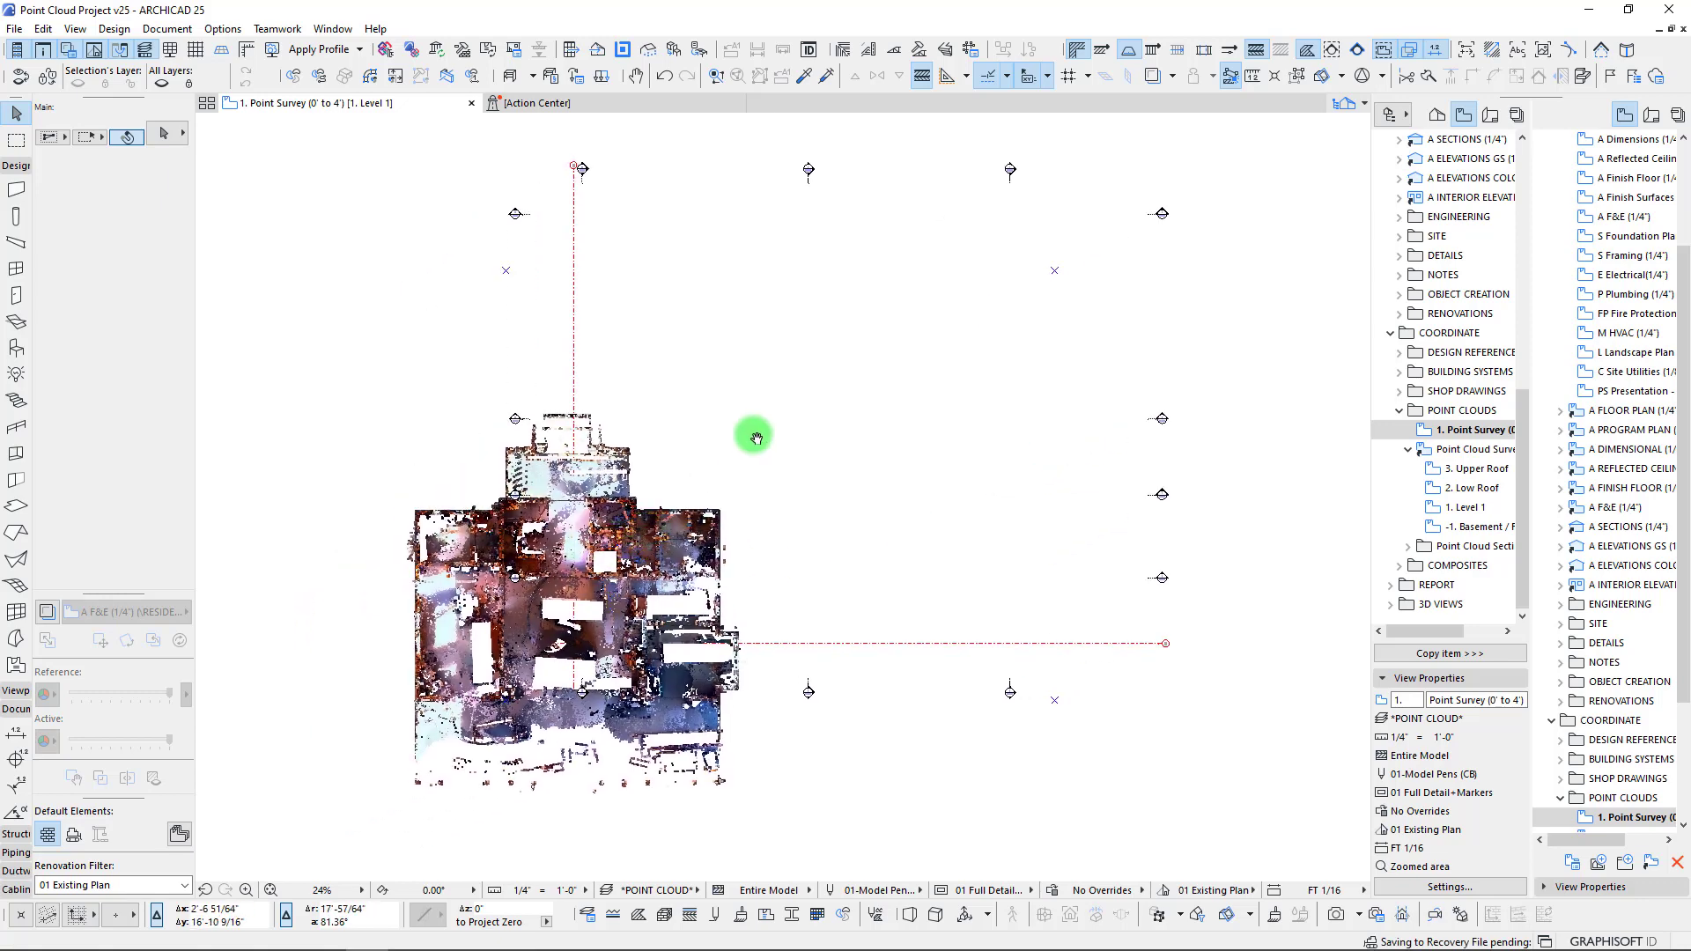
scroll(719, 528, "up", 5)
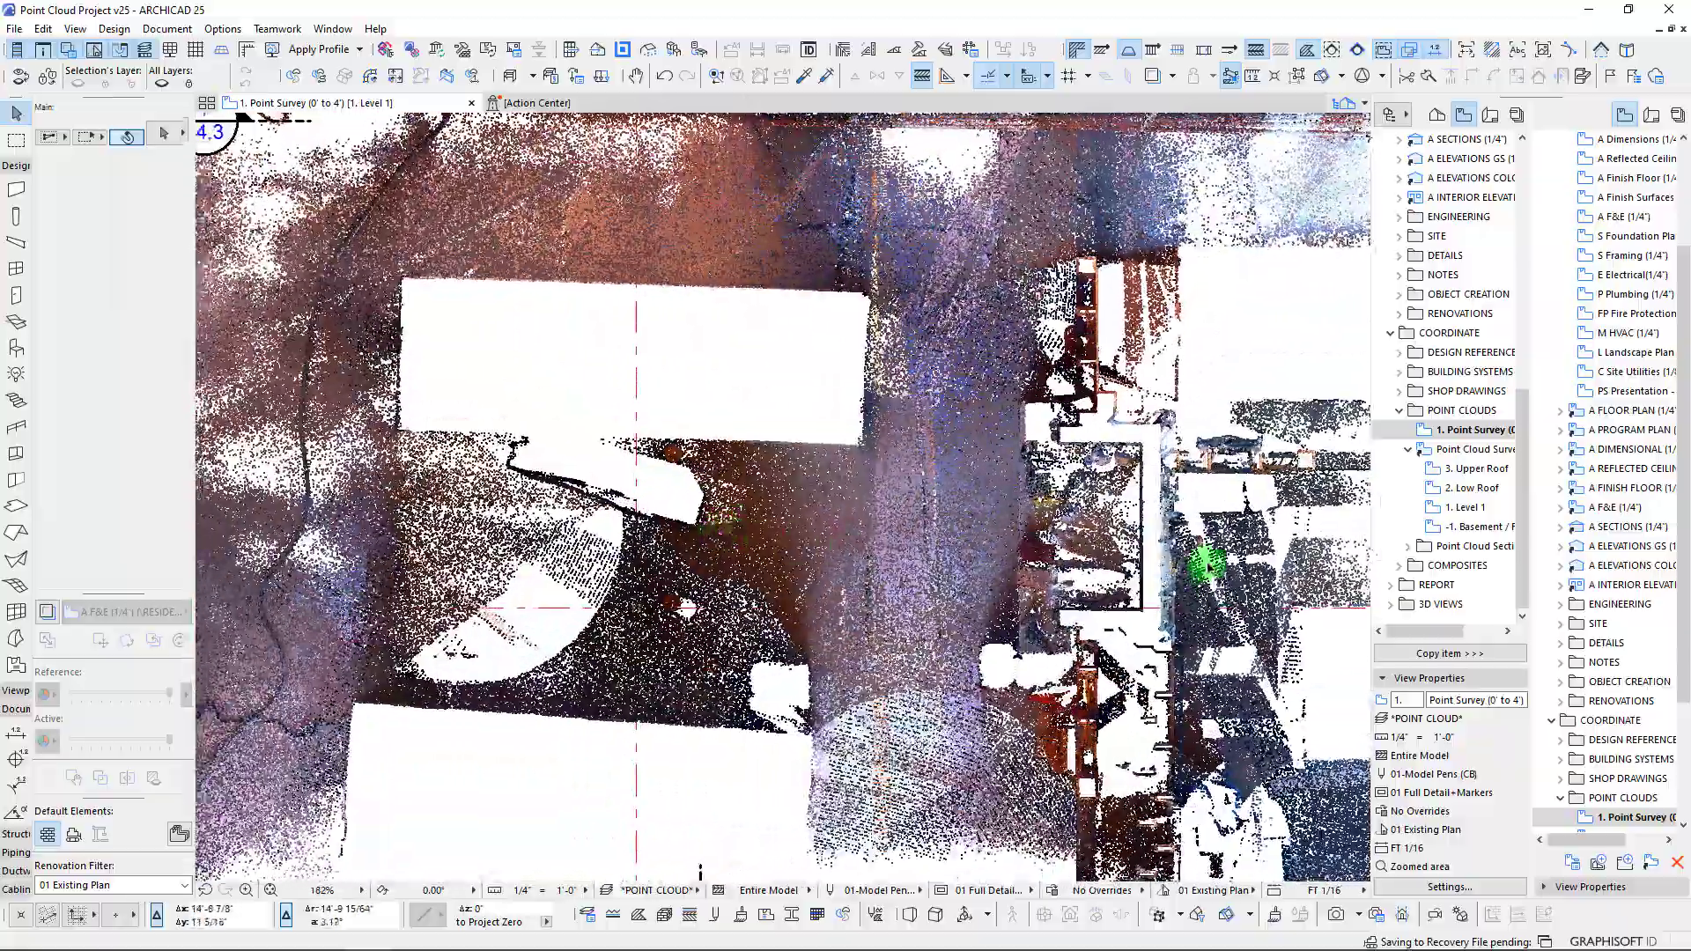
scroll(1194, 571, "up", 7)
scroll(863, 539, "down", 5)
scroll(671, 520, "down", 14)
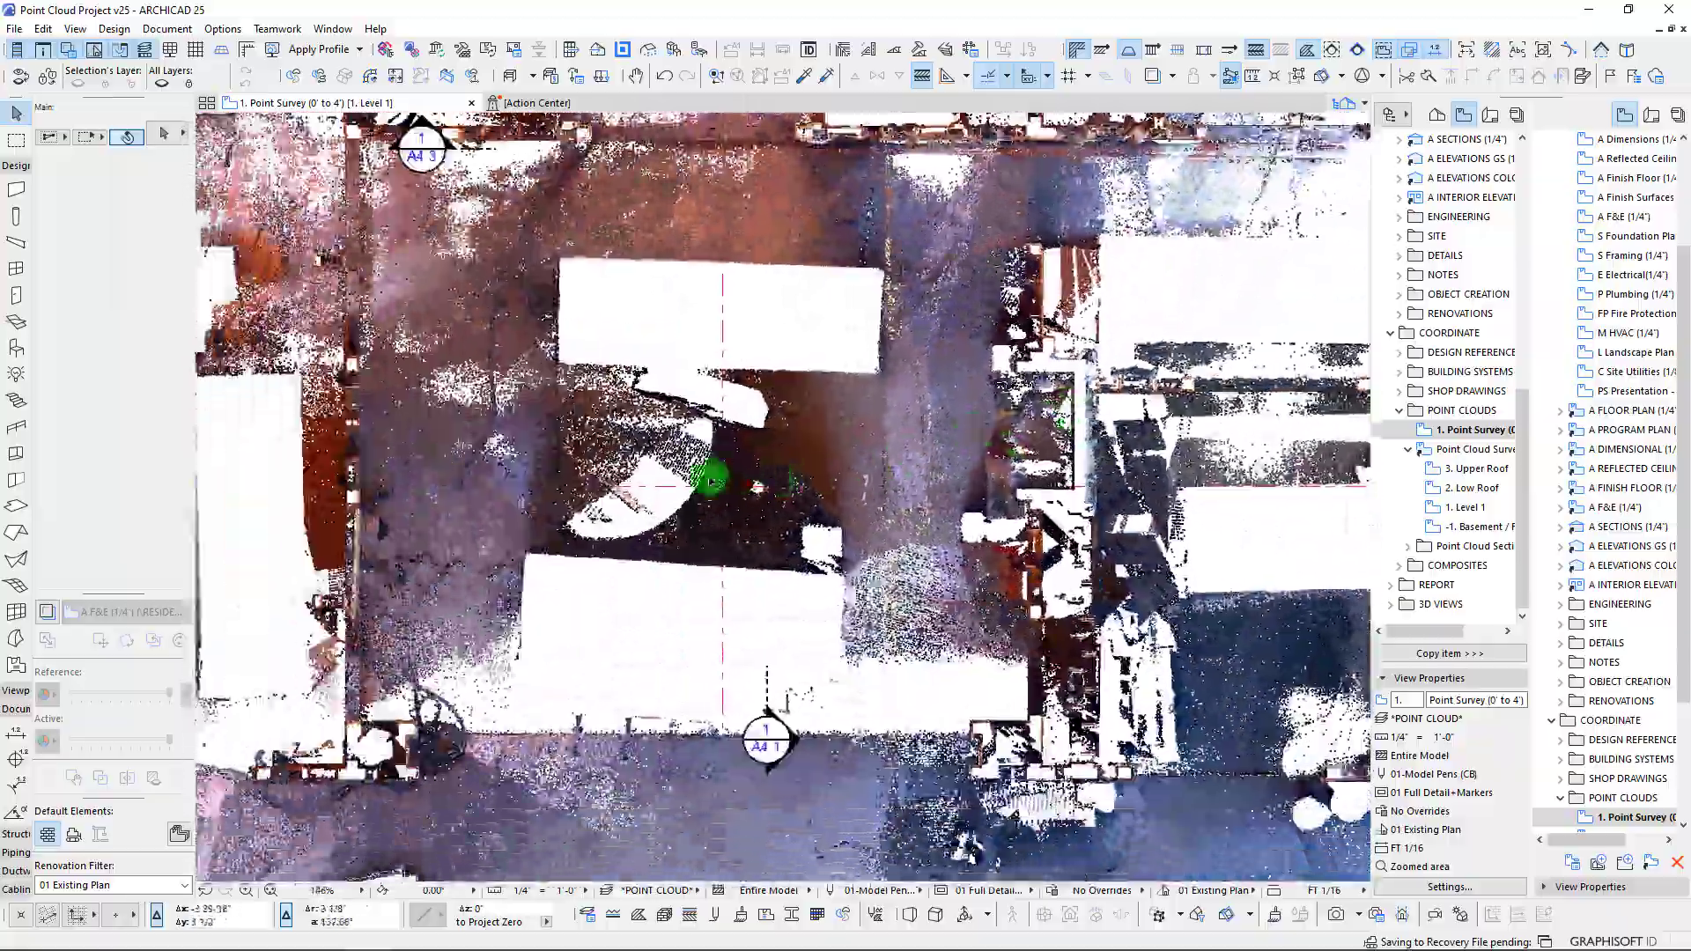
scroll(700, 485, "up", 17)
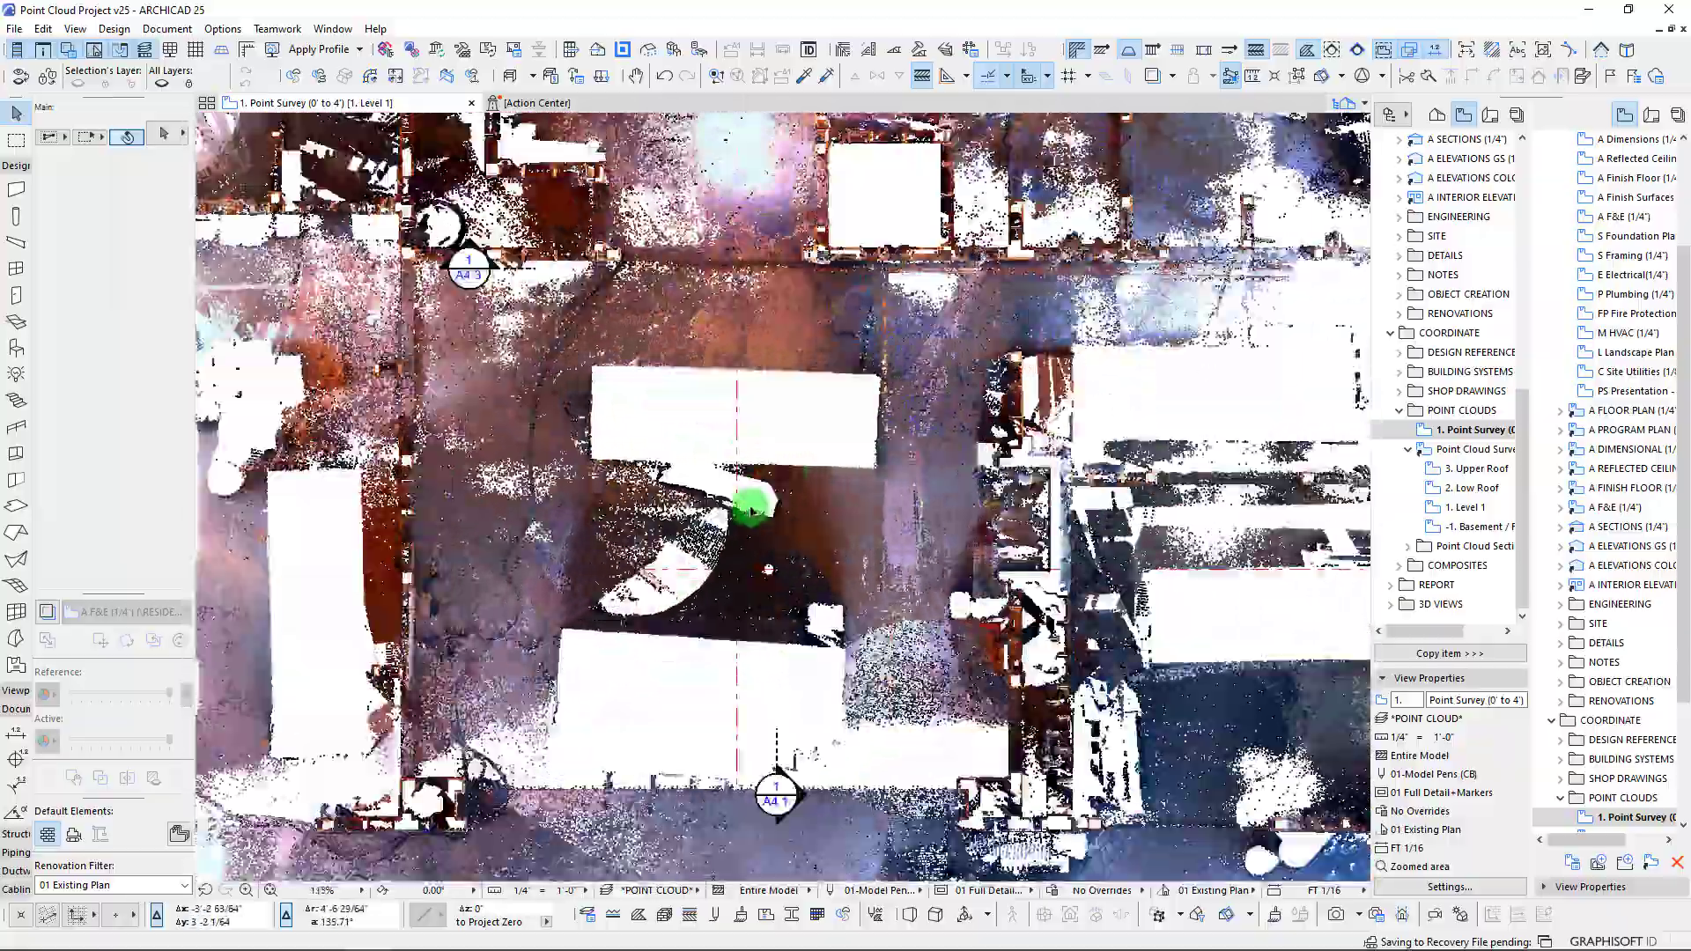
scroll(716, 661, "up", 12)
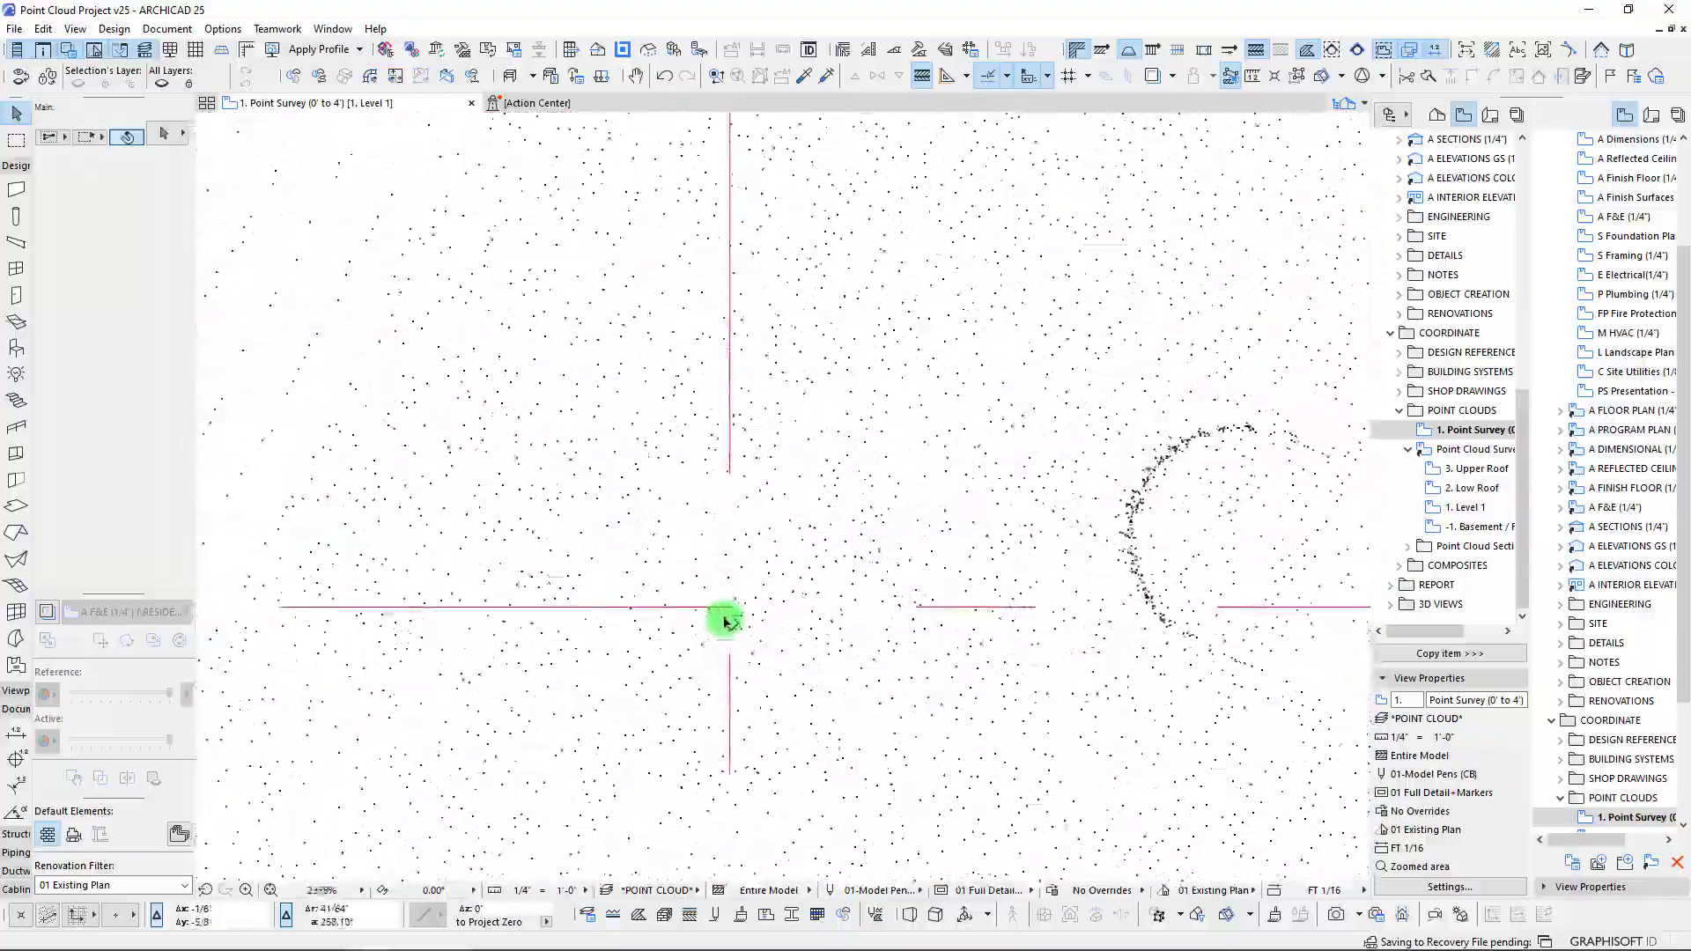
scroll(736, 599, "down", 12)
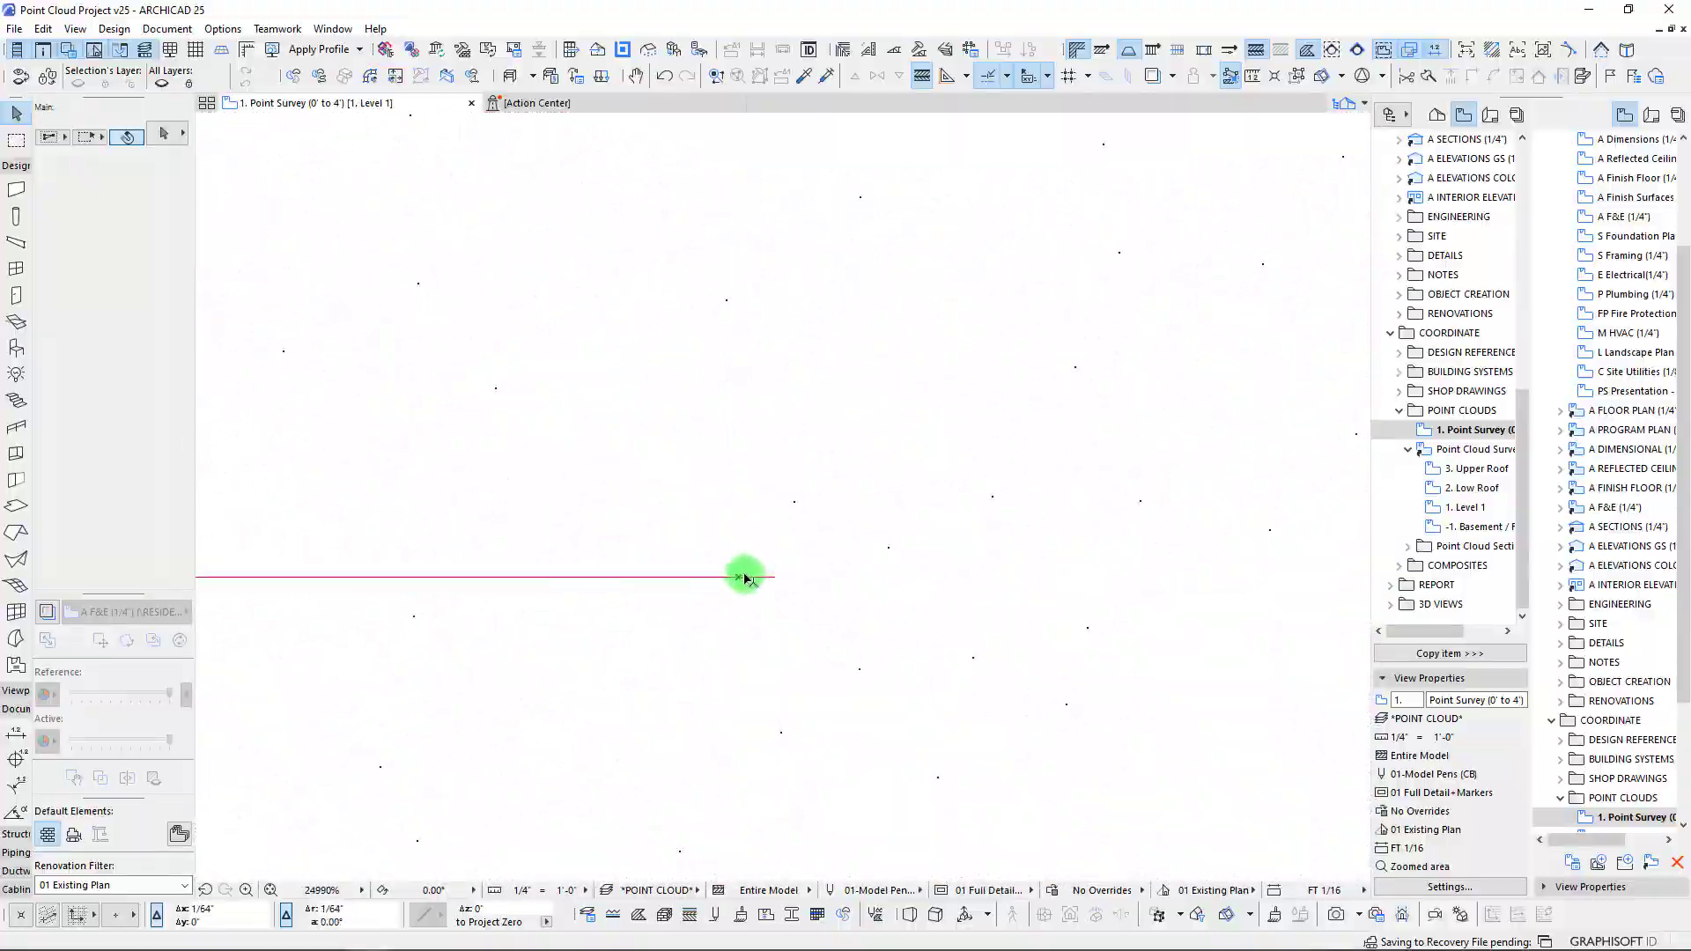
scroll(738, 579, "down", 12)
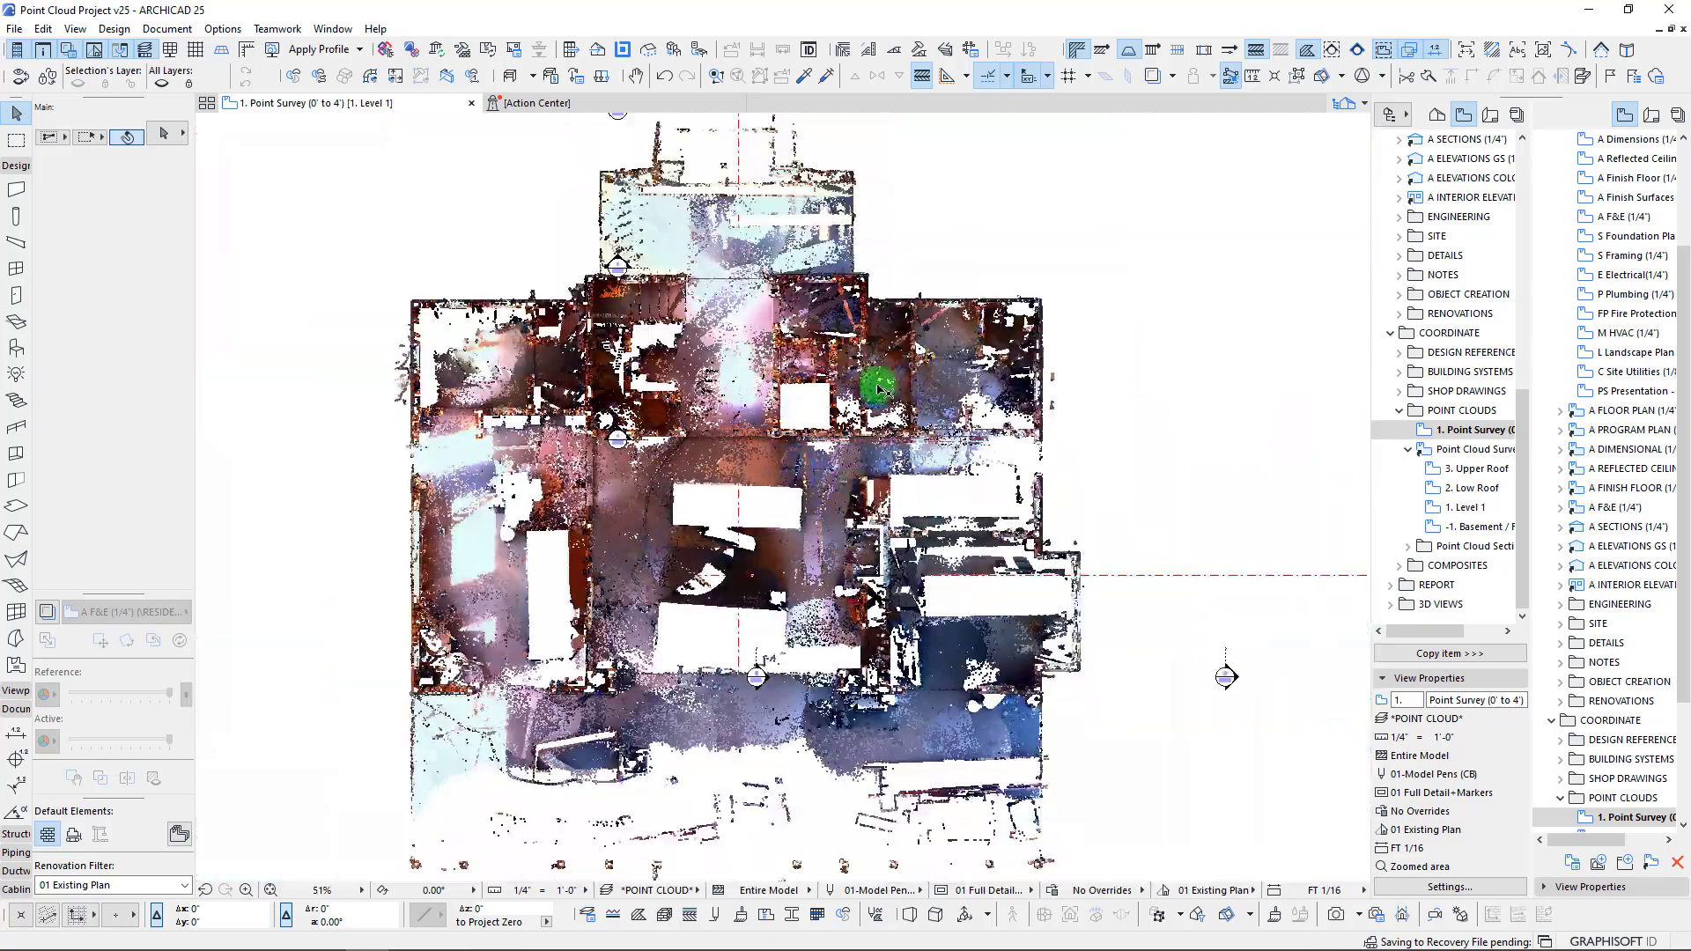
- Enclose the whole Level 1 point cloud in a rectangular marquee on the floor plan and show the marquee area in 3D
scroll(562, 406, "down", 4)
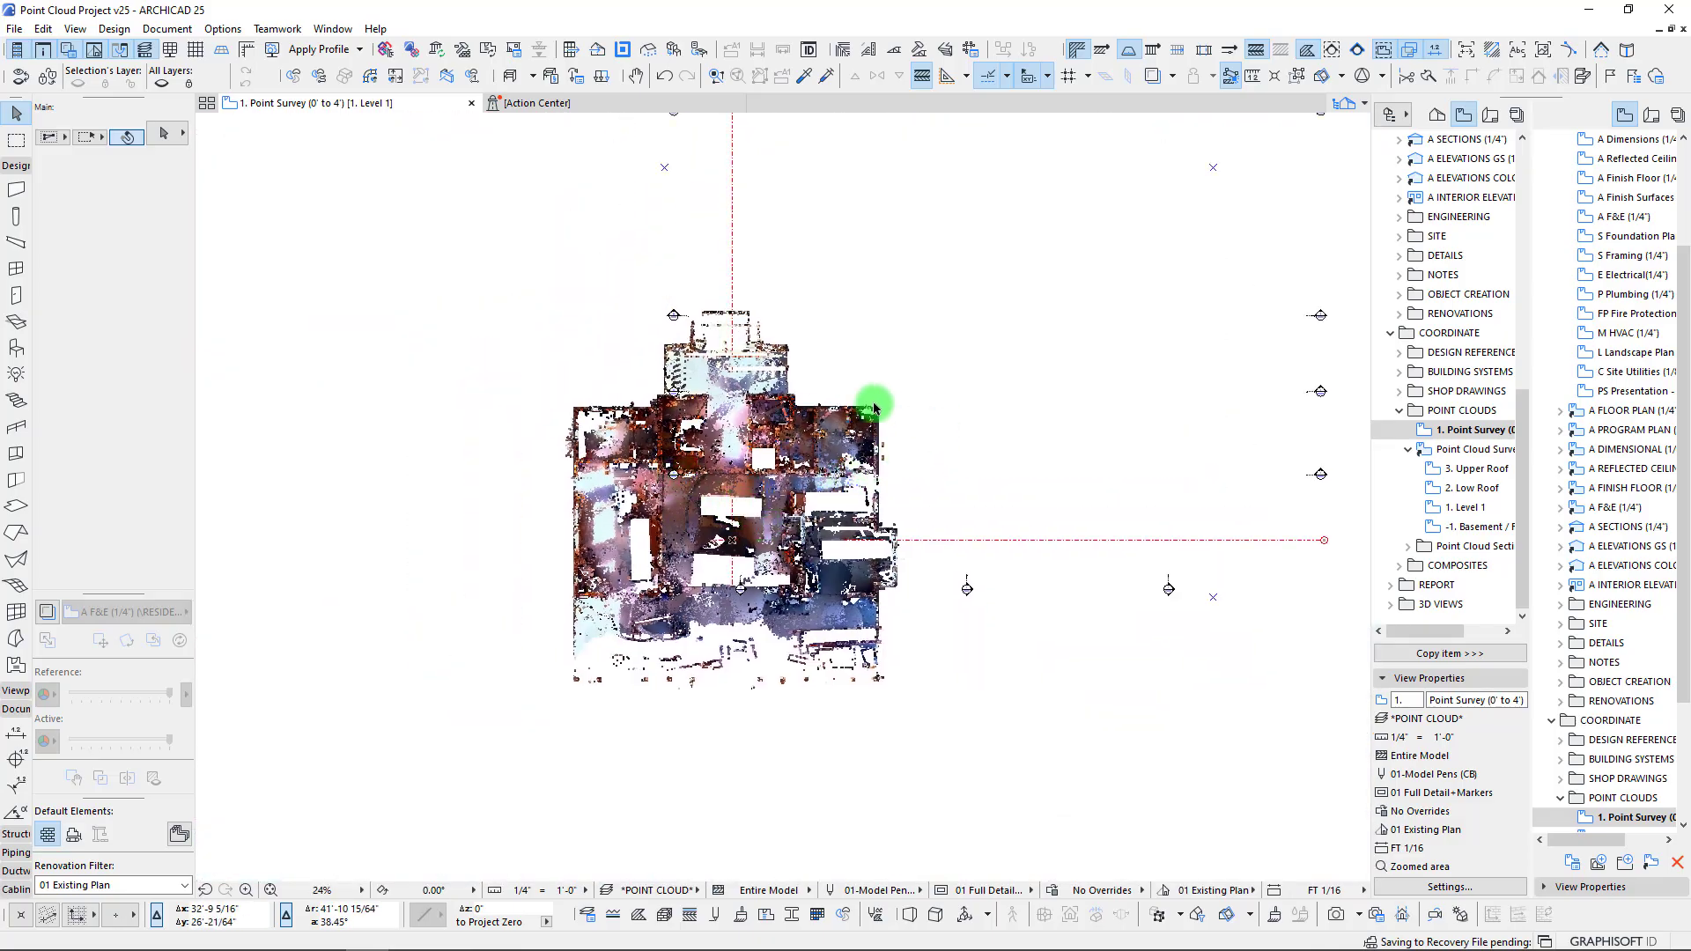
scroll(832, 455, "down", 2)
scroll(623, 585, "up", 6)
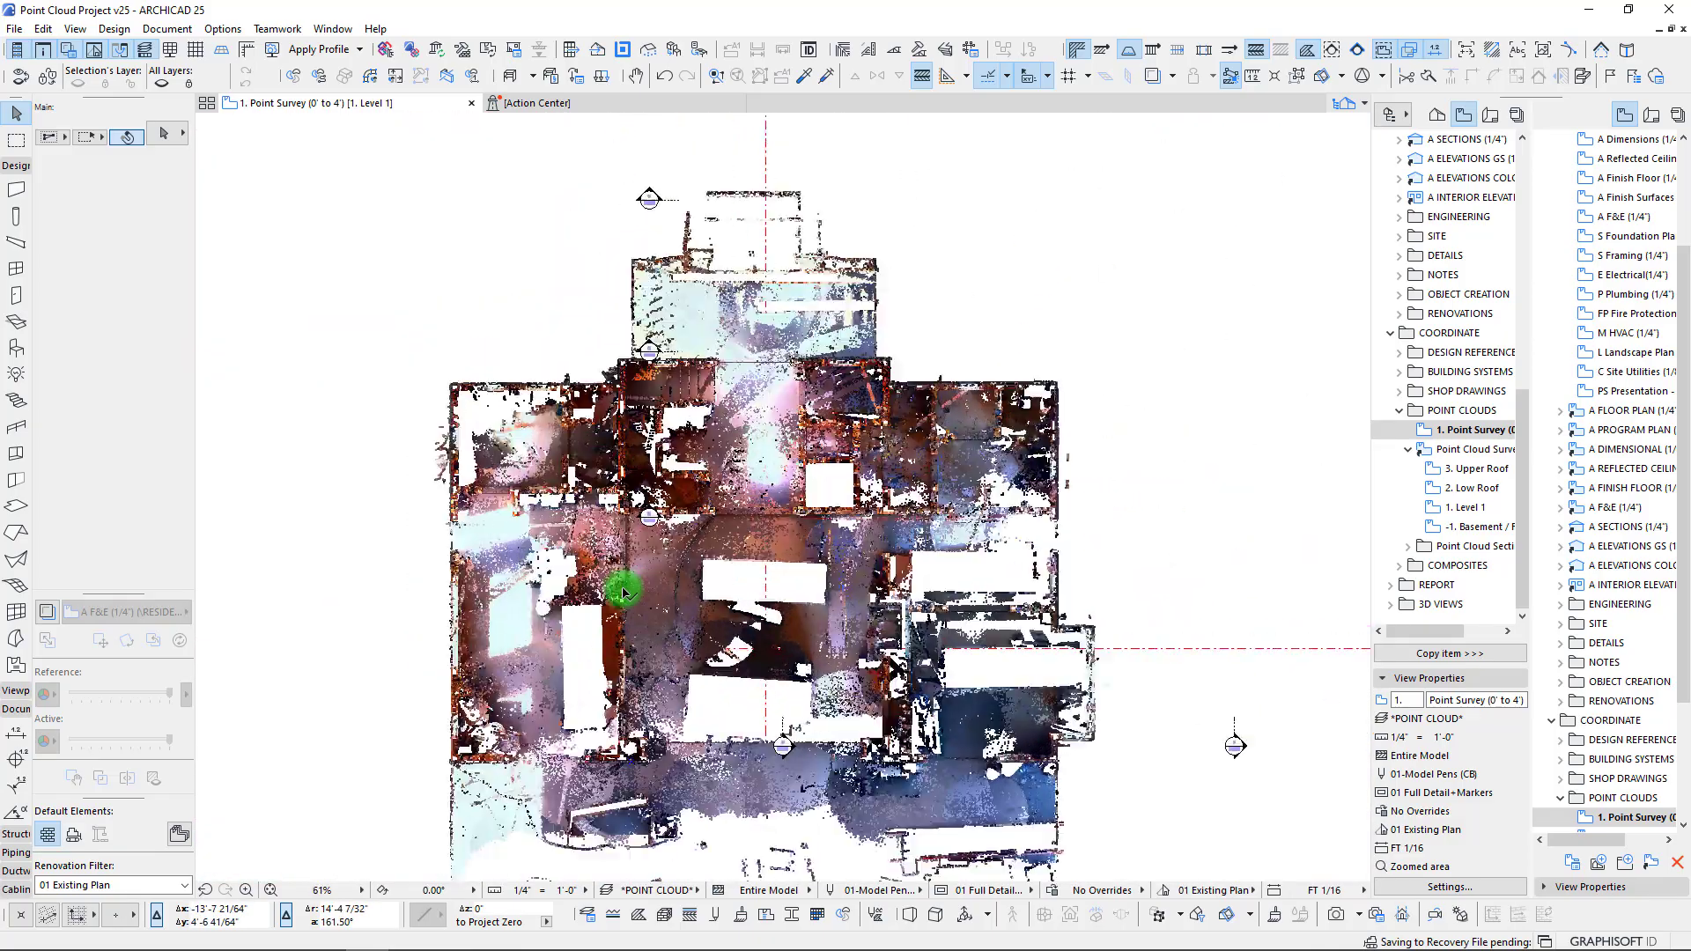
left_click(574, 441)
middle_click_drag(737, 750, 733, 645)
left_click(16, 139)
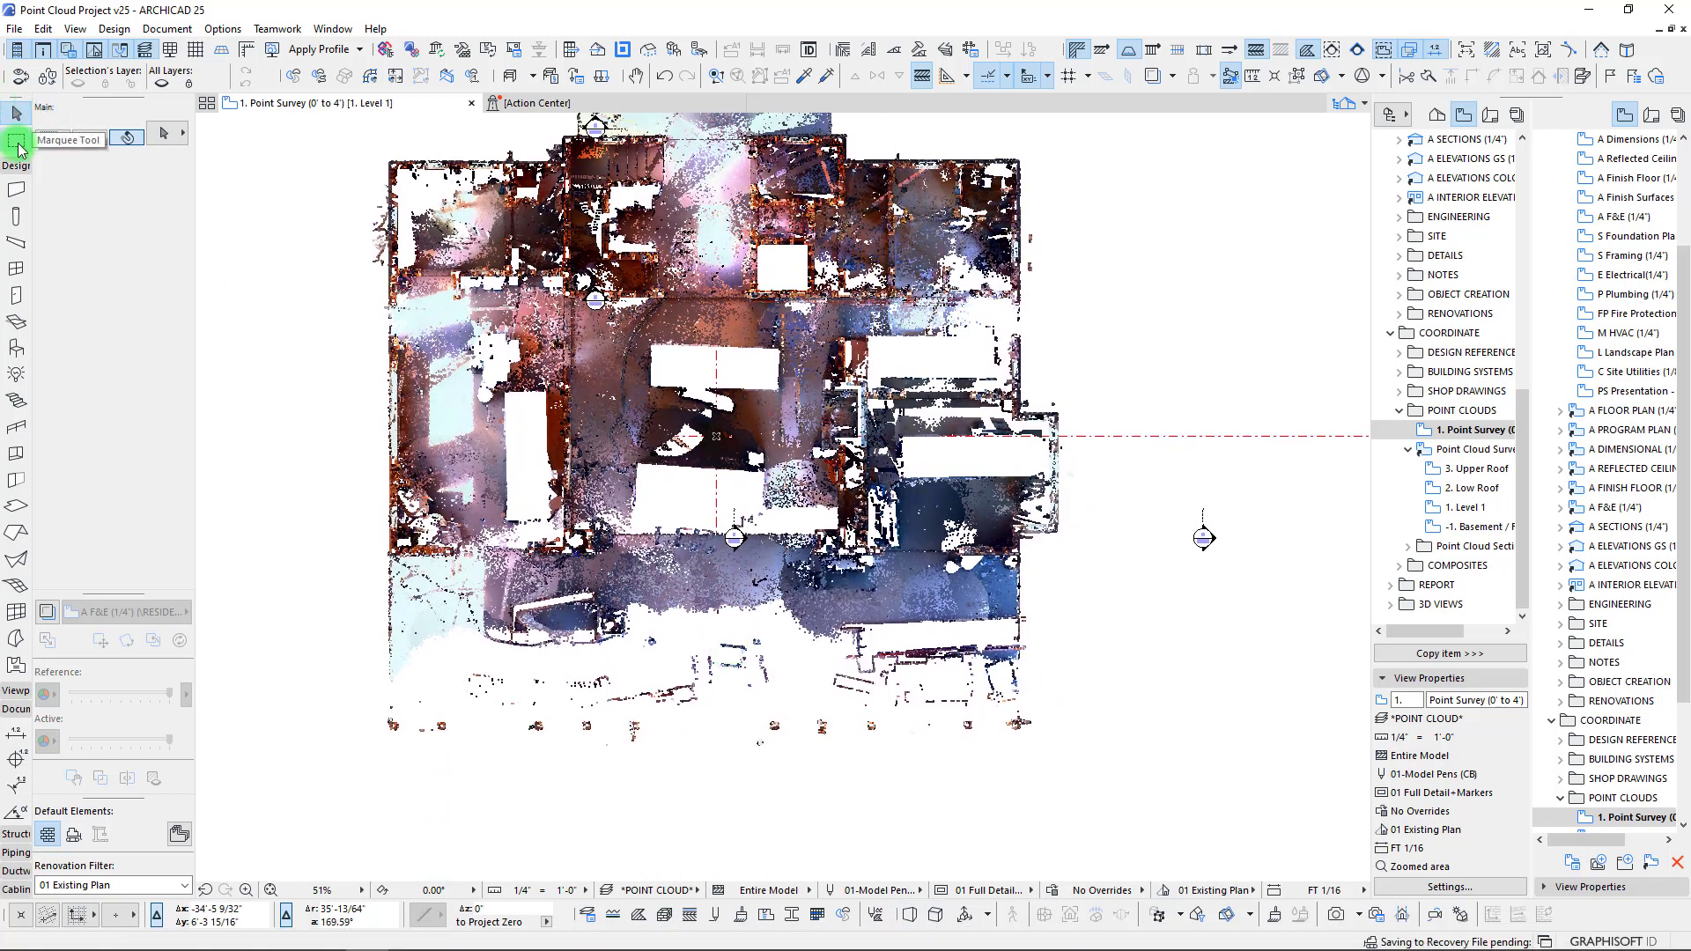
scroll(585, 321, "down", 3)
middle_click_drag(594, 415, 593, 516)
left_click(438, 171)
left_click(892, 718)
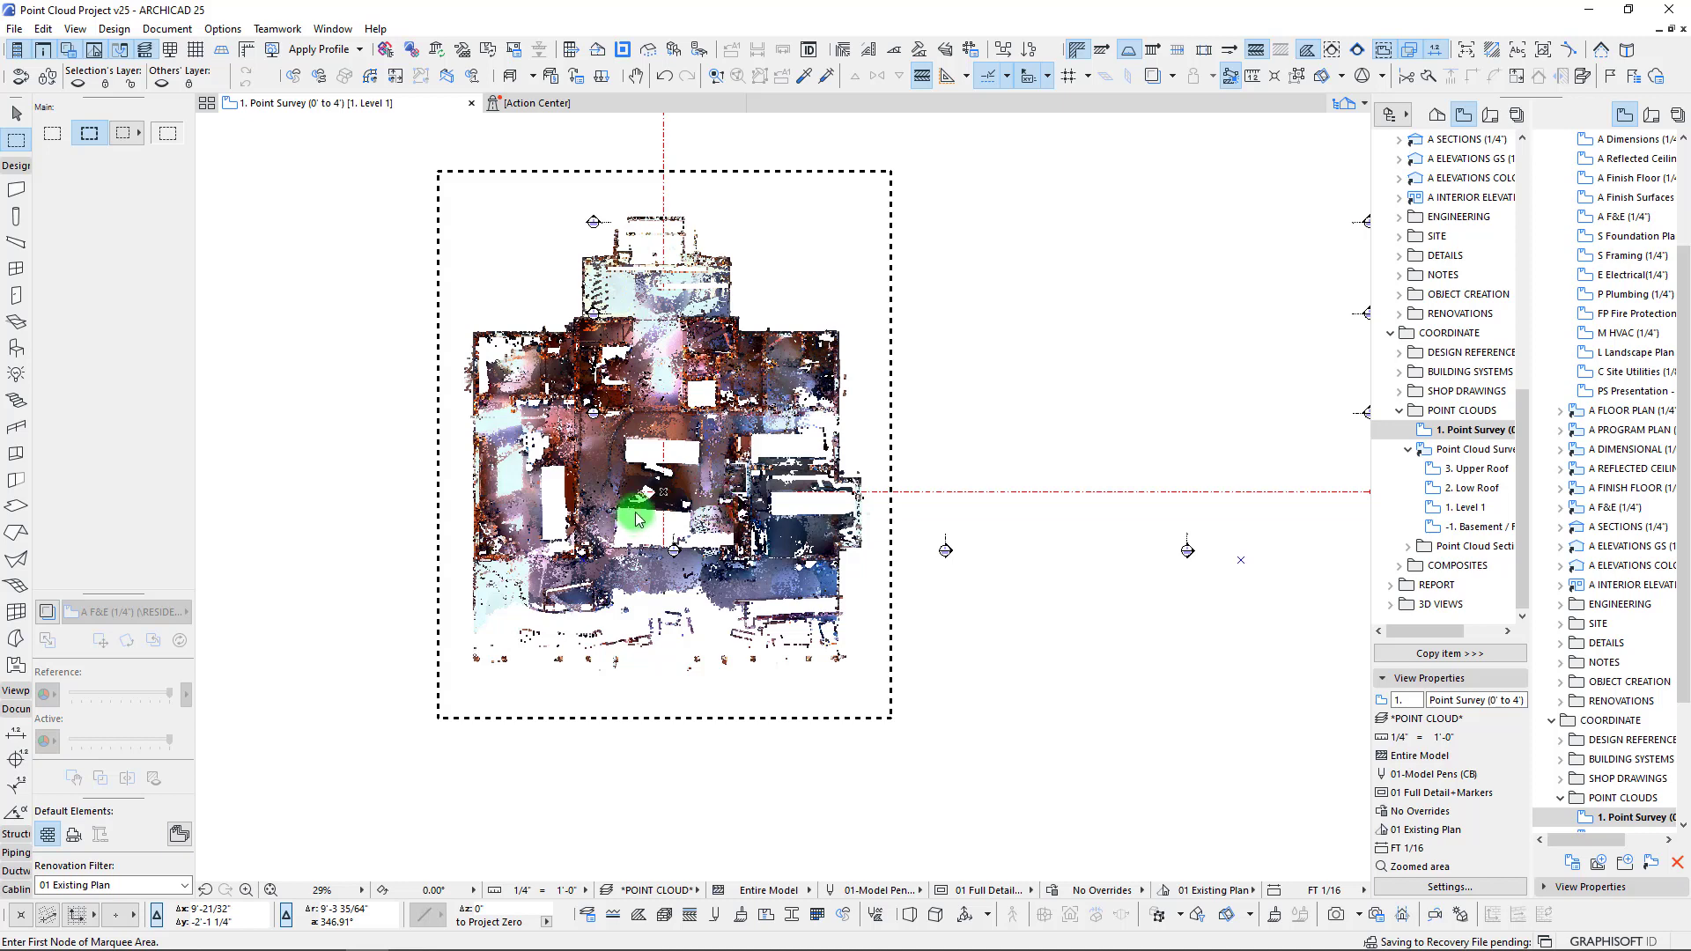
middle_click(425, 510)
middle_click(425, 510)
middle_click_drag(445, 543, 646, 476)
key("F5")
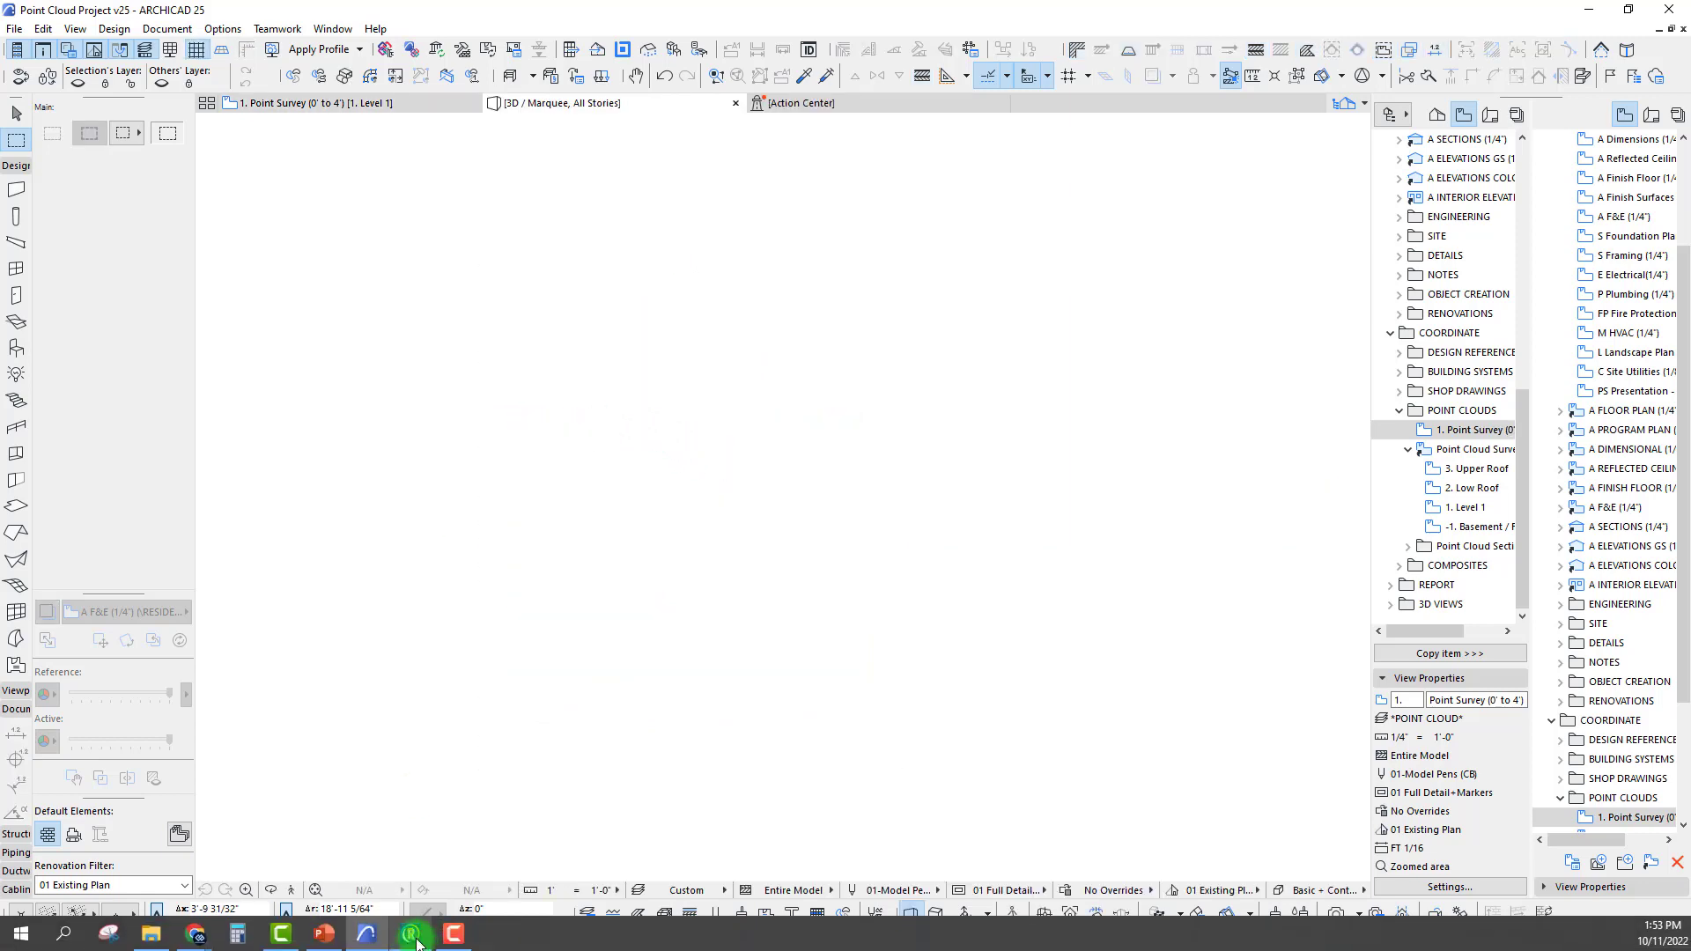
- Switch to Trimble RealWorks to view the complete house point cloud, and return to ARCHICAD
left_click(411, 936)
left_click_drag(998, 63, 1069, 41)
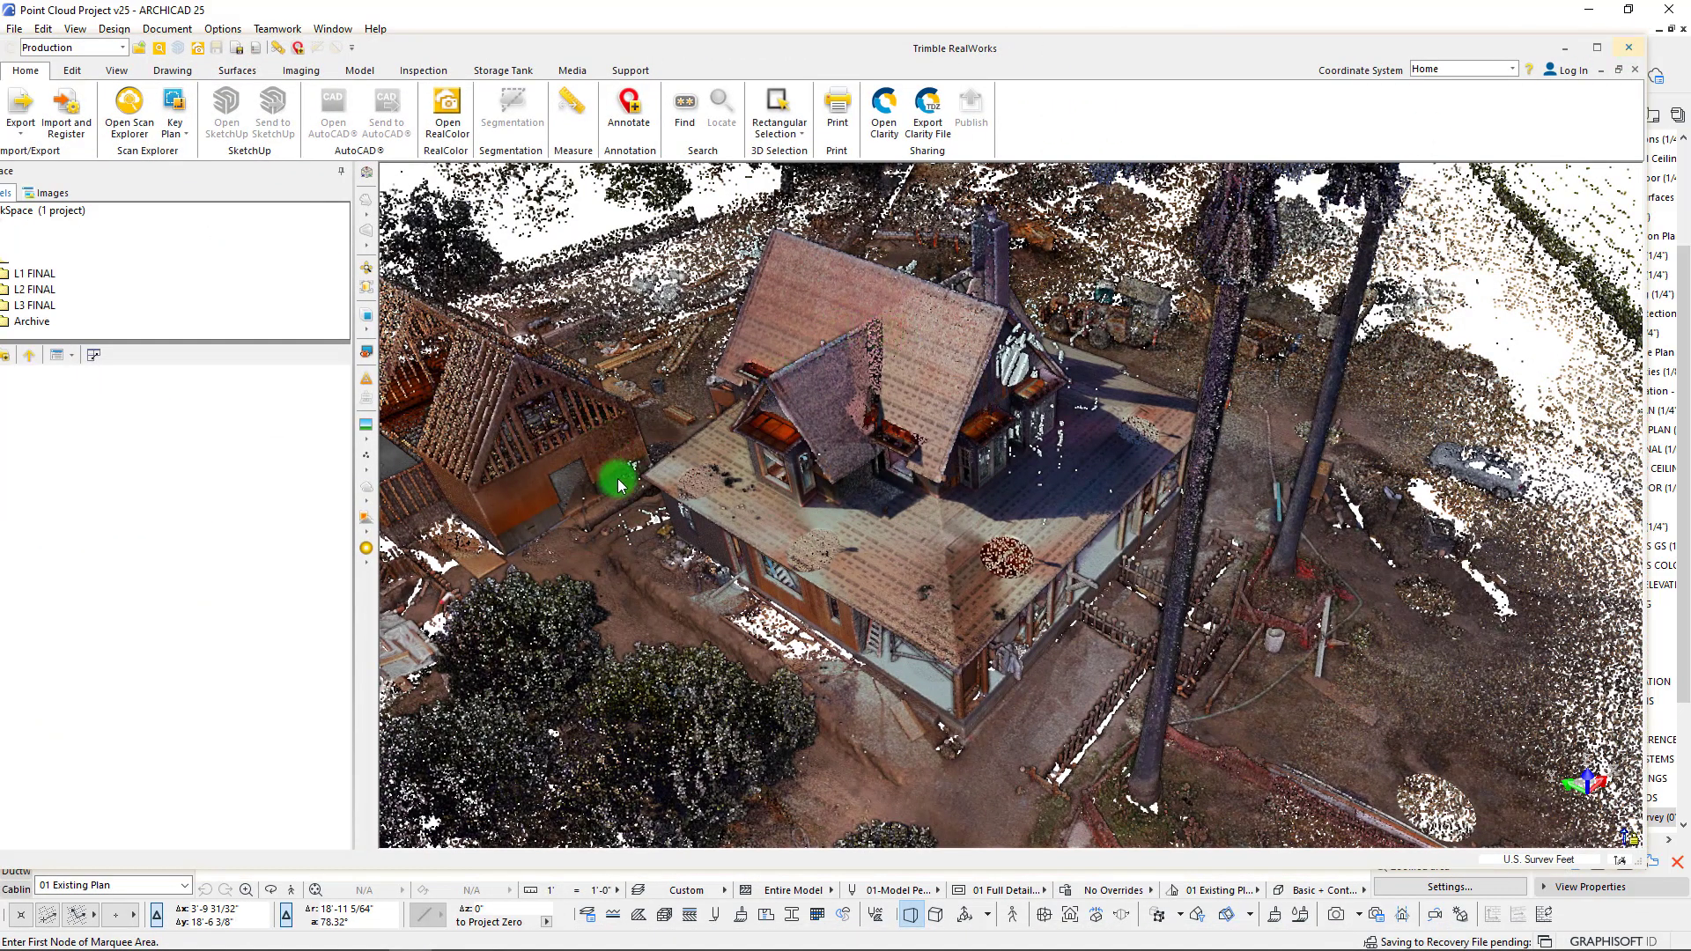
key("alt+Tab")
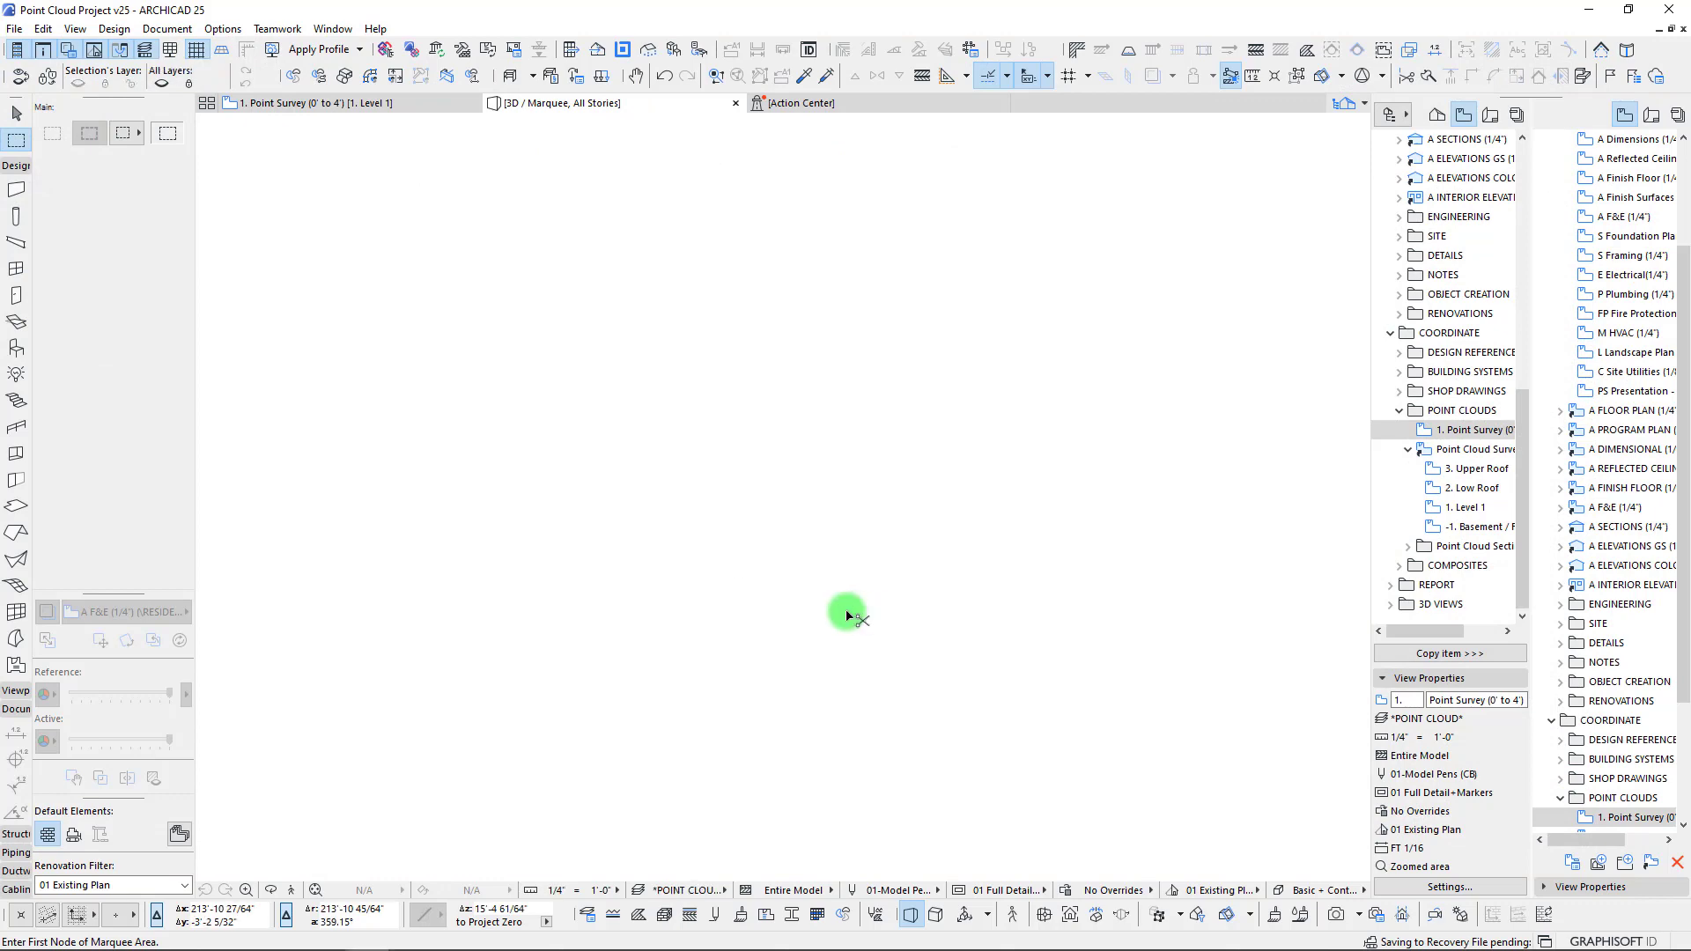
- Examine the Level 1 point cloud in 3D, from the exterior walls and ceiling framing to the interior stud walls
scroll(788, 483, "up", 5)
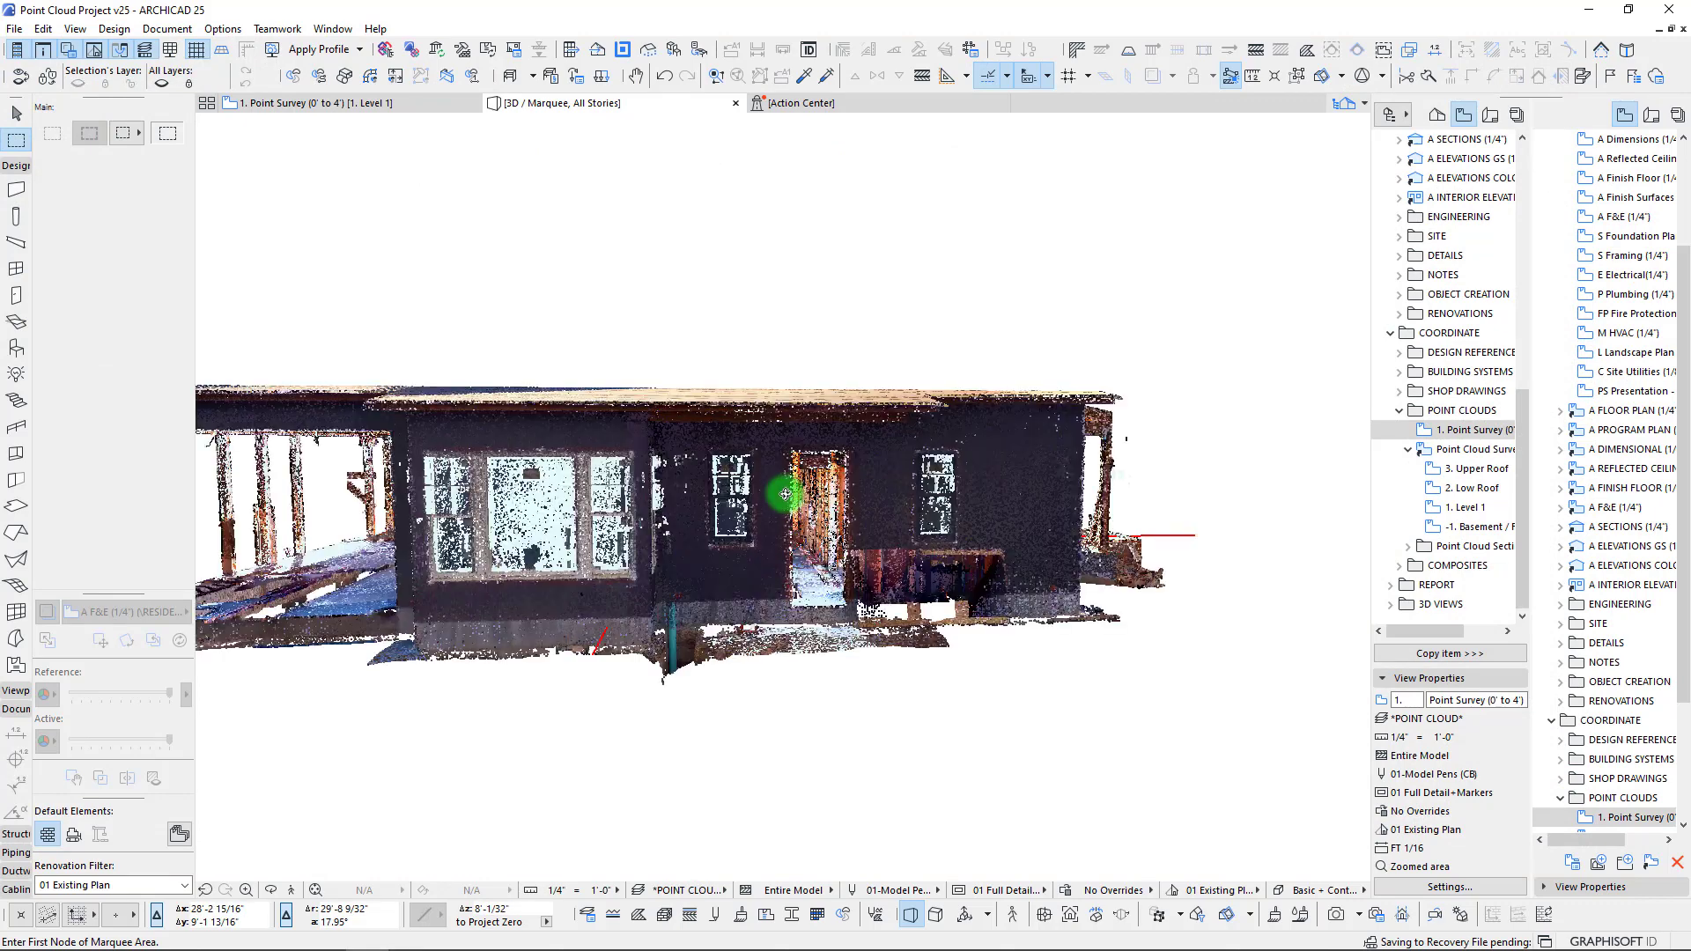
middle_click_drag(726, 607, 851, 427, "shift")
scroll(851, 427, "up", 2)
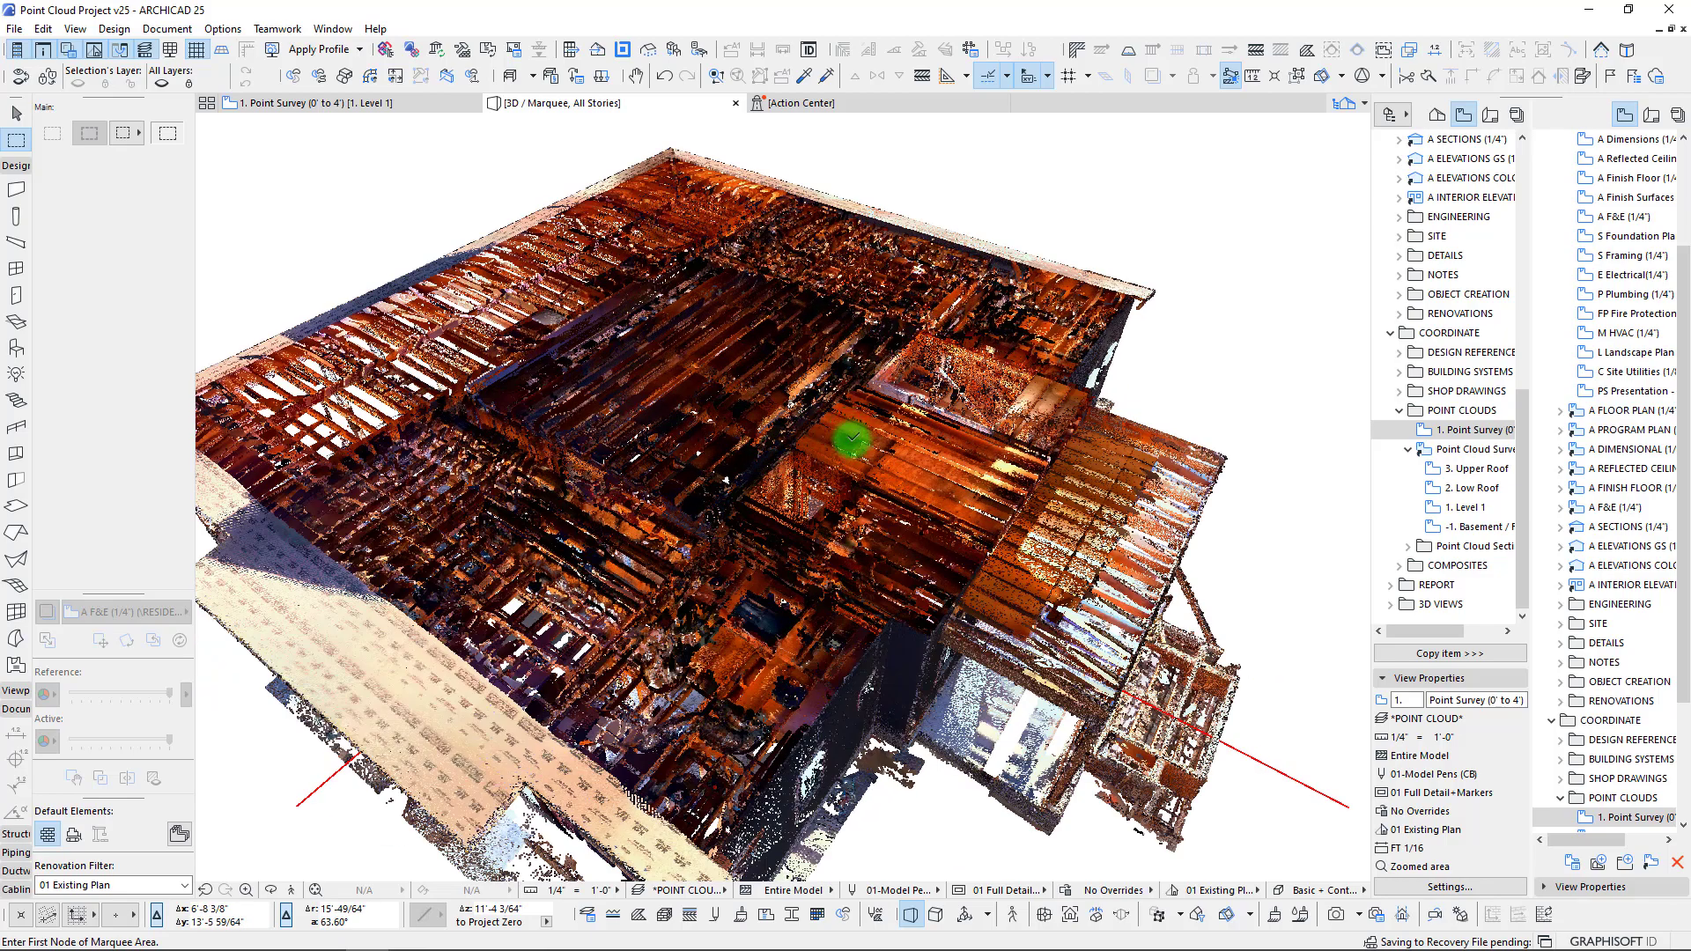
scroll(849, 453, "up", 4)
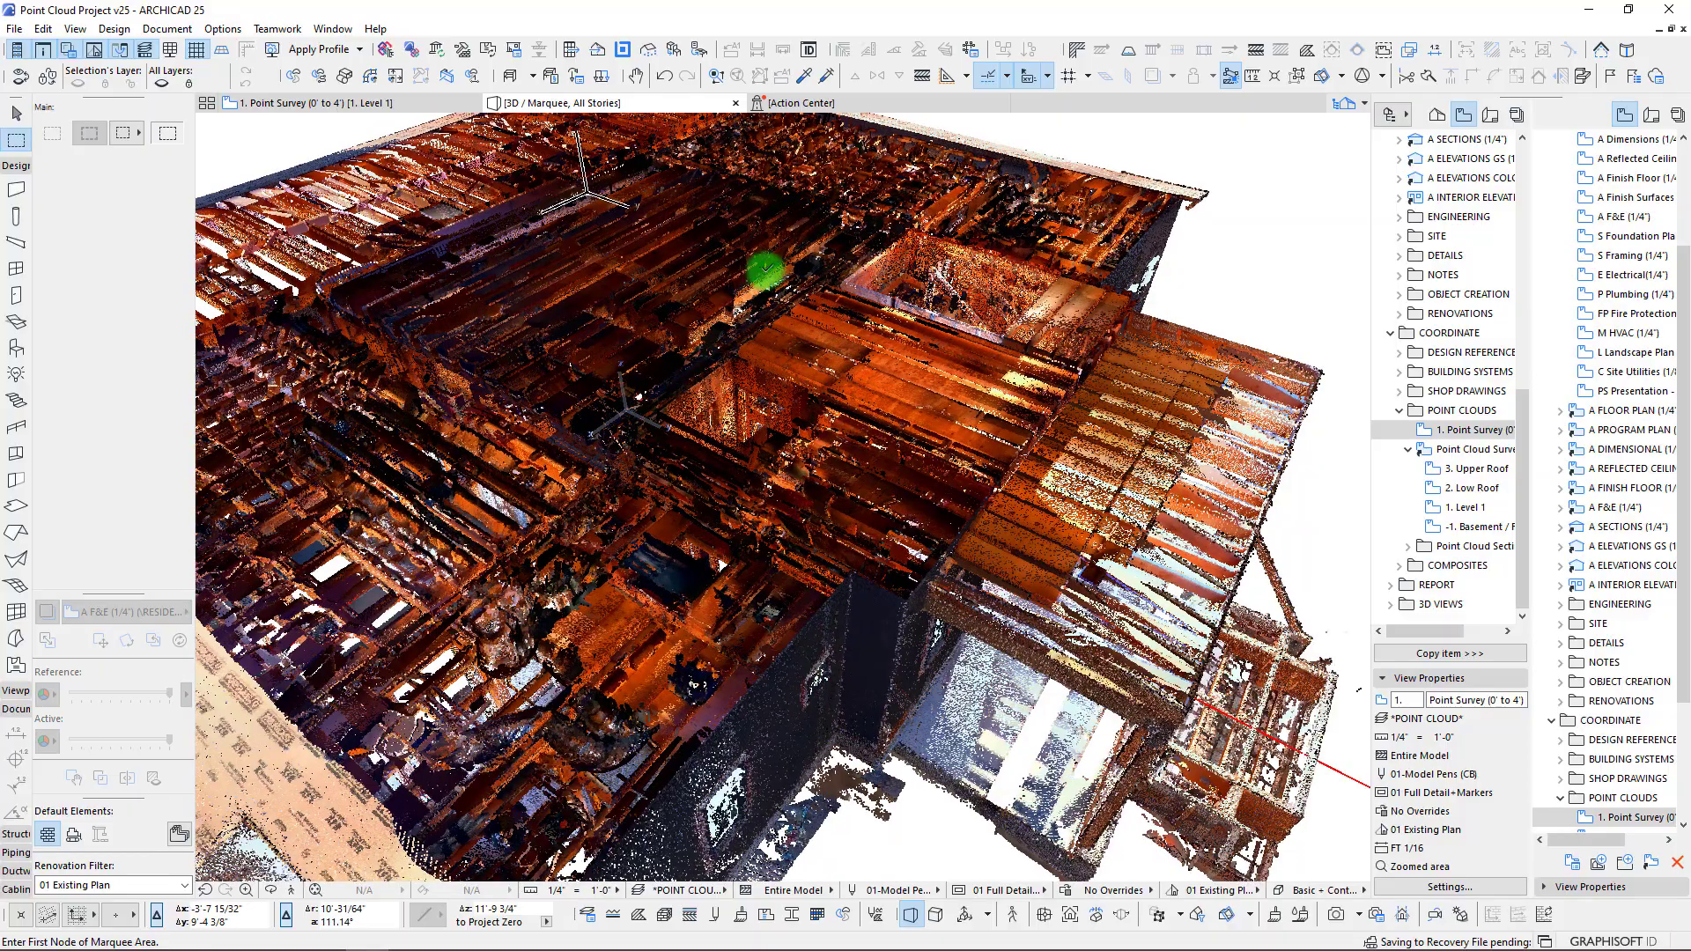
scroll(837, 331, "up", 3)
middle_click_drag(814, 330, 645, 106, "shift")
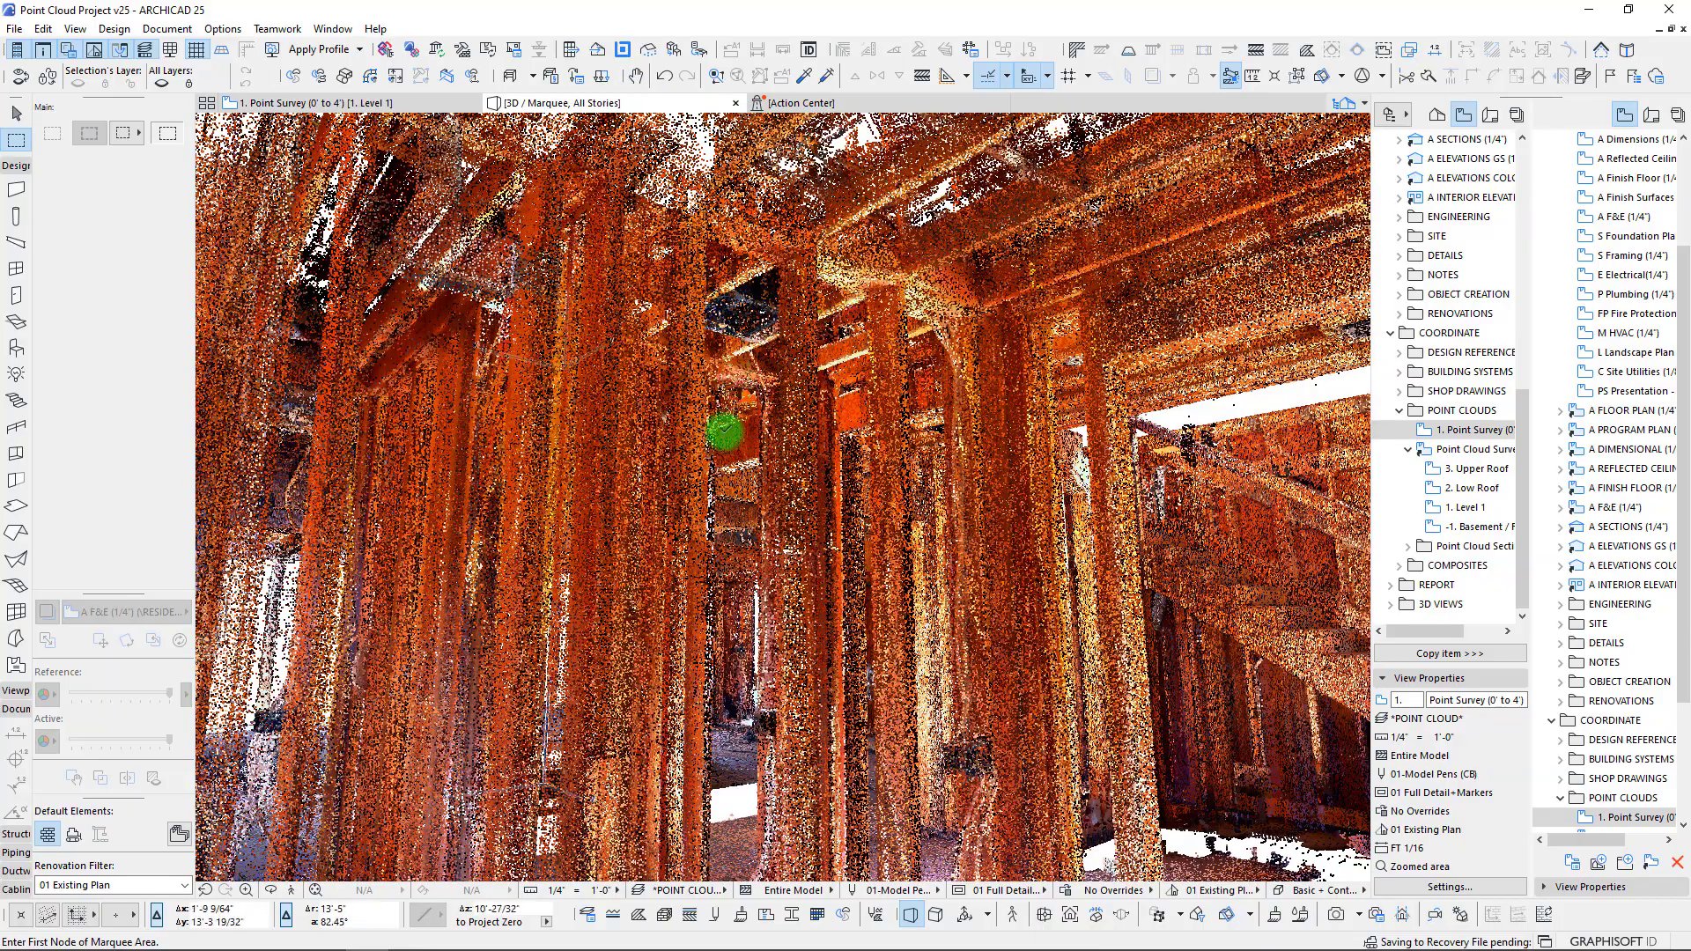
scroll(724, 432, "up", 5)
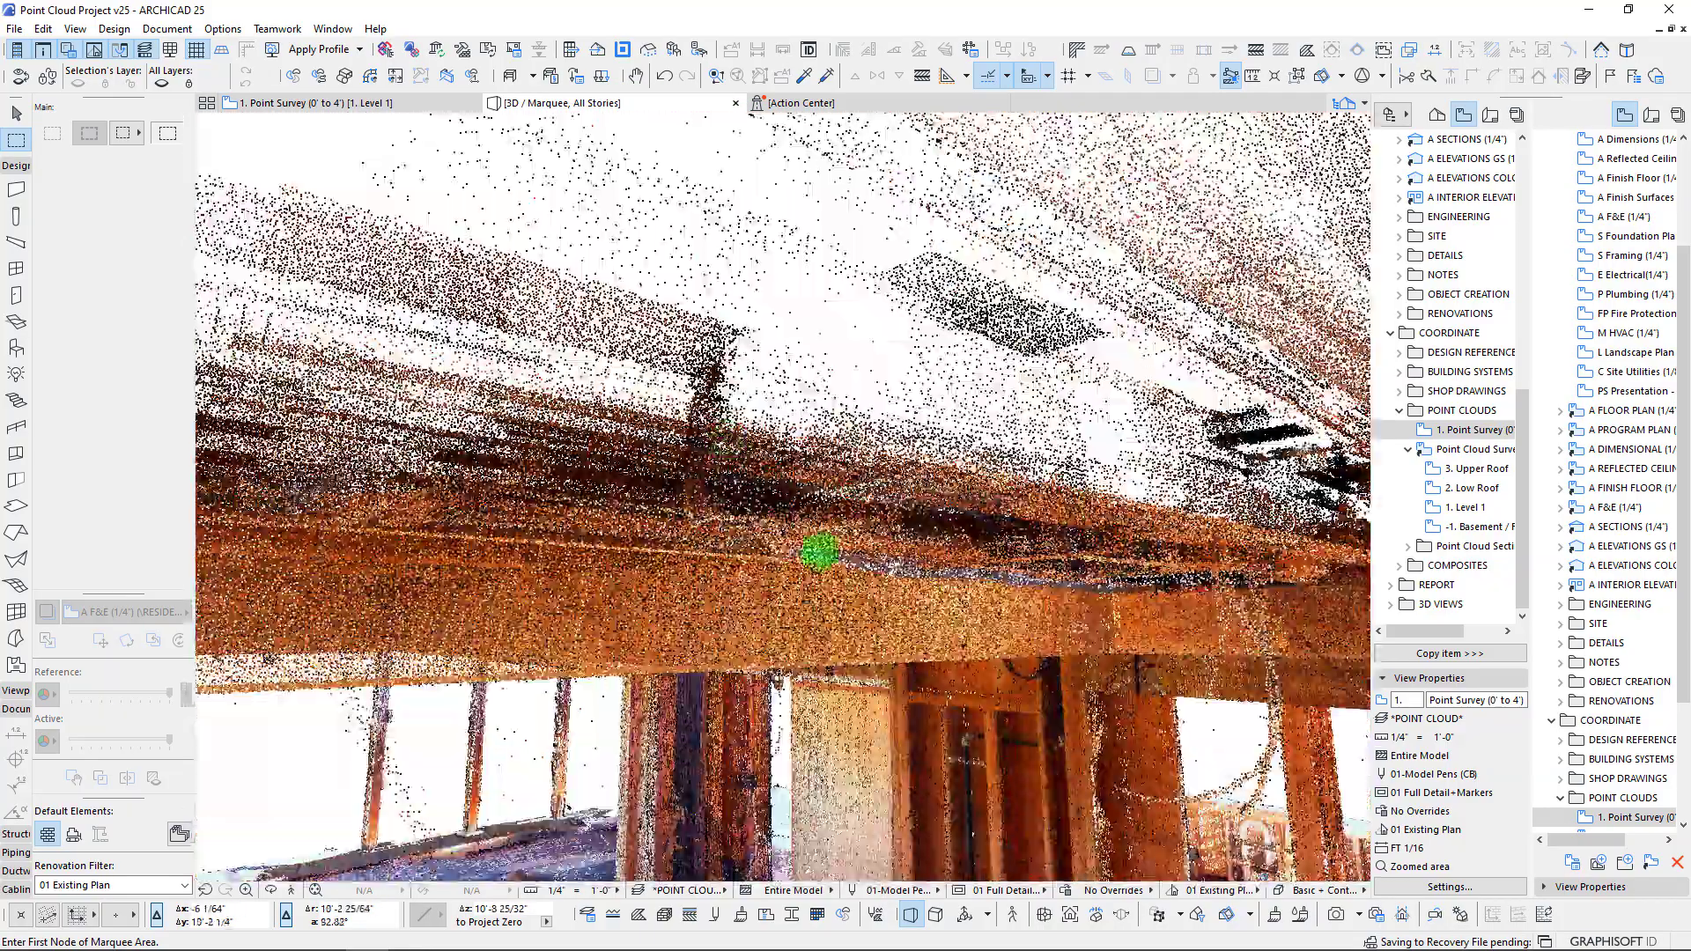
middle_click_drag(819, 552, 662, 589, "shift")
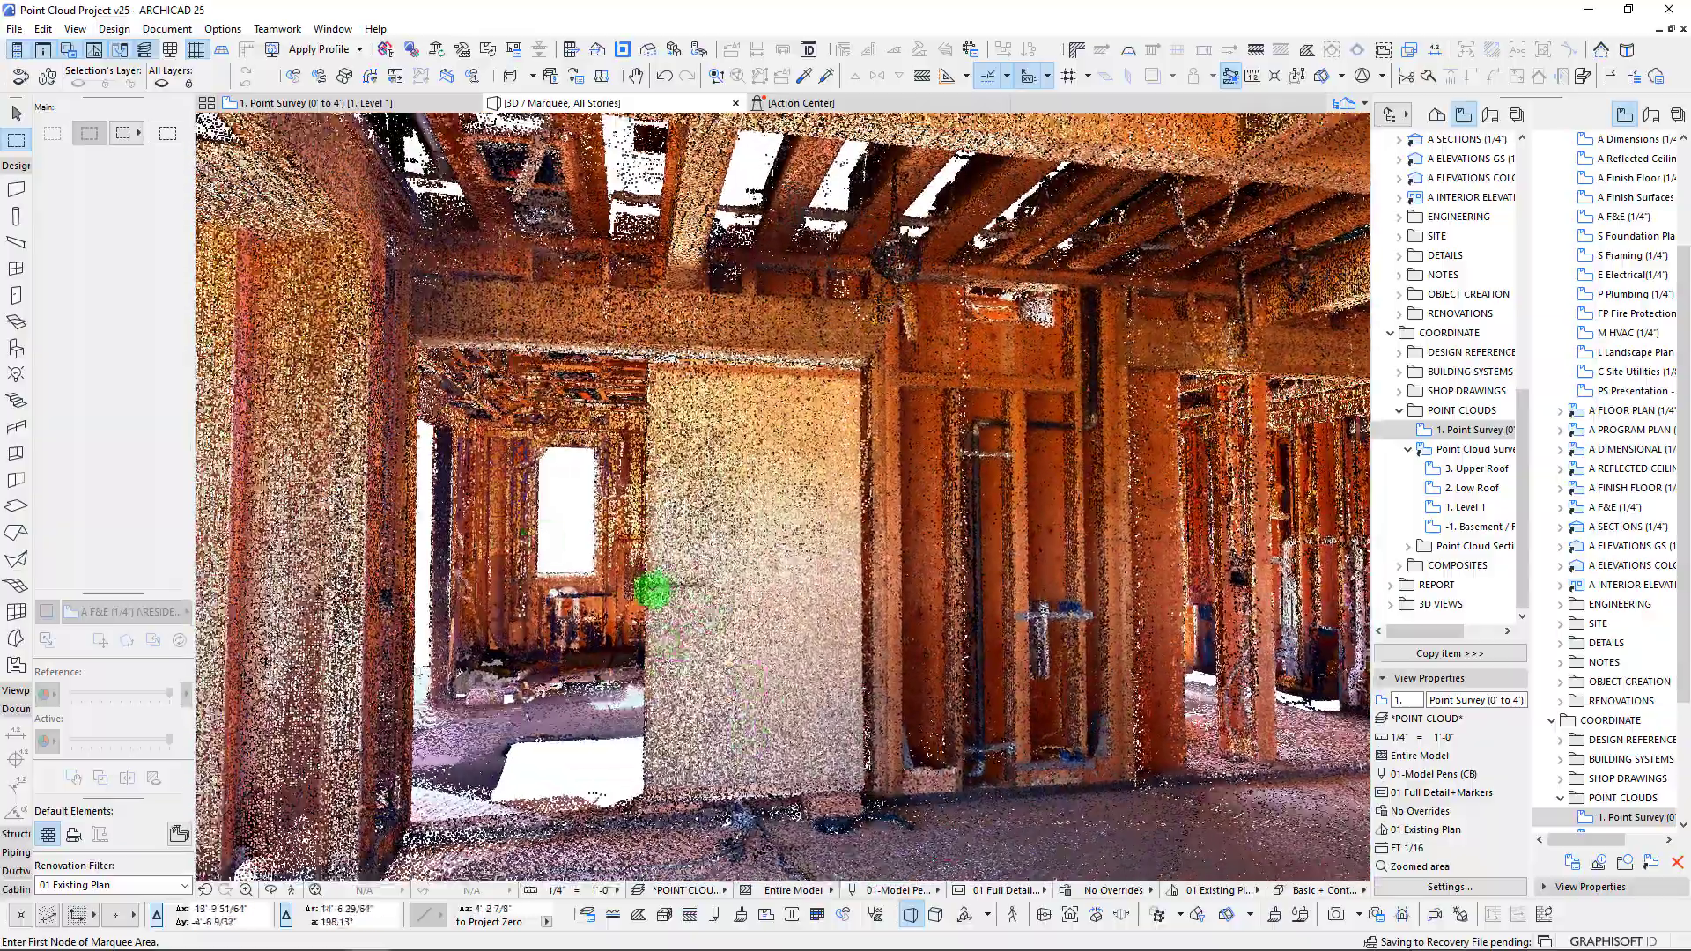
- Replace the floor plan marquee with one around the rooms along the house's west side and show that area in 3D
key("F2")
key("Escape")
scroll(515, 553, "up", 5)
middle_click_drag(517, 553, 515, 553)
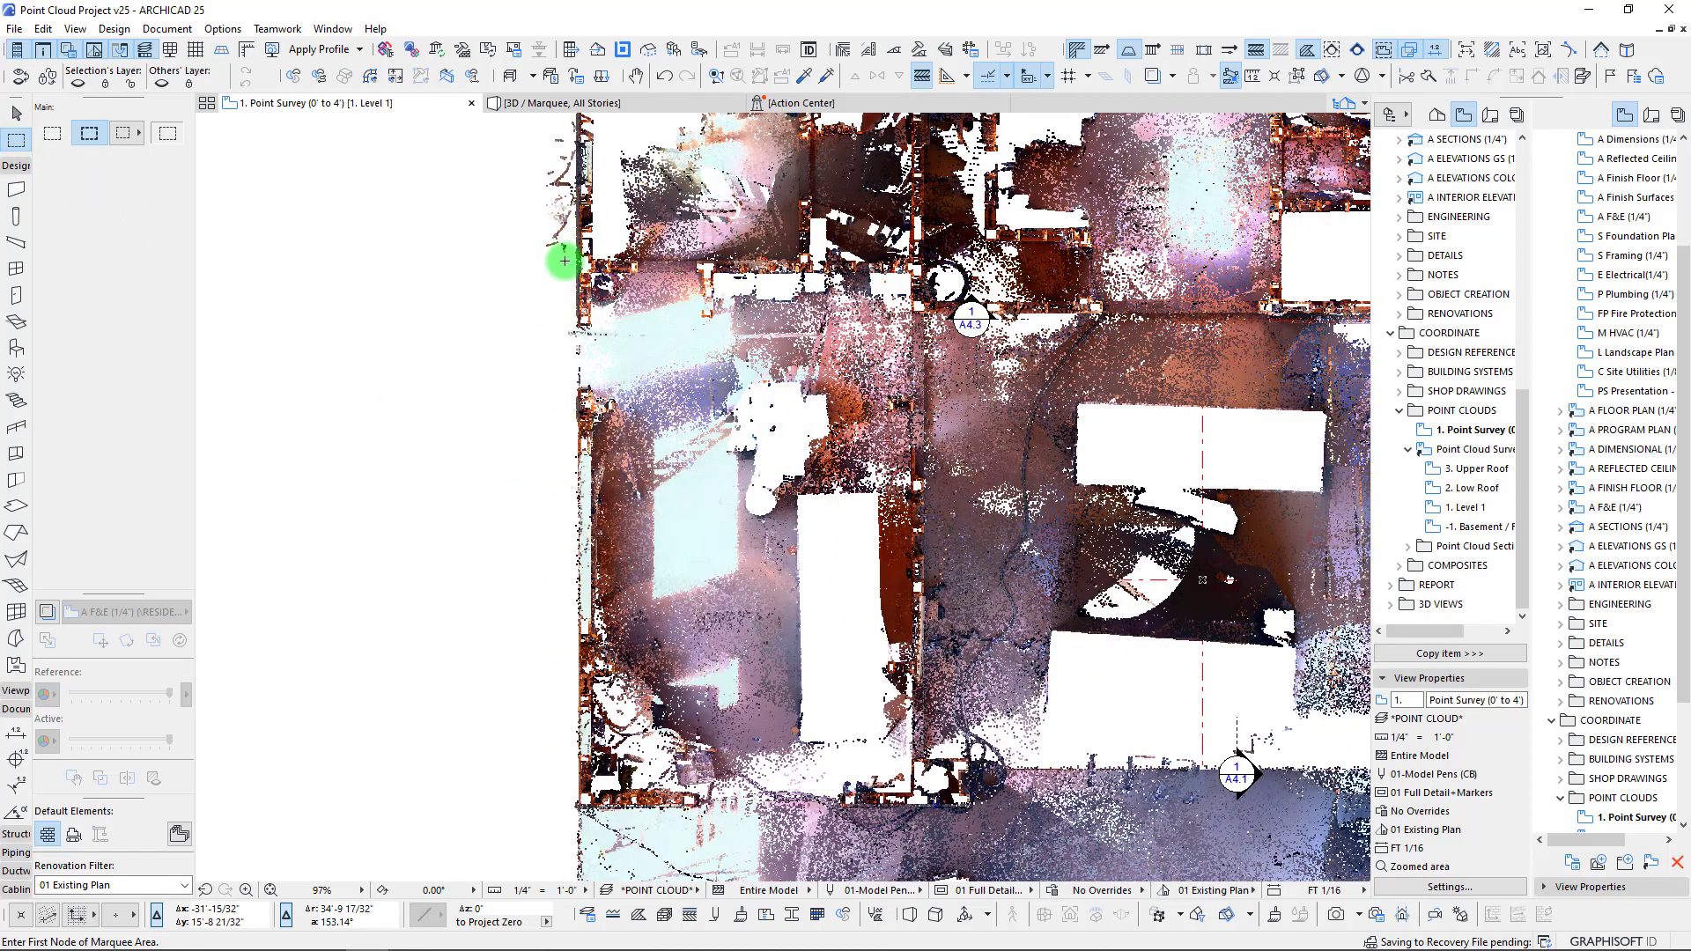
middle_click_drag(571, 258, 600, 426)
left_click(597, 414)
middle_click_drag(887, 743, 695, 68)
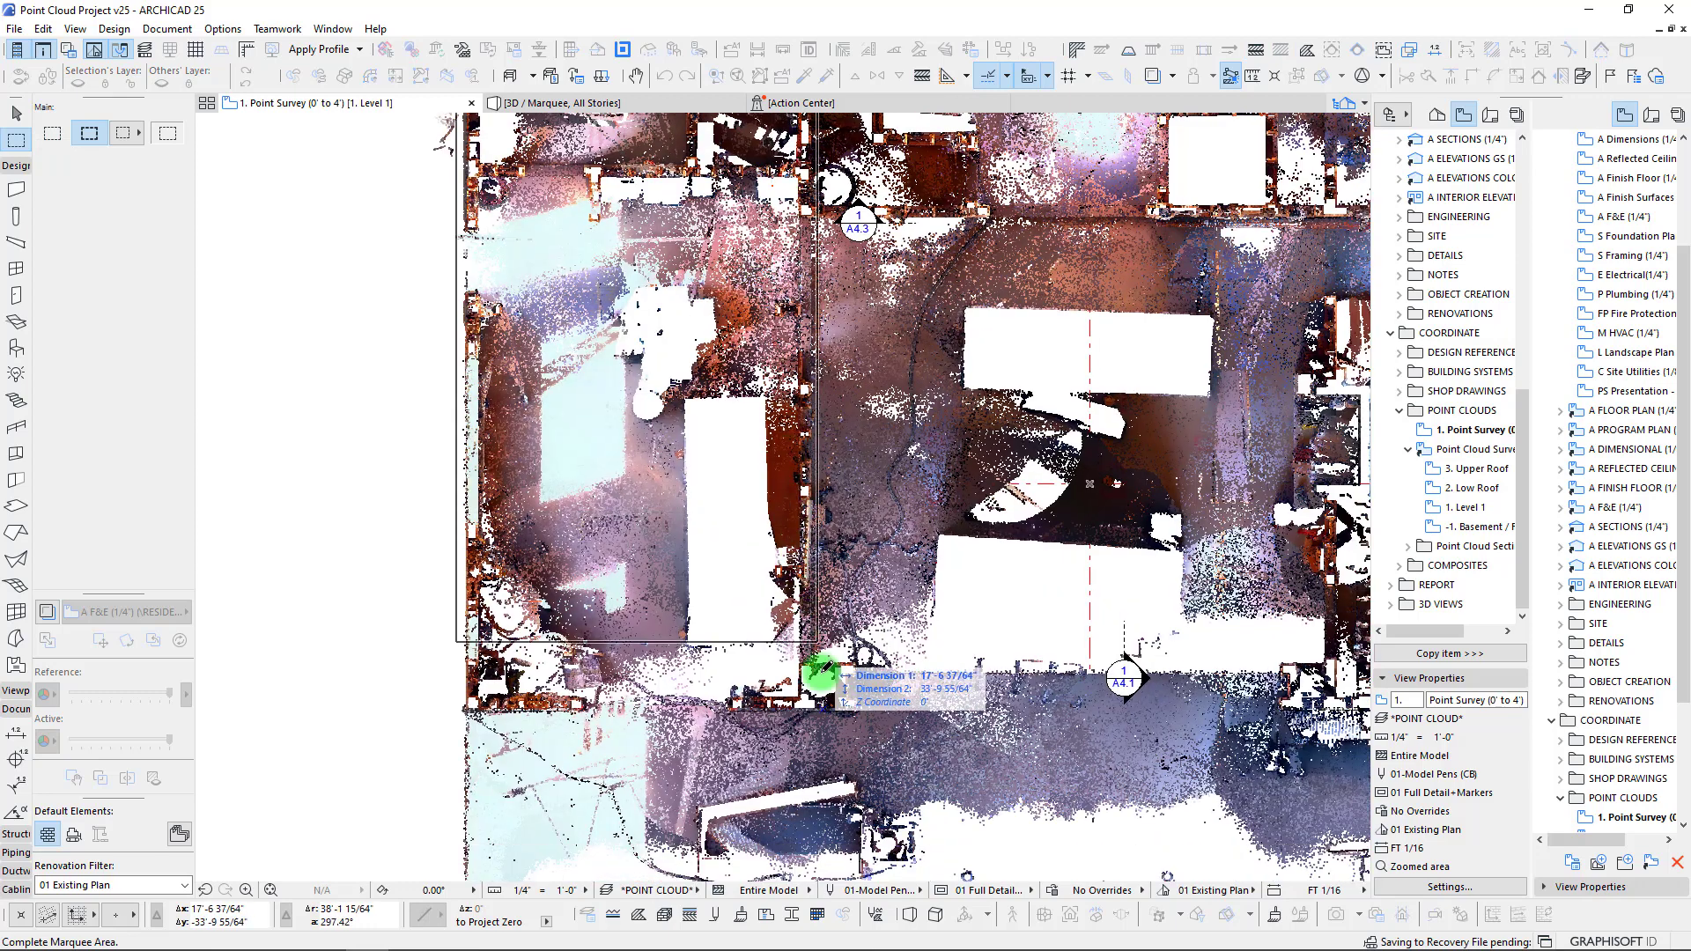
left_click(826, 721)
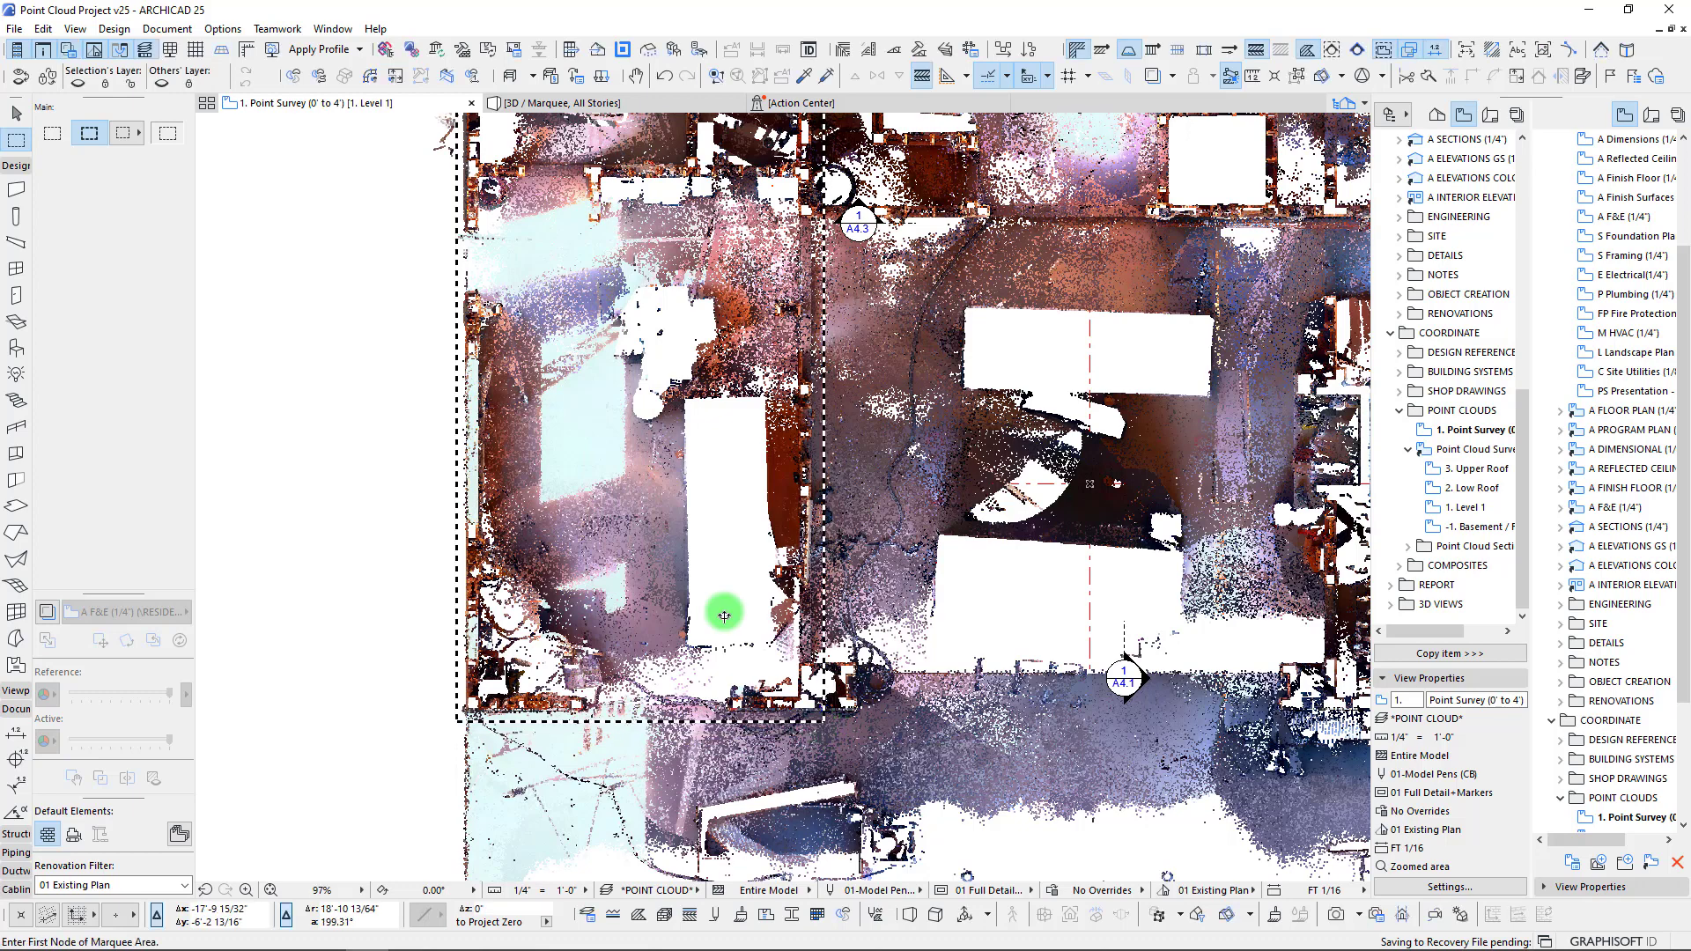
key("F5")
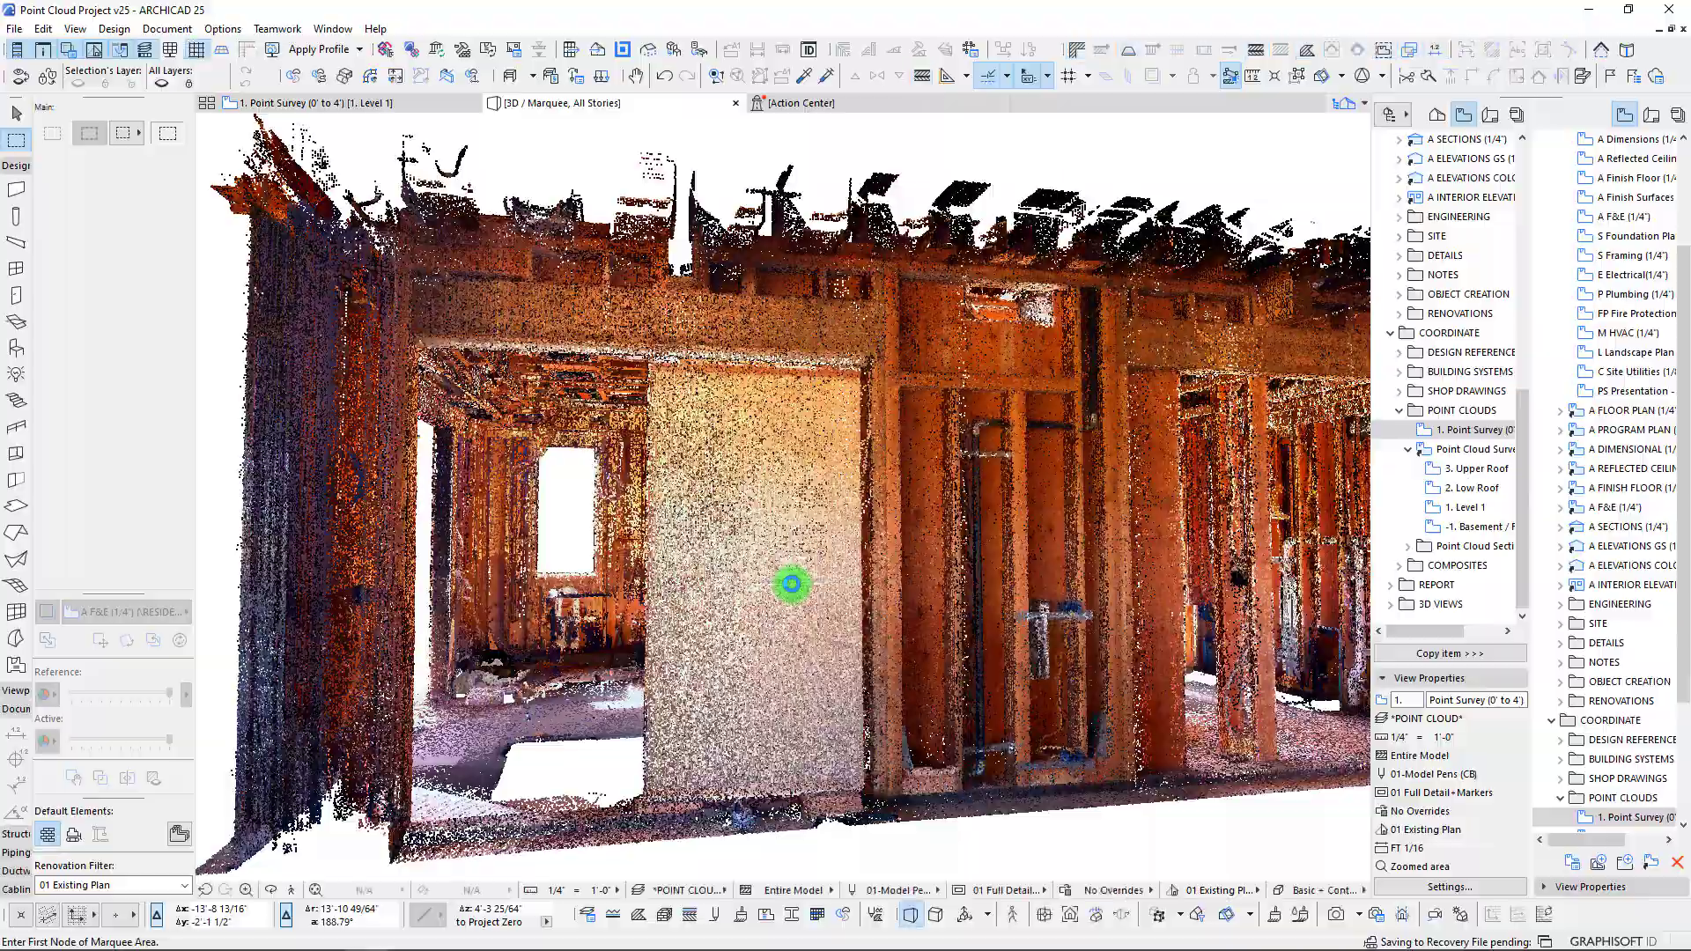
- Examine the marquee-cropped rooms in 3D, including the stair wall, window framing, exposed studs and pipes
scroll(827, 499, "up", 10)
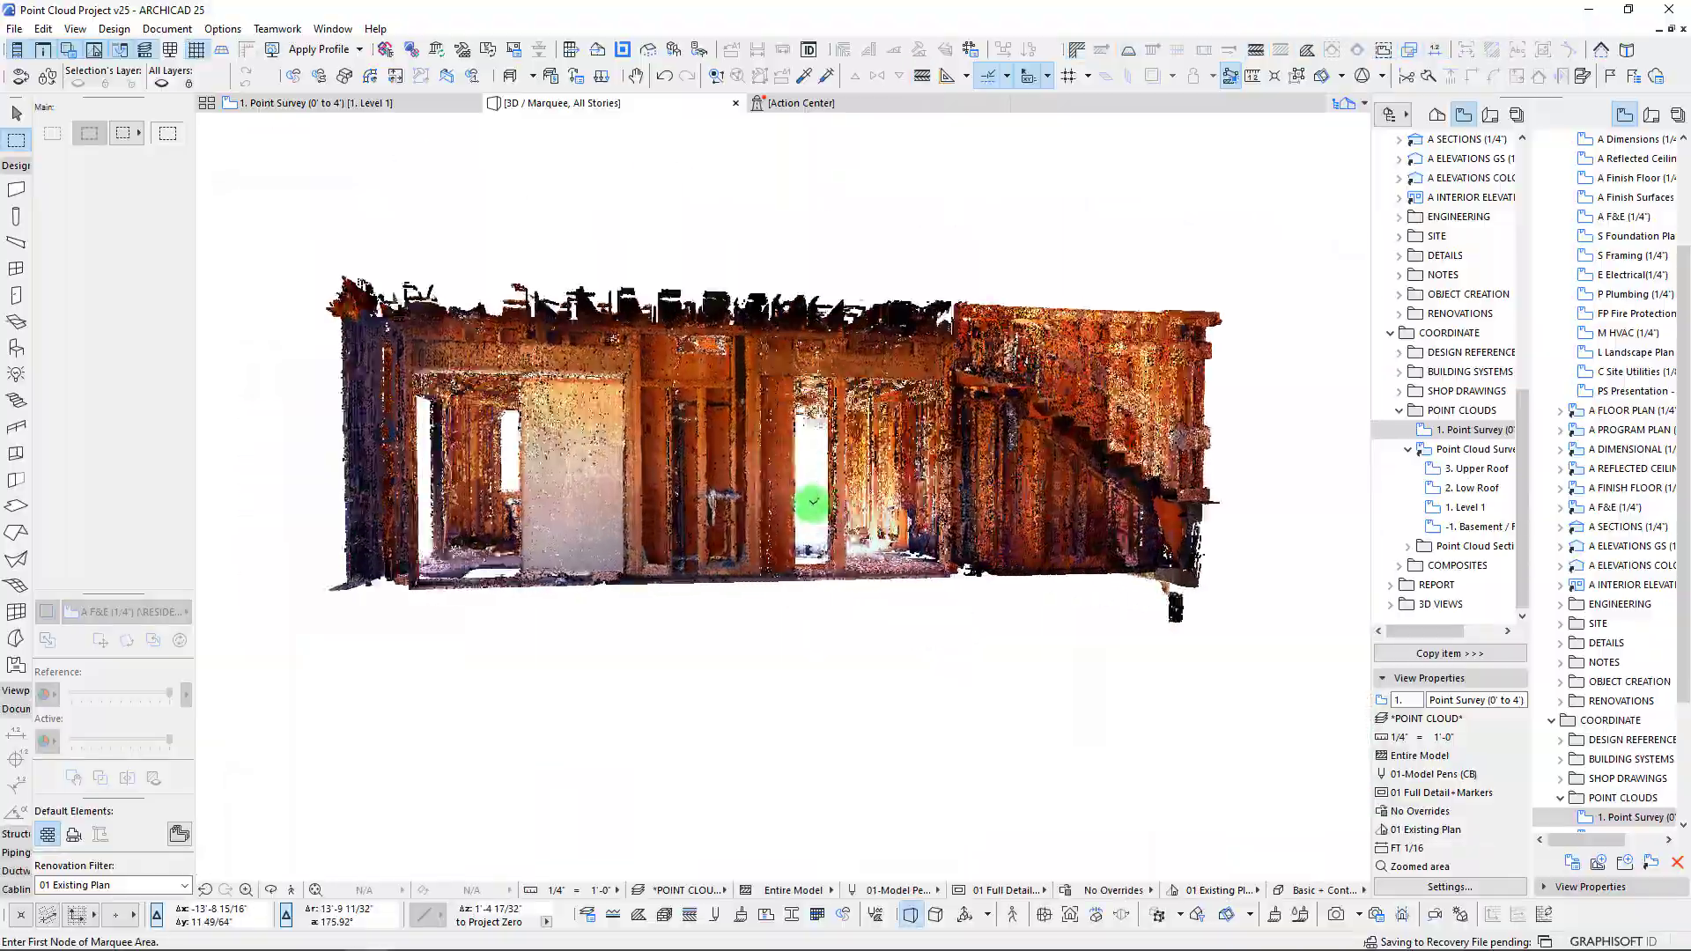
scroll(754, 509, "up", 8)
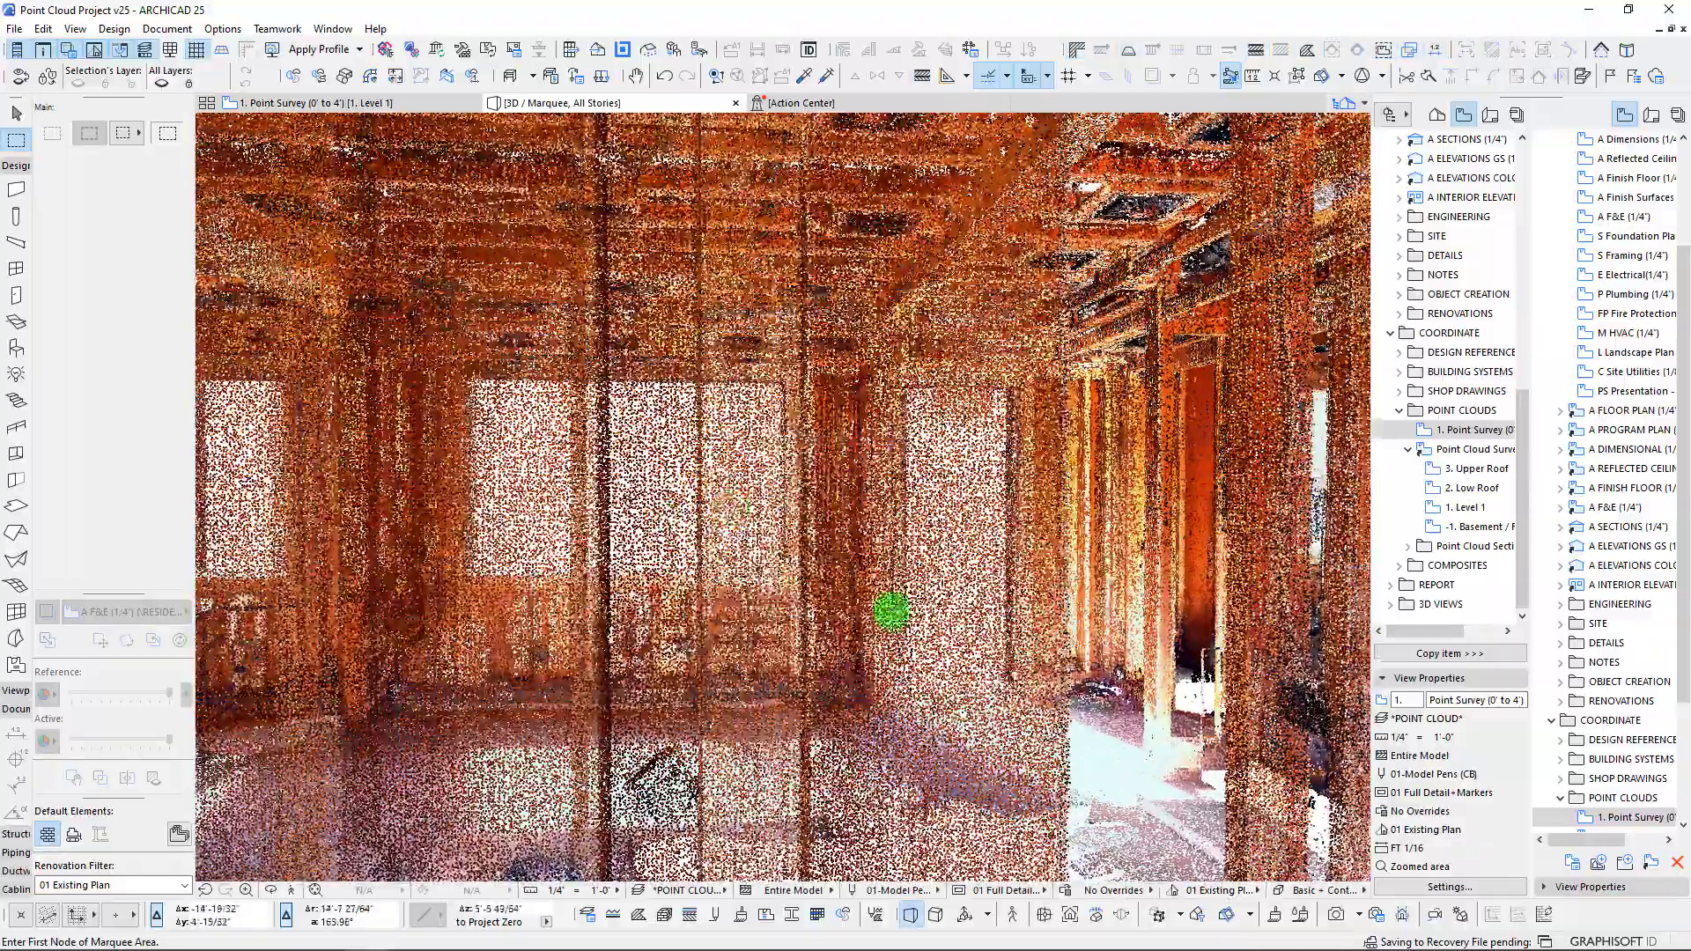
scroll(985, 625, "down", 5)
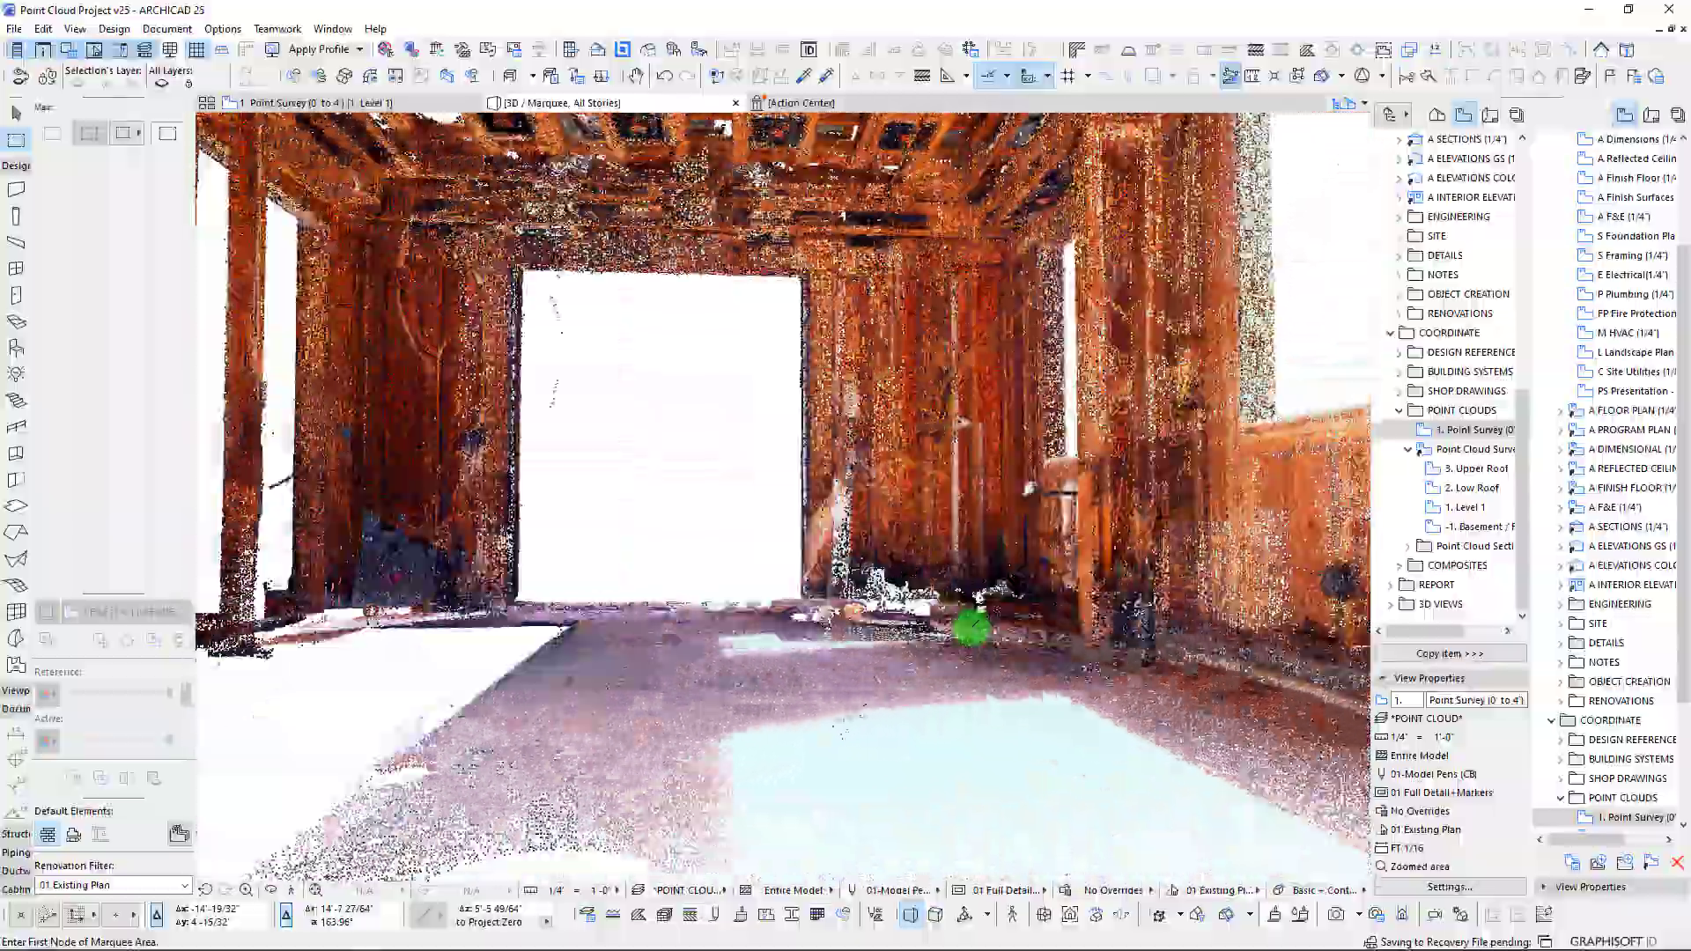
scroll(974, 627, "up", 8)
scroll(971, 627, "down", 3)
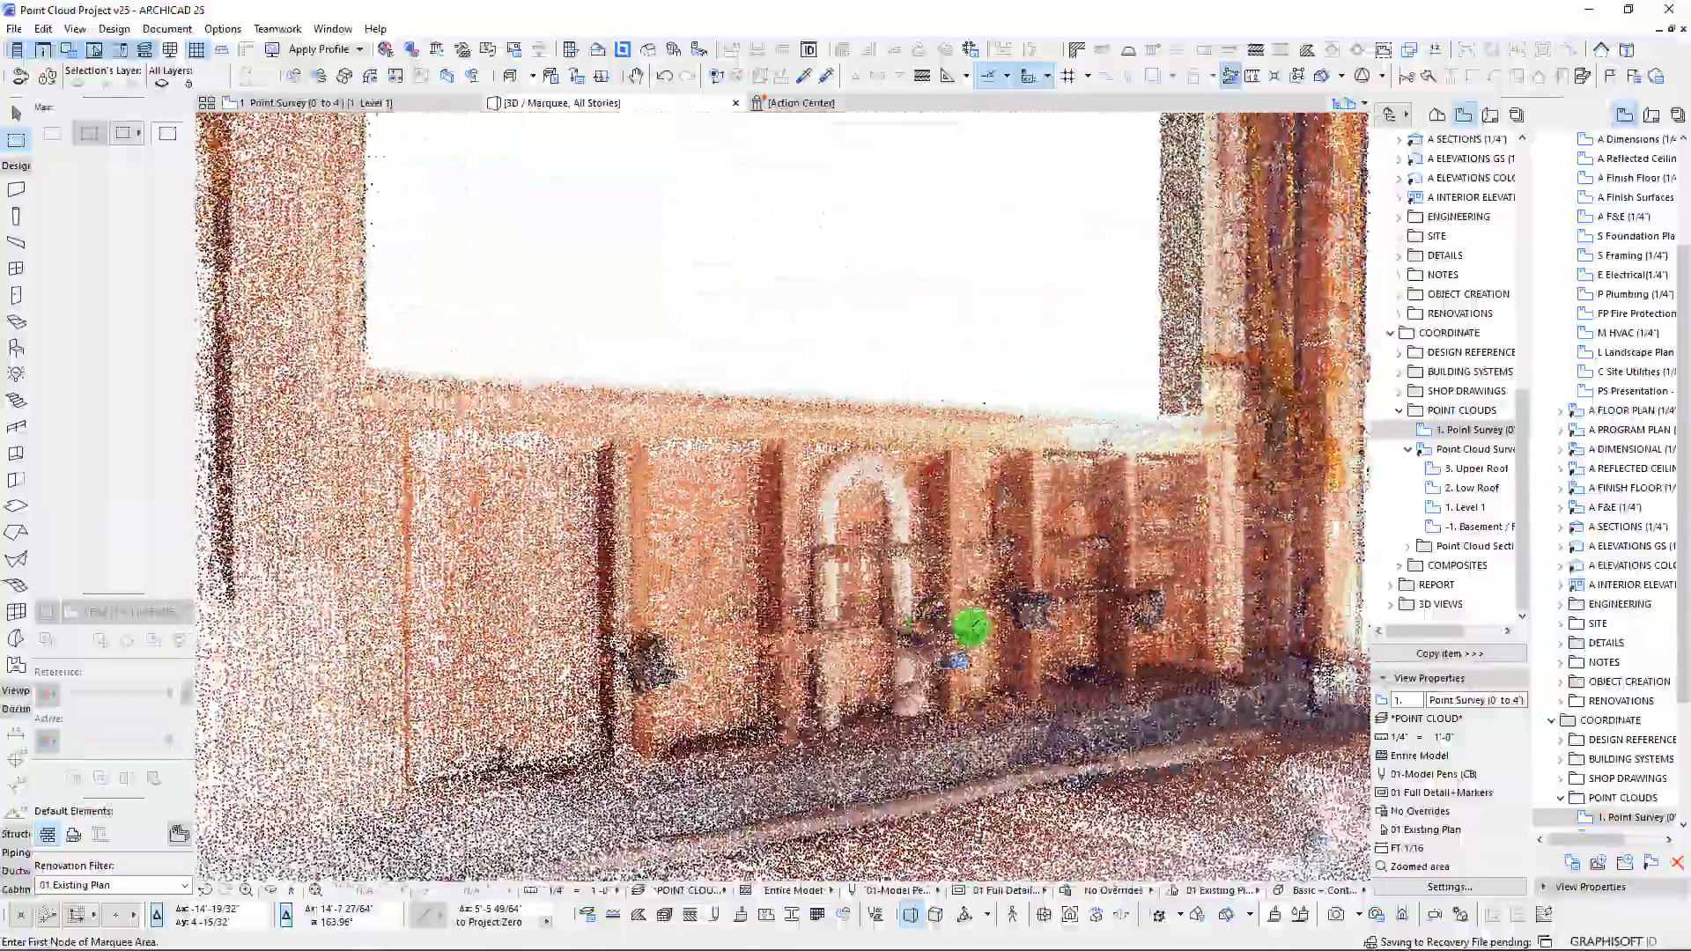
scroll(952, 622, "down", 2)
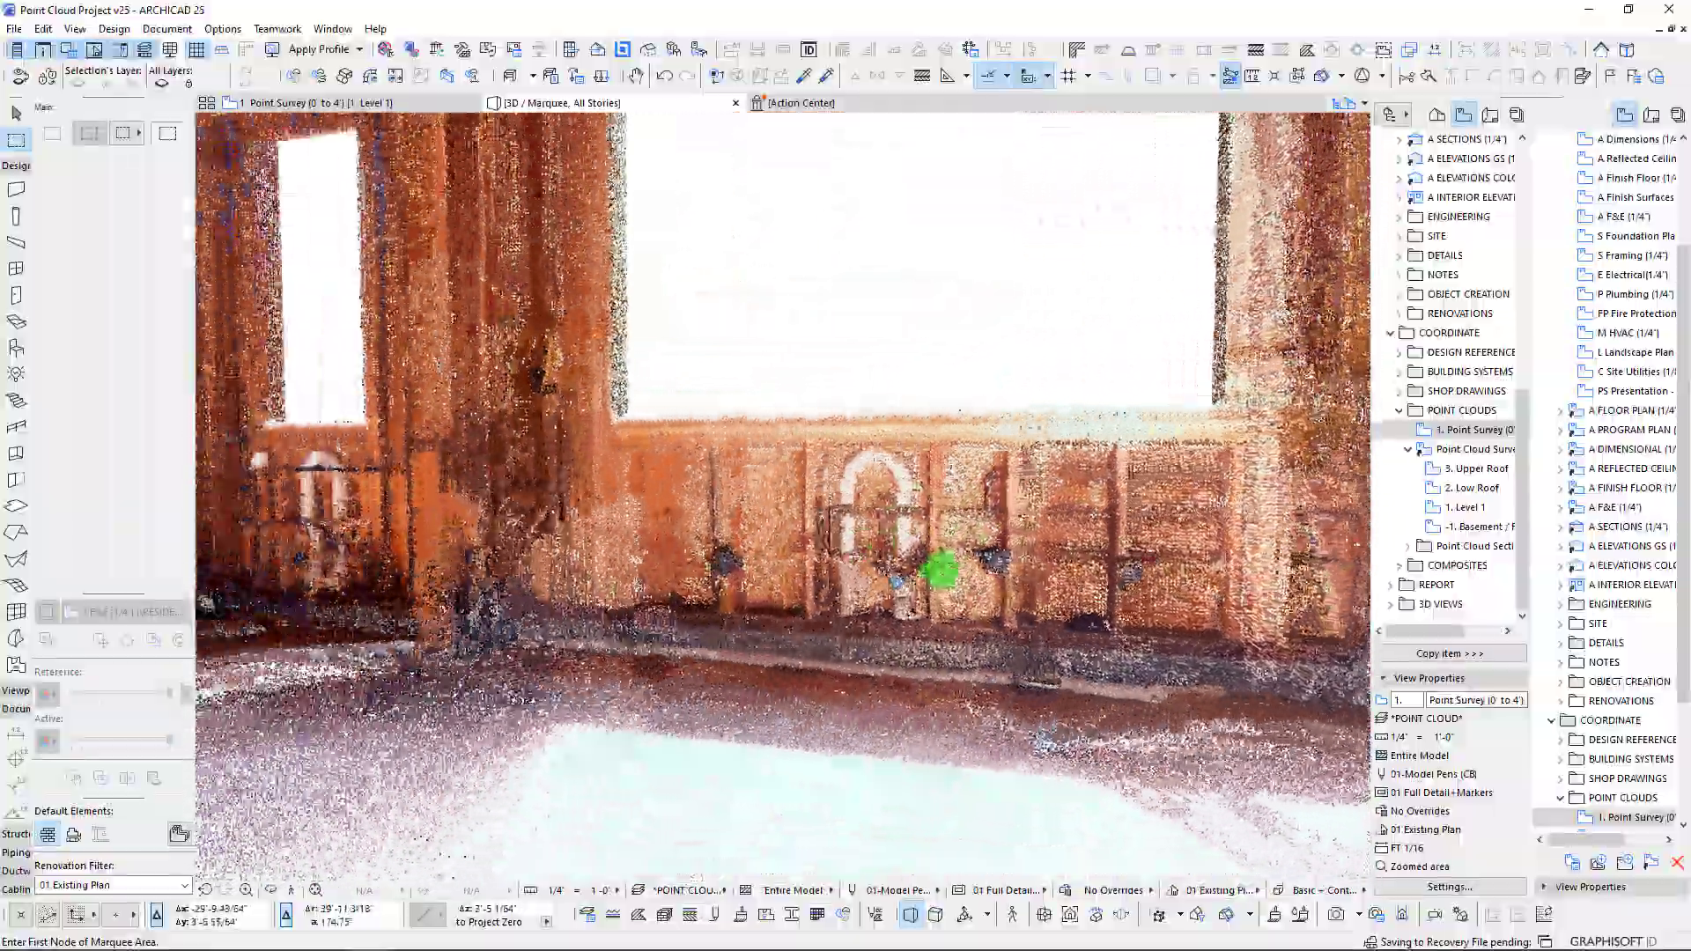
middle_click_drag(941, 570, 817, 533, "shift")
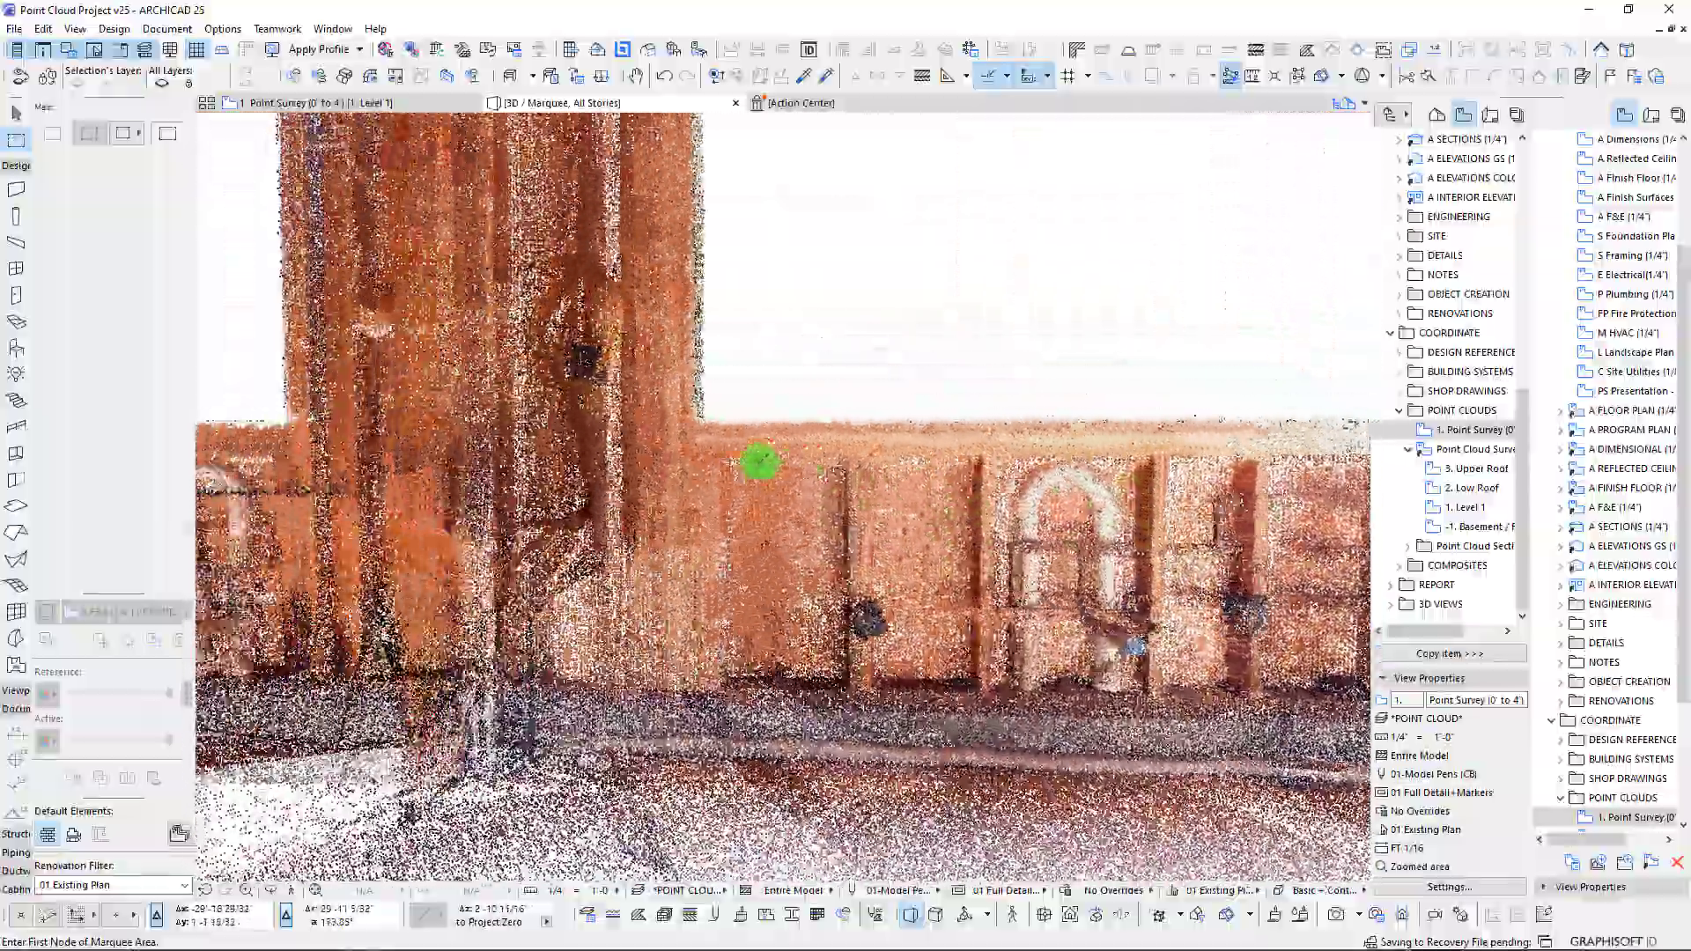
middle_click_drag(759, 461, 782, 467, "shift")
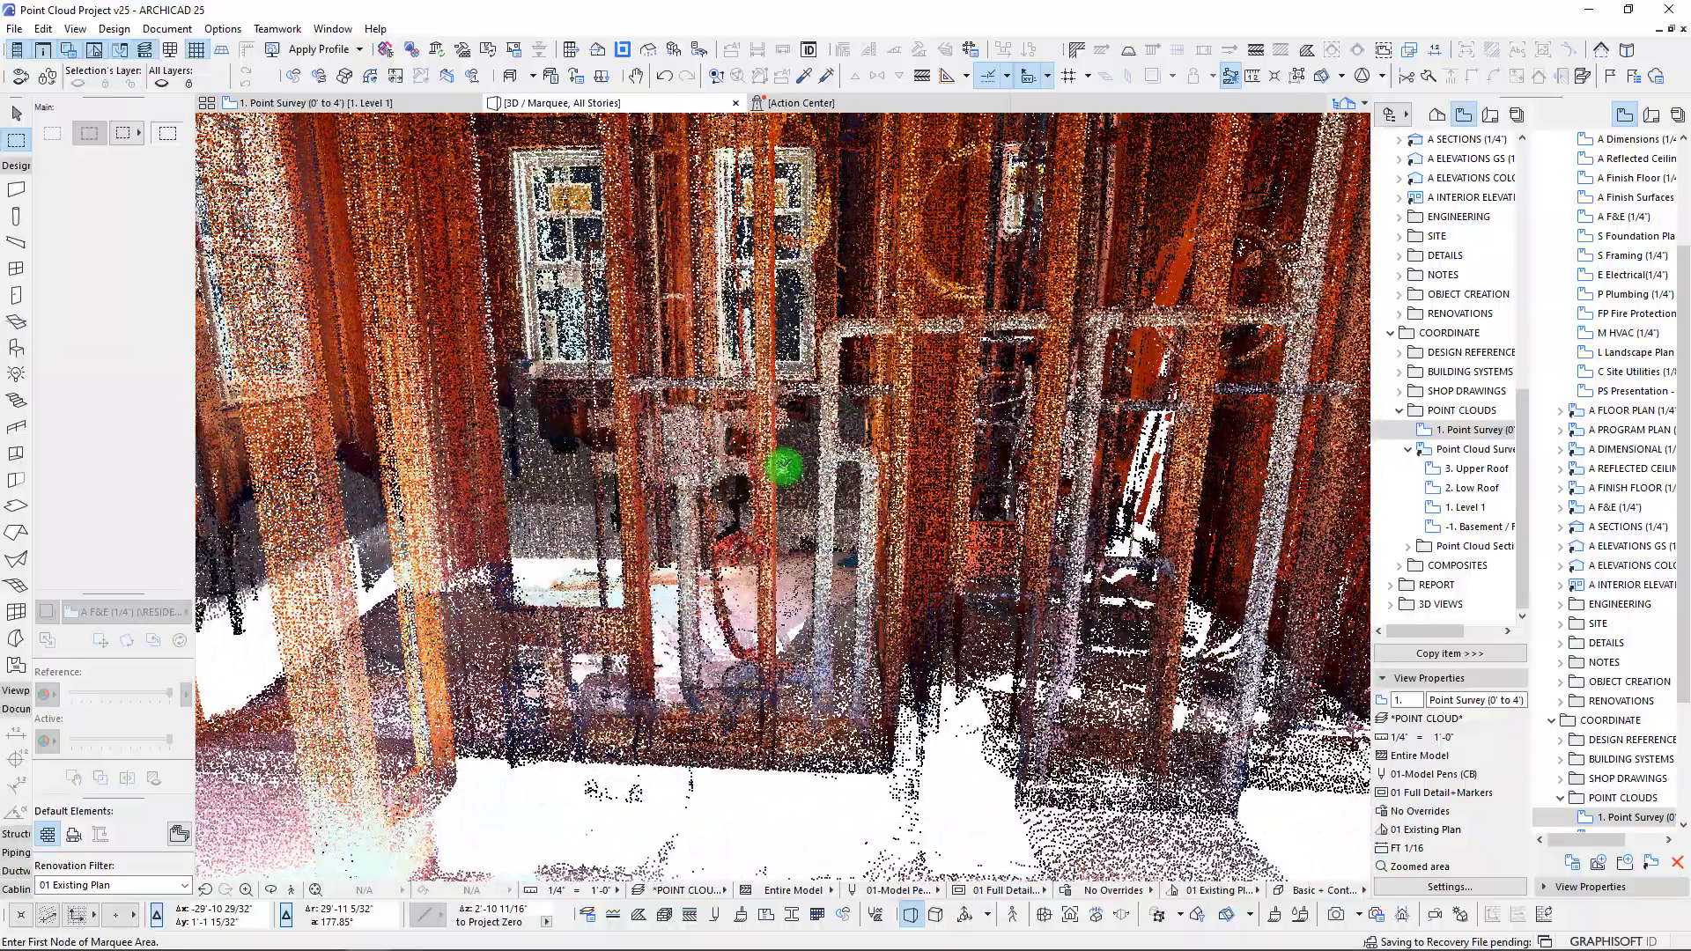
- Return to the Level 1 floor plan, clear the marquee and save the project
key("F2")
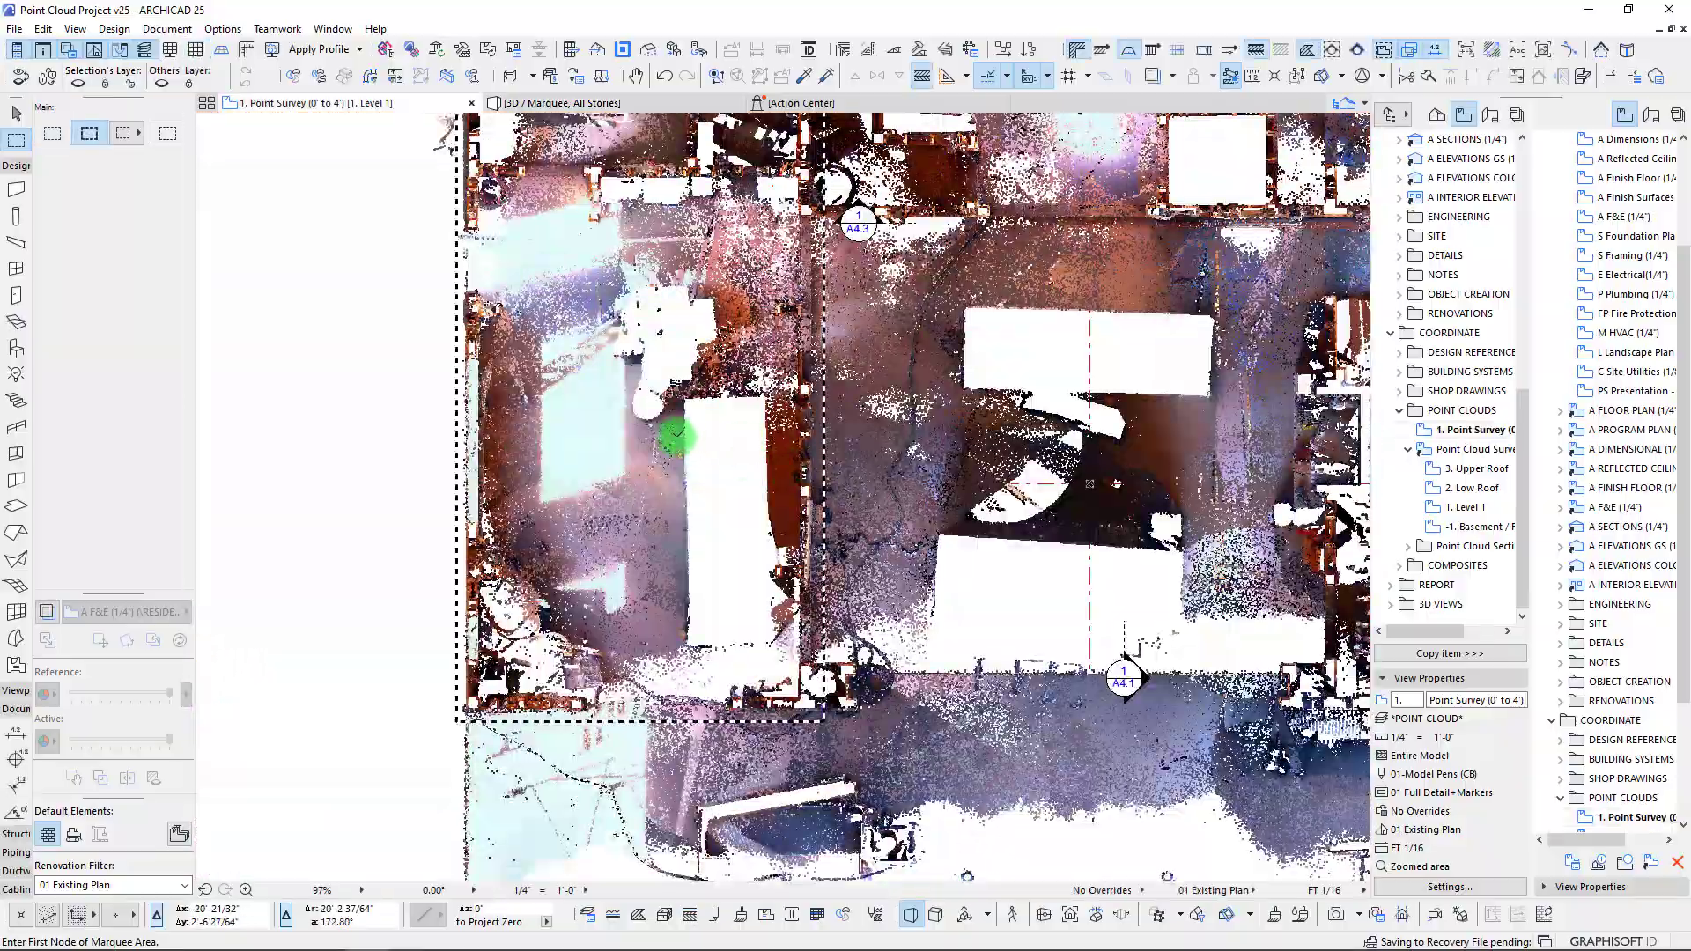
scroll(681, 441, "down", 4)
middle_click_drag(826, 448, 729, 592)
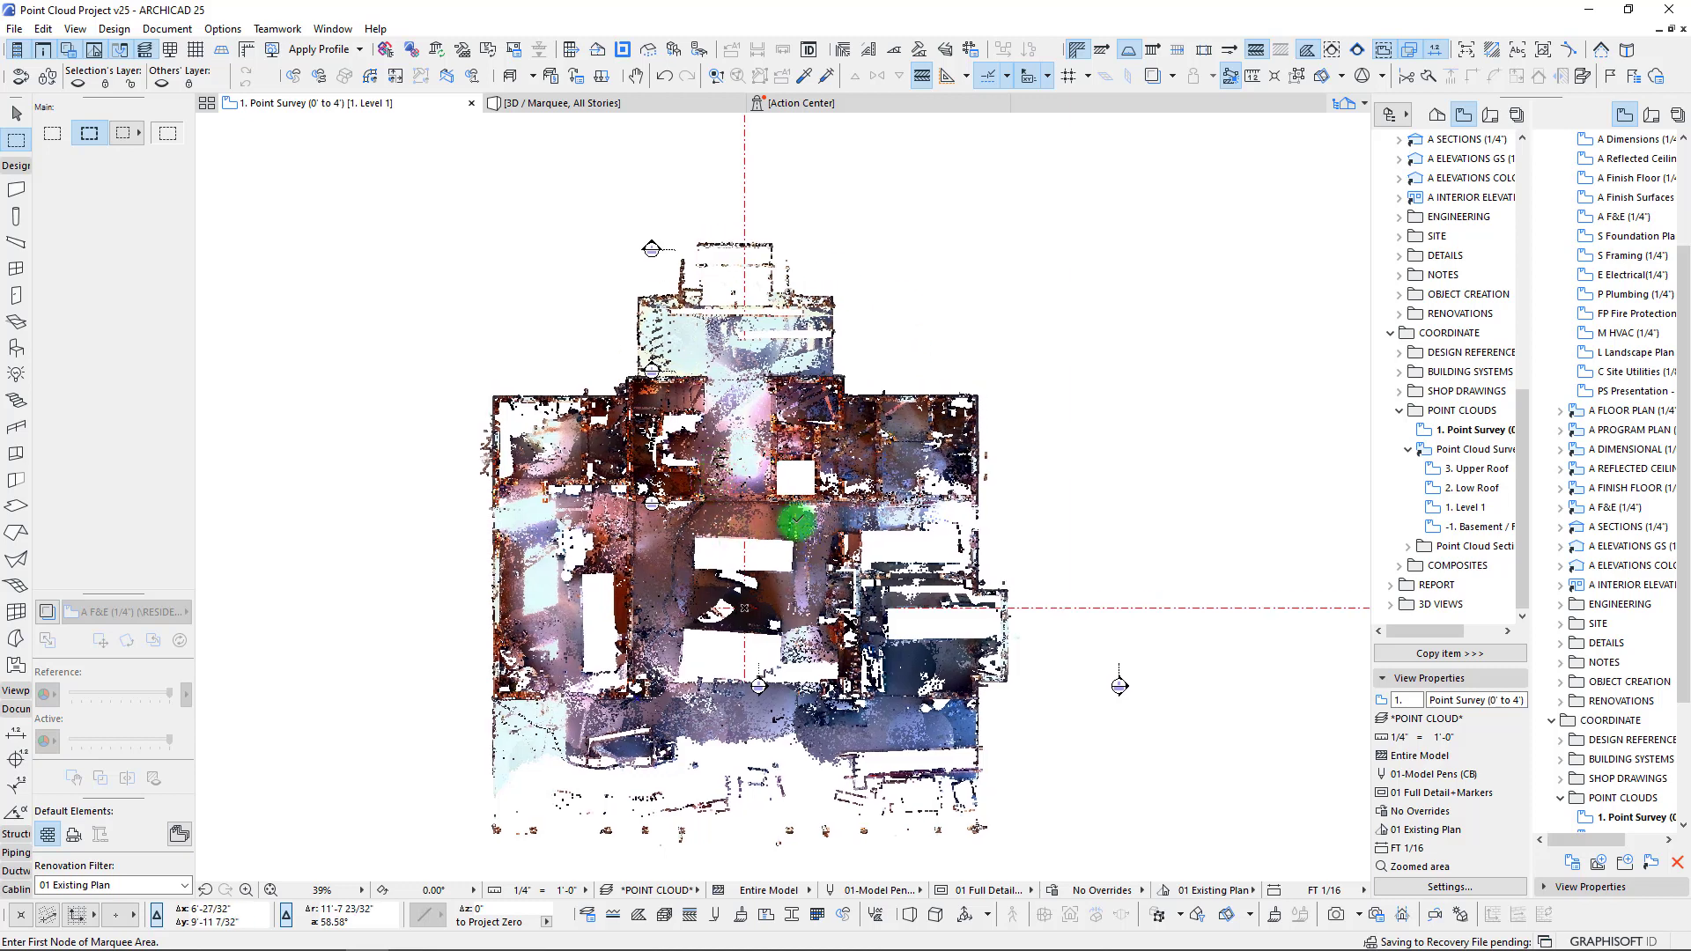
left_click(15, 28)
left_click(70, 144)
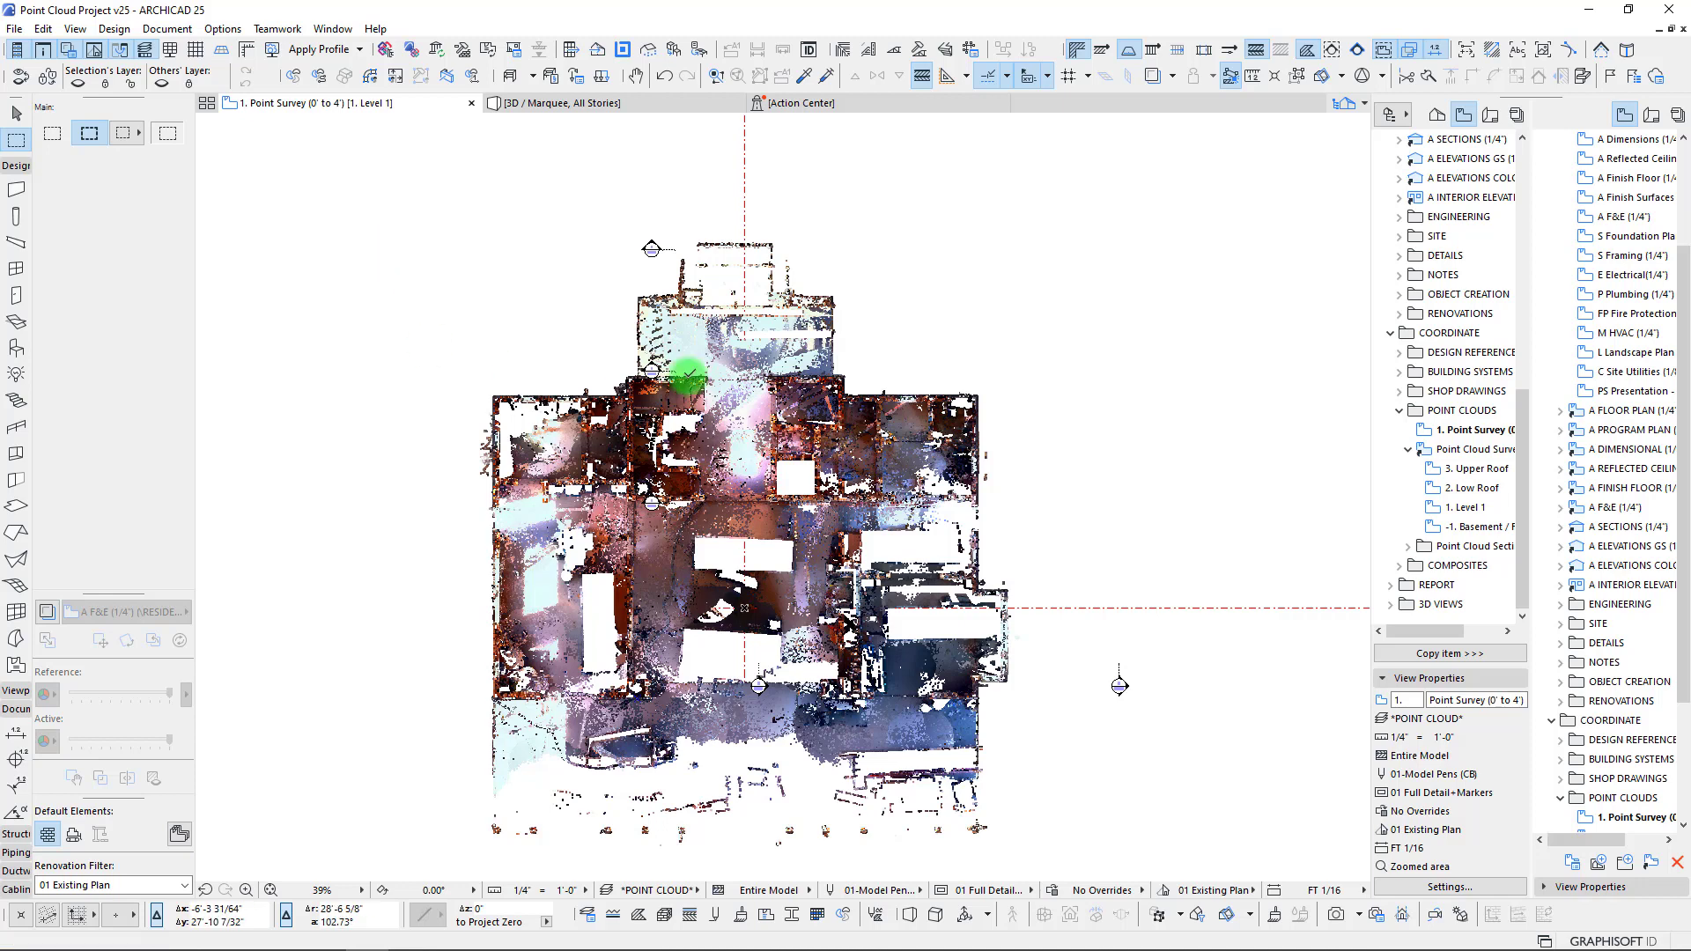
- Import the Level2 v2.e57 point cloud and create its object for placement in the project
scroll(674, 388, "down", 3)
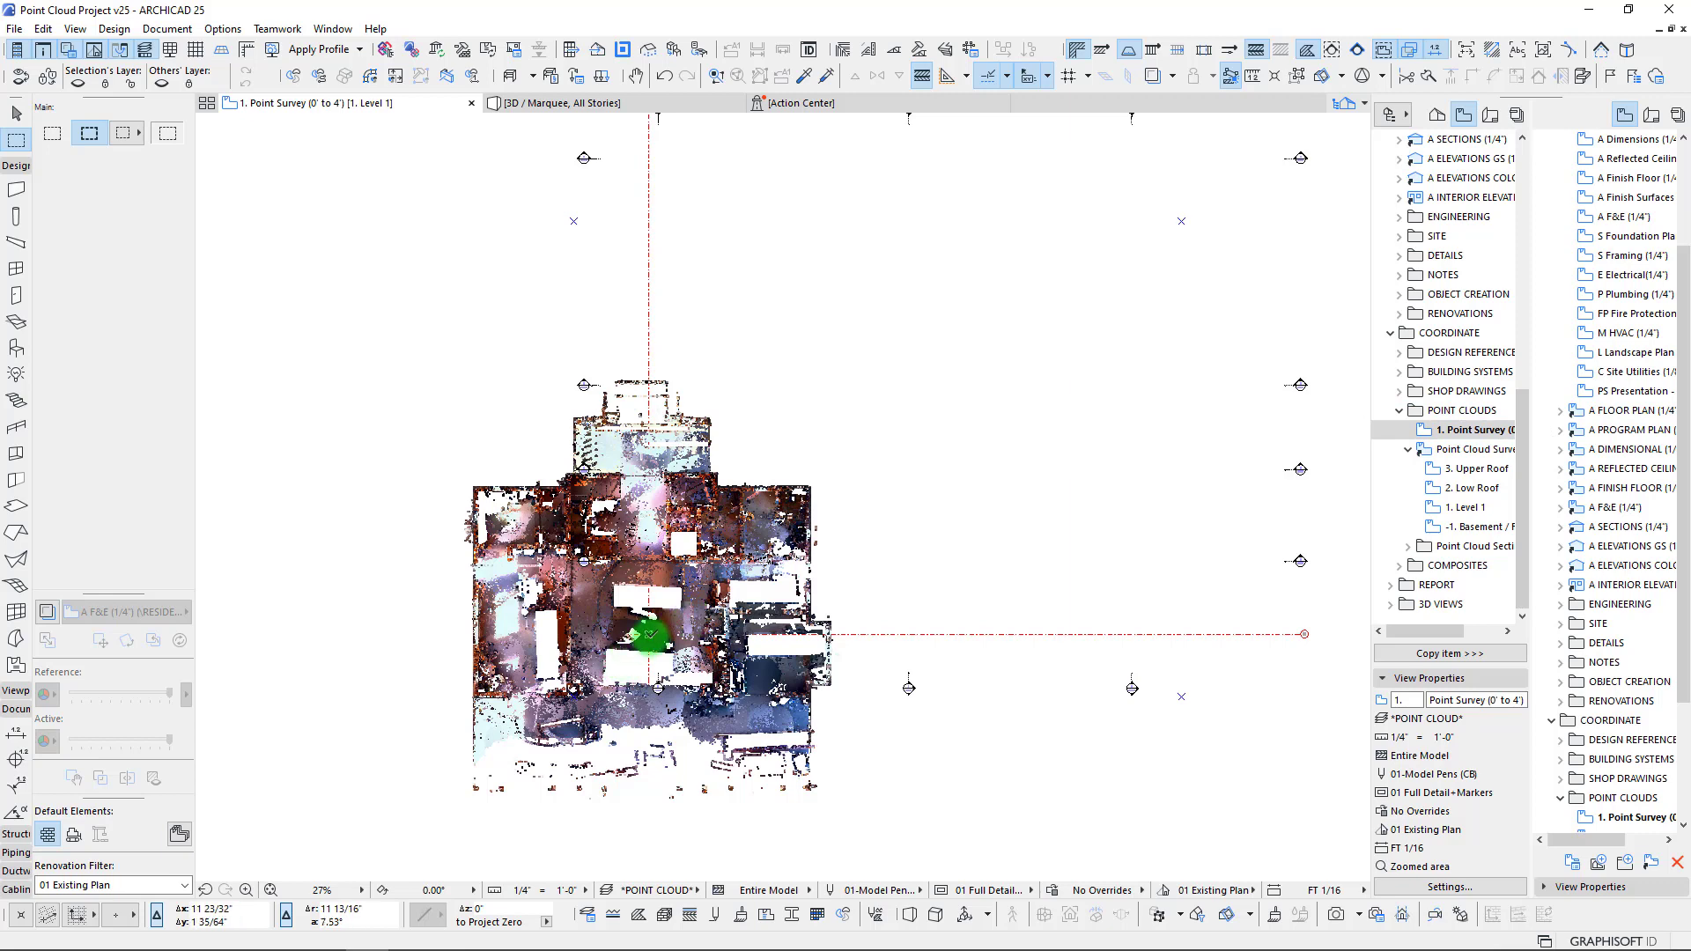
scroll(652, 636, "up", 3)
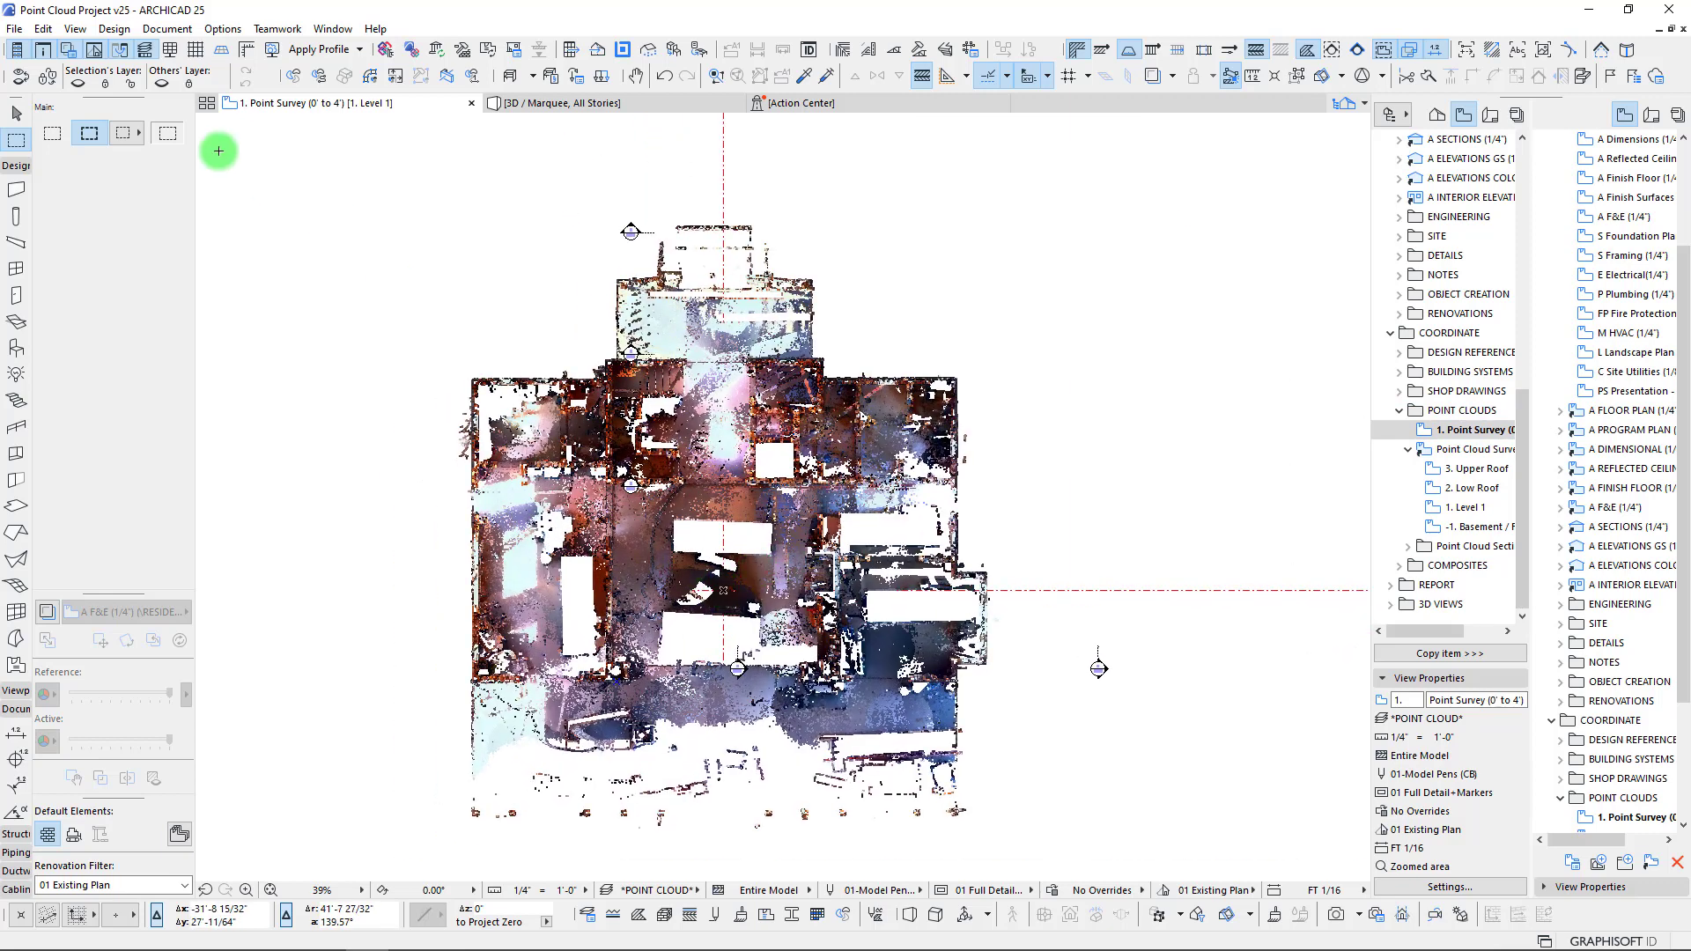
left_click(14, 30)
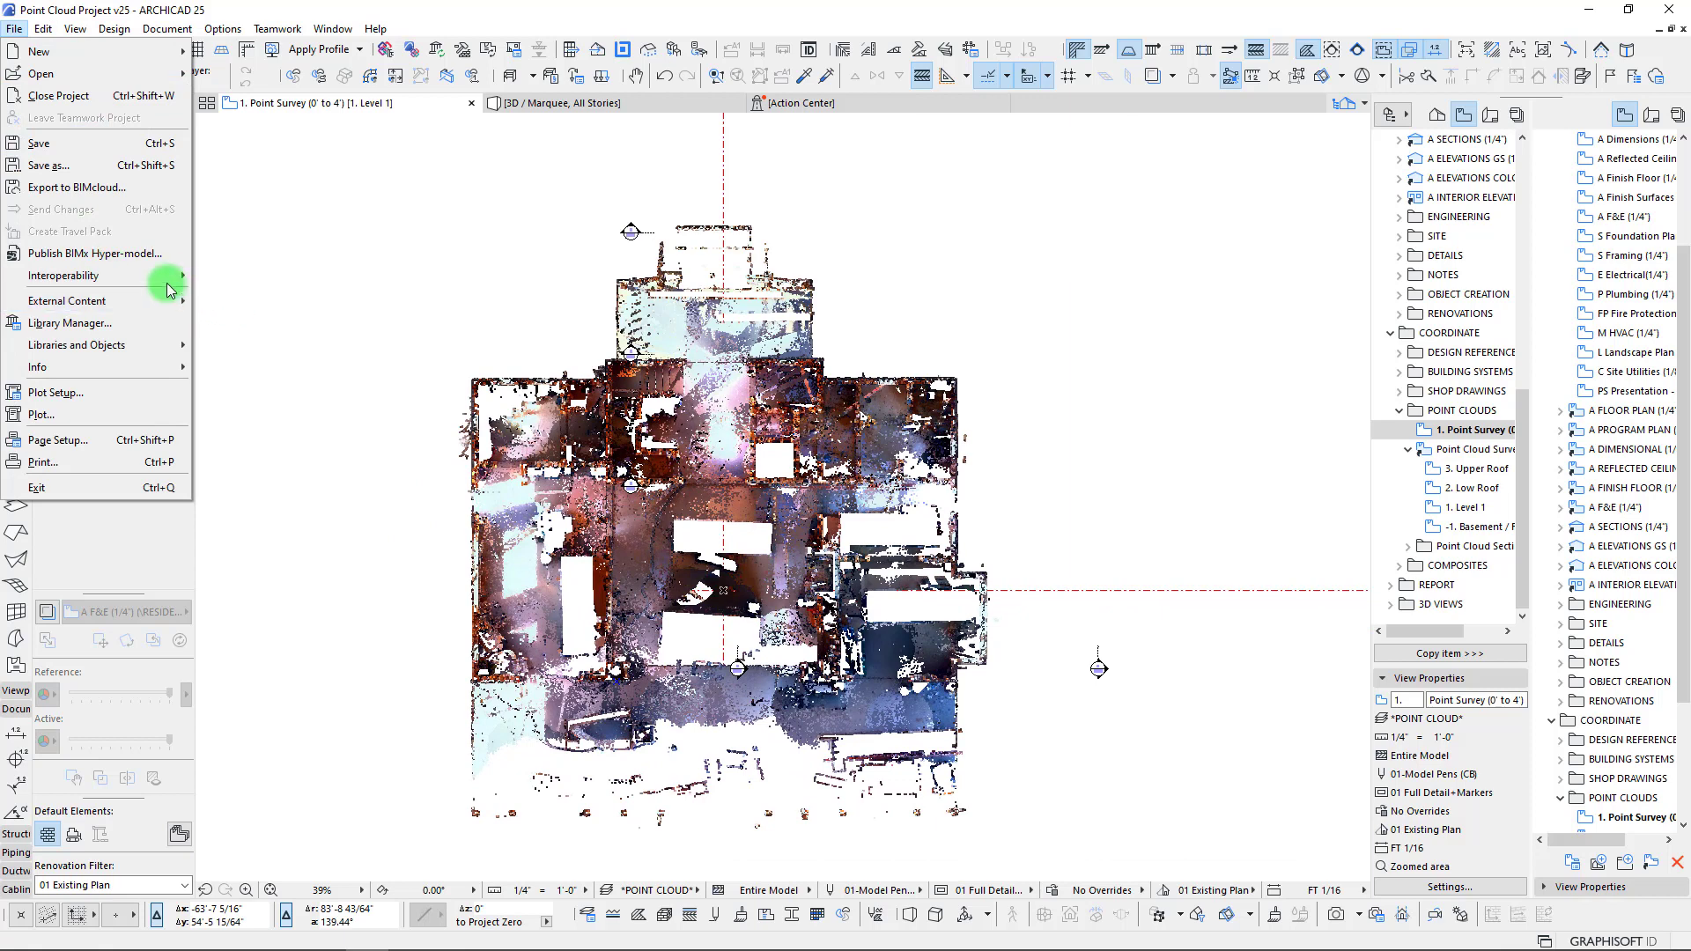
mouse_move(166, 278)
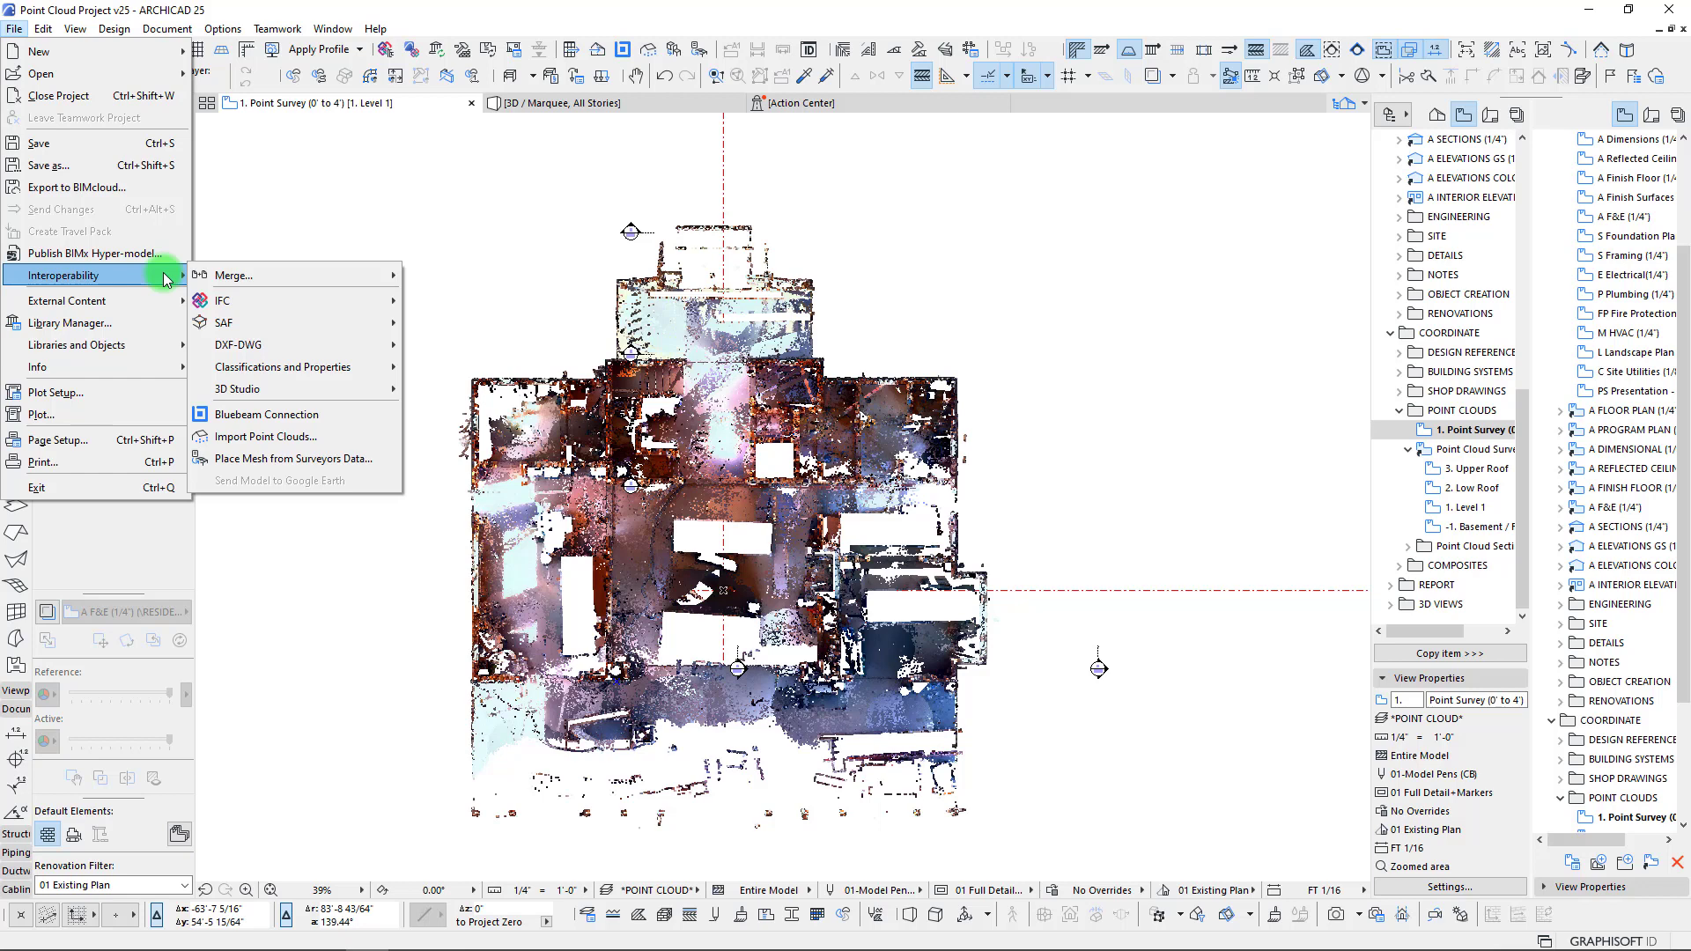
left_click(266, 436)
left_click(134, 106)
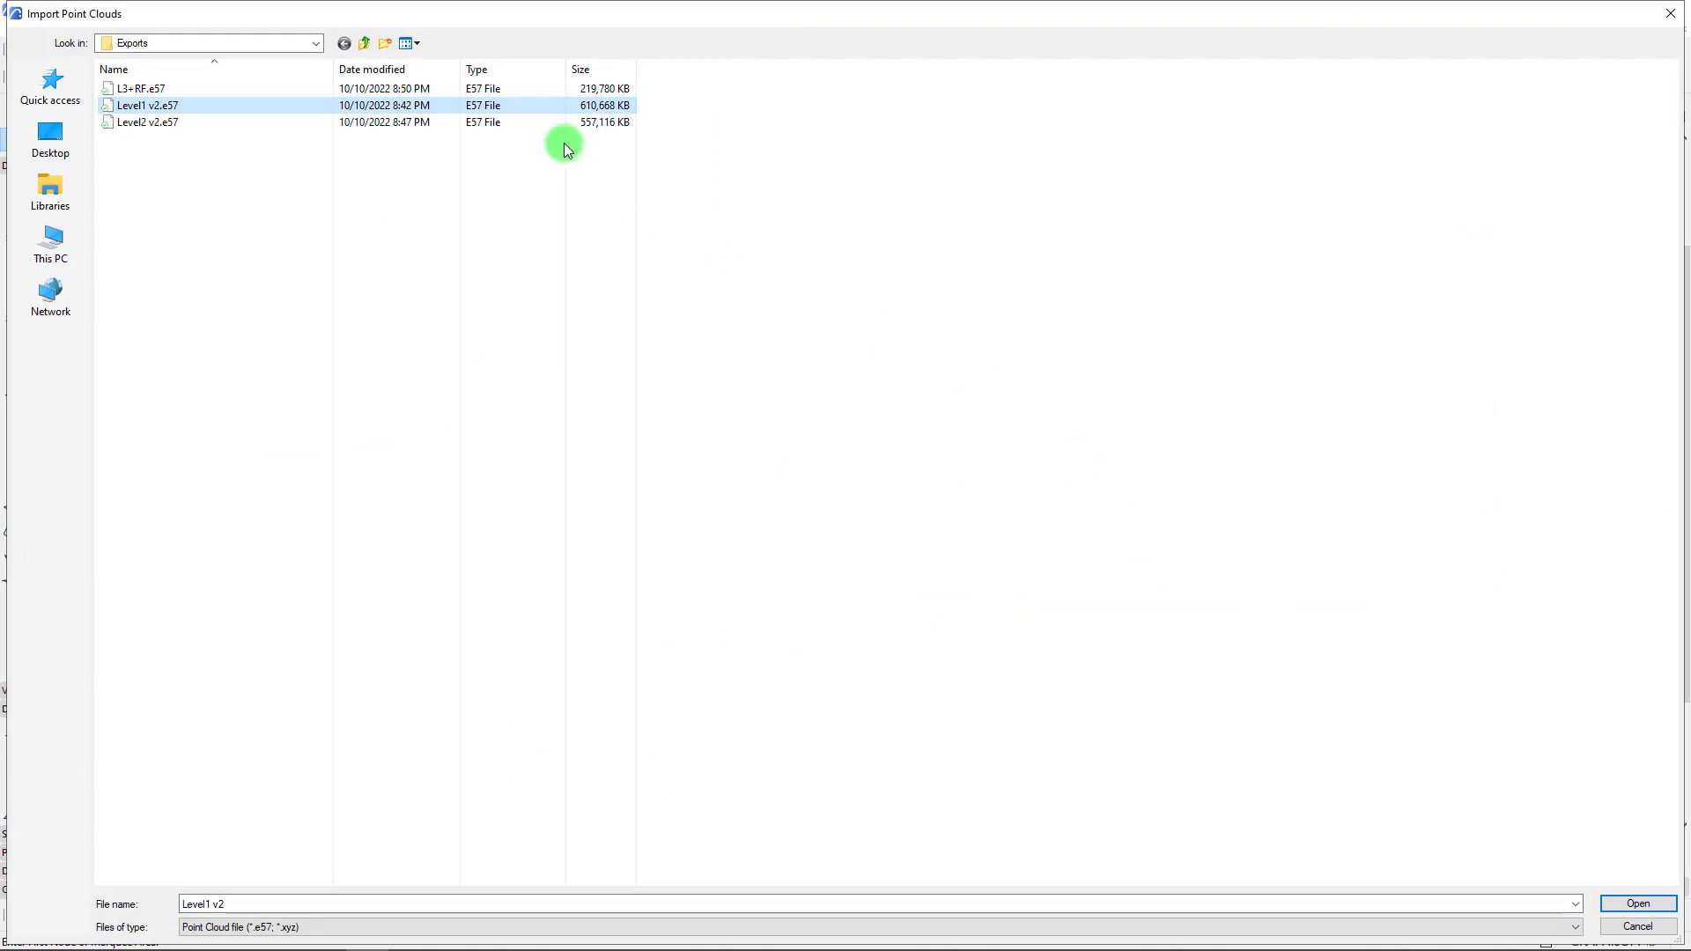
left_click(160, 124)
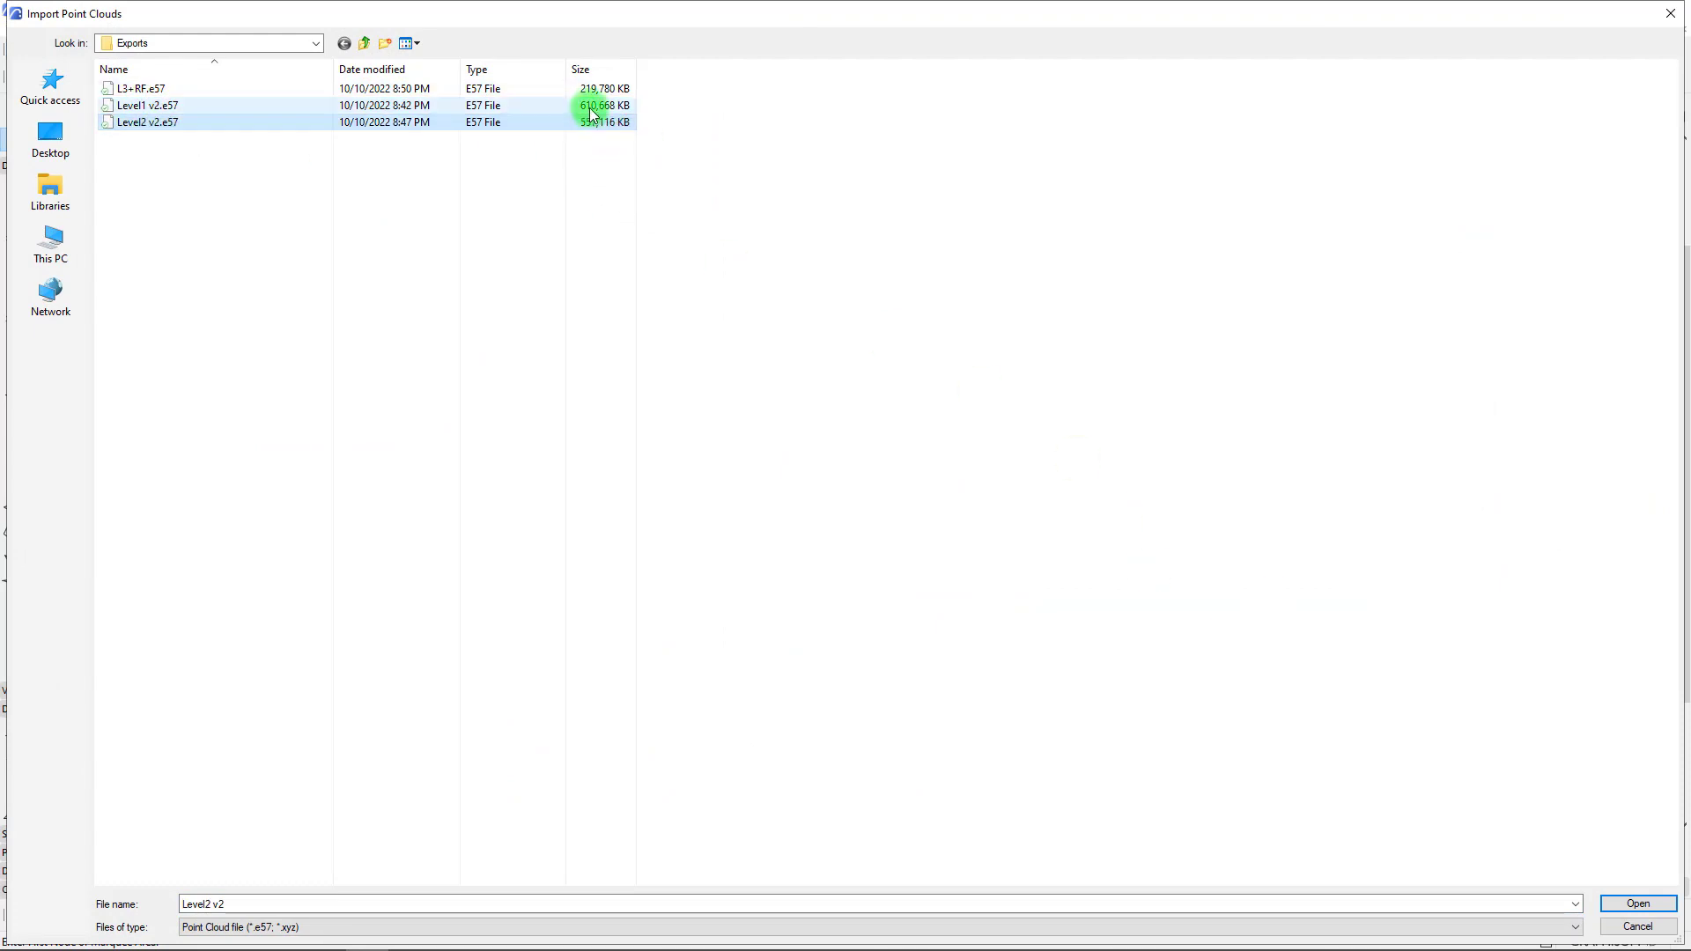
left_click(1635, 905)
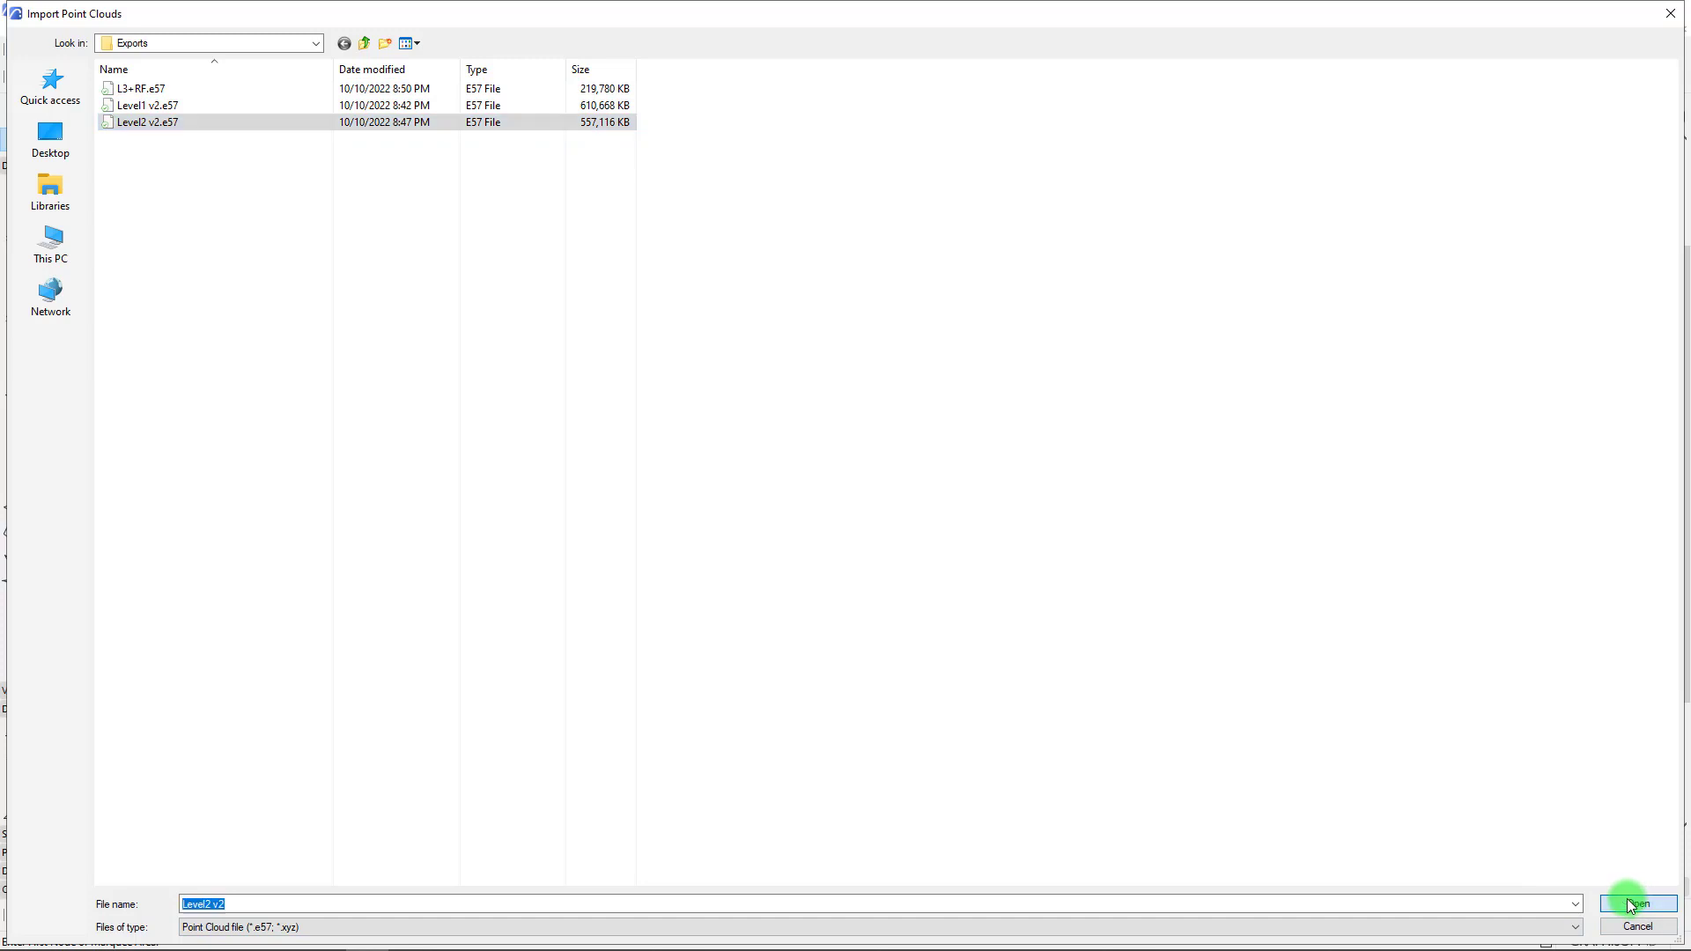
left_click(654, 392)
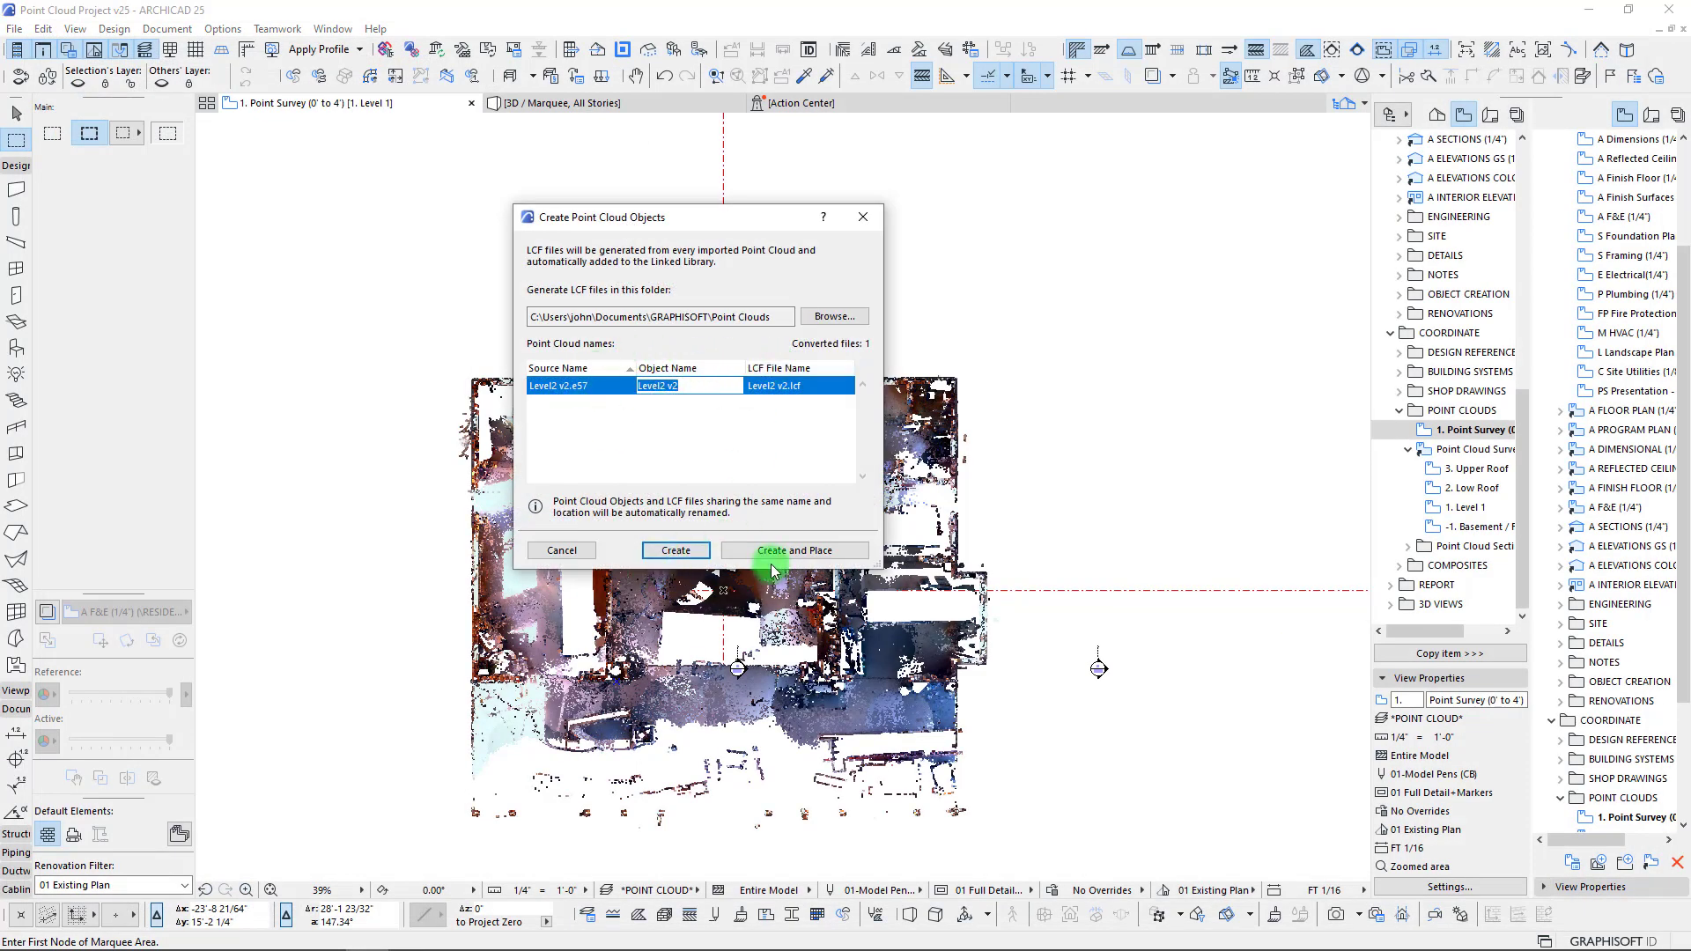
left_click(794, 550)
- Place the Level 2 point cloud's origin at the Project Origin with 1. Level 1 as its home story
left_click(803, 425)
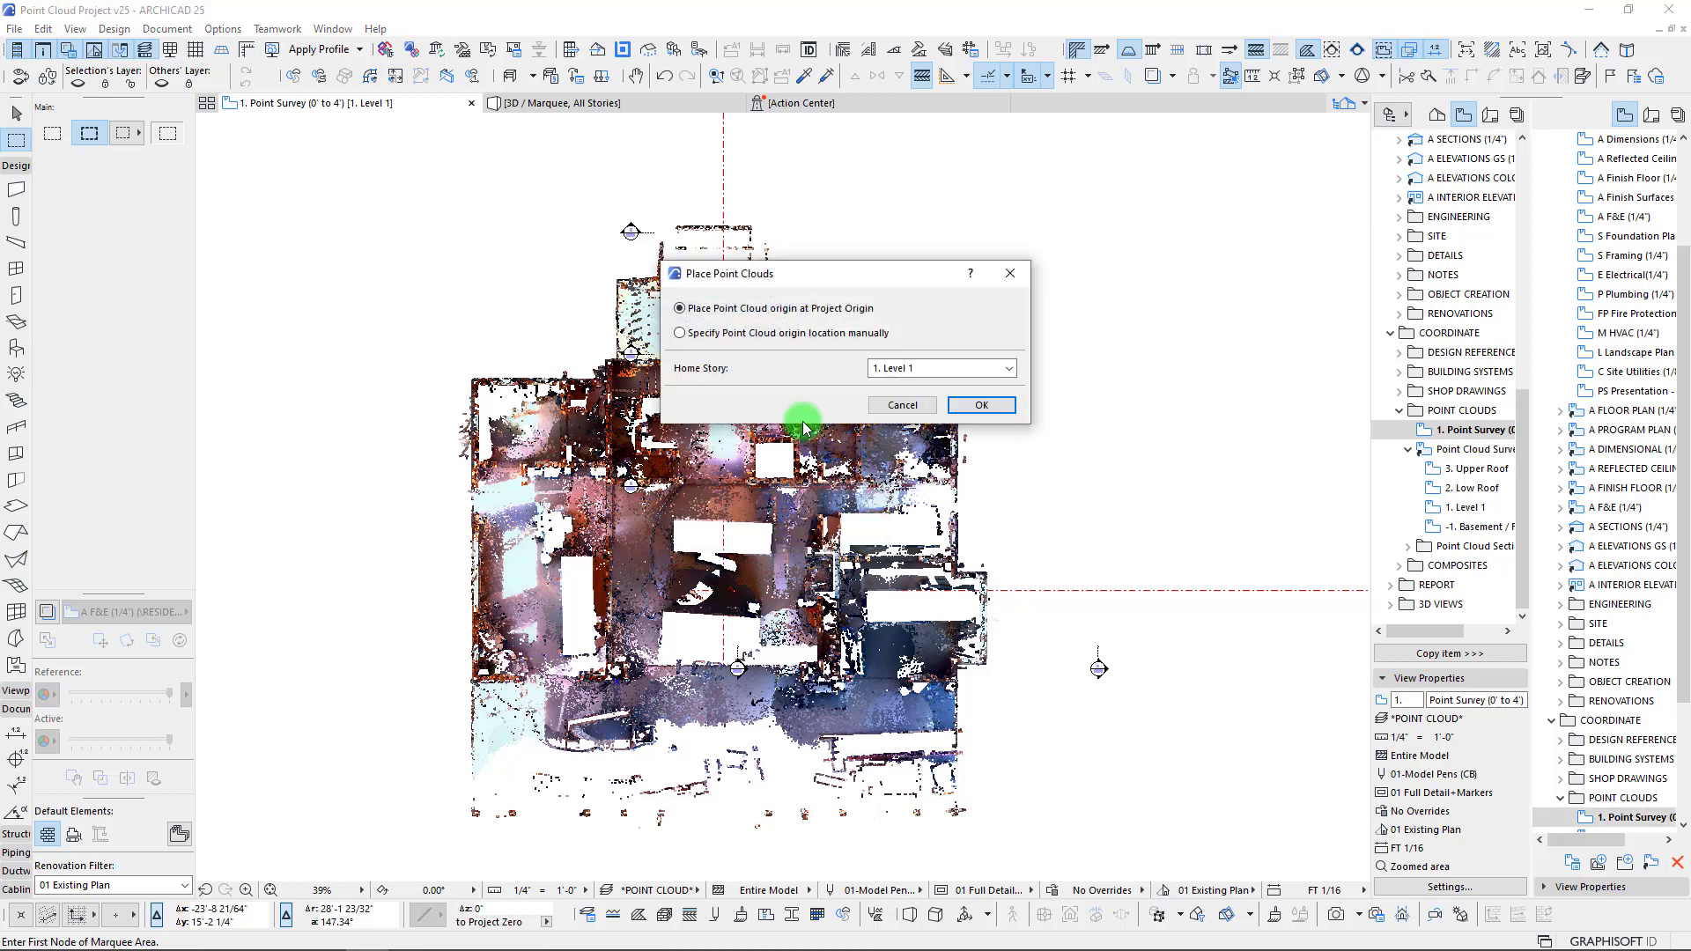
left_click_drag(768, 272, 400, 204)
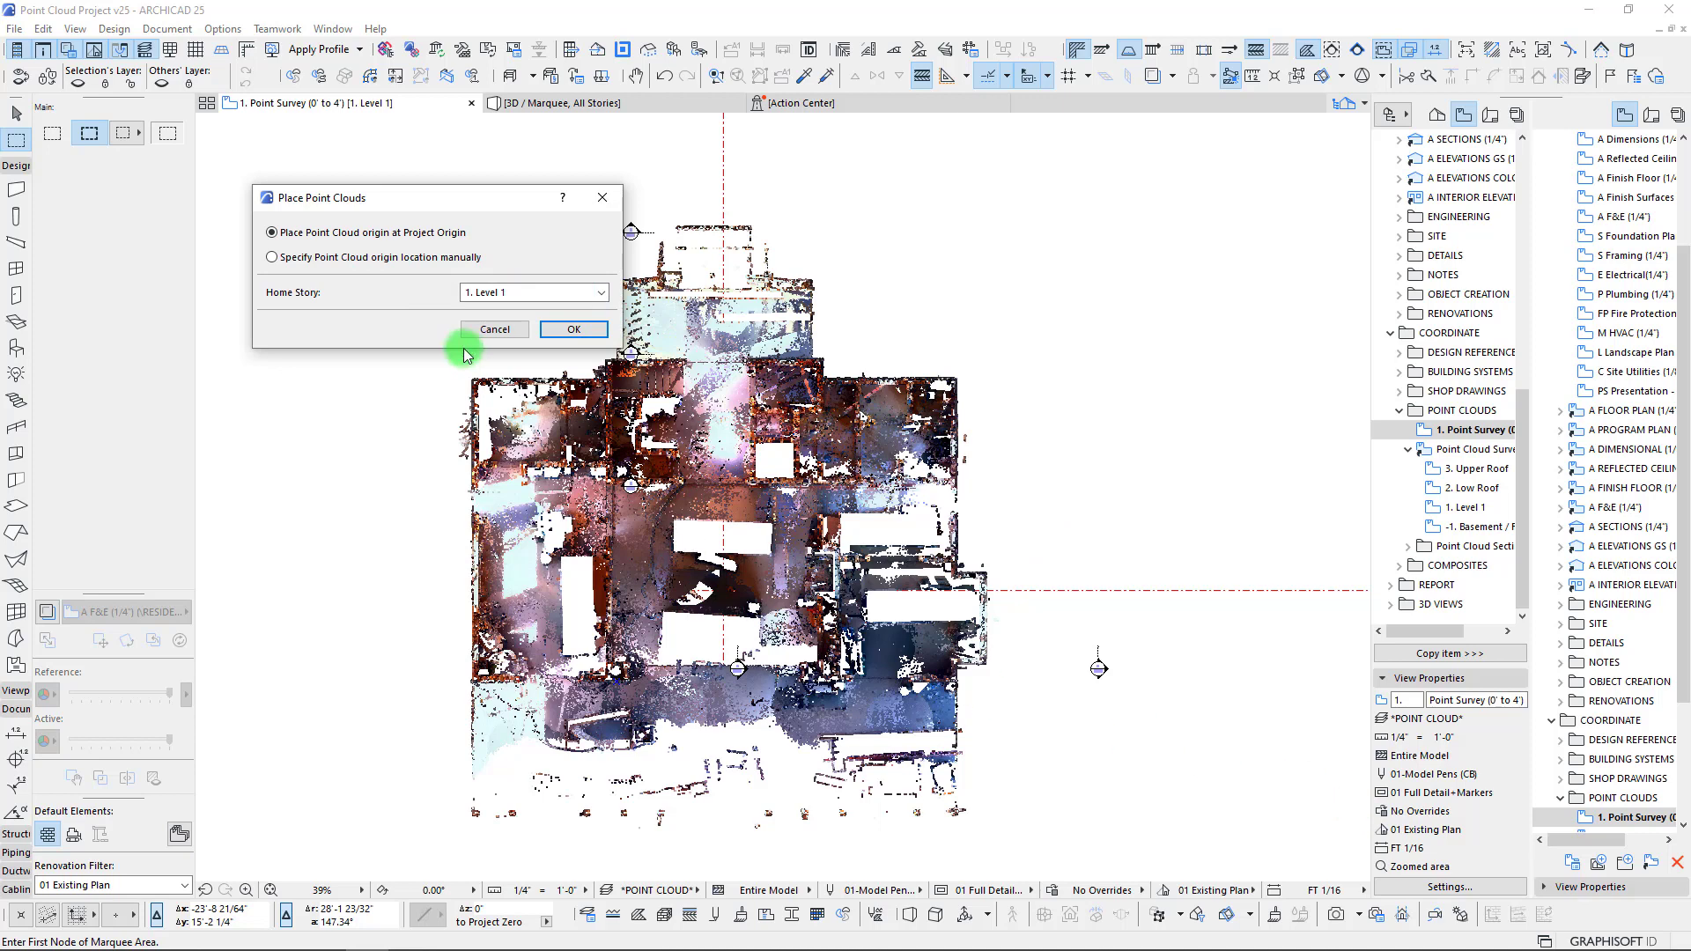
left_click(528, 300)
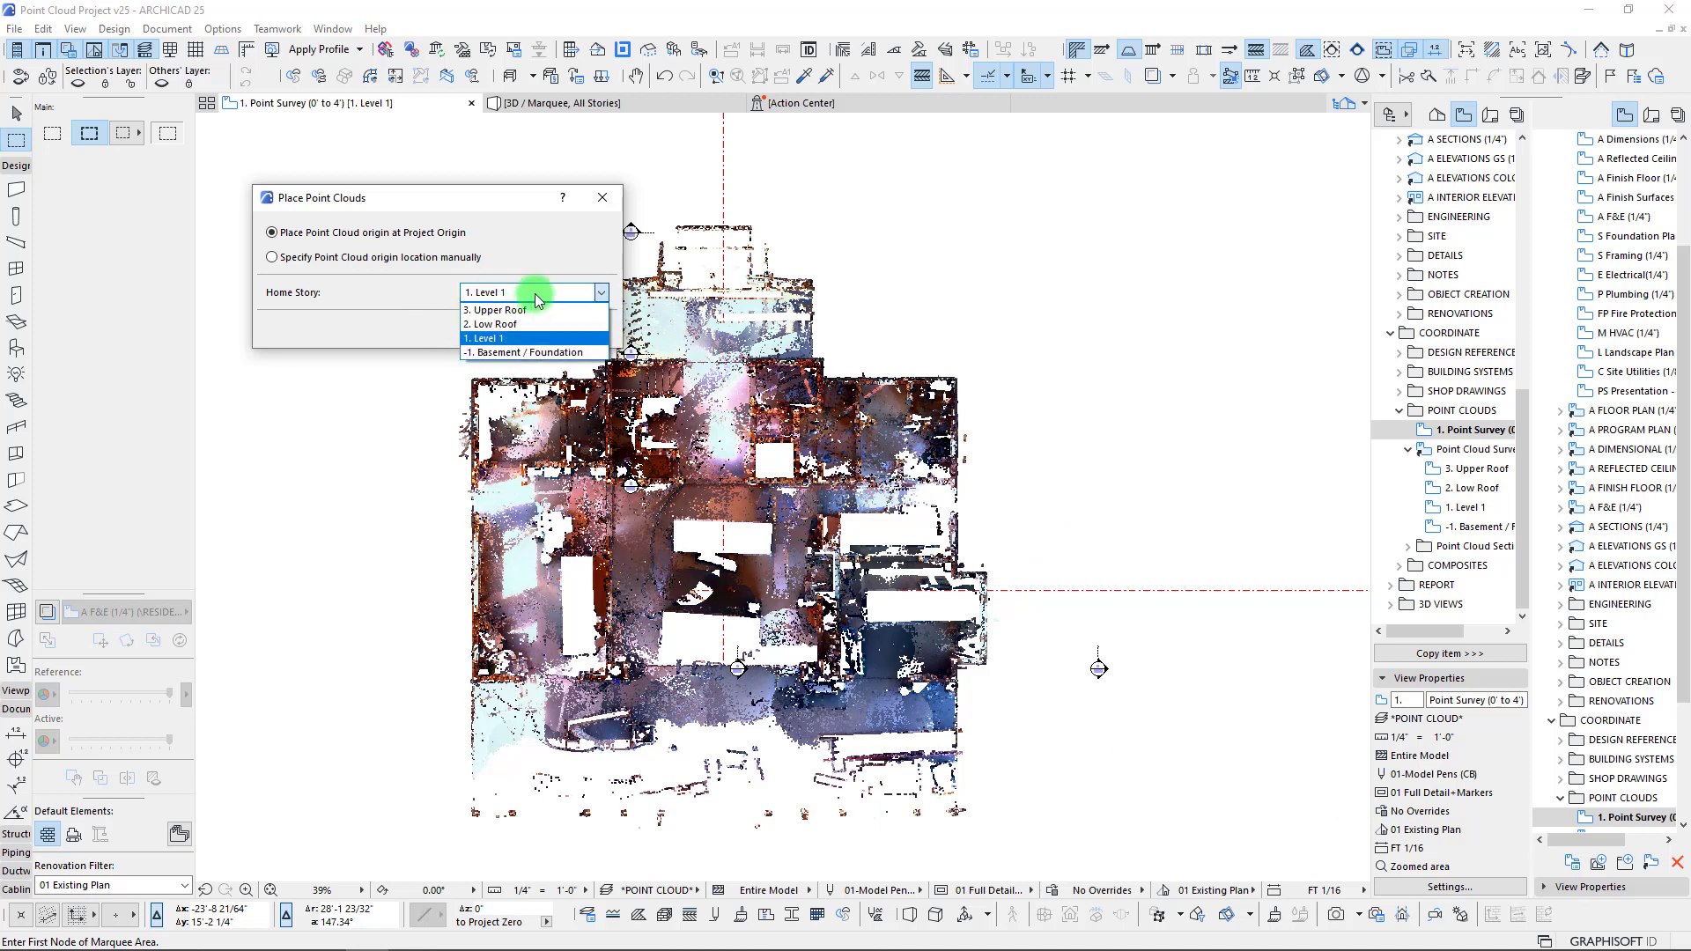
left_click(521, 324)
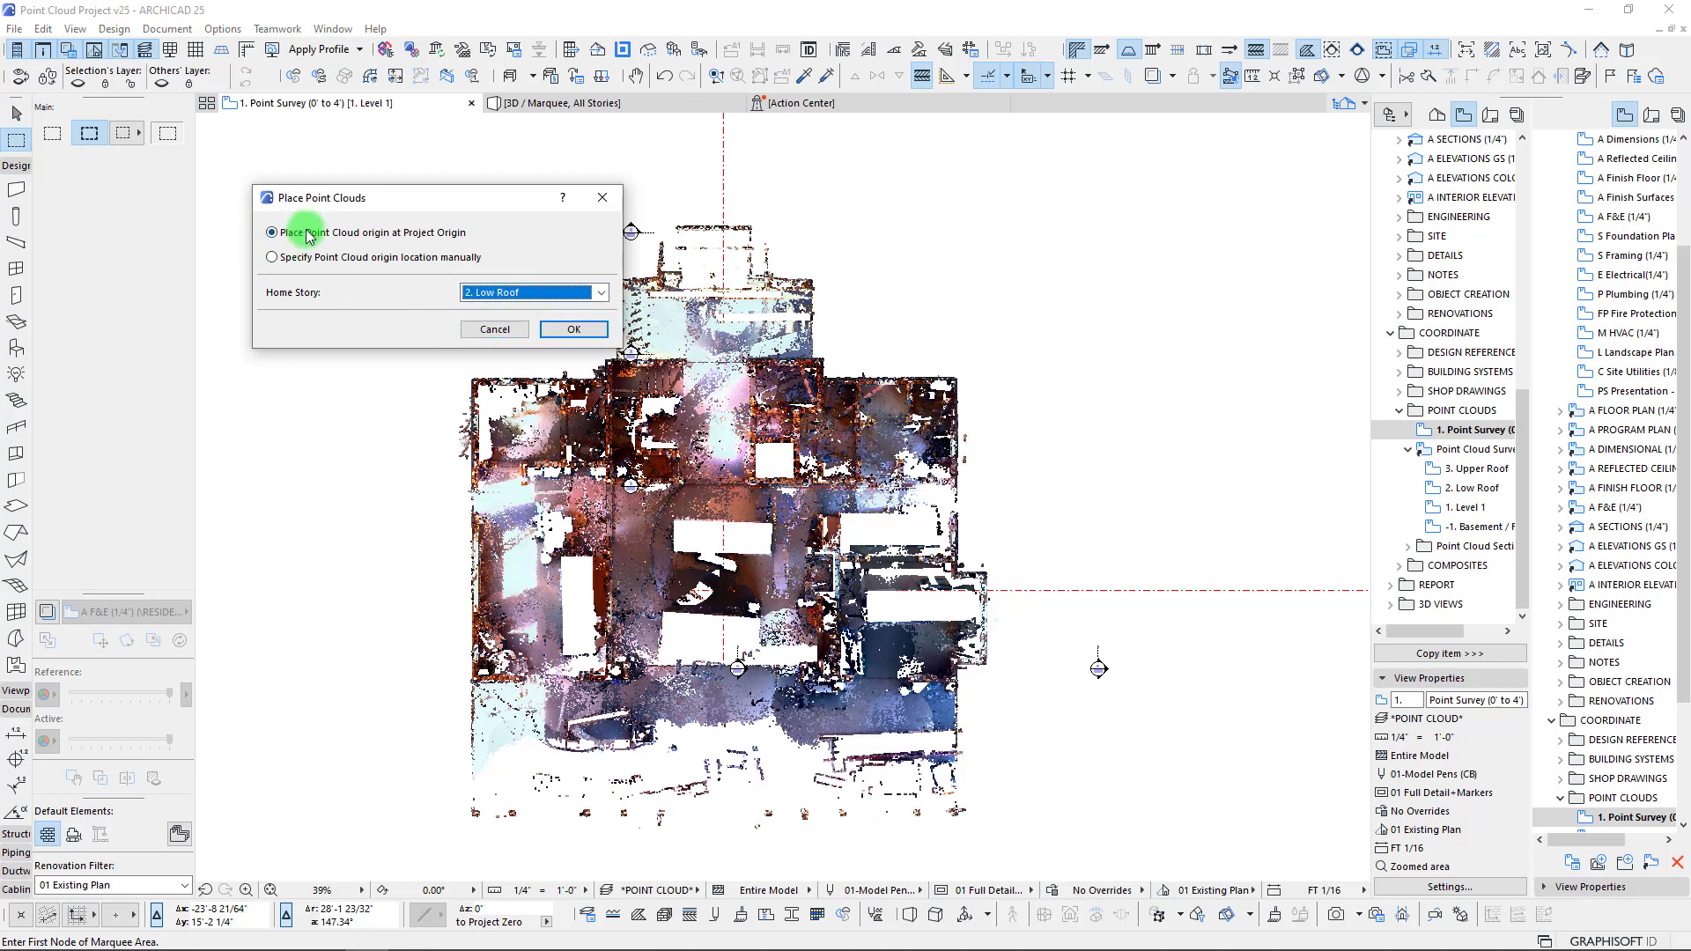
left_click(533, 293)
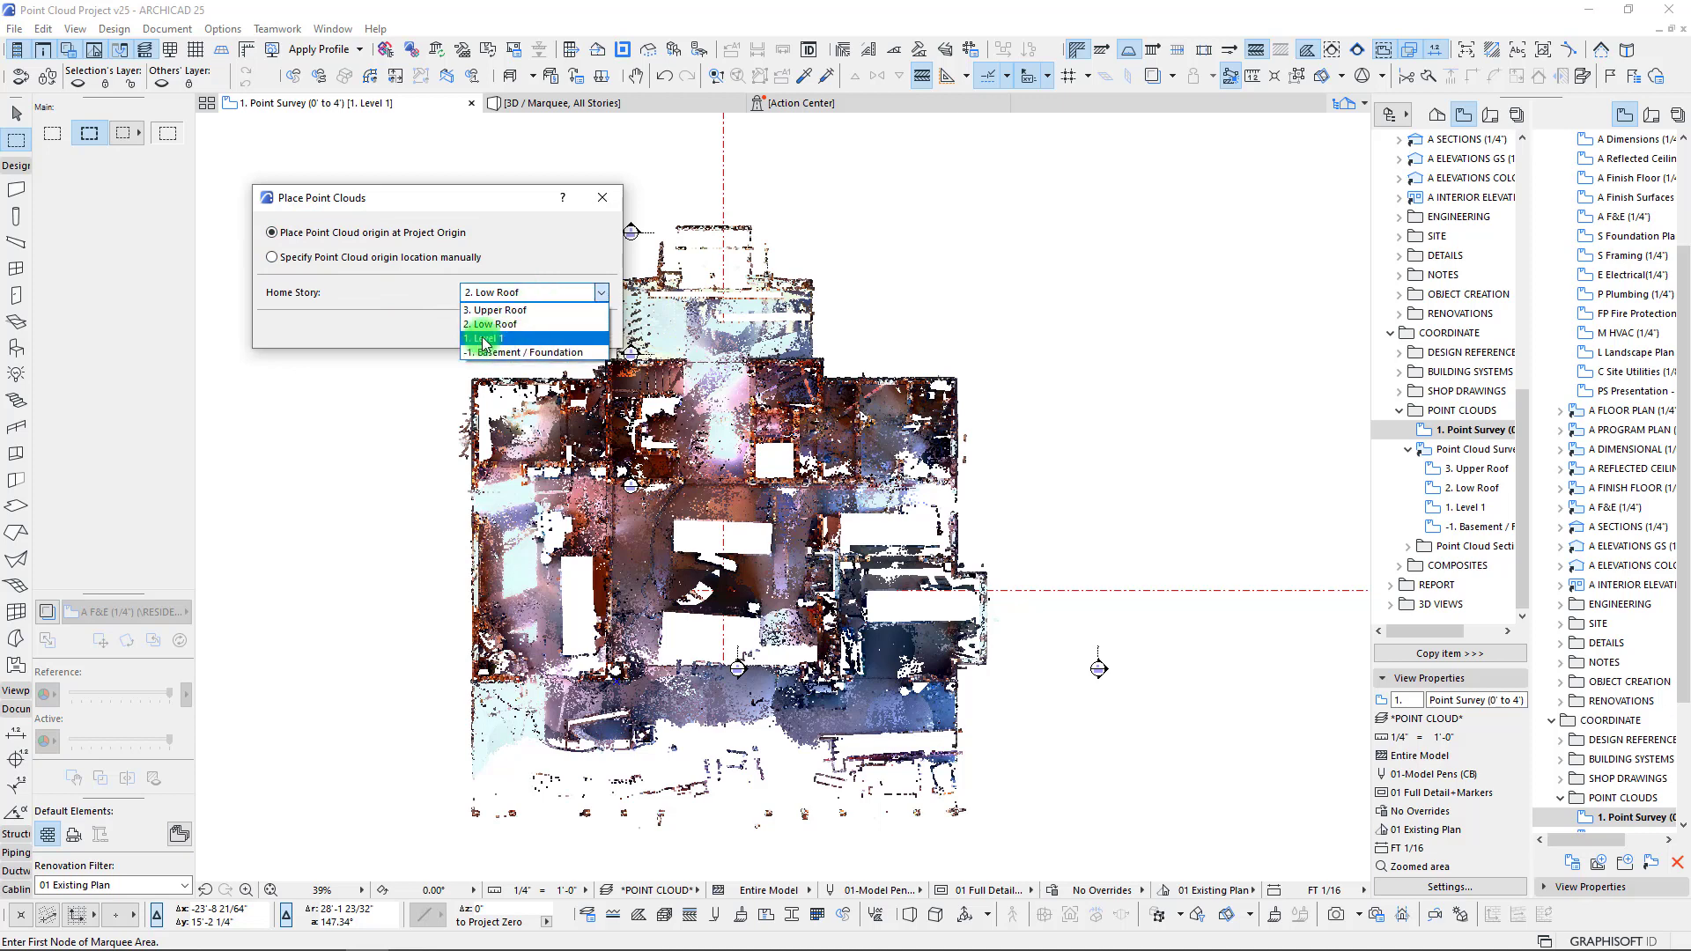
left_click(484, 340)
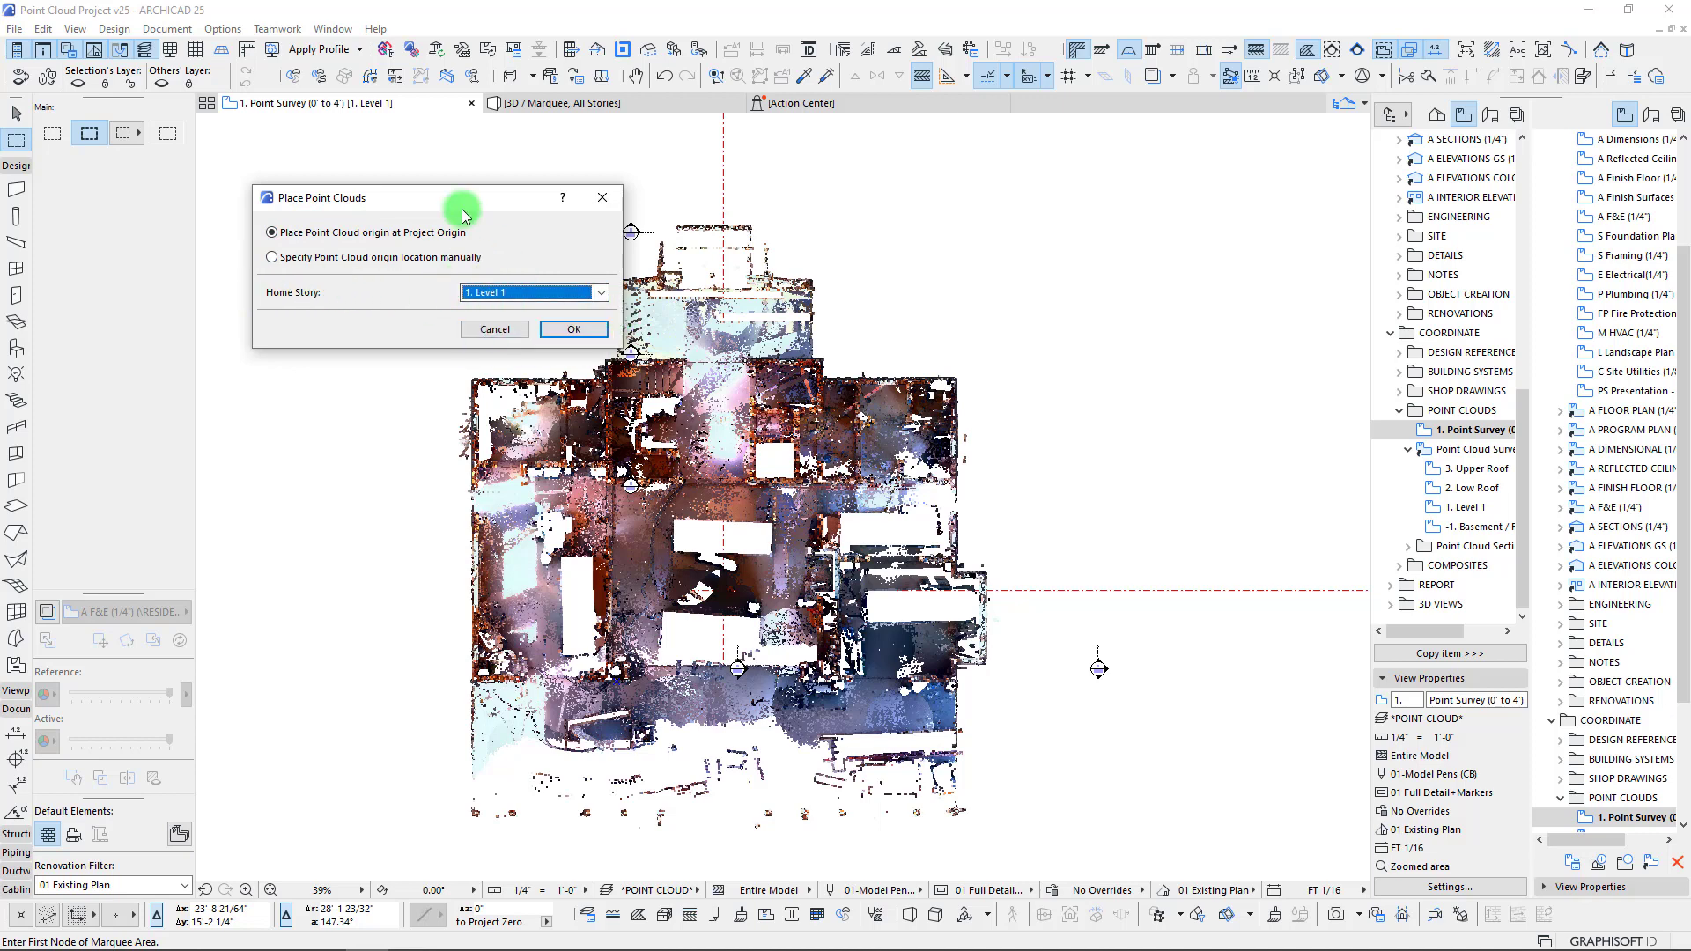
left_click_drag(464, 215, 440, 224)
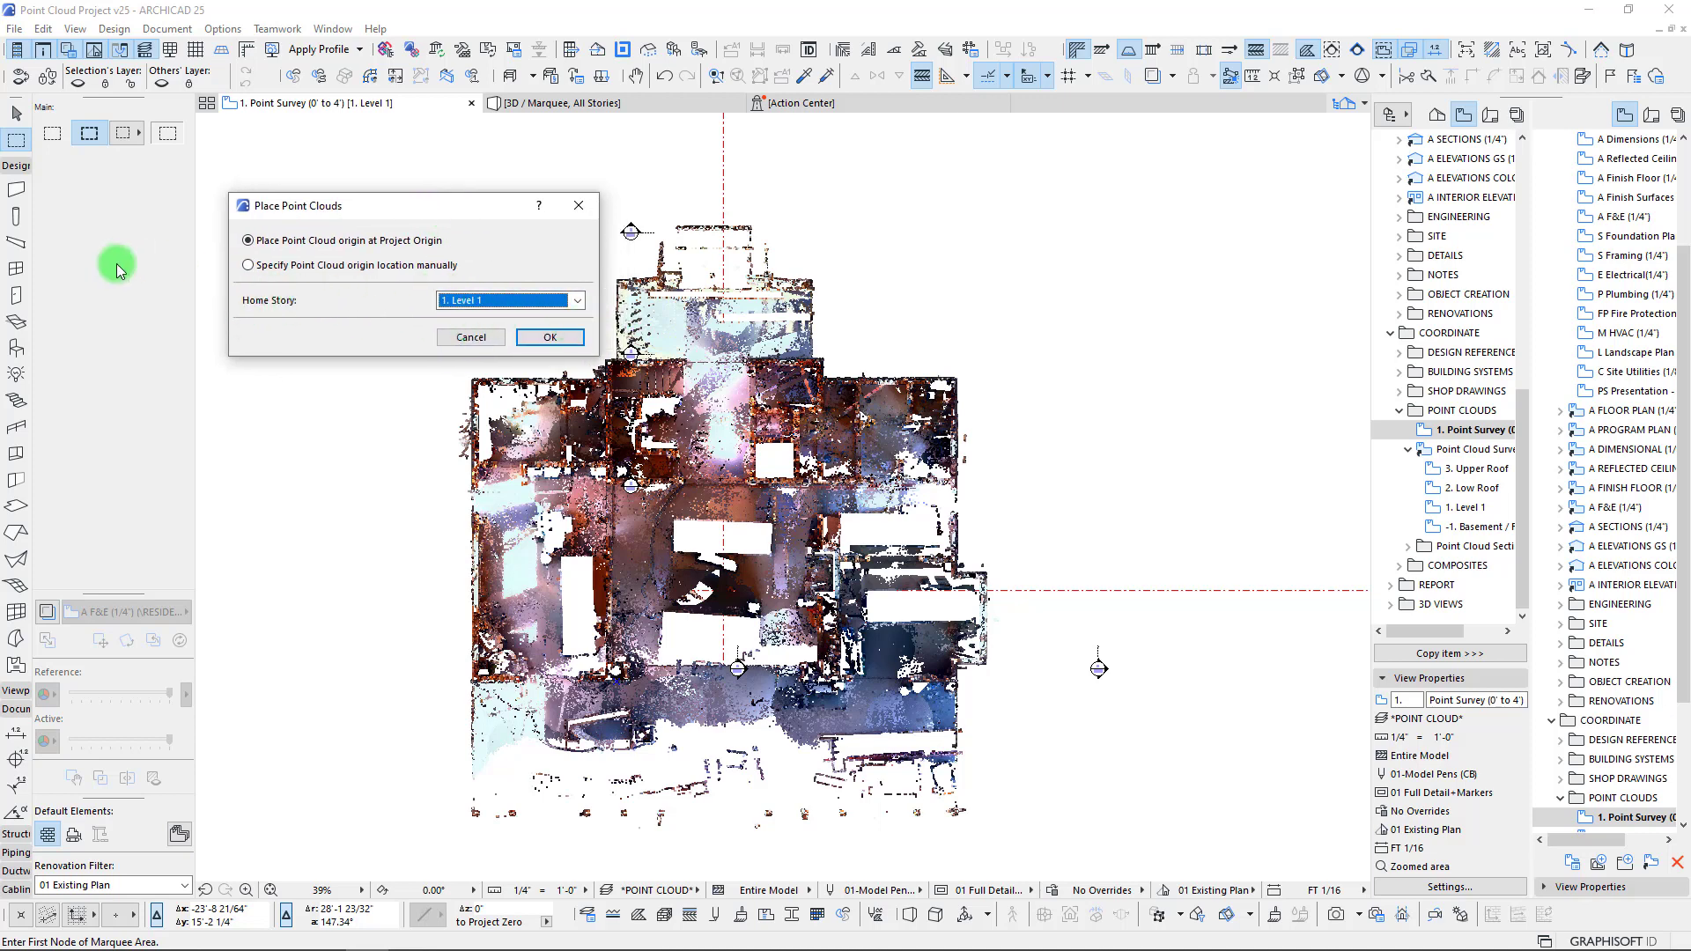
left_click(548, 337)
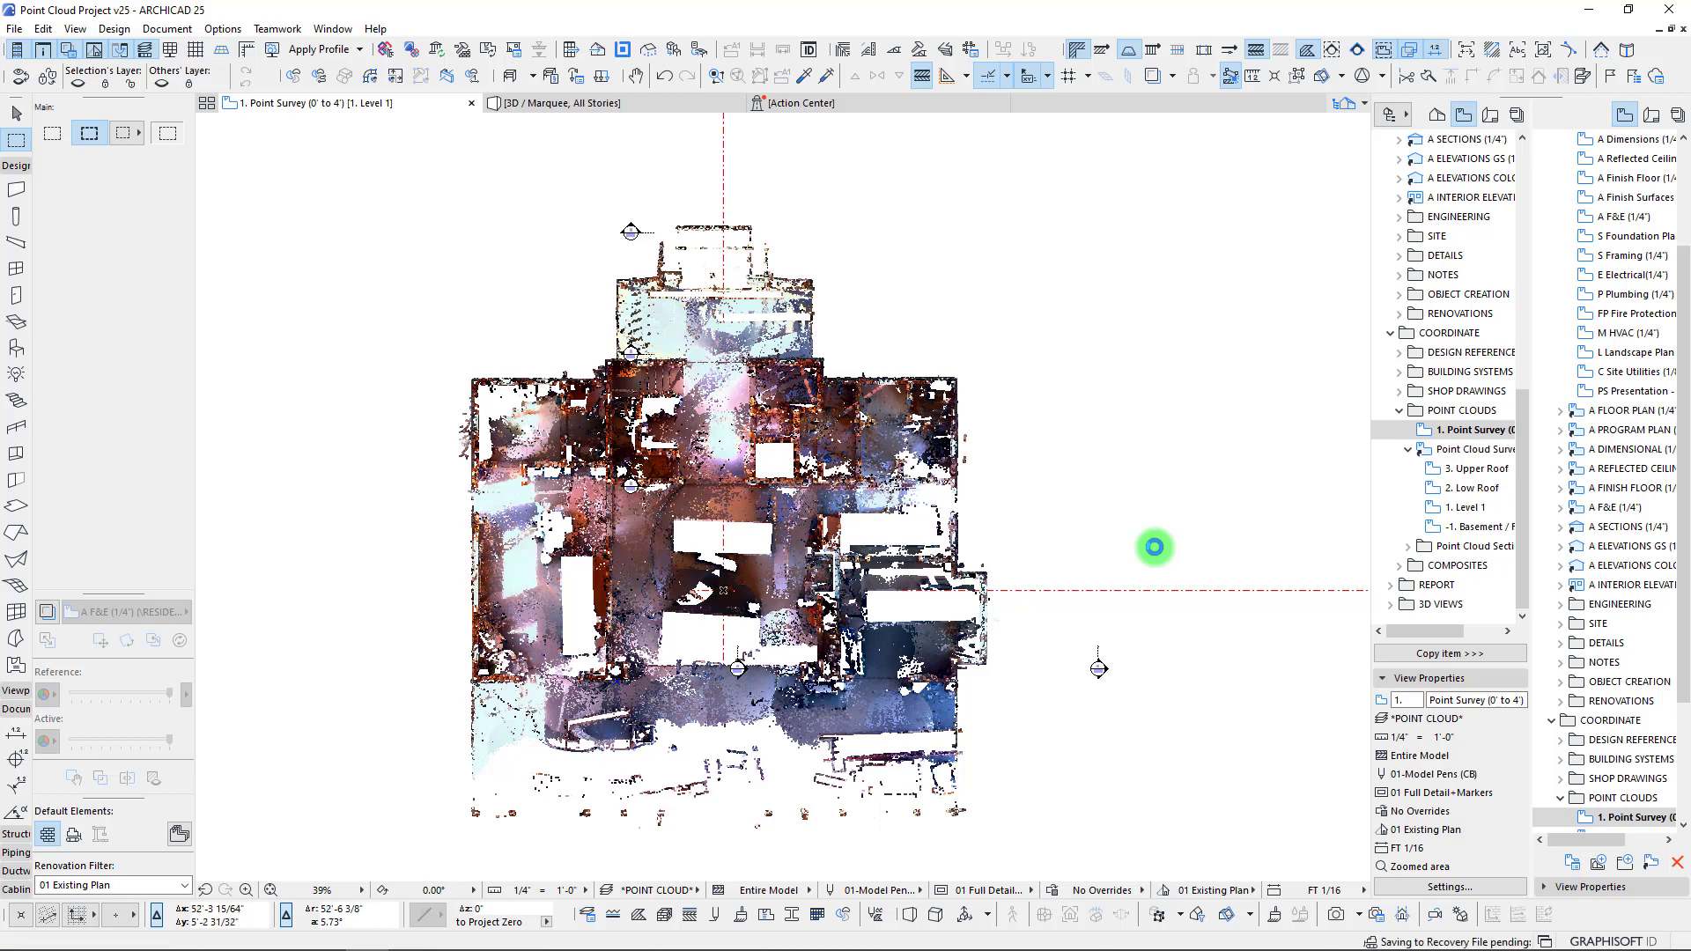
- Draw a marquee on the Level 1 plan across the stair hall and the rooms flanking it behind the north entry
scroll(798, 502, "down", 3)
middle_click_drag(796, 504, 725, 534)
scroll(697, 520, "up", 2)
scroll(685, 511, "up", 2)
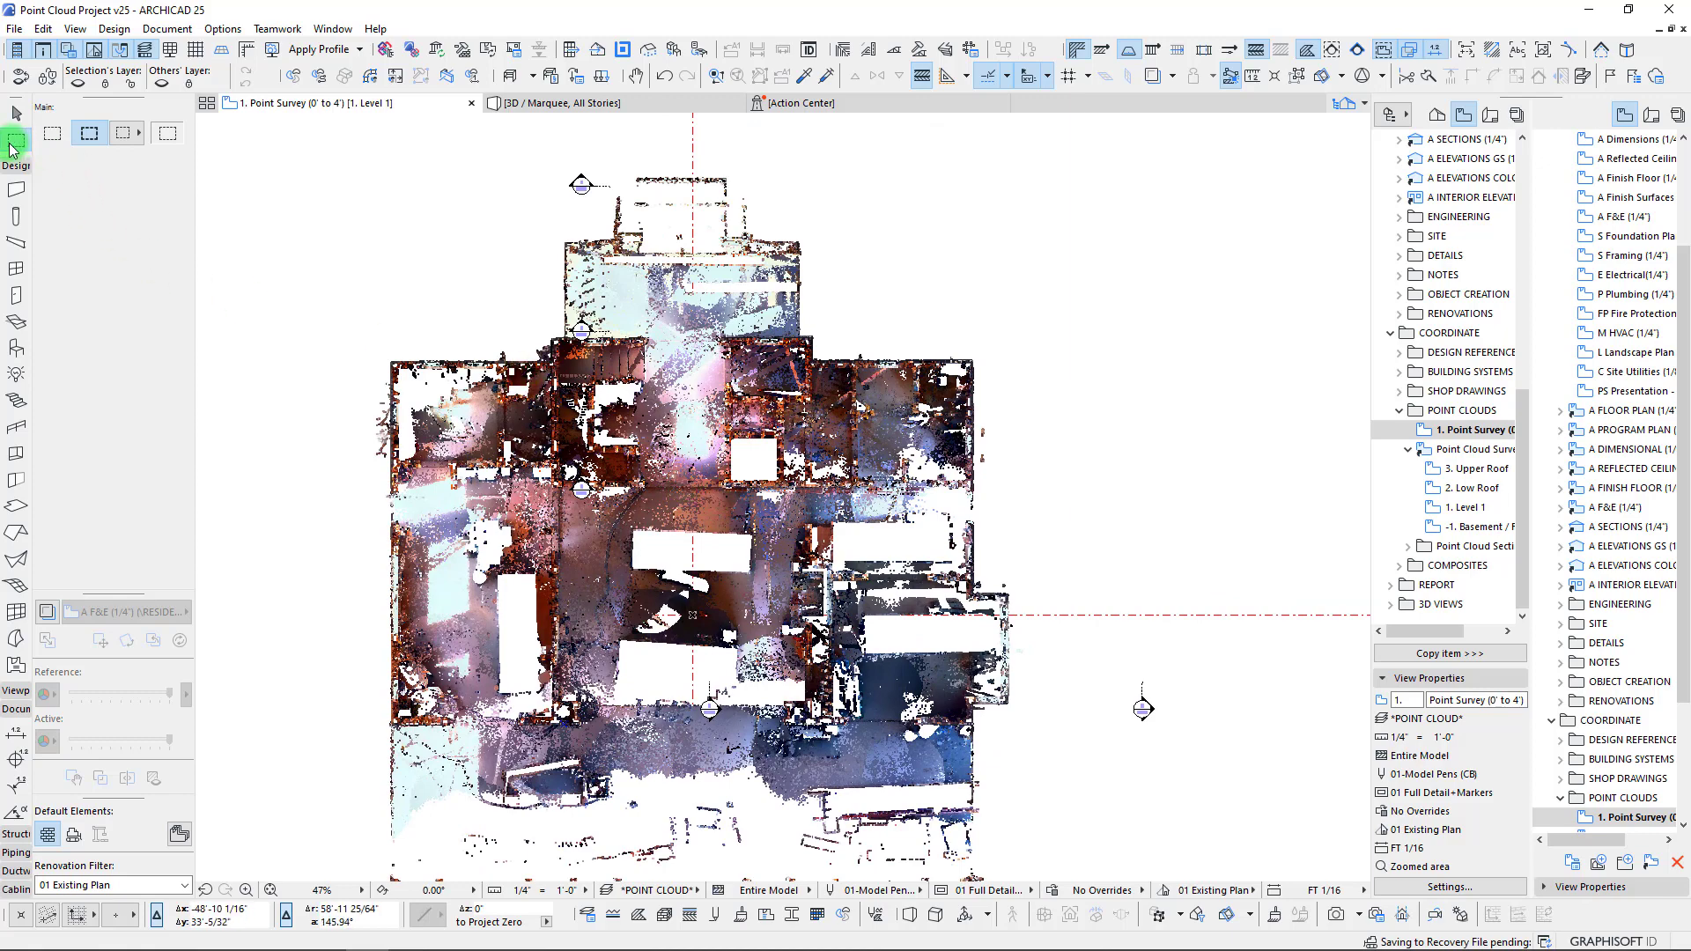
left_click(13, 141)
scroll(585, 358, "up", 3)
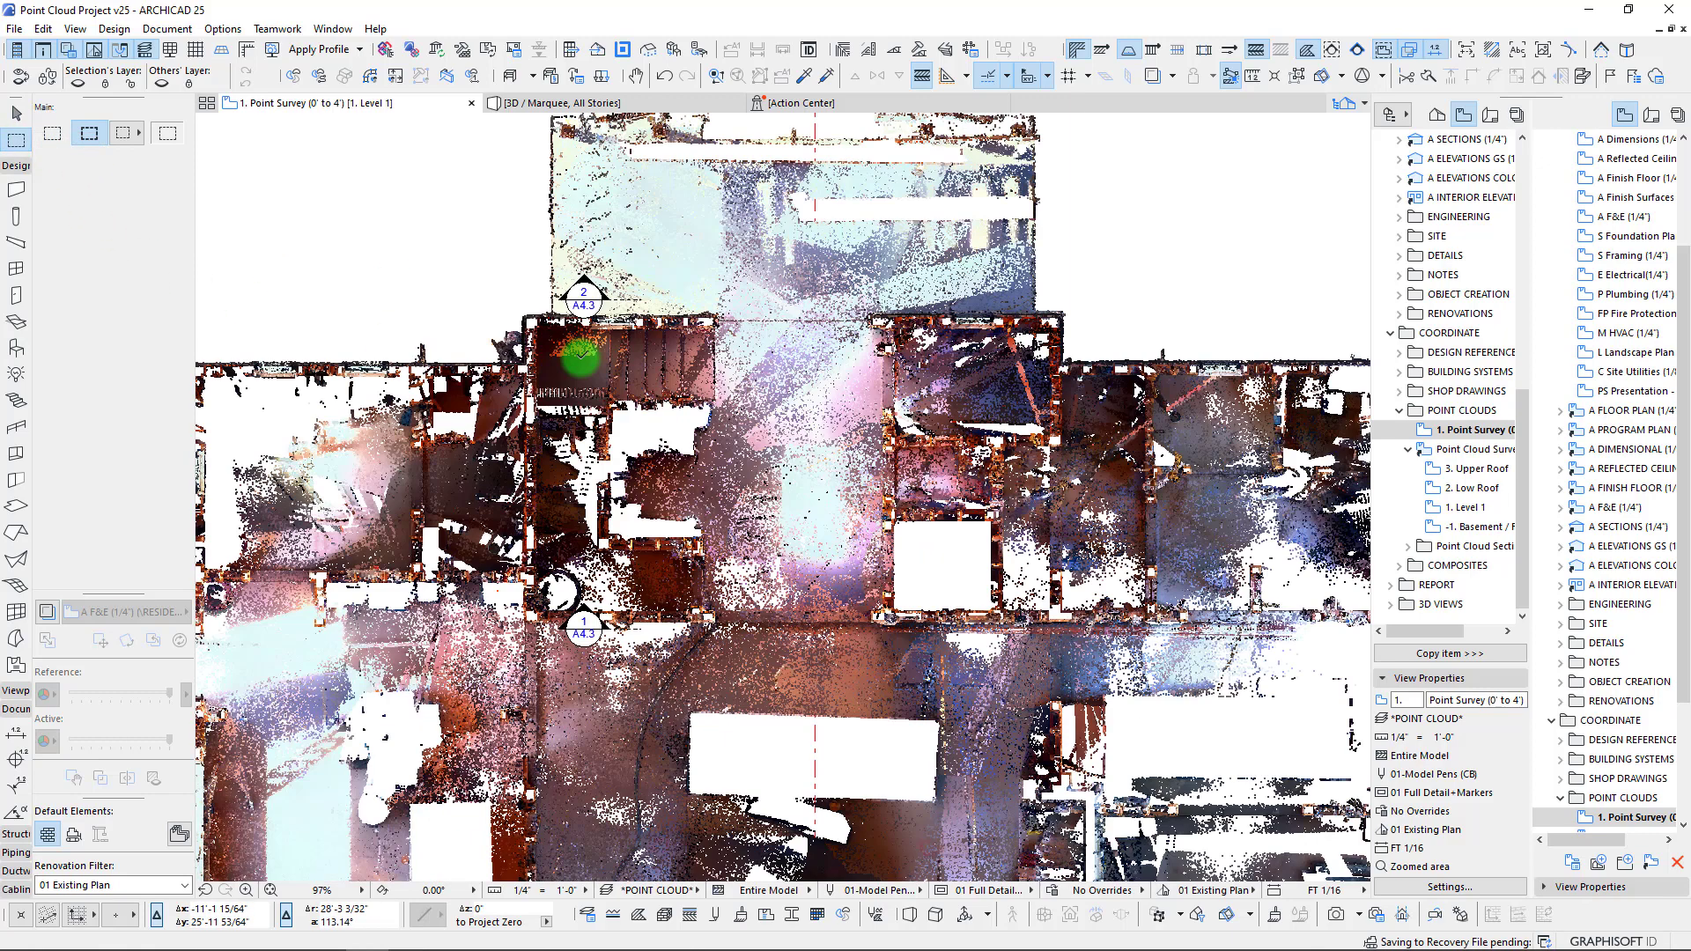
left_click(467, 320)
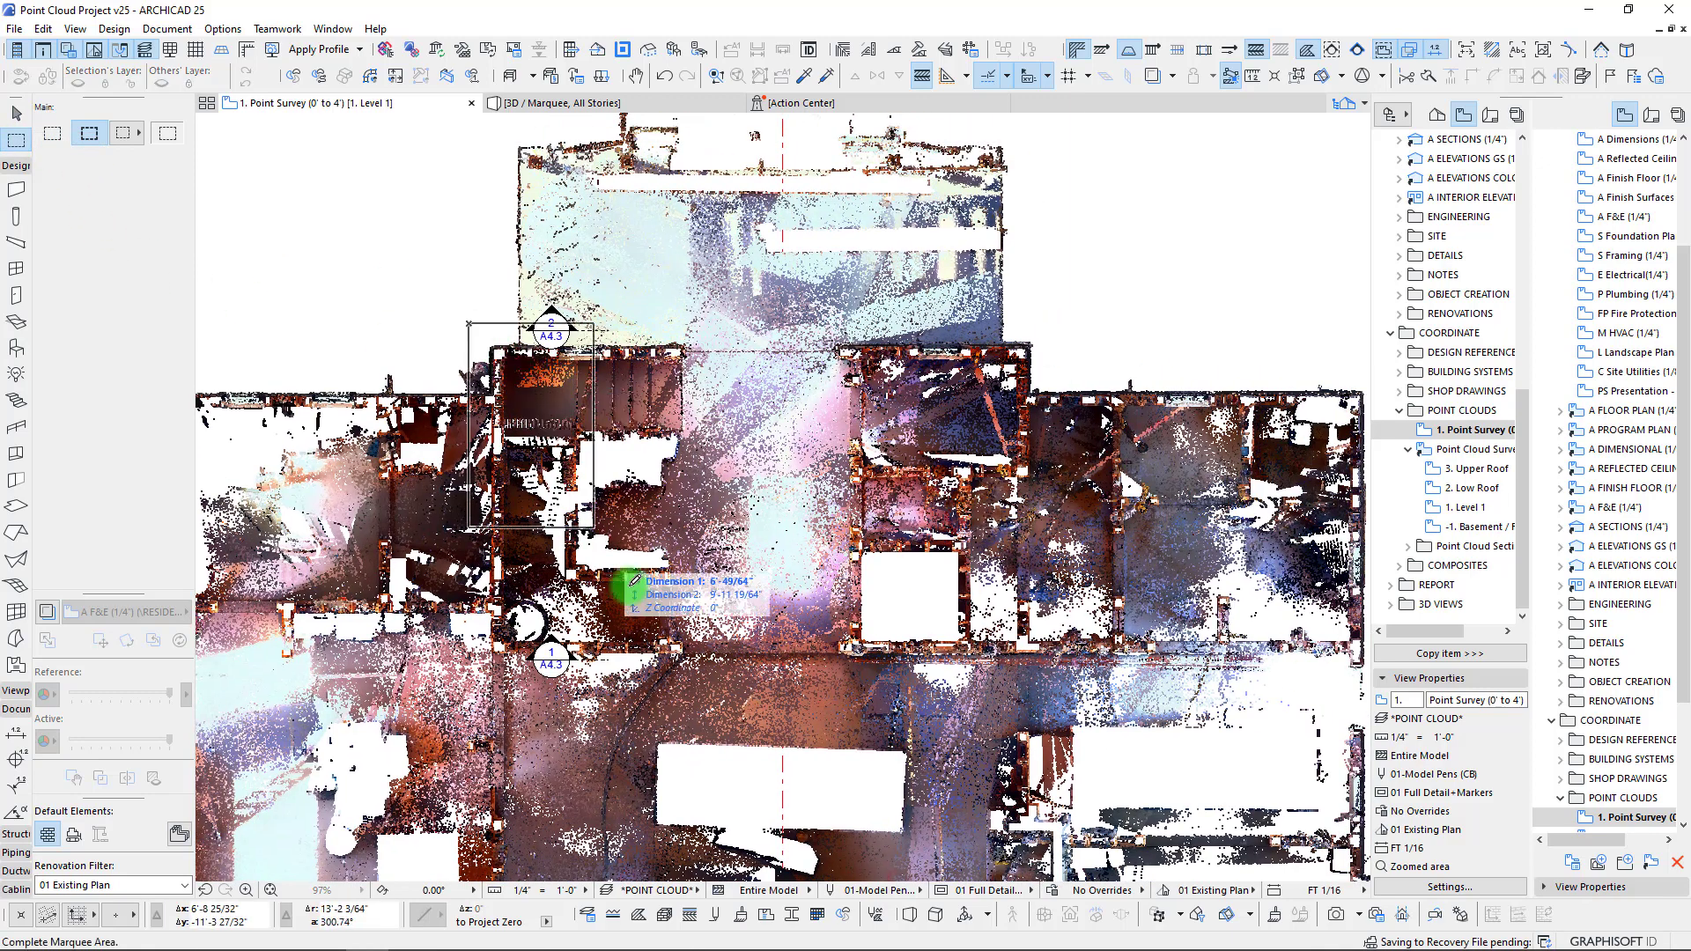
scroll(966, 515, "down", 2)
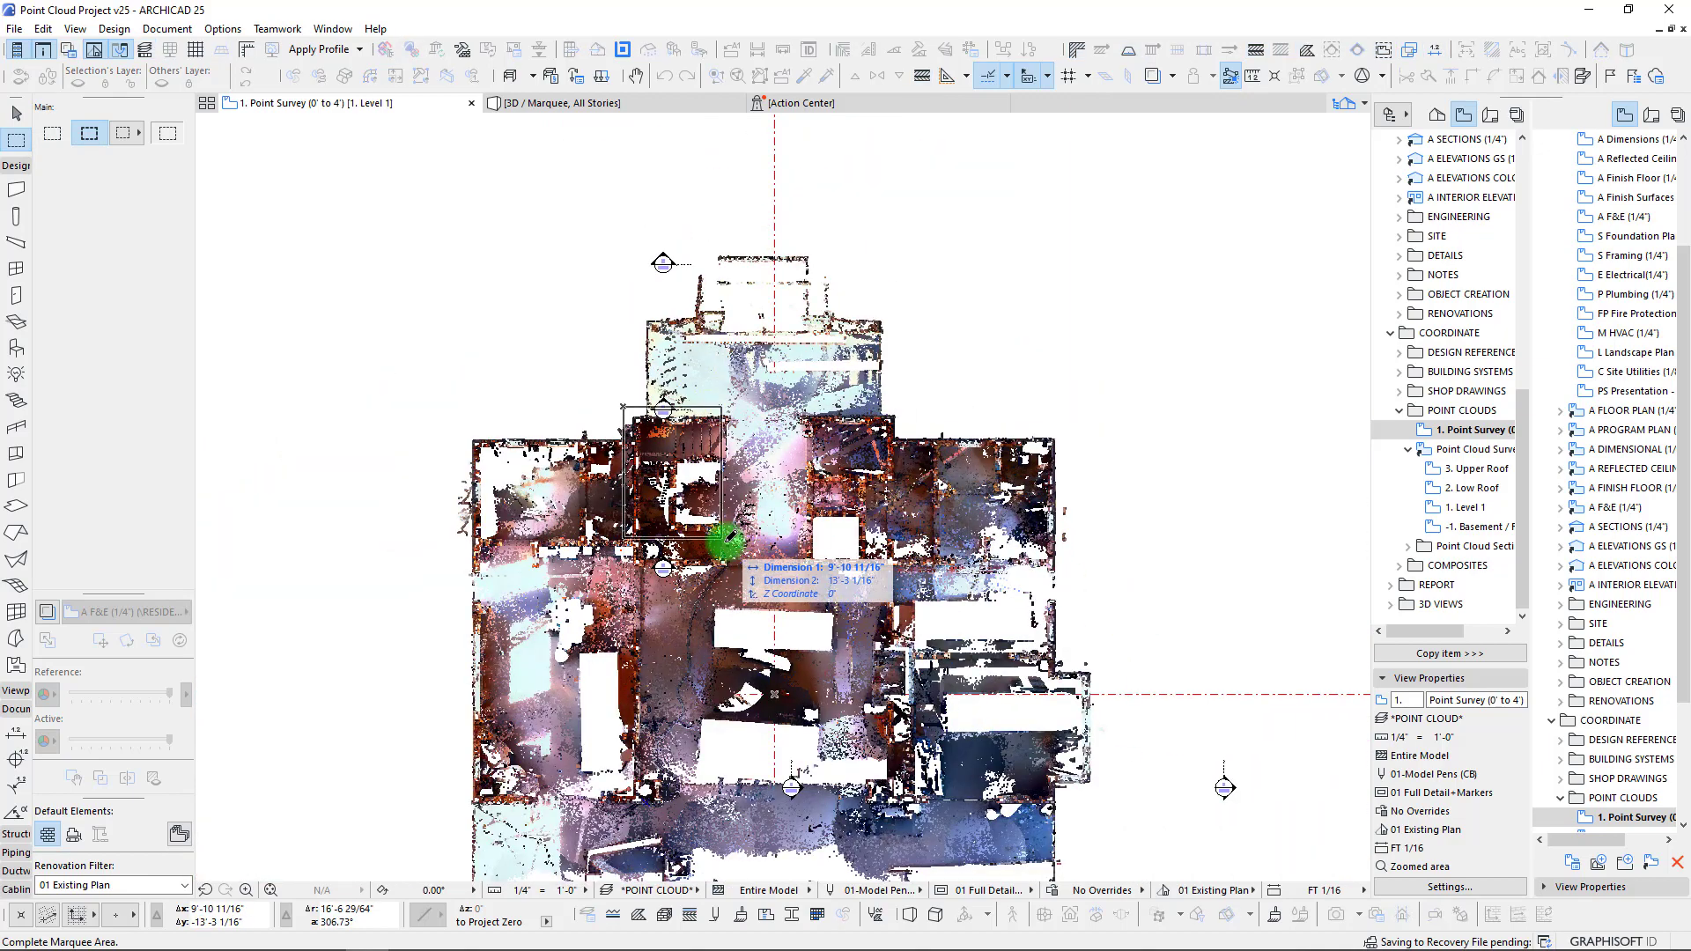
scroll(717, 431, "up", 3)
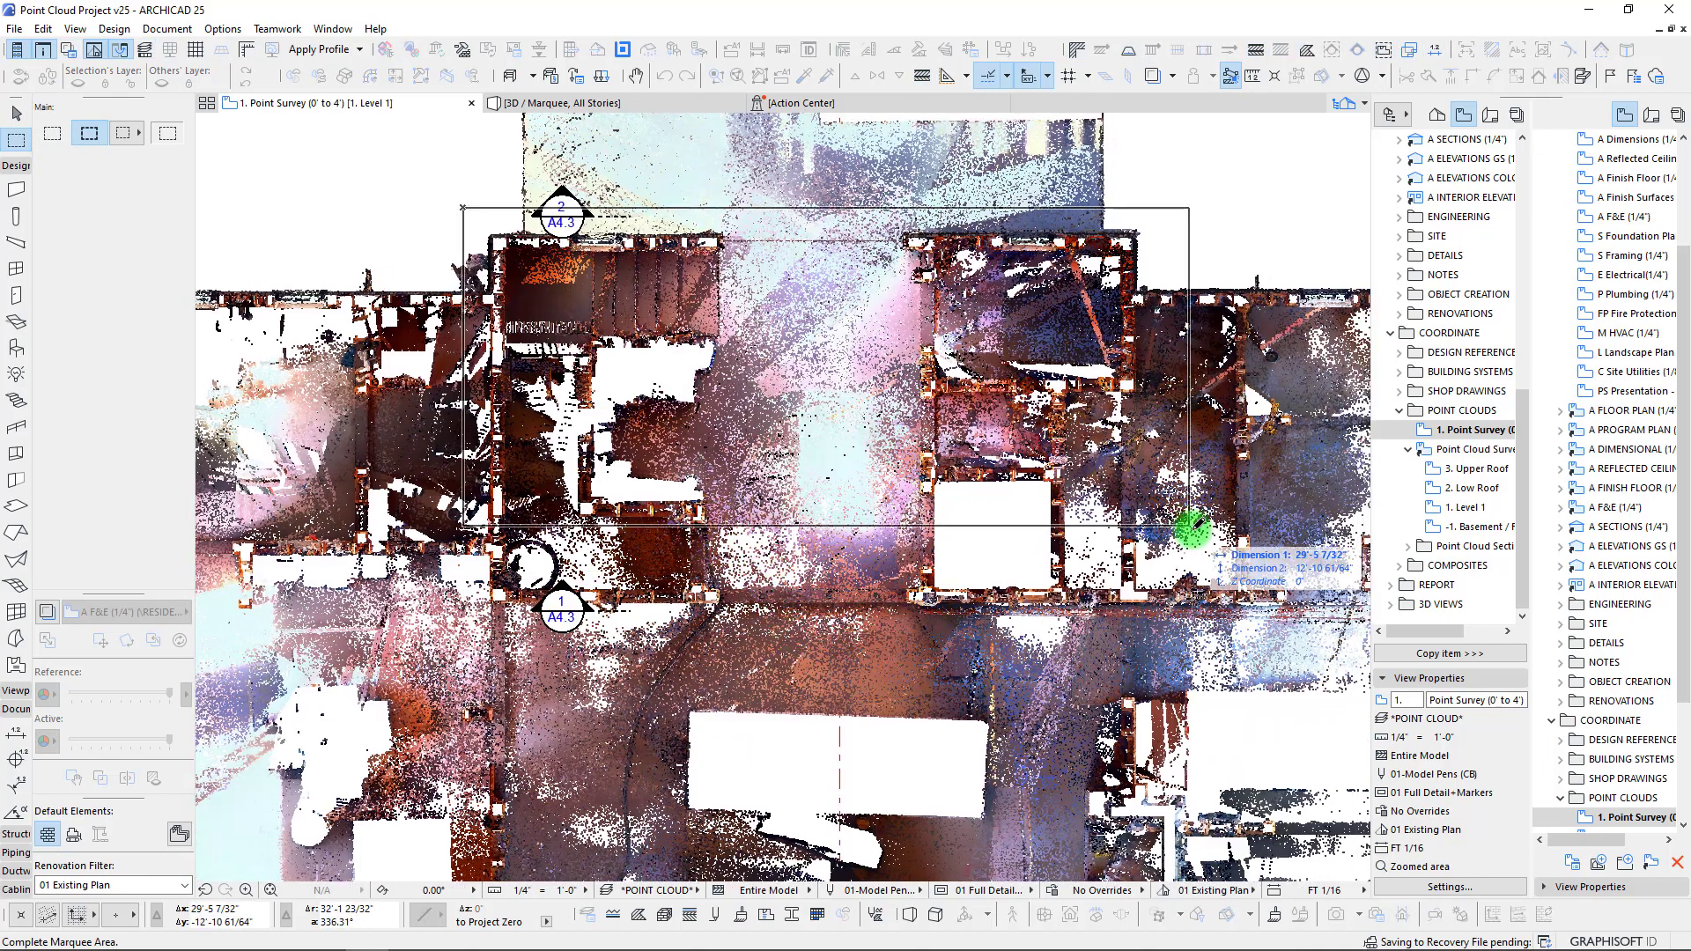
left_click(1171, 519)
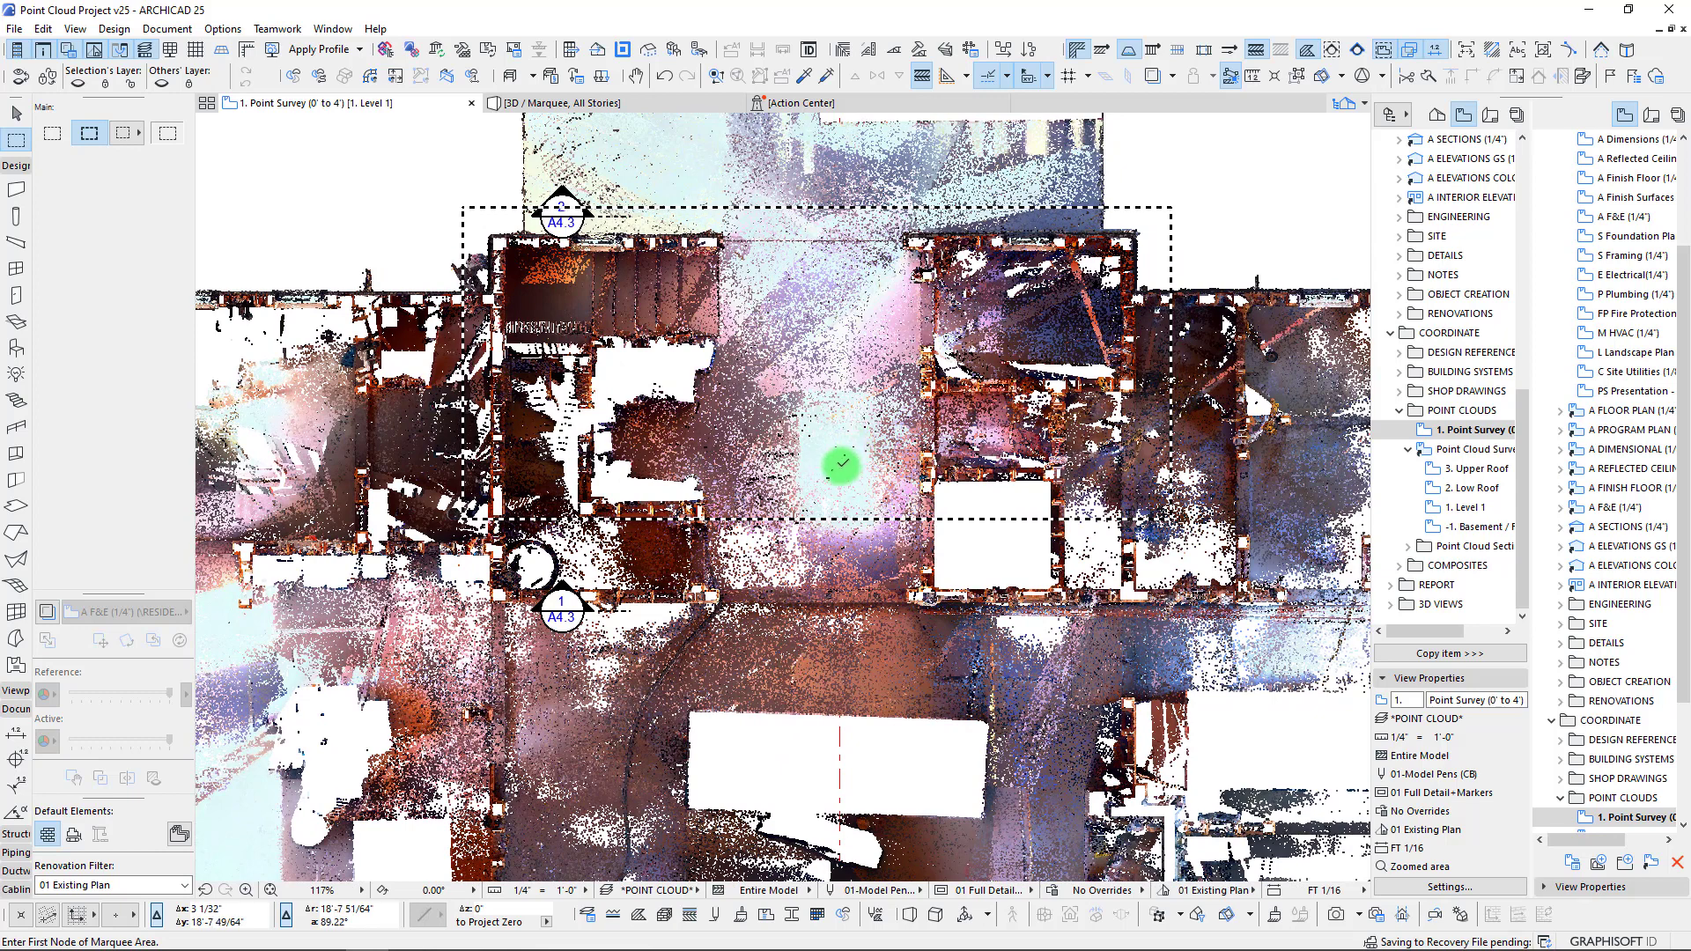
- Redraw the marquee slightly deeper around the stair hall and its flanking rooms, and show that area in 3D
left_click(457, 201)
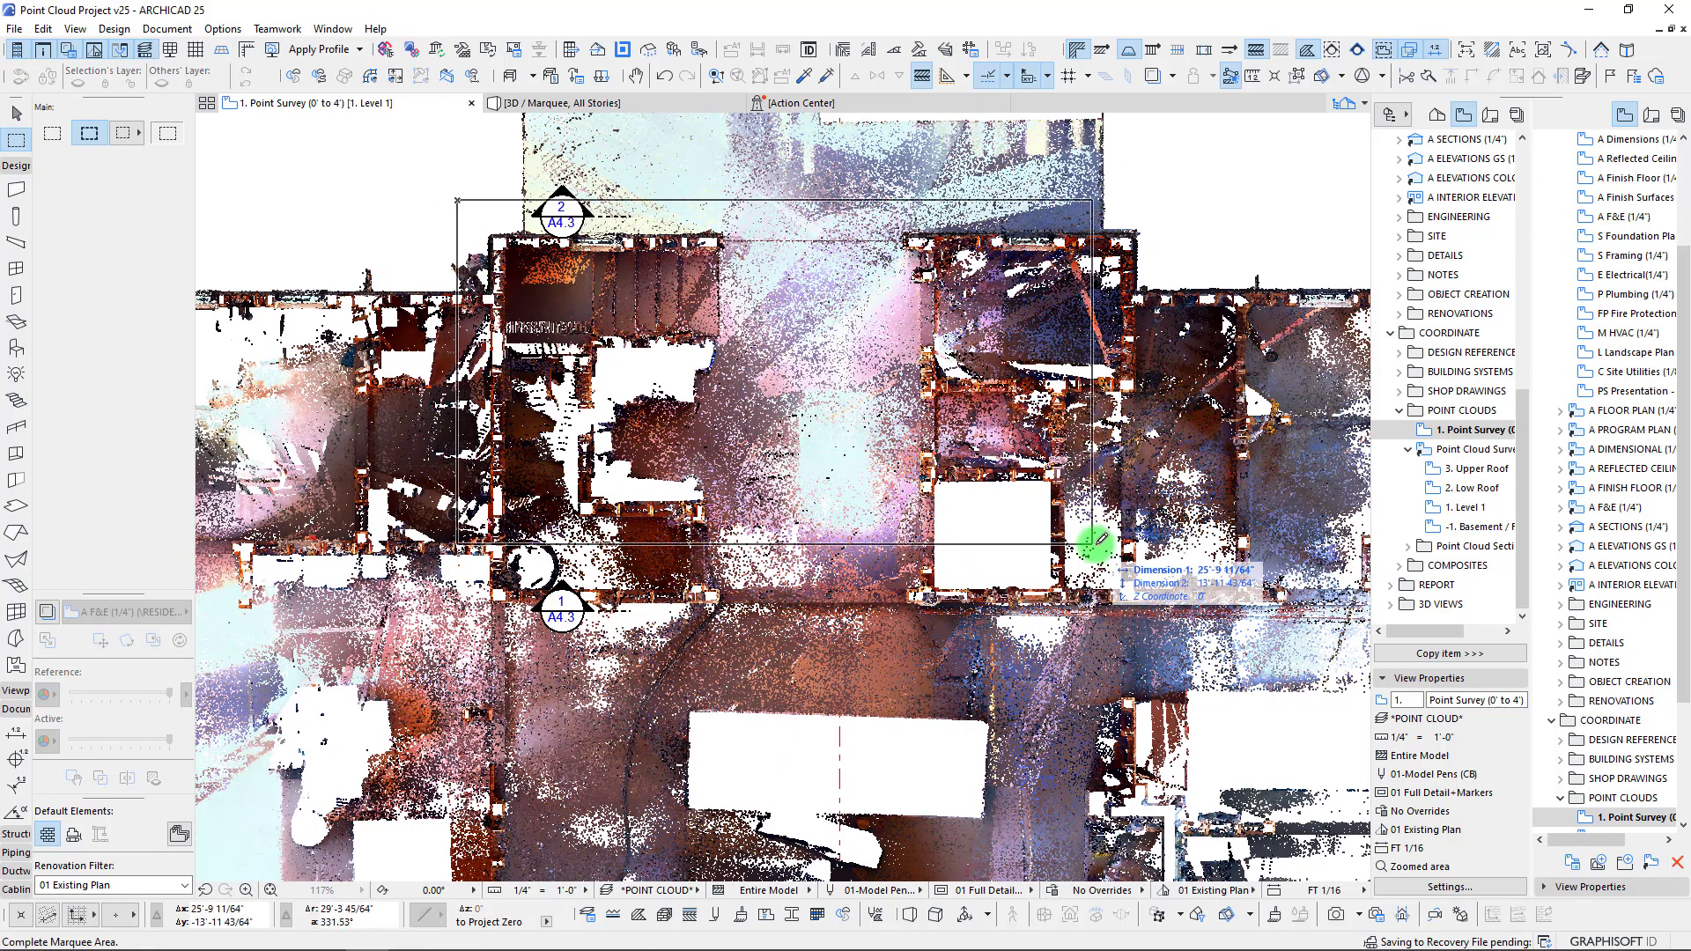
left_click(1164, 555)
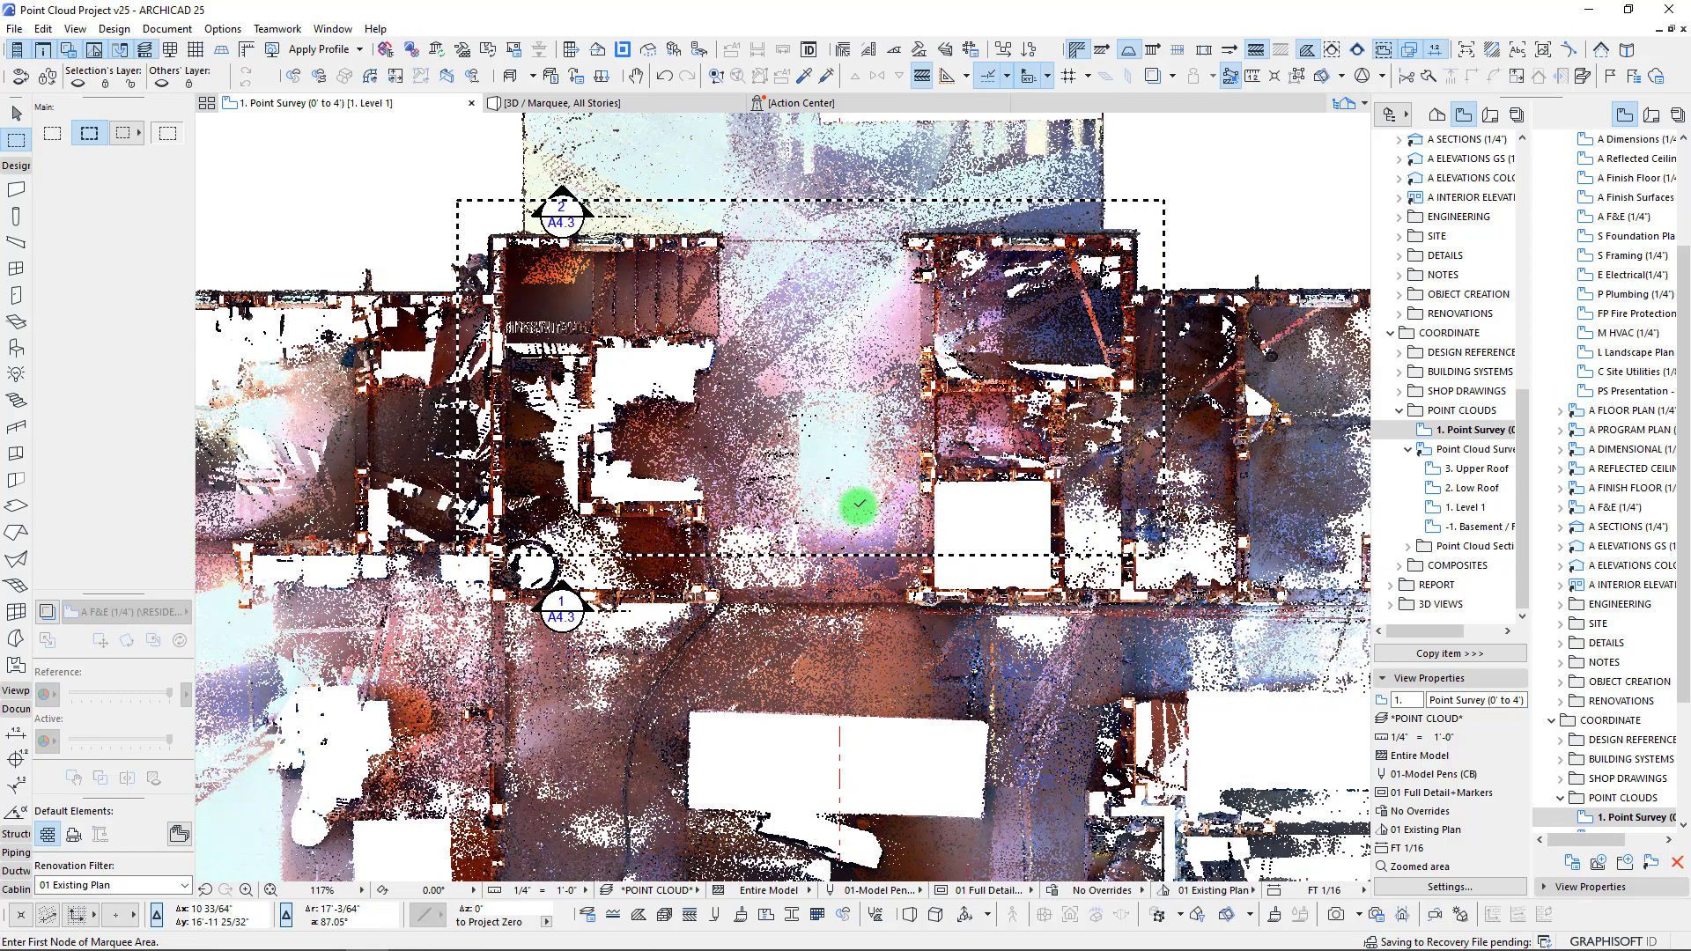
key("F5")
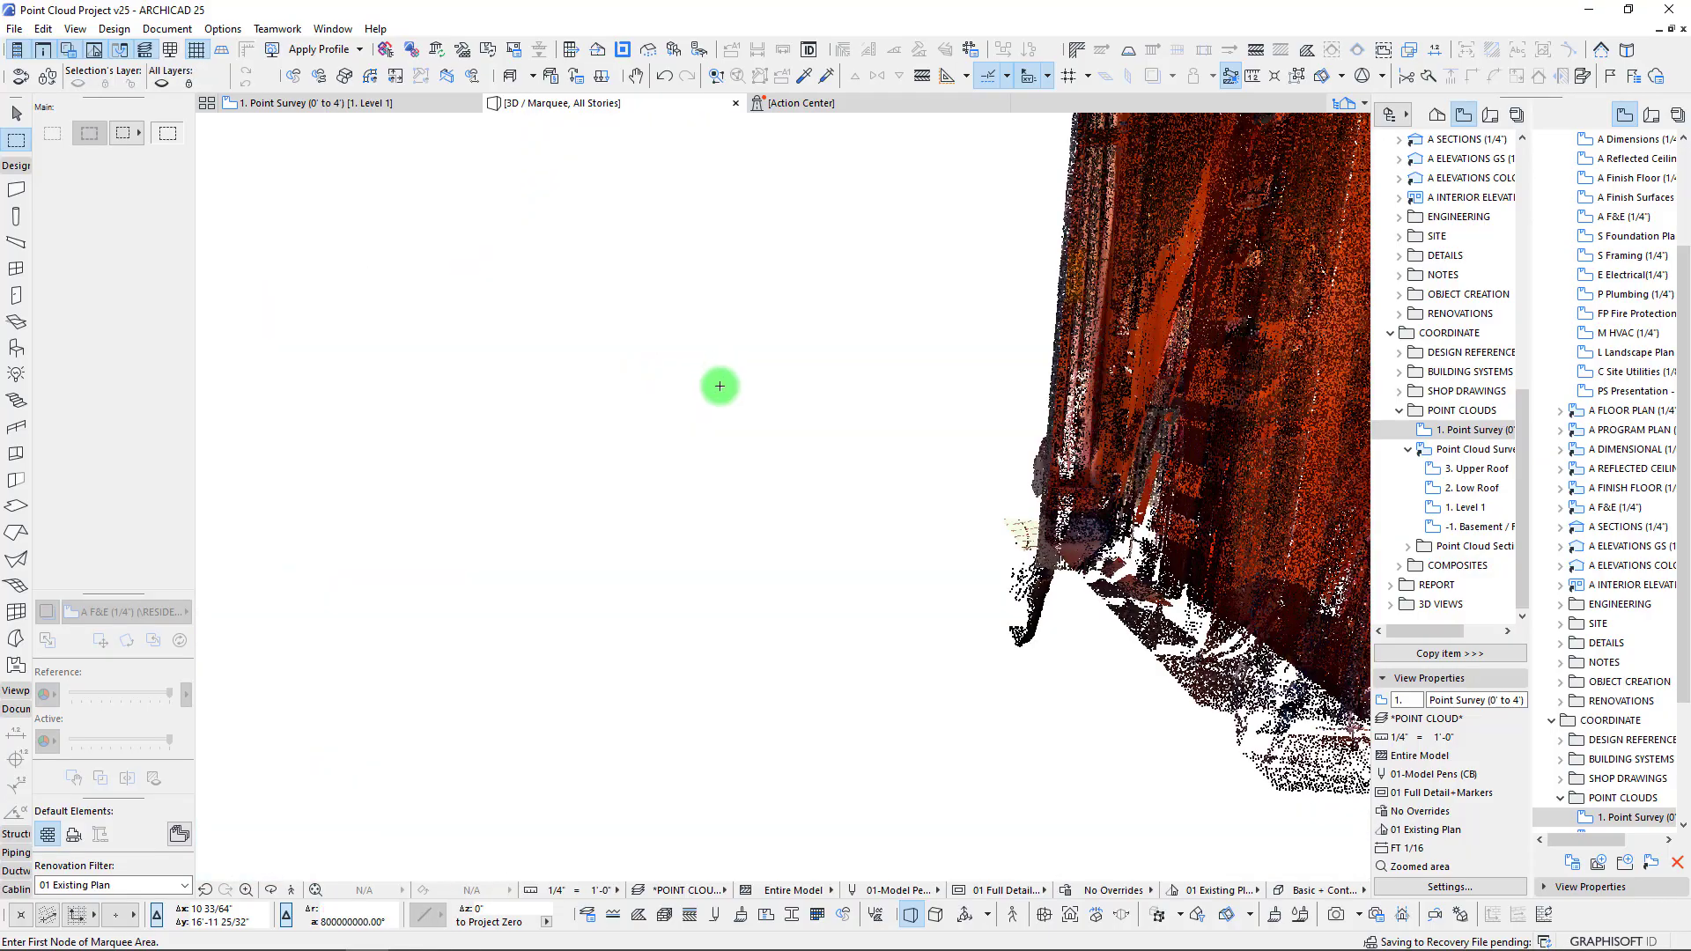
- Examine the two-story stair hall in 3D, including its upper windows, wall studs and ceiling framing
middle_click_drag(781, 424, 755, 432, "shift")
scroll(755, 431, "down", 5)
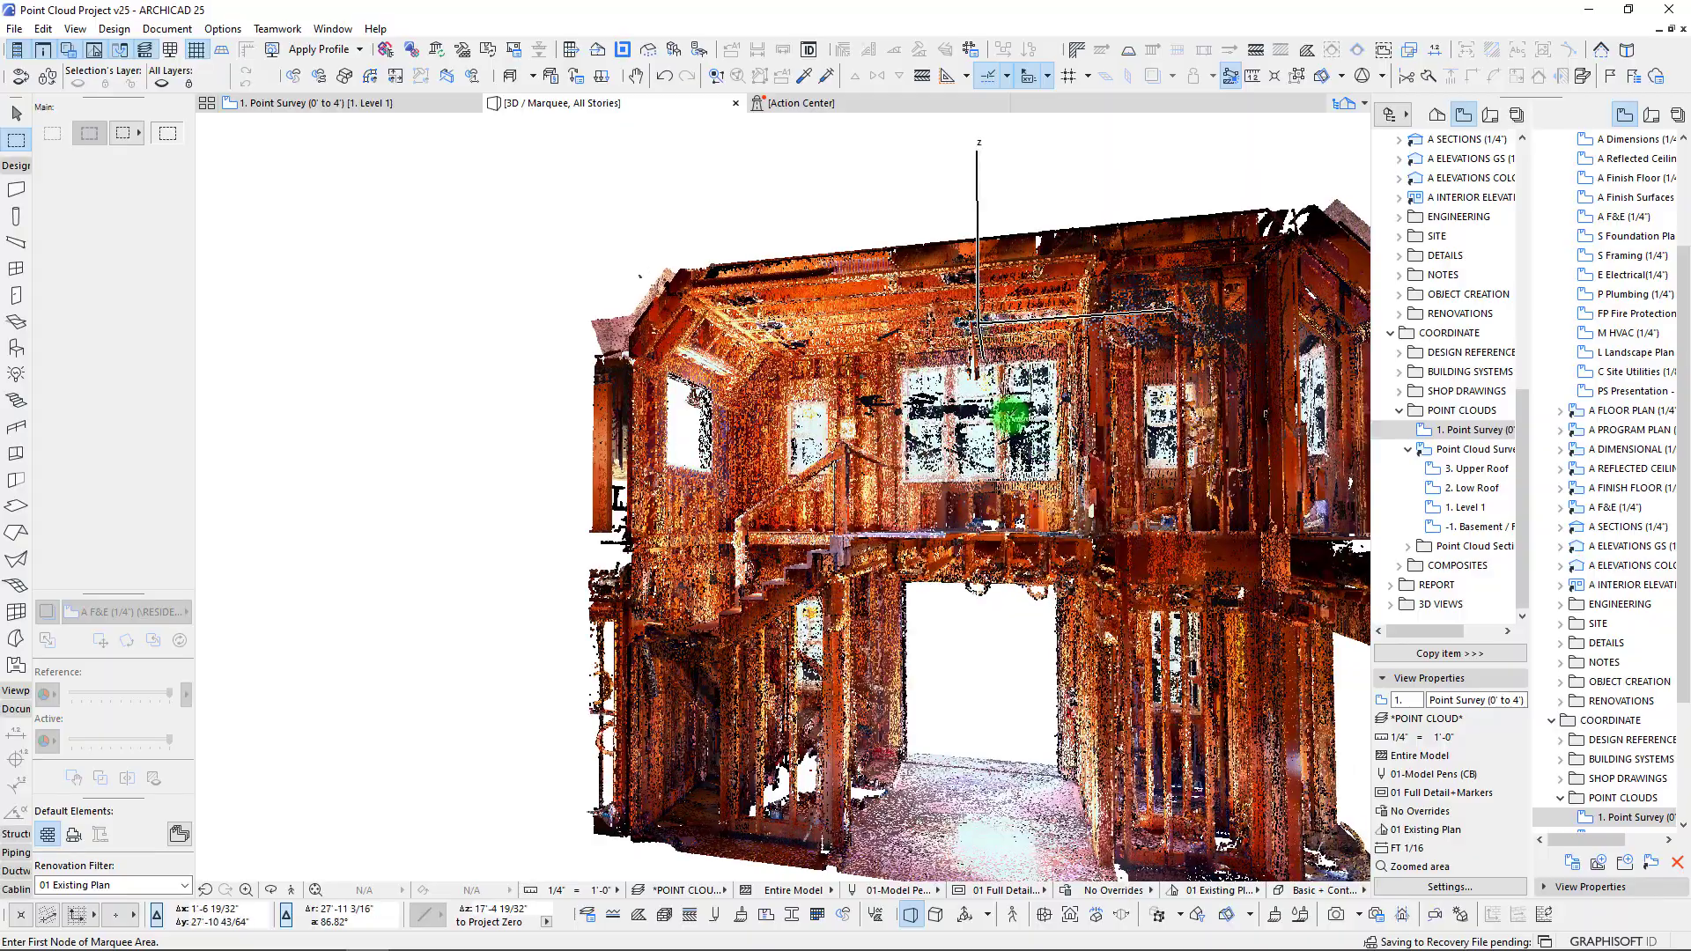
scroll(974, 415, "up", 1)
scroll(881, 423, "up", 6)
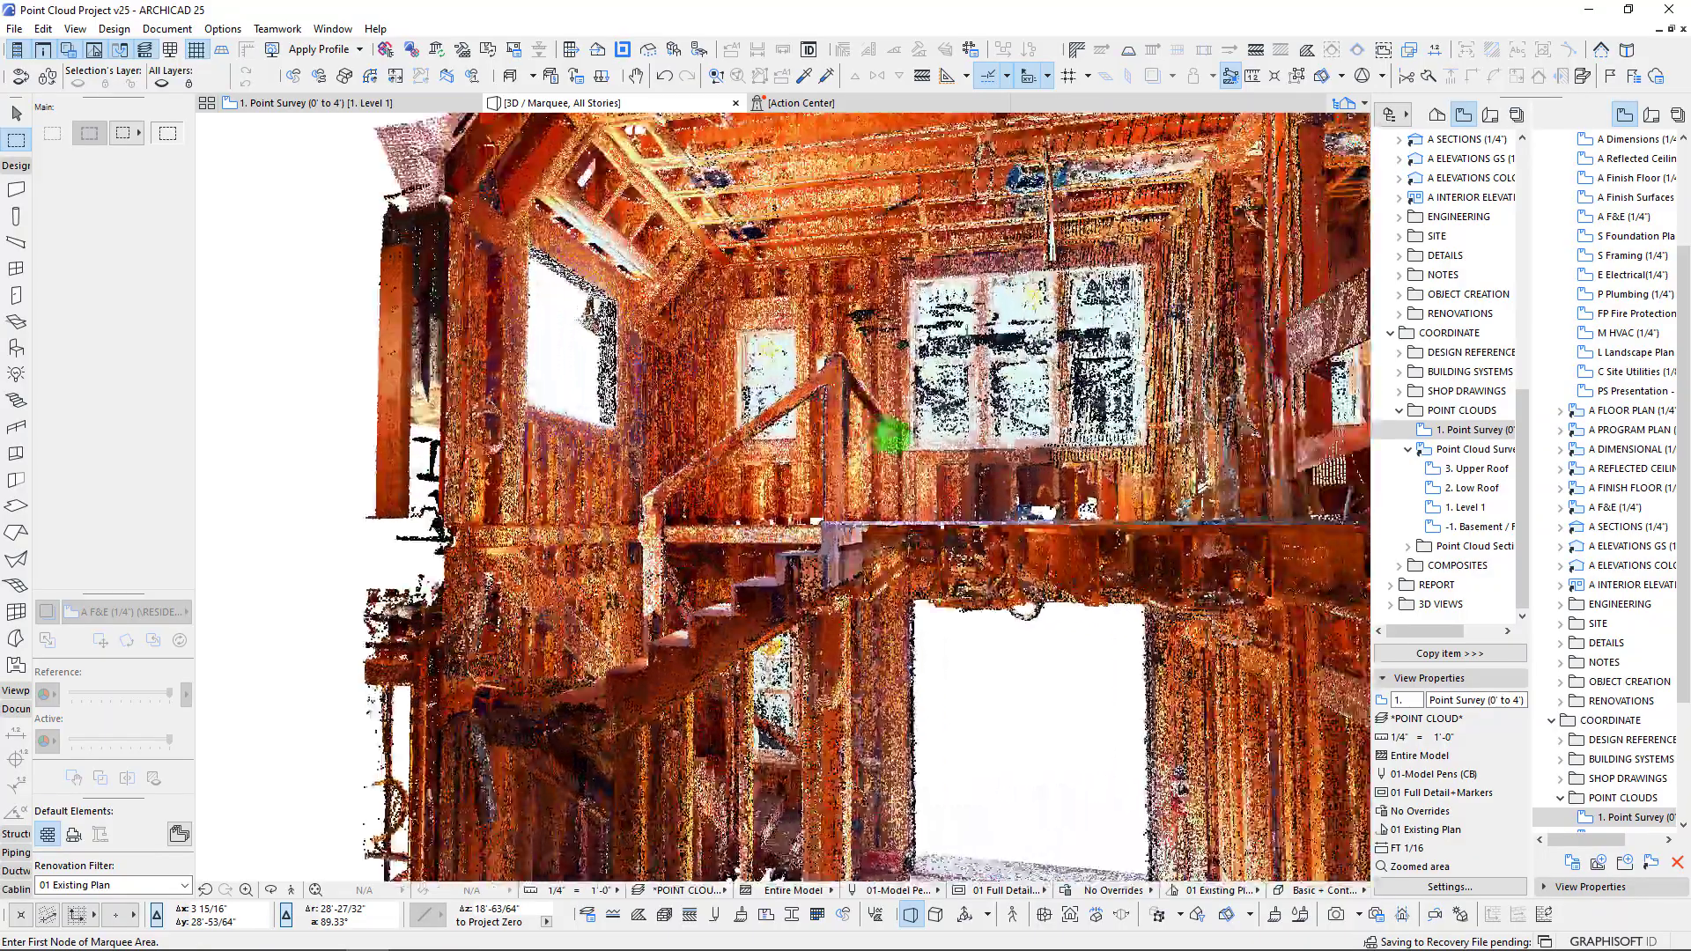
scroll(894, 458, "up", 3)
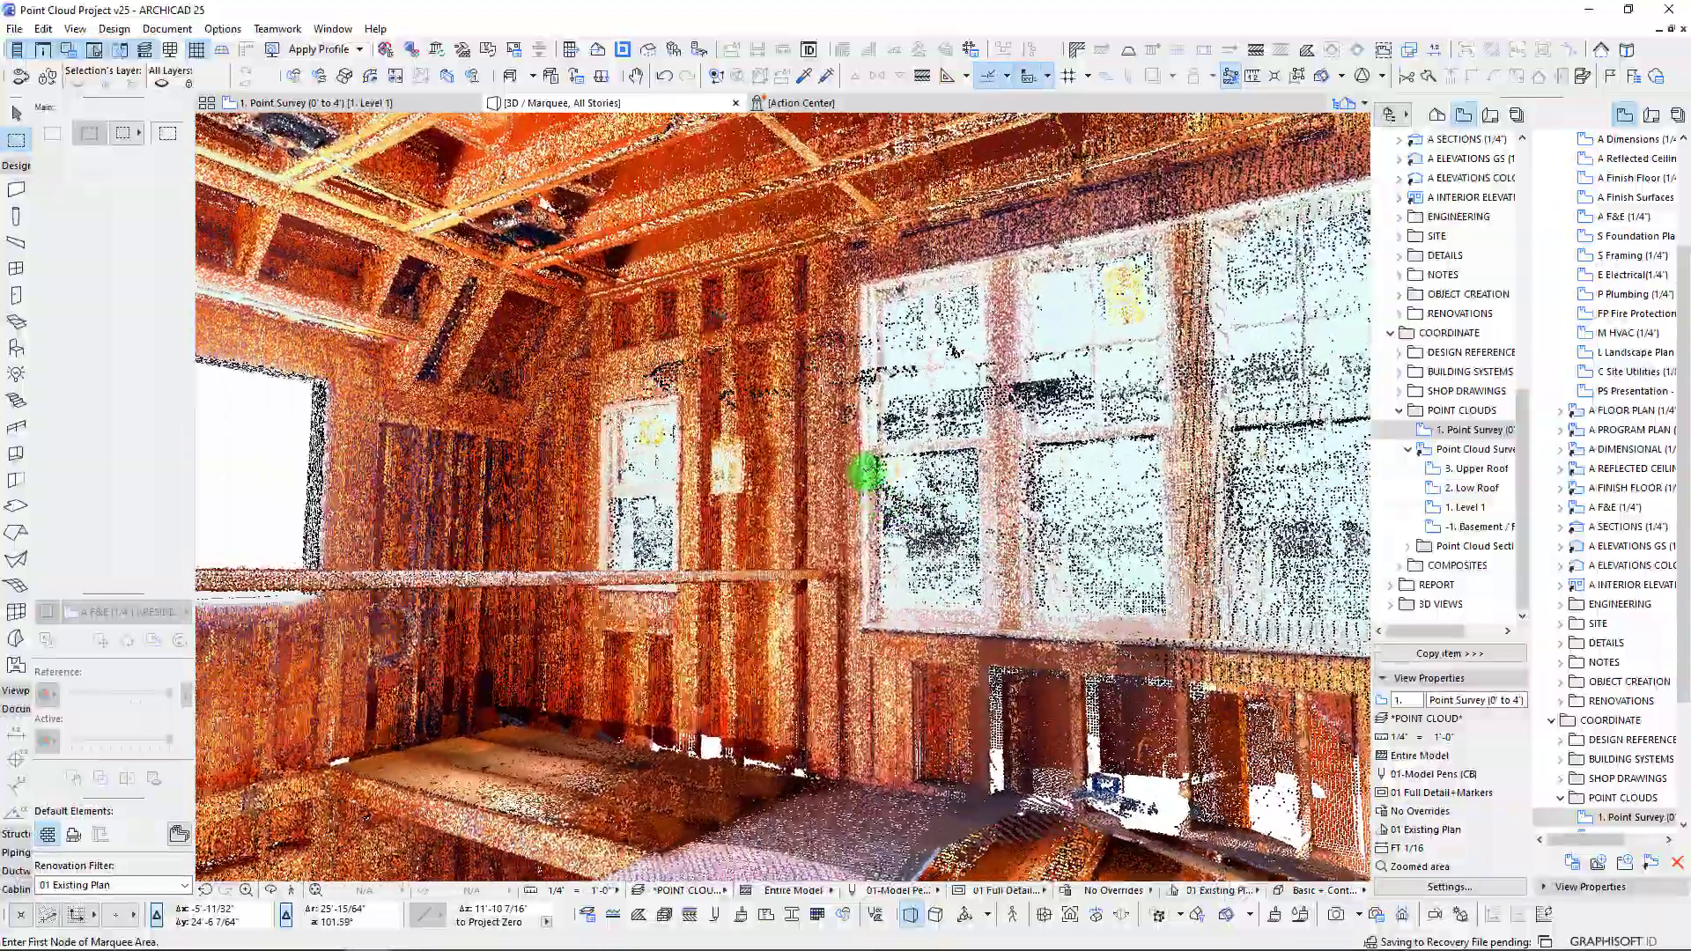
middle_click_drag(867, 473, 853, 474, "shift")
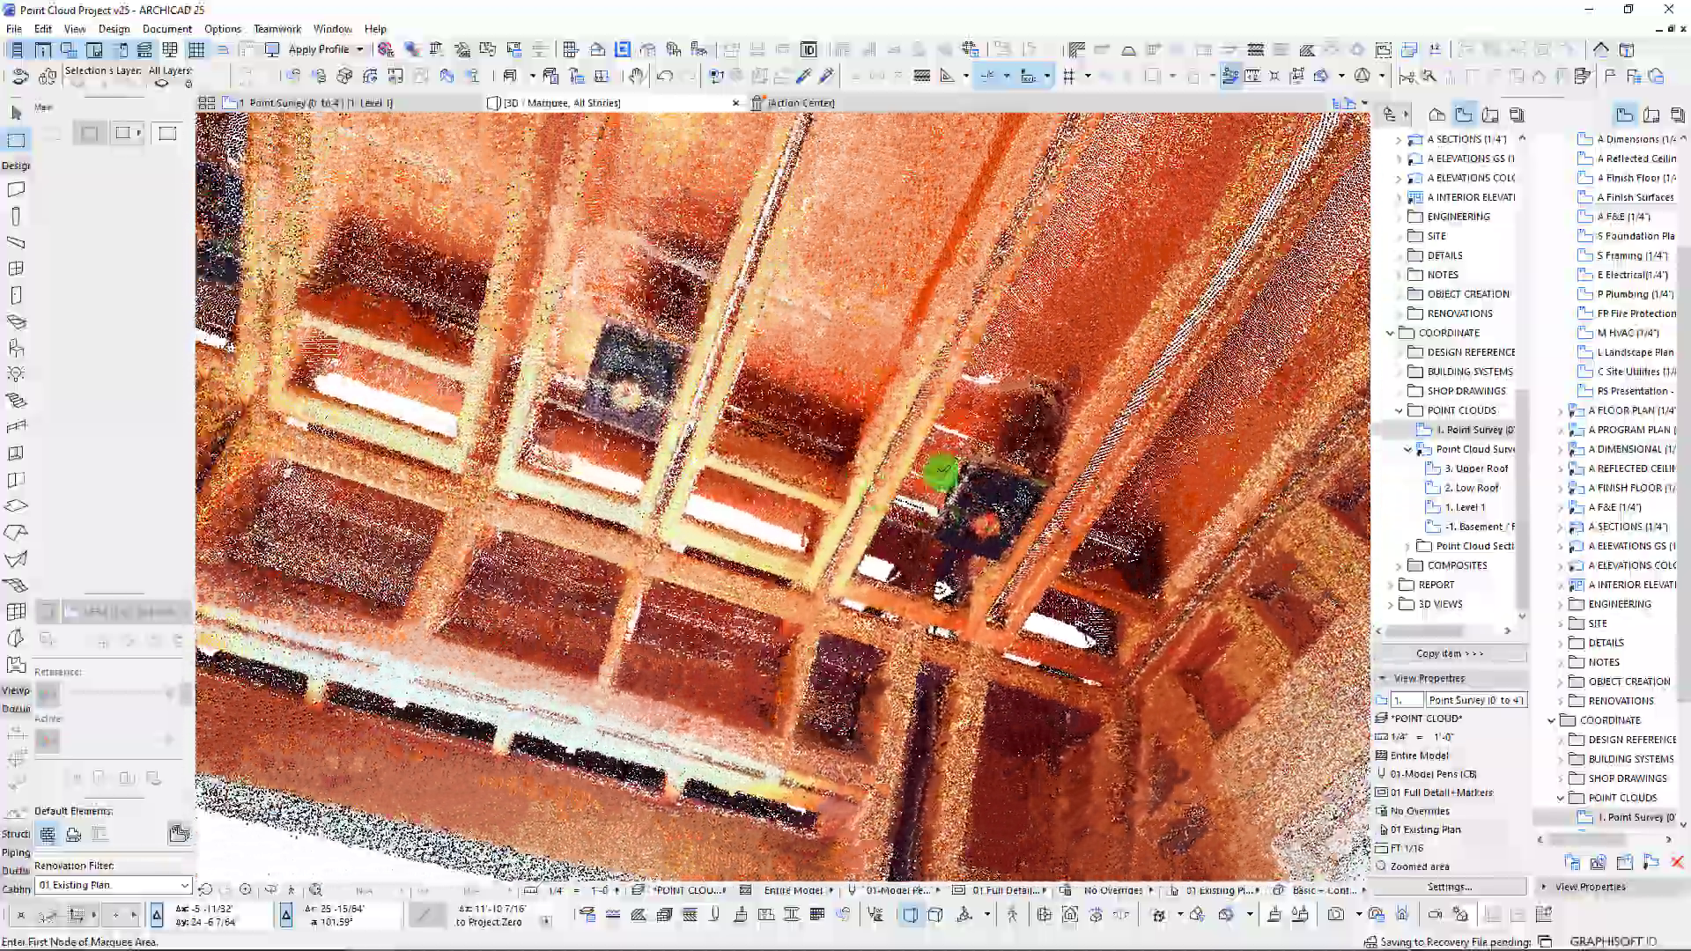
middle_click_drag(942, 589, 991, 654, "shift")
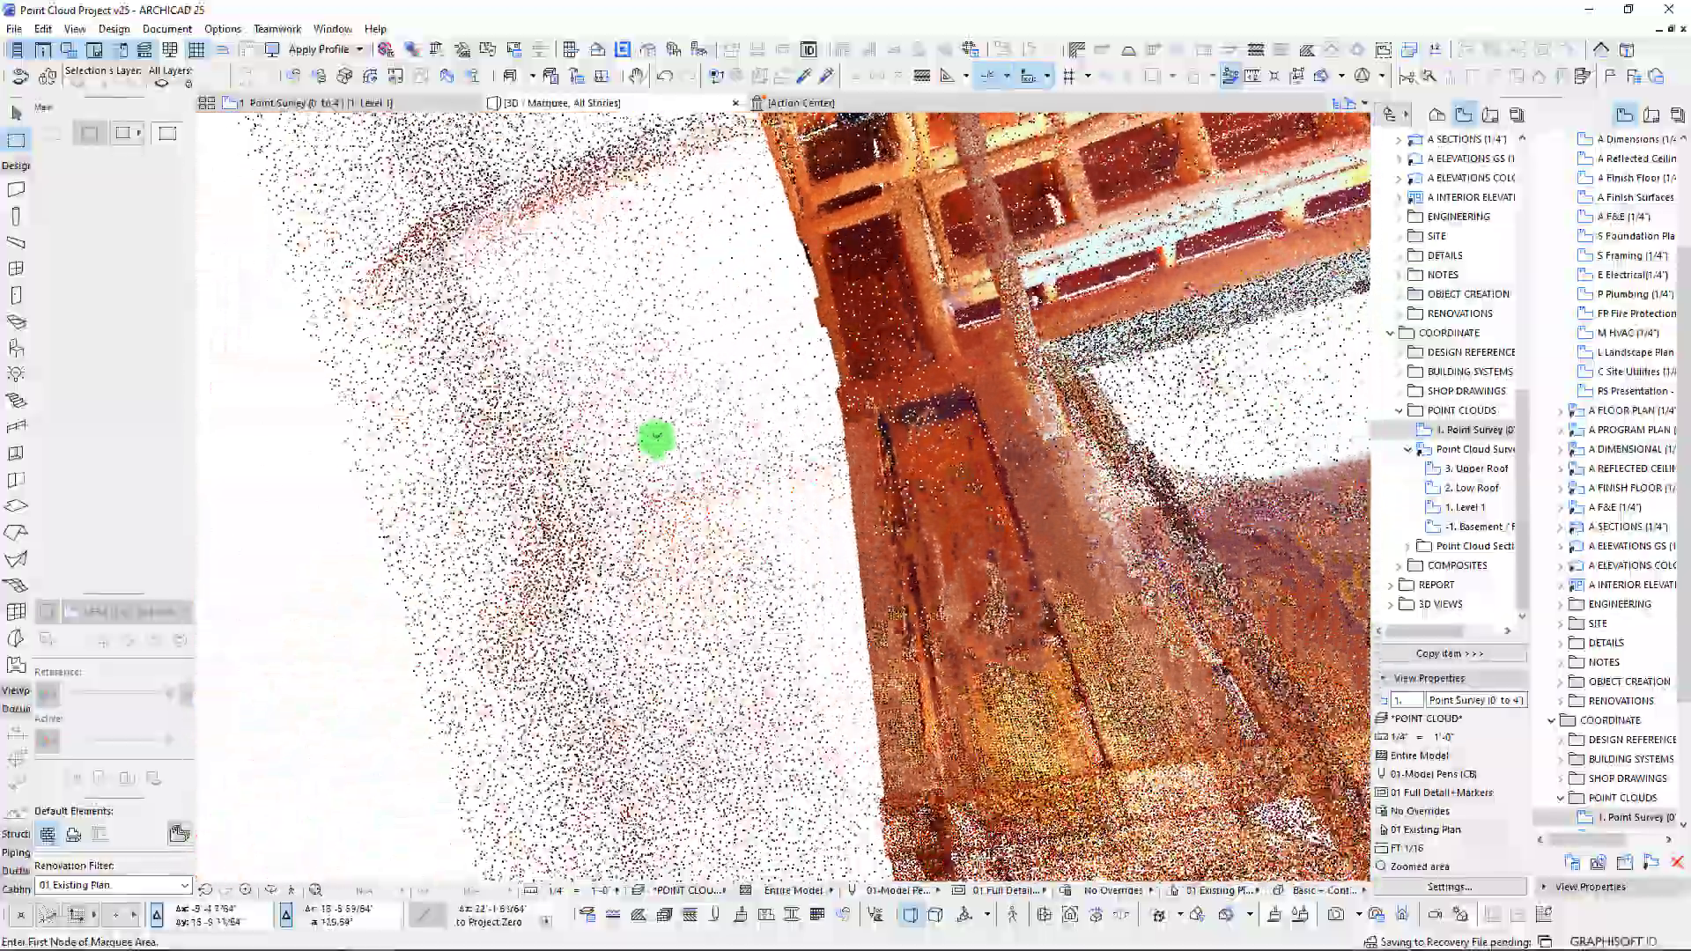
- Examine the cropped exterior wall, floor framing, stairs and landing in 3D, and return to the Level 1 floor plan
mouse_move(656, 438)
middle_mouse_down("shift")
mouse_move(669, 458)
mouse_move(669, 414)
middle_mouse_up("shift")
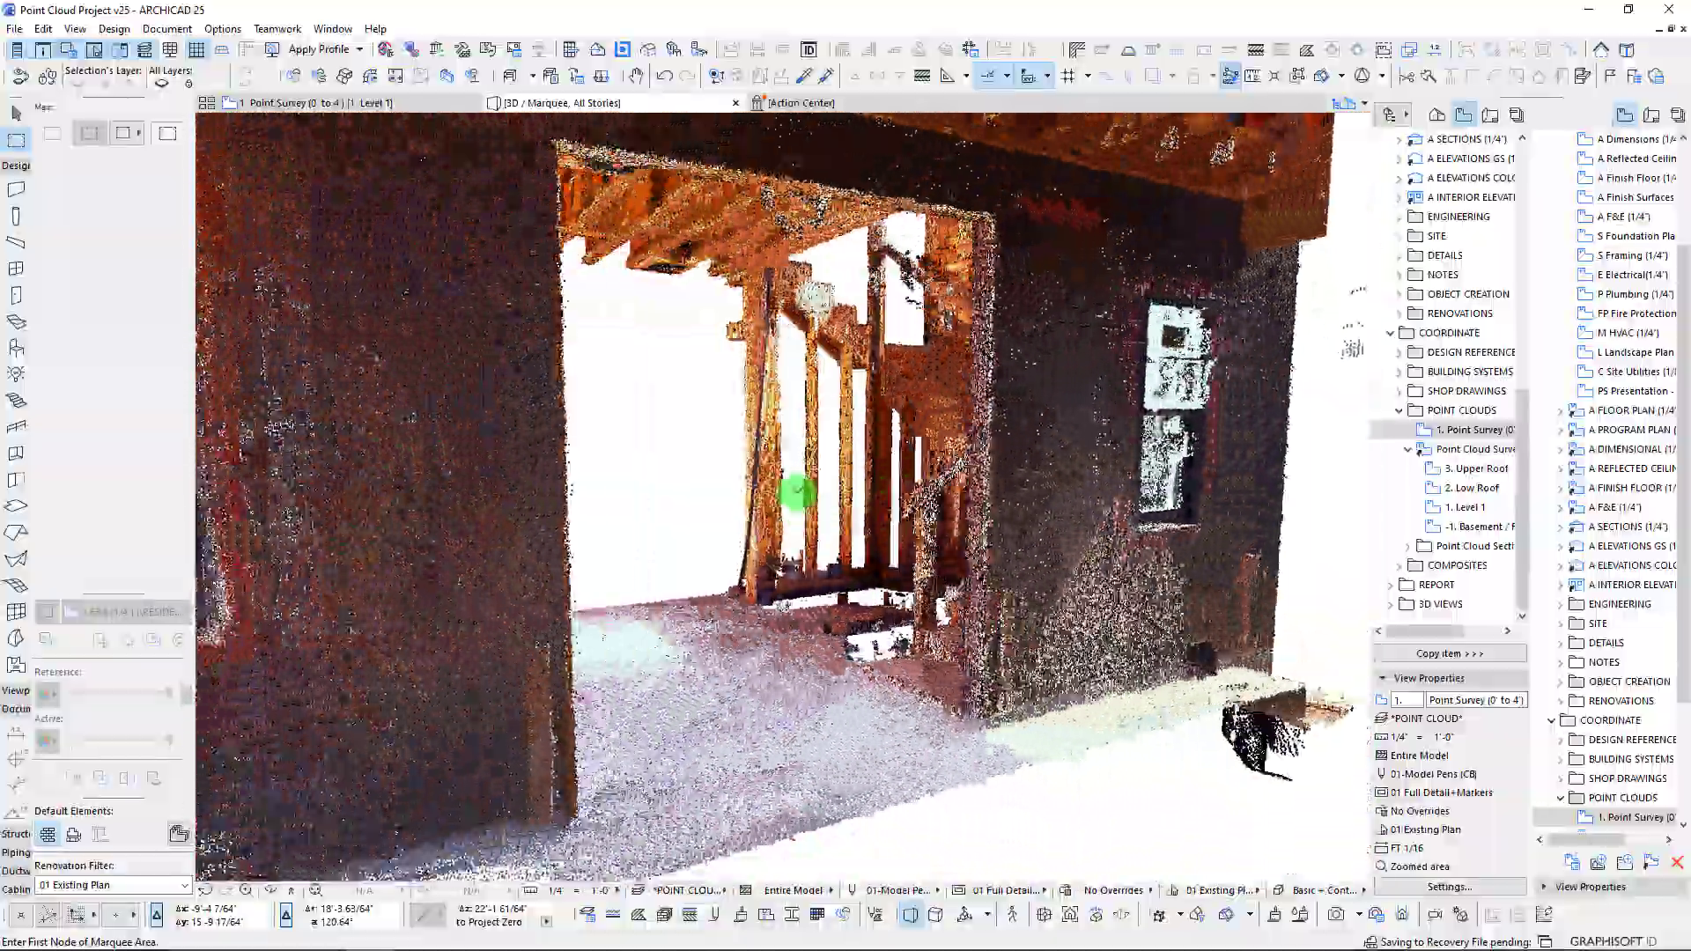
middle_click_drag(797, 490, 669, 491, "shift")
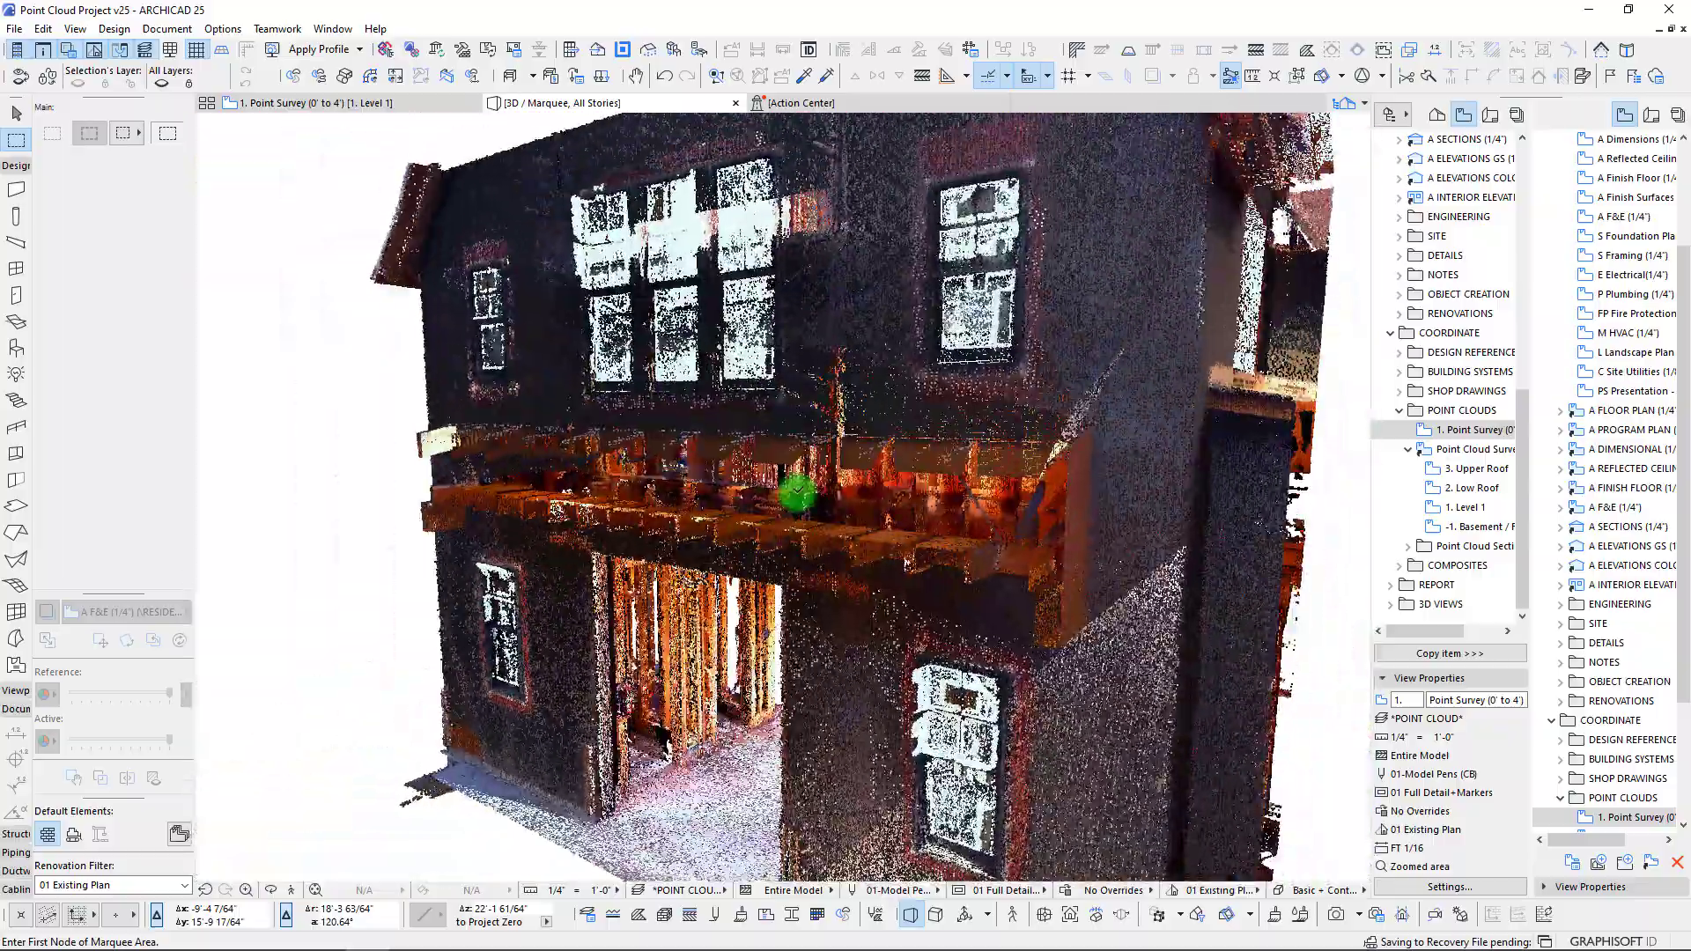
scroll(797, 491, "up", 8)
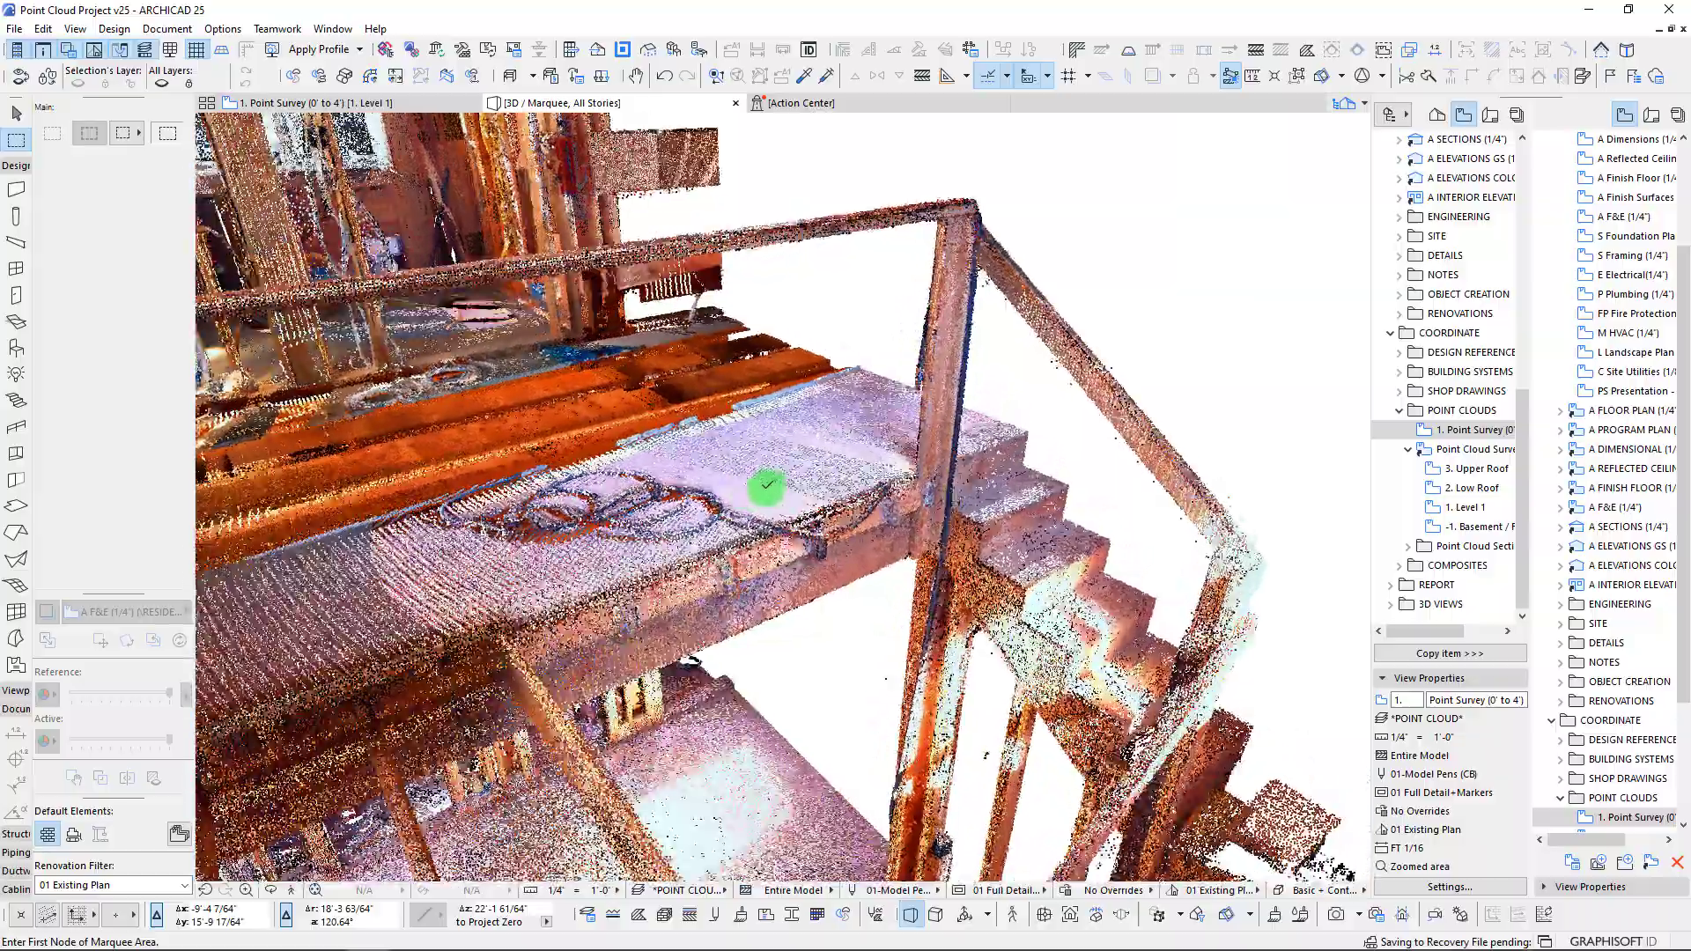
middle_click_drag(767, 485, 729, 433, "shift")
middle_click_drag(639, 502, 608, 504, "shift")
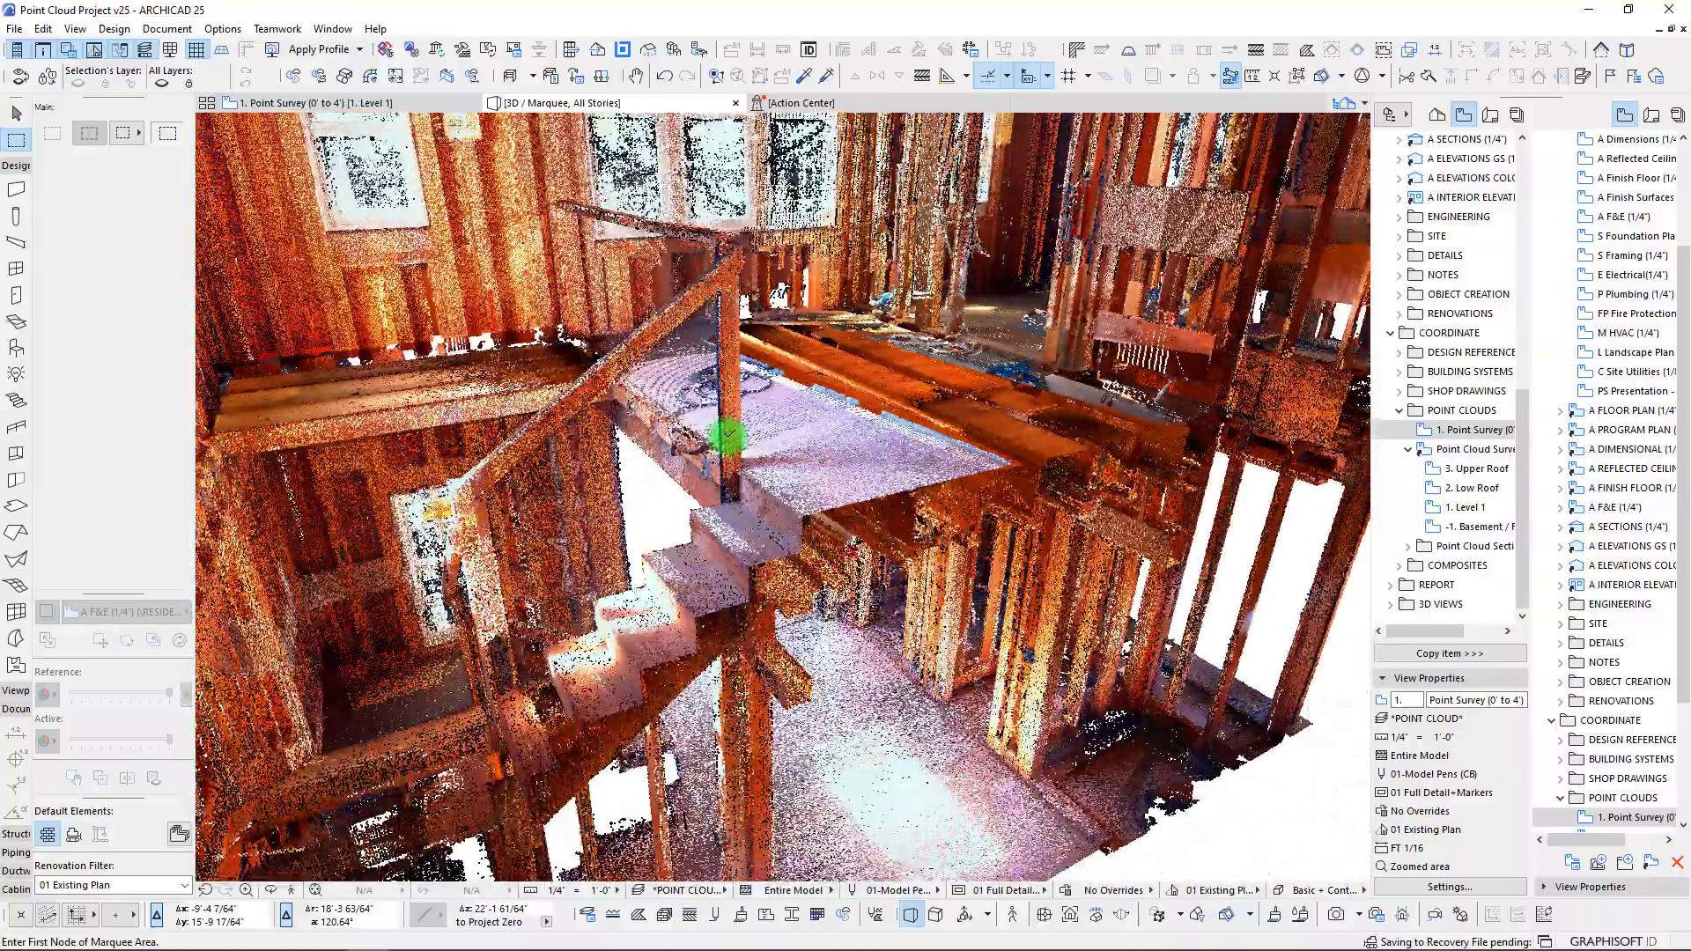
key("F2")
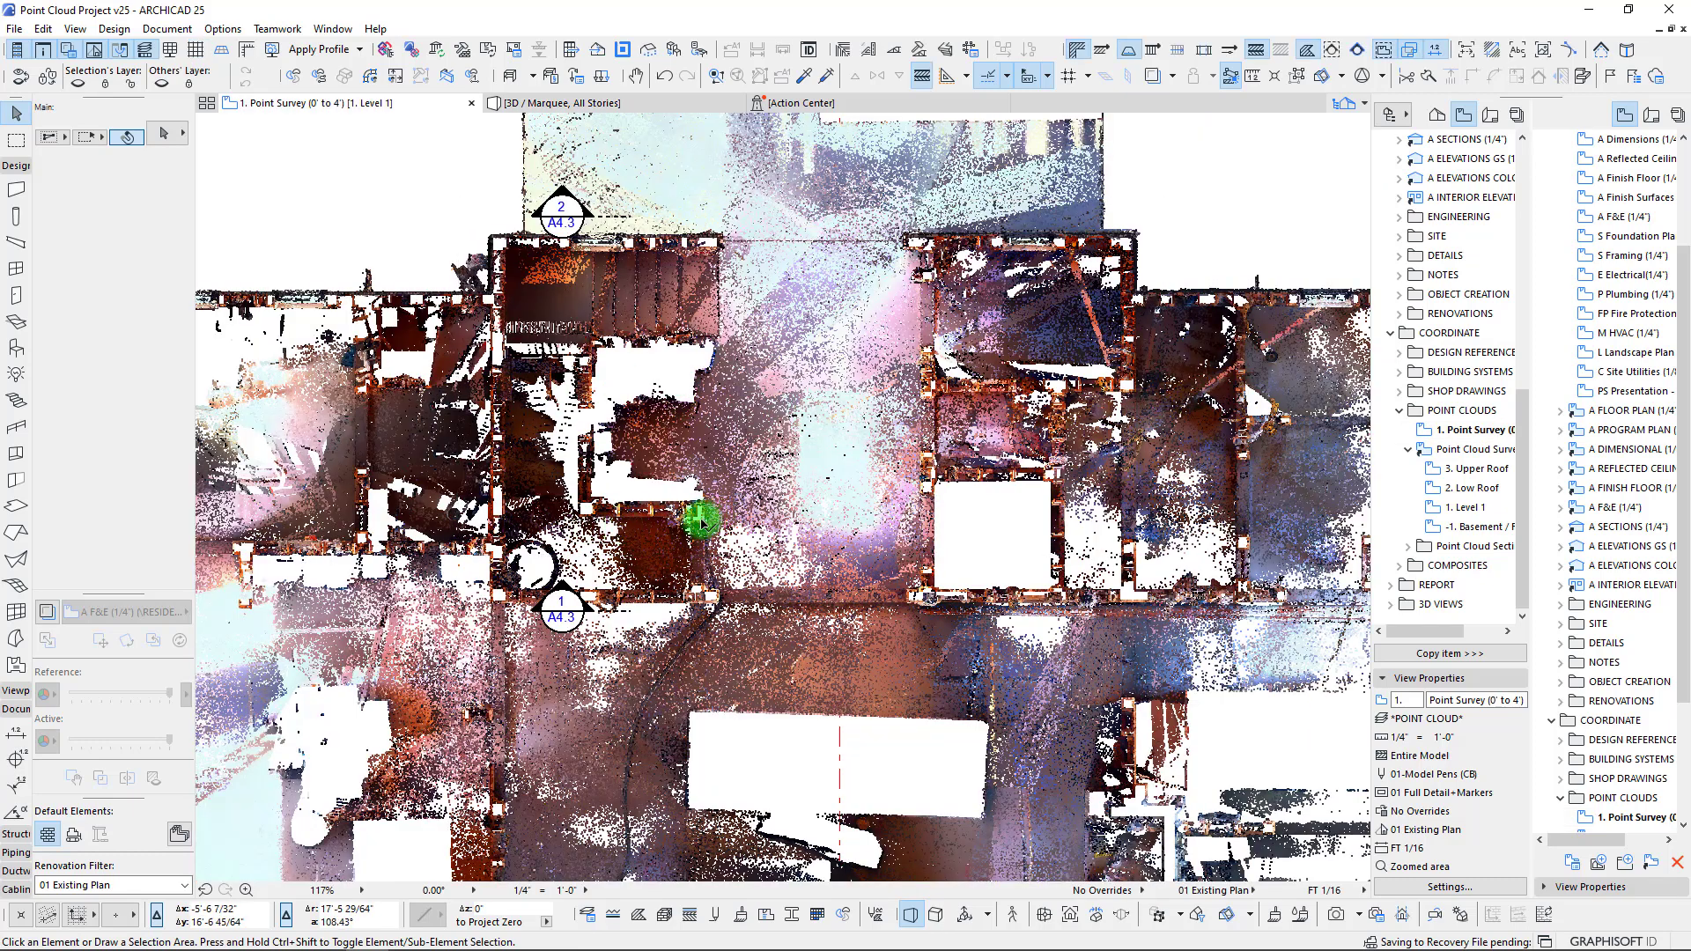
- Start a point cloud import and choose L3+RF.e57 from the Exports folder
scroll(696, 511, "down", 3)
scroll(566, 415, "down", 2)
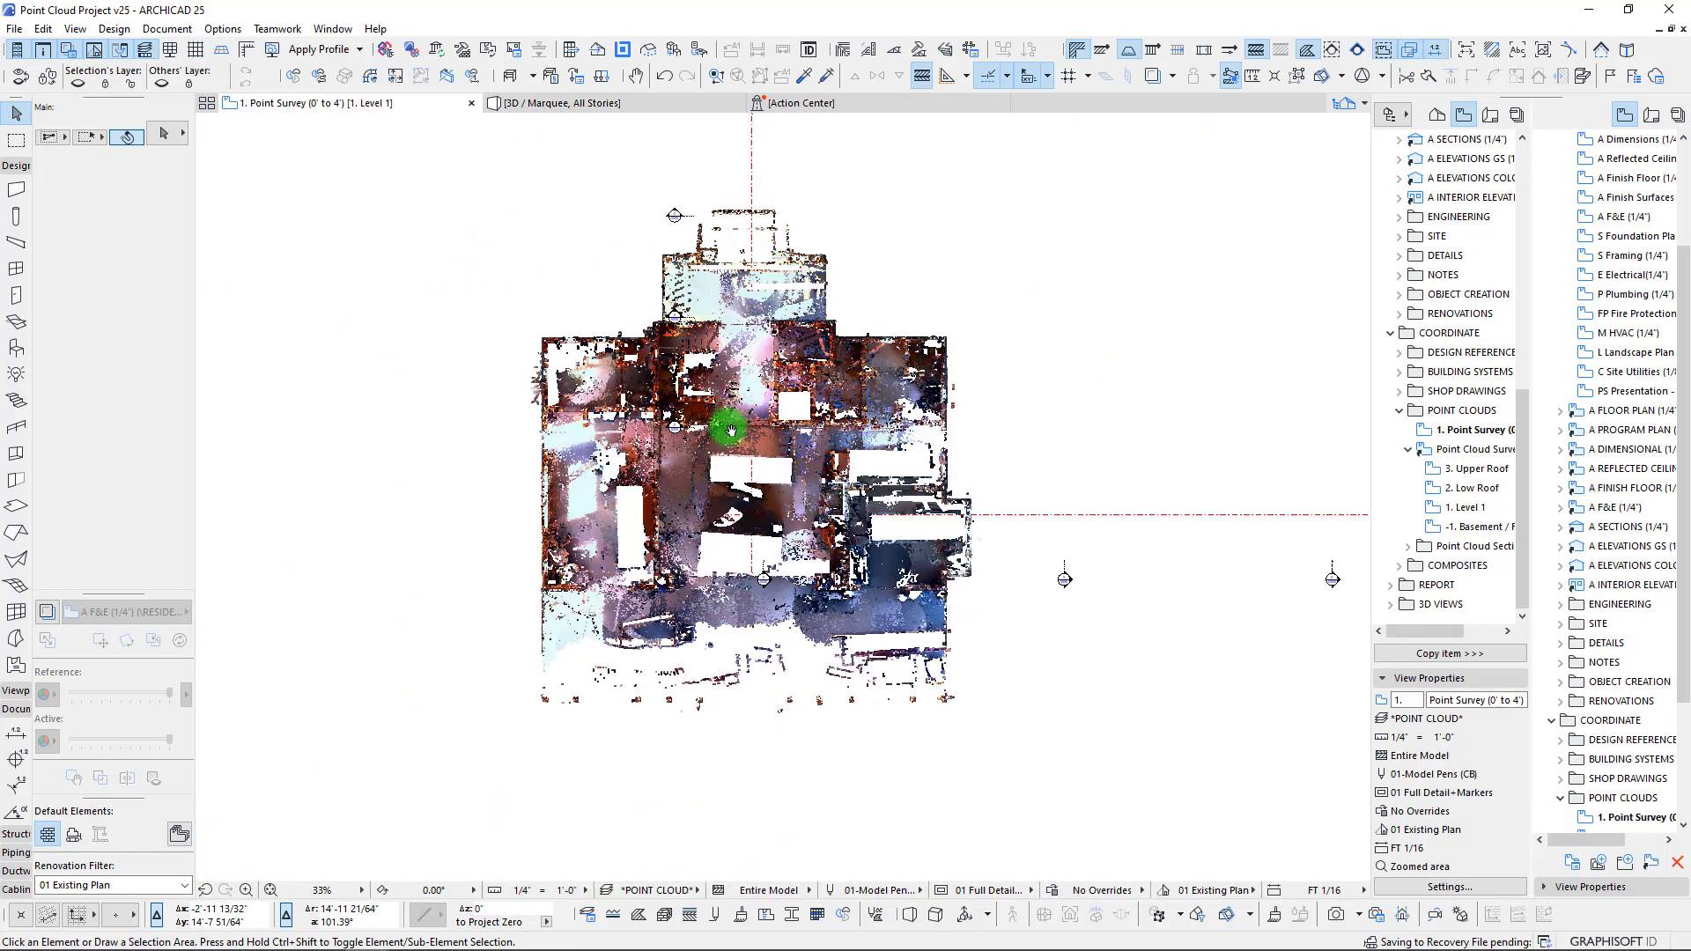
left_click(25, 18)
left_click(517, 268)
left_click(649, 361)
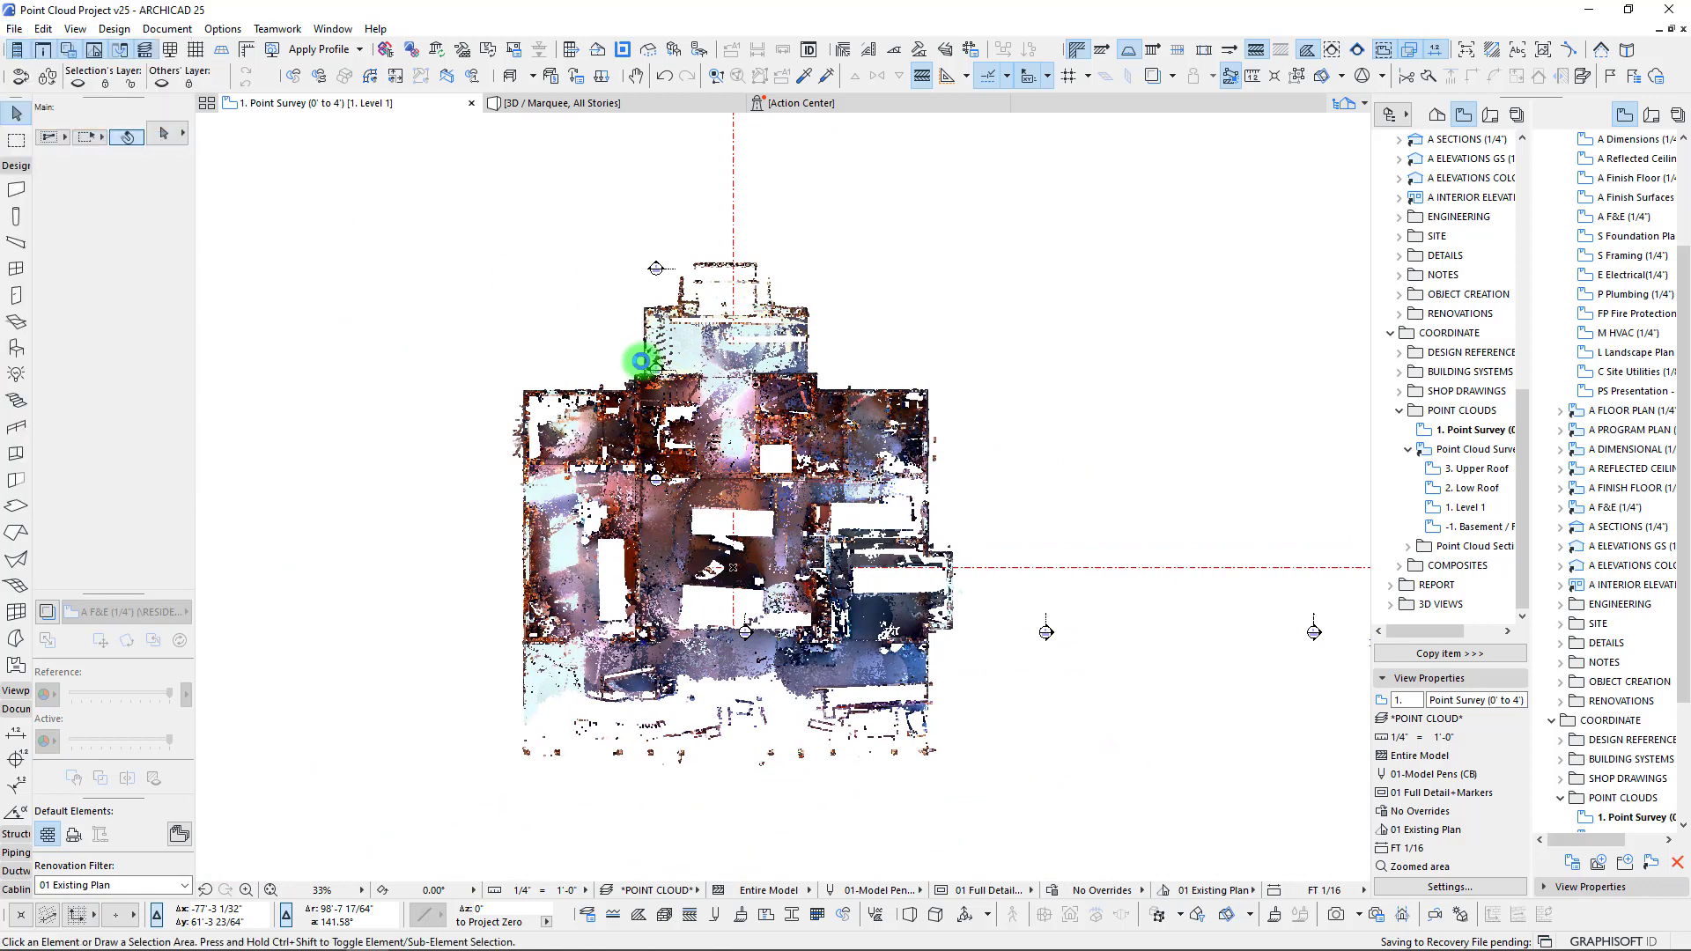
left_click(632, 363)
left_click(21, 30)
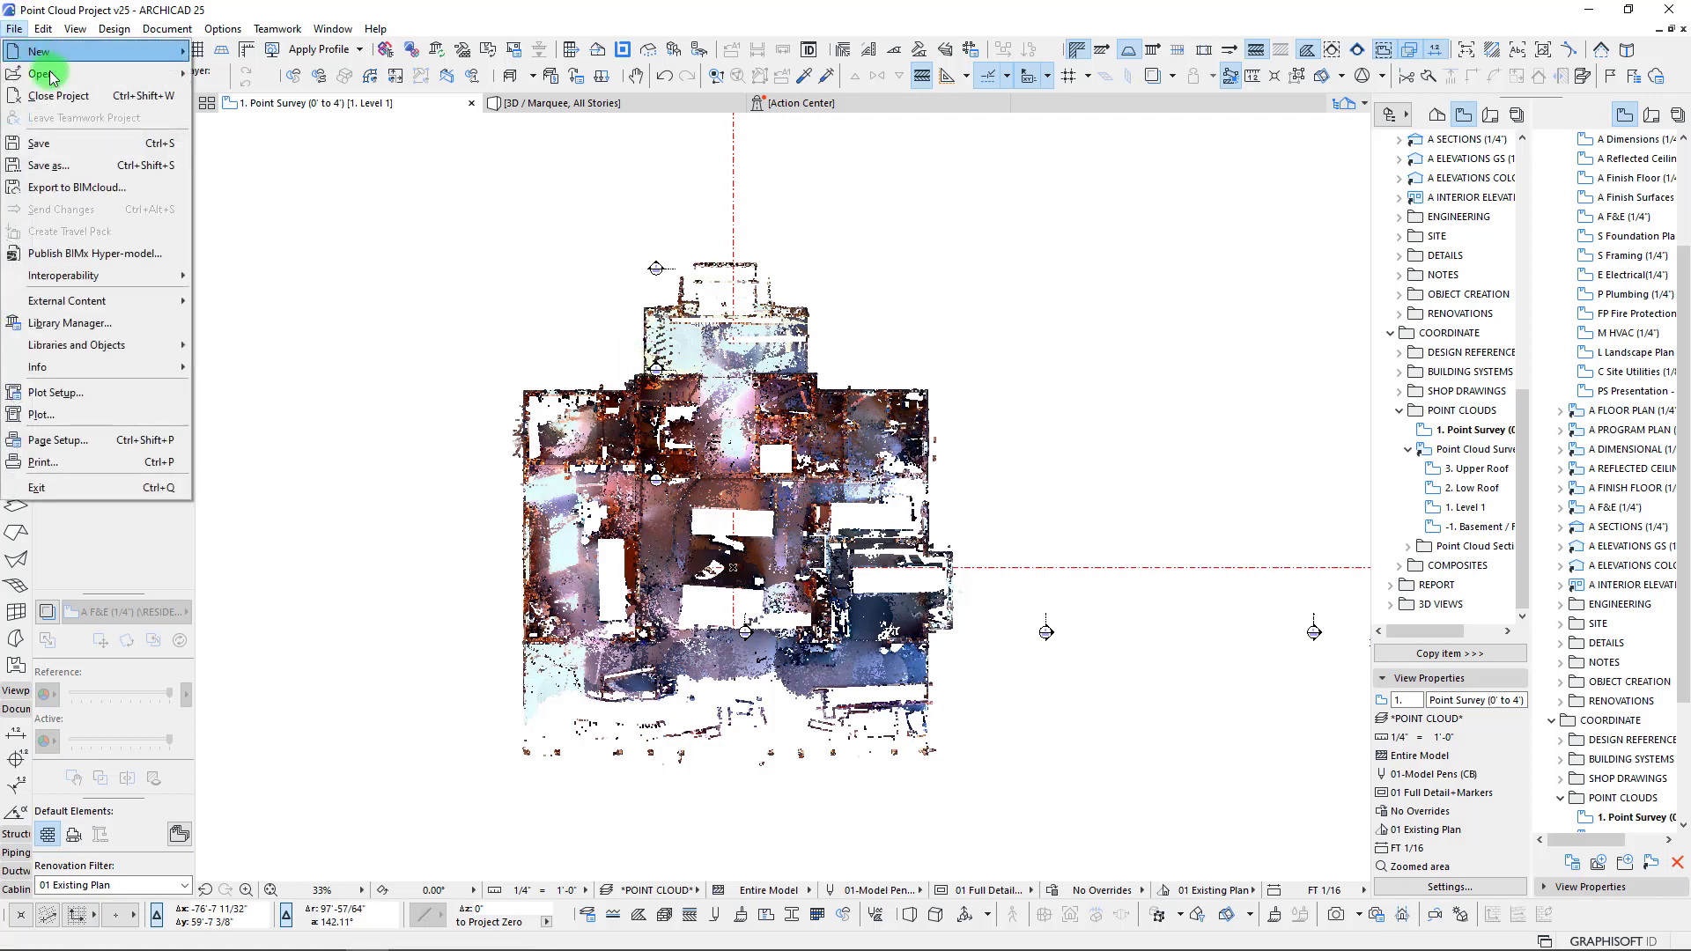
mouse_move(124, 275)
left_click(302, 436)
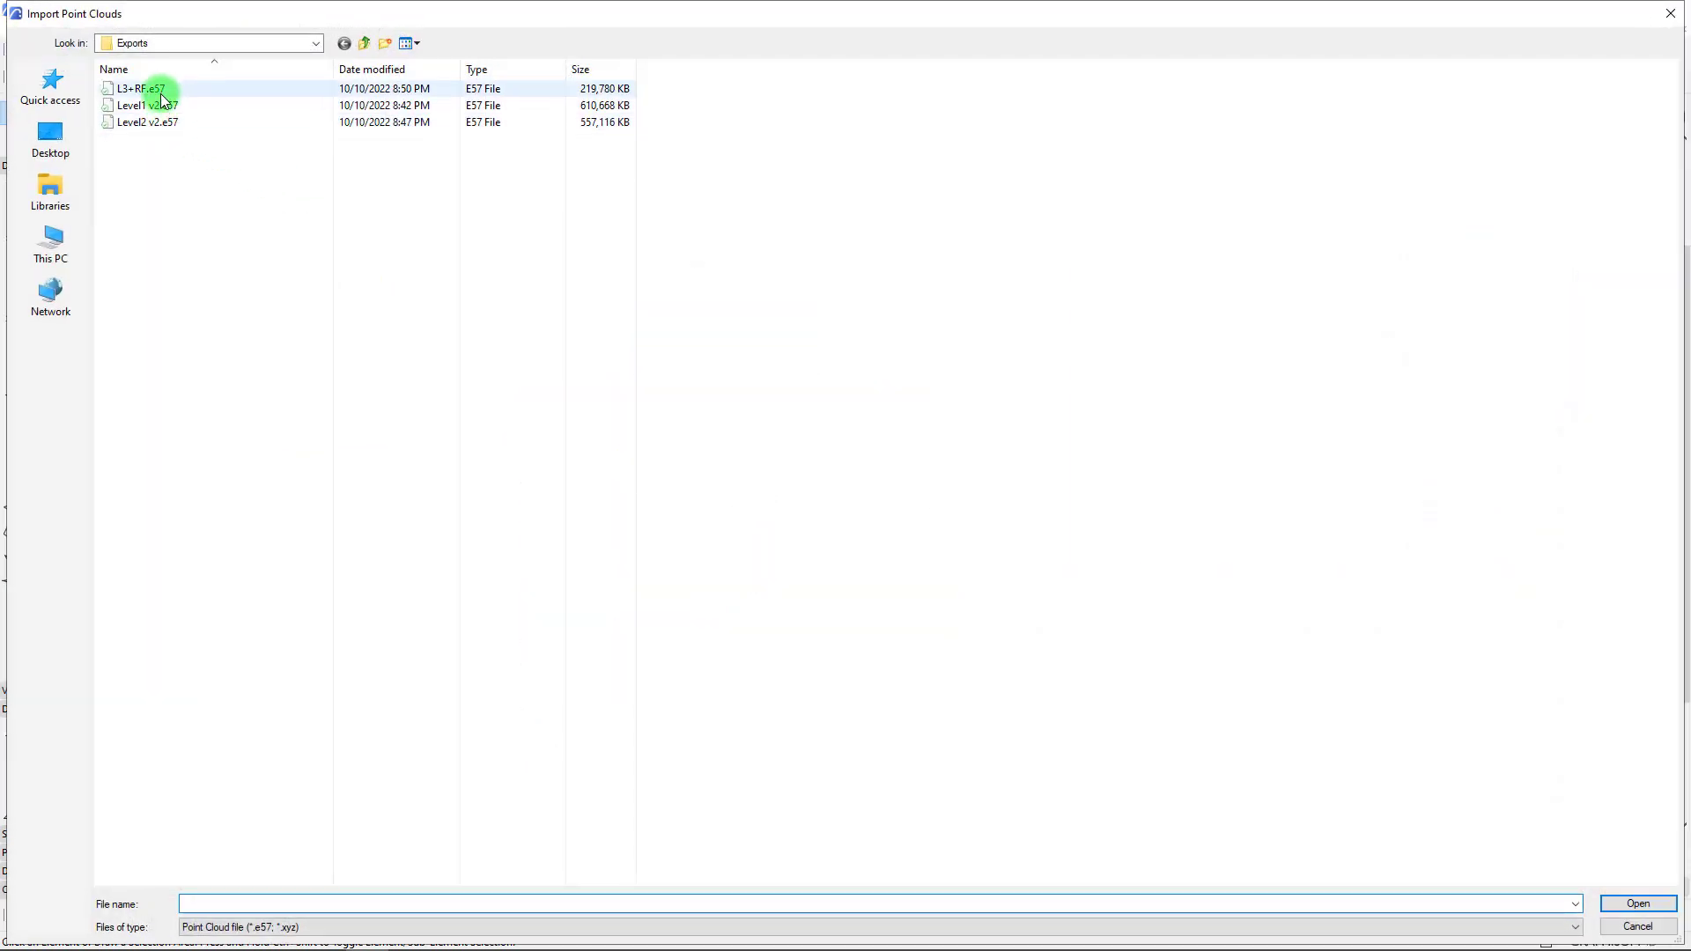
left_click(161, 94)
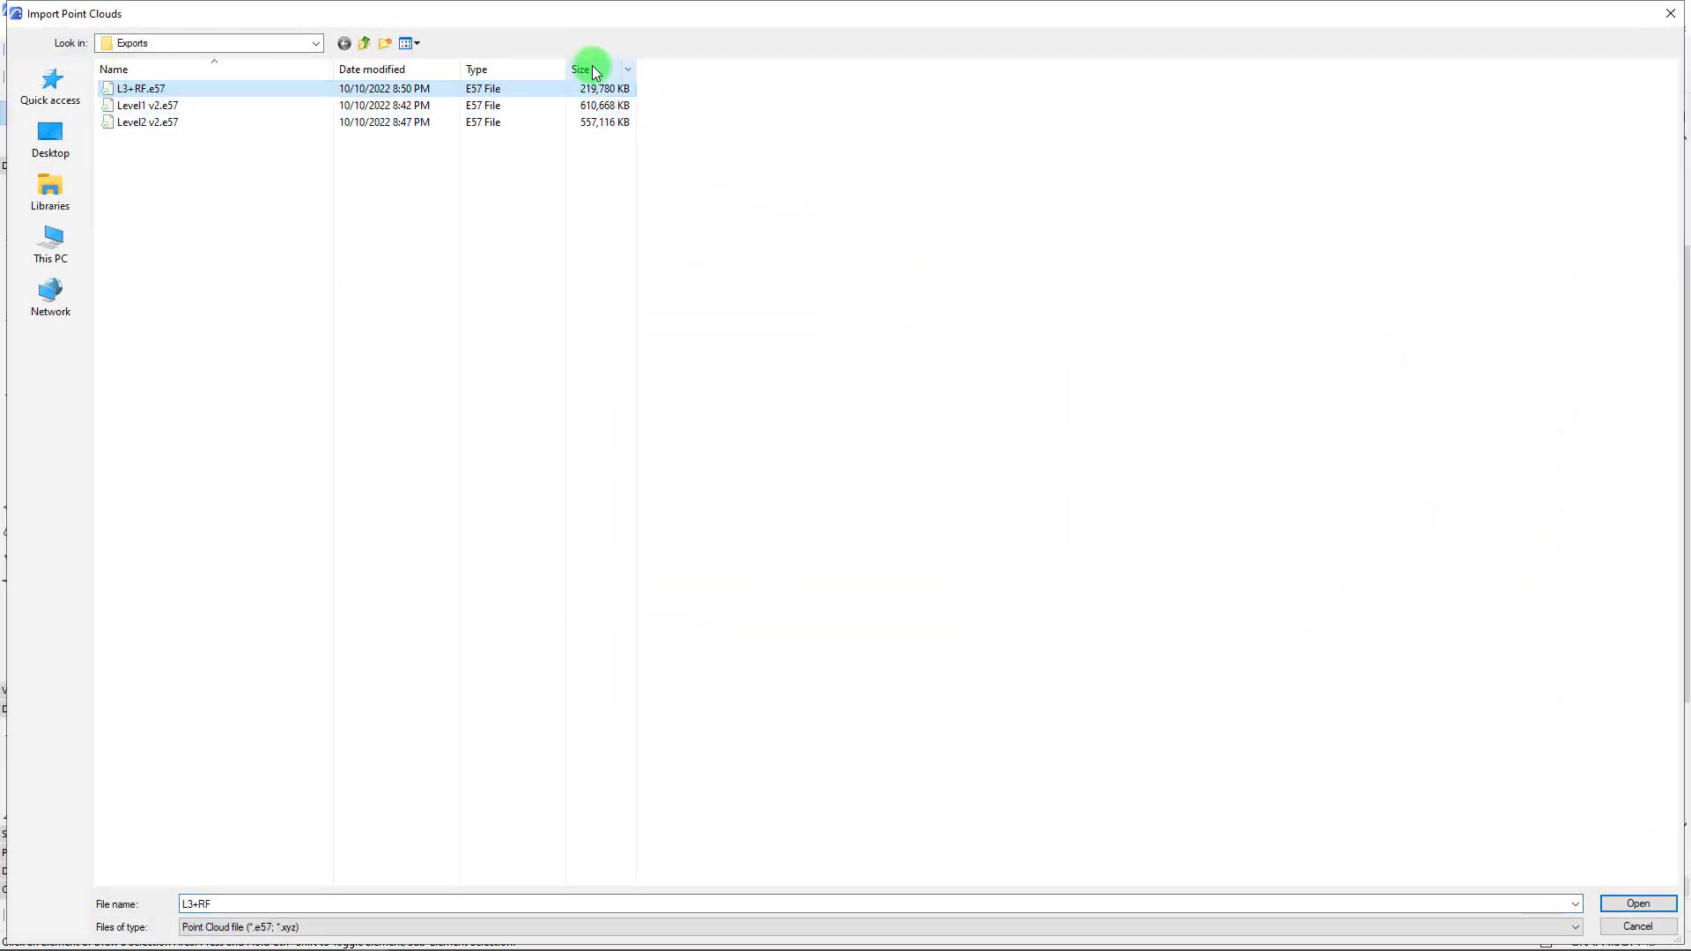
left_click(1636, 907)
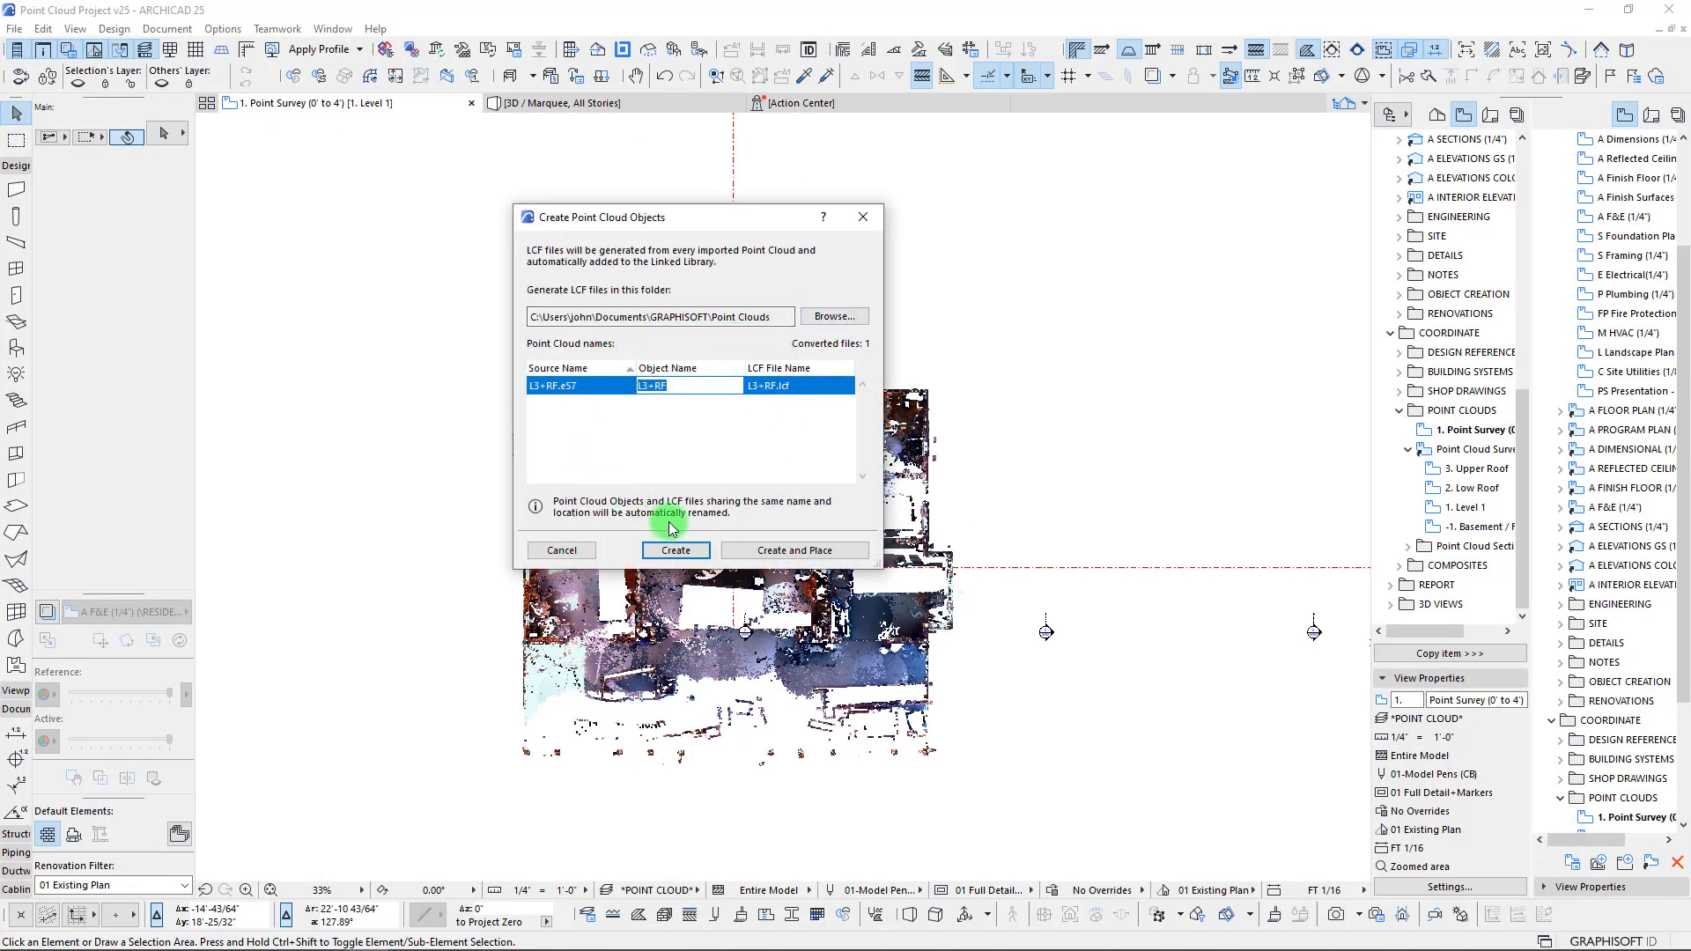
- Create the L3+RF point cloud object and place its origin at the Project Origin with Level 1 as home story
left_click(801, 550)
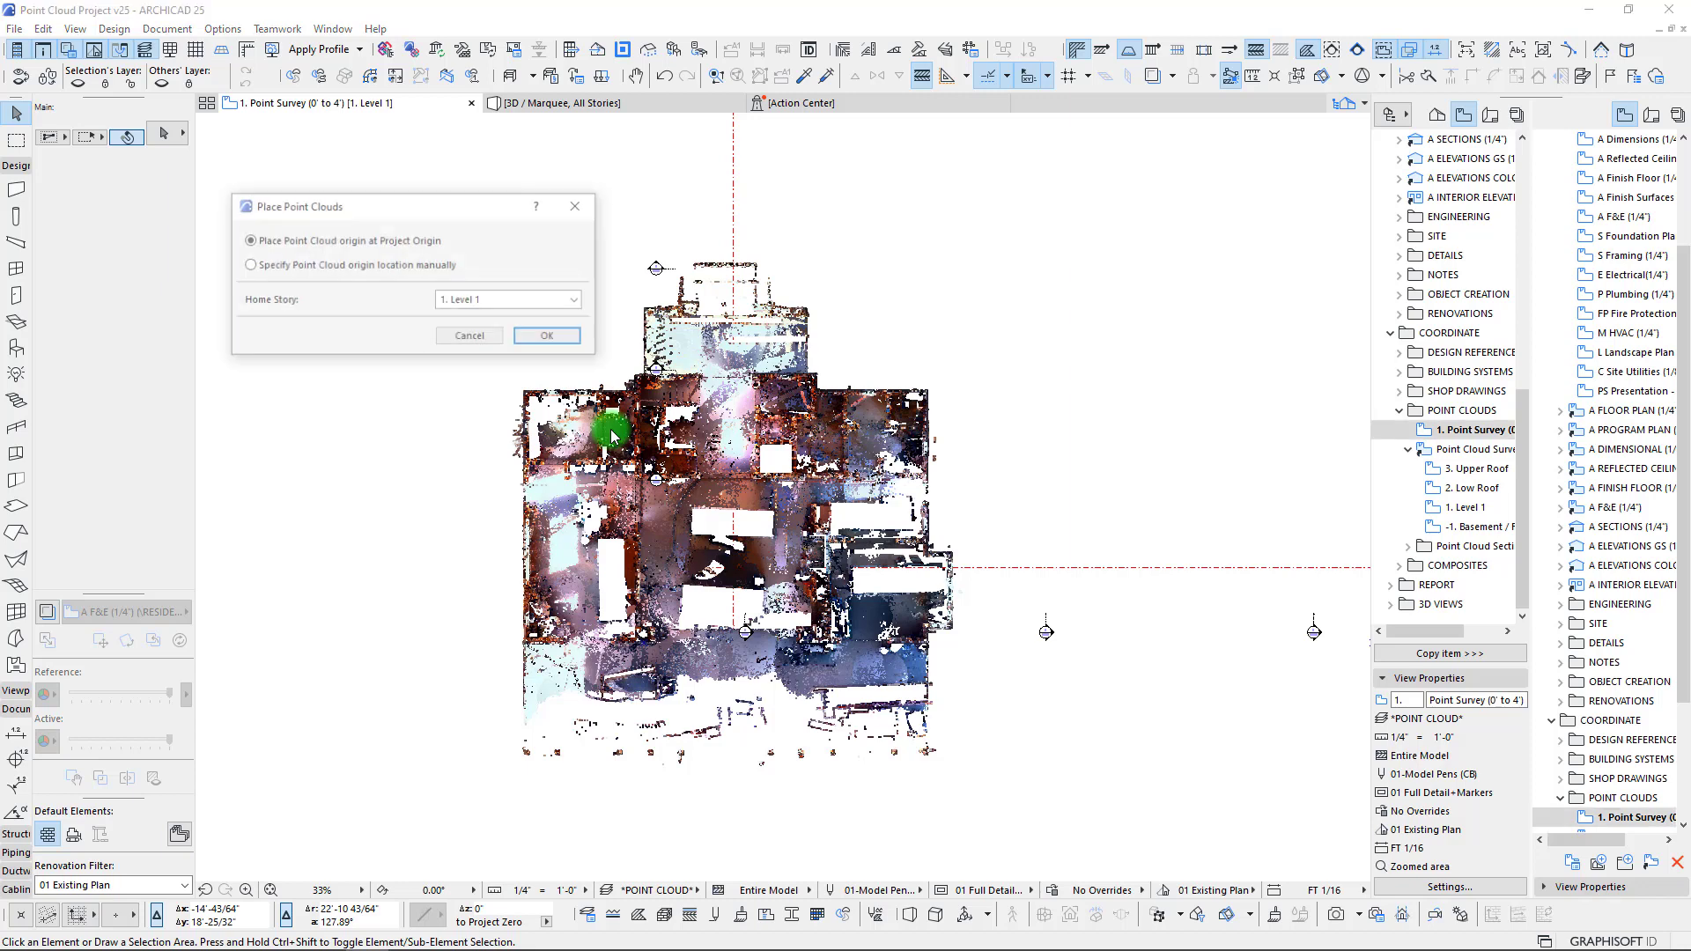
left_click_drag(425, 205, 493, 226)
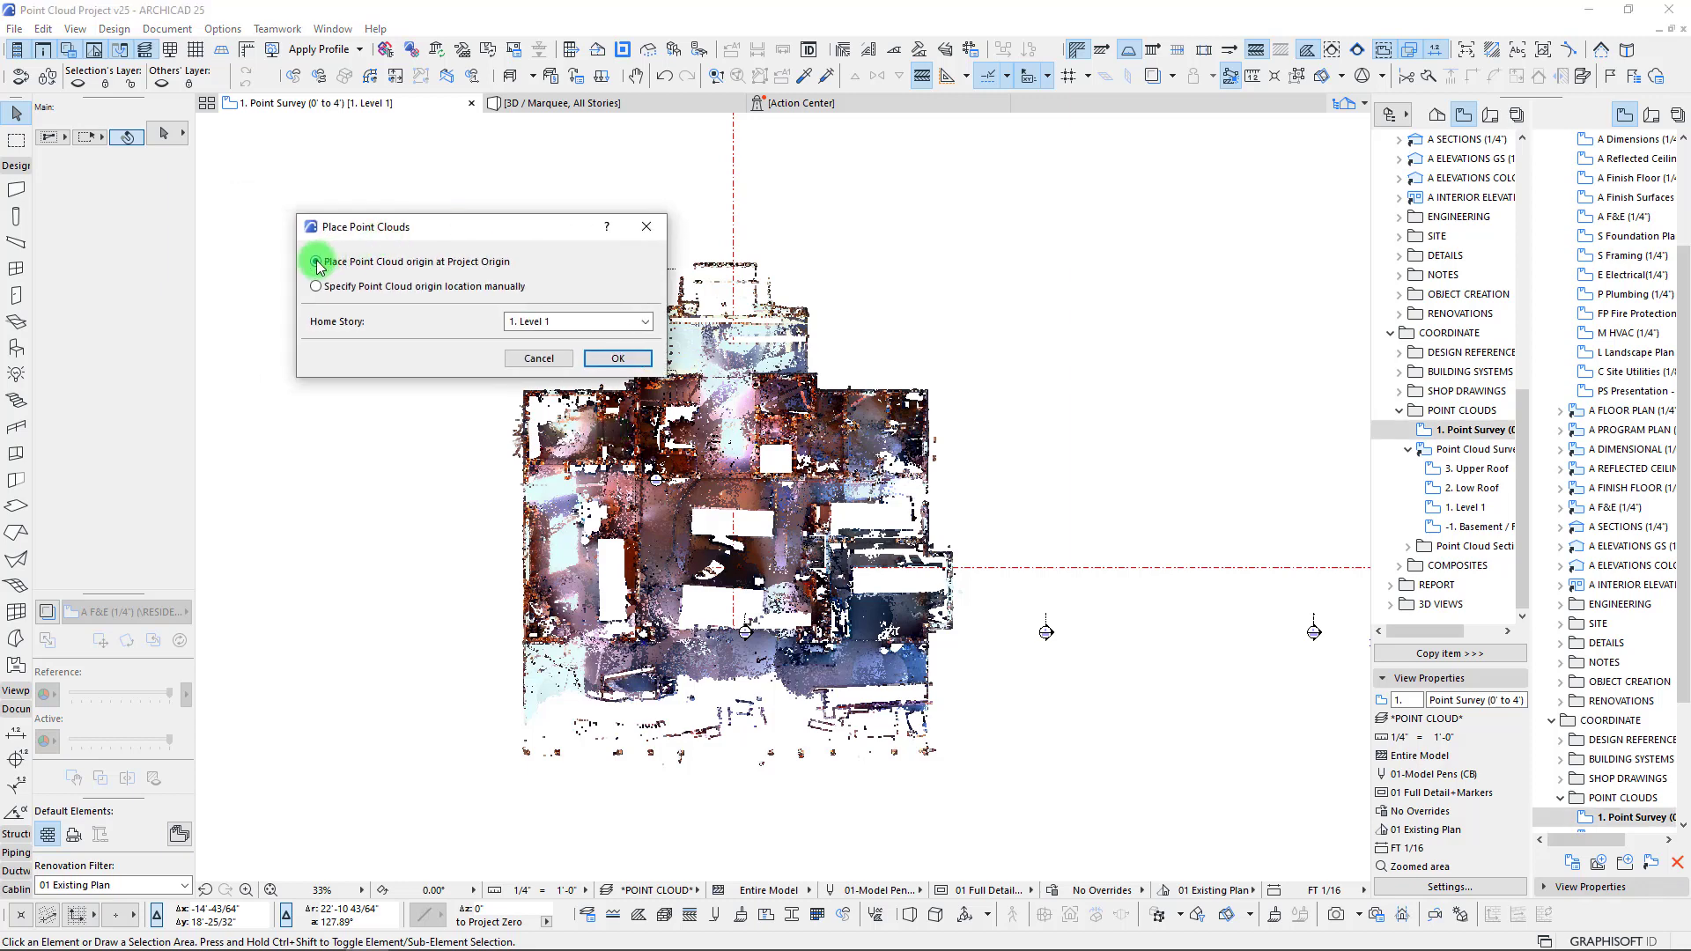
left_click(614, 359)
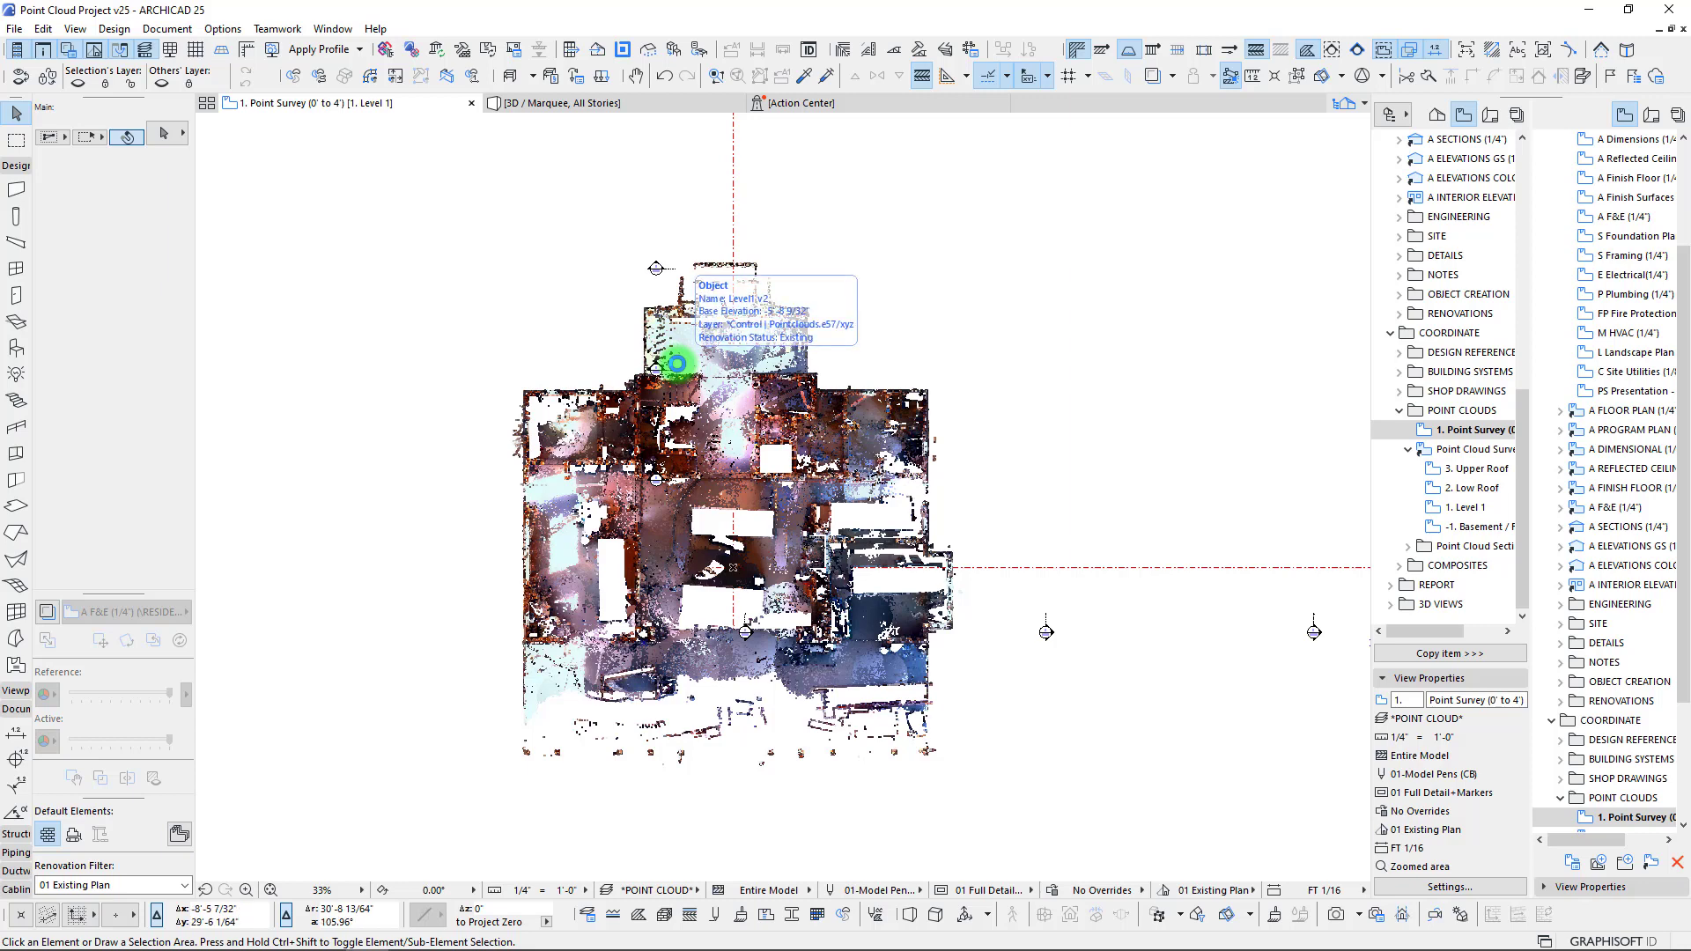
- Select the building section 1 line on the Level 1 plan and examine the row of square posts along the front edge
scroll(758, 411, "down", 3)
middle_click_drag(1233, 265, 1110, 433)
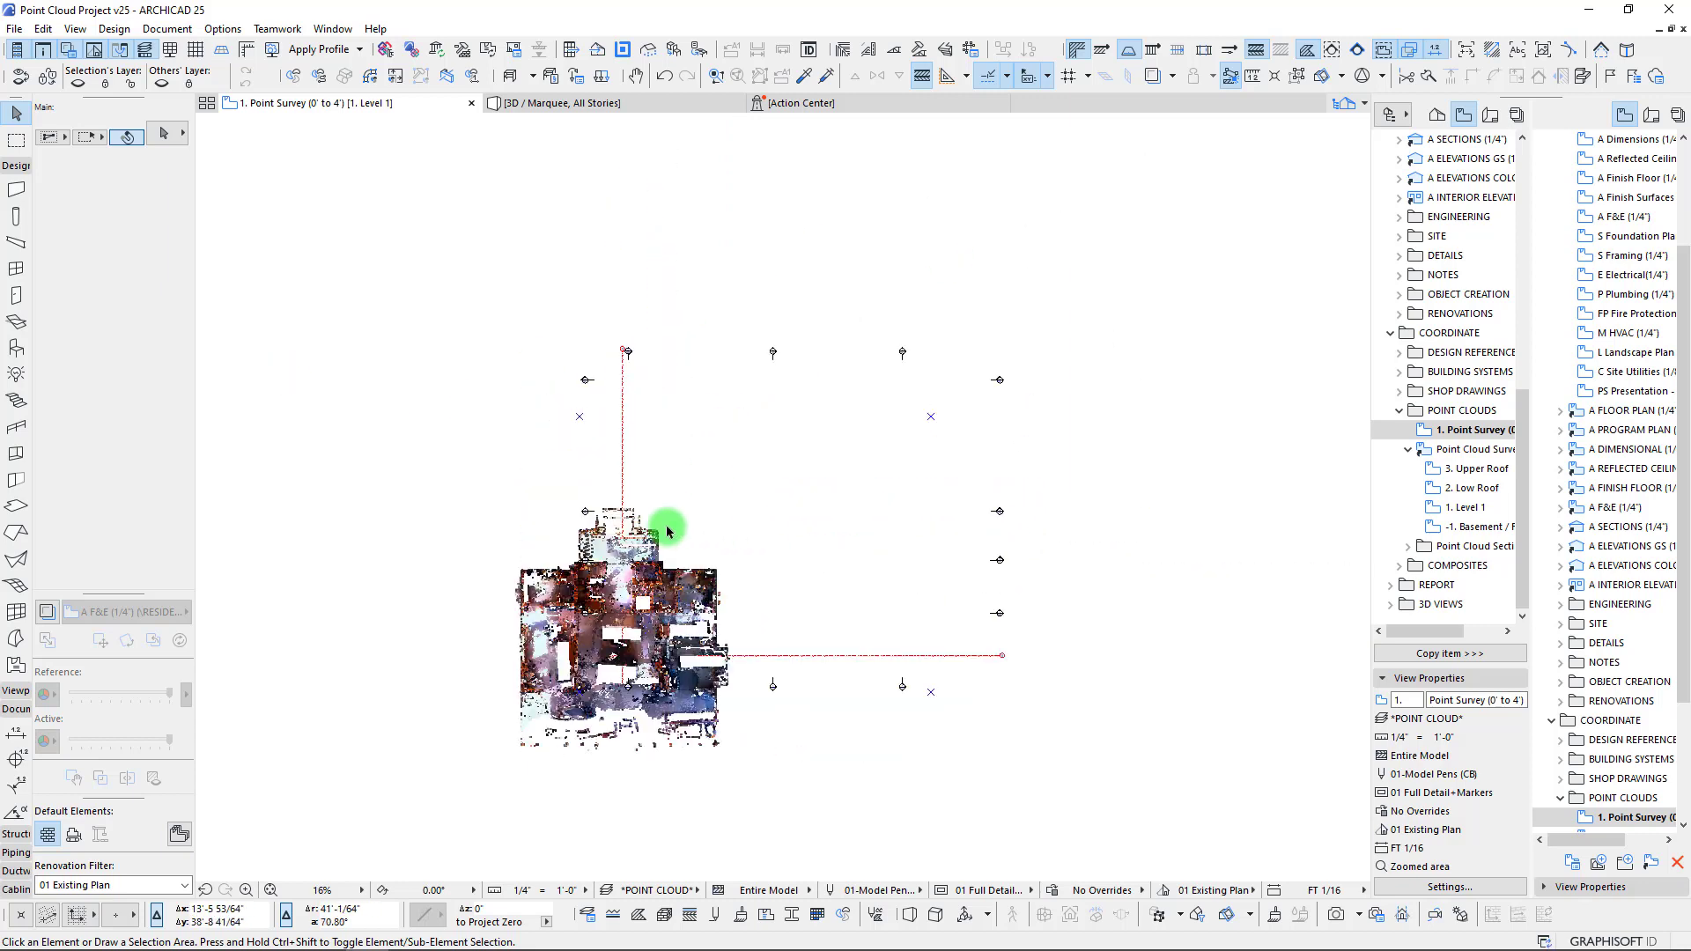
scroll(666, 511, "up", 2)
left_click(596, 163)
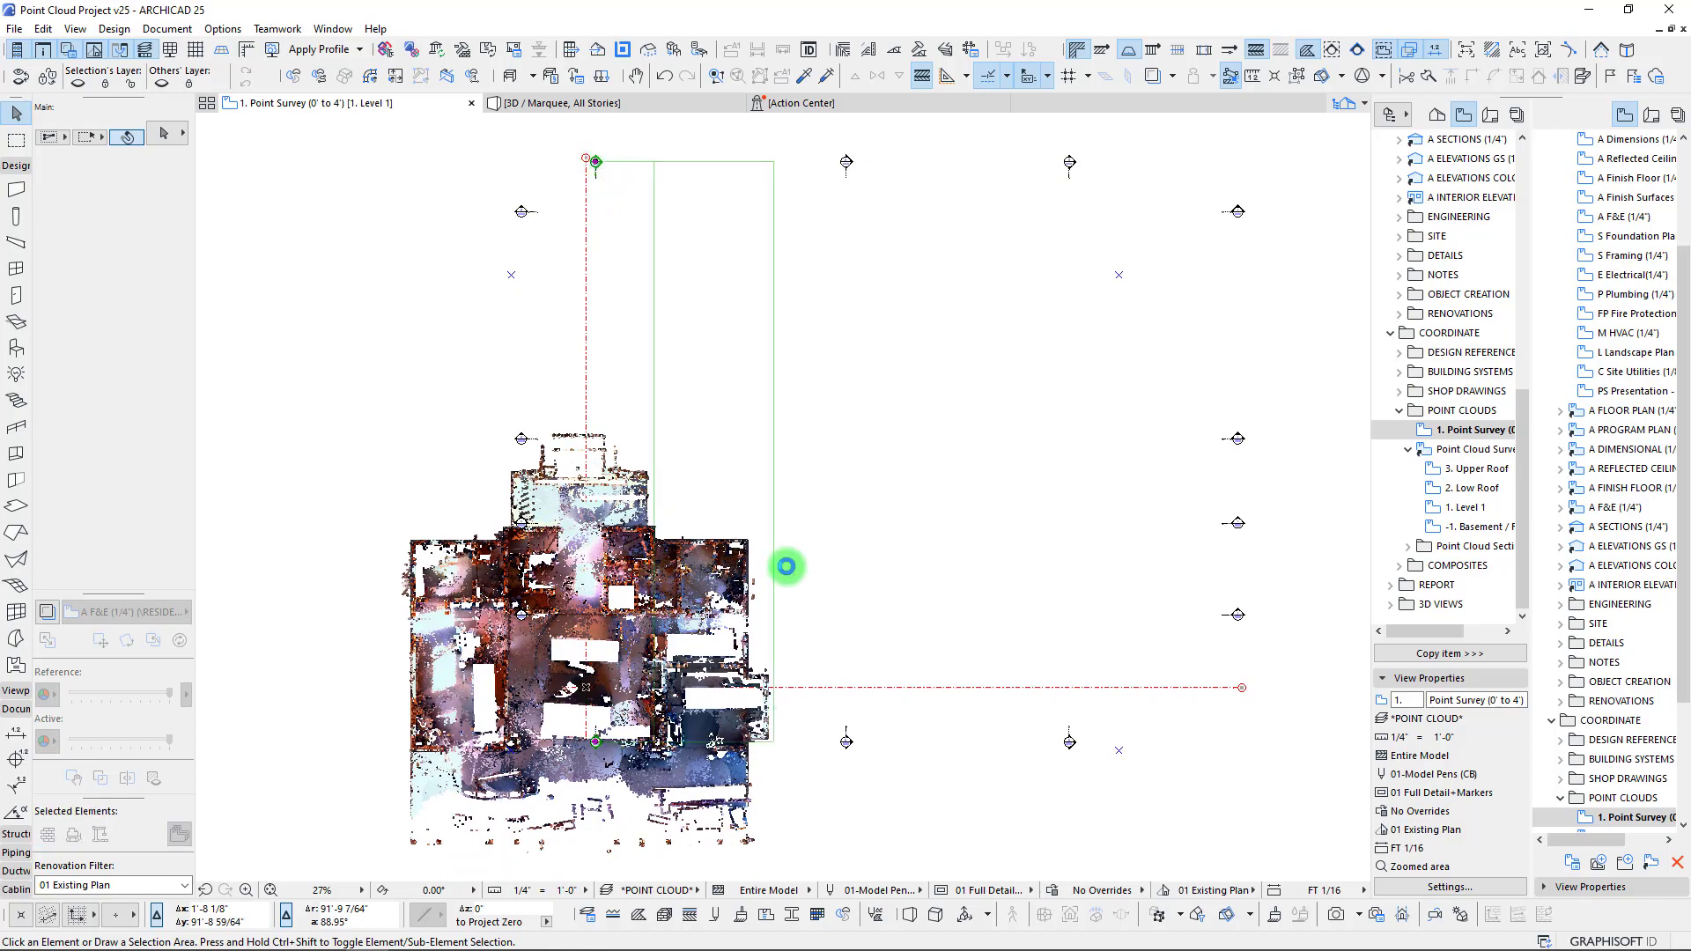
scroll(559, 668, "up", 4)
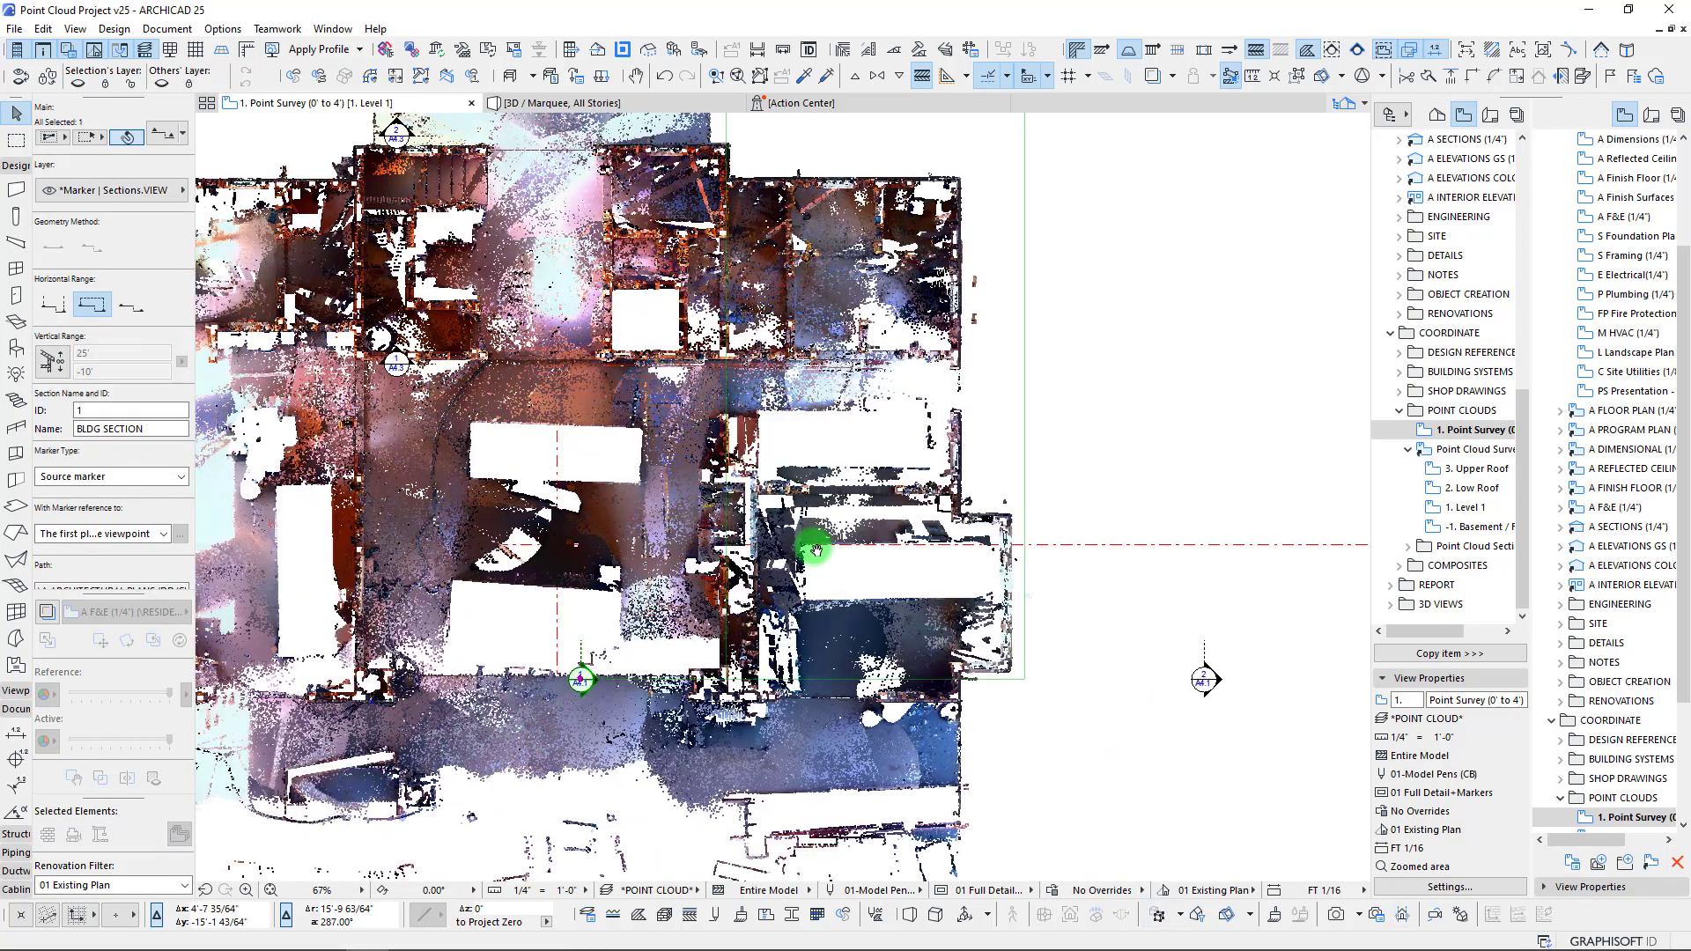
scroll(526, 724, "up", 3)
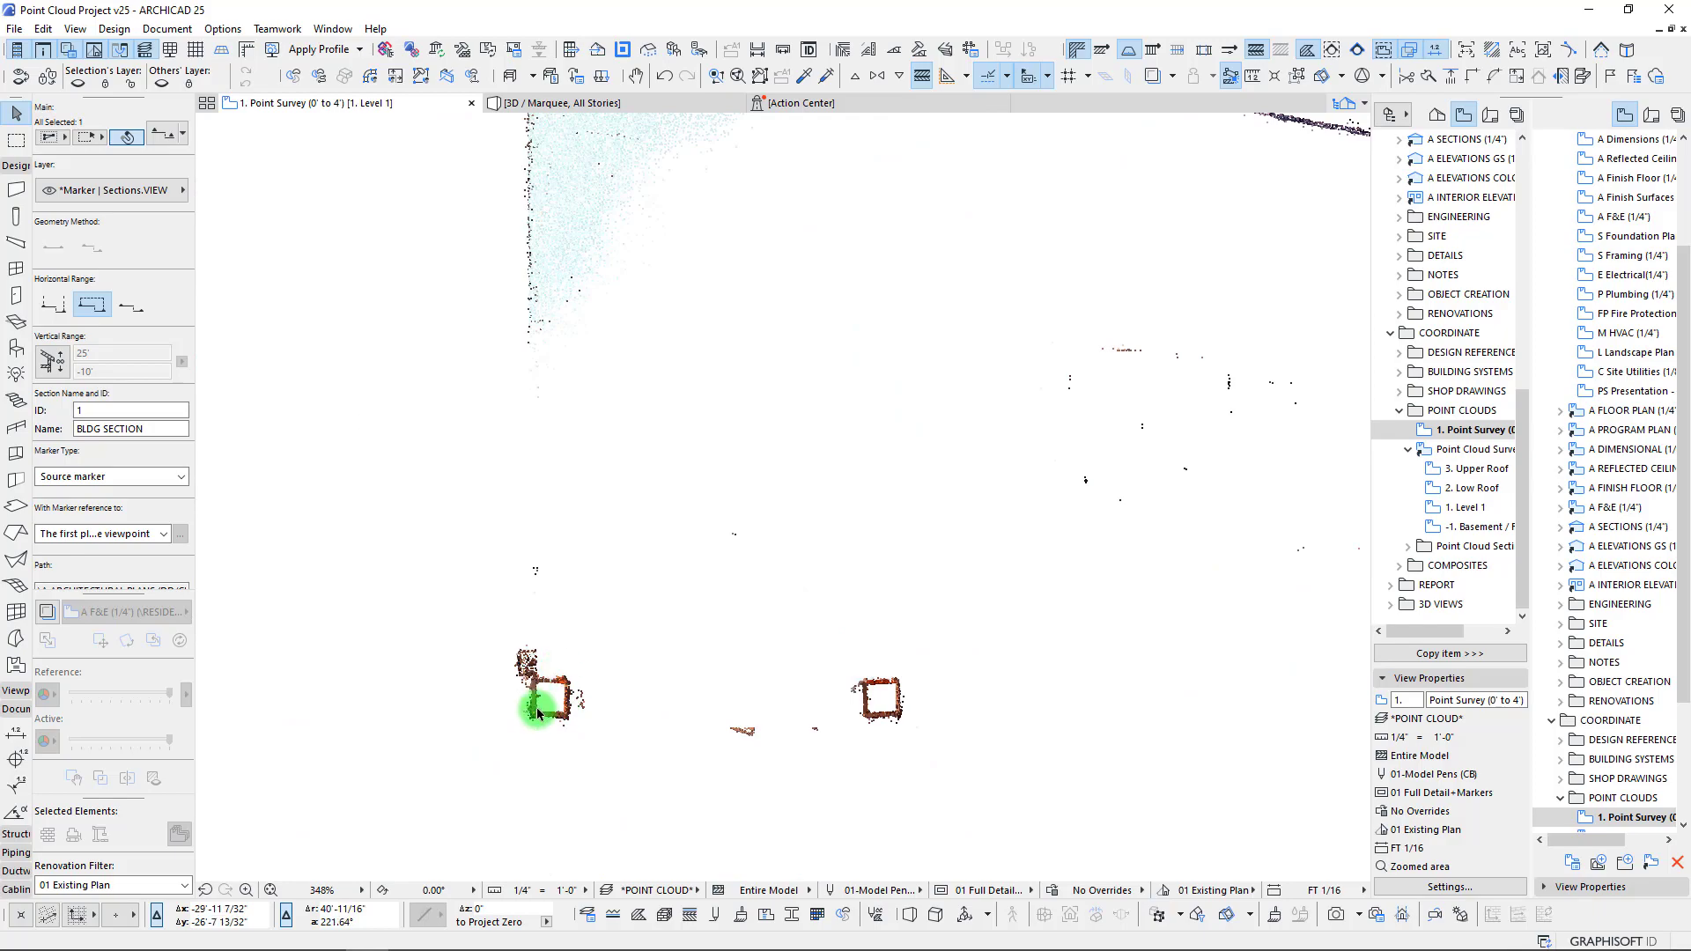
scroll(574, 683, "down", 5)
middle_click_drag(794, 598, 713, 629)
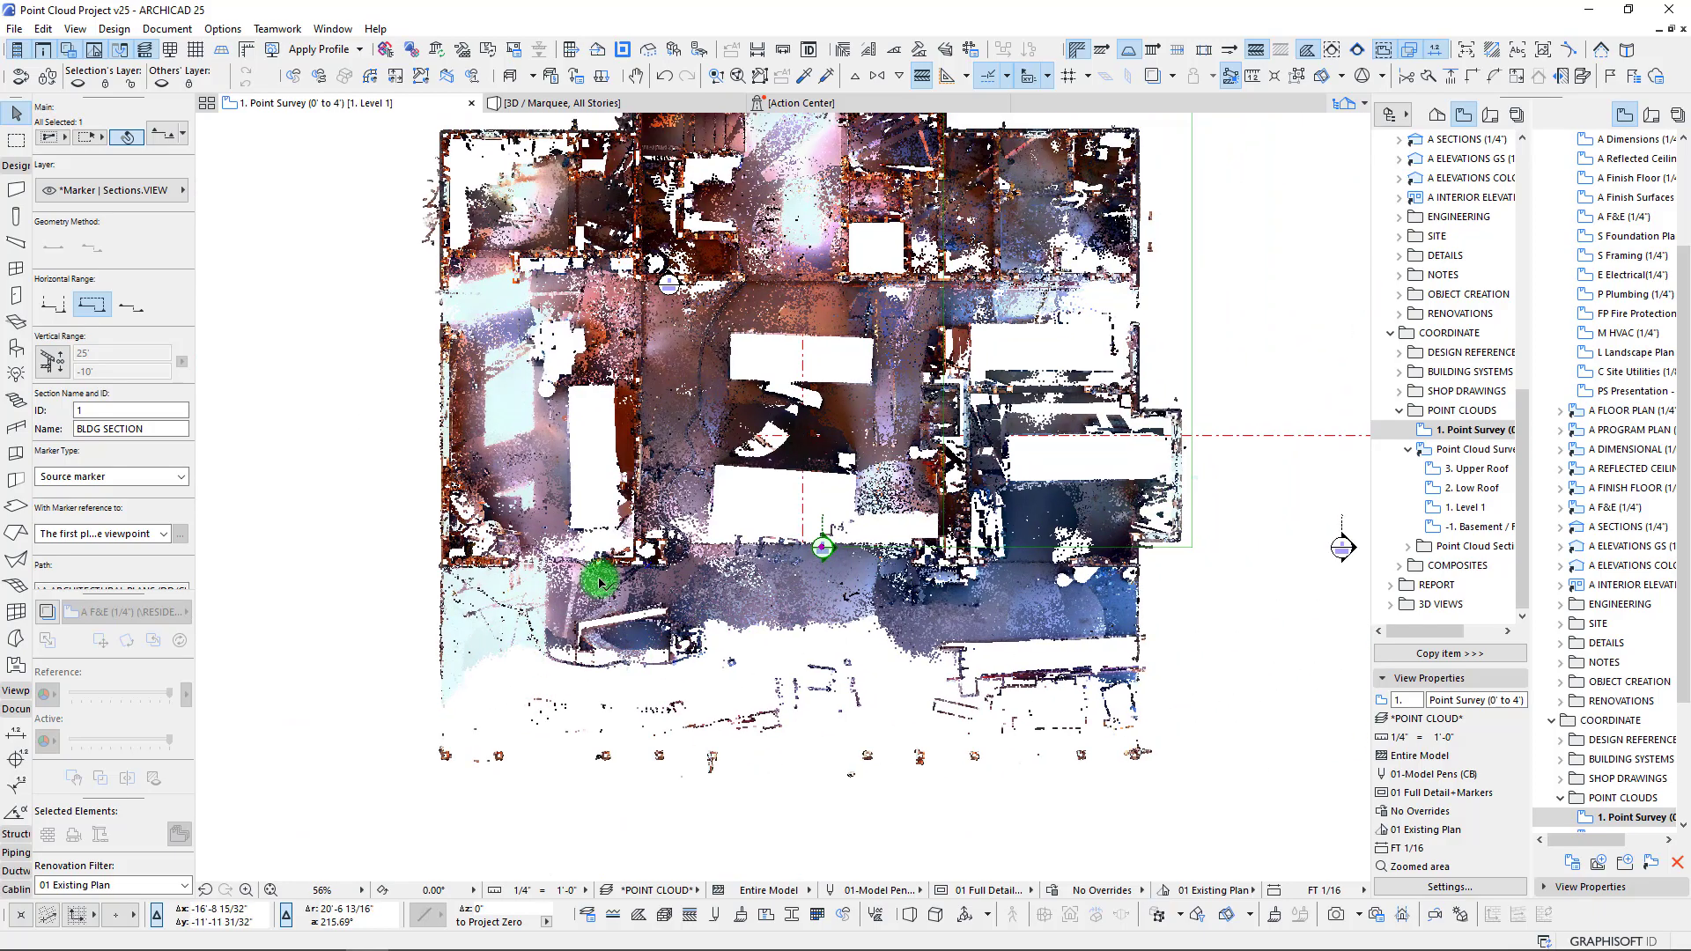
scroll(601, 577, "down", 1)
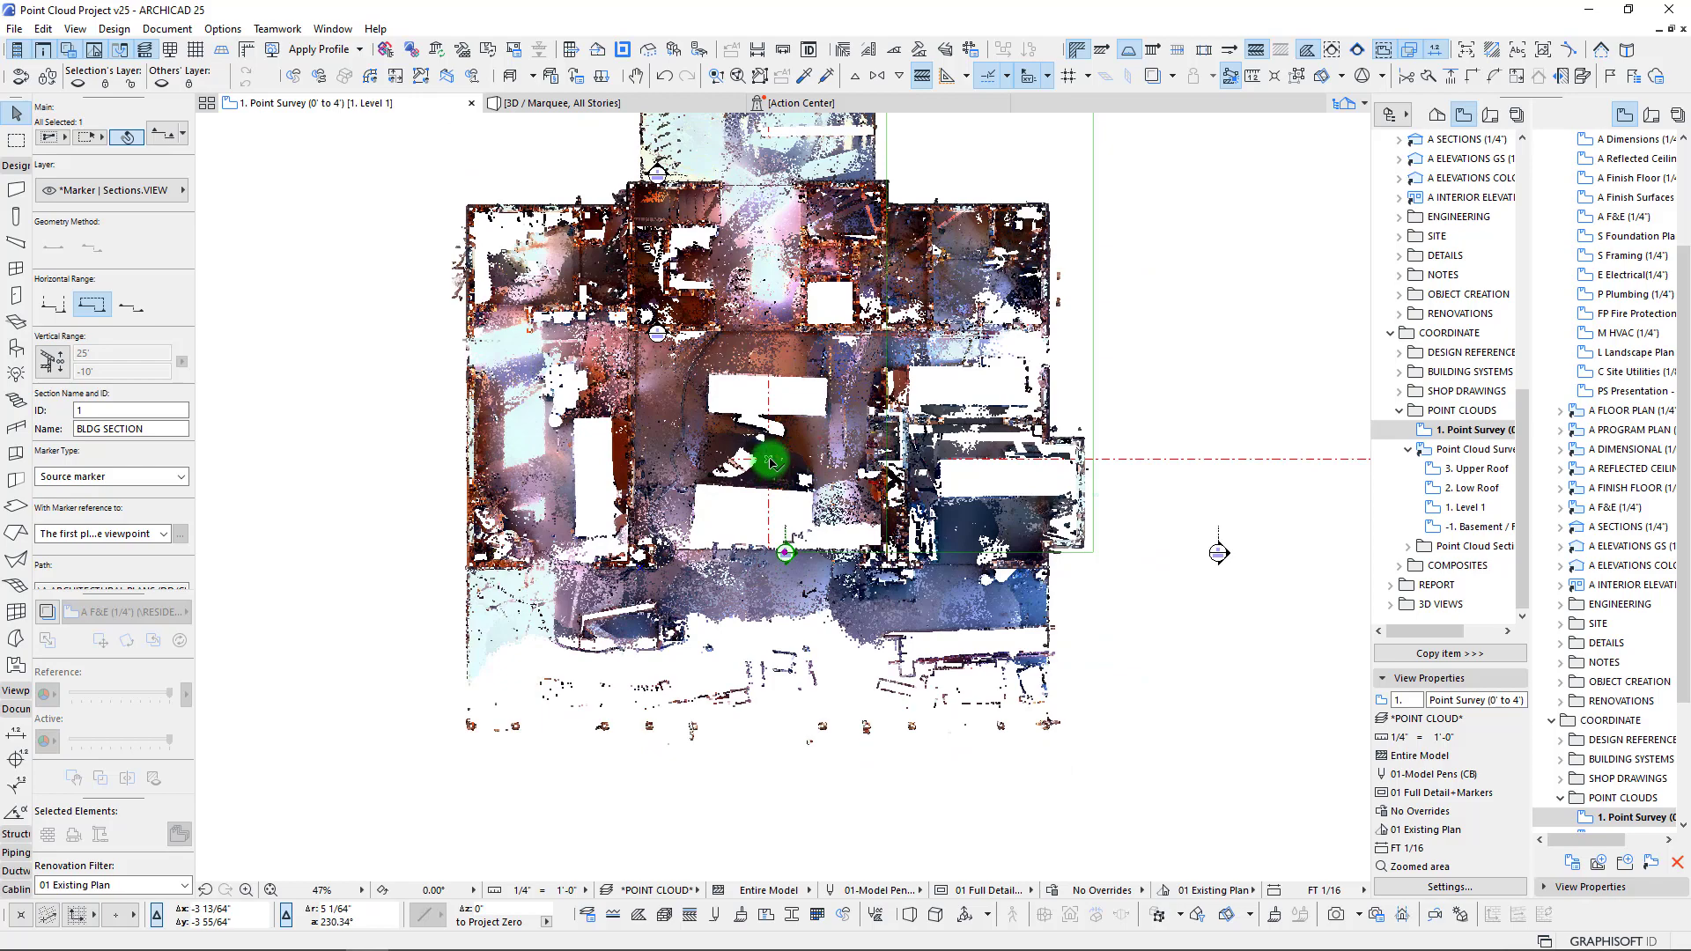
scroll(616, 578, "down", 4)
scroll(645, 605, "up", 12)
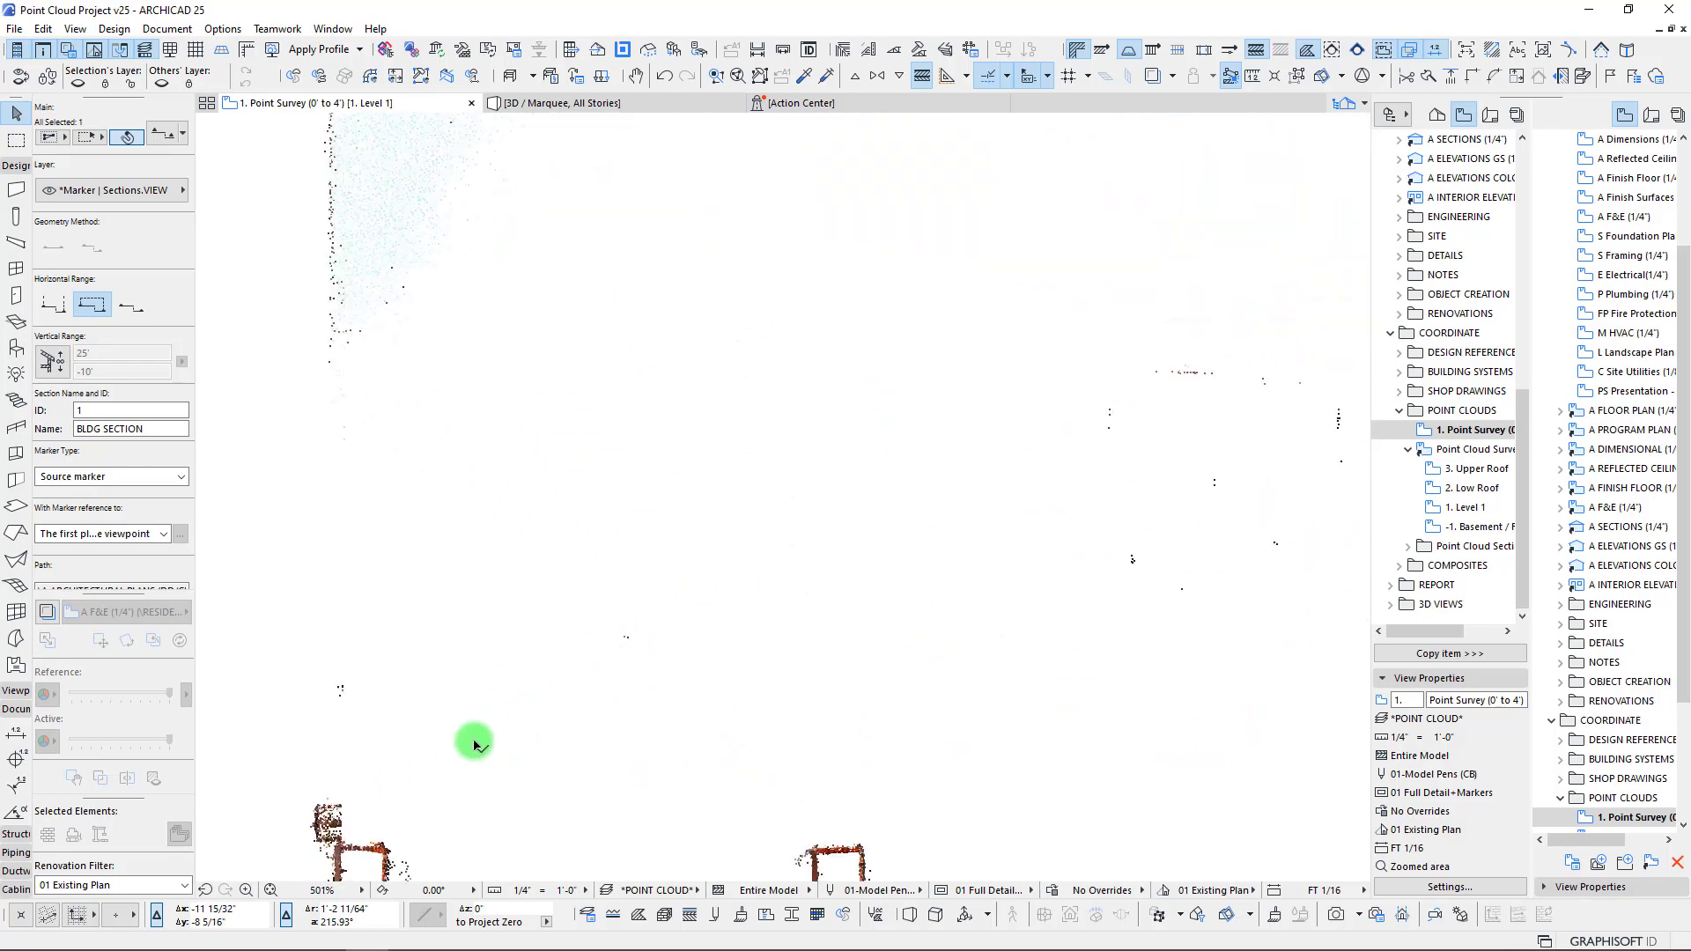
scroll(472, 782, "down", 4)
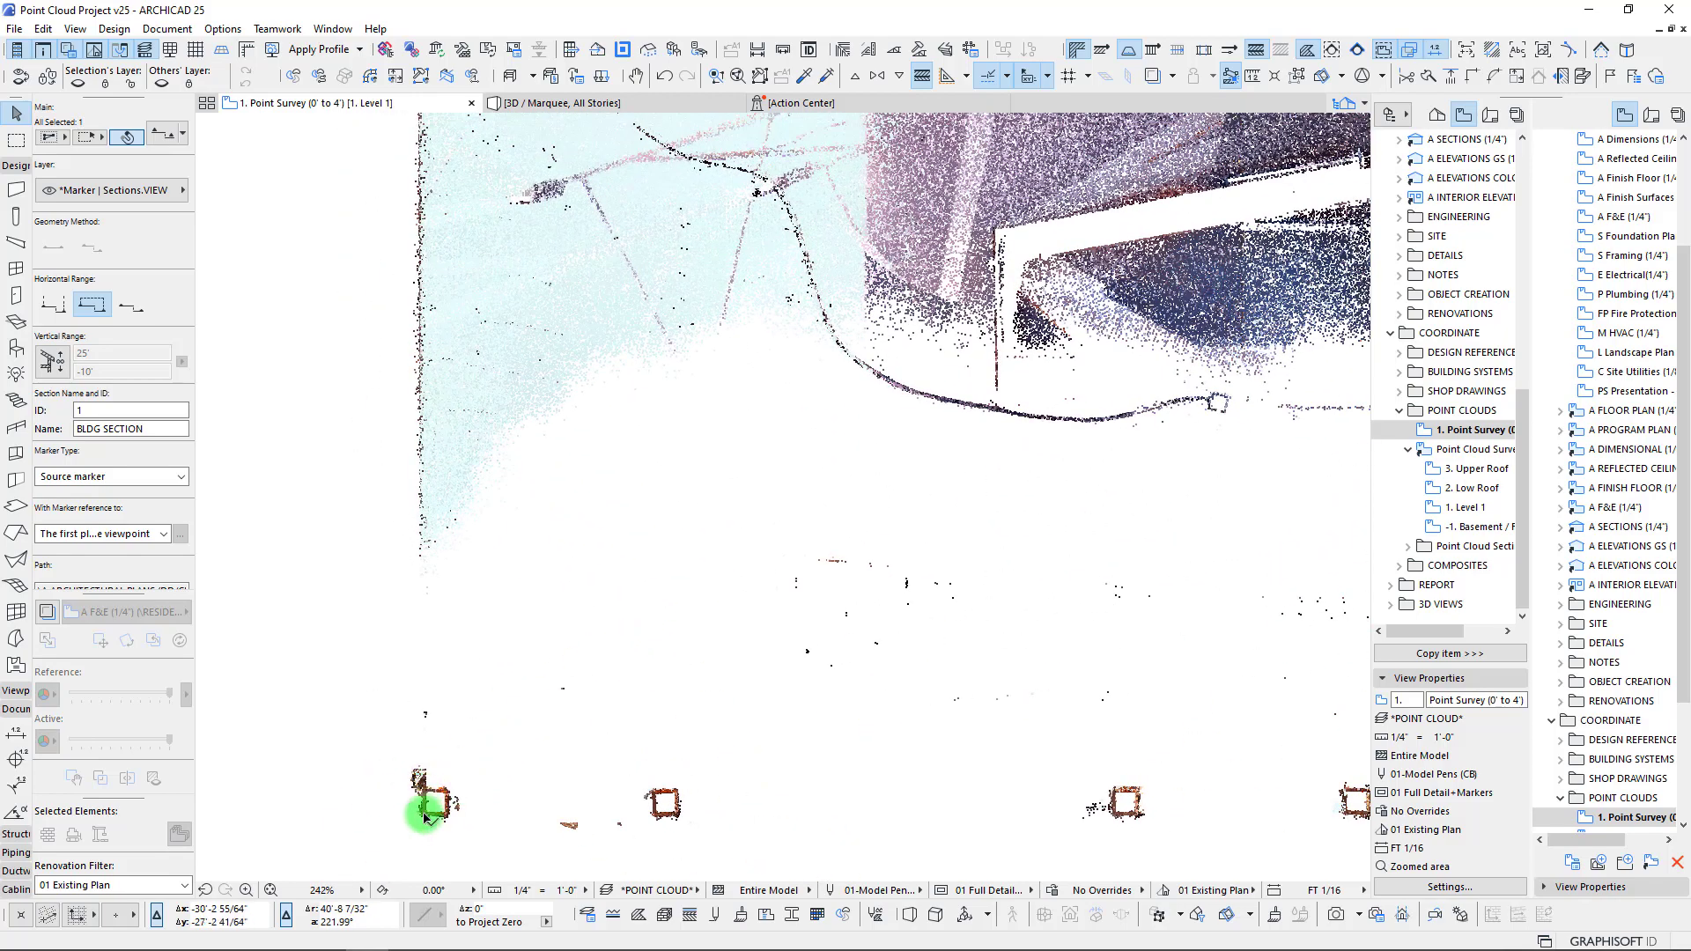
scroll(445, 775, "down", 4)
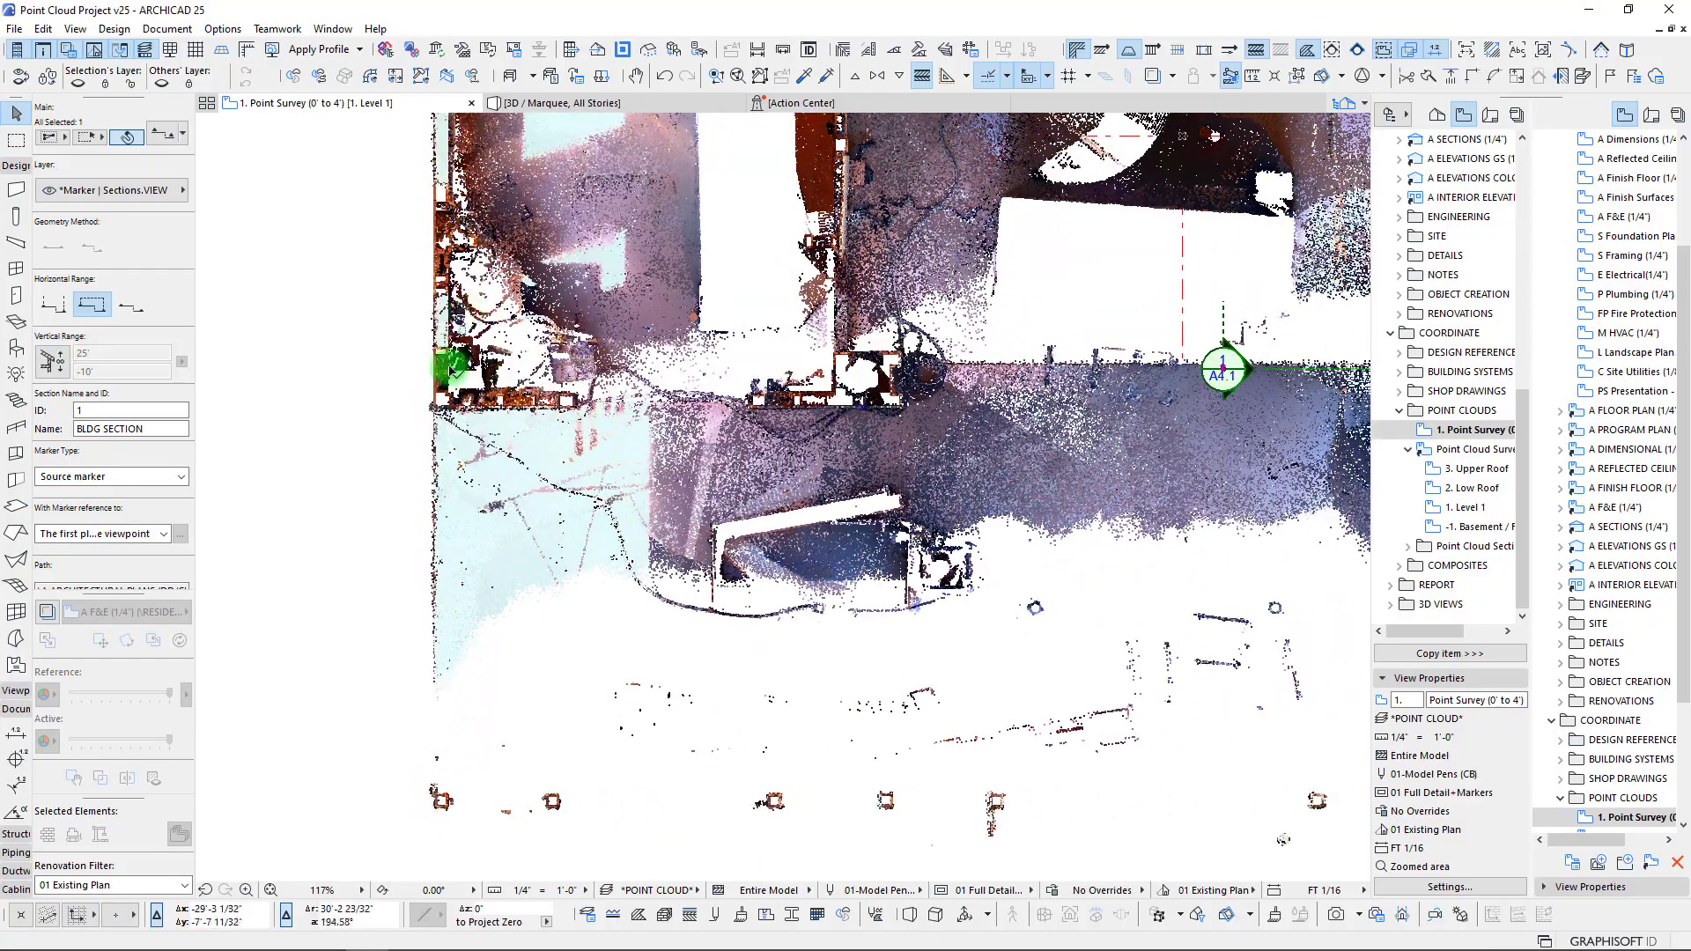
- Examine the scanned studs, sheathing and corner of the house's west exterior wall up close on the Level 1 plan
scroll(436, 405, "up", 12)
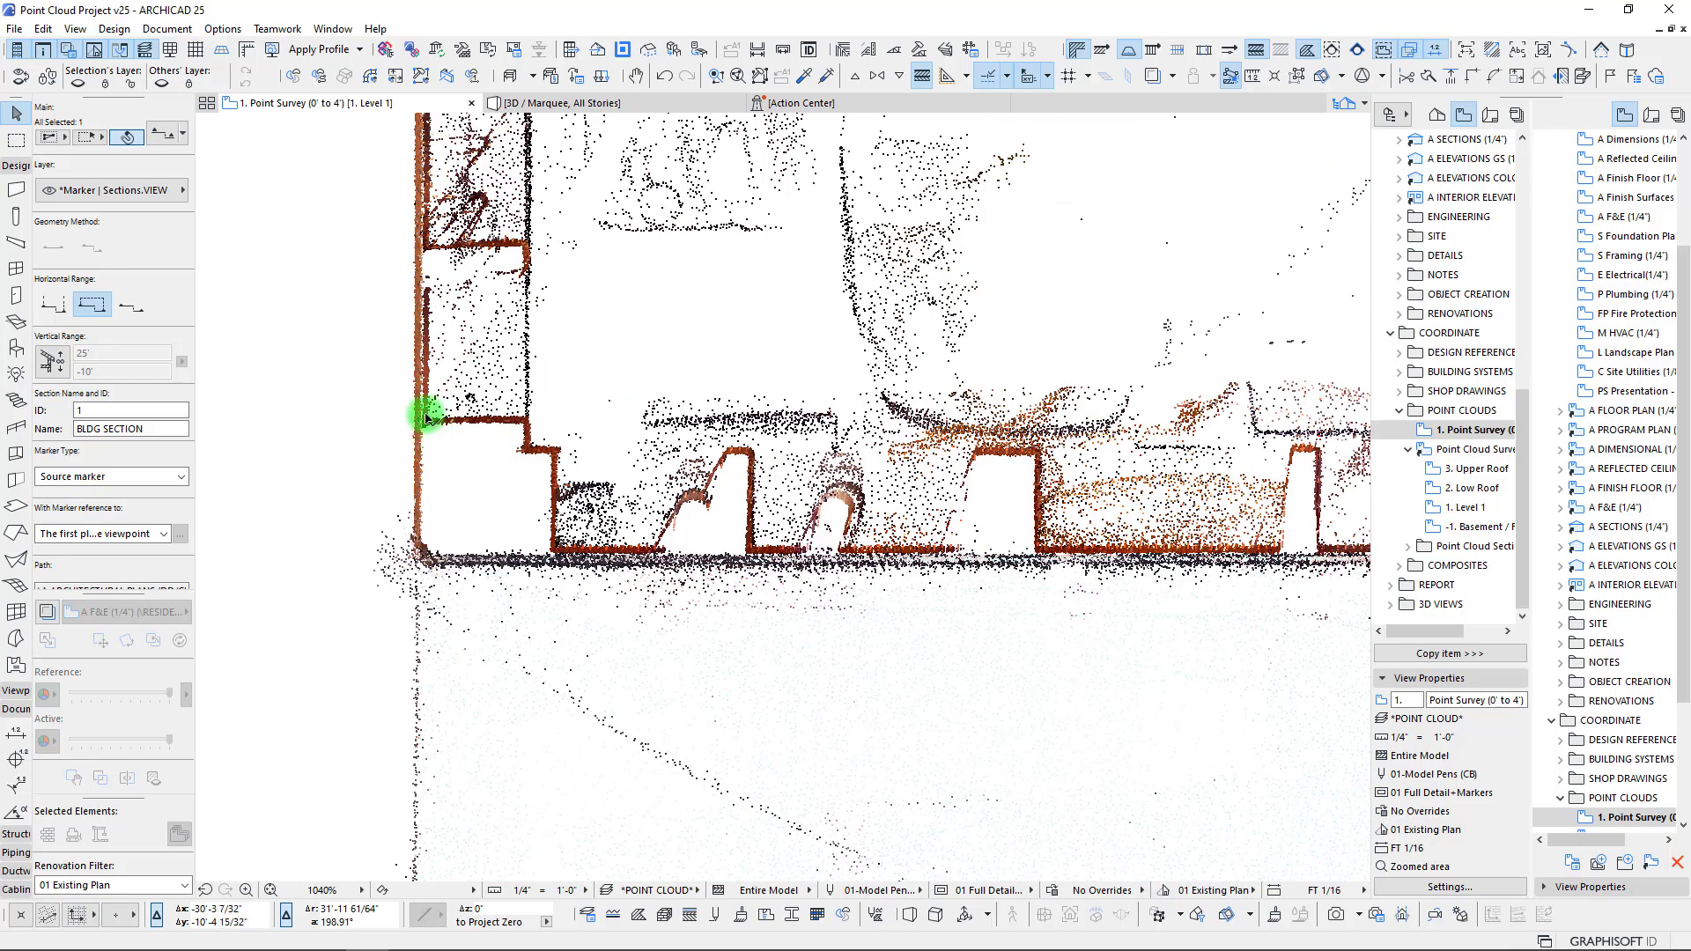
scroll(426, 281, "up", 6)
scroll(481, 455, "down", 4)
middle_click_drag(484, 498, 491, 660)
scroll(475, 696, "up", 4)
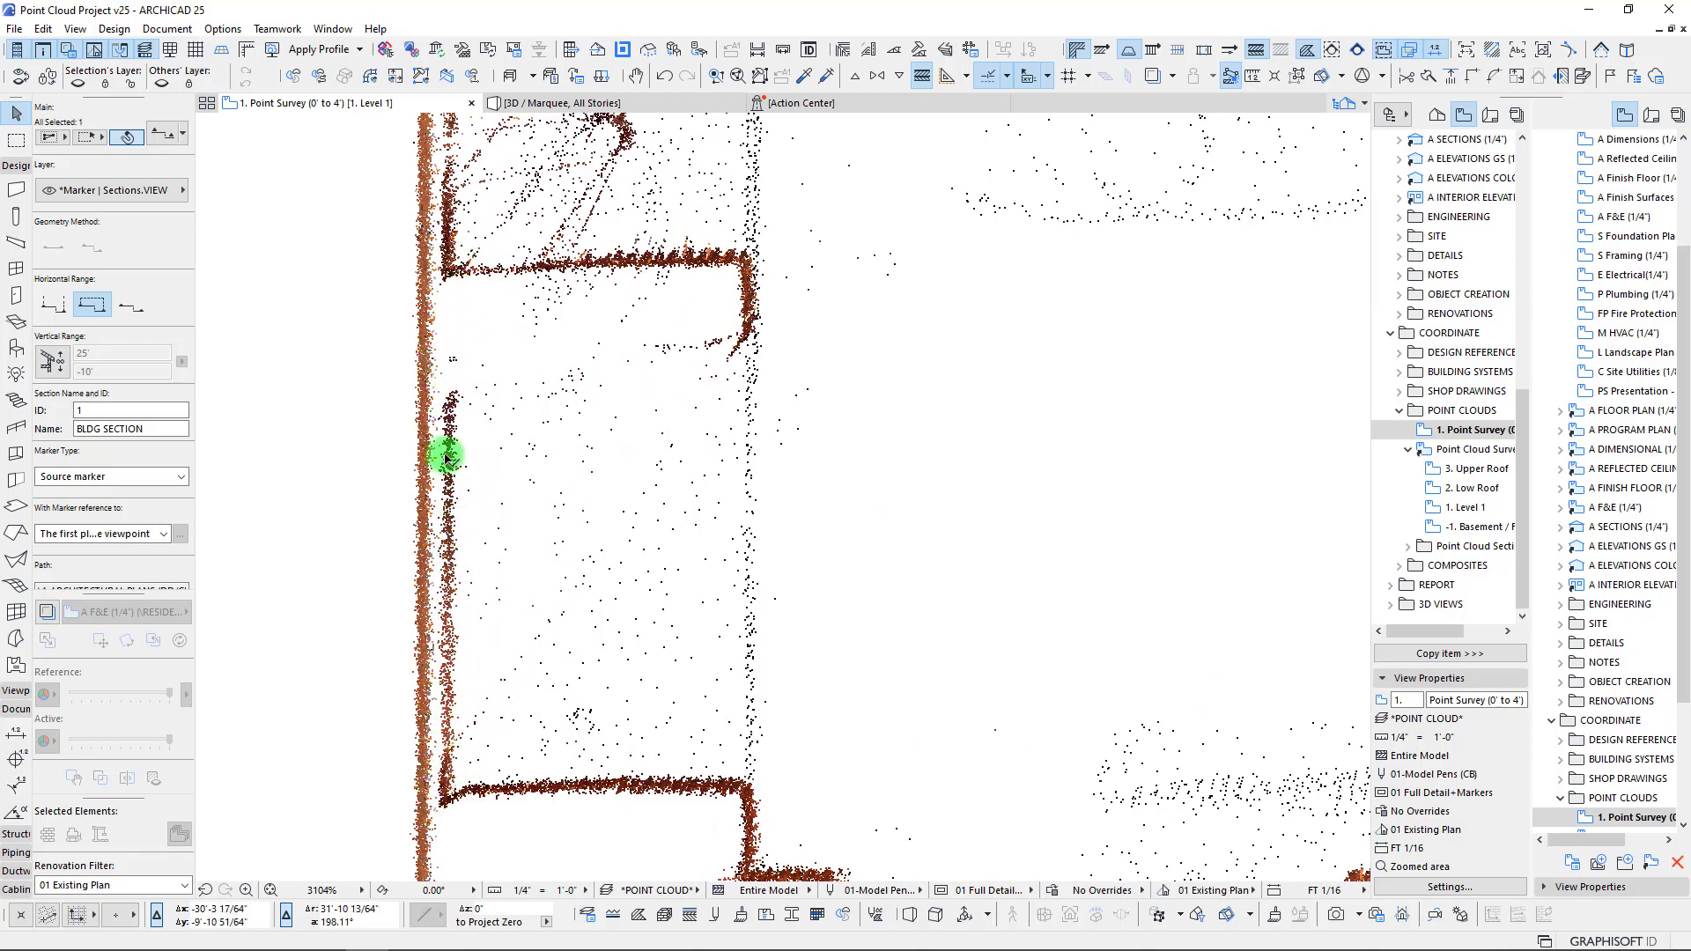
scroll(441, 508, "down", 10)
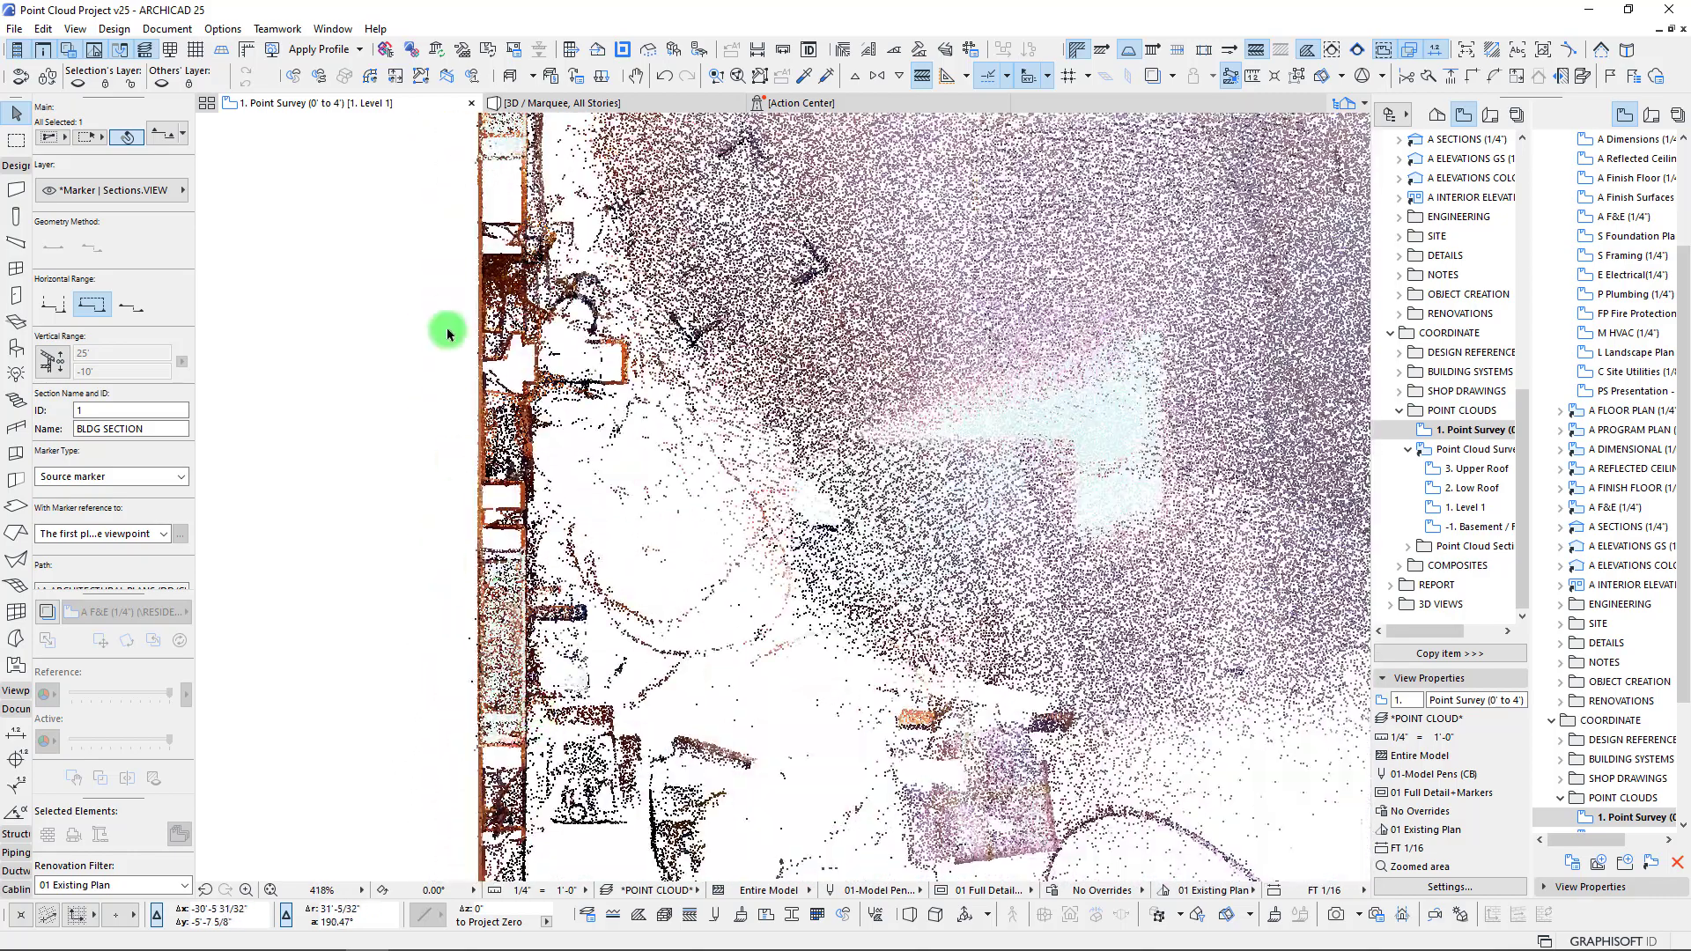
scroll(517, 401, "up", 10)
scroll(401, 509, "down", 3)
scroll(394, 509, "down", 3)
scroll(396, 423, "up", 8)
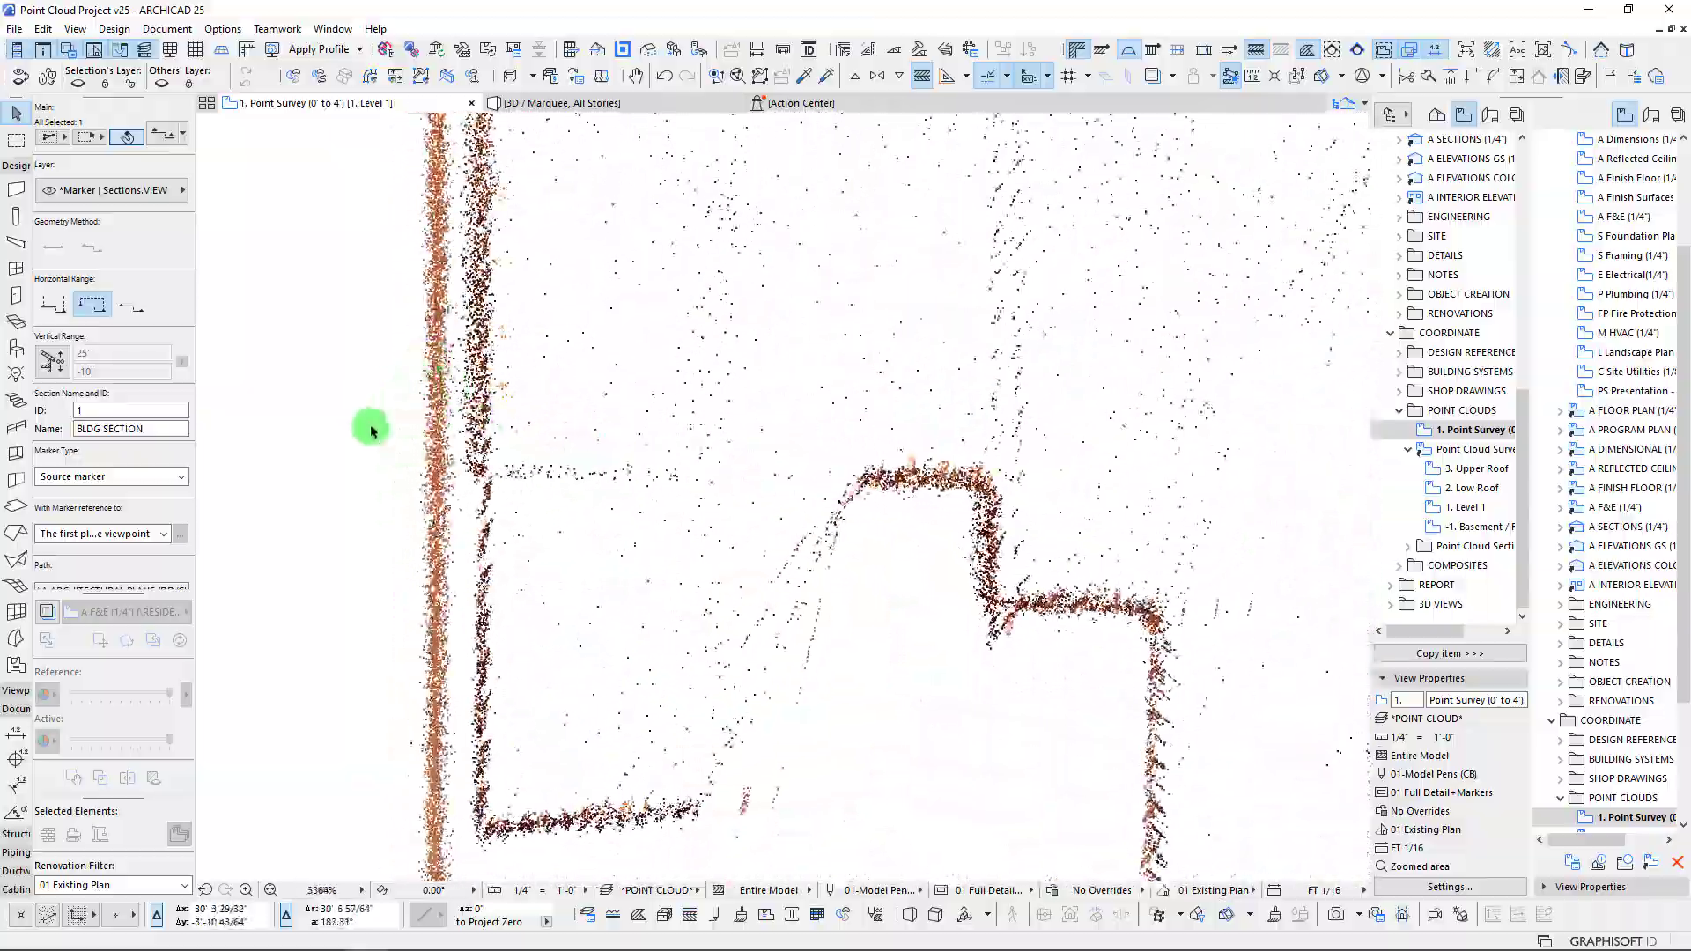
scroll(380, 435, "down", 20)
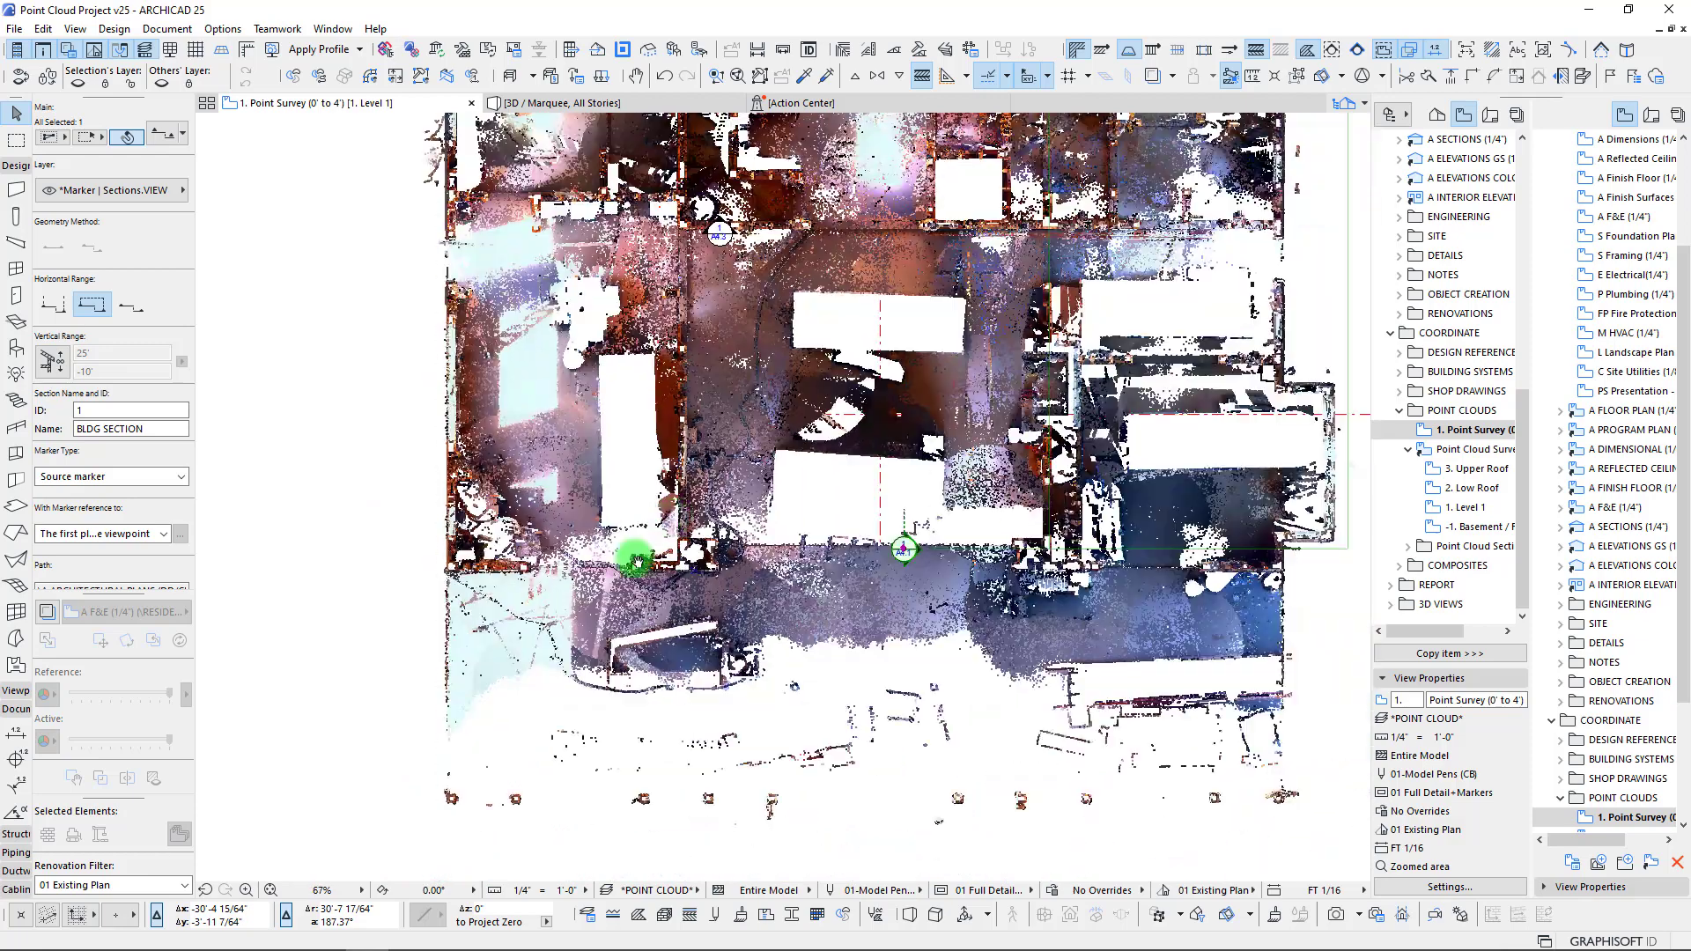
scroll(739, 468, "down", 3)
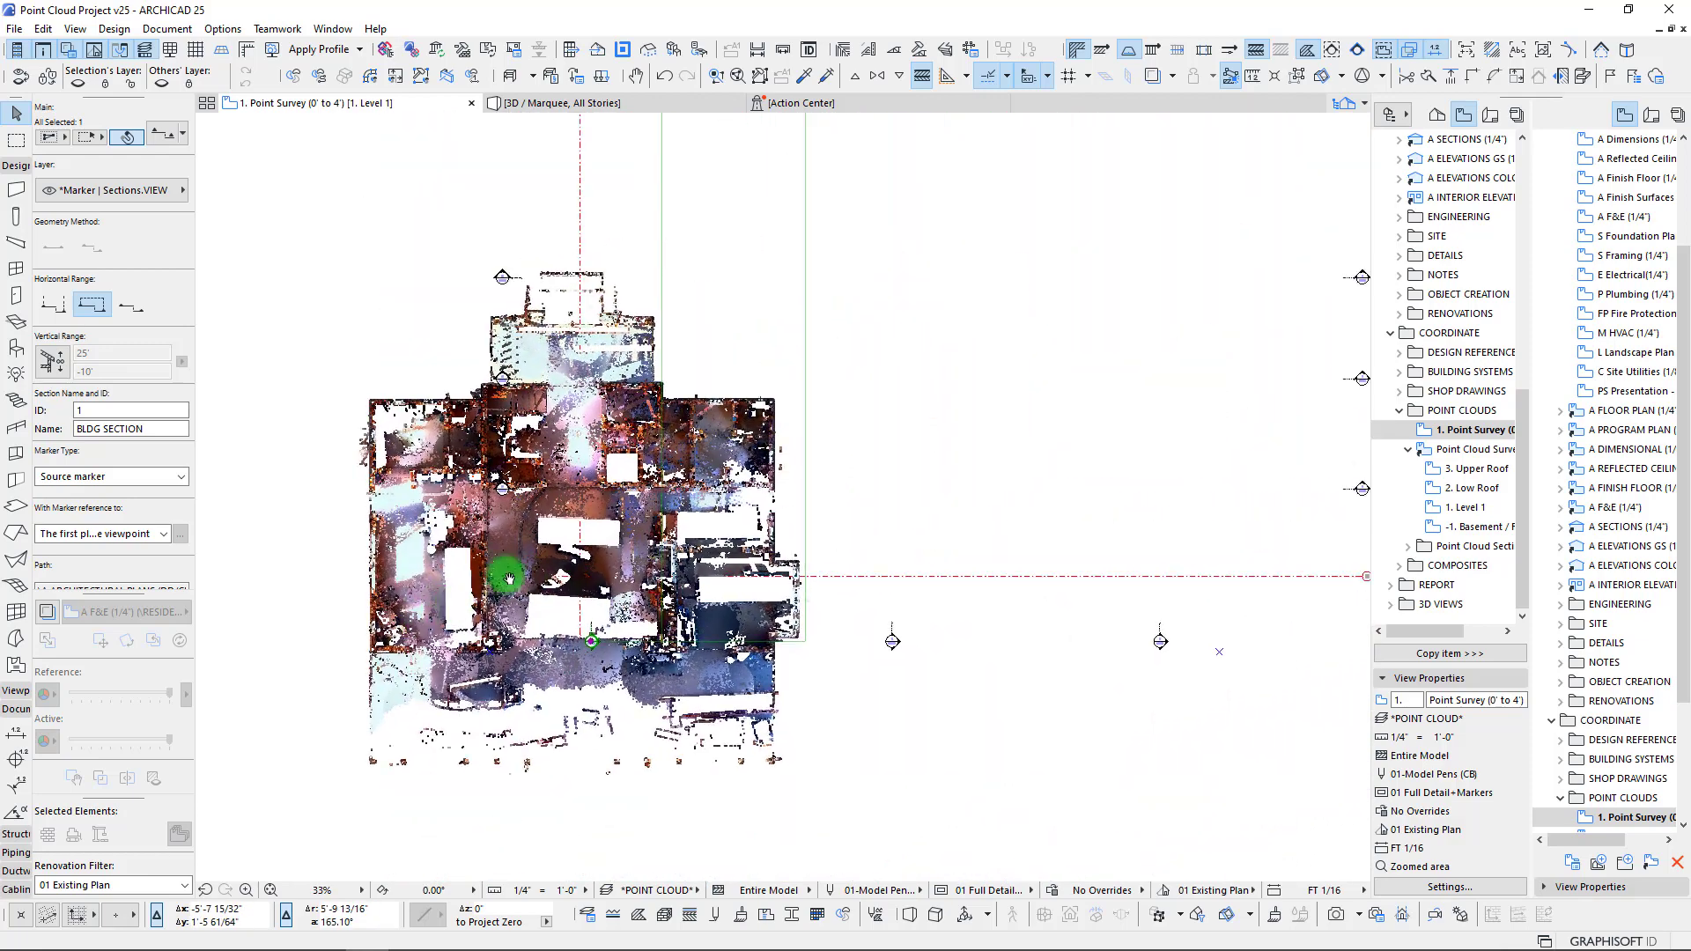
middle_click_drag(913, 366, 869, 585)
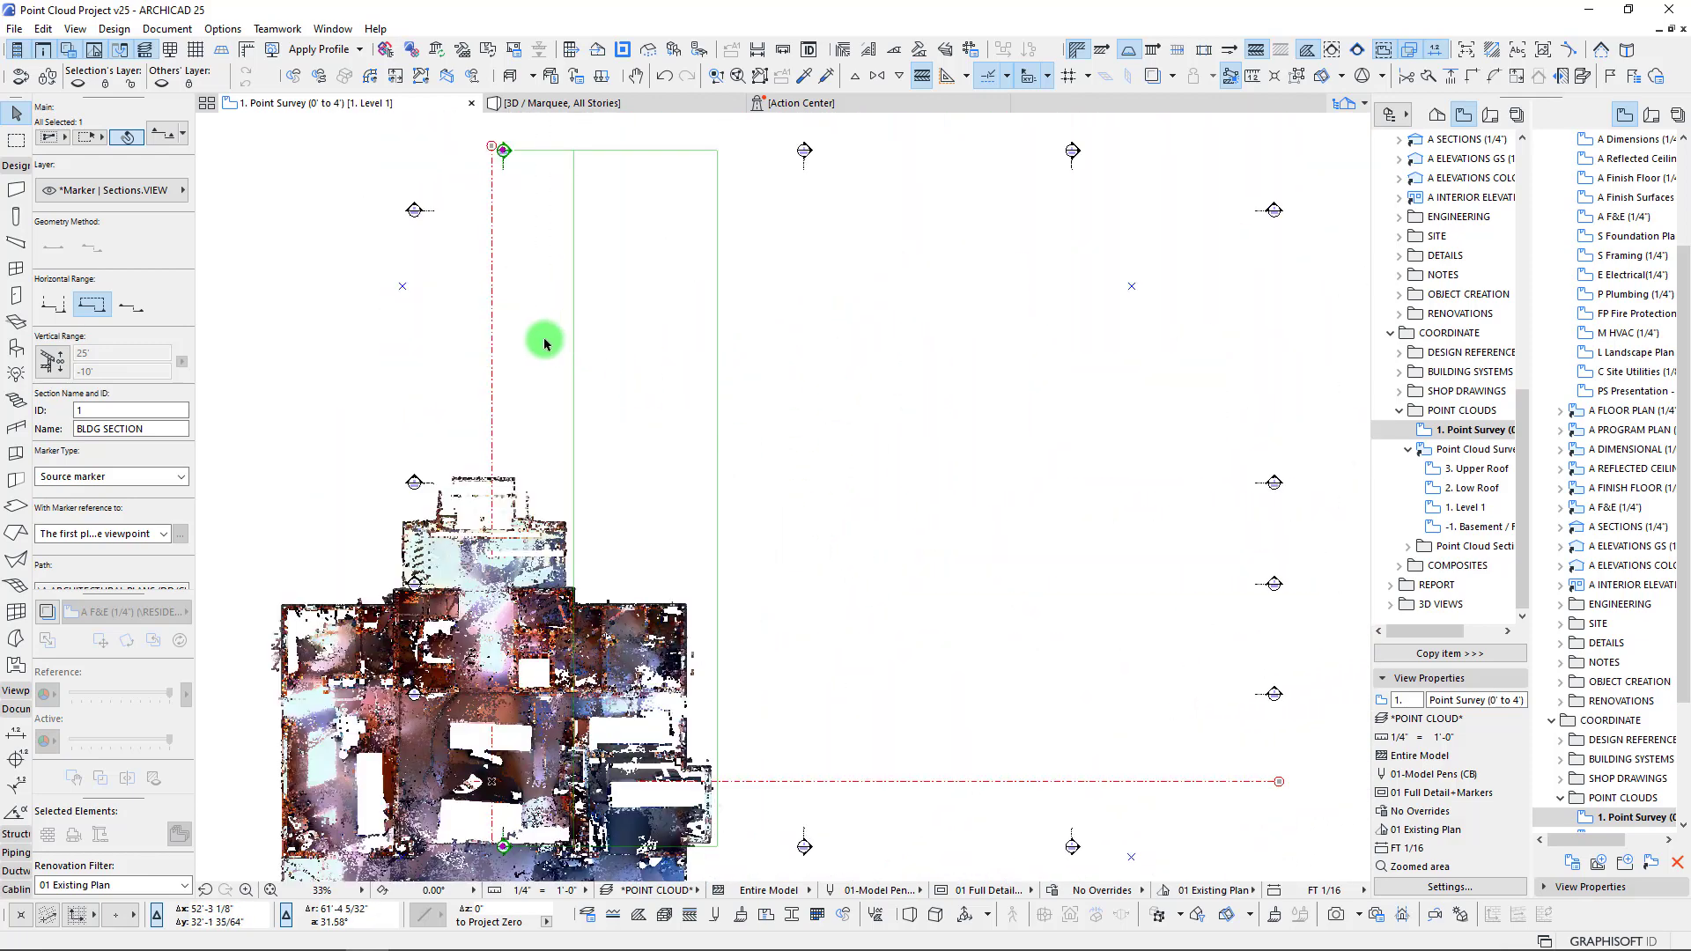
- Reselect the building section 1 line and open the 1 BLDG SECTION view from the point cloud sections
left_click(515, 338)
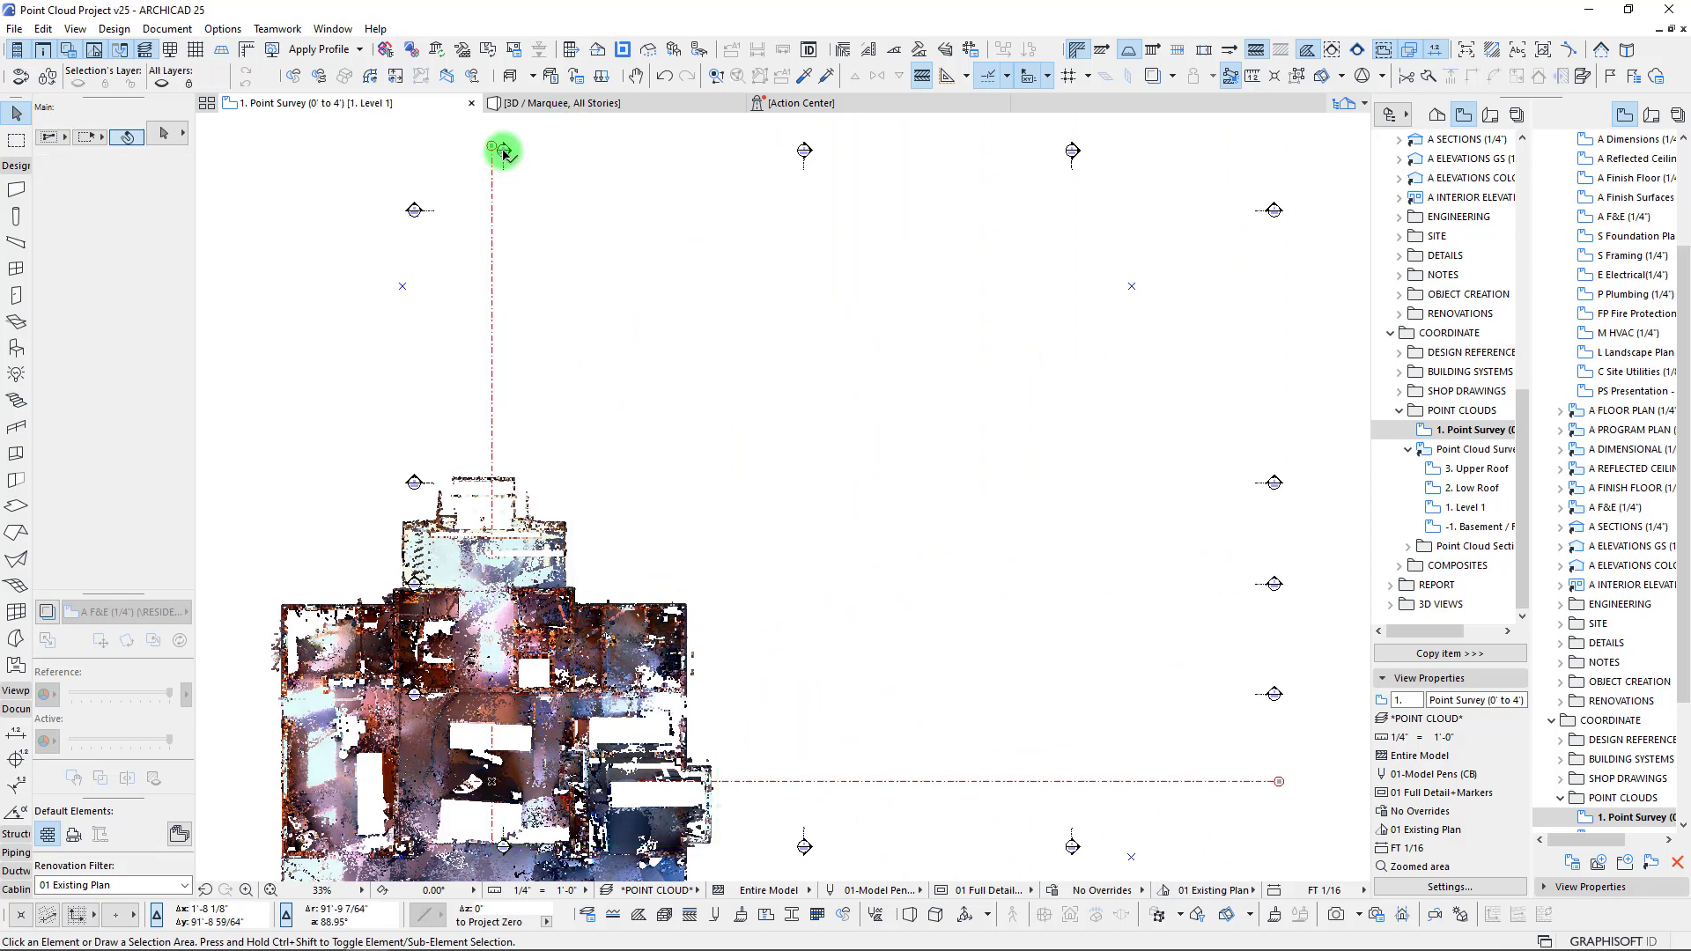
left_click(505, 155)
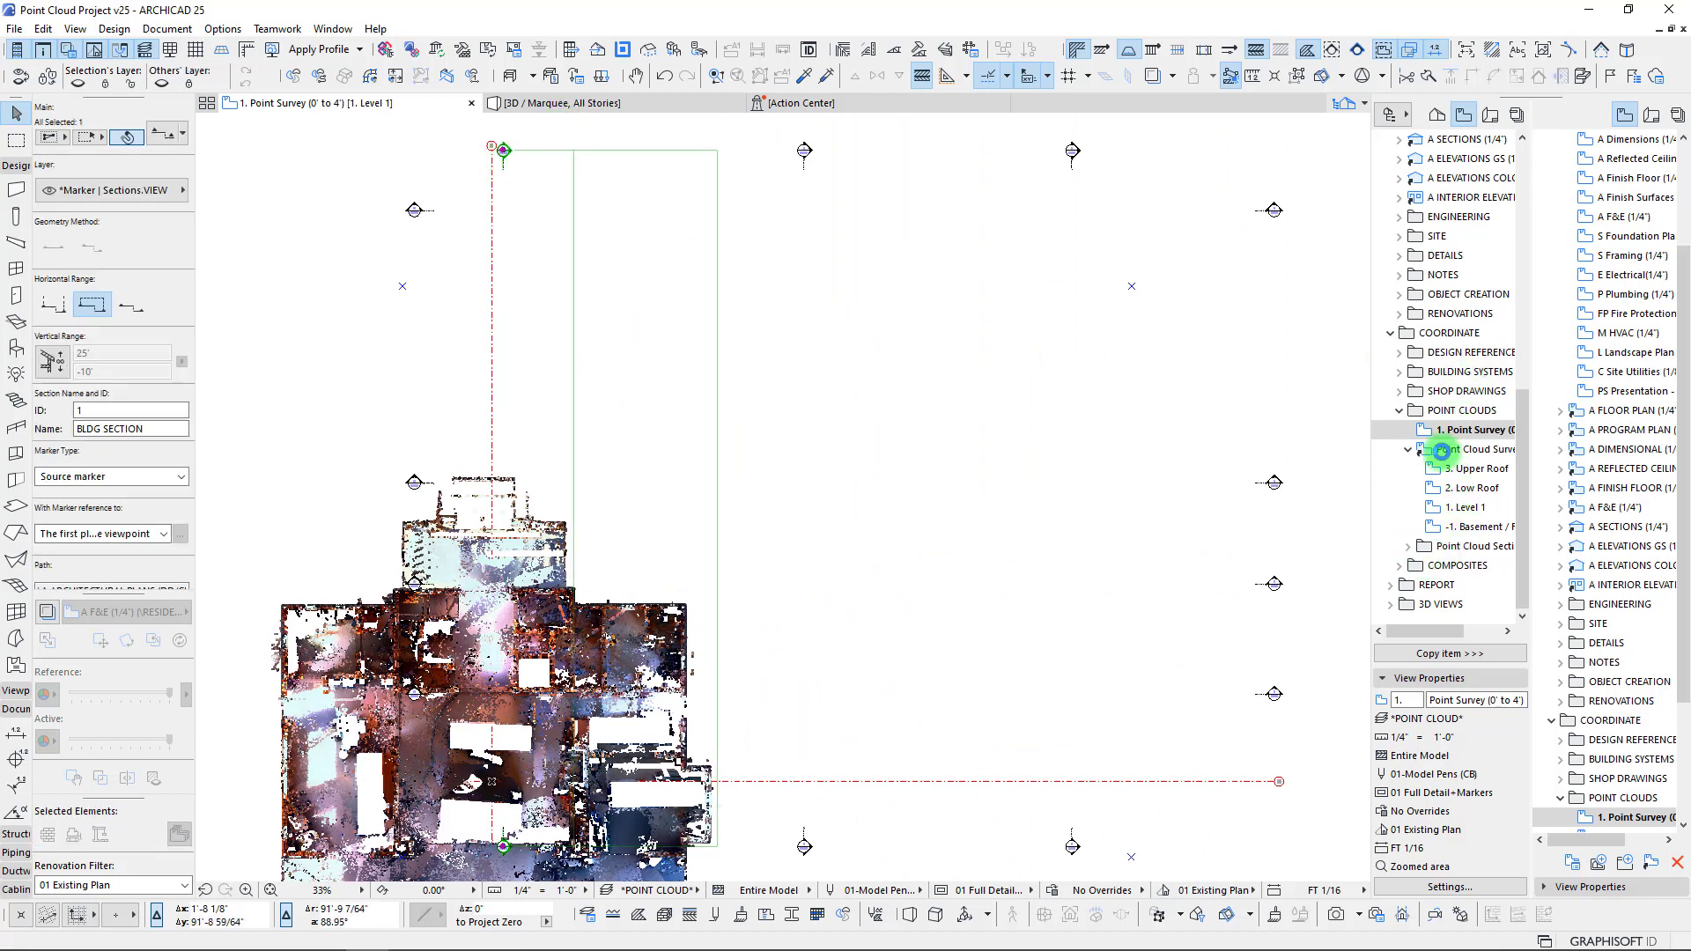
left_click(1408, 546)
left_click(1478, 547)
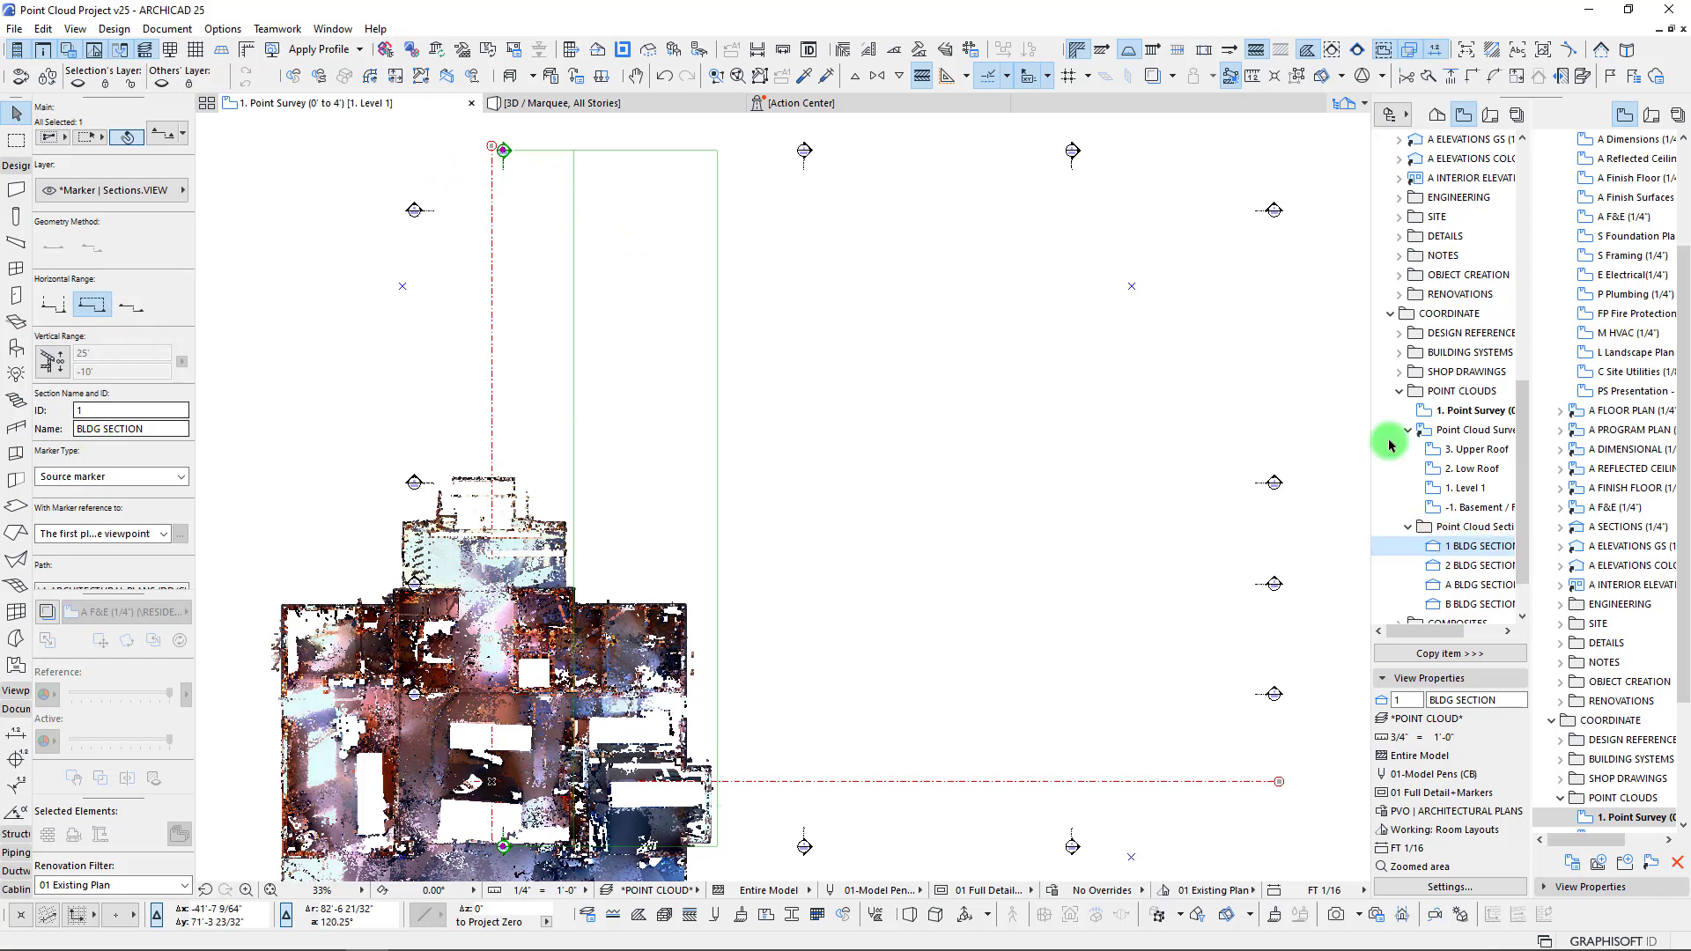
double_click(1465, 548)
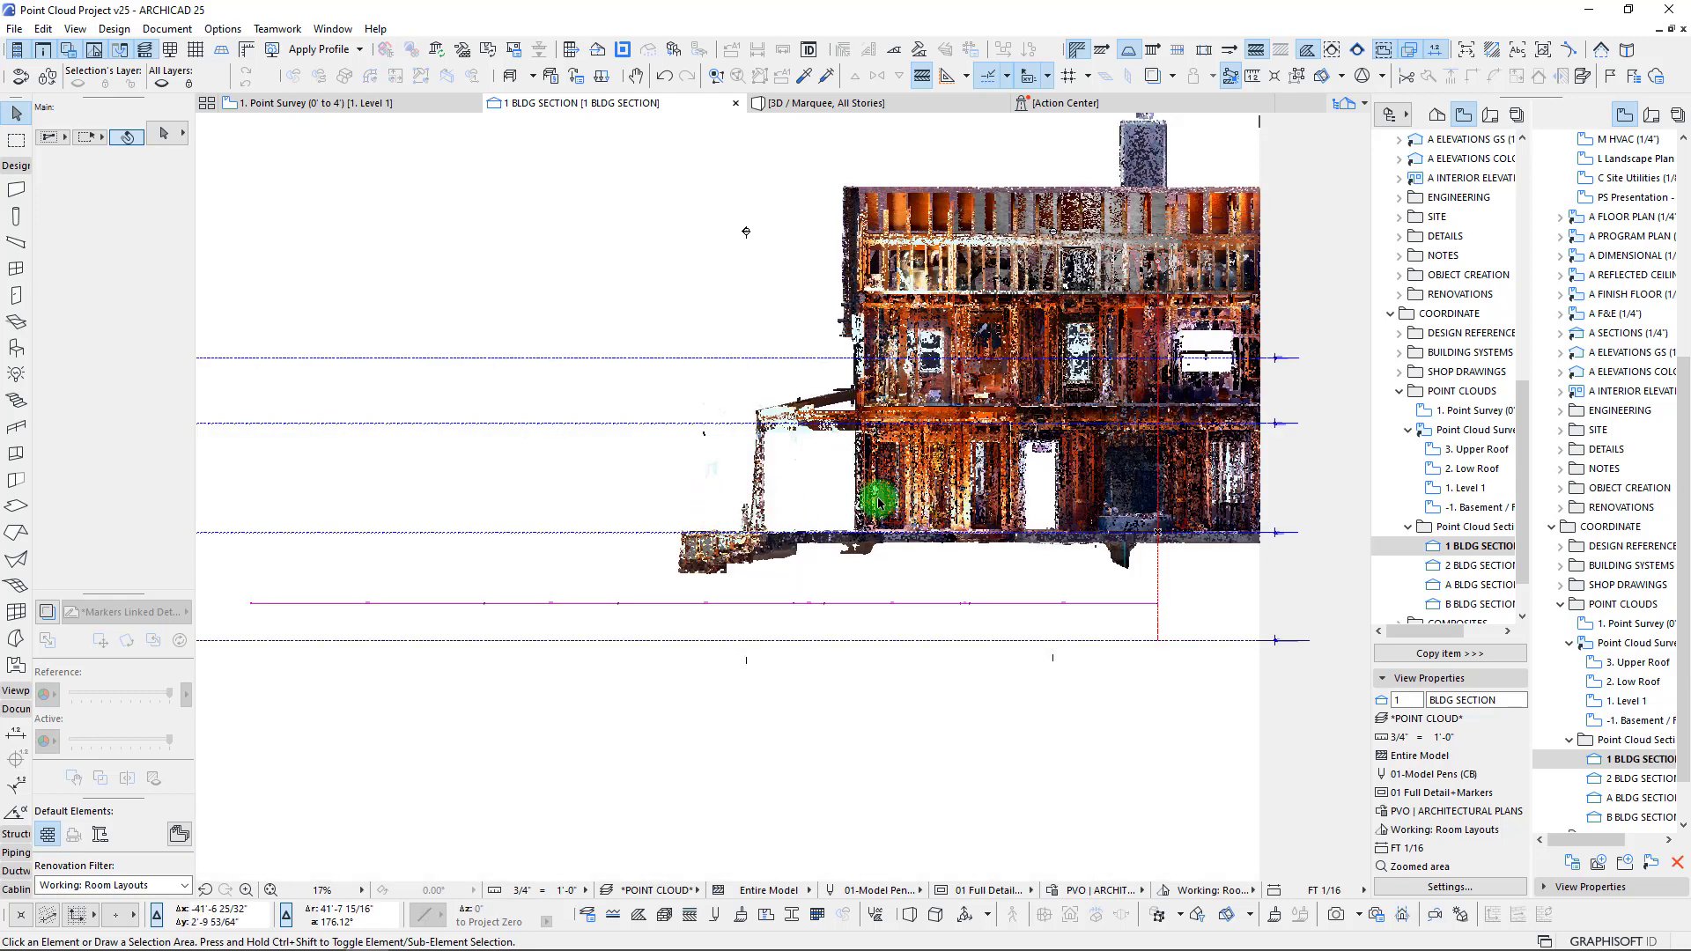
- Select the L3+RF, Level2 v2 and Level1 v2 point clouds in the section and move them together horizontally toward the cropped side's opposite end
middle_click_drag(1265, 300, 1127, 336)
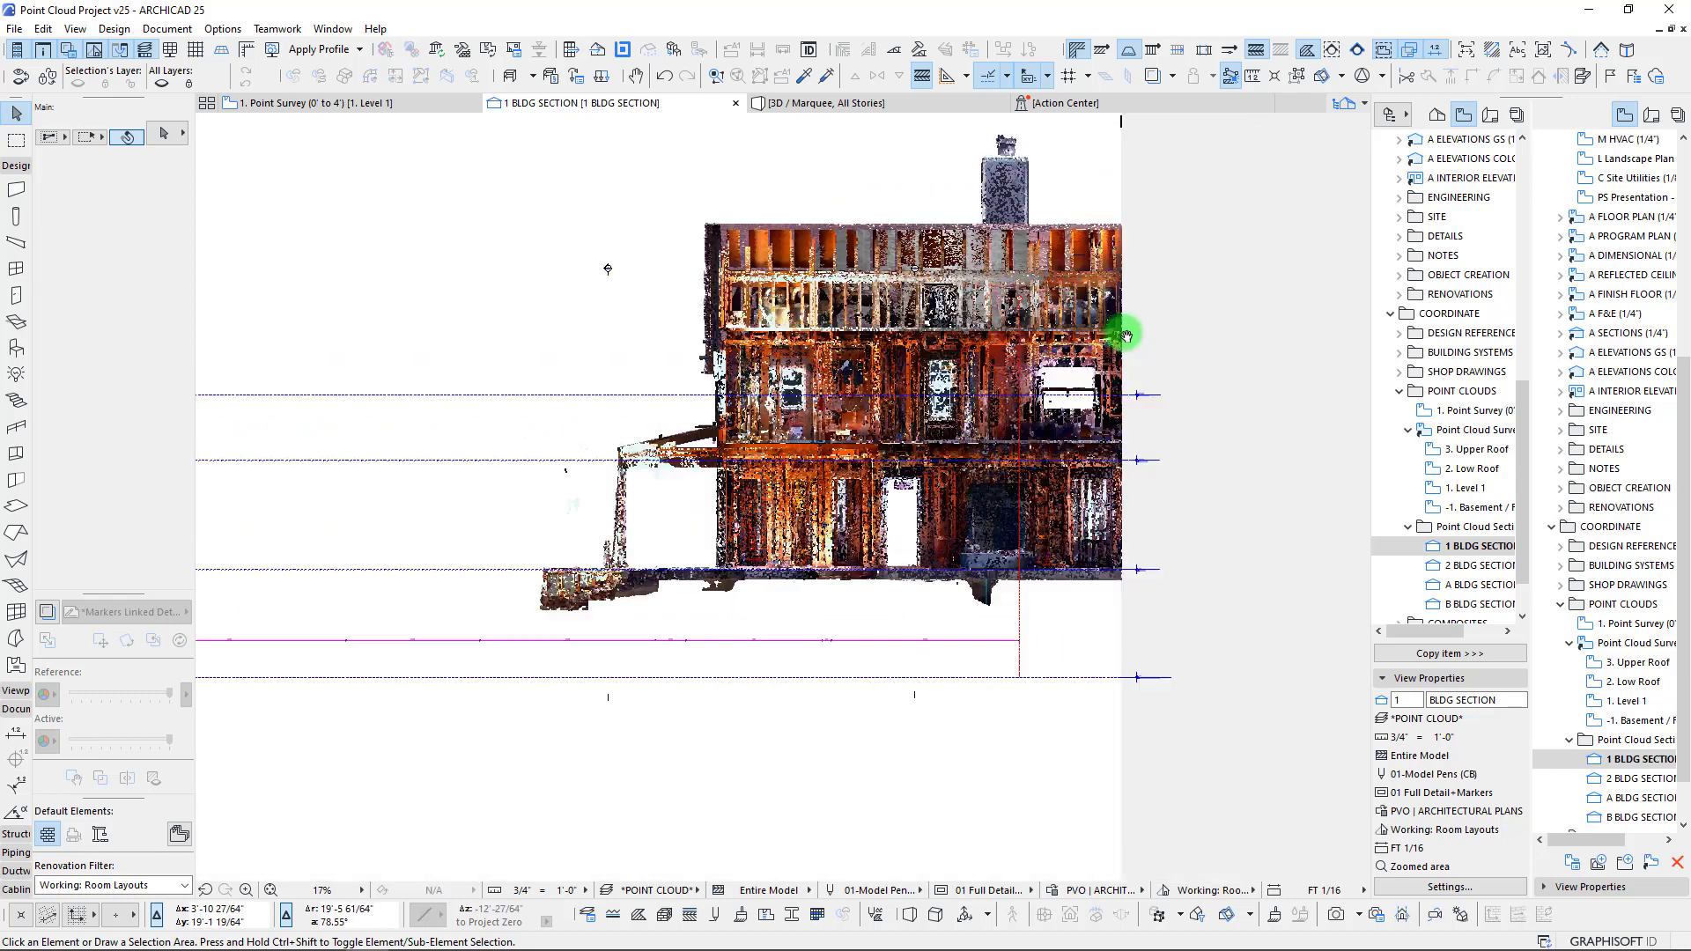
left_click(1083, 292)
left_click(1099, 373, "shift")
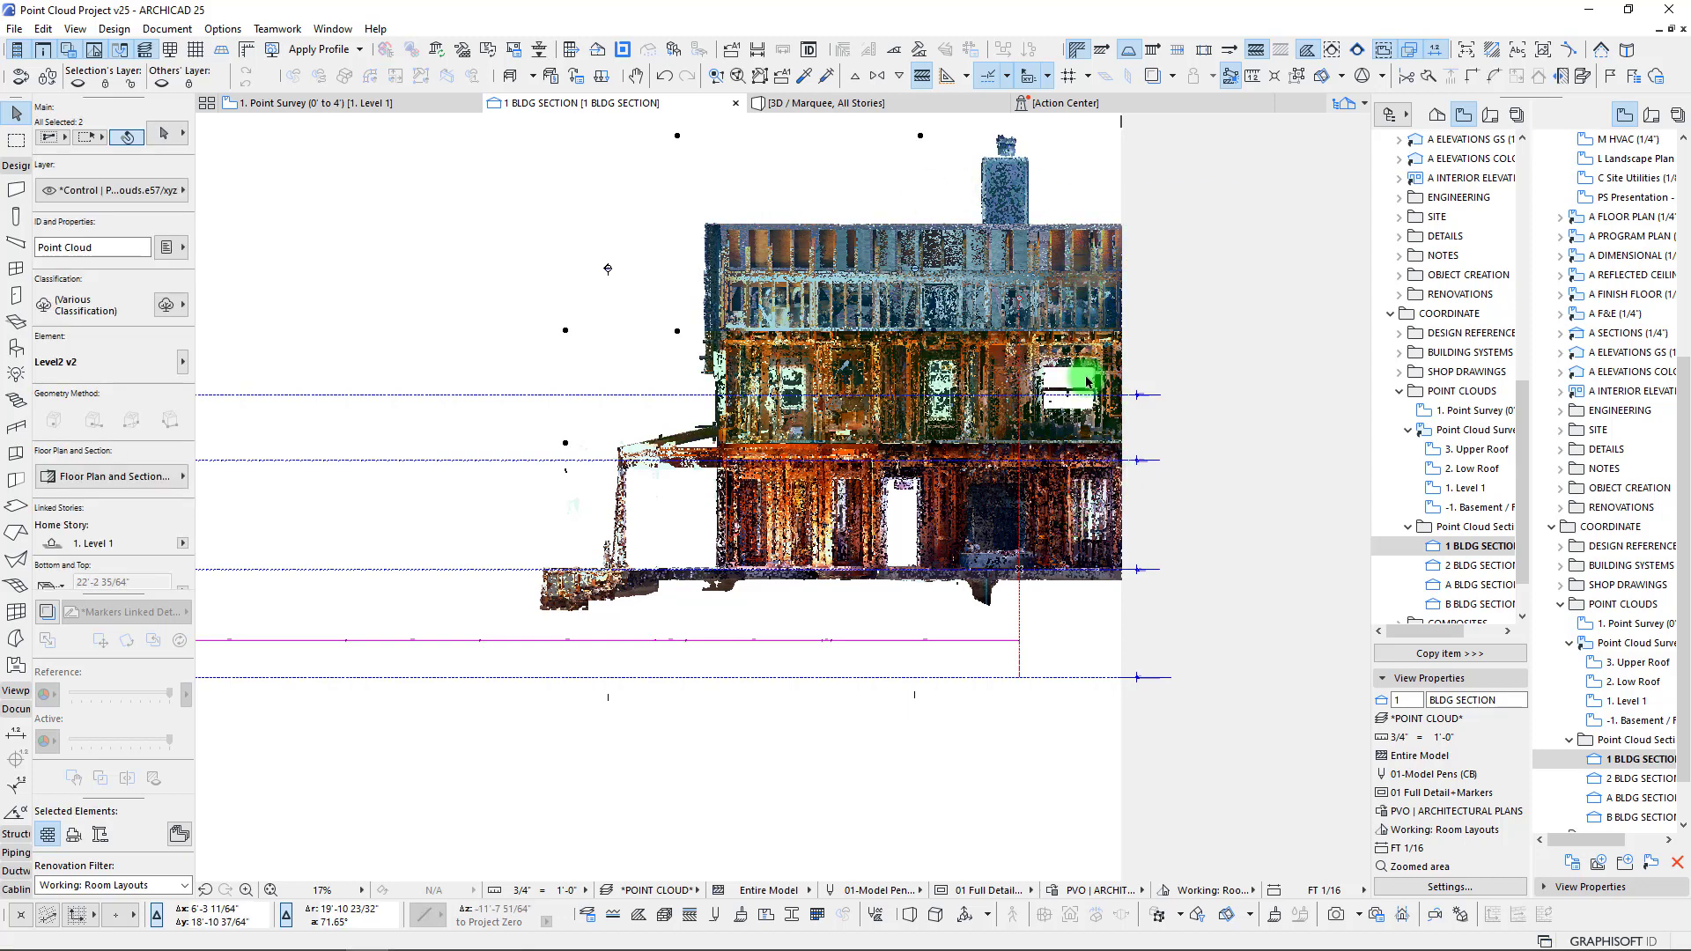
left_click(1092, 494, "shift")
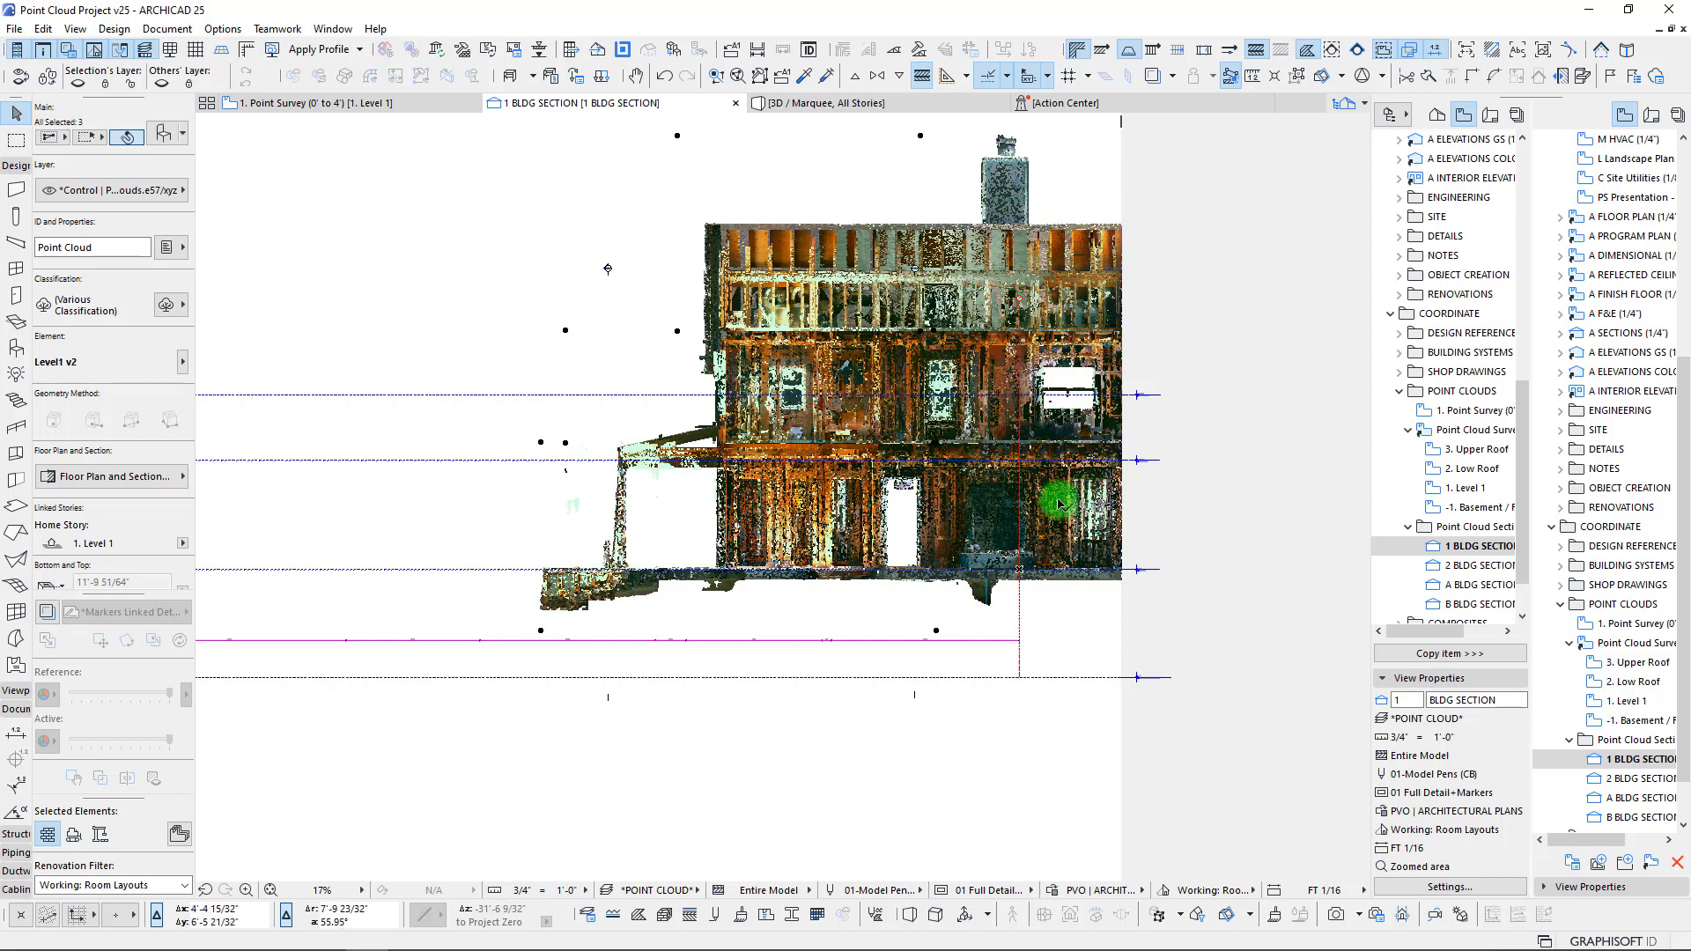
key("ctrl+d")
left_click(1078, 640)
left_click_drag(909, 656, 891, 705)
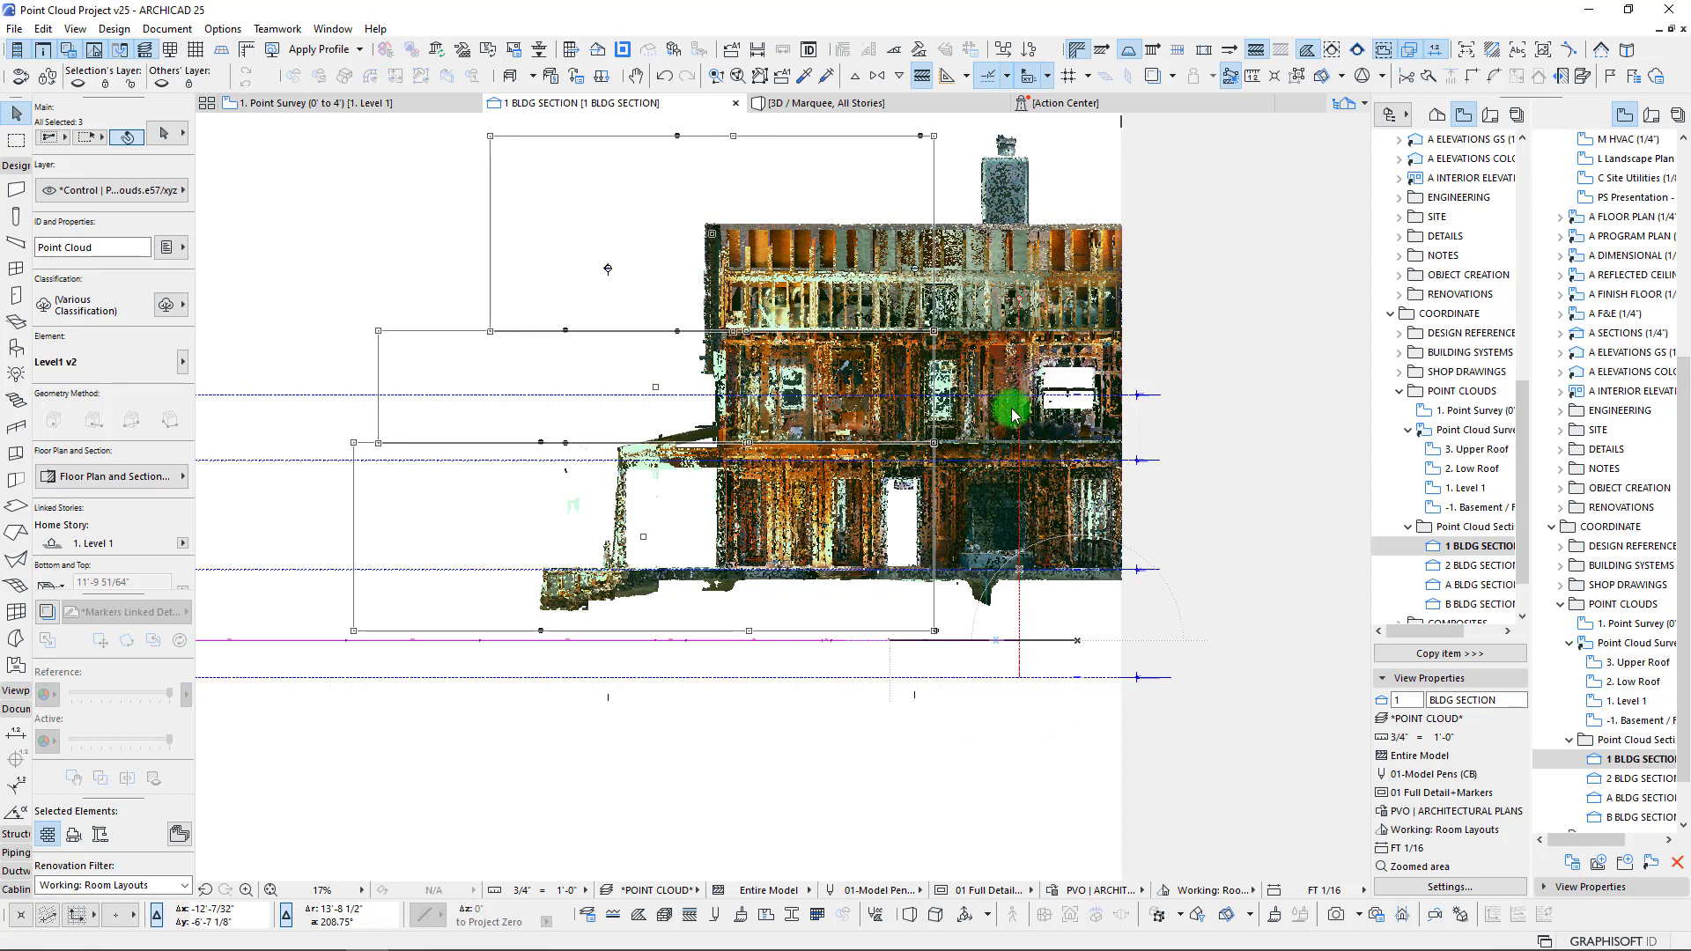
left_click(1103, 450)
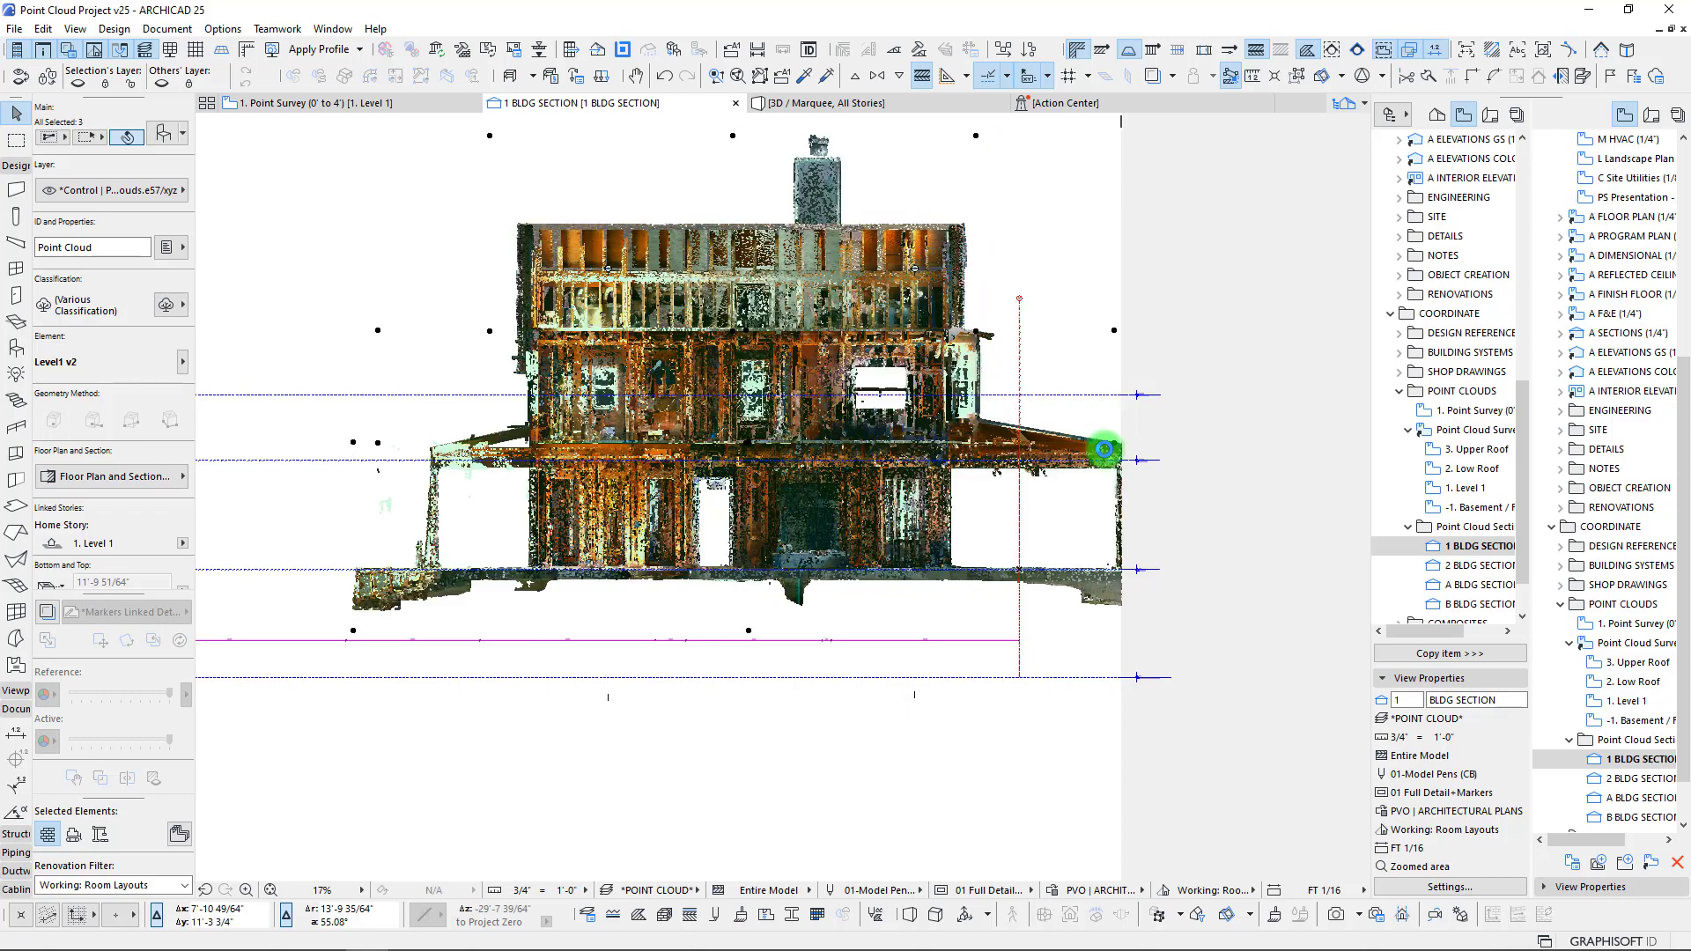
scroll(1042, 438, "up", 4)
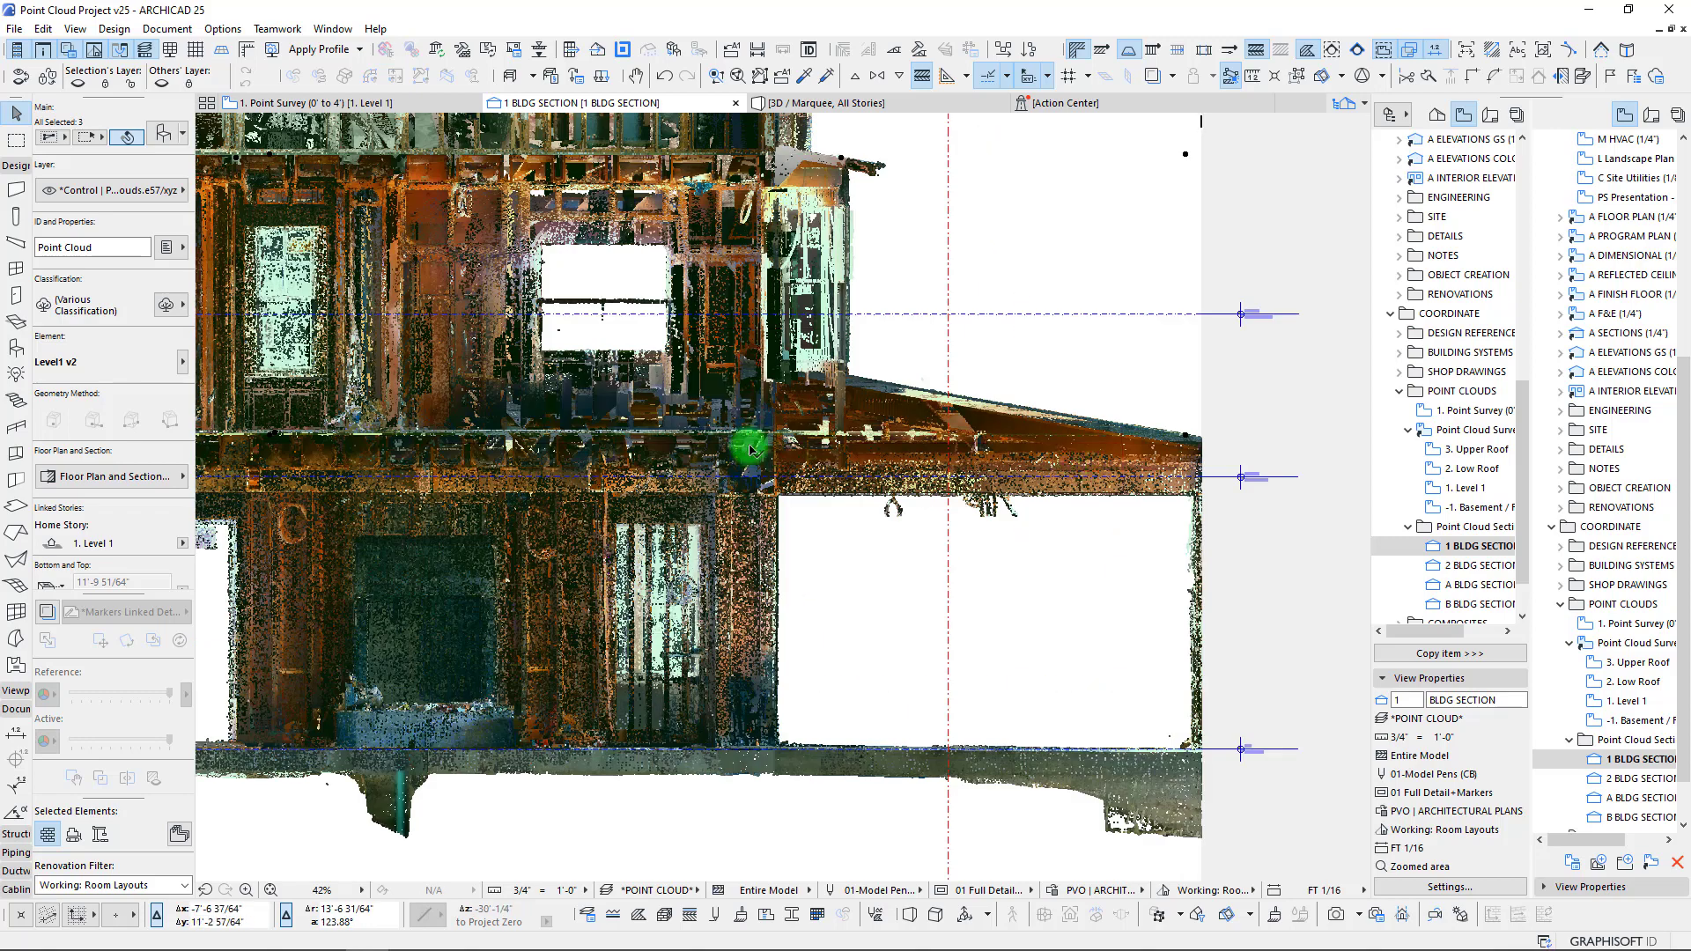
- Move the three selected point clouds horizontally toward the house so the porch's outer edge lies inside the section boundary
scroll(1057, 464, "down", 4)
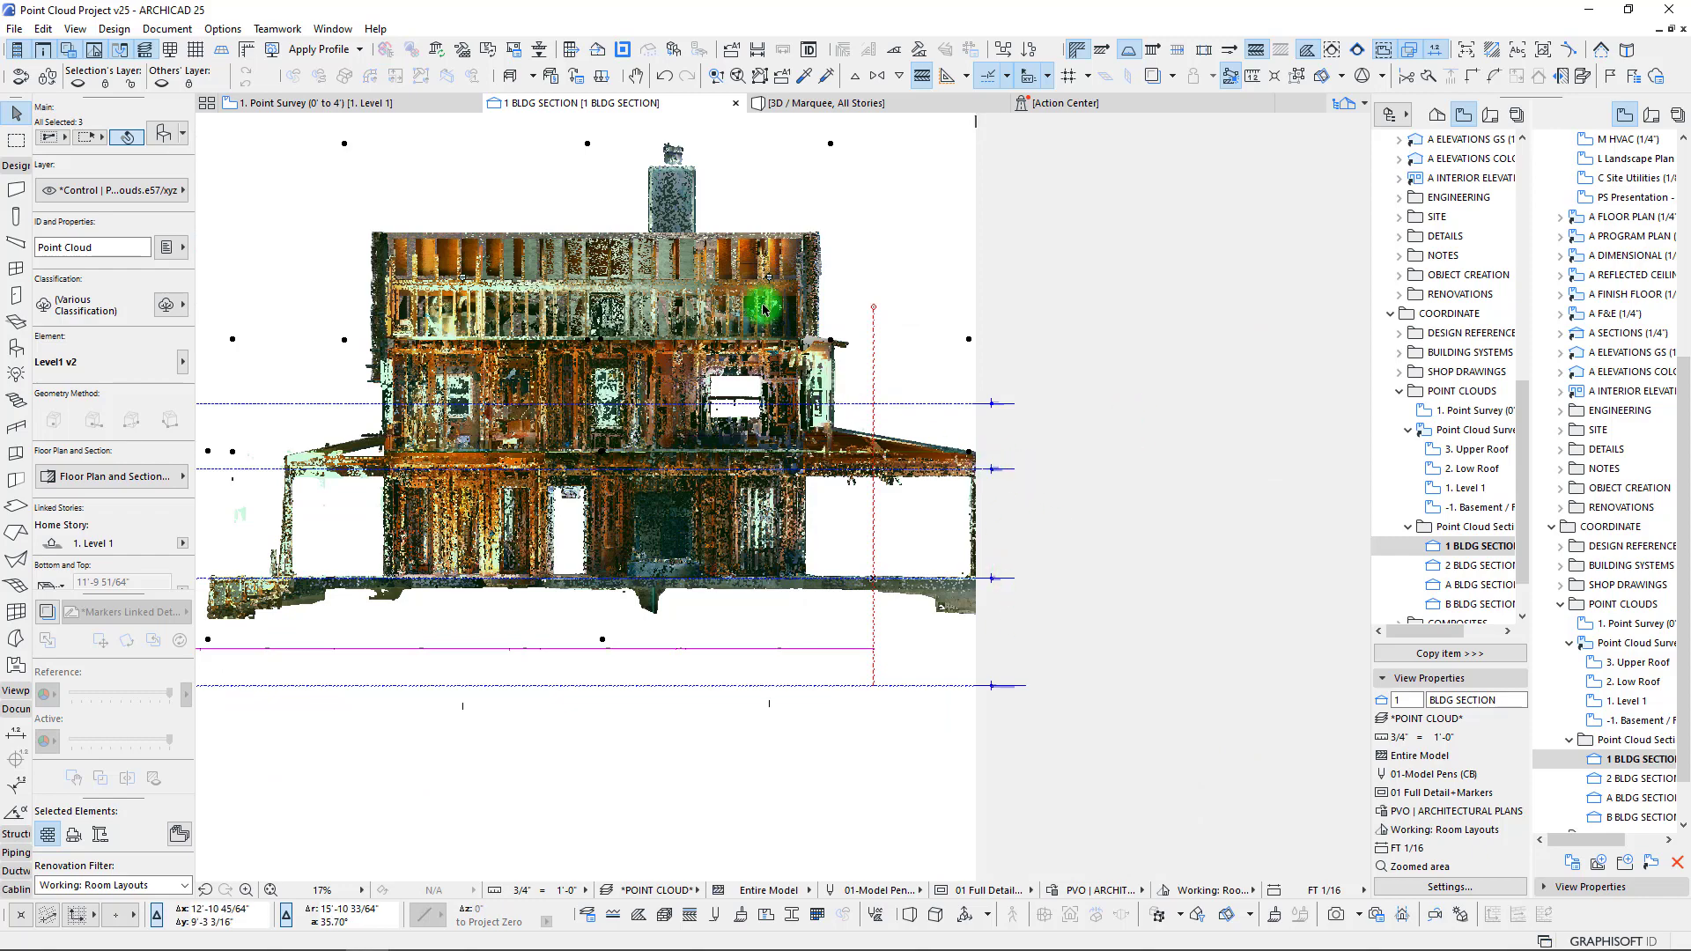
scroll(939, 484, "up", 5)
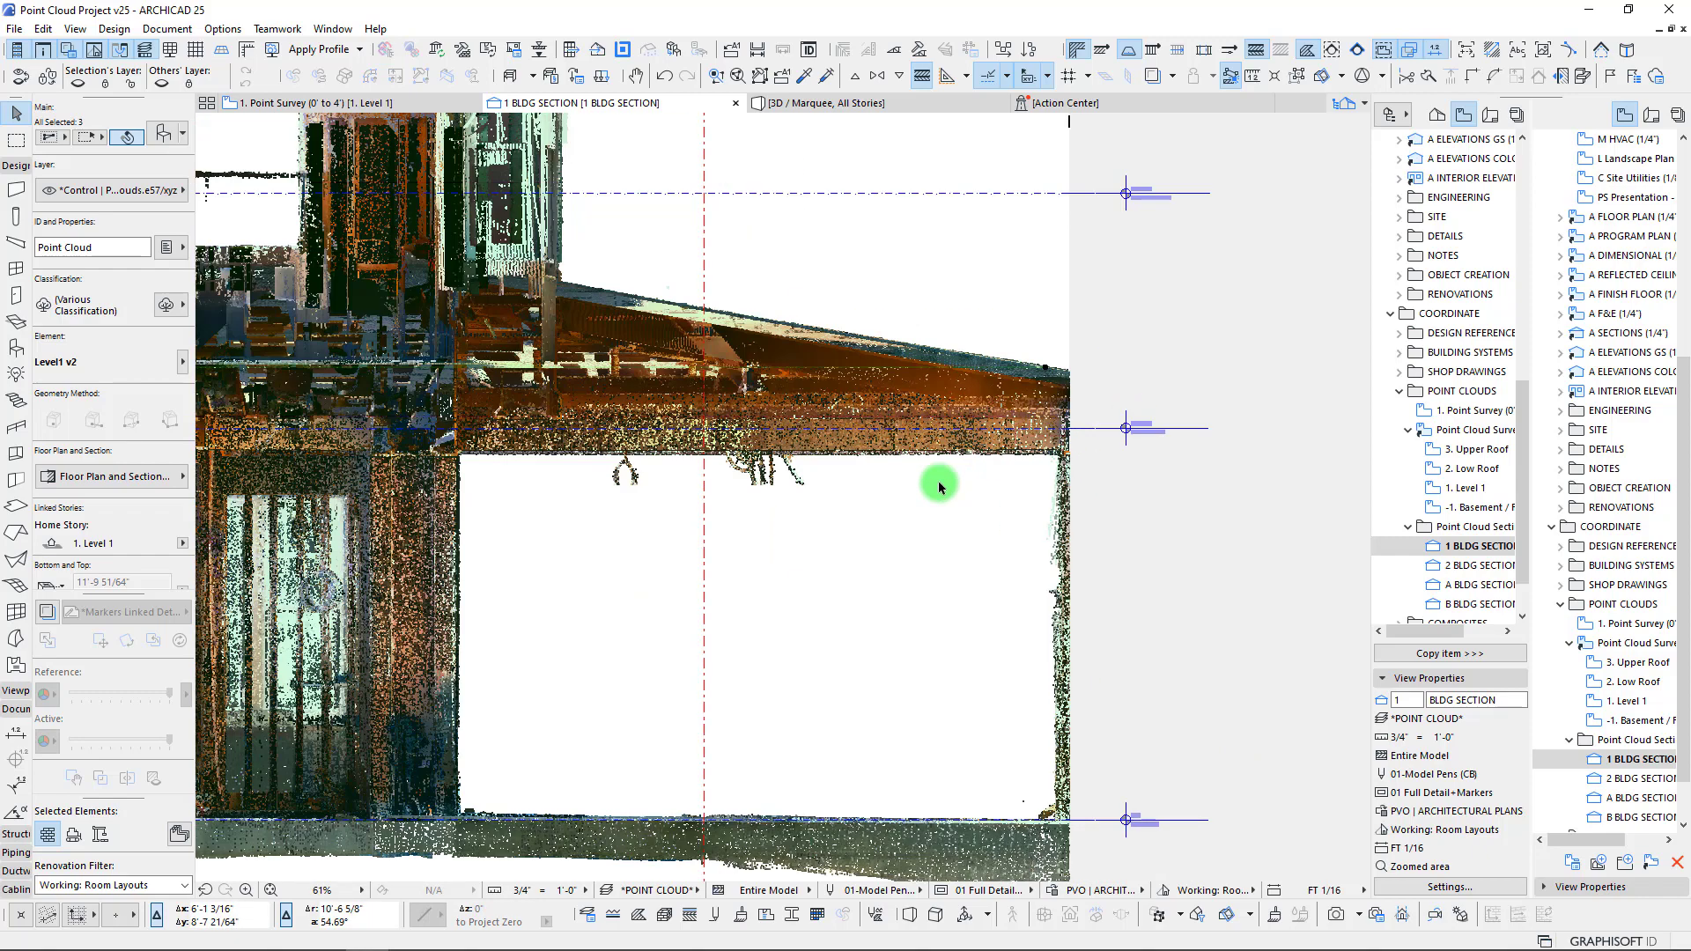
key("m")
left_click(991, 587)
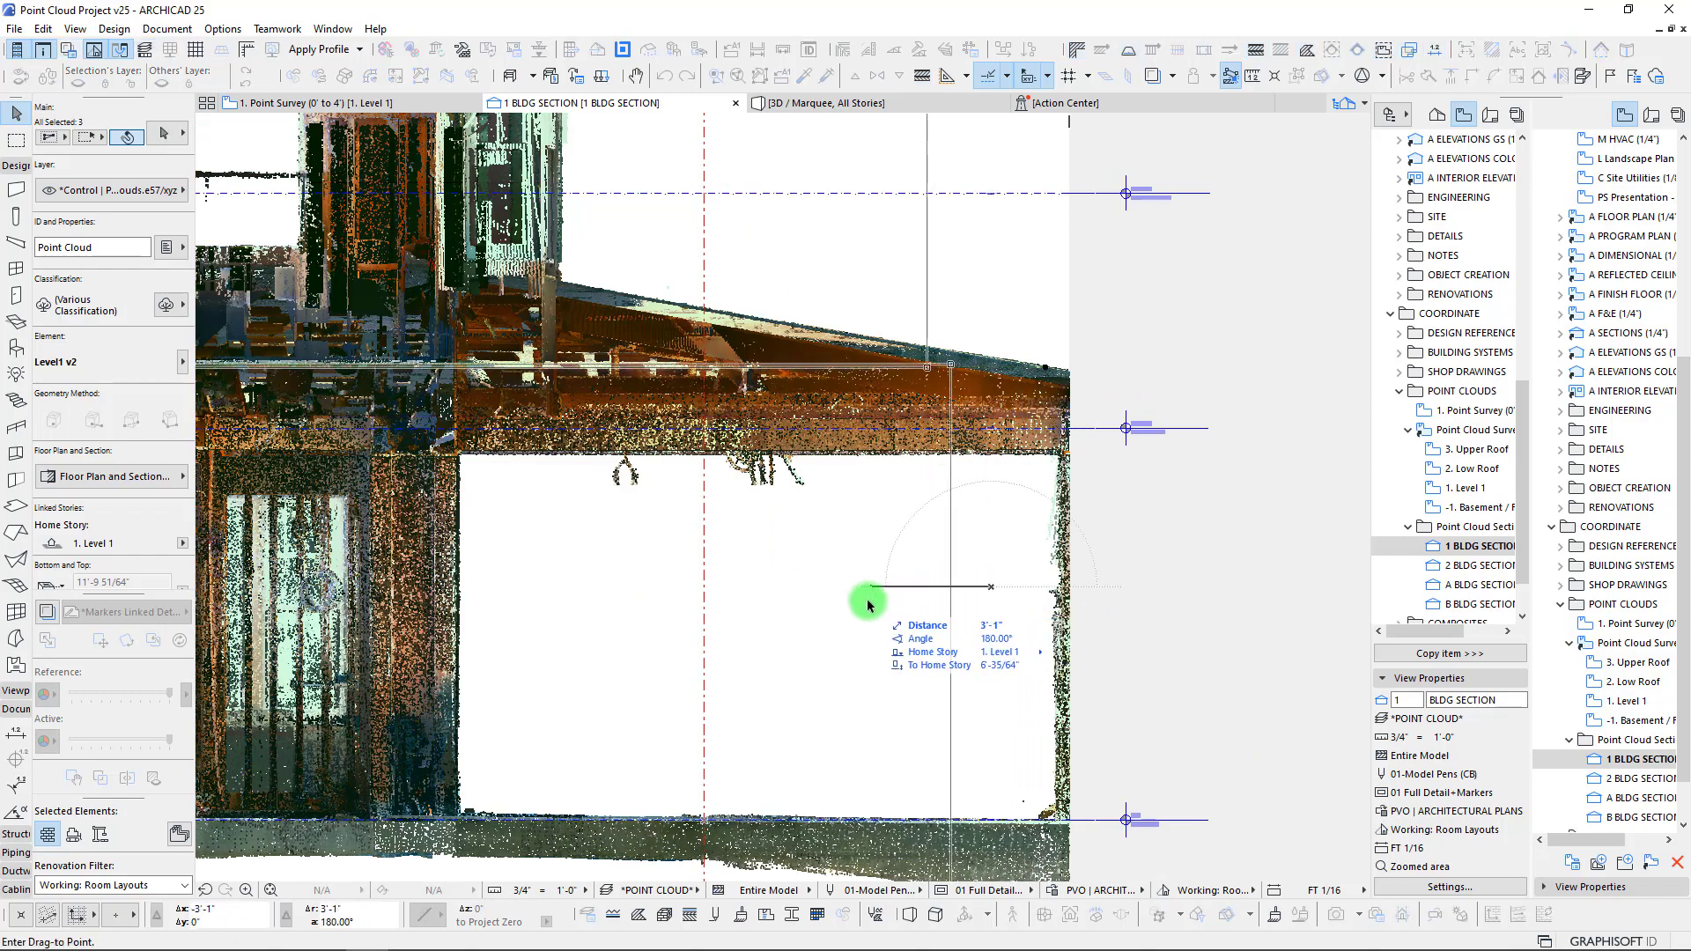
left_click(839, 600)
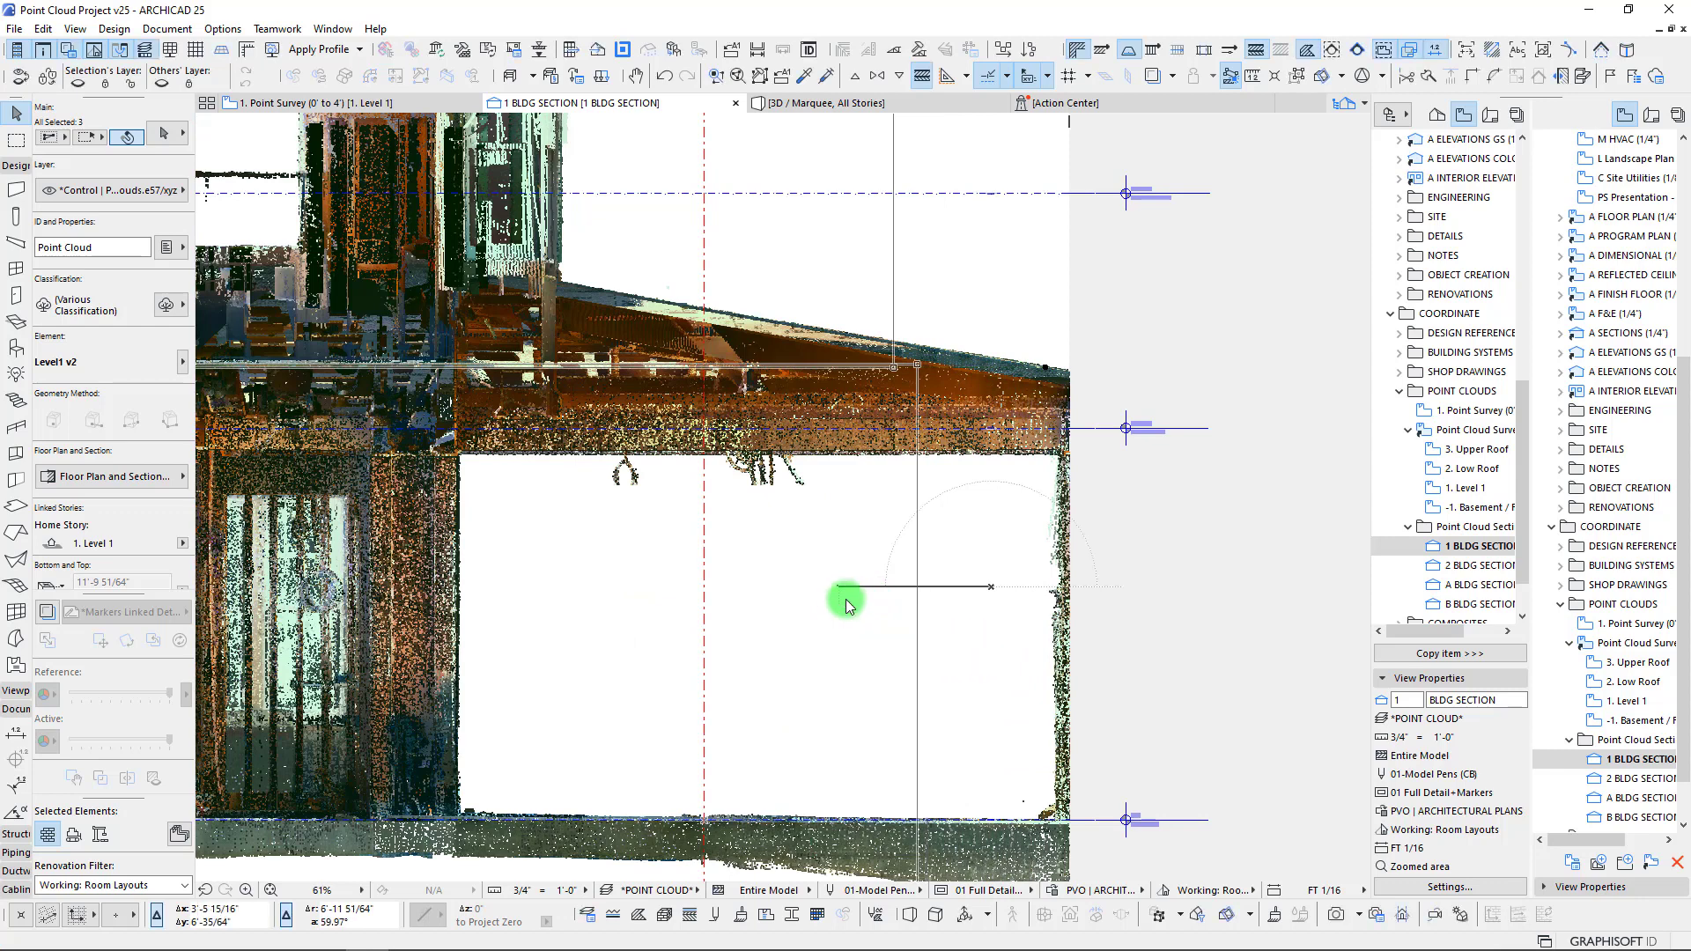
left_click(847, 604)
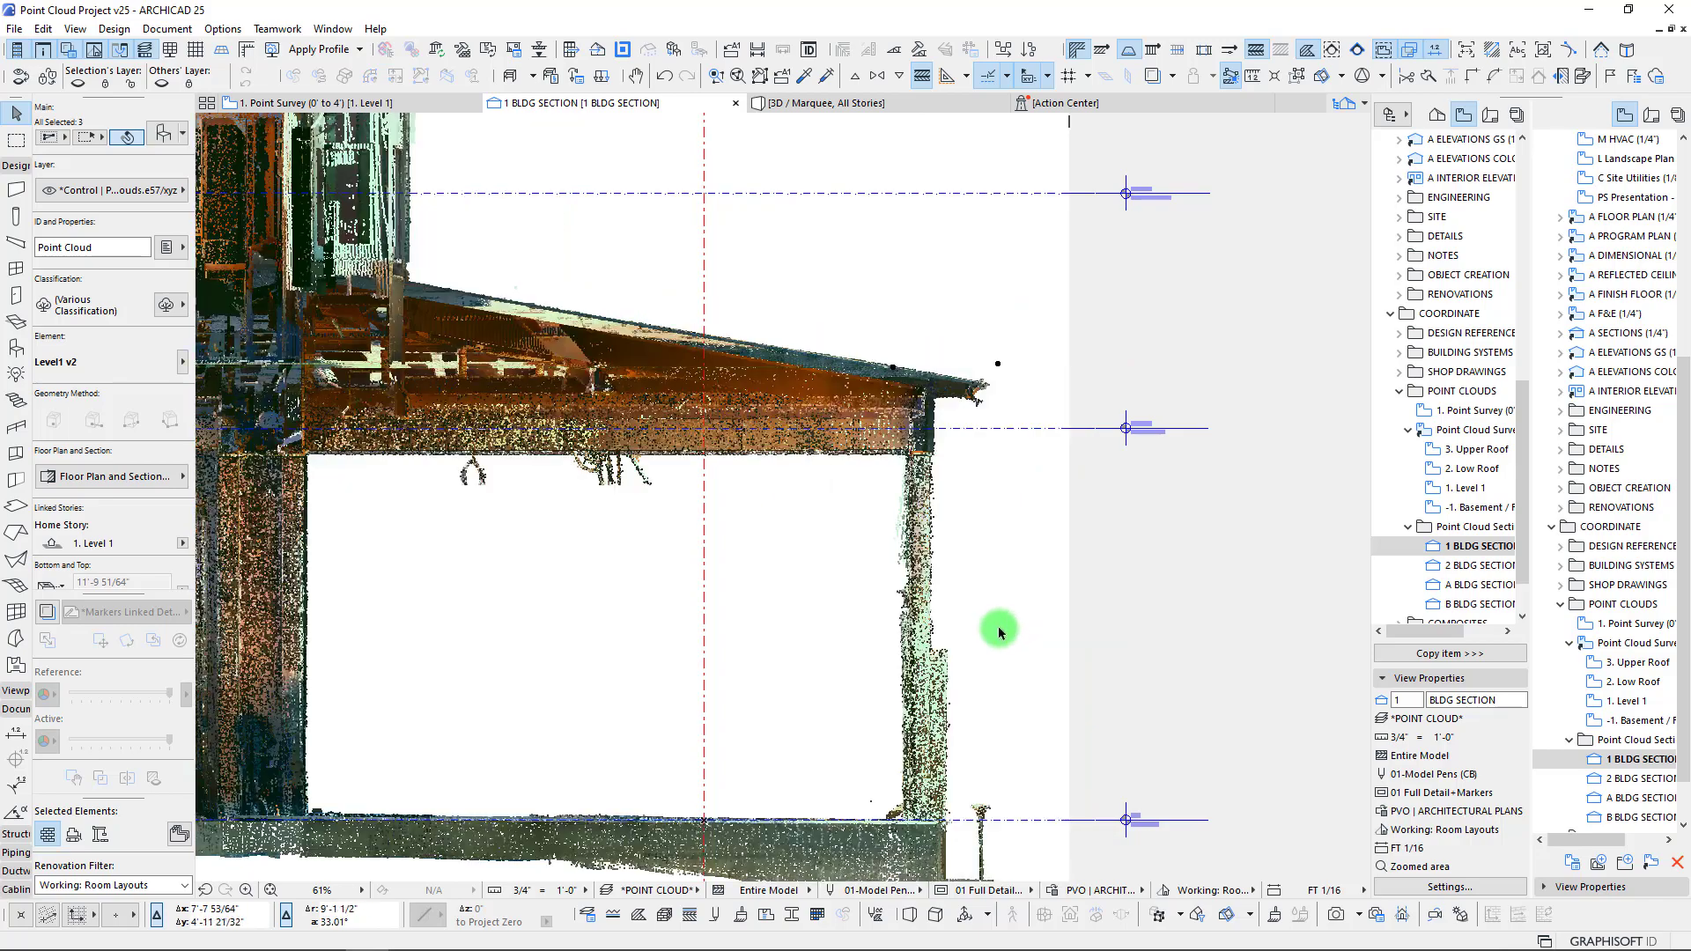
- Examine the base of the outer porch post up close, including its two side faces and the slab edge at Level 1
scroll(925, 788, "up", 5)
scroll(964, 835, "up", 1)
middle_click_drag(964, 835, 974, 465)
scroll(921, 497, "up", 6)
scroll(757, 414, "down", 4)
middle_click_drag(762, 410, 809, 662)
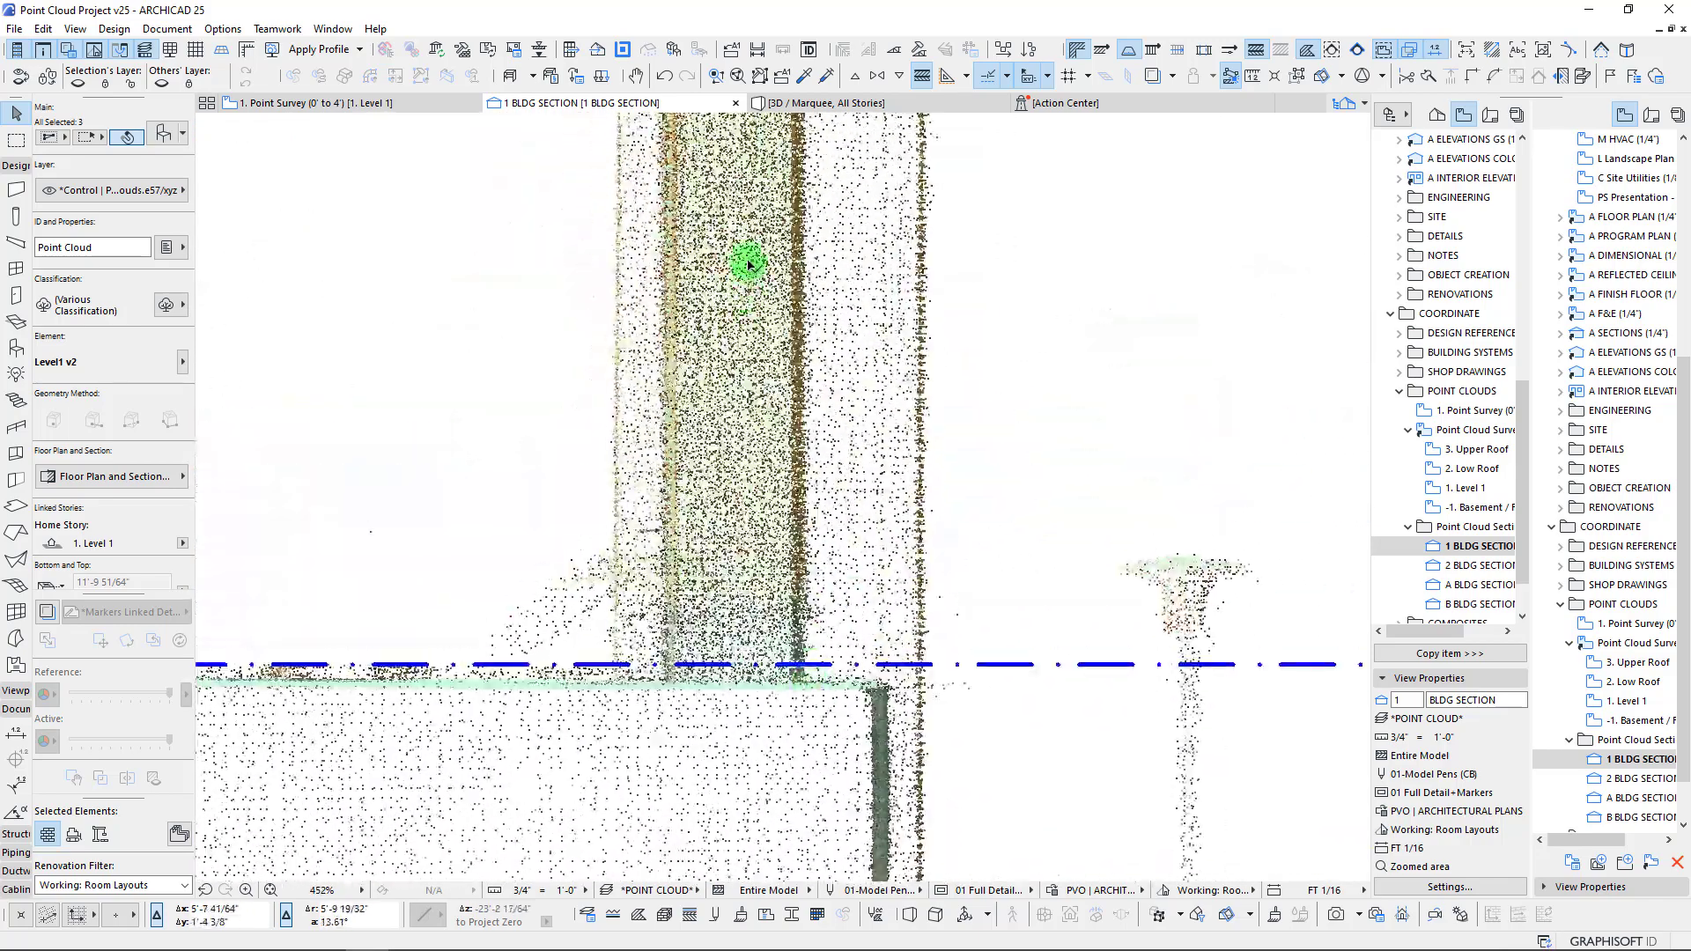
scroll(737, 673, "down", 7)
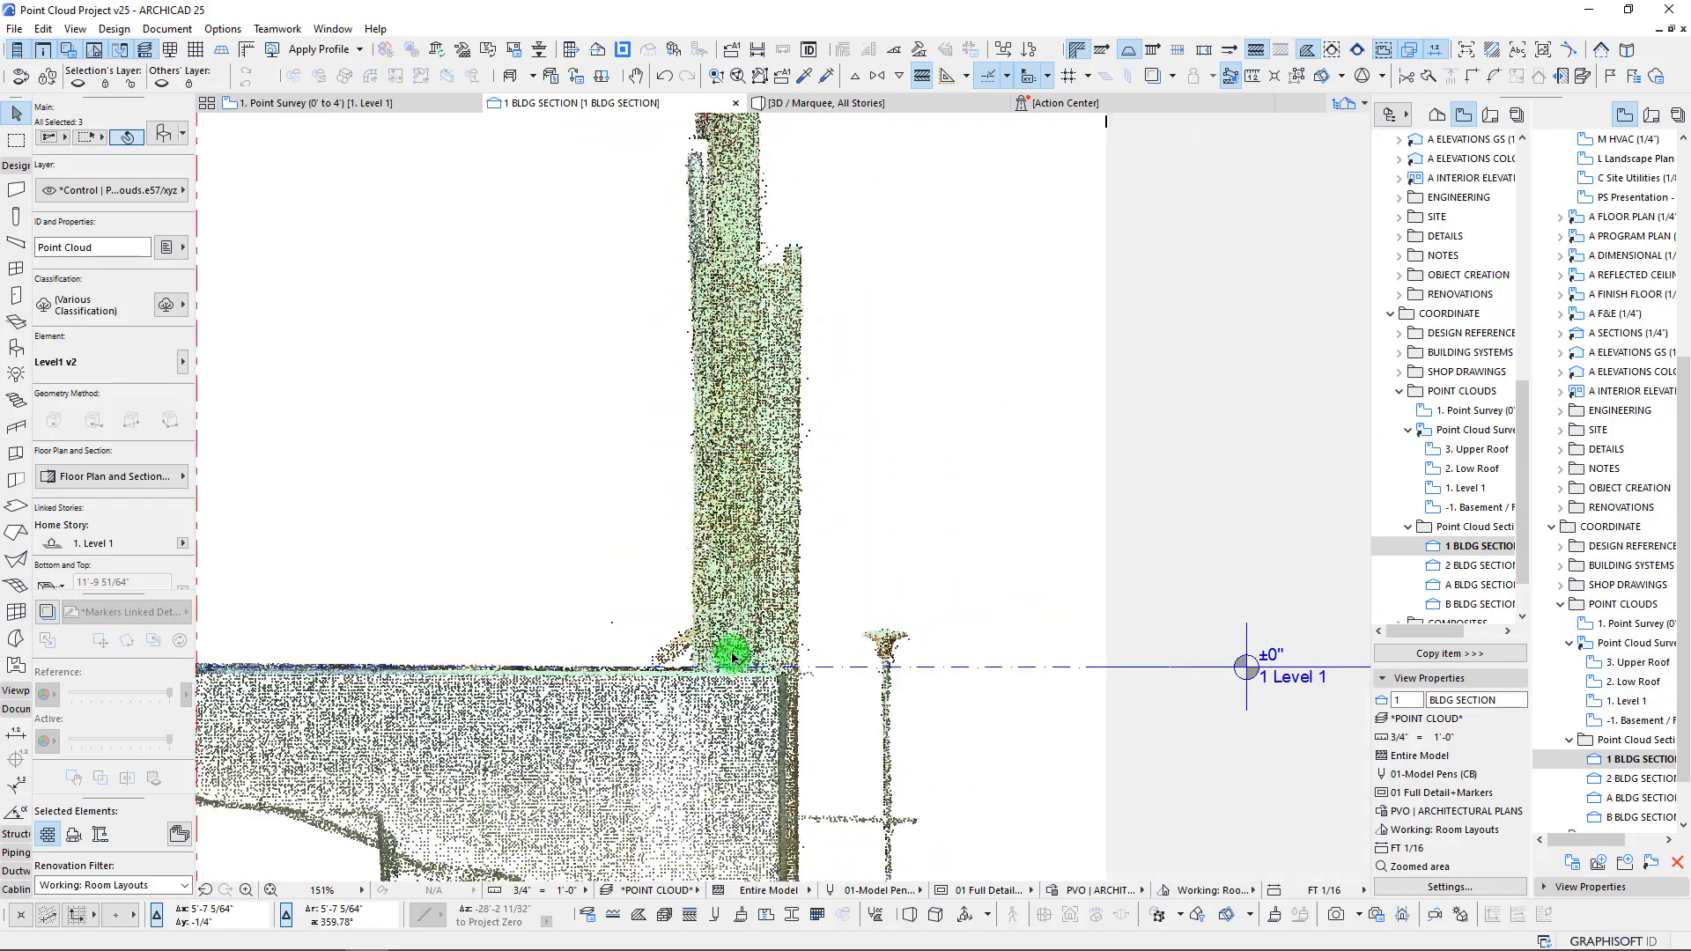
scroll(841, 681, "up", 6)
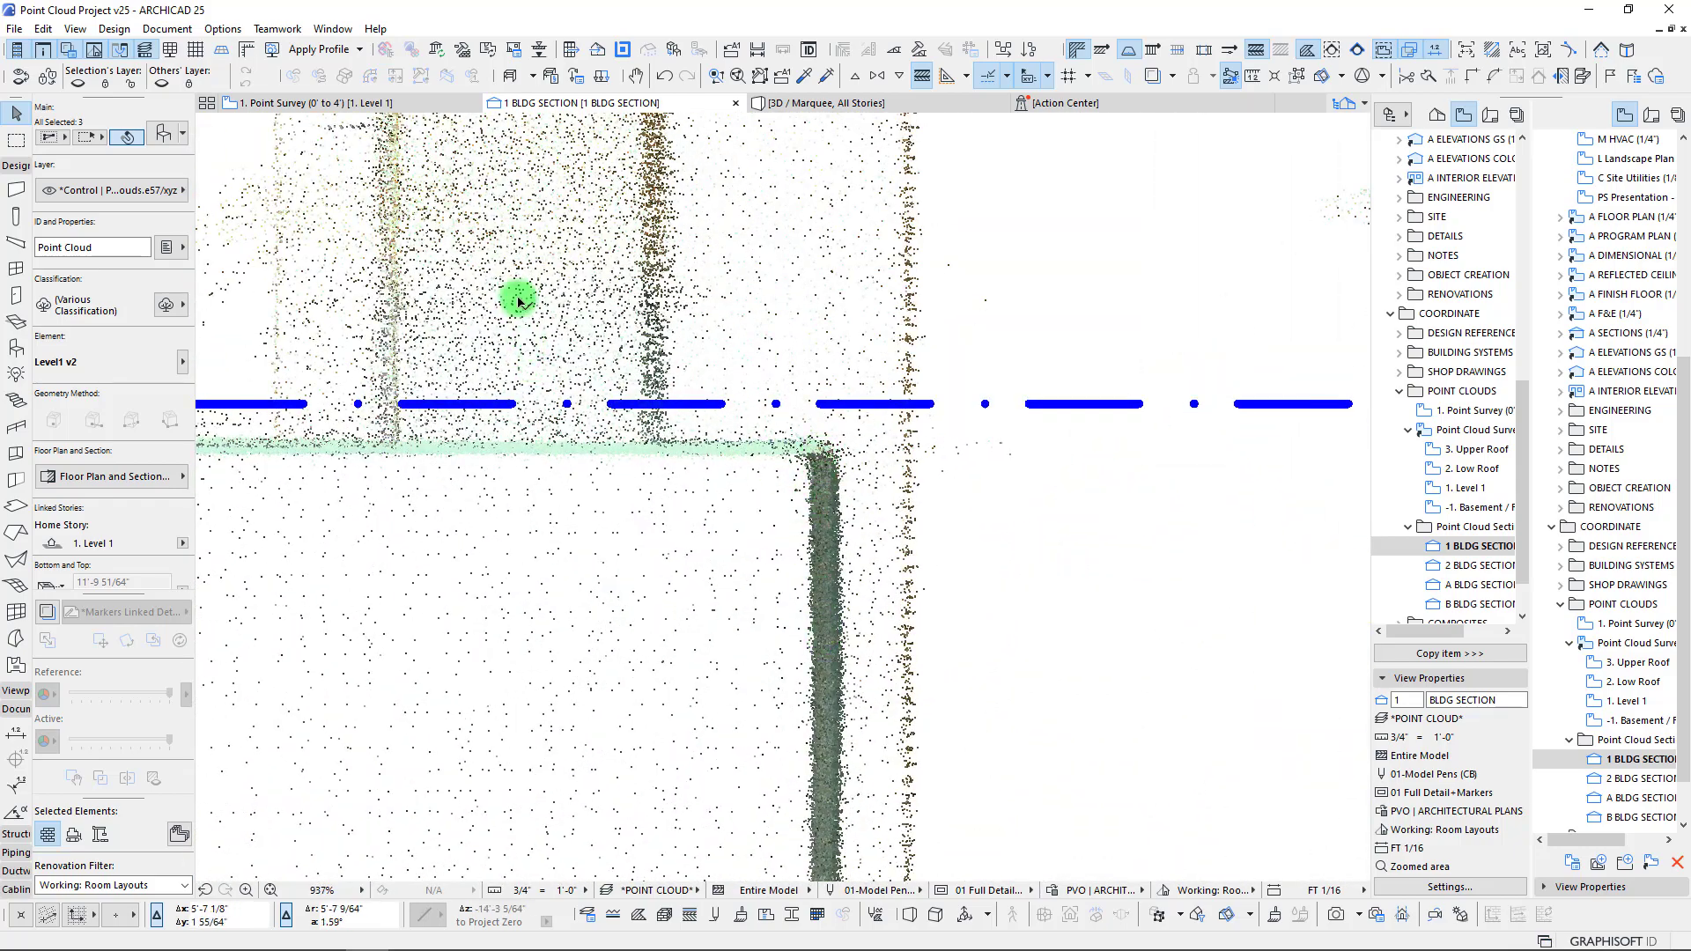
middle_click_drag(523, 313, 759, 630)
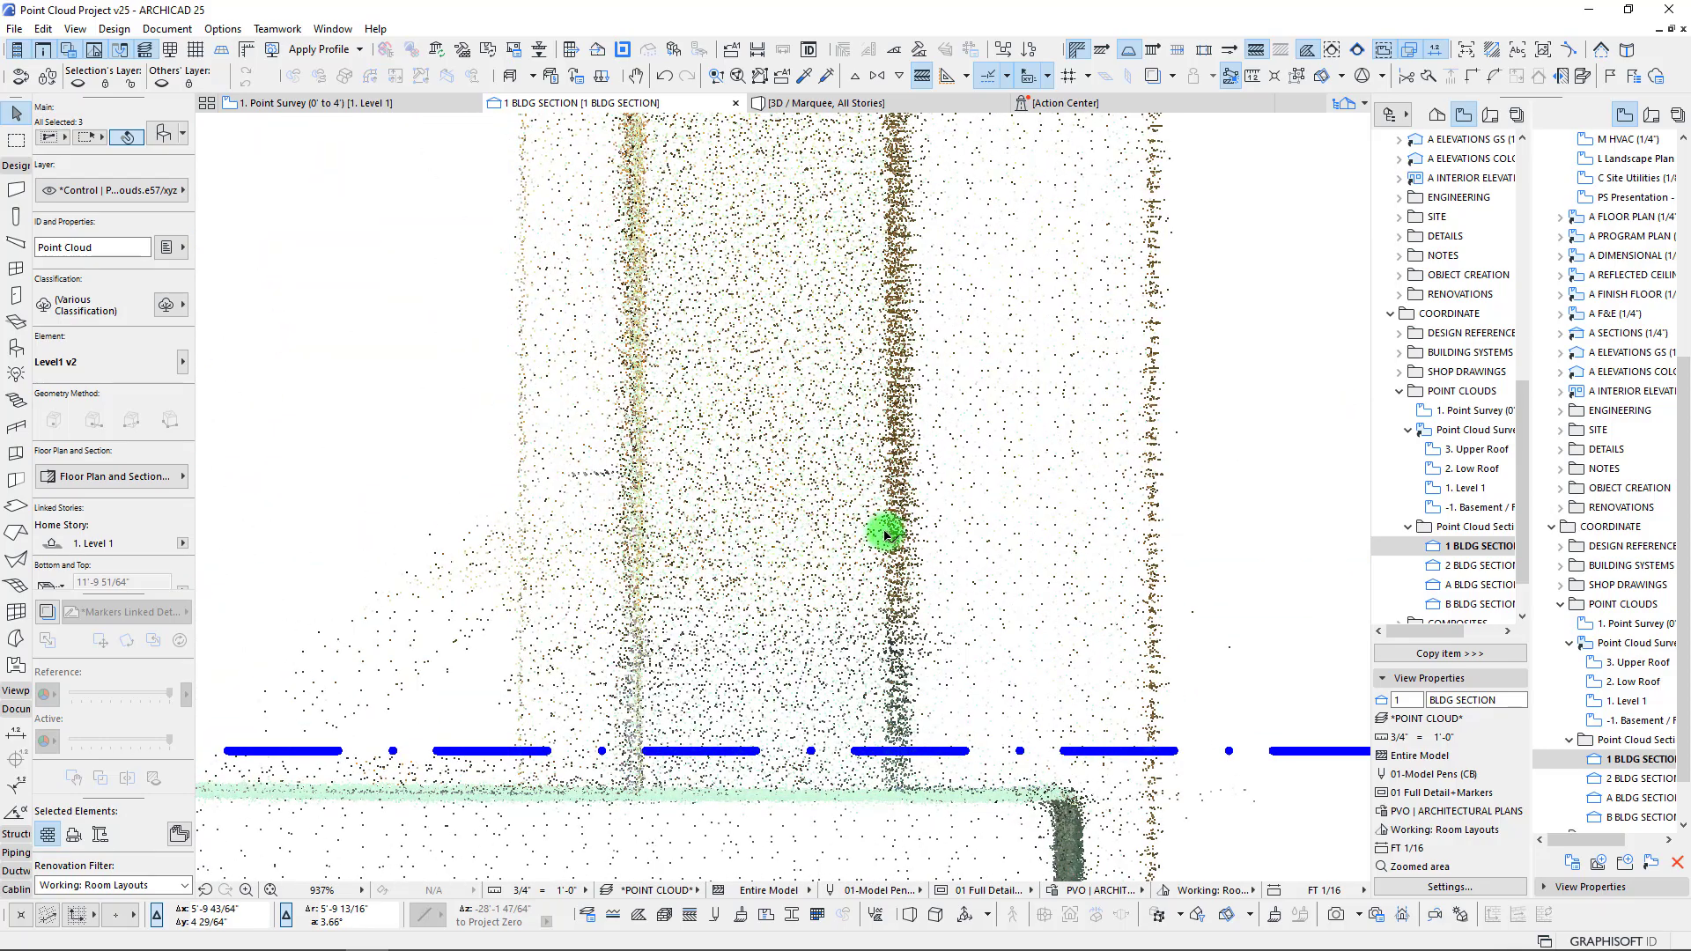
scroll(887, 532, "down", 7)
scroll(876, 551, "up", 7)
middle_click_drag(880, 532, 880, 495)
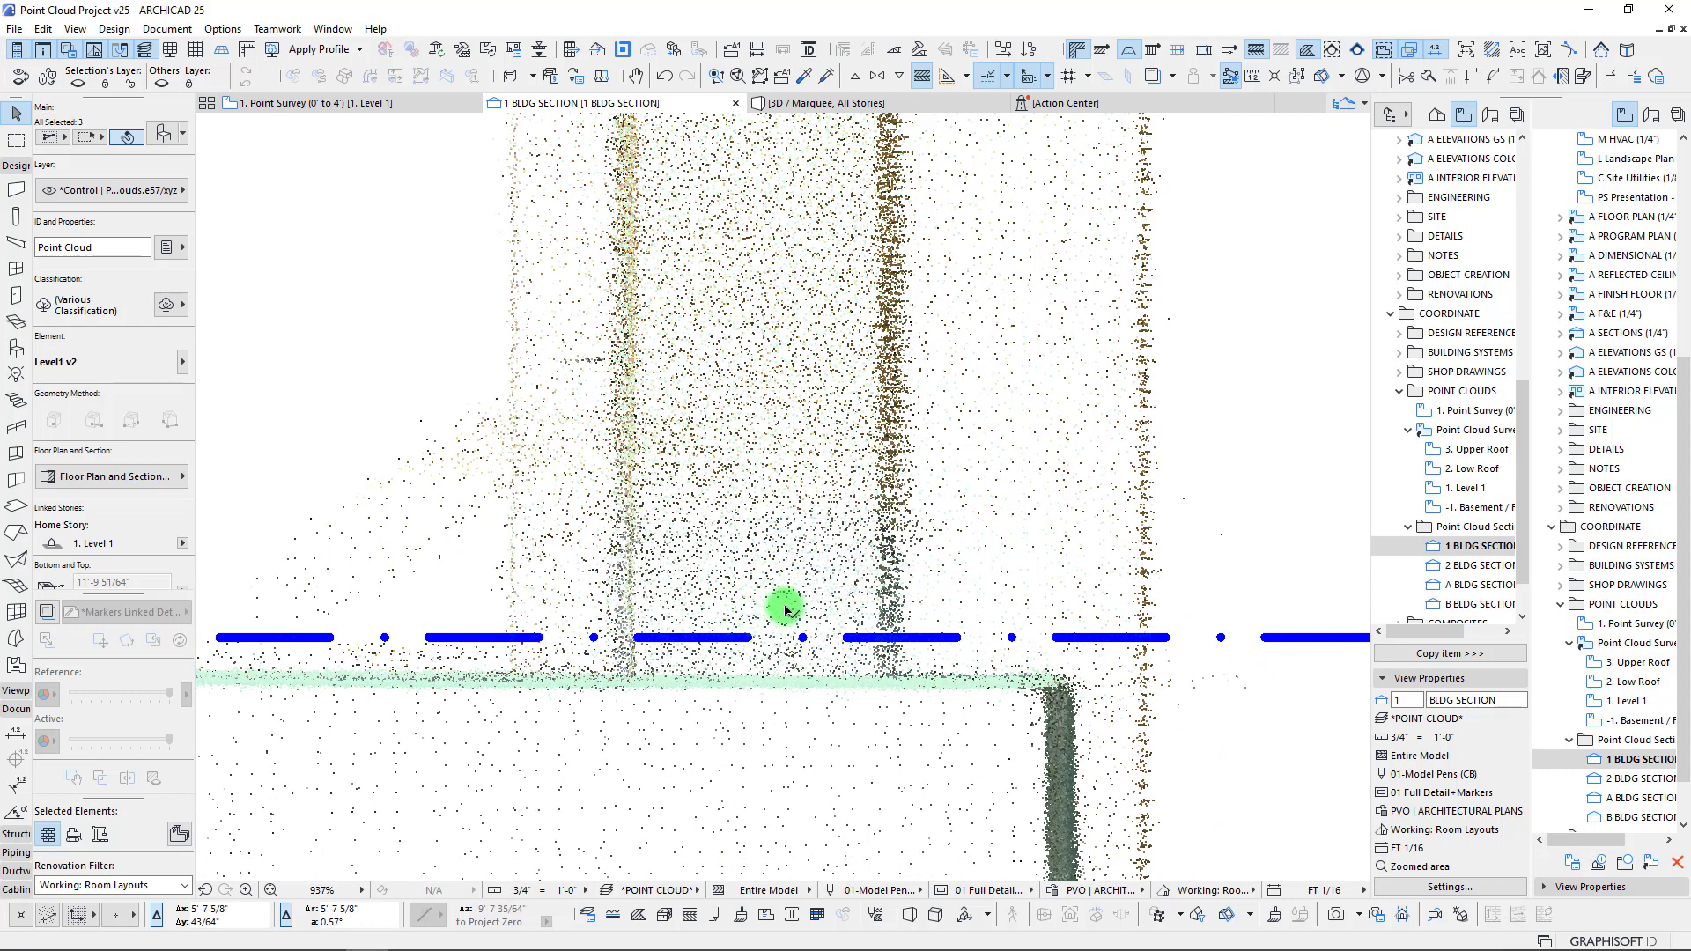
- Move the three point clouds horizontally from the approximate centre of the porch post to the red dashed grid line
key("ctrl+d")
left_click(764, 478)
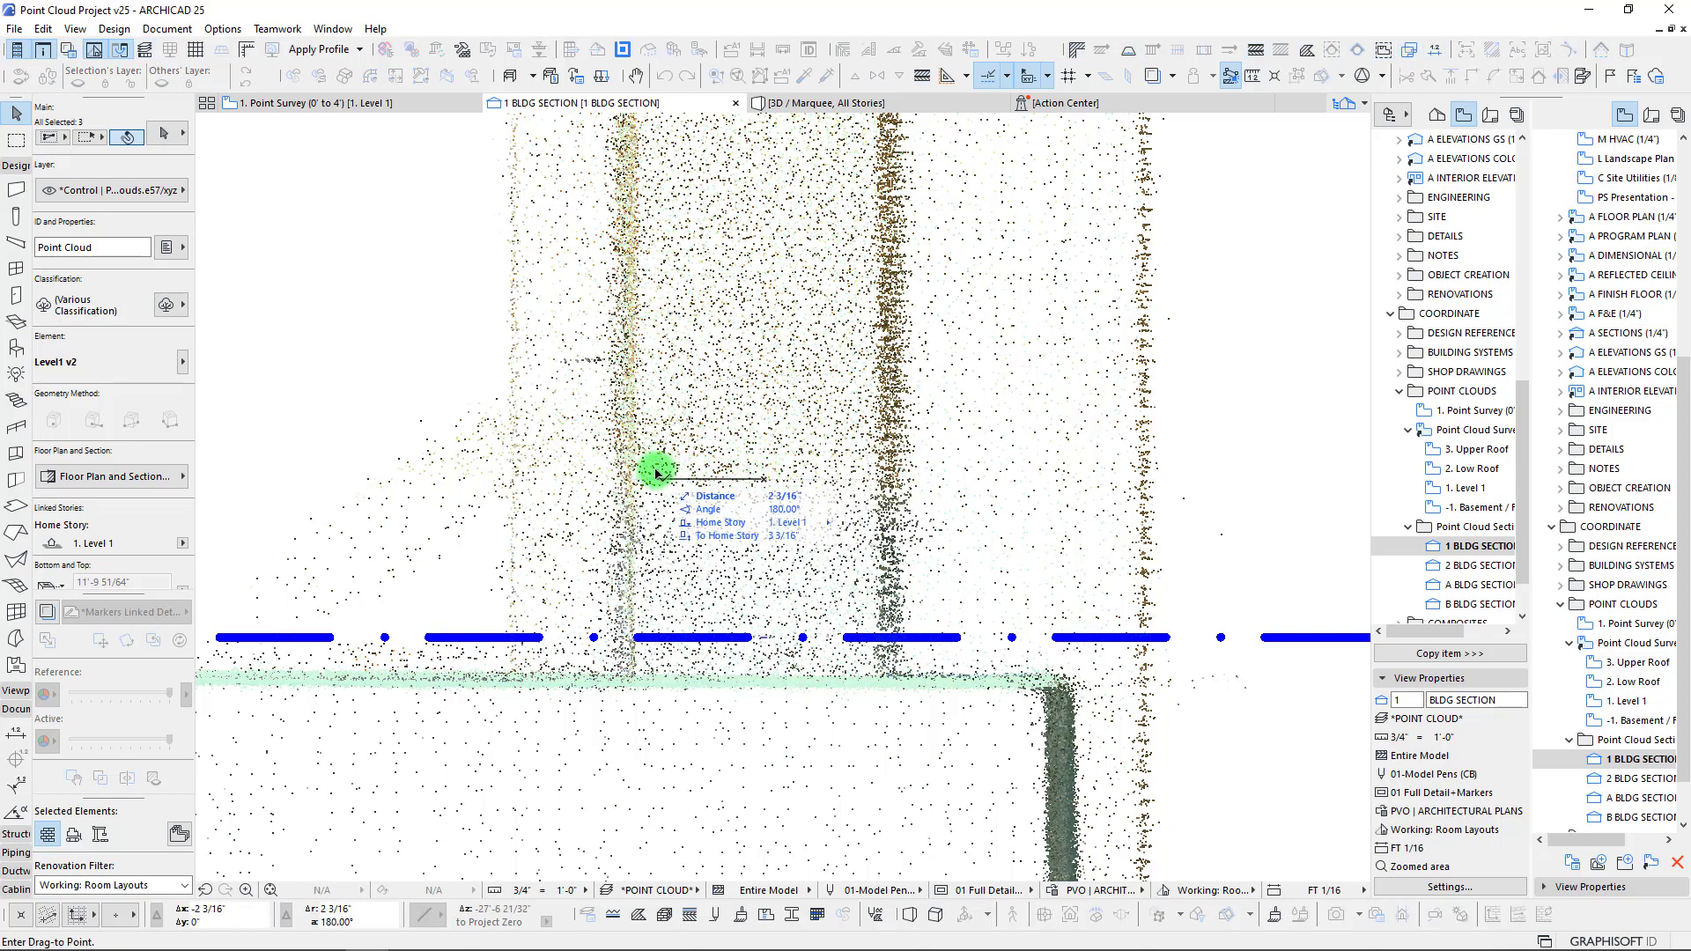
scroll(659, 477, "down", 6)
middle_click_drag(669, 487, 1239, 547)
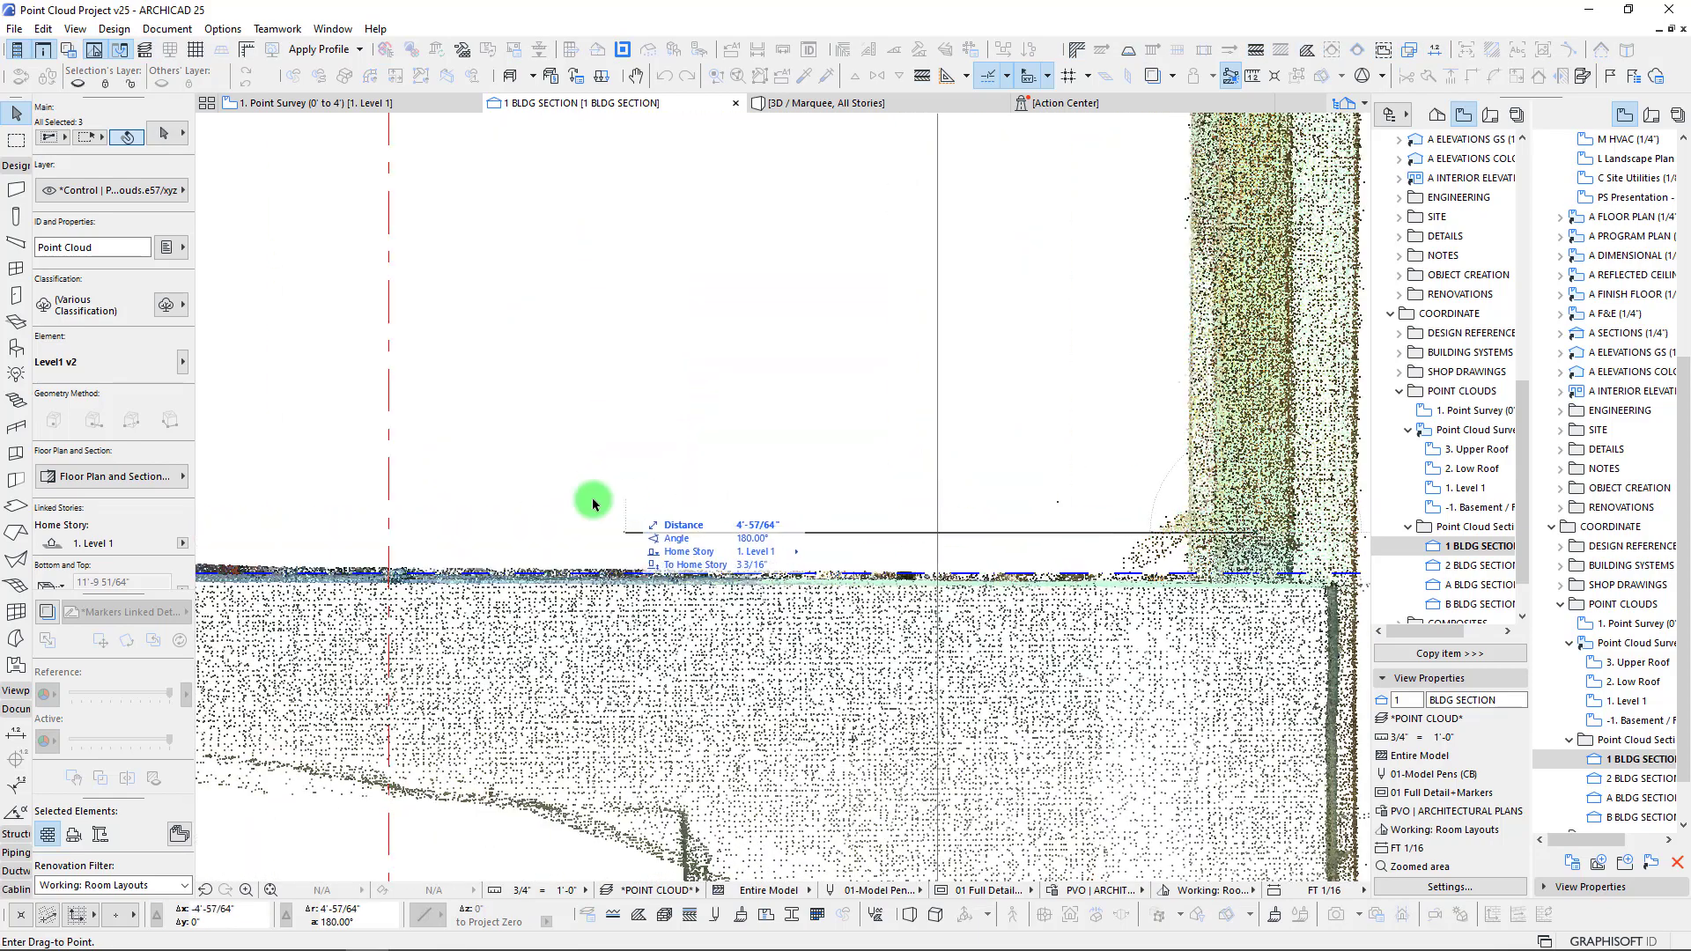
left_click(388, 532)
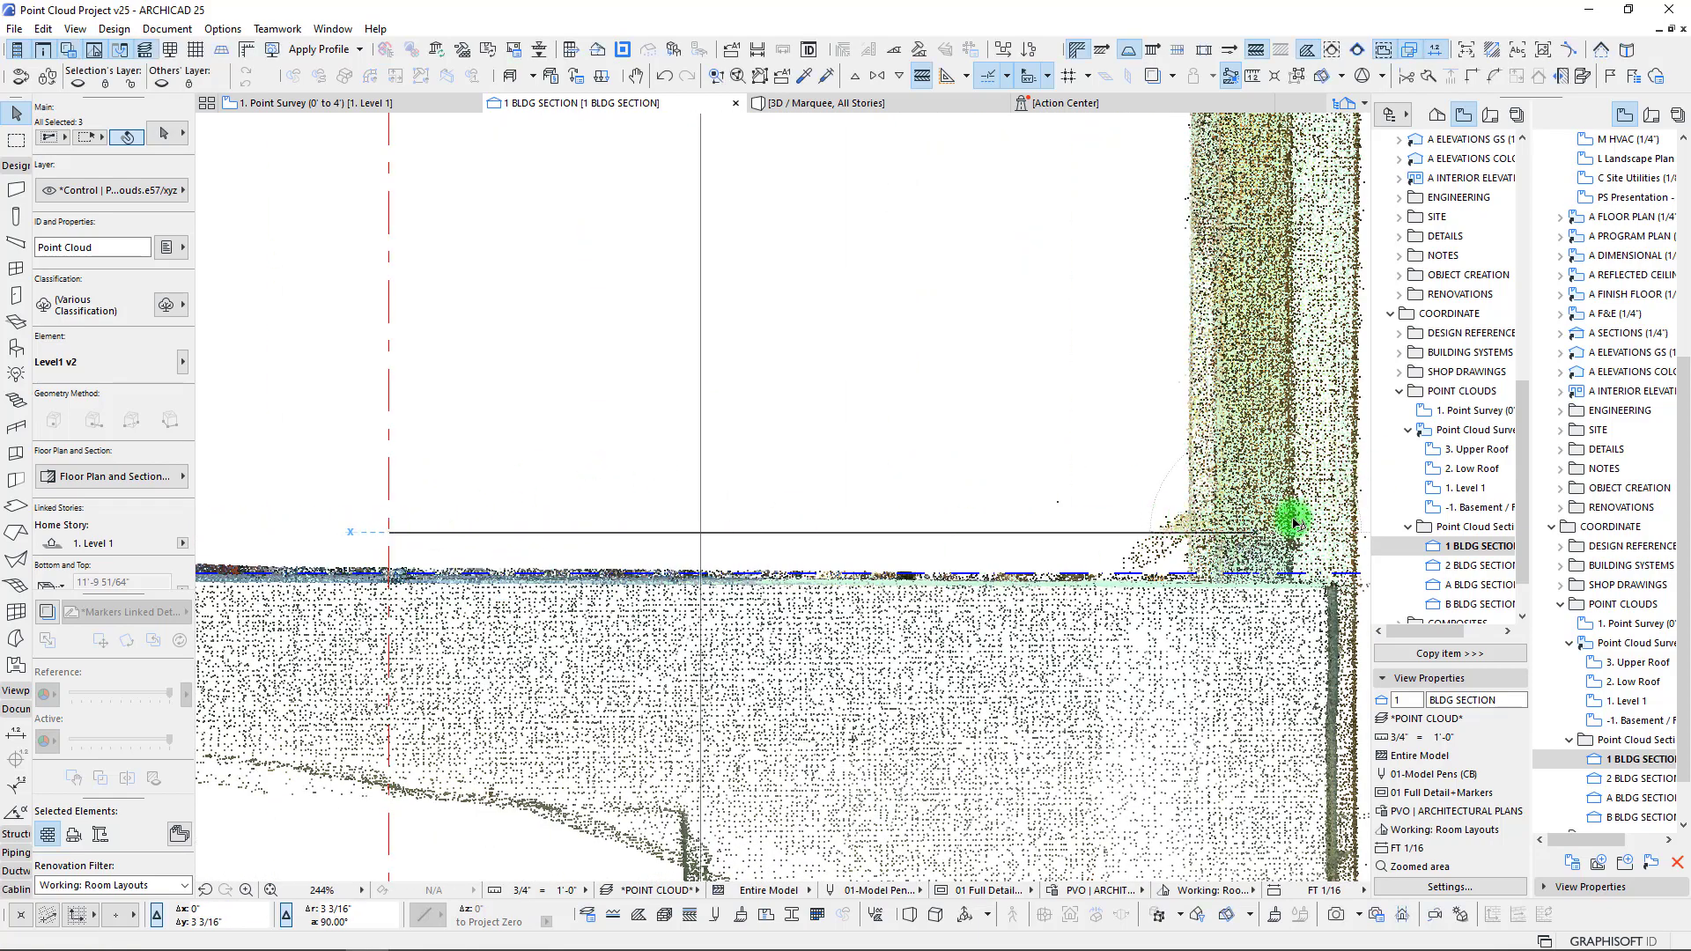
- Deselect the point clouds and draw a horizontal line across the porch post between its two side faces, just above Level 1
middle_click_drag(1295, 515, 347, 521)
scroll(367, 529, "up", 5)
scroll(410, 544, "up", 5)
scroll(462, 648, "down", 12)
middle_click_drag(453, 603, 756, 544)
scroll(815, 607, "up", 10)
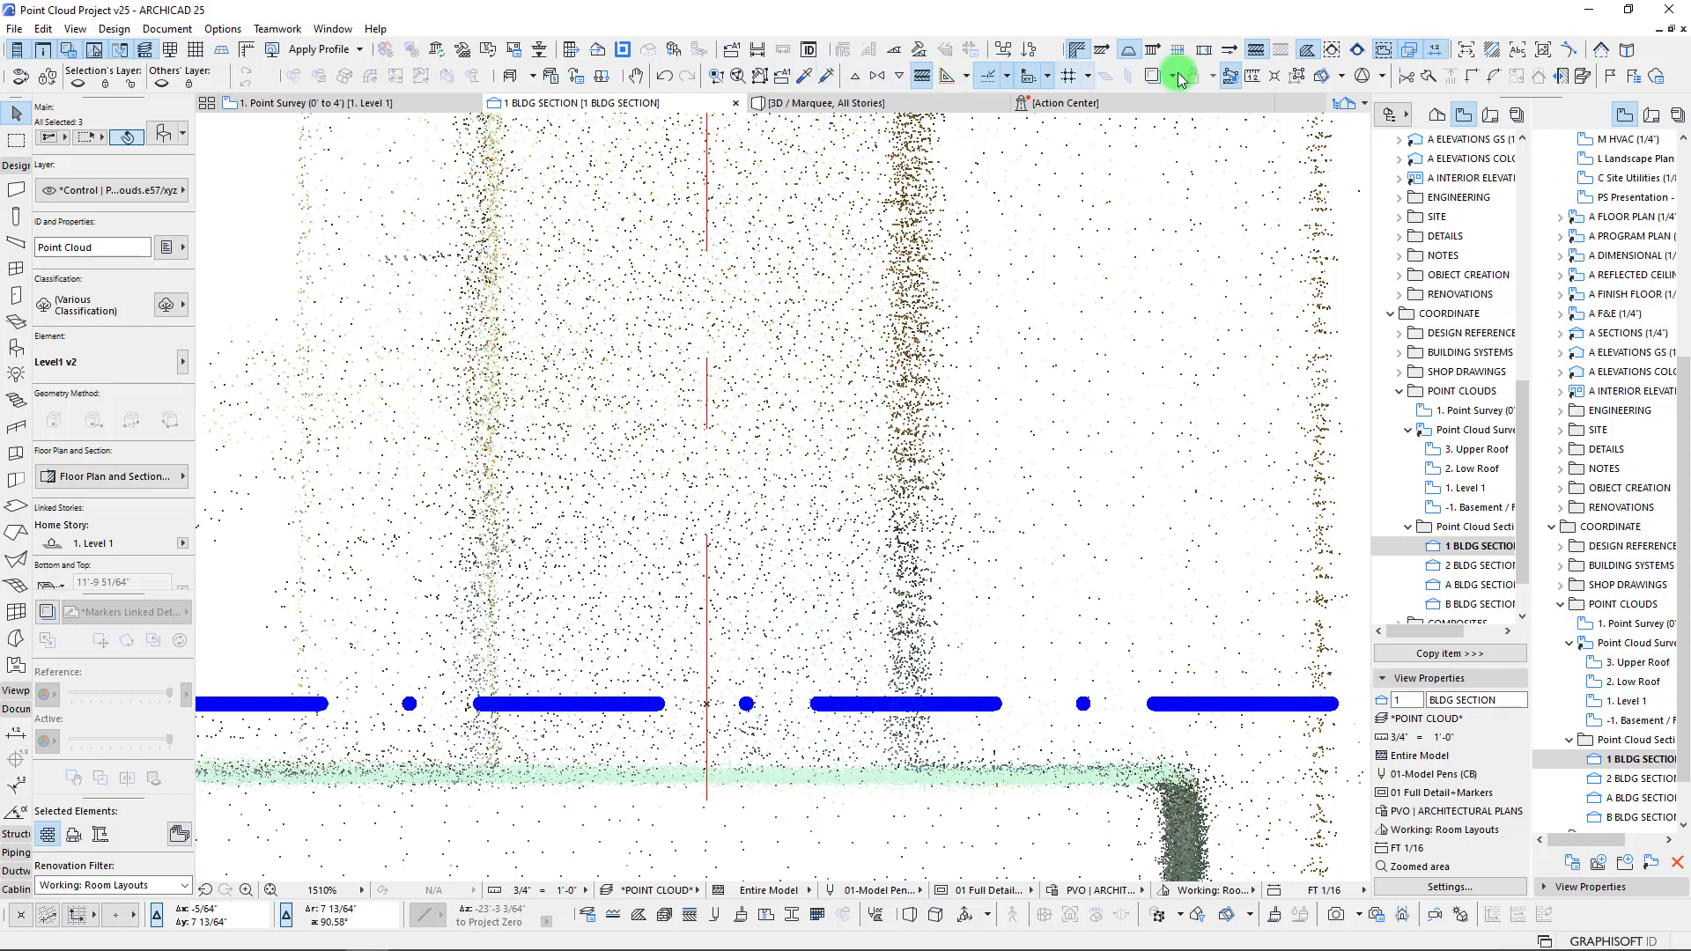
key("Escape")
scroll(14, 749, "down", 3)
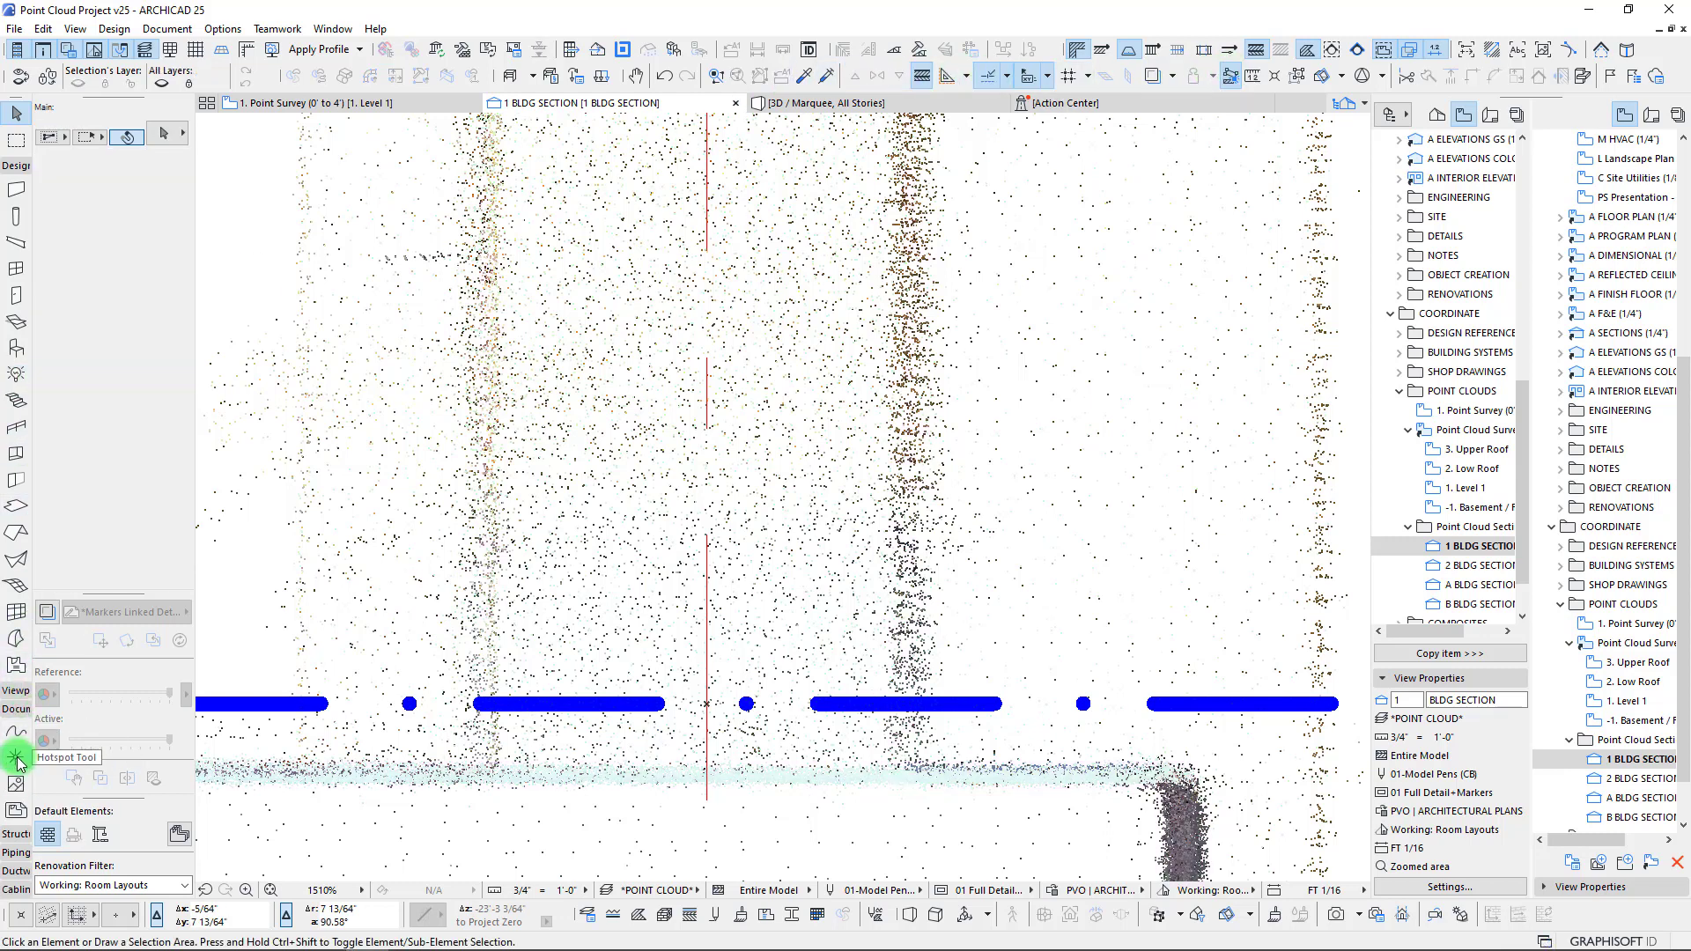
left_click(14, 738)
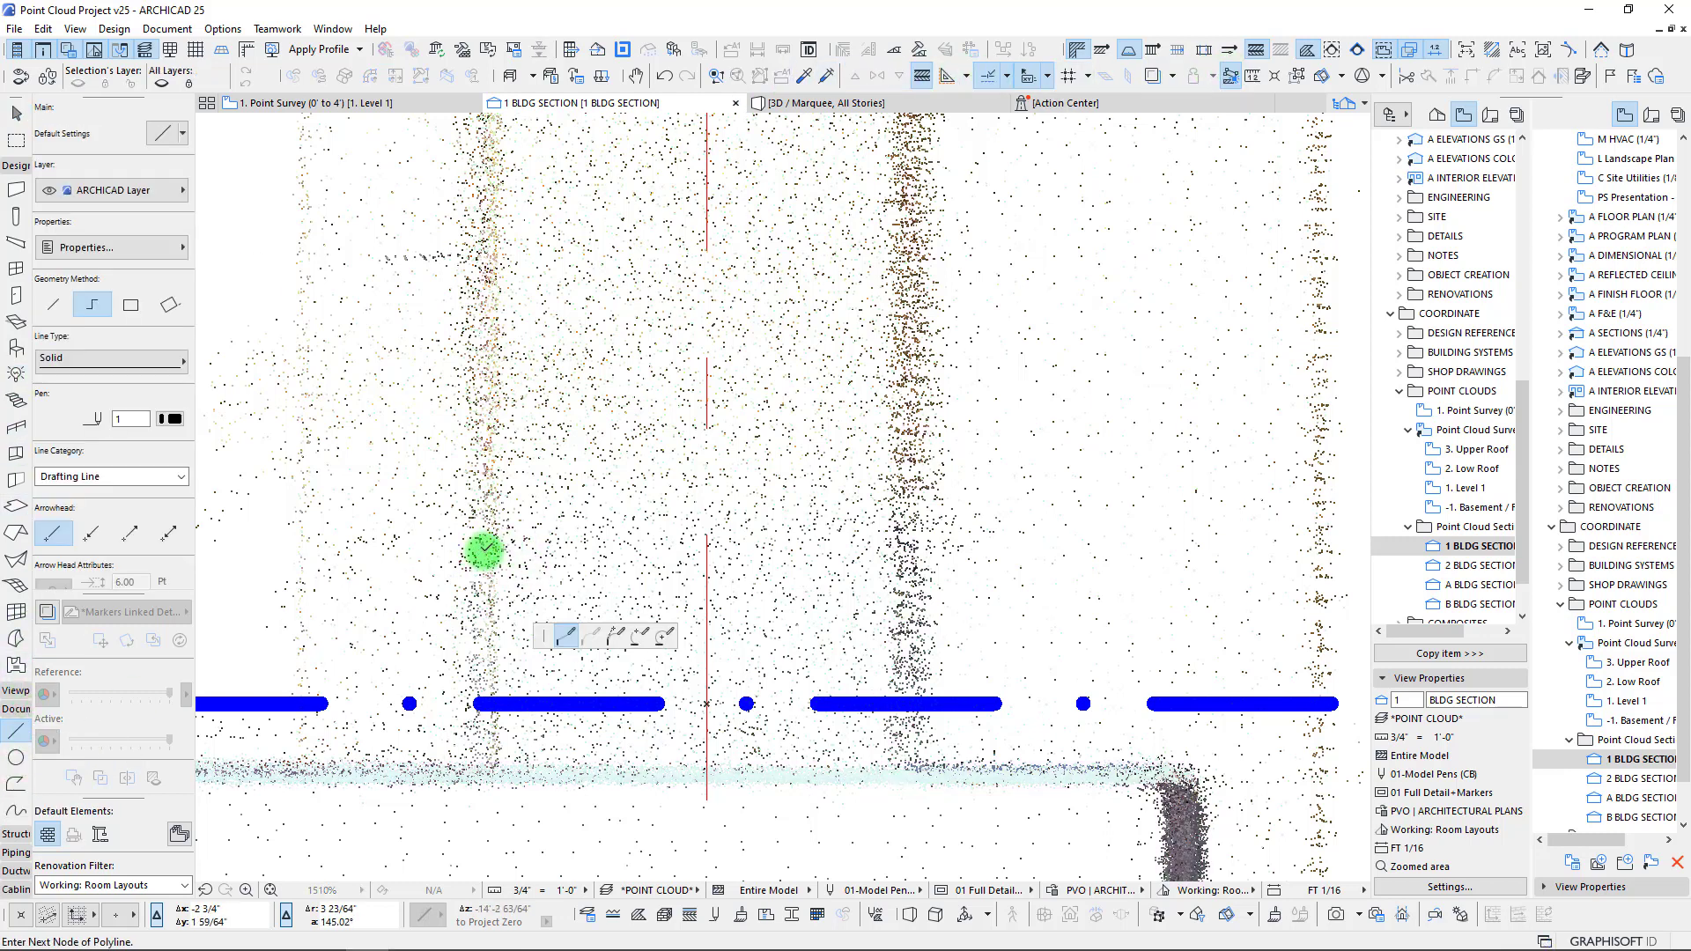
double_click(908, 548)
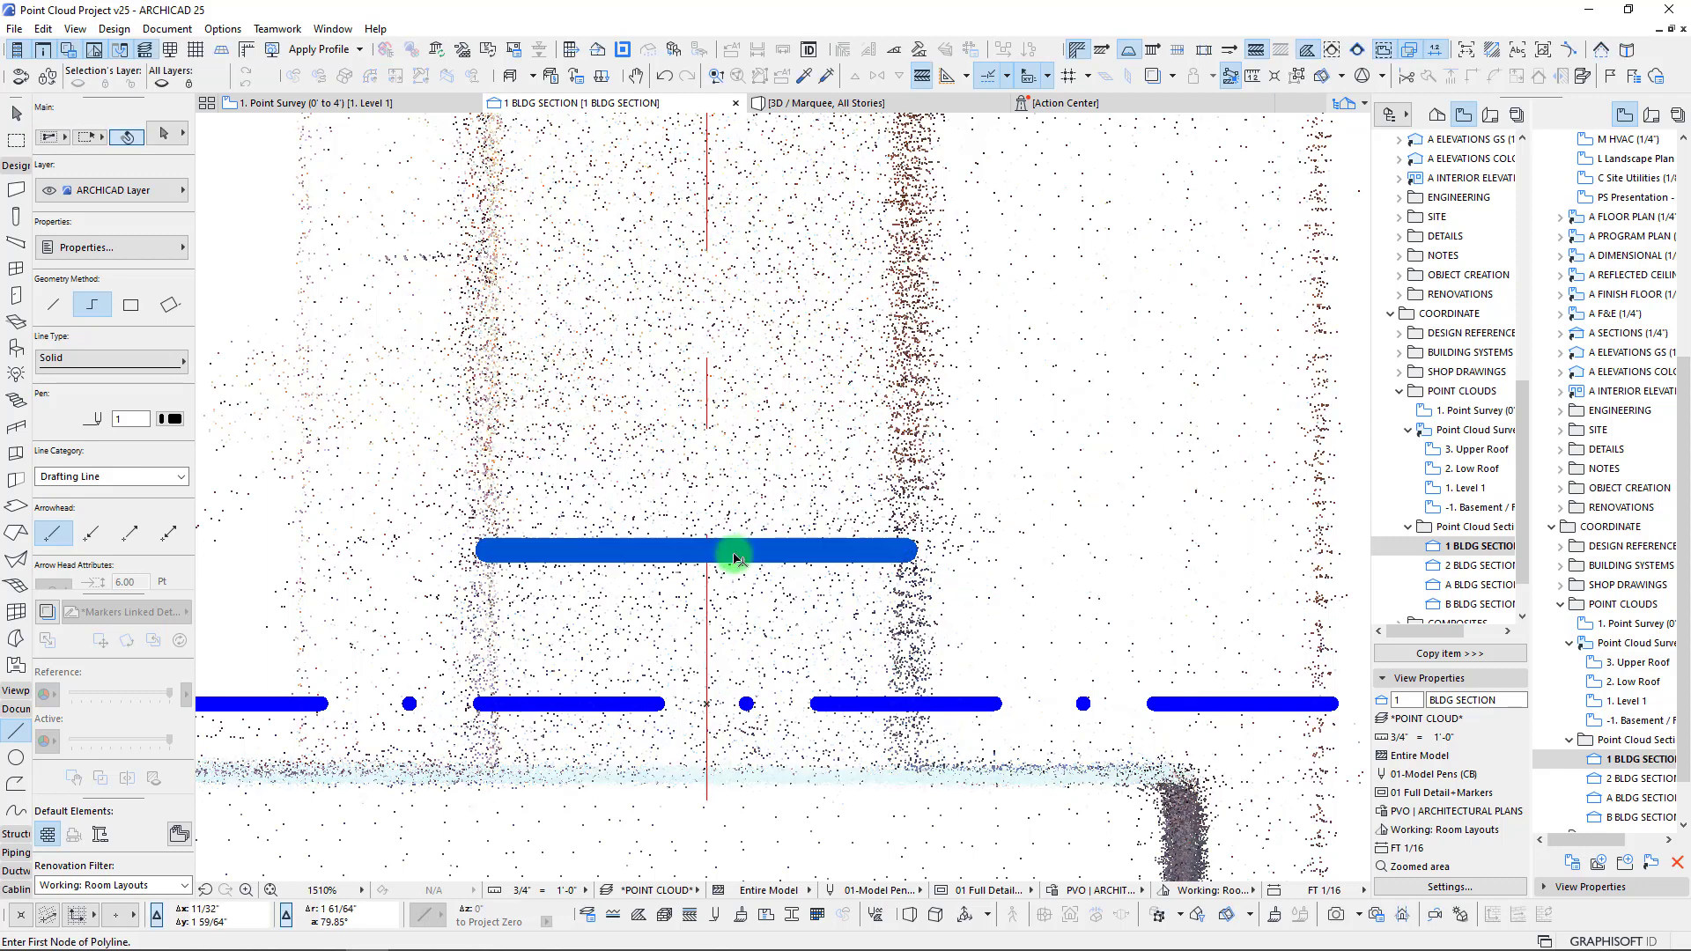
- Select the line across the post together with the Level1 v2, Level2 v2 and L3+RF point clouds
left_click(768, 467, "shift")
left_click(752, 555)
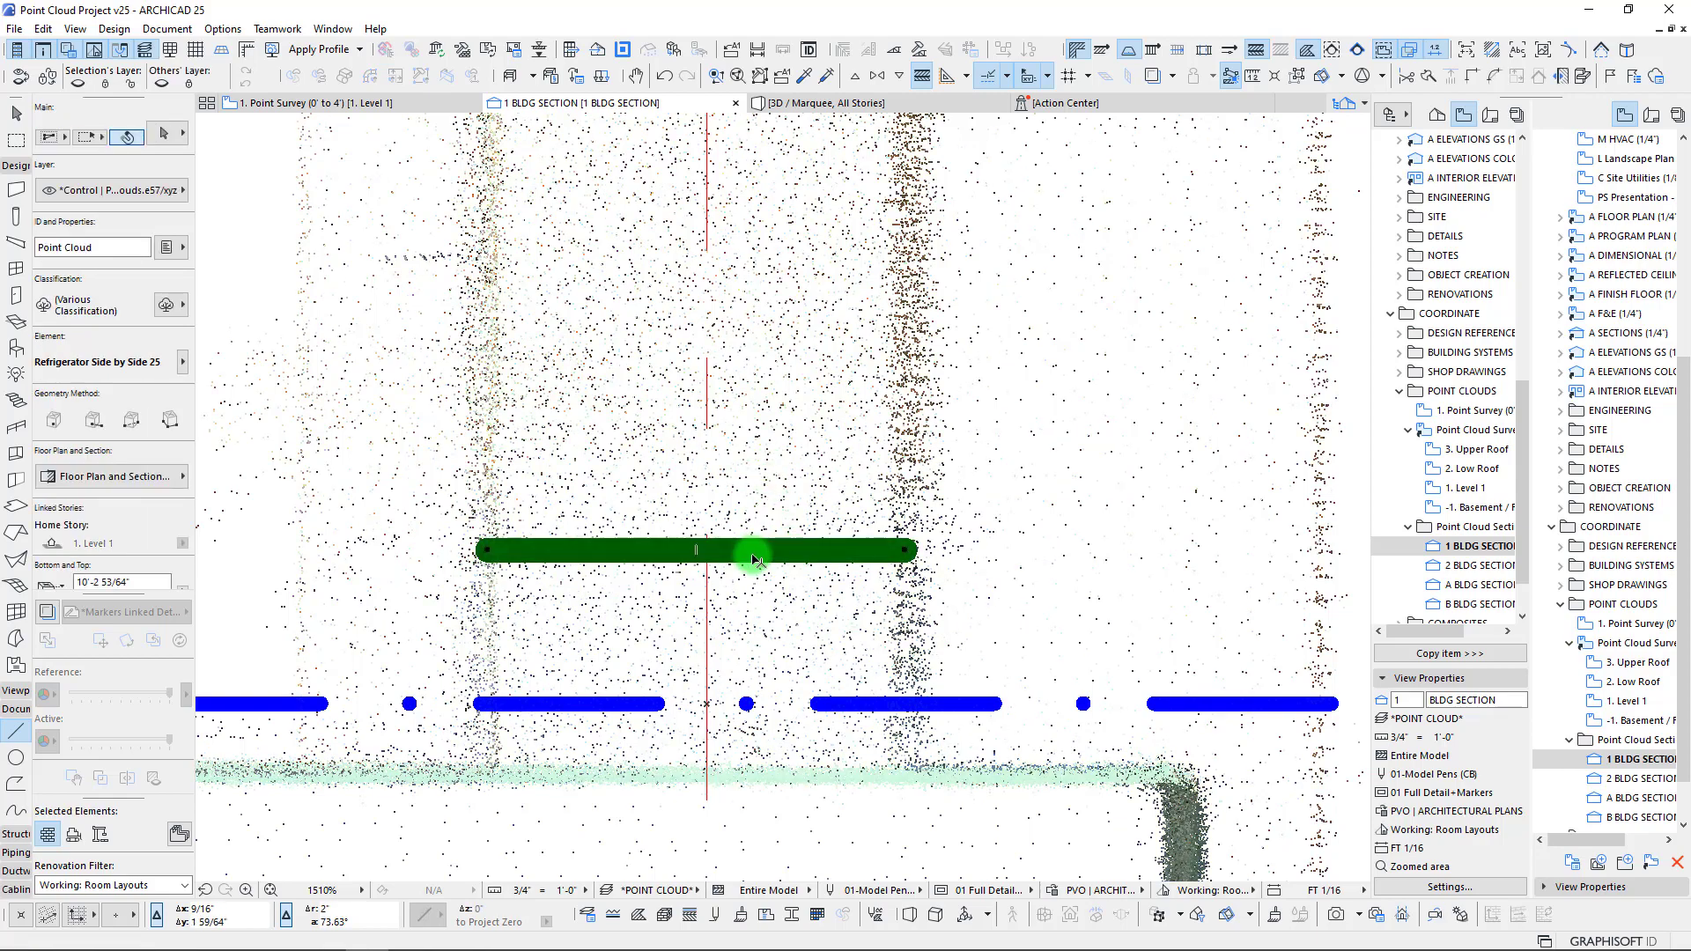
scroll(687, 507, "down", 5)
scroll(696, 491, "down", 6)
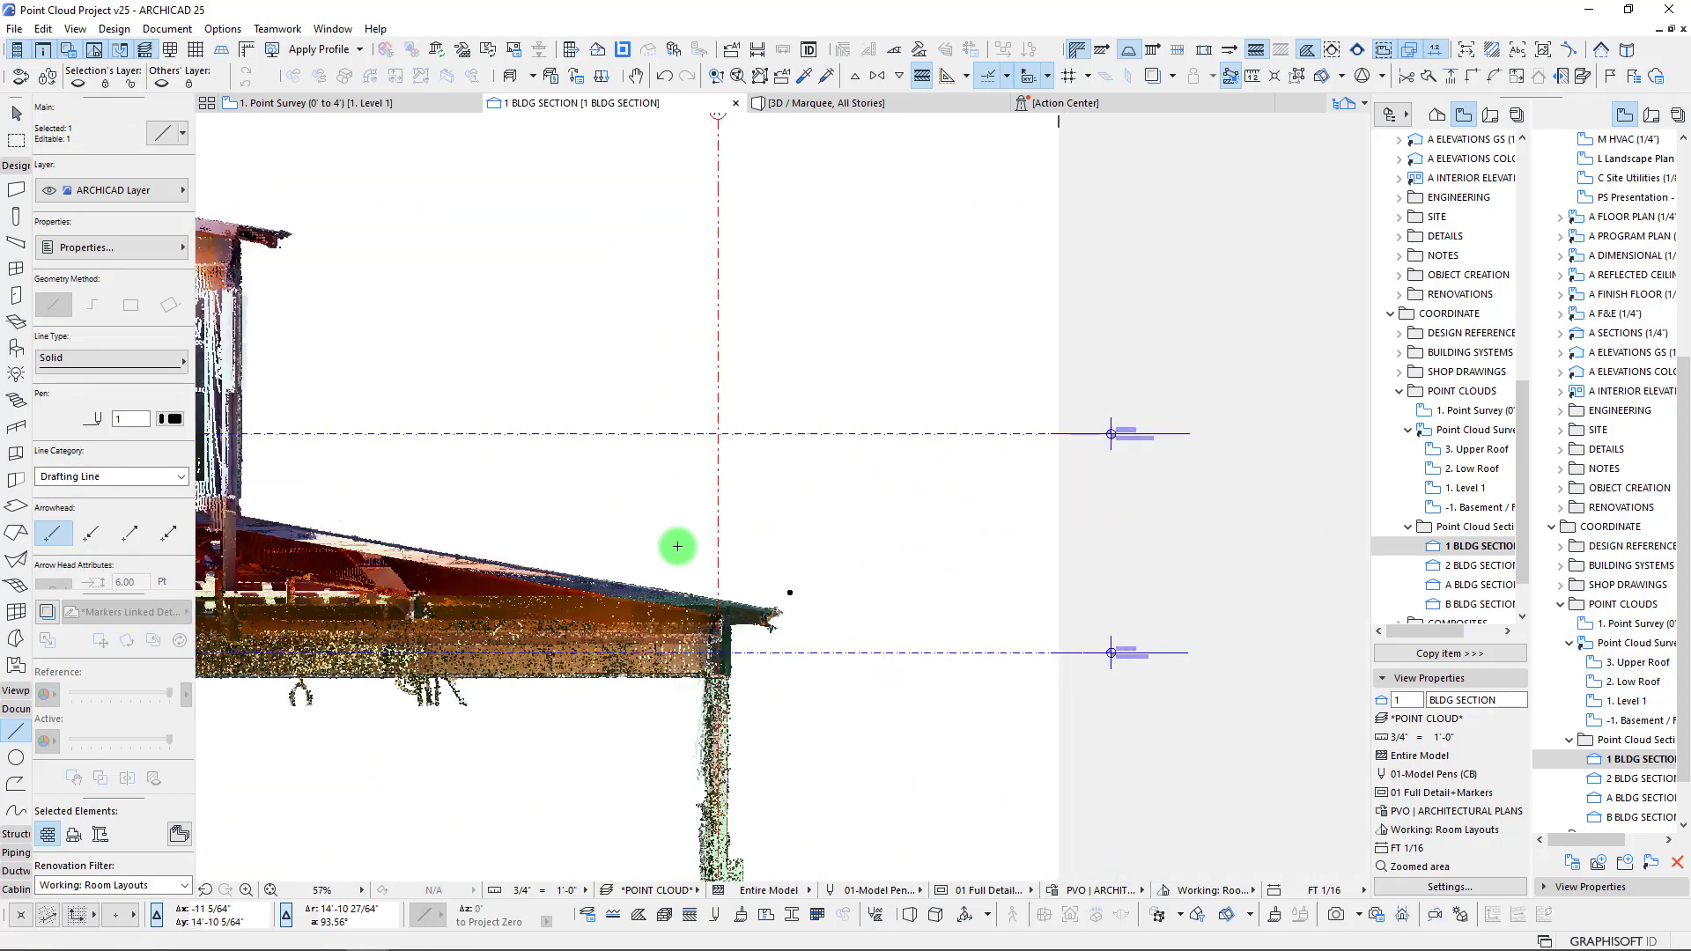
left_click(502, 587, "shift")
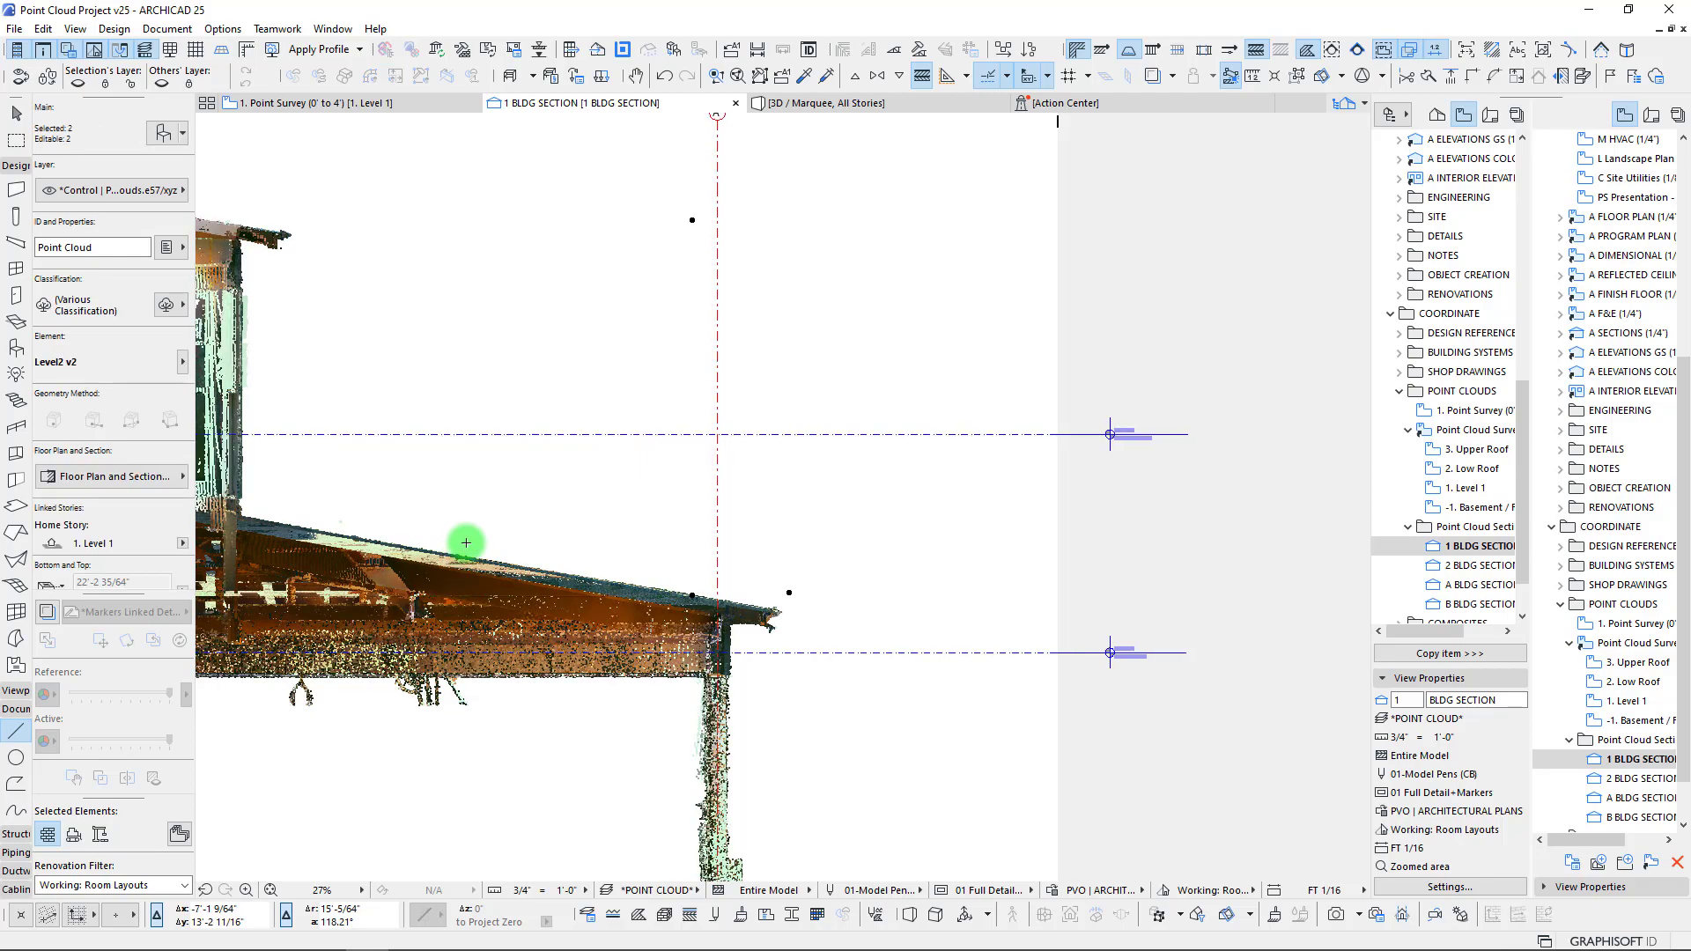
scroll(464, 545, "down", 3)
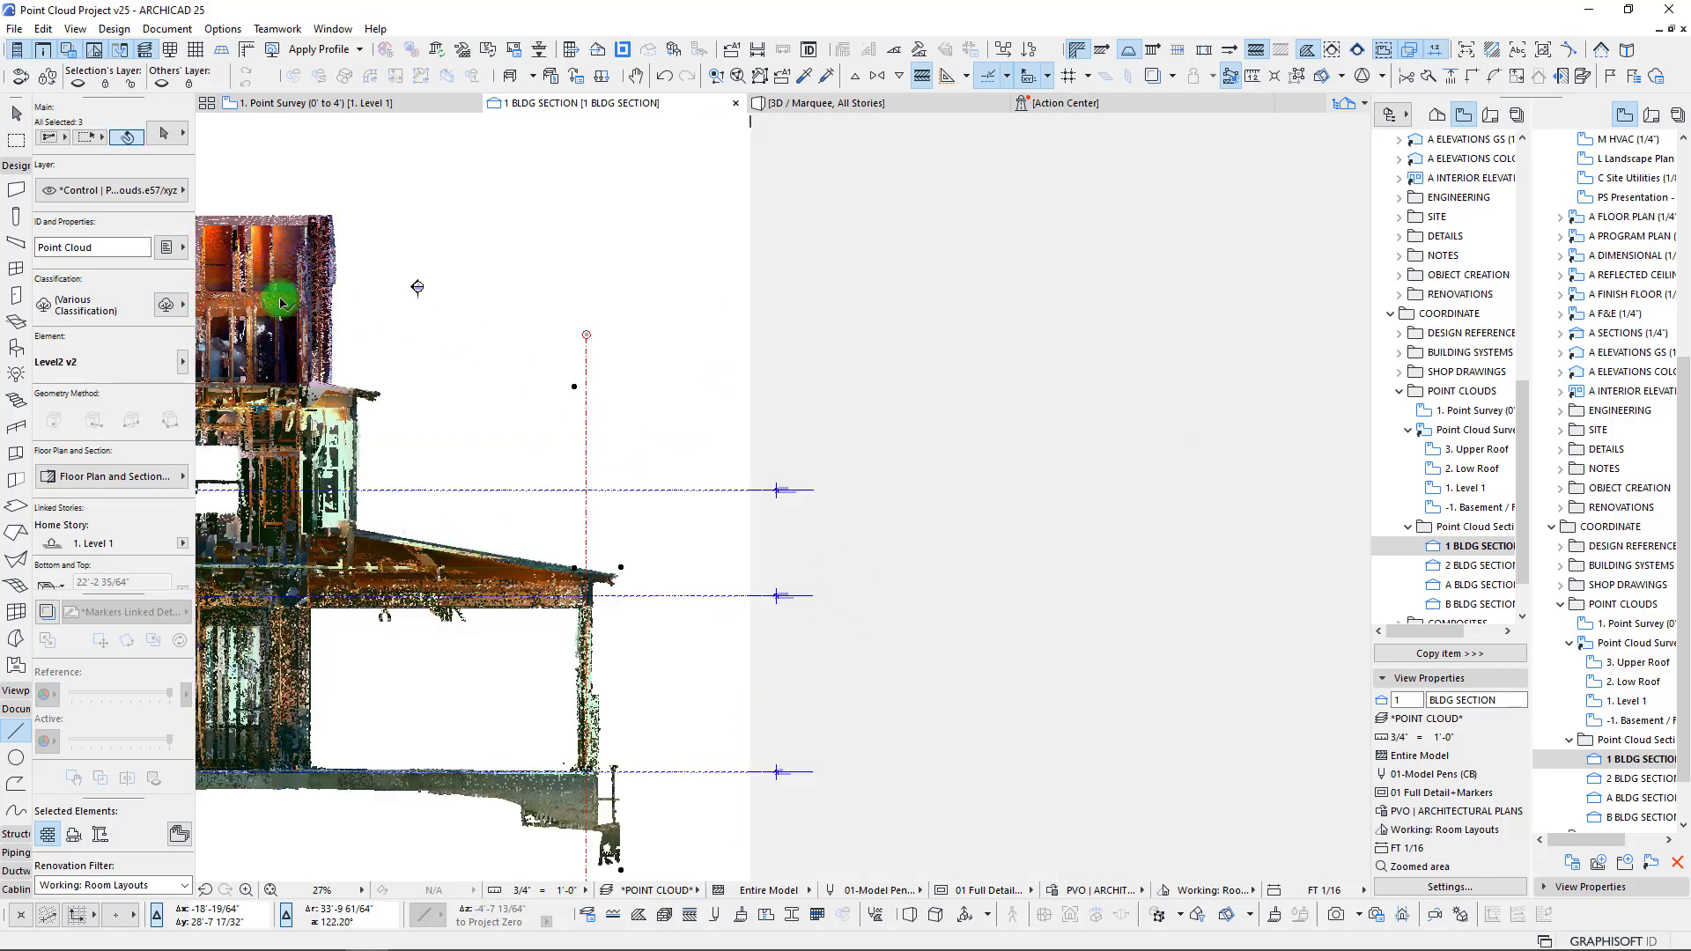
- Show hairline line weights and move the line and point clouds 1/8" horizontally, from the line's midpoint to the grid line, and deselect
scroll(604, 777, "up", 8)
scroll(471, 738, "up", 6)
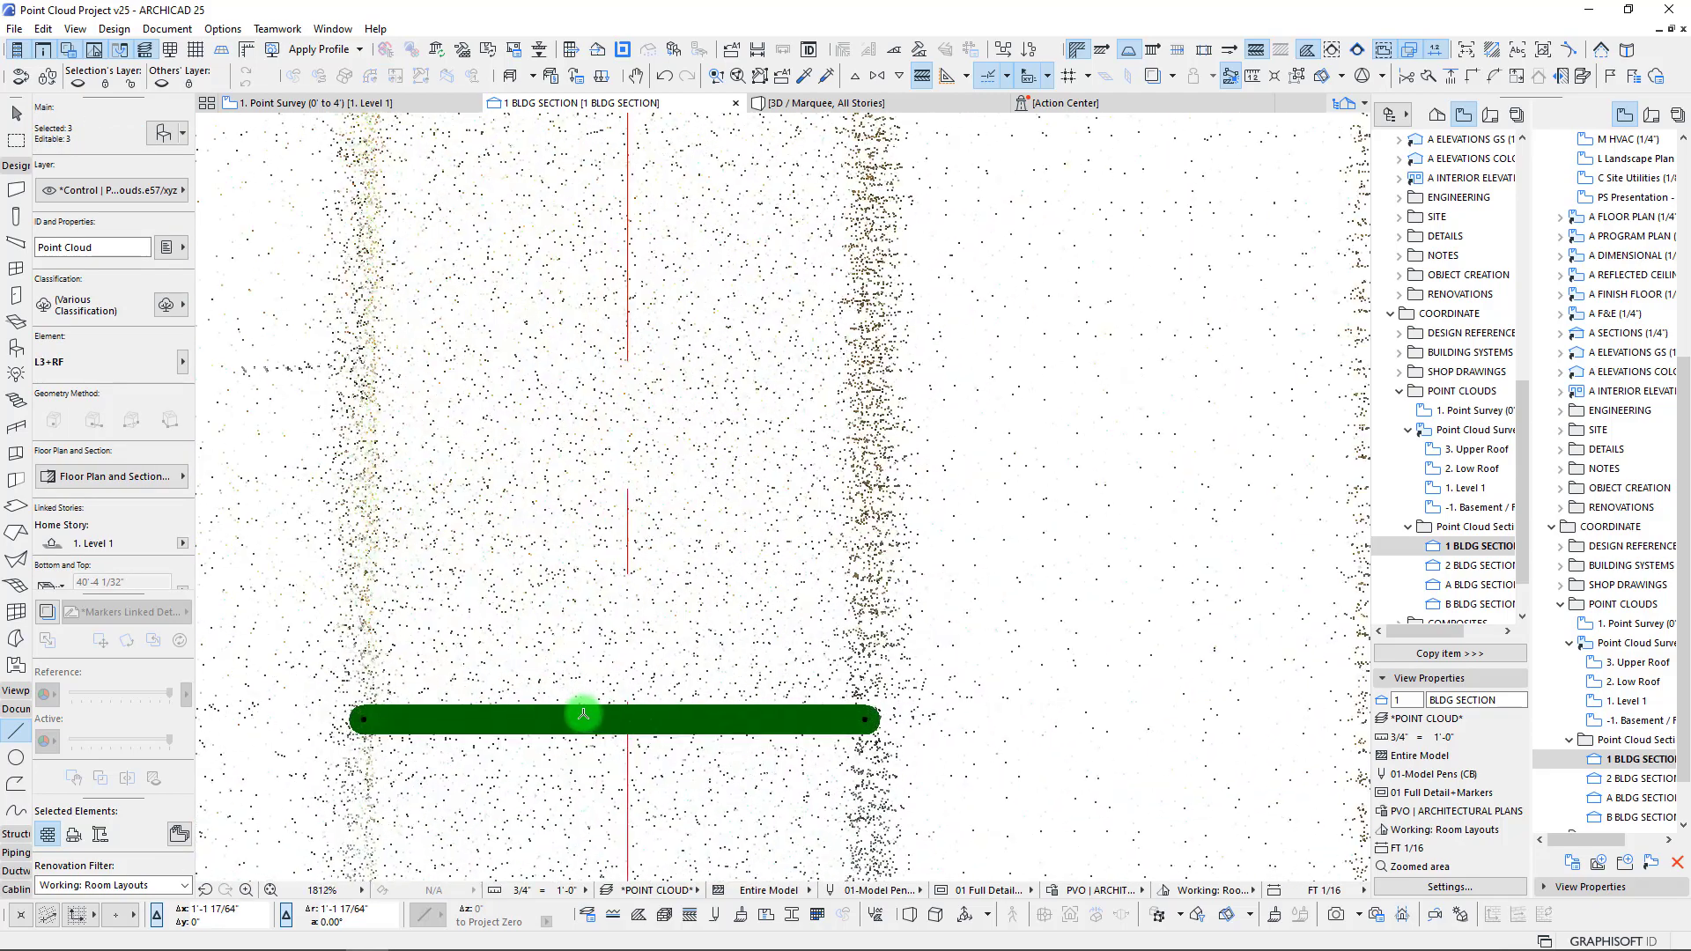
left_click(920, 79)
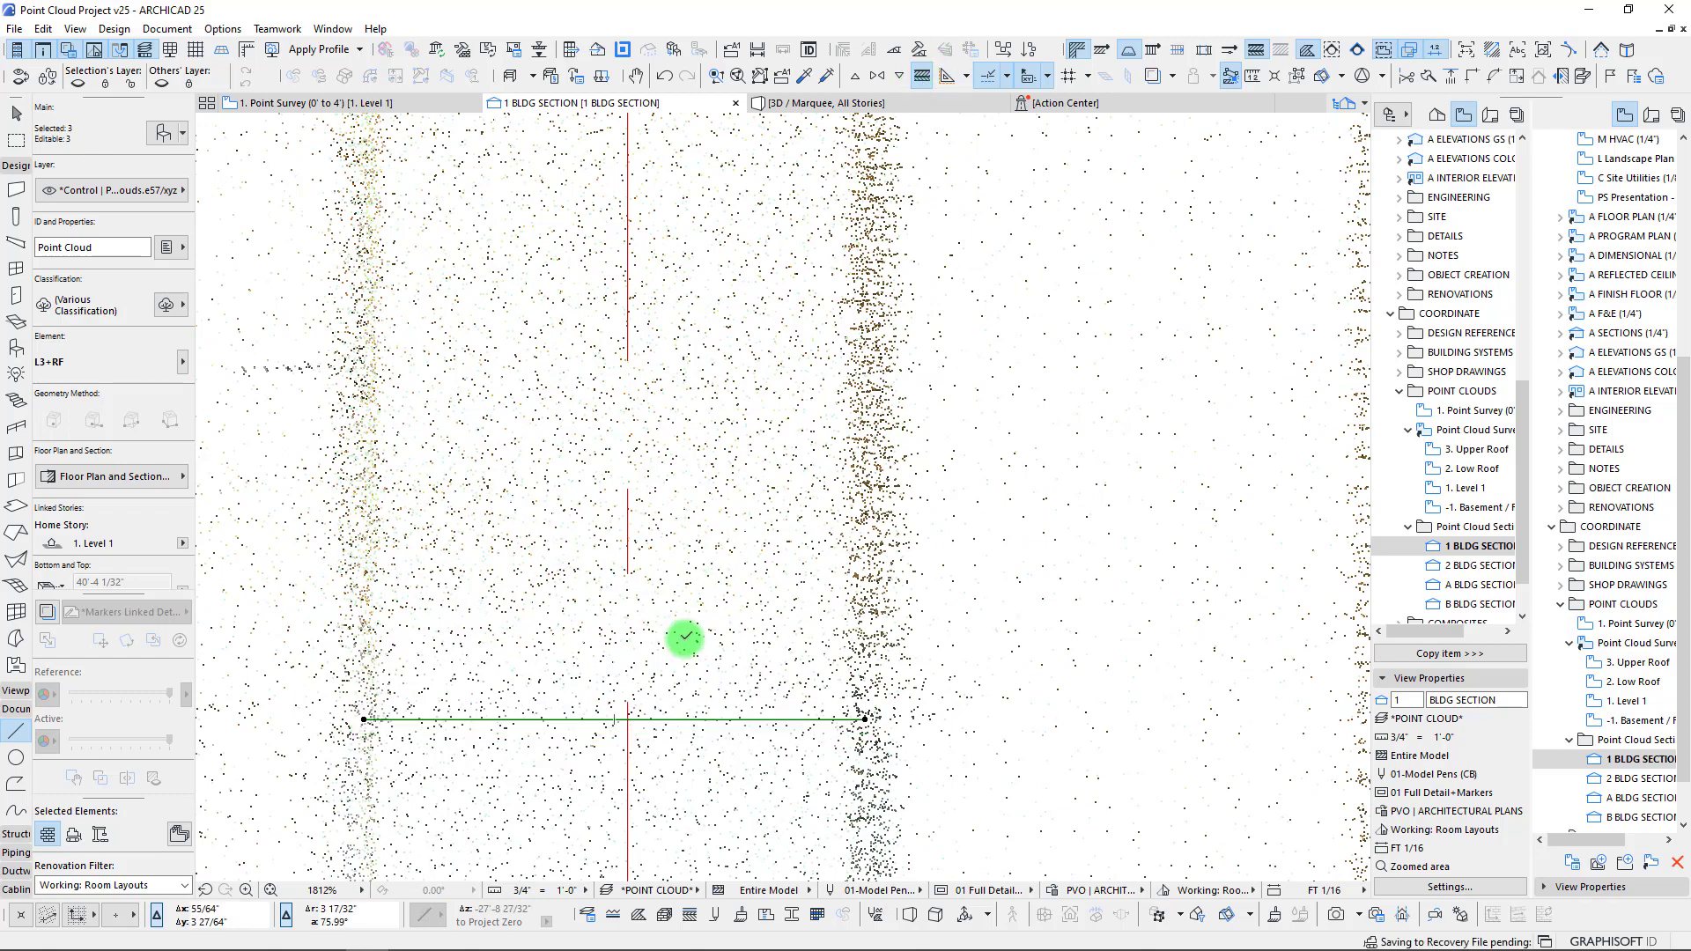
scroll(612, 719, "up", 4)
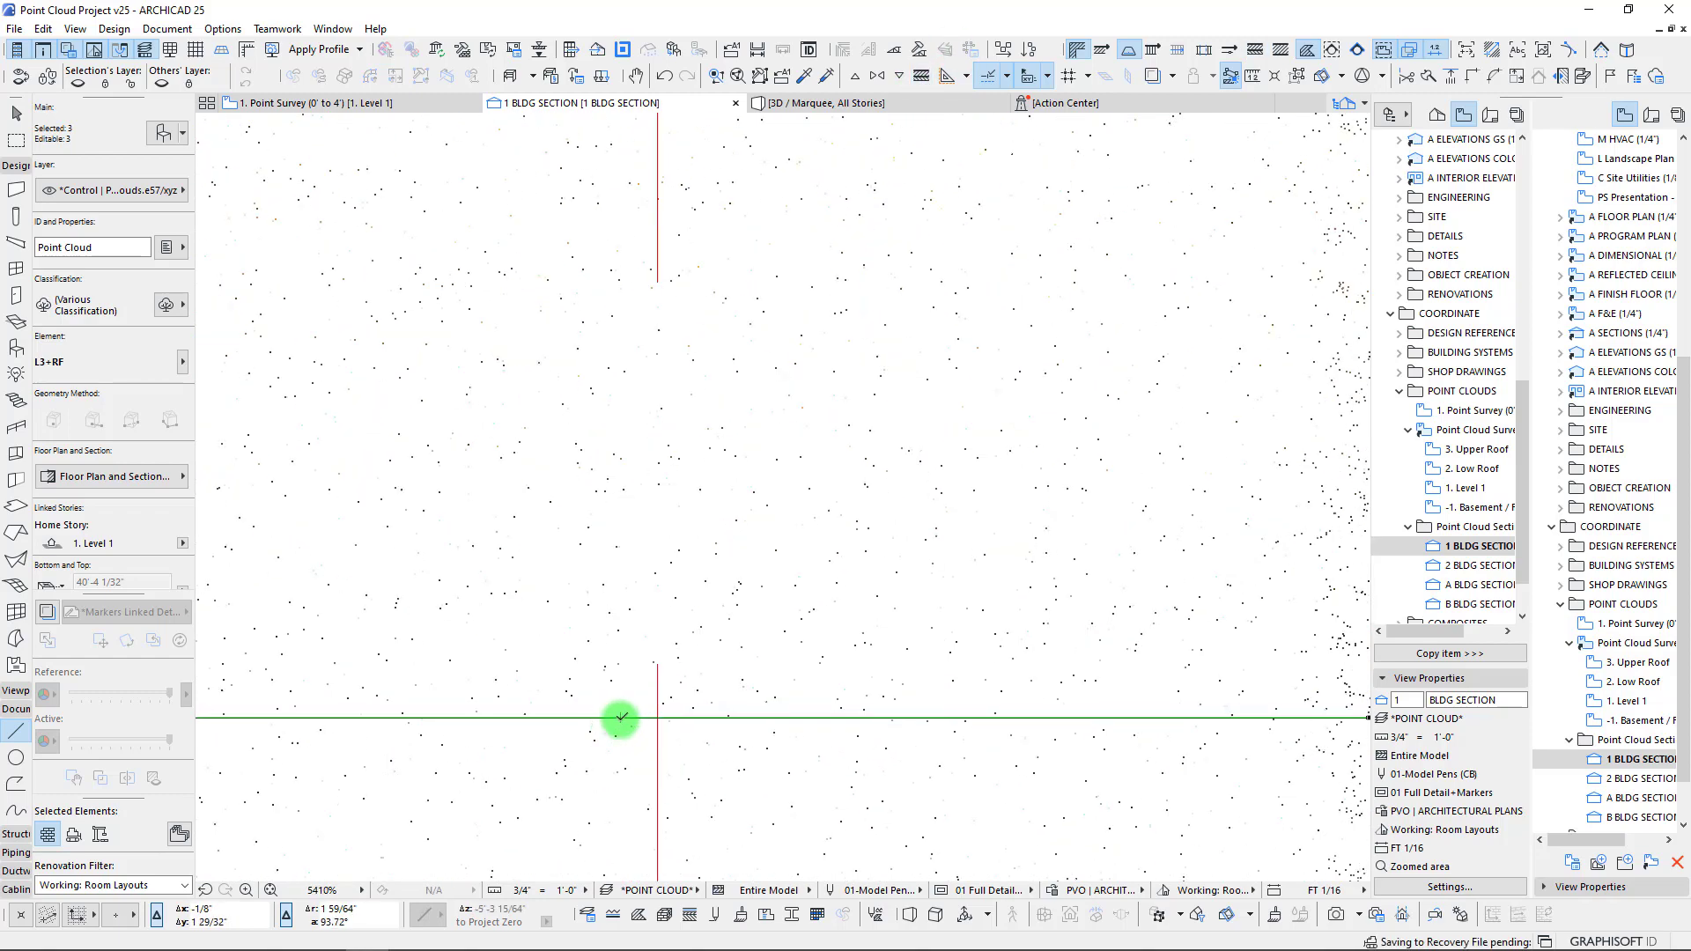
key("ctrl+d")
left_click(622, 720)
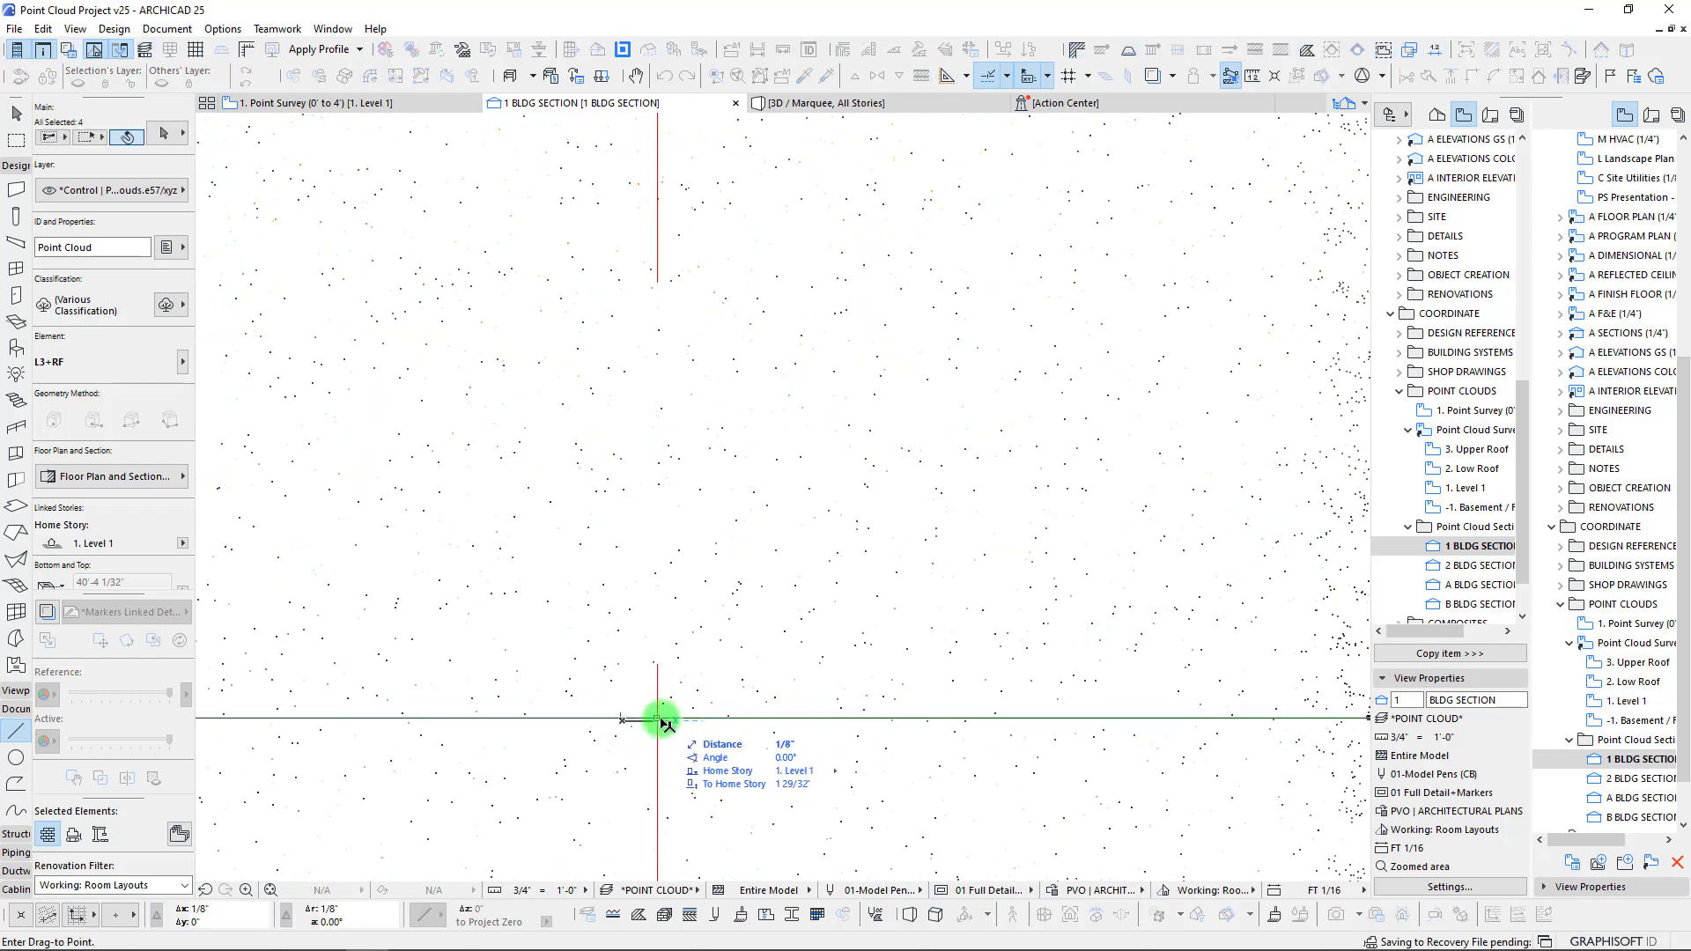
left_click(658, 719)
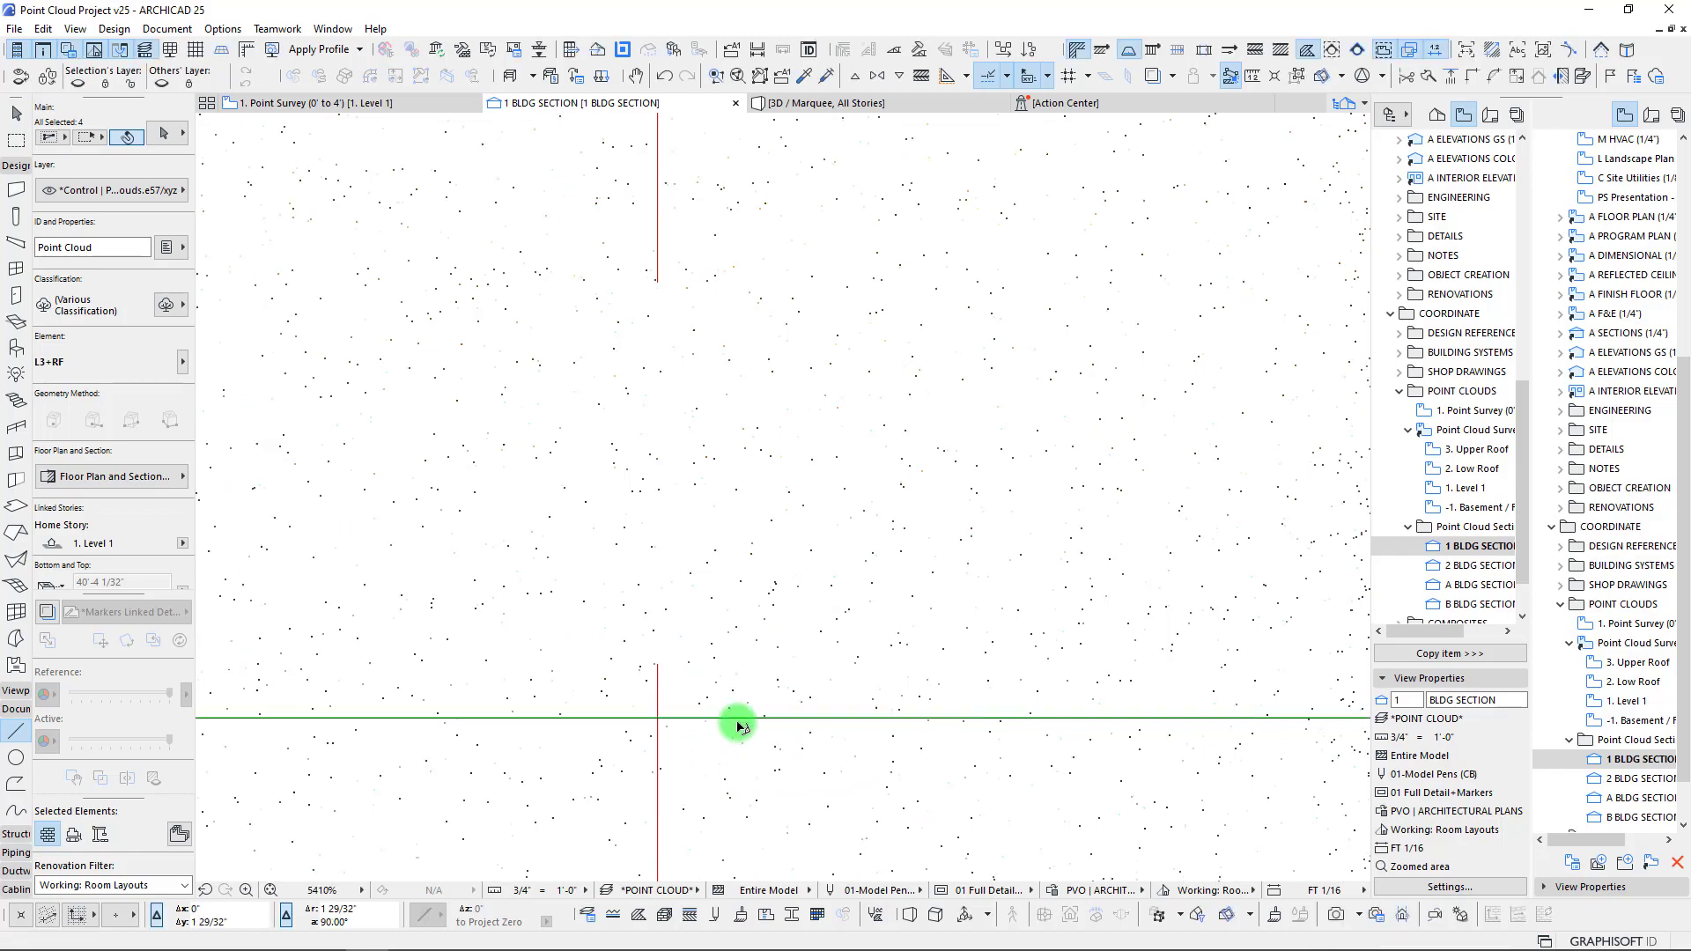
scroll(727, 678, "down", 3)
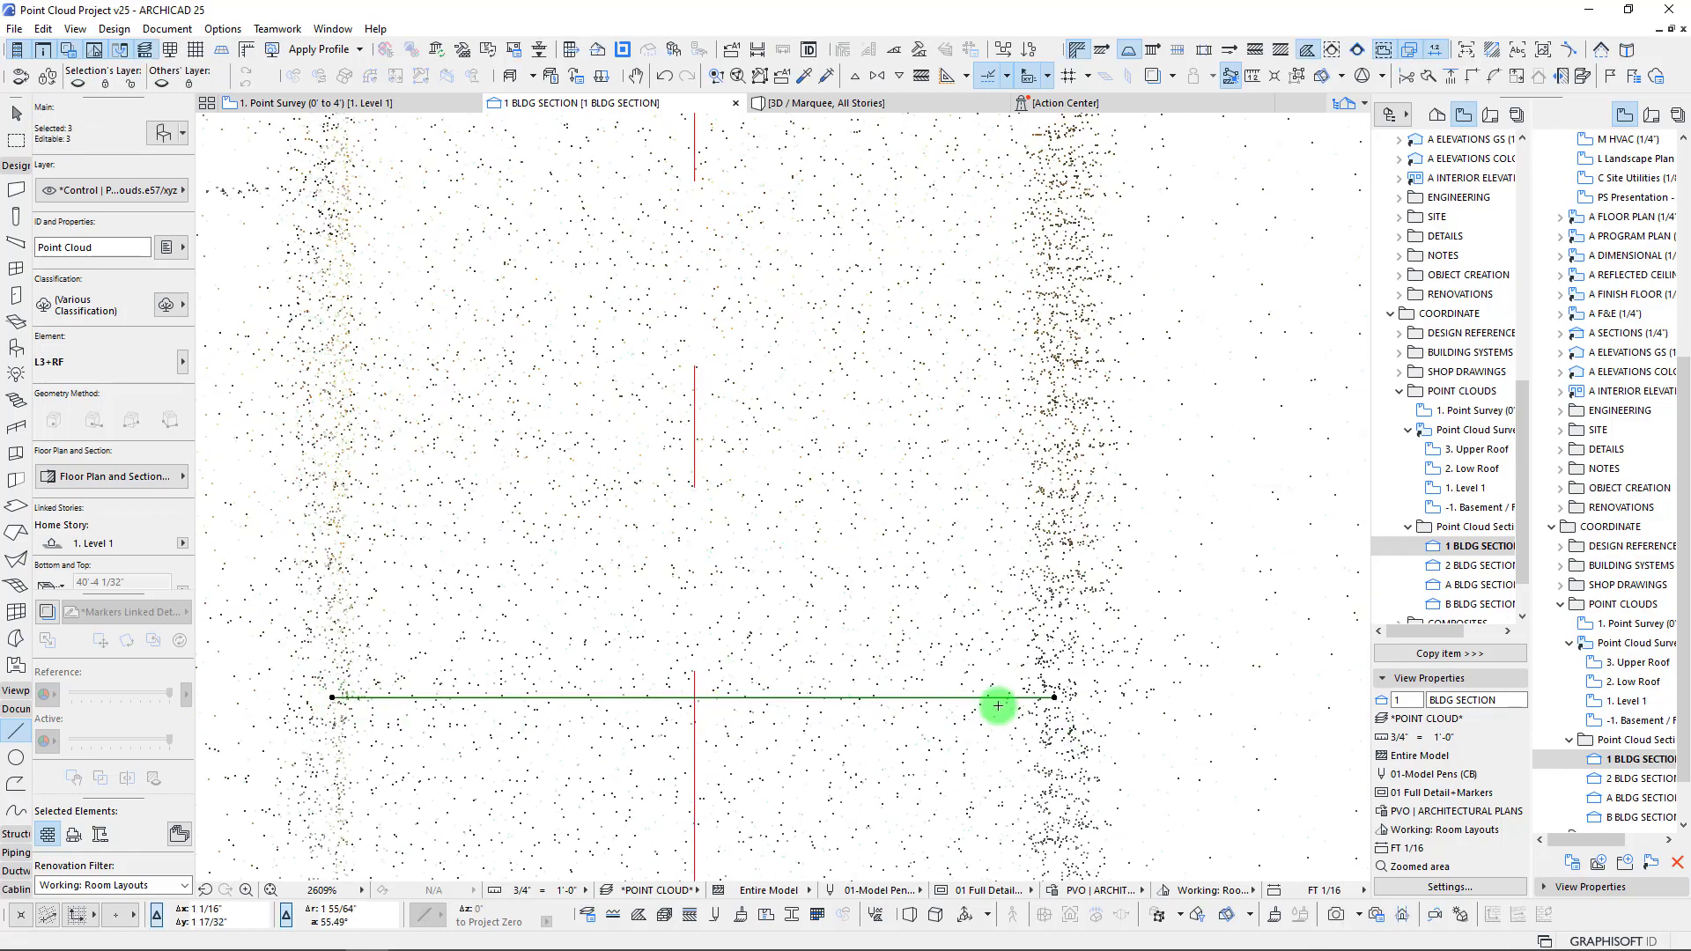
scroll(690, 578, "down", 15)
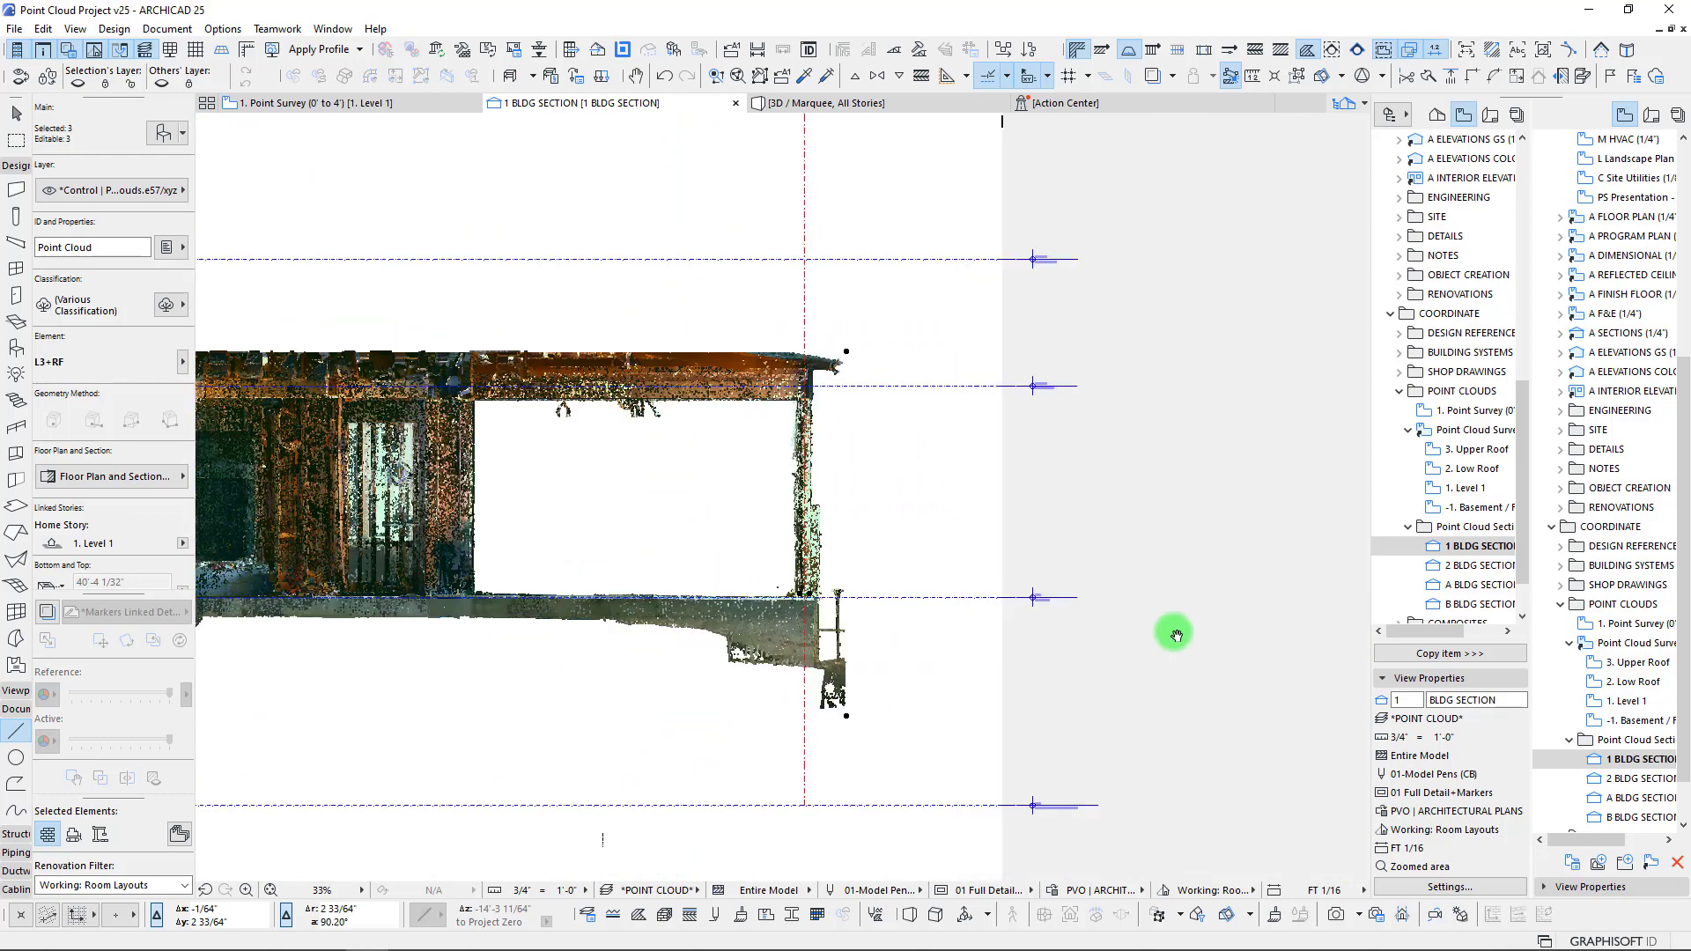
middle_click_drag(1159, 632, 1153, 634)
key("Escape")
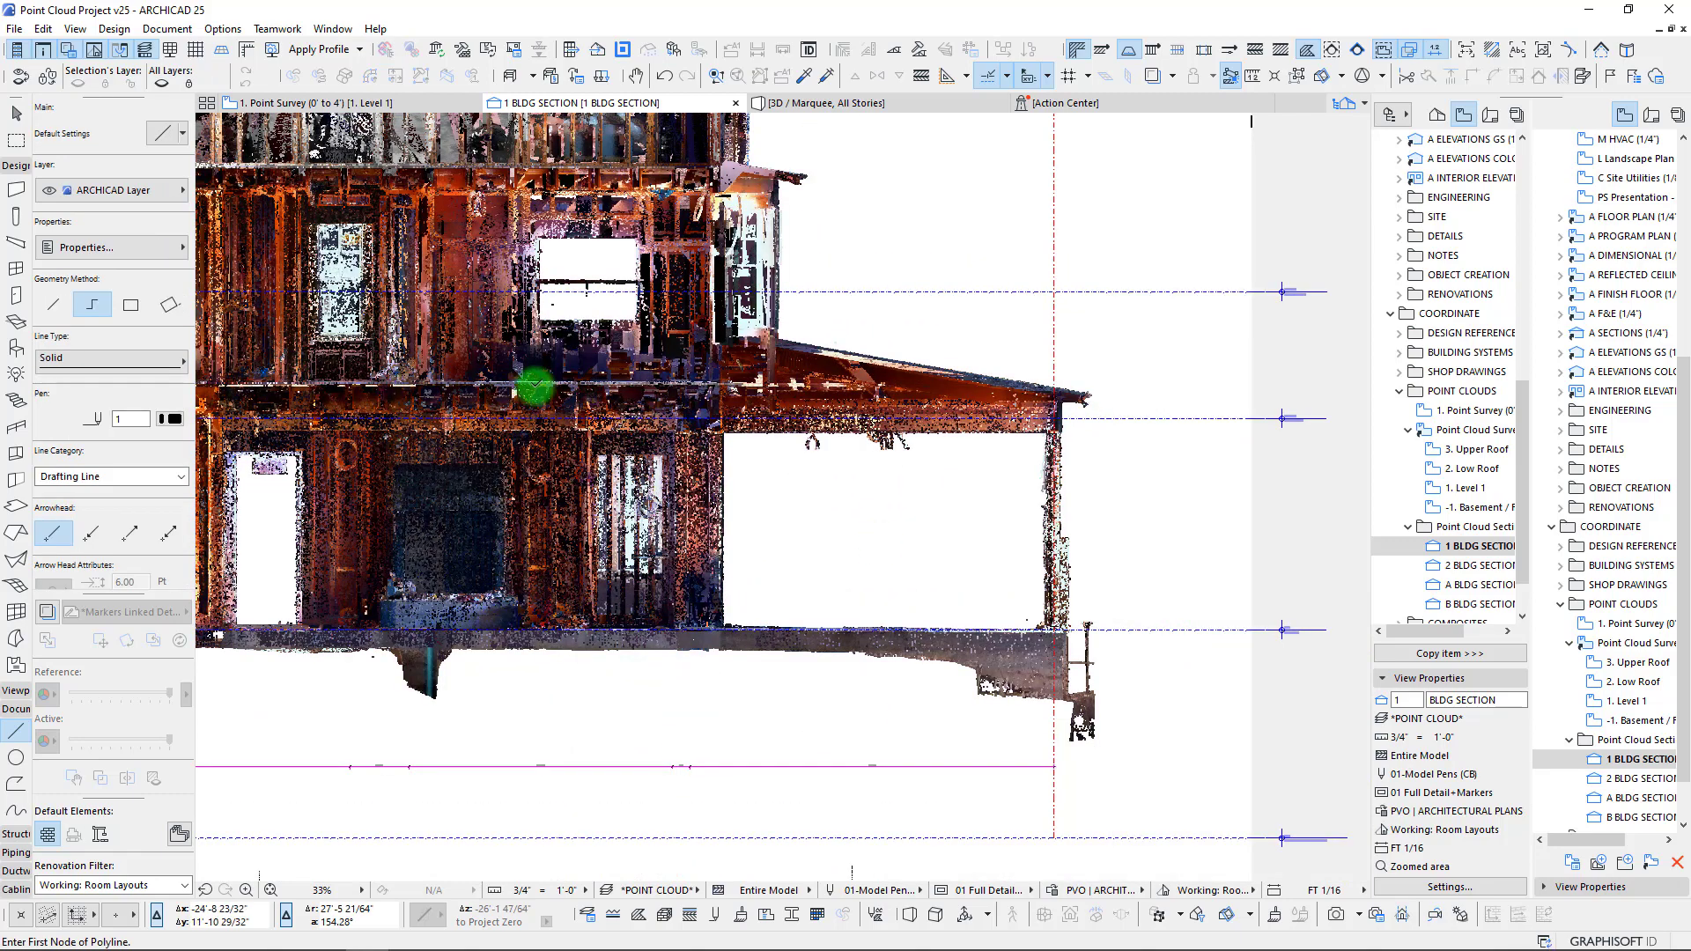
- Open the A BLDG SECTION view from the point cloud sections and bring the scanned gable and side porch into view
scroll(606, 491, "down", 3)
middle_click_drag(654, 494, 813, 586)
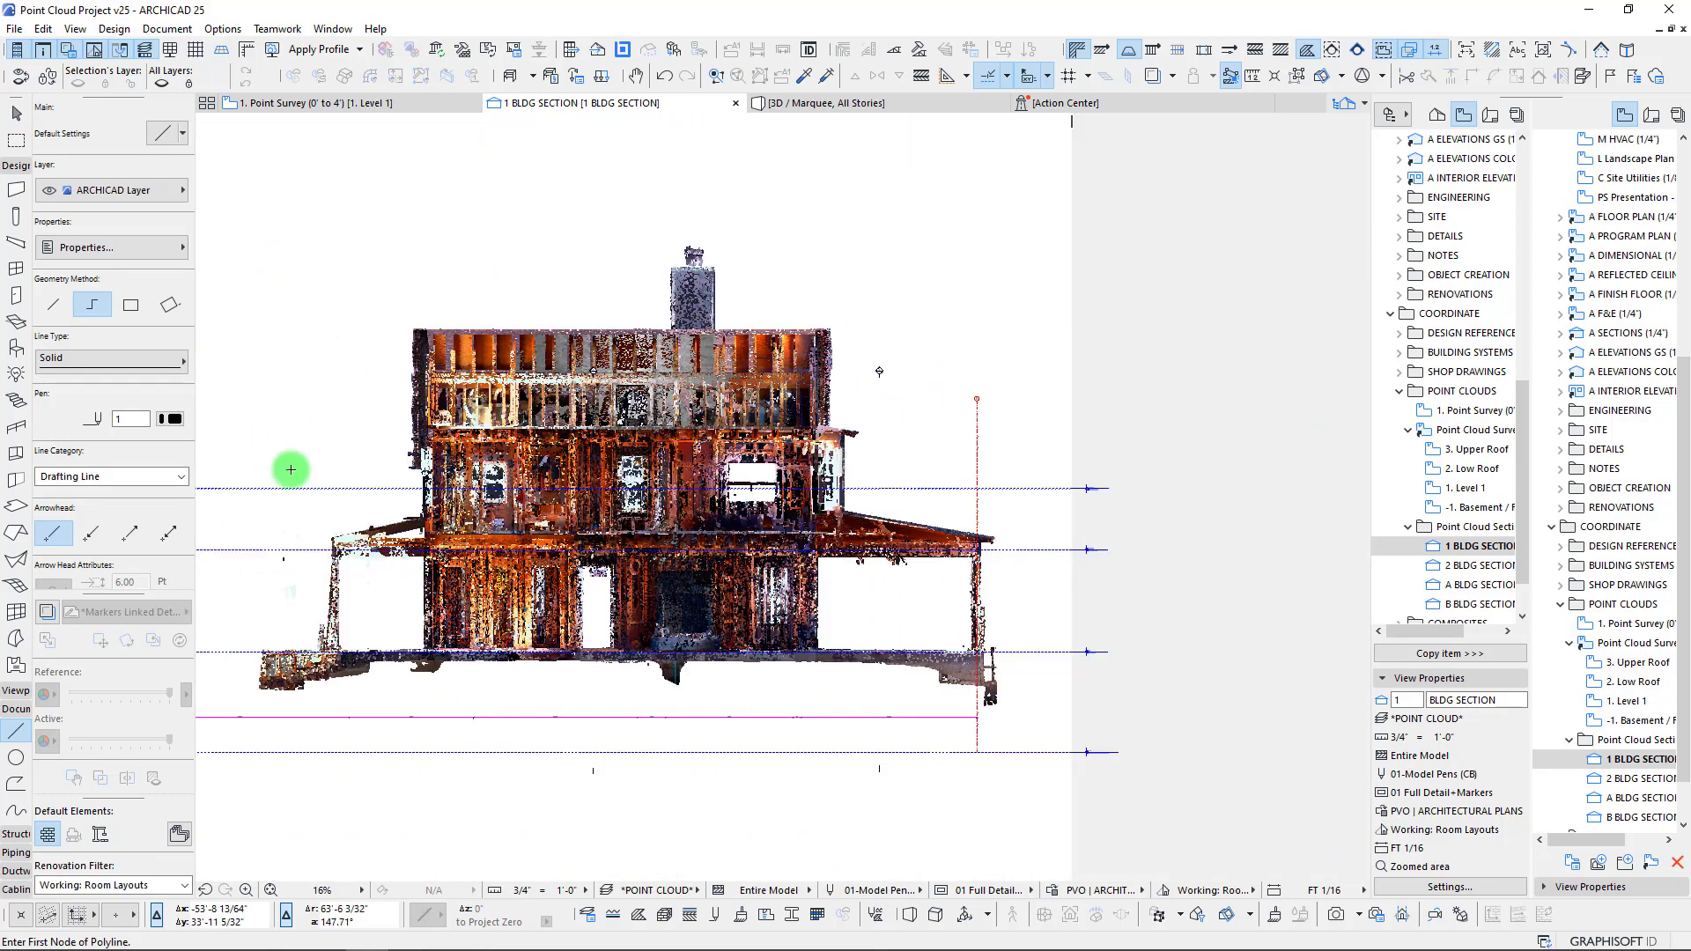
scroll(1445, 540, "down", 3)
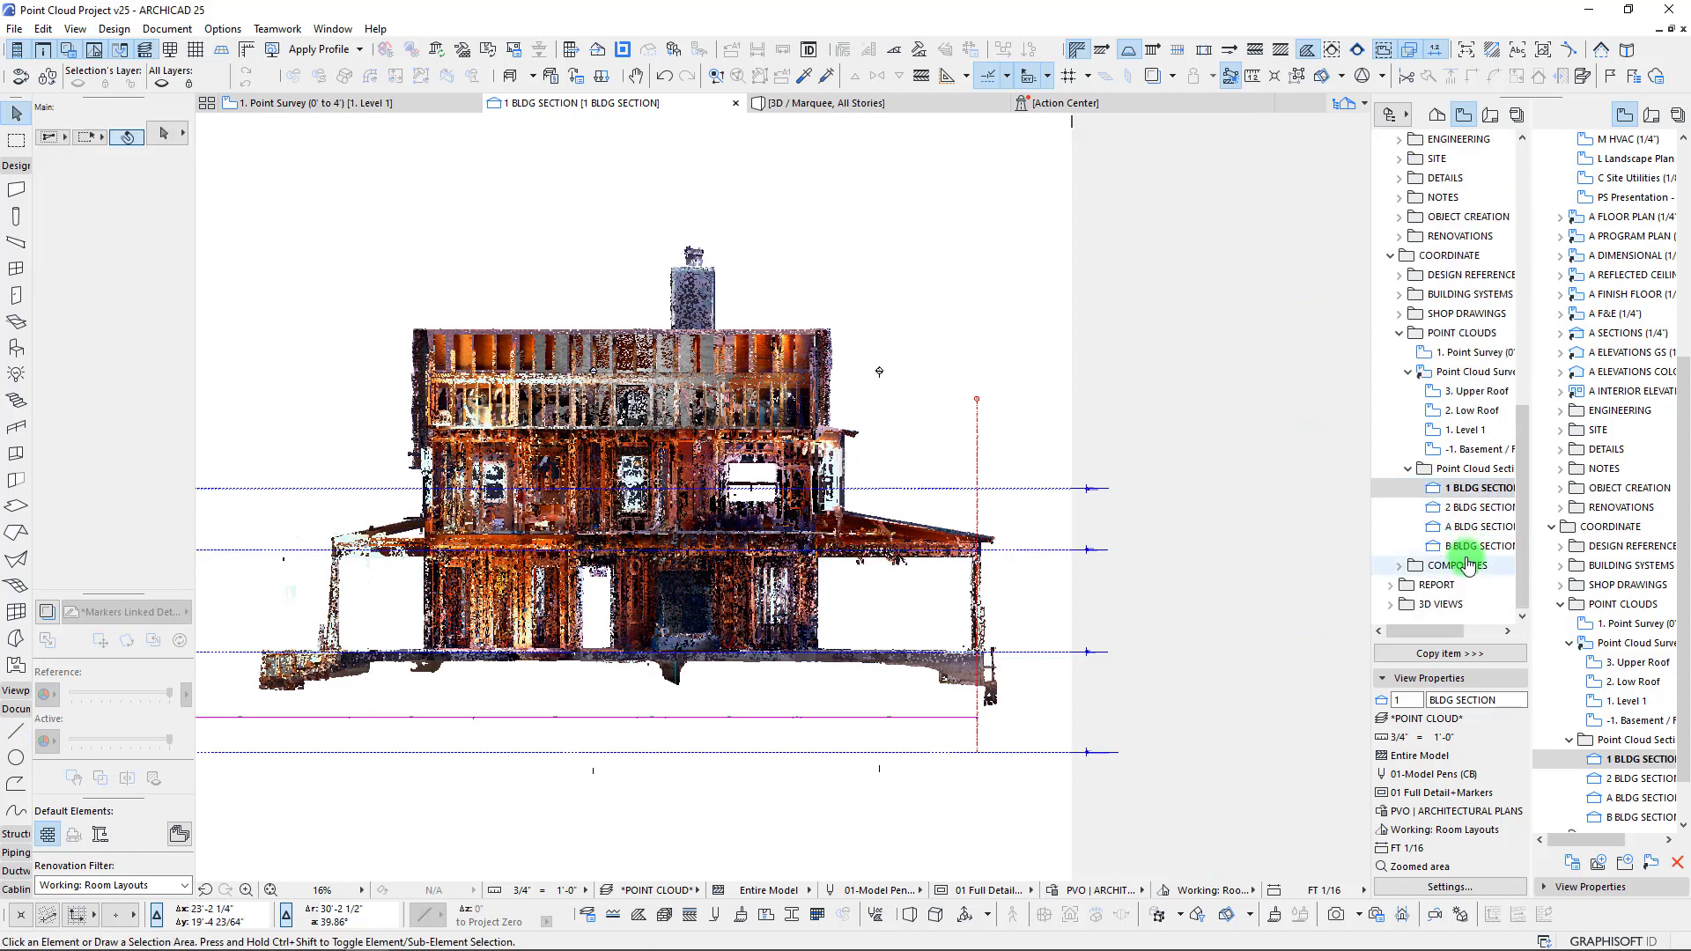
double_click(1444, 529)
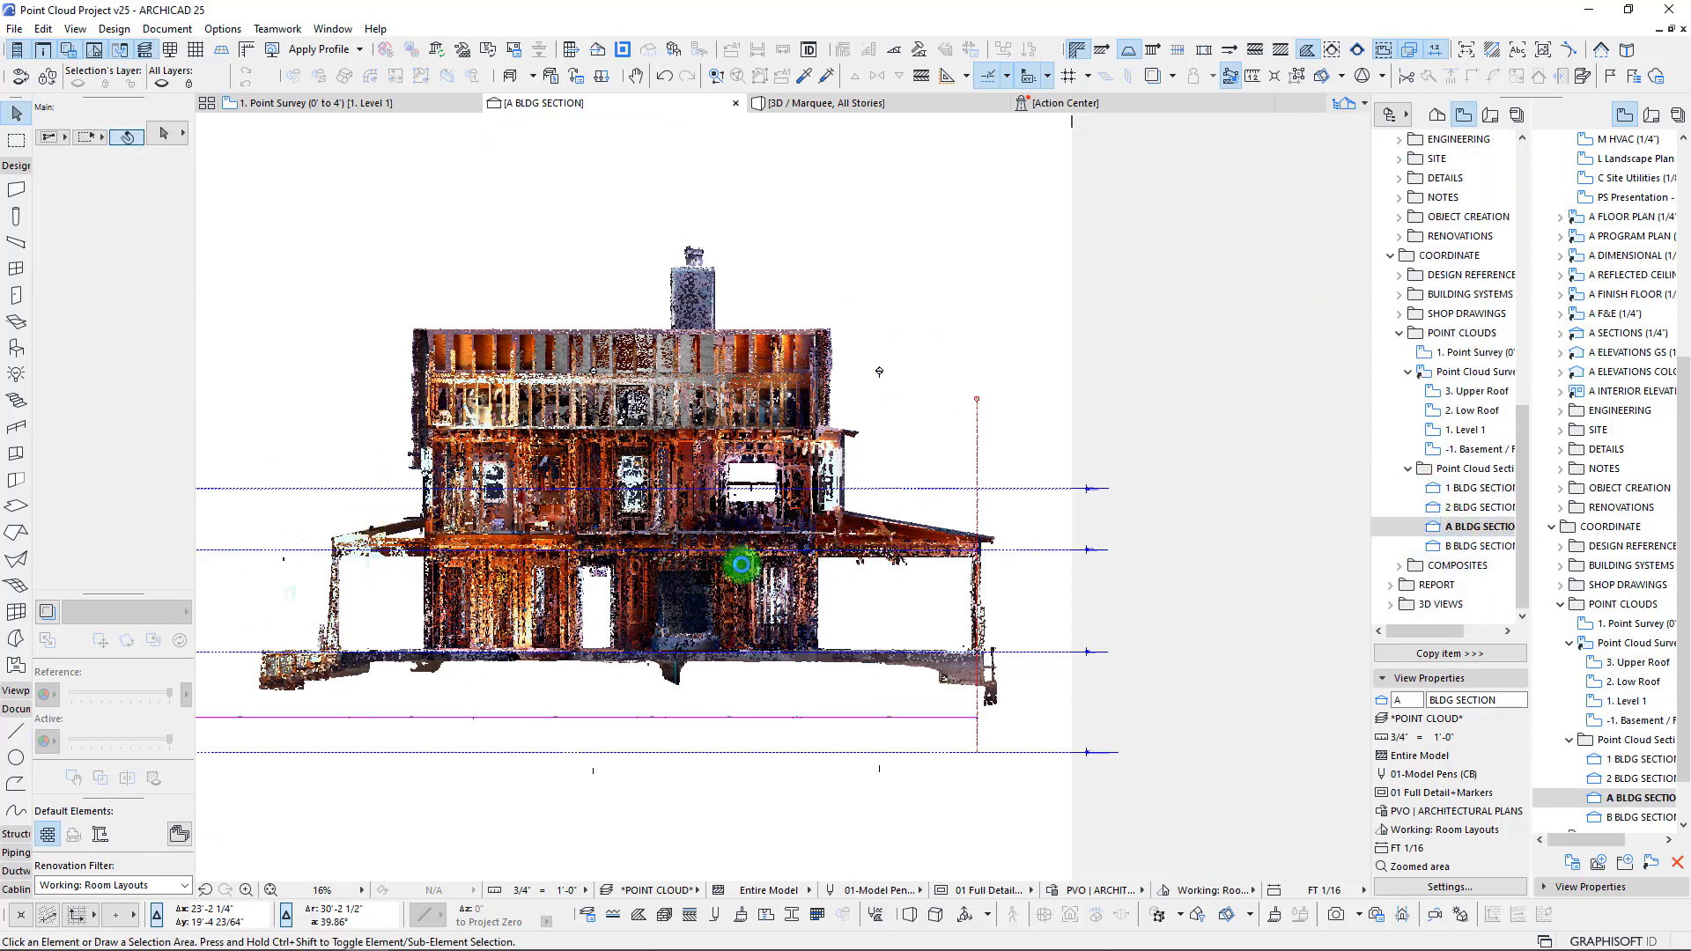
scroll(916, 577, "up", 8)
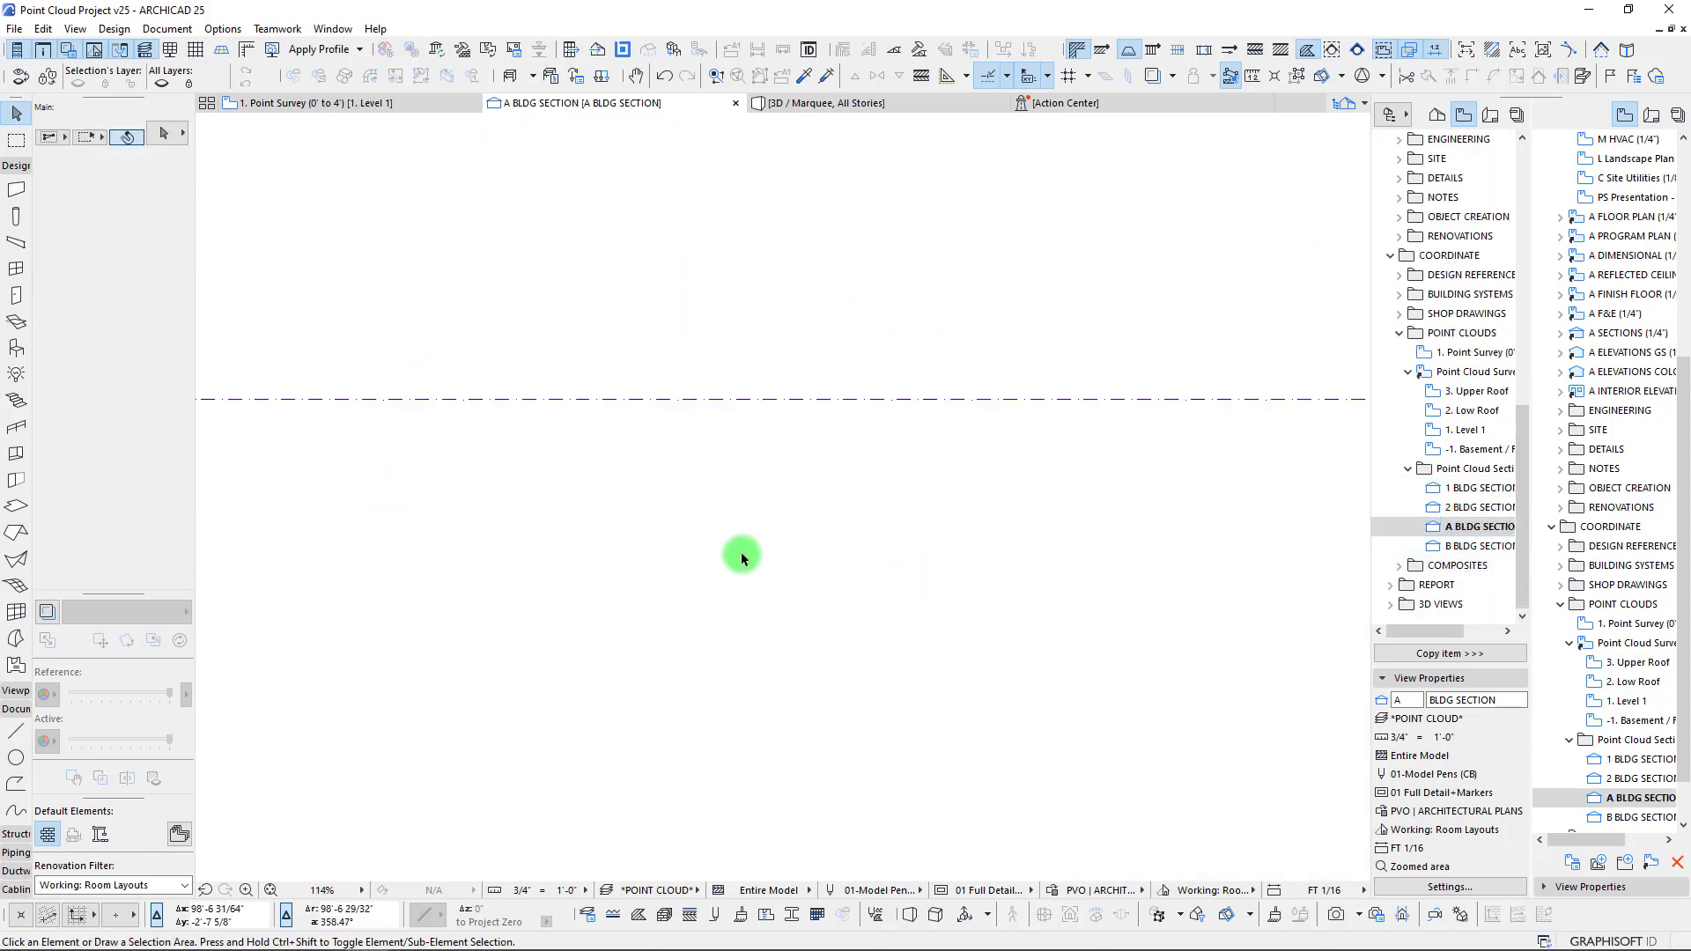
scroll(740, 561, "down", 12)
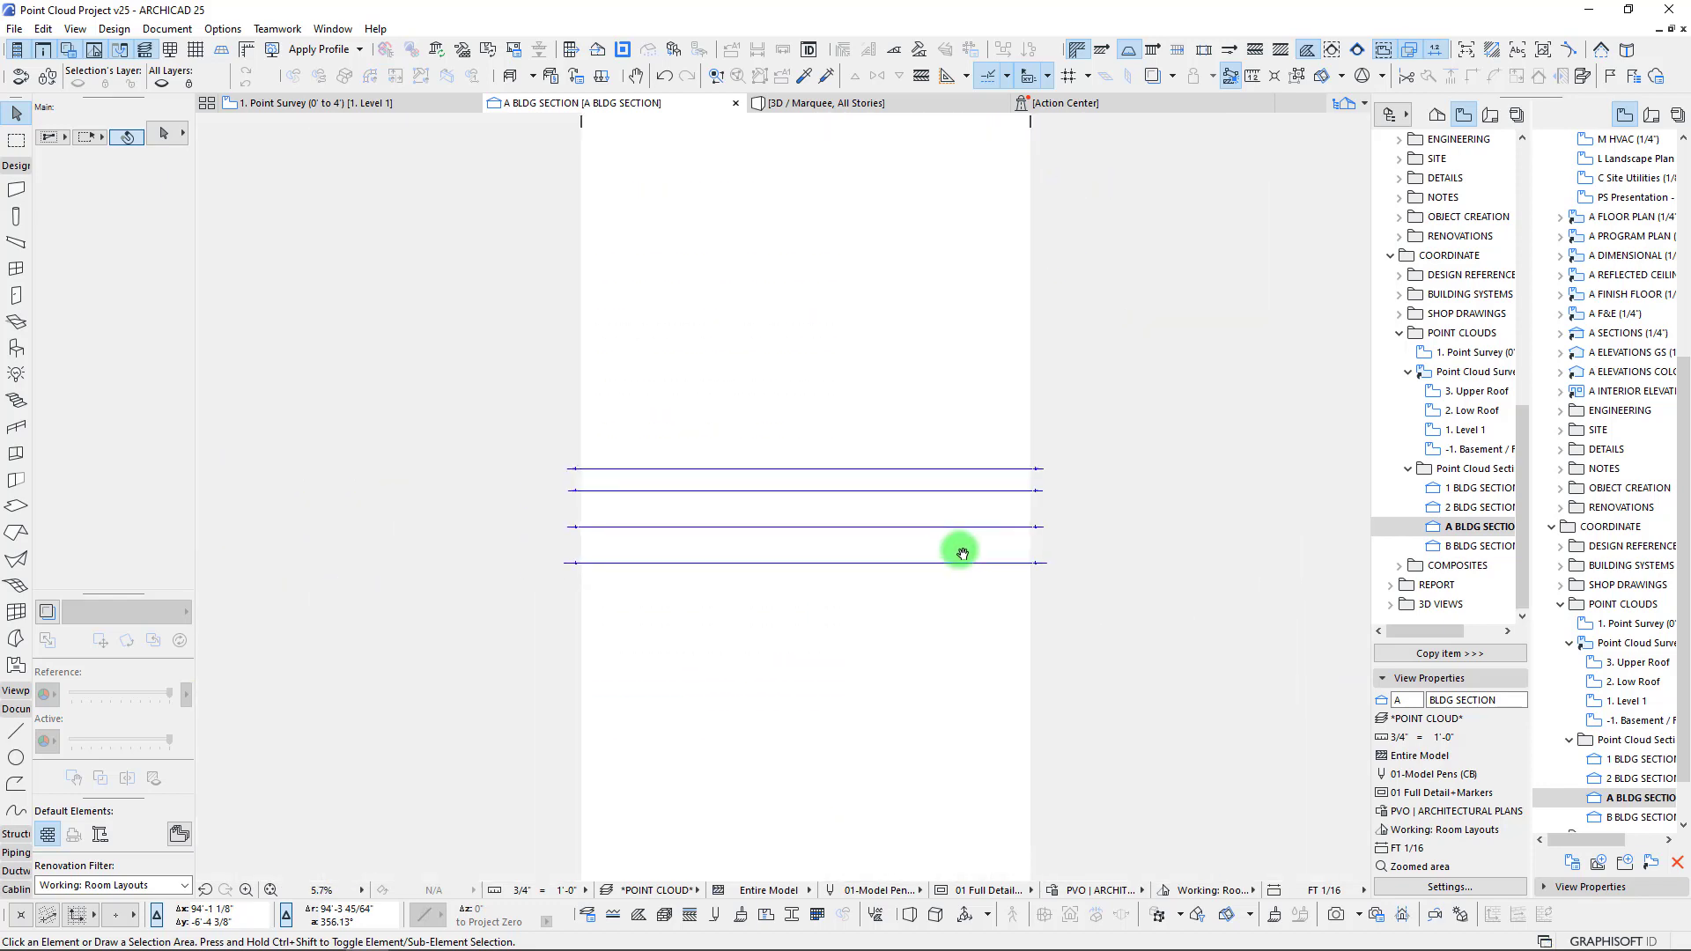
scroll(616, 476, "up", 6)
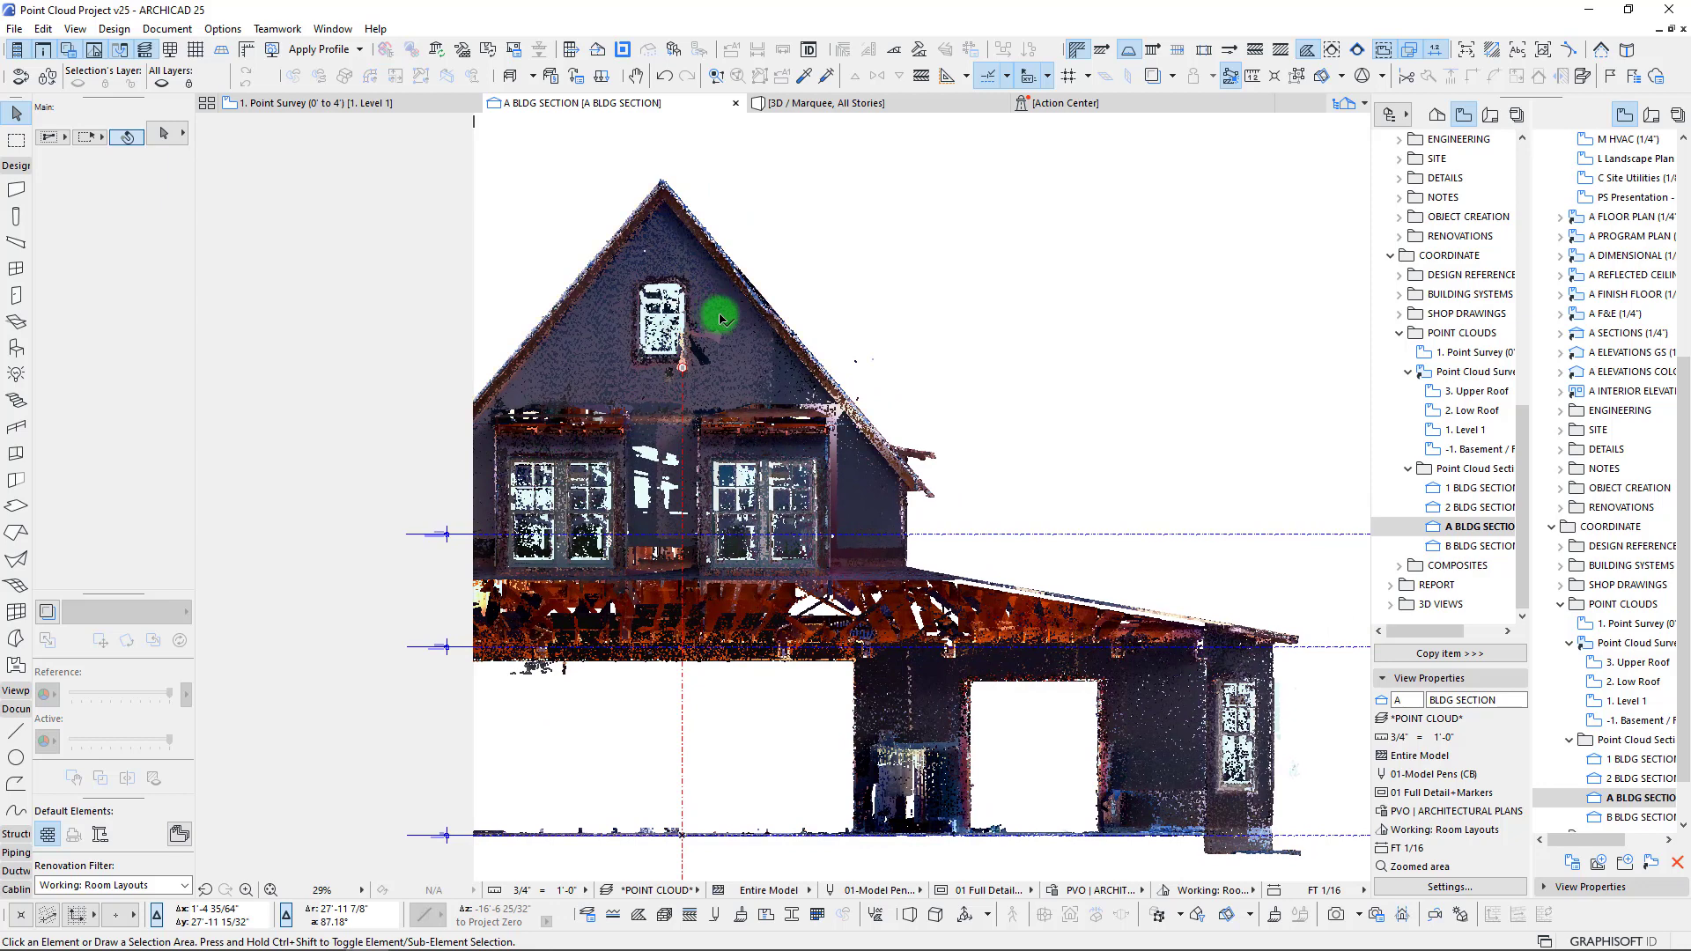
- Select all three scanned point clouds in section A and move them about 42' horizontally, clear of the vertical grid line
left_click(884, 495)
left_click(884, 496, "shift")
left_click(929, 703, "shift")
key("ctrl+d")
left_click(528, 440)
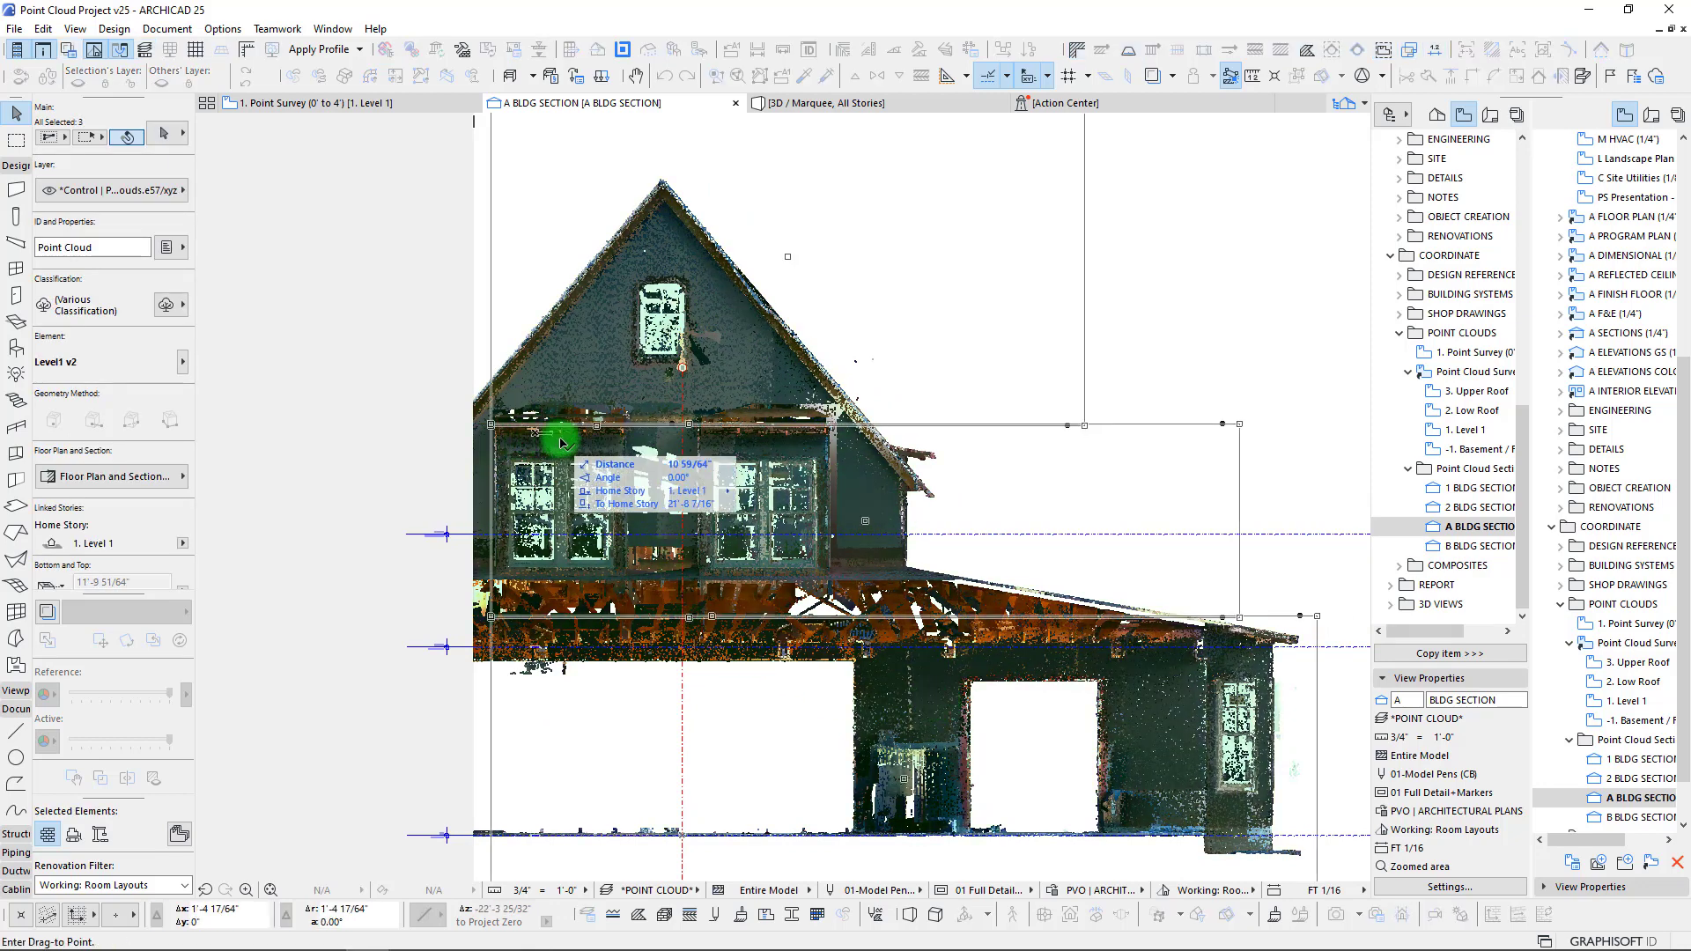
scroll(768, 450, "down", 5)
middle_click_drag(771, 453, 712, 456)
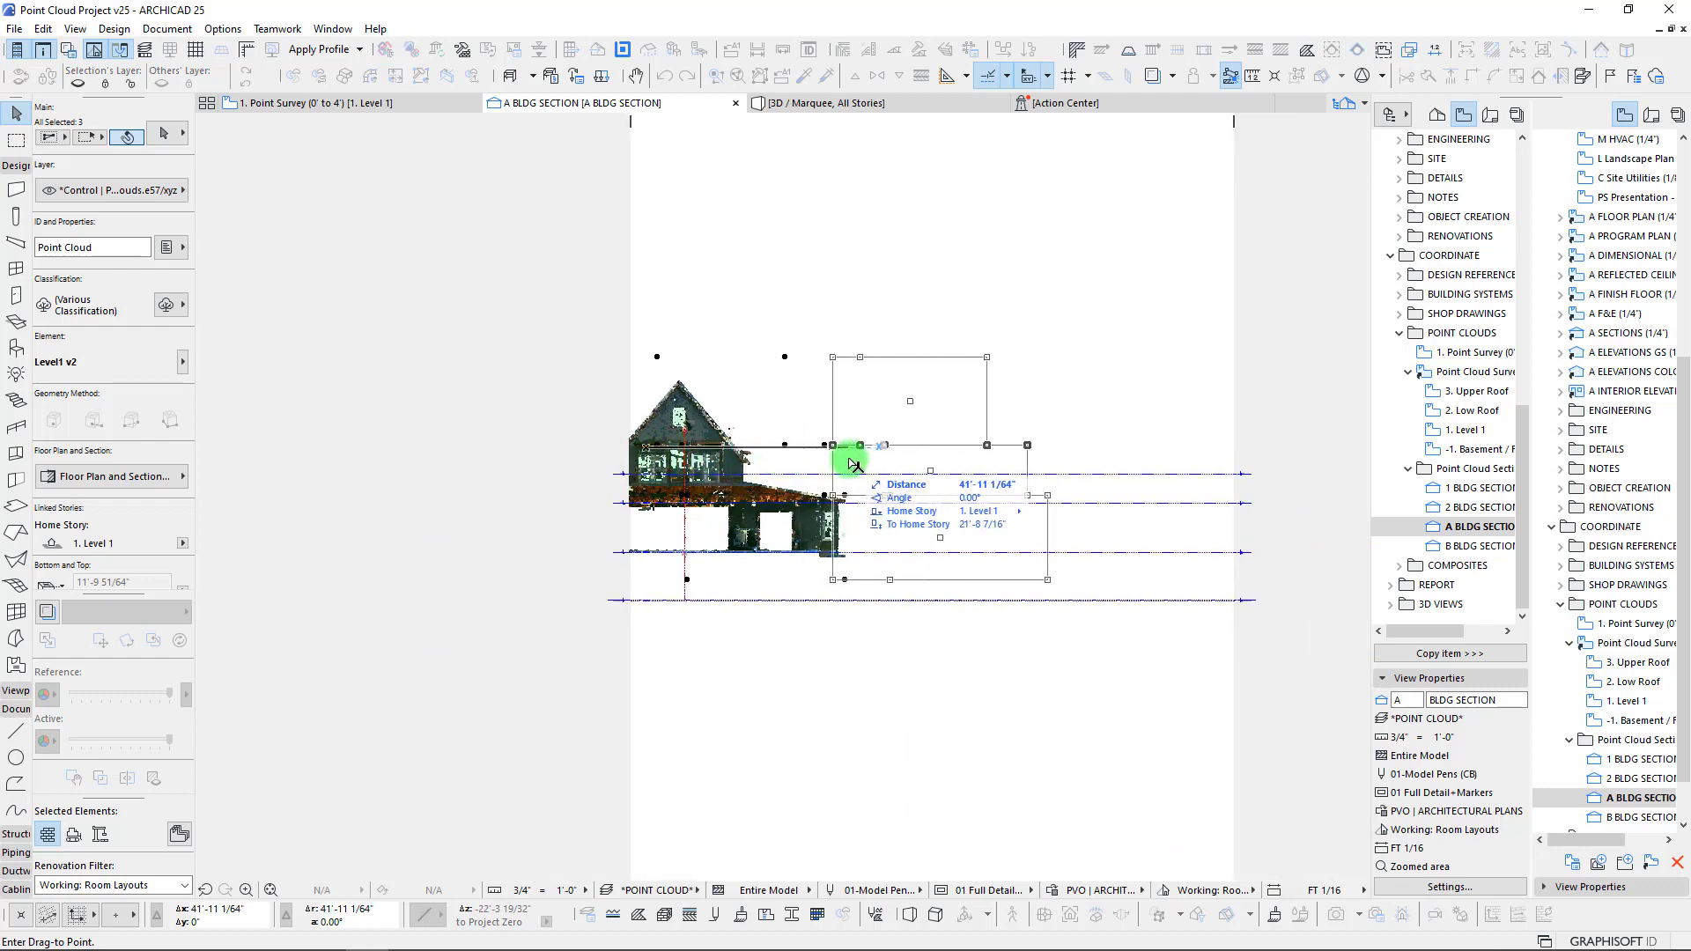
left_click(851, 448)
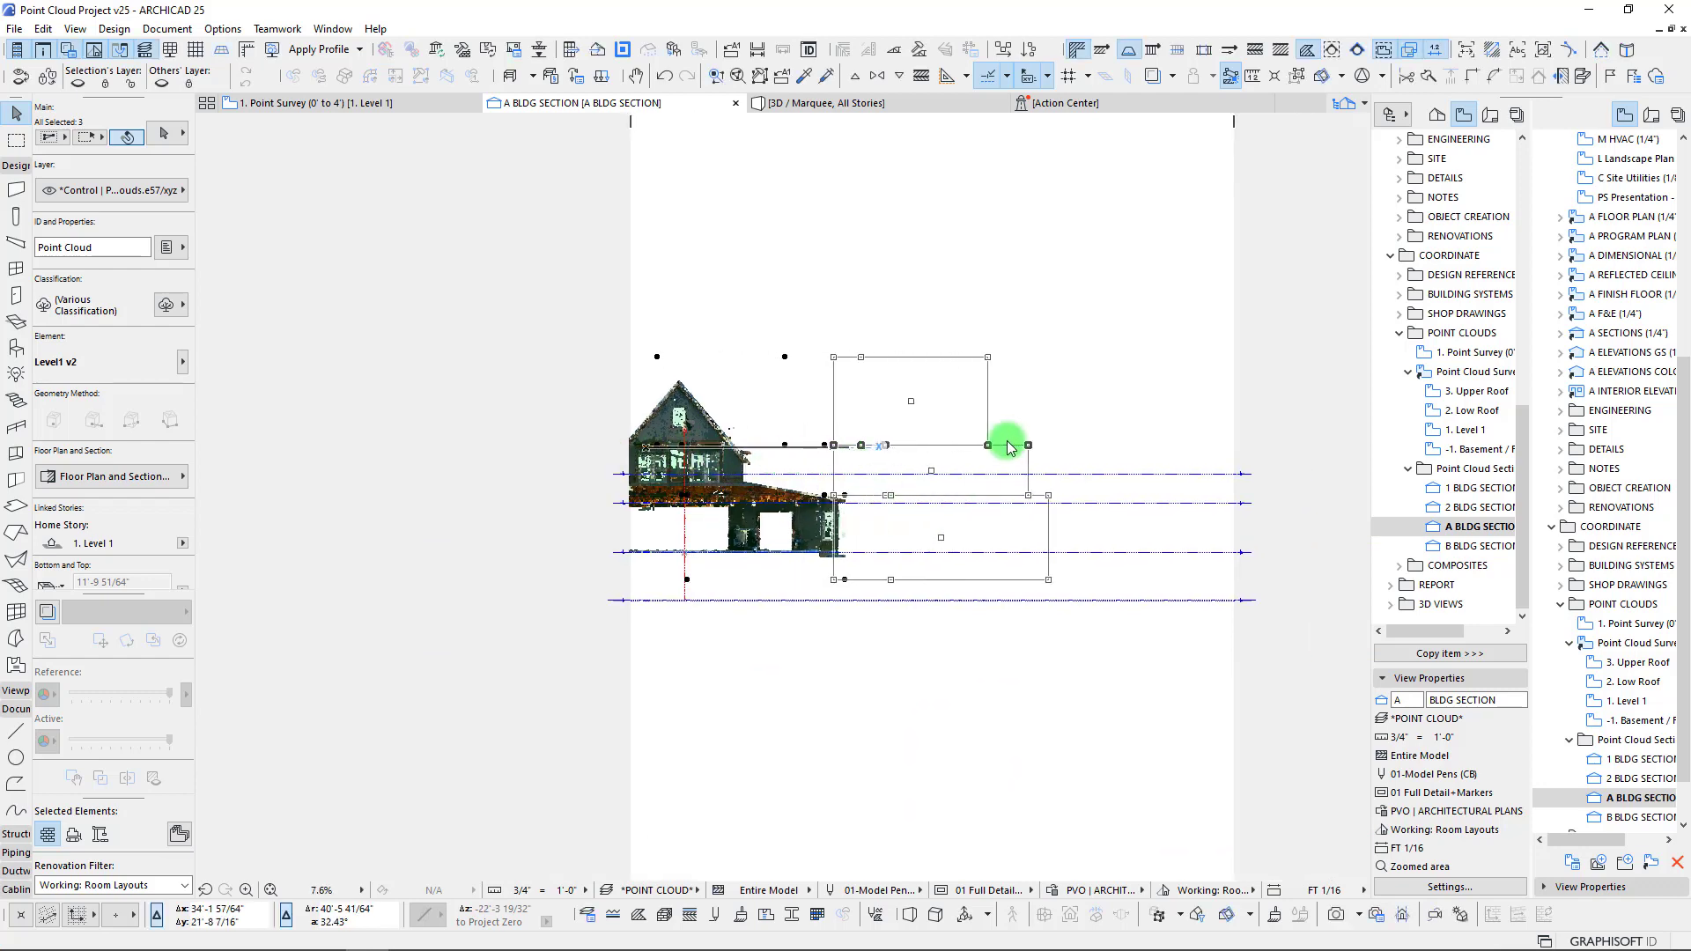
left_click(719, 549)
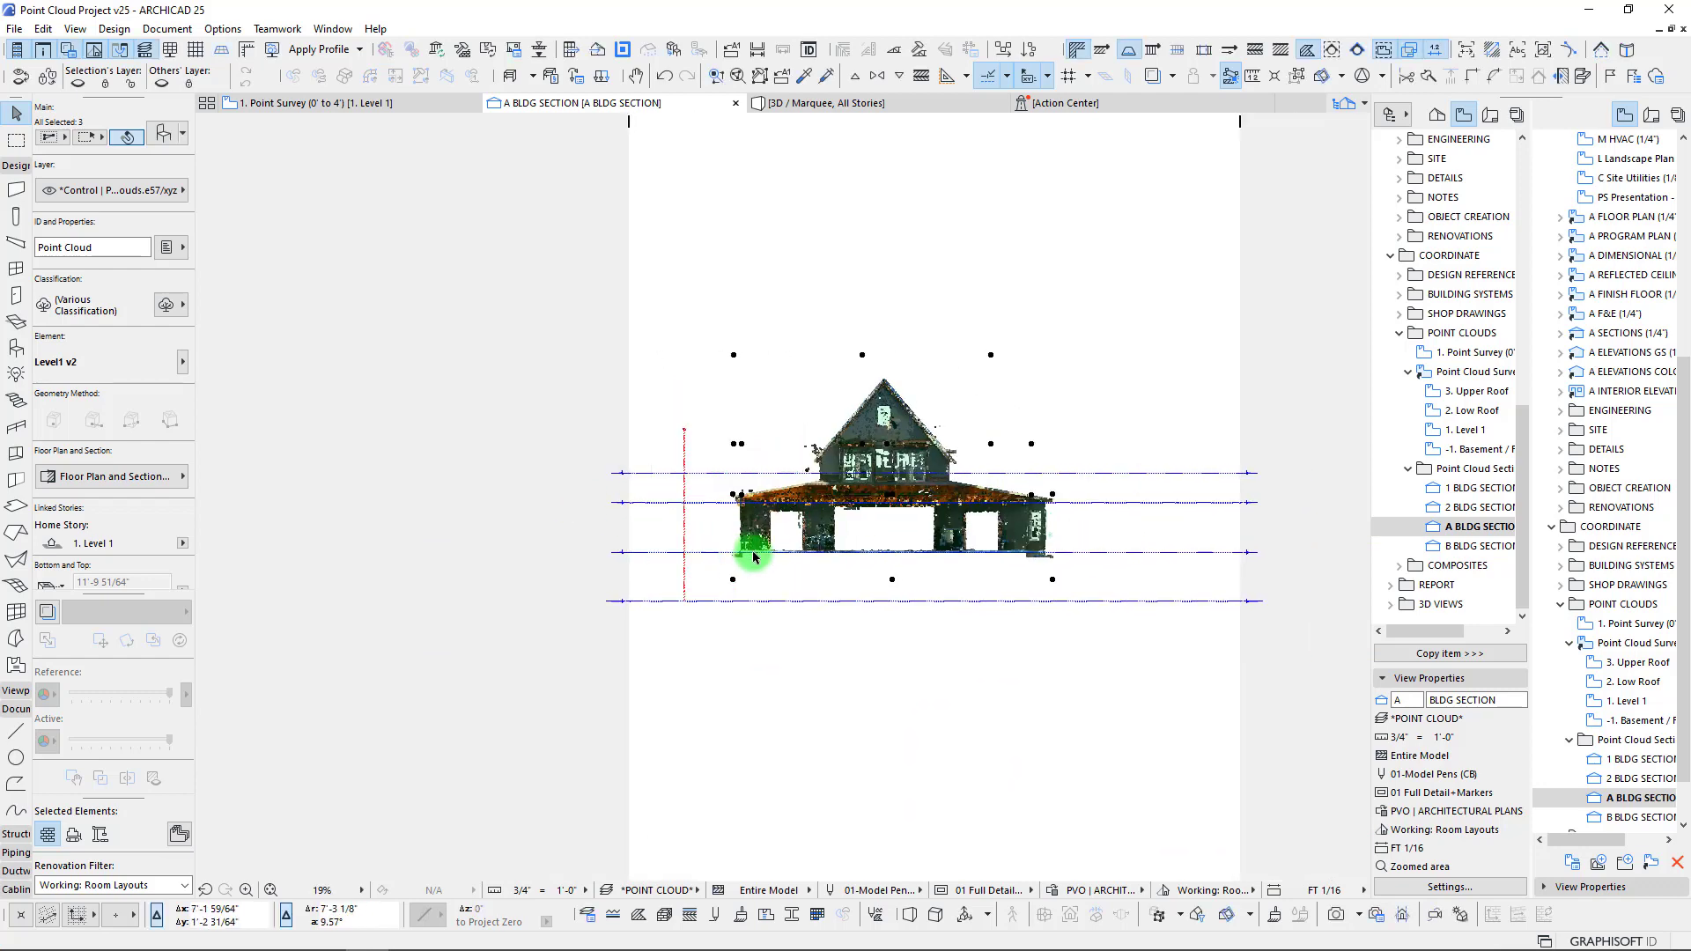
- Move the three selected point clouds horizontally from the outermost porch wall's inner scan band to the vertical grid line
scroll(720, 551, "up", 15)
scroll(712, 588, "up", 1)
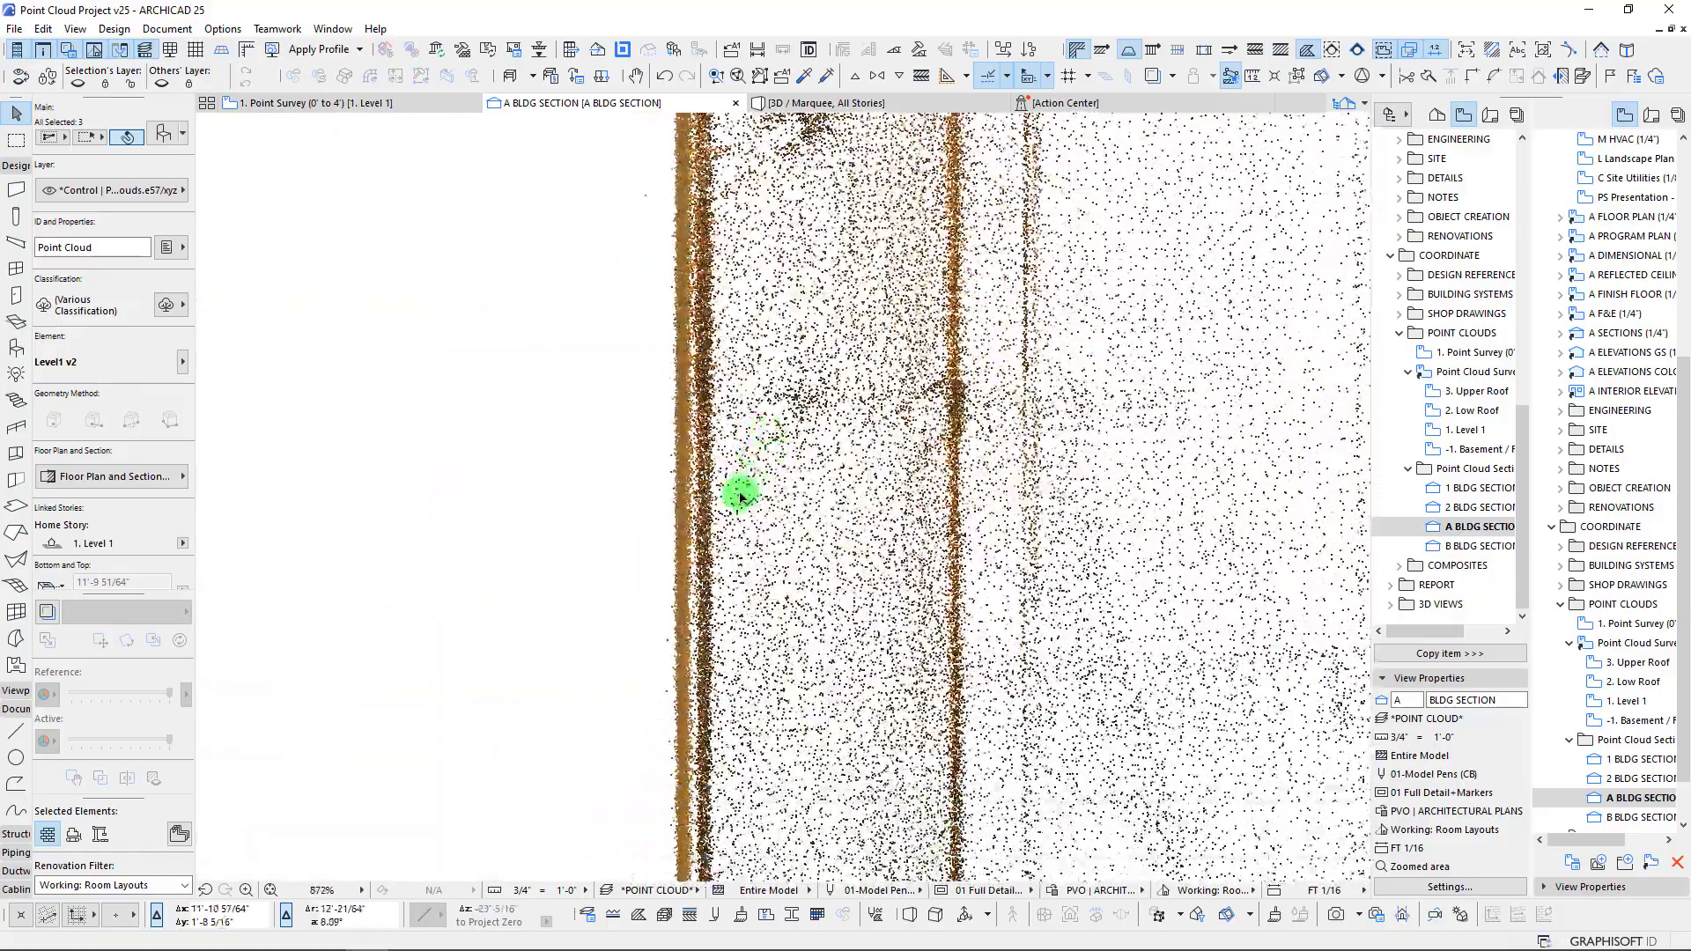
scroll(707, 490, "up", 3)
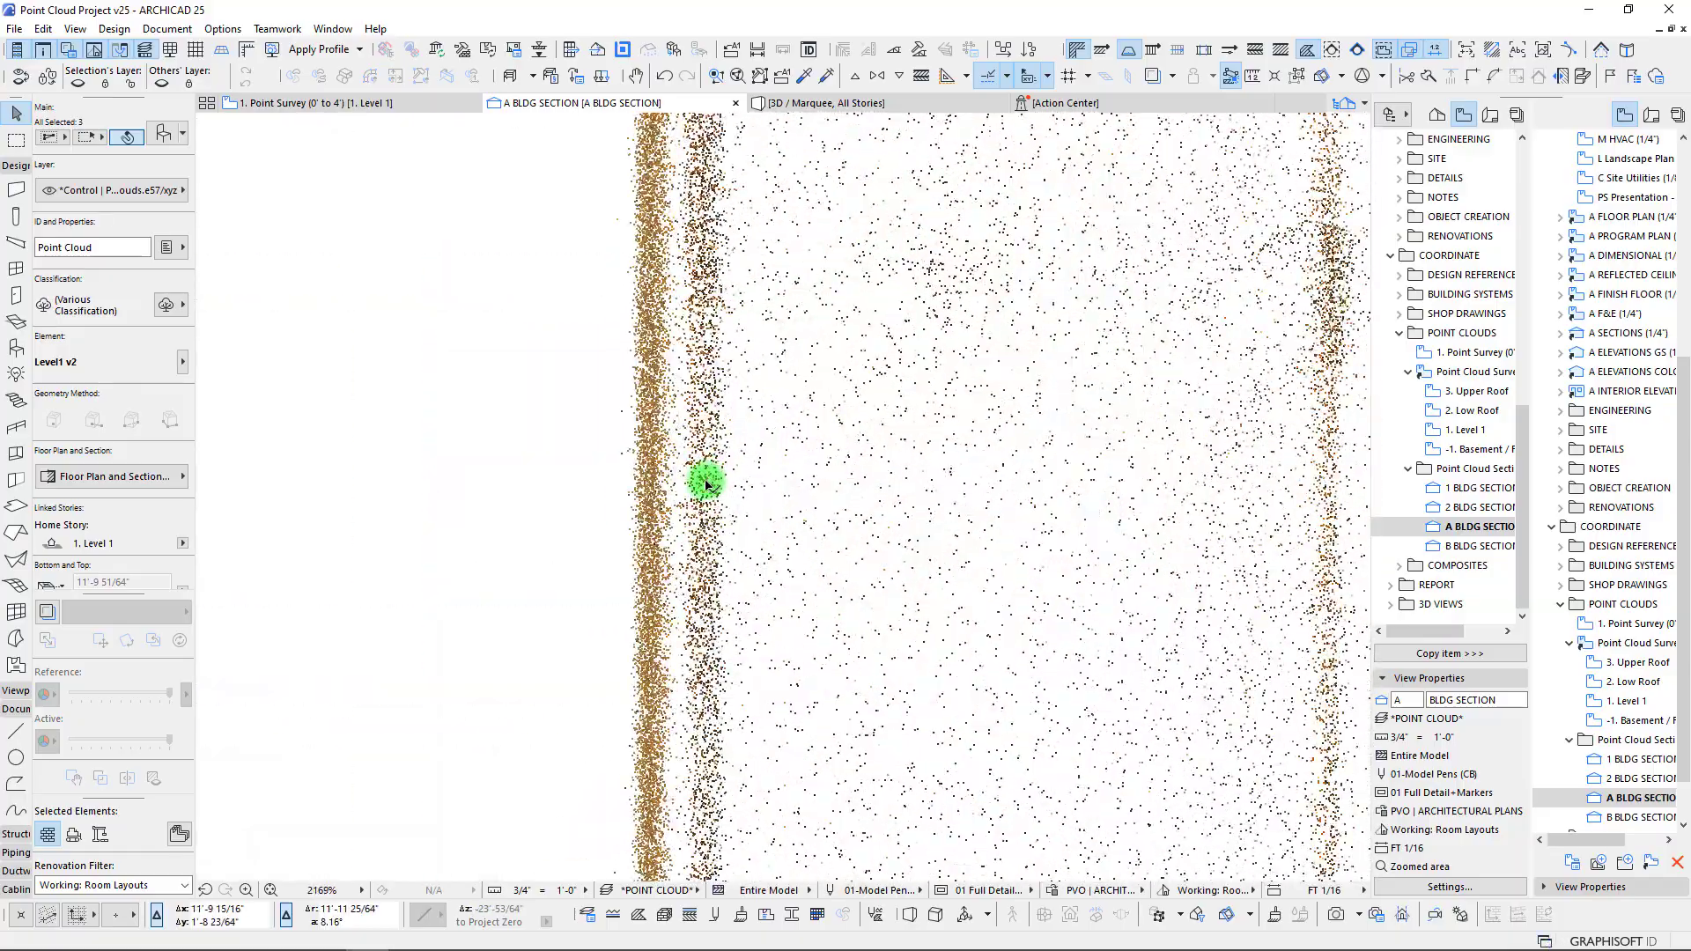
key("ctrl+d")
left_click(705, 481)
scroll(627, 480, "down", 8)
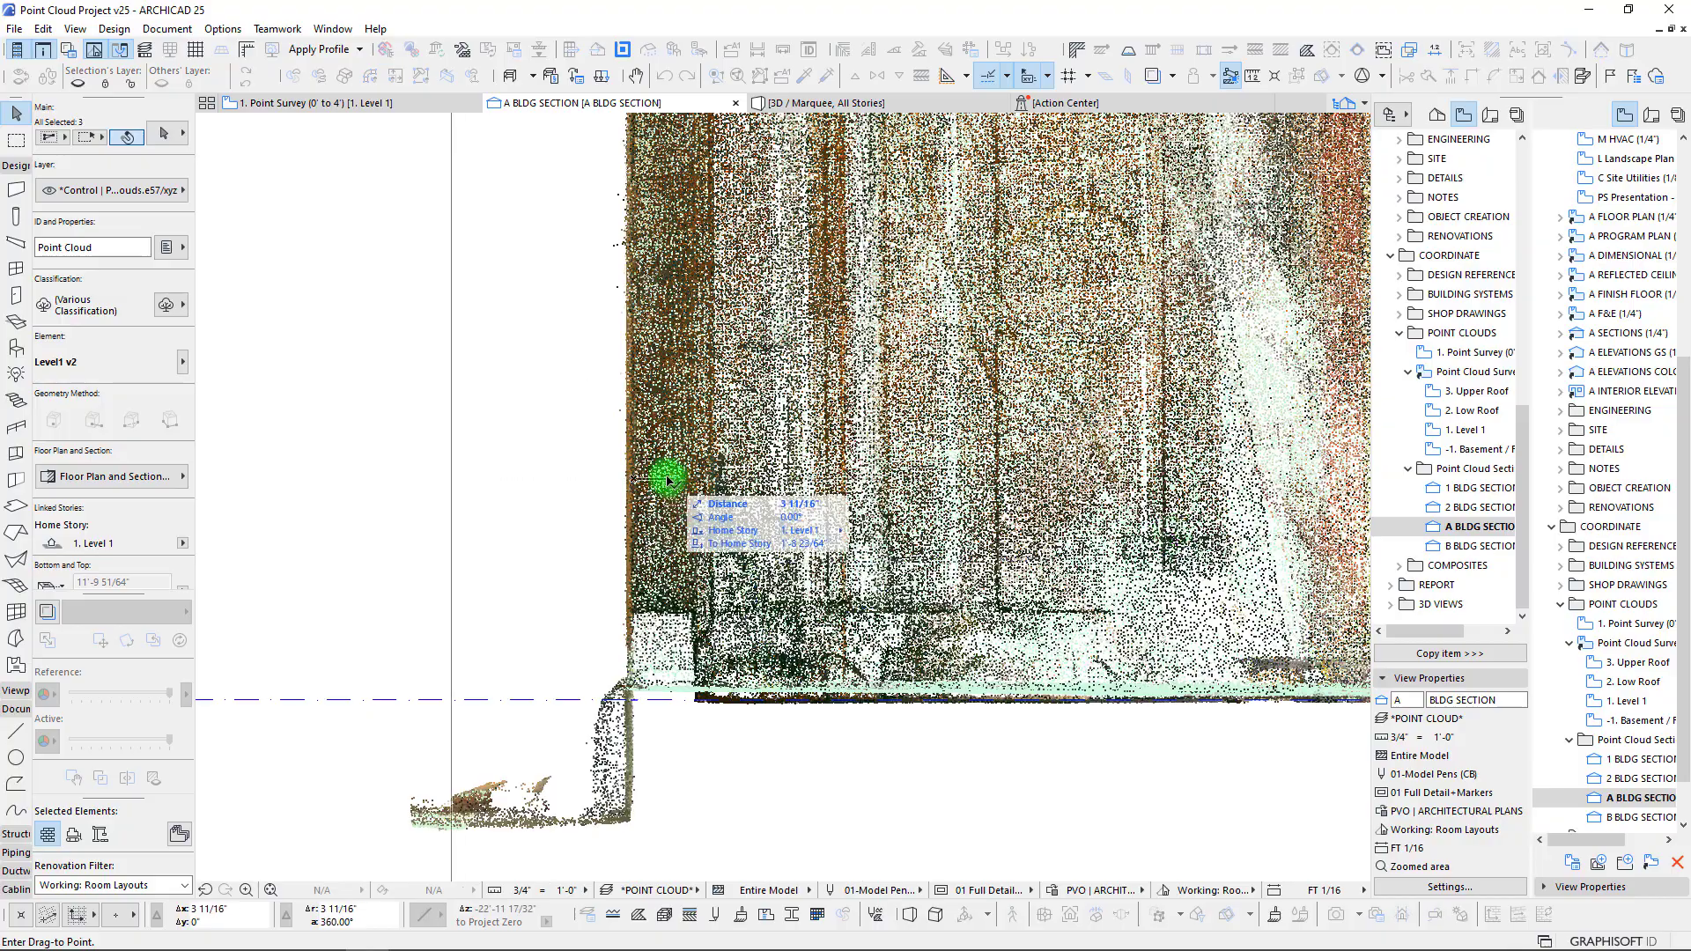
scroll(554, 480, "up", 3)
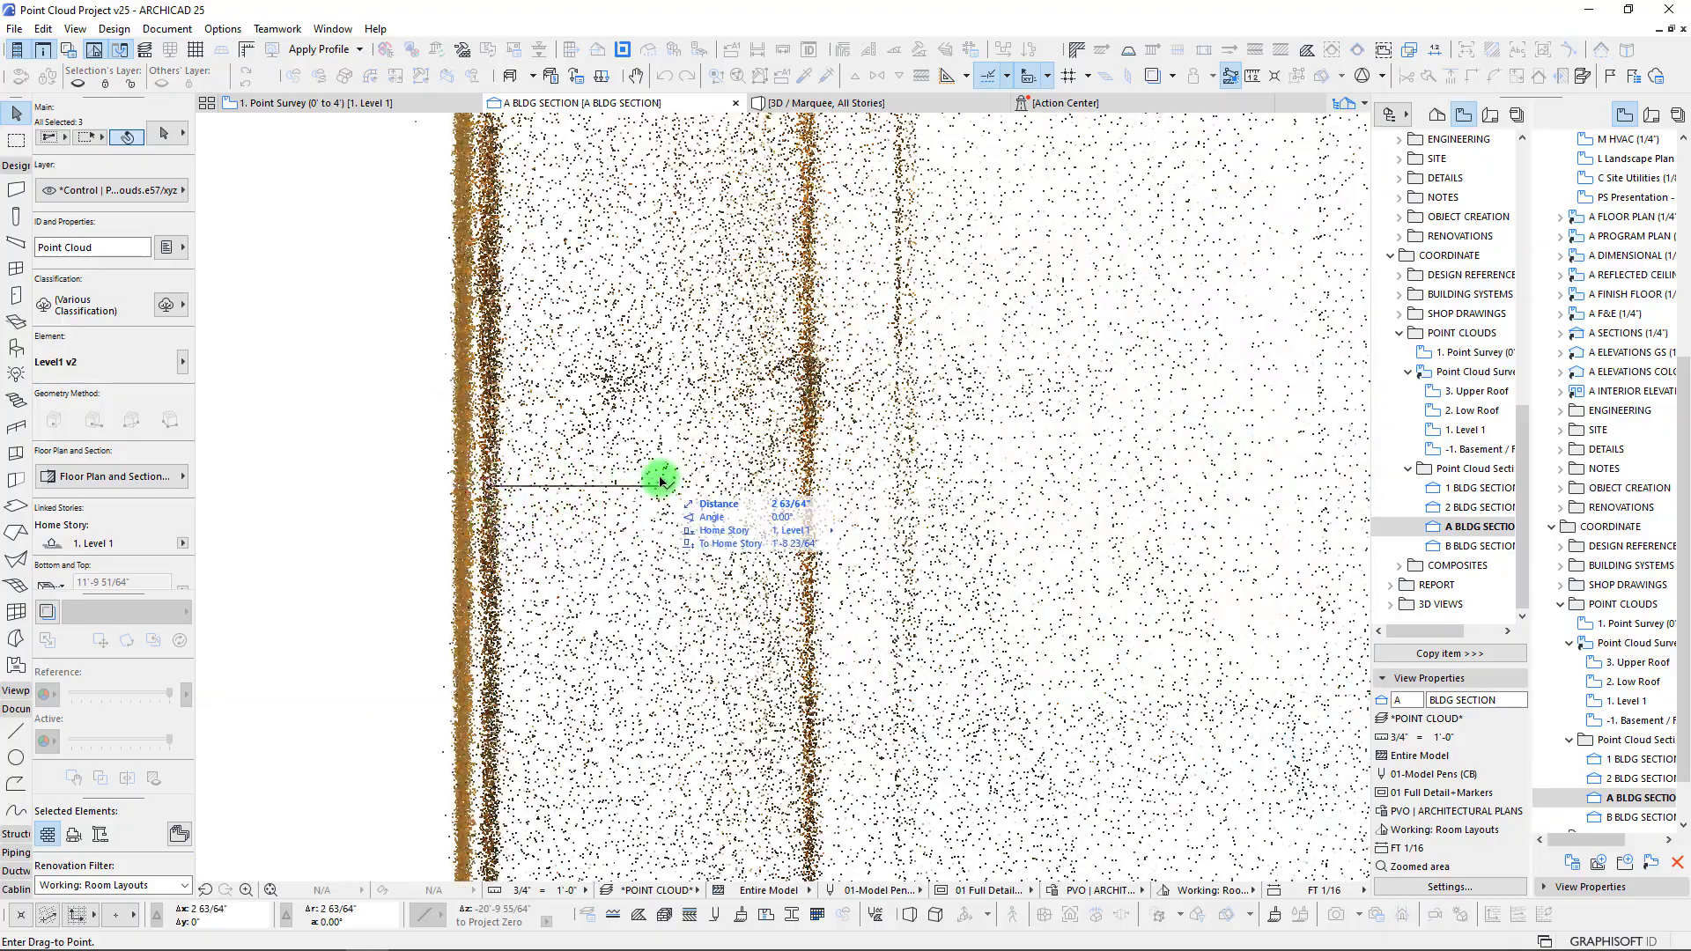
scroll(570, 494, "down", 9)
middle_click_drag(493, 529, 1075, 538)
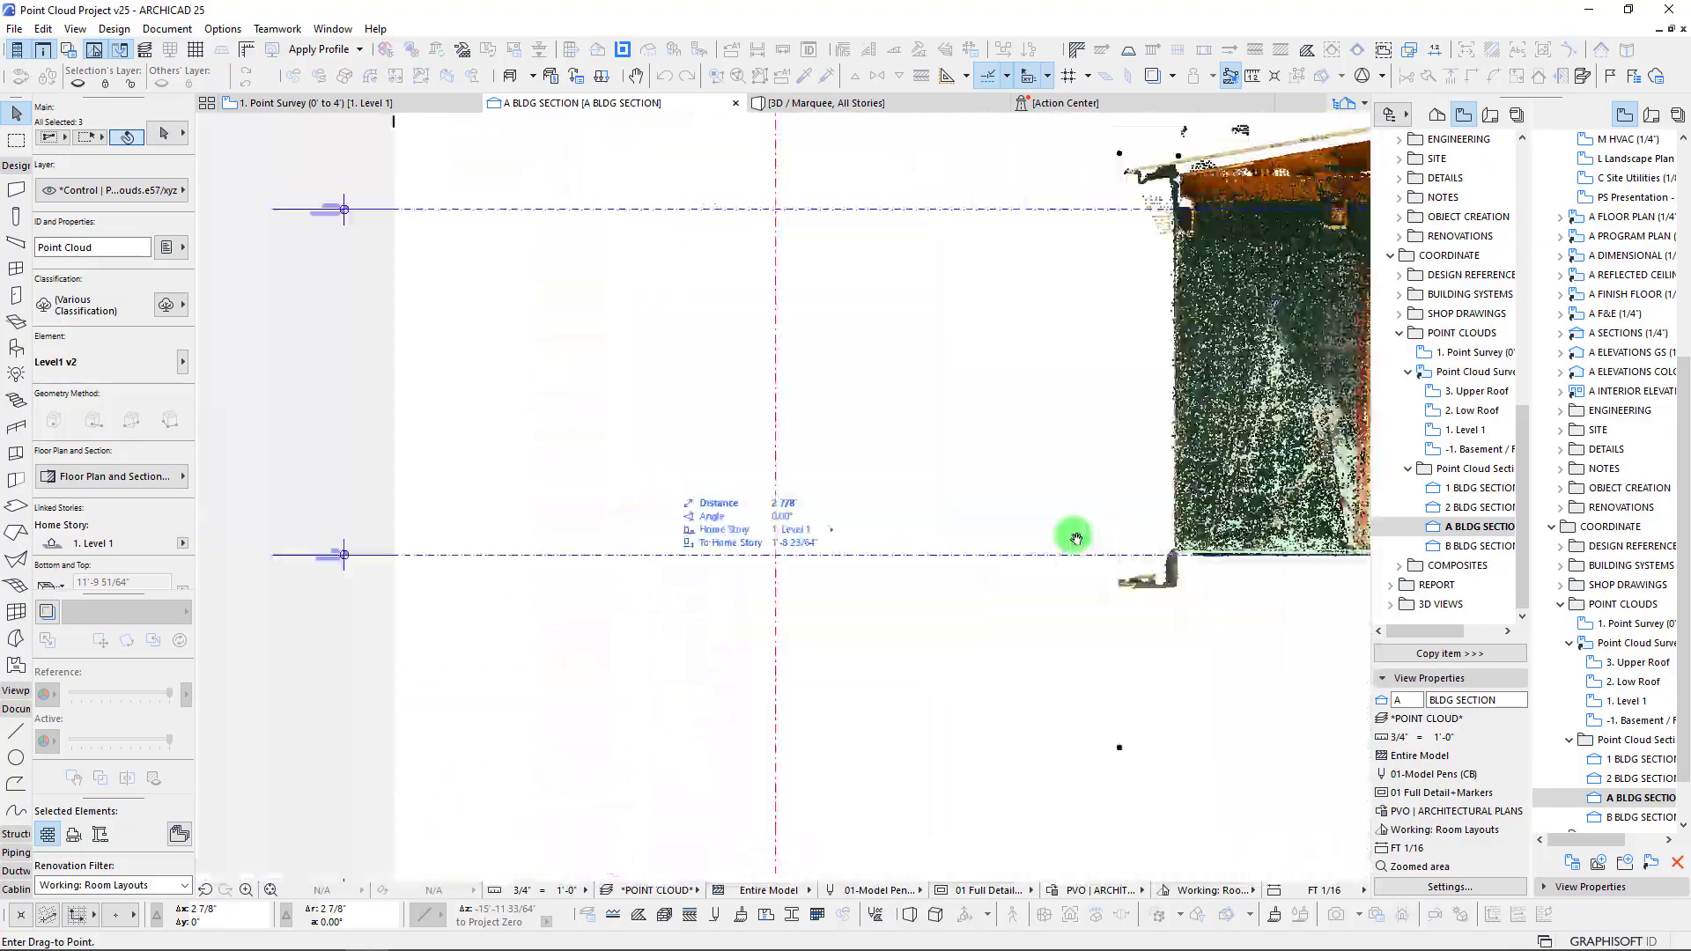
left_click(775, 557)
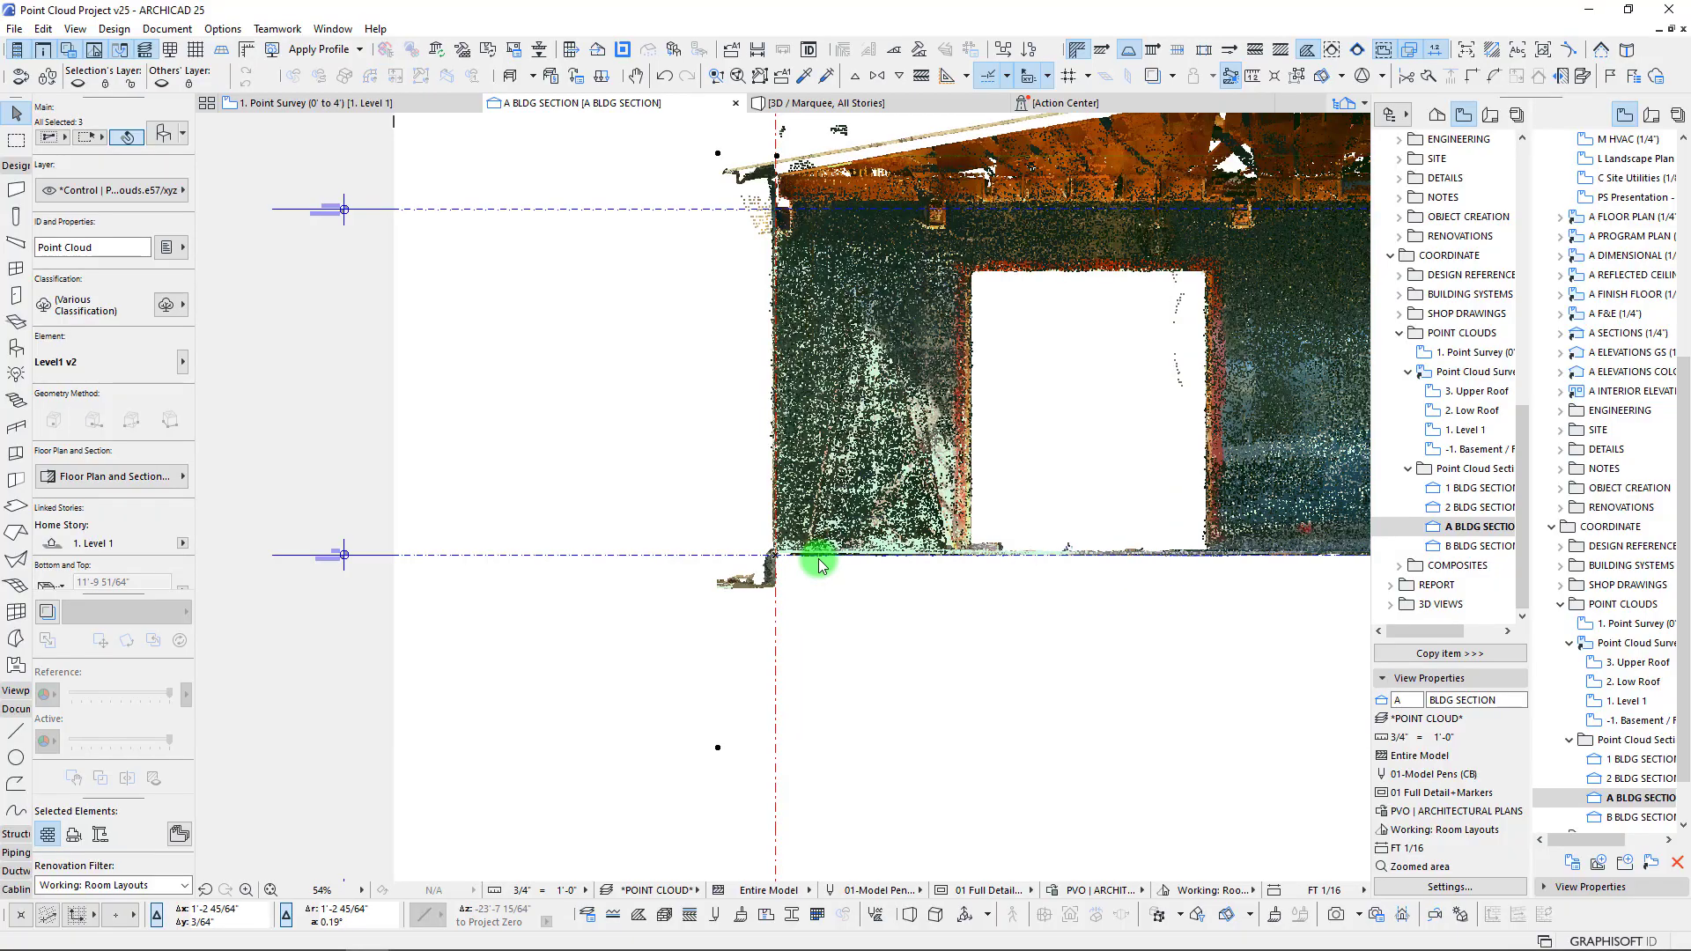
- Examine how the base of the scanned outer wall lines up with the grid line and the Level 1 line
scroll(757, 565, "up", 10)
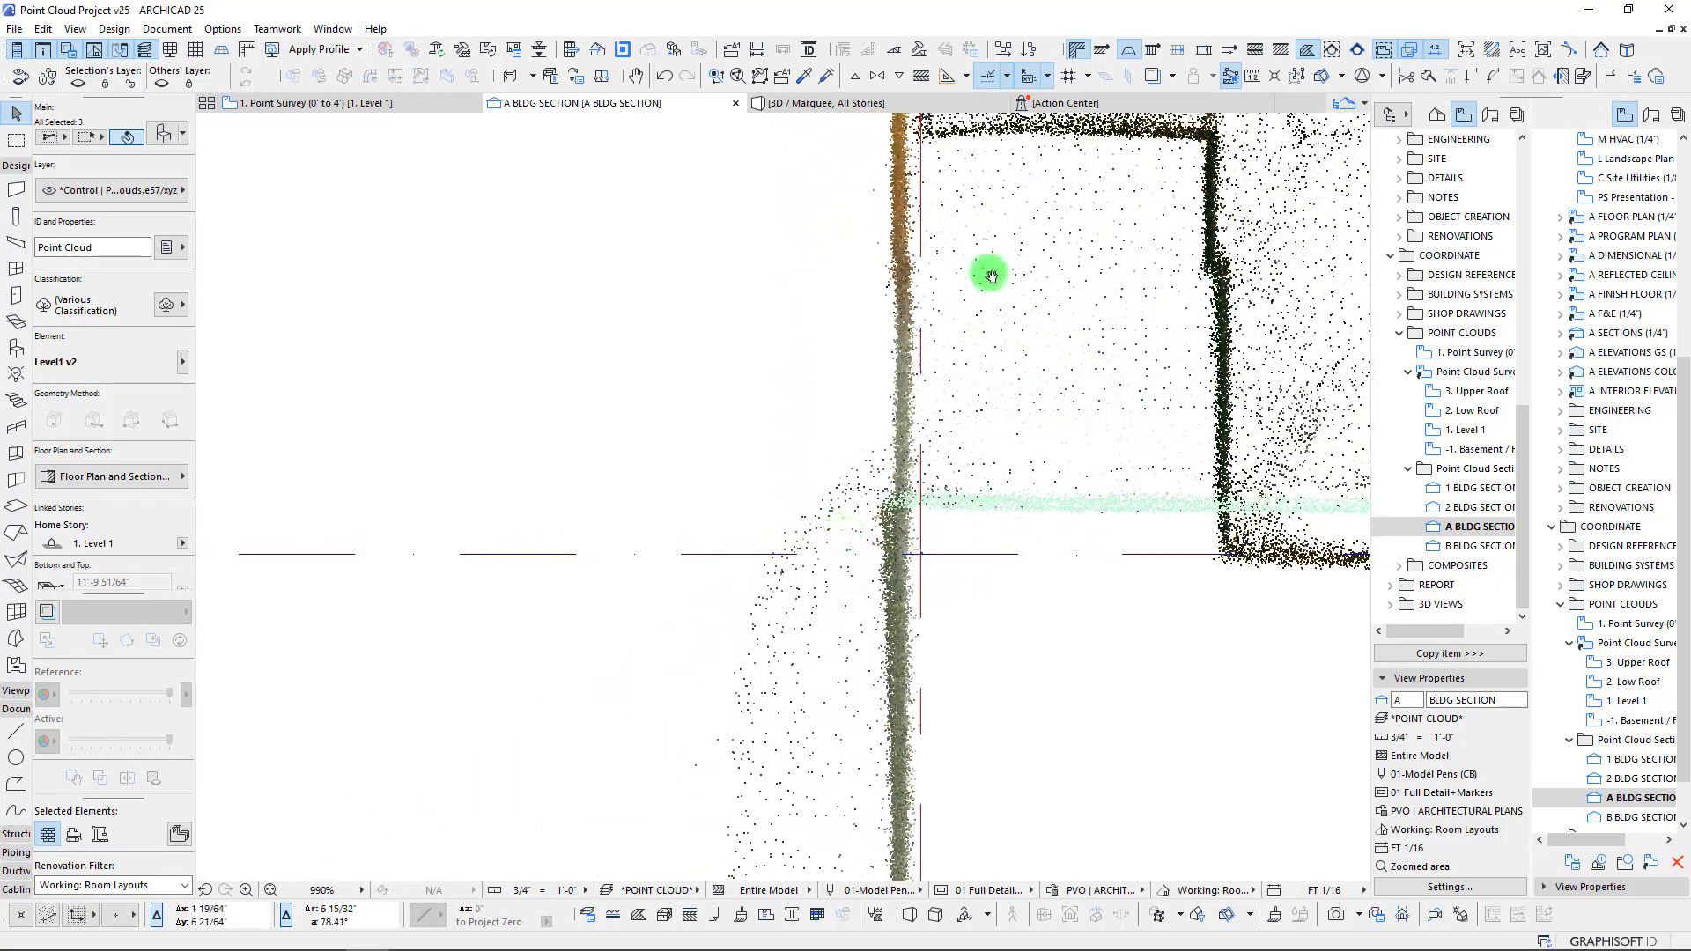
middle_click_drag(992, 240, 947, 623)
scroll(879, 372, "down", 3)
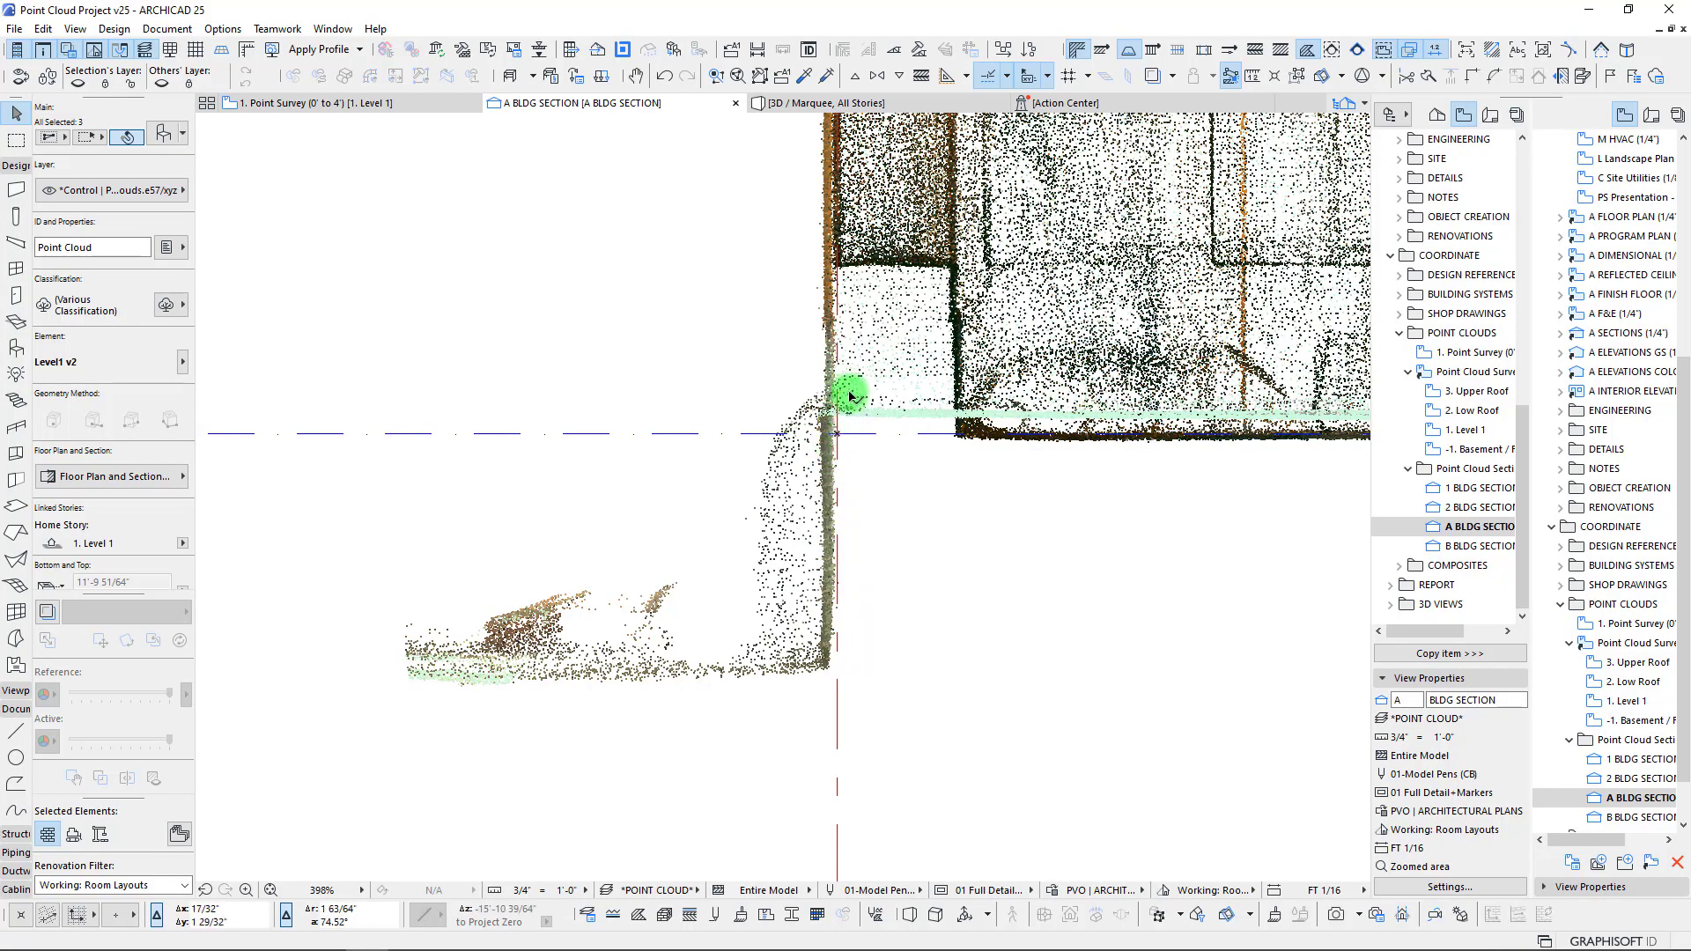
scroll(850, 398, "up", 4)
scroll(809, 439, "down", 10)
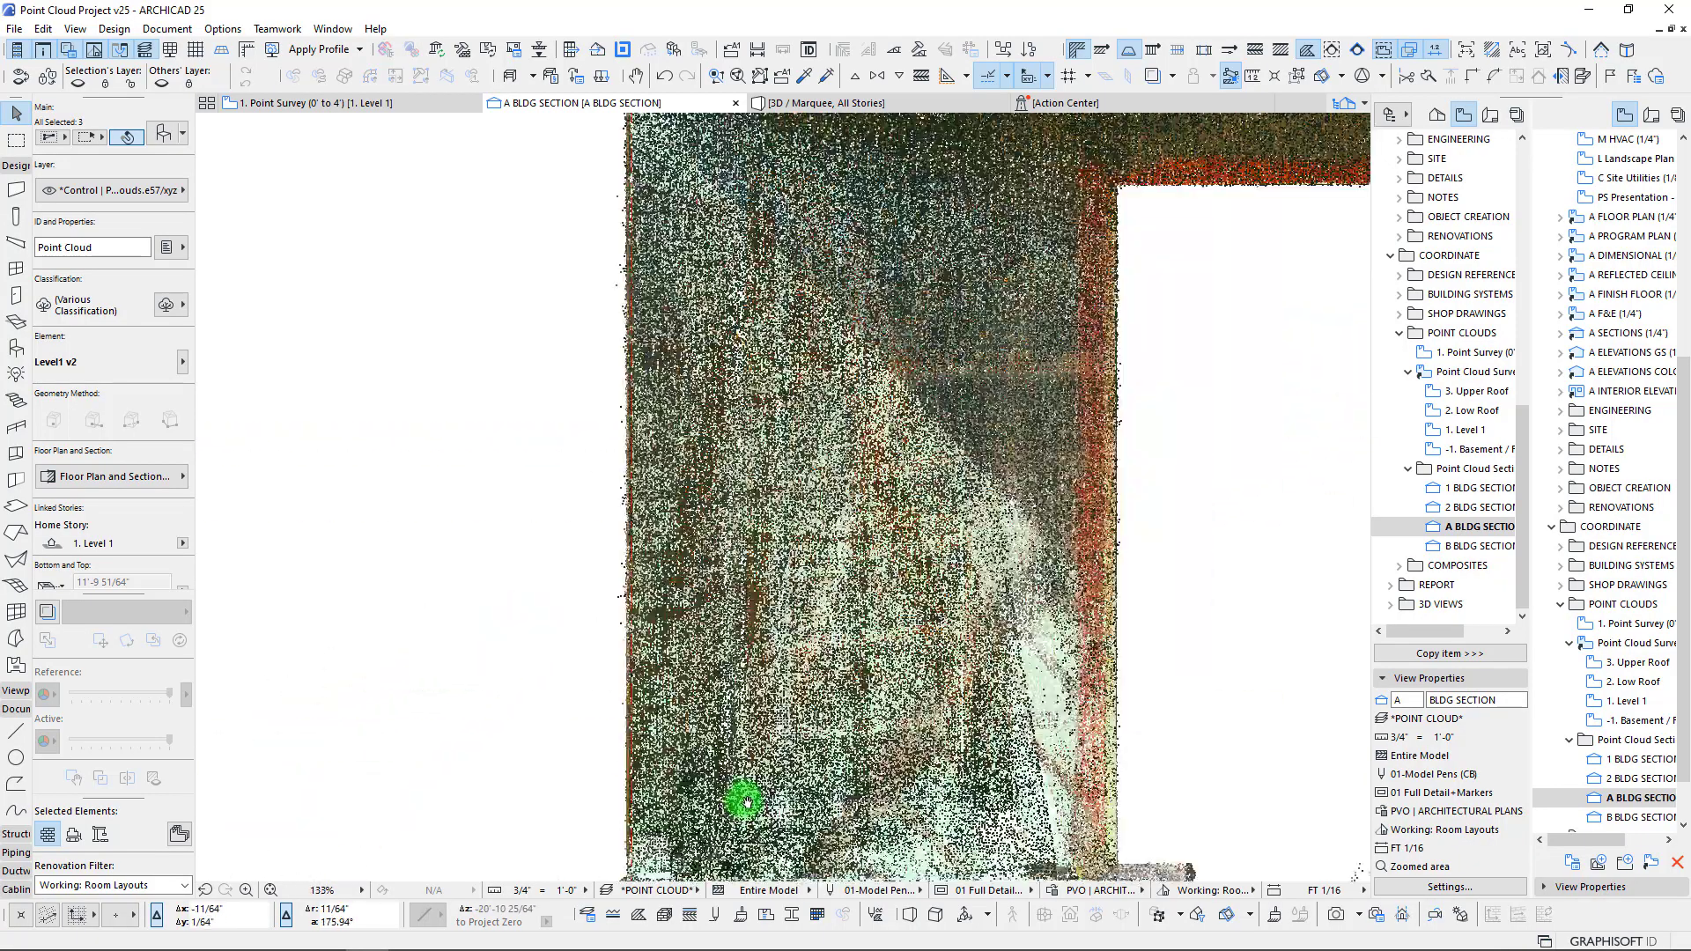
scroll(691, 642, "up", 5)
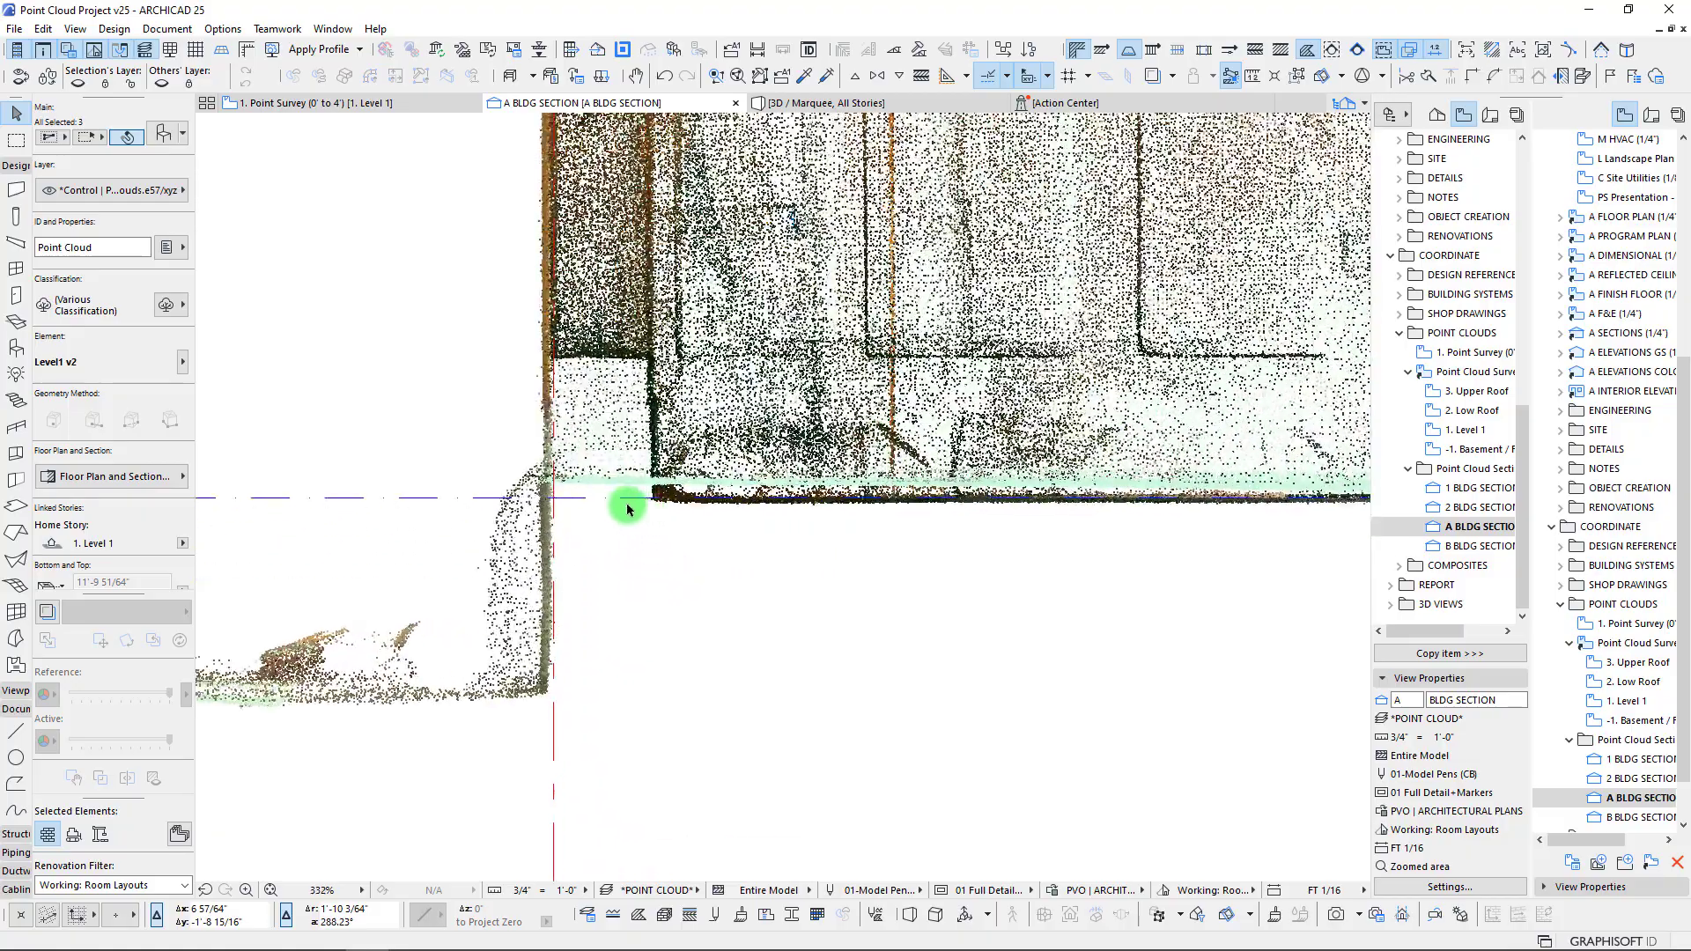
scroll(763, 498, "down", 3)
- Follow the scanned floor along the Level 1 line to the opposite end of the house and check its alignment
middle_click_drag(1144, 499, 181, 505)
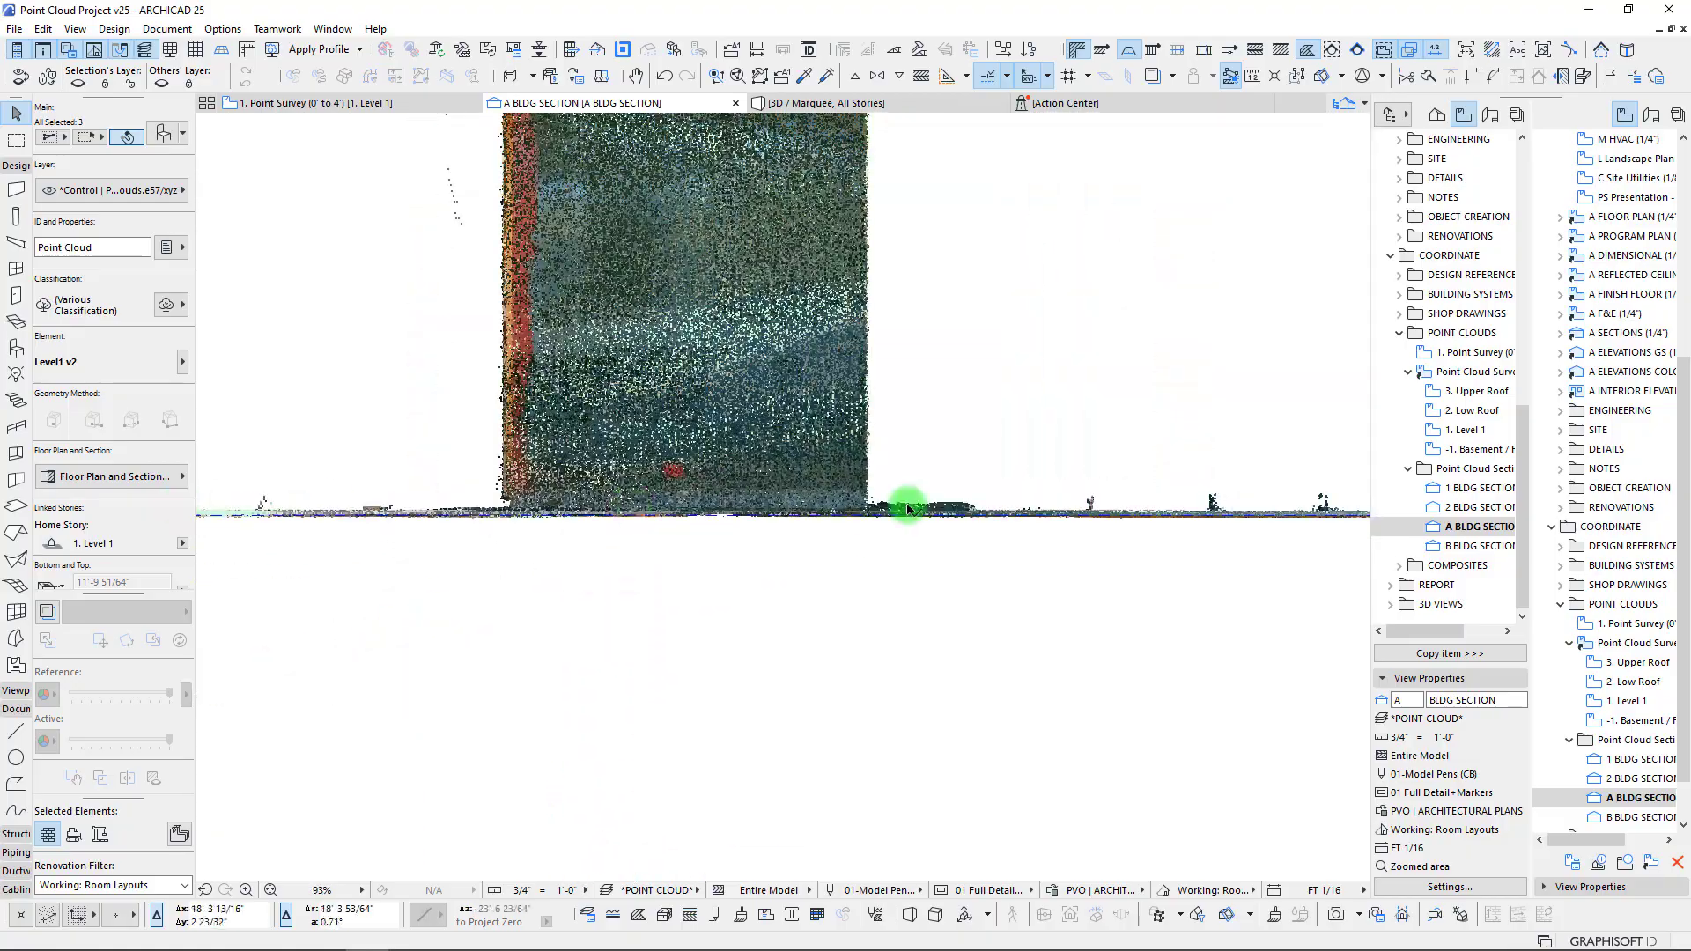
scroll(1125, 505, "up", 2)
middle_click_drag(1154, 544, 620, 537)
scroll(748, 552, "up", 3)
scroll(1123, 485, "down", 4)
middle_click_drag(1286, 513, 177, 534)
scroll(640, 504, "up", 3)
scroll(641, 504, "down", 5)
middle_click_drag(1088, 498, 379, 498)
scroll(947, 512, "up", 3)
scroll(907, 517, "up", 3)
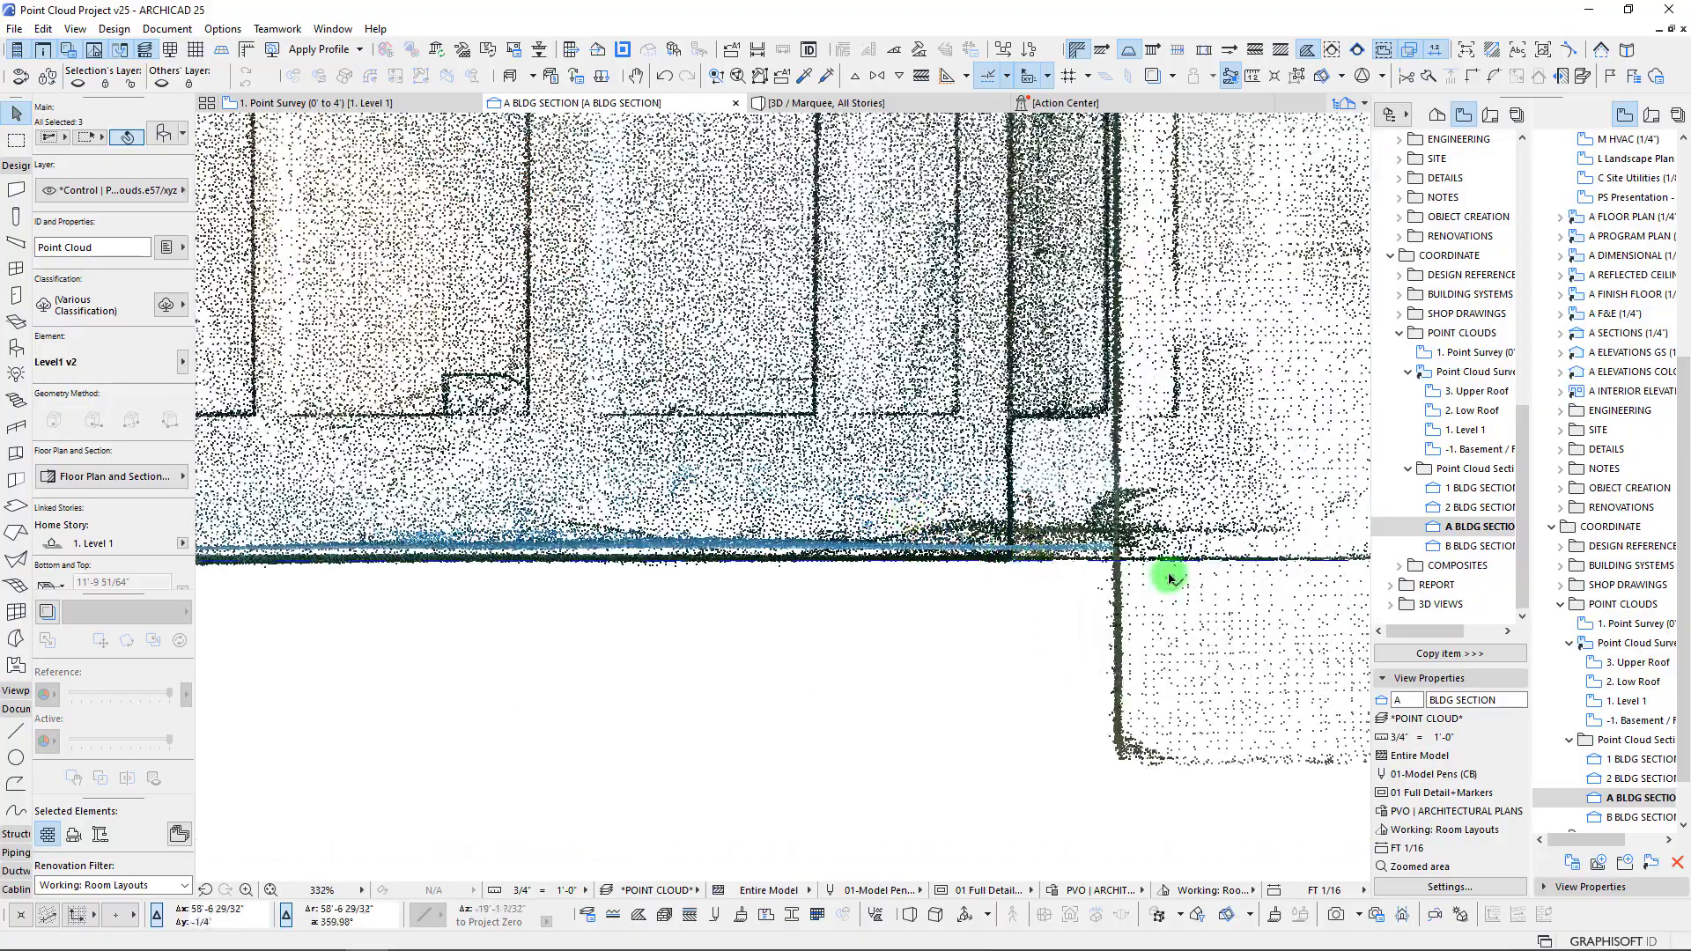
middle_click_drag(1144, 573, 514, 577)
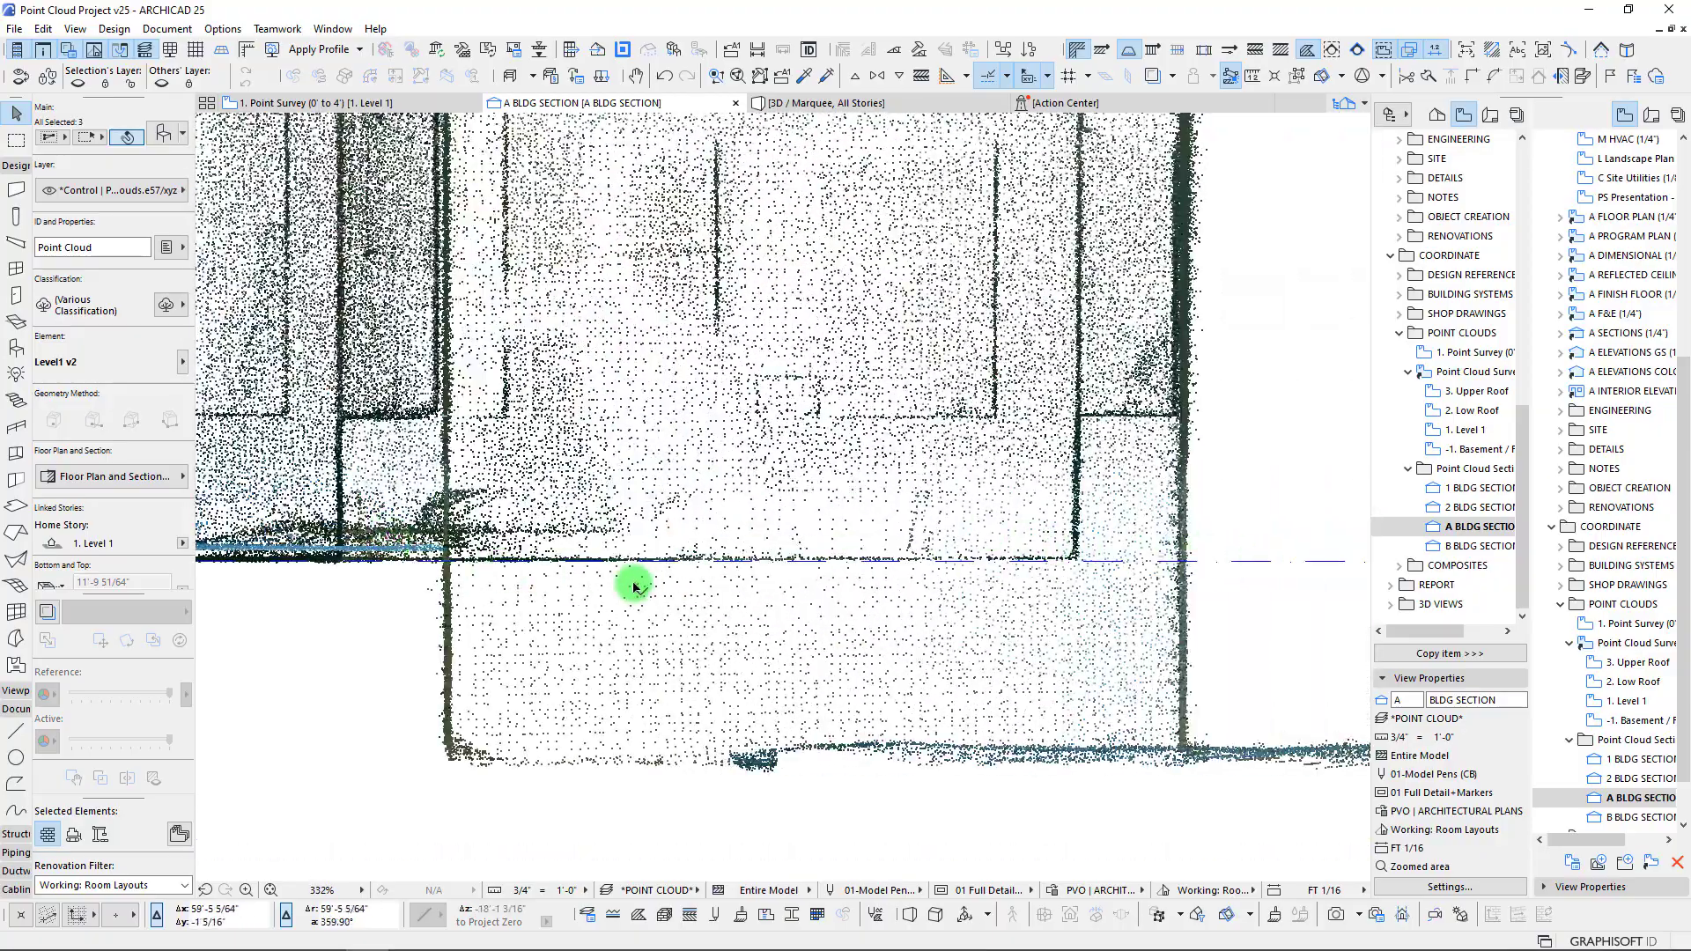
- Inspect the scanned floor surface against Level 1 between the side walls, and deselect the point clouds
scroll(460, 583, "down", 7)
scroll(378, 581, "up", 11)
scroll(954, 543, "down", 7)
scroll(701, 608, "up", 9)
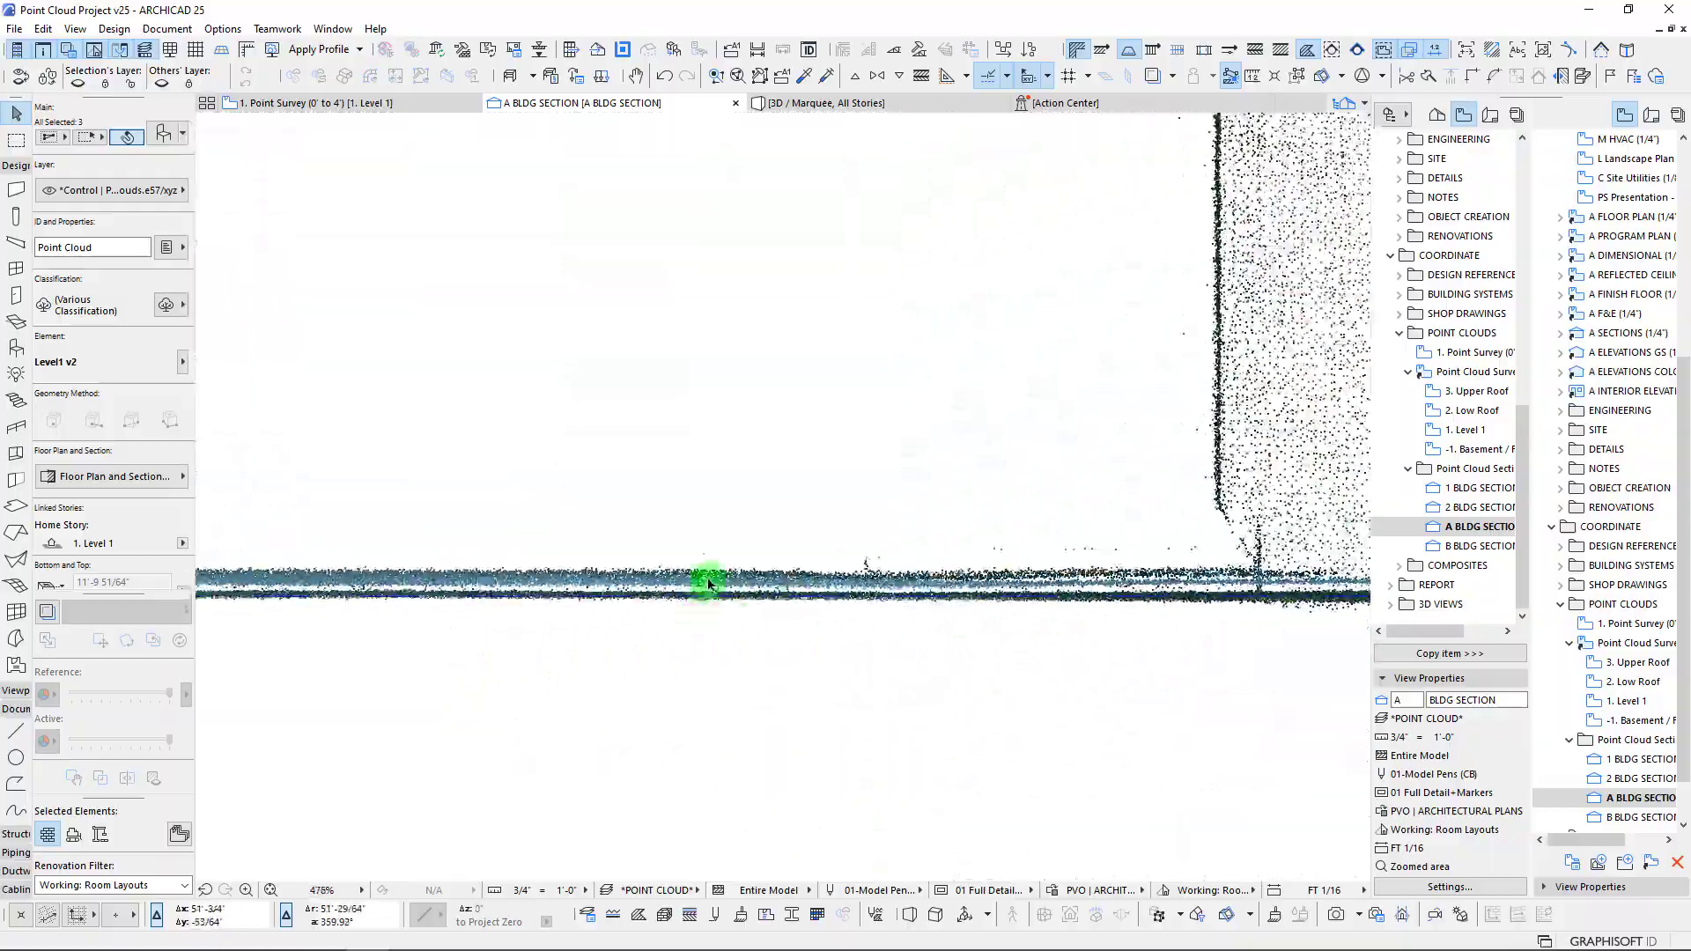
middle_click_drag(742, 586, 661, 592)
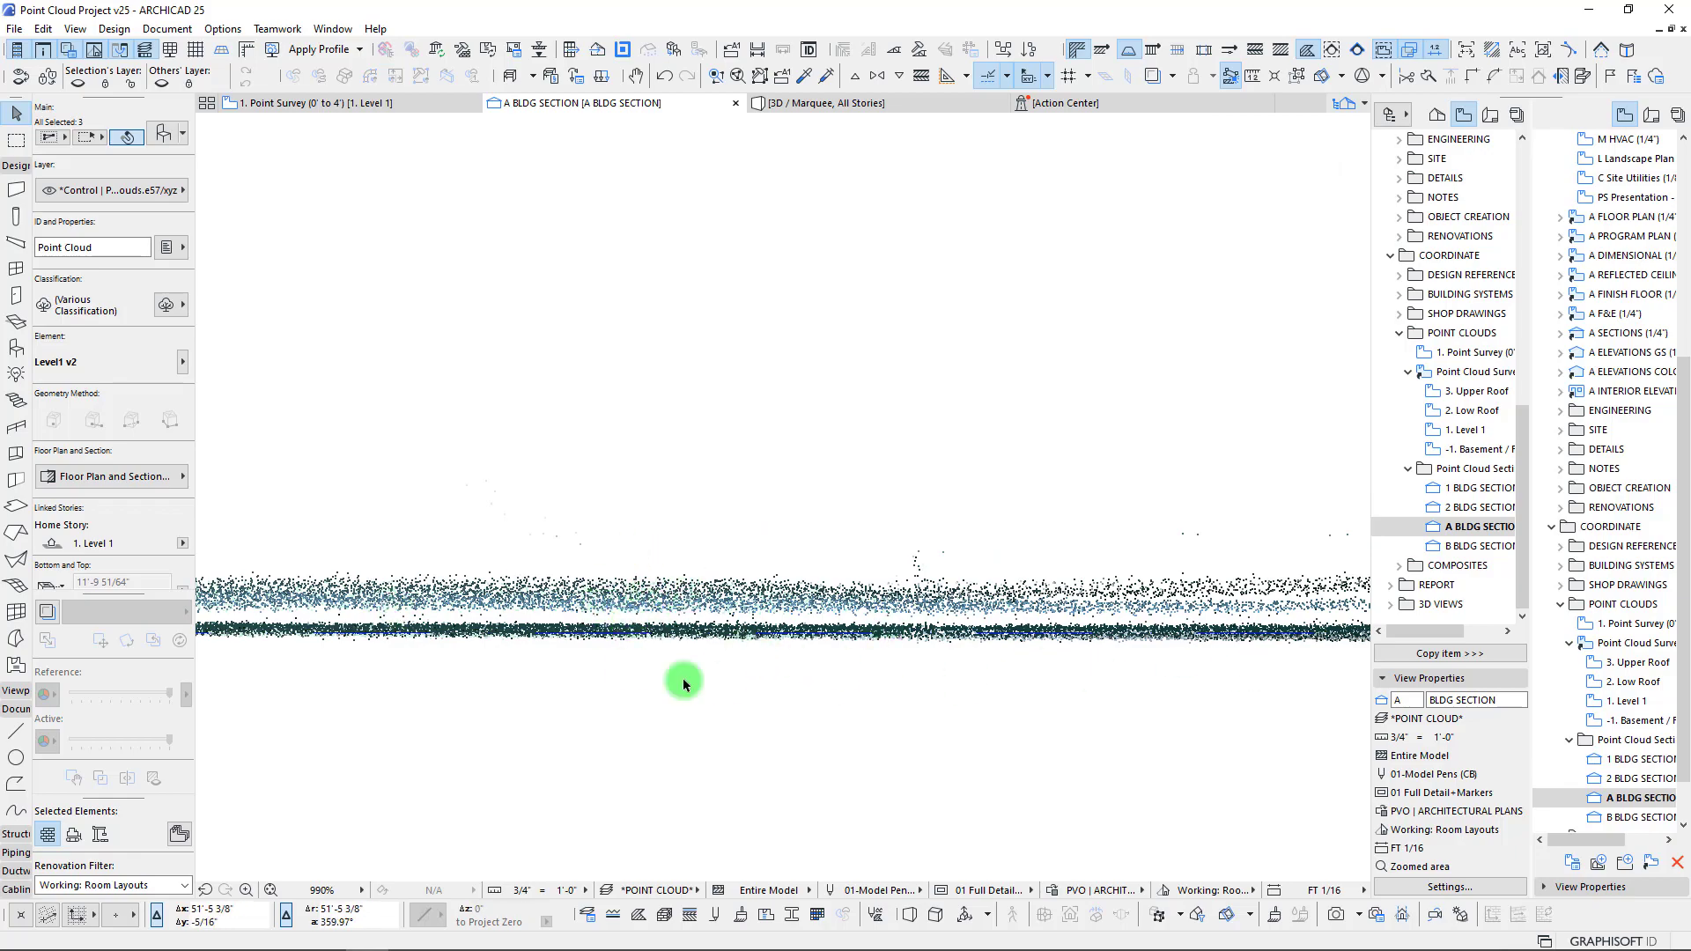
scroll(886, 576, "down", 8)
scroll(332, 603, "up", 5)
scroll(606, 640, "down", 15)
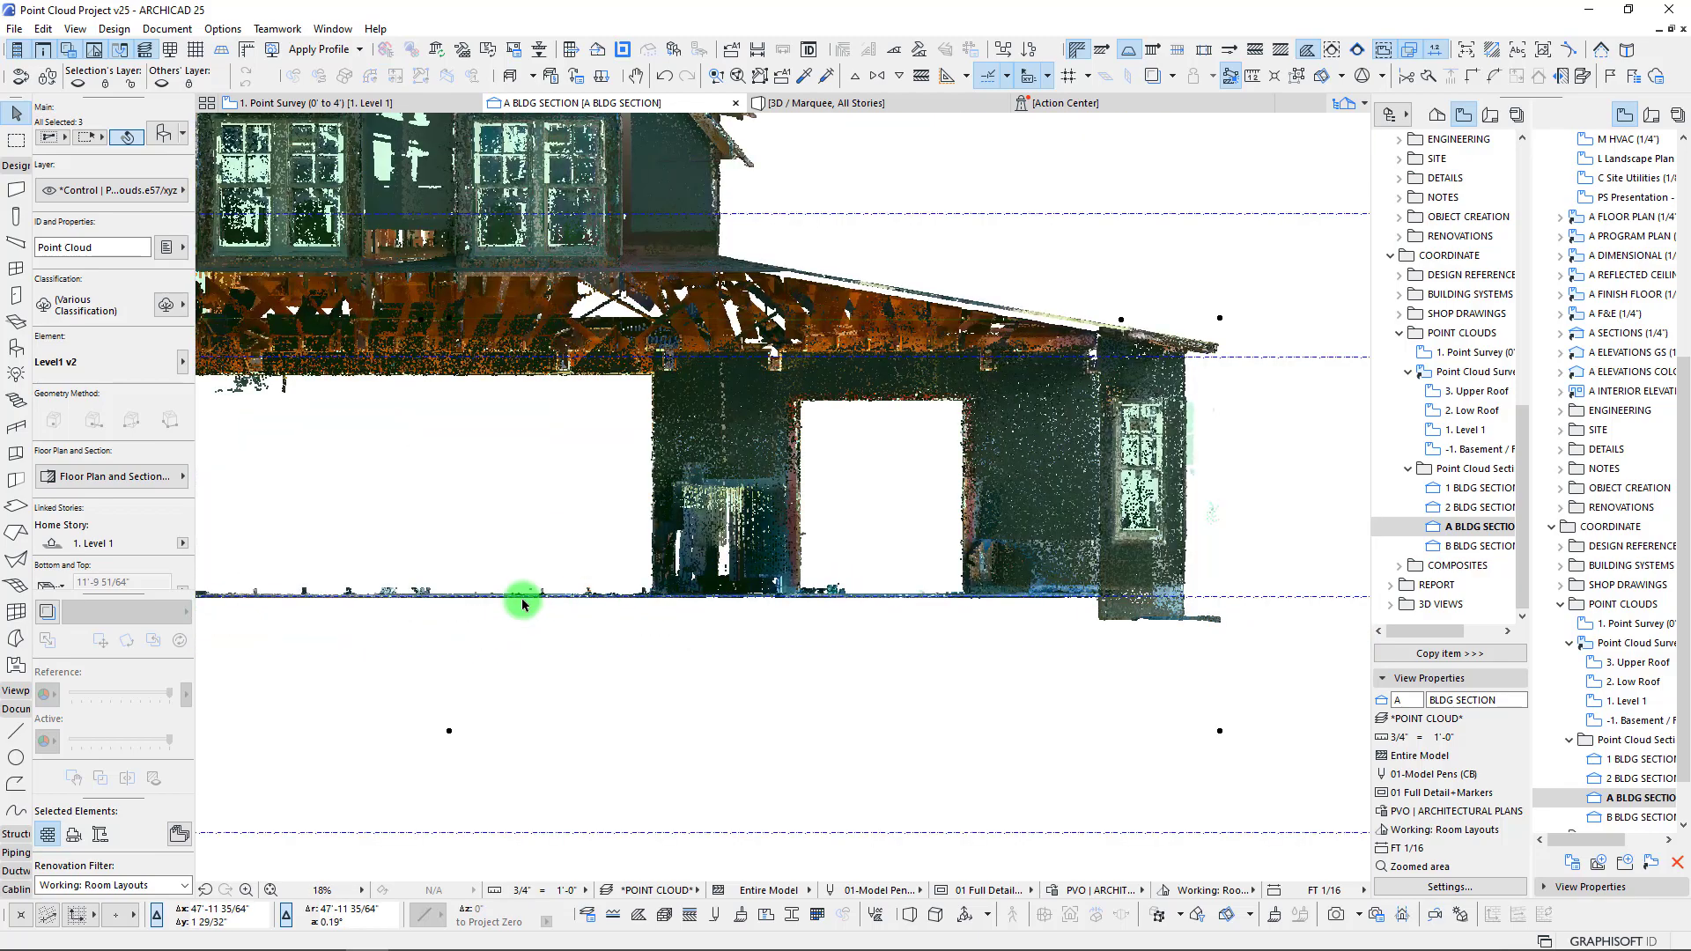
scroll(860, 622, "up", 7)
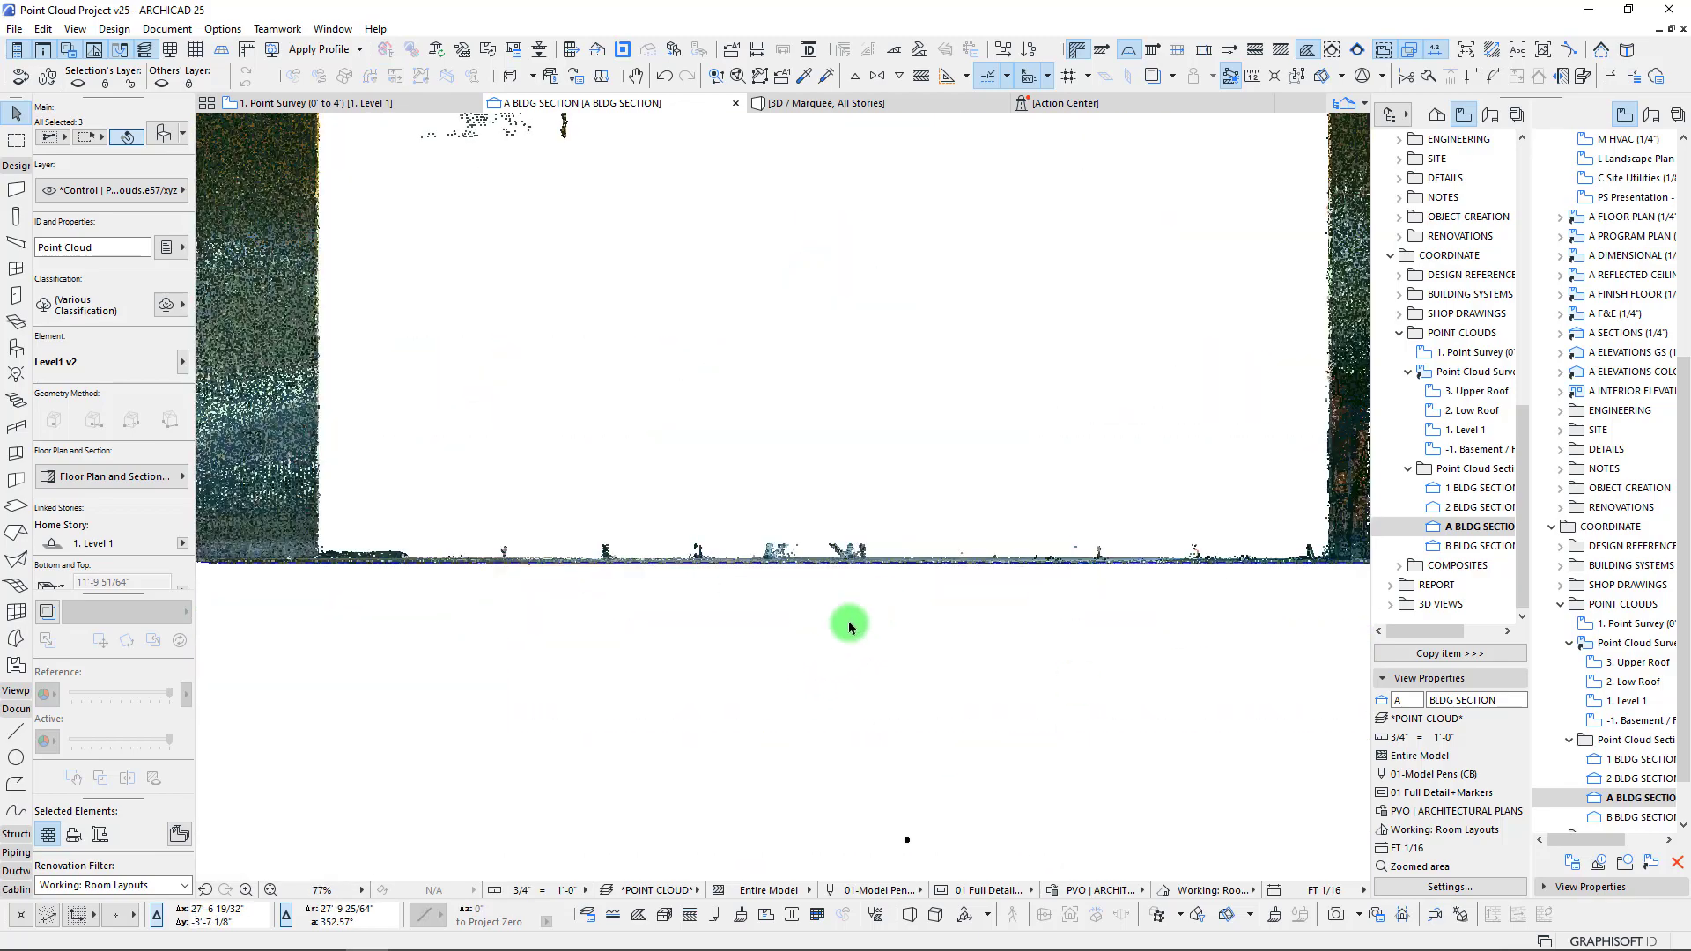
scroll(837, 552, "up", 13)
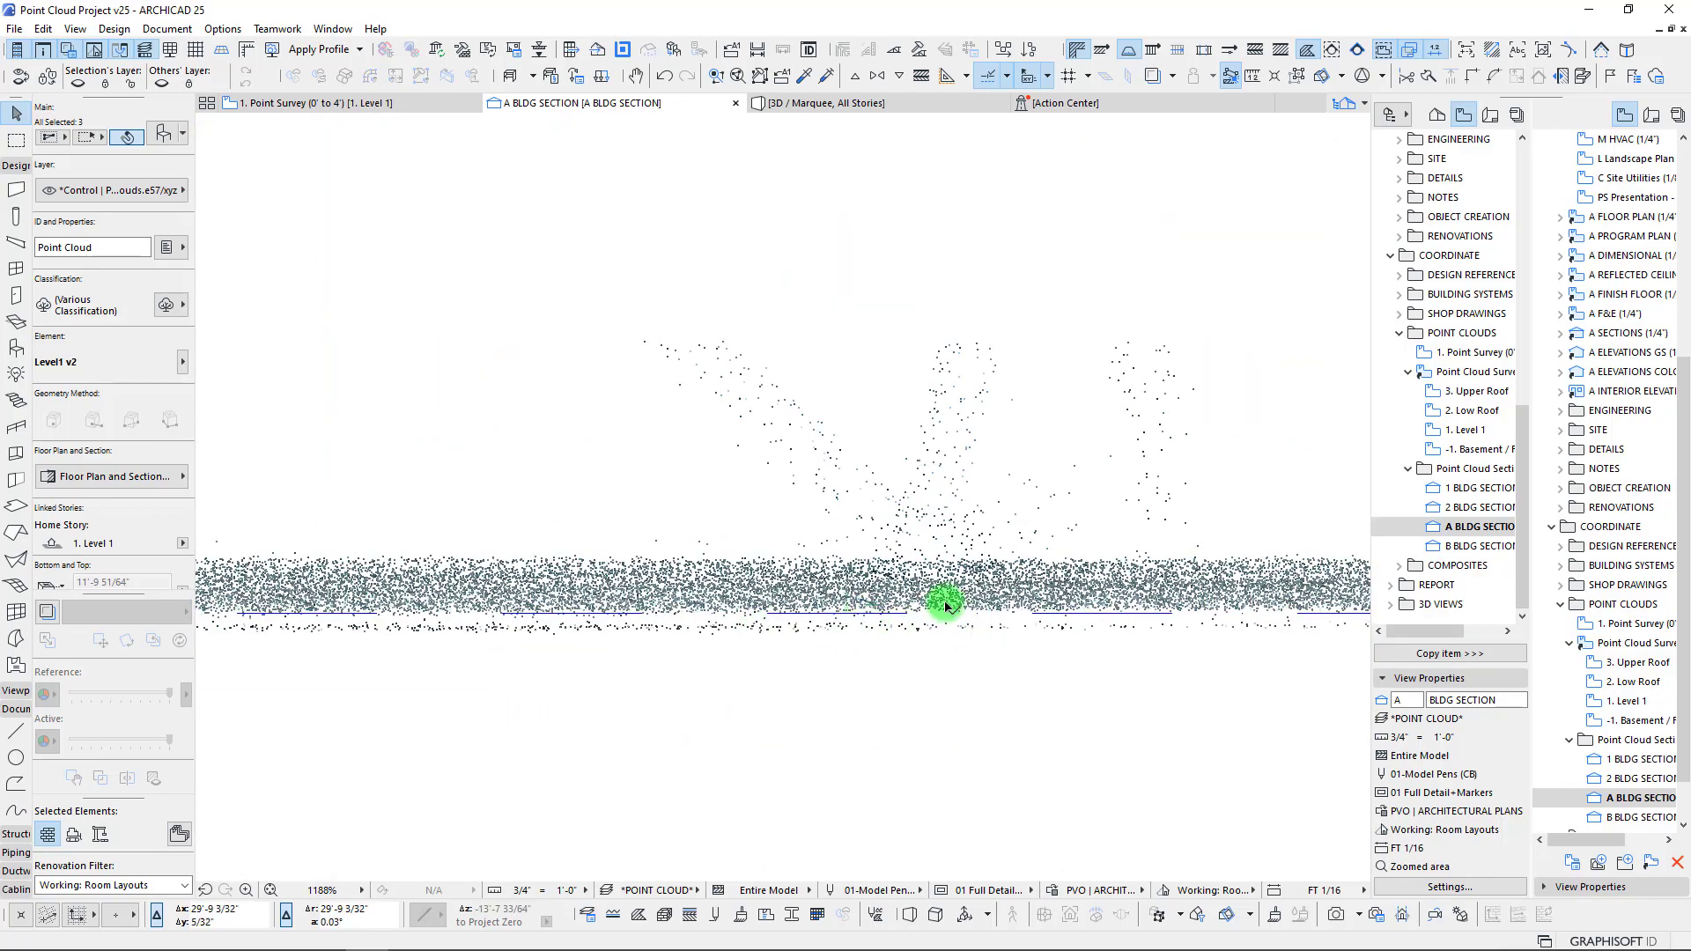
scroll(927, 599, "down", 15)
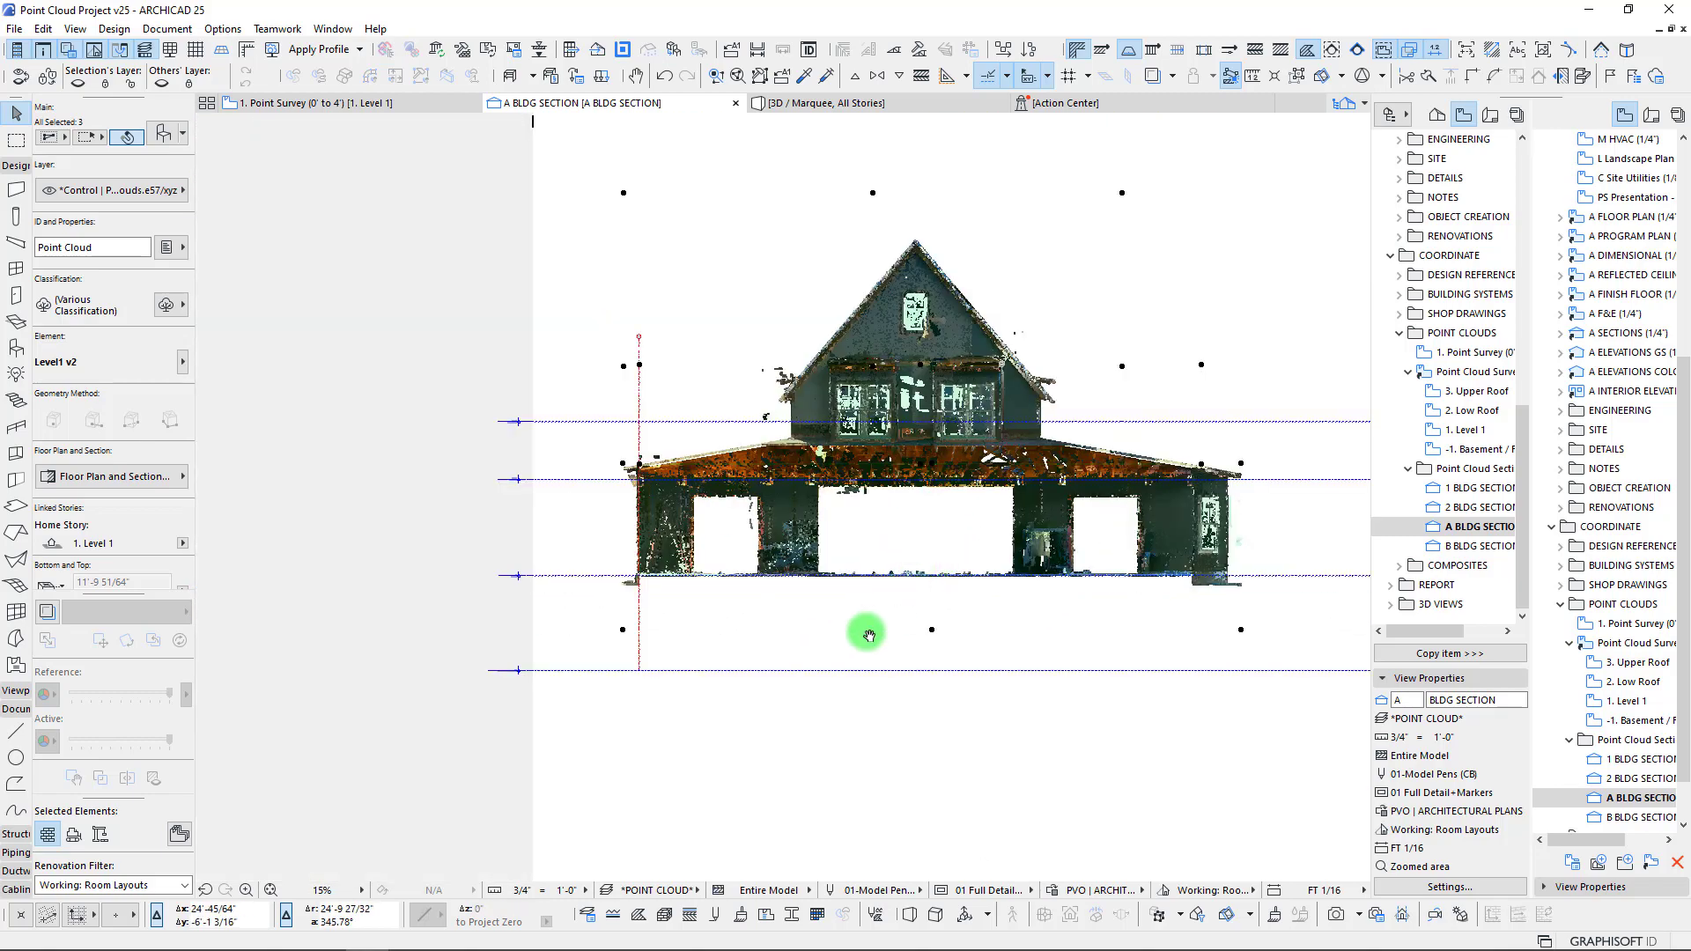
middle_click_drag(869, 636, 794, 711)
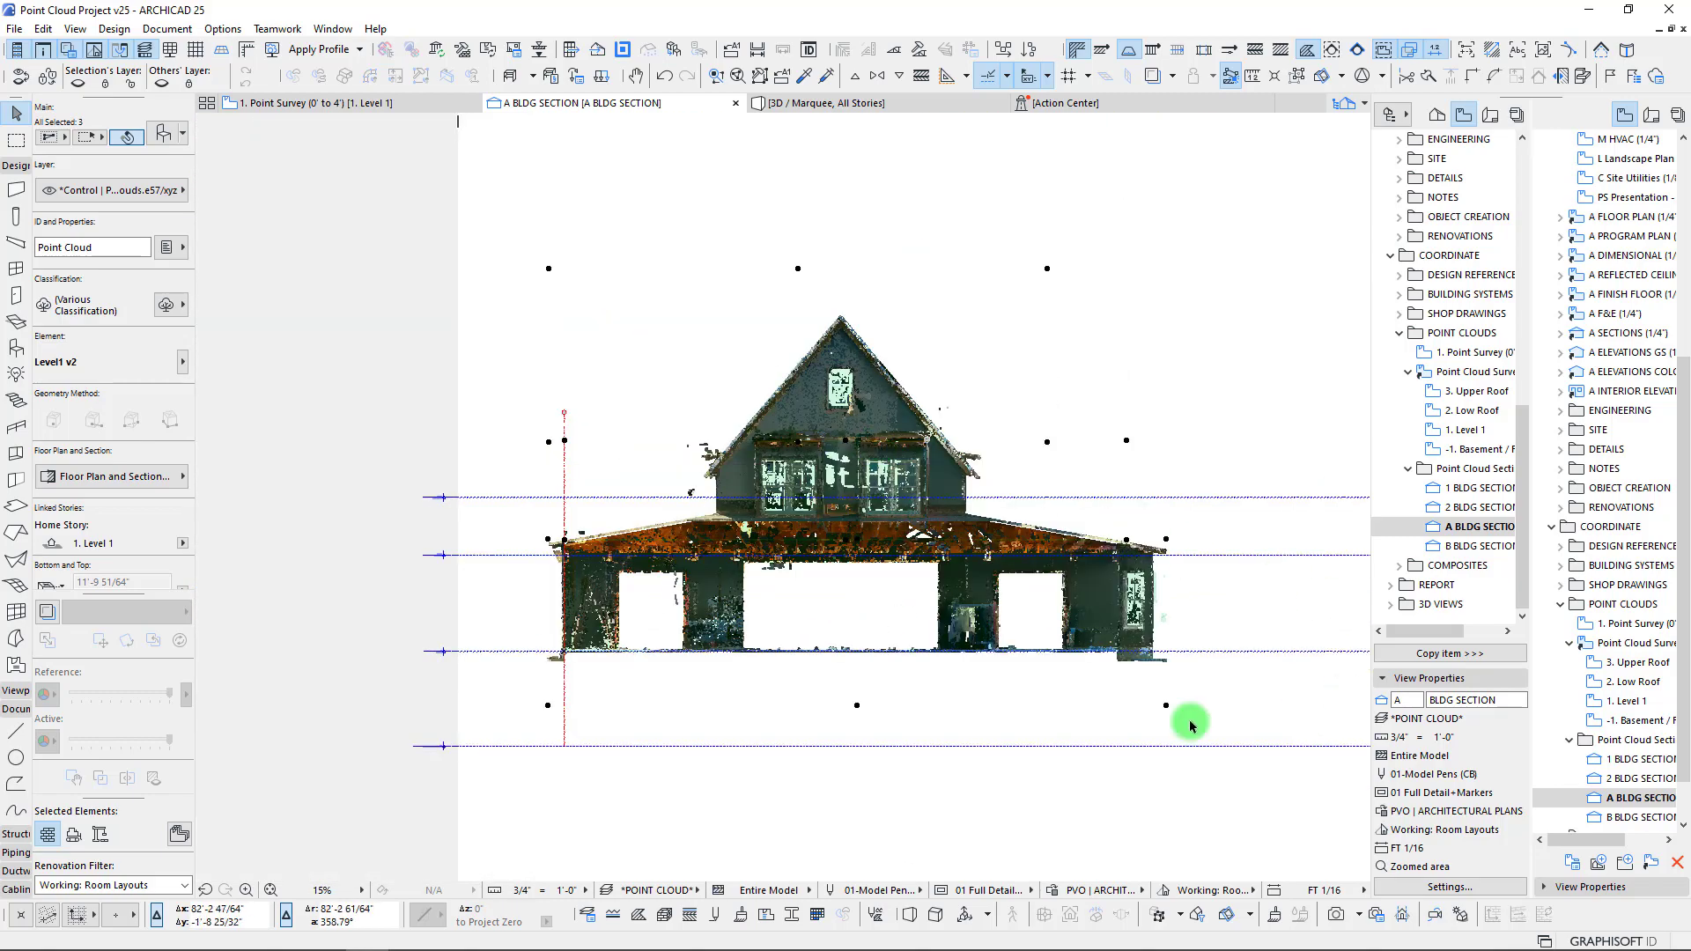
left_click(910, 600)
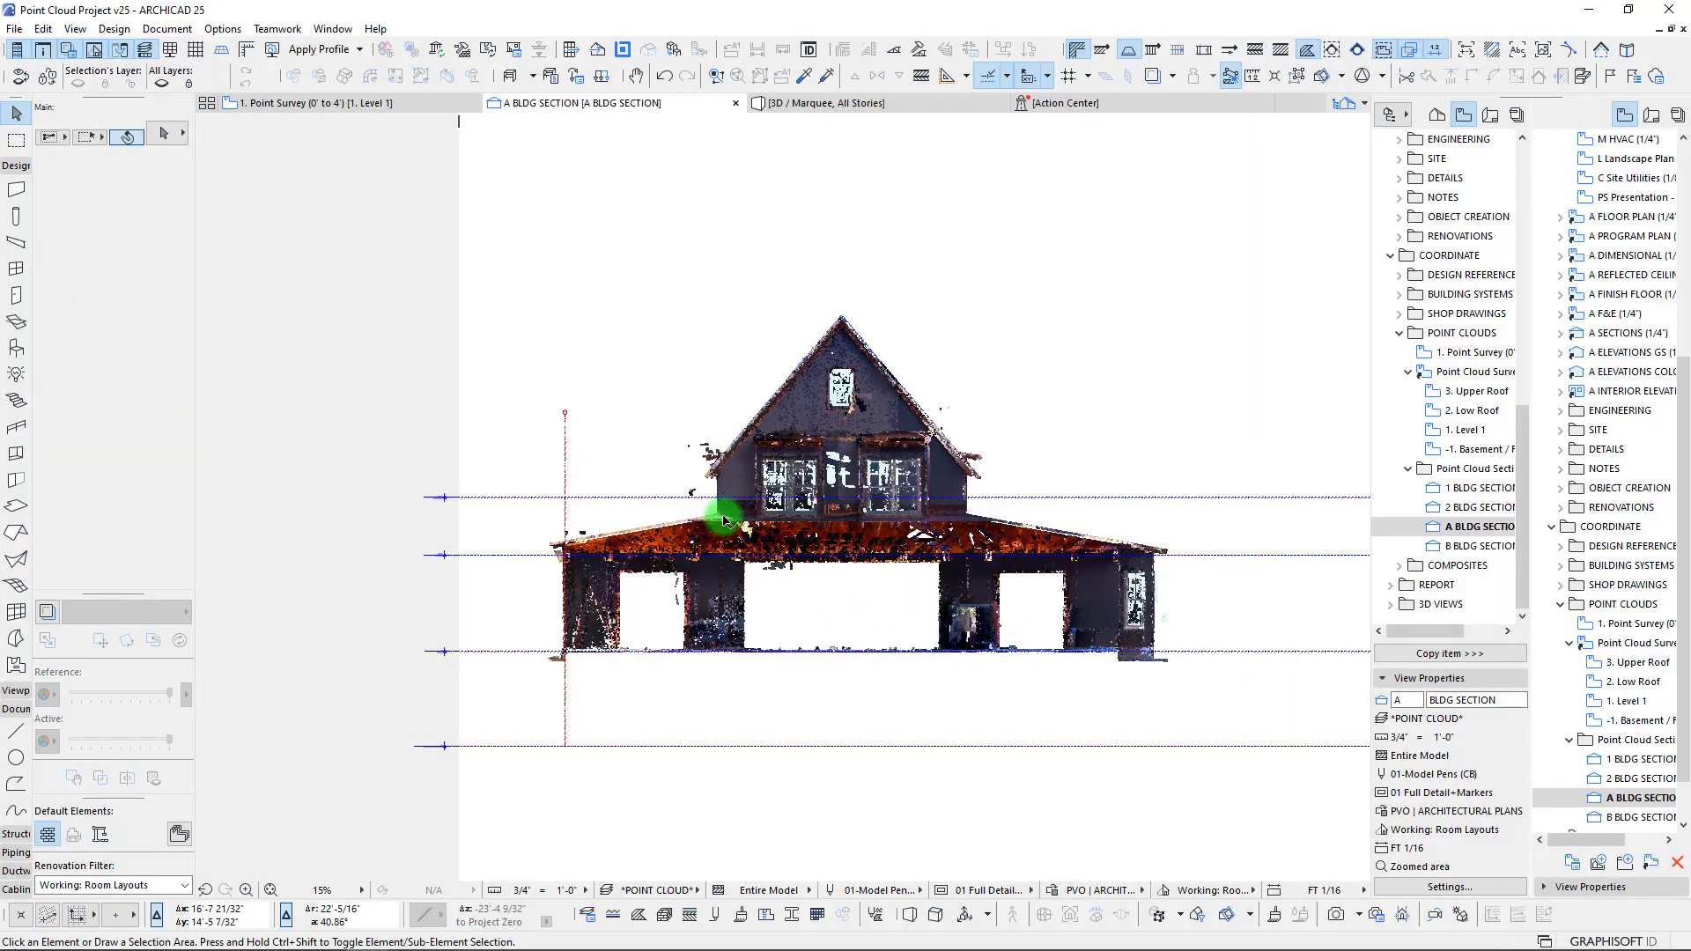
- Examine the scanned porch roof framing and the structure beneath the upper windows in section A
scroll(718, 517, "up", 8)
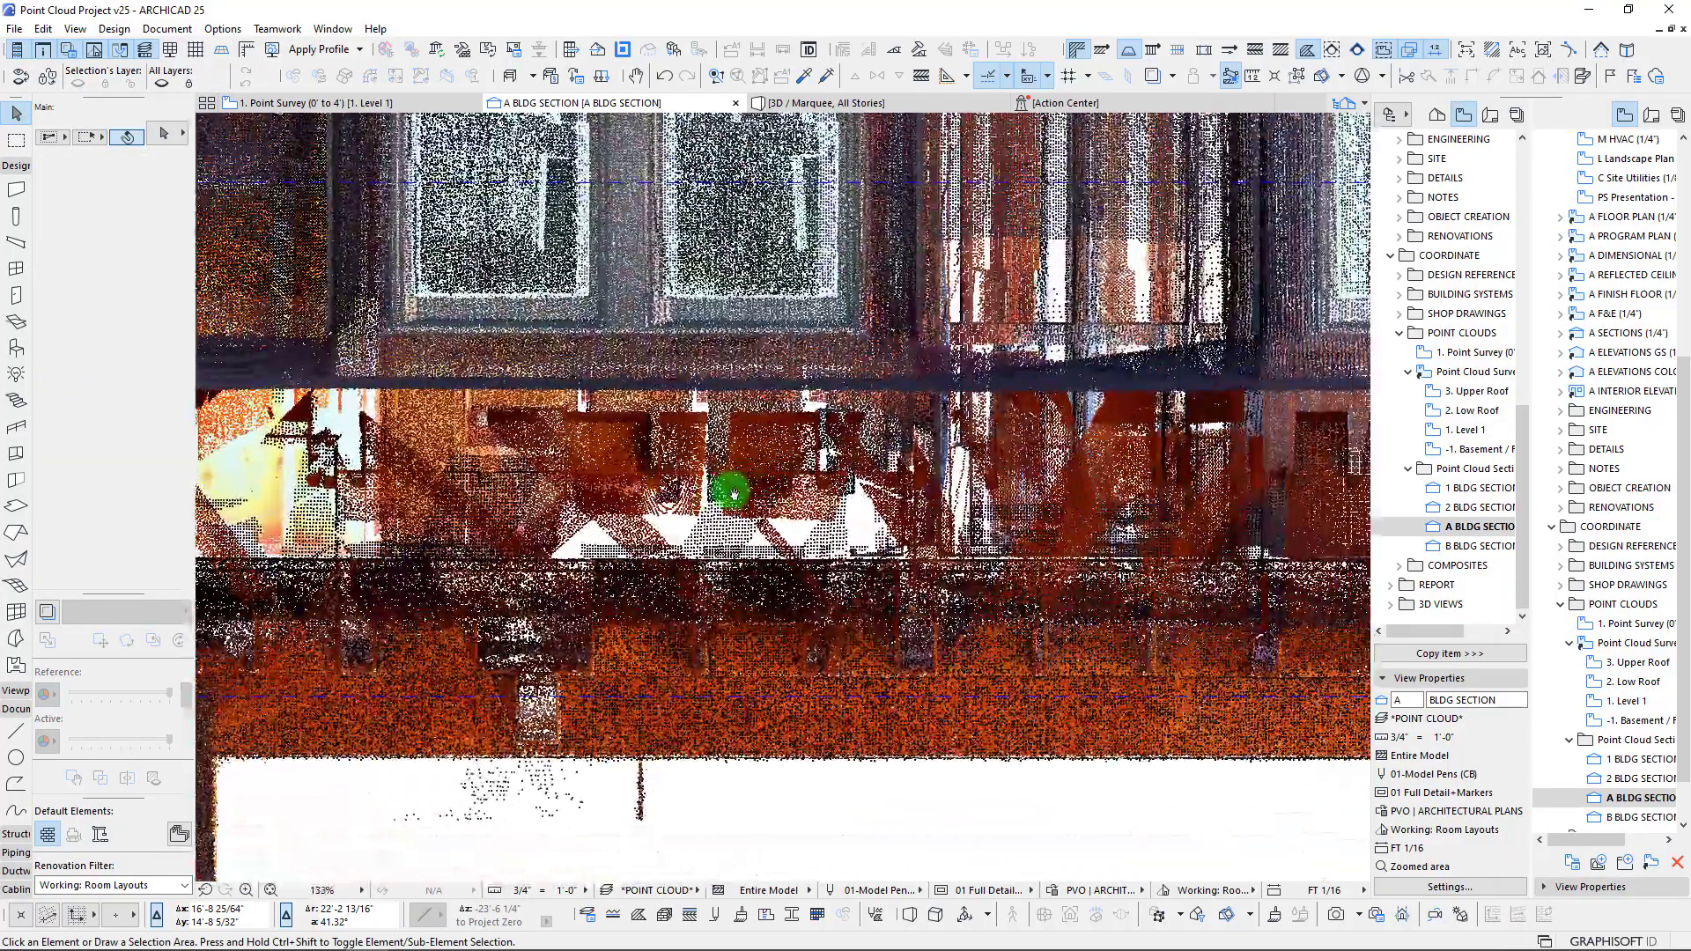
scroll(755, 484, "up", 2)
middle_click_drag(875, 649, 893, 319)
scroll(738, 410, "down", 3)
scroll(738, 410, "down", 3)
scroll(781, 298, "down", 3)
middle_click_drag(780, 300, 763, 495)
- Return to the Level 1 point survey plan and move section marker 2 horizontally 16'-9 17/32" toward the vertical grid line
key("F2")
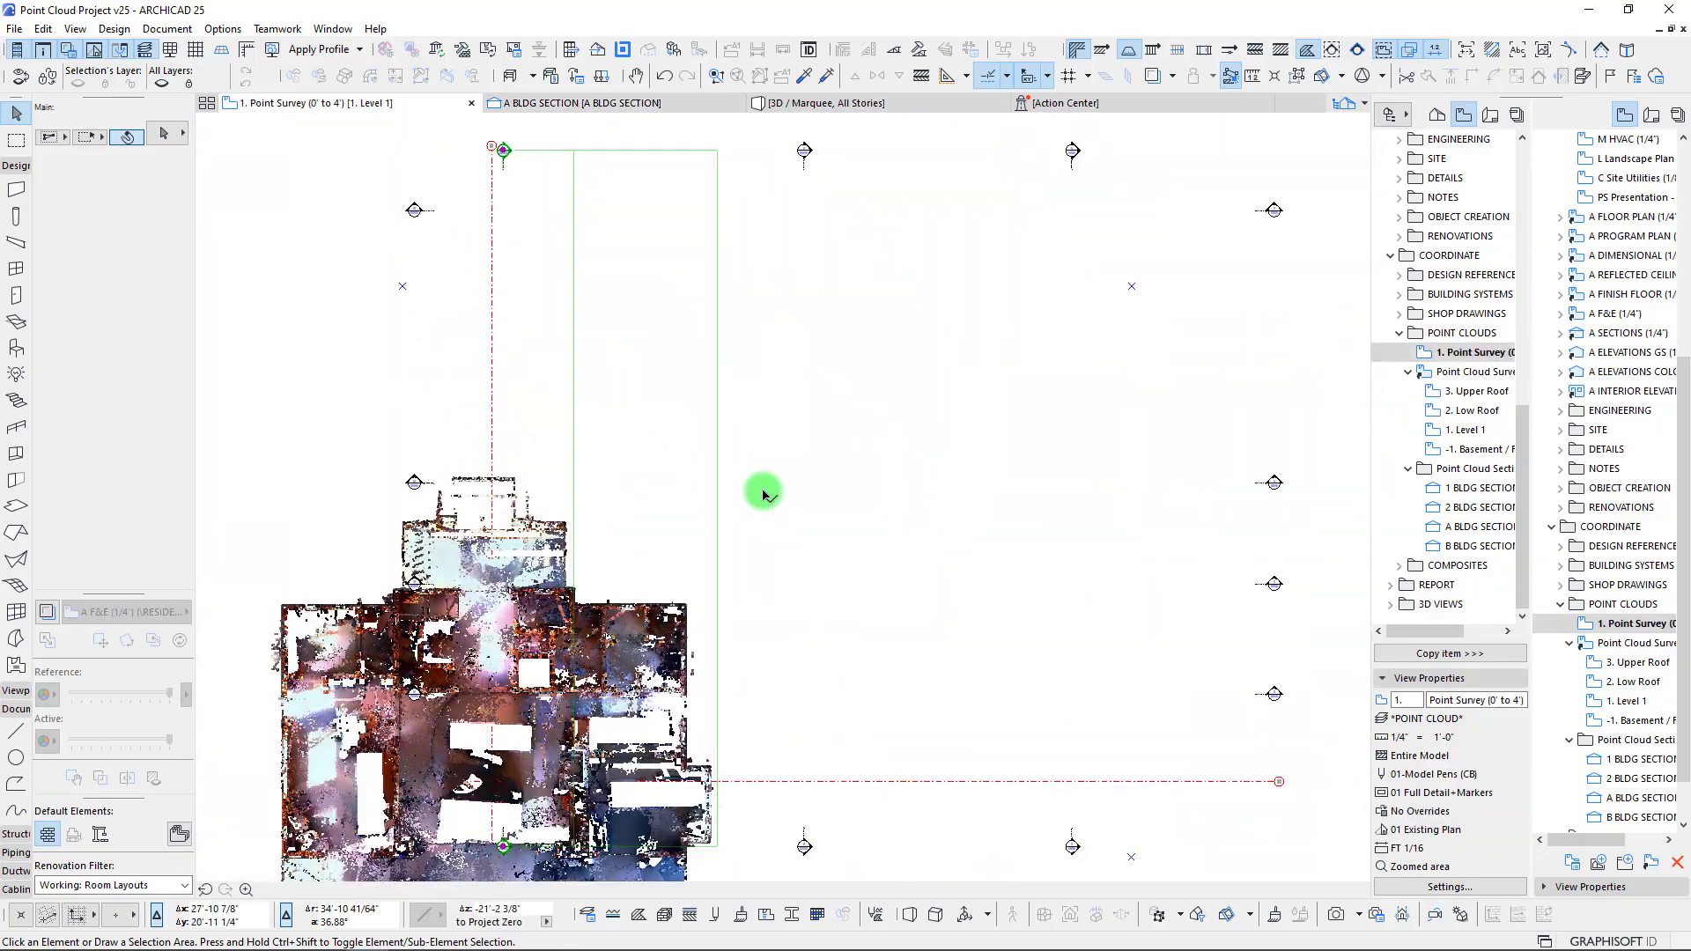
left_click(629, 651)
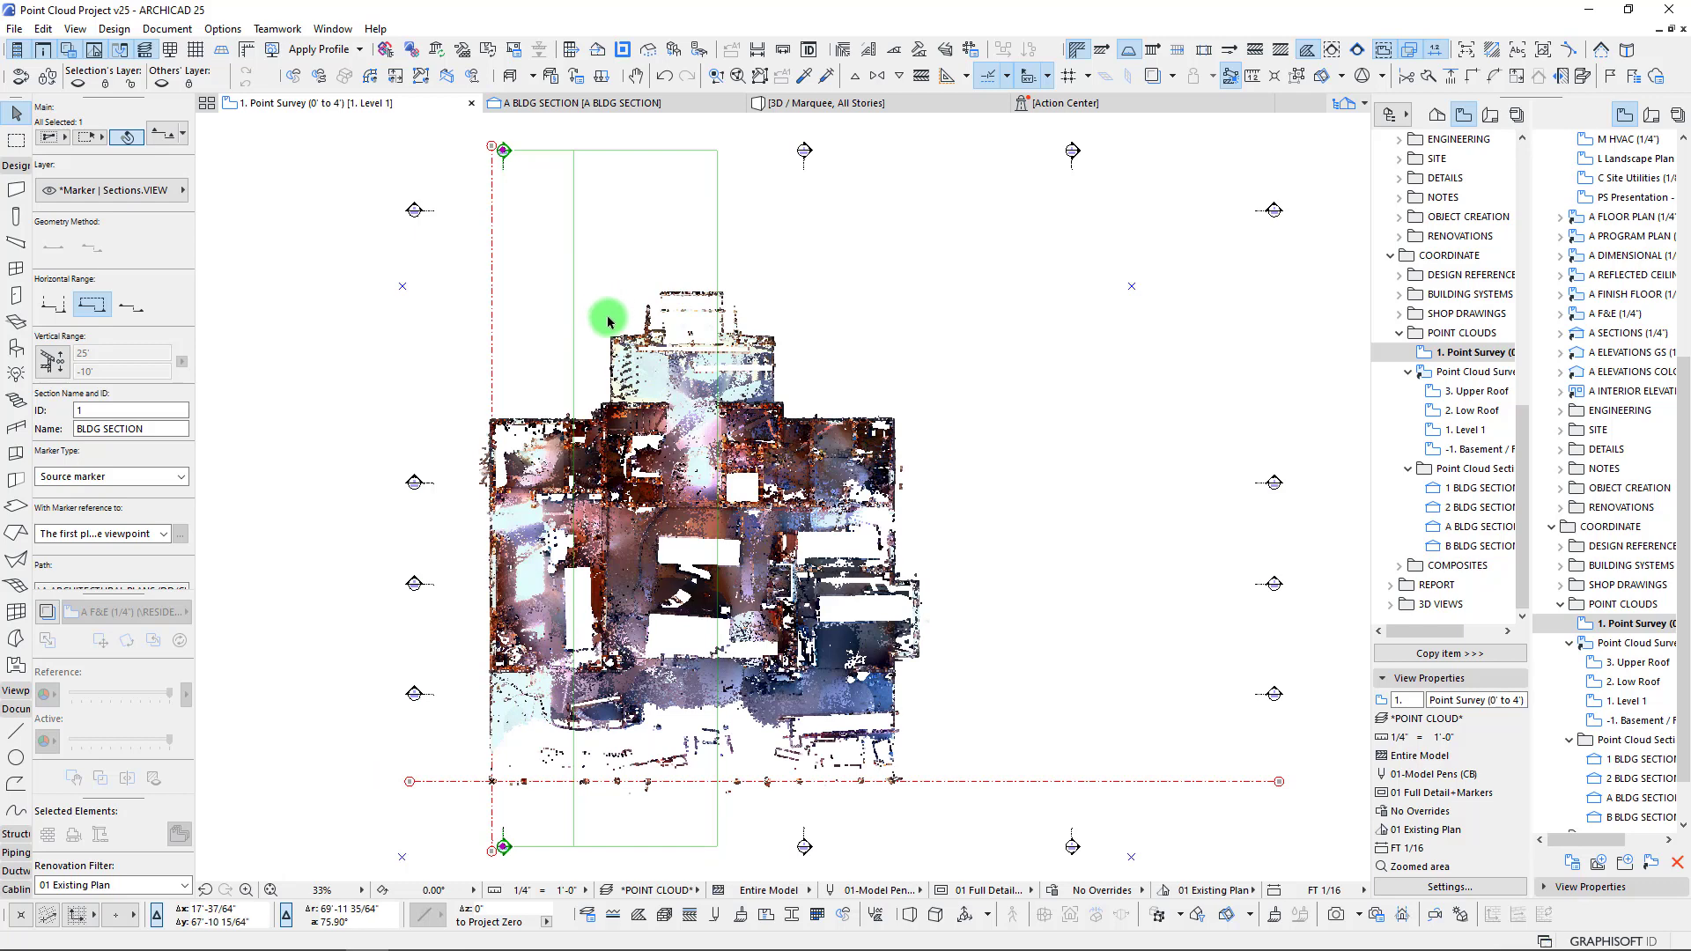
key("Escape")
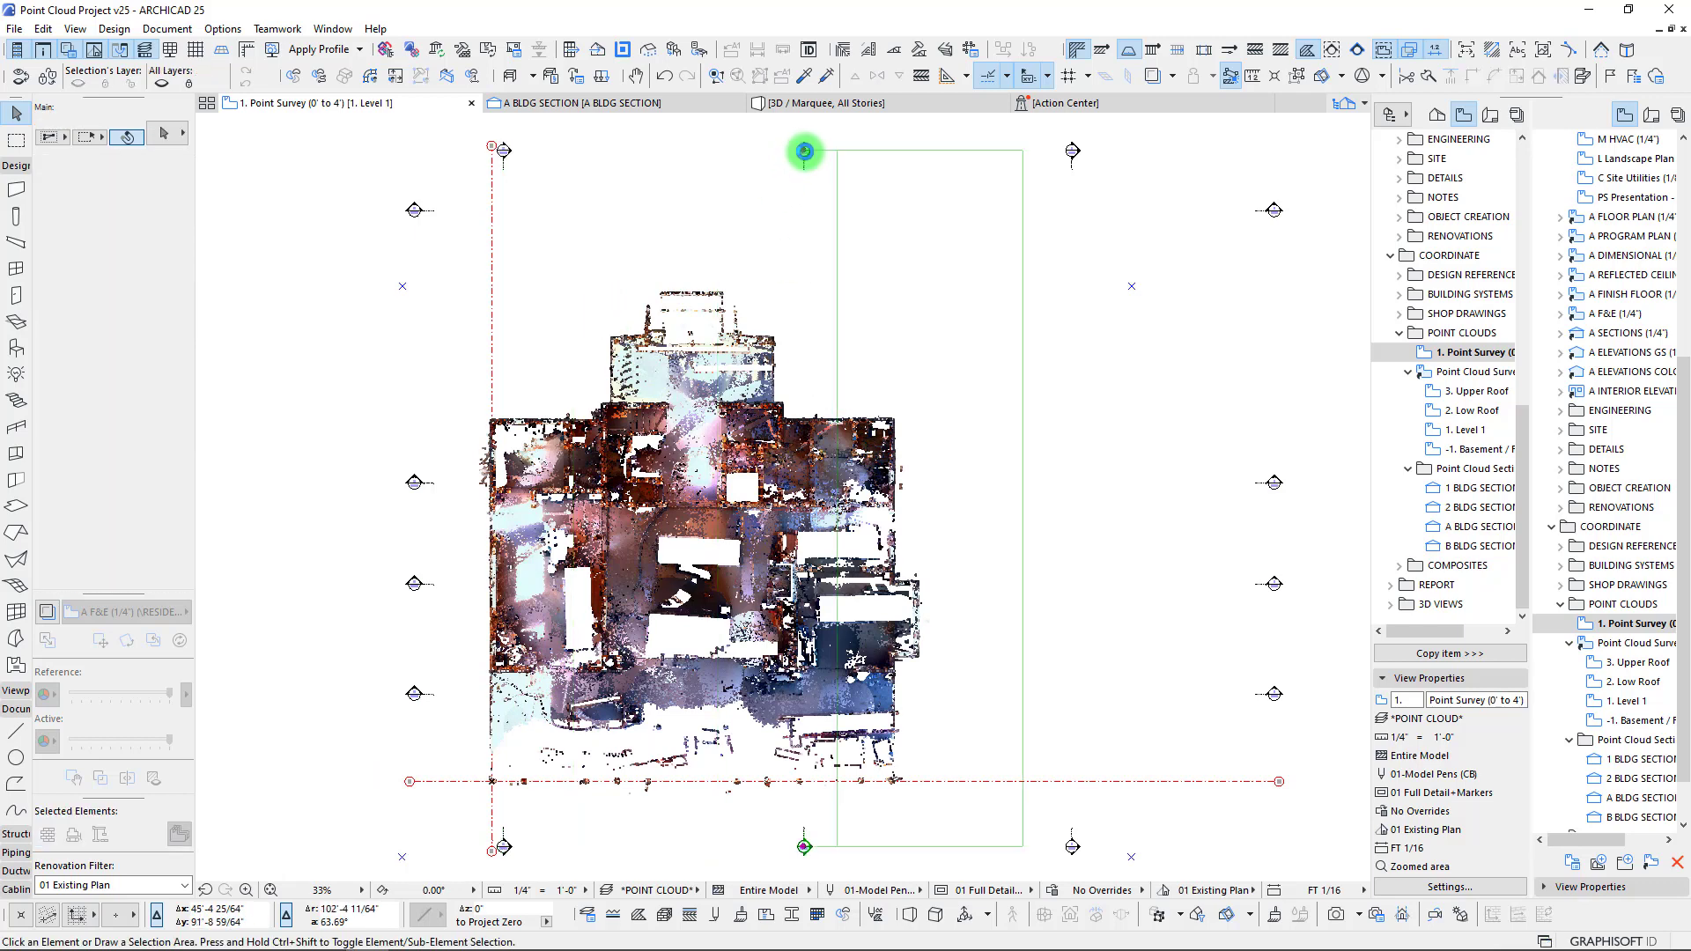
left_click(805, 151)
left_click(804, 152)
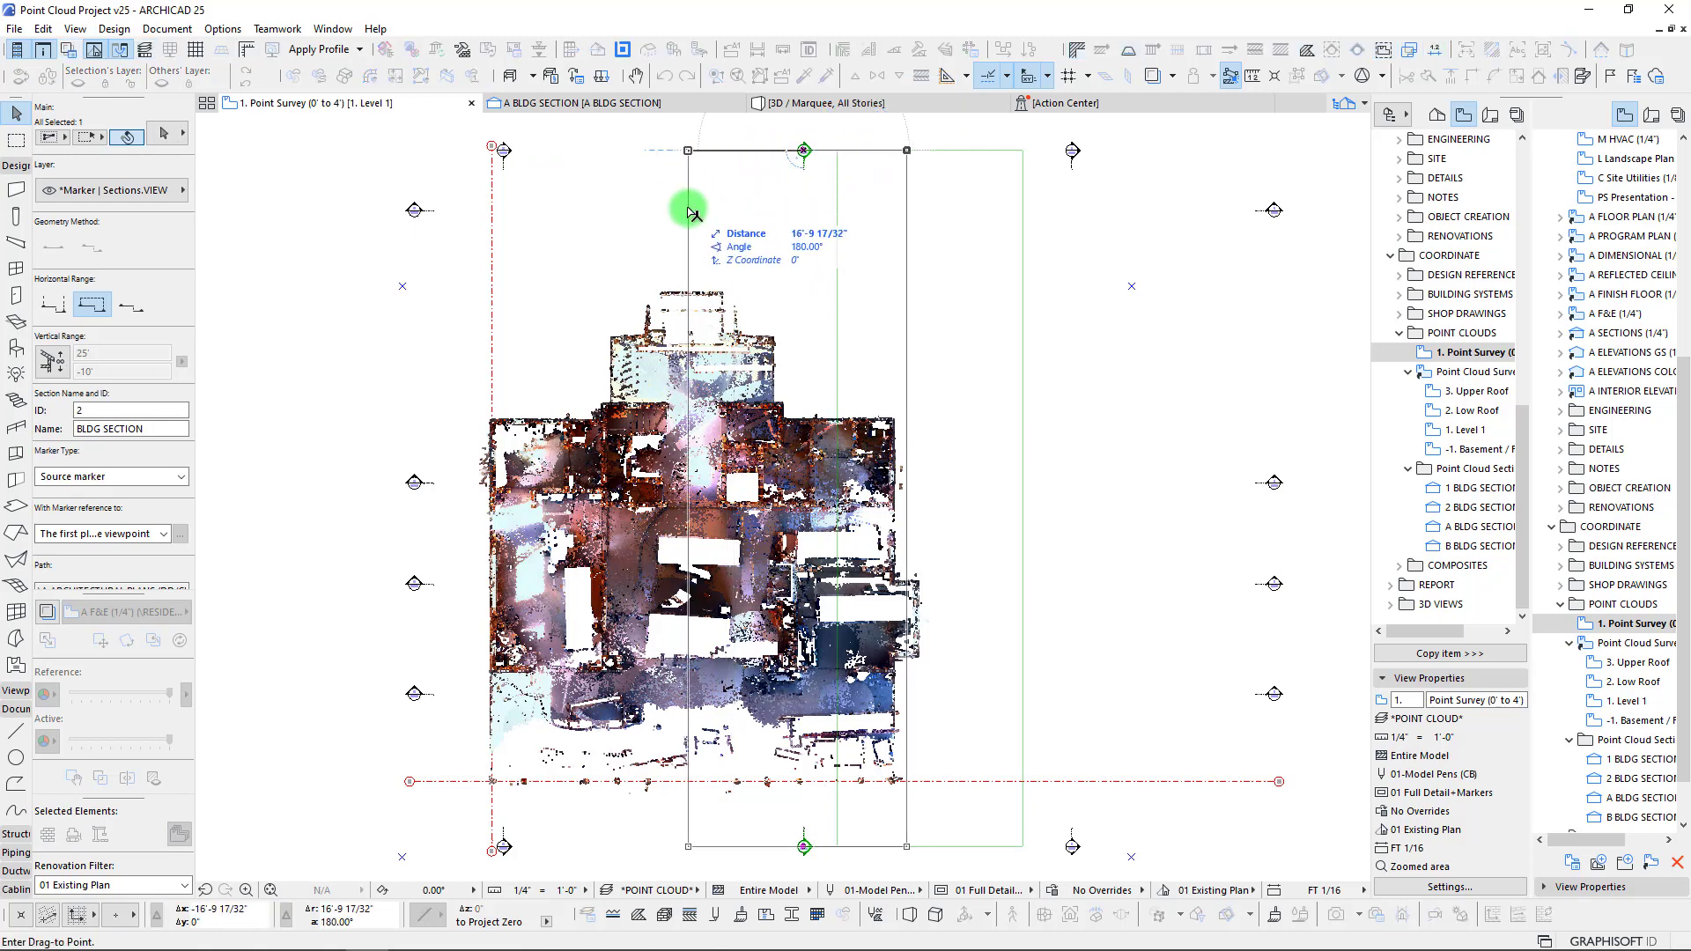
left_click(688, 210)
left_click(927, 225)
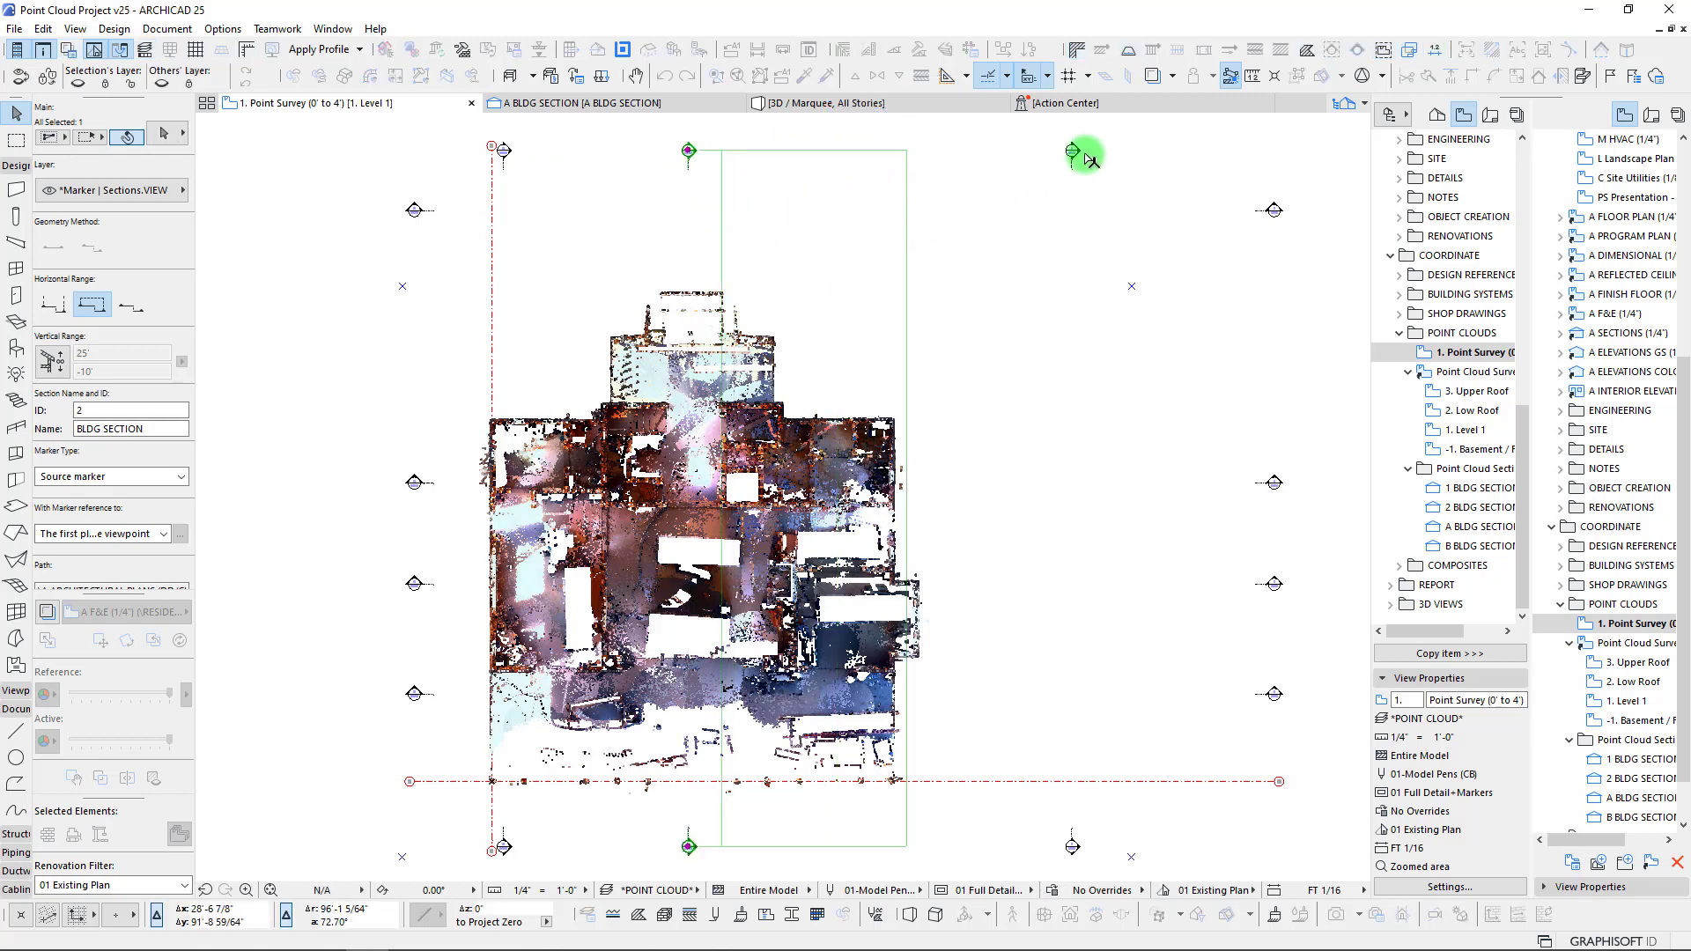
- Move section marker 3 horizontally 32'-8 5/16" toward the vertical grid line, so it cuts through the house's right wing
left_click(1071, 153)
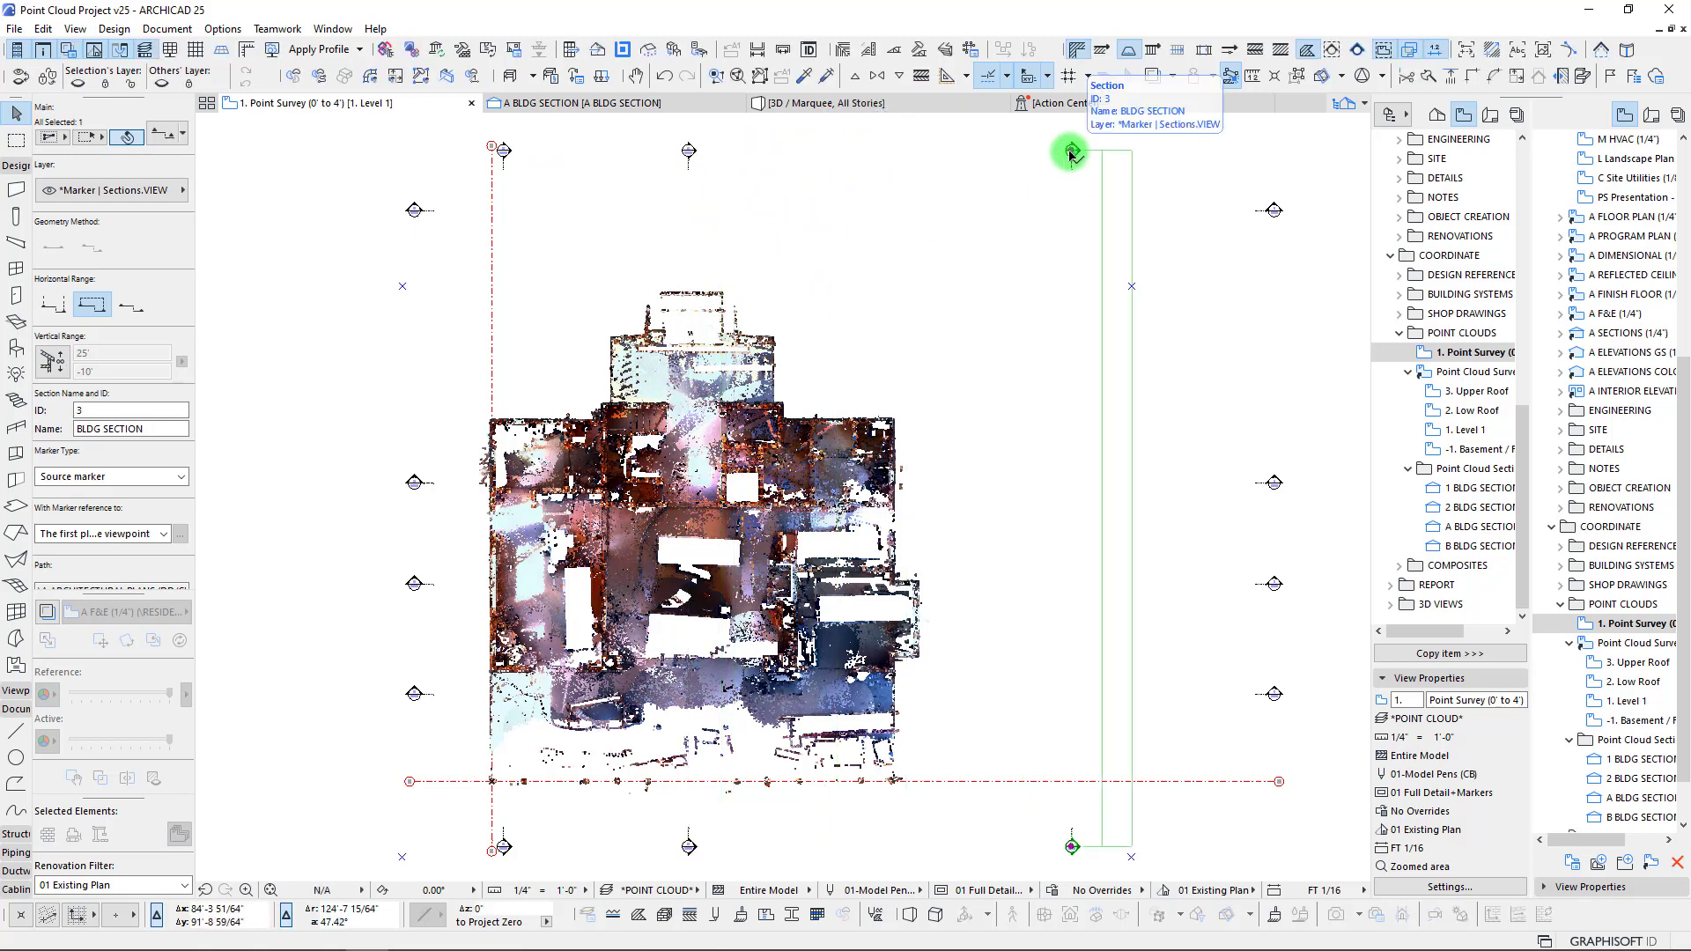
mouse_move(1072, 153)
left_mouse_down()
mouse_move(864, 177)
mouse_move(842, 212)
mouse_move(861, 215)
mouse_move(838, 211)
left_mouse_up()
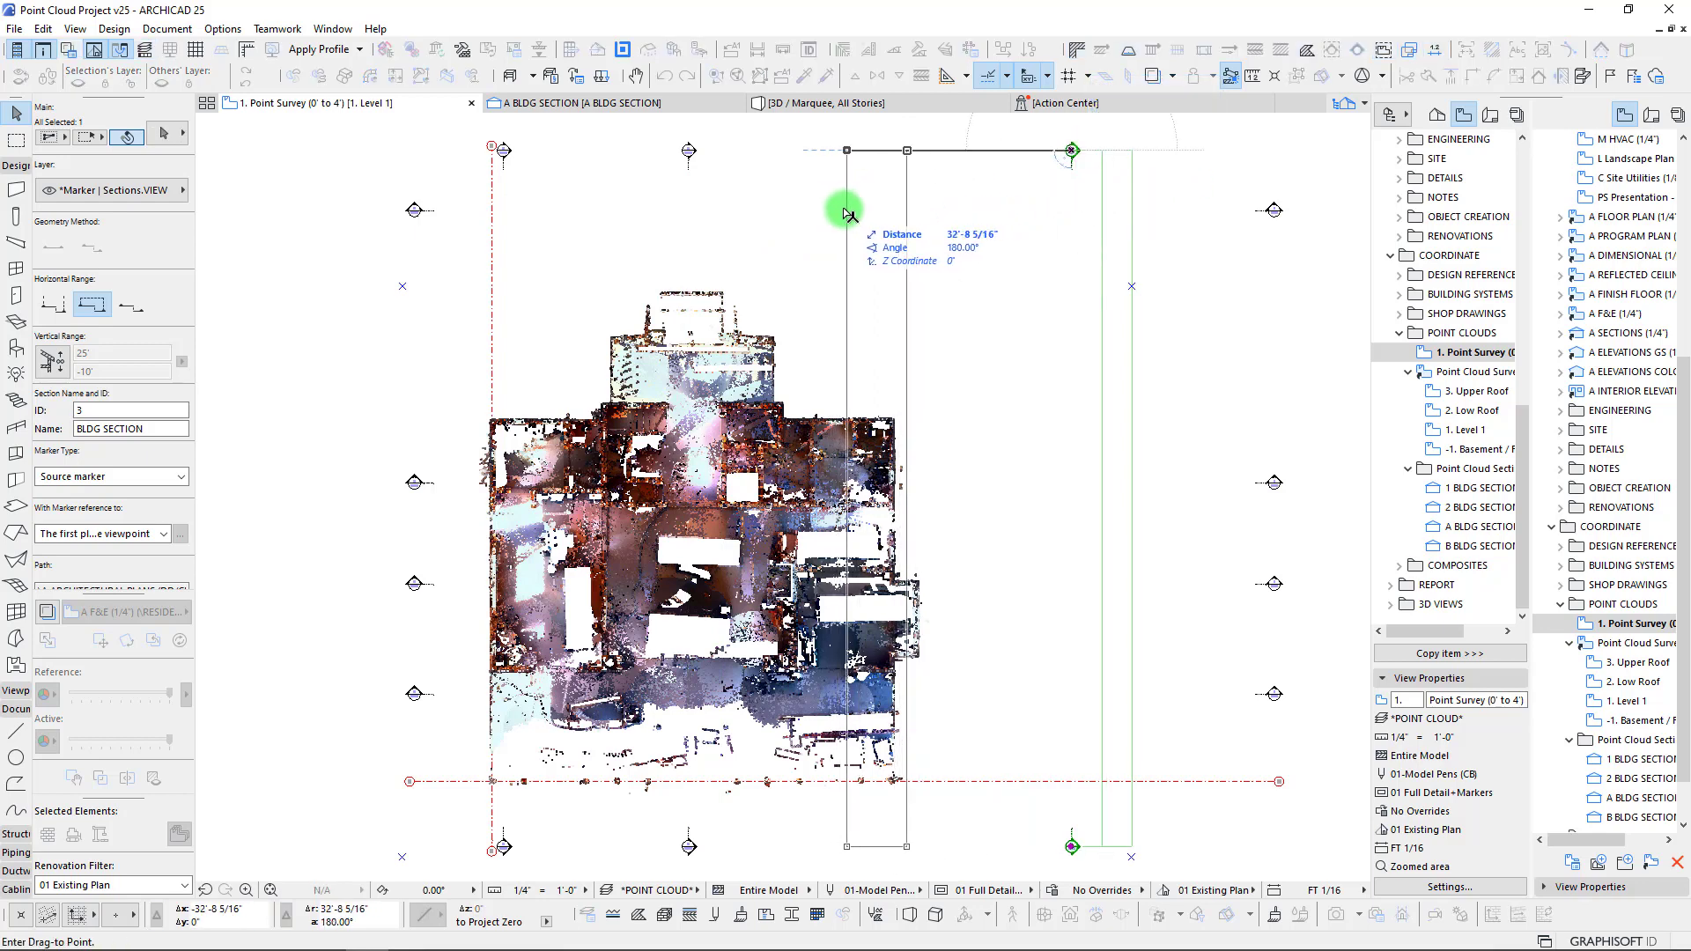
left_click(847, 208)
left_click(715, 297)
- Move section marker A vertically 5'-6 13/64" toward the horizontal grid line
left_click(421, 581)
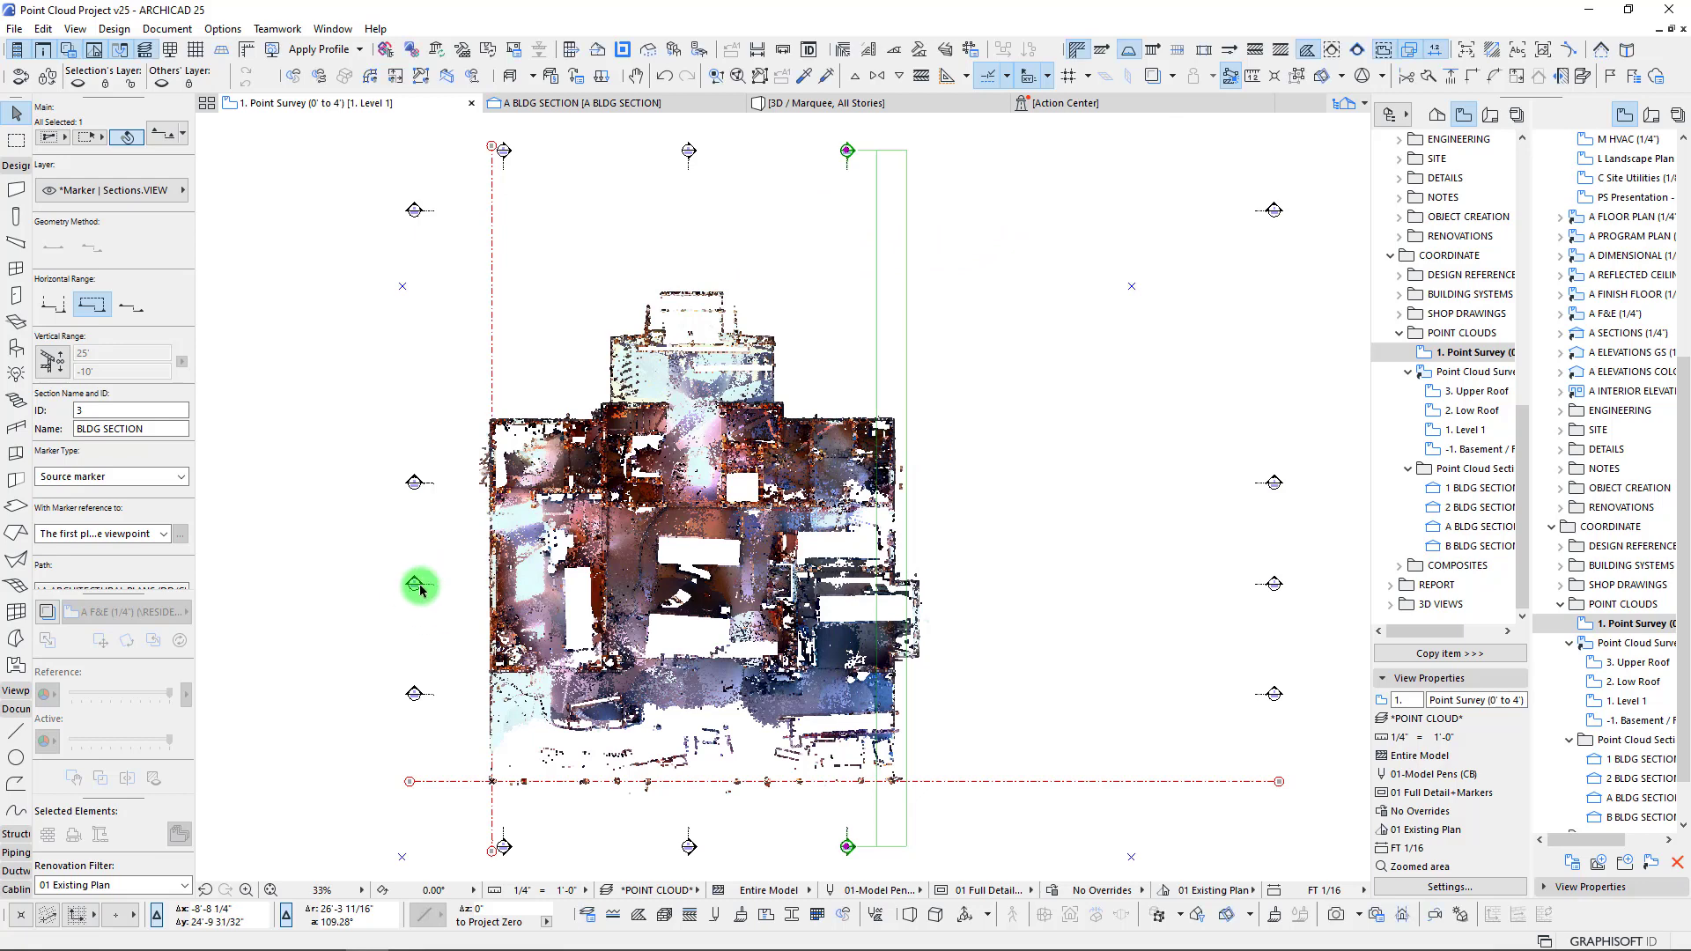
left_click(1269, 696)
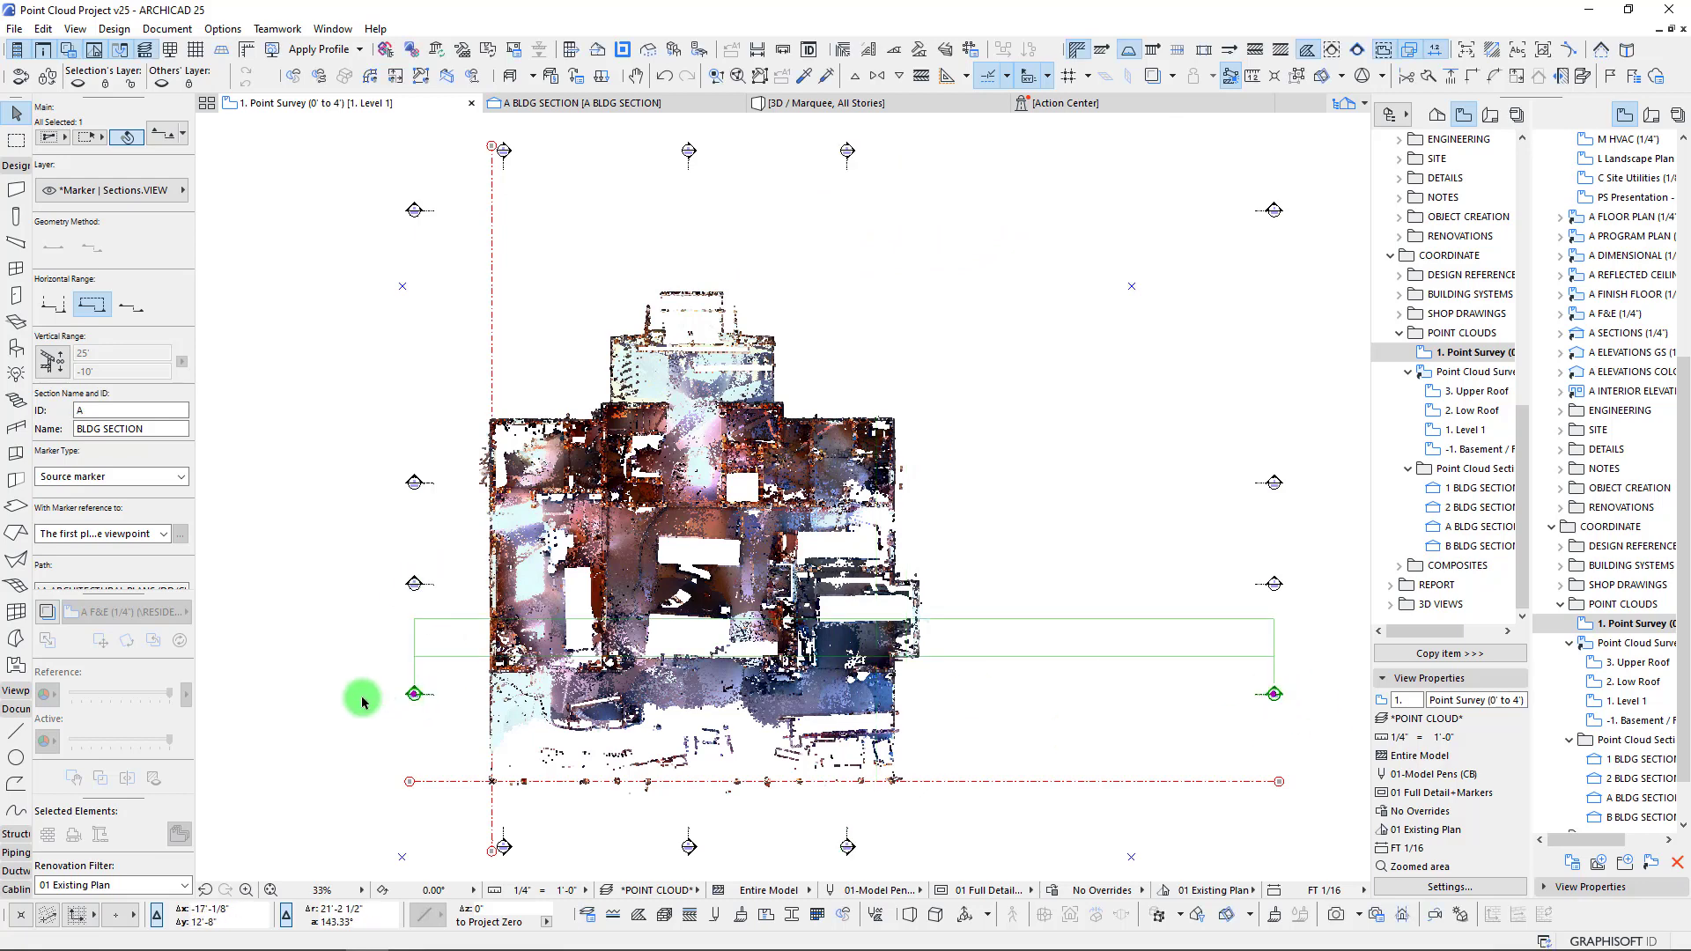
left_click(416, 696)
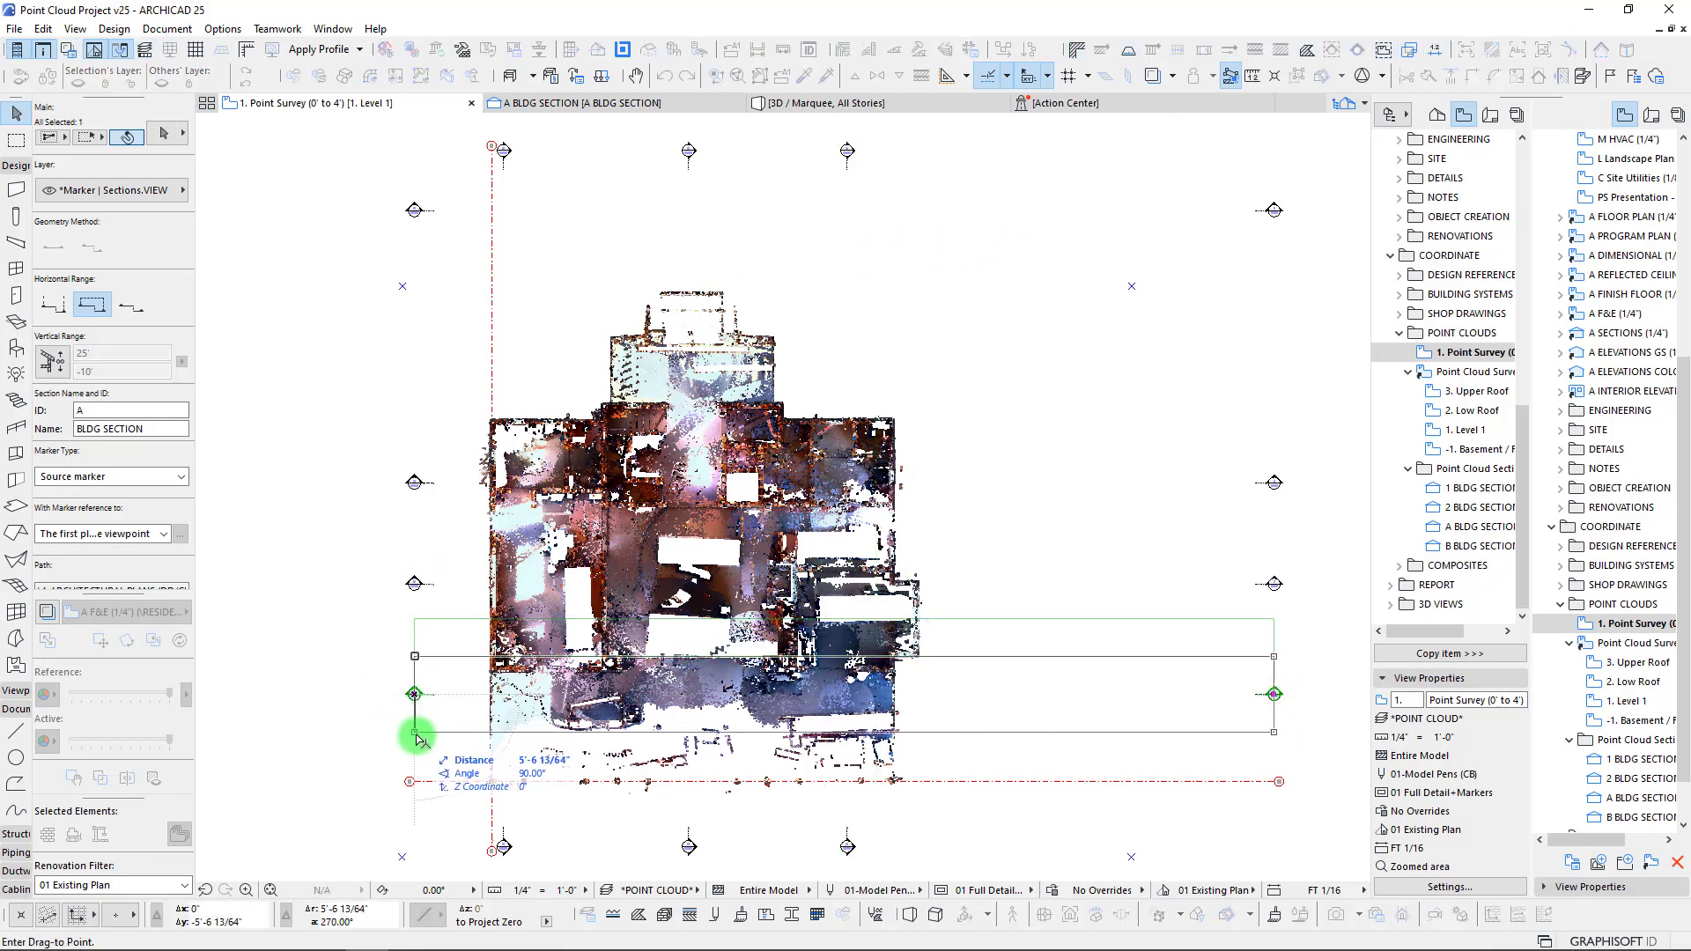
left_click(885, 730)
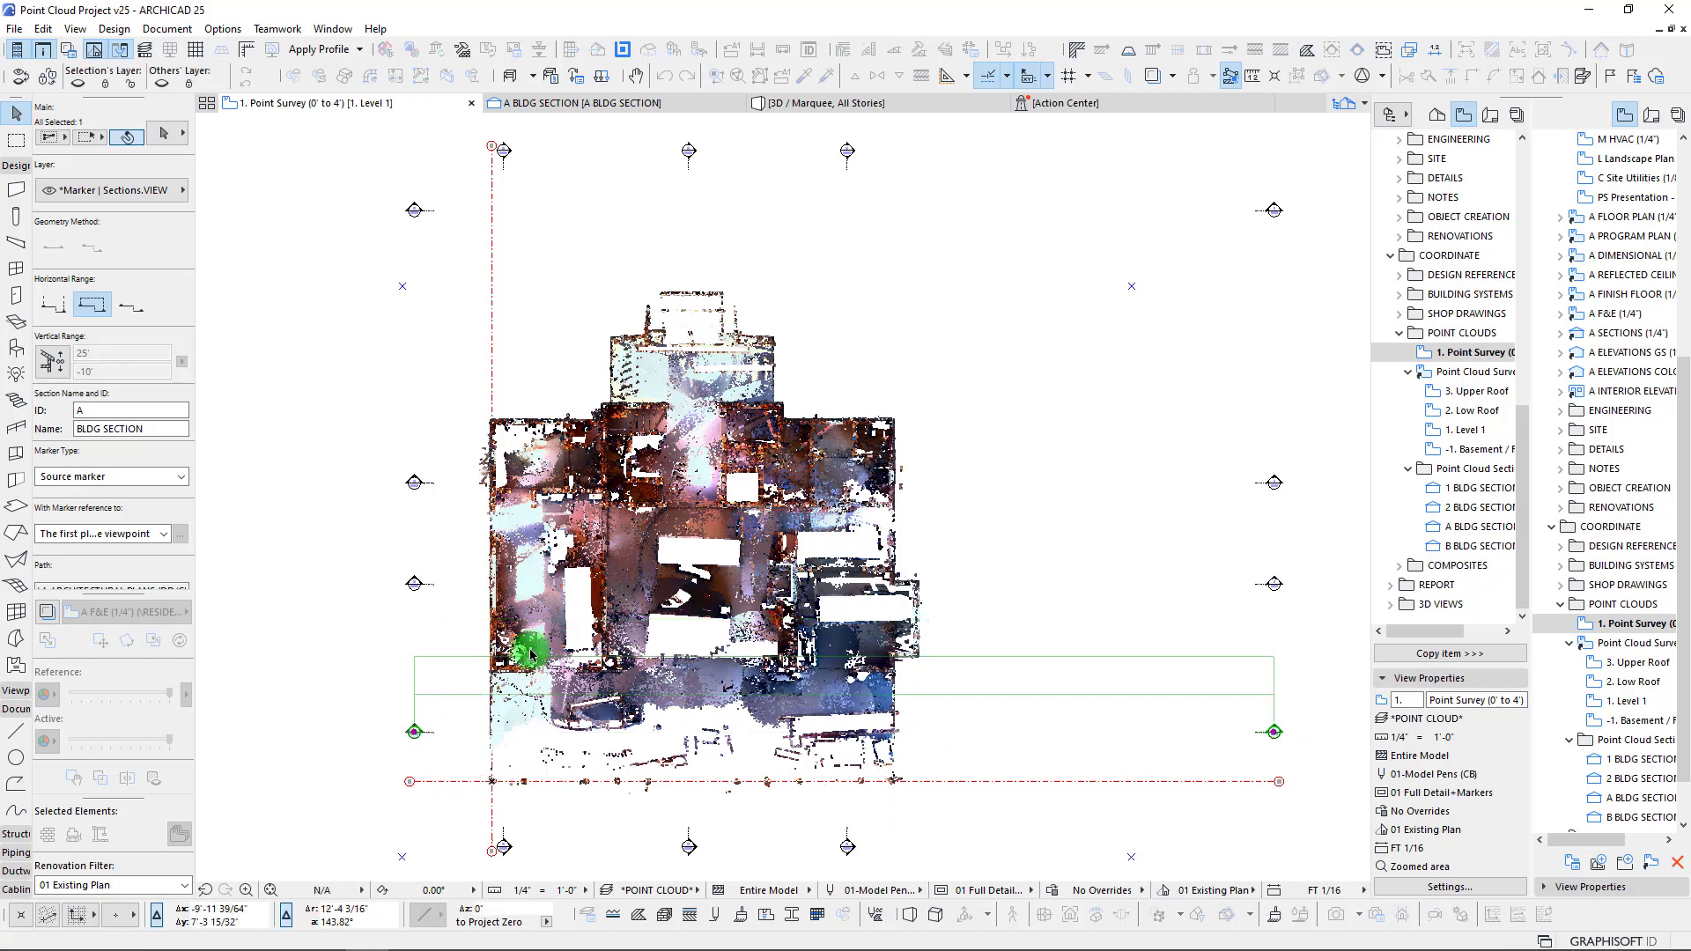
- Move section marker B vertically about 6" toward section marker A, checking the cut against the scanned interior walls
left_click(1274, 584)
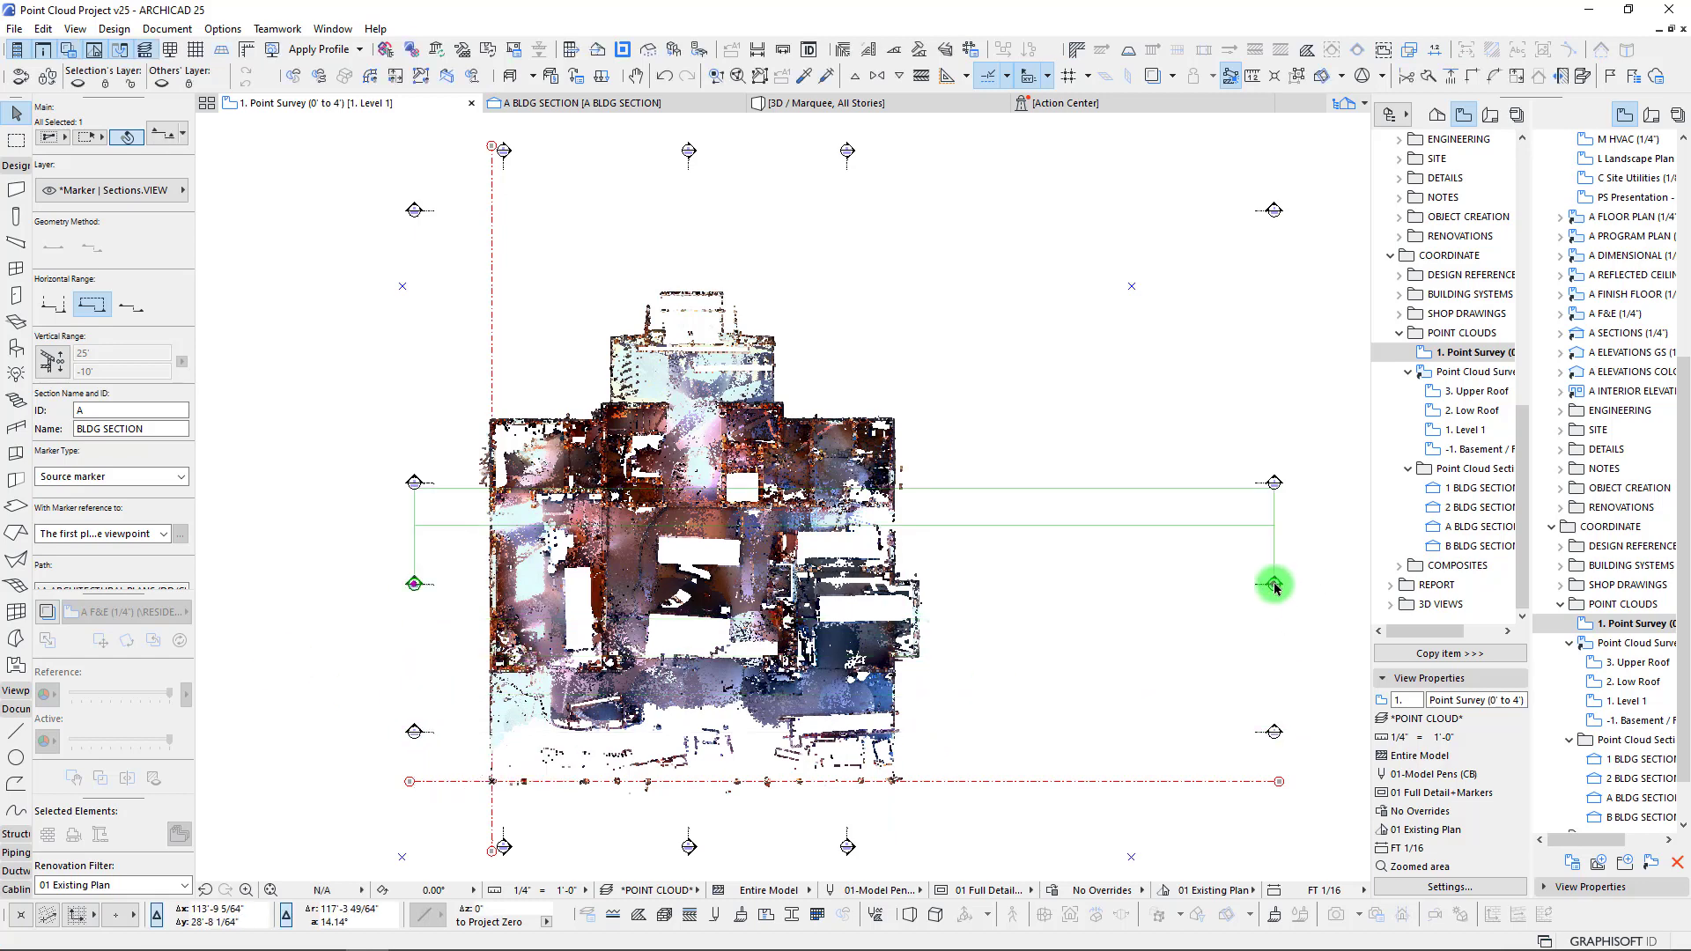
left_click(414, 585)
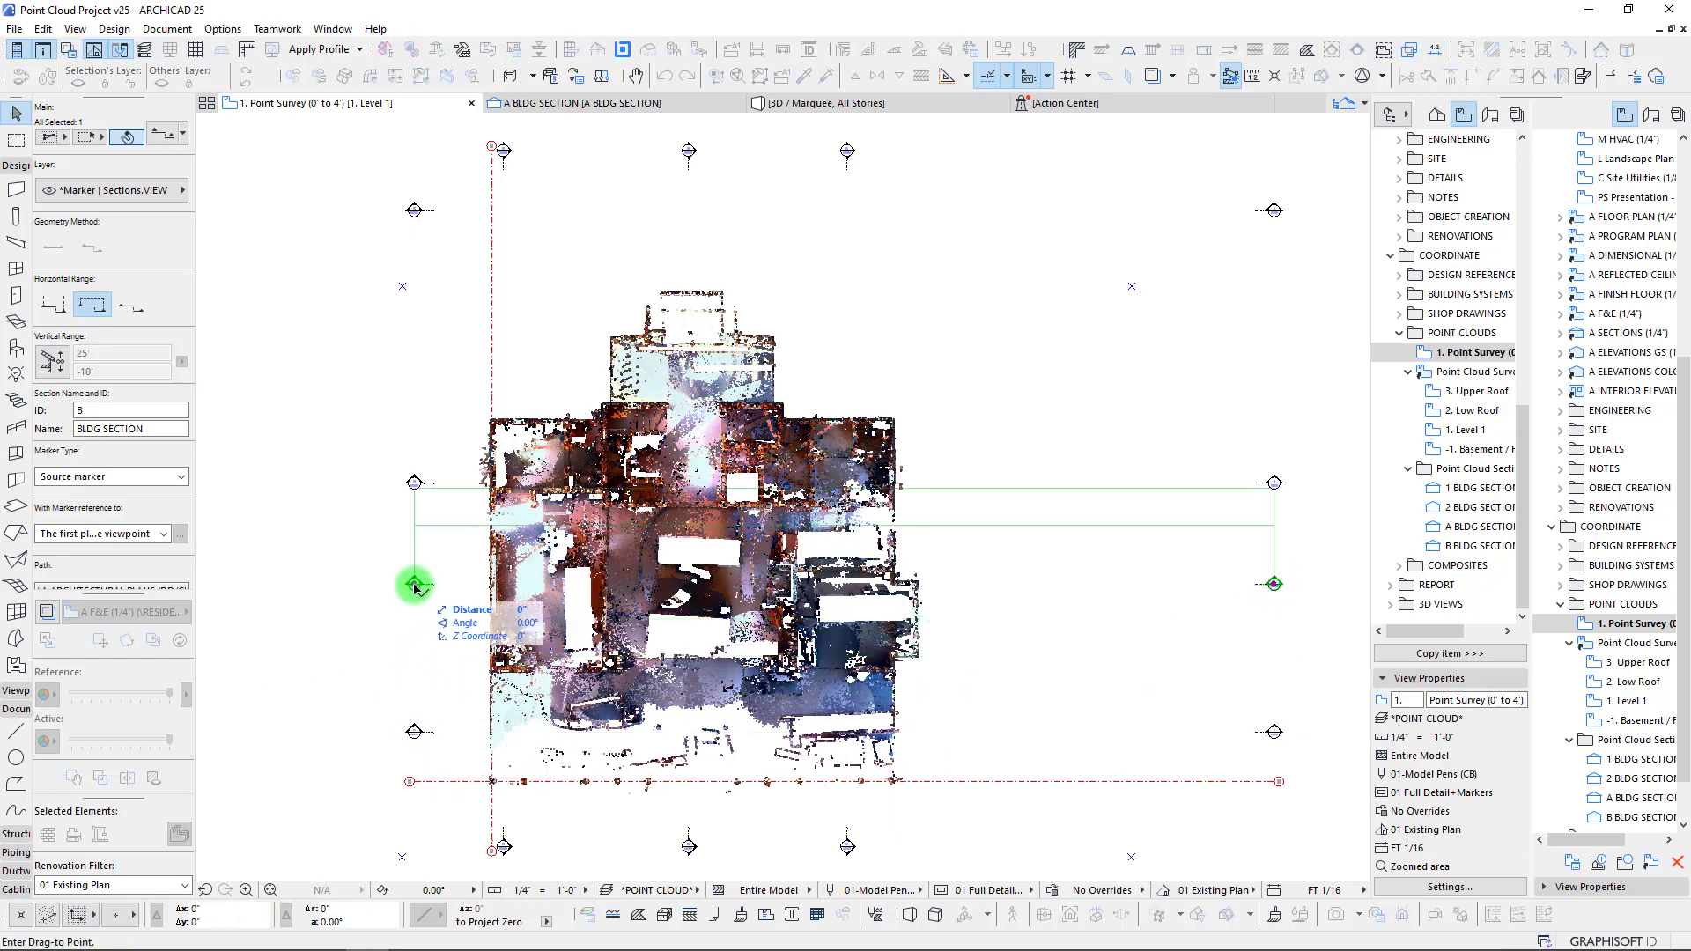
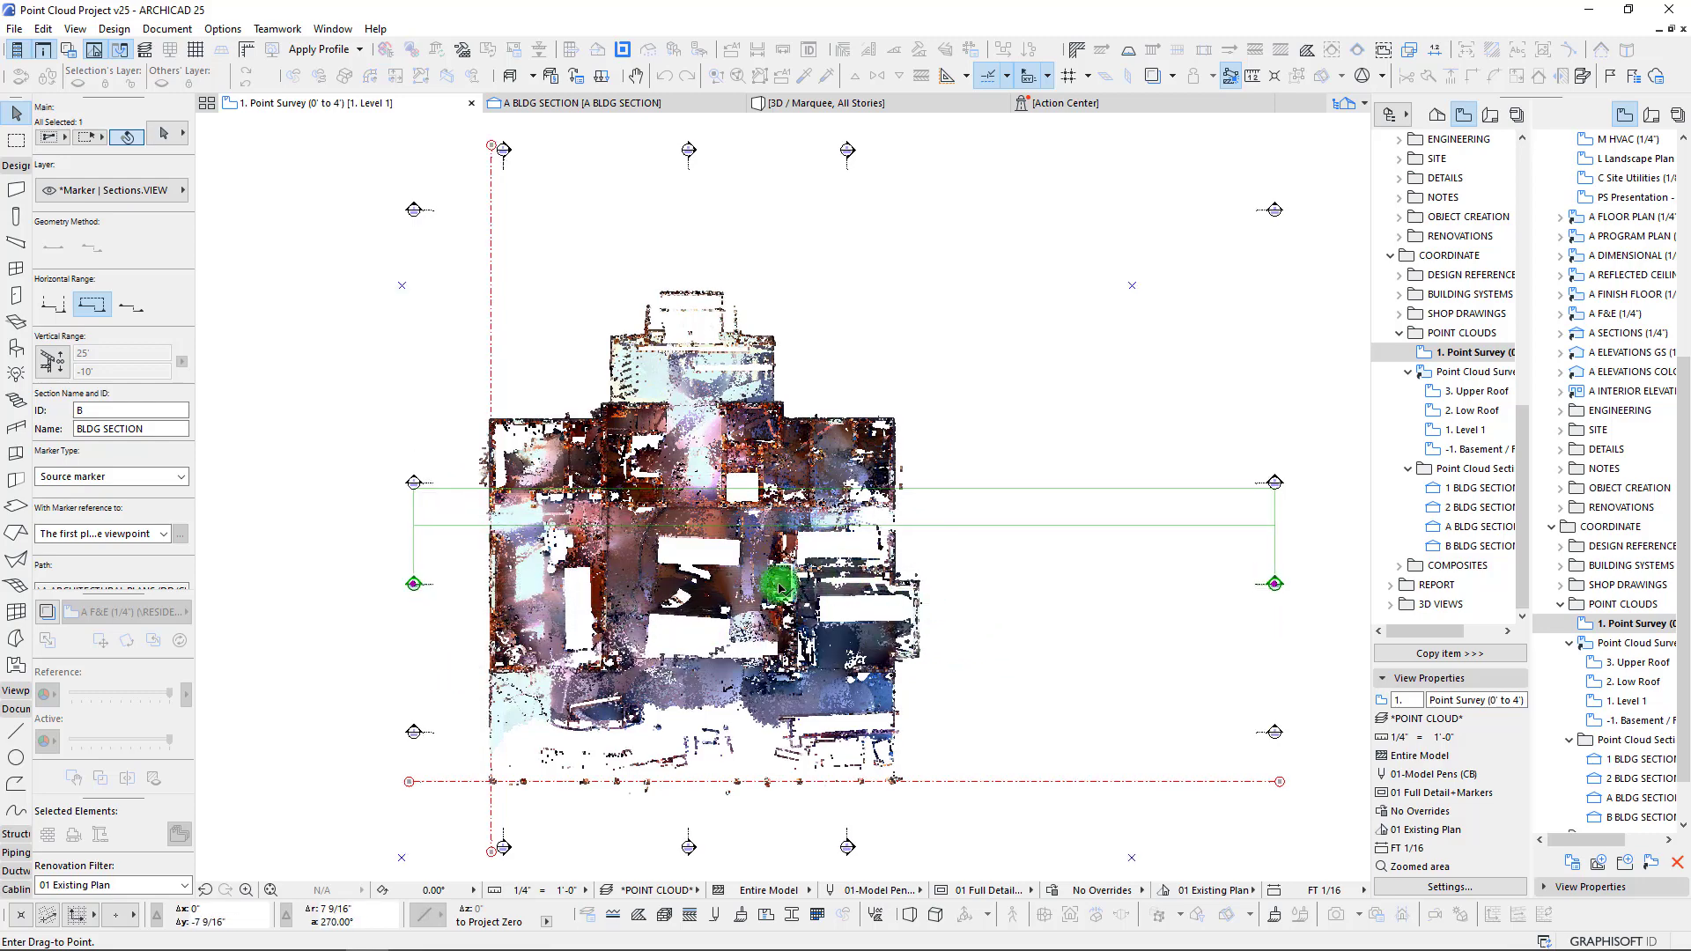
scroll(775, 588, "up", 5)
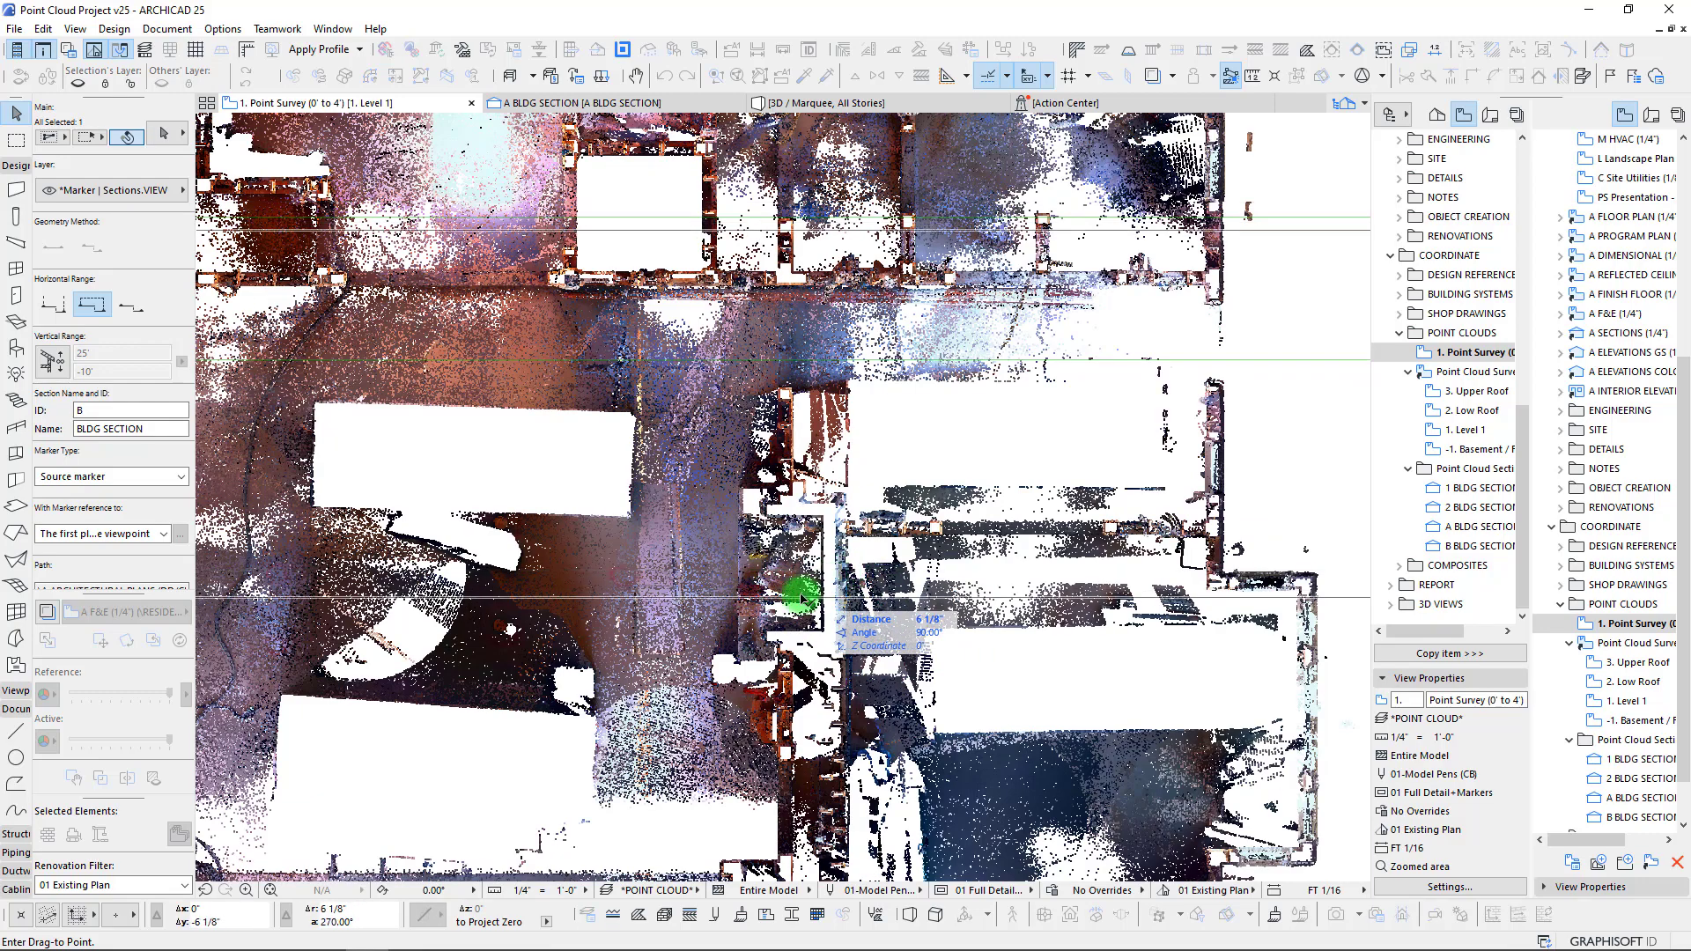
left_click(755, 594)
scroll(779, 568, "down", 4)
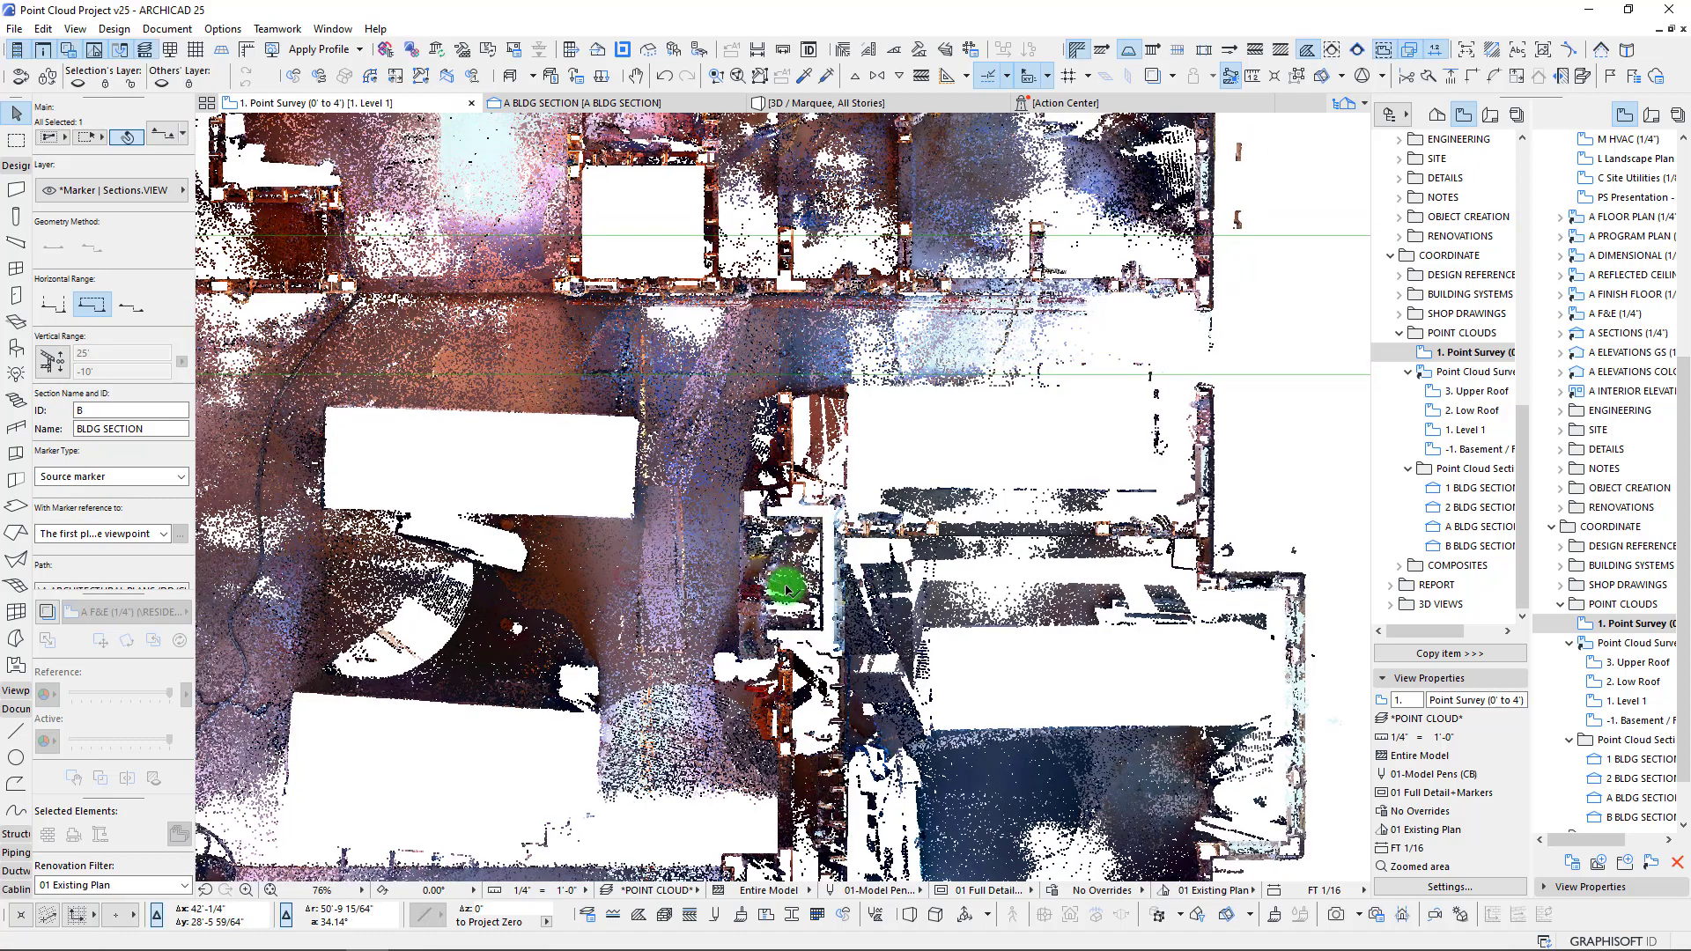
scroll(766, 560, "down", 4)
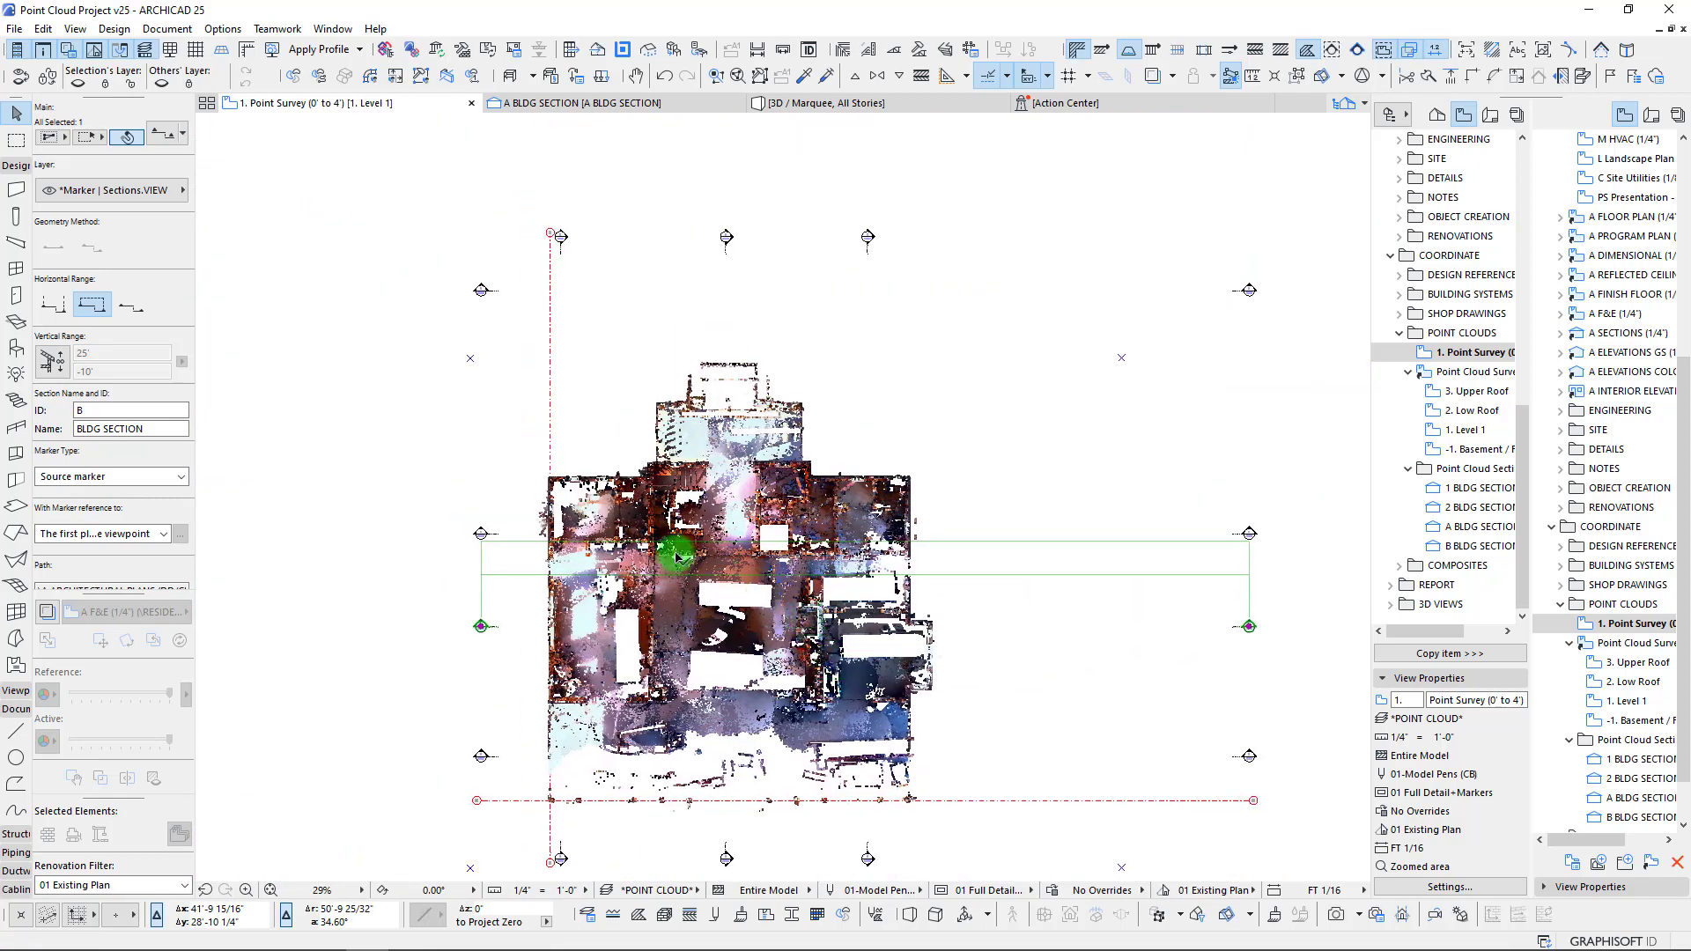
- Try to move section marker D about 35' down the plan so it cuts through the rooms beside section marker C
left_click(482, 292)
key("ctrl+d")
left_click(481, 290)
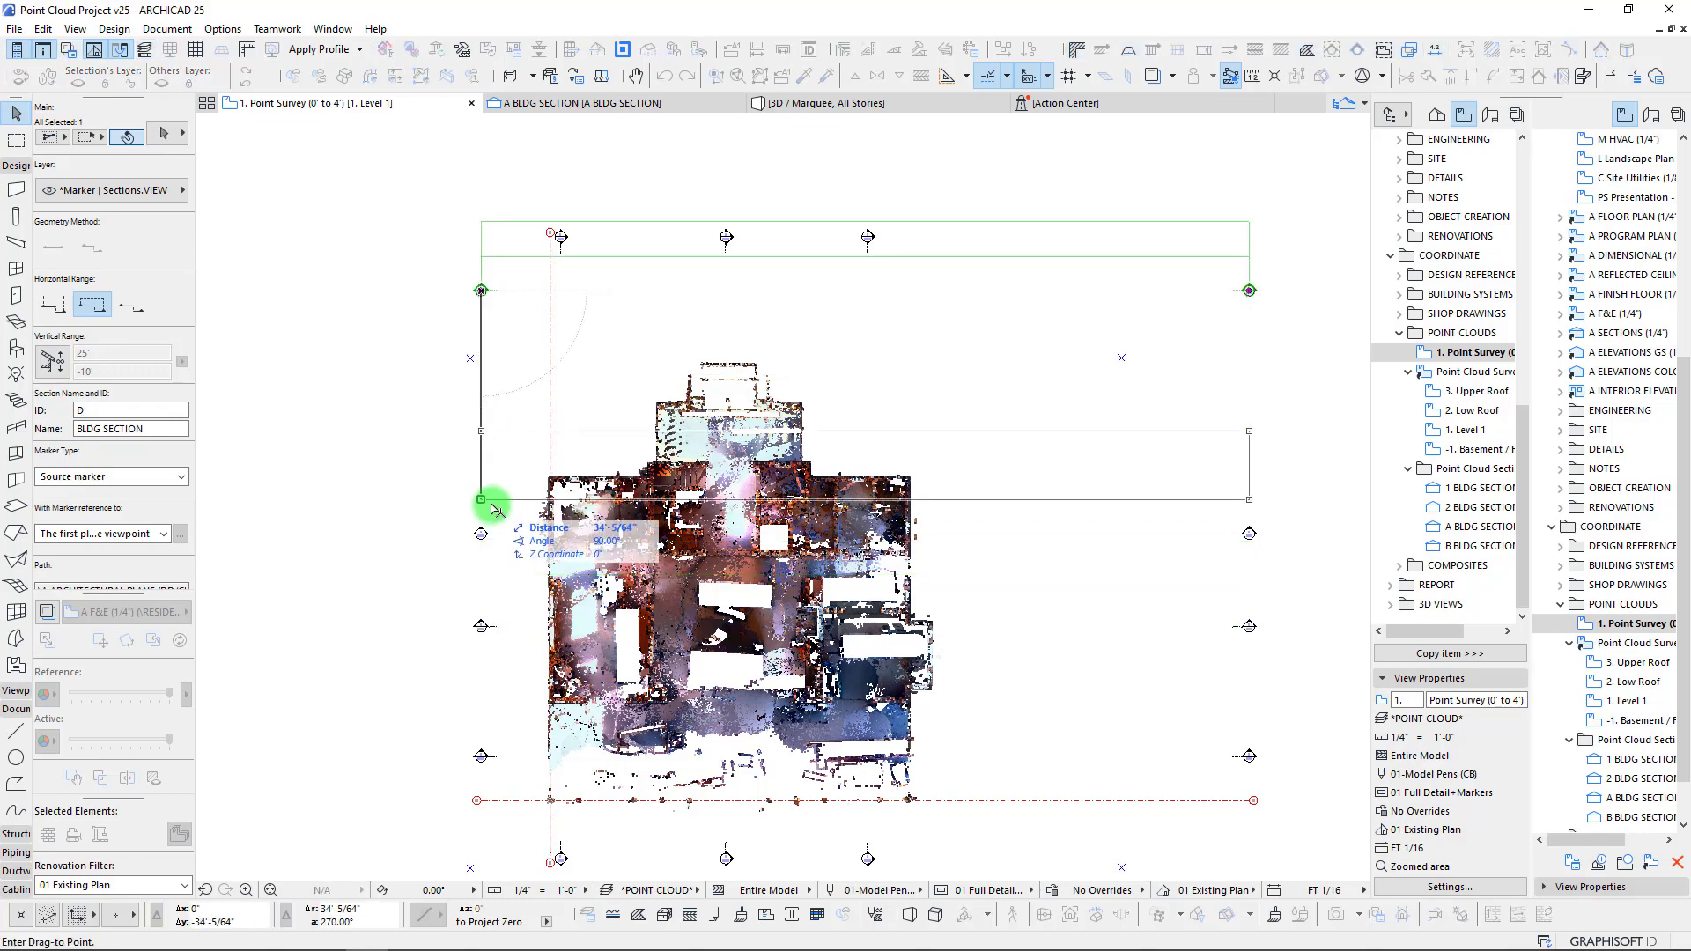
scroll(494, 511, "up", 9)
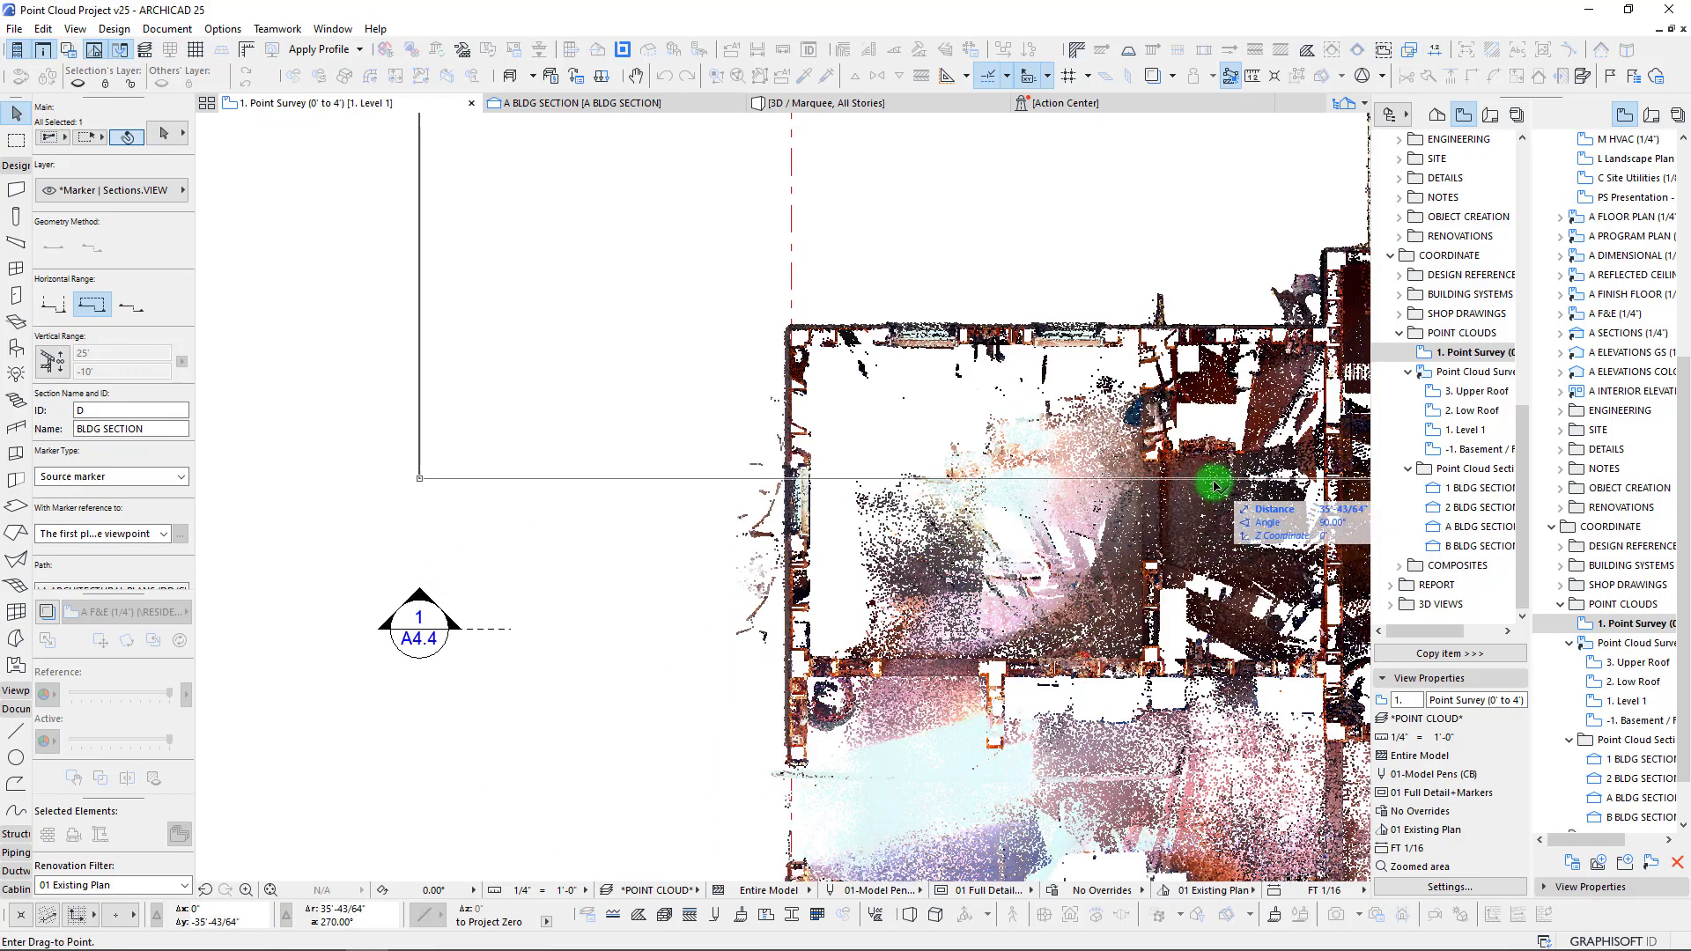
scroll(895, 491, "down", 2)
middle_click_drag(895, 490, 524, 530)
left_click_drag(524, 531, 963, 657)
left_click(966, 650)
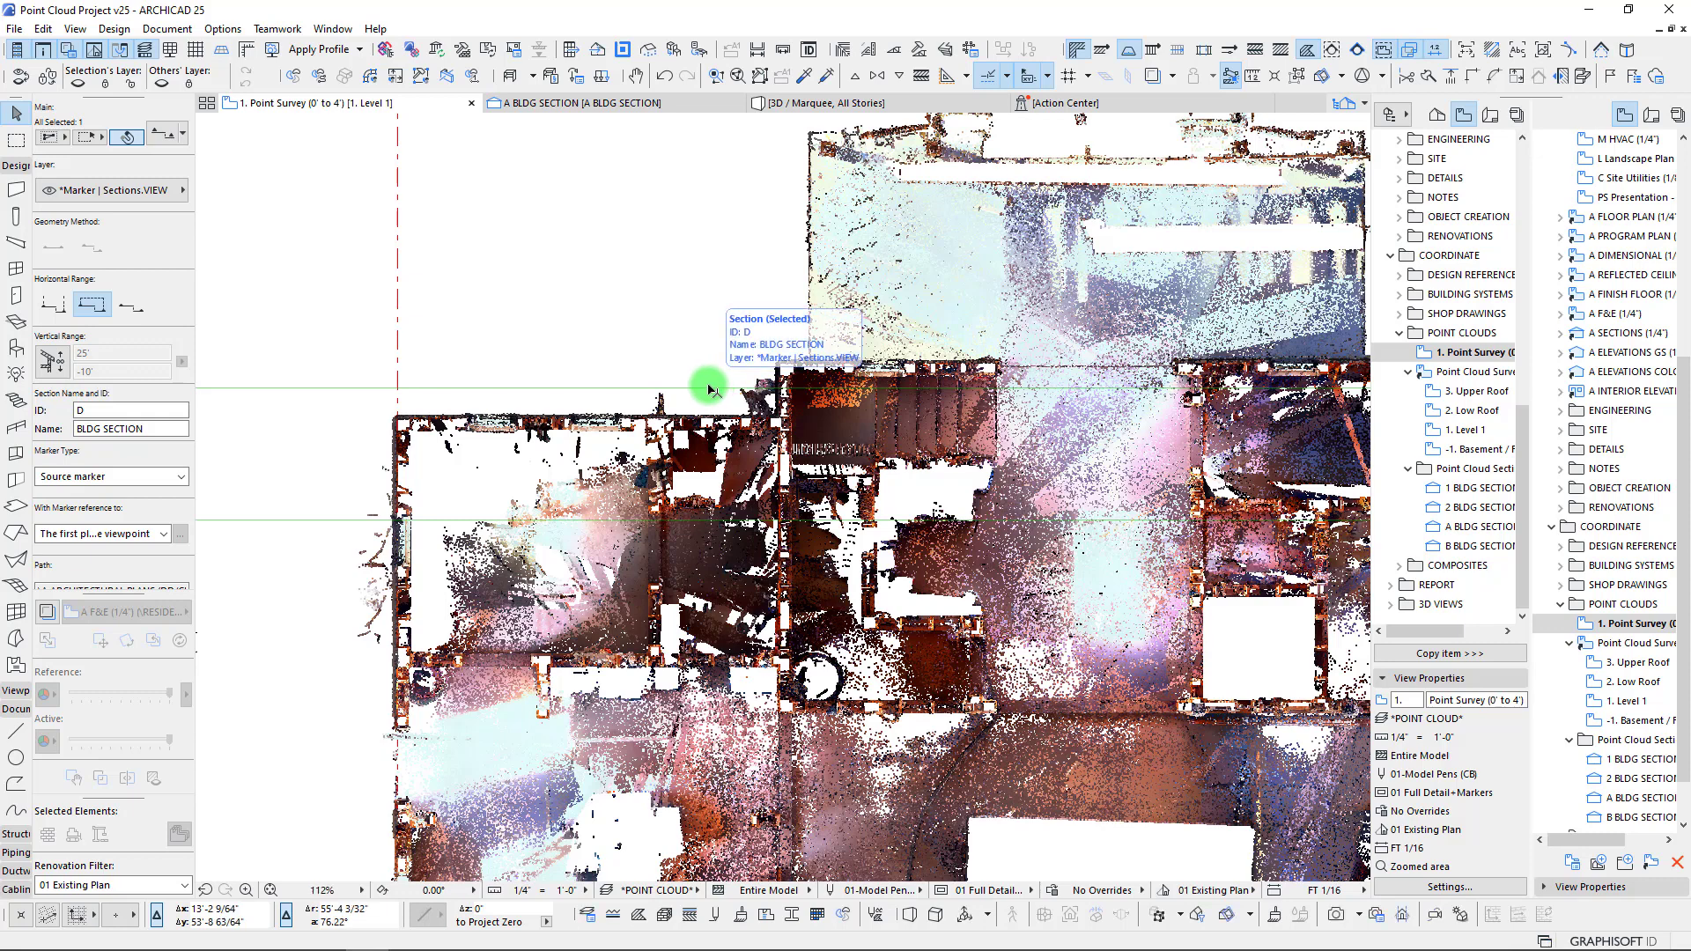
- Try to stretch section D's depth limit farther out beyond the scanned exterior wall, and deselect the marker
left_click(708, 388)
left_click(771, 330)
scroll(704, 322, "down", 4)
middle_click_drag(698, 325, 555, 426)
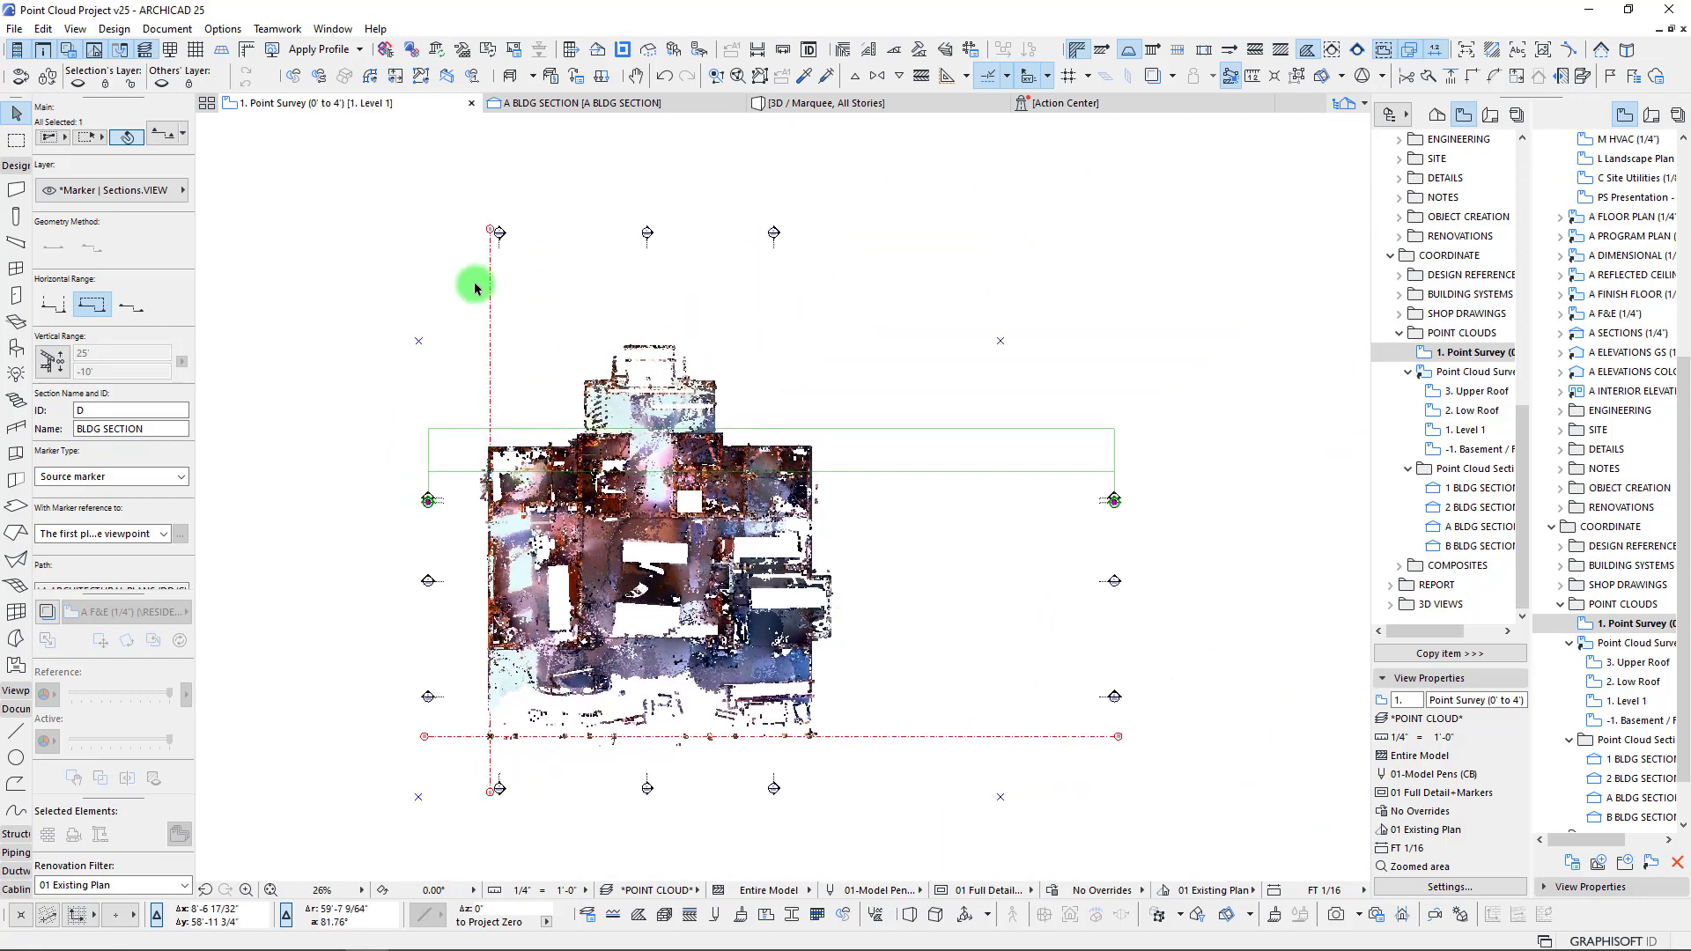
left_click(476, 289)
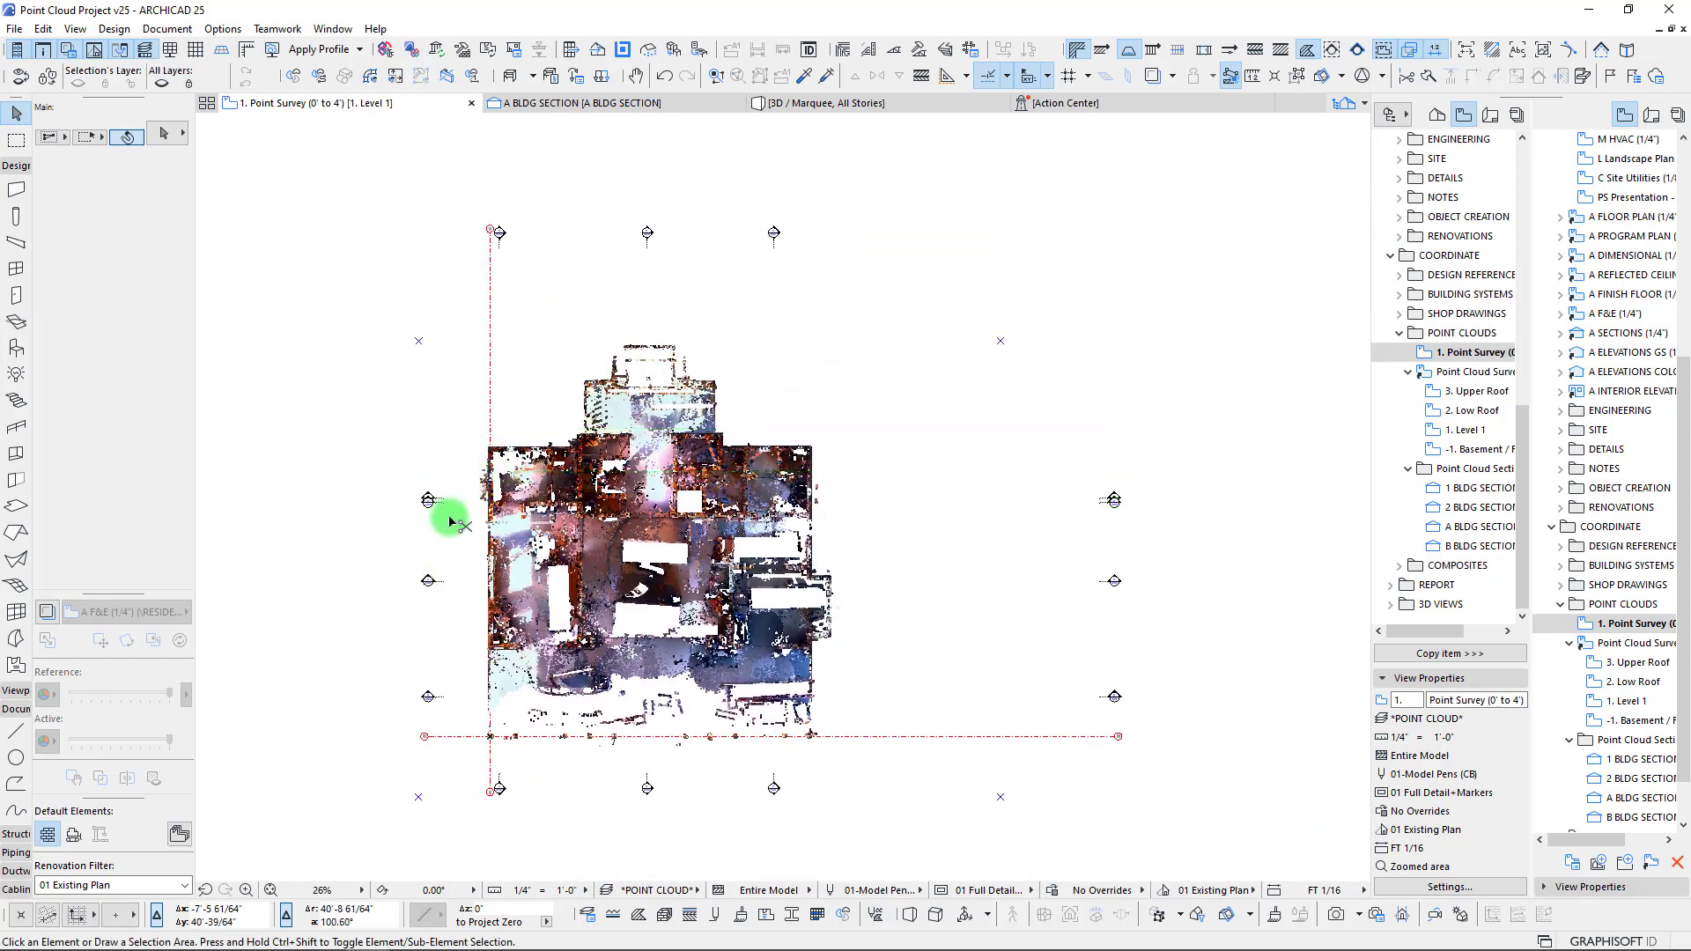
- Undo the depth stretch and the move of section marker D
key("ctrl+z")
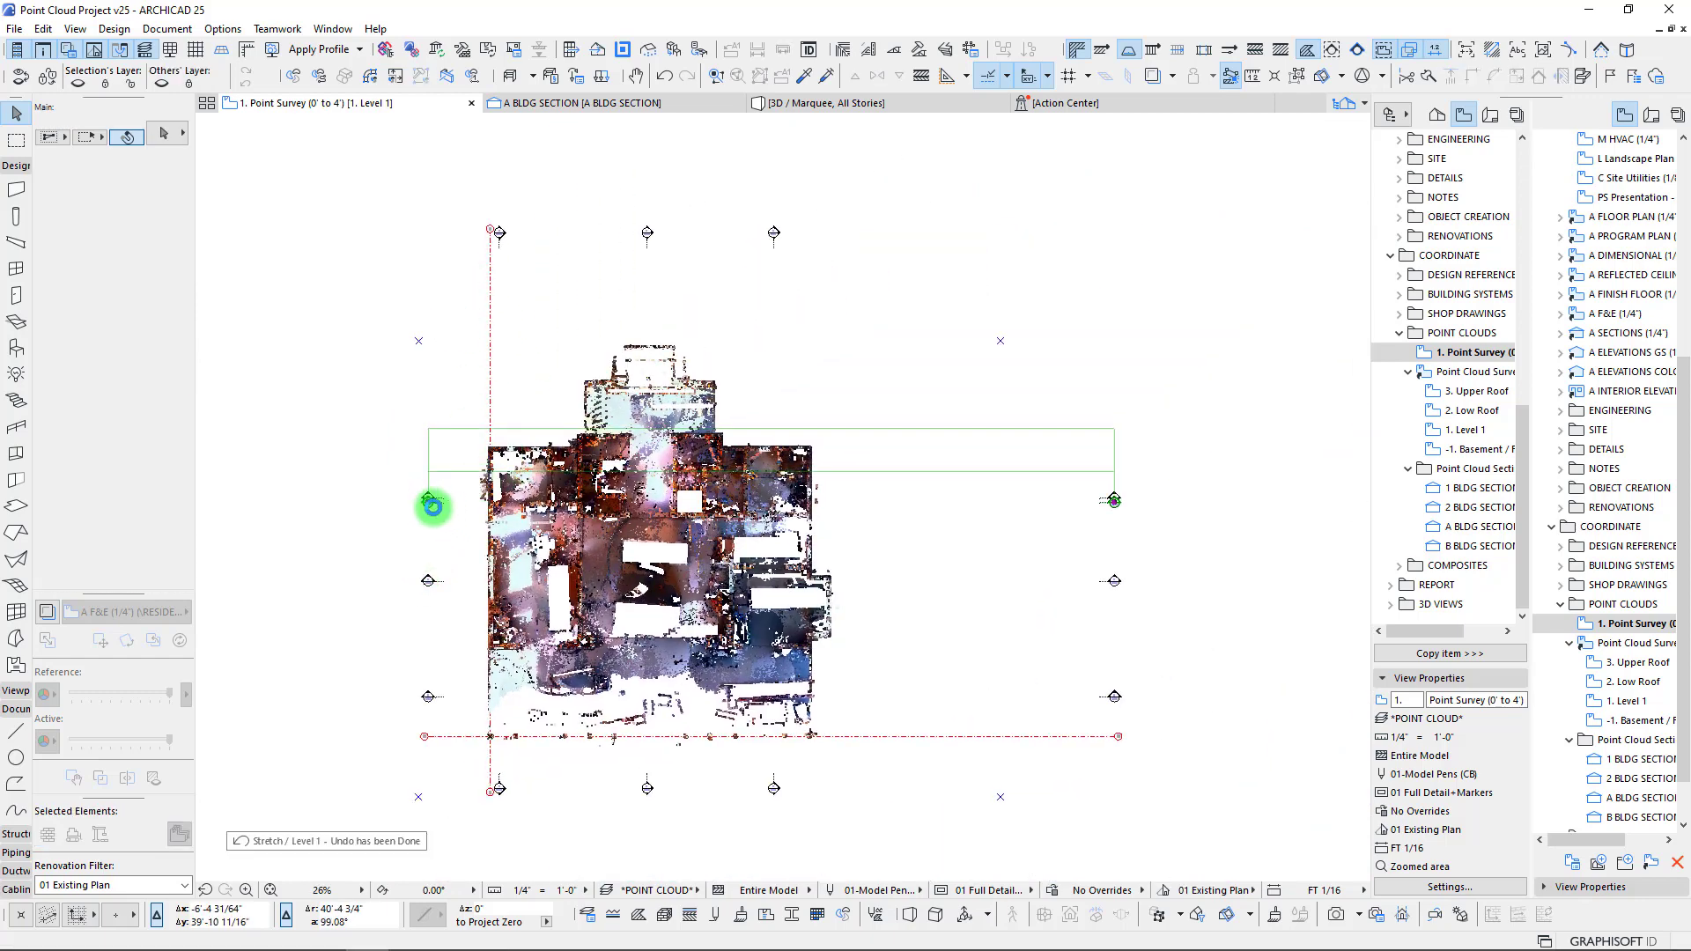
left_click(428, 502)
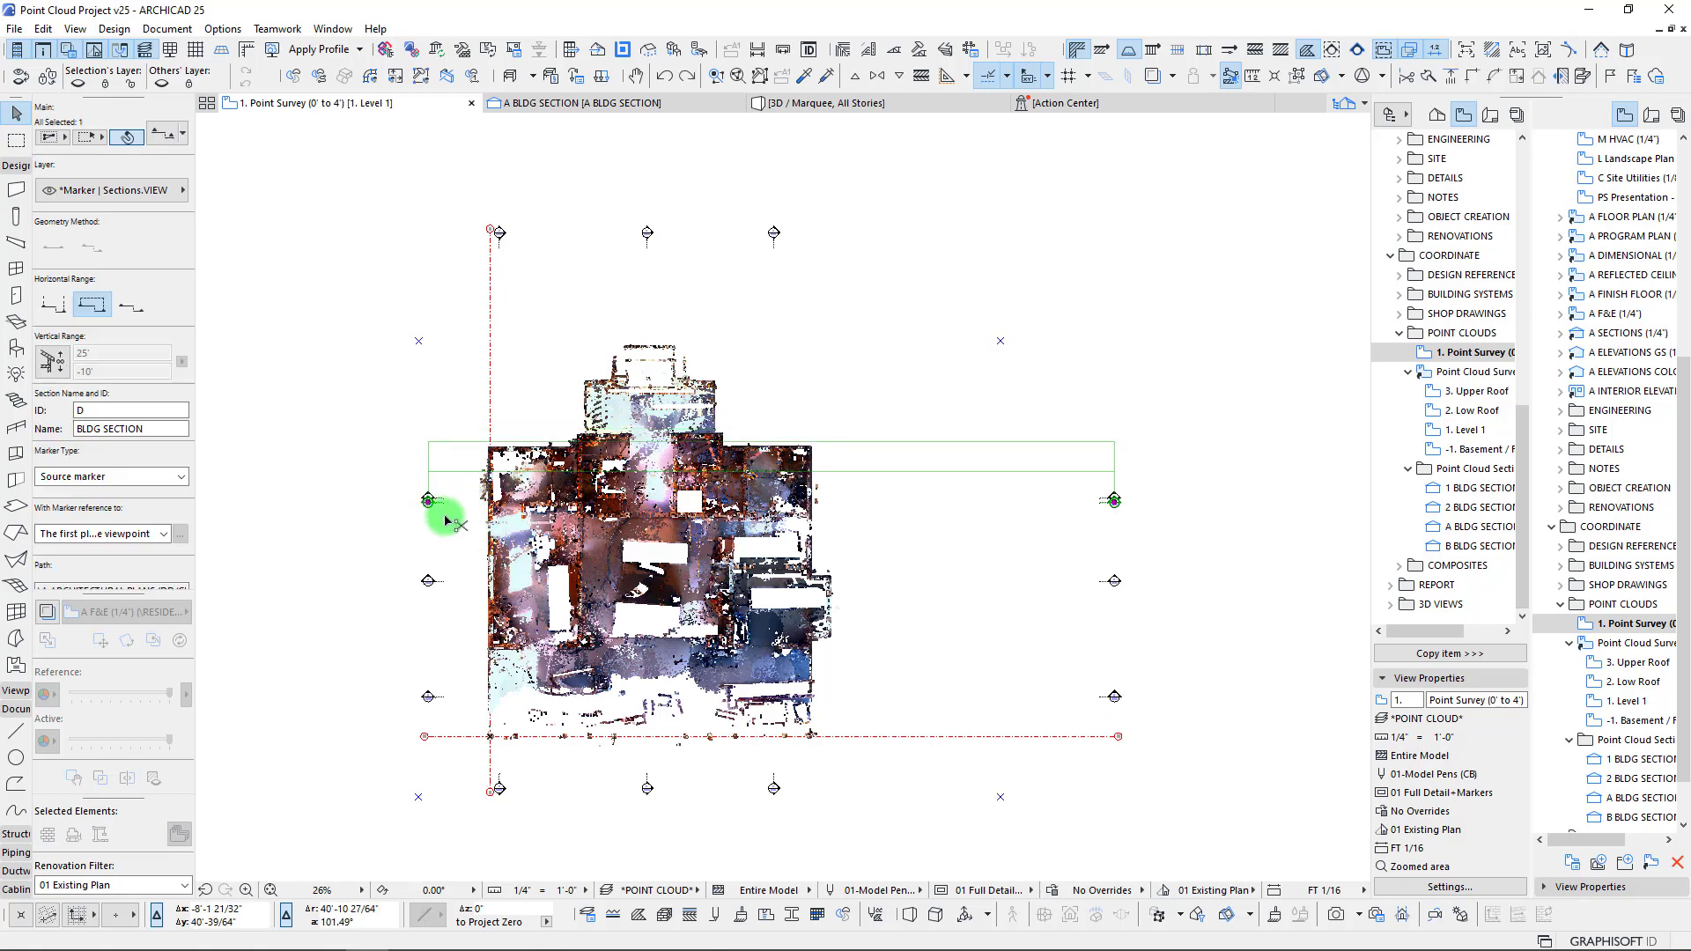
key("ctrl+z")
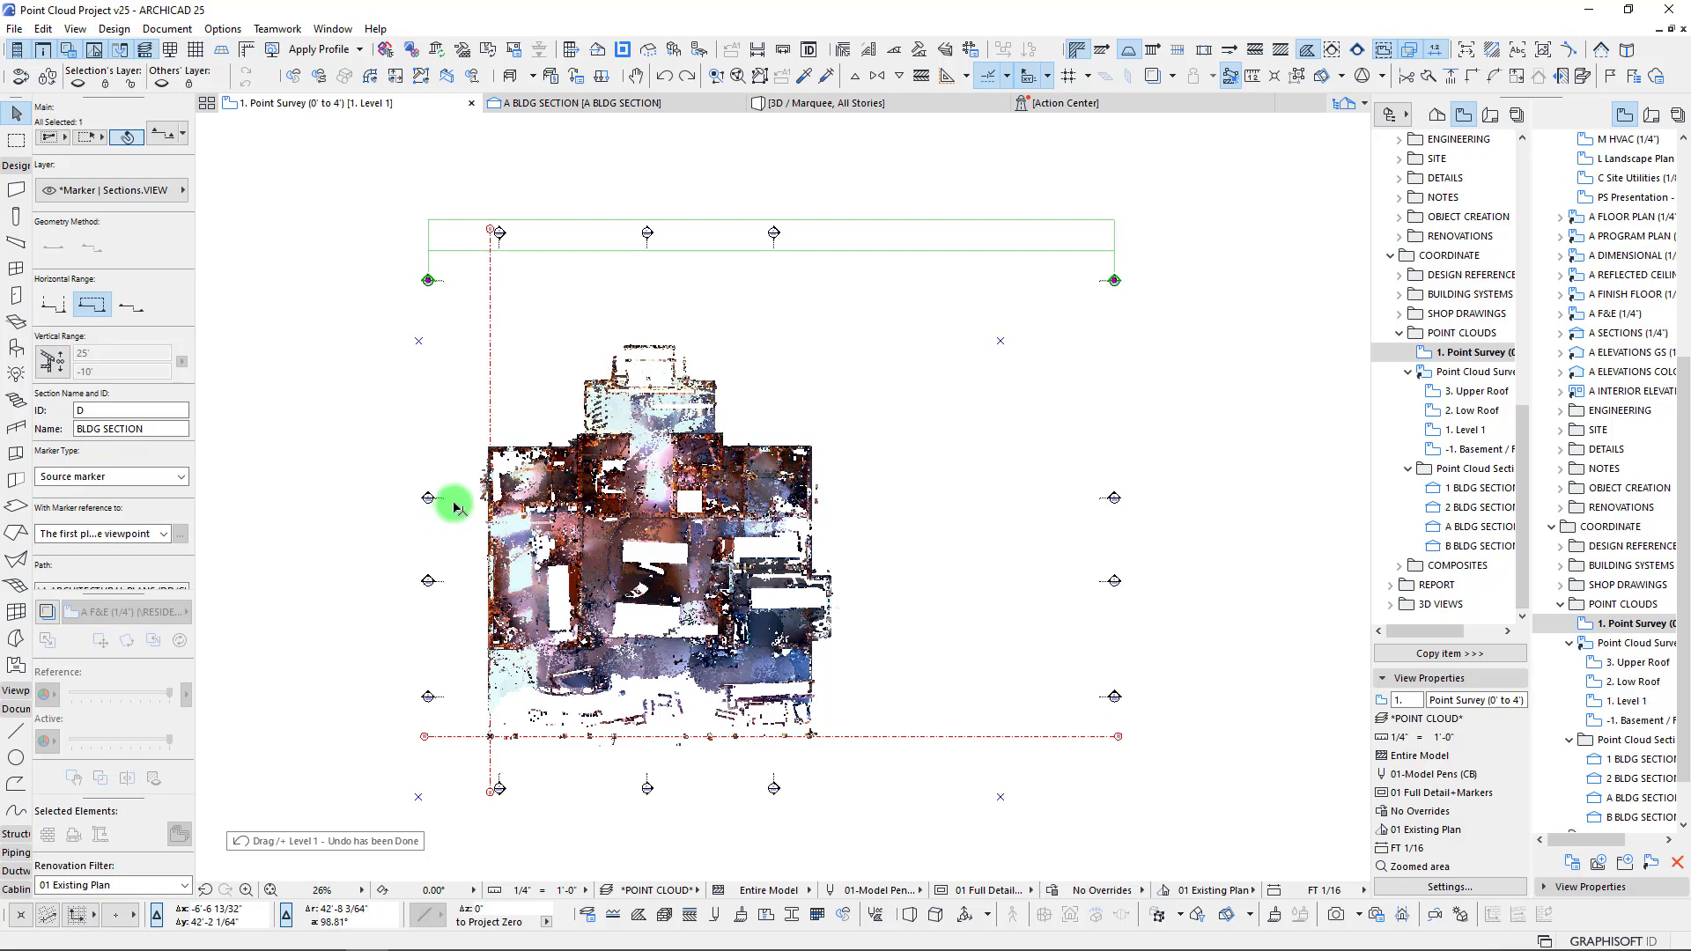
- Move section marker C slightly toward marker B and extend its depth limit just beyond the main block's upper exterior wall
left_click(428, 499)
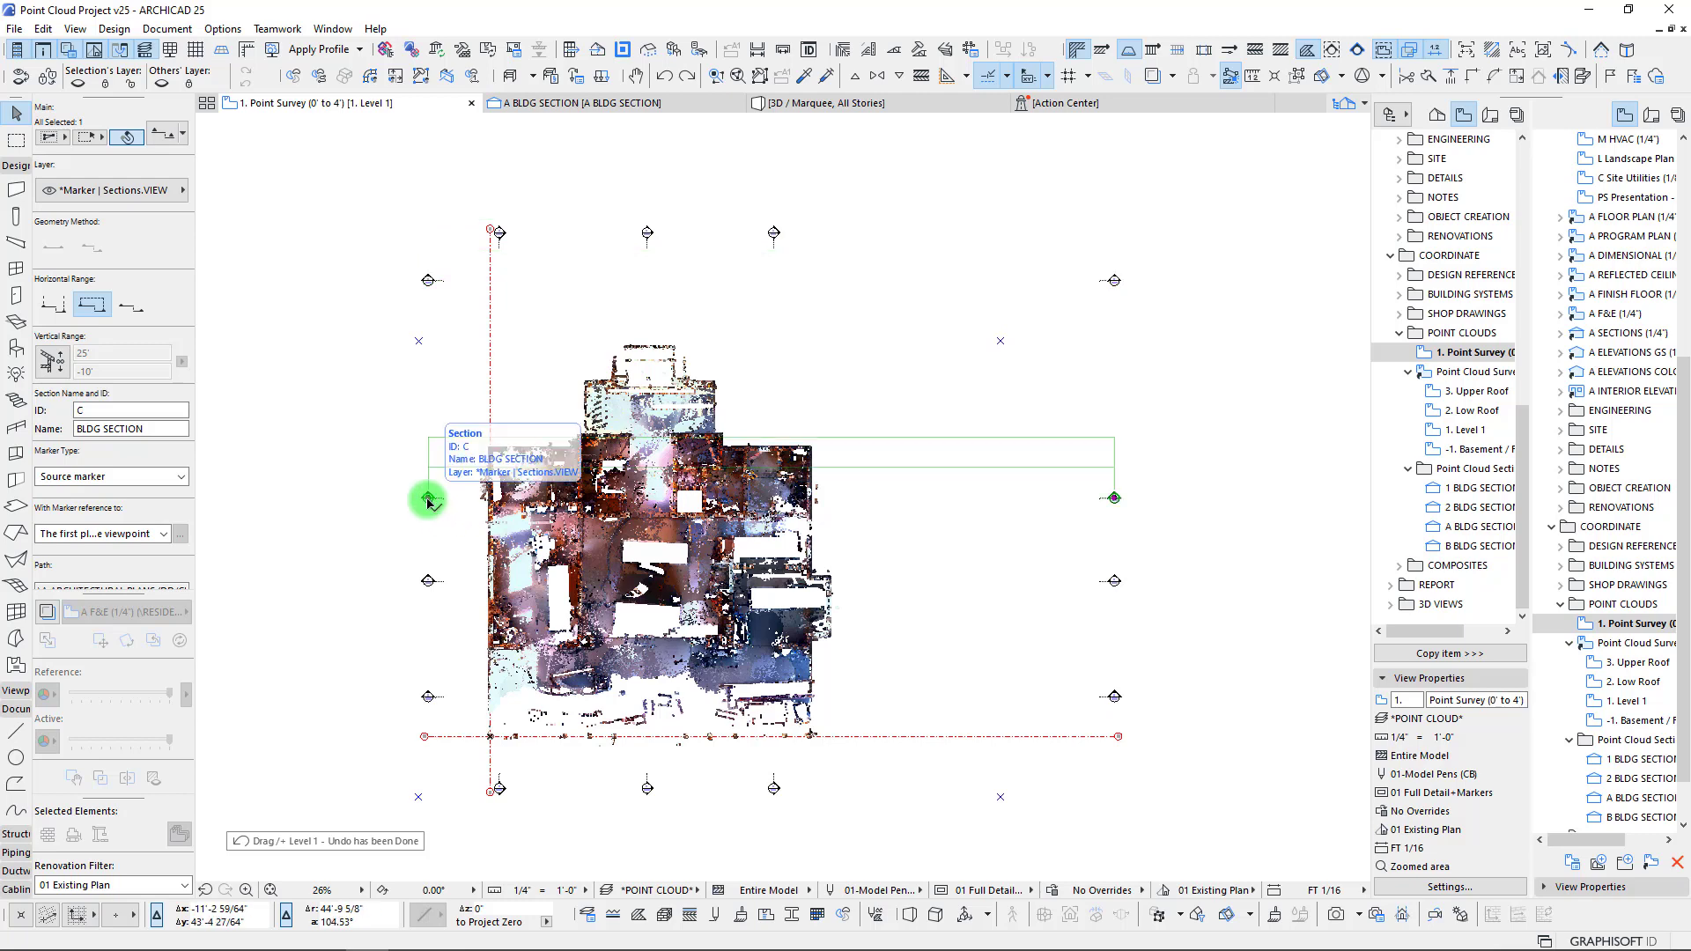
left_click(428, 281)
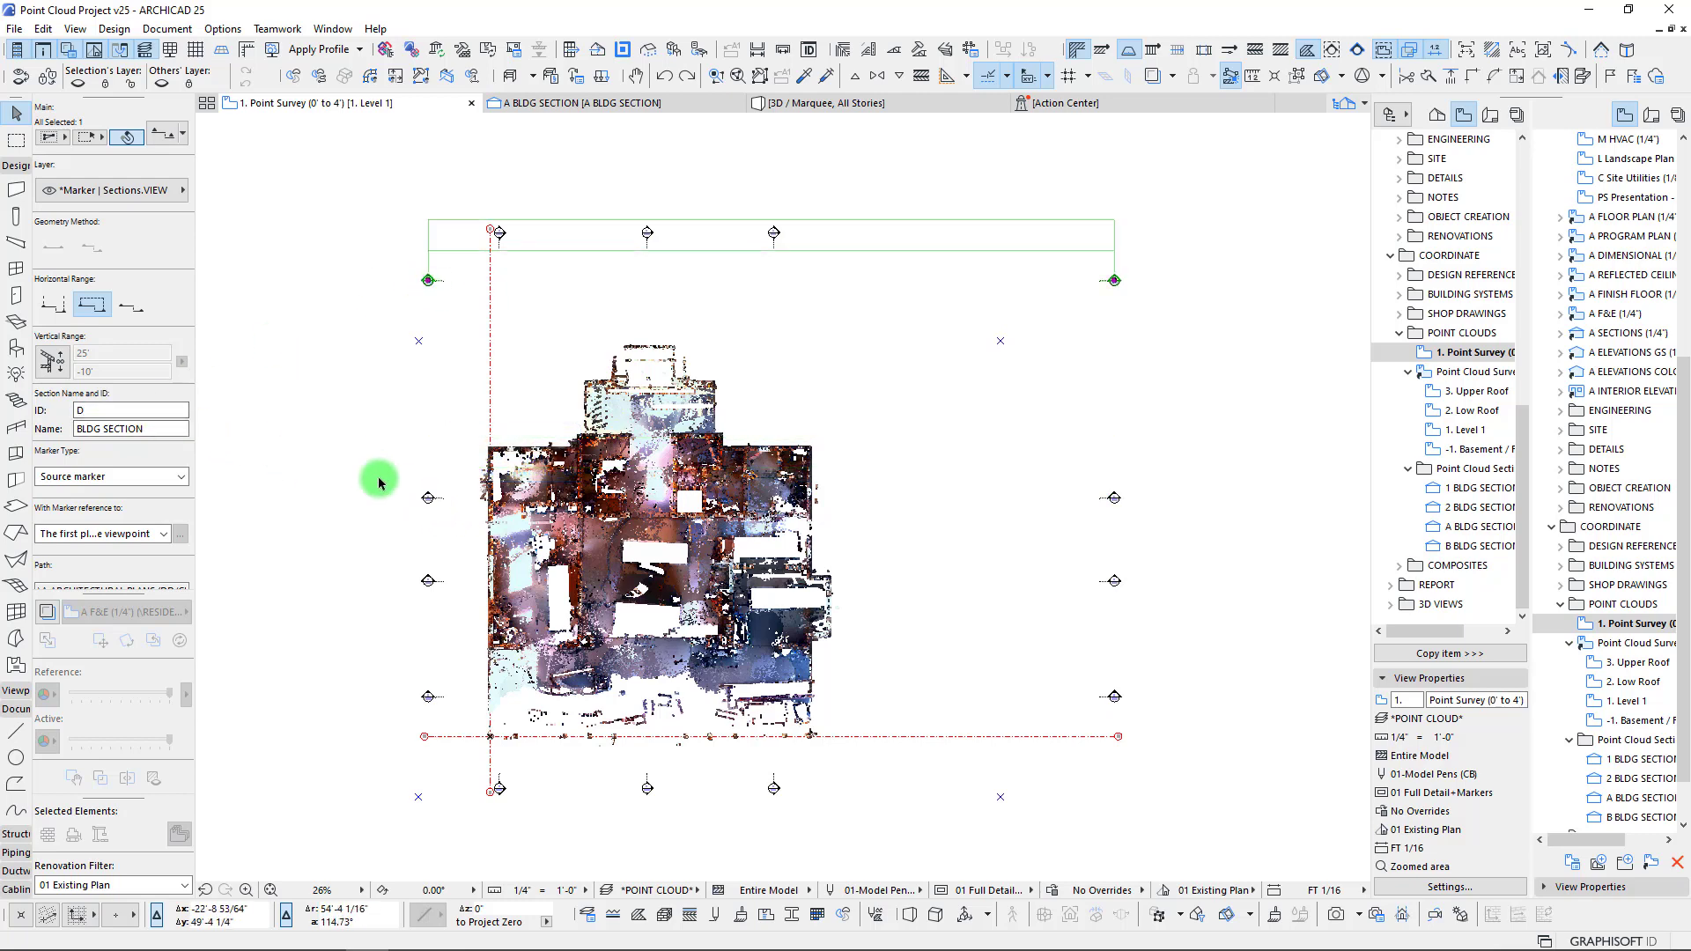
left_click(428, 497)
left_click(428, 499)
scroll(423, 528, "up", 3)
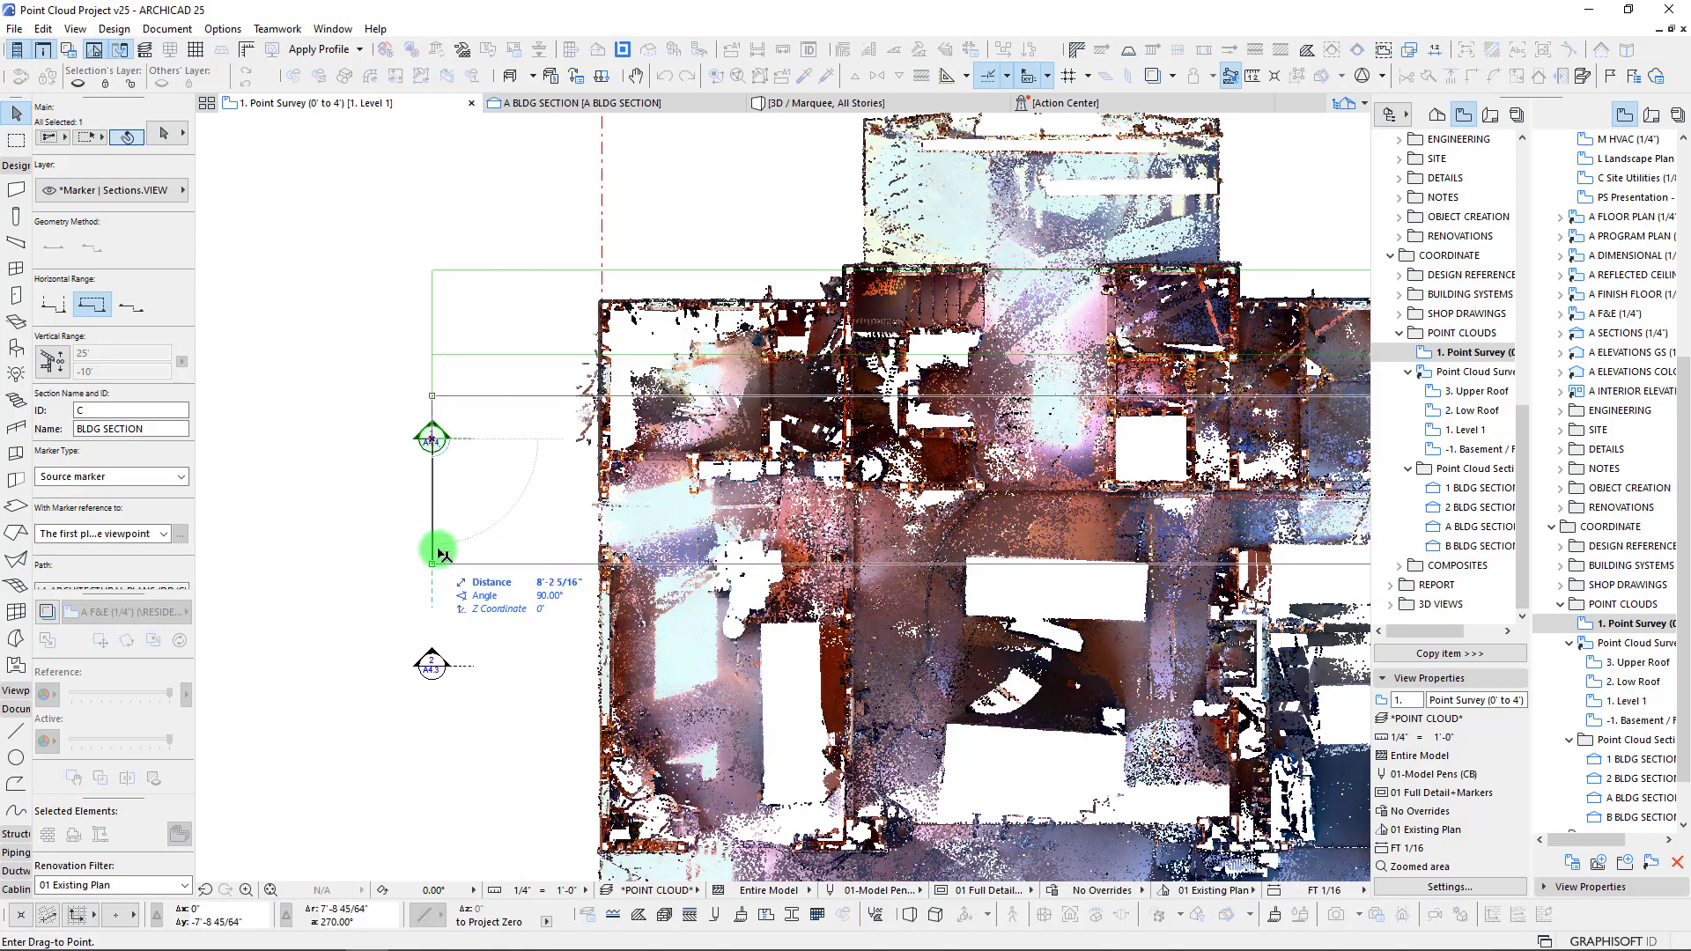
left_click(920, 464)
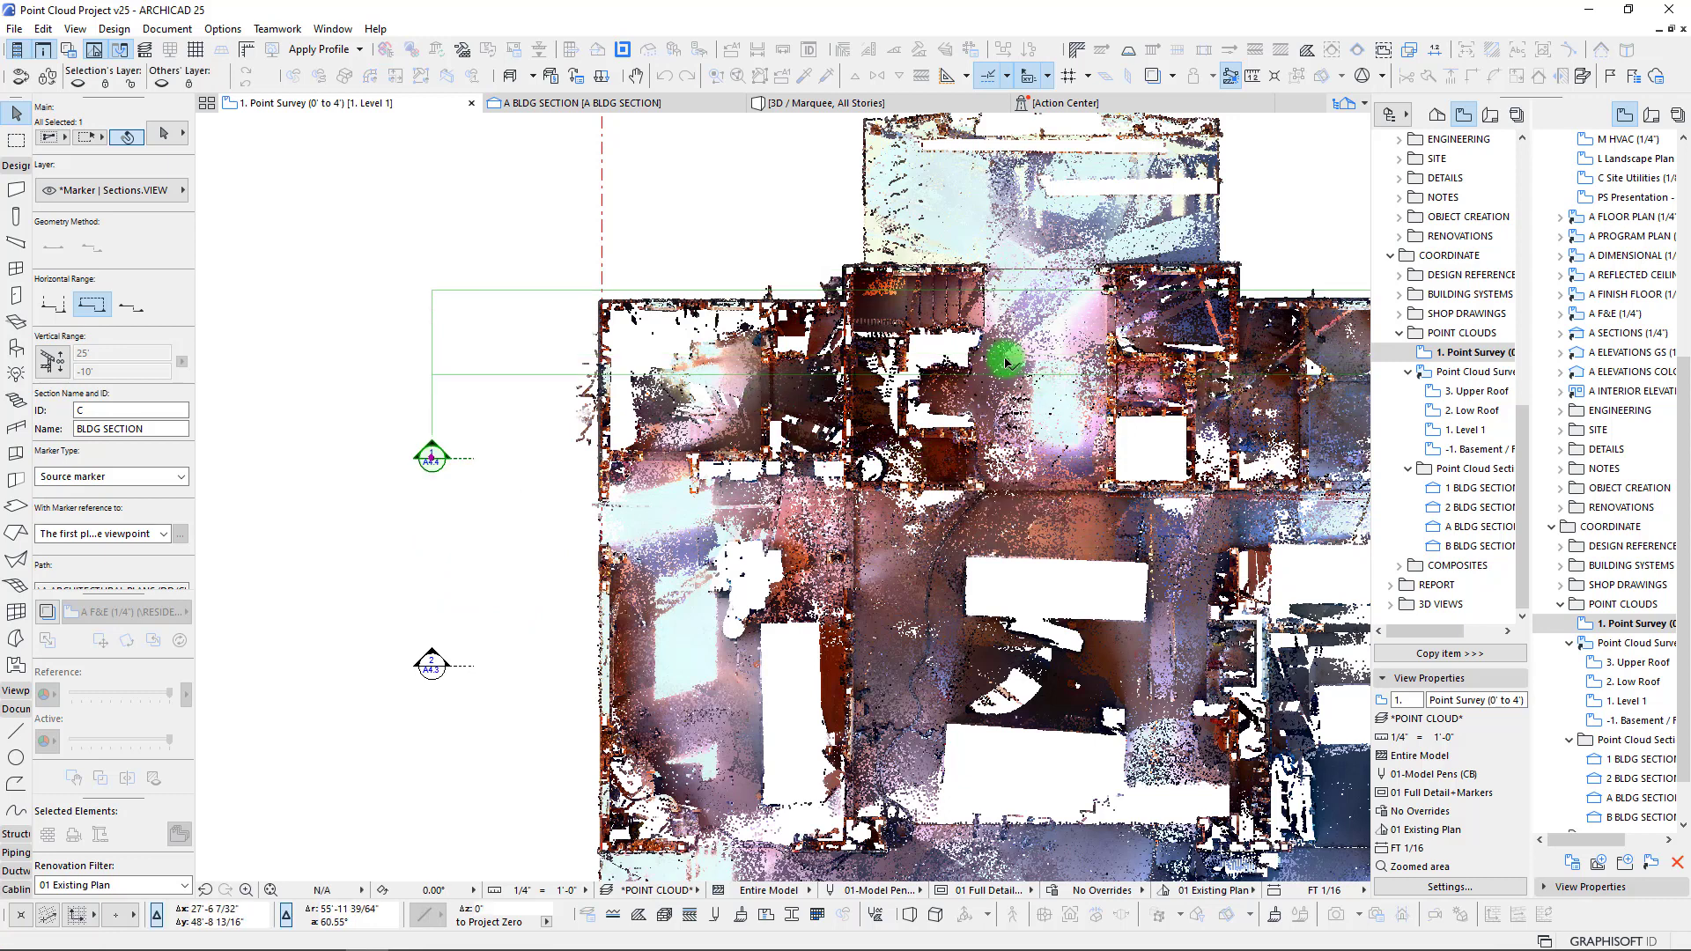
left_click(573, 291)
left_click(573, 258)
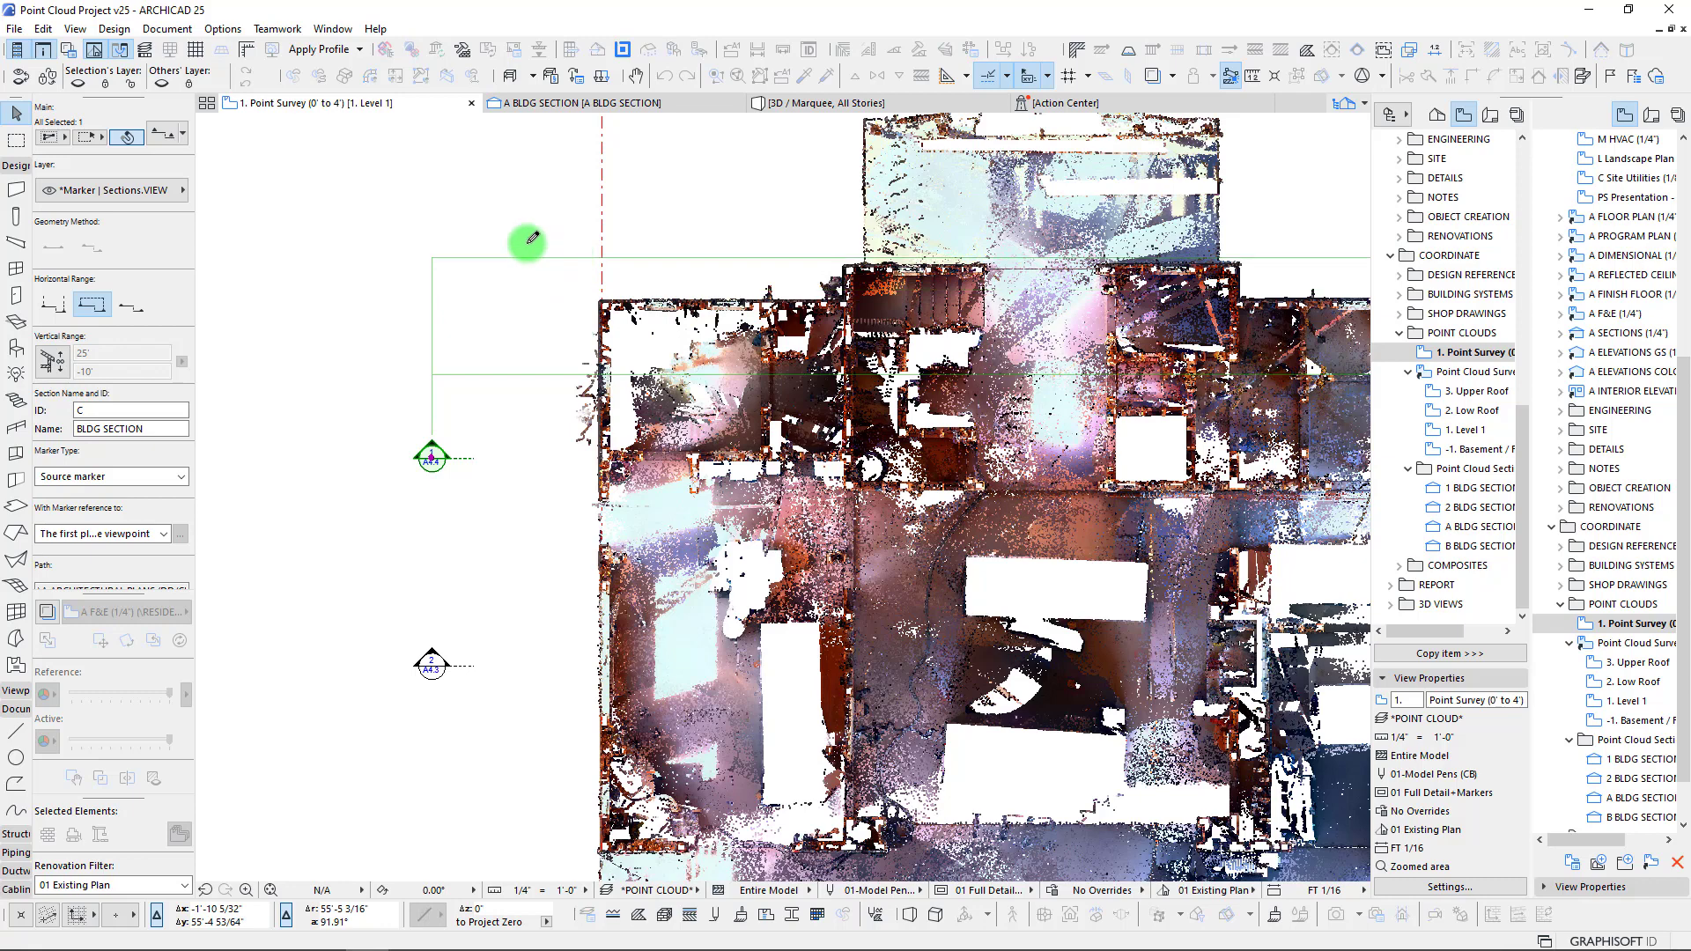
- Move section marker D vertically toward marker C so it cuts through the projecting wing at the top of the plan, and deselect it
scroll(628, 206, "down", 3)
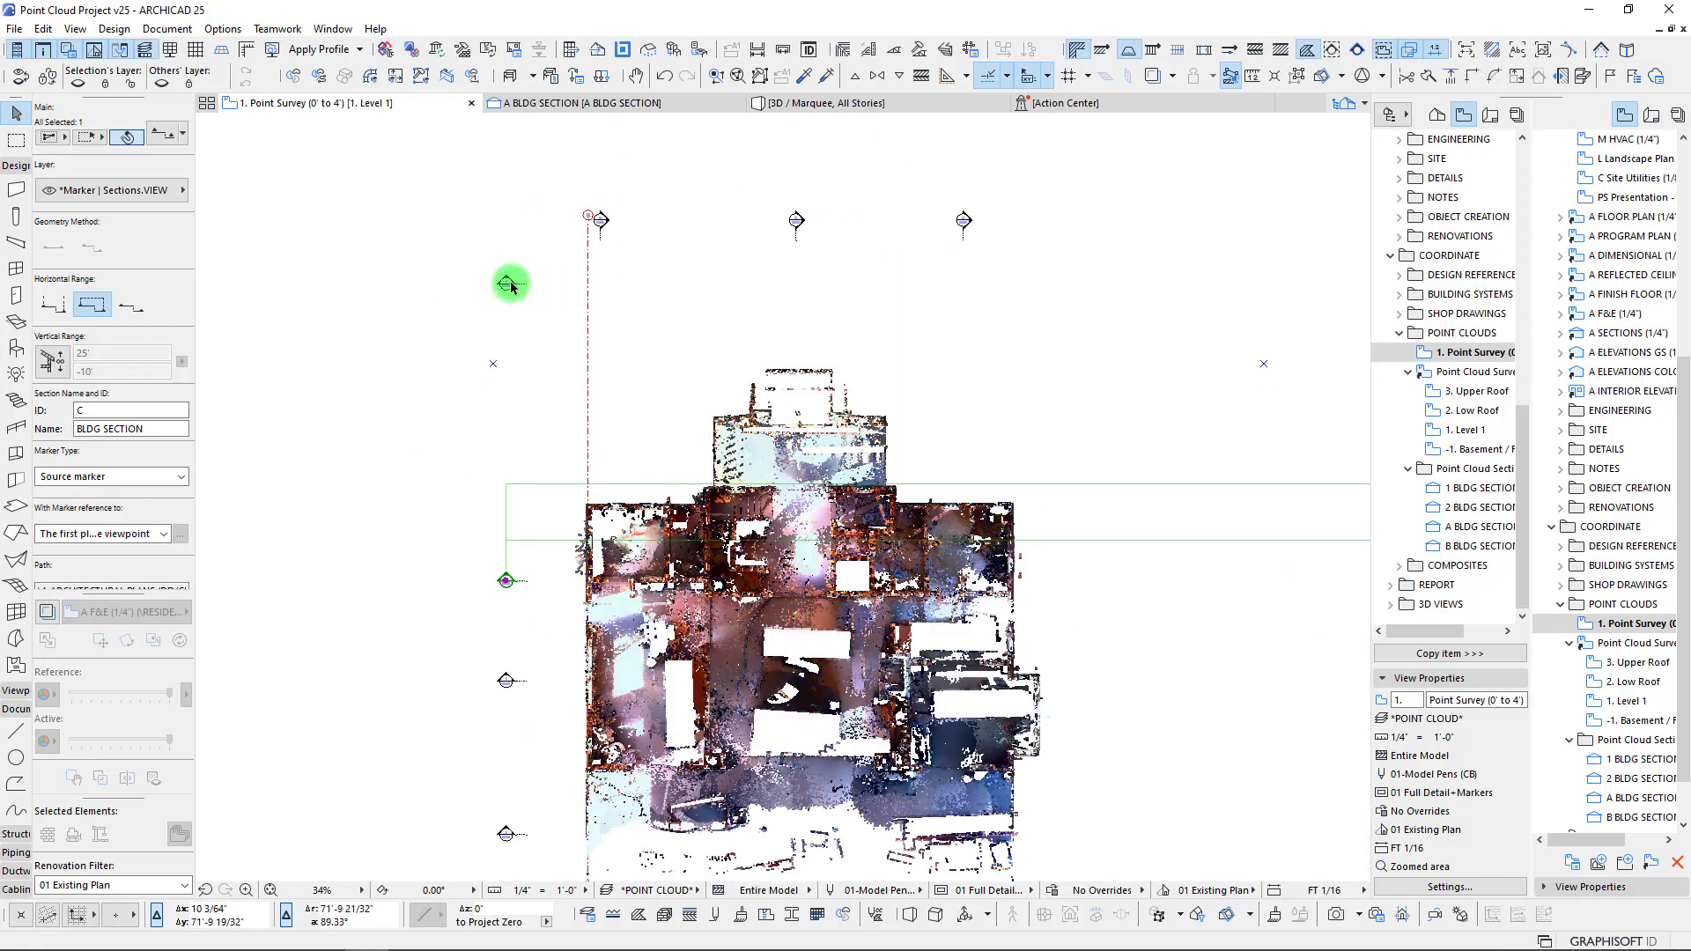
left_click(506, 284)
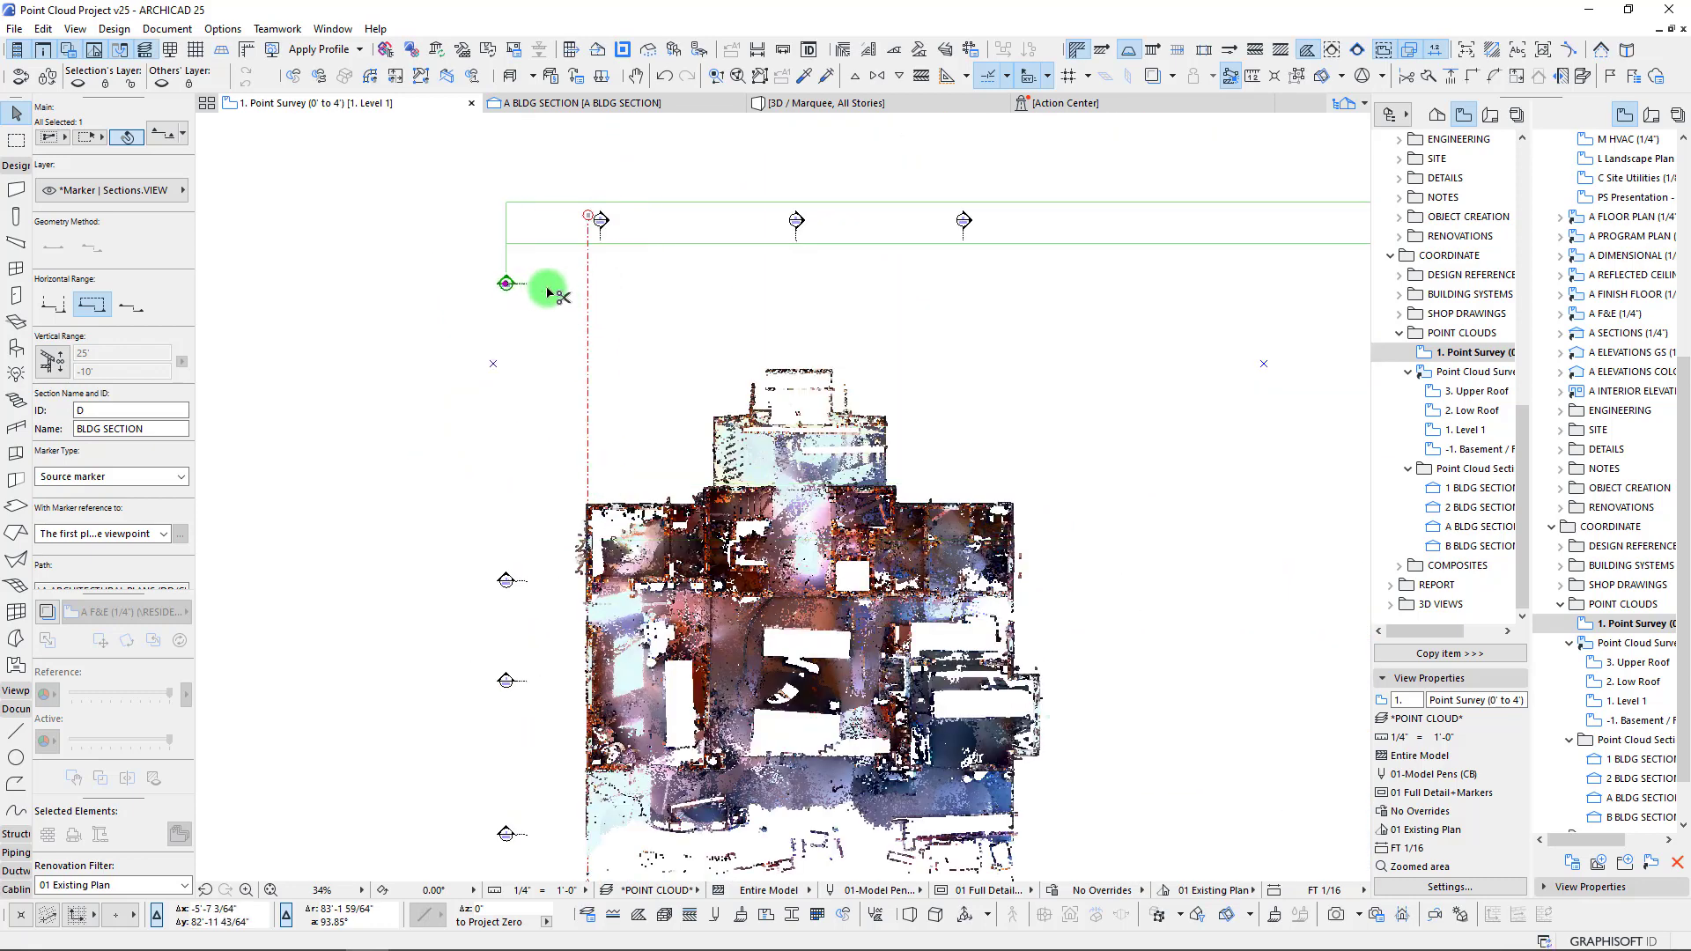
key("ctrl+d")
left_click(531, 284)
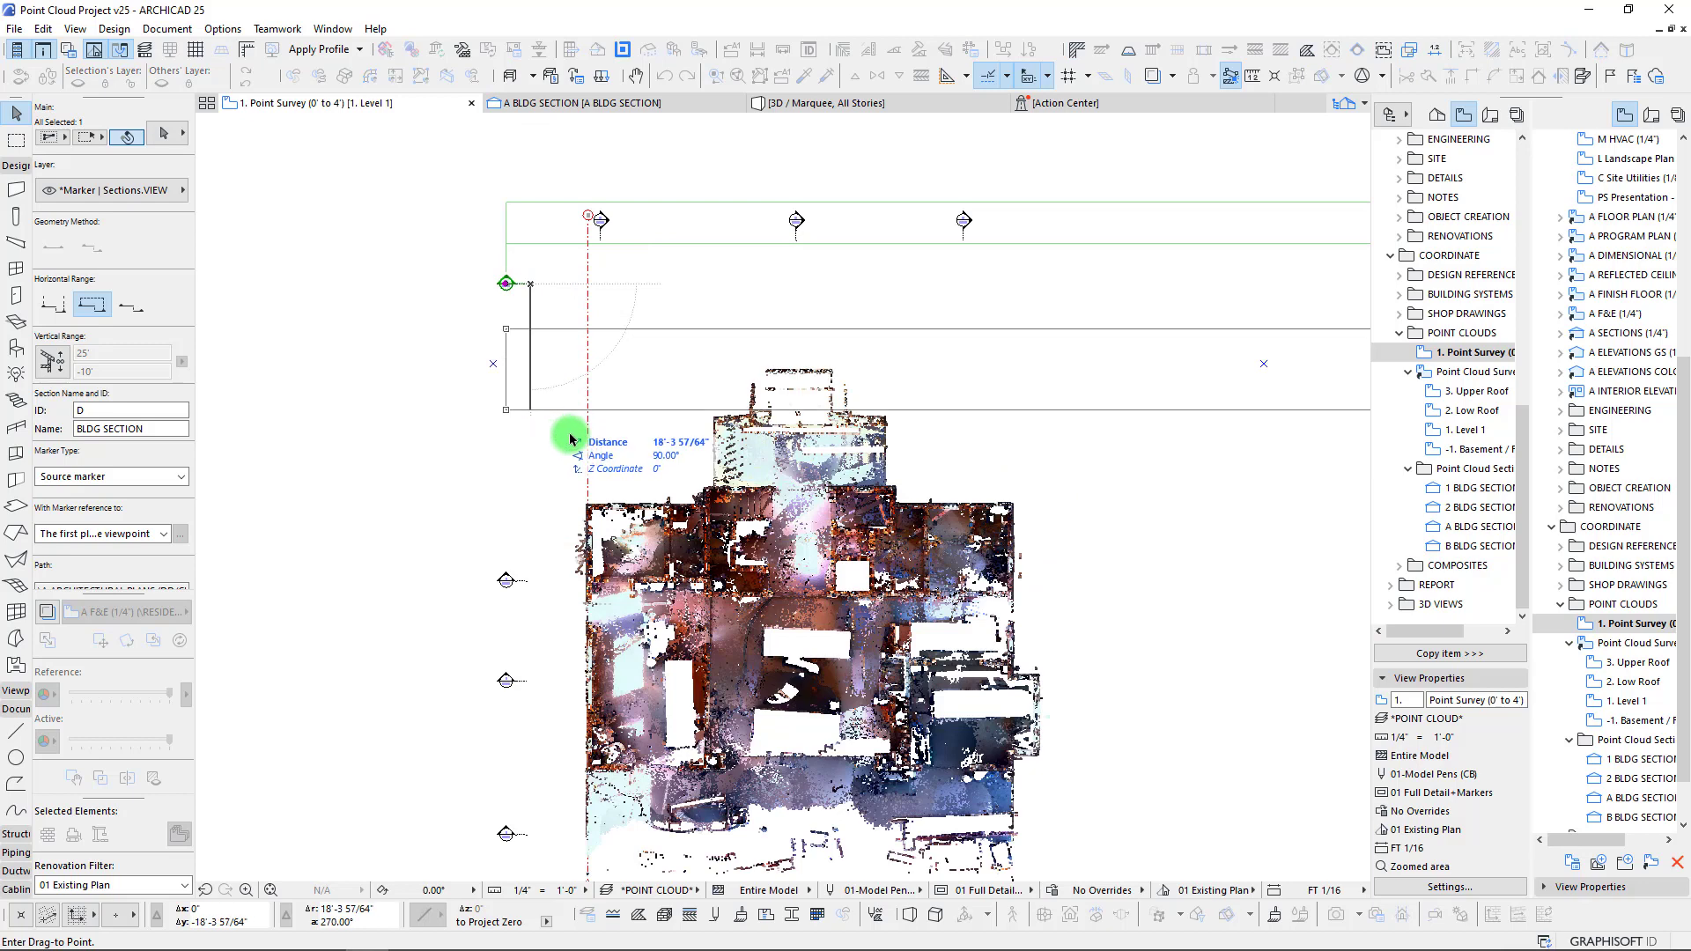
left_click(917, 447)
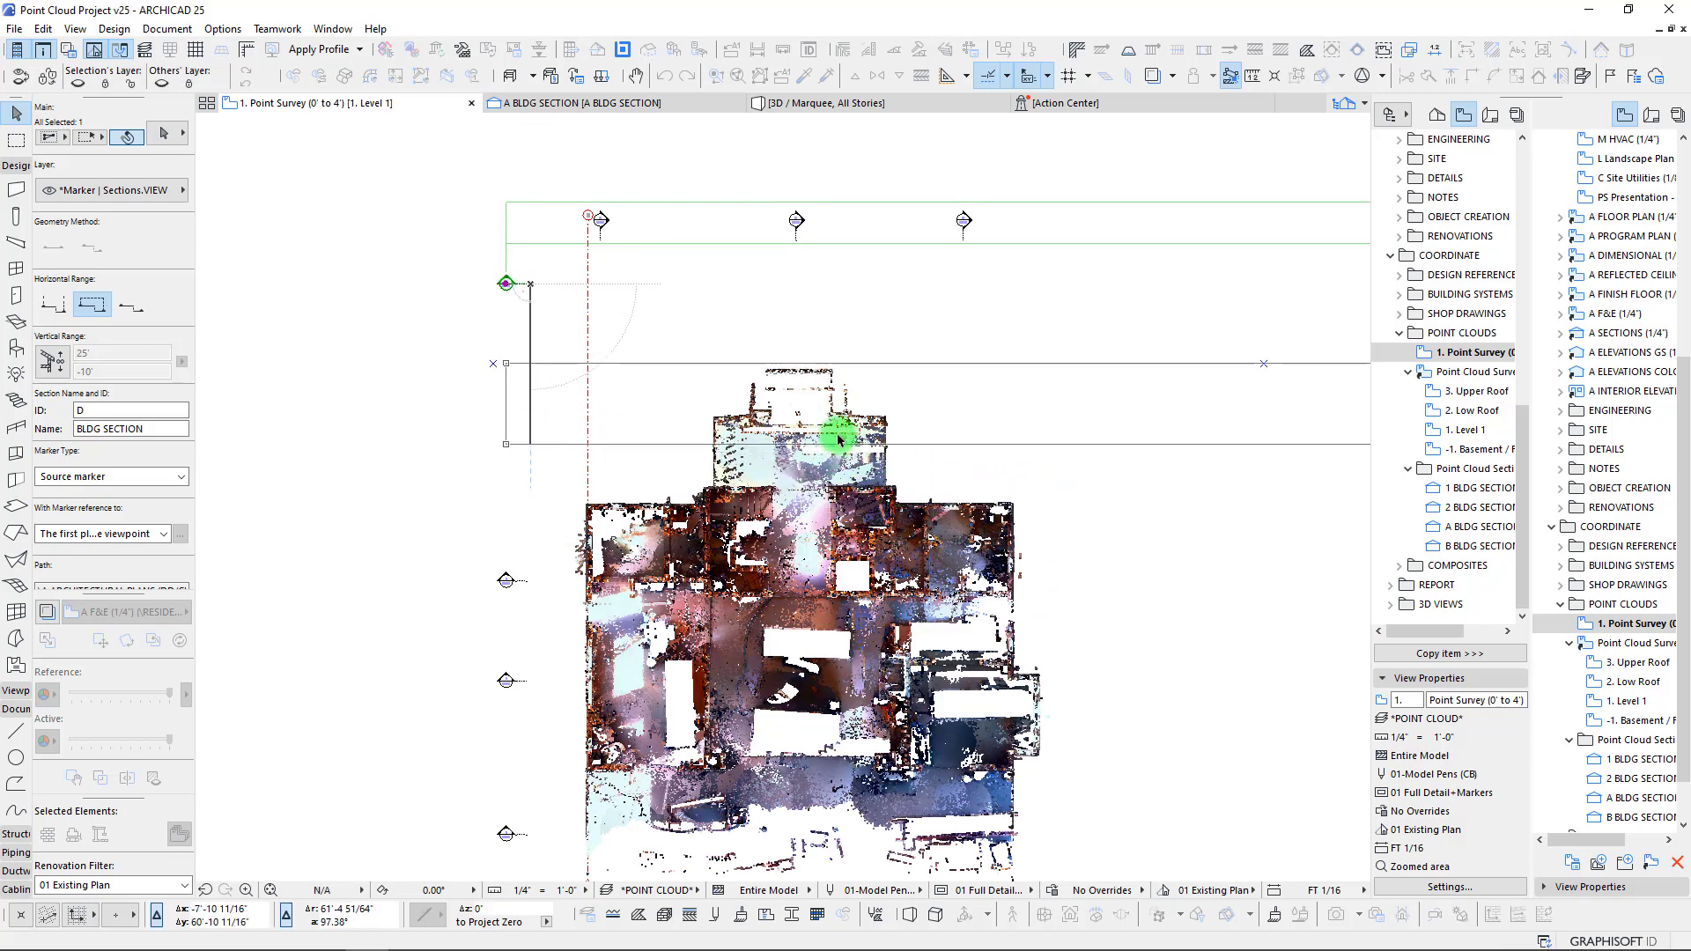
left_click(625, 460)
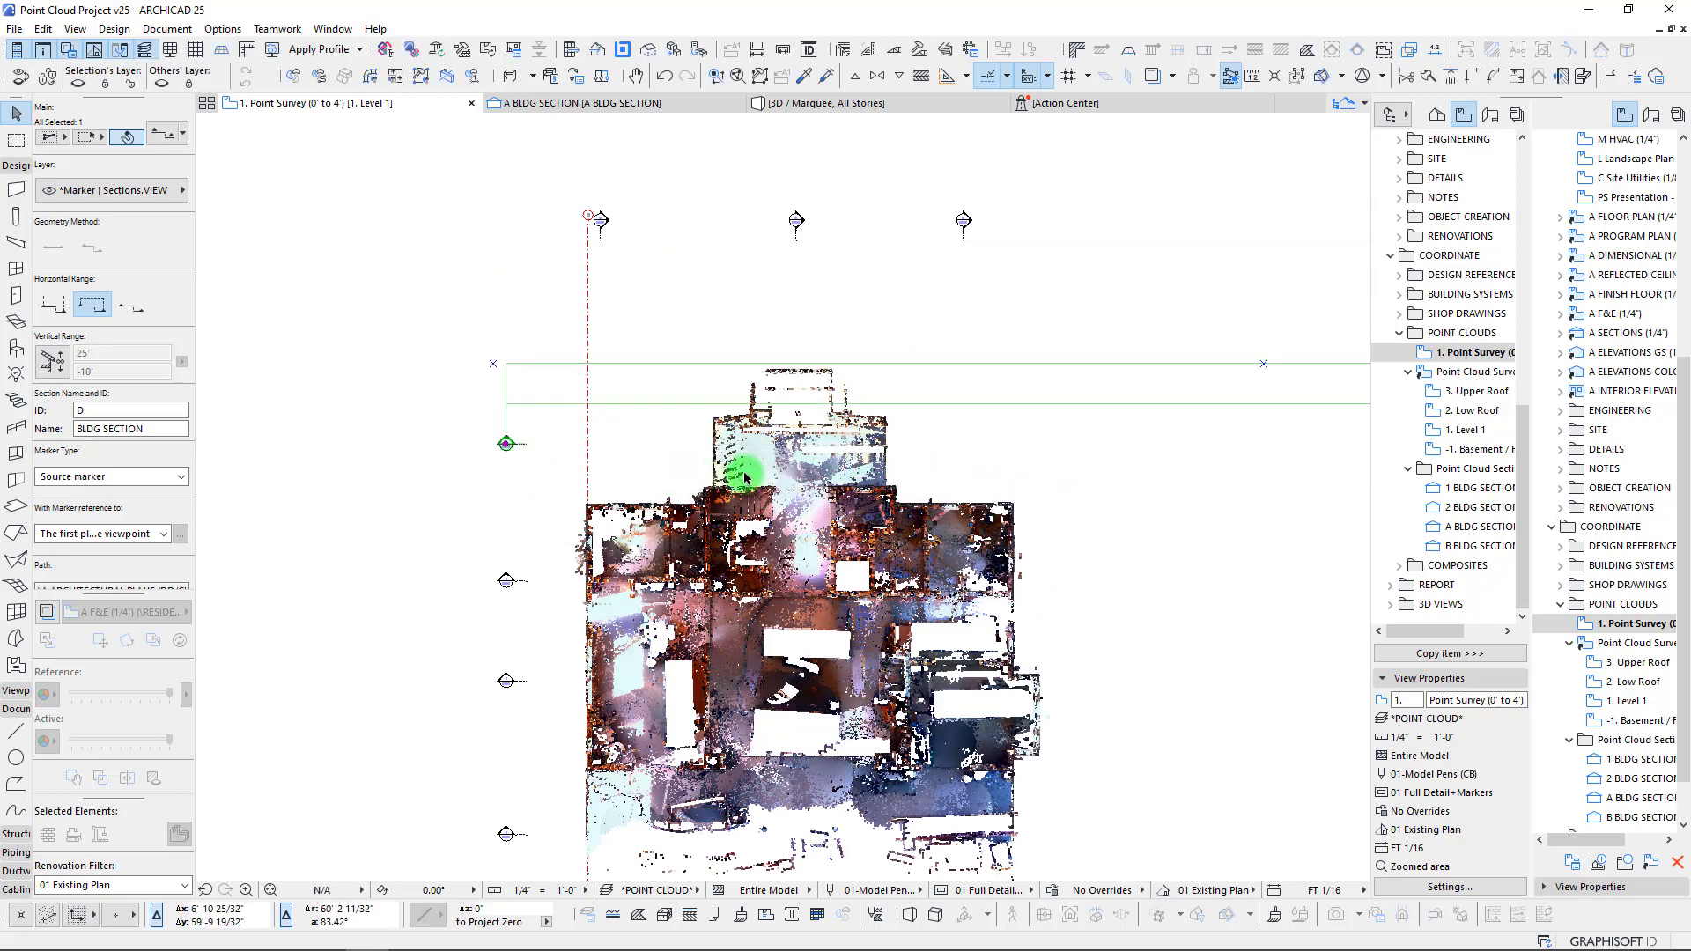
scroll(745, 478, "down", 3)
scroll(740, 500, "up", 3)
middle_click_drag(756, 515, 668, 416)
key("Escape")
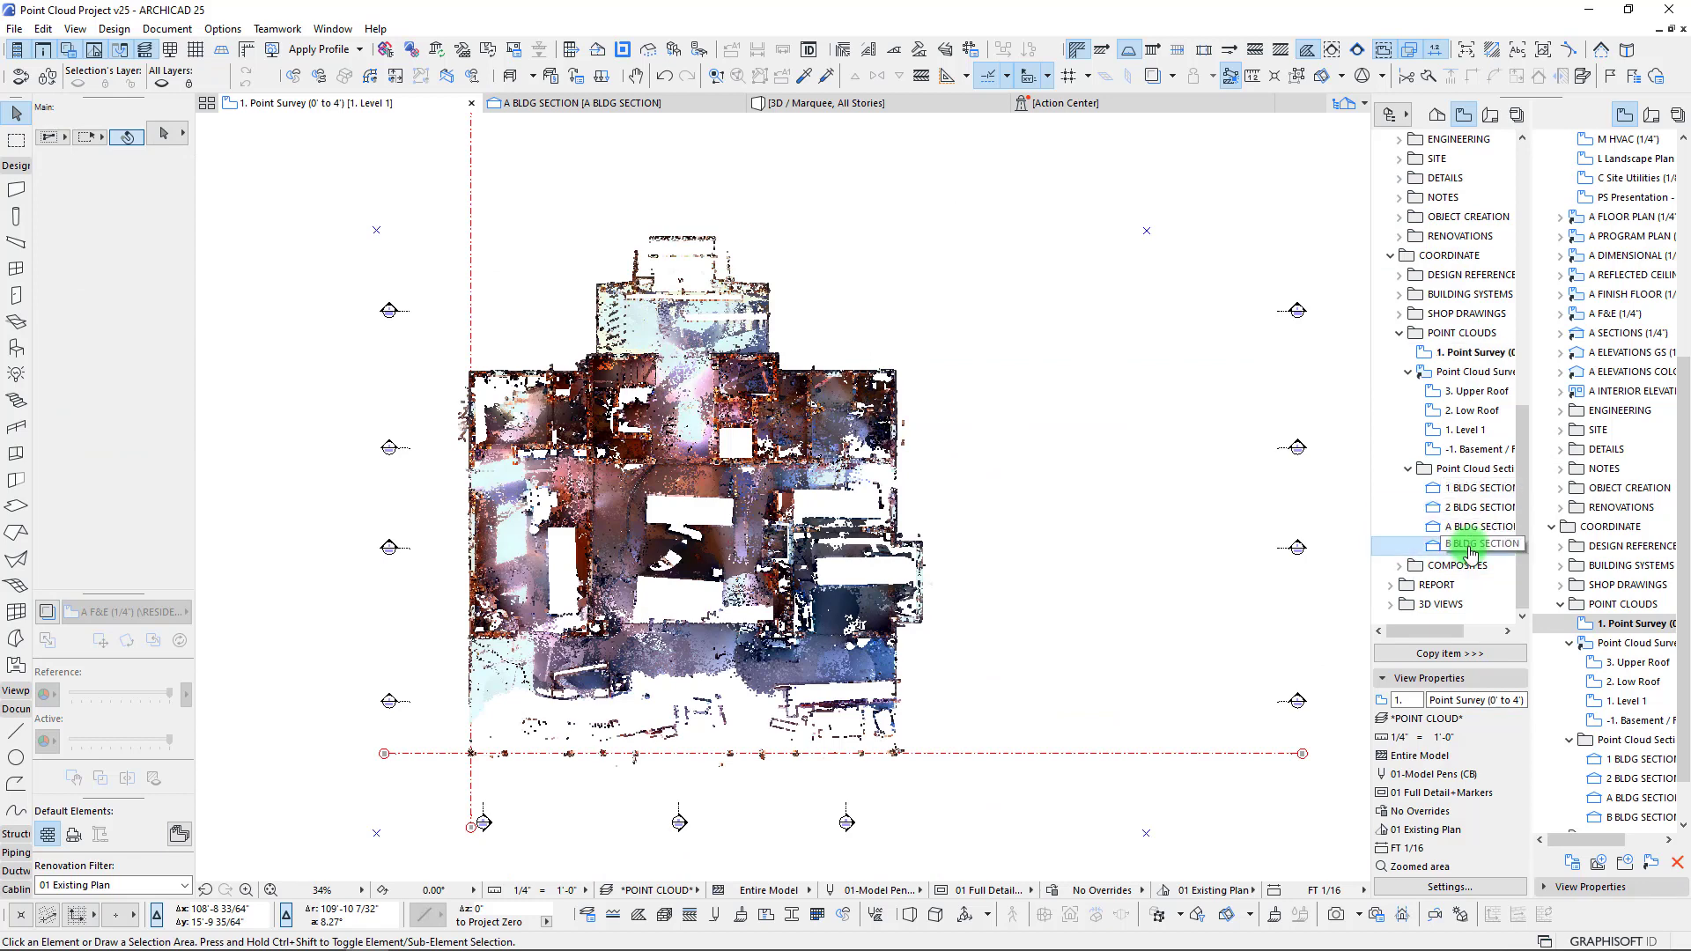
- Open the B BLDG SECTION view and examine the scanned wall framing, side porch and attic framing under the gable
double_click(1468, 546)
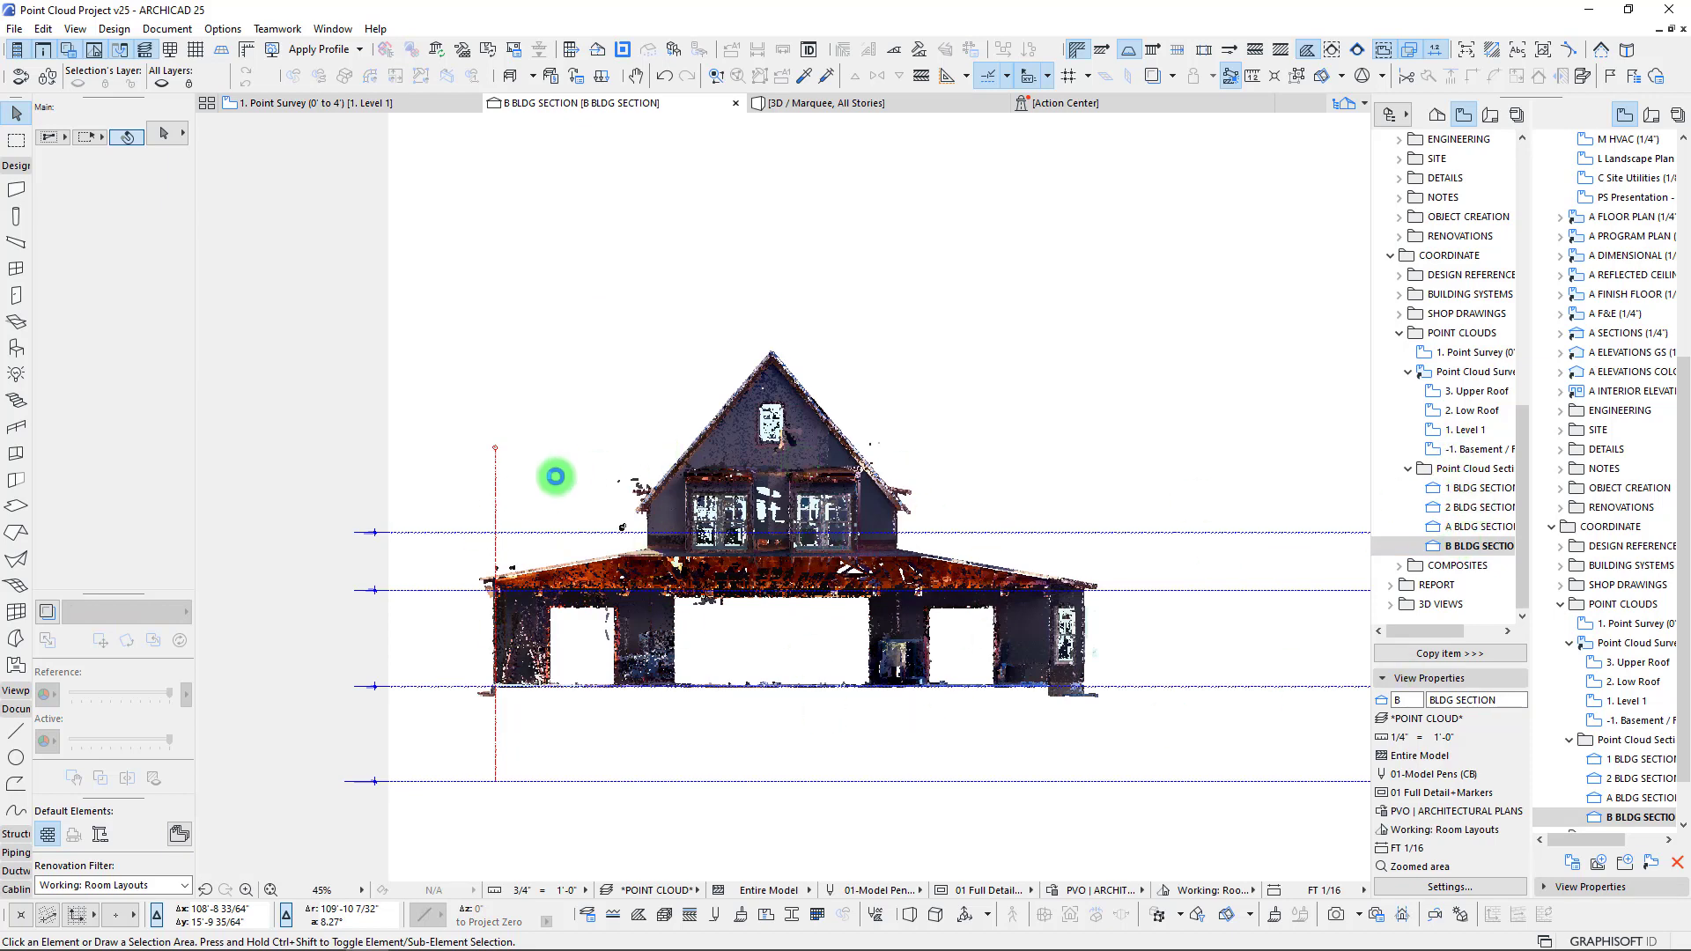
middle_click_drag(383, 489, 1205, 751)
middle_click_drag(713, 394, 1086, 613)
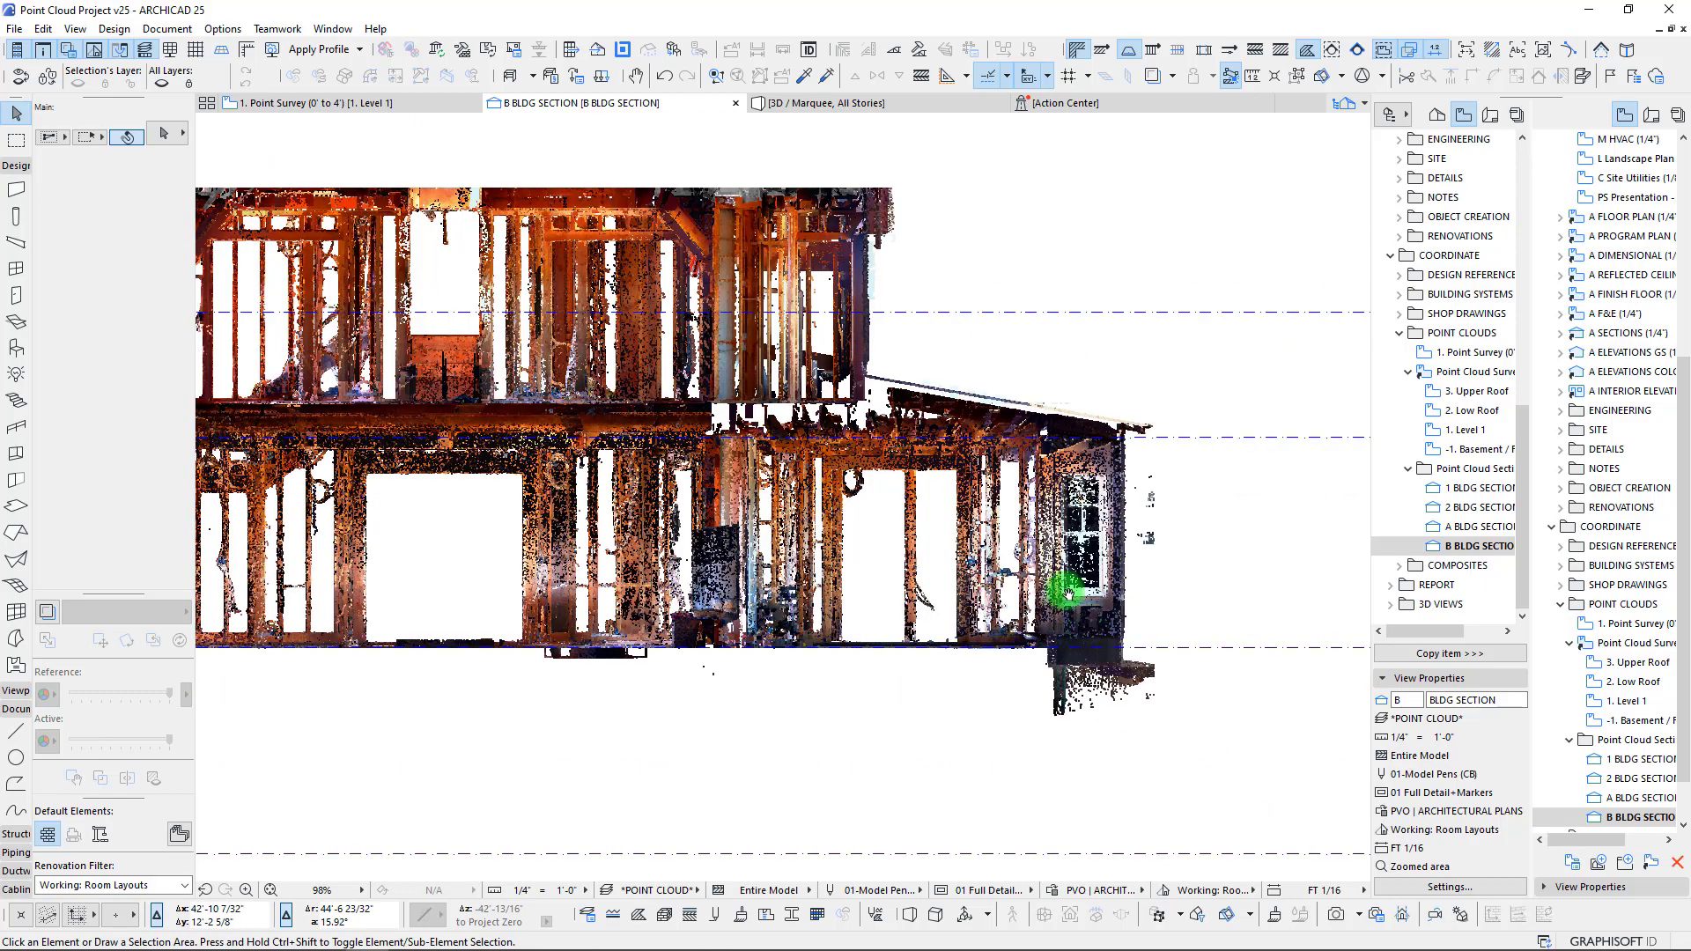
scroll(677, 447, "down", 4)
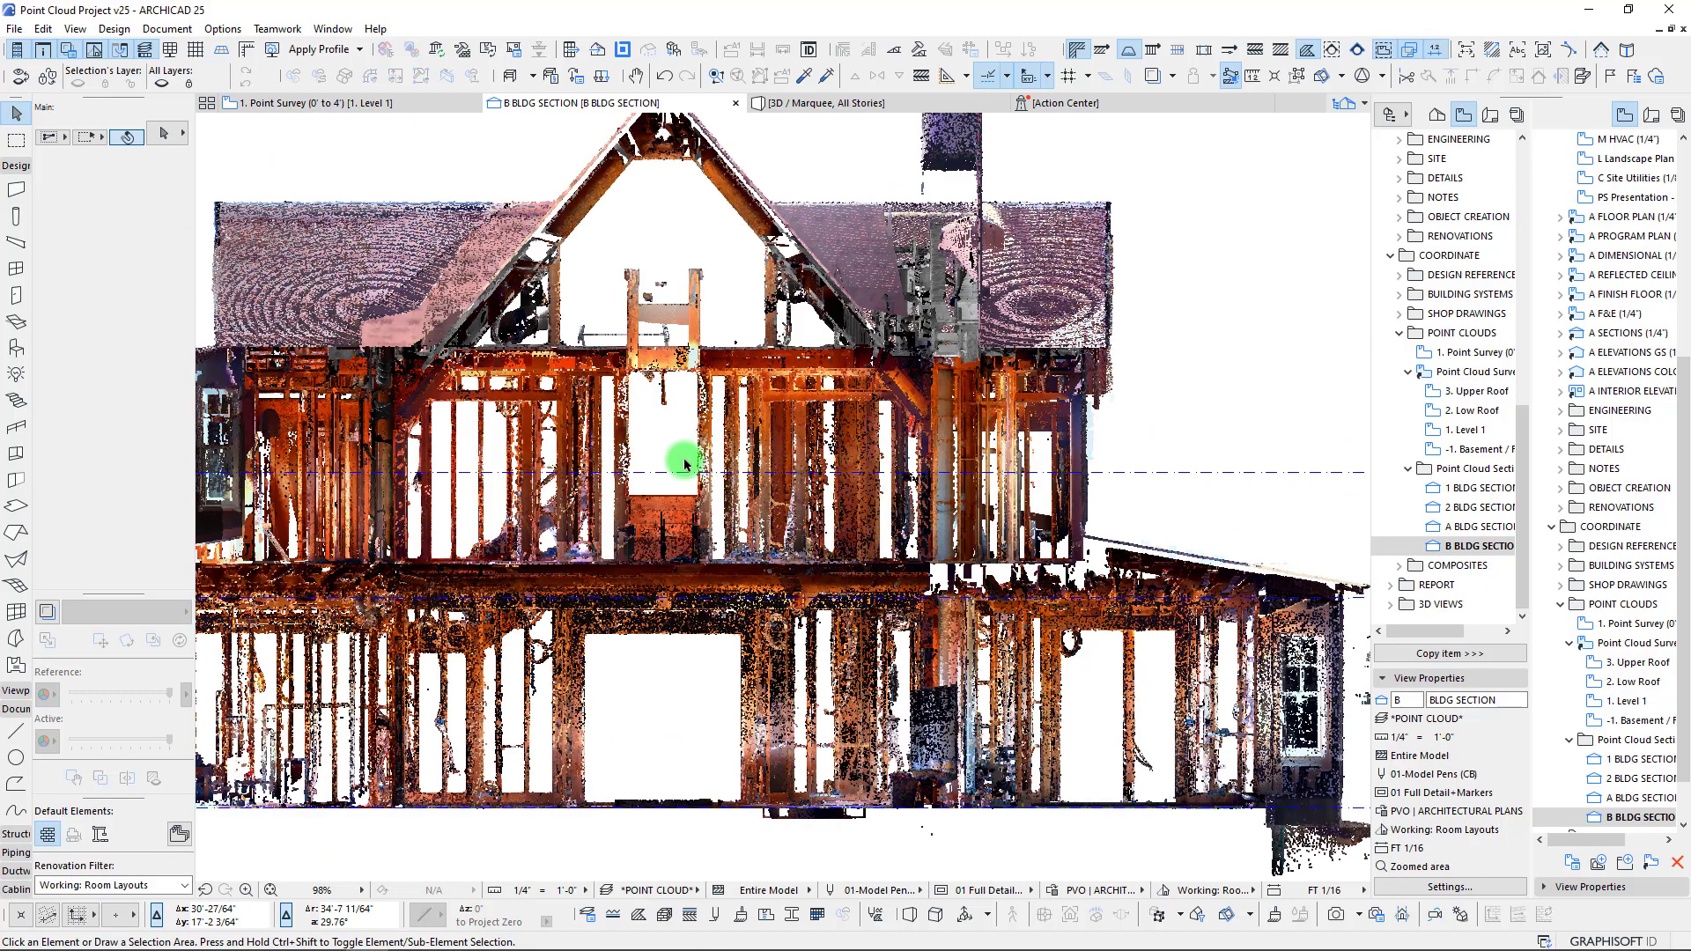
scroll(714, 389, "up", 8)
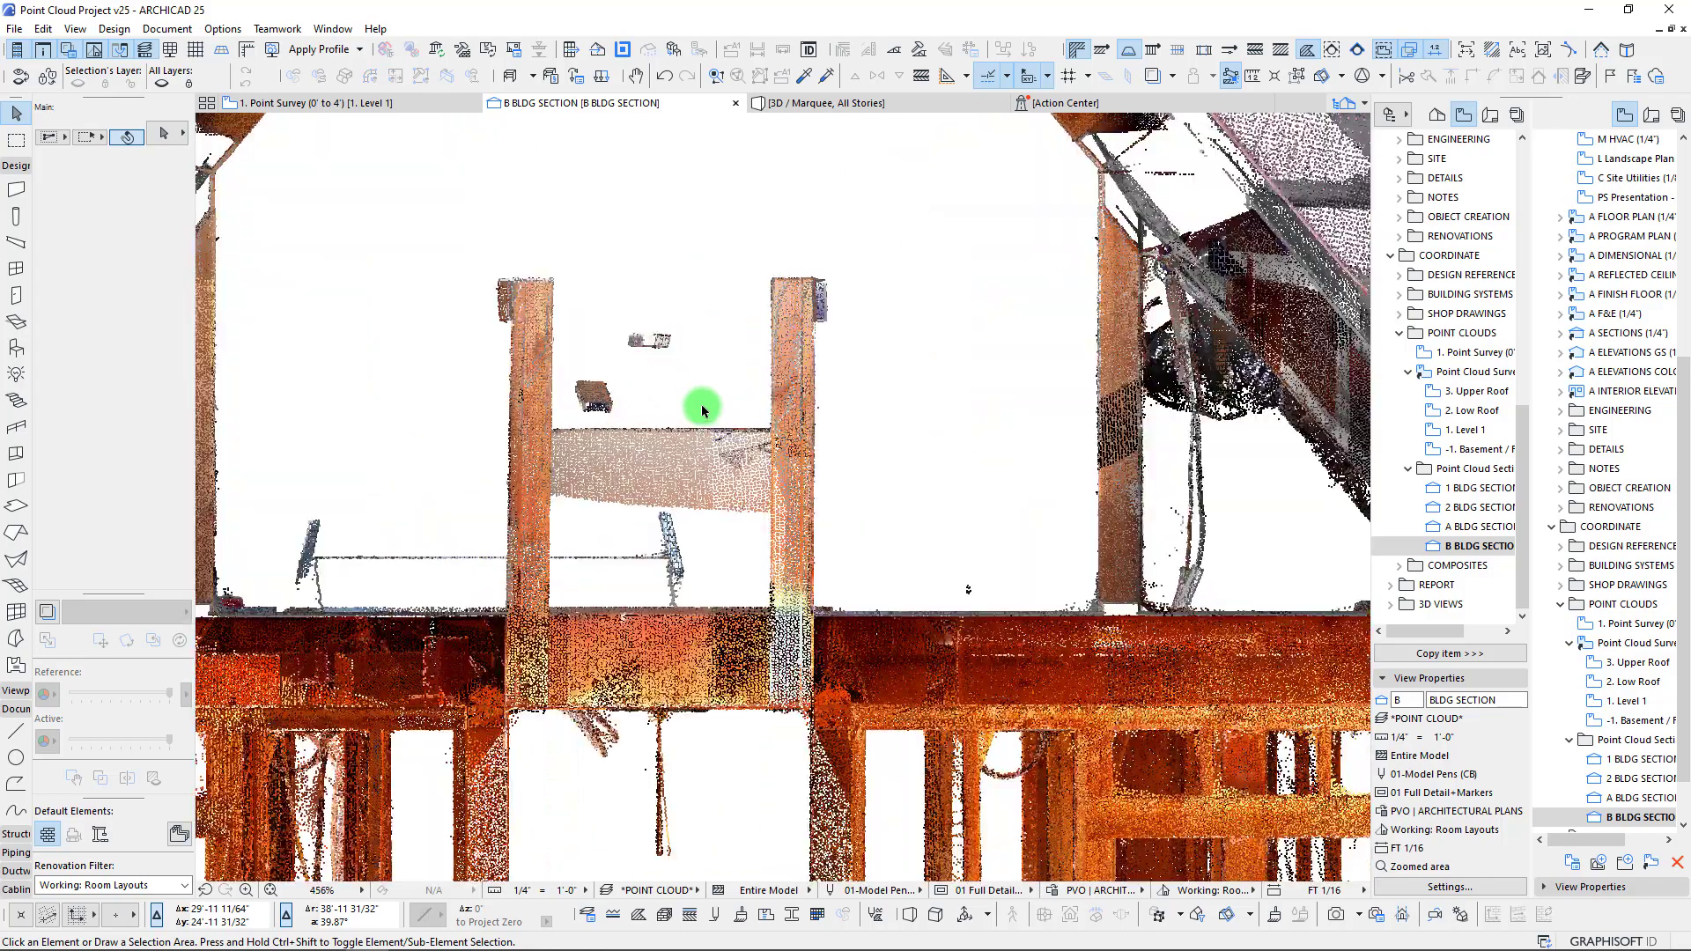
scroll(660, 540, "down", 7)
scroll(645, 516, "down", 3)
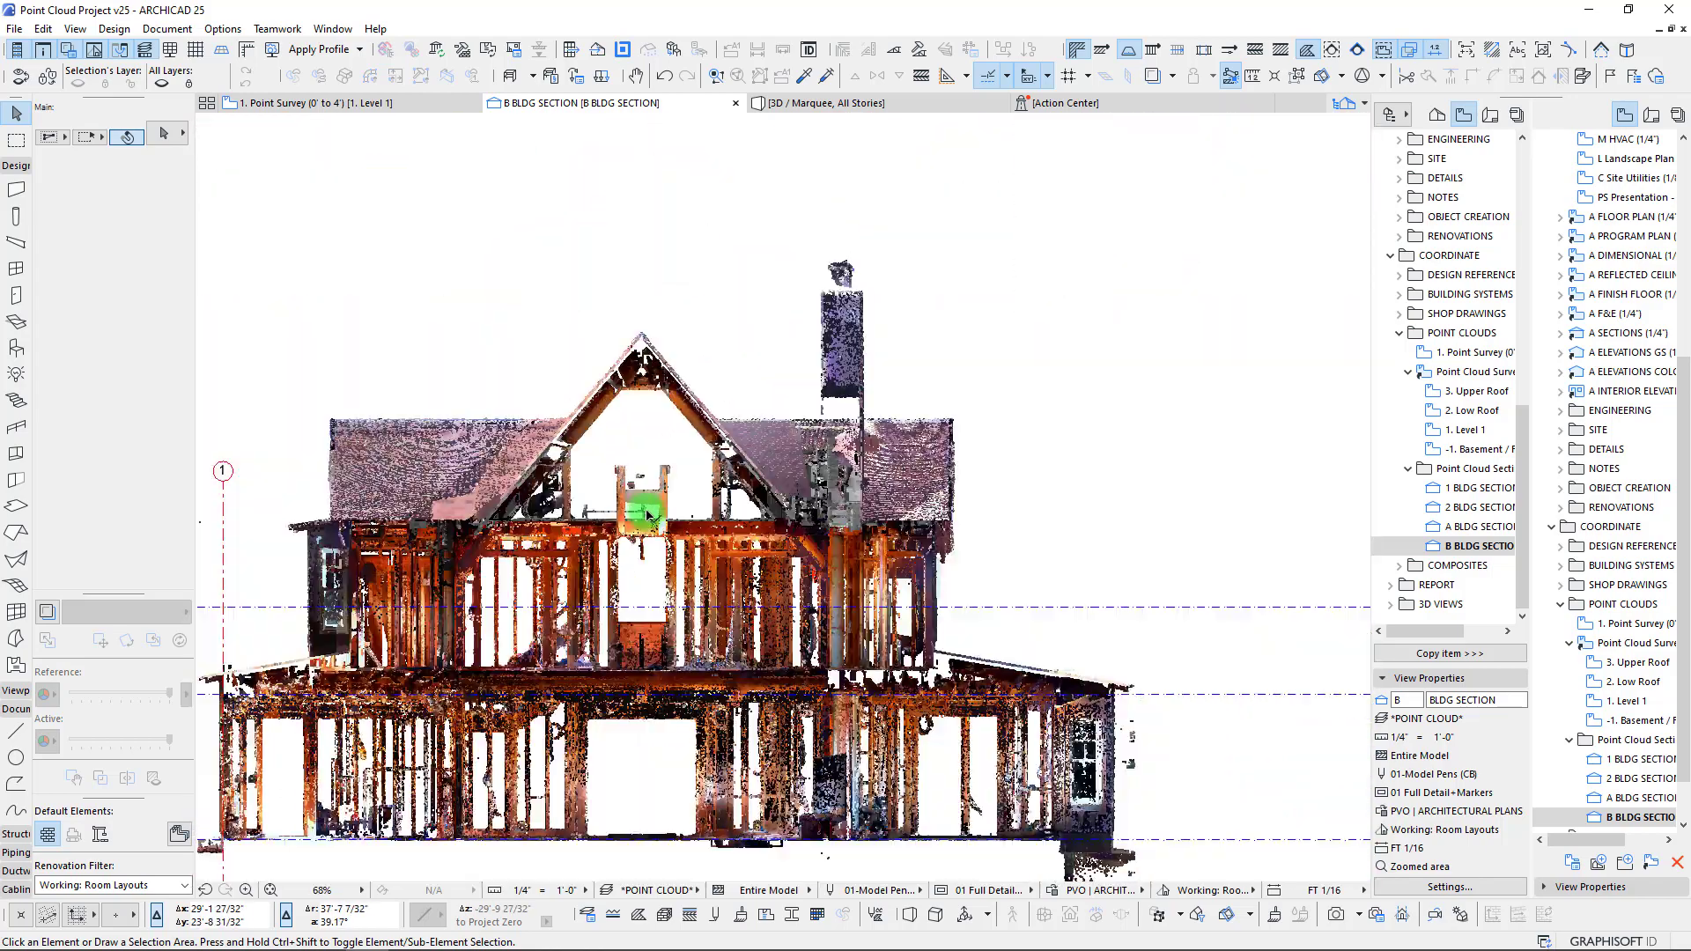
middle_click_drag(651, 514, 657, 494)
- Open the 2 BLDG SECTION view and examine the scanned stair, floor framing, porches and foundation against the story level lines
double_click(1468, 507)
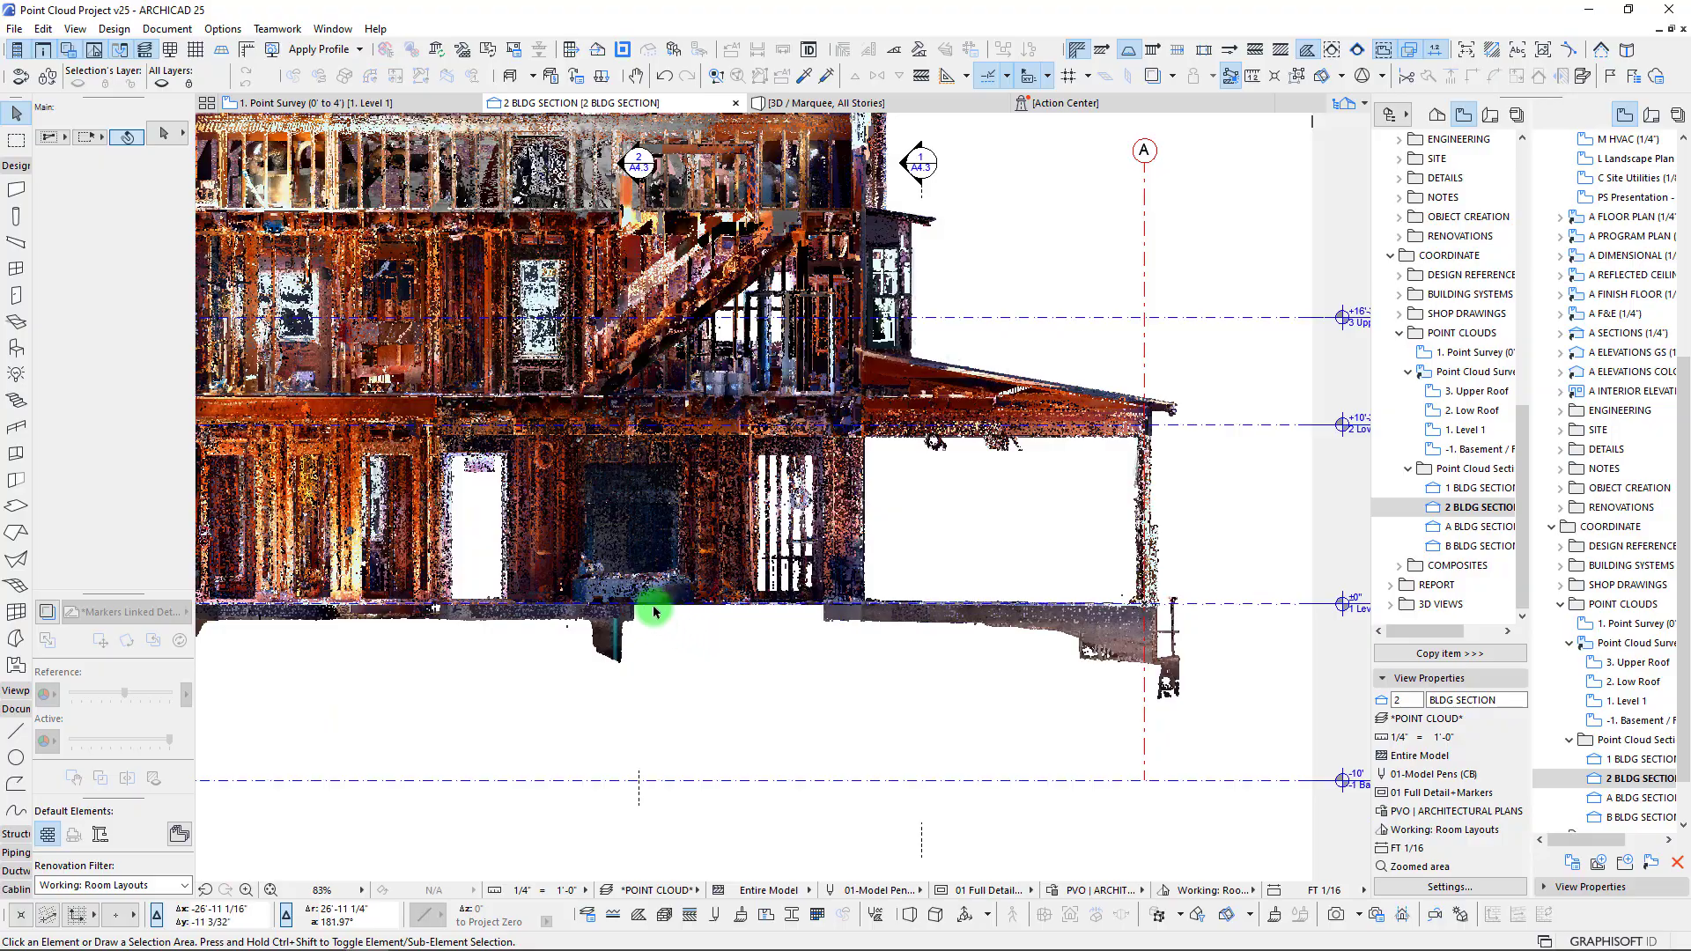
scroll(758, 691, "down", 1)
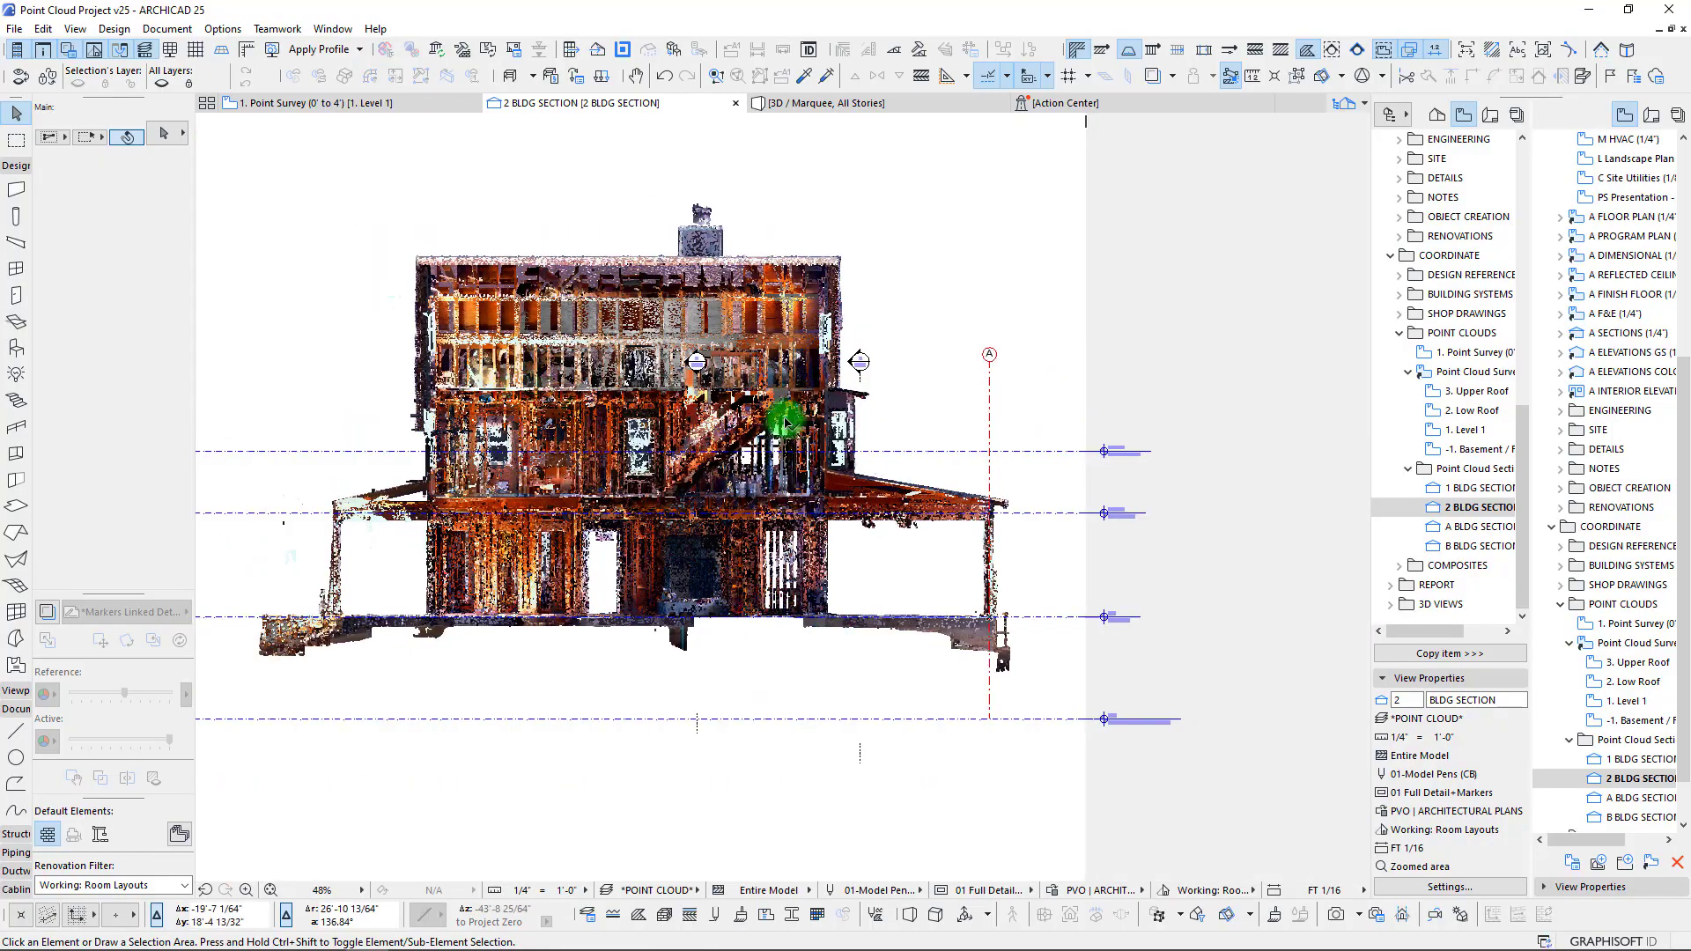
scroll(696, 467, "up", 5)
scroll(696, 467, "up", 1)
scroll(728, 567, "up", 1)
scroll(705, 547, "up", 1)
scroll(1055, 485, "up", 1)
scroll(634, 596, "down", 5)
scroll(774, 585, "down", 5)
scroll(805, 536, "down", 1)
scroll(717, 535, "up", 1)
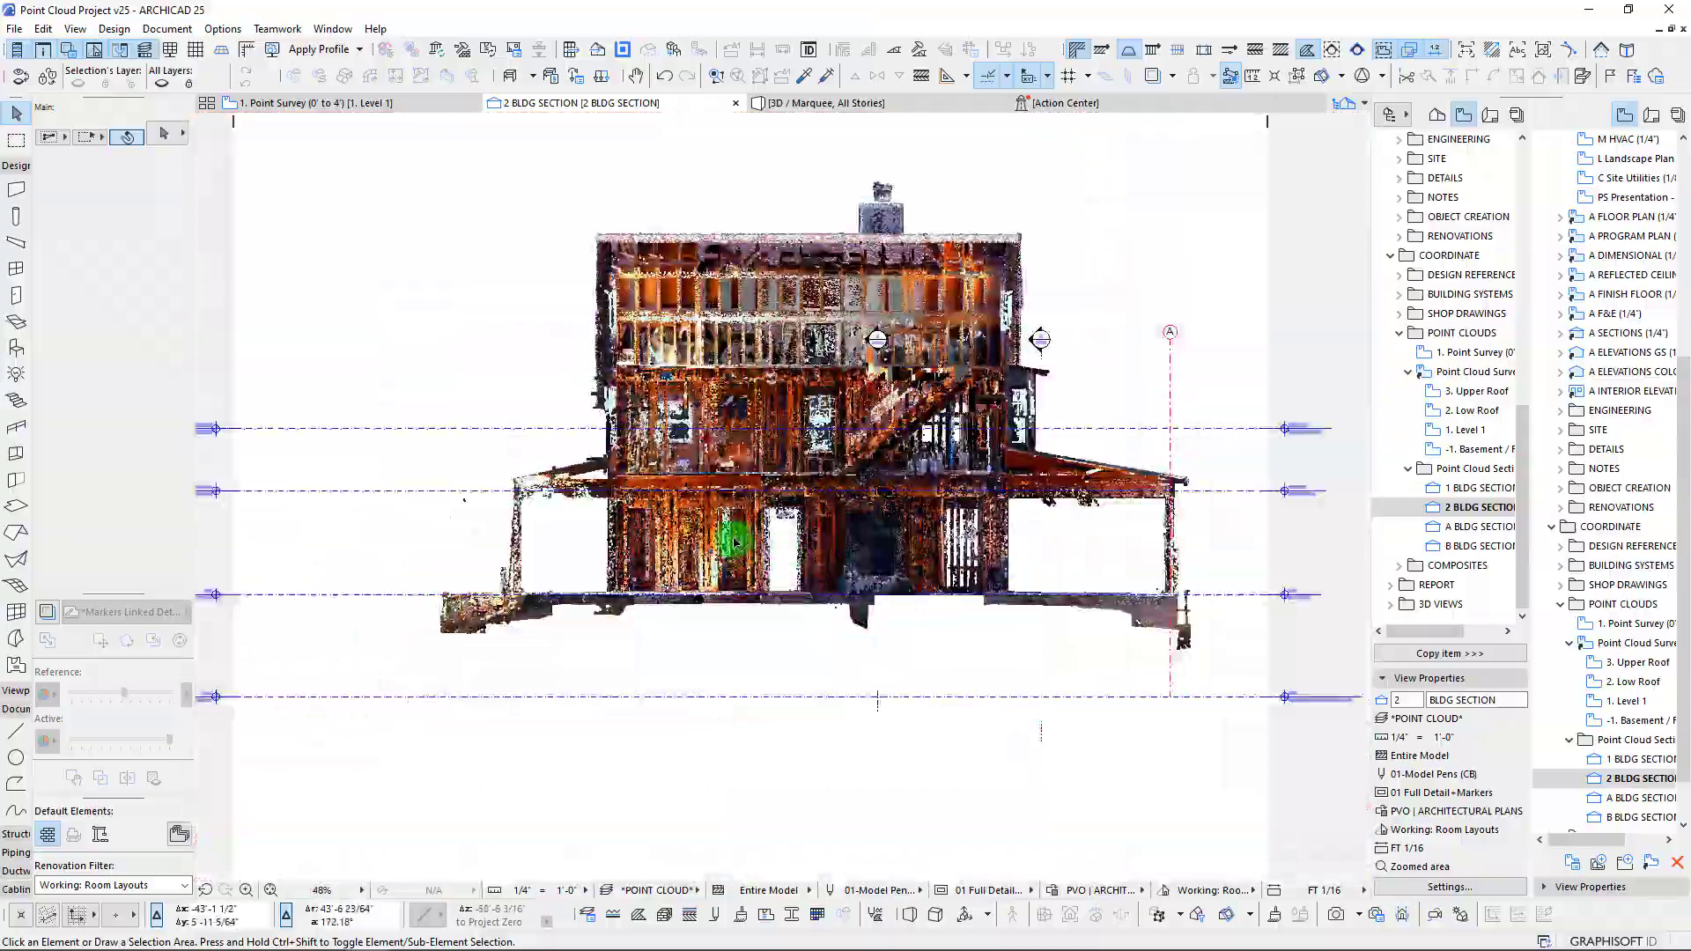
scroll(713, 529, "up", 4)
scroll(793, 546, "up", 1)
scroll(831, 540, "down", 7)
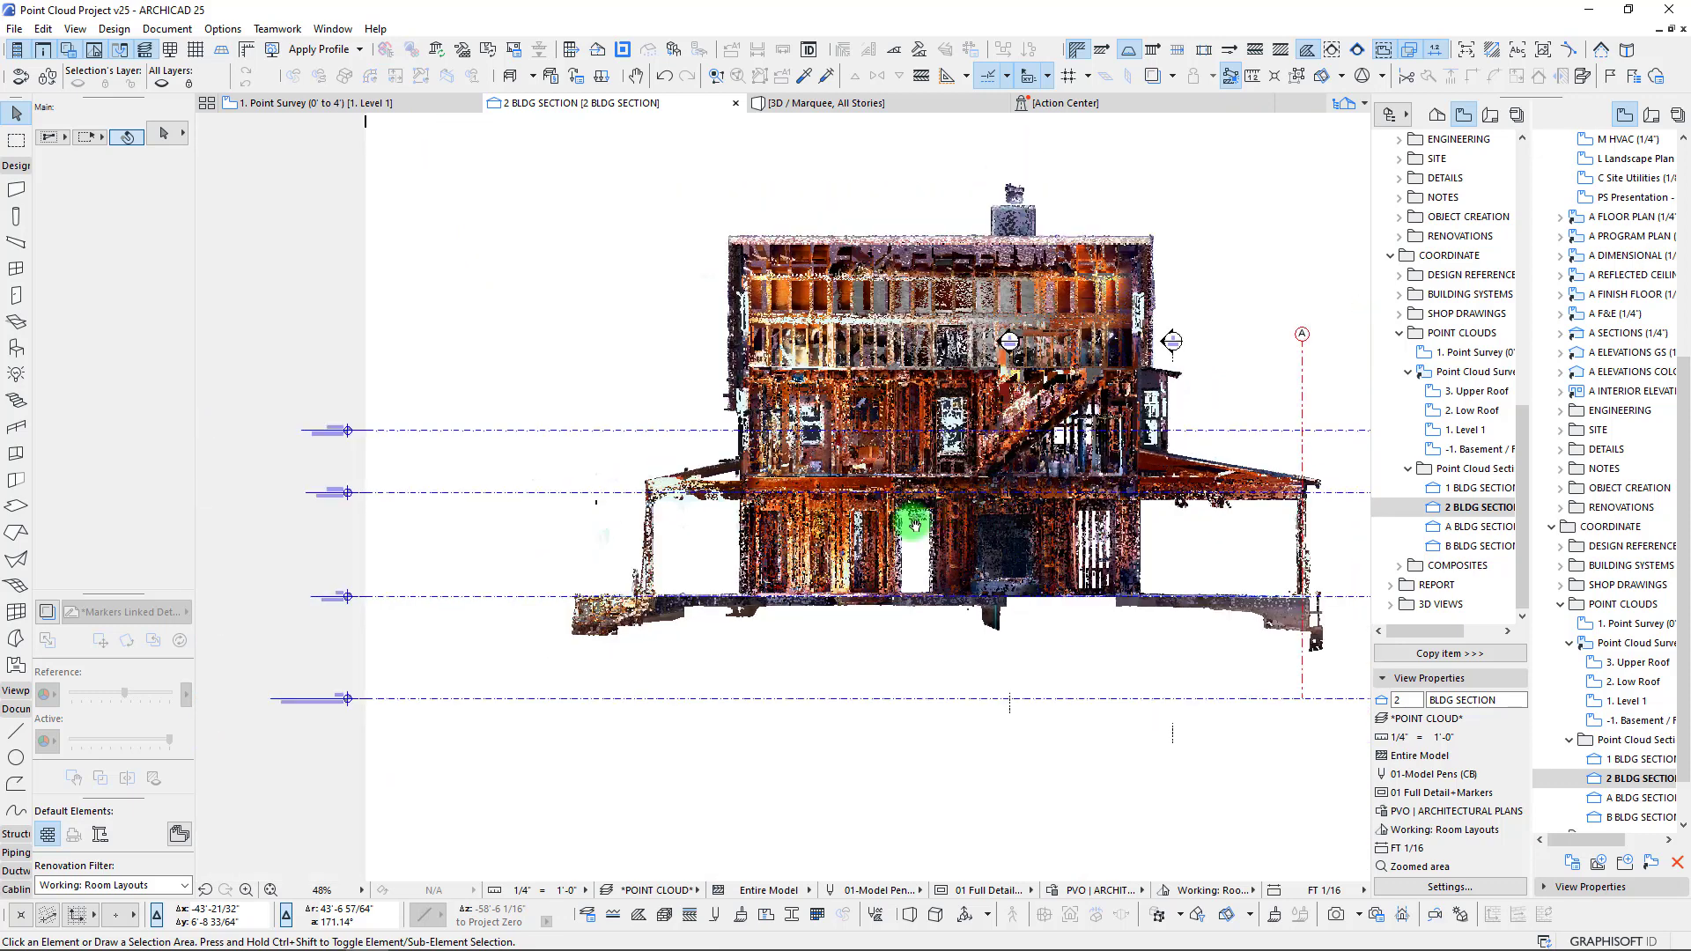
middle_click_drag(916, 526, 779, 534)
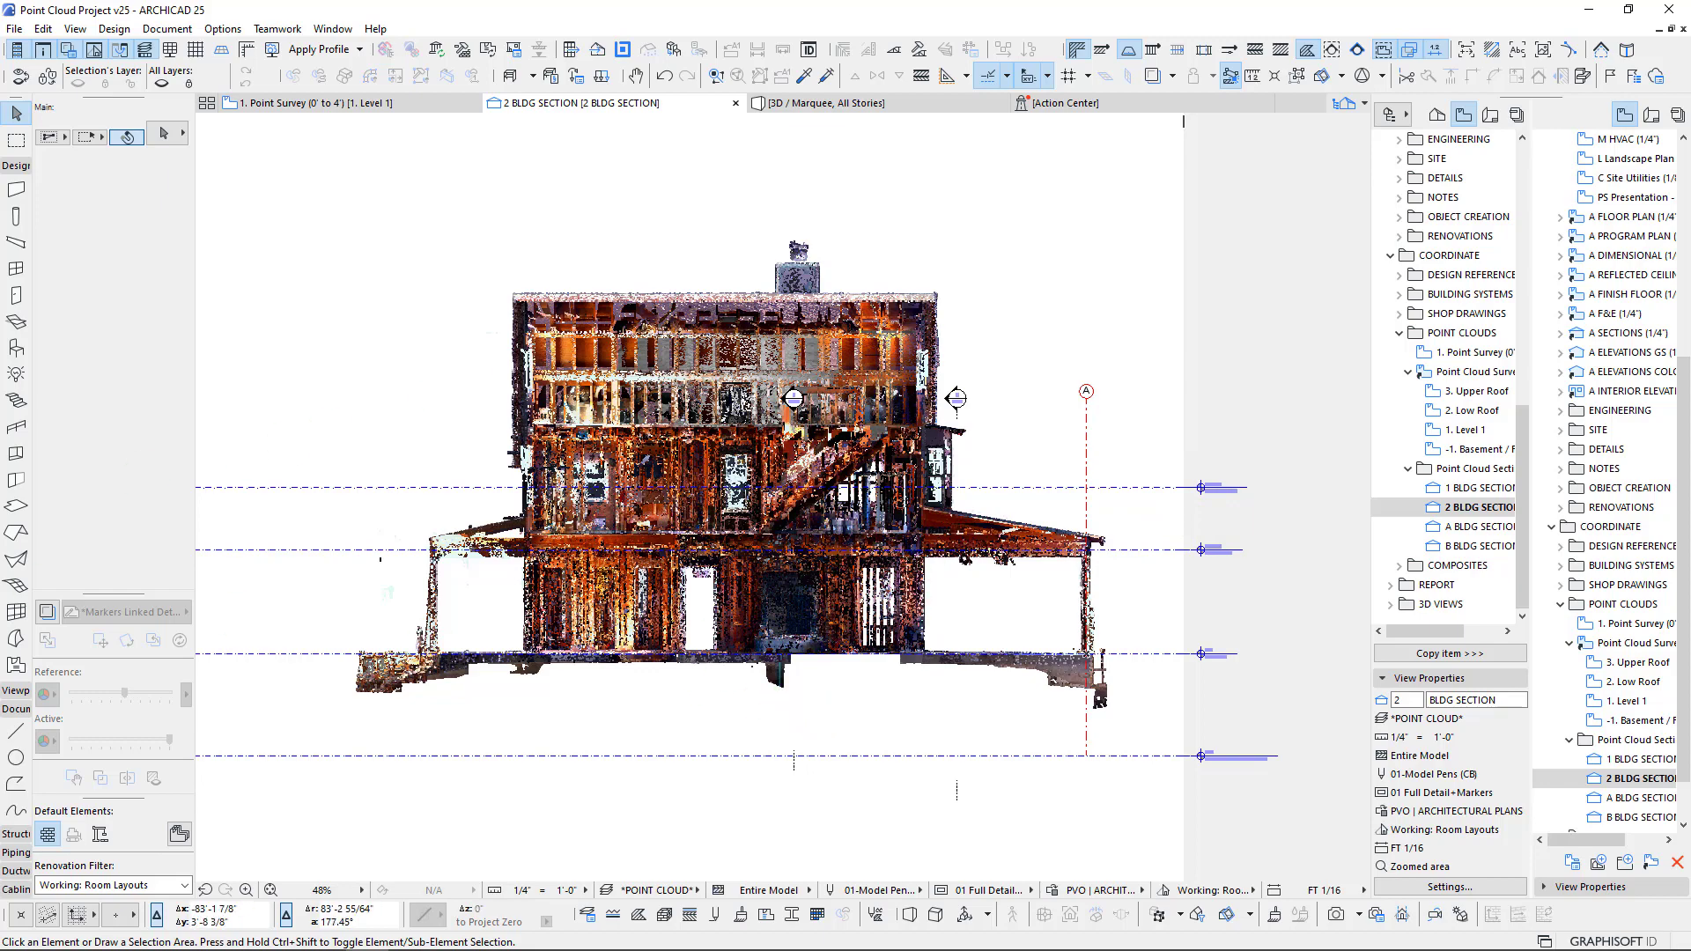
scroll(823, 507, "up", 1)
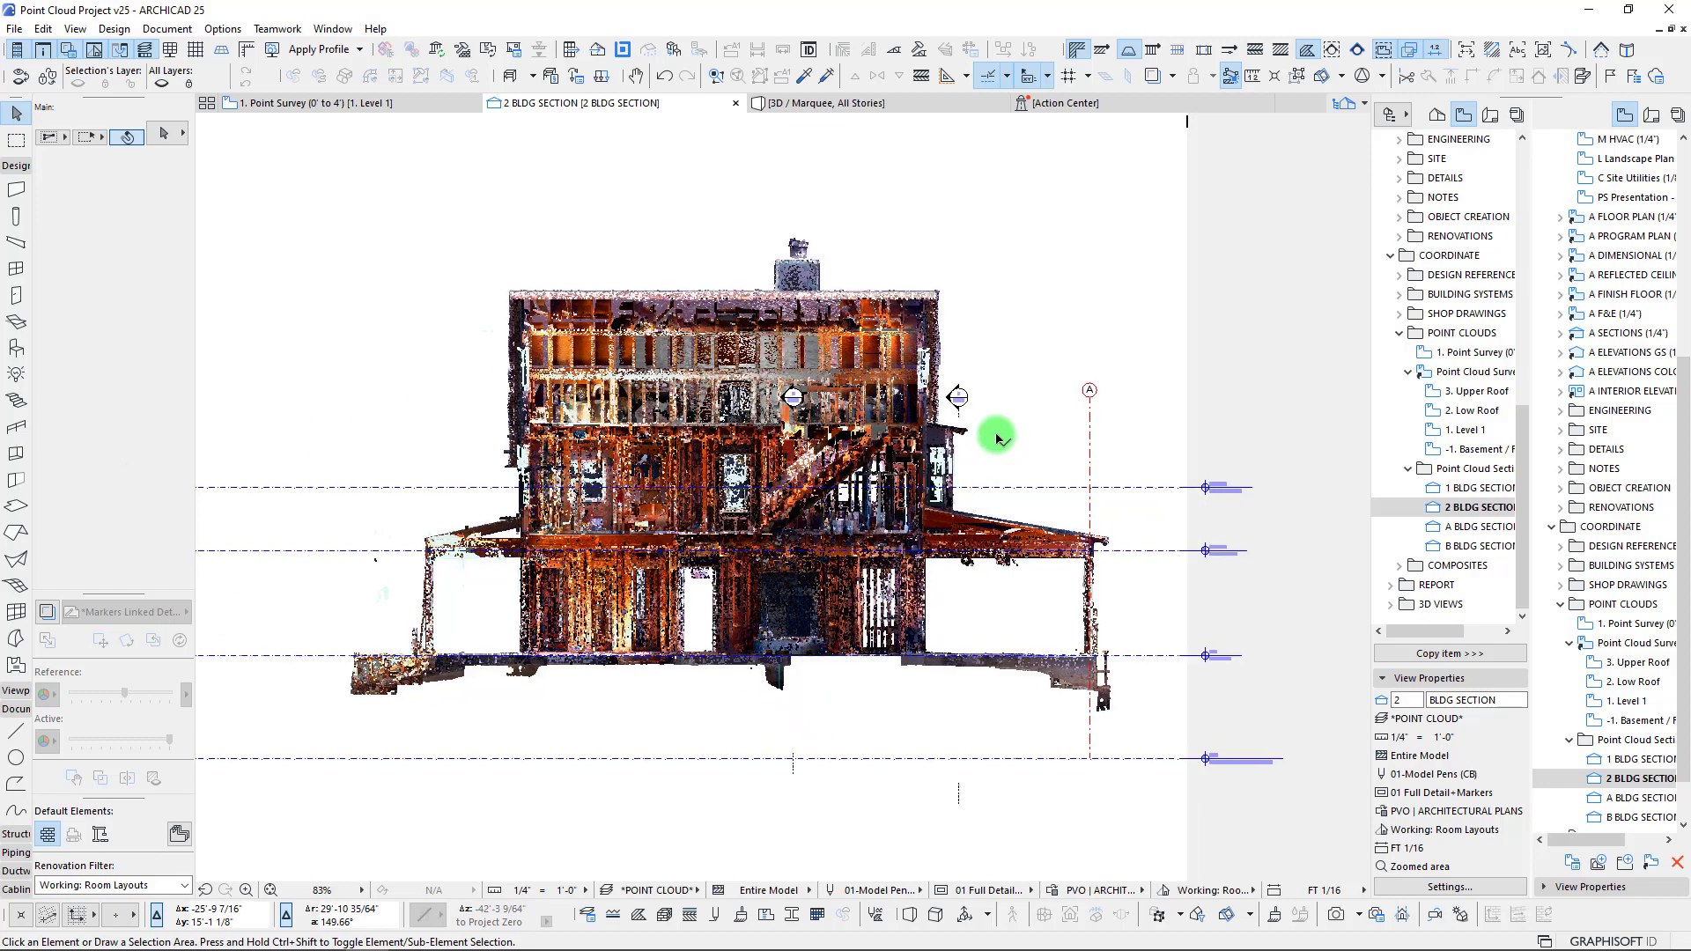
scroll(999, 461, "up", 2)
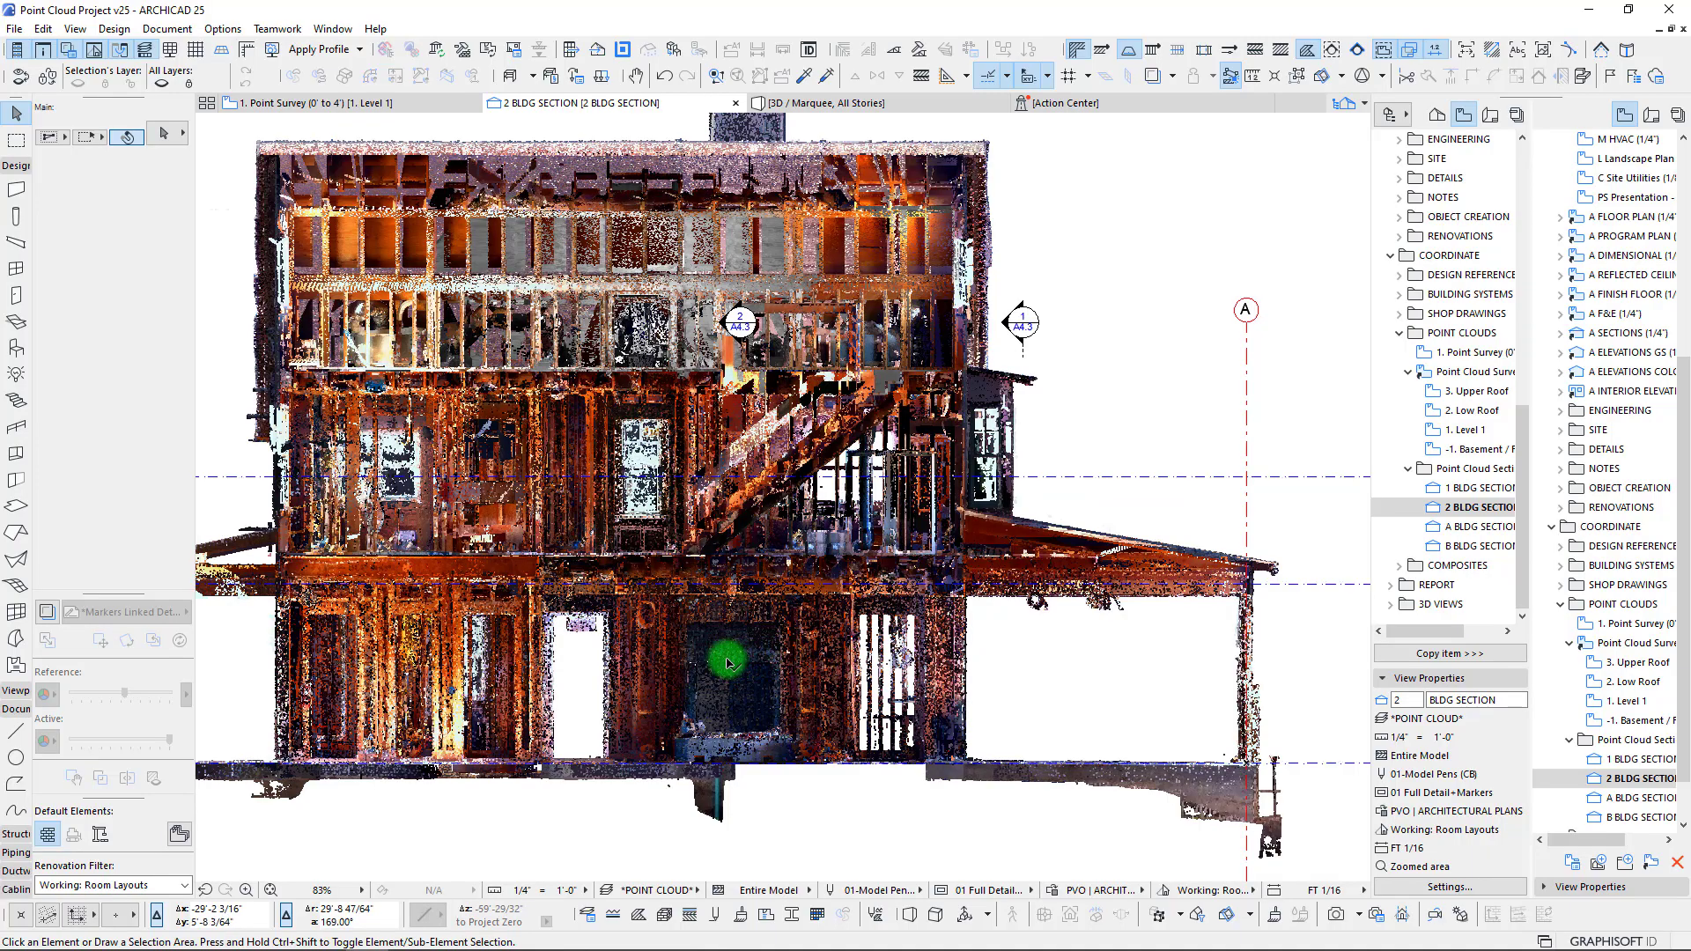
scroll(604, 773, "up", 8)
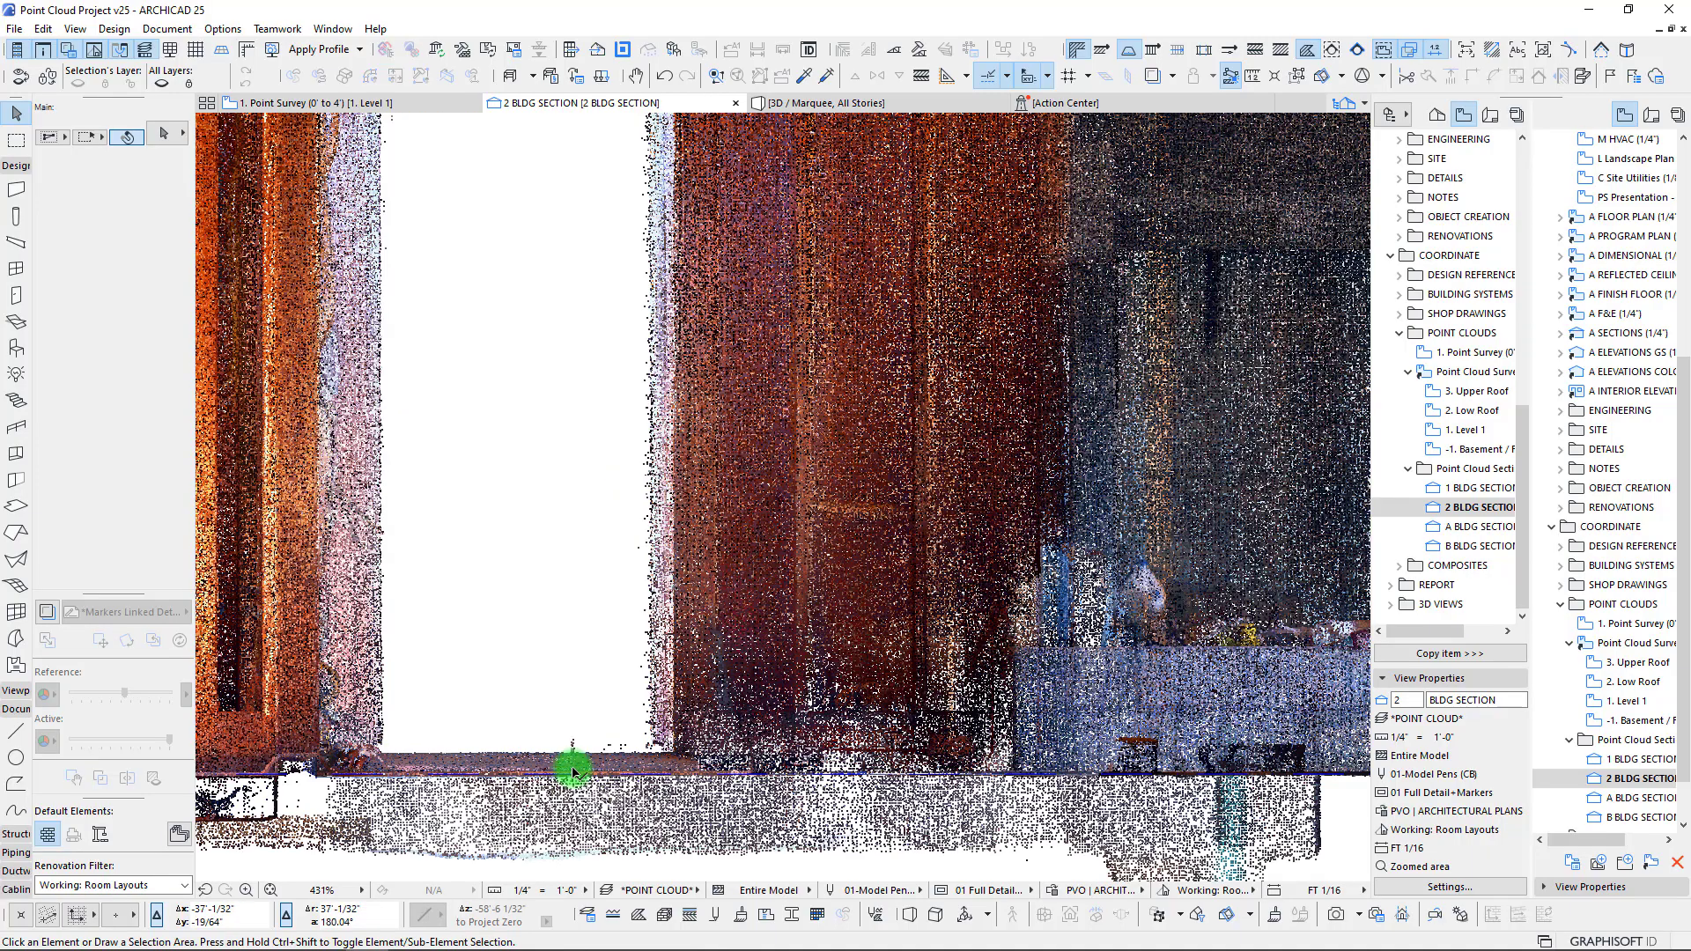
scroll(596, 774, "down", 5)
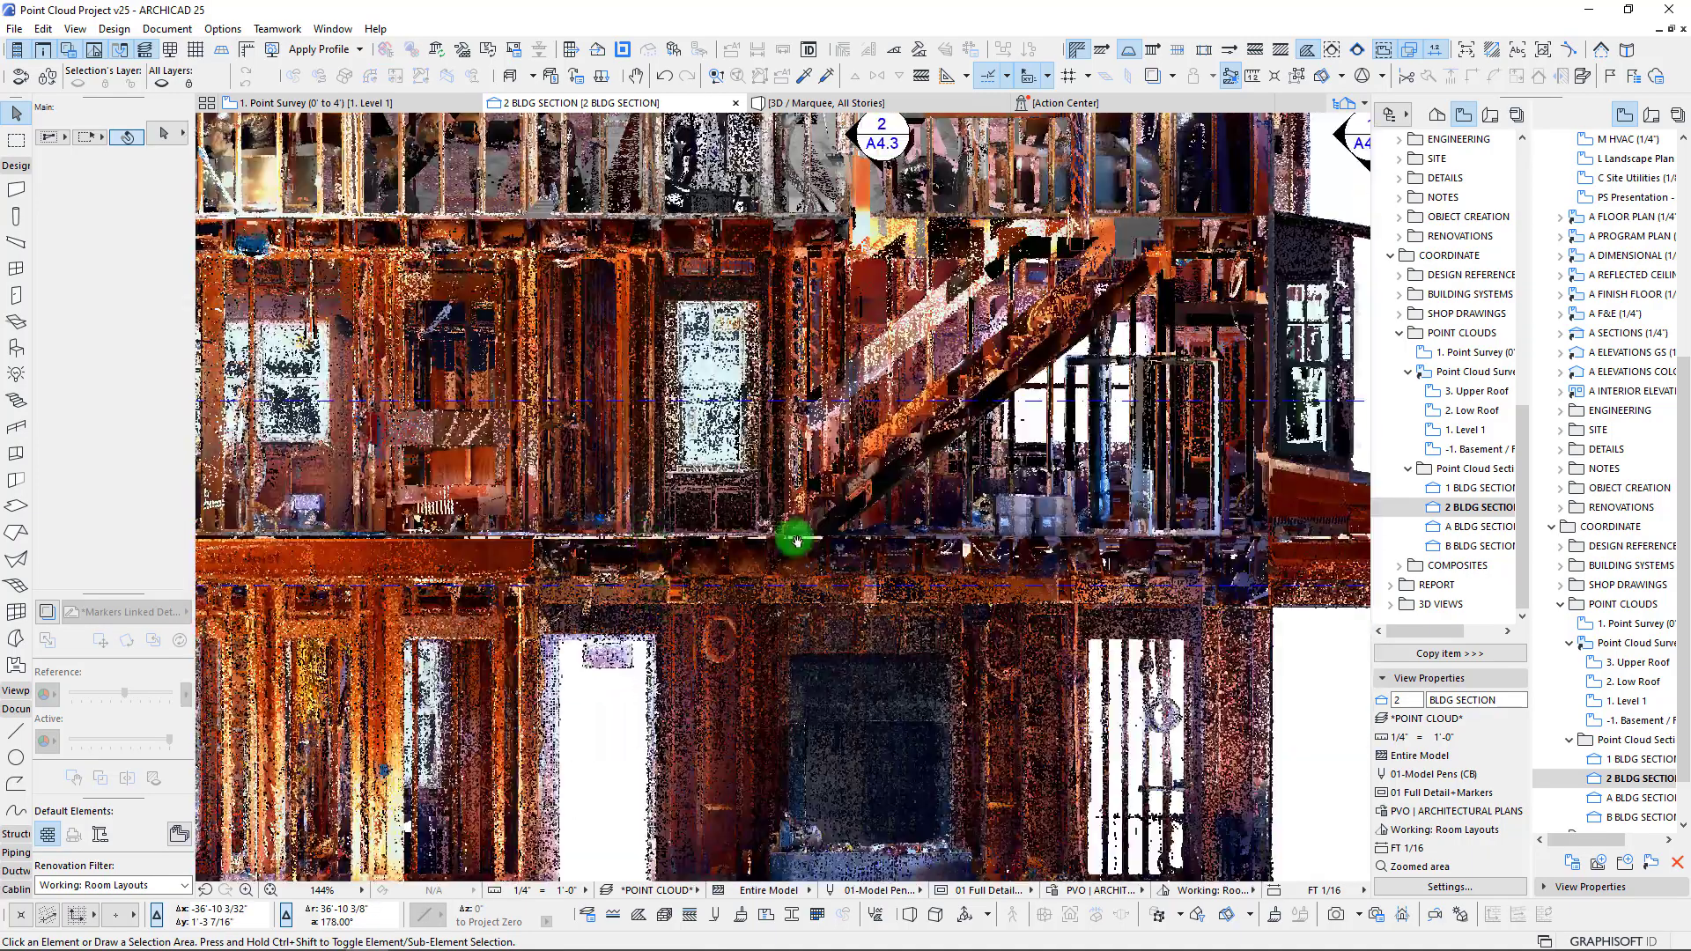
scroll(15, 713, "up", 3)
- Start an elevation dimension with its first node on the scanned ground floor surface at the Level 1 line
left_click(16, 755)
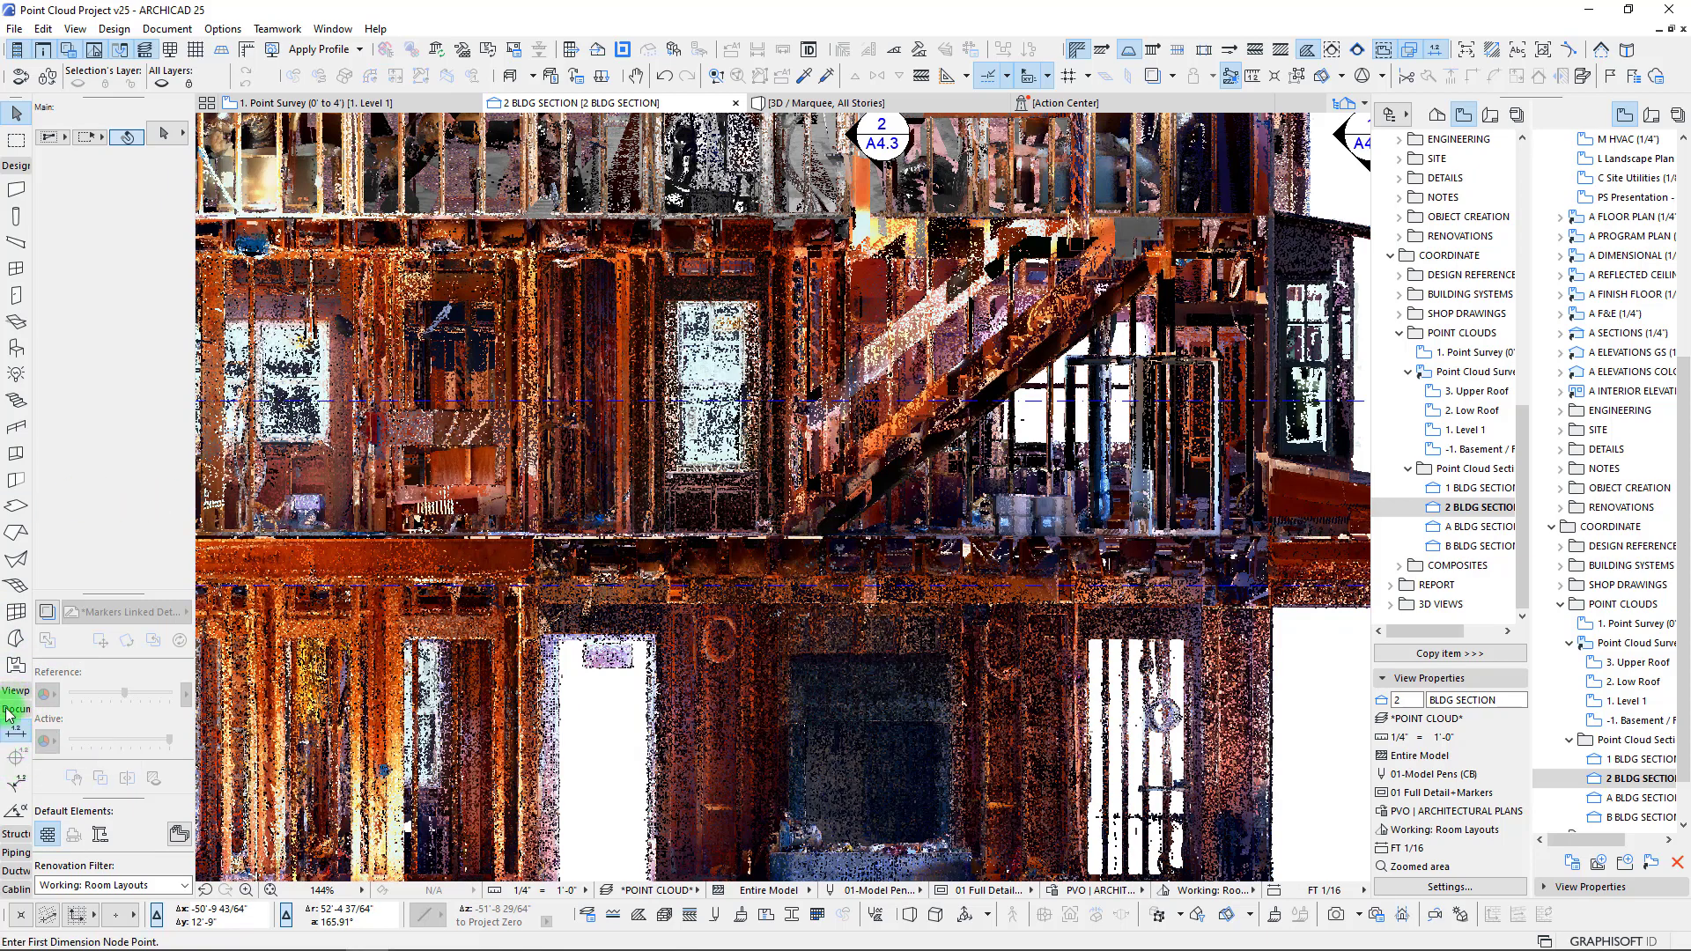
scroll(536, 456, "down", 5)
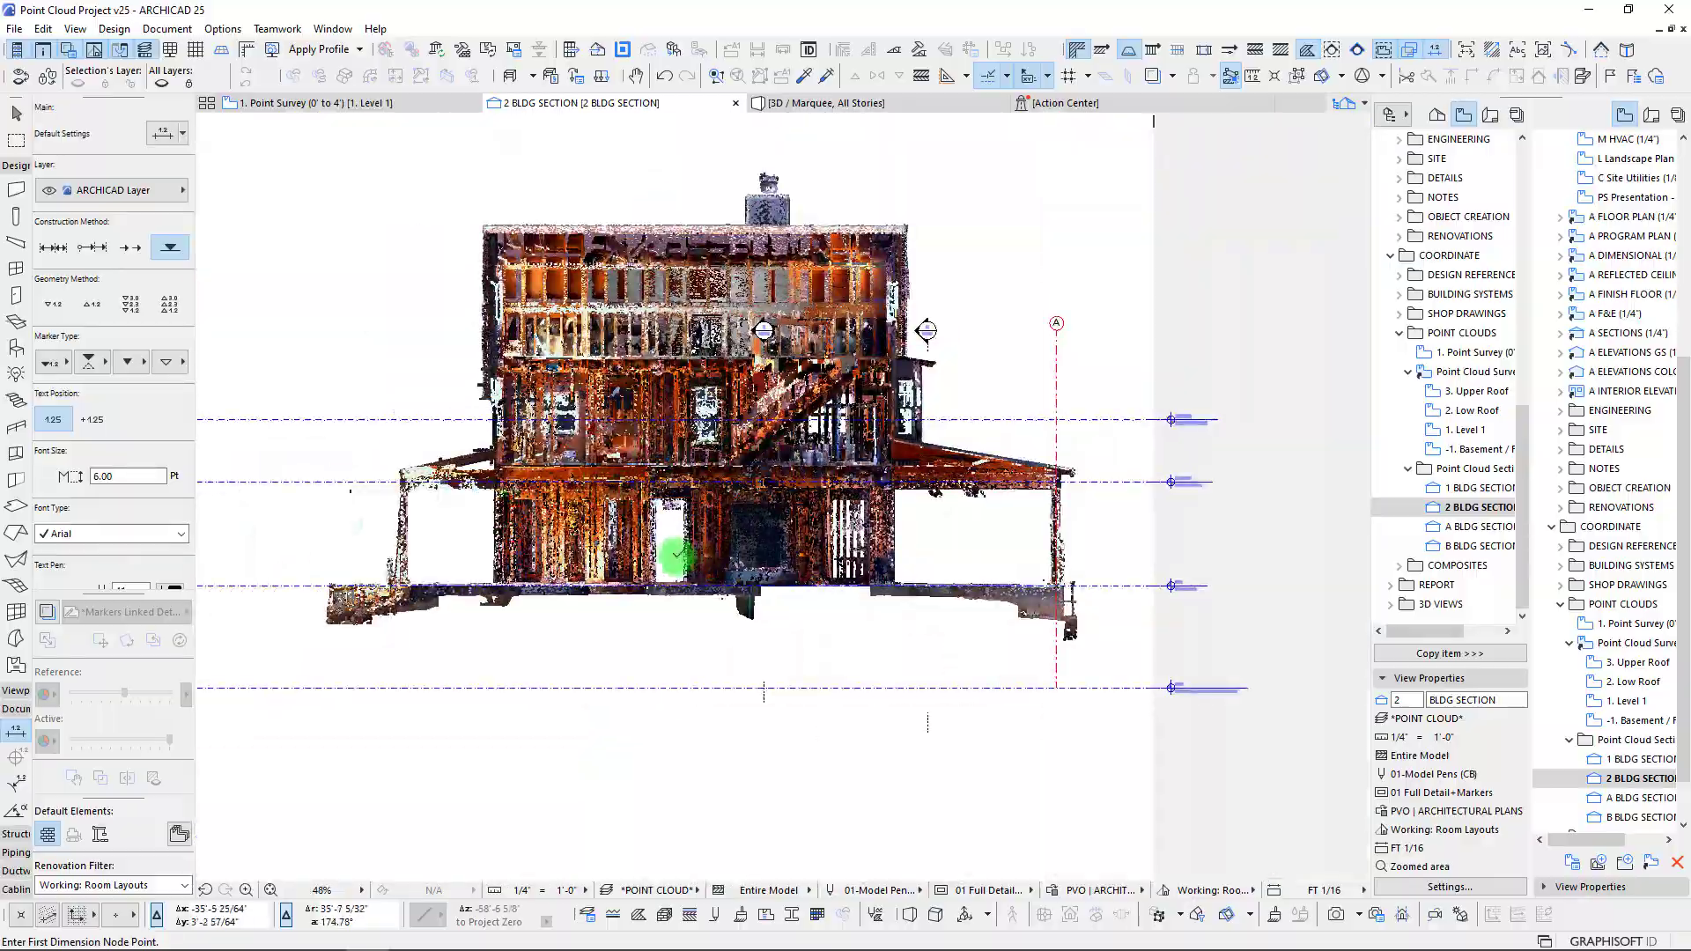
scroll(700, 574, "up", 7)
scroll(702, 576, "up", 12)
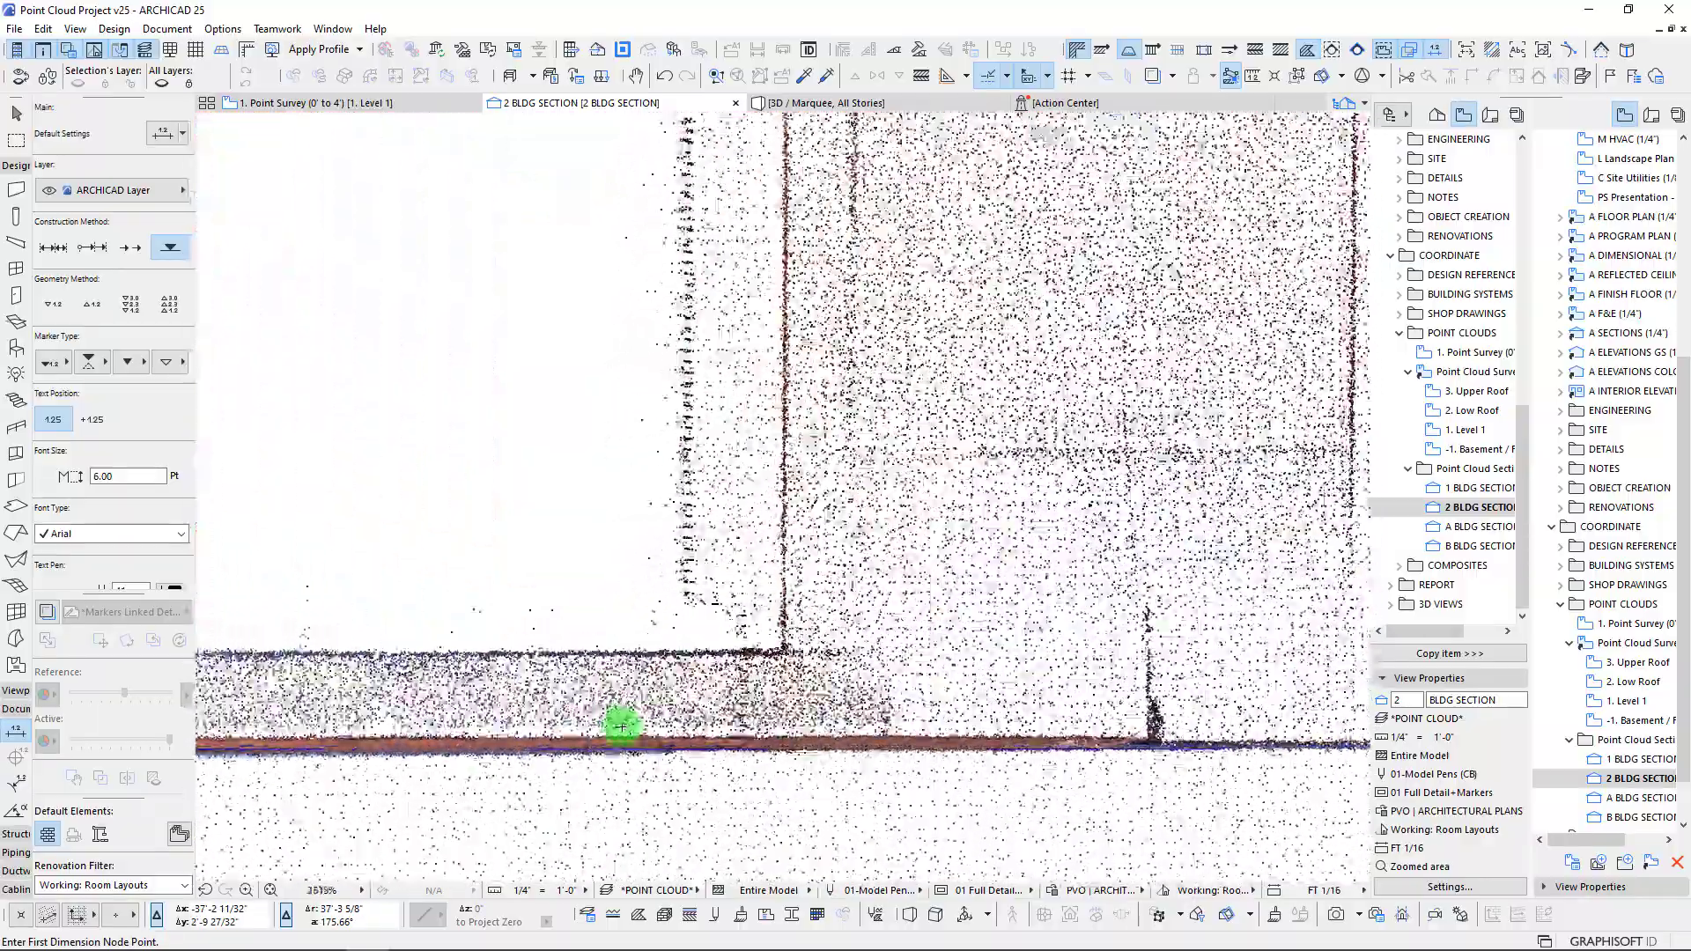
left_click(623, 760)
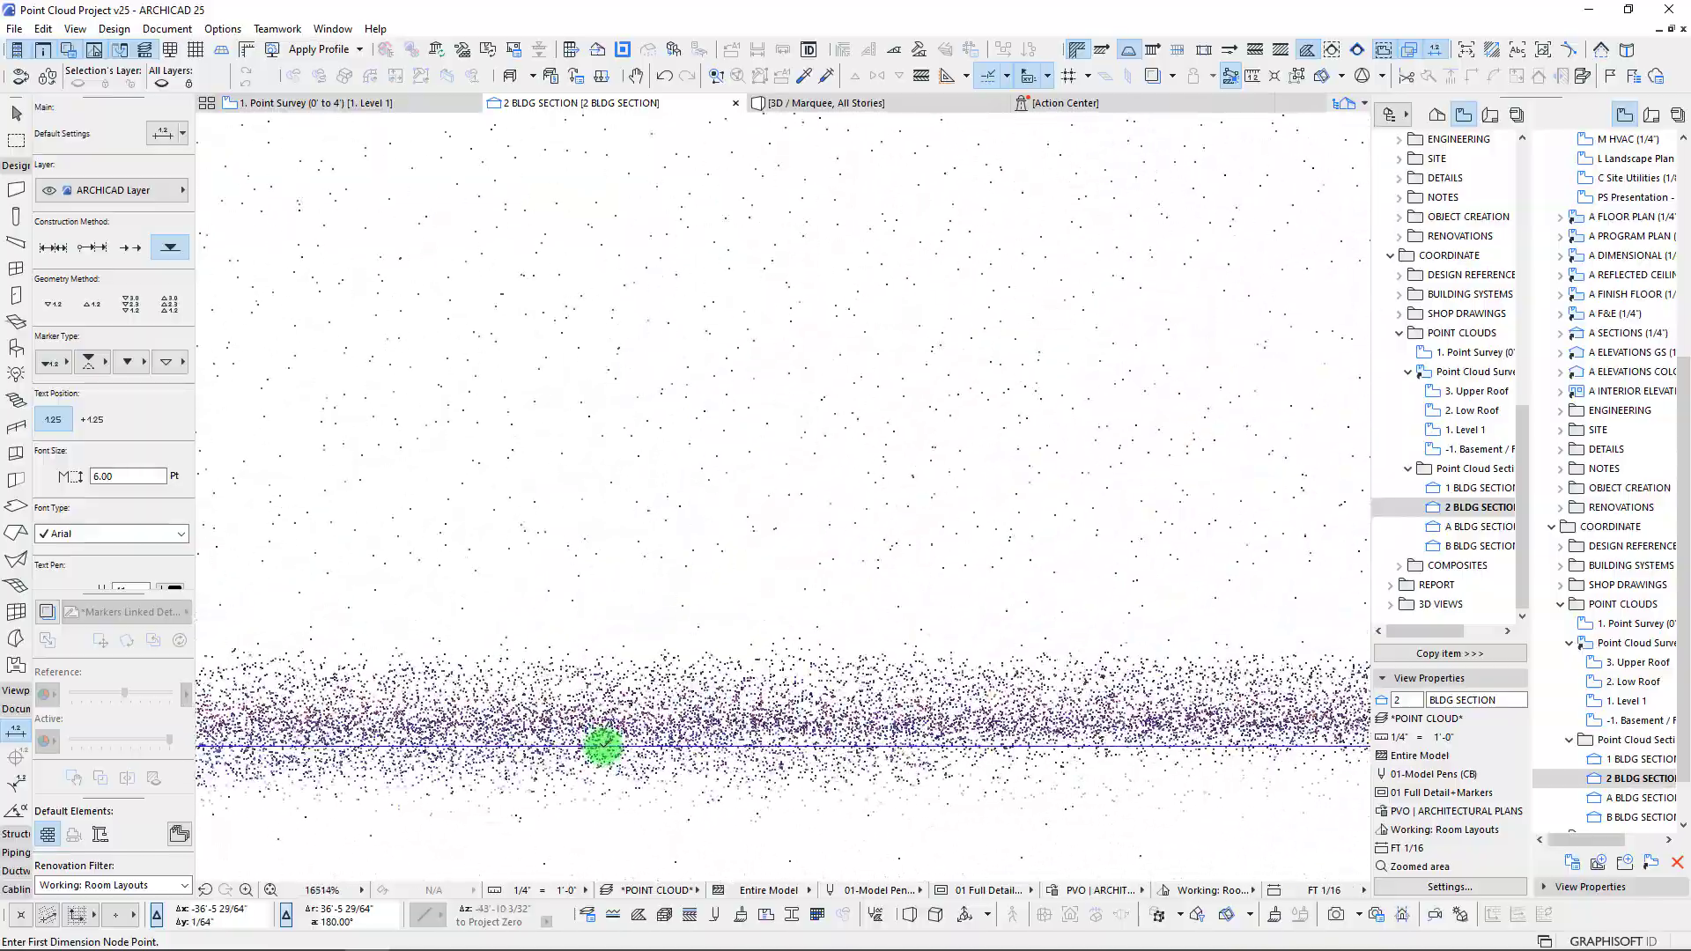
- Add an elevation dimension node on the top surface of the scanned second floor, above the ground-floor door opening
scroll(608, 588, "down", 10)
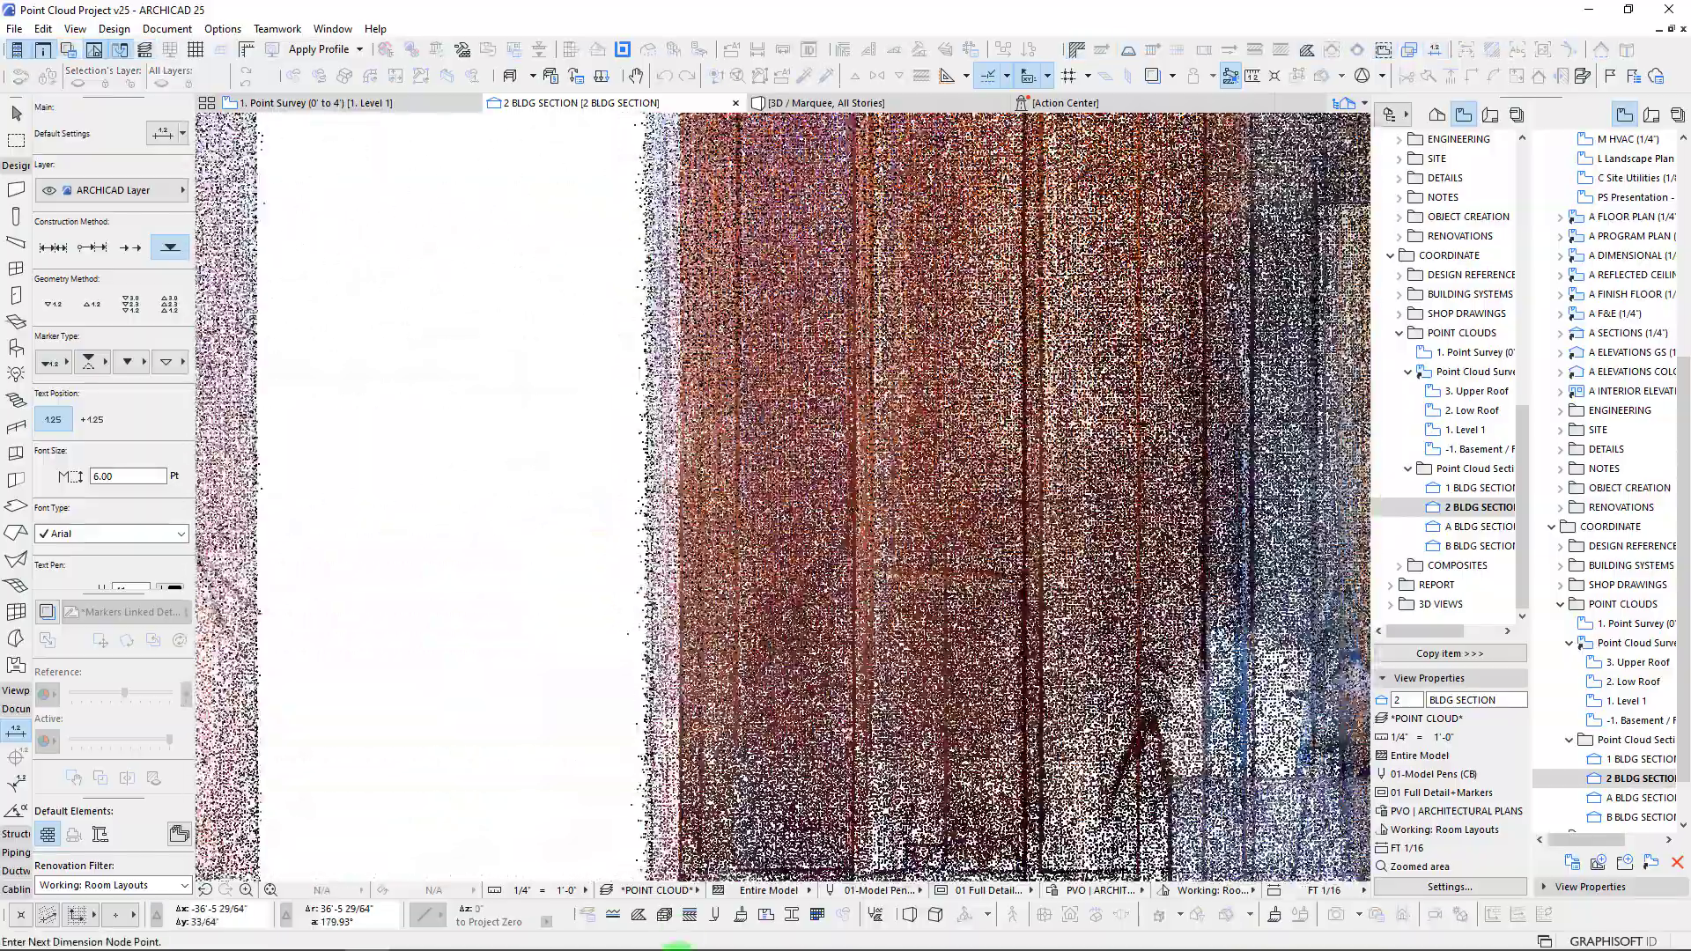
scroll(684, 454, "down", 3)
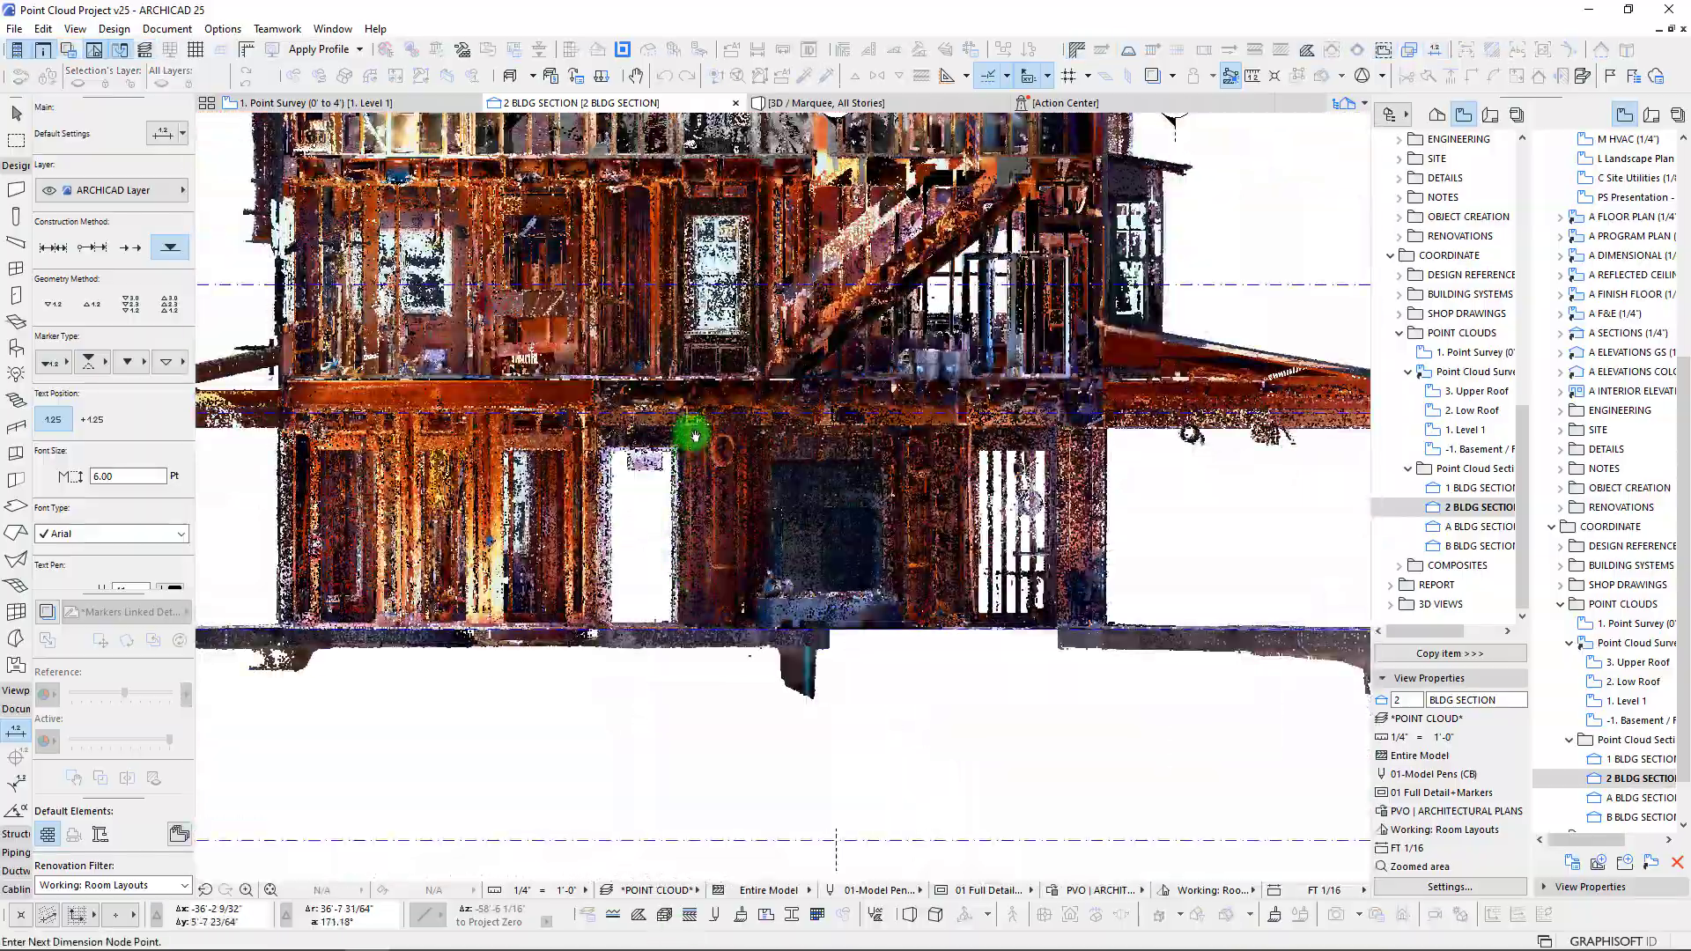
scroll(680, 375, "up", 8)
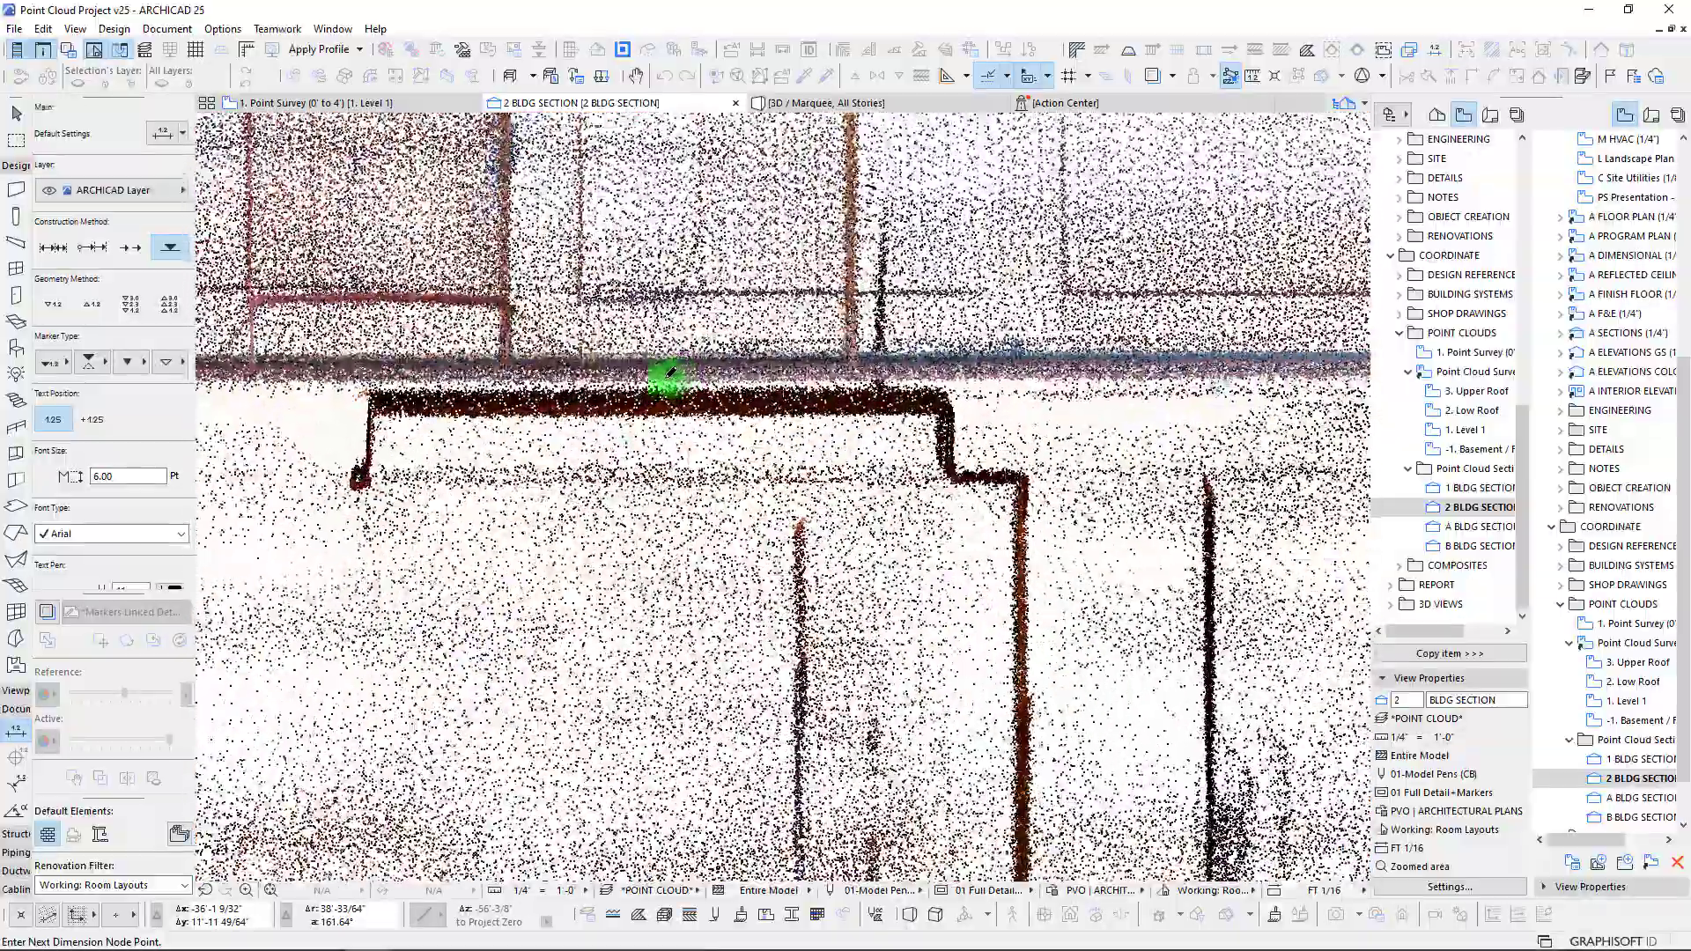
scroll(596, 359, "down", 3)
scroll(599, 354, "up", 5)
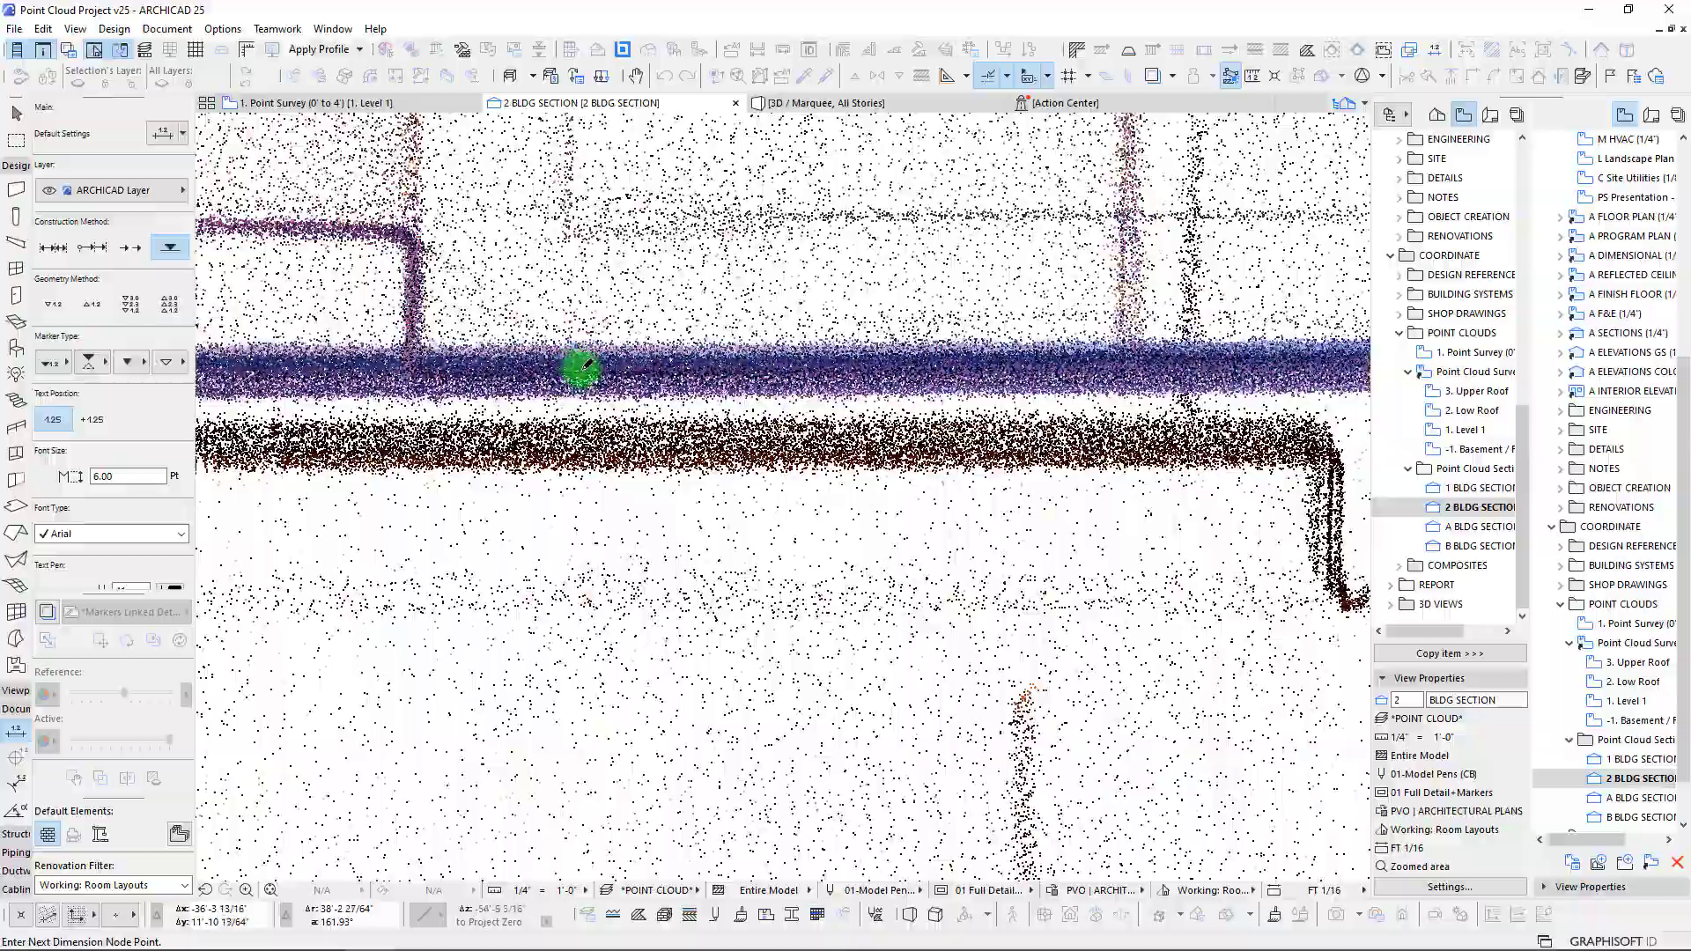
- Add an elevation dimension node on the top surface of the scanned floor at the head of the stair
scroll(588, 348, "down", 6)
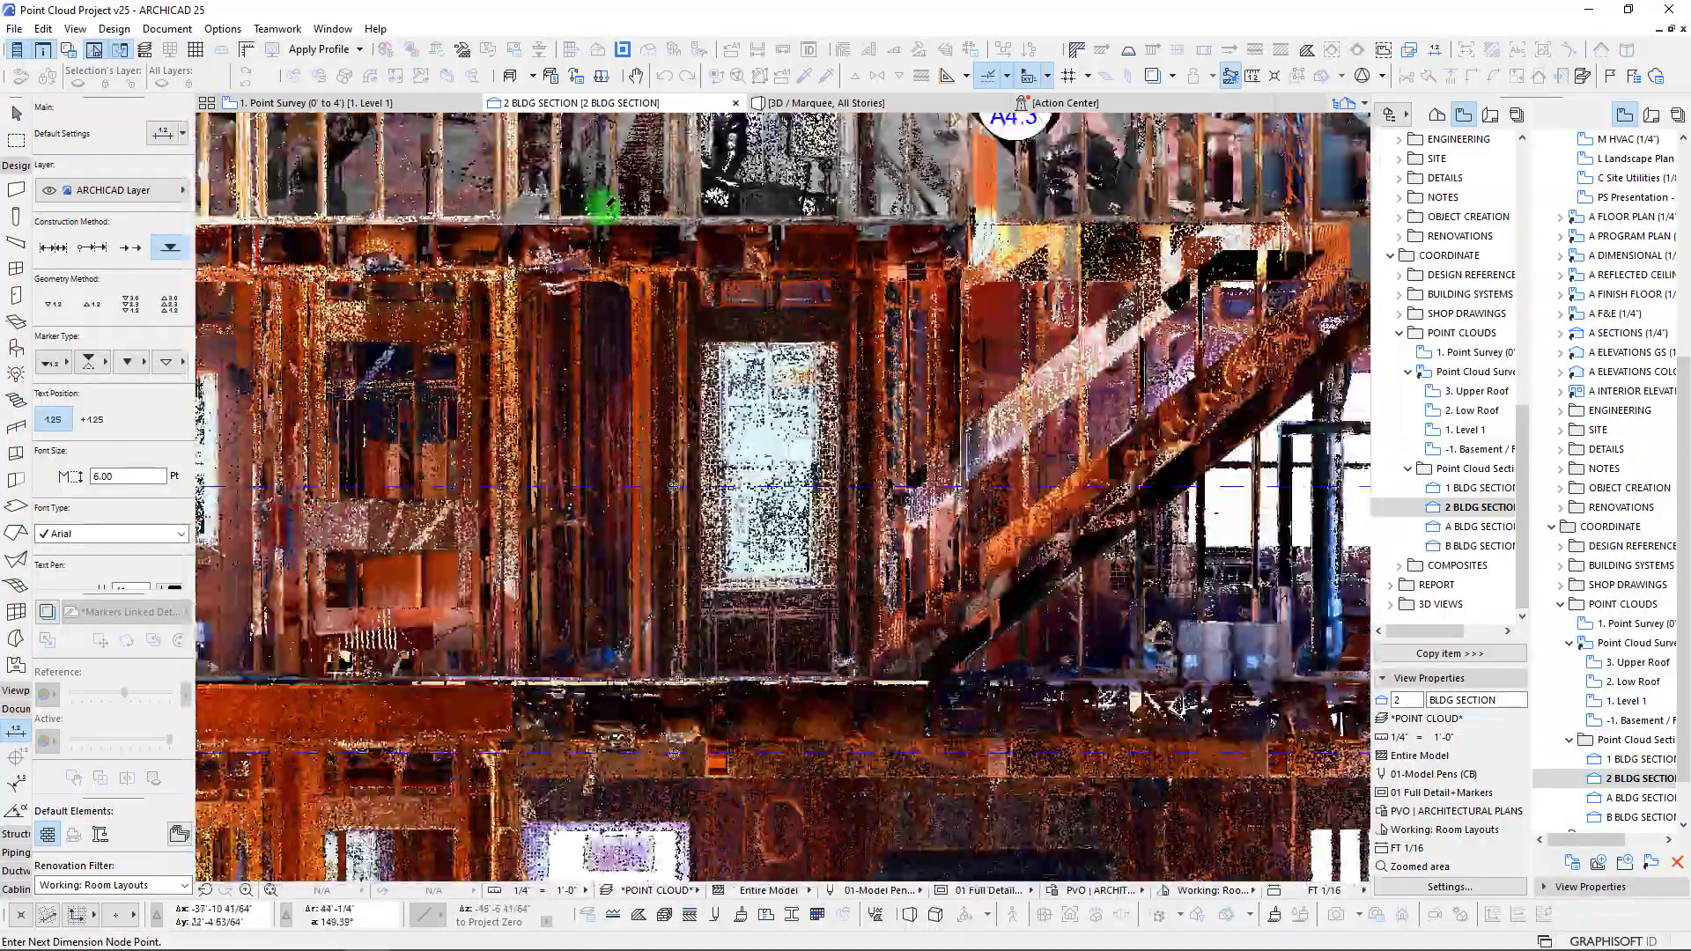
scroll(604, 208, "up", 6)
scroll(585, 342, "up", 3)
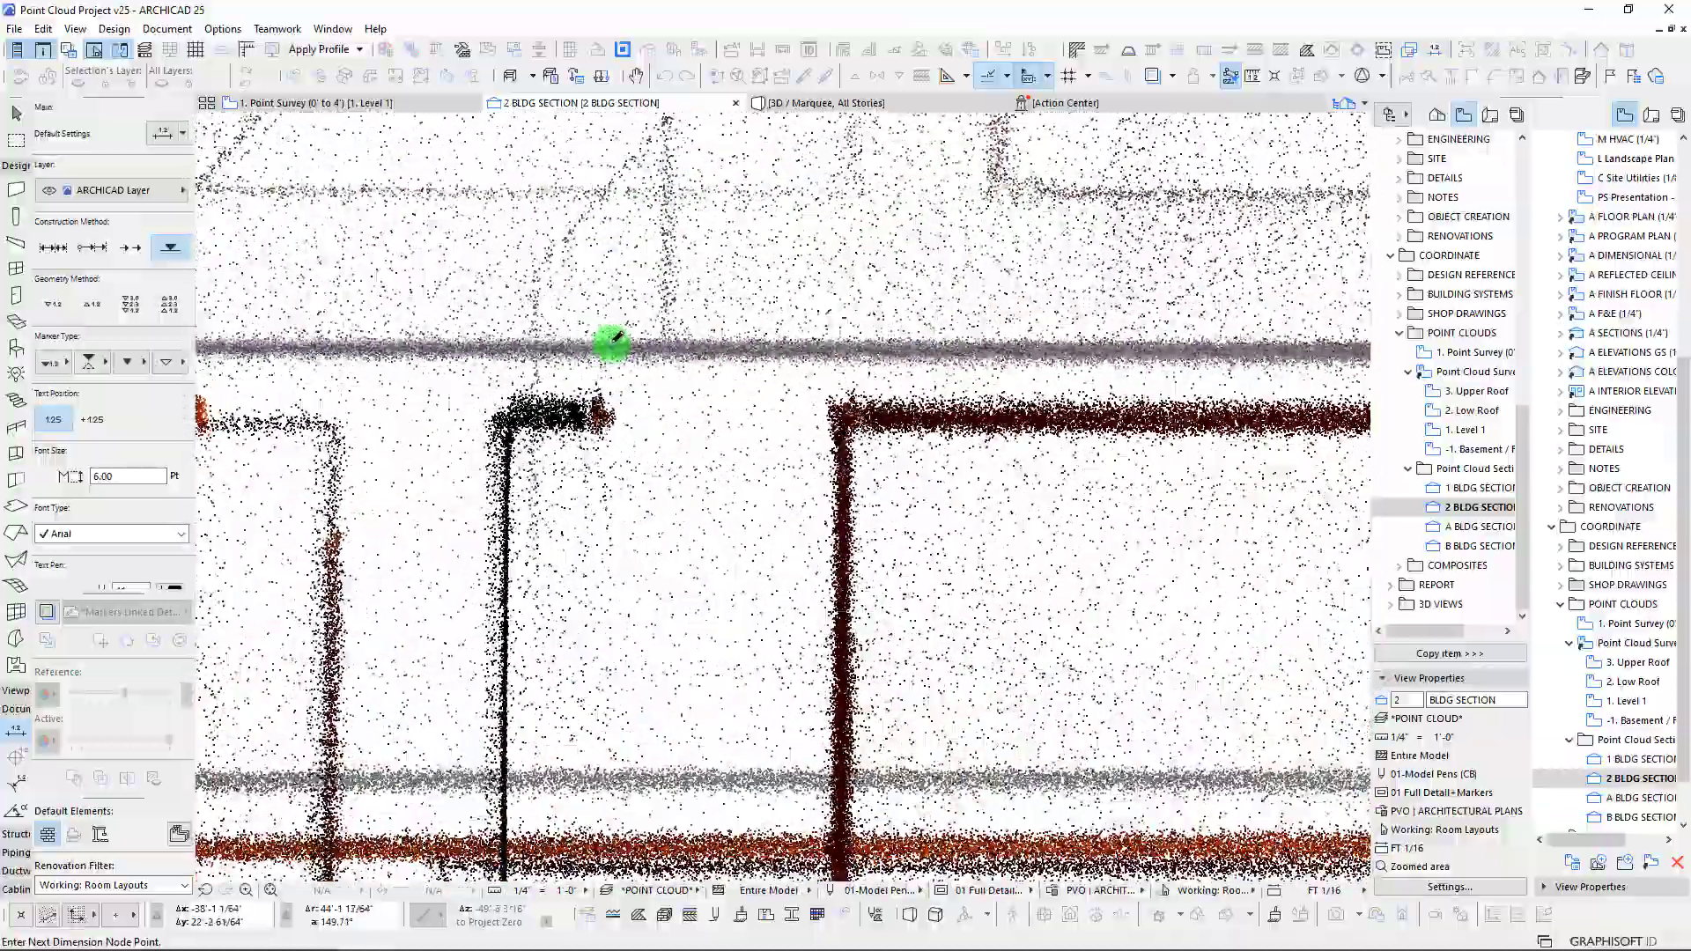
scroll(661, 383, "down", 8)
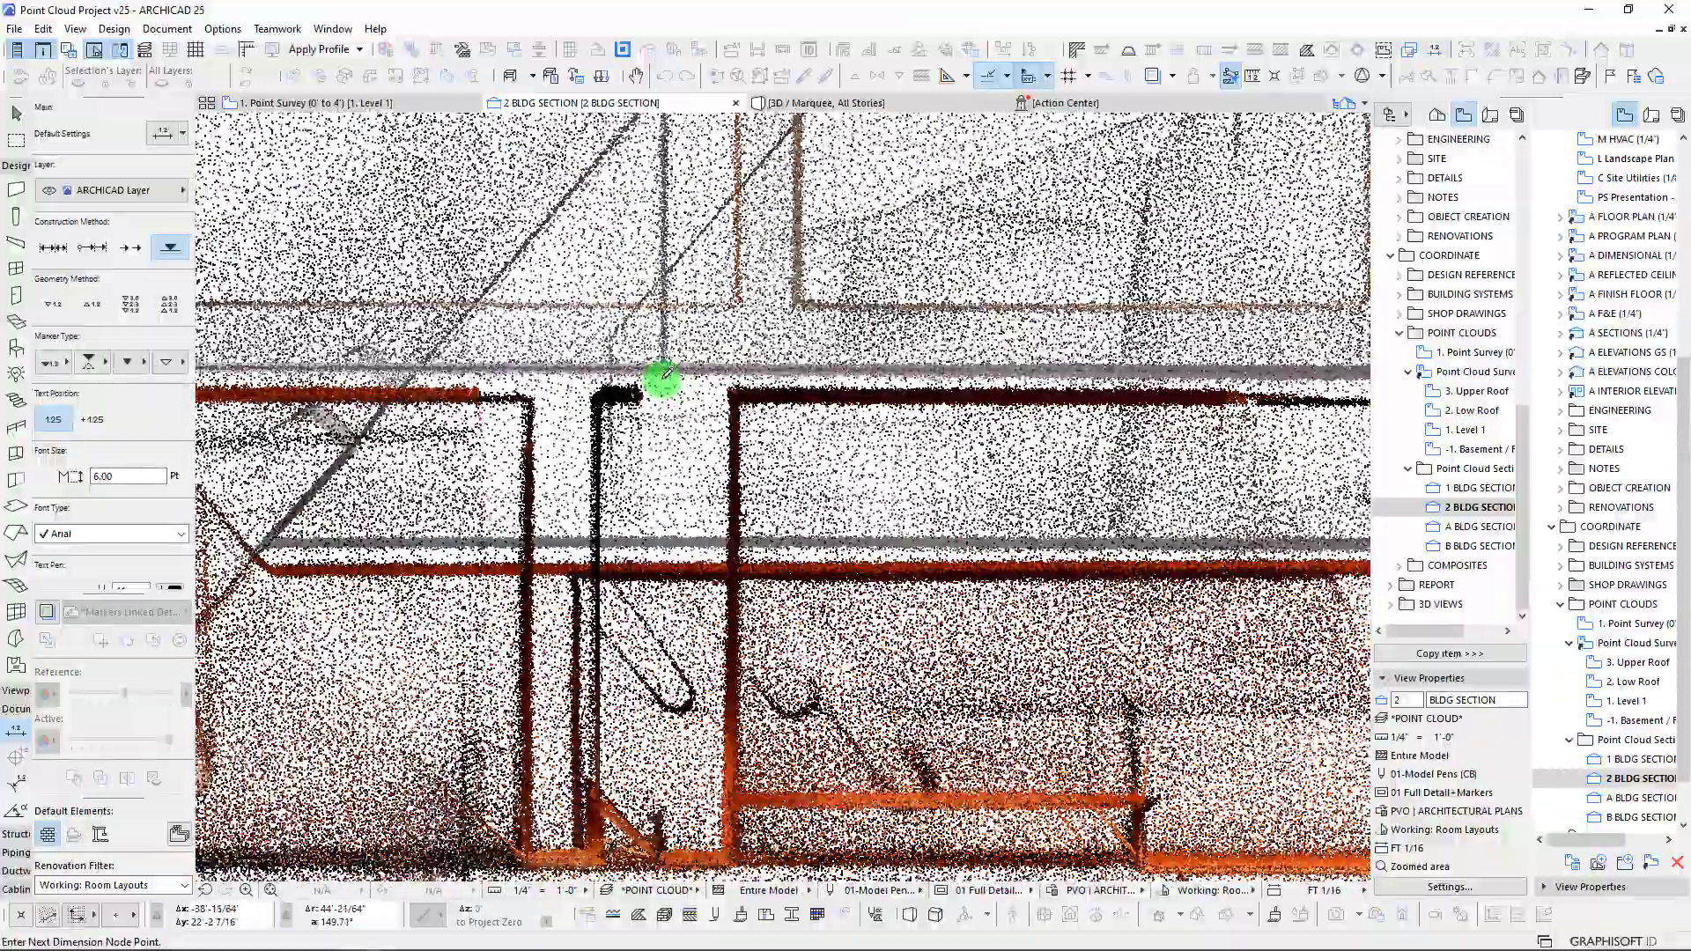
middle_click_drag(676, 474, 695, 306)
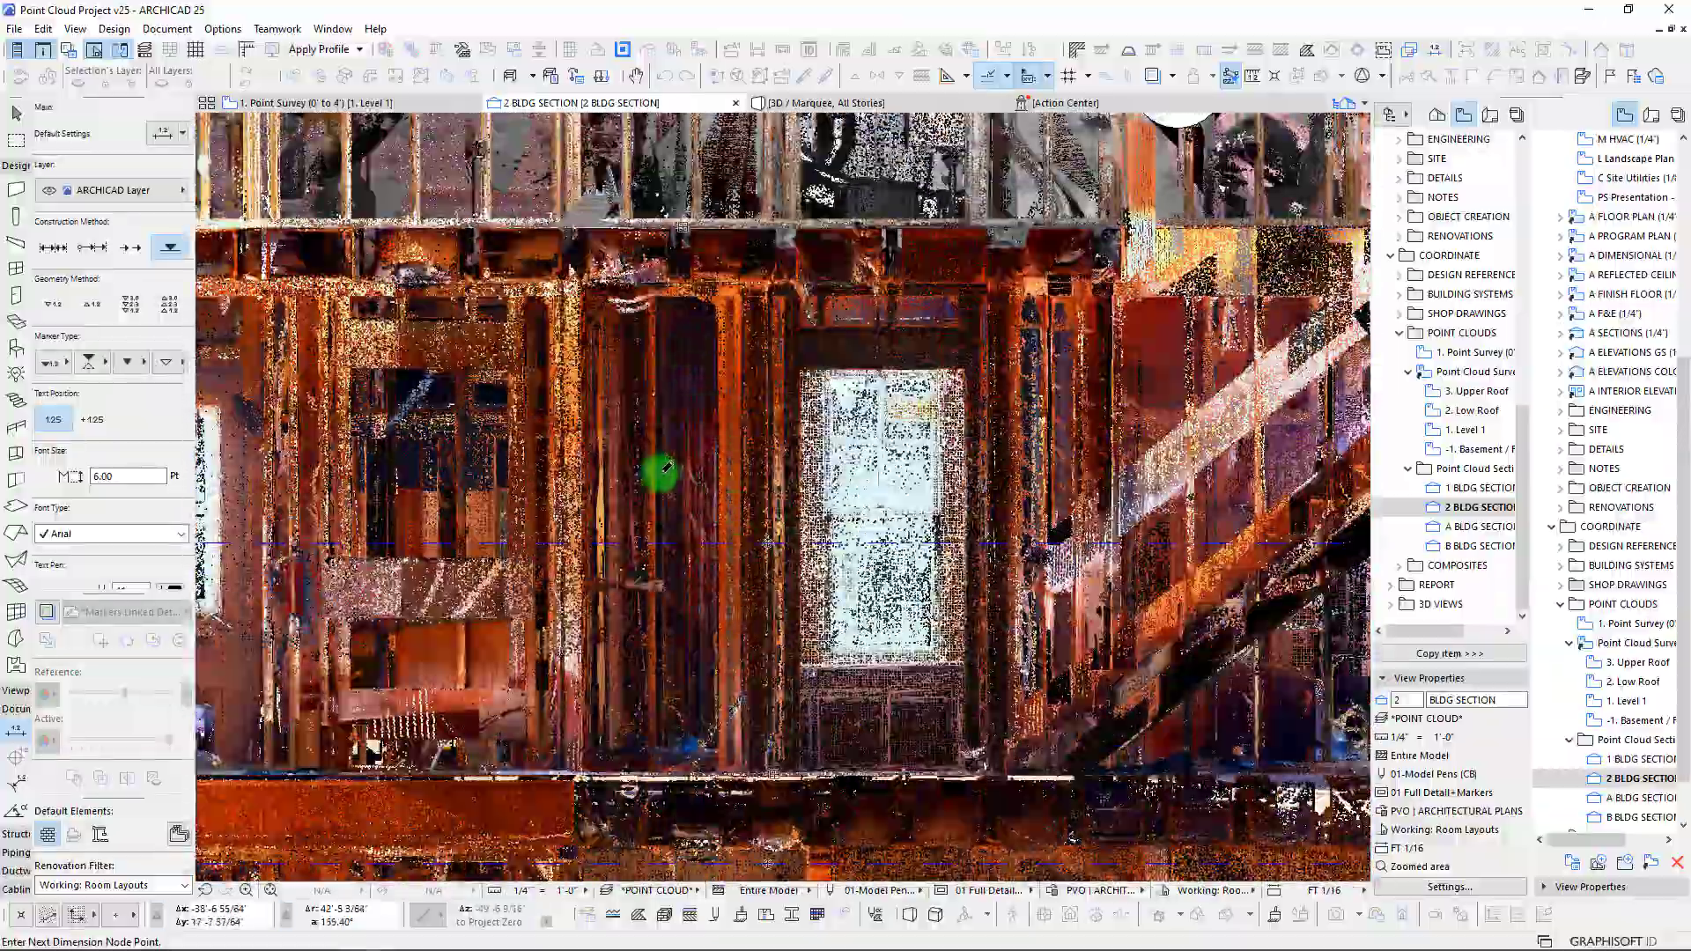
right_click(660, 474)
left_click(675, 586)
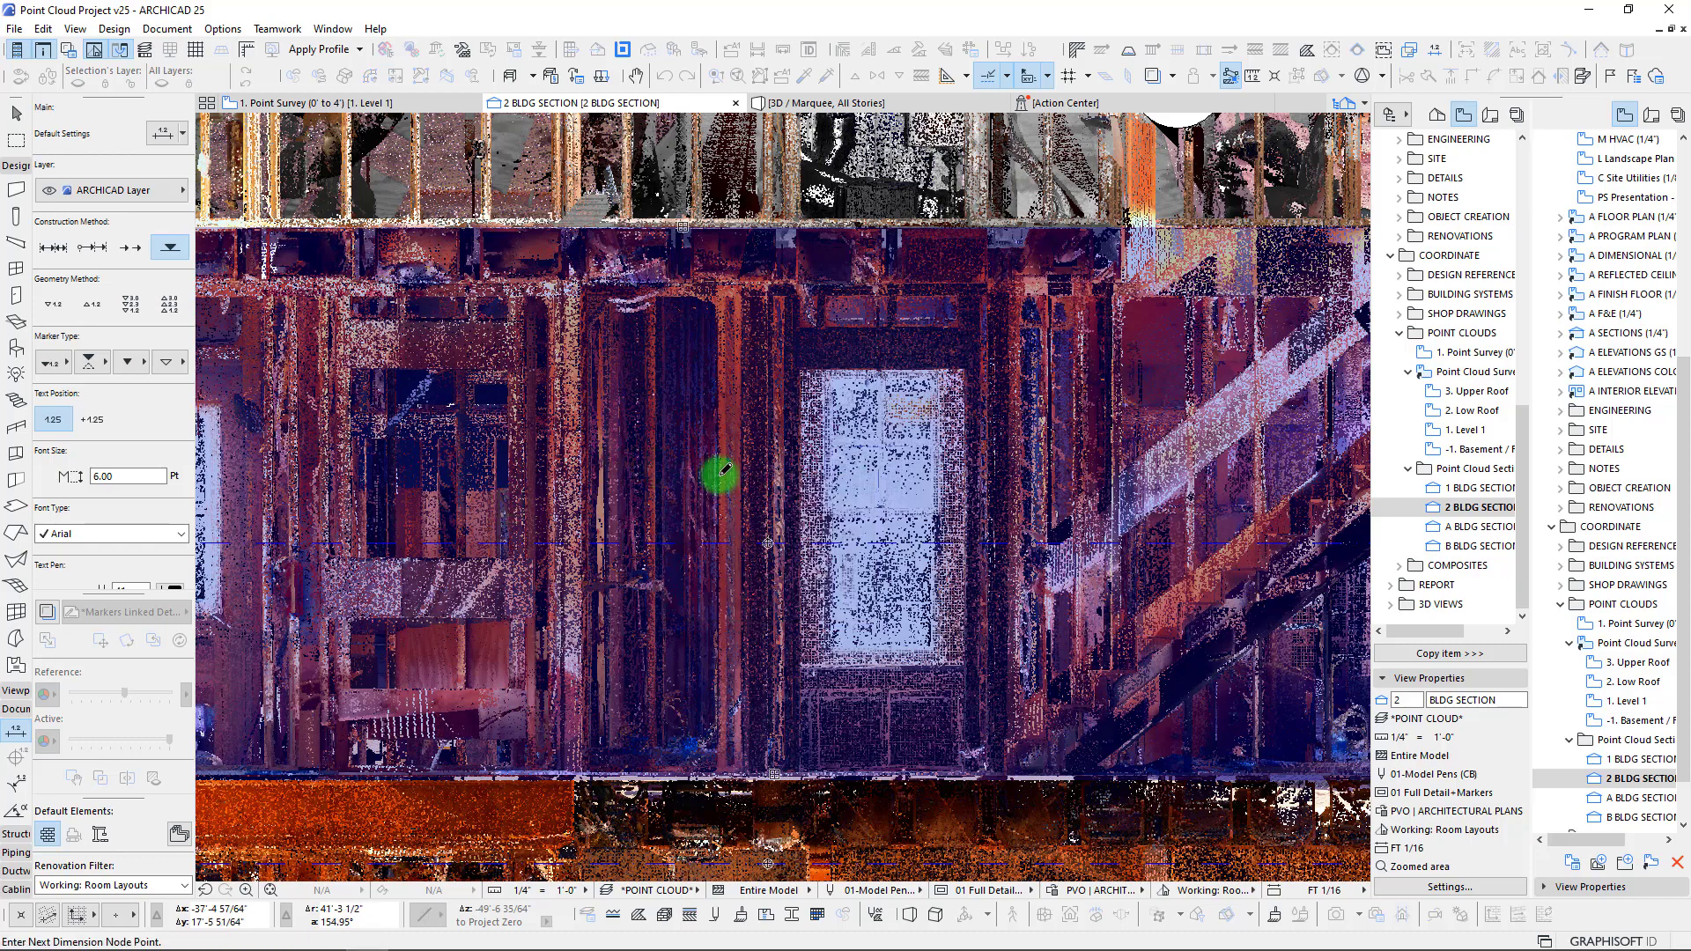
- Examine the second-floor framing, the story level lines and the roof ridge of the section for level references
scroll(712, 439, "down", 4)
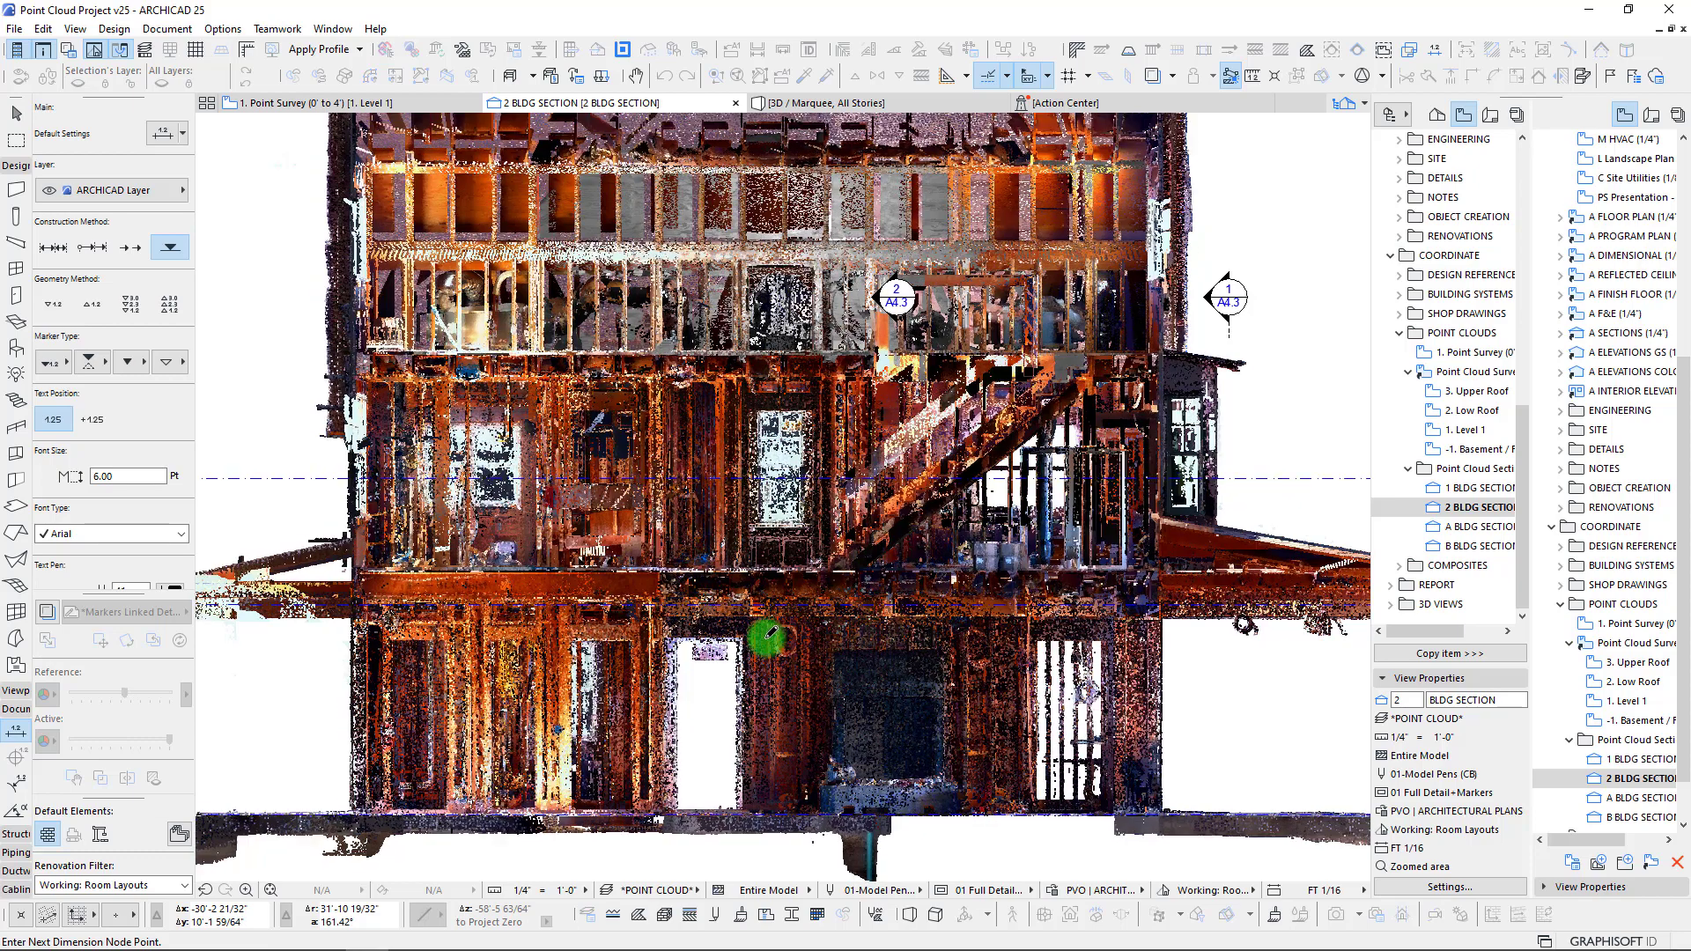
scroll(756, 621, "down", 2)
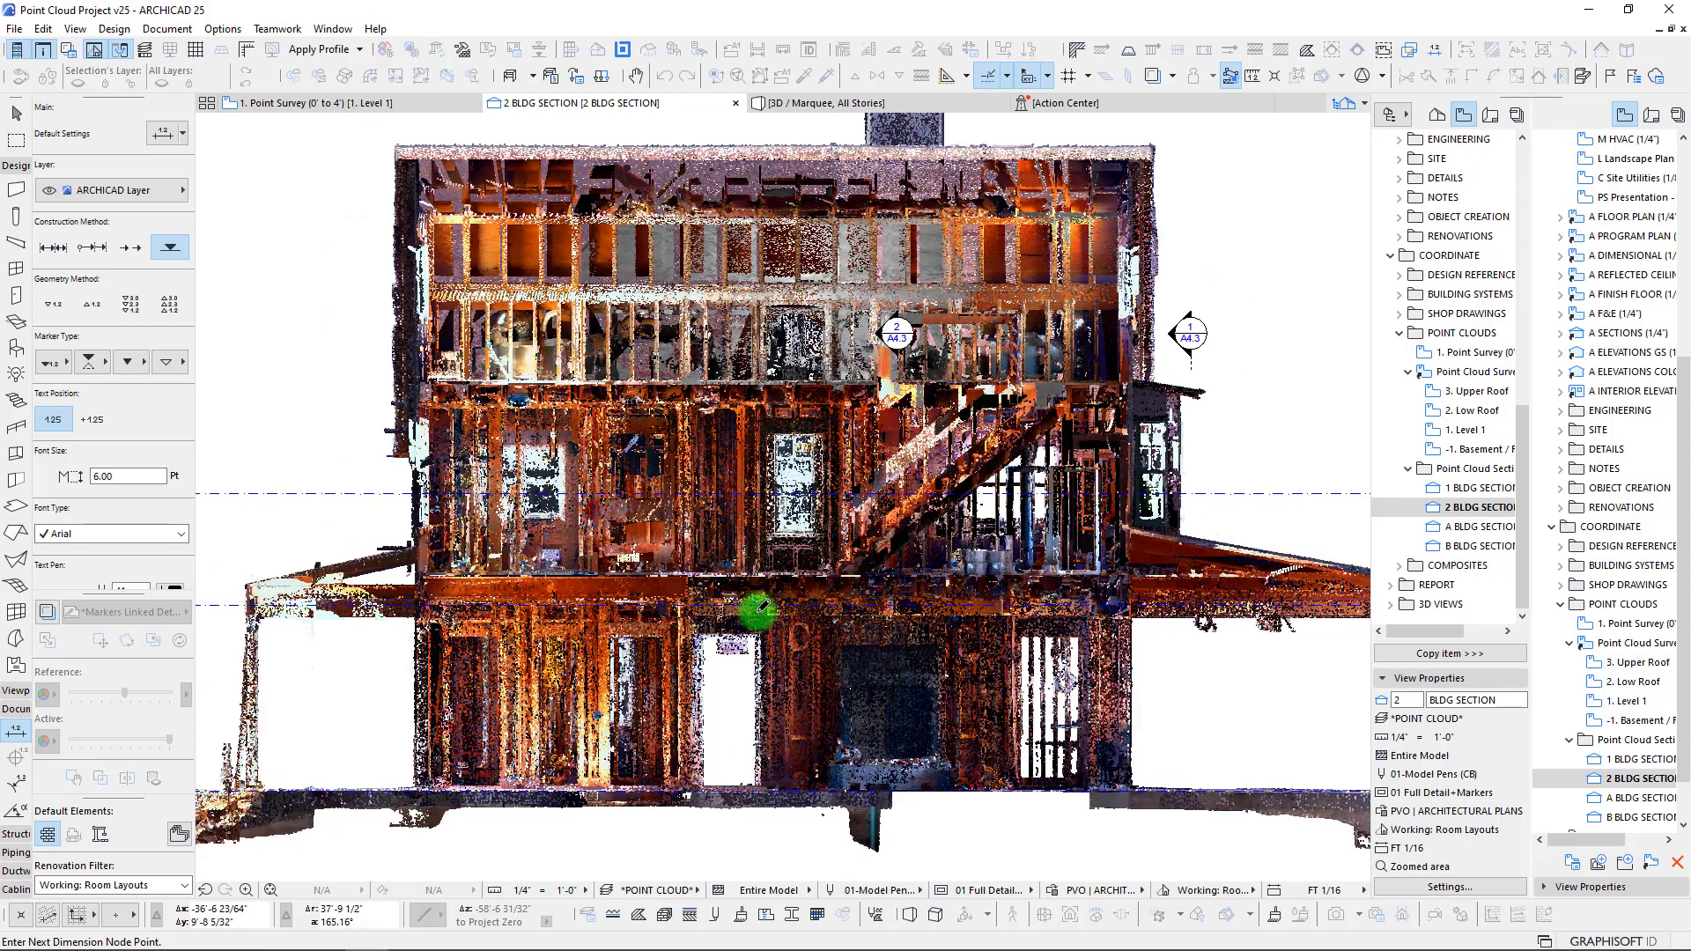
scroll(759, 611, "up", 3)
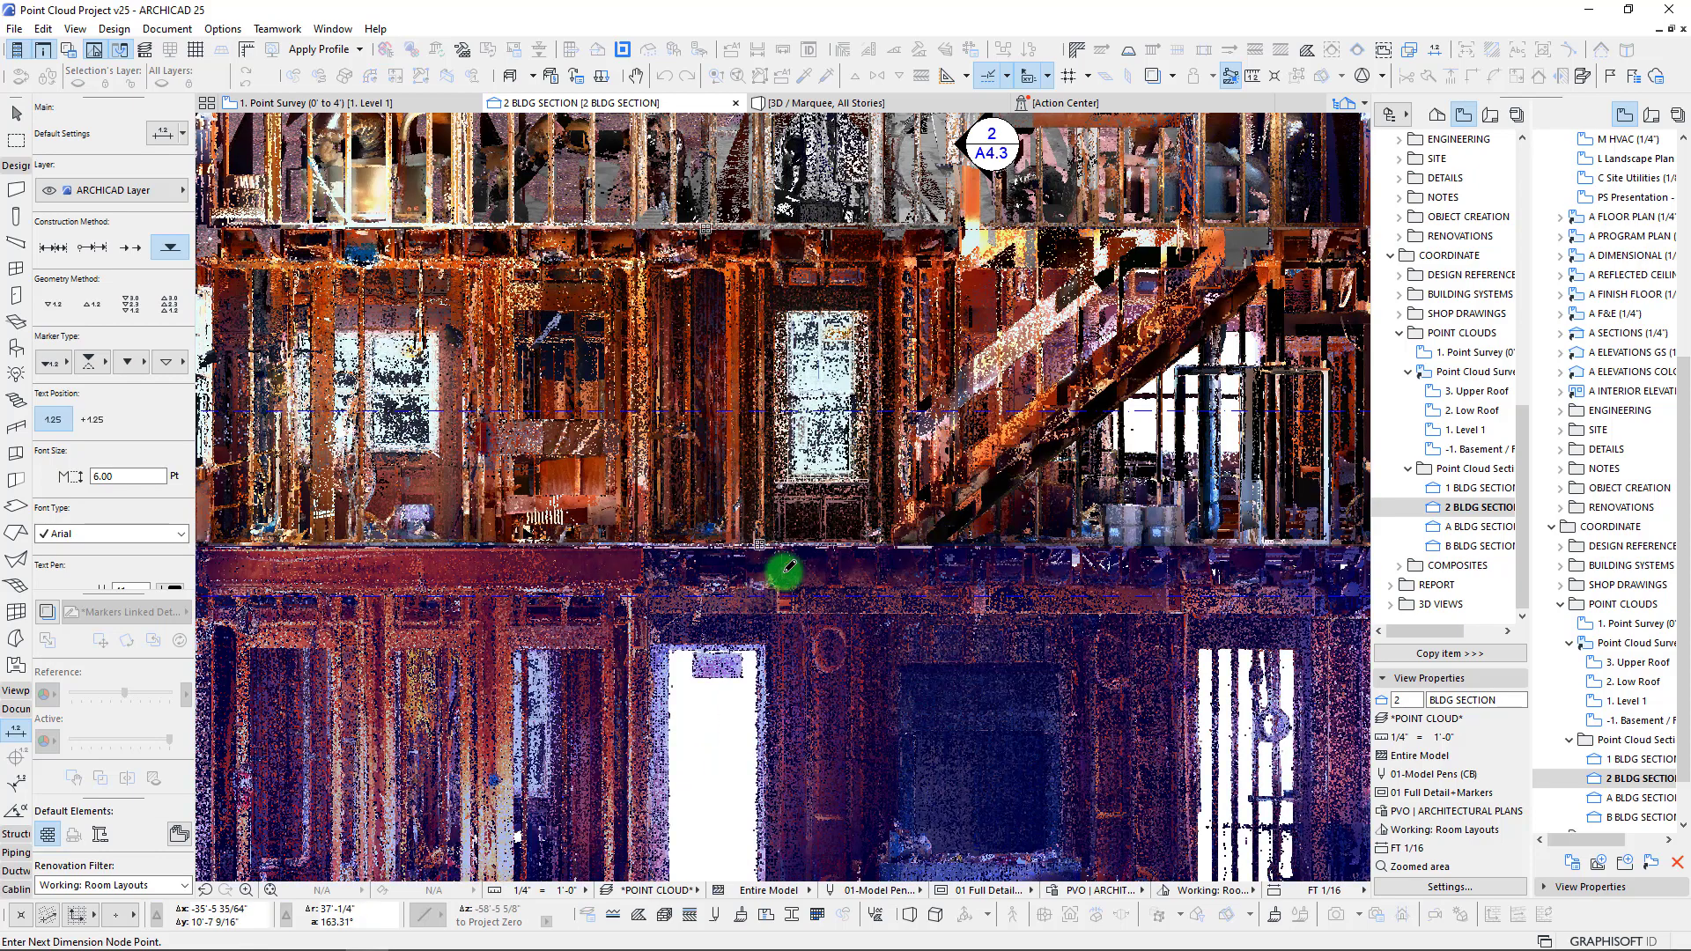
scroll(819, 578, "down", 4)
scroll(935, 577, "down", 3)
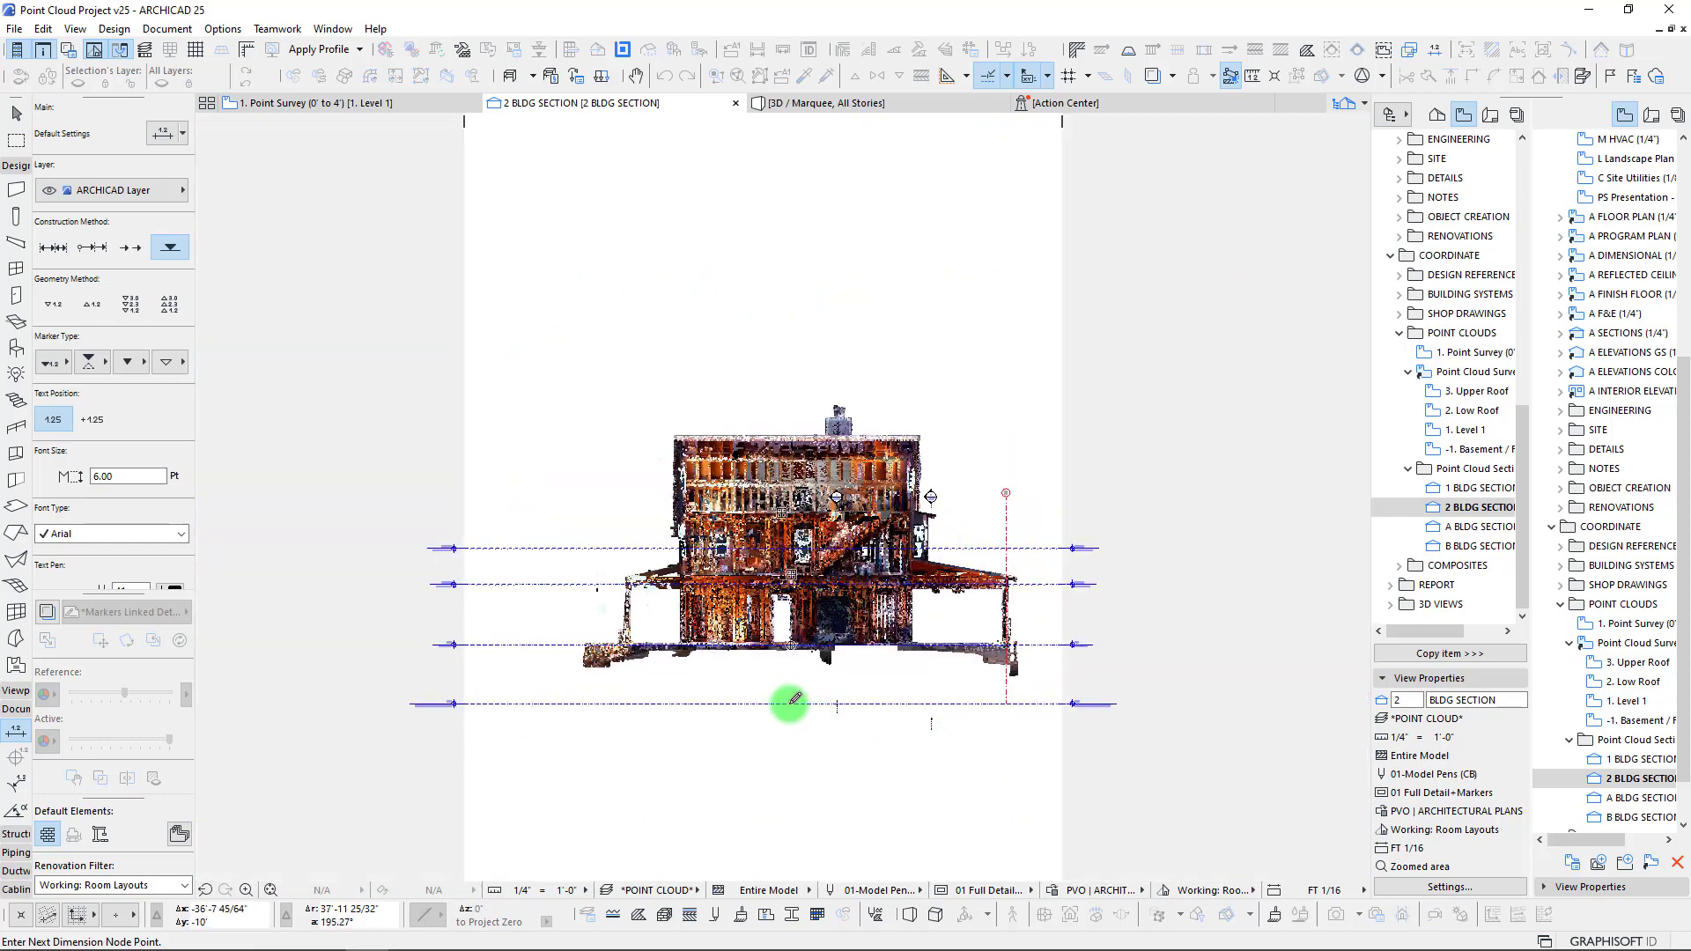
scroll(819, 585, "up", 3)
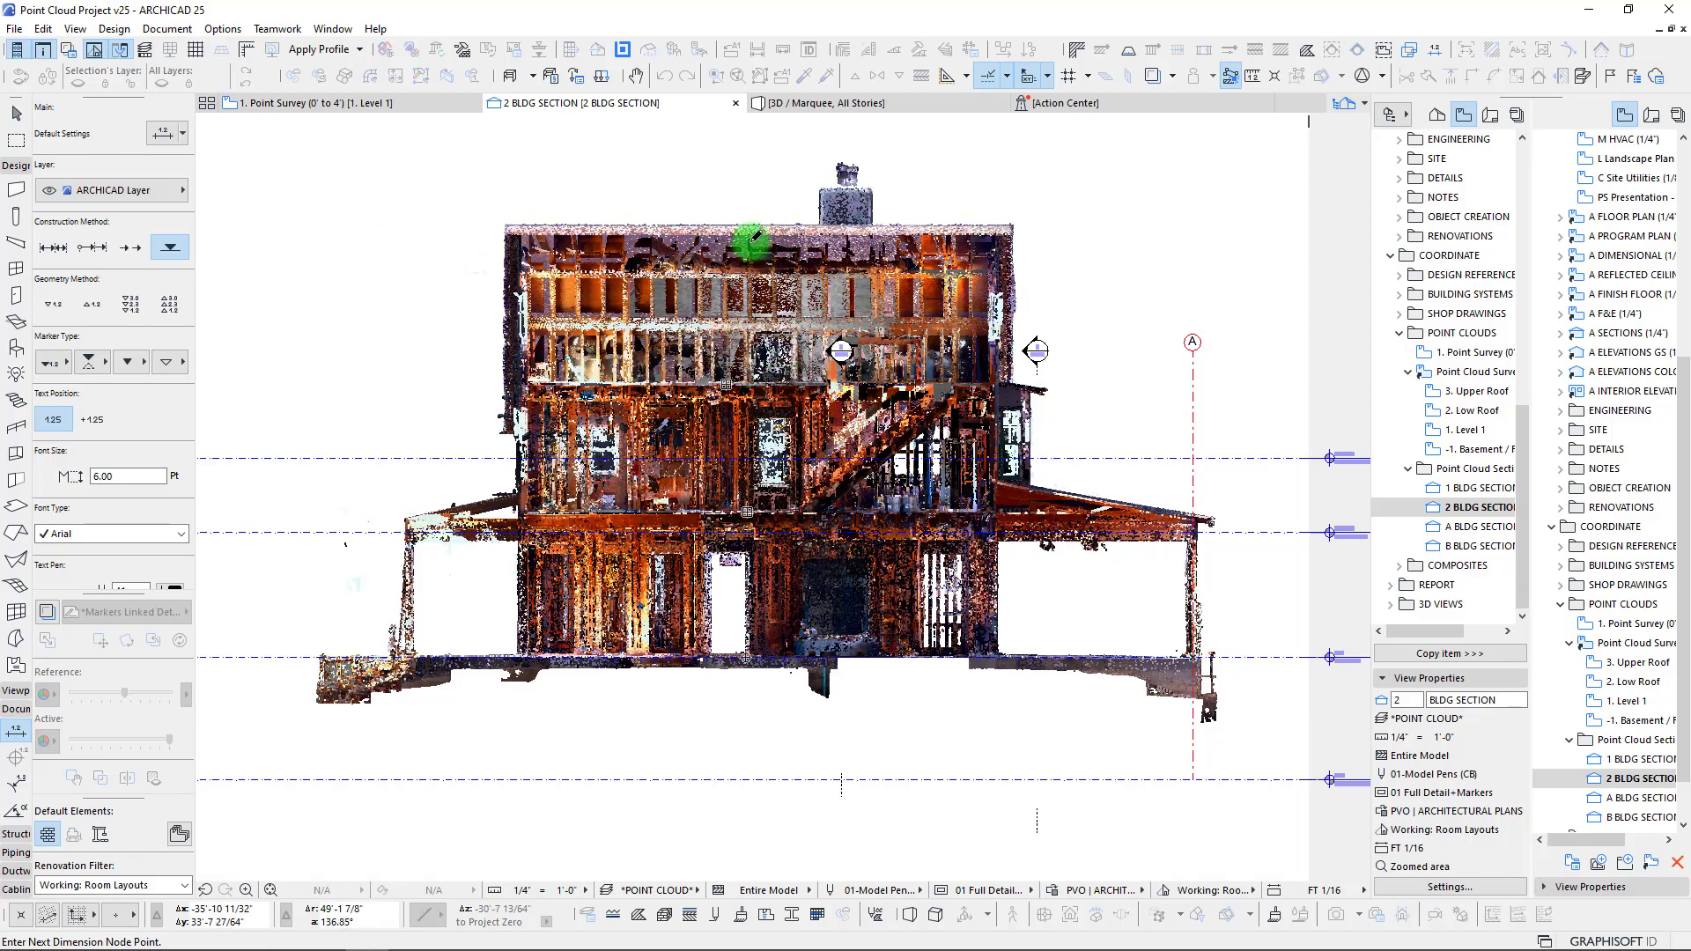
scroll(768, 216, "up", 3)
scroll(790, 226, "up", 3)
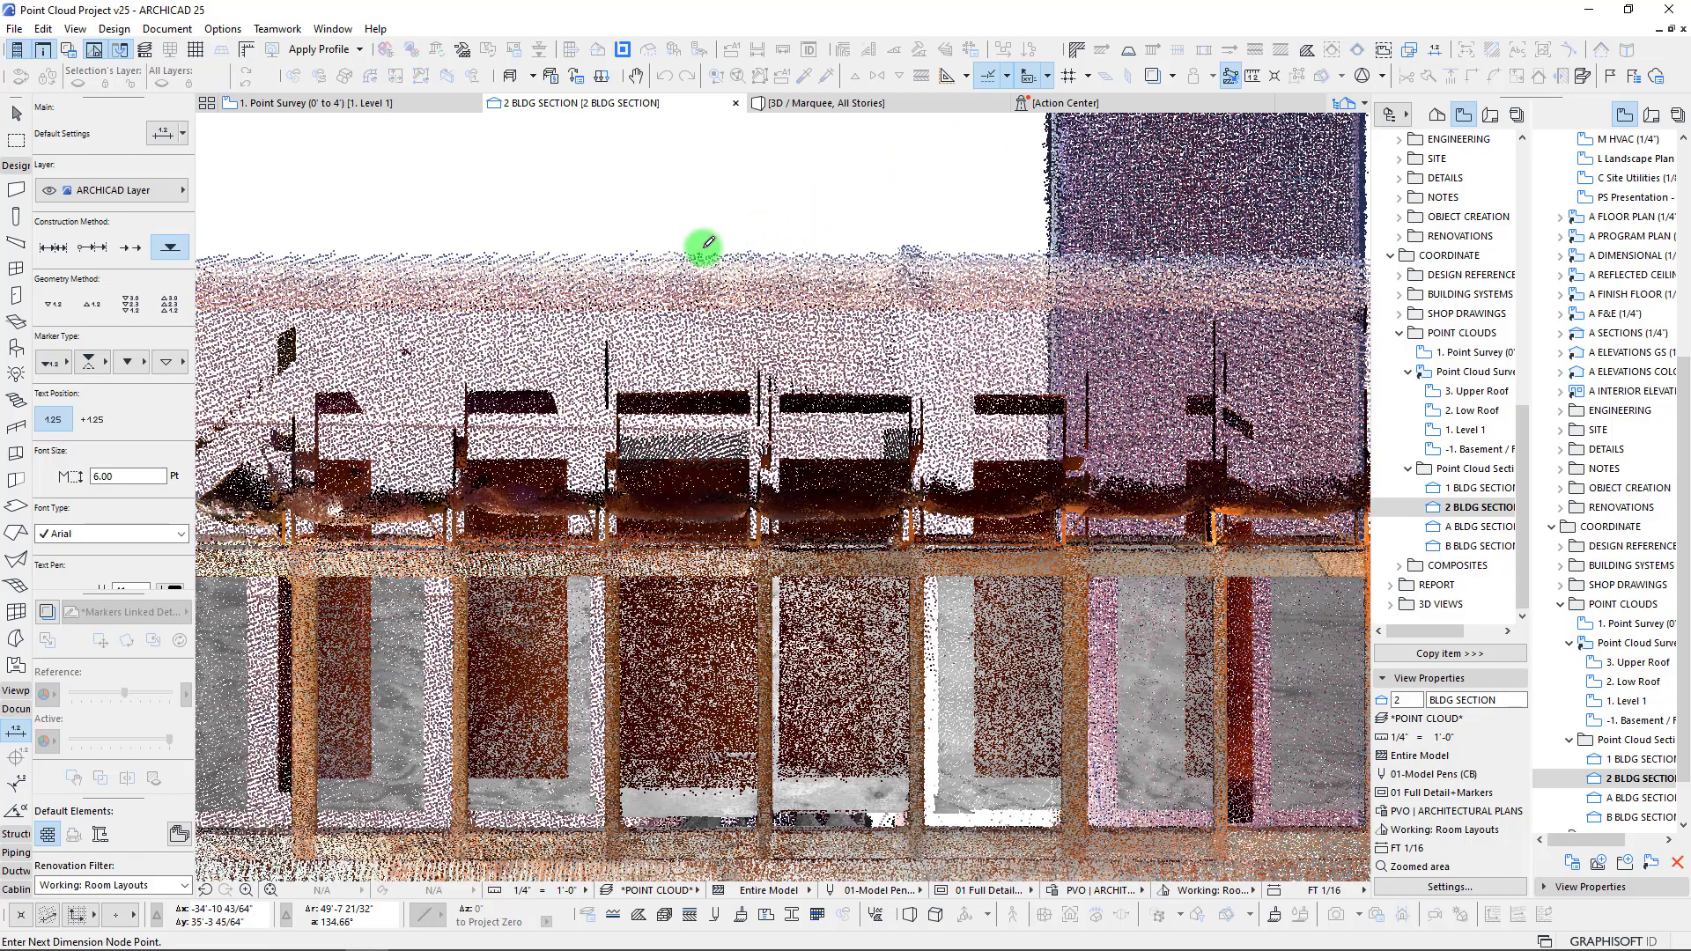
scroll(986, 302, "down", 3)
scroll(801, 253, "down", 6)
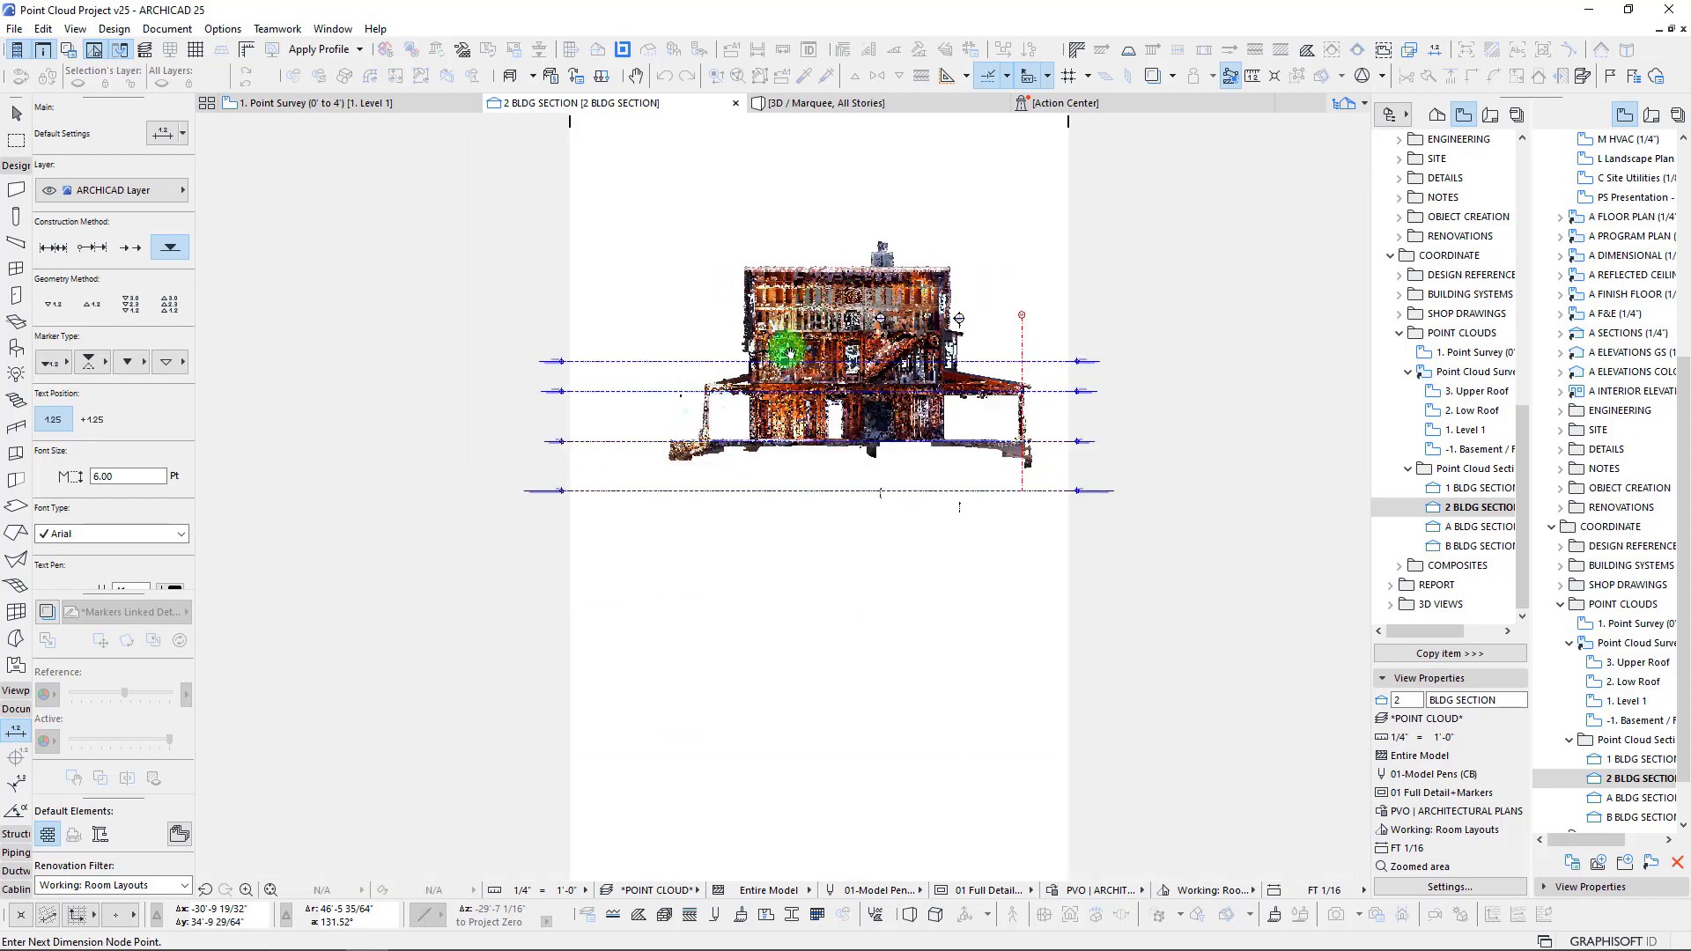
scroll(738, 329, "up", 3)
- Finish selecting dimension nodes, place the floor elevation dimensions in the open space outside the side porch, and inspect their labels
right_click(774, 314)
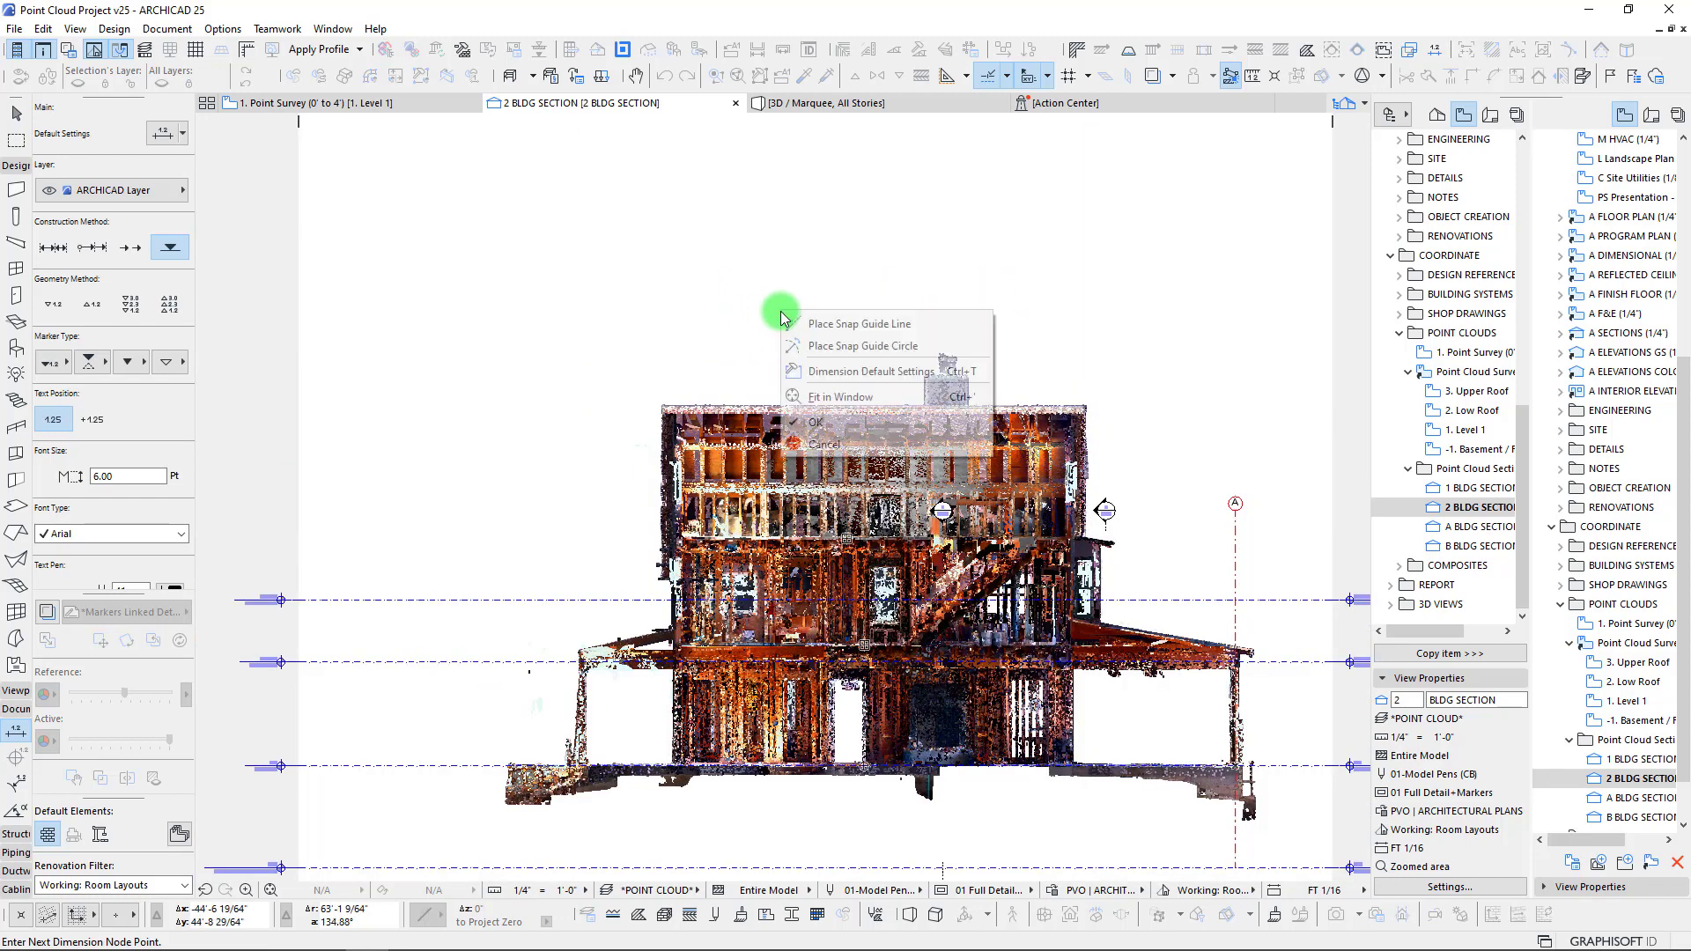
left_click(795, 438)
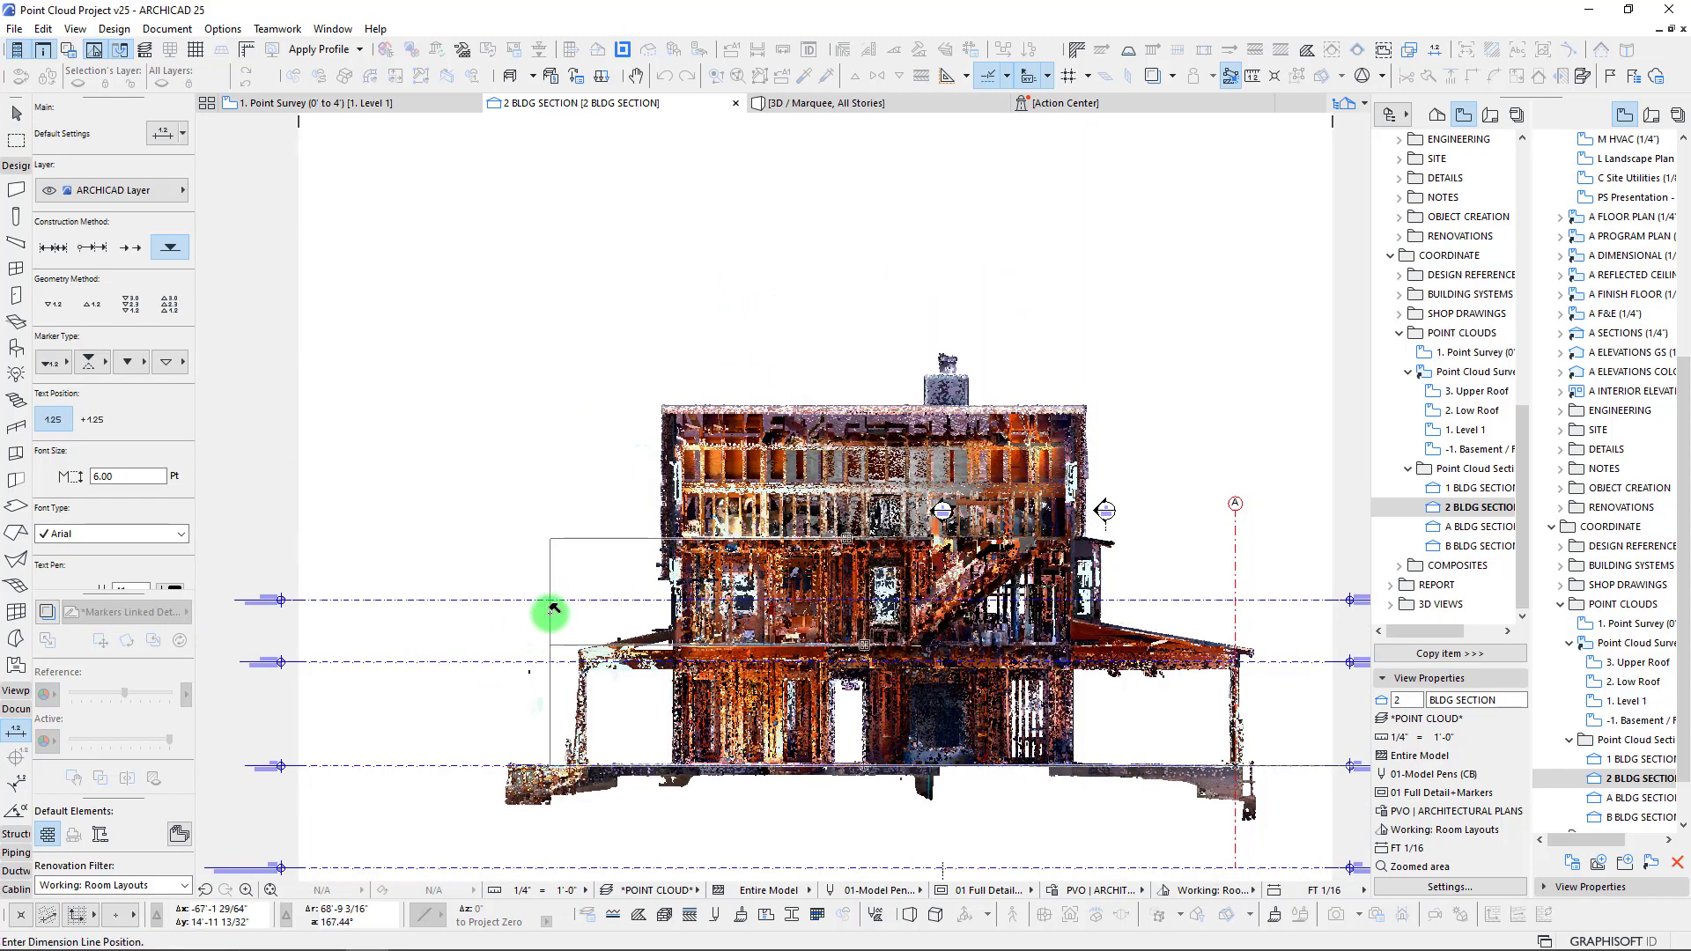
left_click(552, 636)
scroll(559, 669, "up", 6)
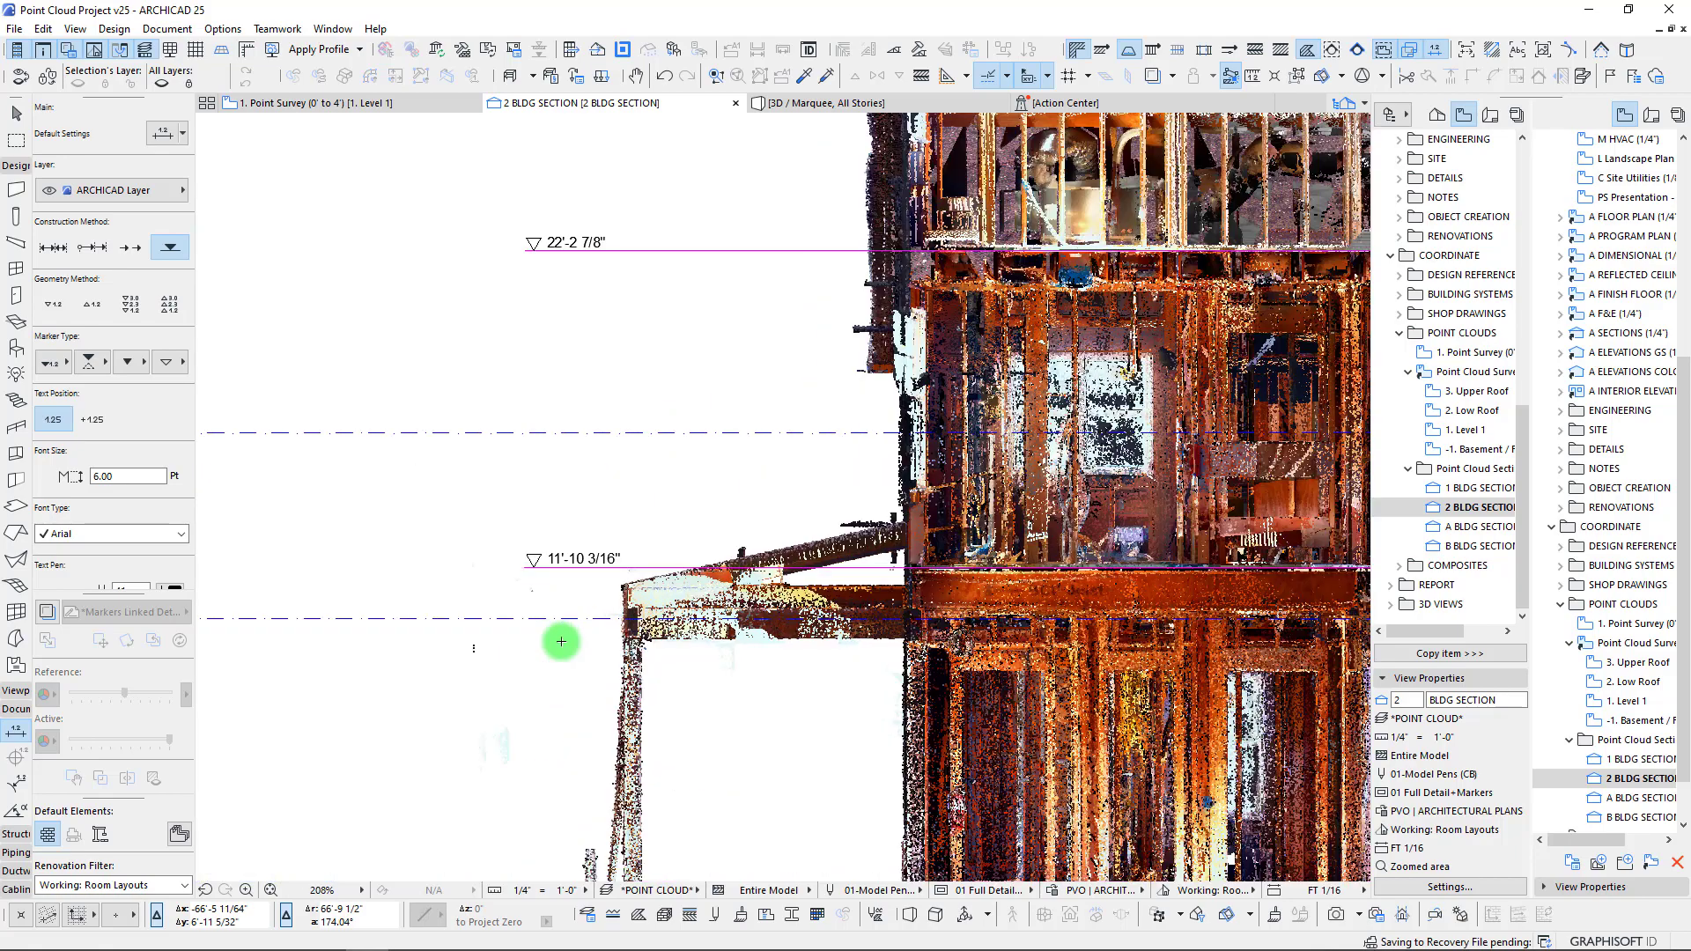
scroll(522, 532, "down", 4)
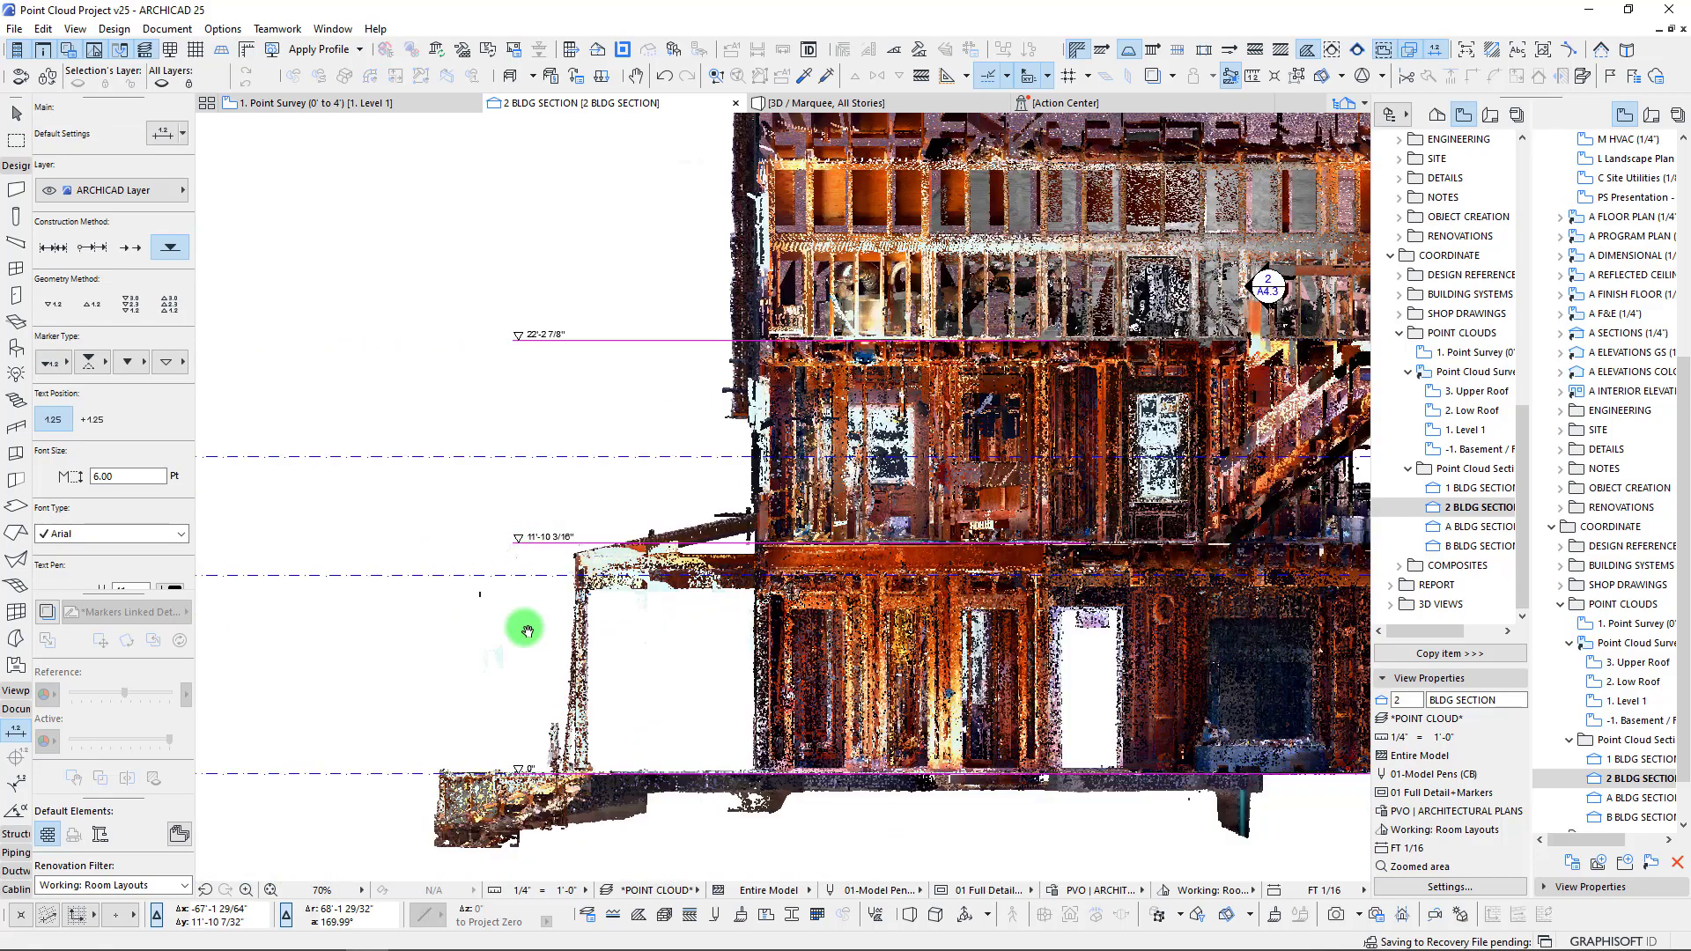
scroll(533, 556, "up", 5)
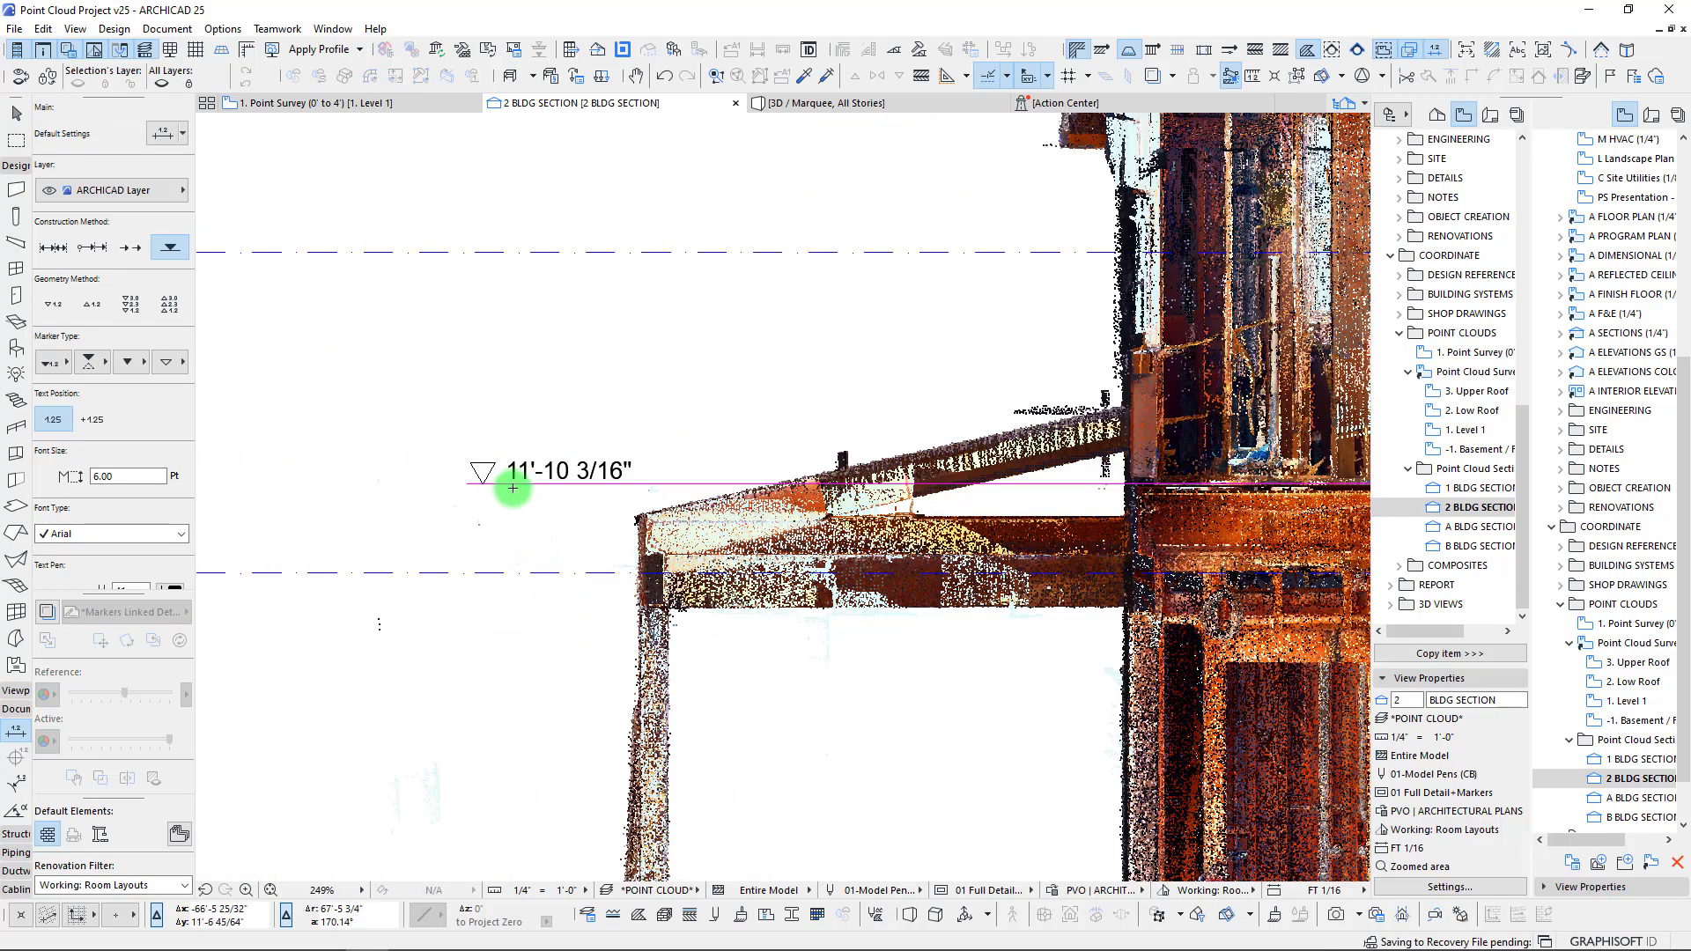
scroll(567, 476, "down", 2)
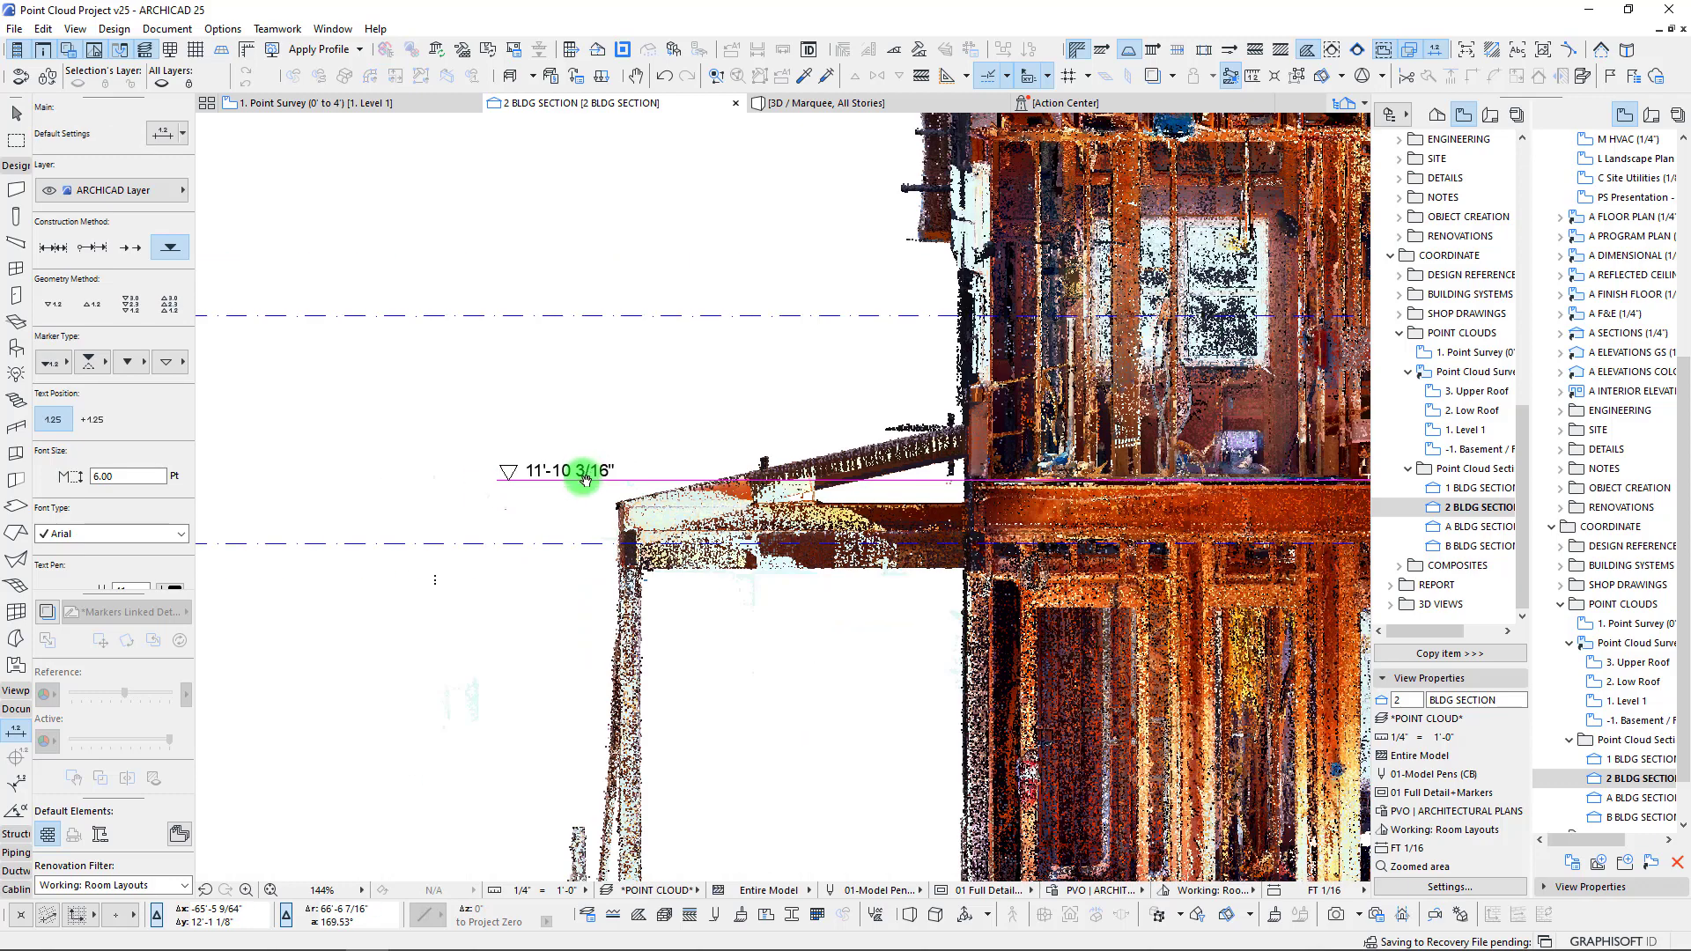
- Open the project's story settings
key("shift")
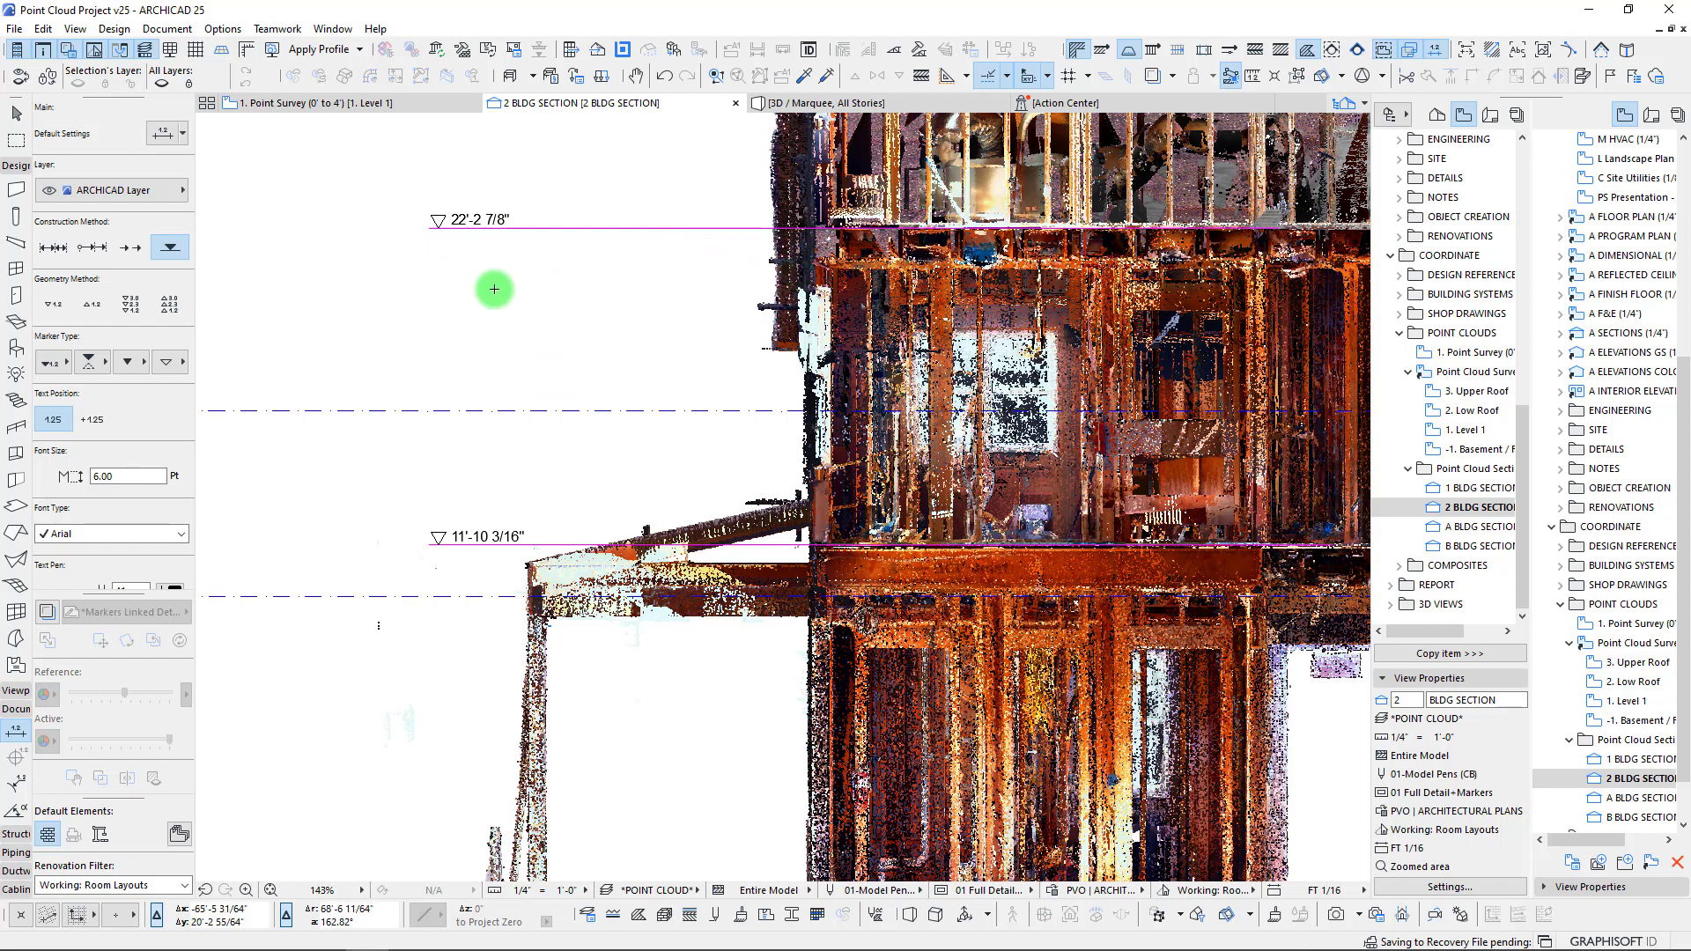
scroll(486, 295, "down", 1)
middle_click_drag(485, 295, 437, 297)
scroll(1462, 180, "up", 10)
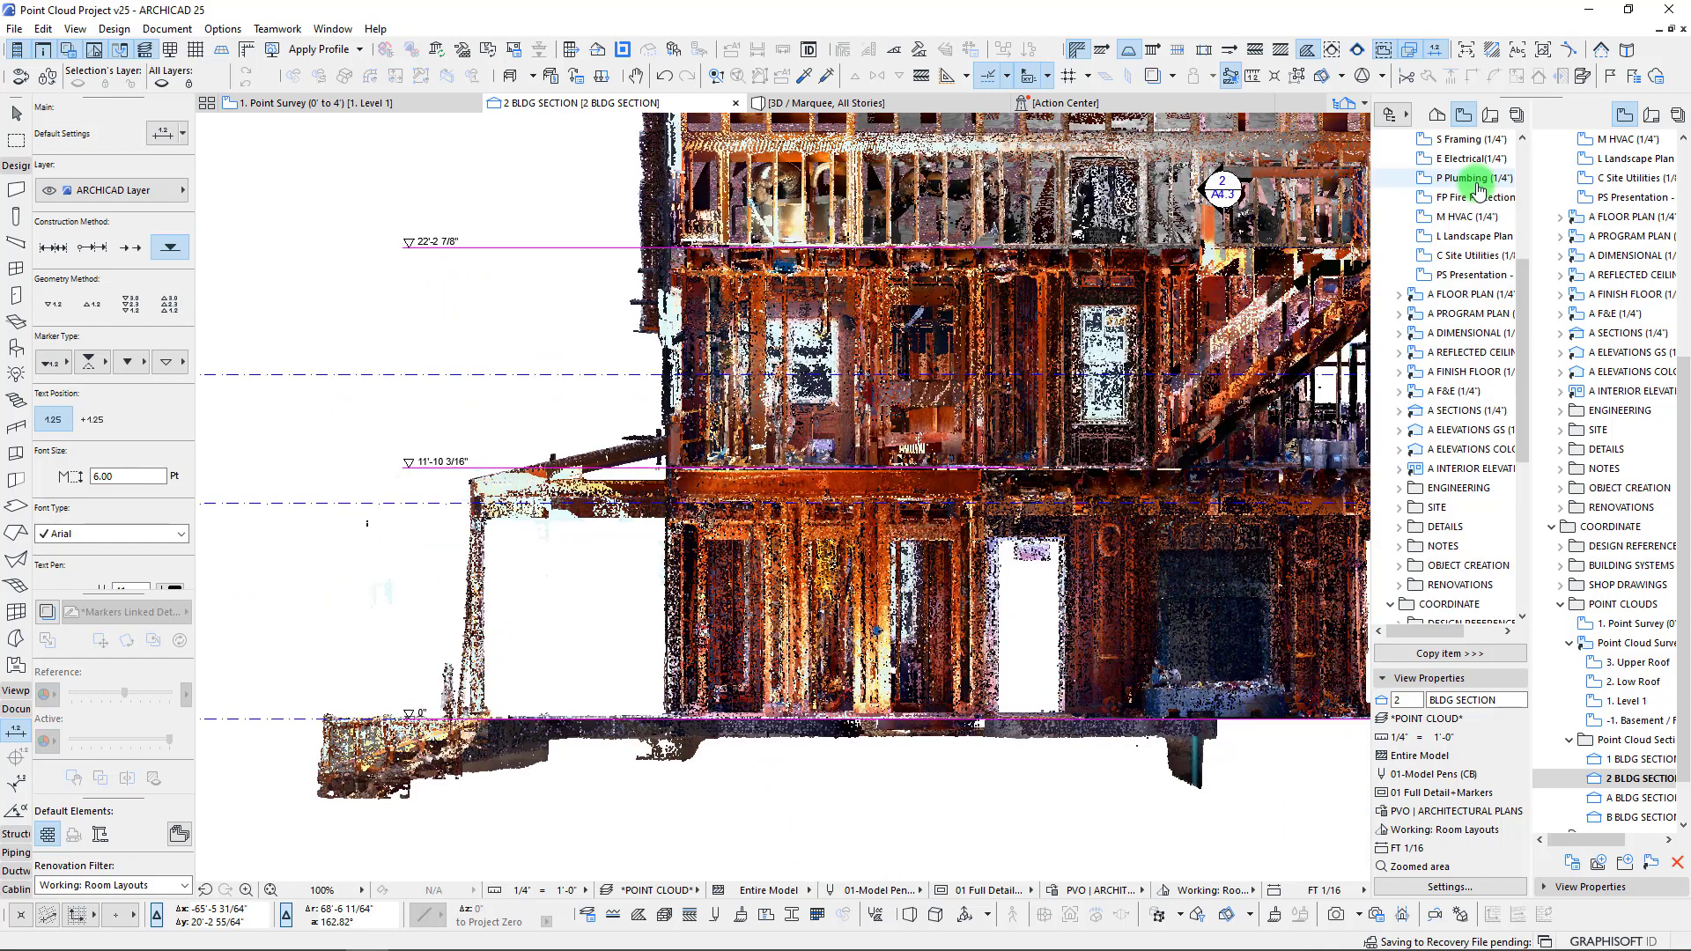
left_click(1399, 178)
left_click(1383, 162)
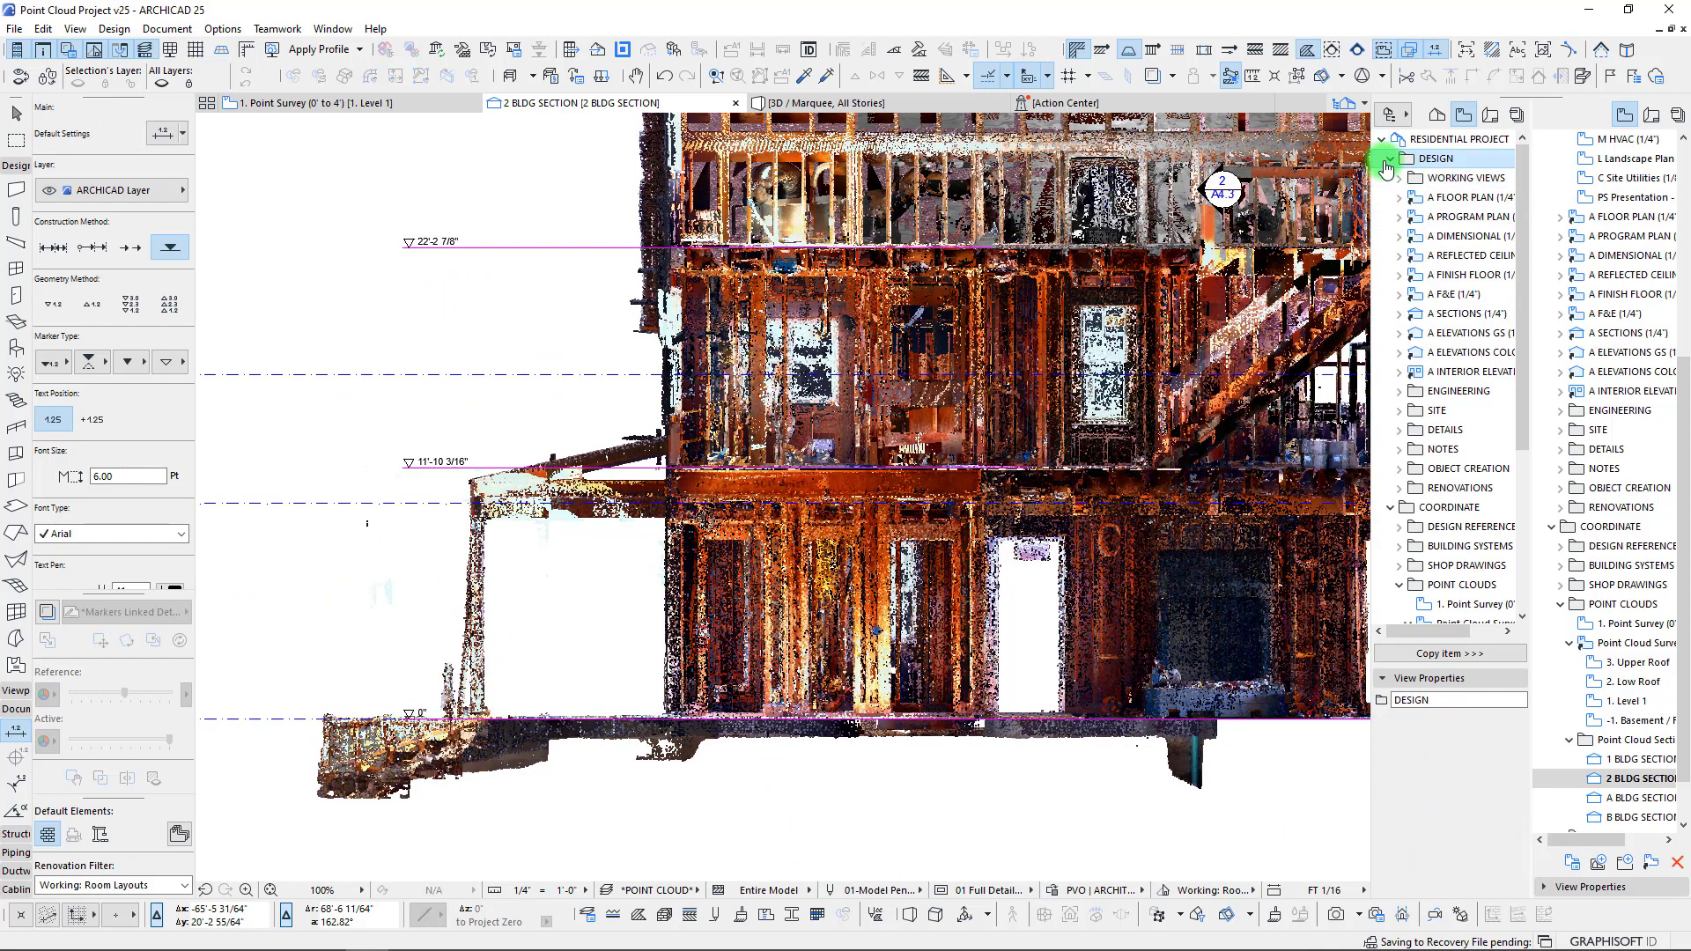
left_click(1389, 160)
left_click(1437, 115)
scroll(1431, 158, "up", 2)
right_click(1426, 166)
left_click(1468, 233)
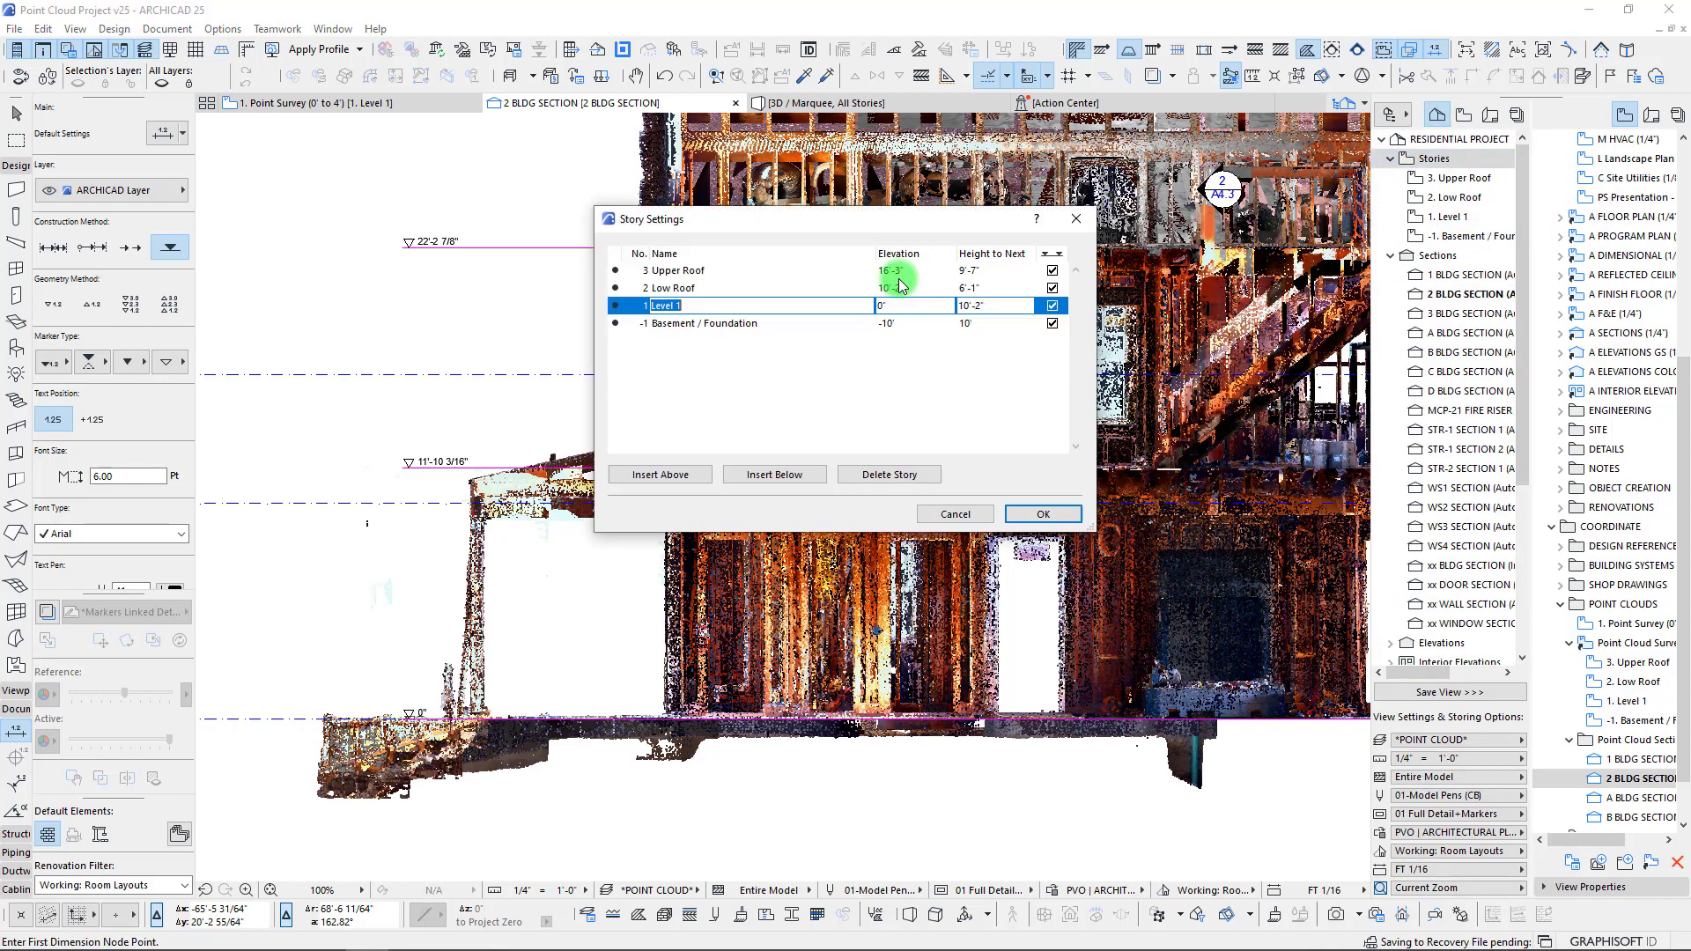
- Rename the Low Roof story as Level 2 and set its elevation to 11'-10"
left_click(704, 289)
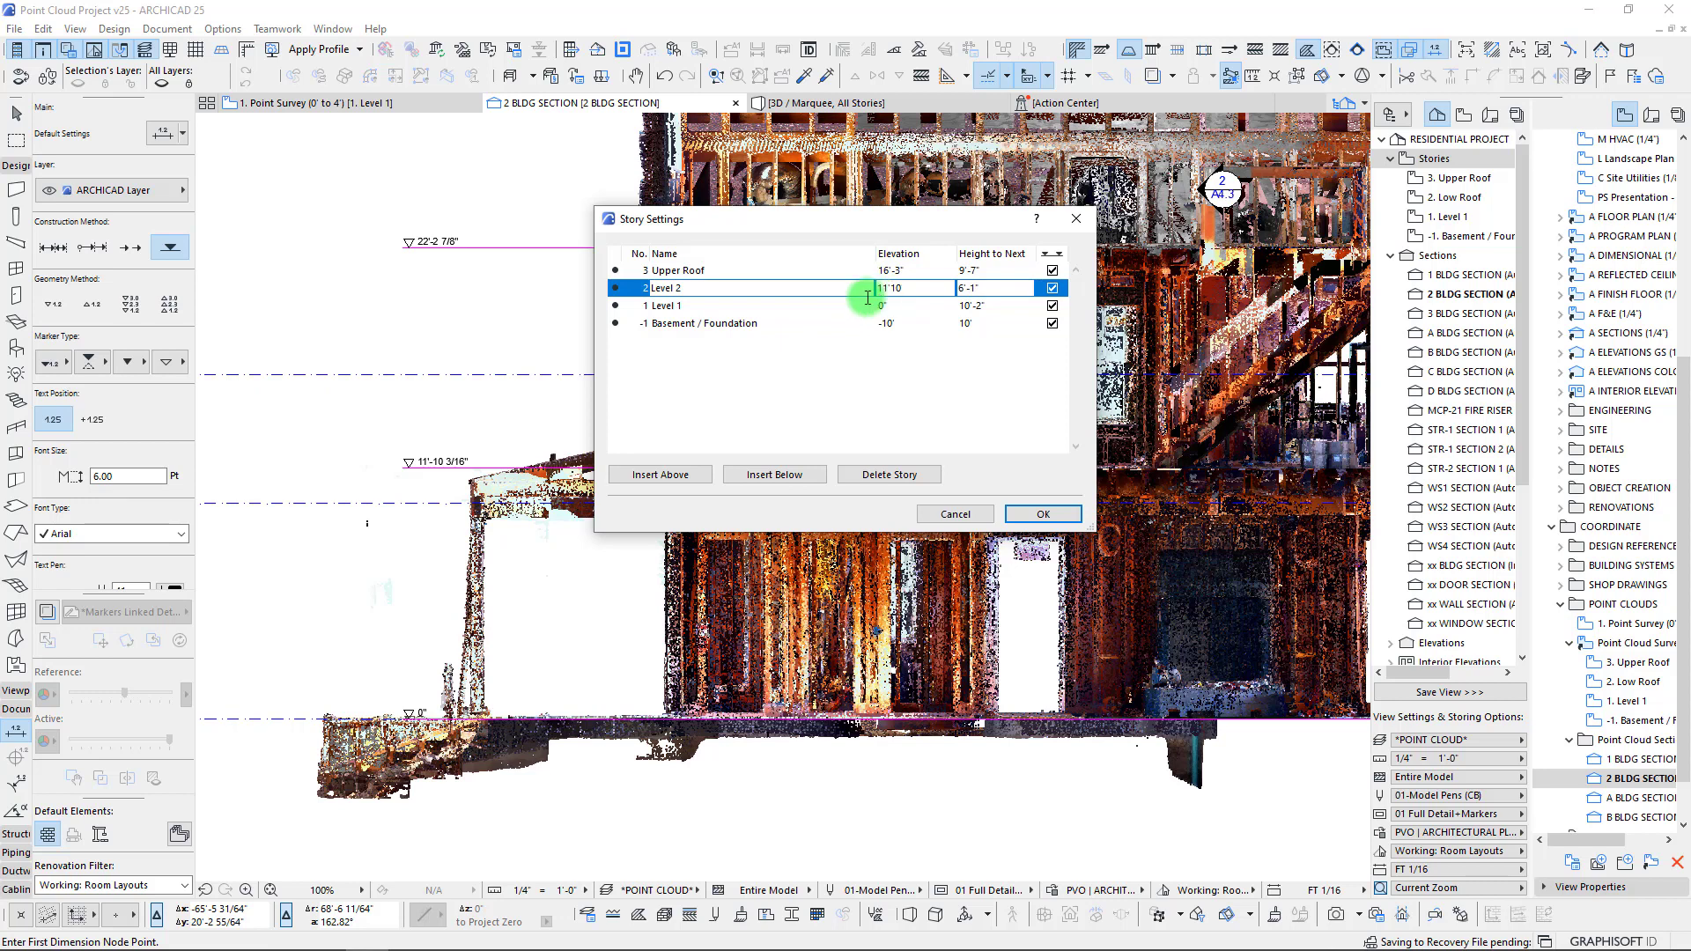
left_click_drag(784, 220, 717, 246)
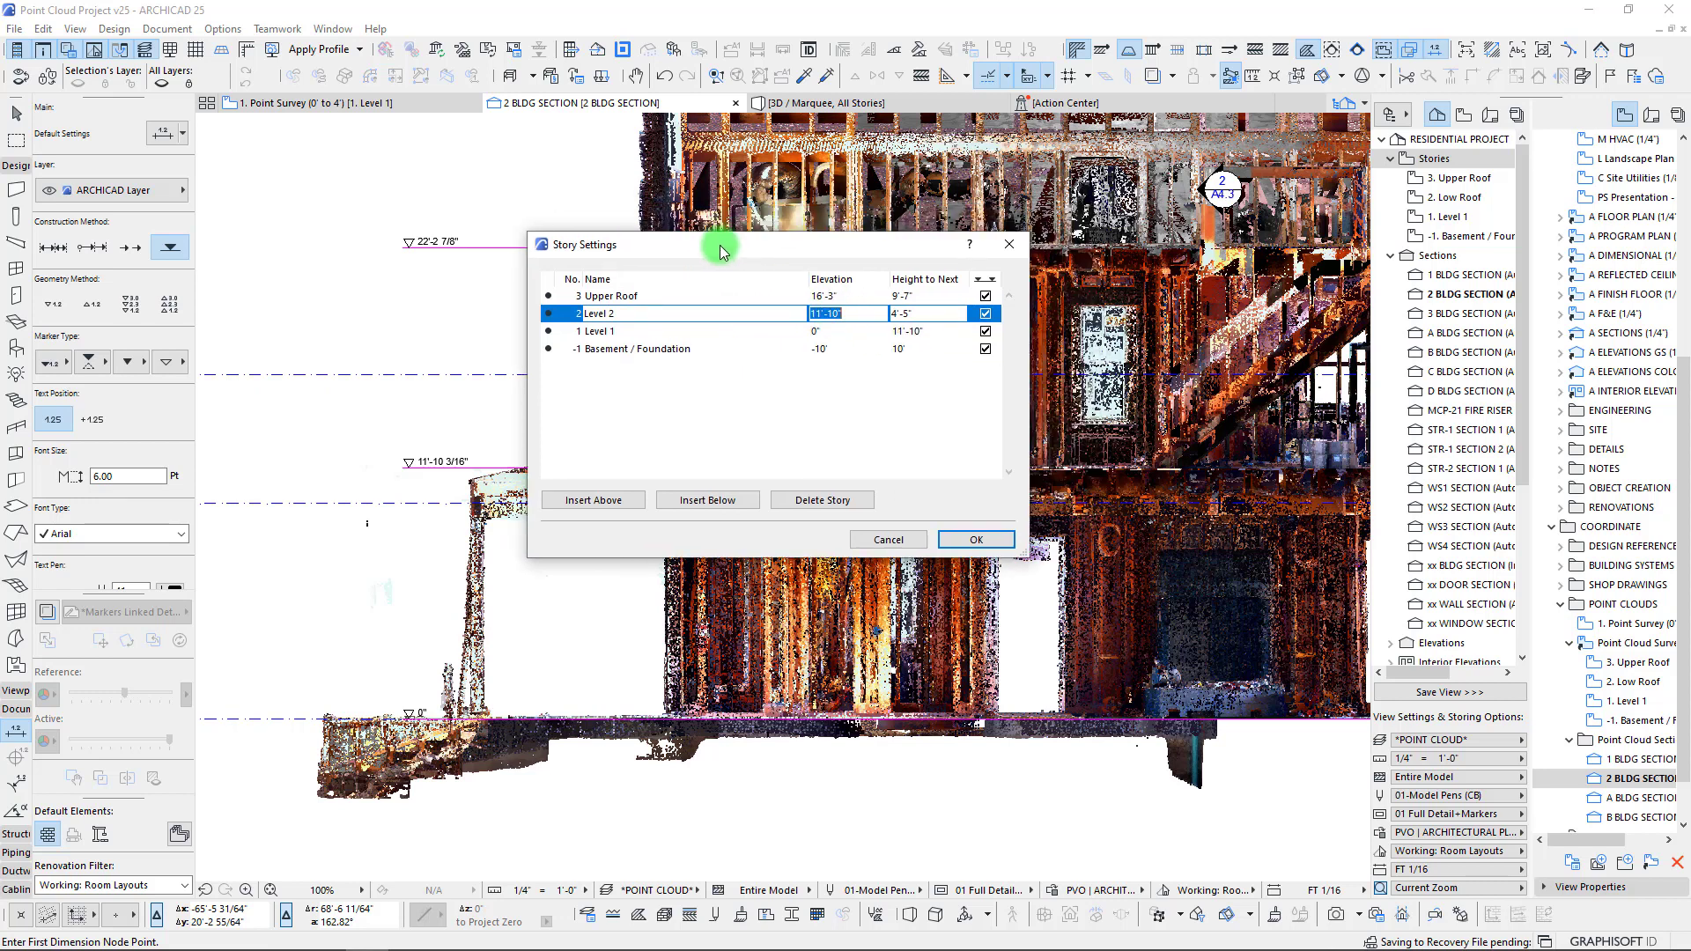
left_click(644, 296)
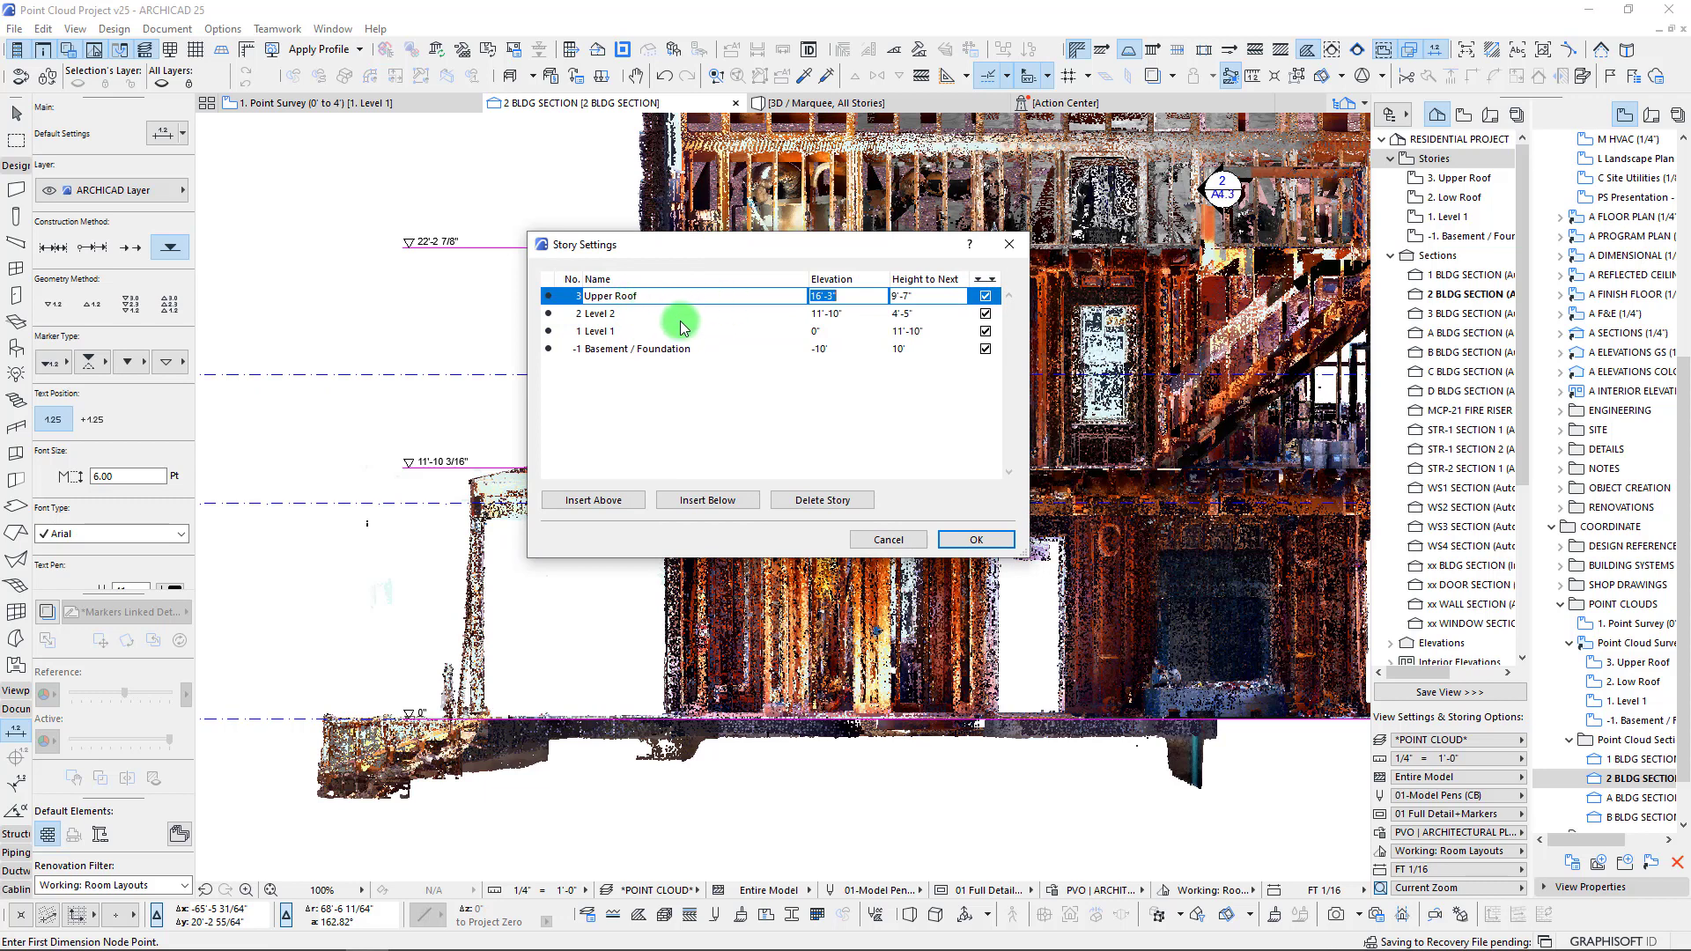
left_click(639, 314)
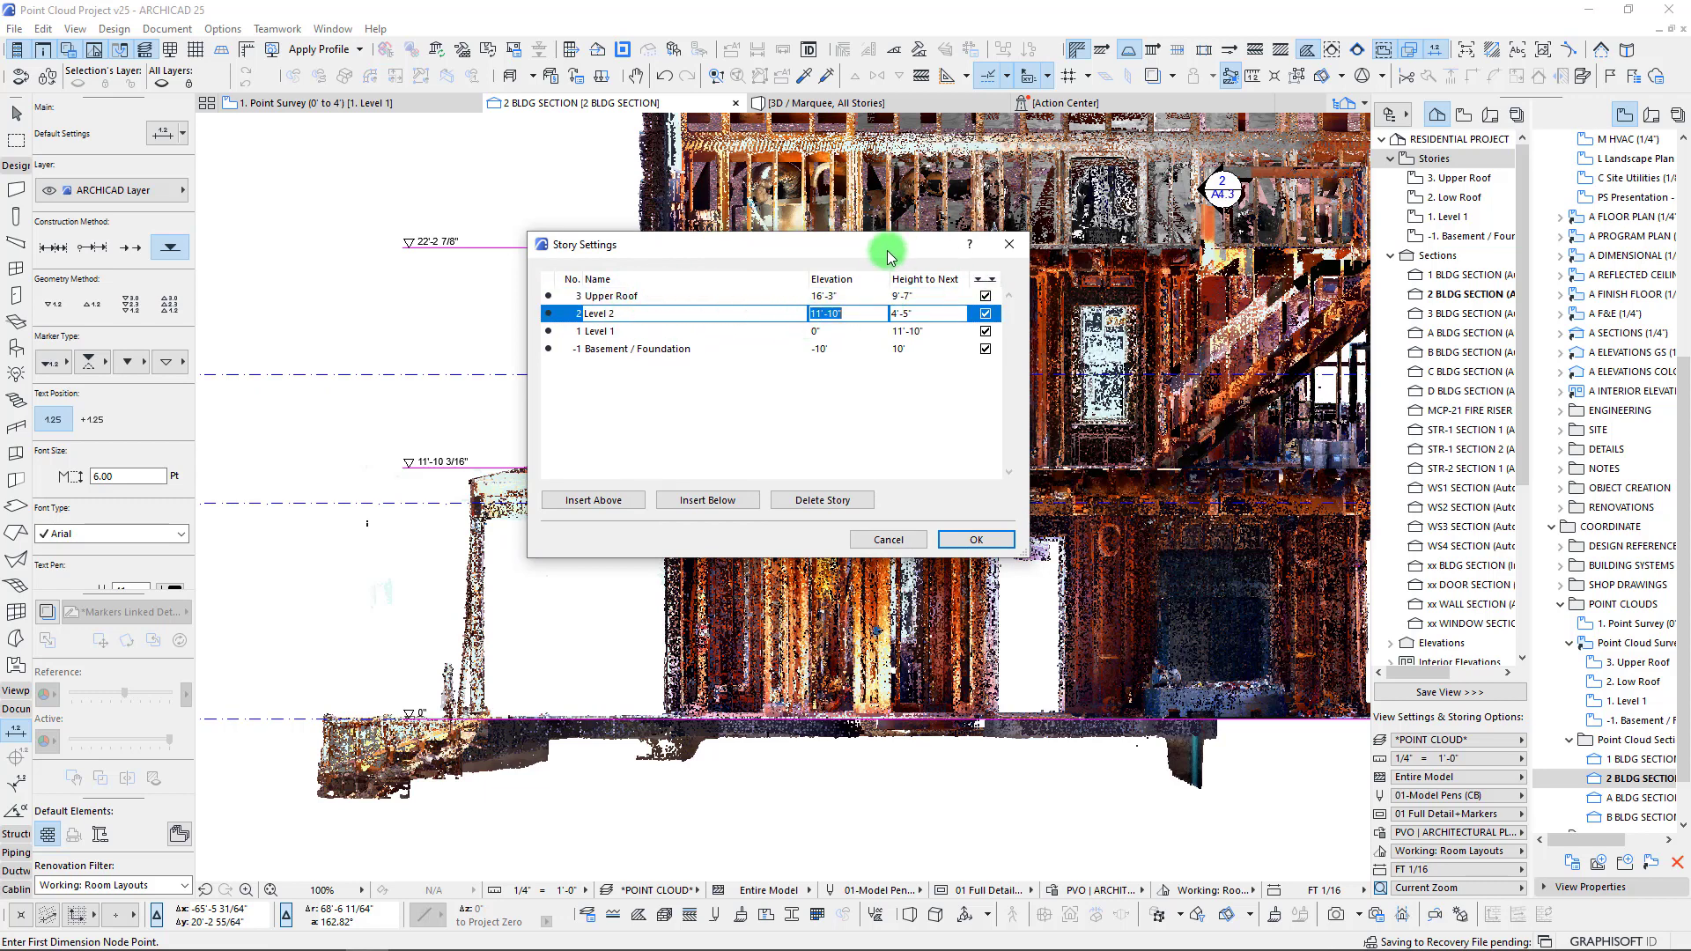
left_click_drag(890, 239, 823, 252)
- Insert a story above Level 2 and name it Attic
left_click(587, 308)
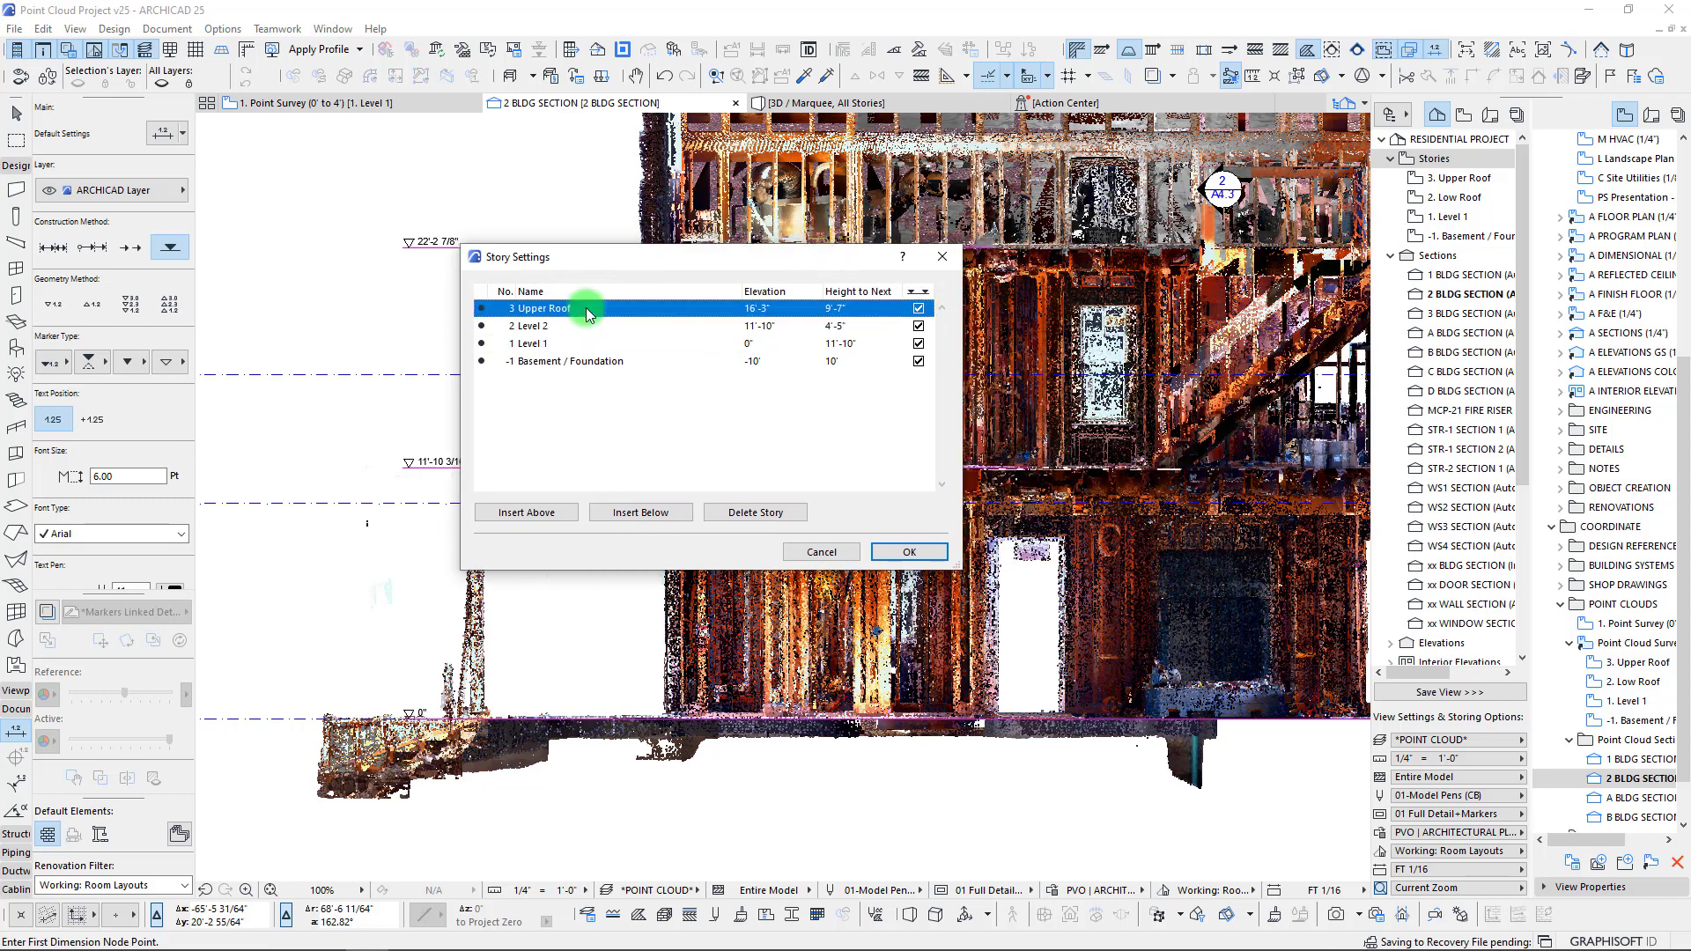
left_click(539, 328)
left_click(529, 511)
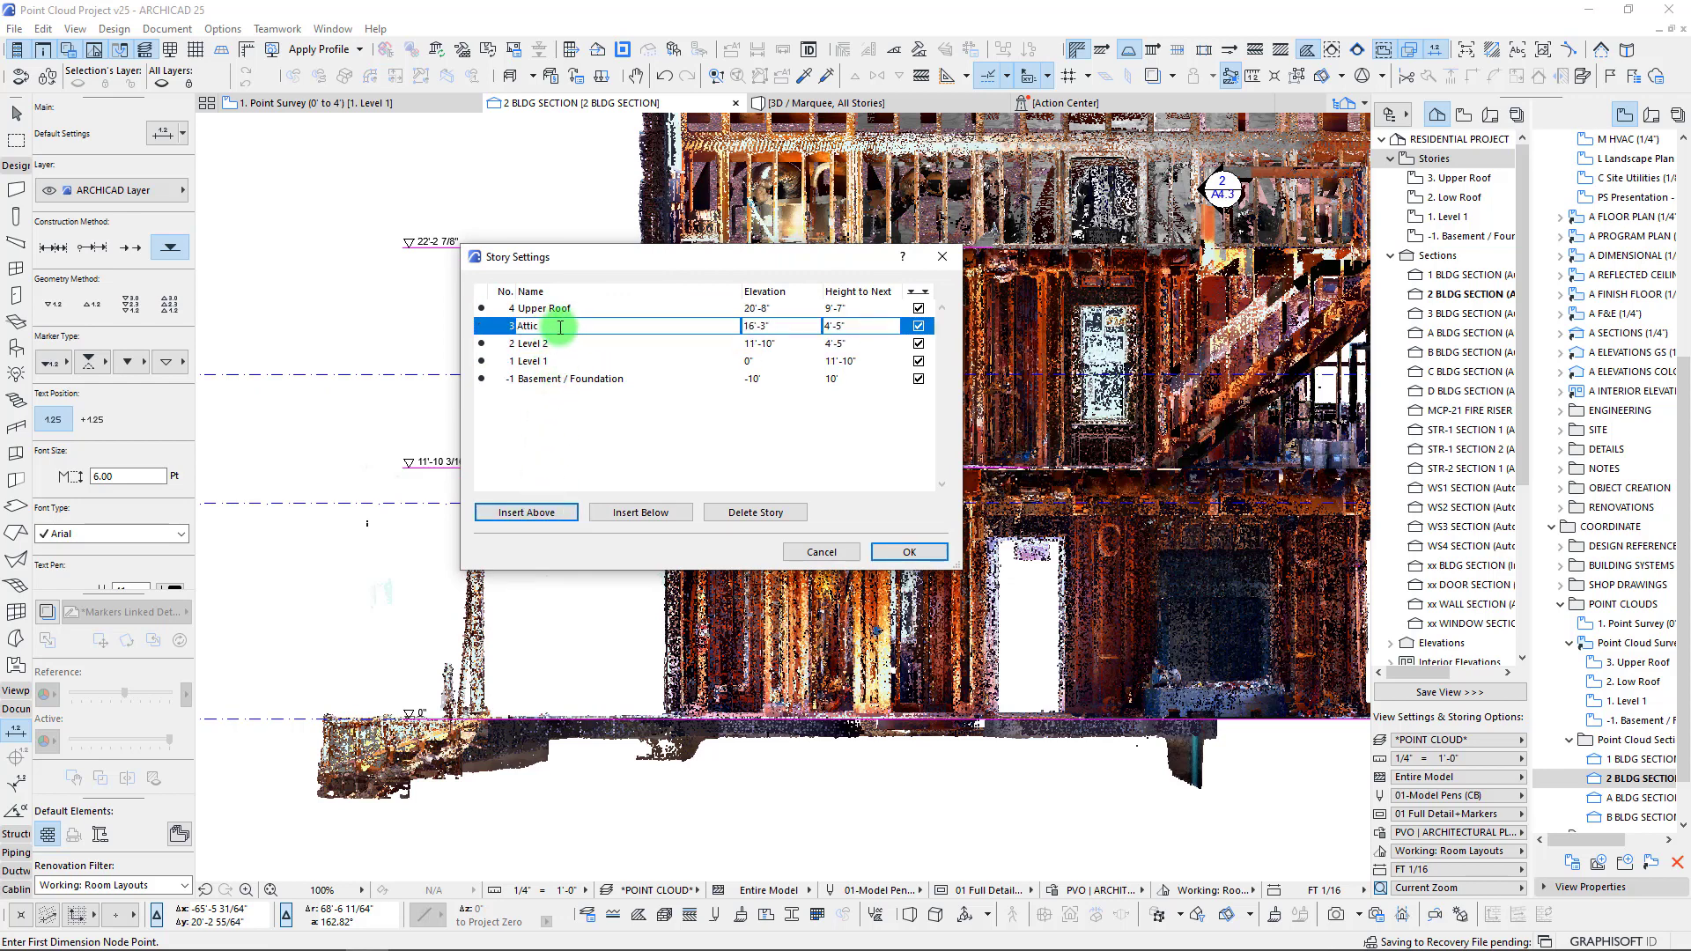
left_click_drag(608, 257, 707, 288)
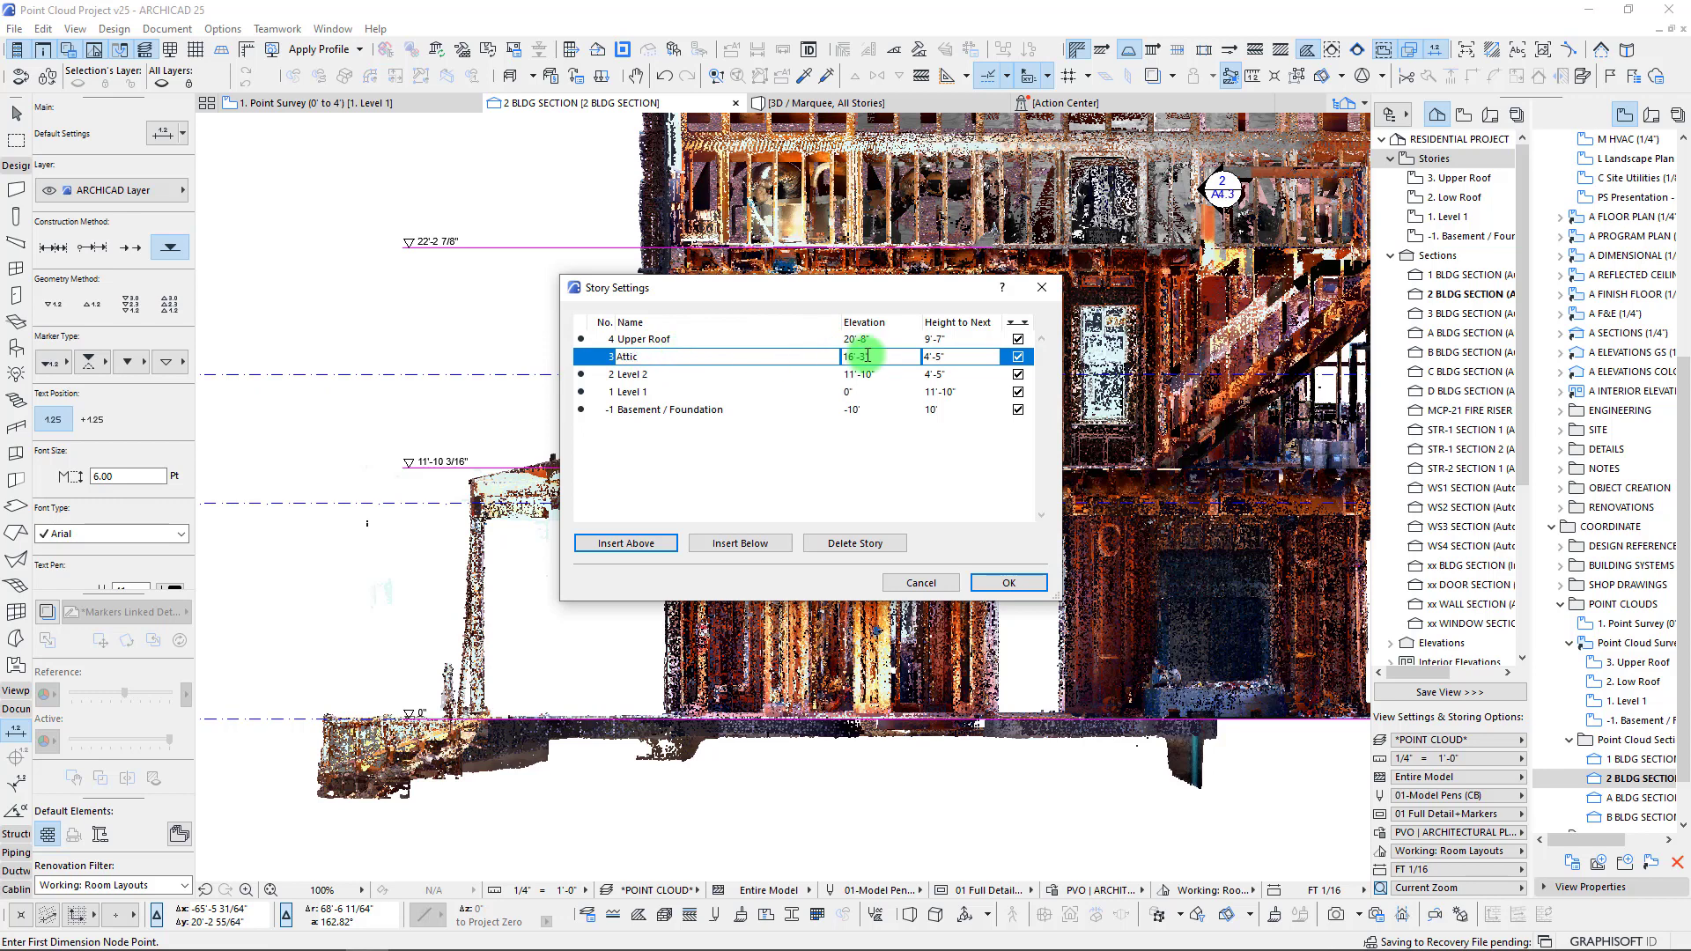
- Try to set the Attic story's elevation to 22'-3"
left_click_drag(844, 357, 780, 357)
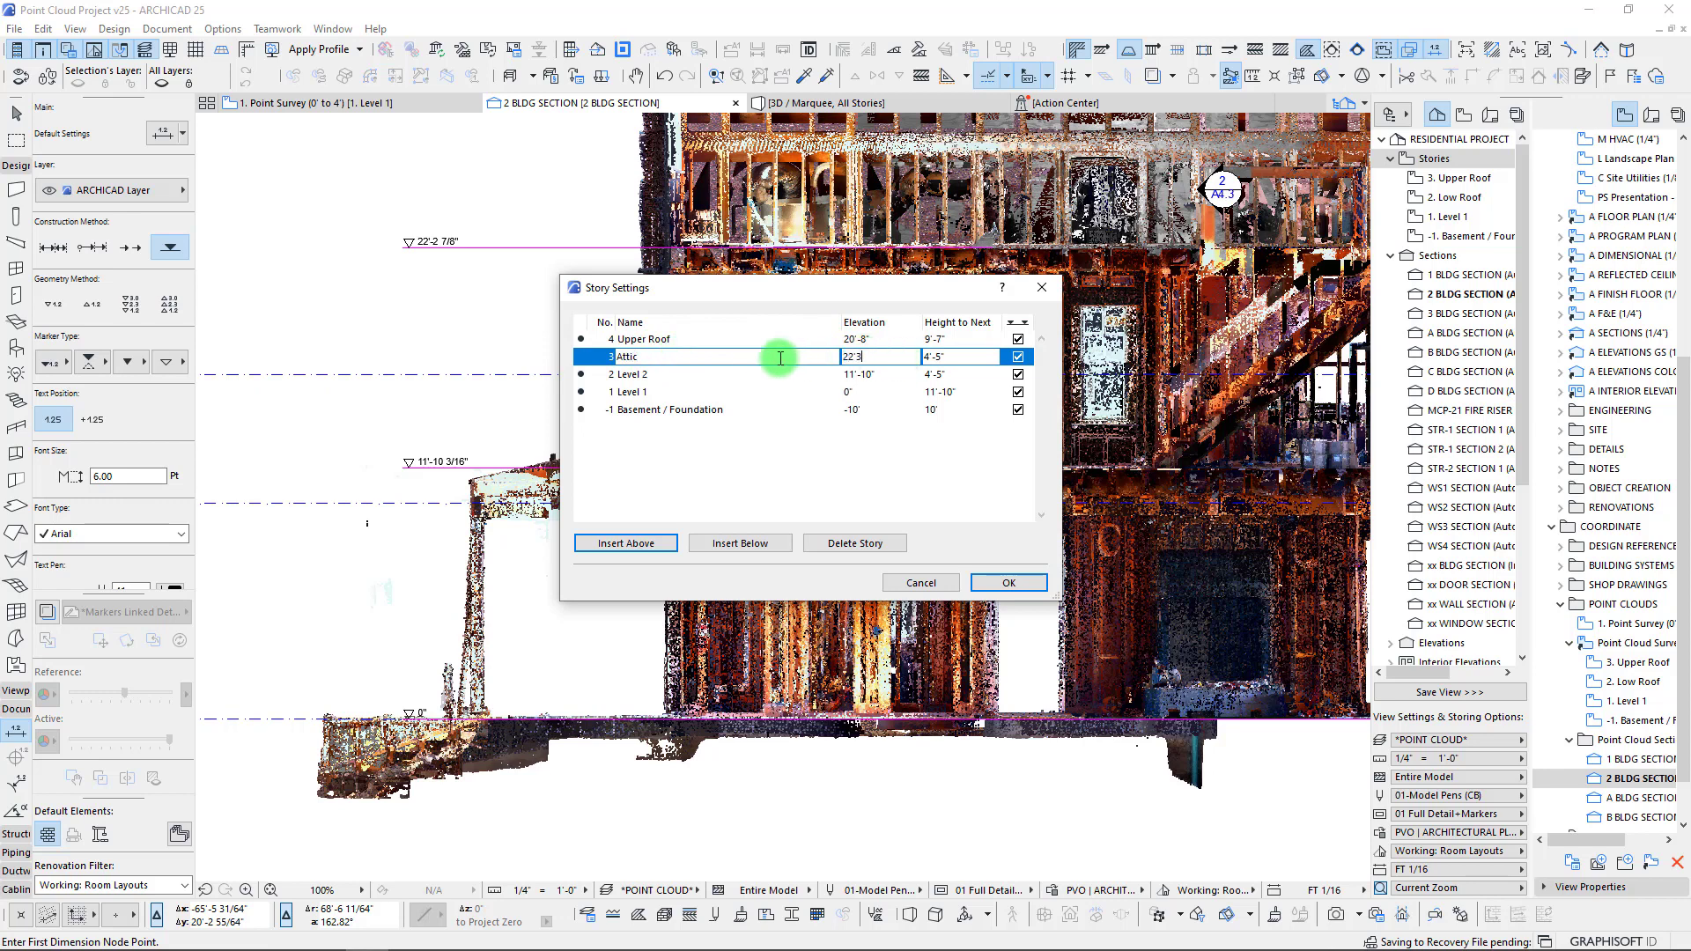
left_click_drag(771, 291, 655, 301)
key("Return")
- Set the Upper Roof story's elevation to 30' and the Attic story's elevation to 22'-3"
left_click(754, 350)
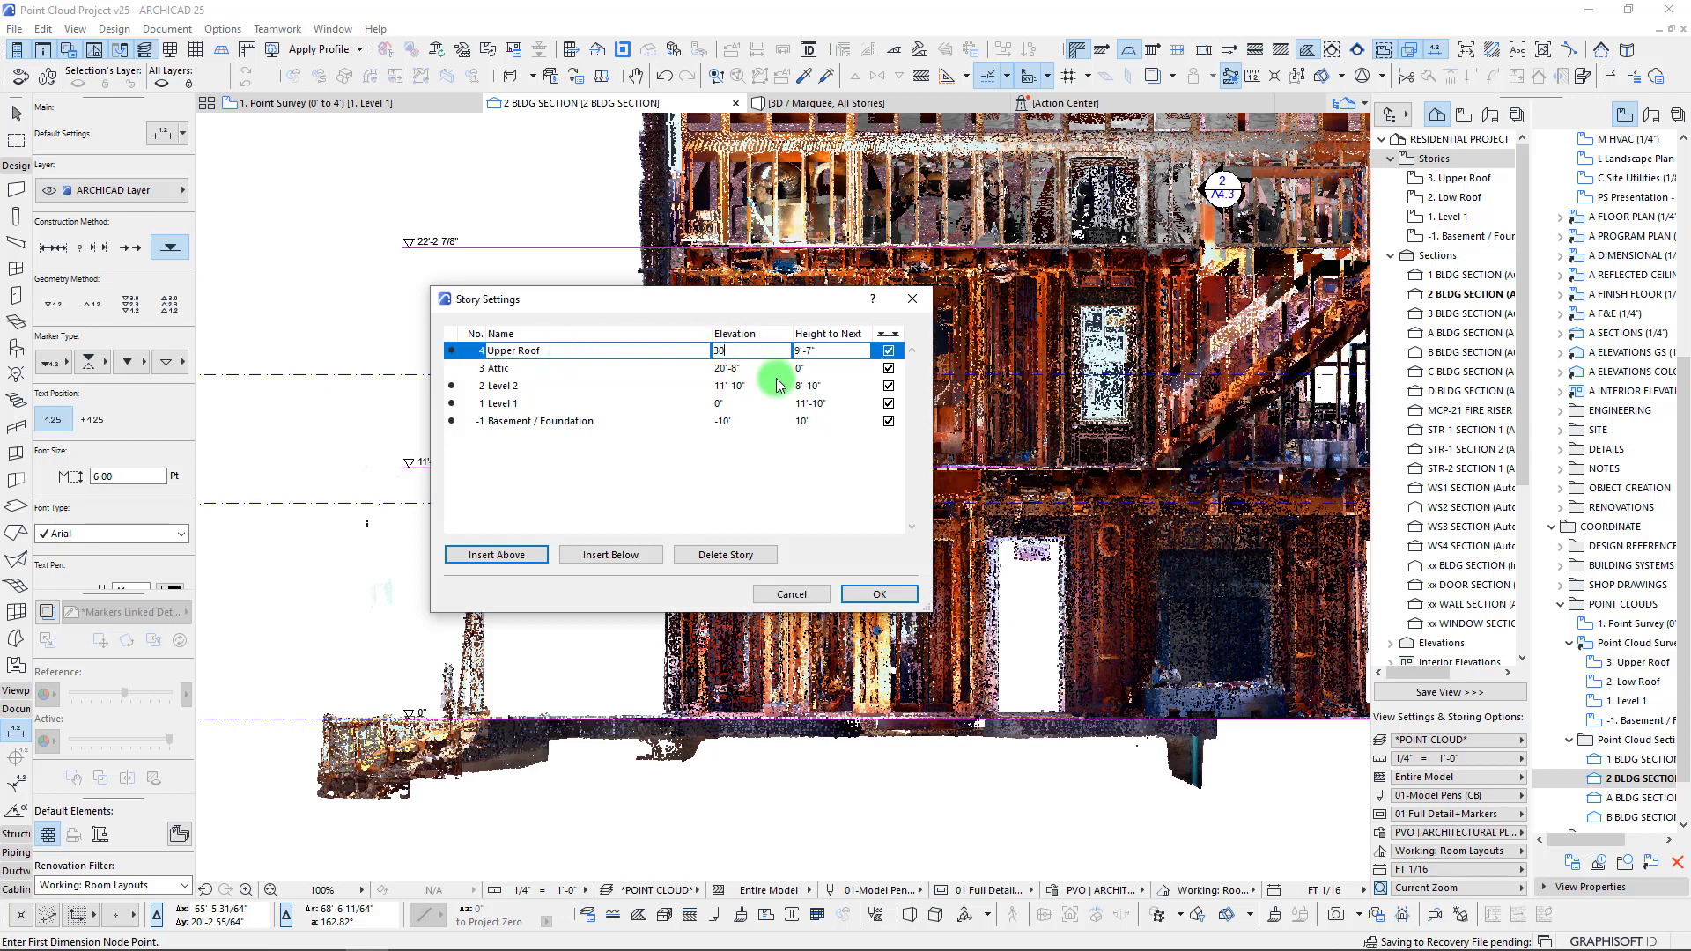
left_click(747, 368)
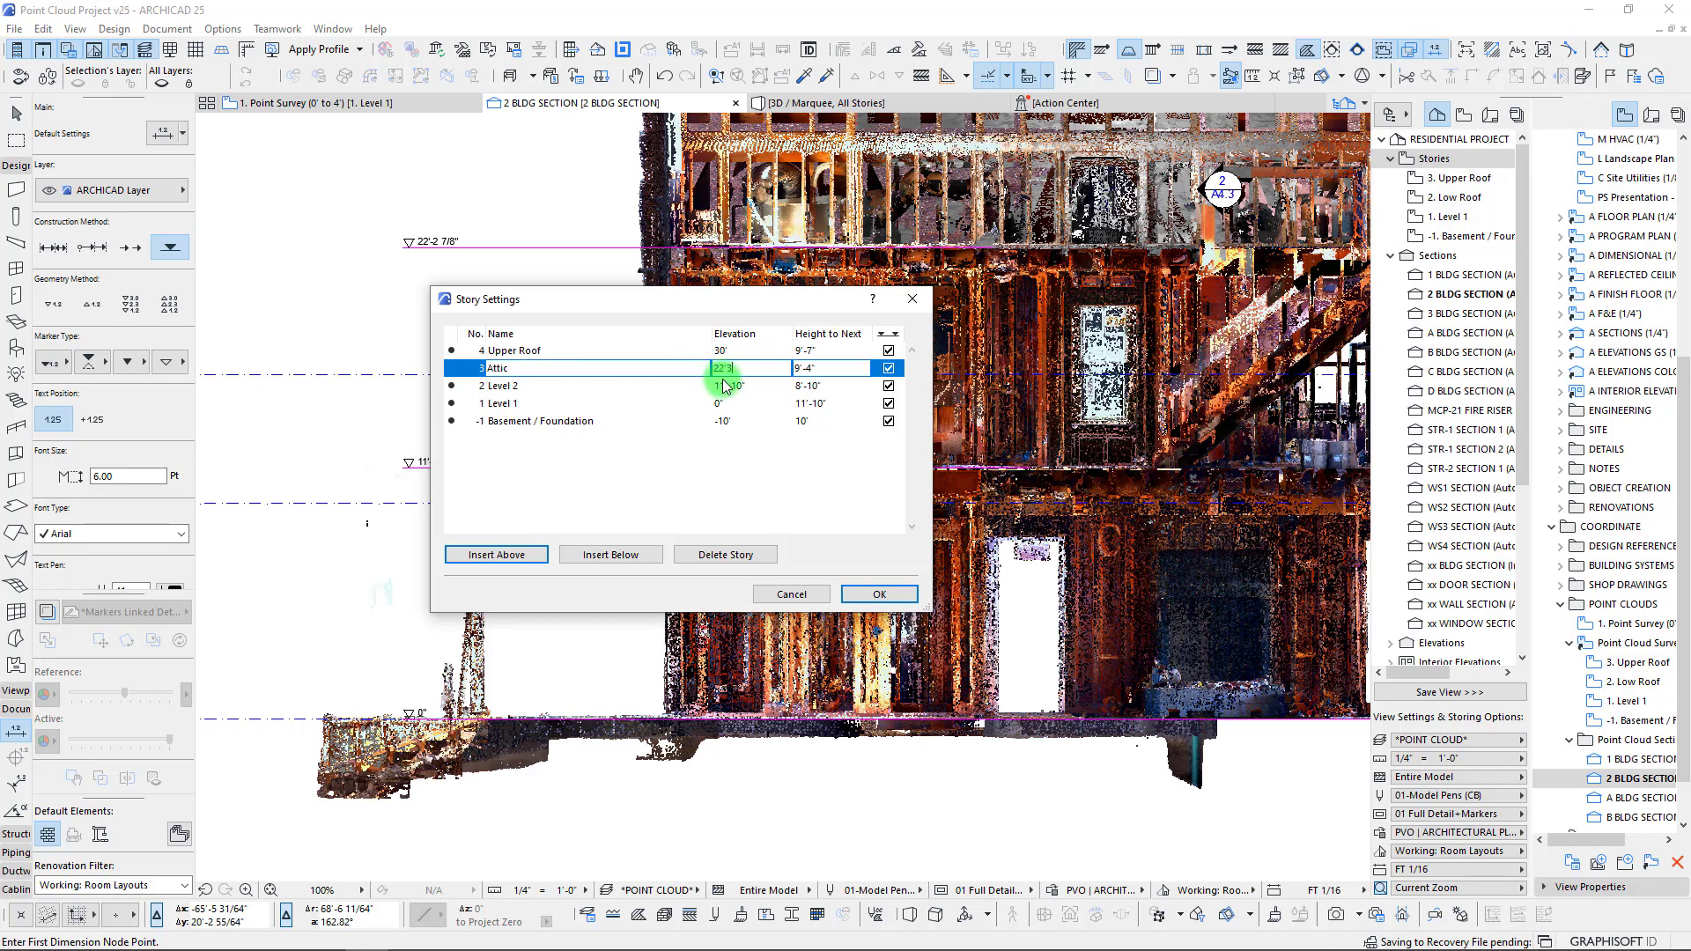
left_click_drag(725, 300, 660, 300)
left_click(824, 404)
left_click(748, 385)
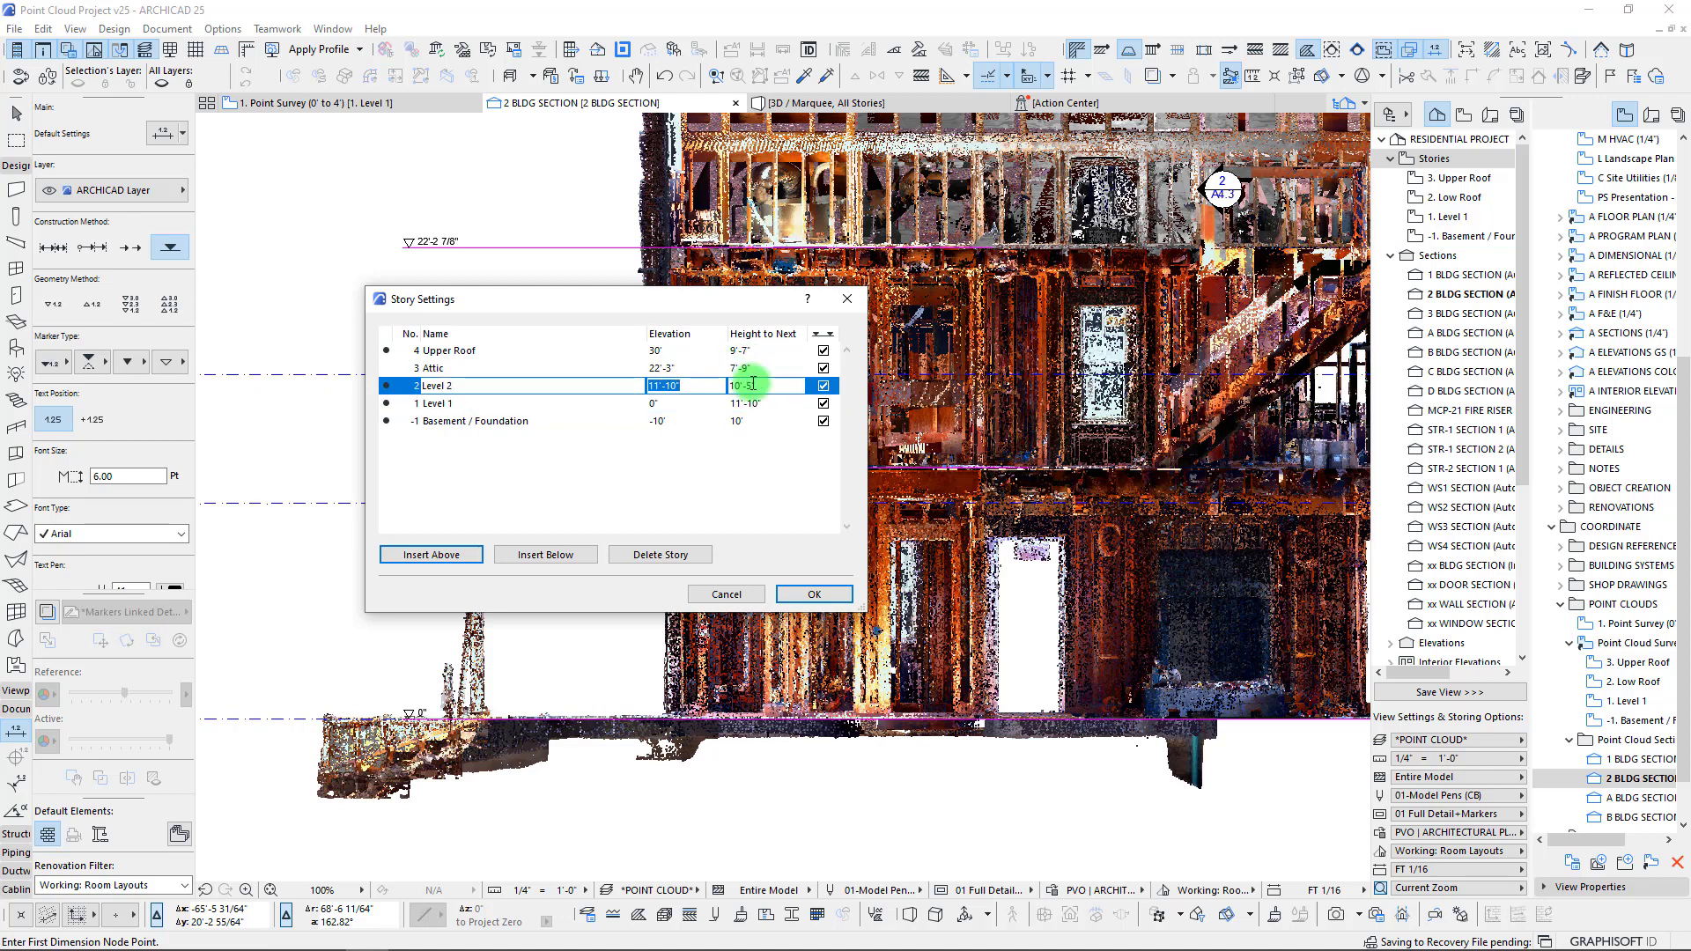
left_click(749, 368)
left_click_drag(625, 298, 553, 327)
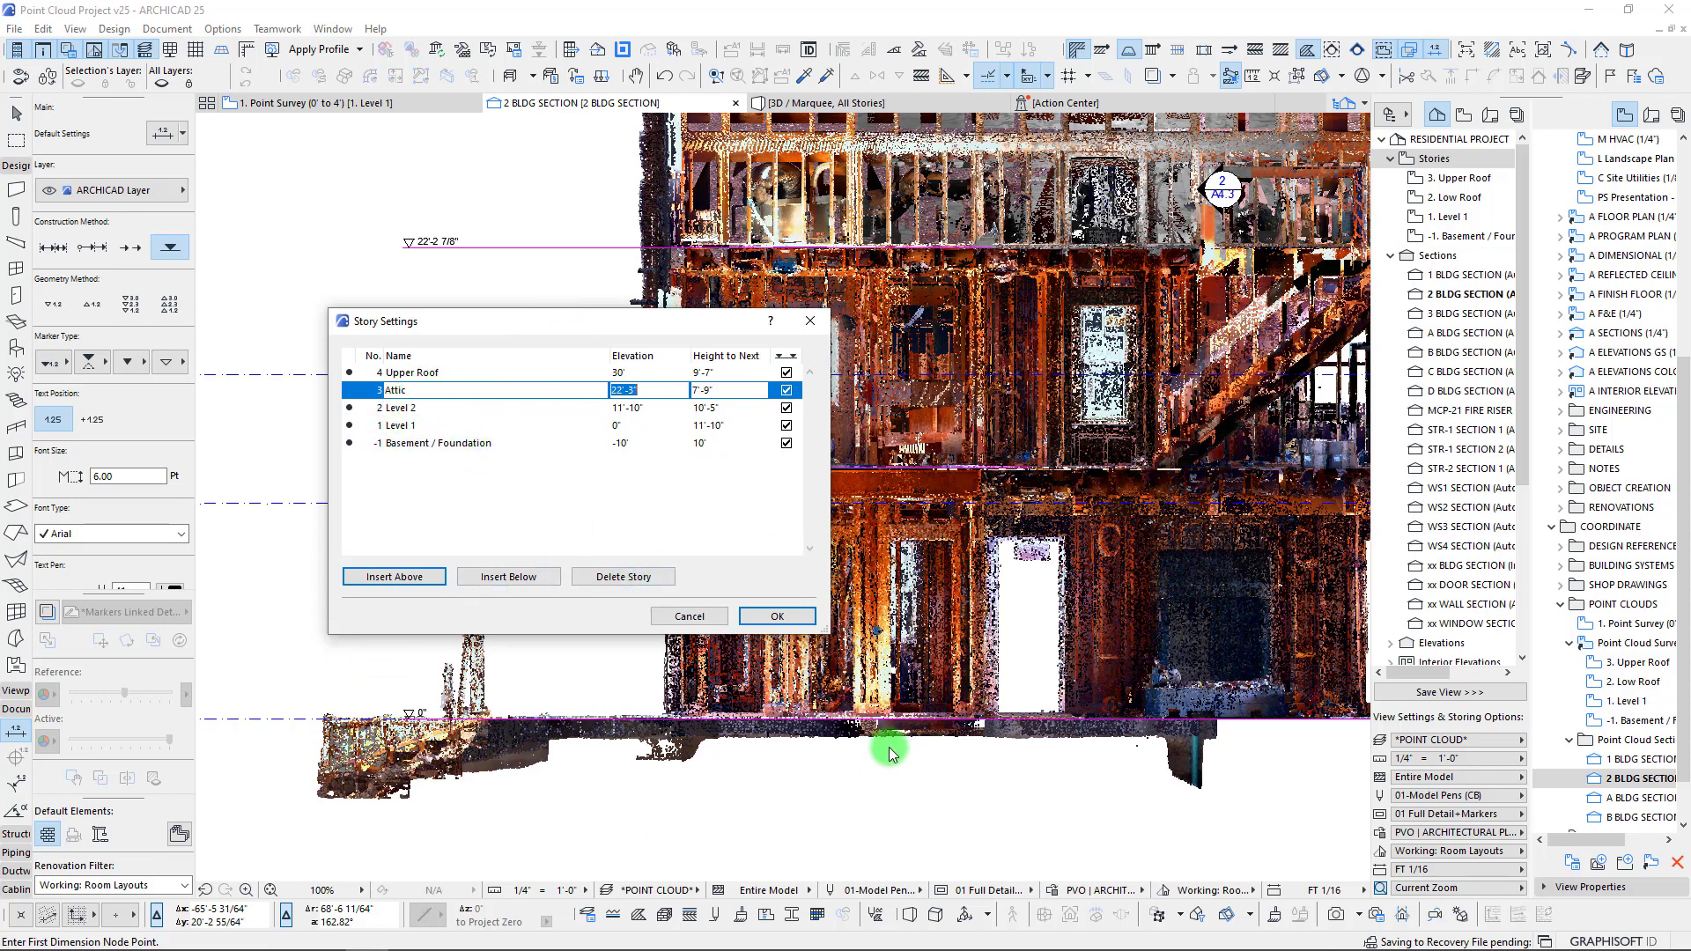
left_click_drag(652, 322, 668, 389)
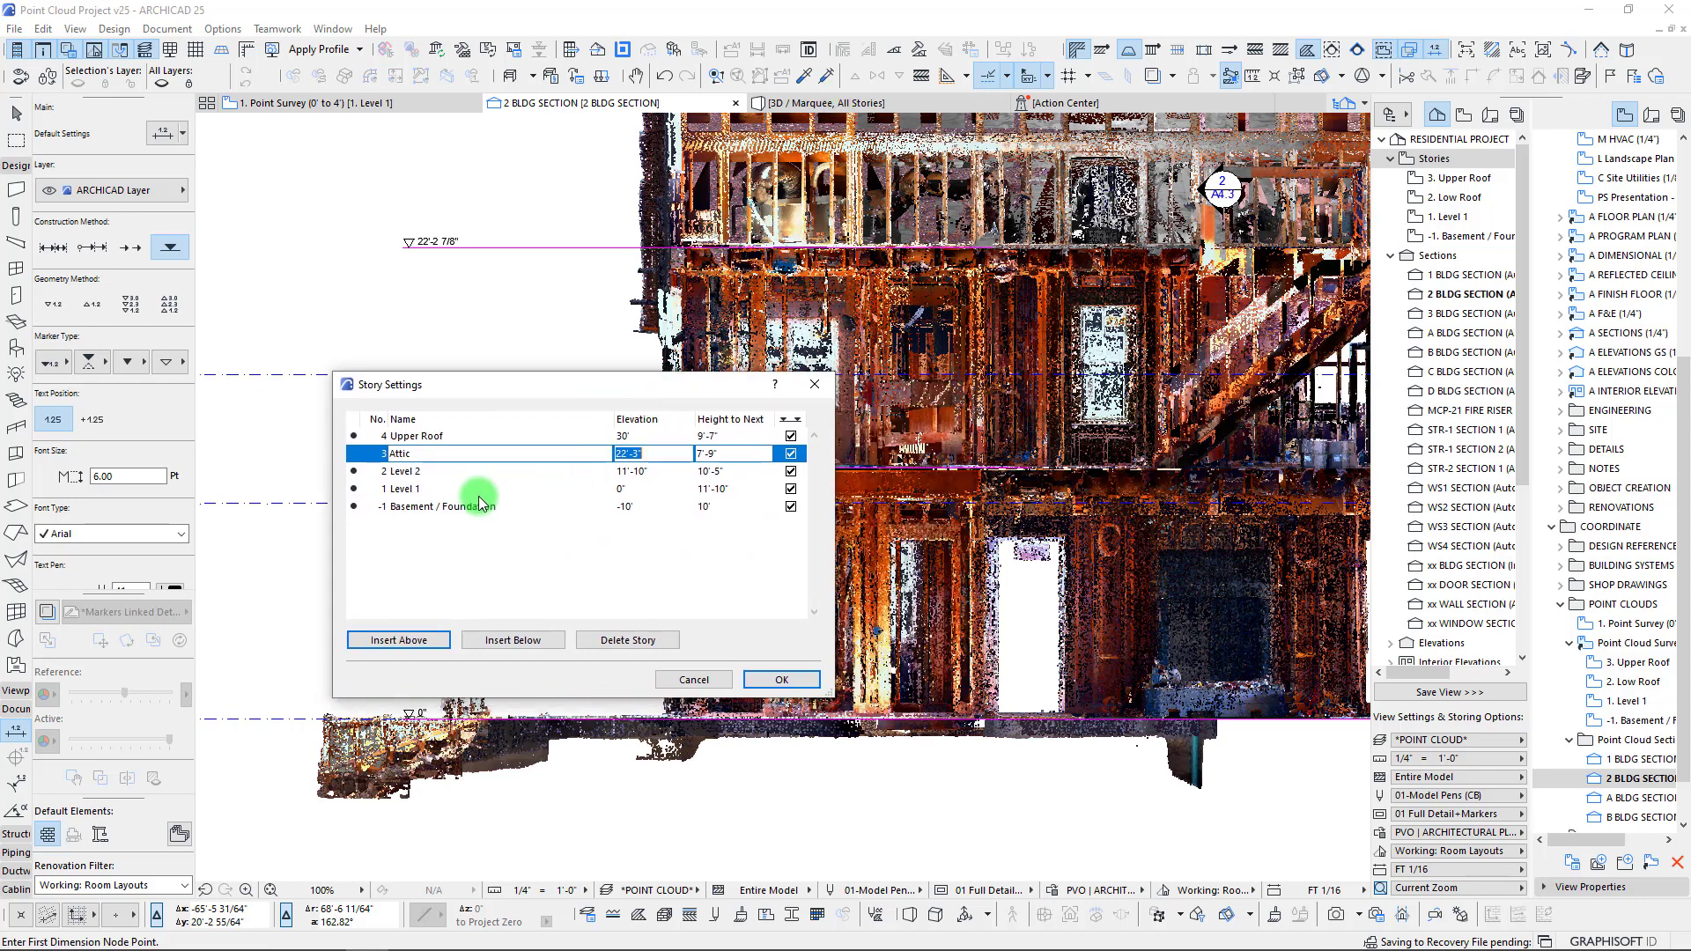
- Set the Basement / Foundation story's elevation to -5' and apply the story settings
left_click(629, 507)
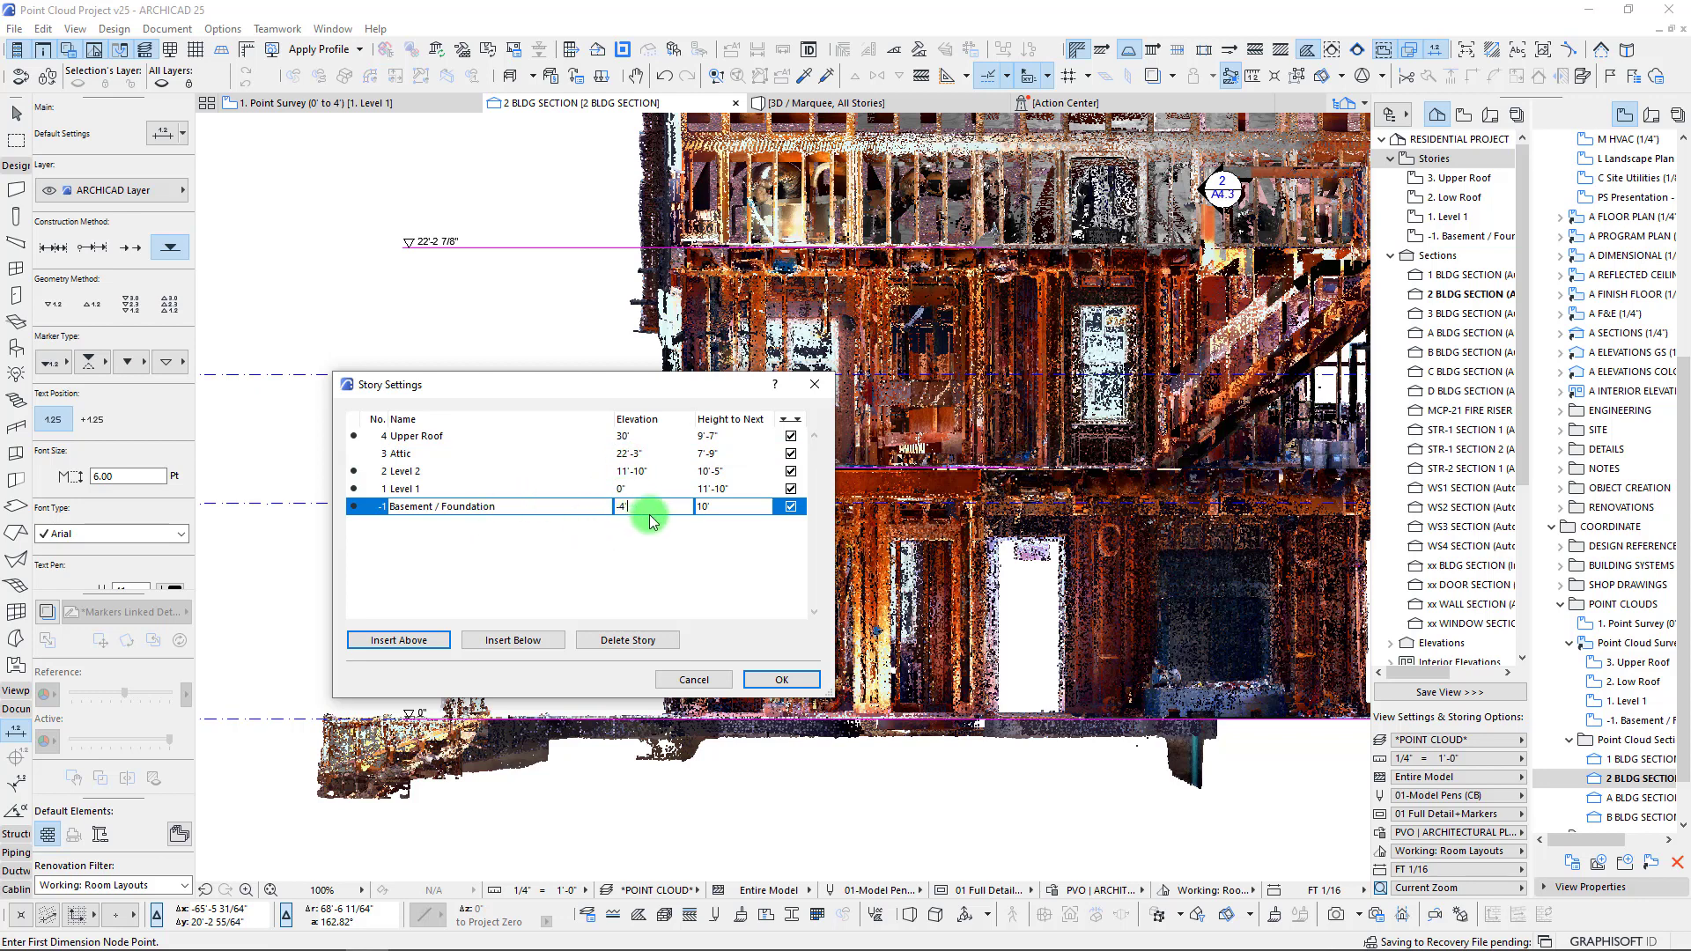
left_click_drag(651, 505, 556, 503)
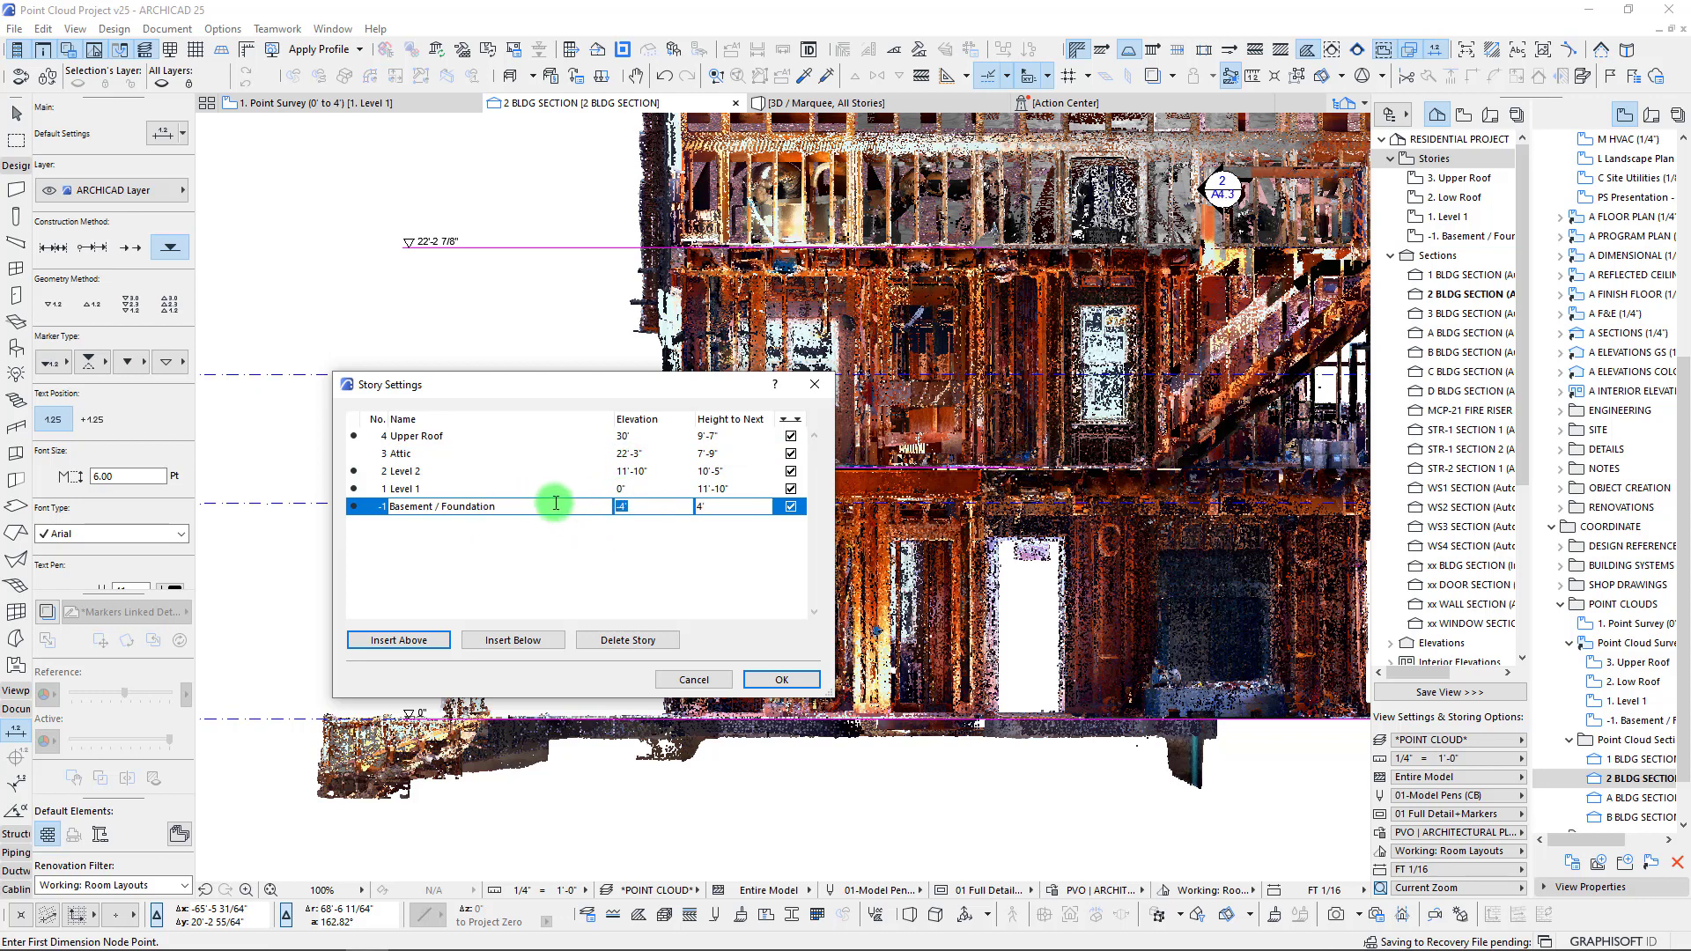
left_click_drag(573, 384, 449, 367)
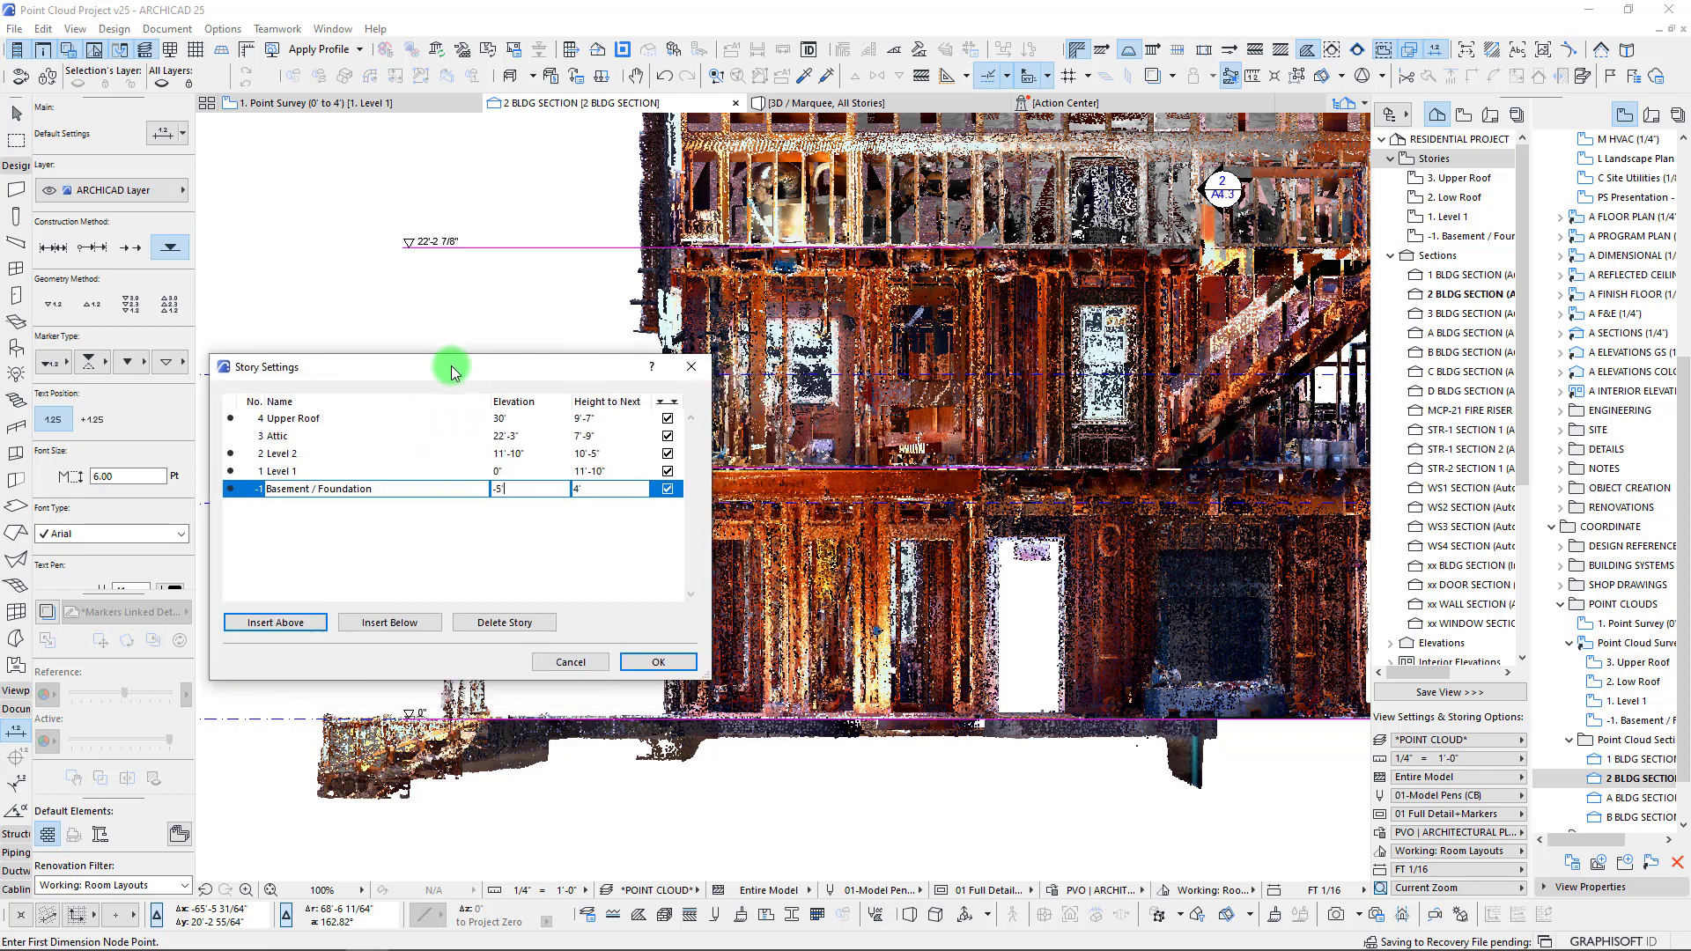
left_click(658, 663)
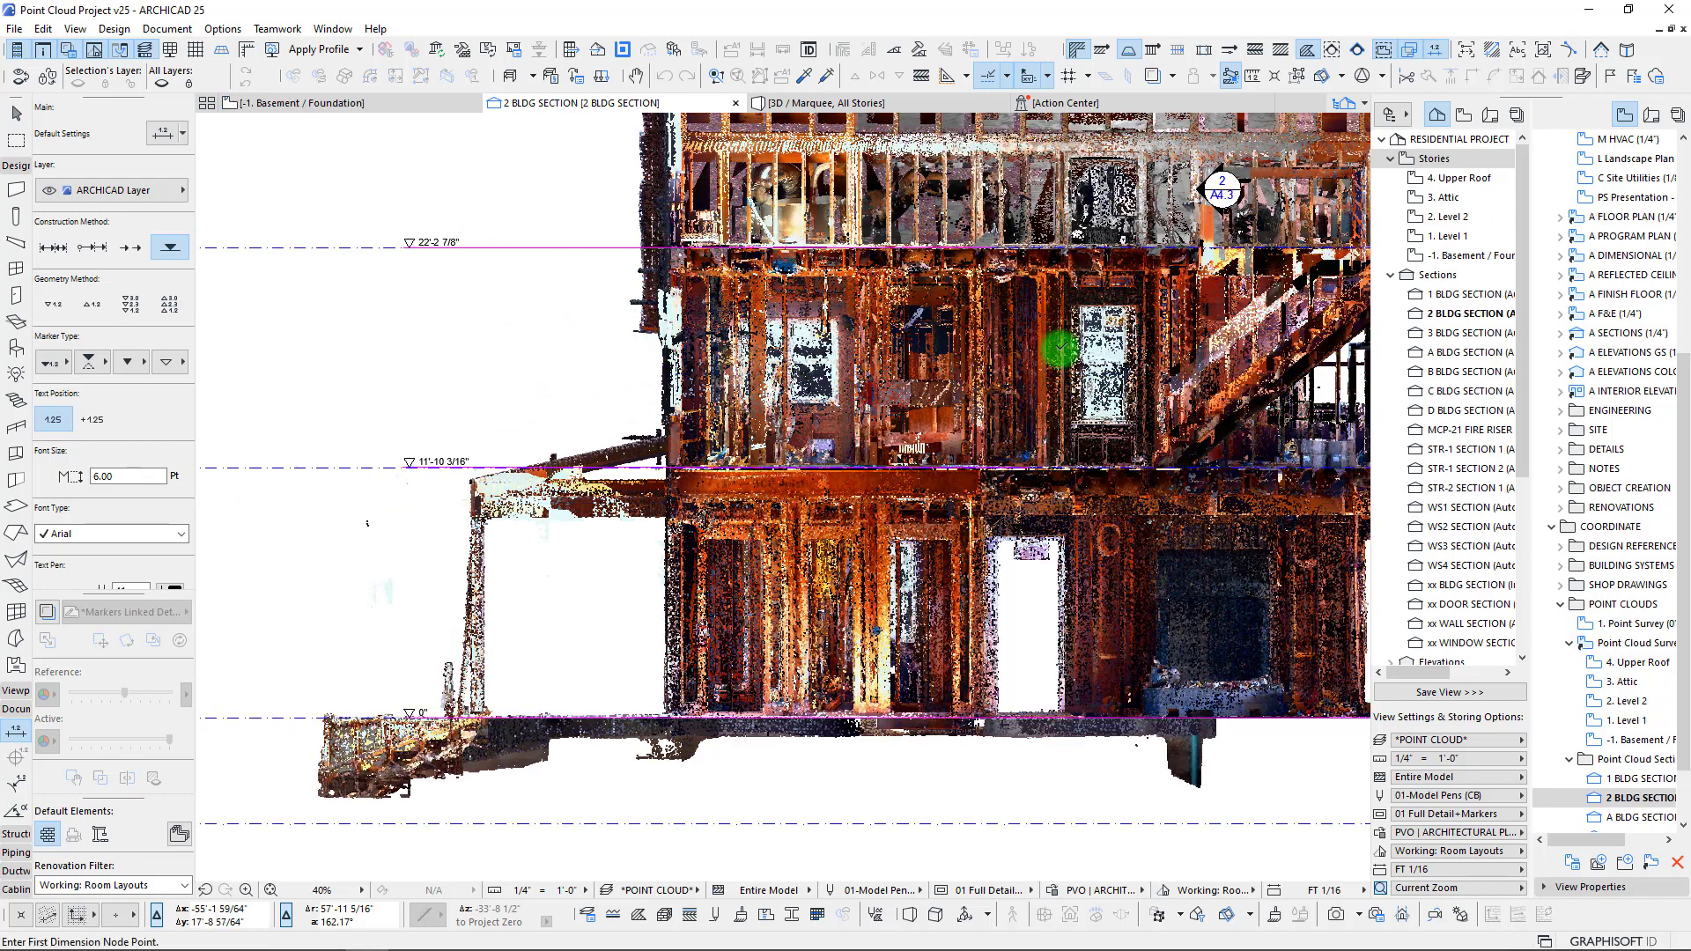
- Place an elevation dimension for the roof's top outer corner on the grid A side, just outside the building
scroll(1102, 351, "down", 5)
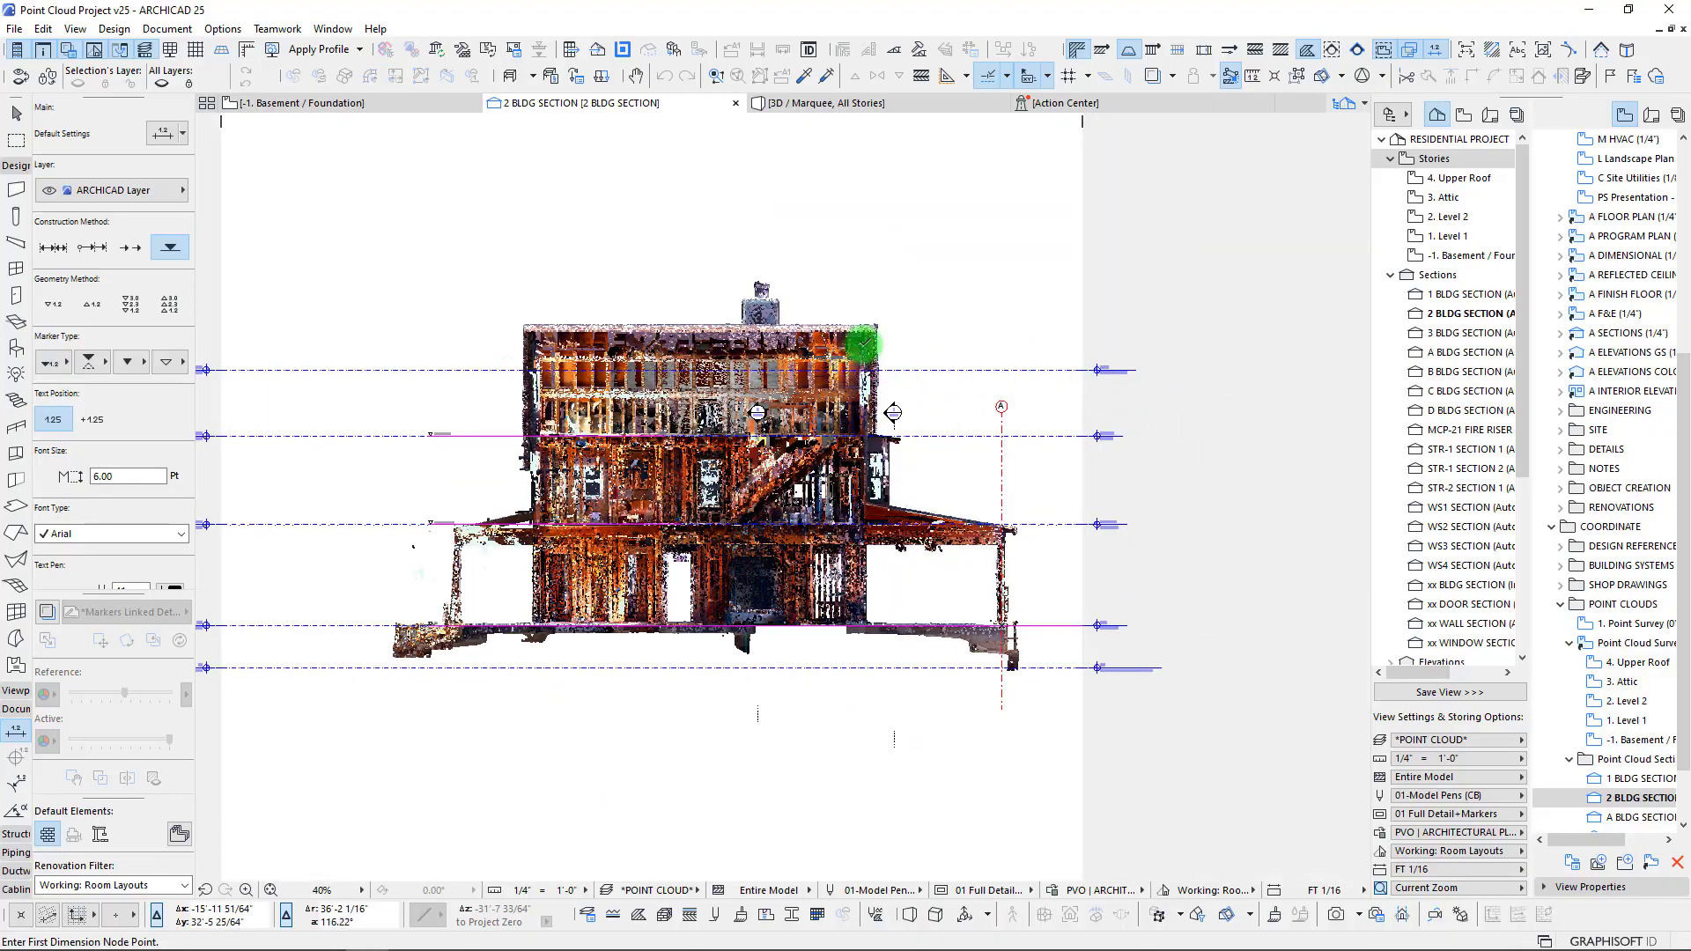
scroll(866, 341, "up", 5)
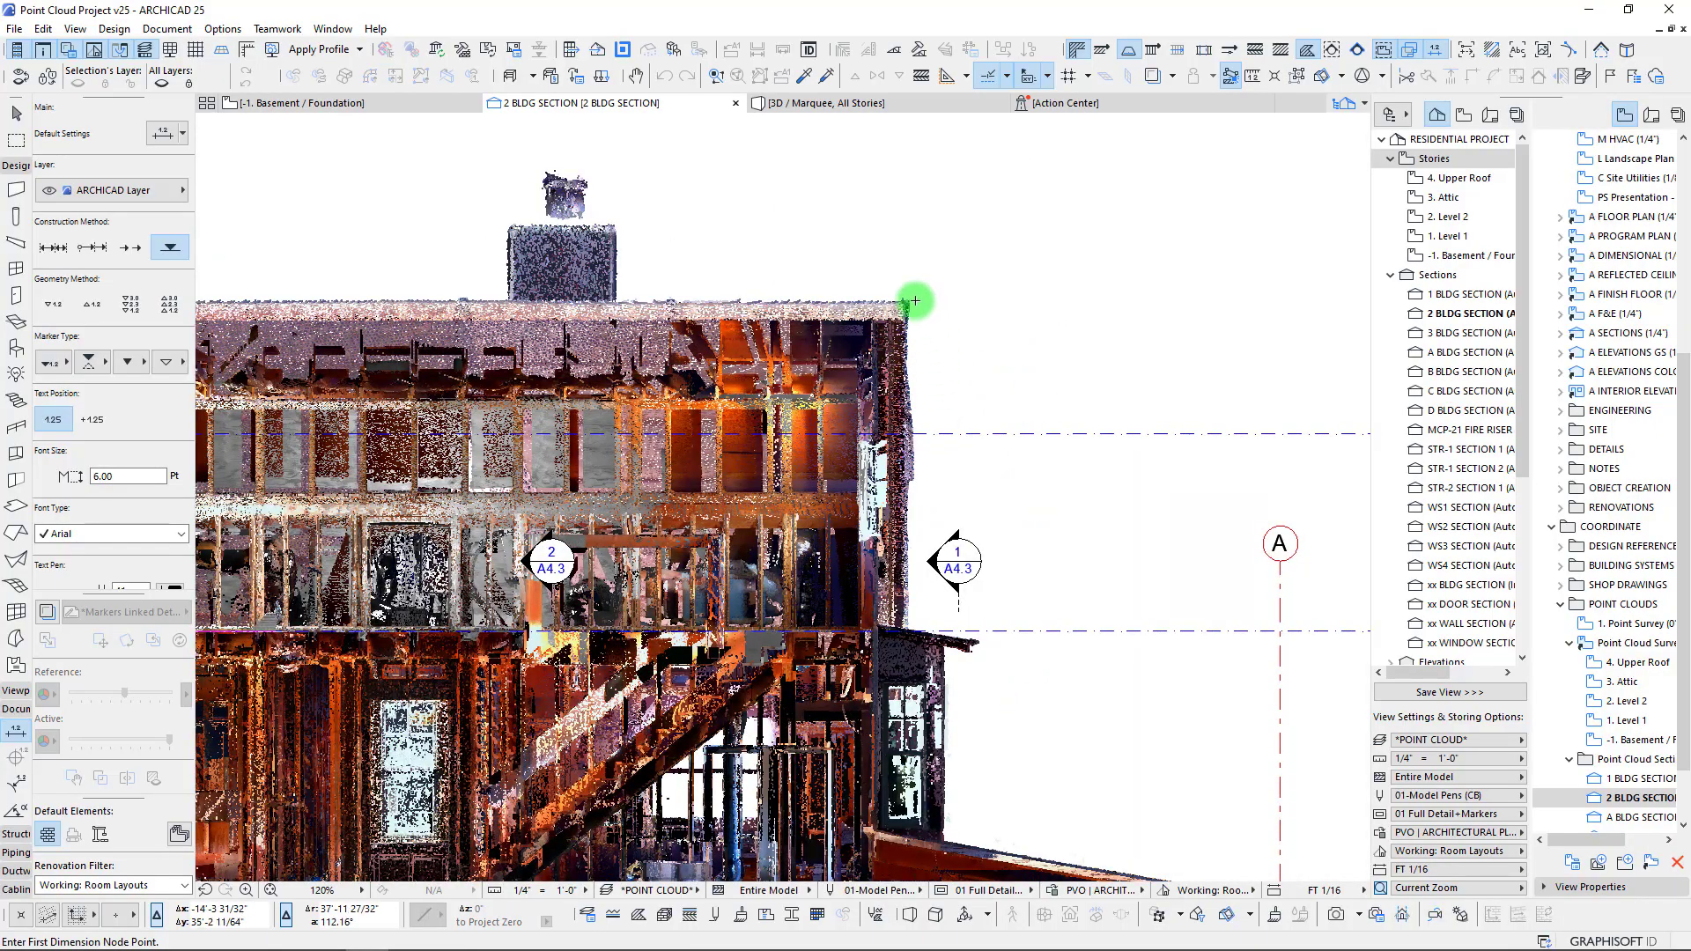
scroll(906, 302, "up", 9)
scroll(833, 315, "down", 15)
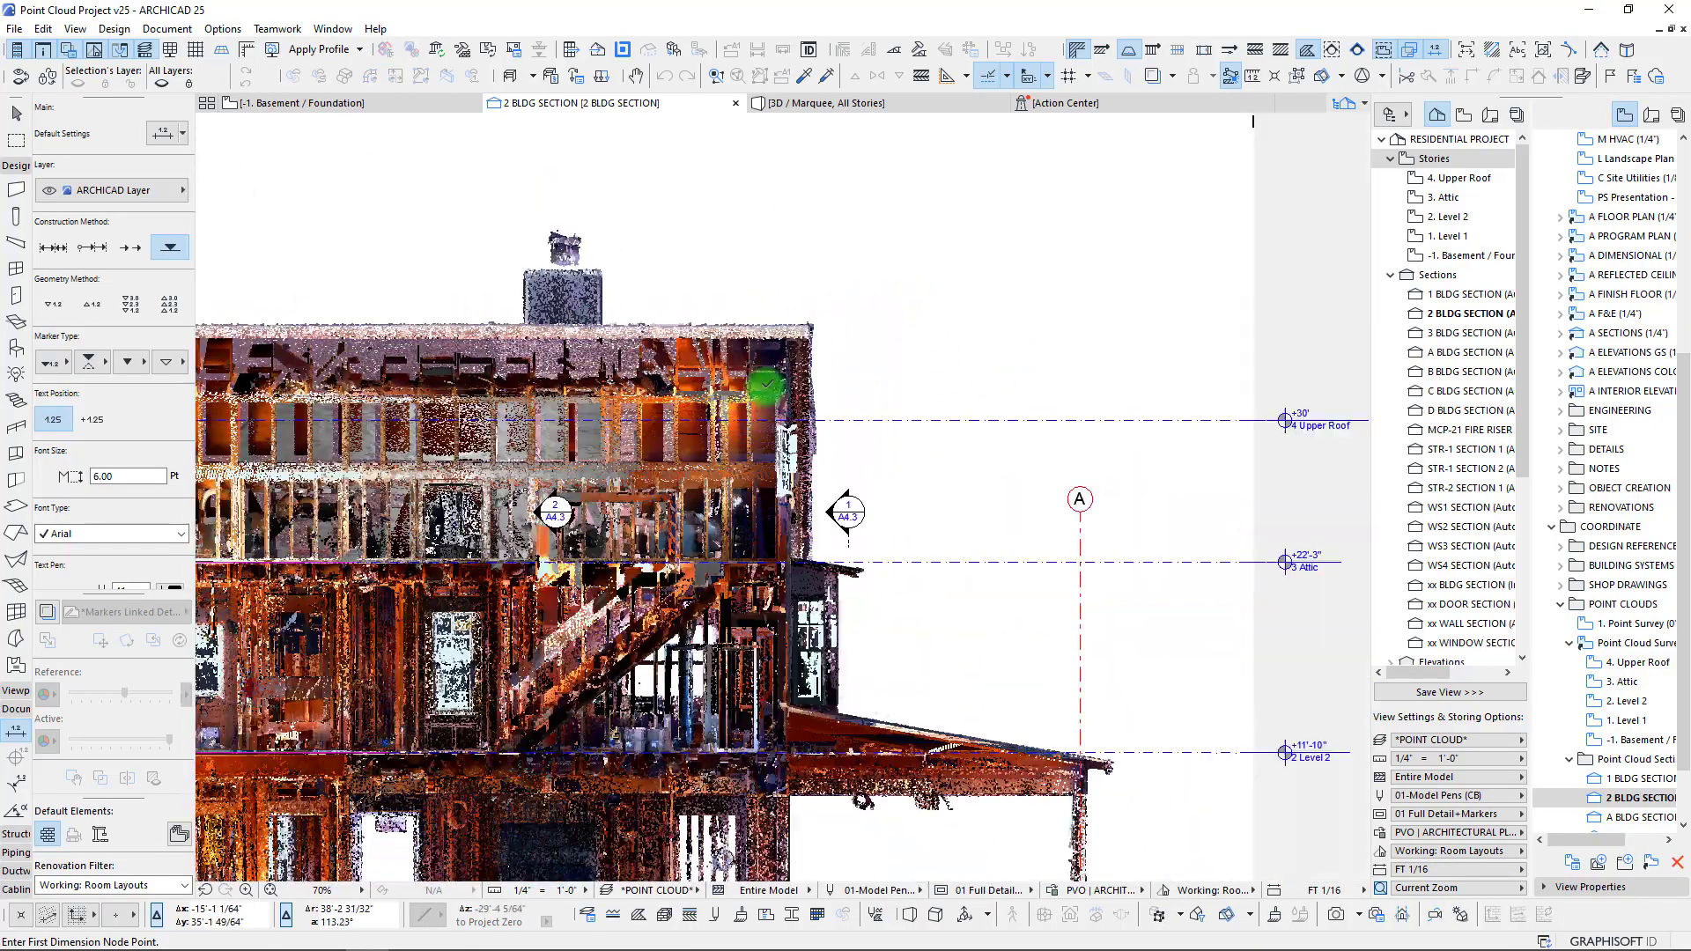
middle_click_drag(781, 391, 887, 409)
scroll(570, 370, "up", 2)
scroll(1045, 368, "up", 7)
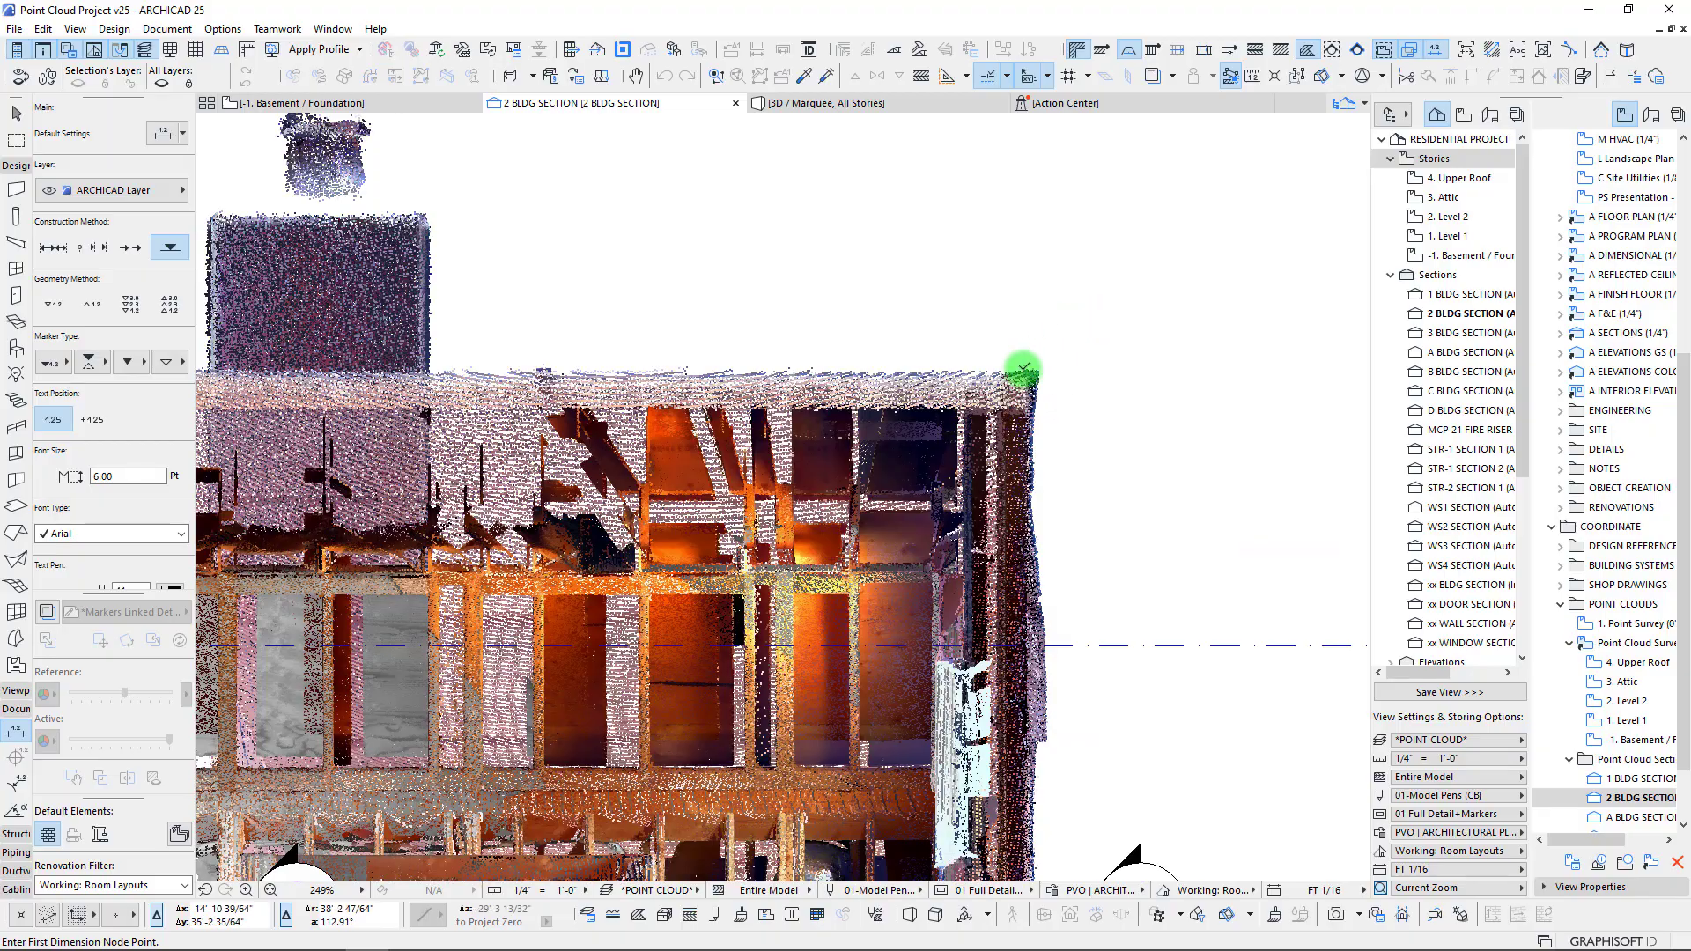
scroll(1032, 363, "up", 3)
left_click(1046, 377)
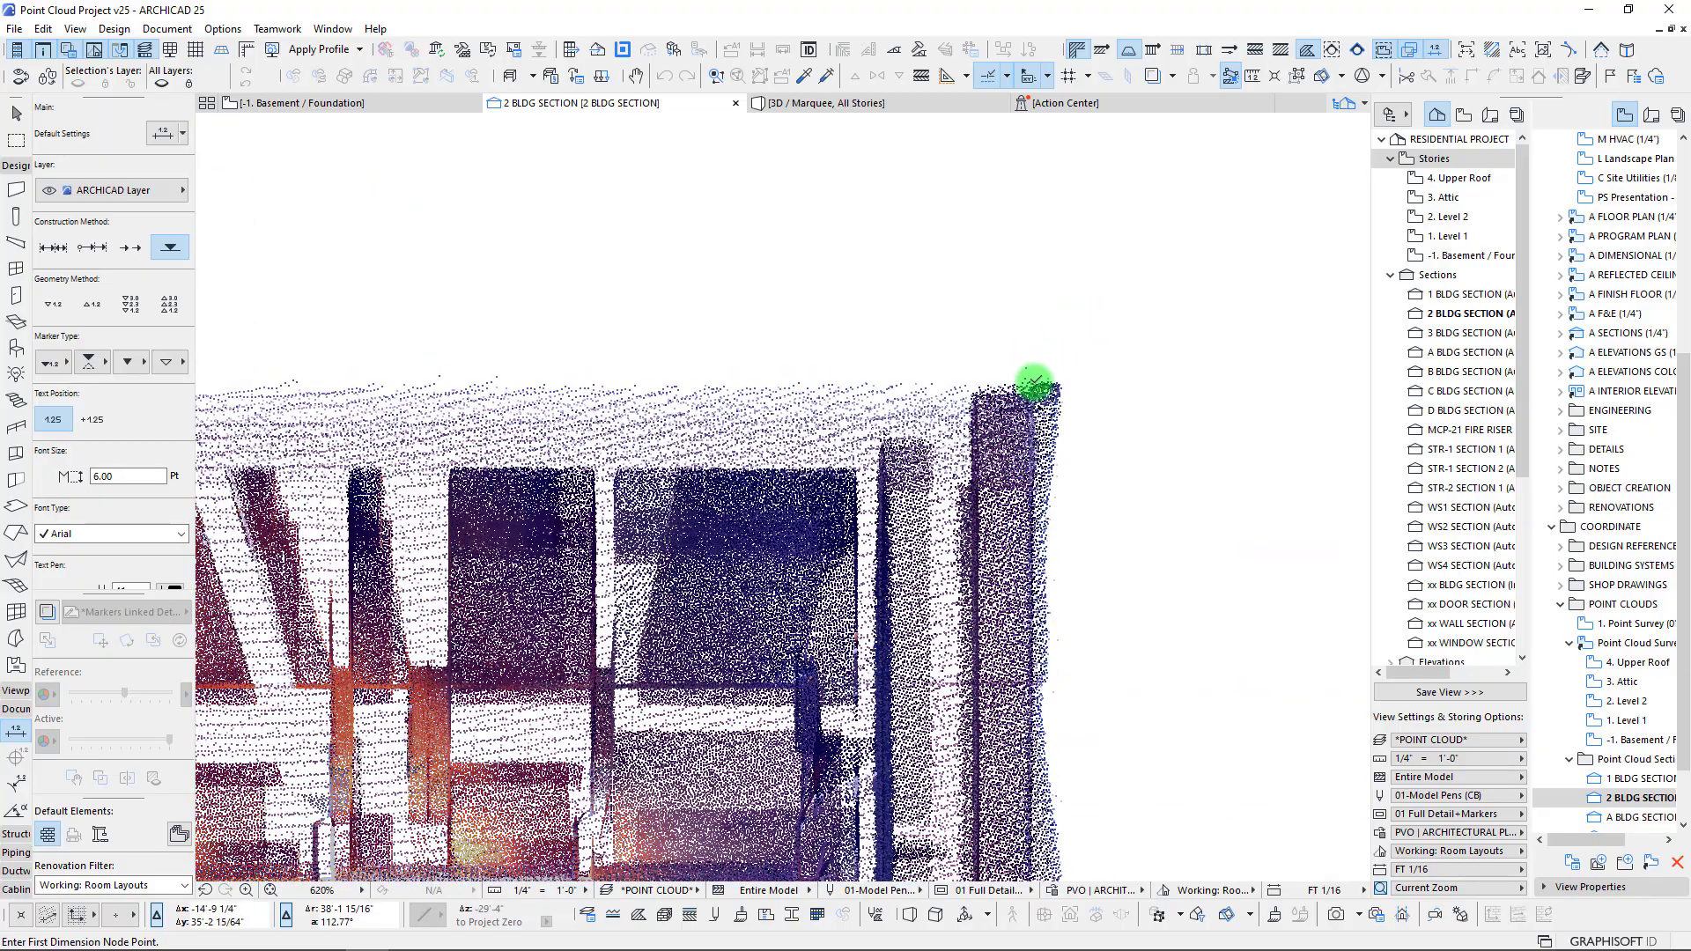
right_click(1118, 349)
left_click(1145, 459)
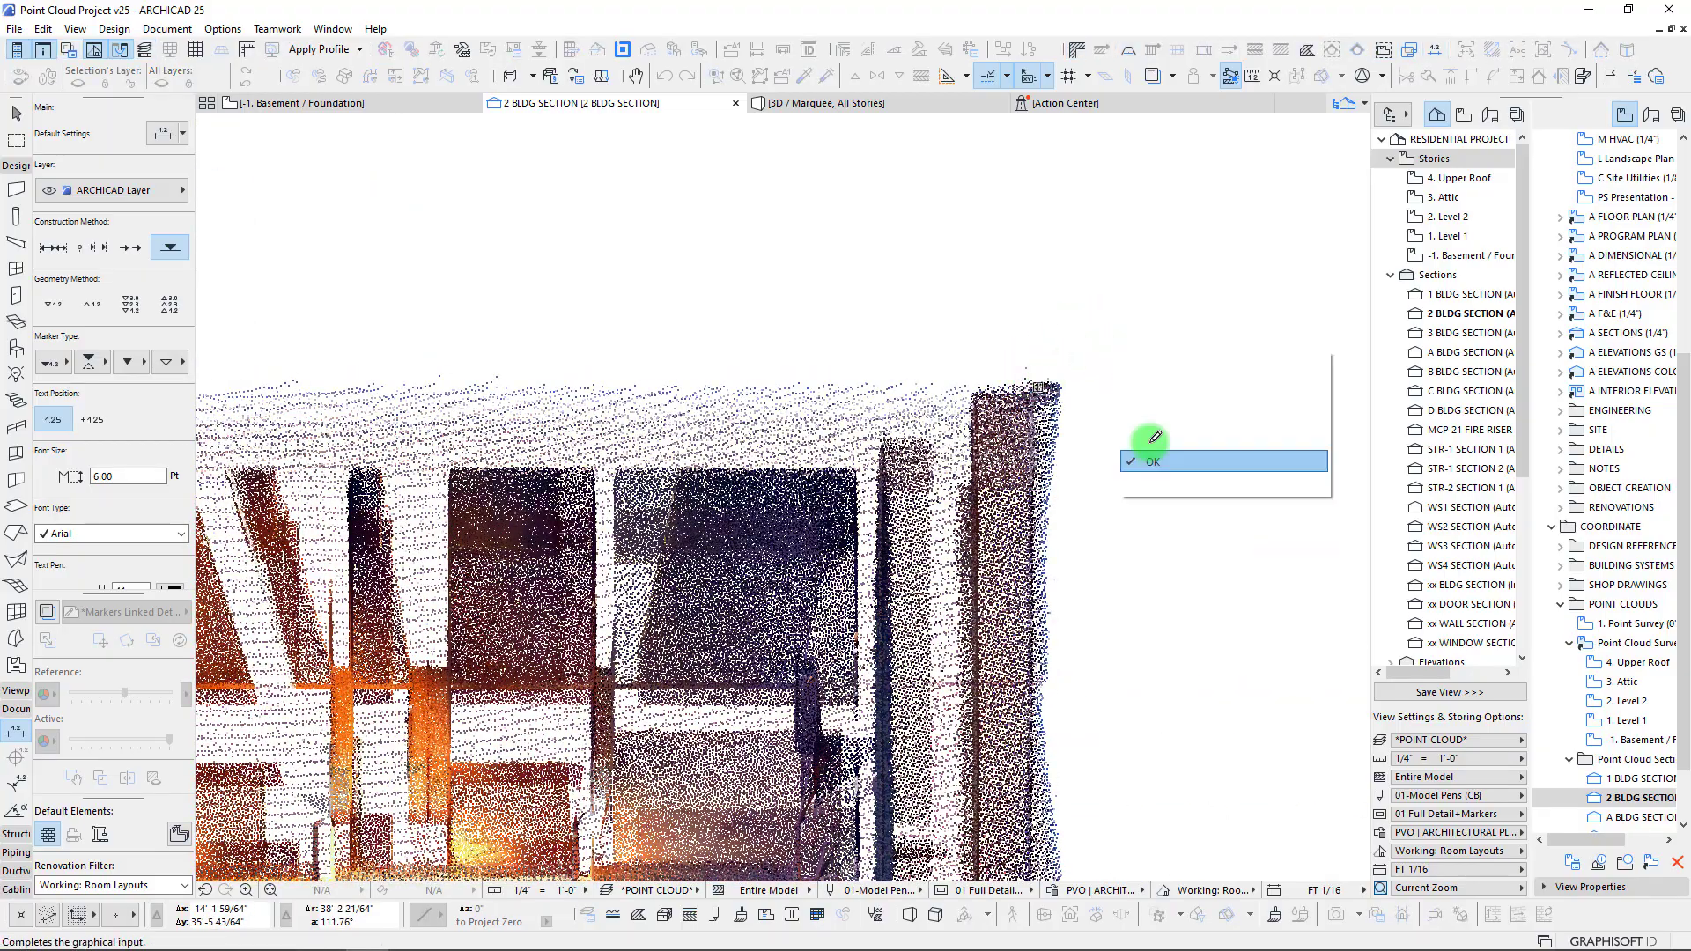
left_click(1153, 358)
scroll(974, 362, "down", 4)
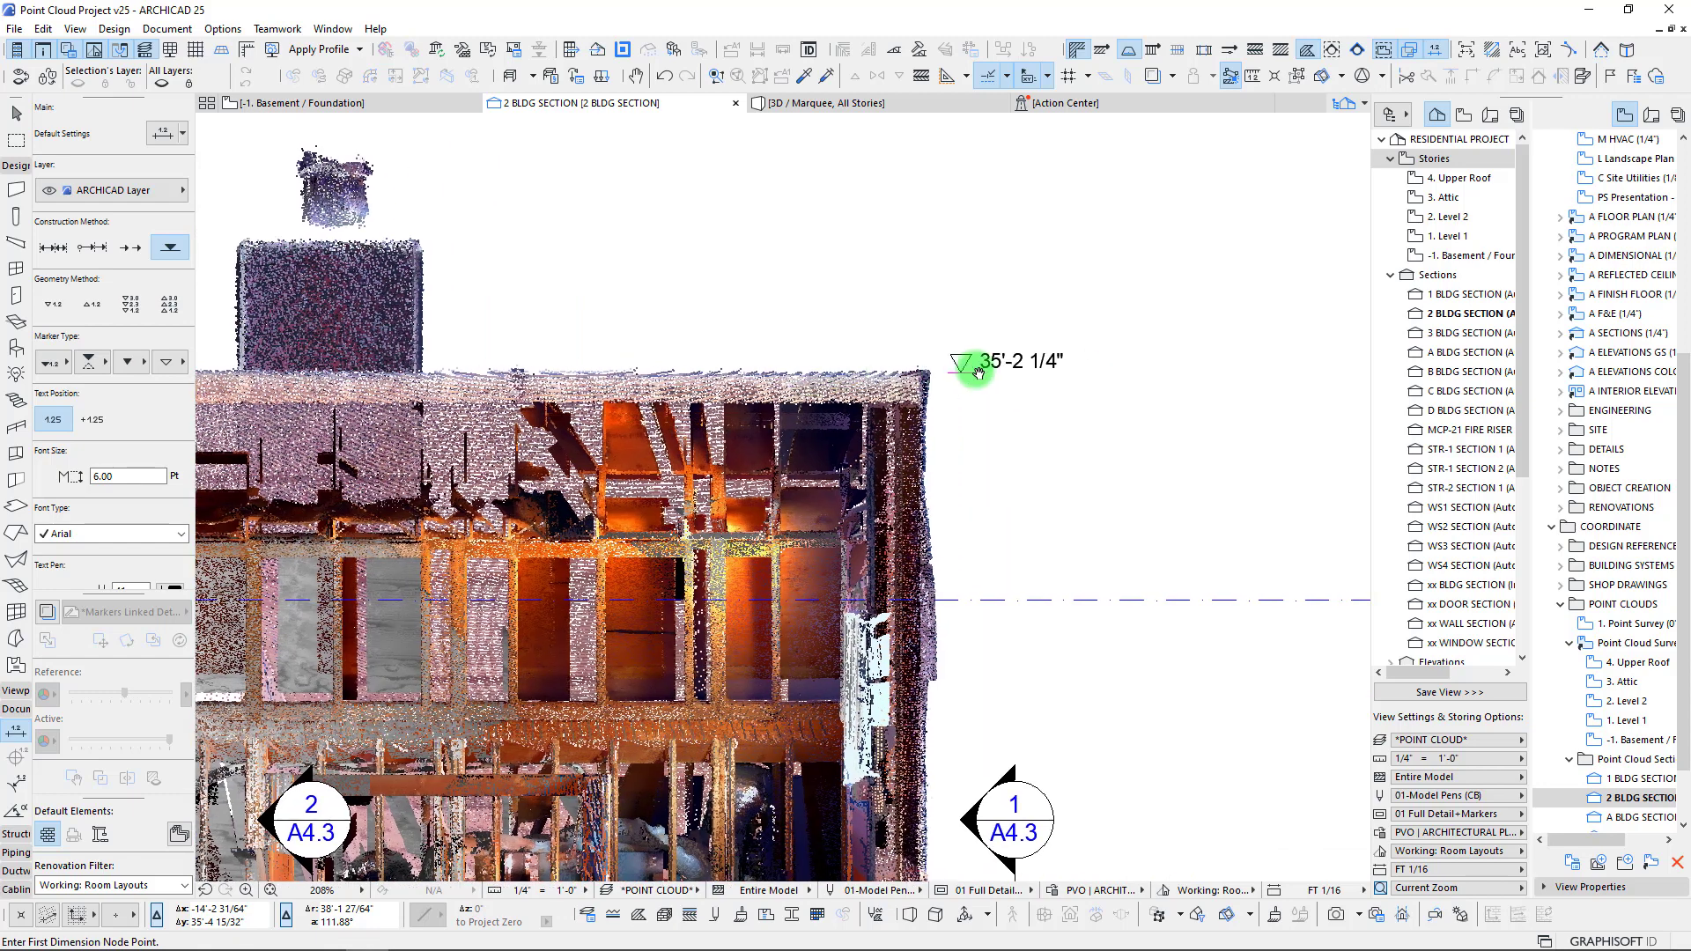
- Leave the section and open the Level 1 floor plan
right_click(1422, 160)
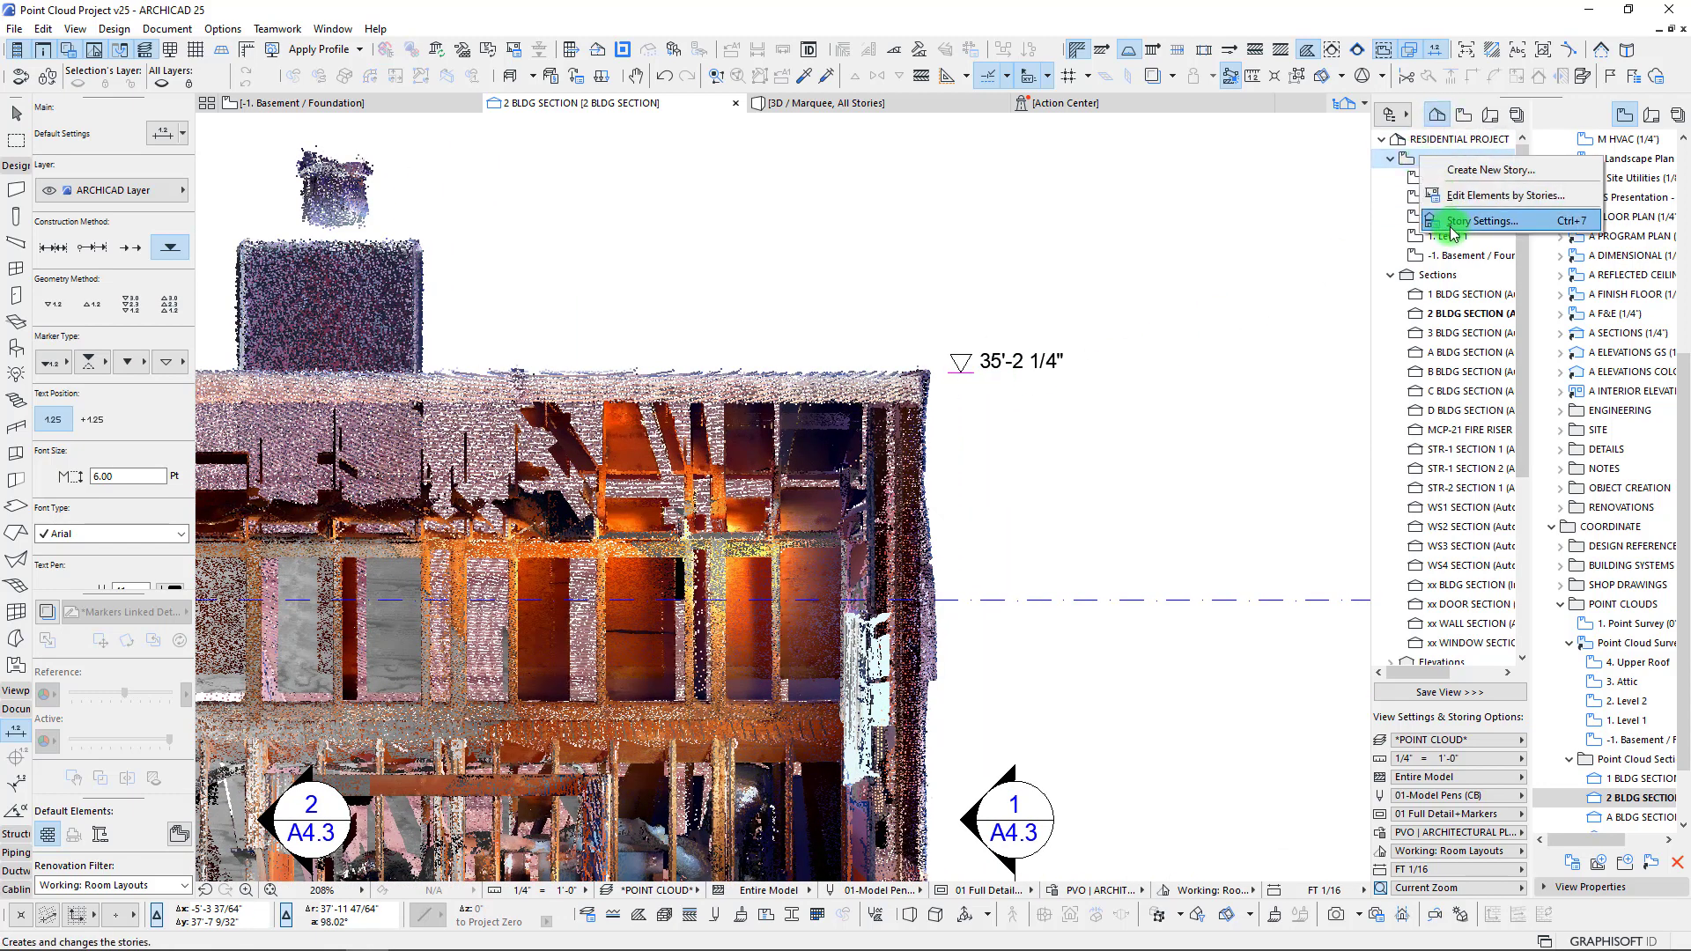
key("Escape")
scroll(699, 272, "down", 6)
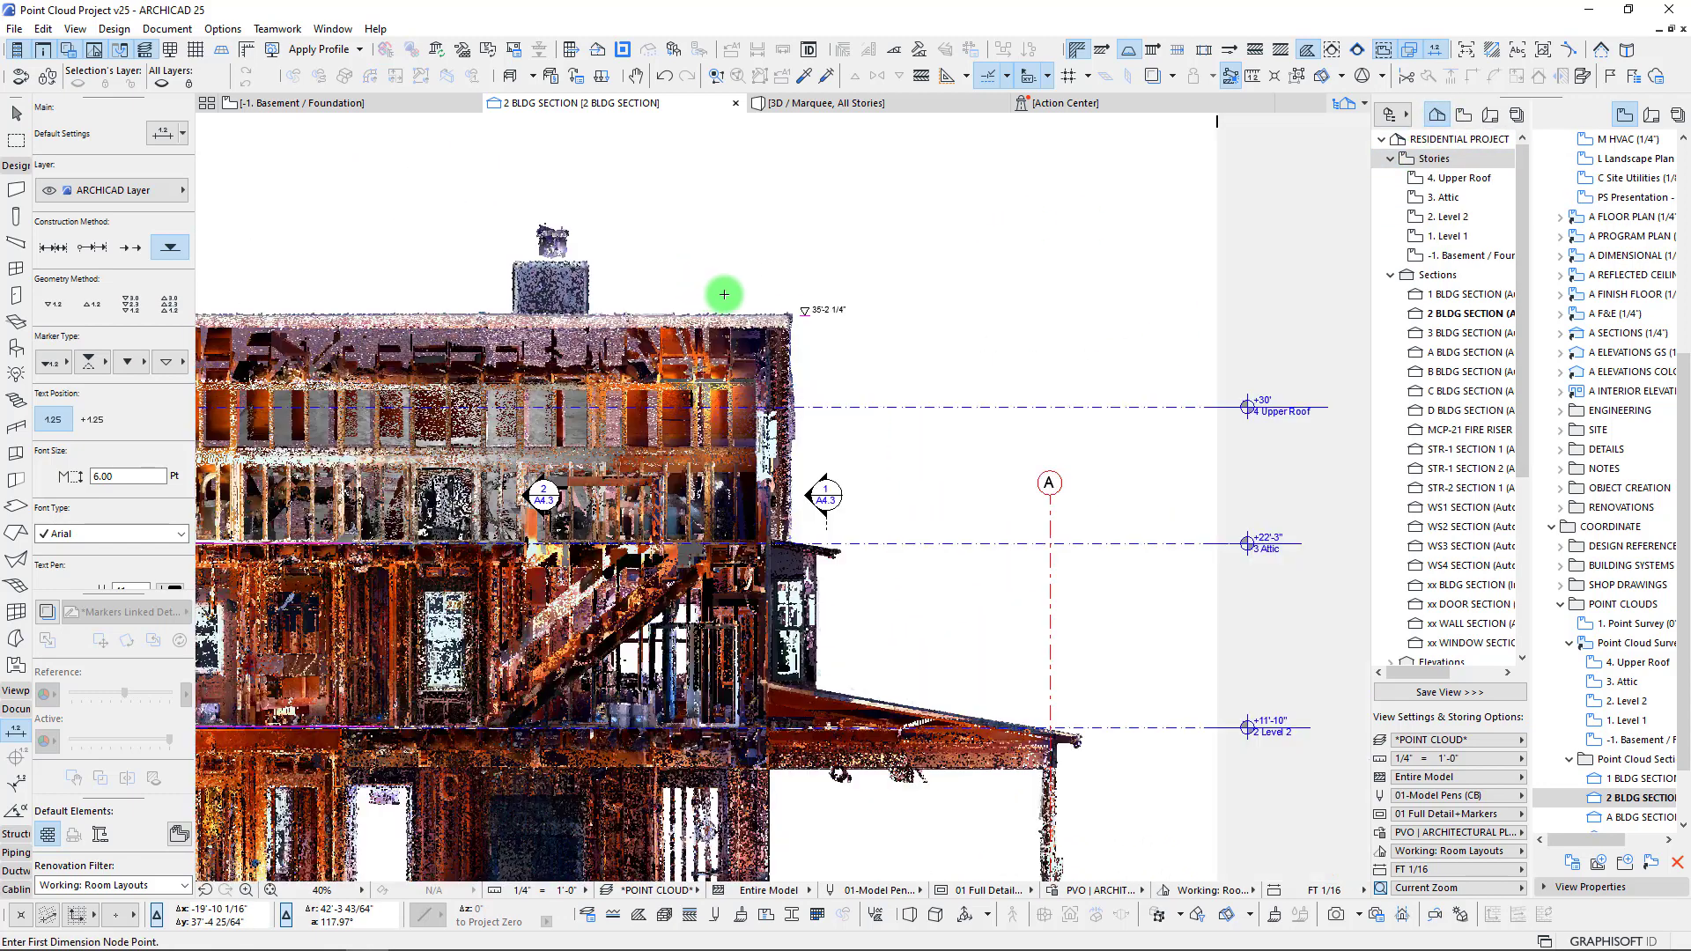
middle_click_drag(717, 290, 803, 302)
key("Escape")
key("F2")
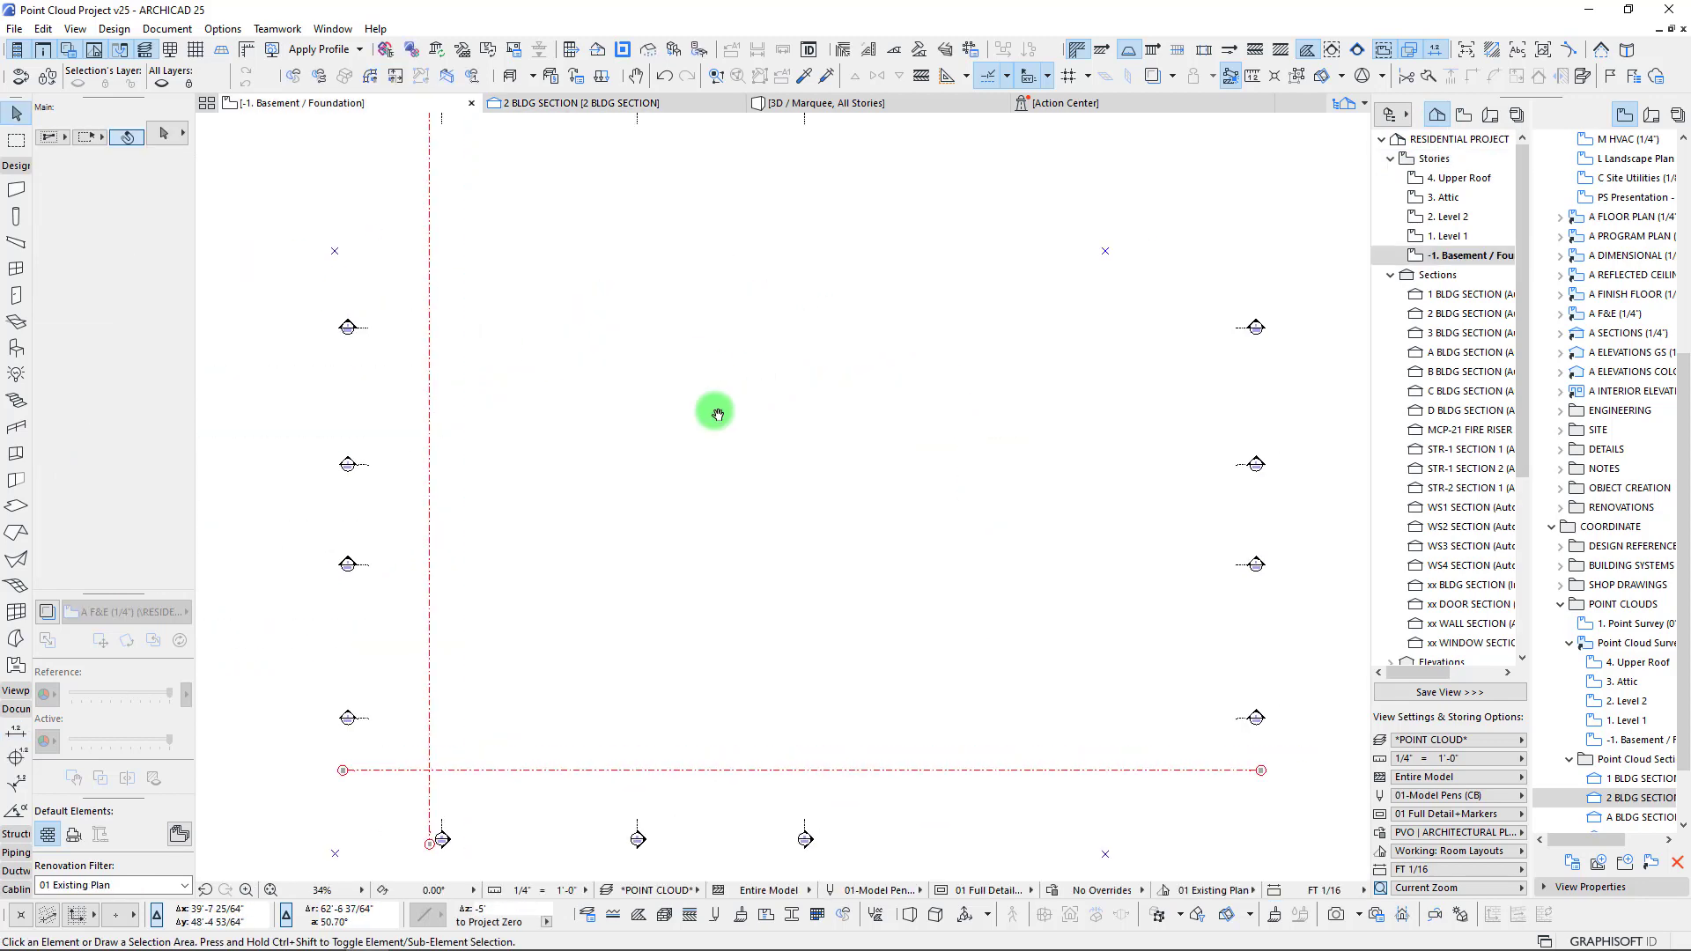
left_click(1429, 236)
left_click(620, 374)
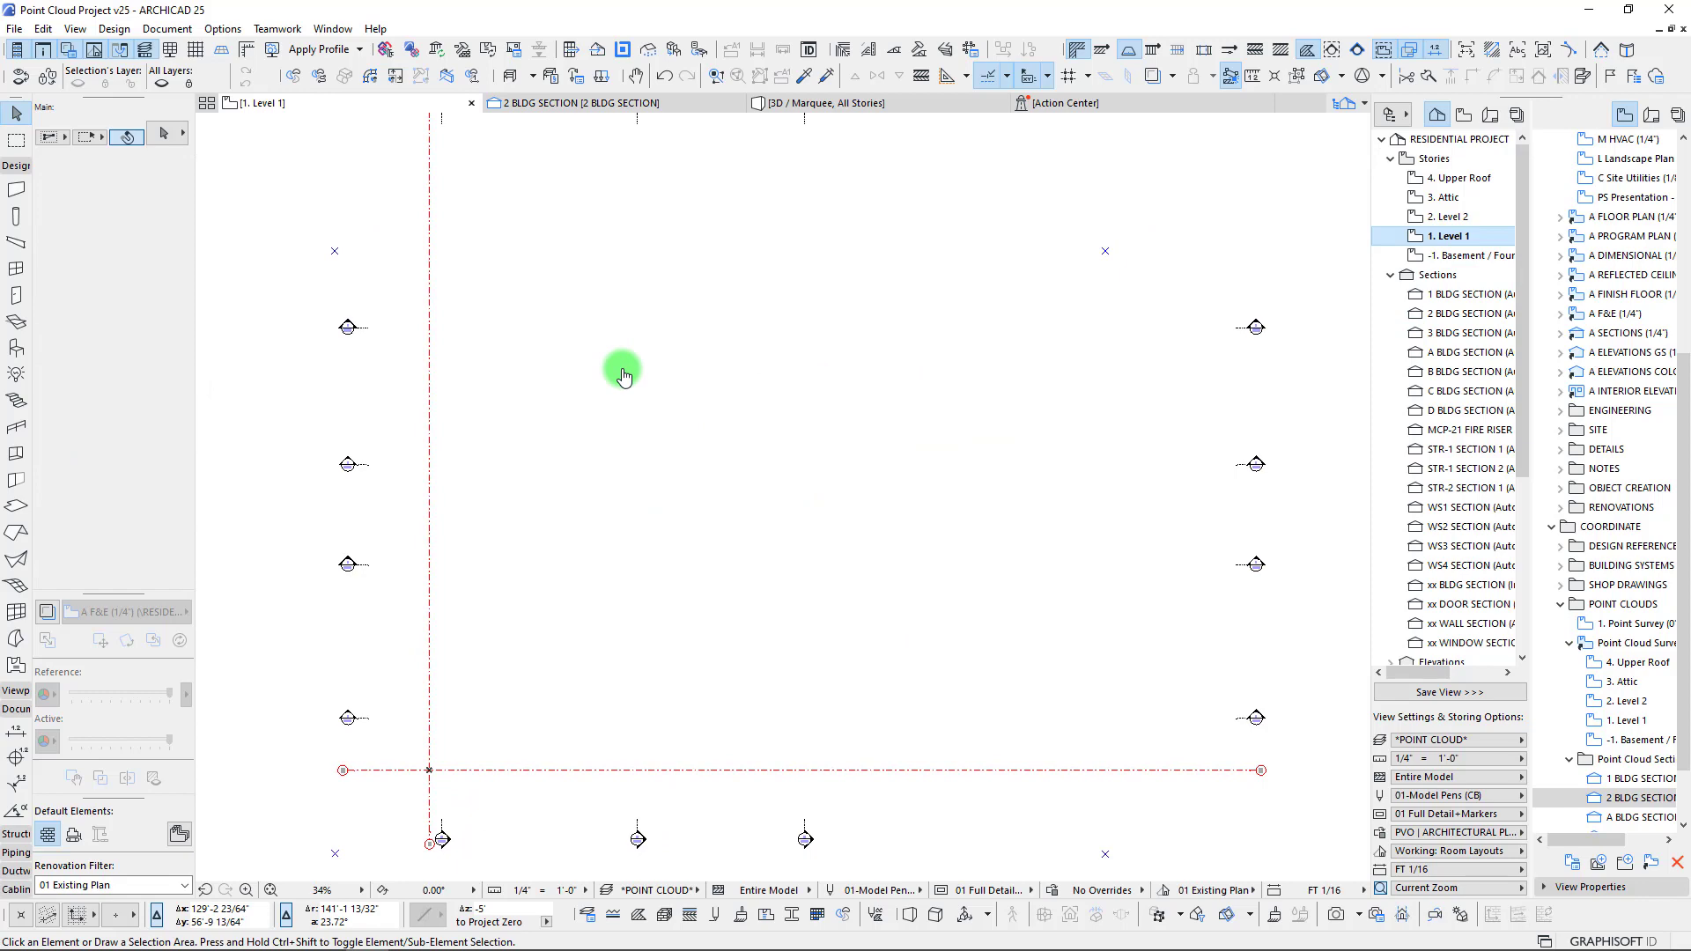
- Draw a rectangular marquee over the central part of the scanned house on the Level 1 plan
left_click(15, 143)
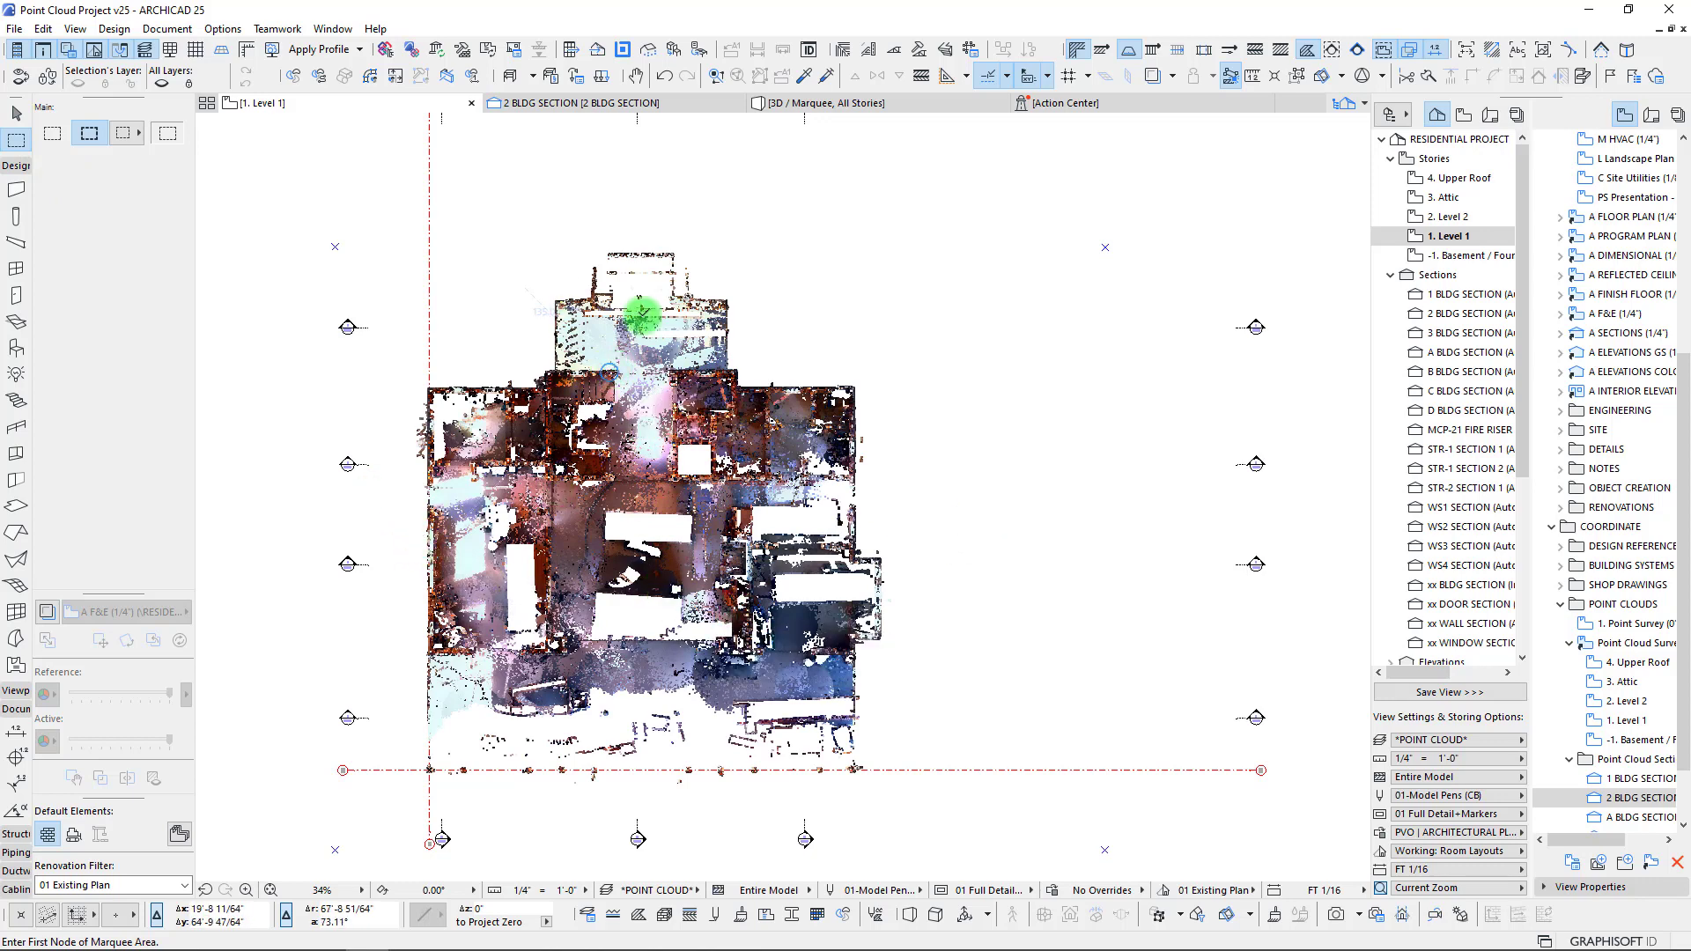
left_click(603, 451)
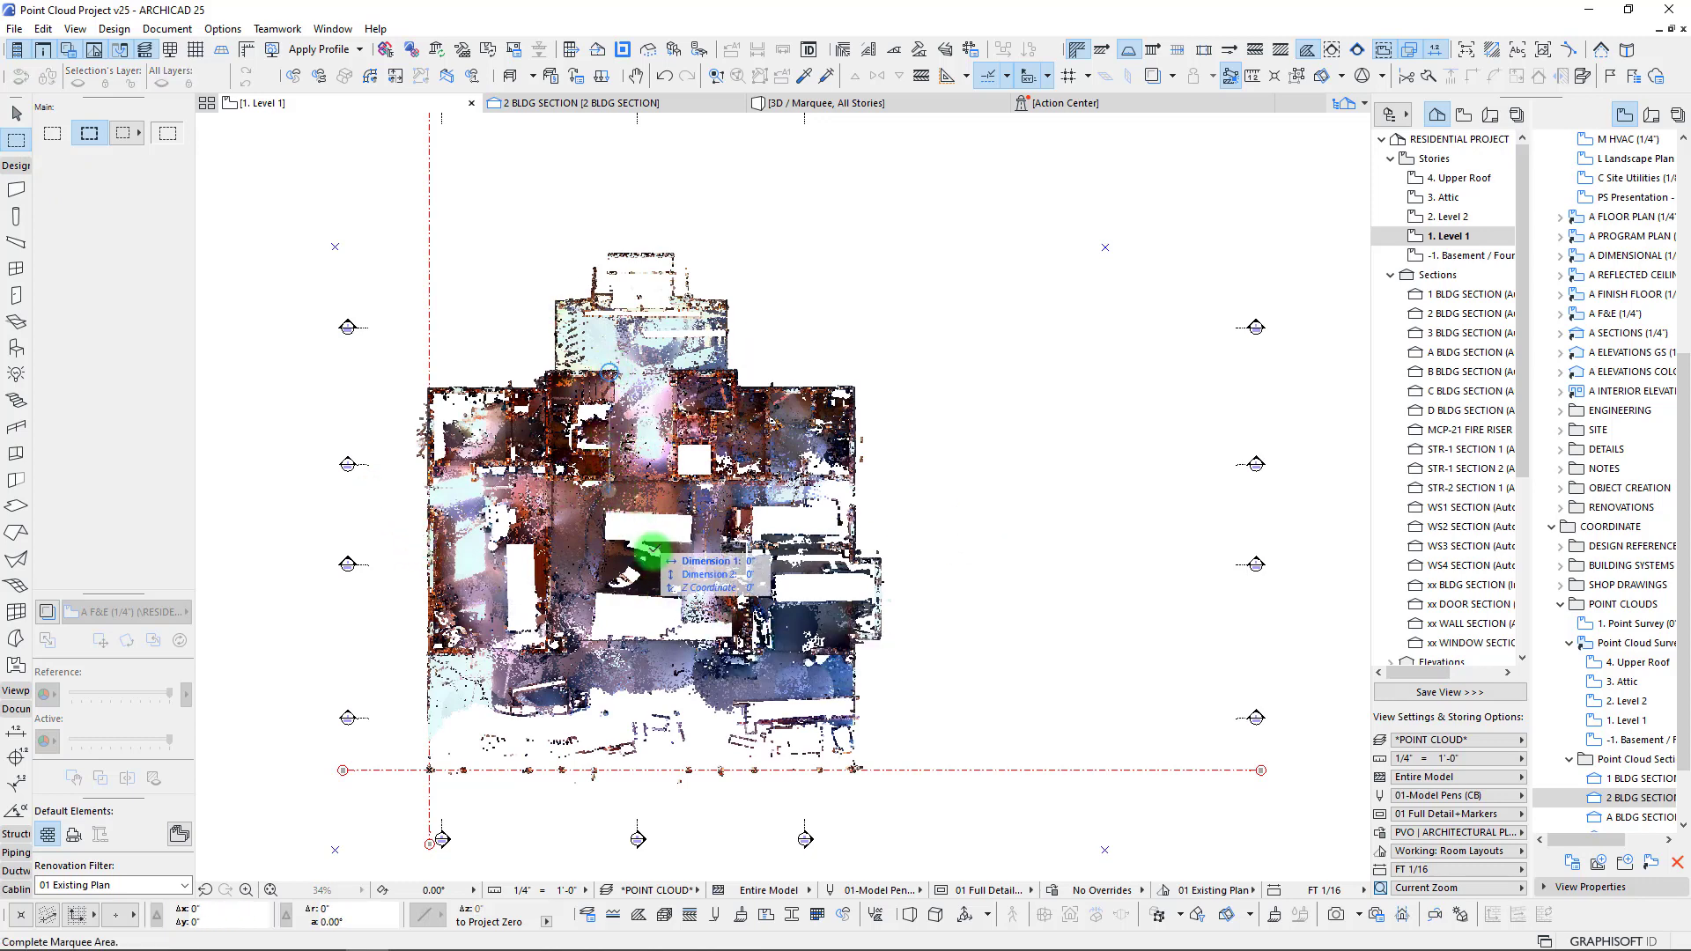
left_click(687, 588)
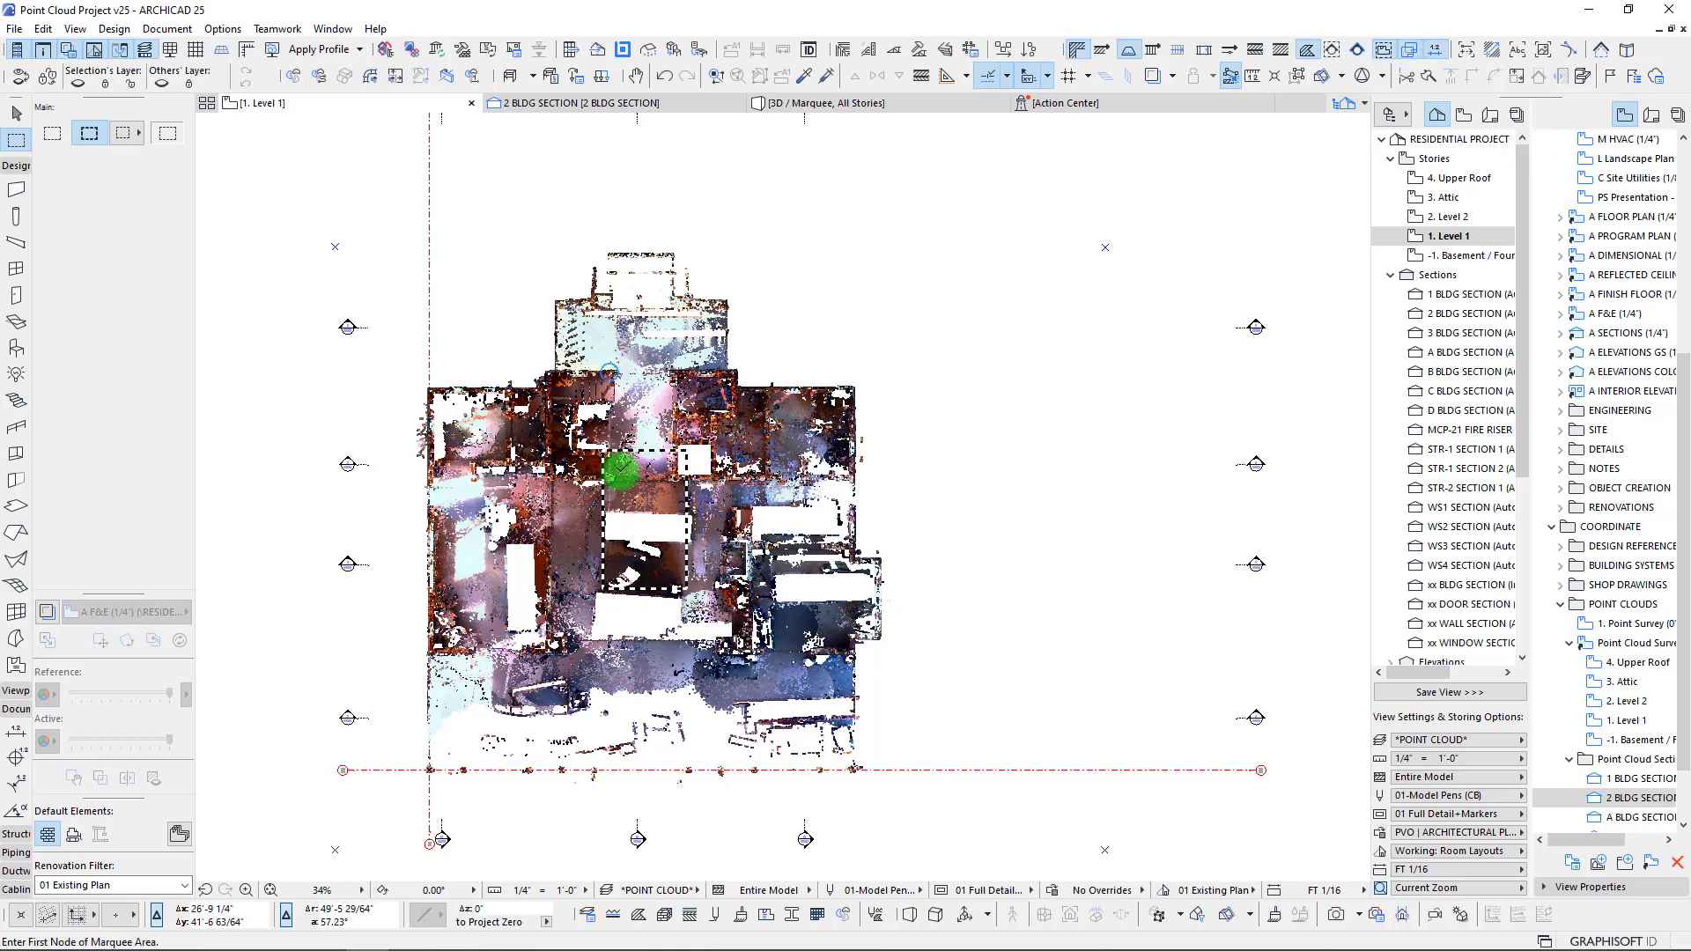
- Show the marquee area in 3D and check the roof ridge's height with the Measure tool
key("F3")
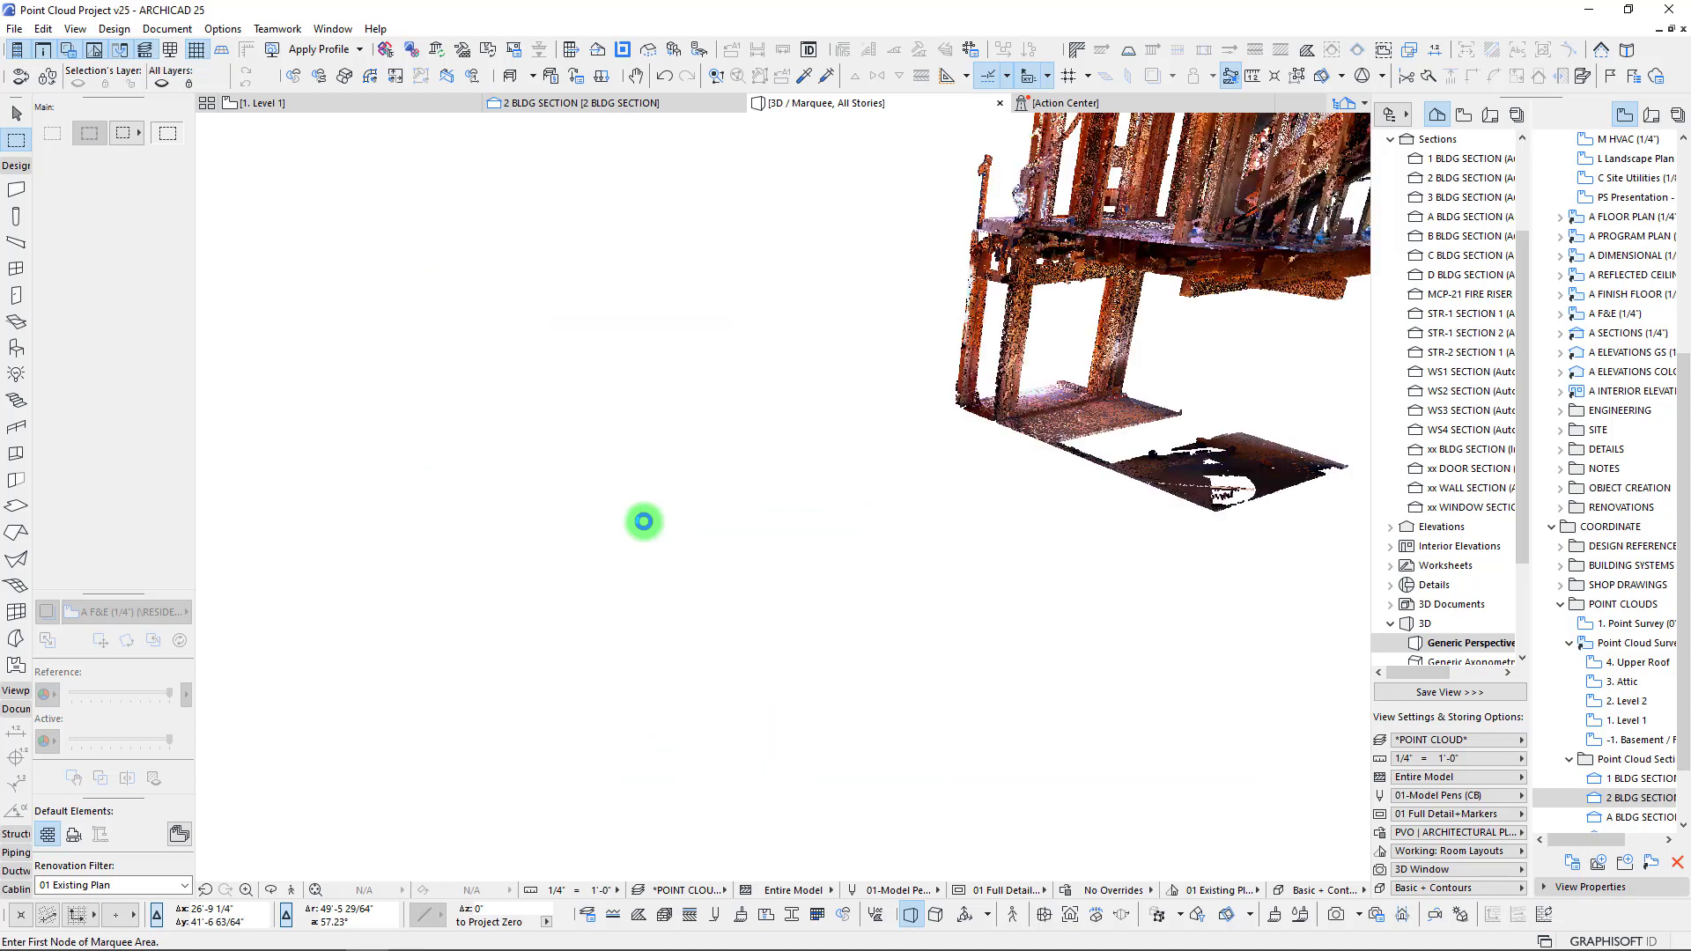
middle_click(644, 522)
middle_click(643, 522)
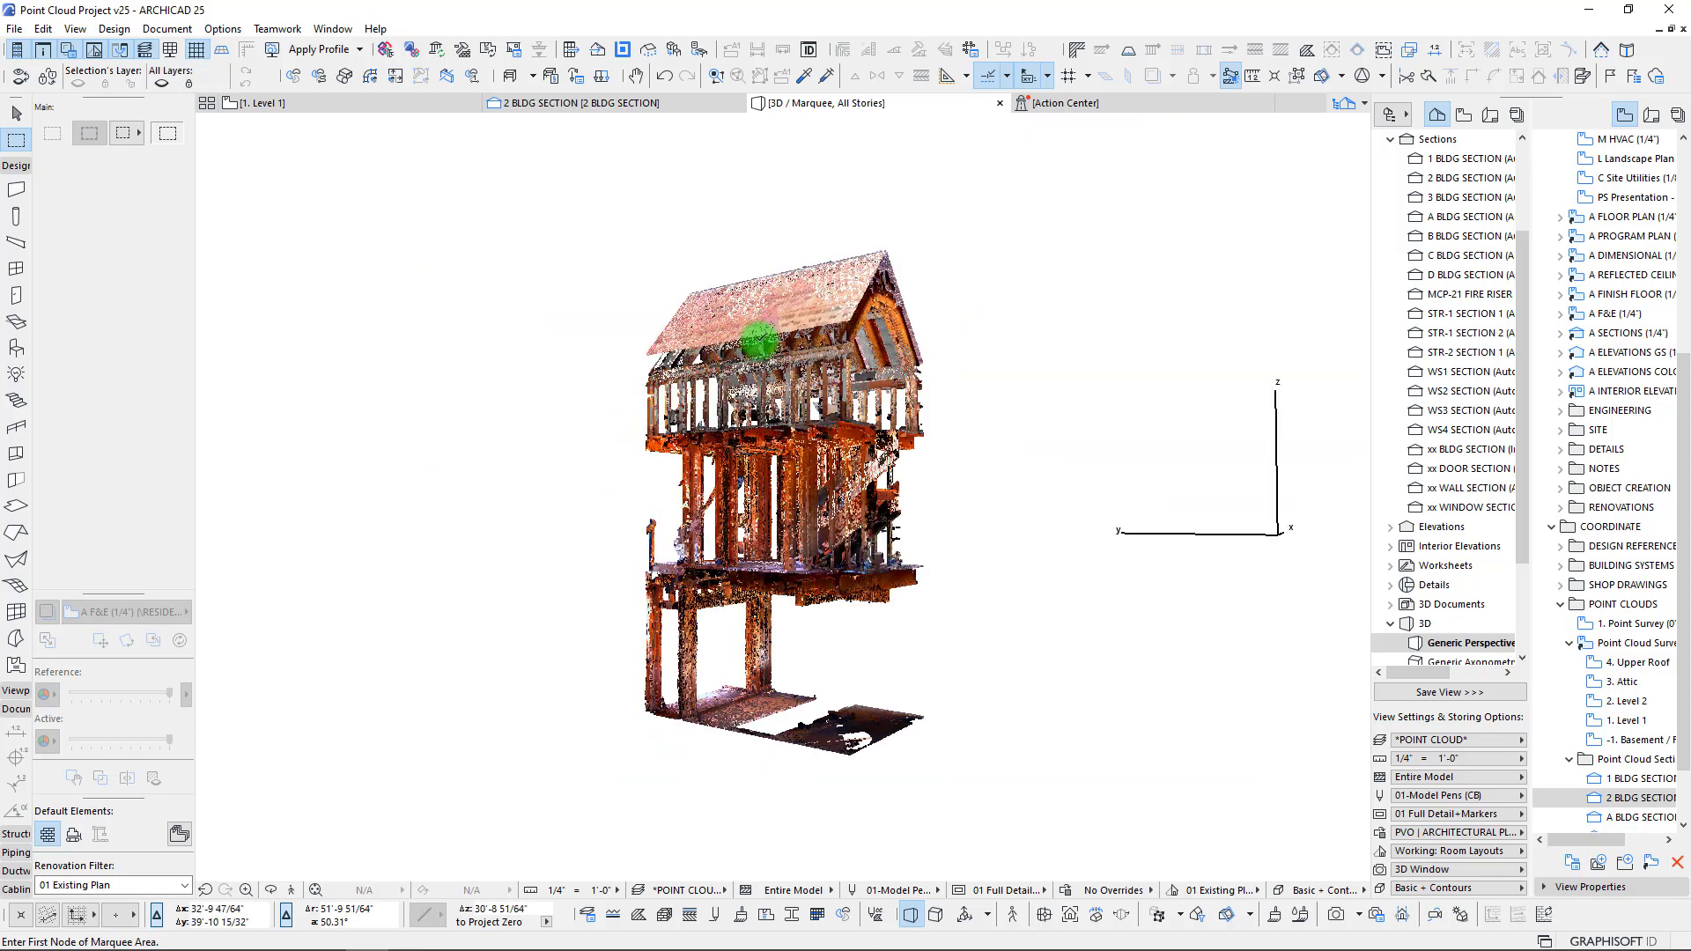
scroll(784, 268, "up", 5)
scroll(788, 272, "up", 5)
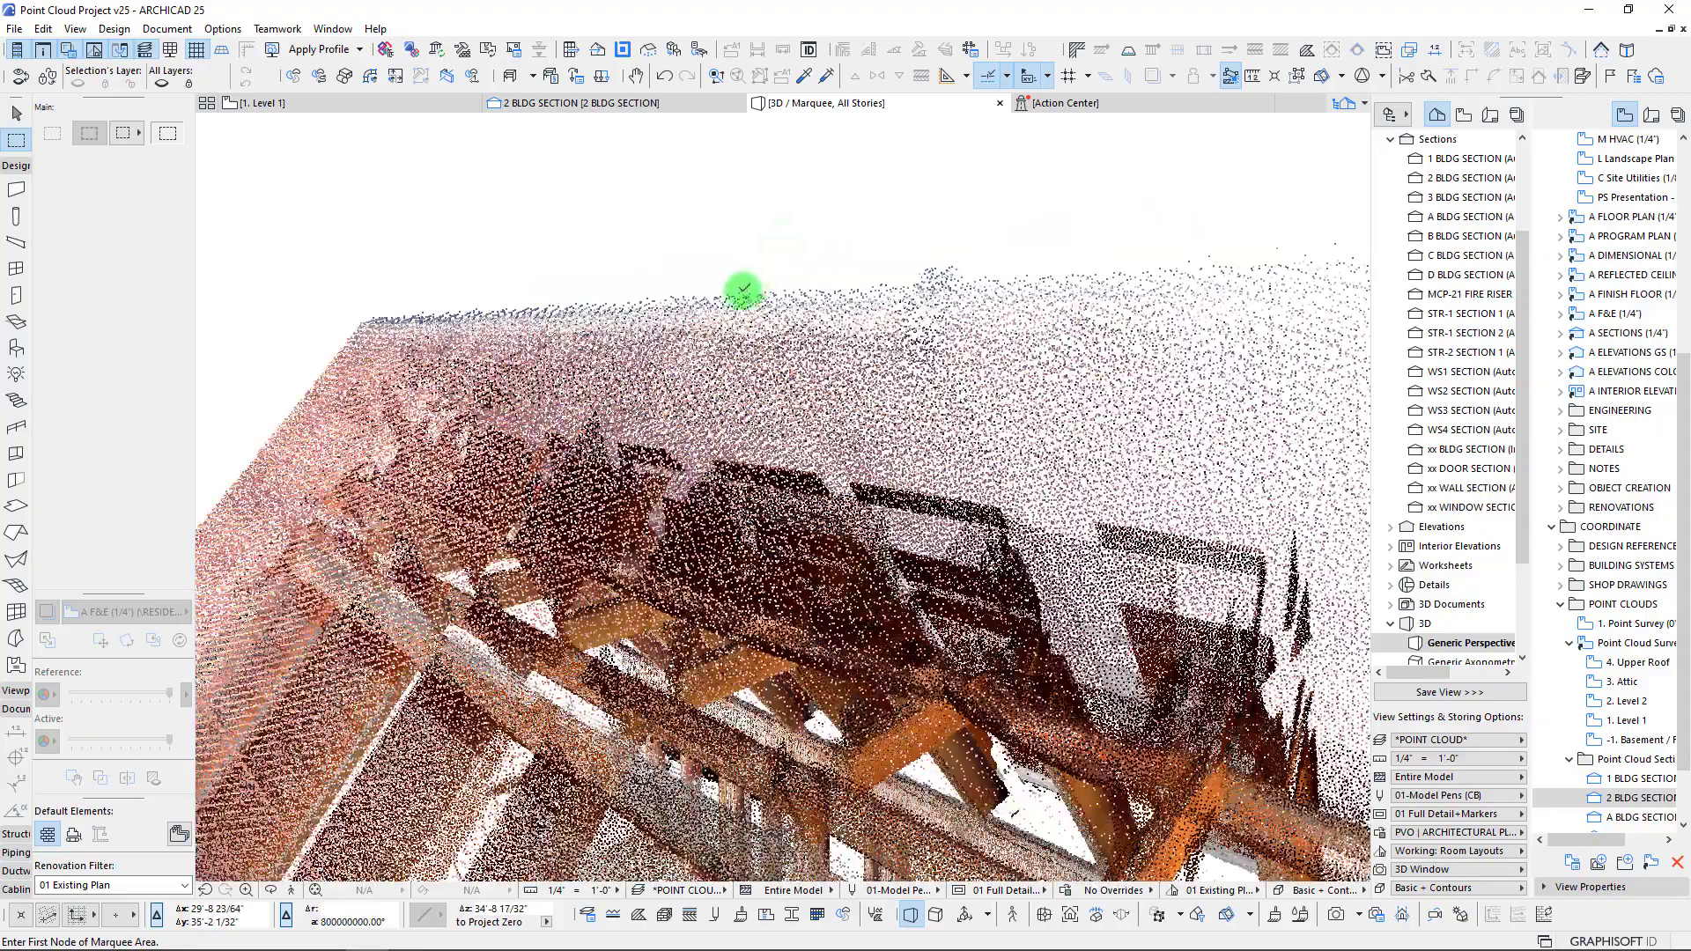
middle_click_drag(743, 291, 732, 303)
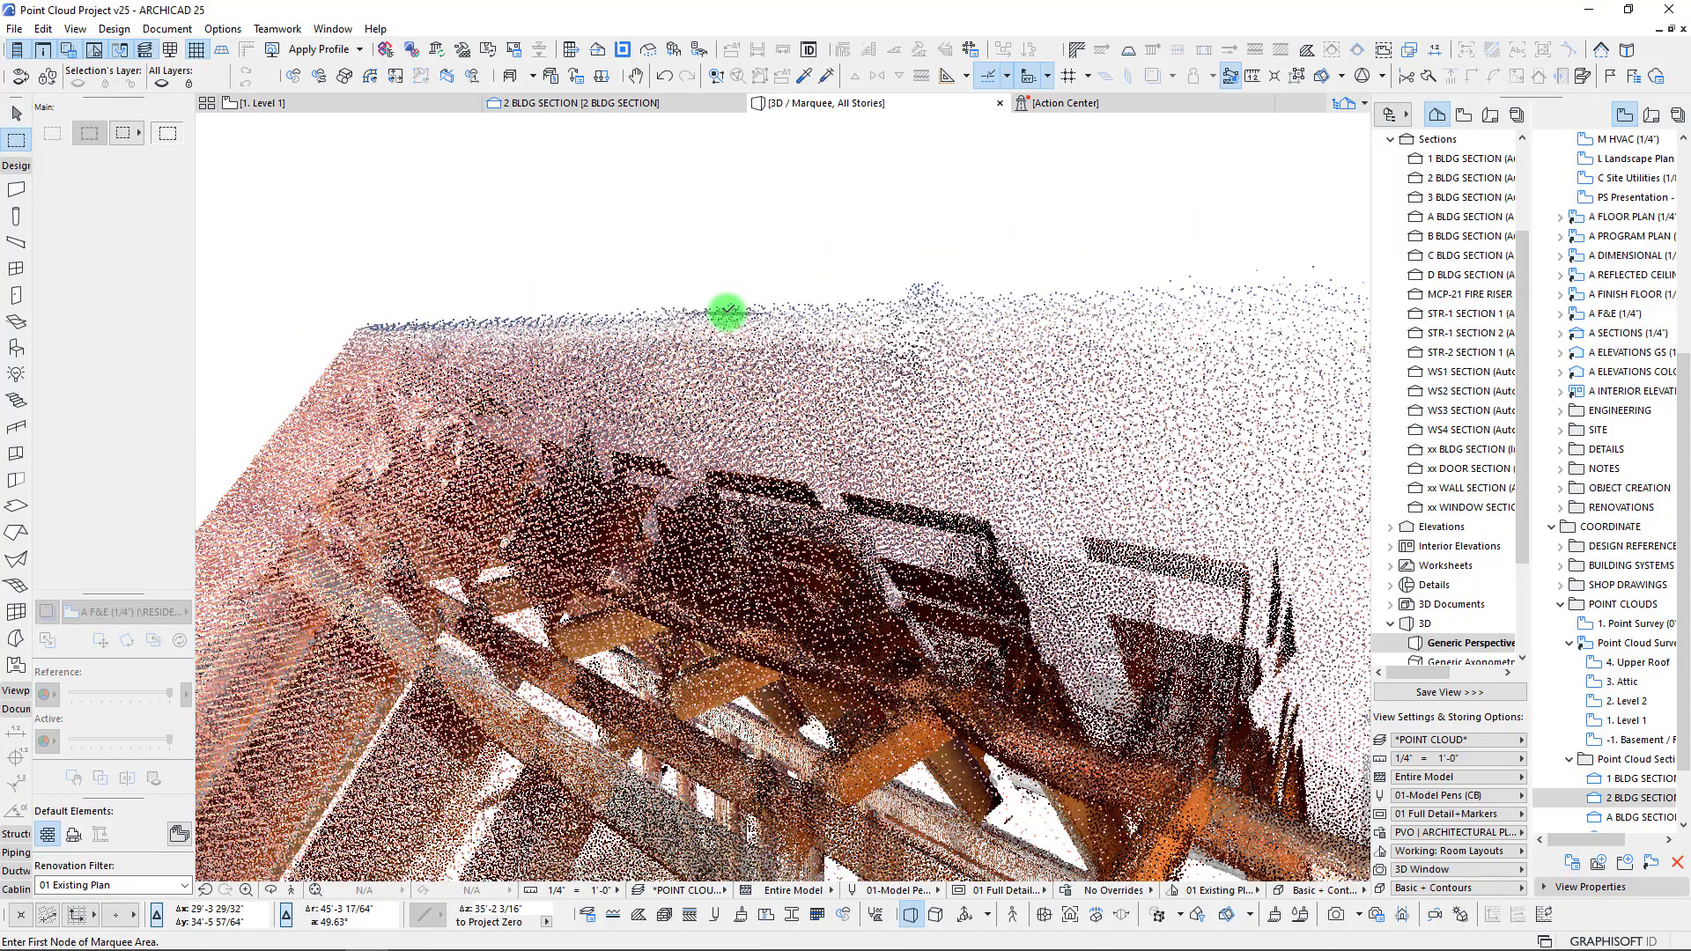
key("m")
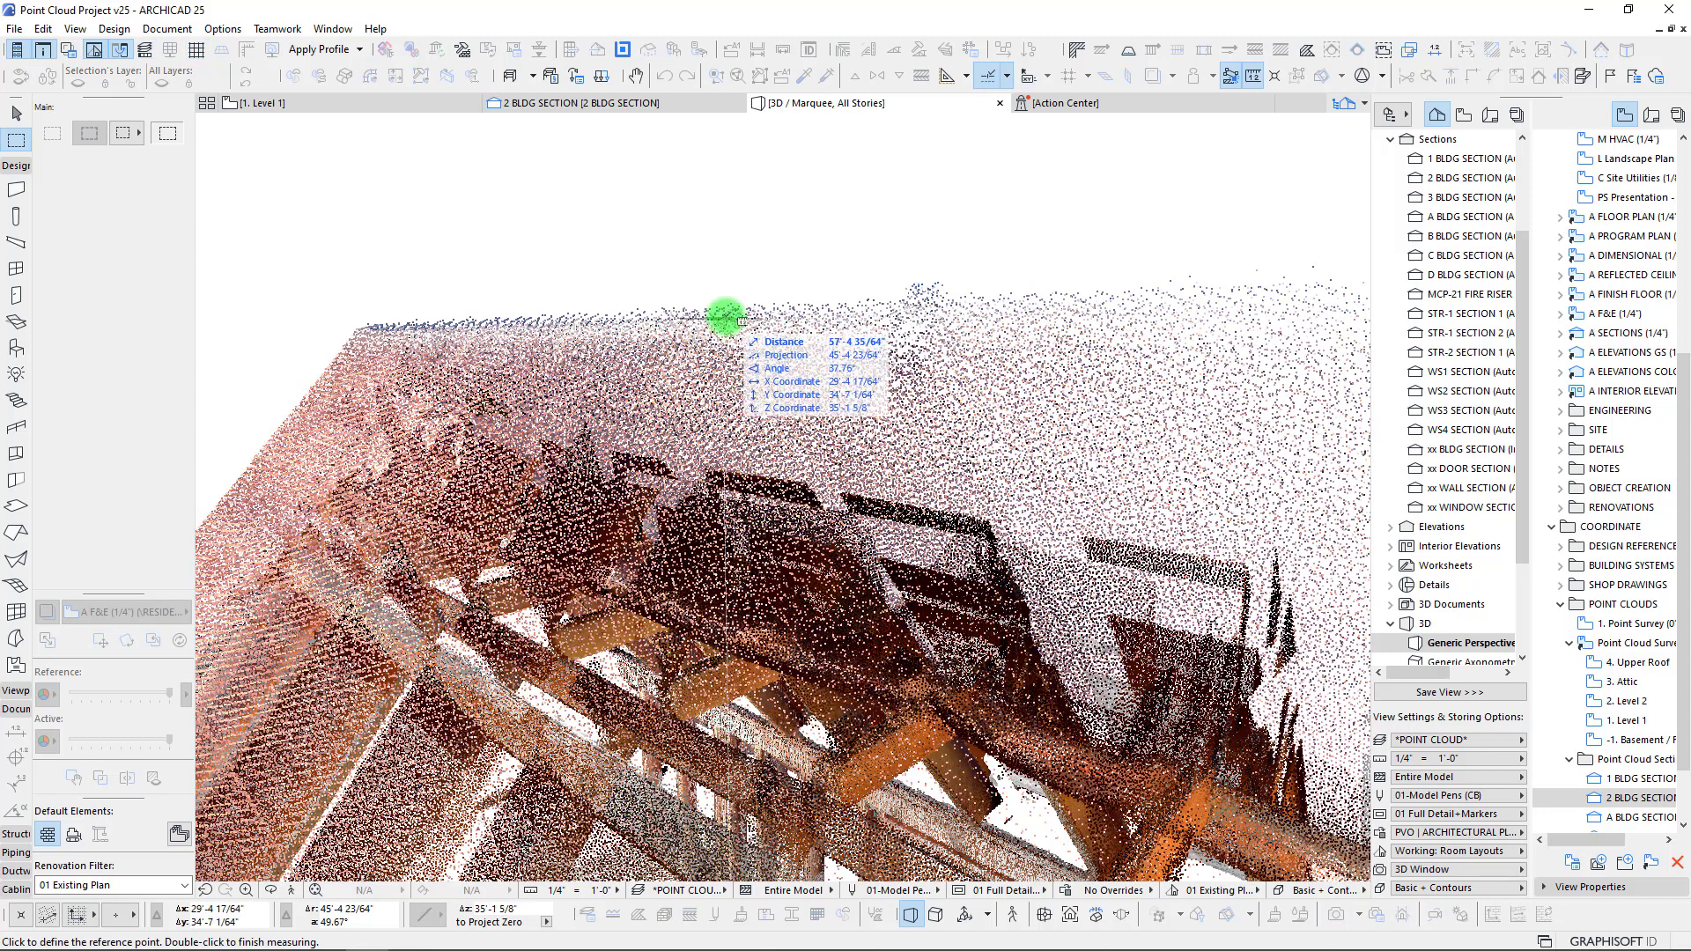
key("Escape")
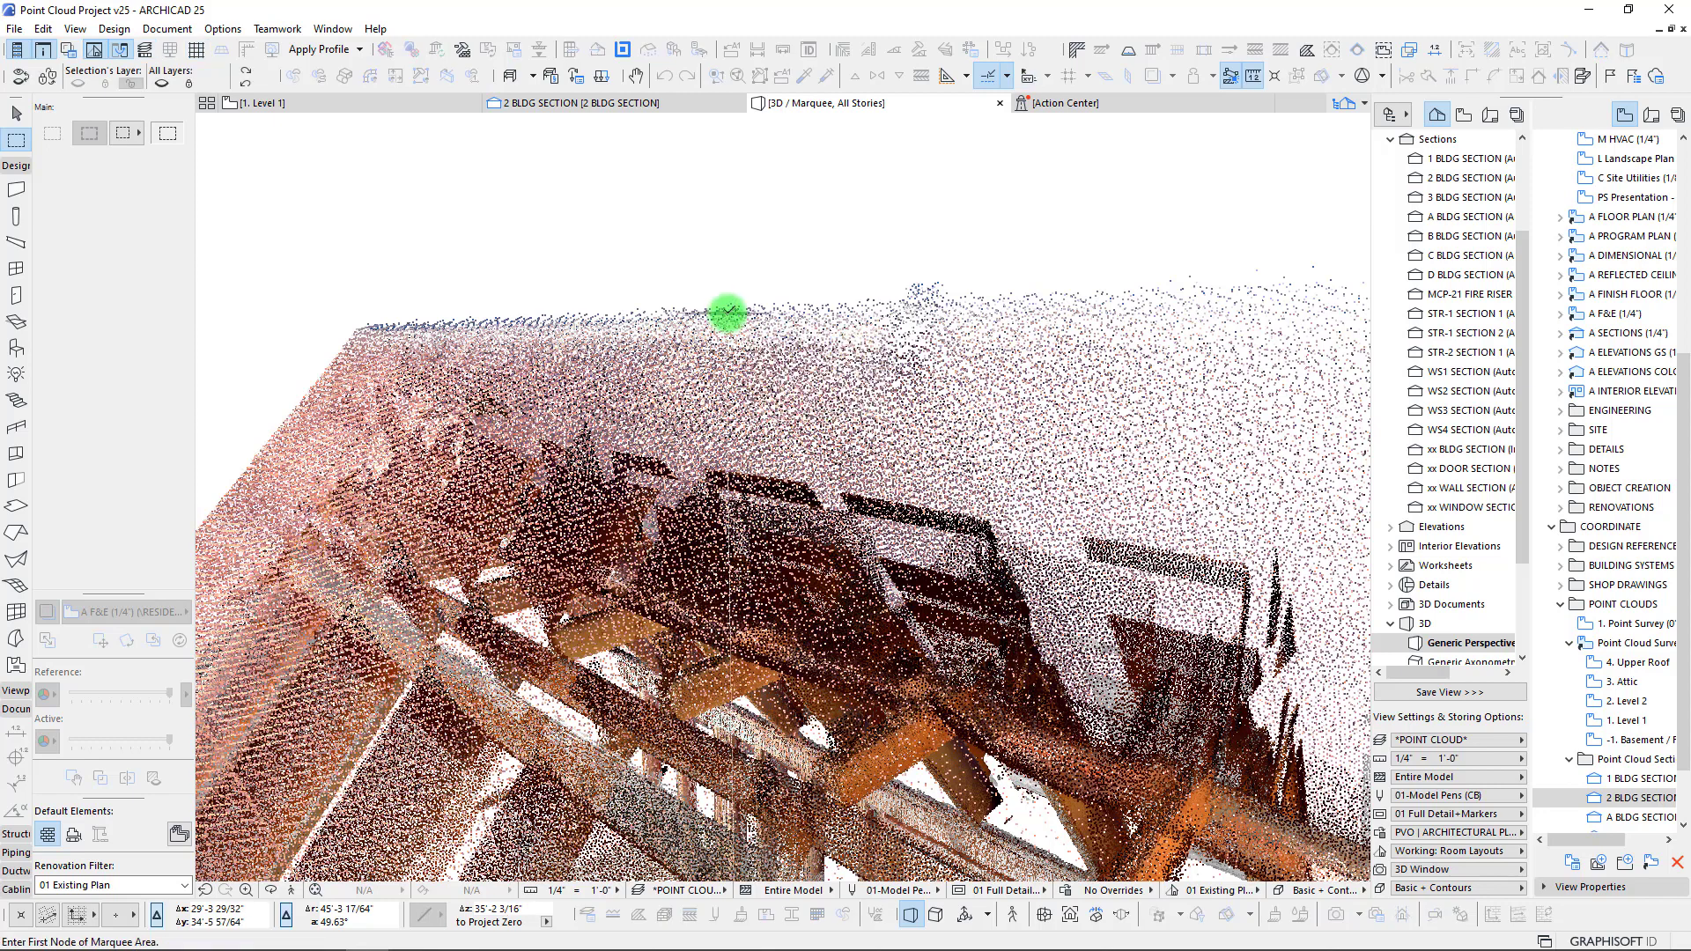
- Set the Upper Roof story elevation to 35'-2" in the Story Settings
scroll(1401, 203, "up", 3)
right_click(1432, 161)
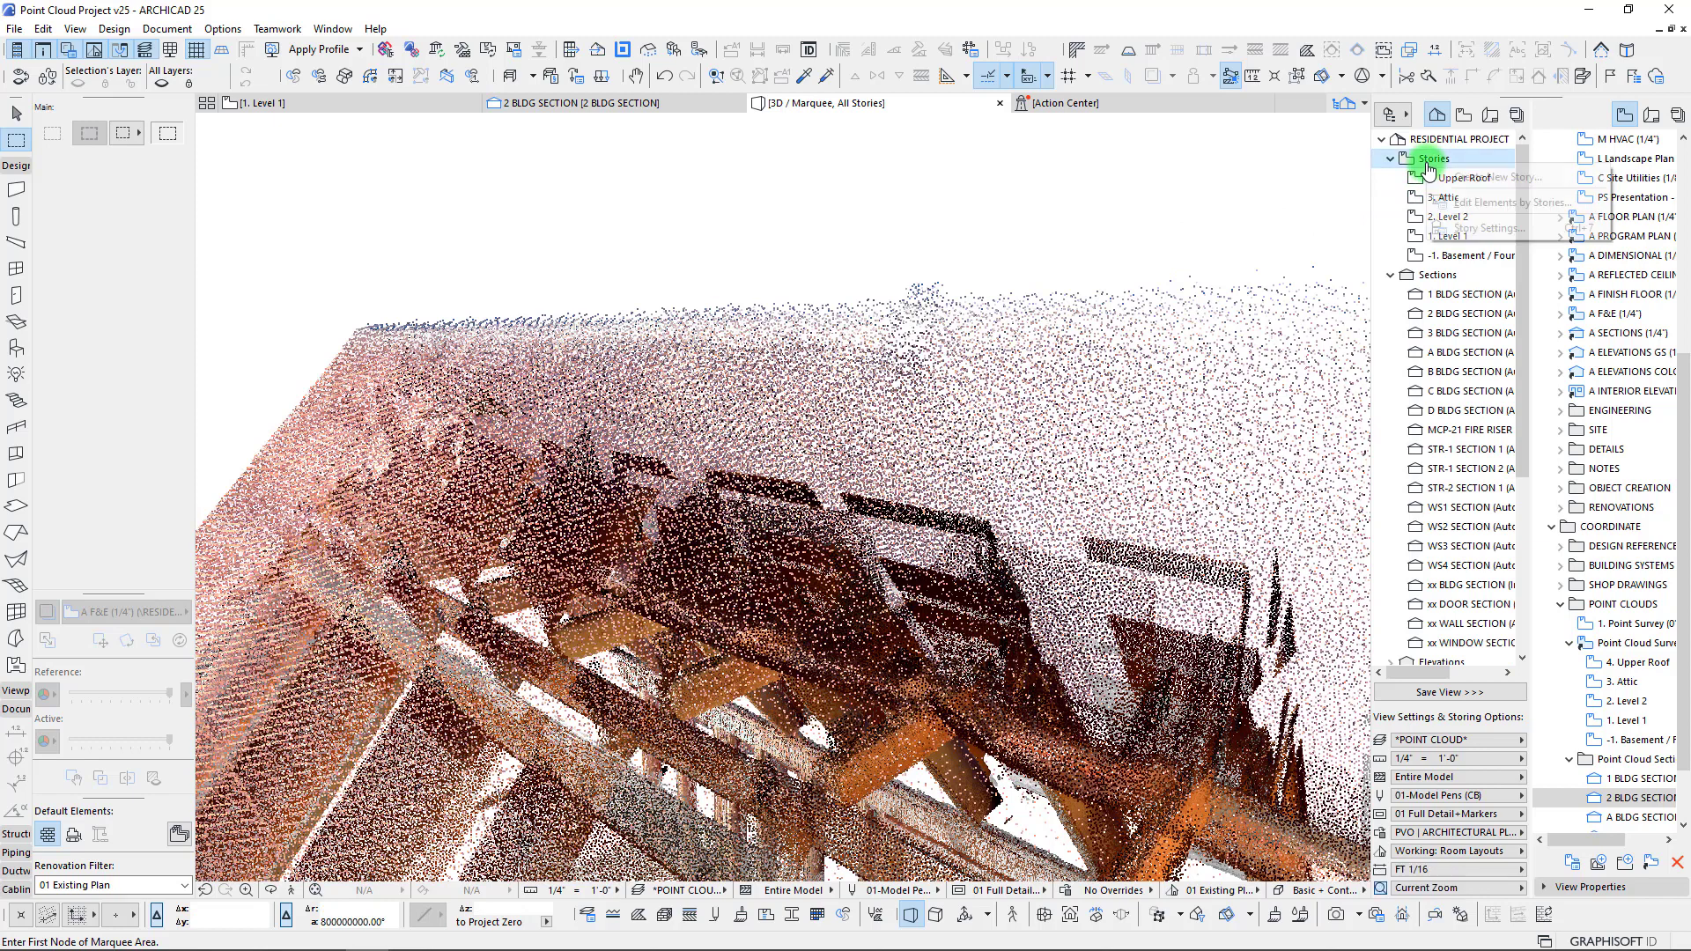
left_click(1414, 226)
left_click(523, 421)
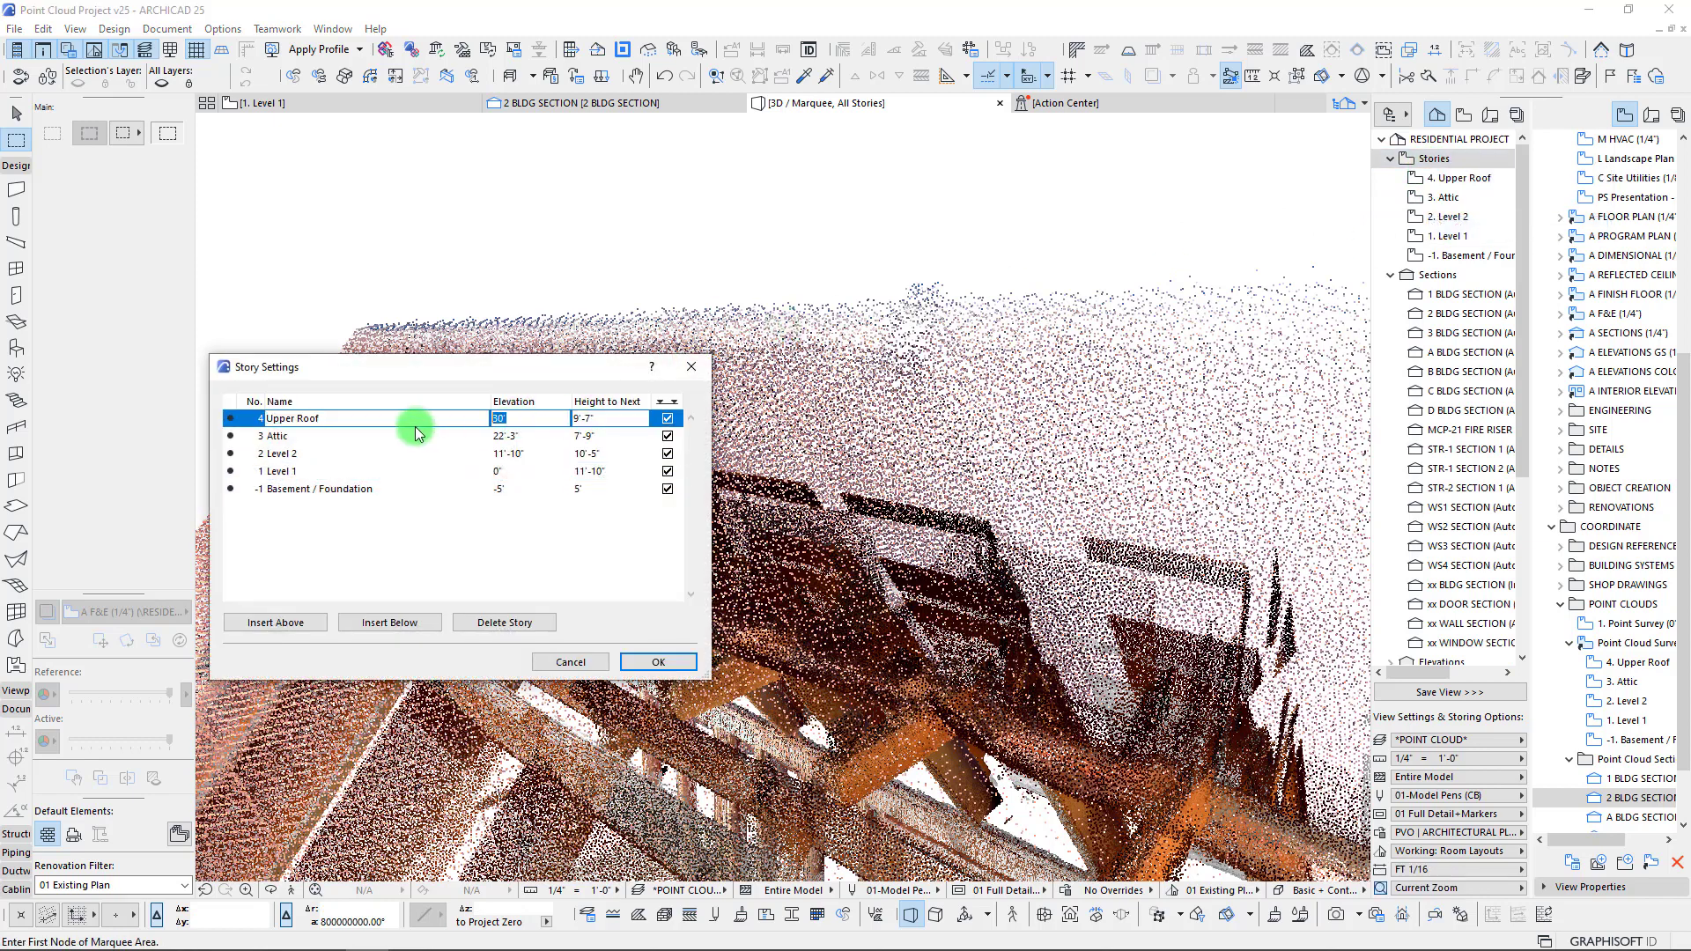
key("Return")
left_click_drag(512, 368, 573, 315)
left_click(720, 610)
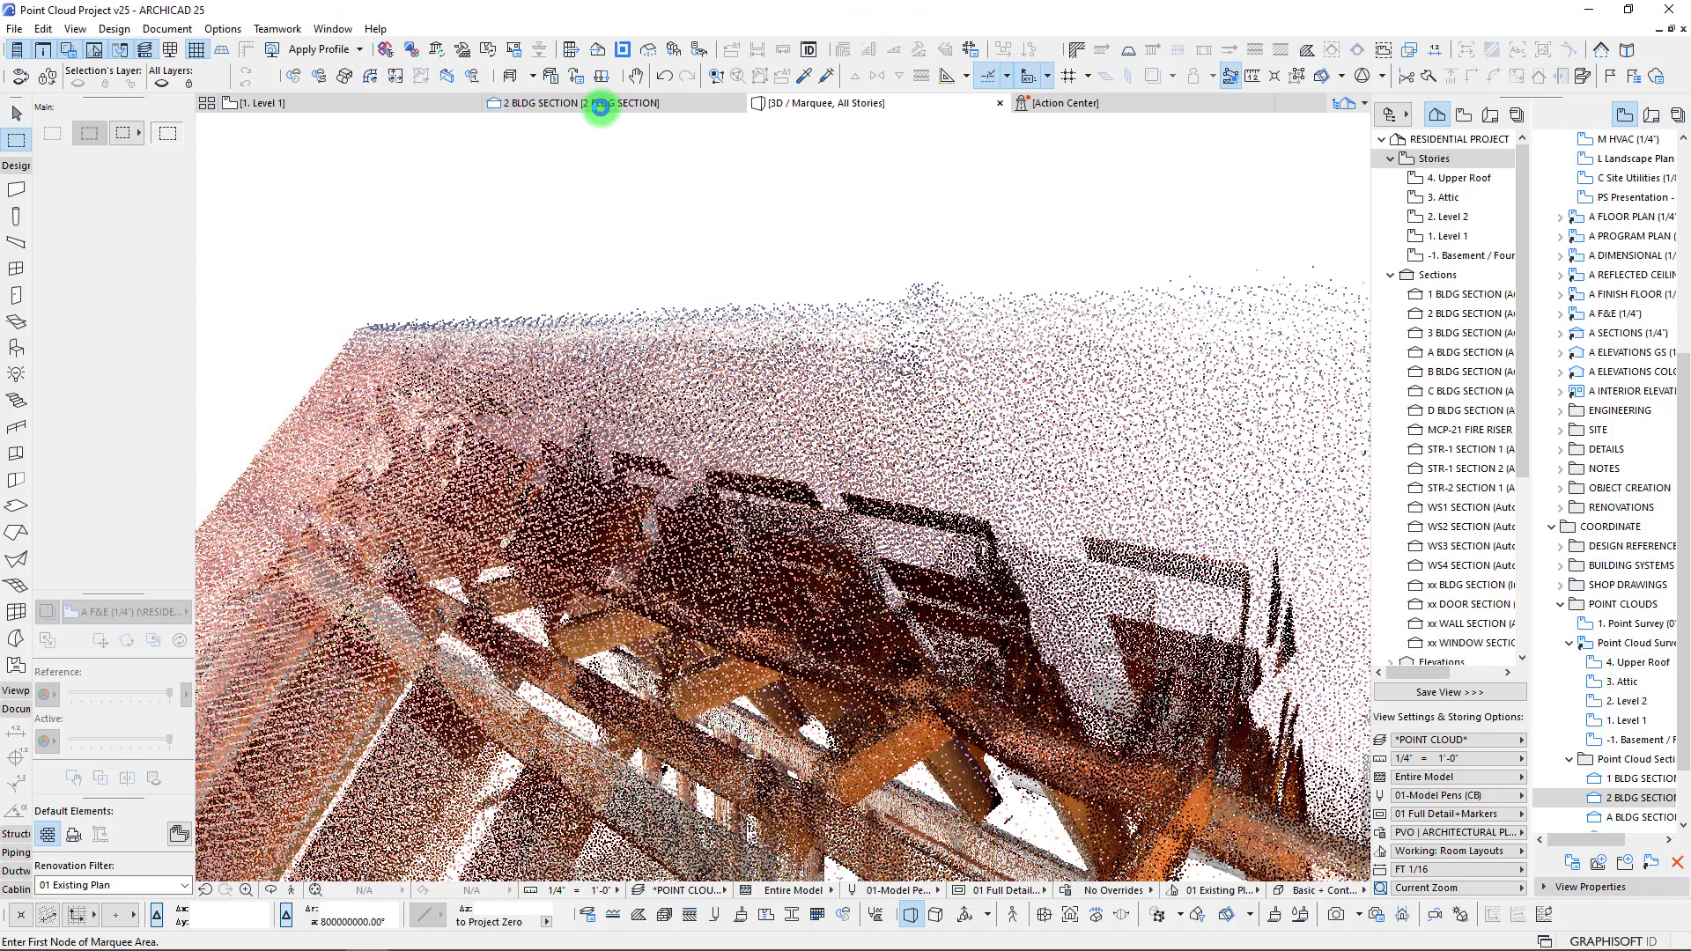
- Open the 2 BLDG SECTION view and compare the Upper Roof level line with the ridge and its elevation marker
left_click(601, 104)
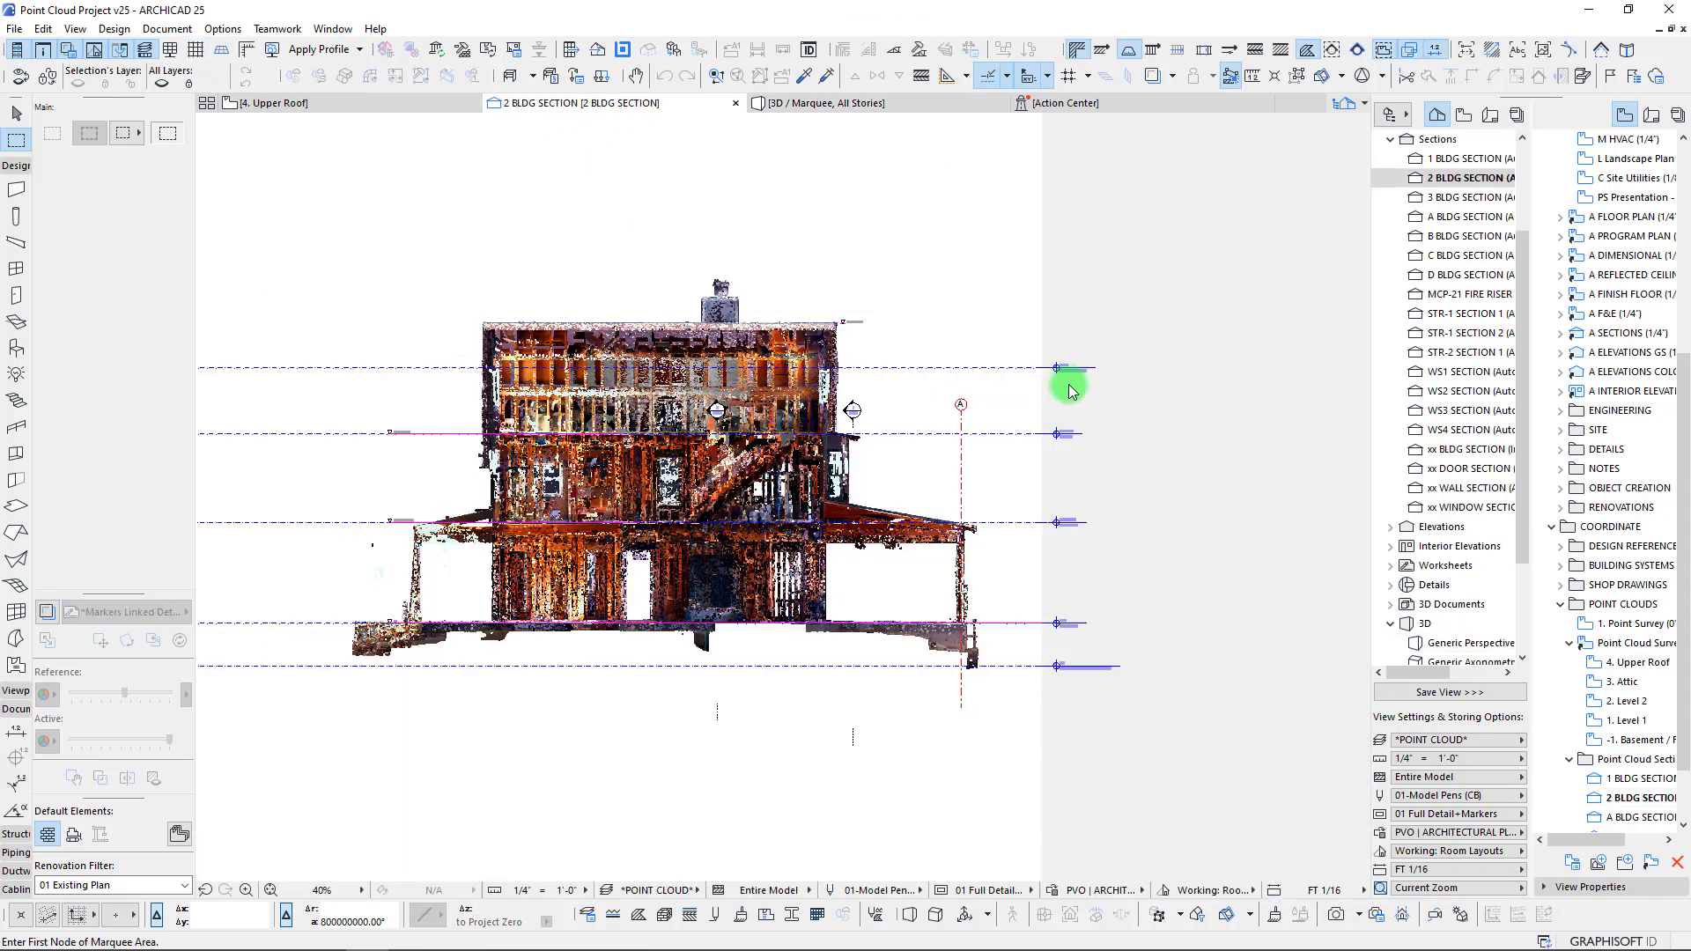
left_click_drag(1070, 390, 844, 315)
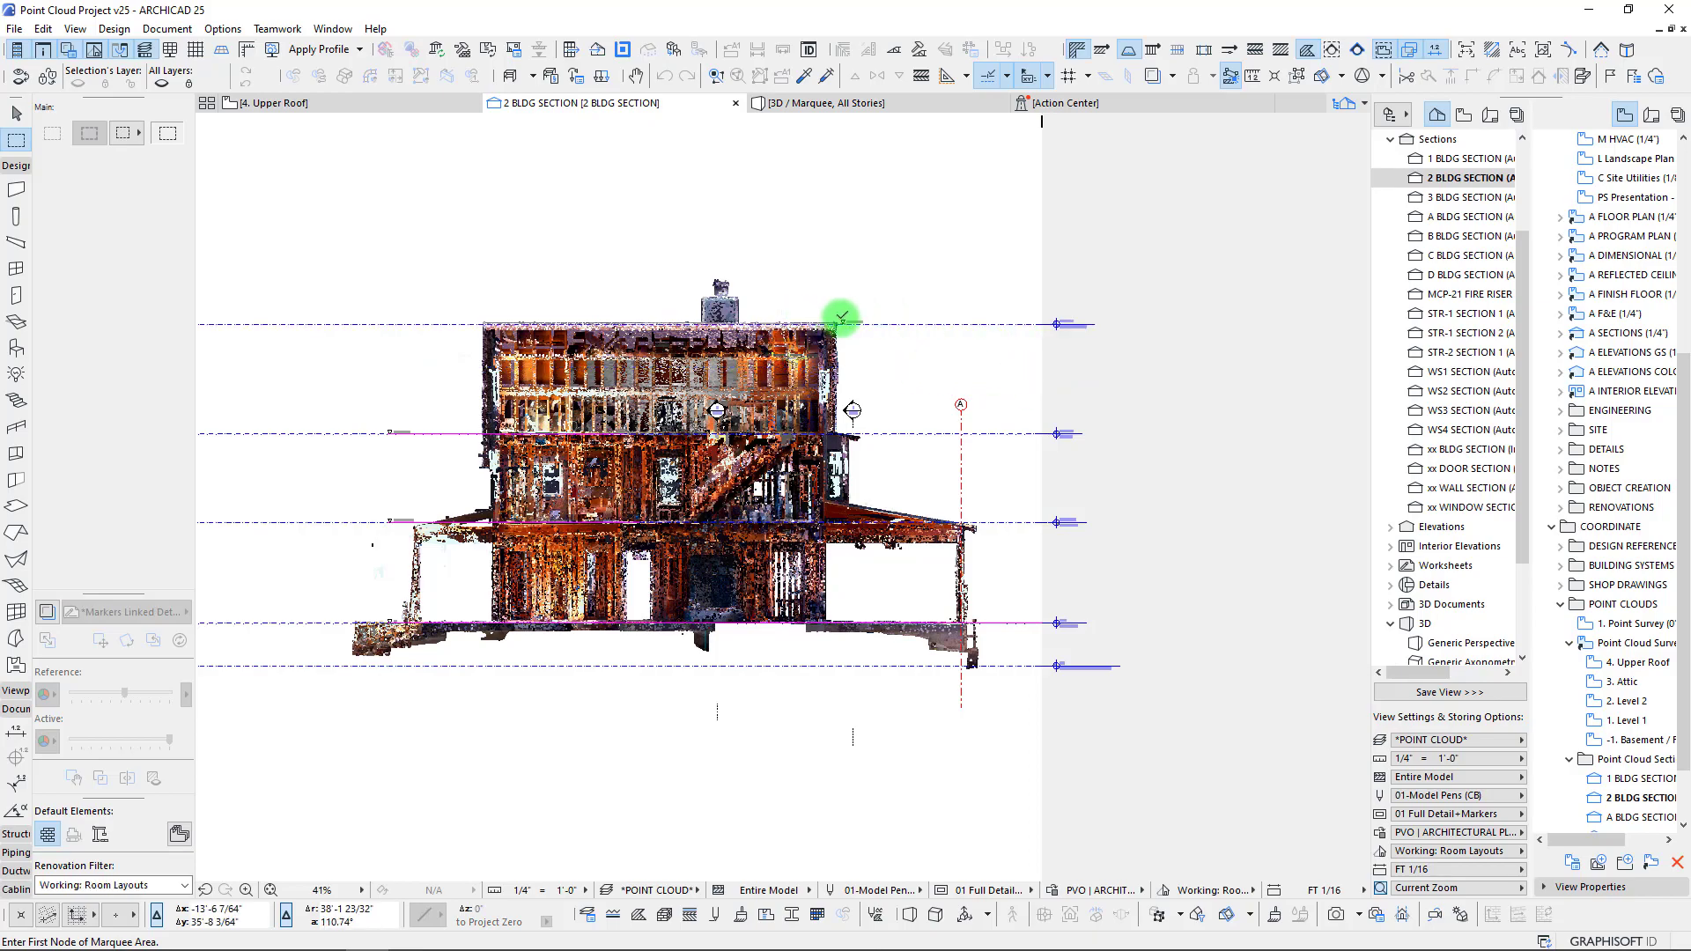
scroll(843, 314, "up", 8)
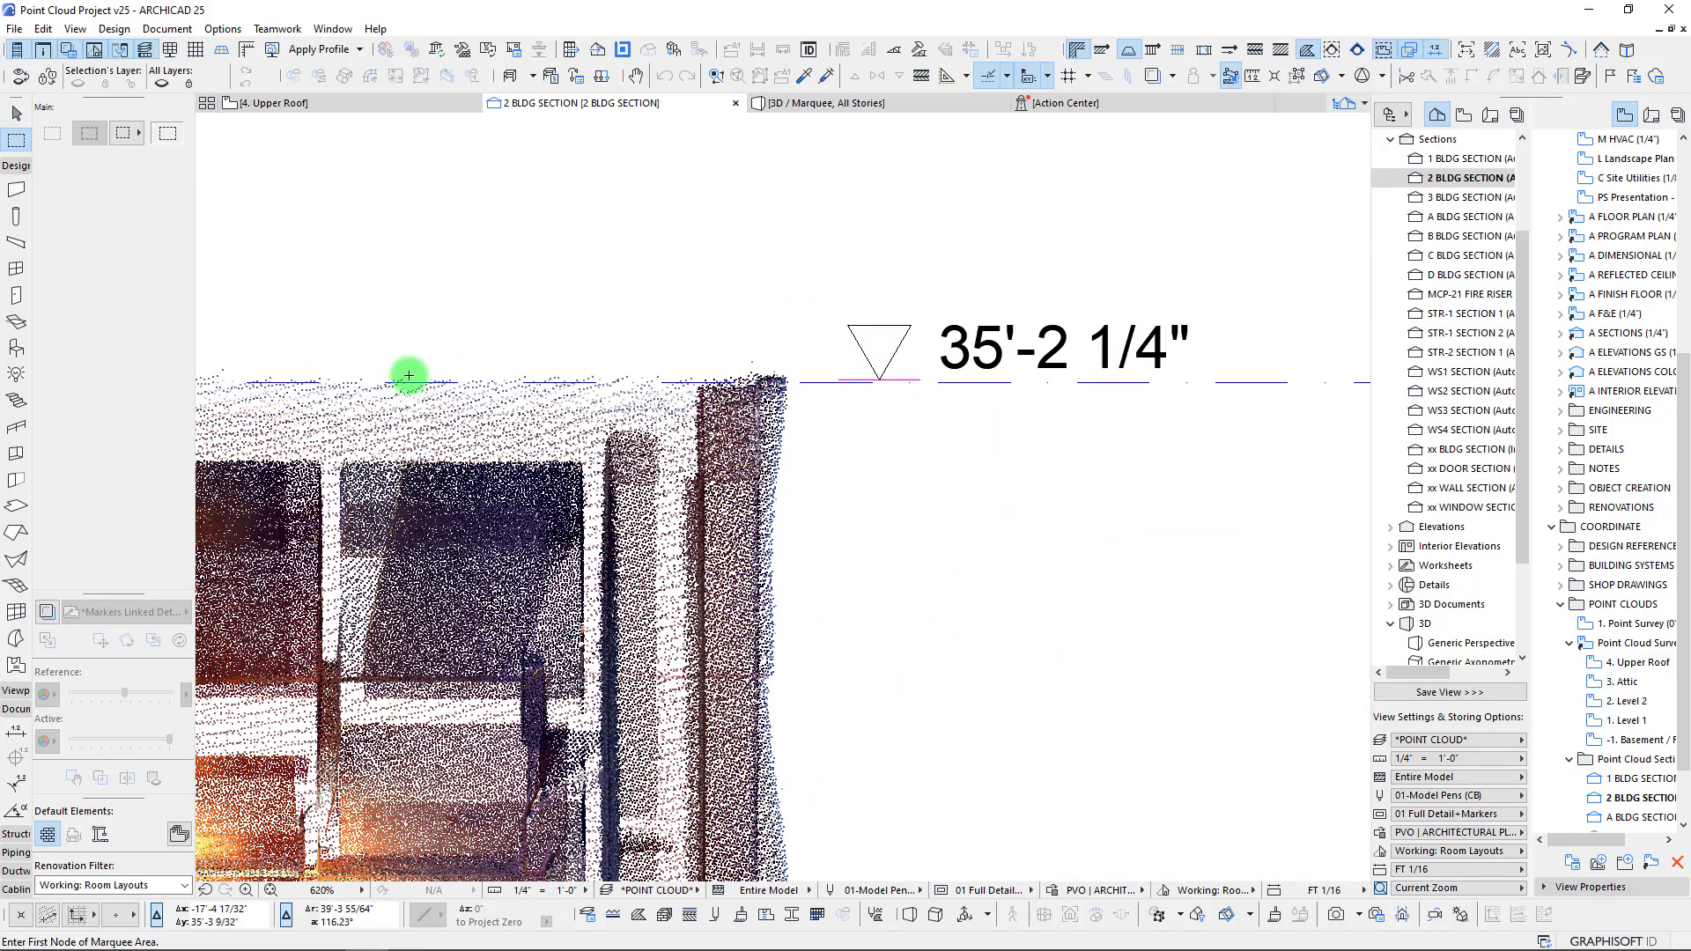
scroll(792, 381, "down", 5)
scroll(837, 374, "up", 6)
scroll(837, 375, "up", 5)
scroll(895, 452, "up", 1)
middle_click_drag(934, 453, 551, 452)
scroll(640, 448, "down", 3)
left_click(575, 451)
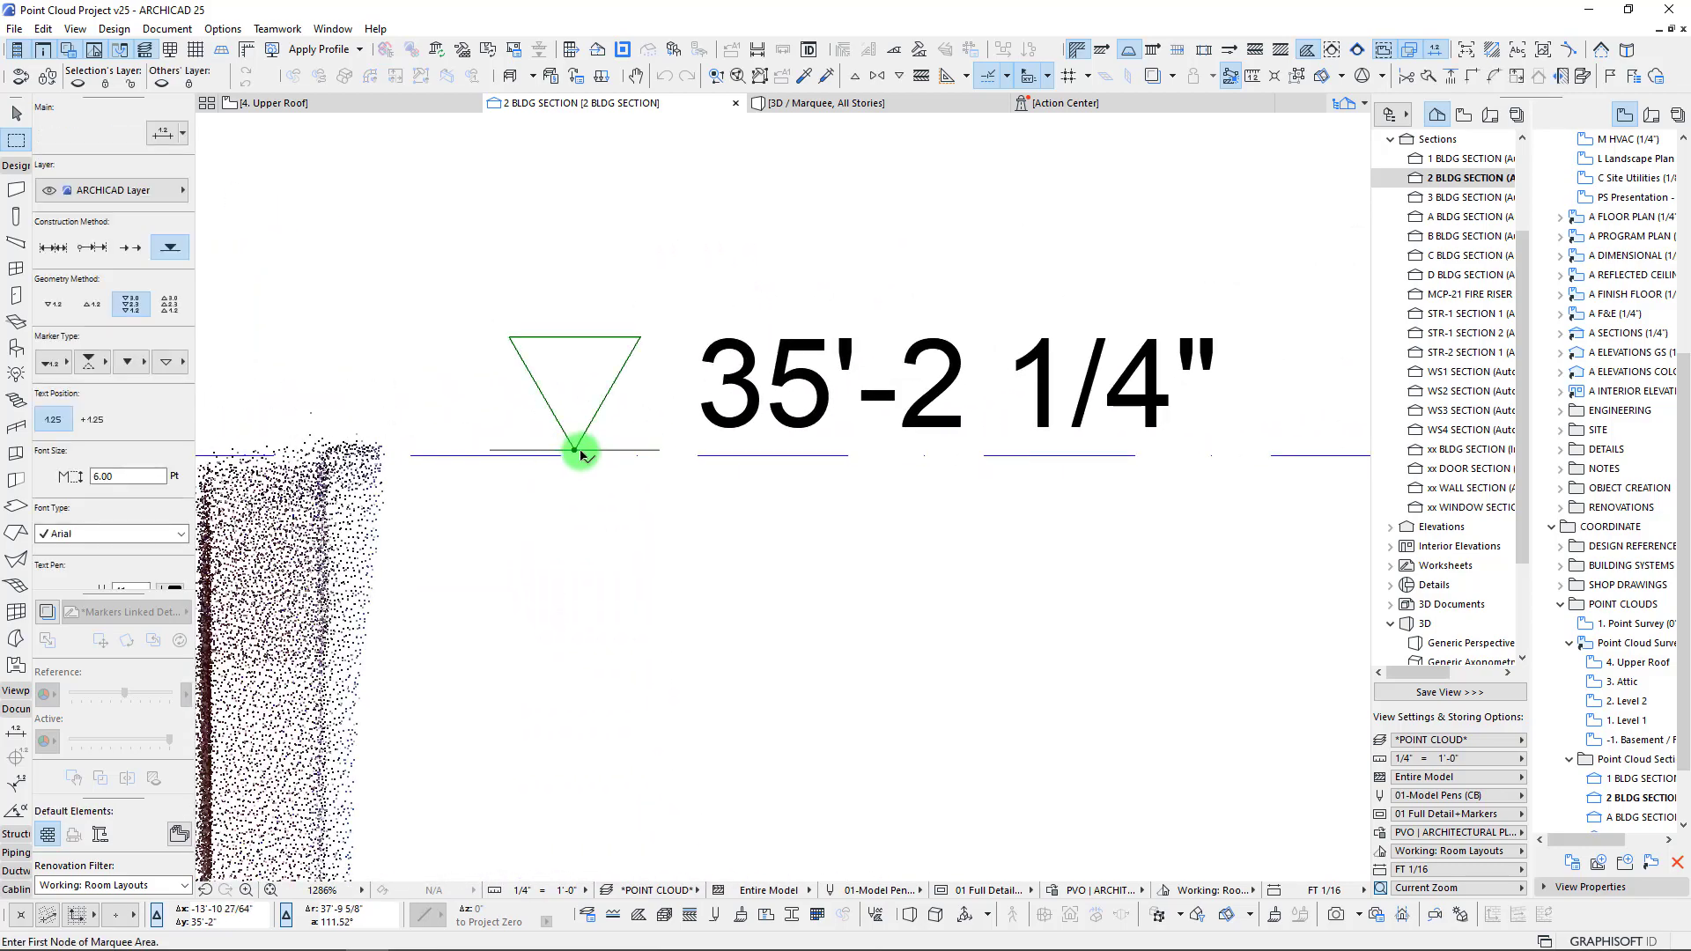
key("Escape")
scroll(581, 455, "down", 10)
scroll(584, 455, "down", 4)
middle_click_drag(755, 506, 1062, 410)
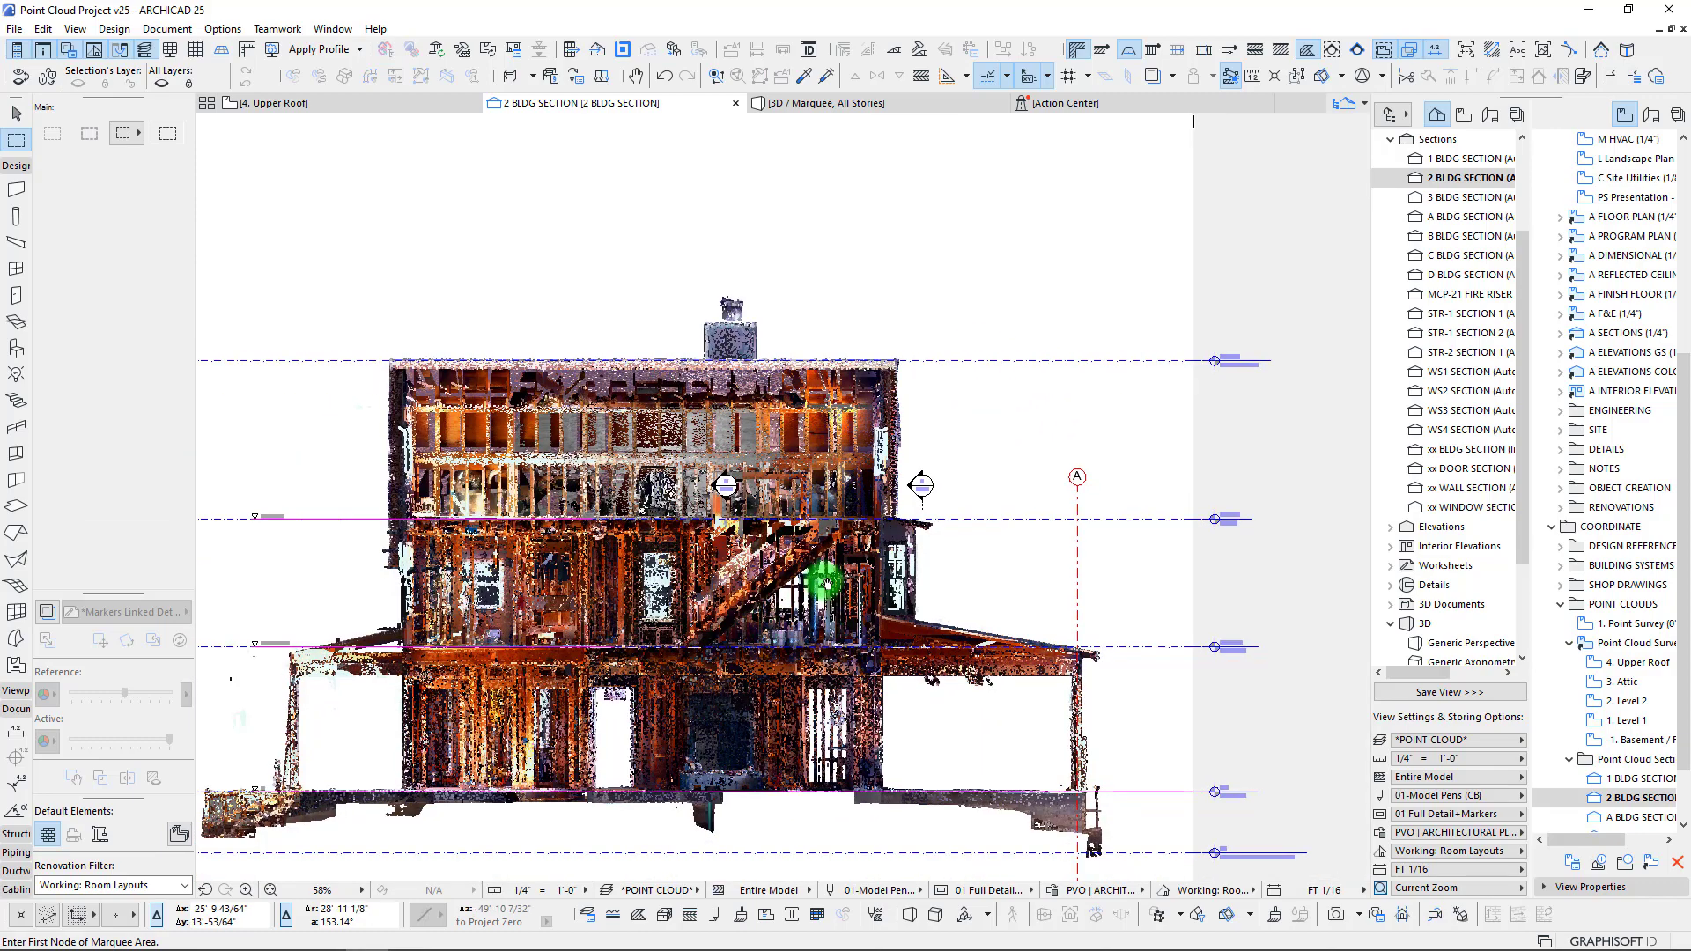
middle_click_drag(826, 584, 831, 584)
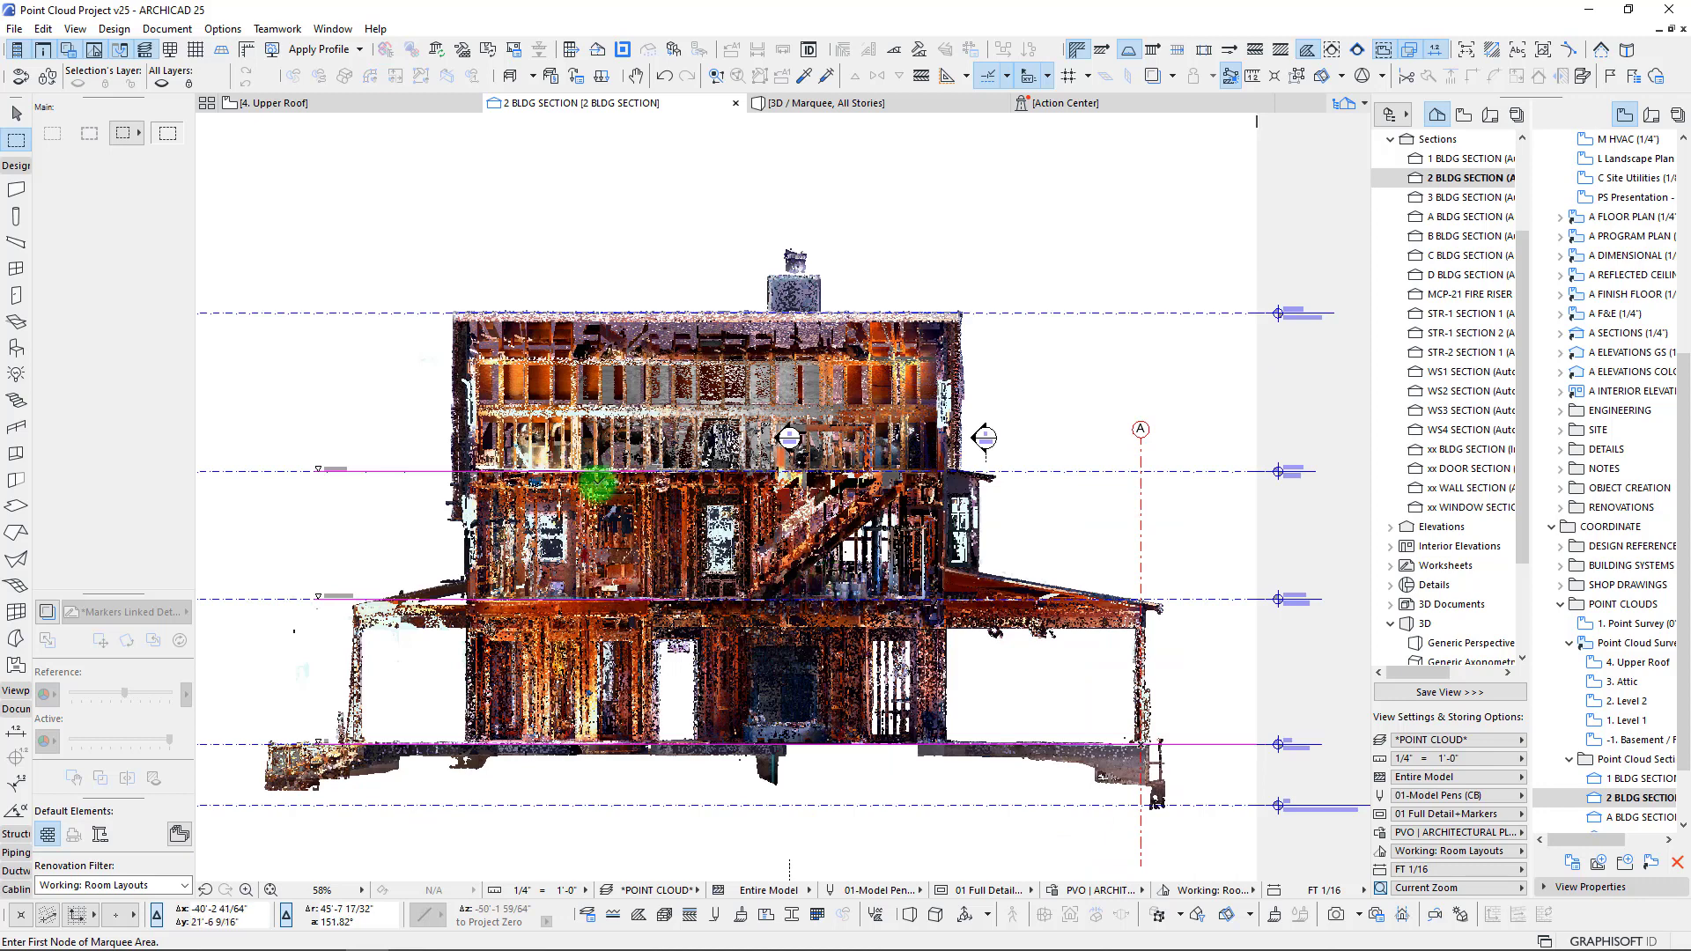
- Go through the Attic, Level 2 and Level 1 floor plans to examine where the point cloud is displayed
key("F2")
middle_click_drag(963, 416, 918, 423)
double_click(1460, 163)
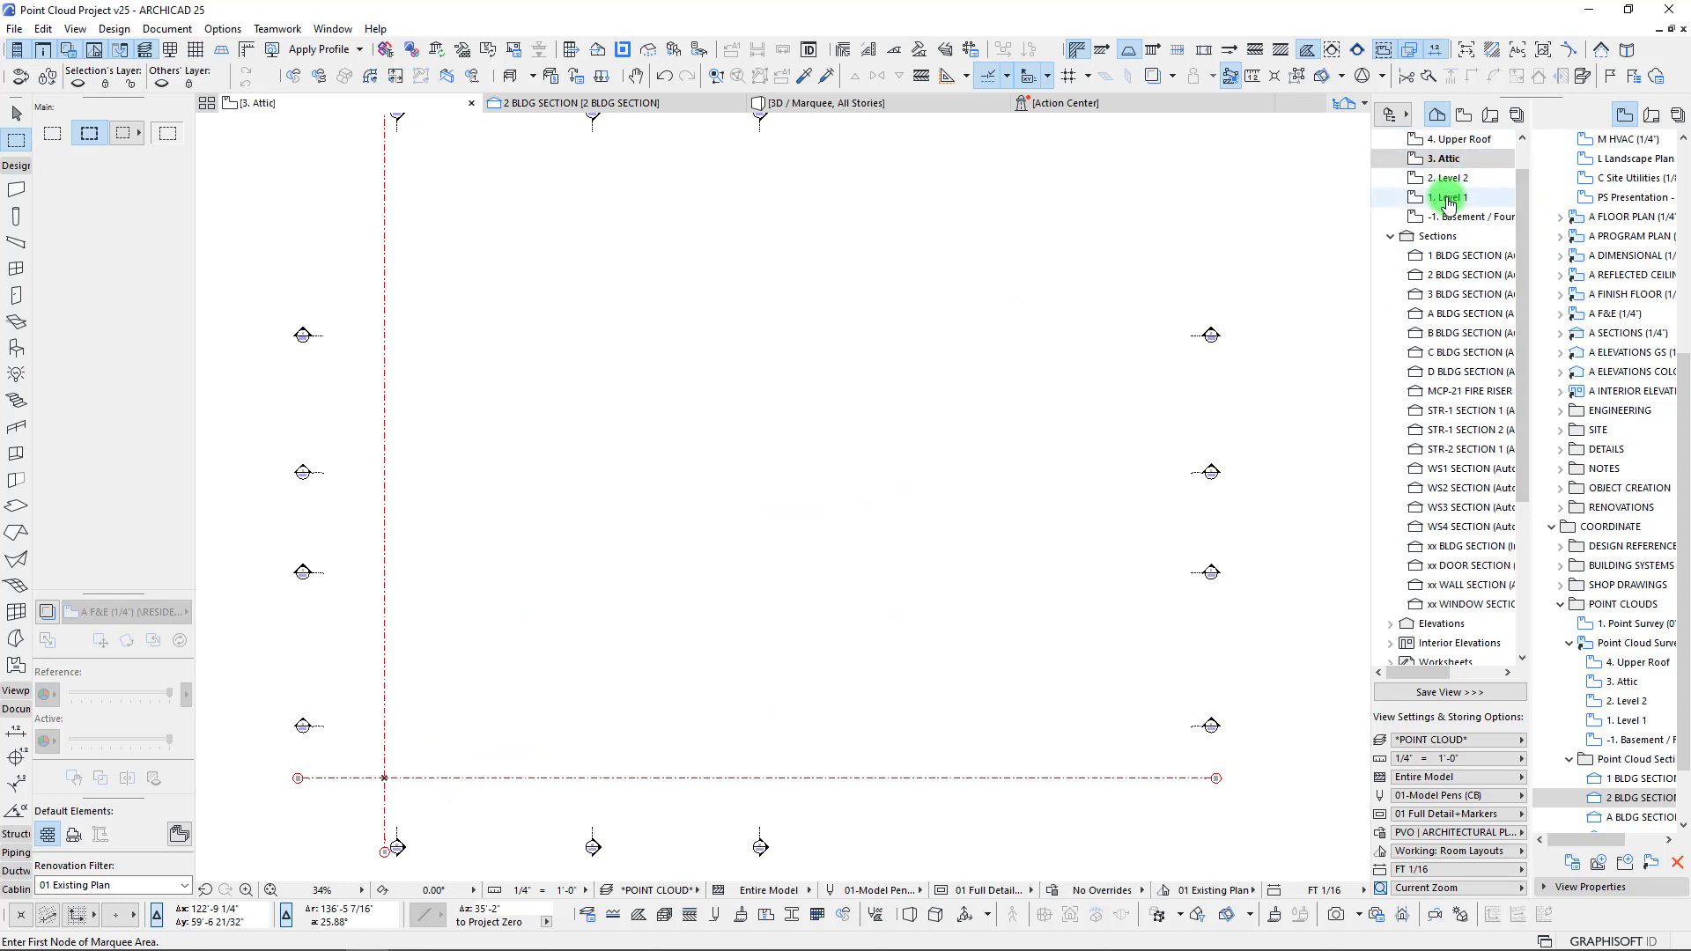
double_click(1449, 178)
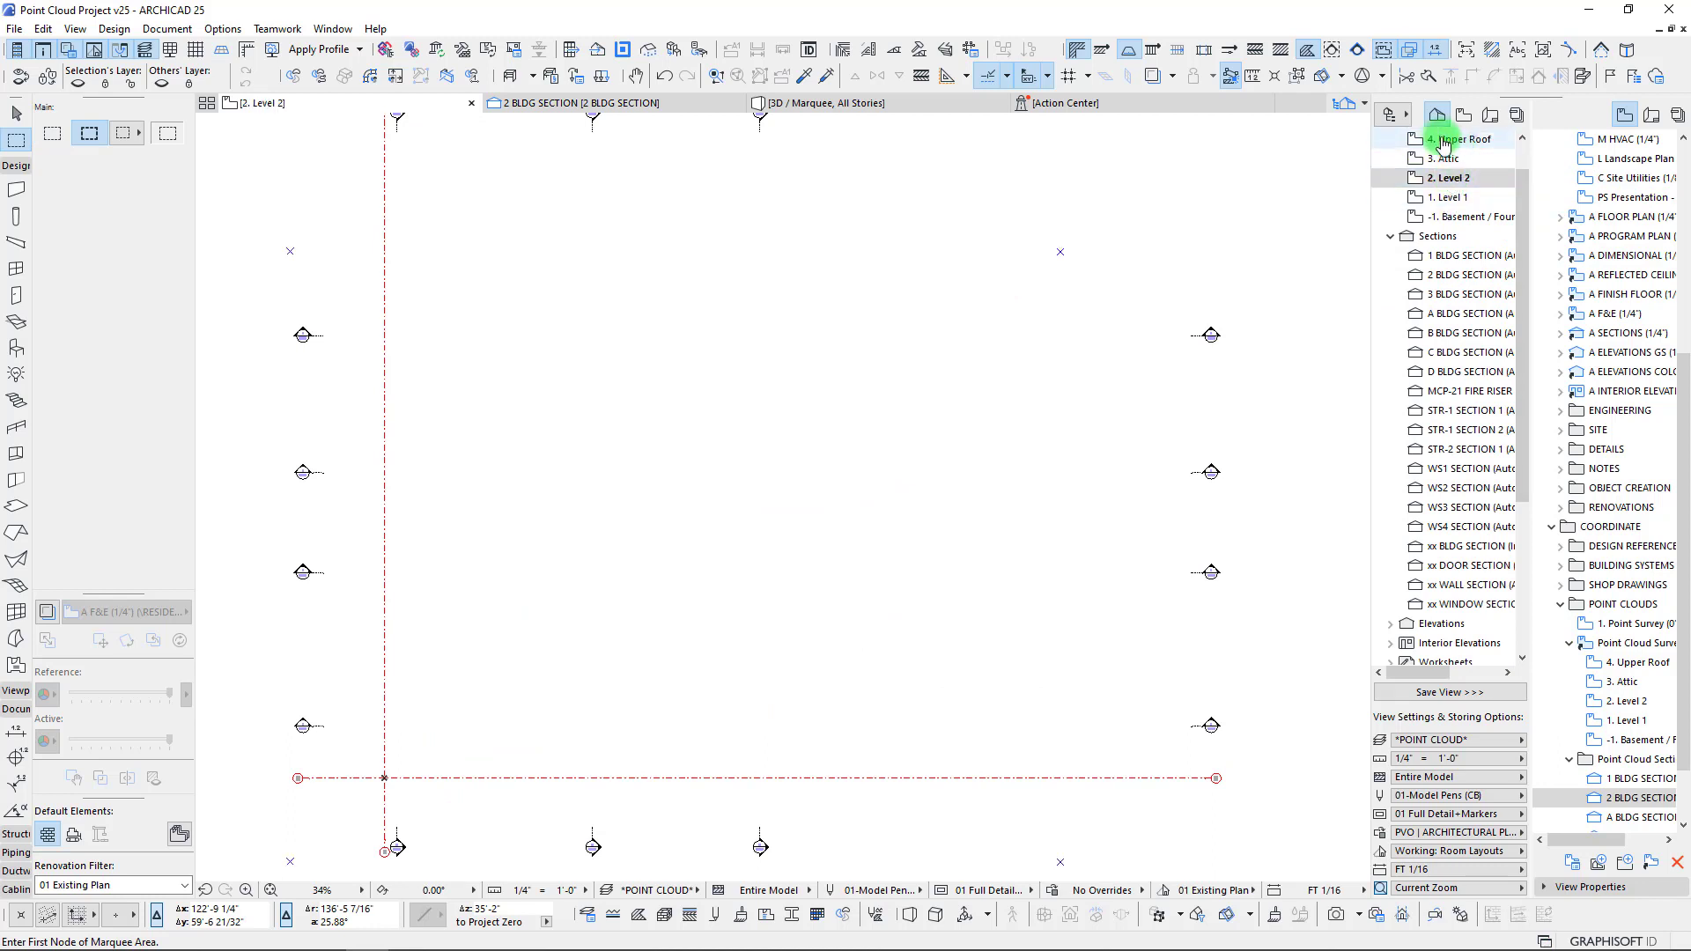
middle_click_drag(790, 395, 761, 444)
scroll(769, 424, "down", 2)
left_click(1454, 200)
double_click(1454, 202)
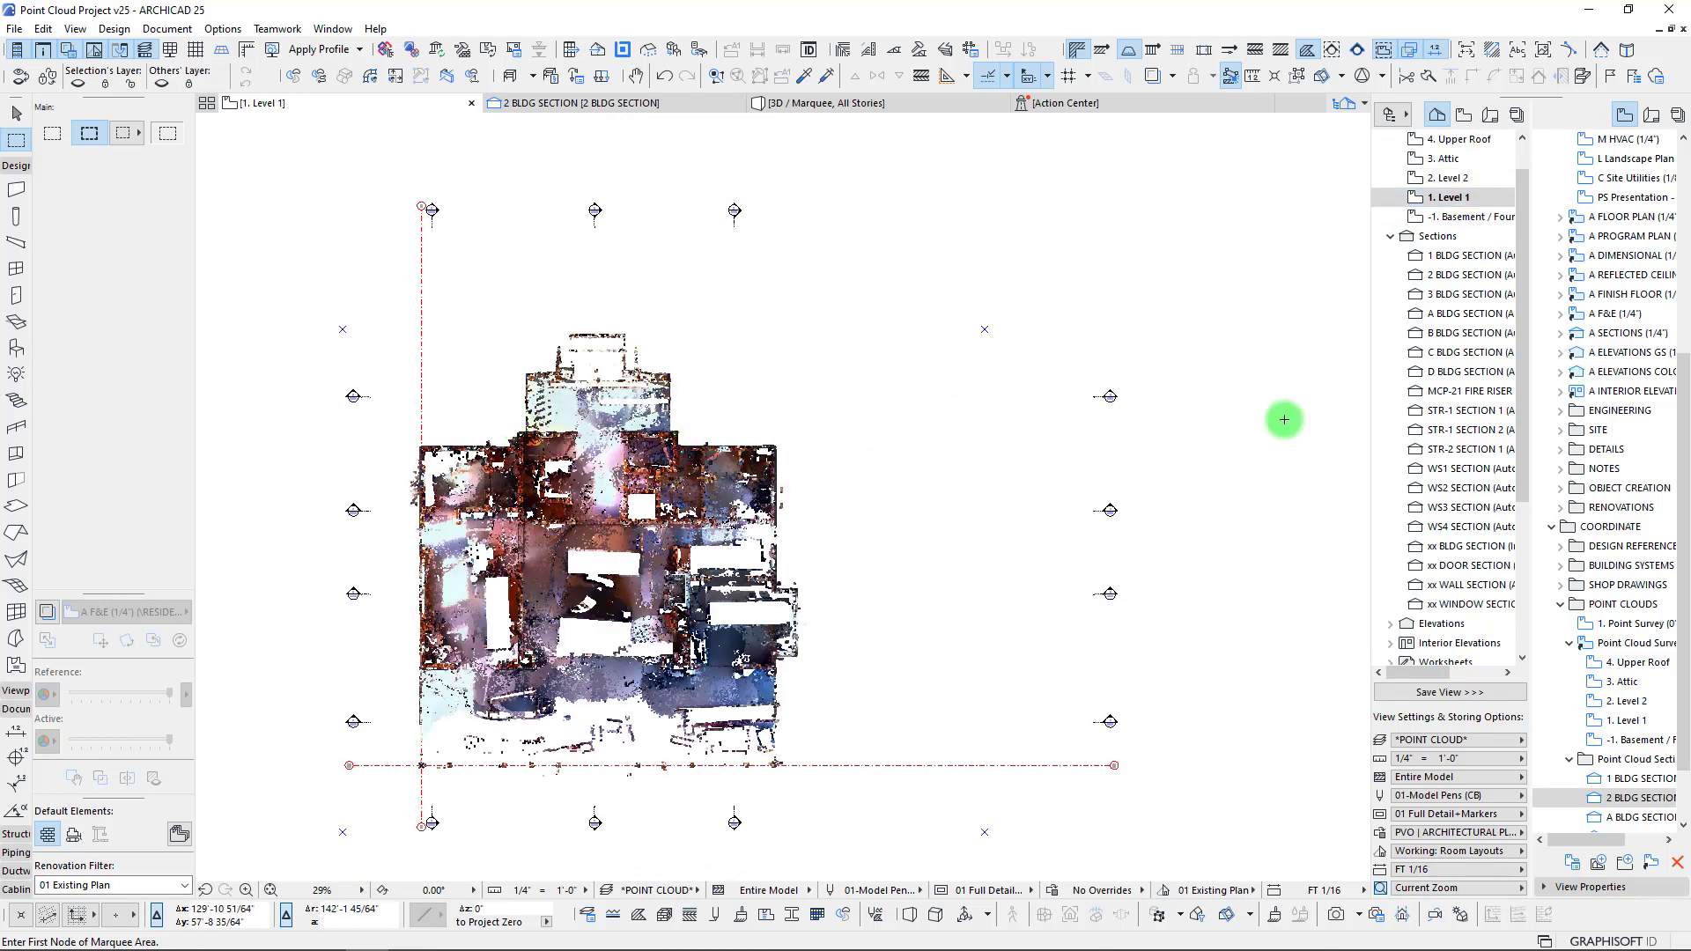
middle_click_drag(797, 443, 805, 428)
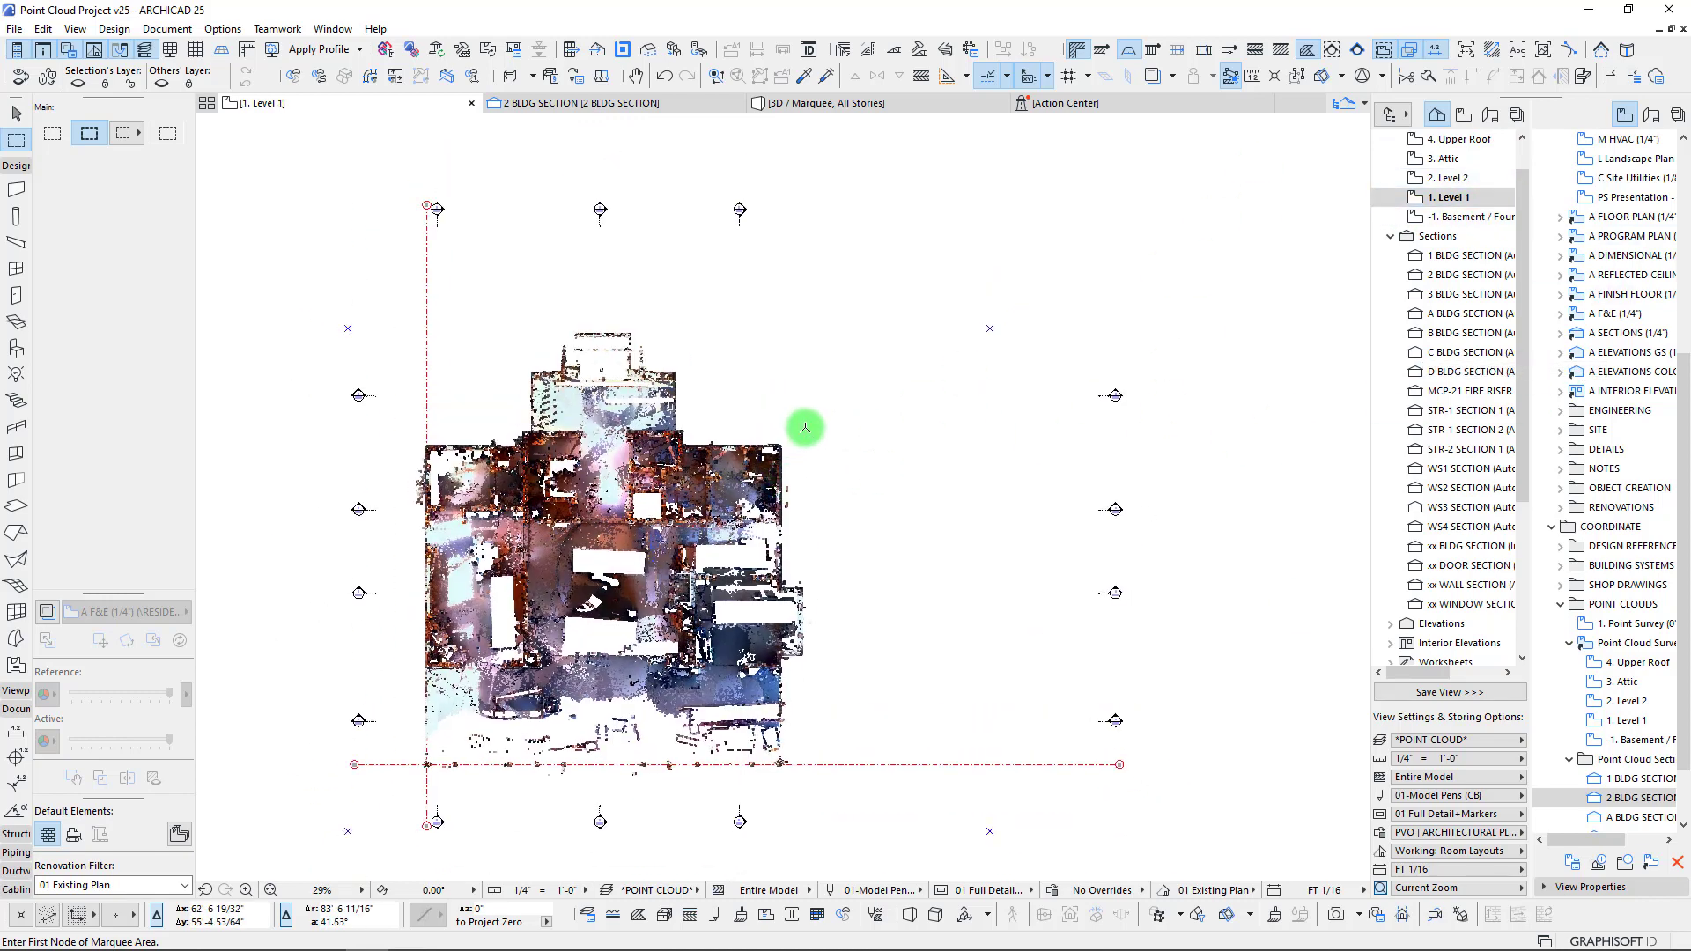
- Select the three point cloud objects and set their floor plan display to show on All Relevant Stories
left_click(775, 444)
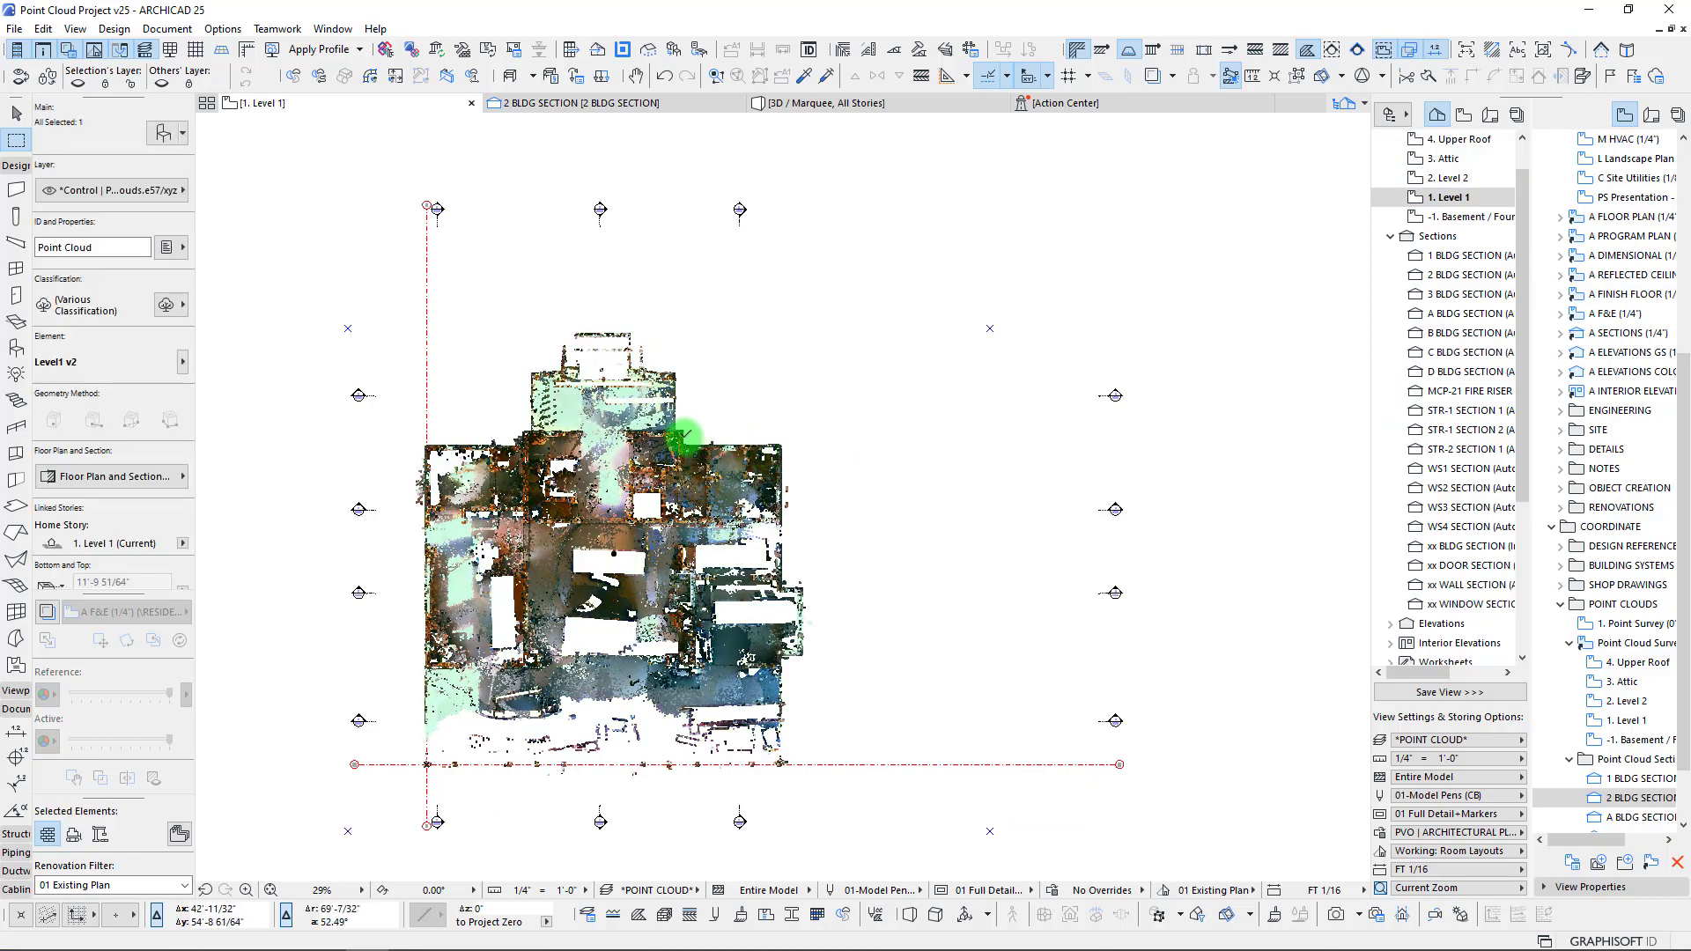
left_click(804, 104)
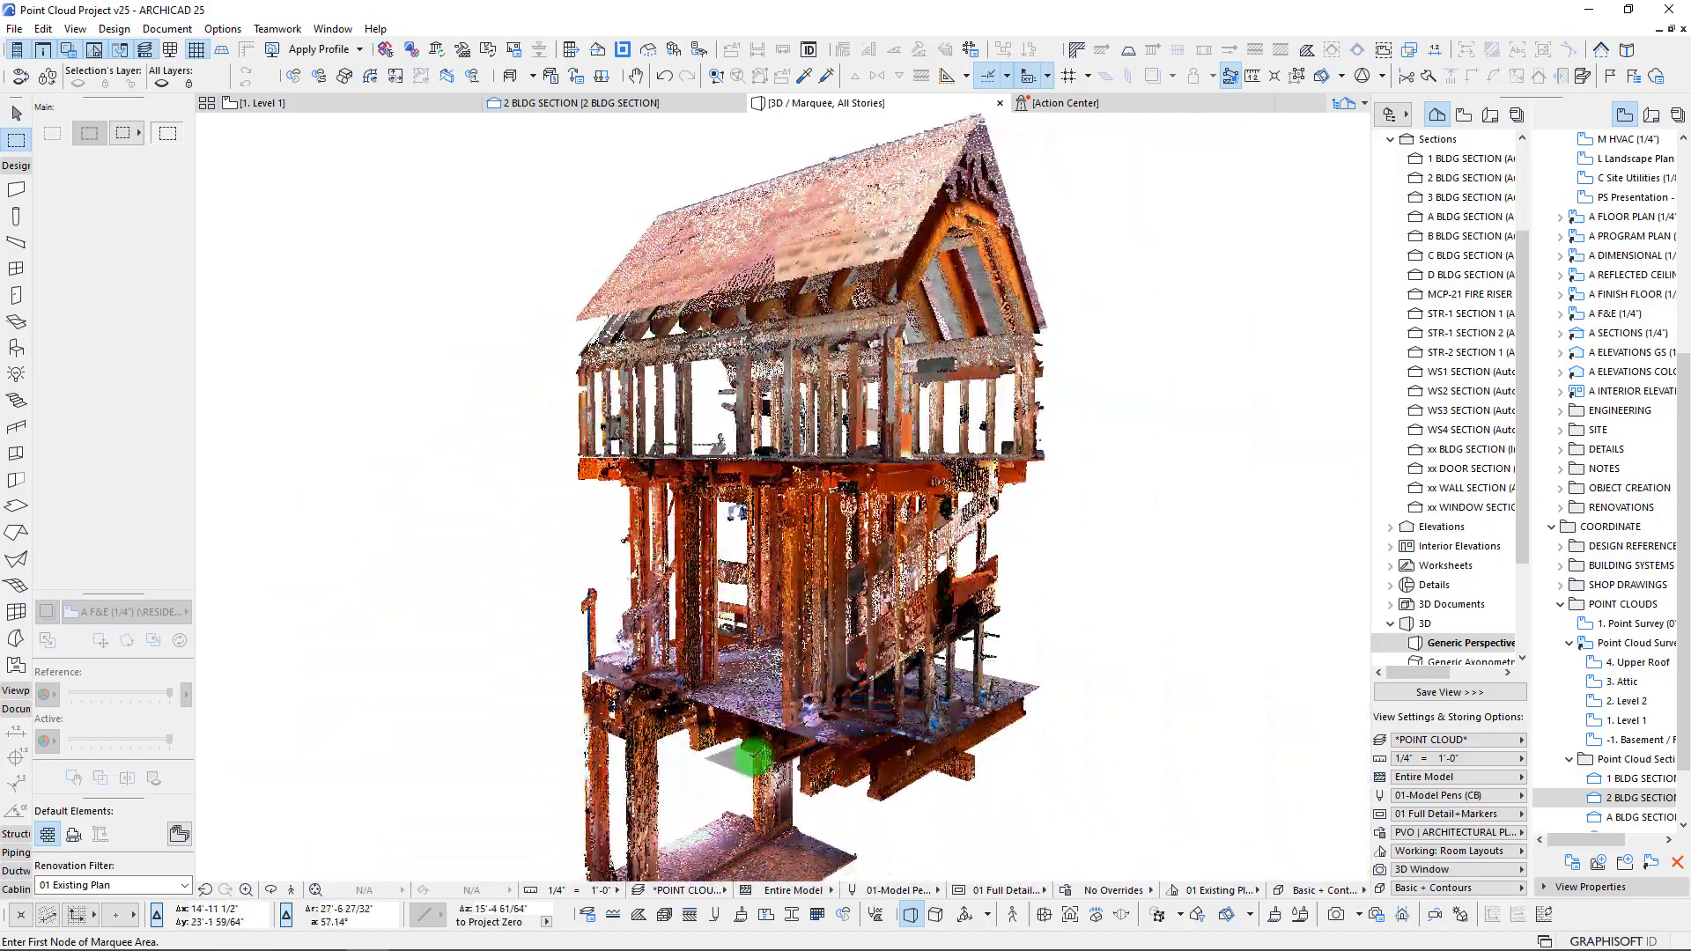
left_click(692, 529, "shift")
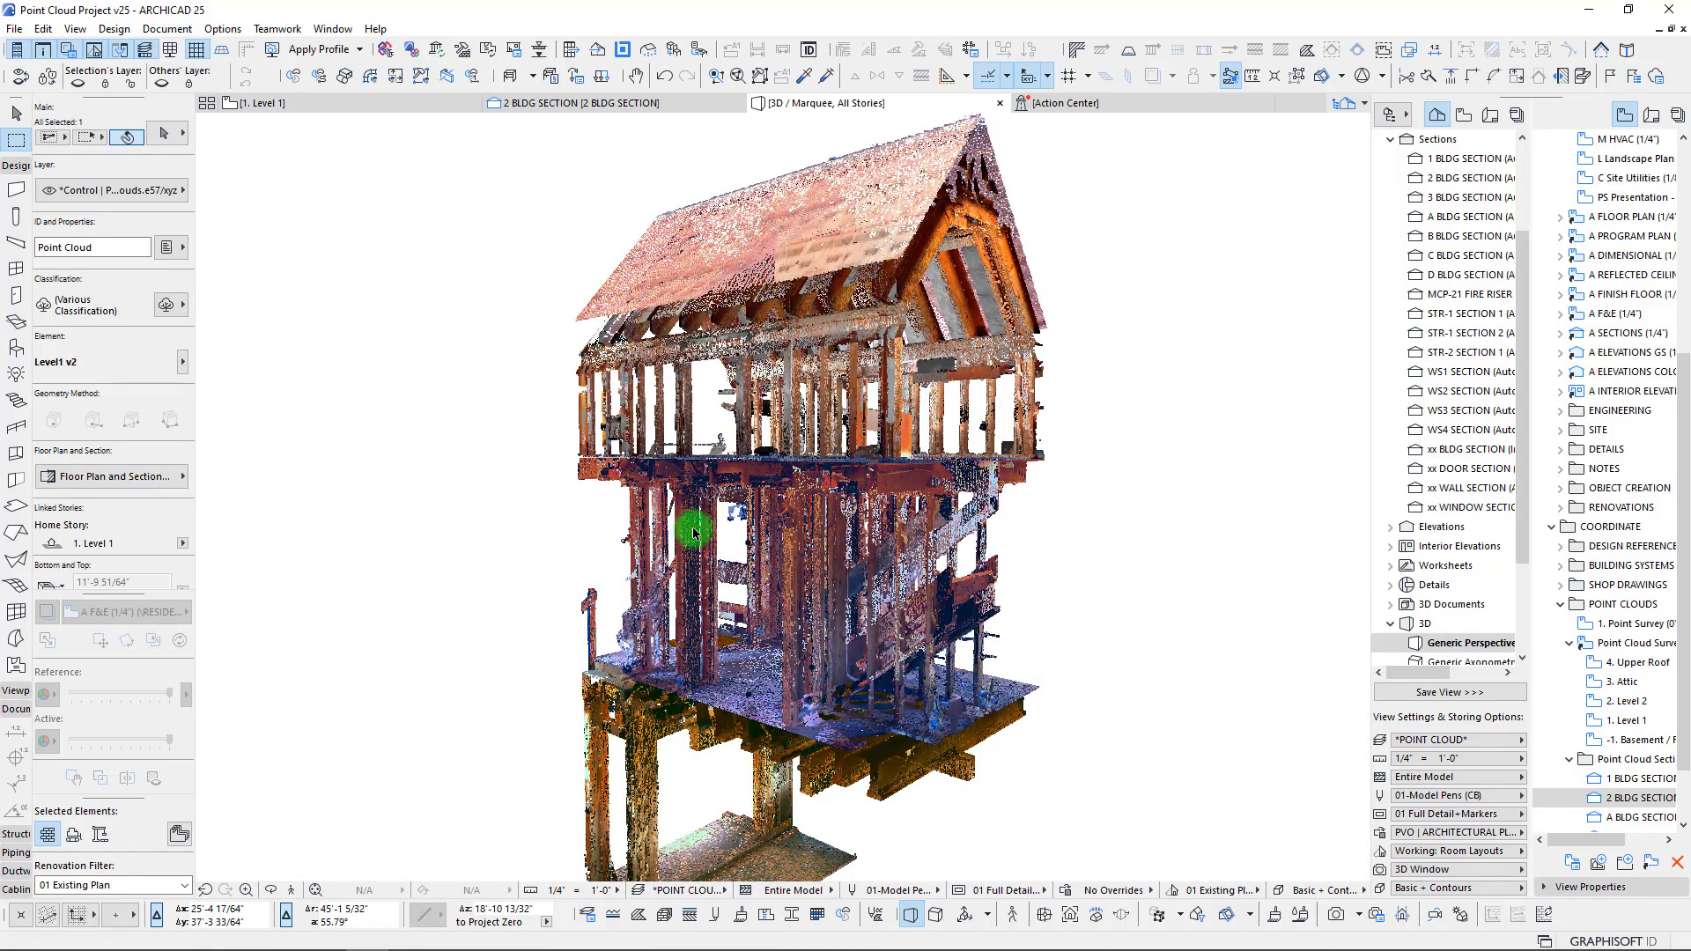
left_click(643, 386, "shift")
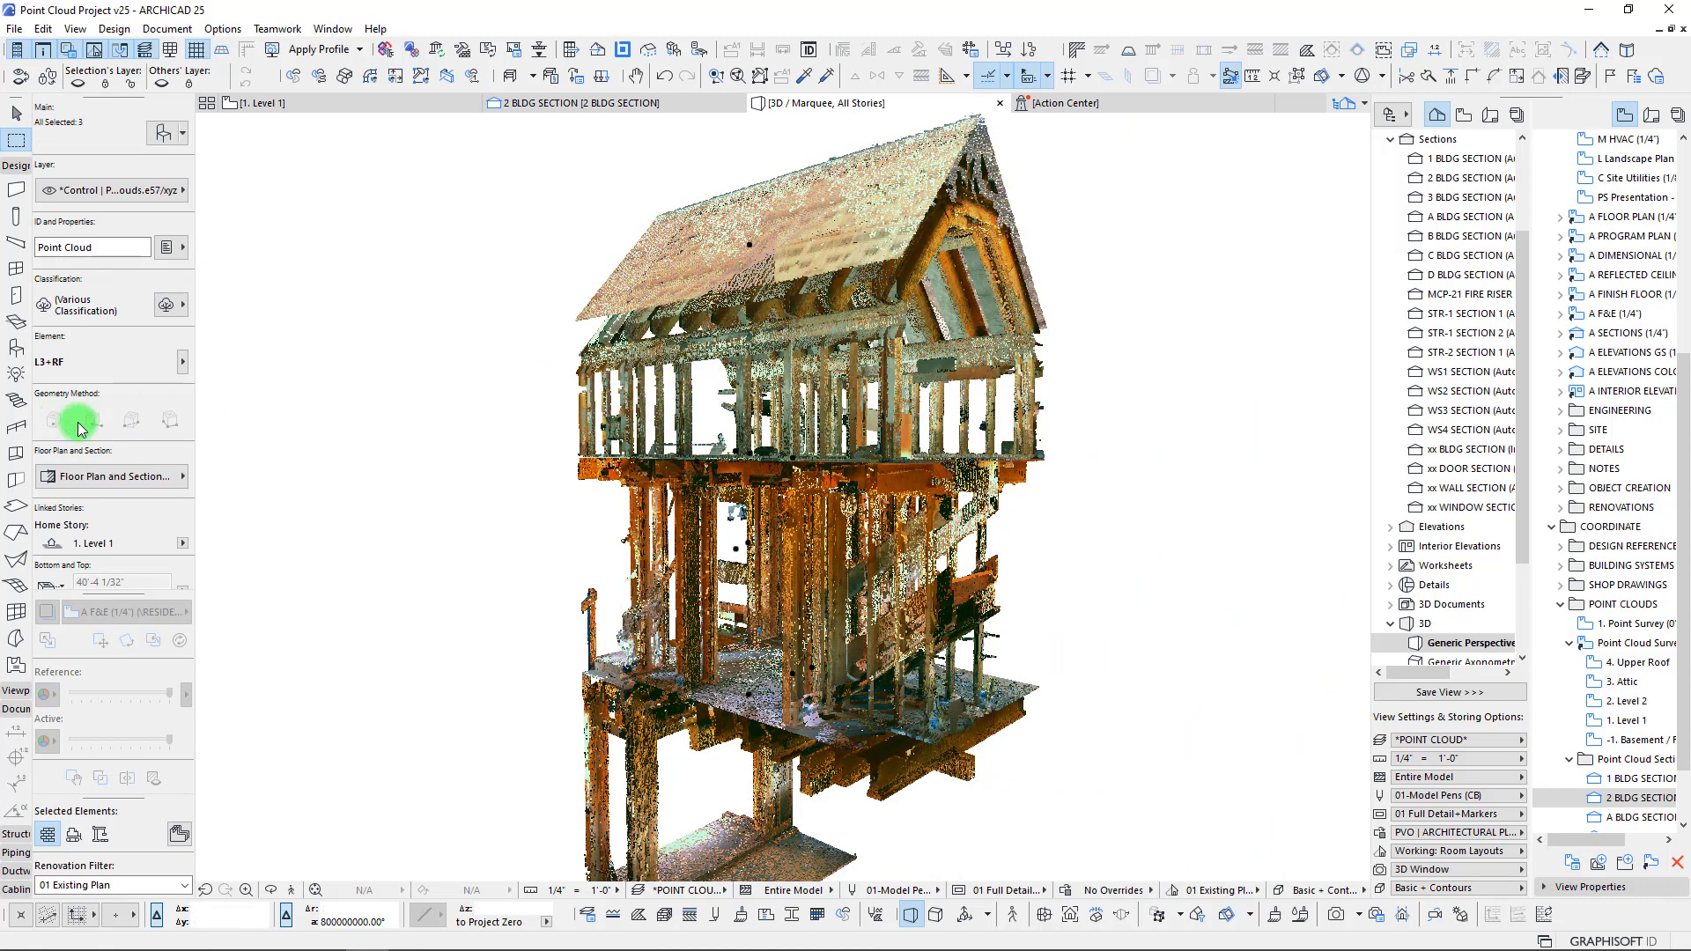
left_click(145, 478)
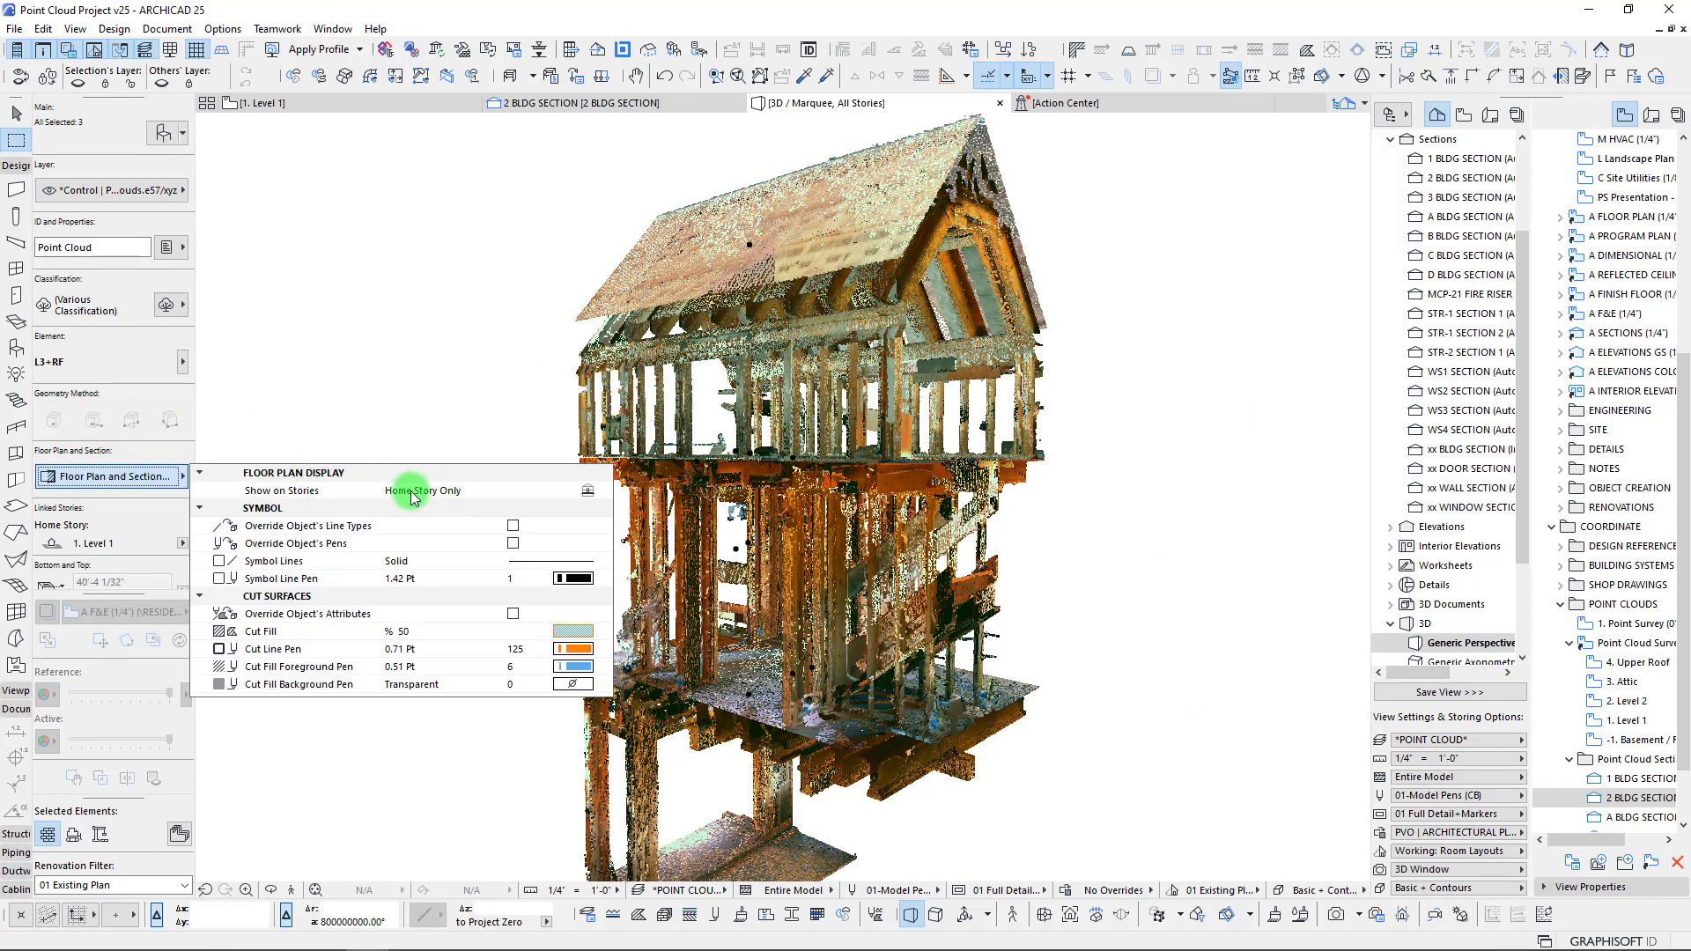
left_click(395, 494)
left_click(606, 495)
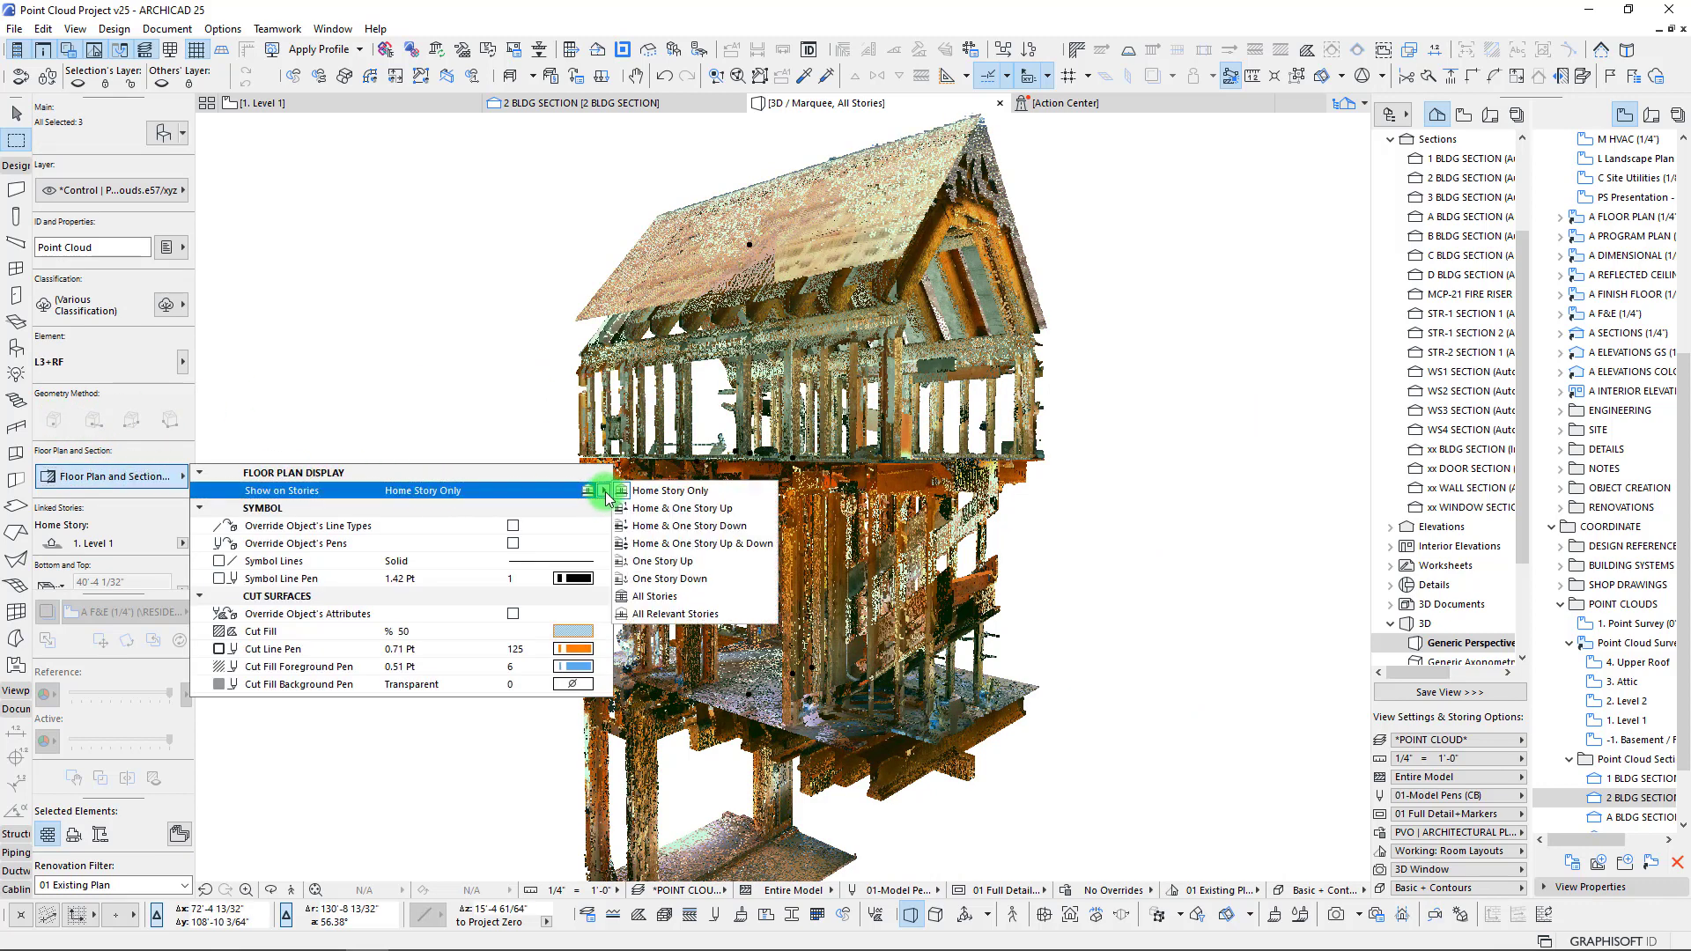
left_click(658, 616)
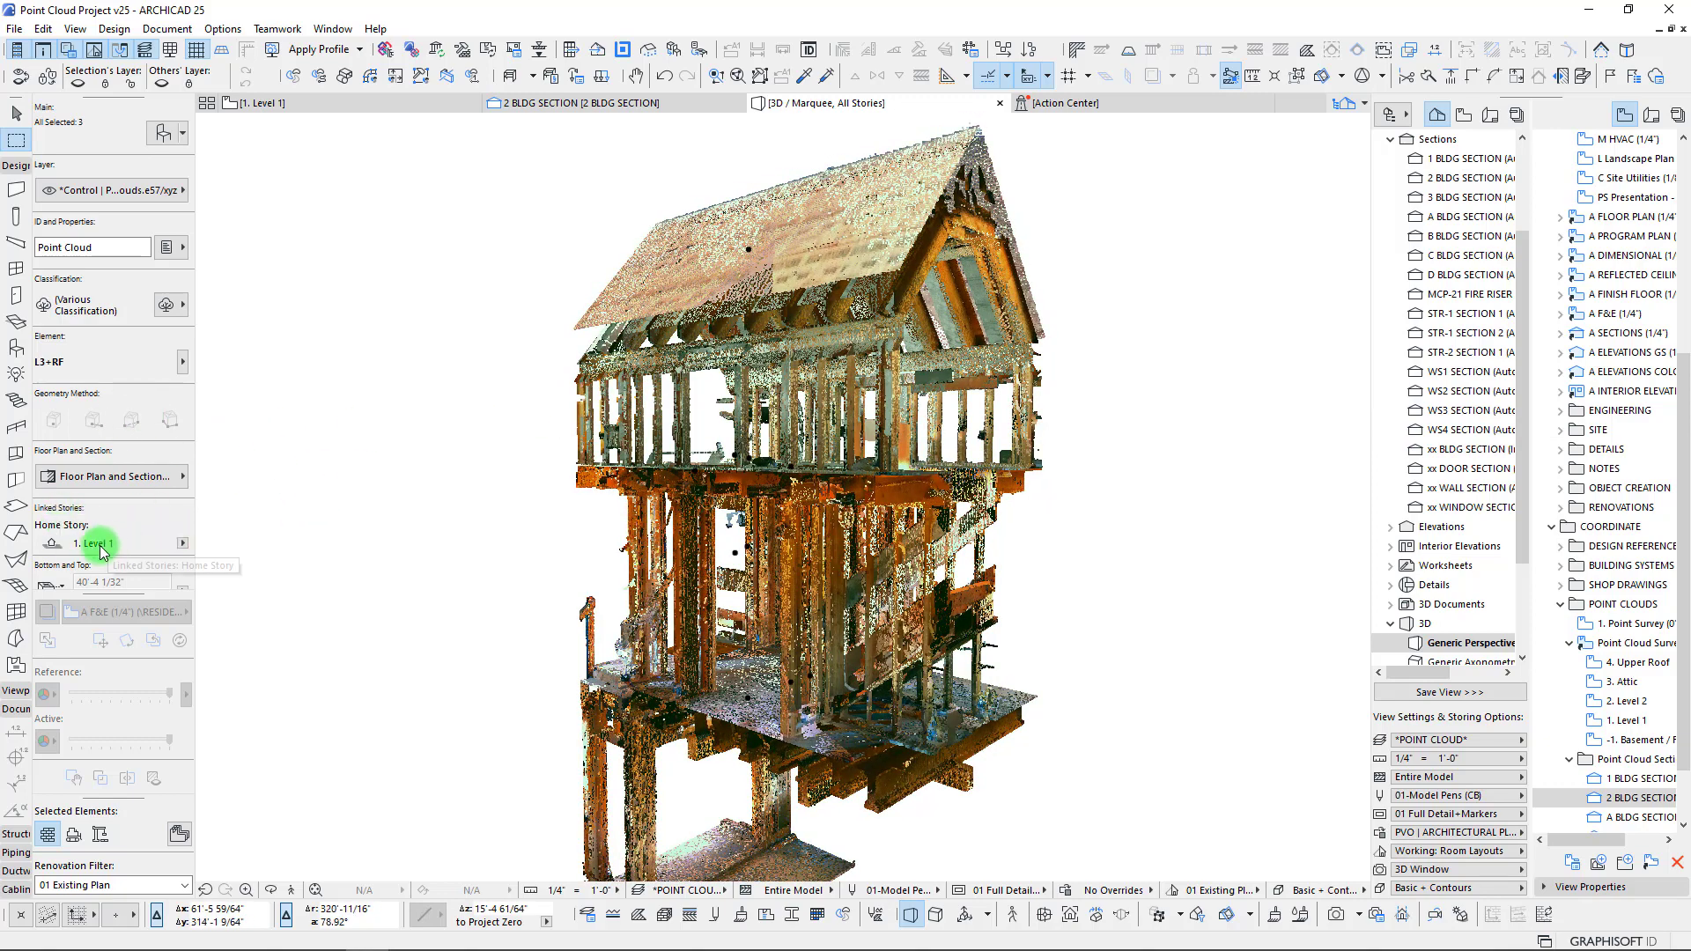
key("Escape")
- Open the Attic floor plan and examine how the point cloud is cut through the roofs and framing
scroll(1477, 276, "up", 3)
scroll(1477, 276, "down", 5)
scroll(1479, 446, "up", 5)
double_click(1445, 199)
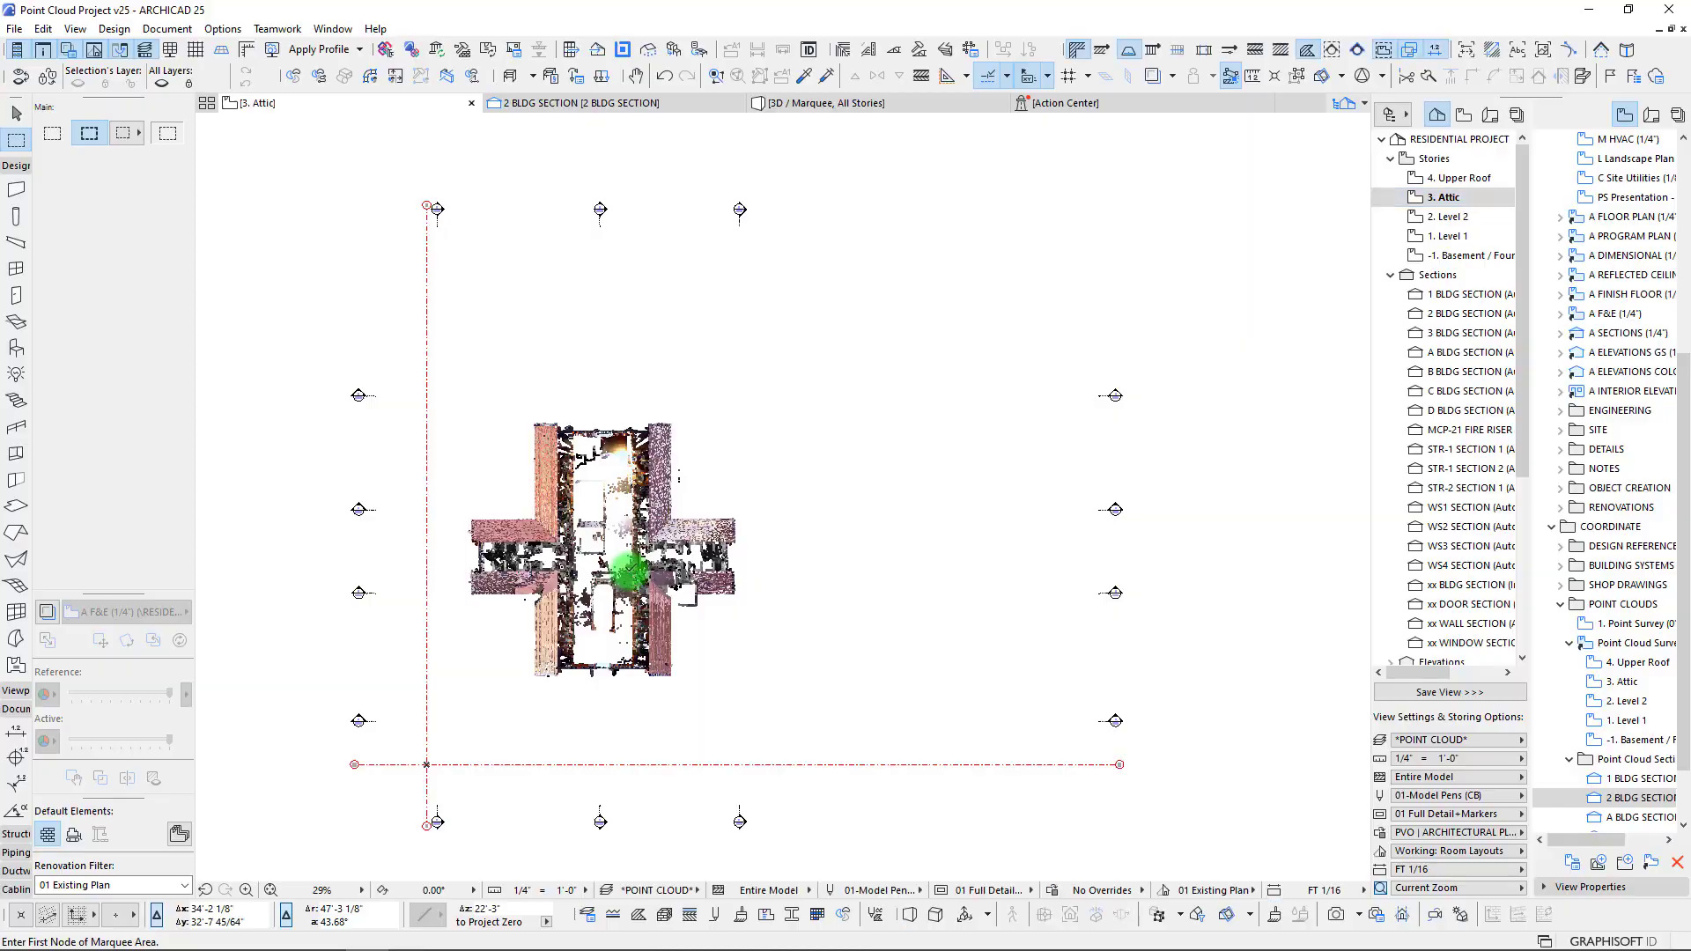
scroll(630, 577, "up", 10)
scroll(889, 421, "up", 4)
scroll(589, 383, "down", 12)
scroll(649, 347, "up", 9)
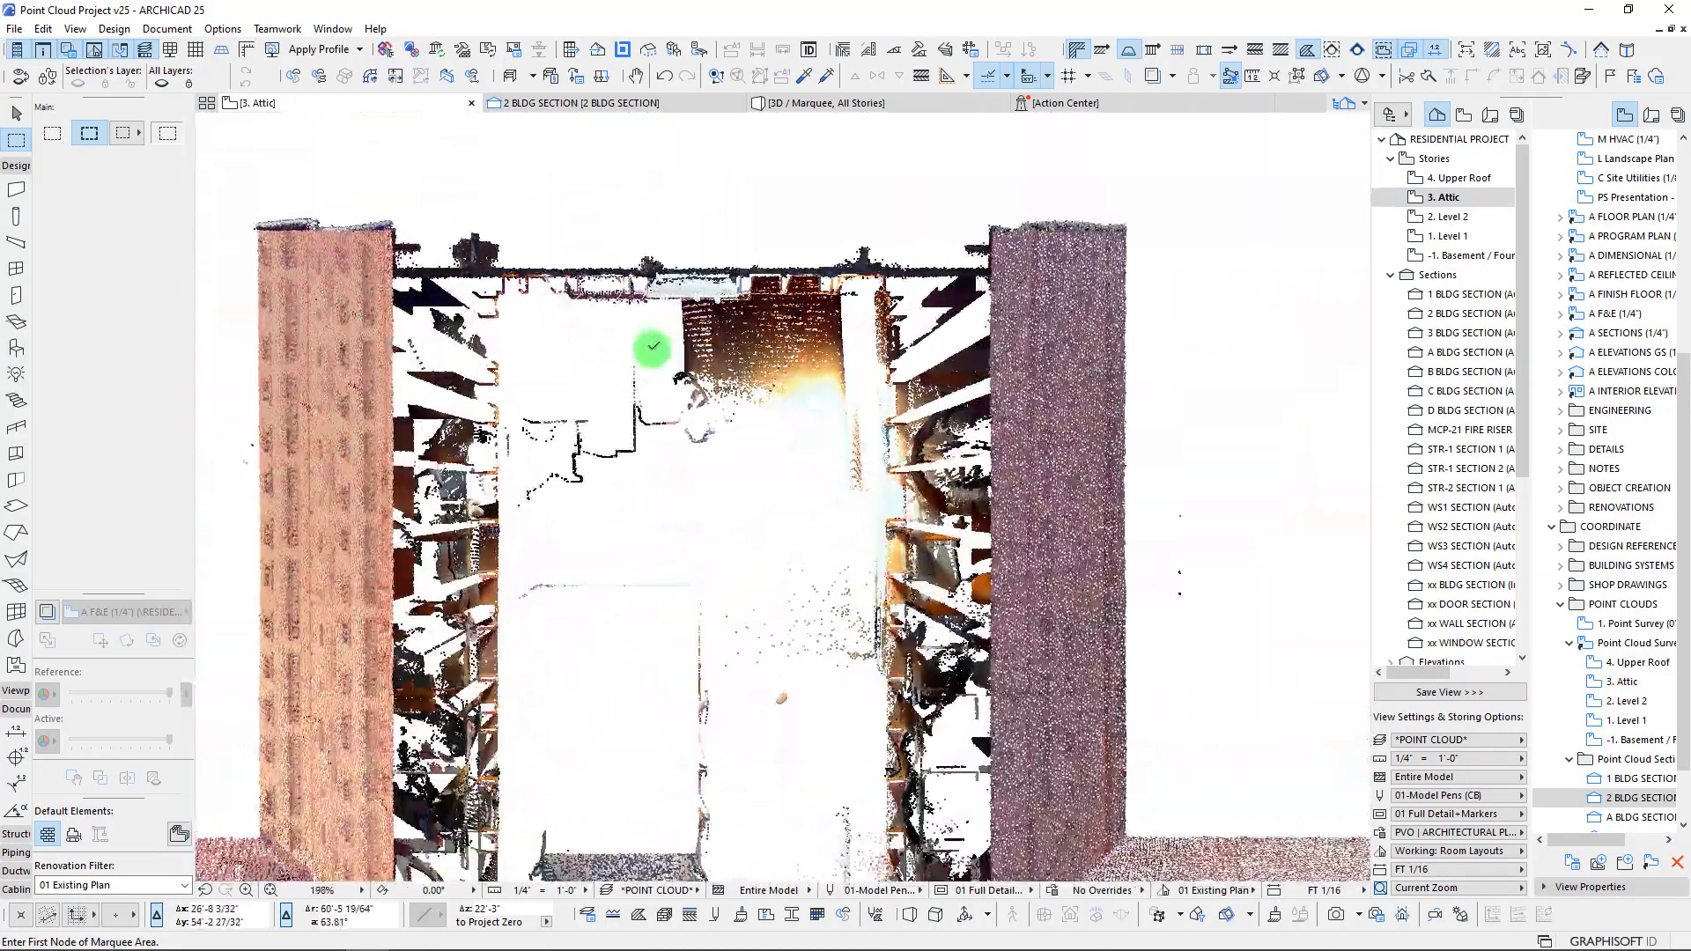
scroll(646, 355, "down", 10)
middle_click_drag(701, 401, 683, 330)
- Open the Level 2 floor plan and examine the point cloud around the stairs, walls and lower roofs
left_click(1445, 216)
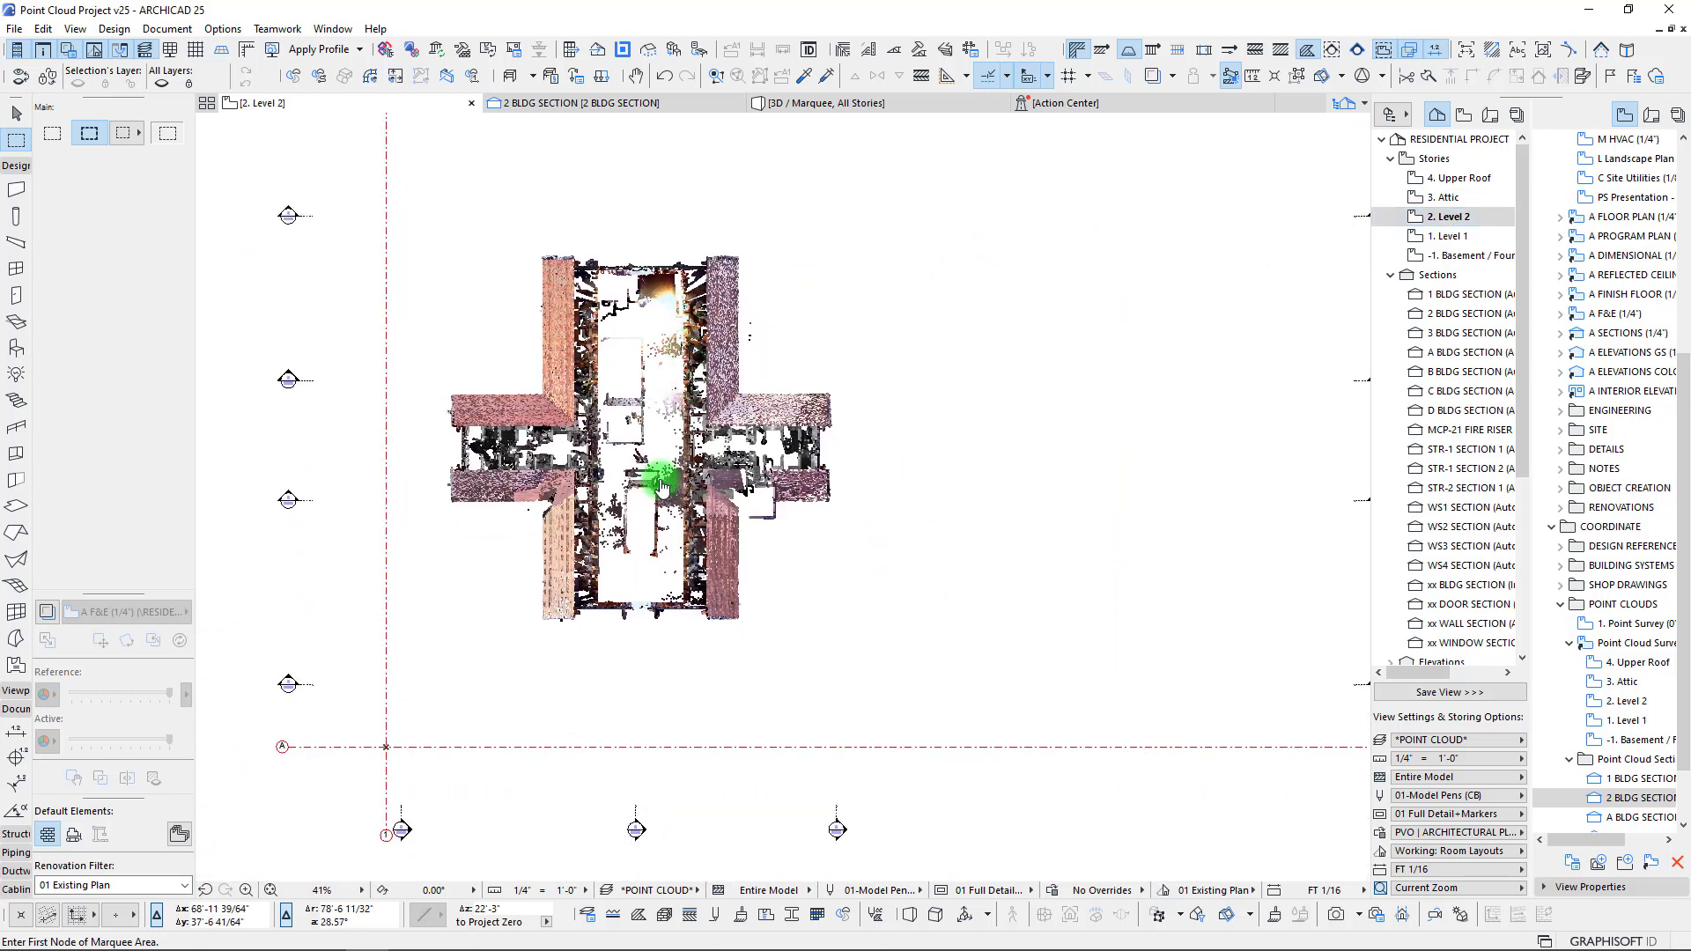
scroll(616, 485, "up", 10)
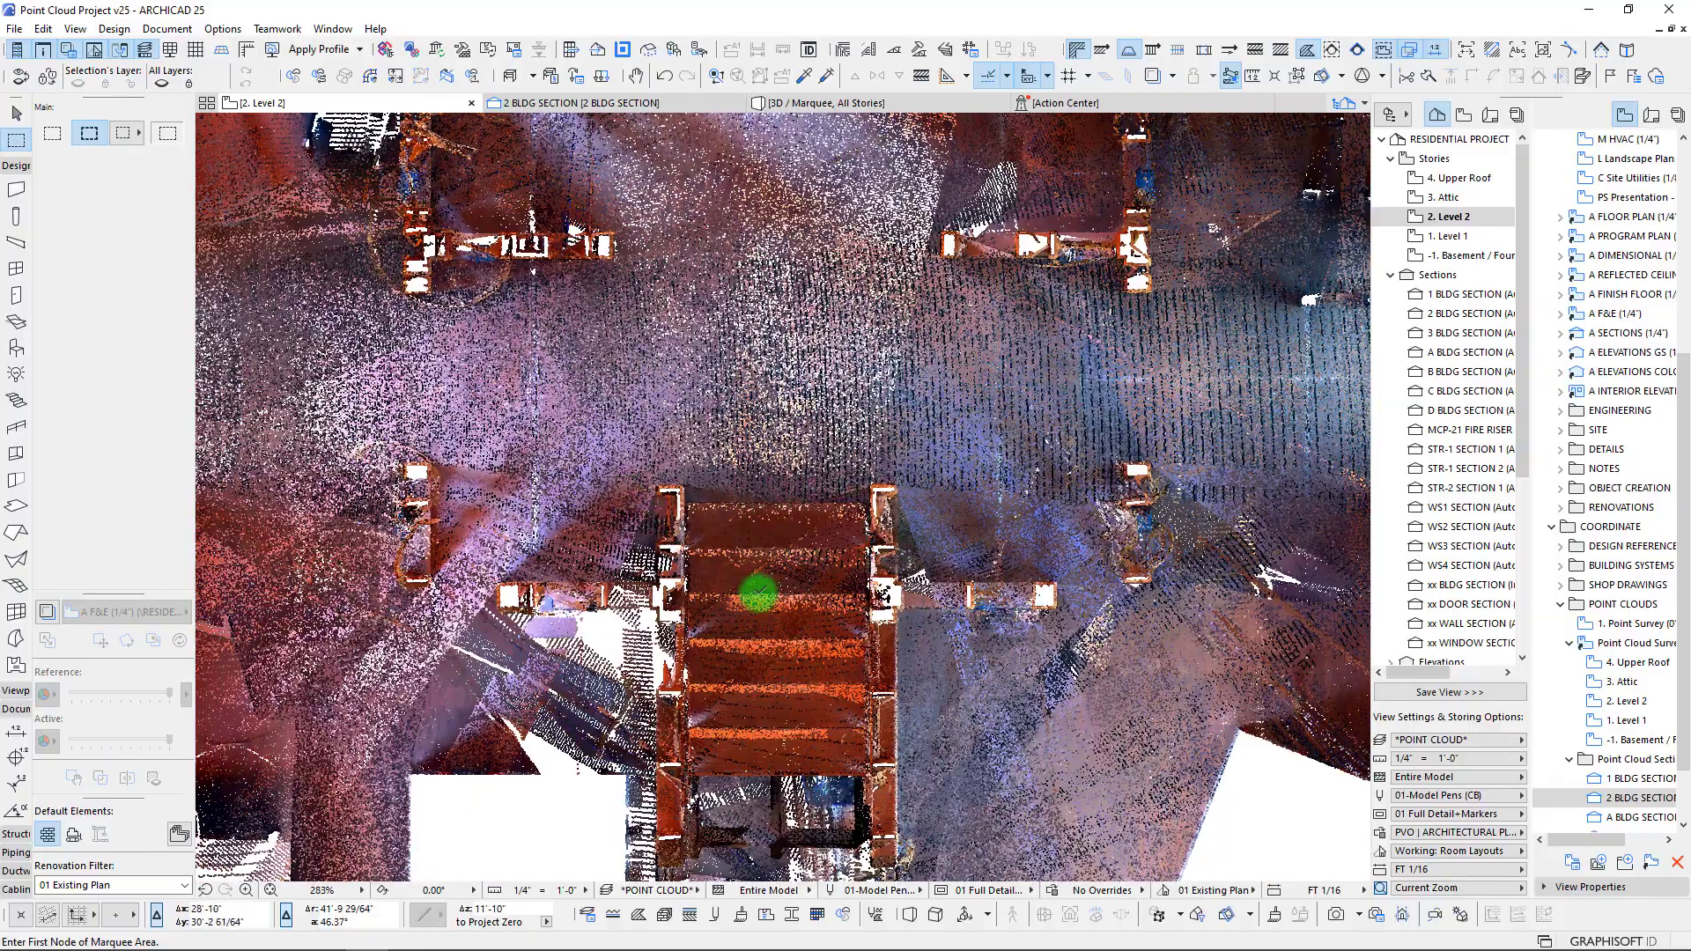
scroll(759, 593, "up", 2)
scroll(758, 427, "down", 4)
middle_click_drag(797, 247, 753, 767)
middle_click_drag(427, 403, 684, 342)
scroll(728, 461, "up", 5)
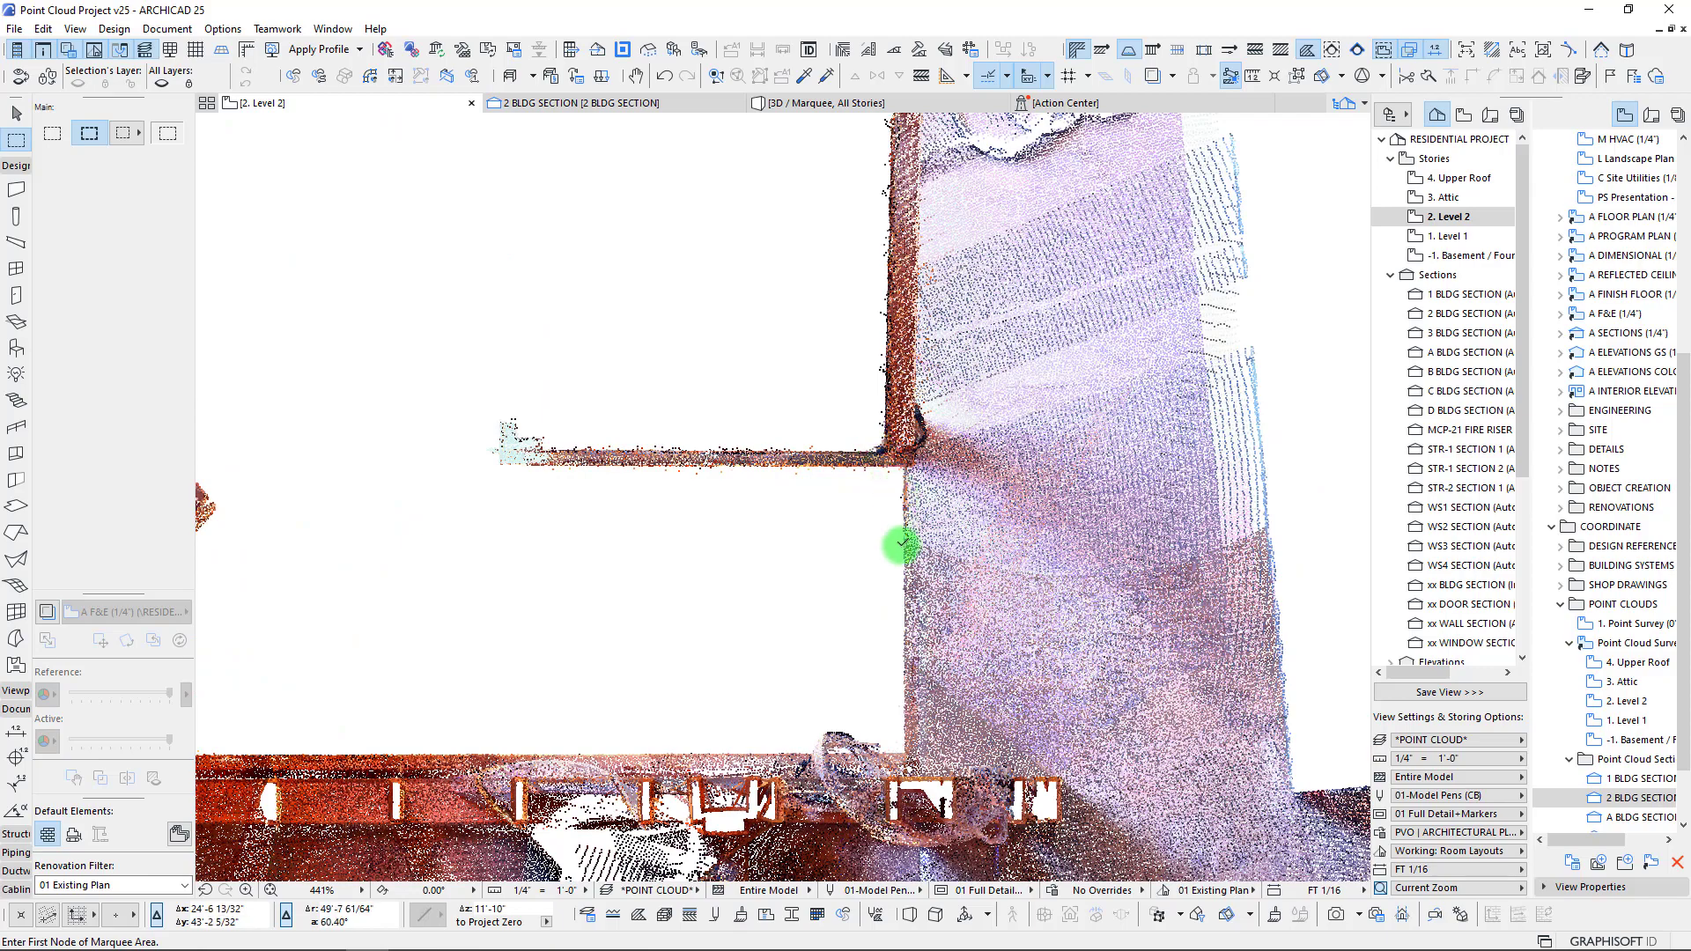
scroll(778, 775, "down", 5)
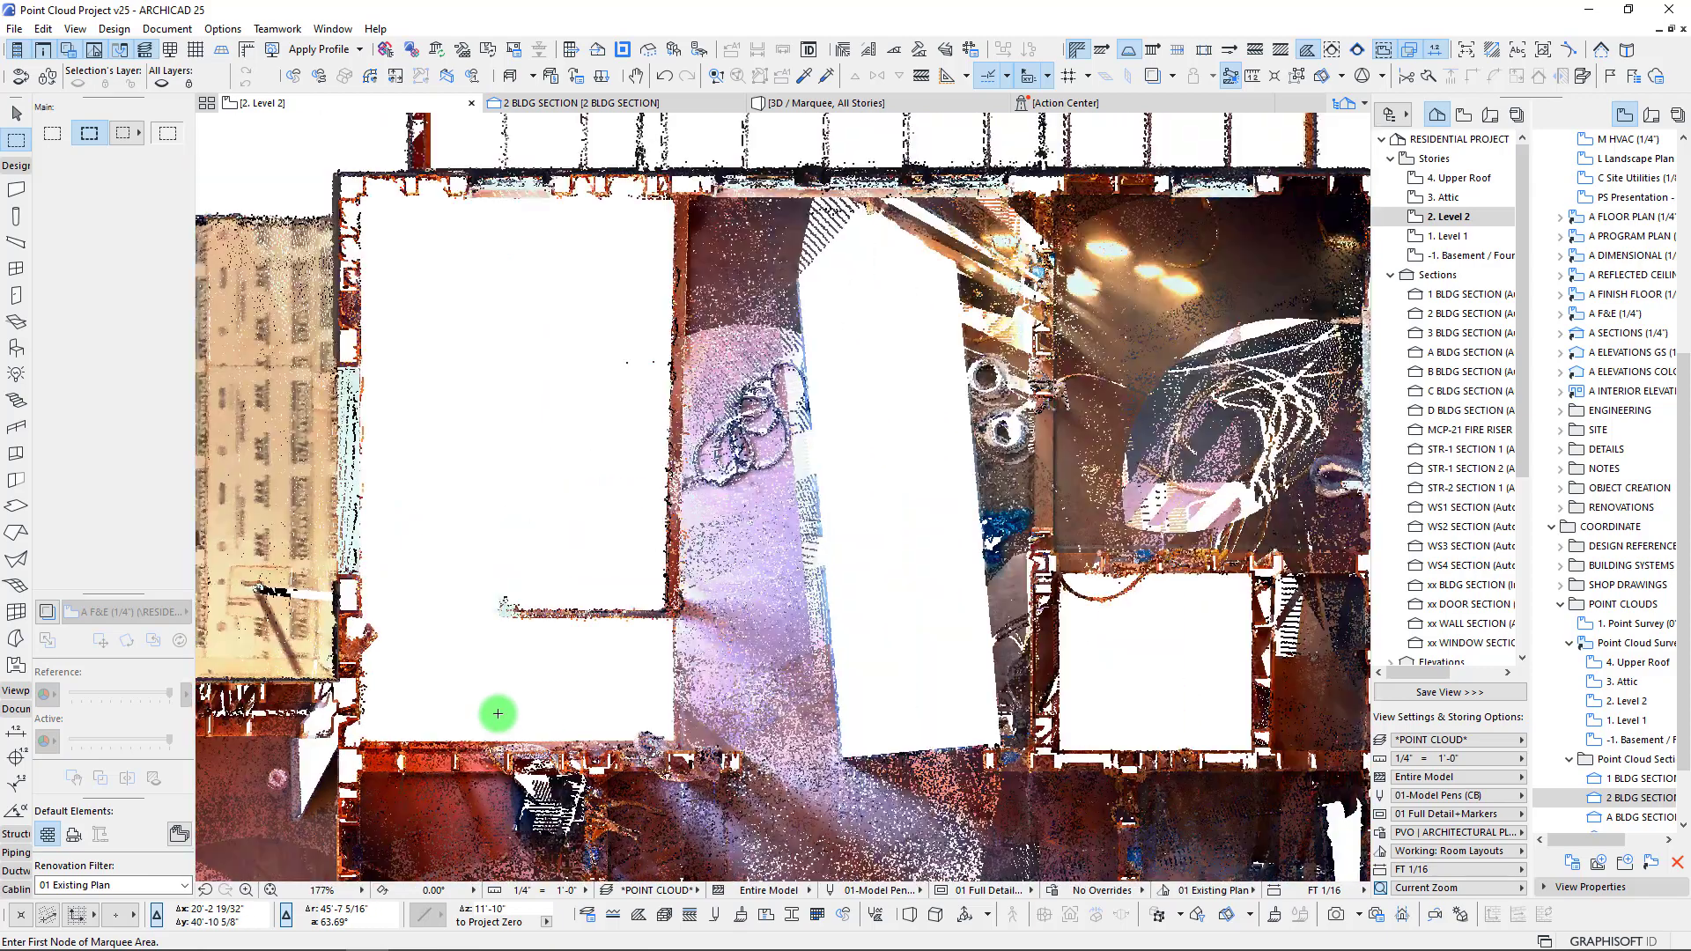
middle_click_drag(495, 710, 793, 634)
middle_click_drag(491, 559, 981, 659)
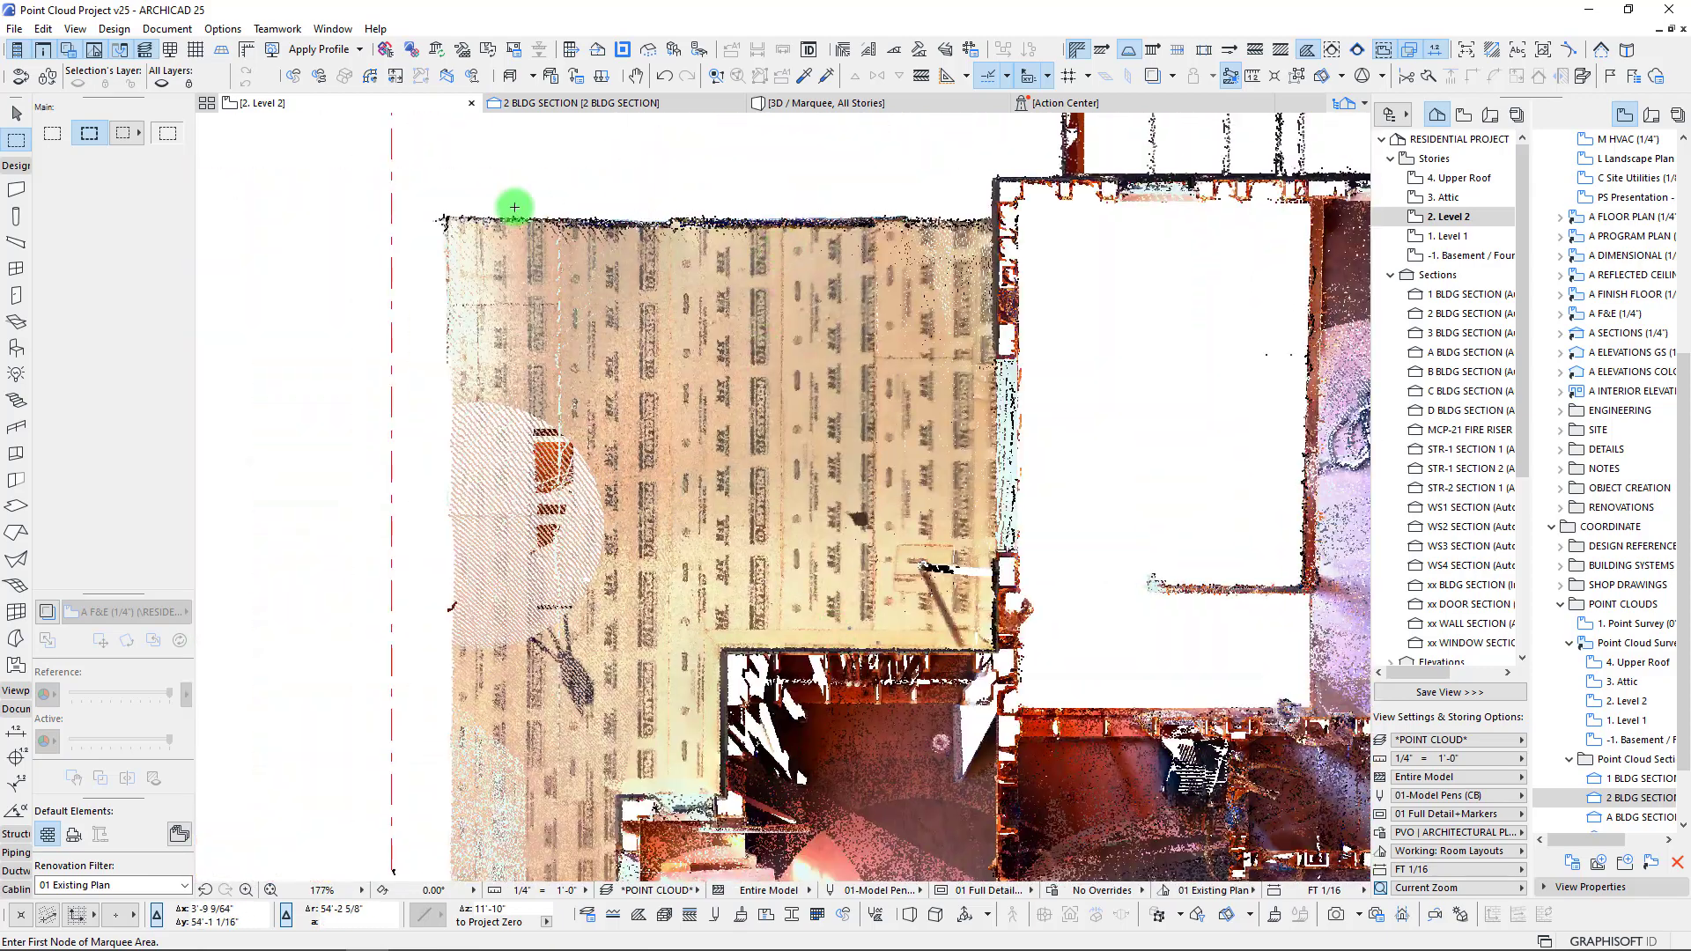
scroll(447, 546, "down", 5)
middle_click_drag(498, 616, 478, 307)
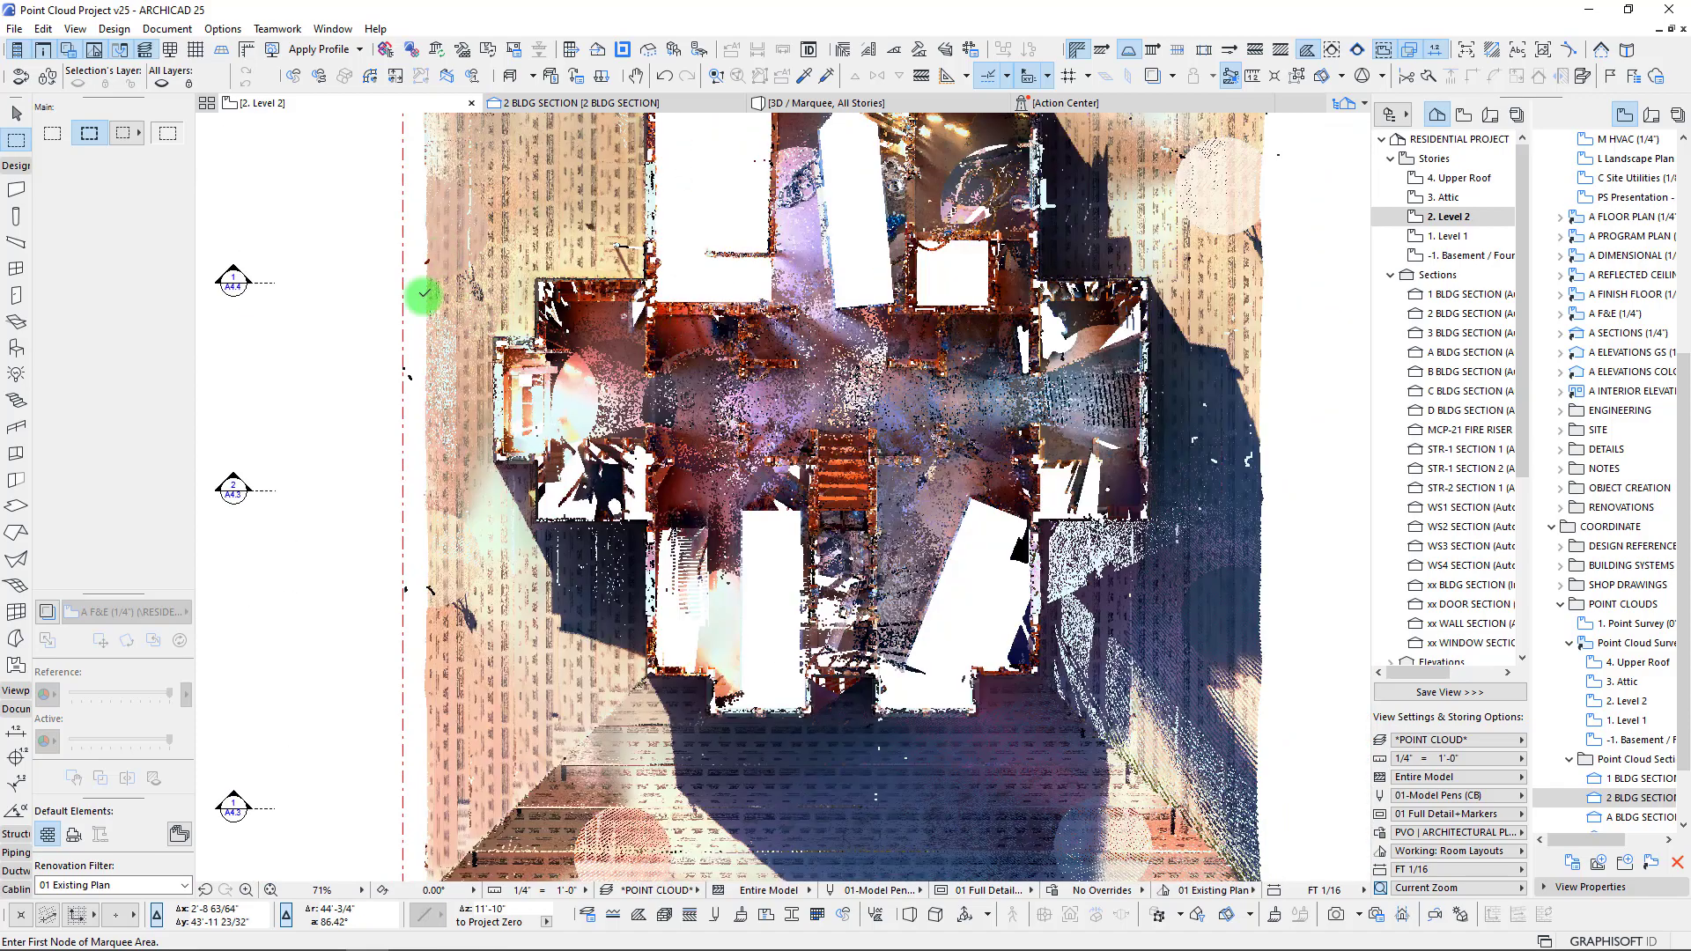
scroll(421, 622, "down", 4)
middle_click_drag(463, 599, 505, 513)
scroll(513, 489, "up", 2)
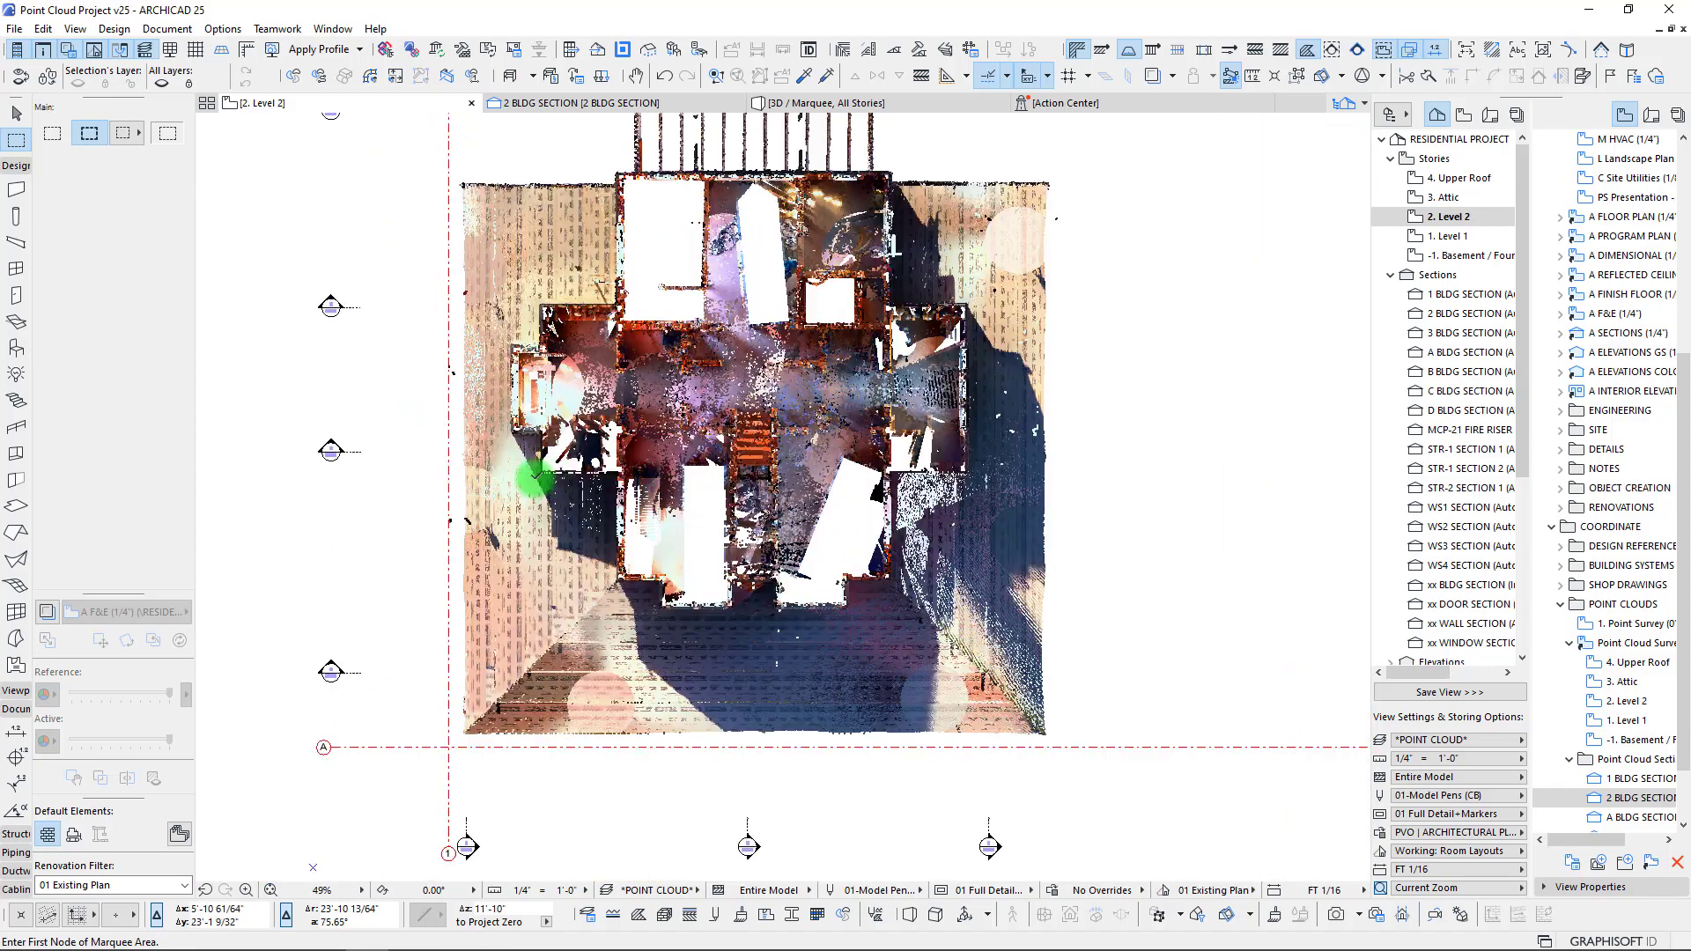
- Examine the Level 2 point cloud around the stairs and the front room walls in close-up
scroll(683, 593, "up", 4)
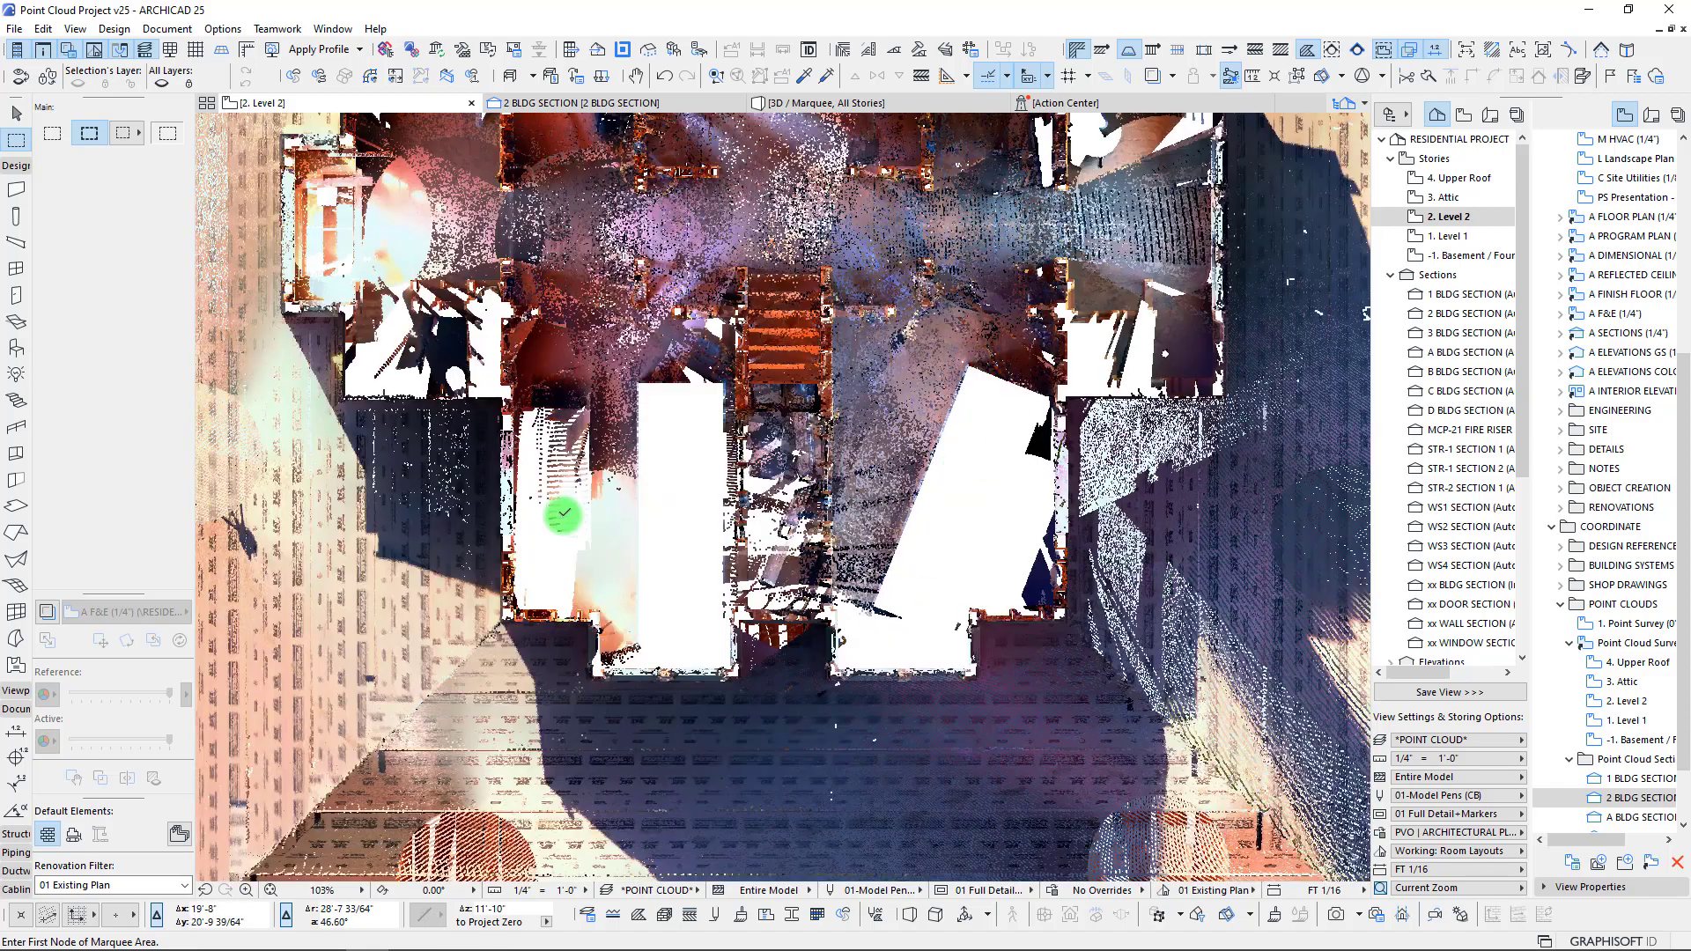
scroll(569, 515, "up", 5)
scroll(440, 679, "down", 12)
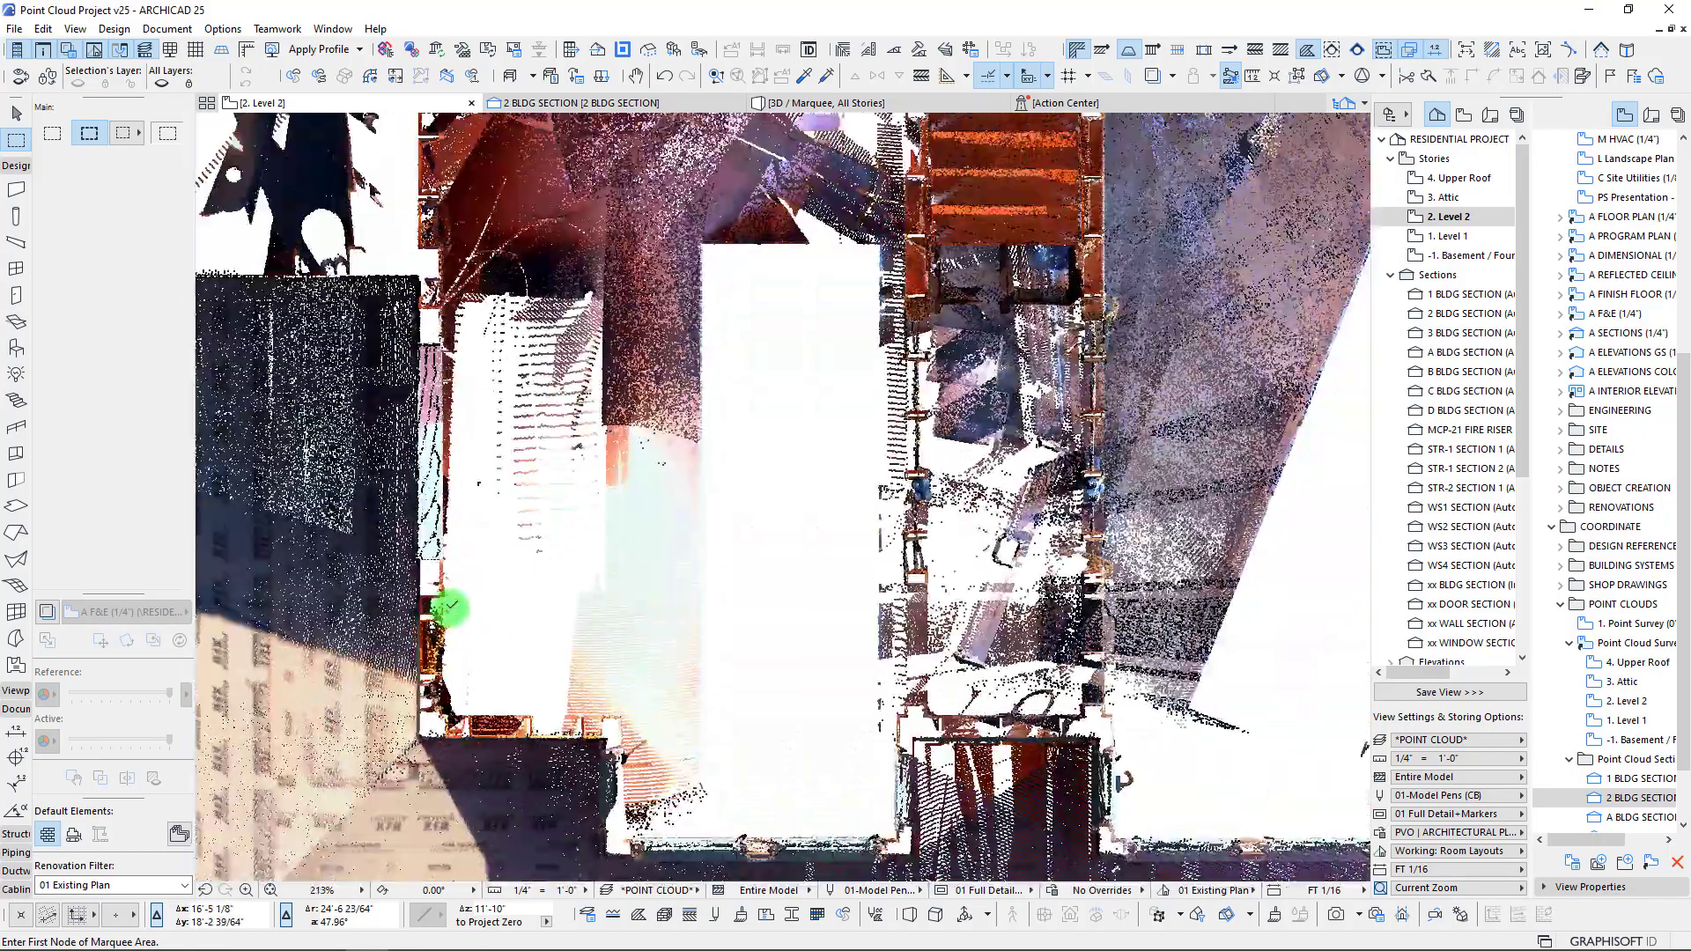
scroll(545, 511, "up", 2)
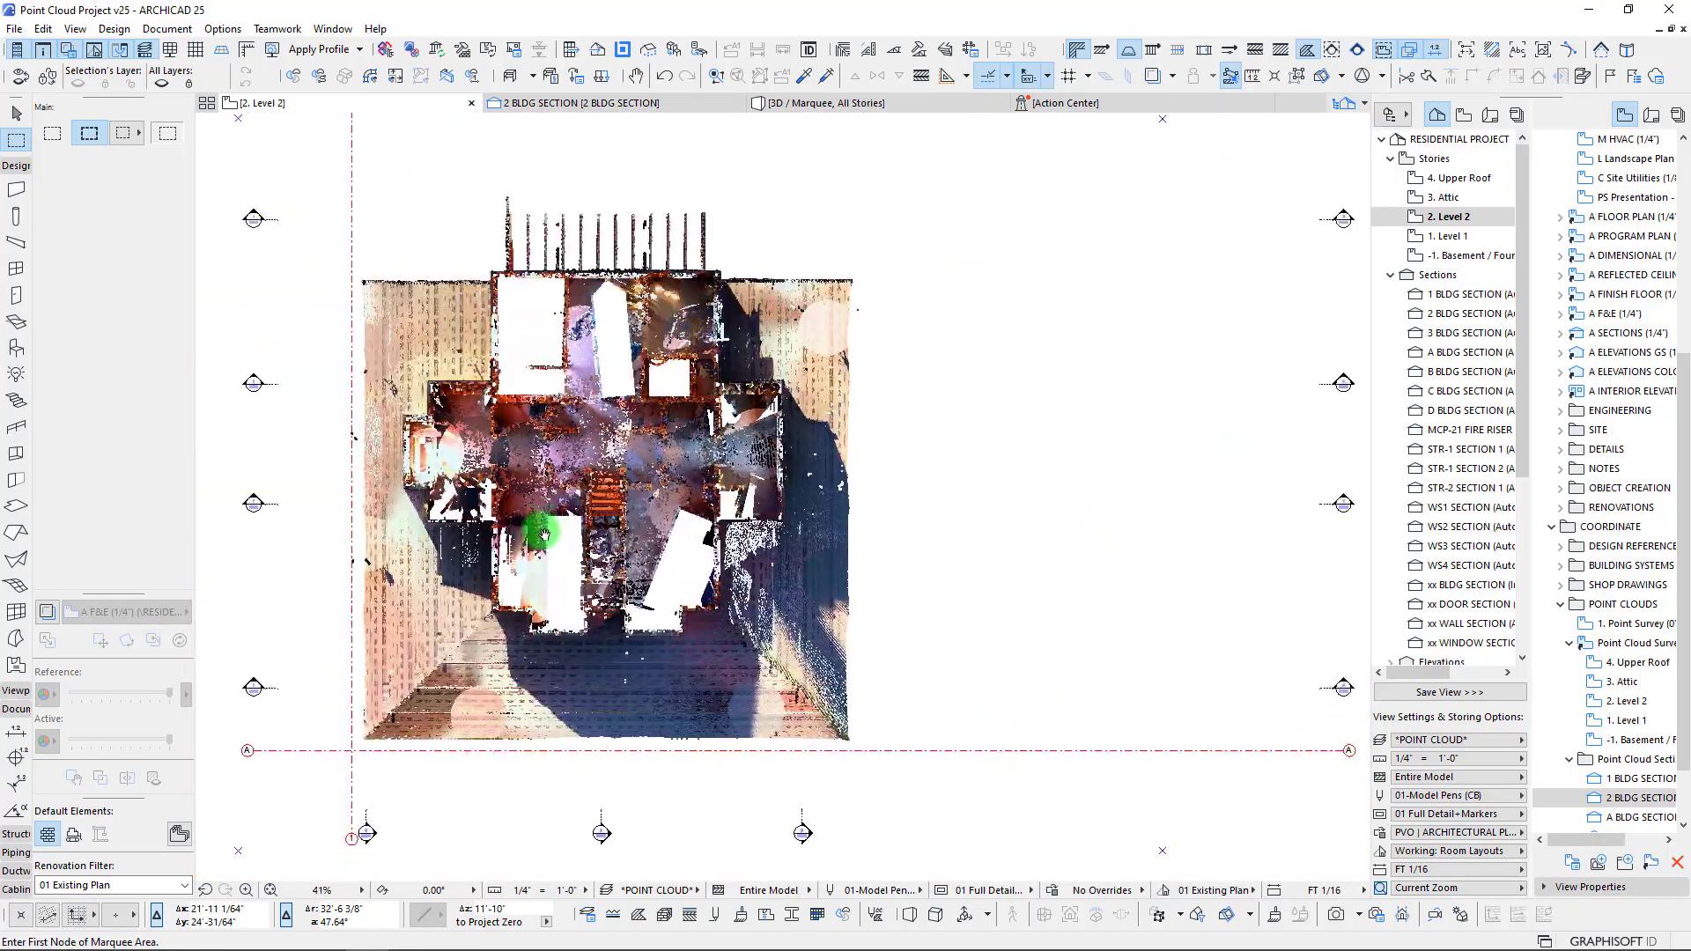
key("Escape")
- Collapse the Stories and Sections groups, switch to the View Map, and collapse the Point Cloud Survey and Point Cloud Sections folders
left_click(1390, 159)
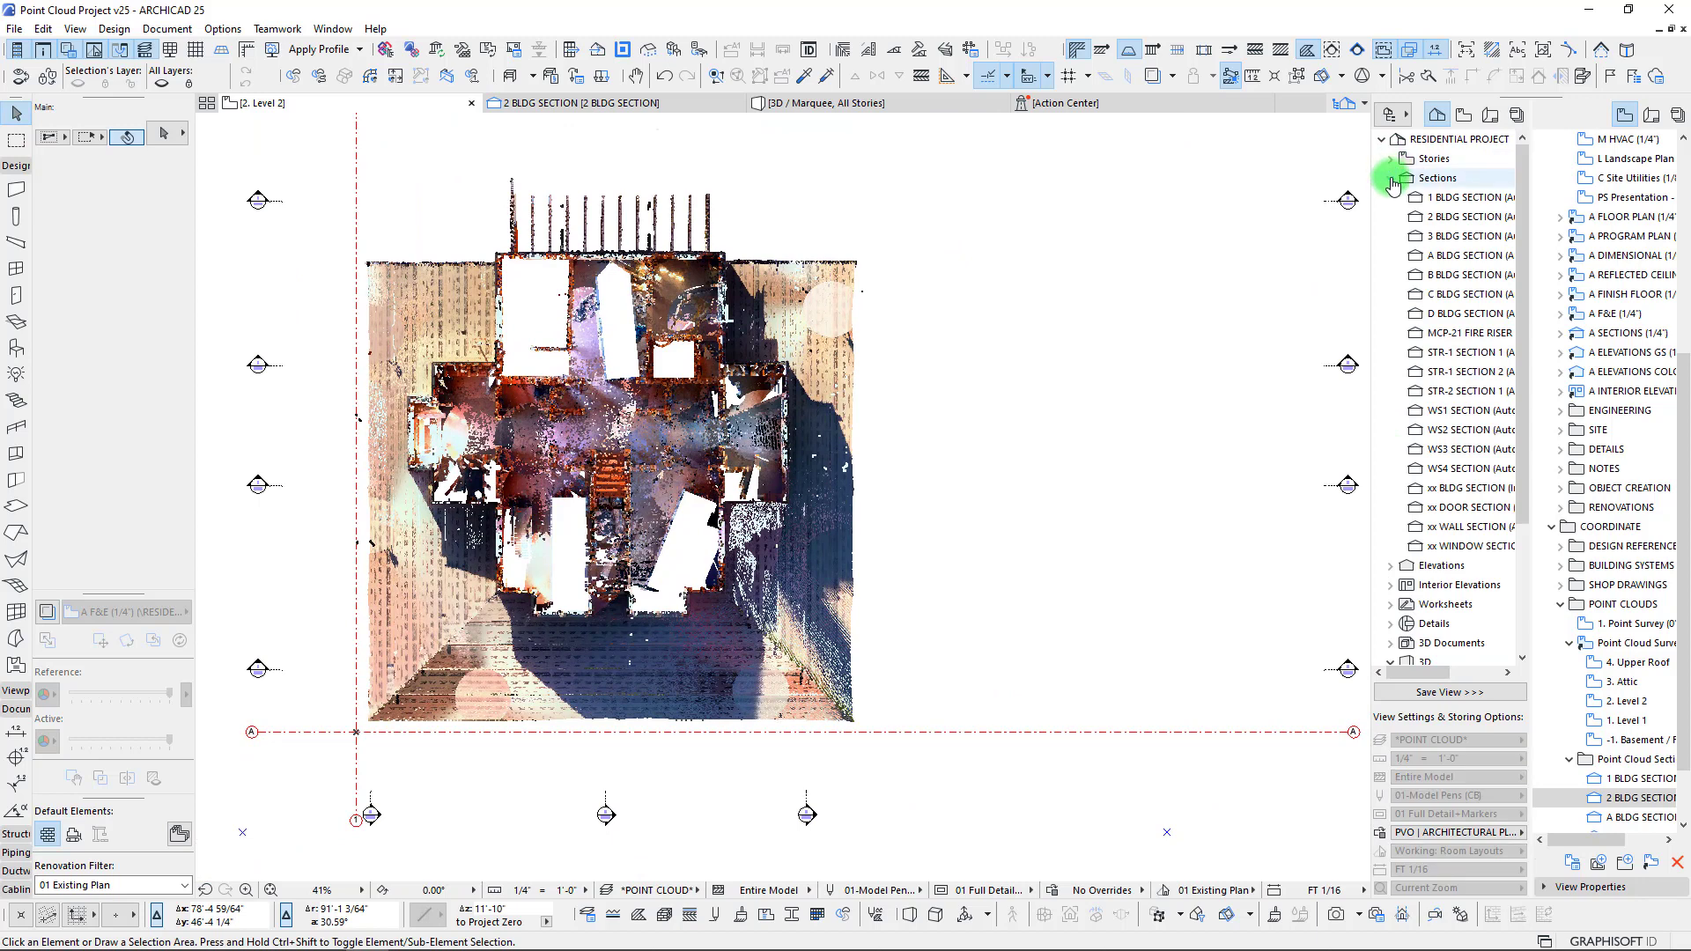
left_click(1390, 178)
left_click(1390, 295)
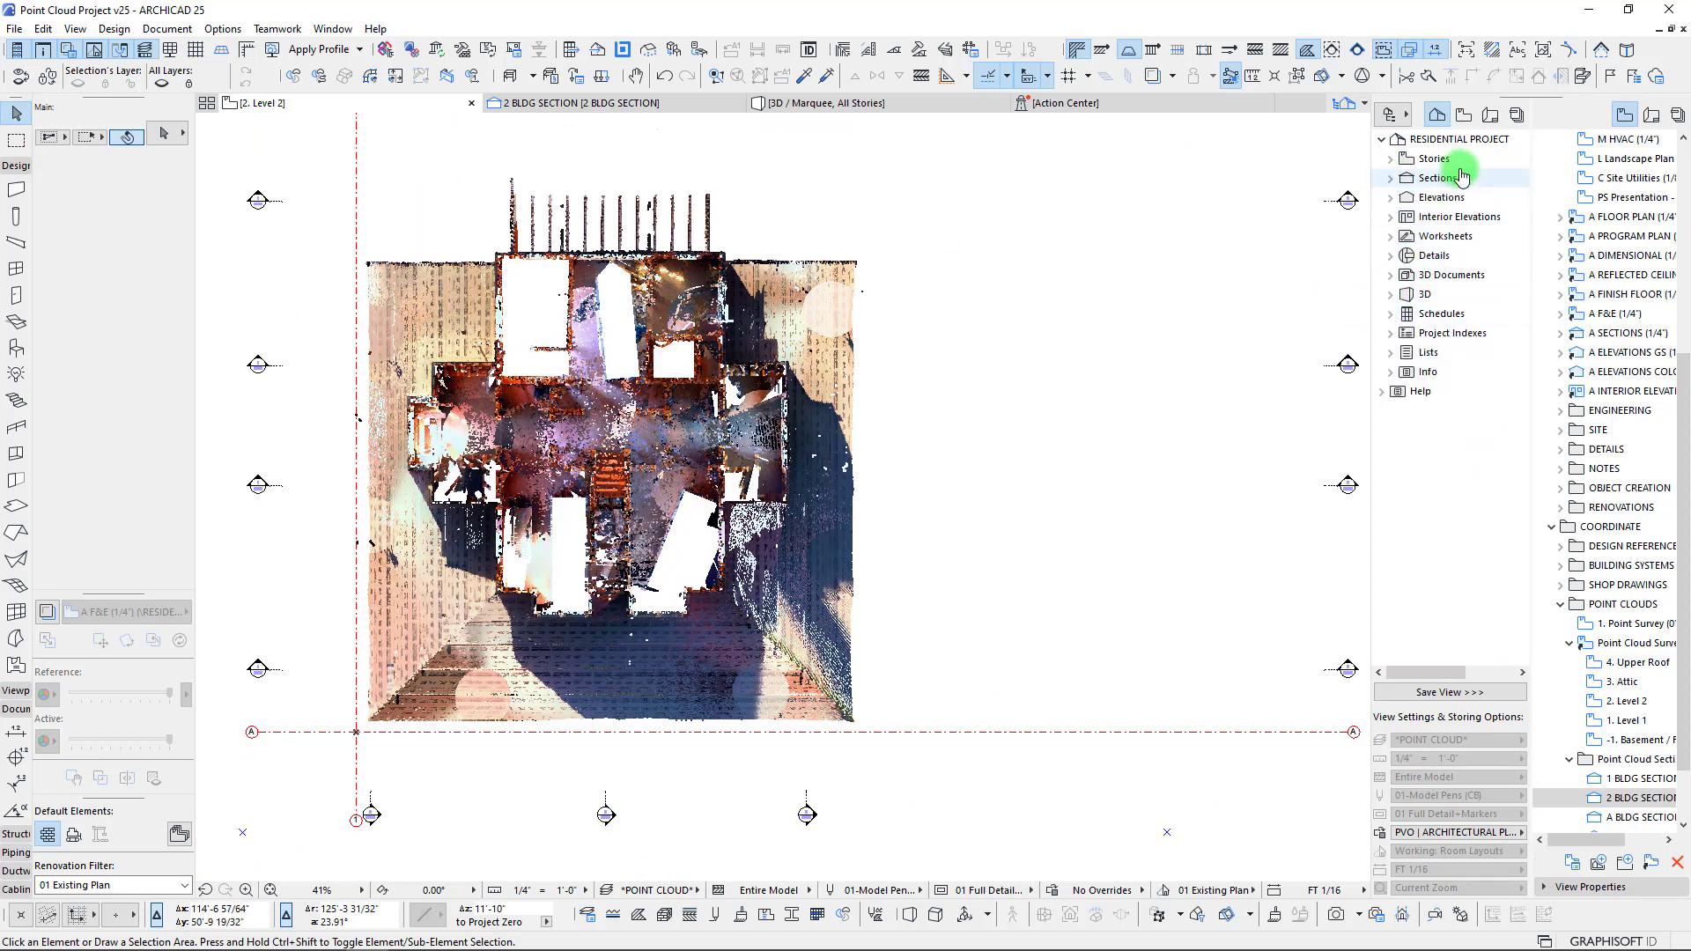
left_click(1463, 114)
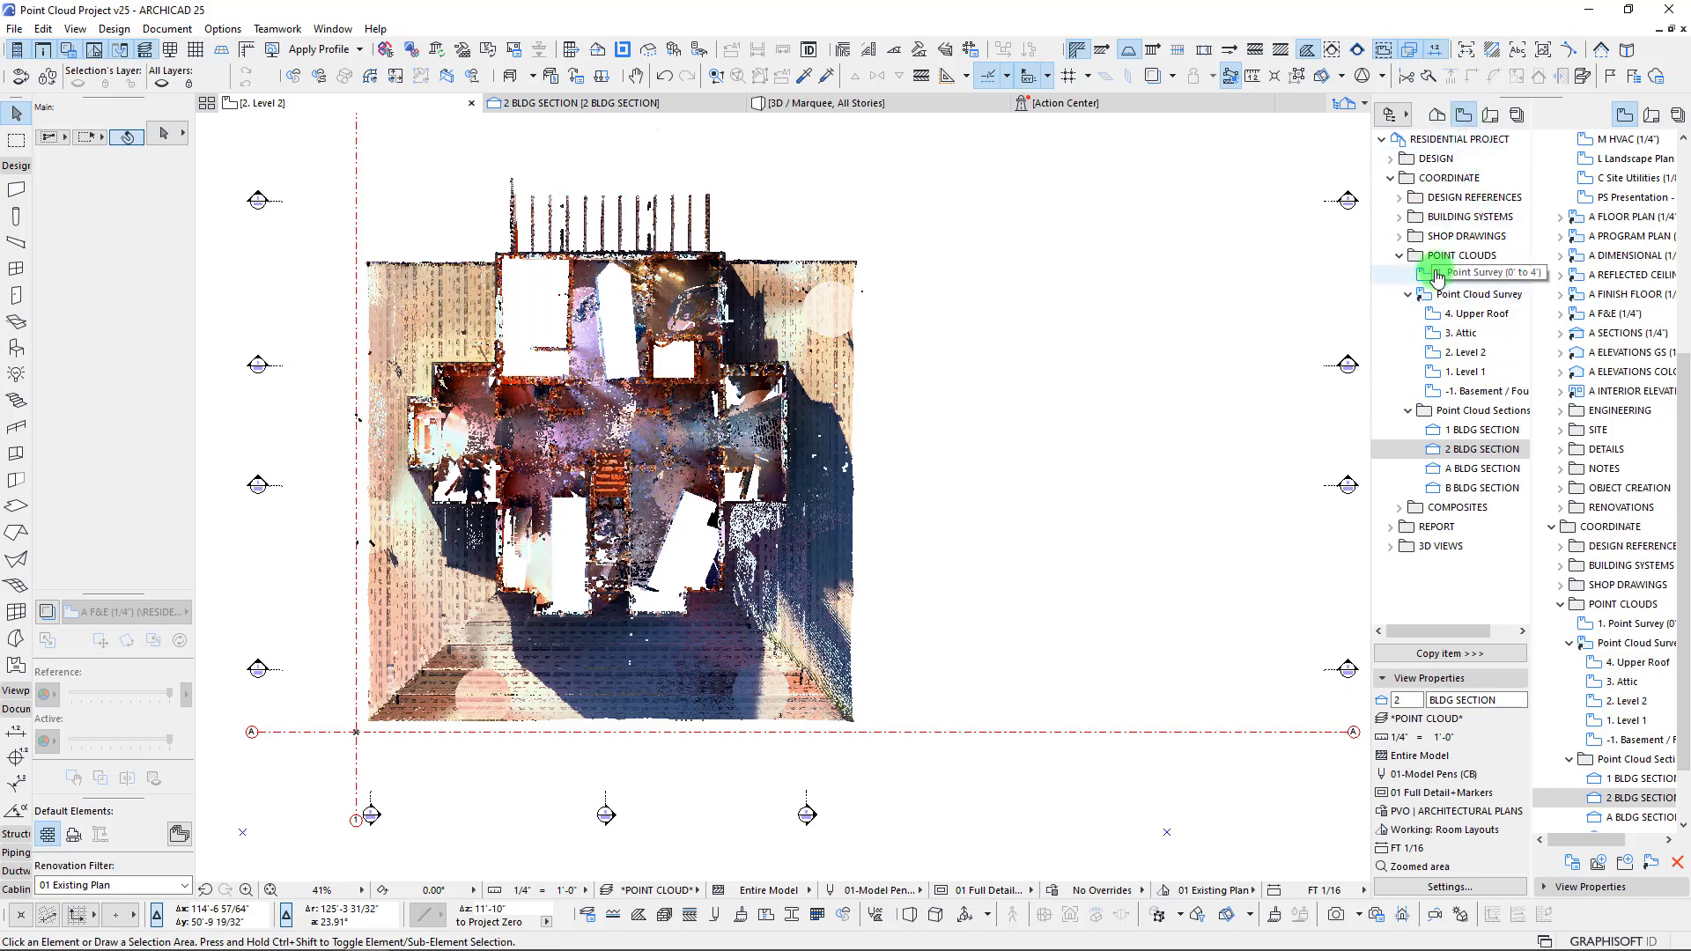
left_click(1409, 295)
left_click(1408, 316)
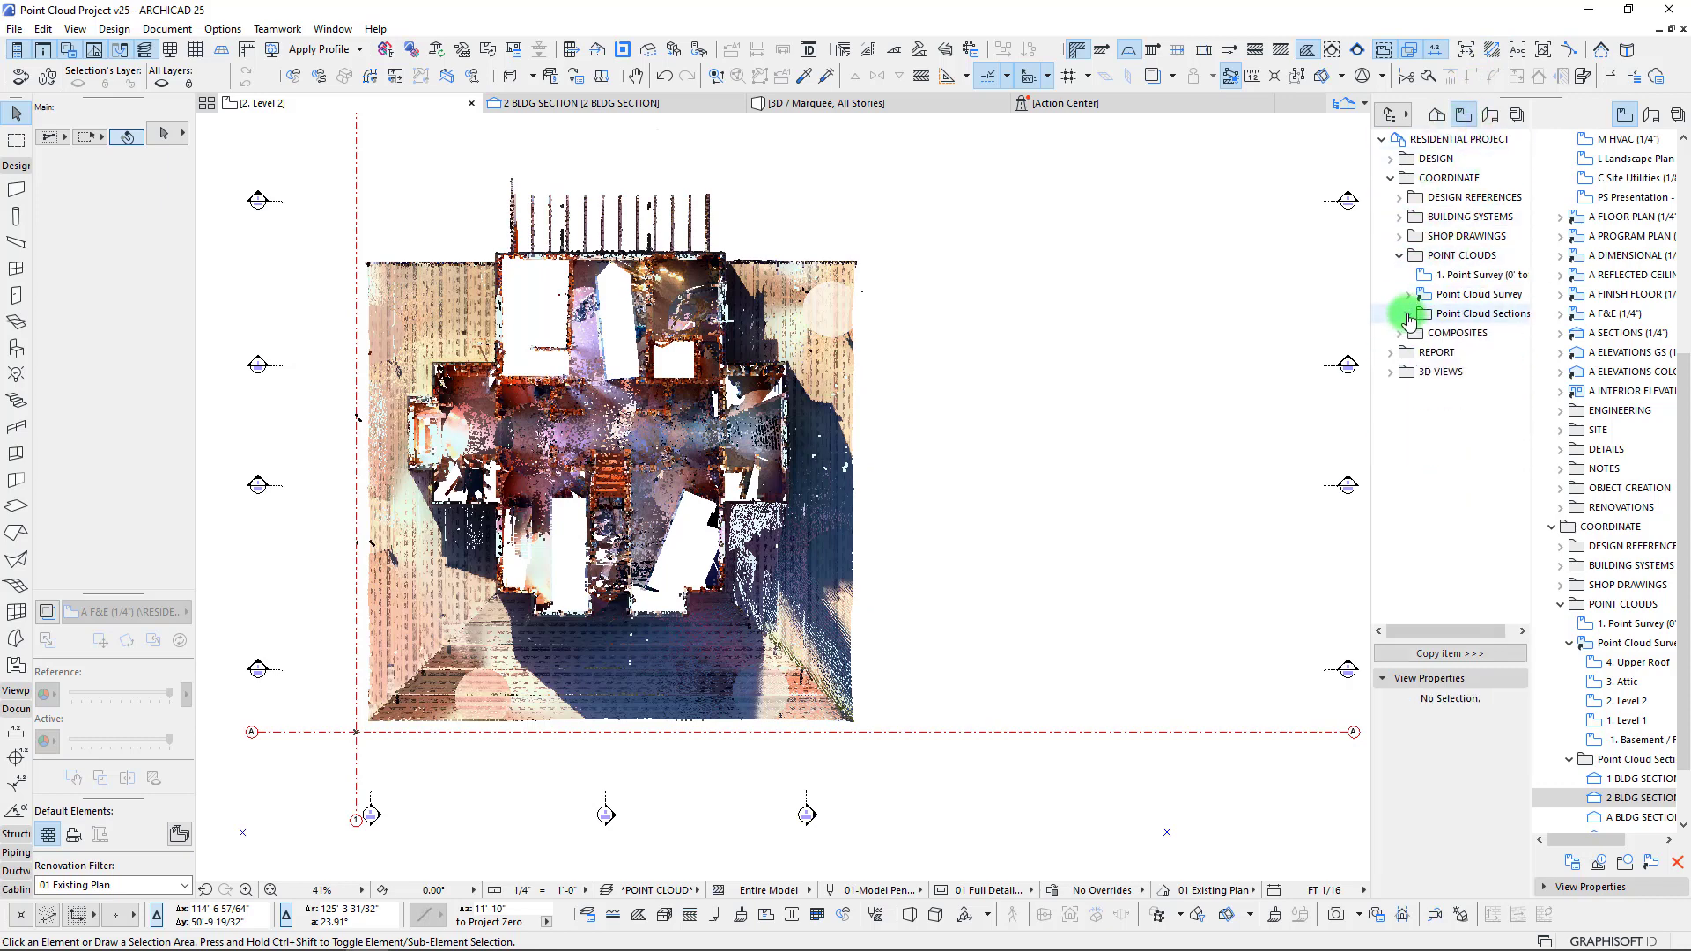
left_click(1409, 315)
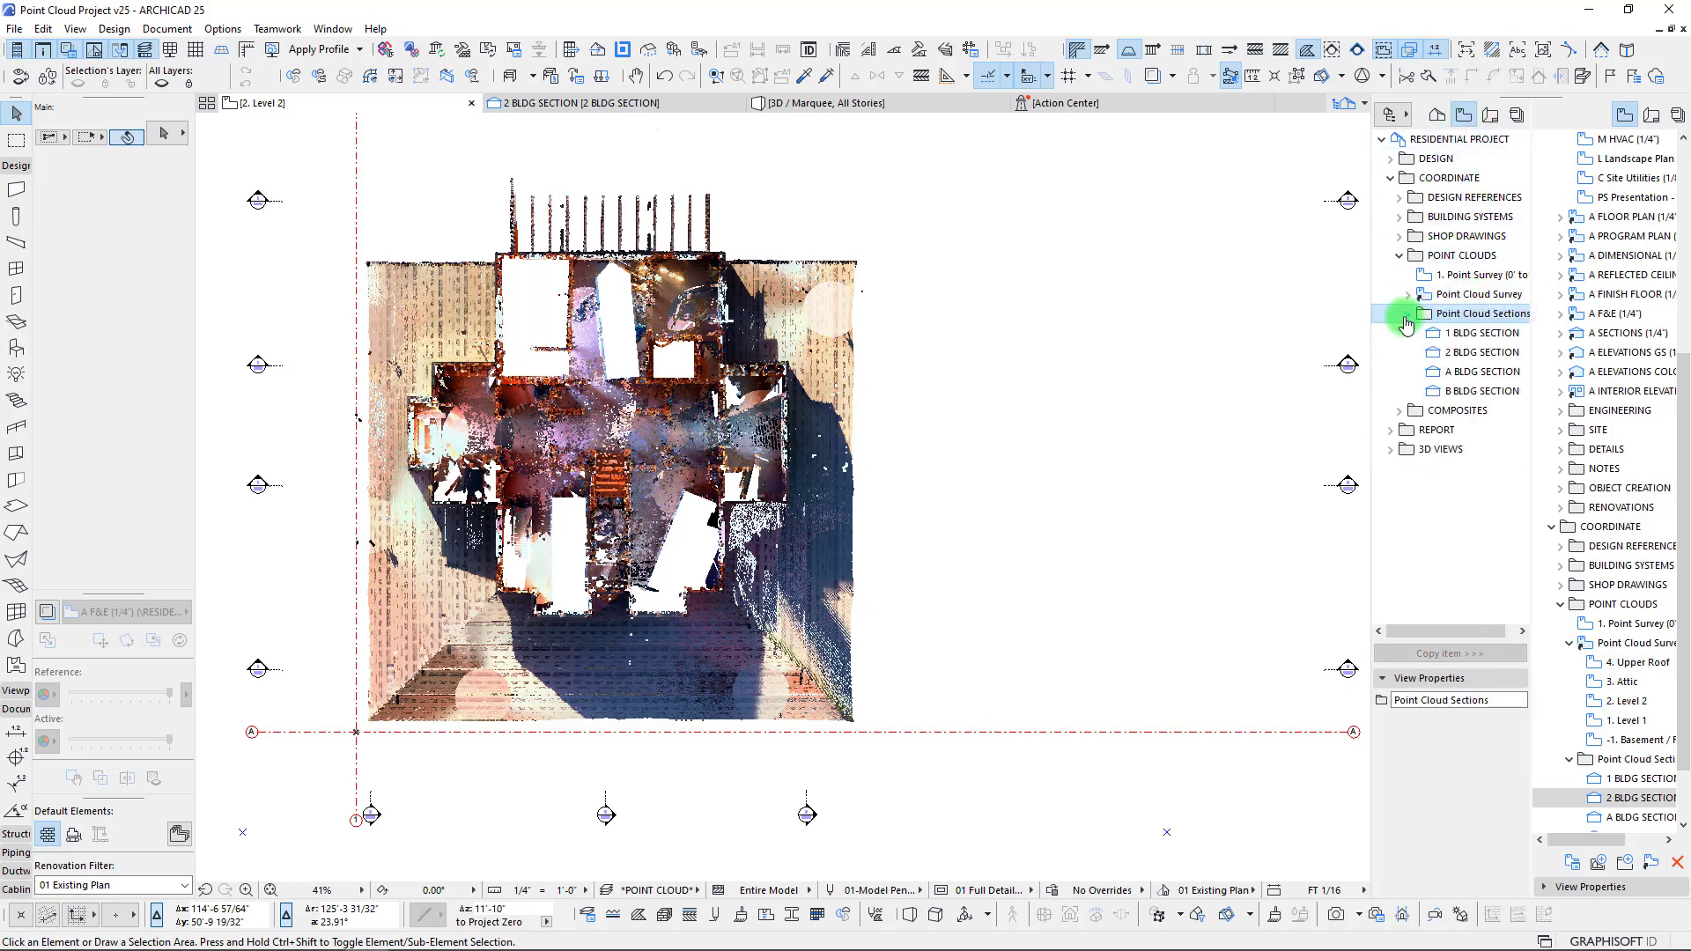
left_click(1408, 315)
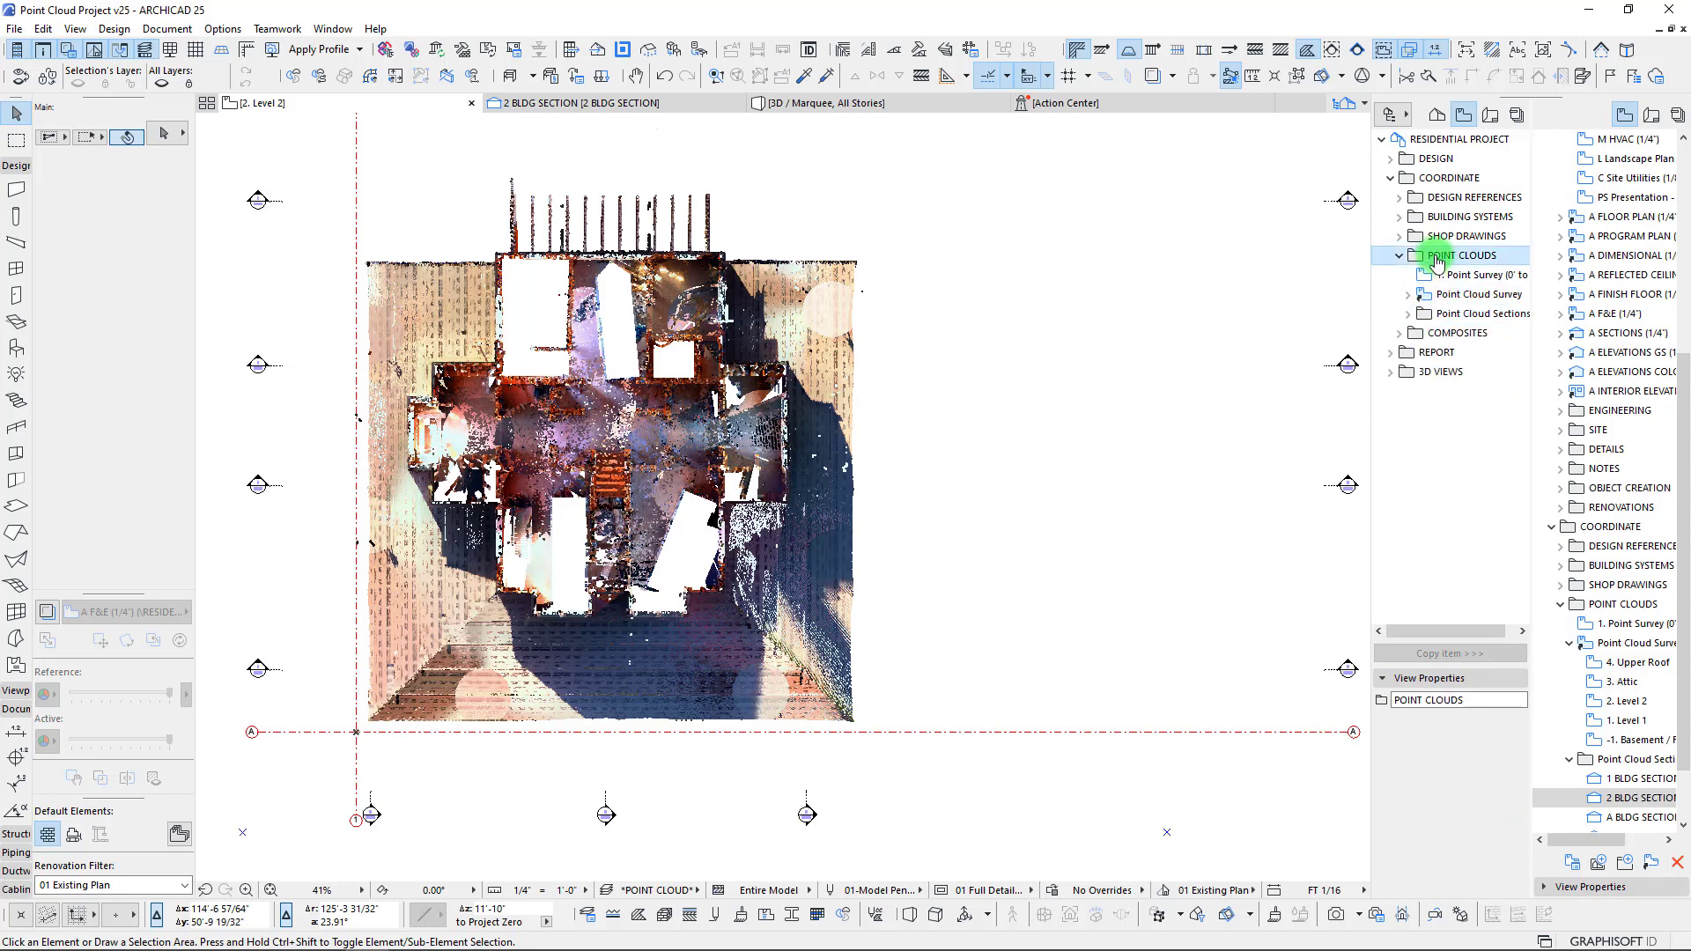
- Create a new folder named Plan Views inside the POINT CLOUDS folder
right_click(1427, 256)
left_click(1471, 273)
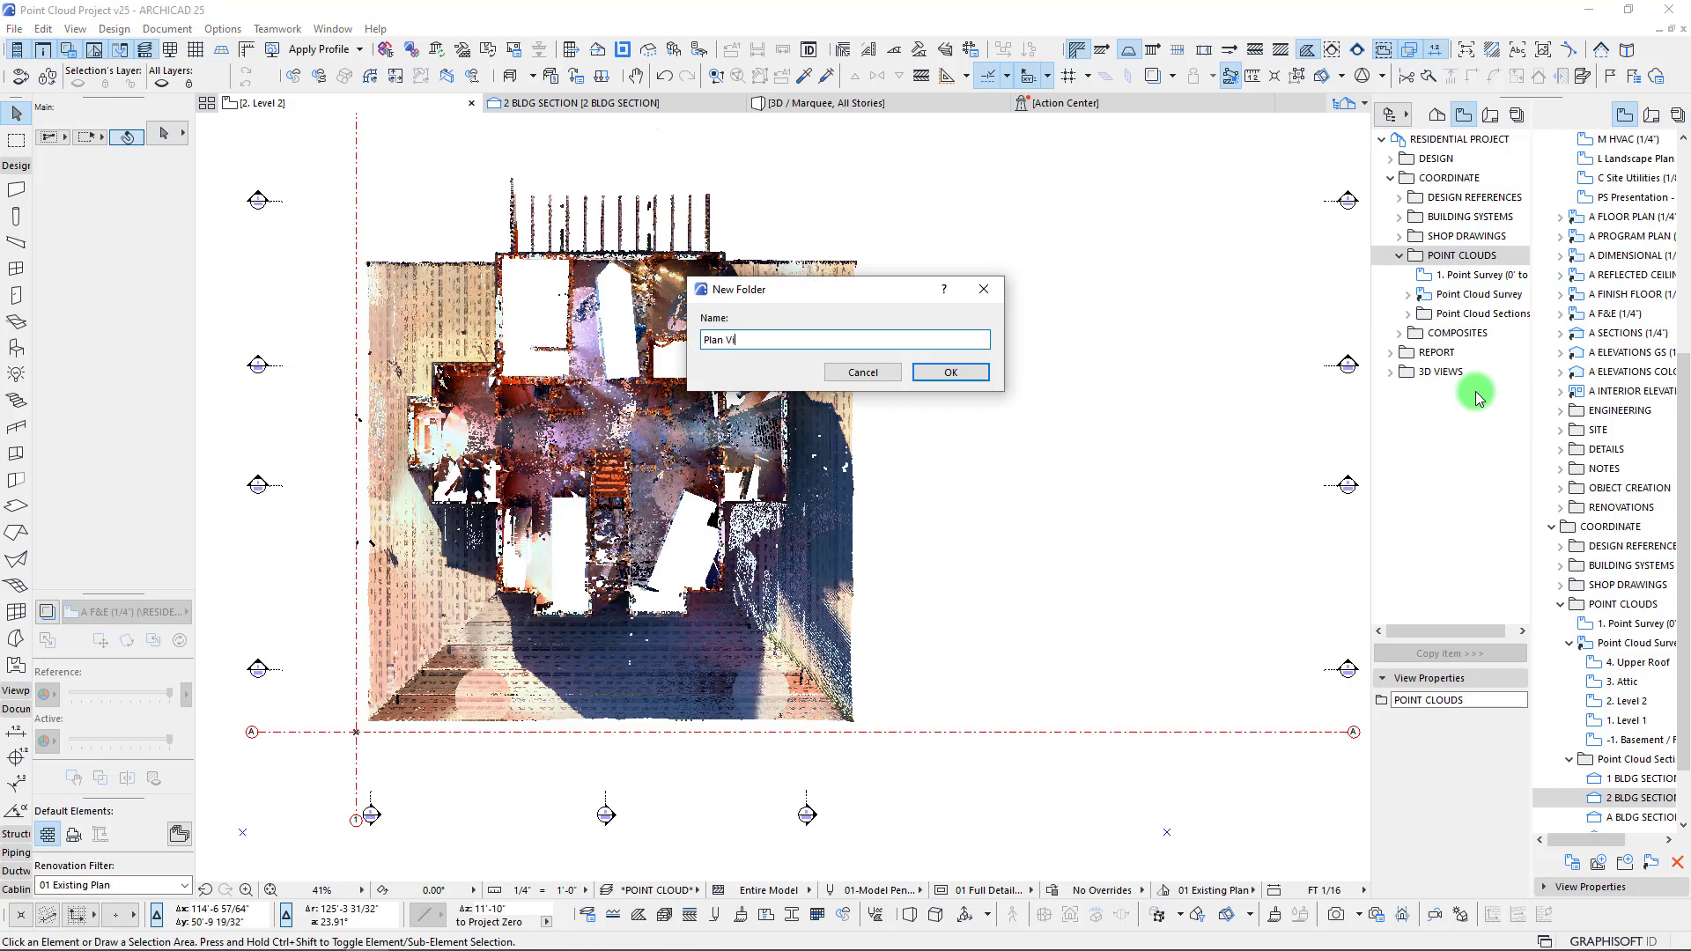
key("Return")
middle_click_drag(857, 379, 920, 375)
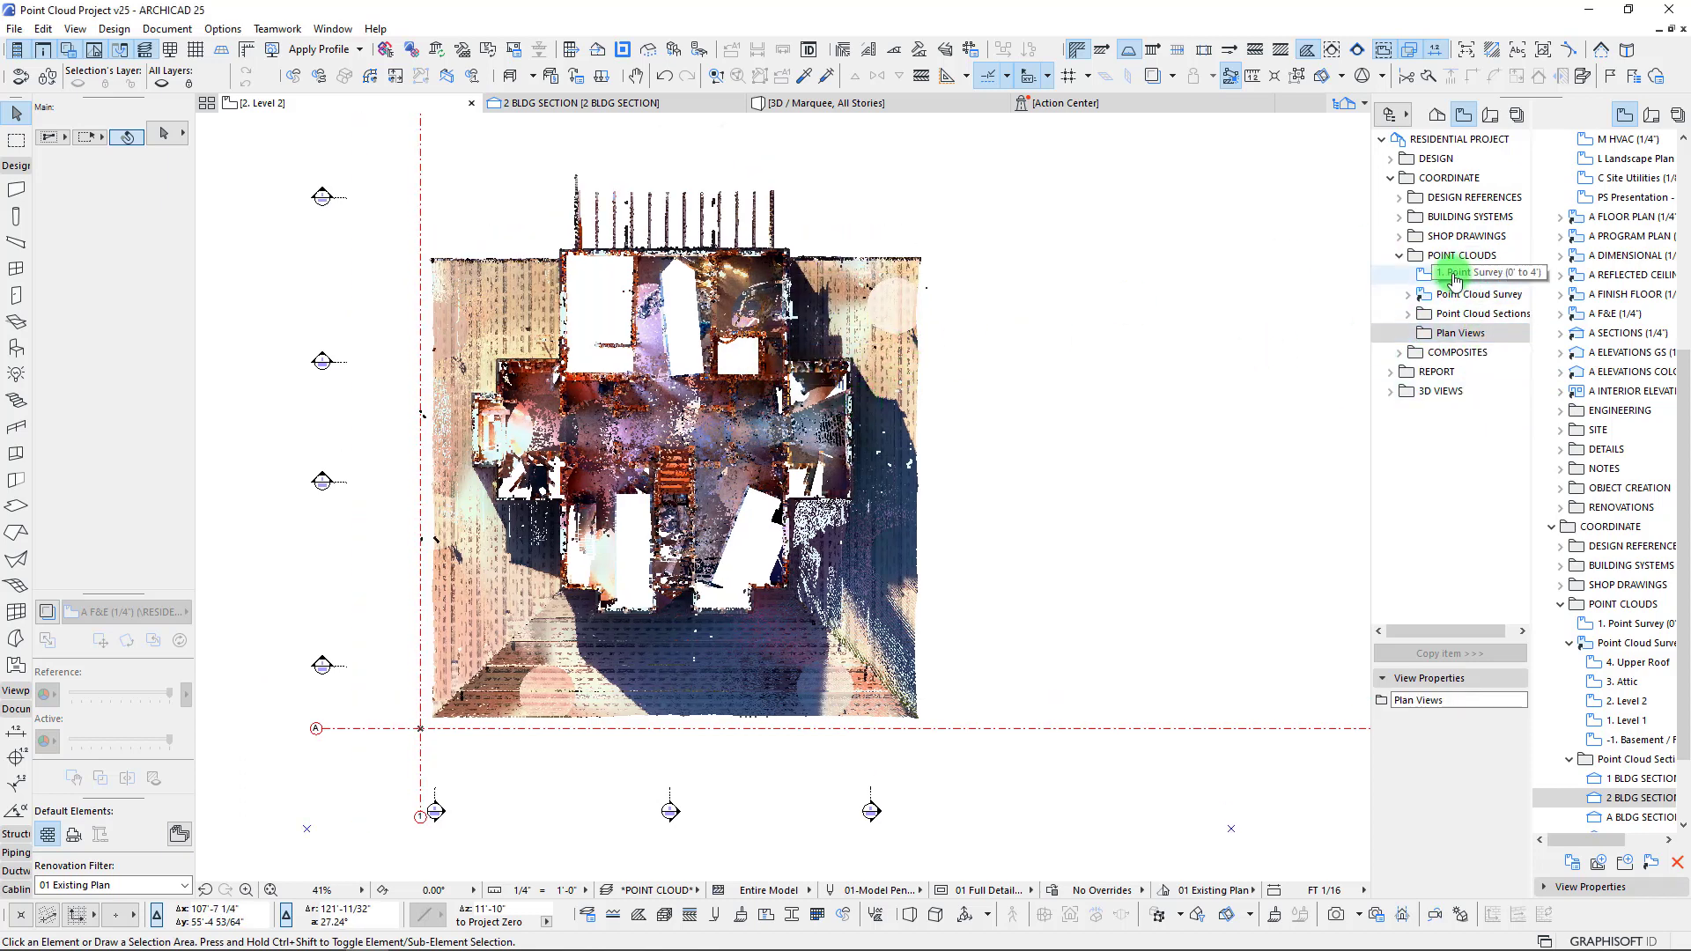
- Open the 1. Point Survey (0' to 4') view and copy it into the Plan Views folder
left_click(1453, 273)
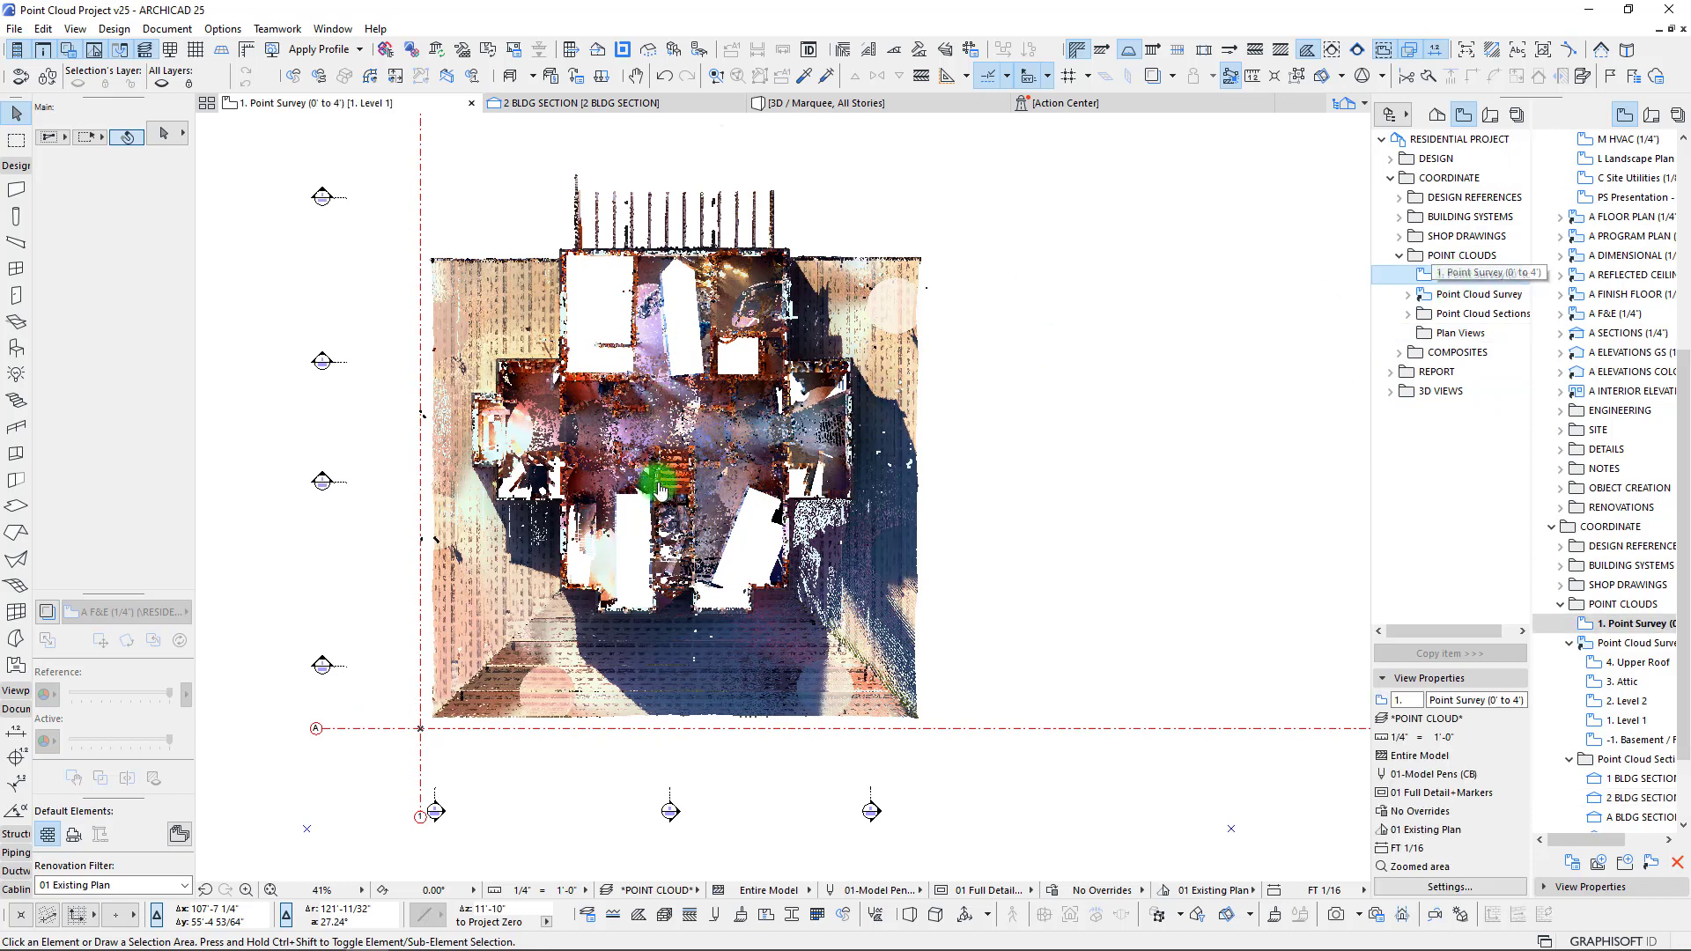
middle_click_drag(608, 324, 595, 352)
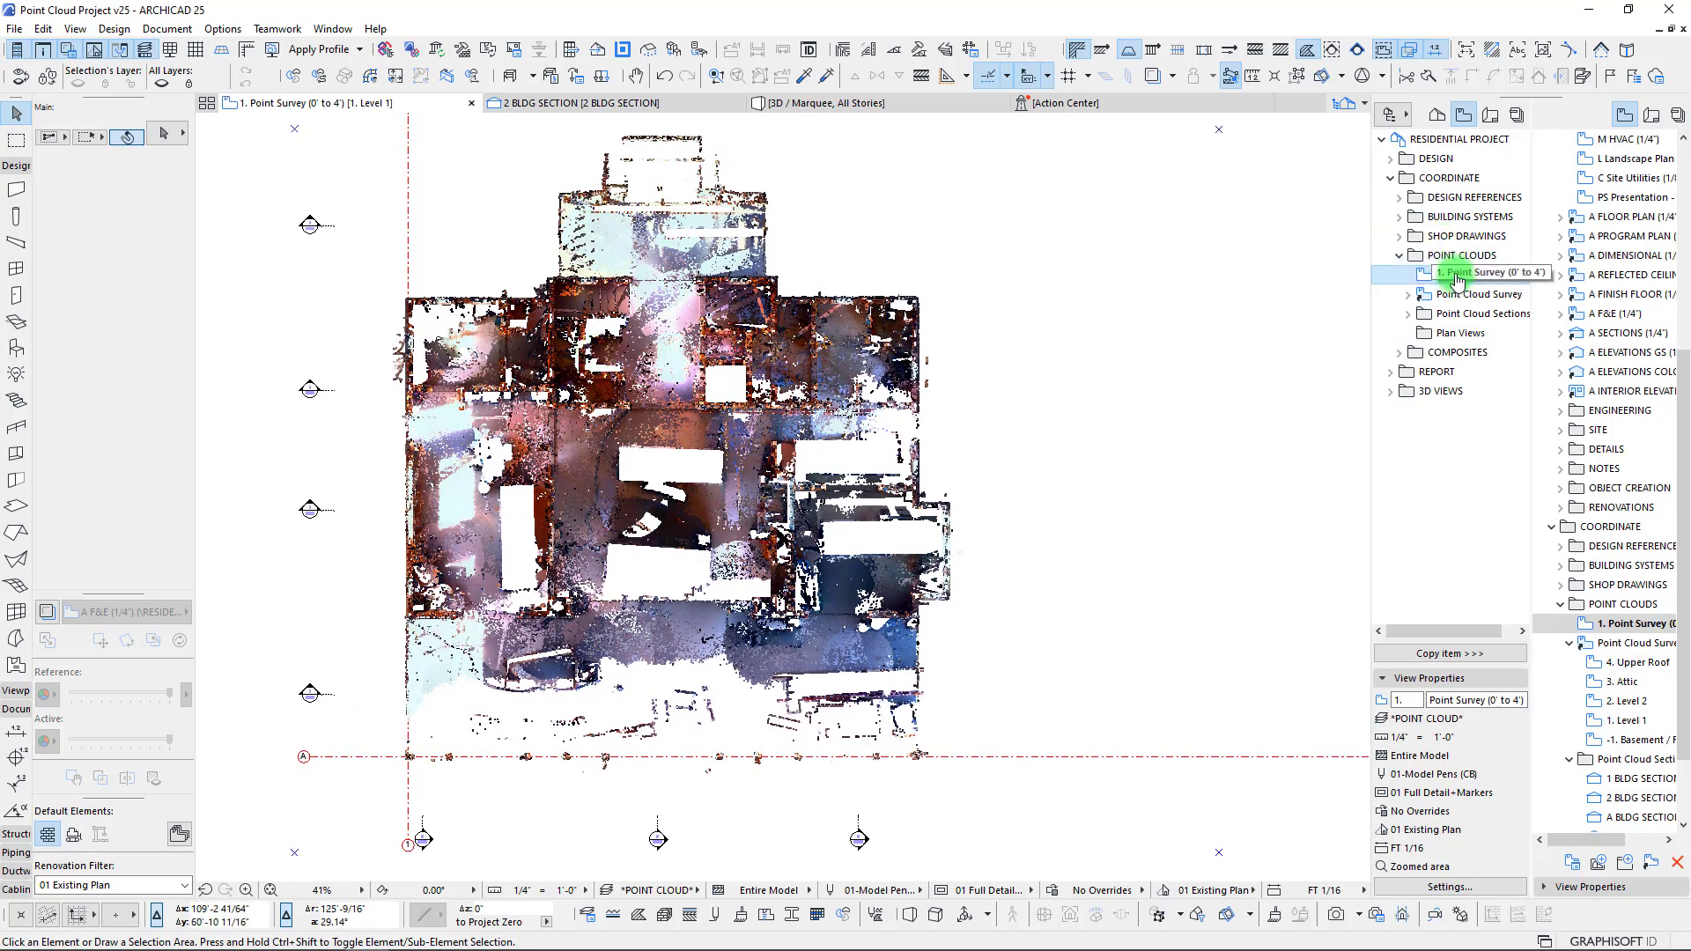
left_click_drag(1456, 278, 1453, 341)
- In the copied view's floor plan cut plane settings, set the cut plane height to 5'
right_click(1457, 353)
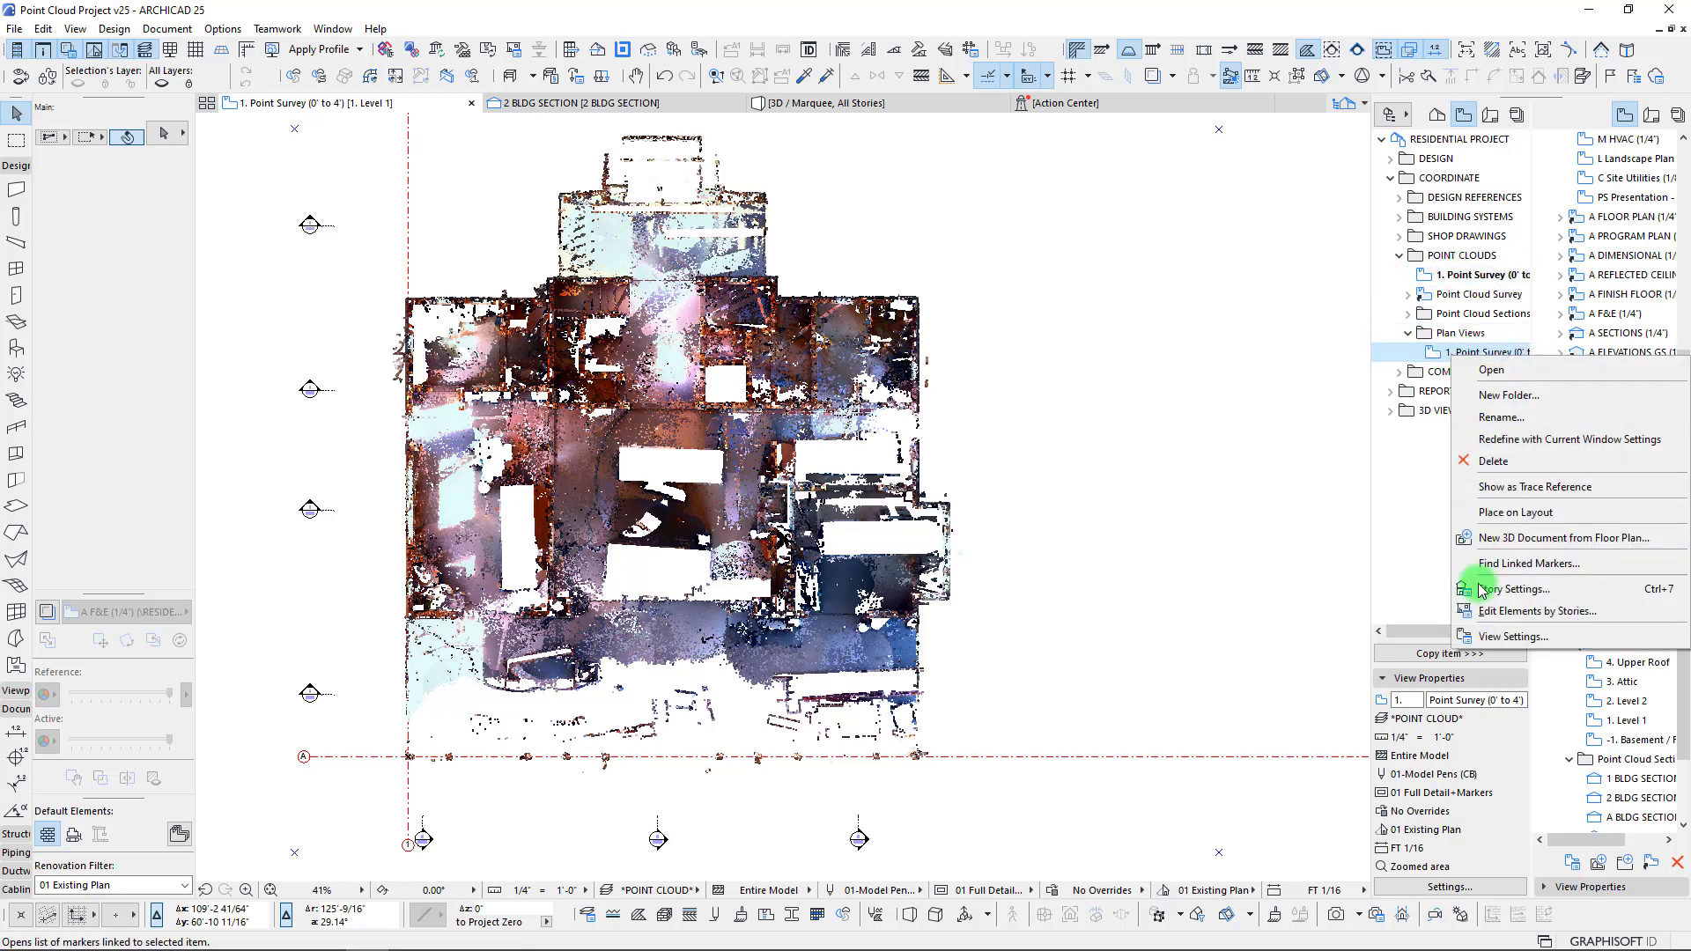
left_click(782, 574)
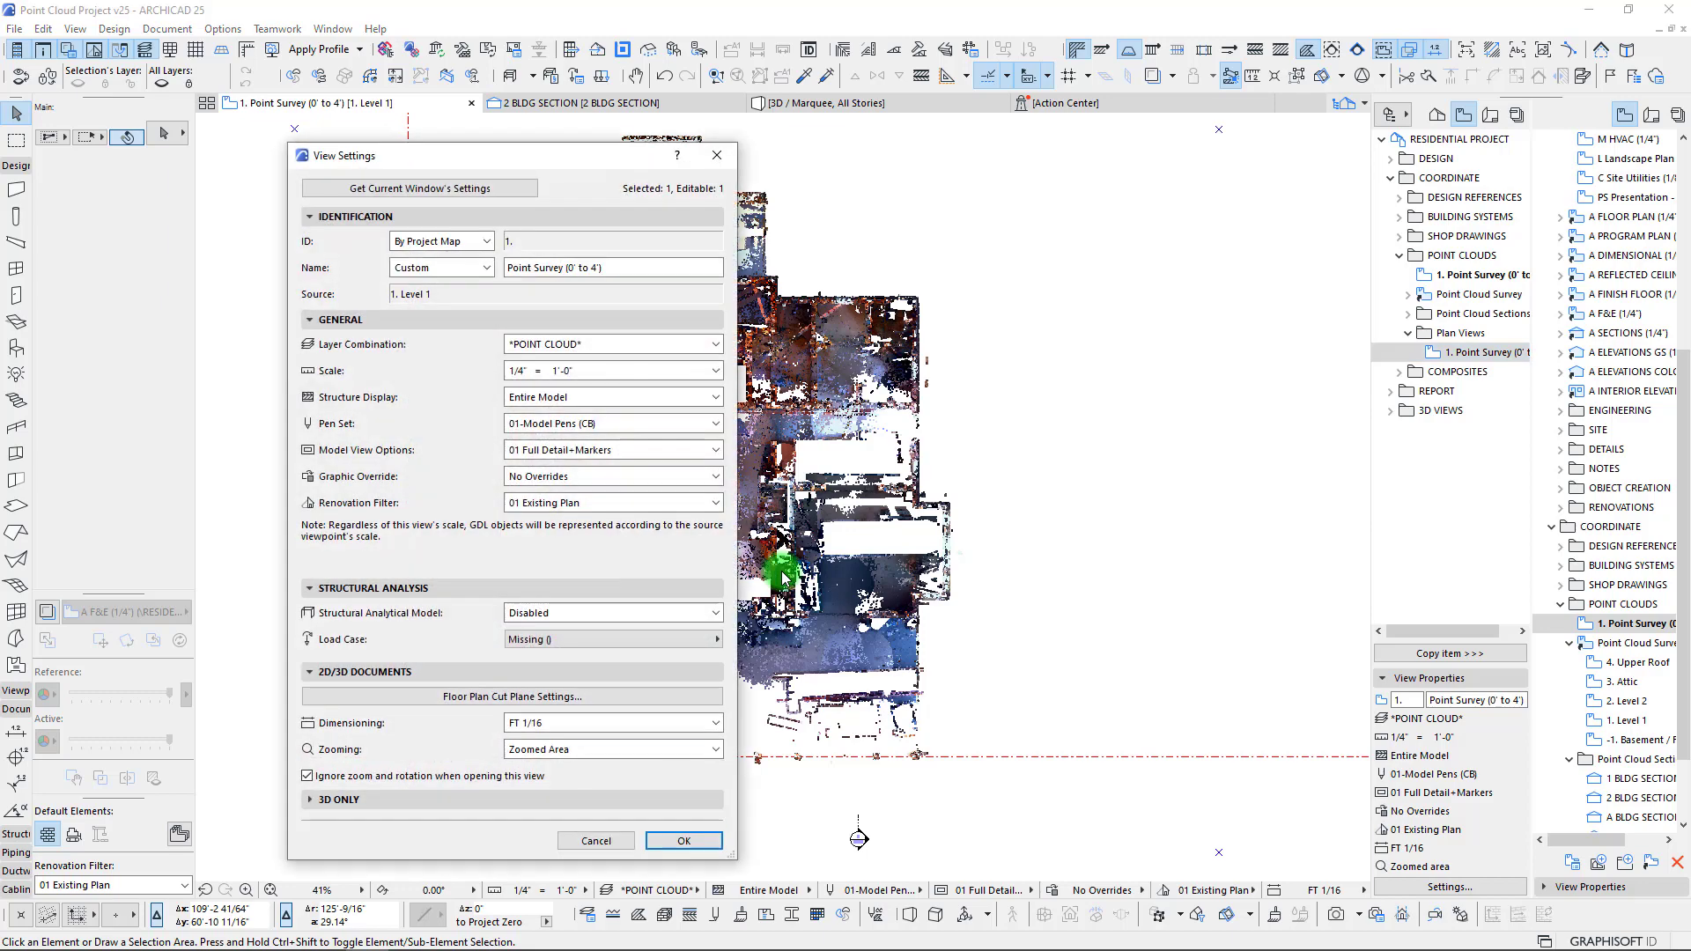
left_click(511, 697)
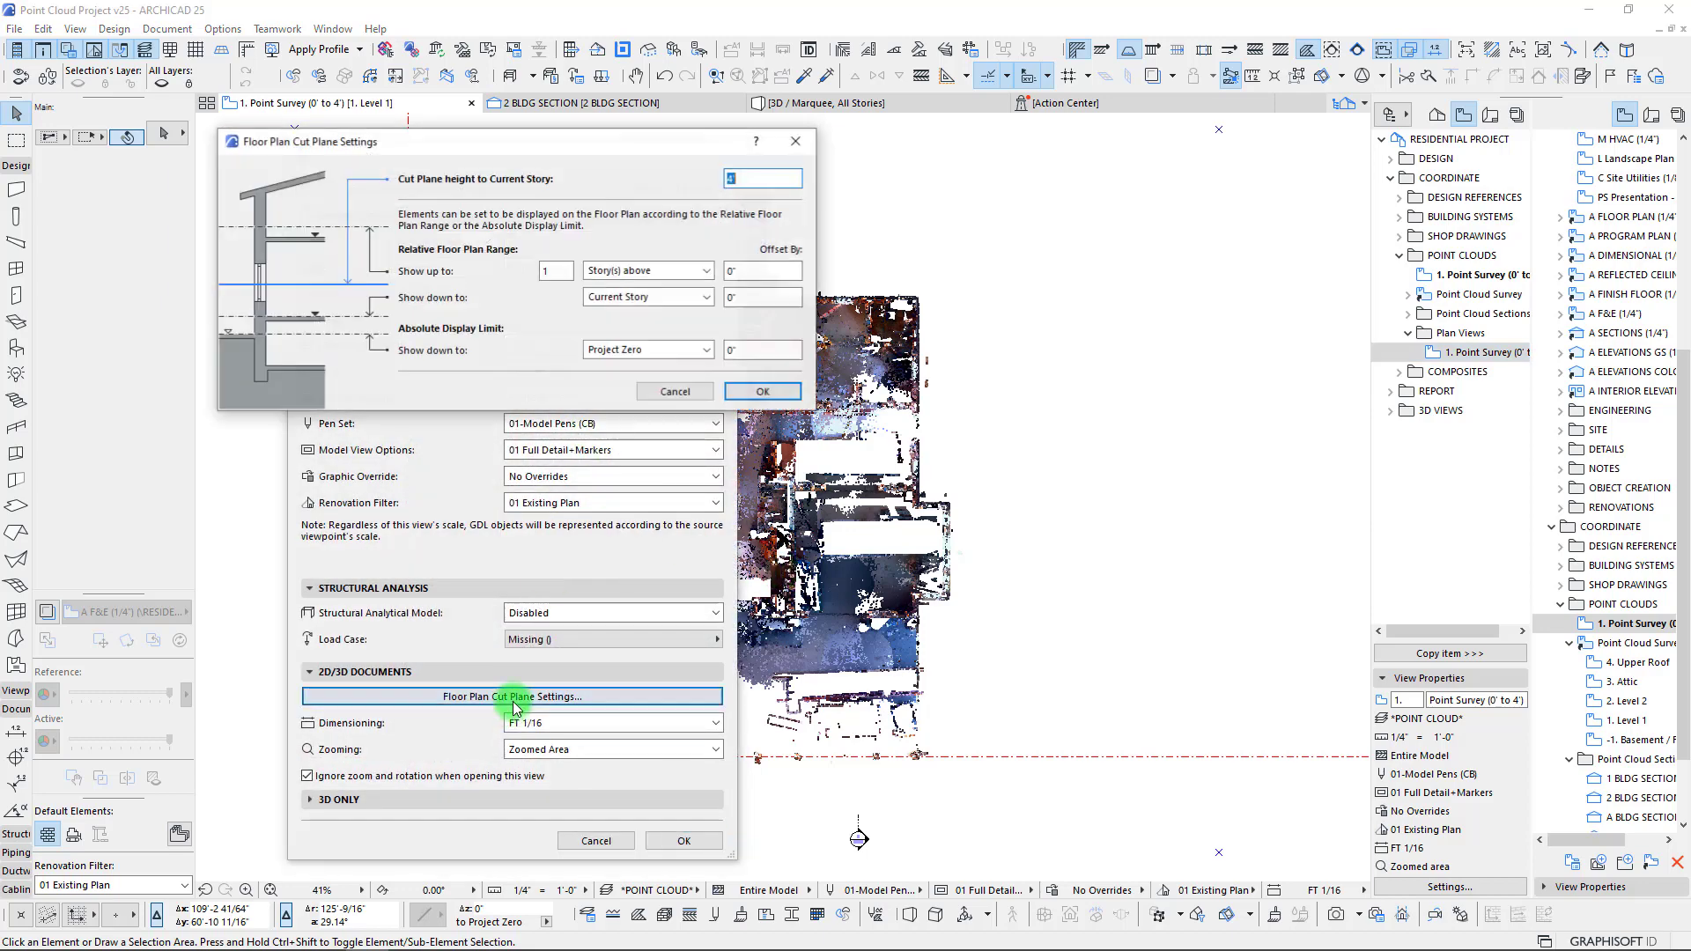
left_click_drag(696, 142, 890, 286)
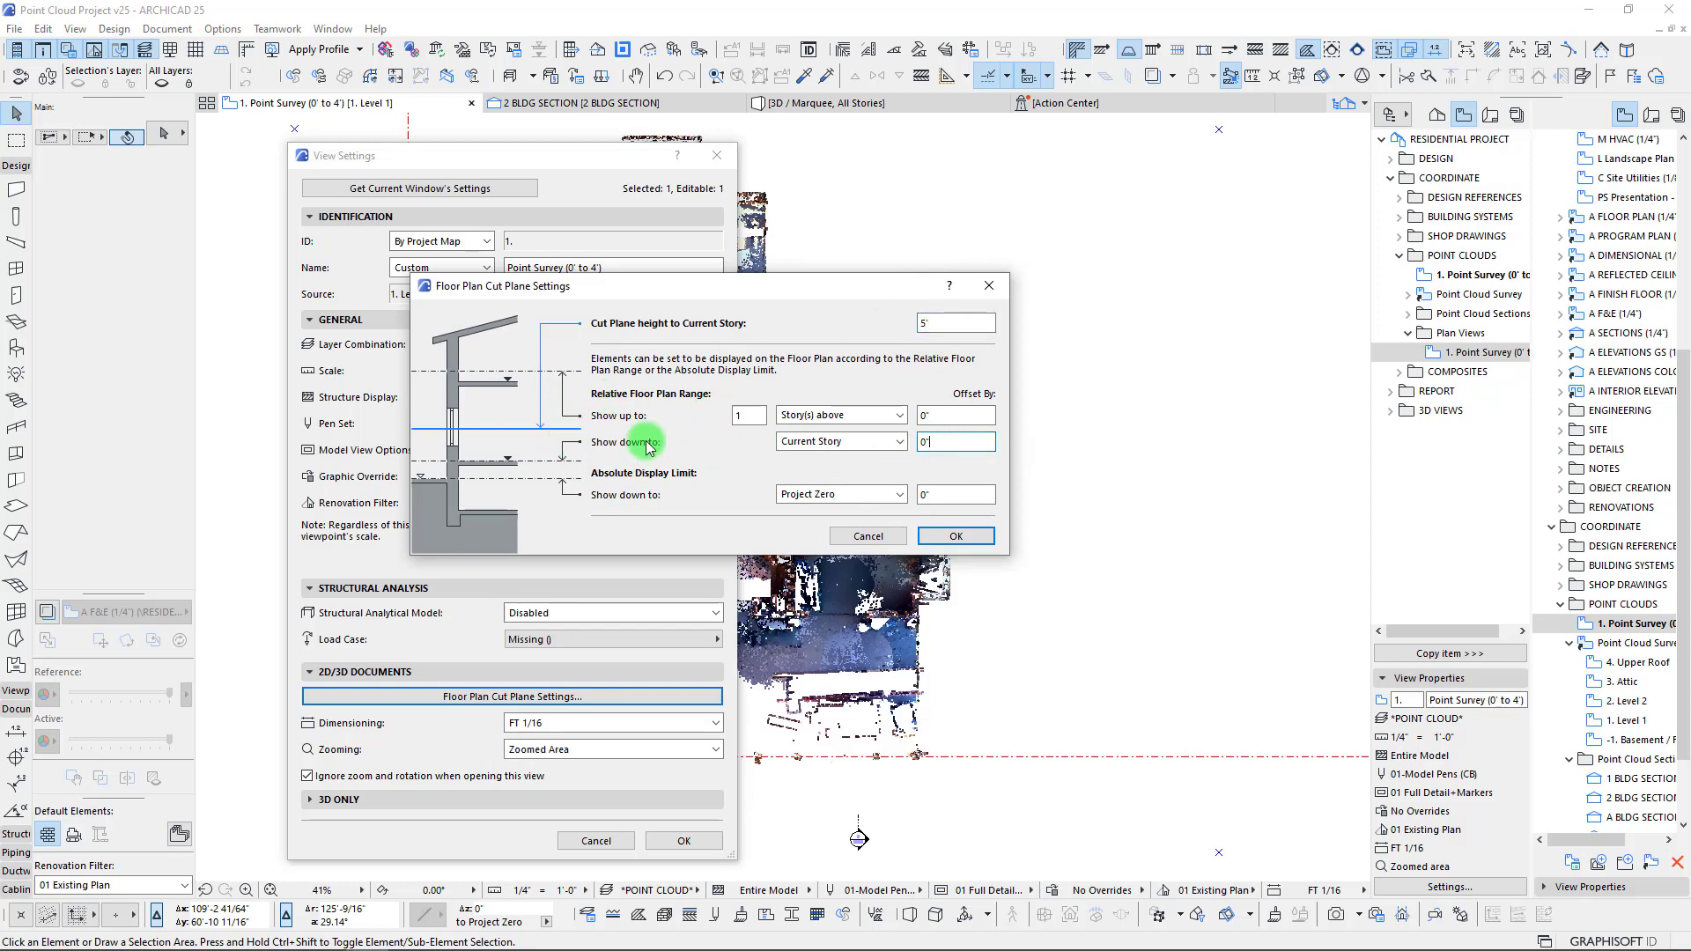
- Set the relative floor plan range to show down to the Current Story with a 1' offset and apply the view settings
left_click(899, 442)
left_click(944, 437)
left_click(942, 445)
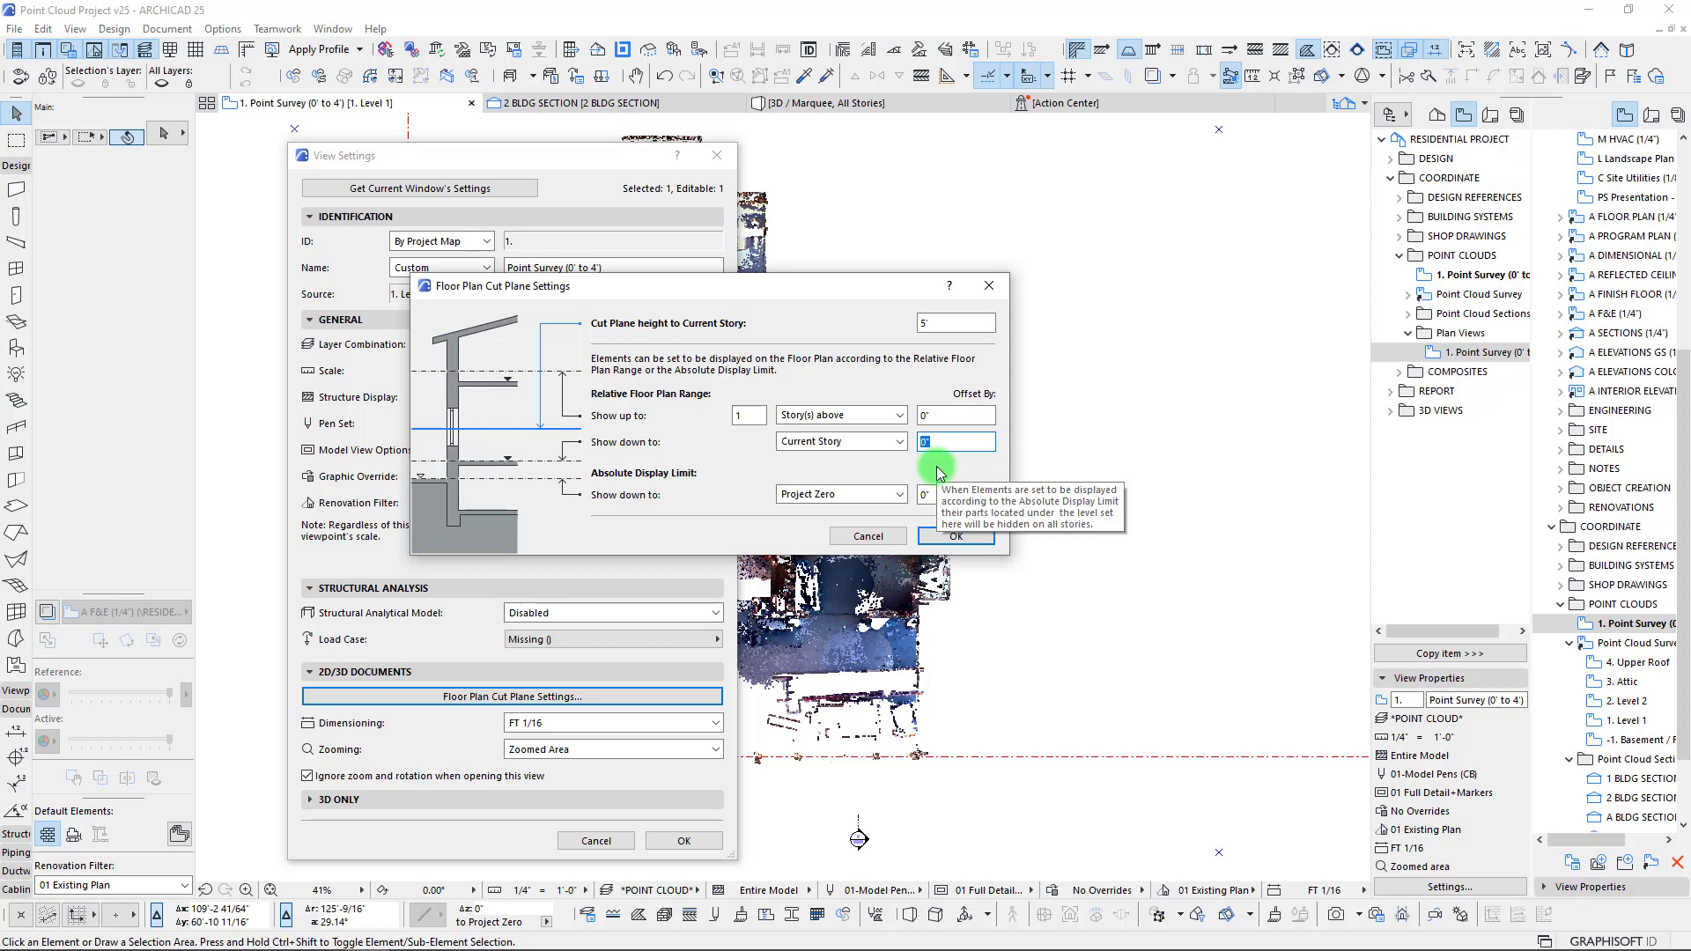
type("1'")
left_click_drag(764, 284, 610, 272)
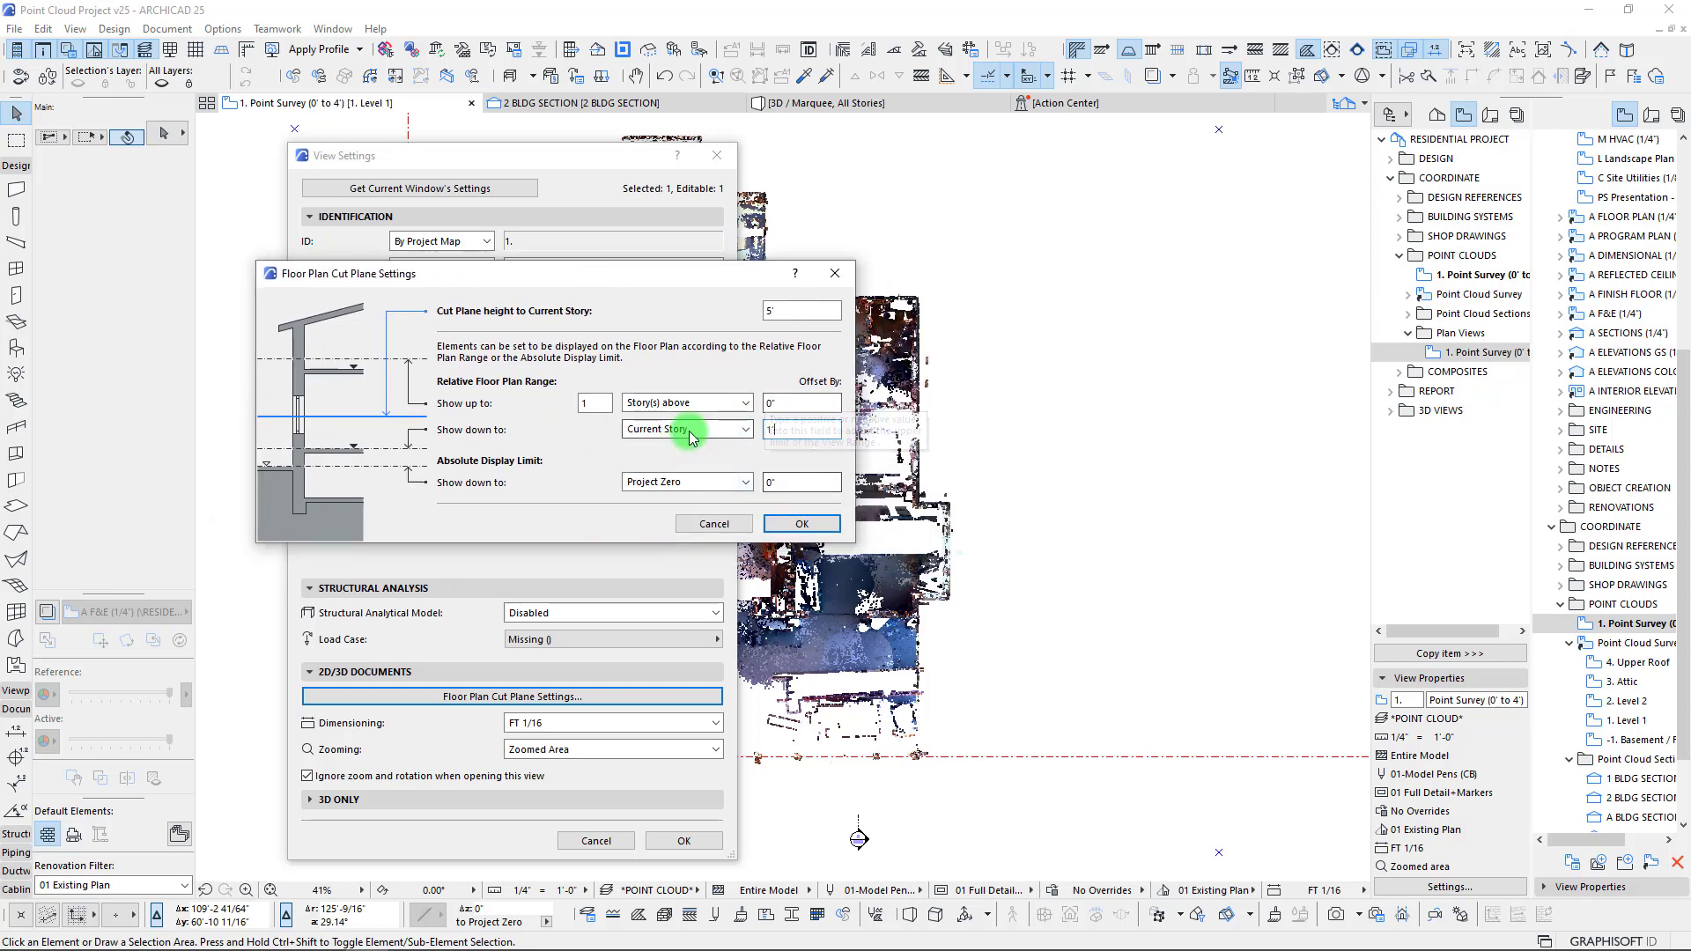
left_click_drag(622, 292, 615, 321)
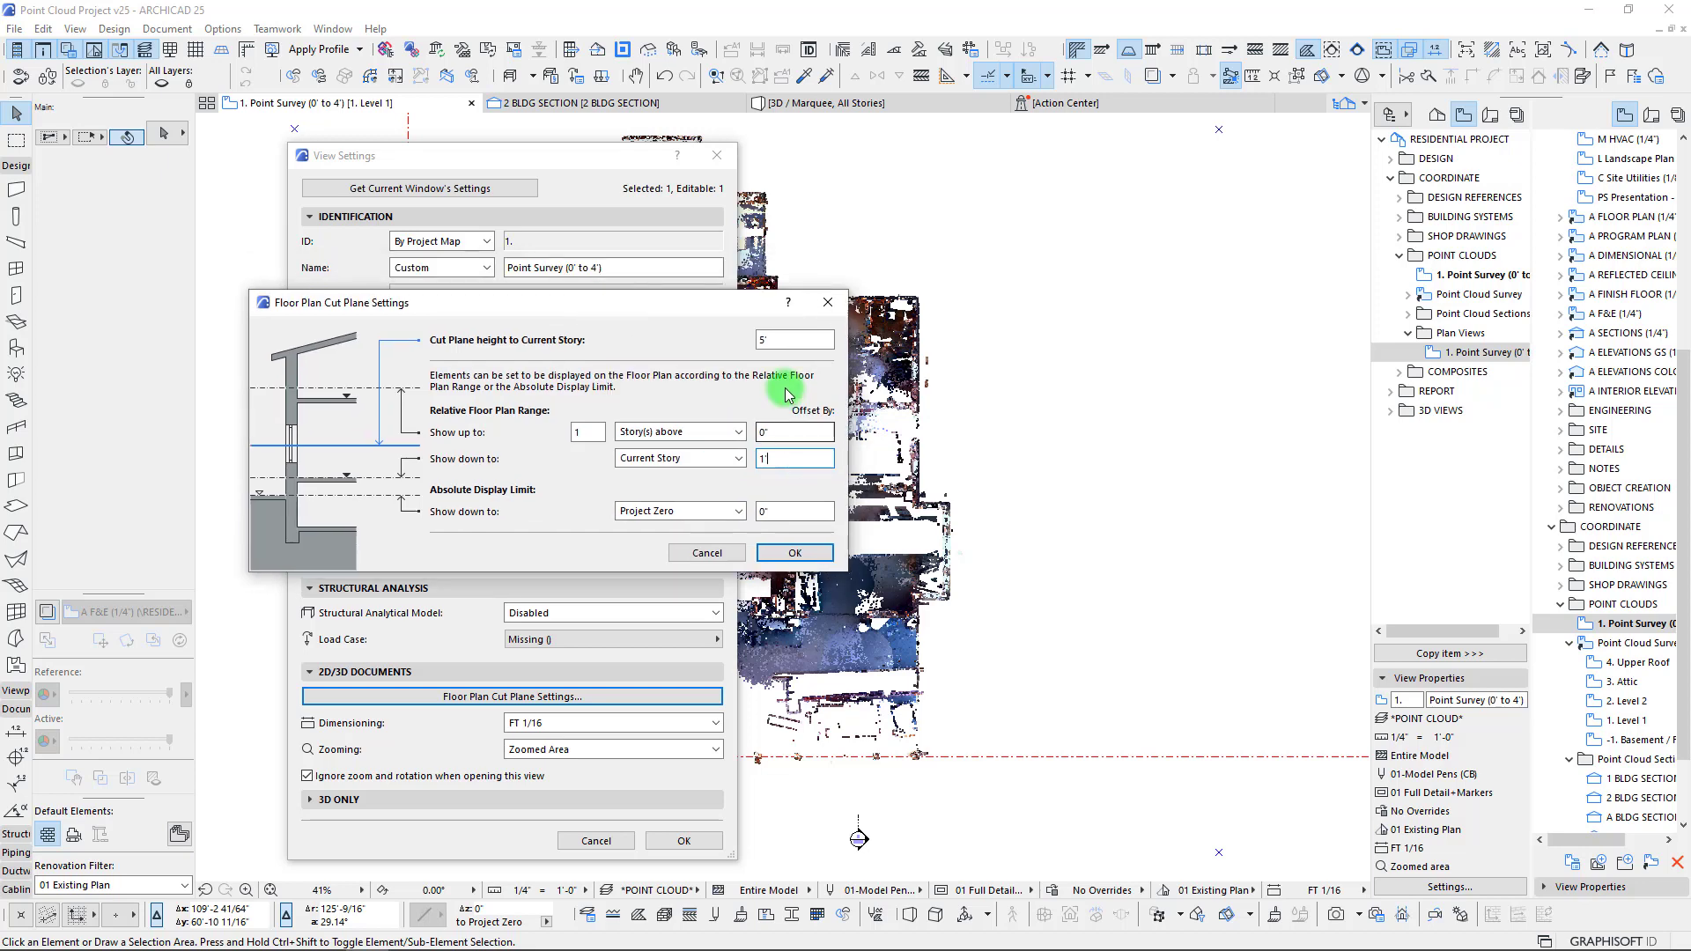
left_click(784, 340)
left_click_drag(712, 307, 701, 300)
left_click(784, 544)
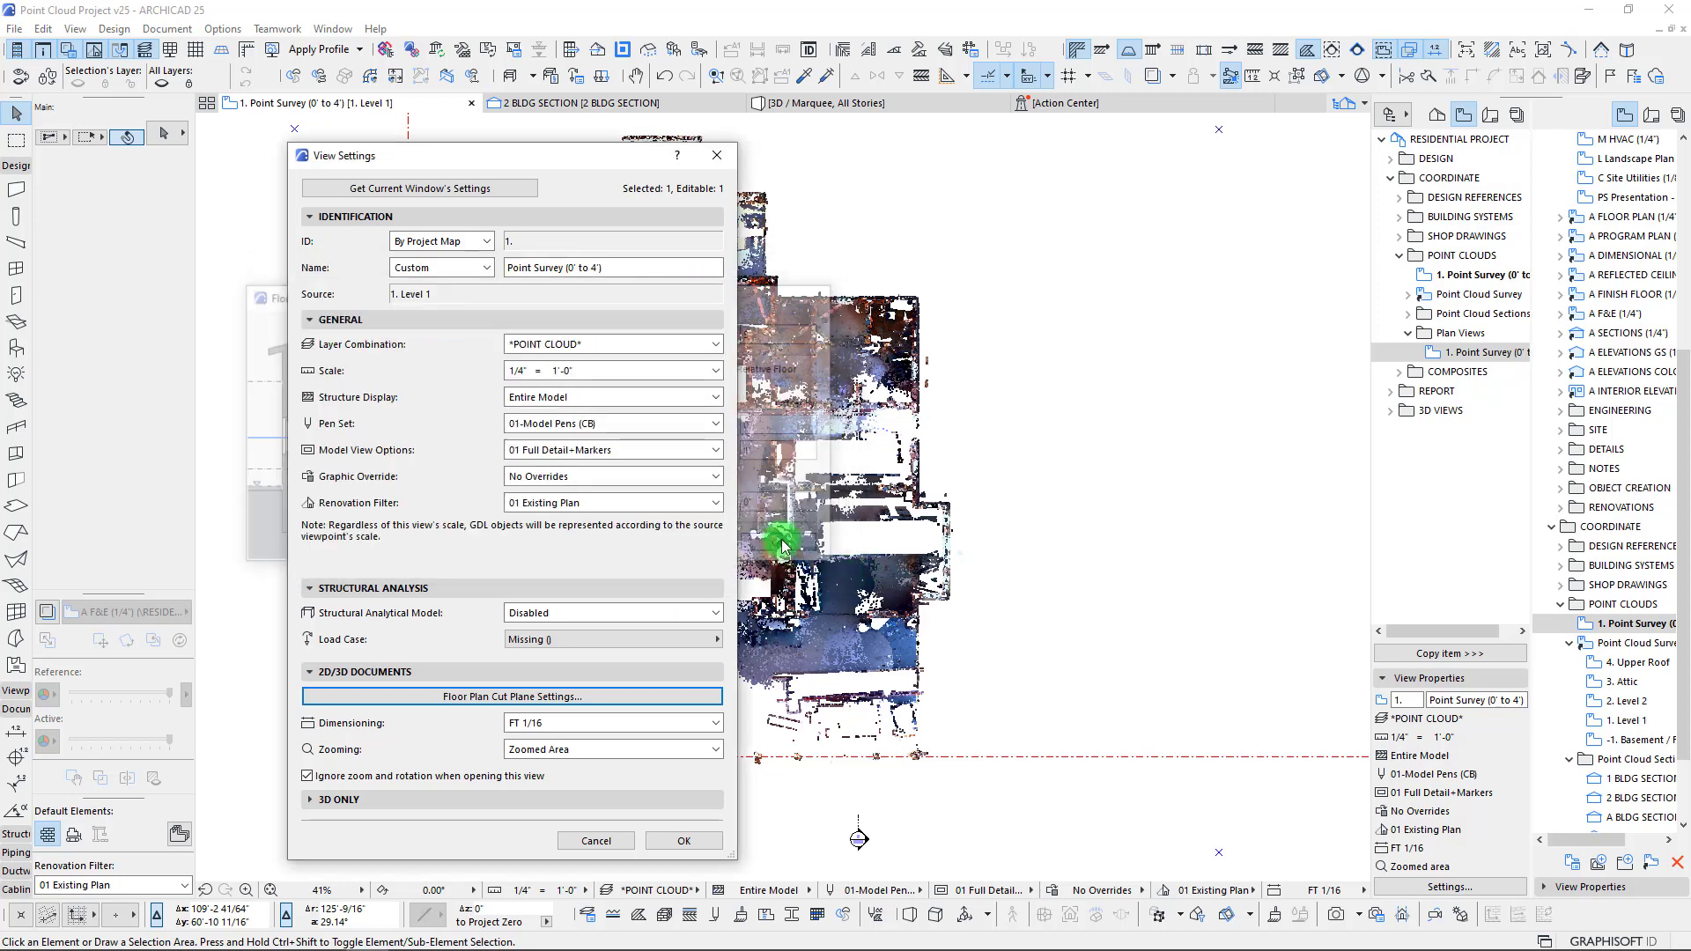
left_click(683, 839)
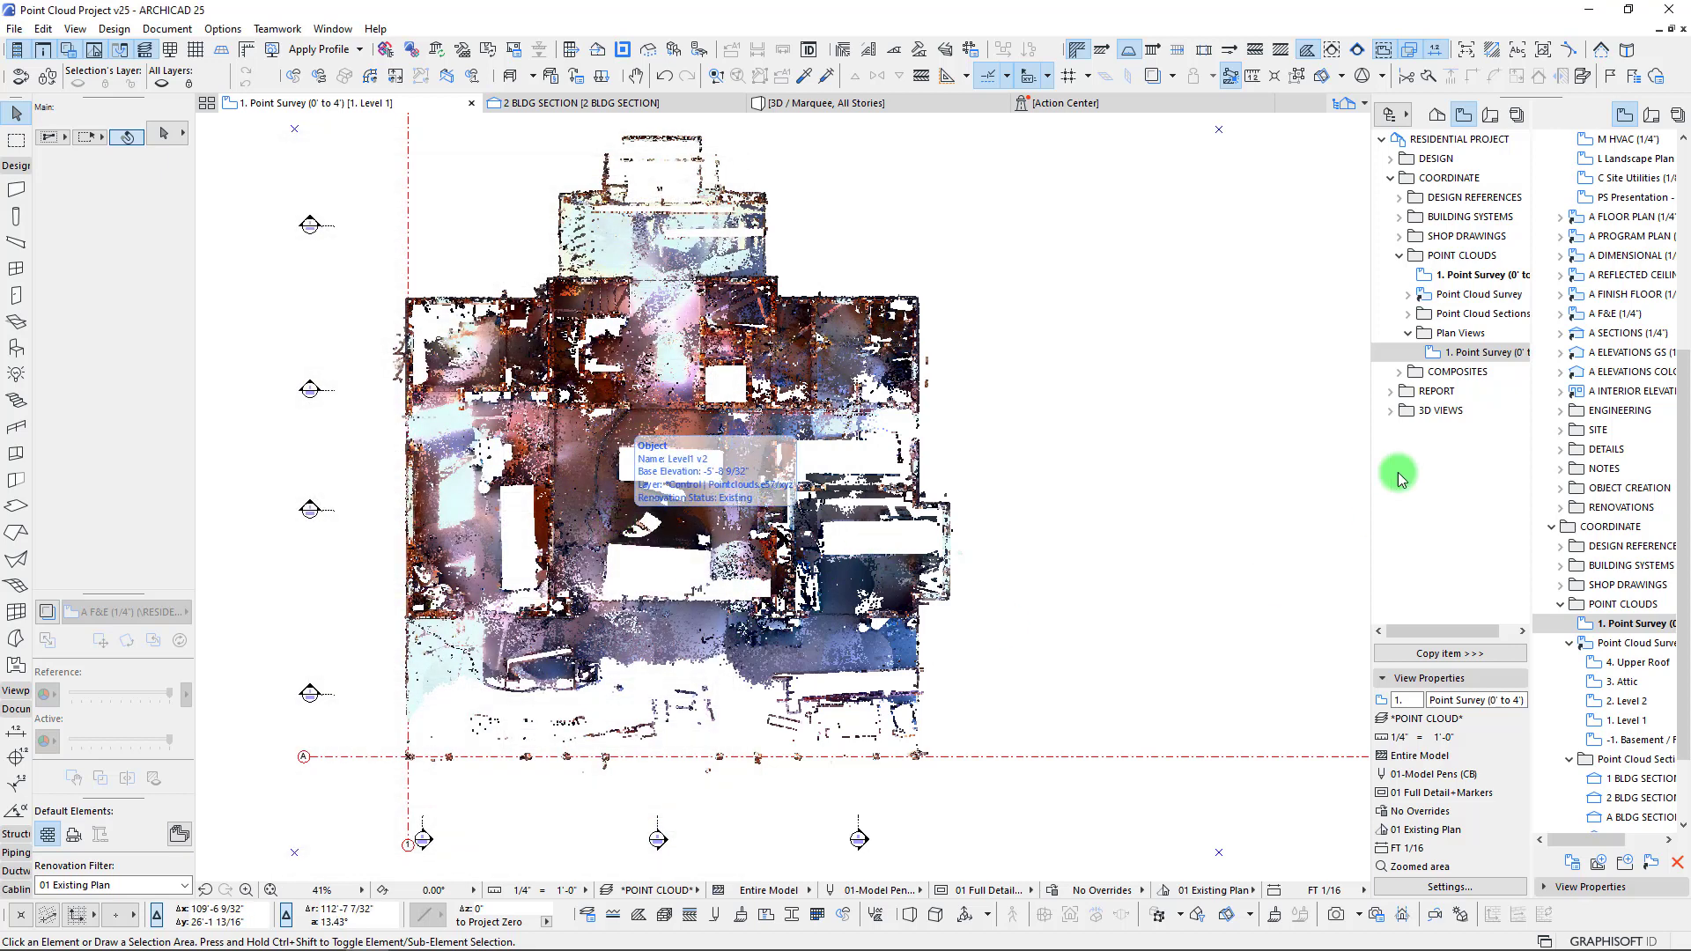
- Open the copied Point Survey view in Plan Views and examine the cut walls, the stairs and the porch posts
double_click(1445, 353)
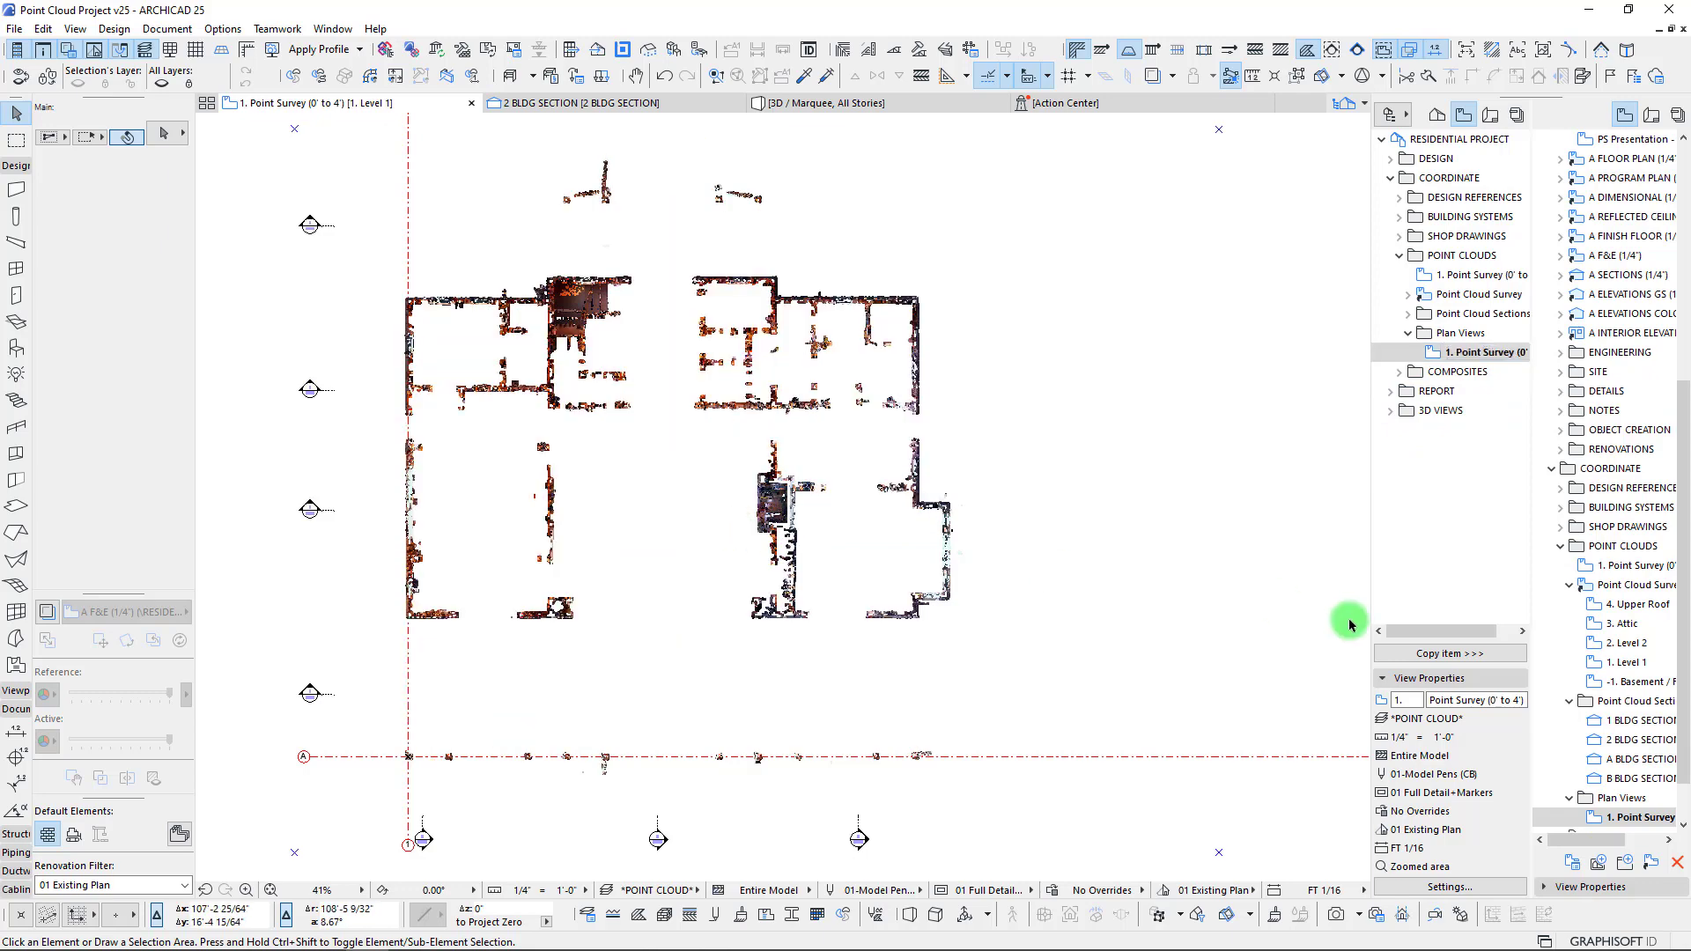
scroll(920, 758, "up", 5)
scroll(895, 283, "up", 10)
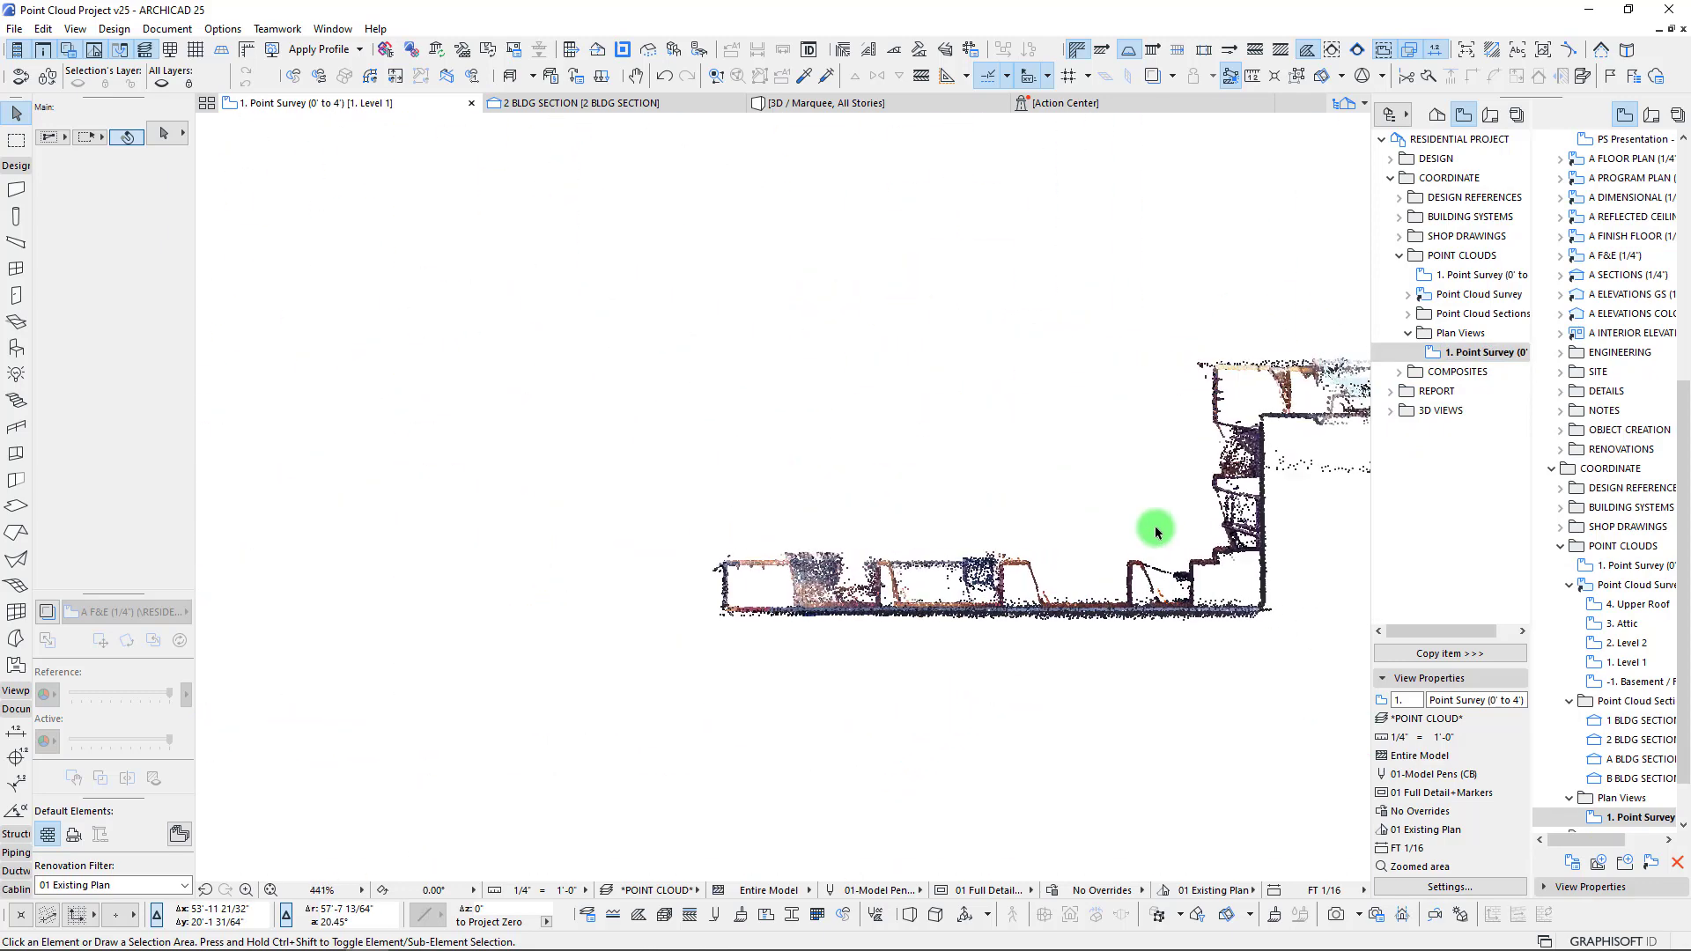
scroll(743, 271, "down", 8)
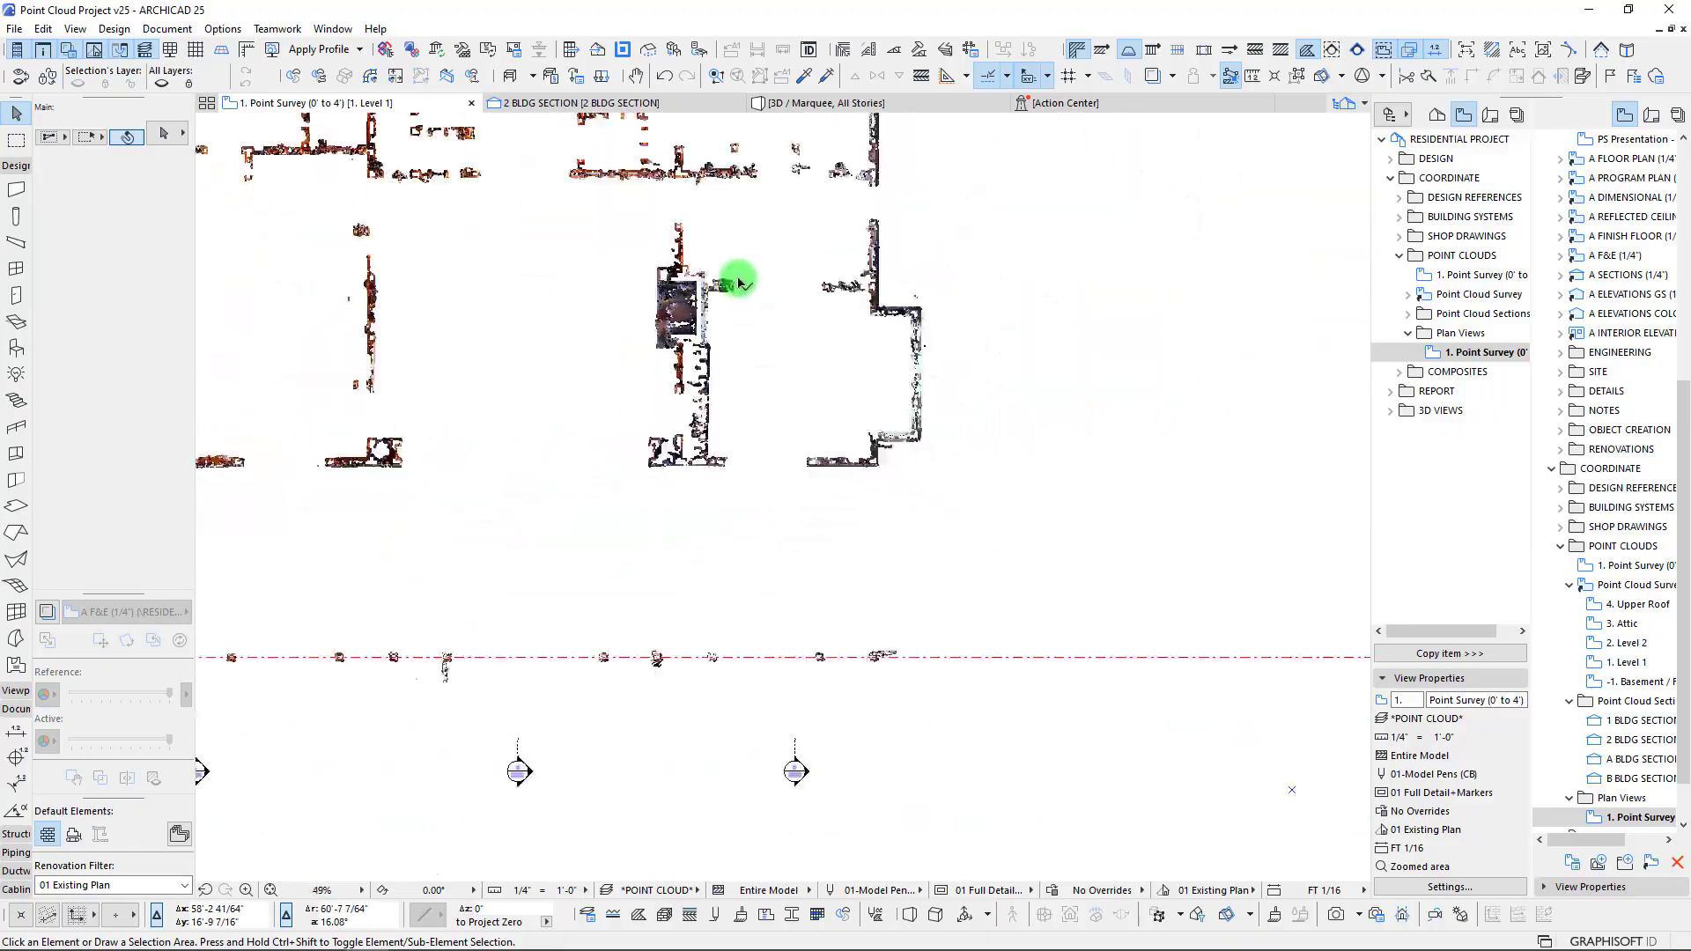
scroll(682, 497, "up", 8)
scroll(931, 374, "down", 4)
middle_click_drag(1030, 253, 604, 396)
scroll(532, 448, "up", 3)
middle_click_drag(421, 470, 629, 395)
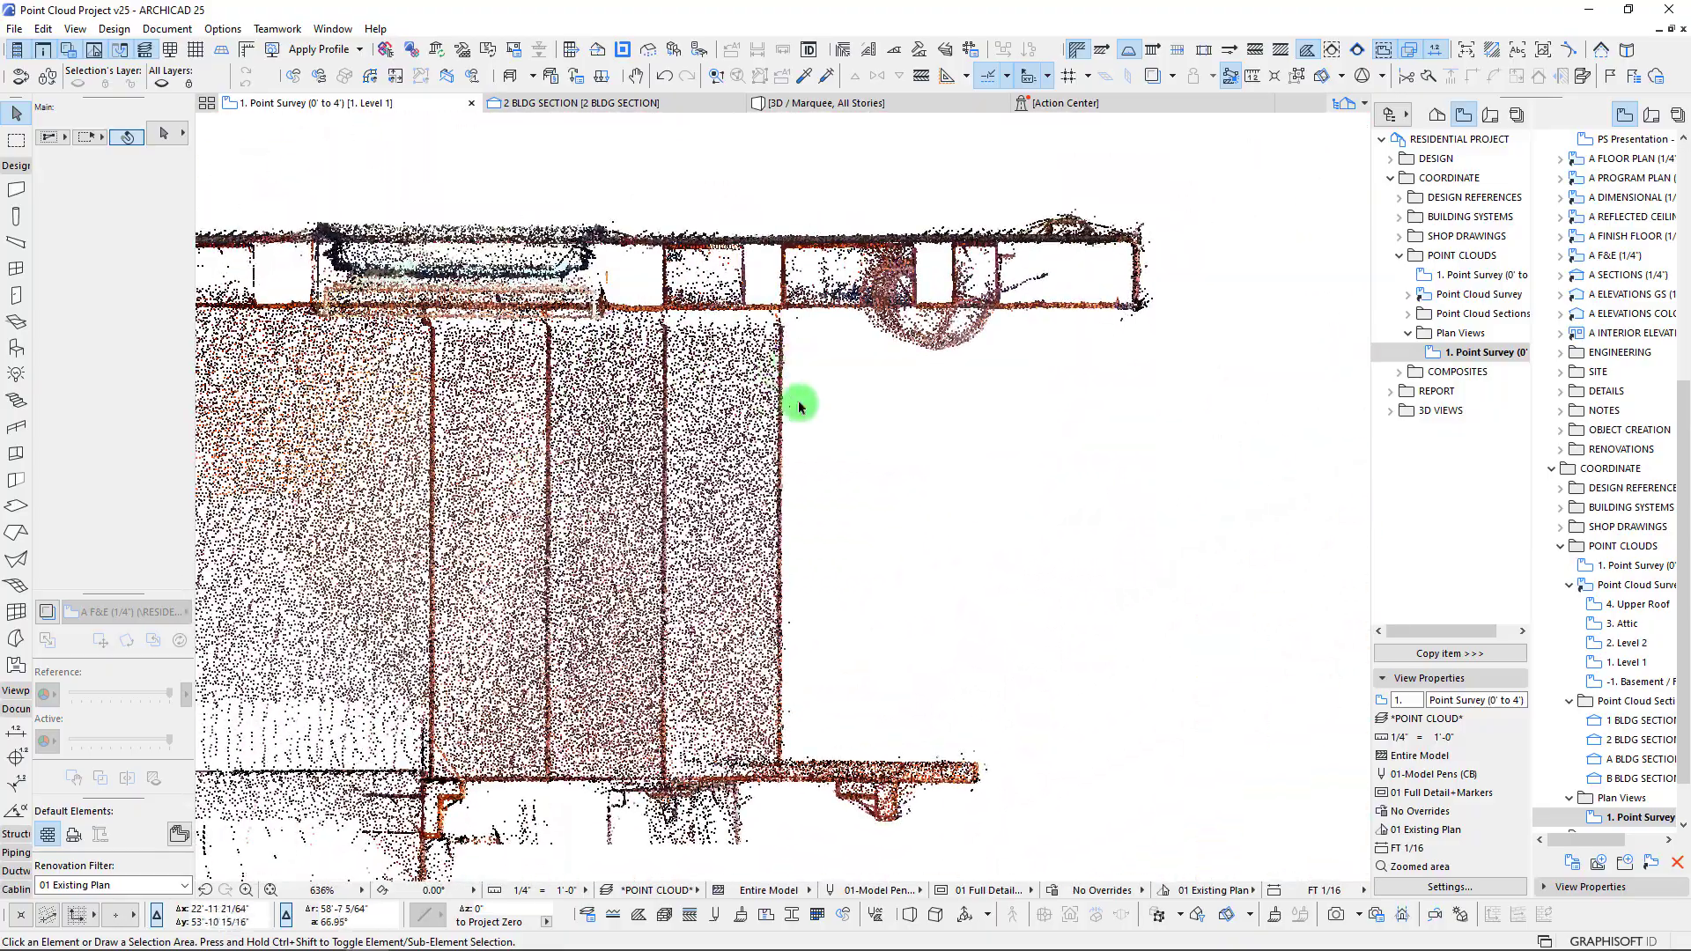
scroll(937, 579, "down", 12)
scroll(665, 342, "up", 1)
scroll(453, 366, "up", 4)
scroll(446, 441, "down", 6)
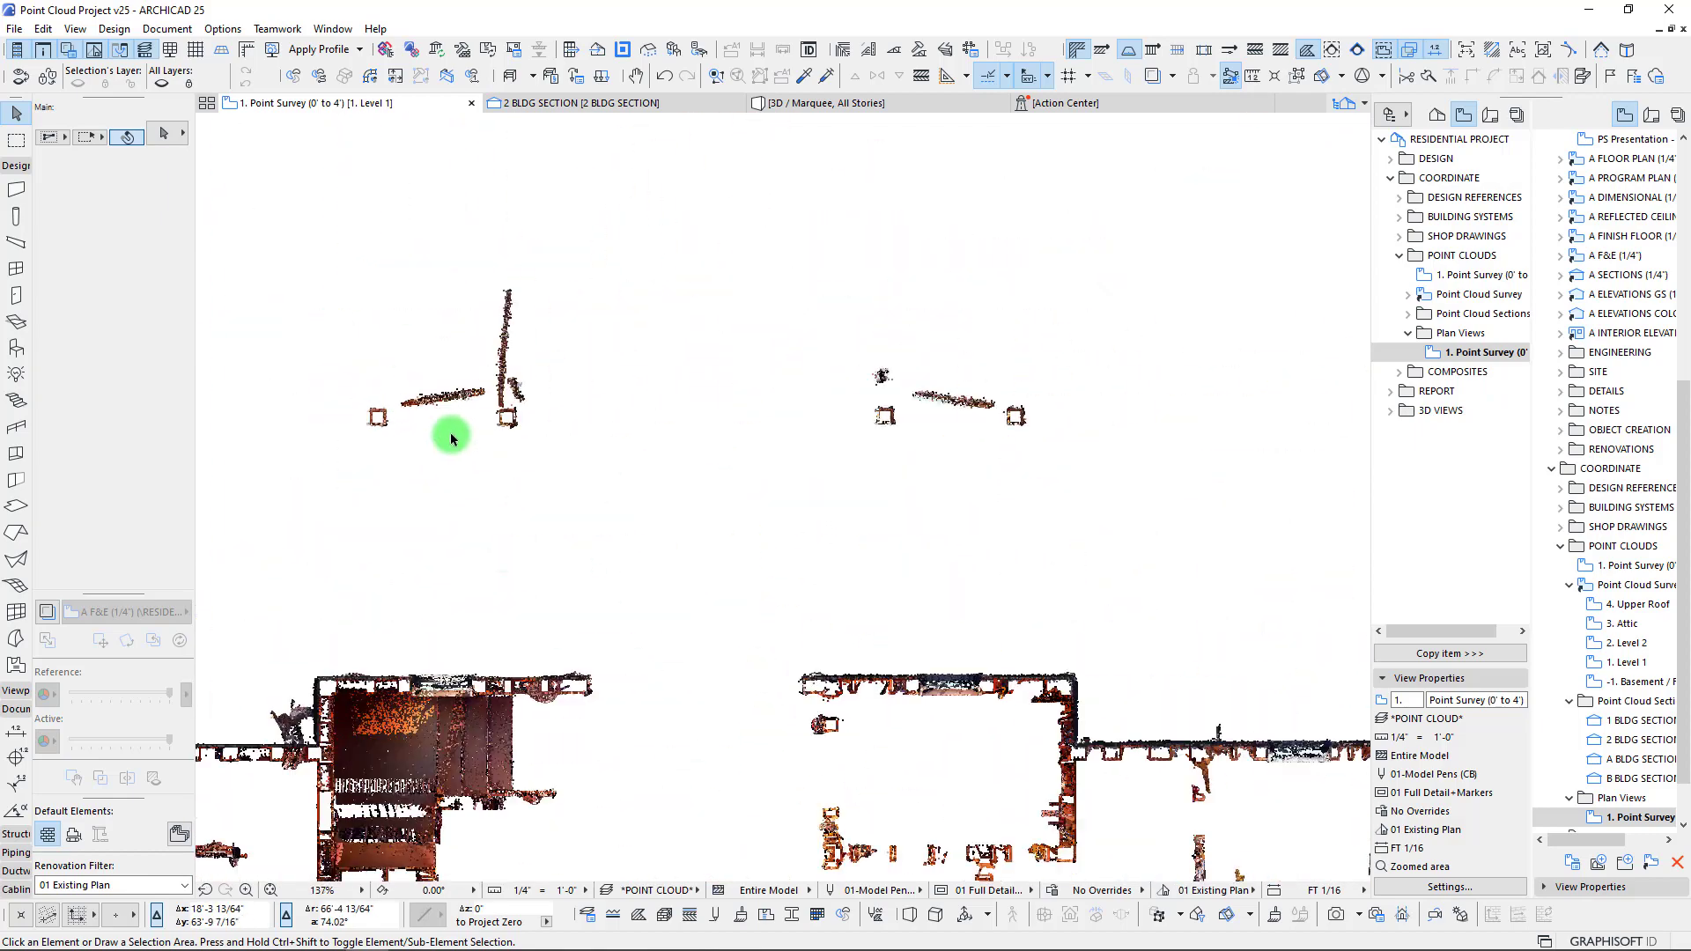
scroll(849, 811, "up", 5)
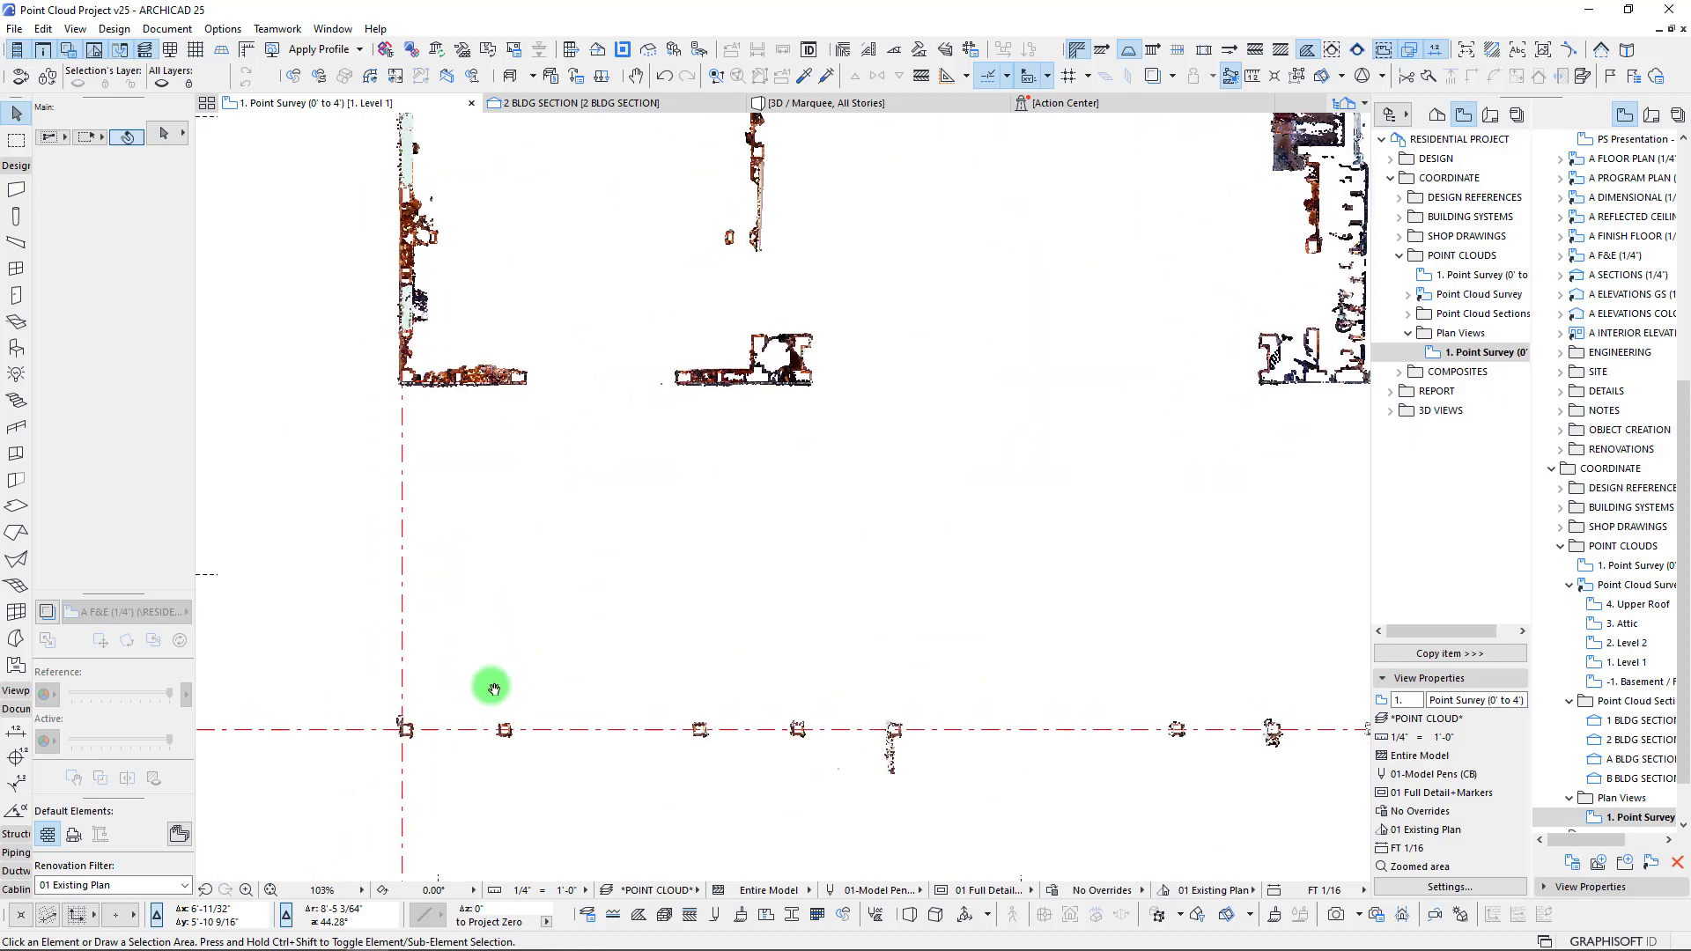
- Examine the stud framing in the exterior wall along grid line 1, from the front corner upward
scroll(498, 401, "up", 6)
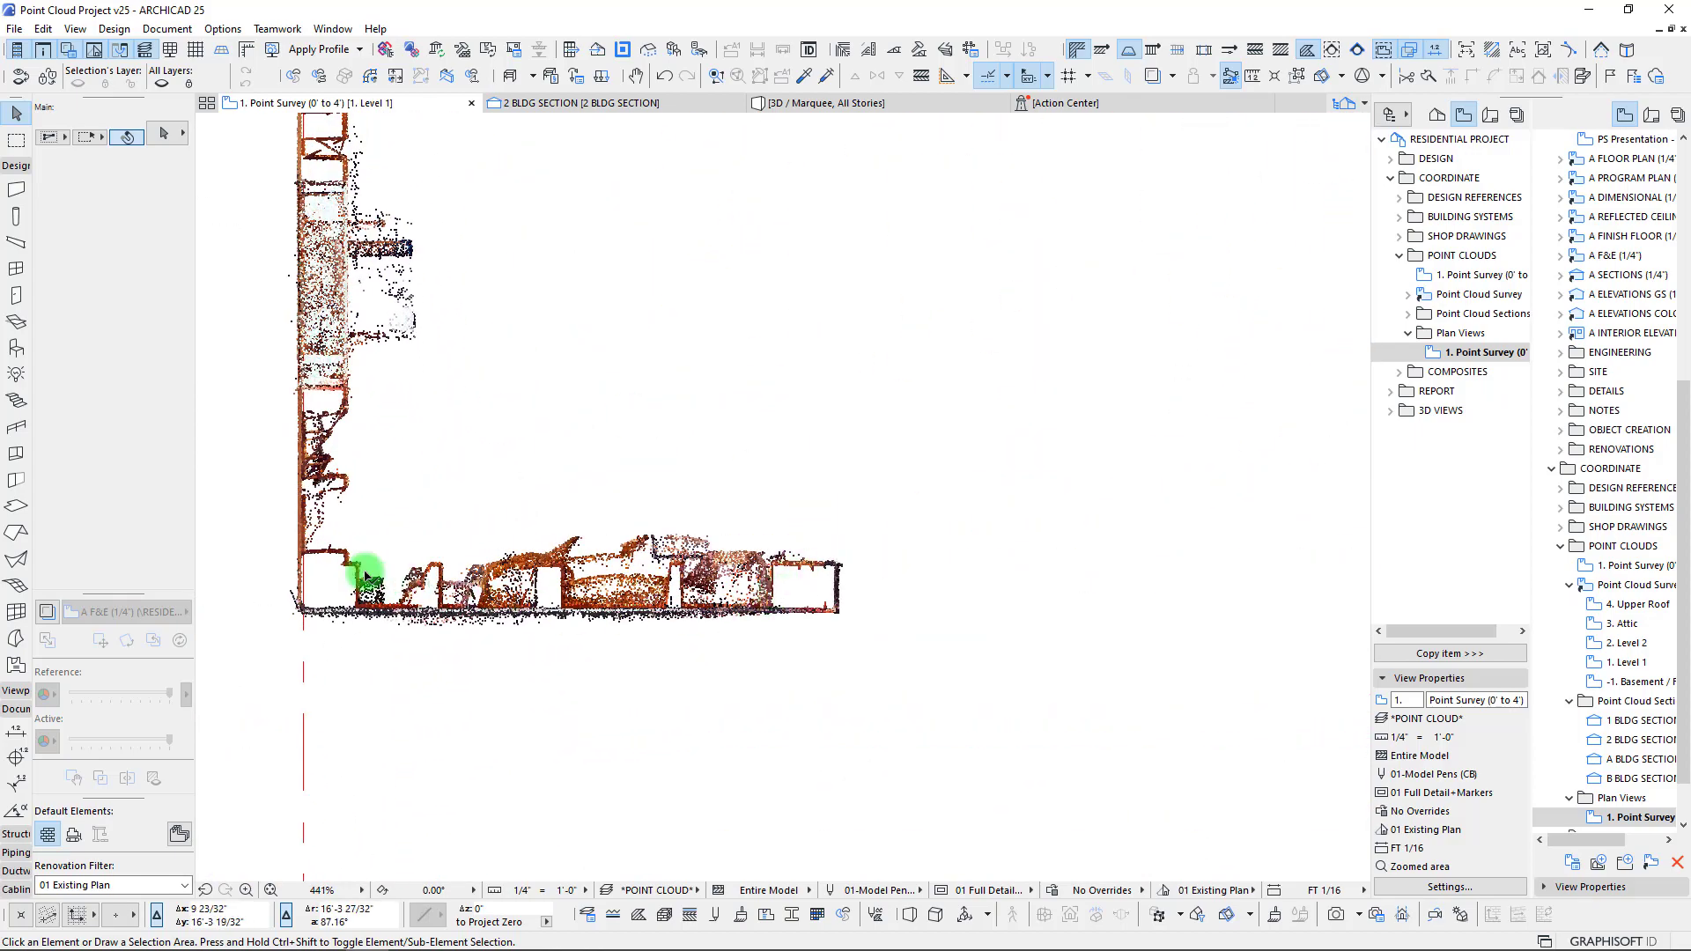
middle_click_drag(355, 176, 482, 496)
scroll(444, 379, "up", 4)
middle_click_drag(546, 245, 545, 817)
scroll(443, 464, "down", 3)
middle_click_drag(441, 257, 480, 614)
scroll(480, 608, "down", 1)
scroll(449, 325, "up", 5)
scroll(487, 460, "down", 4)
middle_click_drag(495, 459, 528, 879)
scroll(525, 676, "up", 7)
middle_click_drag(679, 611, 438, 713)
scroll(438, 715, "down", 4)
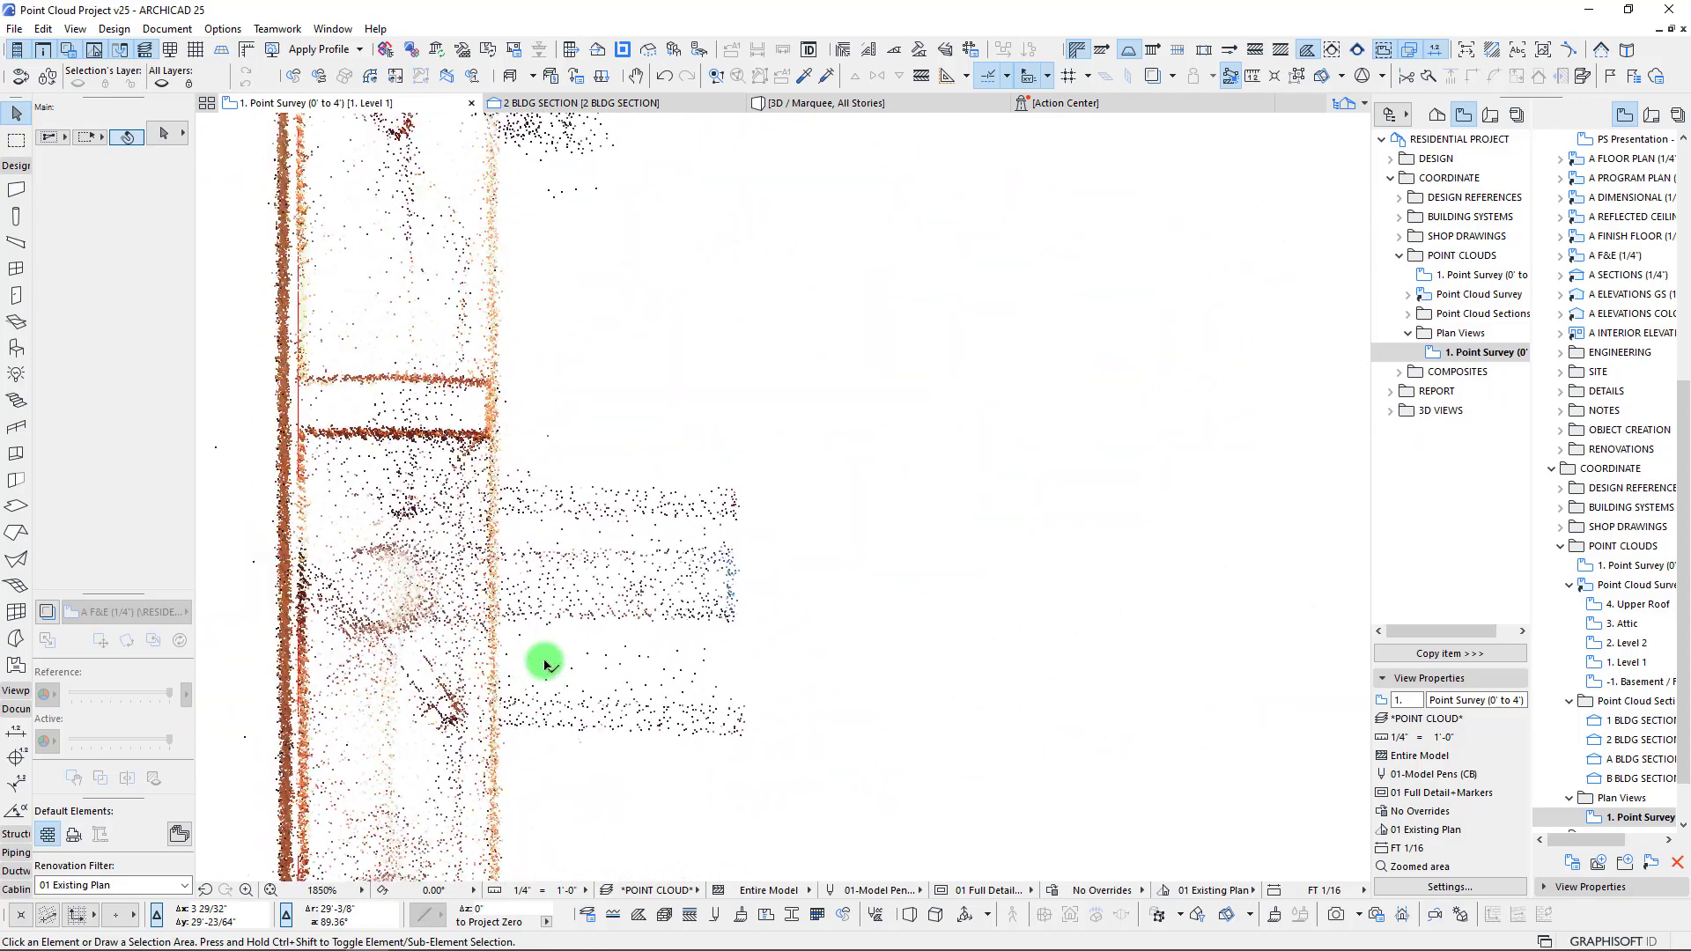
scroll(473, 604, "down", 5)
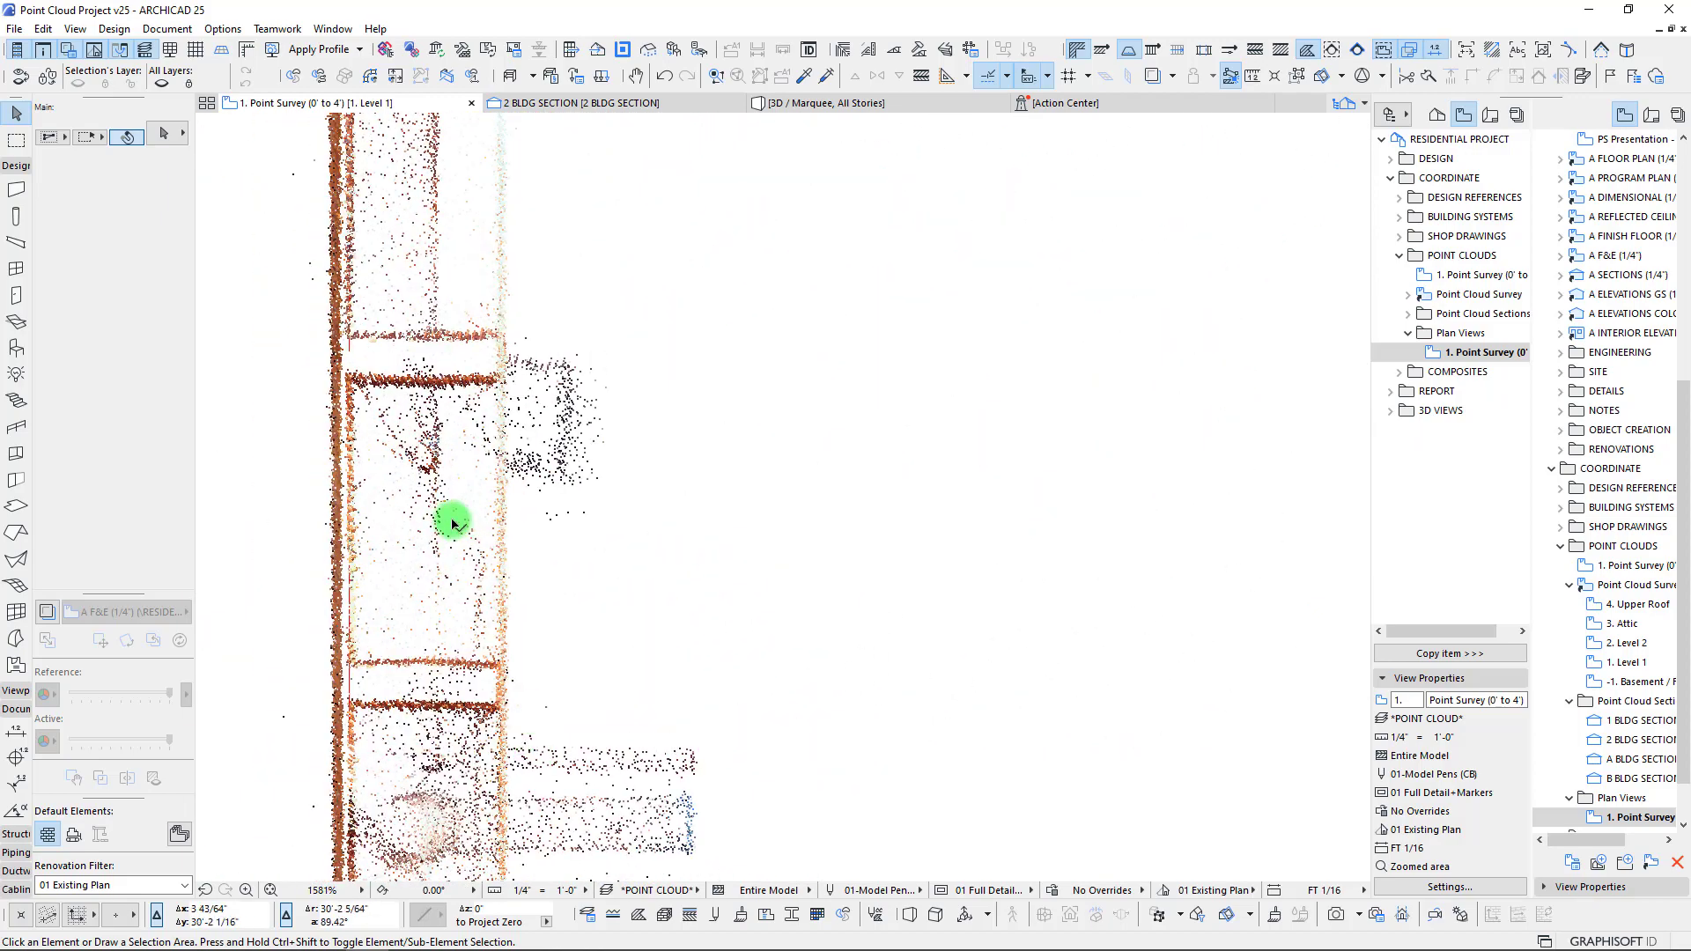
scroll(449, 282, "down", 15)
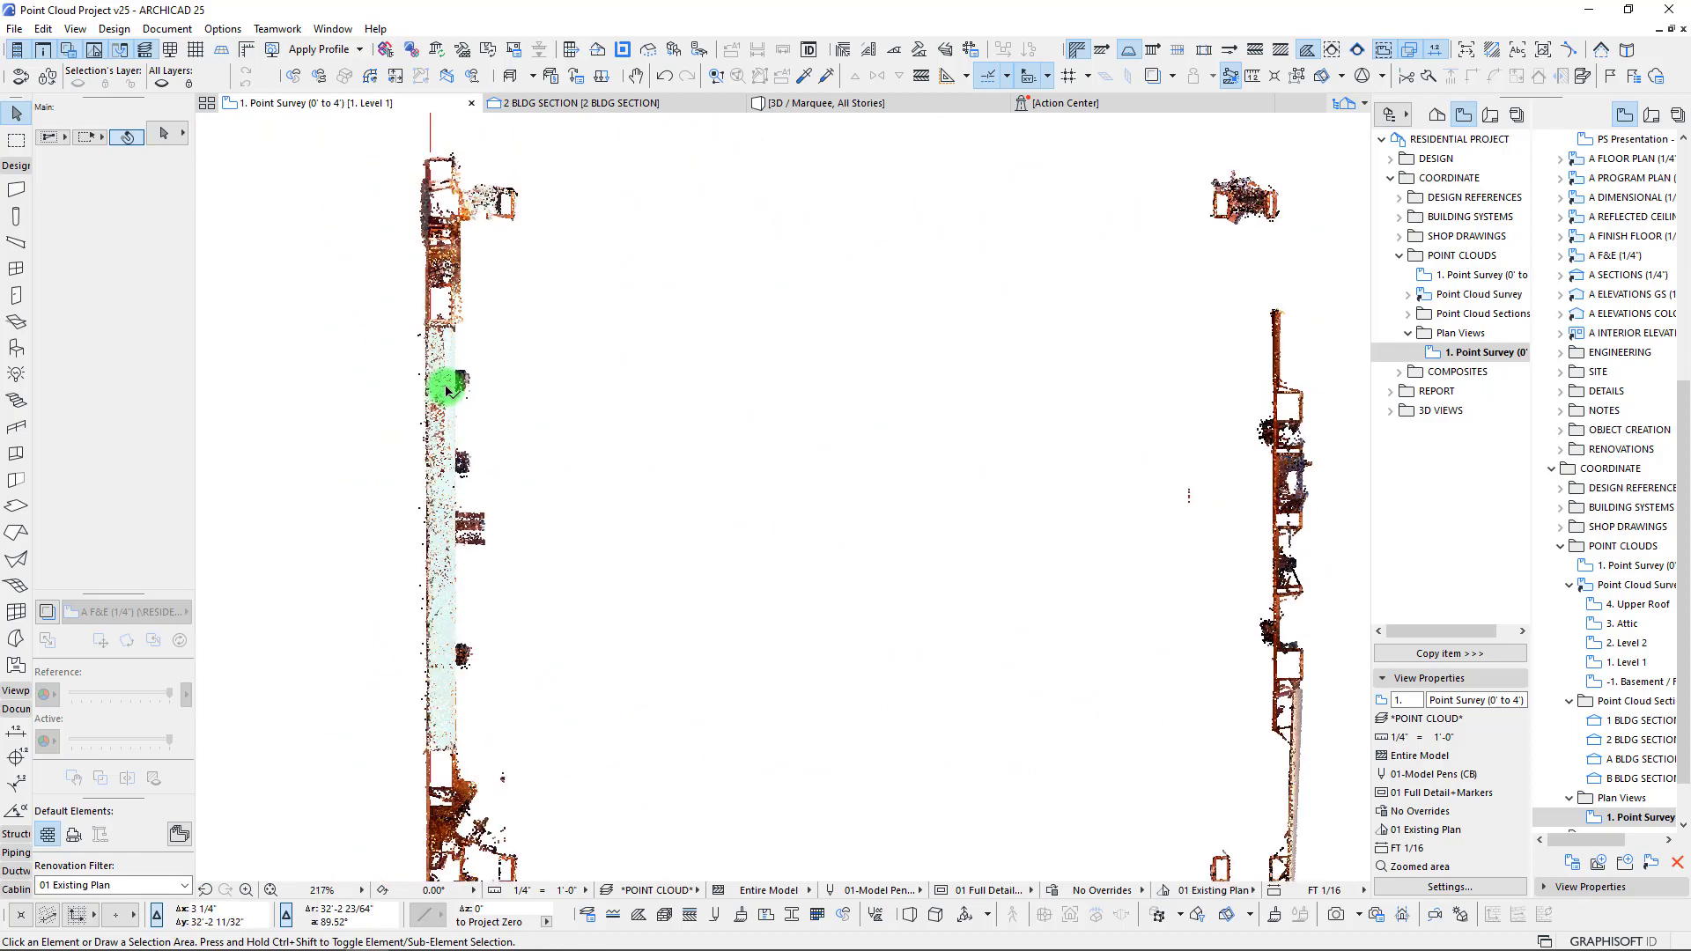
- Examine the studs and openings of the interior walls, finishing with an overview of the whole Level 1 plan
scroll(881, 476, "up", 2)
scroll(662, 441, "up", 11)
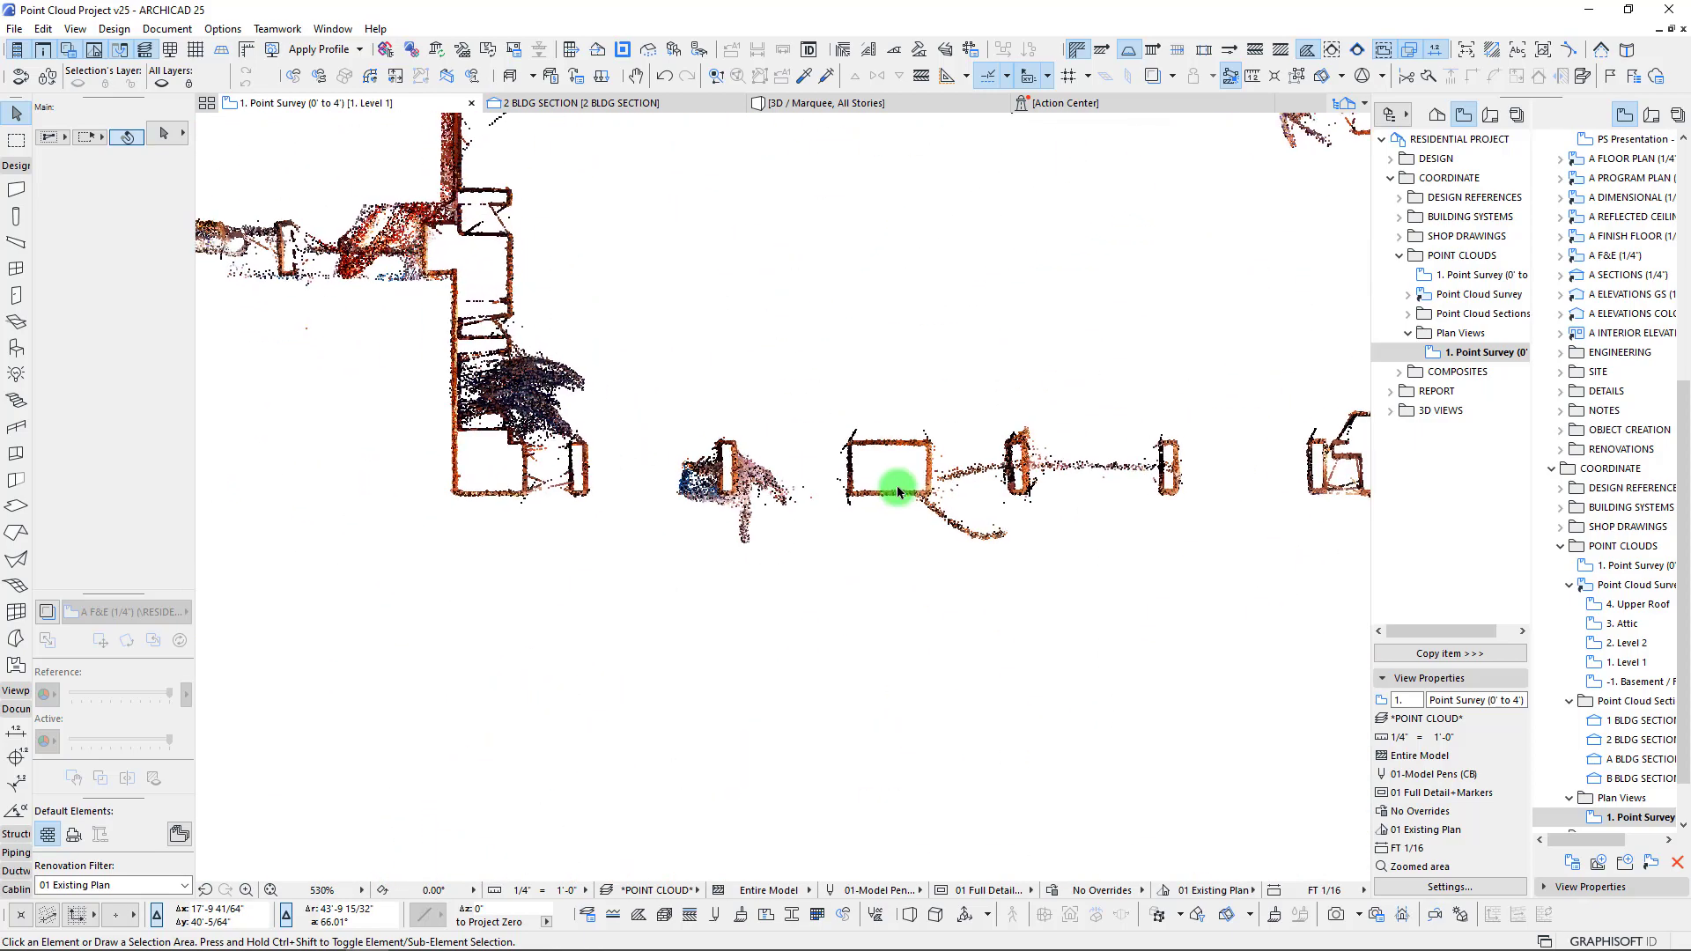
middle_click_drag(794, 526, 1148, 711)
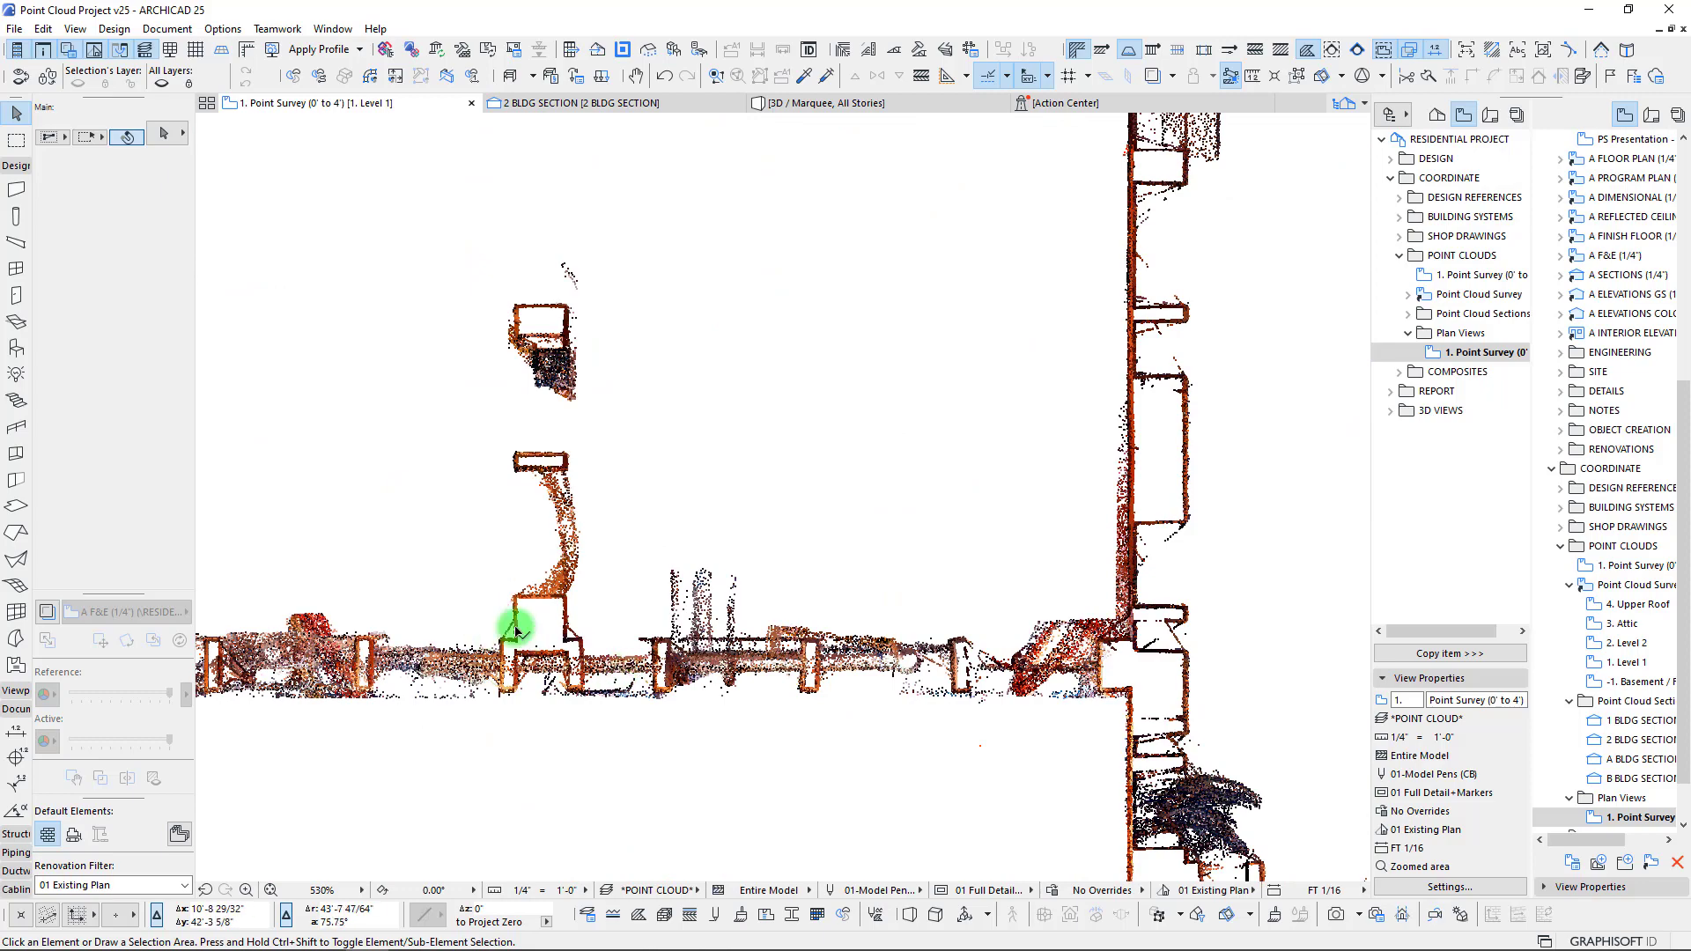
scroll(687, 438, "down", 5)
scroll(808, 452, "down", 9)
middle_click_drag(1040, 587, 785, 367)
scroll(781, 499, "down", 5)
middle_click_drag(739, 518, 652, 498)
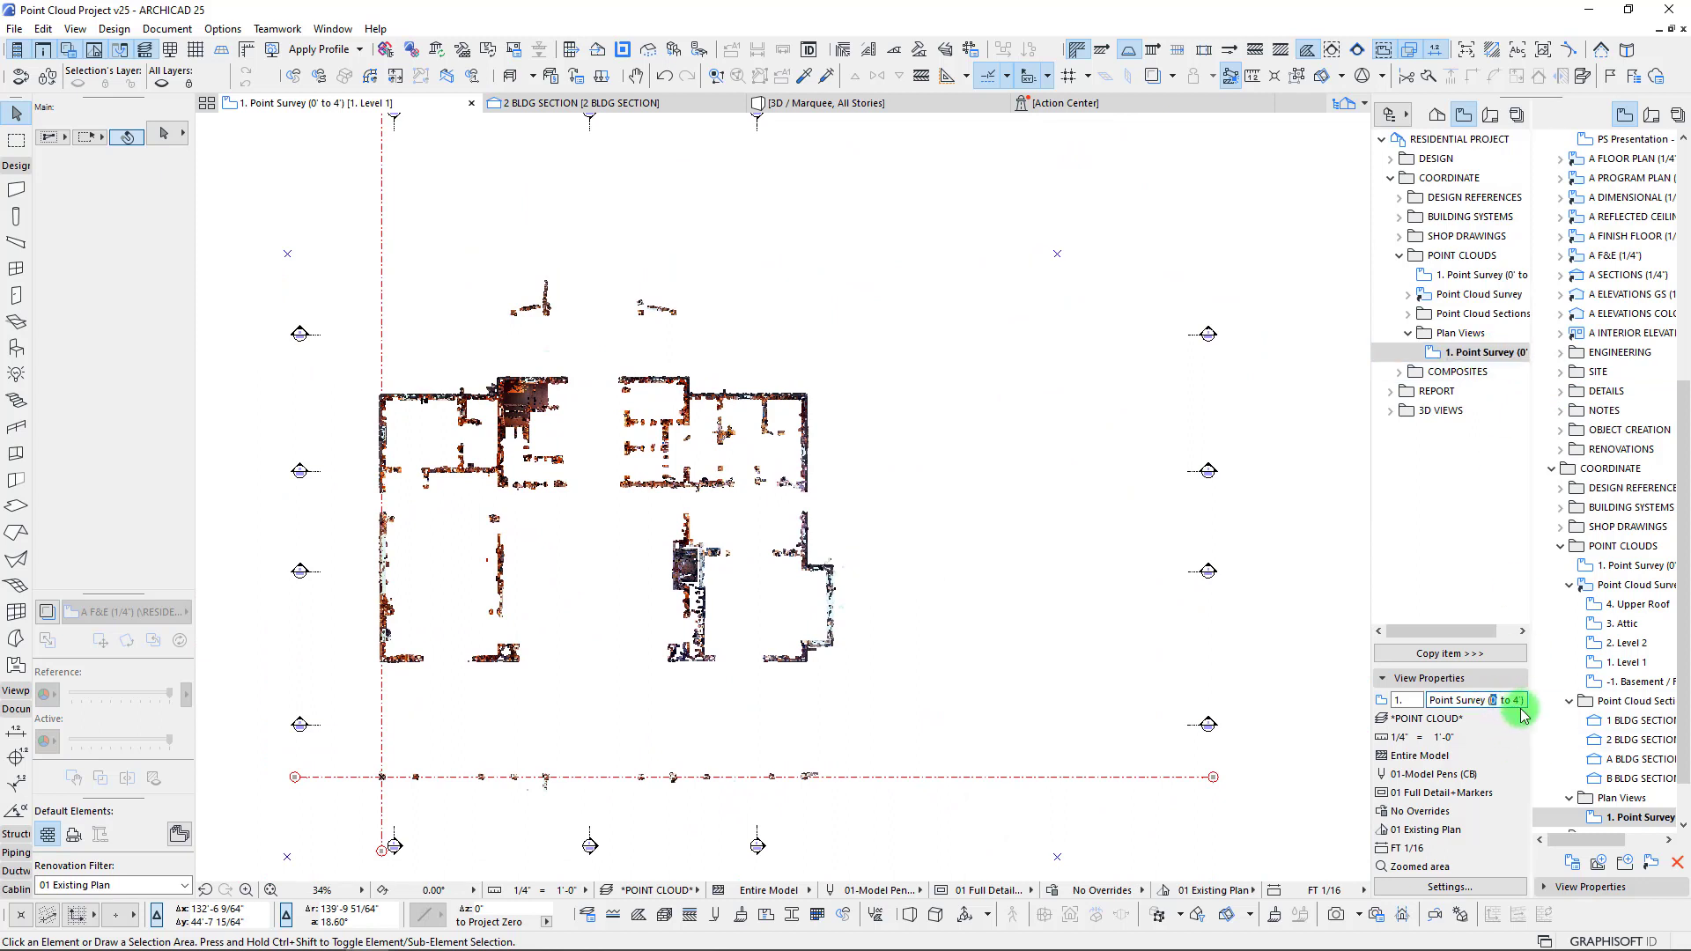
- Rename the Level 1 plan view to Point Survey (1' to 5') and duplicate it in the Plan Views folder
type("1")
left_click(981, 626)
middle_click_drag(880, 638, 883, 631)
left_click(1483, 360)
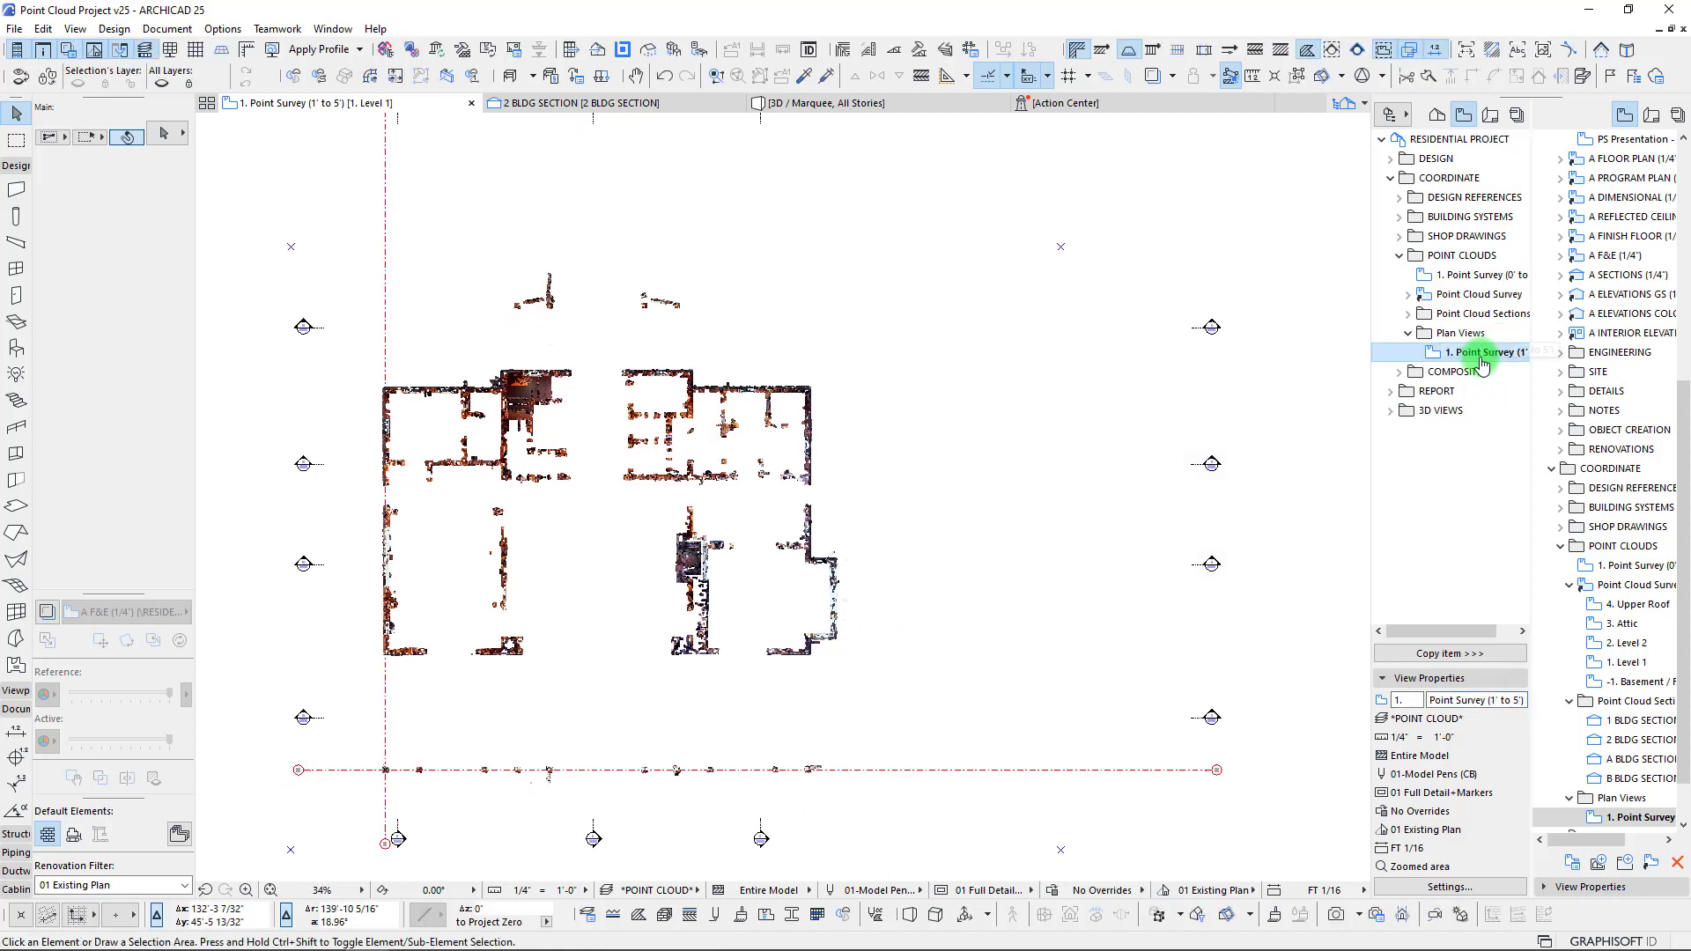
left_click_drag(1428, 630, 1448, 631)
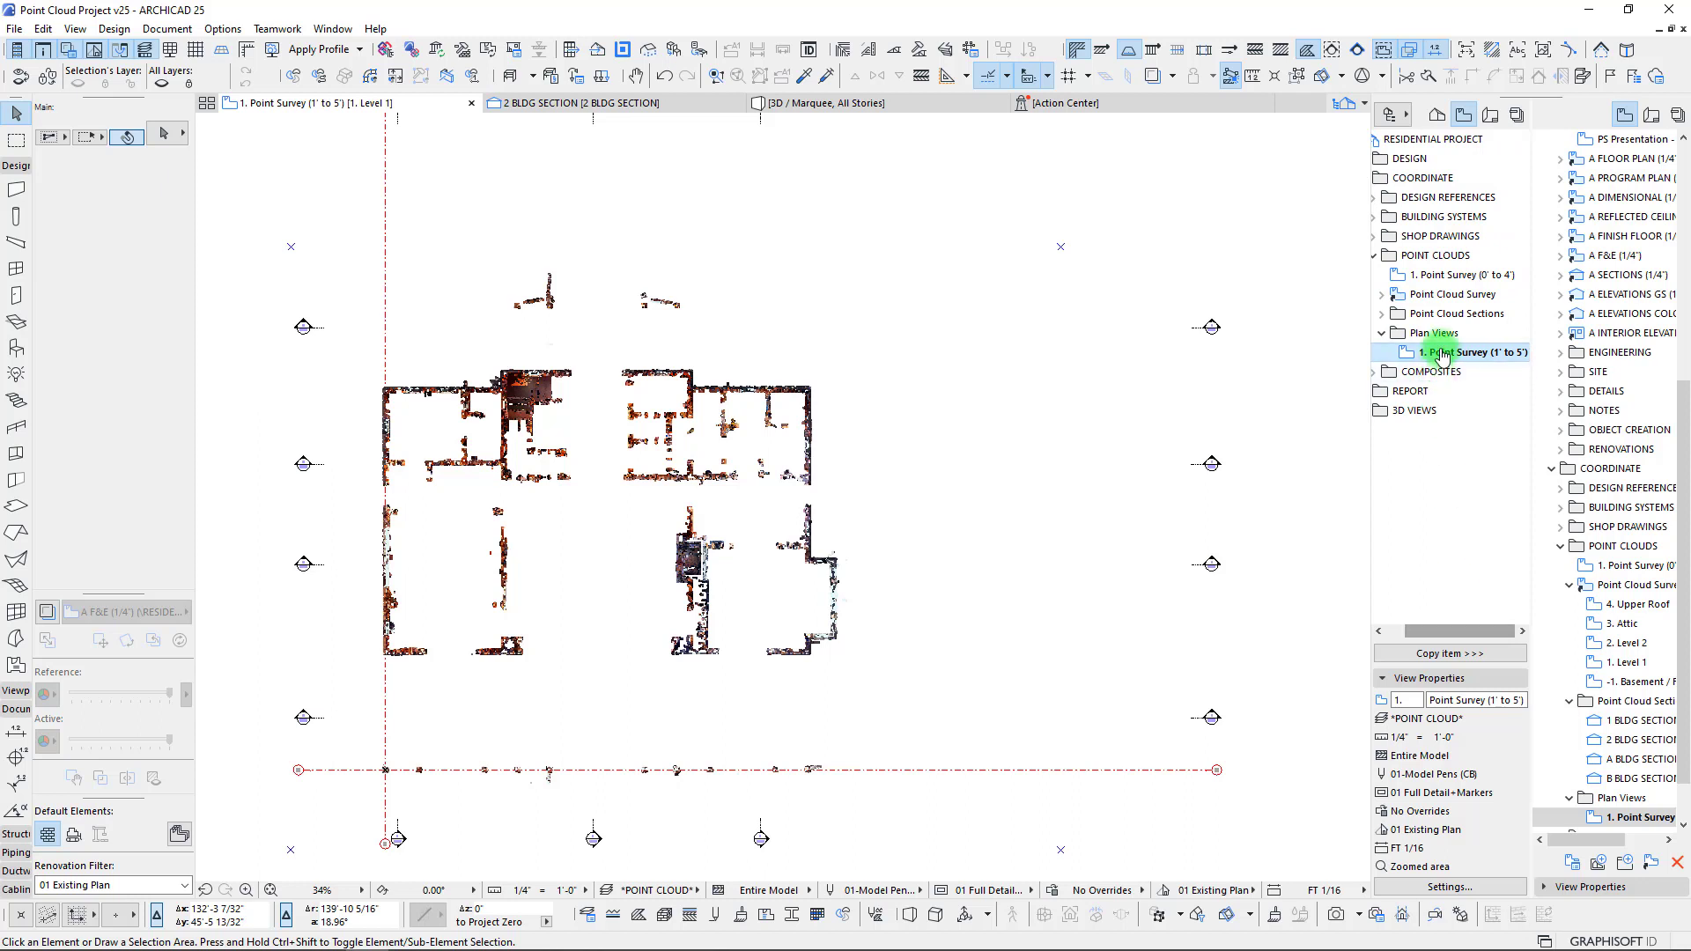
left_click_drag(1444, 368, 1446, 370, "ctrl")
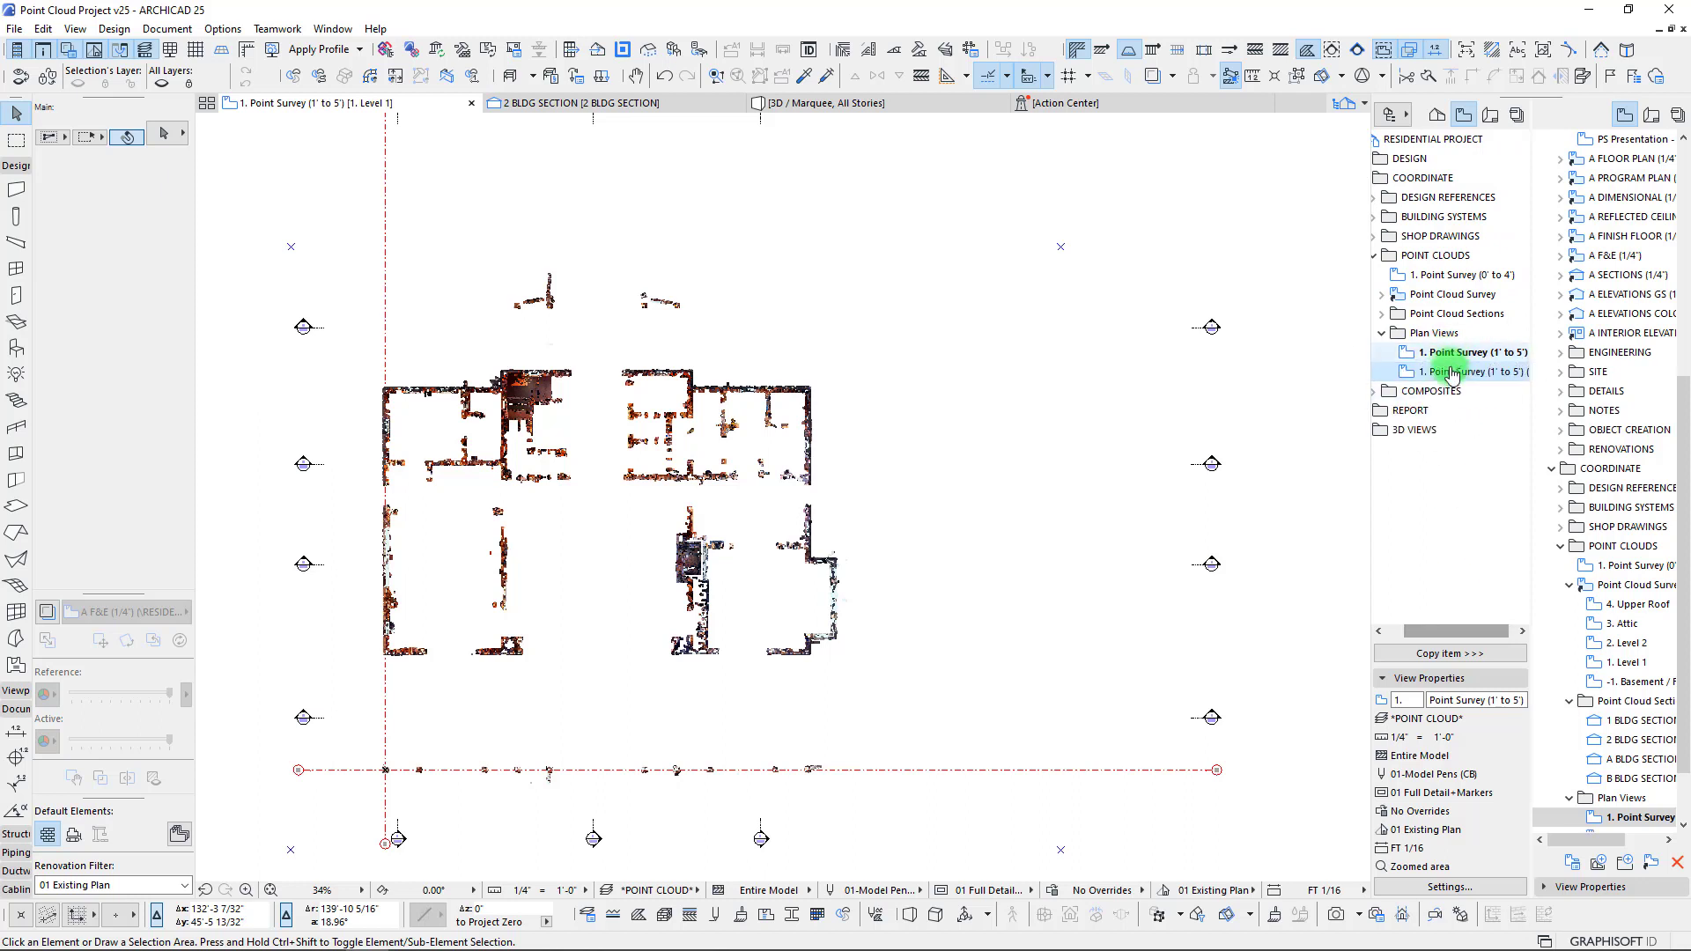
- Open the 2 BLDG SECTION view and examine the ceiling framing above the Level 1 doorway
left_click(560, 105)
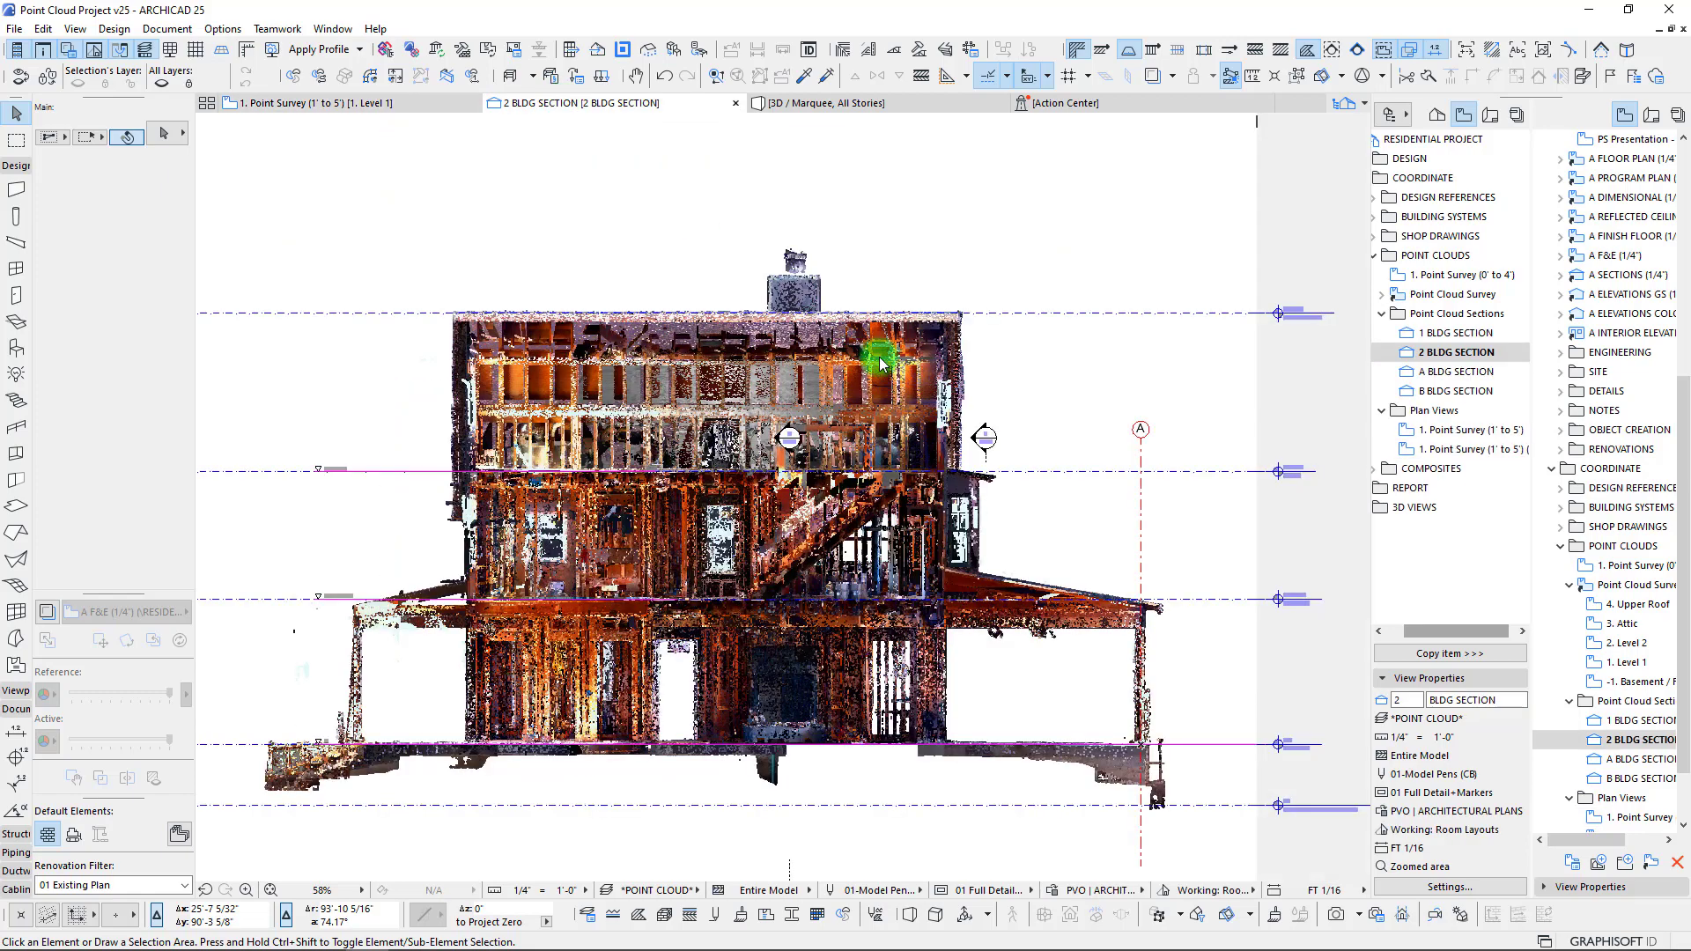
left_click(882, 358)
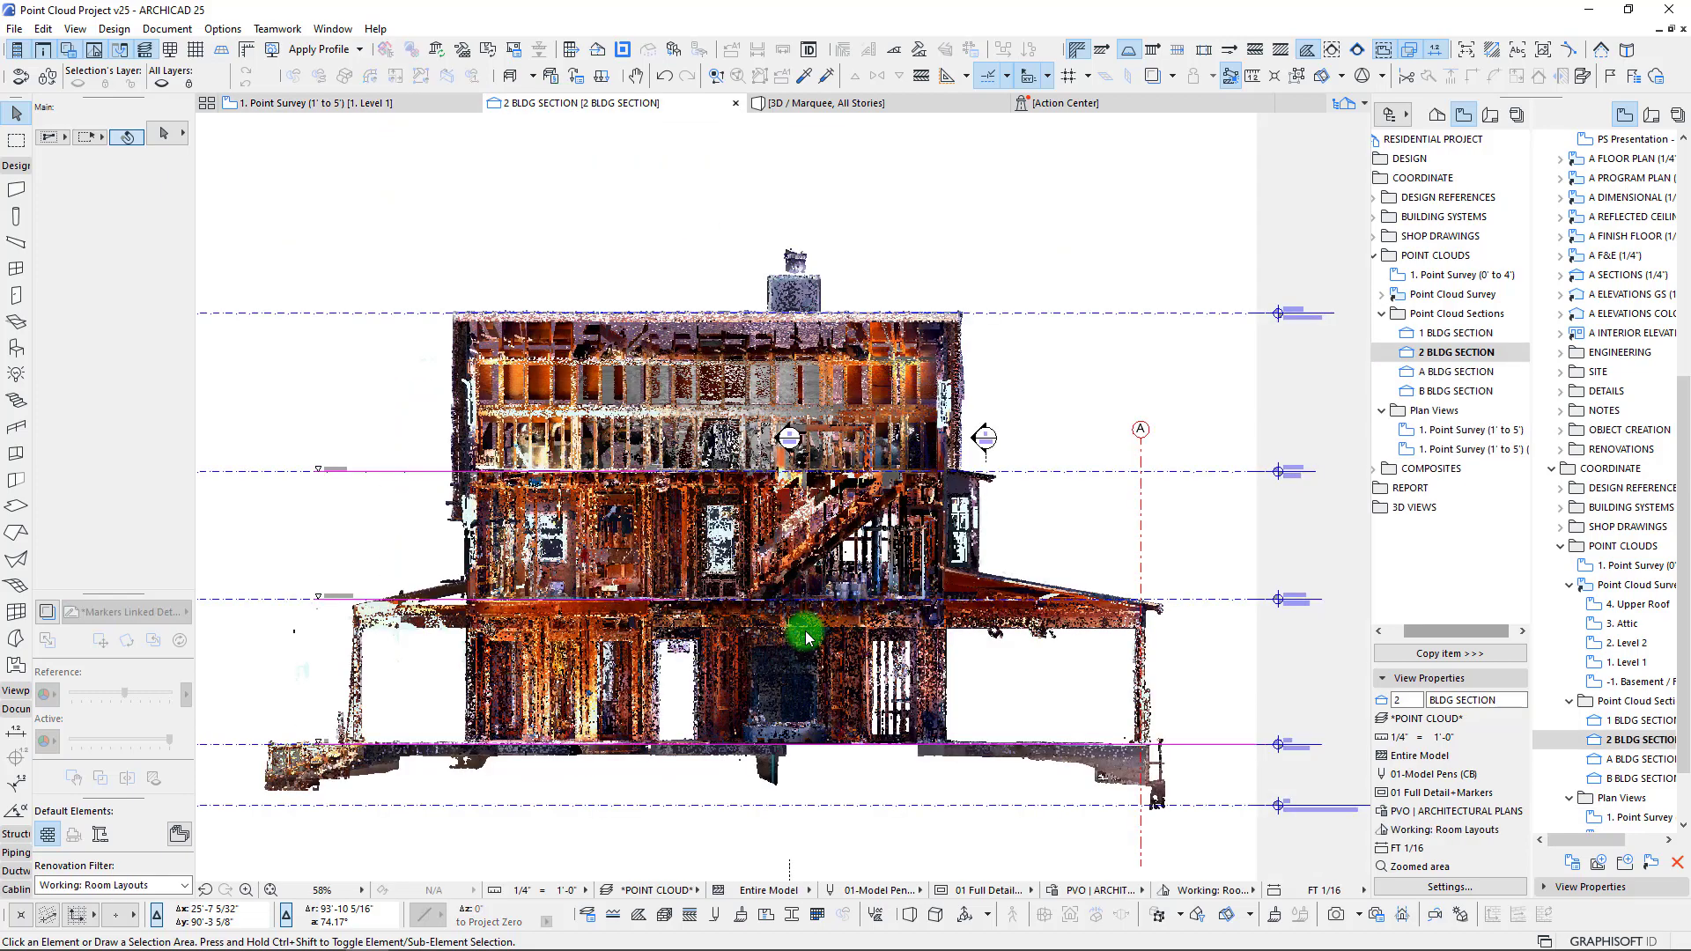
scroll(701, 621, "up", 4)
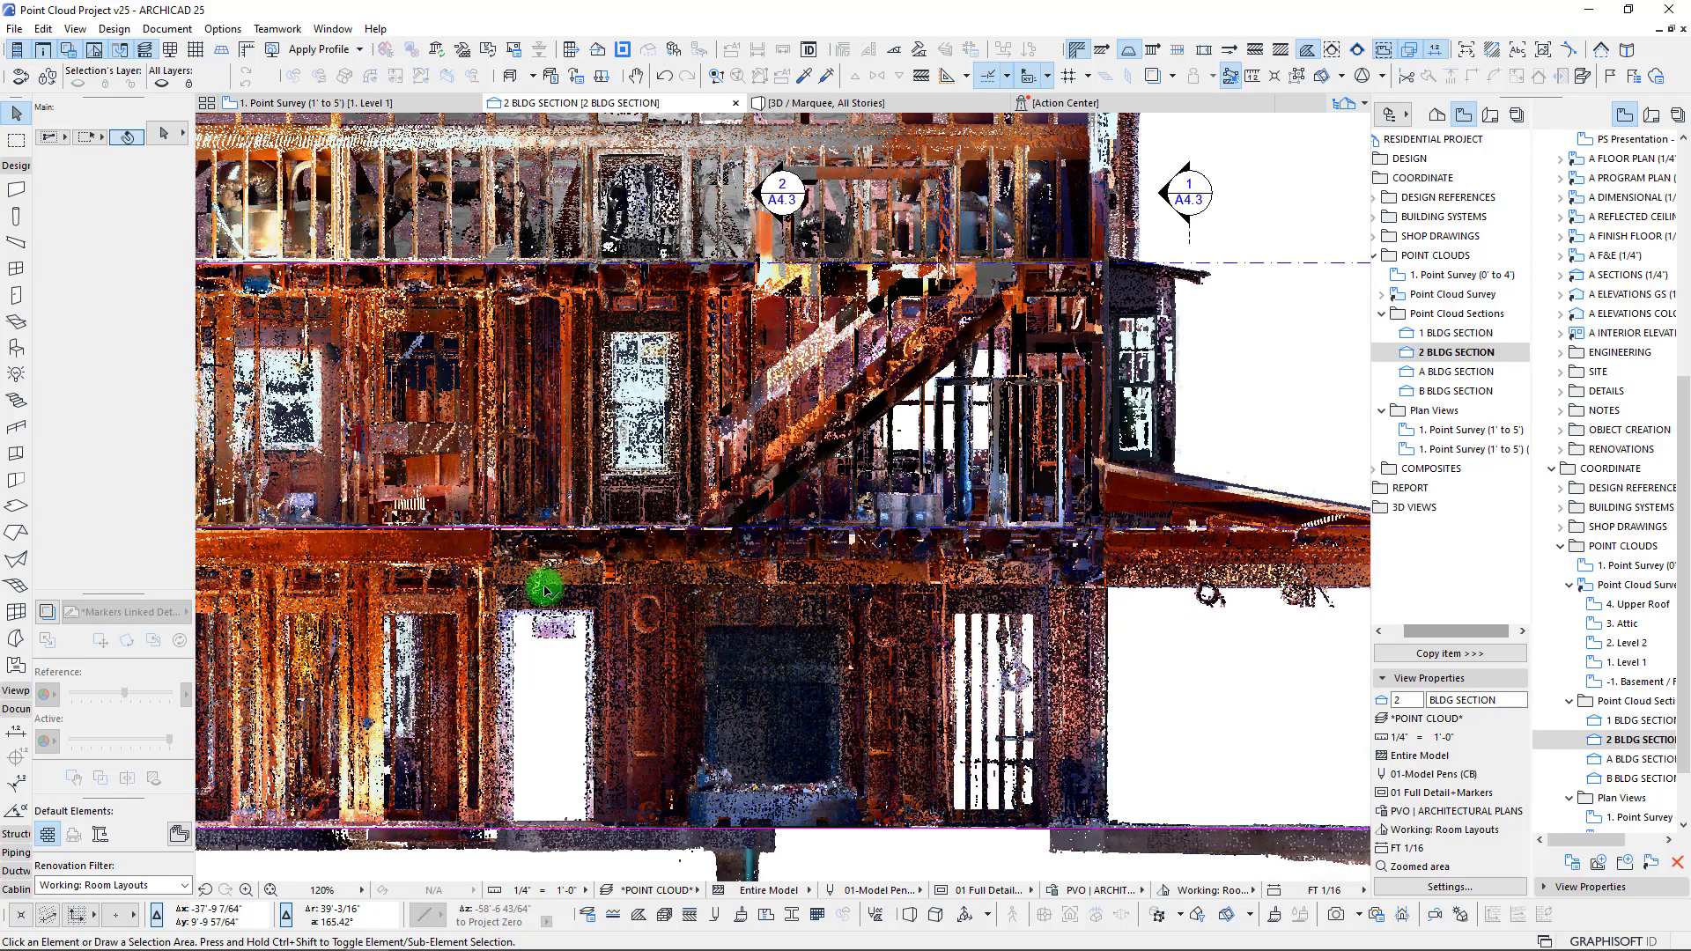
scroll(561, 592, "up", 8)
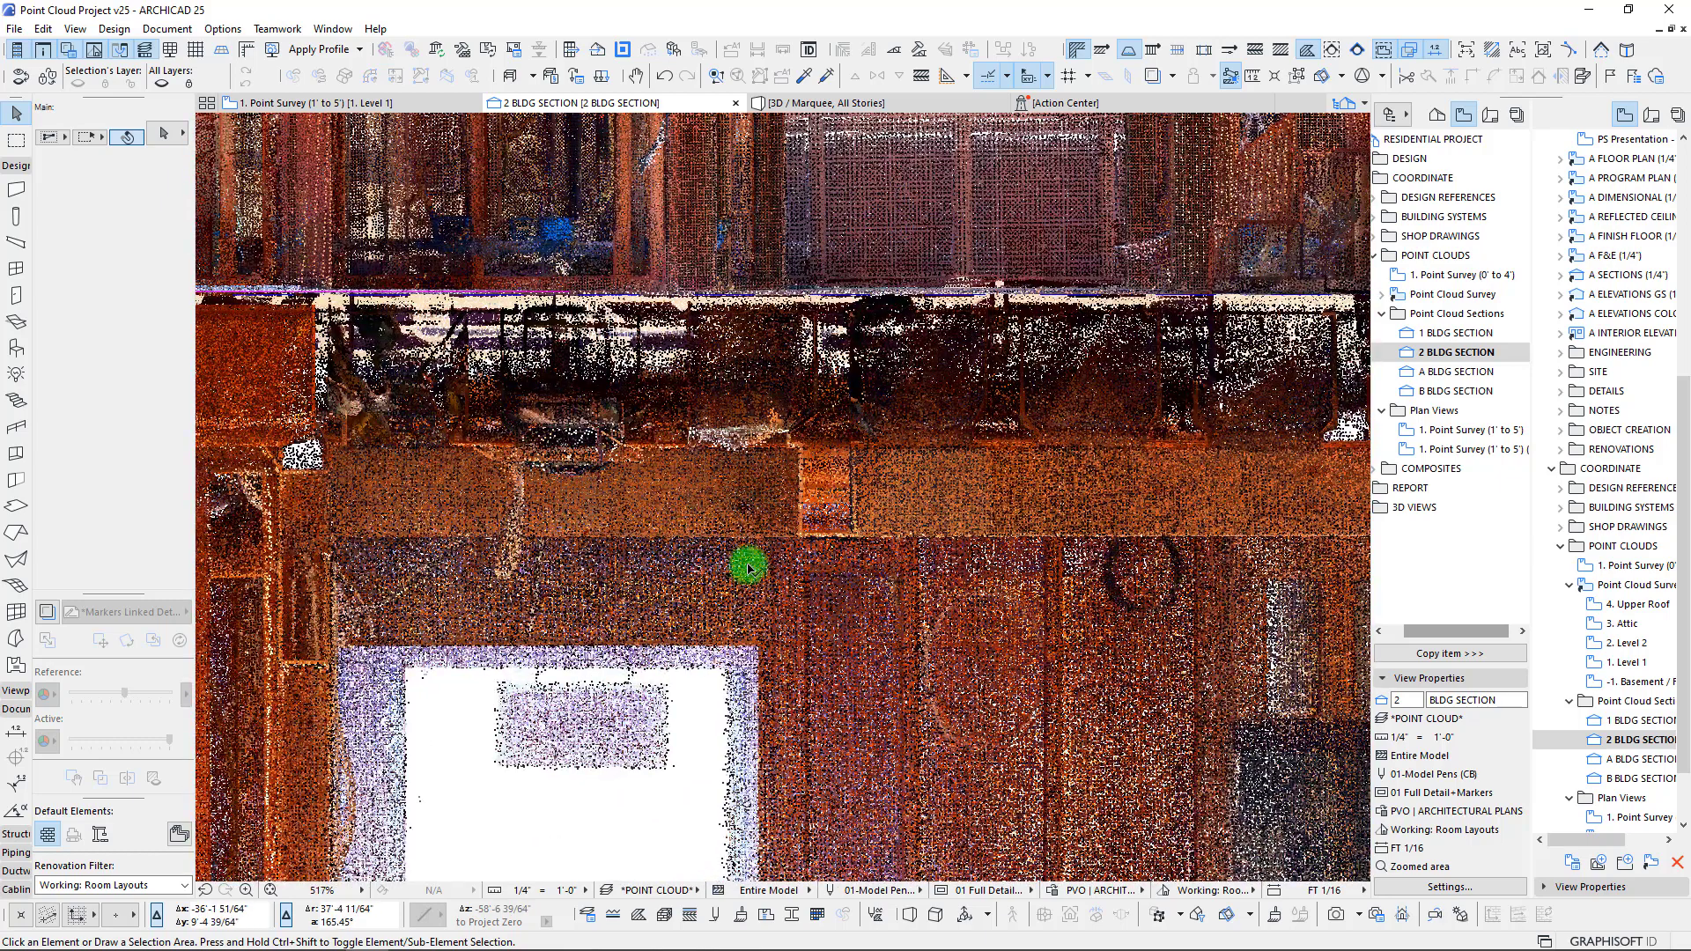
- Check the heights of the beams and joists between Level 1 and Level 2 with the Measure tool
key("m")
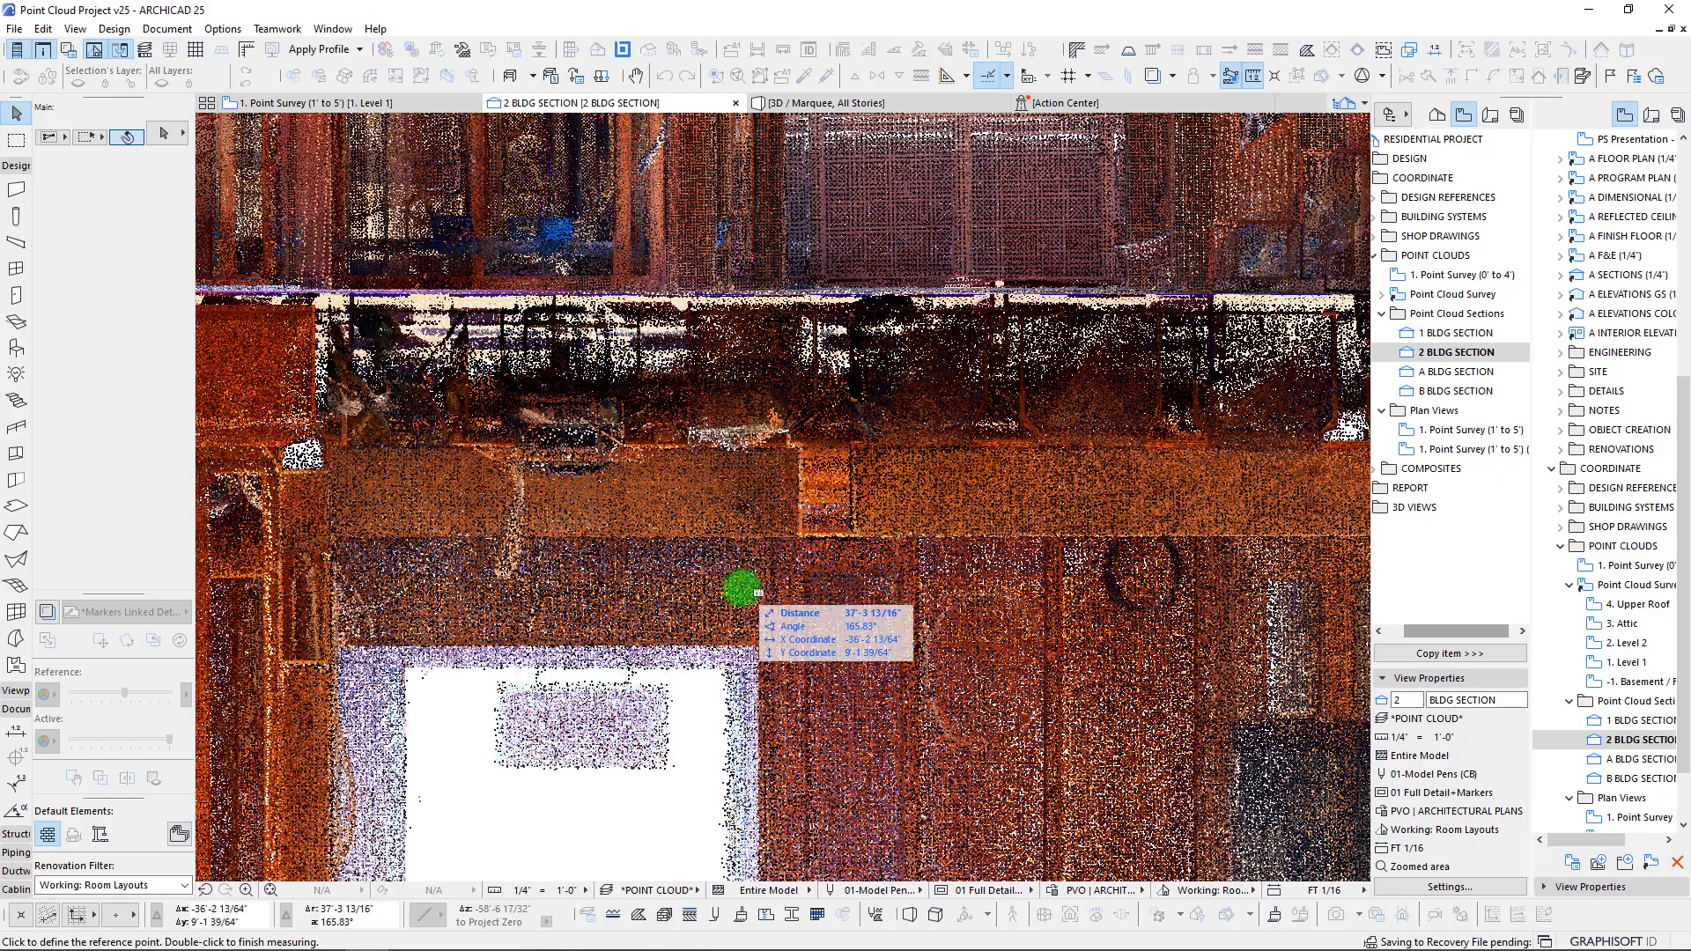
scroll(718, 586, "down", 3)
middle_click_drag(722, 577, 1178, 537)
scroll(430, 509, "up", 3)
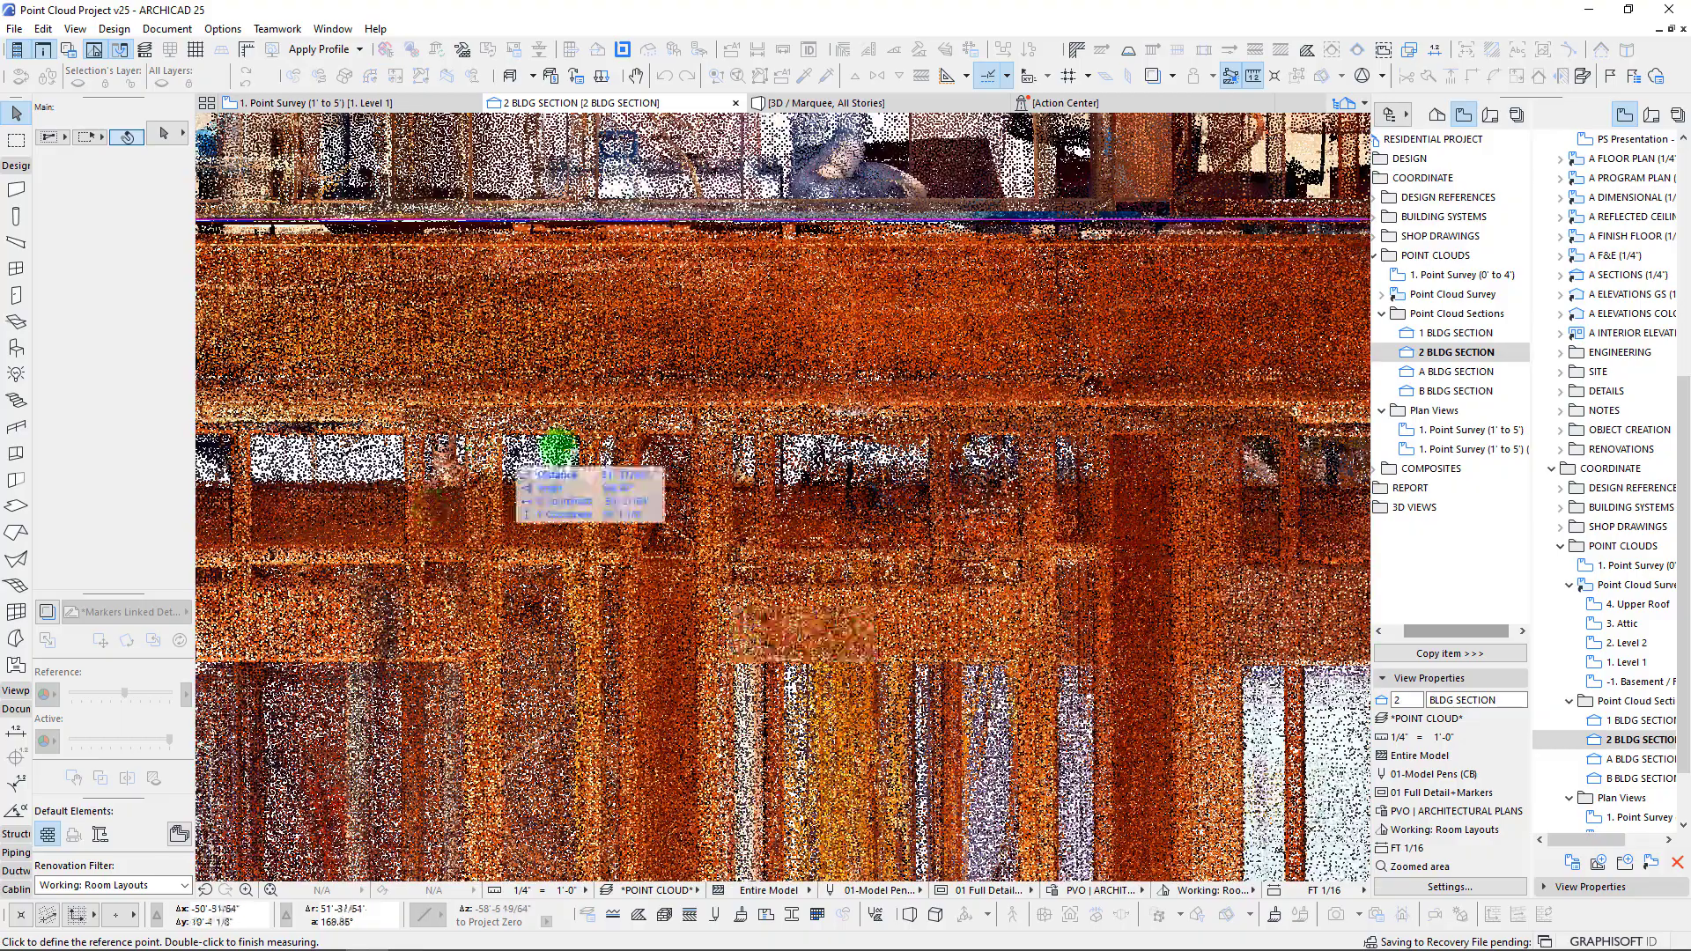
scroll(767, 454, "down", 2)
middle_click_drag(1189, 479, 335, 576)
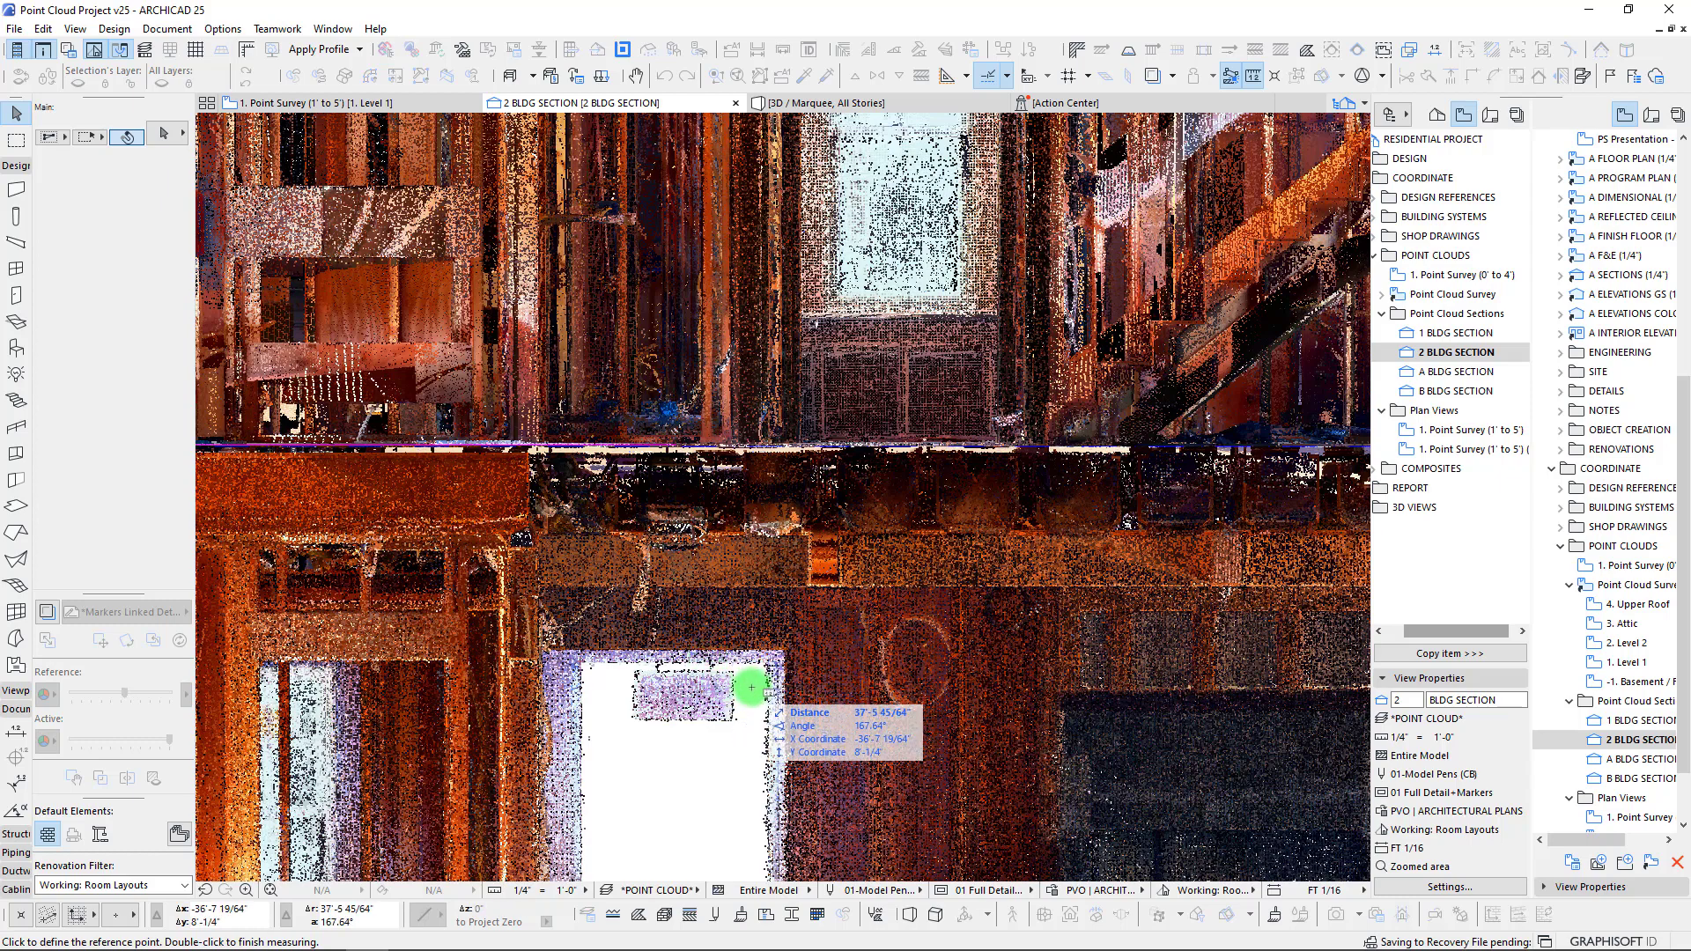
- Measure vertically from the Level 1 doorway head up to the Level 2 floor joists in the section
left_click(750, 686)
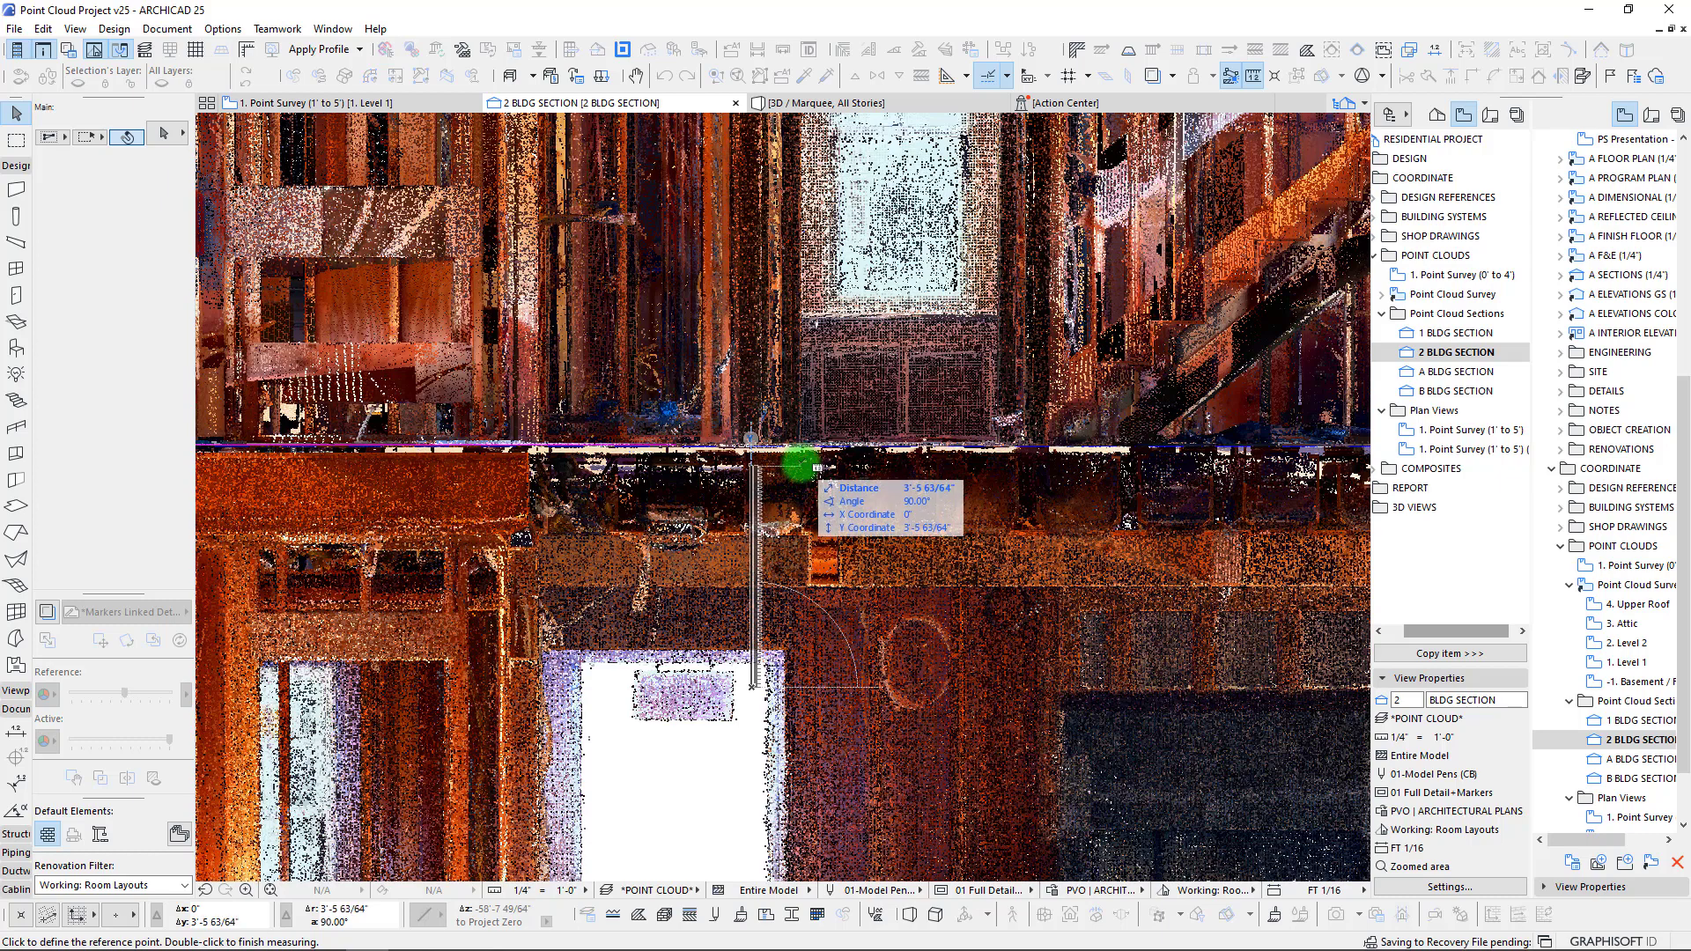
scroll(797, 465, "up", 2)
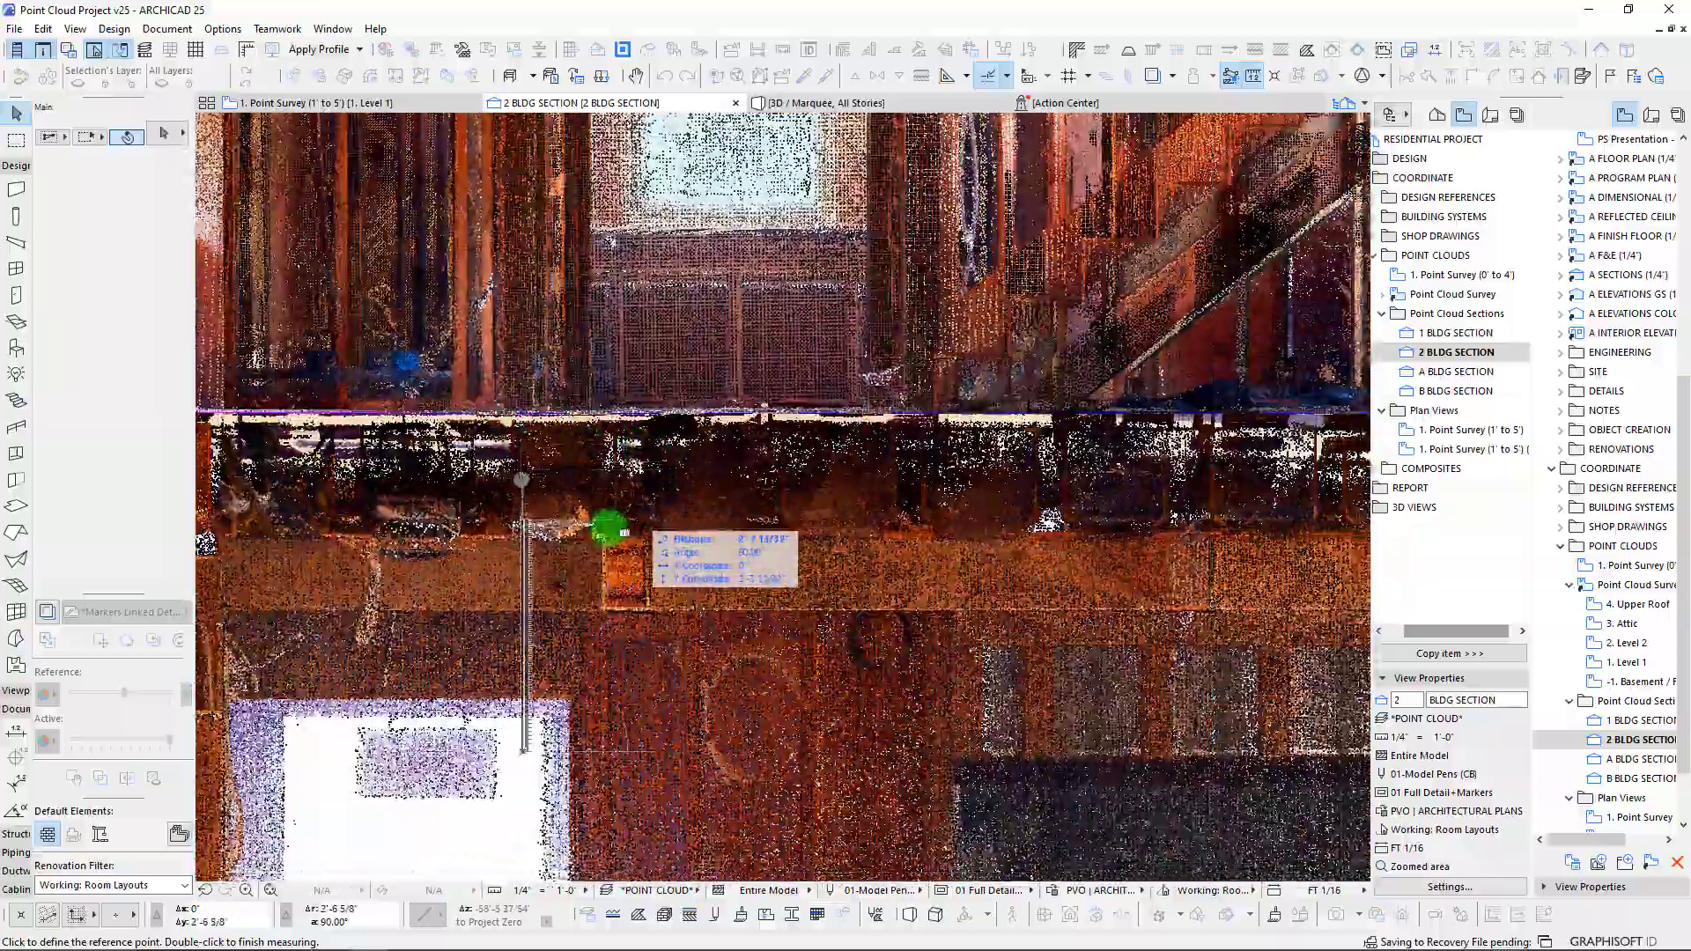
scroll(626, 446, "up", 3)
scroll(621, 446, "up", 4)
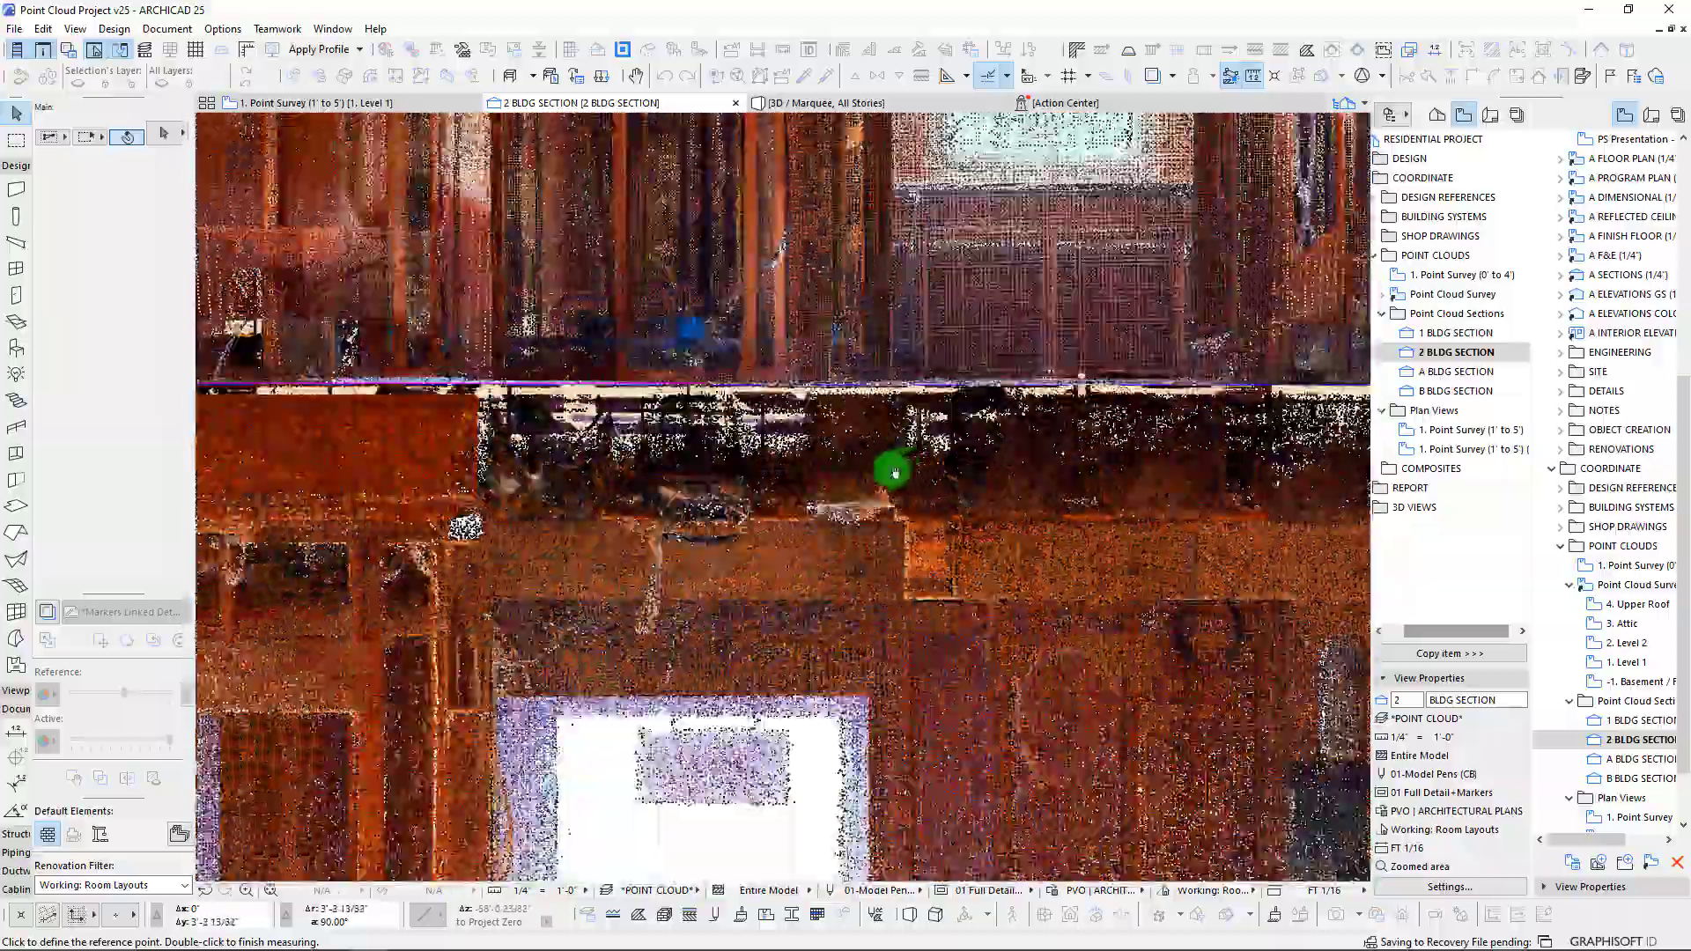
scroll(731, 434, "up", 3)
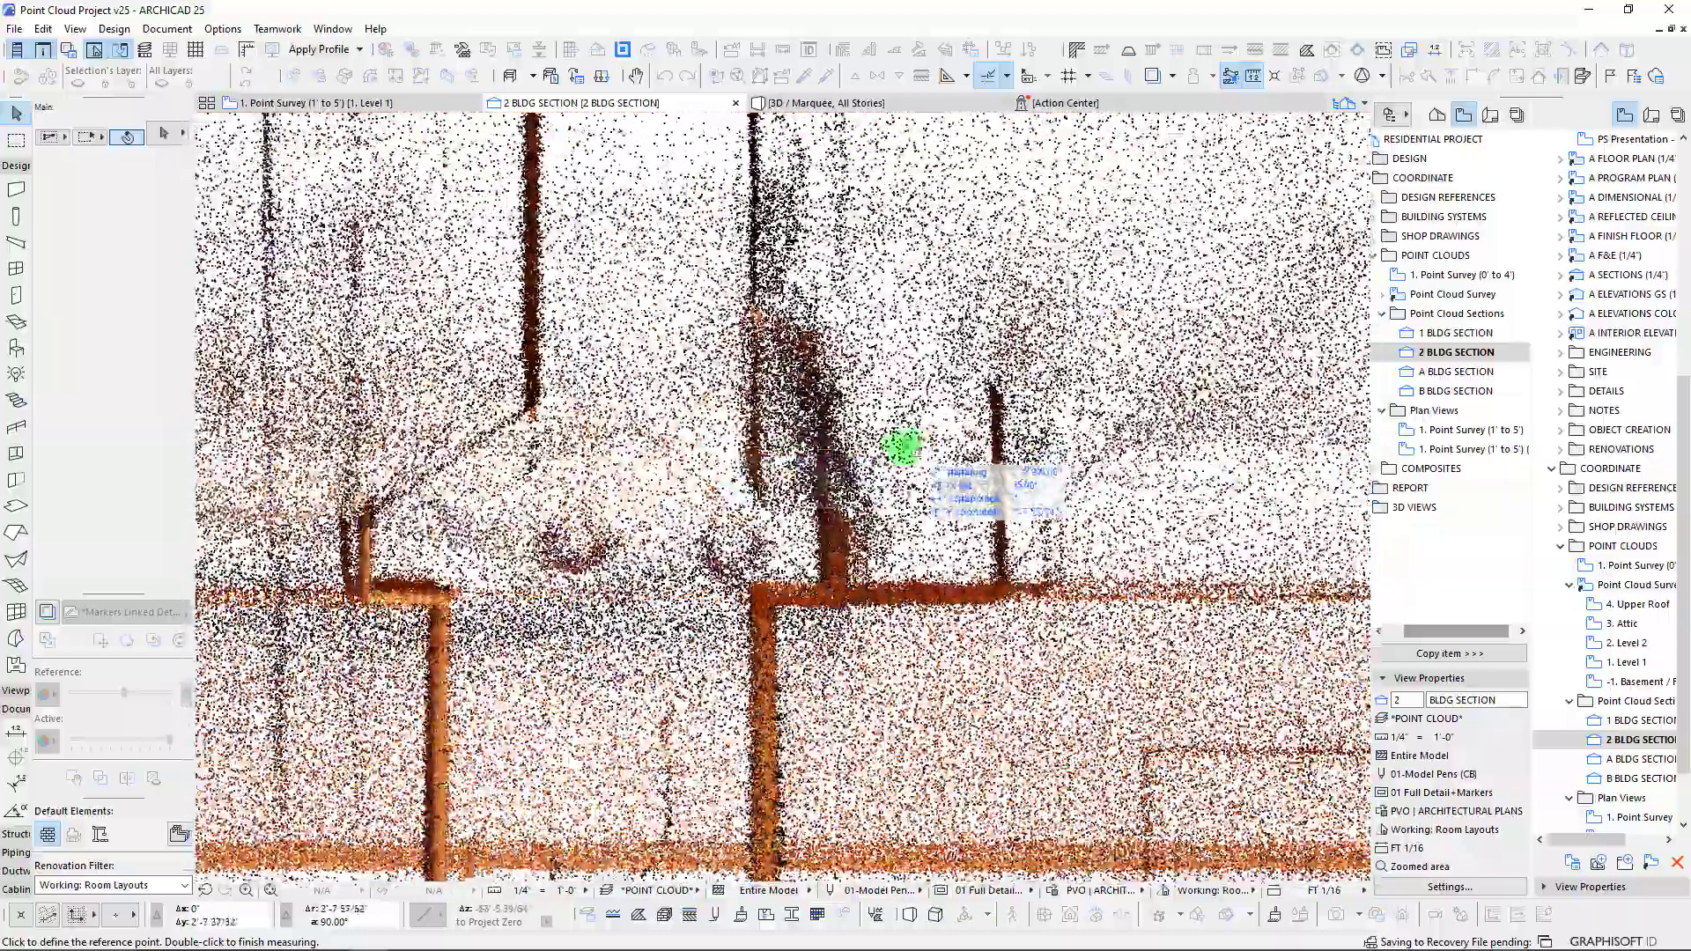
scroll(900, 445, "down", 2)
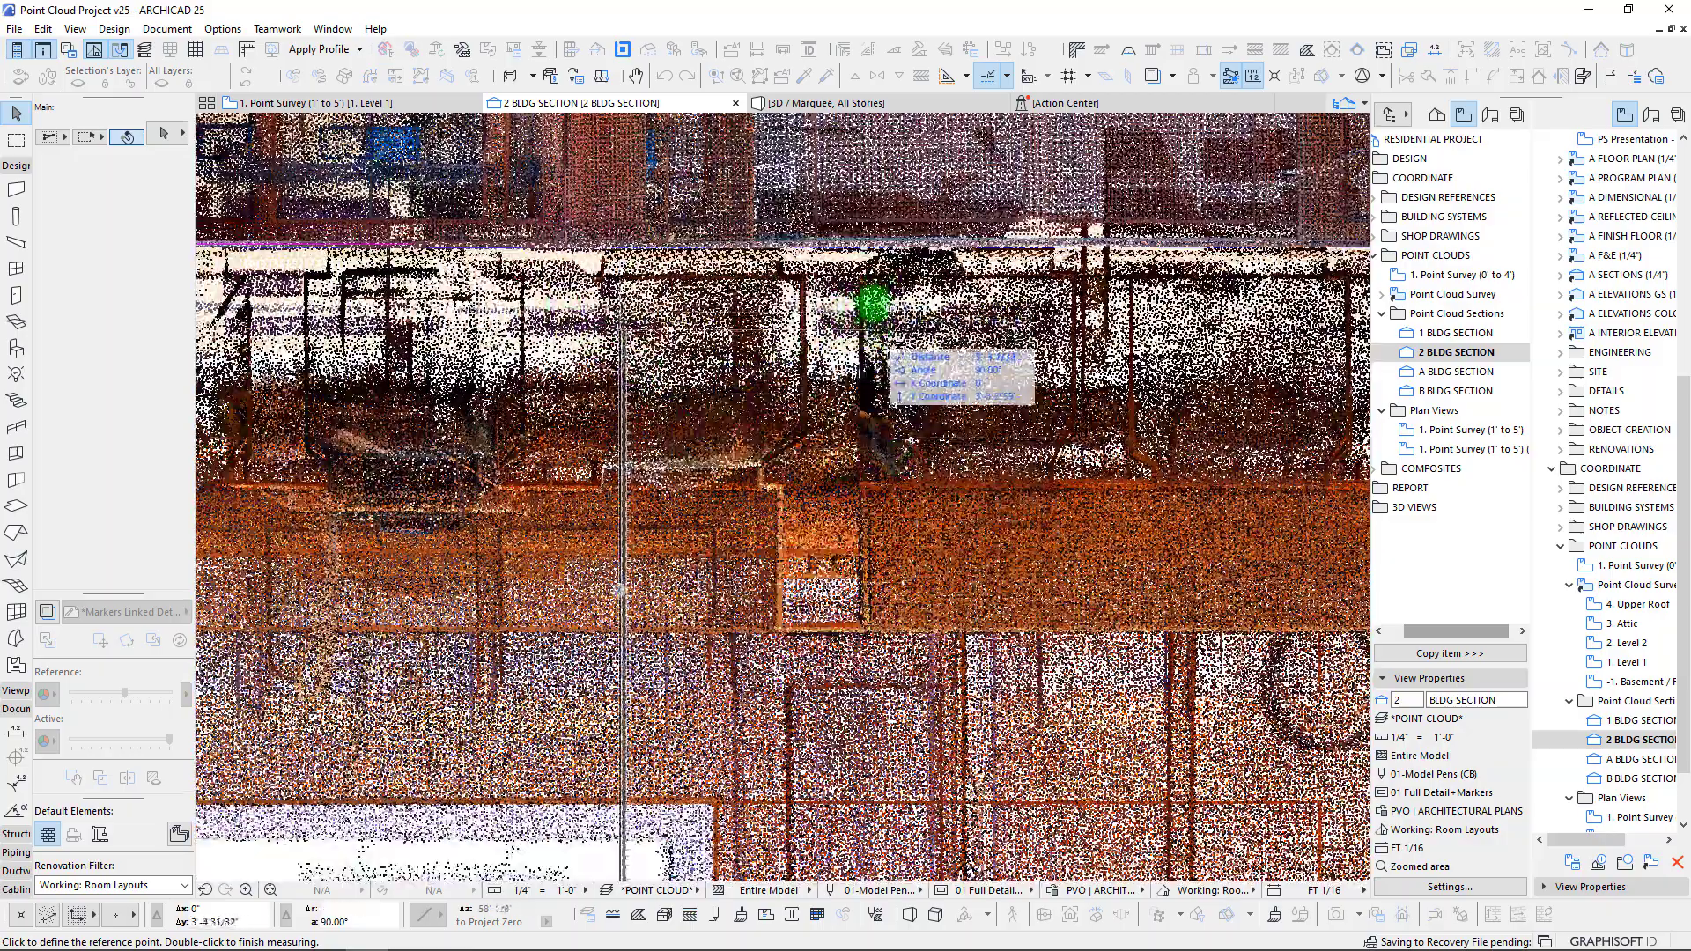
scroll(915, 485, "up", 5)
scroll(744, 334, "down", 5)
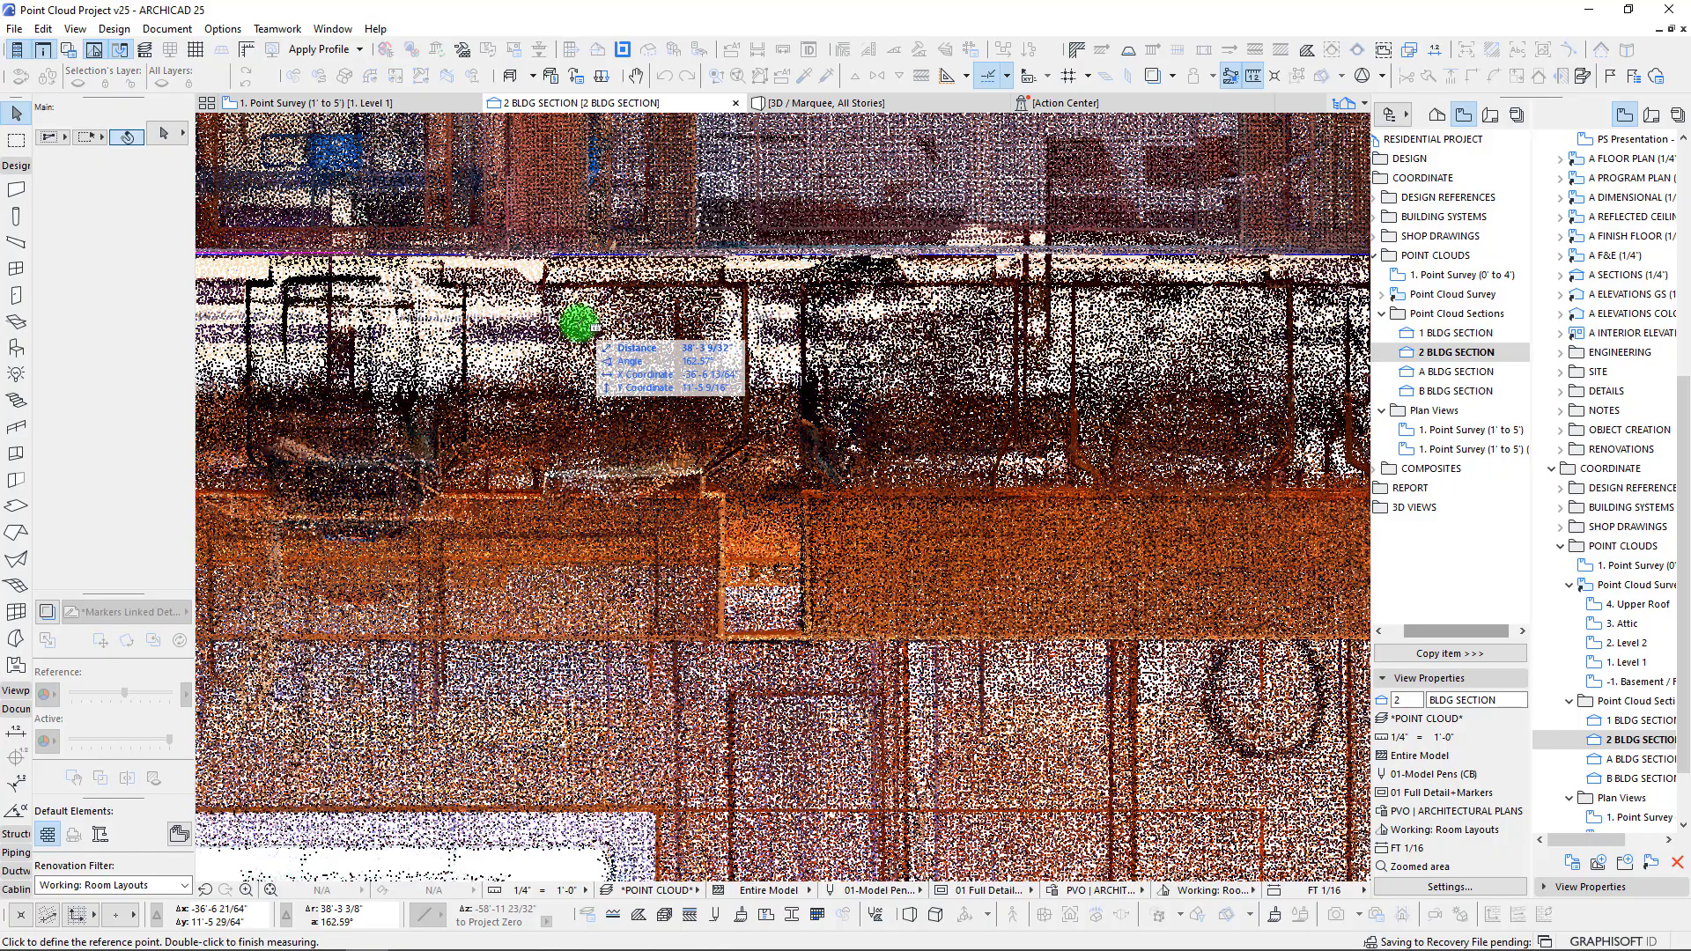
scroll(578, 324, "down", 2)
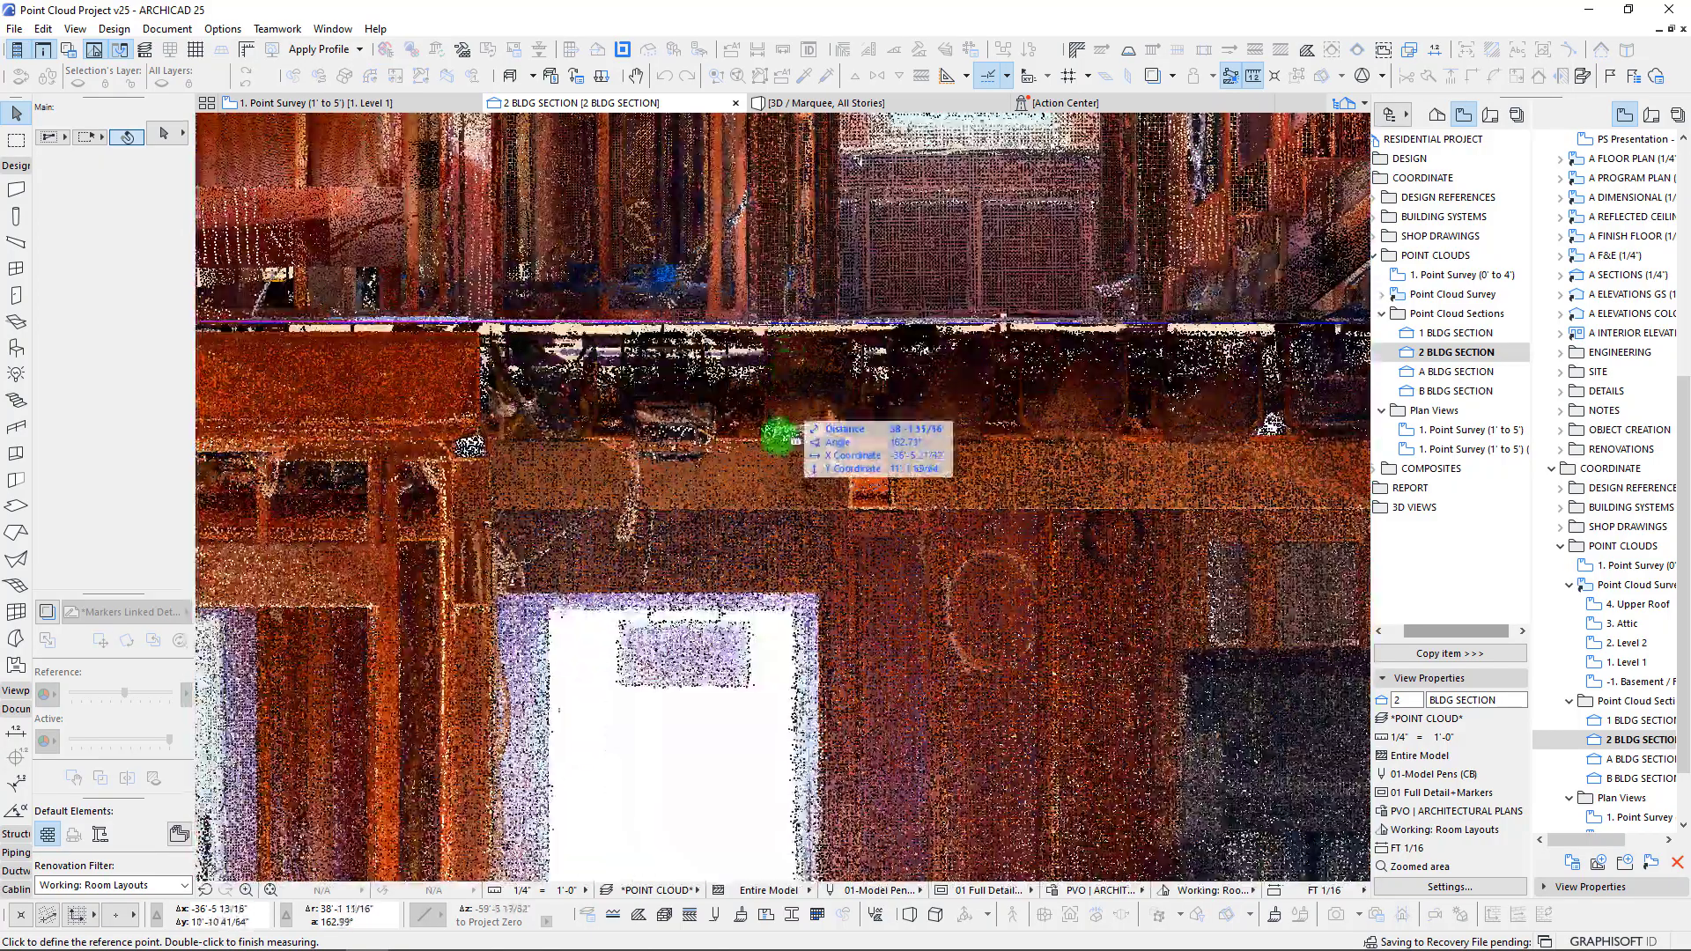
key("Escape")
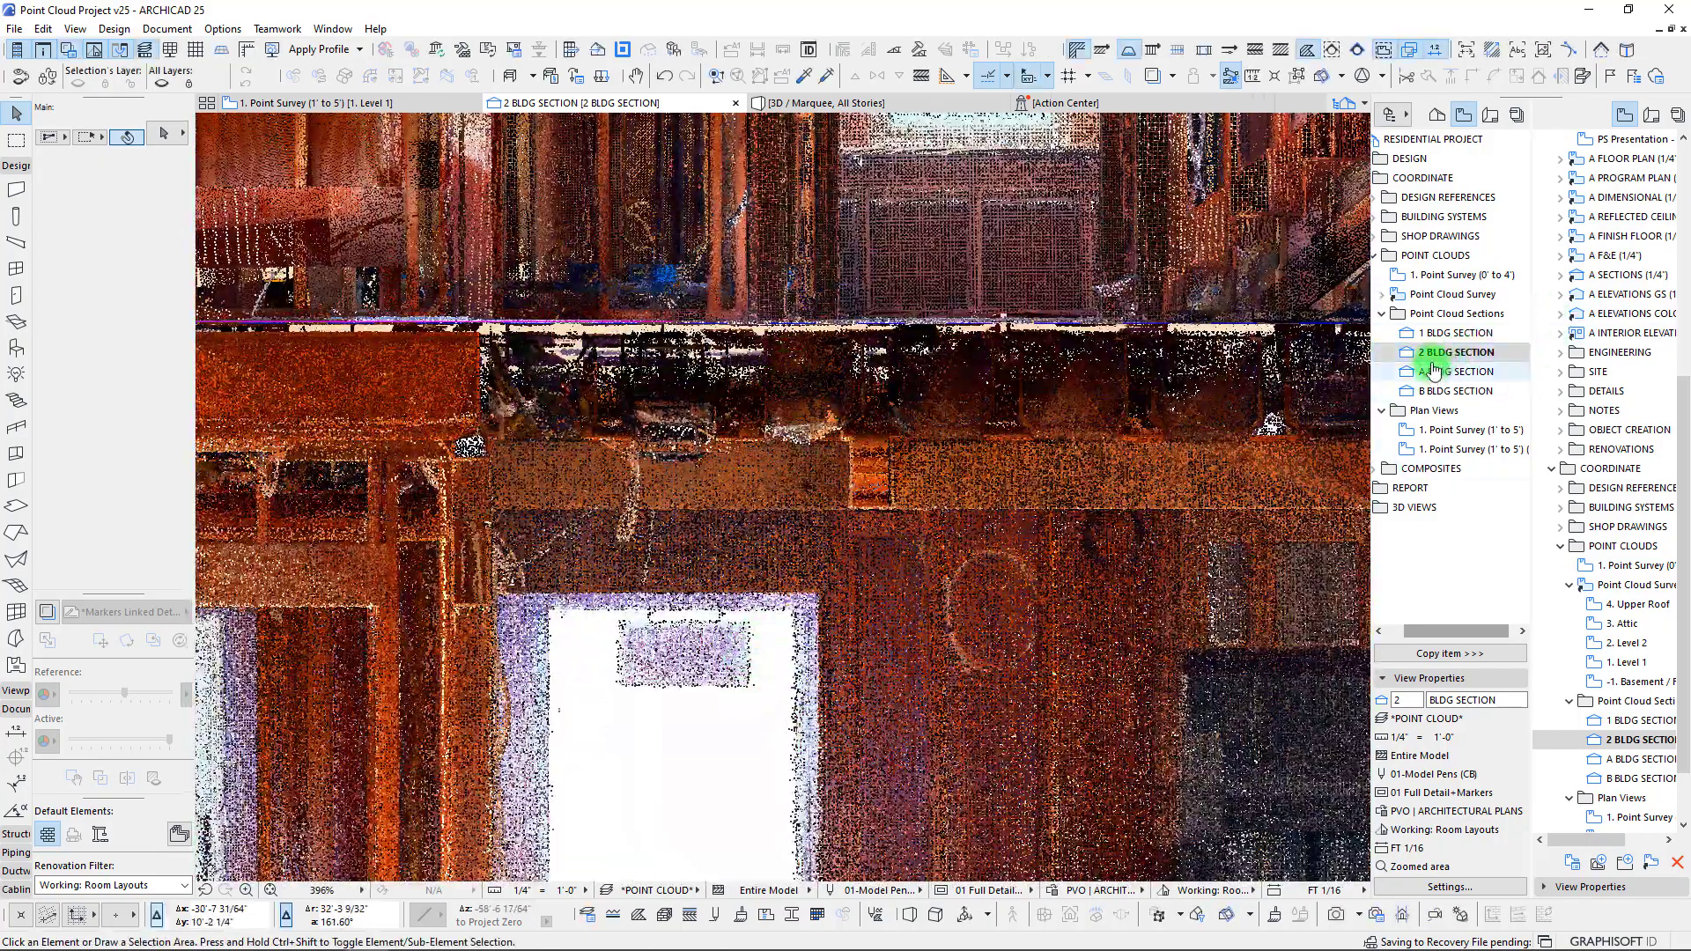
- Return to the Level 1 plan and name the duplicated plan view Point Survey (8' to 11'6) in its view settings
left_click(1449, 450)
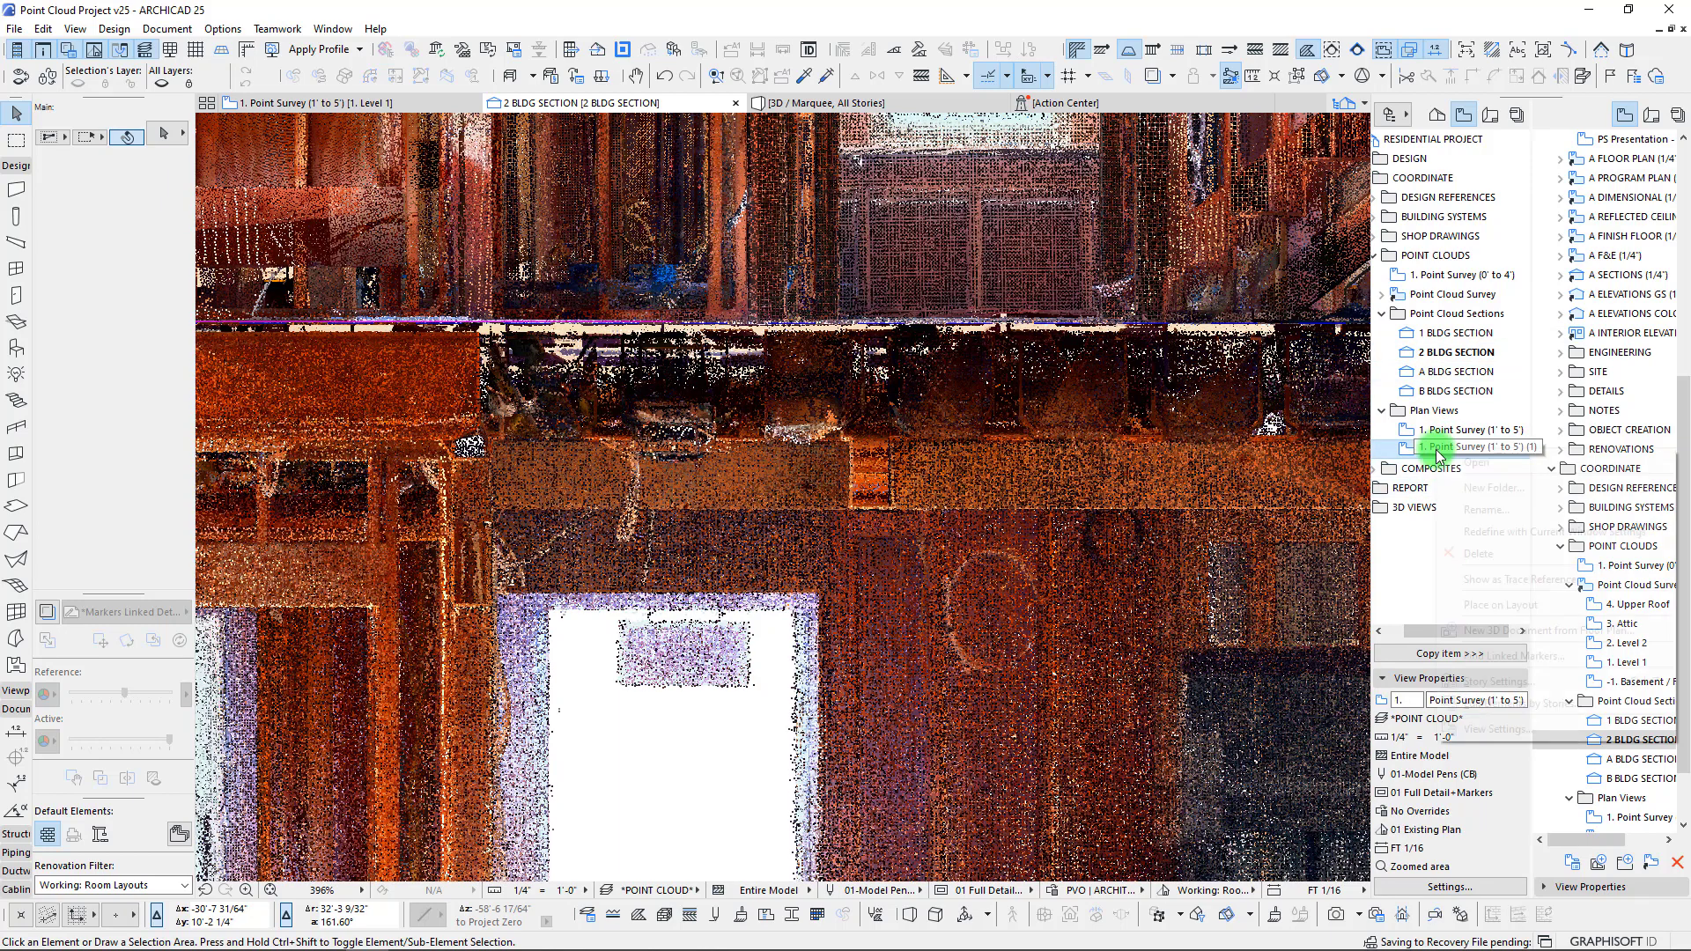
right_click(1439, 448)
left_click(394, 103)
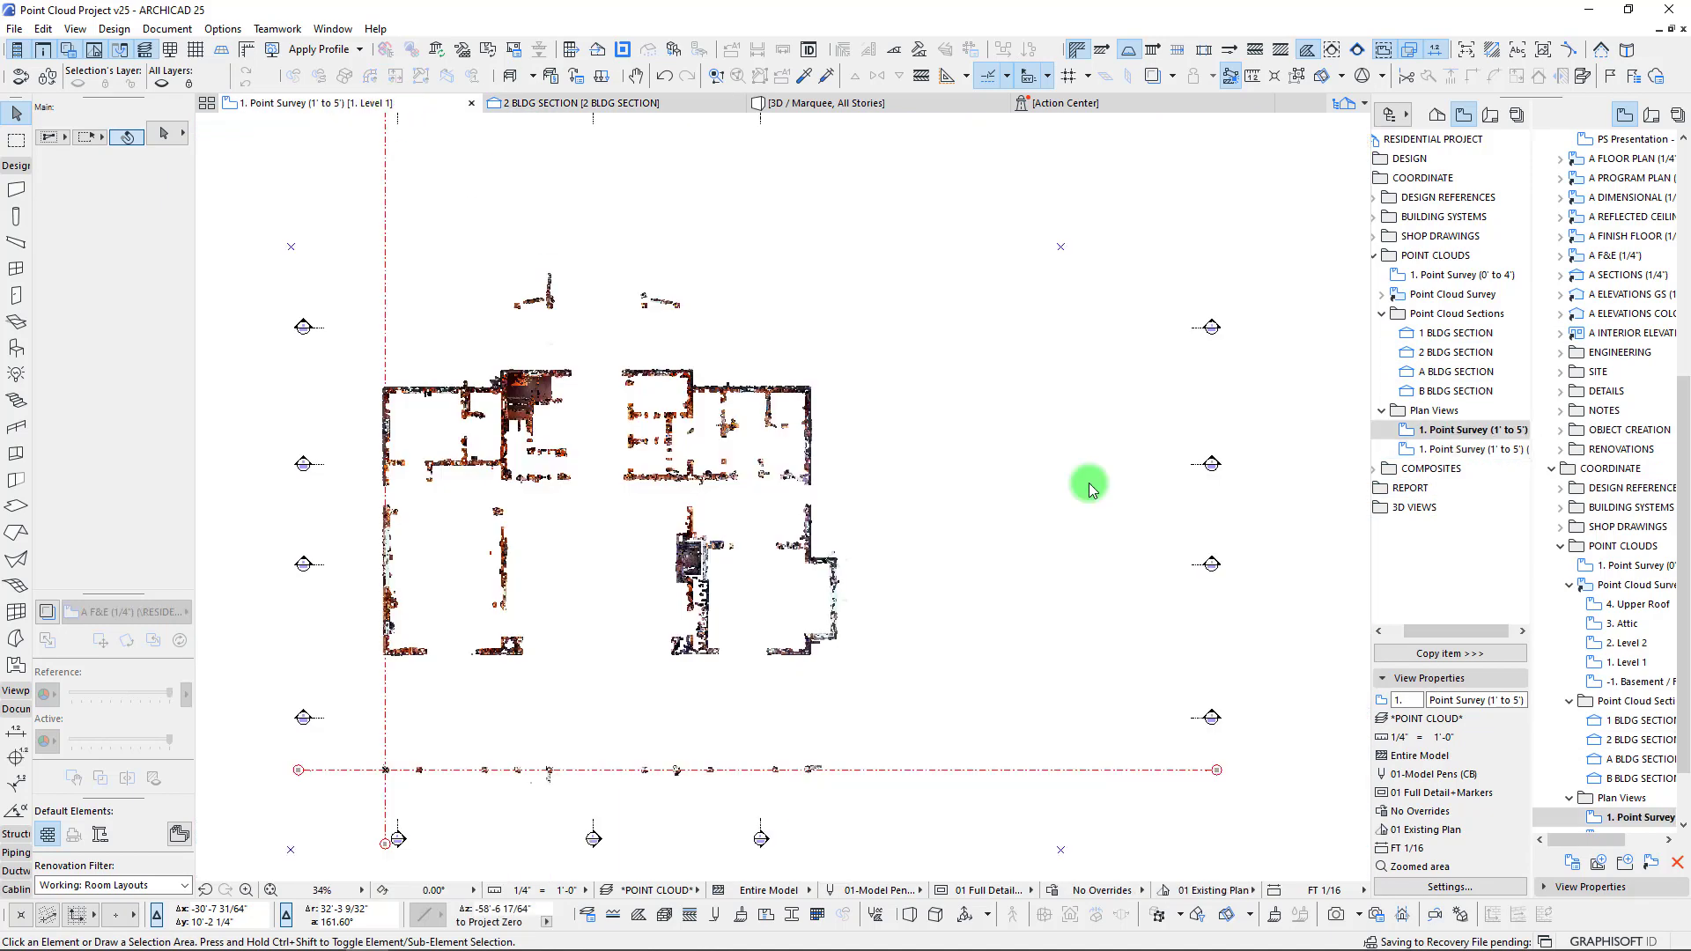
right_click(1441, 451)
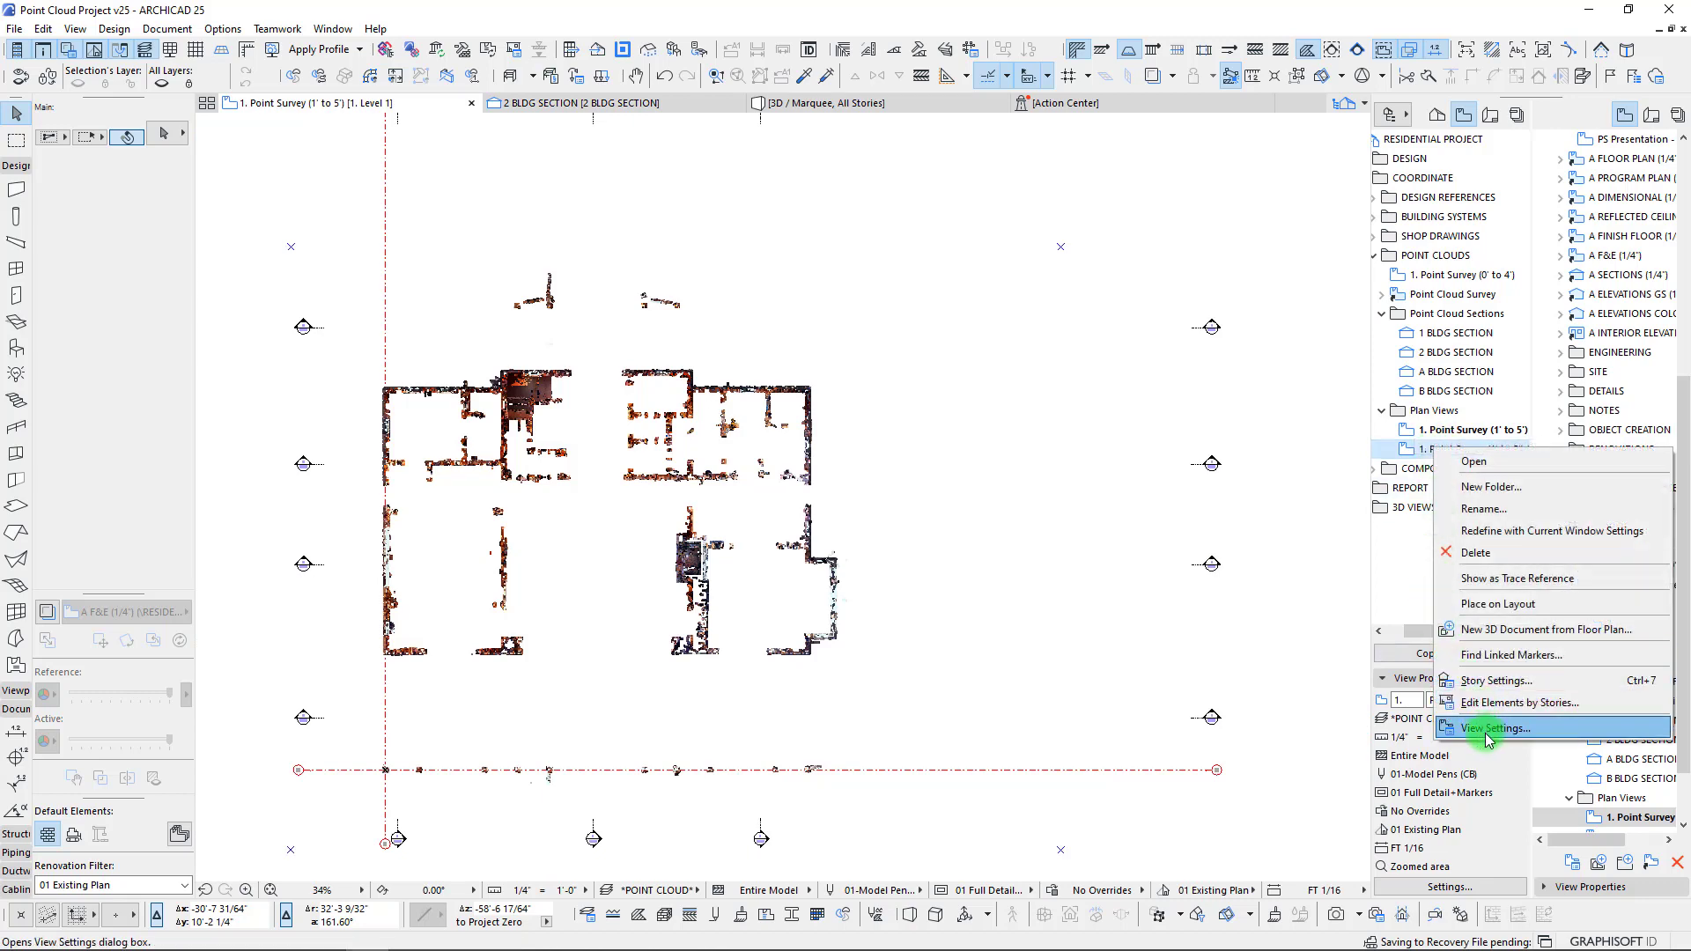
left_click(1488, 730)
left_click(613, 269)
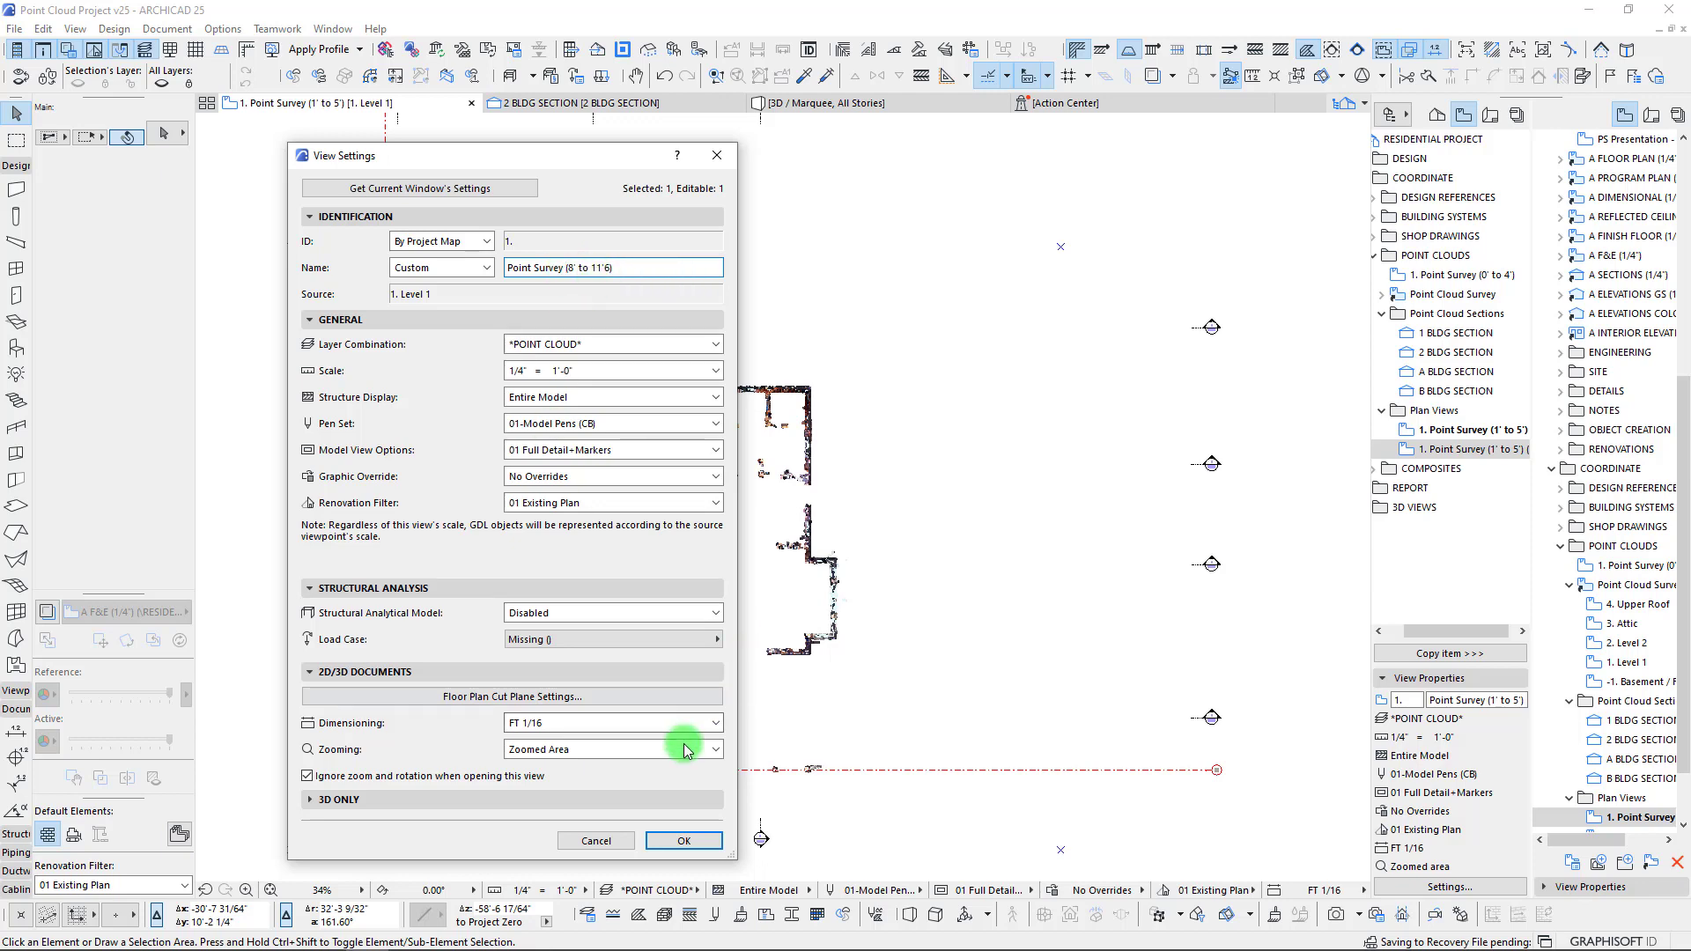
- Set the view's cut plane height to 11'-6" and its Current Story show-down offset to 8', and apply the view settings
left_click(600, 697)
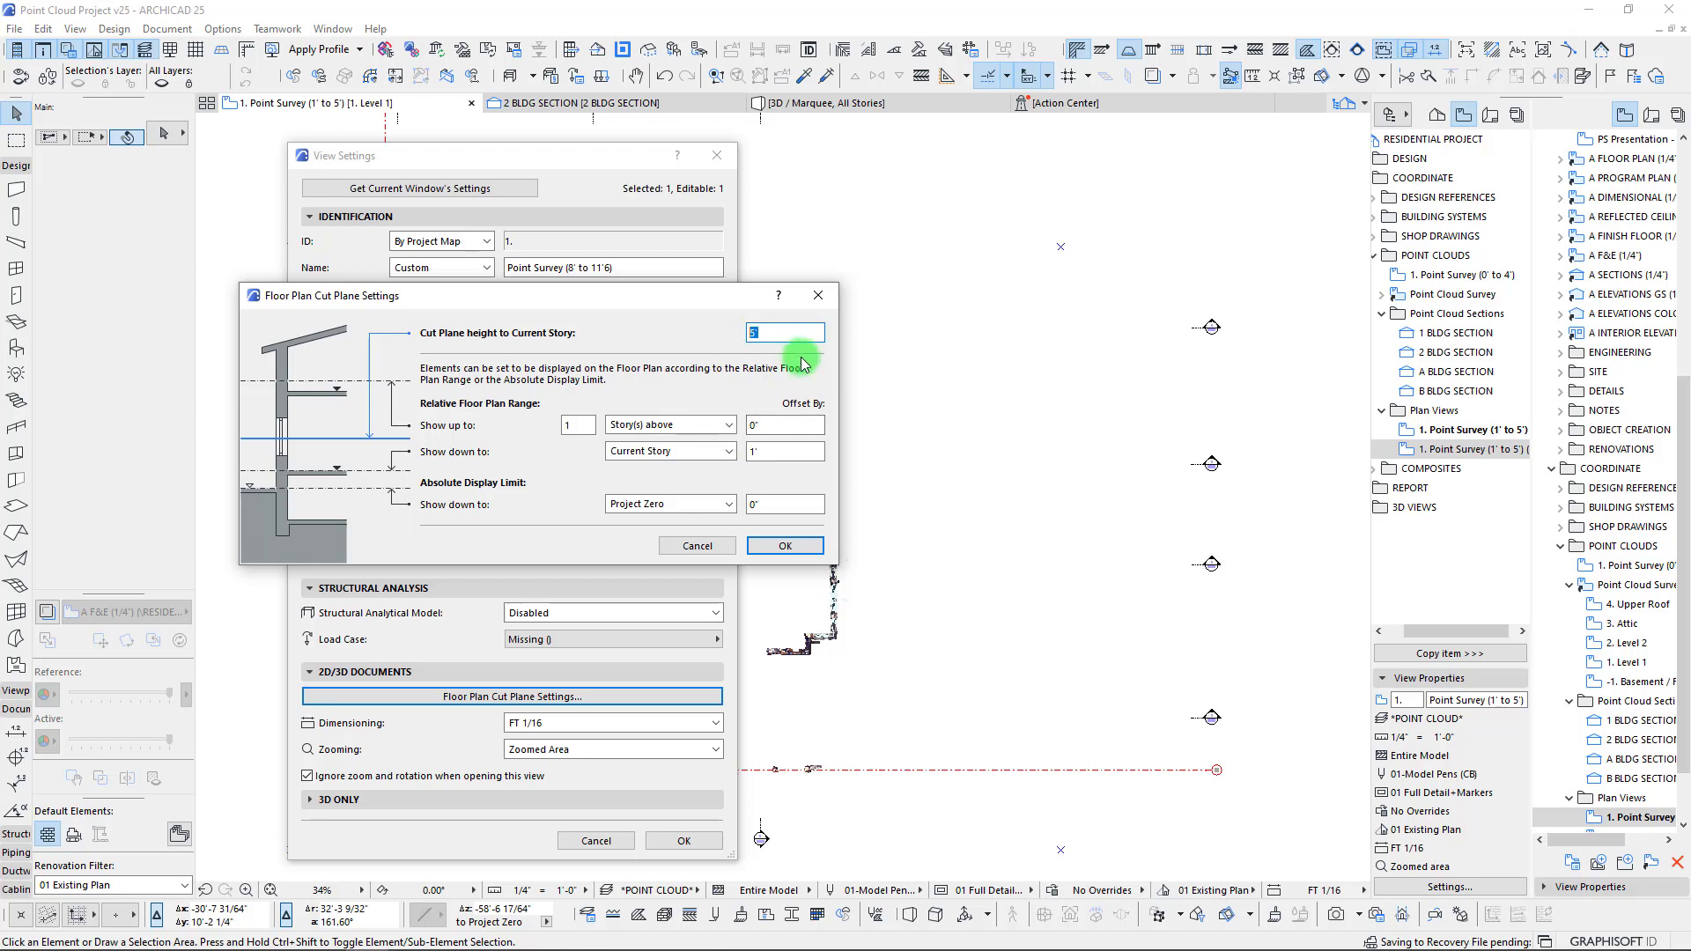
left_click(775, 449)
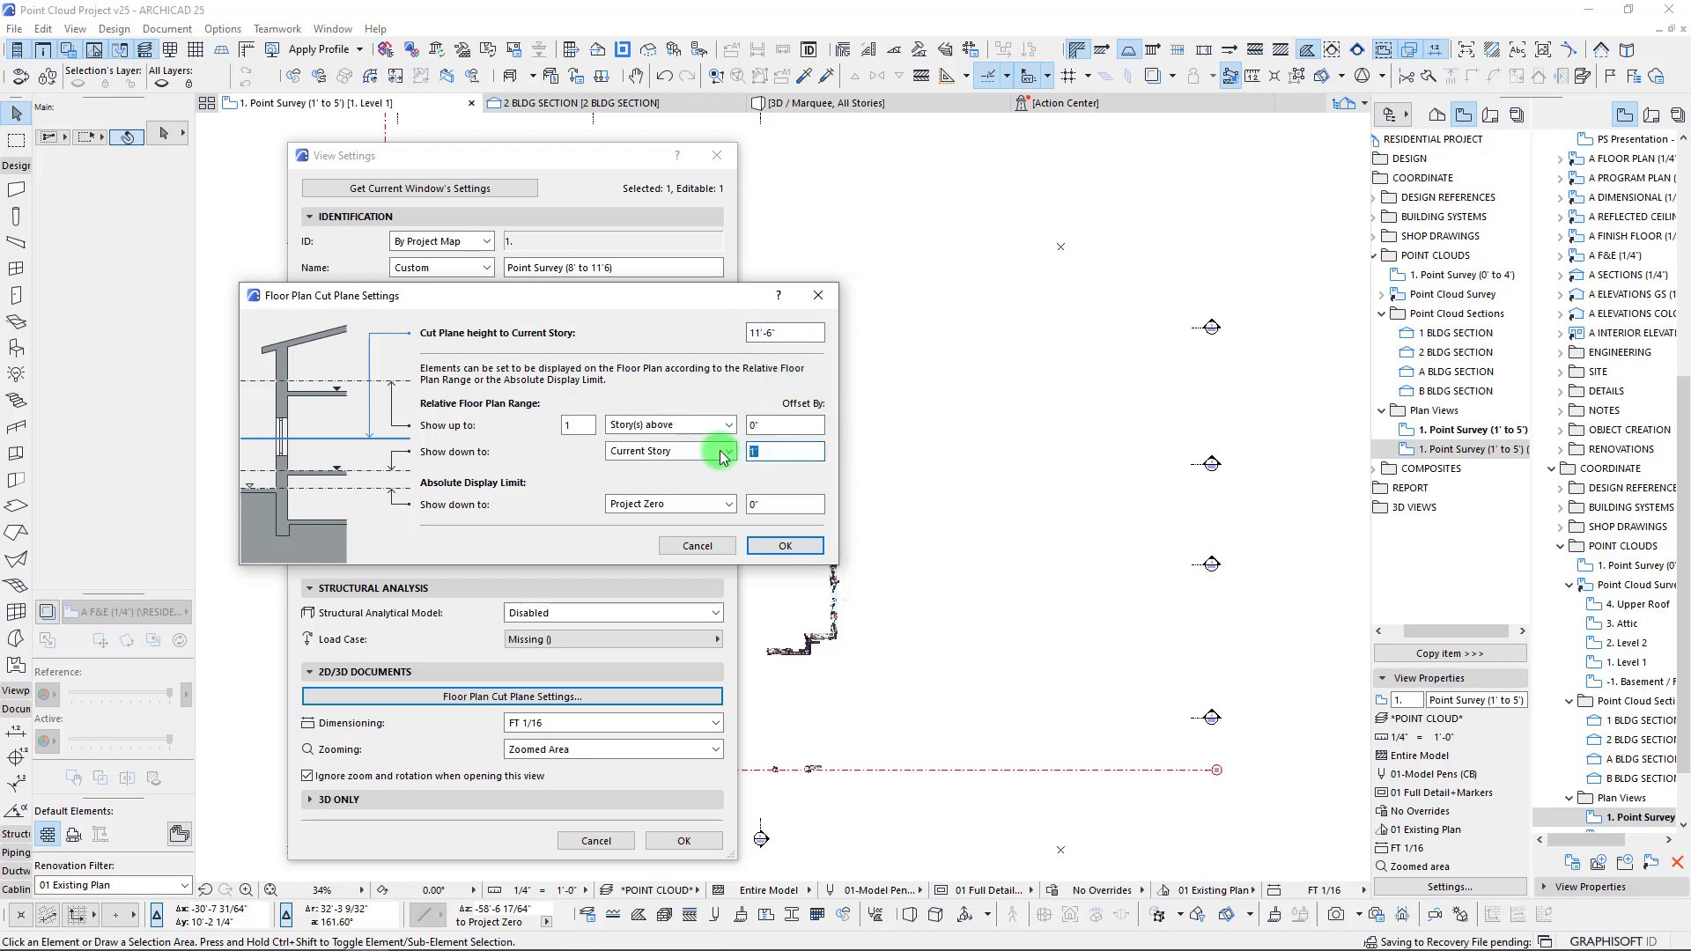
type("8'")
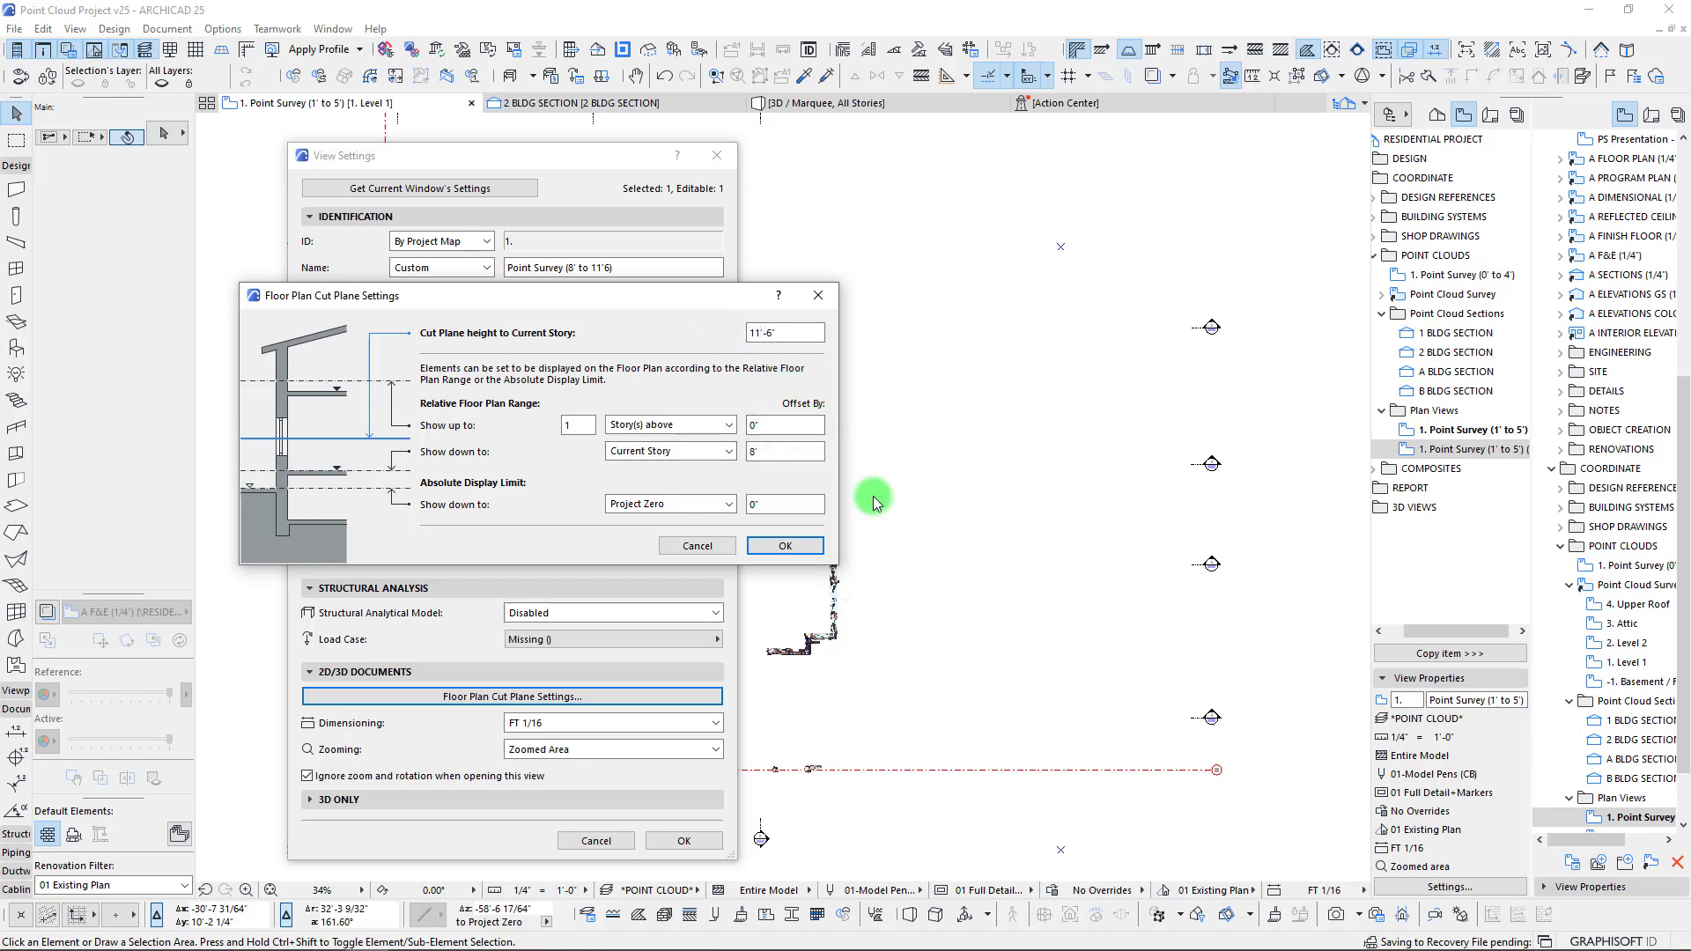
left_click(785, 546)
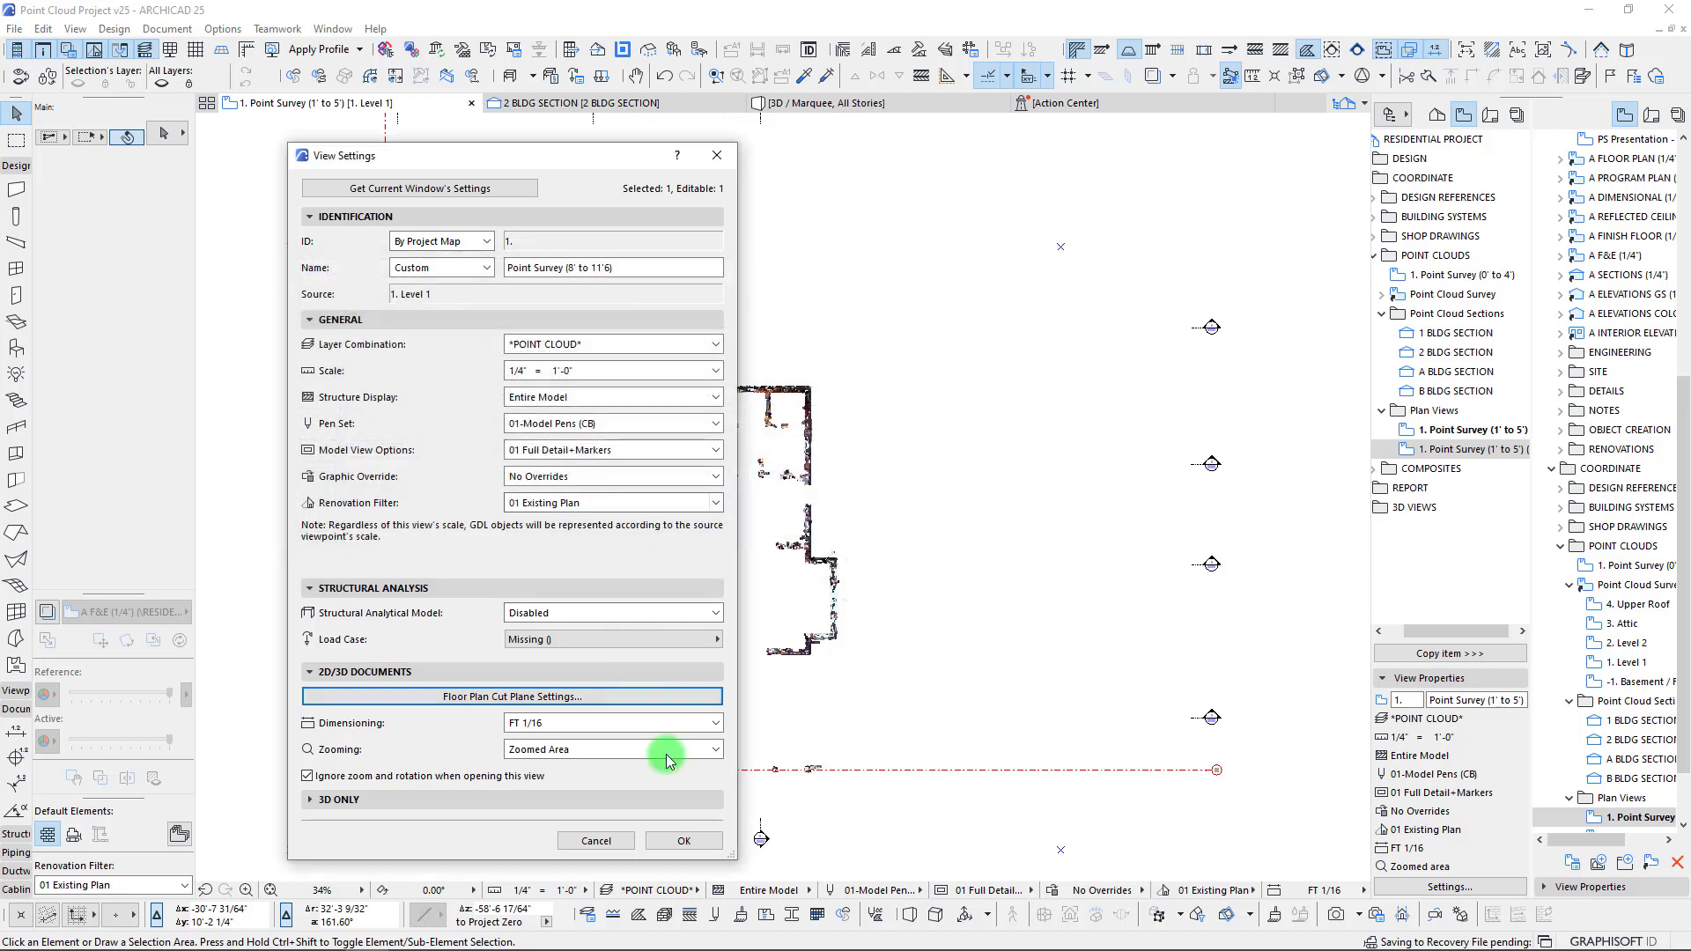
left_click(683, 841)
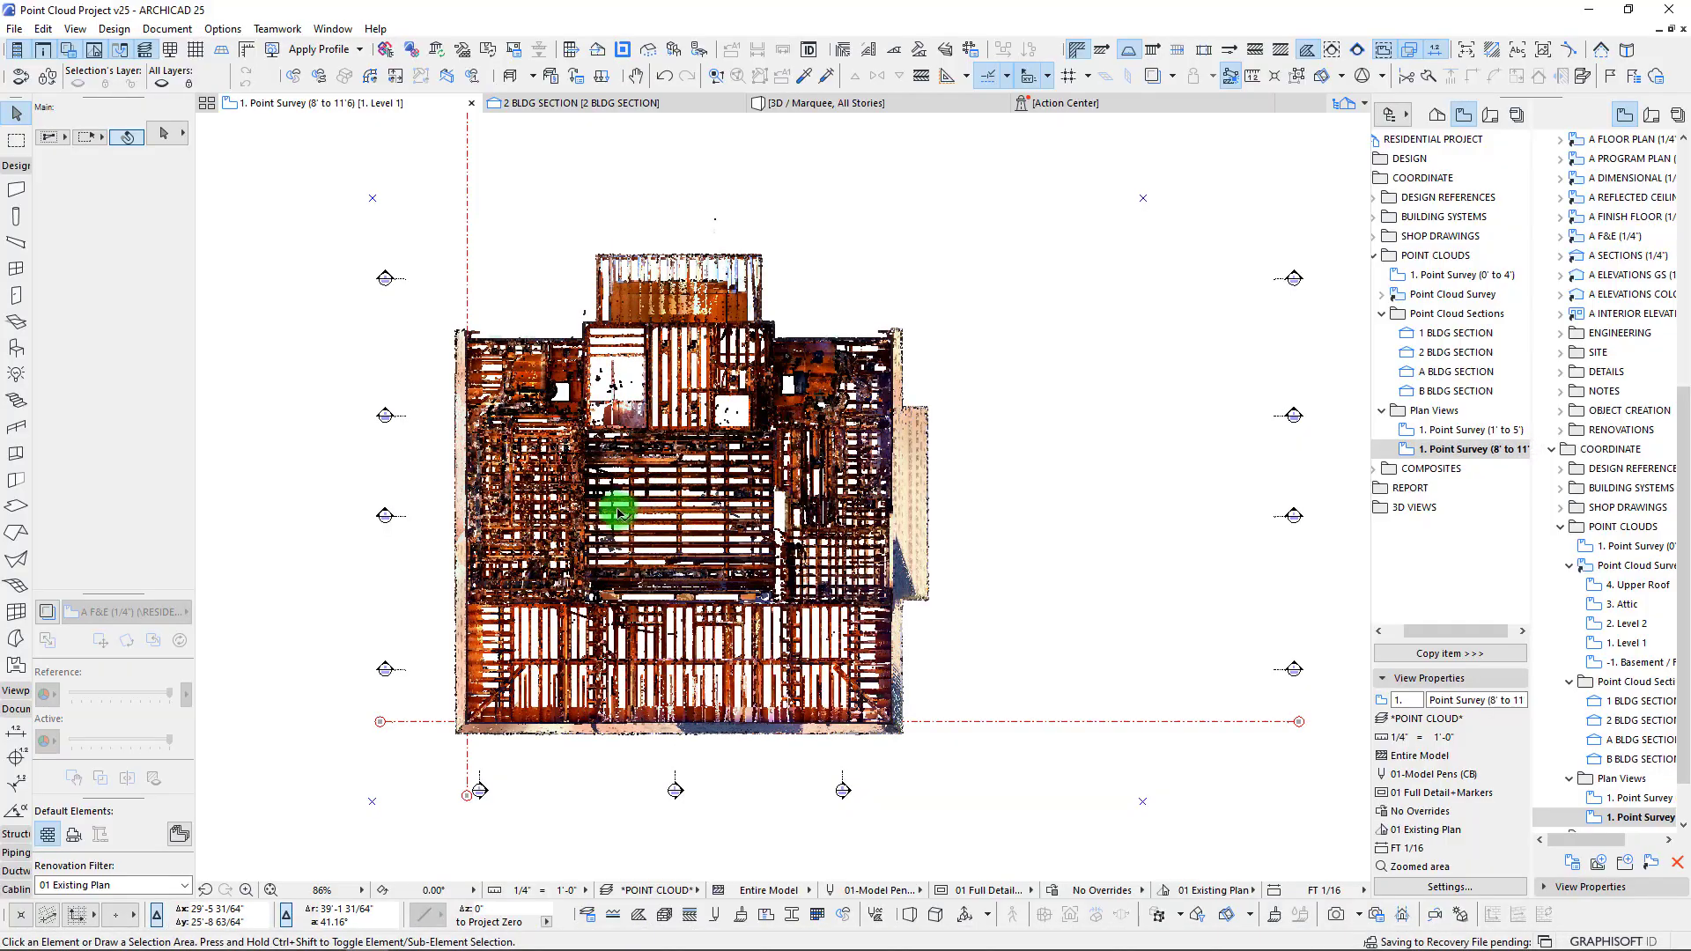
- Examine the ceiling joists, strapping and recessed light fixtures in the Point Survey (8' to 11'6) plan
scroll(449, 491, "up", 6)
scroll(824, 484, "up", 6)
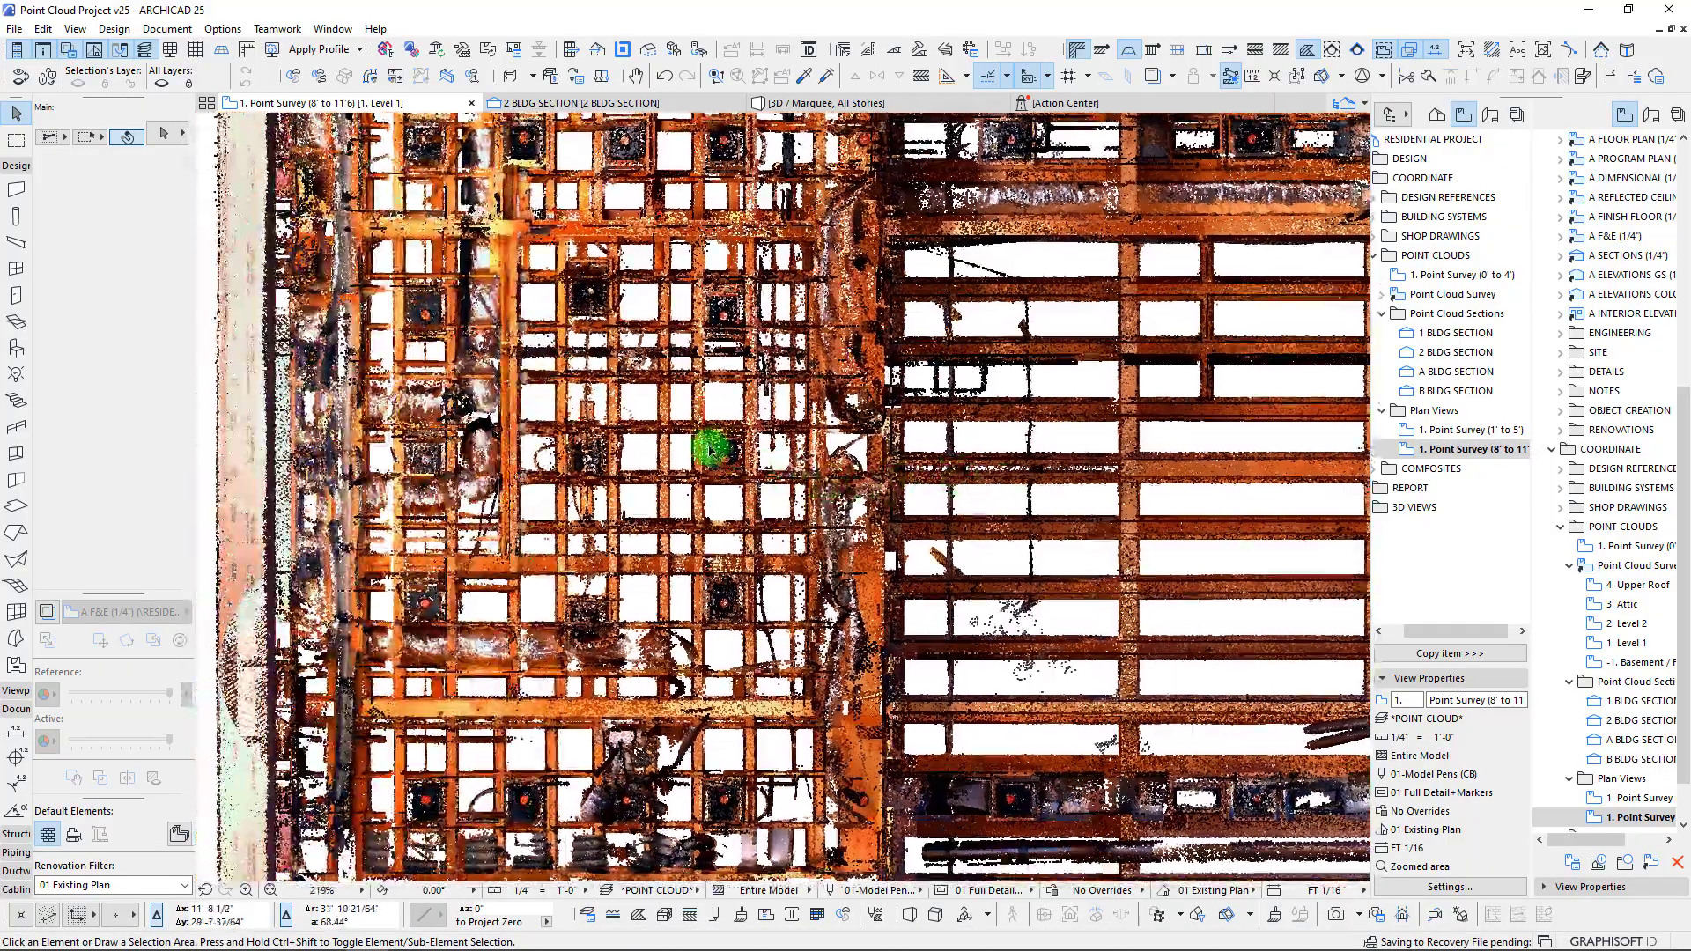
scroll(659, 484, "down", 5)
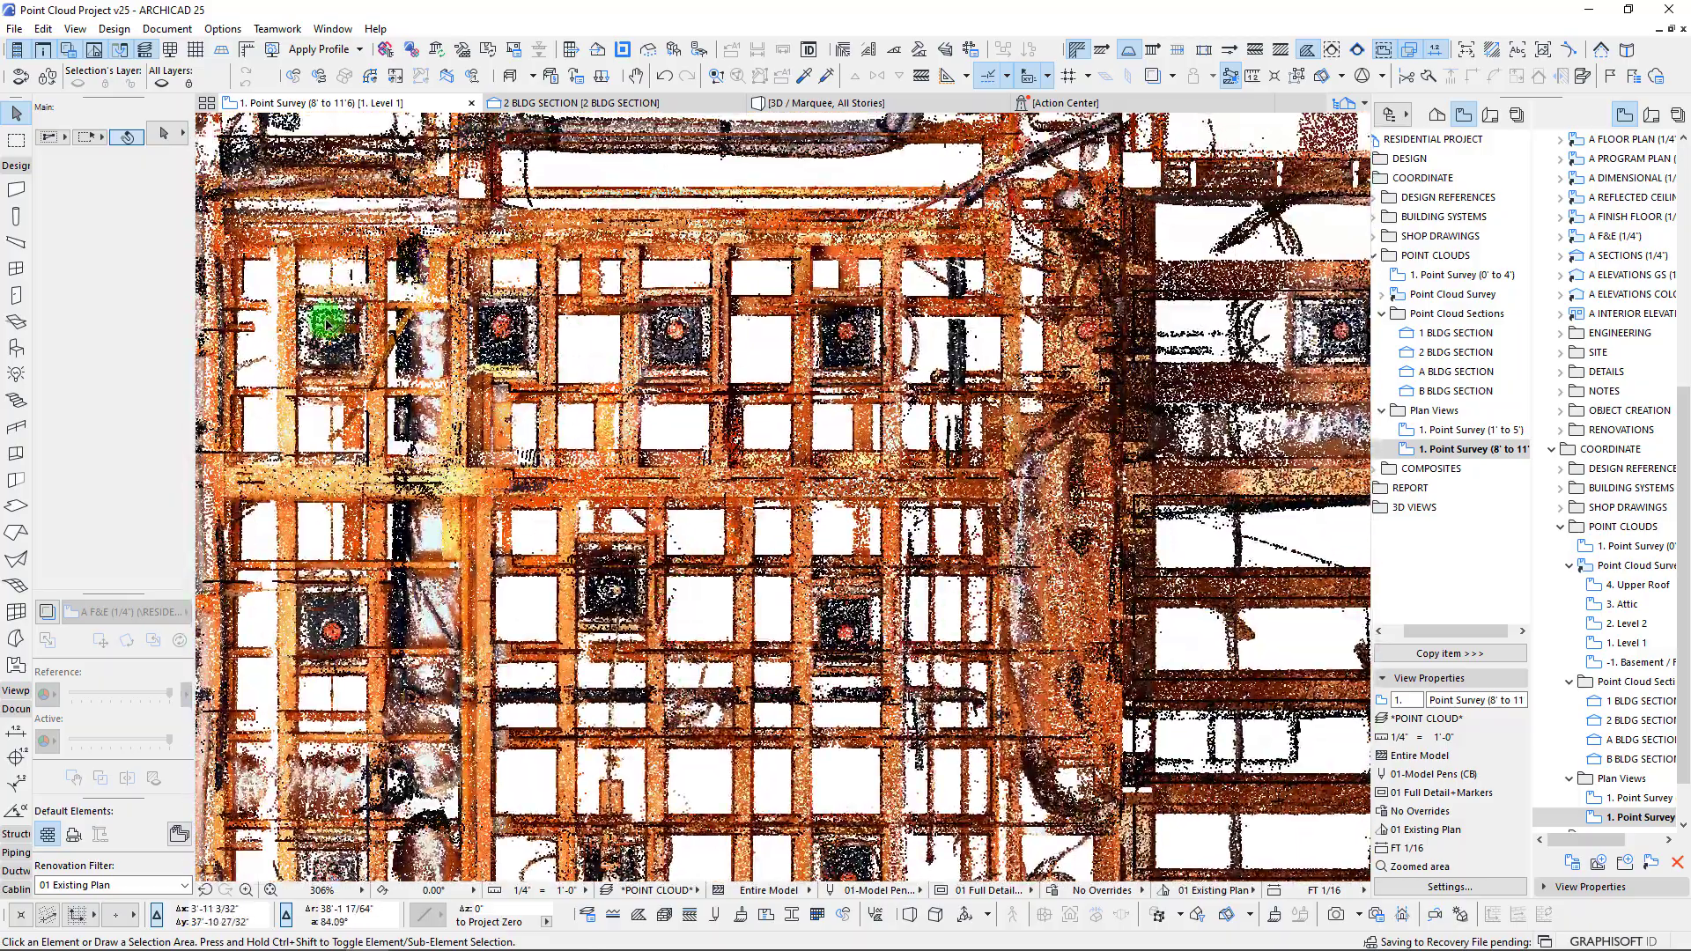
scroll(793, 495, "down", 4)
middle_click_drag(775, 417, 198, 543)
scroll(573, 328, "up", 4)
scroll(731, 405, "down", 6)
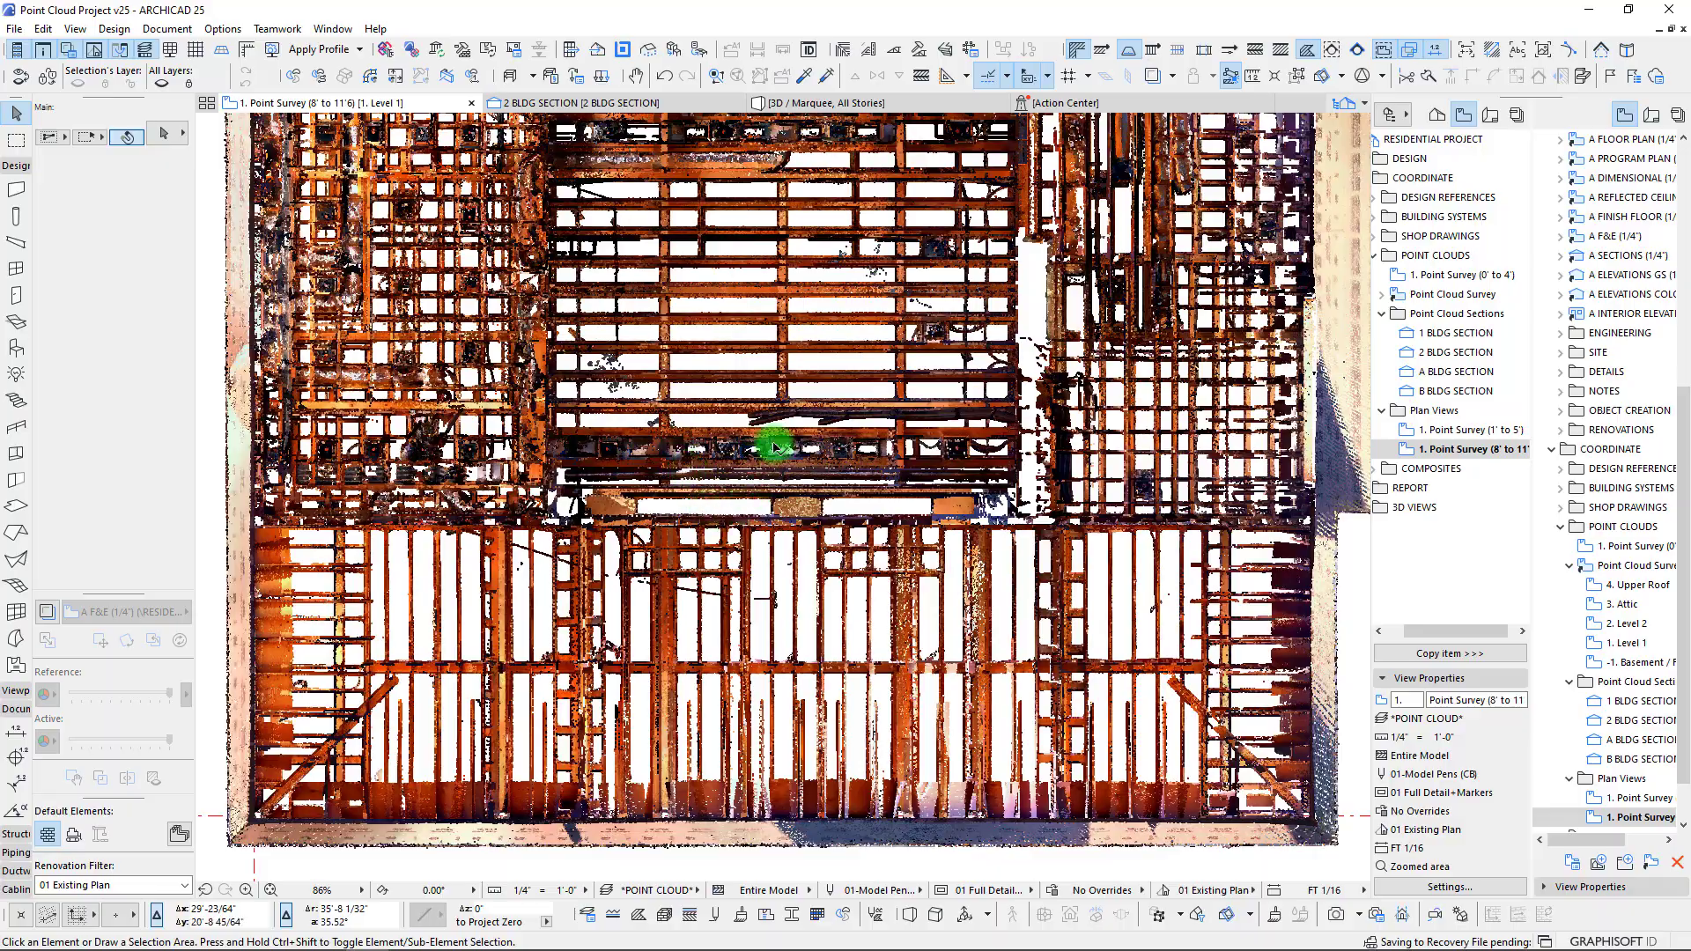
- Examine the light and vent openings by the central beam, the front porch framing and the right-side ceiling framing in plan
scroll(775, 449, "up", 8)
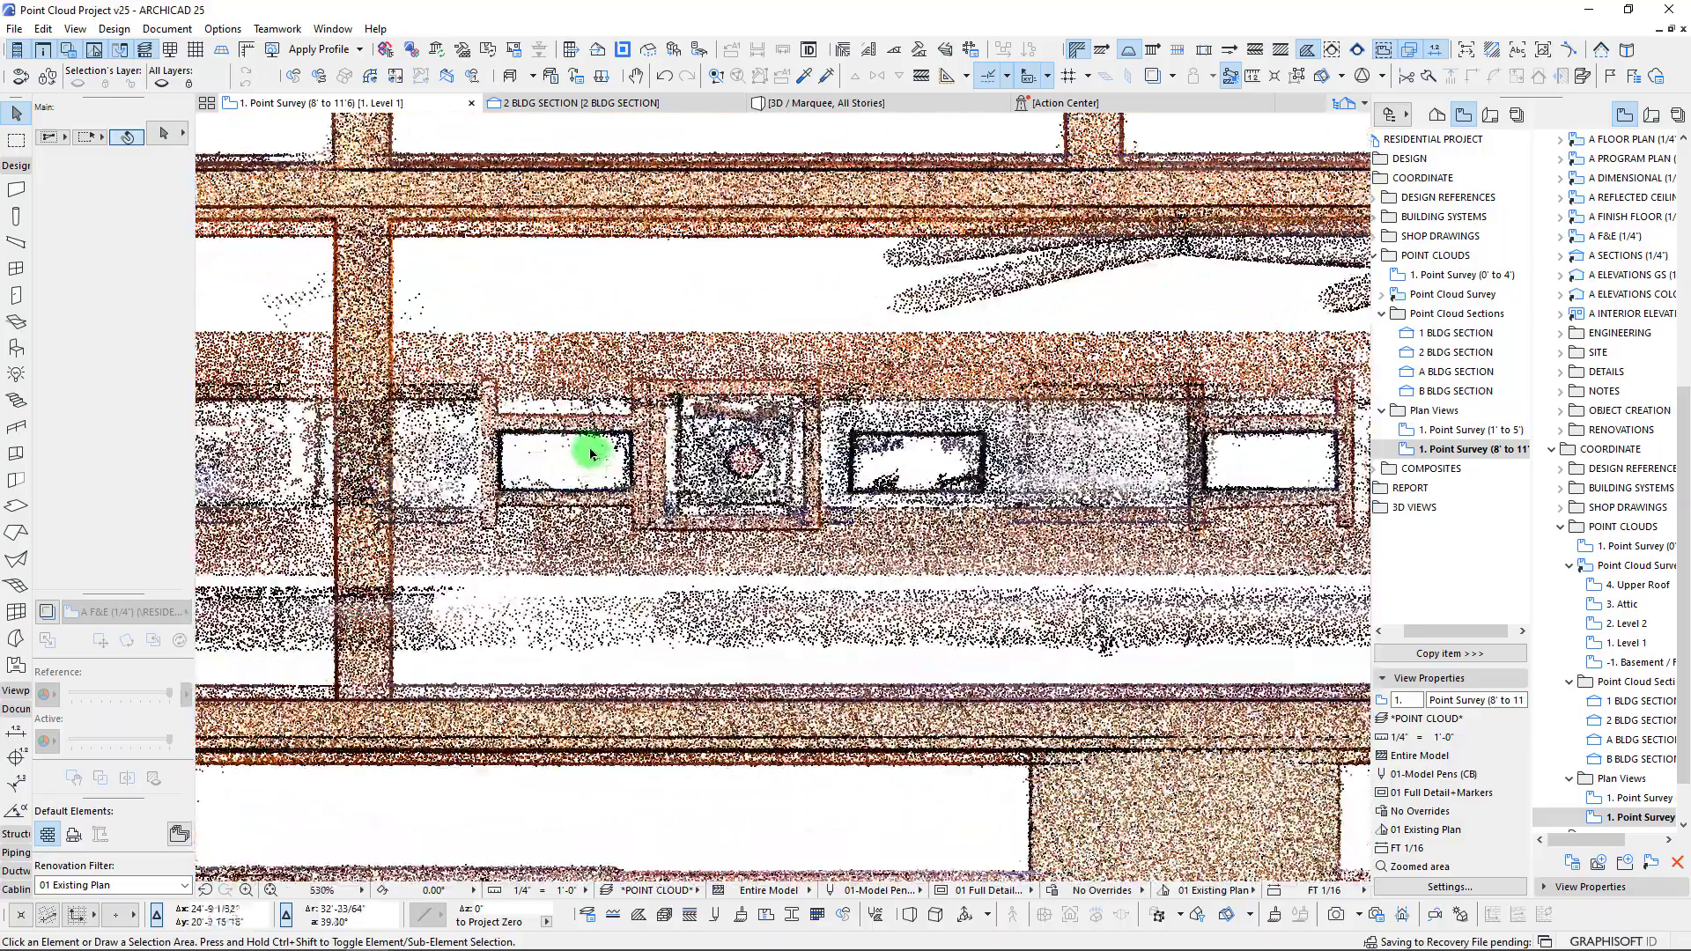
scroll(593, 453, "down", 7)
scroll(620, 530, "down", 1)
middle_click_drag(619, 530, 773, 485)
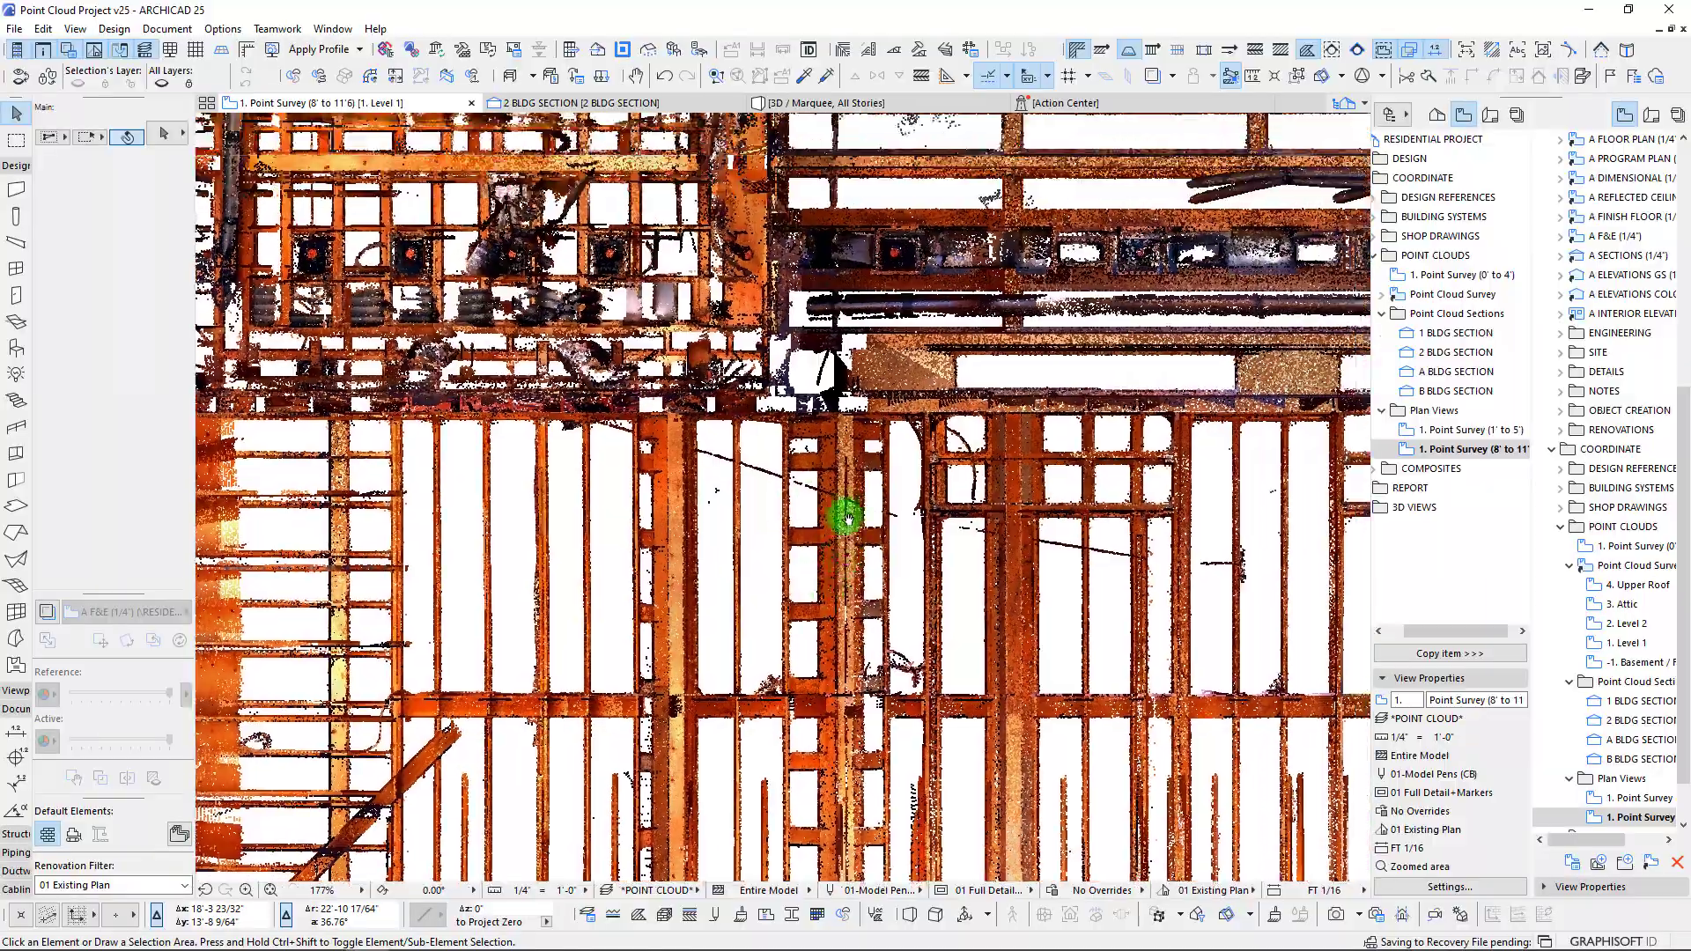
scroll(743, 653, "down", 4)
scroll(821, 527, "up", 8)
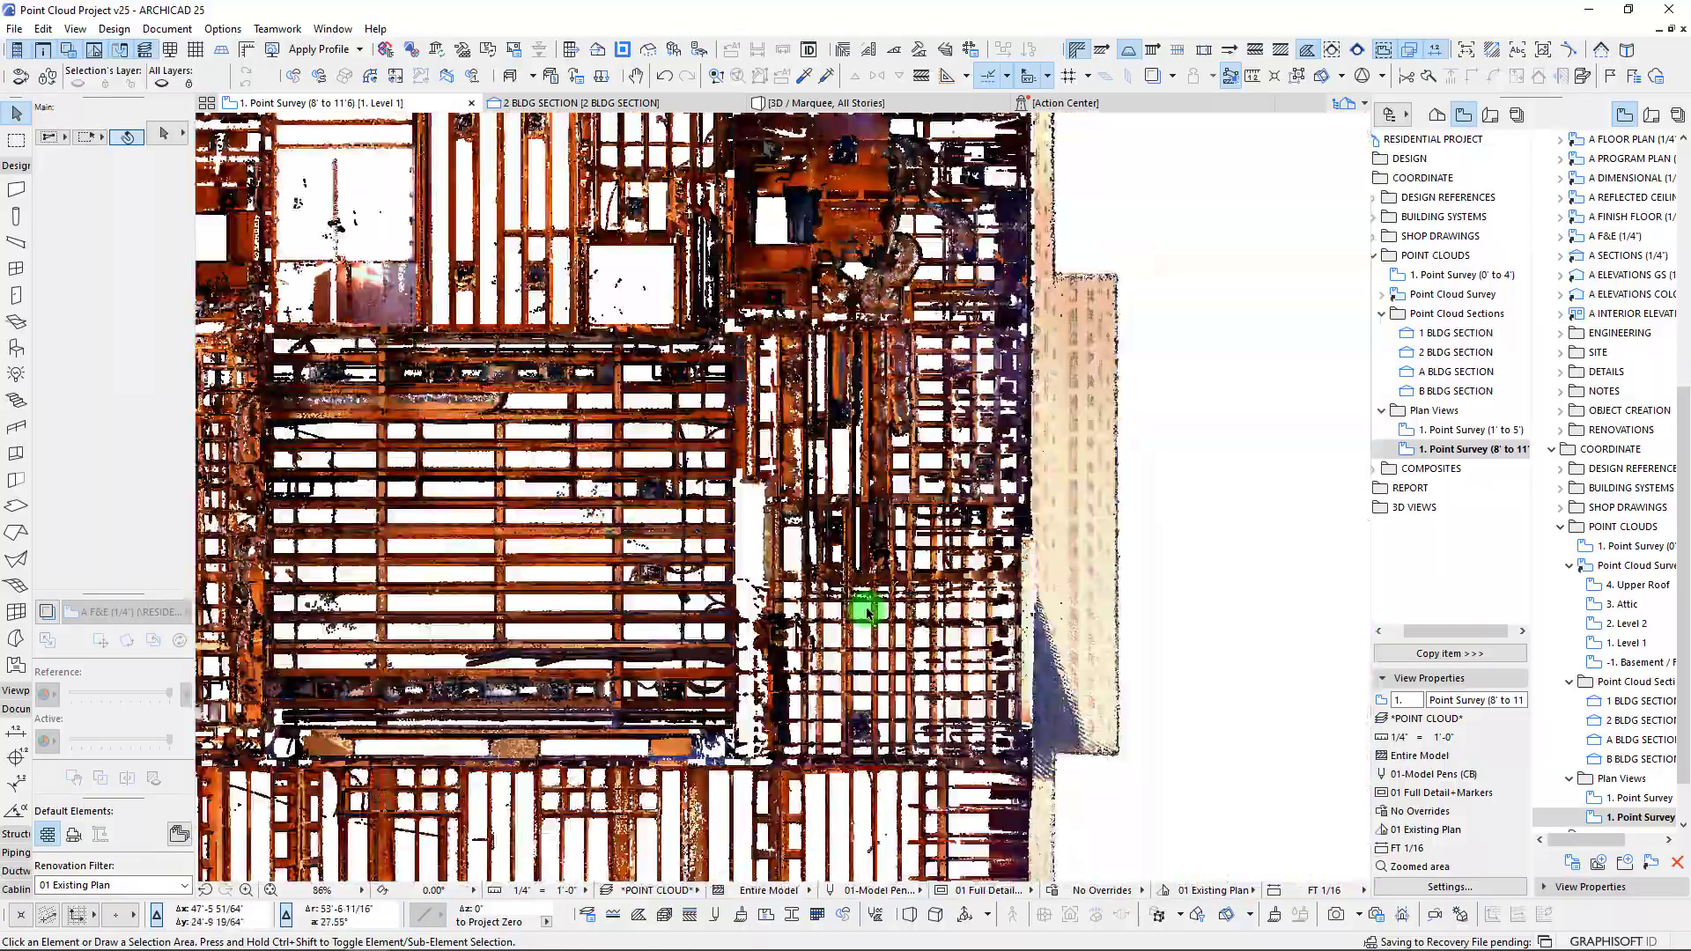
scroll(1002, 462, "down", 9)
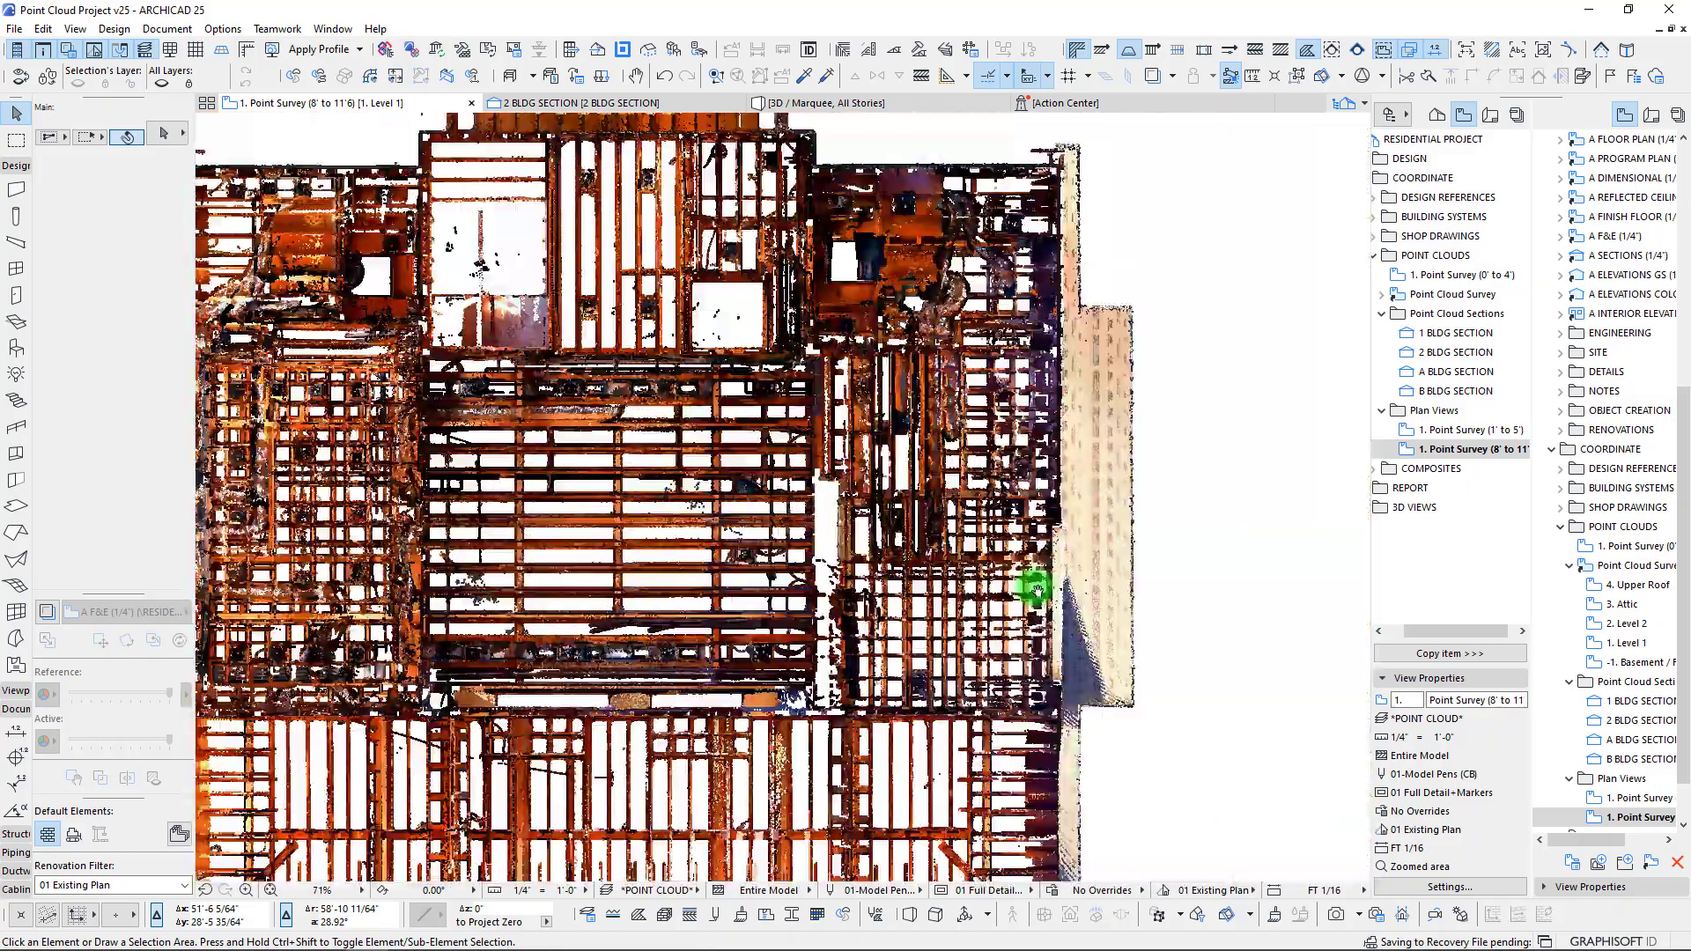
middle_click_drag(1037, 590, 1136, 688)
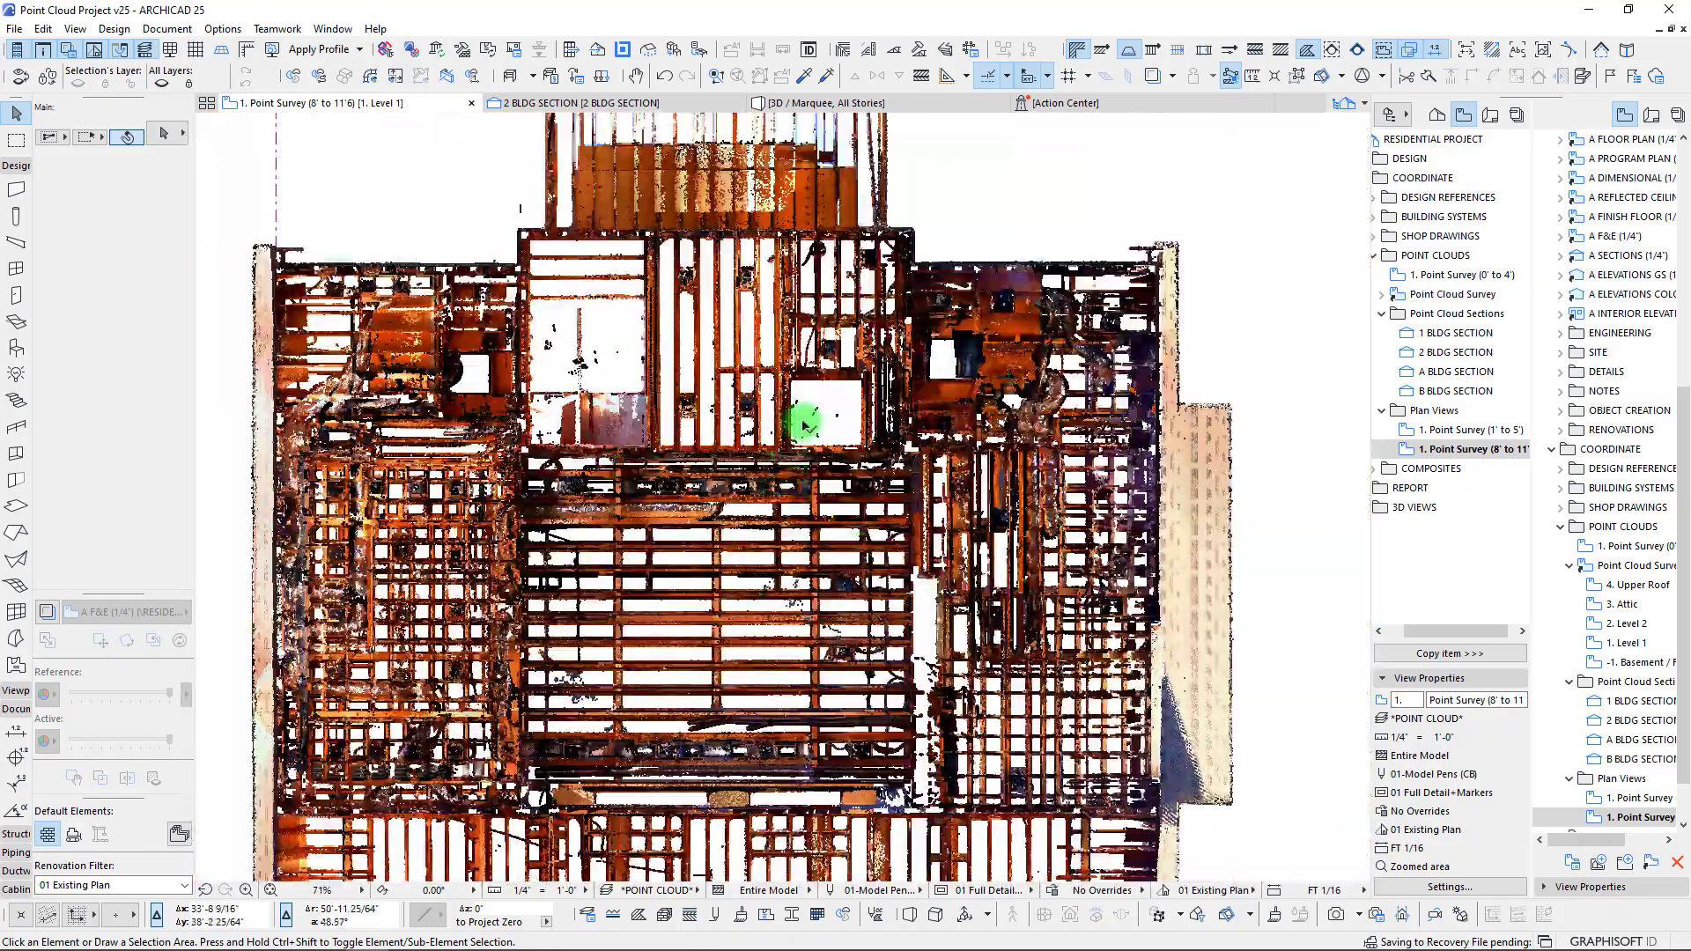
- Examine the front porch corner framing and the overall ceiling framing layout in the Point Survey (8' to 11'6) plan
scroll(744, 386, "down", 2)
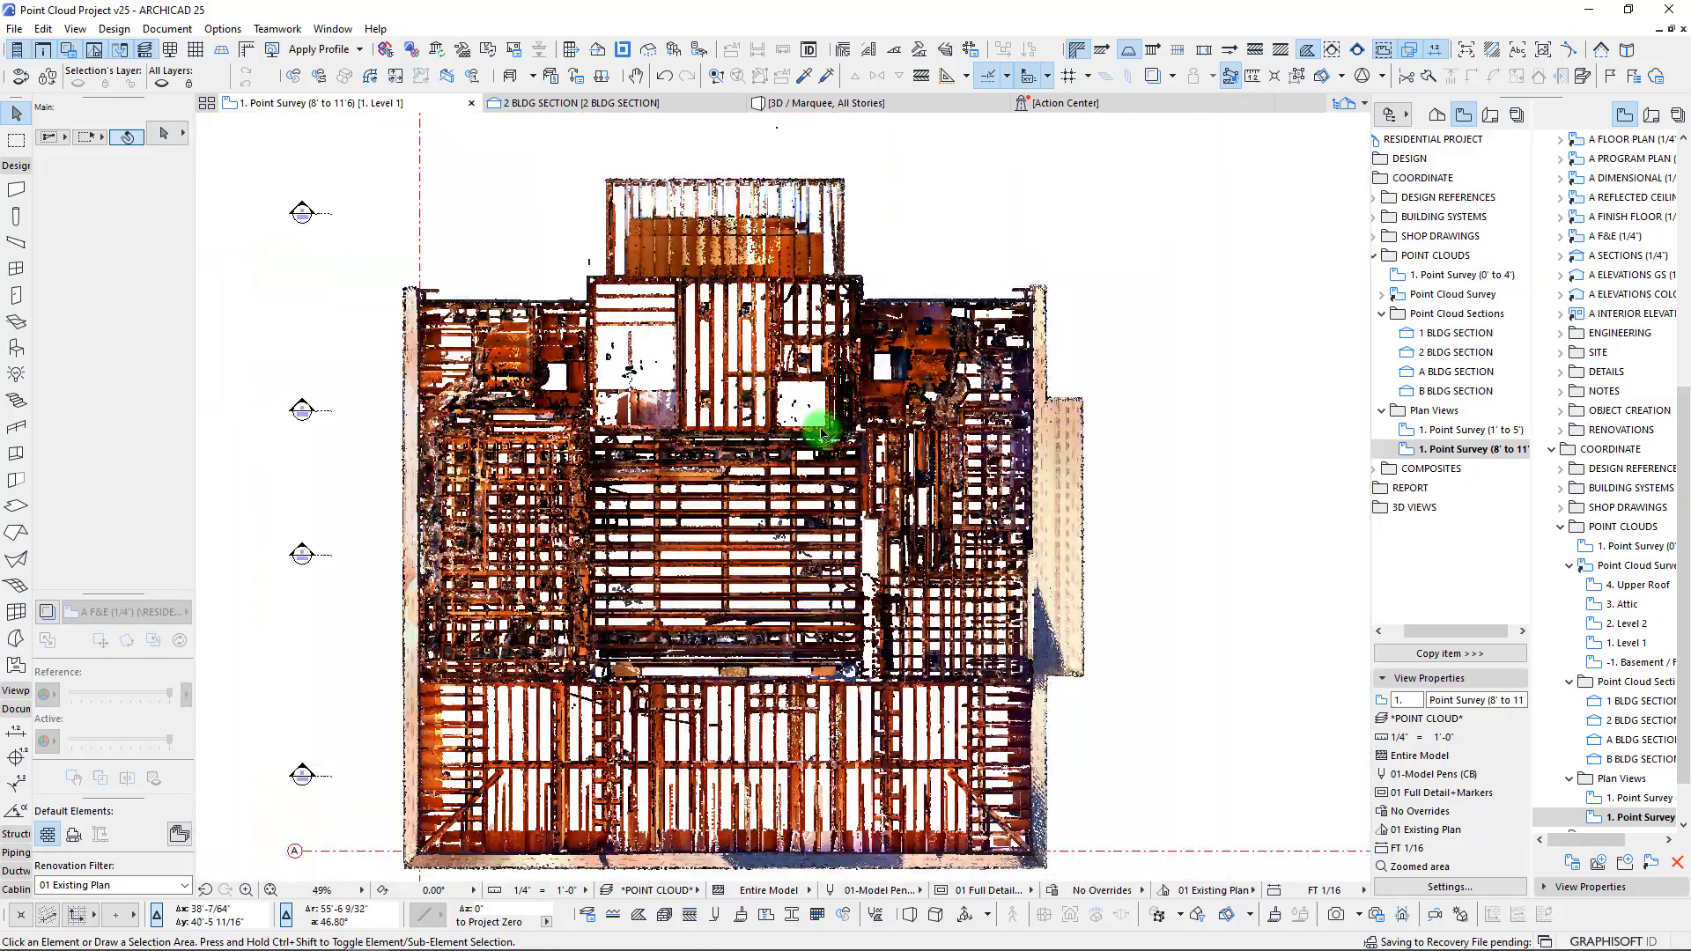
middle_click_drag(822, 433, 828, 384)
scroll(428, 804, "up", 8)
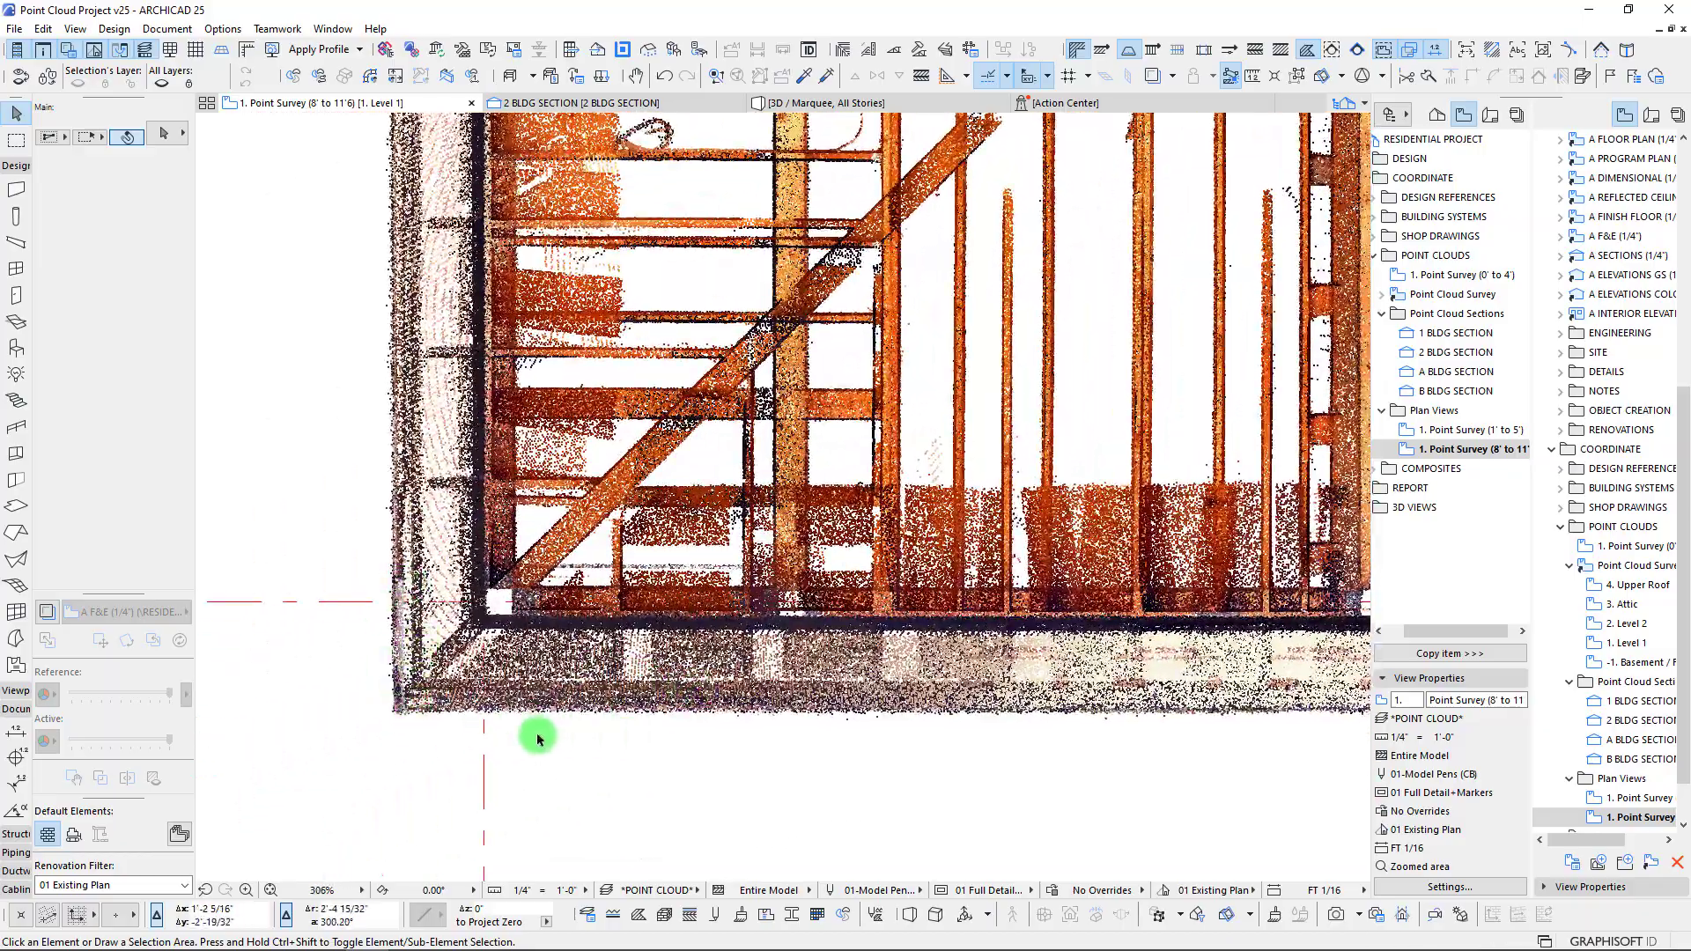
scroll(431, 475, "down", 8)
middle_click_drag(432, 471, 382, 756)
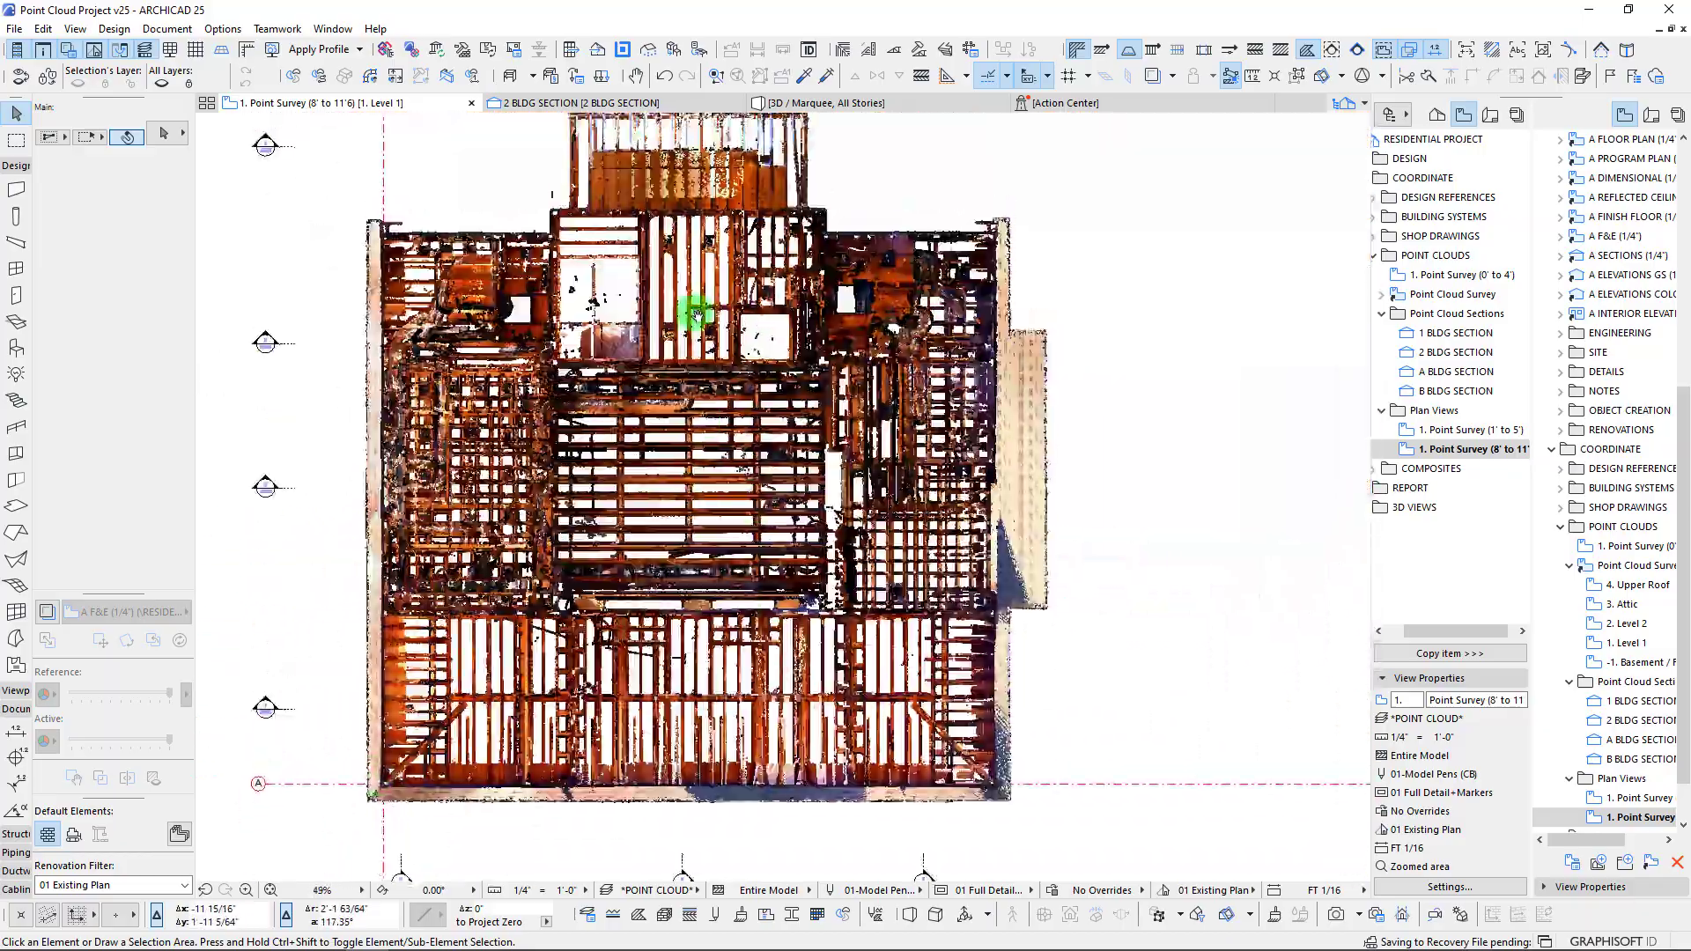
scroll(456, 232, "down", 2)
middle_click_drag(460, 269, 468, 319)
- Set the Current Story show-down offset of the Point Survey (8' to 11'6) view's cut plane to 6' and apply the view settings
left_click(1429, 451)
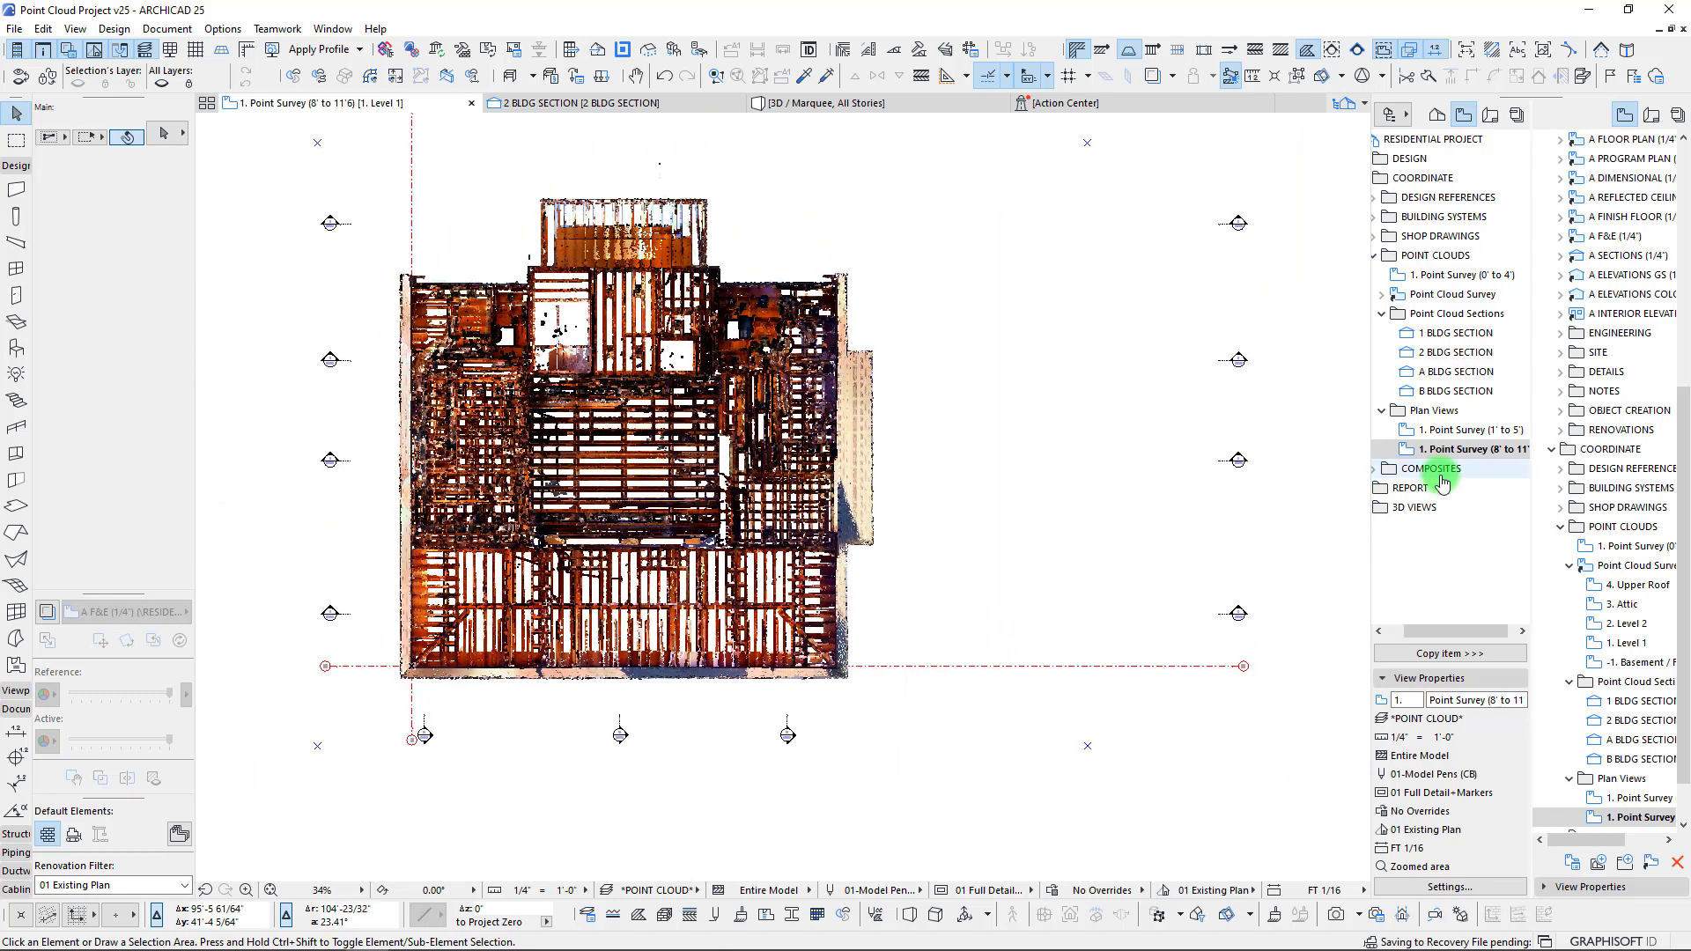
right_click(1429, 458)
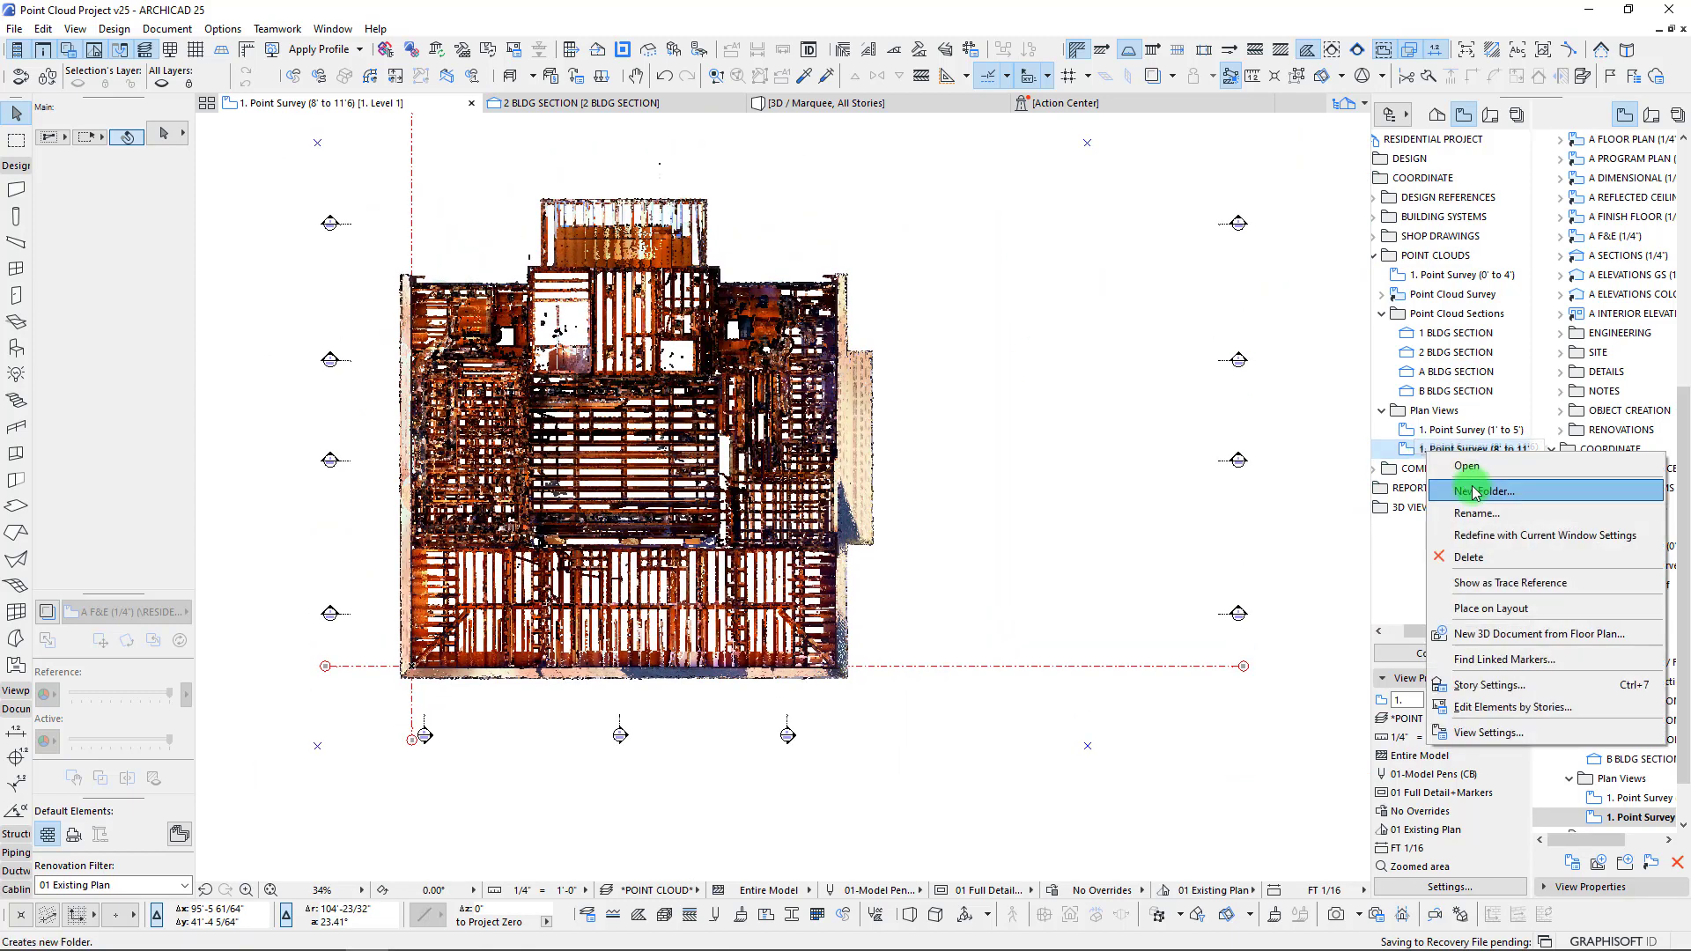
left_click(1485, 735)
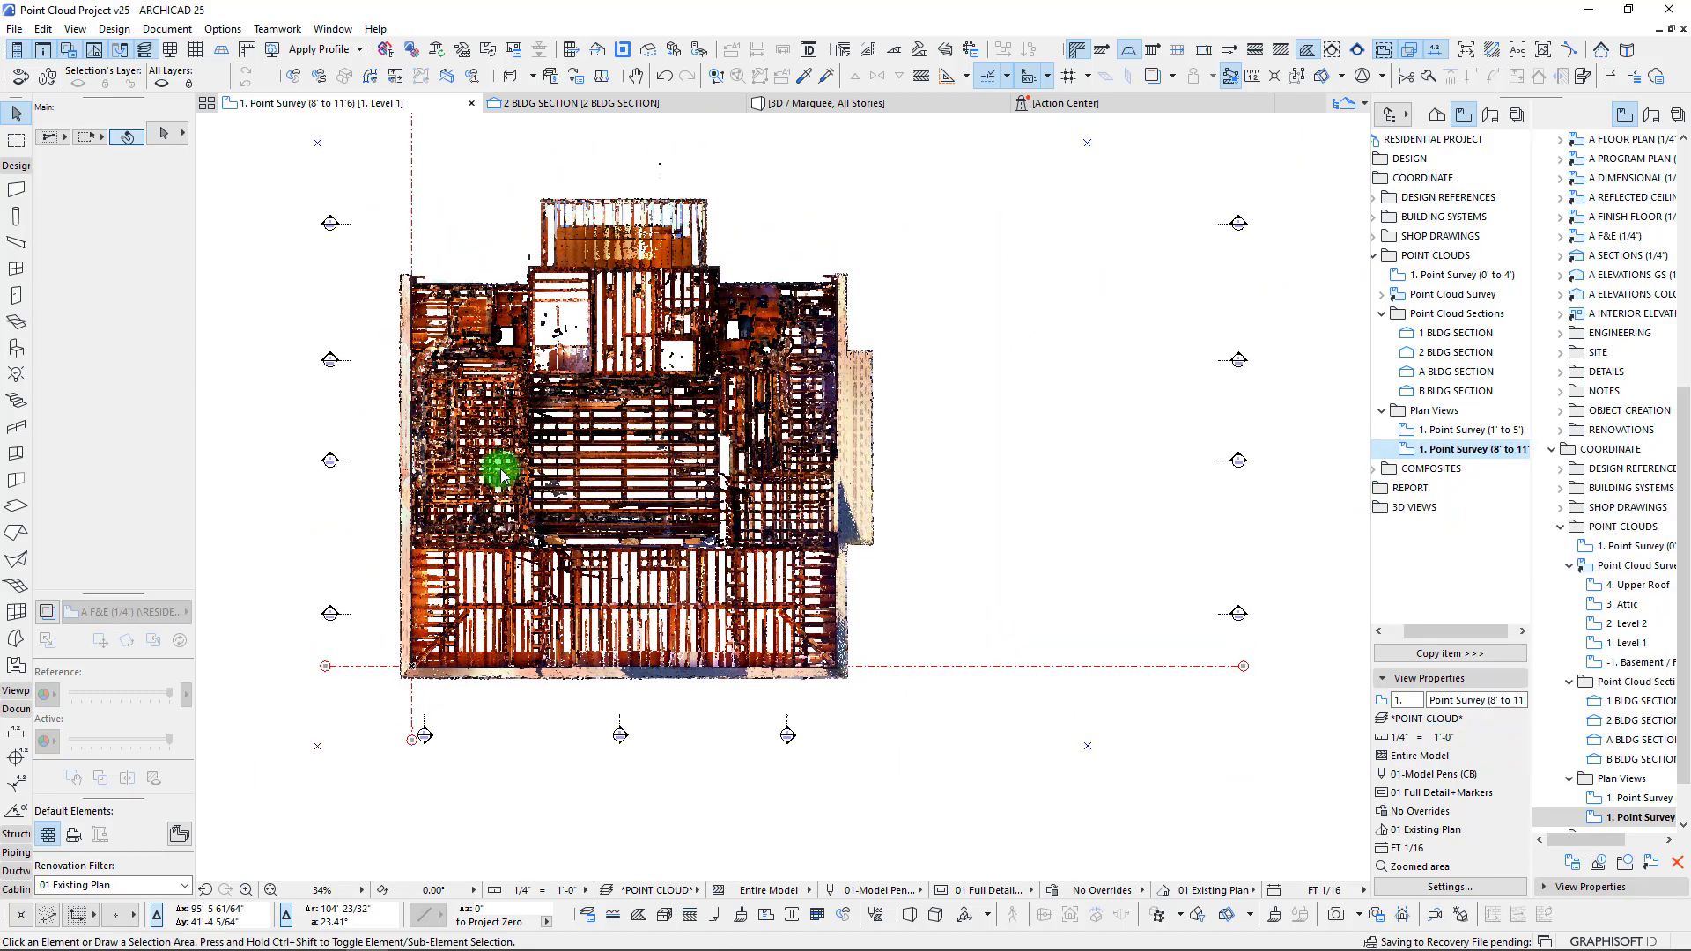
left_click(509, 696)
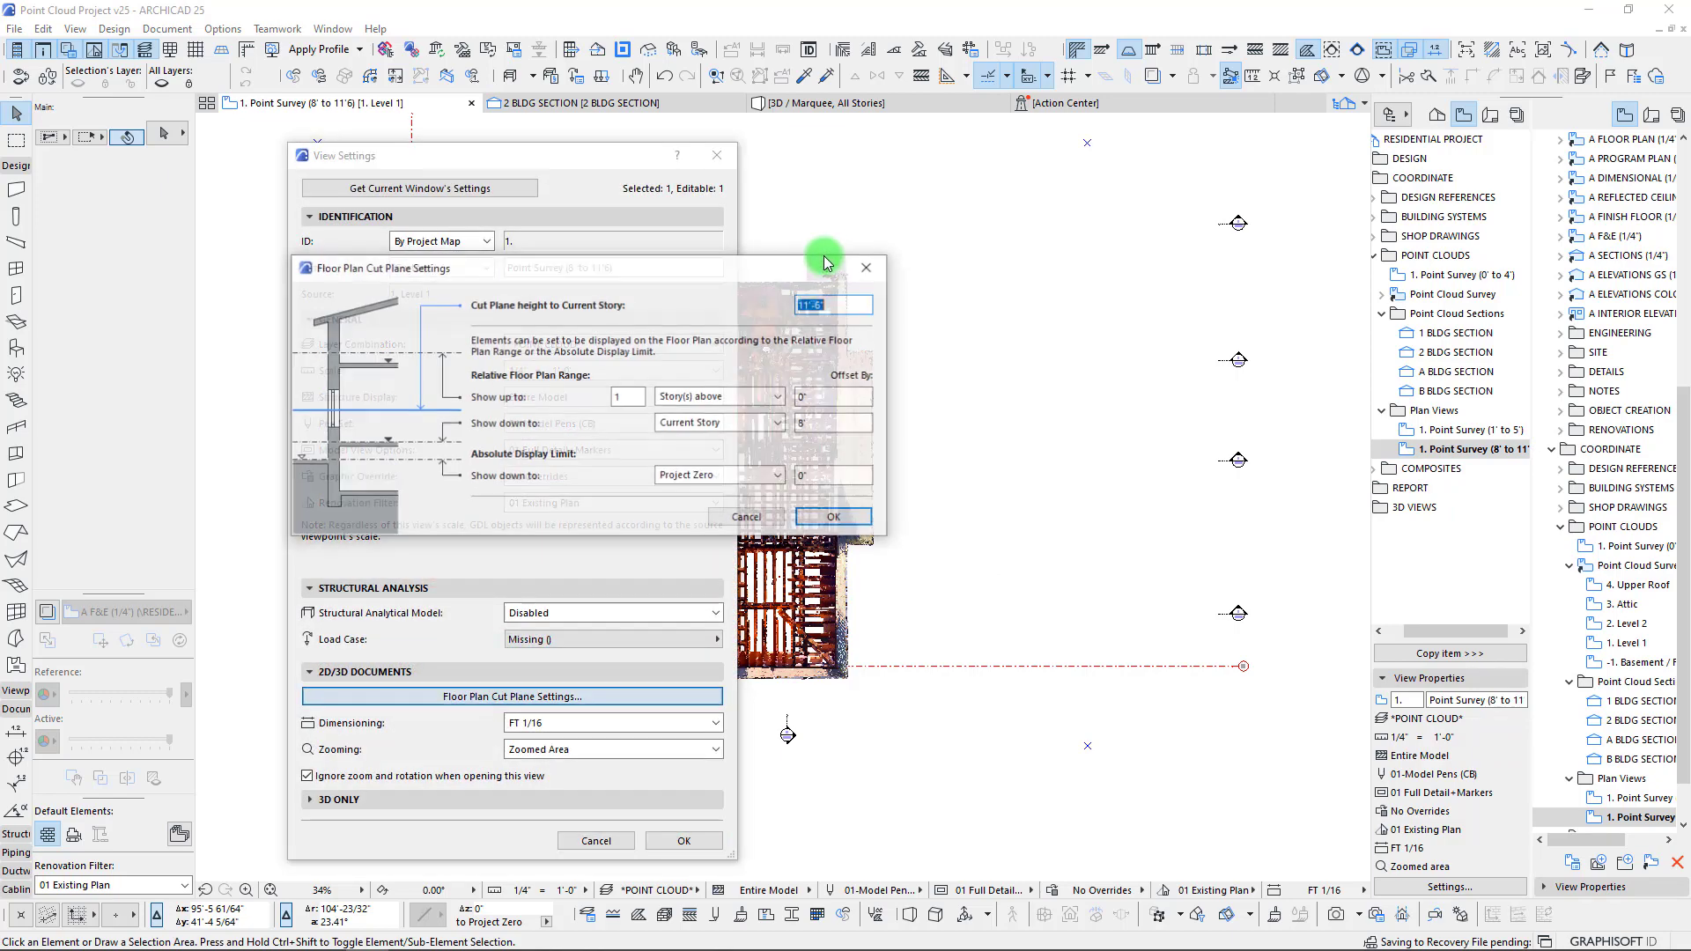
left_click_drag(837, 424, 775, 426)
type("6")
left_click(835, 518)
left_click(683, 840)
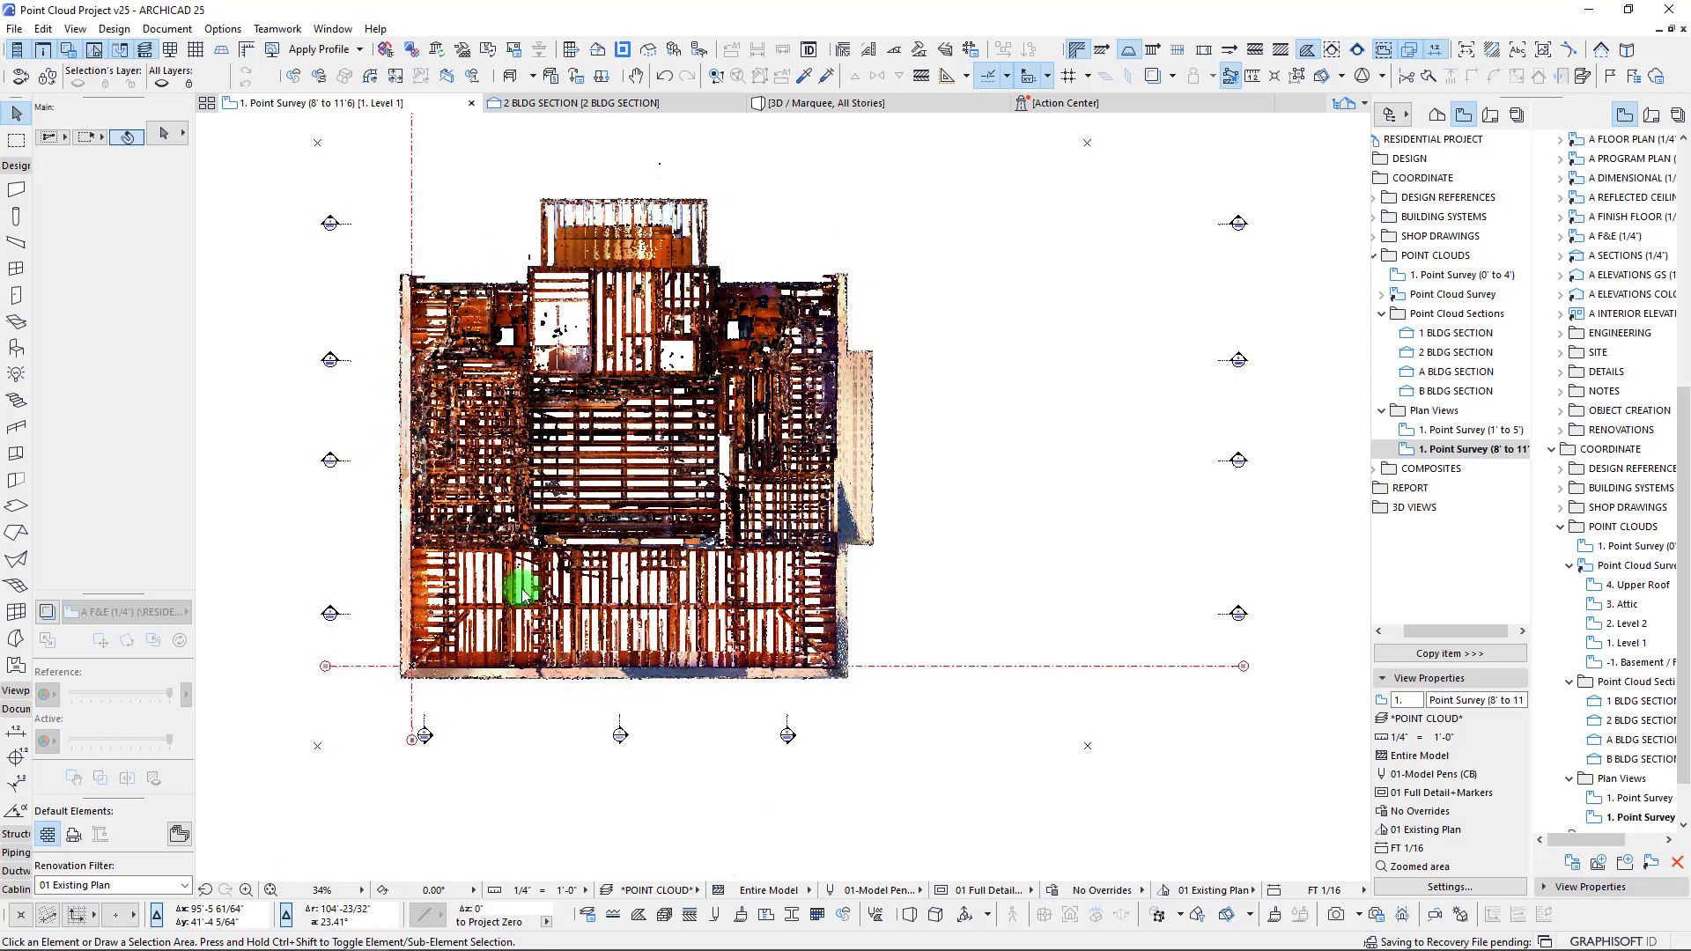
- Inspect the ceiling framing and light fixtures along the house's left exterior wall in the redrawn plan
left_click(478, 516)
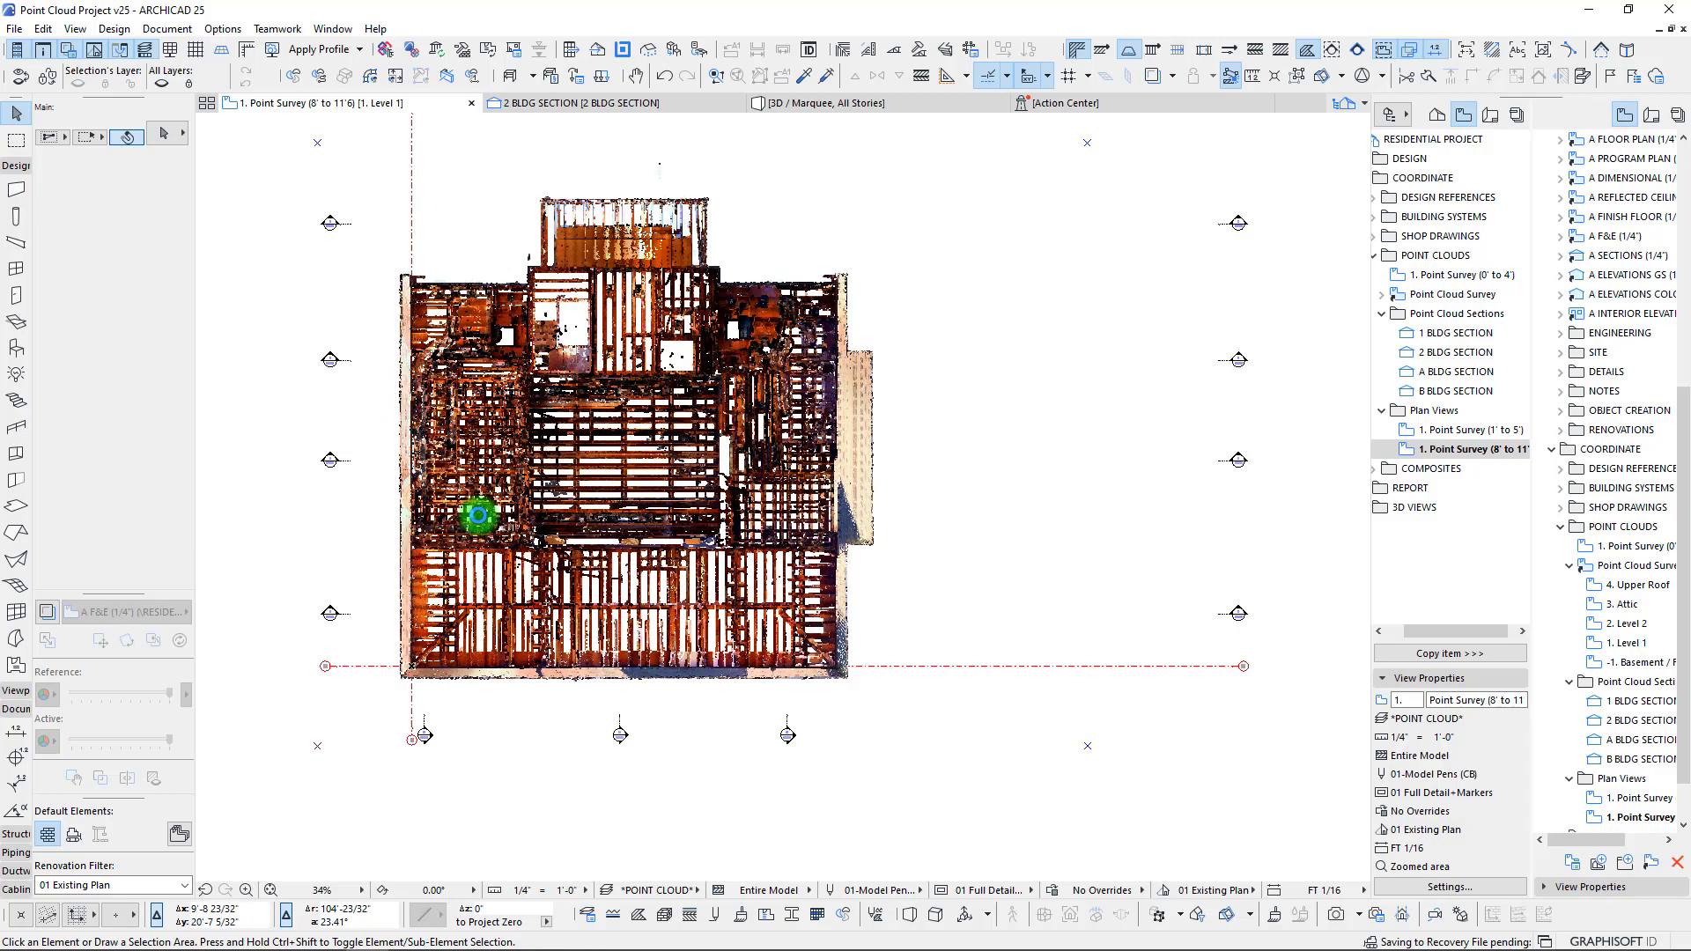
scroll(446, 438, "up", 5)
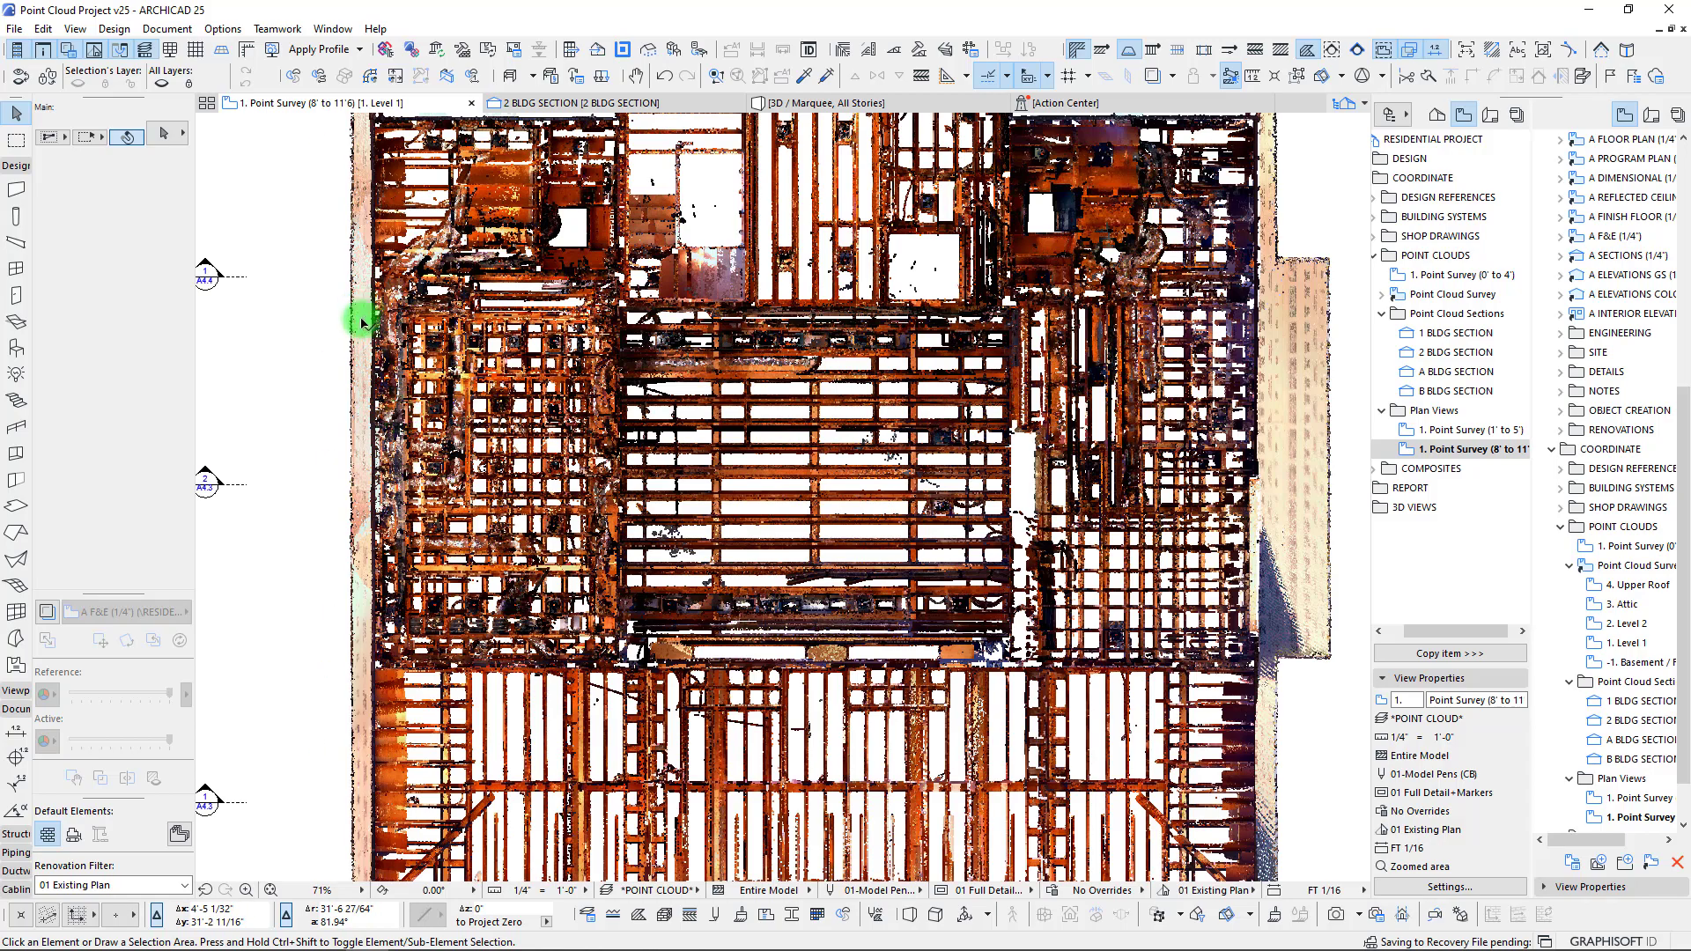
scroll(361, 467, "up", 2)
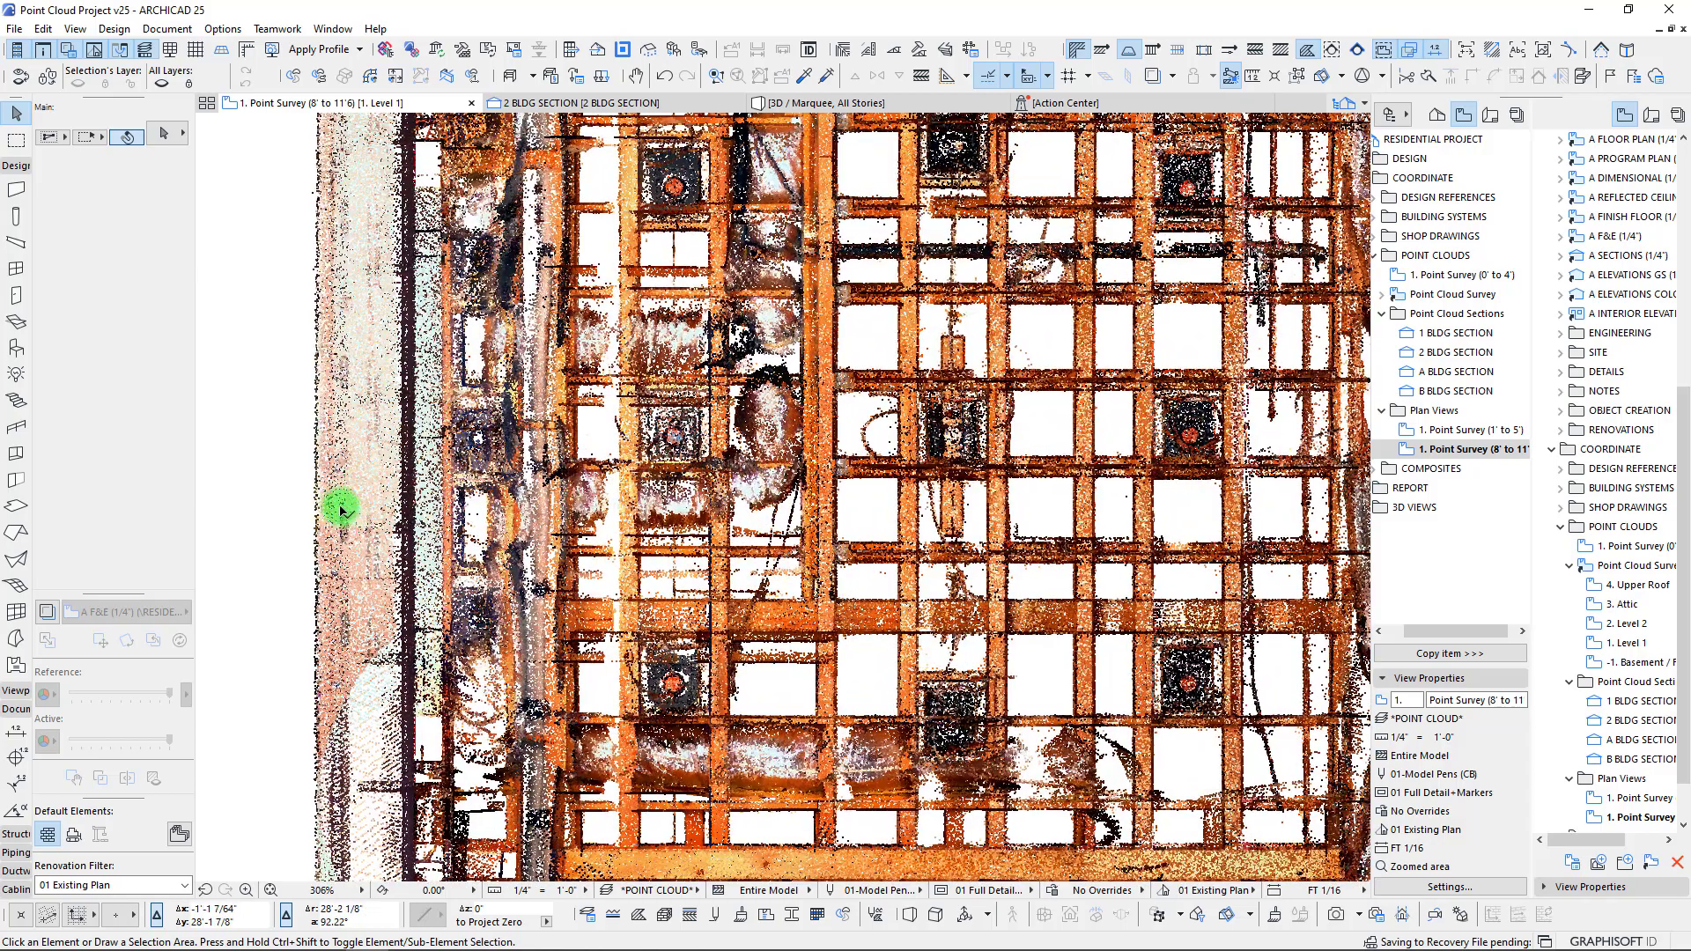
scroll(338, 357, "down", 2)
scroll(338, 357, "down", 2)
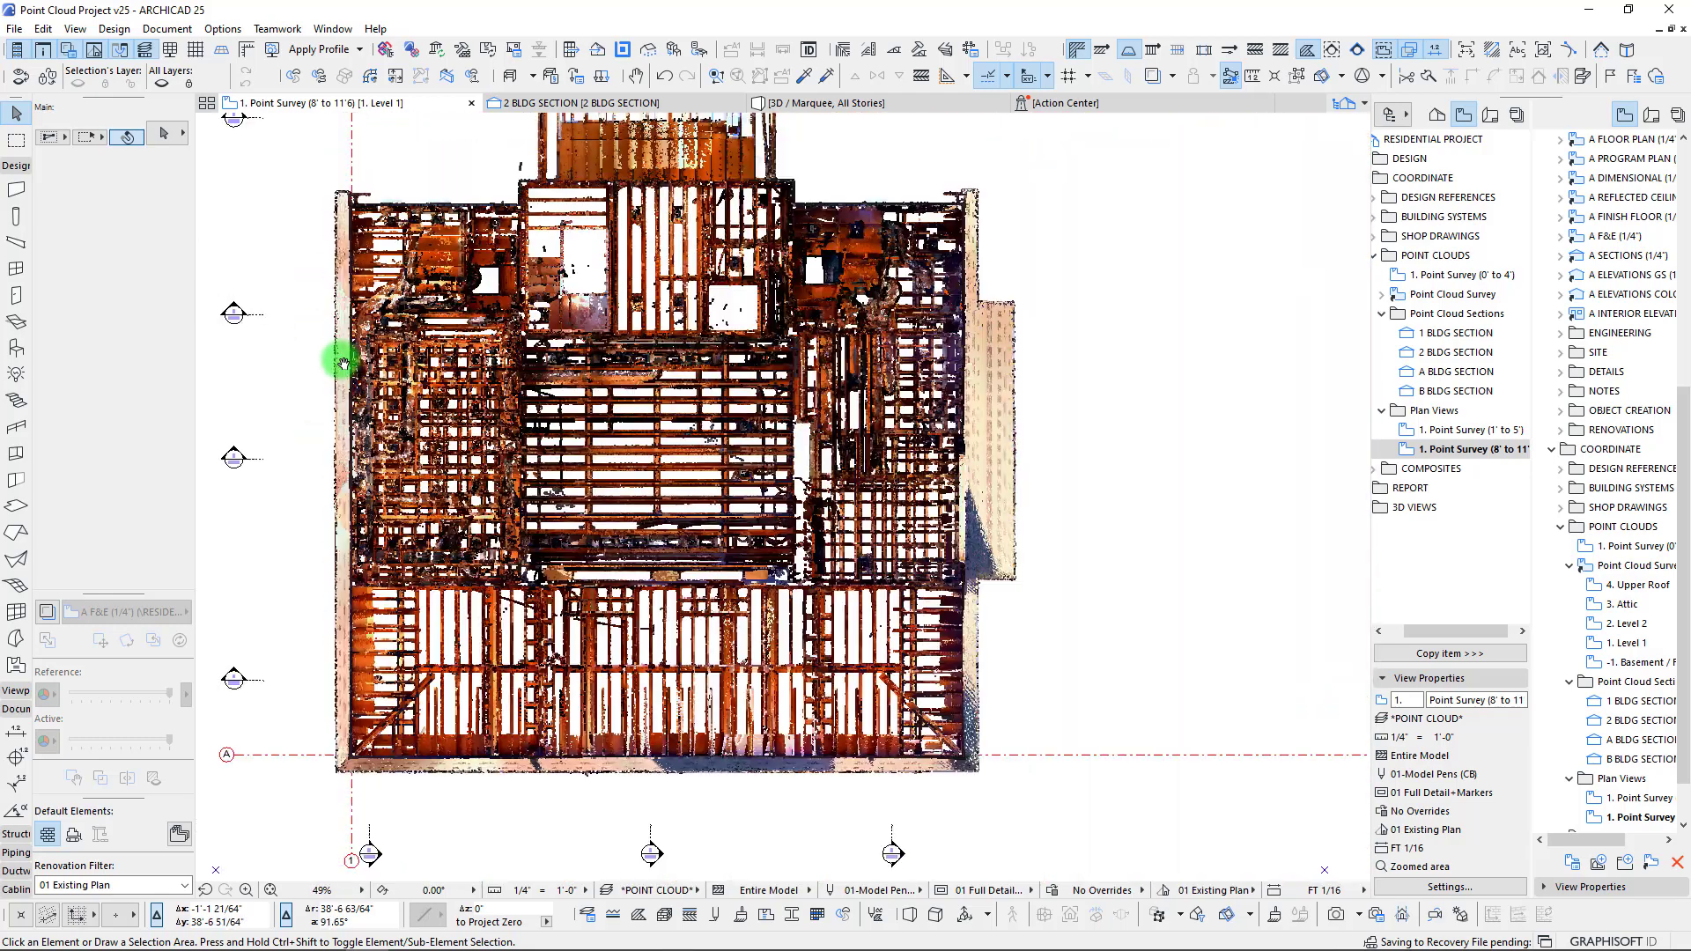
- Open the B BLDG SECTION view and examine the low roof eave at grid line 1
left_click(240, 469)
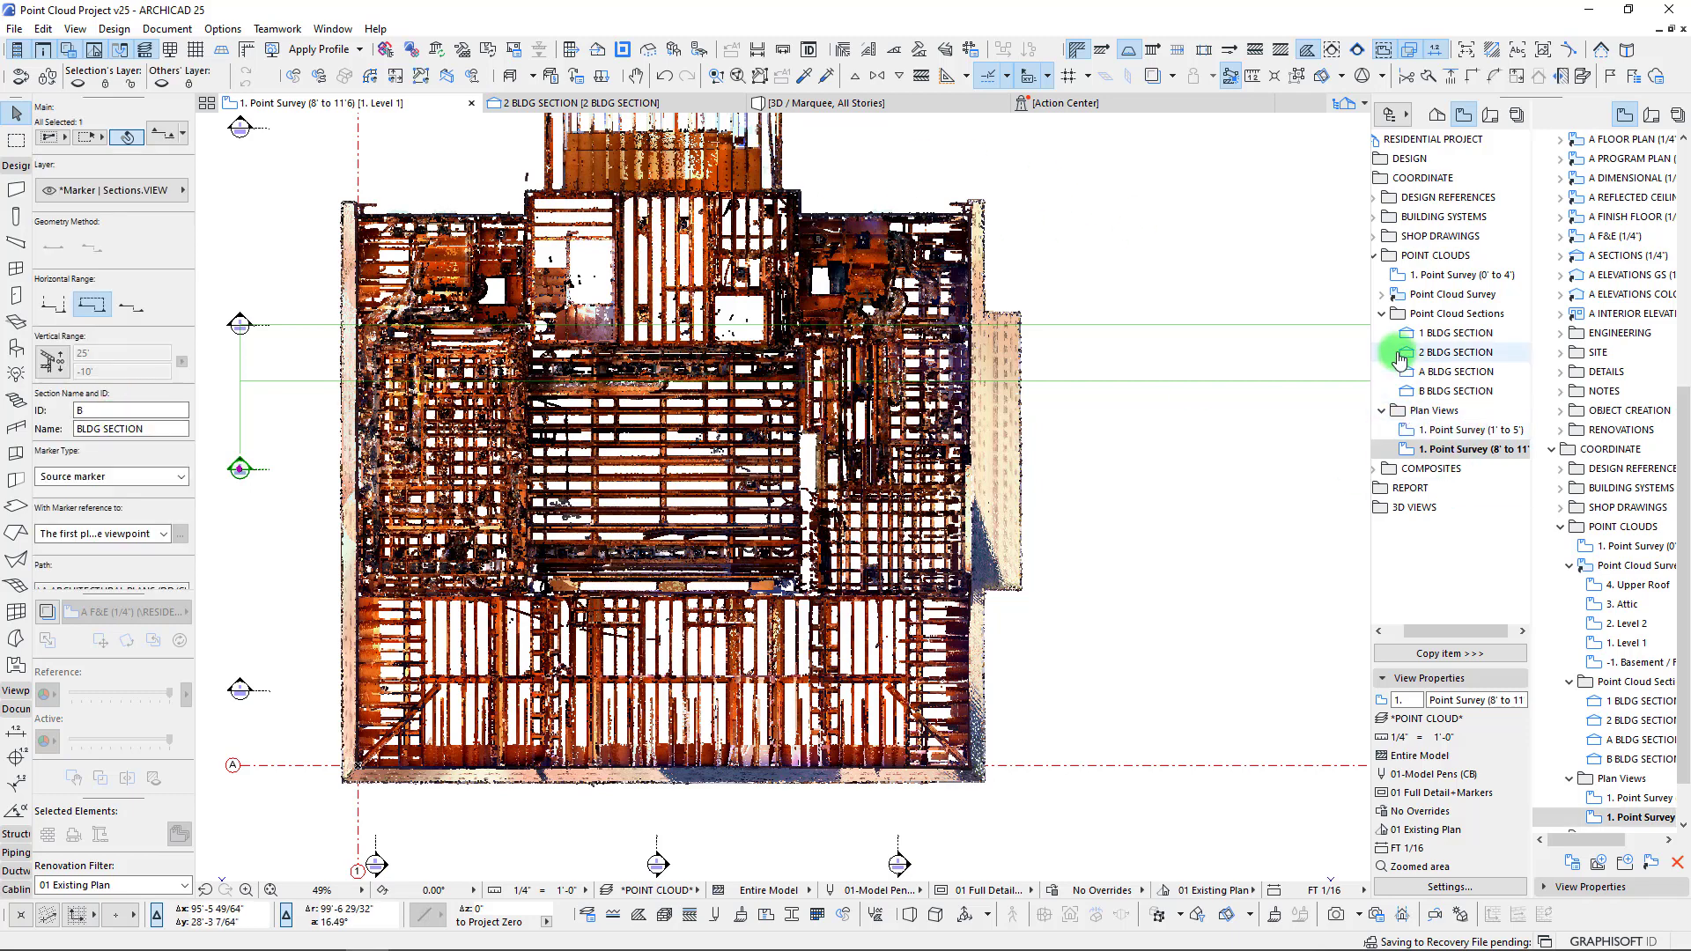
double_click(1427, 390)
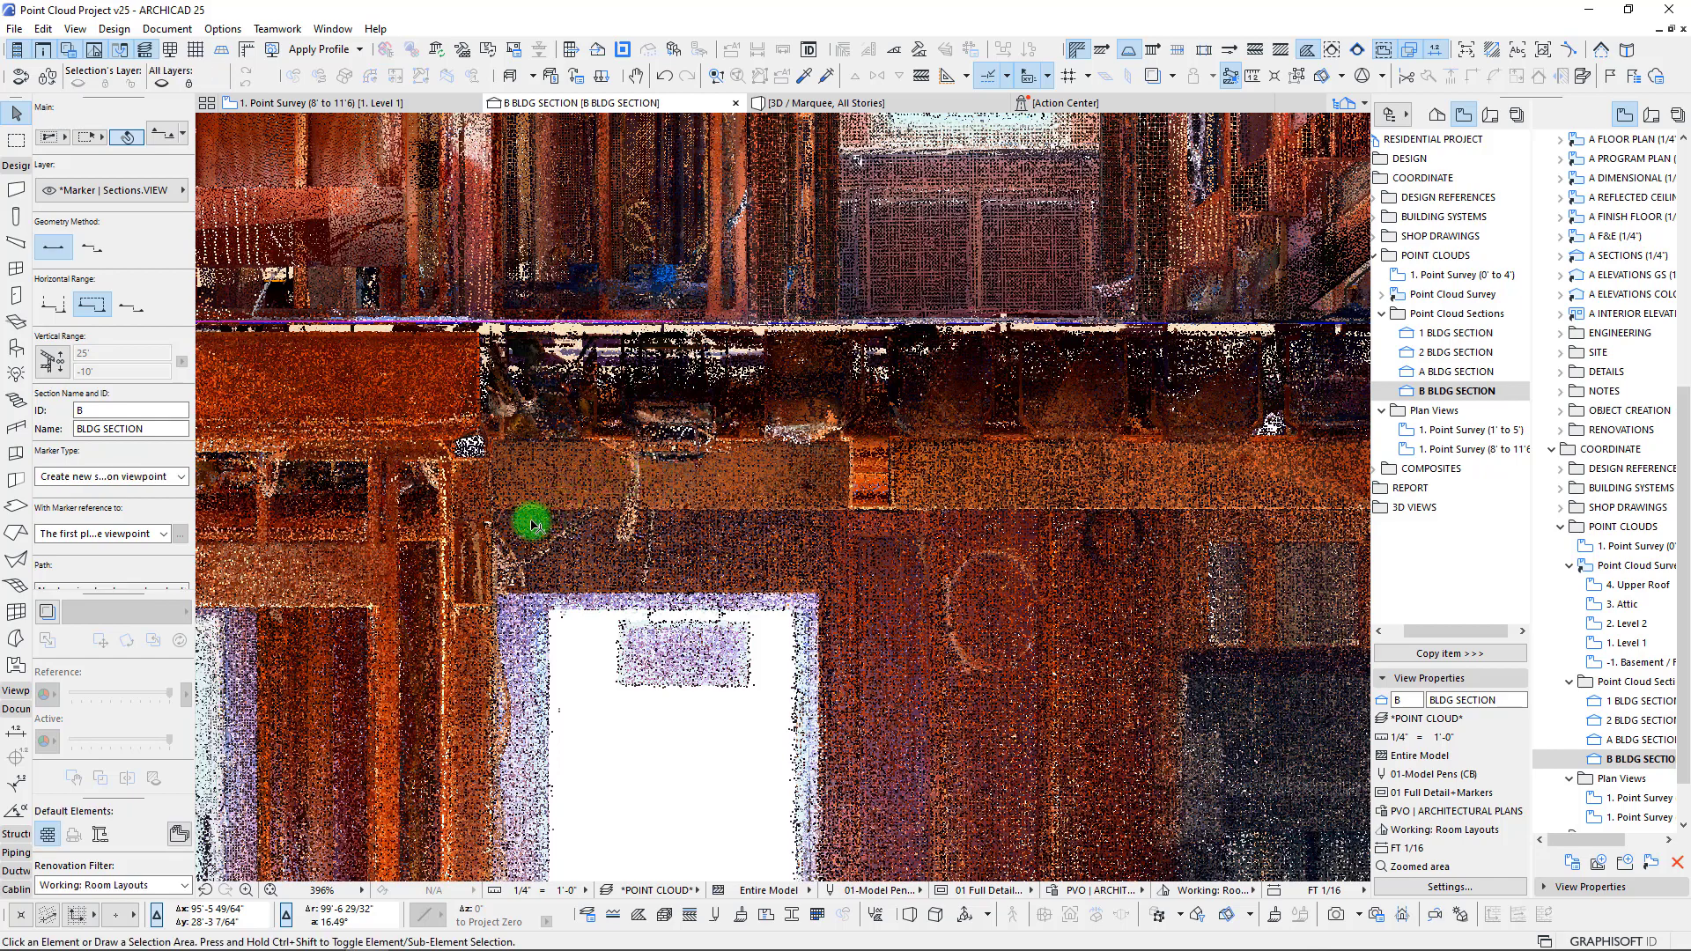
middle_click(460, 498)
middle_click(461, 498)
scroll(566, 529, "down", 3)
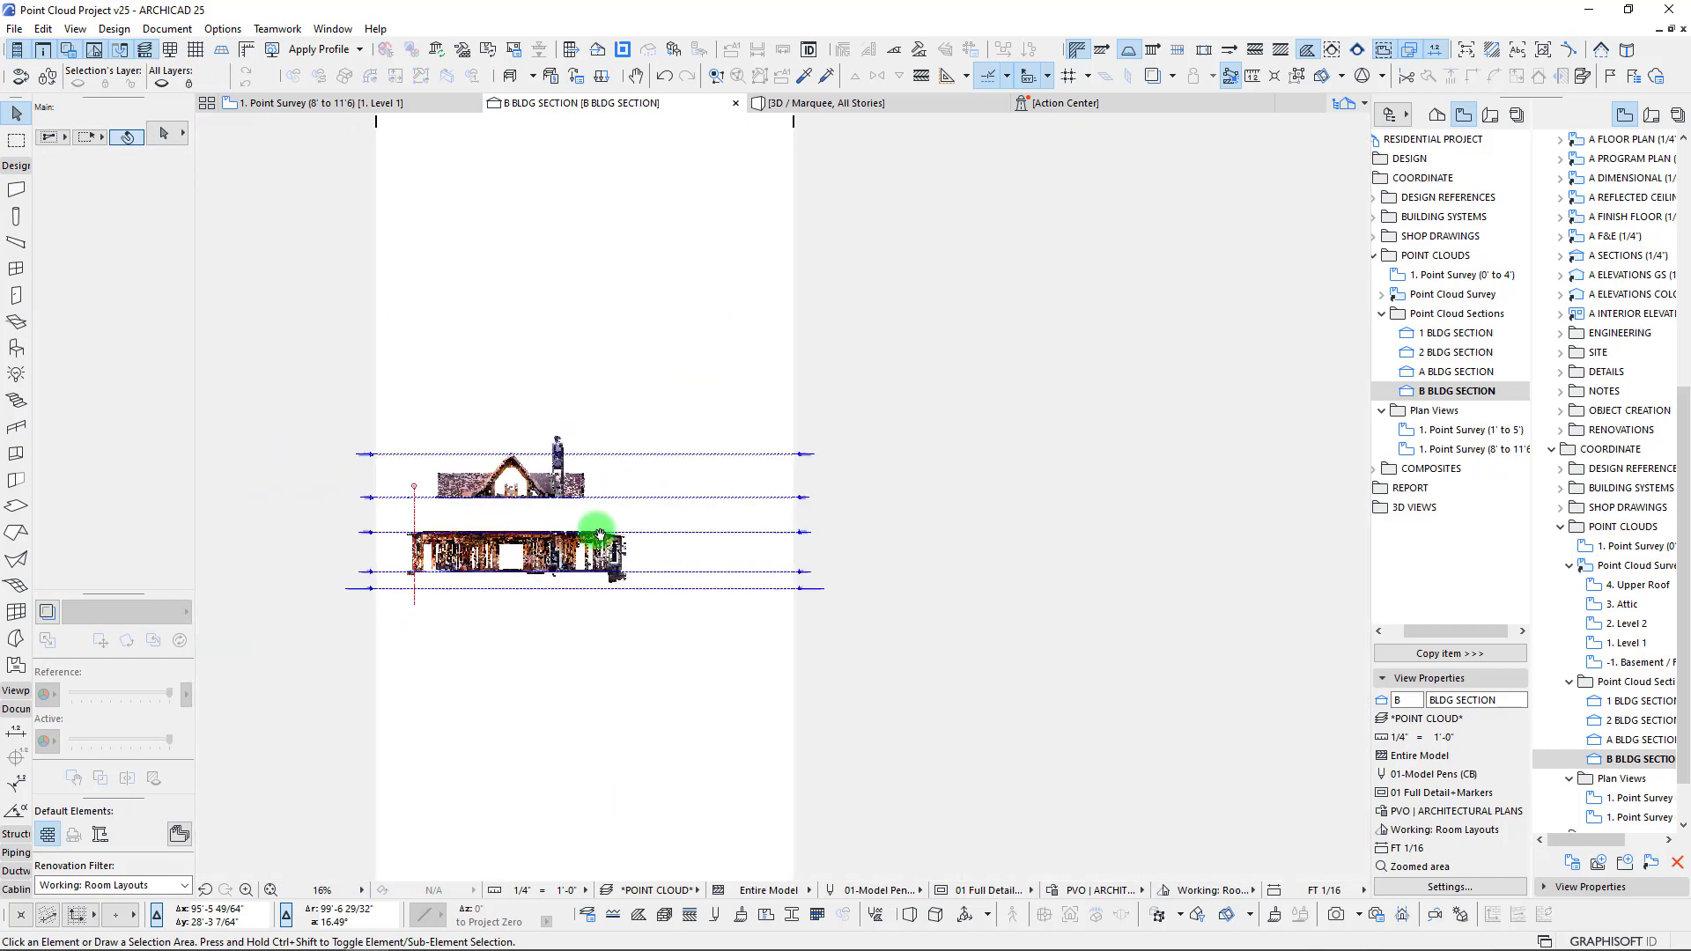
scroll(528, 528, "up", 10)
scroll(577, 483, "up", 7)
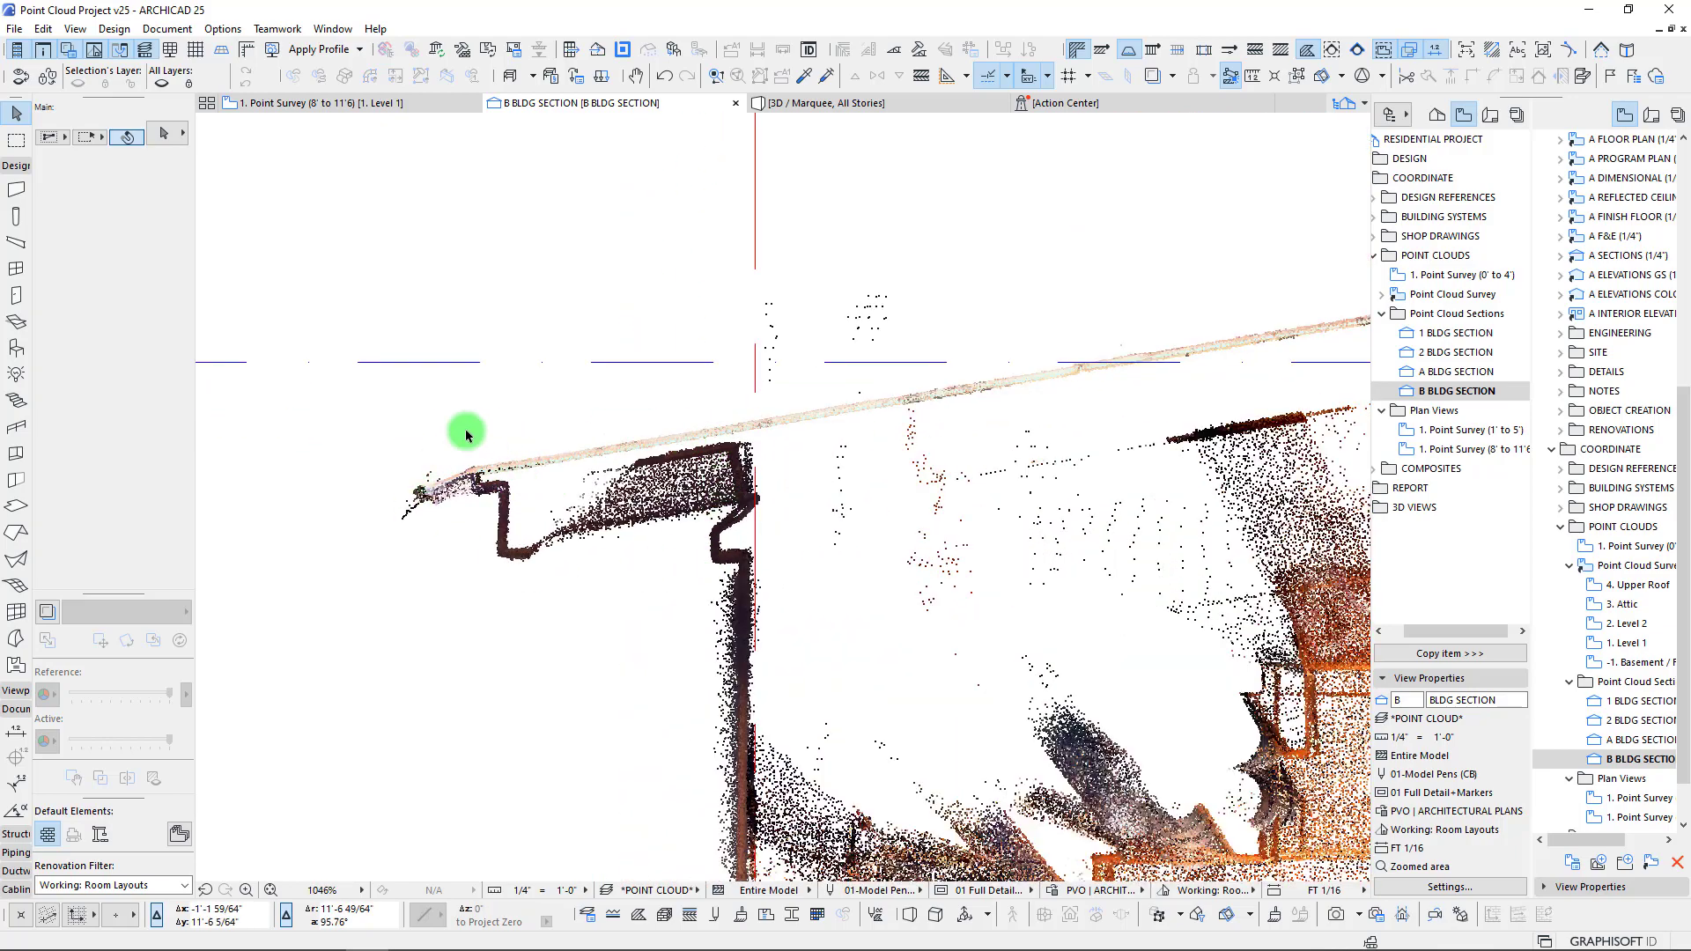
scroll(559, 517, "down", 8)
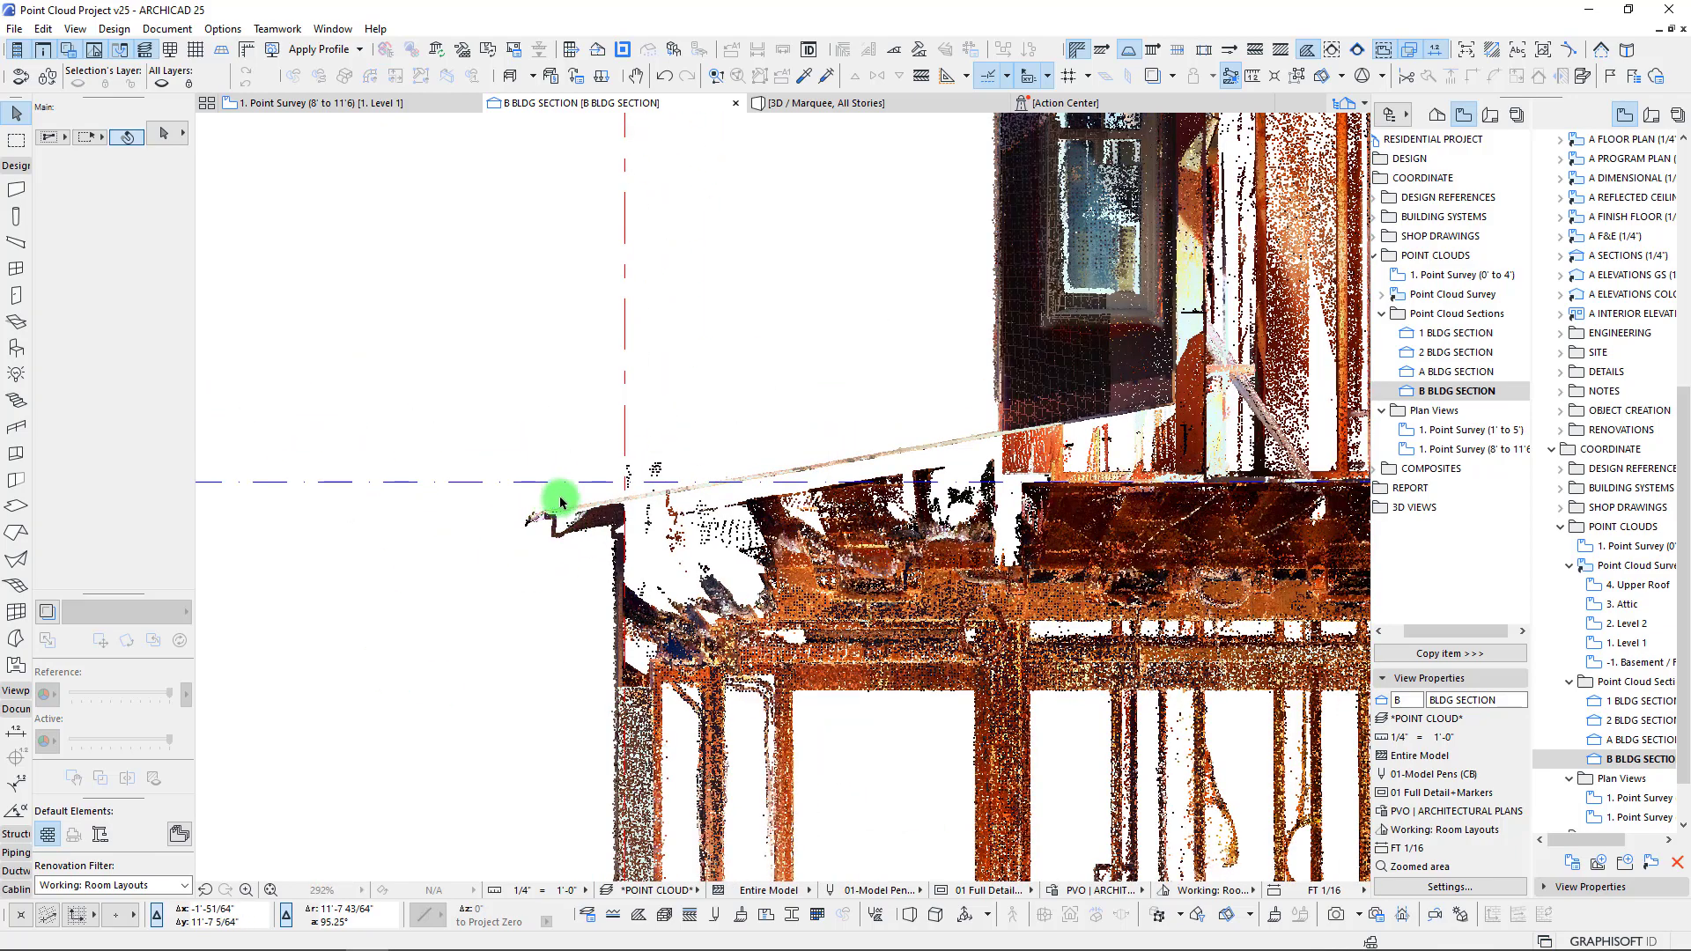
- Measure the height of the low roof eave at grid line 1 in the B building section
key("m")
scroll(558, 499, "up", 3)
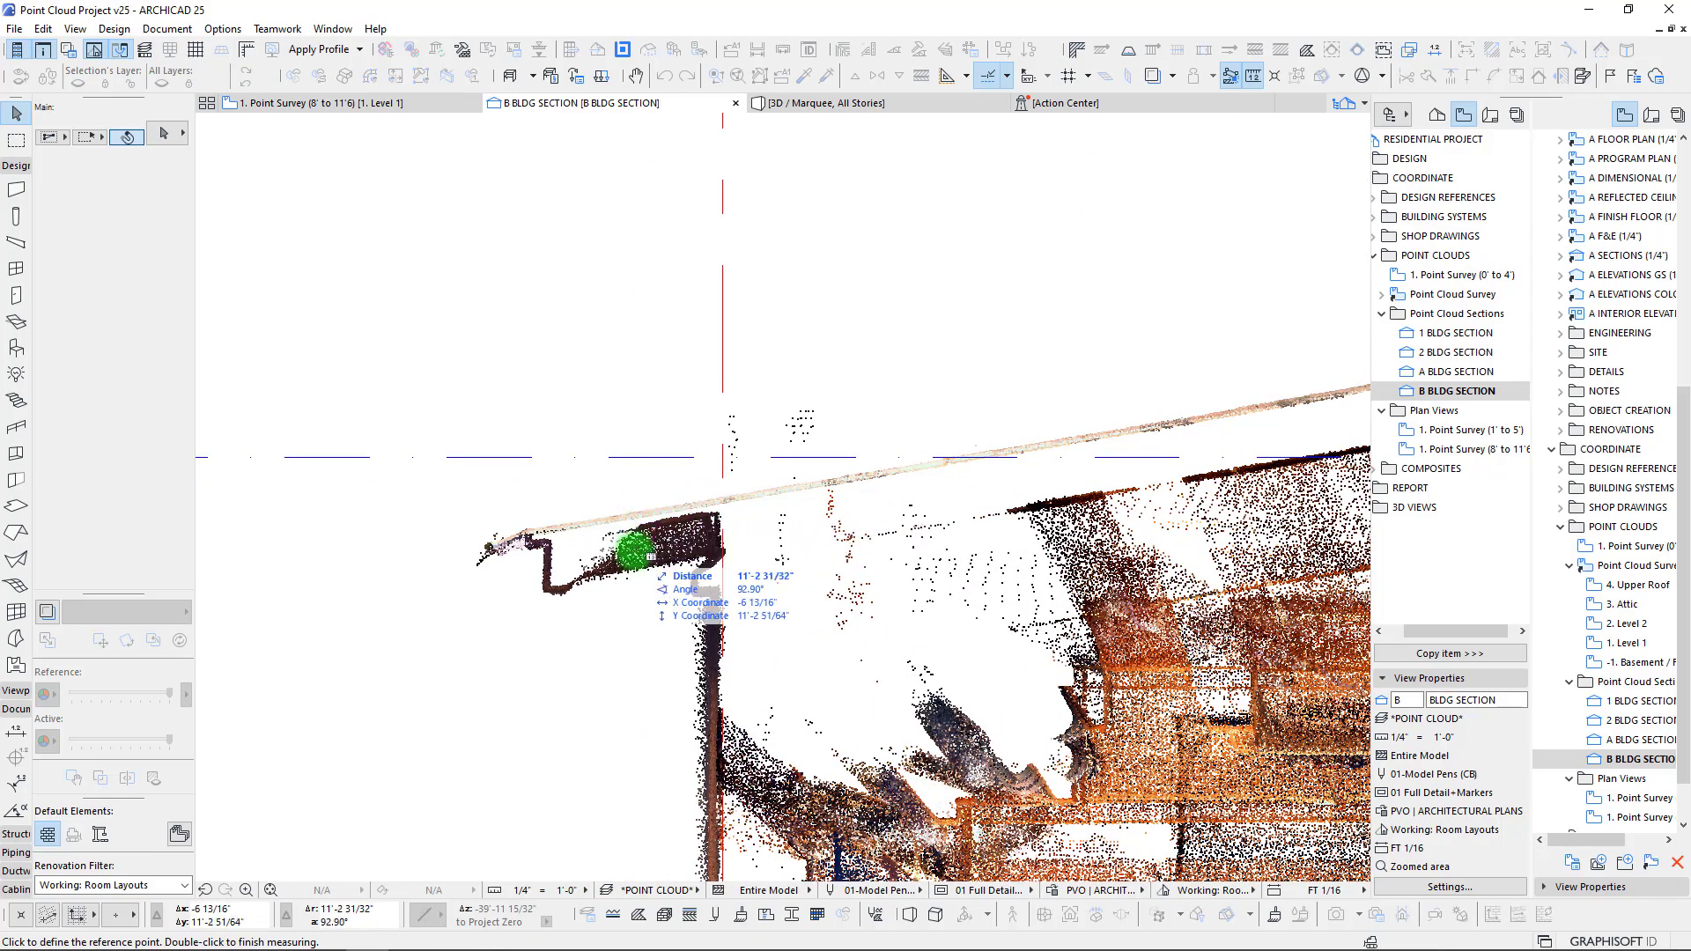
scroll(731, 553, "down", 4)
middle_click_drag(1089, 629, 659, 606)
middle_click_drag(1210, 640, 1181, 639)
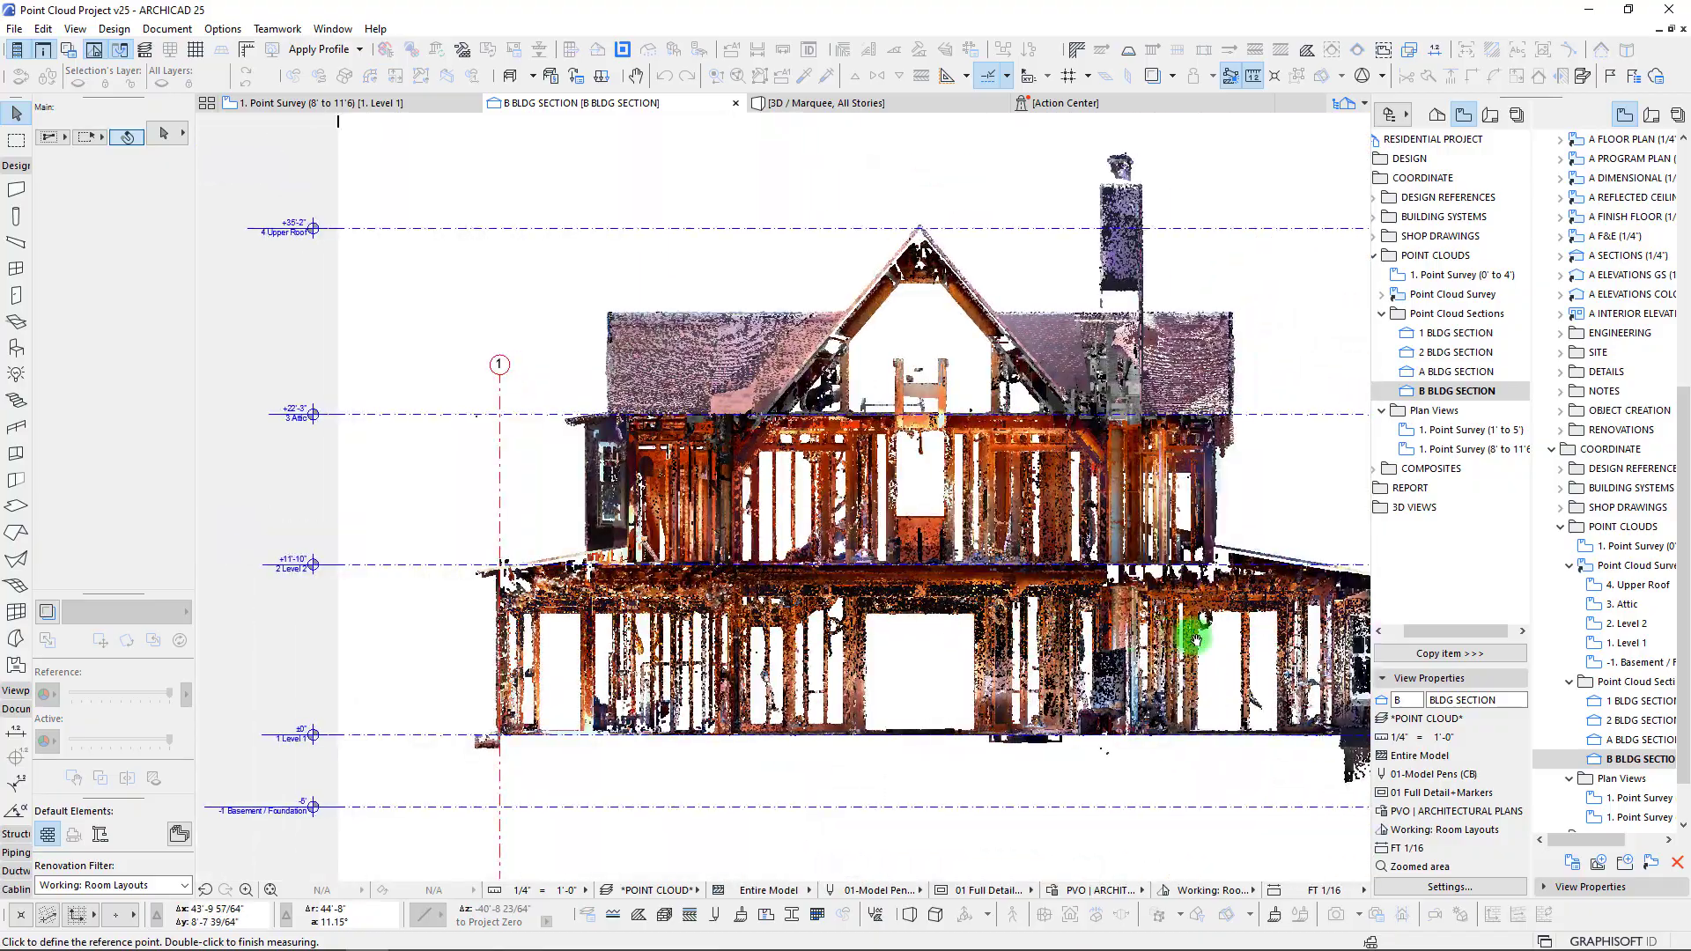
scroll(370, 574, "up", 8)
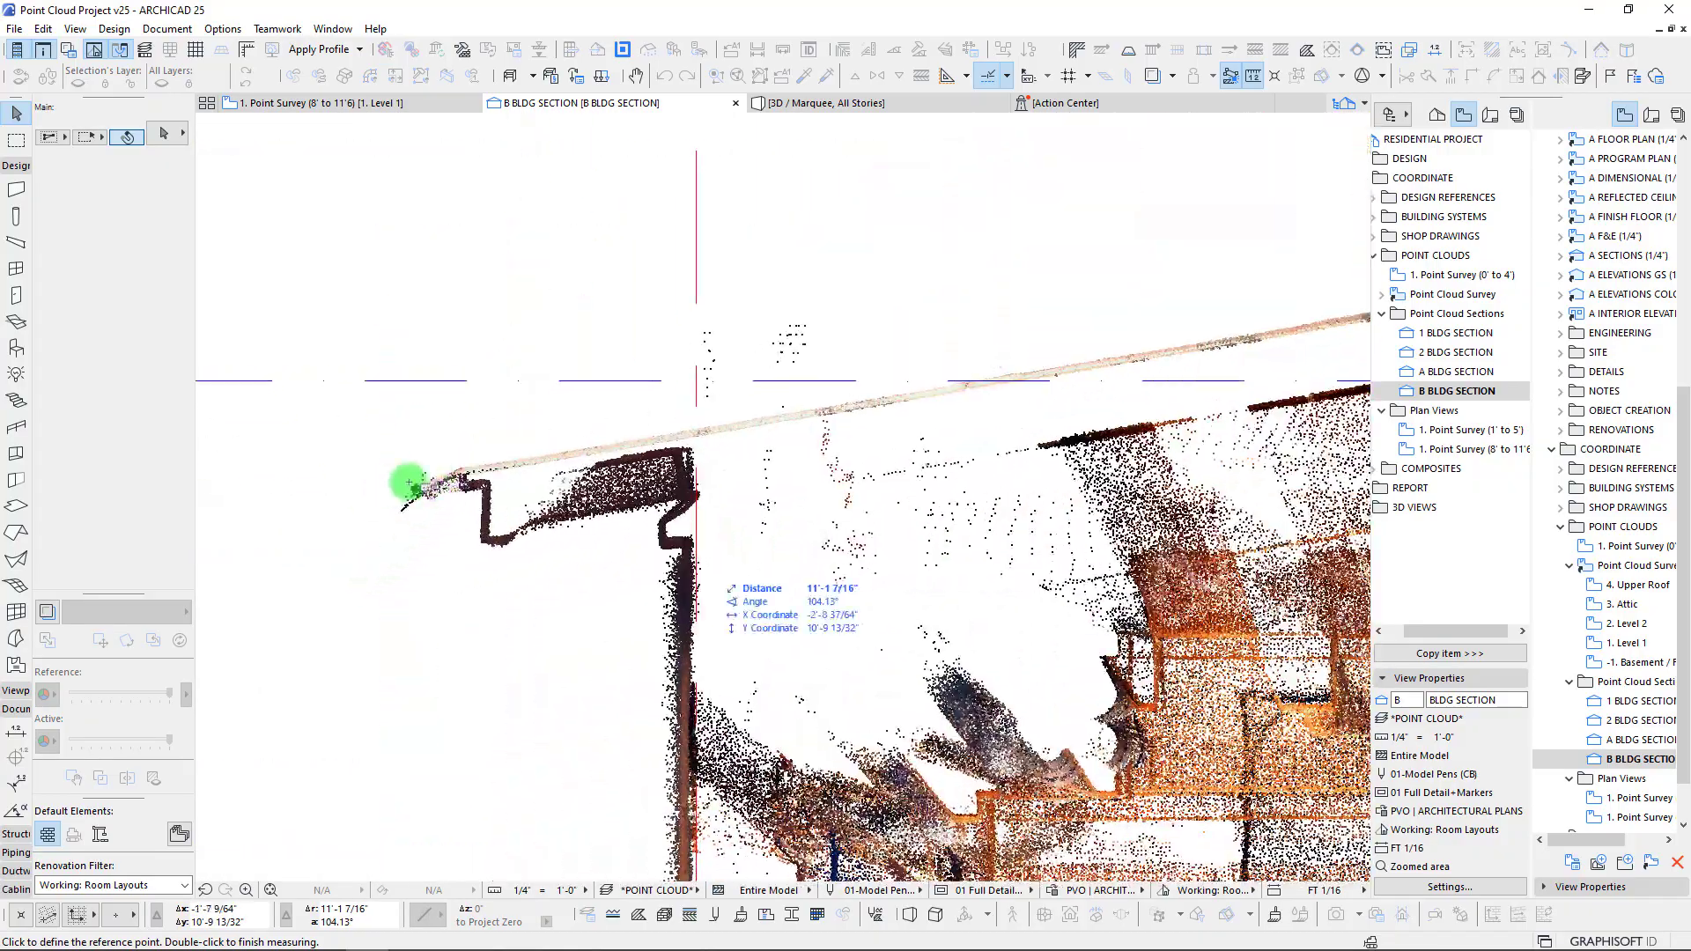
scroll(491, 642, "down", 4)
middle_click_drag(465, 635, 403, 606)
- Return to the Point Survey (8' to 11'6) plan and set its cut plane's Current Story show-down offset to 8'
left_click(1457, 448)
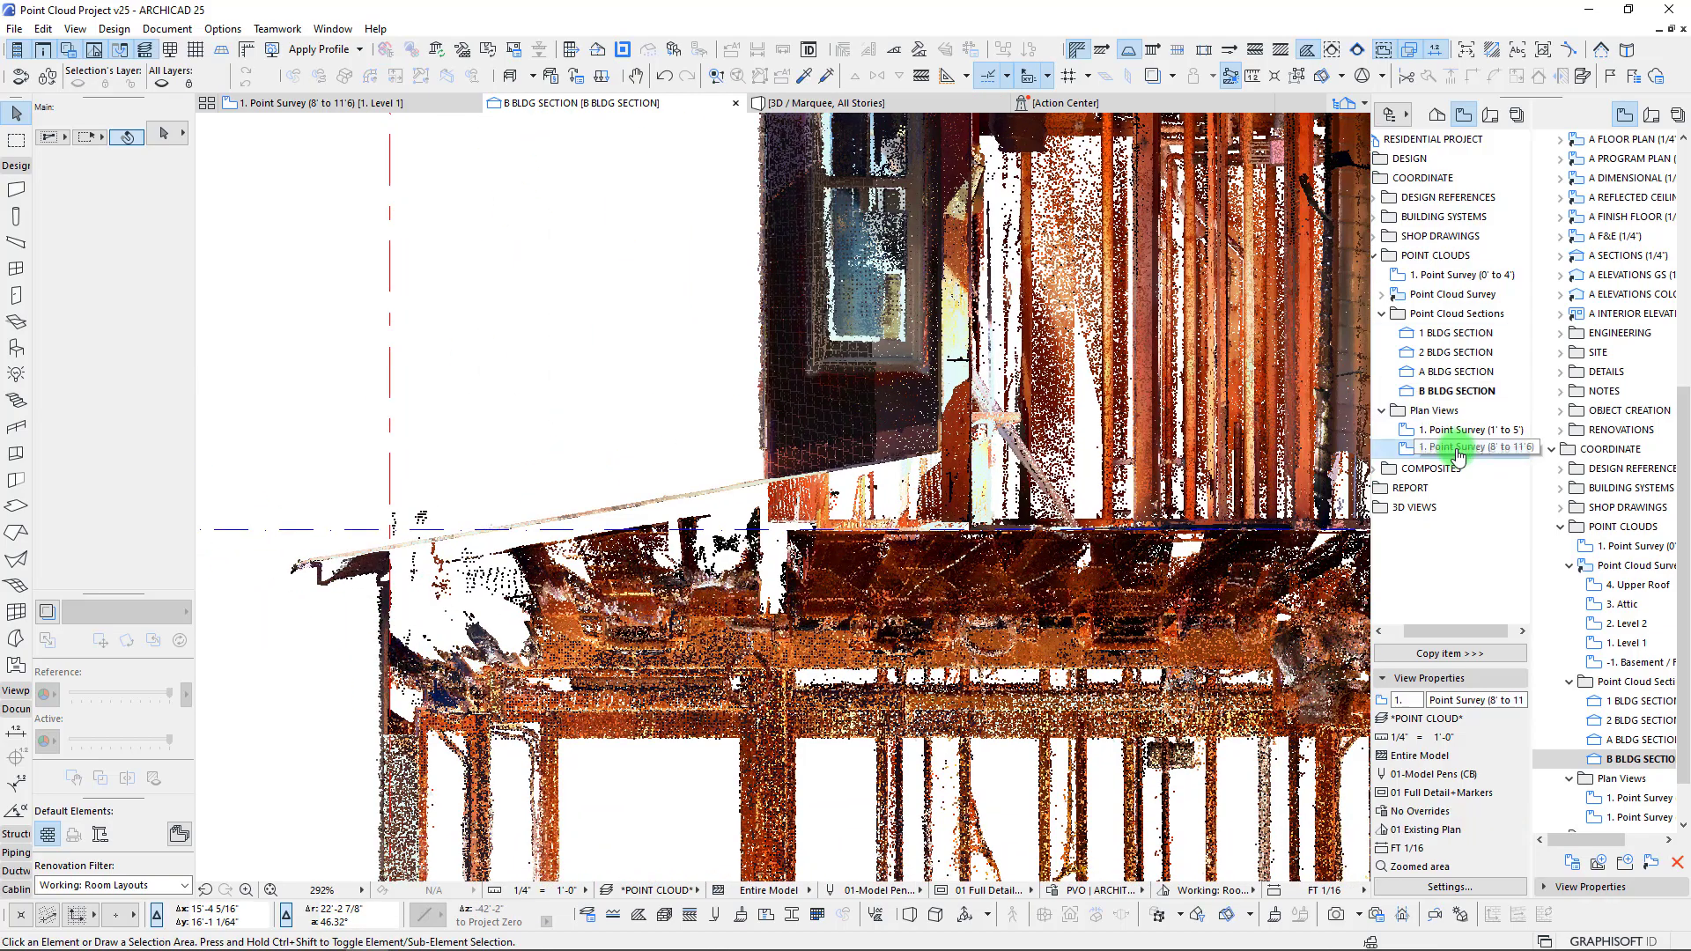
double_click(1457, 448)
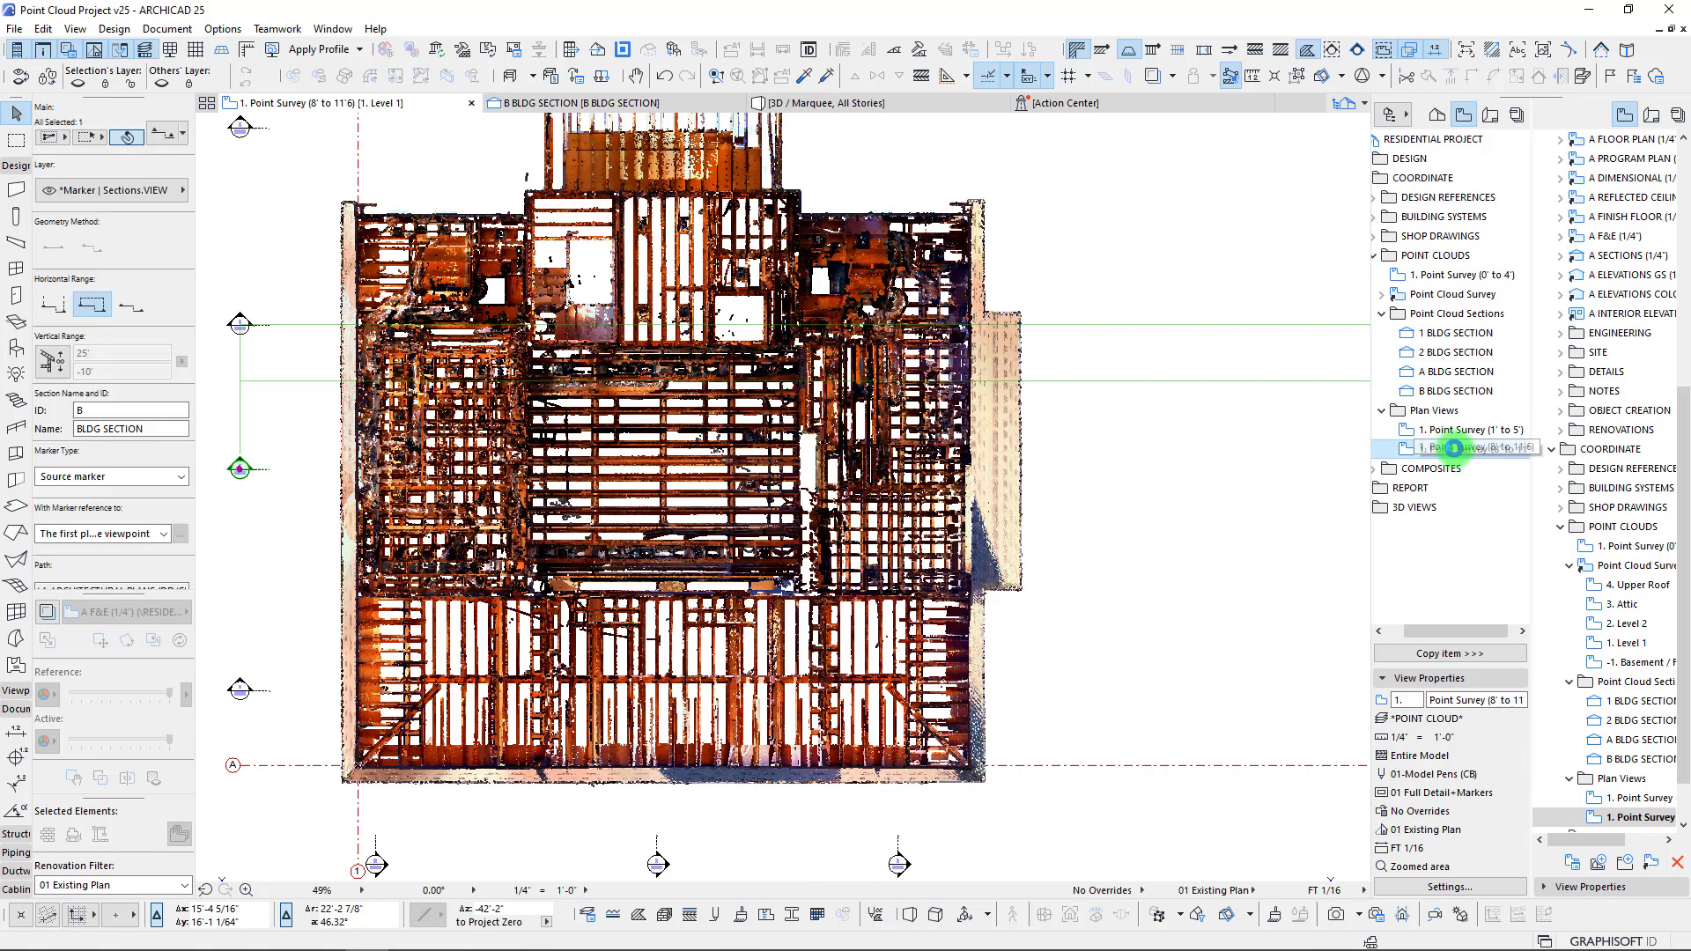
right_click(1442, 451)
left_click(1502, 728)
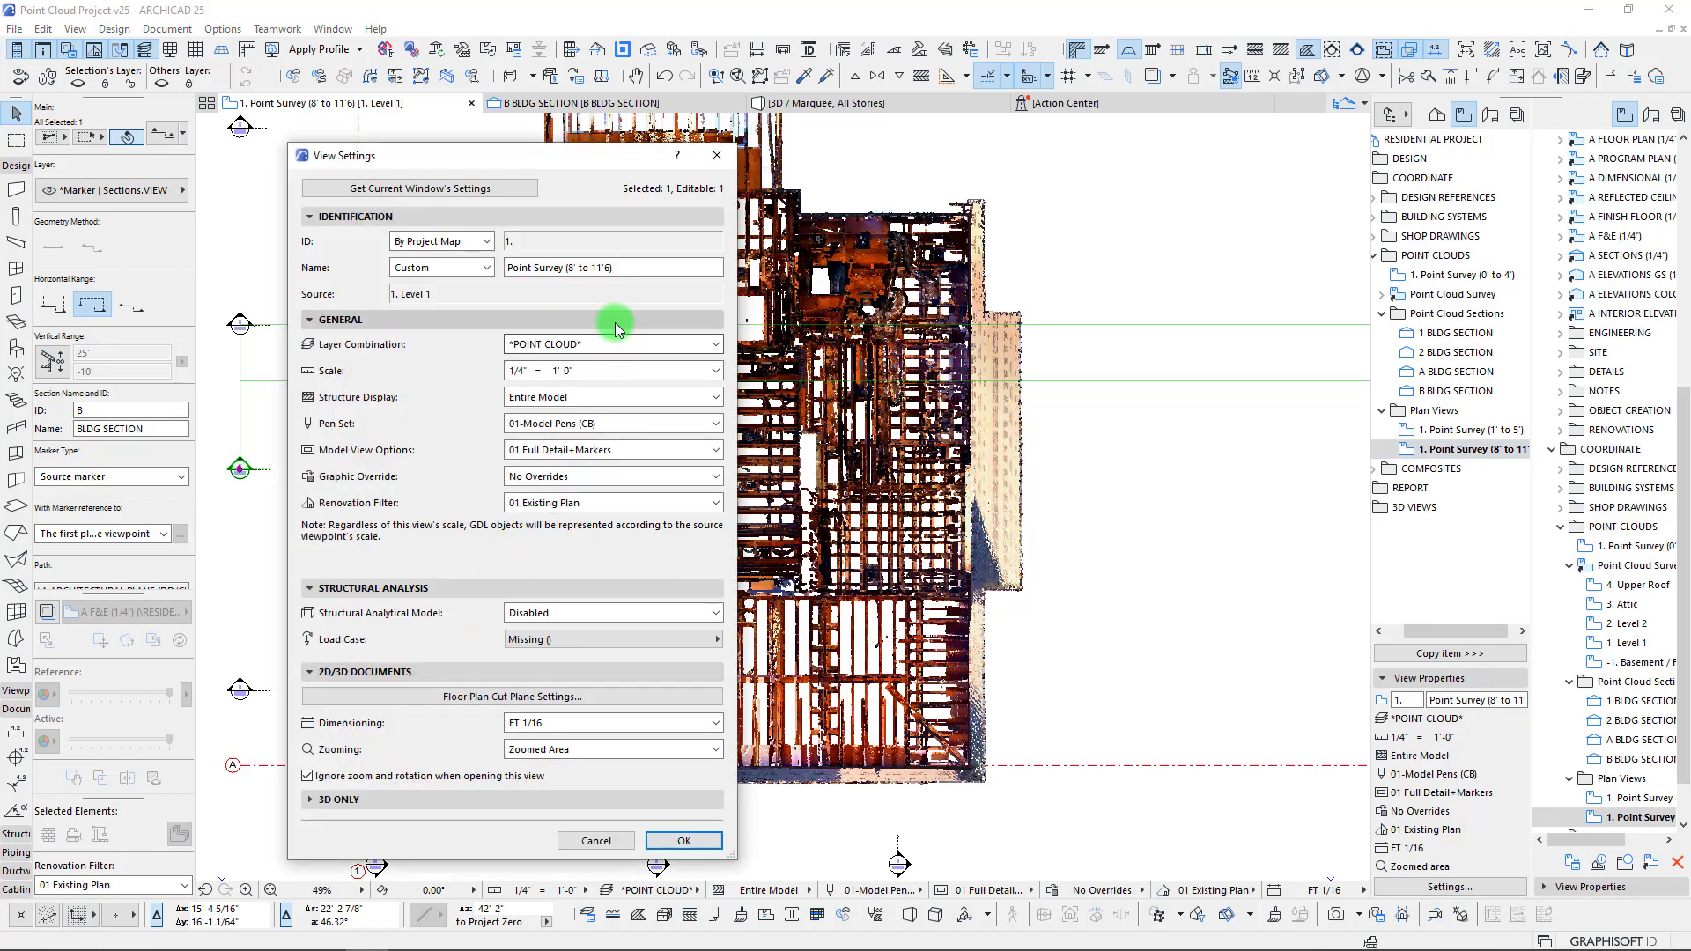
left_click(559, 697)
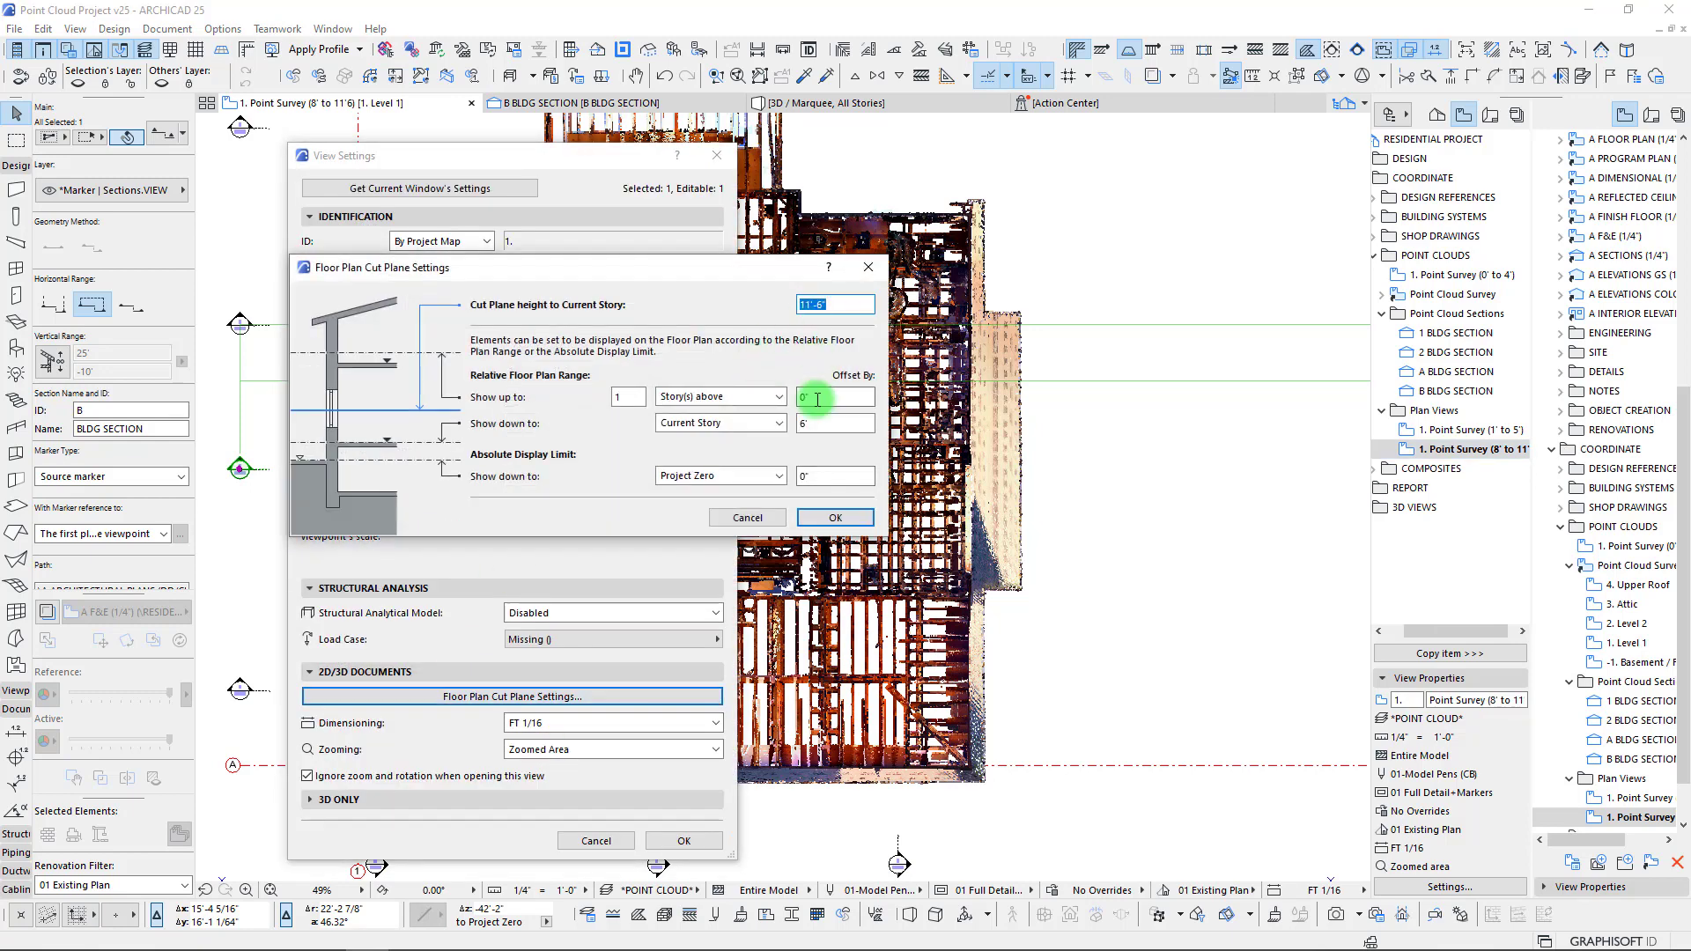
double_click(823, 424)
type("8")
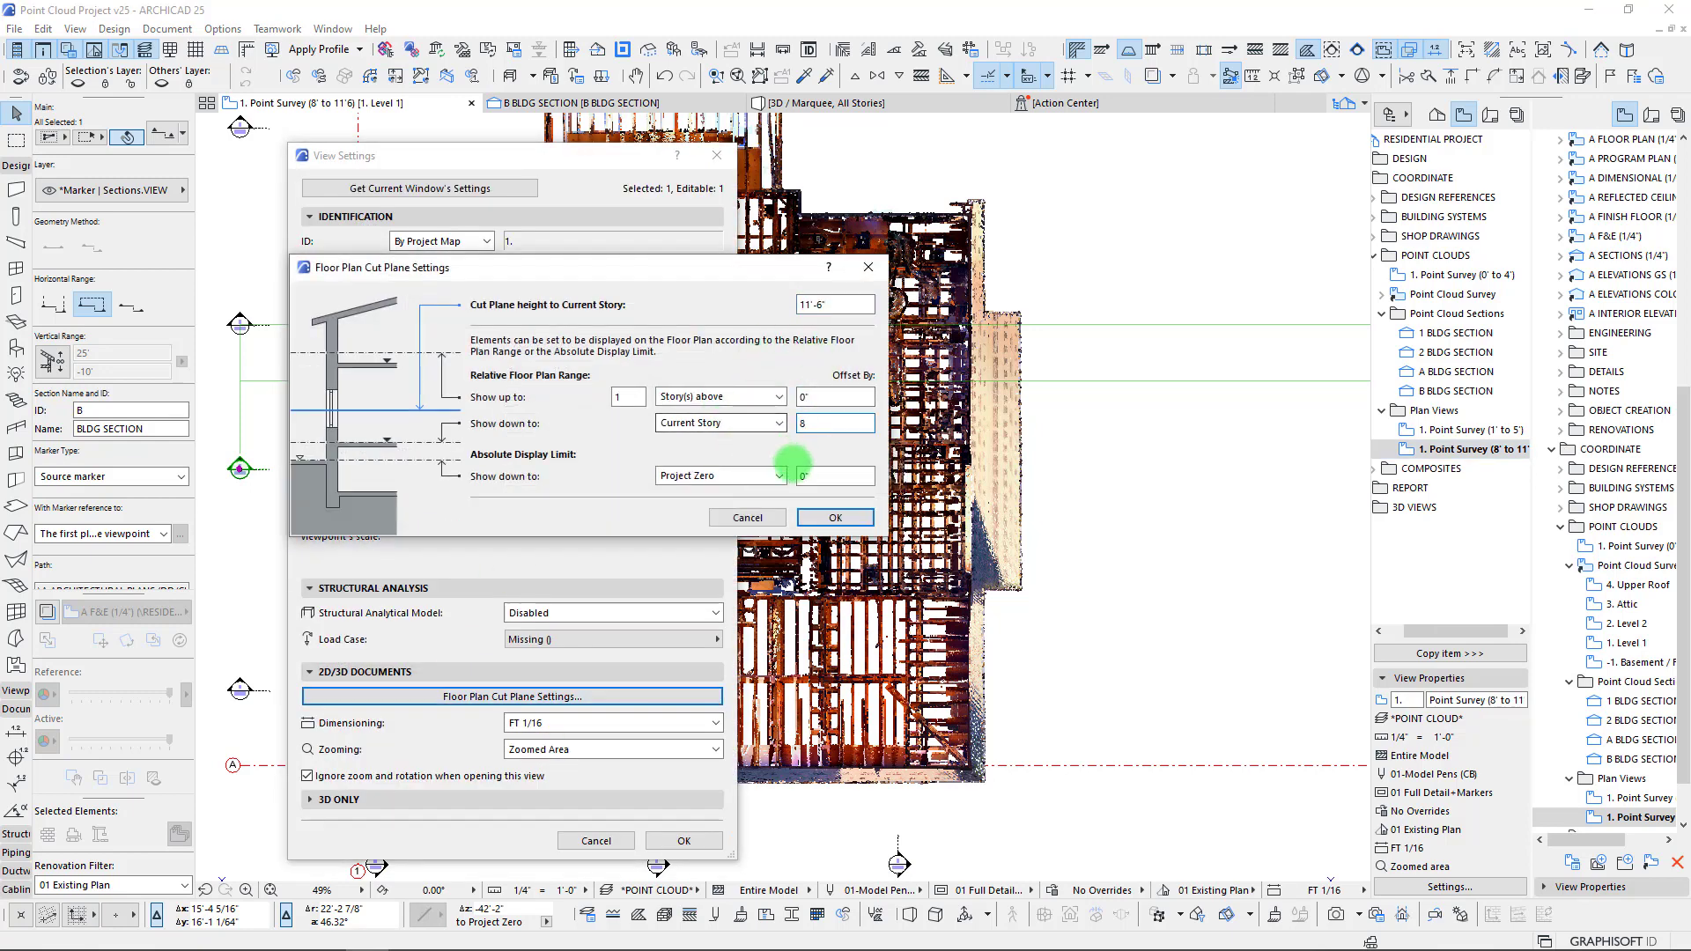
left_click(837, 518)
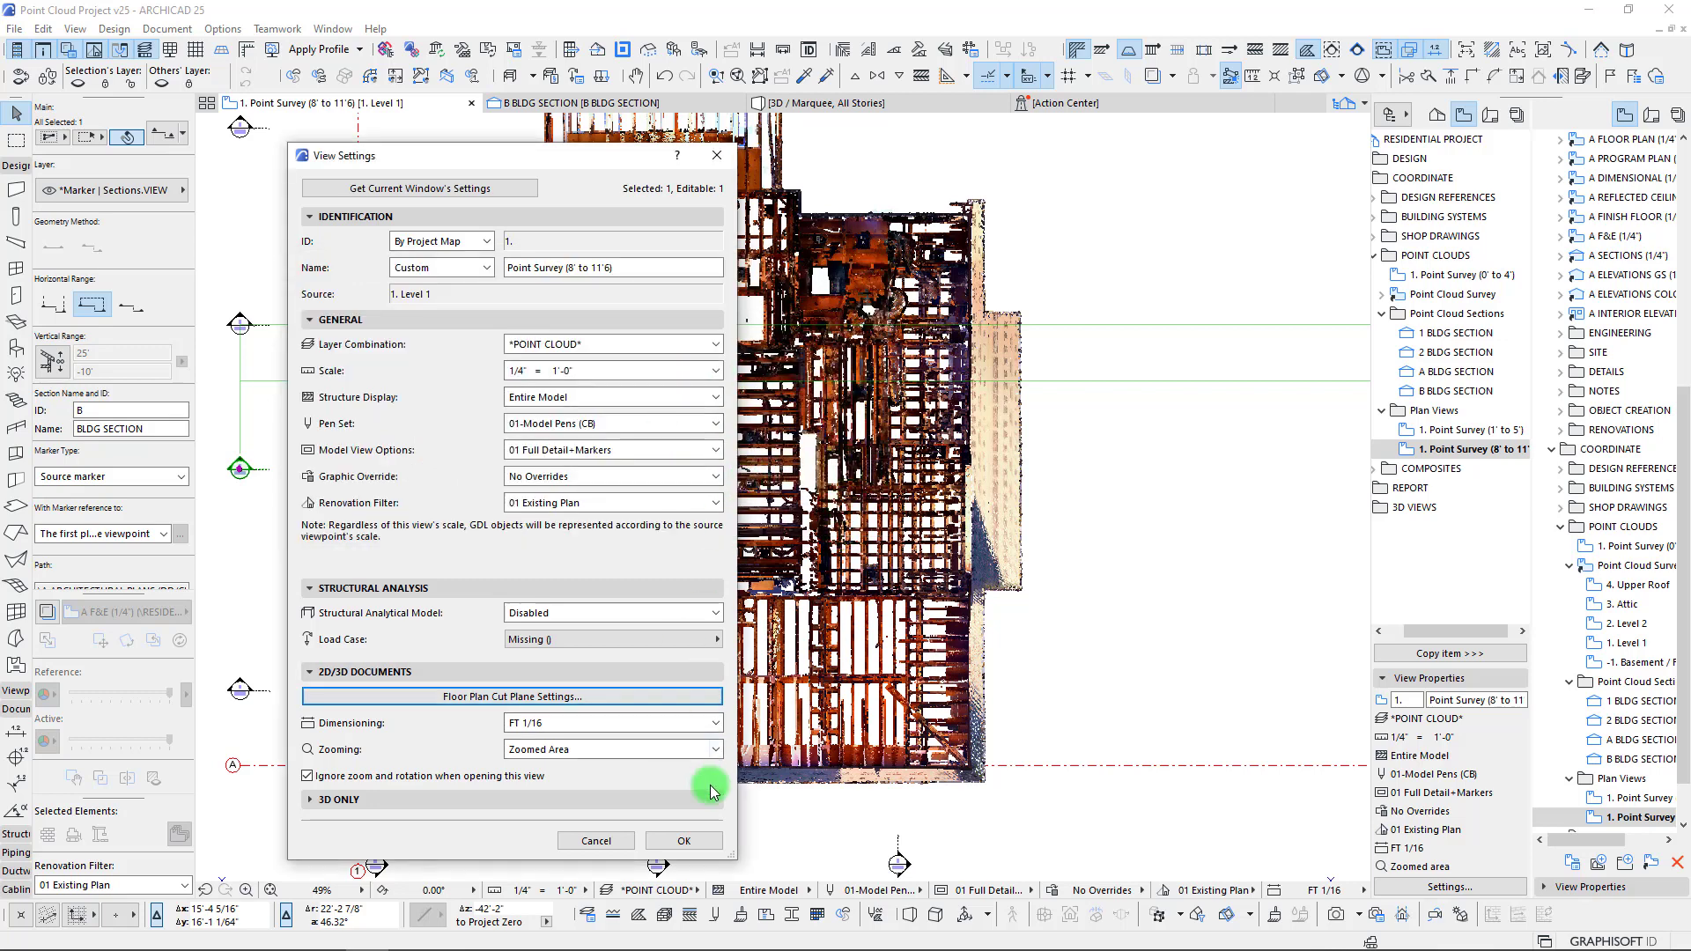
left_click(687, 840)
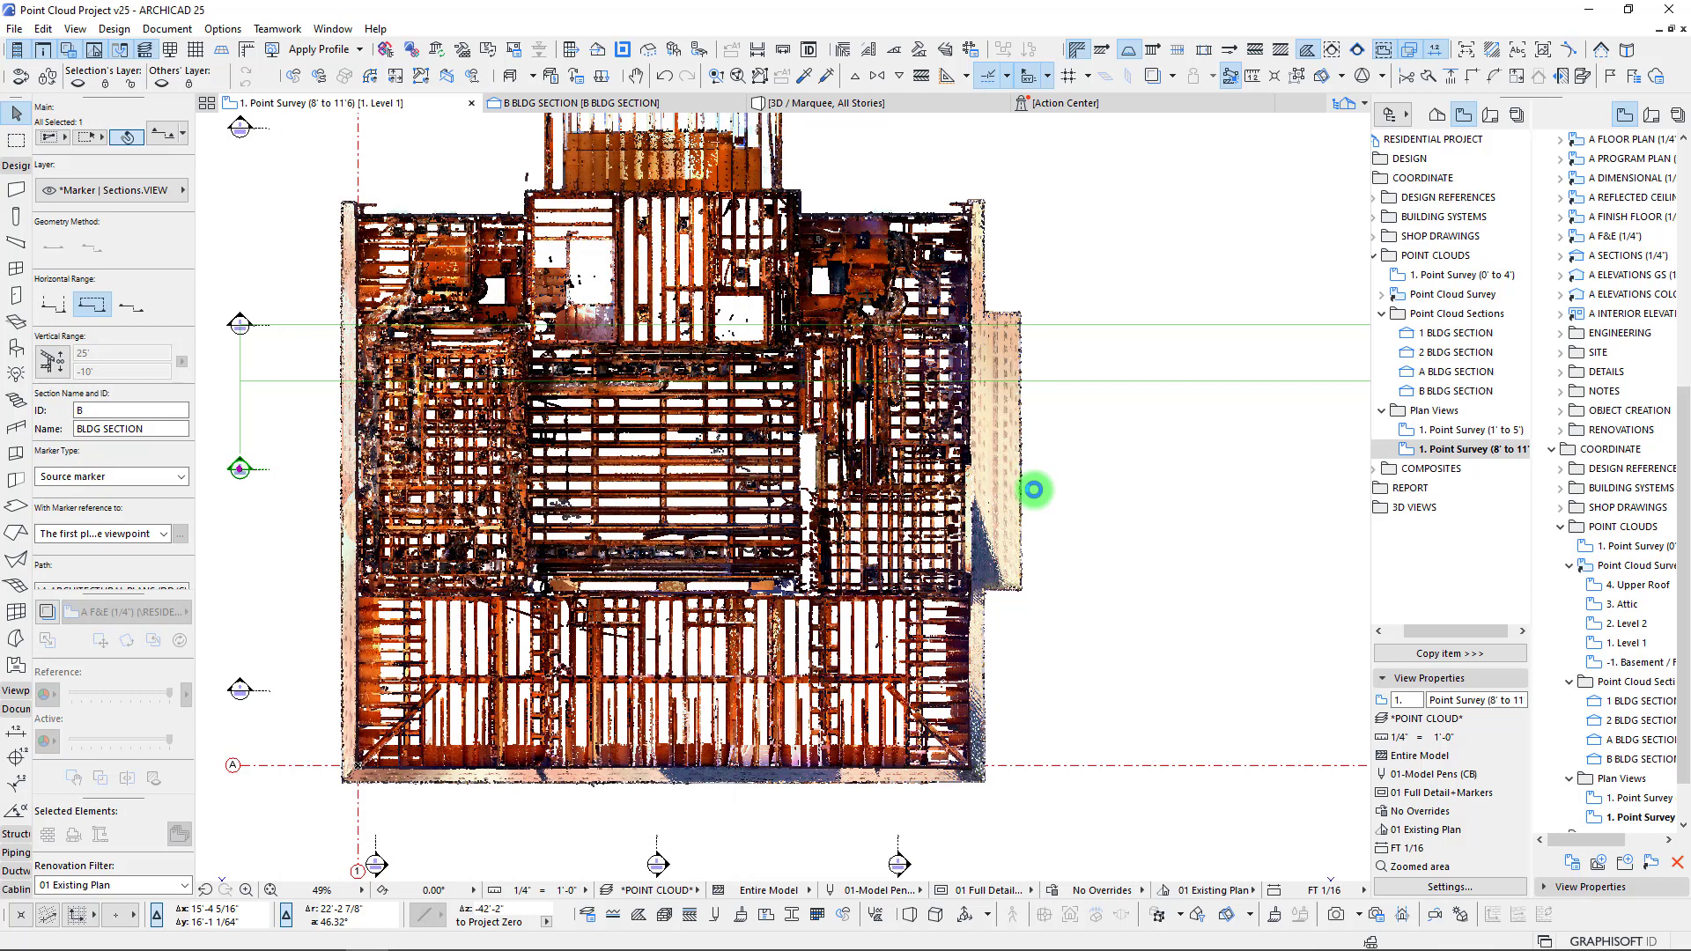
- Rename the 8' to 11'6 plan view L1 RCP (8' to 11'6) and the 1' to 5' view L1 Floor Plan (1' to 5')
left_click_drag(1487, 701, 1409, 704)
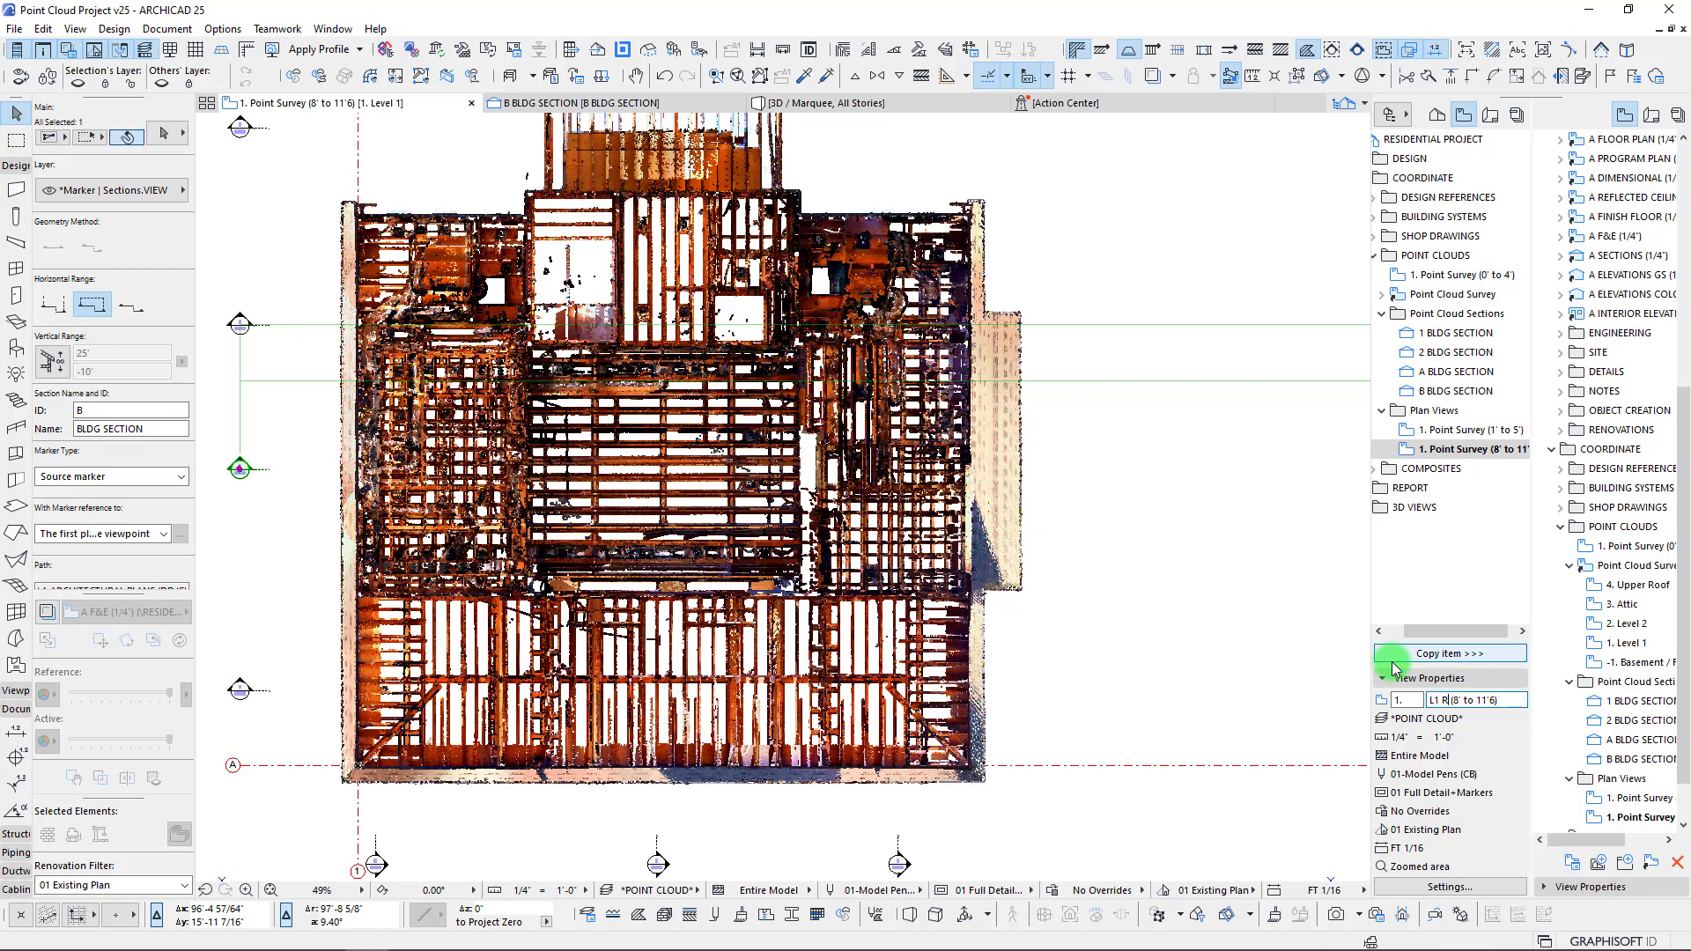
key("Return")
left_click(1463, 430)
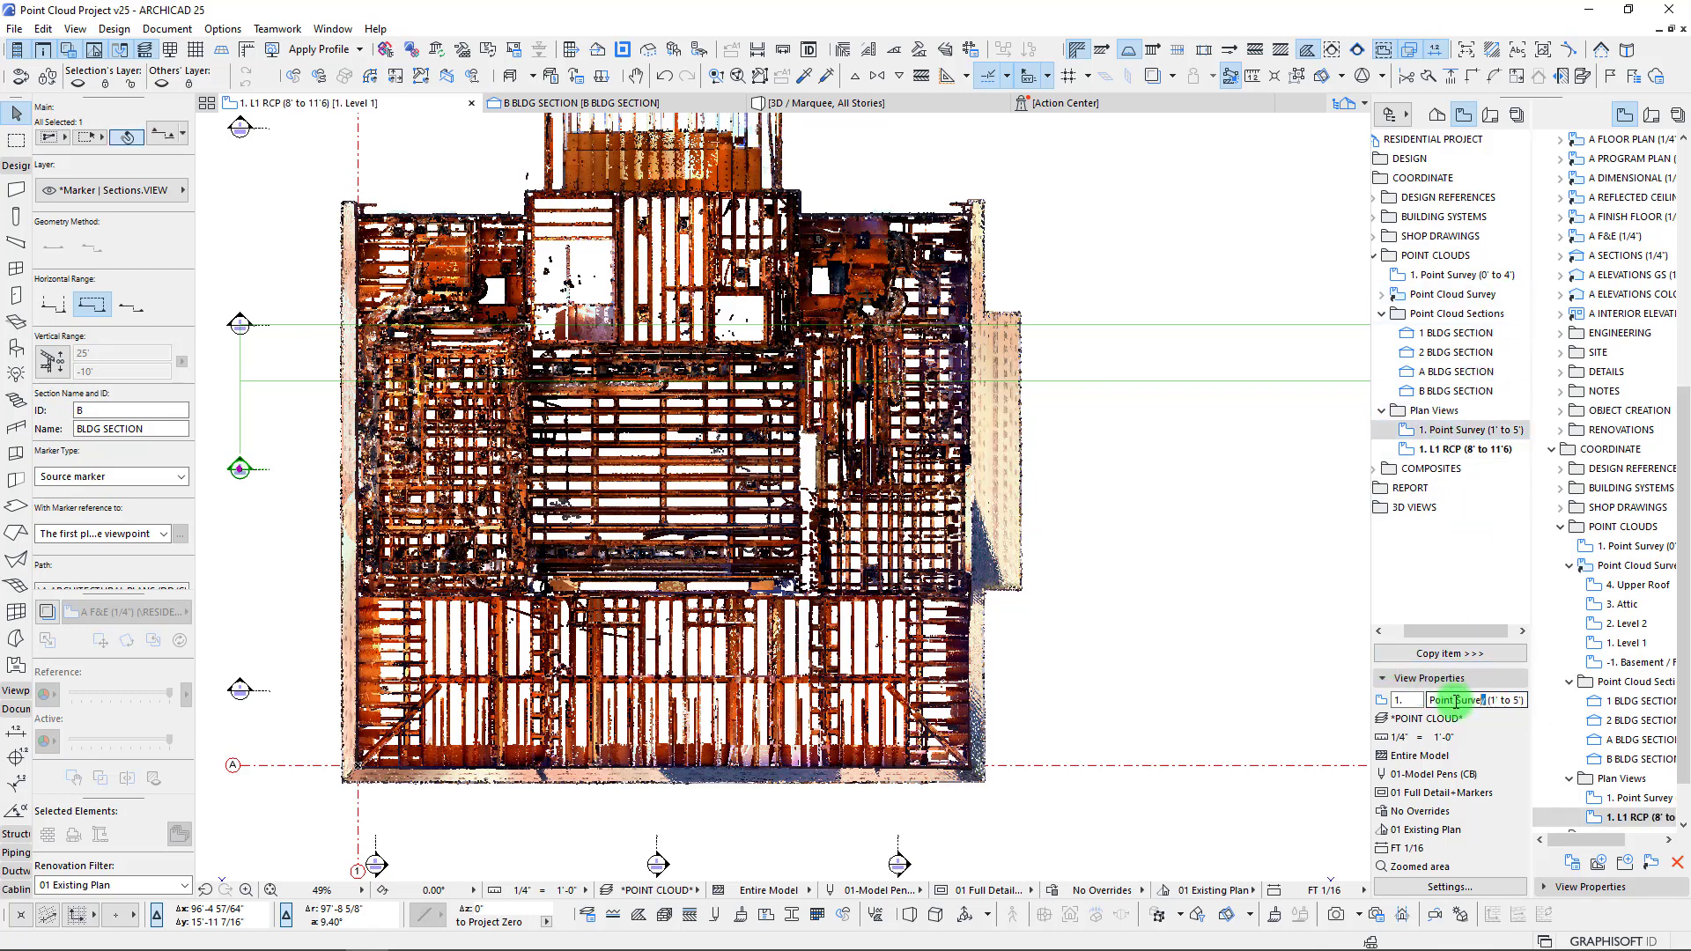
left_click_drag(1485, 700, 1272, 643)
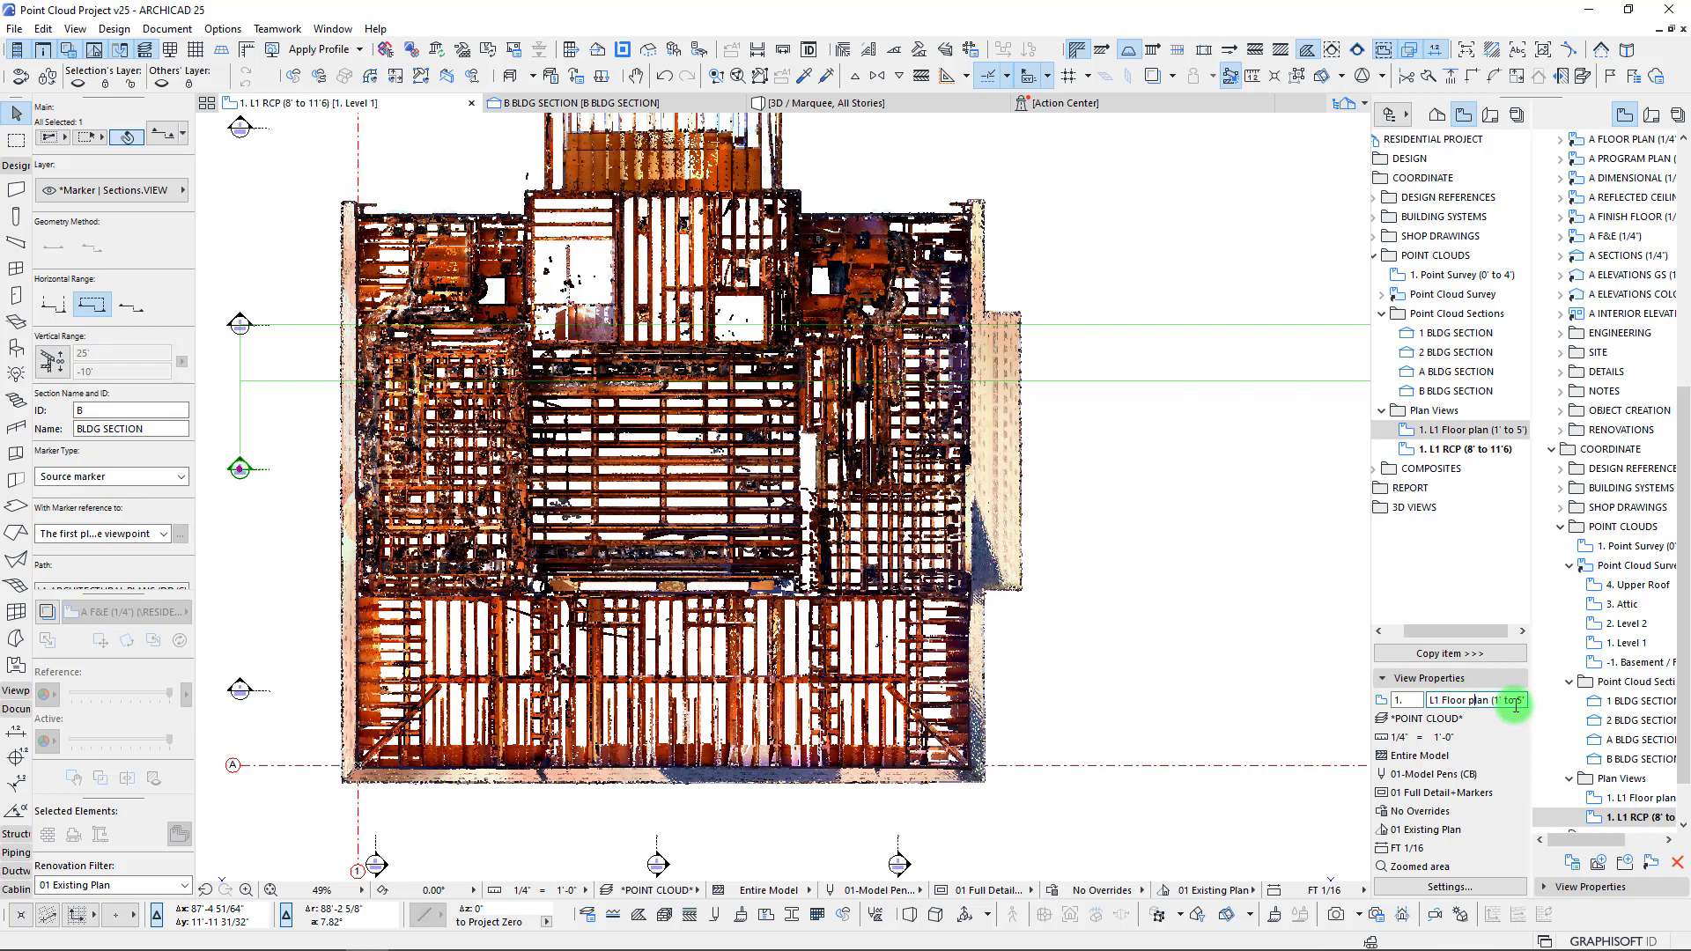
left_click(1234, 506)
left_click(1453, 430)
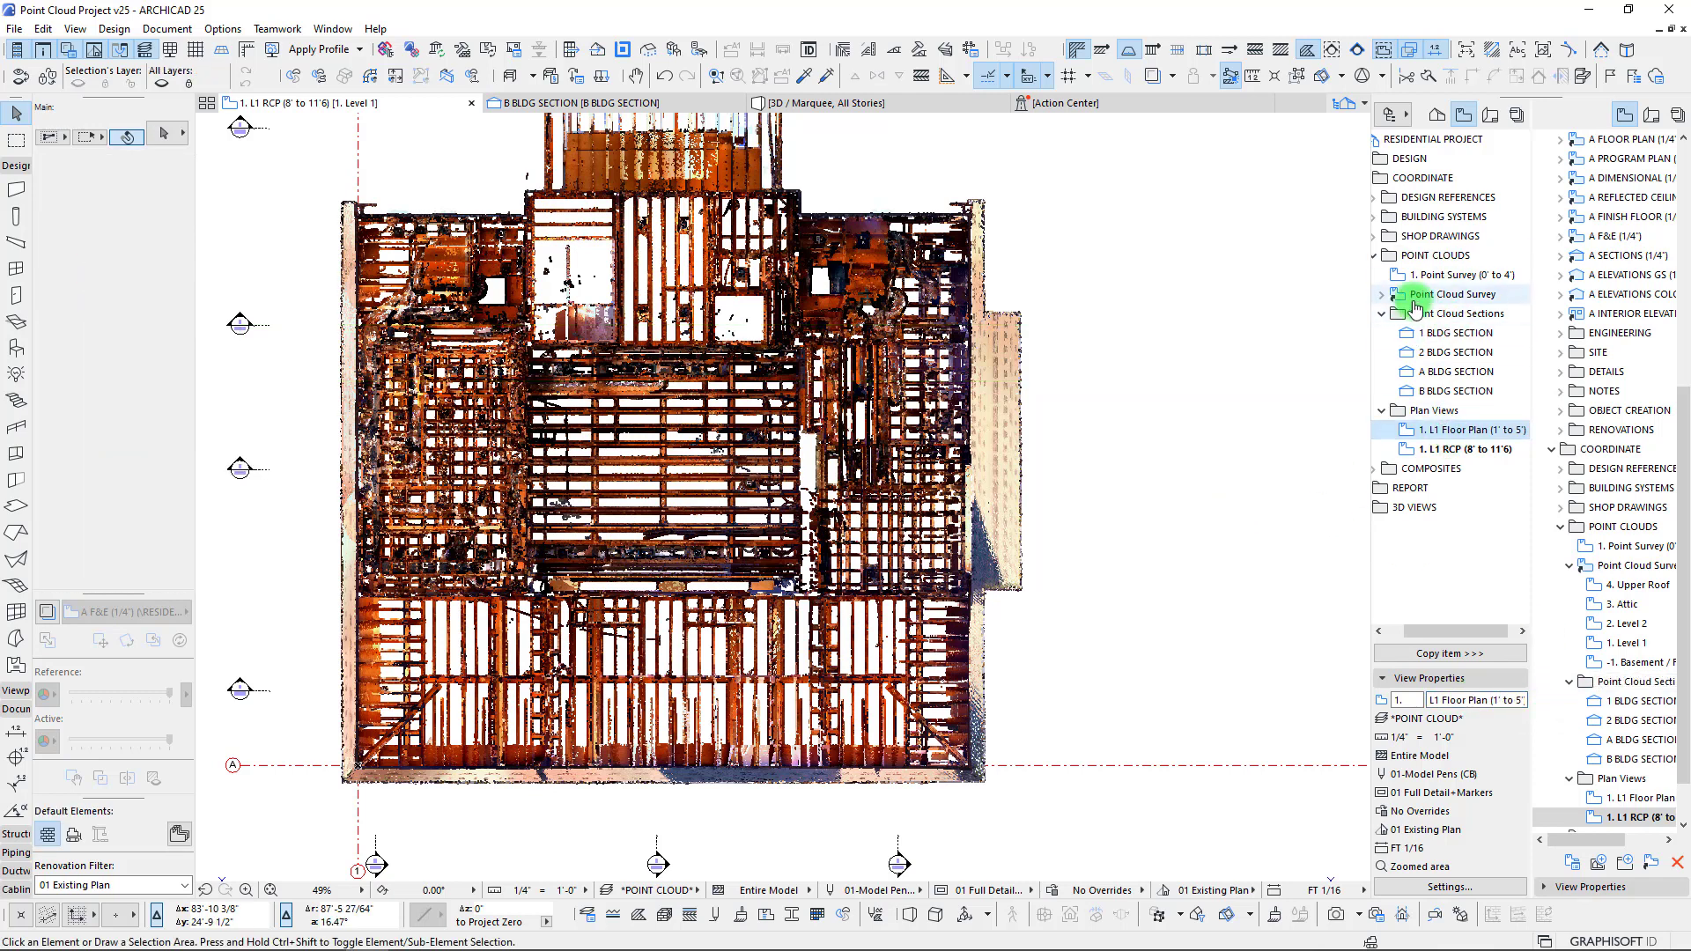
- Expand the Point Cloud Survey views and open the Level 2 plan
left_click(1382, 294)
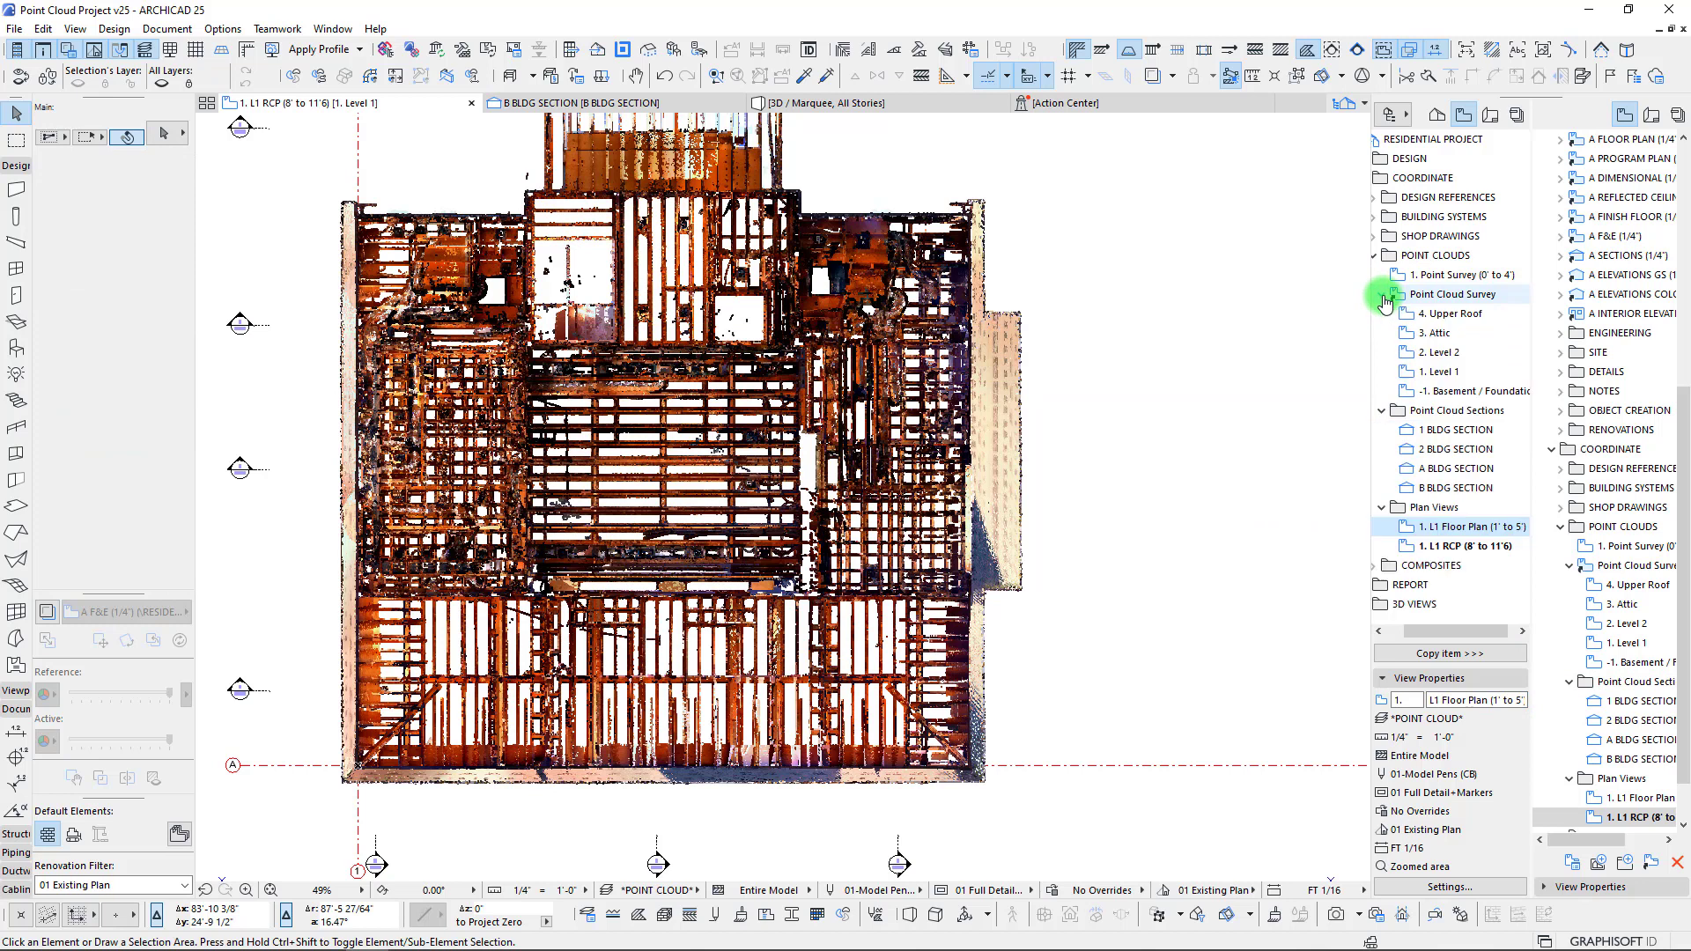
double_click(1436, 355)
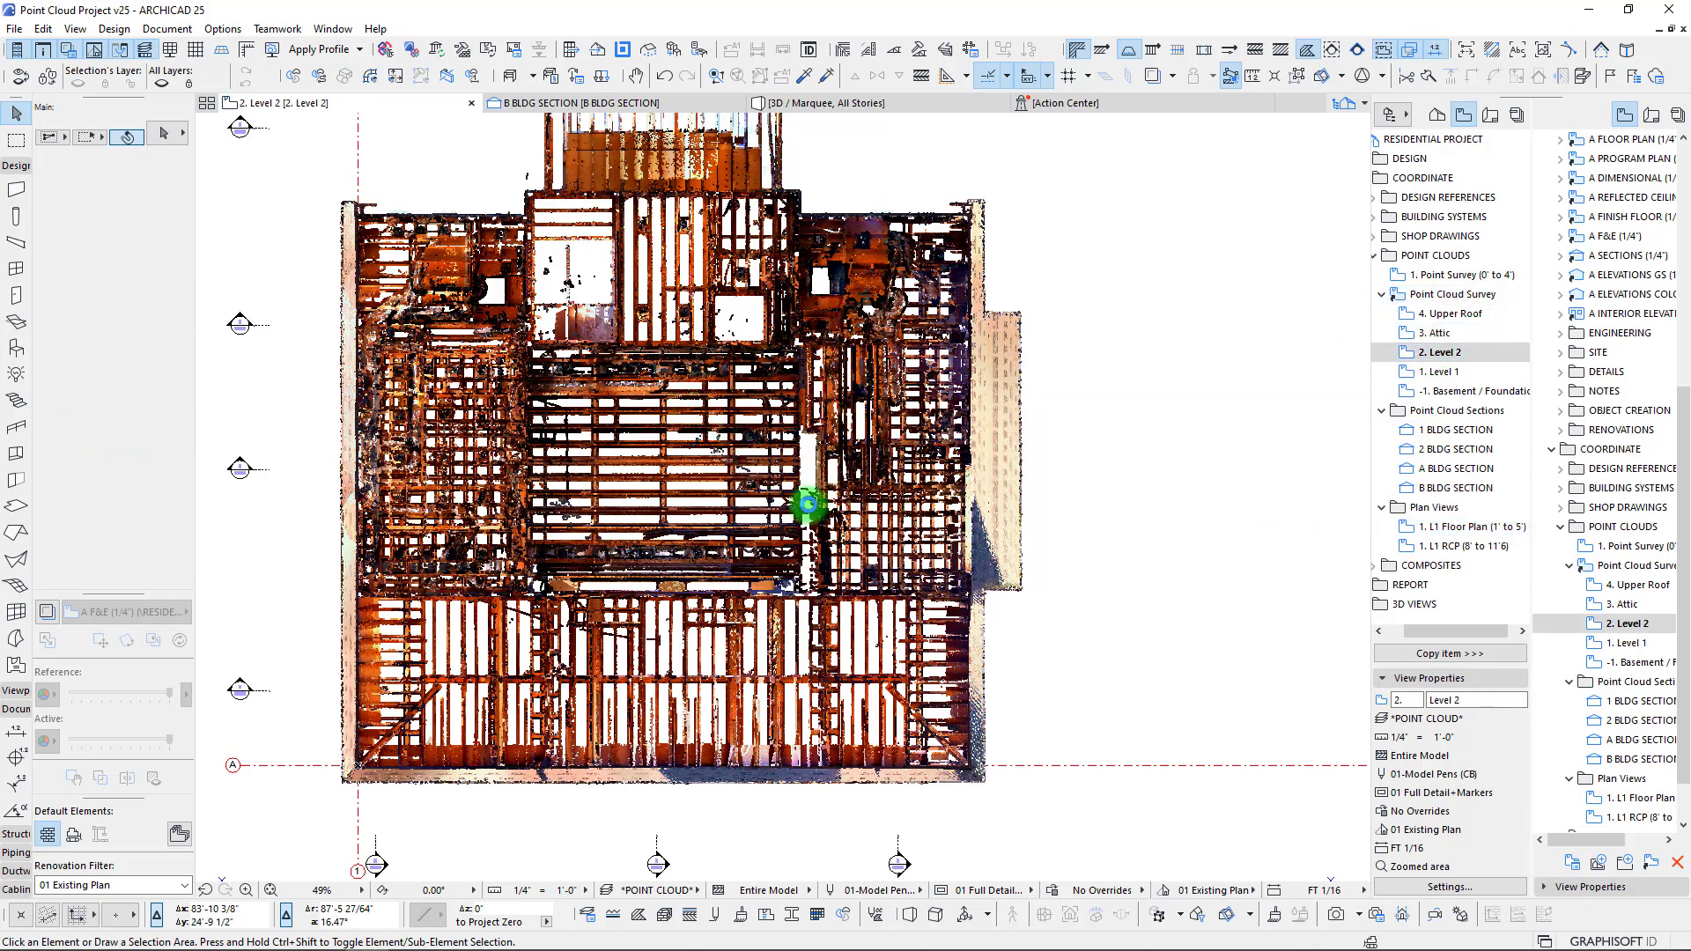
middle_click_drag(627, 436, 658, 483)
- Copy the Level 2 view into the Plan Views folder and name the copy L2 Floor Plan (1'-5')
left_click(1439, 353)
scroll(1444, 490, "left", 2)
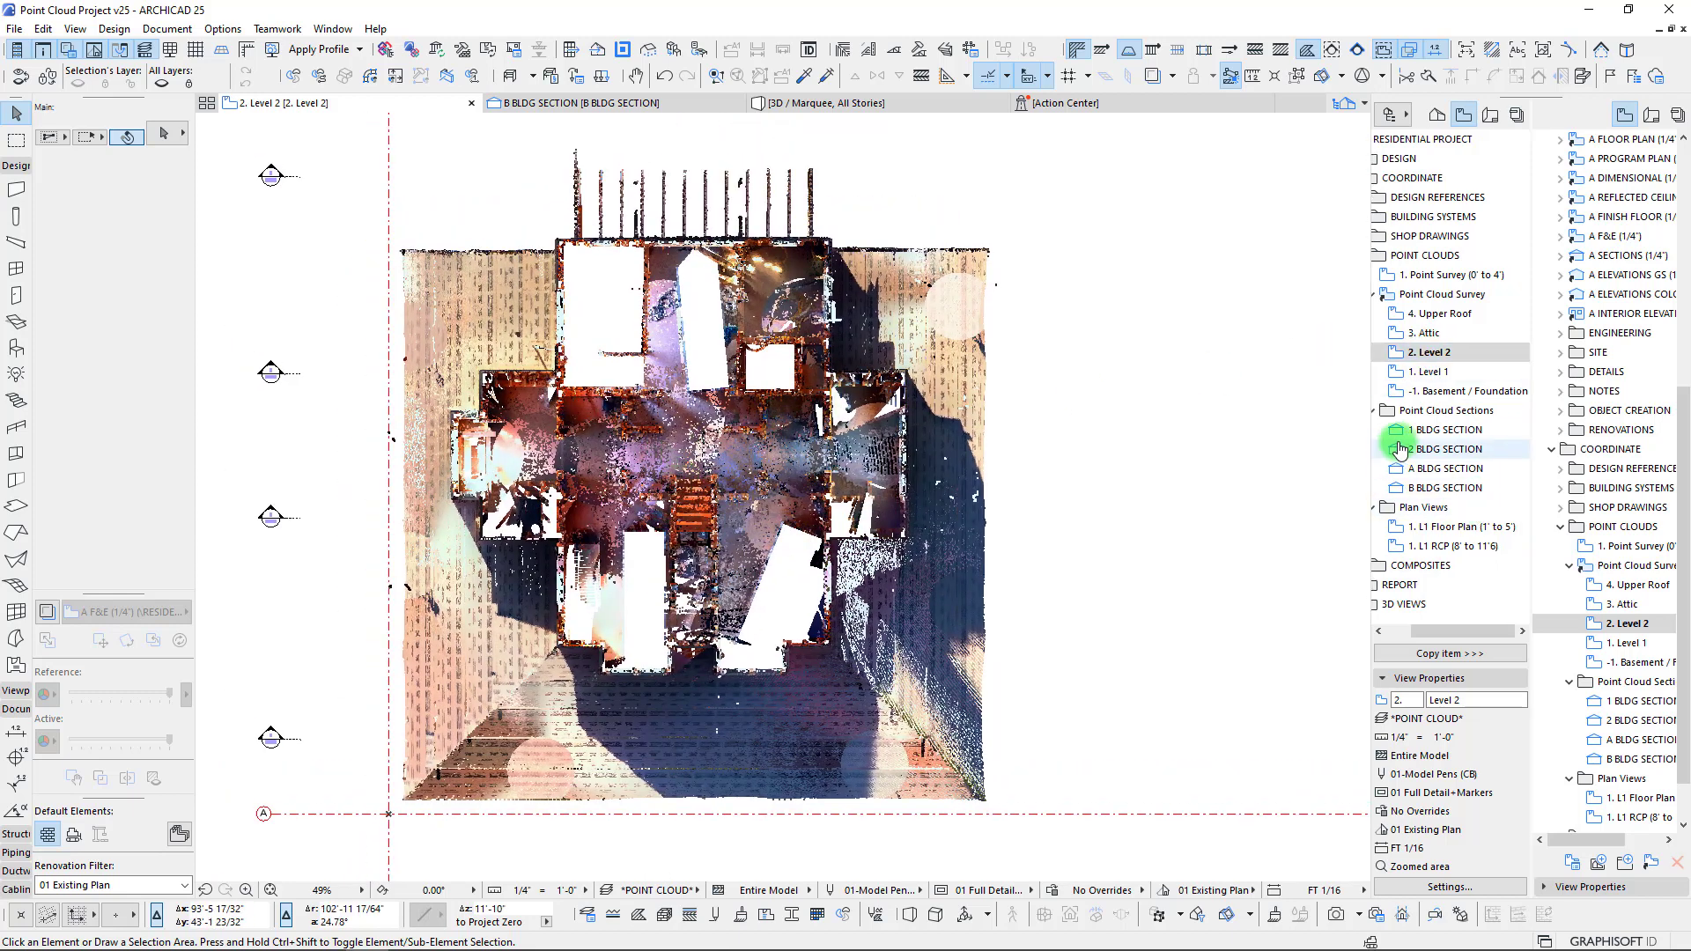
left_click_drag(1453, 355, 1465, 558)
left_click(1383, 704)
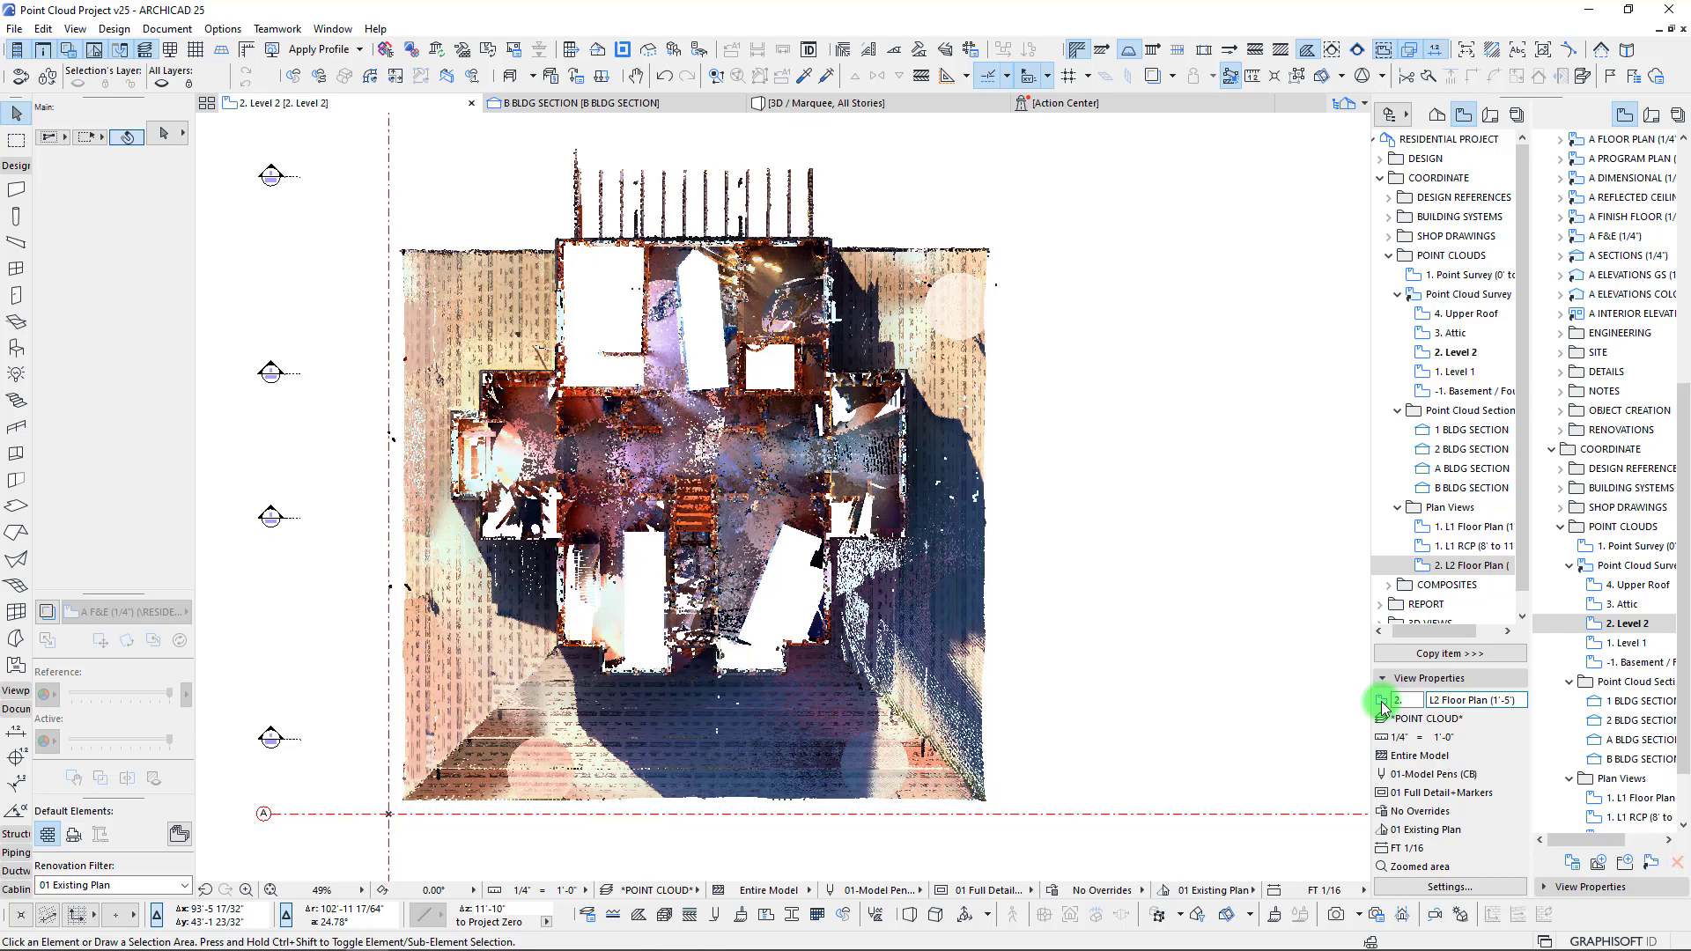
- Set the cut plane height of the L2 Floor Plan (1'-5') view to 5' above the current story
right_click(1441, 566)
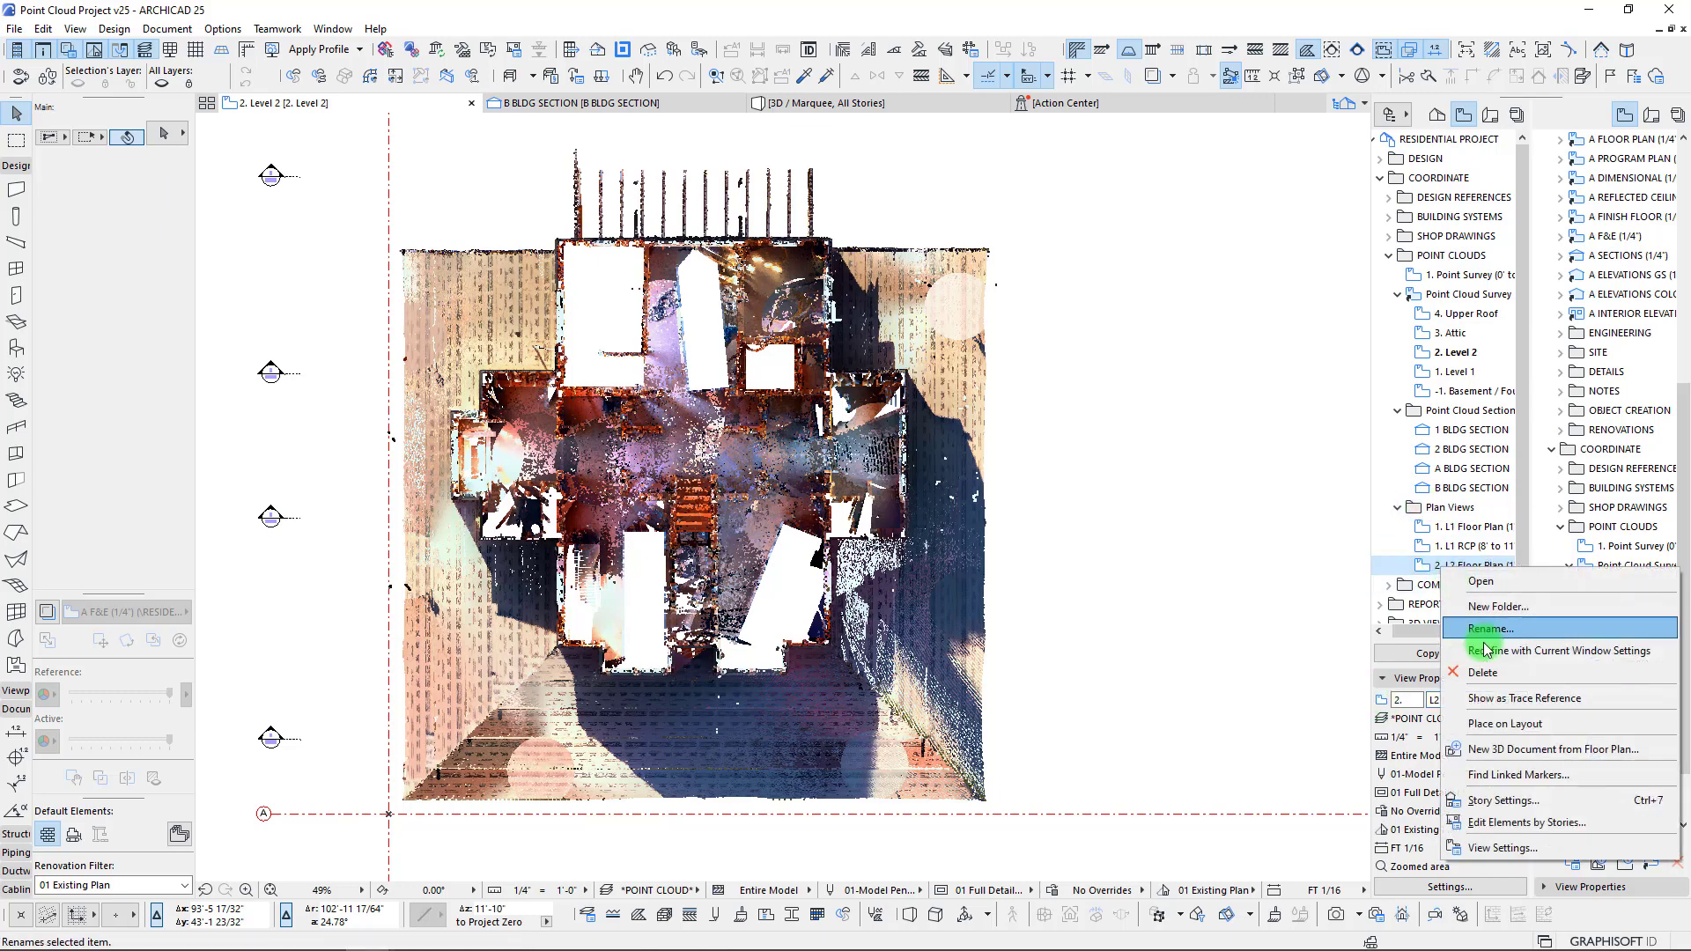
left_click(1502, 849)
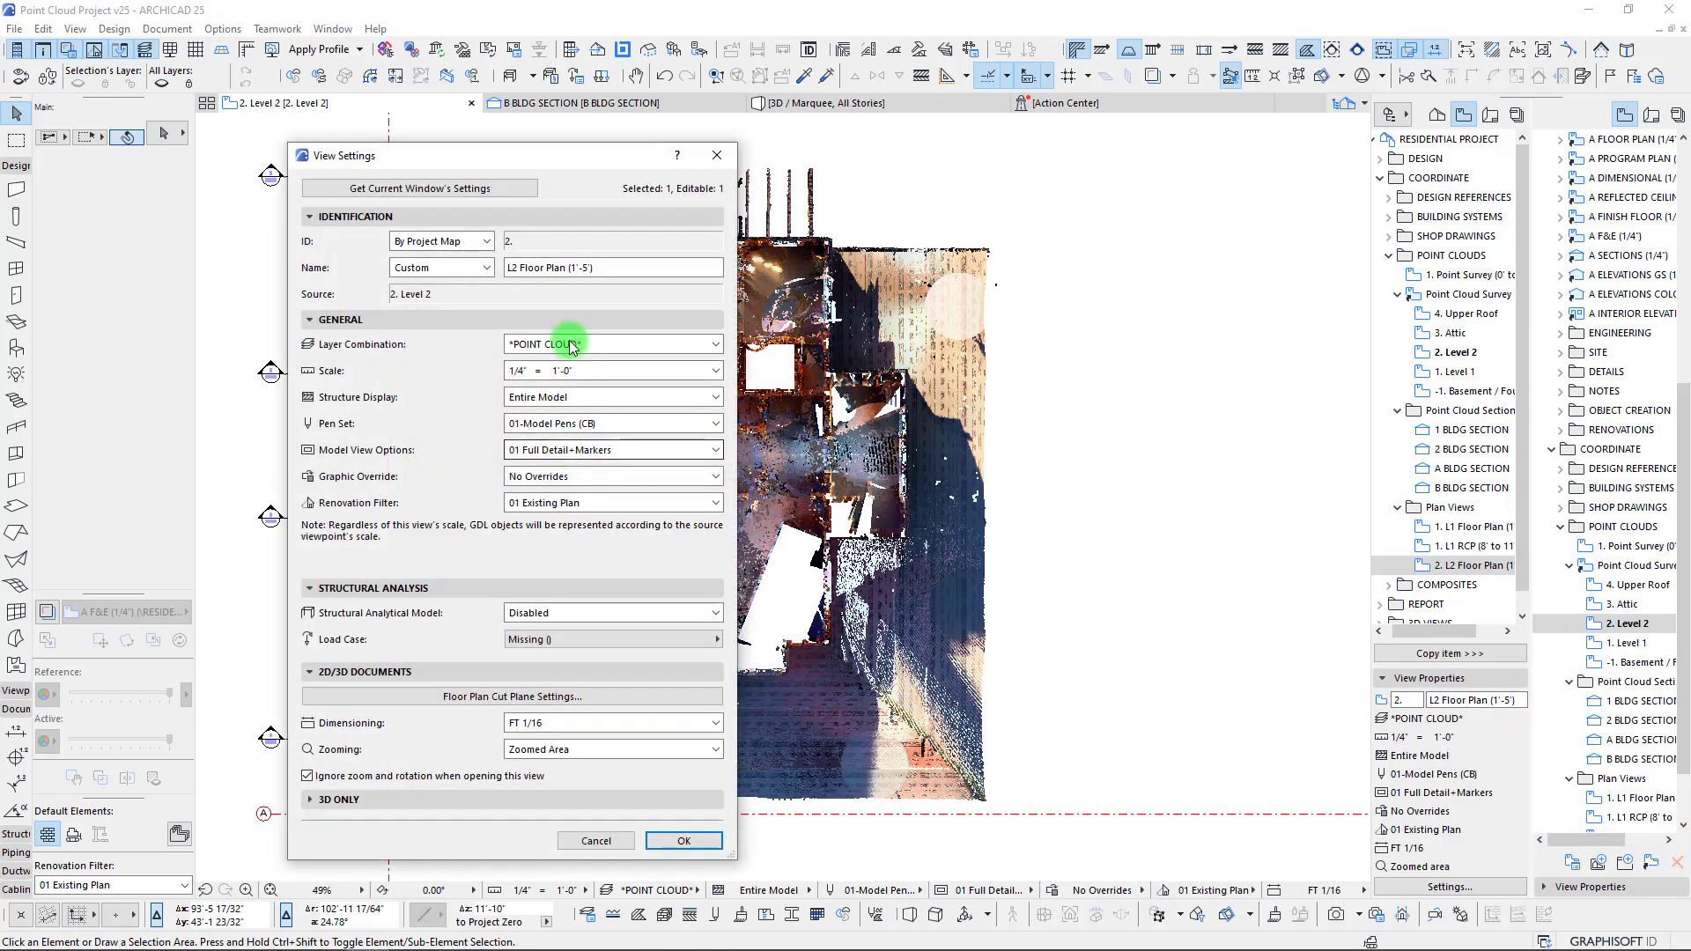
left_click(590, 702)
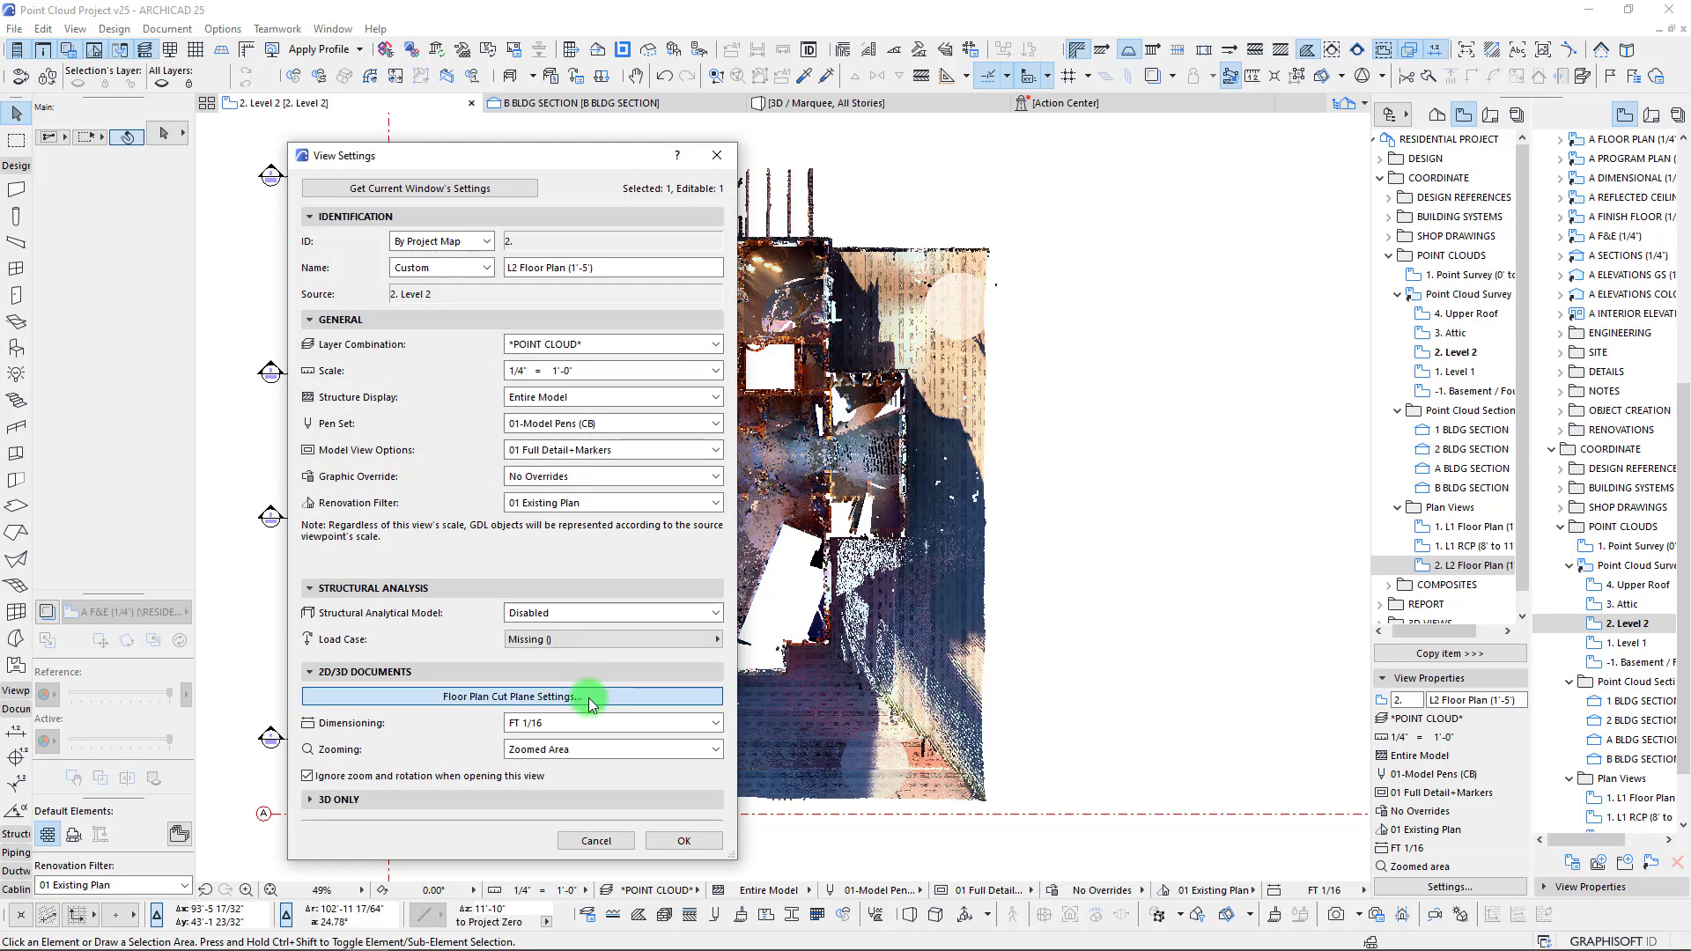
left_click(806, 422)
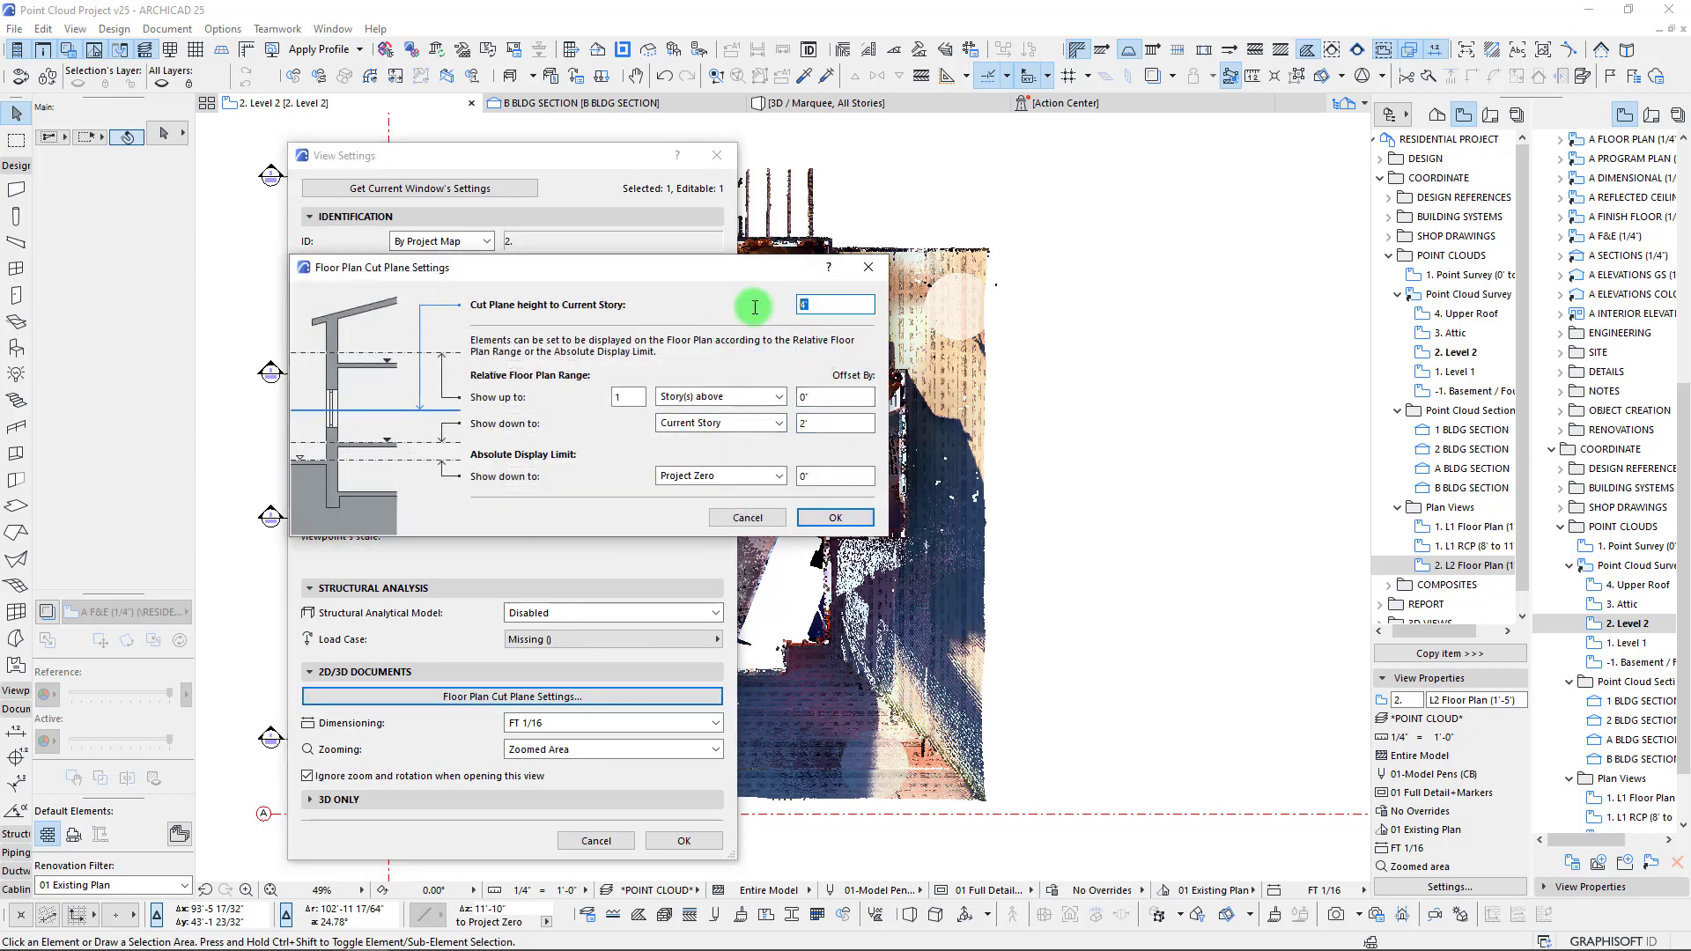
left_click(828, 430)
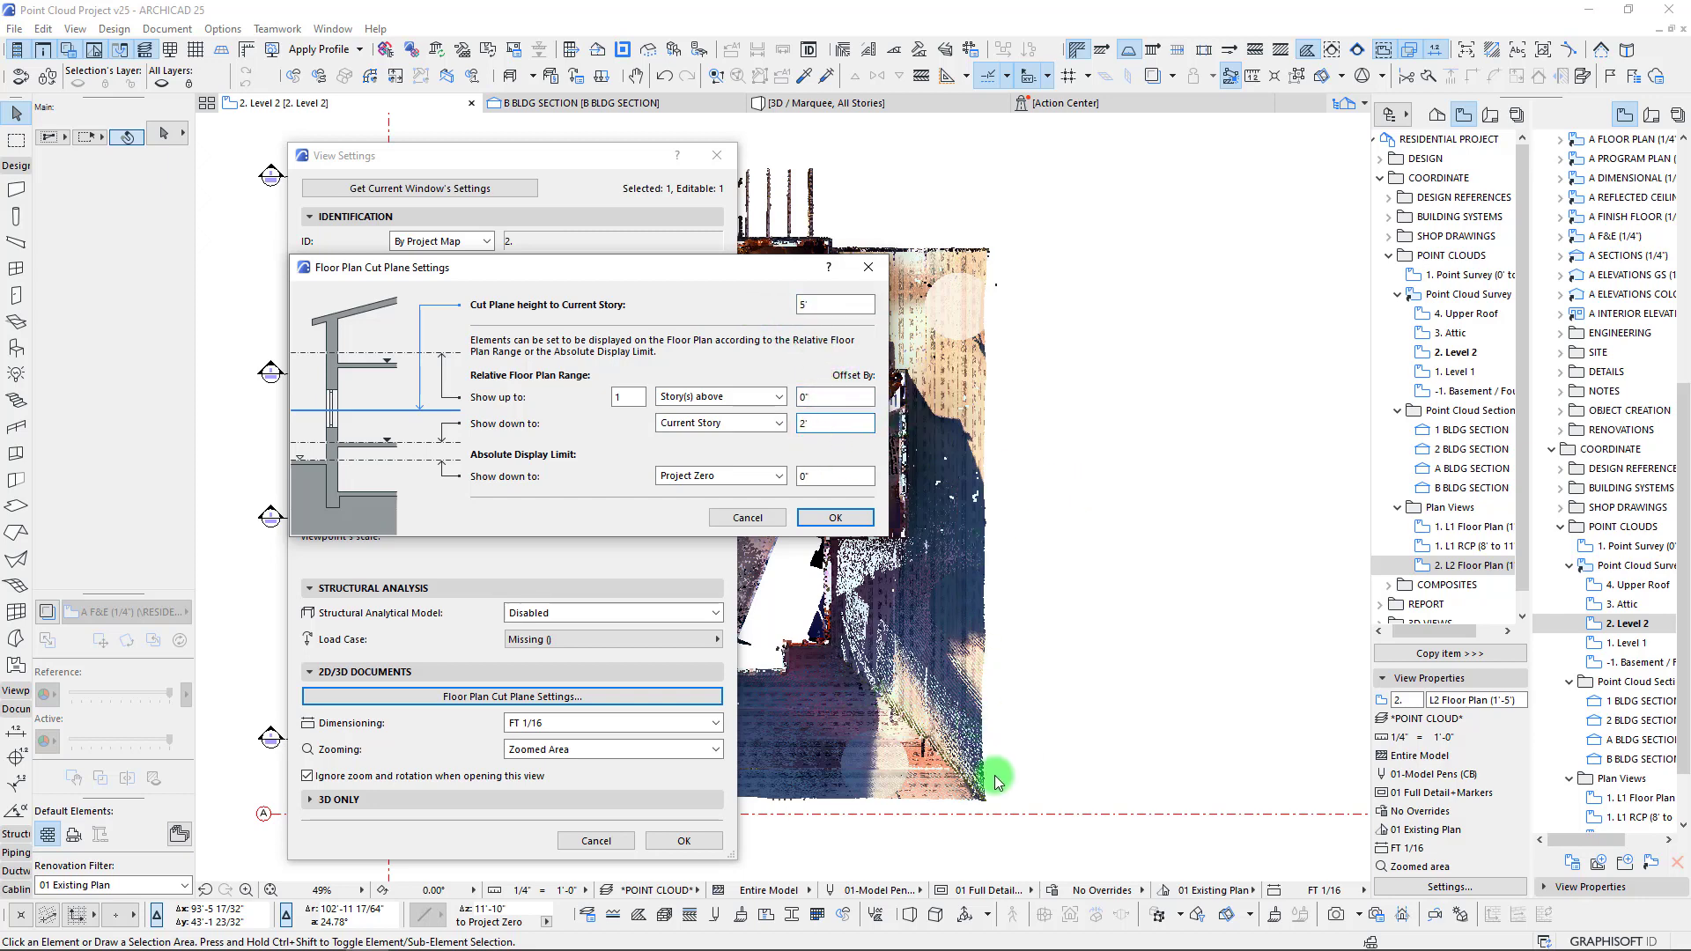
left_click(835, 519)
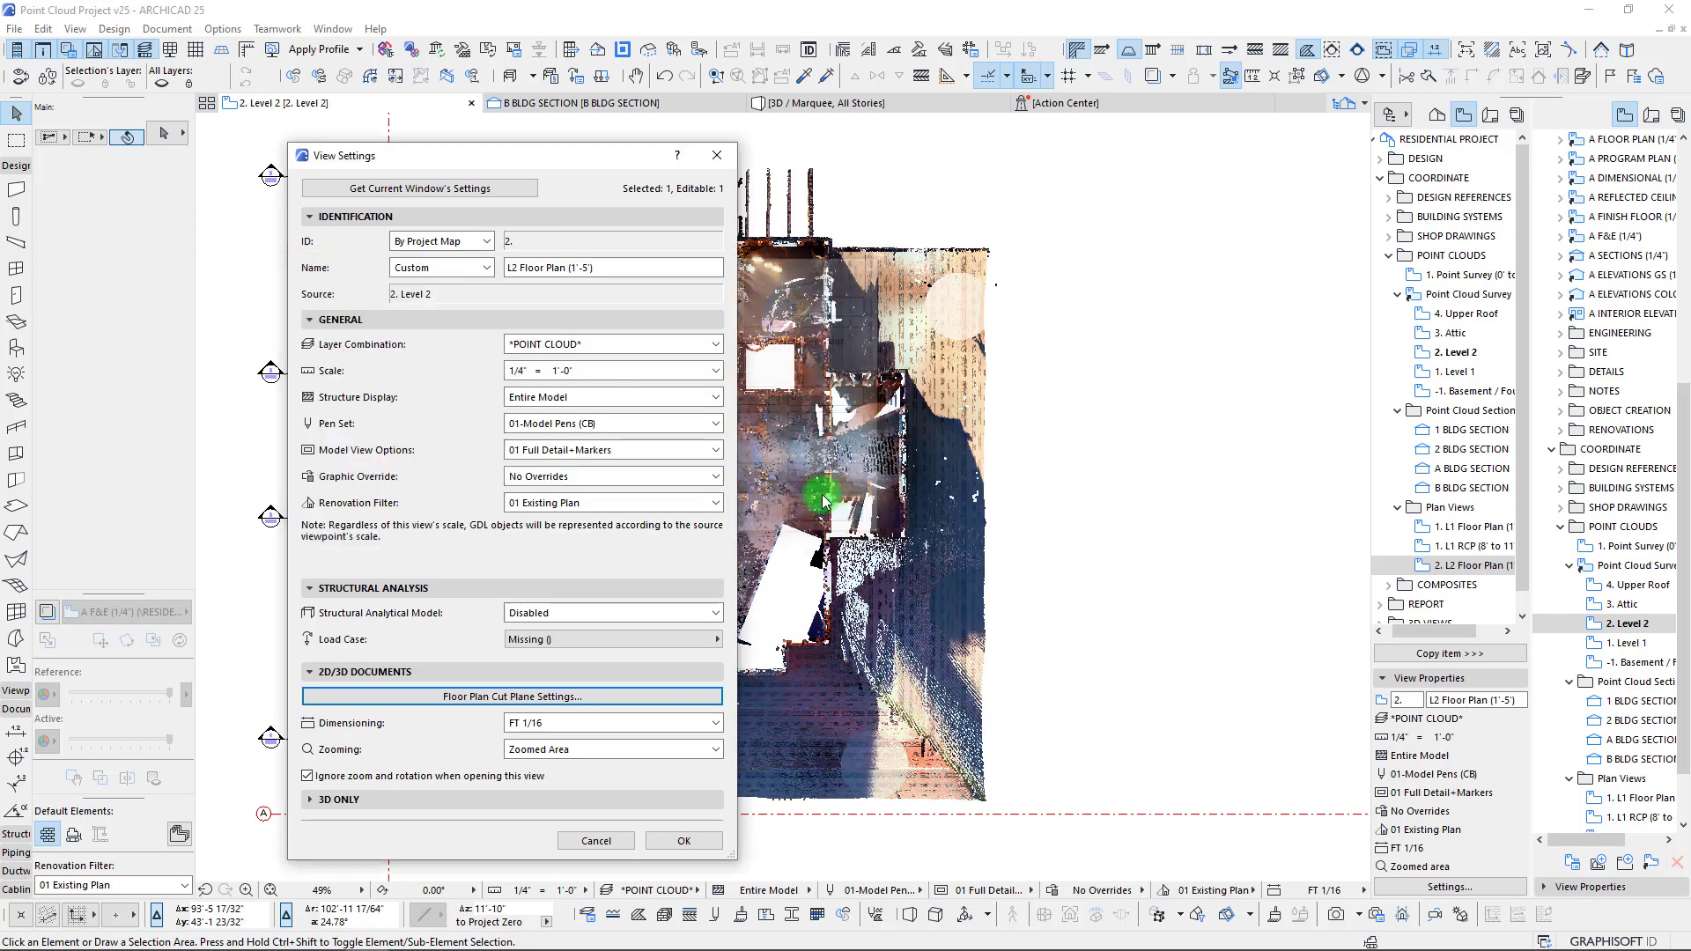
left_click(676, 841)
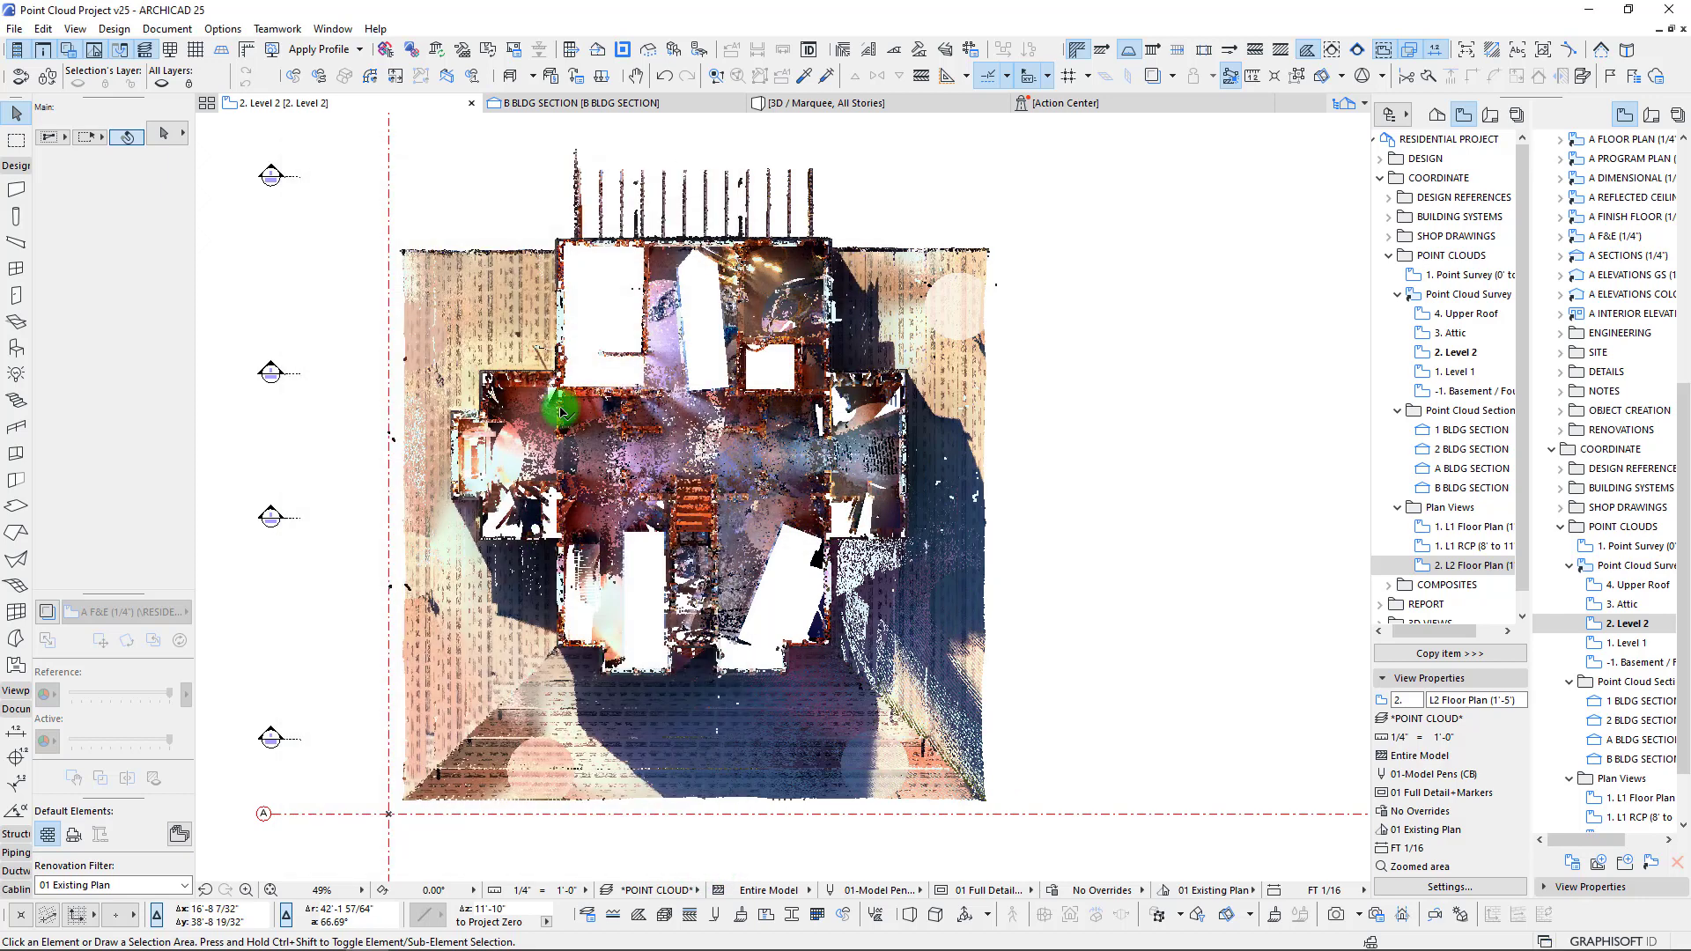
- Open the L2 Floor Plan view and examine how the cut plane range shows the perimeter wall framing and lower roofs
left_click(1621, 624)
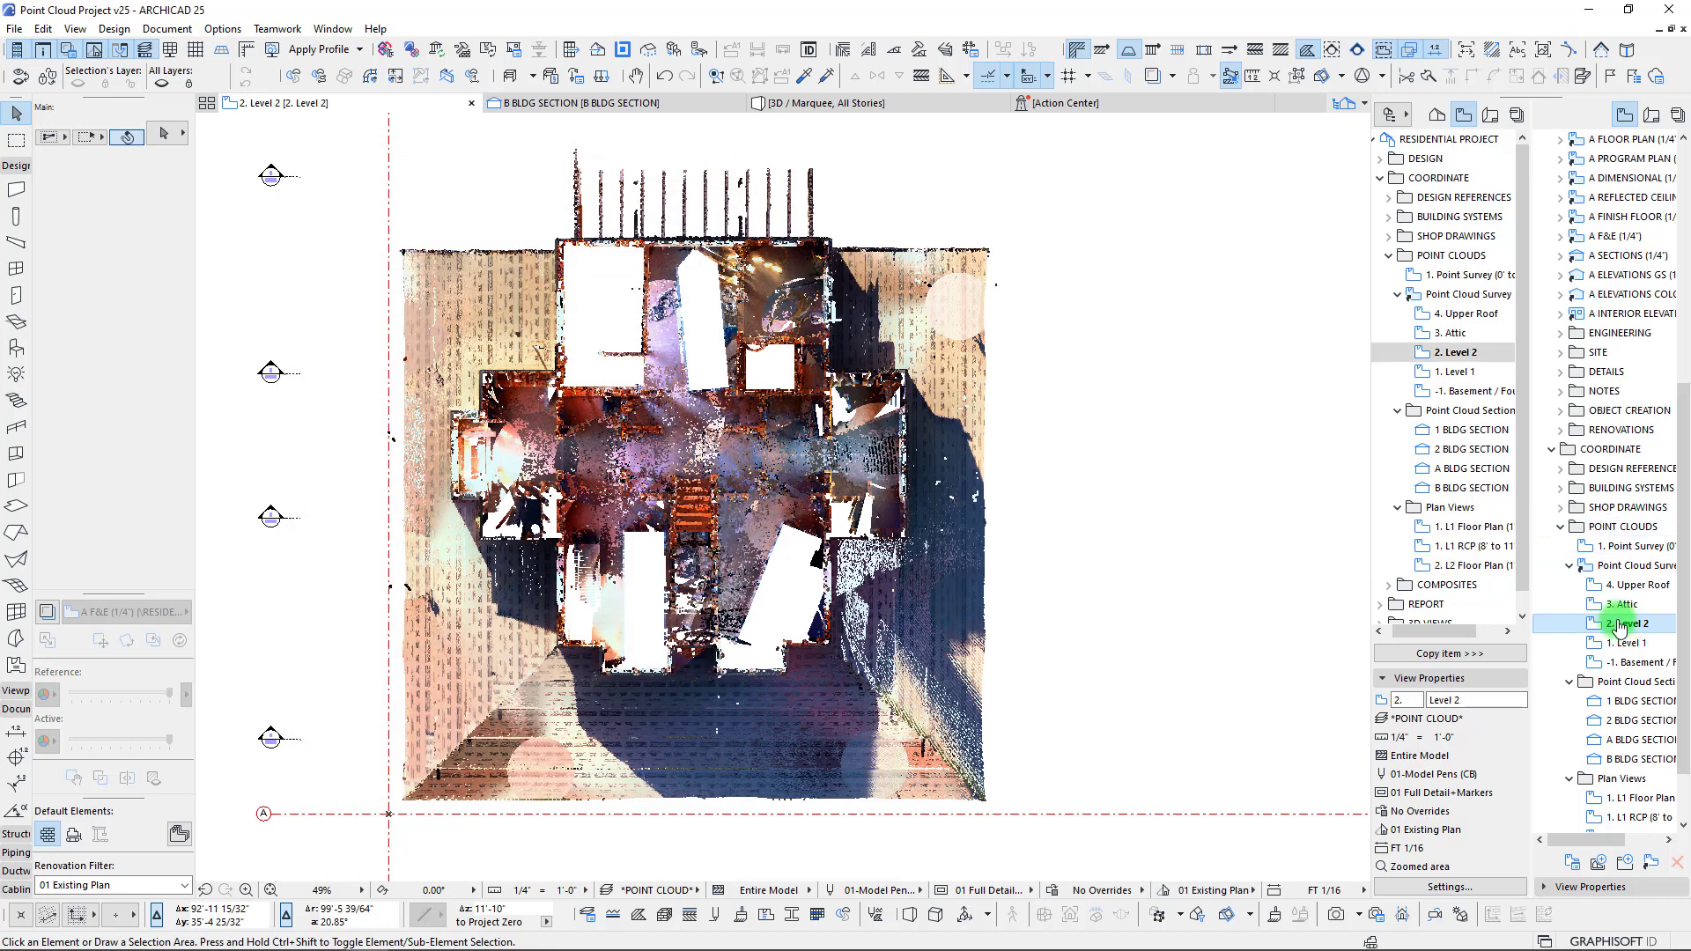
left_click(1469, 564)
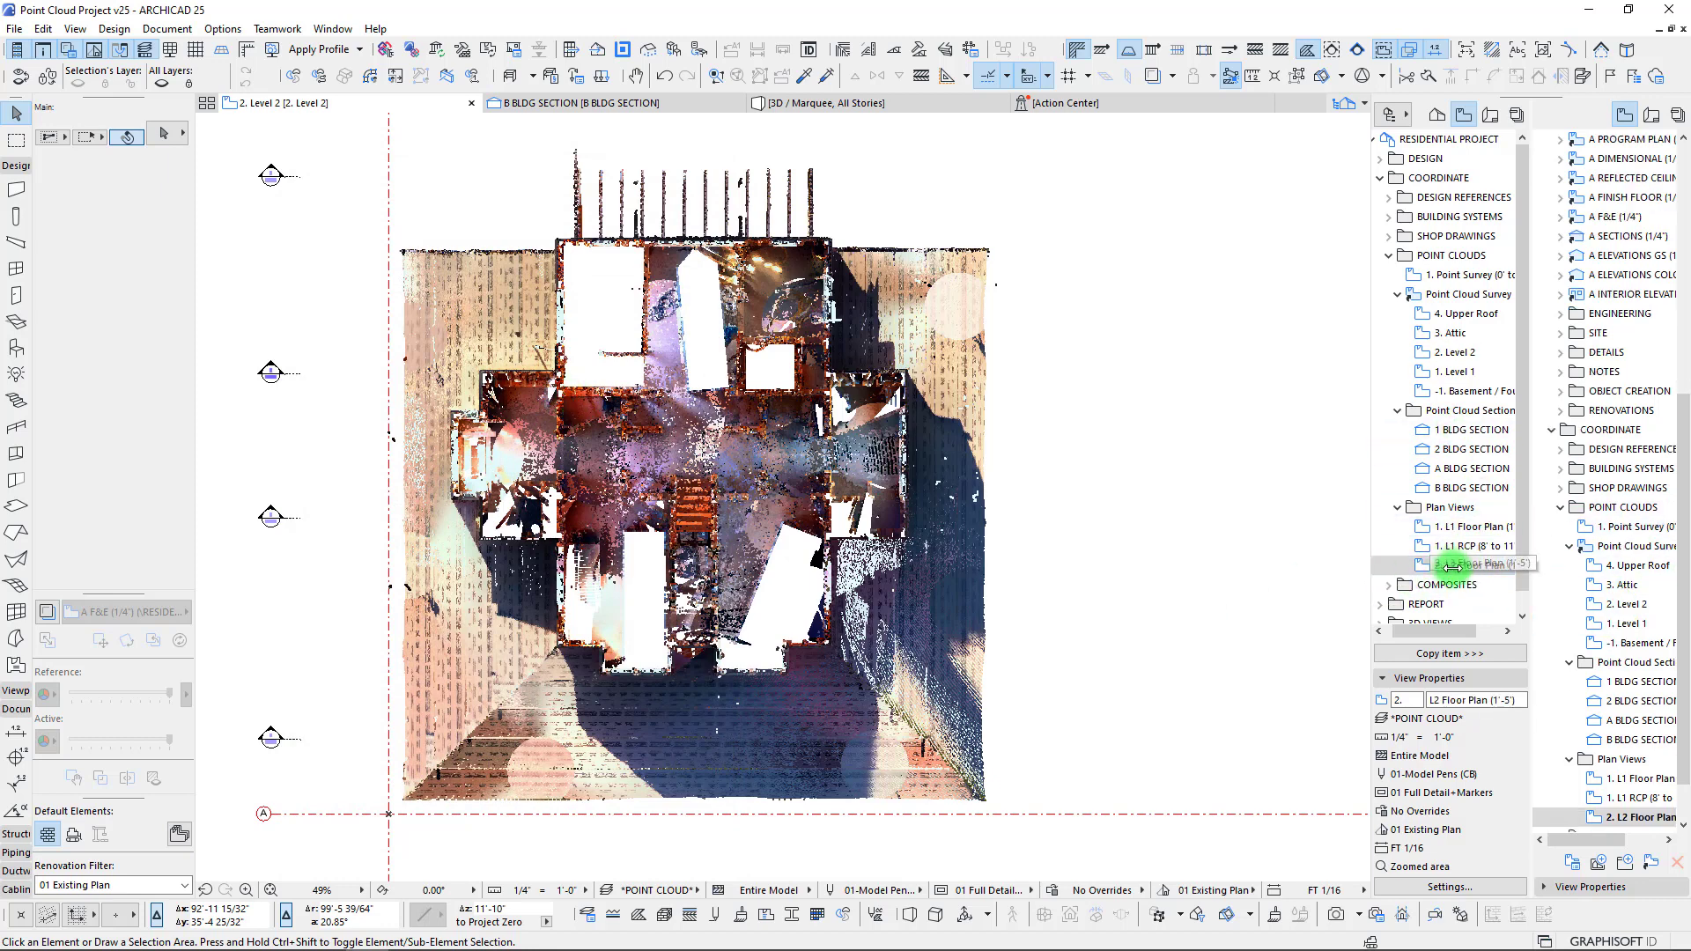
scroll(823, 547, "up", 6)
scroll(883, 630, "down", 4)
middle_click_drag(892, 809, 906, 568)
scroll(908, 534, "up", 4)
scroll(598, 454, "down", 2)
scroll(598, 455, "down", 4)
middle_click_drag(595, 422, 890, 705)
scroll(701, 510, "down", 2)
middle_click_drag(499, 127, 499, 437)
scroll(436, 435, "up", 4)
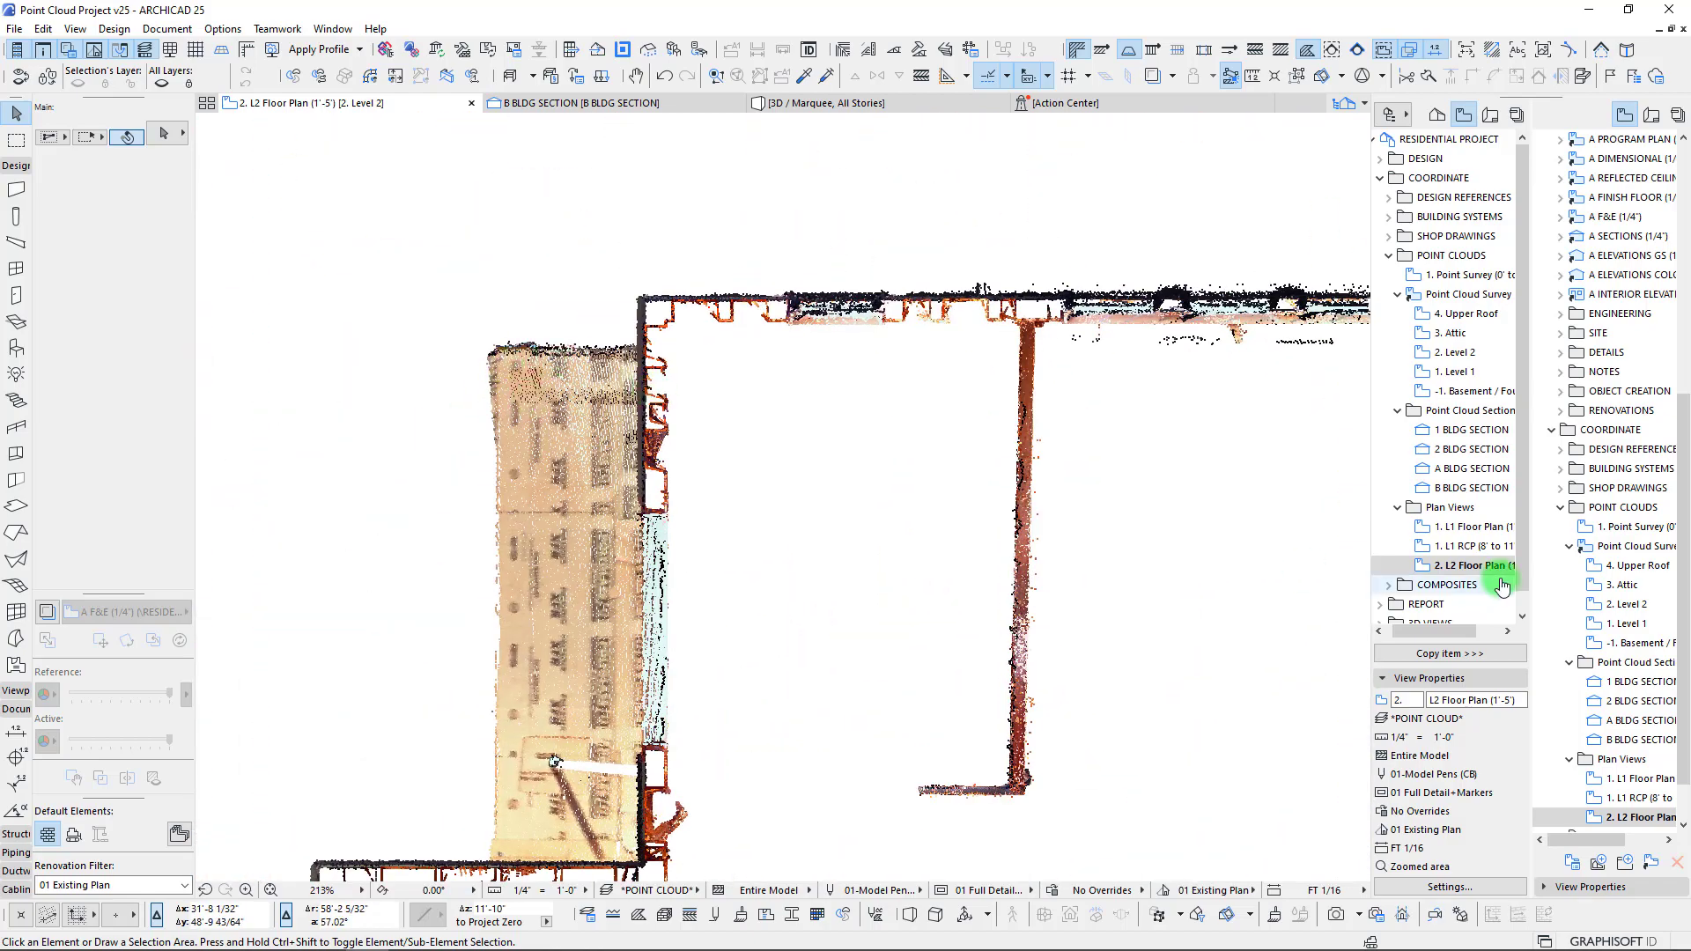
- Set the L2 Floor Plan view's Current Story show-down offset to 2'-6" and rename the view L2 Floor Plan (2.5'-5')
right_click(1471, 577)
left_click(715, 555)
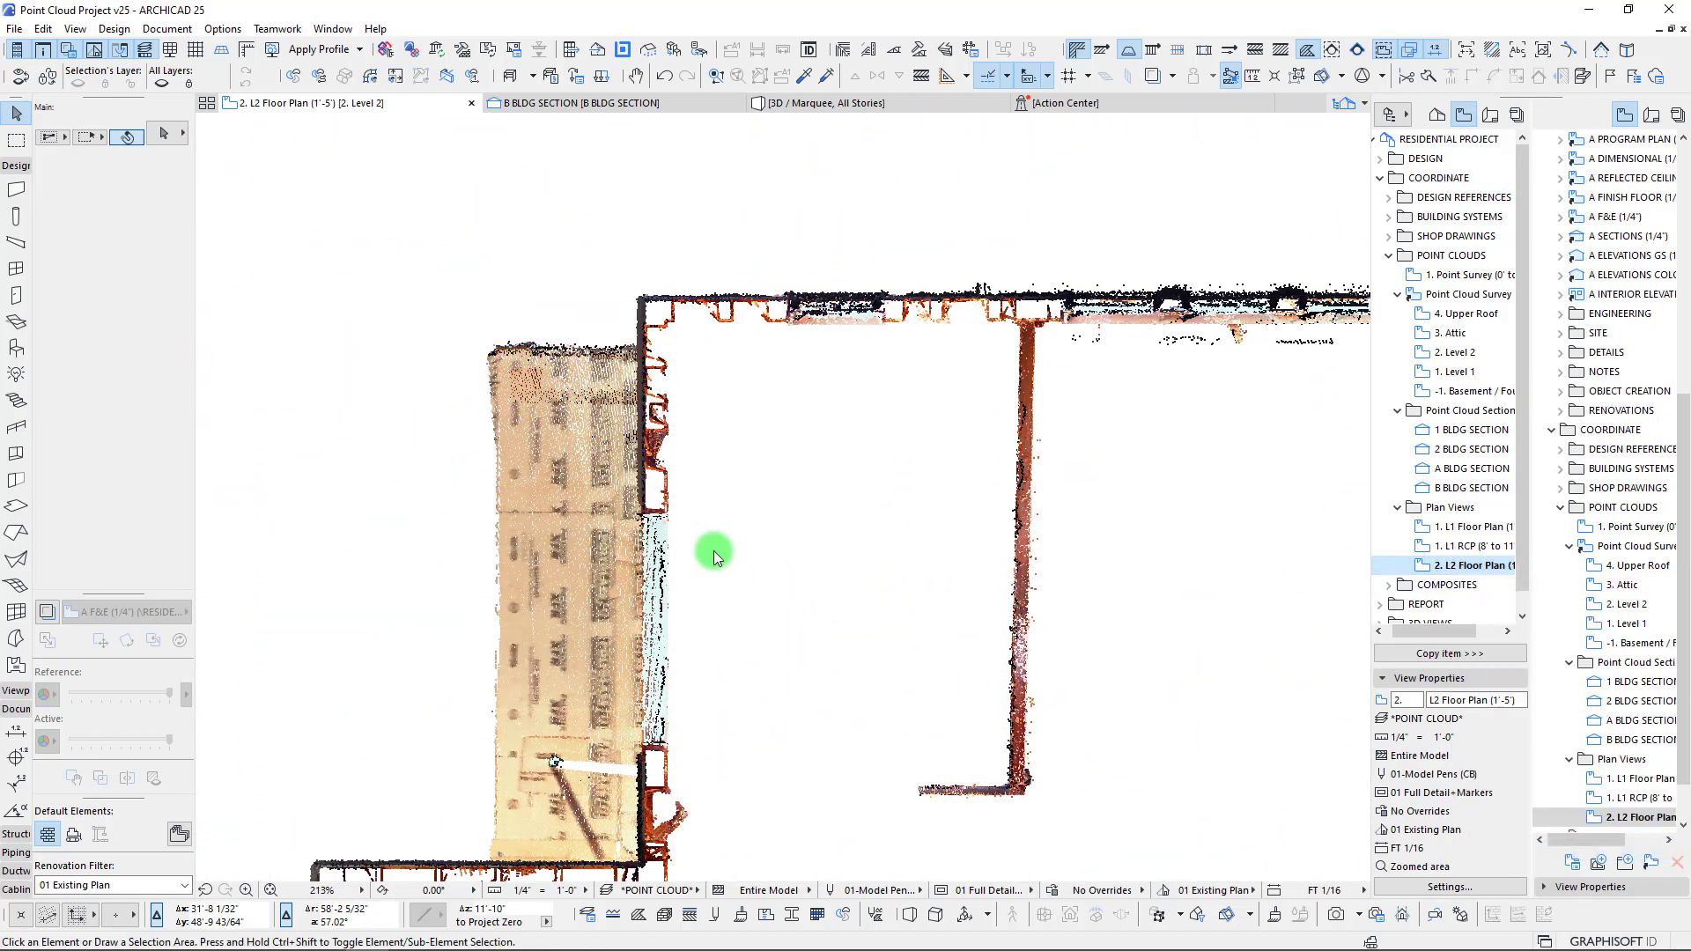
left_click(593, 697)
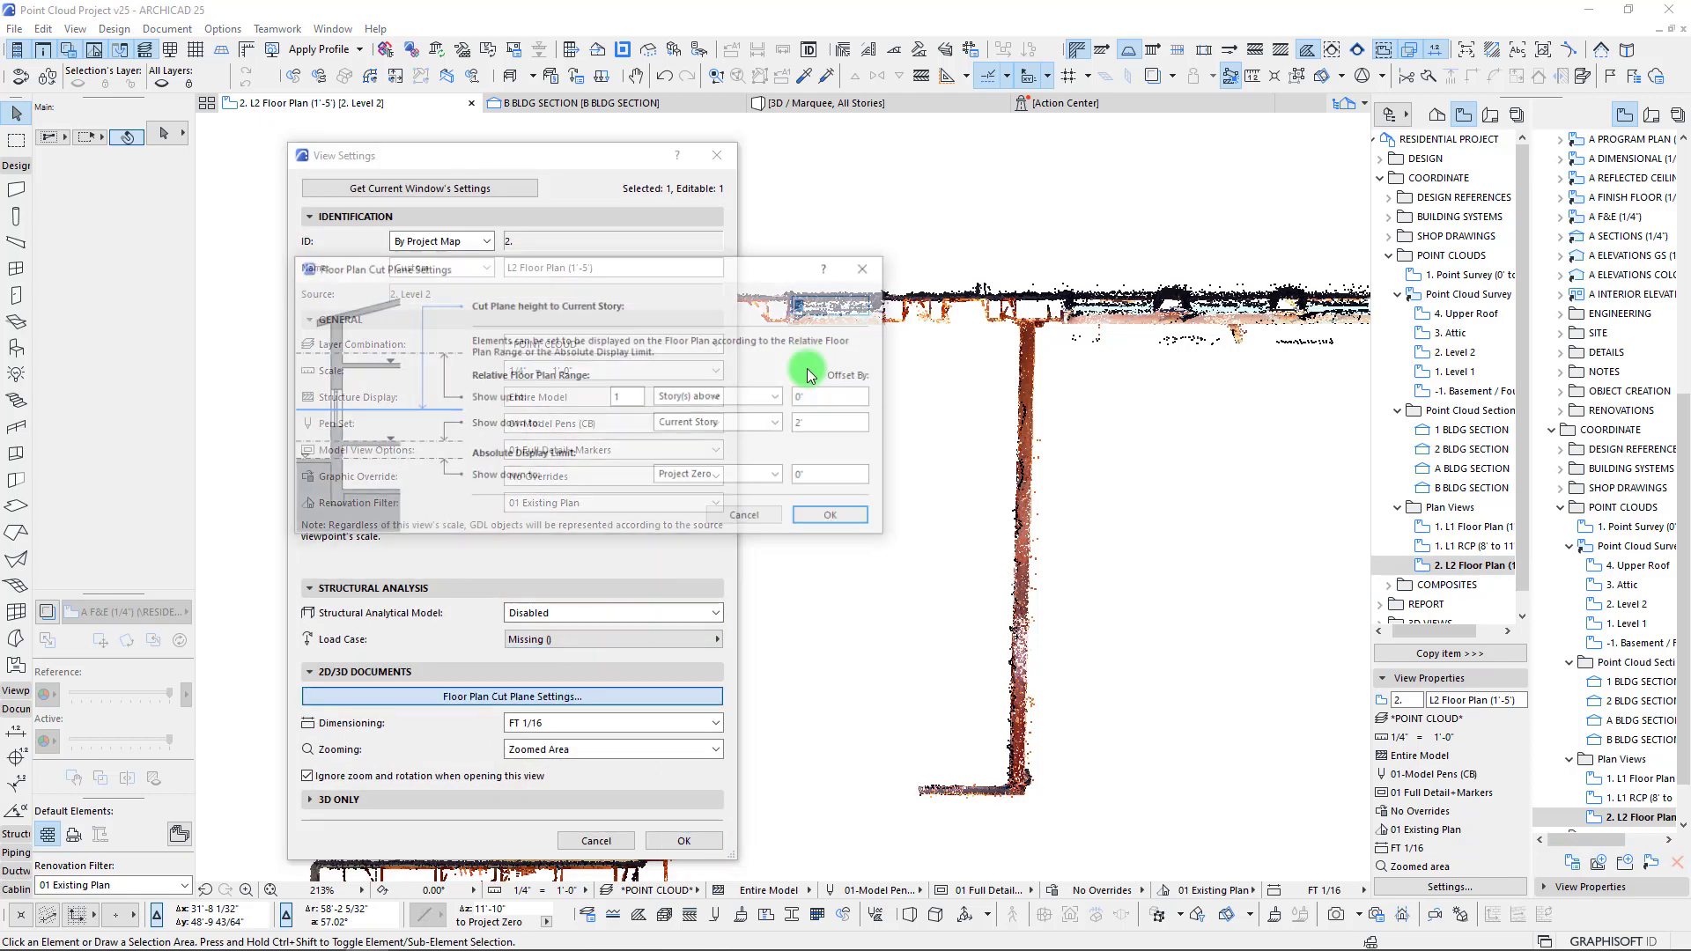
left_click(802, 426)
type("2'")
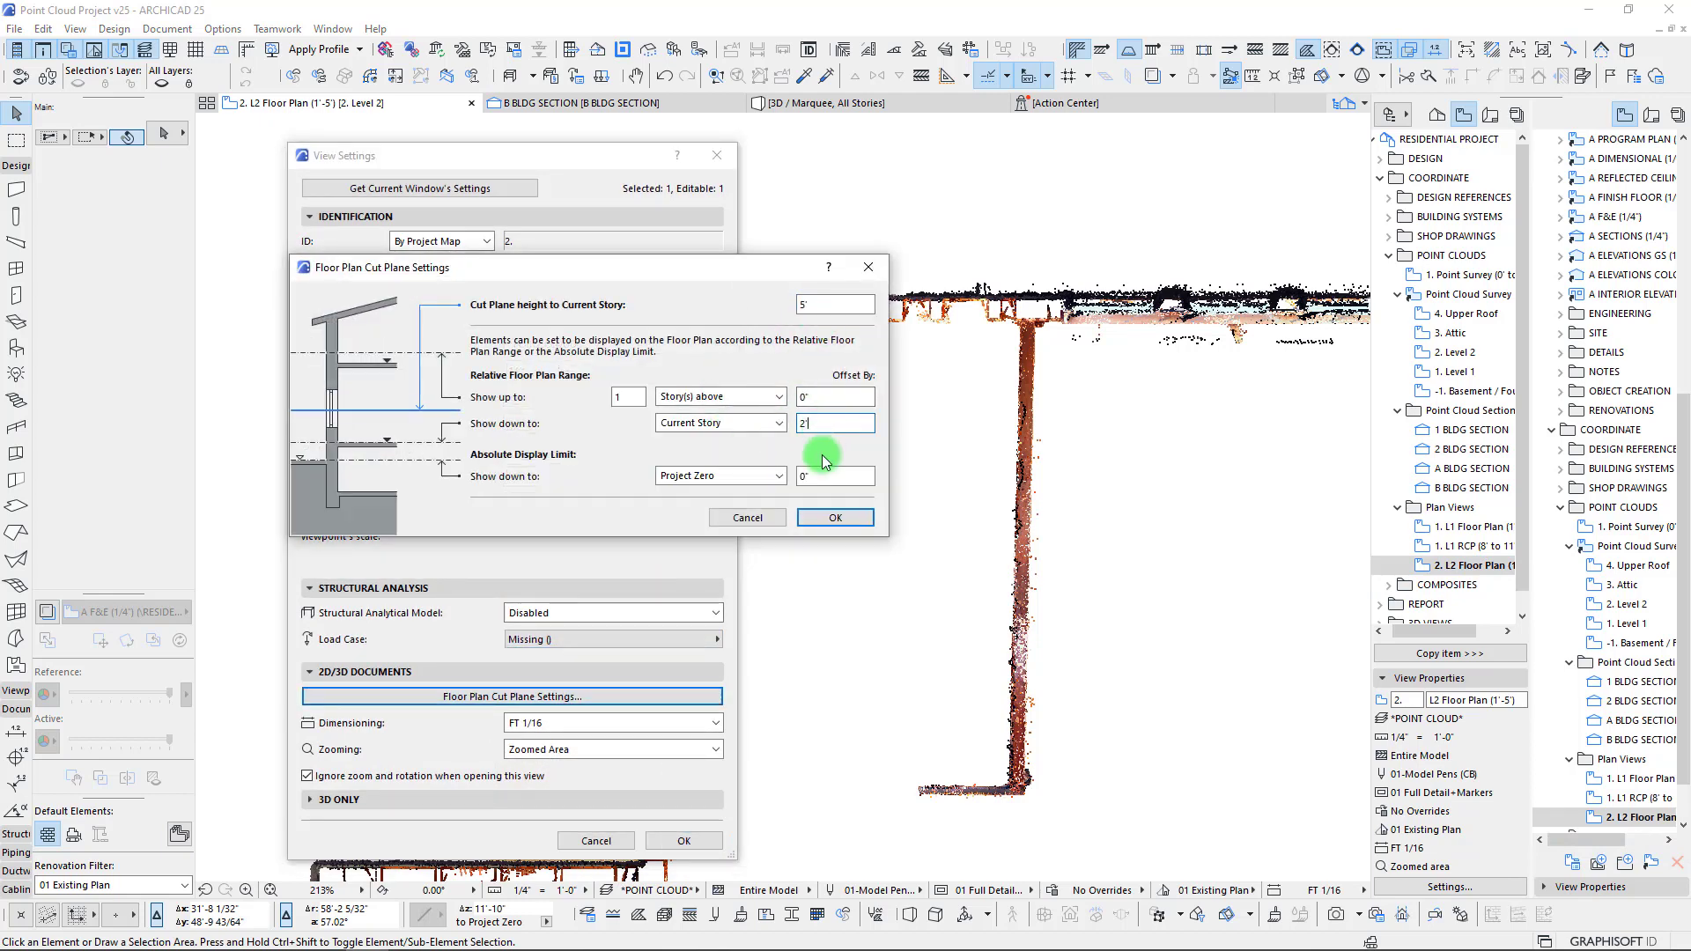
left_click(837, 517)
left_click(577, 268)
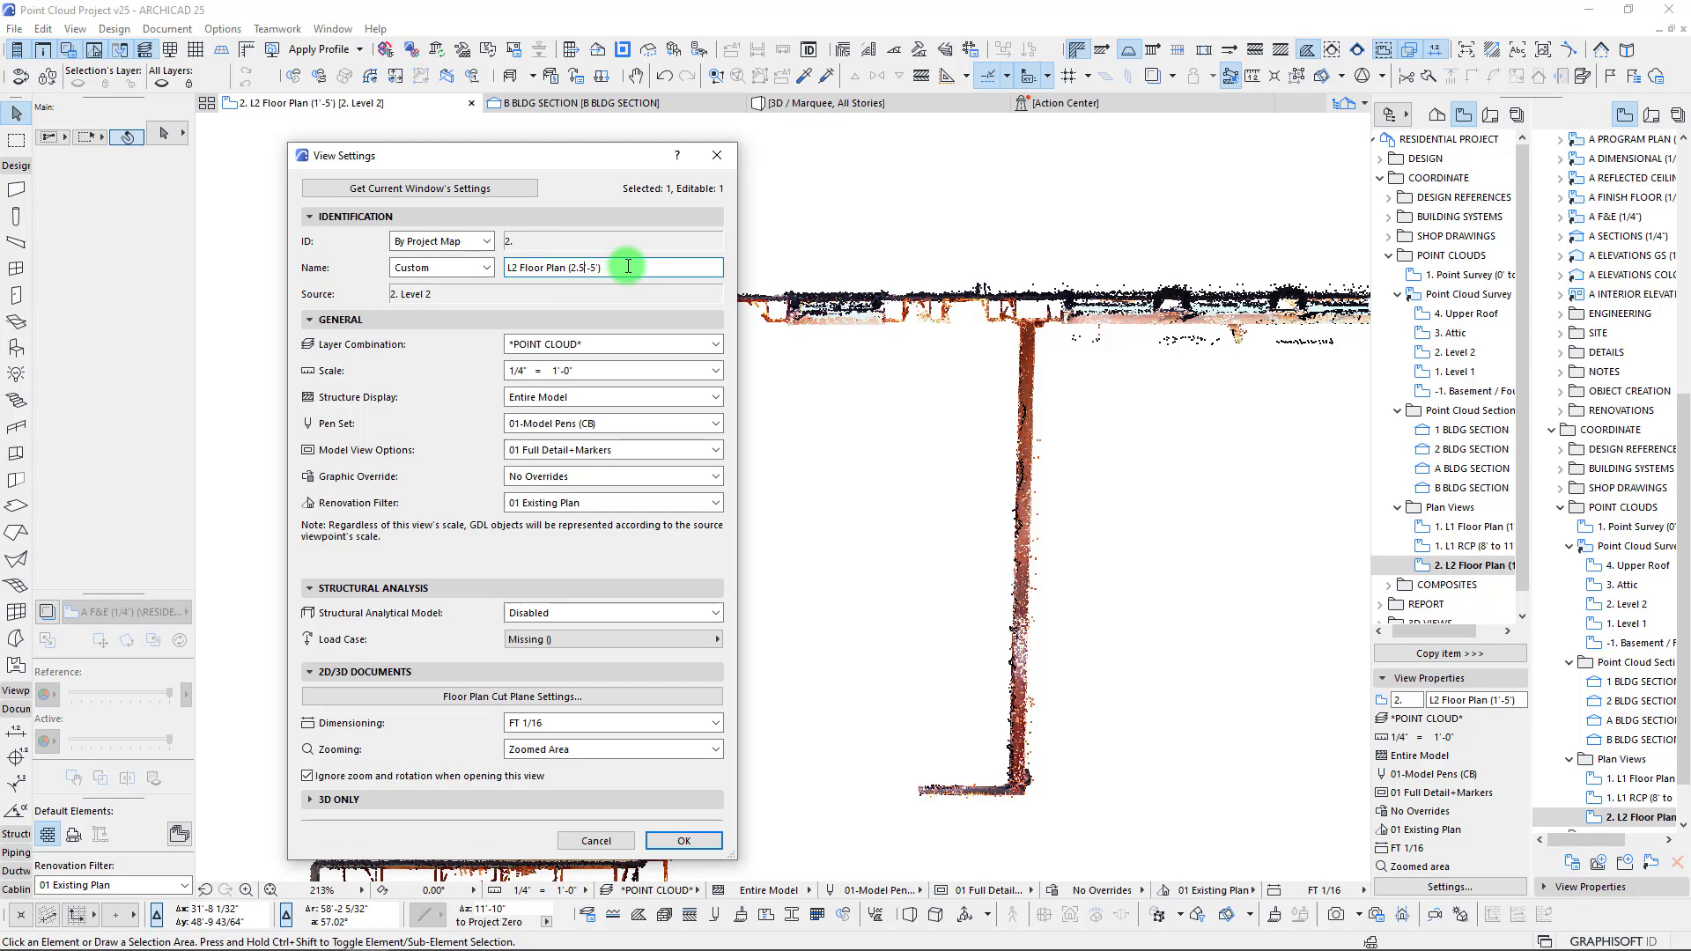
left_click(695, 850)
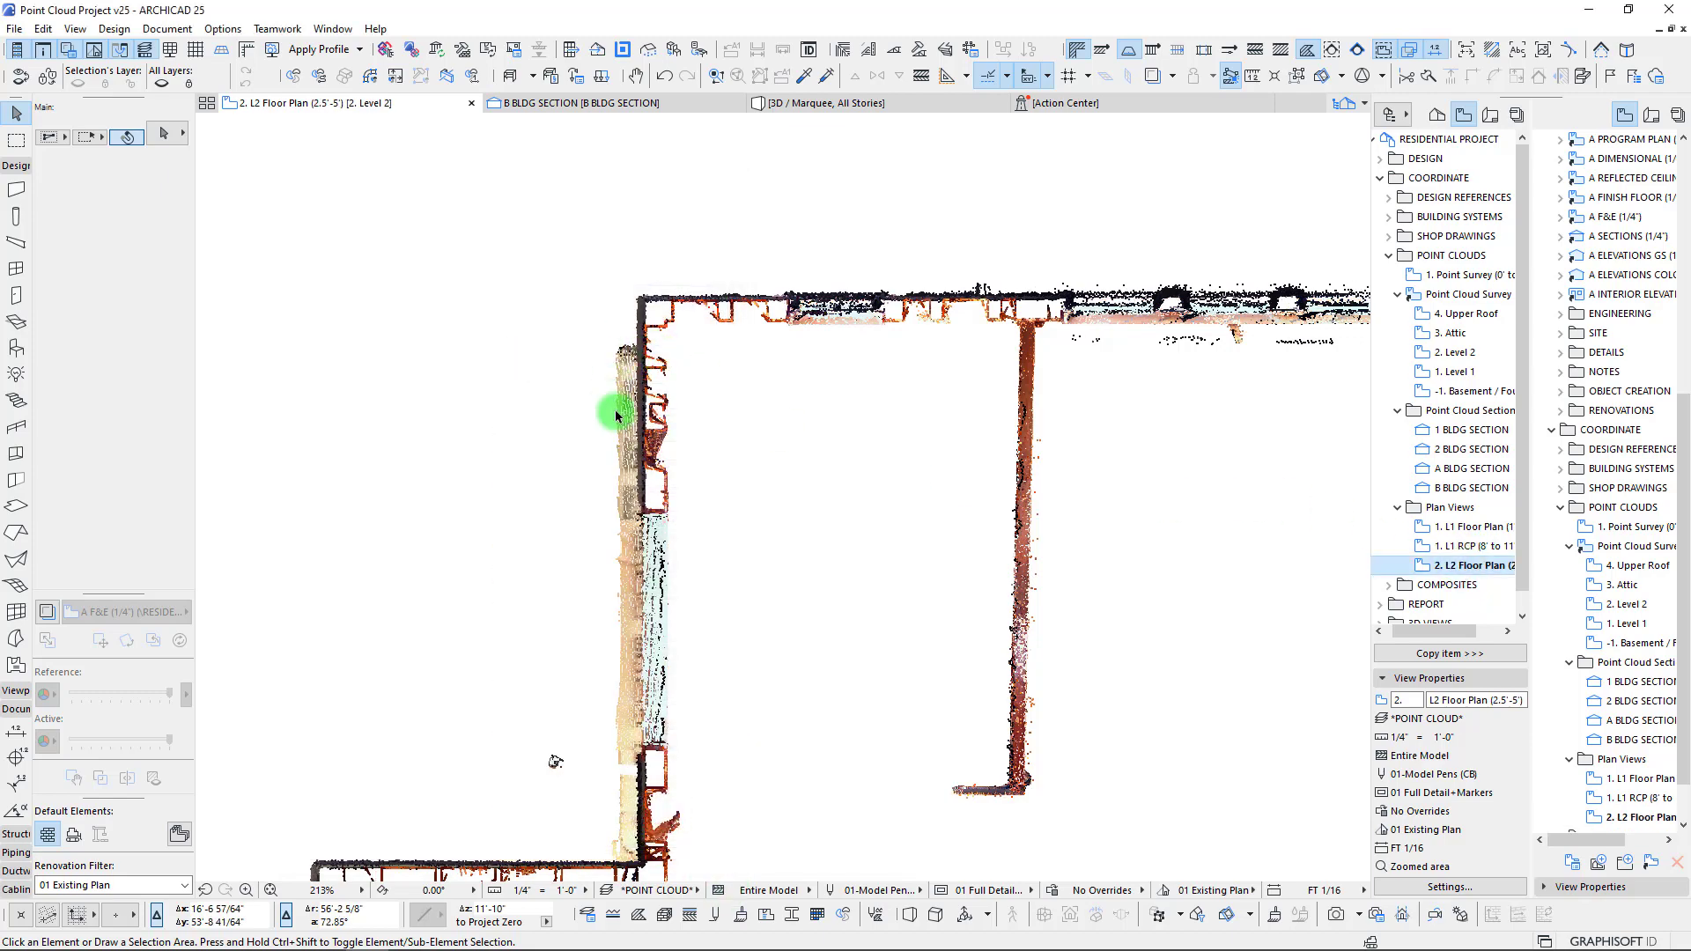
- Set the L2 Floor Plan view's Current Story show-down offset to 3' and rename the view L2 Floor Plan (3'-5')
scroll(615, 370, "down", 5)
scroll(661, 295, "down", 5)
scroll(868, 564, "up", 13)
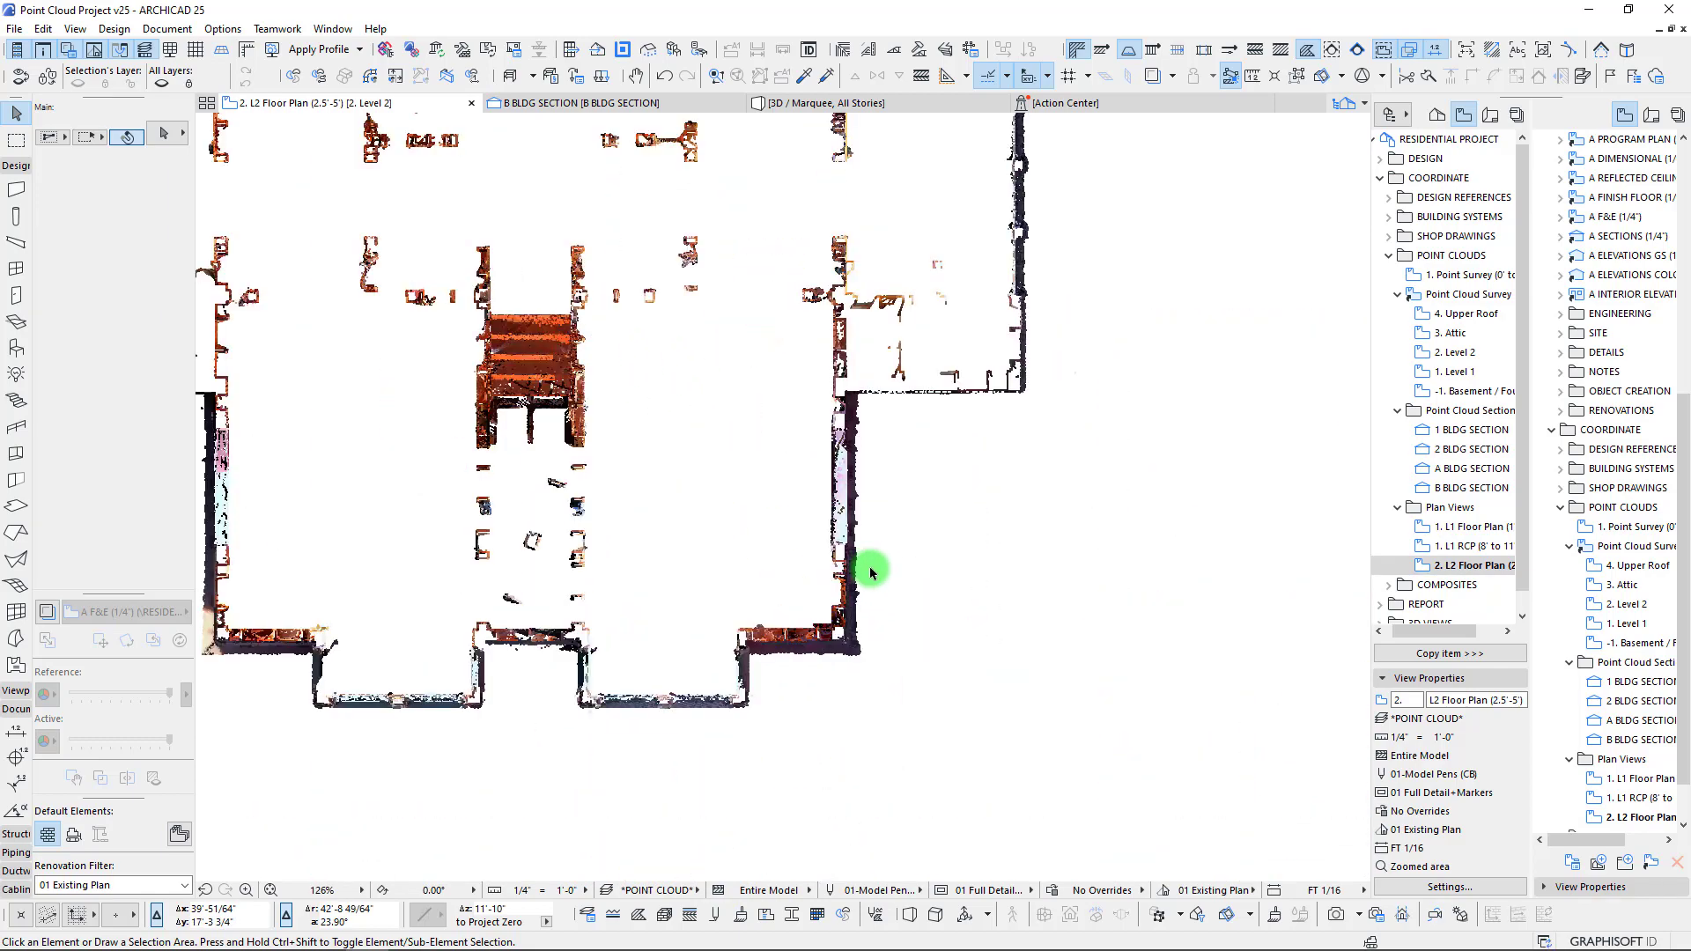
right_click(1452, 566)
left_click(1541, 848)
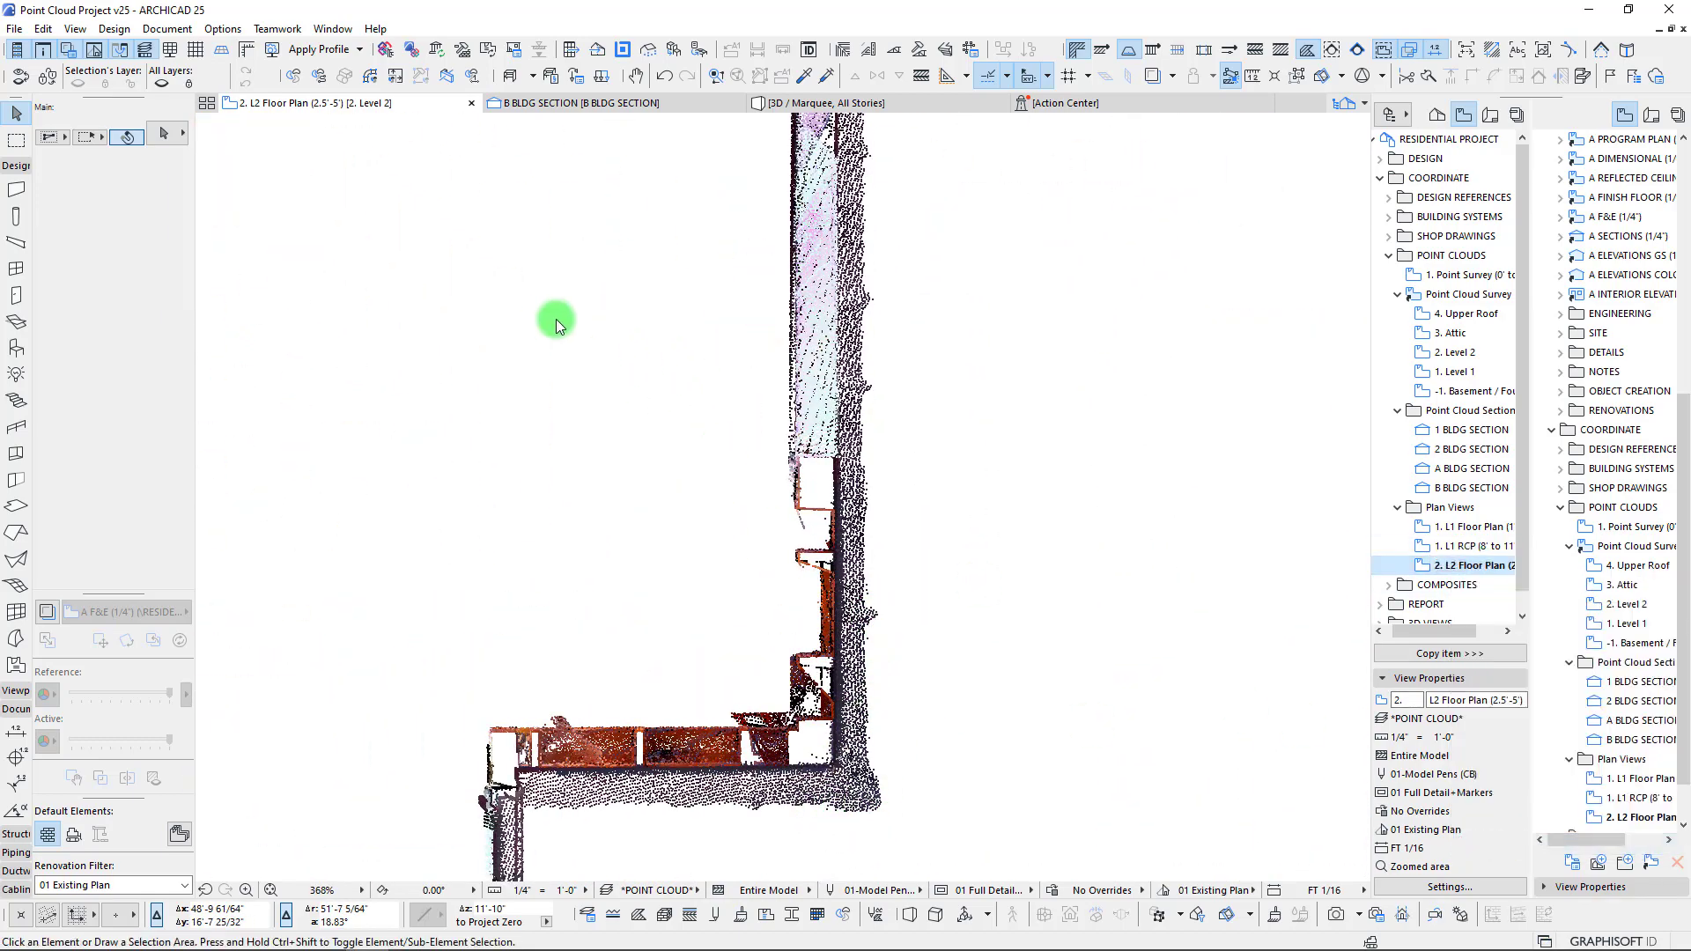
double_click(585, 272)
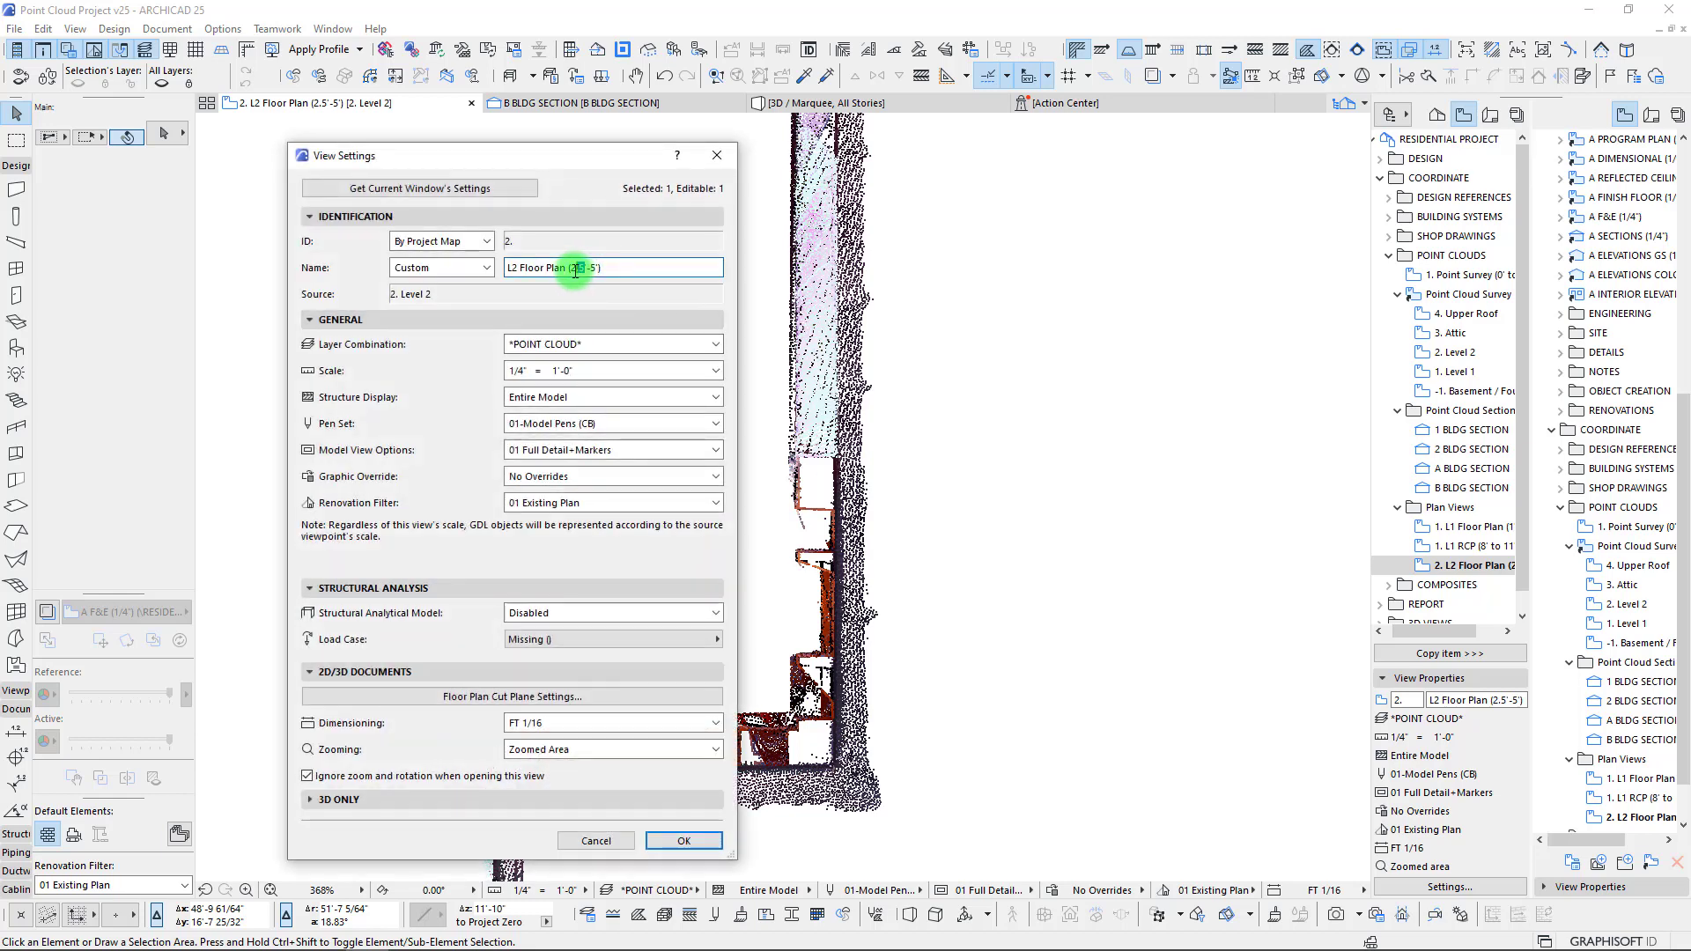
left_click(627, 696)
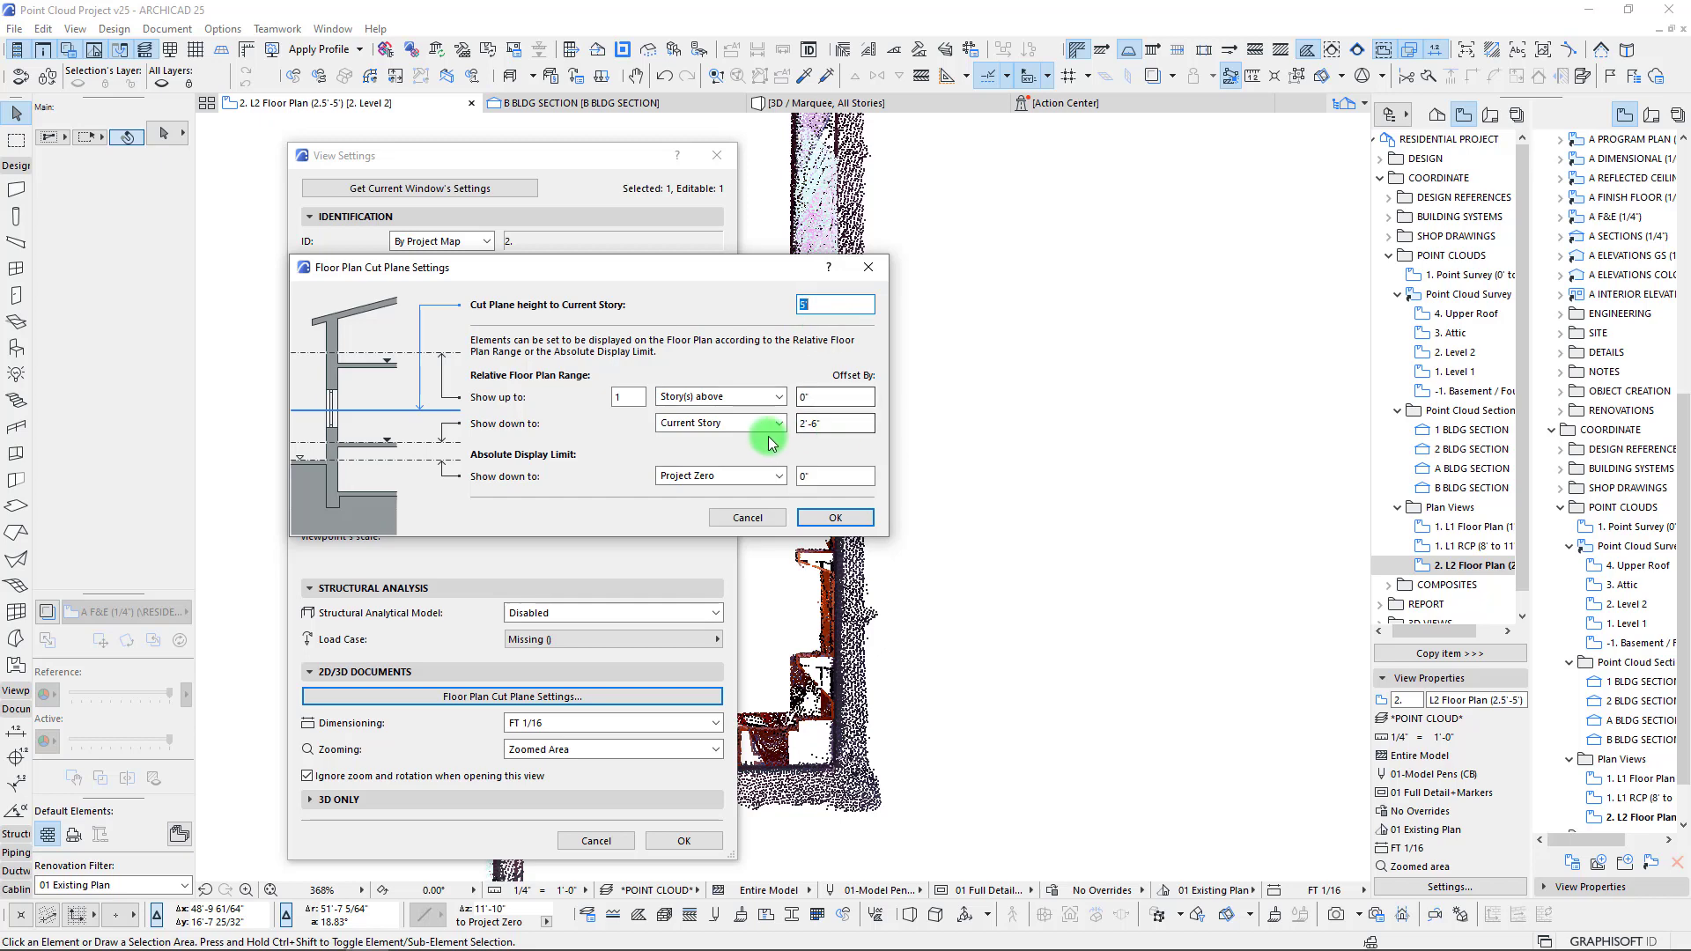
type("3'")
left_click(835, 517)
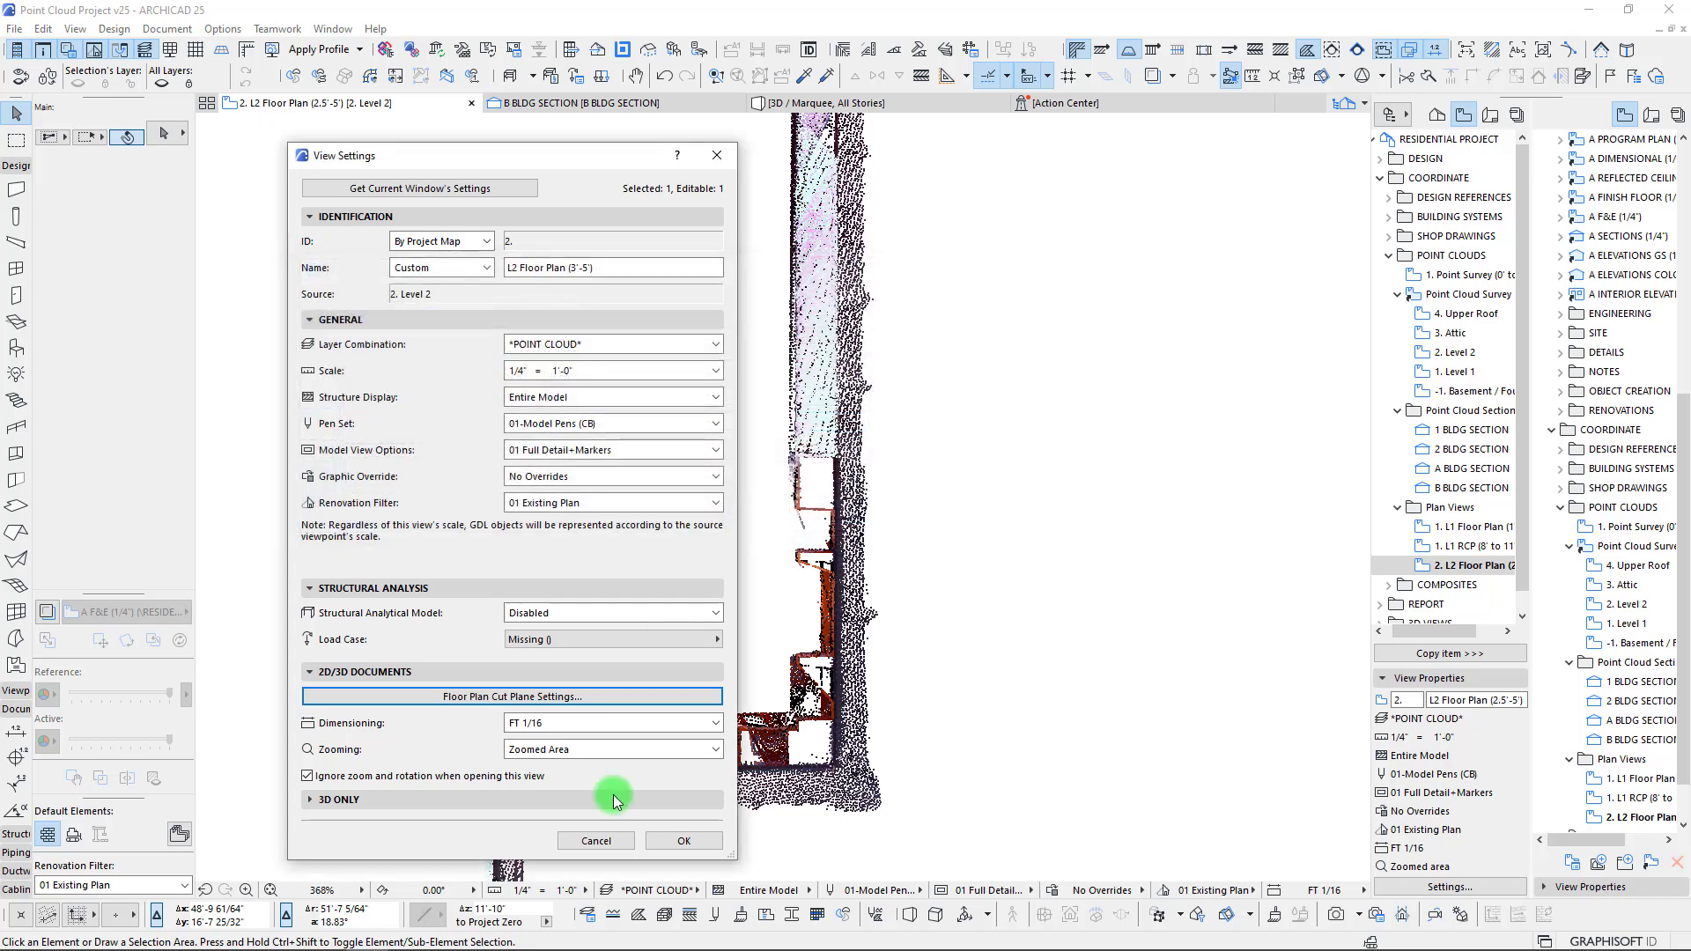
left_click(684, 841)
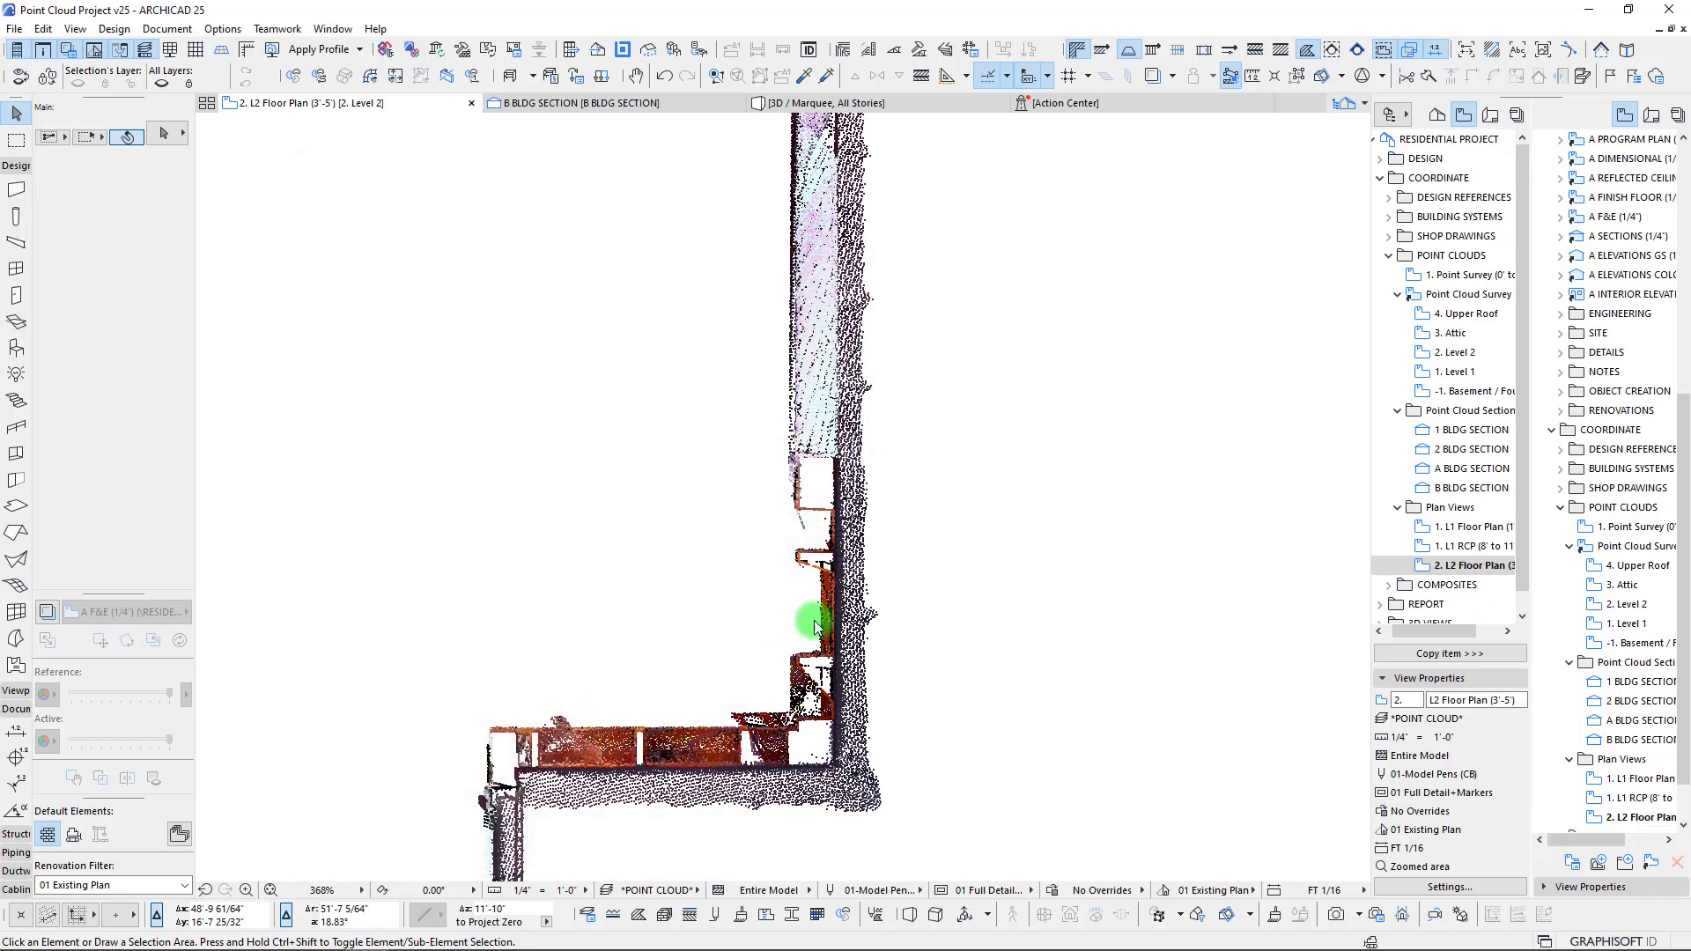
- Examine the Level 2 wall framing around the whole floor plan with the 3' to 5' range
scroll(698, 748, "up", 5)
scroll(465, 685, "down", 10)
middle_click_drag(457, 389, 1000, 524)
scroll(393, 331, "up", 10)
middle_click_drag(506, 298, 1171, 621)
scroll(599, 385, "down", 6)
scroll(854, 503, "up", 5)
middle_click_drag(942, 623, 637, 585)
scroll(636, 584, "down", 5)
scroll(718, 622, "down", 3)
middle_click_drag(915, 706, 768, 500)
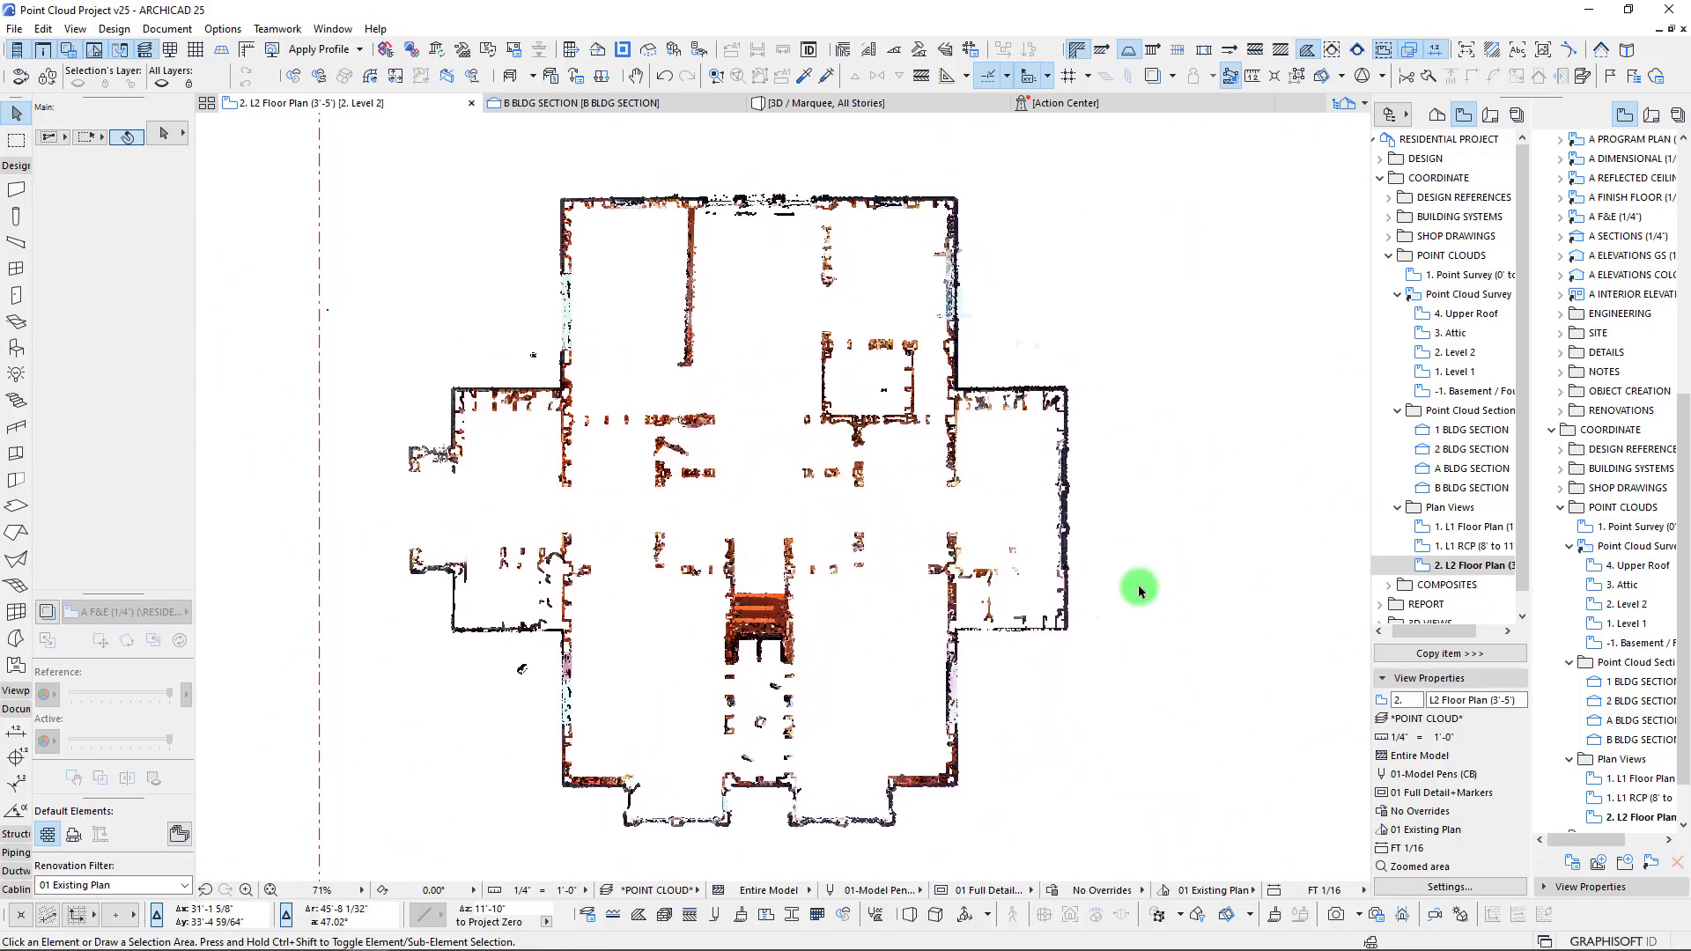
- Duplicate the L2 Floor Plan view within the Plan Views folder and name the copy L2 RCP (6'-9')
right_click(1453, 570)
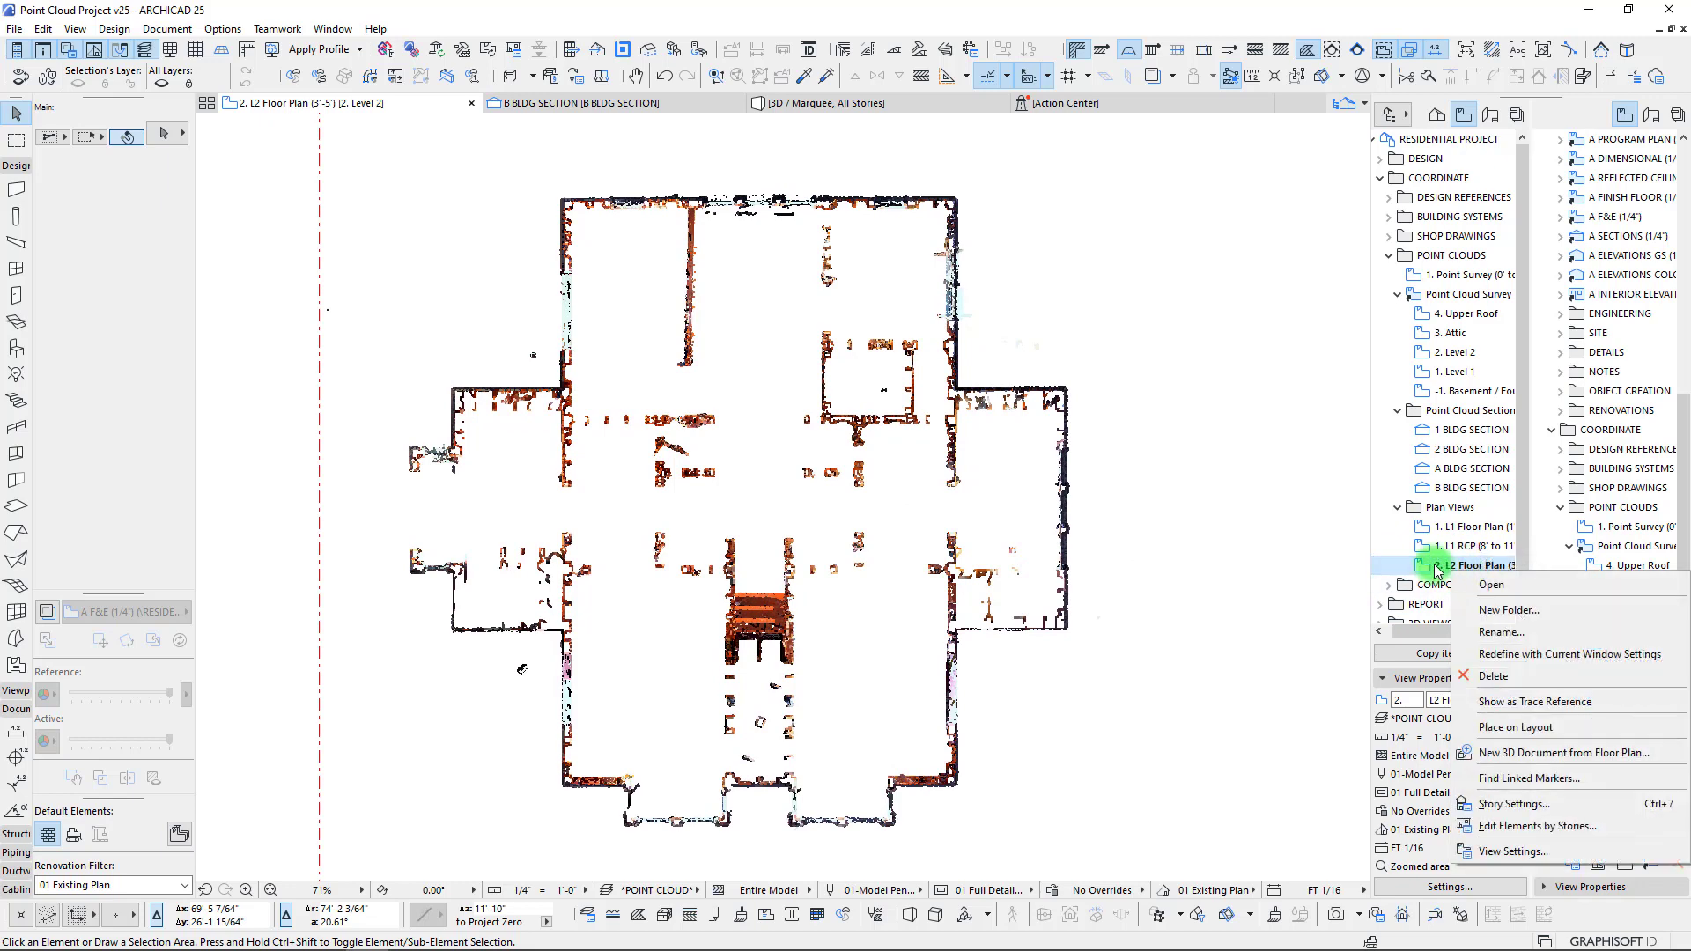
left_click(1436, 571)
left_click_drag(1449, 584, 1441, 508)
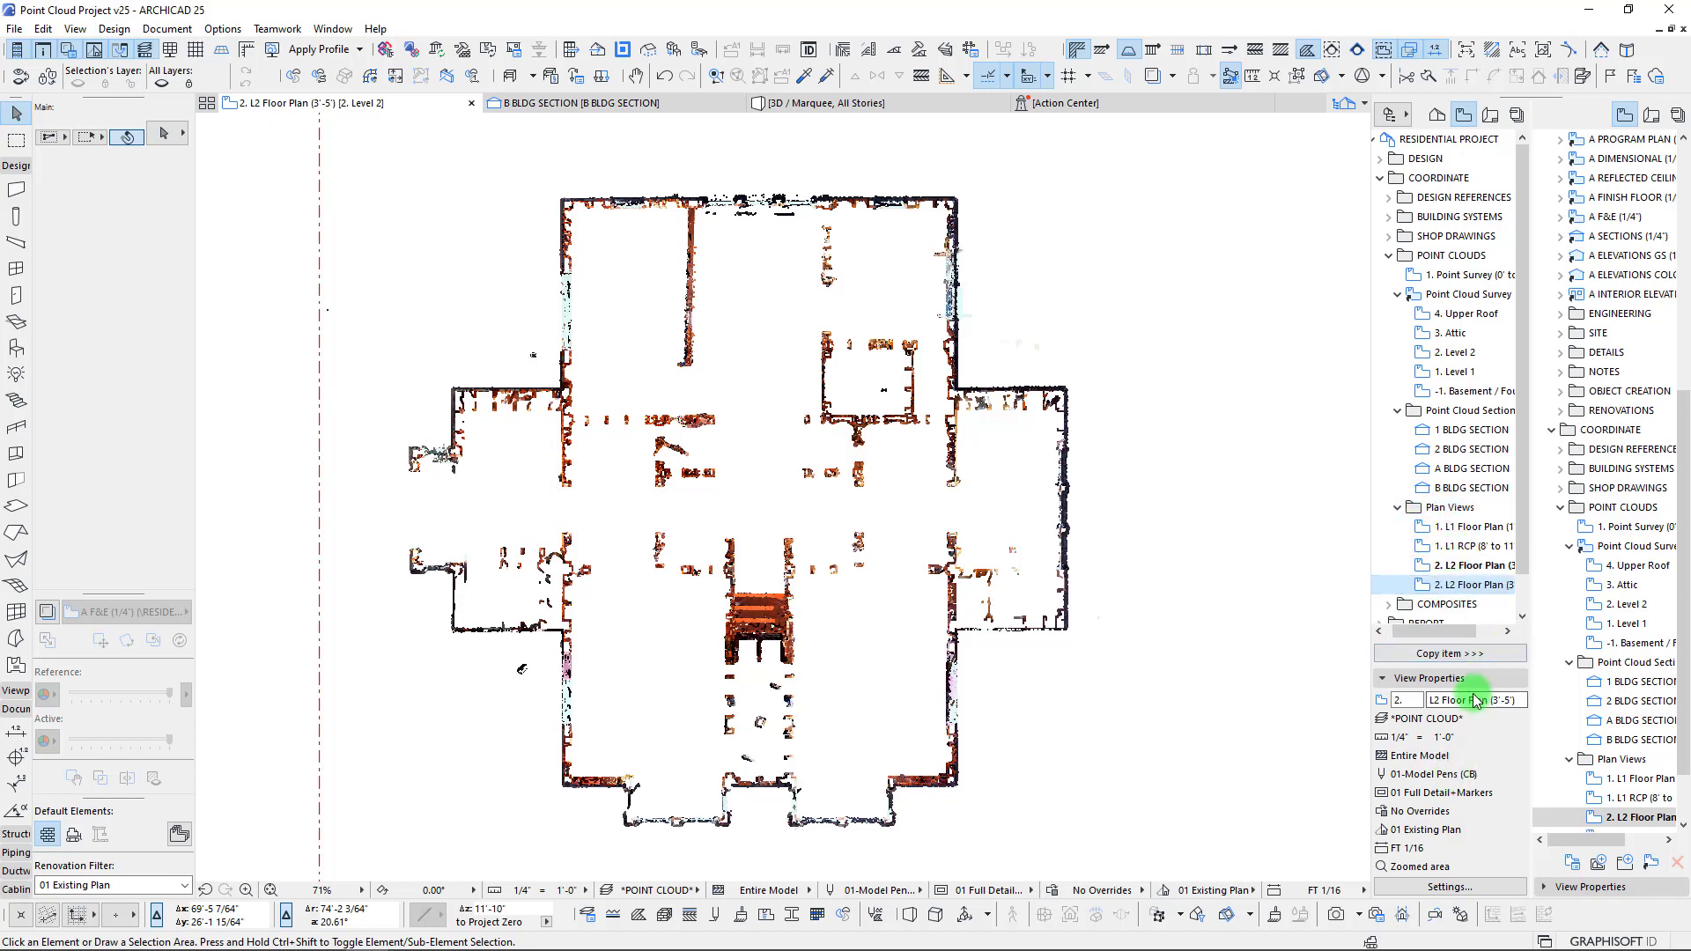
left_click_drag(1492, 700, 1459, 705)
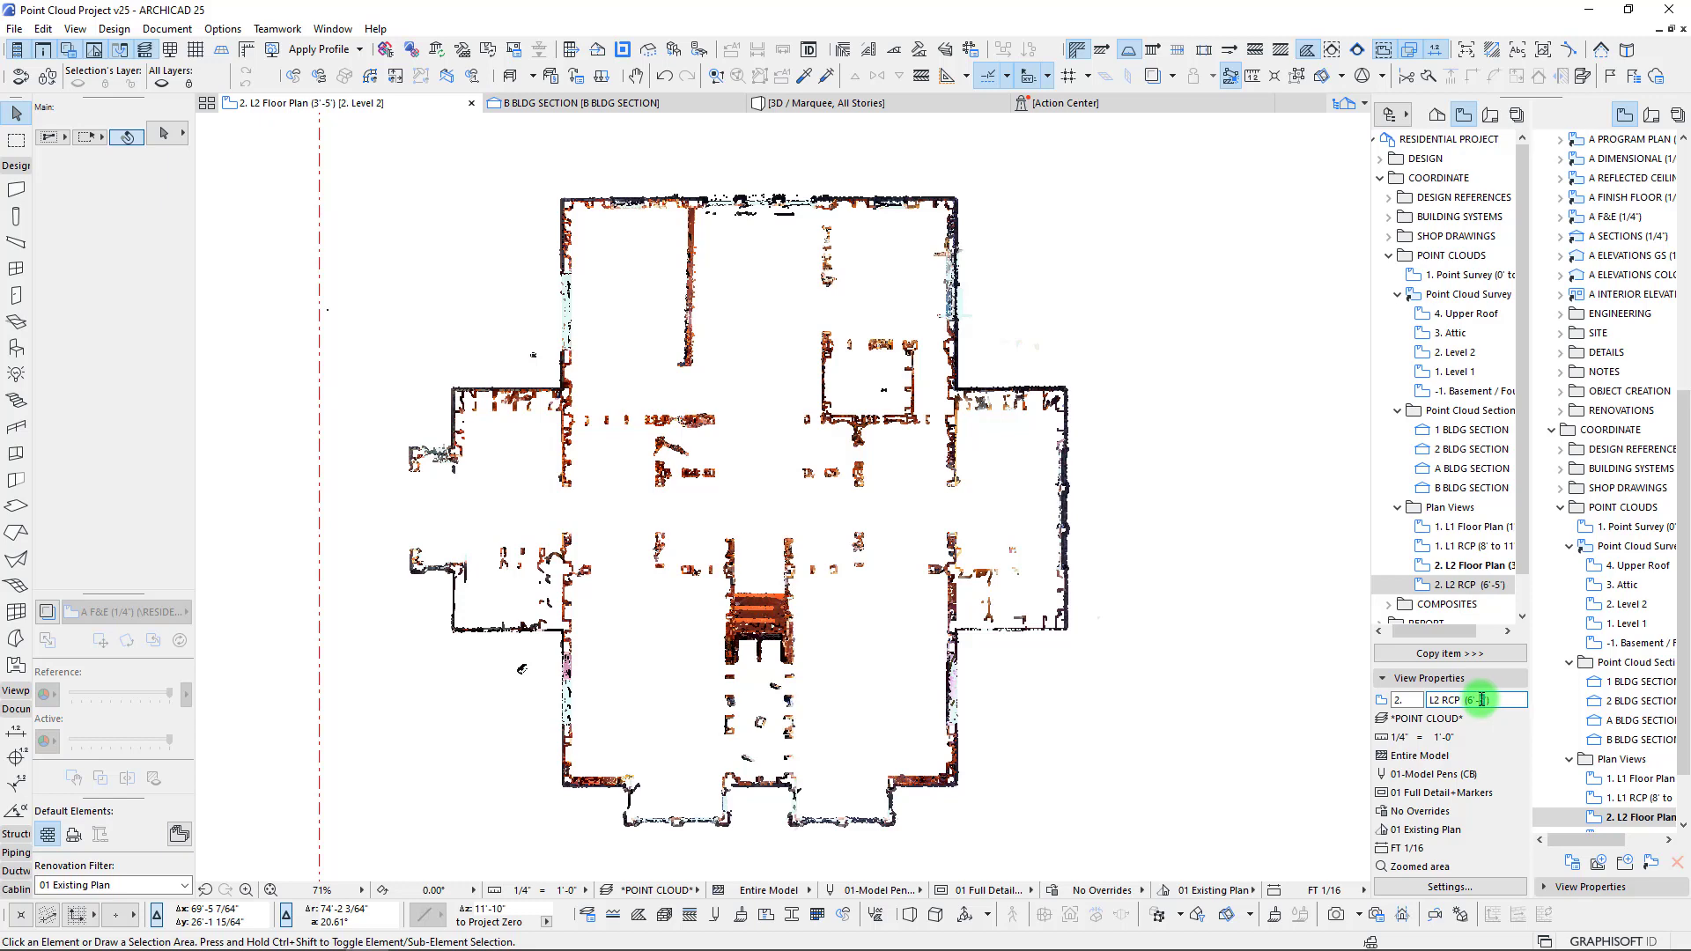
key("BackSpace")
type("9")
left_click(1462, 586)
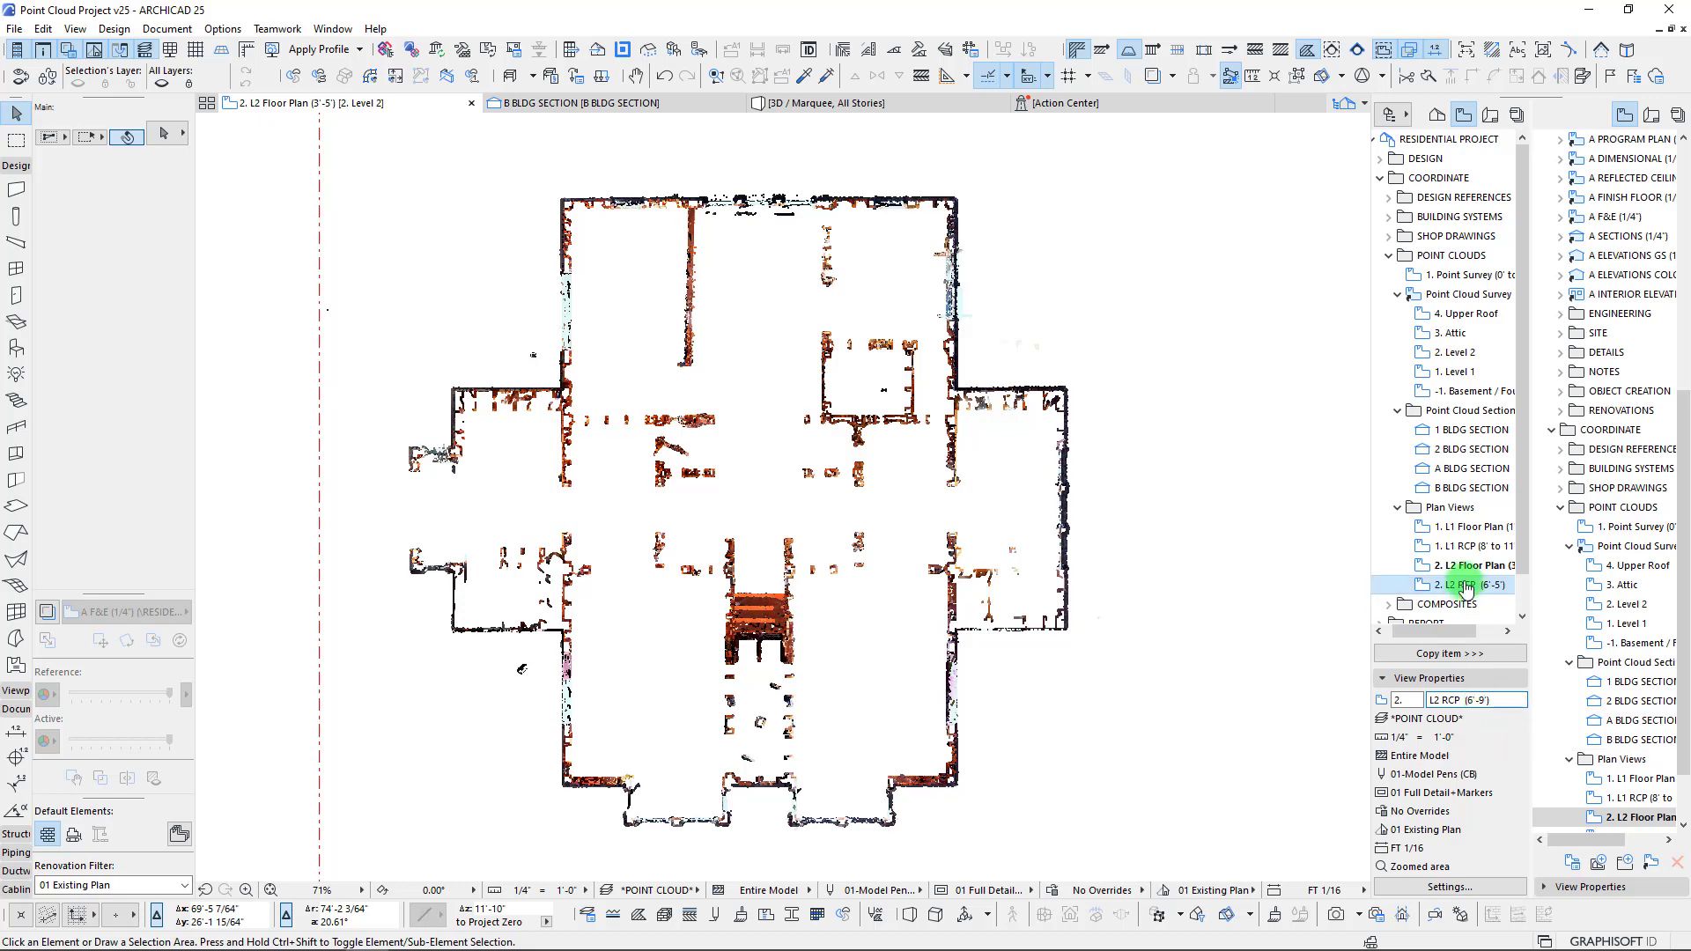
- Set the L2 RCP view's cut plane height to 9' and its Current Story show-down offset to 6', and open the view
right_click(1459, 595)
left_click(1497, 872)
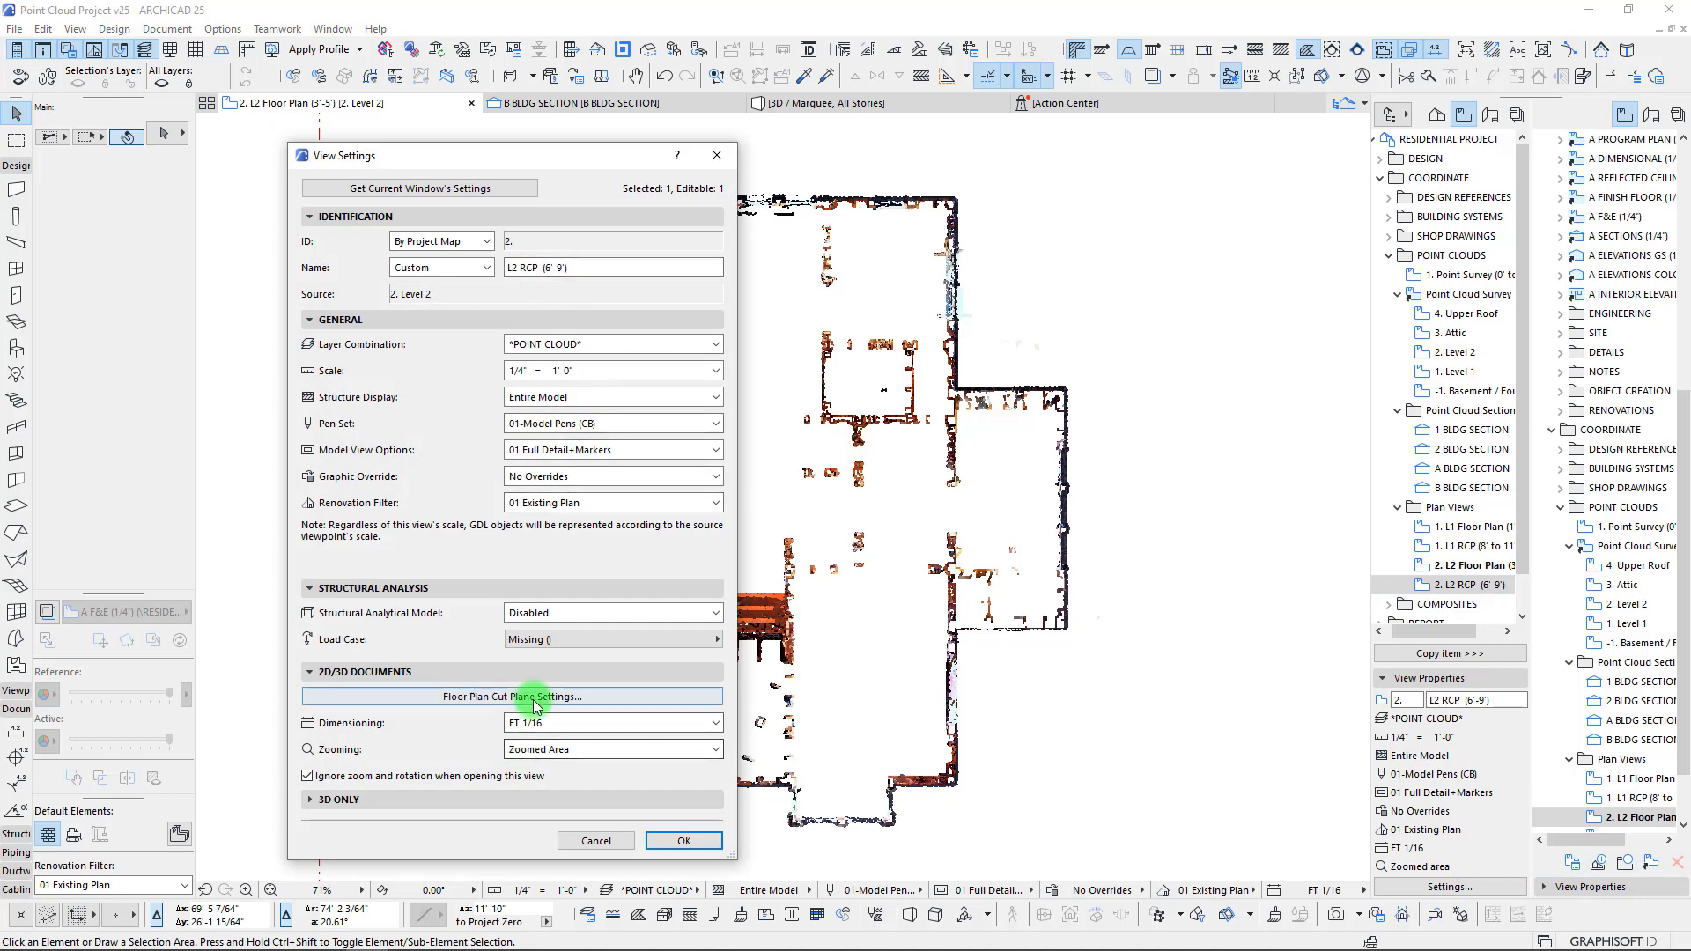
left_click(529, 698)
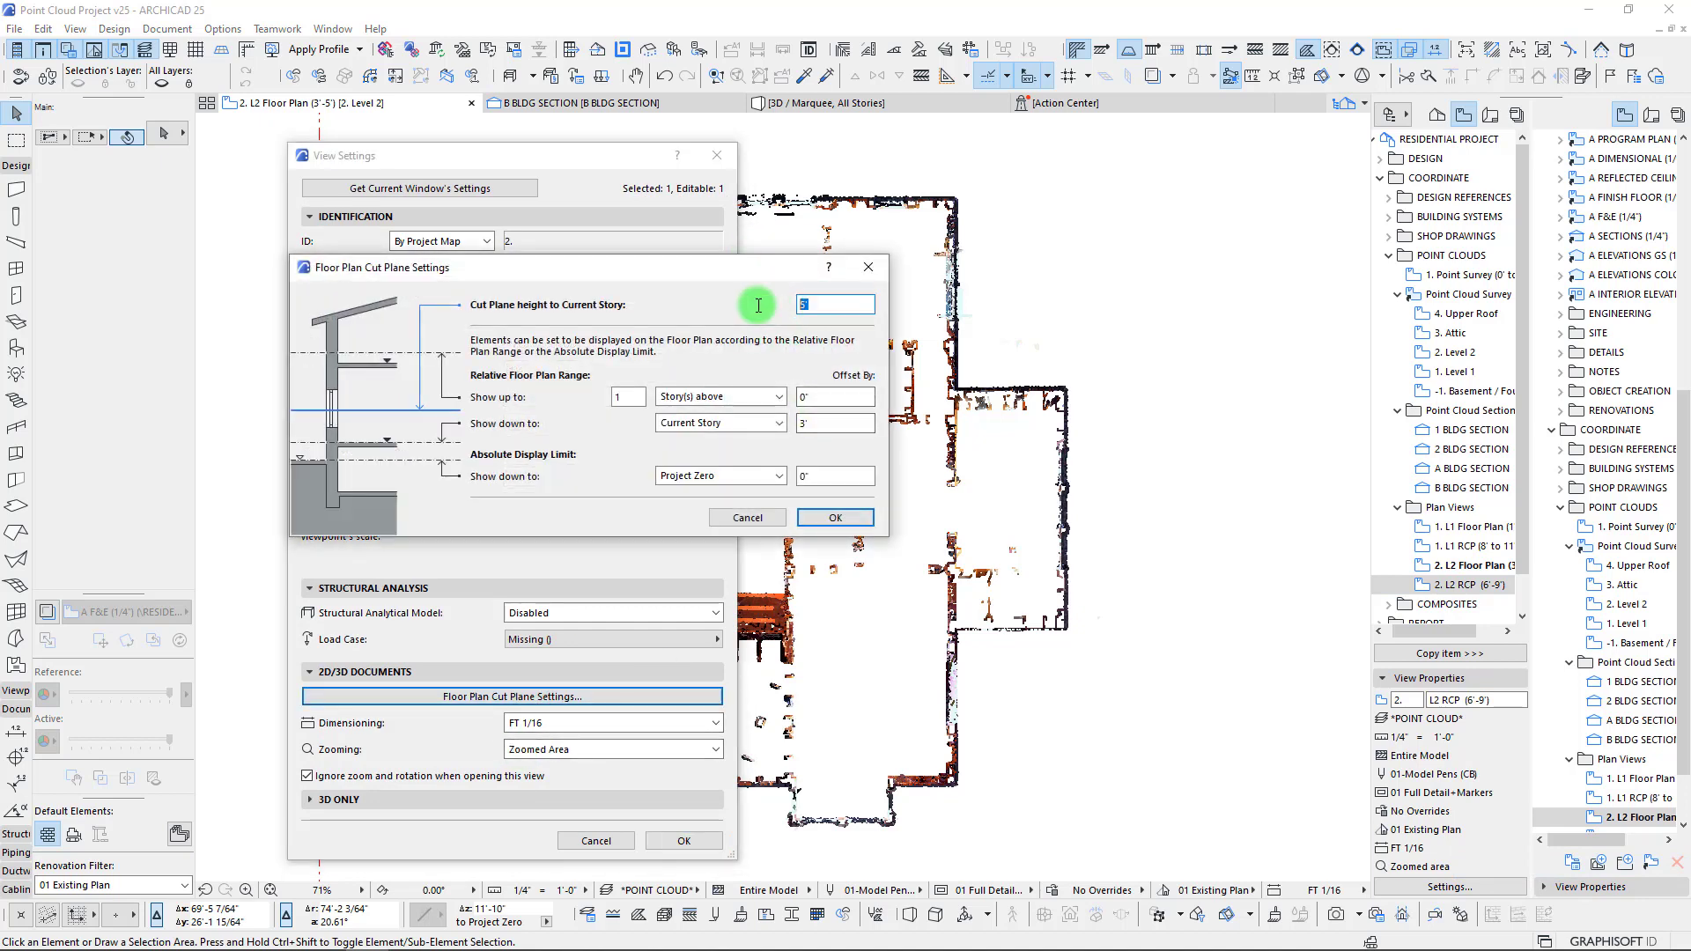
double_click(829, 425)
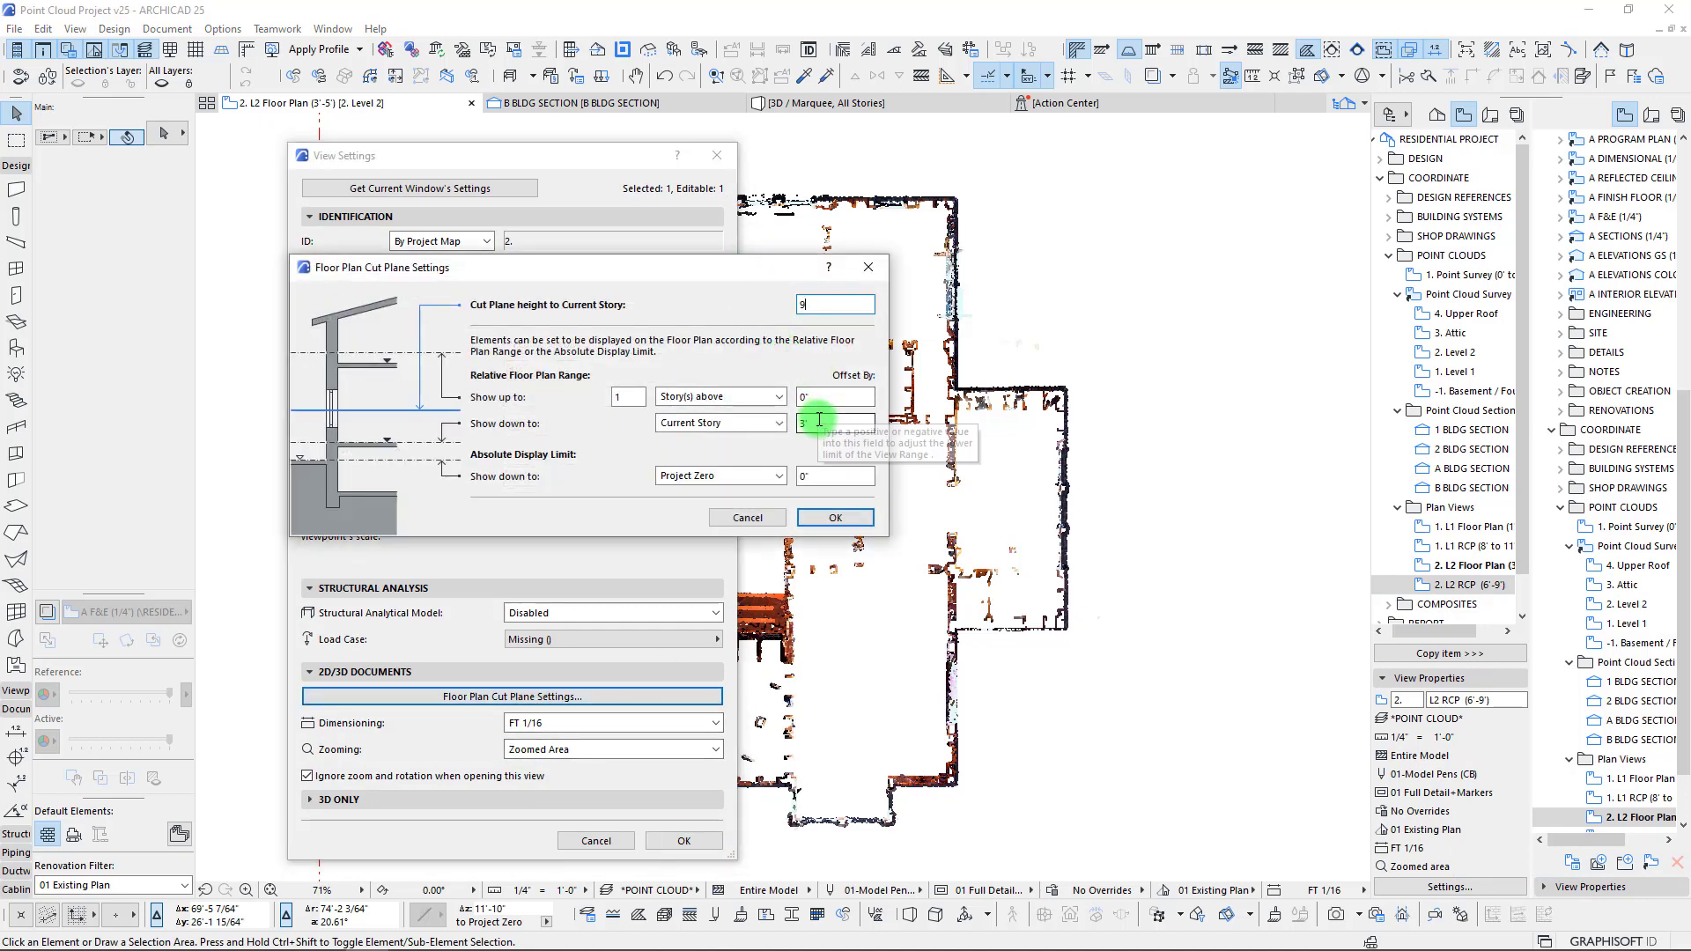
type("6")
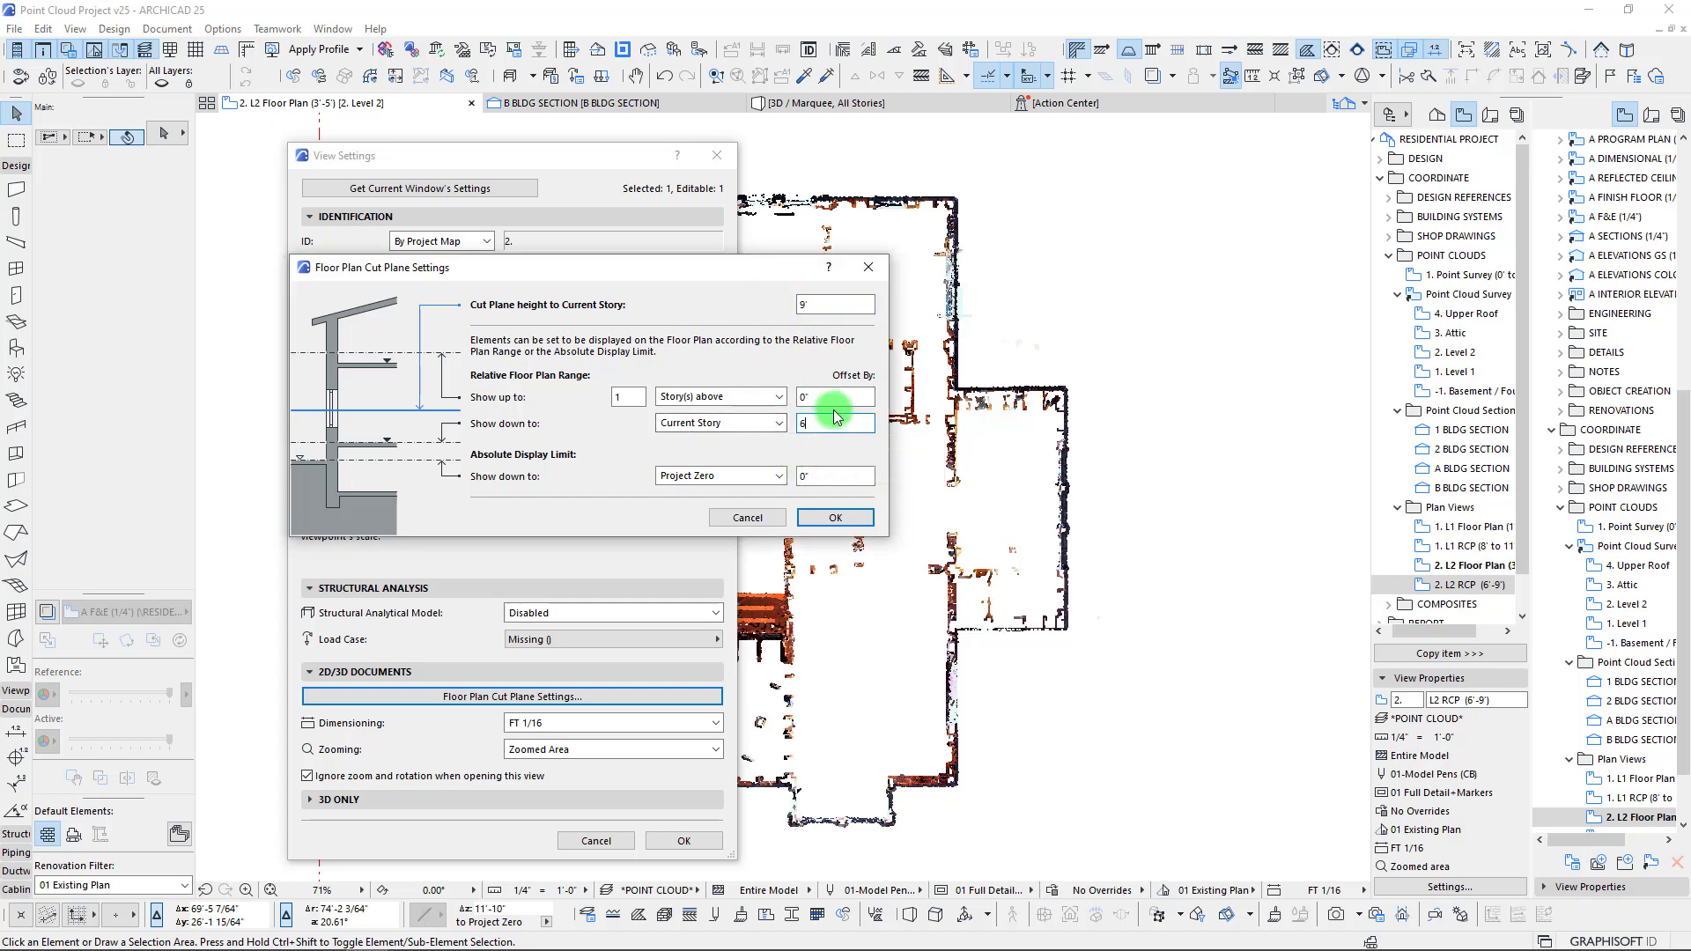
left_click(837, 518)
left_click(684, 842)
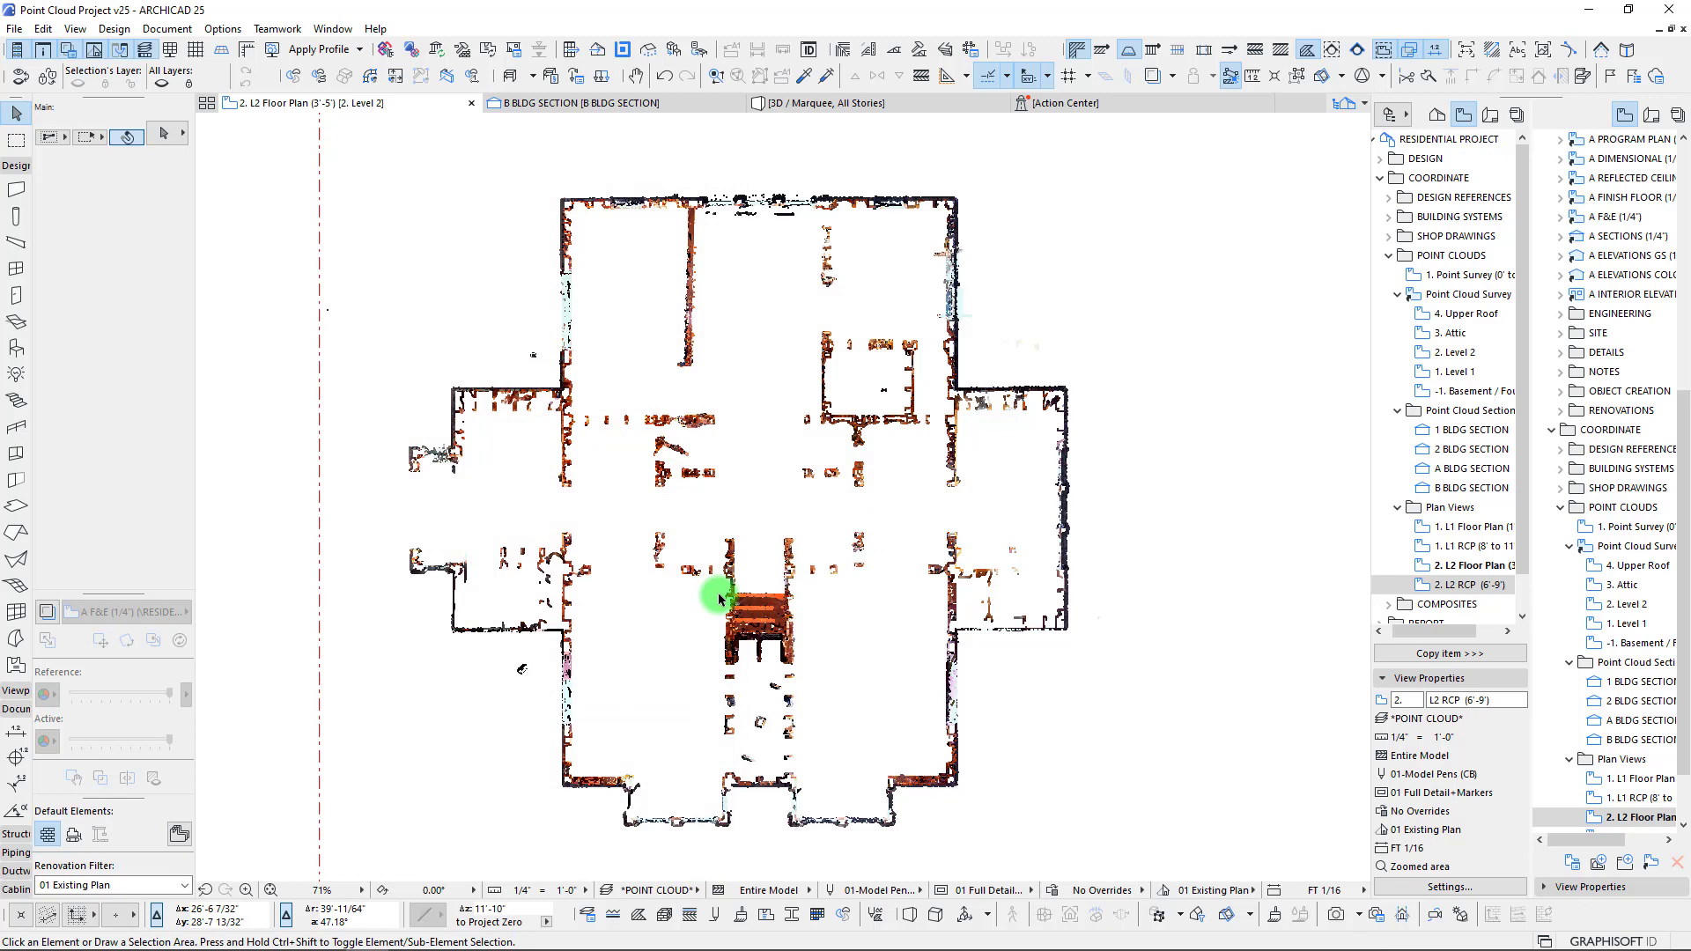
left_click(1465, 584)
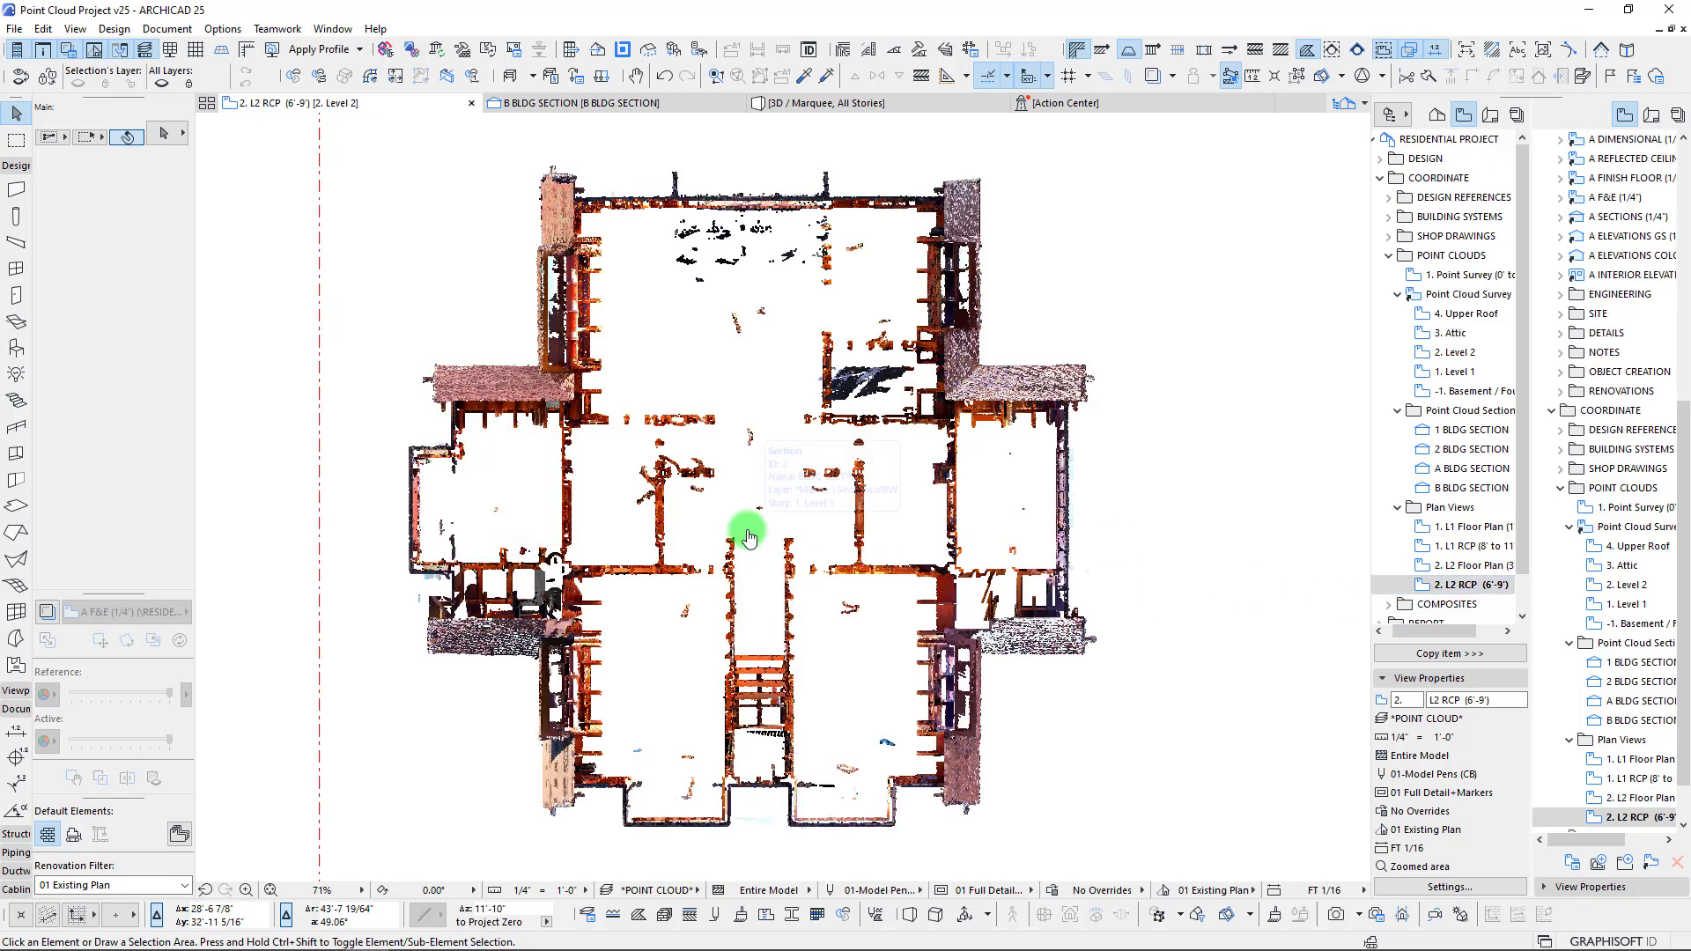
- Measure heights in the B BLDG SECTION from the Level 2 floor up through the wall framing to the ceiling
left_click(614, 104)
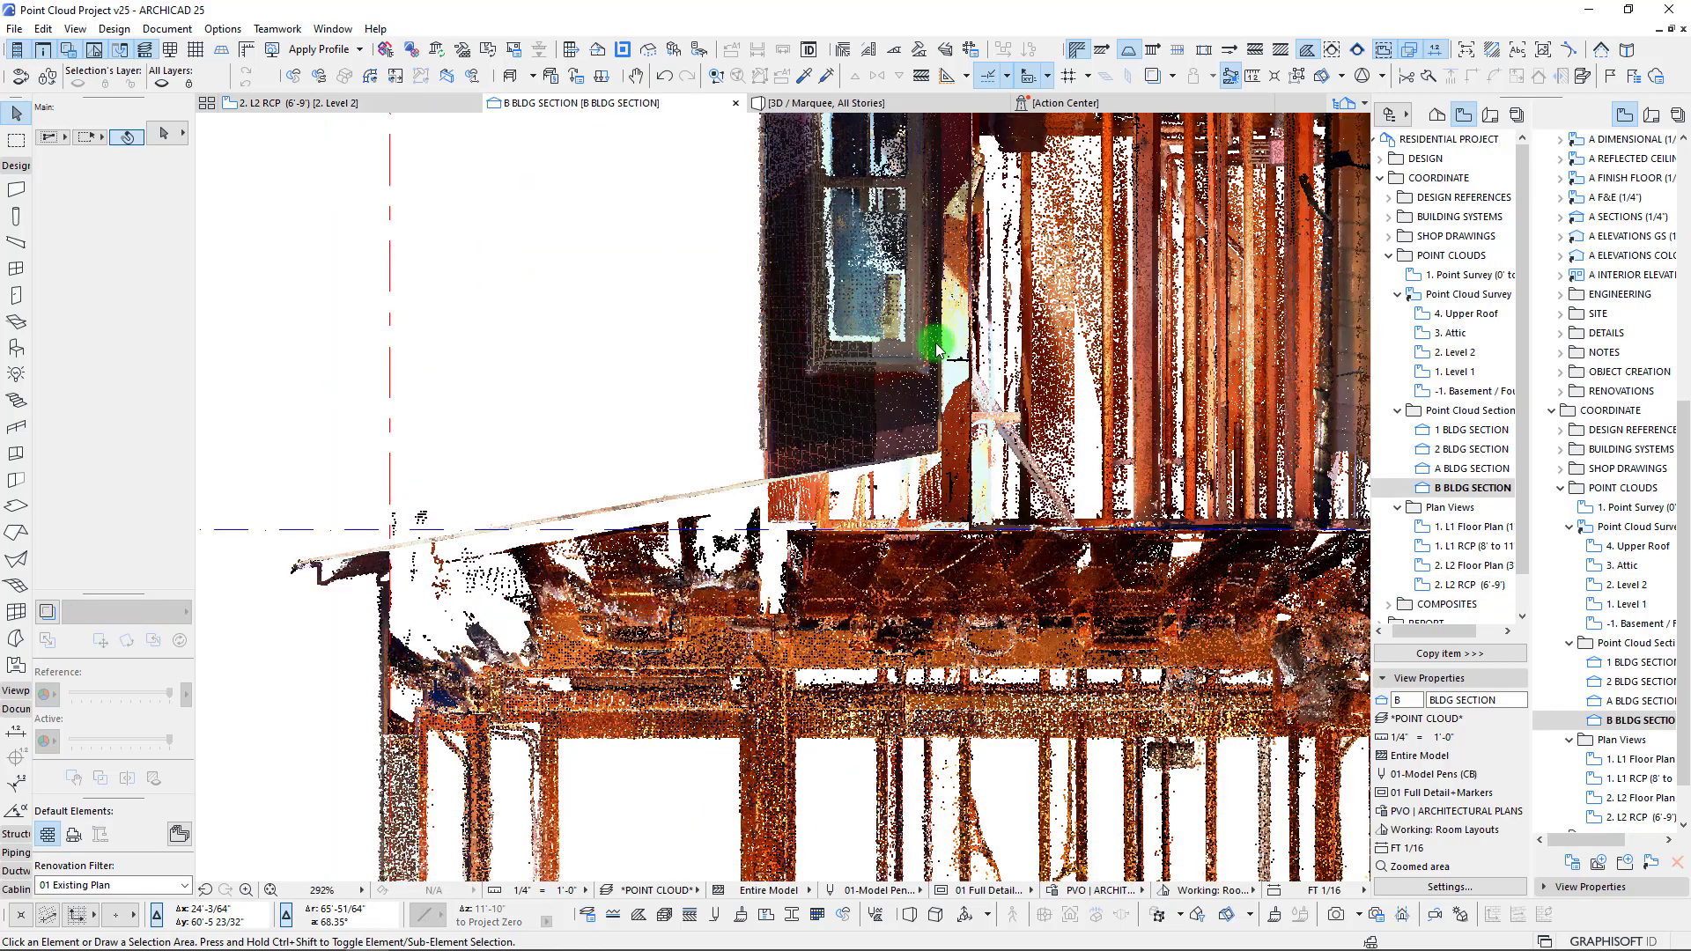
middle_click_drag(1011, 308, 598, 603)
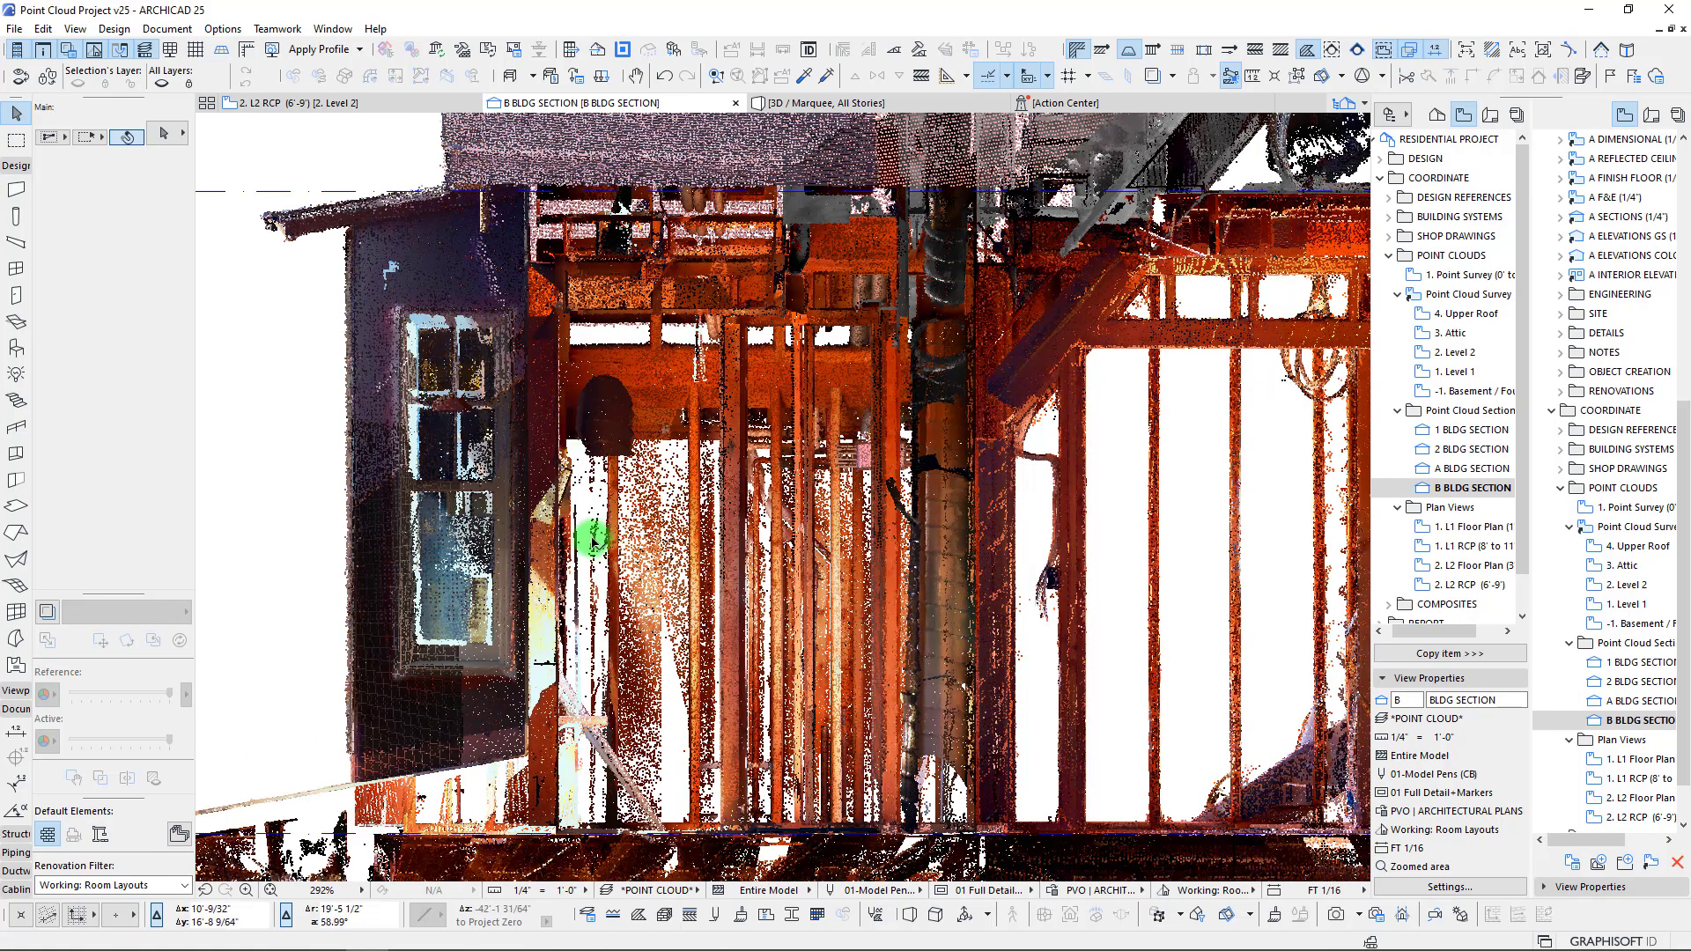
key("m")
left_click(651, 832)
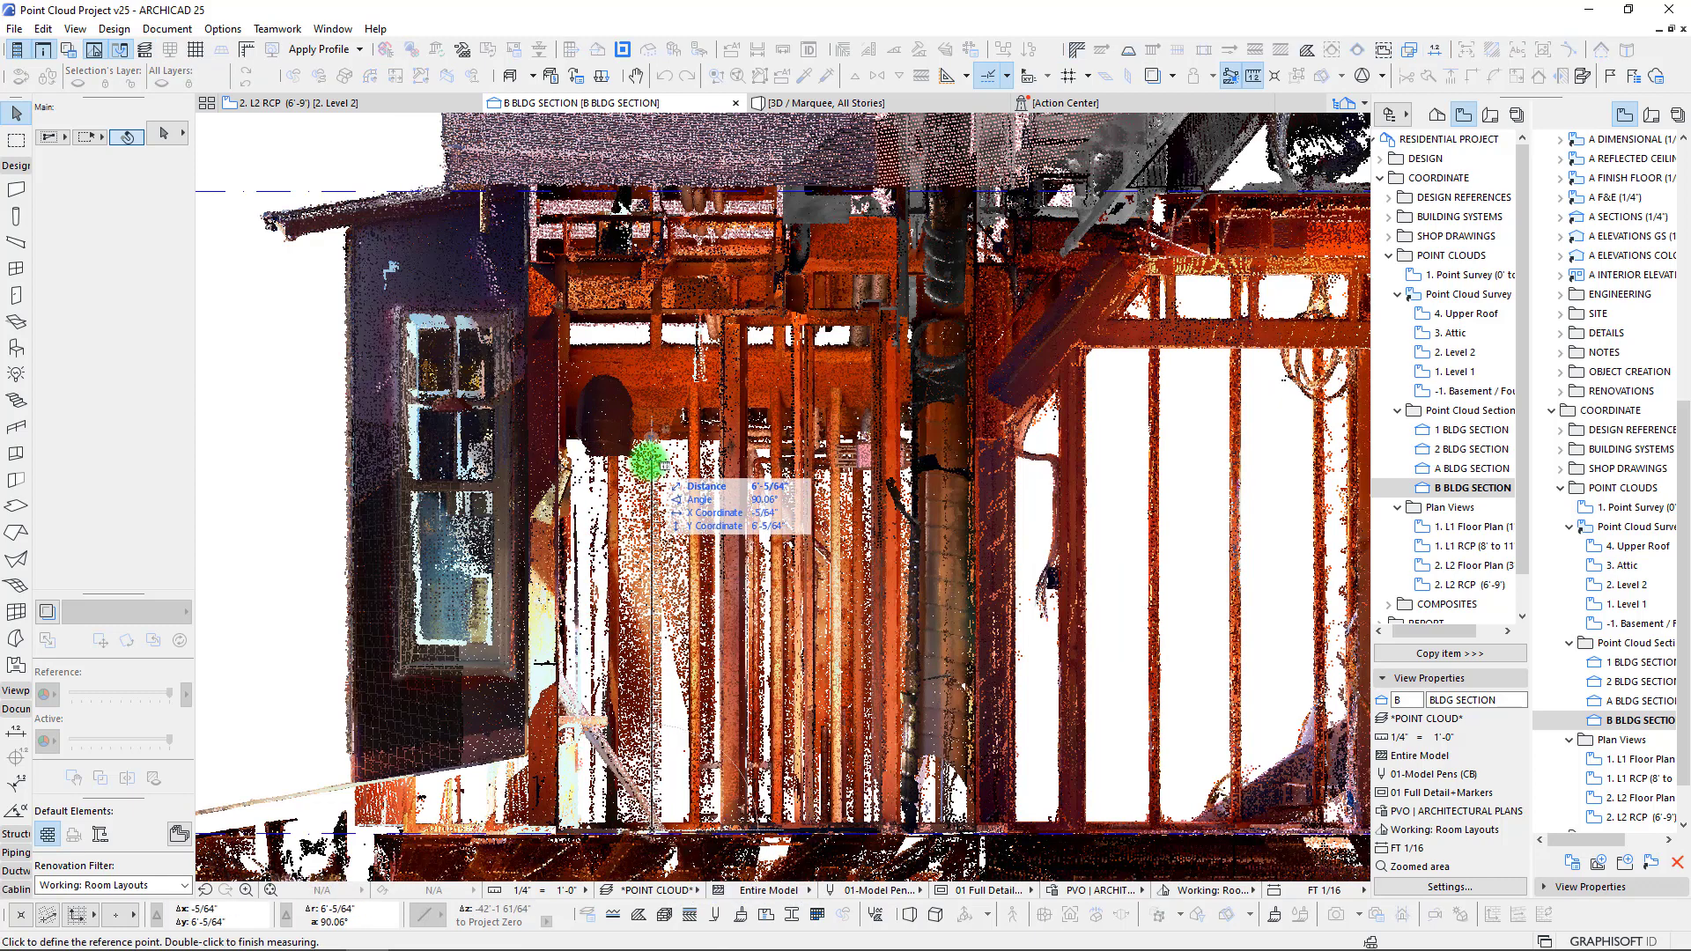
key("Escape")
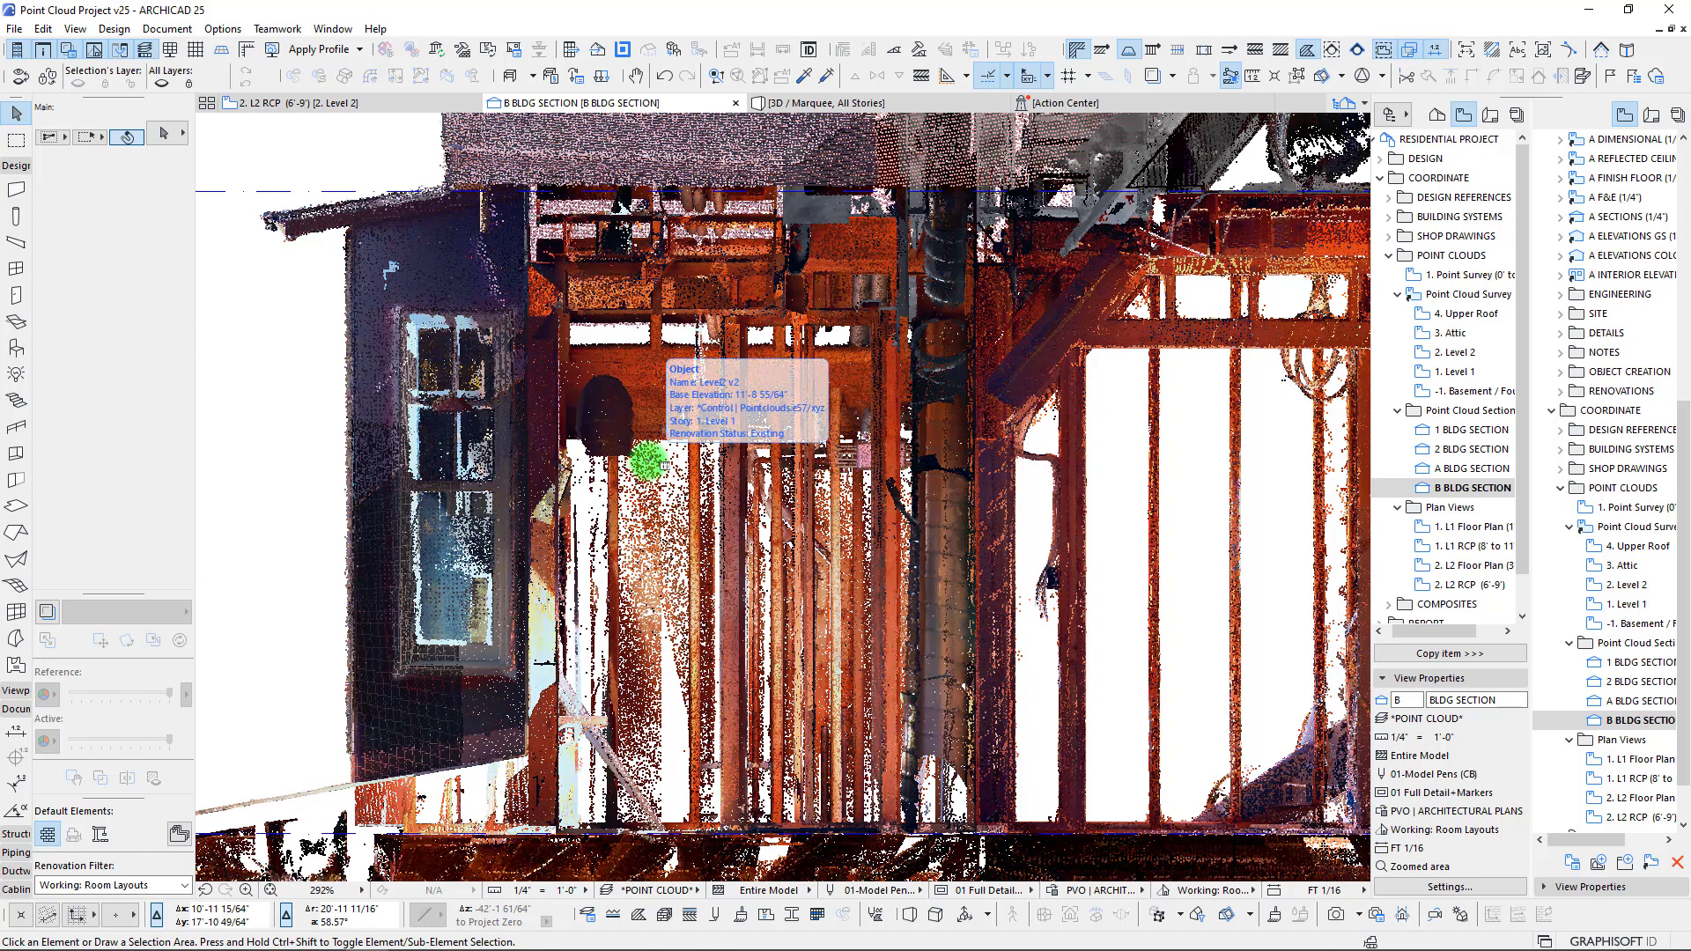
key("m")
left_click(651, 458)
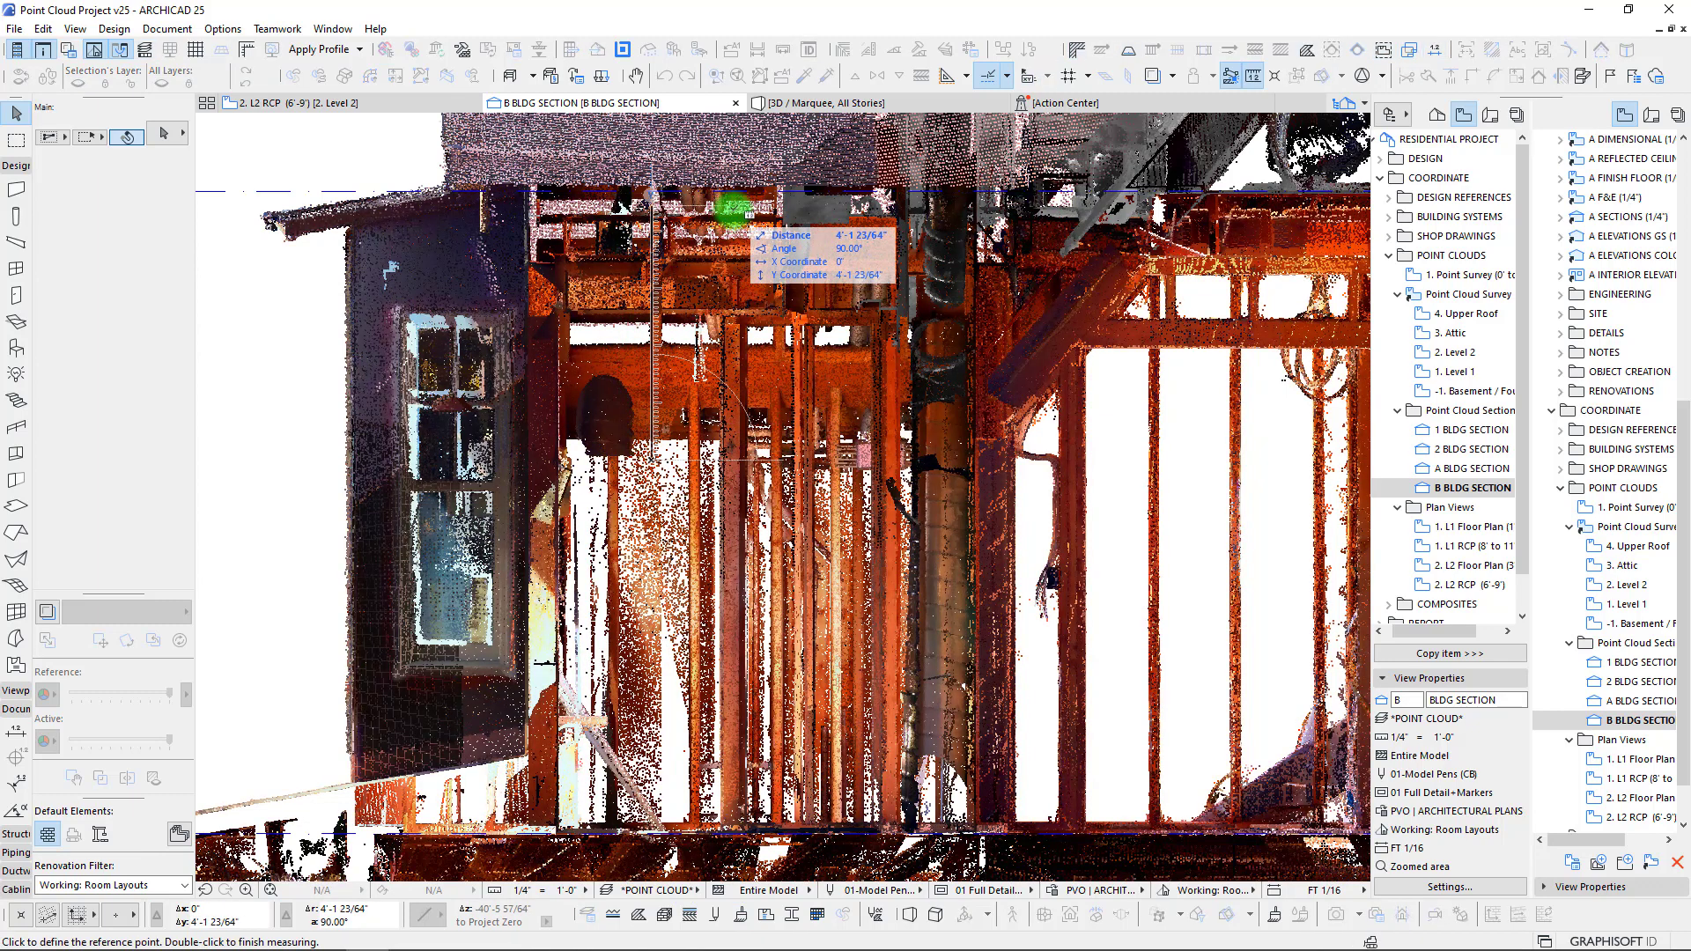
double_click(746, 213)
- Rename the L2 RCP view as L2 RCP (6'-10') and open it
left_click(278, 106)
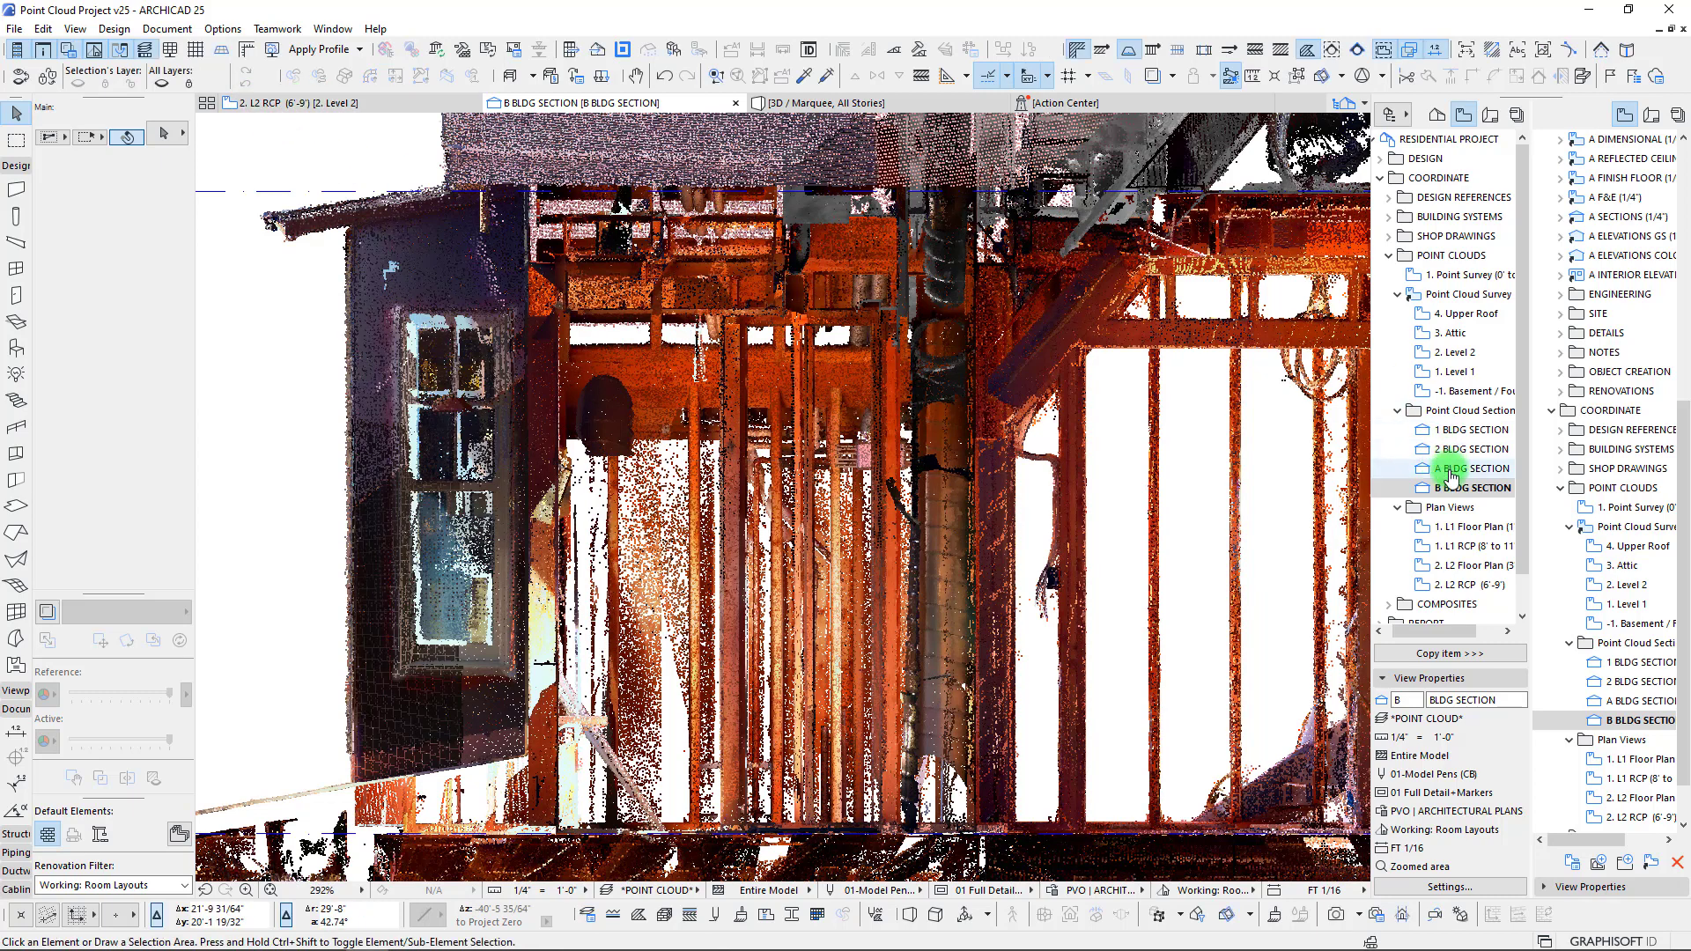
left_click(1451, 585)
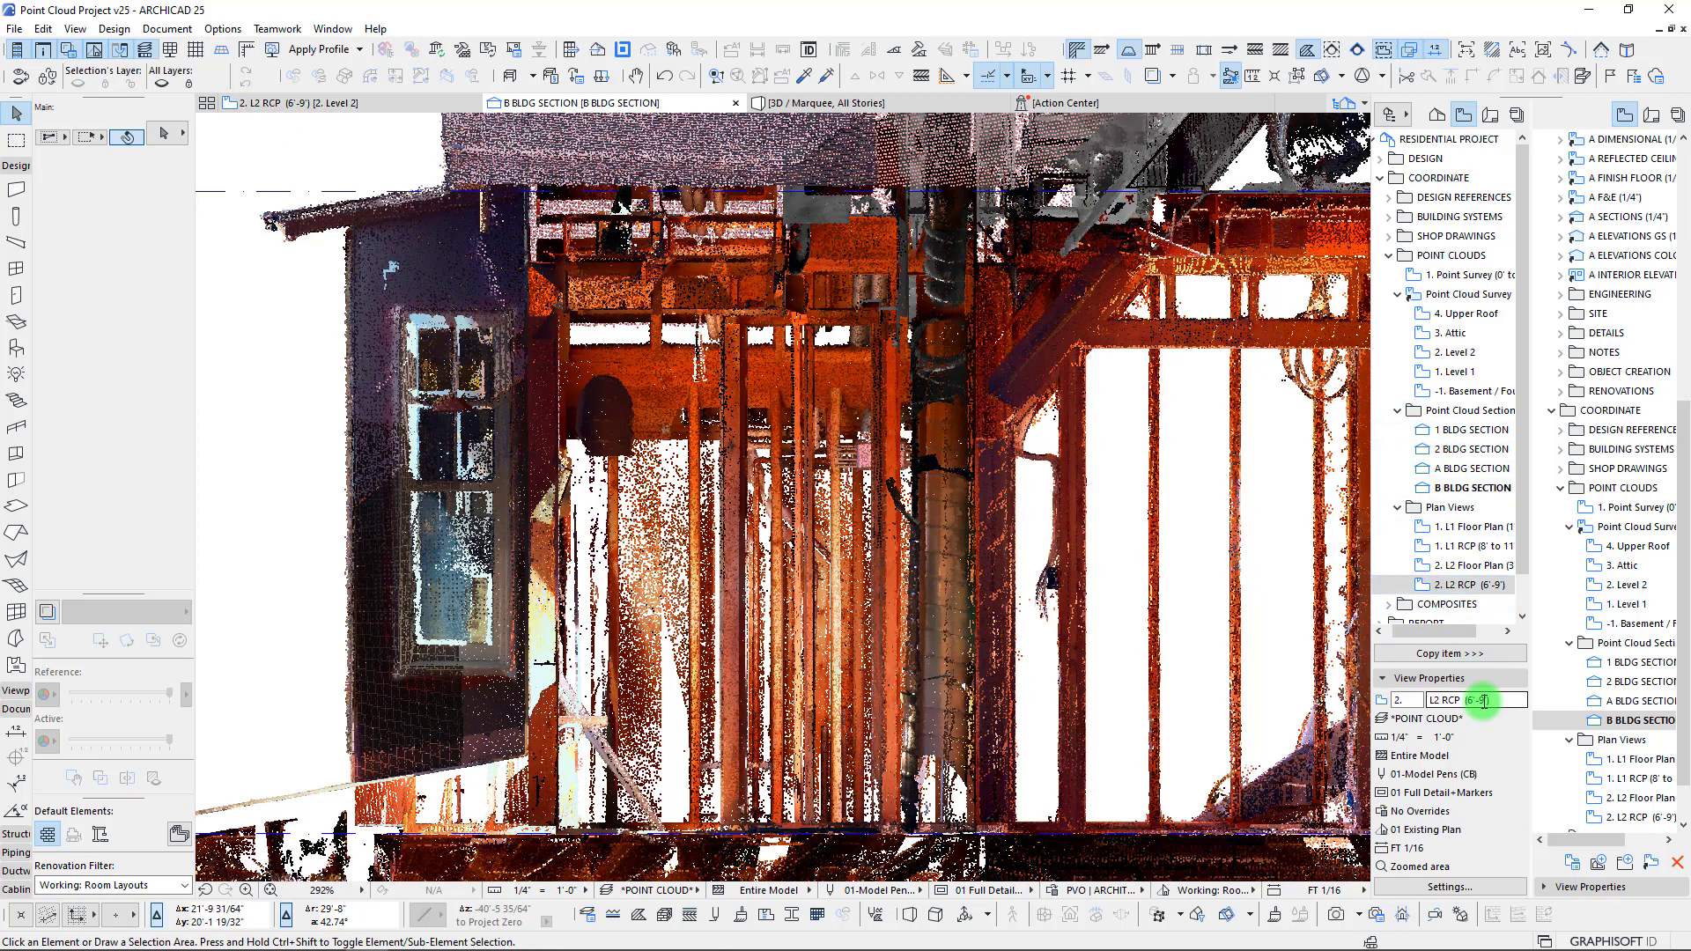
key("Return")
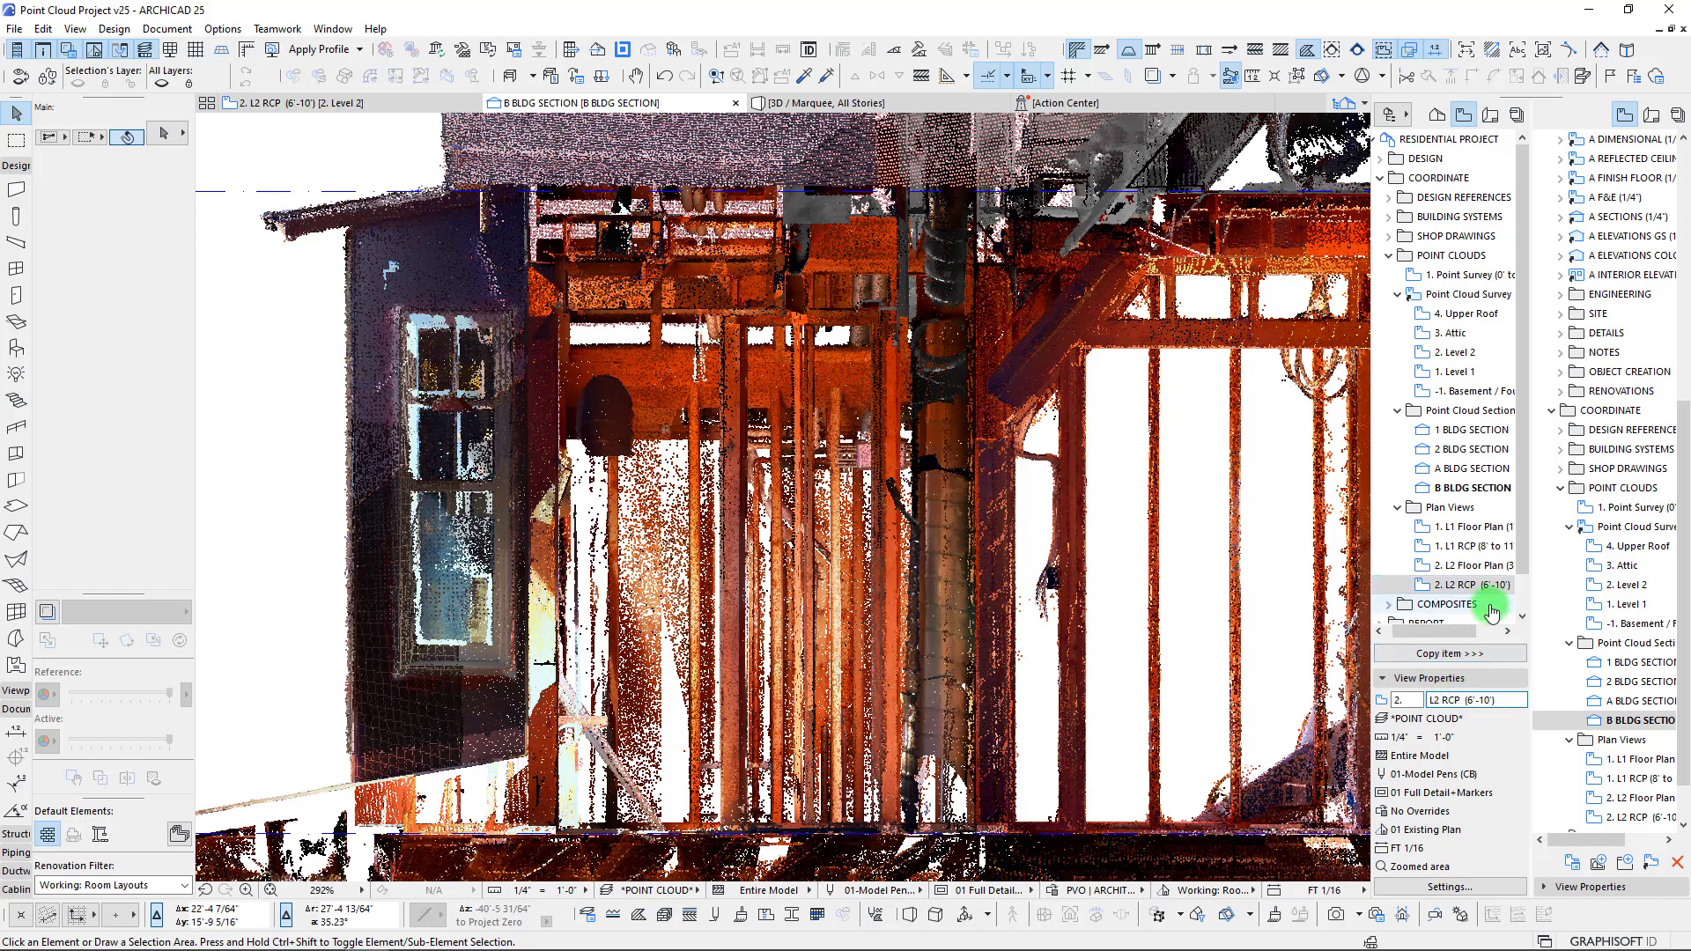
double_click(1472, 587)
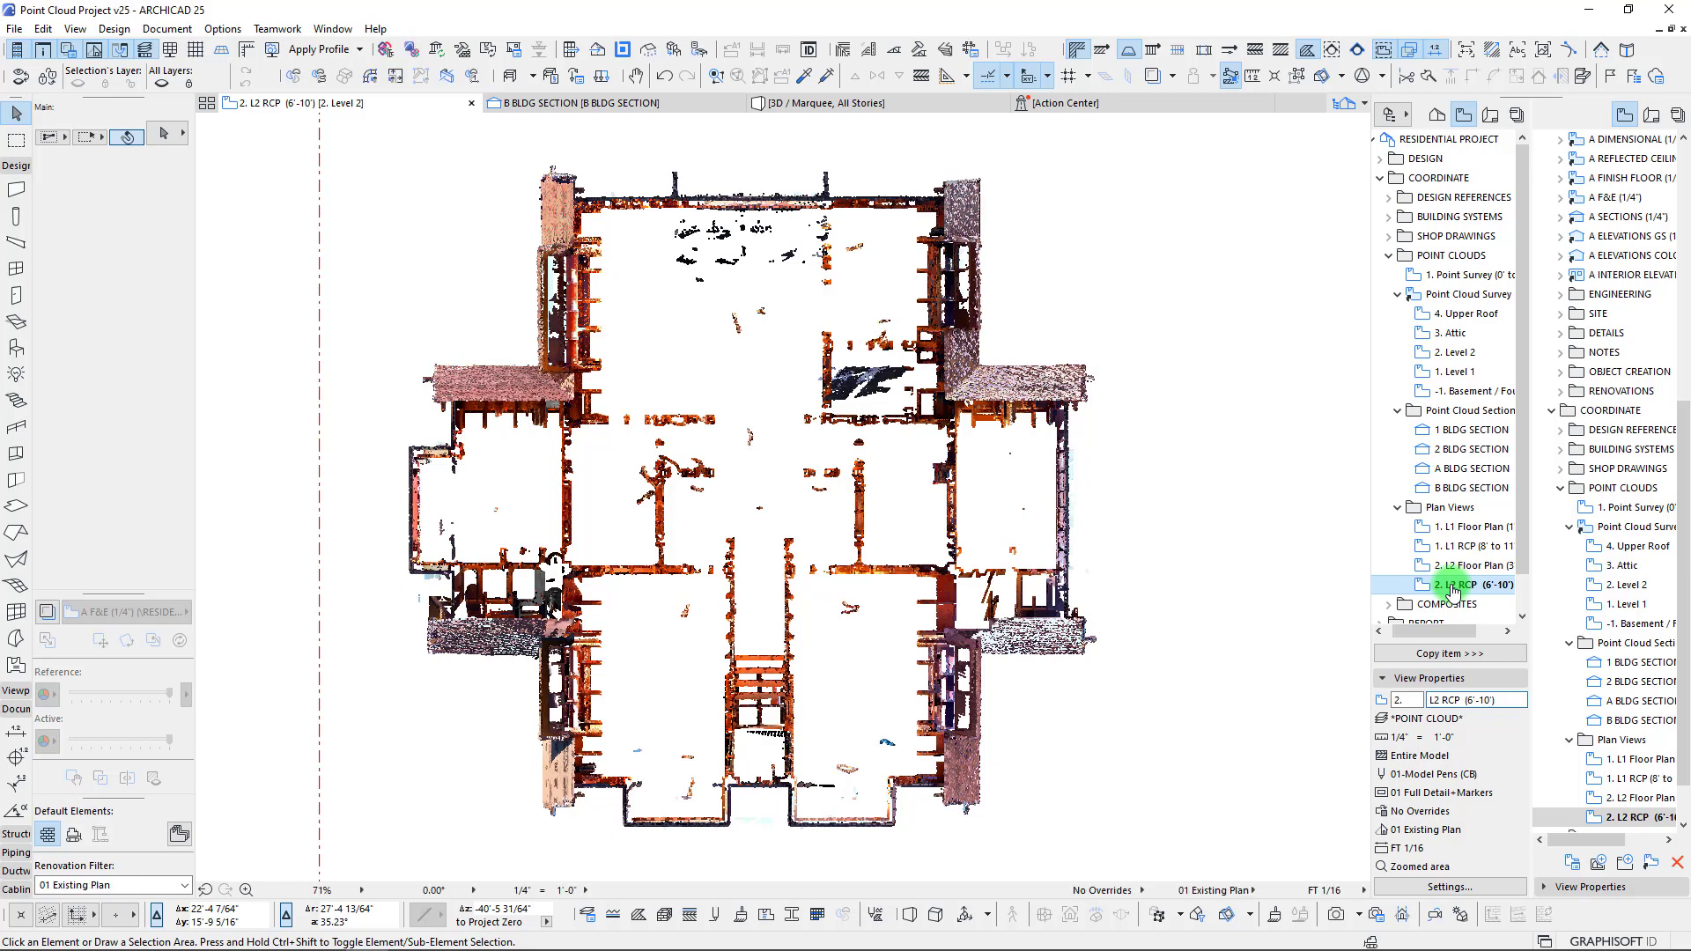
- Set the L2 RCP (6'-10') view's floor plan cut plane height to 10' and apply the view settings
right_click(1452, 587)
left_click(956, 652)
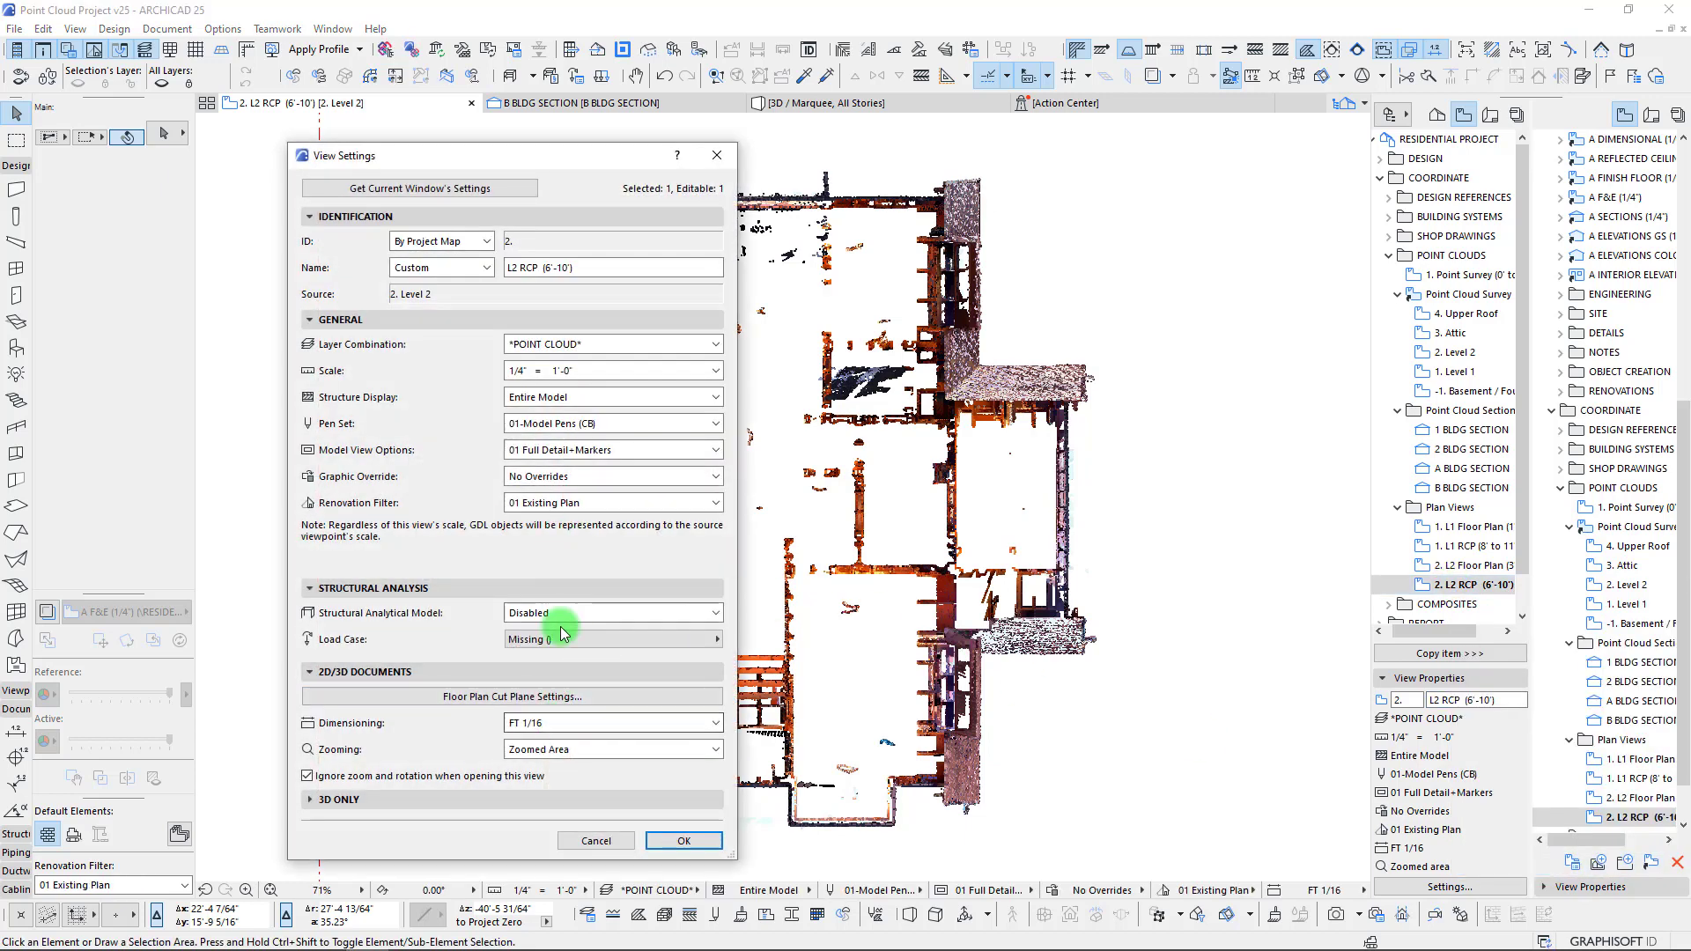
left_click(555, 696)
type("10")
left_click(835, 517)
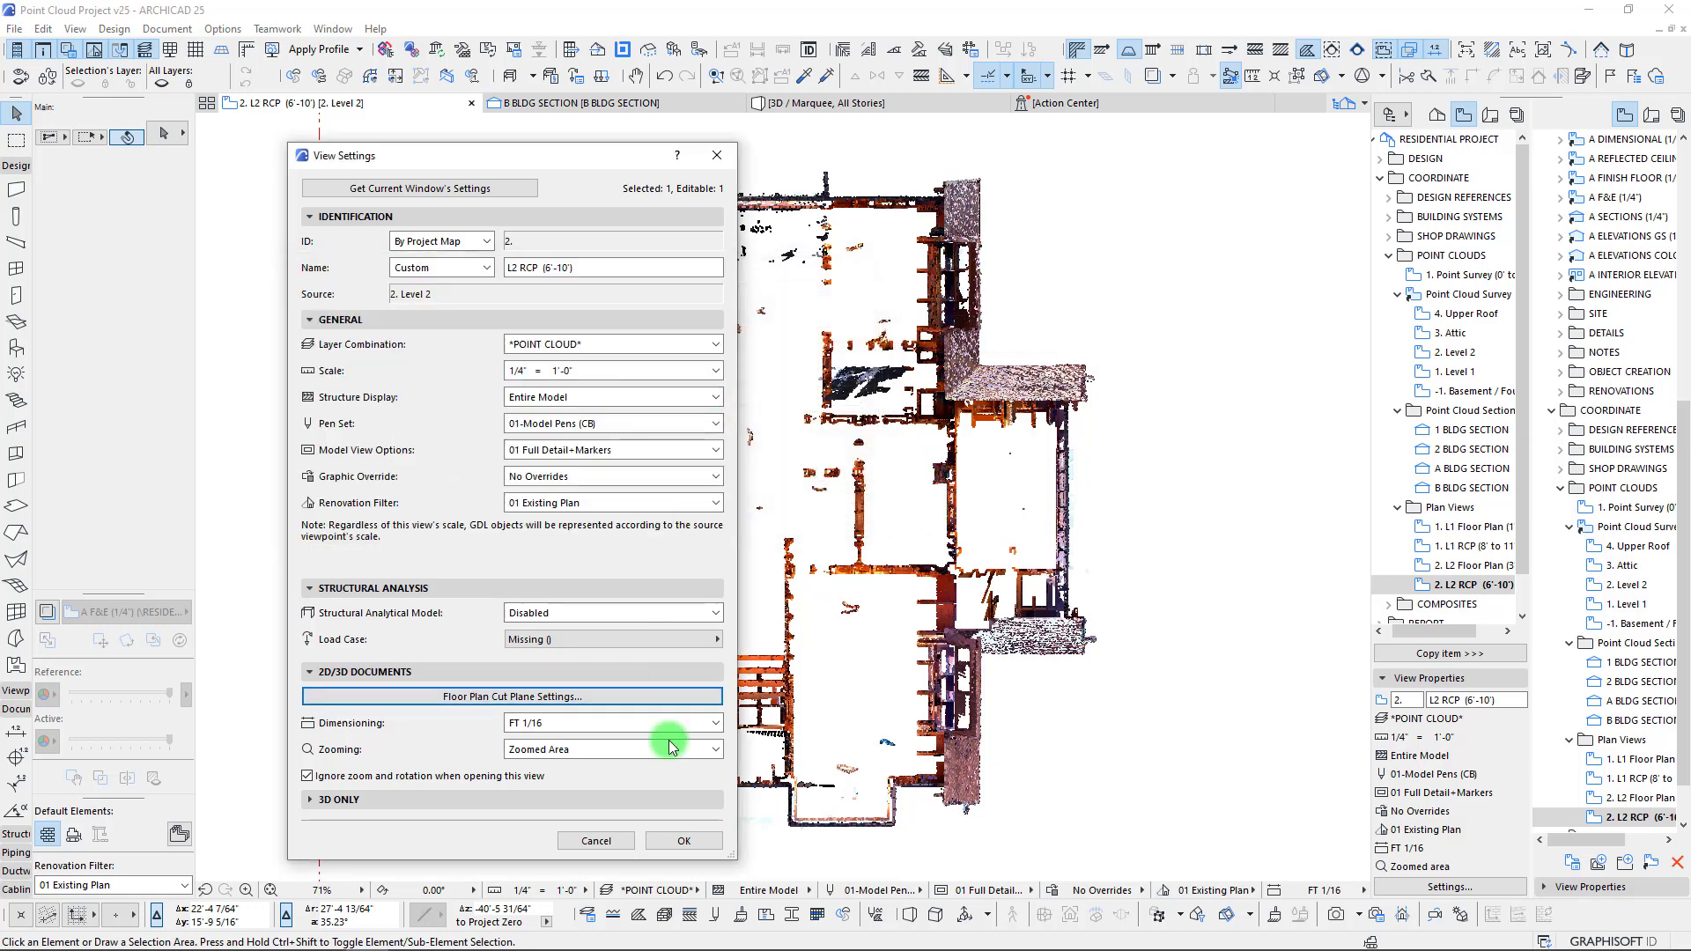
left_click(684, 840)
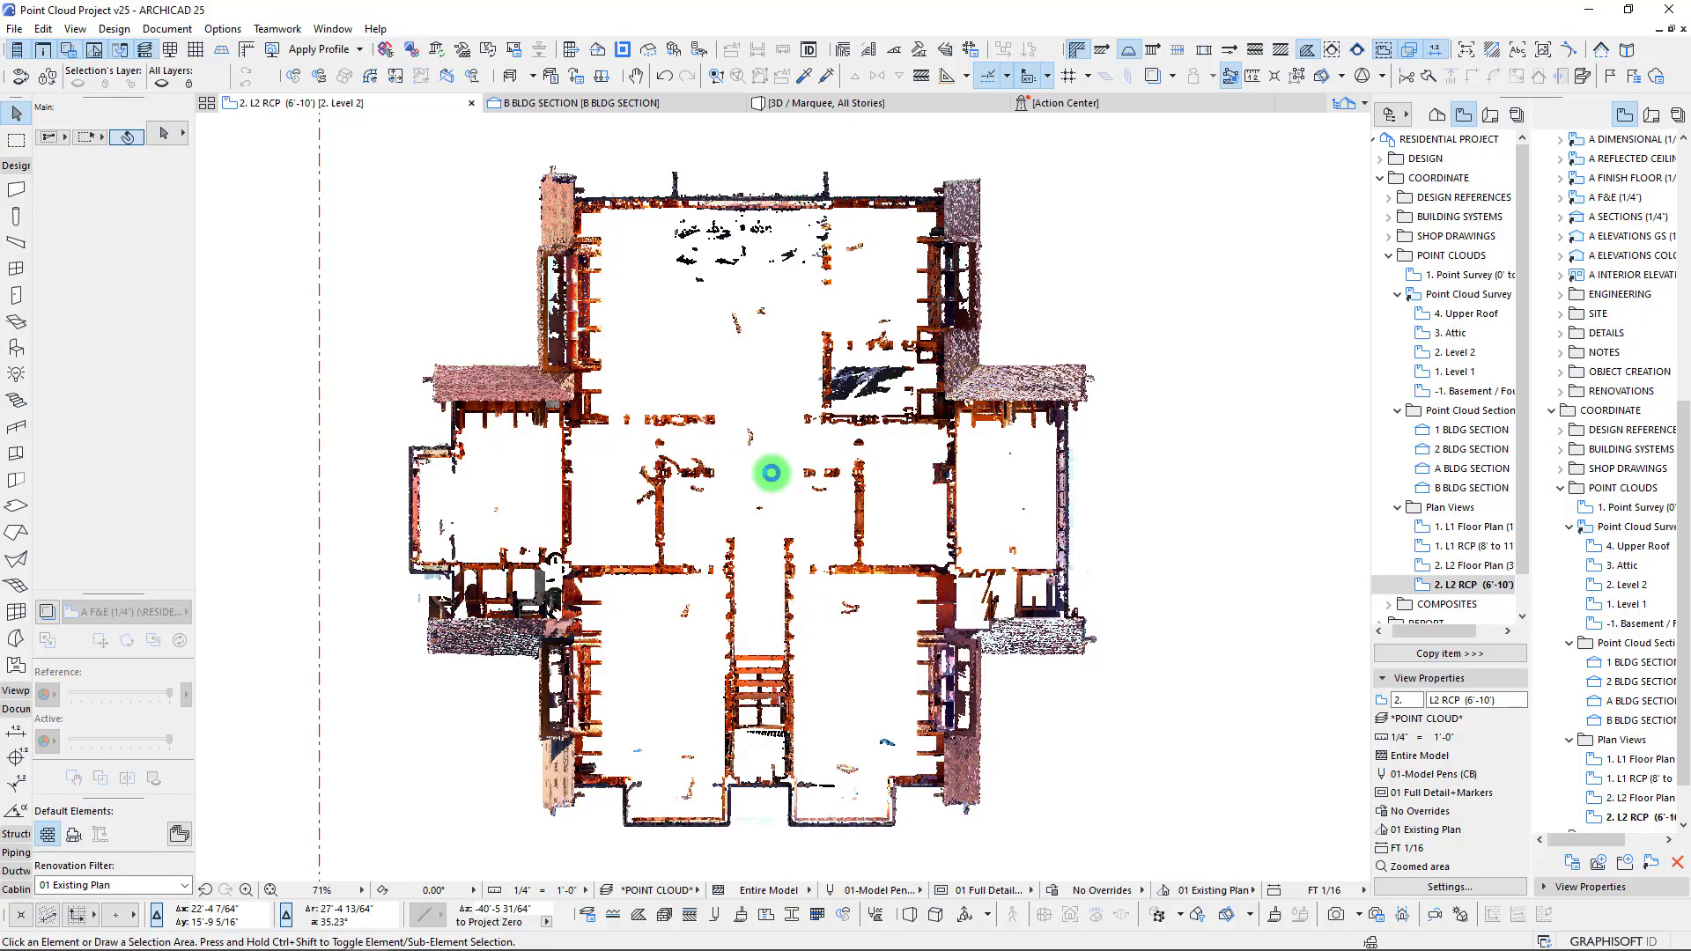
- Examine the Level 2 ceiling framing, light fixtures, roof edges and bays across the whole reflected ceiling plan
scroll(687, 480, "up", 8)
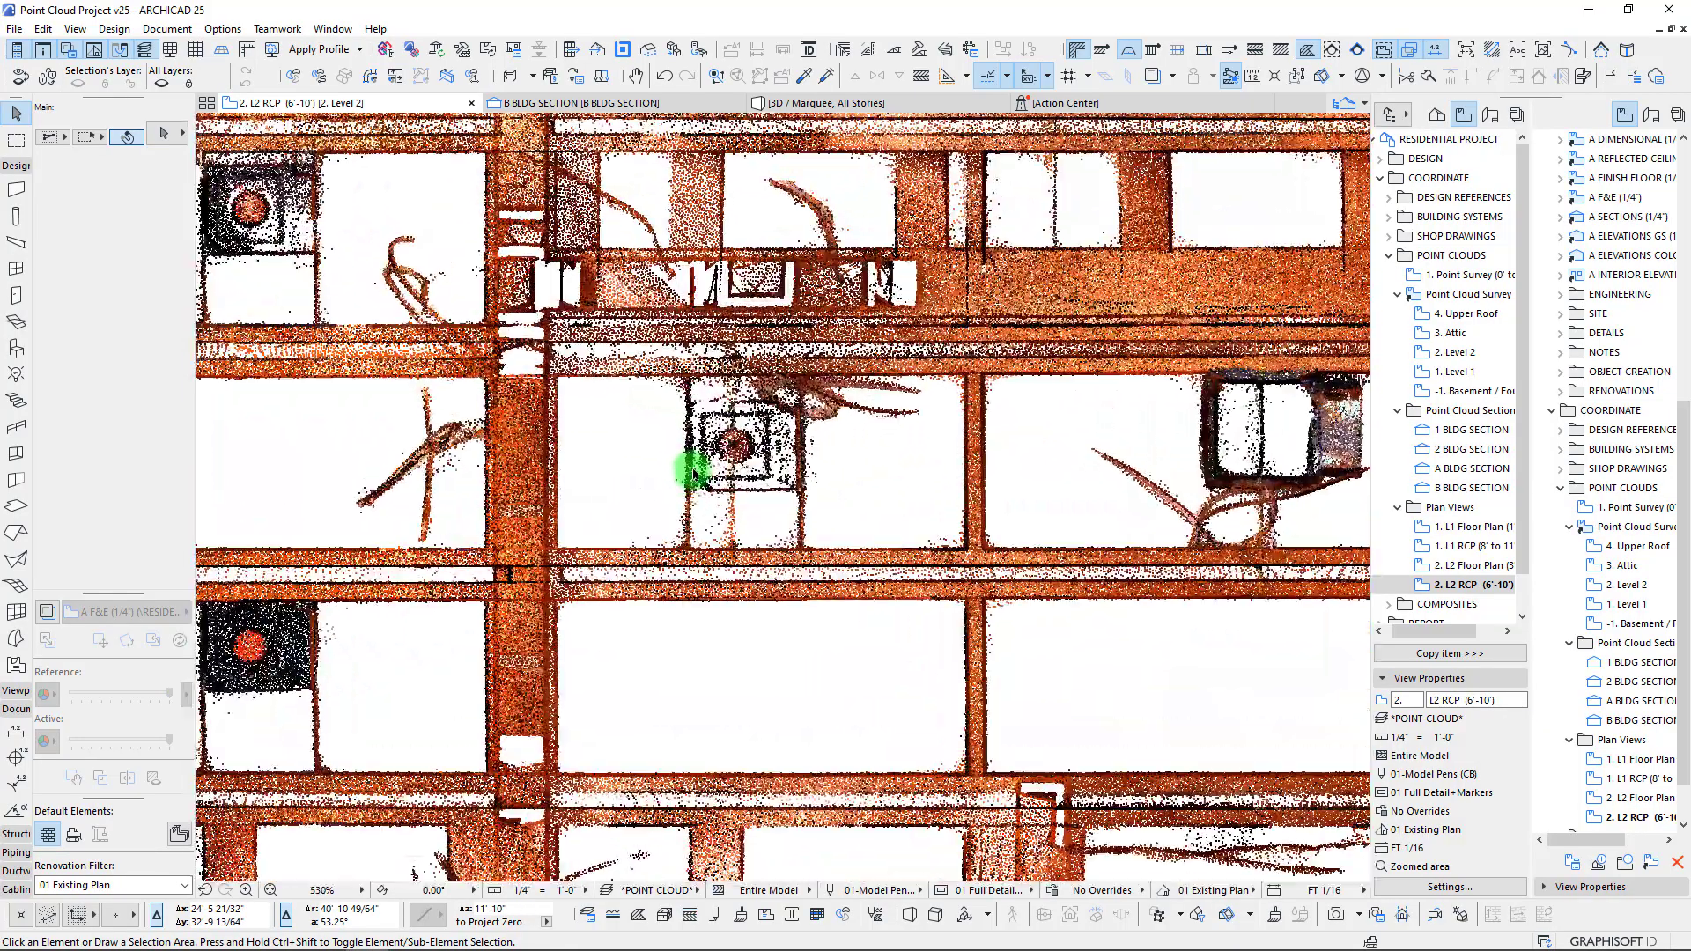
scroll(518, 272, "down", 5)
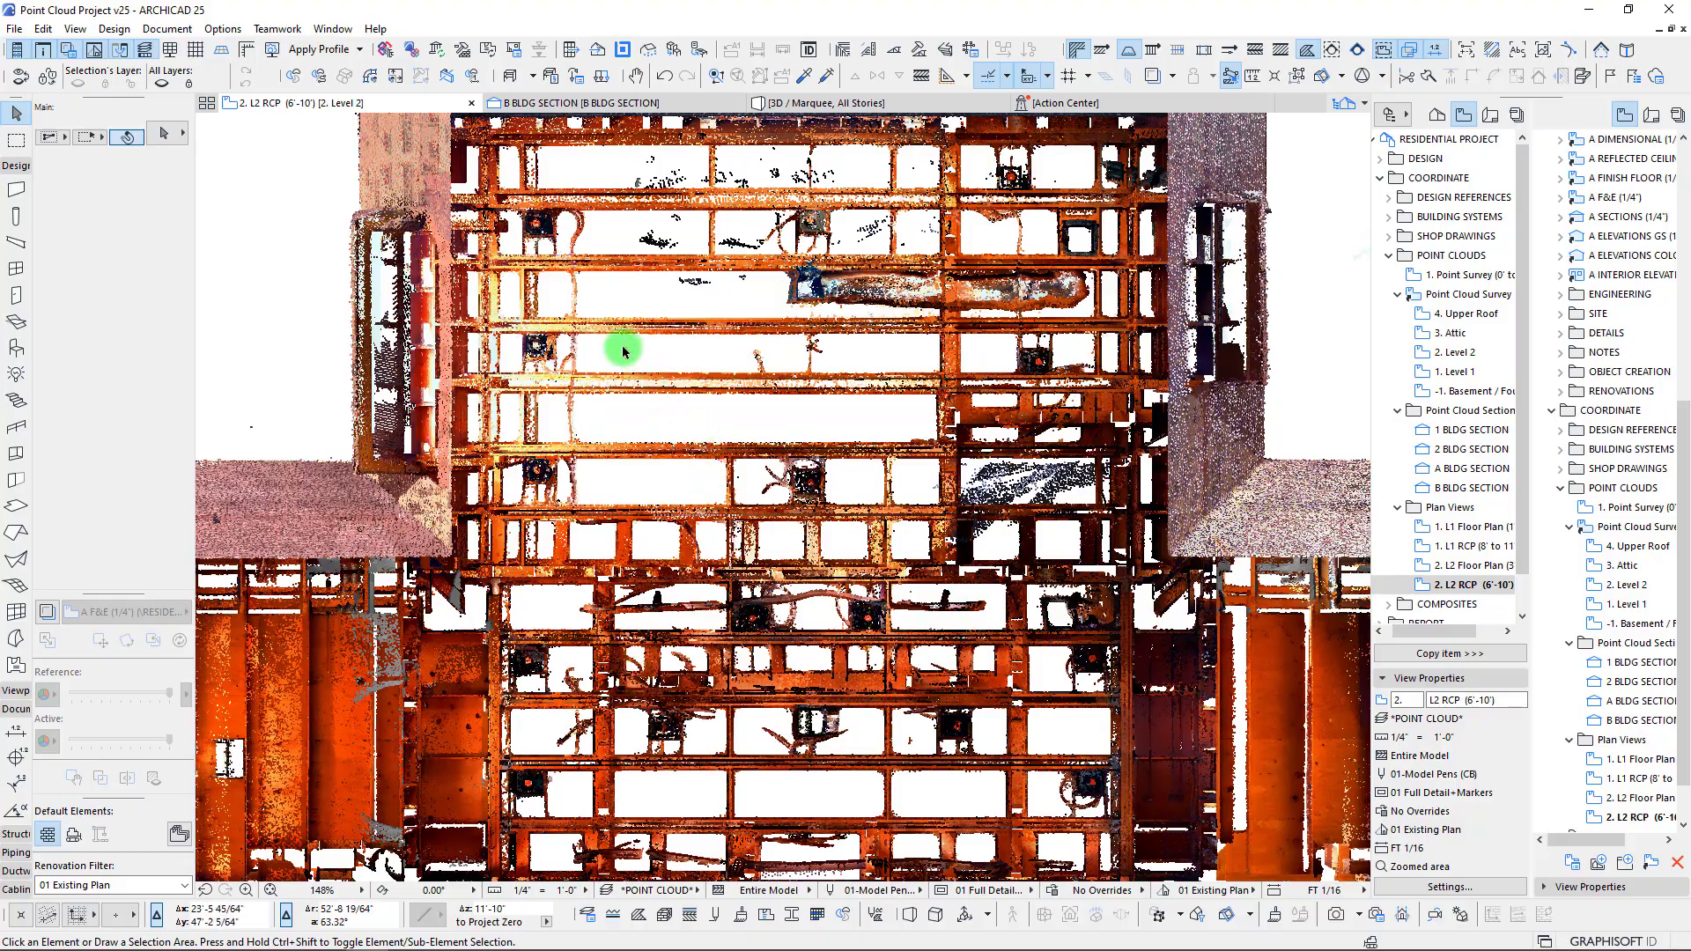
scroll(622, 263, "up", 2)
scroll(622, 267, "down", 6)
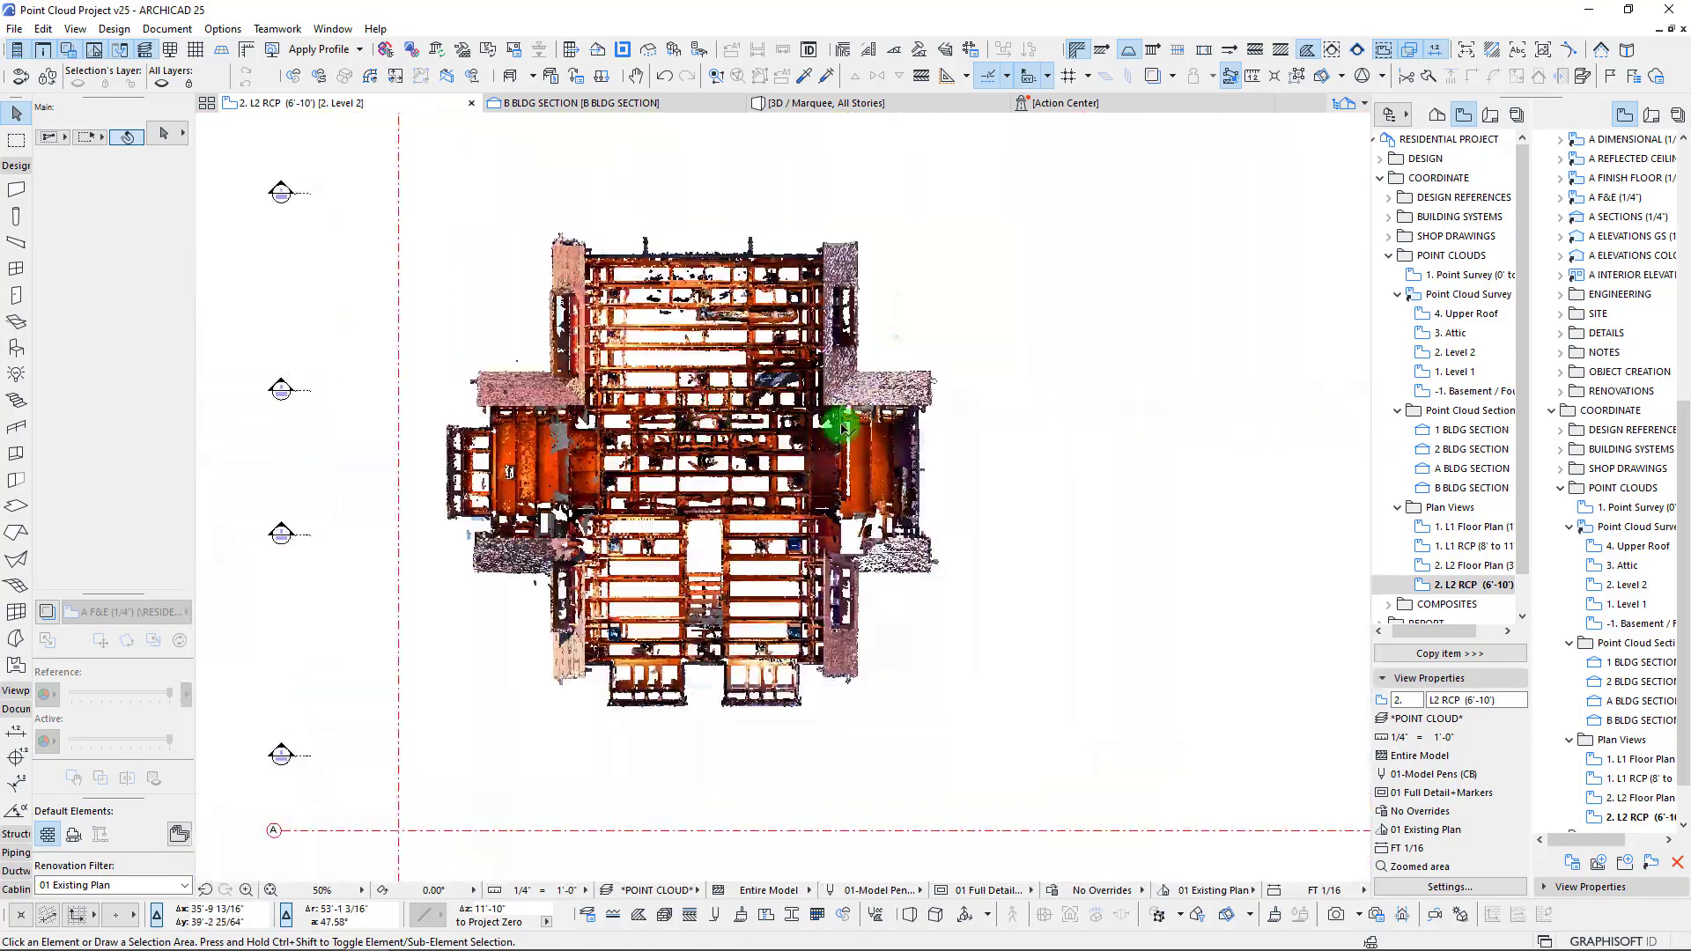
scroll(793, 428, "up", 5)
scroll(702, 592, "up", 3)
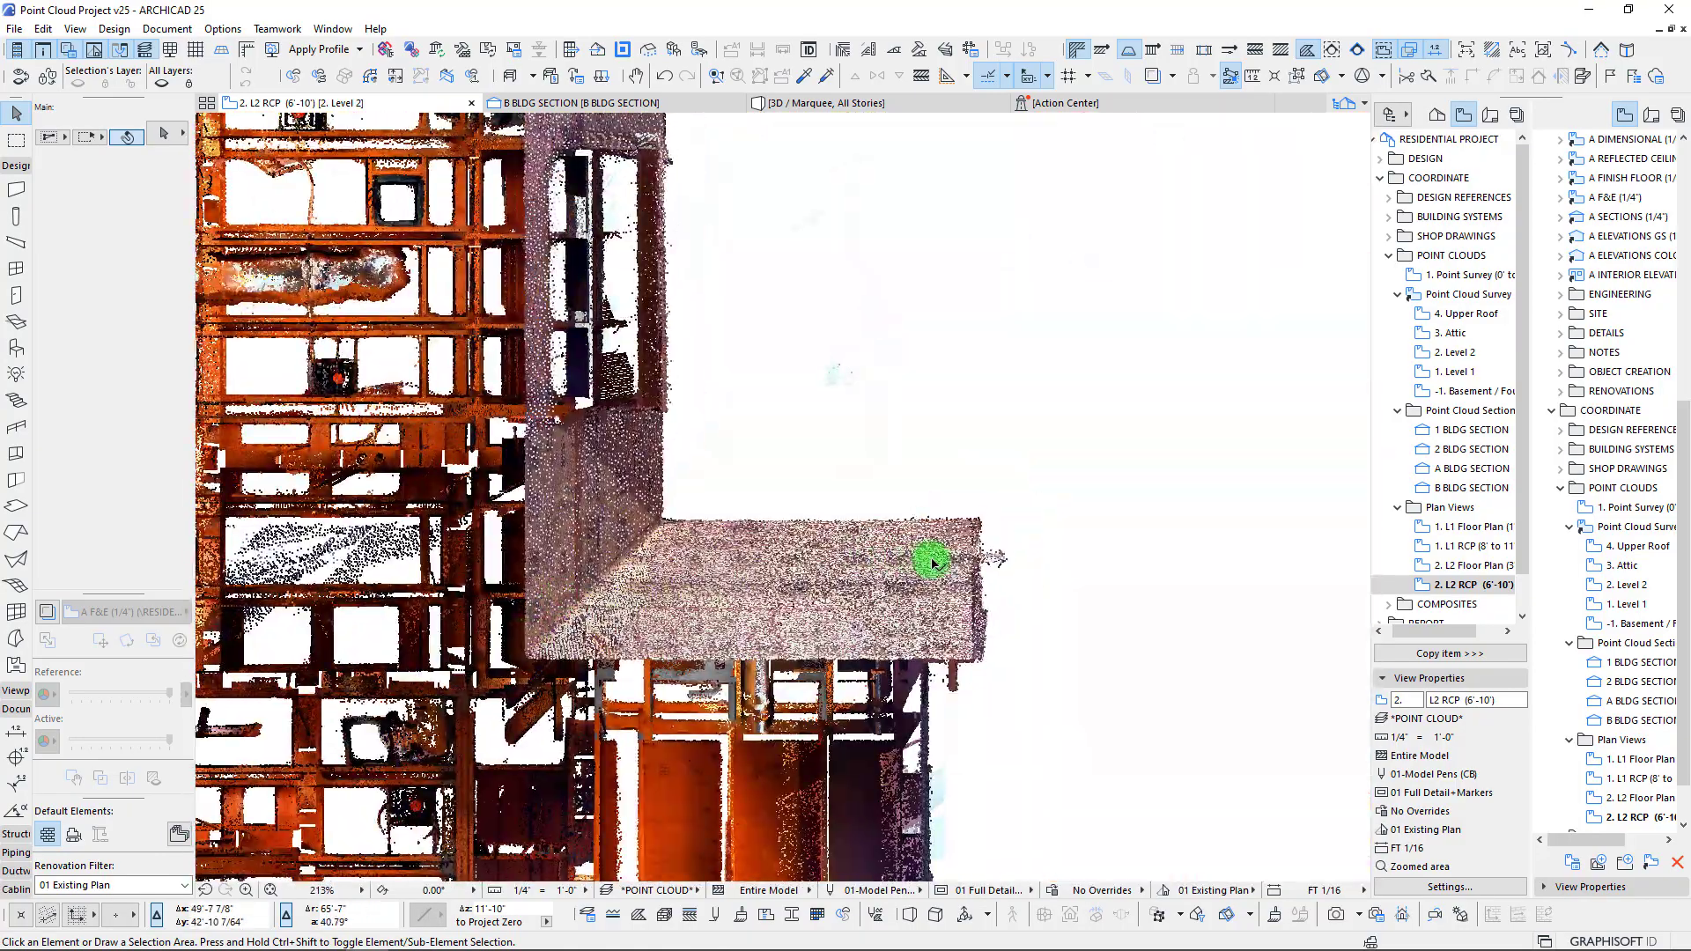
scroll(585, 347, "up", 2)
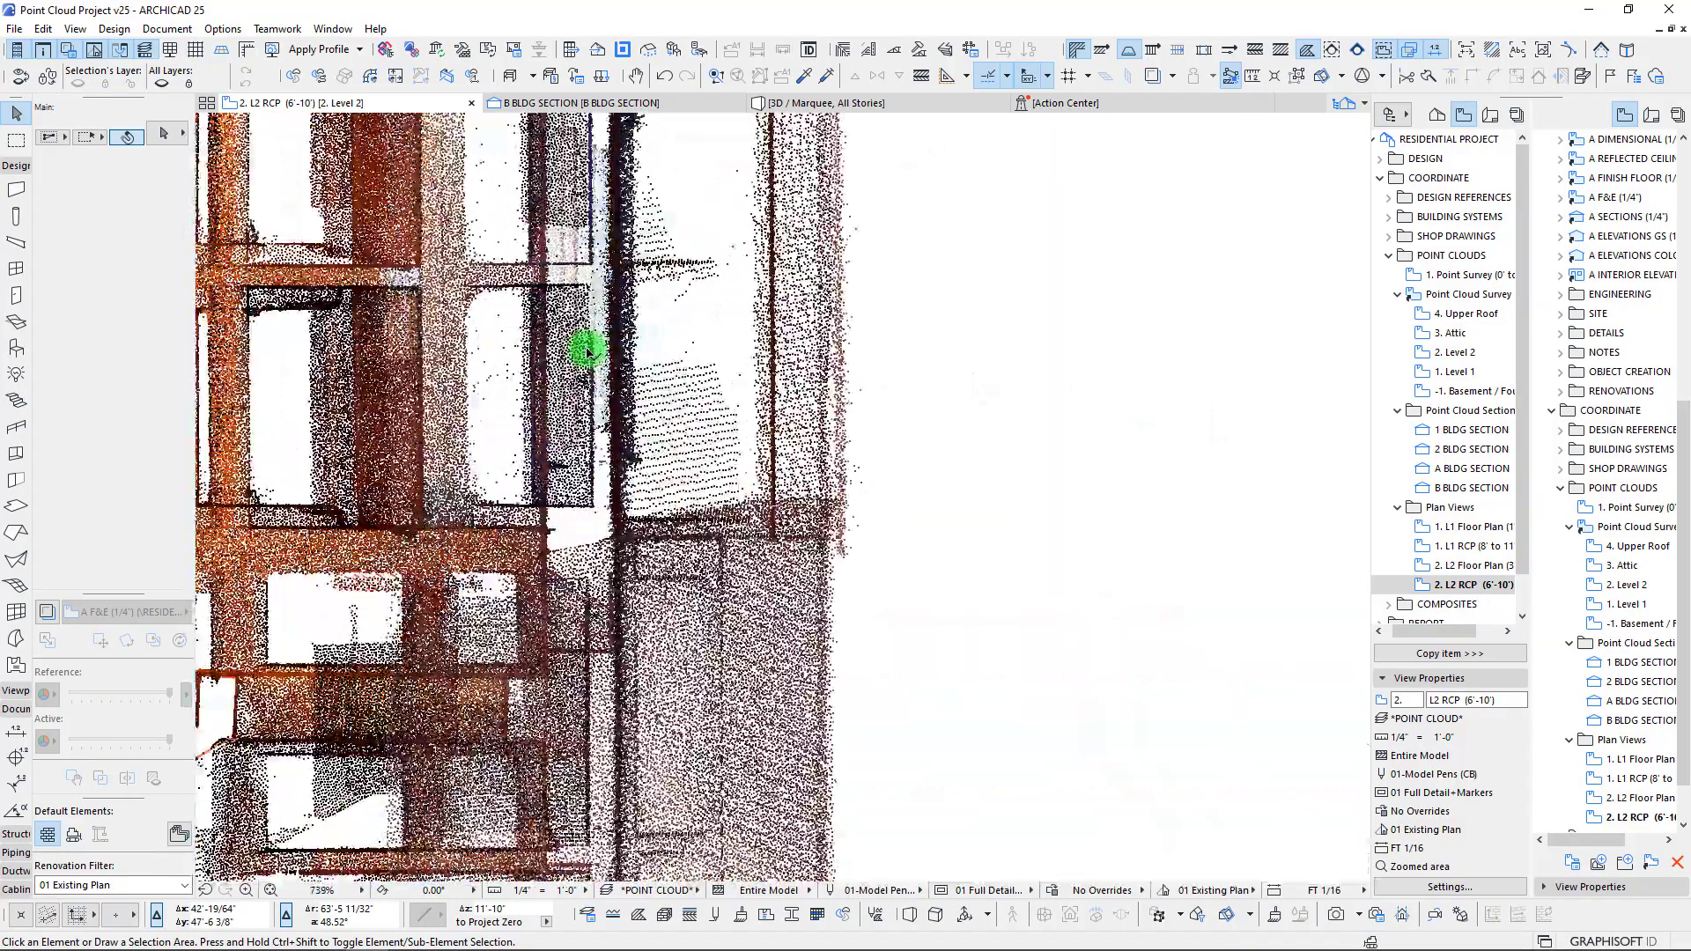
scroll(641, 491, "down", 6)
scroll(793, 440, "down", 3)
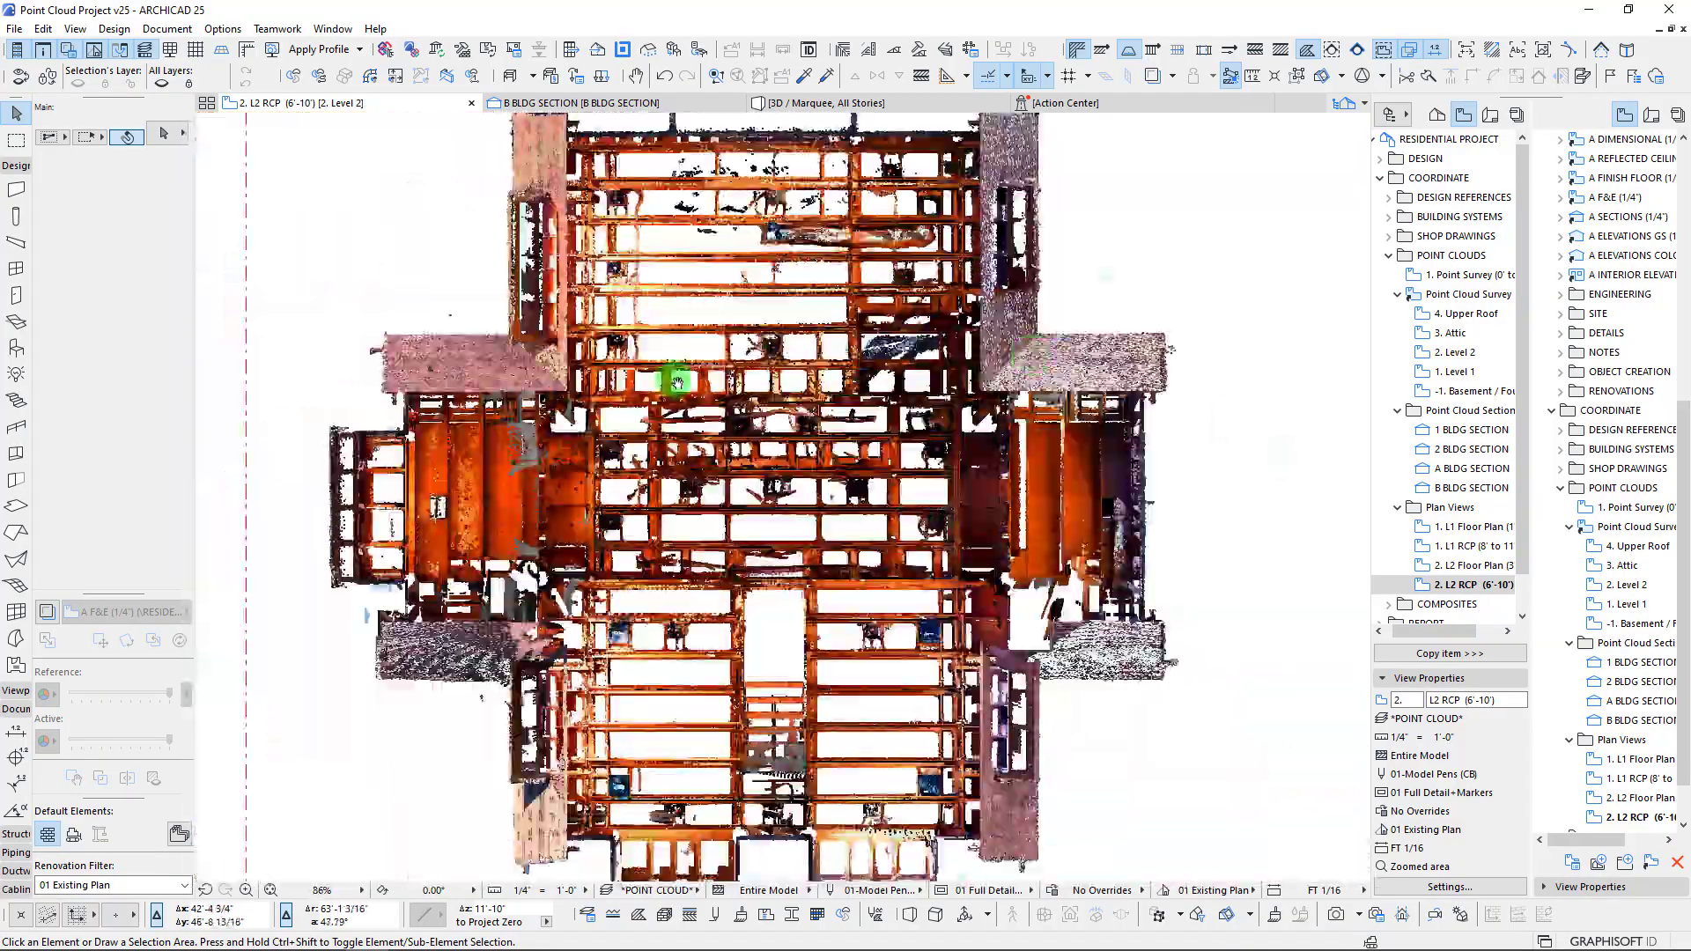
scroll(527, 619, "up", 8)
scroll(284, 560, "up", 5)
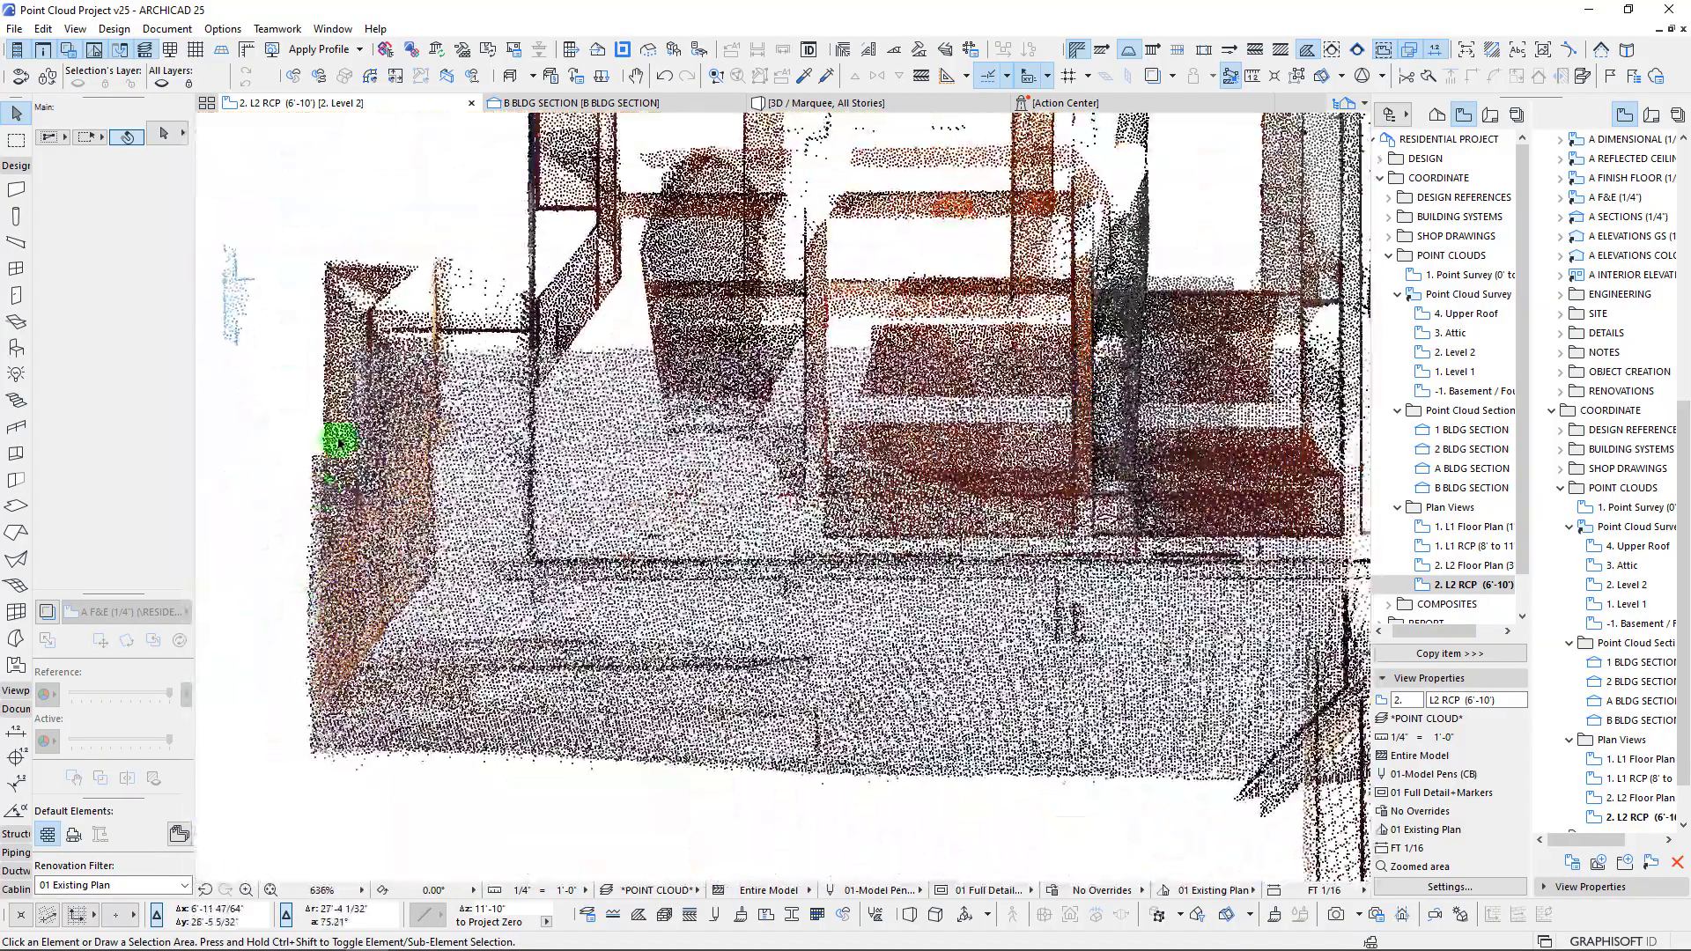
scroll(361, 302, "down", 12)
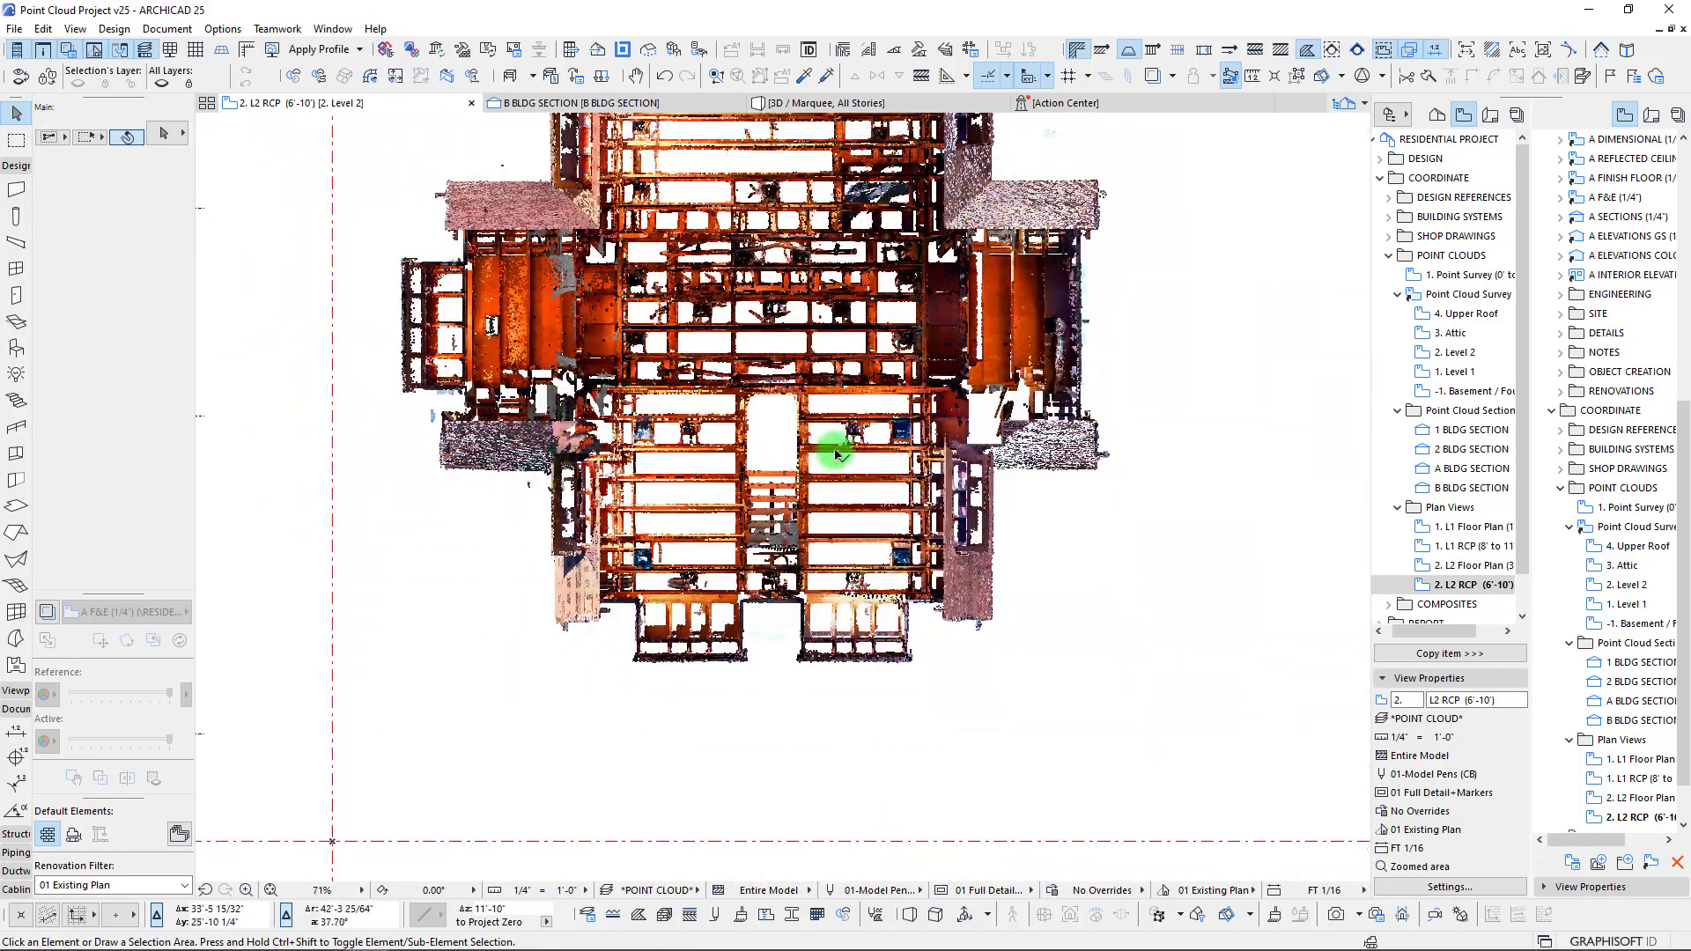
scroll(966, 597, "up", 6)
scroll(996, 679, "down", 4)
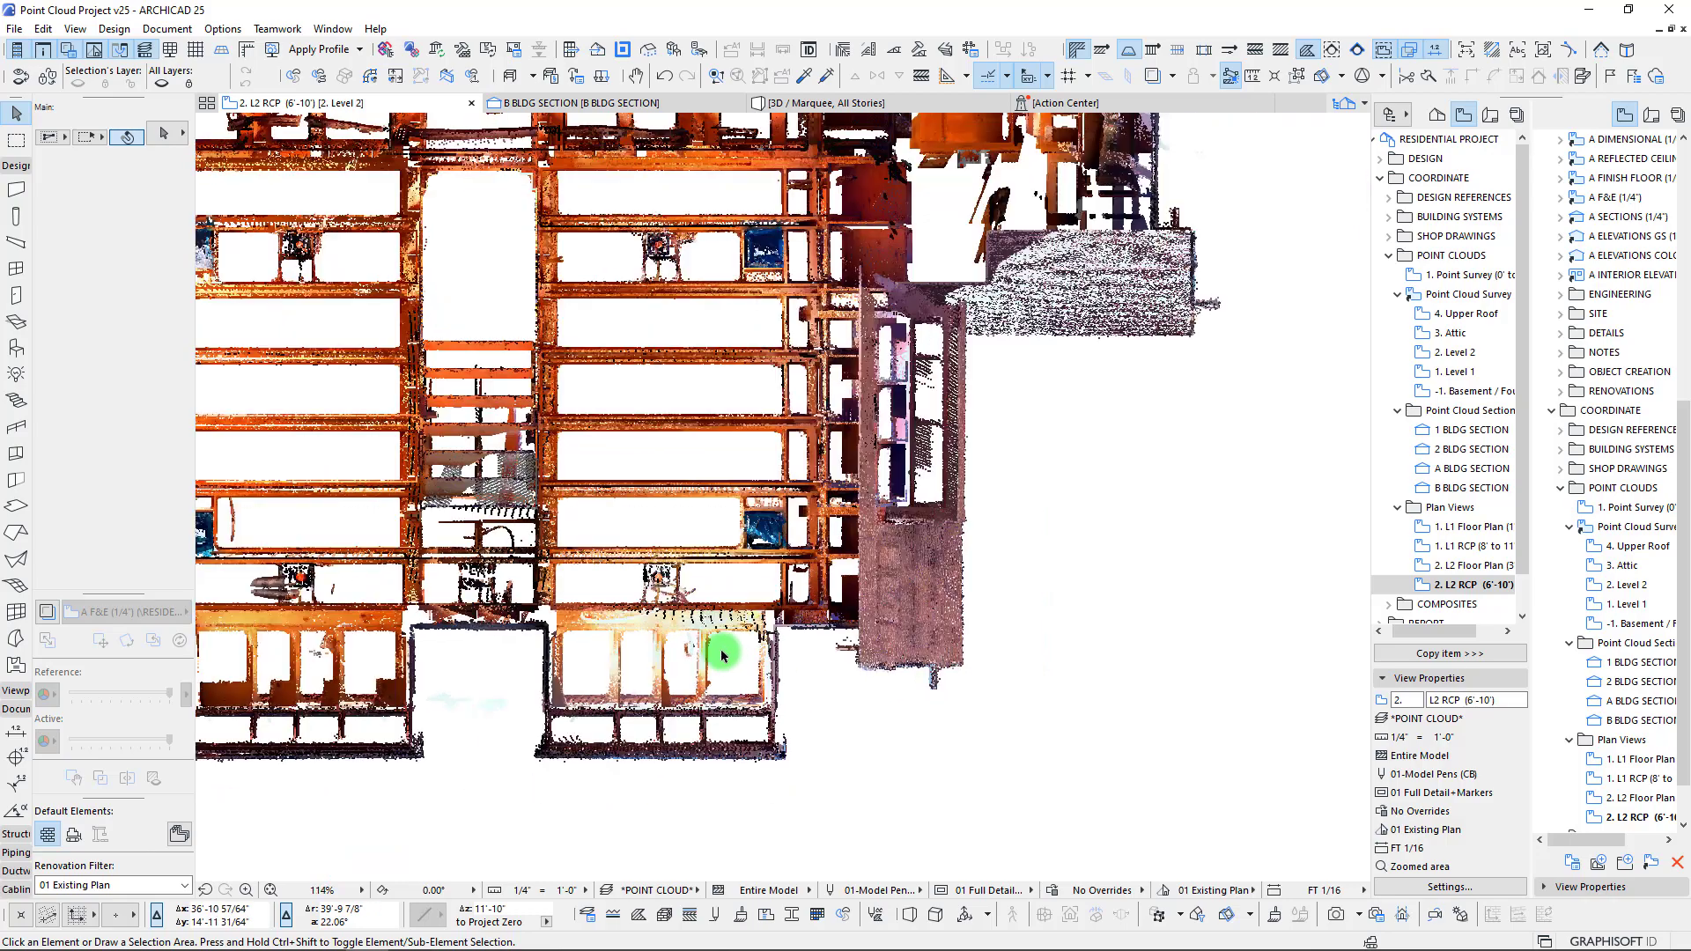
middle_click_drag(717, 650, 773, 671)
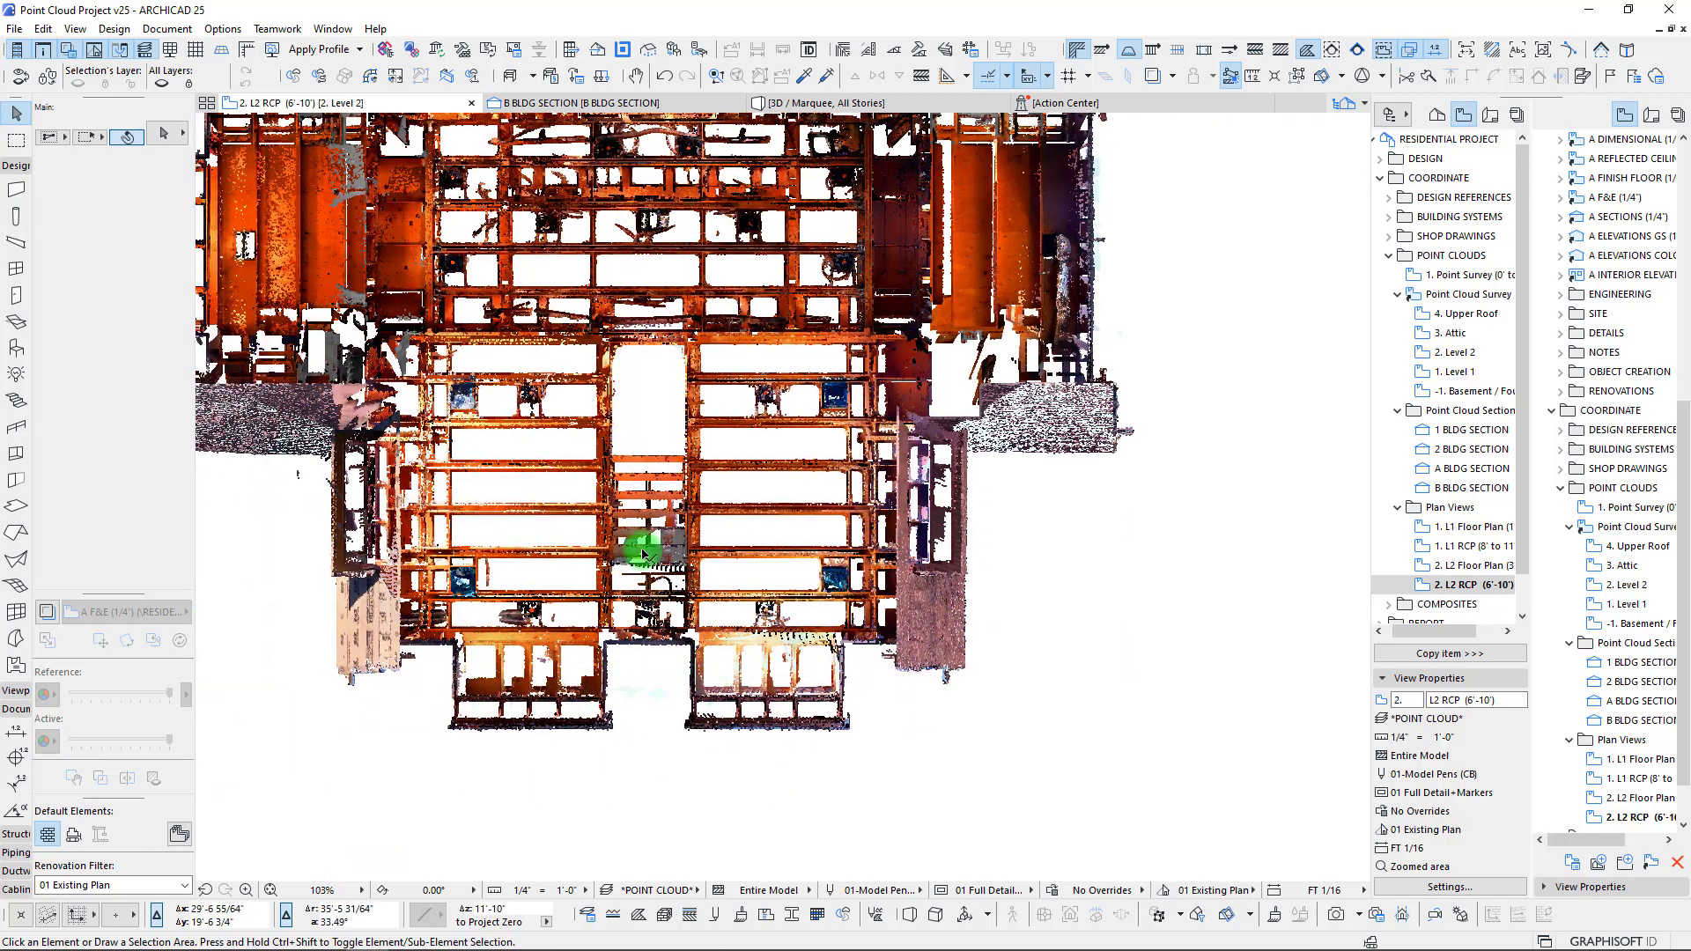
scroll(679, 593, "down", 2)
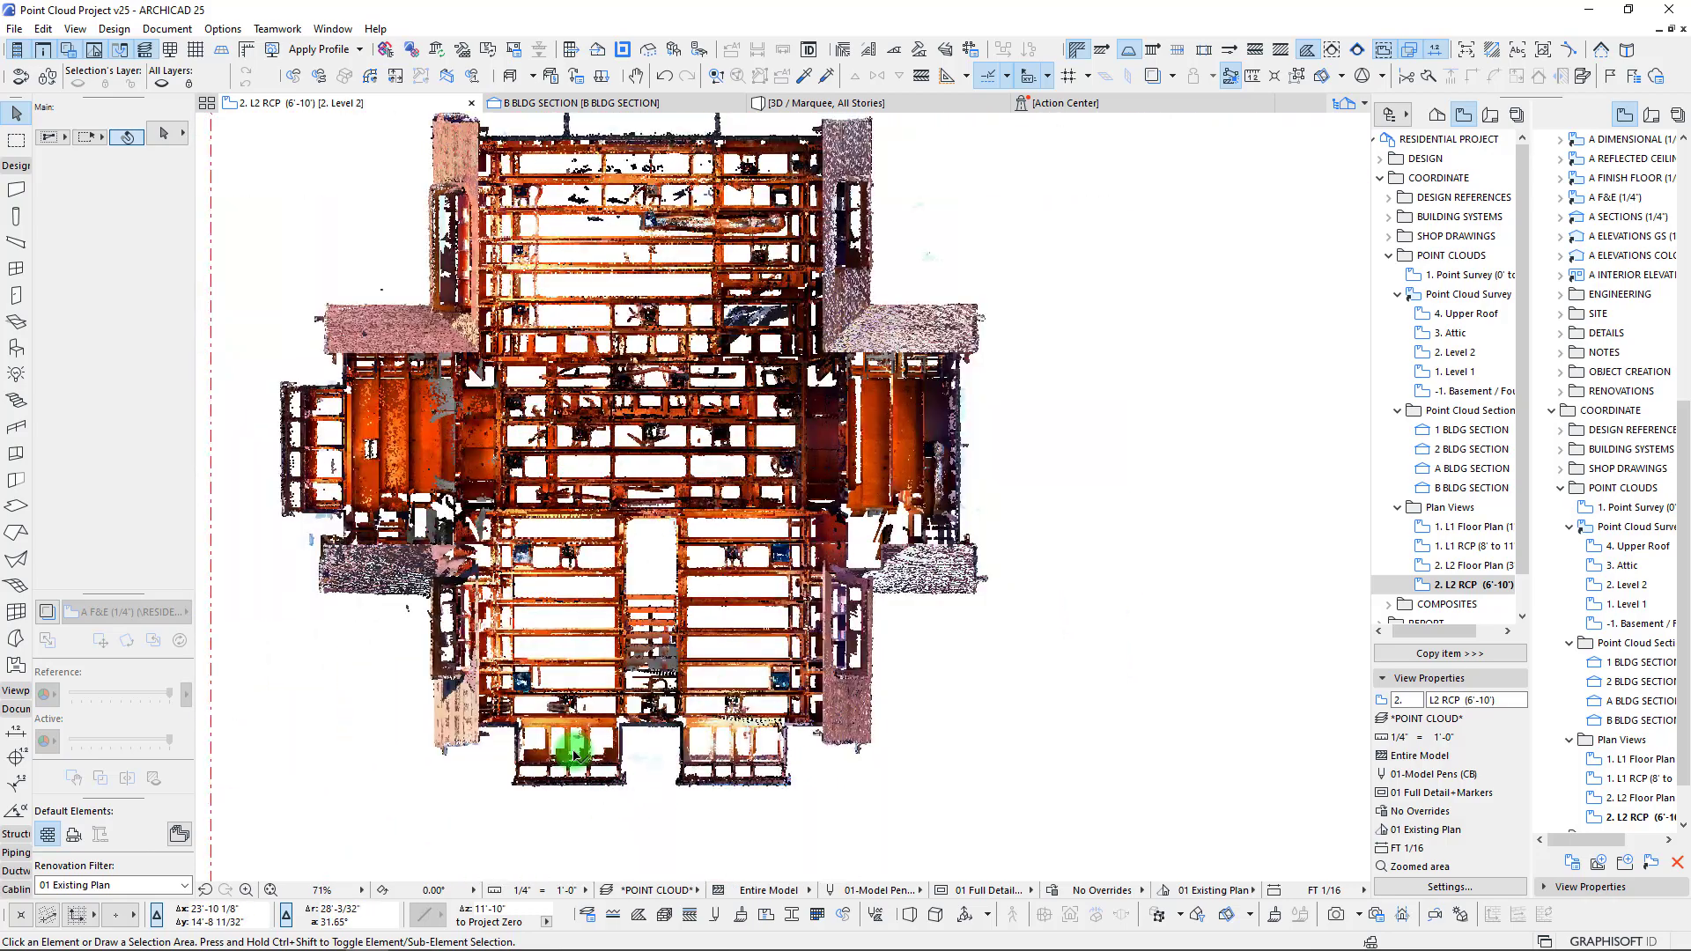
scroll(573, 753, "up", 6)
scroll(642, 774, "down", 7)
middle_click_drag(743, 472, 752, 552)
scroll(745, 594, "up", 2)
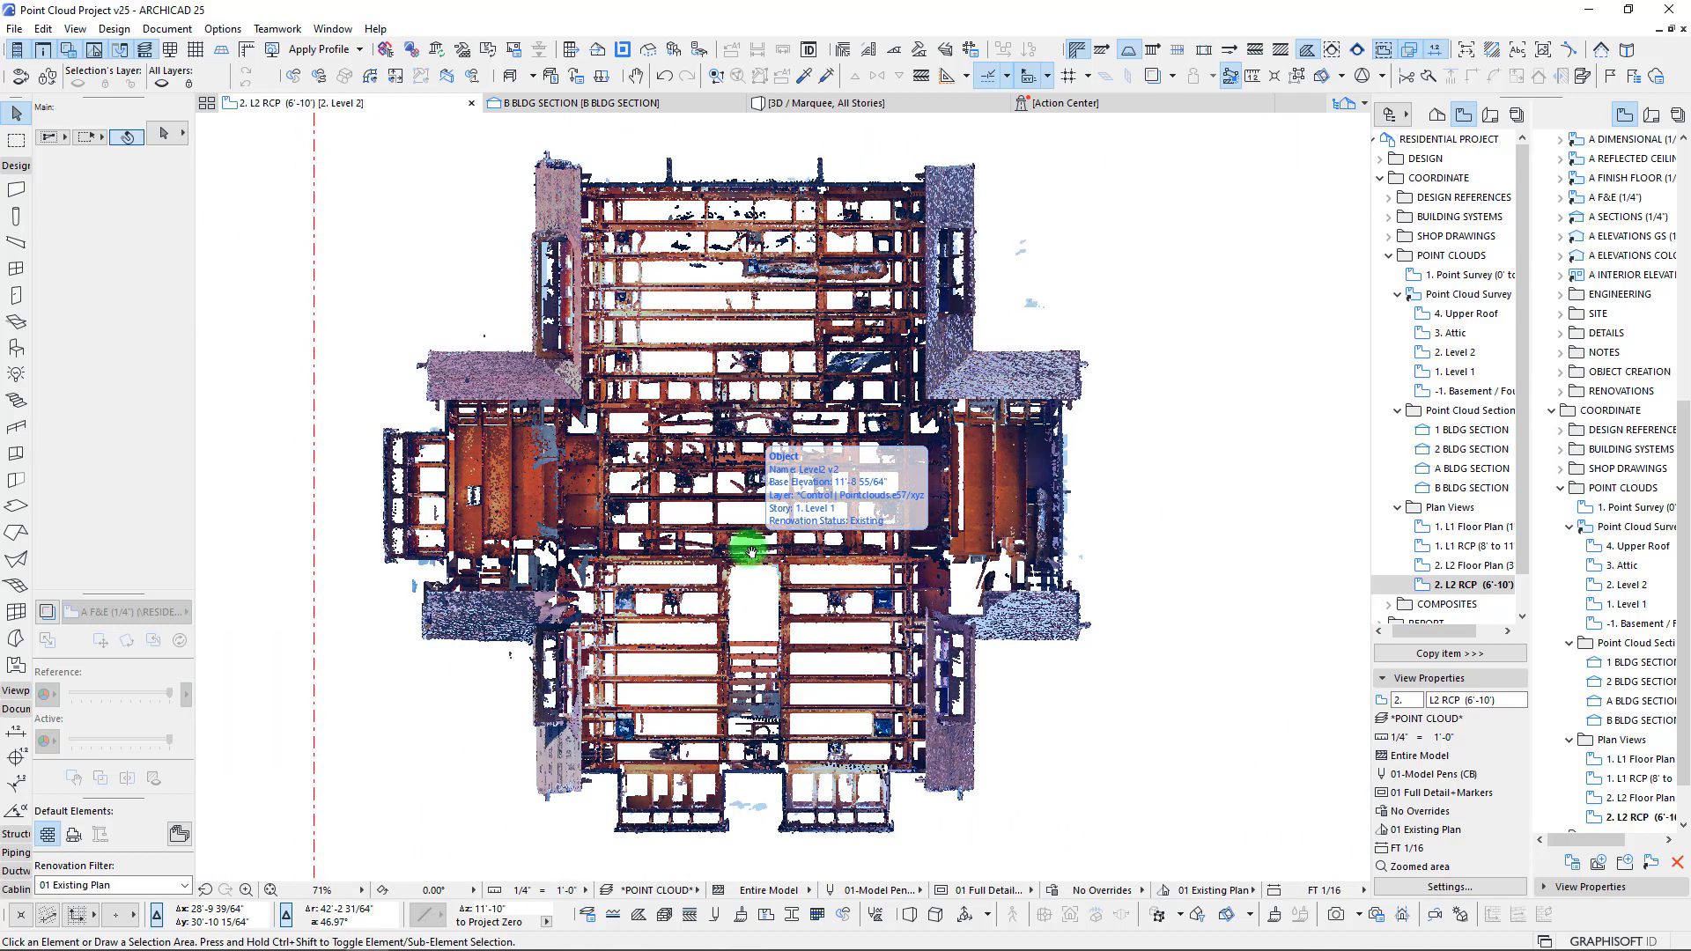
- Open the Attic point cloud survey view and copy it into the Plan Views folder below L2 RCP
double_click(1443, 334)
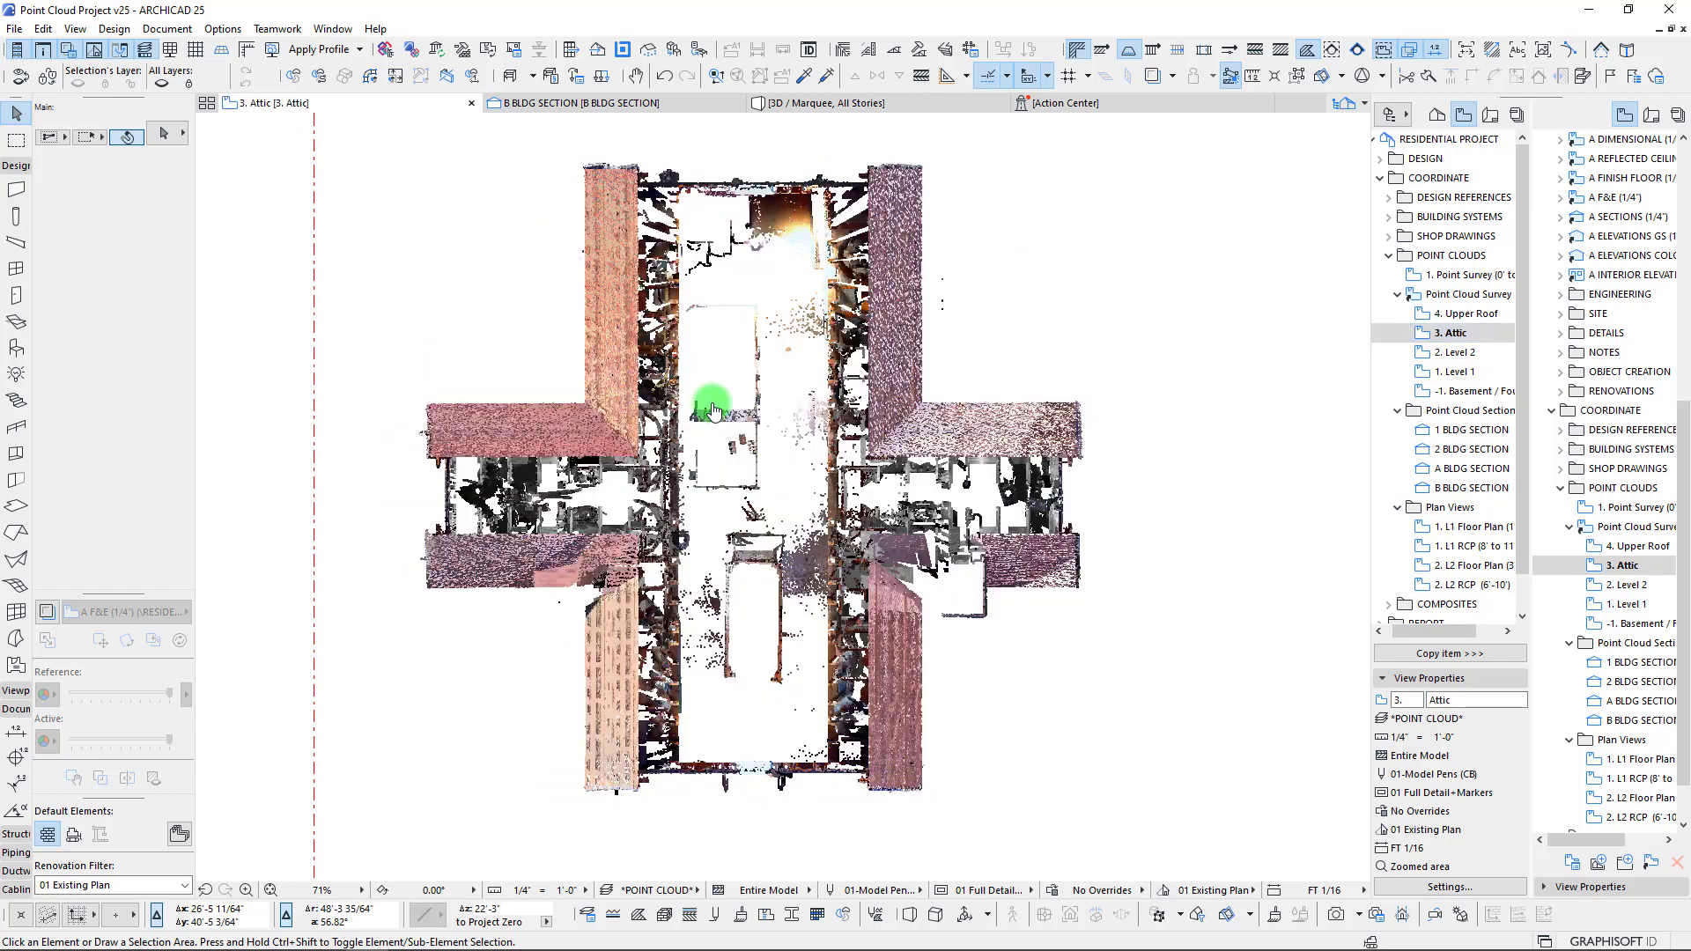
left_click(1455, 335)
left_click_drag(1453, 339, 1467, 608)
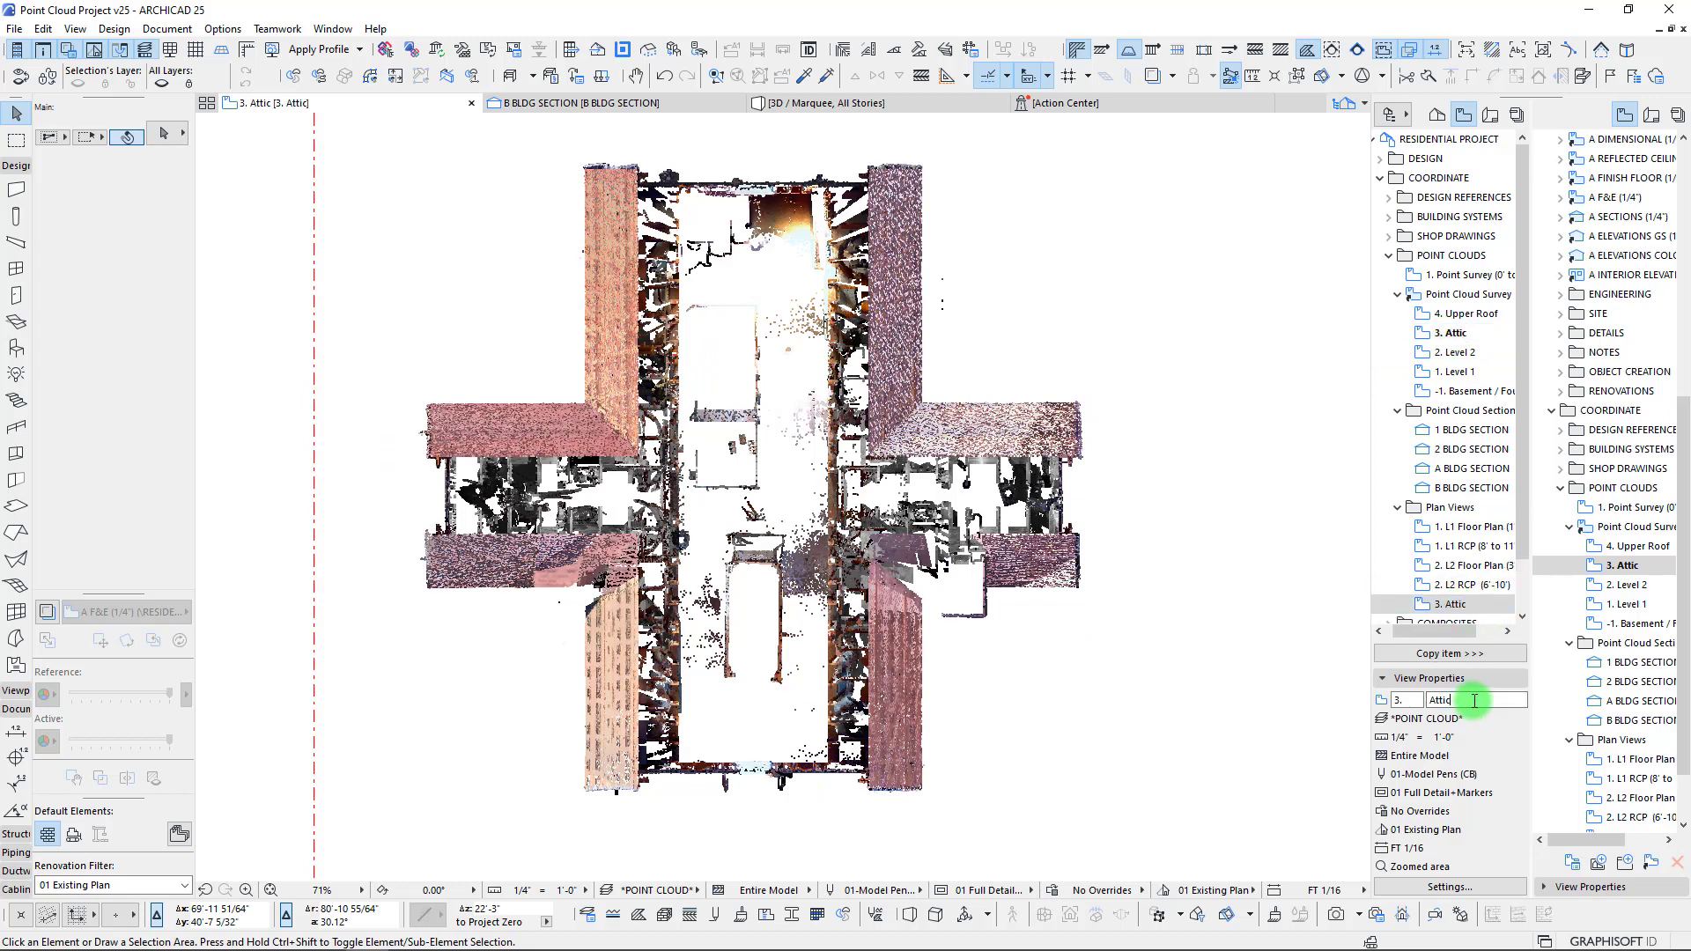
- Set the copied Attic view's cut plane height to 4' and its Current Story show-down offset to 1'
right_click(1453, 604)
left_click(1525, 884)
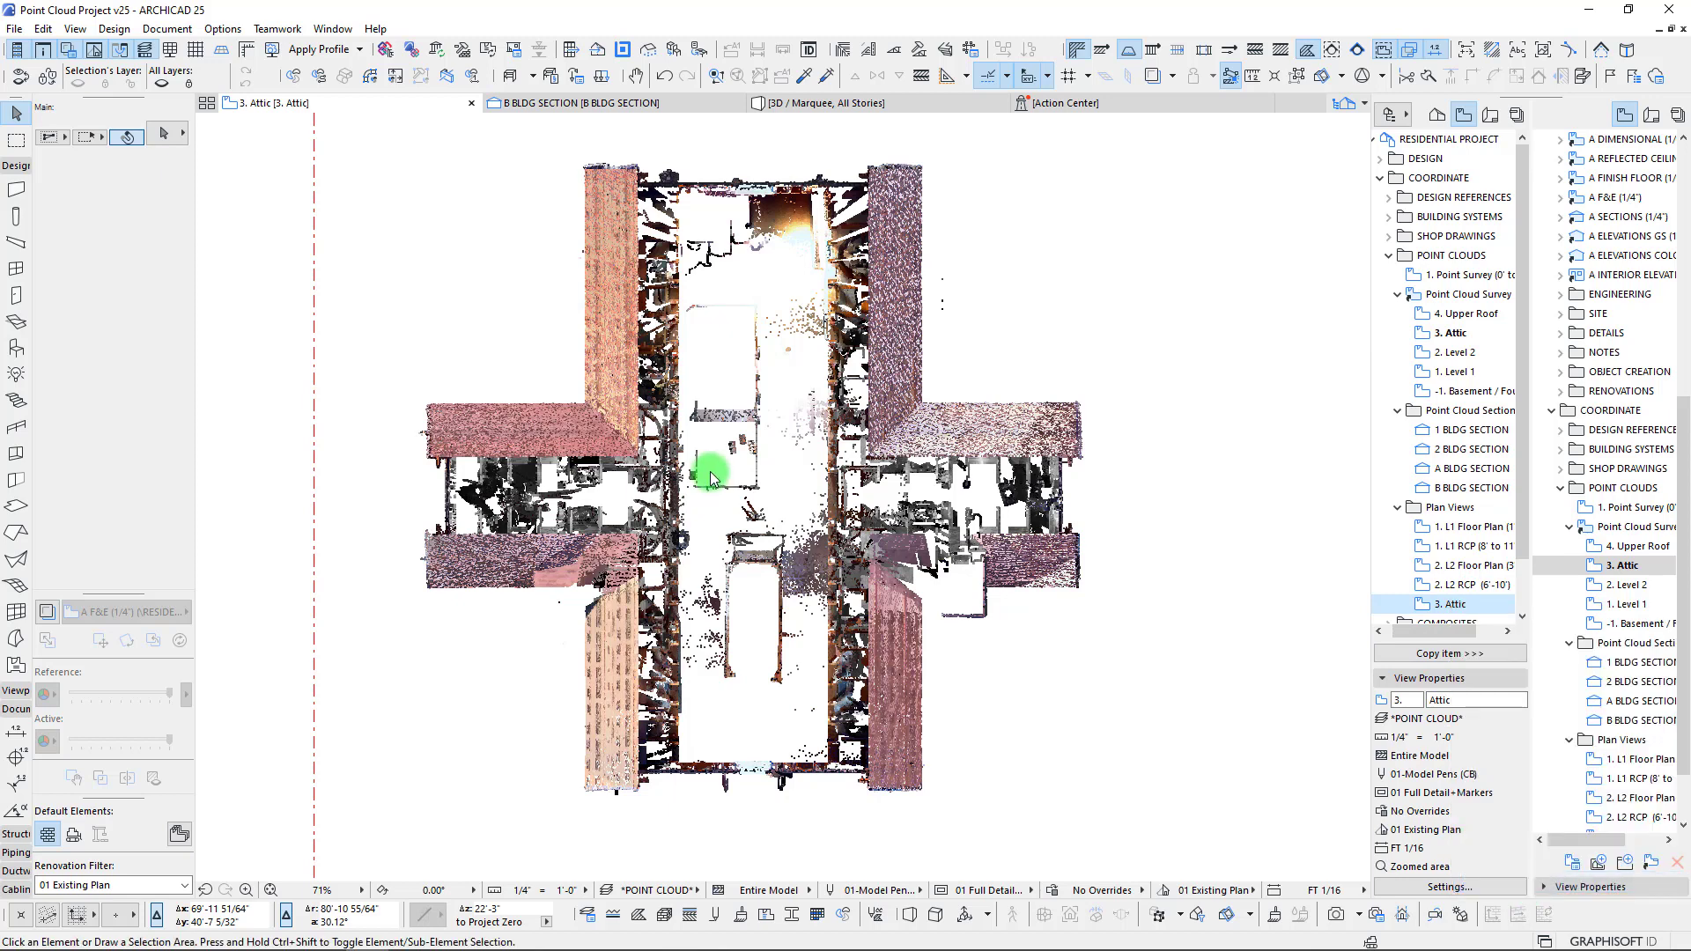
left_click(561, 698)
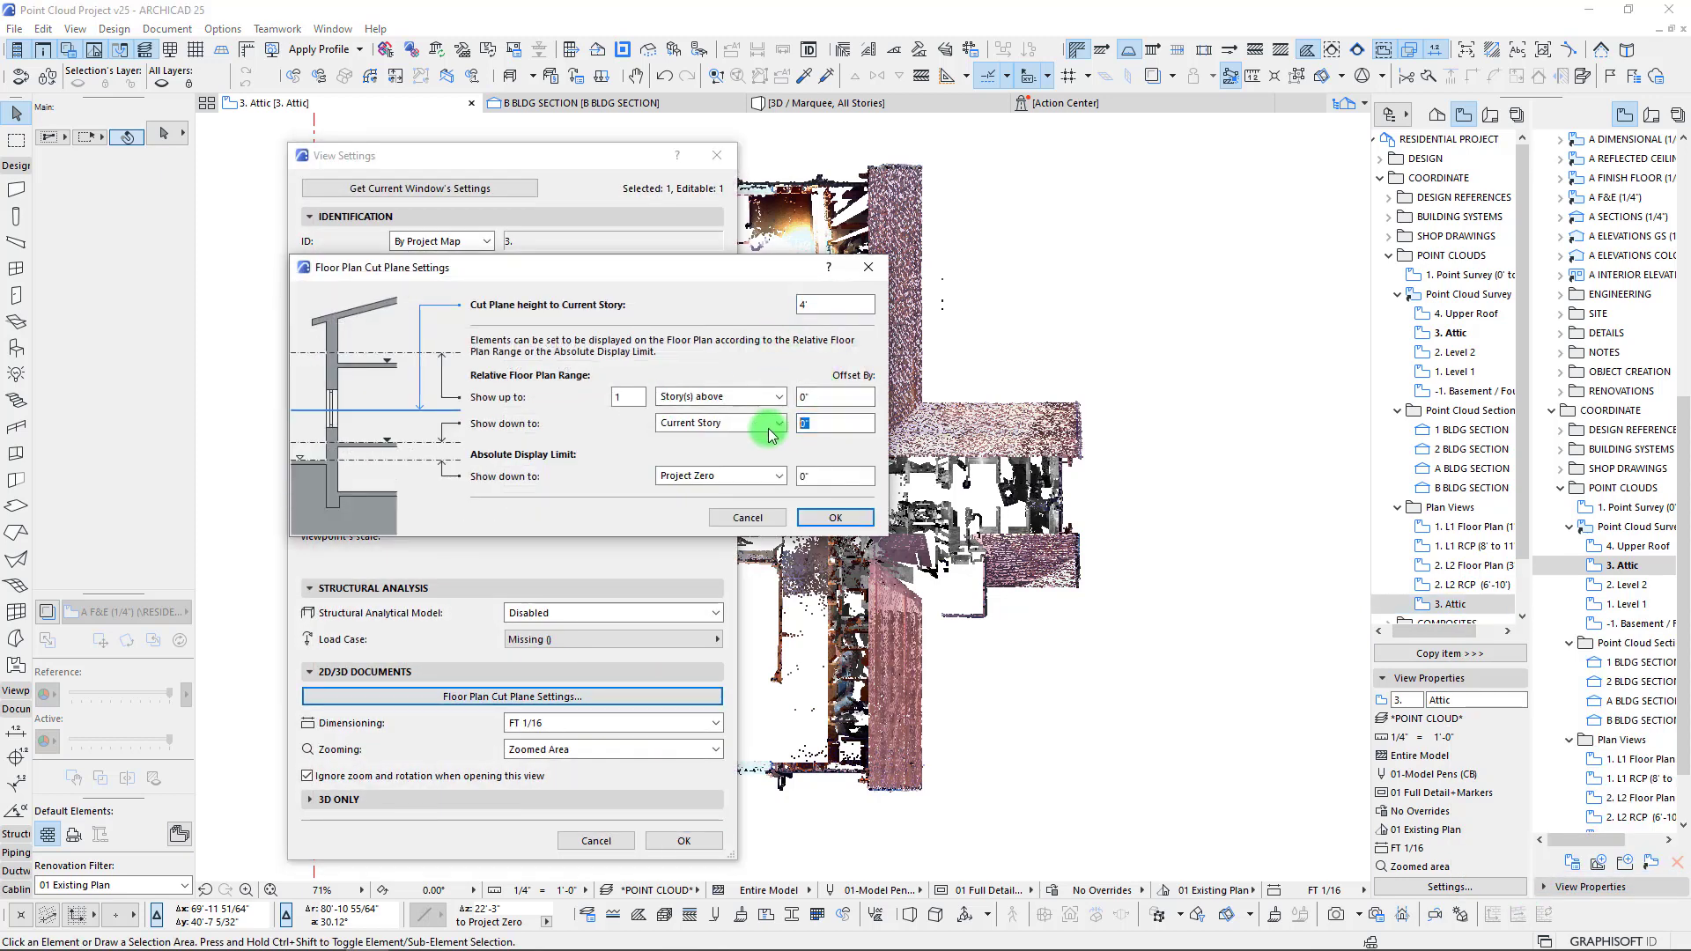
type("1'")
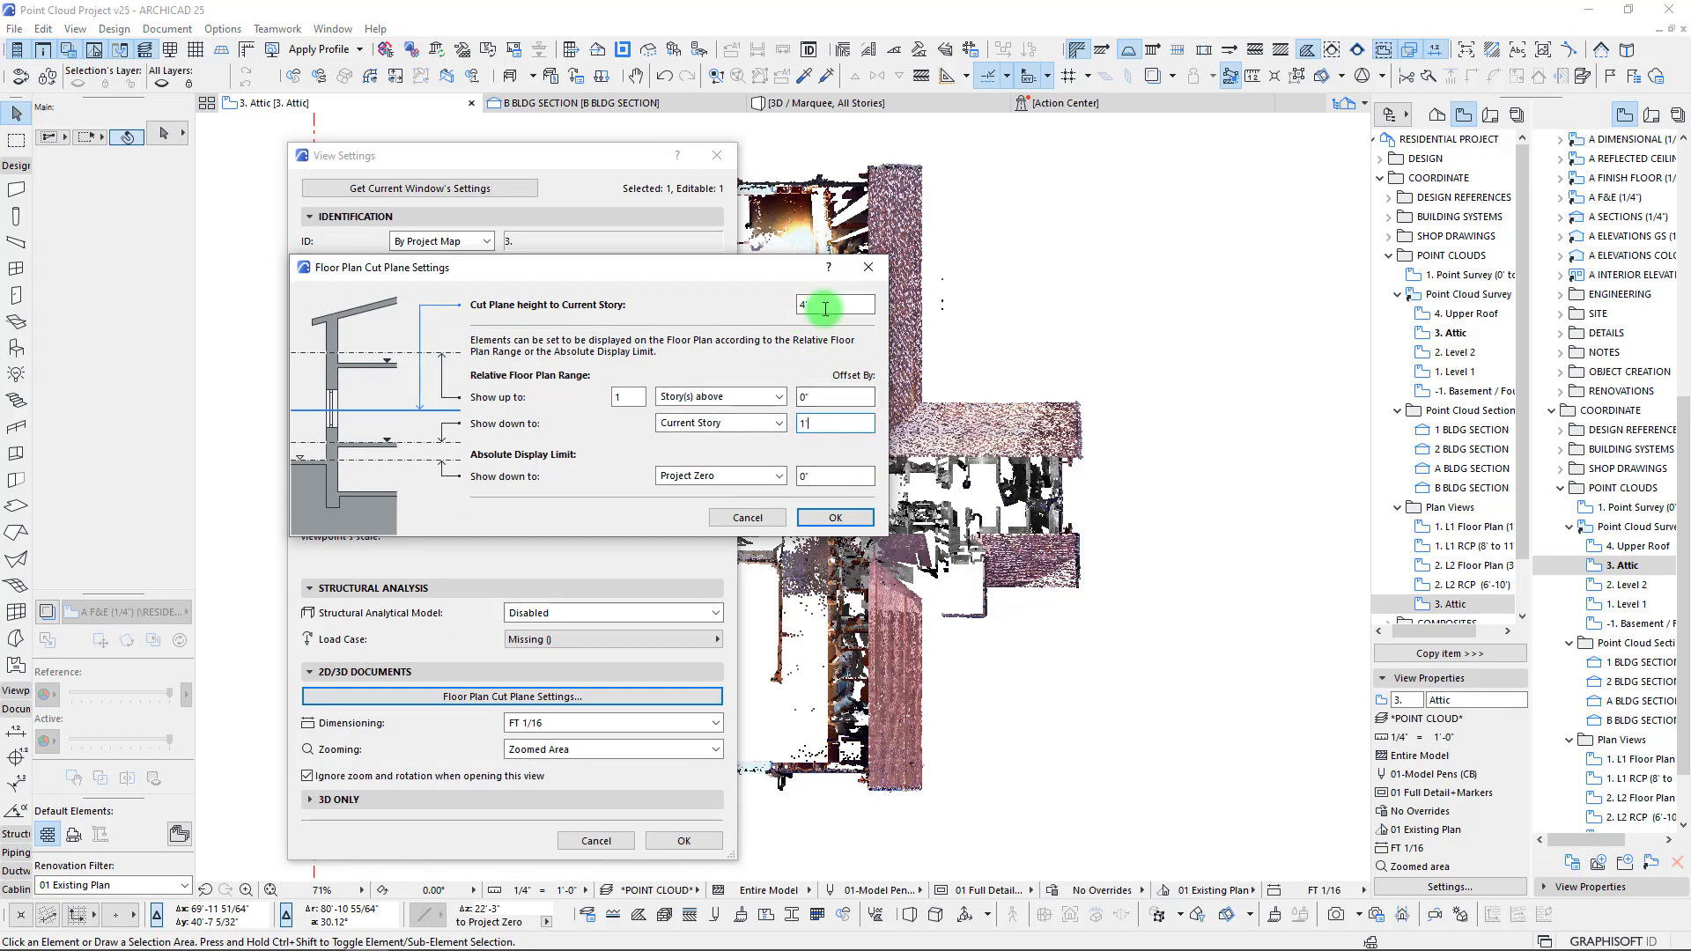
double_click(814, 317)
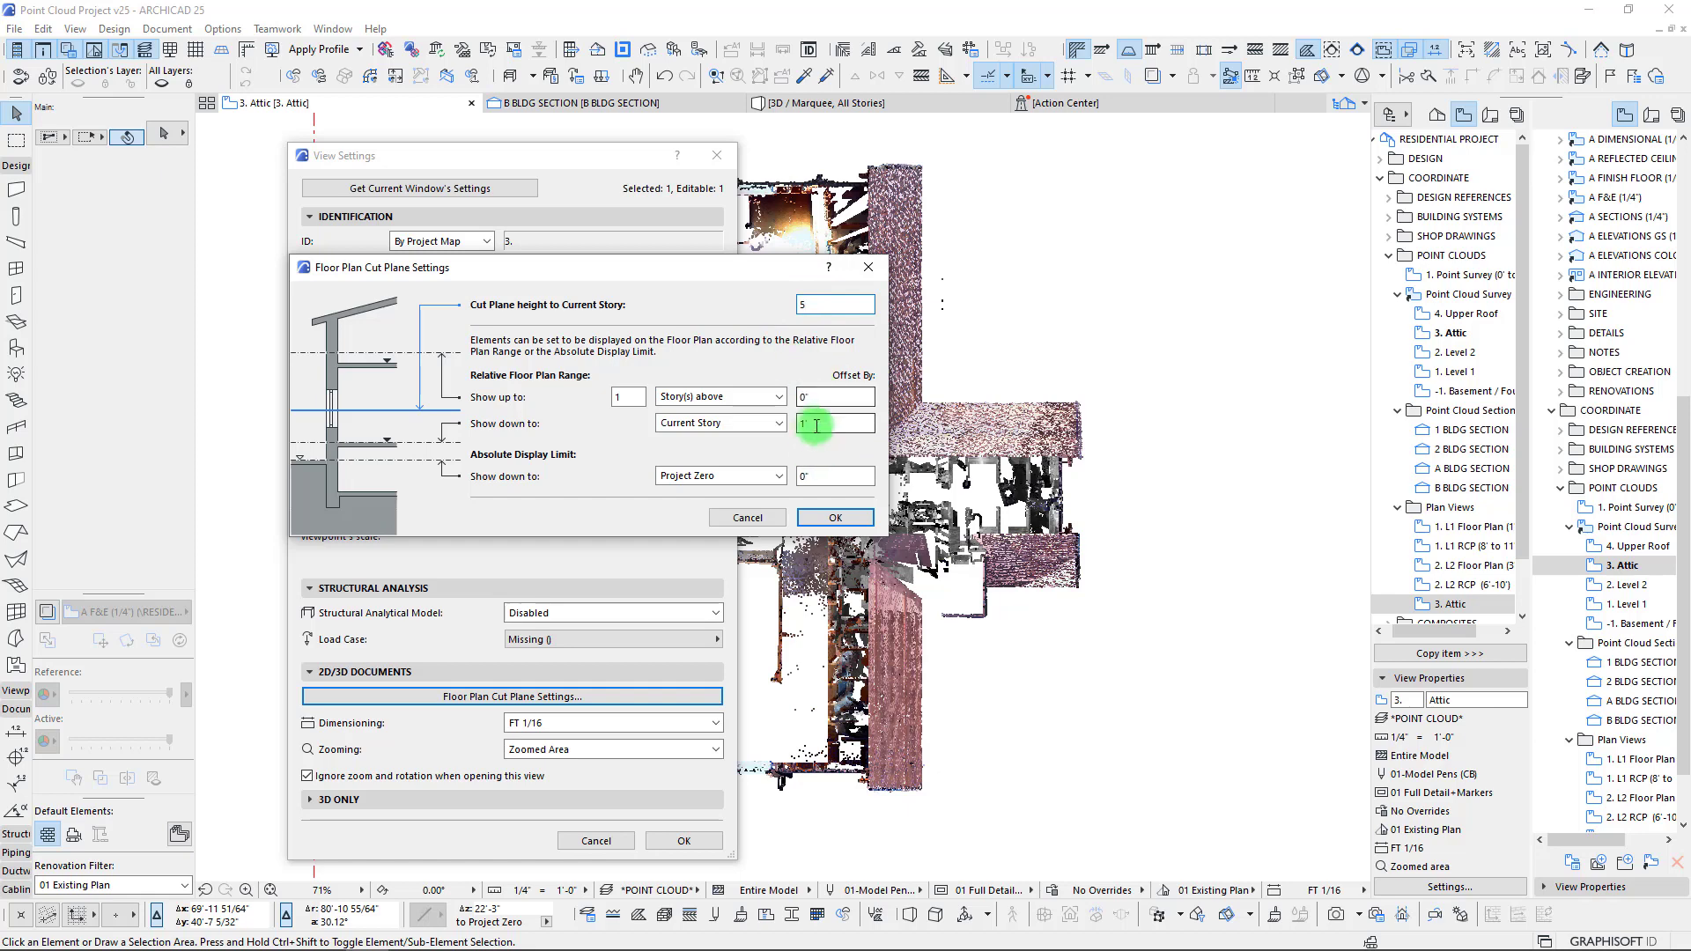
left_click(819, 302)
type("4")
left_click_drag(762, 271, 726, 287)
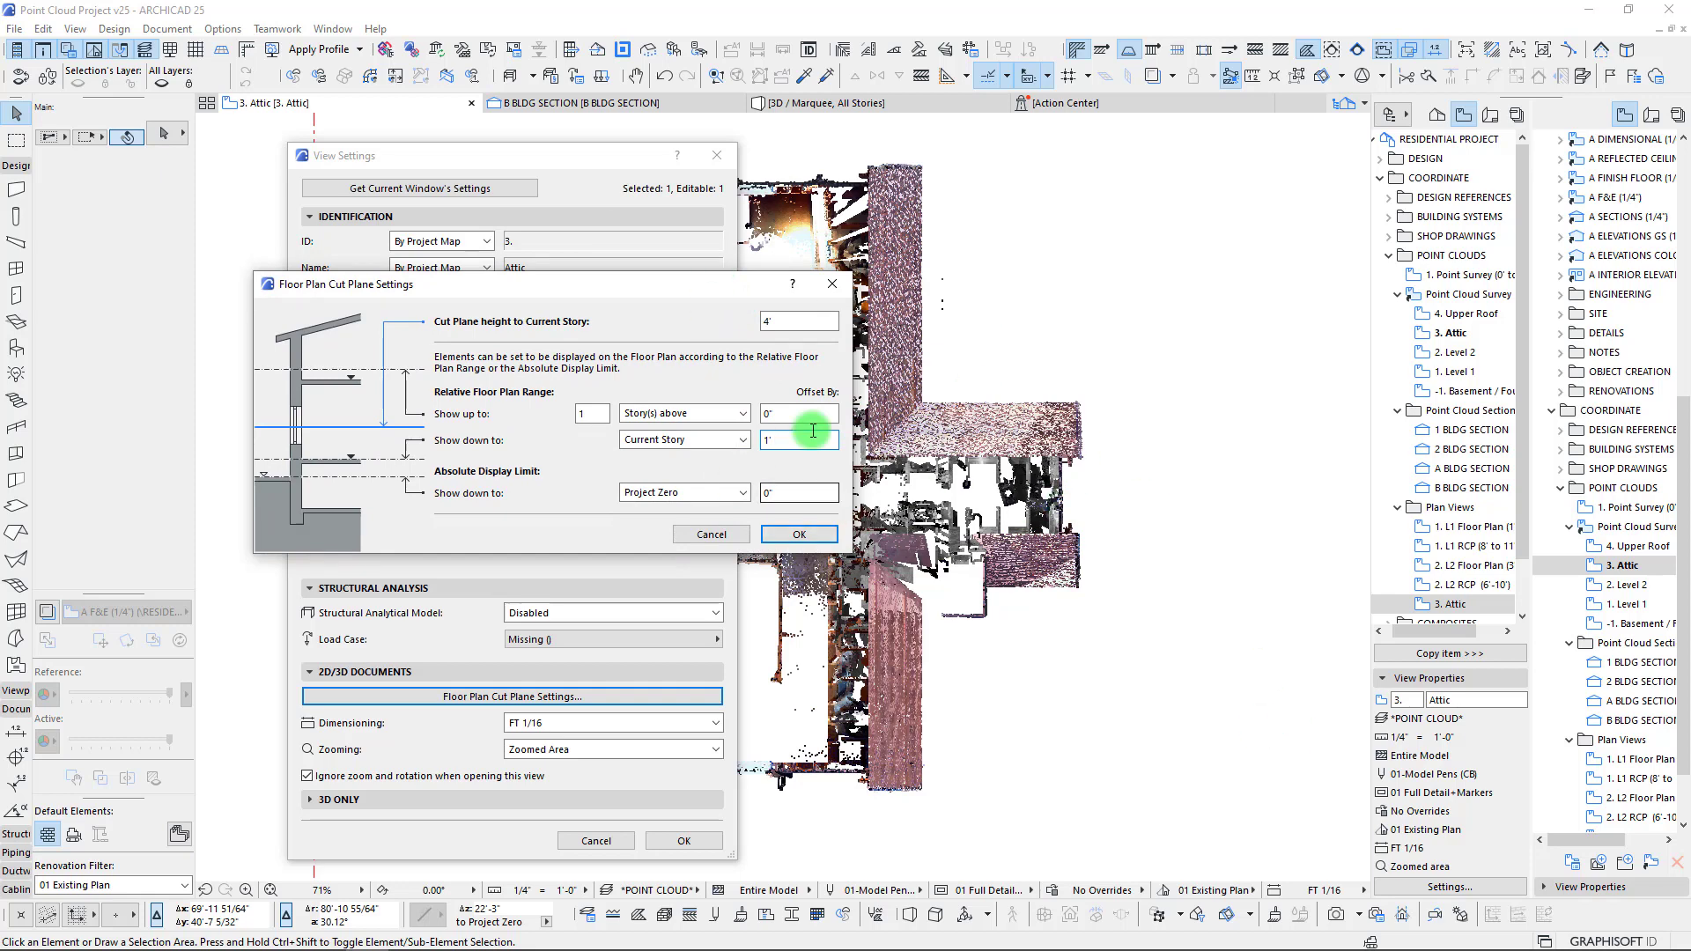
left_click_drag(740, 274, 719, 289)
left_click(778, 550)
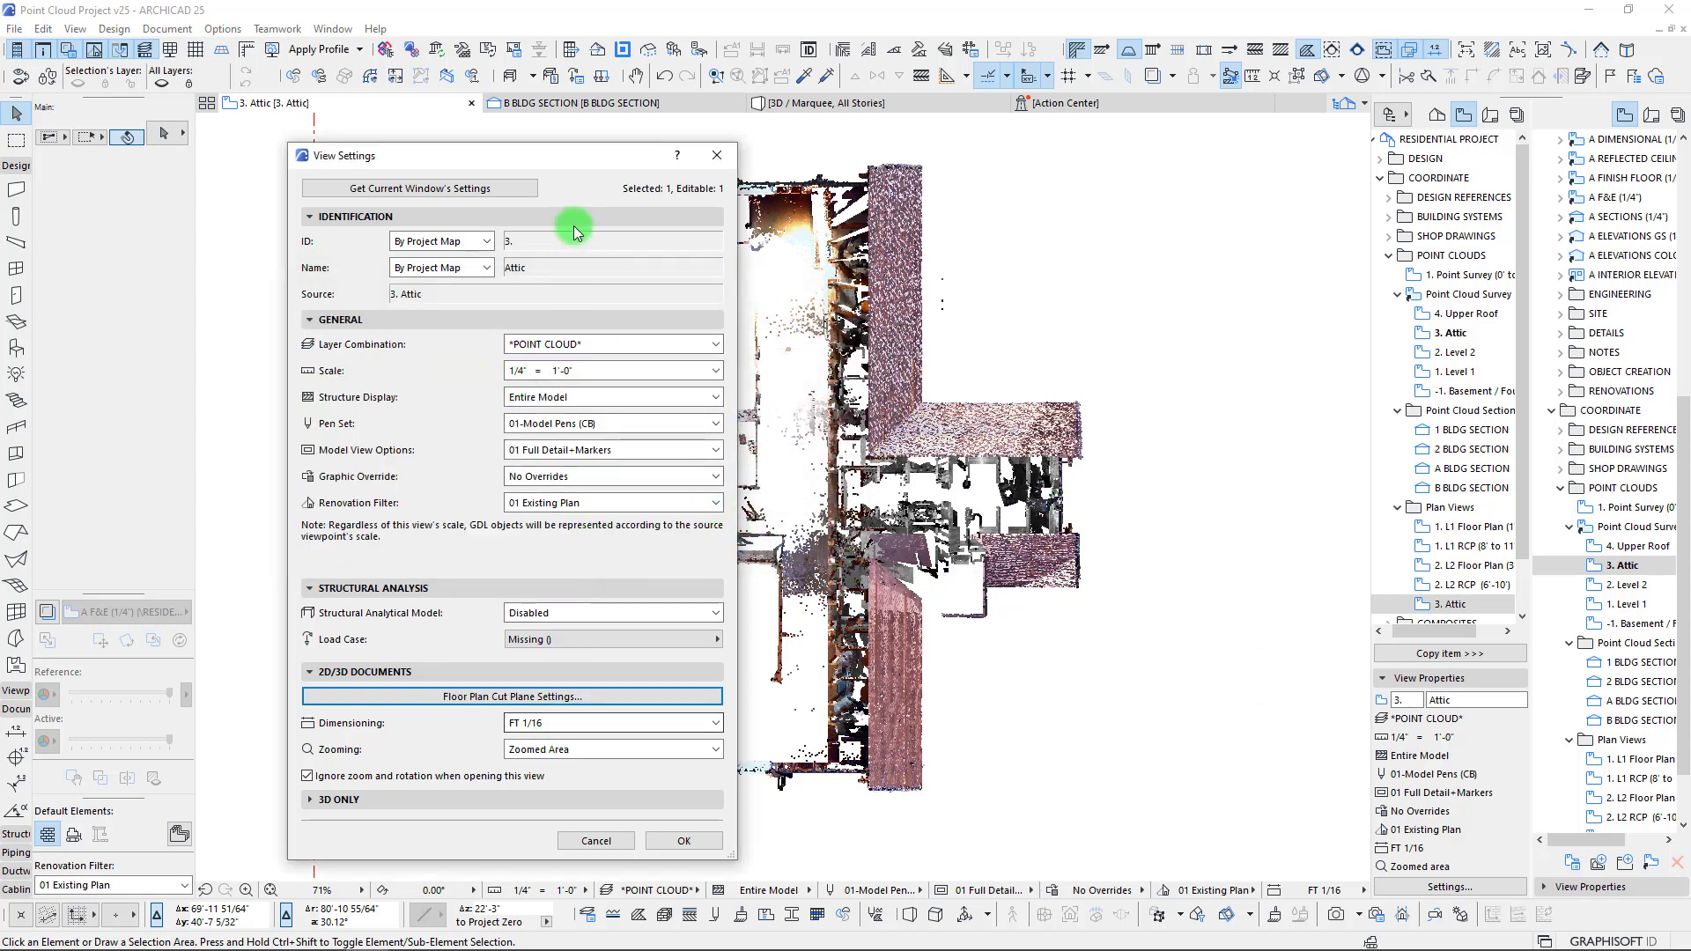
- Give the copied Attic view the custom name "Attic Floor Plan (1'-4')" and apply the view settings
left_click(423, 288)
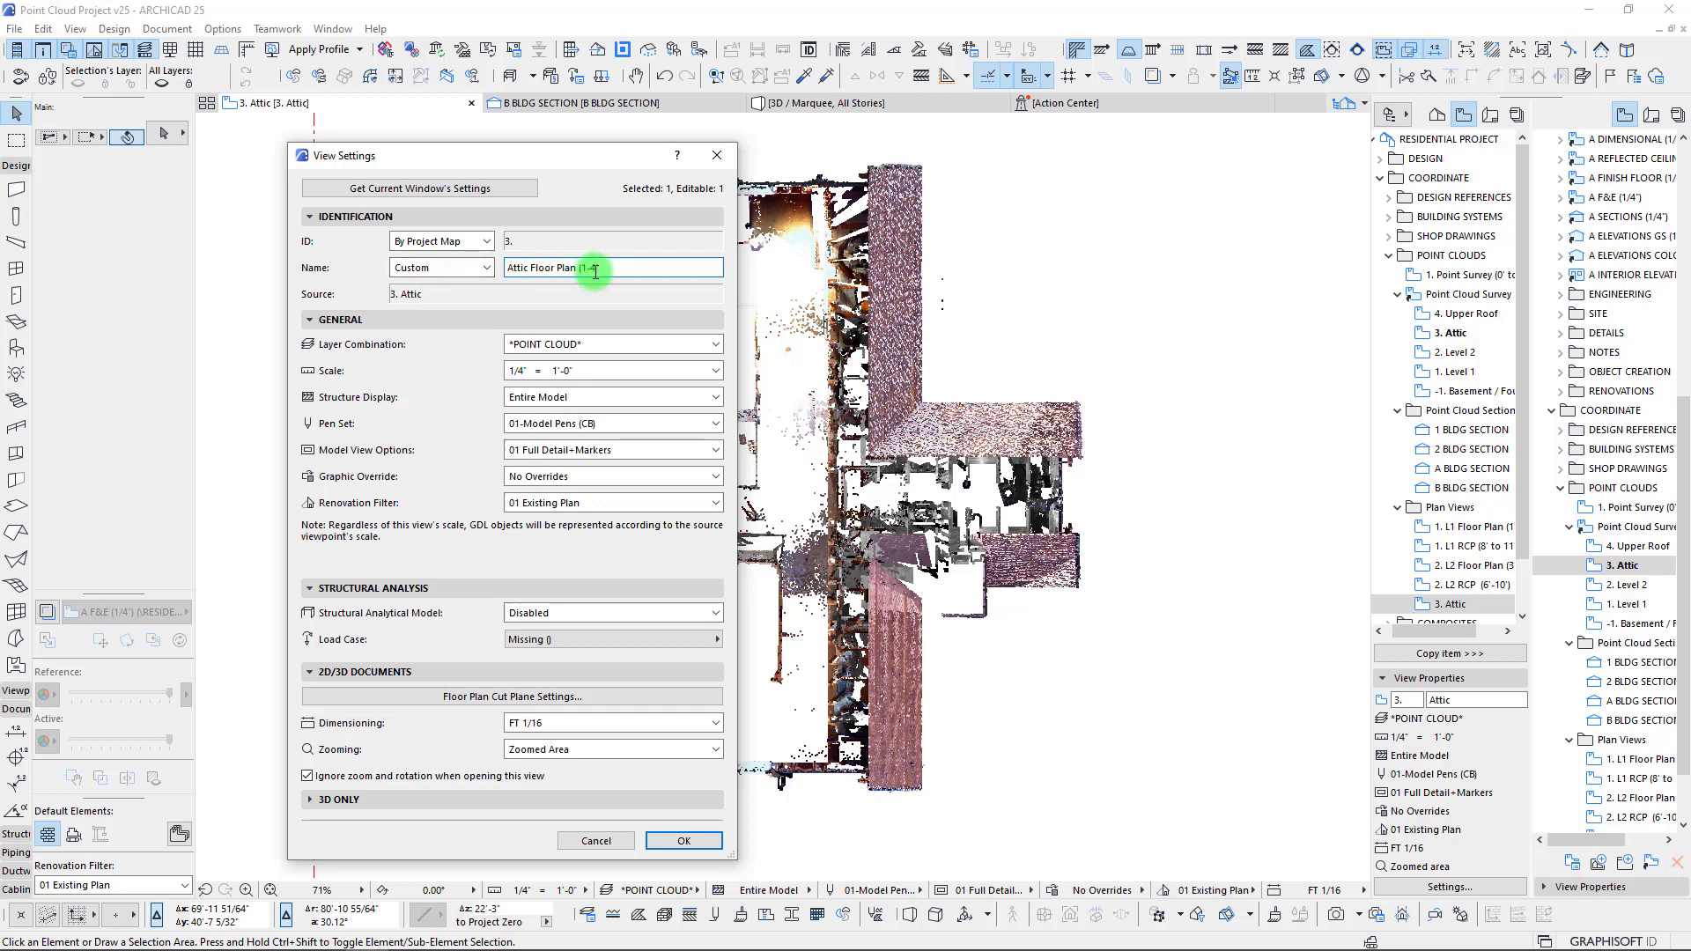
left_click(583, 696)
left_click(778, 549)
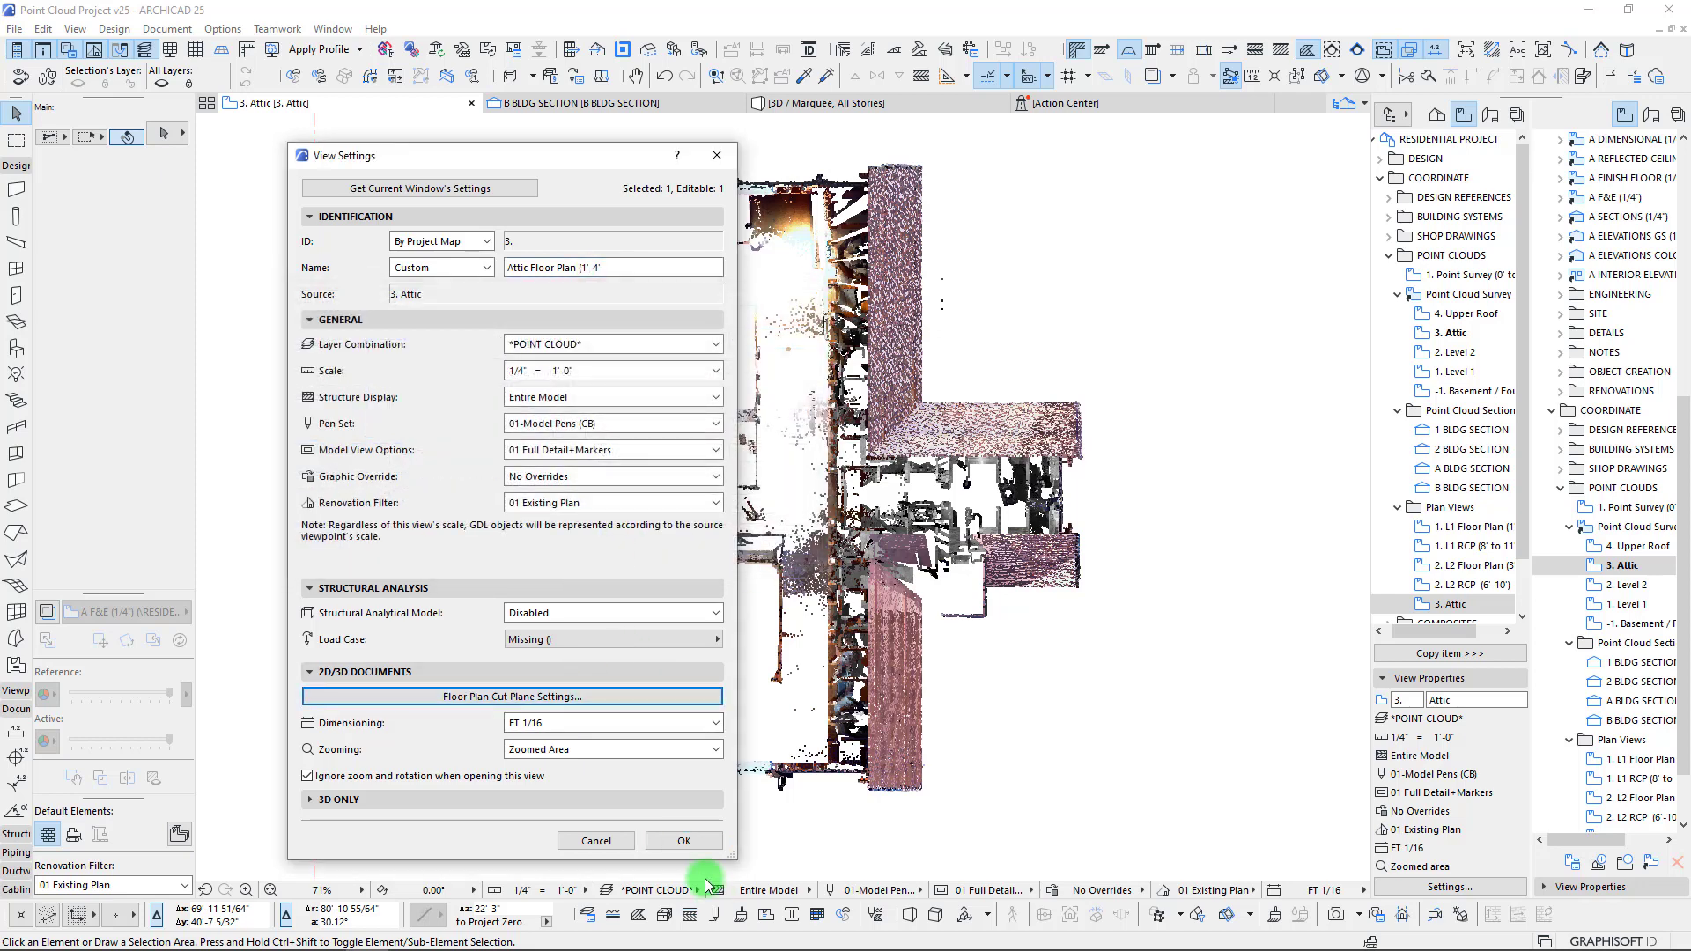
left_click(624, 263)
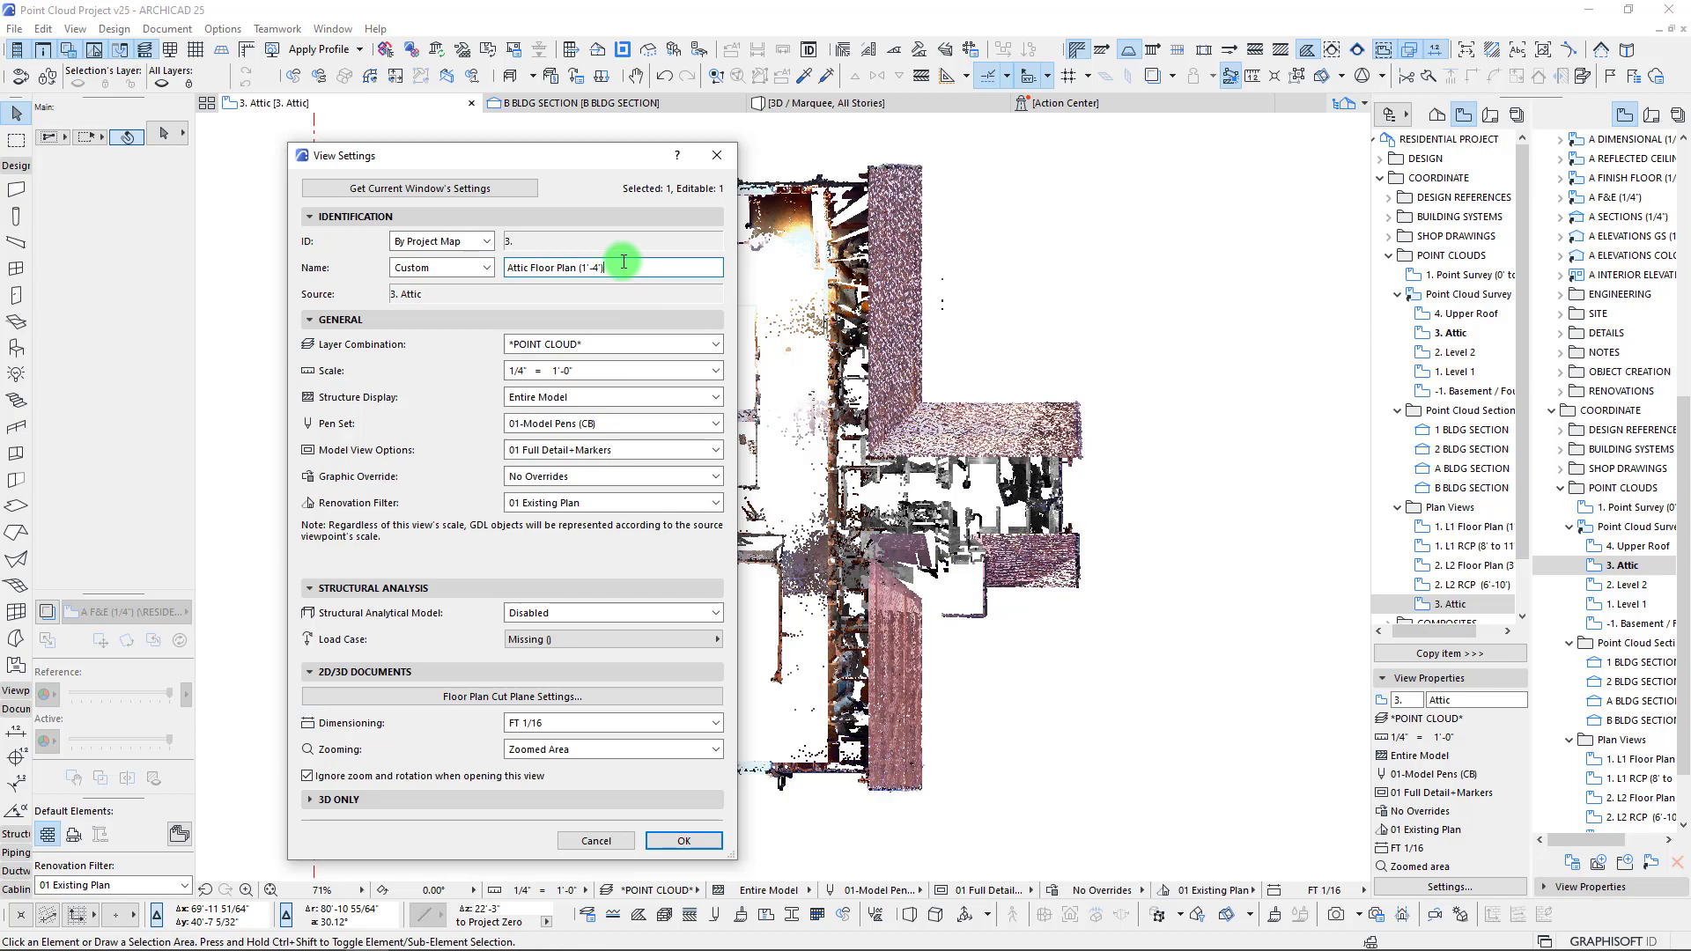
left_click(684, 840)
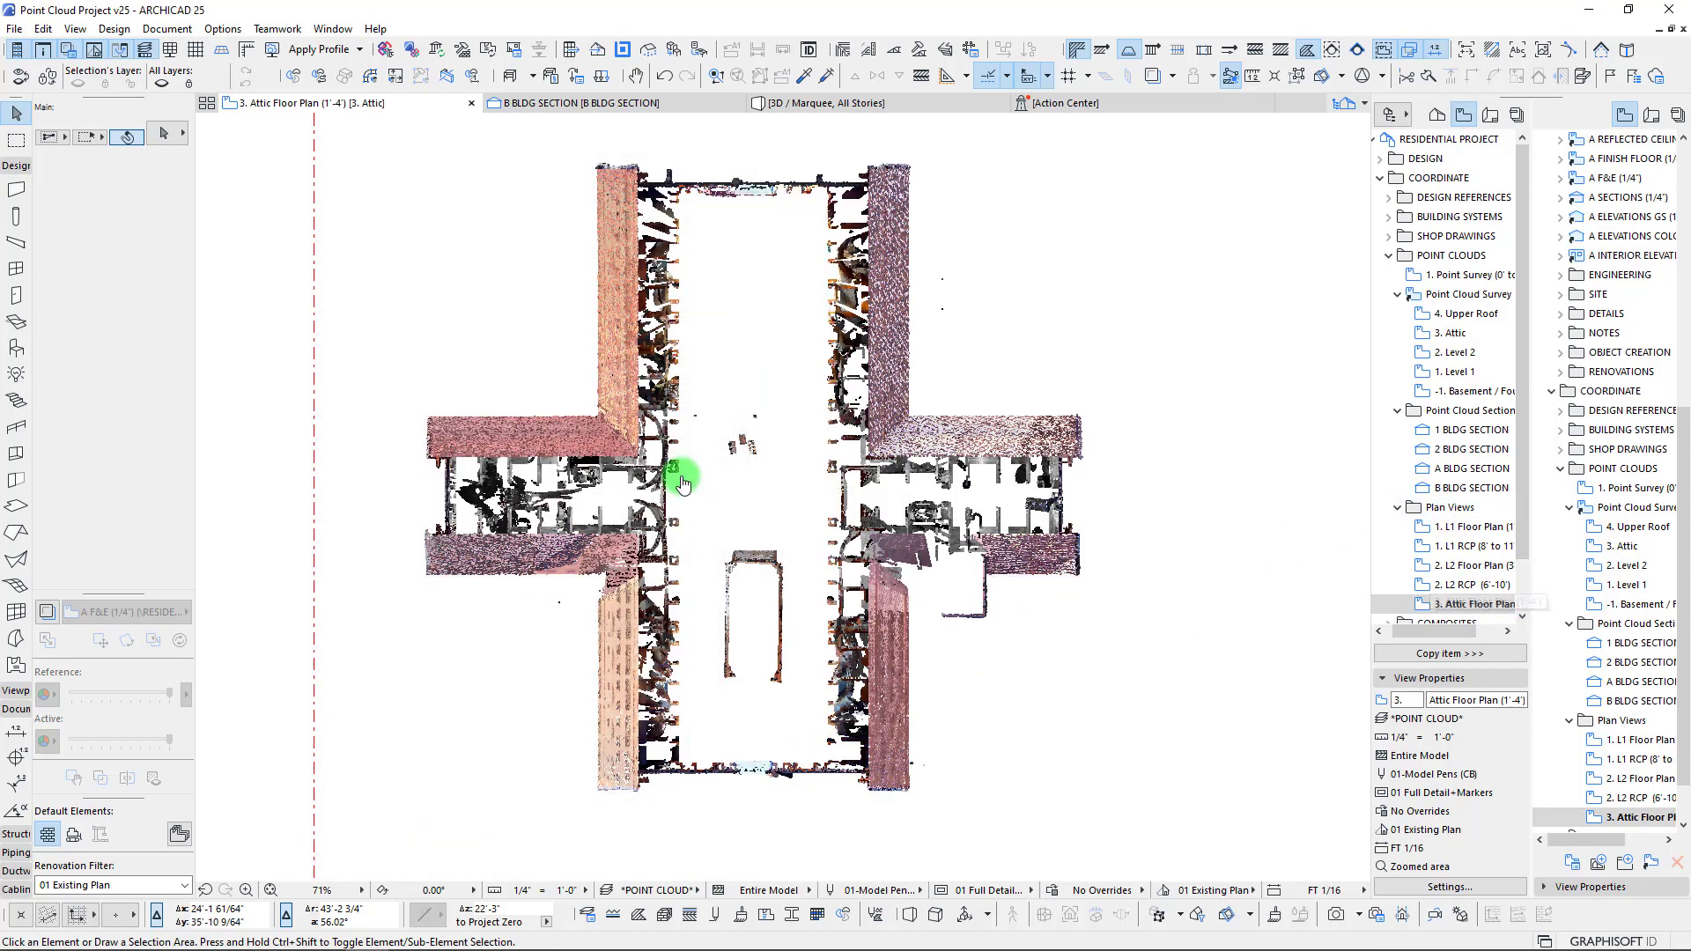
- Examine the attic's wall framing members, arched edges and roof bays across the whole Attic Floor Plan cut
scroll(678, 529, "up", 8)
scroll(716, 352, "down", 4)
scroll(806, 599, "up", 4)
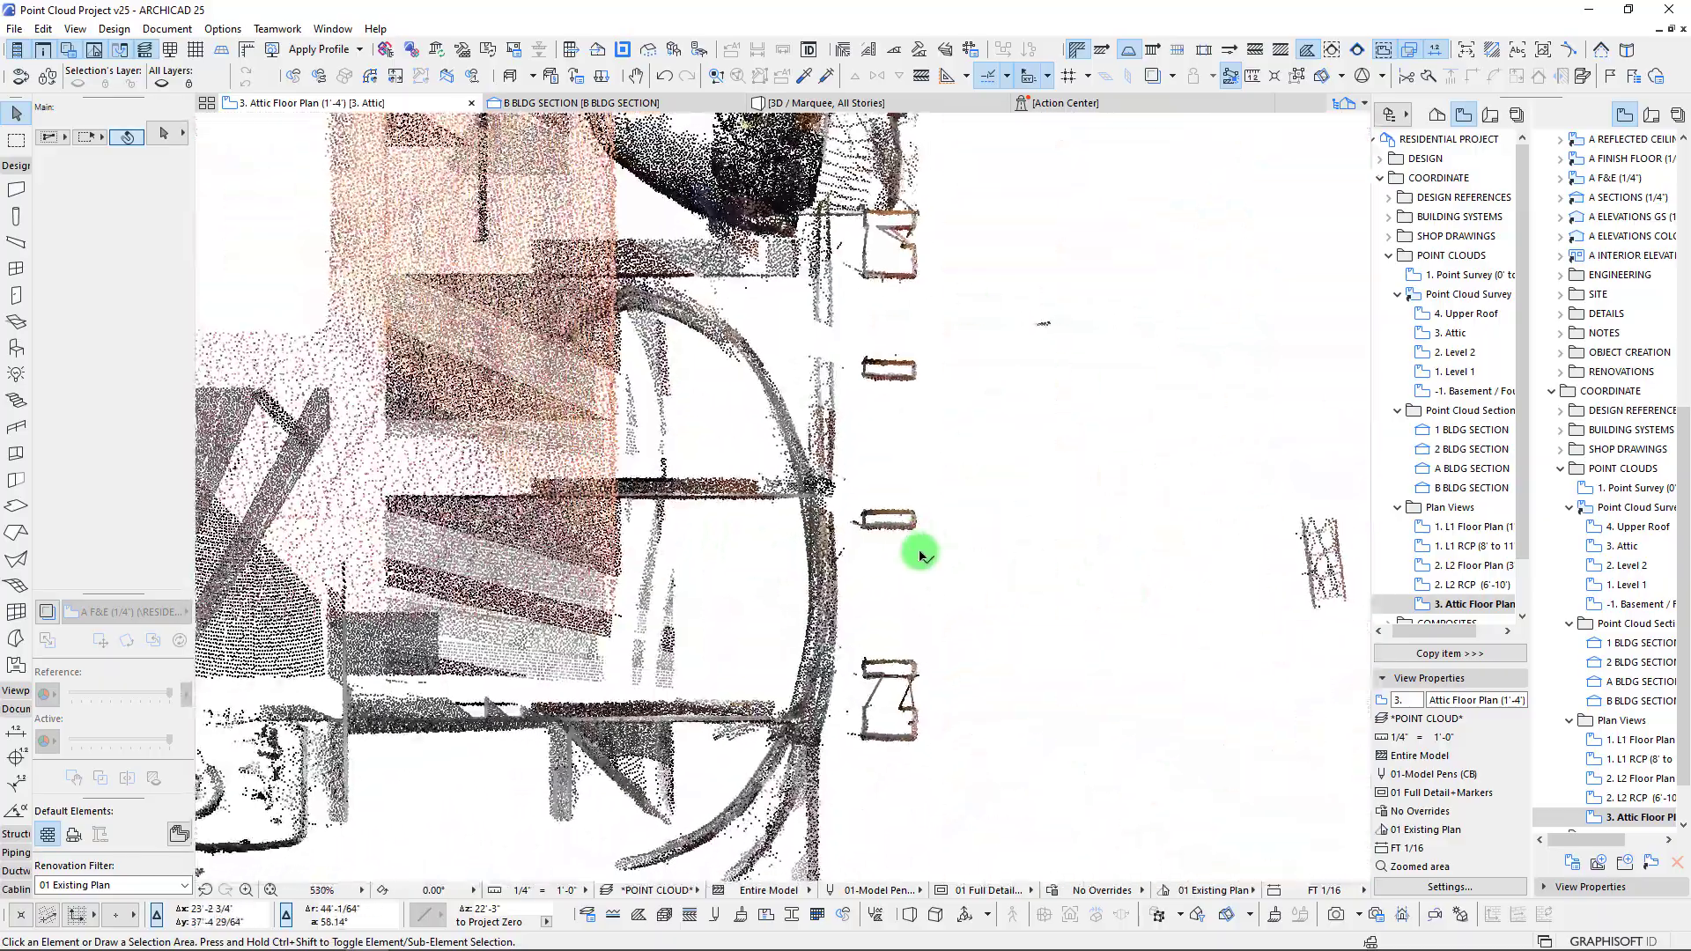
scroll(626, 434, "down", 3)
scroll(1045, 358, "up", 1)
scroll(1044, 359, "up", 2)
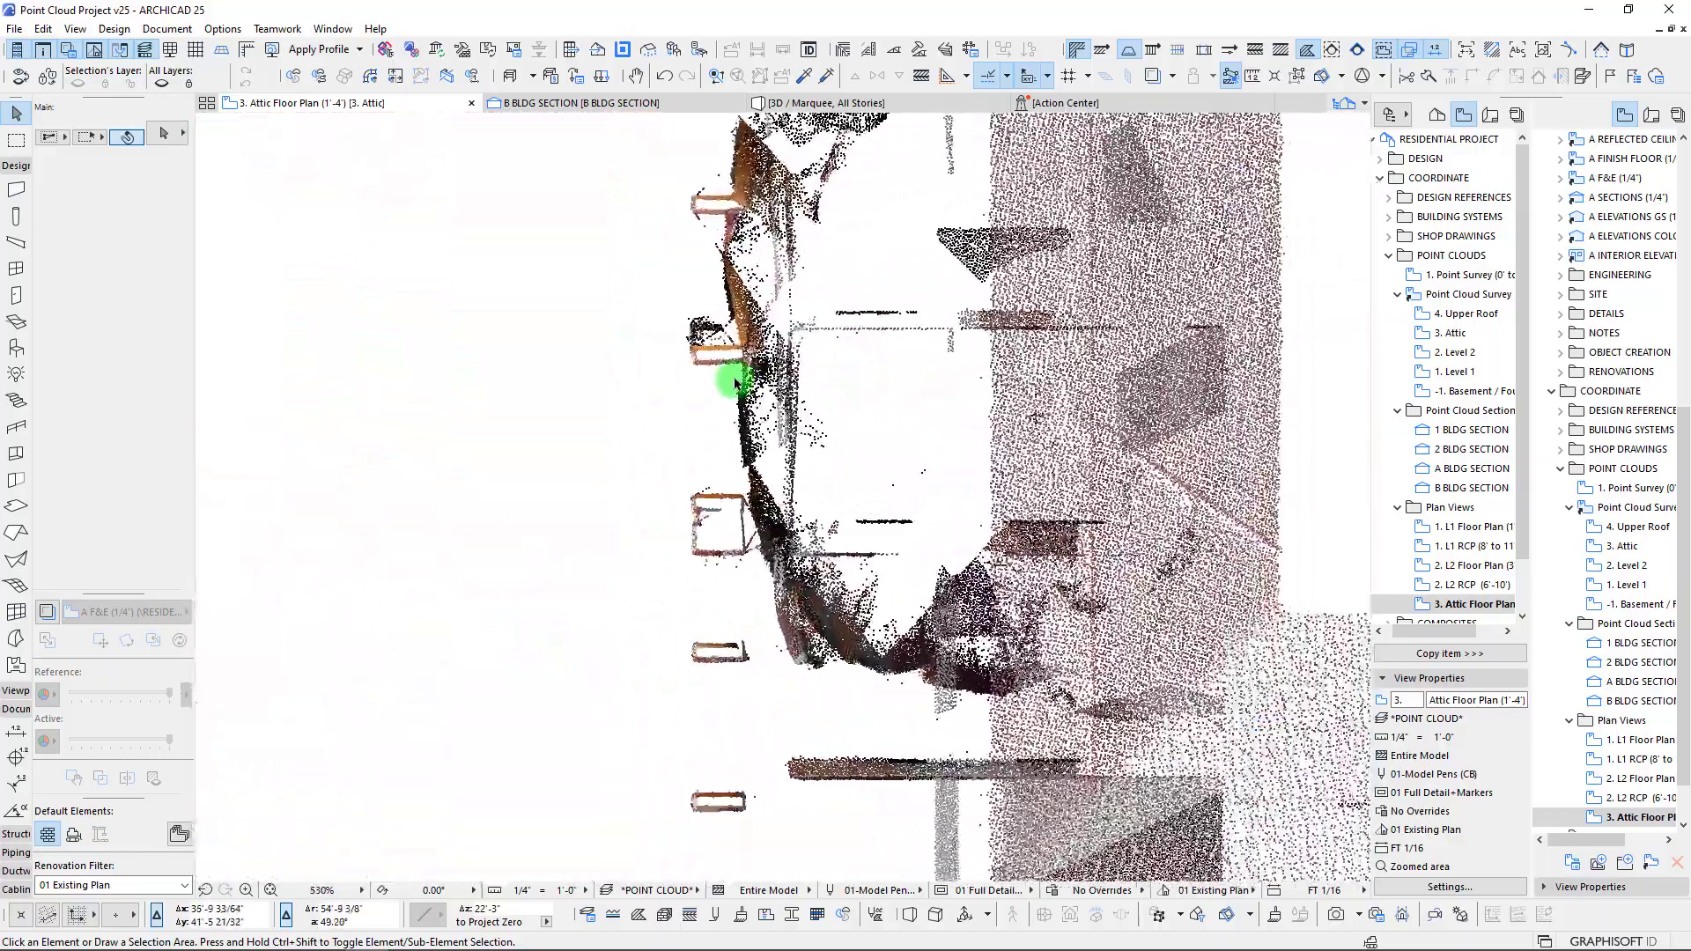
scroll(1024, 339, "down", 5)
middle_click_drag(1023, 350, 953, 499)
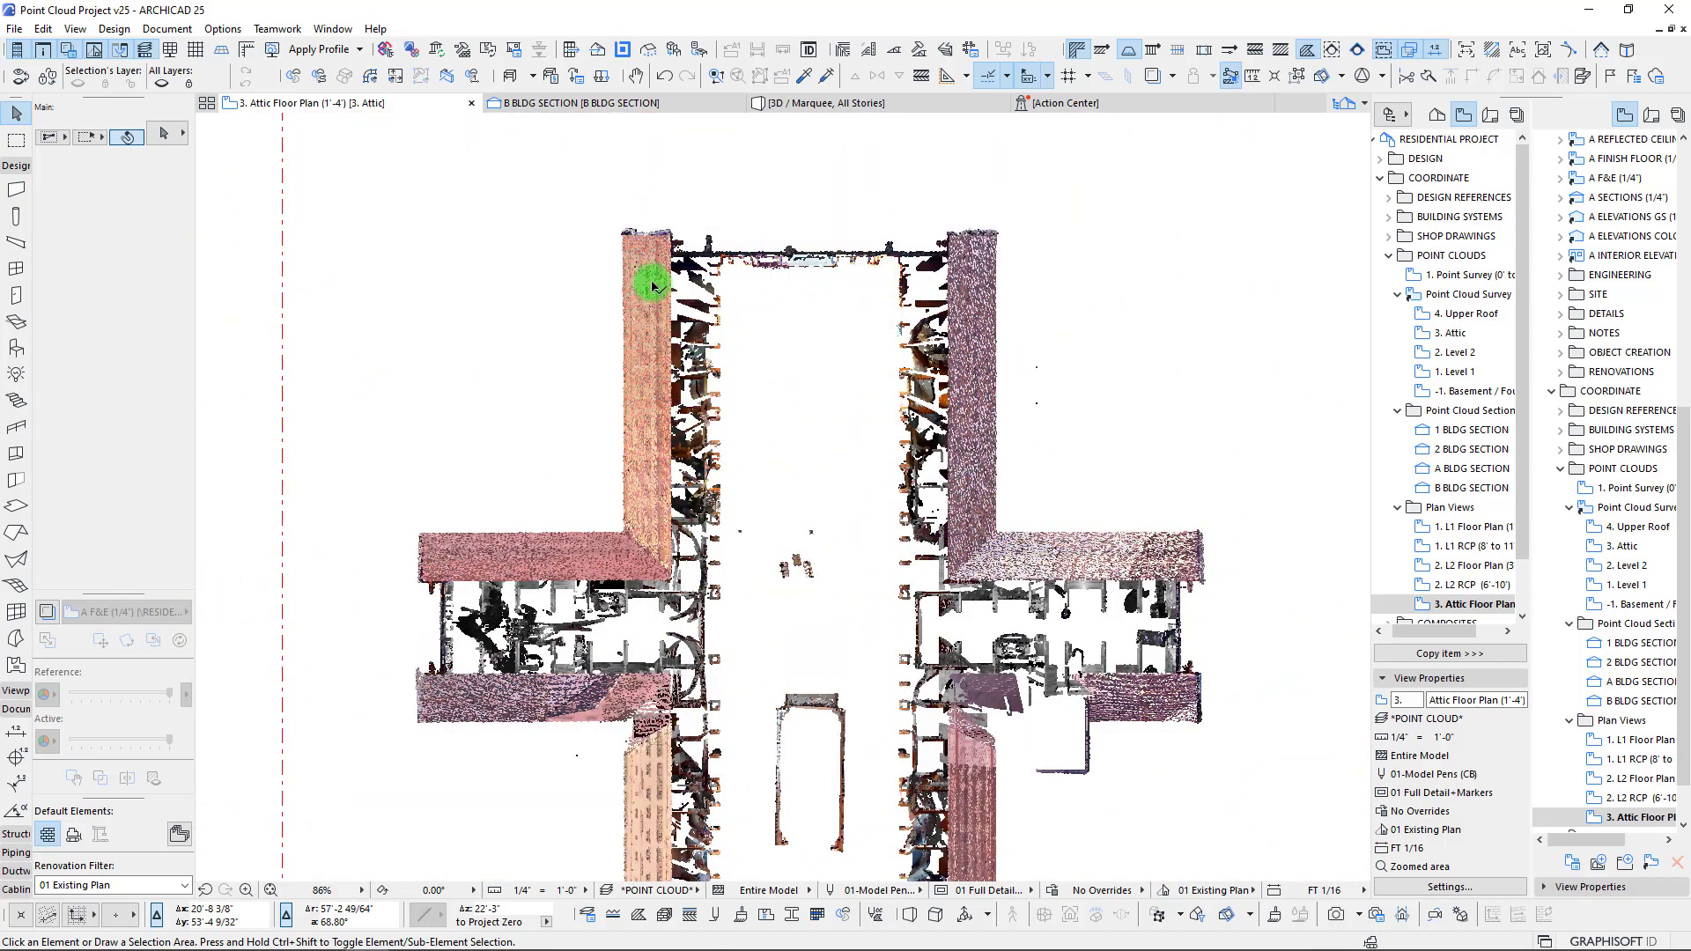
scroll(652, 284, "up", 2)
scroll(705, 533, "down", 2)
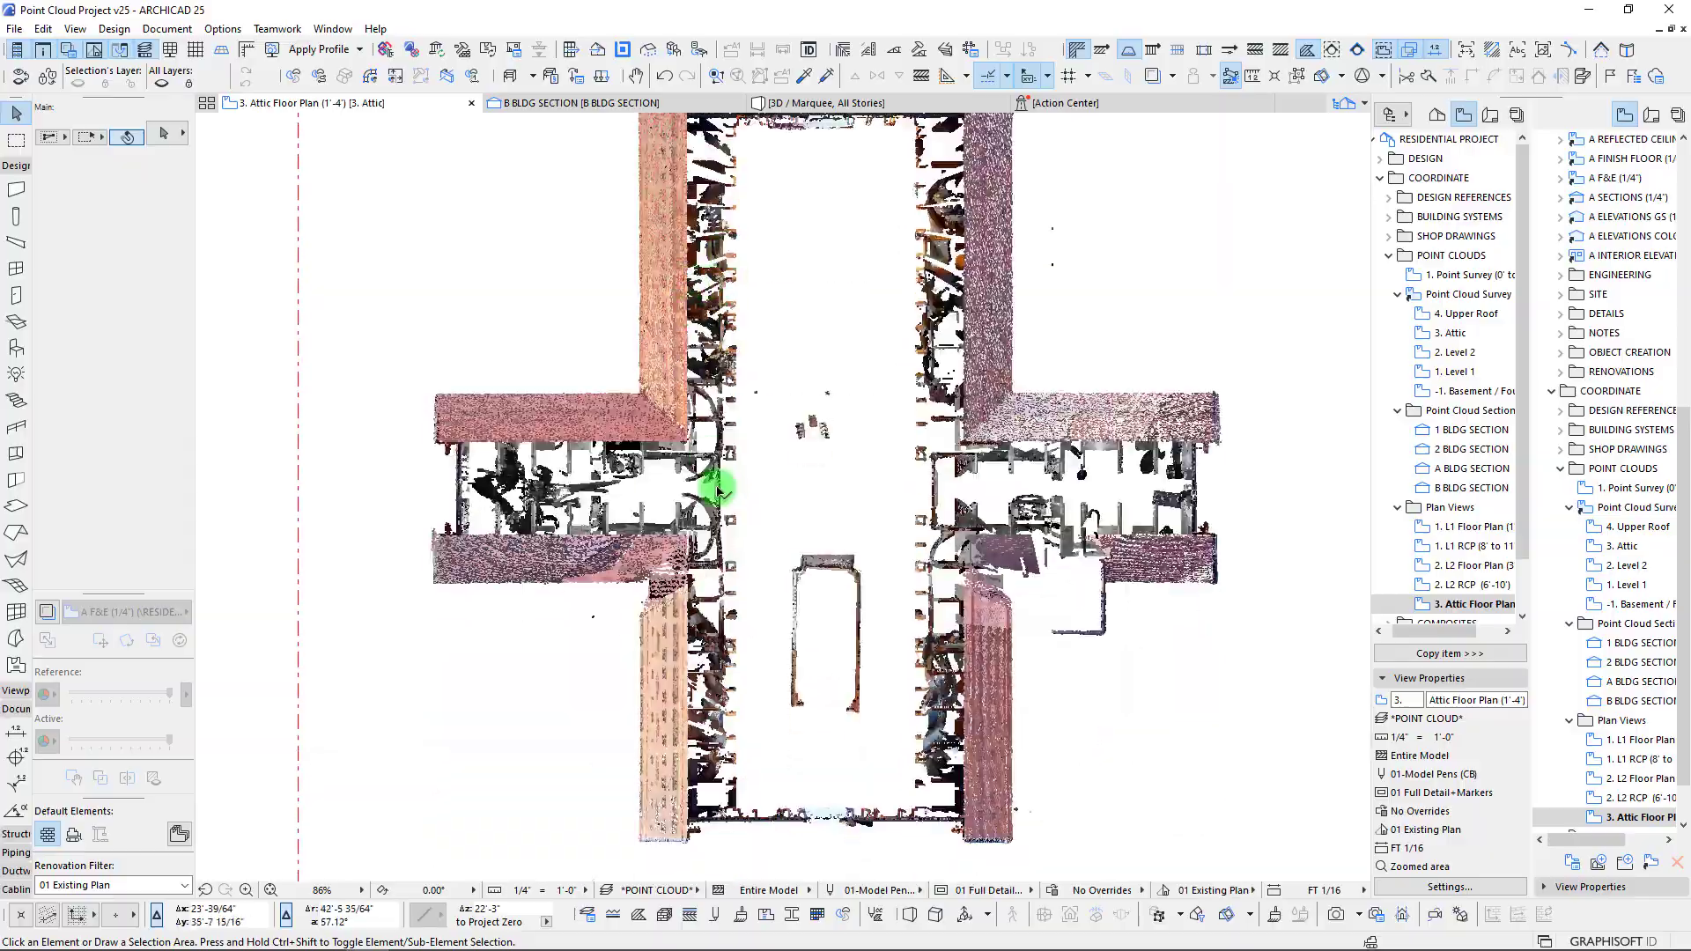
scroll(529, 476, "up", 6)
scroll(834, 467, "down", 3)
middle_click_drag(923, 477, 973, 482)
scroll(973, 482, "down", 6)
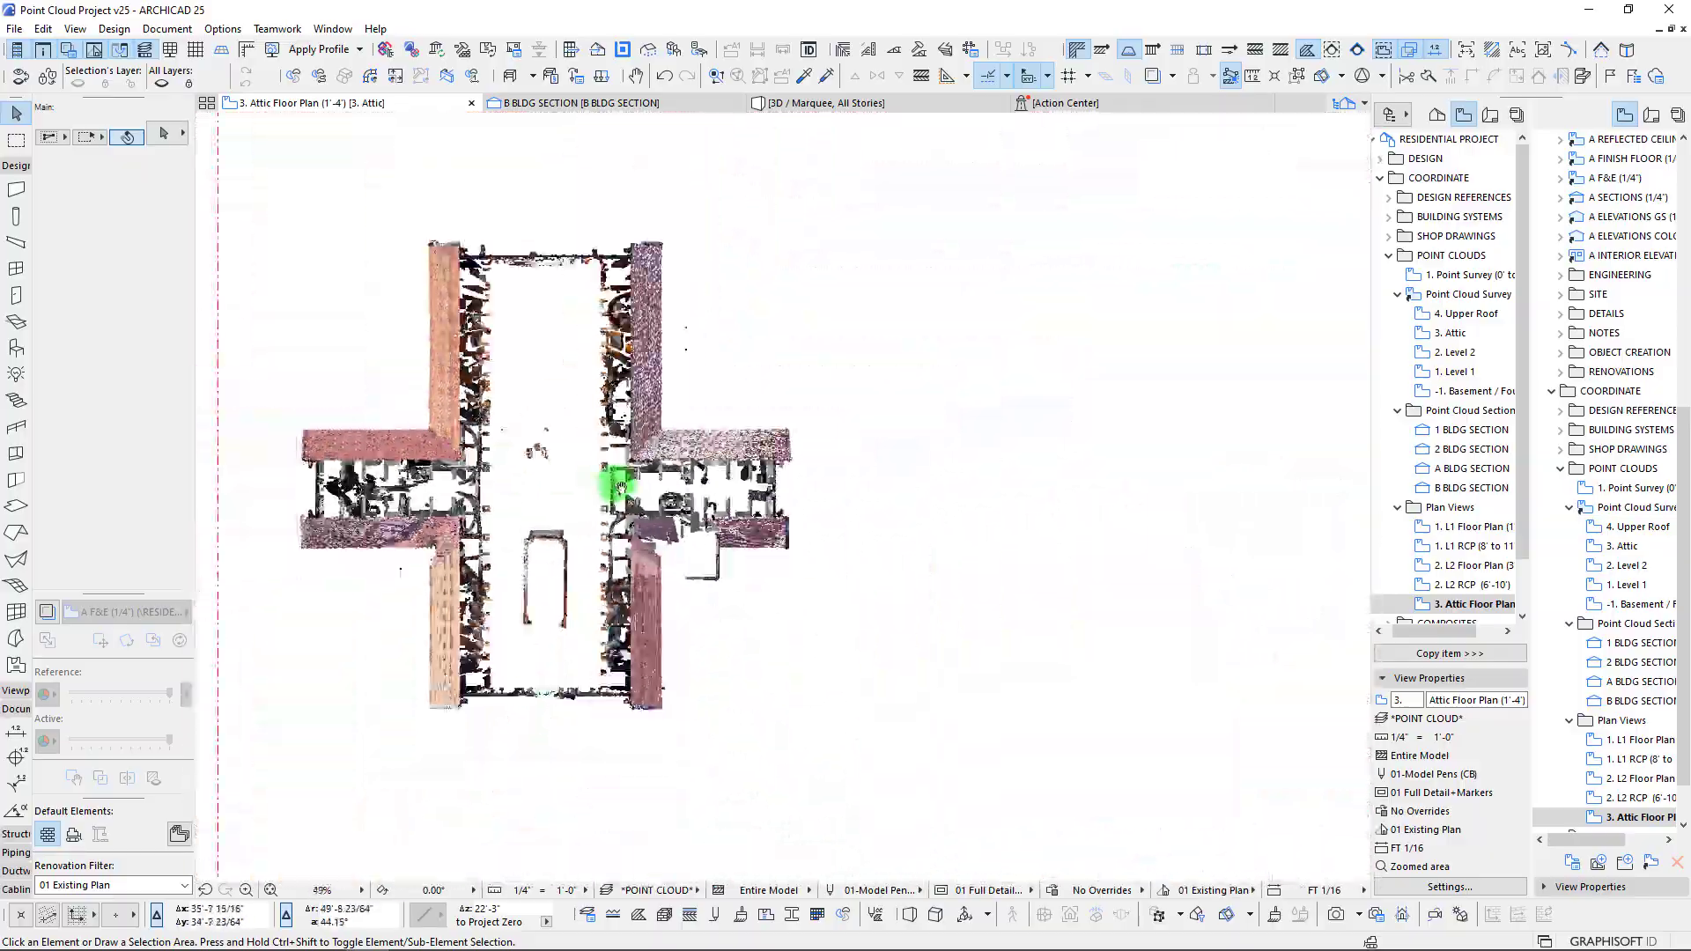
scroll(767, 472, "up", 2)
scroll(752, 472, "down", 1)
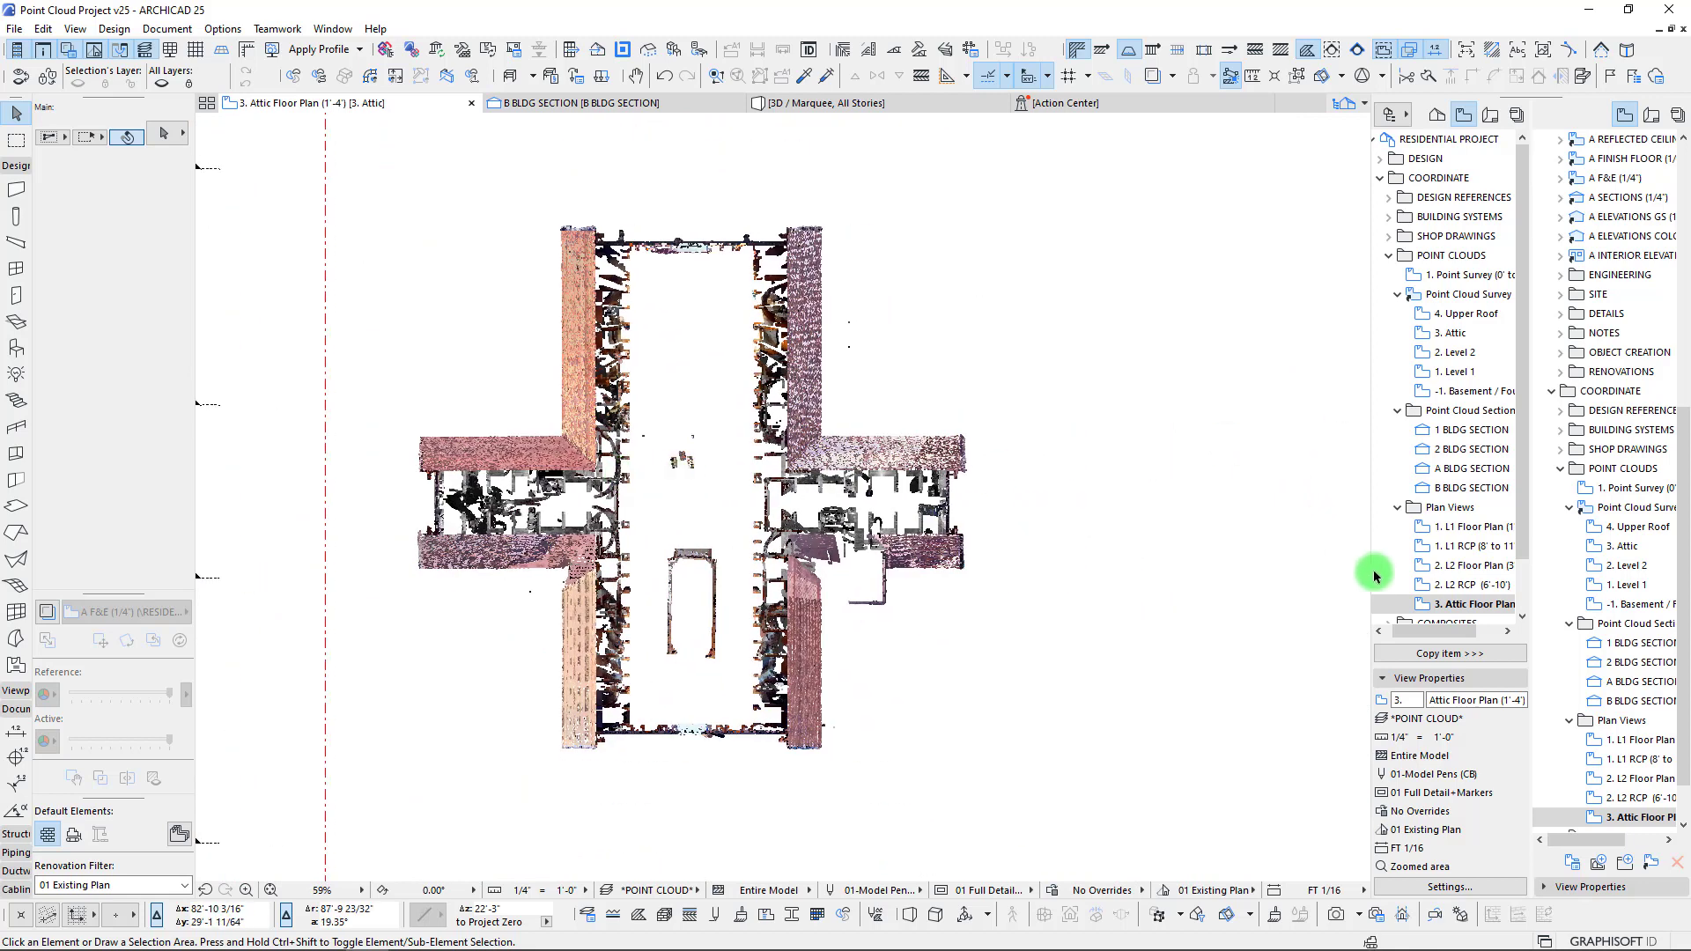
- Rename the Plan Views folder as Point Cloud Cuts and open its L1 Floor Plan (1' to 5') view
left_click(1450, 509)
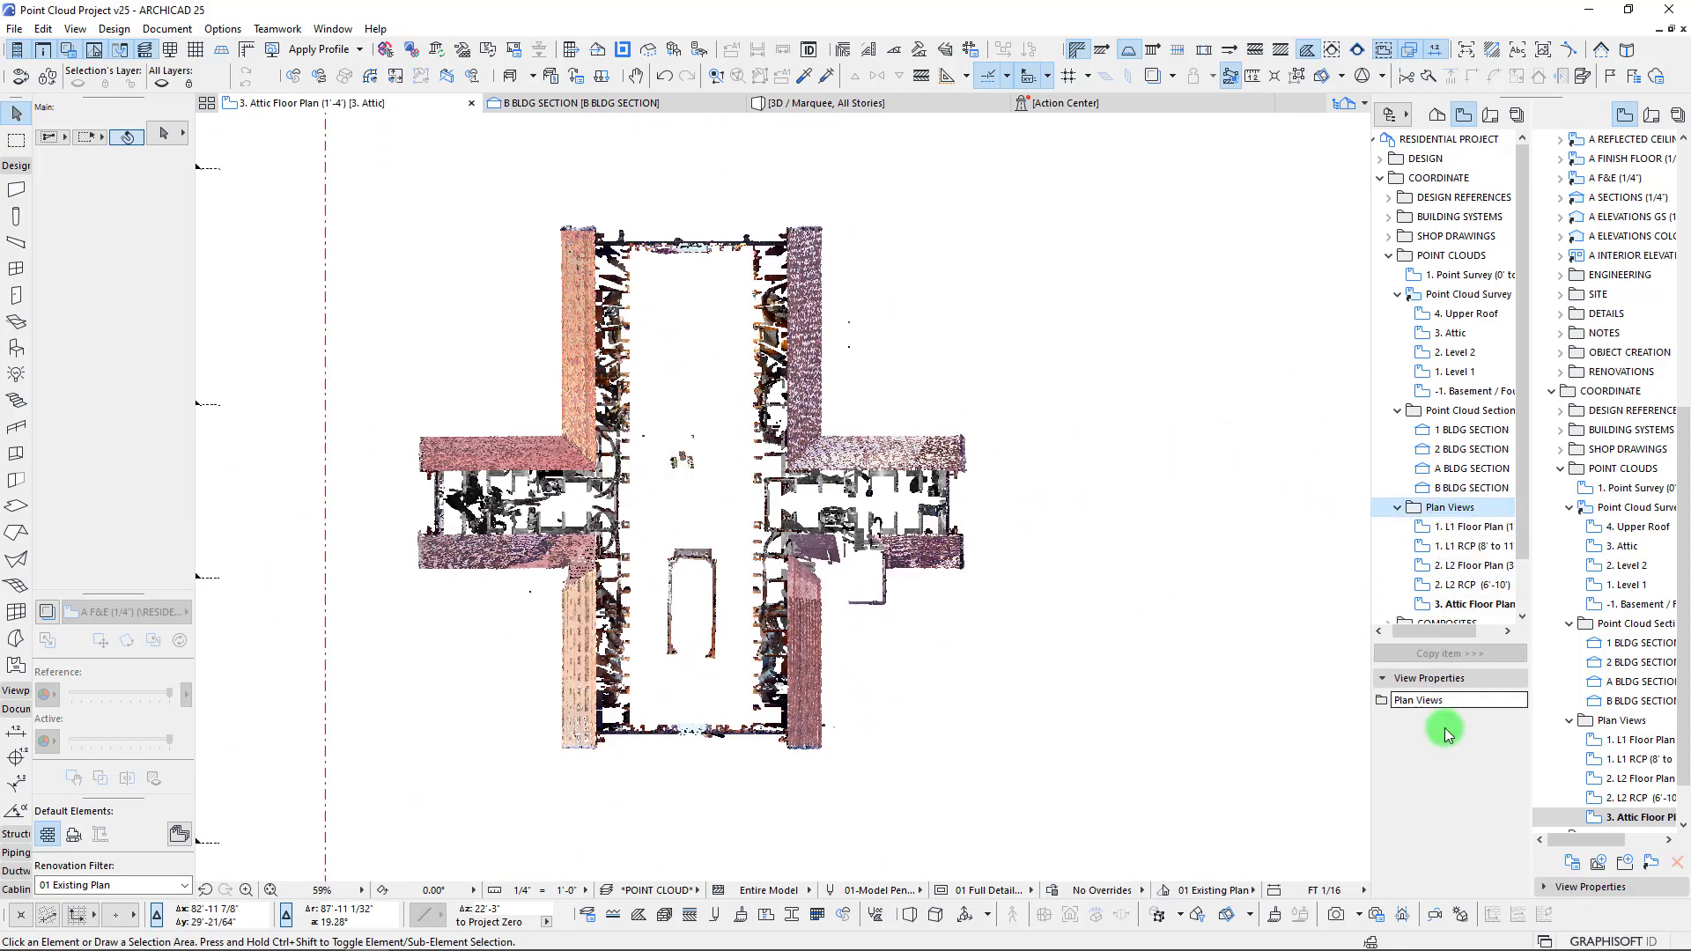
left_click(1400, 701)
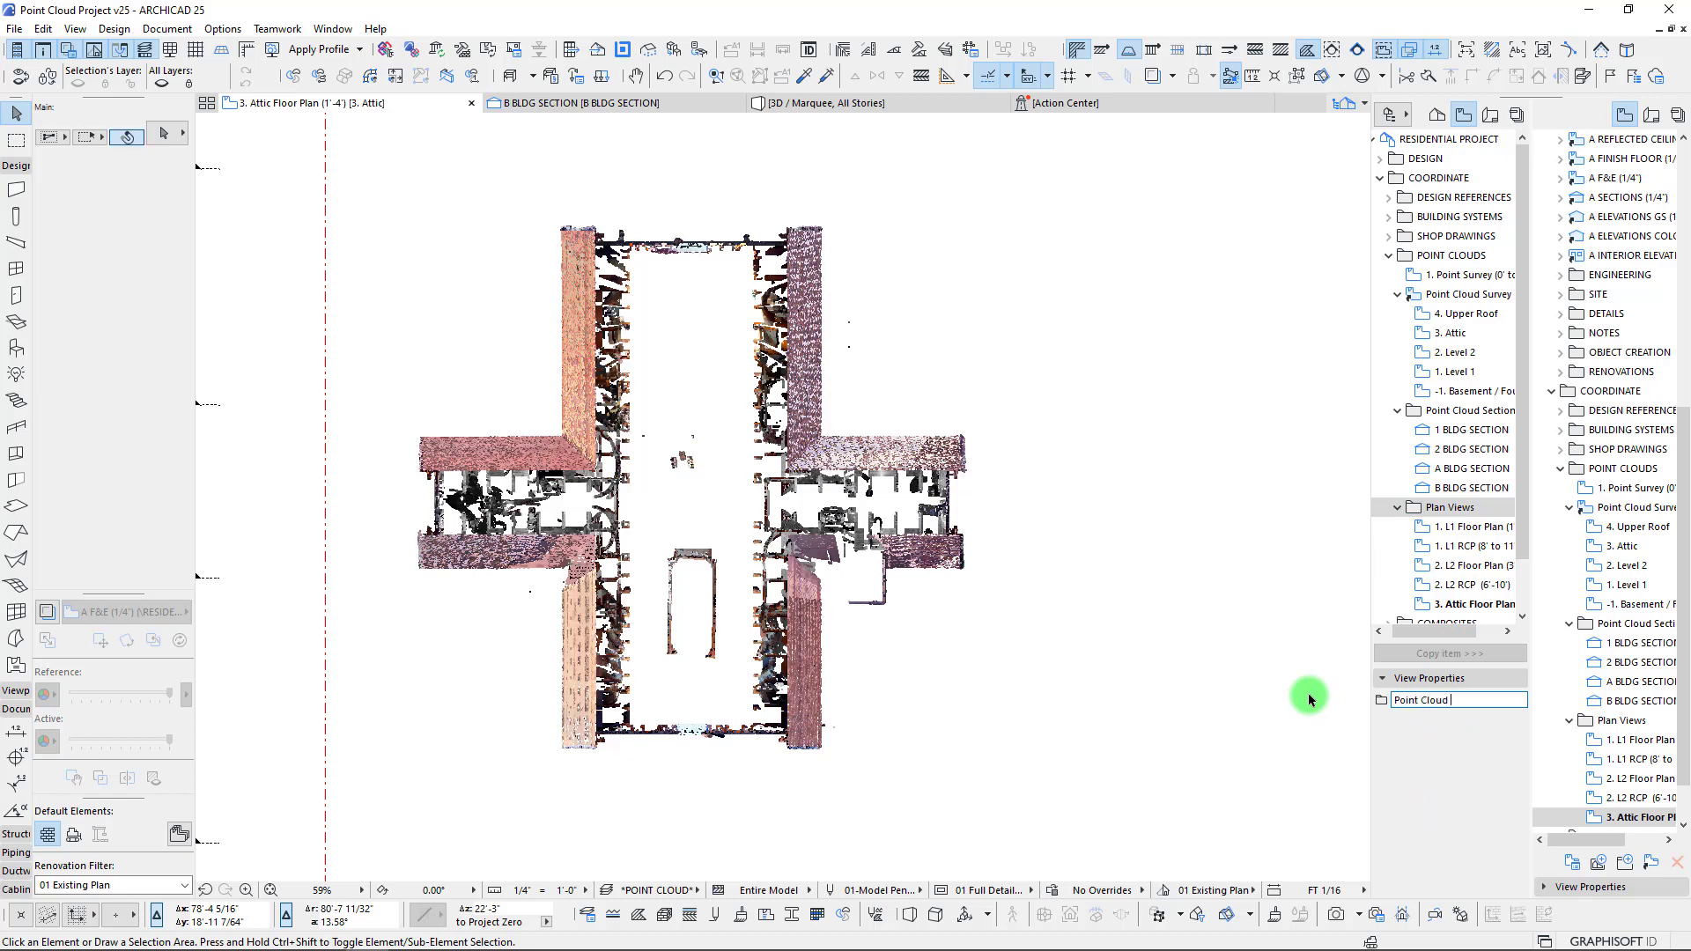
double_click(1448, 527)
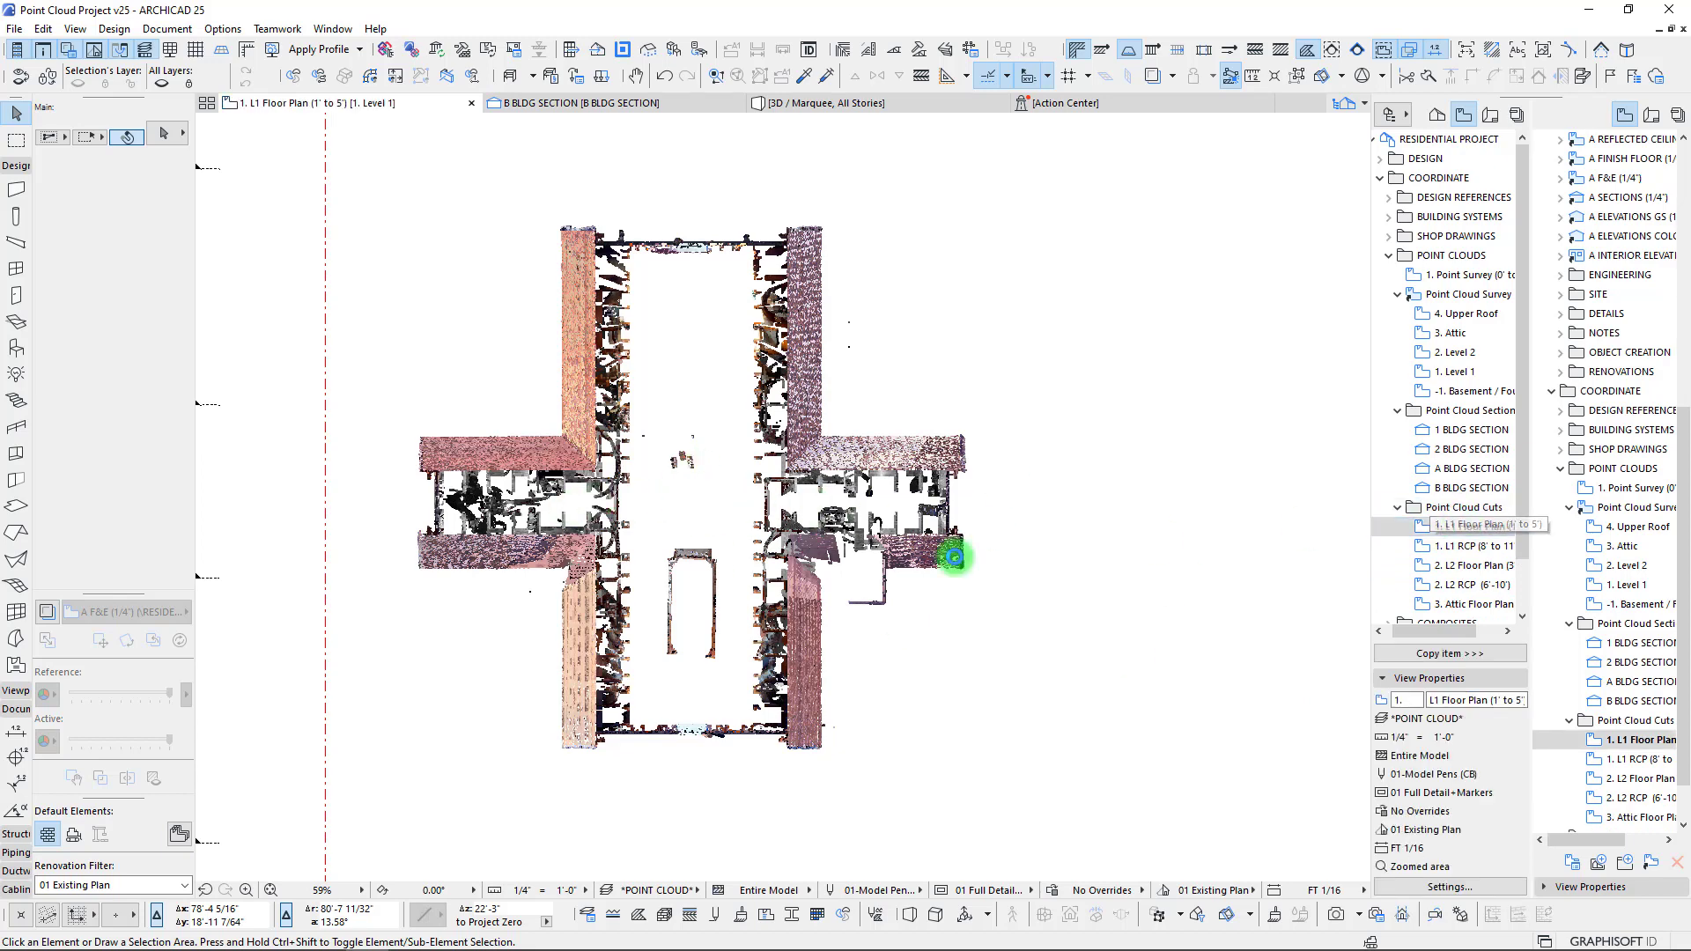
middle_click_drag(582, 423, 585, 484)
scroll(585, 483, "down", 3)
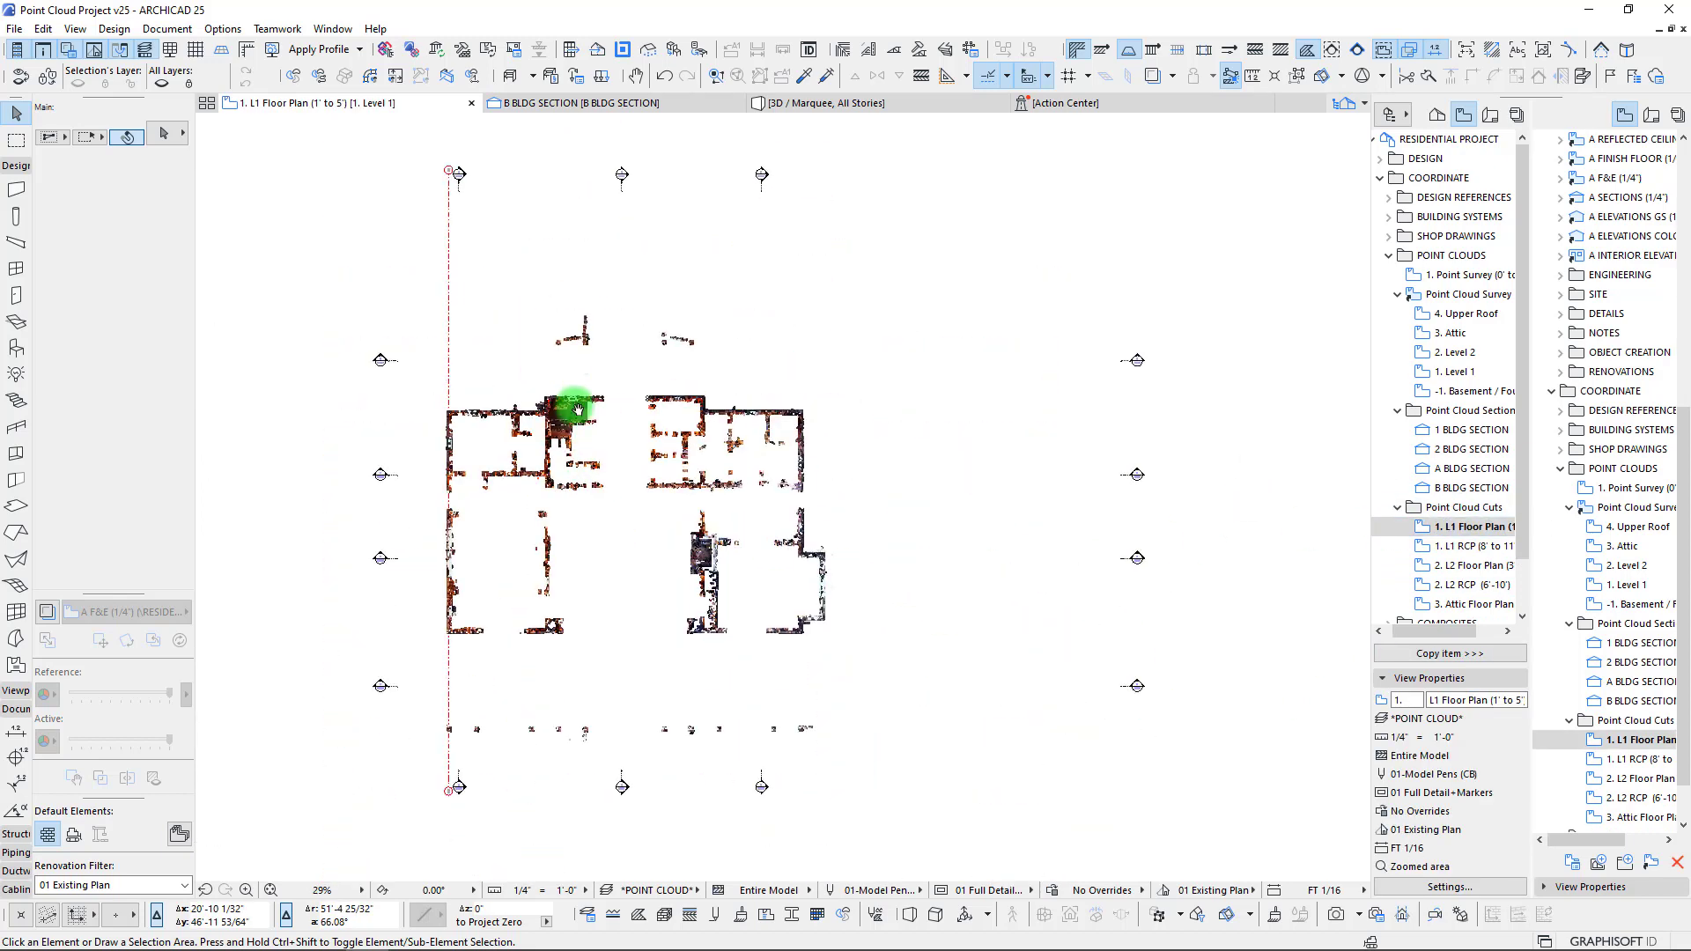
- Open the Level 1 view of the A FLOOR PLAN (1/4") set in the DESIGN folder
left_click(1389, 256)
left_click(1391, 178)
left_click(1391, 159)
left_click(1399, 198)
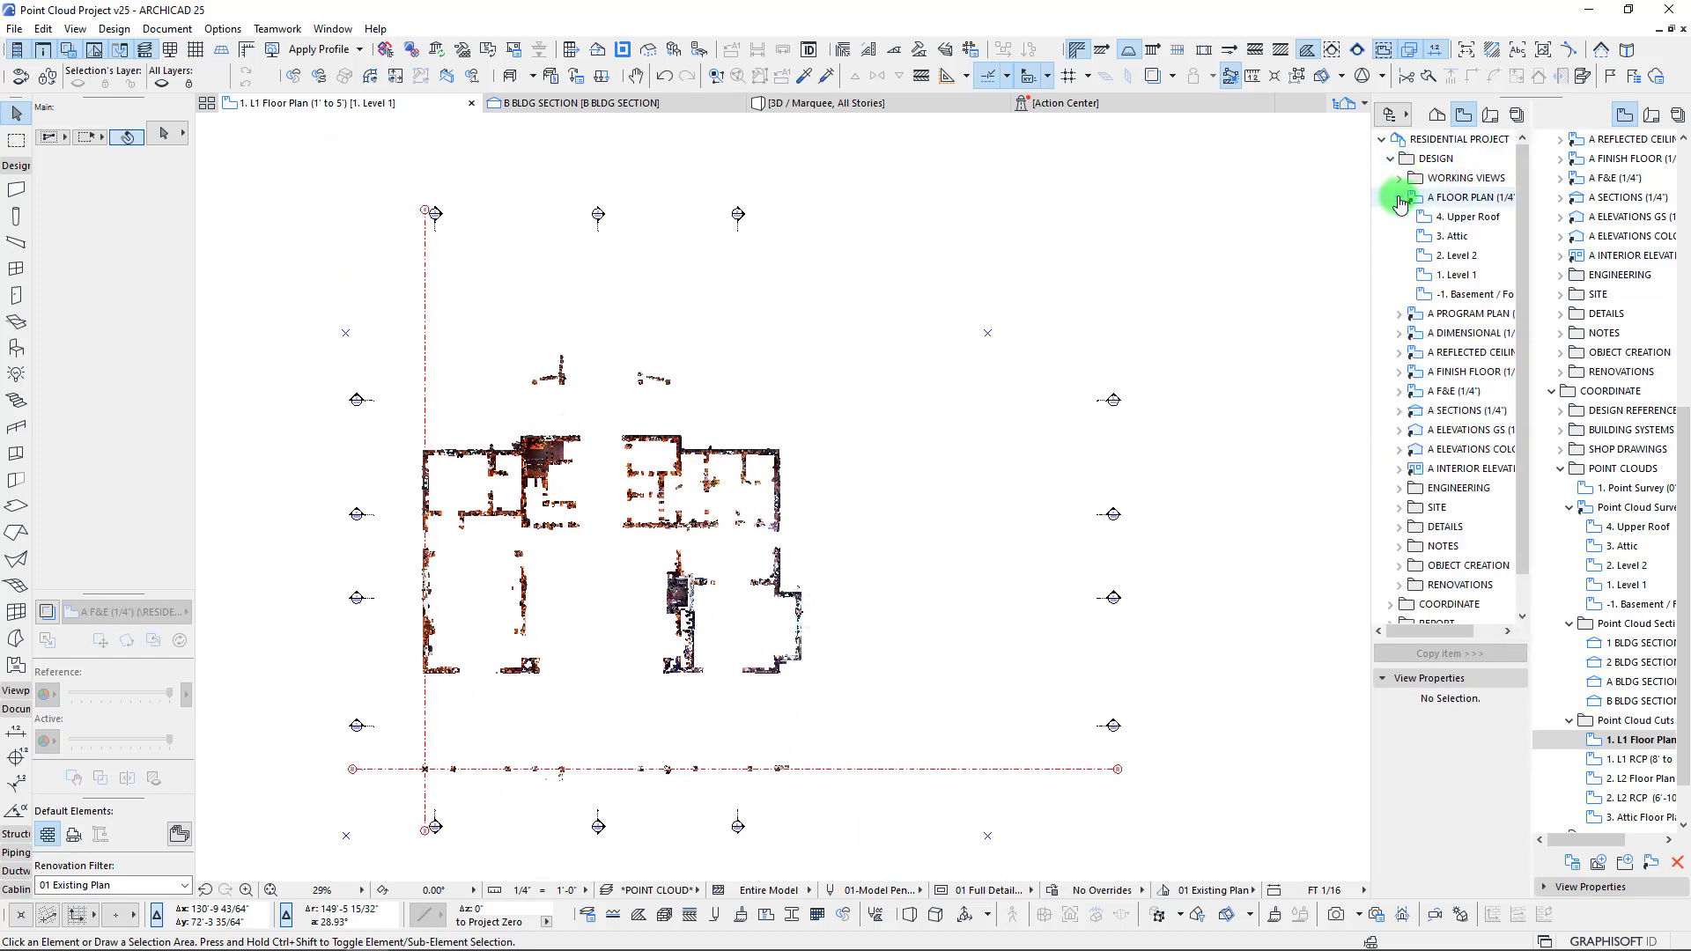
double_click(1450, 275)
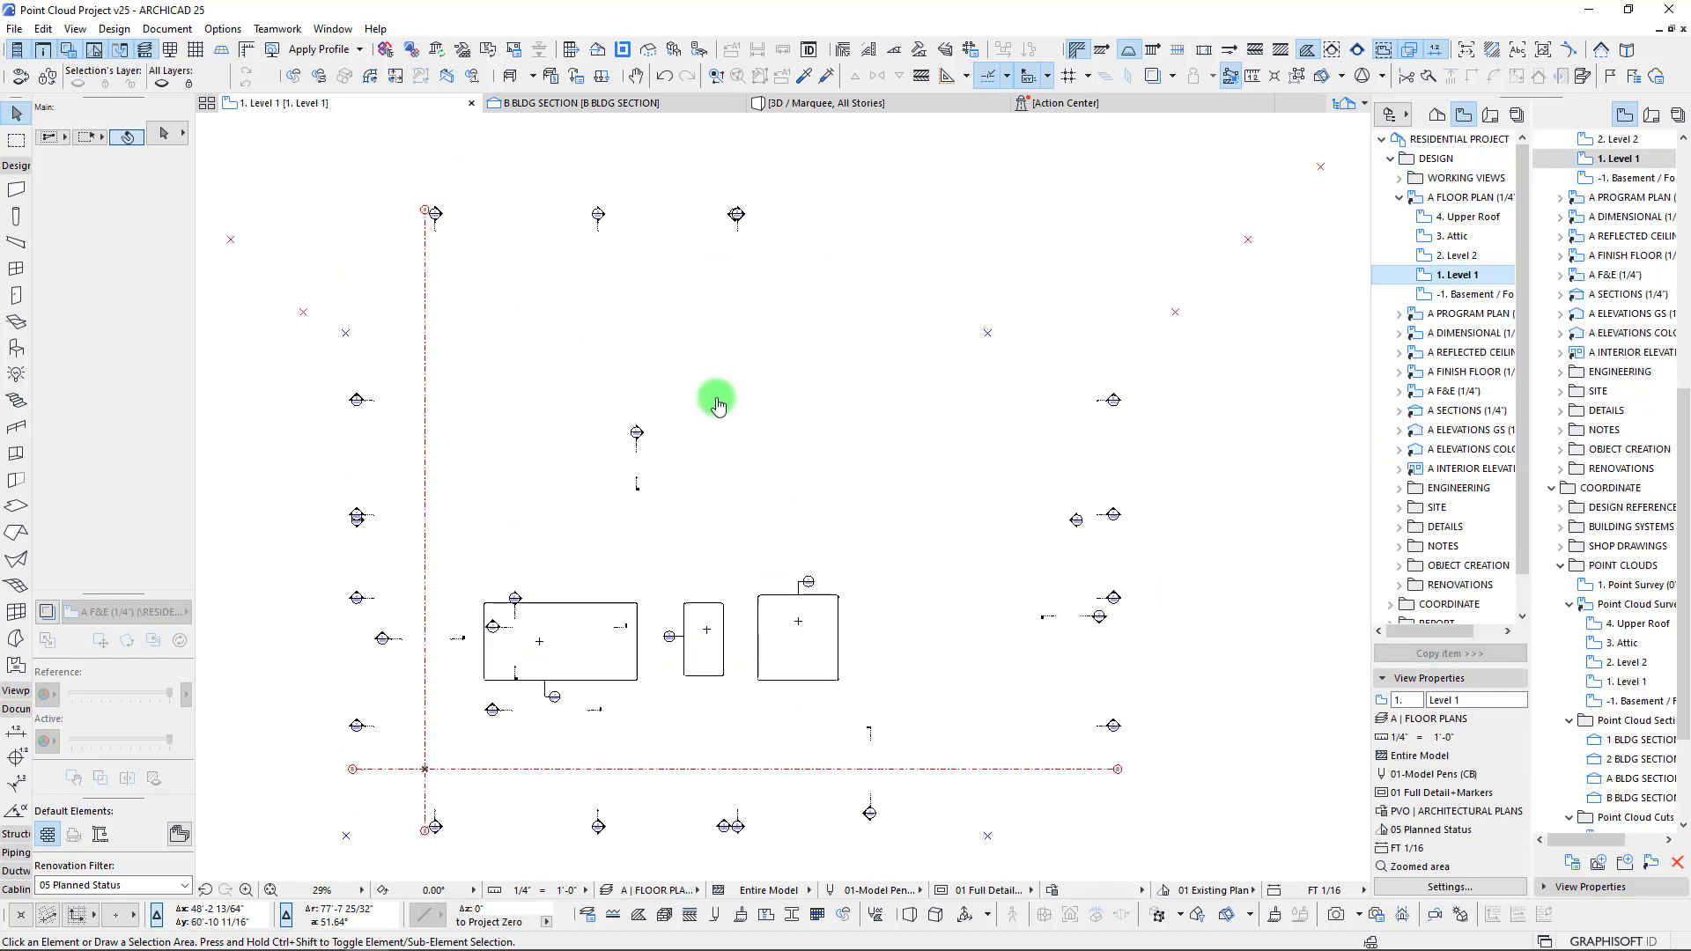
- Show the L1 Floor Plan (1' to 5') view from Point Cloud Cuts as the trace reference under Level 1
scroll(1419, 531, "down", 1)
left_click(1391, 565)
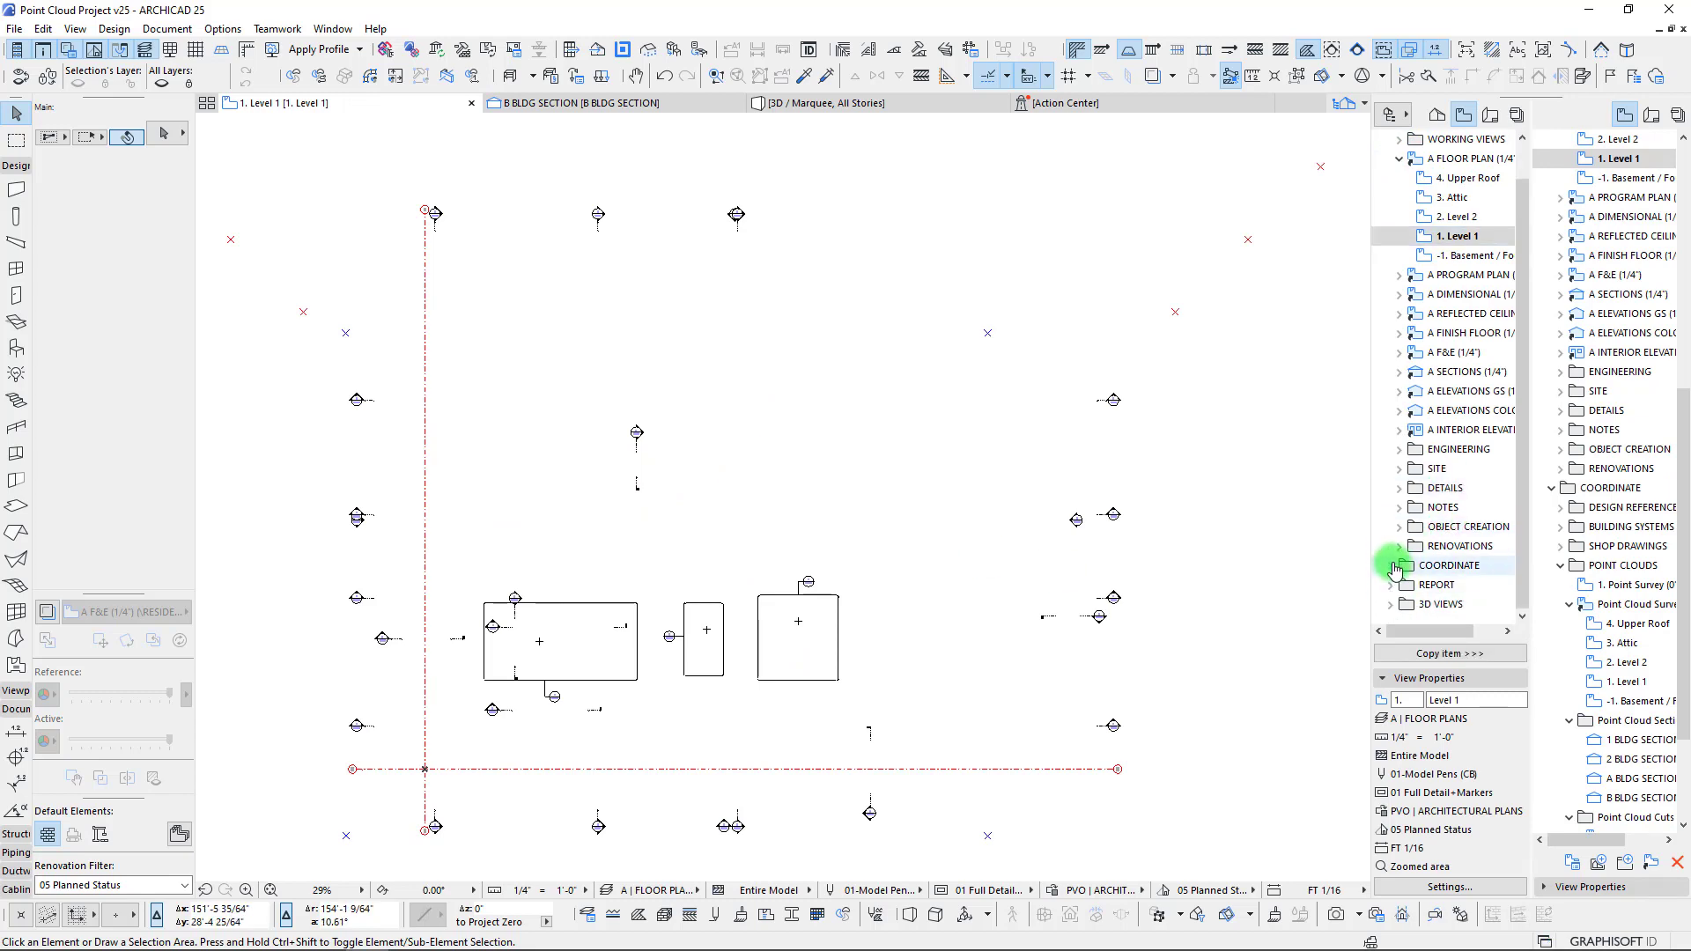
scroll(1399, 573, "down", 1)
left_click(1400, 584)
scroll(1410, 581, "down", 6)
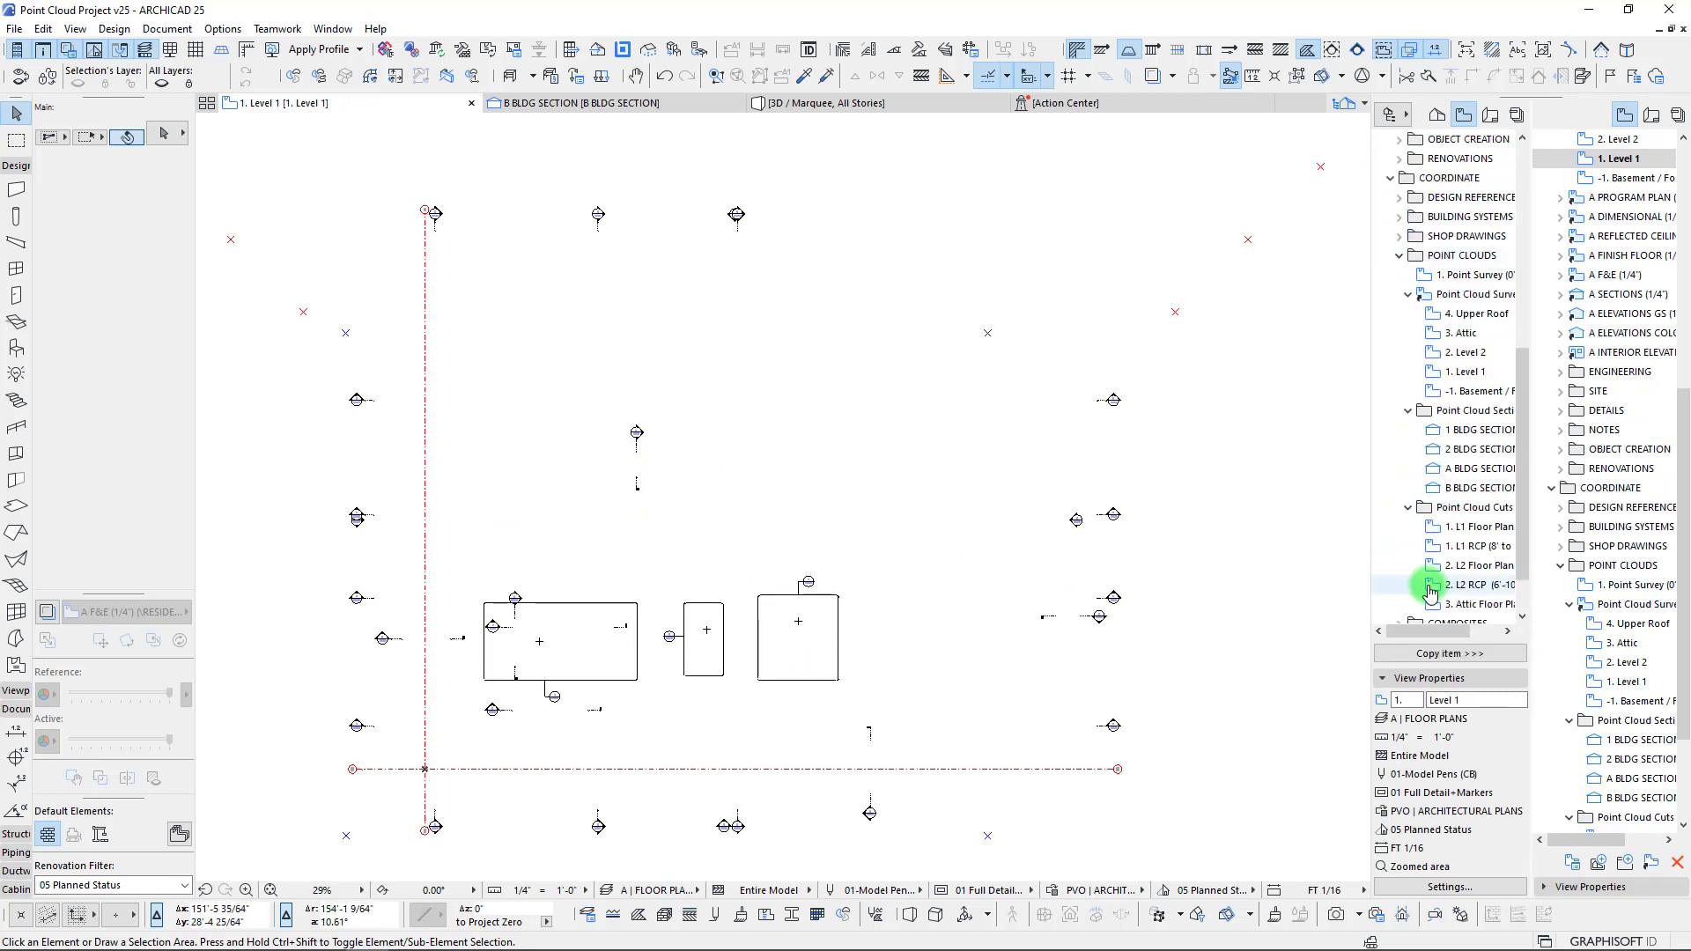
right_click(1446, 527)
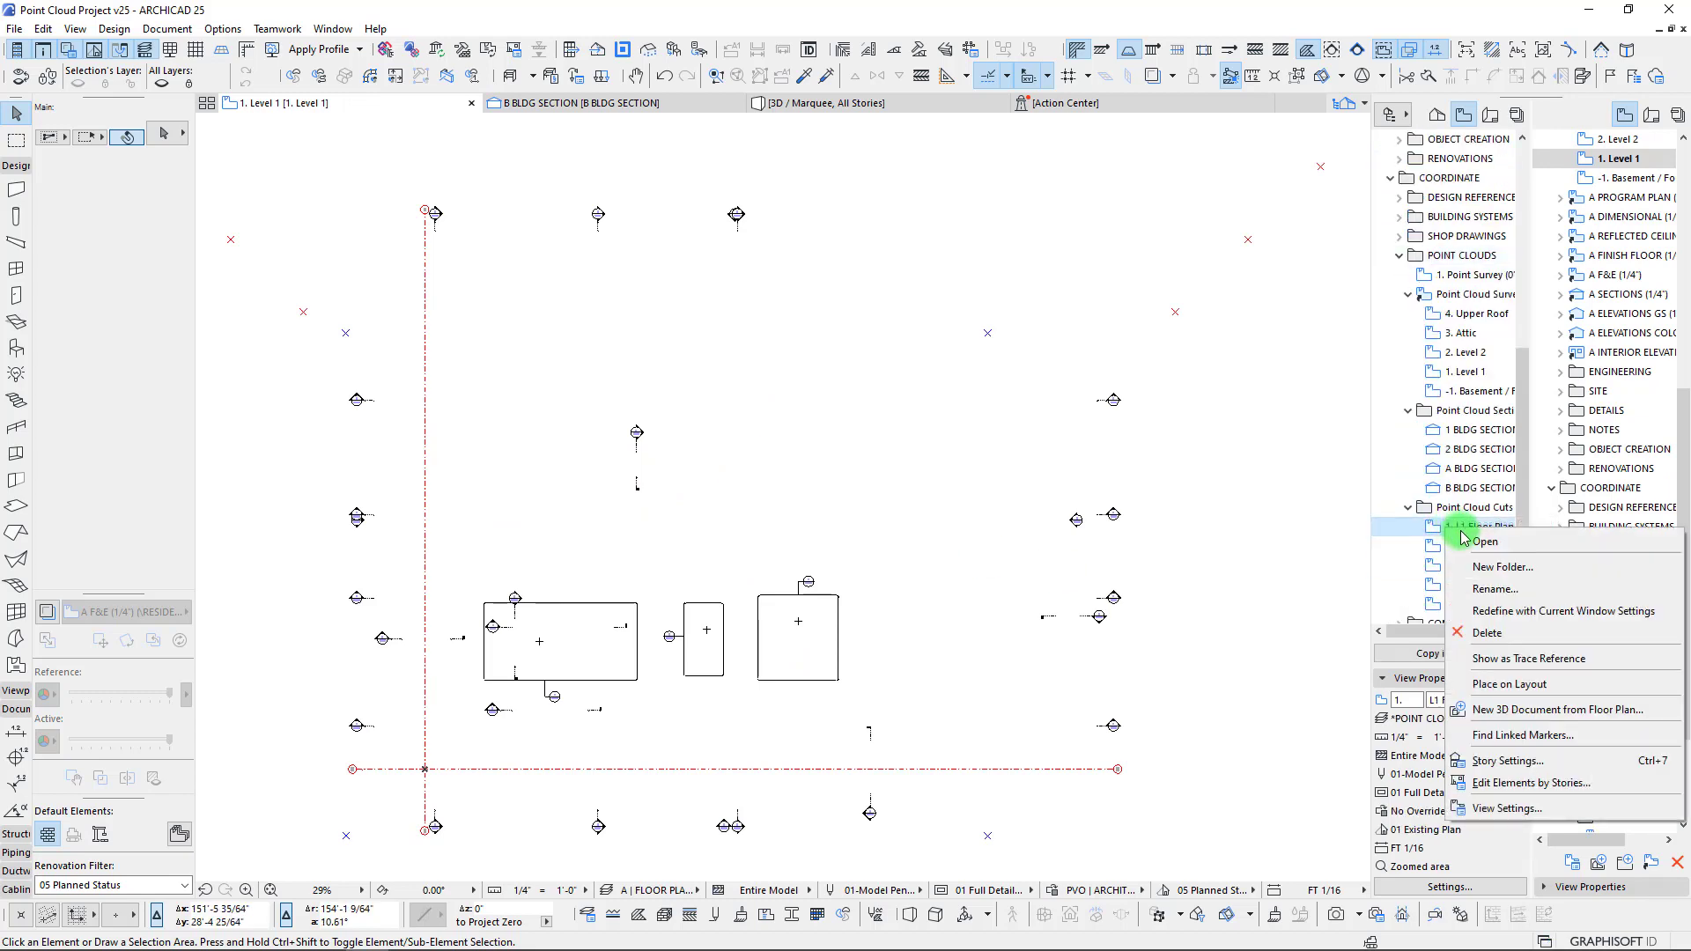
left_click(1519, 662)
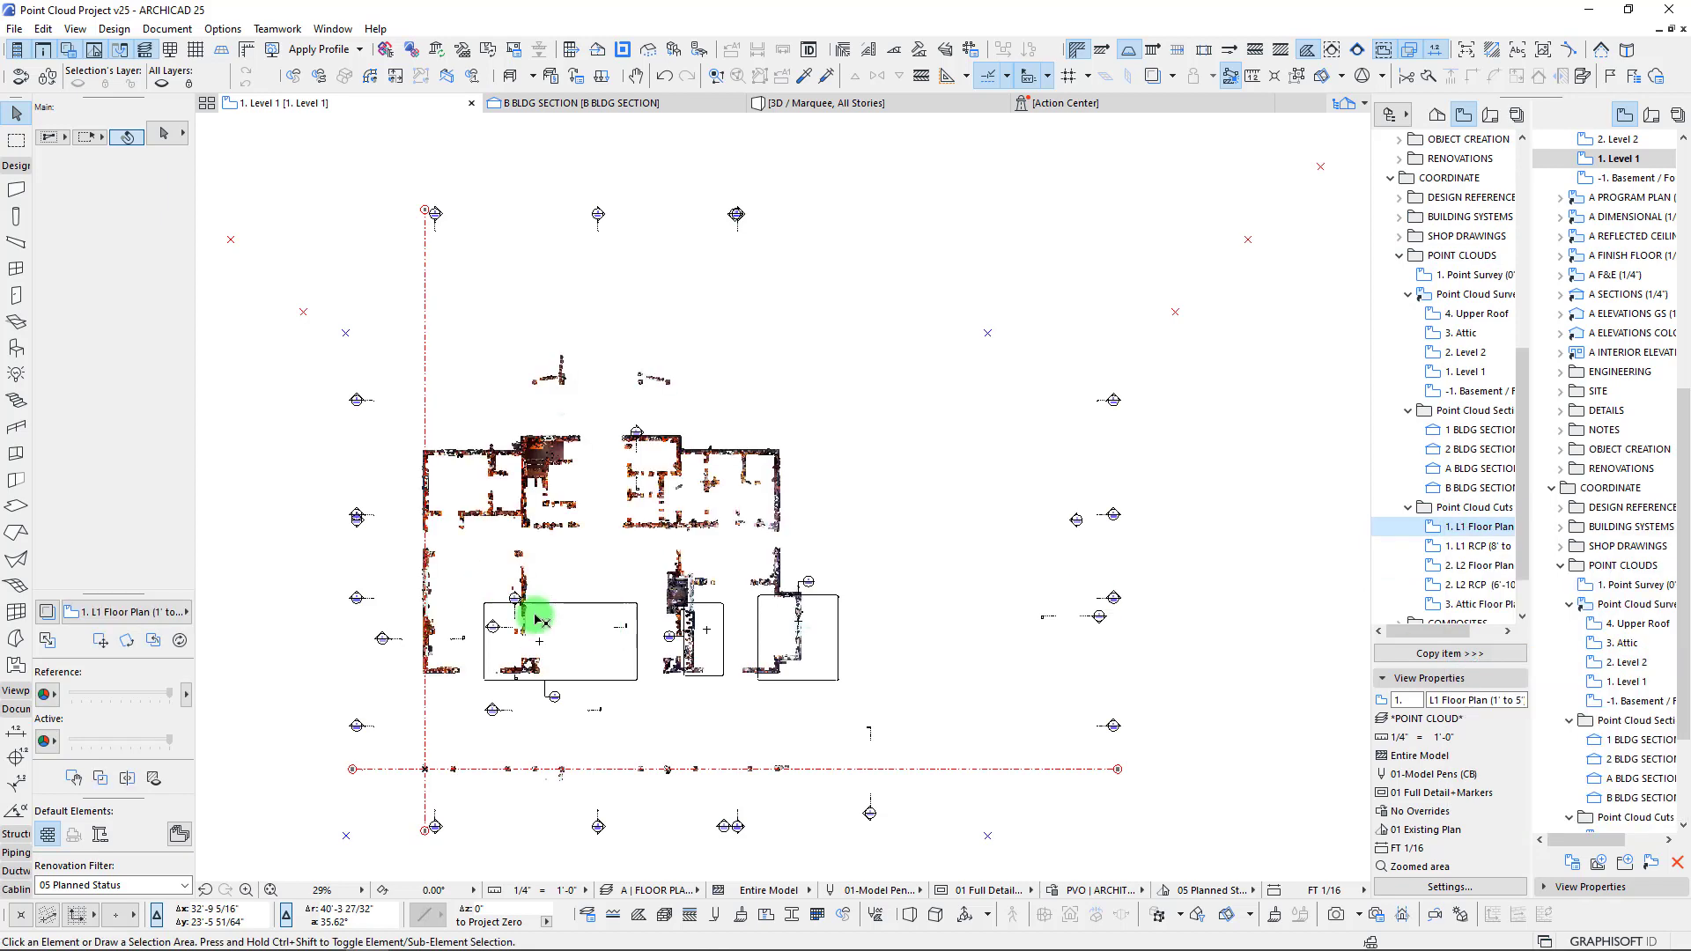
- Examine the traced Level 1 point cloud's exterior wall corners, interior wall studs and overall layout against the design floor plan
scroll(596, 627, "up", 8)
middle_click_drag(647, 568, 929, 332)
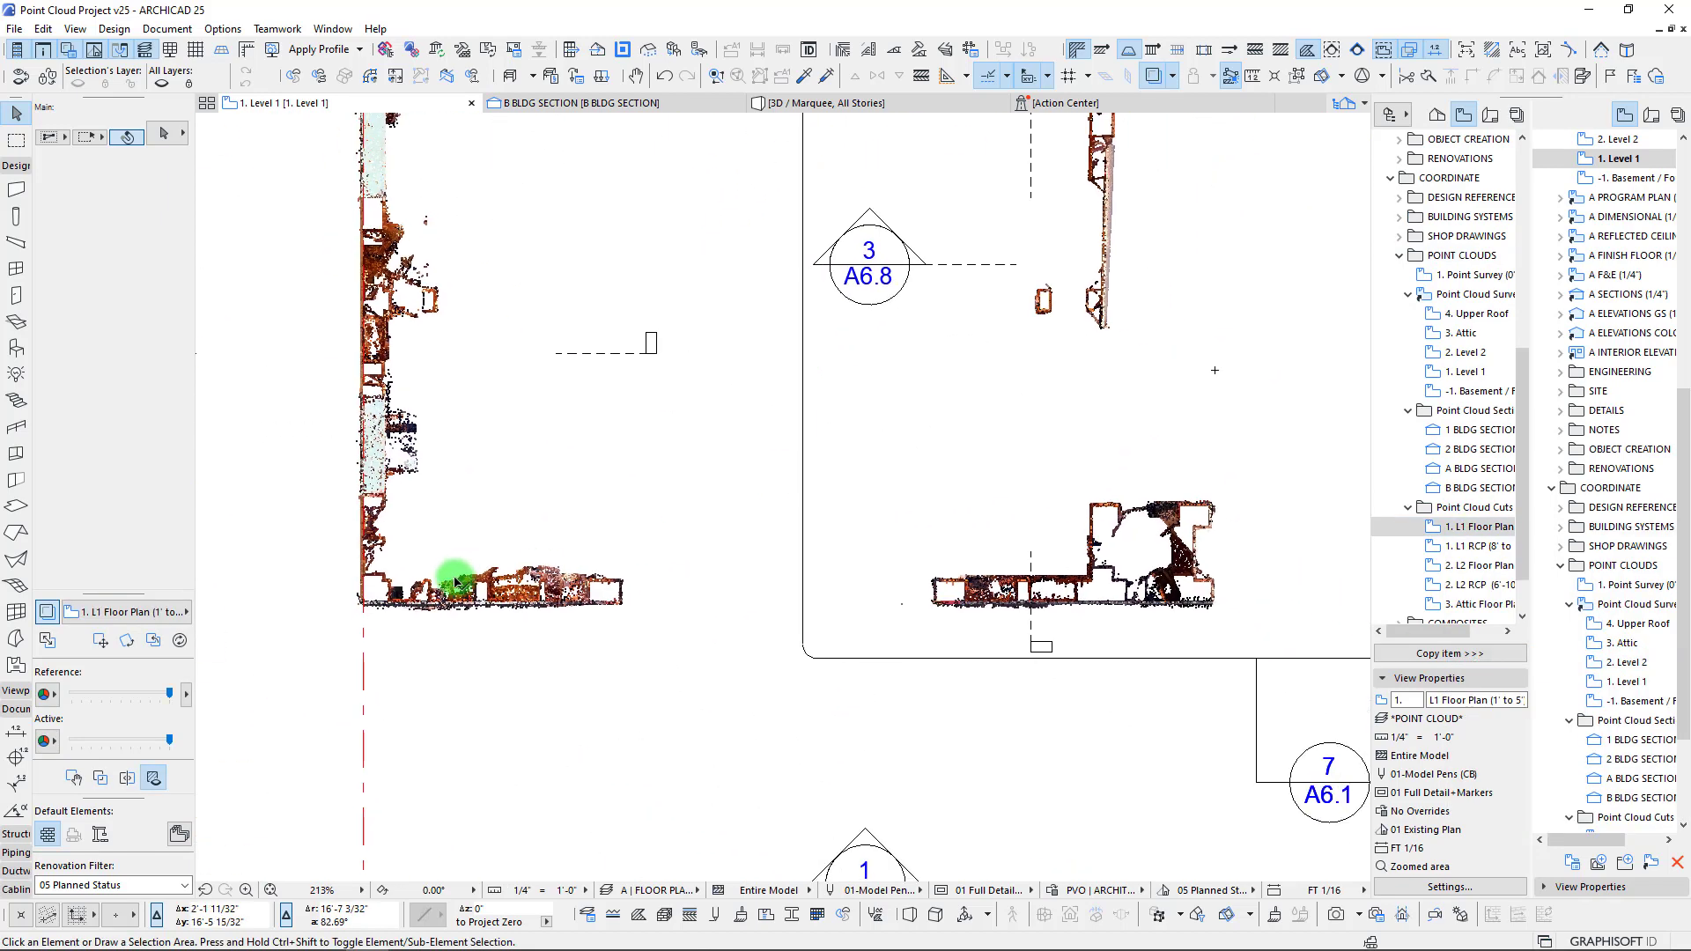
scroll(446, 578, "up", 3)
middle_click_drag(446, 577, 682, 575)
scroll(528, 427, "down", 10)
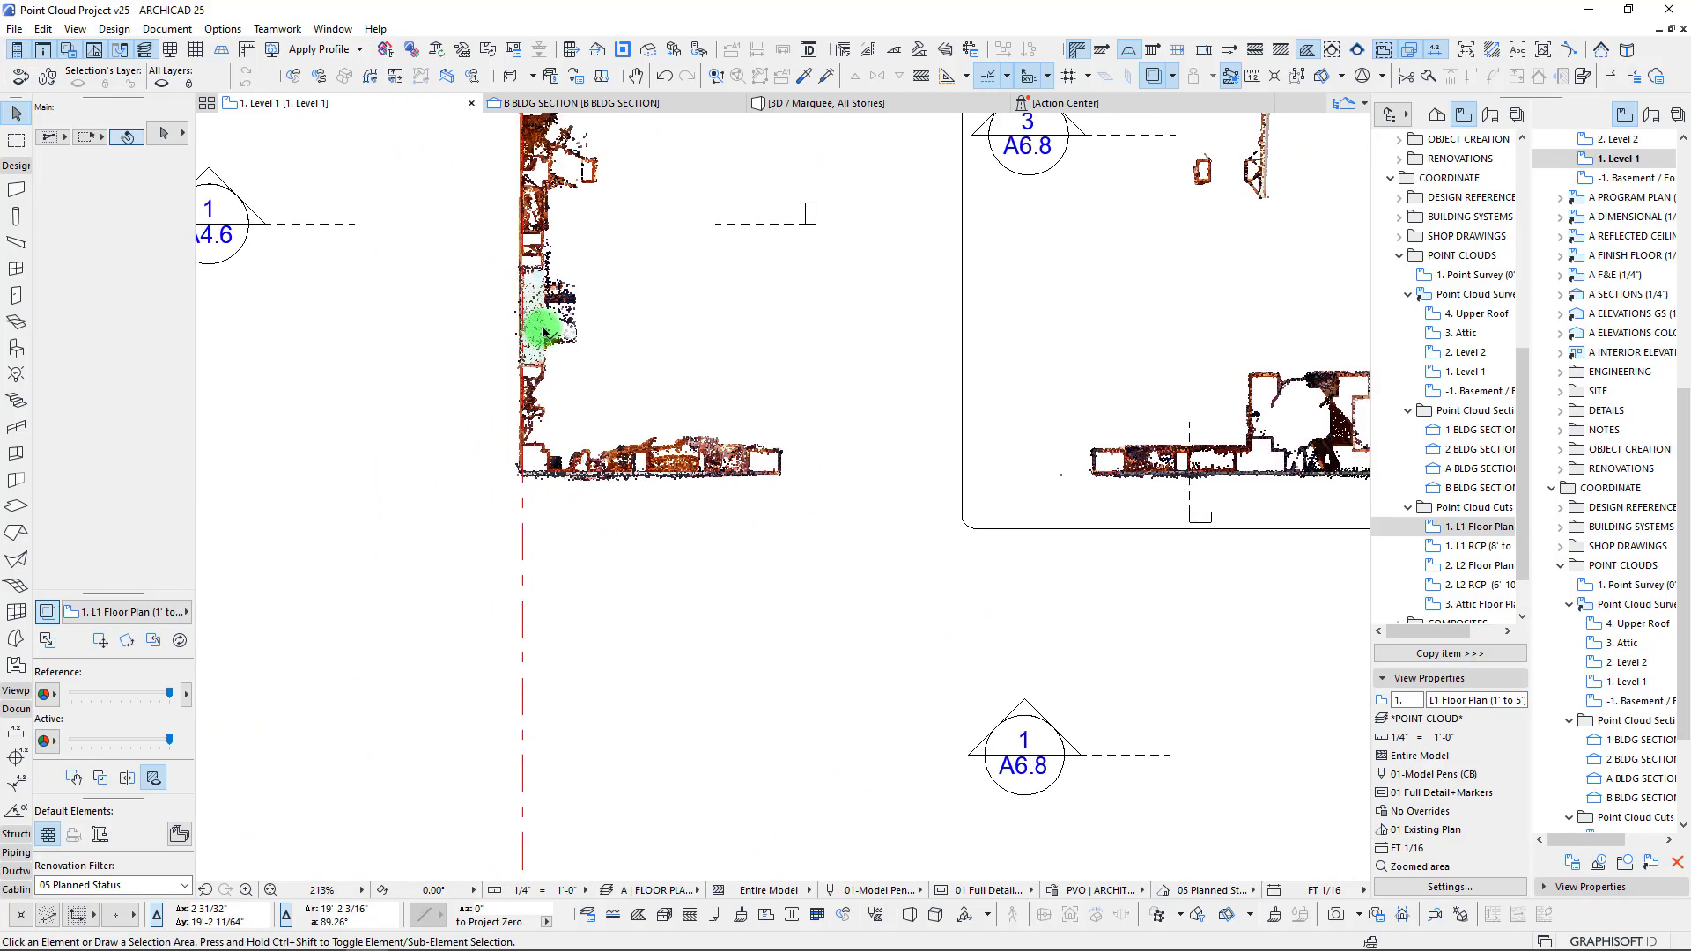
scroll(621, 454, "down", 4)
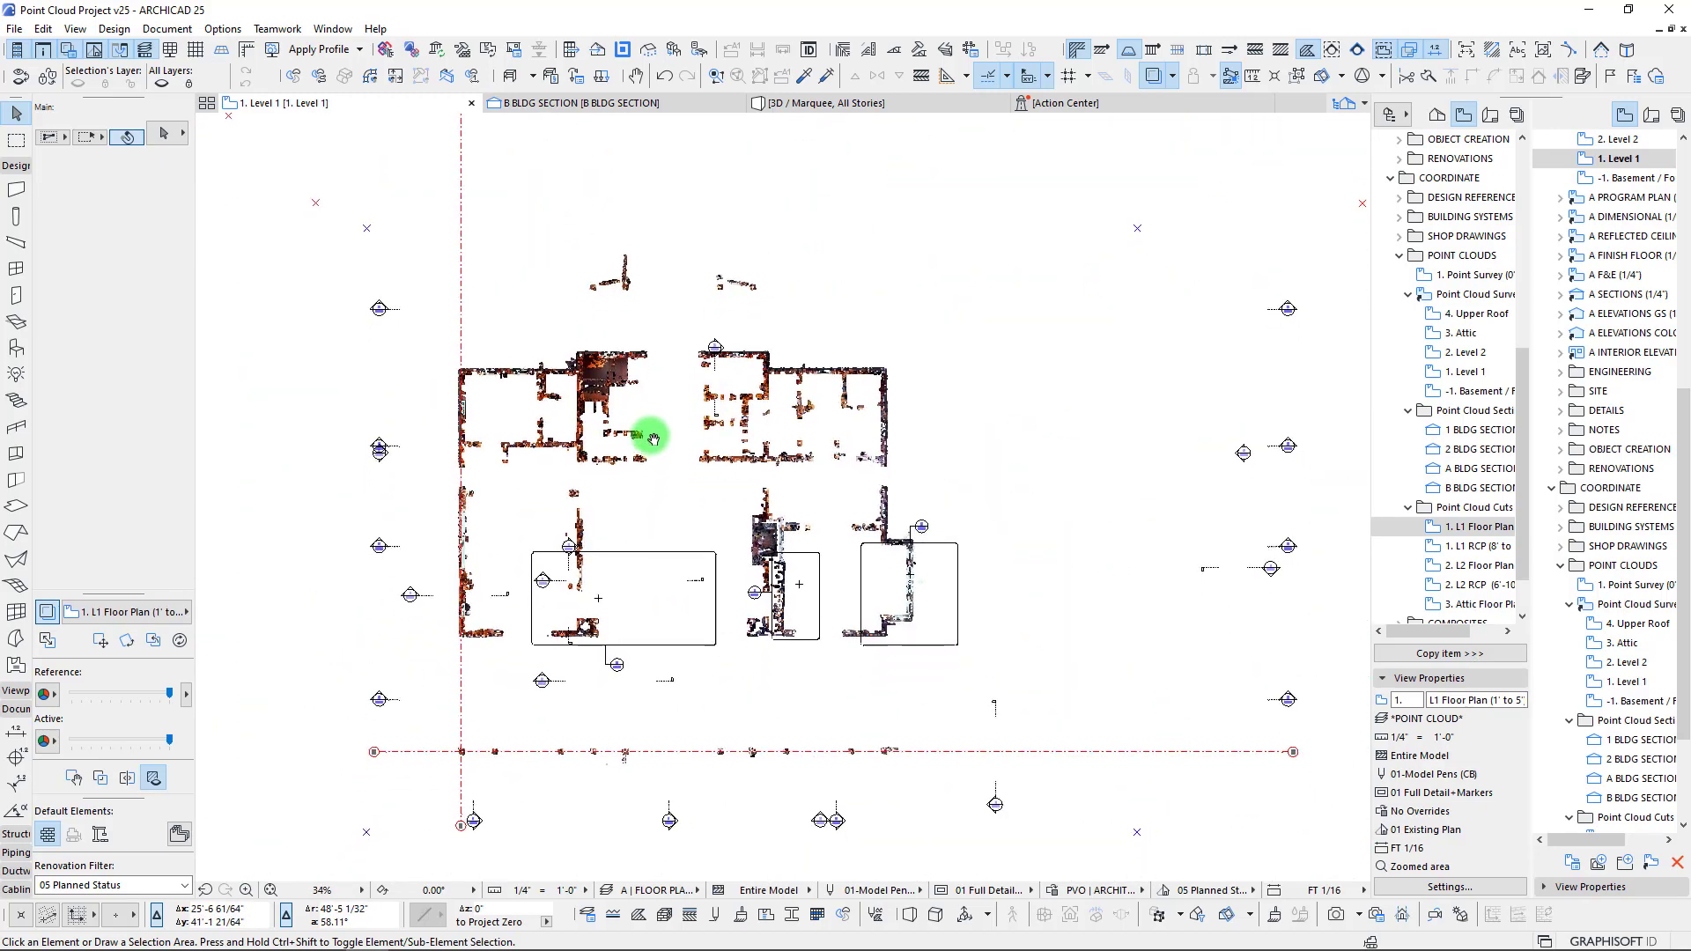
scroll(646, 451, "up", 3)
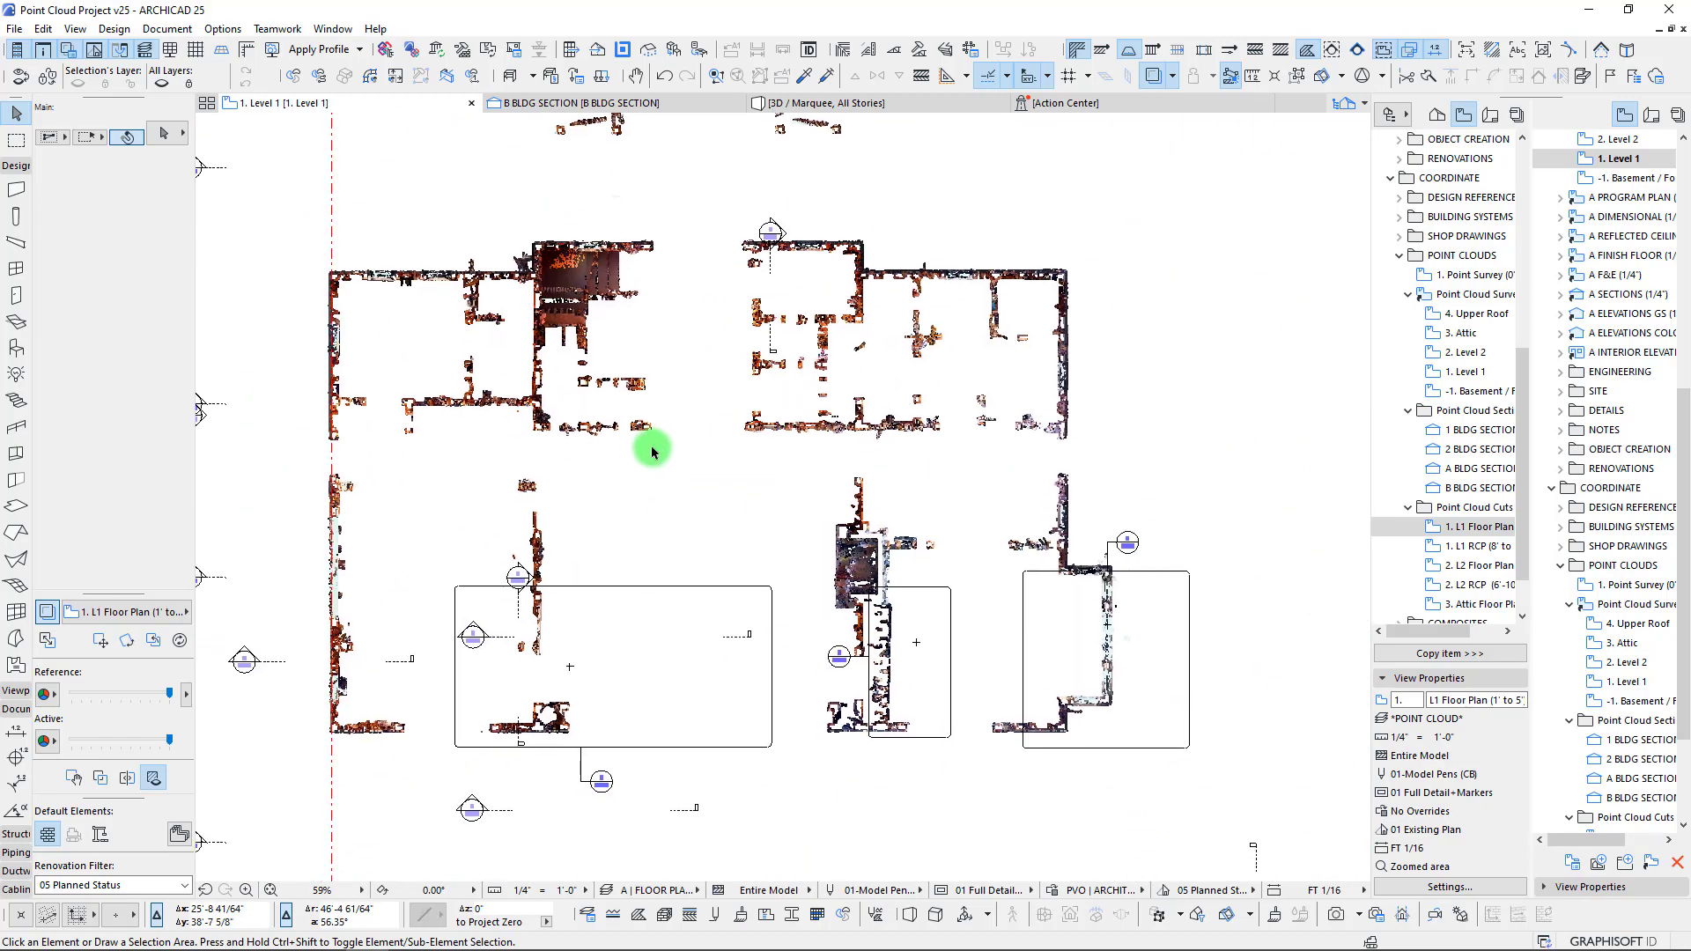
scroll(650, 447, "down", 1)
middle_click_drag(649, 442, 659, 397)
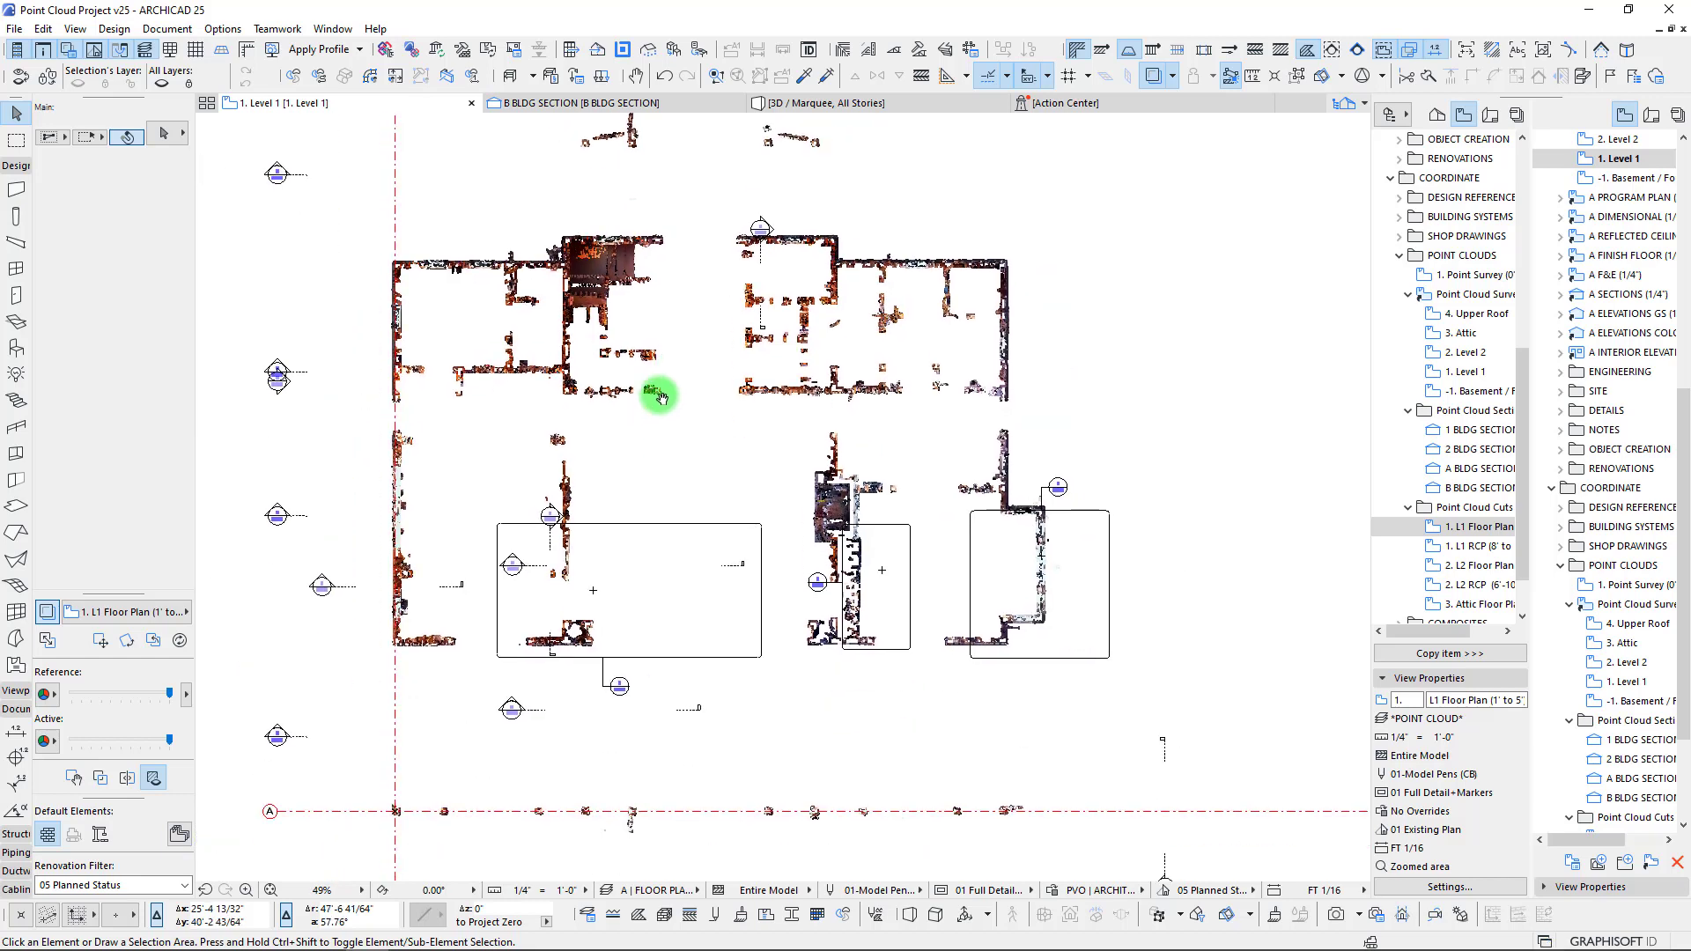
middle_click_drag(745, 447, 736, 473)
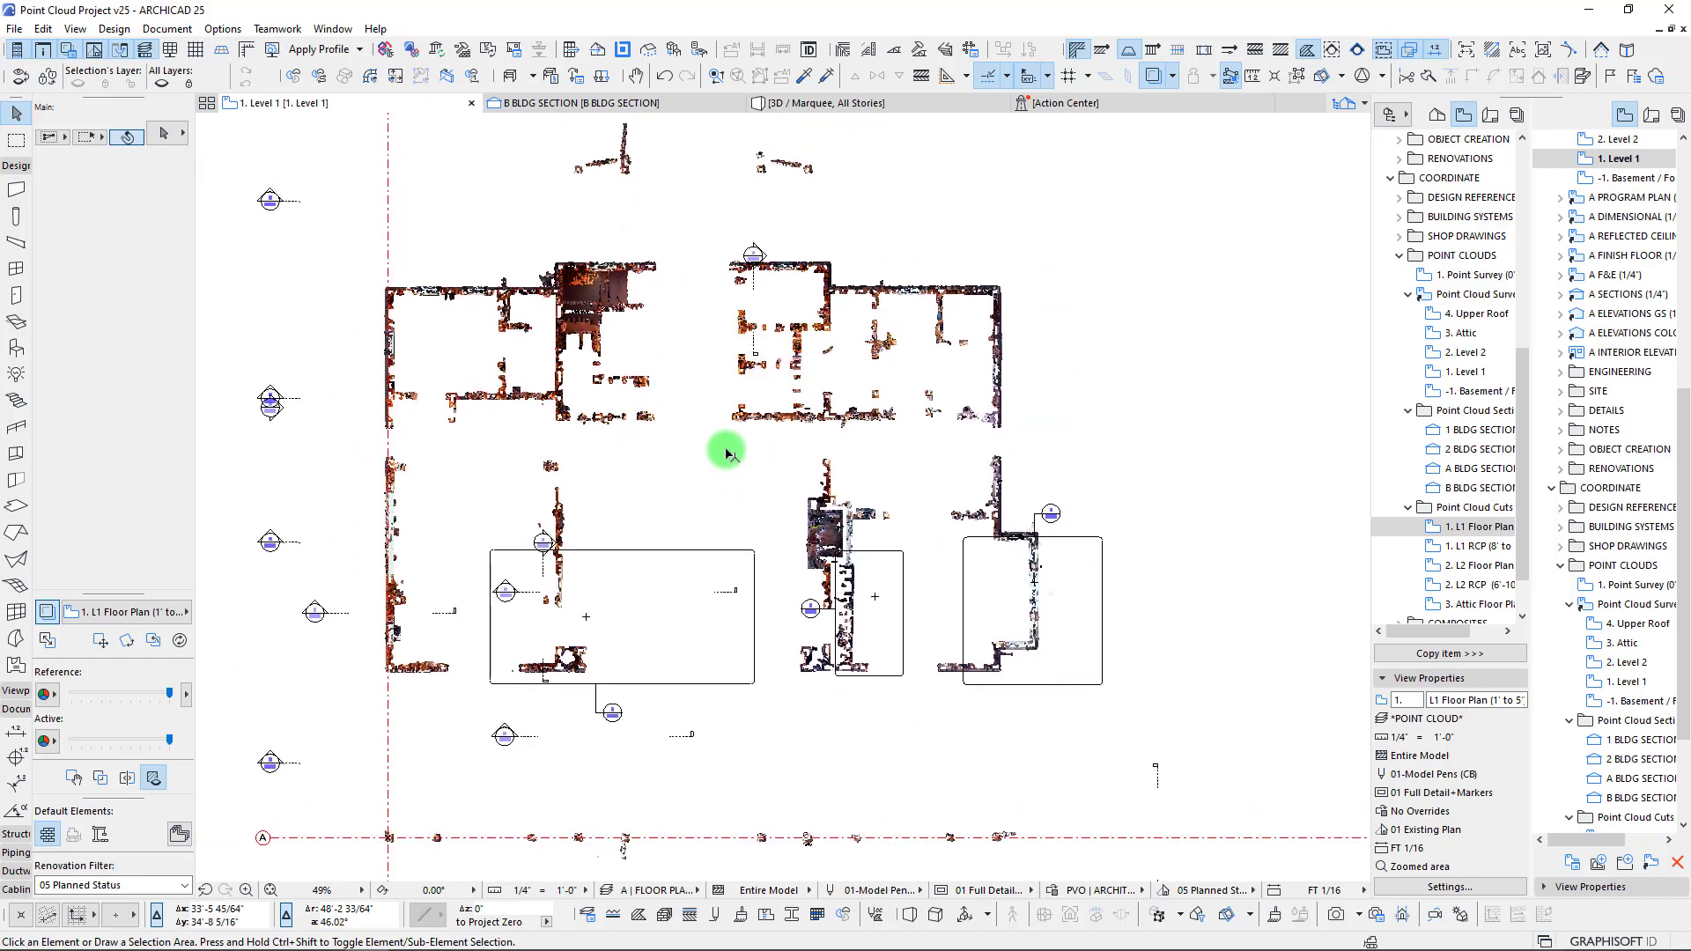
scroll(706, 408, "down", 3)
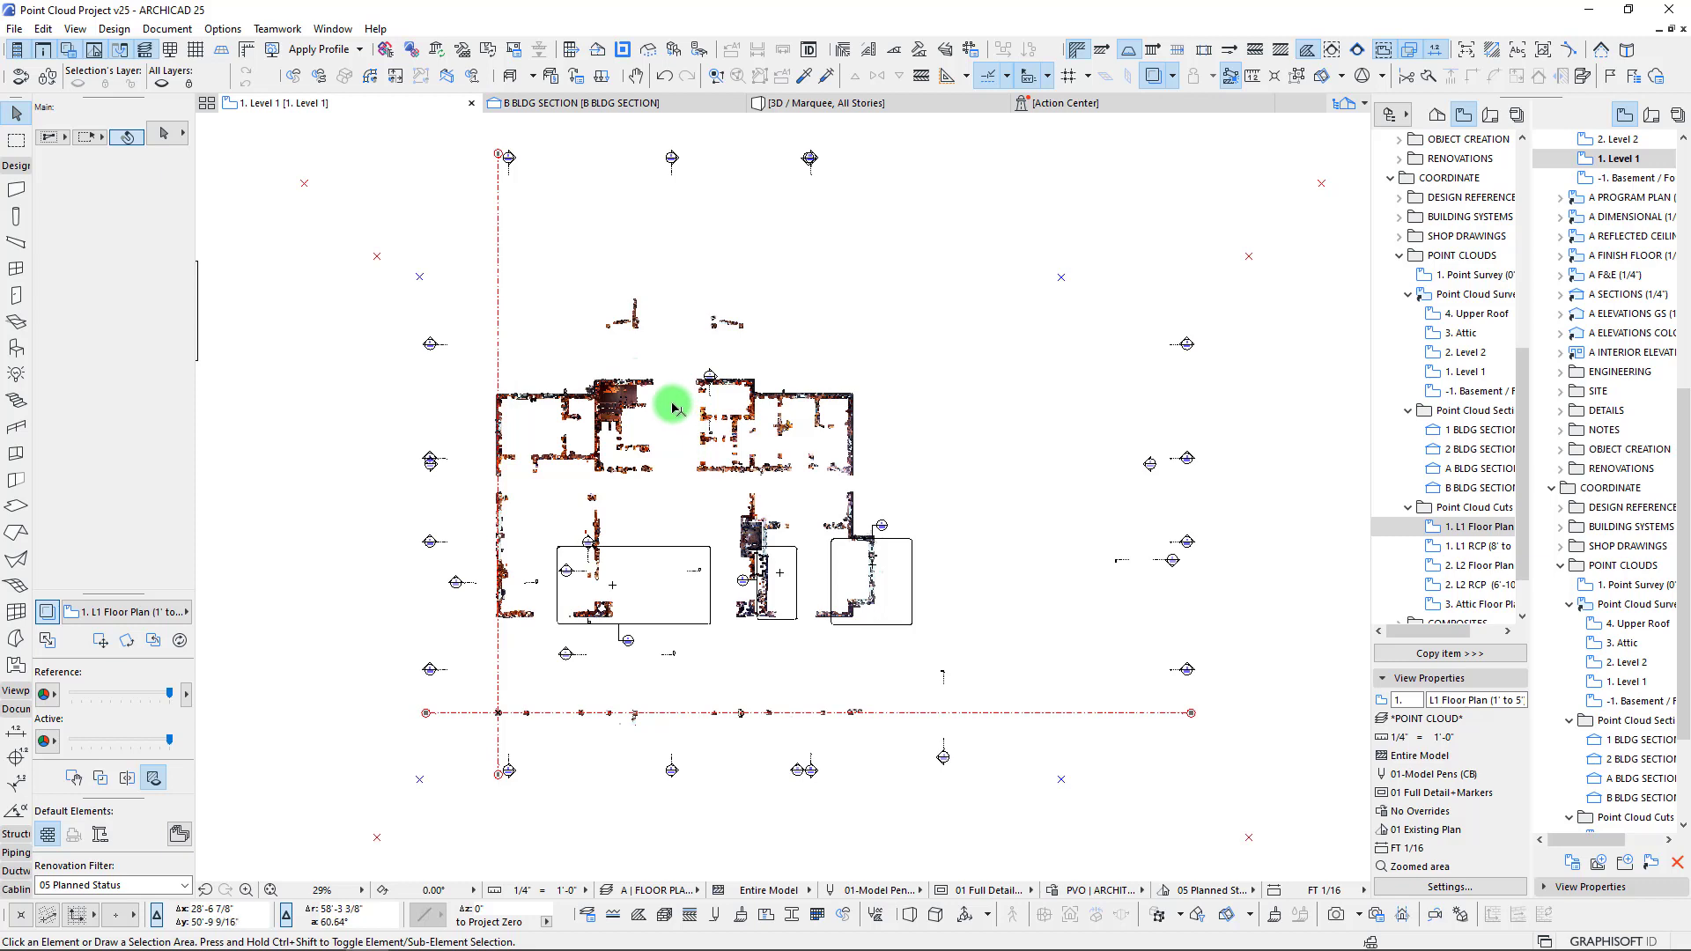
scroll(673, 408, "up", 1)
middle_click_drag(673, 408, 668, 422)
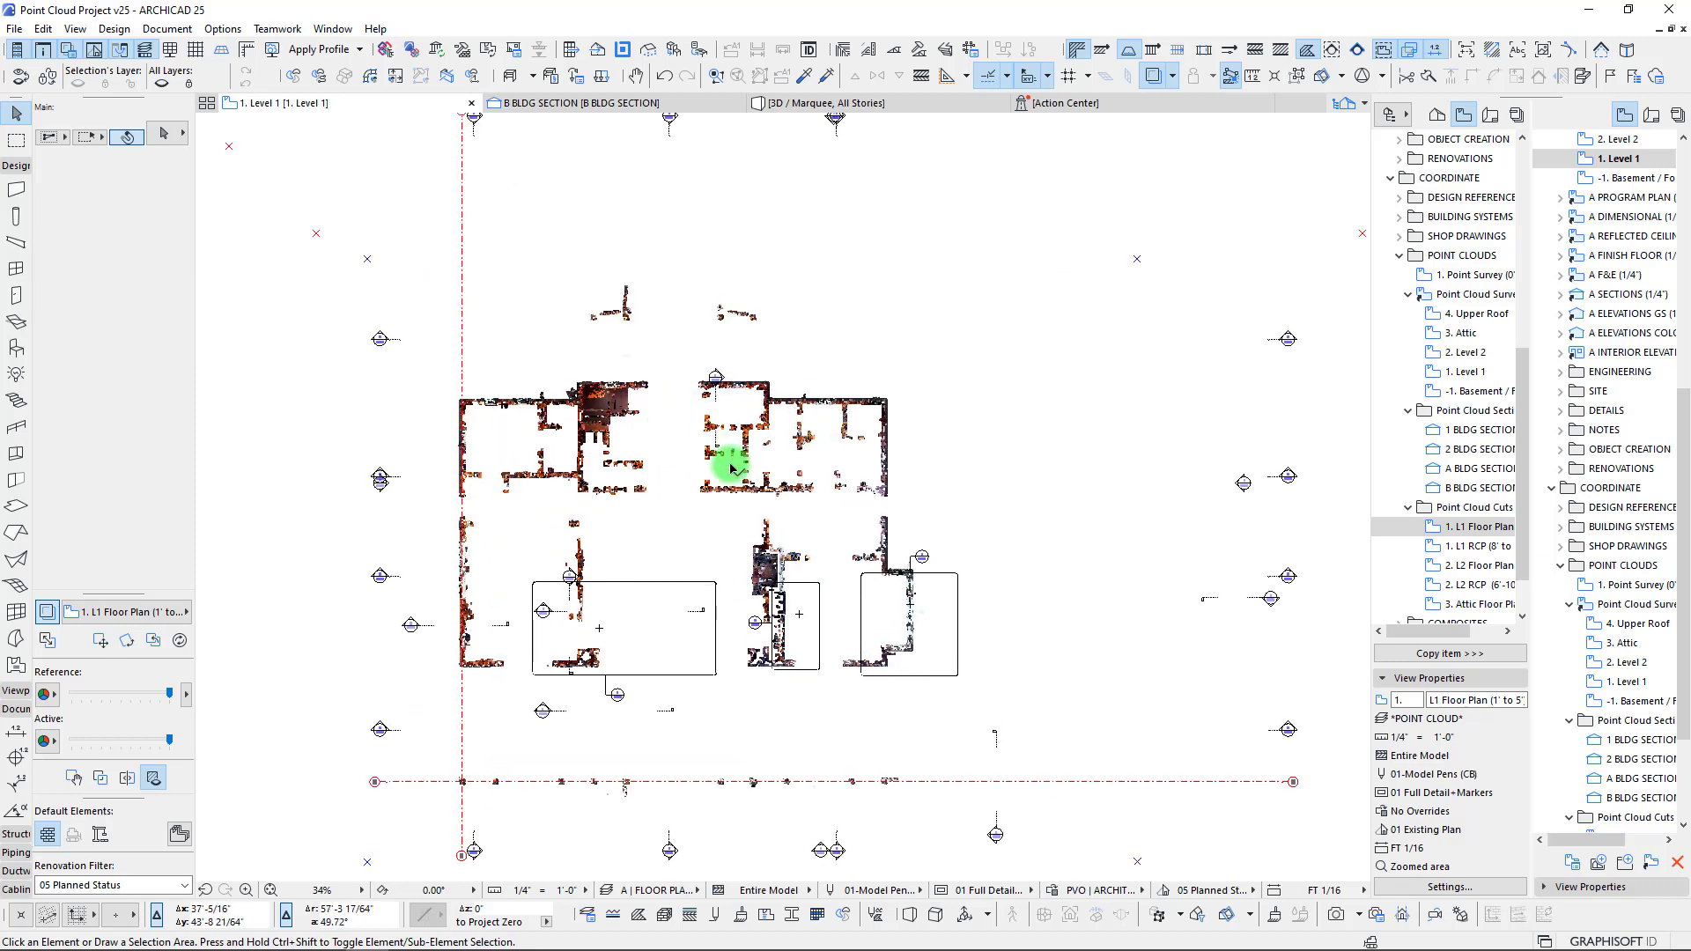
scroll(696, 467, "down", 1)
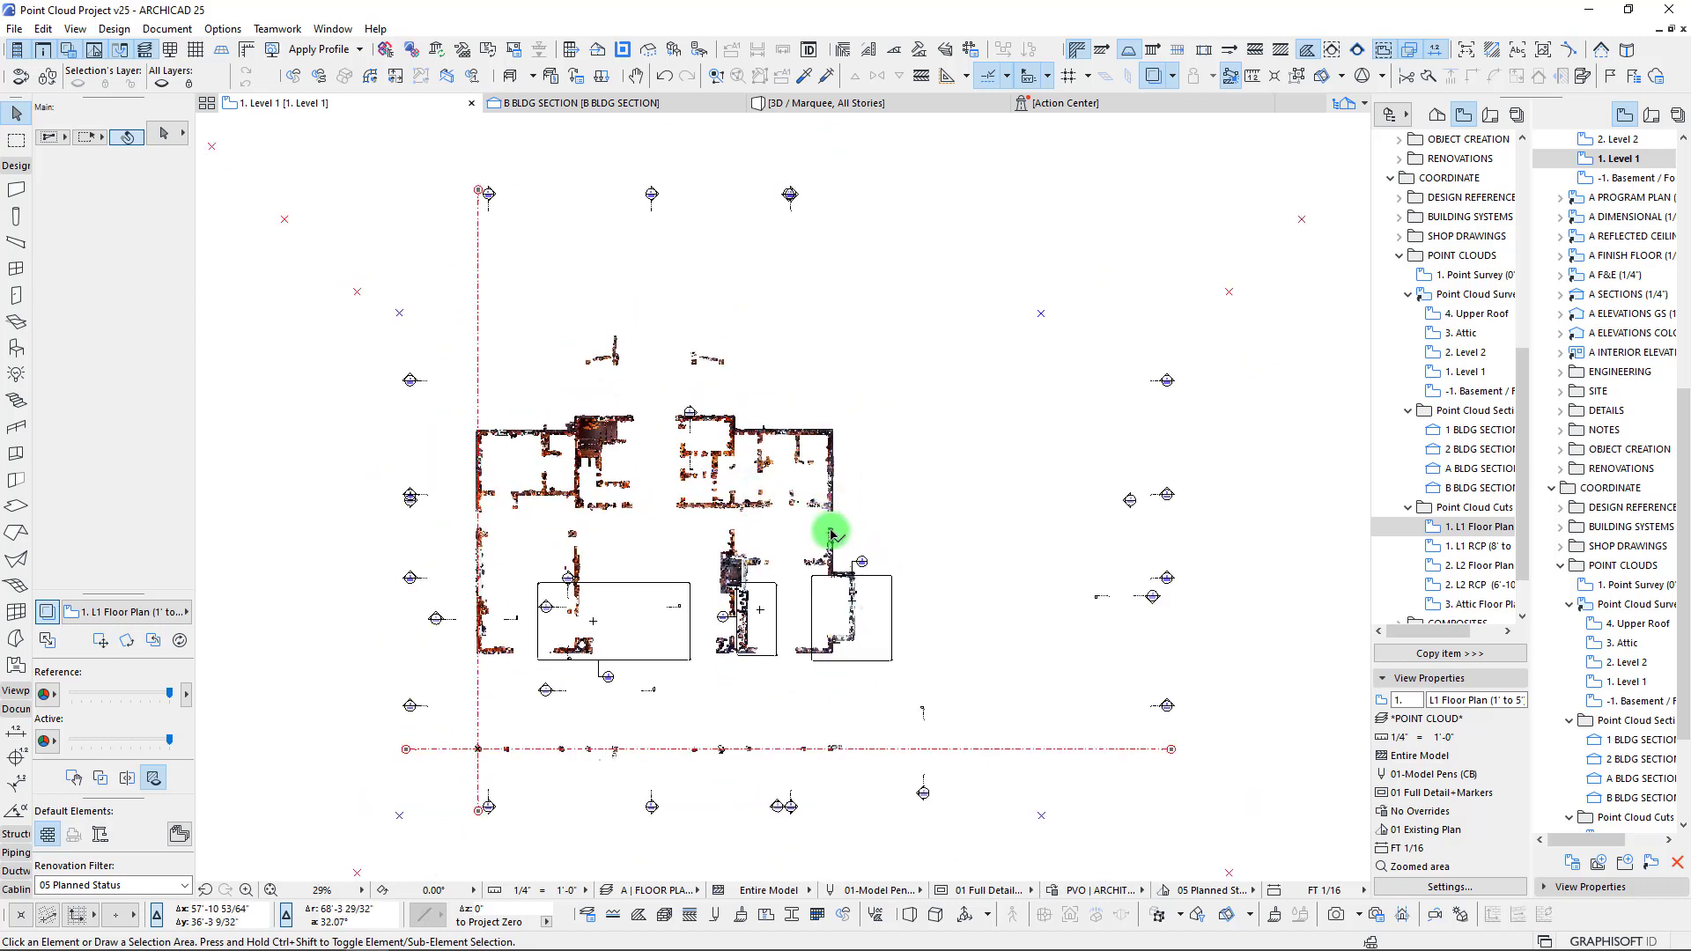
scroll(832, 534, "up", 1)
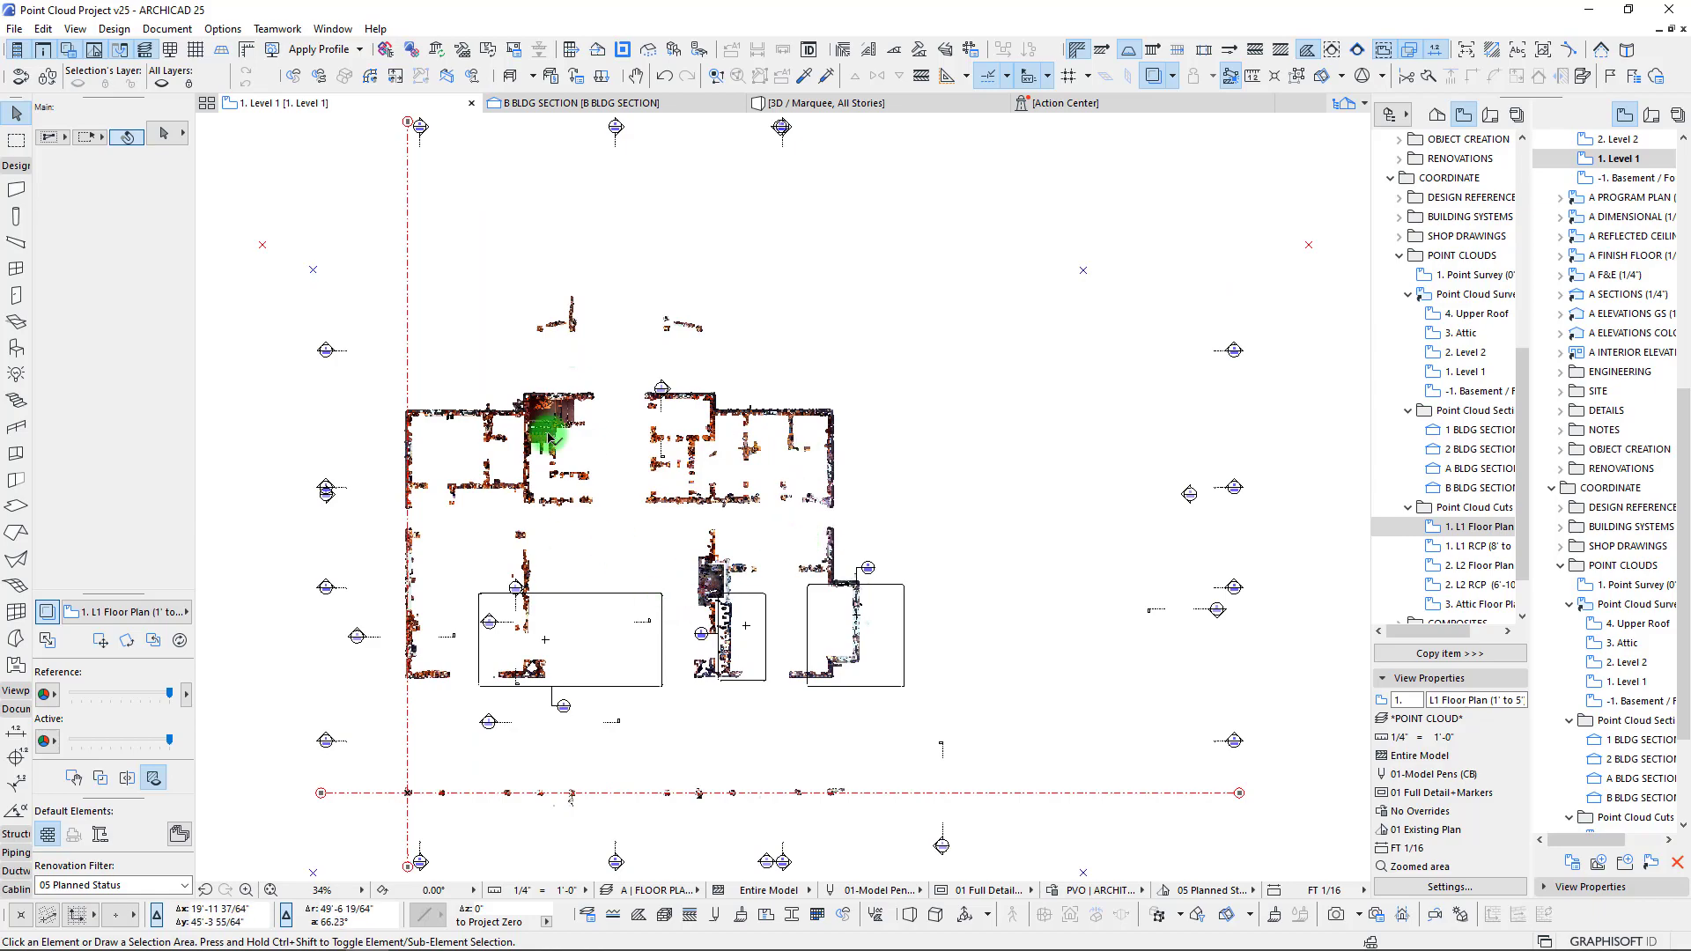
scroll(555, 414, "up", 13)
scroll(557, 775, "up", 4)
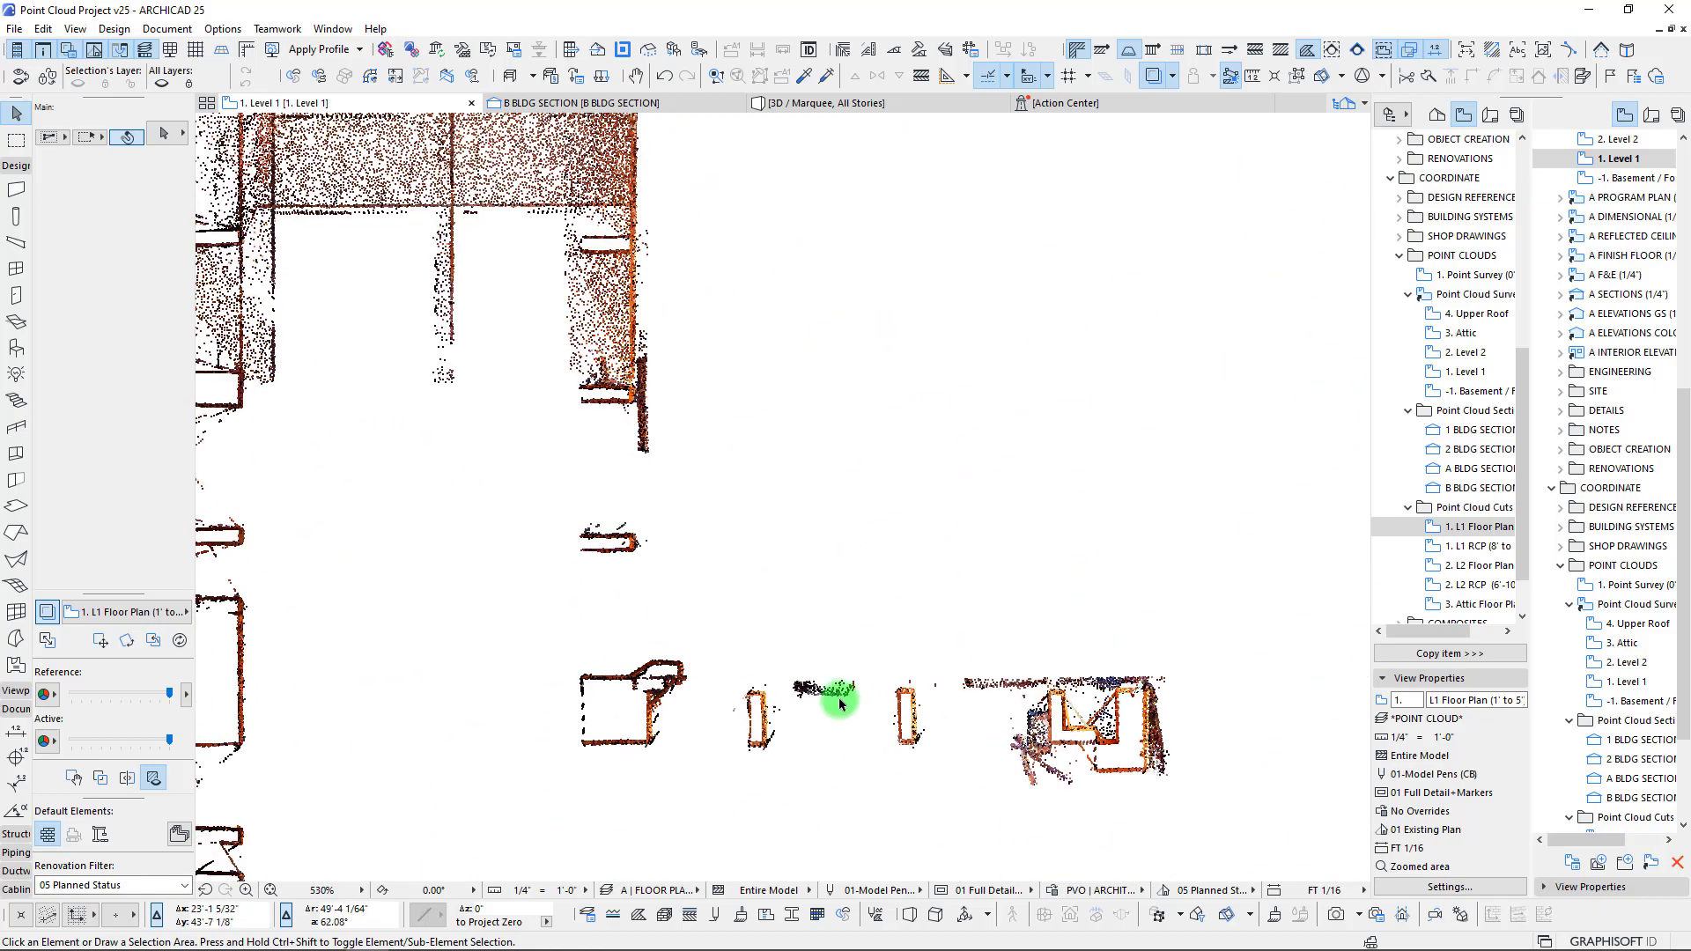
scroll(969, 718, "down", 12)
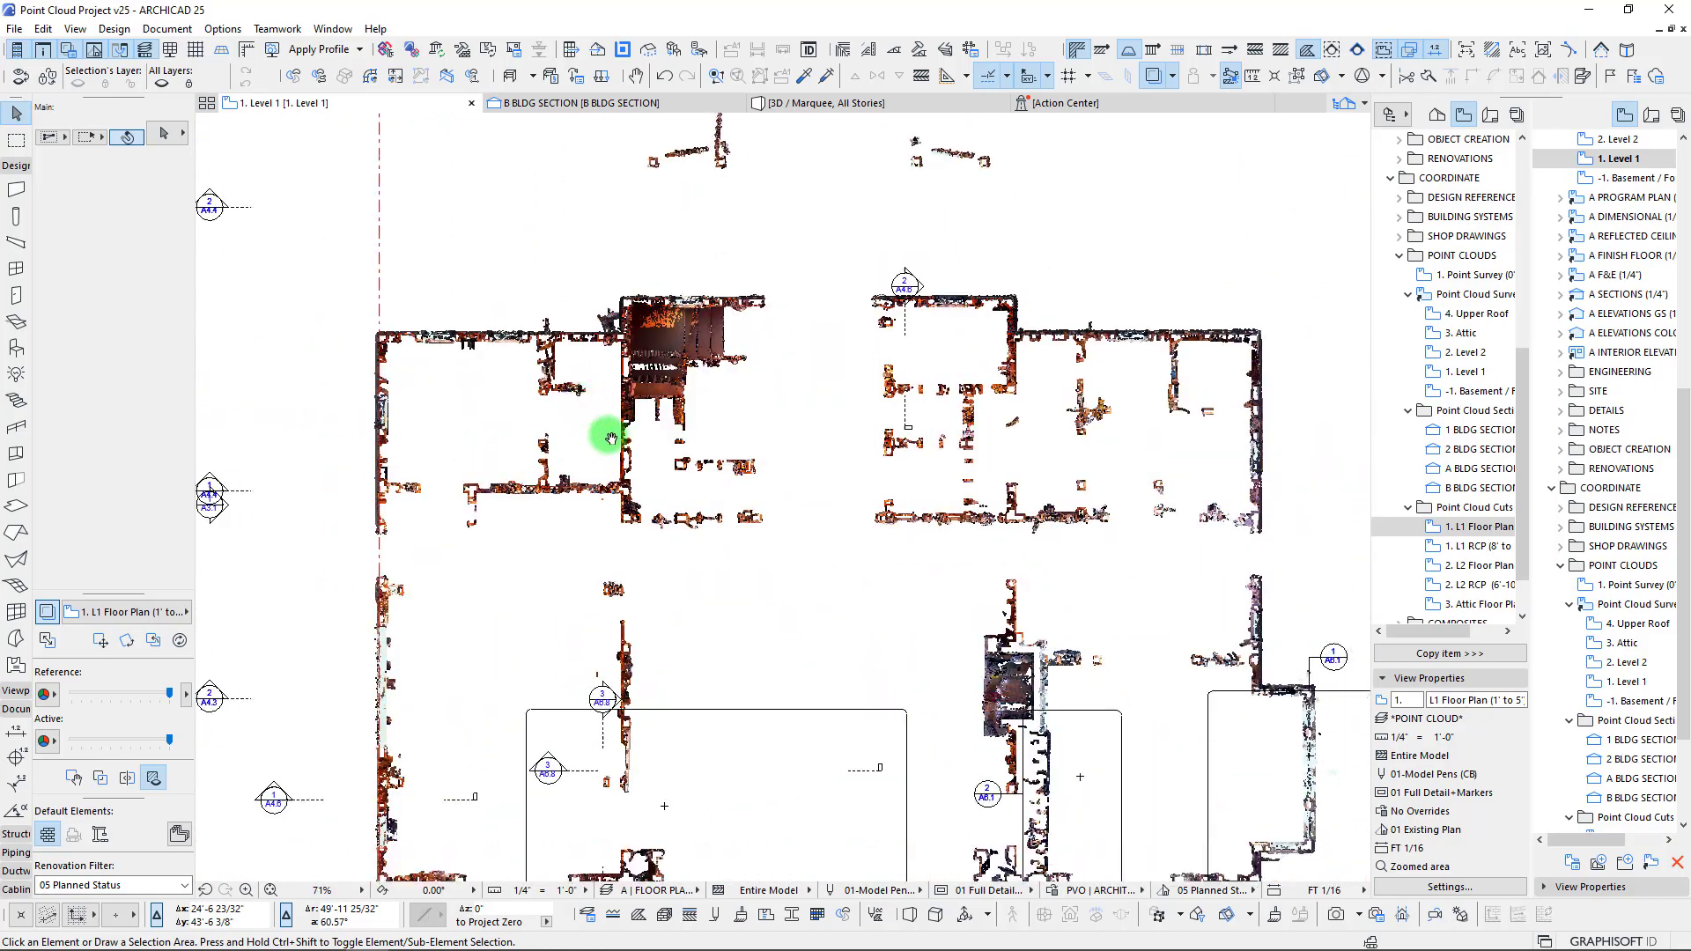
scroll(785, 562, "down", 3)
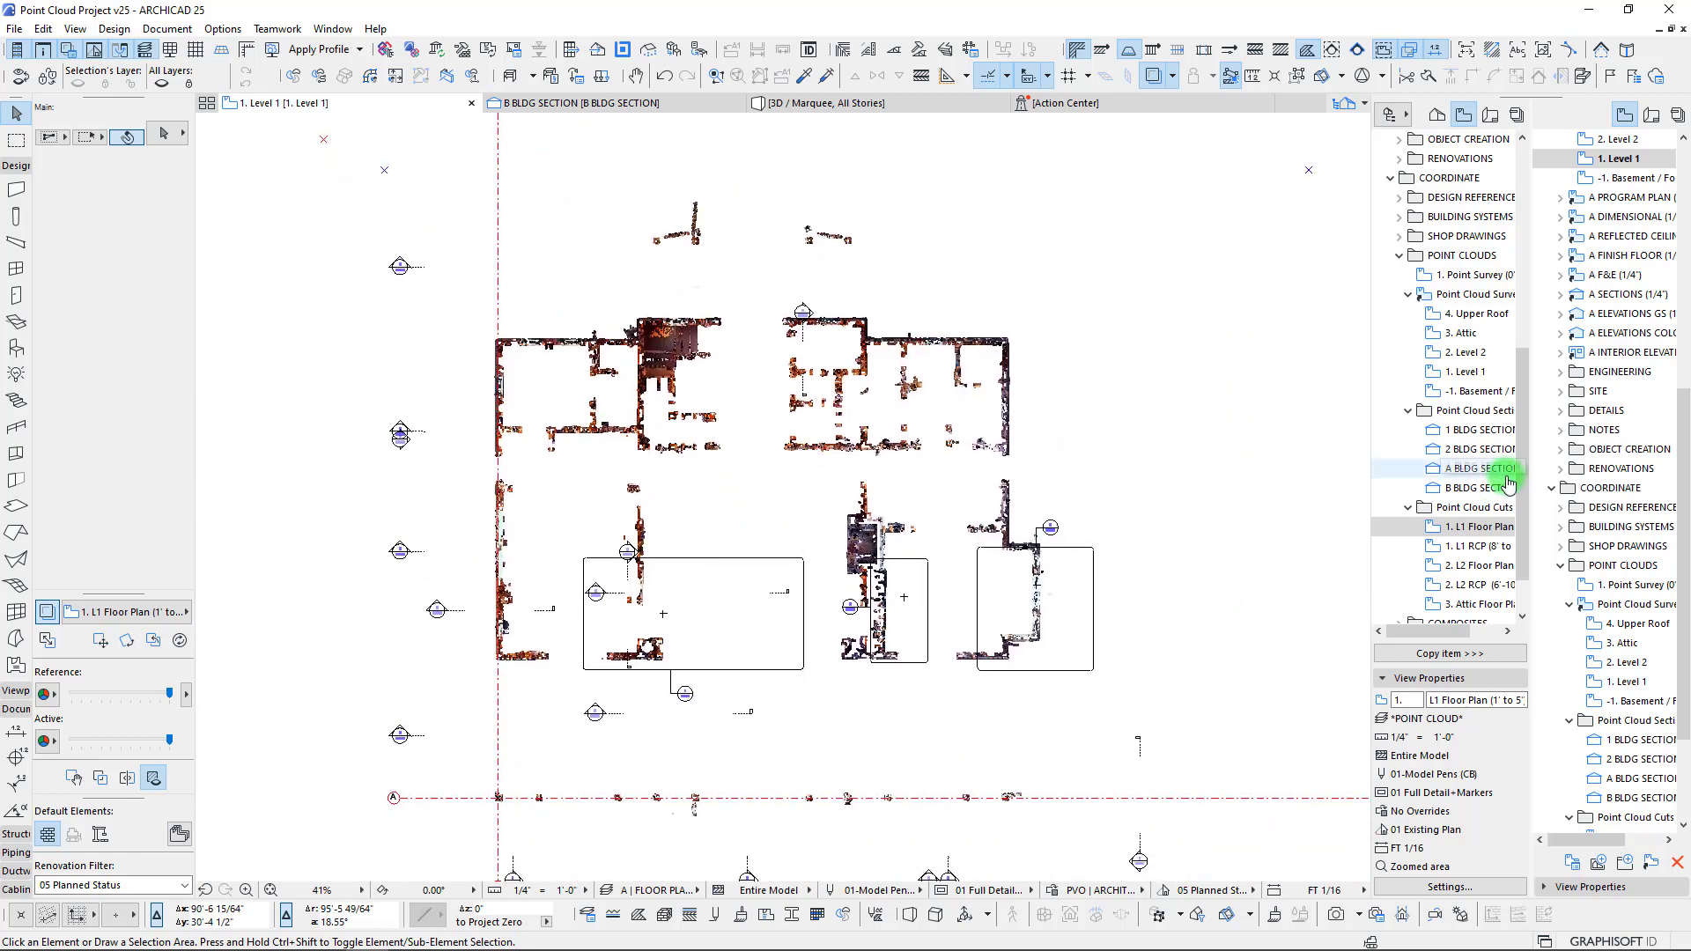
- Select the SOUTH elevation marker below the Level 1 floor plan
left_click(1407, 507)
scroll(796, 432, "down", 4)
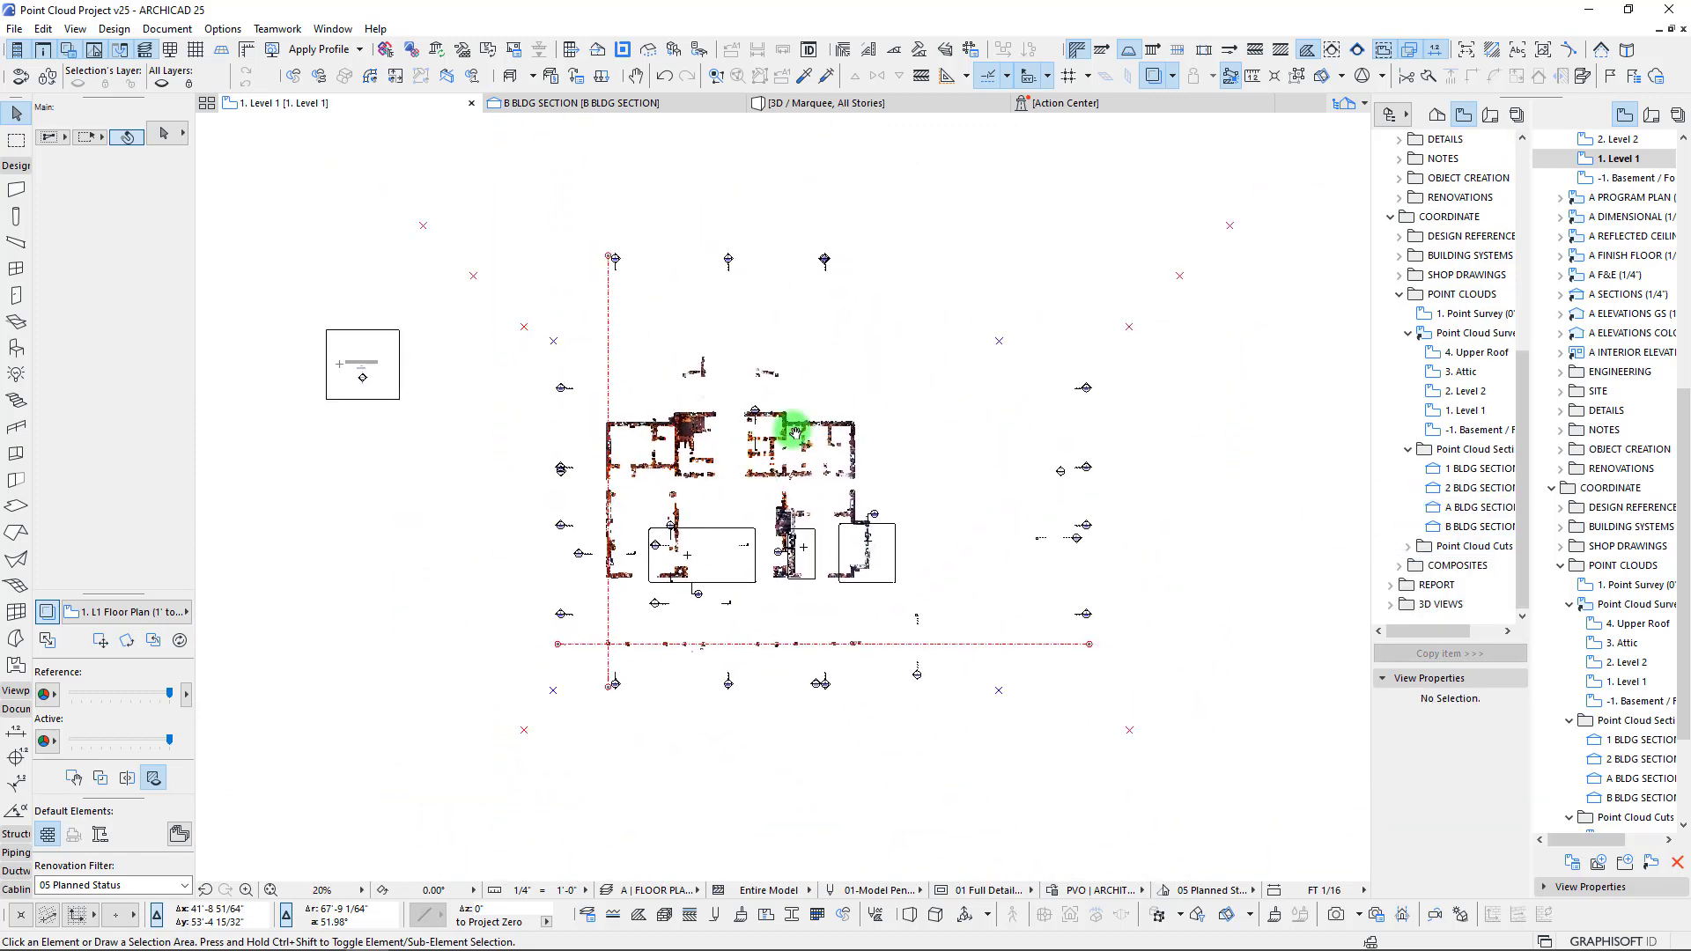
left_click(808, 688)
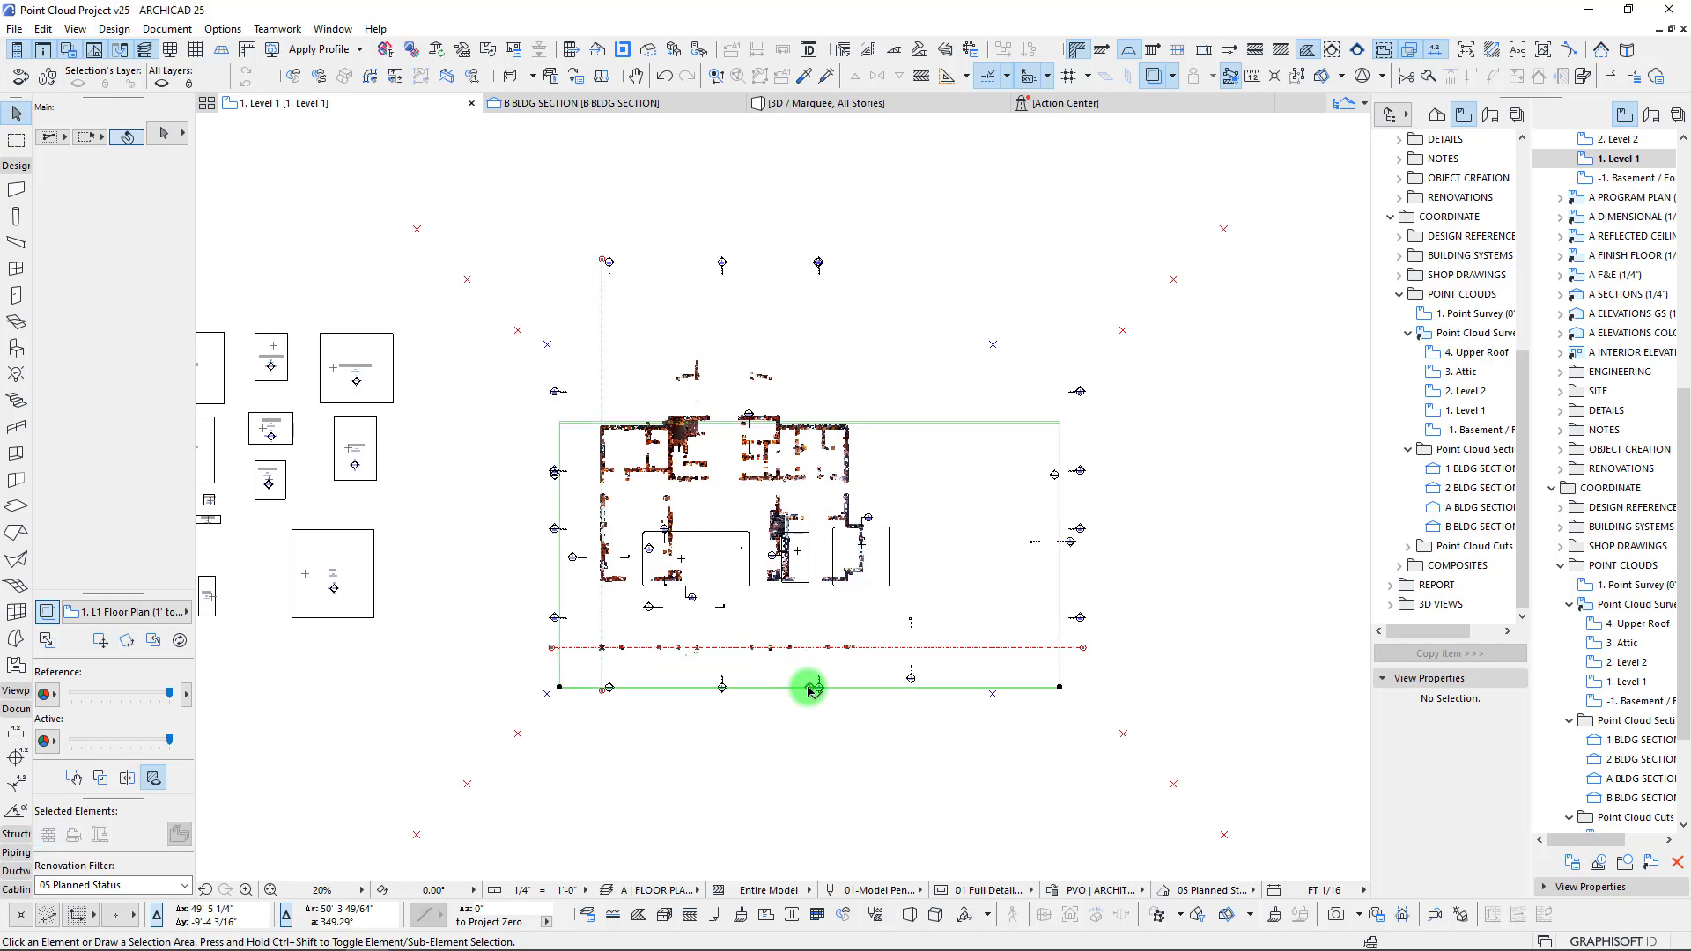
left_click(935, 425)
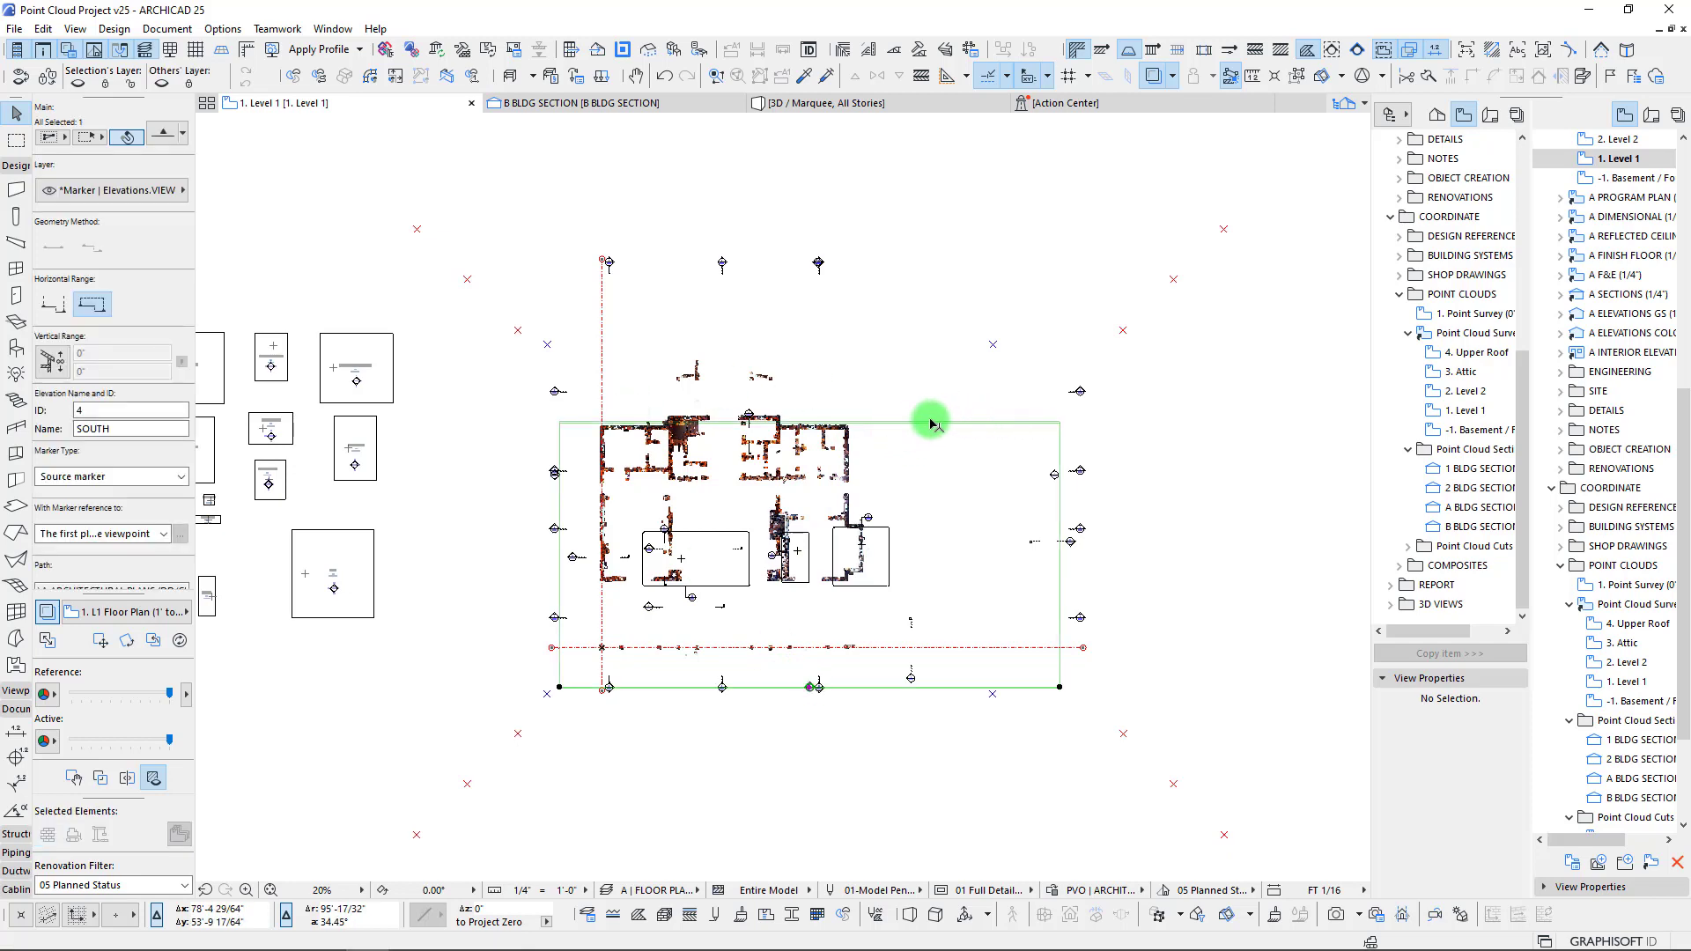
scroll(775, 546, "up", 4)
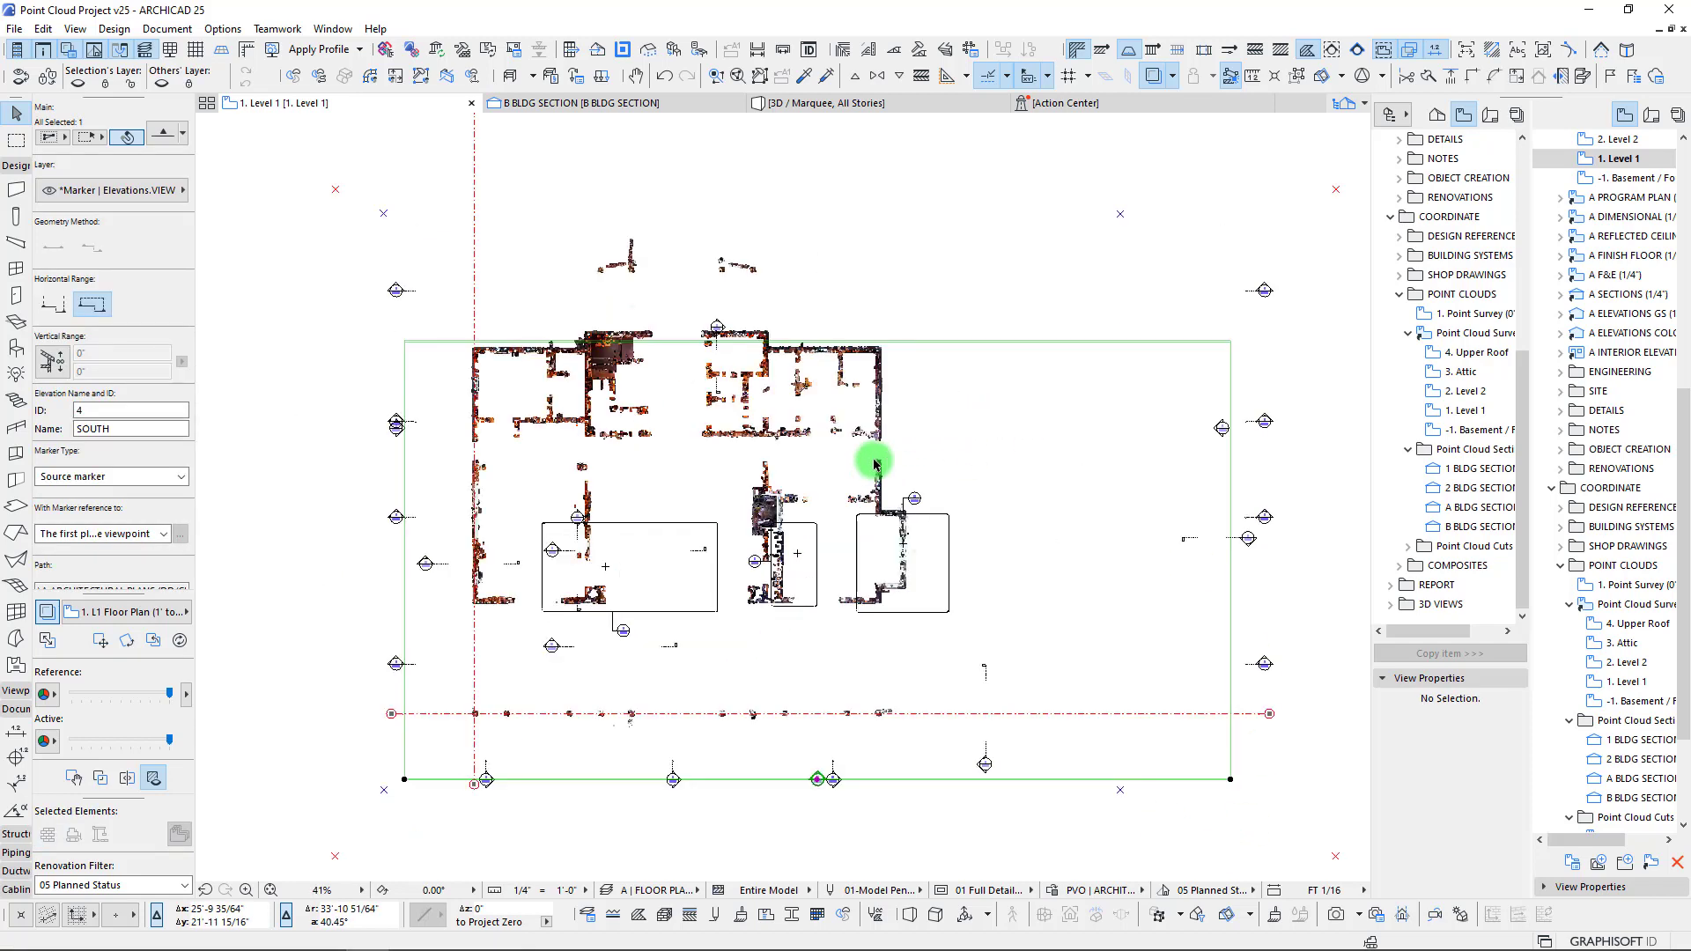
middle_click_drag(560, 372, 729, 381)
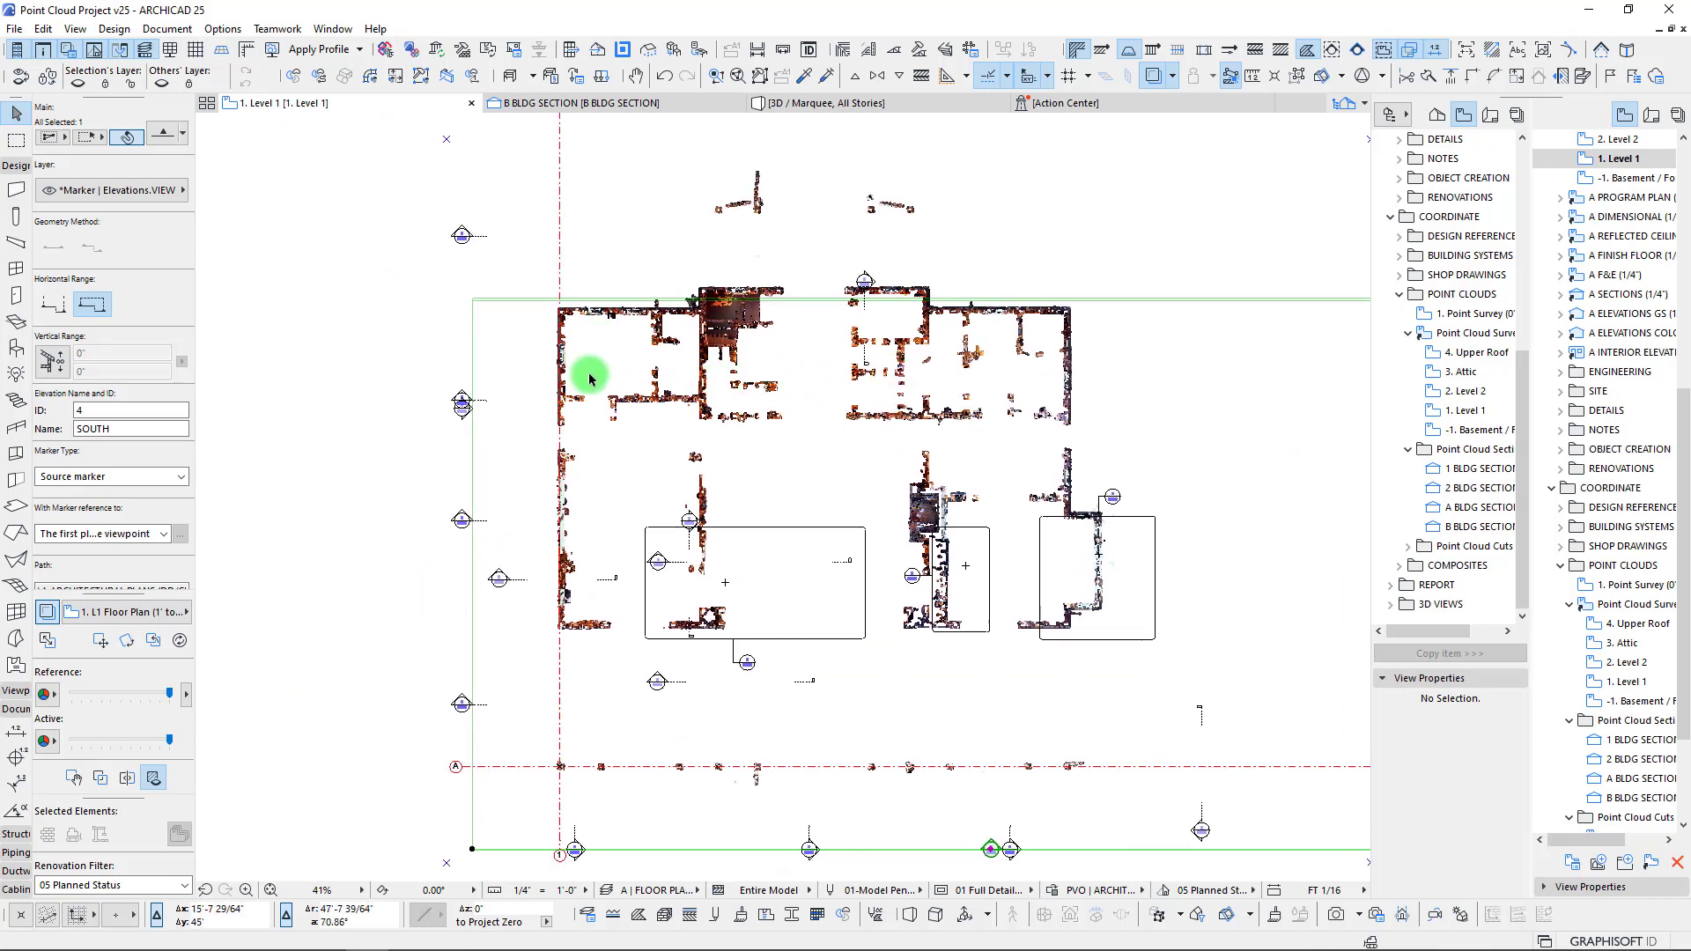
scroll(590, 379, "down", 4)
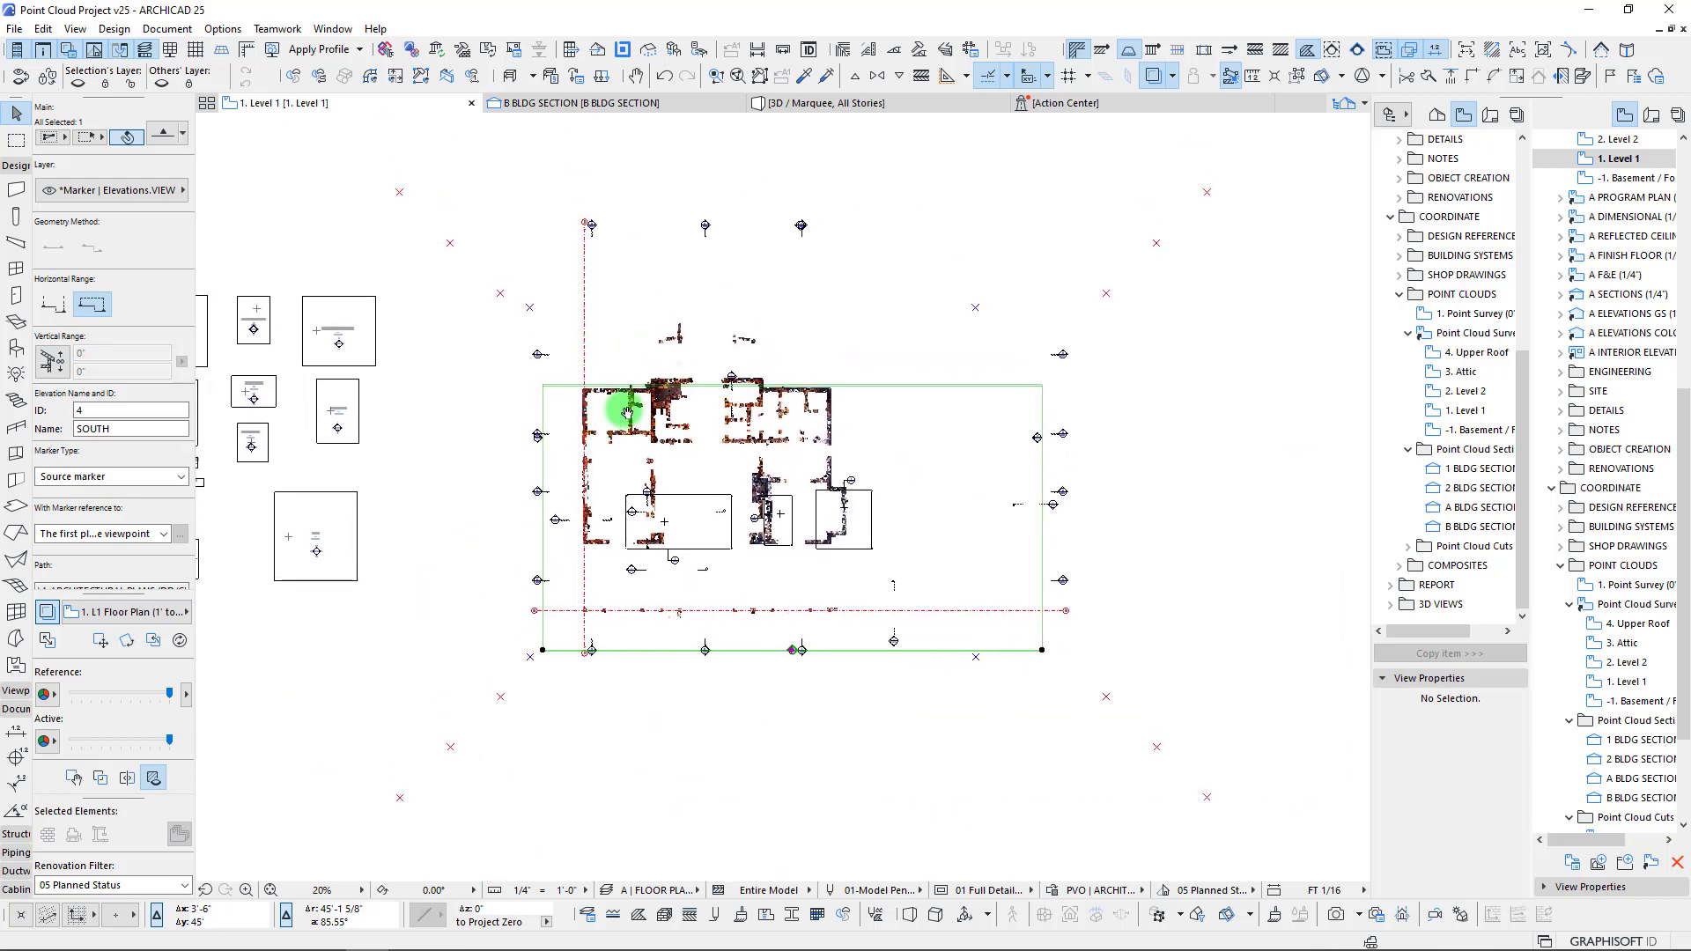
left_click(875, 388)
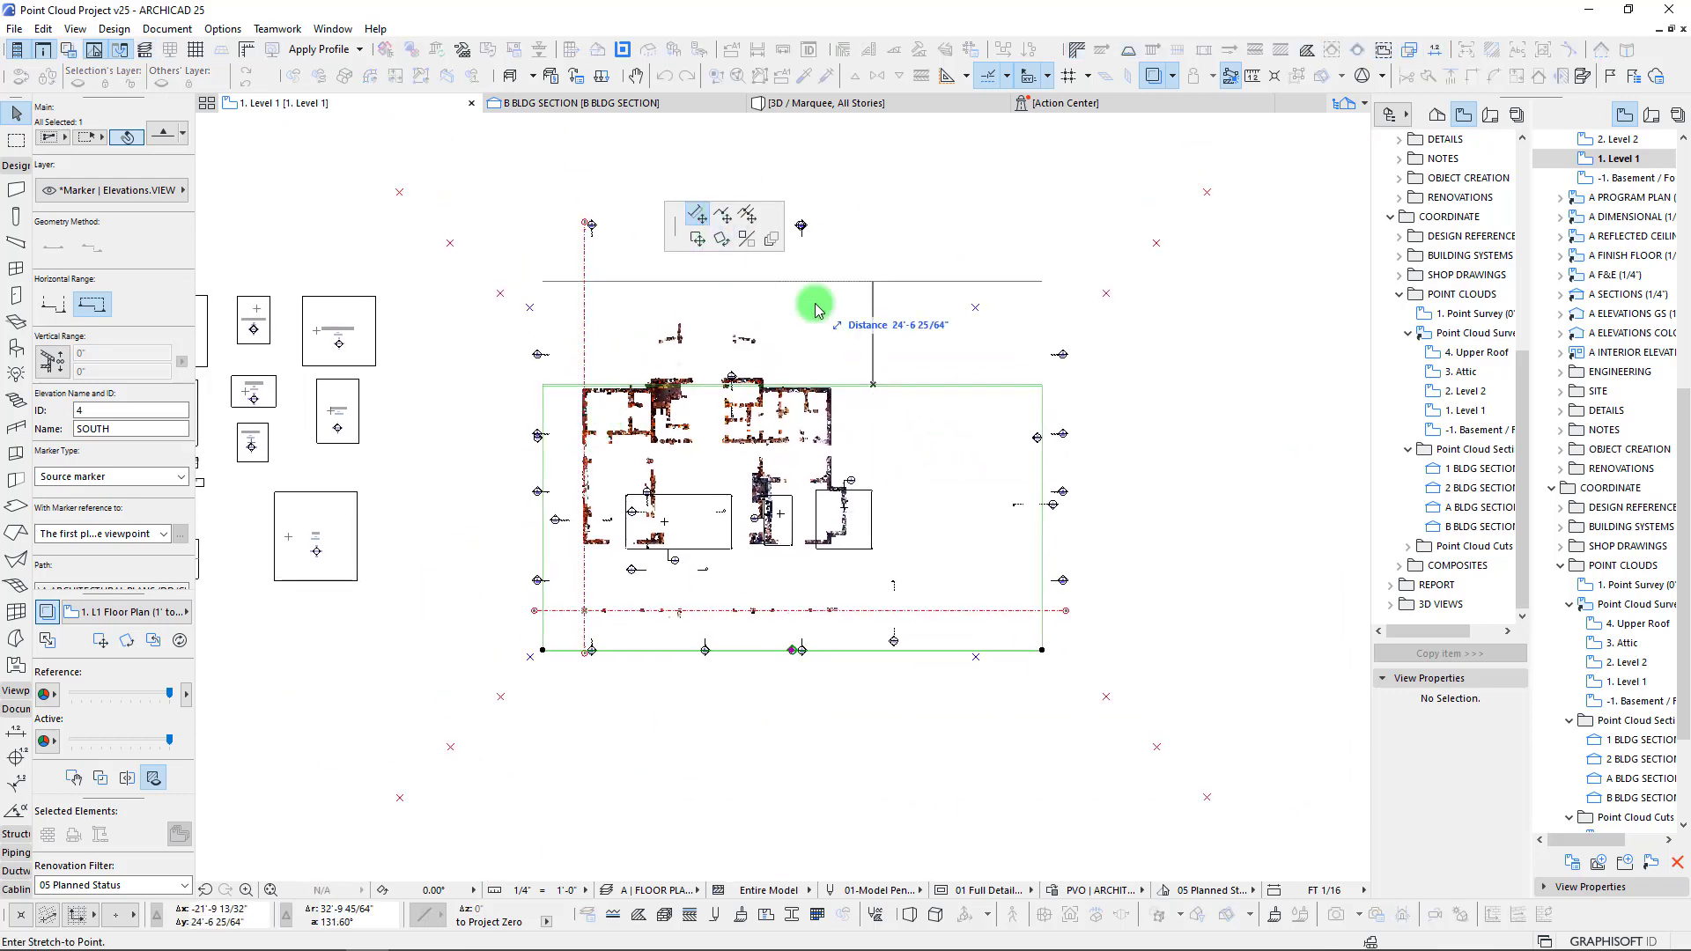
key("Escape")
left_click(924, 387)
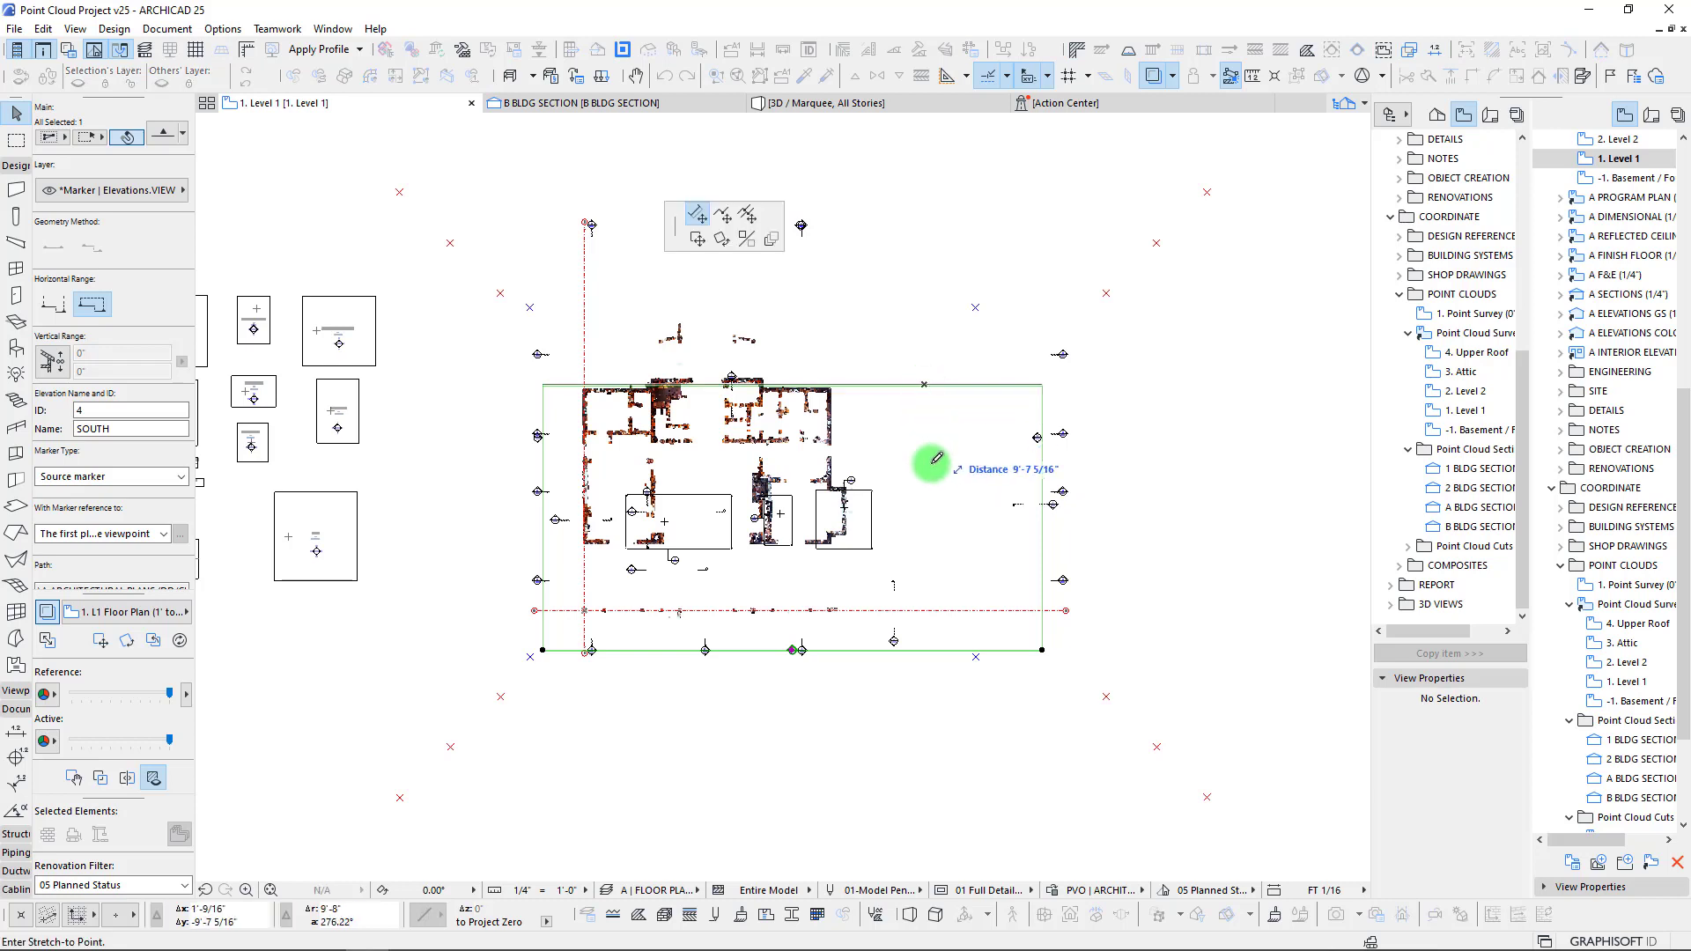
key("Escape")
scroll(135, 370, "down", 3)
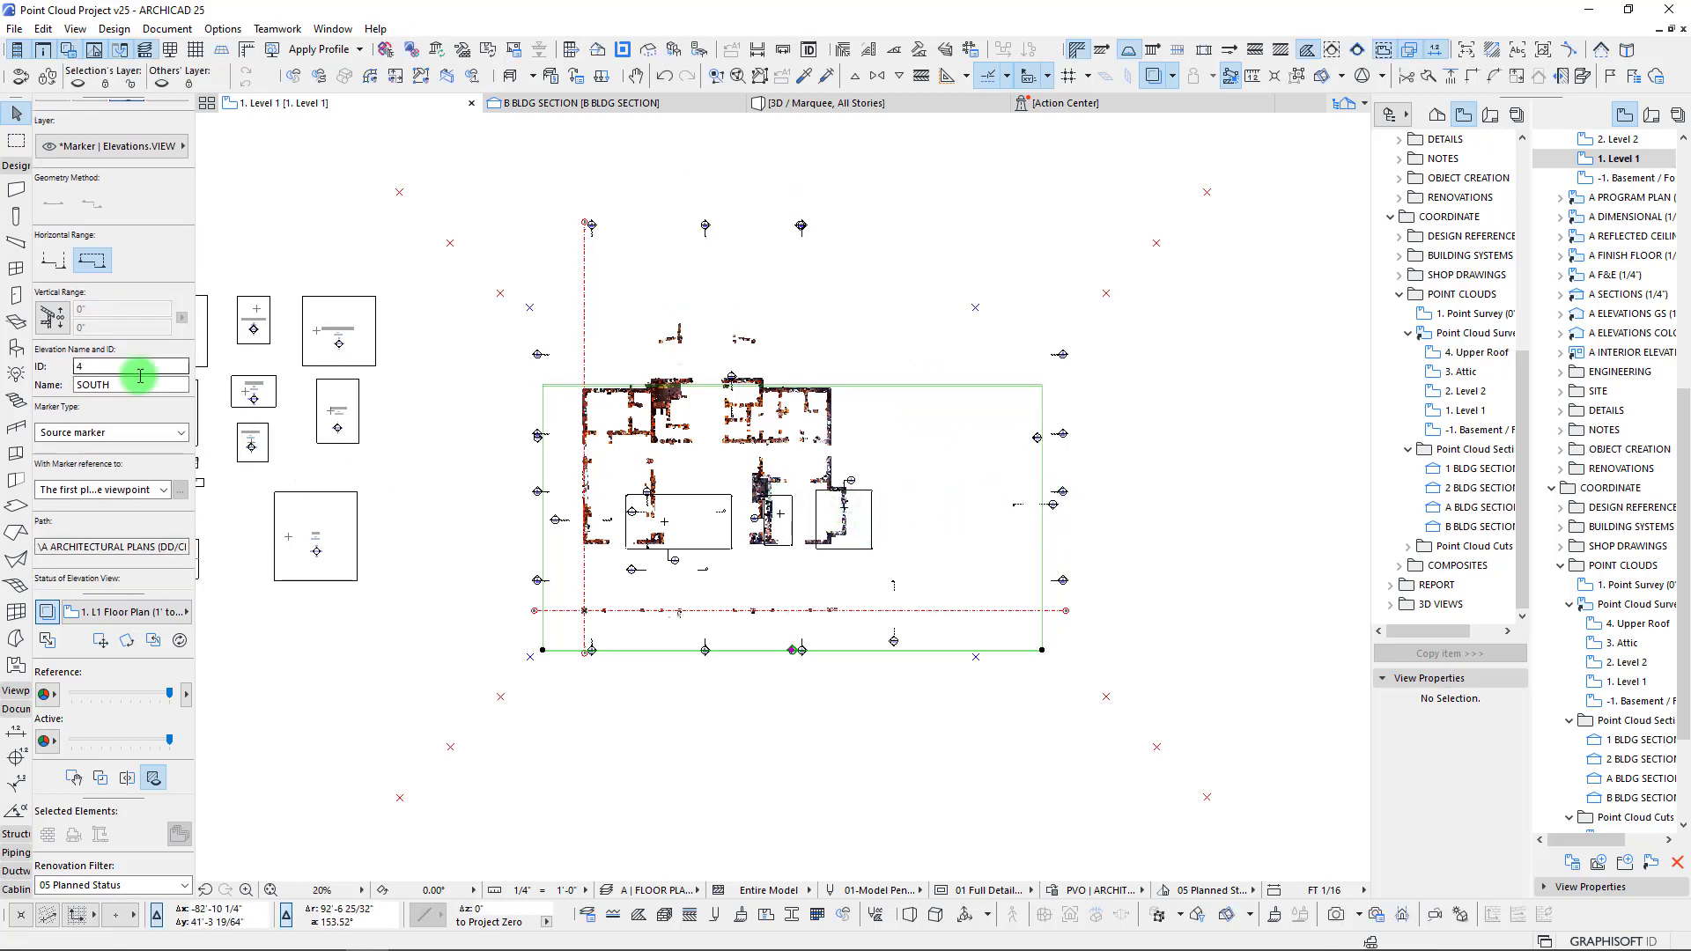
- Pull the SOUTH elevation's two depth limit lines toward its marker, the nearer by about 35'-3" and the outer to about mid-house
scroll(891, 387, "up", 5)
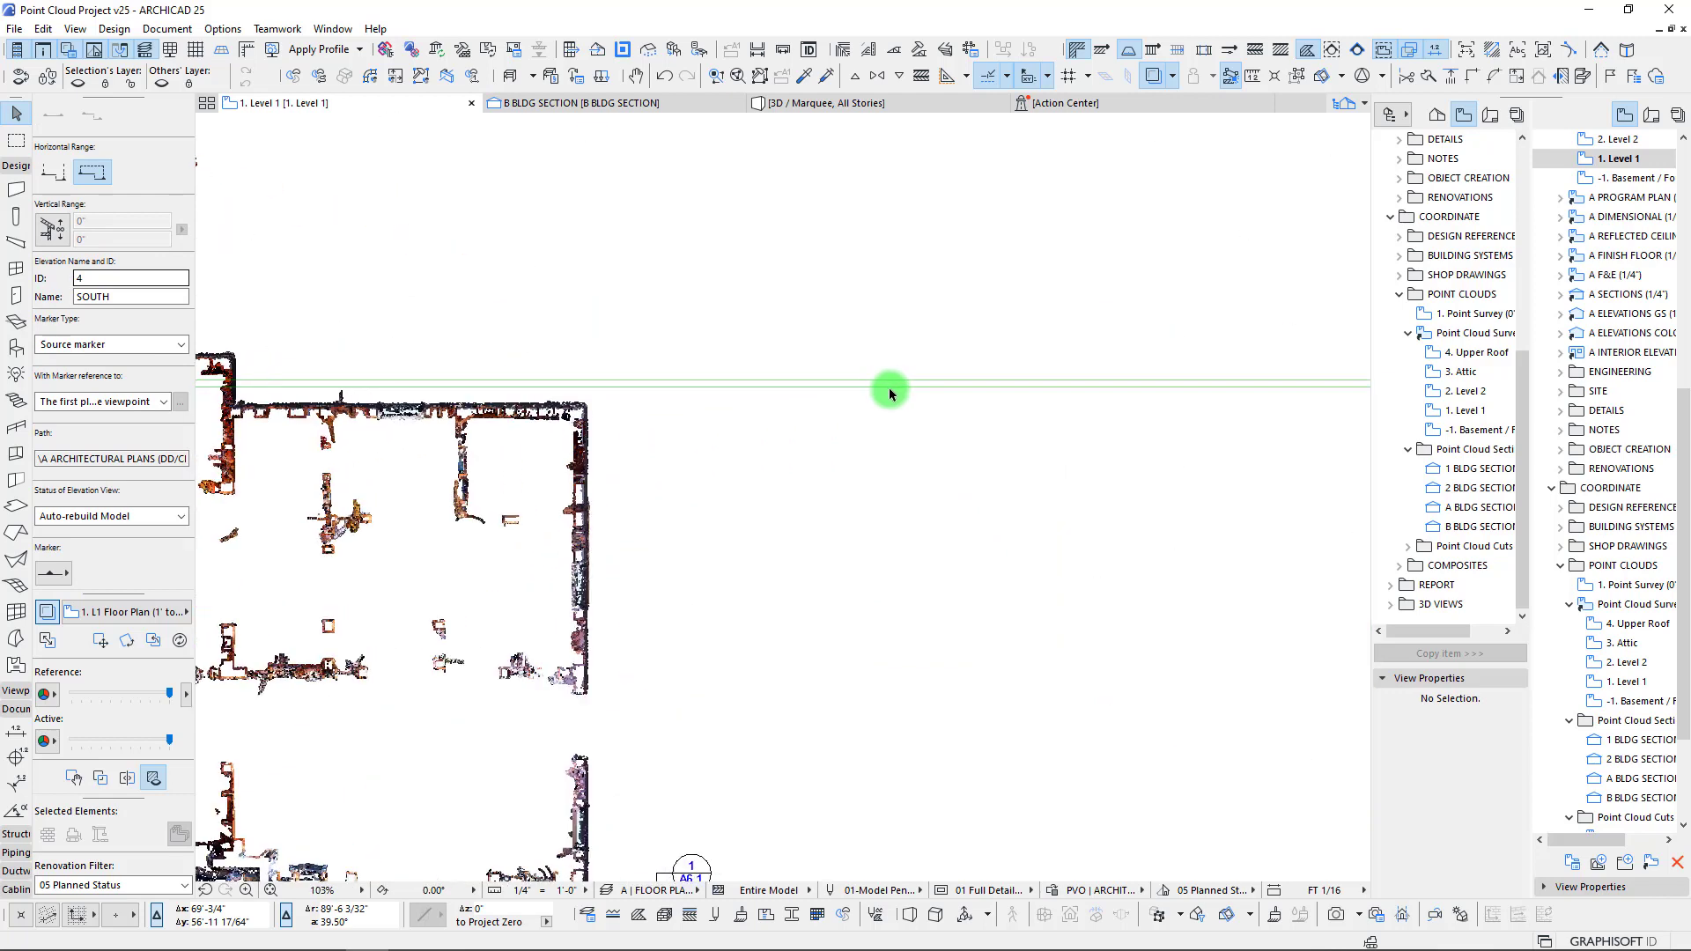
left_click(891, 388)
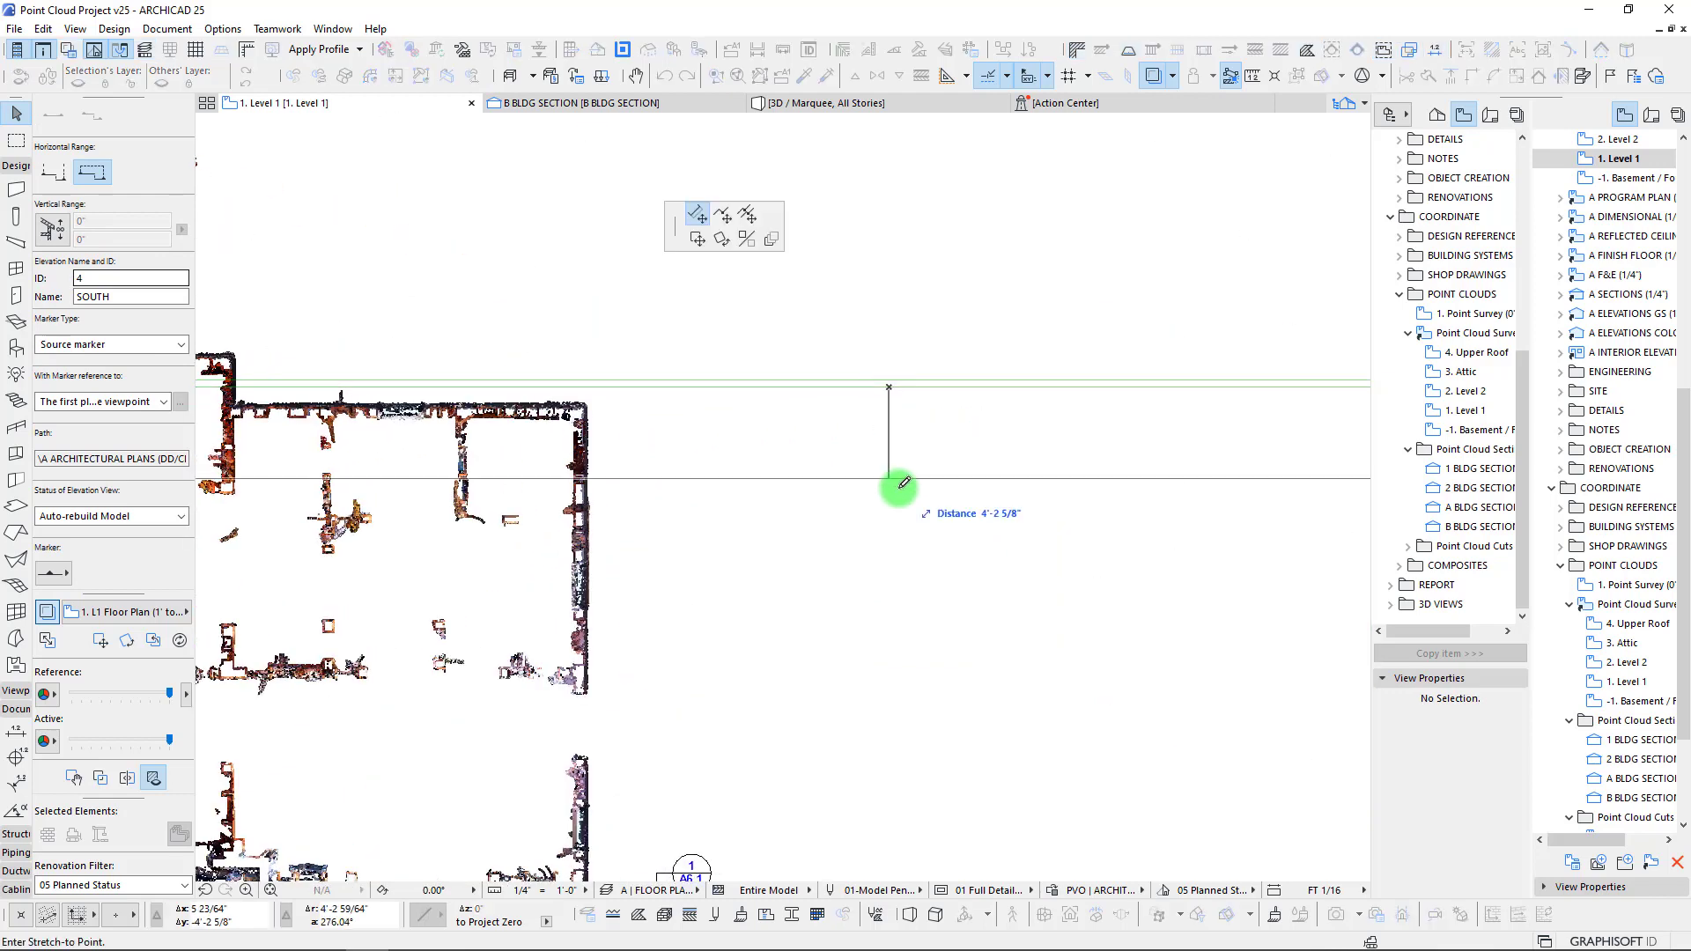
scroll(895, 481, "down", 5)
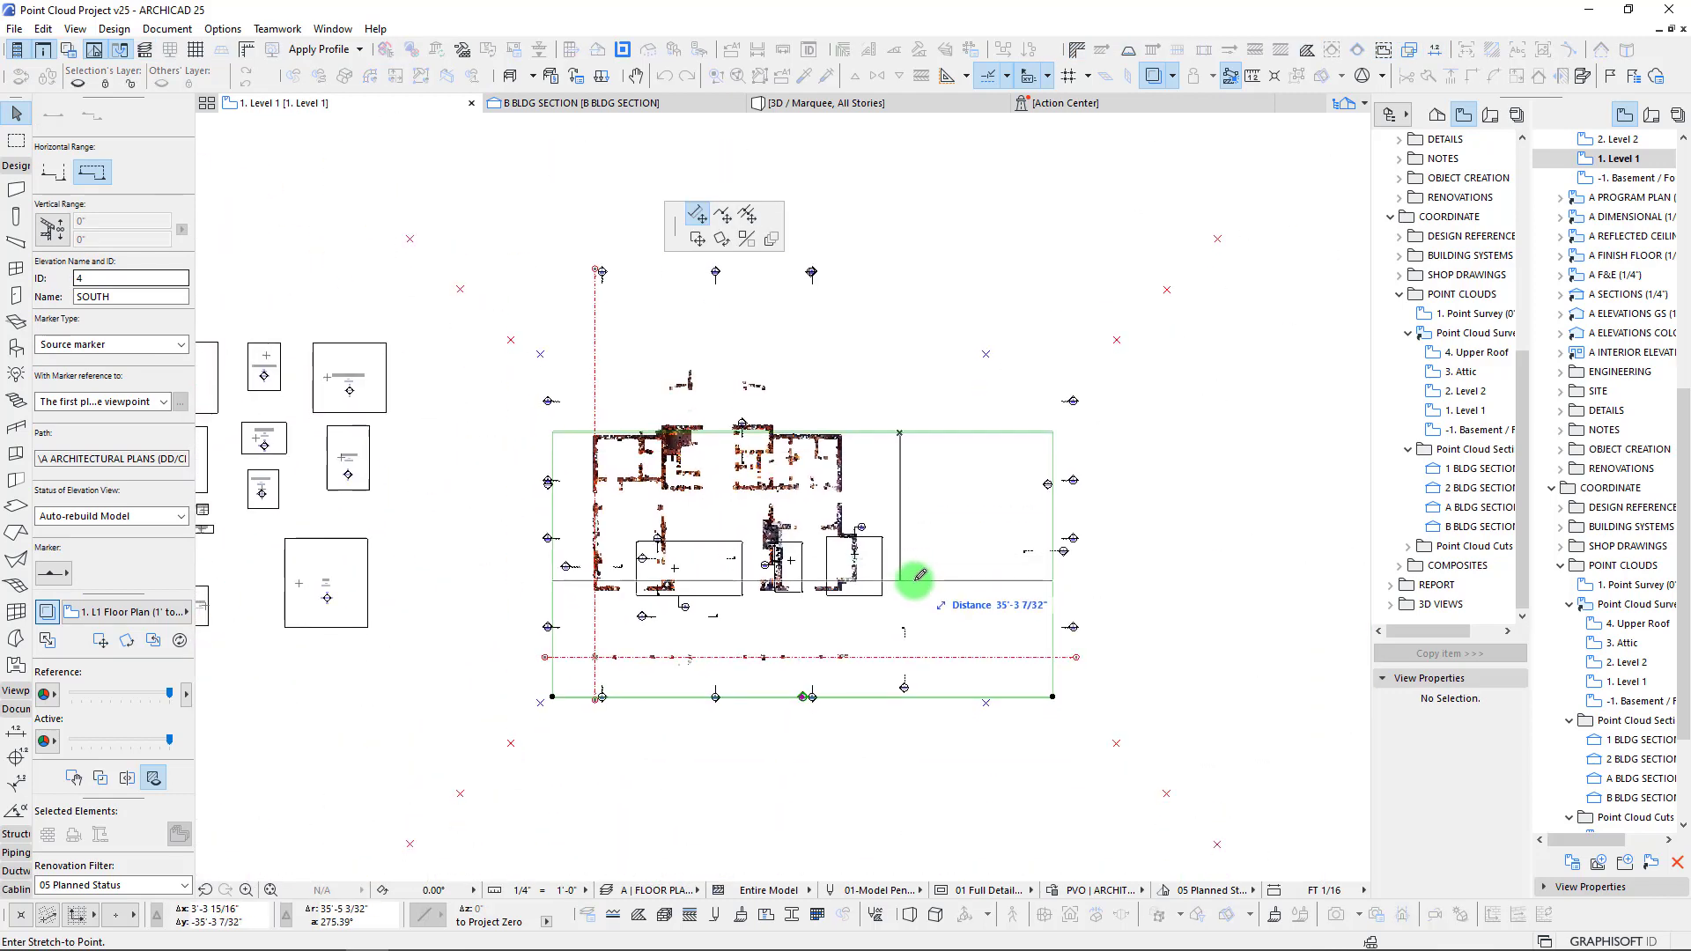
left_click(916, 582)
left_click(950, 432)
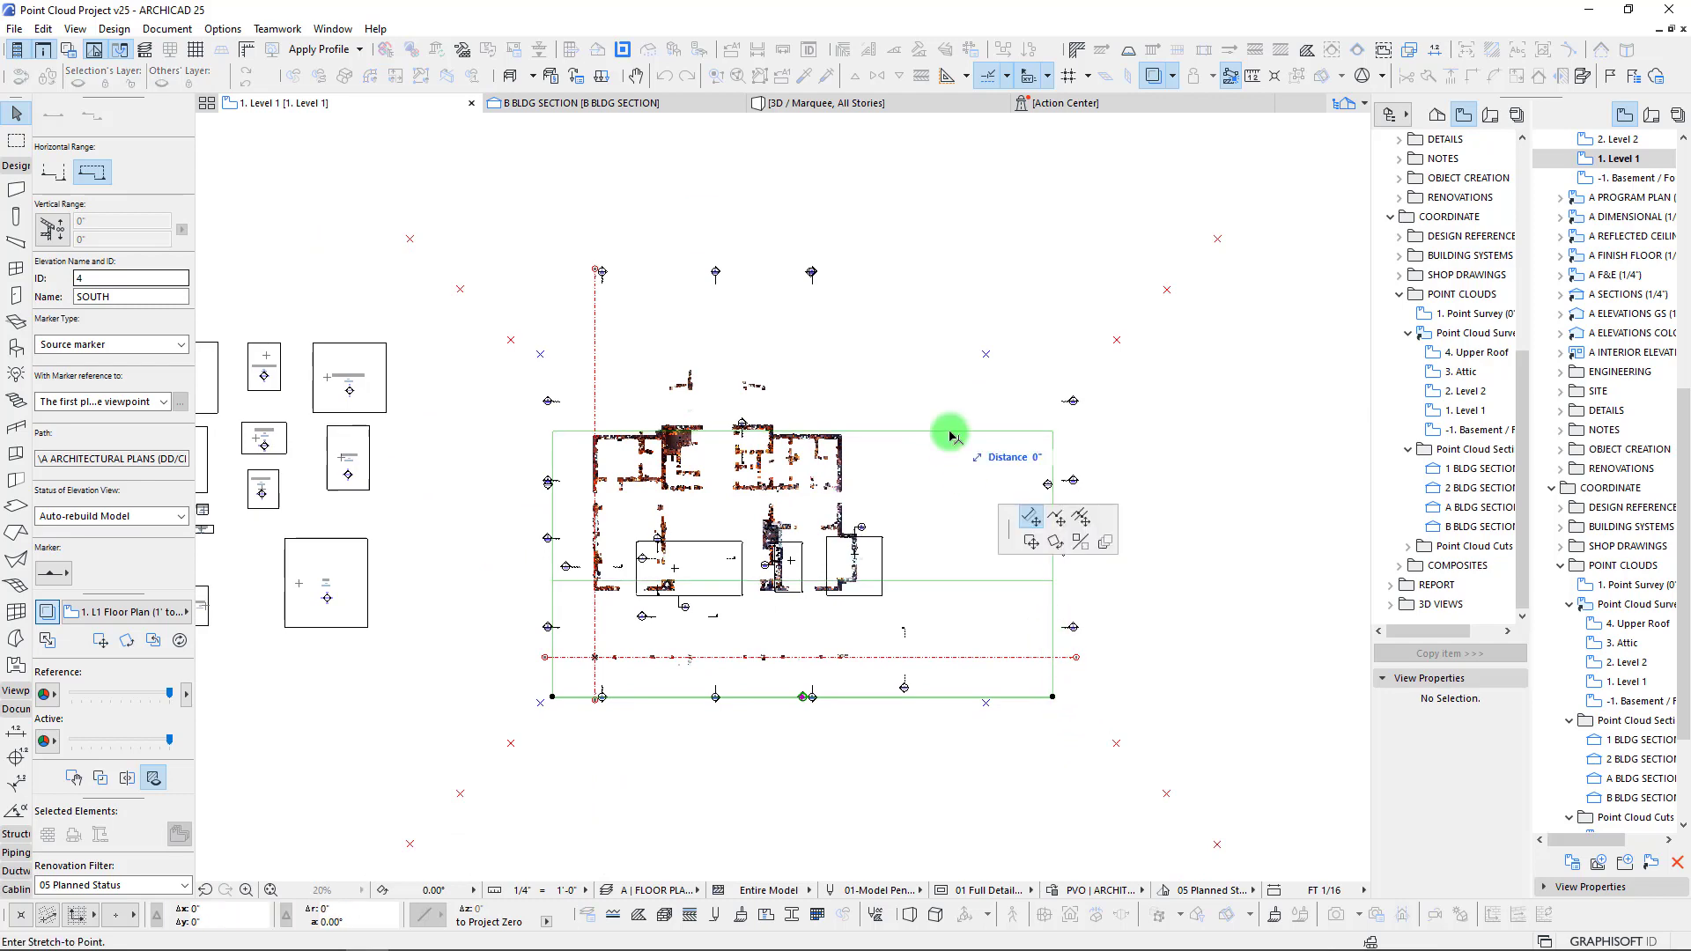
left_click(921, 505)
- Open the Level 1 view of the Point Cloud Survey set
right_click(801, 736)
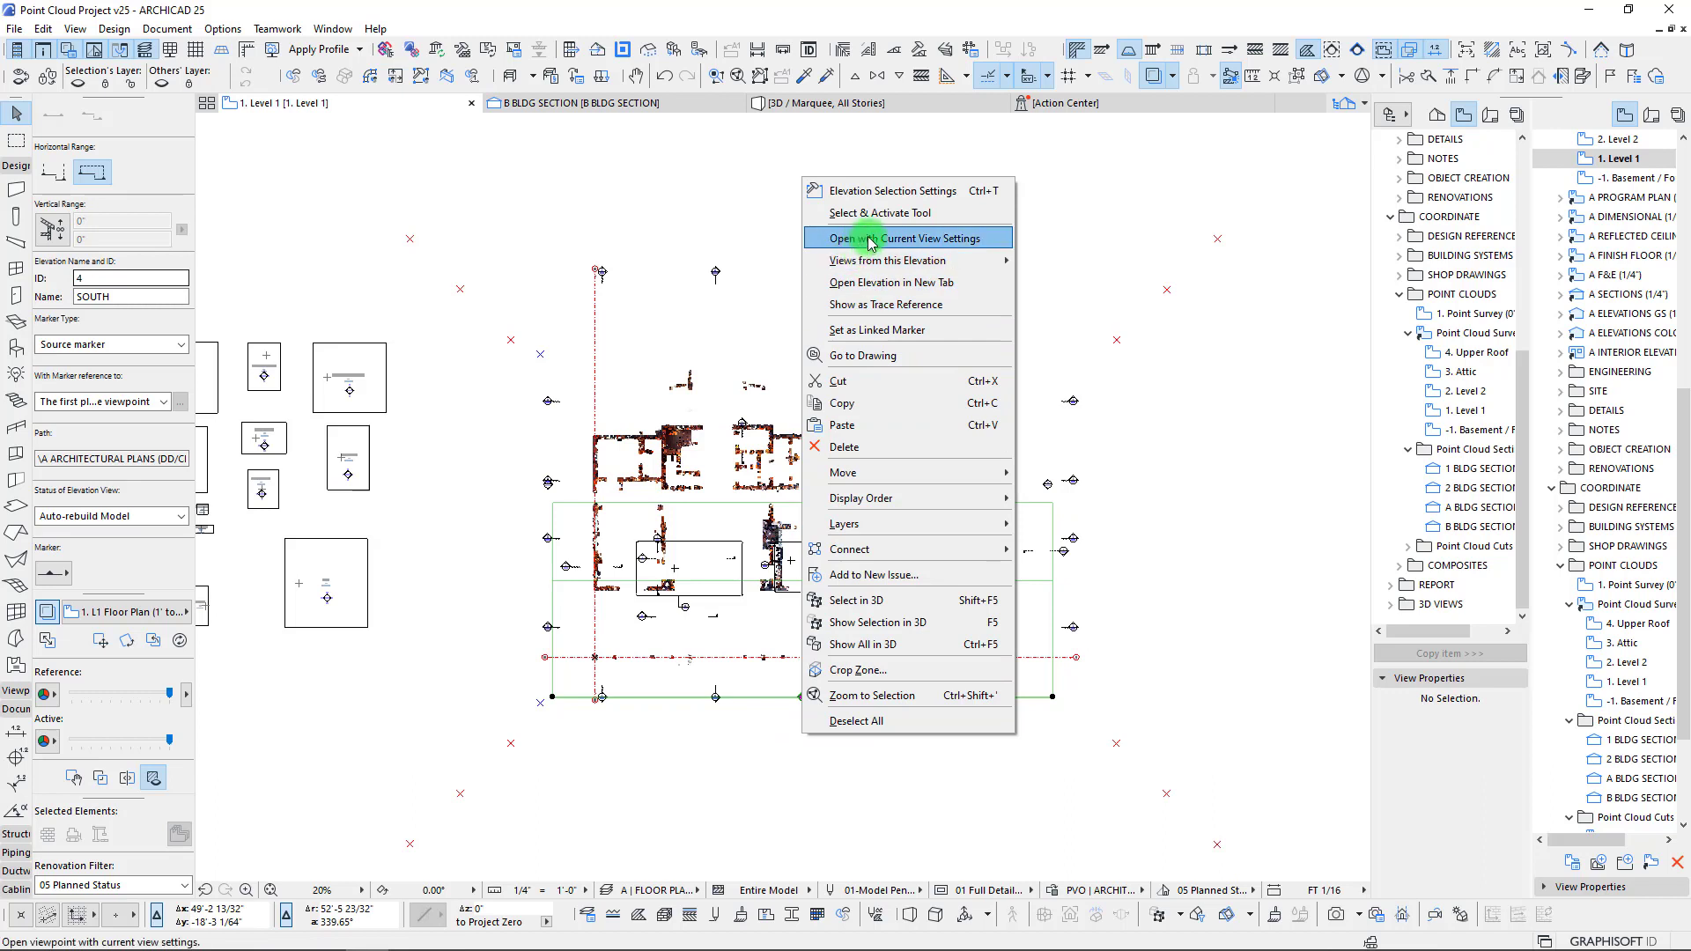
left_click(585, 170)
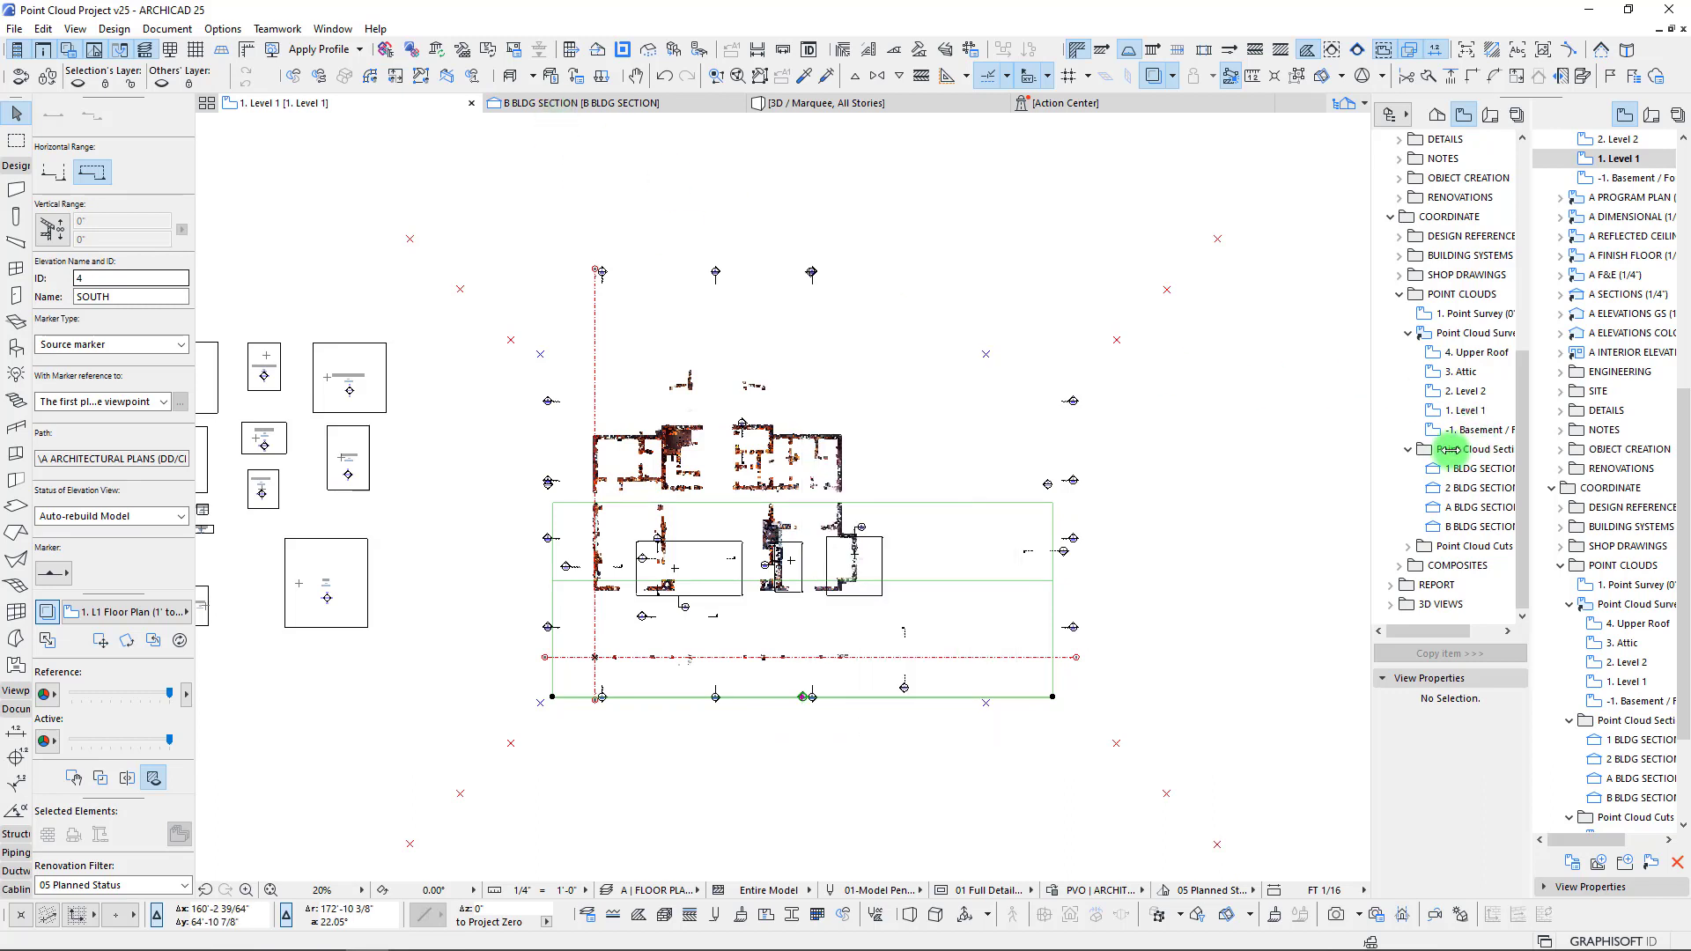
left_click(1409, 338)
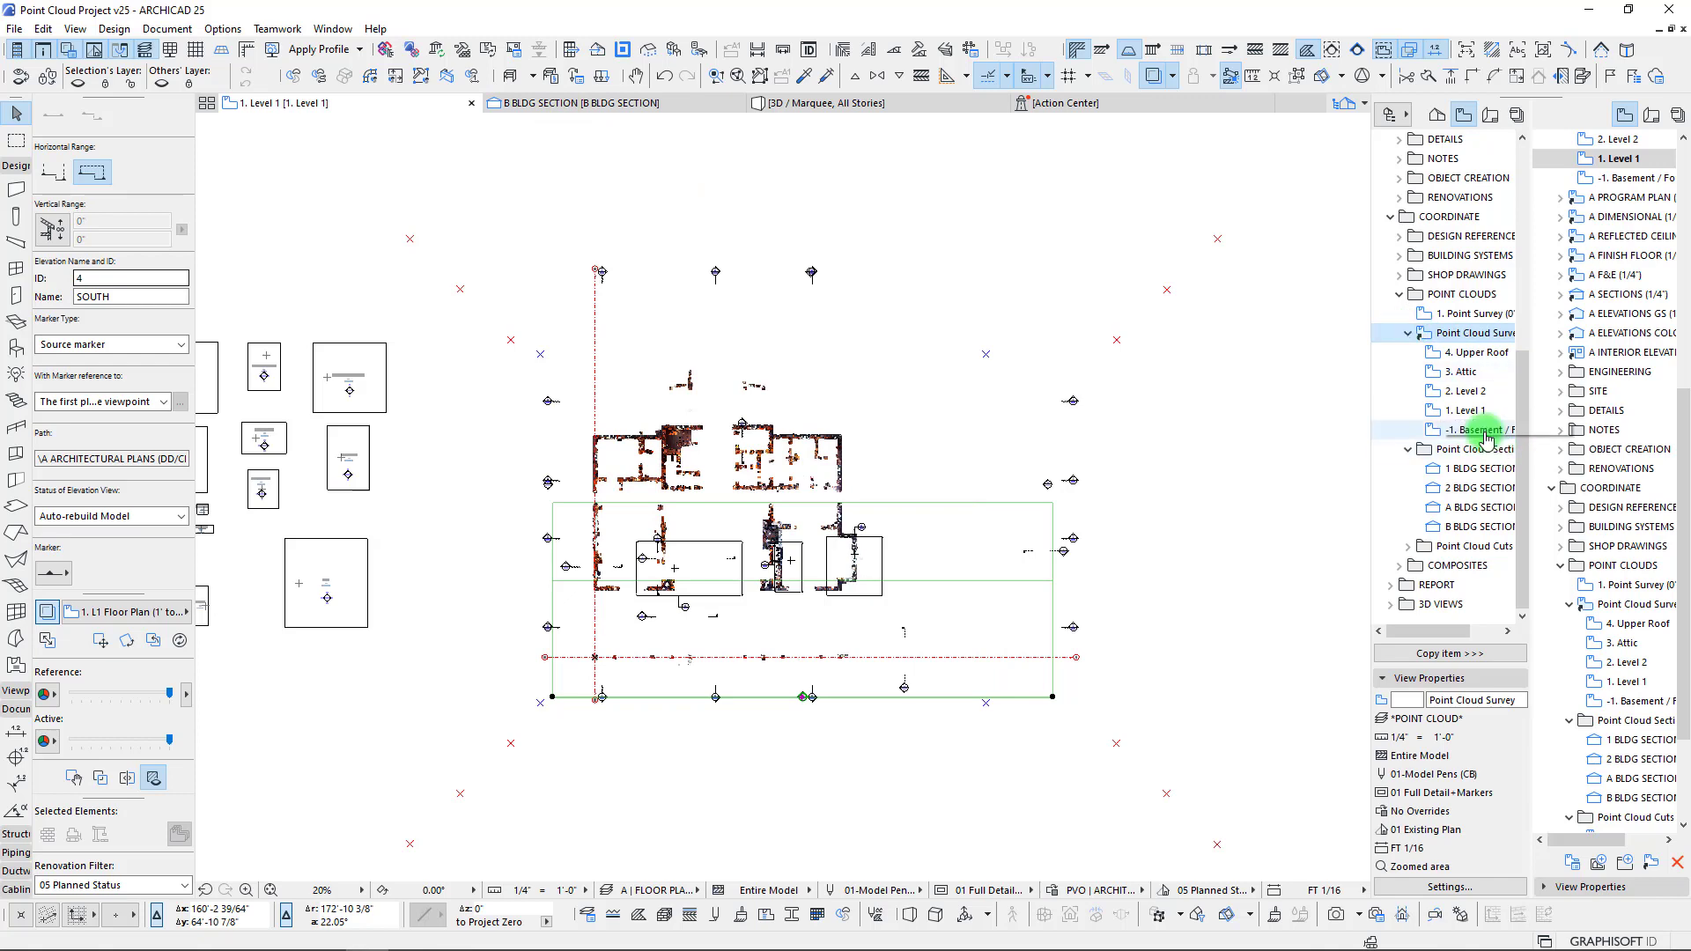
double_click(1465, 412)
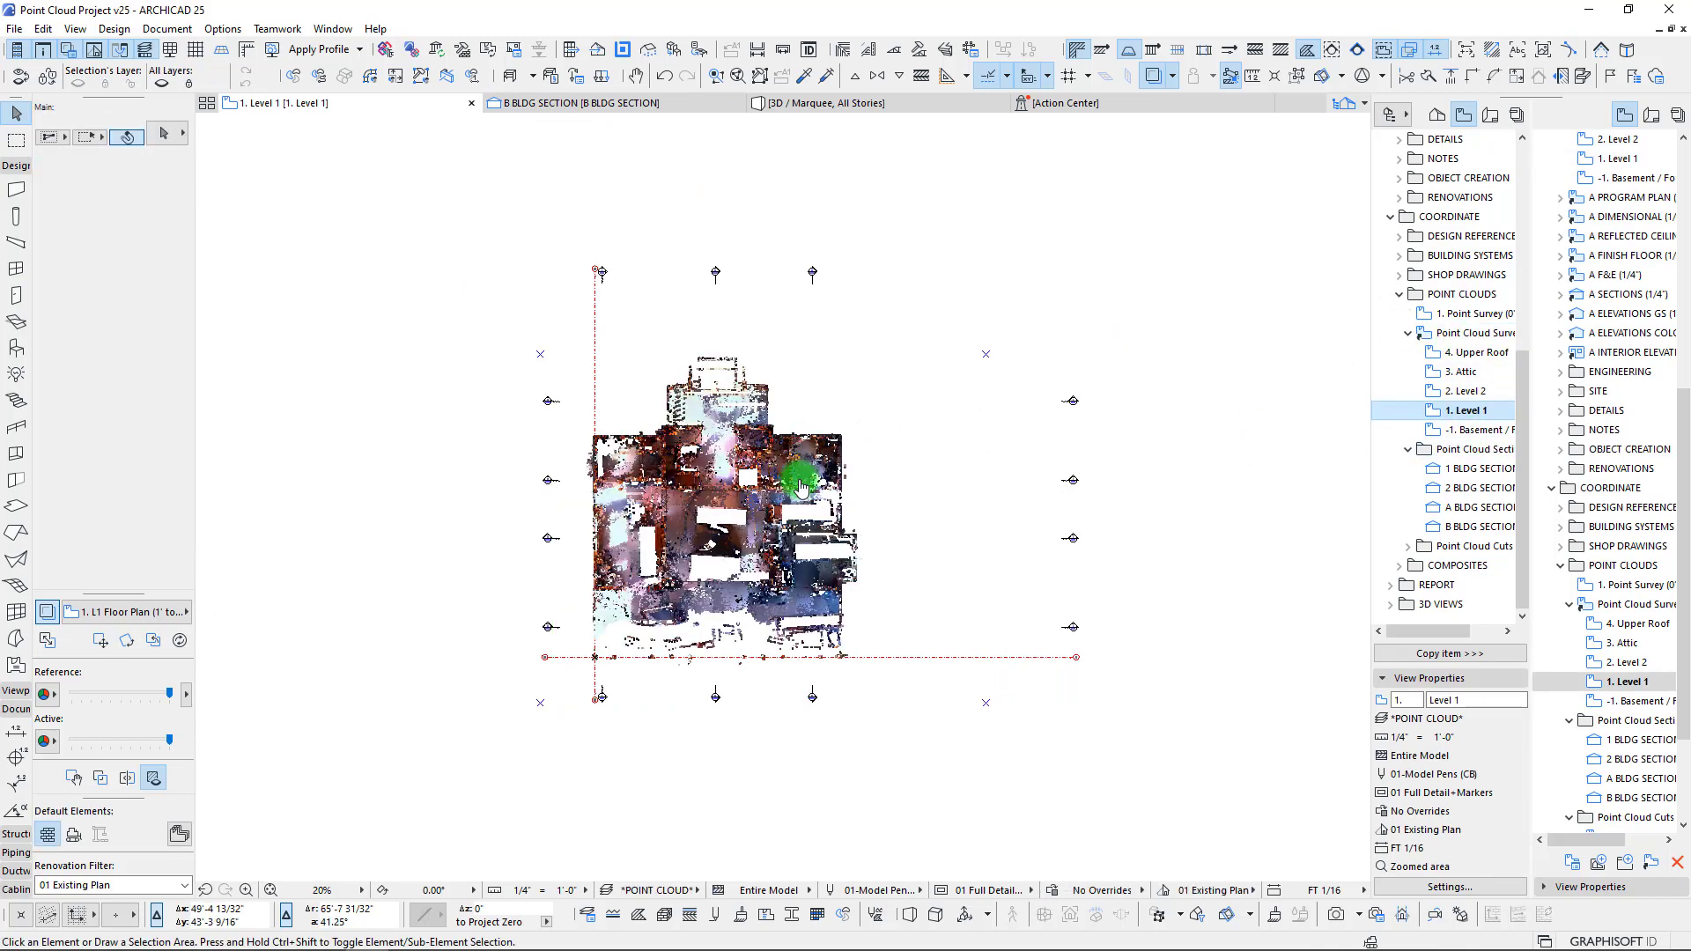
- Open the project's 4 SOUTH elevation and inspect the house's point cloud facade
left_click(1436, 114)
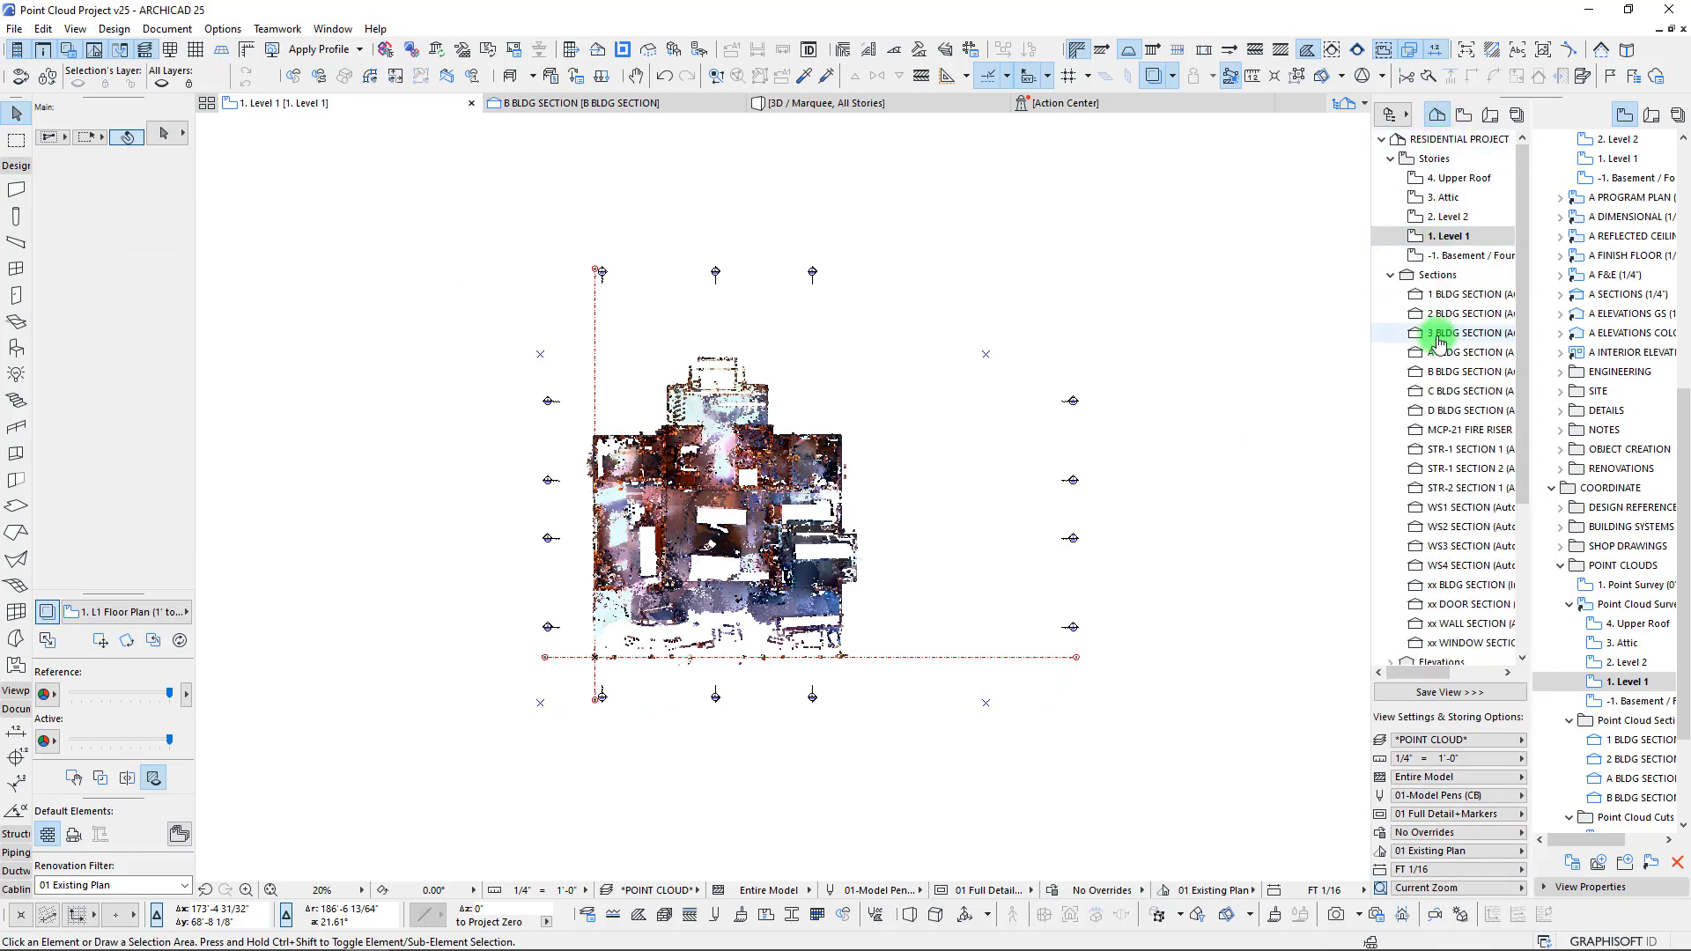
left_click(1393, 275)
left_click(1402, 296)
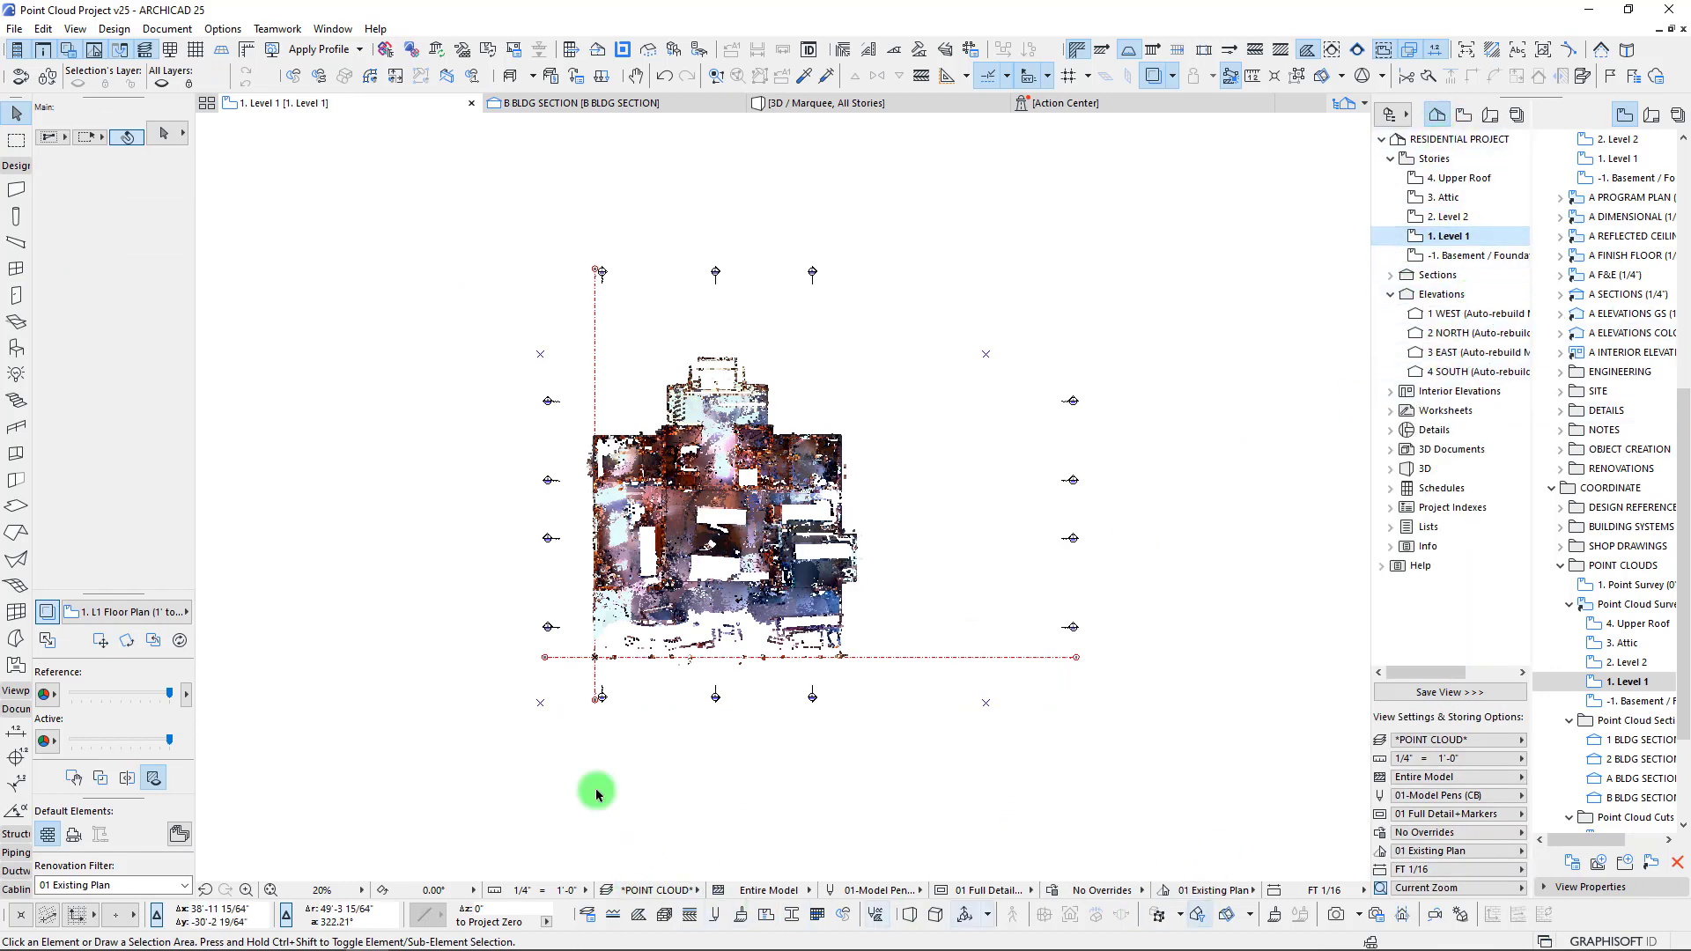
double_click(1452, 371)
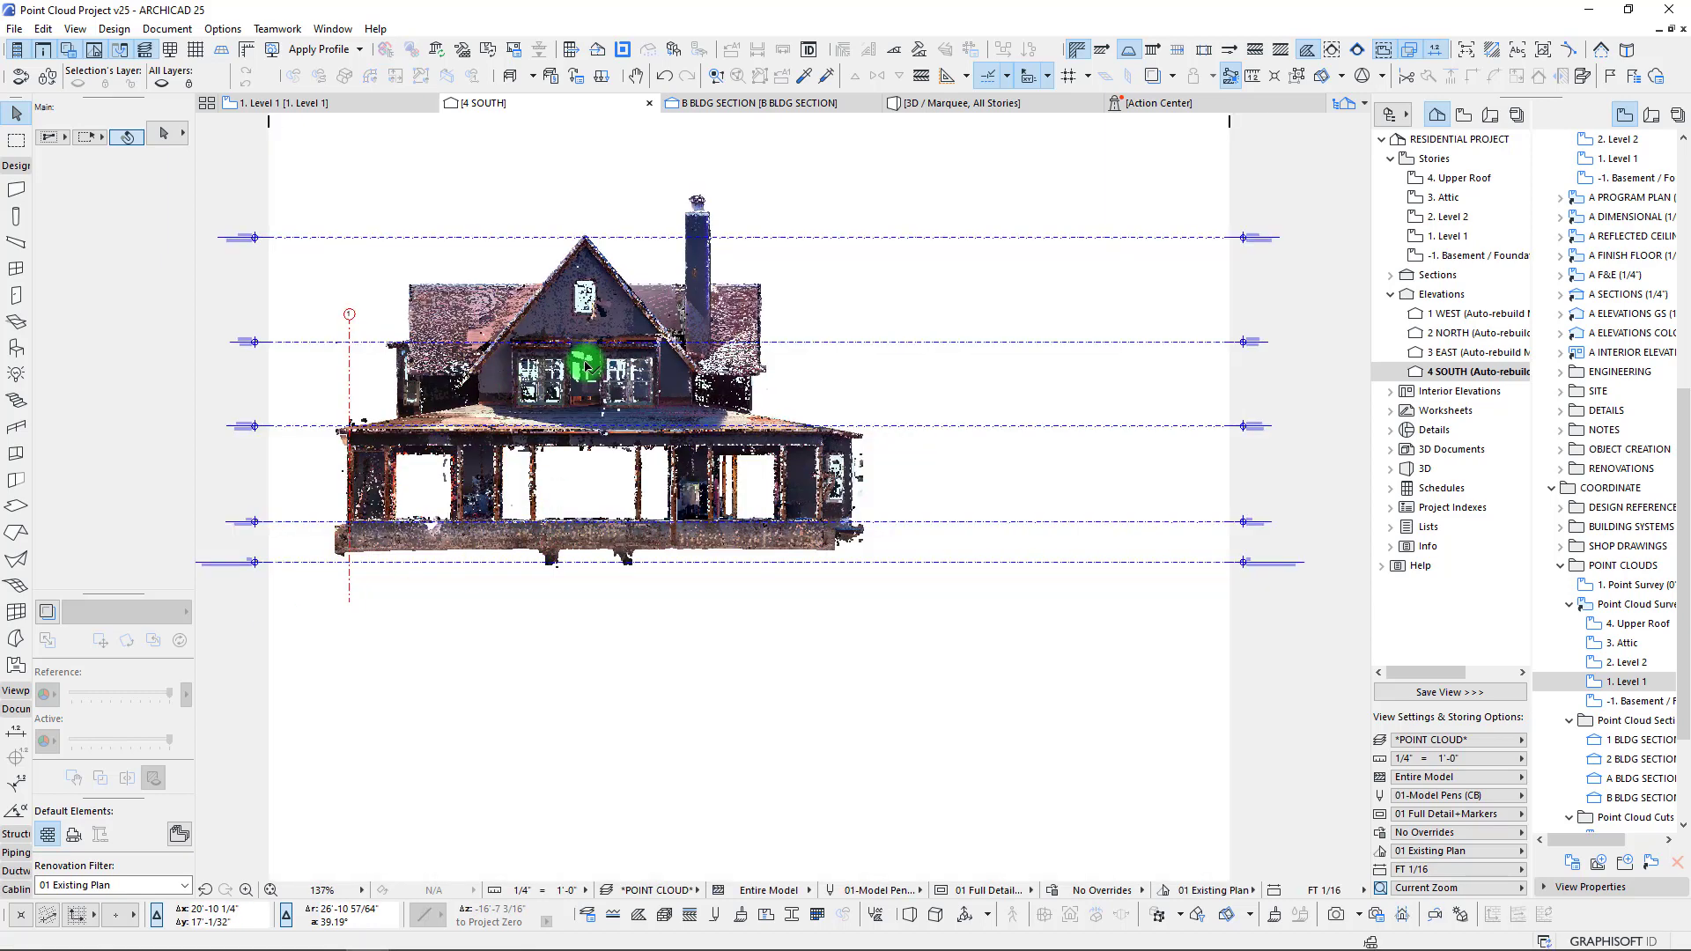
scroll(584, 367, "up", 10)
scroll(619, 407, "down", 10)
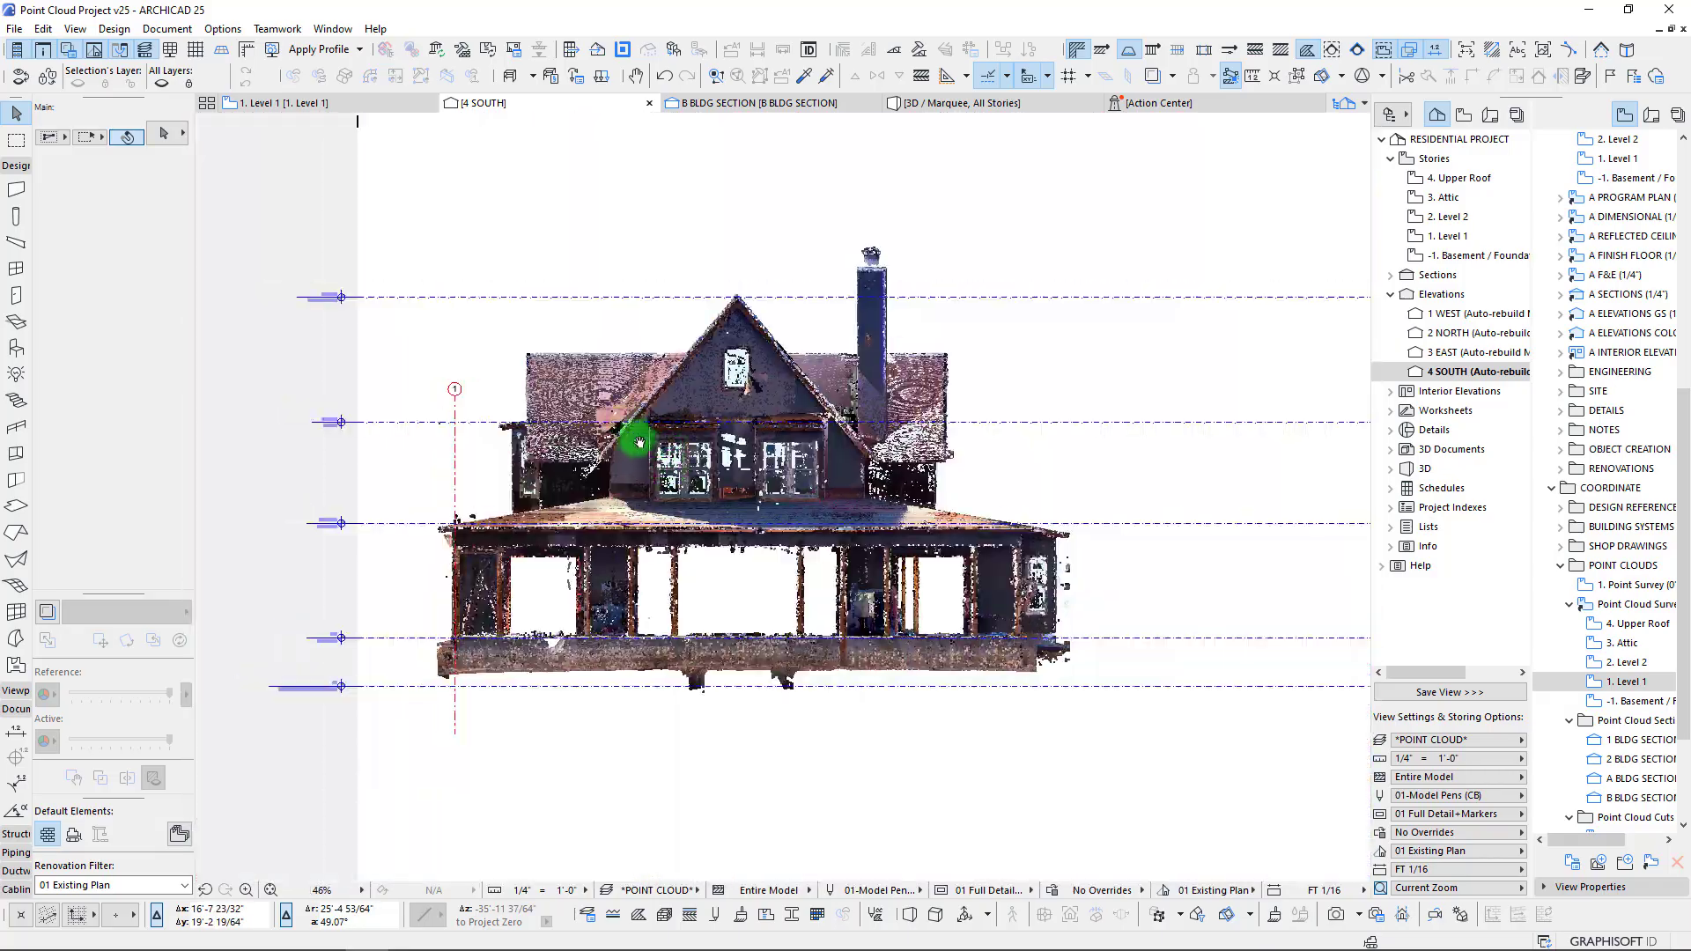
middle_click_drag(638, 442, 644, 431)
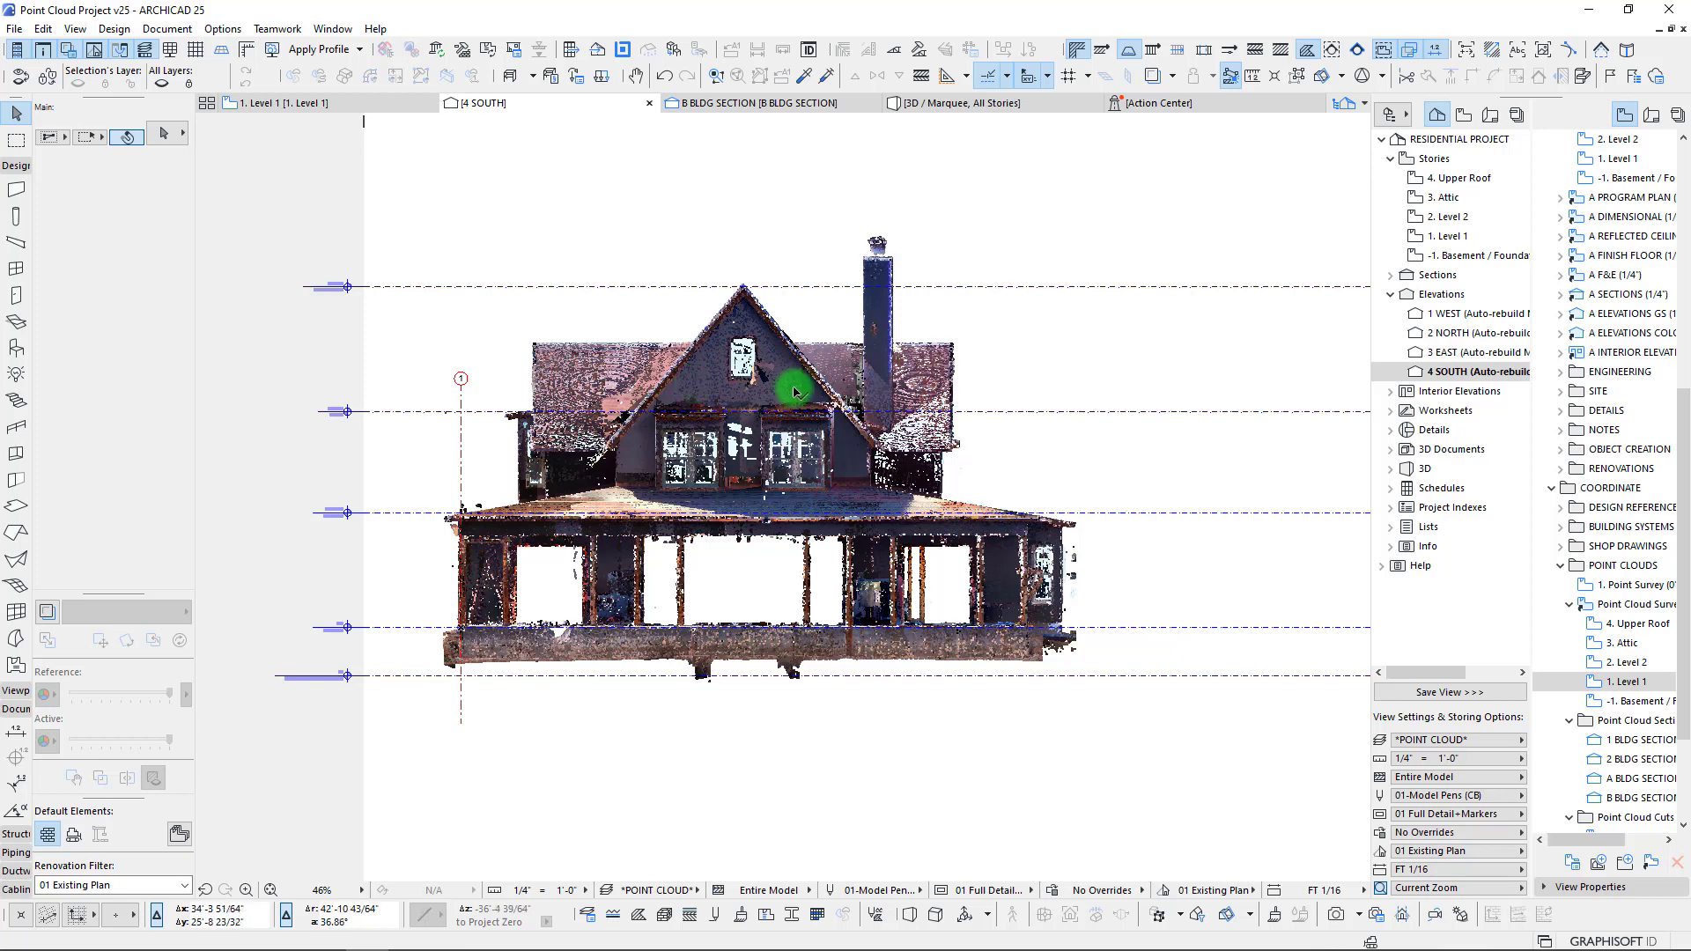
- Return to the Level 1 floor plan showing the point cloud
left_click(1391, 294)
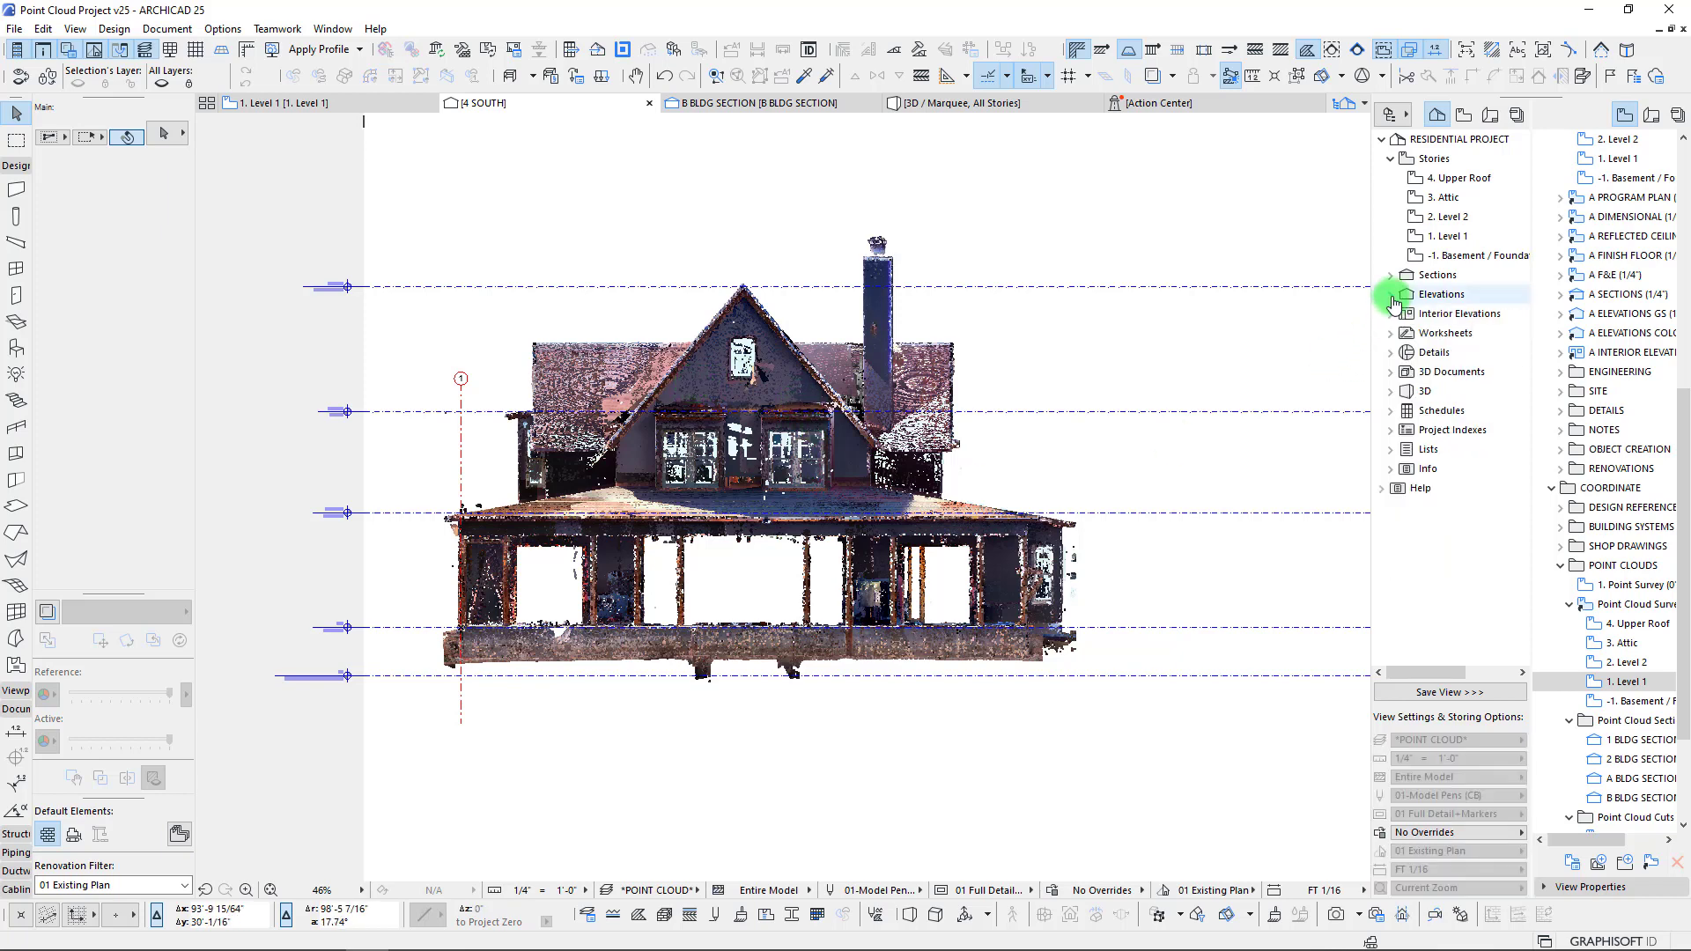
key("F2")
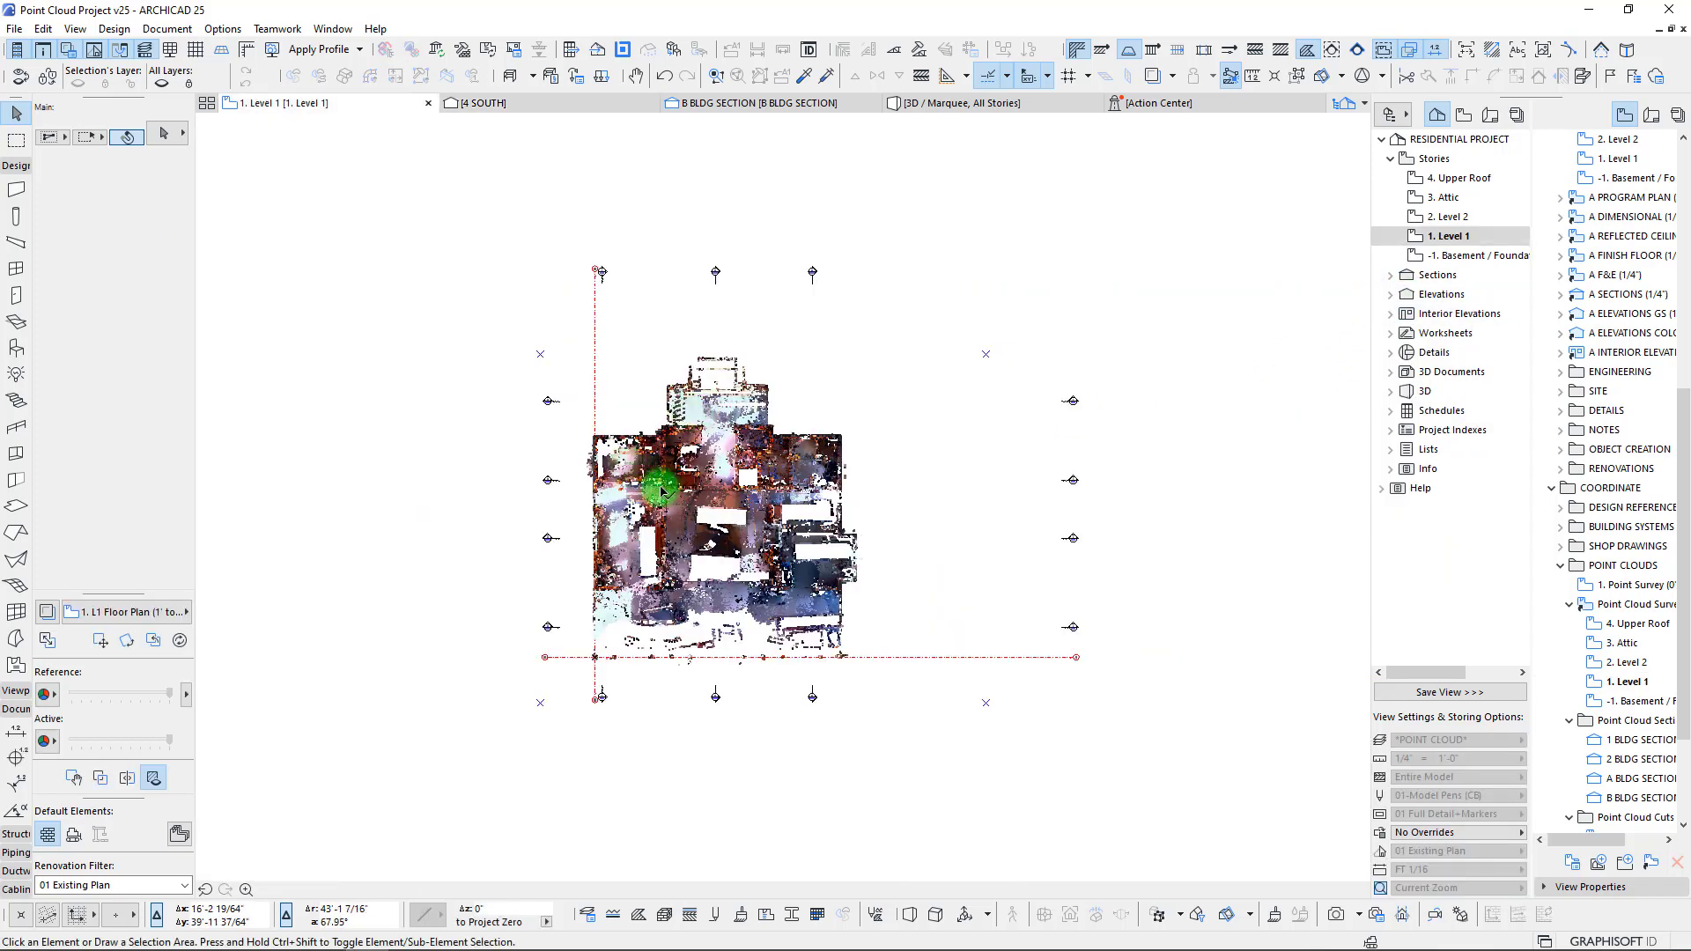
scroll(725, 447, "up", 2)
- Save the project's Elevations group as a folder of views inside POINT CLOUDS, below Point Cloud Cuts
left_click(1402, 162)
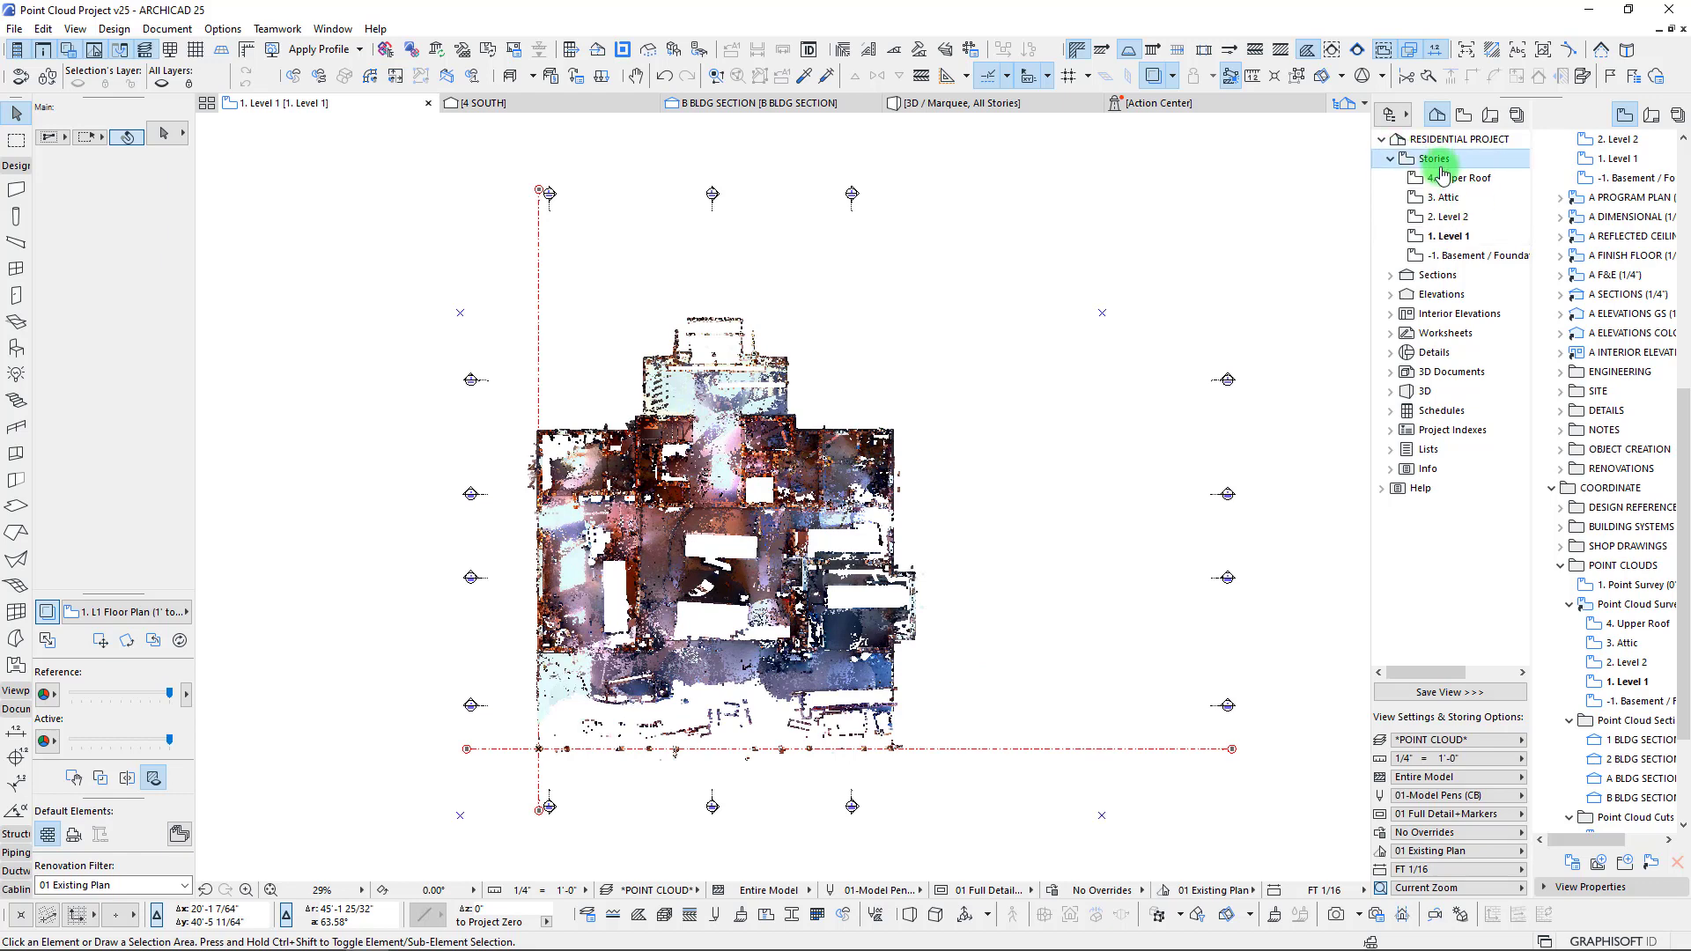
left_click(1464, 115)
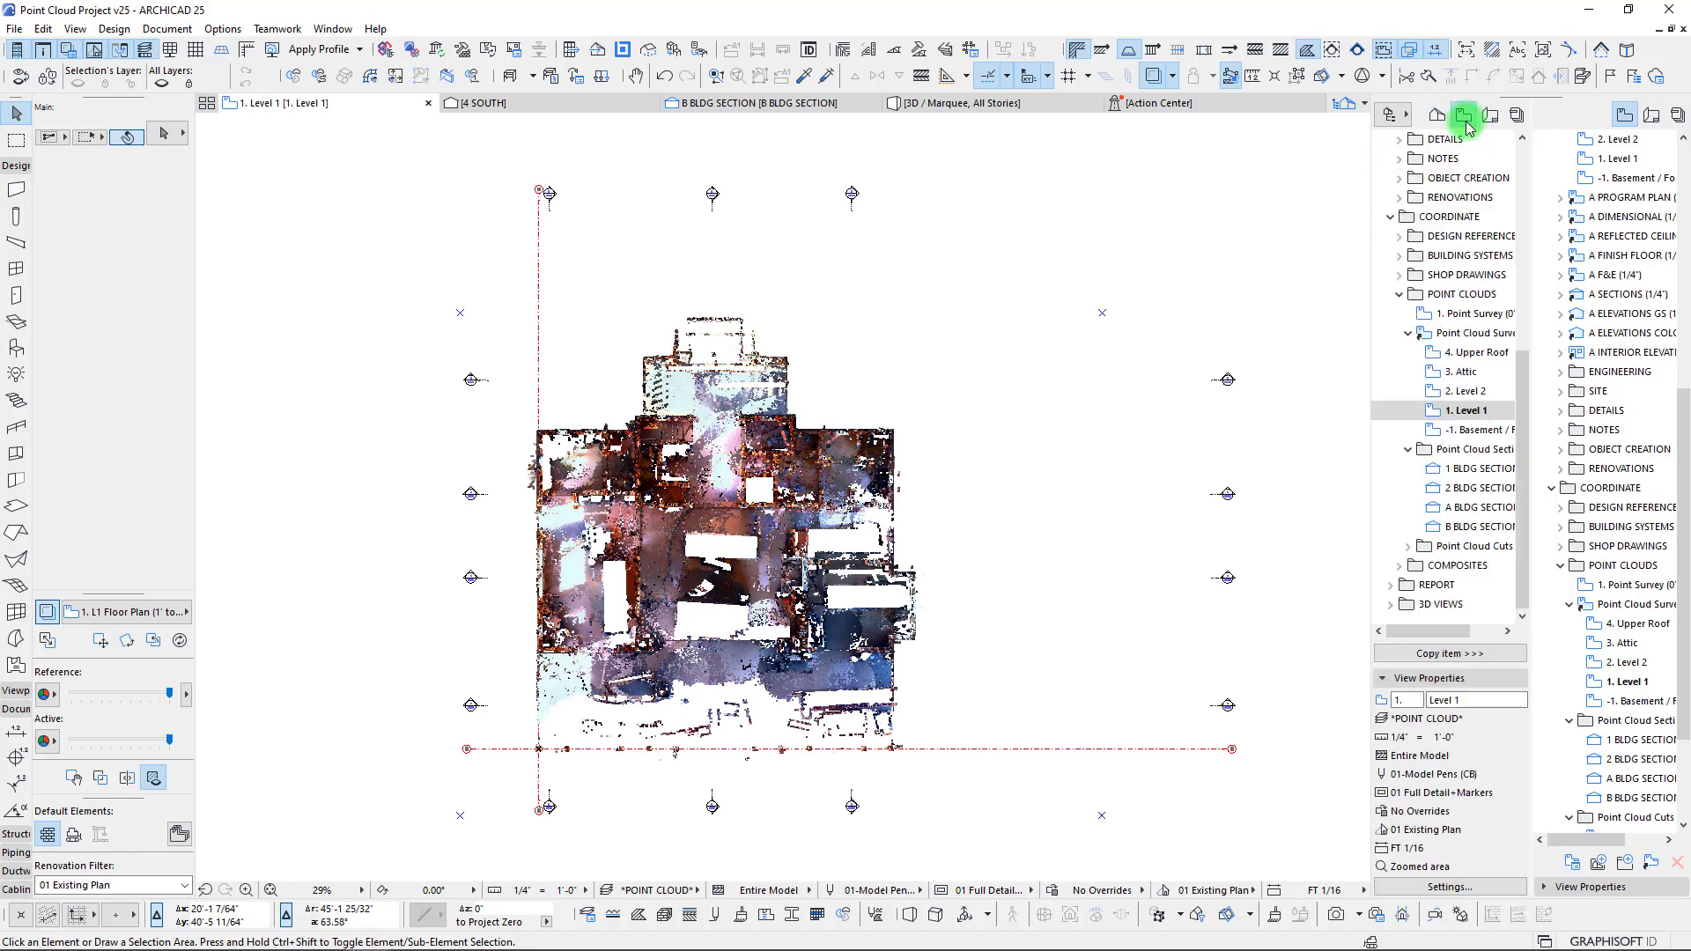
left_click(1436, 114)
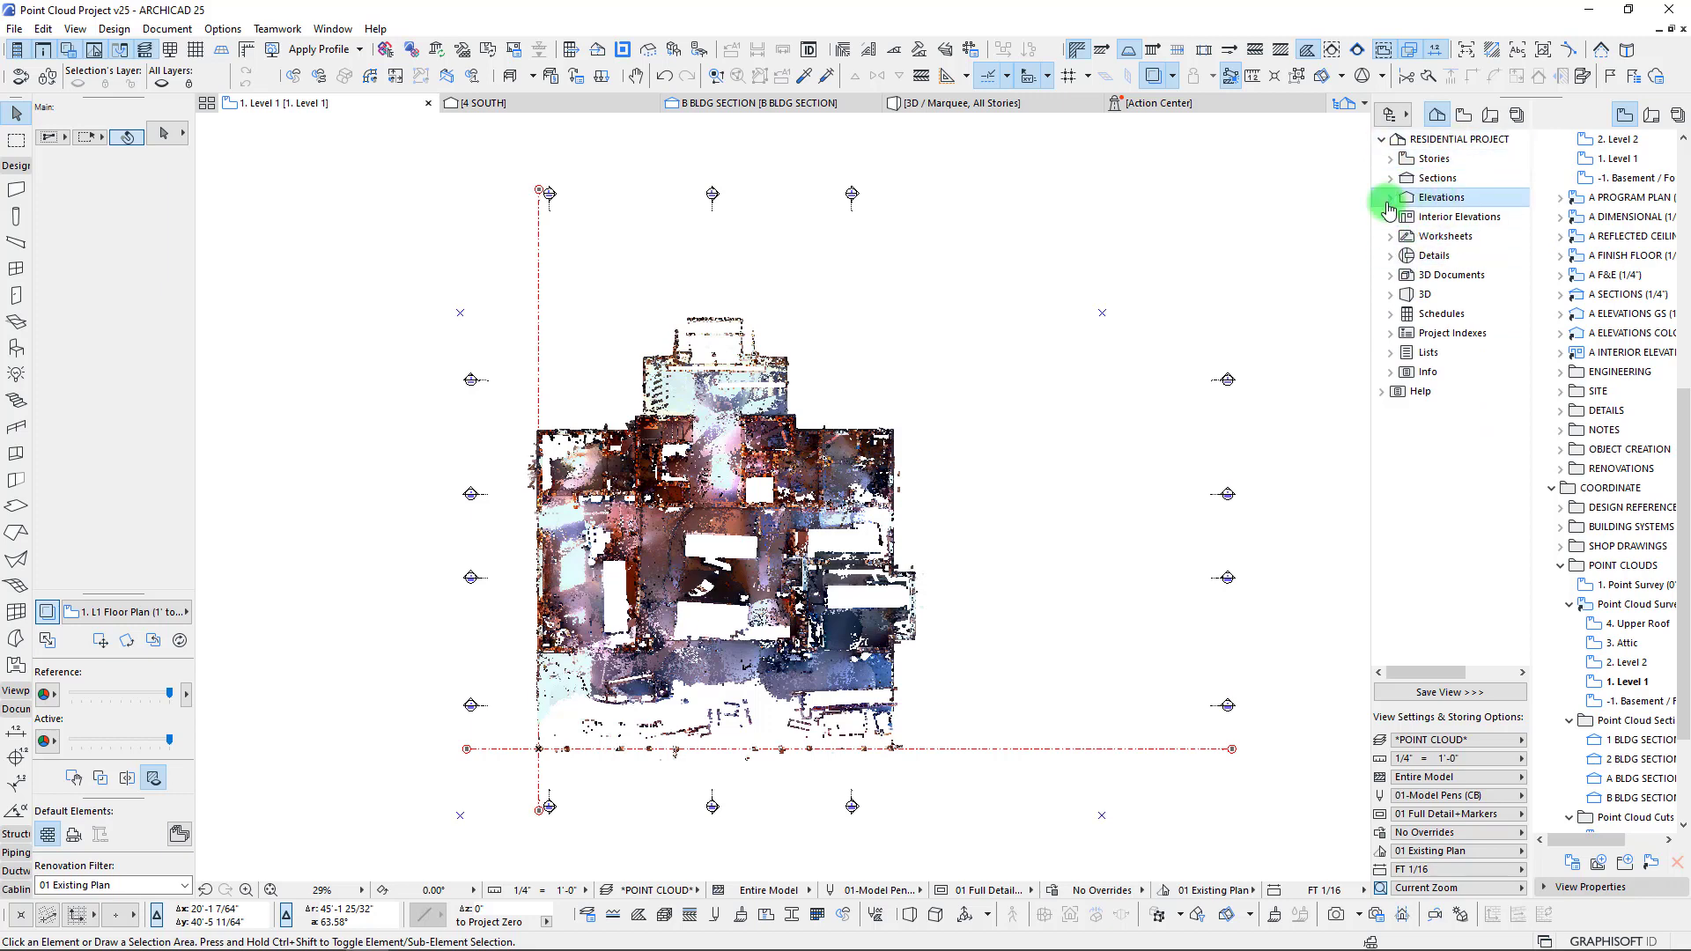
double_click(1449, 199)
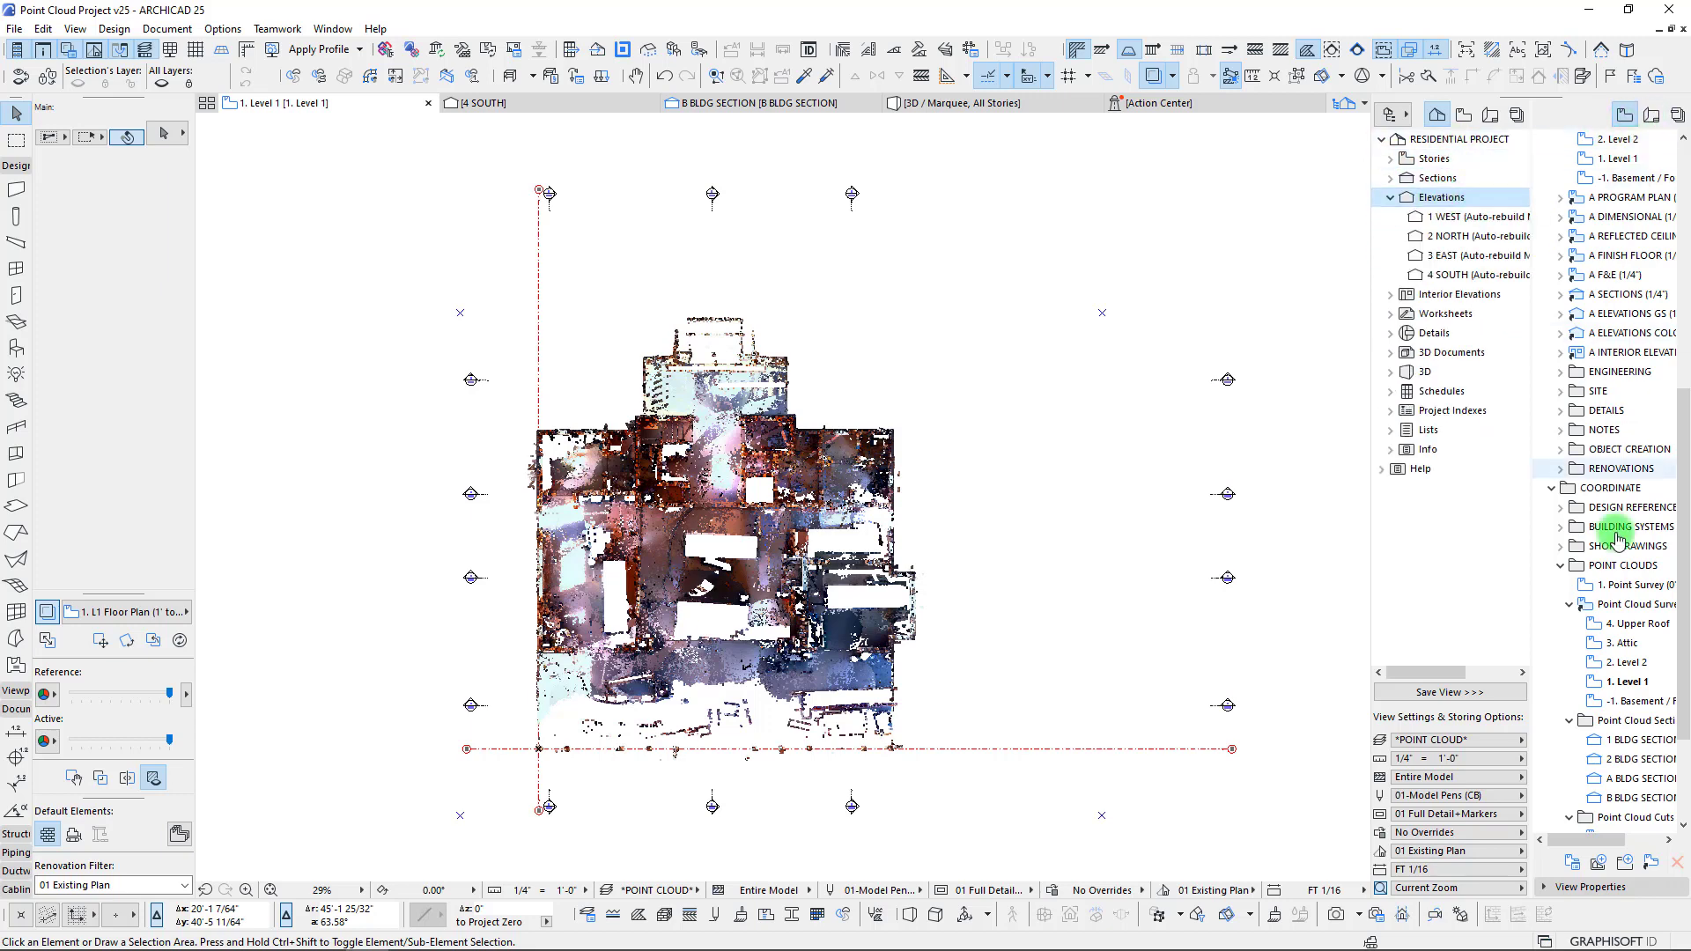
left_click(1569, 606)
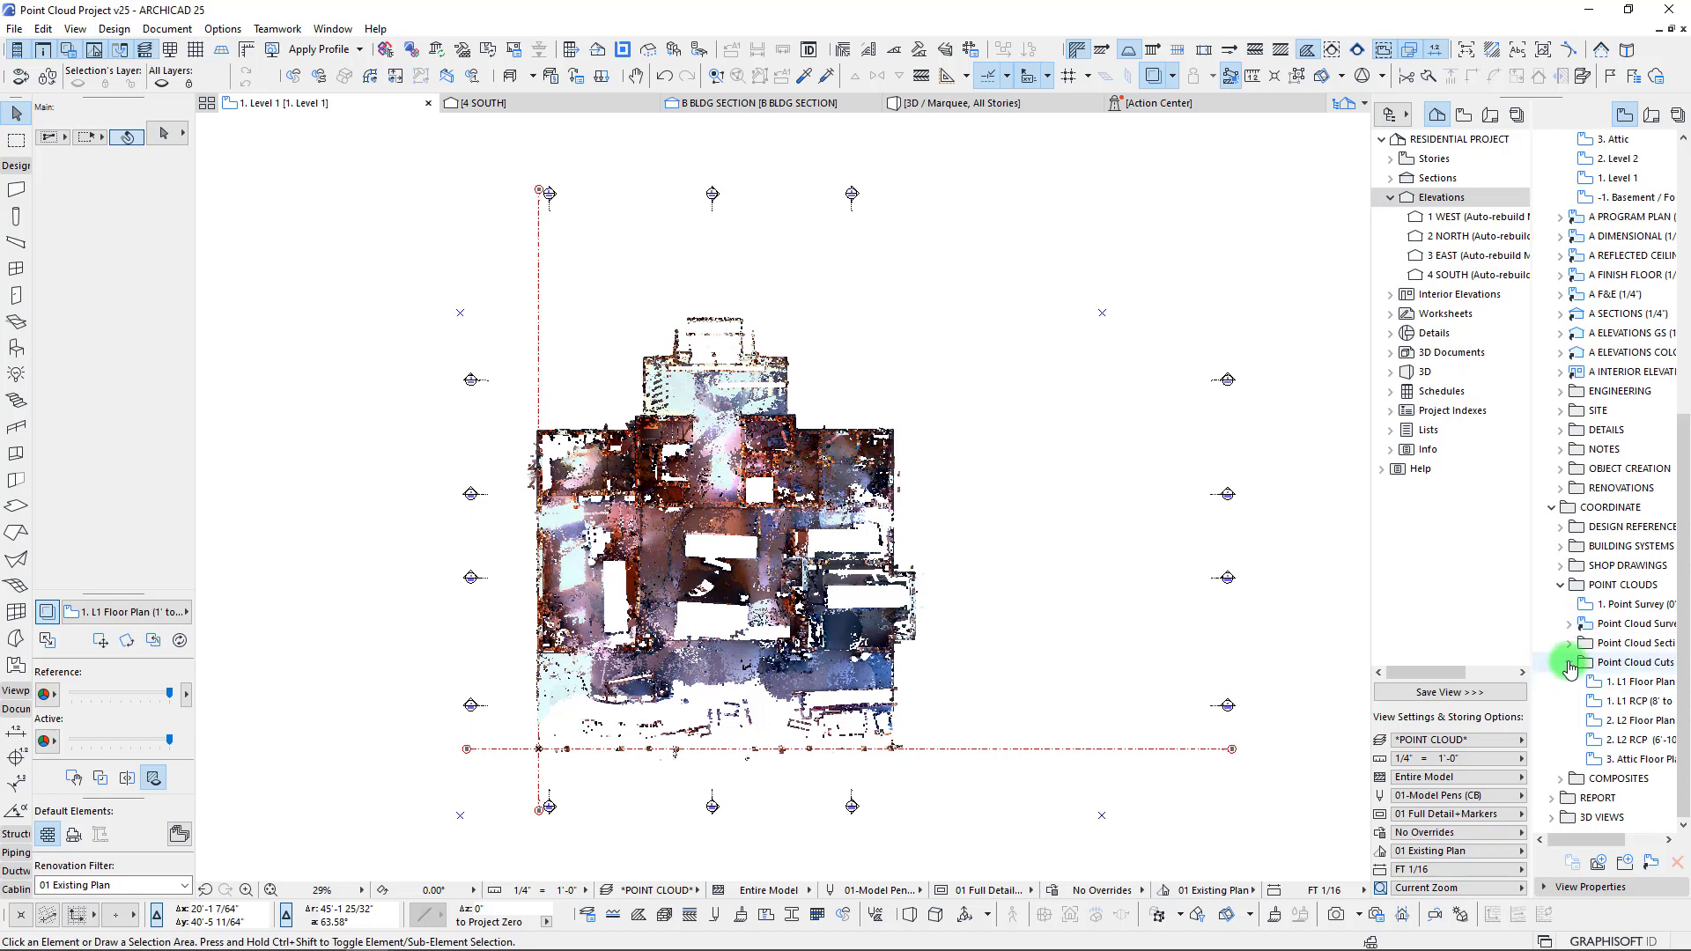
left_click(1571, 661)
left_click(1420, 197)
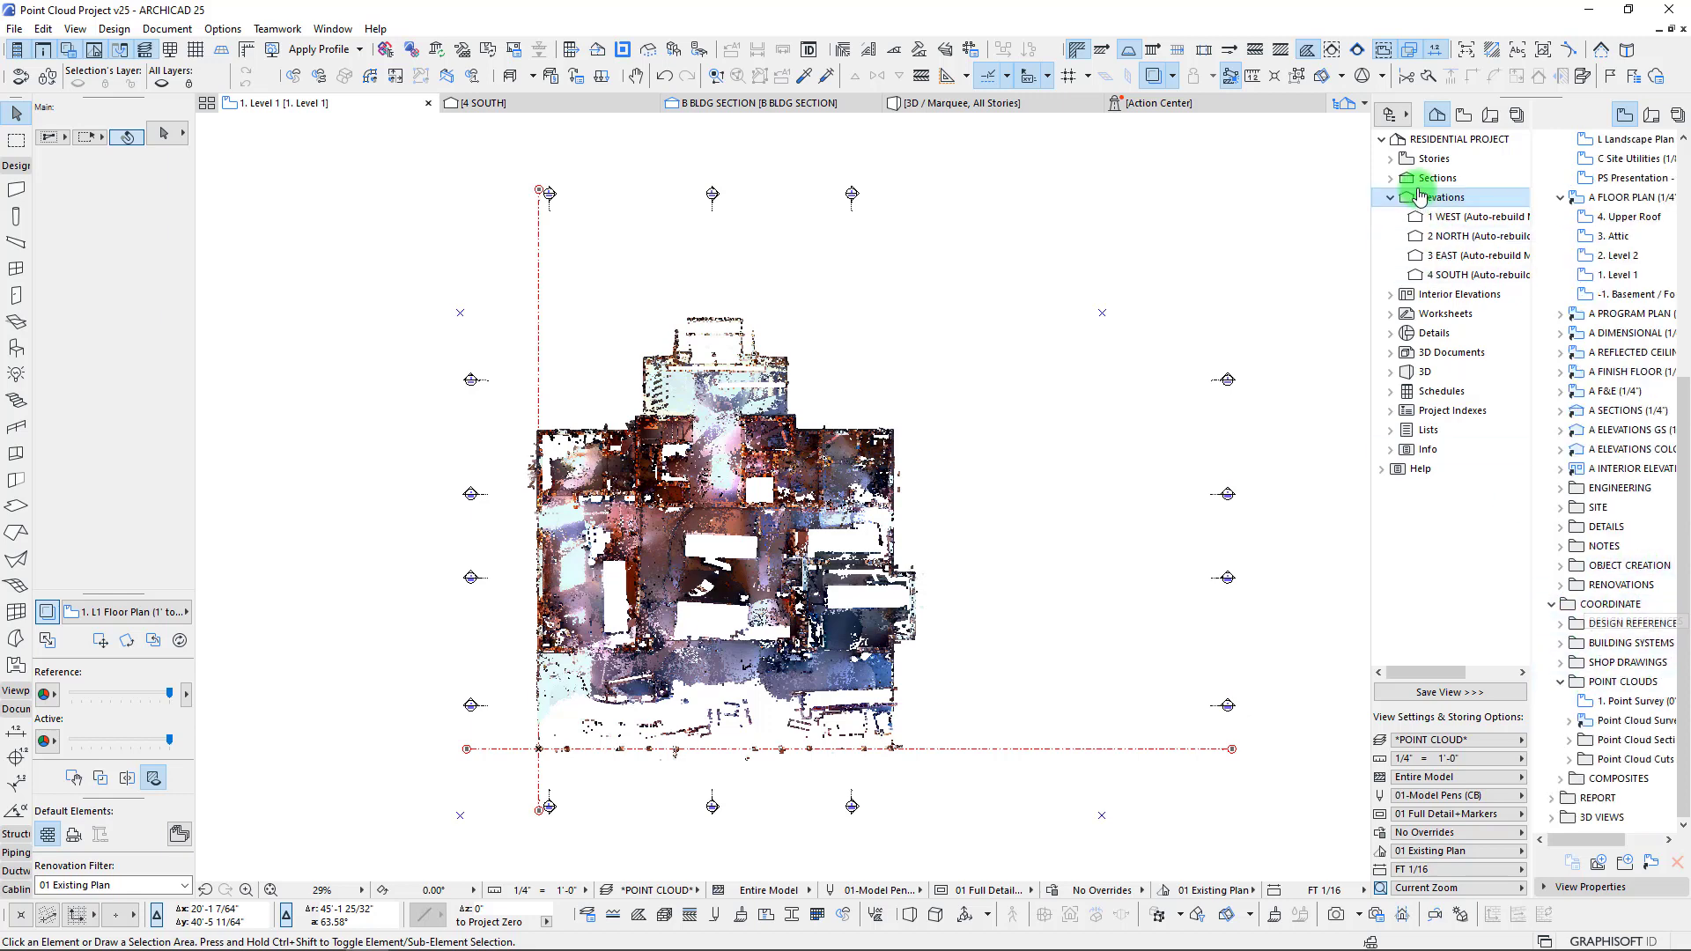
left_click_drag(1415, 201, 1611, 692)
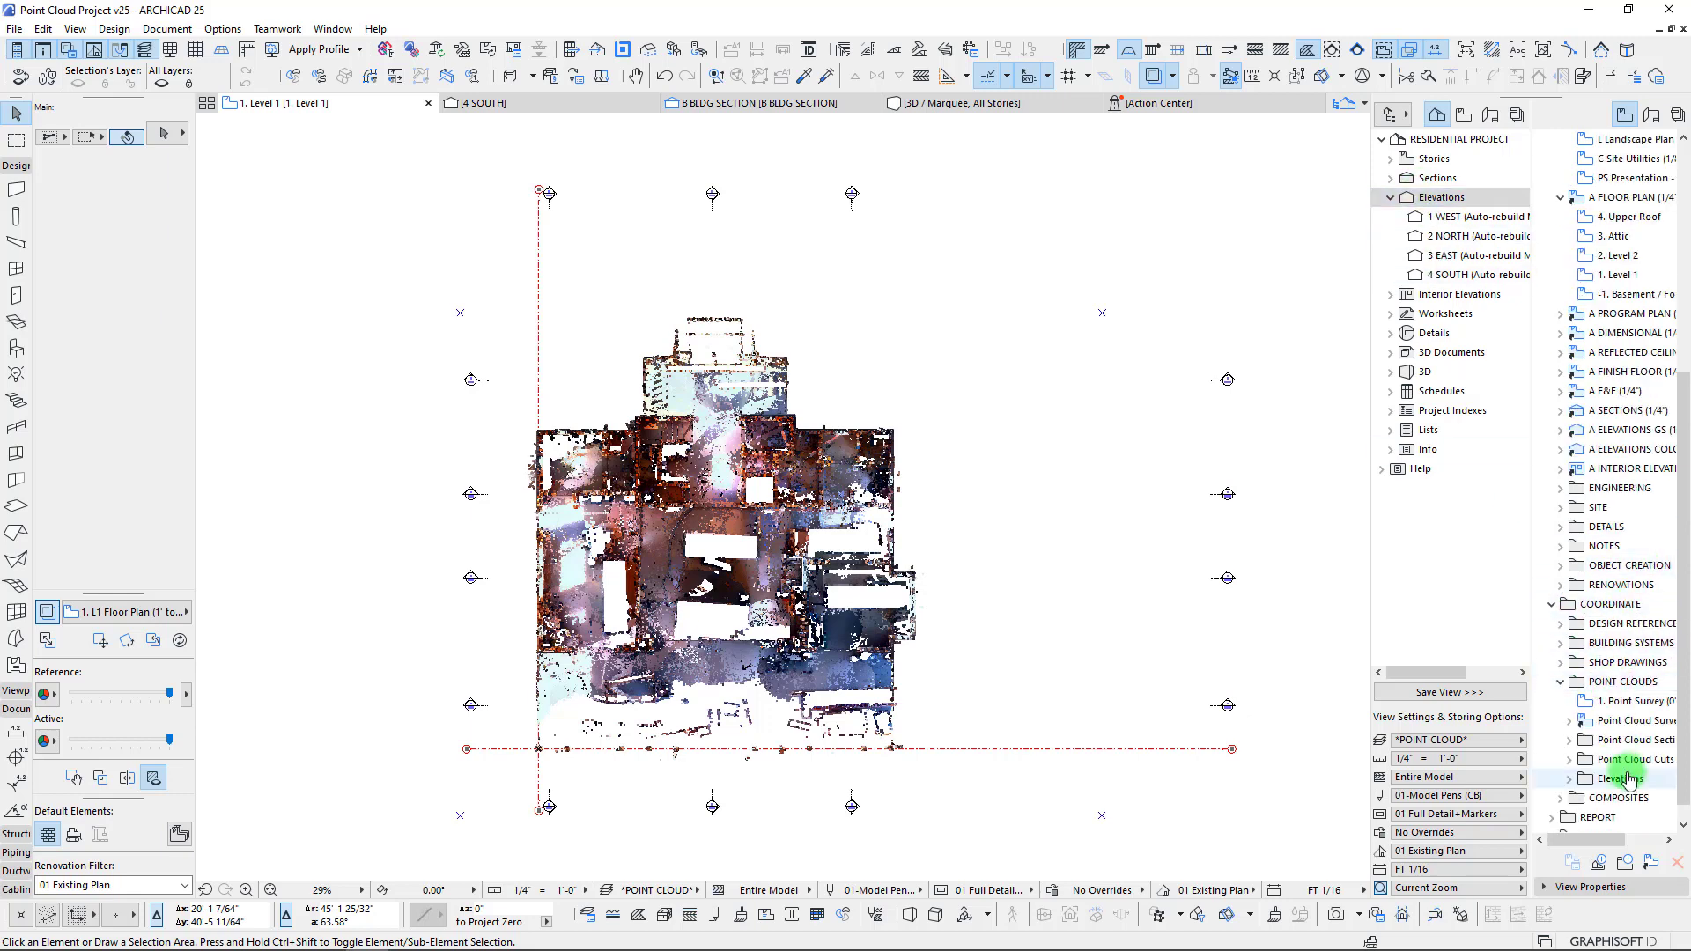
- Rename the new Elevations view folder as Point Cloud Elevations and collapse the expanded elevation lists
left_click(1550, 890)
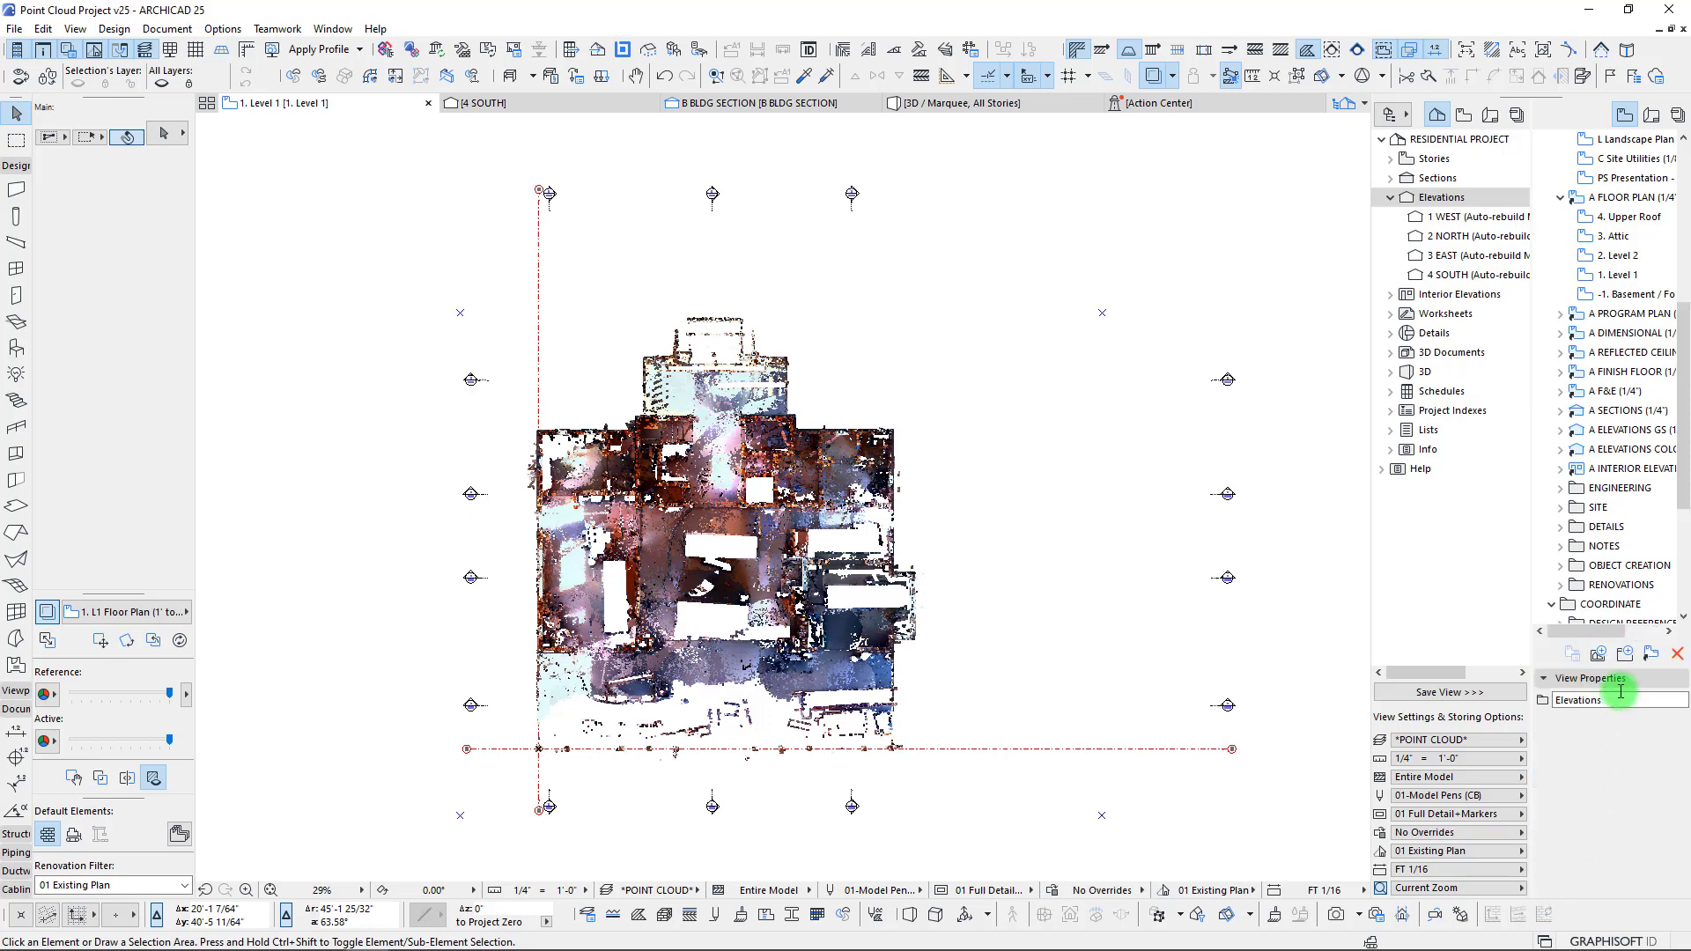
scroll(1625, 608, "down", 4)
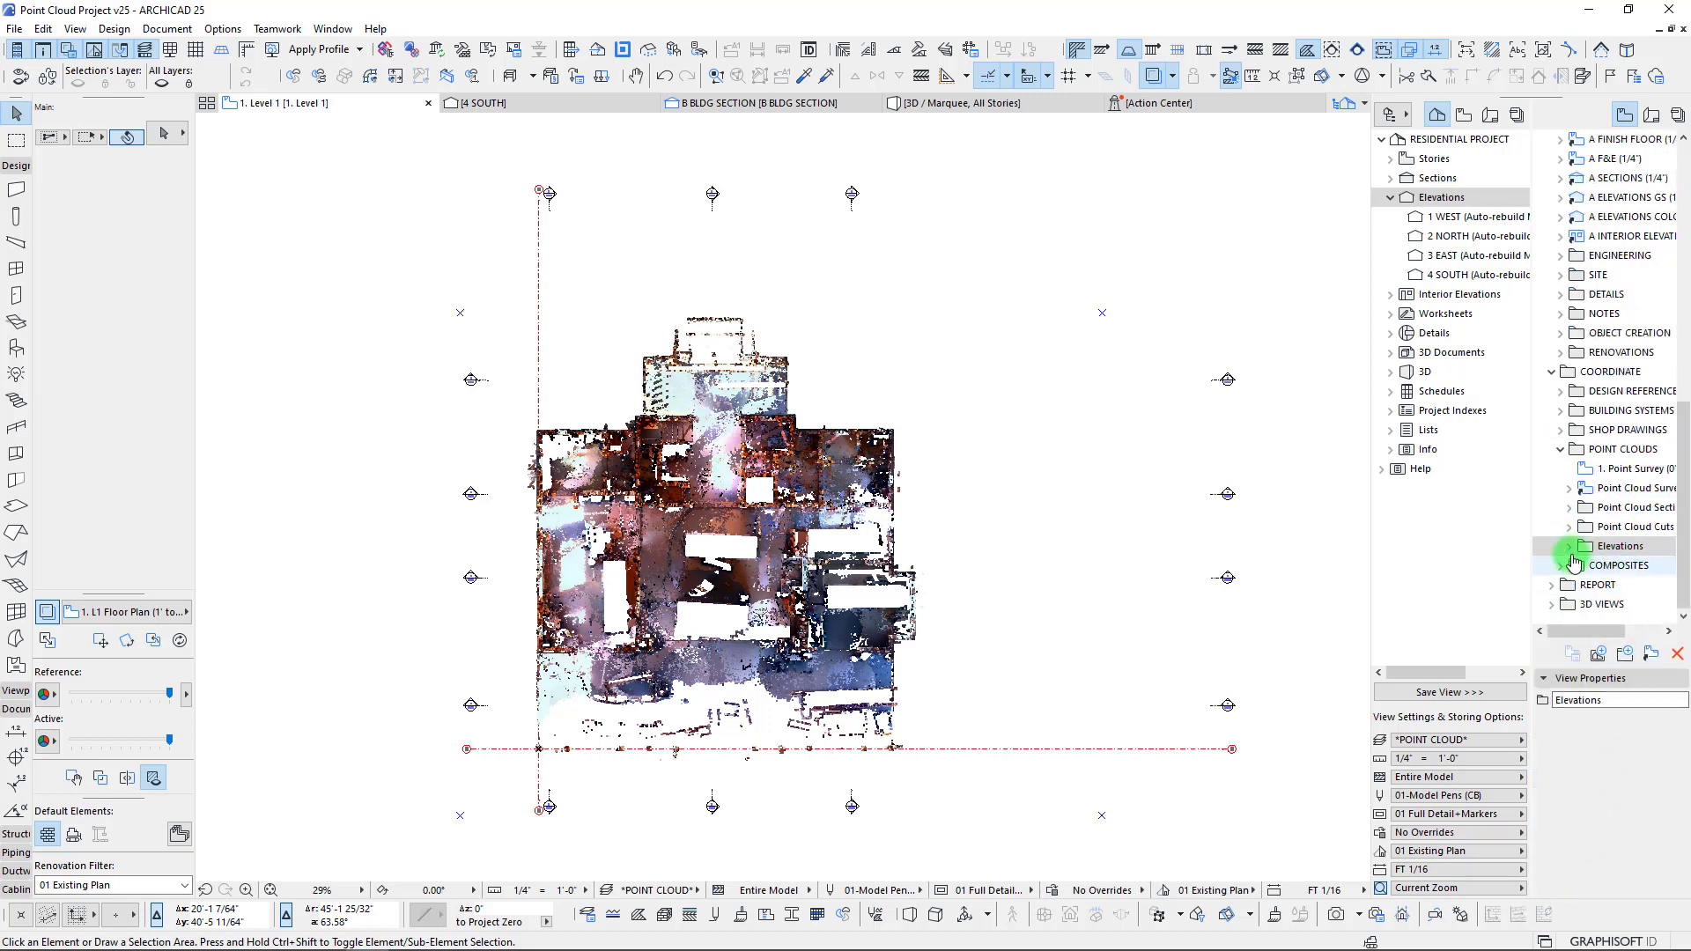
left_click(1569, 547)
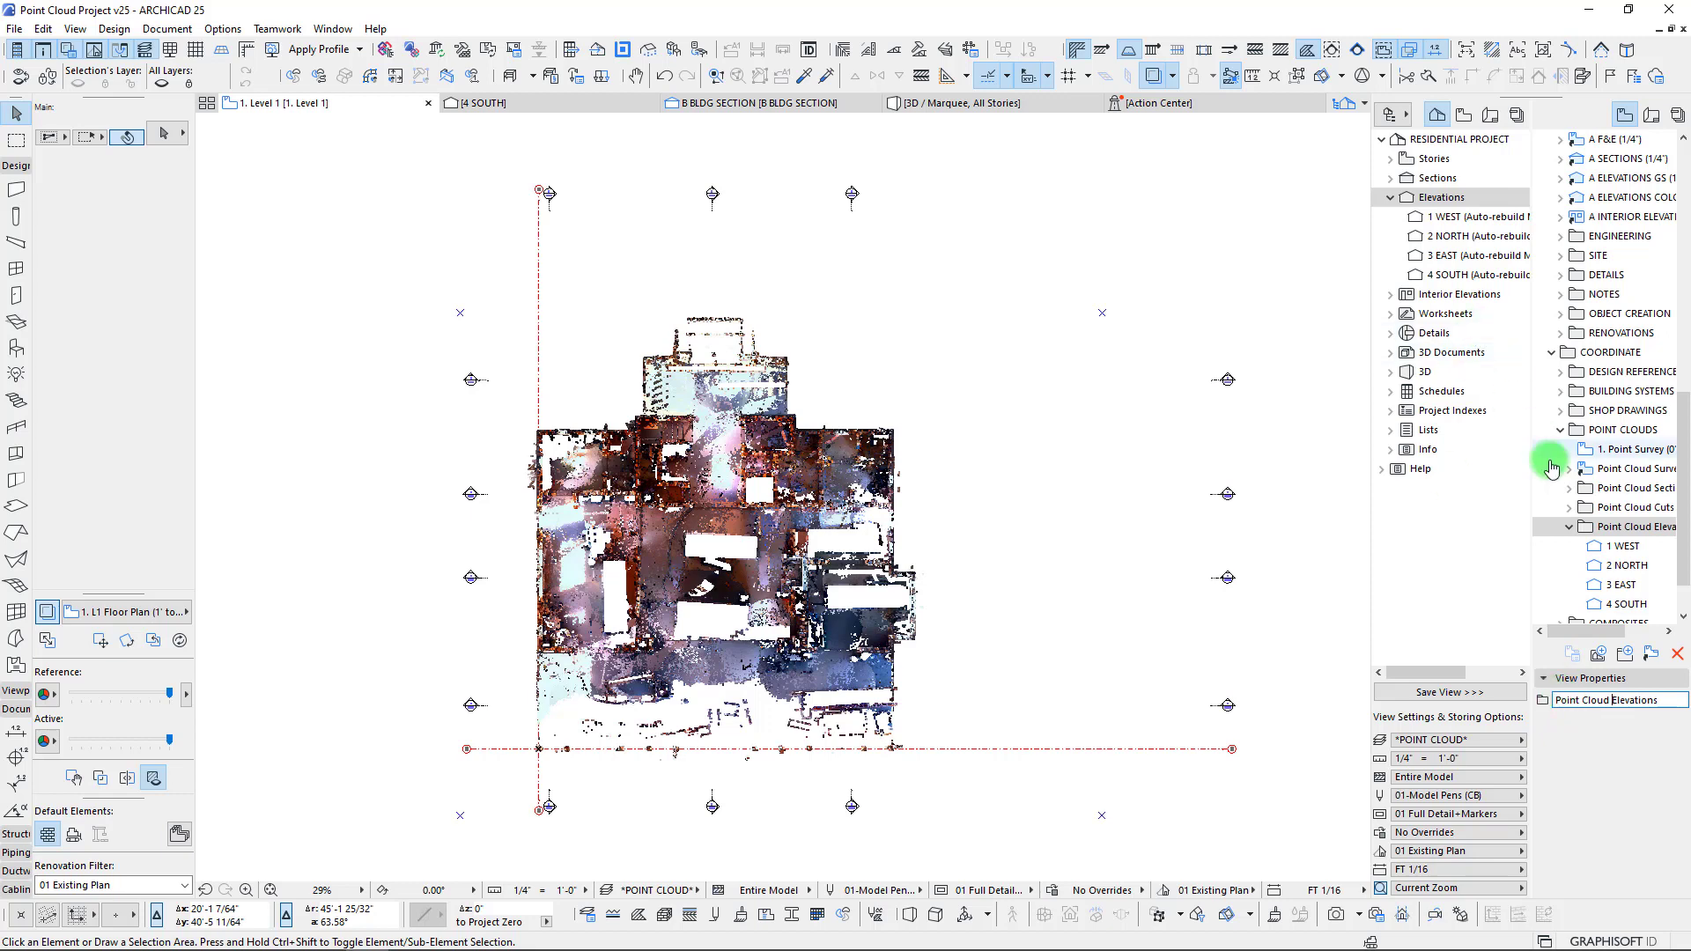
left_click(1568, 526)
left_click(1391, 197)
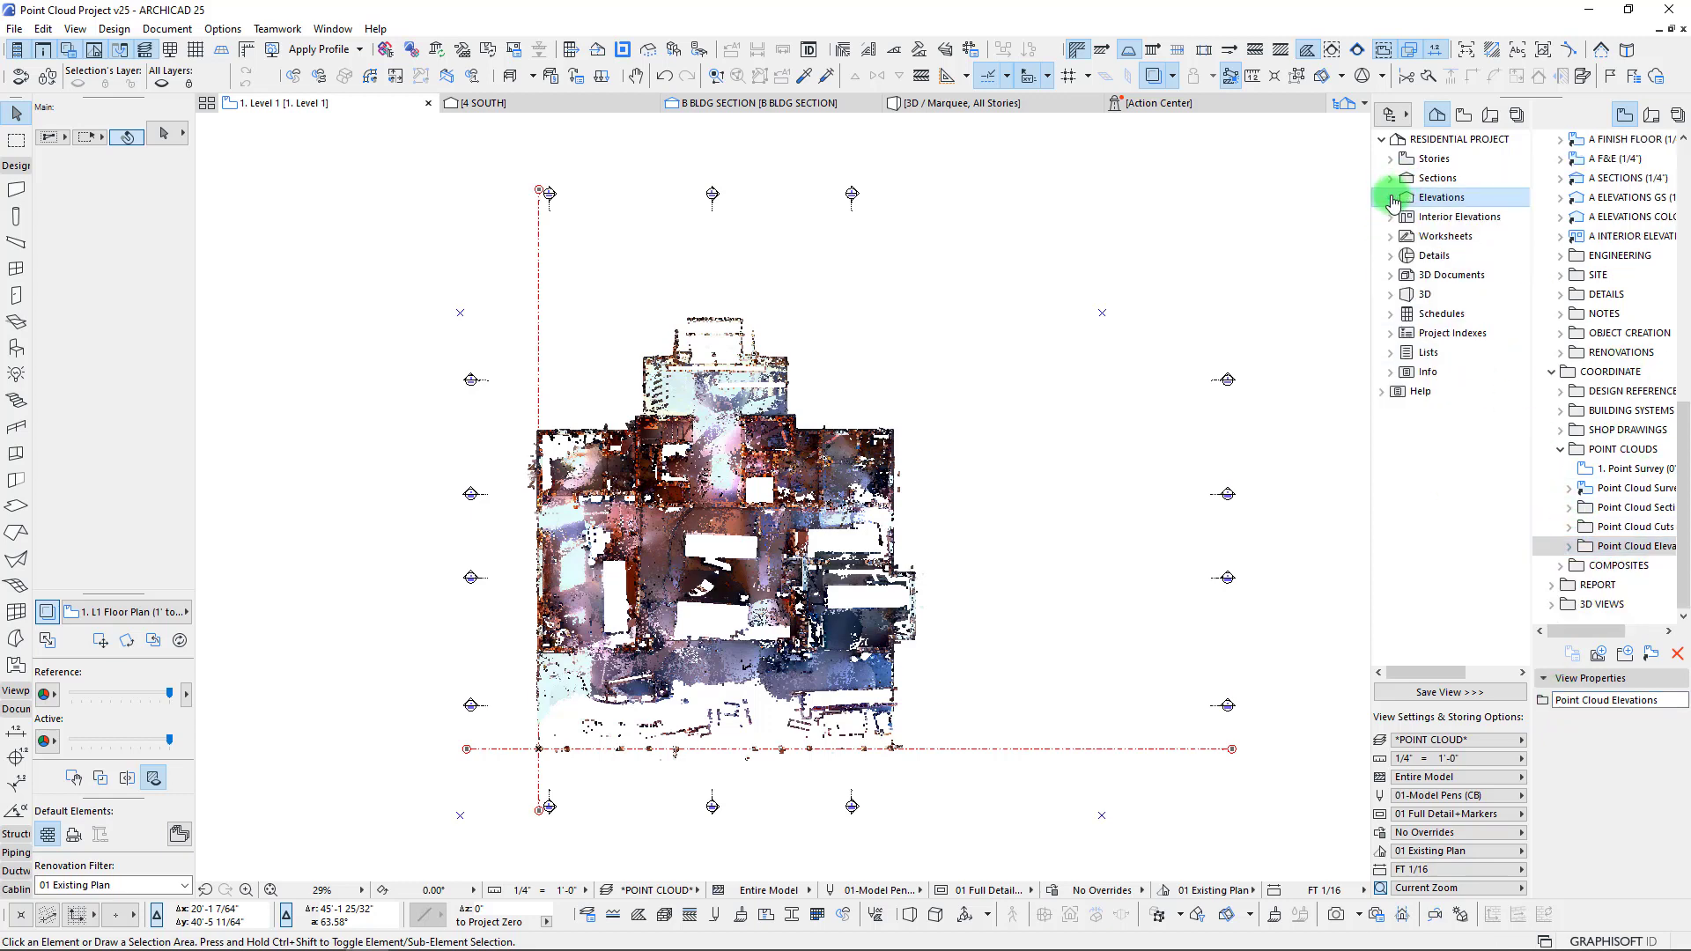
- Open the saved Level 1 view from the 1/4" architectural floor plan folder of the view map
middle_click_drag(1124, 451, 1026, 453)
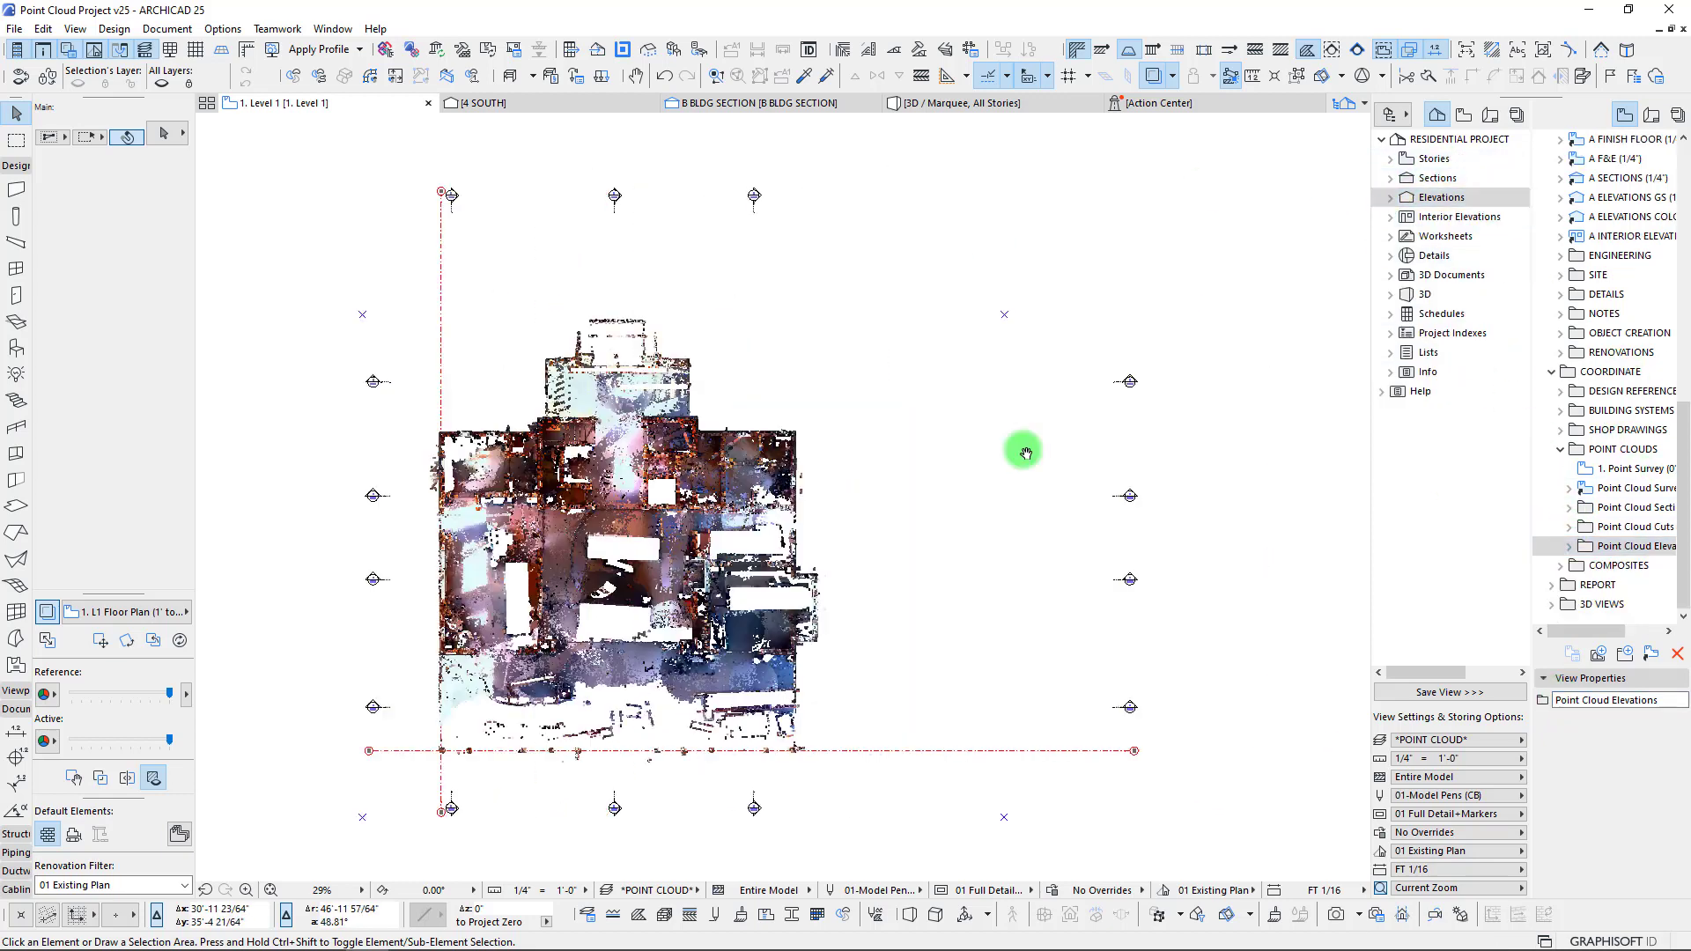
left_click(1390, 159)
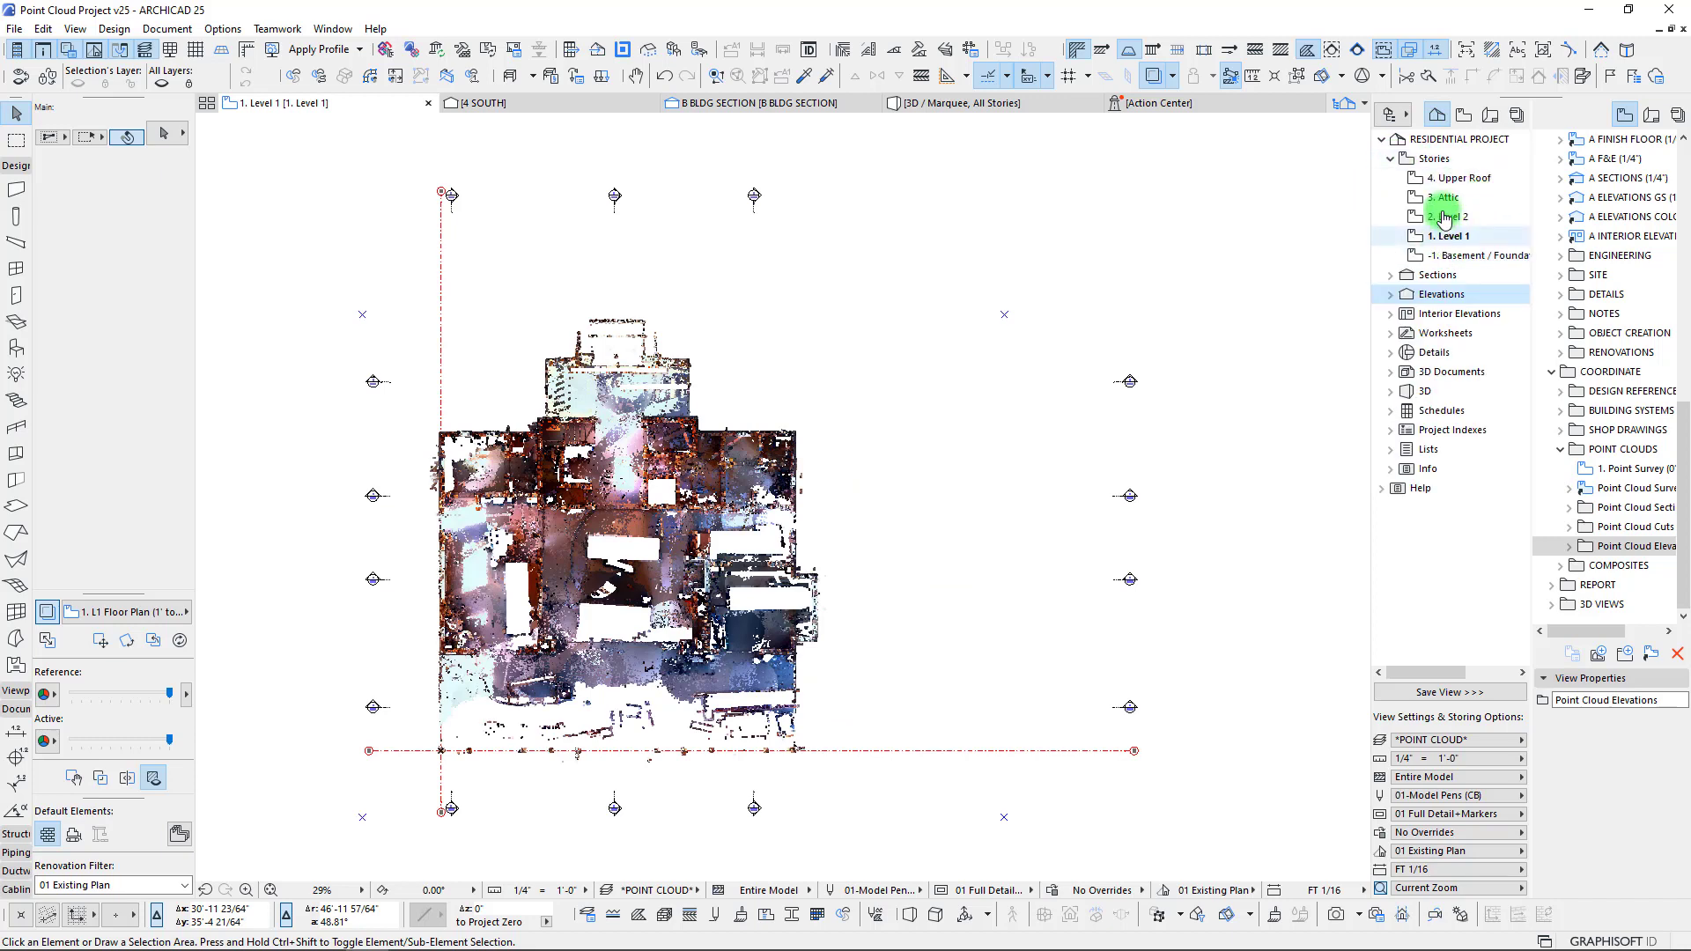
left_click(1464, 114)
scroll(1420, 245, "up", 7)
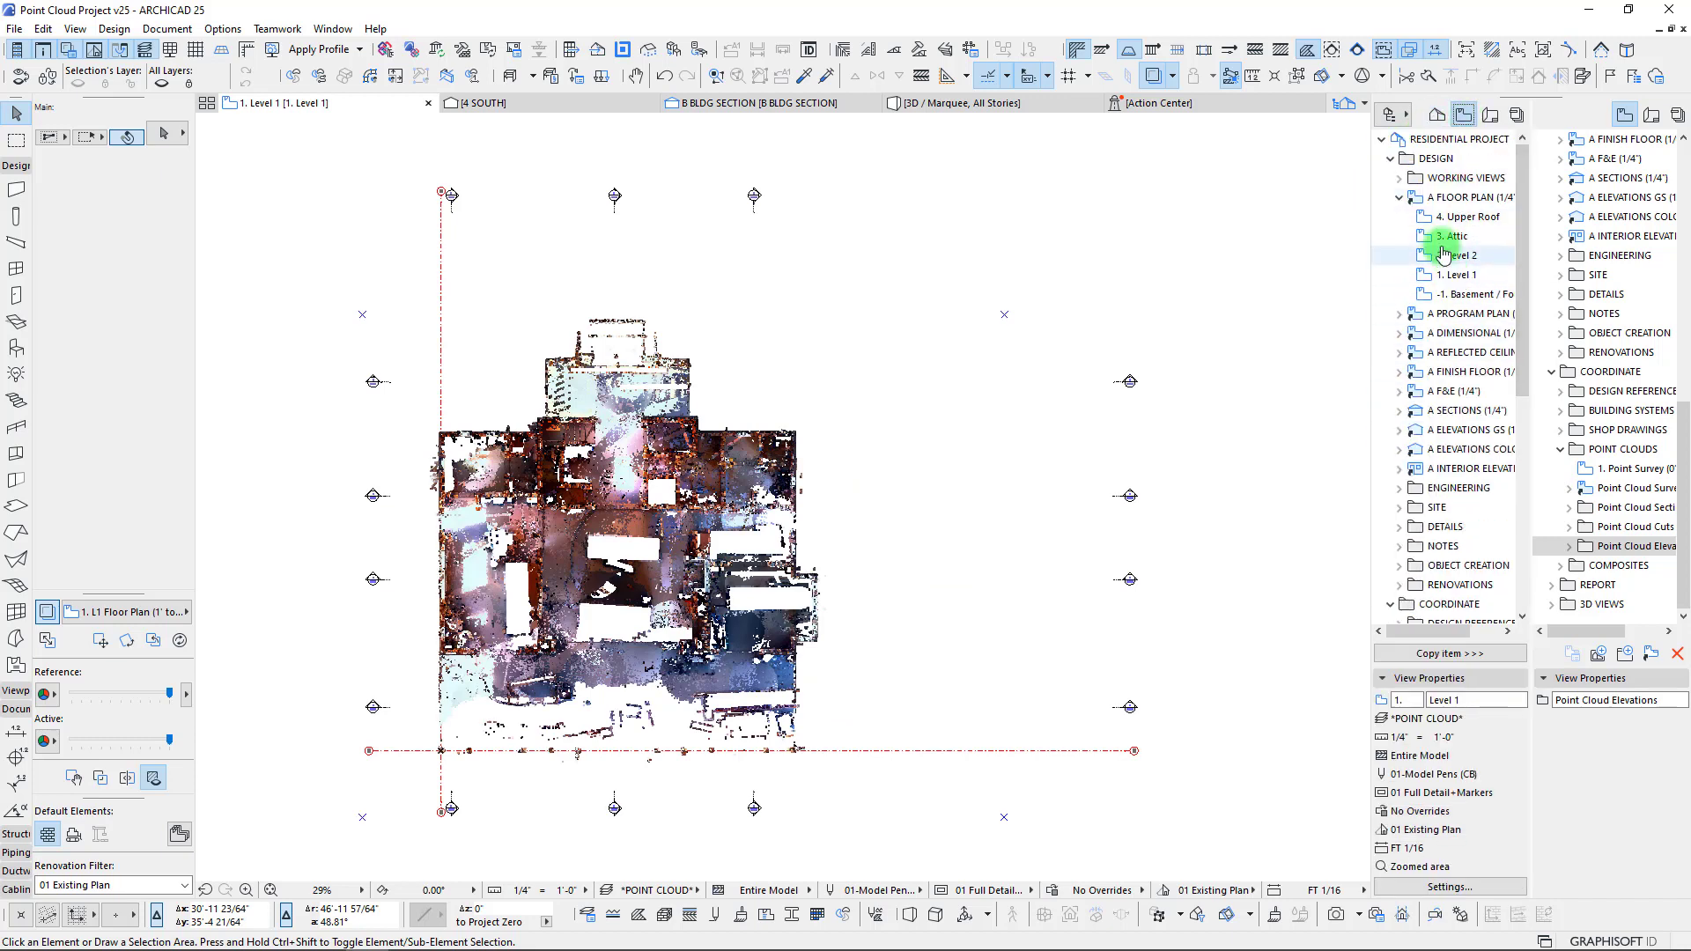
left_click(1400, 178)
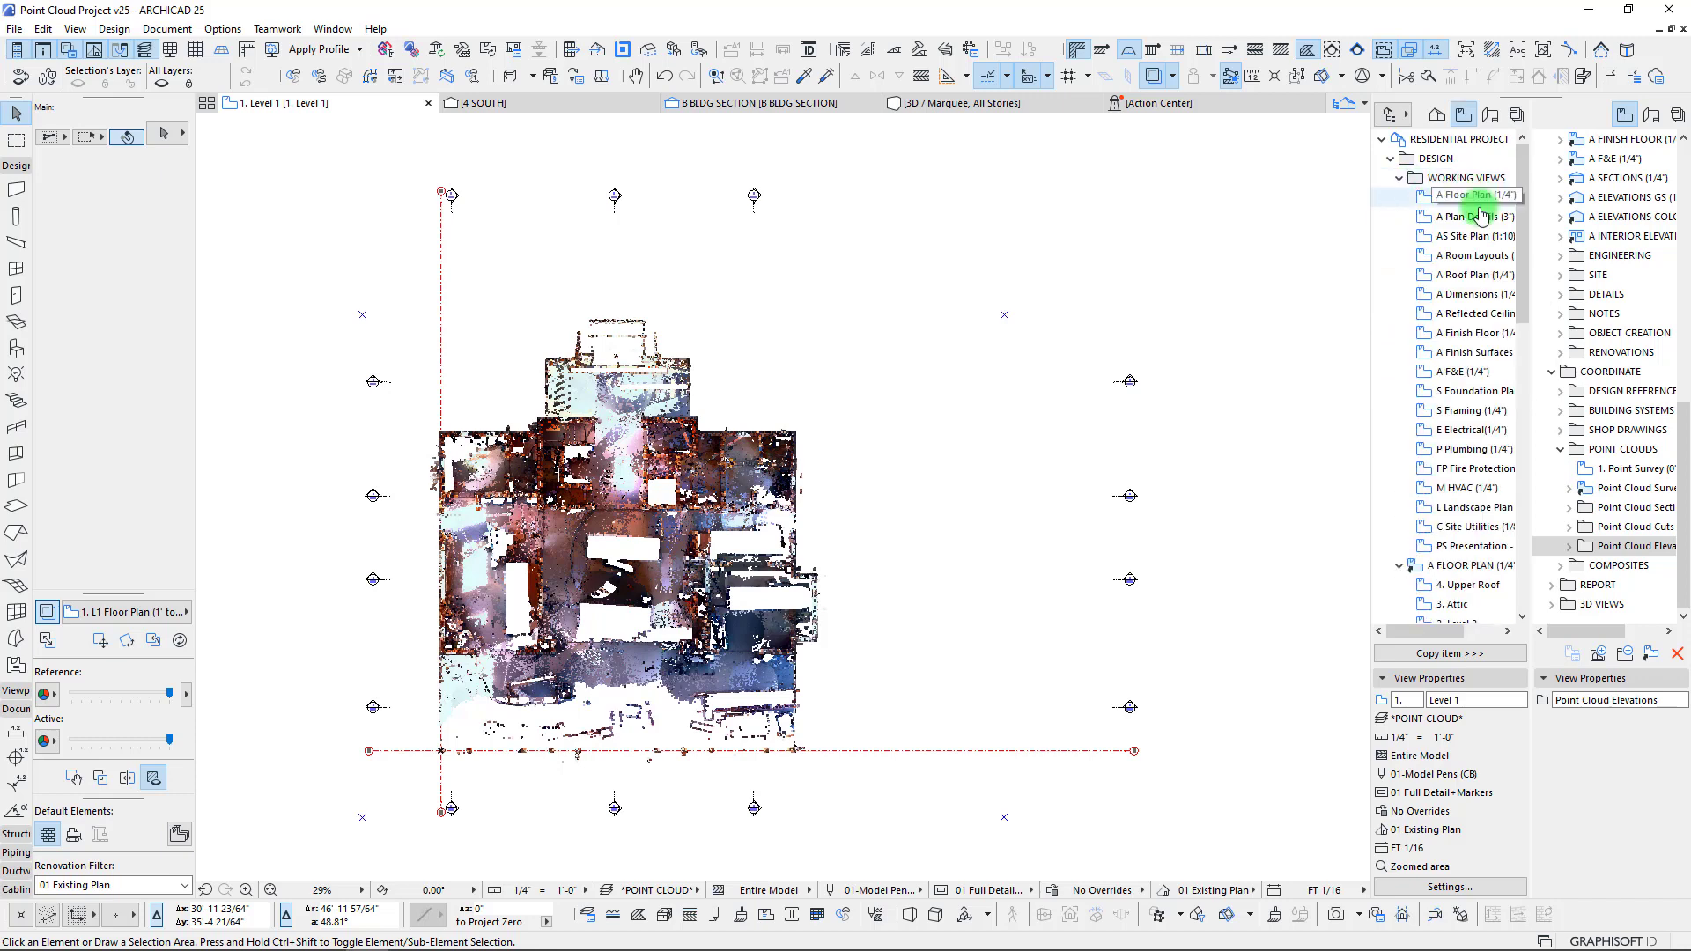
left_click(1400, 177)
double_click(1458, 275)
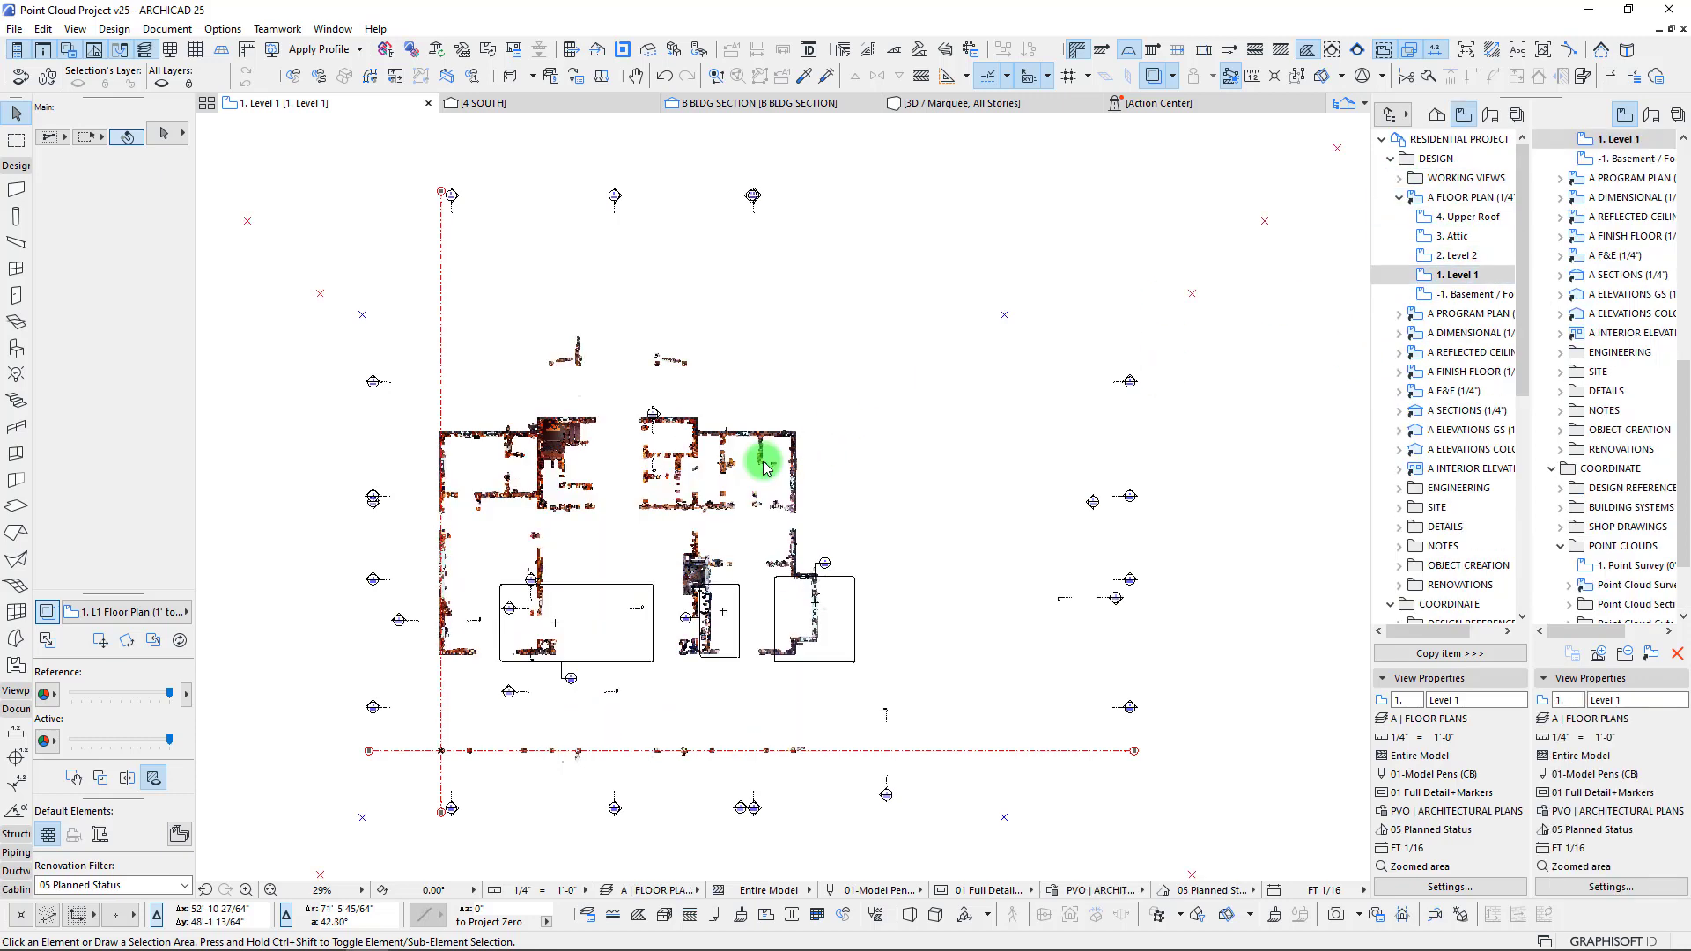
- Move the GREAT ROOM zone together with its interior elevation marker from the room blocks beside the plan into the point cloud's central room
scroll(483, 483, "down", 3)
middle_click_drag(483, 484, 955, 559)
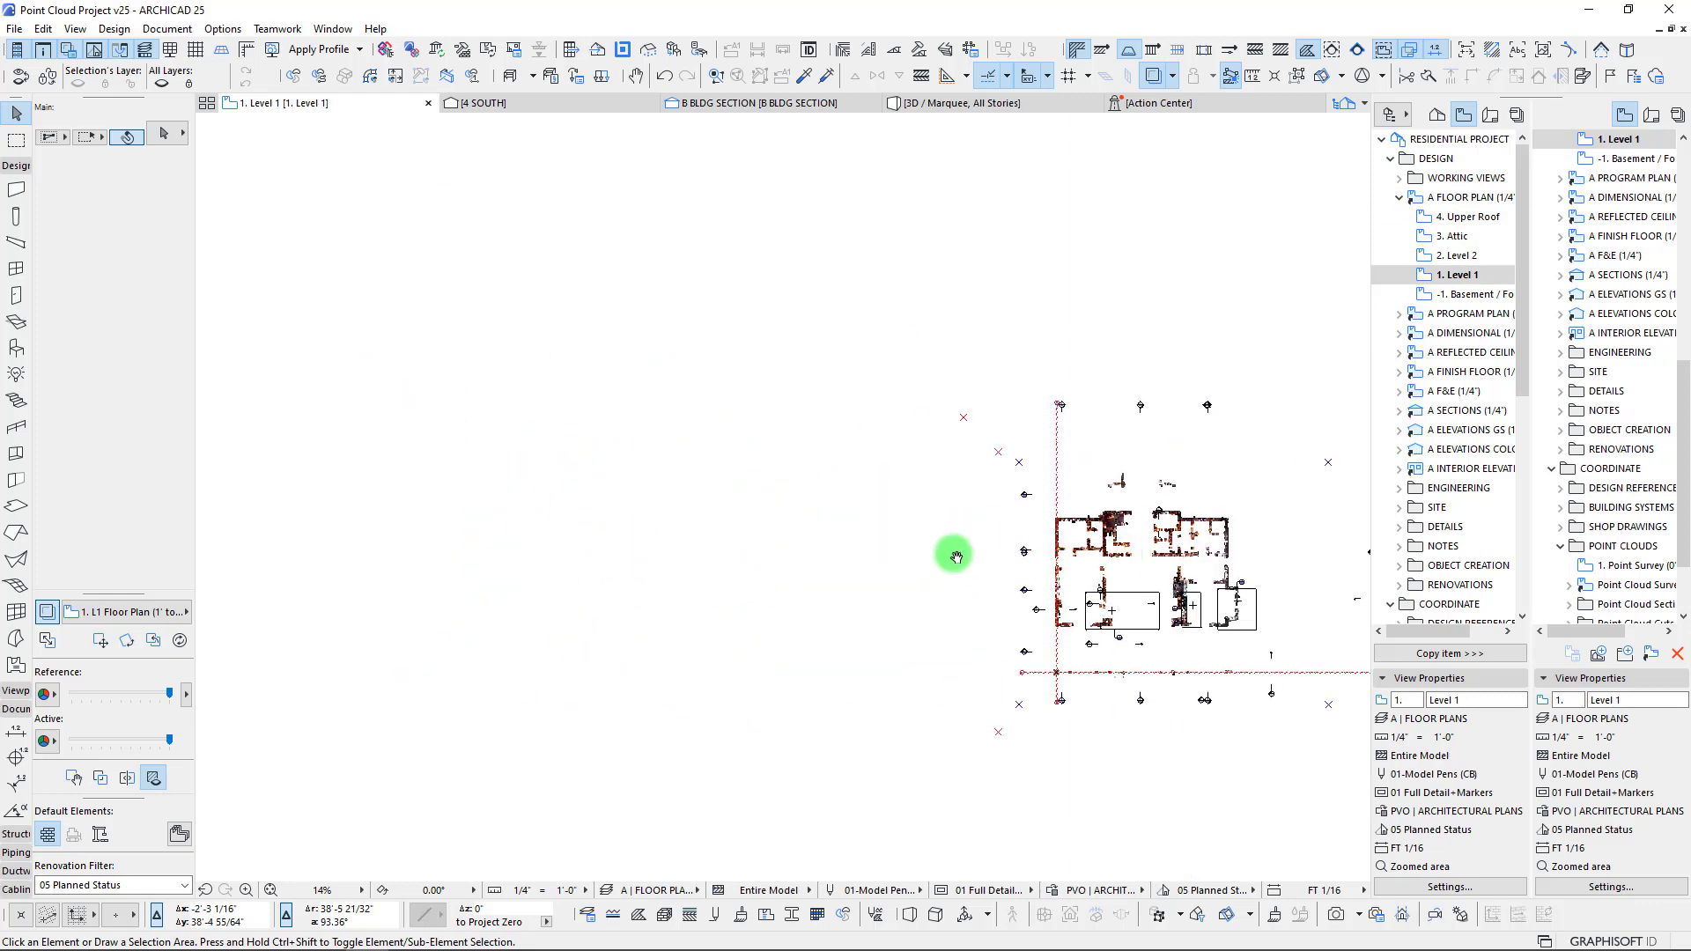
scroll(925, 634, "up", 5)
middle_click_drag(513, 332, 664, 715)
middle_click_drag(396, 320, 815, 491)
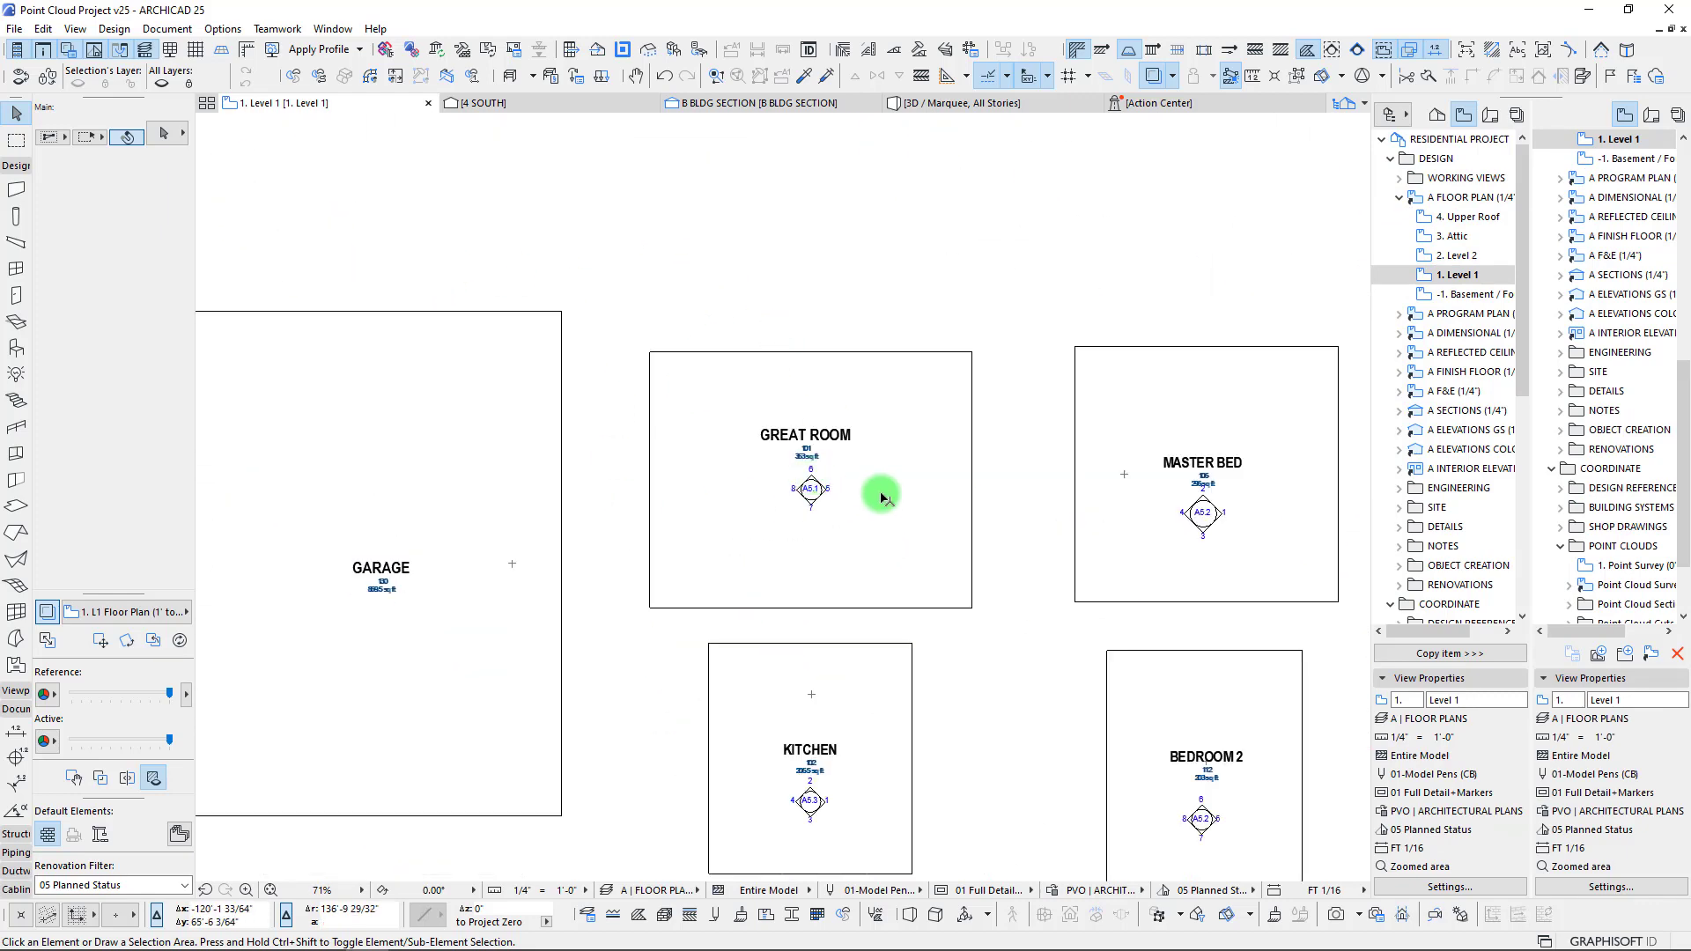
middle_click_drag(1043, 652, 931, 622)
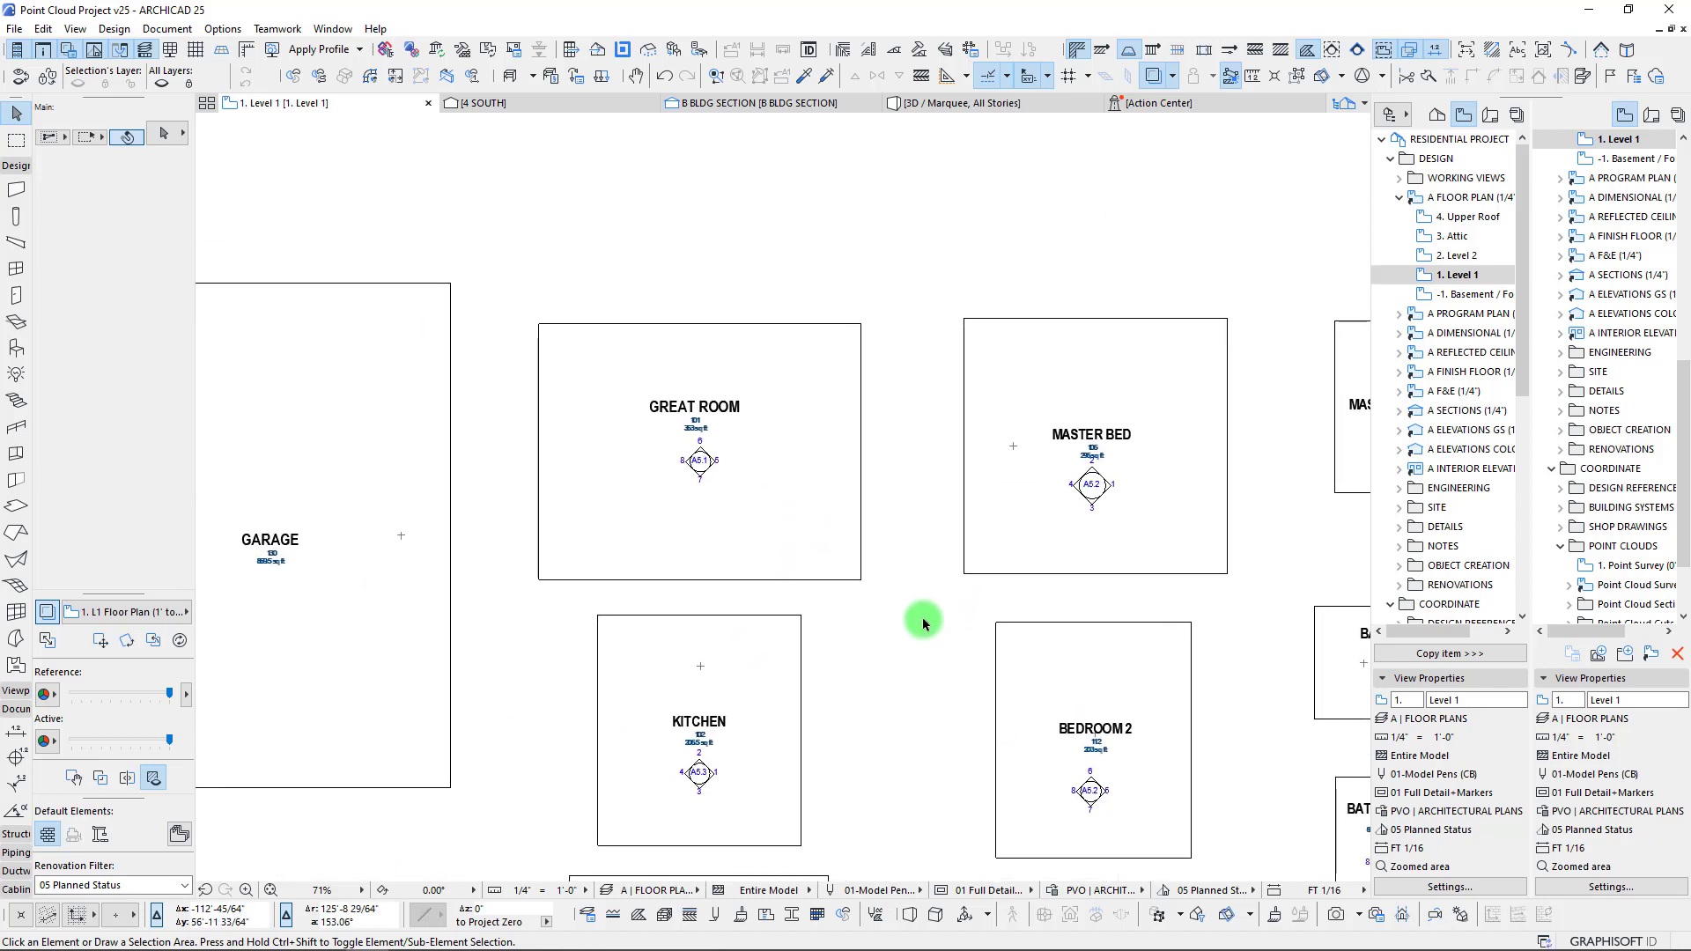
scroll(691, 458, "up", 3)
middle_click_drag(693, 460, 716, 514)
left_click(725, 509)
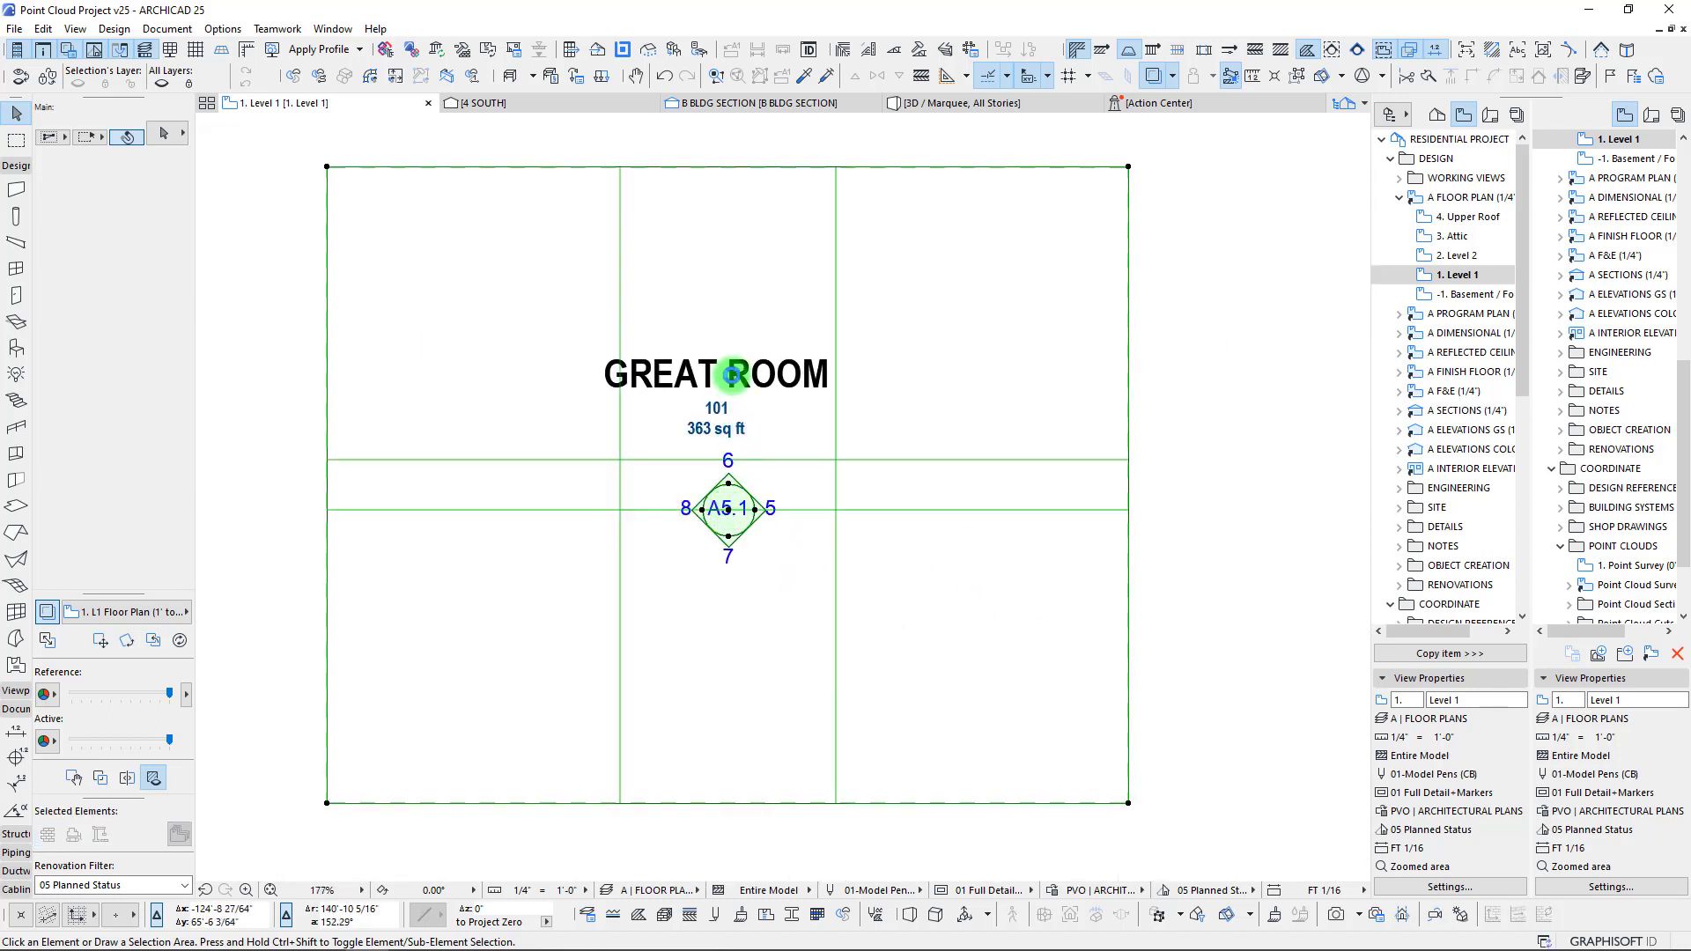
left_click(731, 376)
left_click(743, 401)
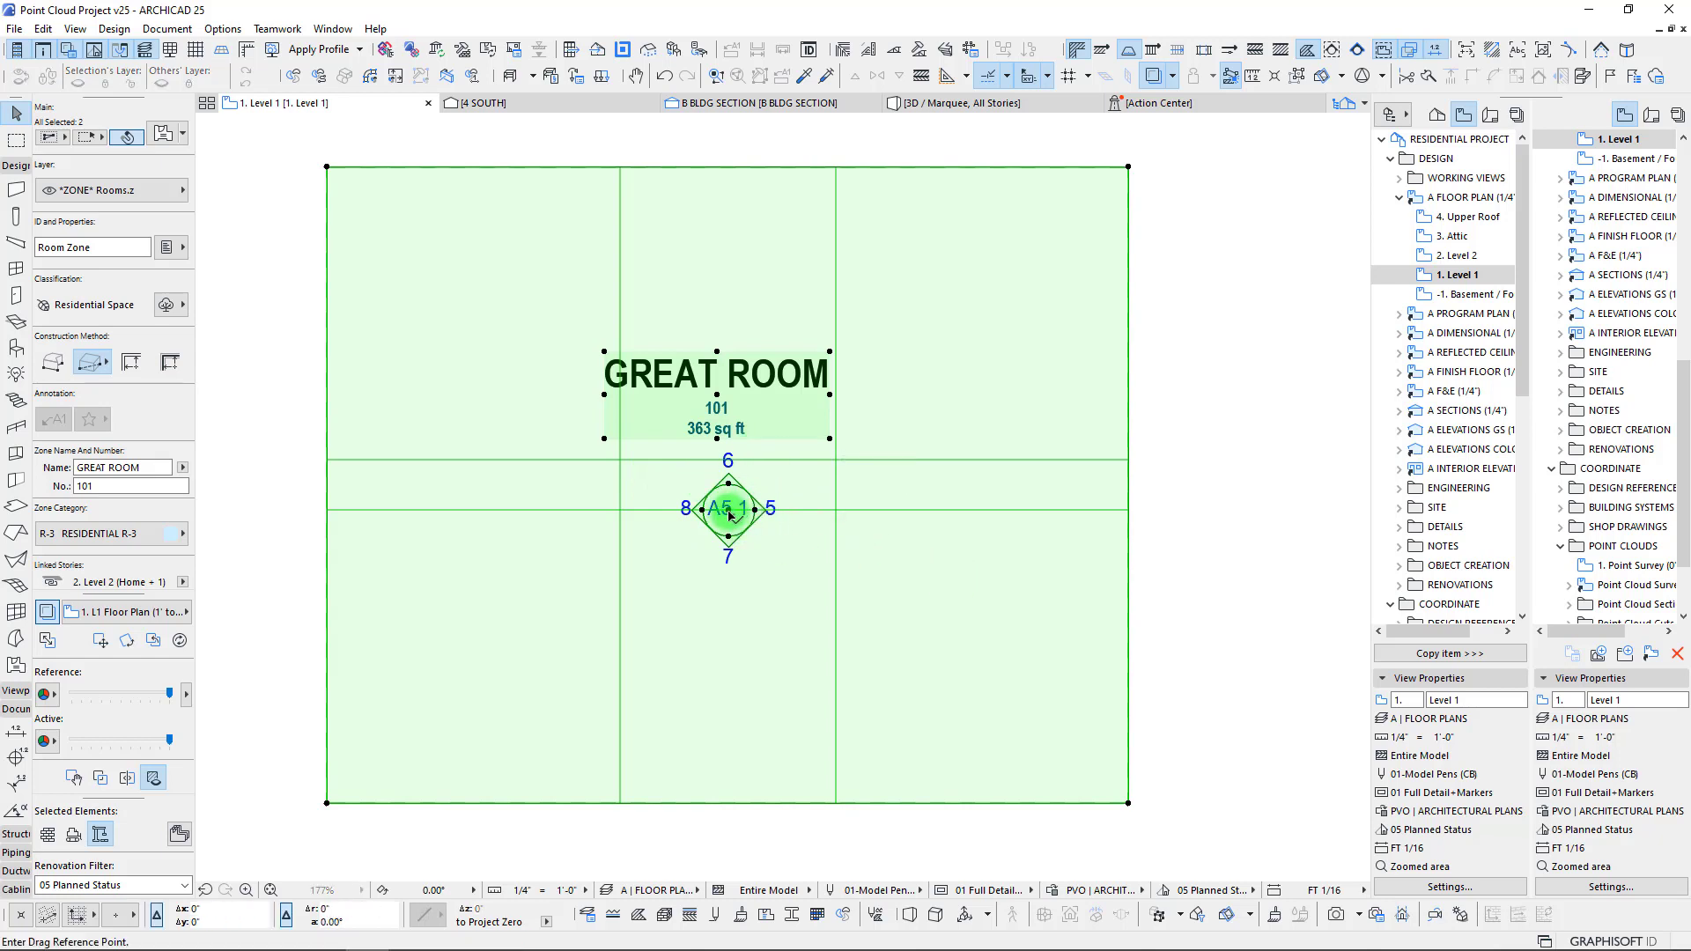
scroll(736, 514, "down", 4)
left_click_drag(727, 511, 800, 540)
scroll(843, 533, "down", 4)
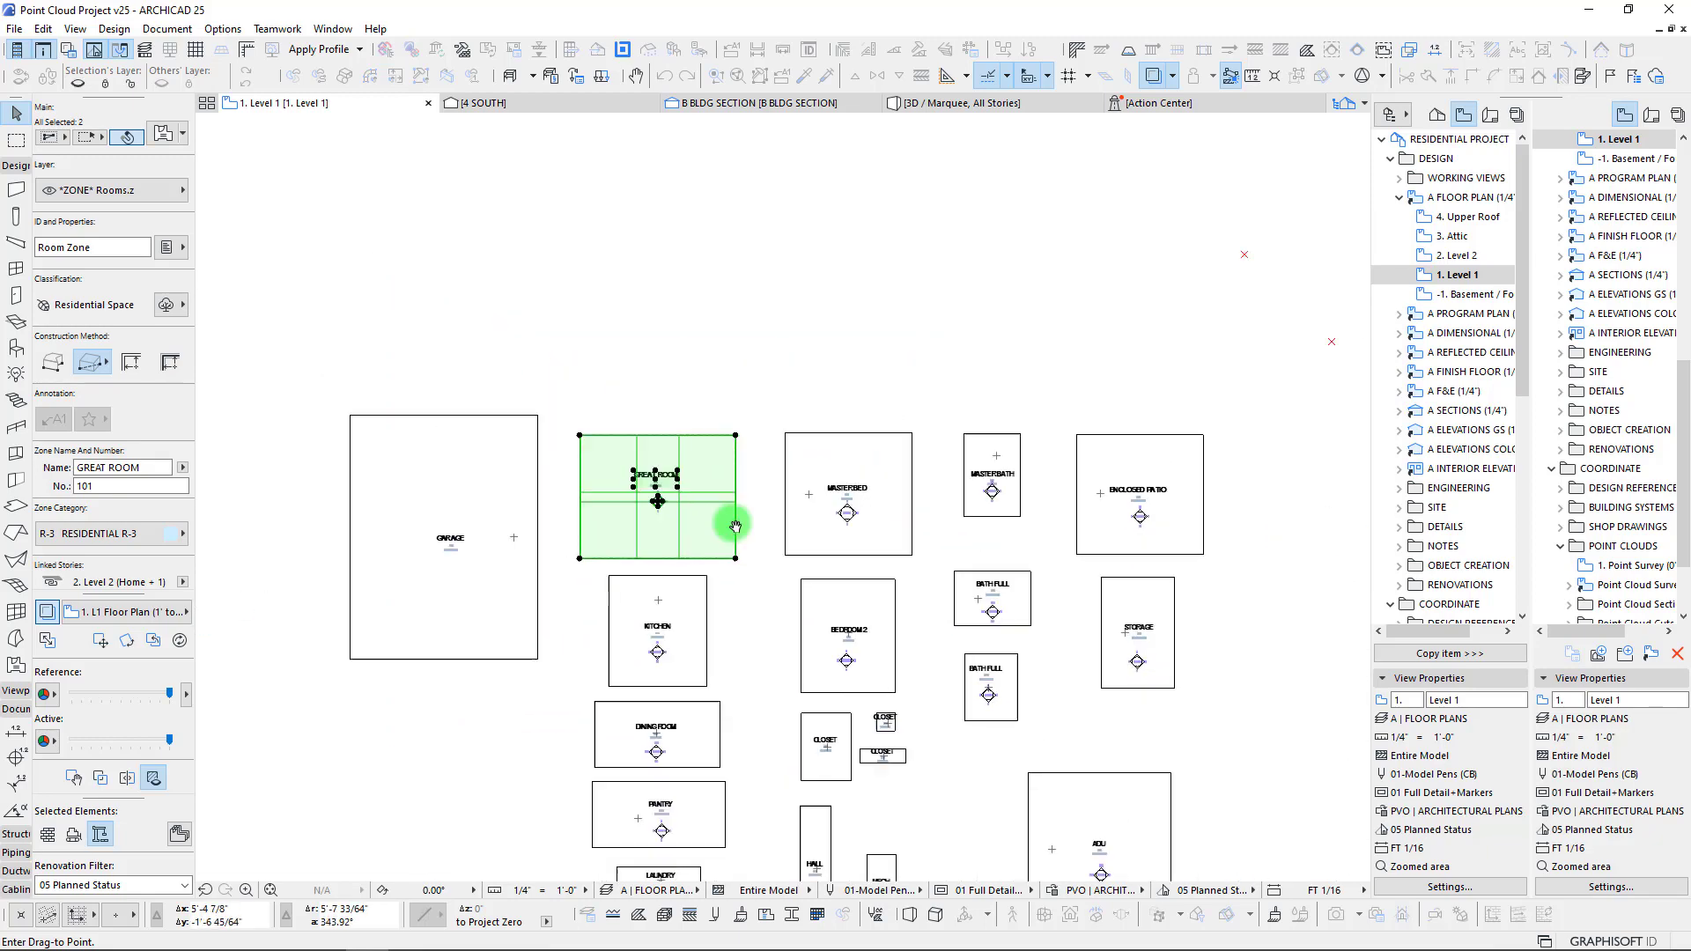
middle_click_drag(902, 551, 416, 475)
scroll(1306, 687, "up", 5)
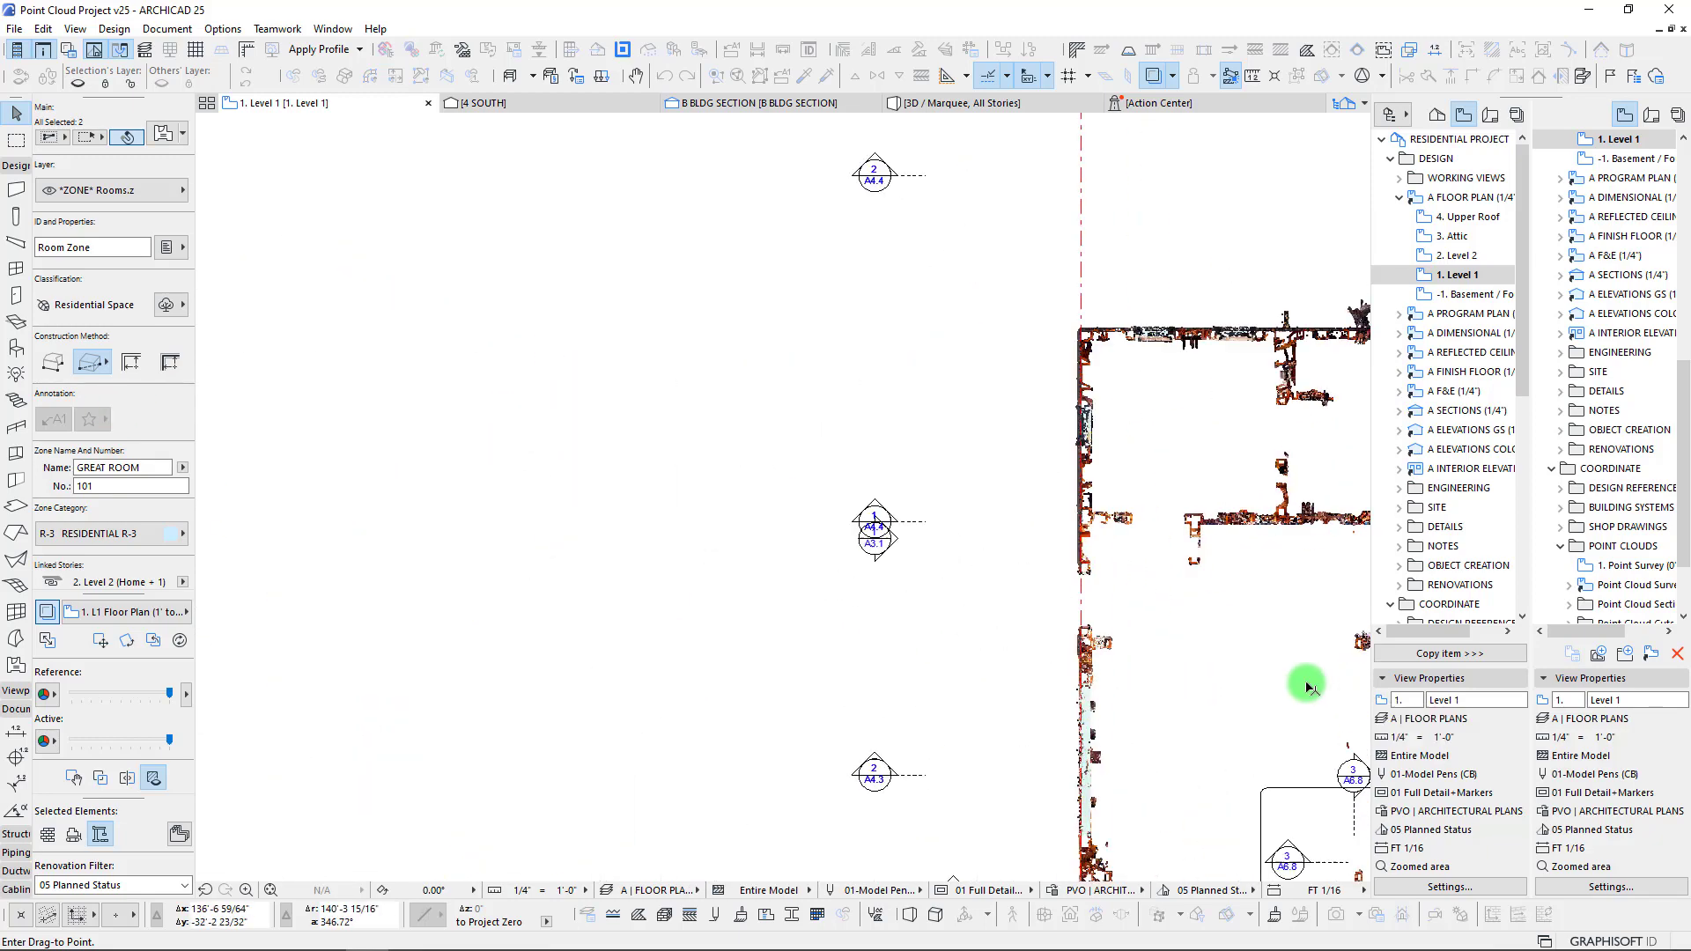
middle_click_drag(1306, 687, 302, 520)
scroll(864, 636, "down", 2)
middle_click_drag(864, 636, 749, 519)
left_click_drag(751, 522, 753, 551)
left_click(738, 545)
left_click(764, 553)
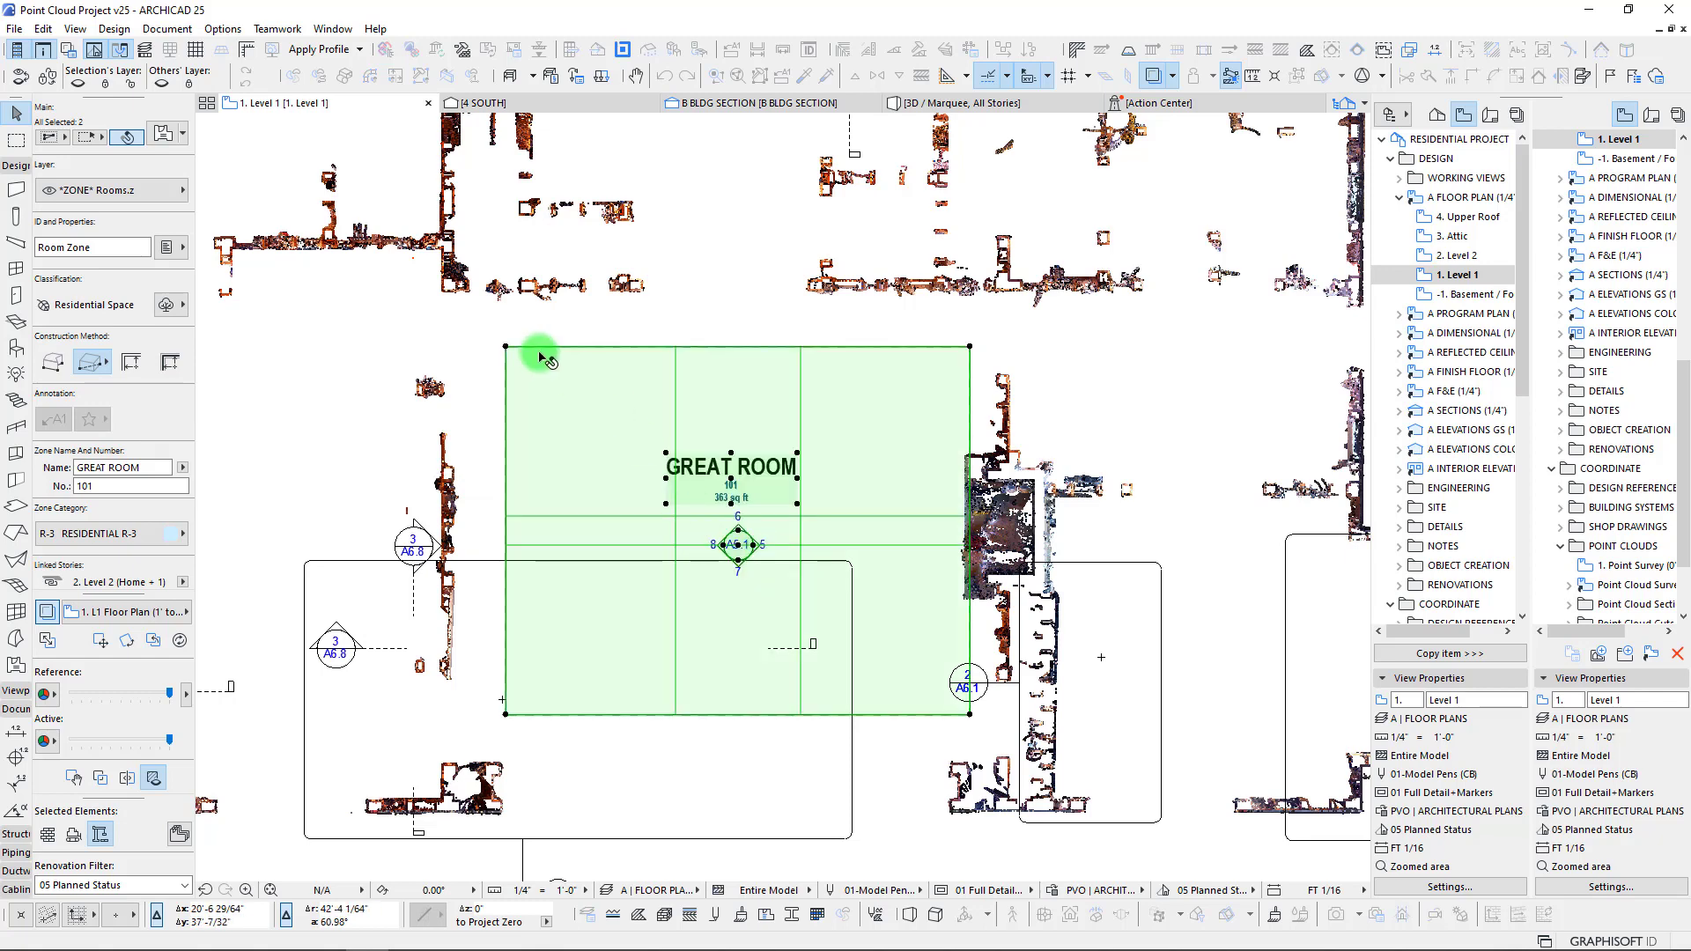
- Select only the GREAT ROOM interior elevation and offset its upper boundary edge to the scanned wall above the room
left_click(745, 548)
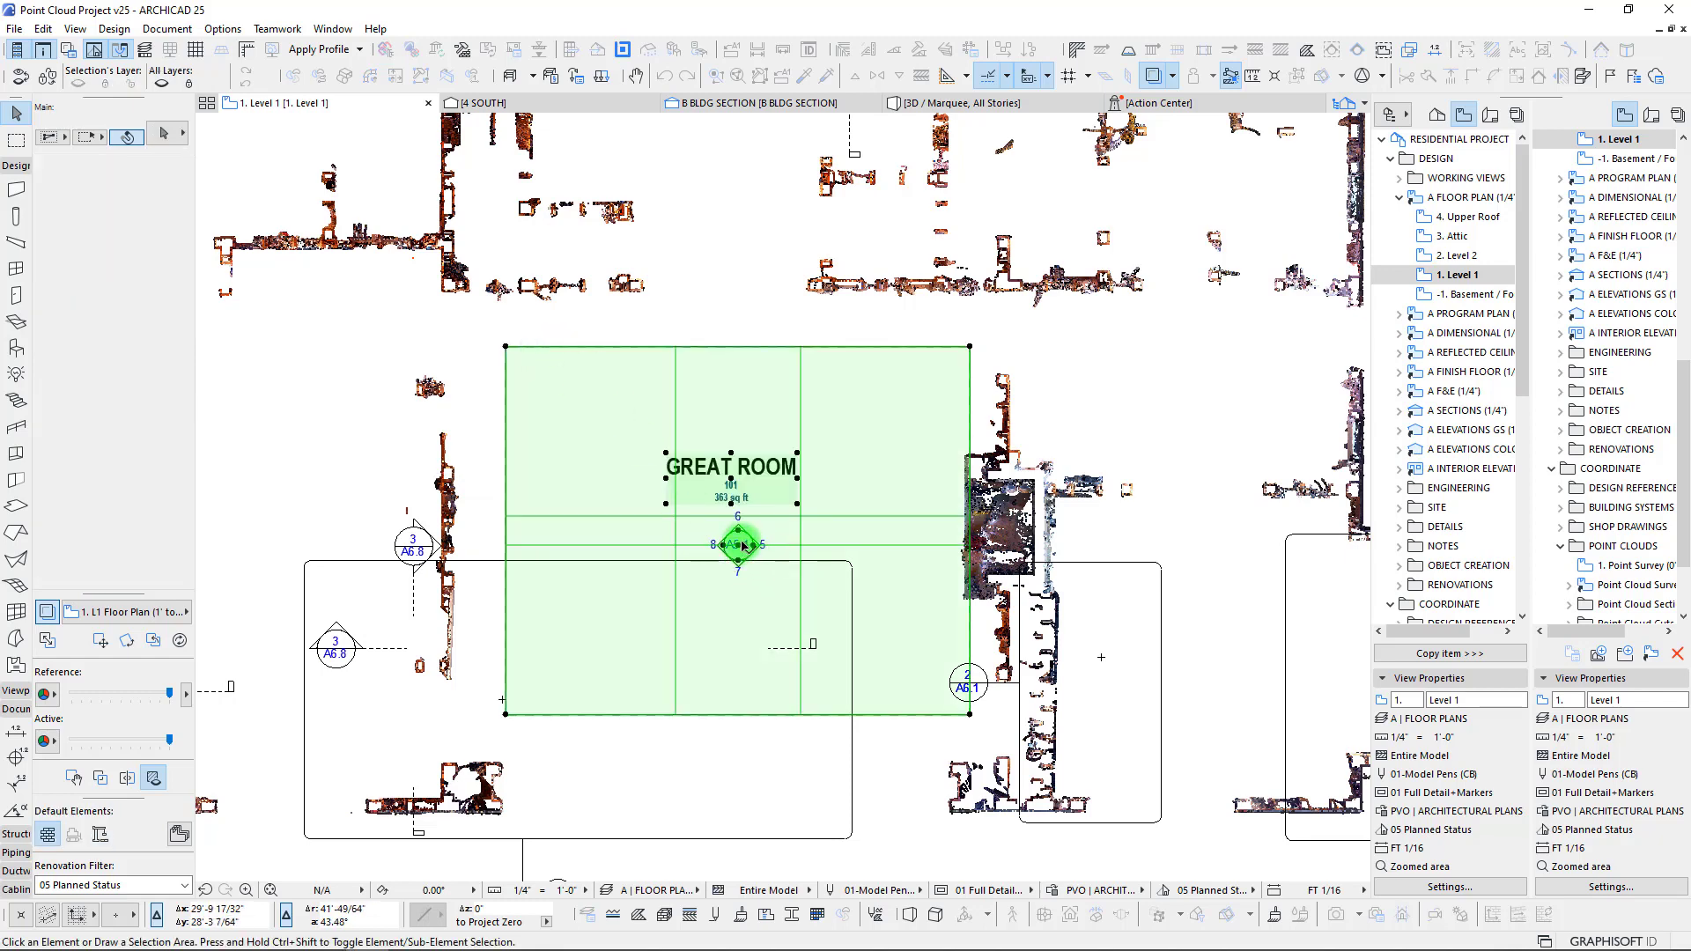
left_click(719, 533)
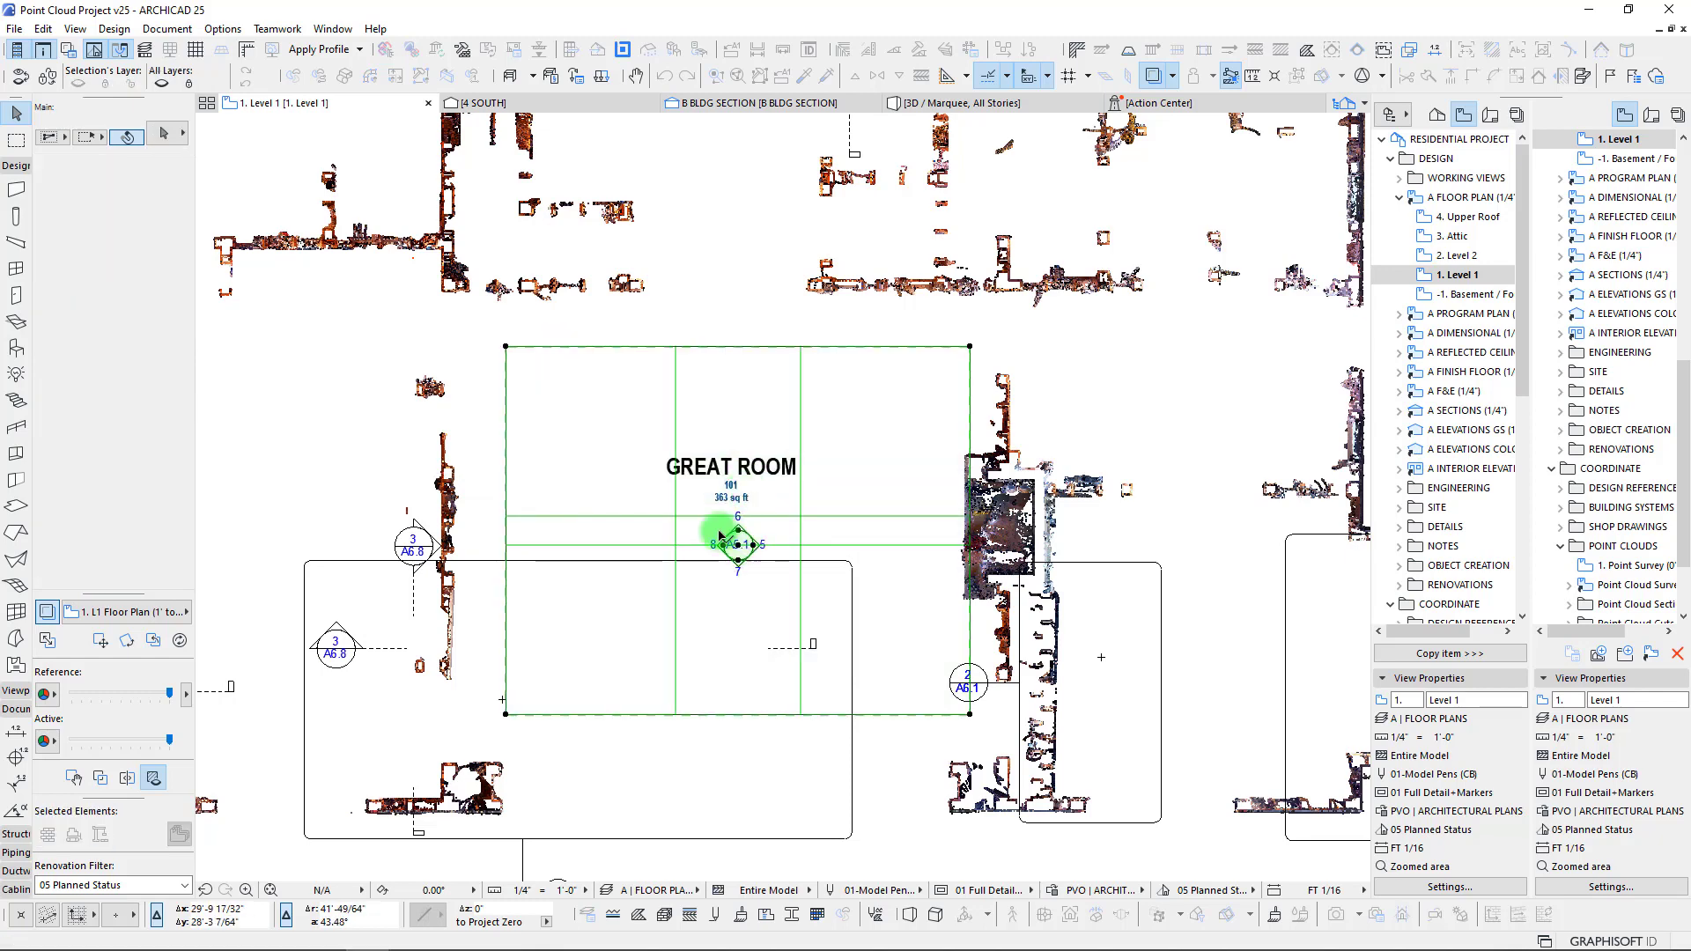
left_click(562, 345)
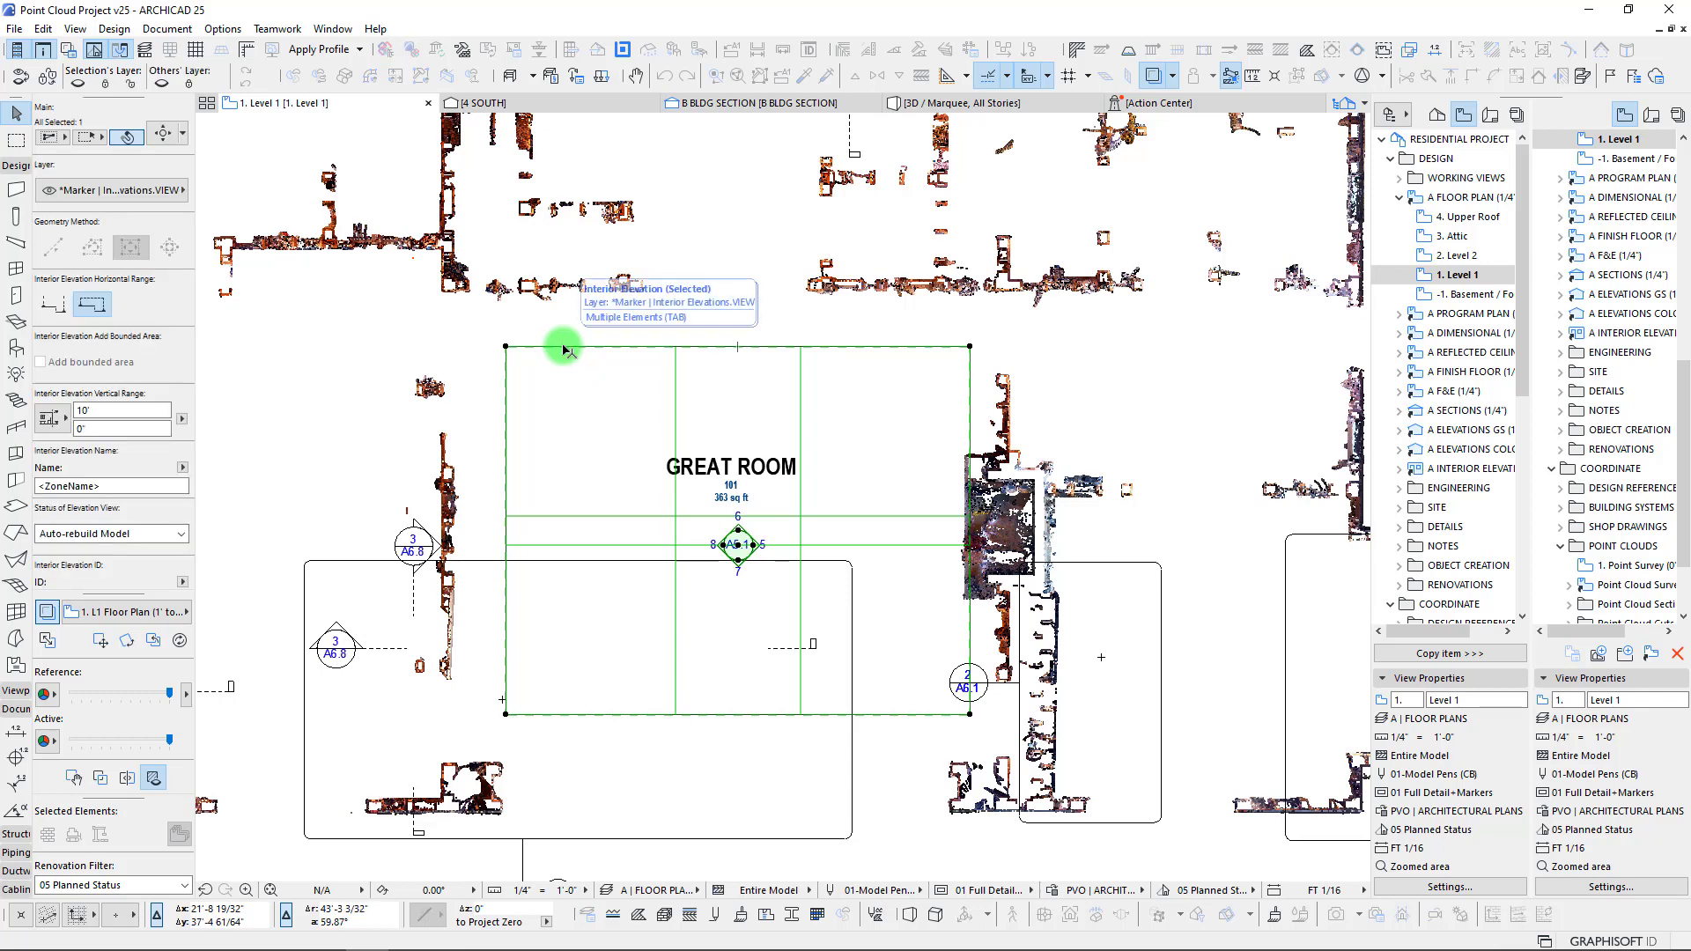
left_click(563, 349)
left_click(721, 214)
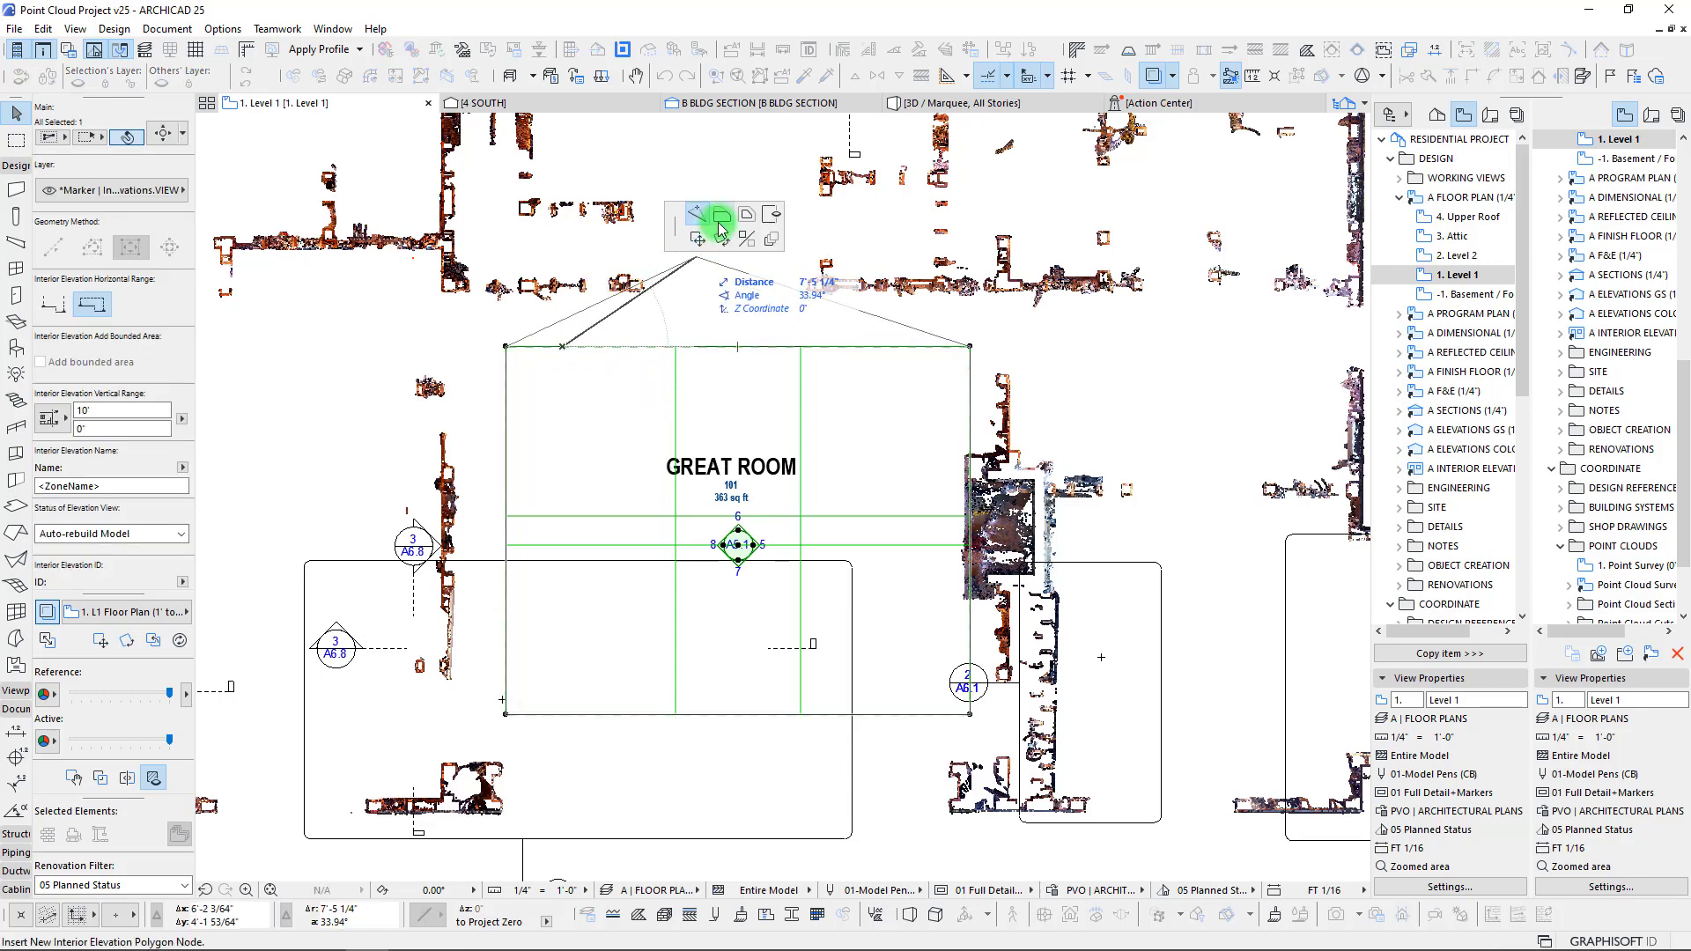
scroll(529, 282, "up", 5)
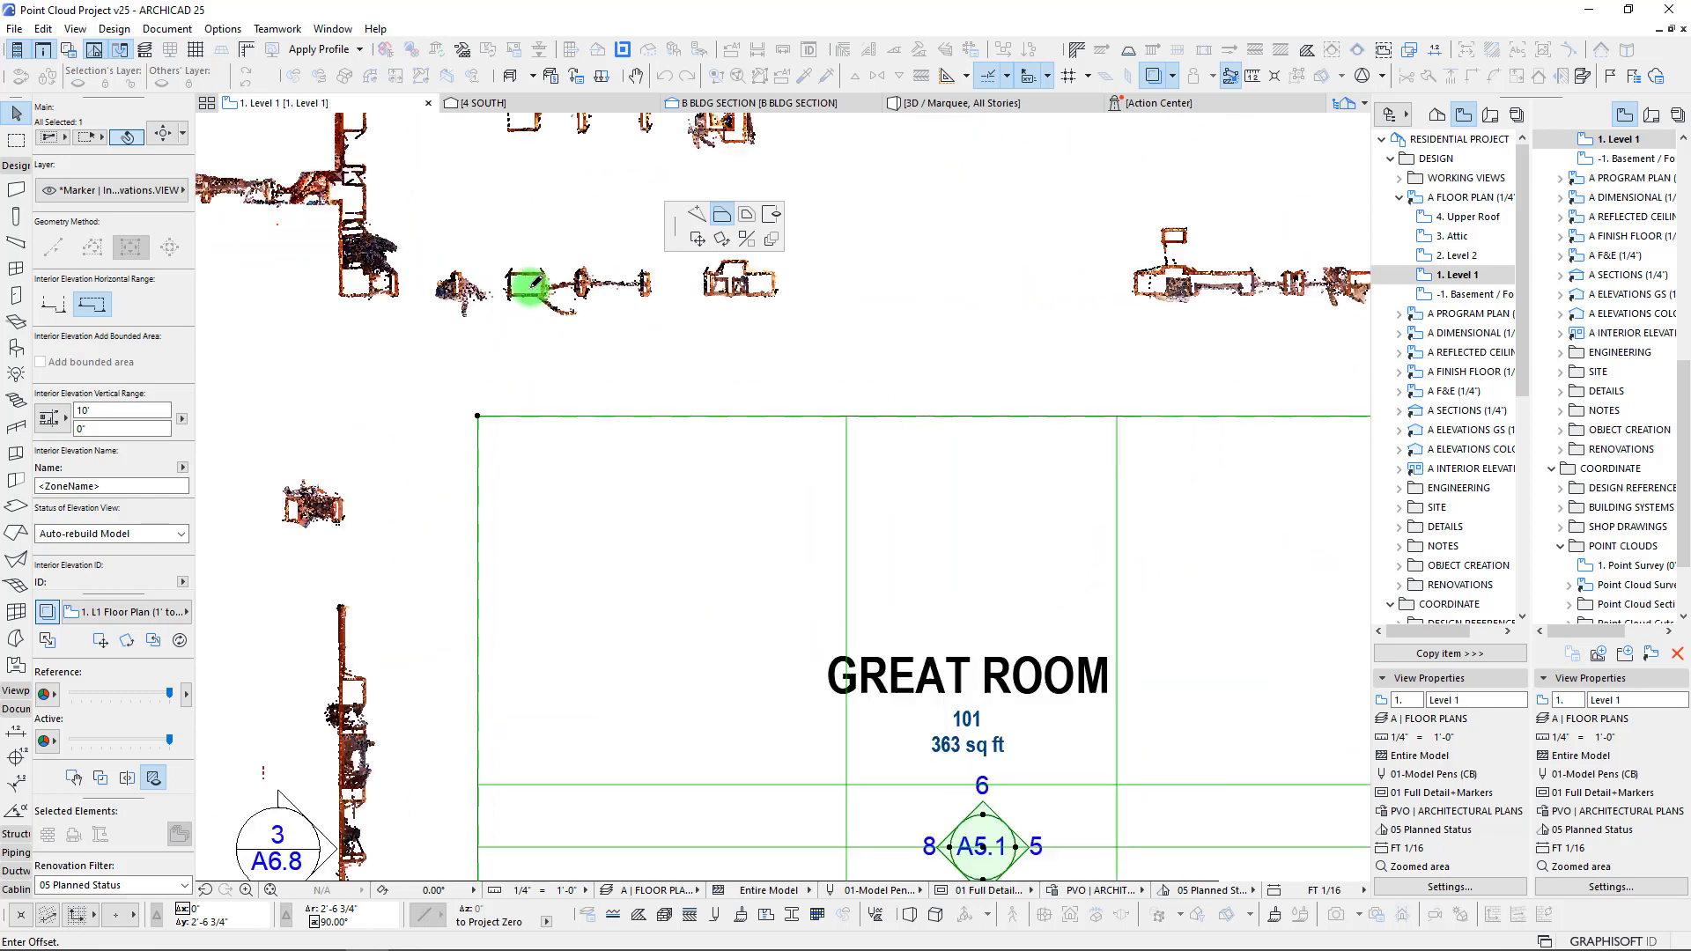
left_click(1017, 280)
- Offset the left boundary edge of the GREAT ROOM interior elevation out to the scanned left wall
left_click(518, 430)
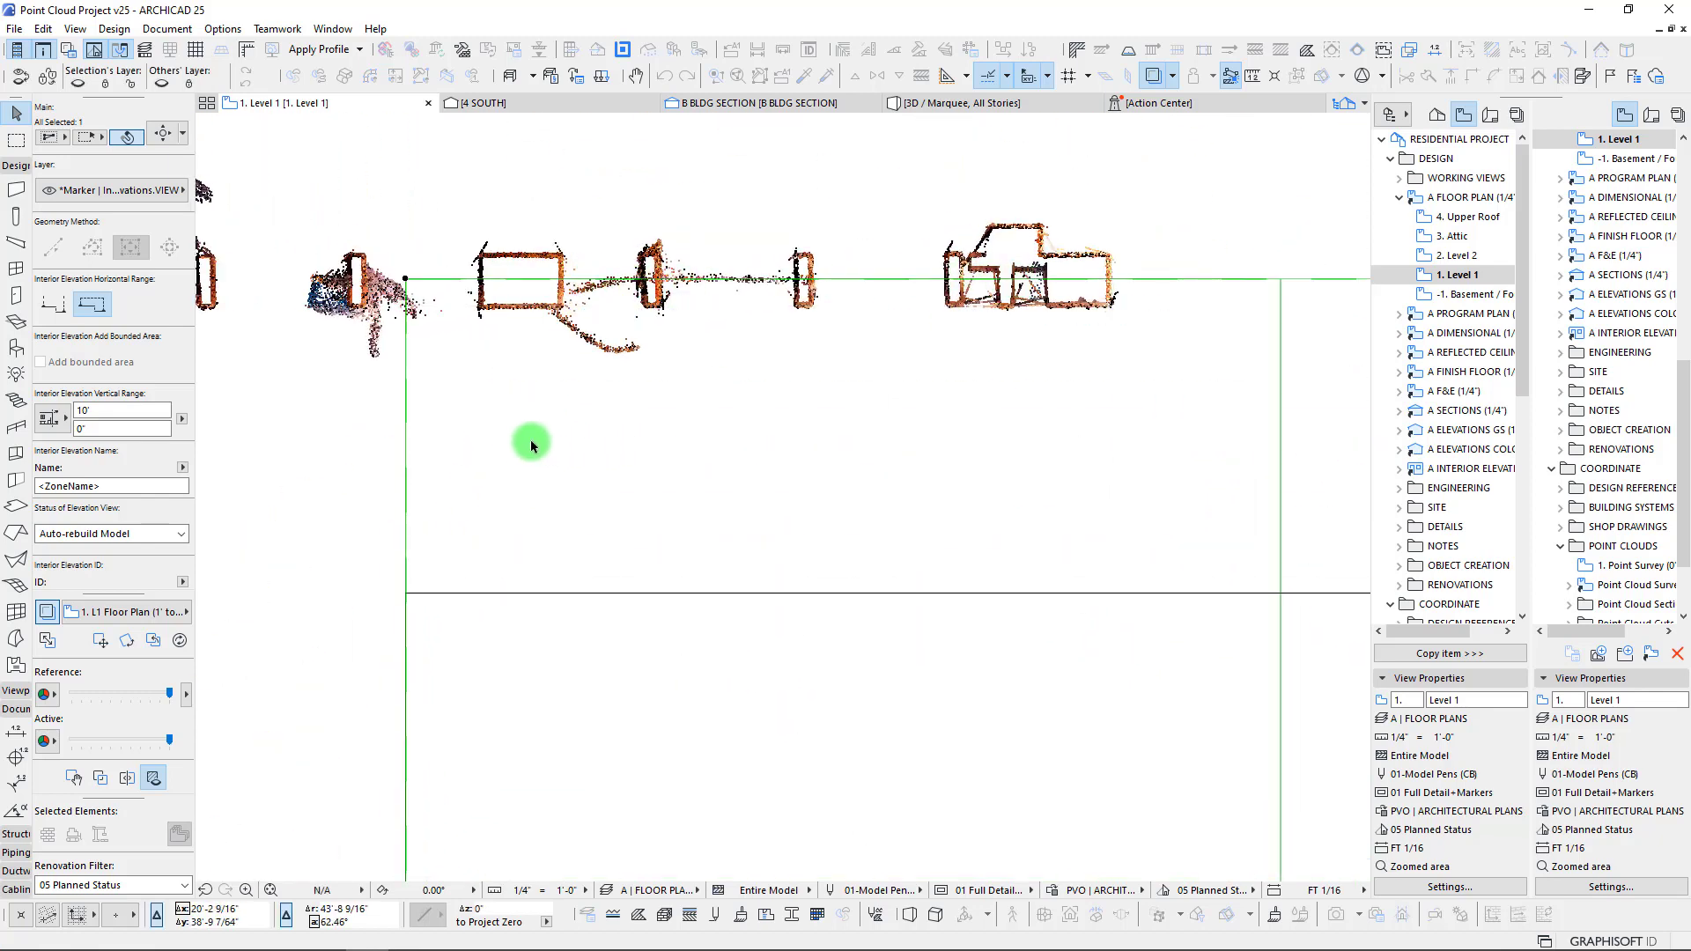
scroll(581, 414, "down", 3)
middle_click_drag(632, 398, 873, 274)
left_click(733, 418)
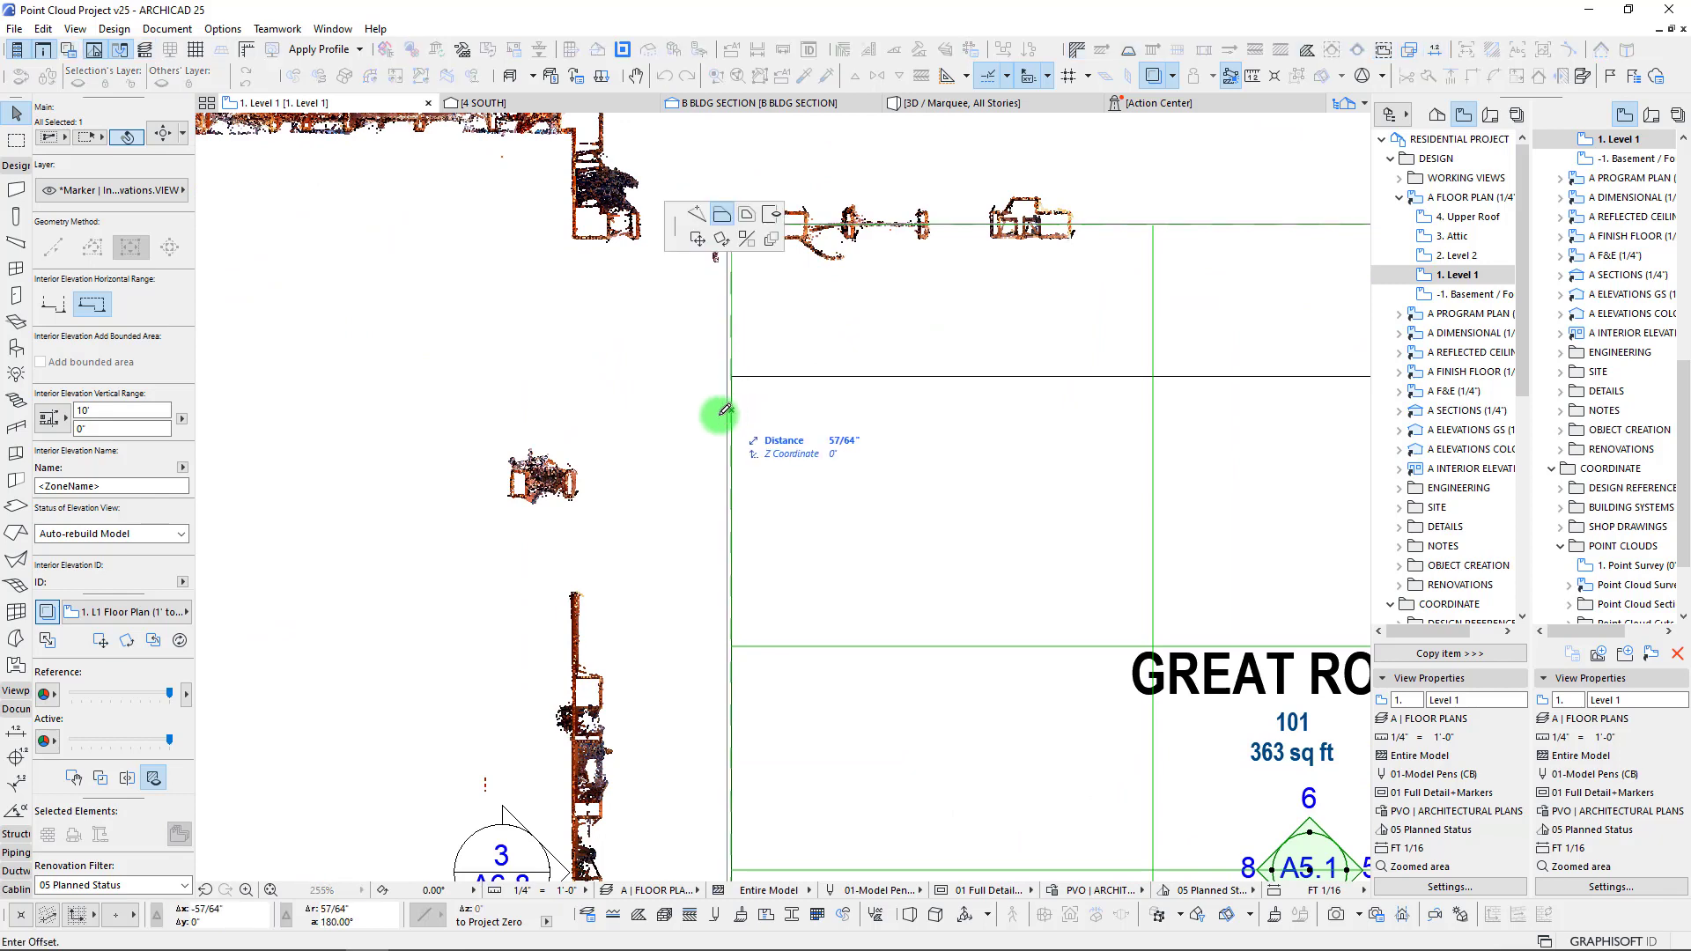
left_click(576, 666)
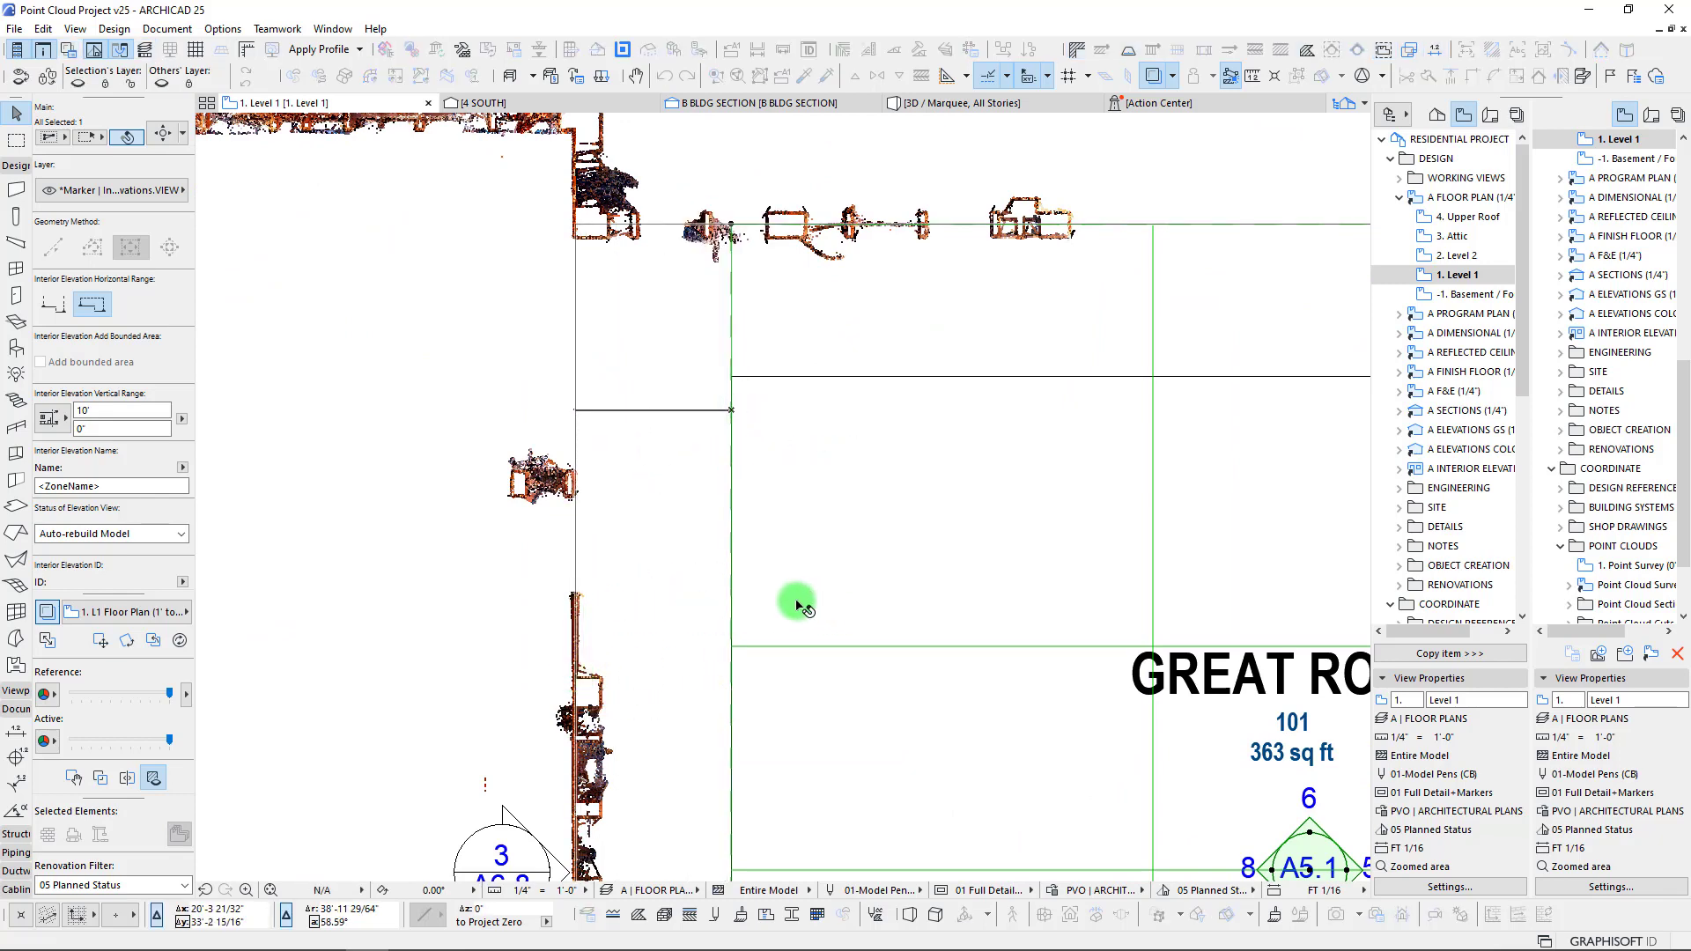
- Offset the lower and right boundary edges of the GREAT ROOM interior elevation out to the scanned walls
scroll(815, 581, "down", 4)
middle_click_drag(815, 582, 555, 253)
left_click(676, 600)
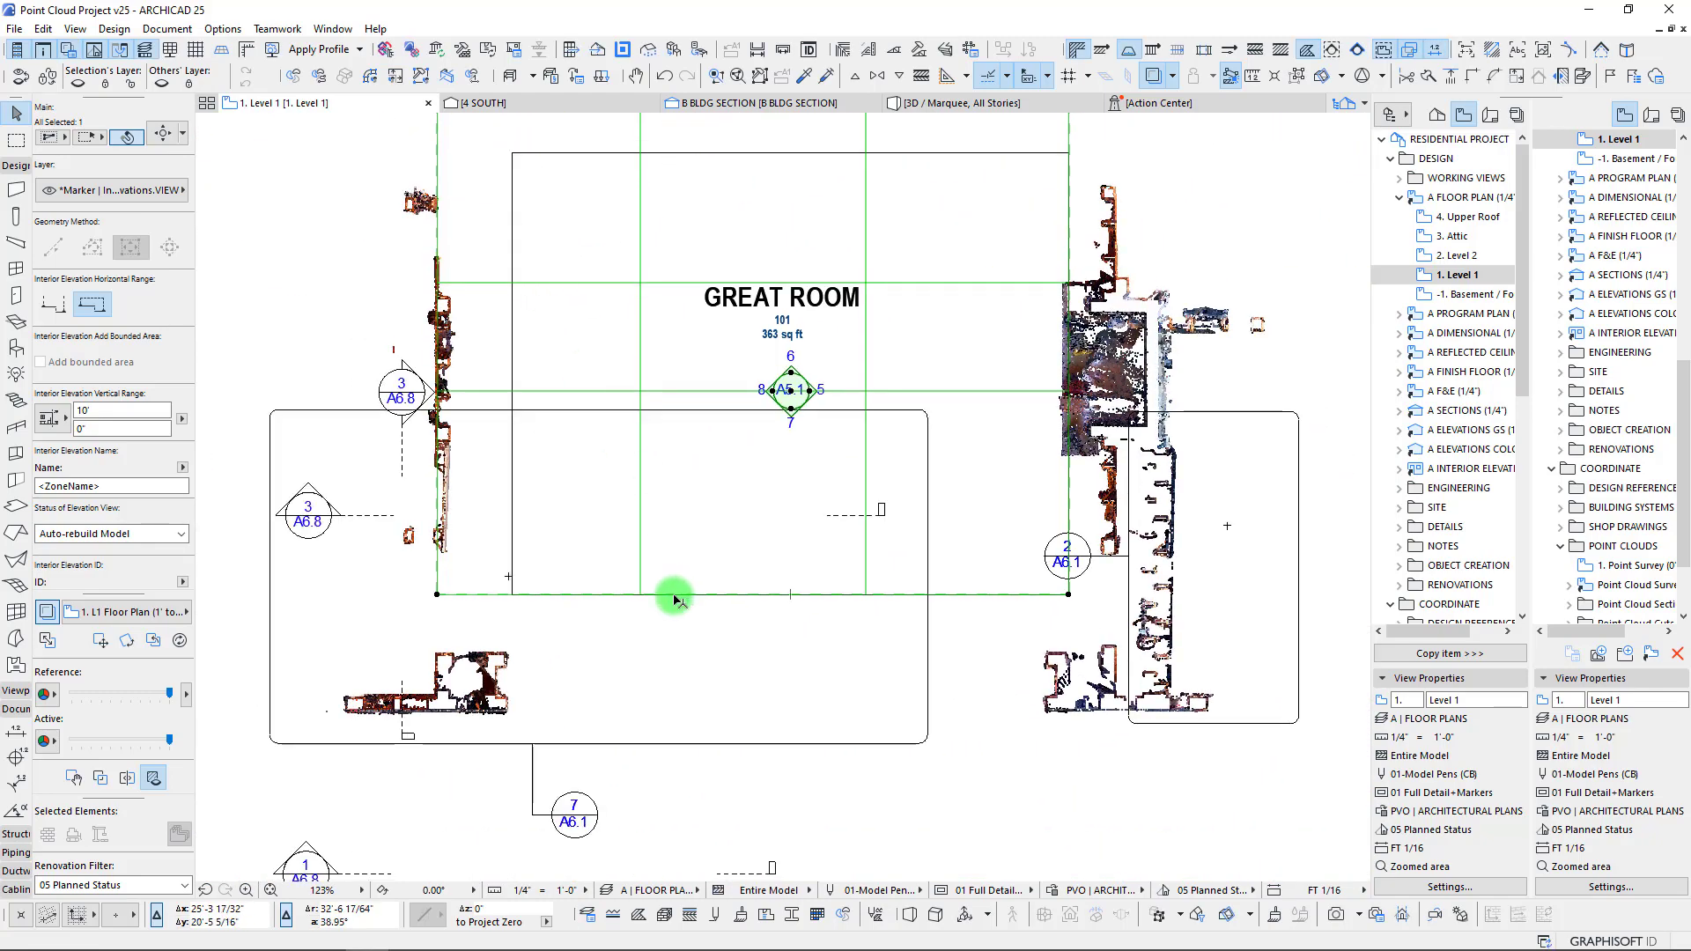
left_click(676, 601)
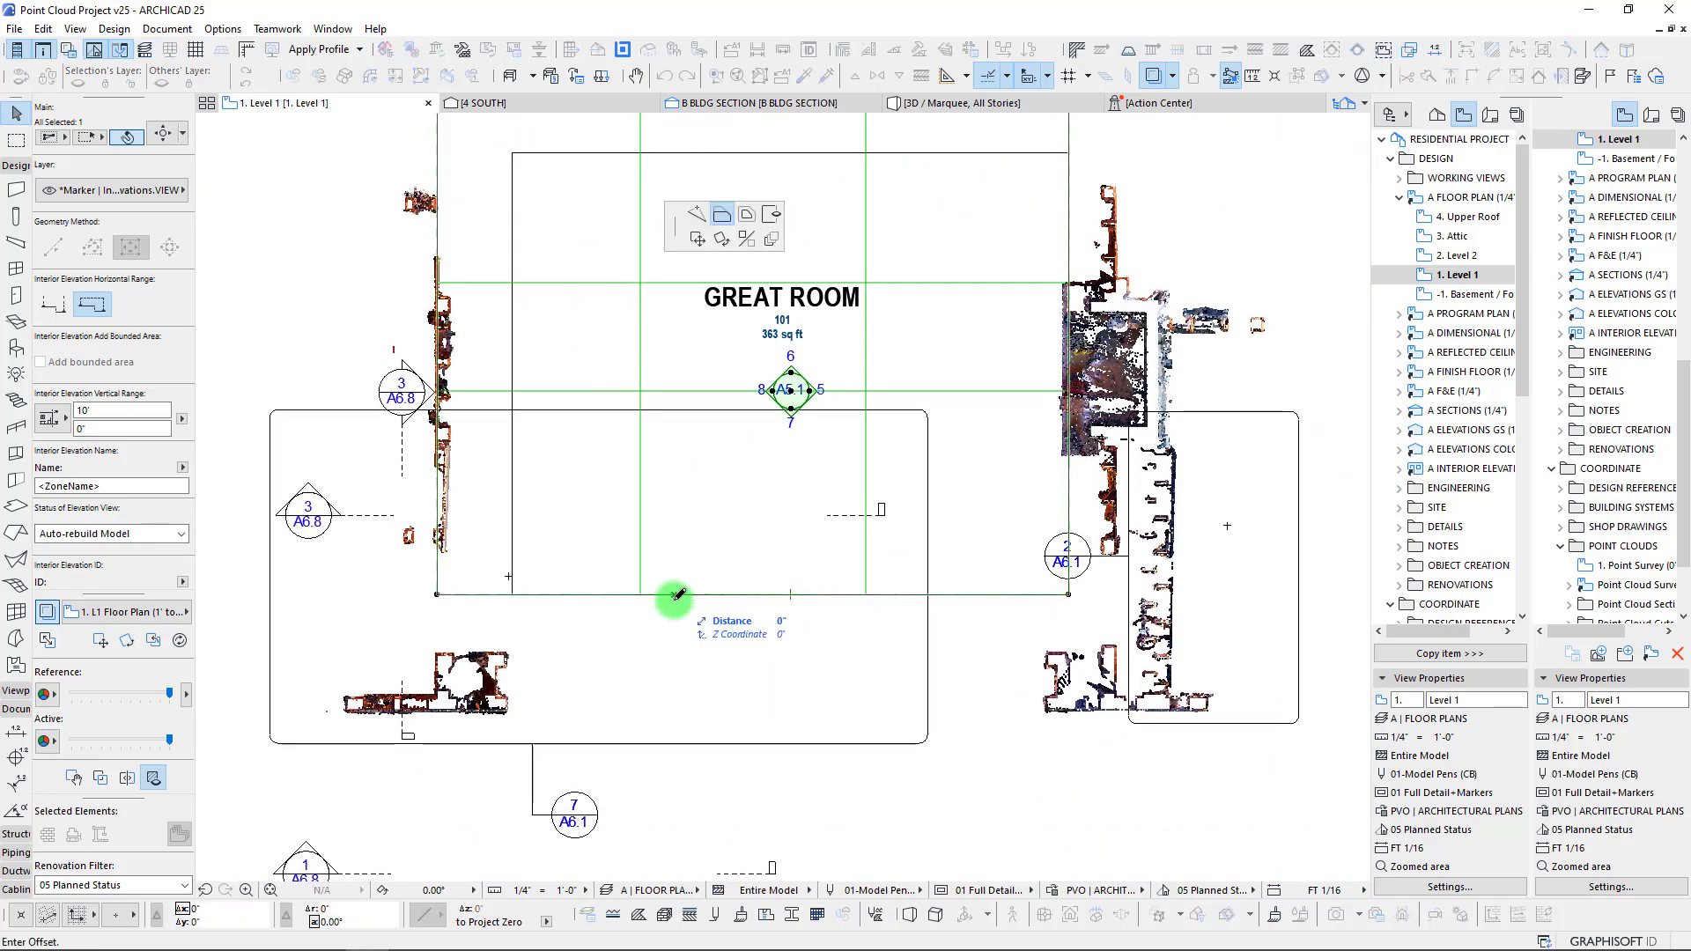
left_click(673, 703)
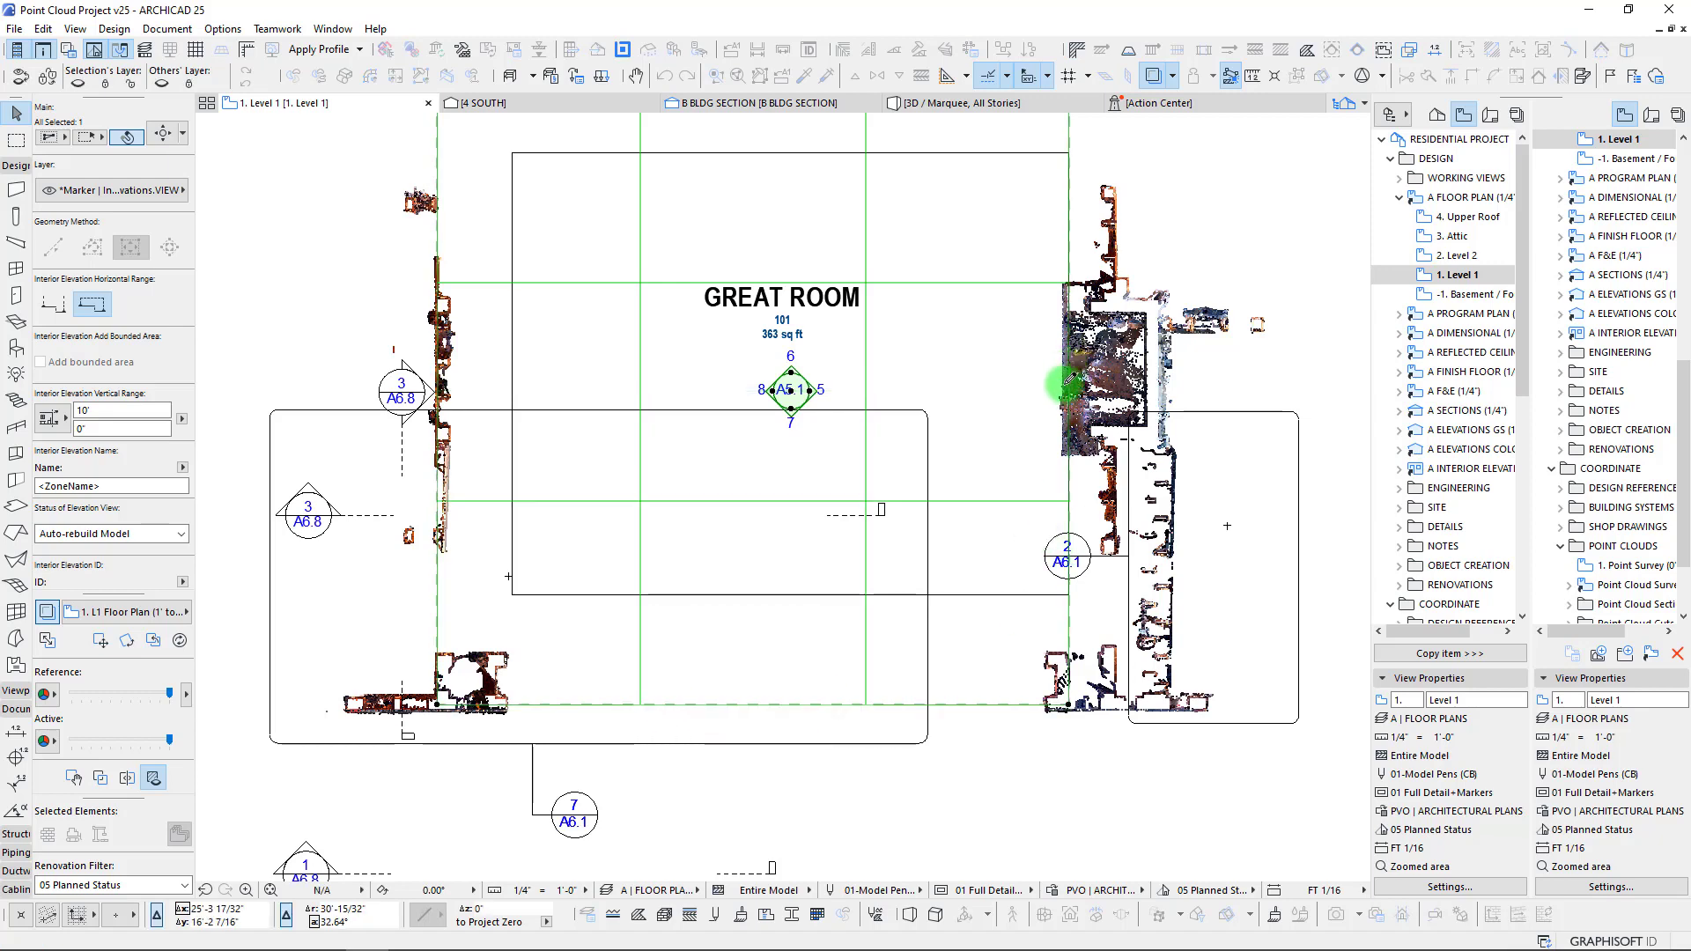
left_click(1070, 523)
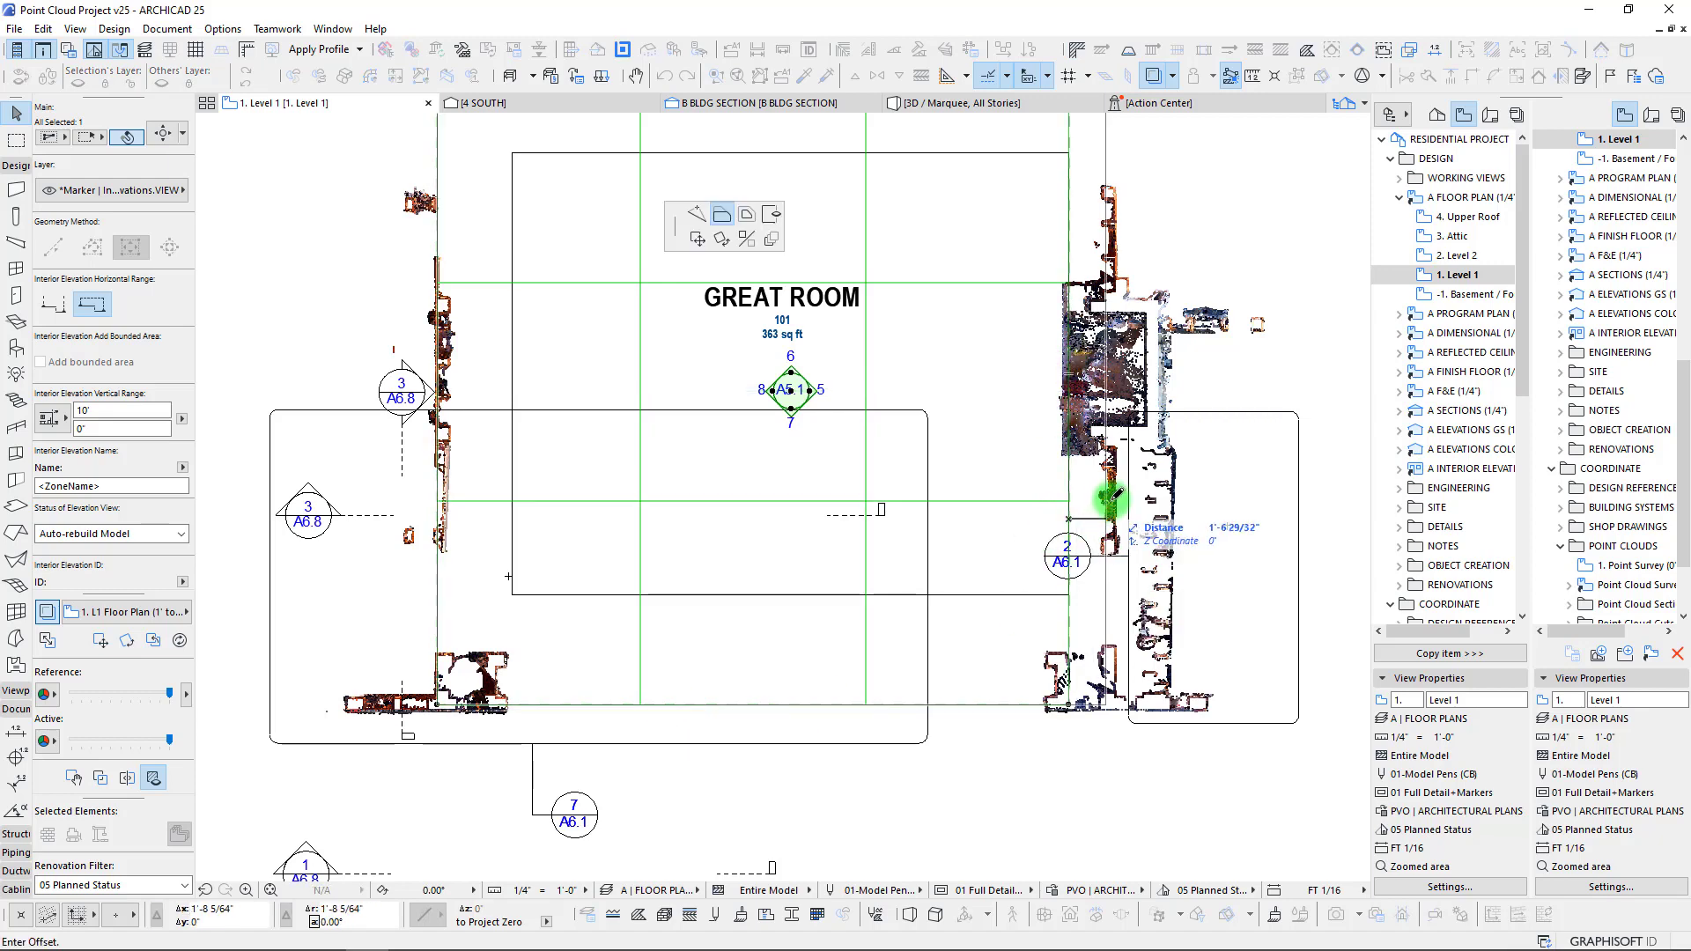
left_click(763, 421)
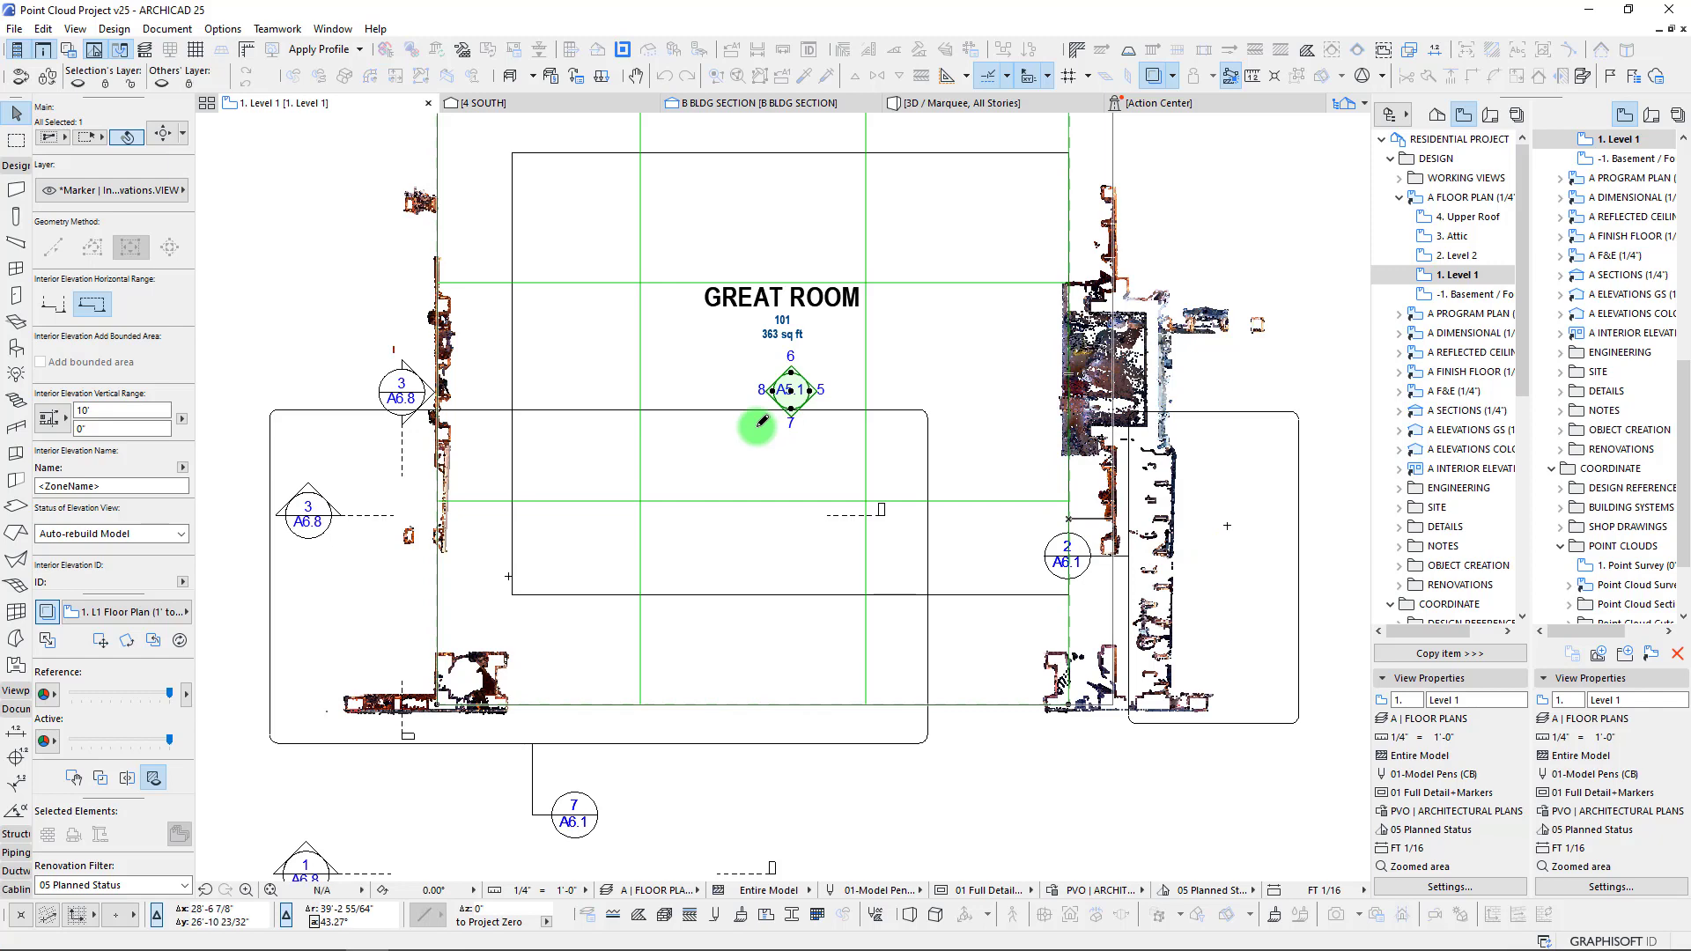
- Open the Level 1 point cloud survey view from the POINT CLOUDS folder to show the full scan
middle_click_drag(821, 341, 693, 415)
left_click(1399, 200)
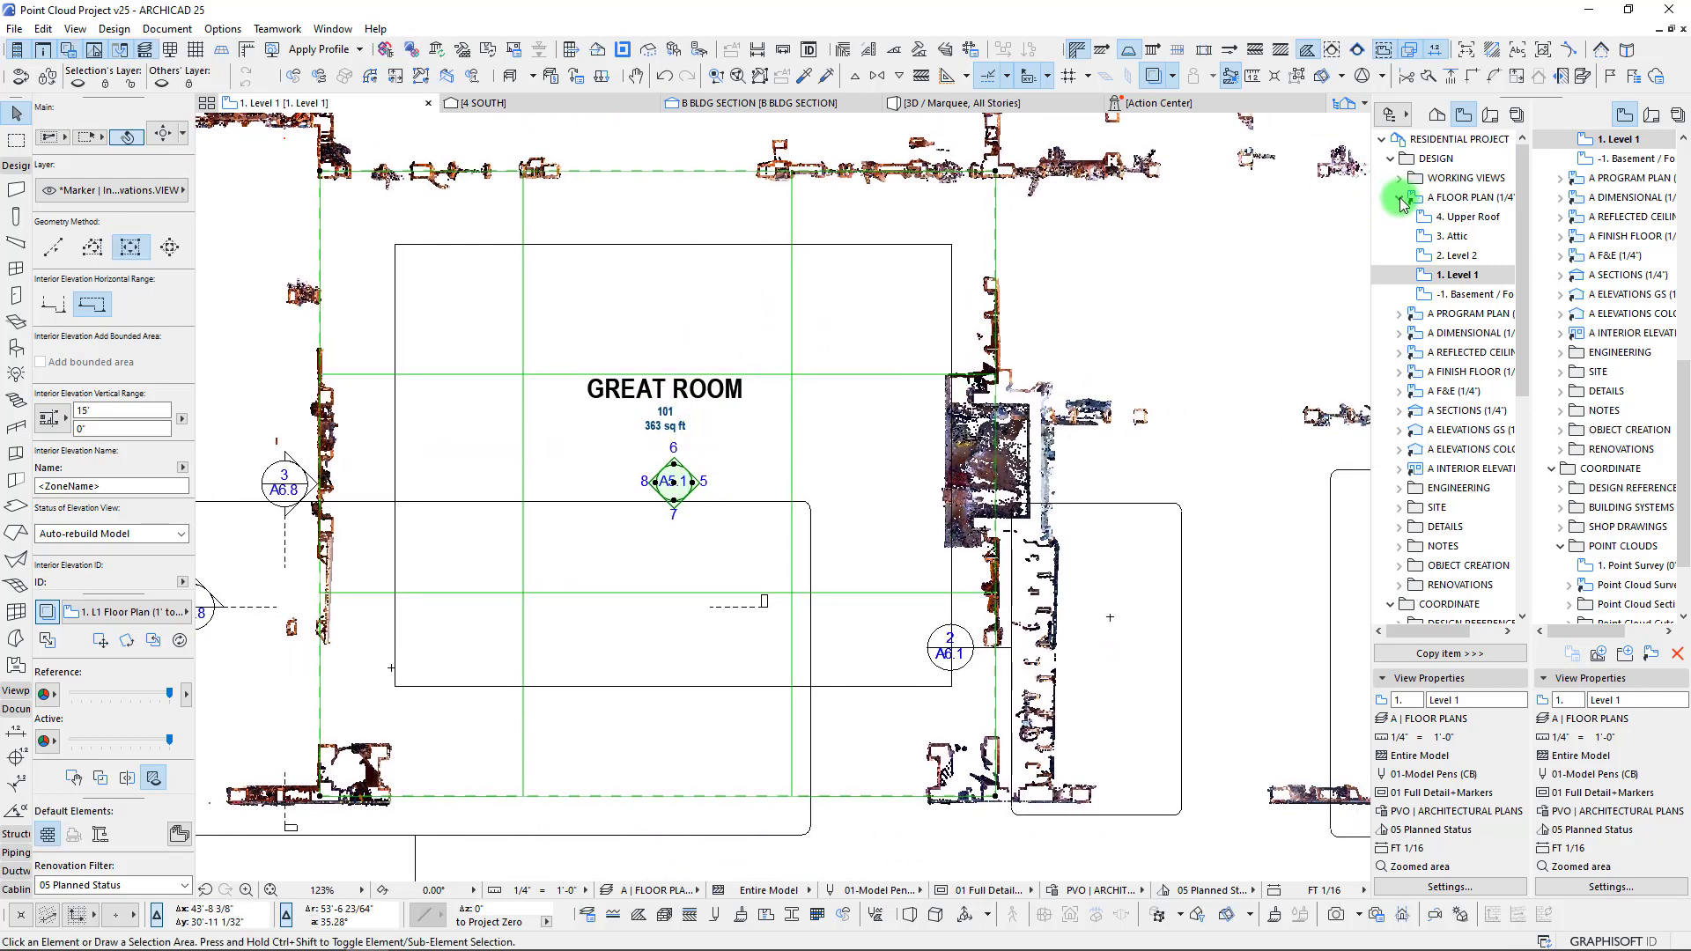
left_click(176, 640)
scroll(762, 438, "down", 3)
scroll(1449, 390, "down", 5)
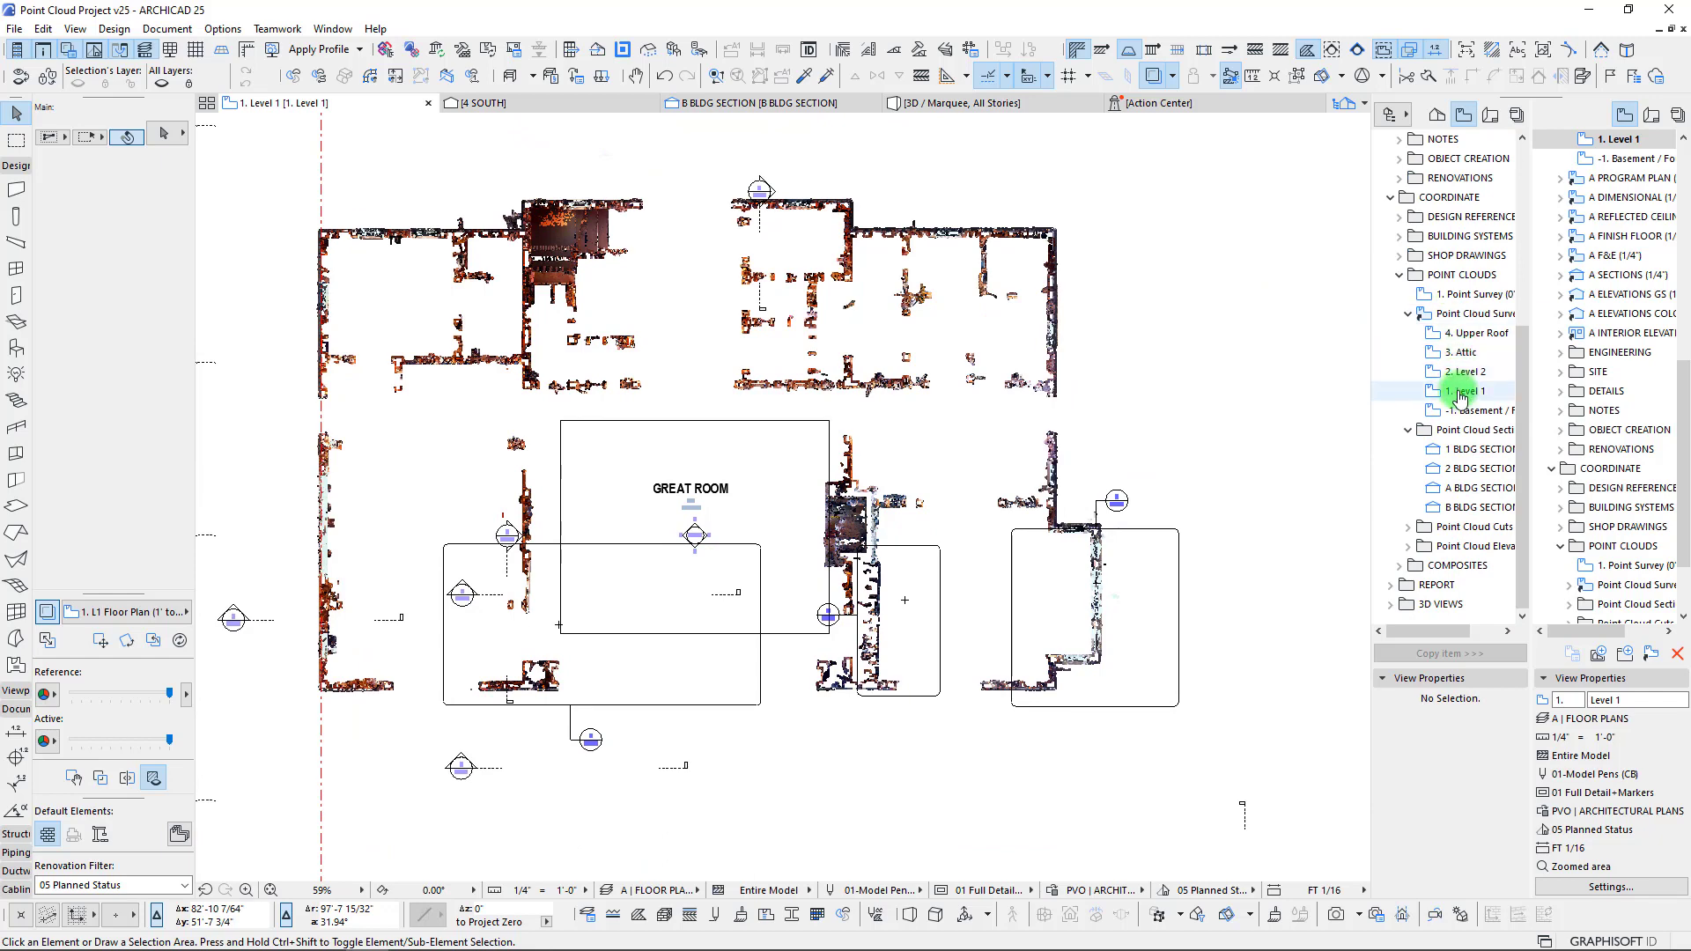
double_click(1460, 393)
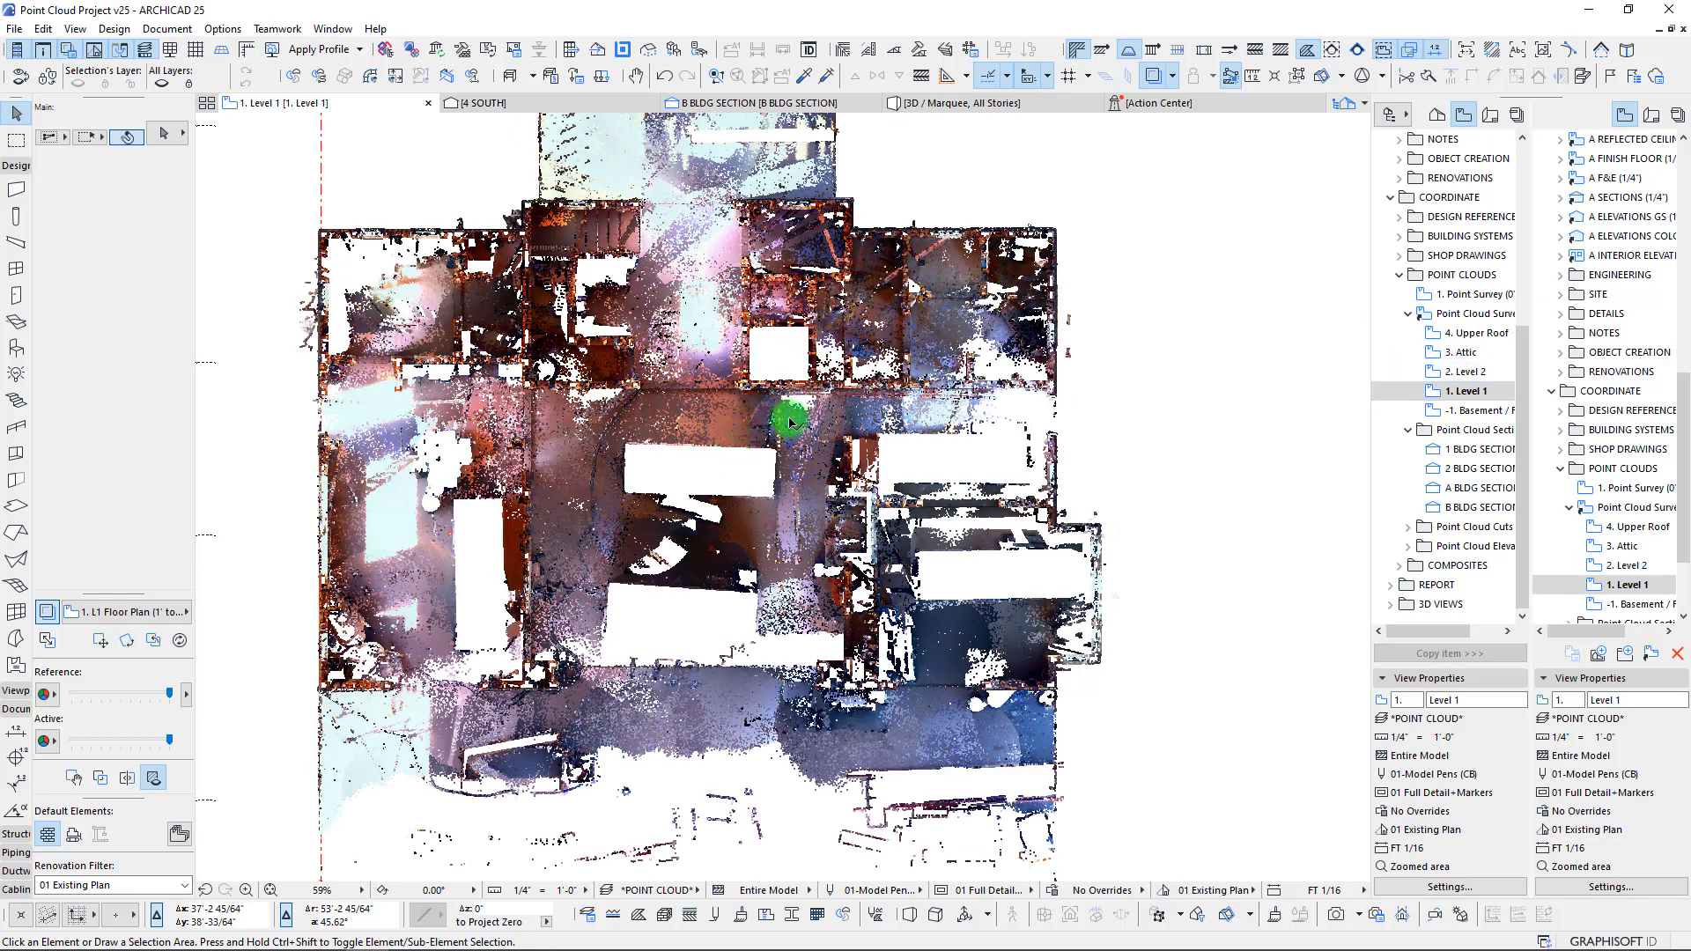
scroll(835, 409, "down", 2)
middle_click_drag(875, 438, 850, 495)
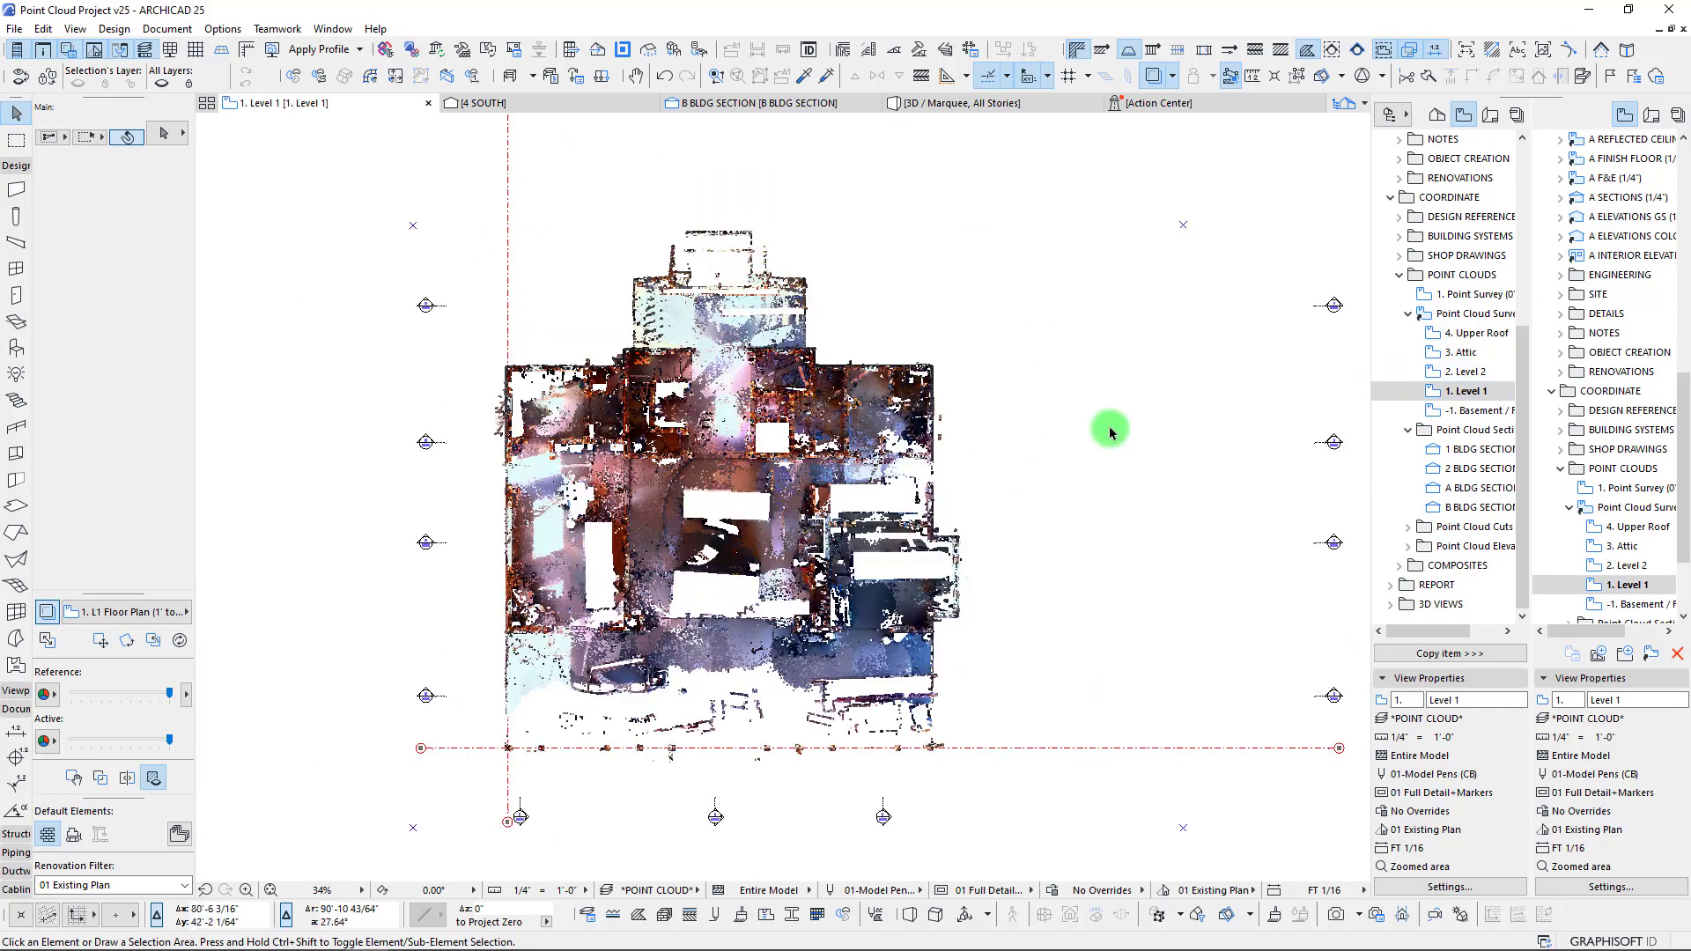
- Expand the project's Interior Elevations group and select 101 GREAT ROOM
left_click(1394, 195)
left_click(1438, 116)
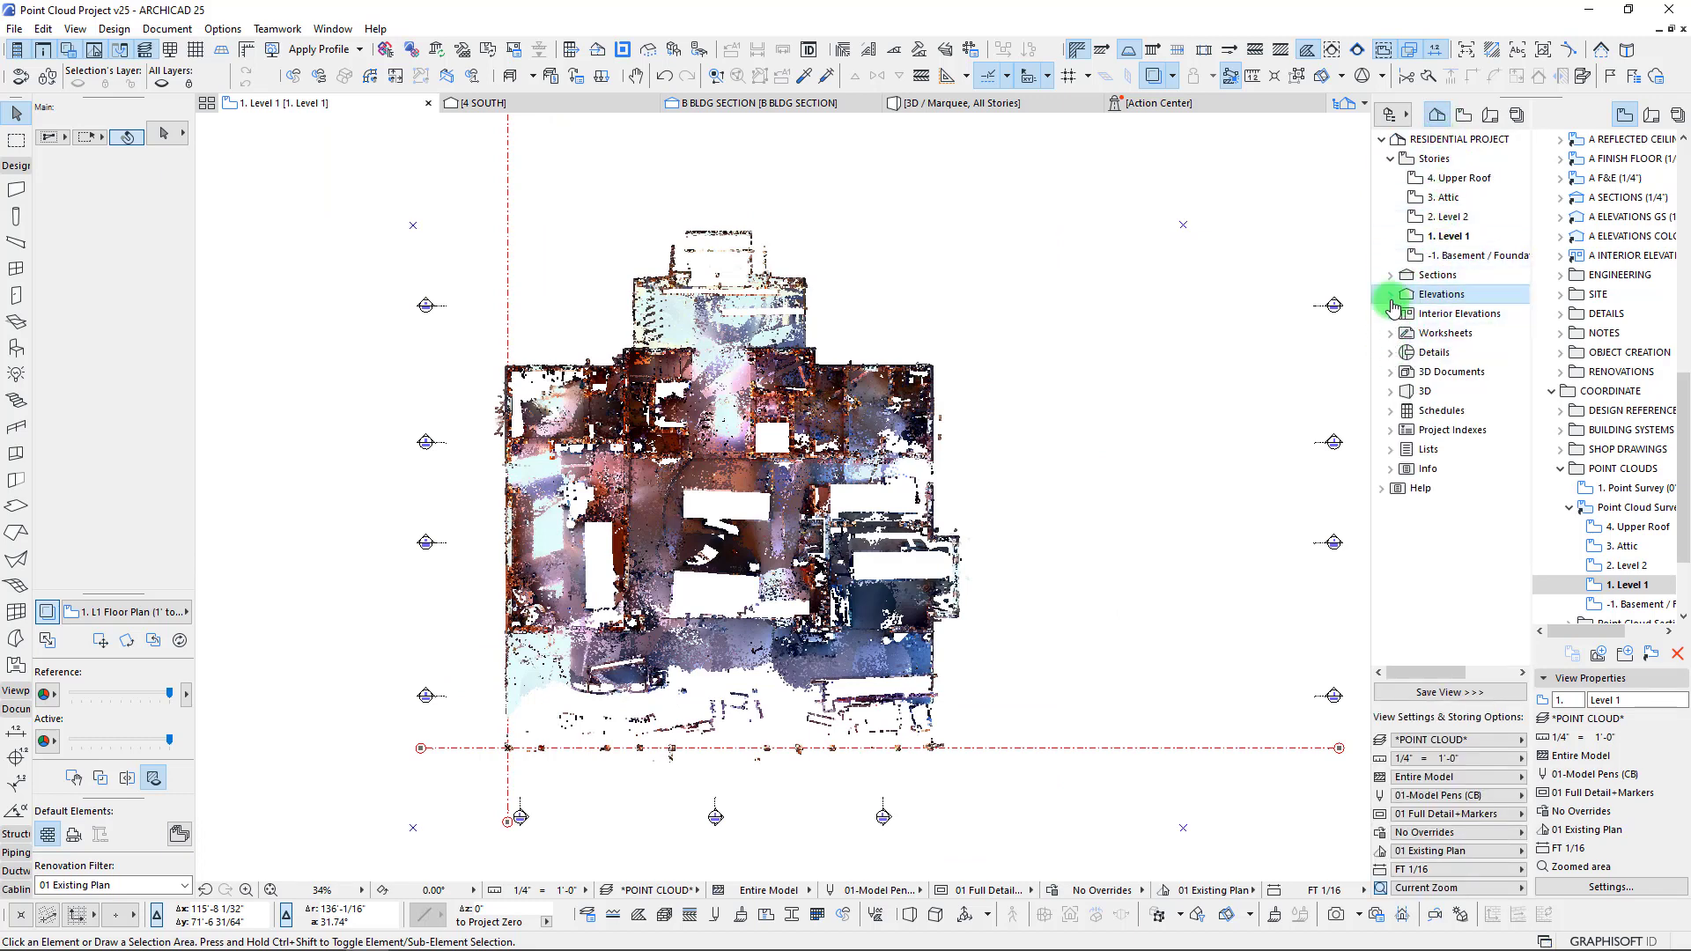
left_click(1392, 314)
left_click(1449, 333)
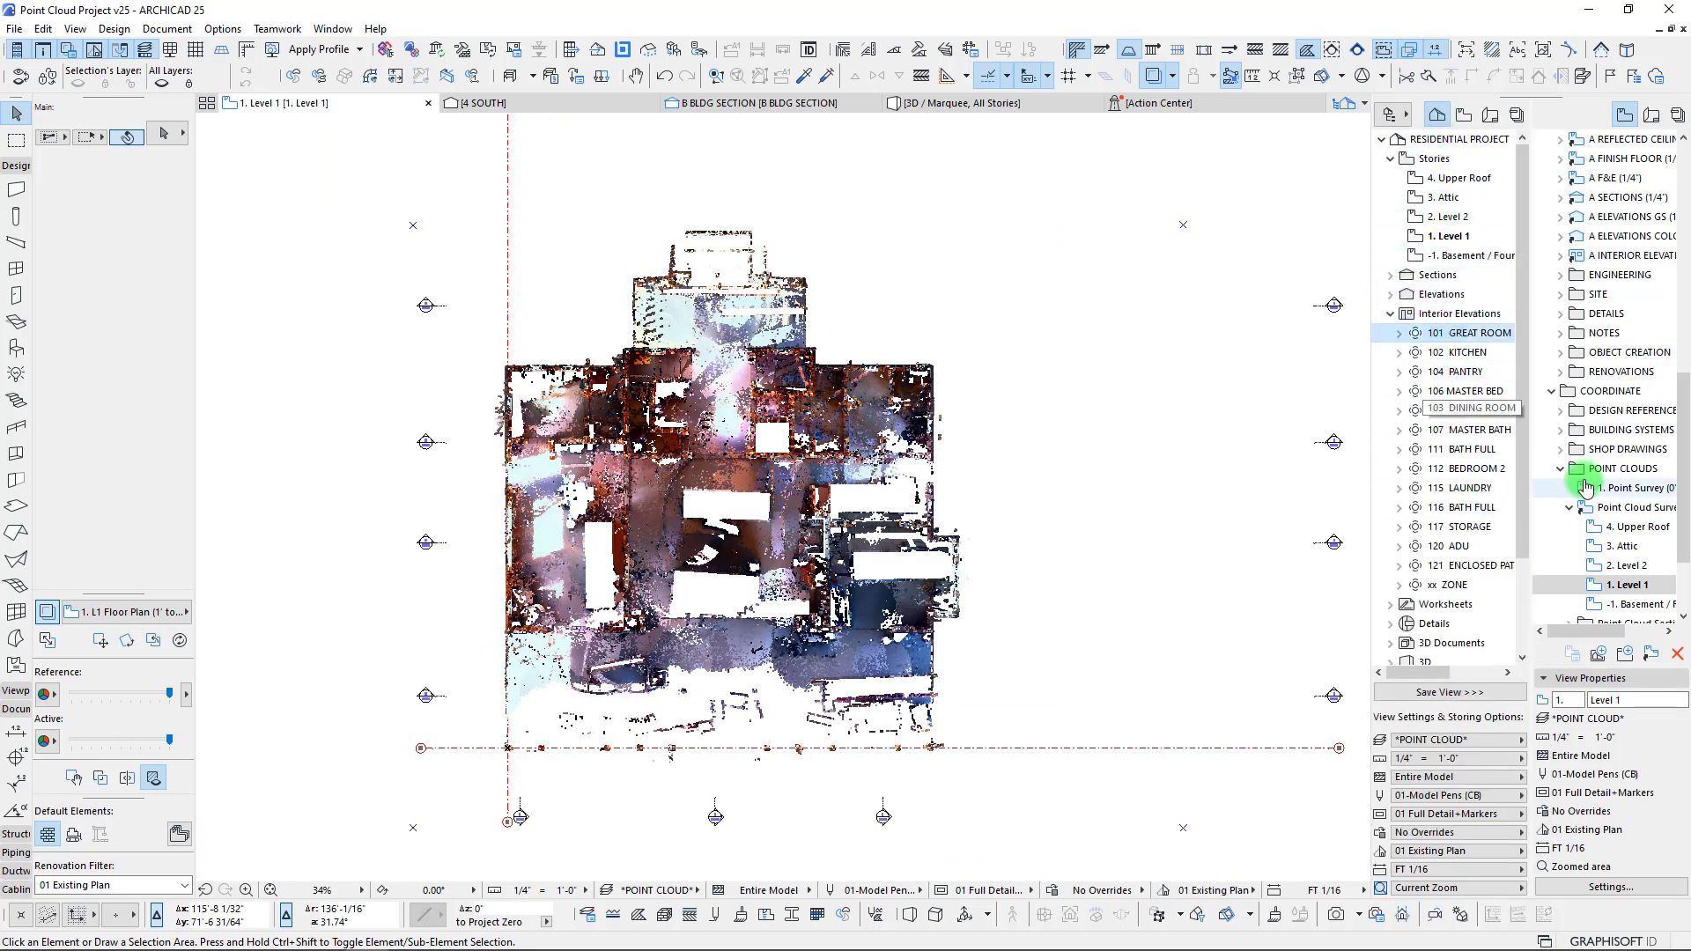
- Create a Point Cloud IEs folder inside POINT CLOUDS and save the 101 GREAT ROOM interior elevations into it as views
left_click(1561, 469)
left_click(1566, 548)
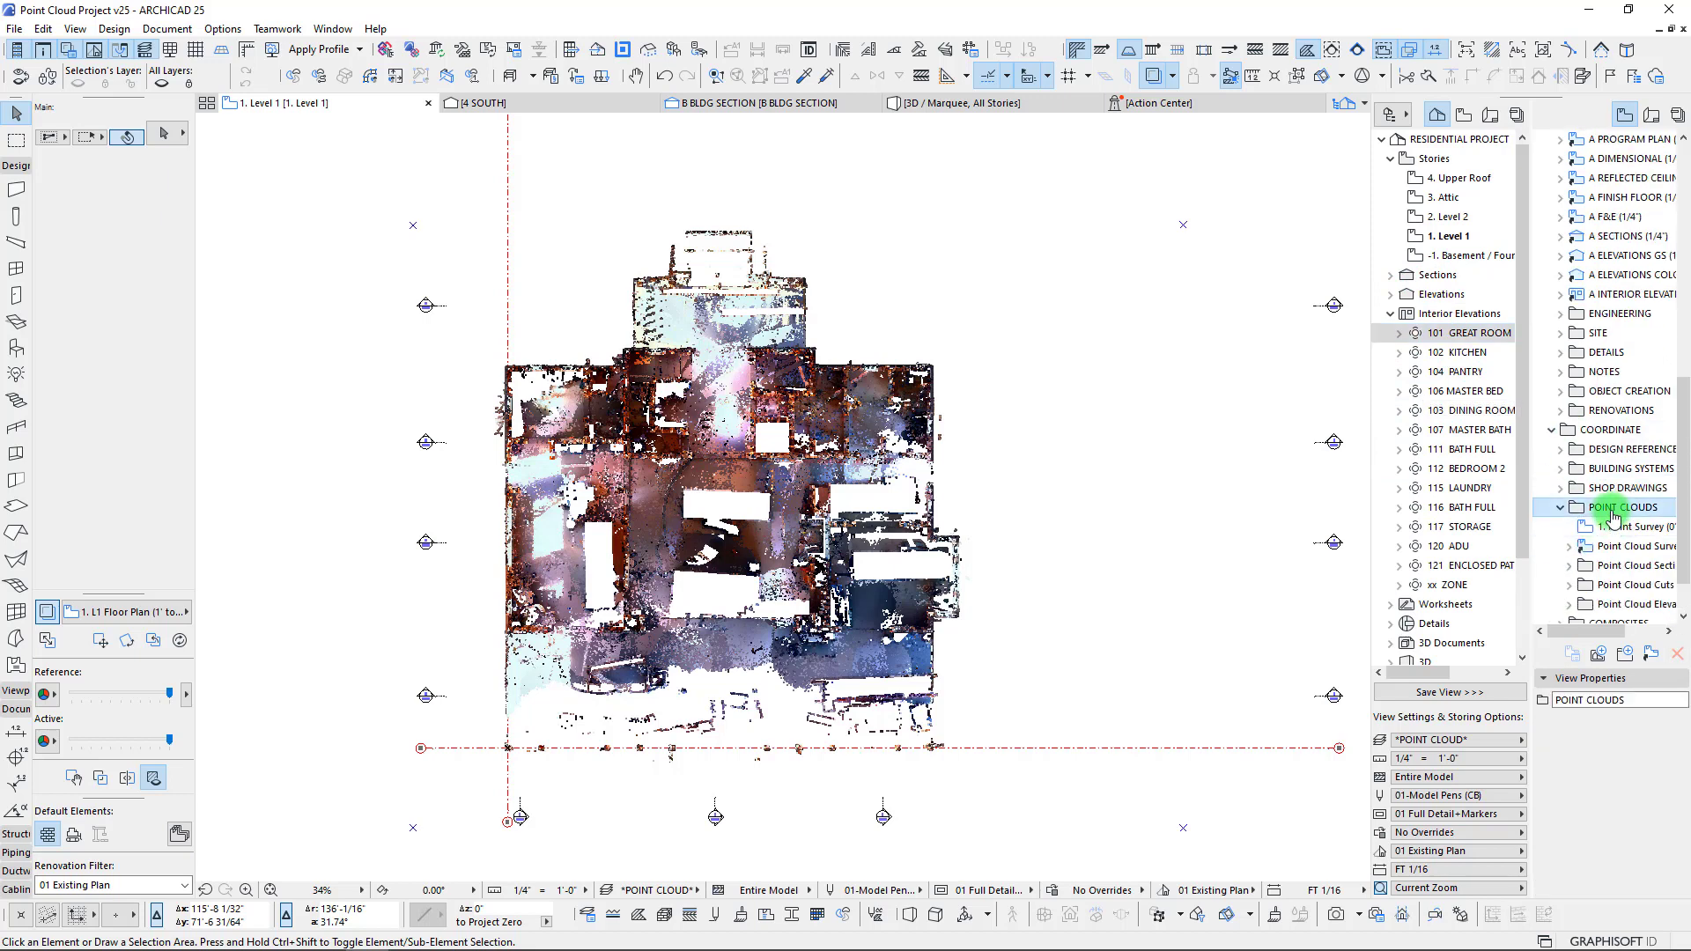
right_click(1615, 516)
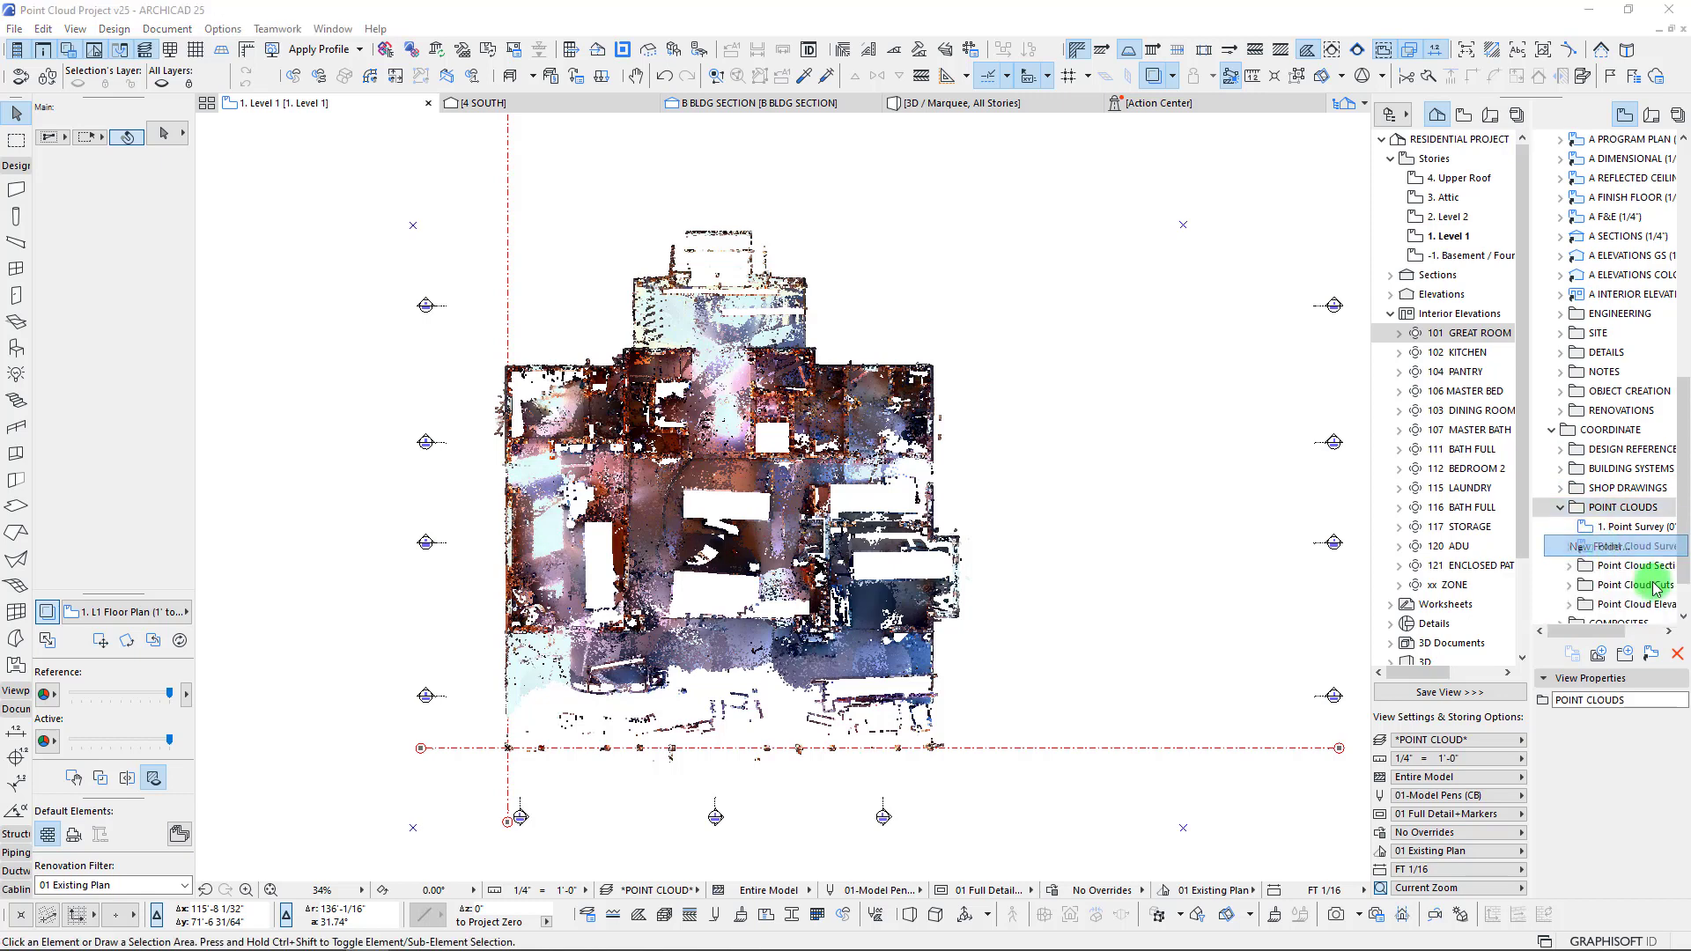
left_click(1620, 546)
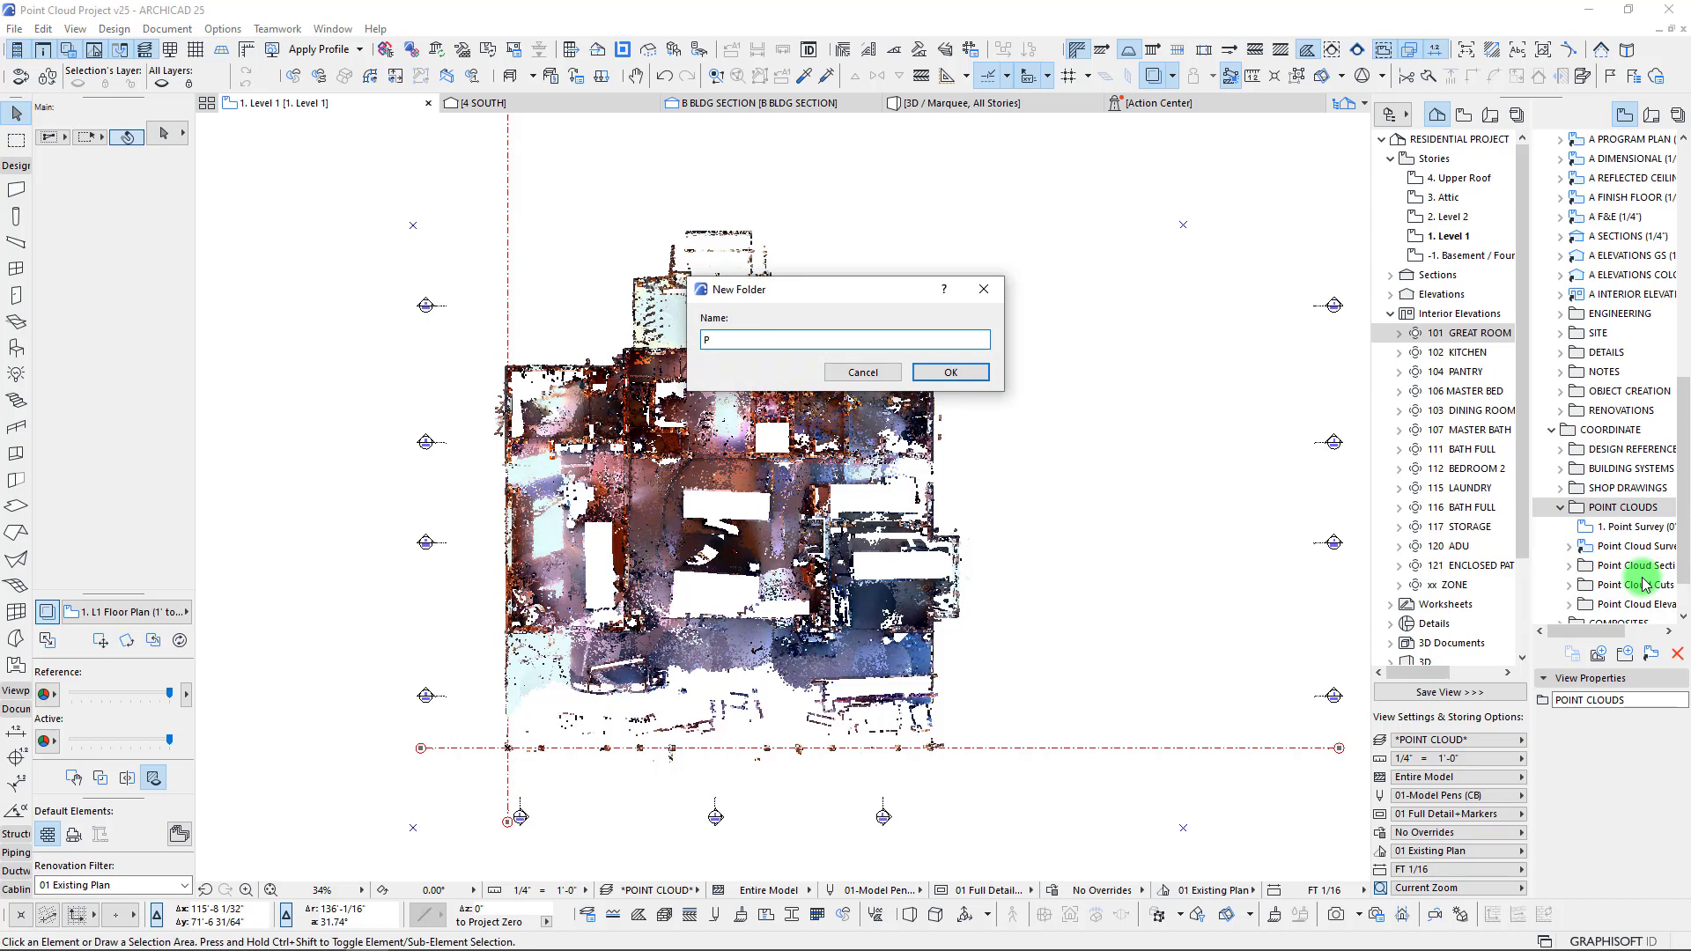
type("Point Cloud IEs")
key("Return")
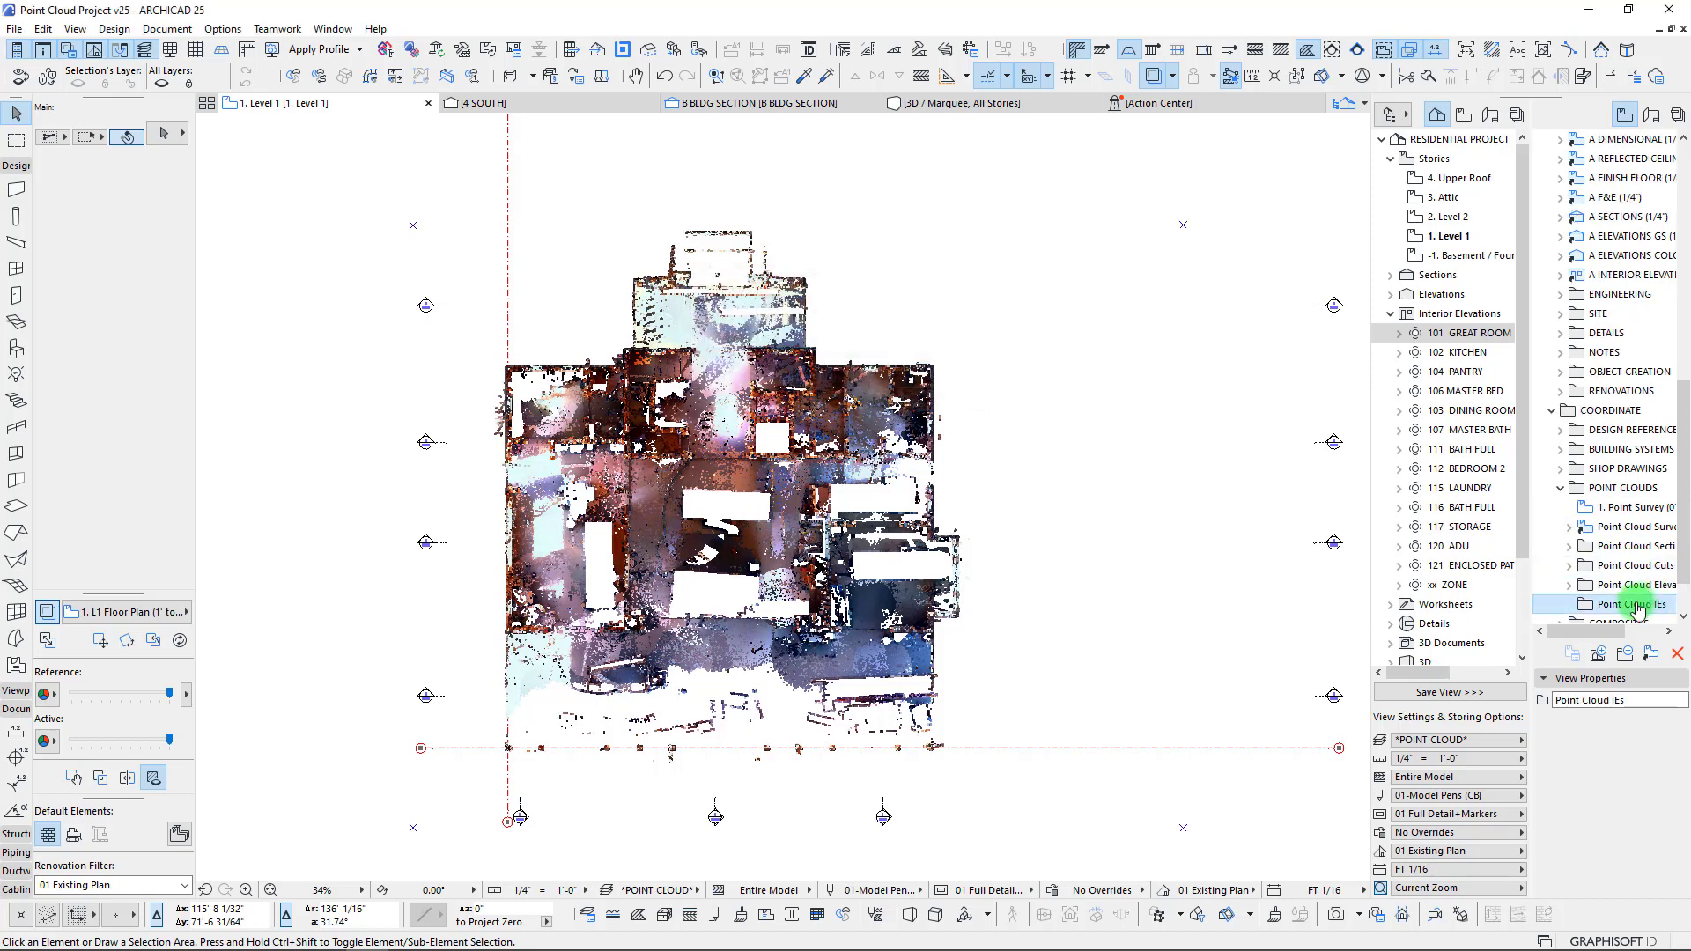
mouse_move(1428, 361)
left_mouse_down()
mouse_move(1610, 619)
mouse_move(1586, 607)
left_mouse_up()
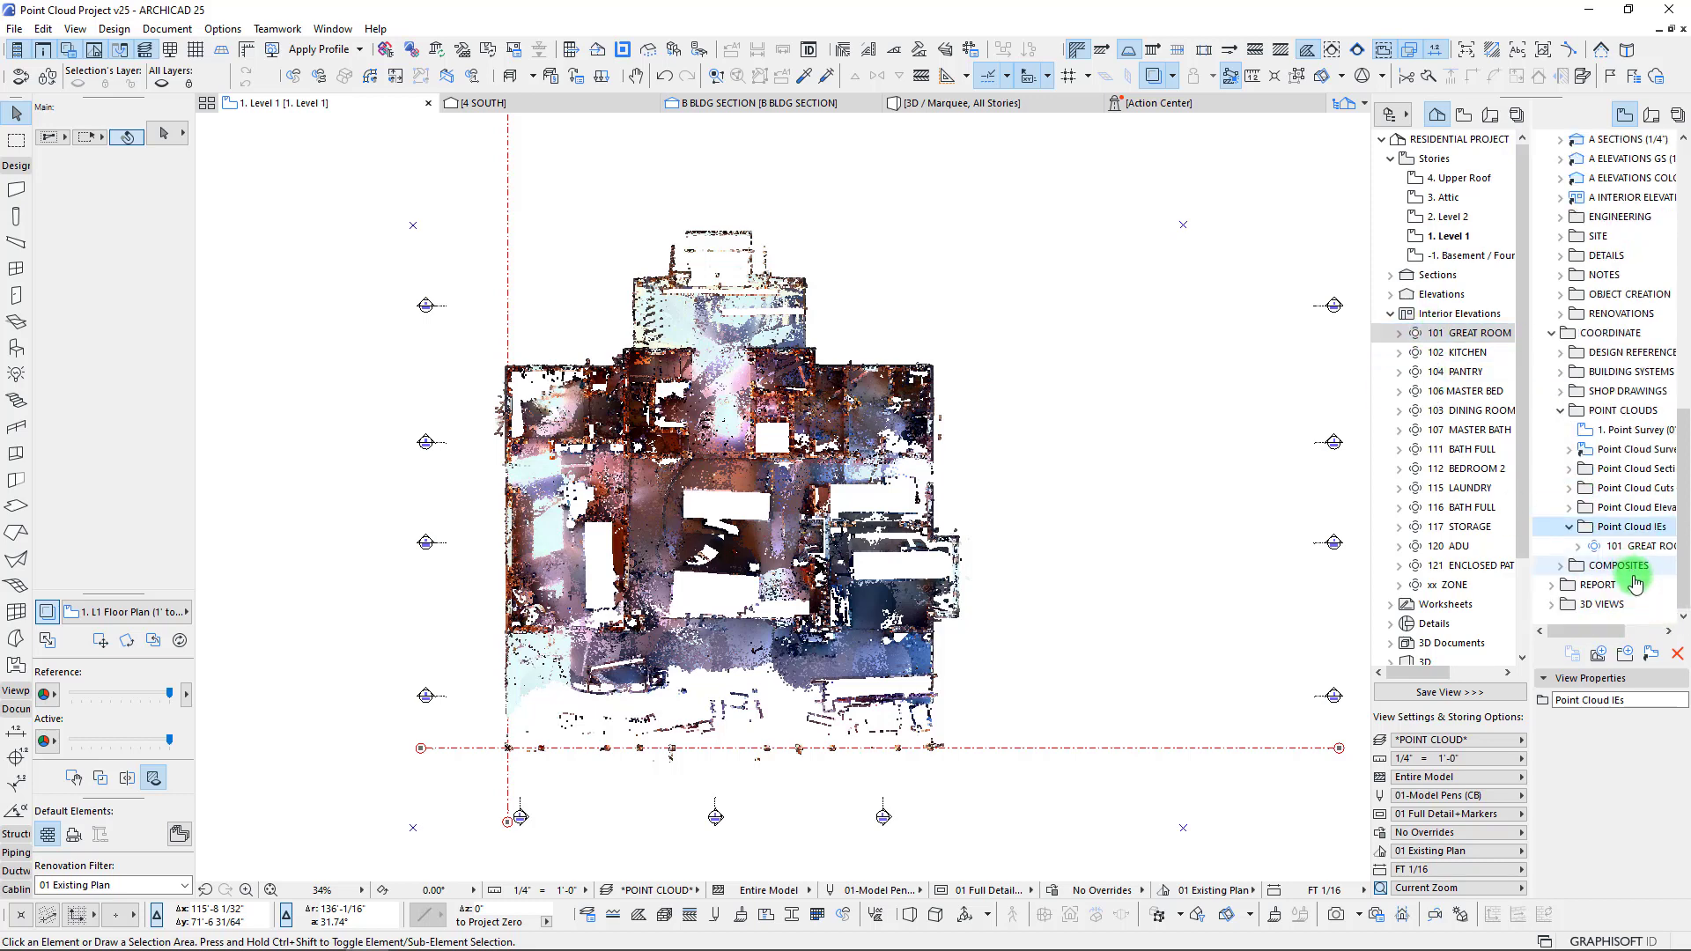
left_click(1580, 550)
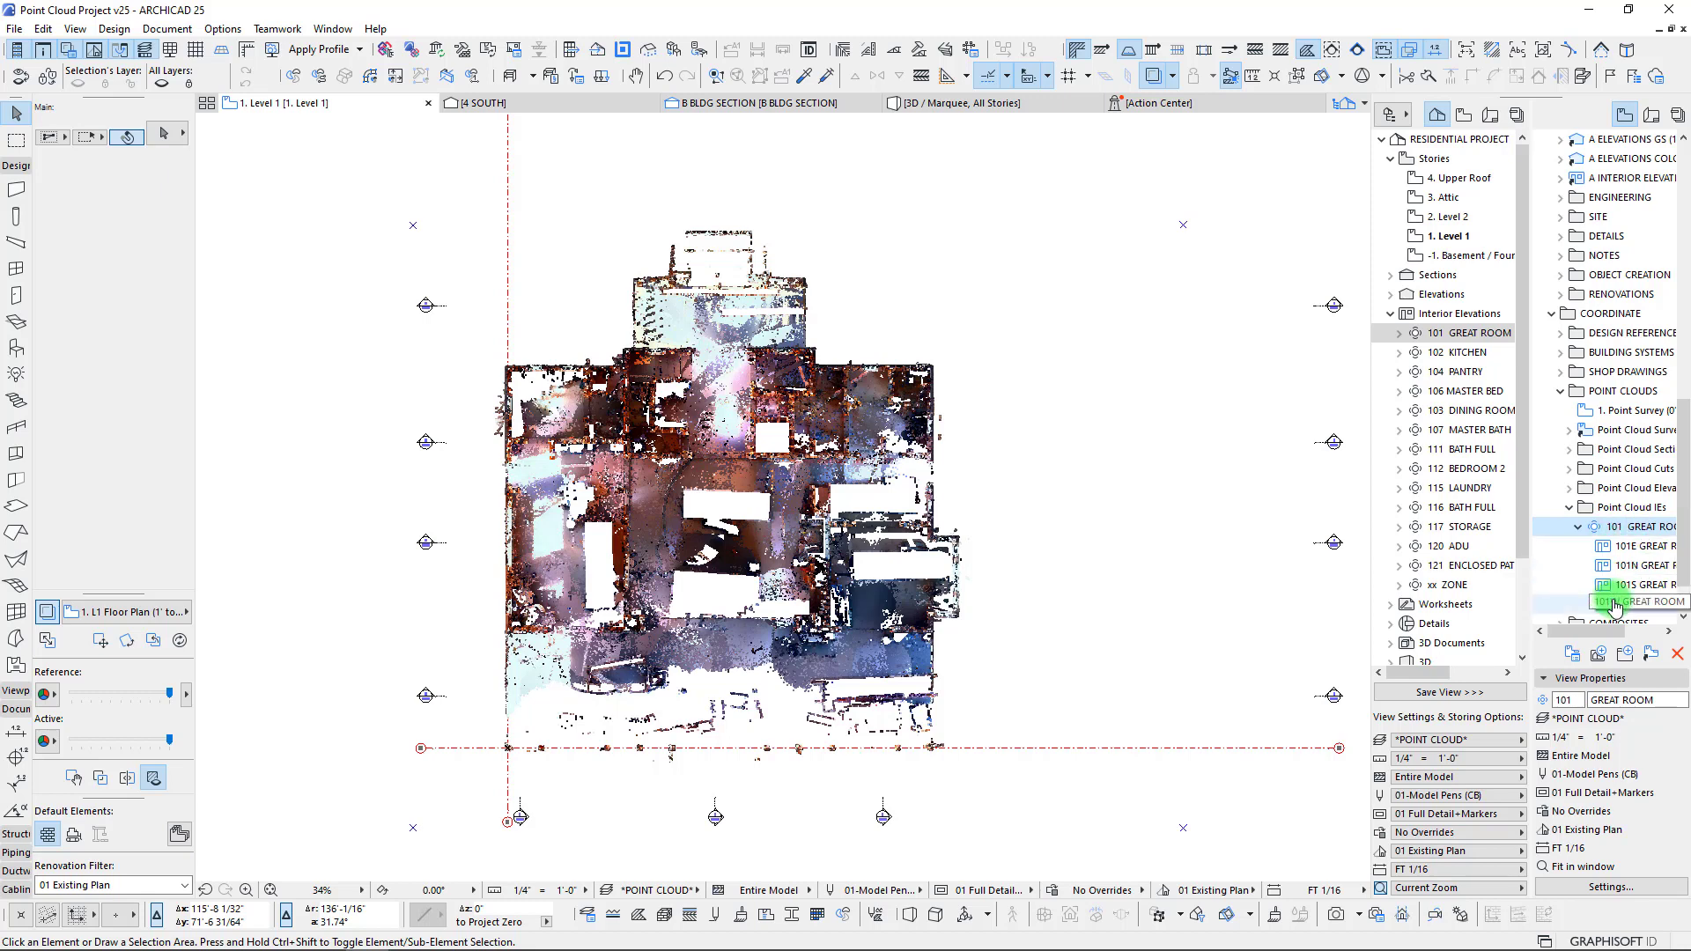
- Open the saved 101E GREAT ROOM view and examine how the point cloud shows the fireplace wall
left_click(1622, 546)
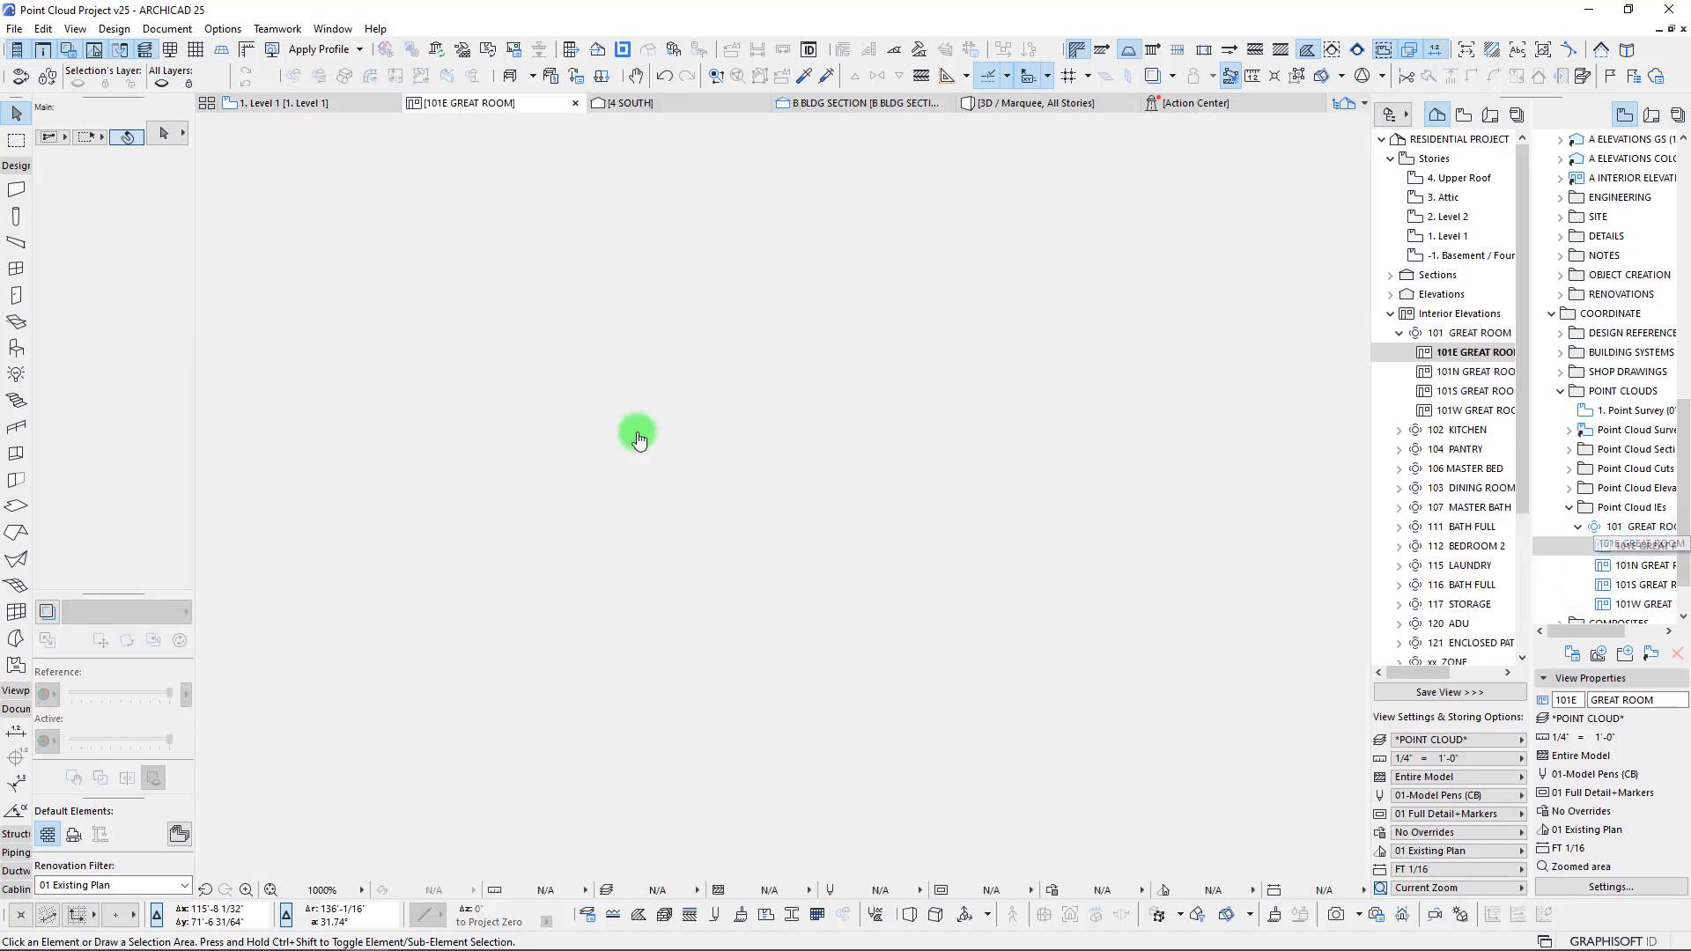
middle_click_drag(639, 439, 418, 545)
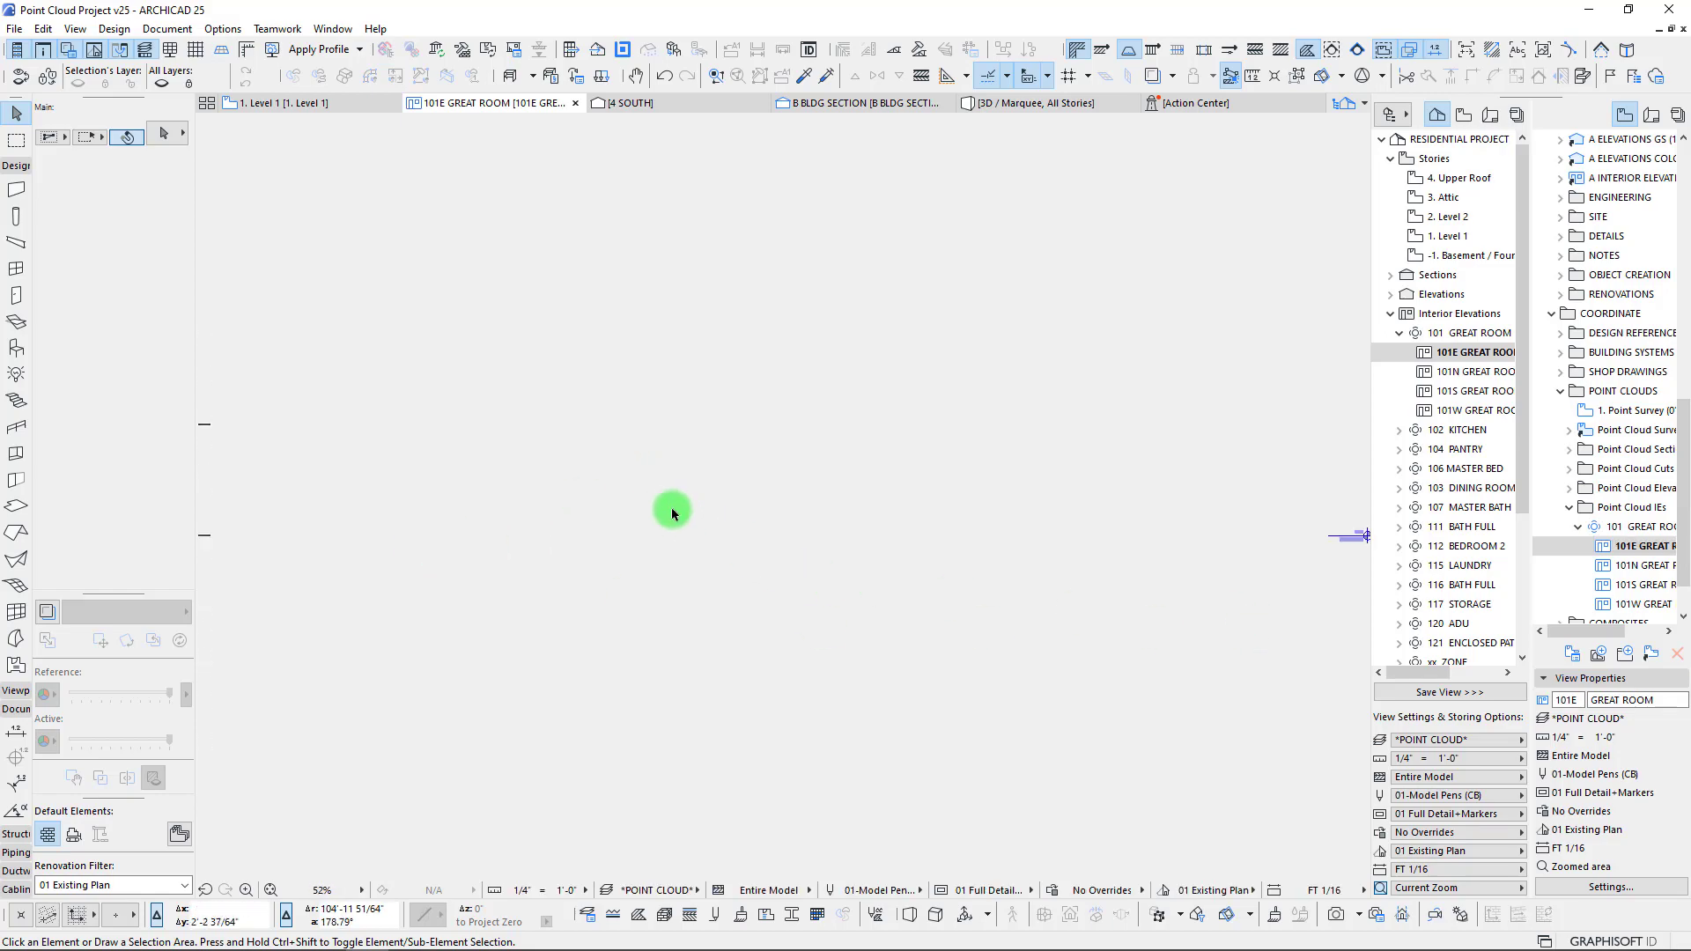
scroll(737, 472, "up", 5)
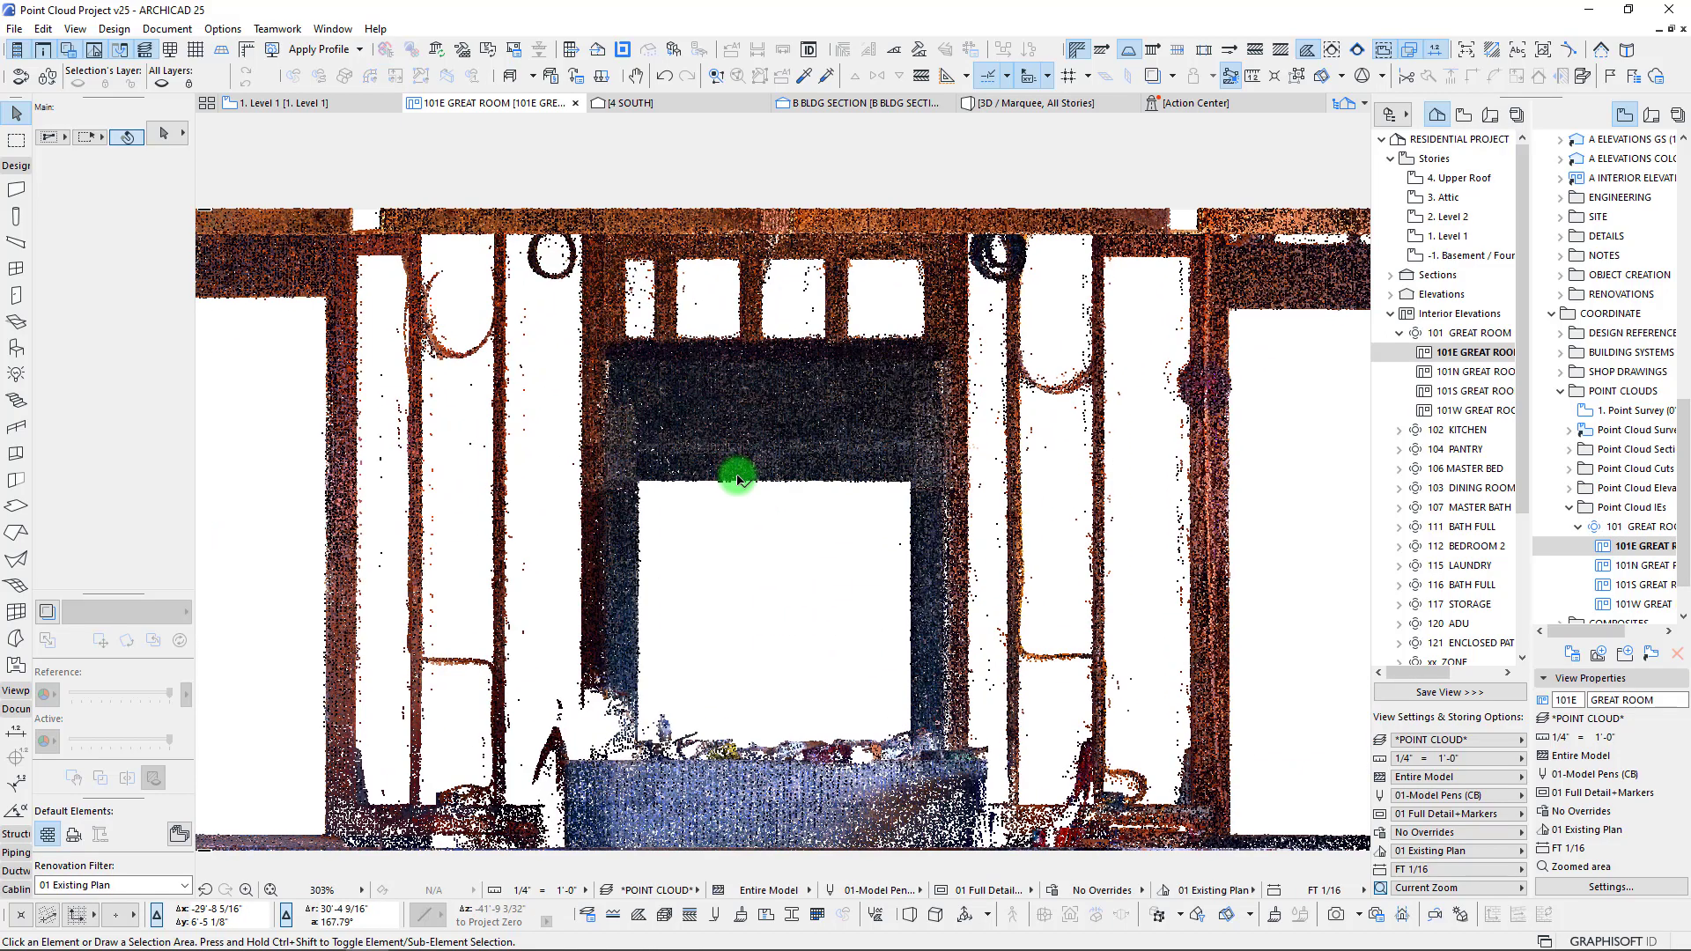
scroll(743, 449, "up", 2)
scroll(917, 457, "down", 5)
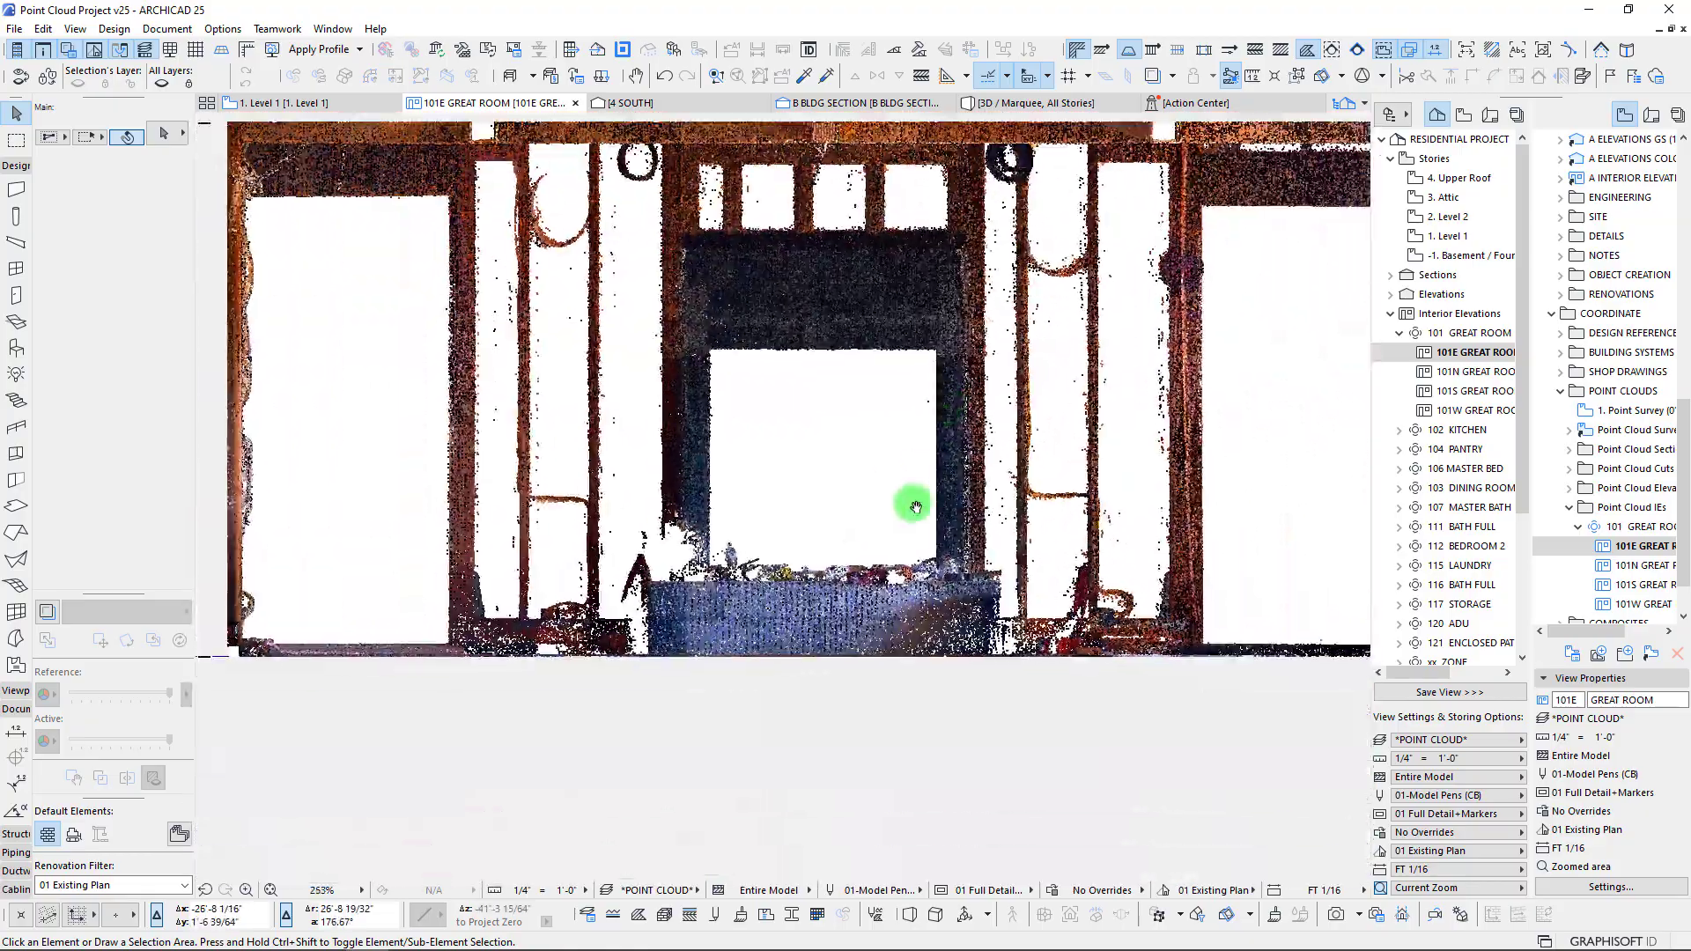
scroll(788, 438, "down", 3)
scroll(680, 344, "down", 1)
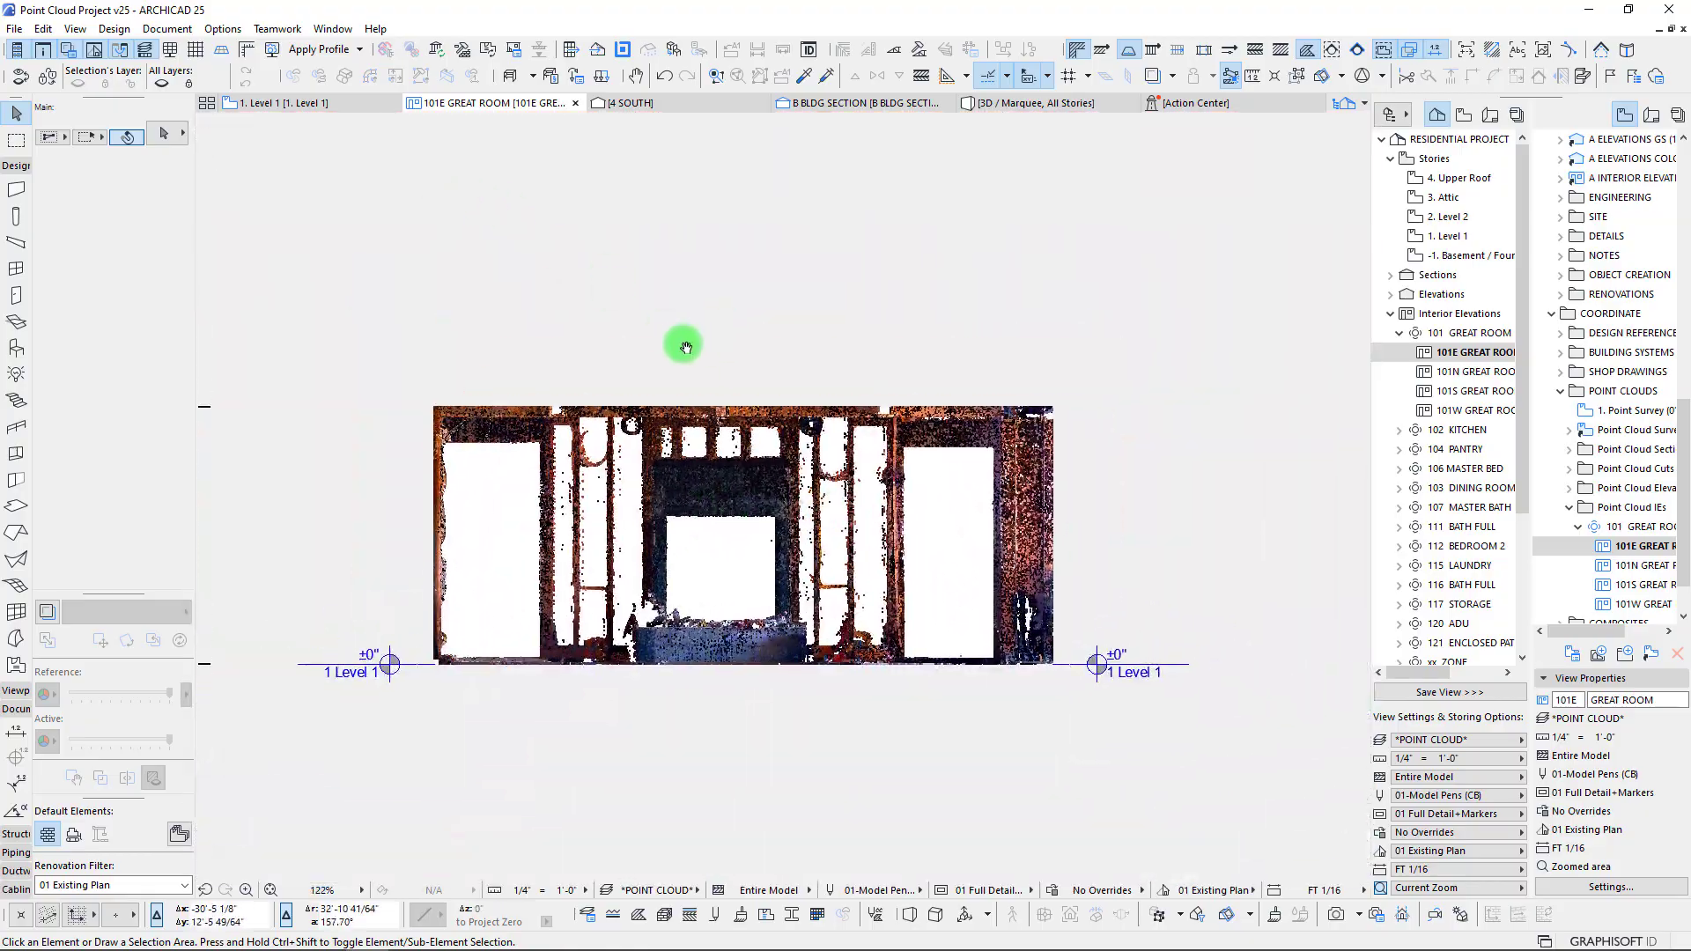
- Return to the Level 1 plan and open the Level 1 view from the A FLOOR PLAN set
left_click(320, 112)
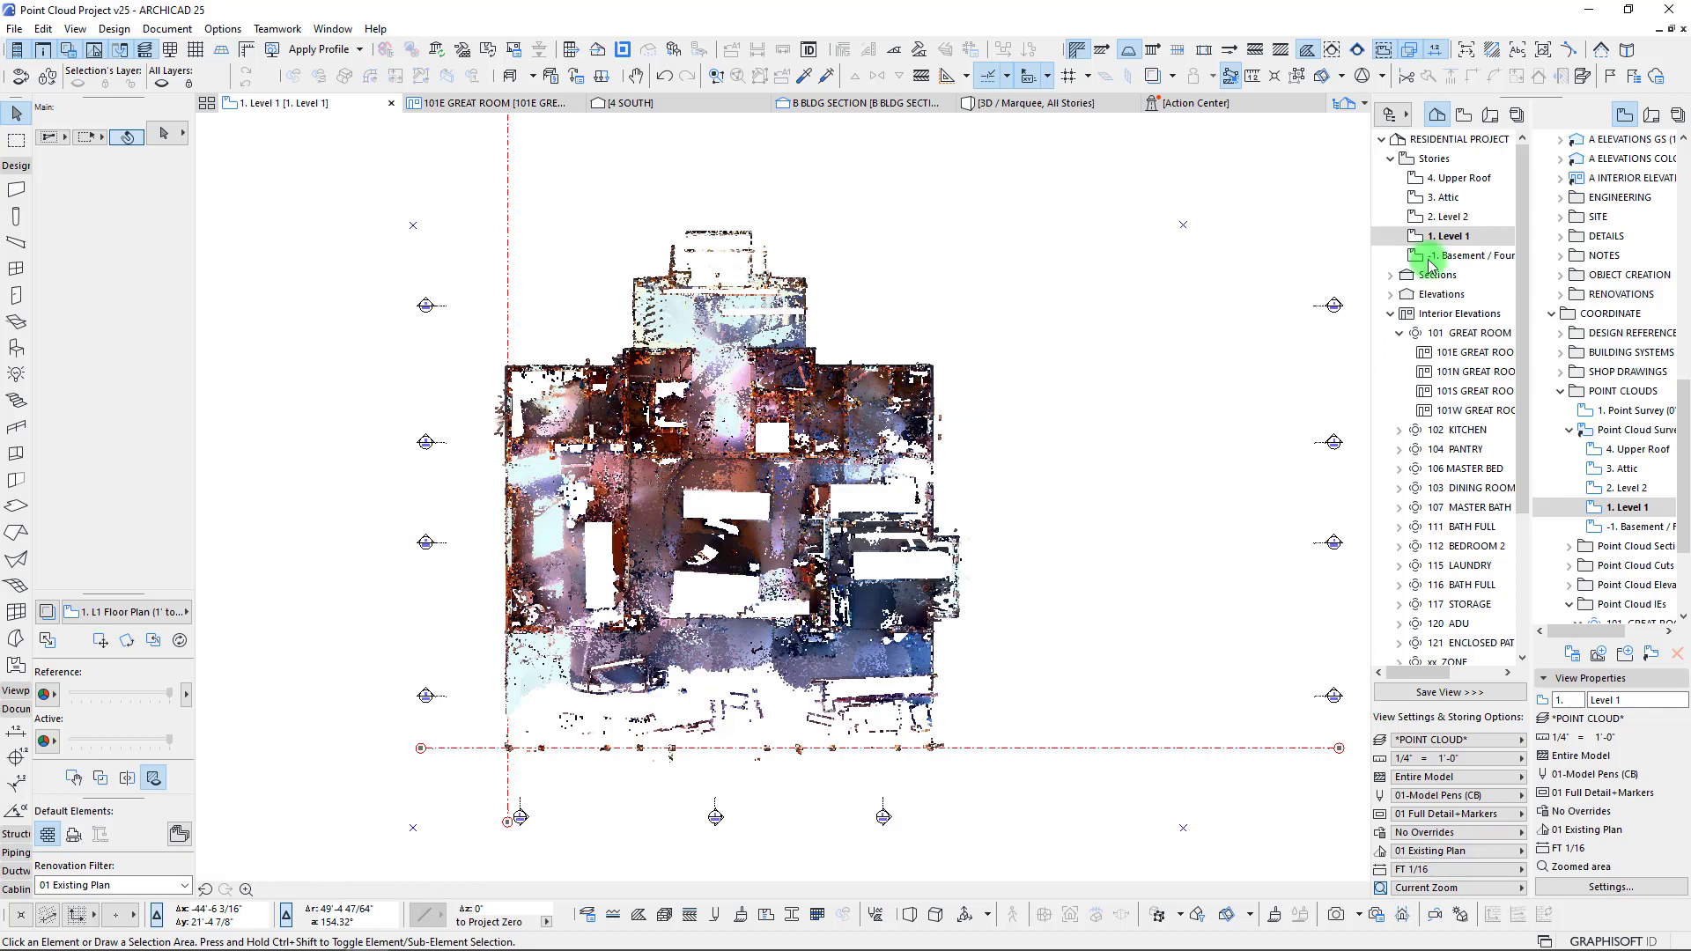
middle_click_drag(936, 484, 920, 524)
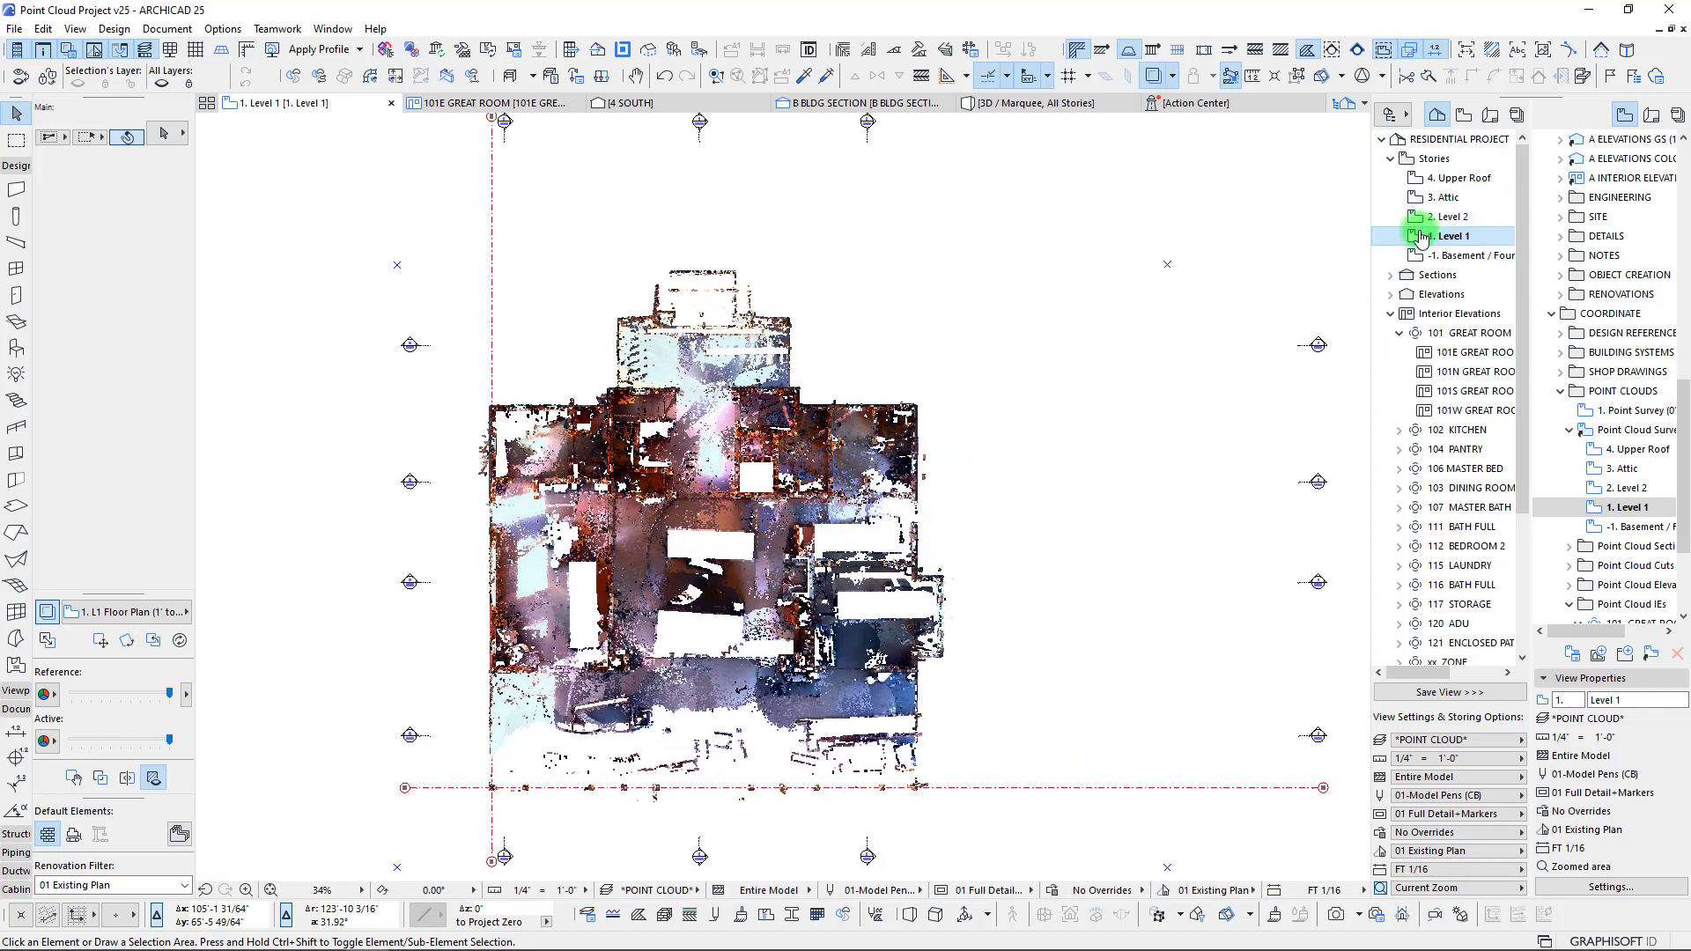
middle_click_drag(643, 449, 856, 407)
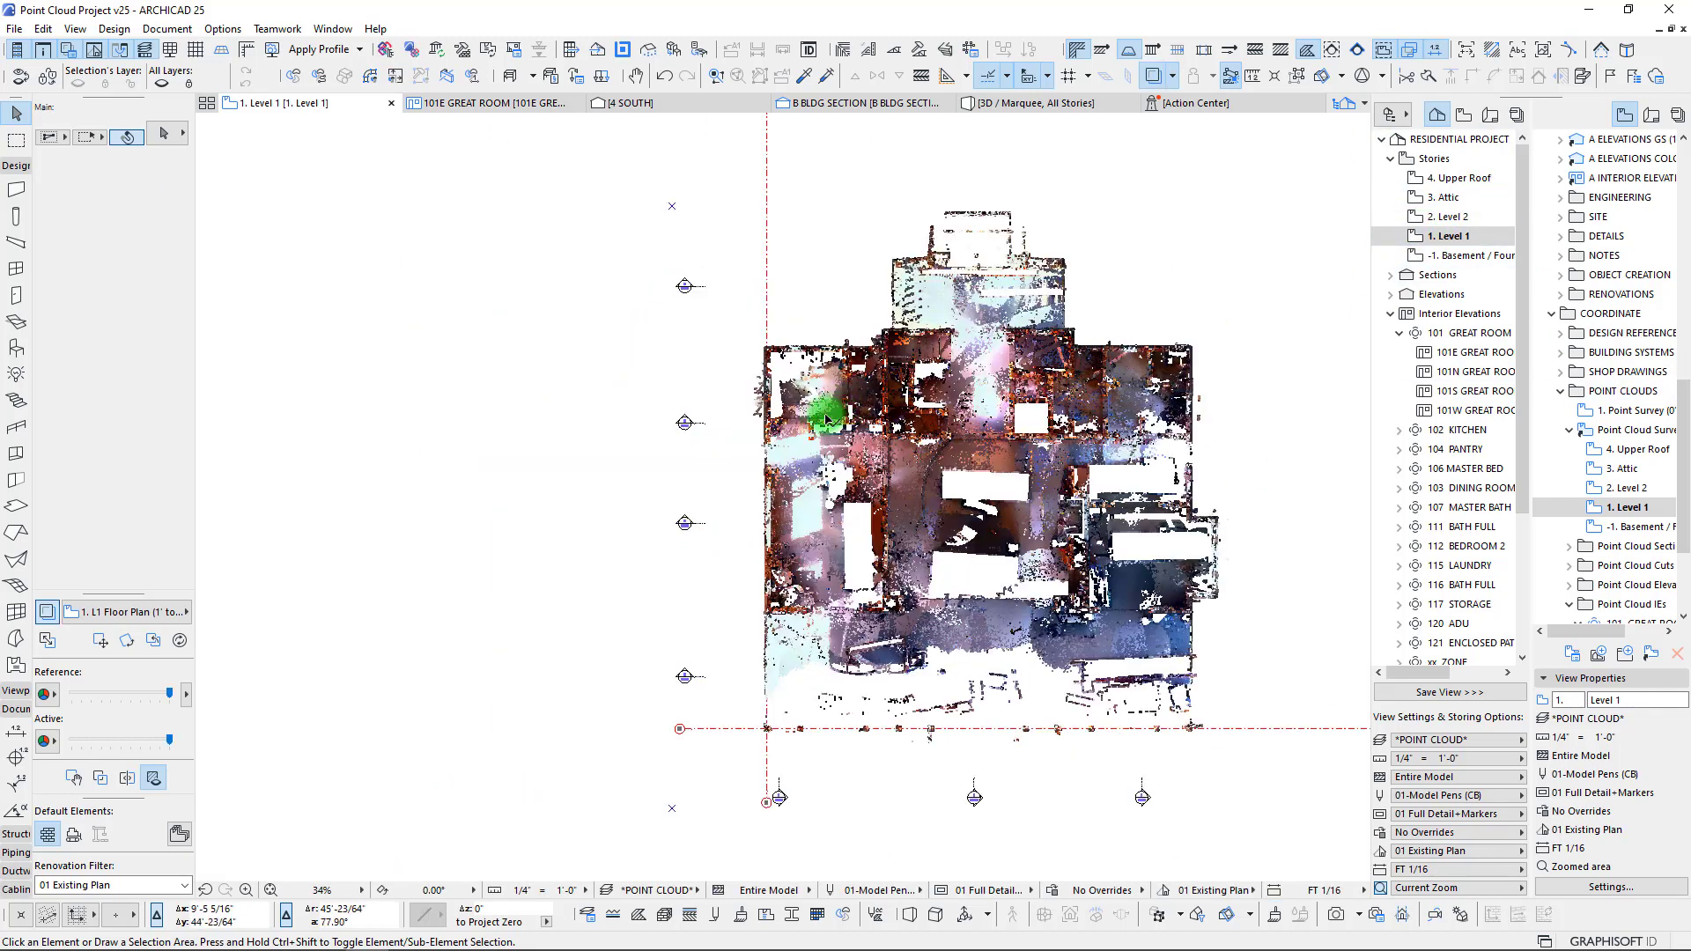
scroll(831, 414, "down", 2)
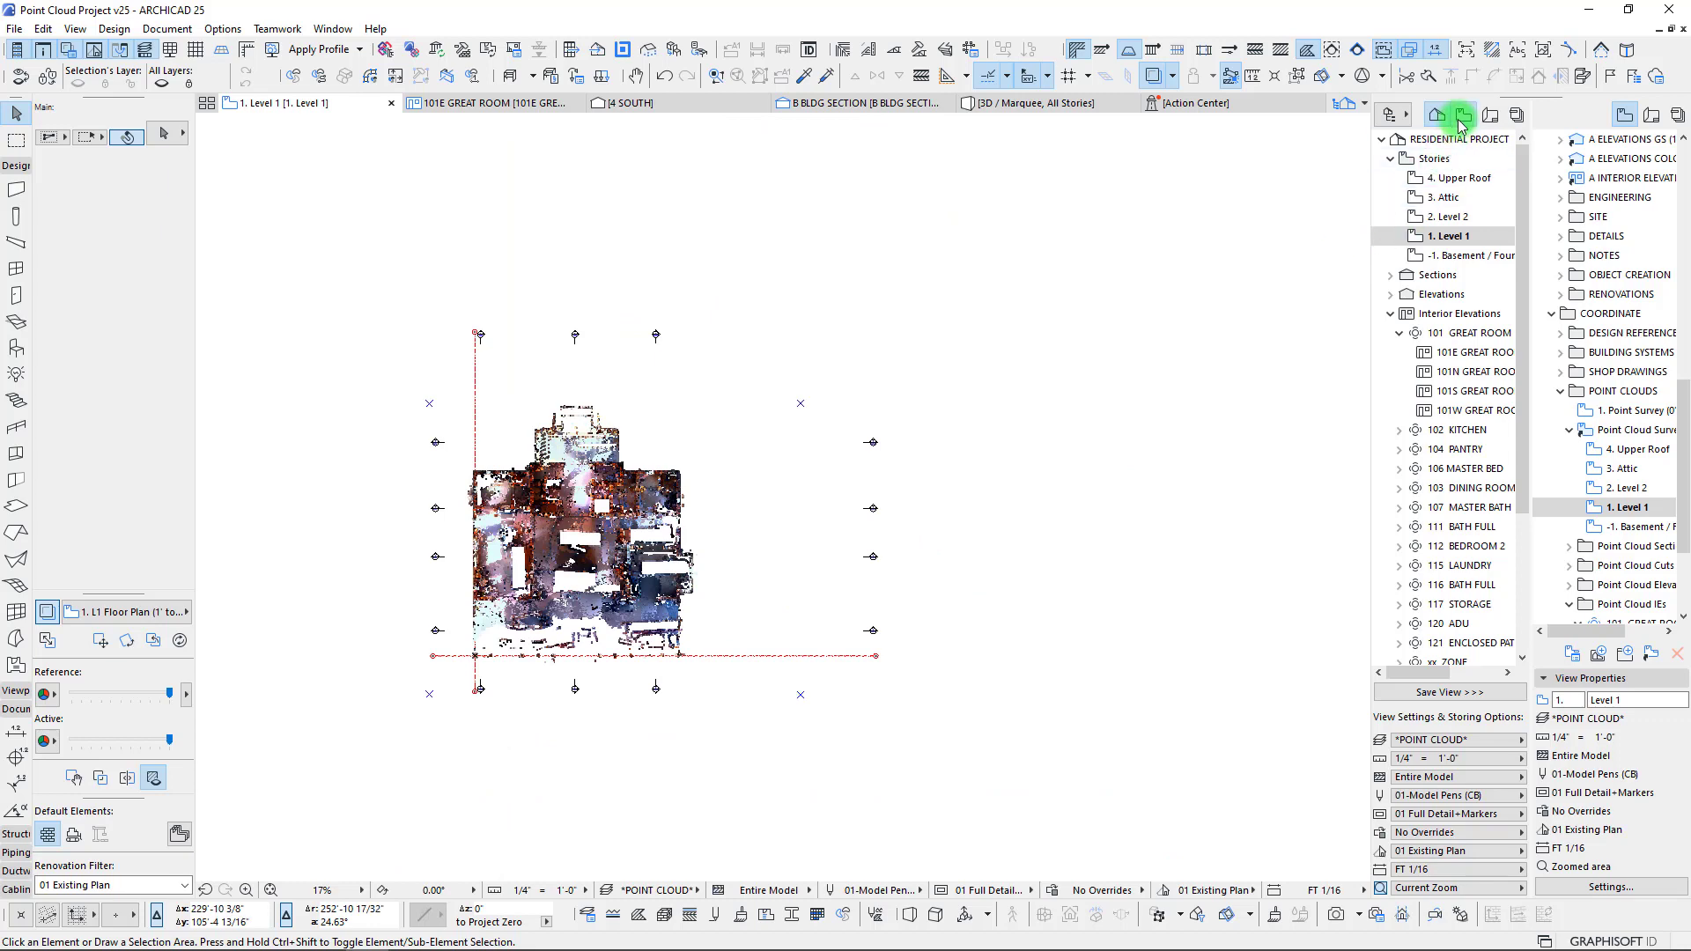
left_click(1462, 123)
left_click(1400, 178)
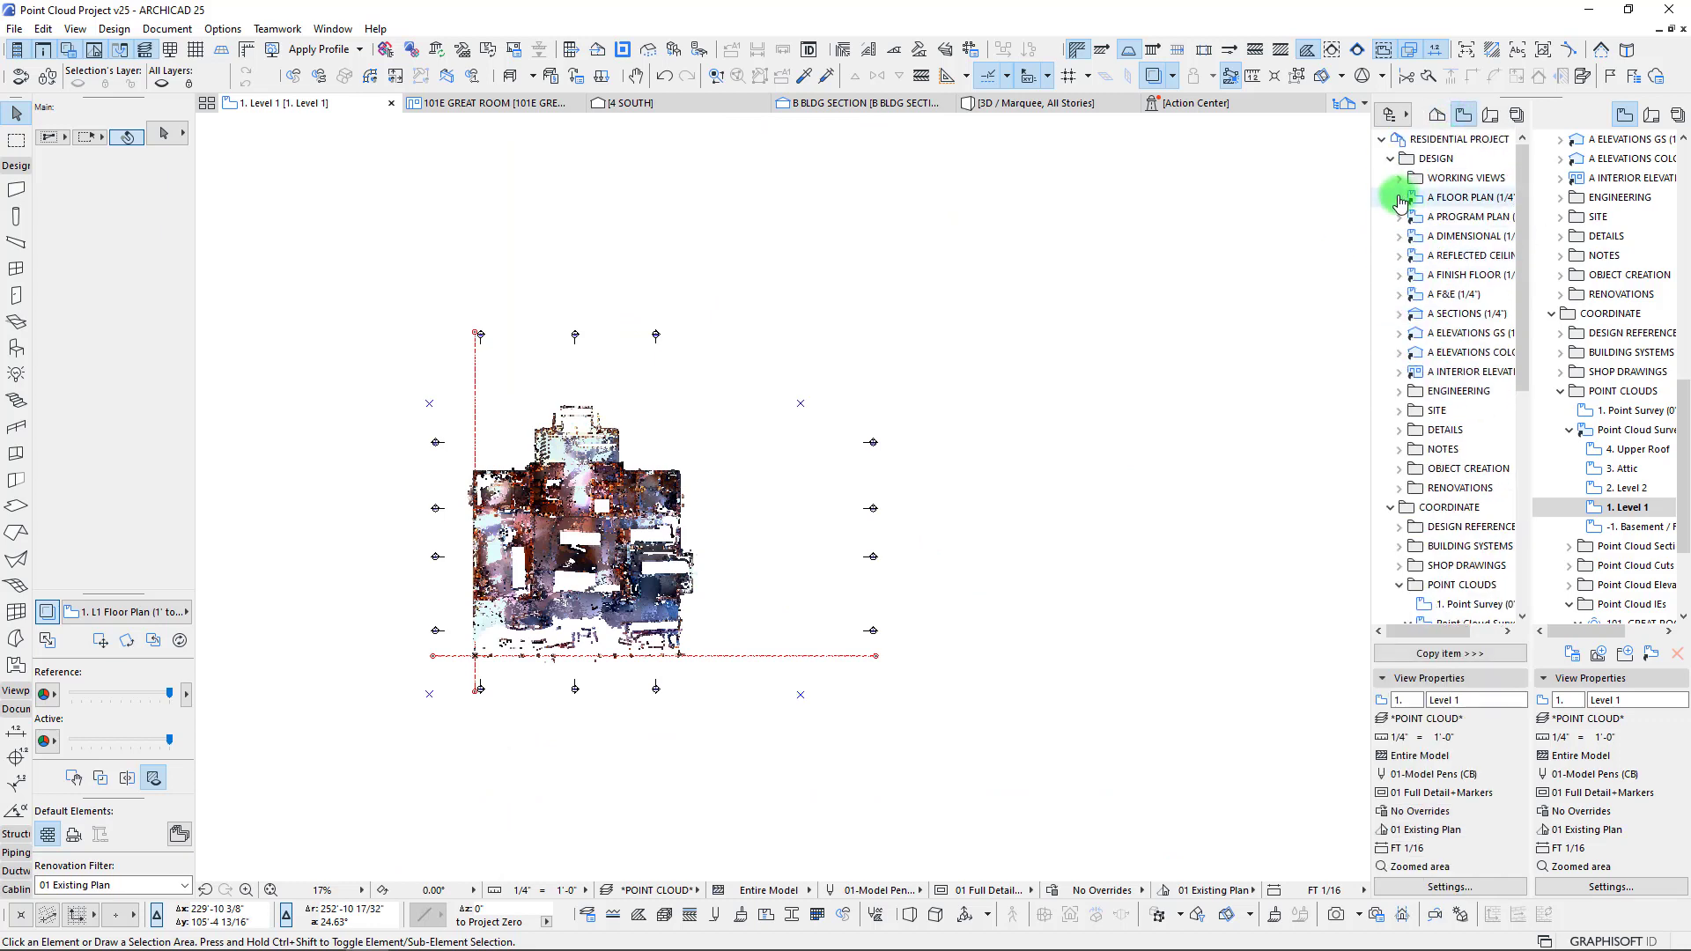
left_click(1400, 202)
double_click(1452, 275)
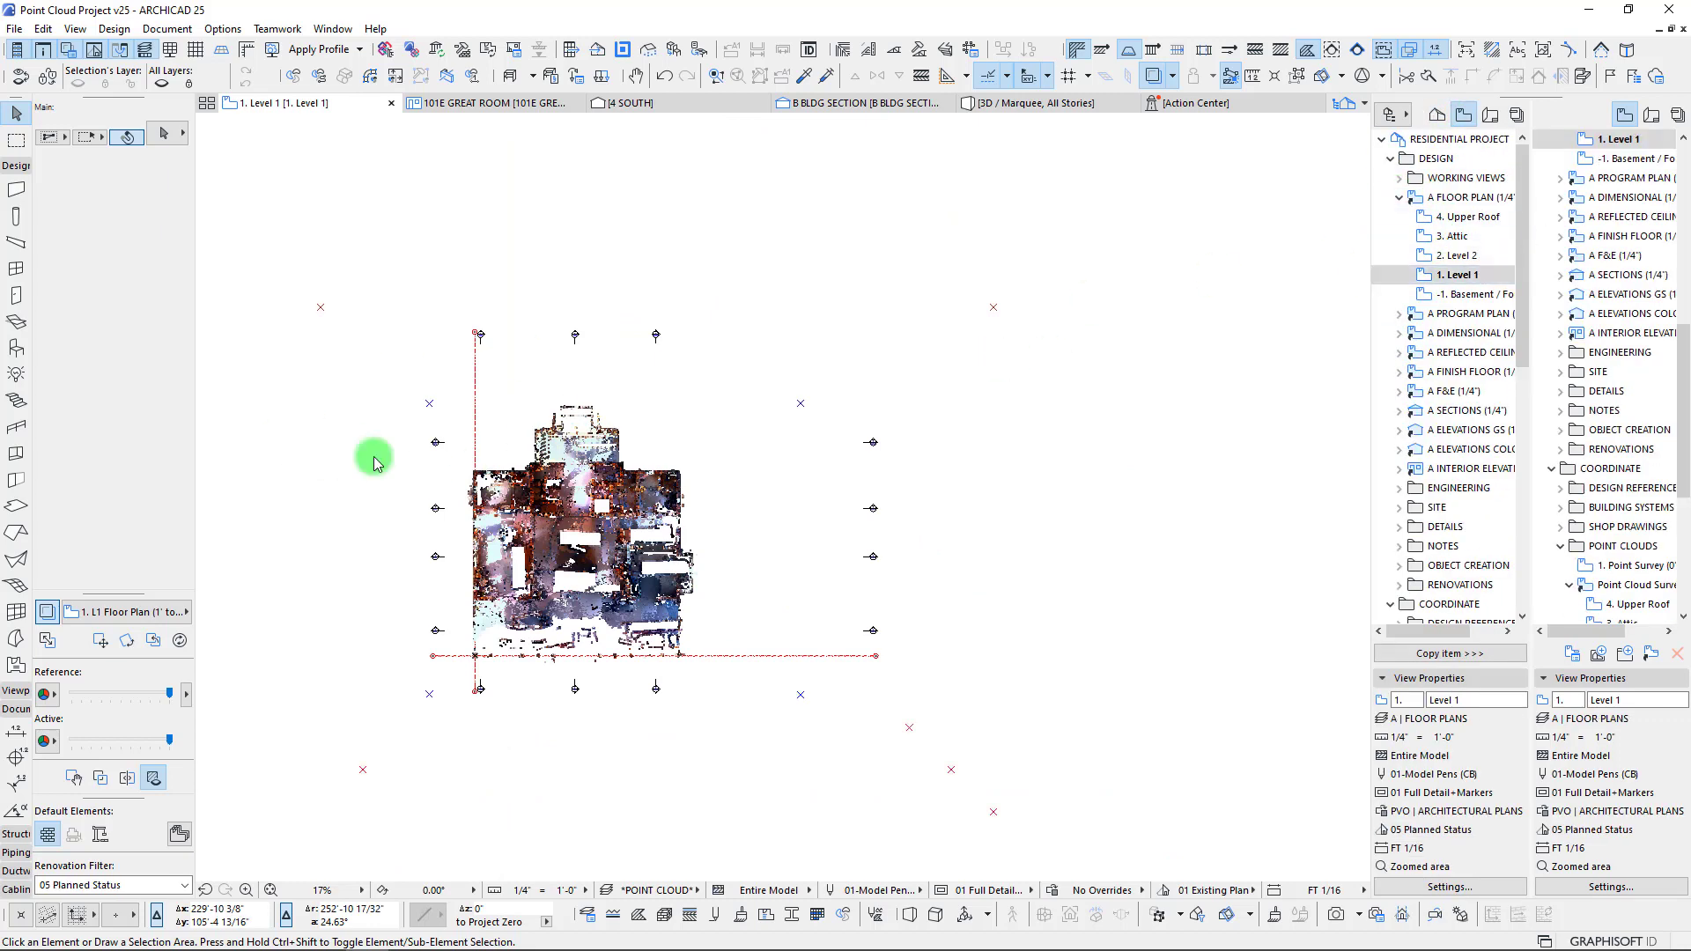
- Move the KITCHEN zone together with its interior elevation marker onto the scanned room beside the GREAT ROOM
scroll(325, 506, "up", 2)
middle_click_drag(325, 506, 1028, 505)
scroll(751, 355, "up", 3)
middle_click_drag(642, 392, 1007, 204)
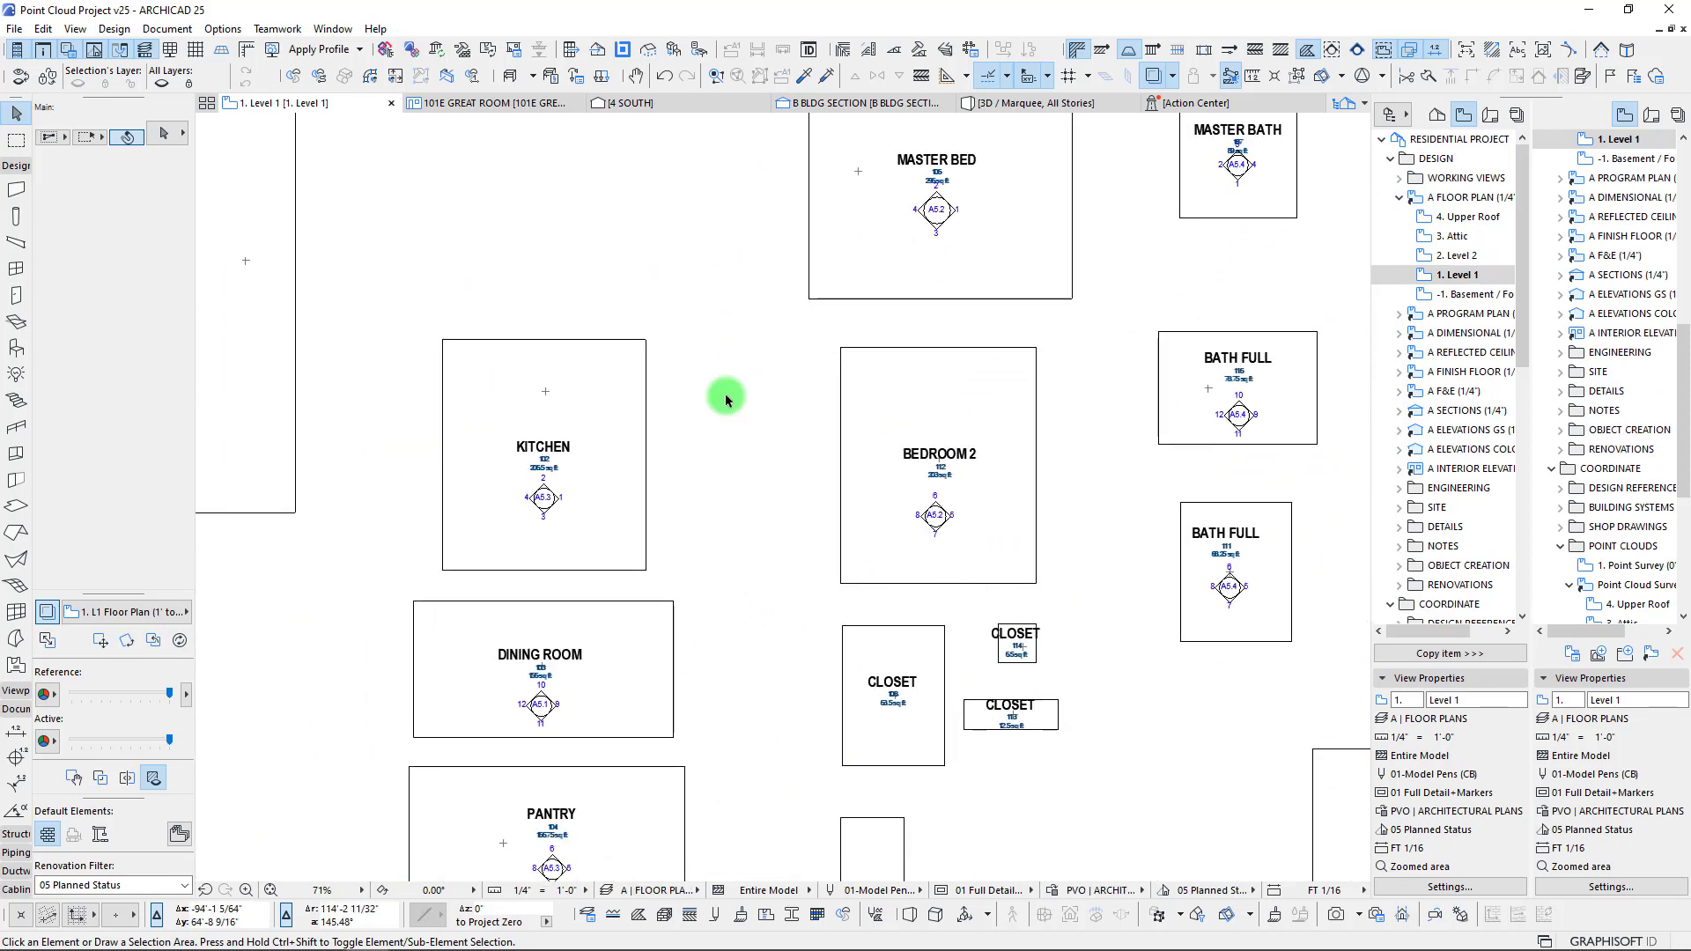
left_click(545, 499)
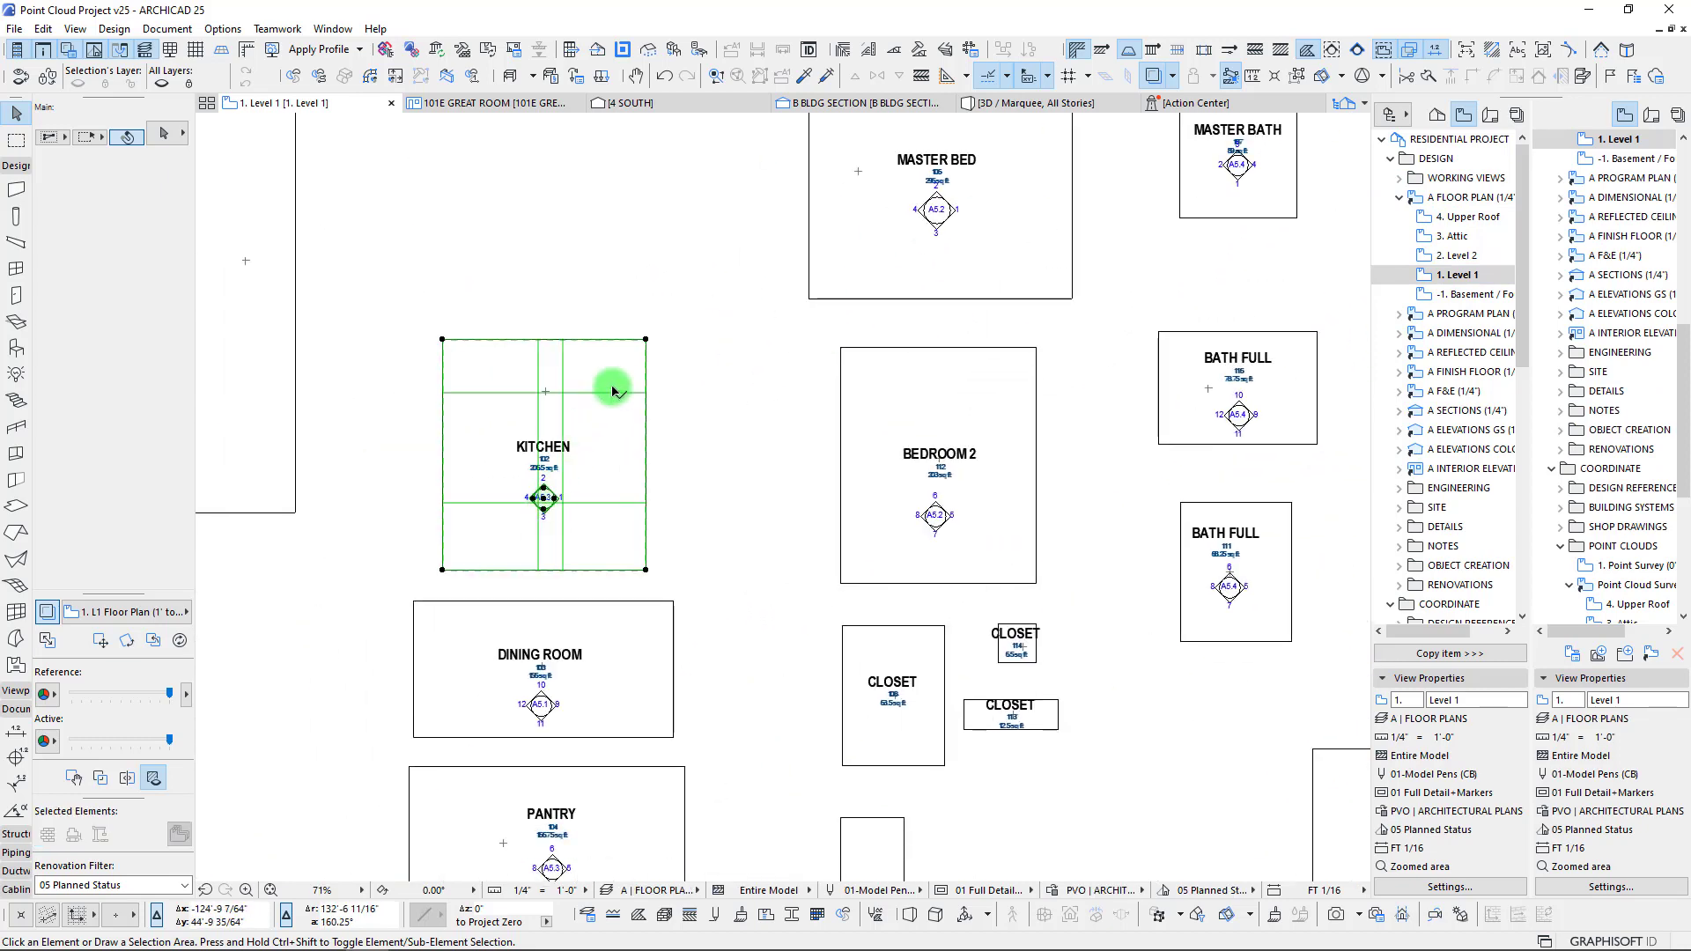
left_click(545, 451)
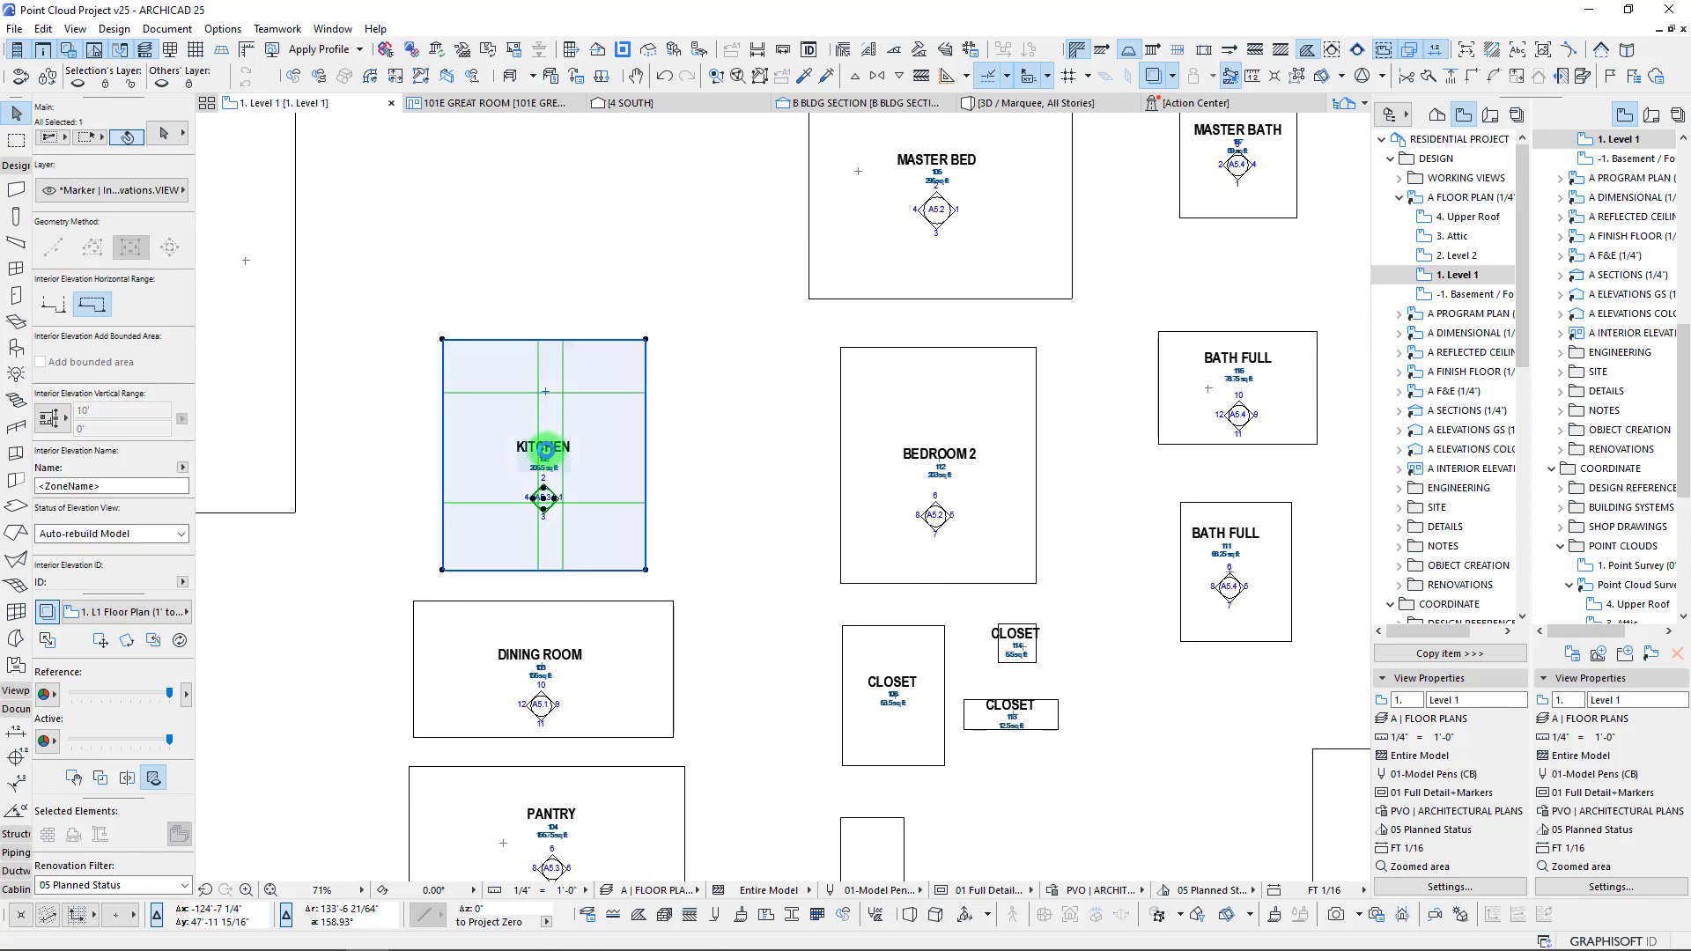
left_click(546, 450)
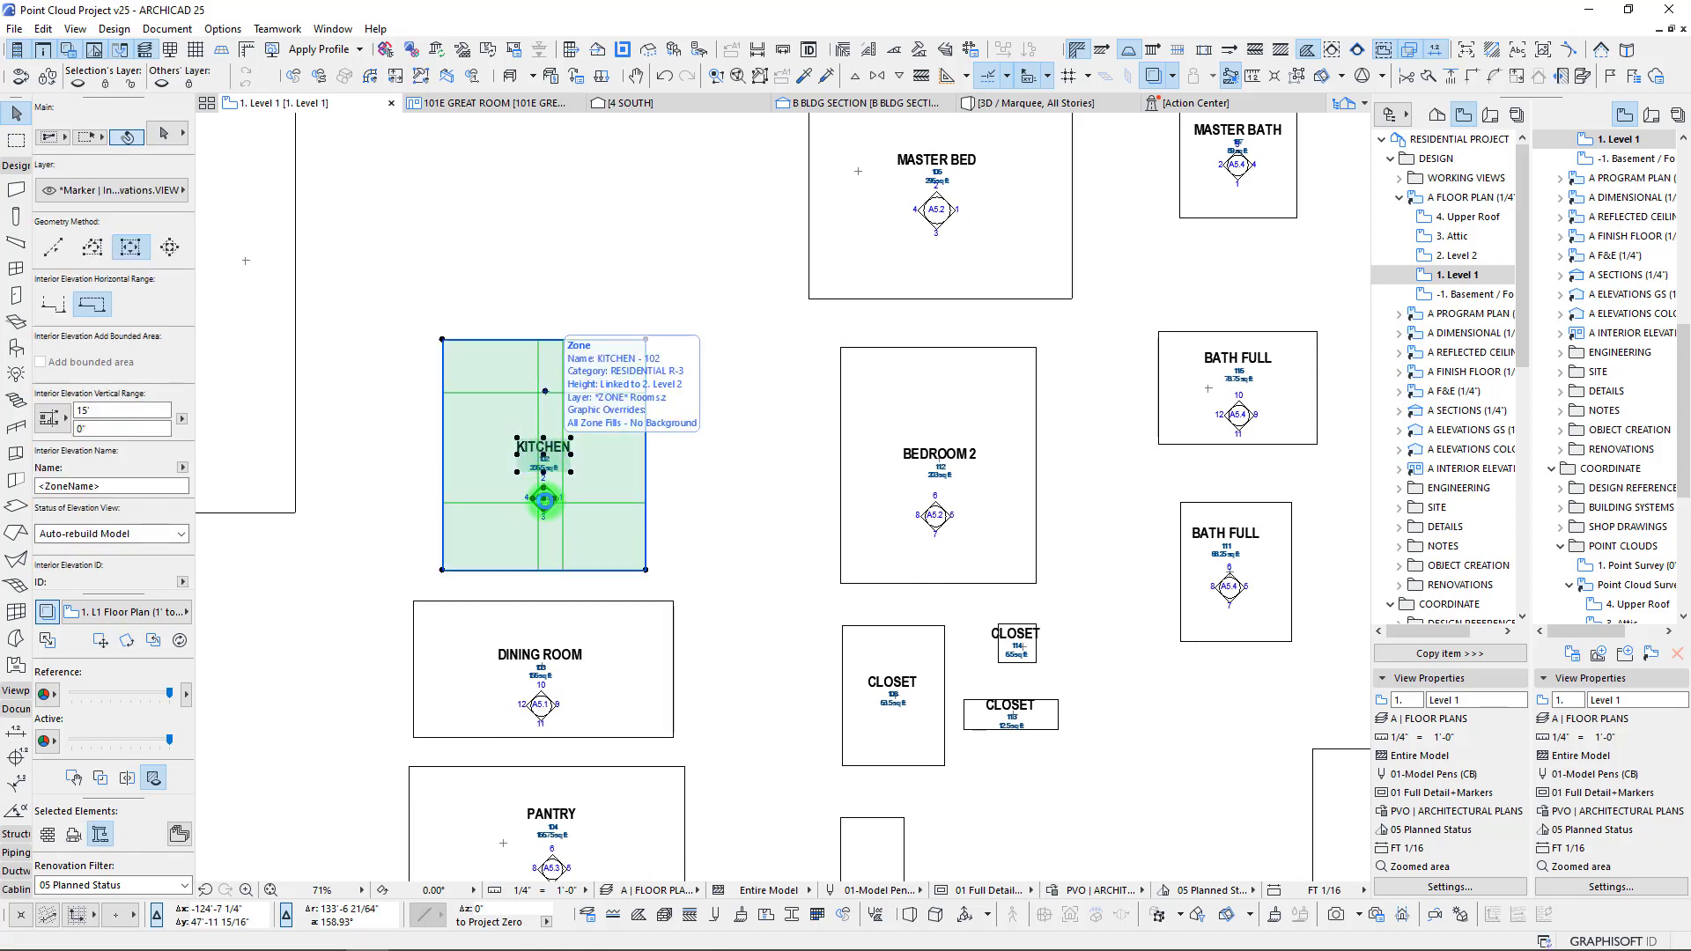
left_click(545, 501, "shift")
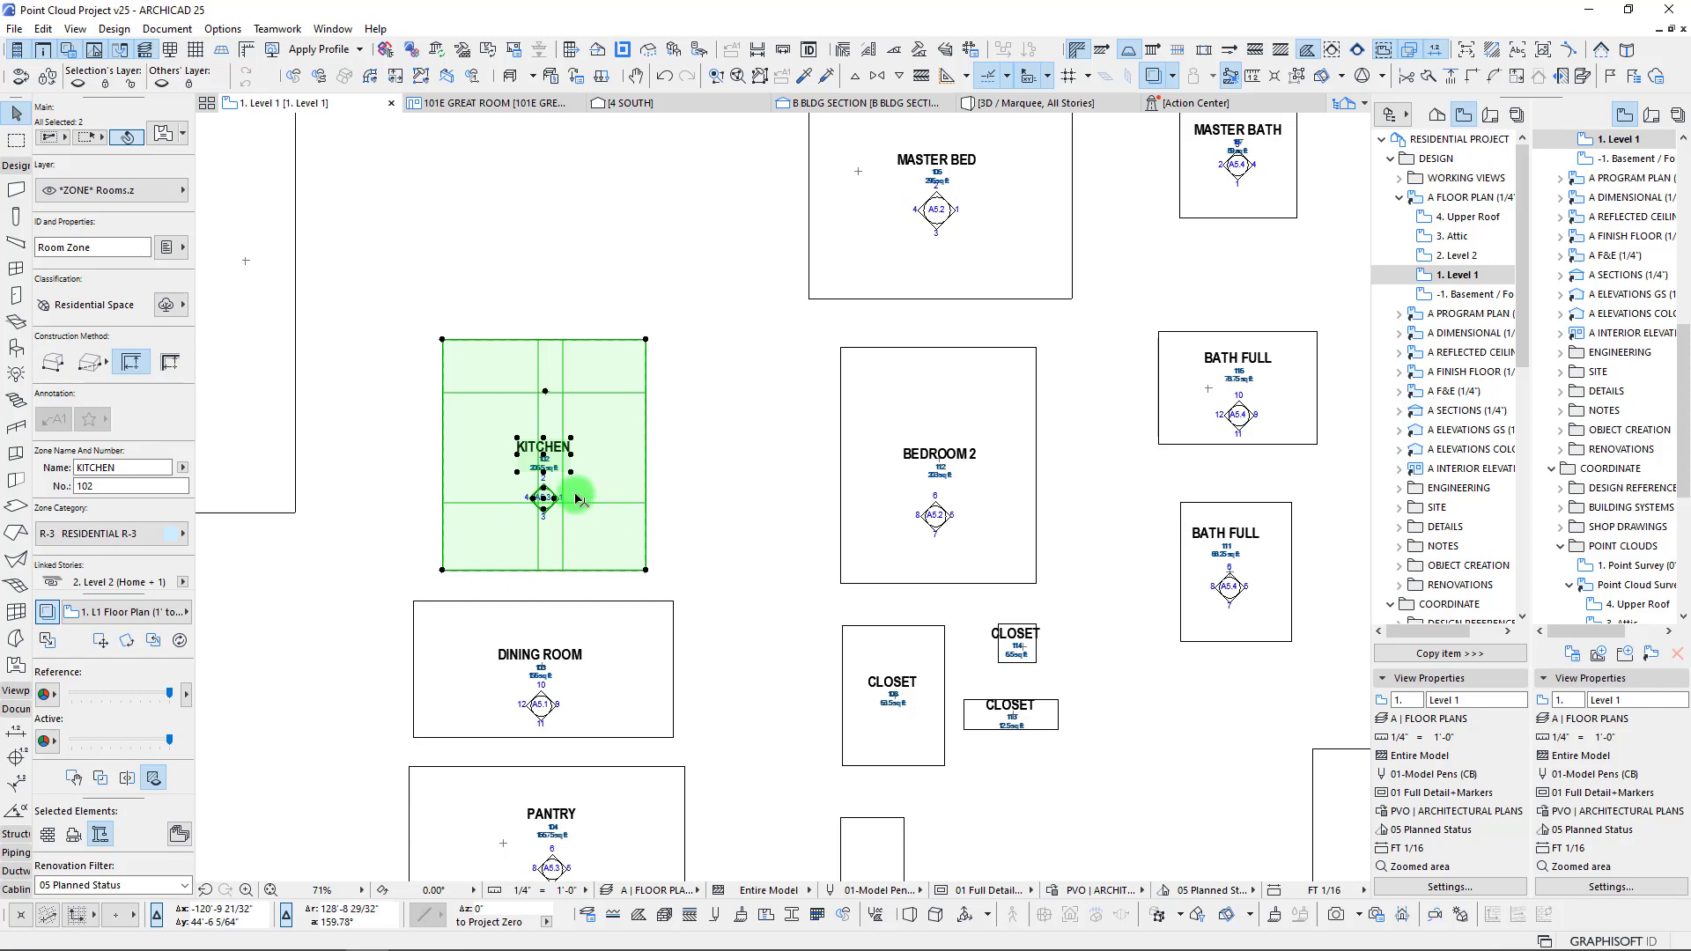
key("ctrl+d")
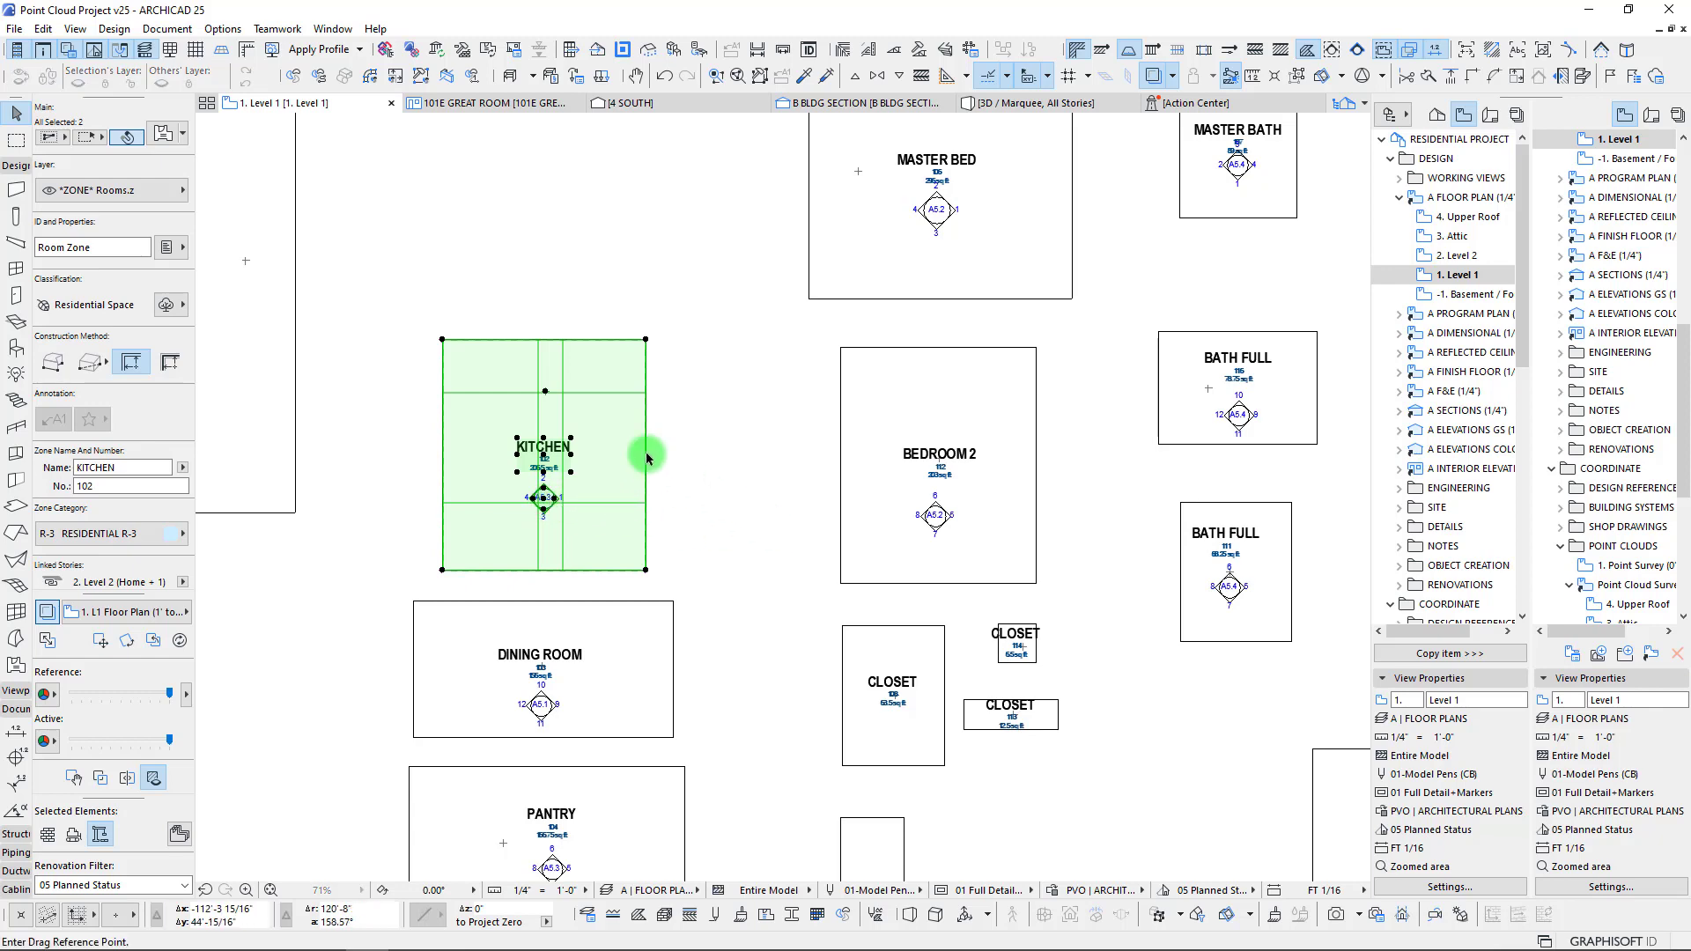
left_click(129, 362)
scroll(208, 389, "down", 4)
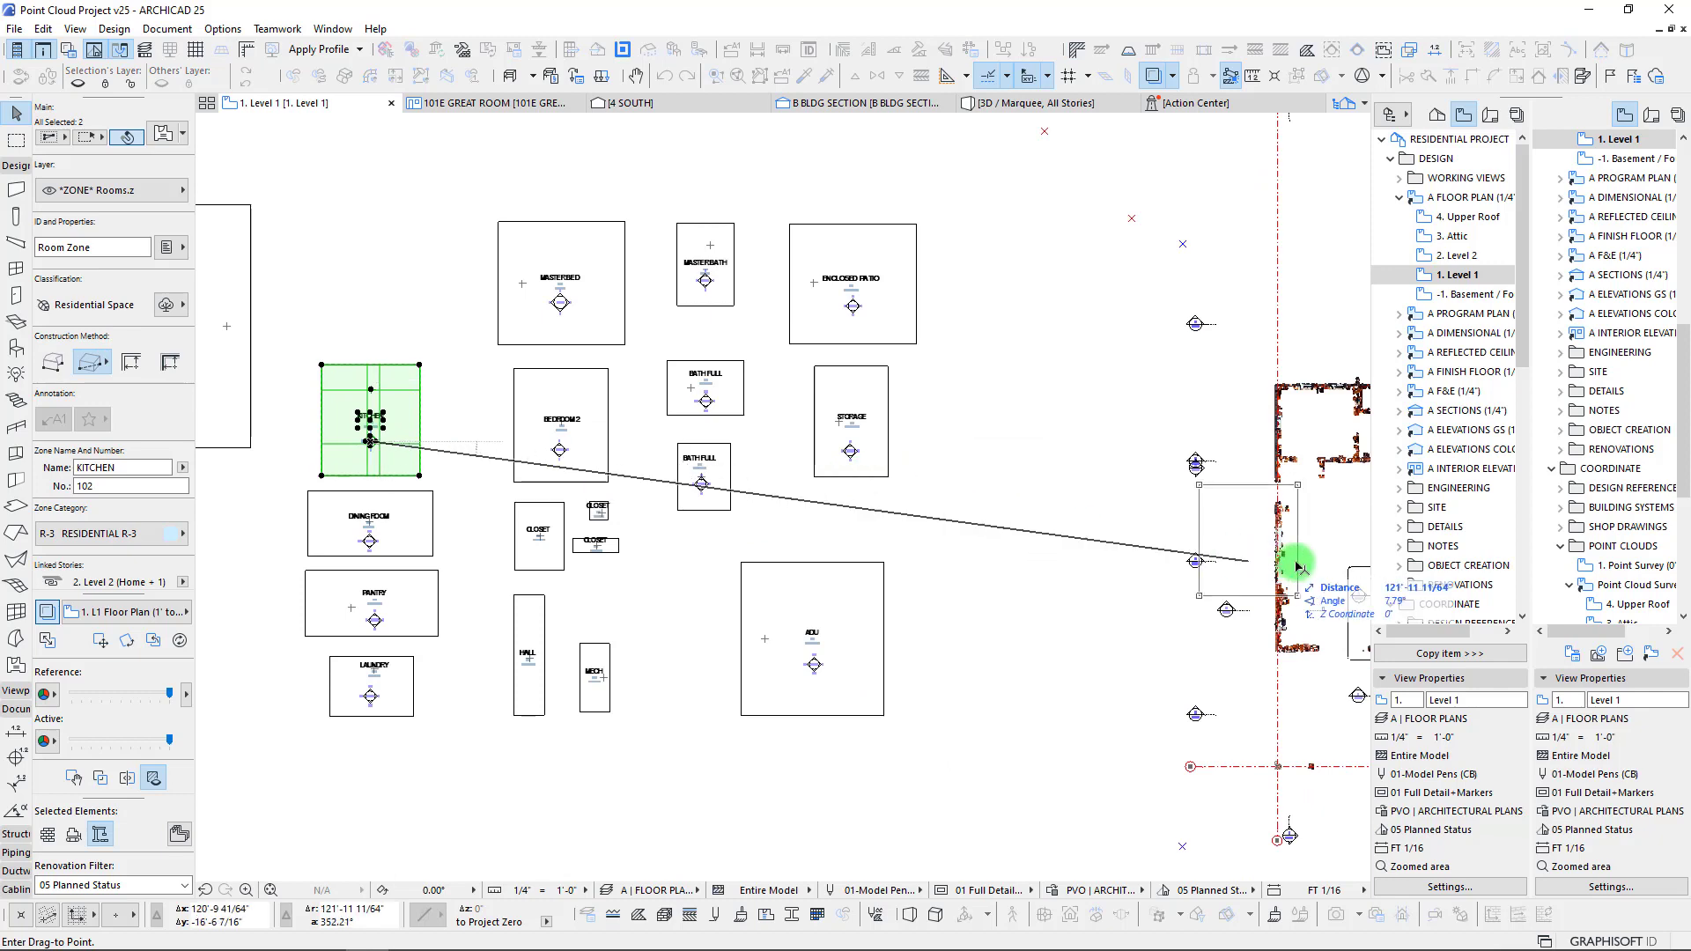
scroll(1290, 566, "up", 2)
middle_click_drag(1294, 567, 533, 406)
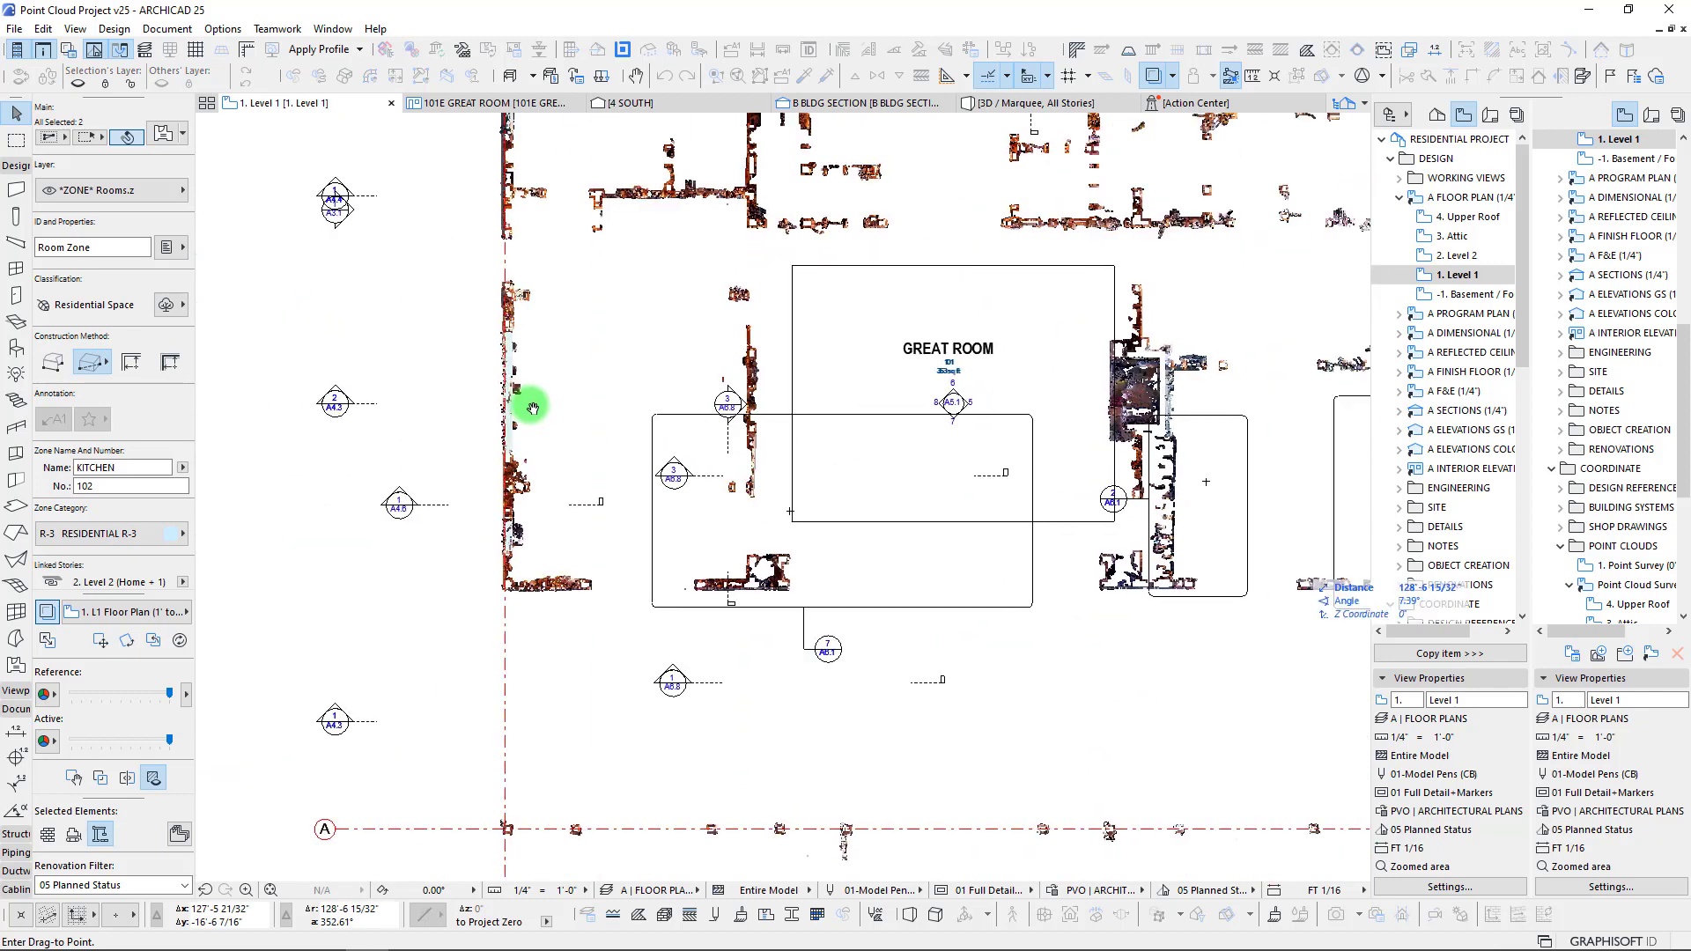
left_click(636, 469)
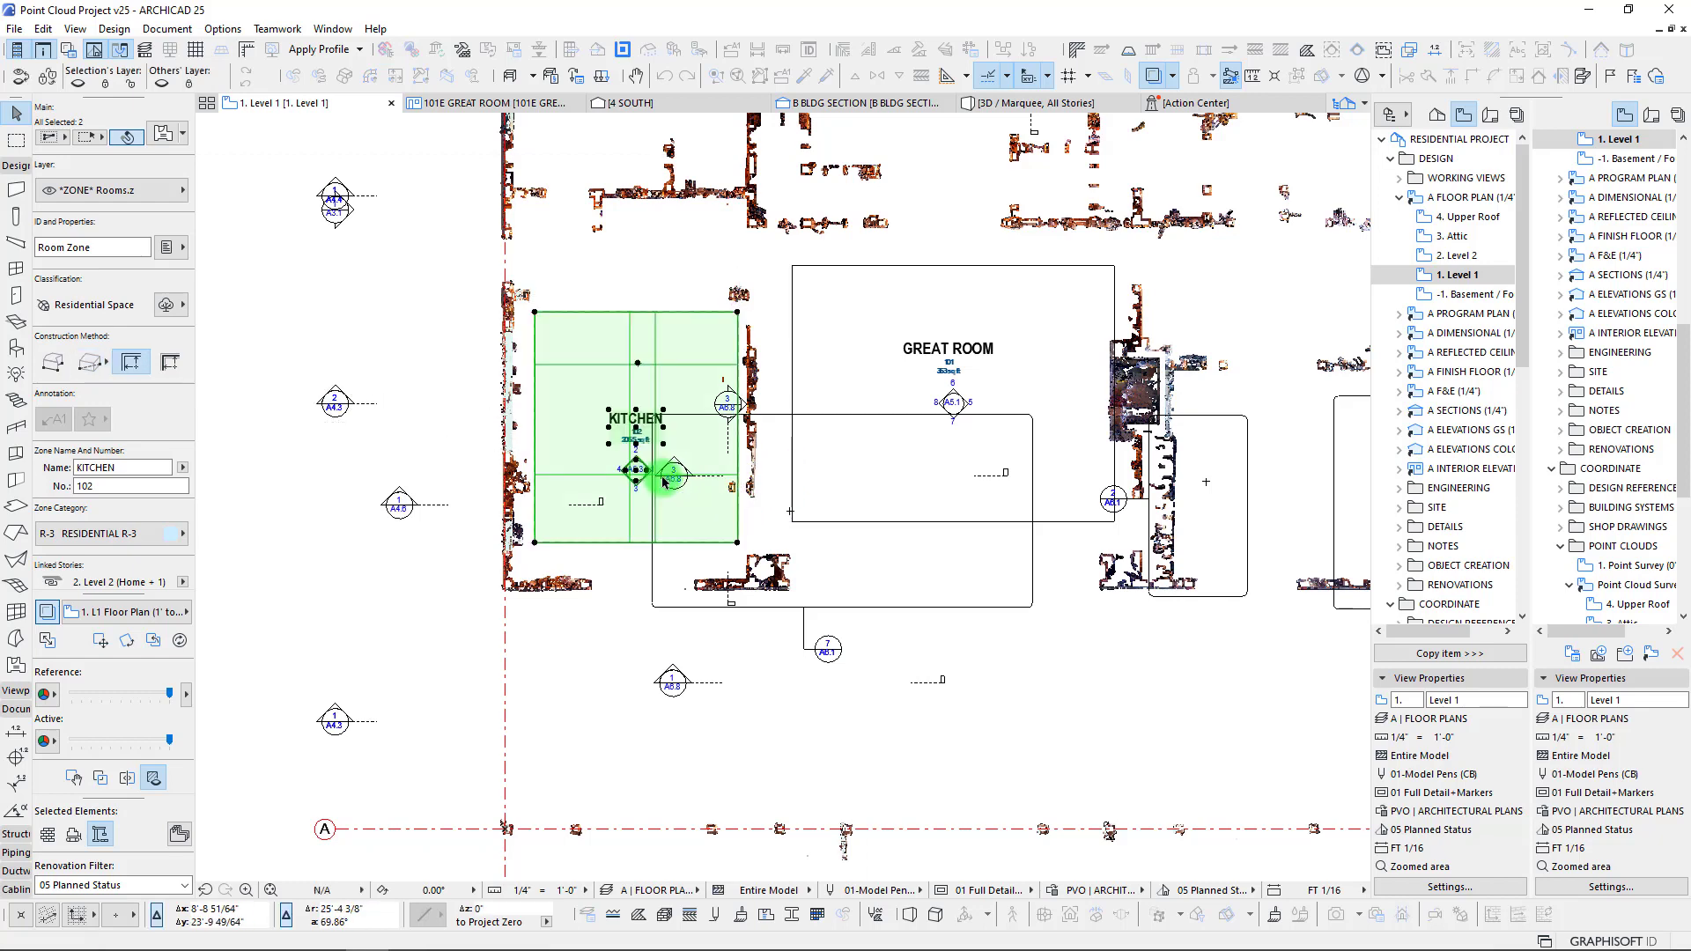
- Offset the left boundary edge of the KITCHEN interior elevation and zone outward about 1'-11" into the scanned left wall
scroll(645, 405, "up", 4)
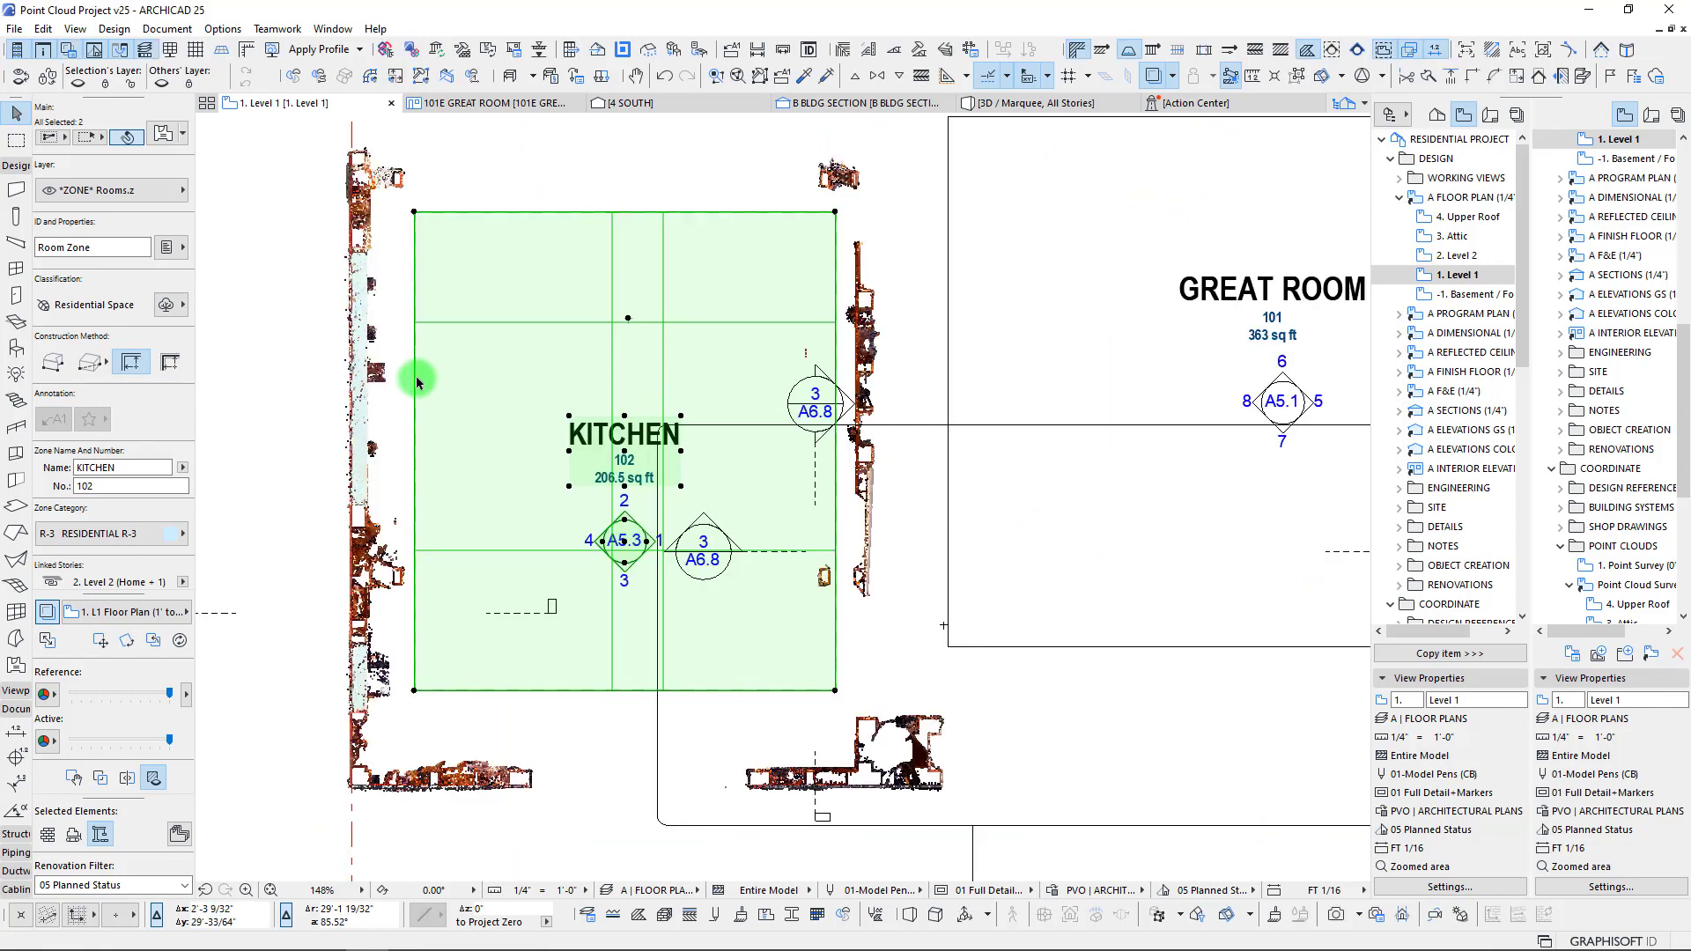
left_click(415, 385)
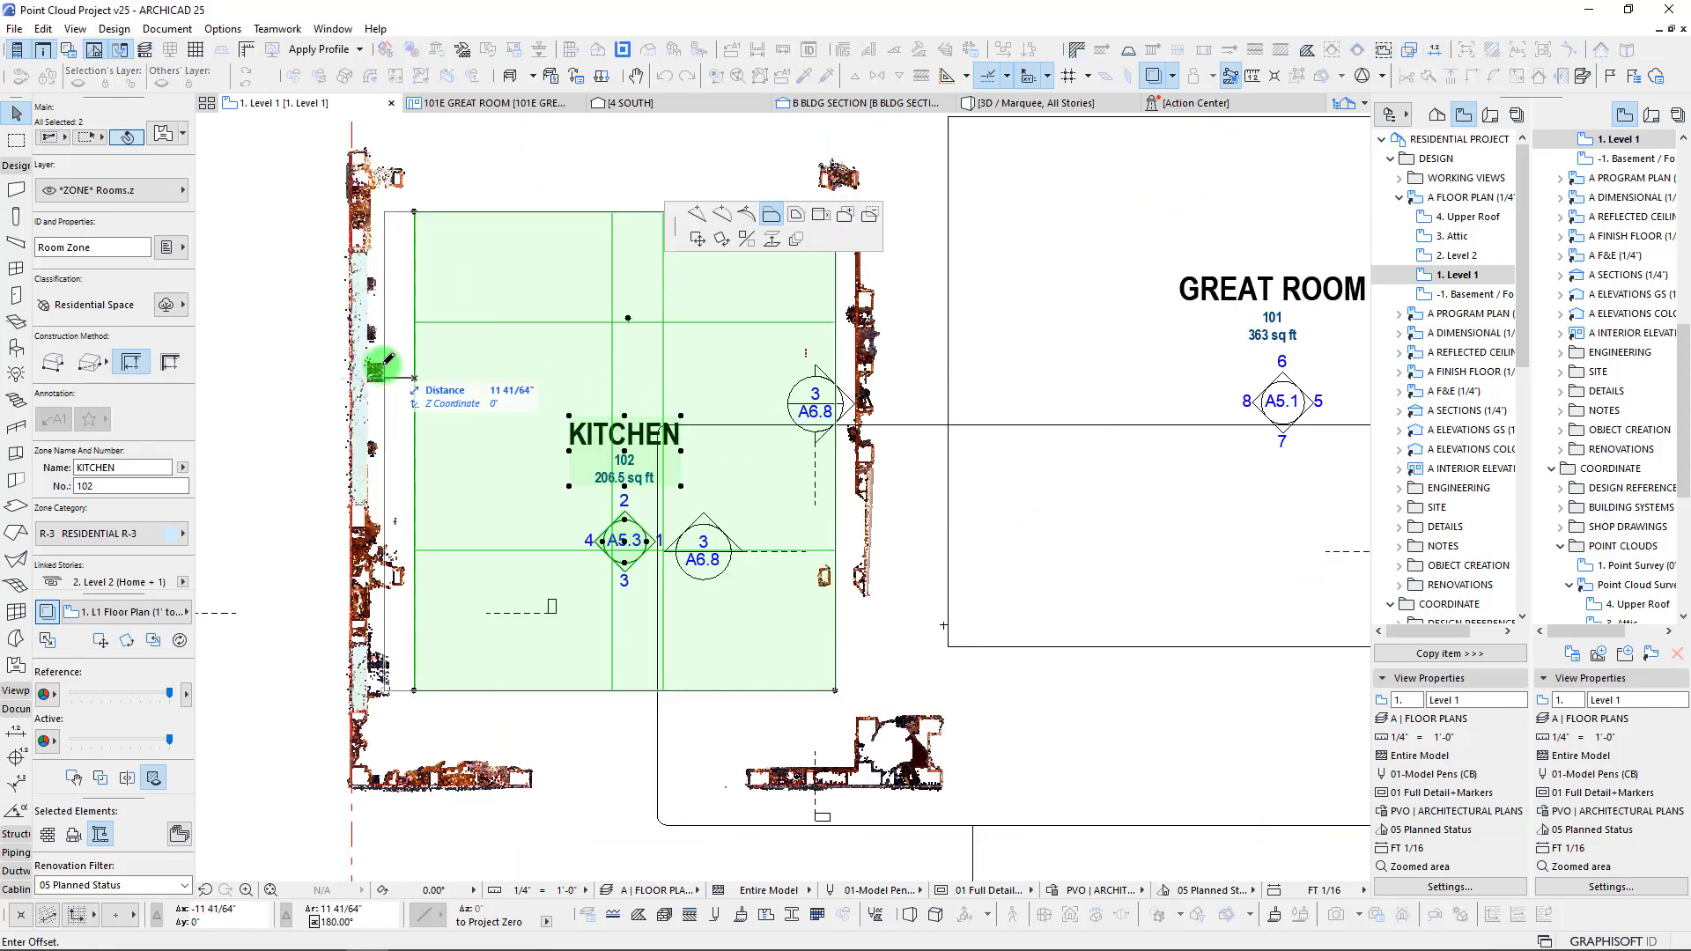
scroll(356, 363, "up", 2)
scroll(359, 361, "up", 3)
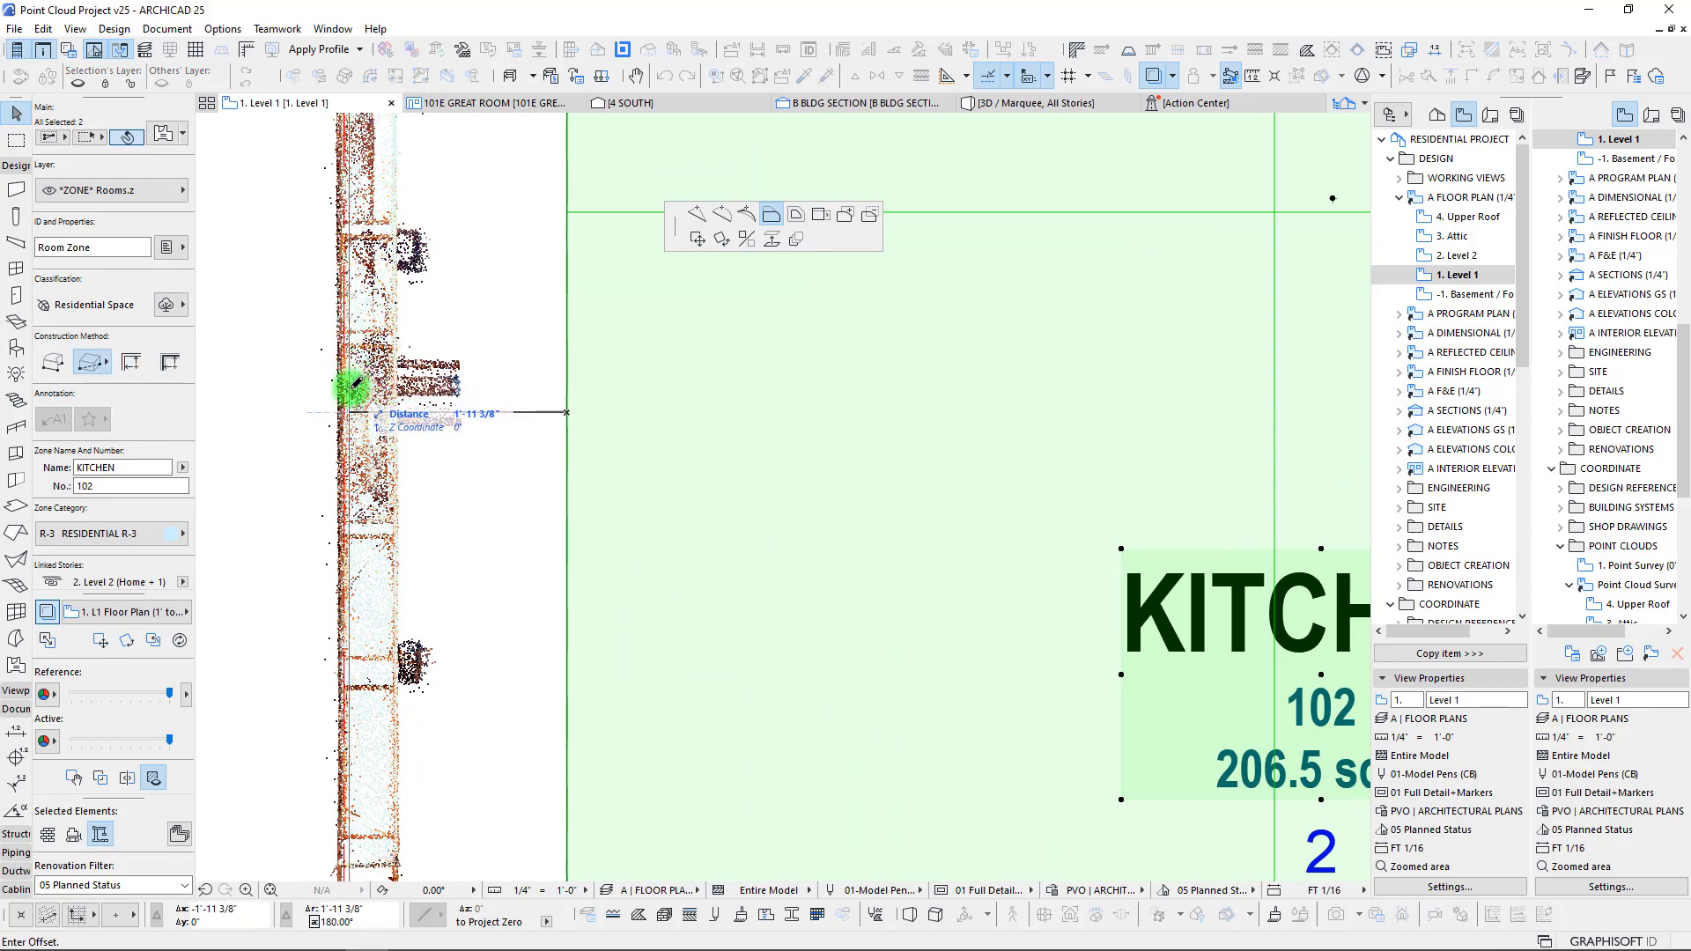
left_click(358, 407)
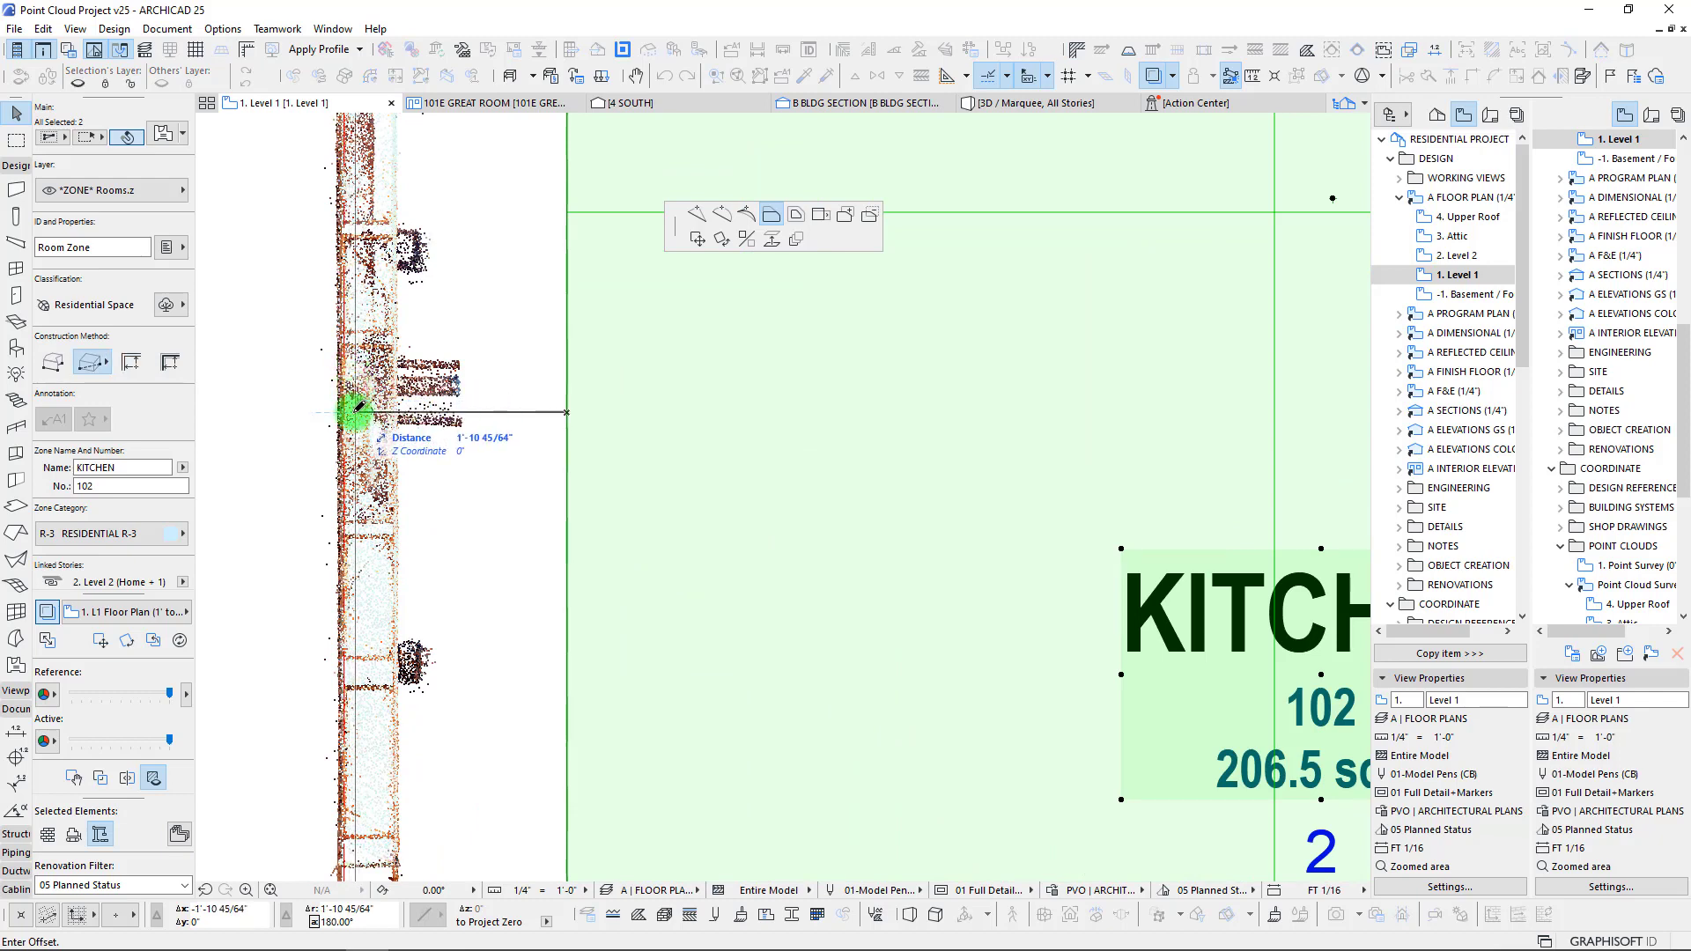
- Offset the lower boundary edge of the KITCHEN interior elevation and zone outward about 2'-11" into the scanned lower wall
scroll(476, 451, "down", 6)
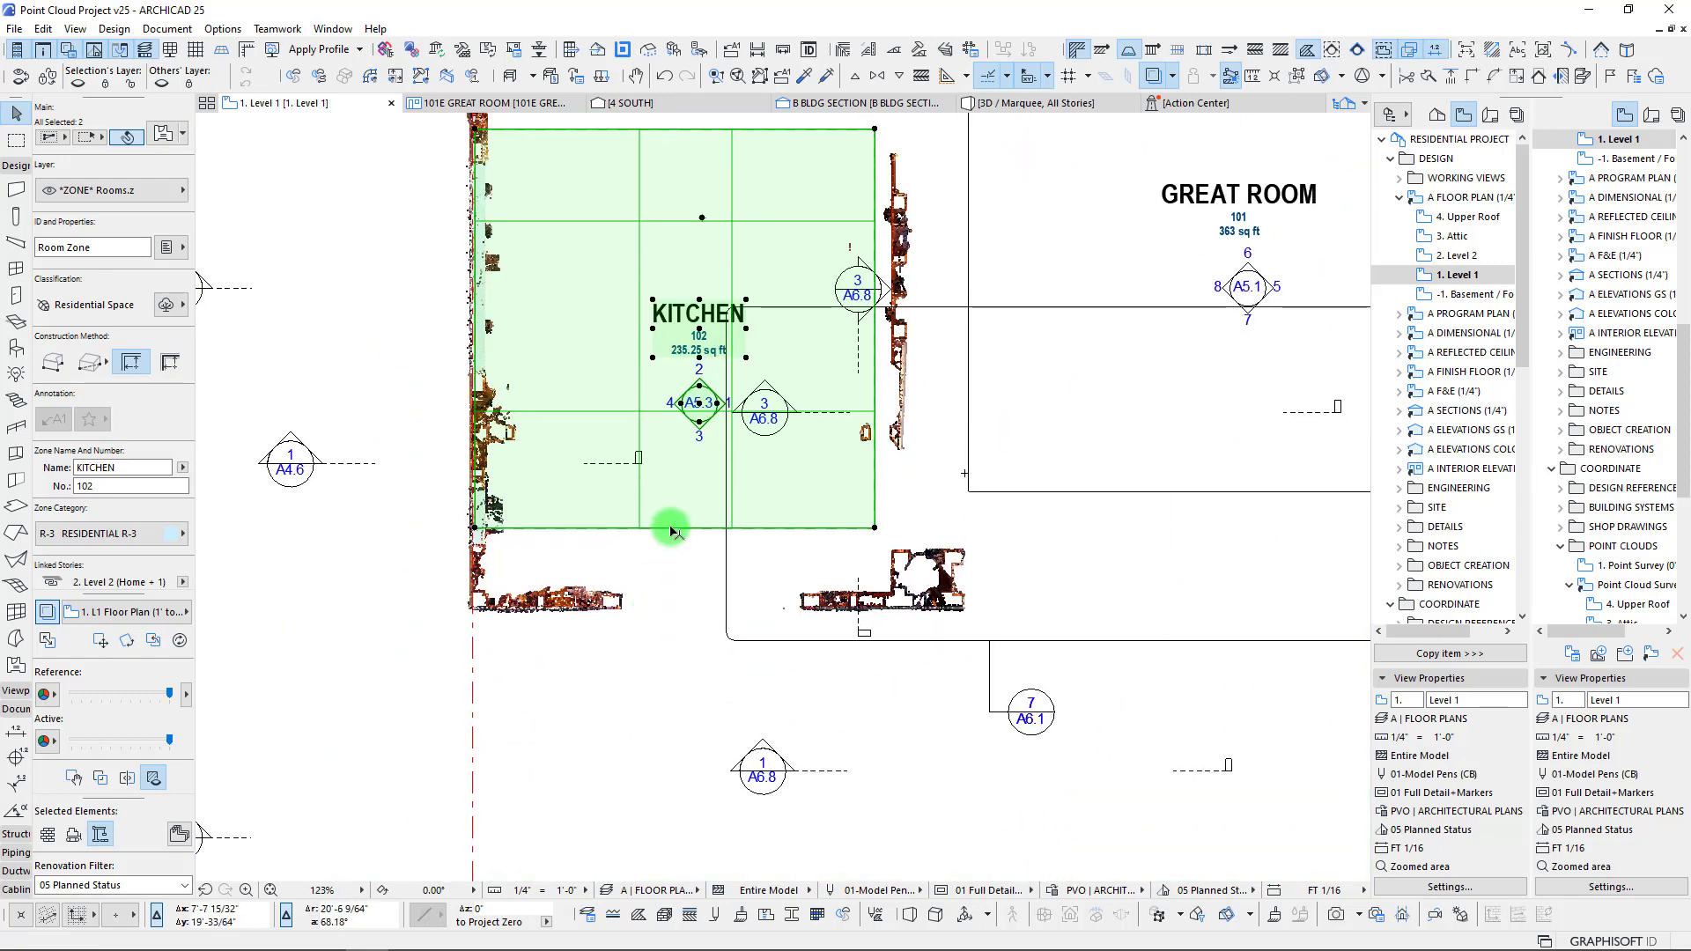
left_click(670, 529)
scroll(626, 602, "up", 5)
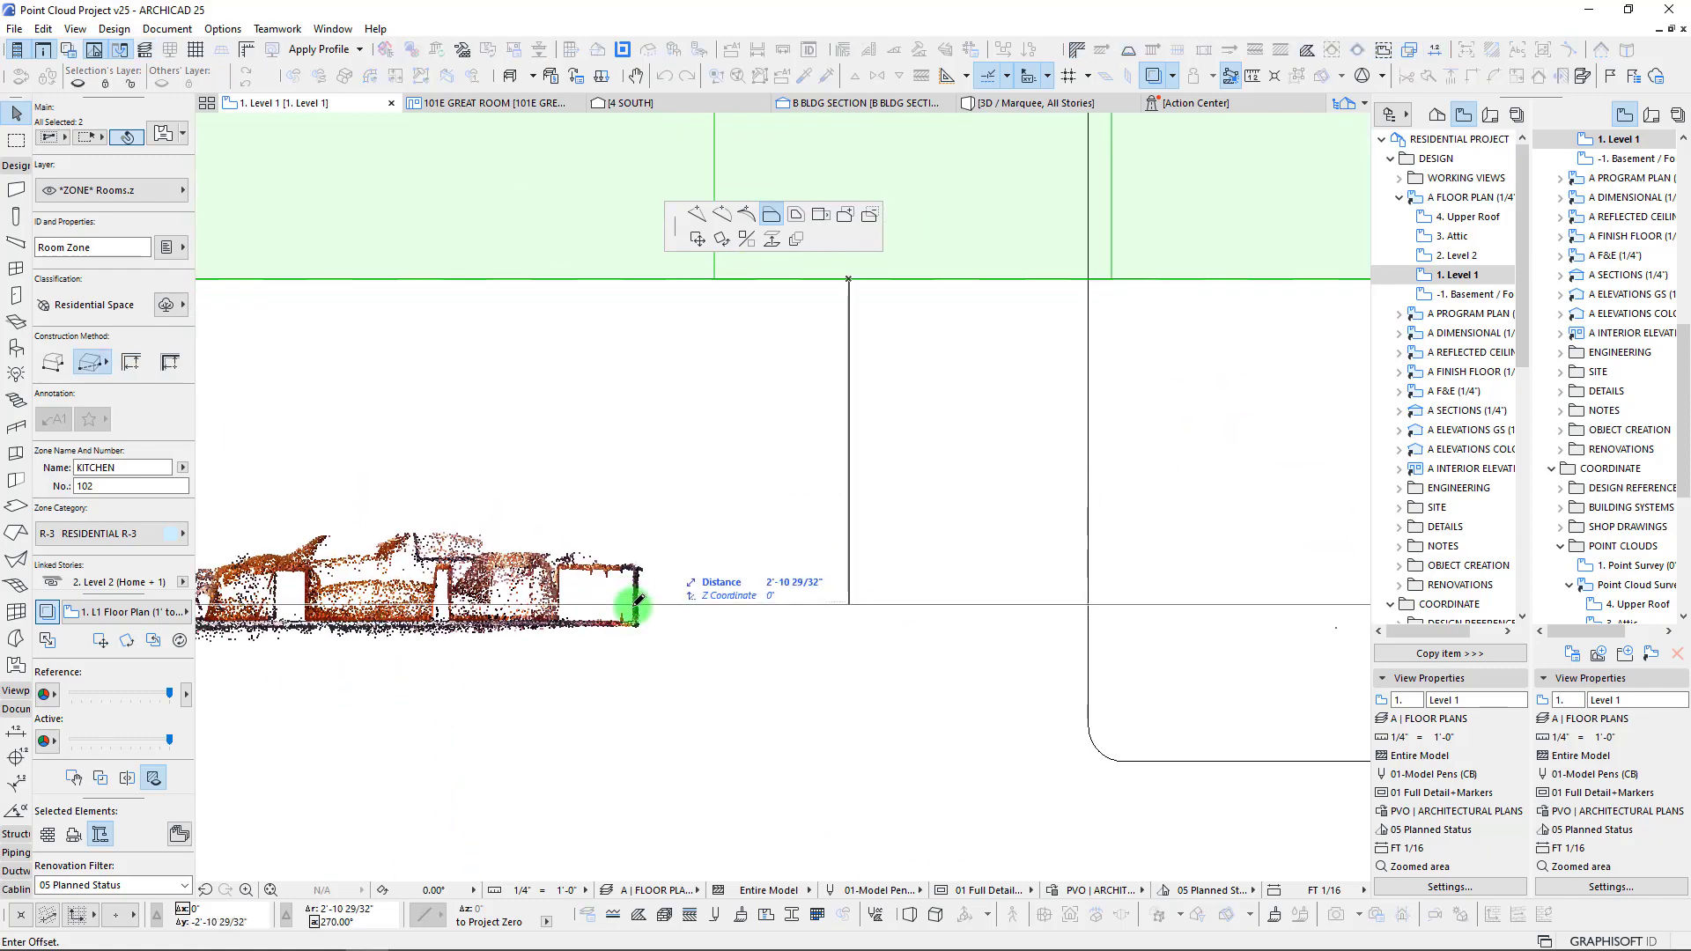
left_click(636, 603)
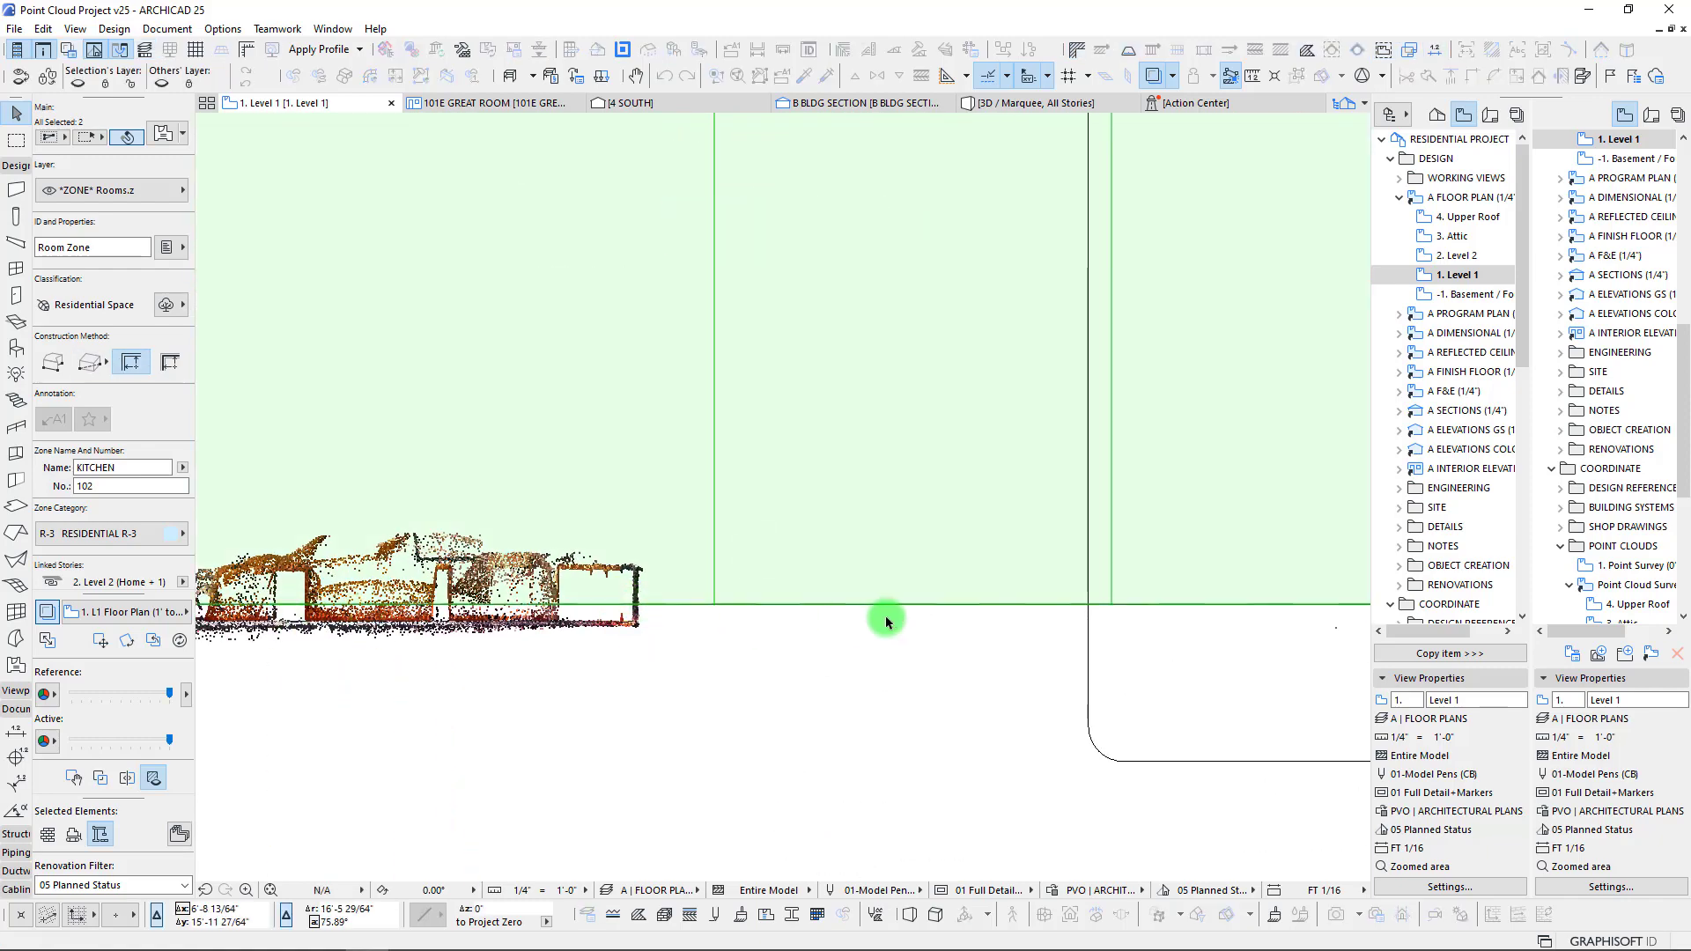
scroll(284, 611, "up", 5)
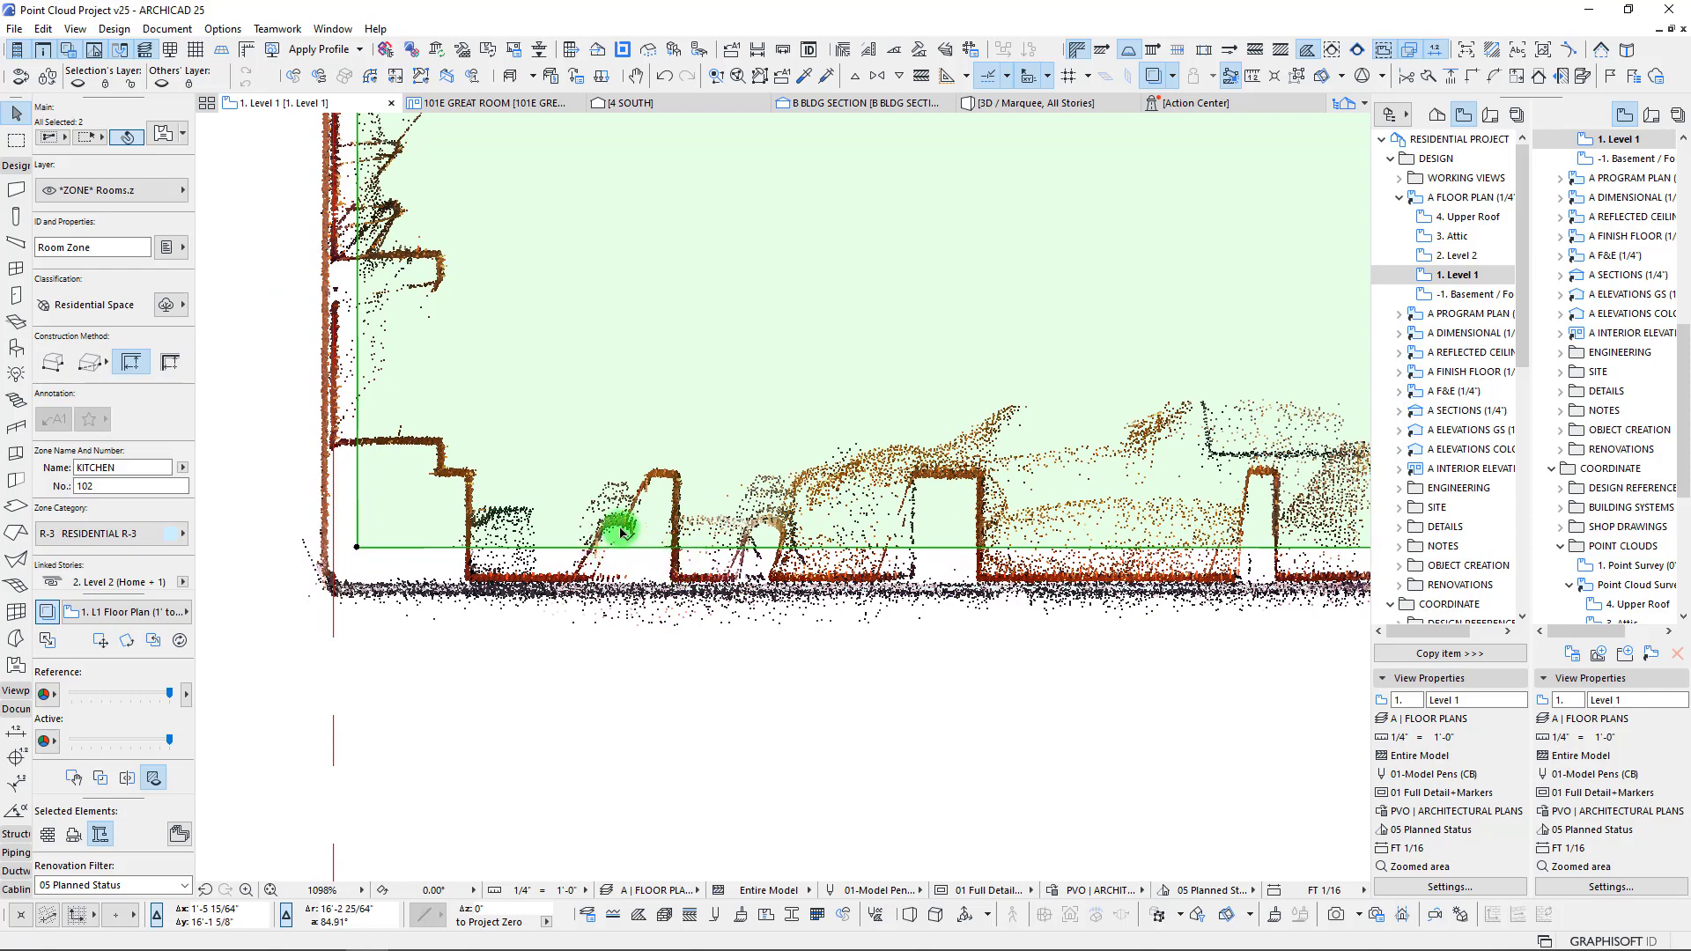
scroll(629, 531, "down", 14)
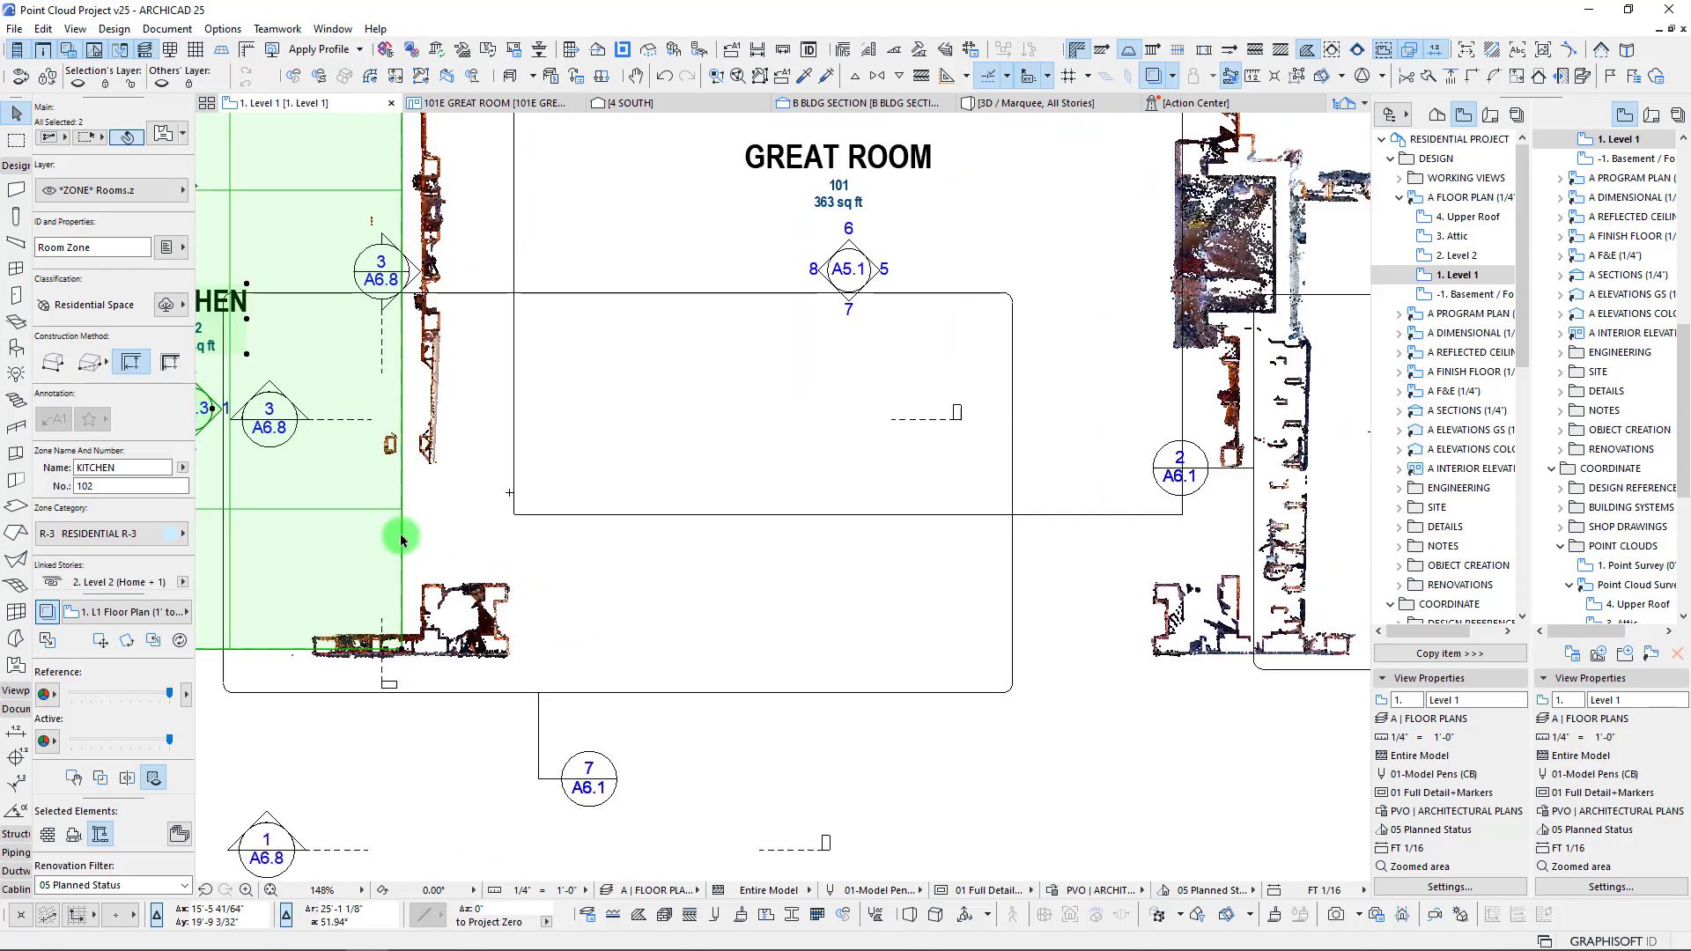
- Offset the right boundary edge of the KITCHEN interior elevation and zone outward into the scanned wall on the GREAT ROOM side
left_click(402, 539)
scroll(432, 423, "up", 5)
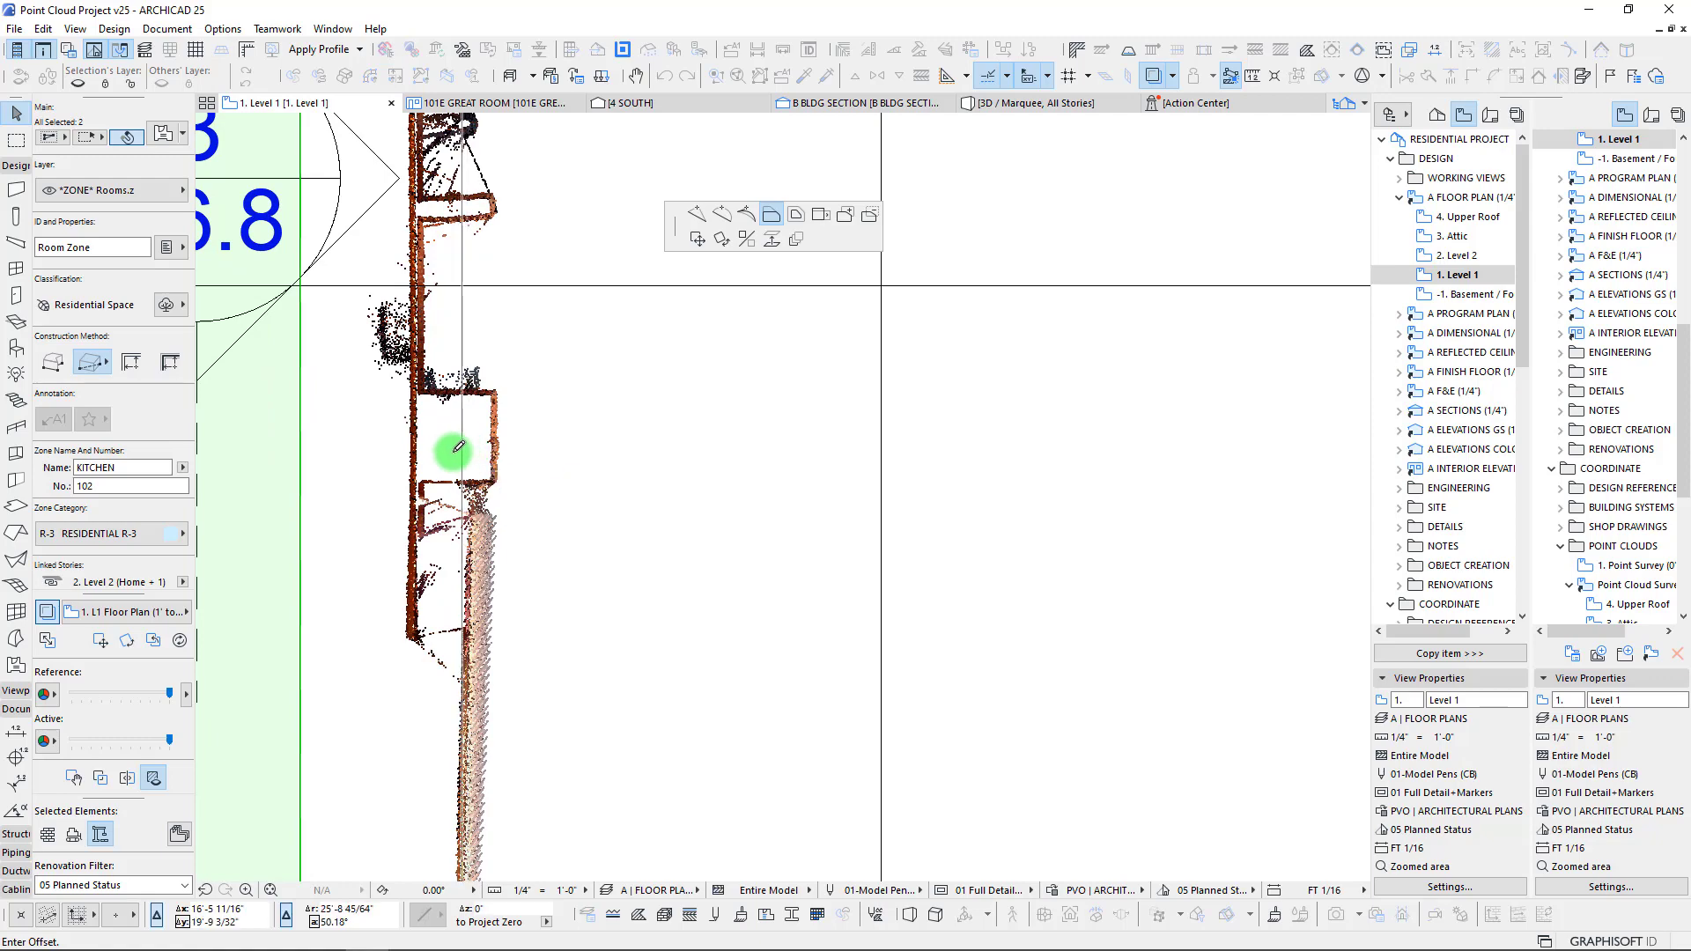
left_click(462, 453)
scroll(459, 438, "down", 9)
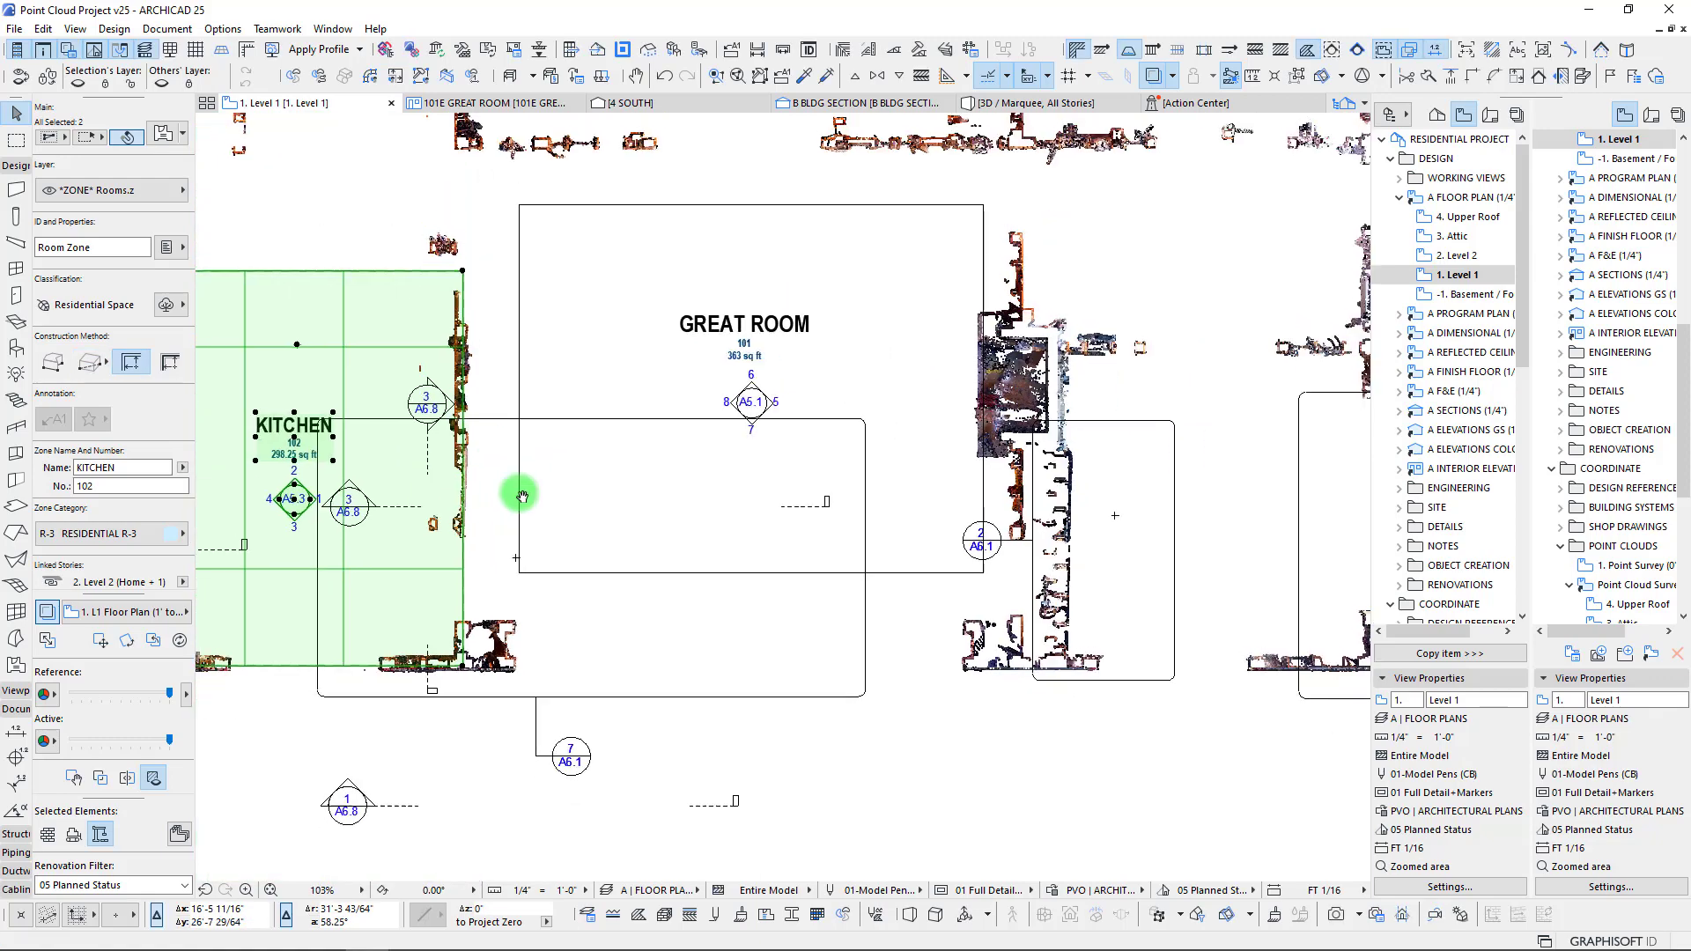
- Offset the upper boundary edge of the KITCHEN interior elevation and zone outward about 7'-11" into the scanned upper wall
middle_click_drag(242, 168, 506, 513)
left_click(540, 619)
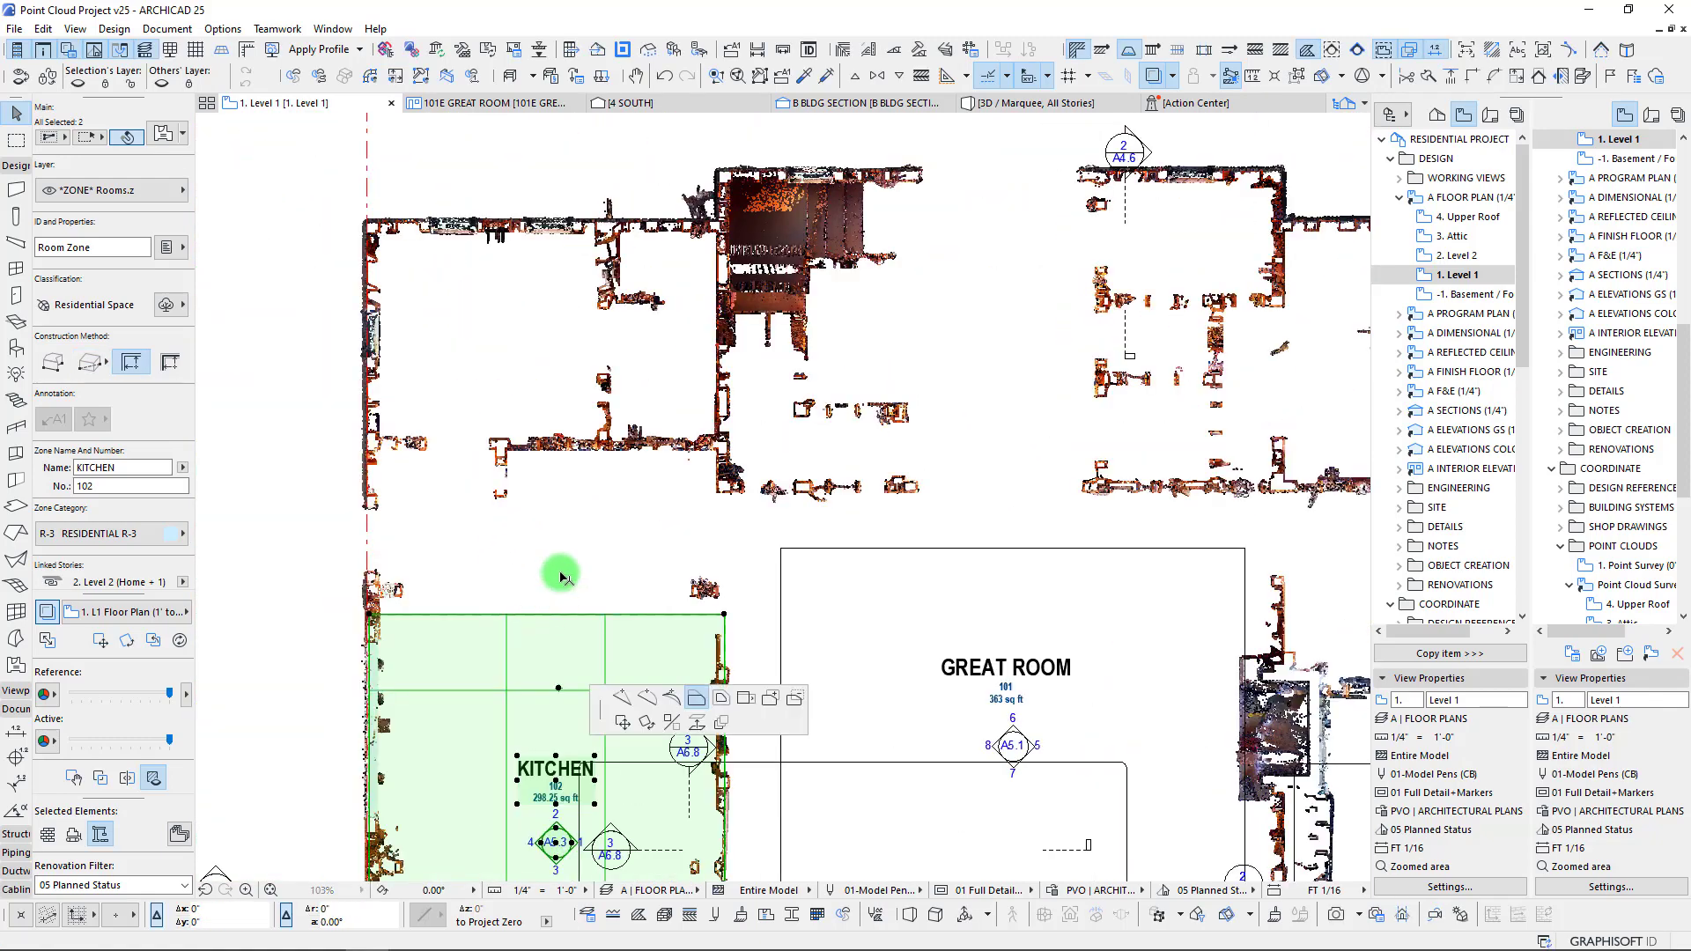
scroll(713, 448, "up", 5)
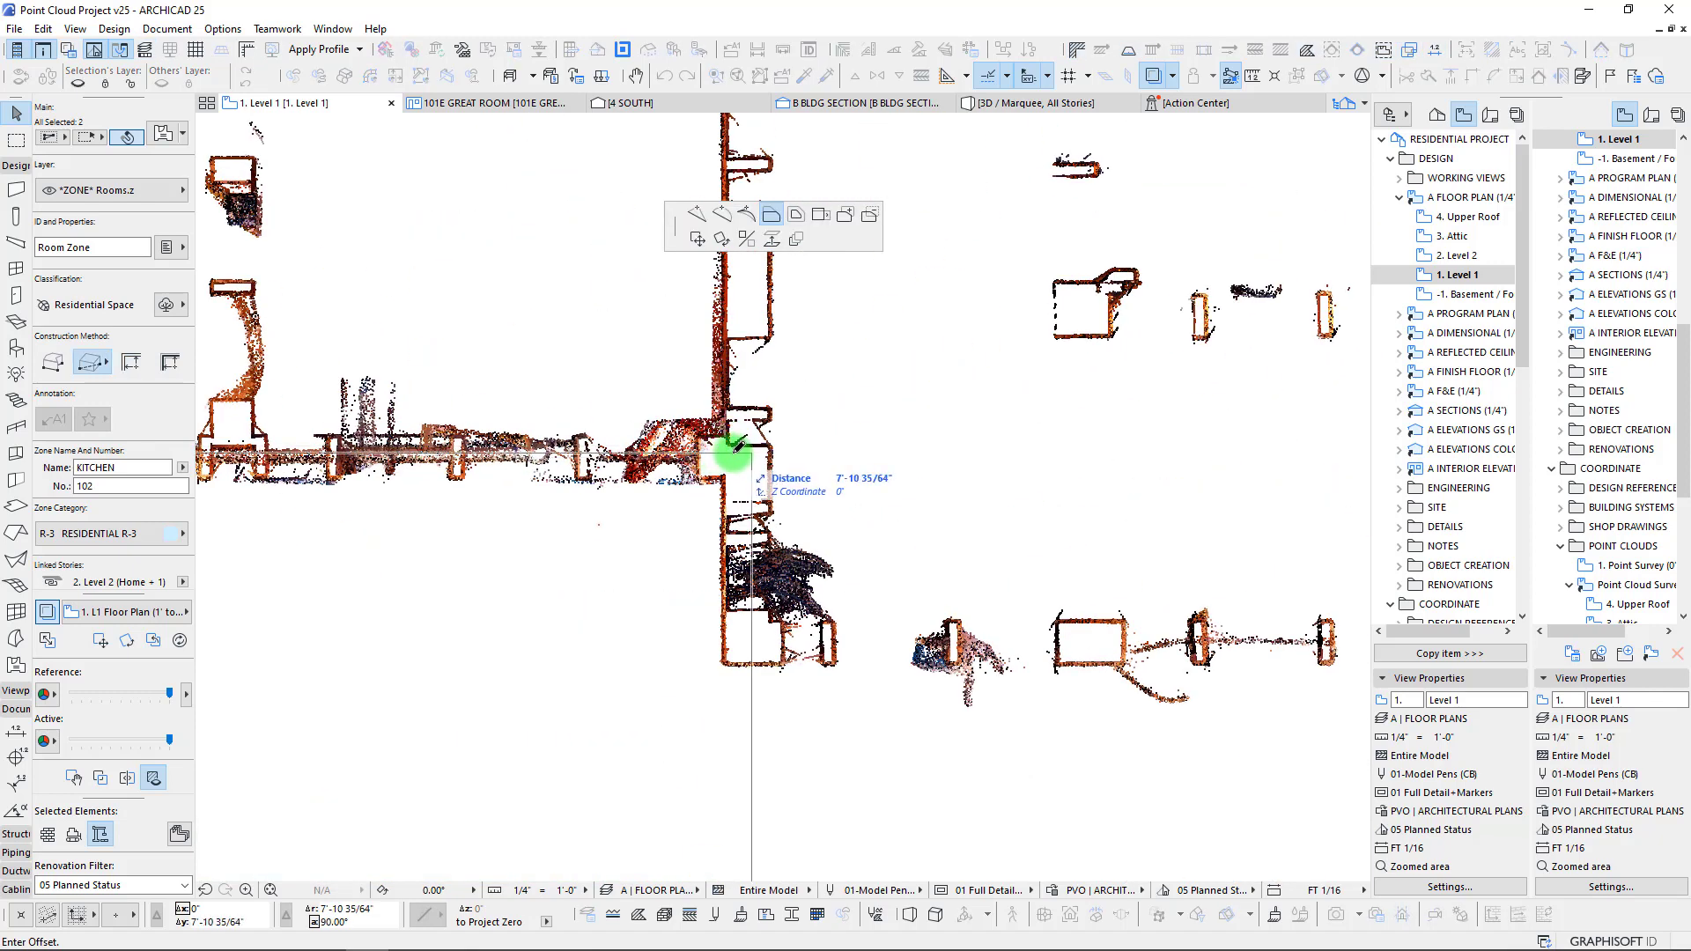
left_click(738, 445)
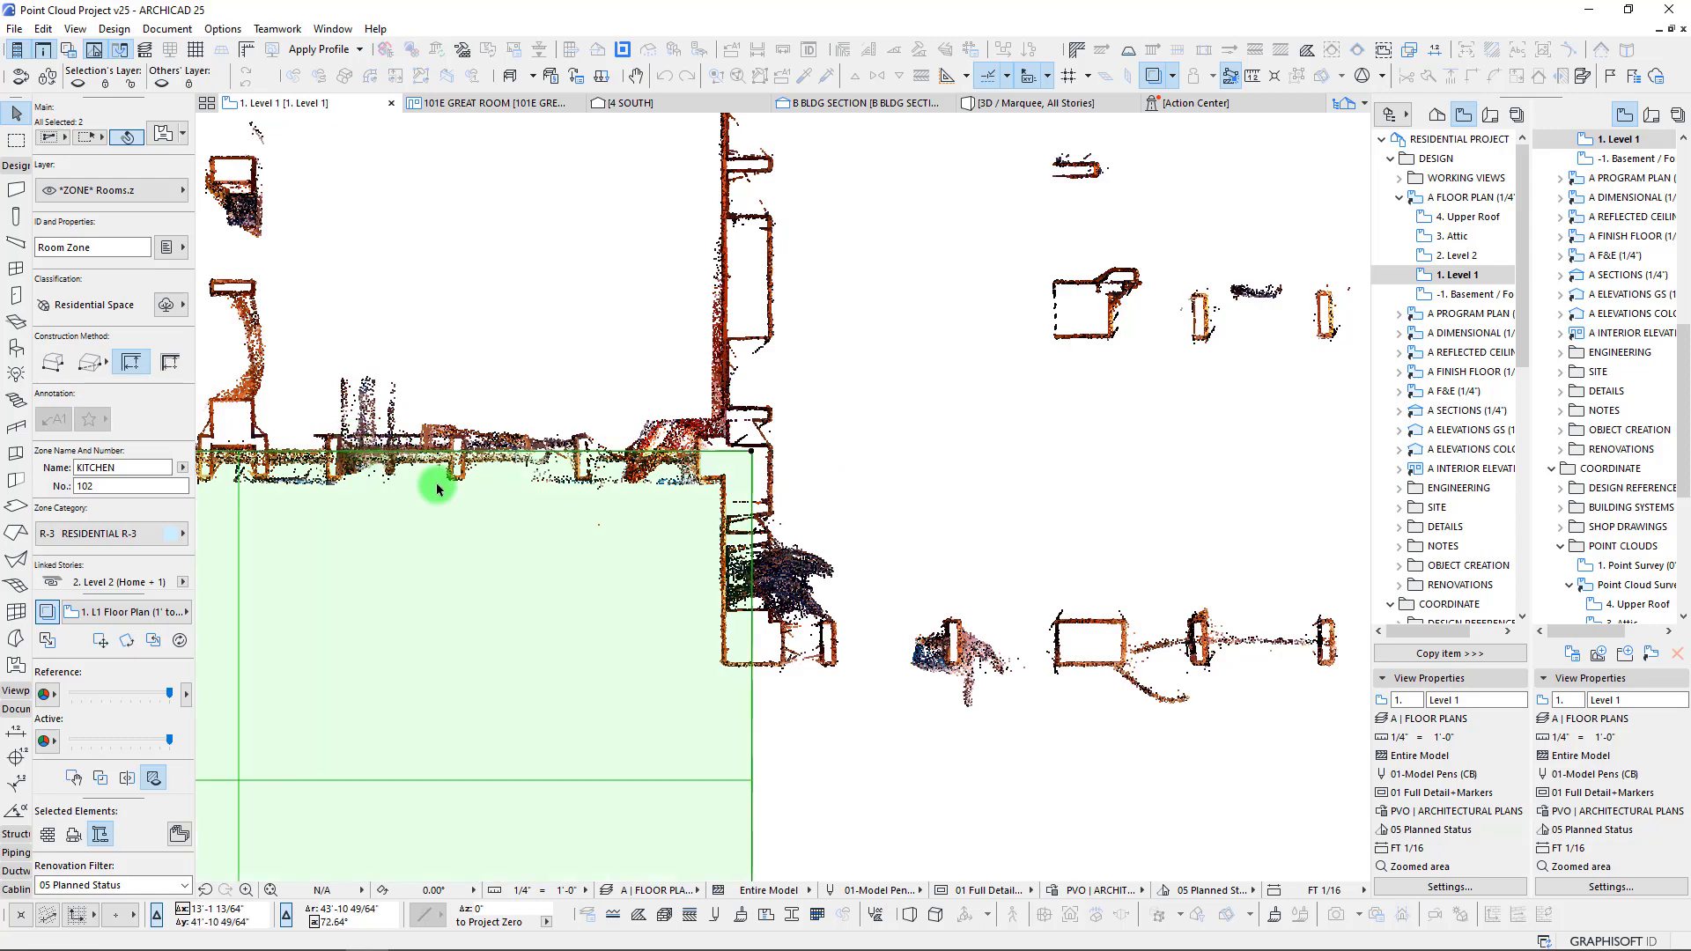
scroll(439, 493, "down", 3)
middle_click_drag(457, 511, 688, 235)
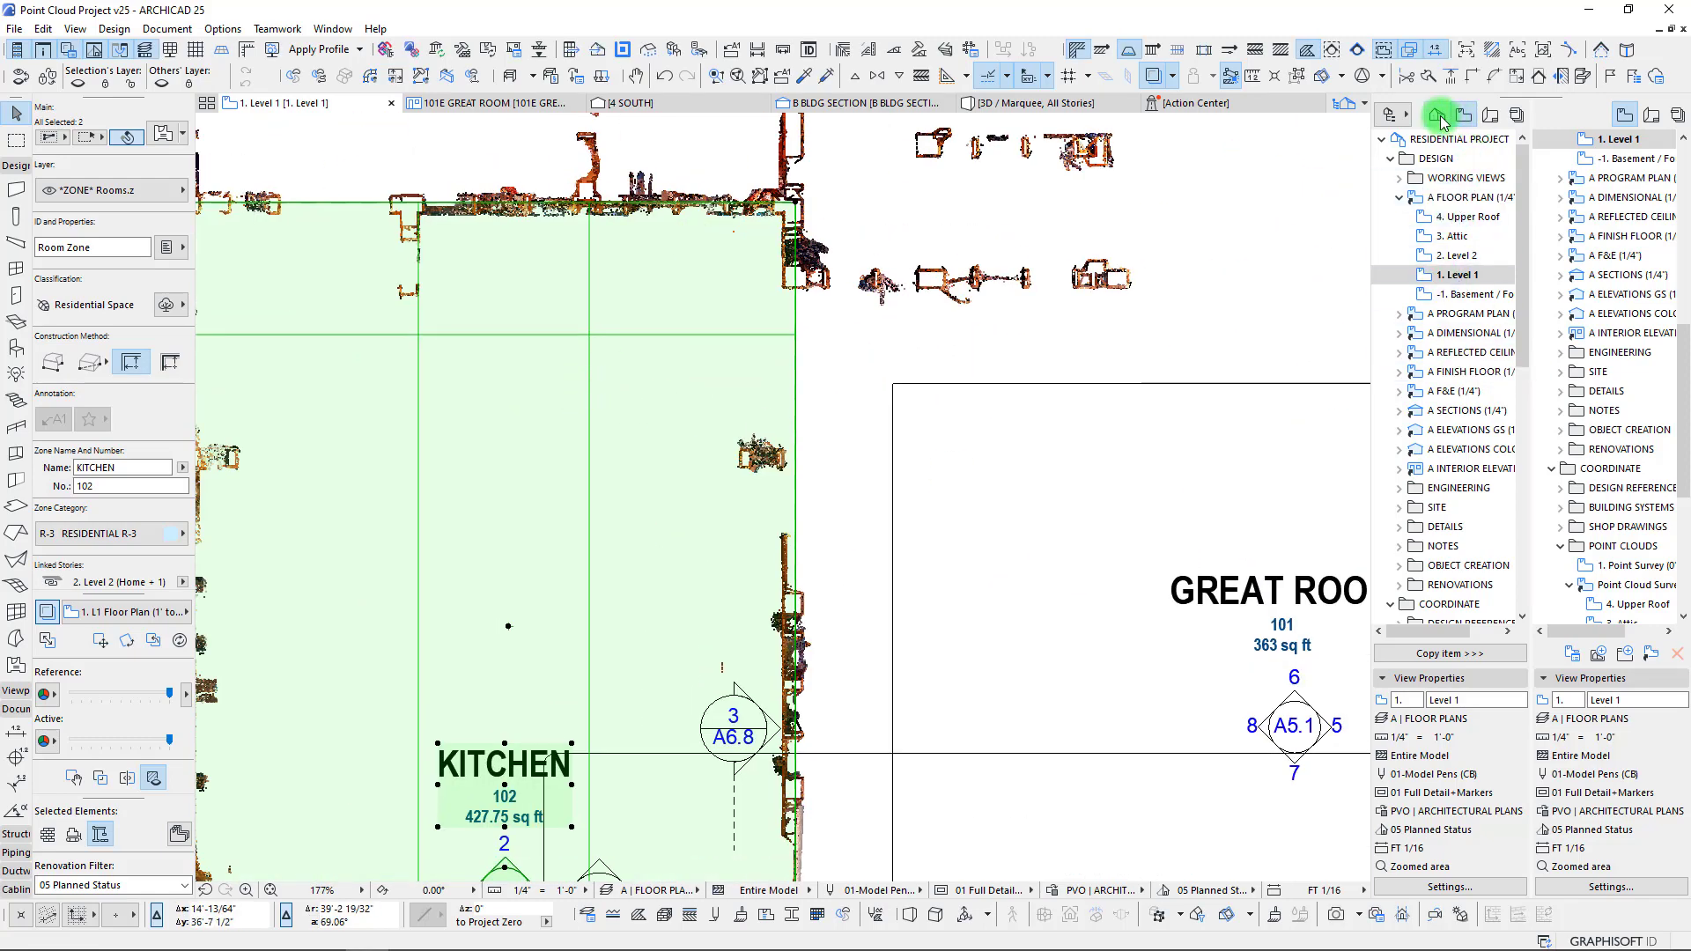
scroll(1332, 153, "down", 3)
scroll(820, 546, "down", 3)
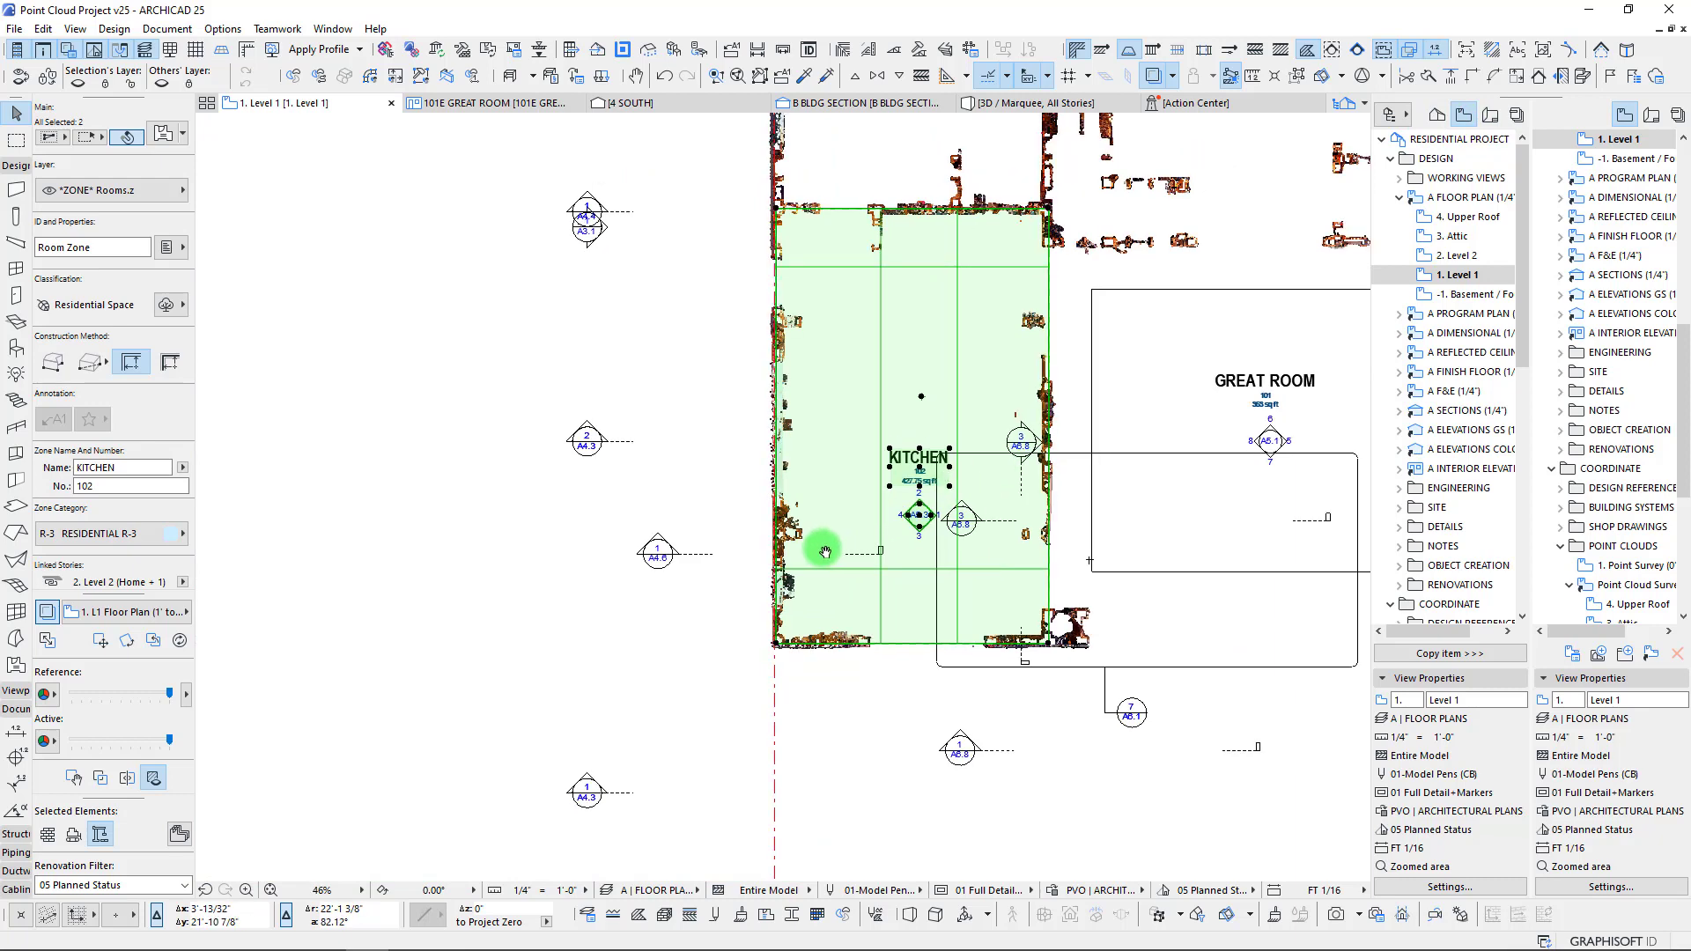
- Collapse the A FLOOR PLAN set and open the Level 1 view from the Point Cloud Survey set
left_click(1397, 198)
scroll(1467, 388, "down", 6)
double_click(1466, 353)
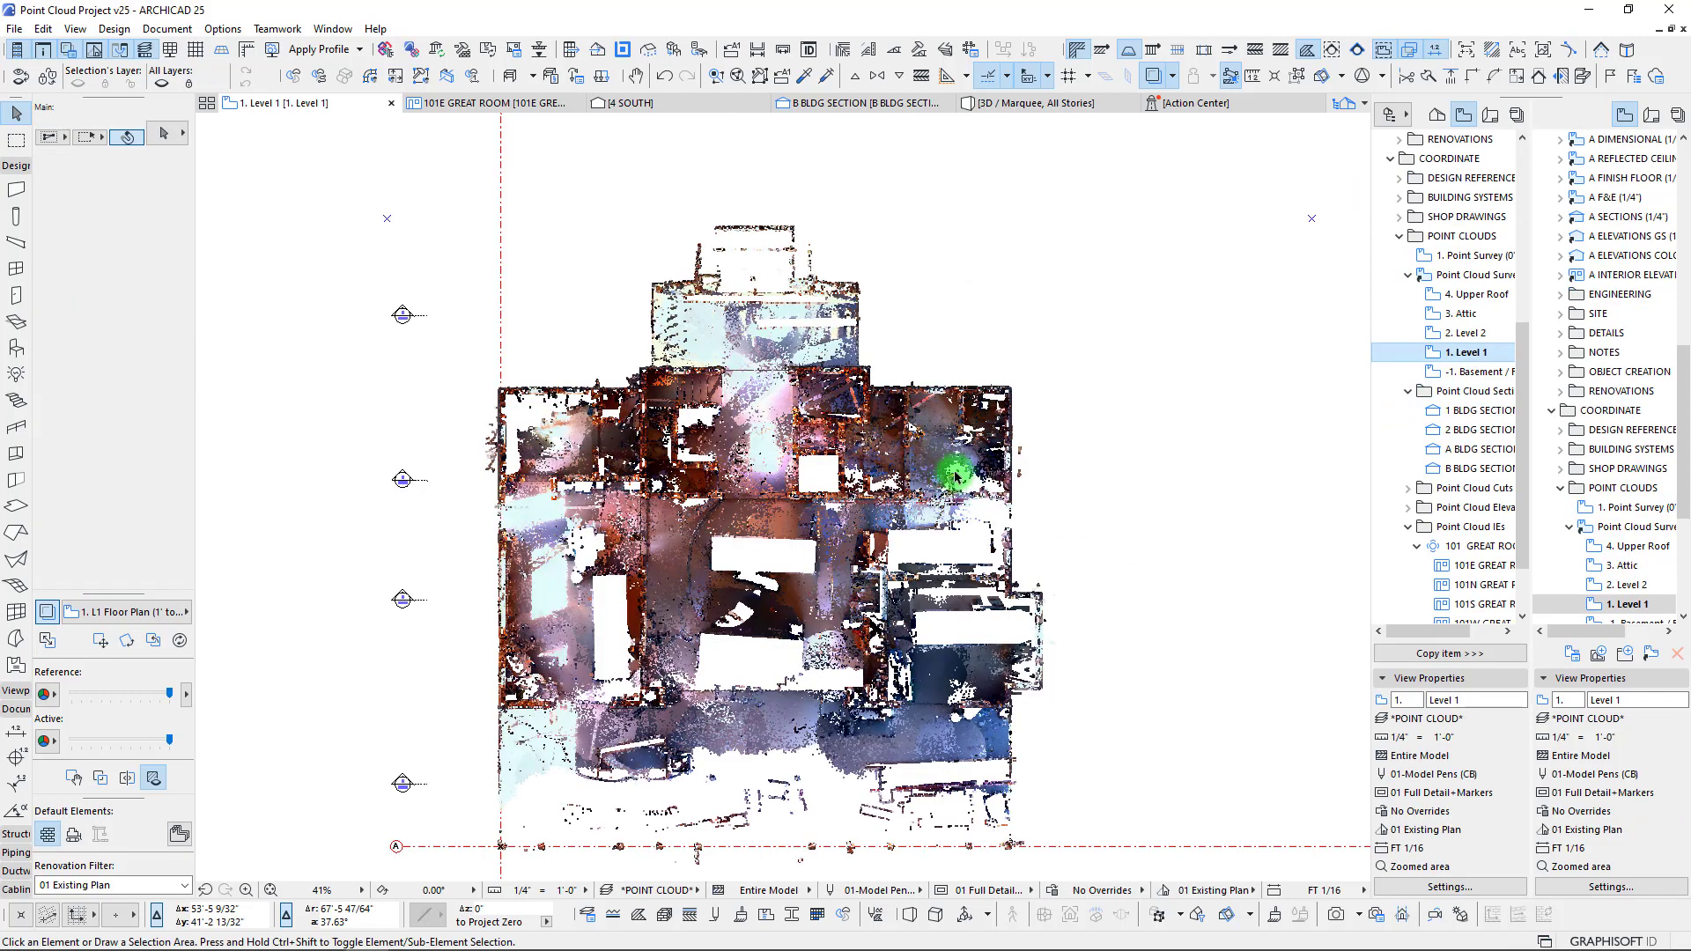
left_click(1583, 195)
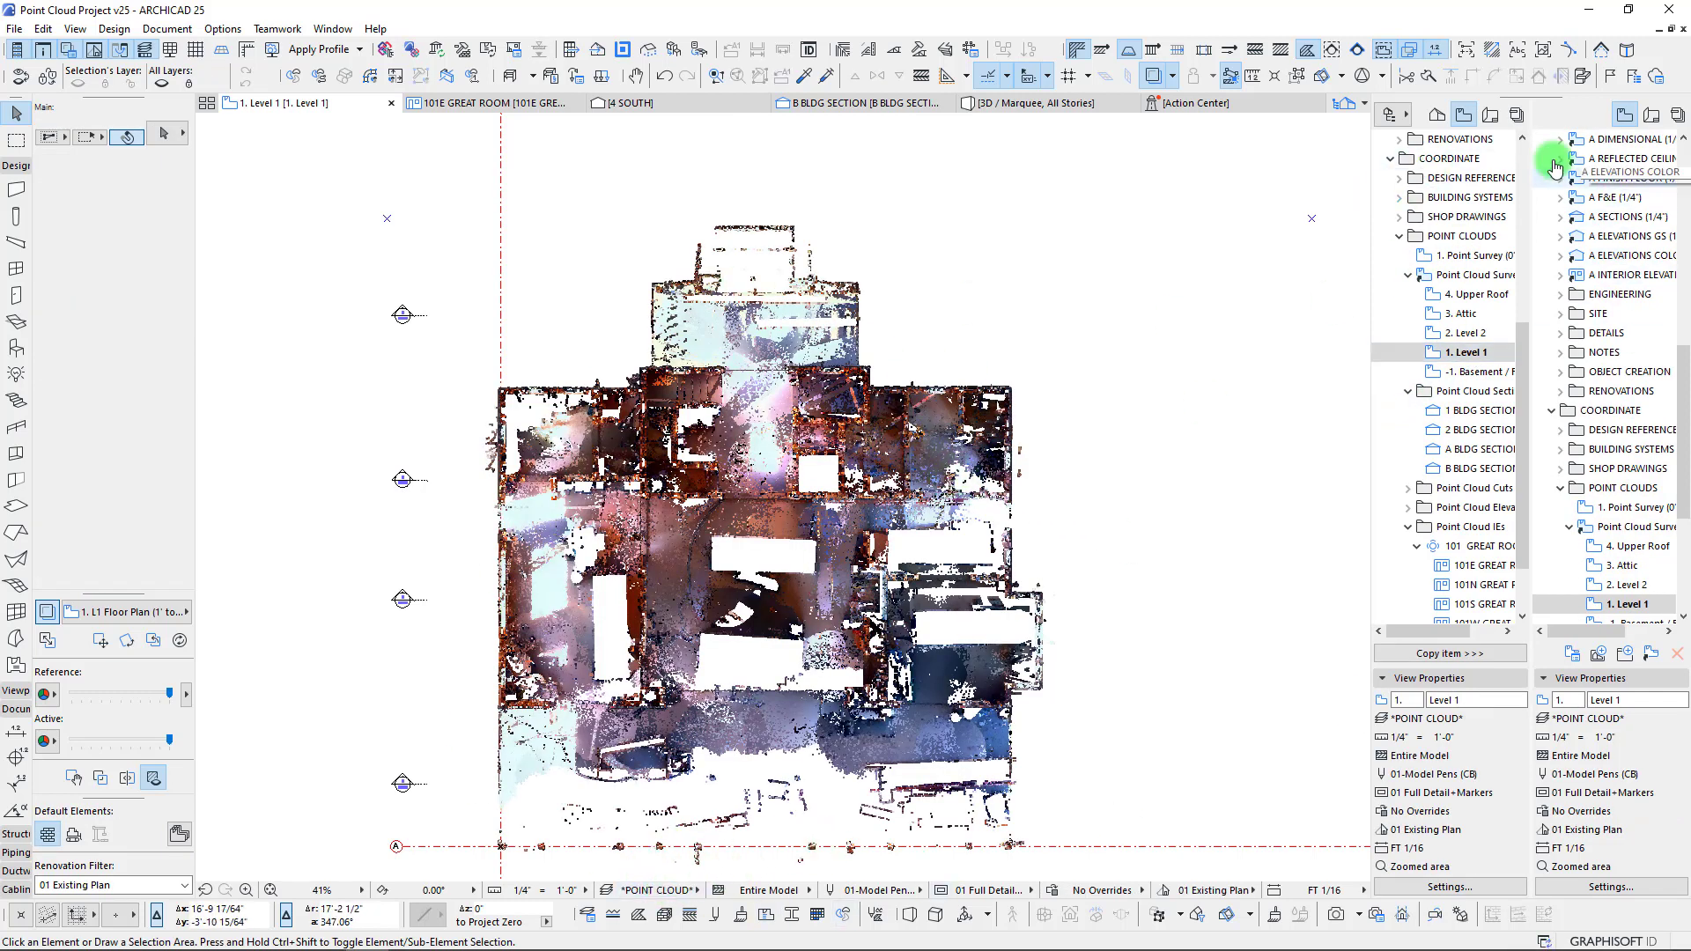
- Save the project's 102 KITCHEN interior elevations as views in the Point Cloud IEs folder and expand the new group
left_click(1436, 115)
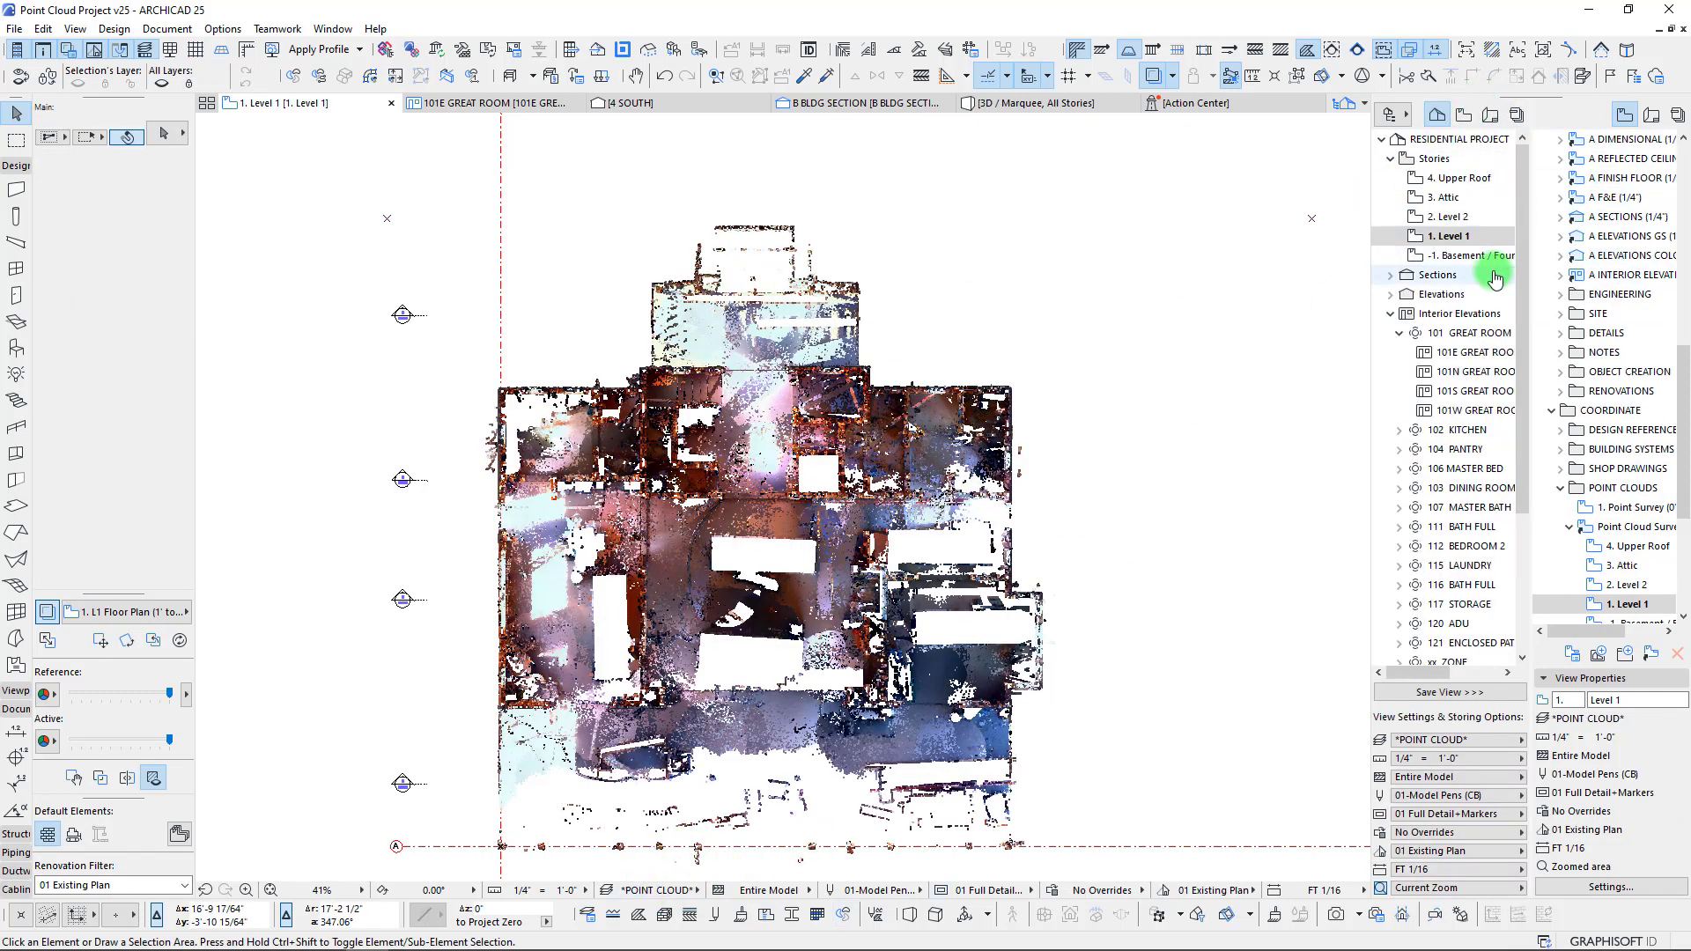
left_click(1400, 335)
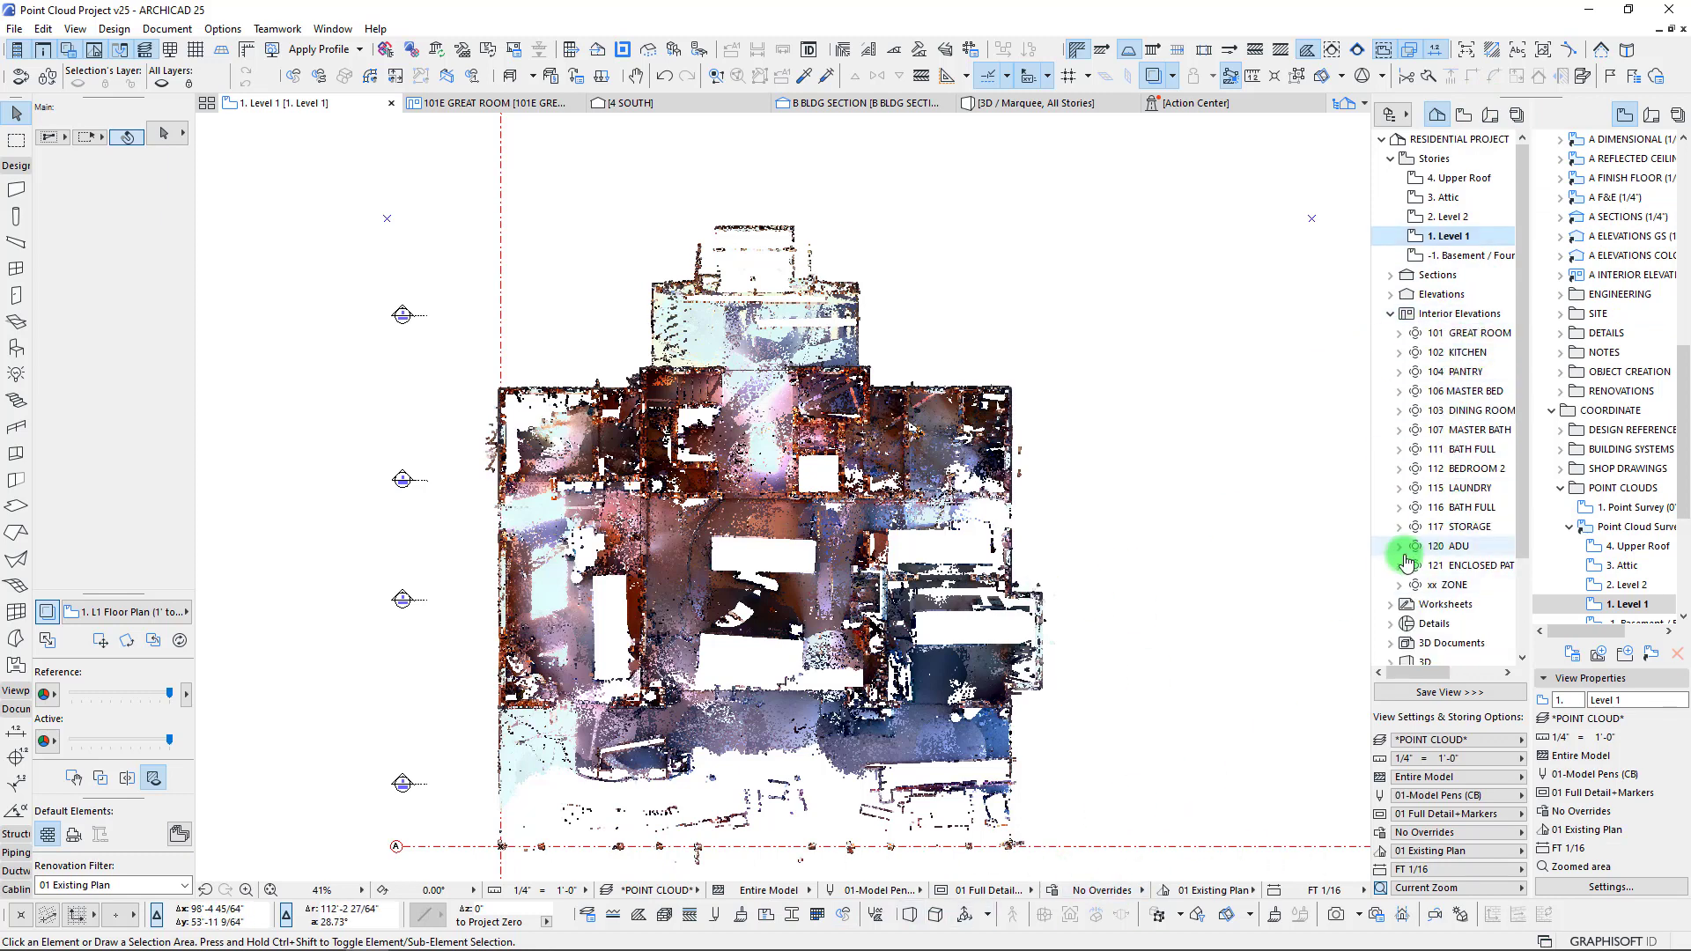
left_click_drag(1383, 351, 1651, 464)
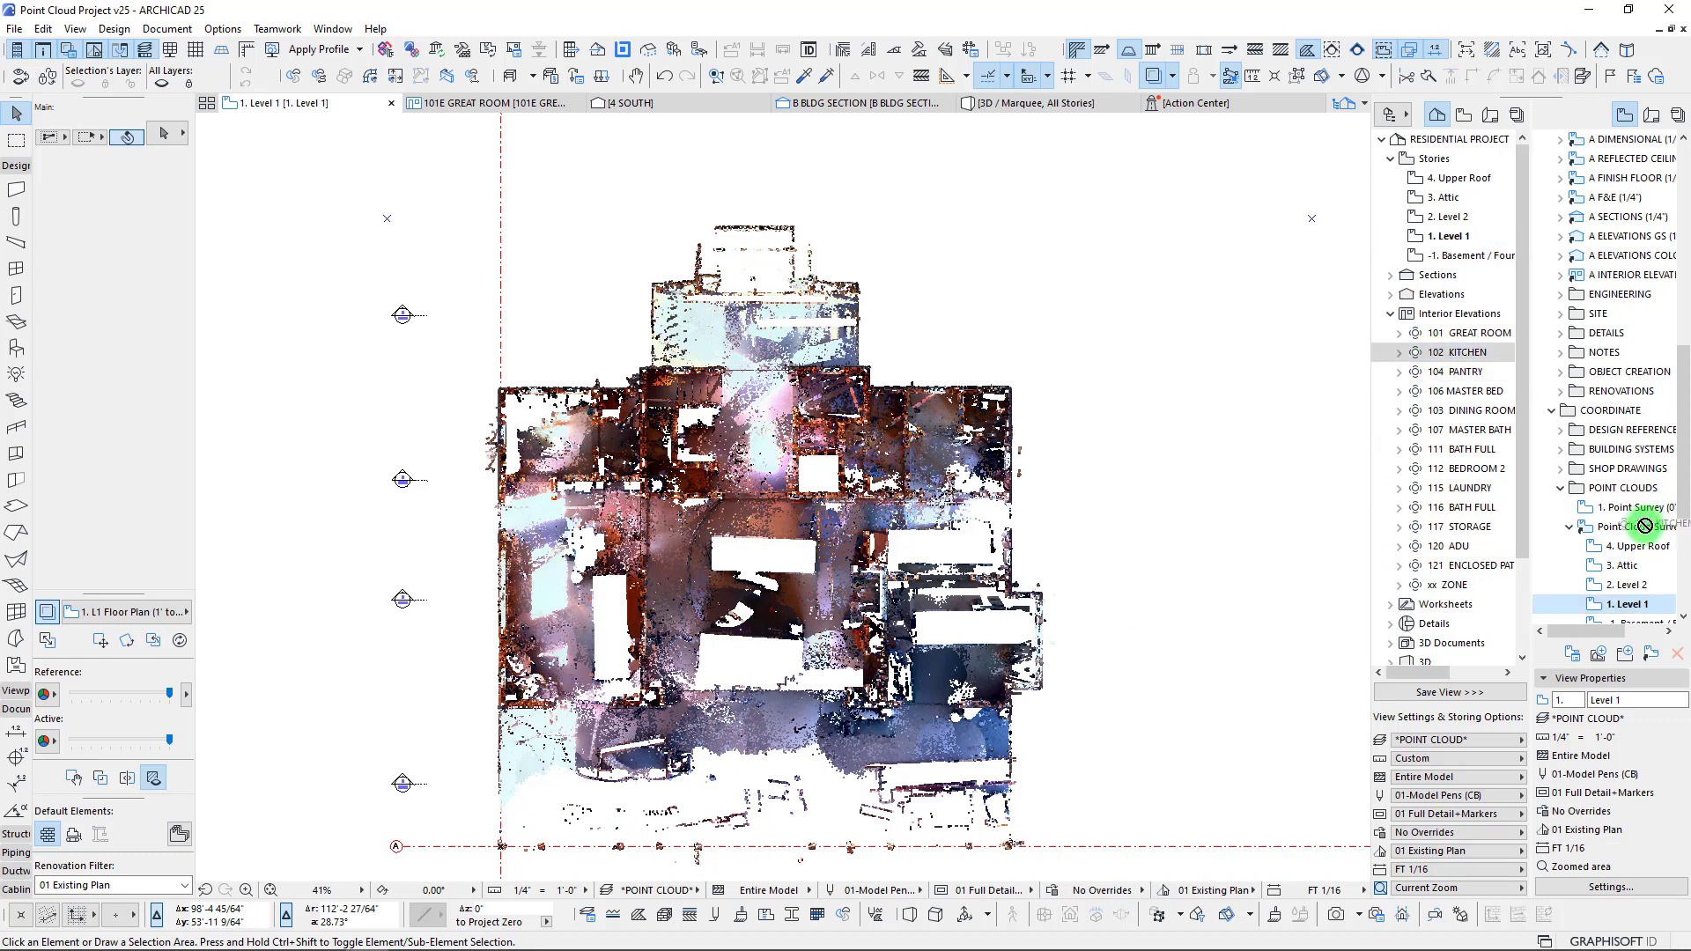
left_click_drag(1619, 610, 1631, 533)
left_click(1578, 547)
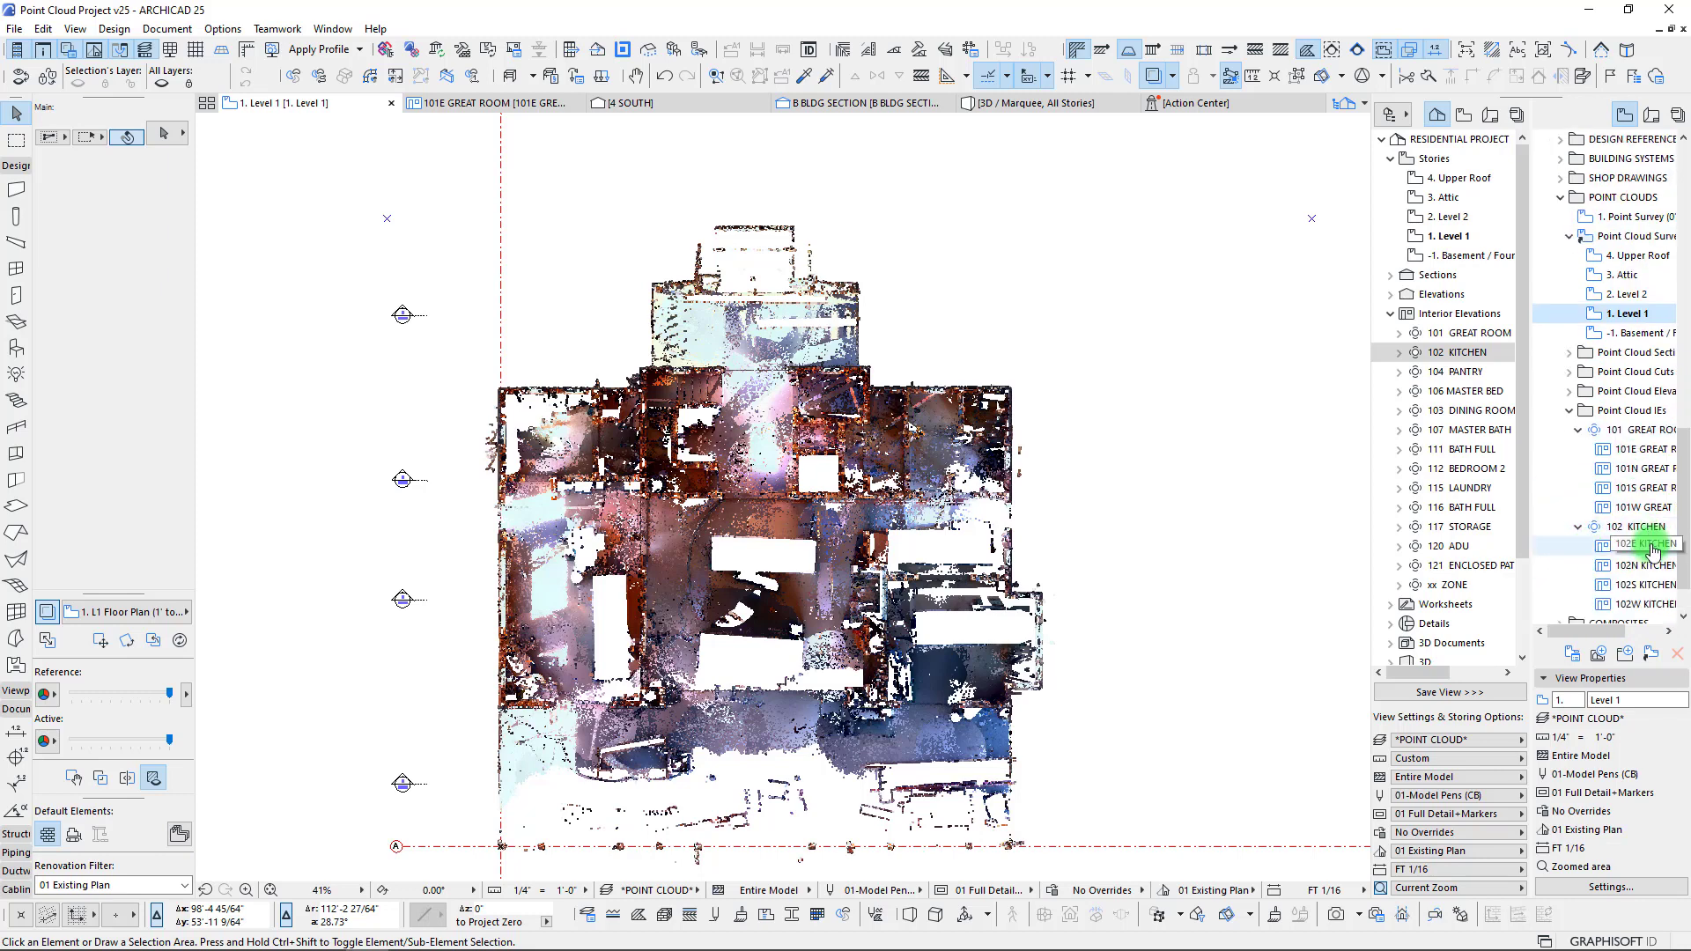
- Open the saved 102W KITCHEN view and examine the scanned framing, ceiling joists and openings of the west wall
double_click(1645, 603)
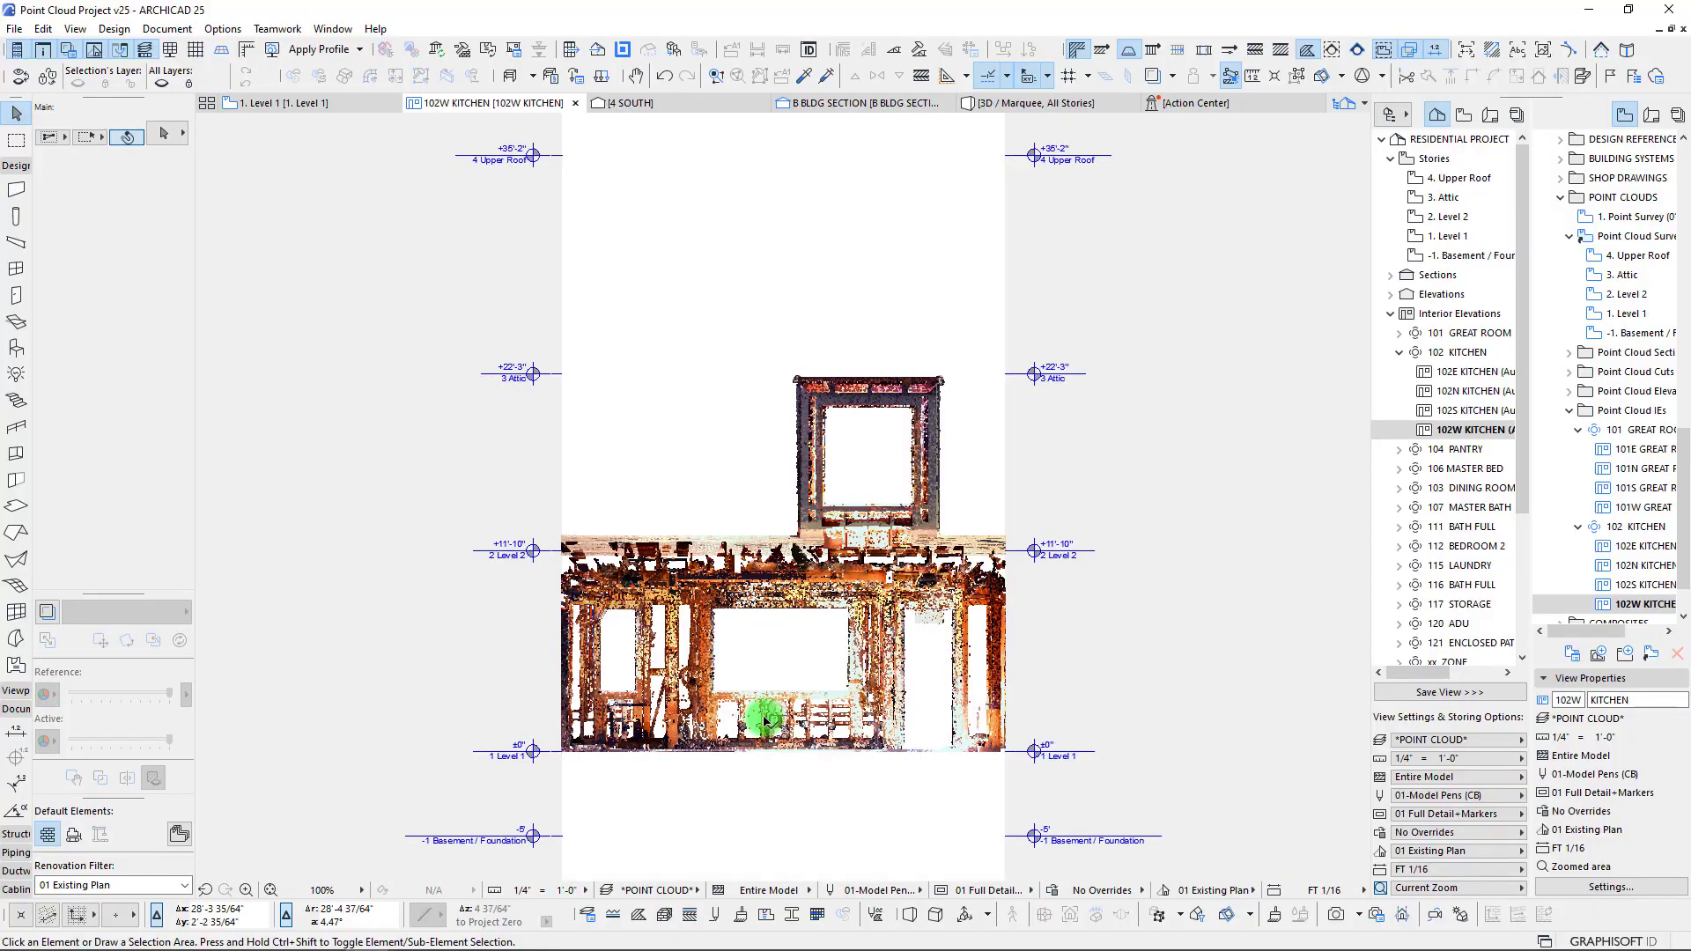
scroll(765, 724, "up", 6)
scroll(772, 508, "down", 2)
middle_click_drag(773, 508, 1330, 534)
scroll(563, 529, "up", 5)
scroll(642, 457, "down", 7)
middle_click_drag(775, 392, 642, 585)
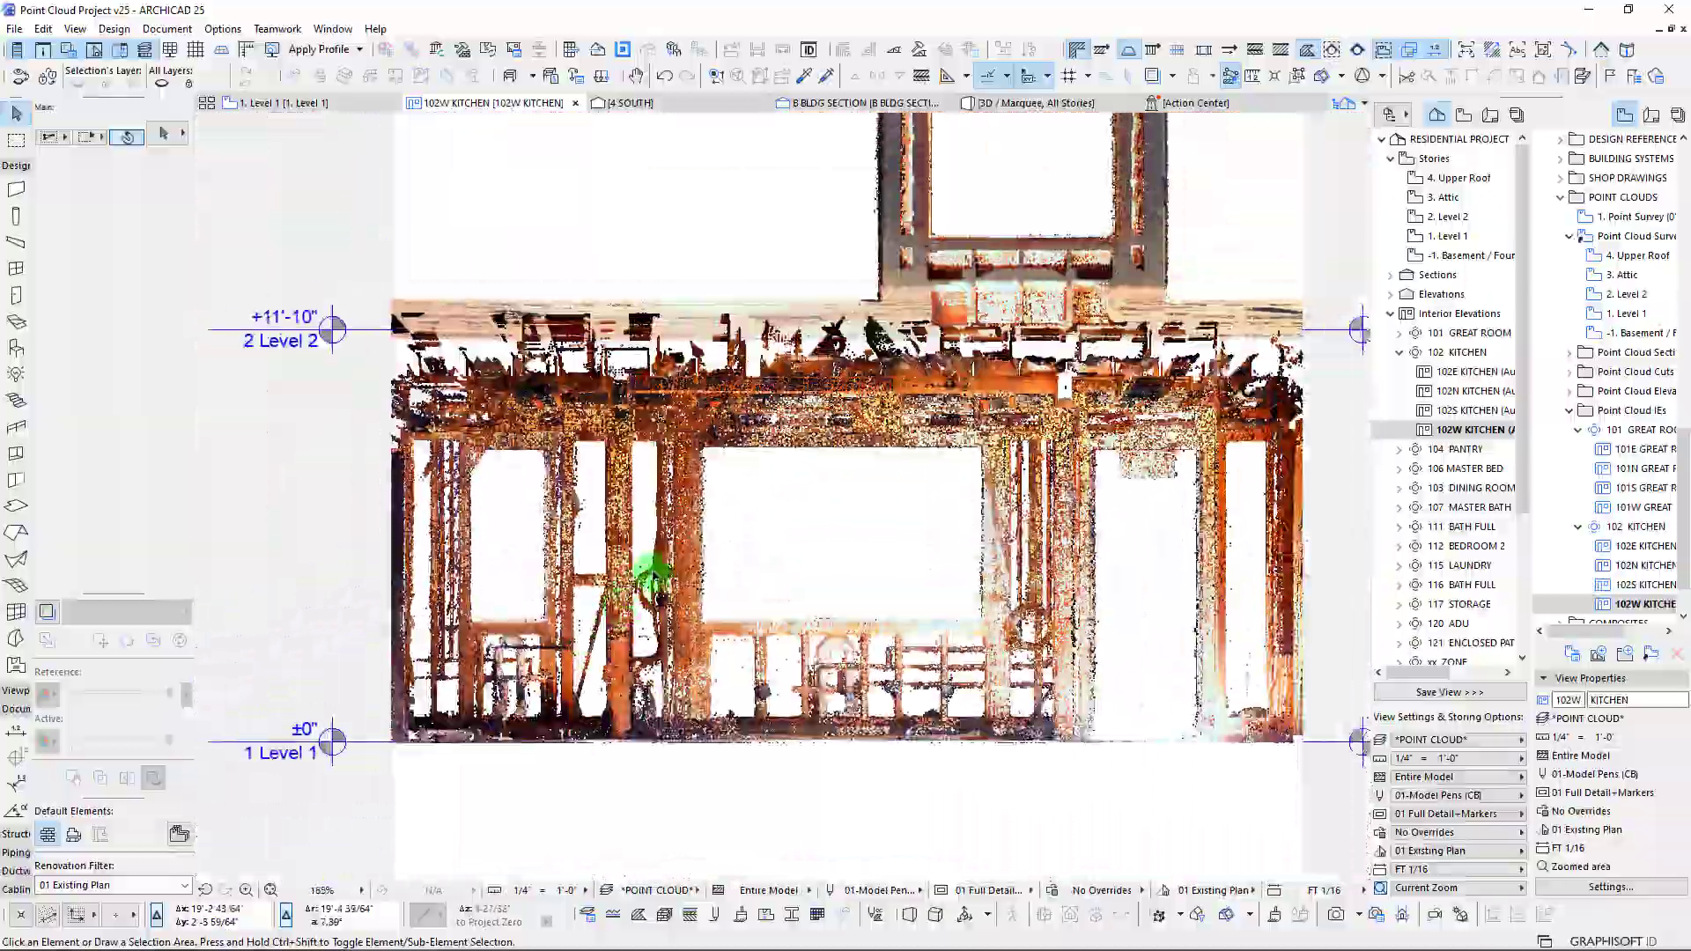
scroll(891, 441, "up", 5)
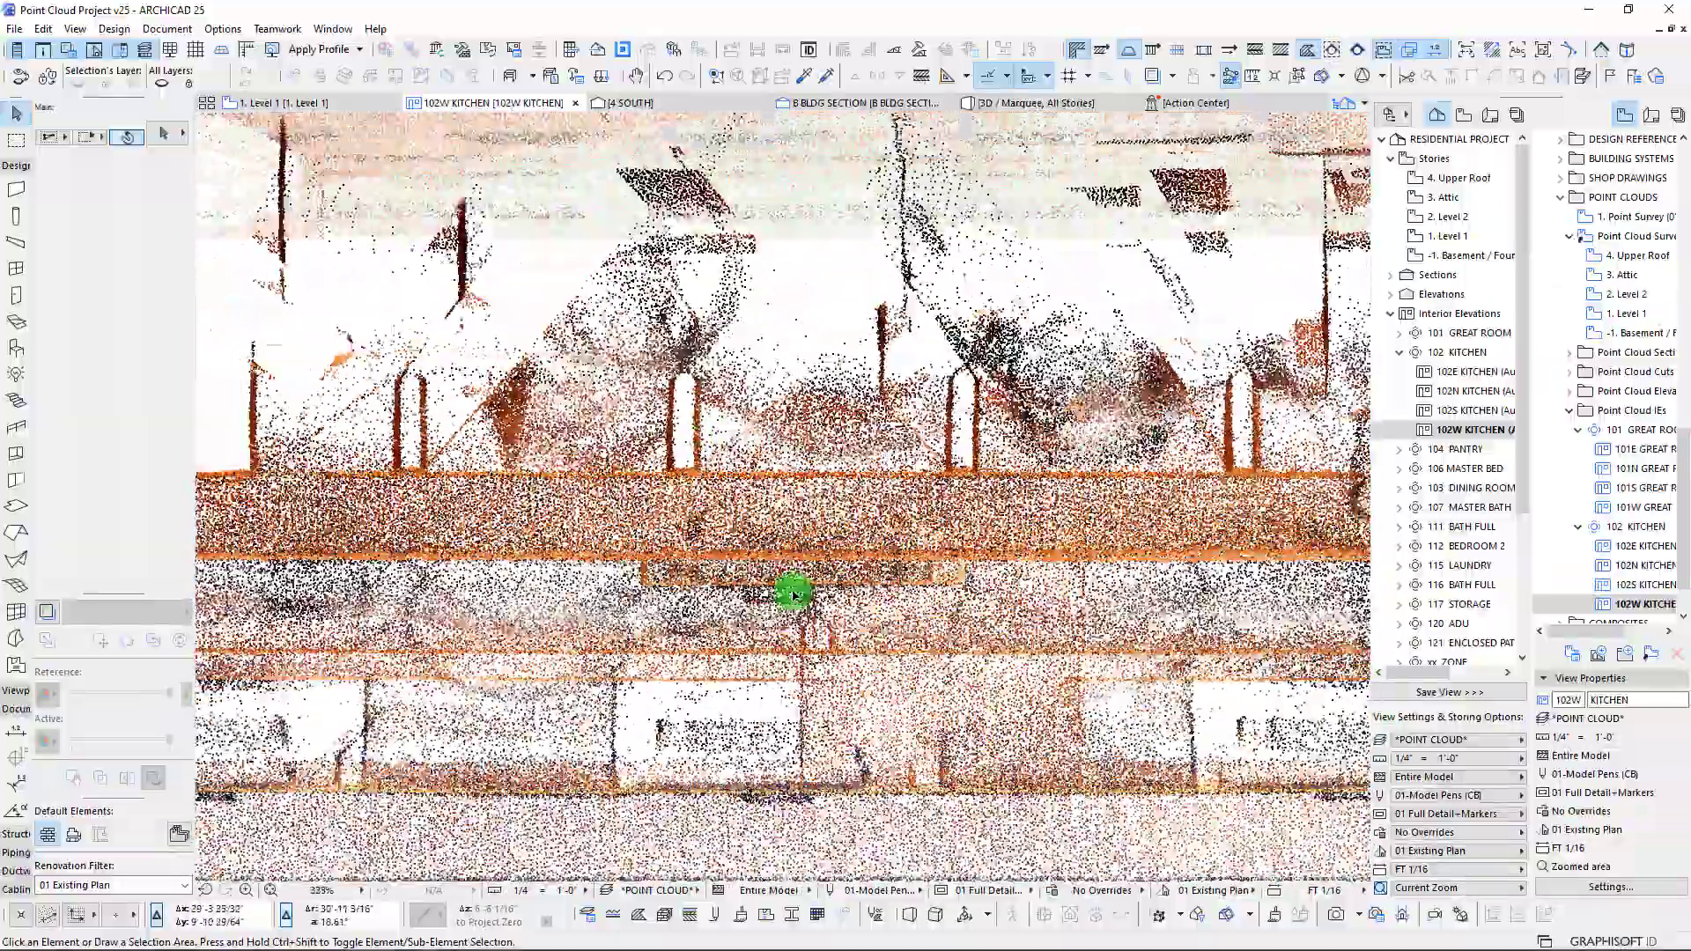
scroll(511, 571, "up", 4)
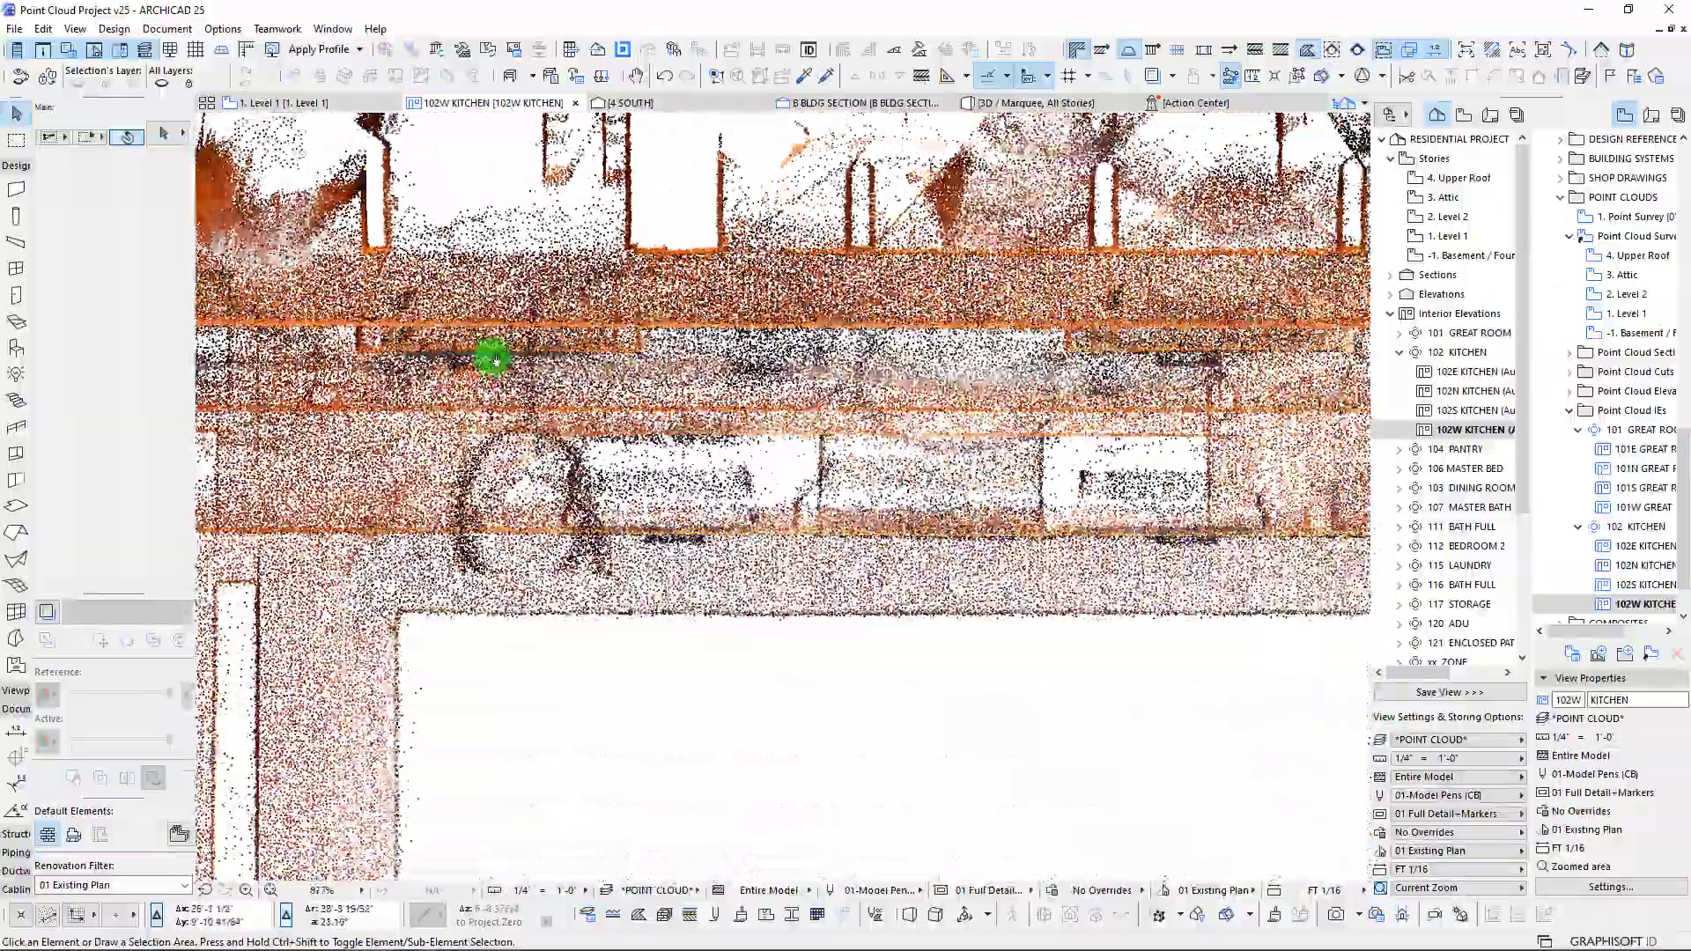
scroll(690, 558, "down", 10)
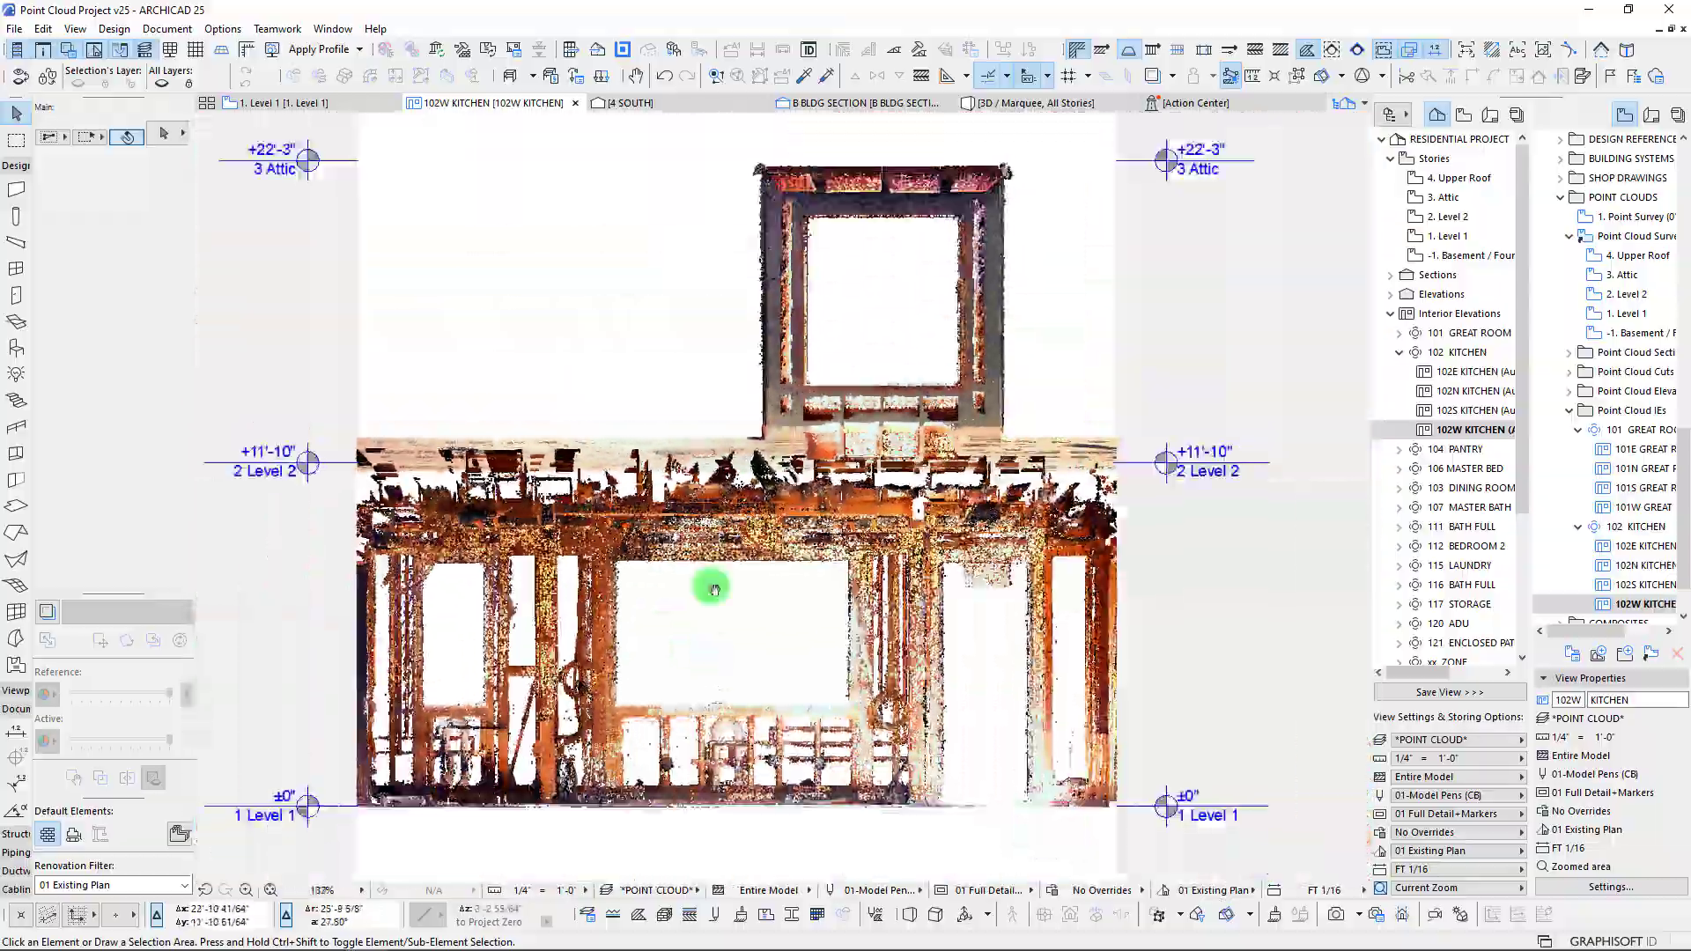
scroll(686, 609, "up", 11)
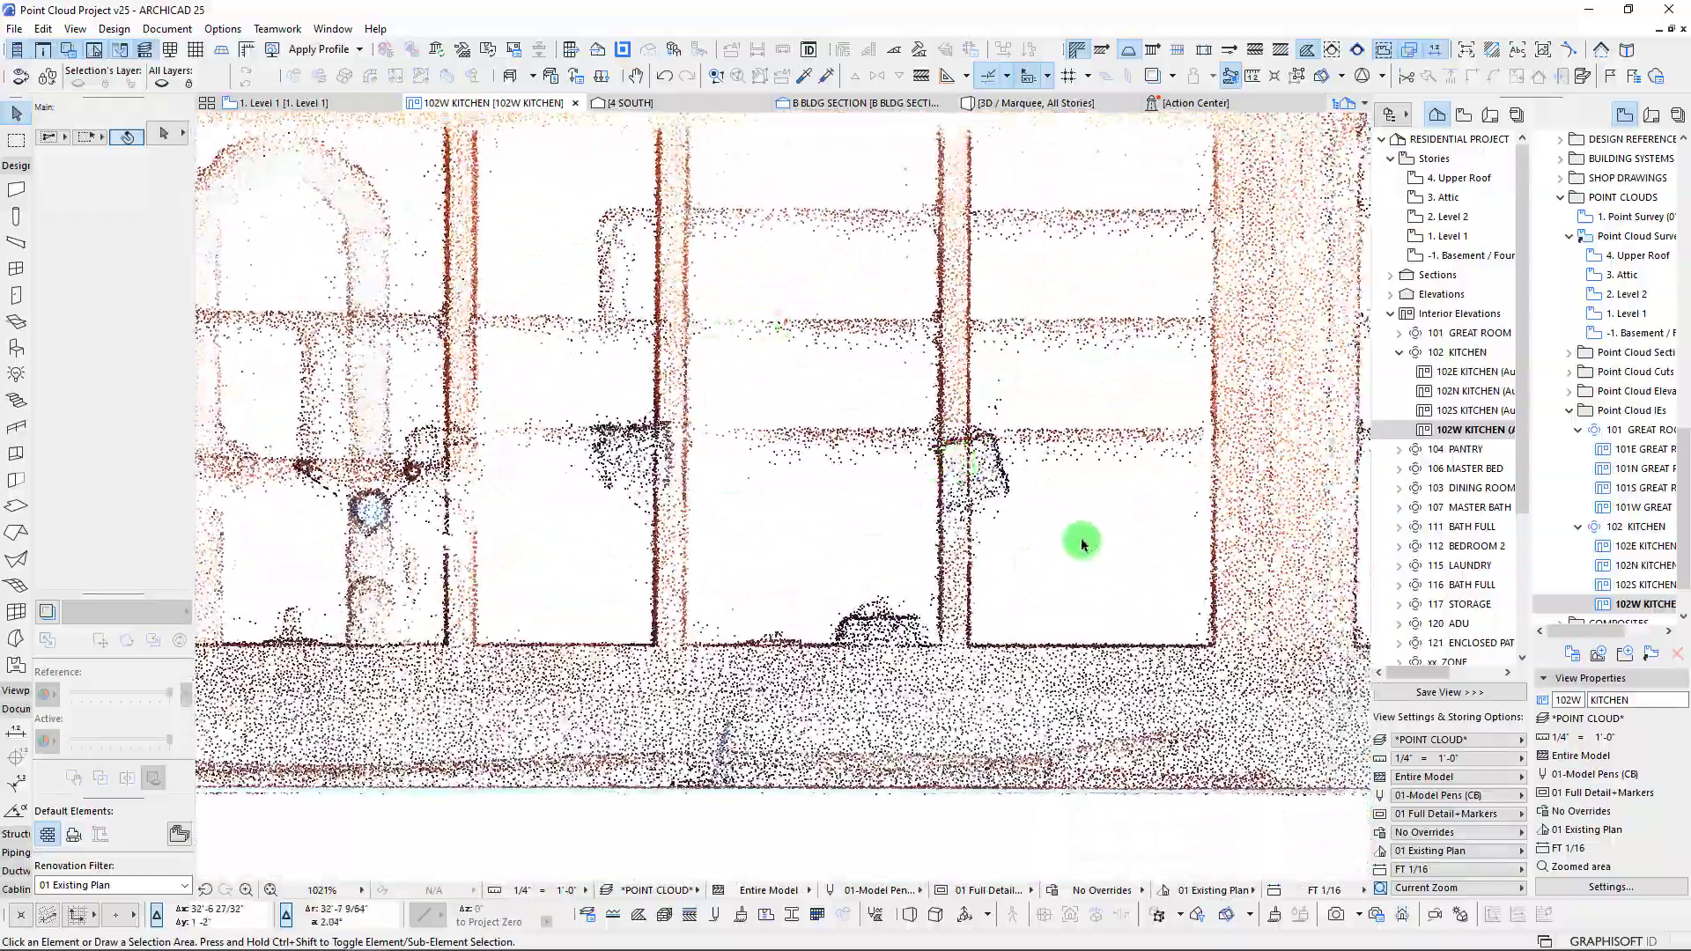
scroll(863, 461, "down", 11)
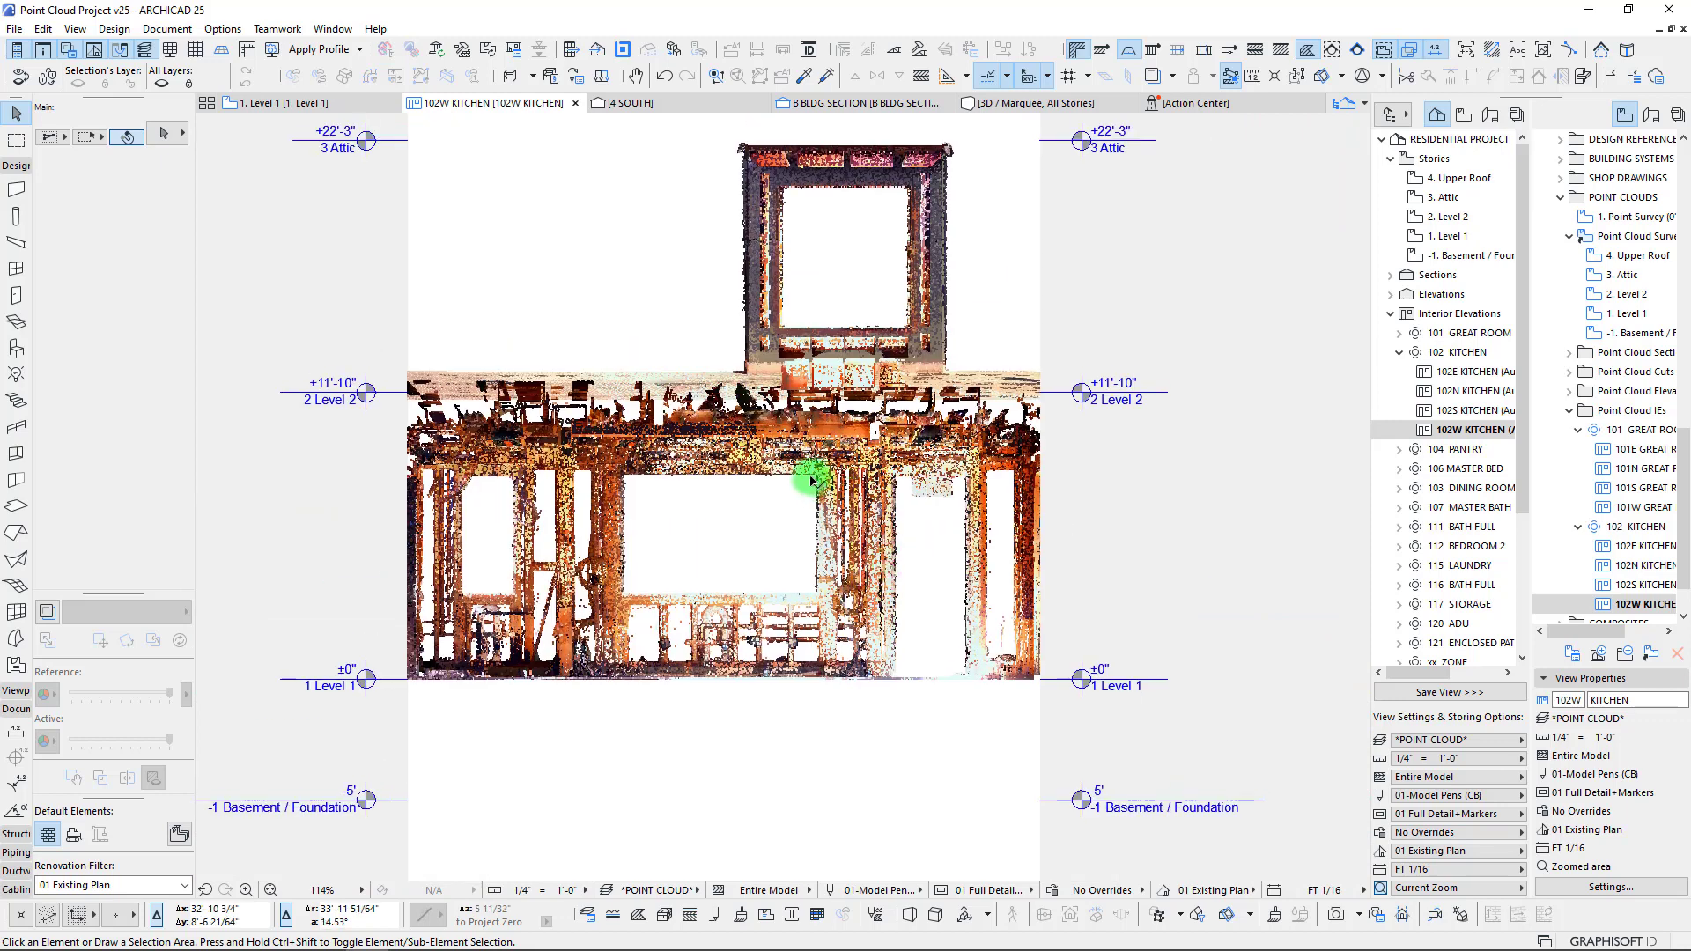
- Open the saved 102N KITCHEN view and examine the scanned studs and piping of the north wall on both floors
scroll(1640, 564, "down", 1)
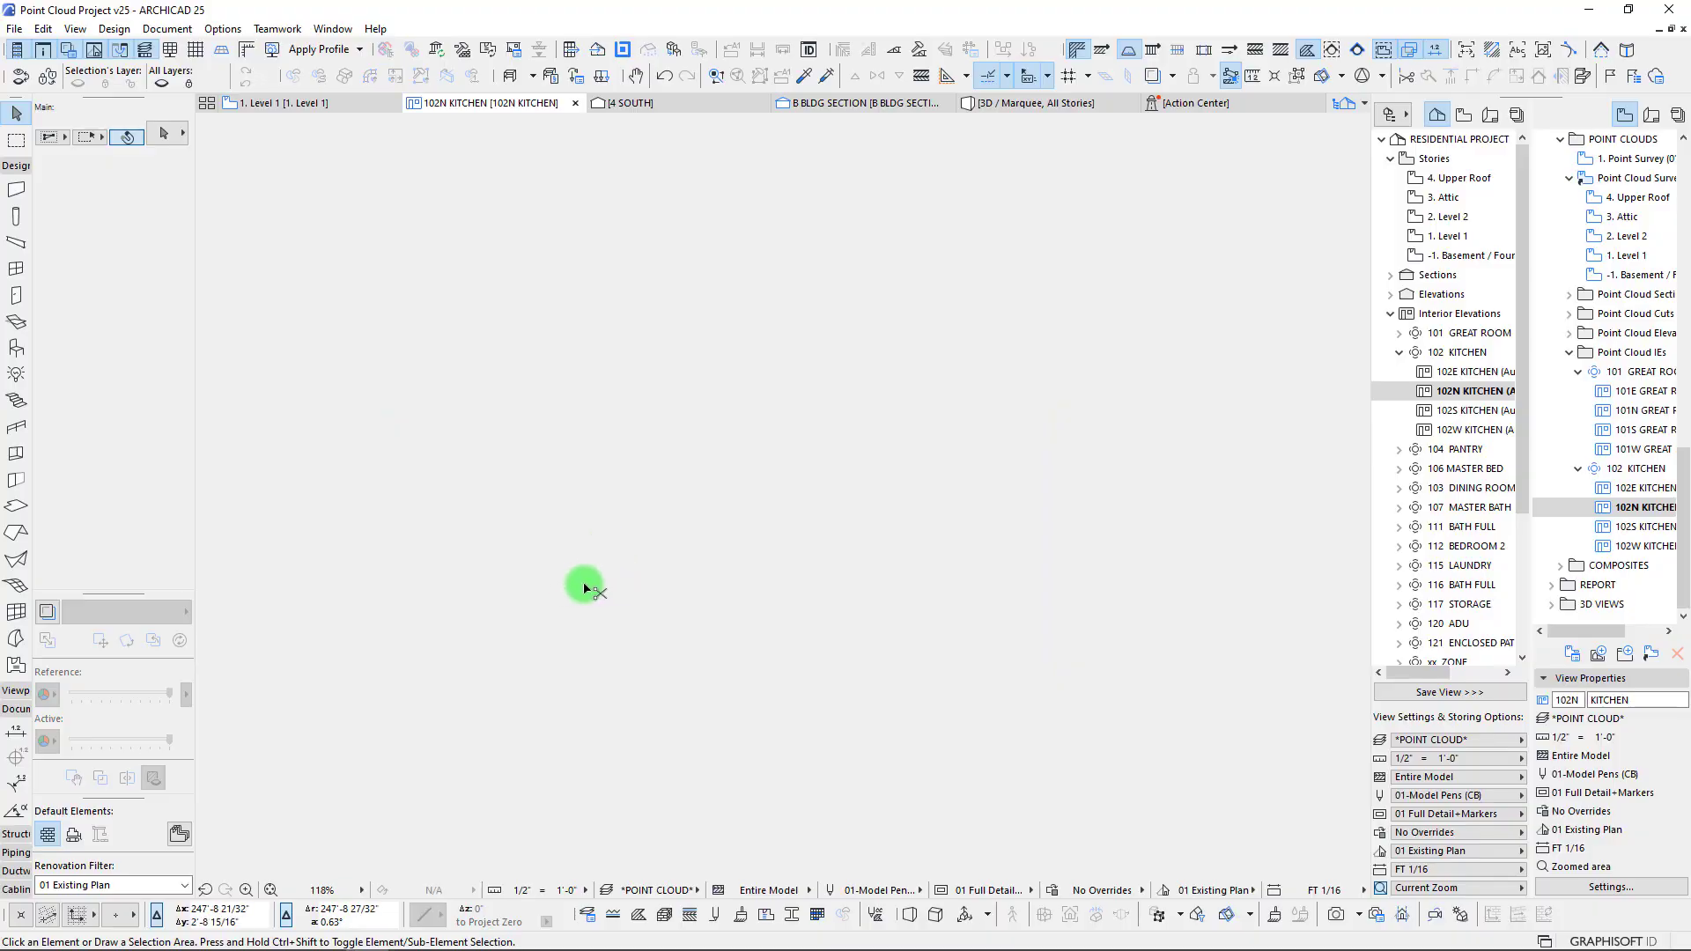
scroll(804, 710, "up", 5)
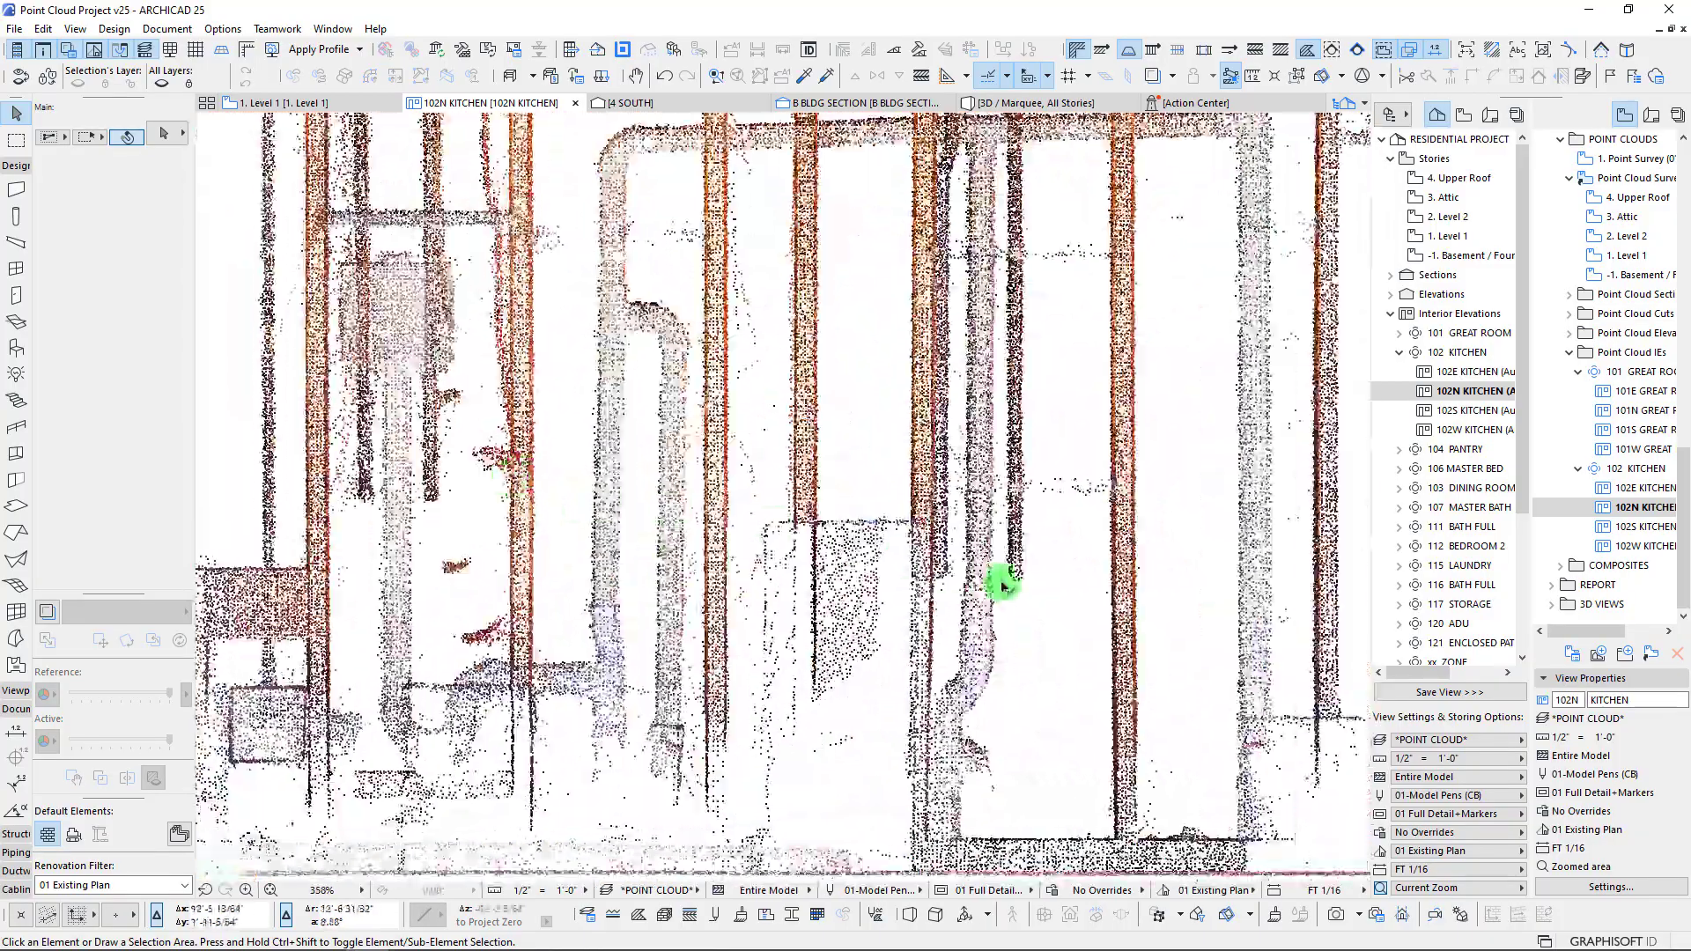
scroll(932, 586, "down", 4)
scroll(528, 478, "up", 2)
scroll(528, 478, "down", 3)
scroll(725, 457, "up", 1)
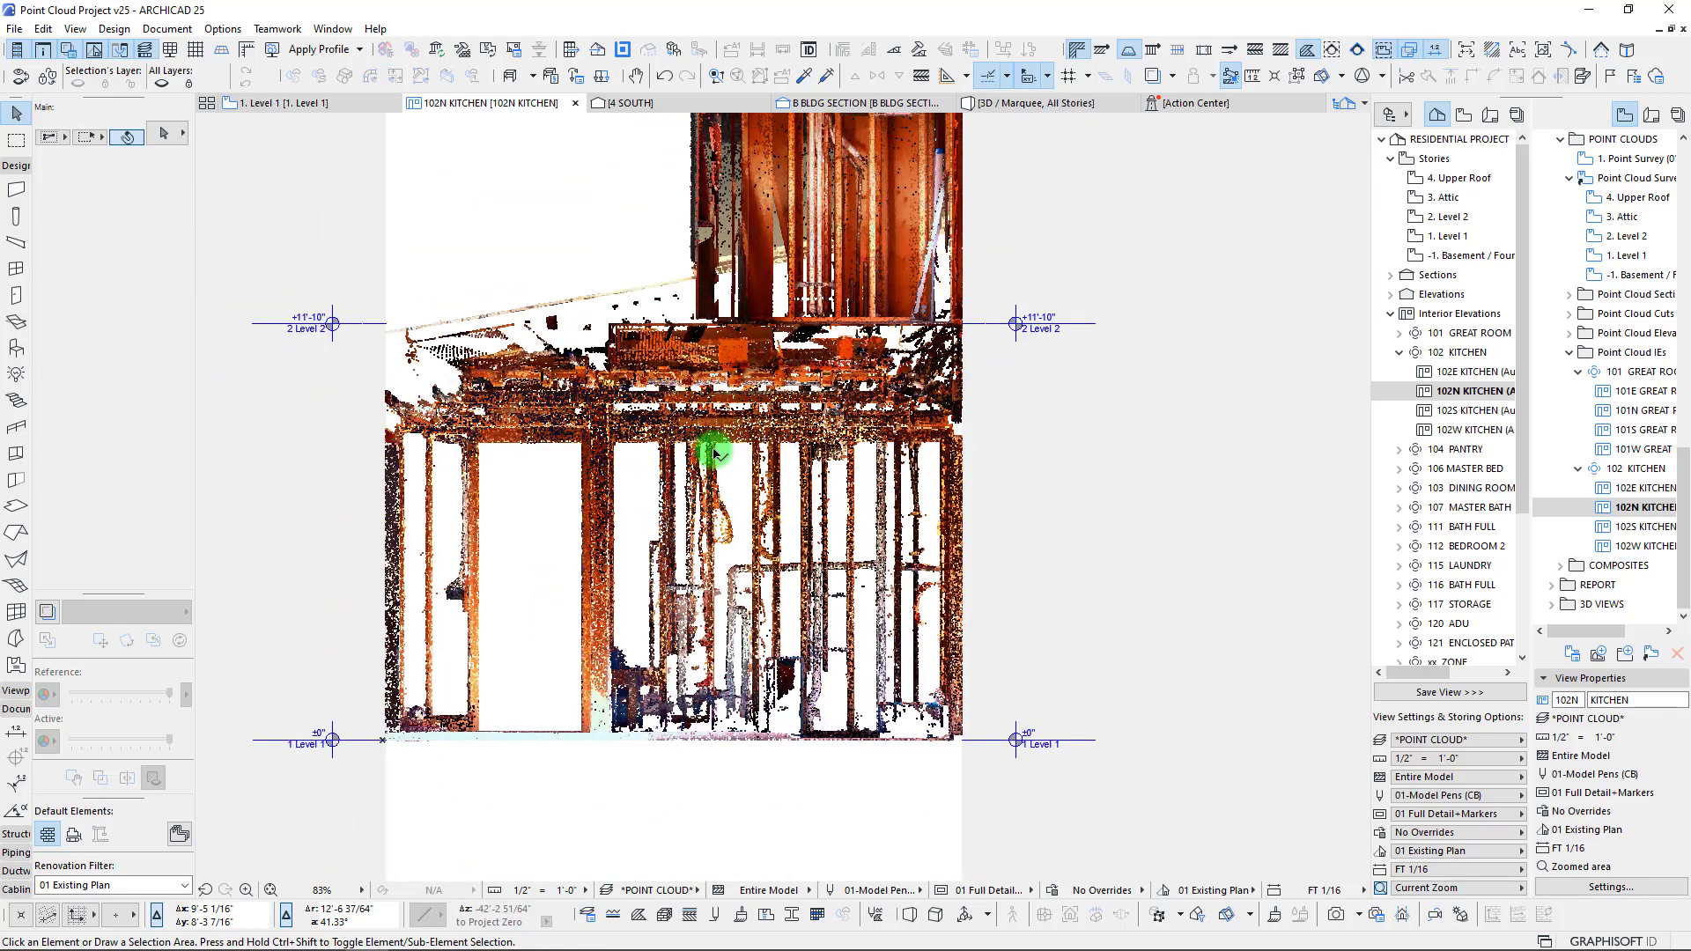
scroll(716, 454, "down", 2)
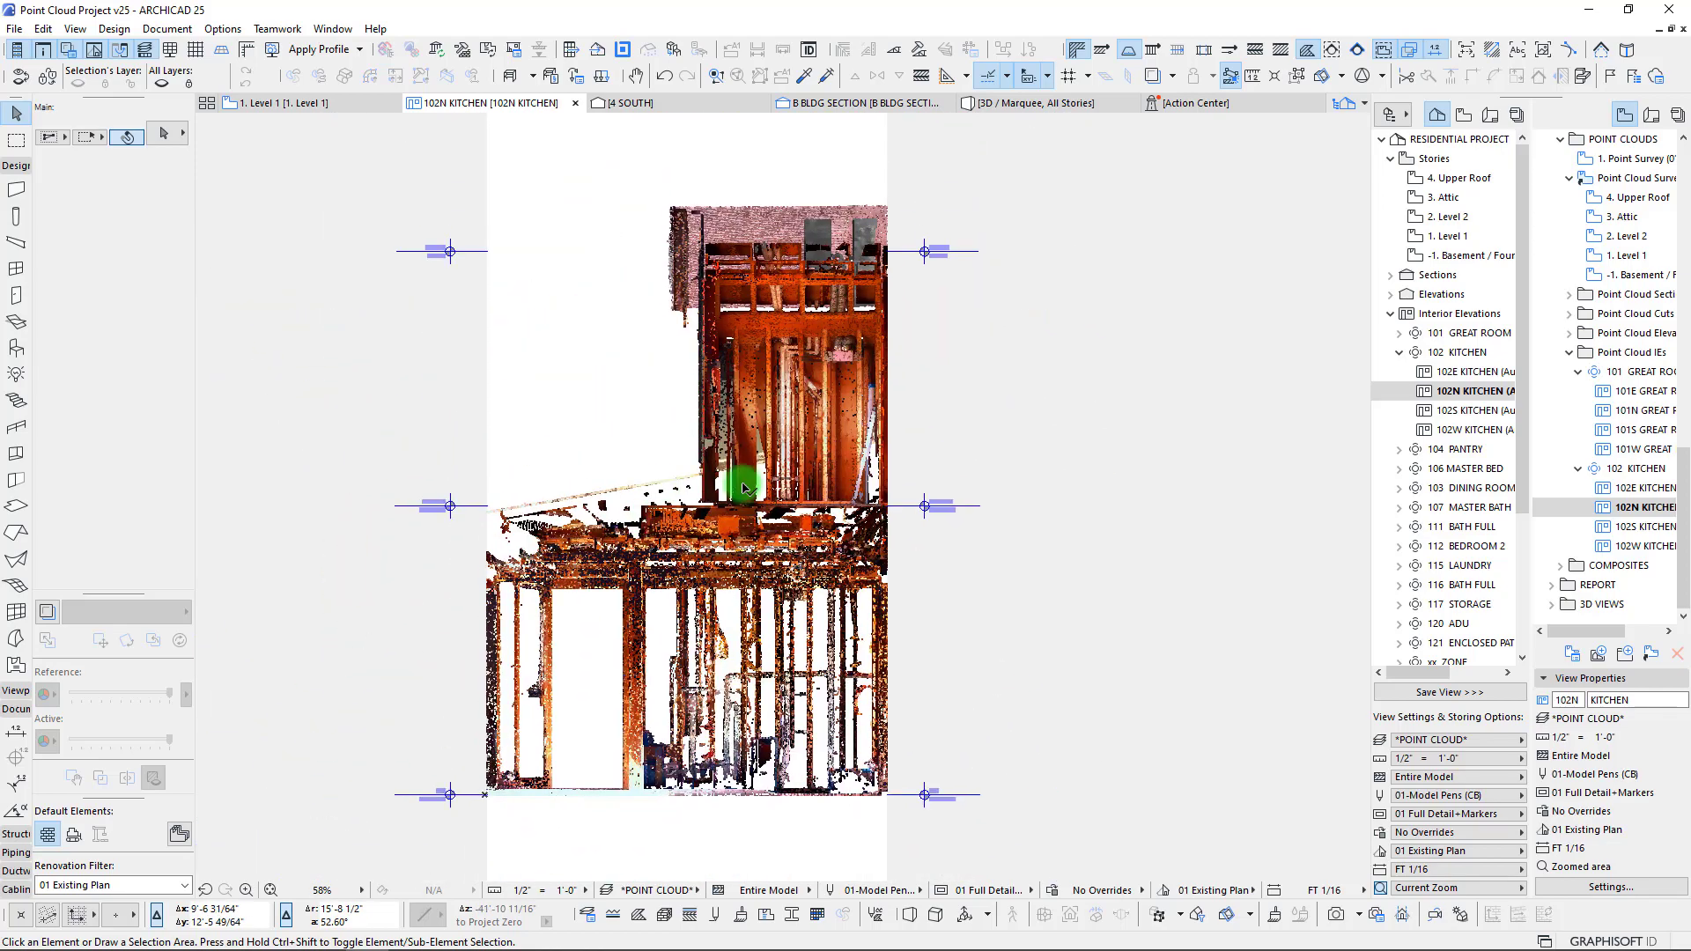
middle_click_drag(709, 454, 680, 465)
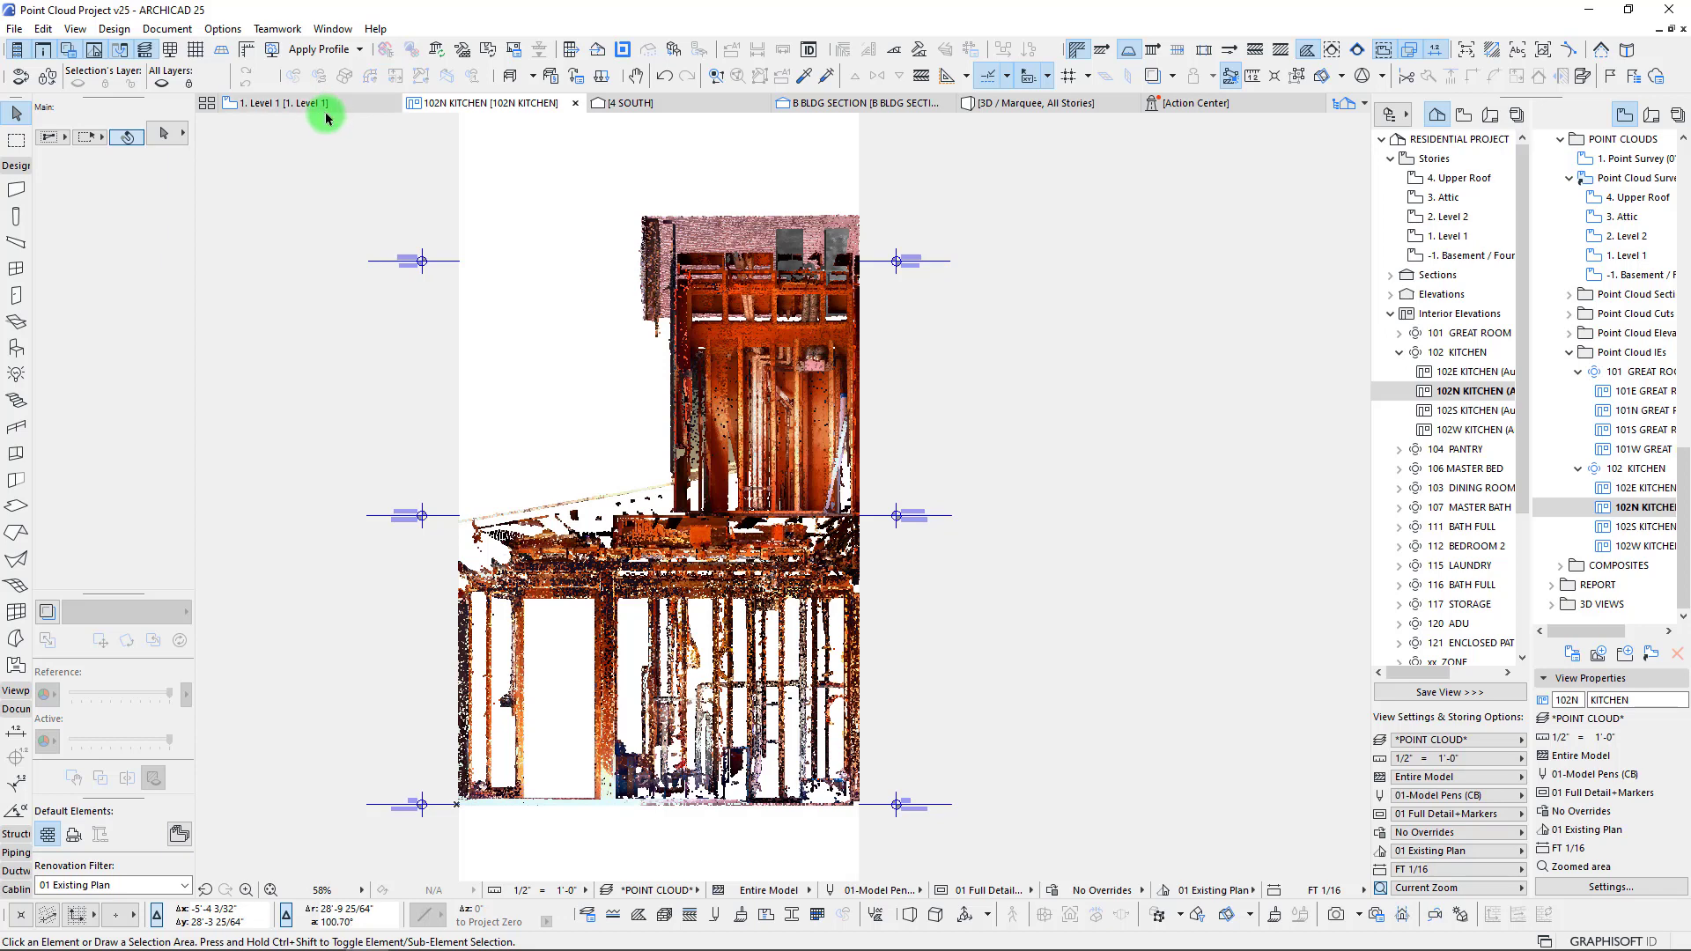
mouse_move(322, 110)
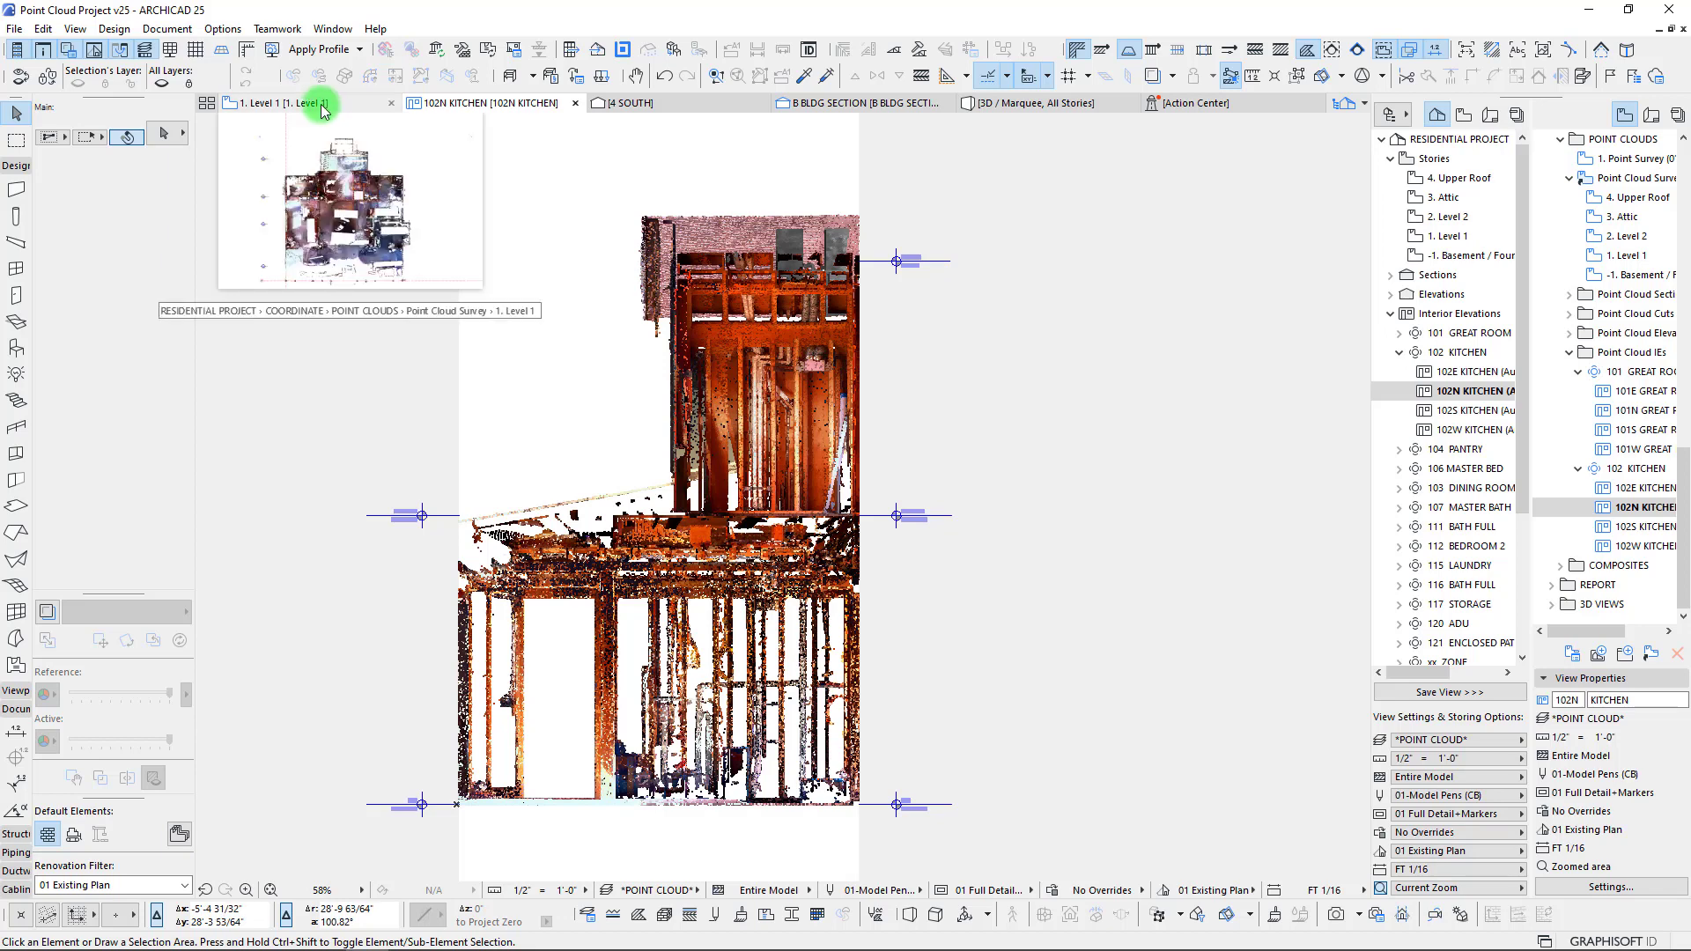
scroll(766, 366, "up", 10)
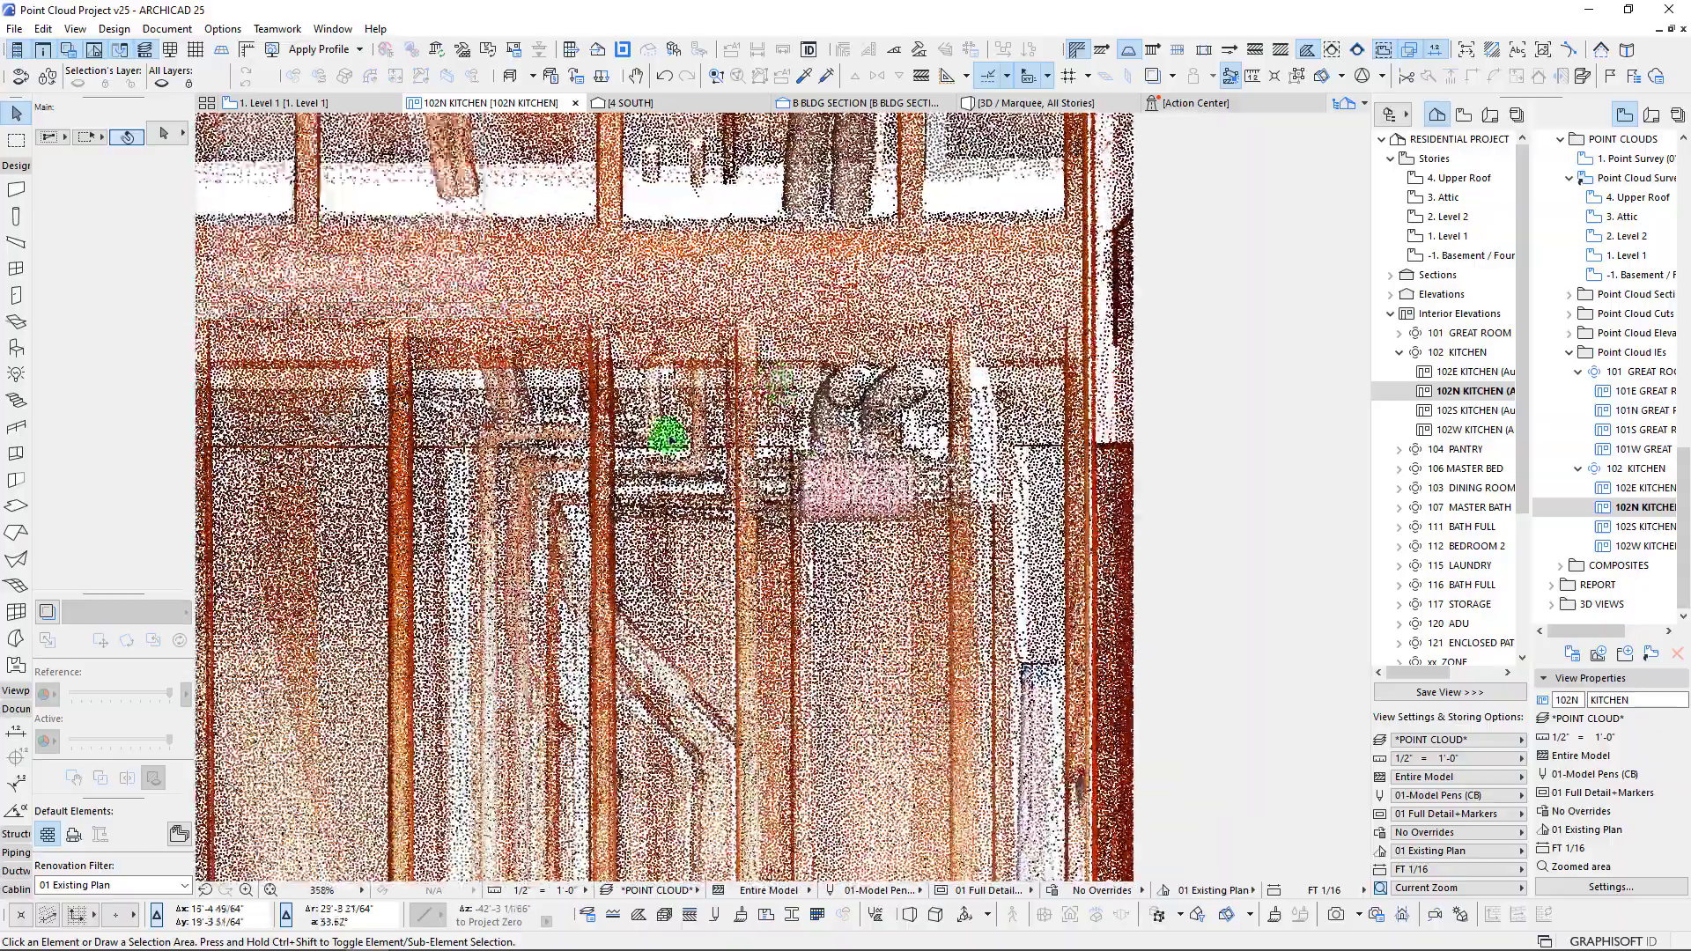
scroll(784, 414, "down", 12)
scroll(717, 351, "up", 2)
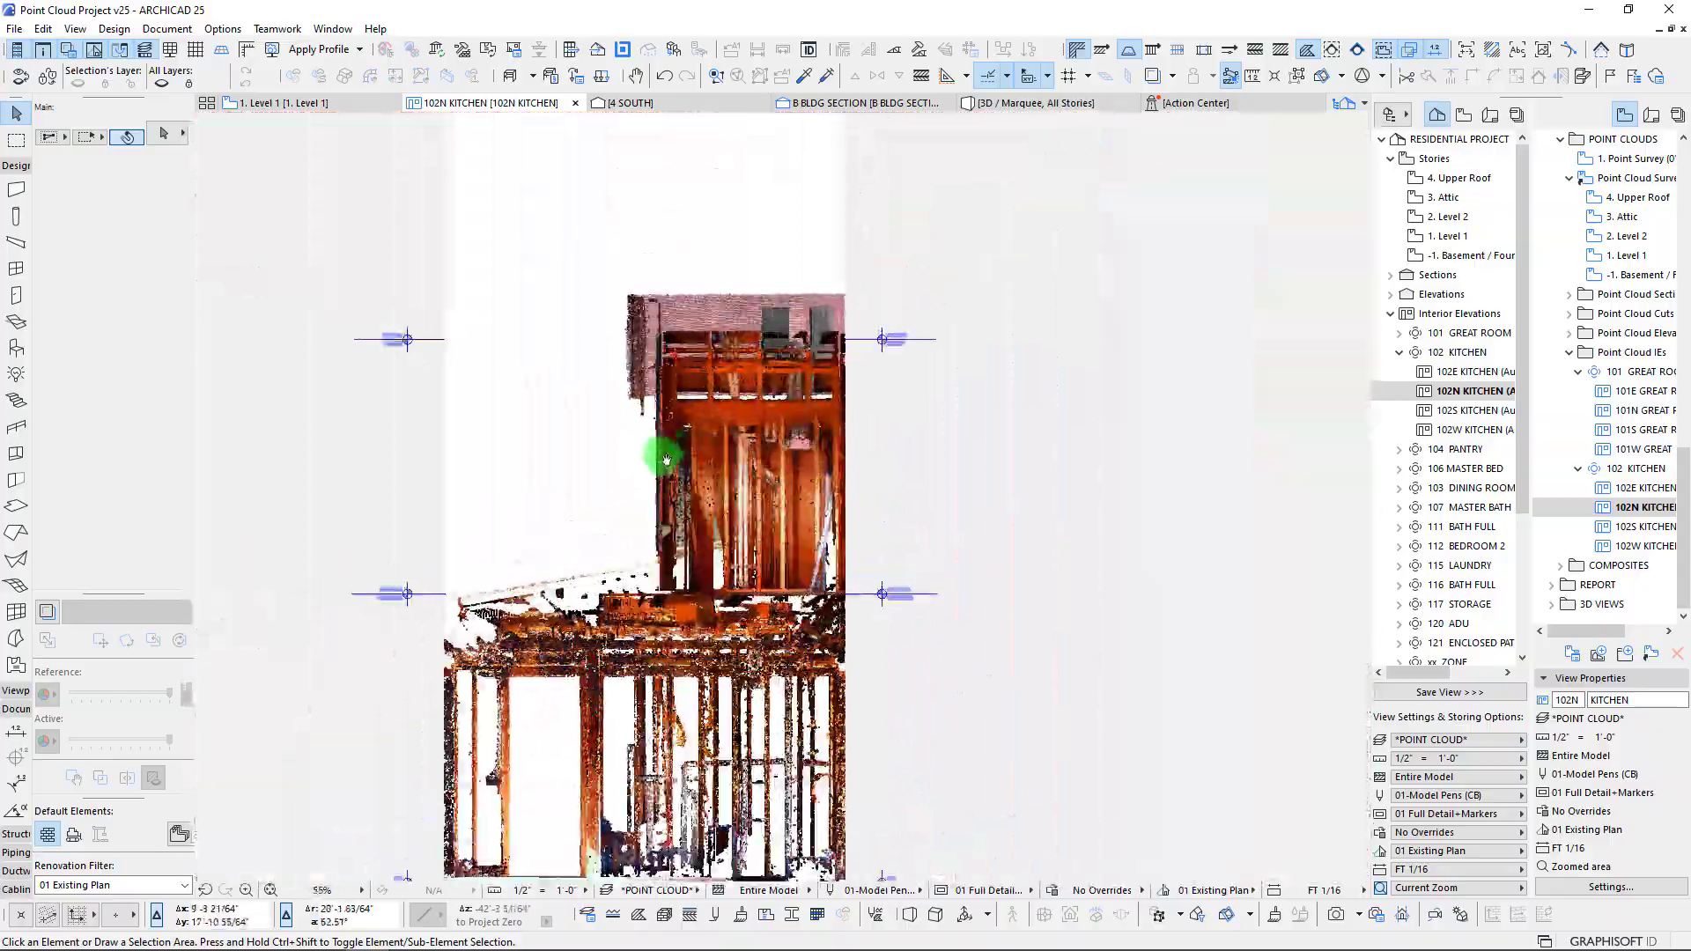
middle_click_drag(657, 457, 675, 328)
- Return to the Level 1 plan and collapse the Interior Elevations group and the POINT CLOUDS folder with its open subfolders
left_click(280, 102)
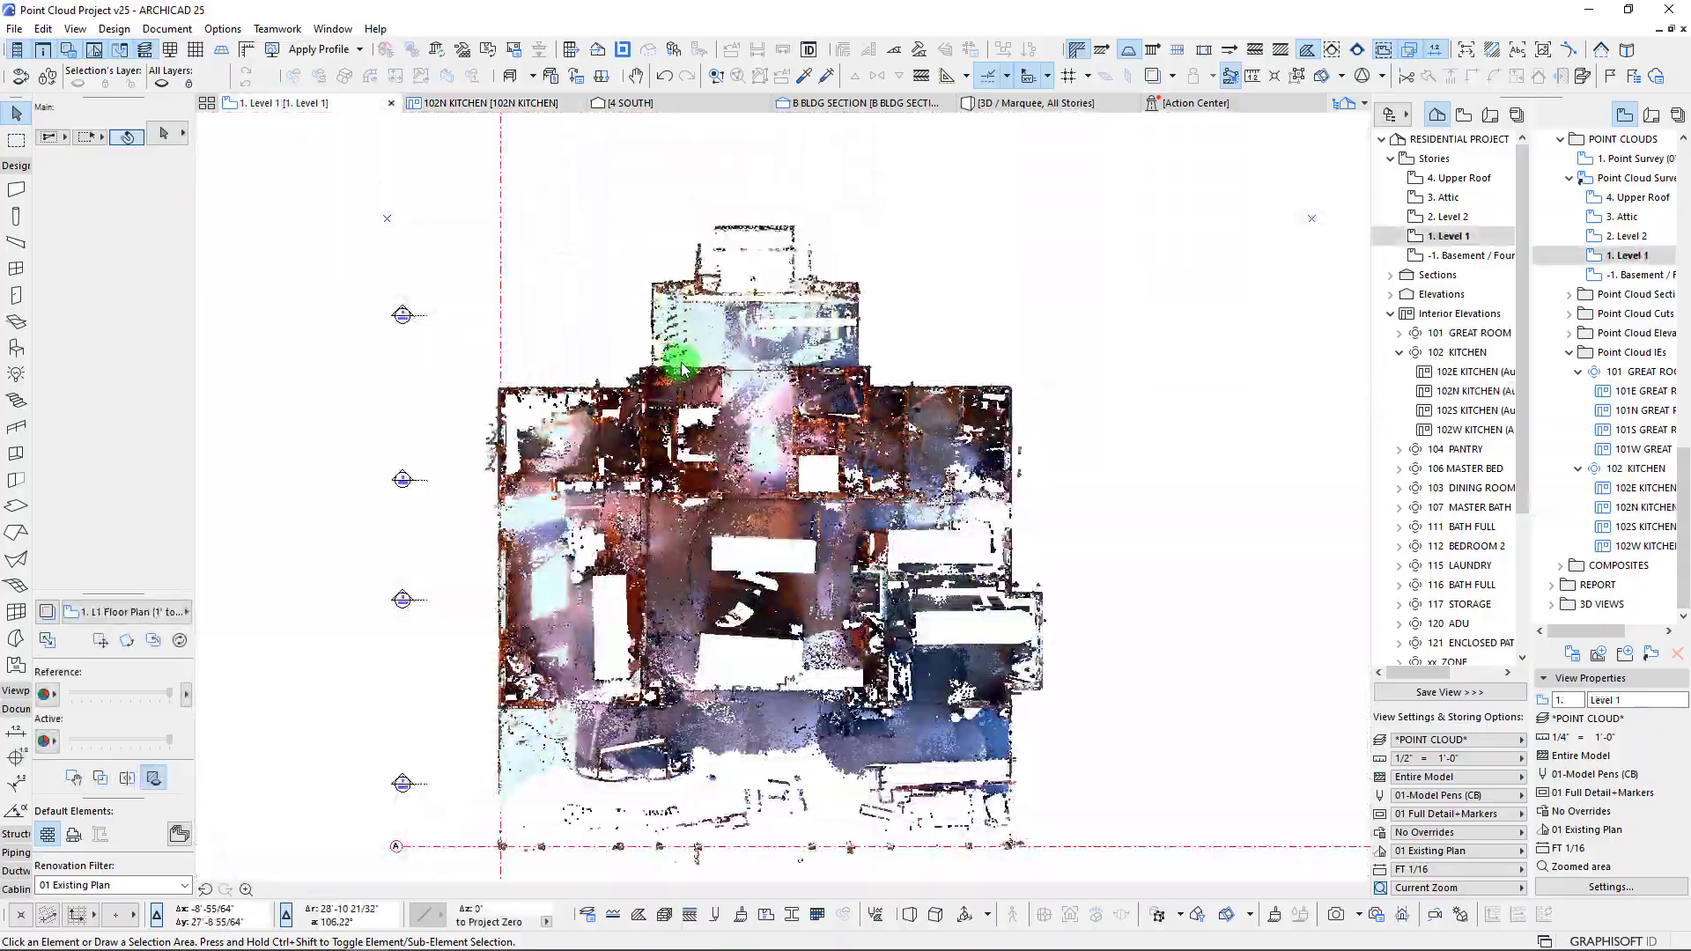
middle_click_drag(792, 458, 744, 416)
left_click(1400, 352)
left_click(1577, 468)
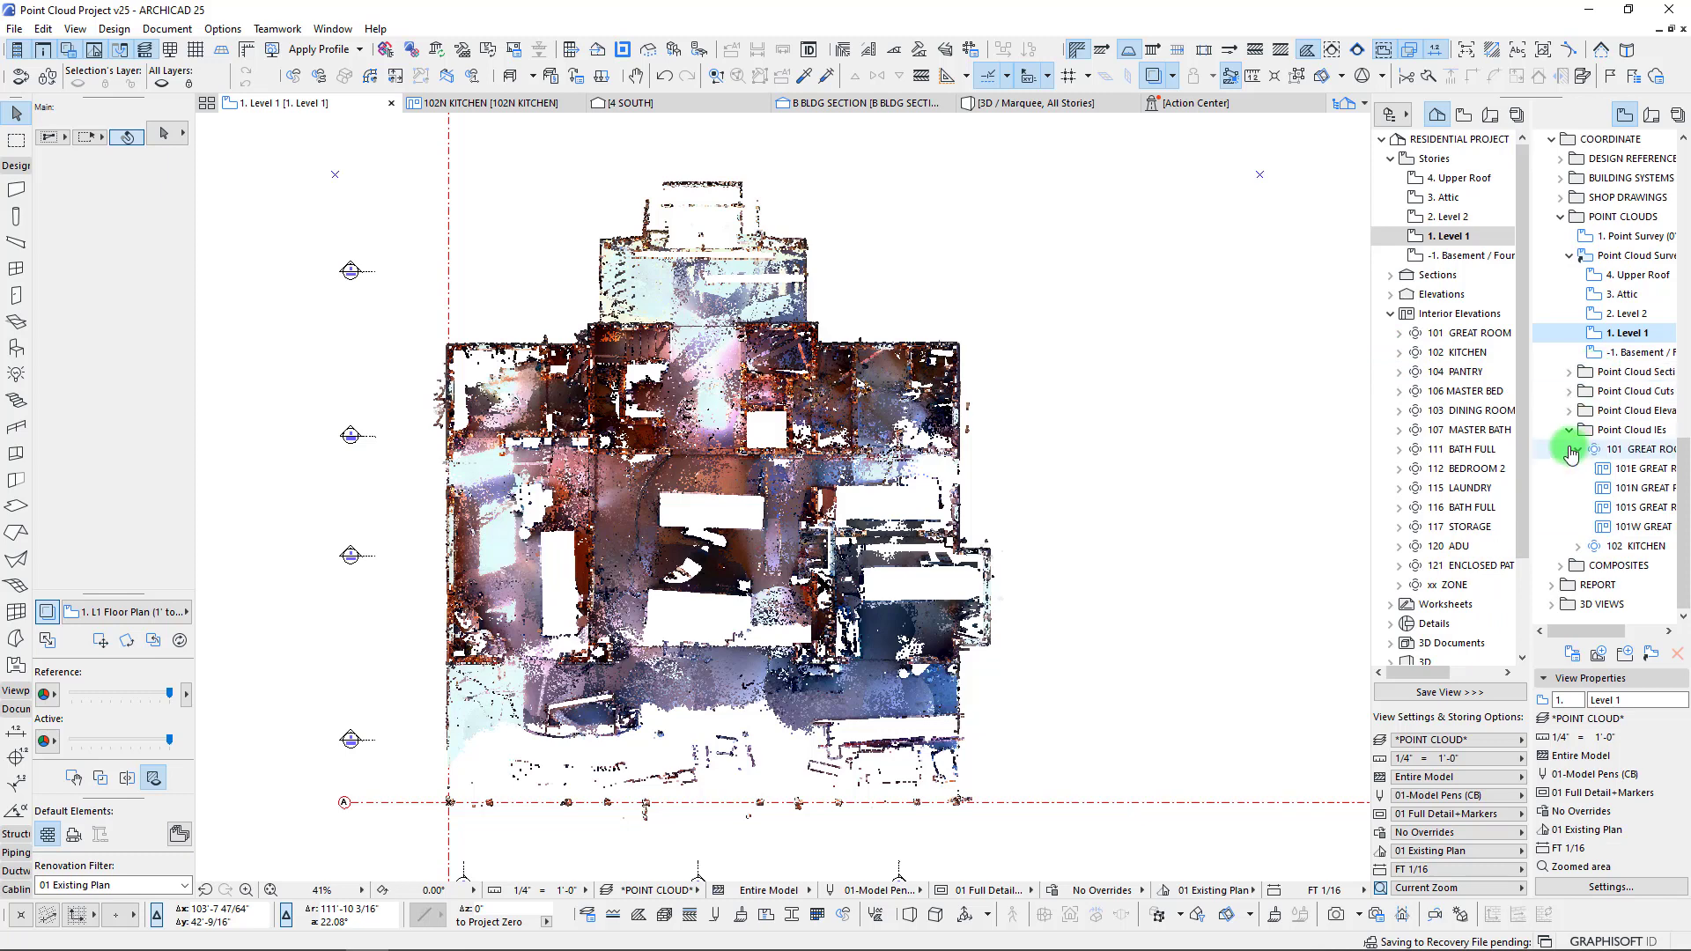
left_click(1576, 450)
left_click(1568, 508)
left_click(1570, 373)
left_click(1564, 438)
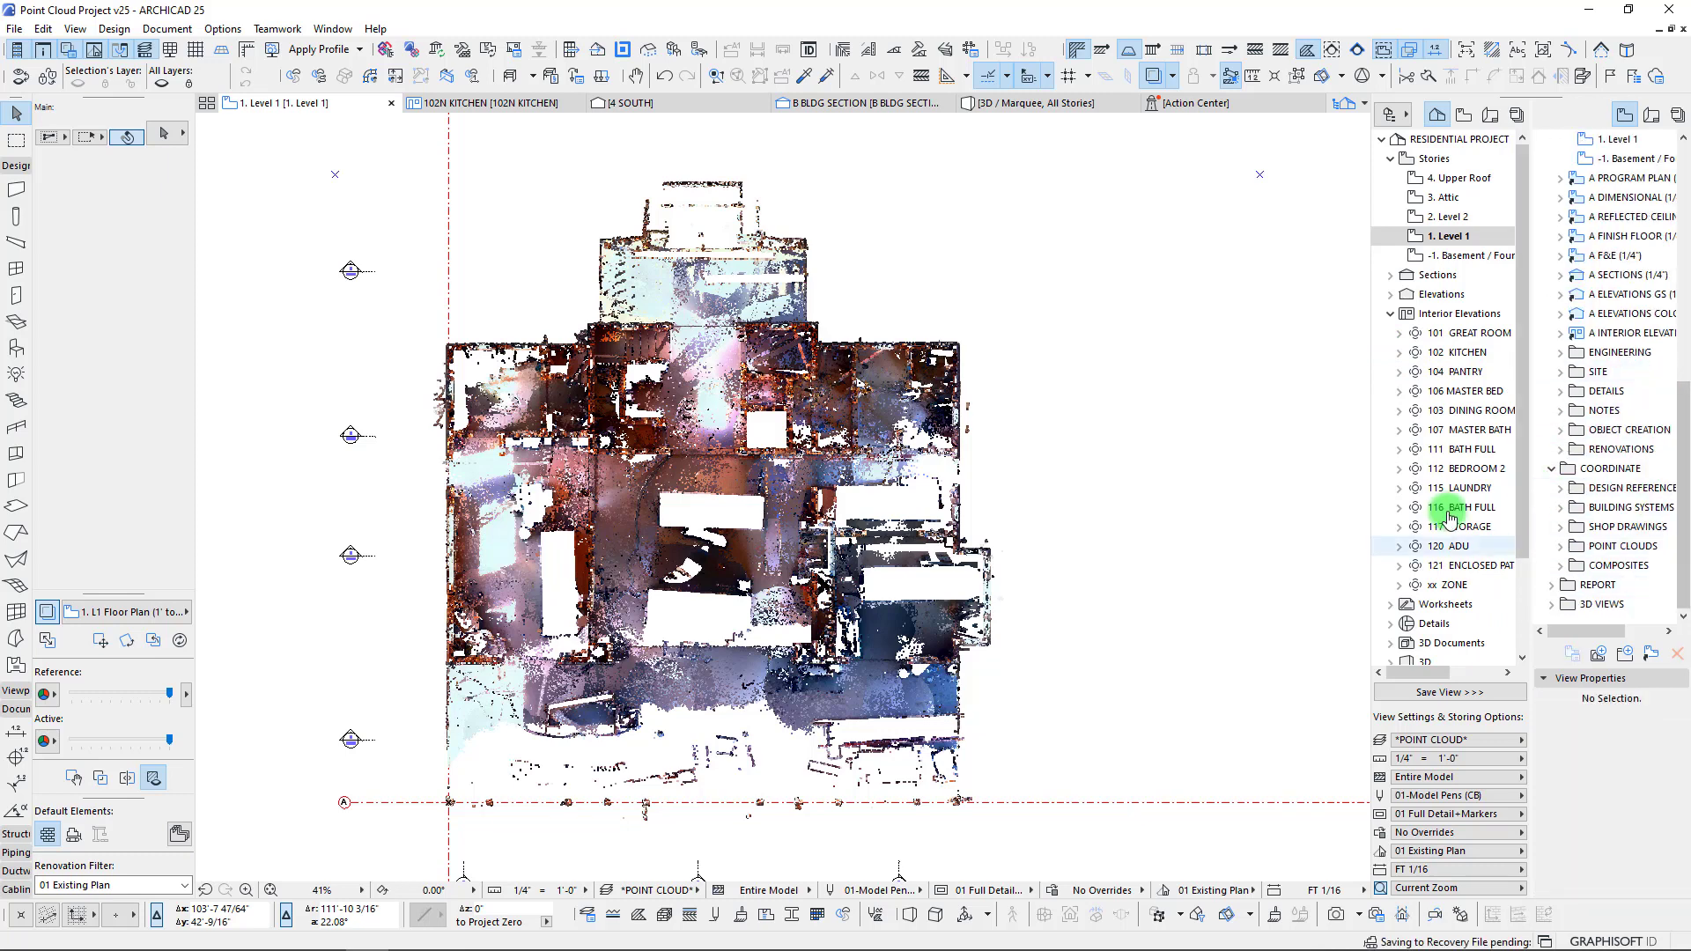
left_click(1391, 314)
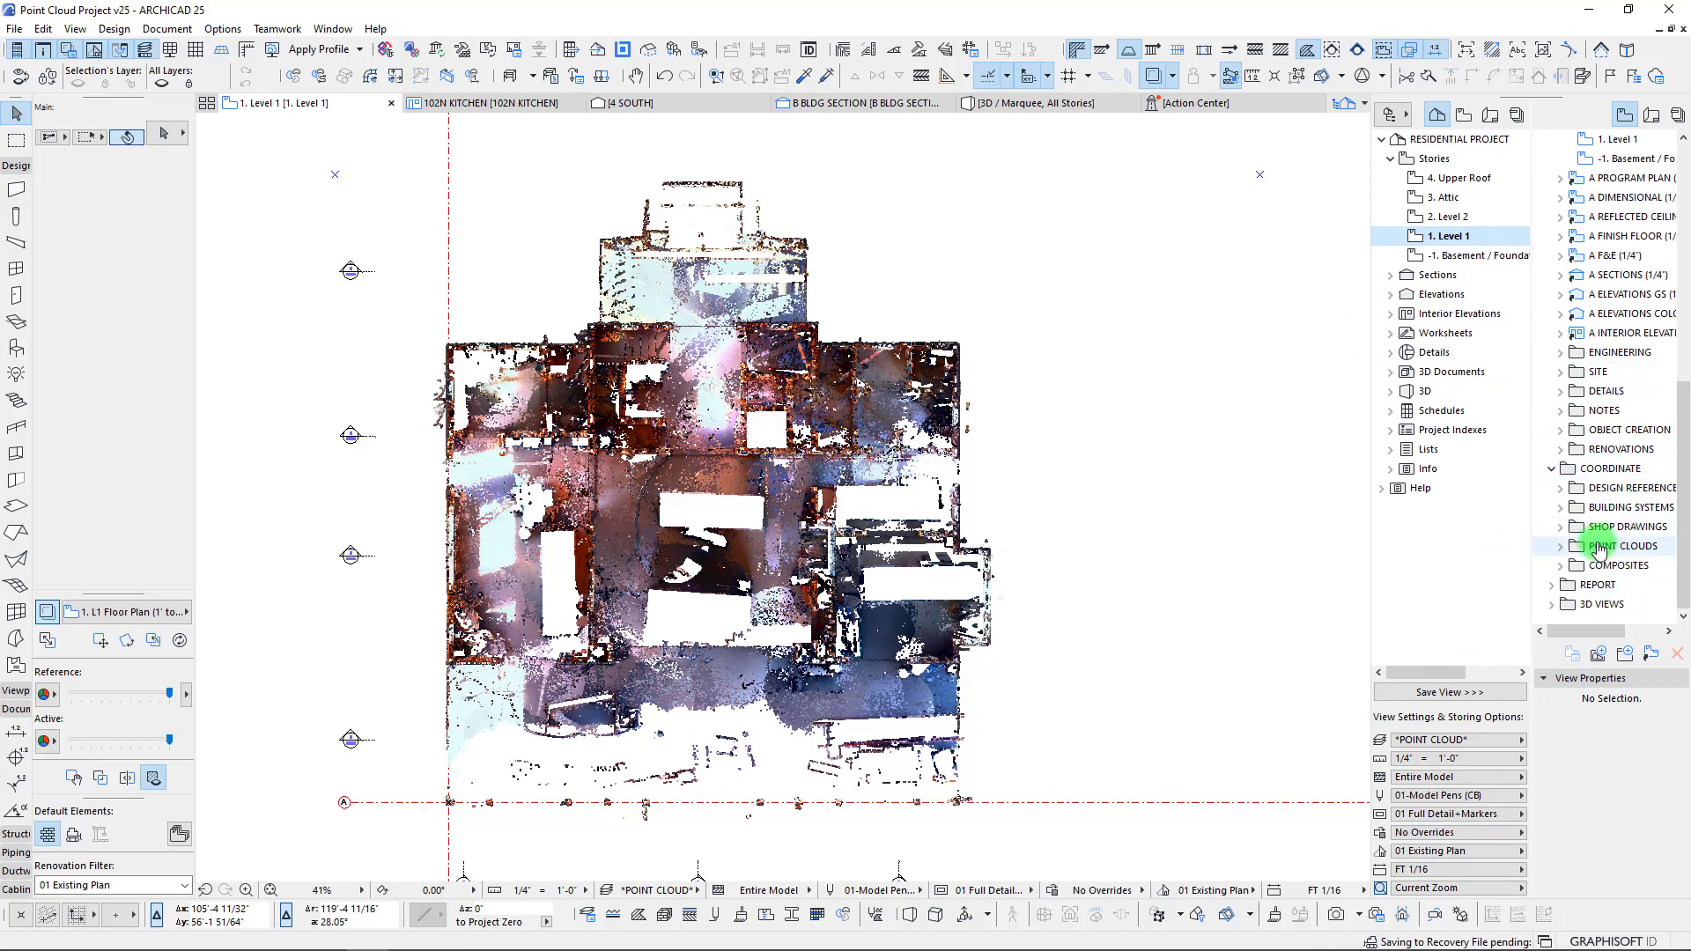
- Expand the POINT CLOUDS folder to review its survey, section, cut, elevation and interior elevation sets
left_click(1563, 551)
scroll(1616, 502, "down", 2)
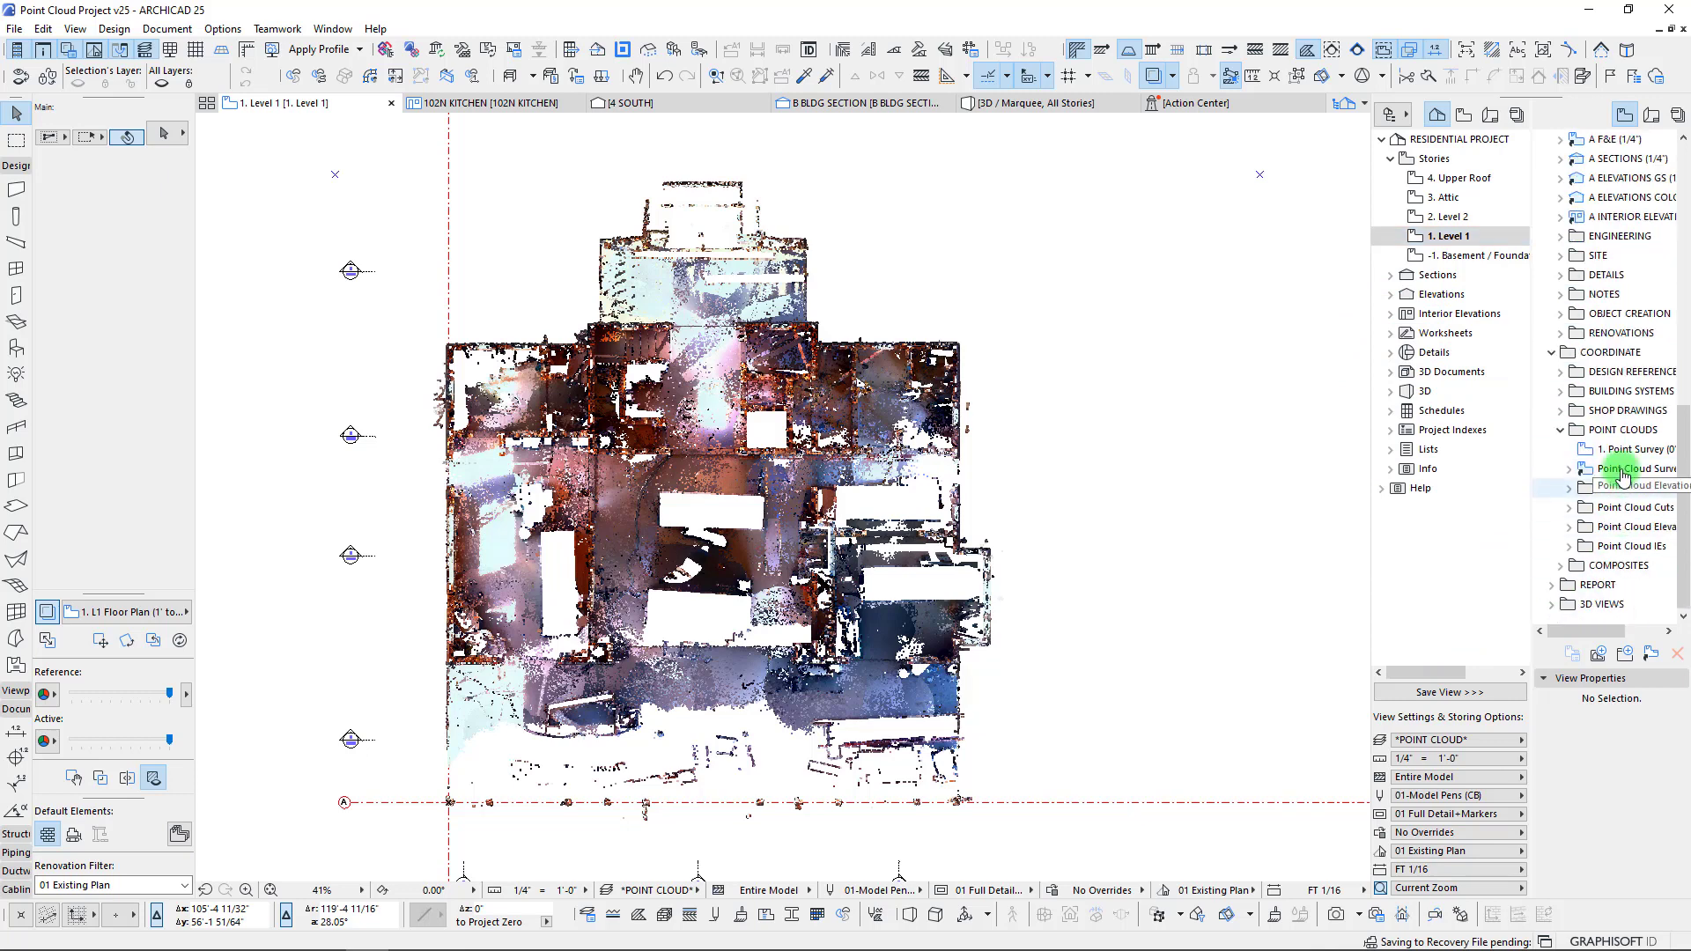
middle_click_drag(987, 467, 923, 471)
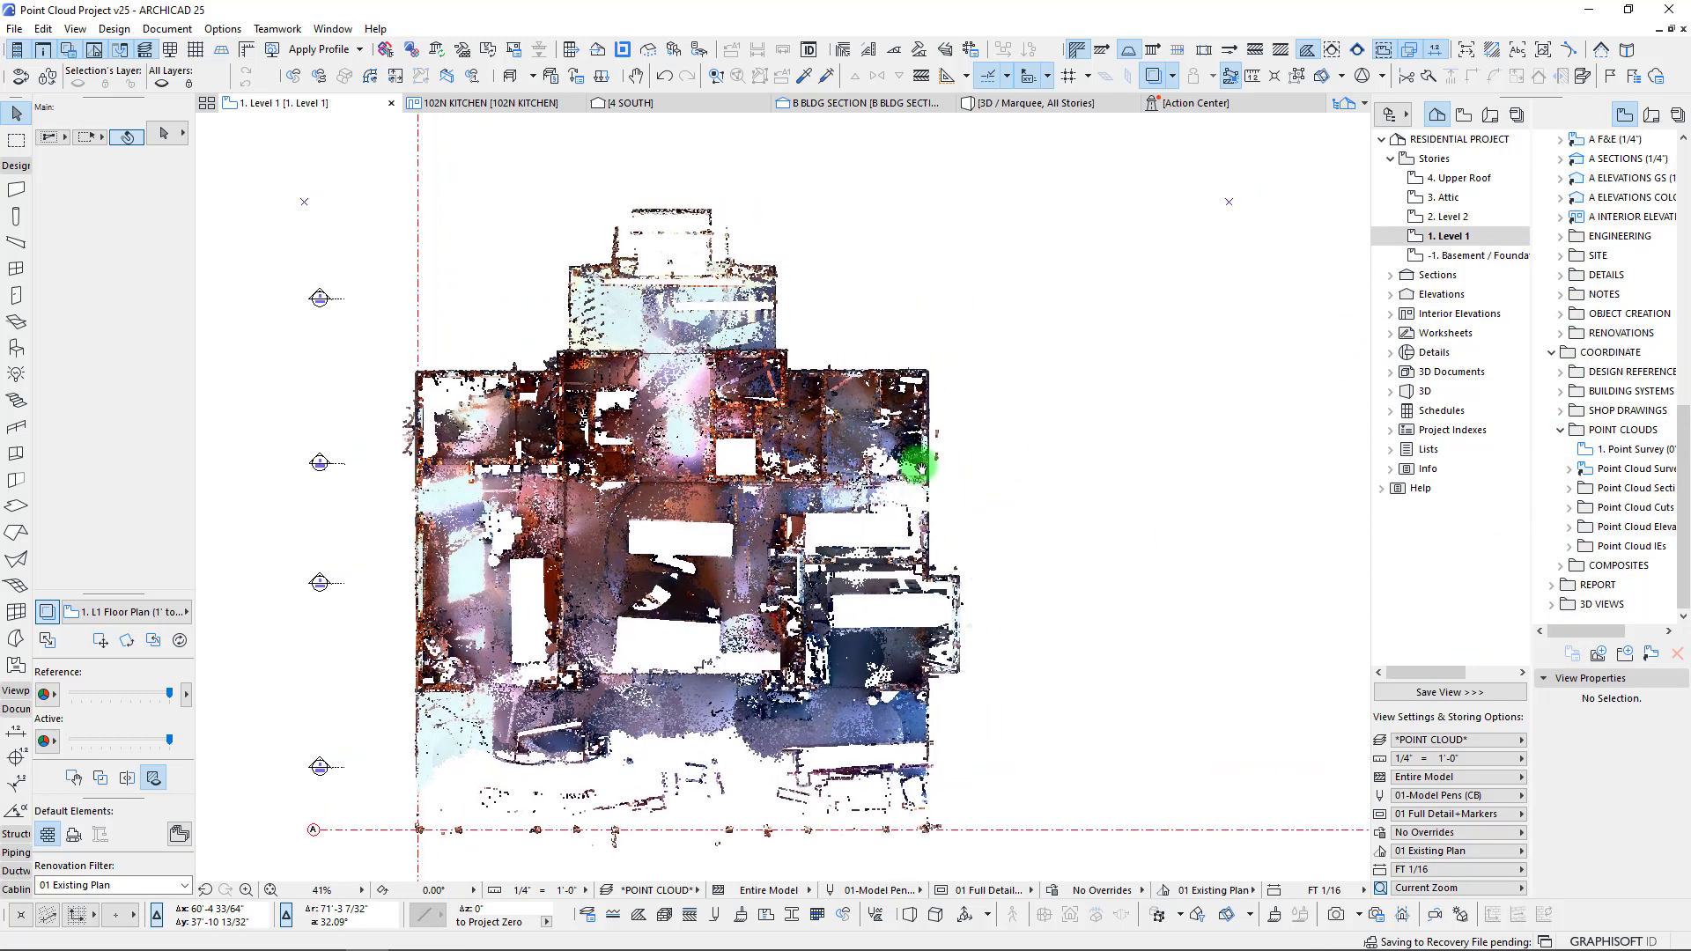